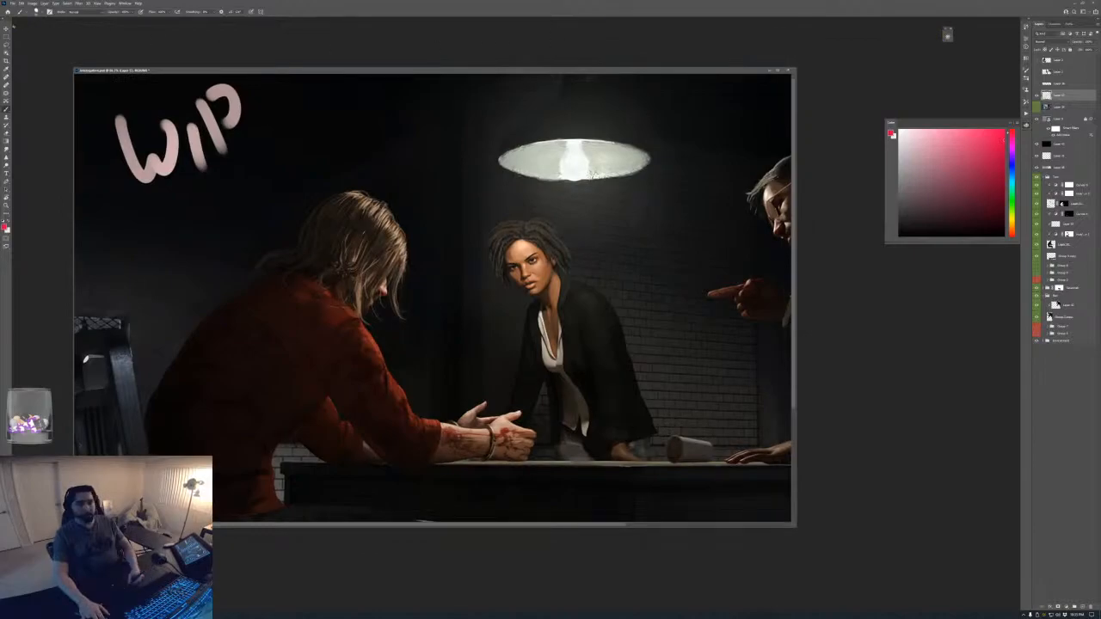
- Dock the tools palette beside the layer panels and expand the Navigator next to the painting
left_click_drag(7, 21, 1022, 36)
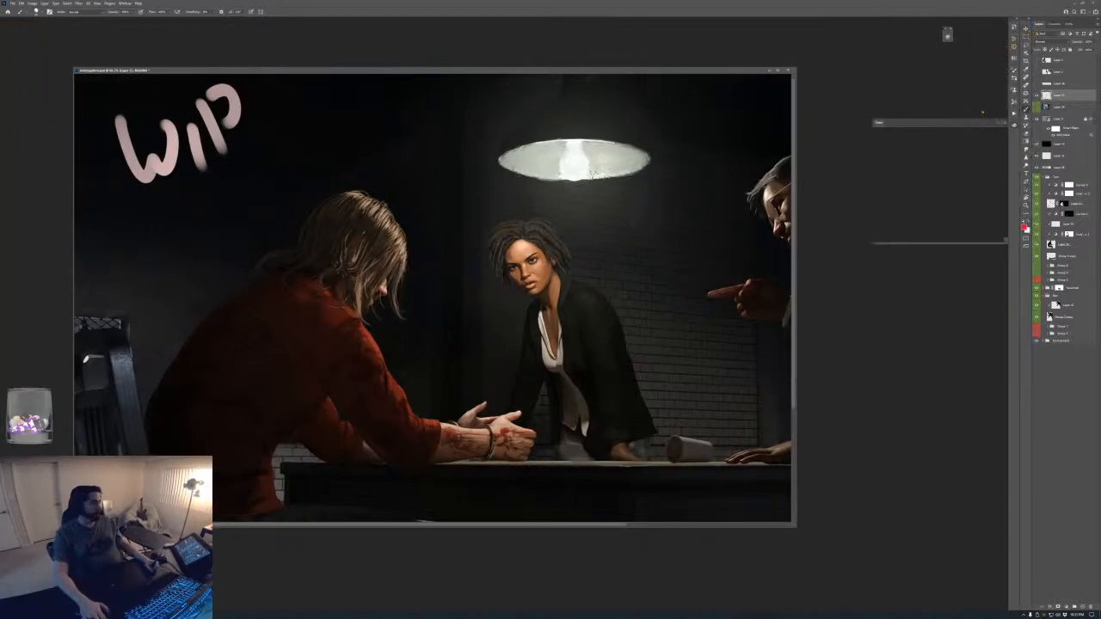
left_click(955, 32)
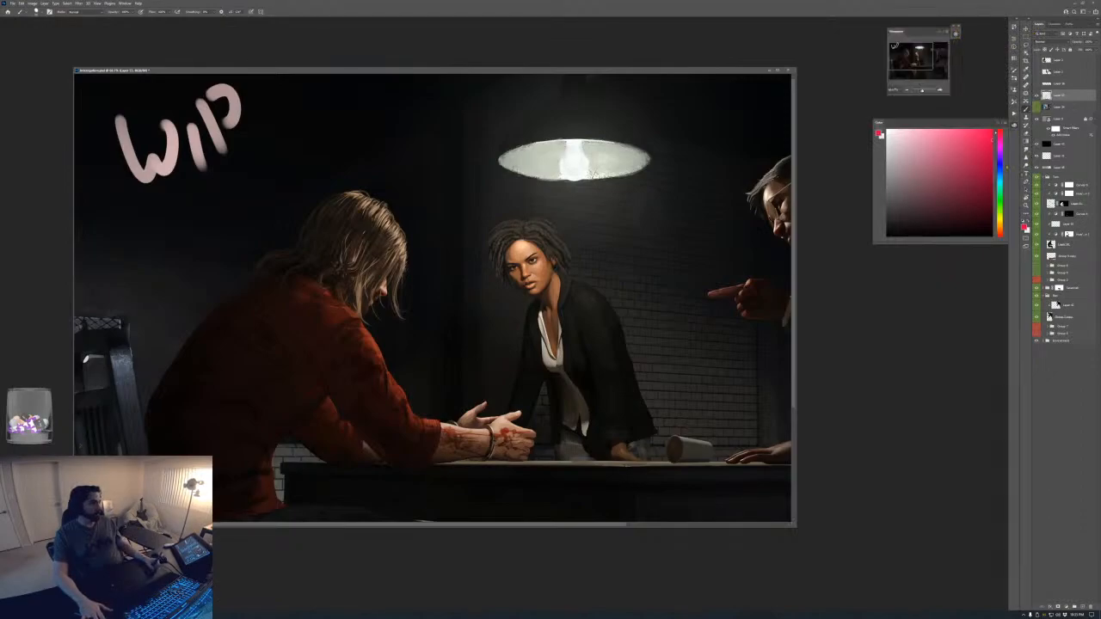
- Collapse the other figures' layer groups and expand the group of the standing woman in the black jacket
key("v")
left_click(1064, 144)
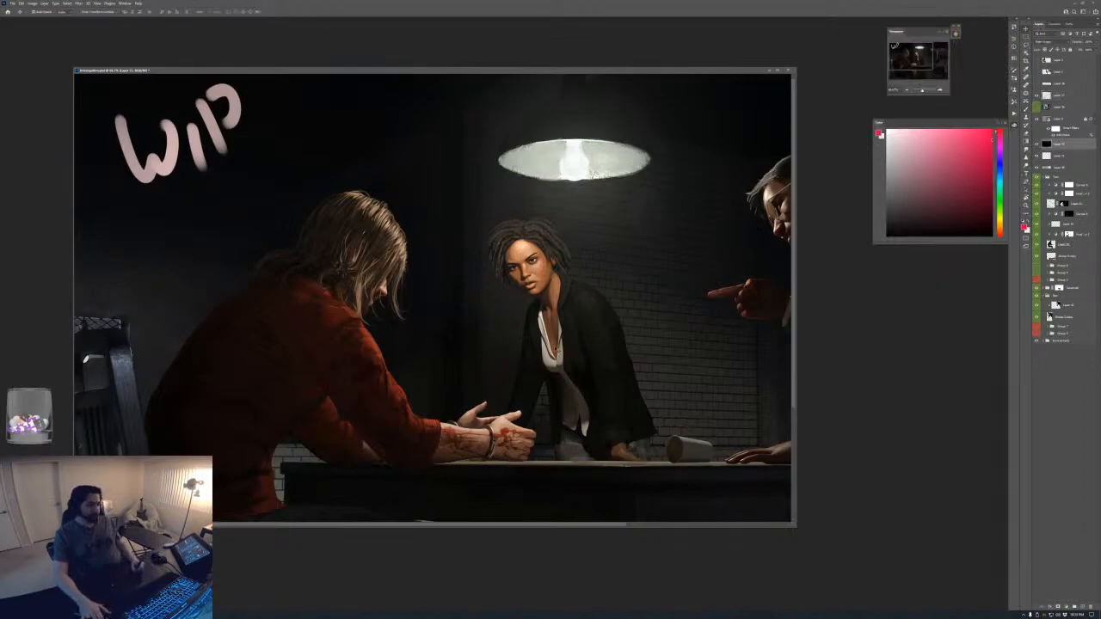
left_click(1056, 203)
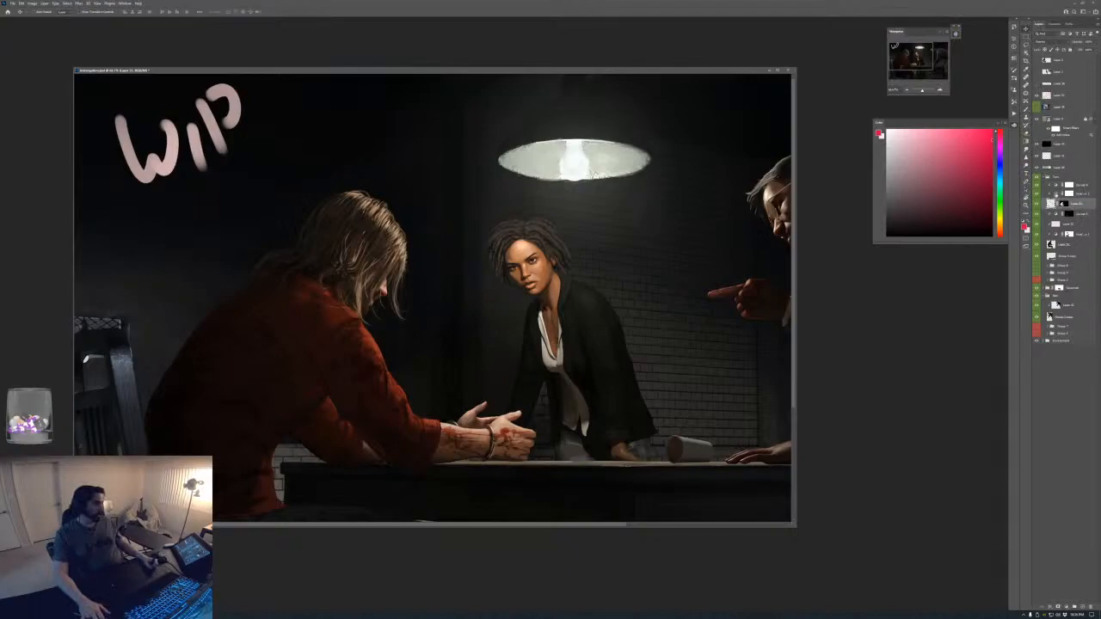
left_click(1044, 178)
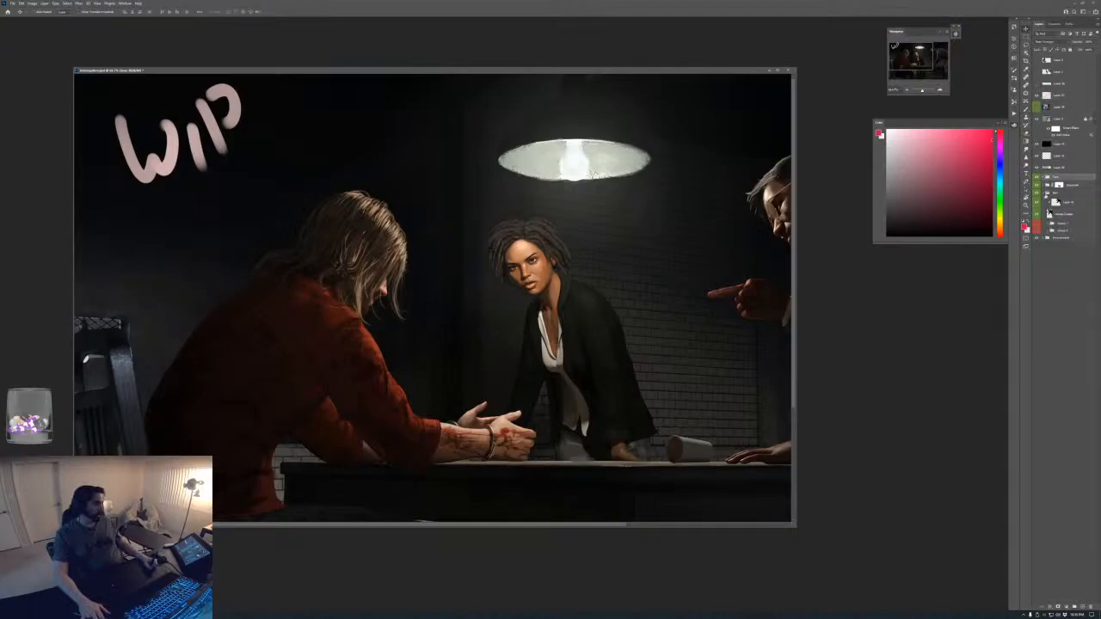
left_click(1046, 193)
left_click(1042, 185)
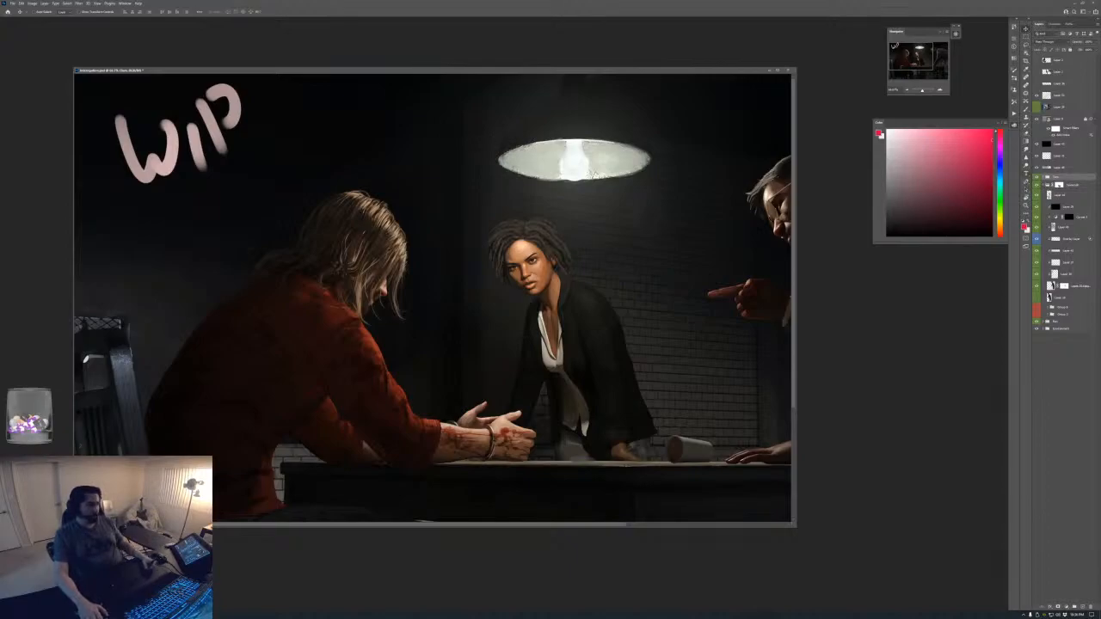
- Create a new layer in the woman's group and move it below the dark adjustment layers
left_click(1067, 195)
left_click(1062, 228, "ctrl")
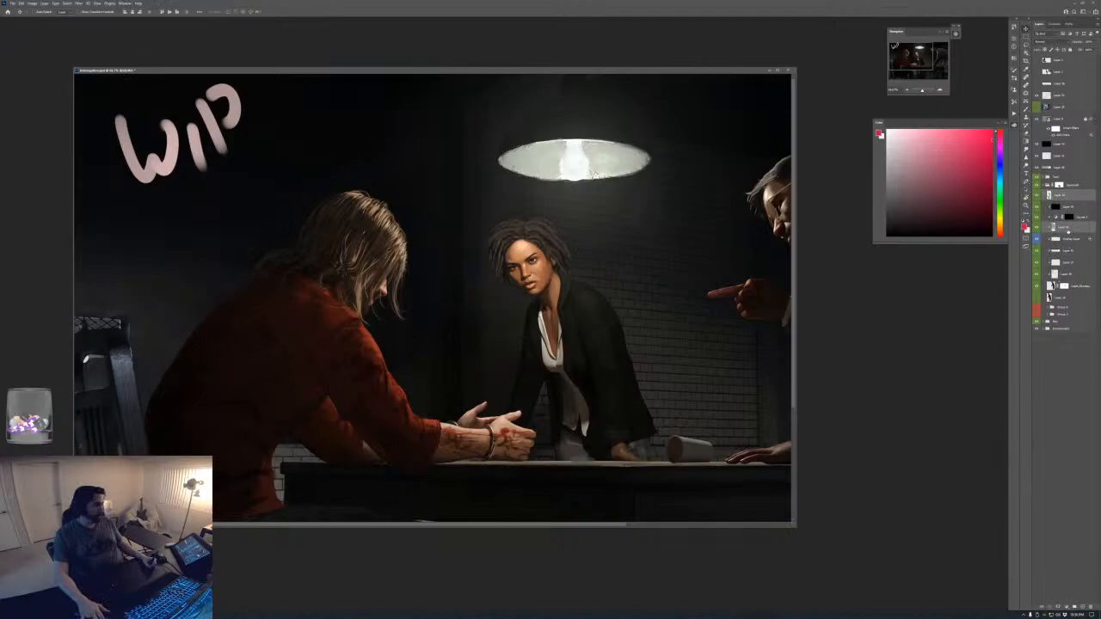
key("ctrl+shift+alt+n")
key("b")
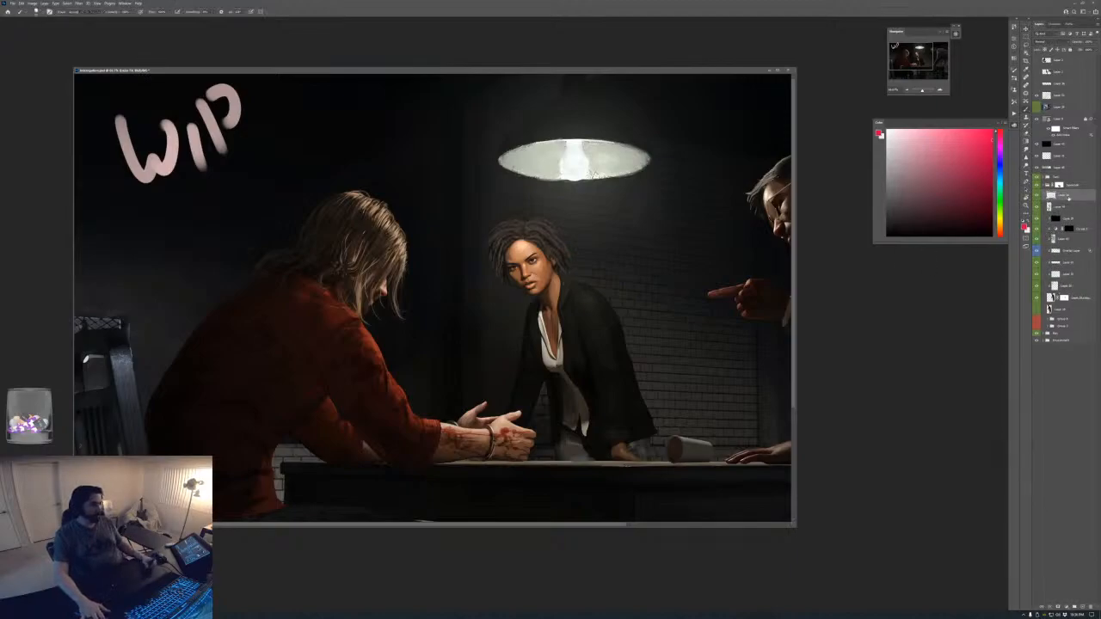
mouse_move(1067, 197)
left_mouse_down()
mouse_move(1076, 243)
mouse_move(1070, 230)
left_mouse_up()
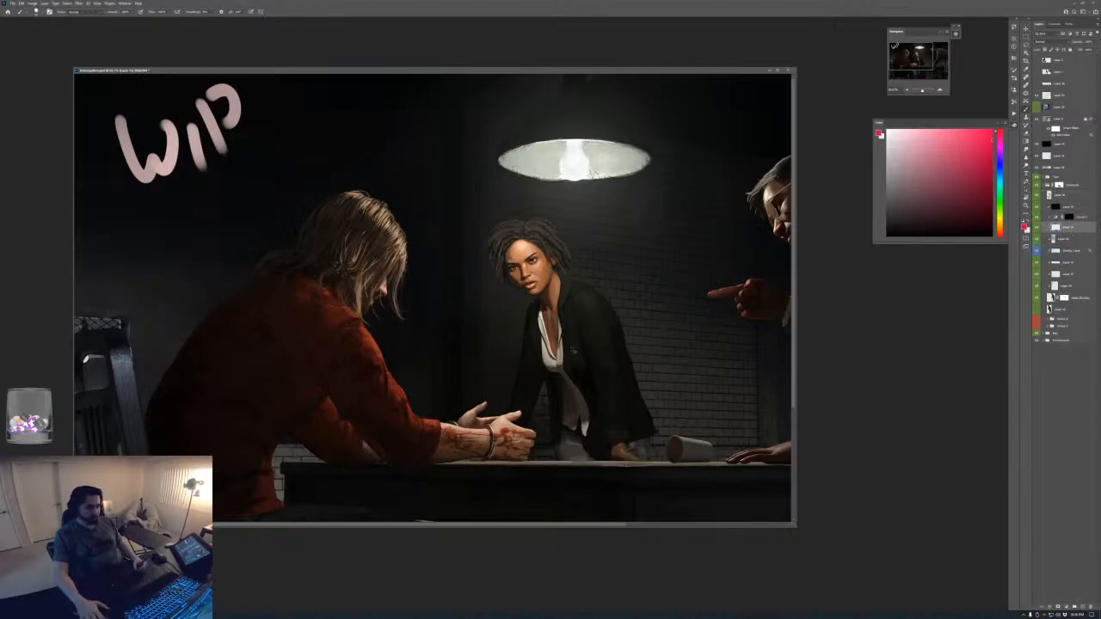
- Try painting the woman's neck and chest with sampled skin tones, switching to another brush preset
key("ctrl+1")
left_click(613, 364, "alt")
left_click(614, 306, "alt")
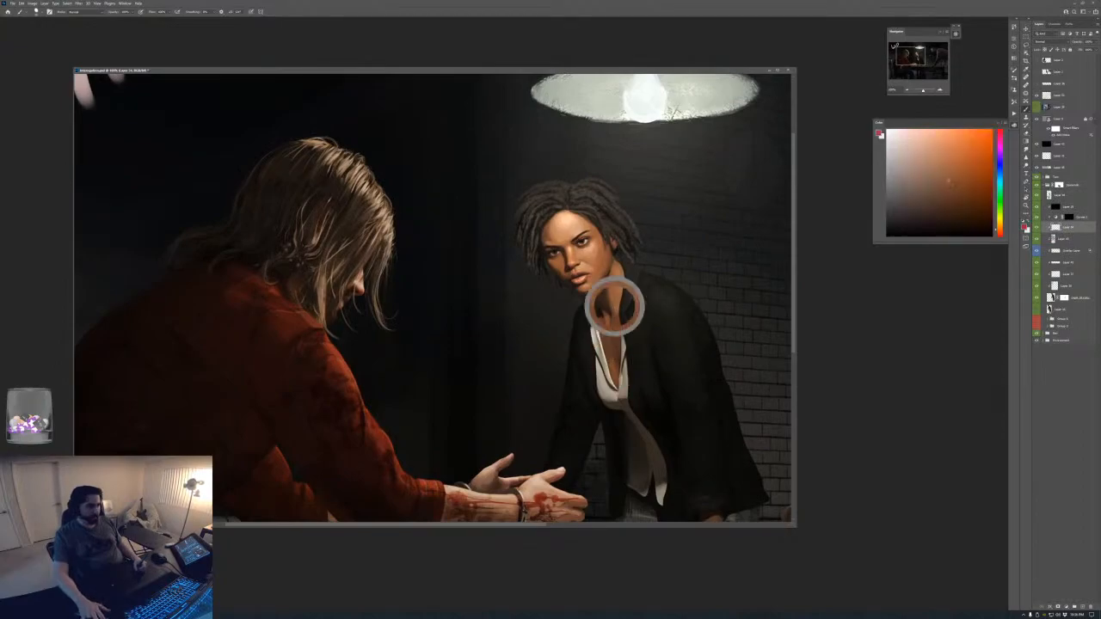
left_click_drag(616, 318, 619, 346)
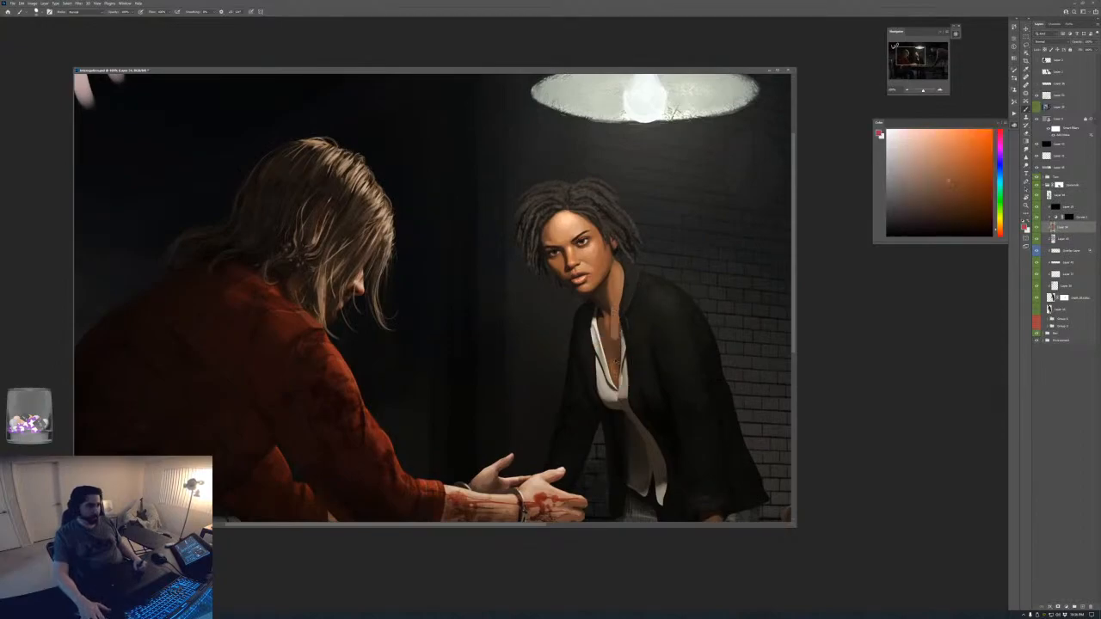
right_click(613, 317)
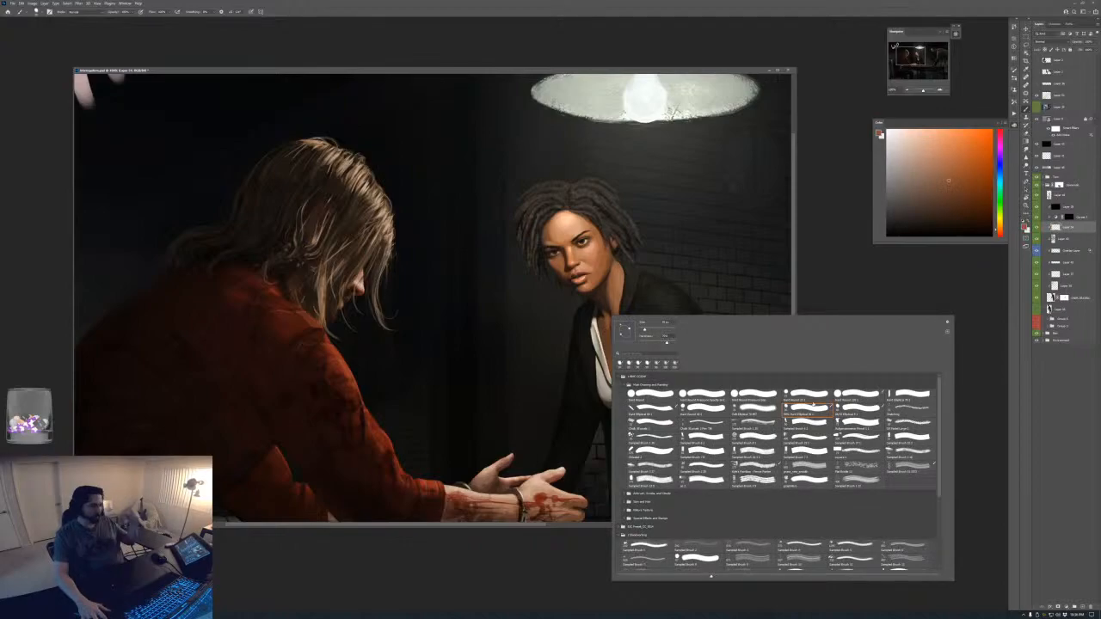
left_click(857, 410)
mouse_move(602, 332)
left_mouse_down()
mouse_move(614, 328)
mouse_move(609, 349)
left_mouse_up()
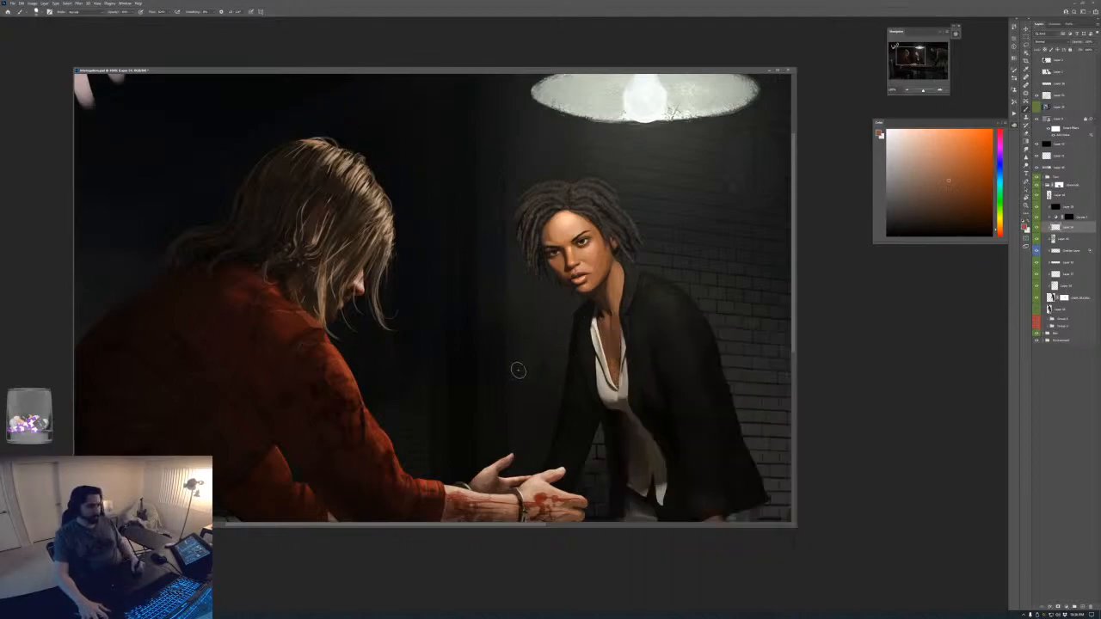
- Try a skin-coloured test patch on the shoulder of the woman's jacket, undo it and open the brush presets
mouse_move(675, 308)
left_mouse_down()
mouse_move(691, 349)
mouse_move(696, 424)
mouse_move(689, 343)
left_mouse_up()
key("ctrl+z")
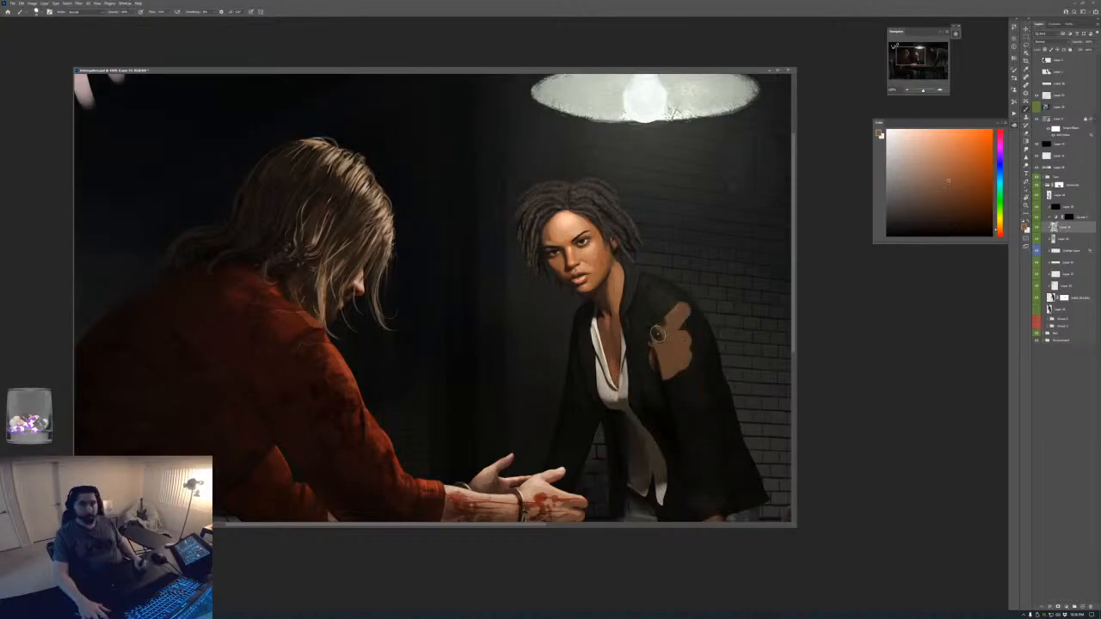
key("ctrl+z")
right_click(651, 332)
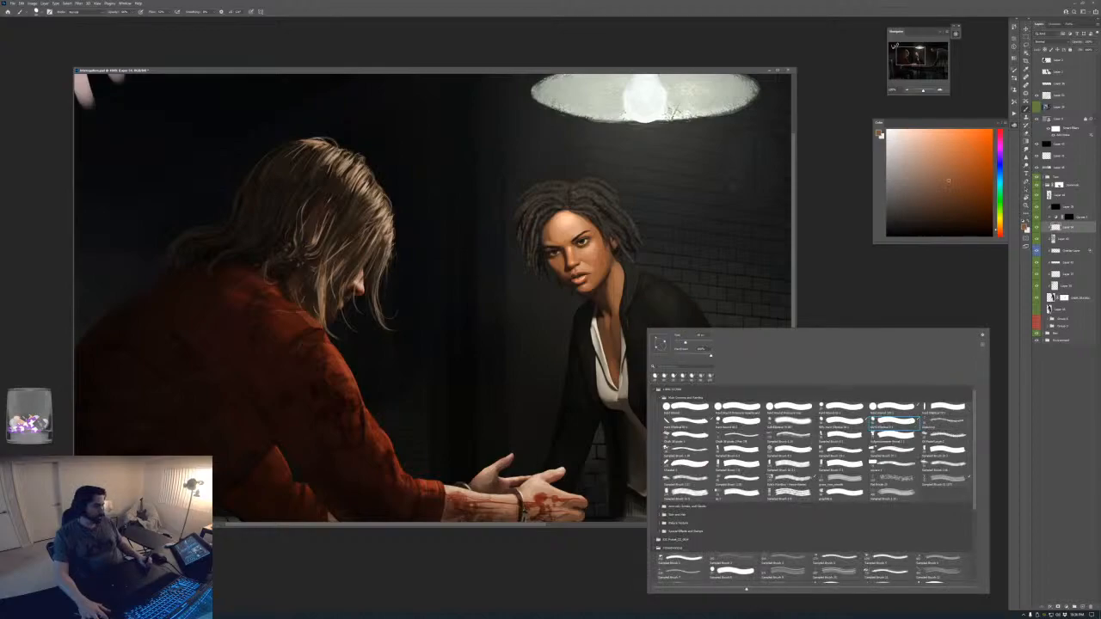
- Close the painting without saving its changes and reopen Interrogation.psd from Adobe Bridge
left_click(788, 69)
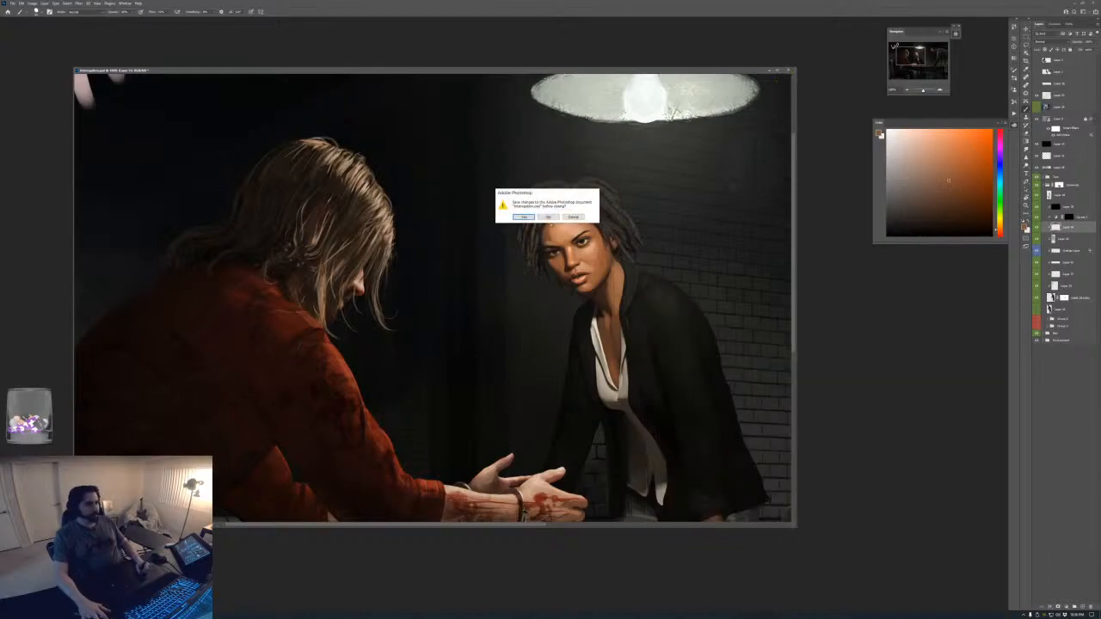
left_click(548, 216)
left_click(1092, 4)
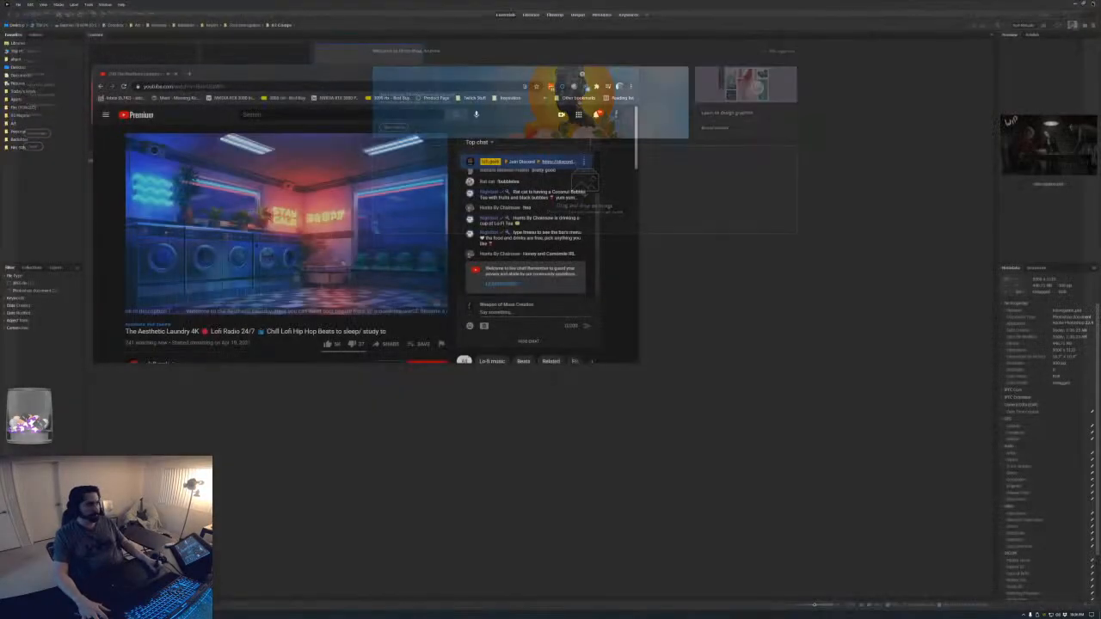
left_click(714, 344)
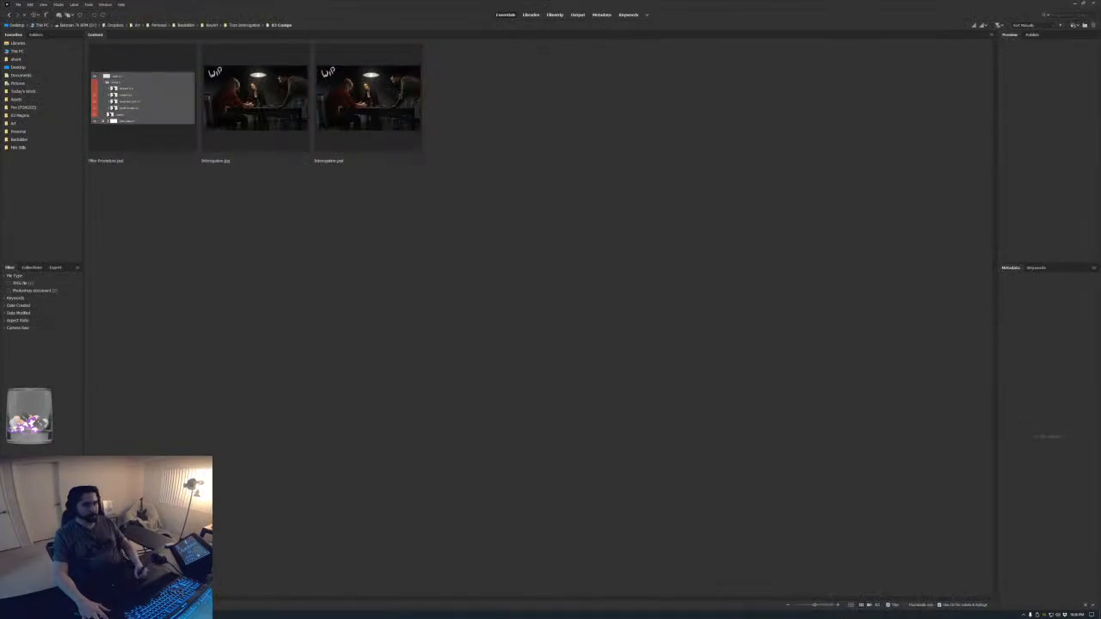
double_click(369, 98)
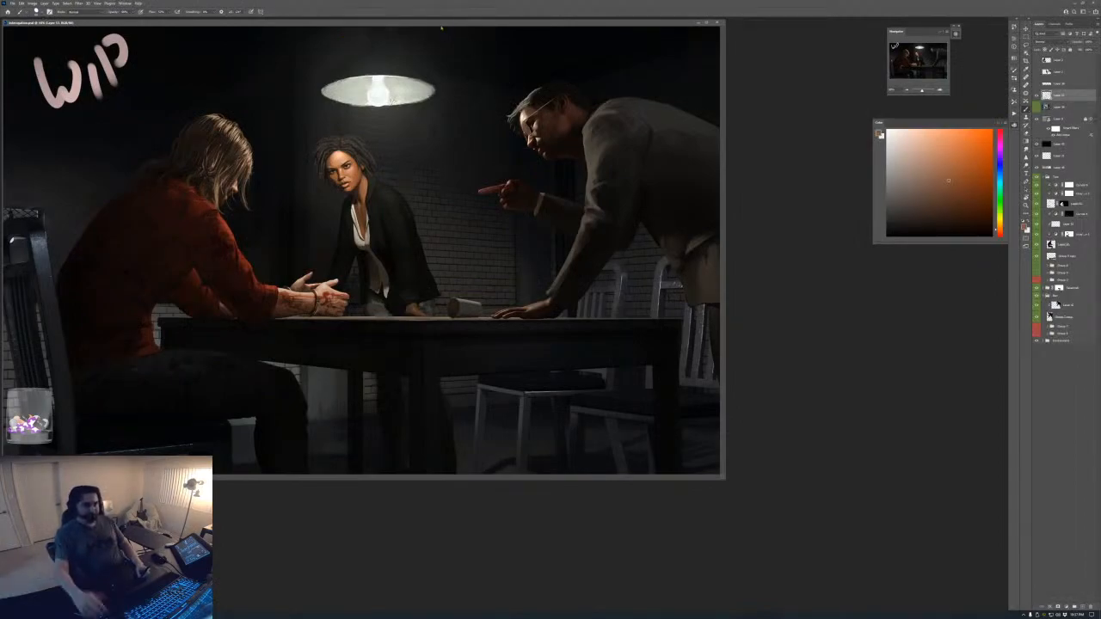
- Display the reopened painting in full-screen mode, fitted to the screen
left_click_drag(437, 22, 496, 60)
left_click_drag(526, 140, 524, 161)
key("f")
key("ctrl+0")
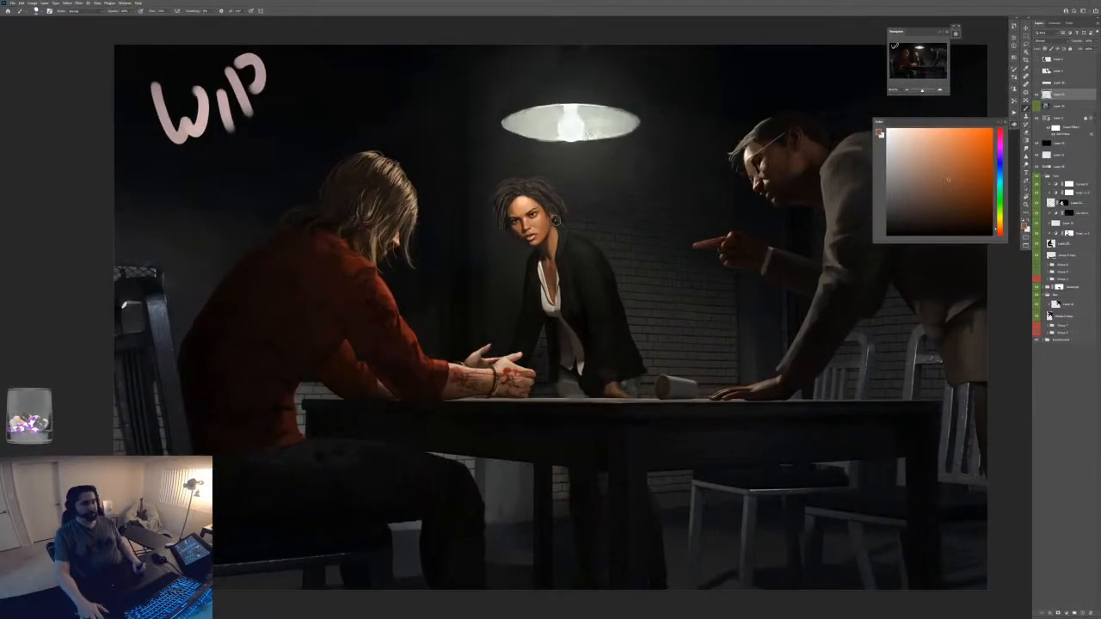
key("ctrl+plus")
left_click_drag(572, 212, 633, 226)
key("ctrl+z")
right_click(578, 206)
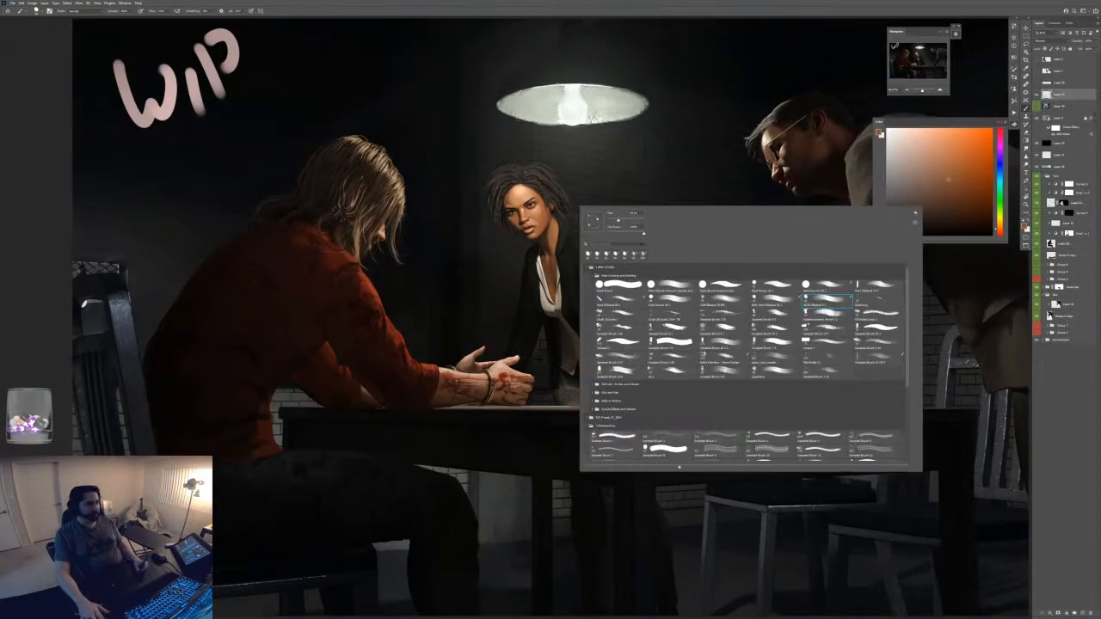
key("Return")
- Collapse the other two figures' layer groups and expand the standing woman's group, with her upper body in close view
key("ctrl+plus")
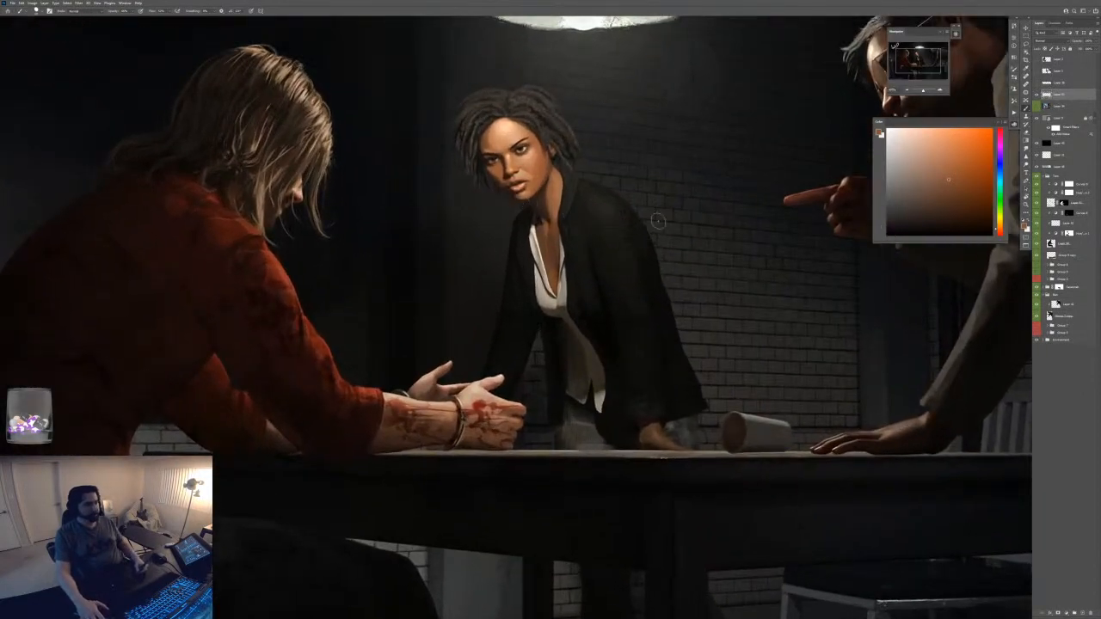
key("ctrl+plus")
left_click_drag(732, 182, 674, 256)
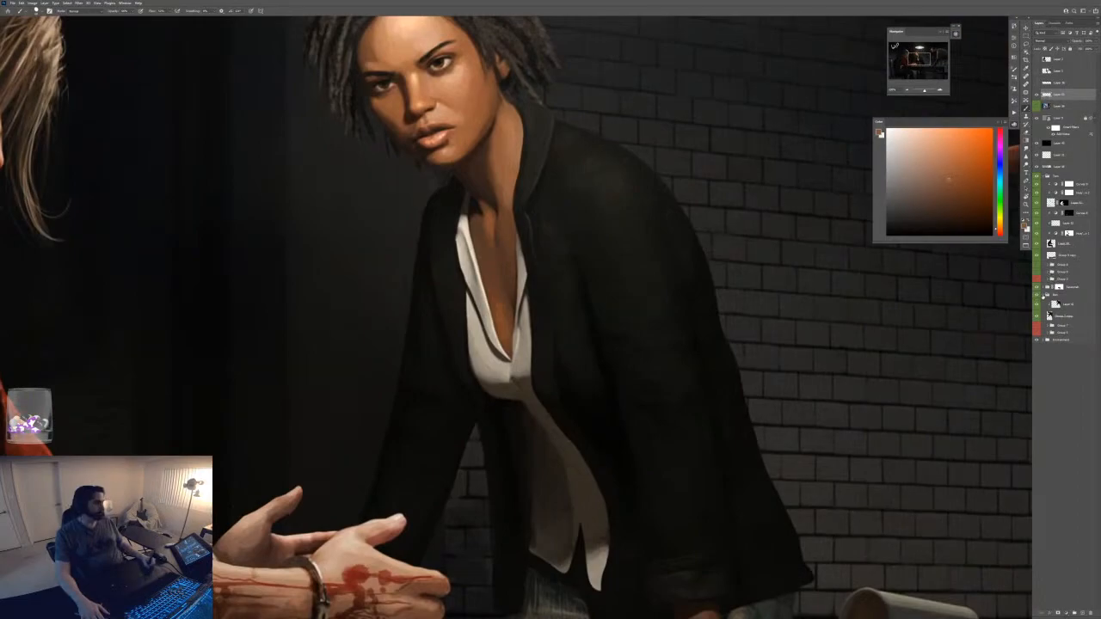
left_click(1042, 296)
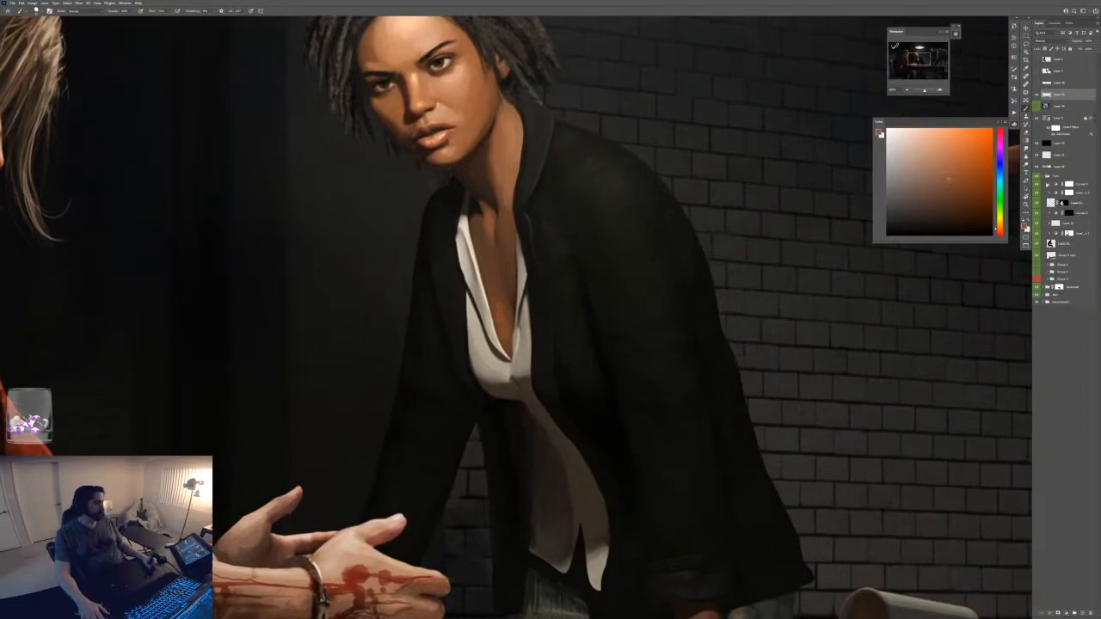
left_click(1045, 176)
left_click(1043, 183)
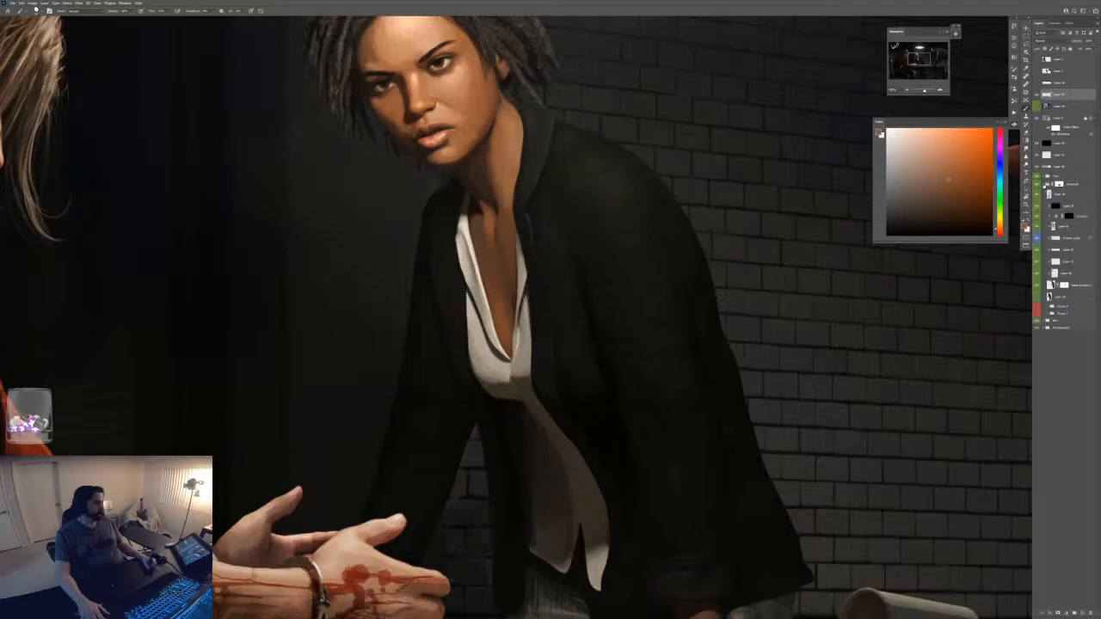
- Sample the woman's neck skin tone and add a new layer above the blue-labelled layer in her group
left_click(1069, 226)
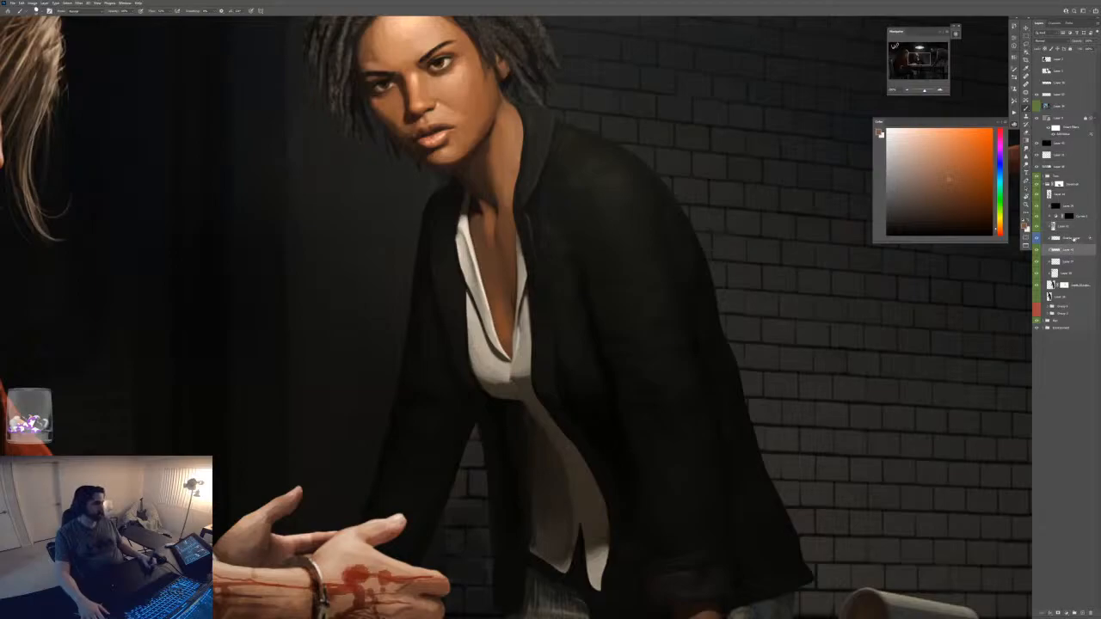
left_click(1071, 238)
left_click_drag(507, 231, 510, 205)
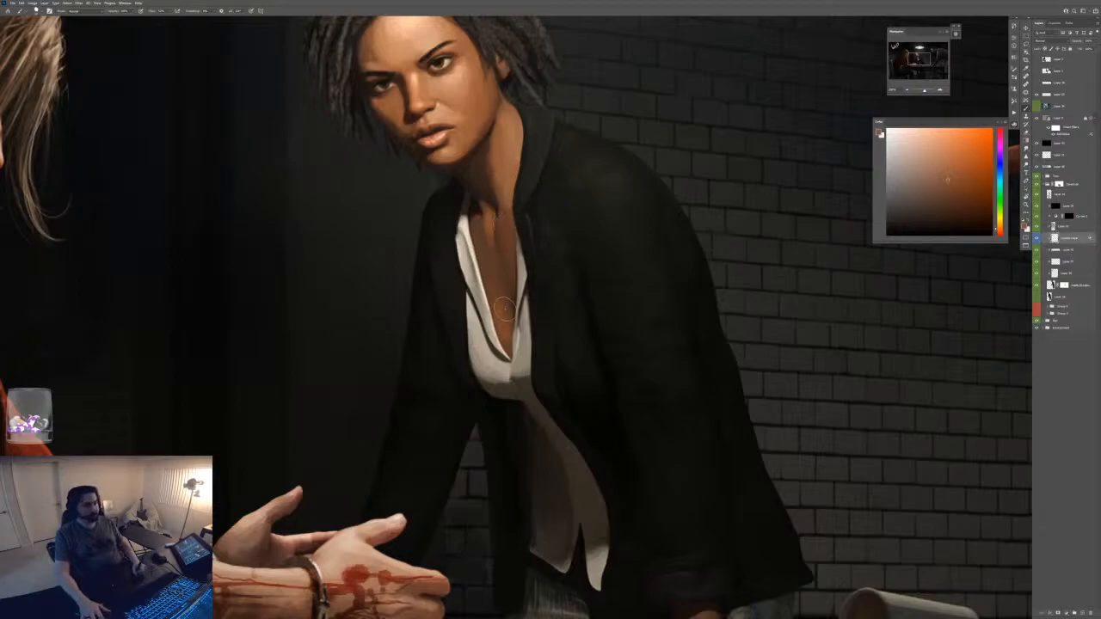
left_click_drag(506, 304, 506, 193)
left_click(506, 195, "alt")
key("ctrl+shift+alt+n")
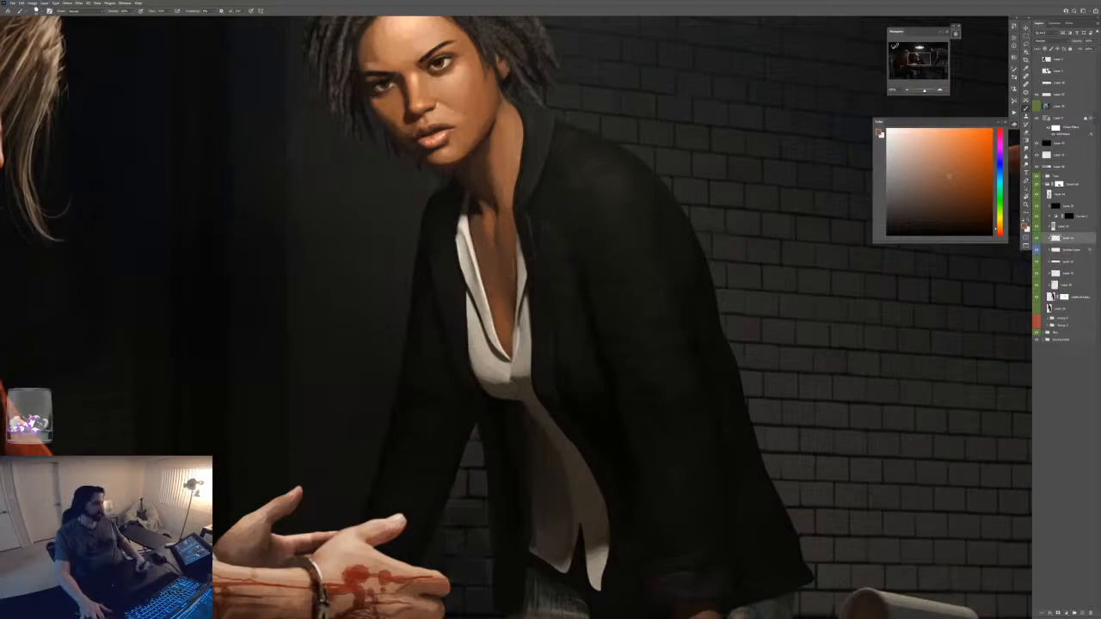
- Paint soft skin tones over the woman's chest, neck and jaw, resampling colours from the neighbouring skin
left_click_drag(506, 219, 495, 293)
mouse_move(496, 222)
left_mouse_down()
mouse_move(487, 258)
mouse_move(492, 282)
mouse_move(487, 232)
mouse_move(502, 314)
mouse_move(501, 223)
mouse_move(504, 320)
mouse_move(496, 155)
left_mouse_up()
left_click(492, 178, "alt")
left_click(500, 173, "alt")
scroll(510, 132, "down", 2)
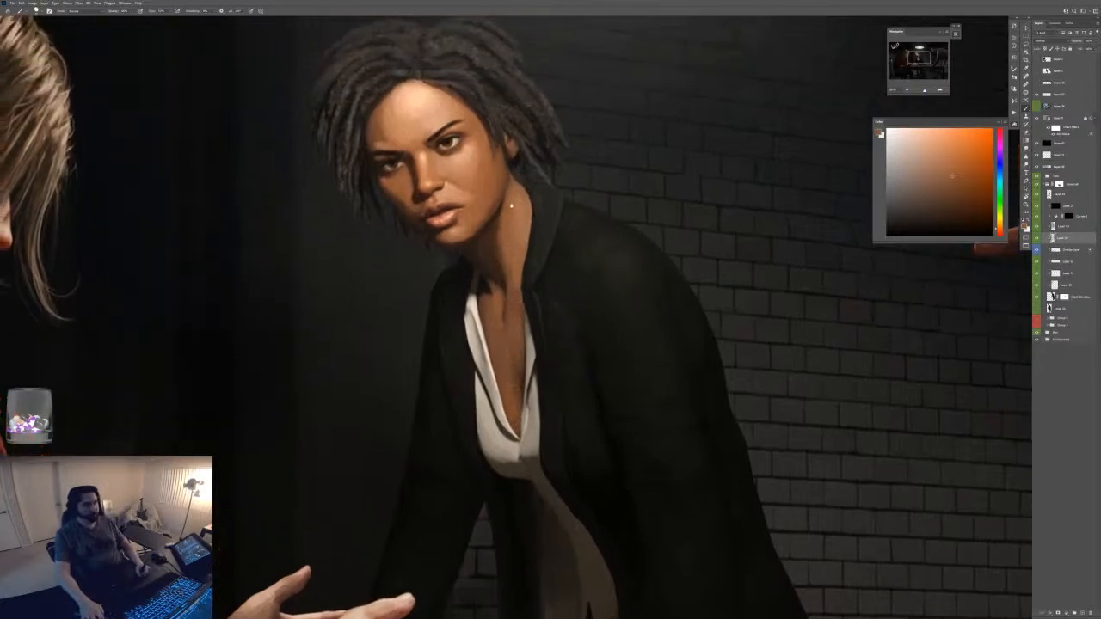
left_click(514, 203, "alt")
left_click(515, 203, "alt")
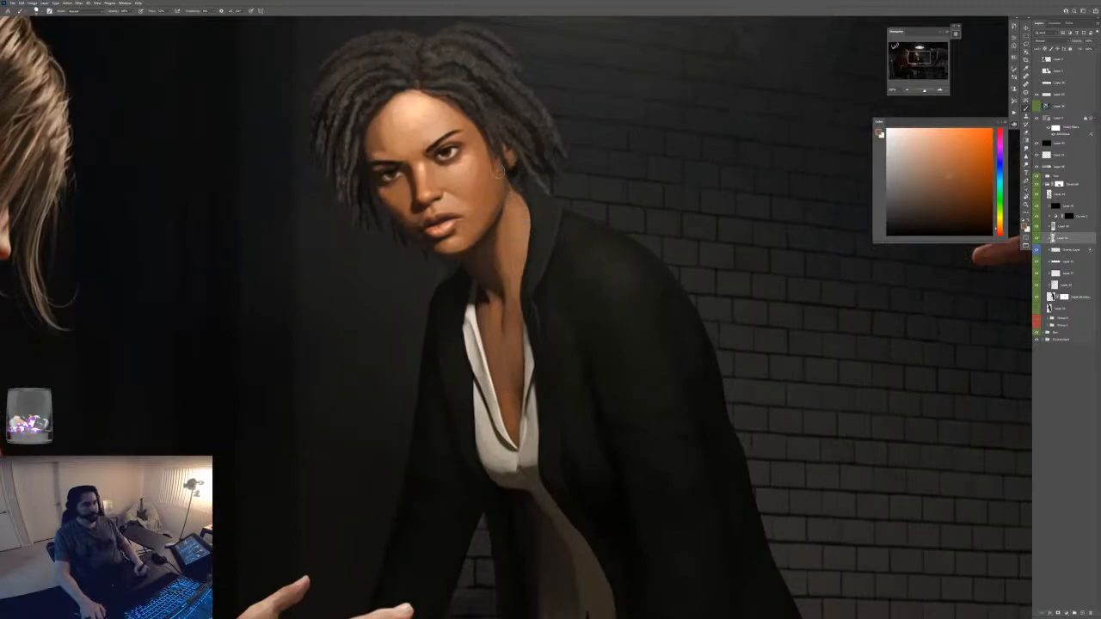
left_click_drag(492, 161, 492, 170)
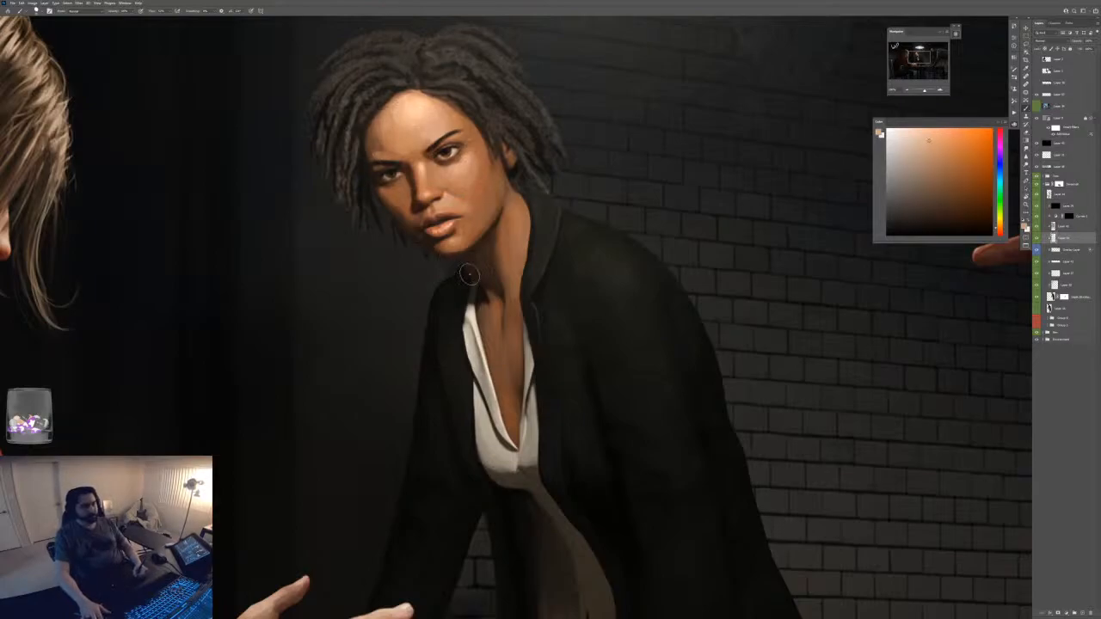
- Try painting the outer edge of the woman's white shirt collar with a sampled shirt colour, then undo the strokes
left_click(479, 359, "alt")
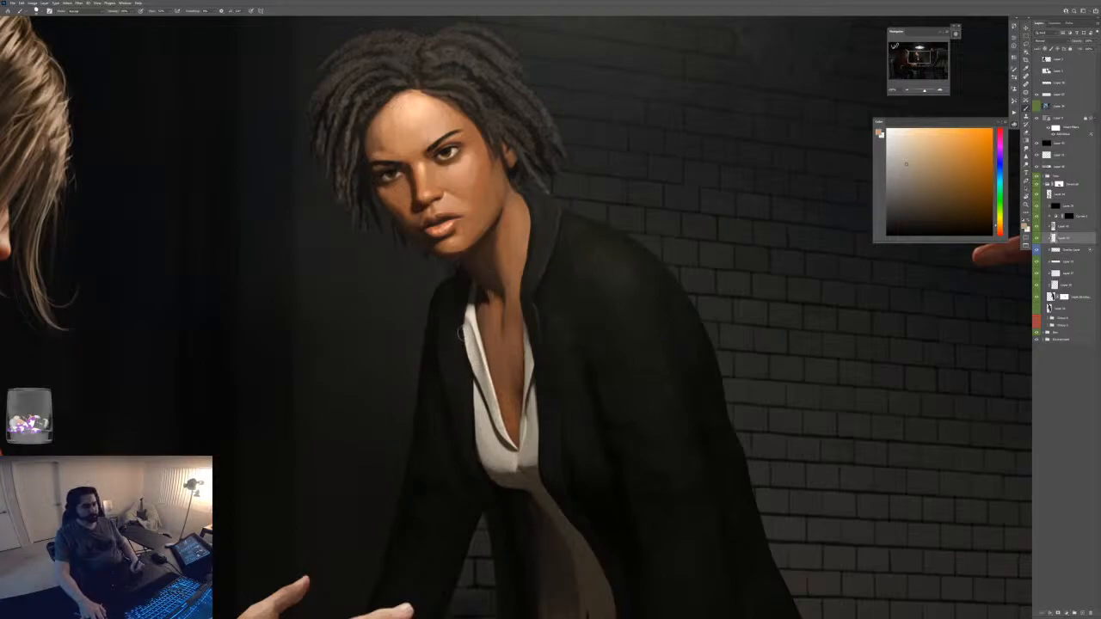
left_click_drag(461, 334, 473, 372)
key("ctrl+z")
left_click(474, 367, "alt")
key("ctrl+z")
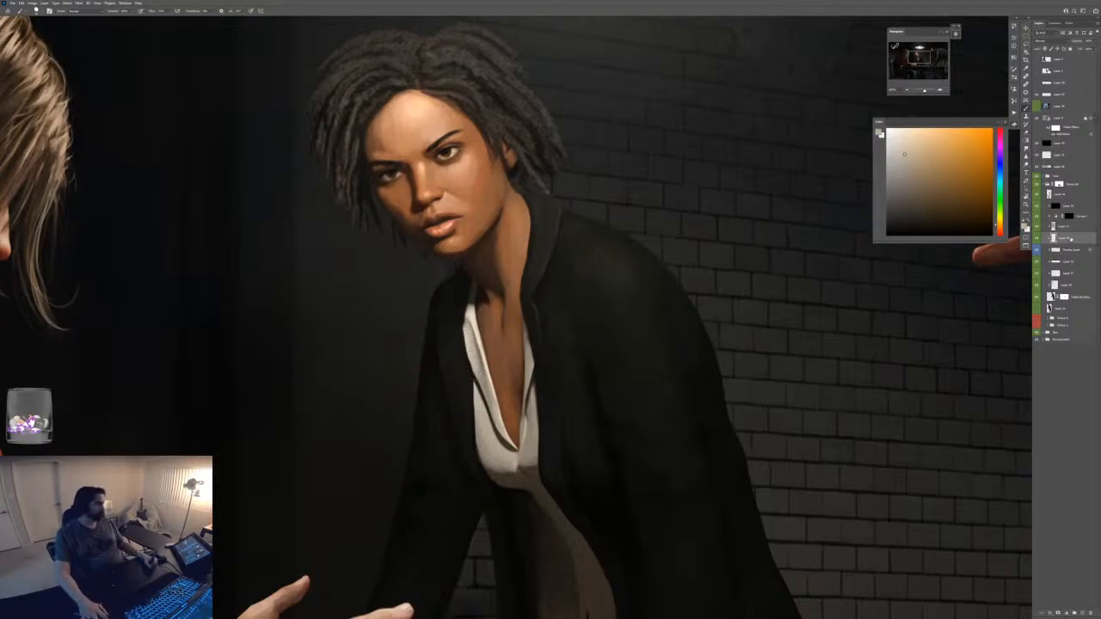
- Move the painting layer above the dark adjustment layers in the woman's group and paint her white collar's outer edge with its sampled colour
left_click_drag(1072, 239, 1070, 201)
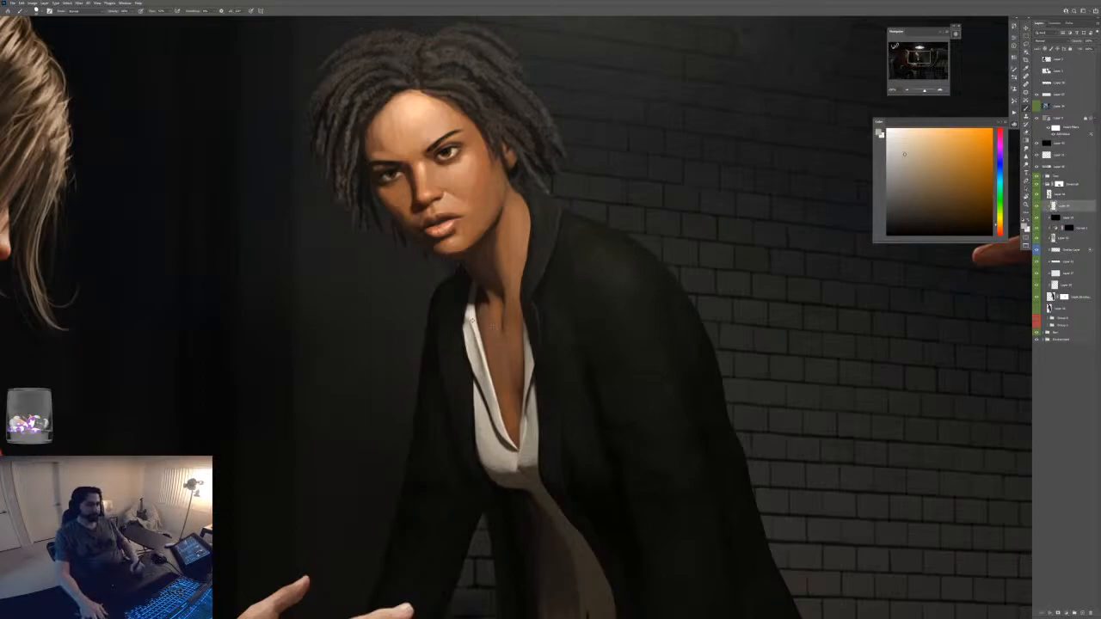
left_click(472, 321, "alt")
mouse_move(472, 322)
left_mouse_down()
mouse_move(466, 350)
mouse_move(485, 374)
mouse_move(475, 364)
left_mouse_up()
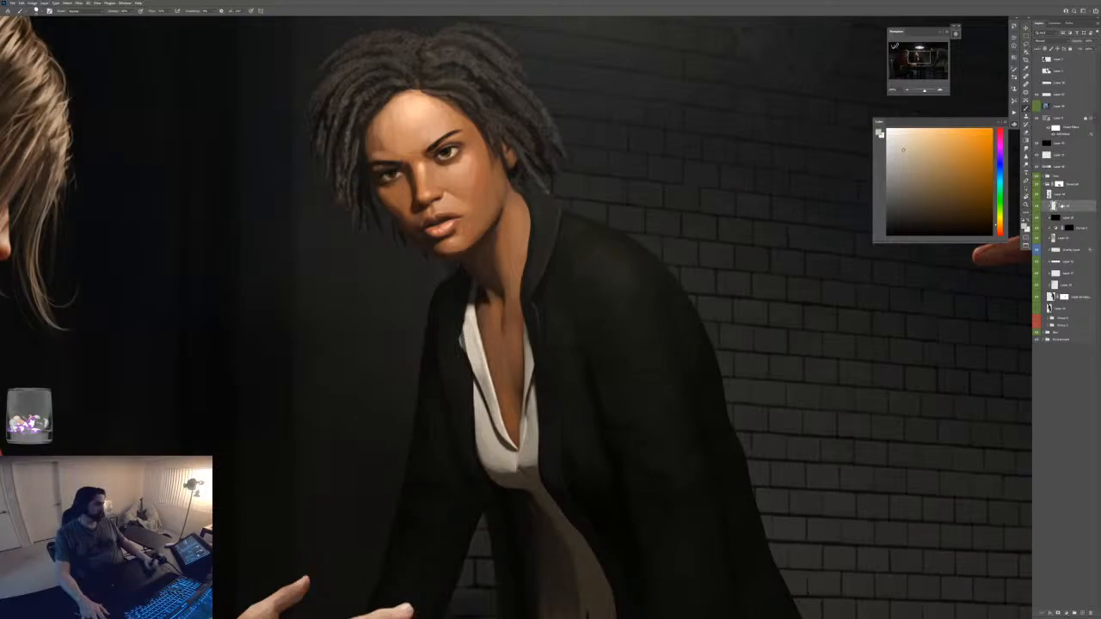
- Move the painting layer to the top of the woman's group and refine her white collar's edge with a different hard round brush
left_click_drag(1062, 205, 1060, 191)
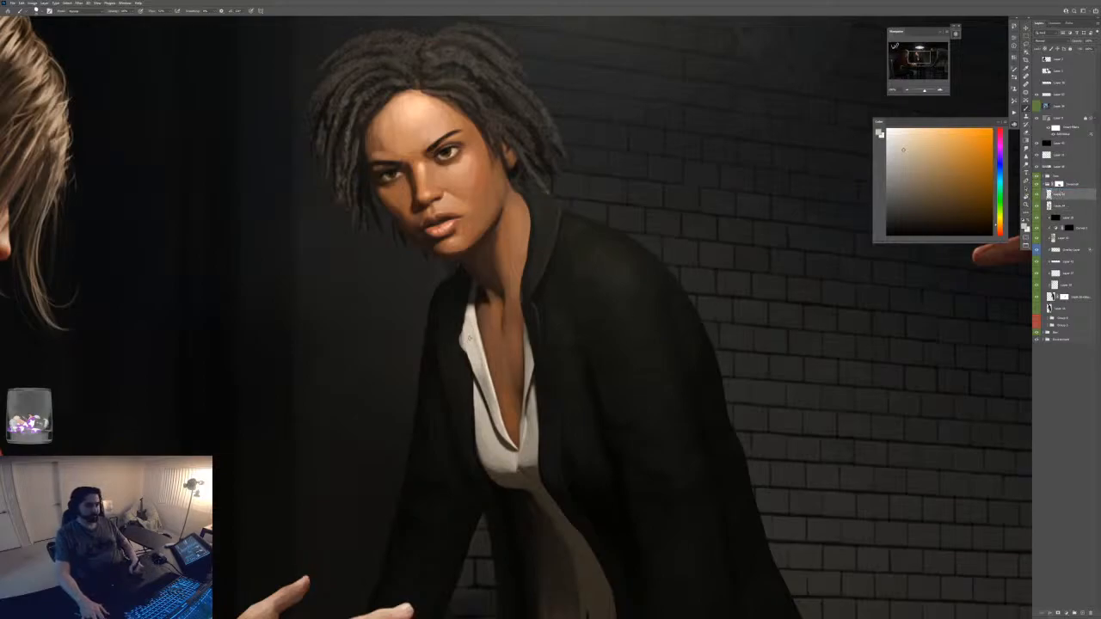
left_click_drag(468, 339, 483, 377)
right_click(467, 336)
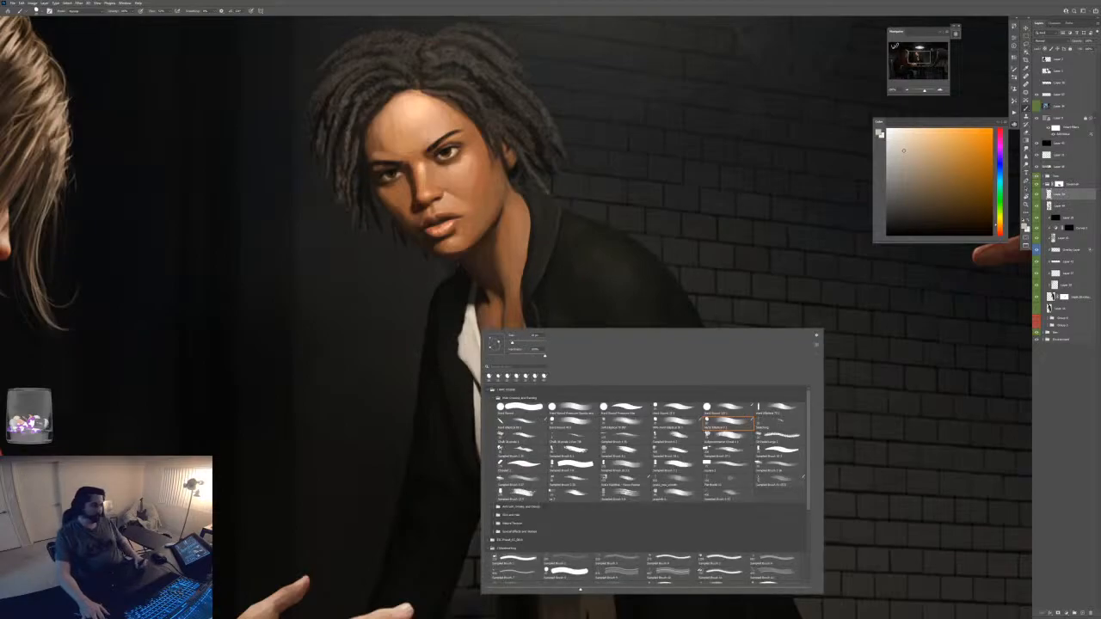
left_click(728, 408)
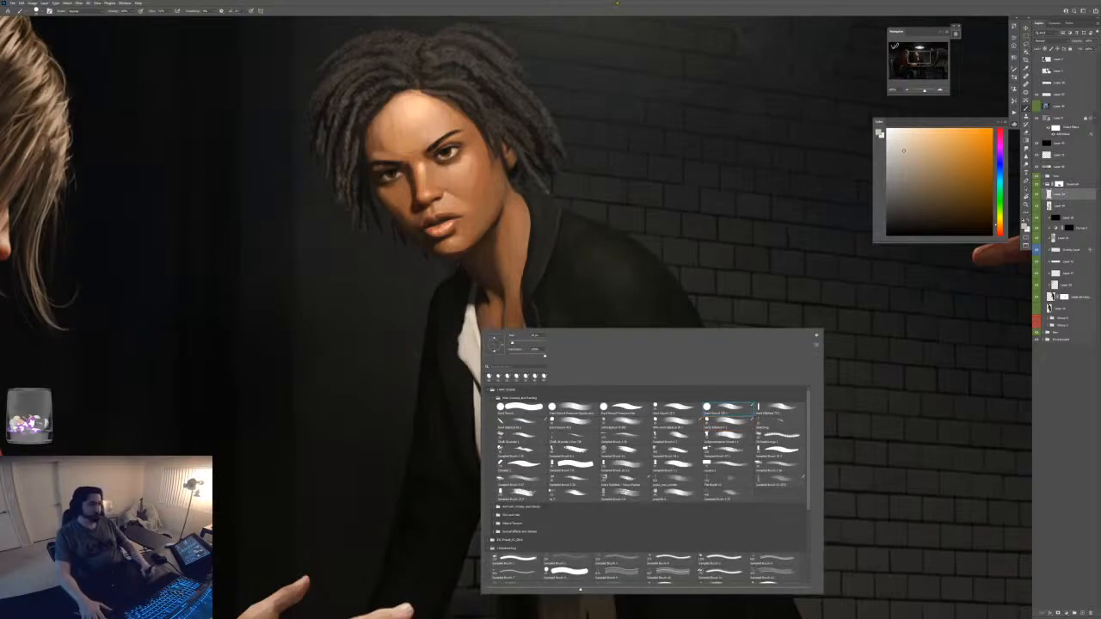
key("Return")
key("F5")
left_click(922, 92)
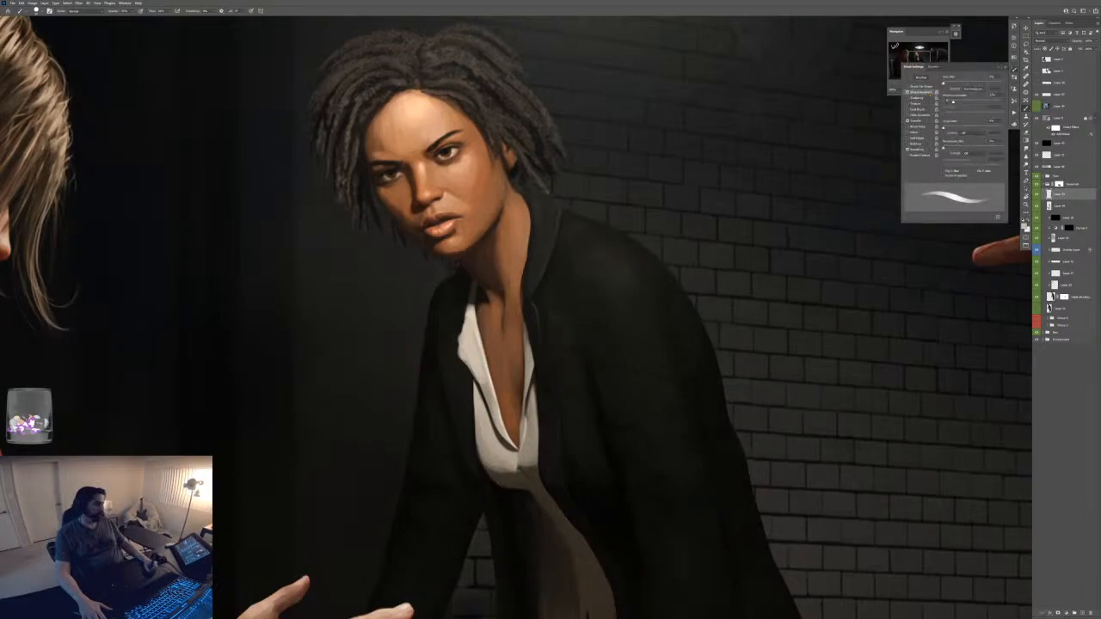
key("F5")
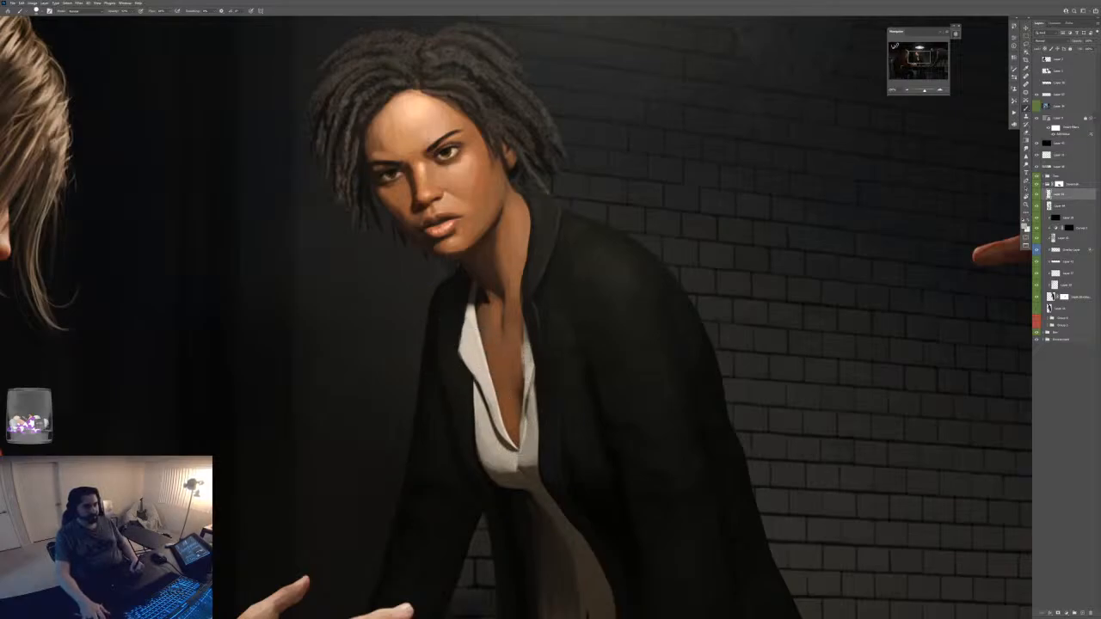
- Touch up the dark jacket collar and shoulder beside the woman's neck, resizing the brush as needed
key("ctrl+minus")
key("ctrl+minus")
key("ctrl+minus")
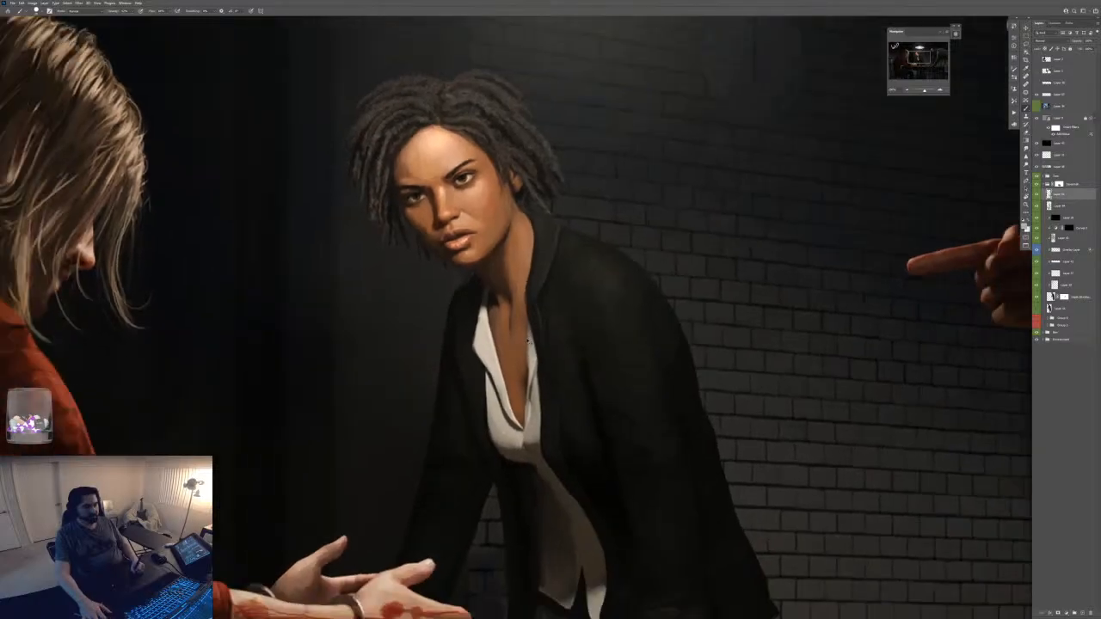
key("ctrl+plus")
key("ctrl+plus")
key("ctrl+plus")
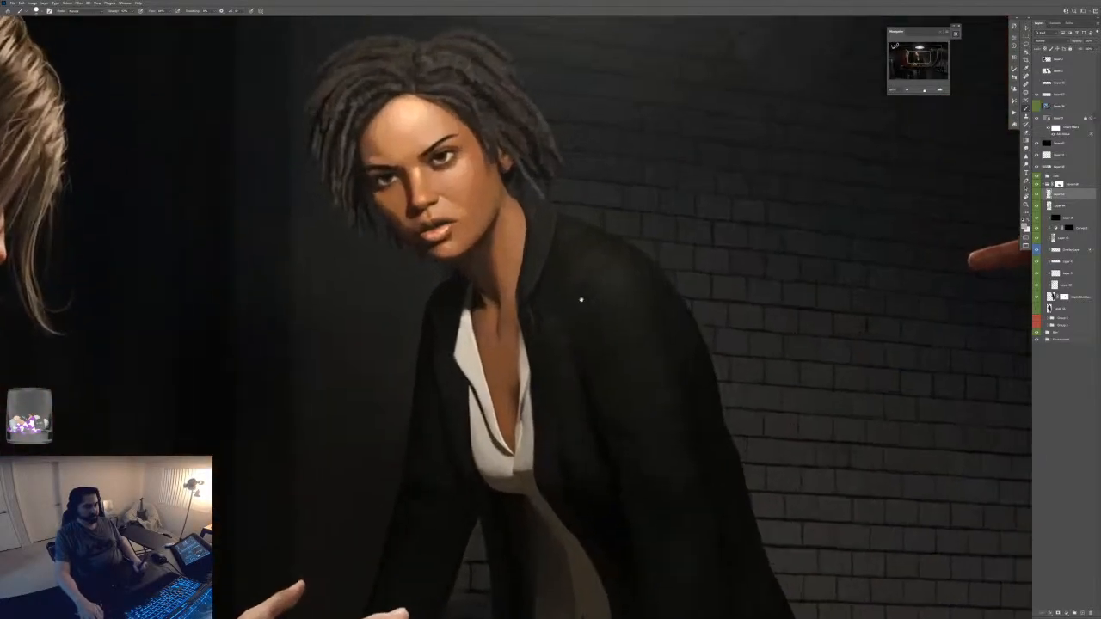
key("bracketright")
key("bracketright")
key("bracketright")
key("bracketright")
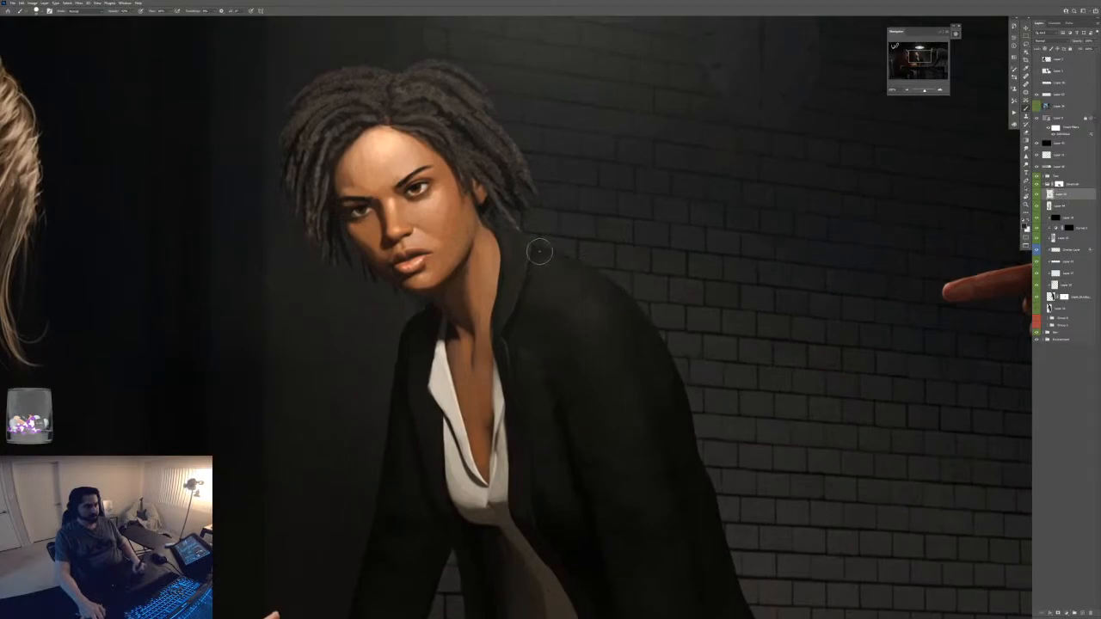
key("bracketleft")
key("bracketleft")
key("bracketleft")
key("bracketleft")
key("ctrl+0")
scroll(528, 322, "up", 2)
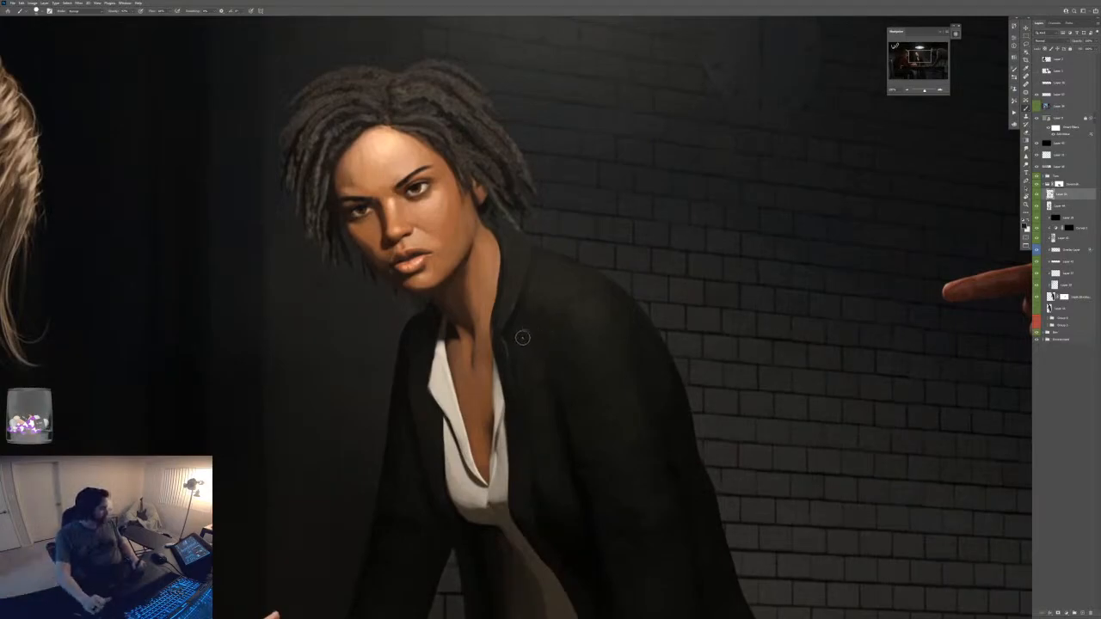
- Choose a flat elliptical brush preset for detailing the standing woman's face
left_click_drag(499, 312, 544, 415)
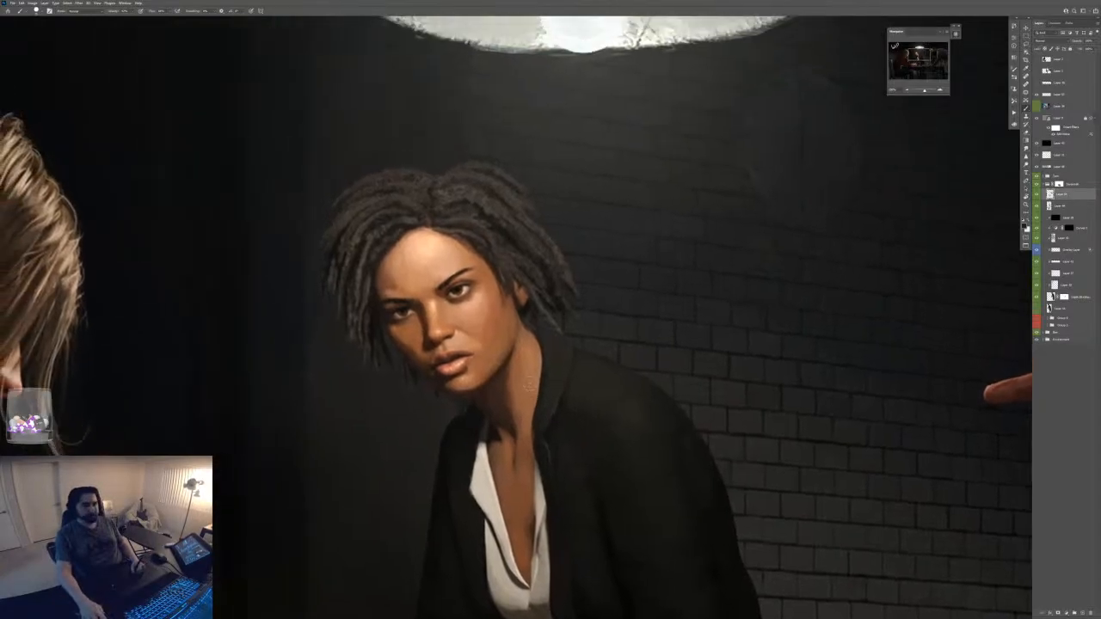
scroll(578, 312, "up", 1)
left_click_drag(484, 352, 544, 365)
scroll(469, 294, "up", 1)
left_click_drag(449, 296, 490, 307)
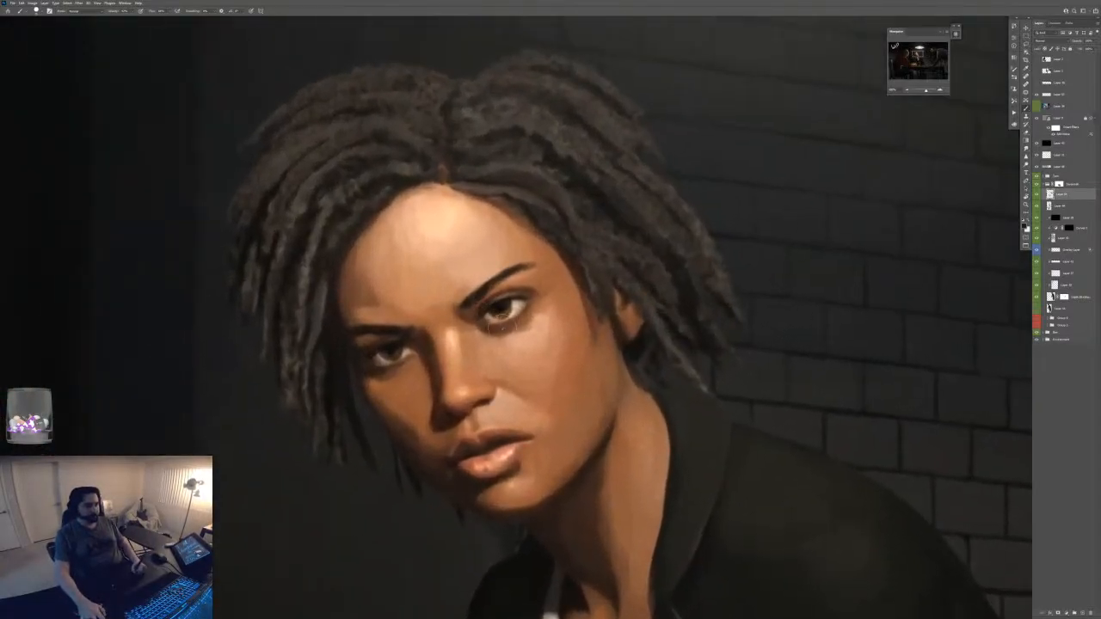
right_click(507, 330)
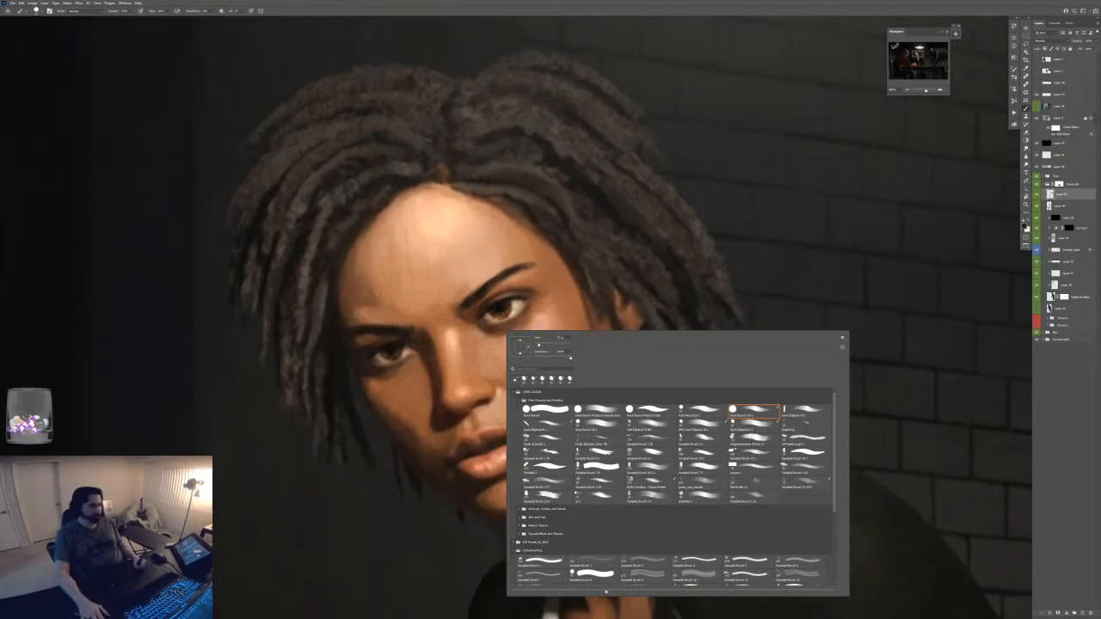
left_click(793, 410)
key("Return")
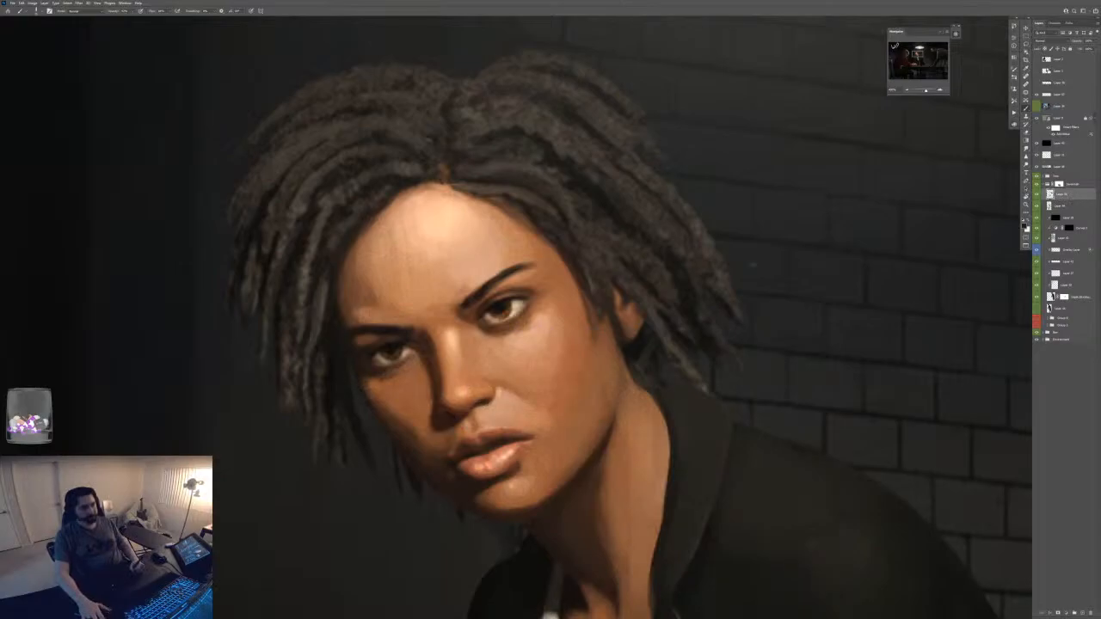
key("F6")
key("F6")
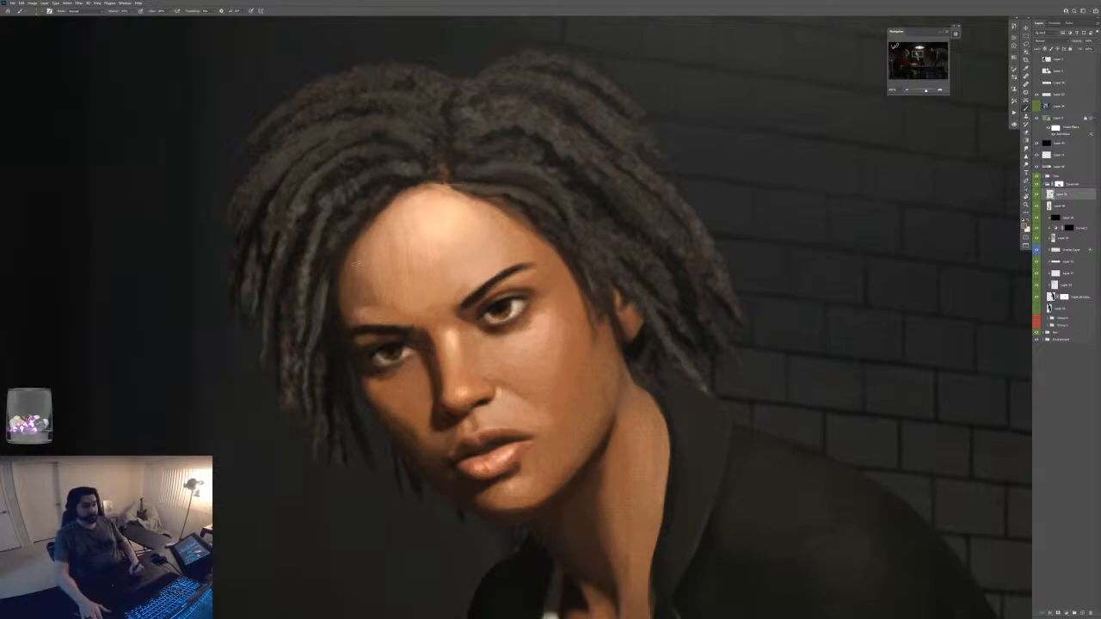
- Paint skin tones on the shadowed temple and cheek beside the woman's nose, resampling colours from her face
mouse_move(372, 307)
left_mouse_down()
mouse_move(357, 286)
mouse_move(354, 309)
left_mouse_up()
key("ctrl+minus")
key("ctrl+minus")
key("ctrl+minus")
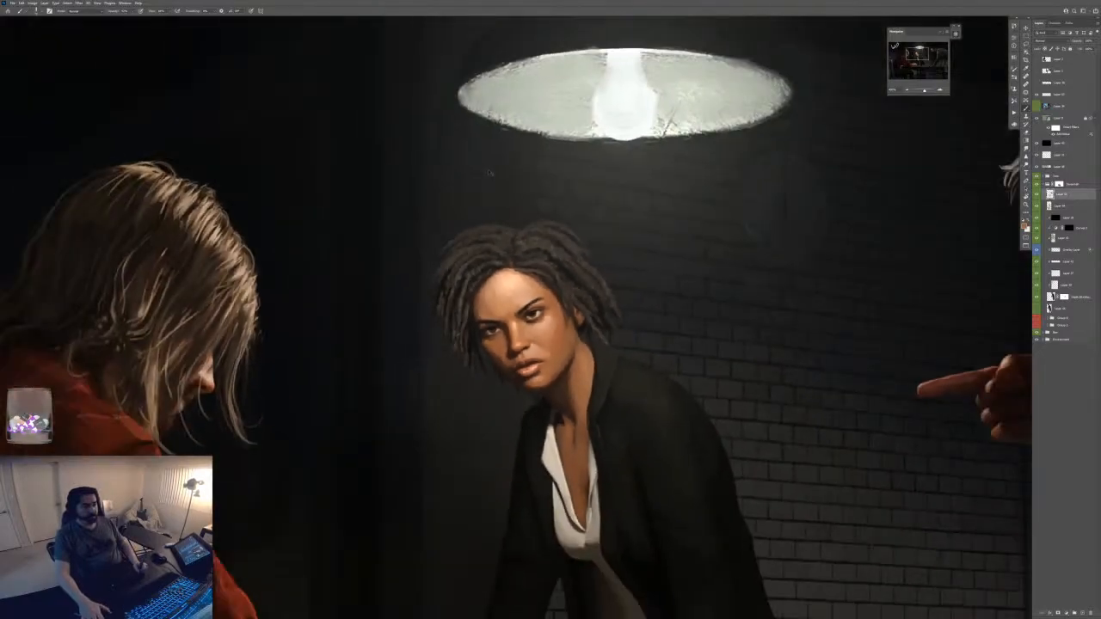
key("ctrl+minus")
key("ctrl+plus")
key("ctrl+plus")
key("ctrl+plus")
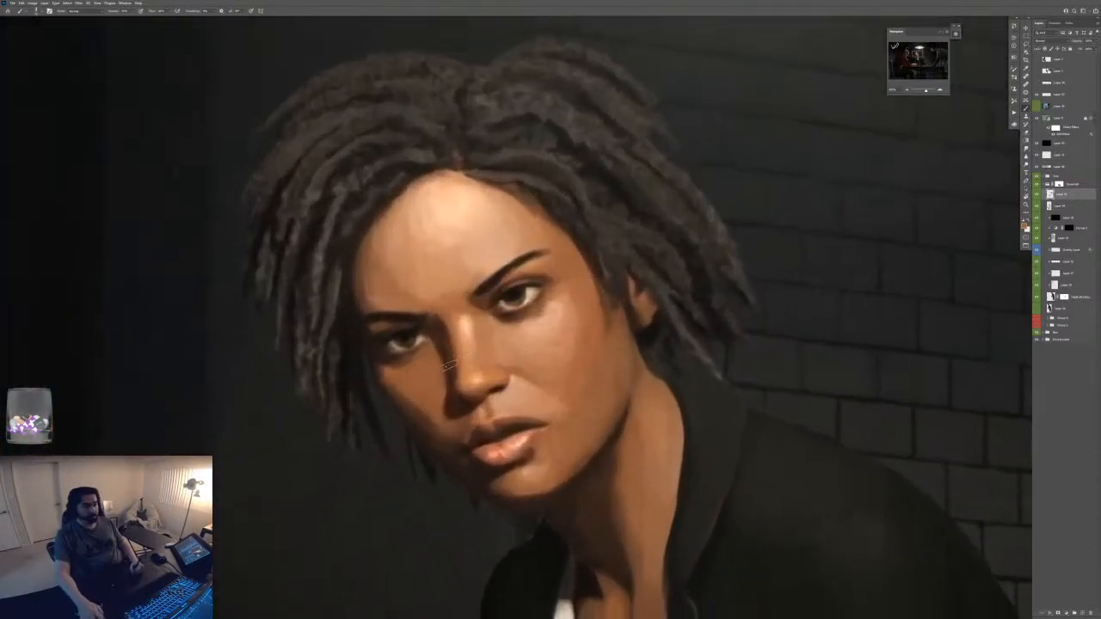
left_click(464, 327, "alt")
mouse_move(411, 374)
left_mouse_down()
mouse_move(418, 408)
mouse_move(394, 379)
left_mouse_up()
left_click(392, 367, "alt")
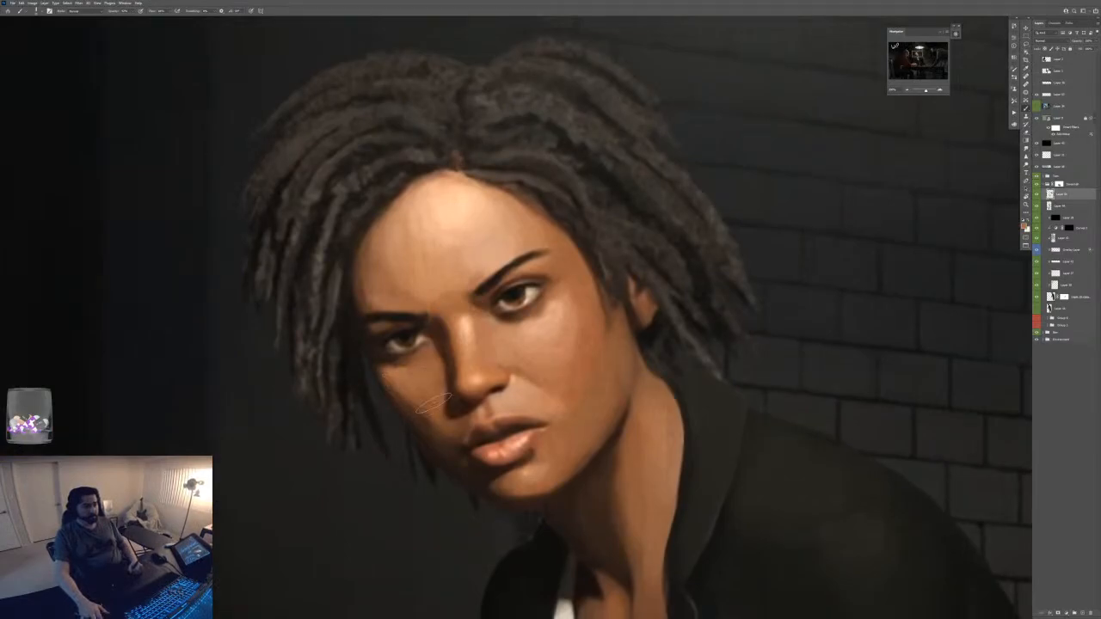
- Reshape the pointed outer corner of the woman's white shirt collar using dark jacket tones and the sampled shirt colour
key("ctrl+minus")
key("ctrl+minus")
key("ctrl+minus")
key("ctrl+minus")
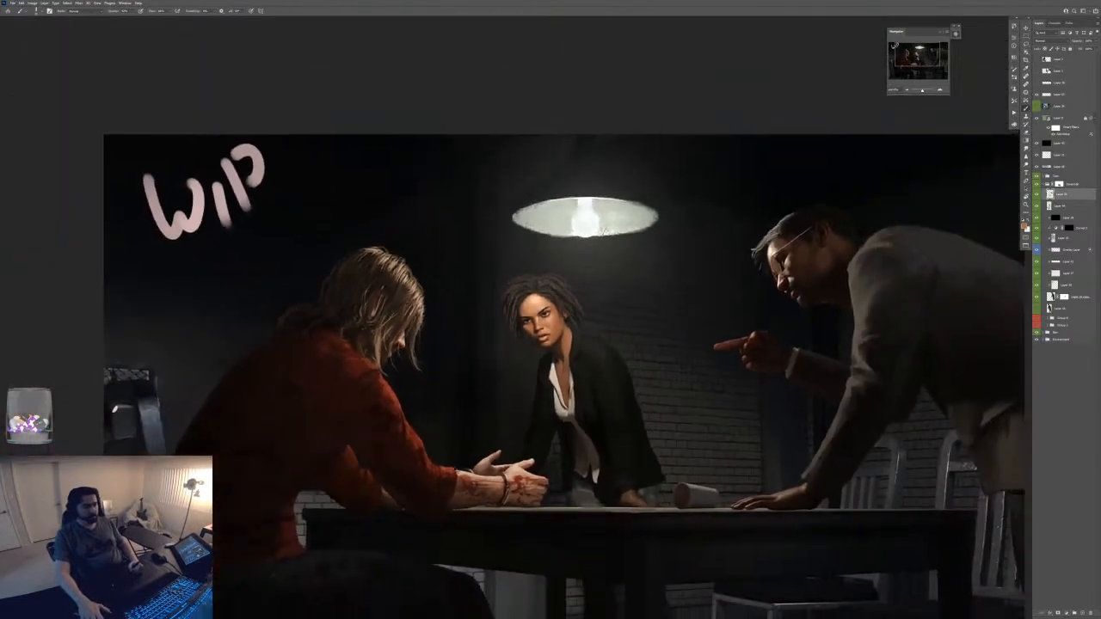
key("ctrl+minus")
key("ctrl+minus")
key("ctrl+plus")
key("ctrl+plus")
key("ctrl+plus")
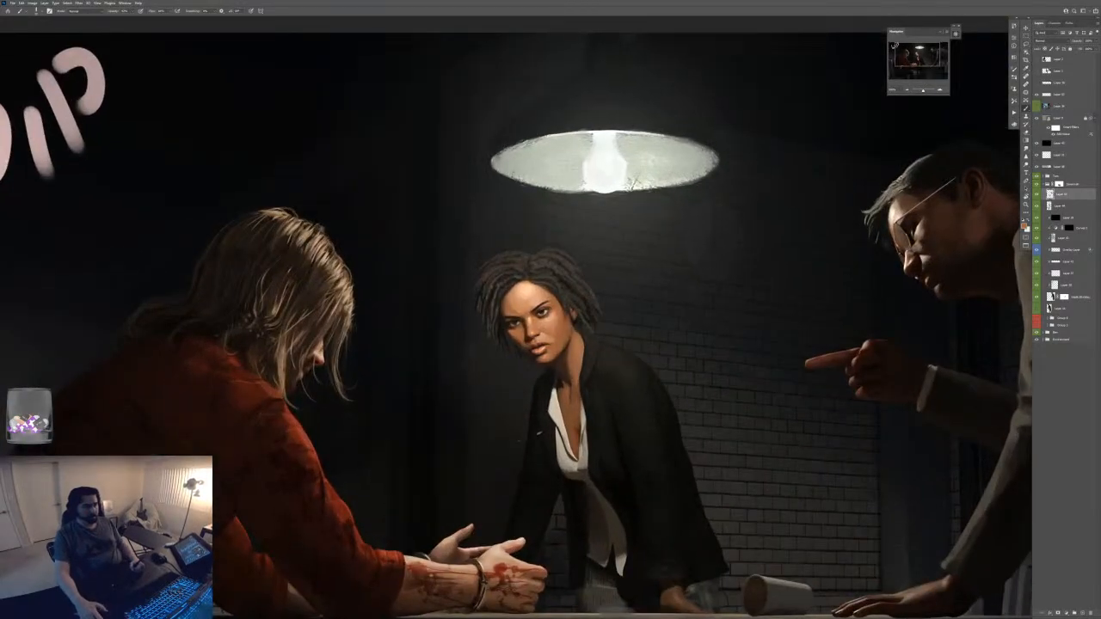
key("ctrl+plus")
key("ctrl+plus")
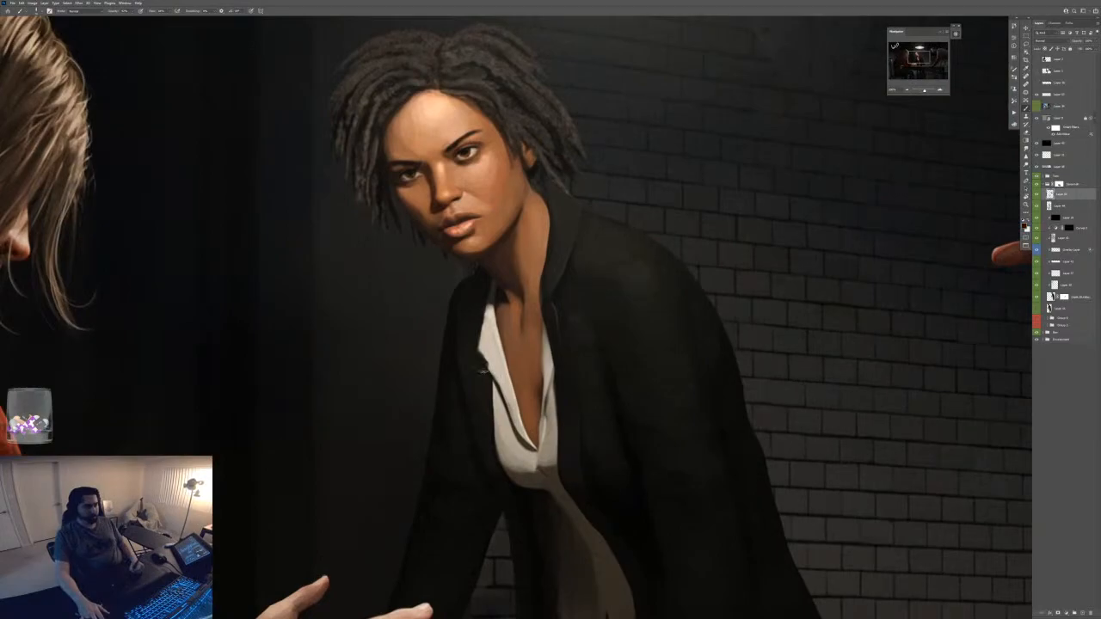
left_click(489, 318, "alt")
key("ctrl+0")
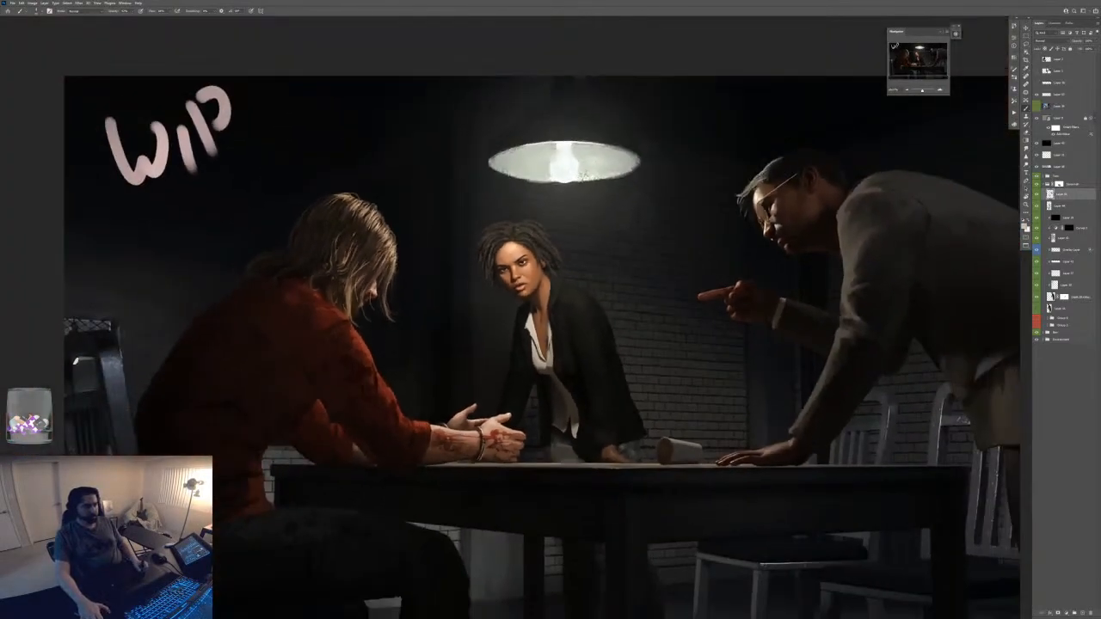
- Refine the woman's jacket lapel, then the sleeve cuff and wrist resting on the table, using a sampled tone
key("ctrl+plus")
key("ctrl+plus")
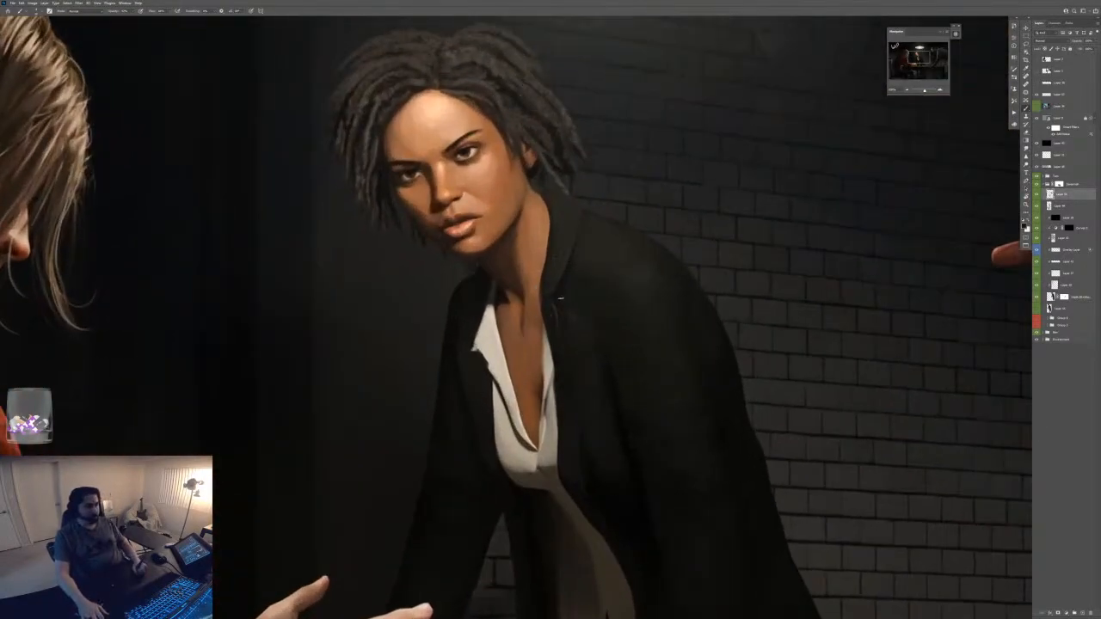
key("ctrl+plus")
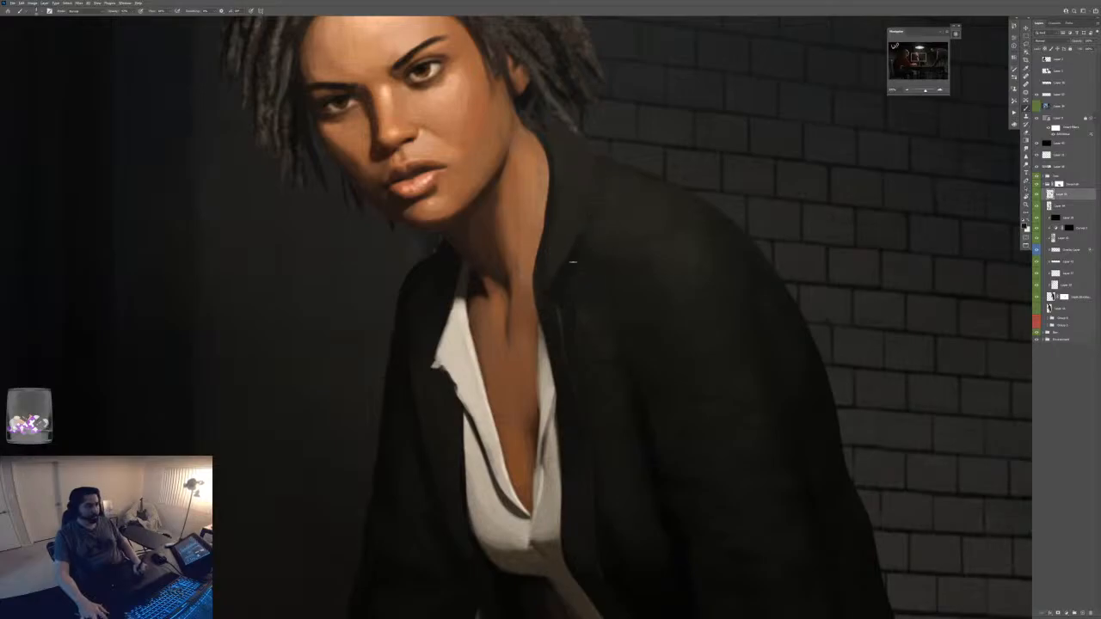
mouse_move(585, 366)
left_mouse_down()
mouse_move(456, 366)
mouse_move(569, 373)
mouse_move(409, 93)
left_mouse_up()
left_click(563, 403, "alt")
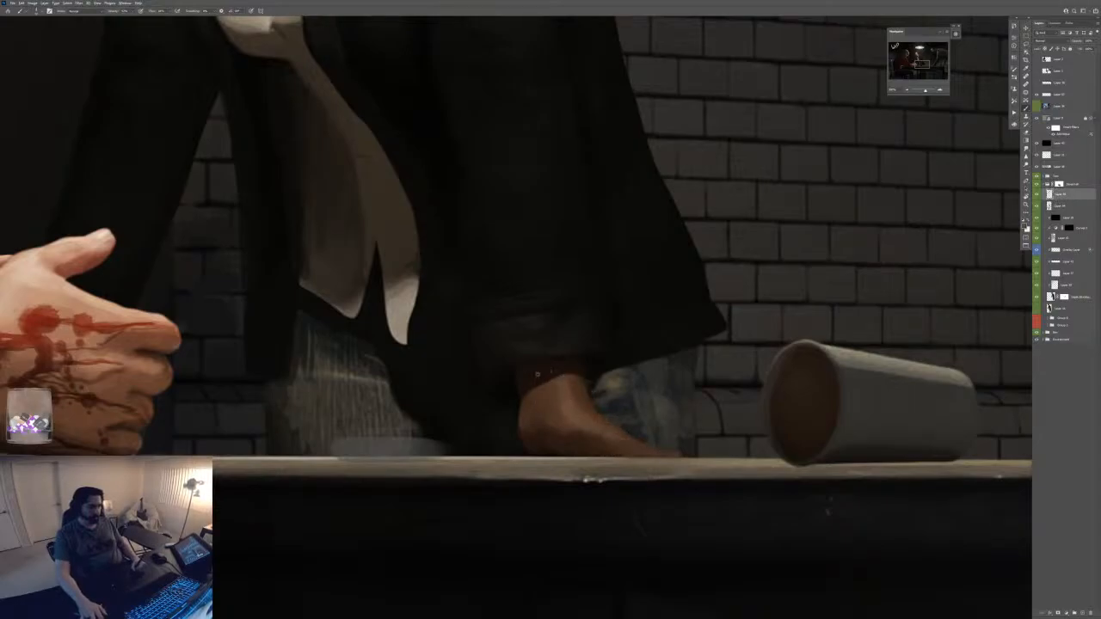
left_click_drag(512, 326, 602, 438)
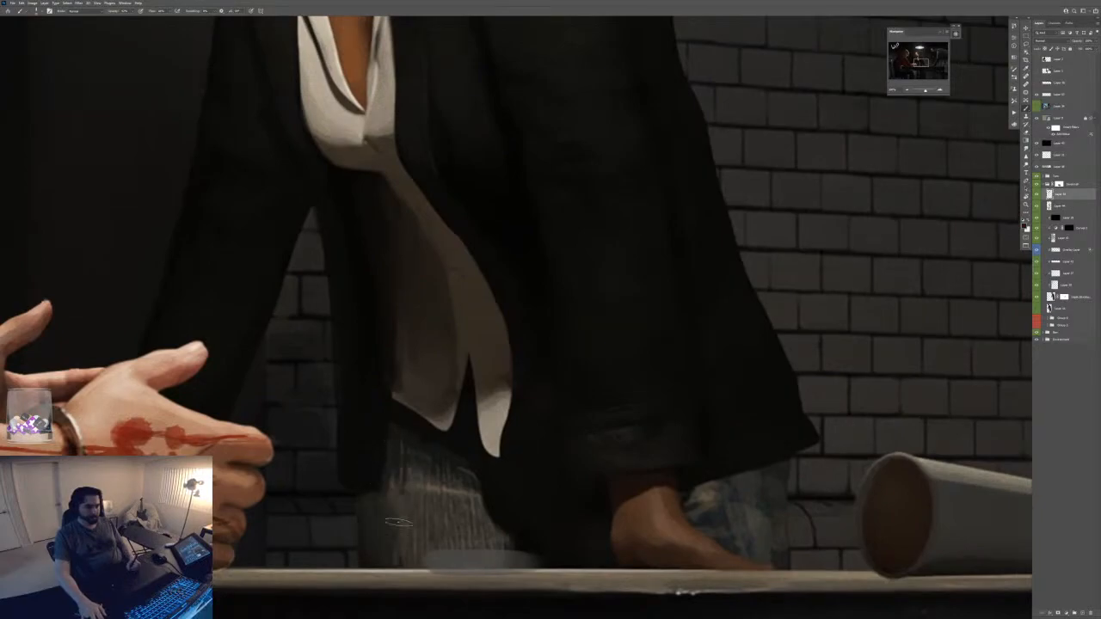
key("ctrl+0")
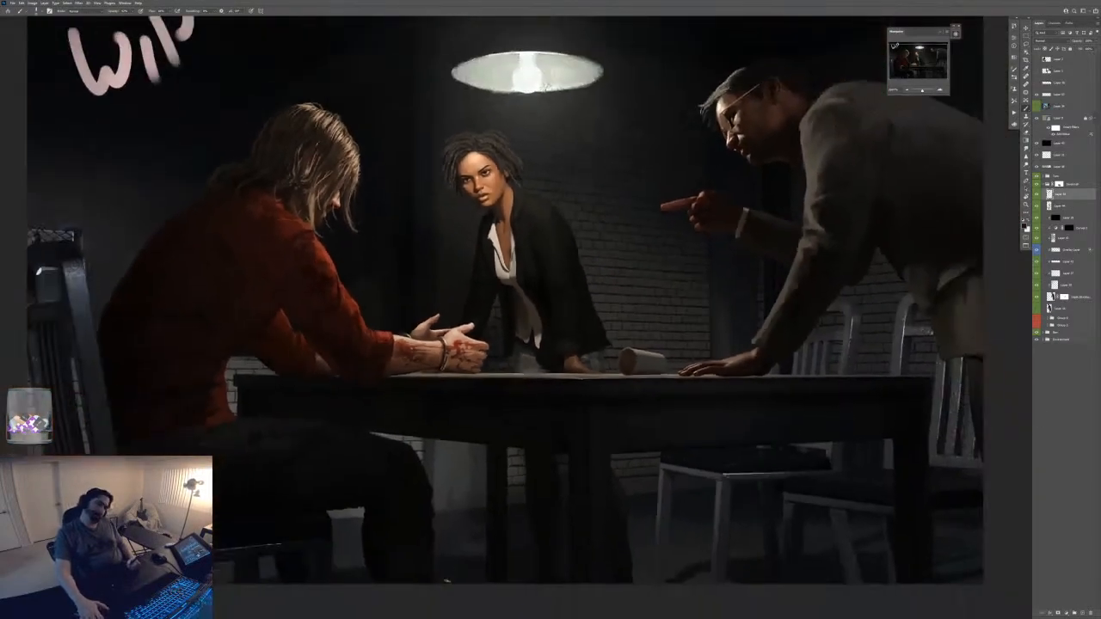
- Select the woman's layers from her base layer up to the painting layer, then return to the painting layer alone
left_click_drag(446, 581, 551, 467)
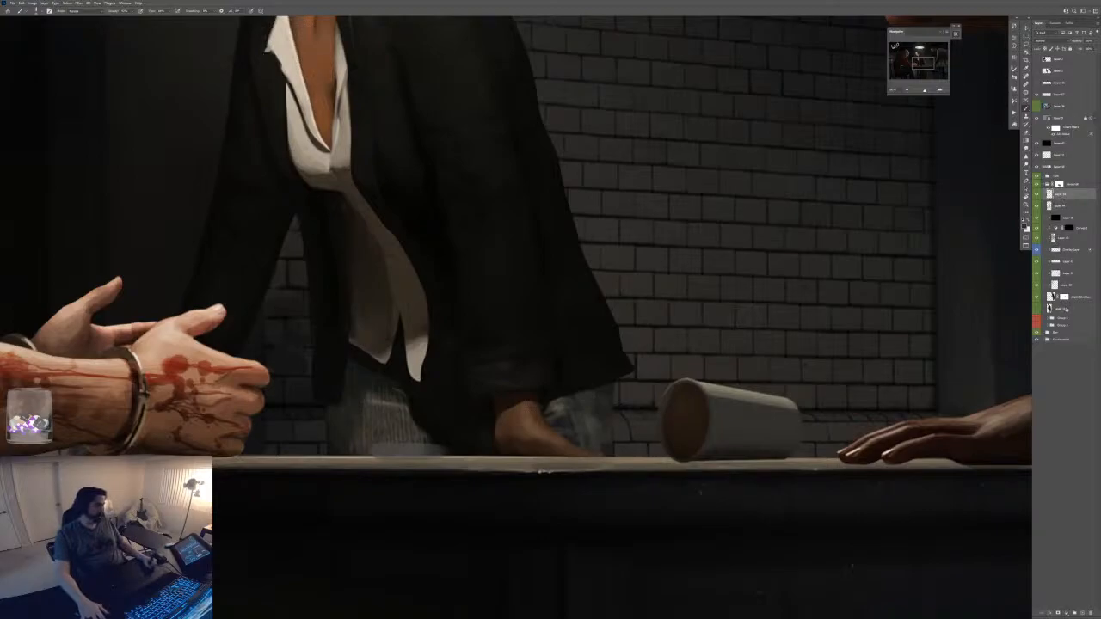
left_click(1072, 298)
left_click(1067, 308)
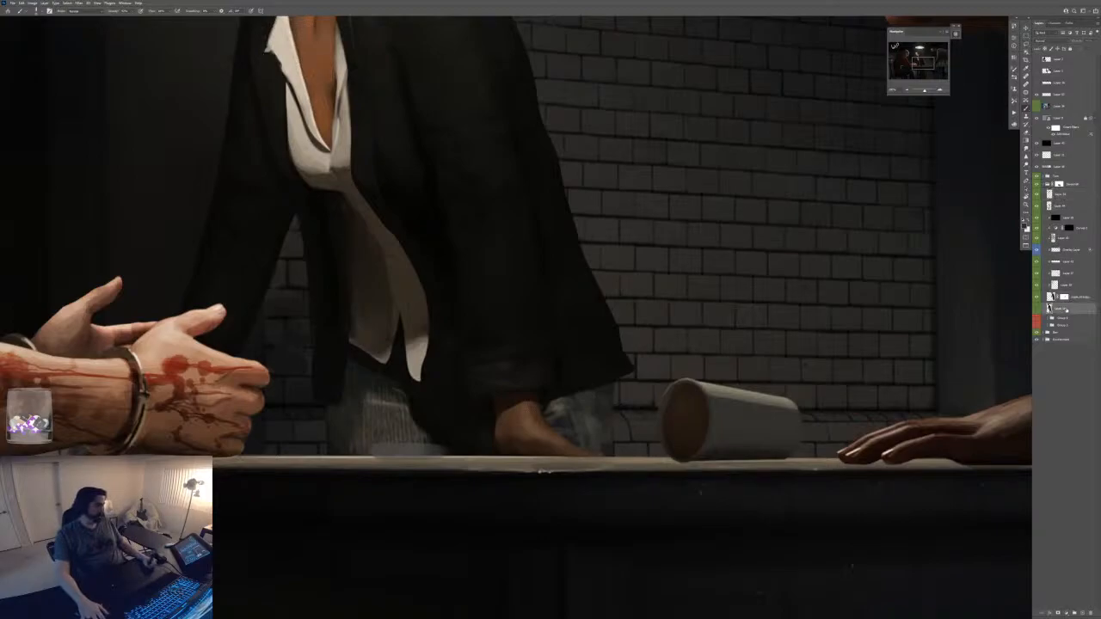
left_click(1070, 197, "shift")
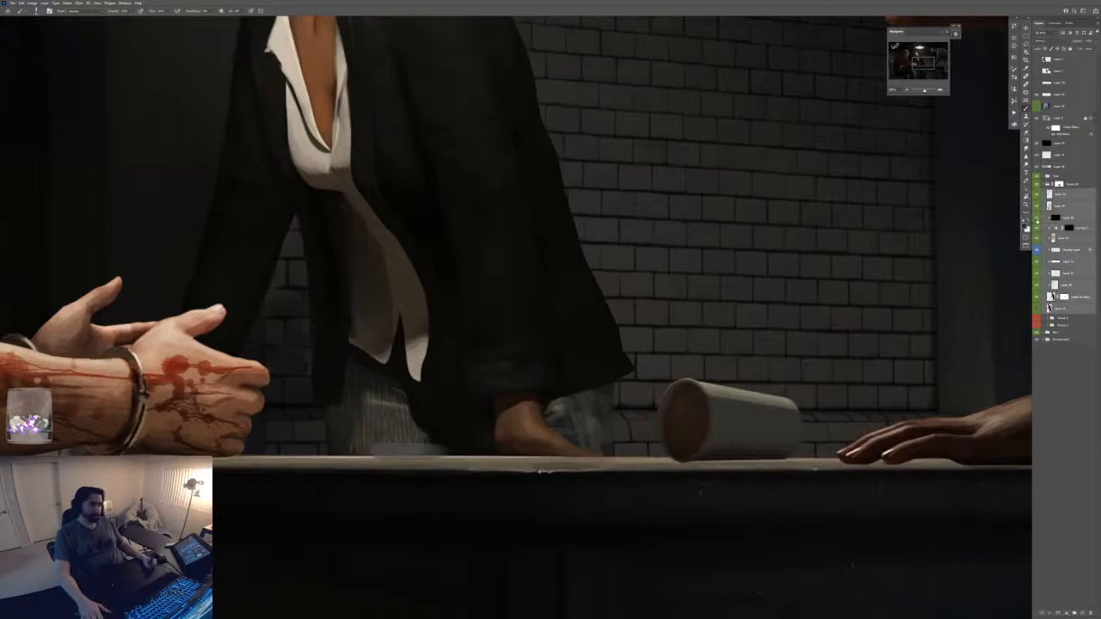
left_click(1052, 197)
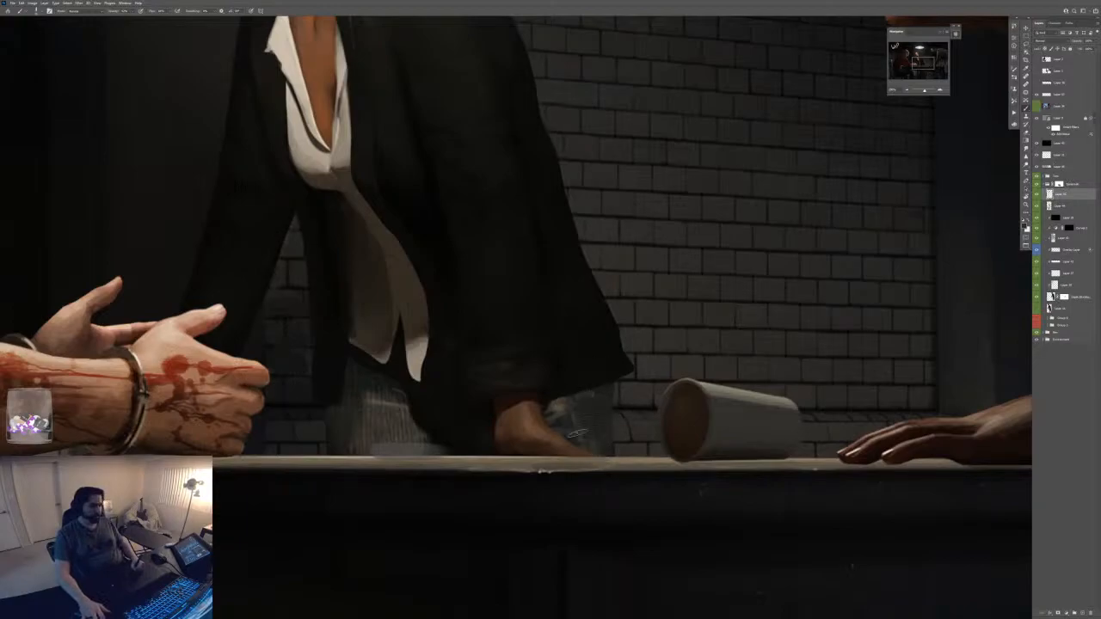
- Define the edges of the woman's dark jacket lapel beside her neck and shirt collar
key("ctrl+minus")
key("ctrl+minus")
key("ctrl+minus")
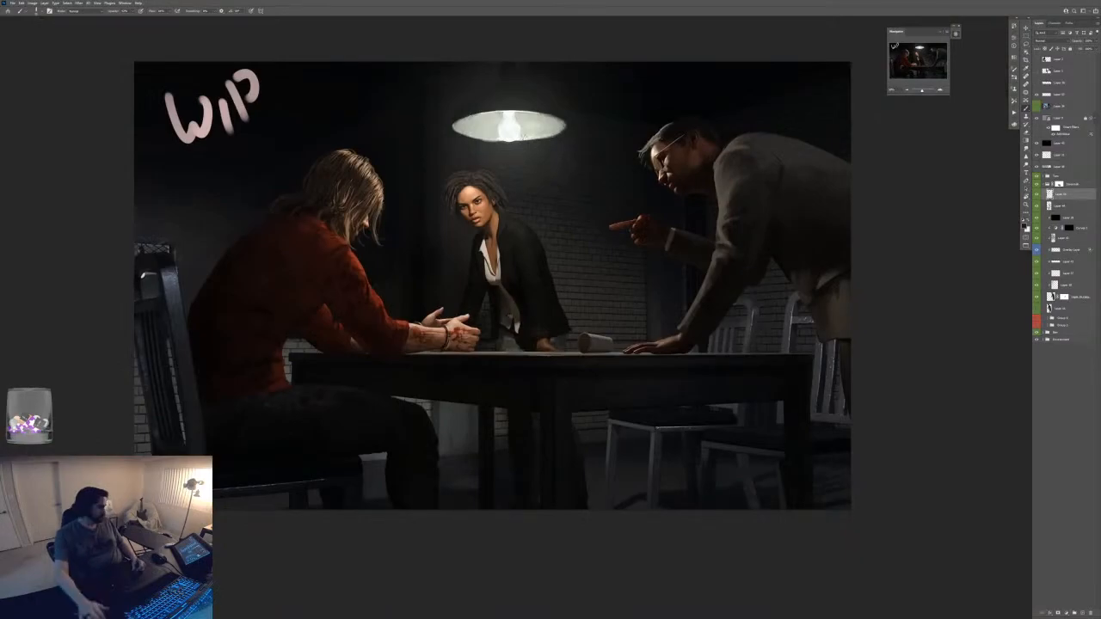
key("ctrl+plus")
key("ctrl+plus")
left_click_drag(511, 253, 489, 346)
key("ctrl+plus")
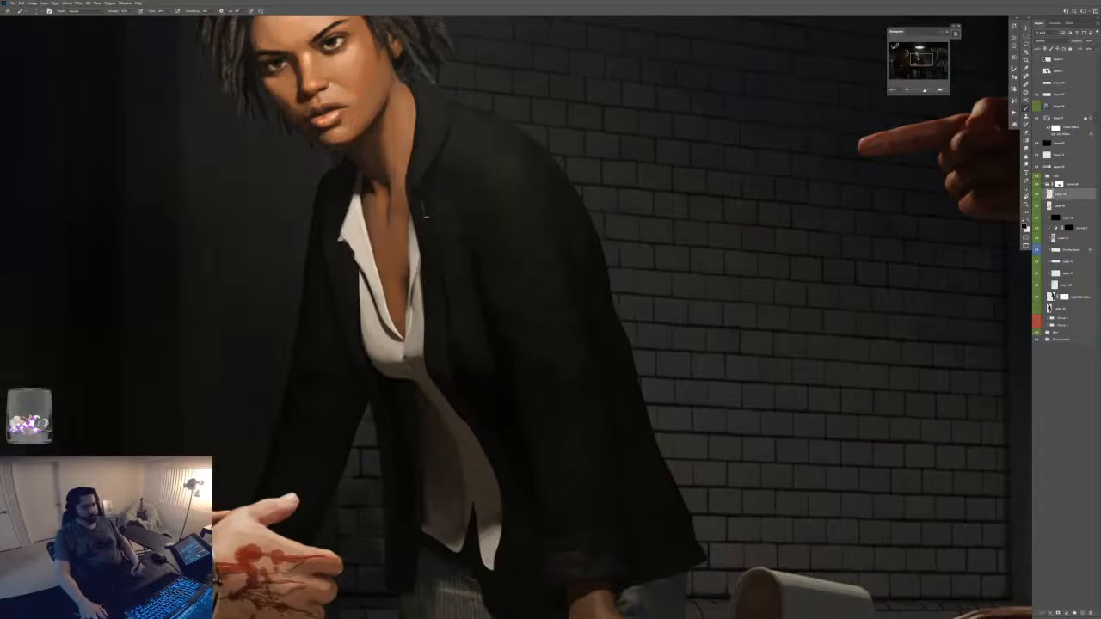
left_click_drag(431, 182, 448, 273)
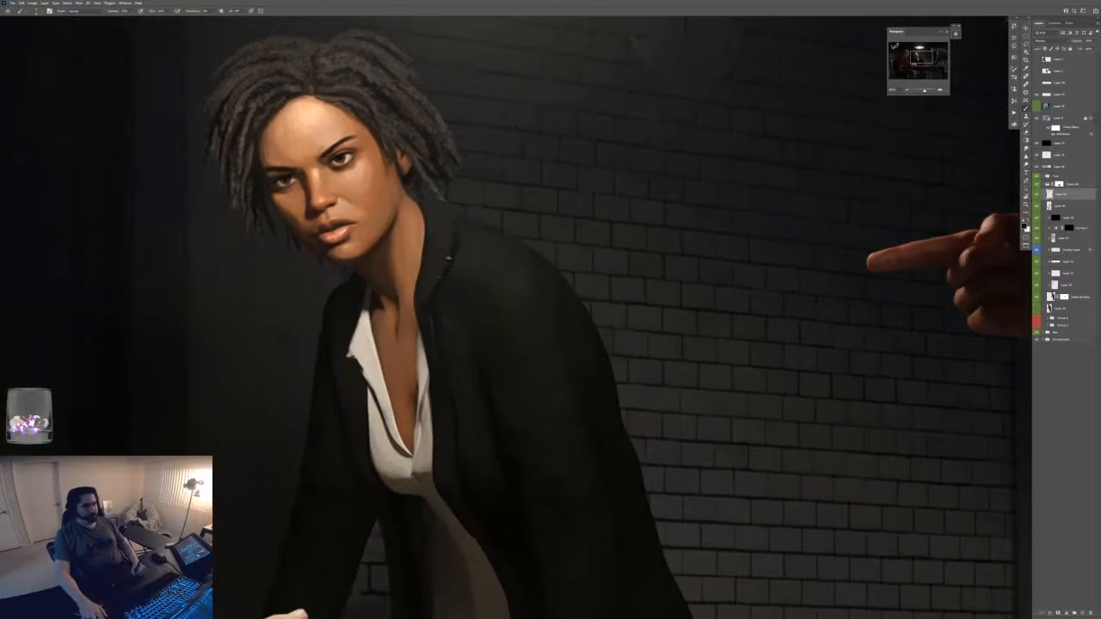
- Refine the shoulder and sleeve of the woman's black jacket with dark tones sampled from the jacket
left_click_drag(533, 327, 430, 271)
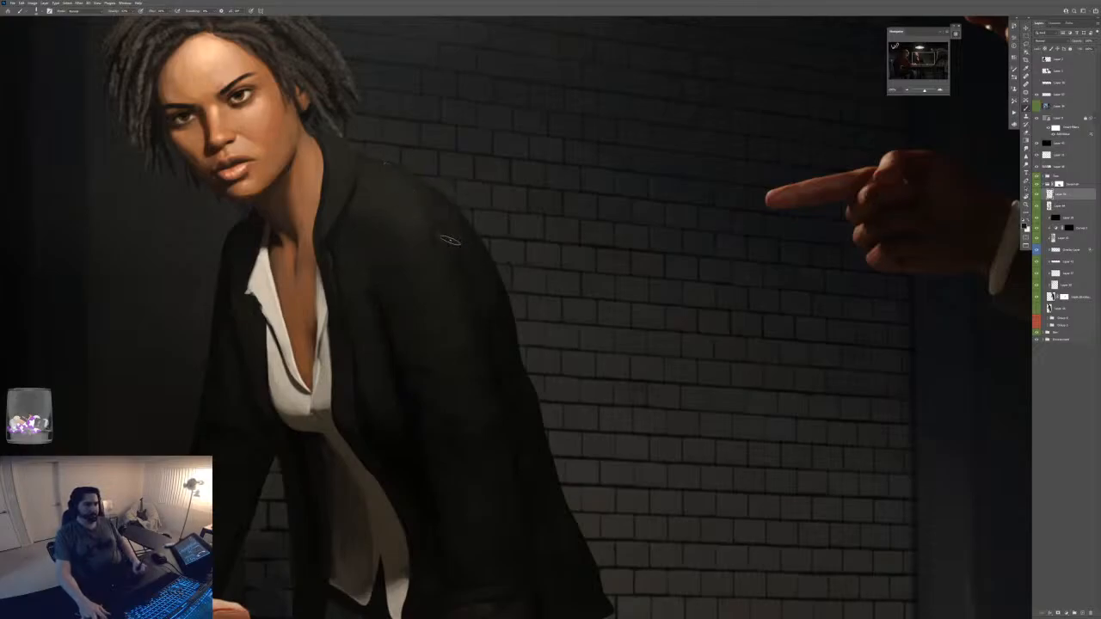
left_click(470, 269, "alt")
left_click(489, 347, "alt")
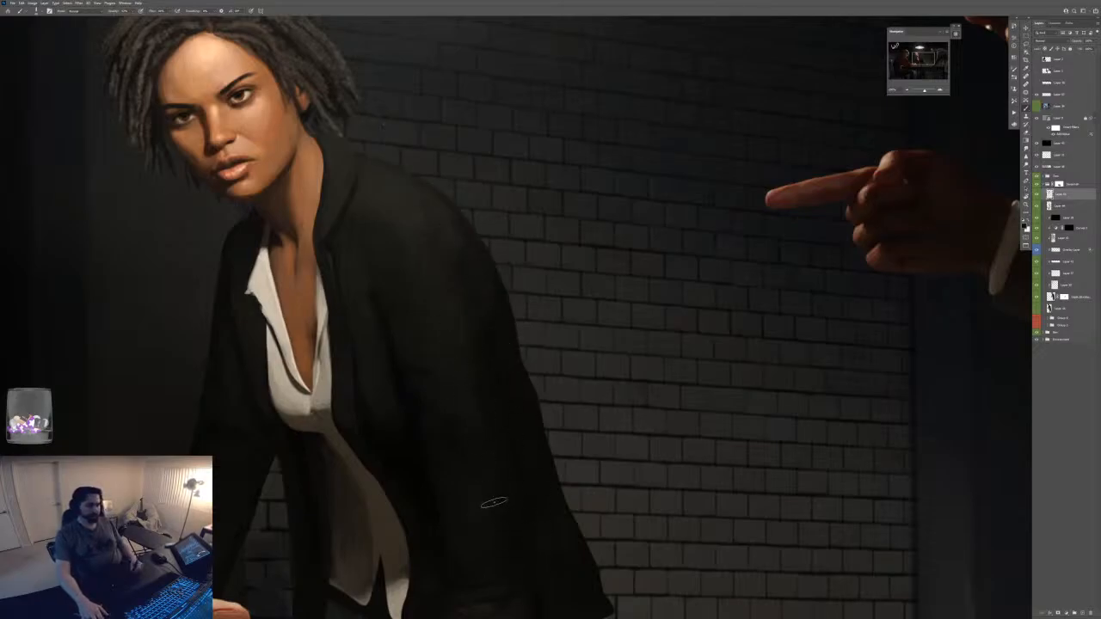
key("ctrl+minus")
key("ctrl+minus")
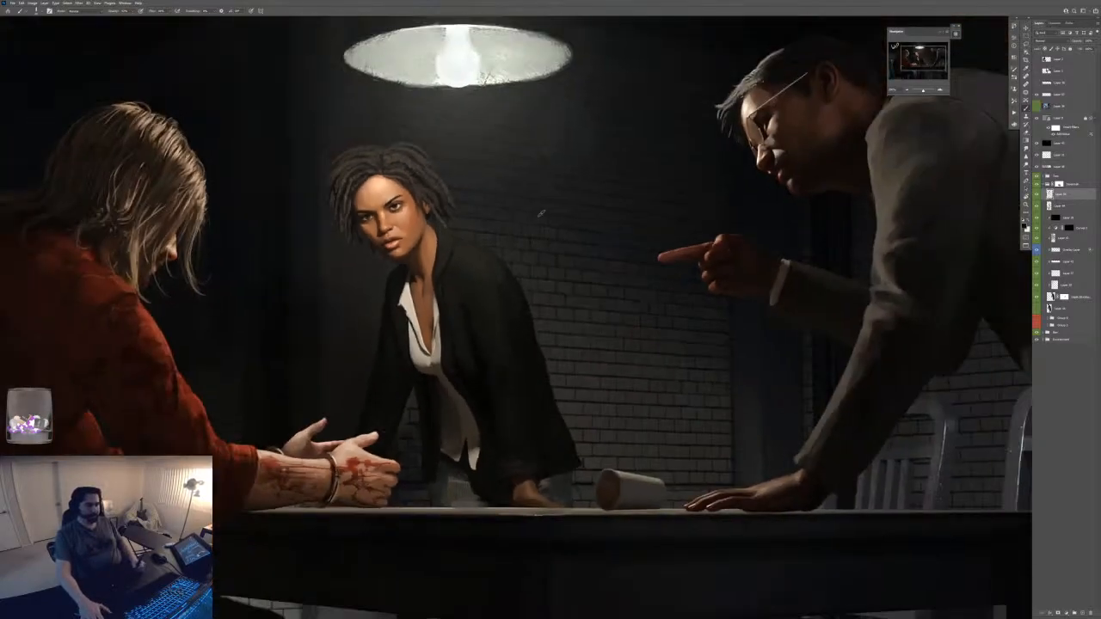
- Add a new effect layer above the woman's painting layer using a saved layer action
key("ctrl+plus")
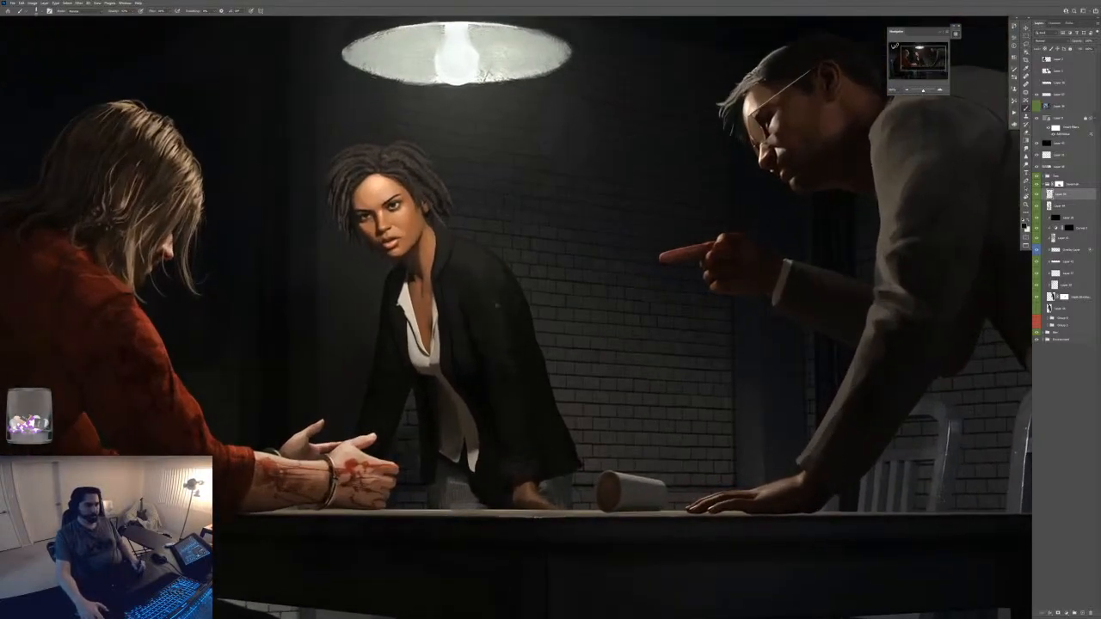
key("ctrl+plus")
left_click_drag(489, 246, 581, 454)
key("ctrl+plus")
left_click_drag(449, 338, 564, 441)
key("ctrl+minus")
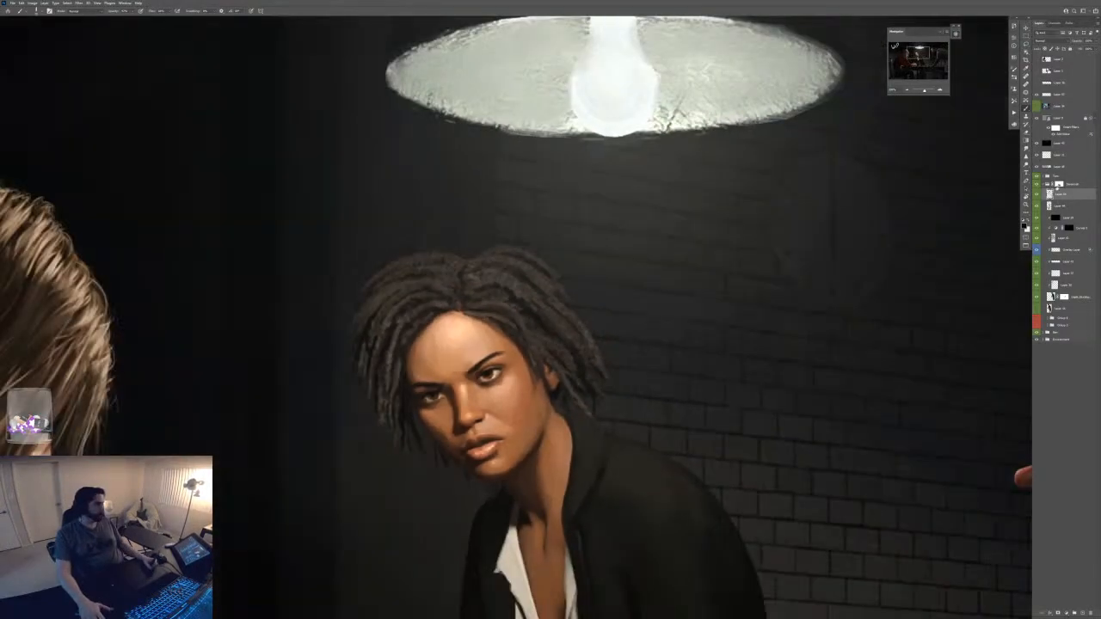
key("alt+F9")
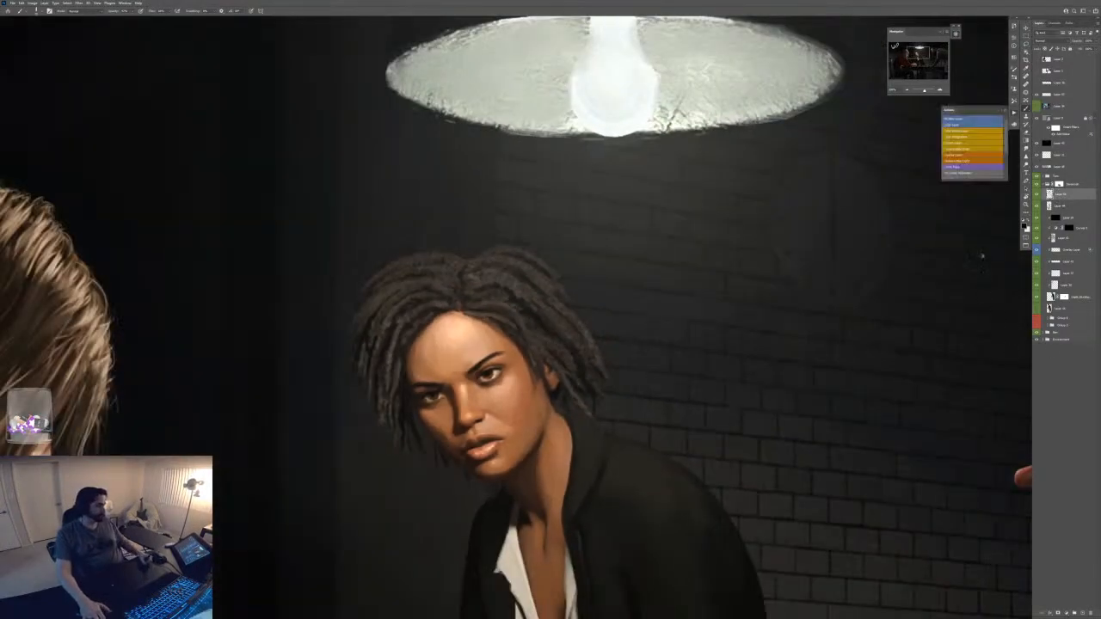
mouse_move(940, 181)
left_mouse_down()
mouse_move(915, 184)
mouse_move(921, 169)
left_mouse_up()
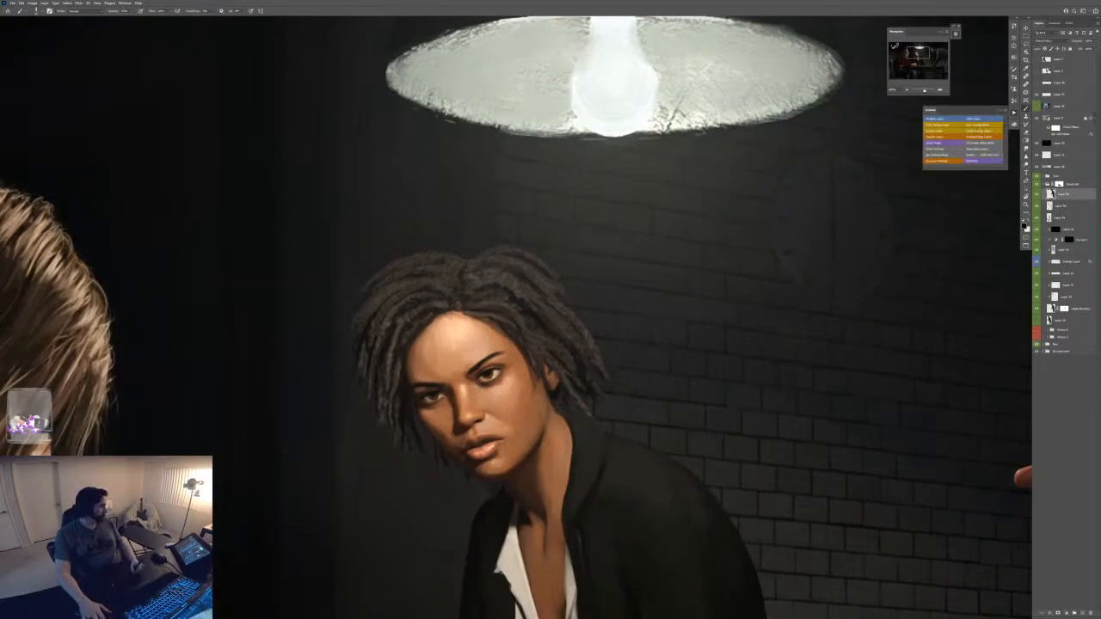
- Pick a light paint colour and a textured brush, and dab speckled highlights onto the woman's hair
key("ctrl+plus")
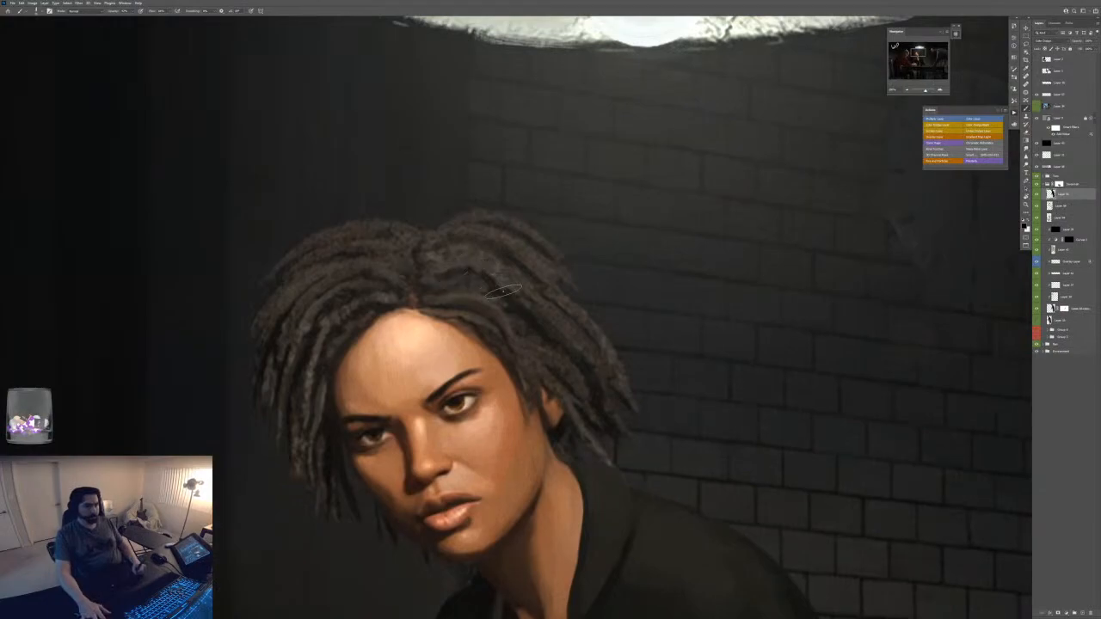
key("F6")
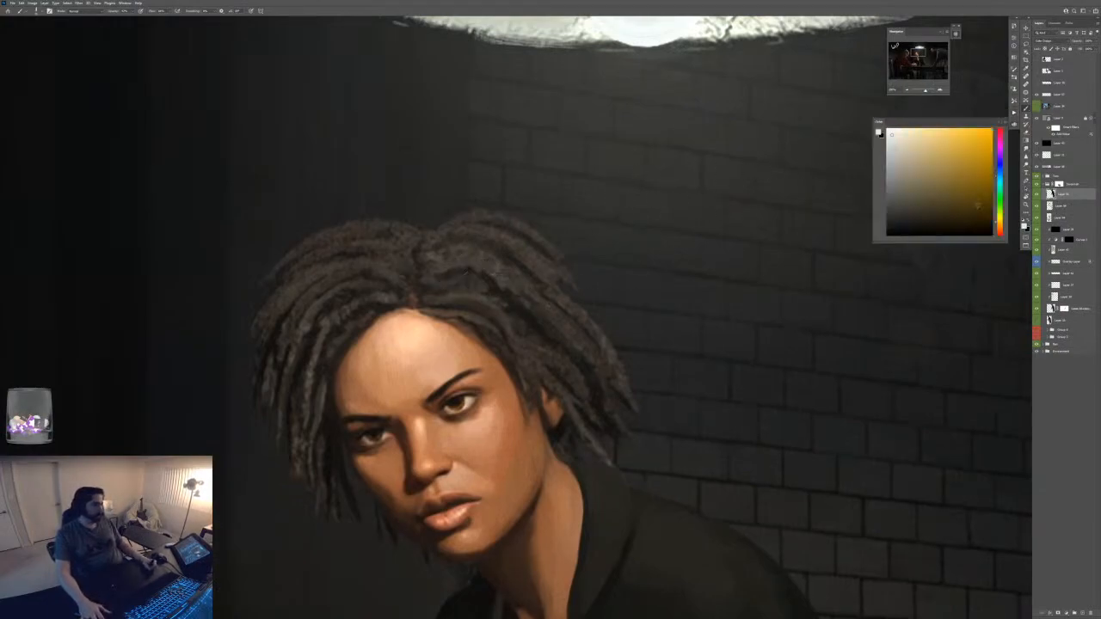
key("F6")
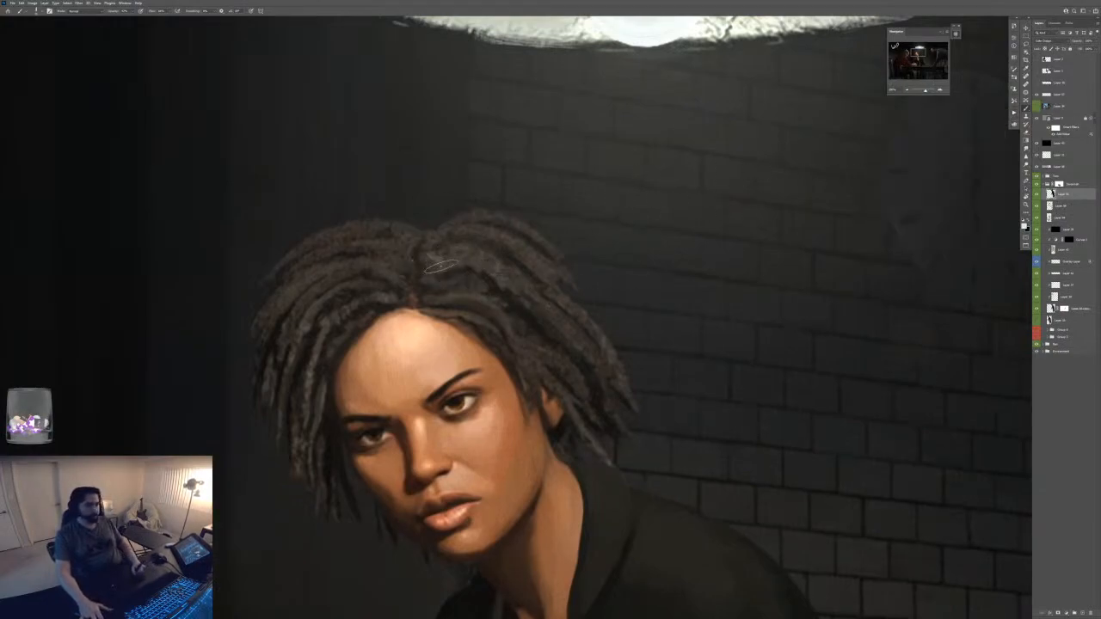
left_click_drag(499, 265, 476, 259)
right_click(574, 331)
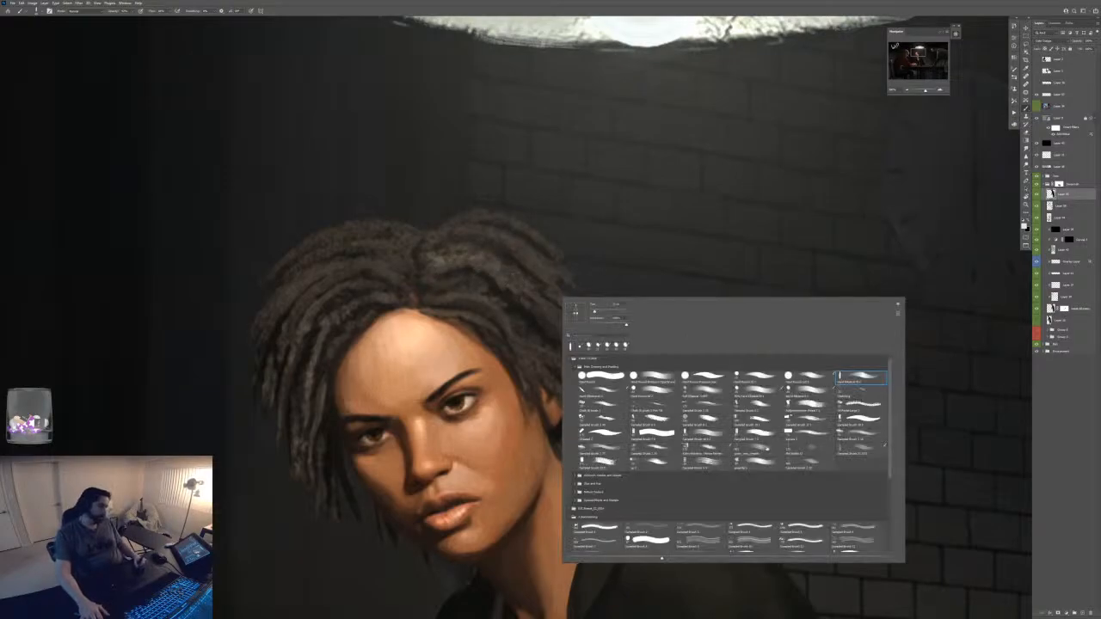
left_click(811, 456)
left_click(443, 223, "alt")
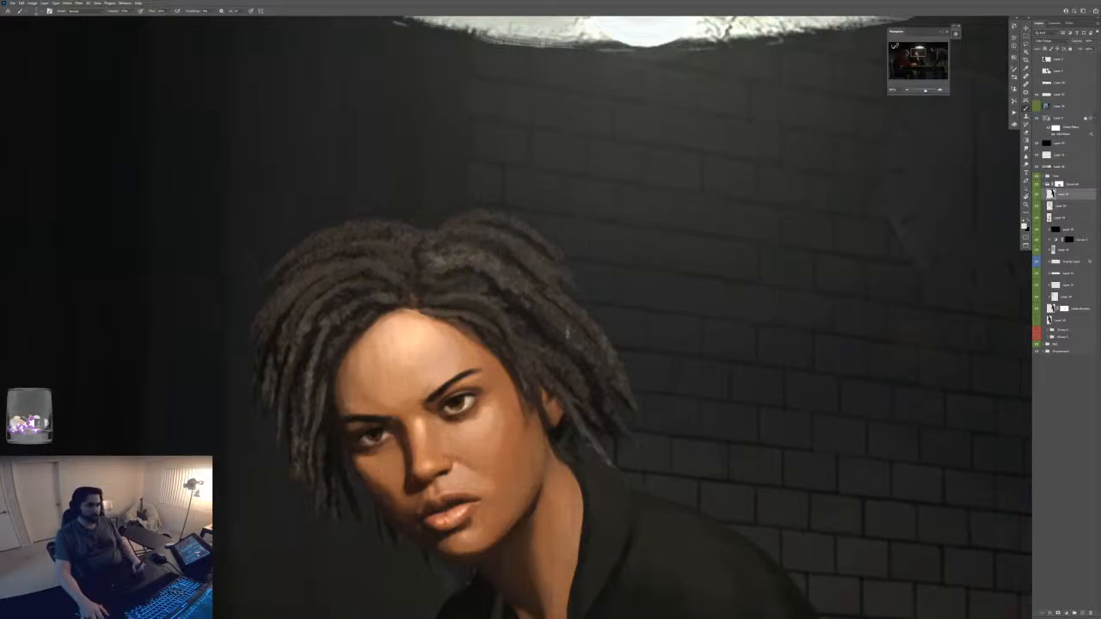
left_click_drag(530, 294, 509, 285)
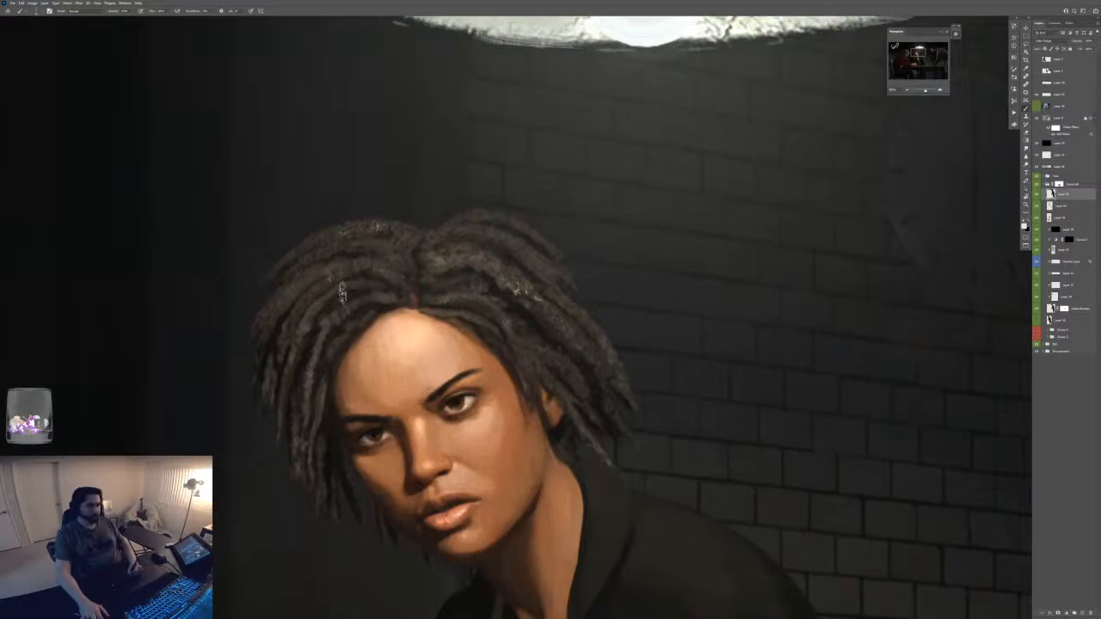
- Soften the speckled highlight on the woman's hair with the Eraser, and return to the Brush tool
key("ctrl+minus")
key("ctrl+minus")
key("ctrl+minus")
key("ctrl+plus")
key("ctrl+plus")
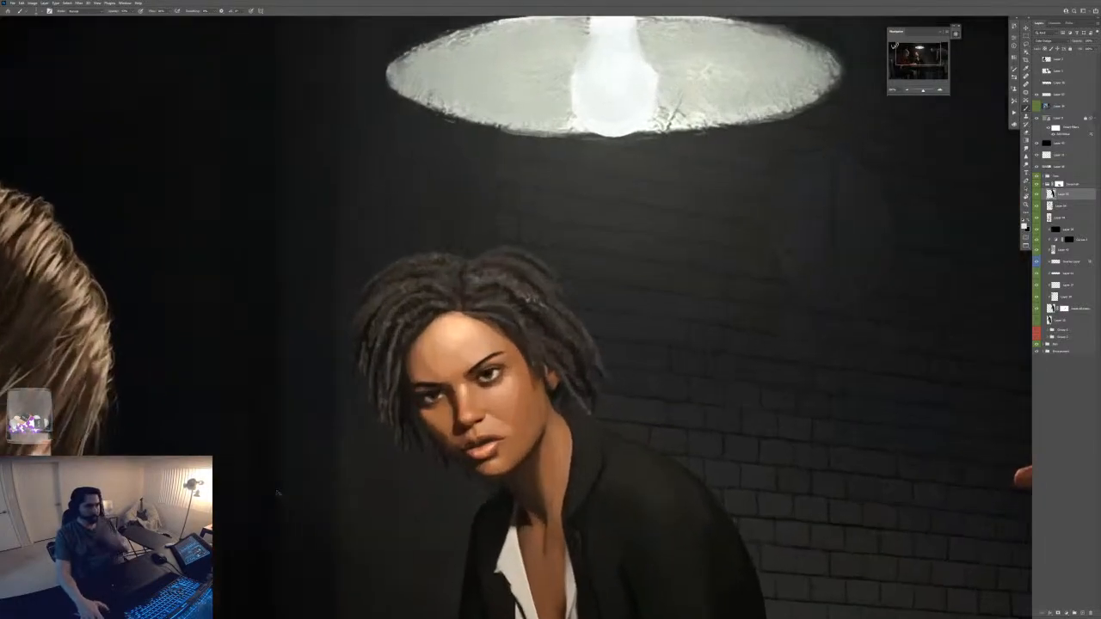
key("ctrl+plus")
key("e")
left_click_drag(525, 291, 525, 298)
key("b")
key("x")
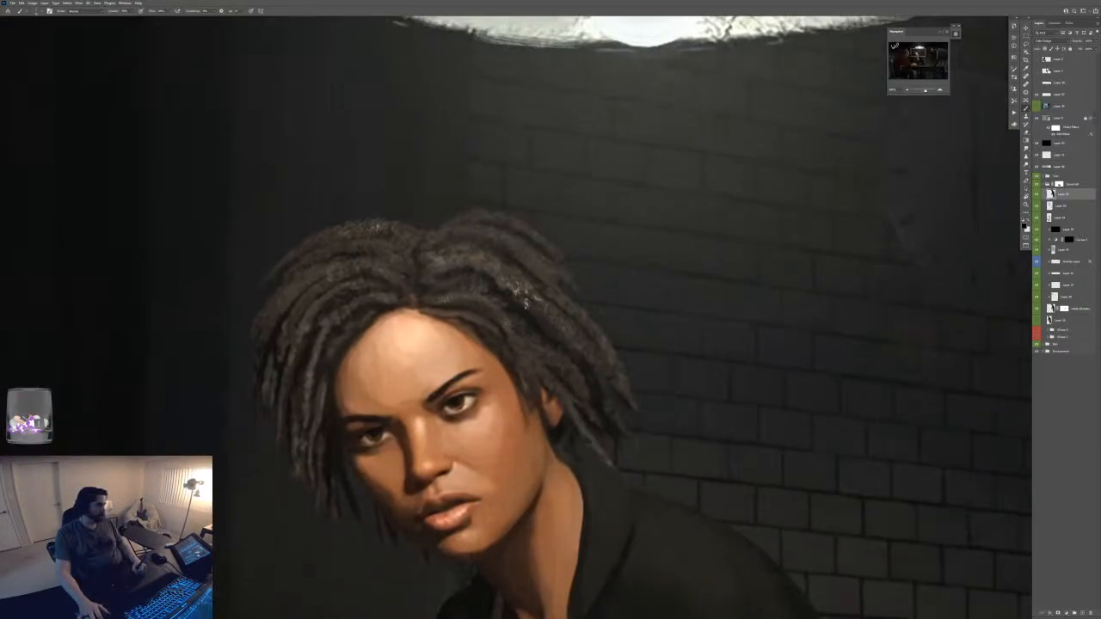
key("x")
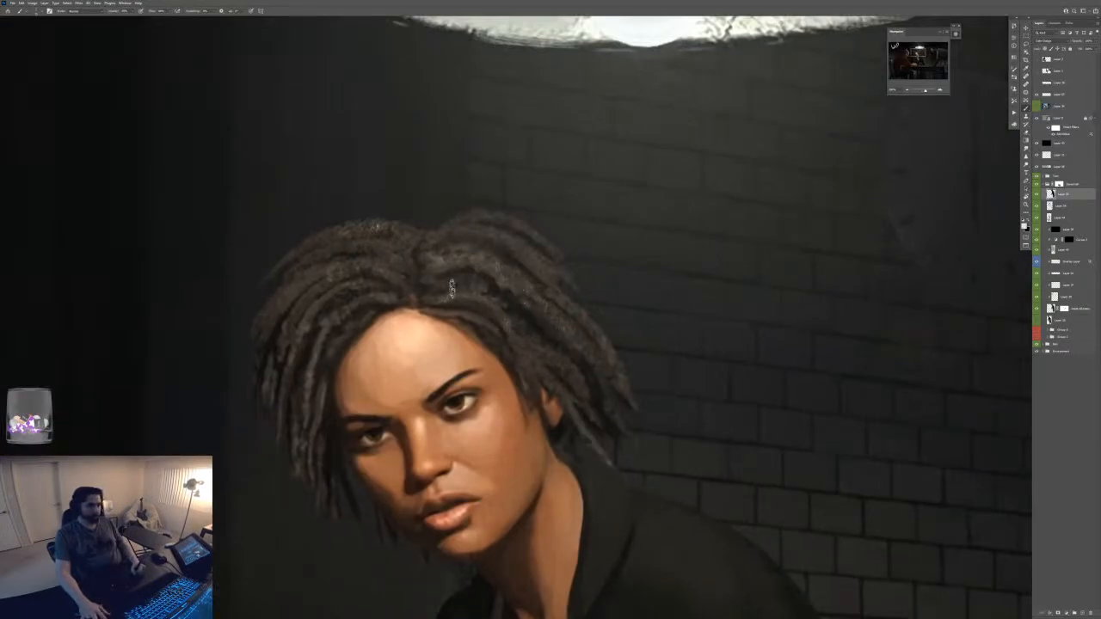
- Examine the woman's hair highlights against the whole scene and the ceiling lamp above her
key("ctrl+0")
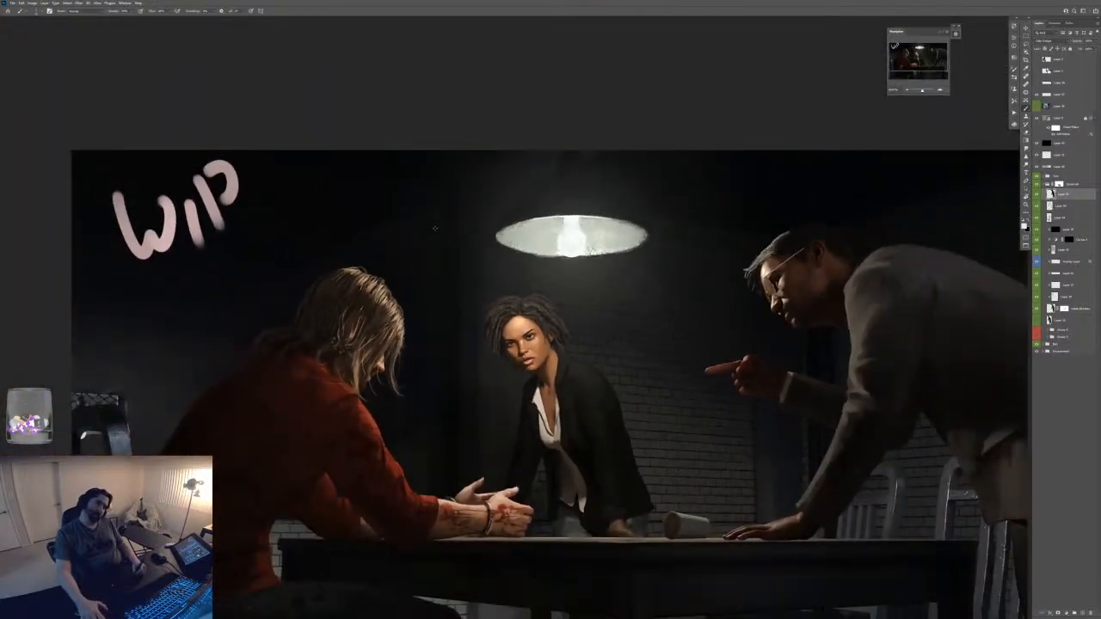
key("ctrl+plus")
key("ctrl+plus")
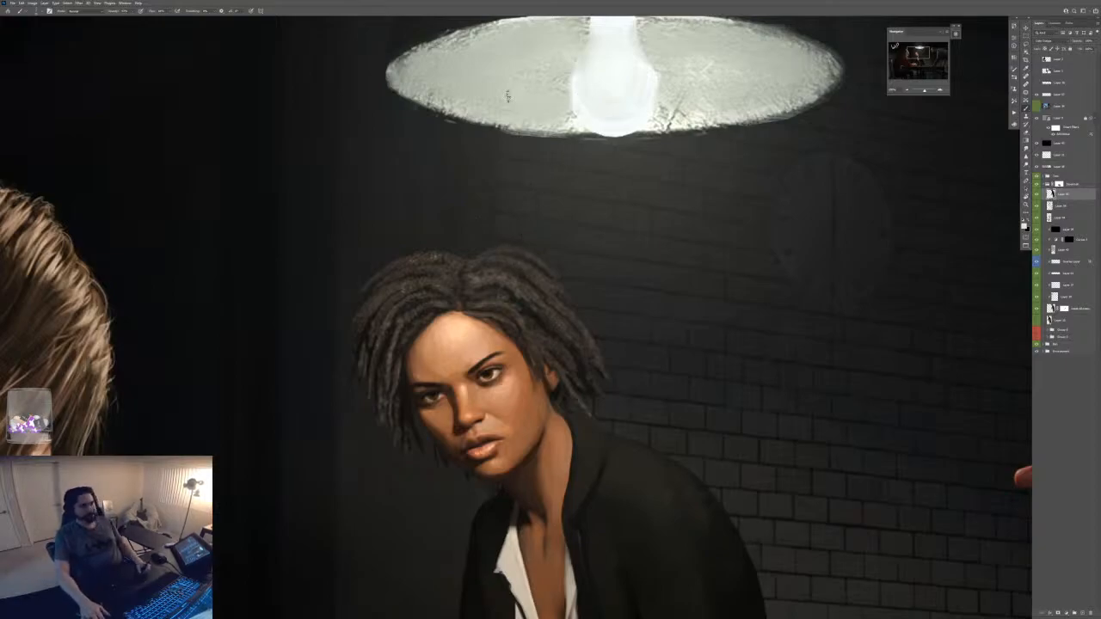
scroll(546, 197, "up", 3)
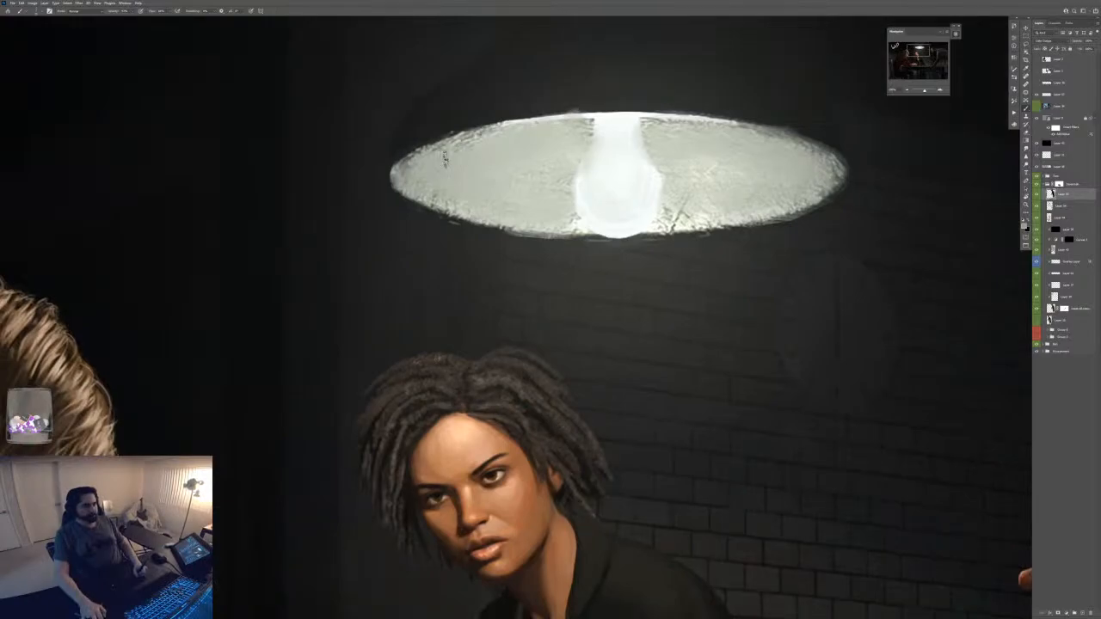
key("alt+]")
key("alt+[")
scroll(463, 180, "down", 3)
scroll(548, 302, "up", 2)
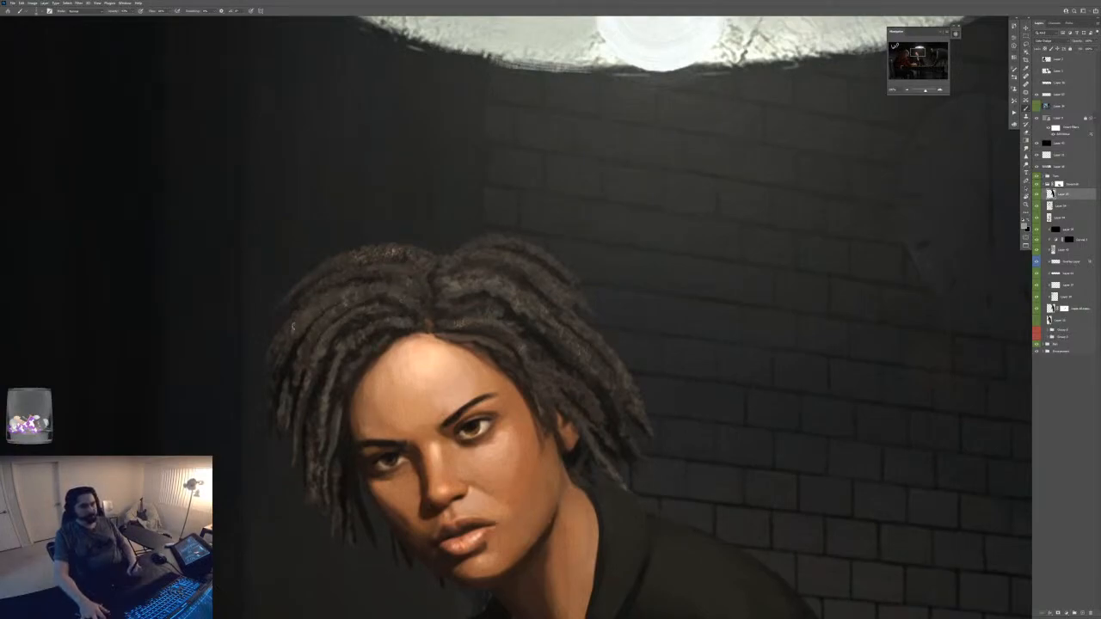
- Try a textured stroke on the crown of the woman's hair with the swapped paint colours, and undo it
key("x")
key("x")
key("x")
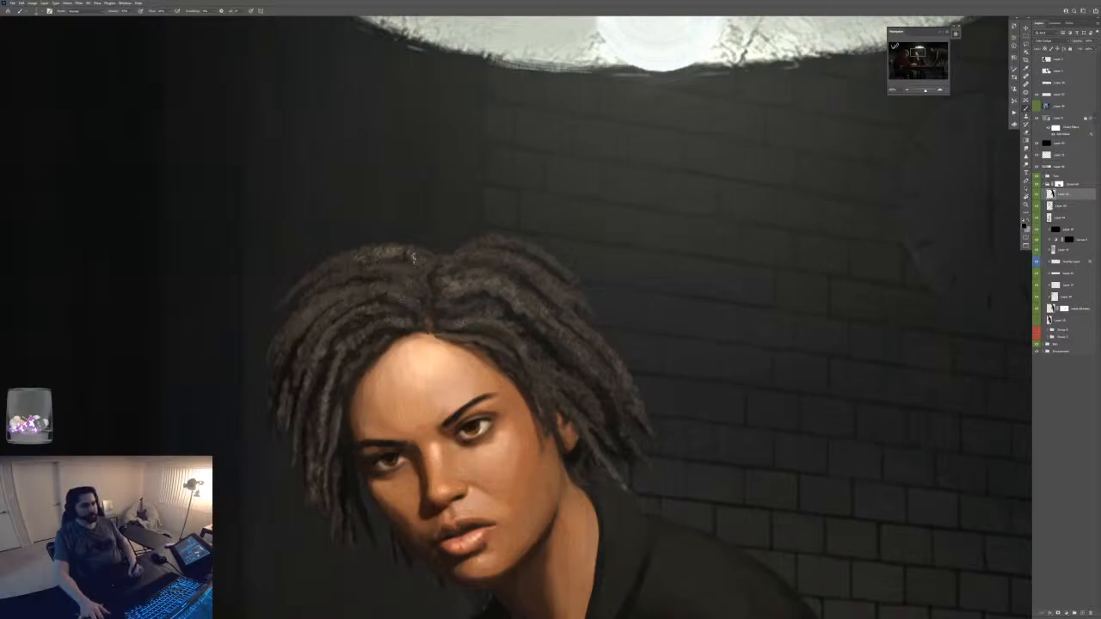
key("ctrl+z")
- Sample a dark brown from the hair, shift it to a lighter warm tone, and paint textured highlights along the locks
key("F6")
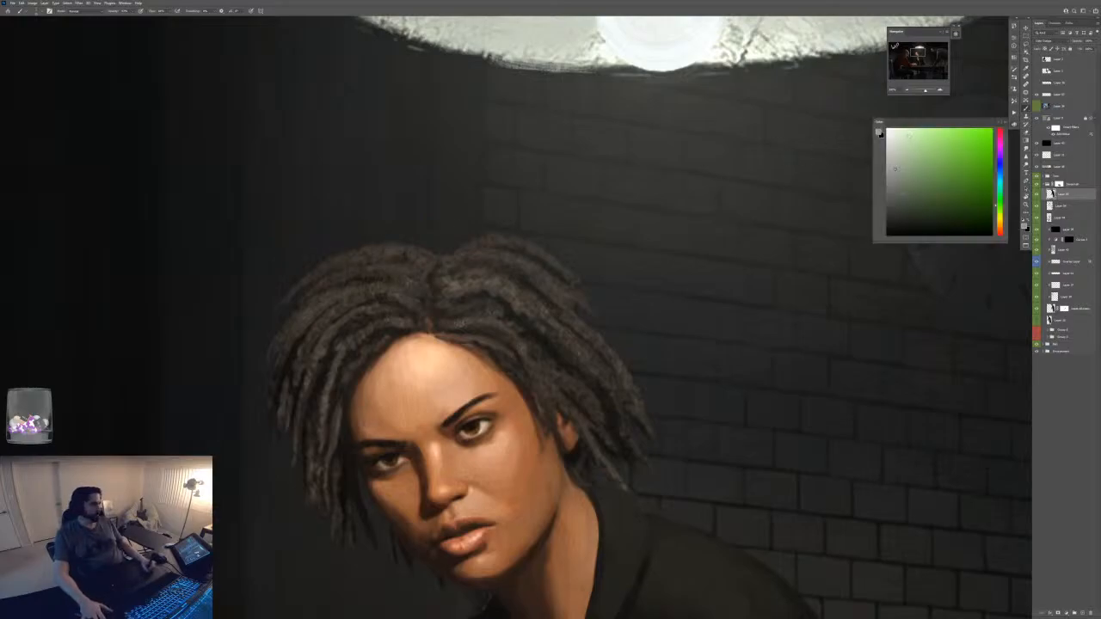
left_click(410, 271, "alt")
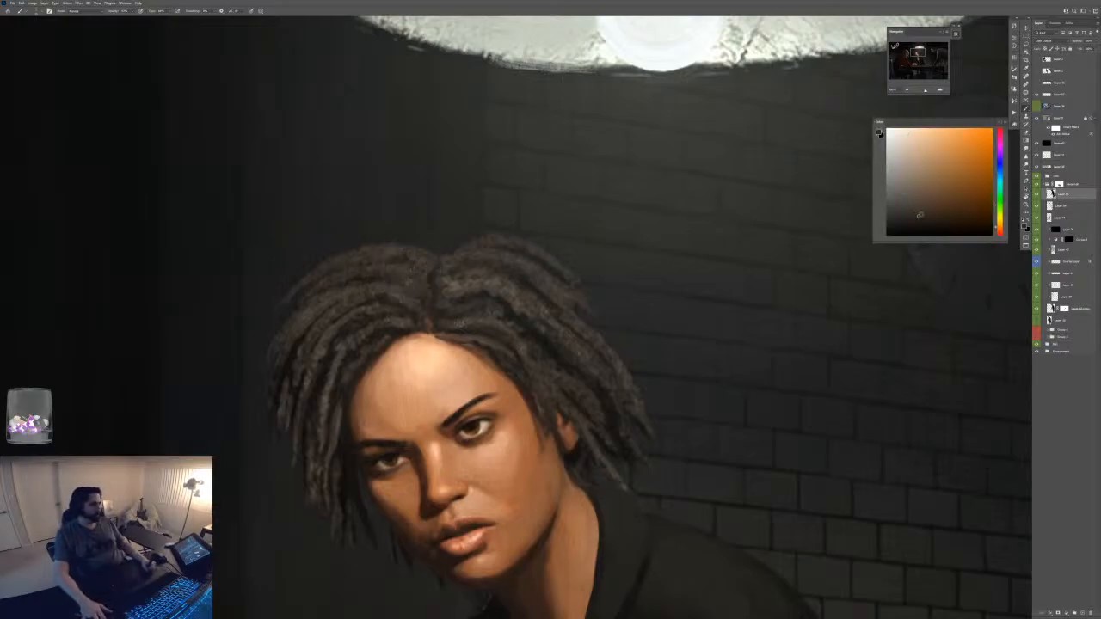
key("F6")
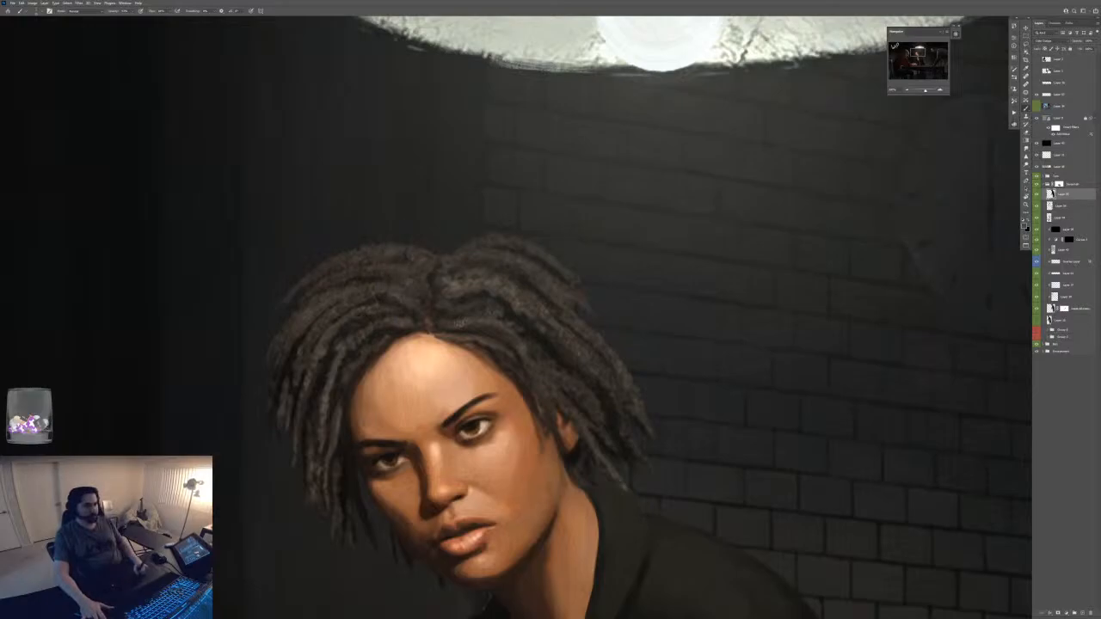
key("F6")
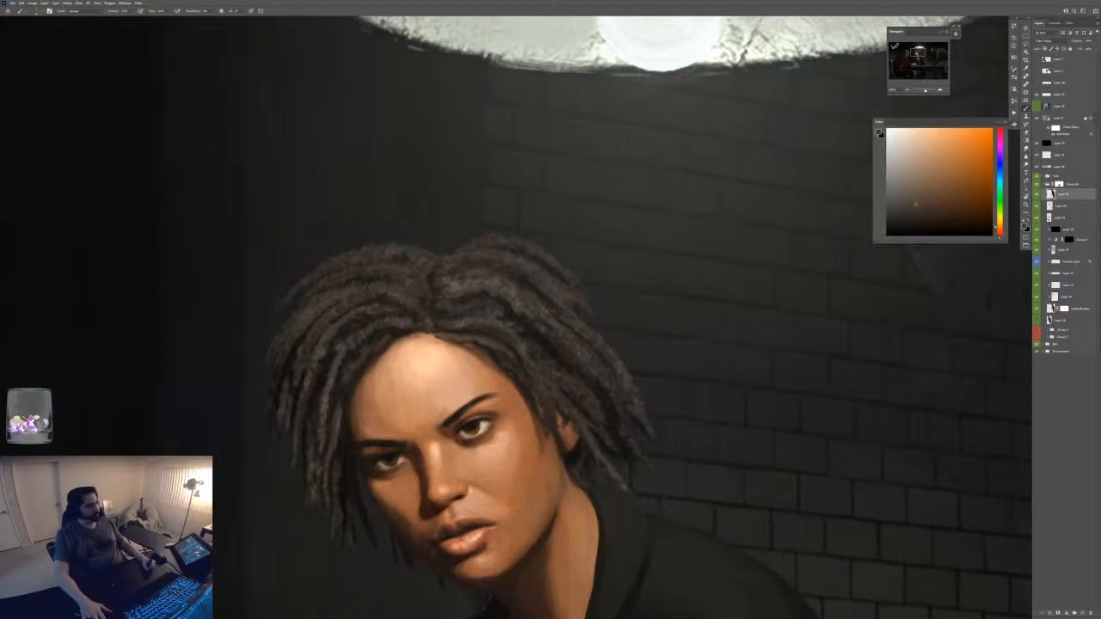
key("F6")
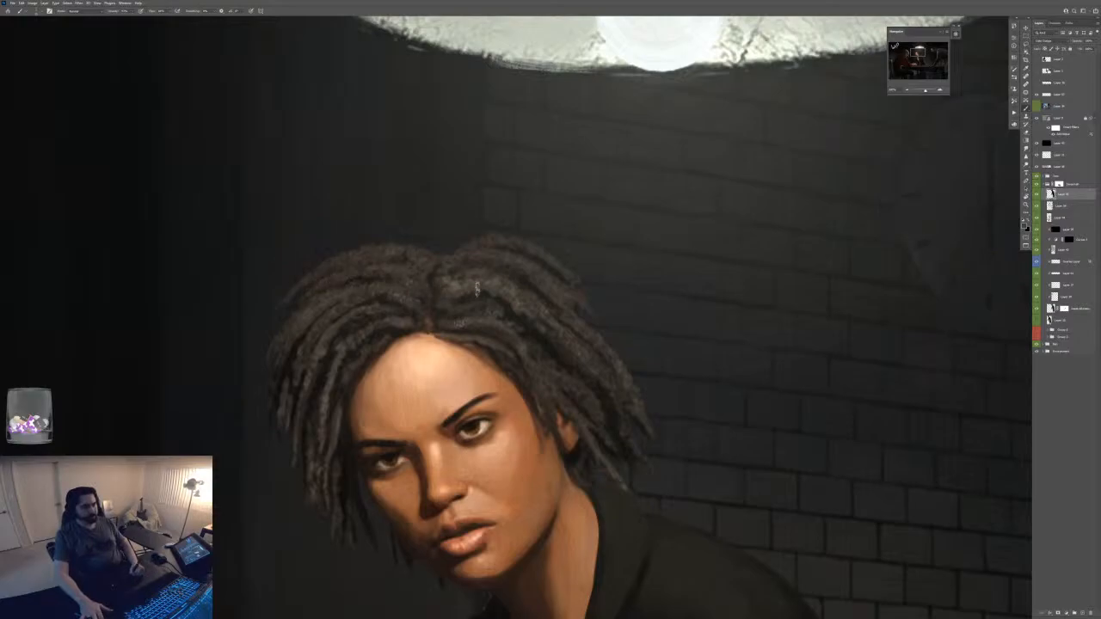
key("F6")
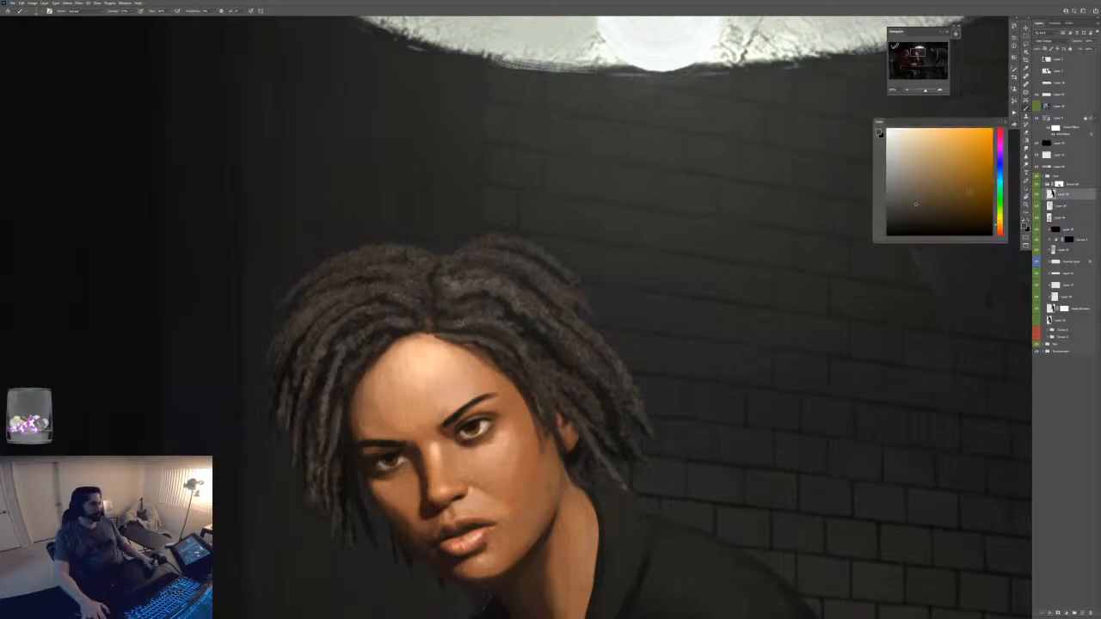
key("F6")
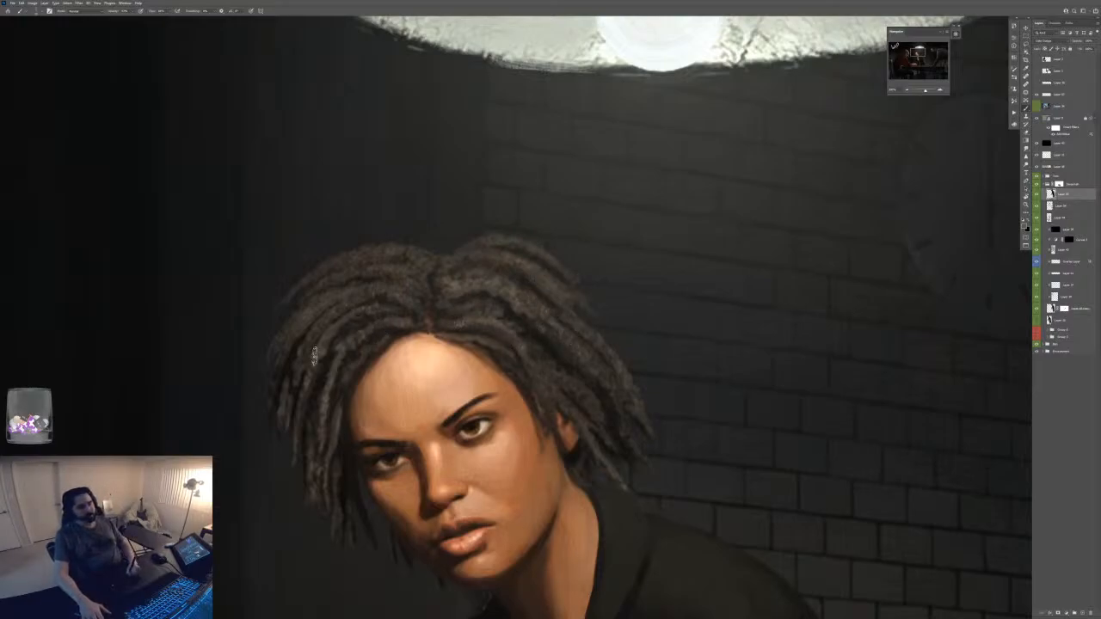
- Choose a soft round brush and brush a gentle glow over the woman's forehead and face
right_click(417, 368)
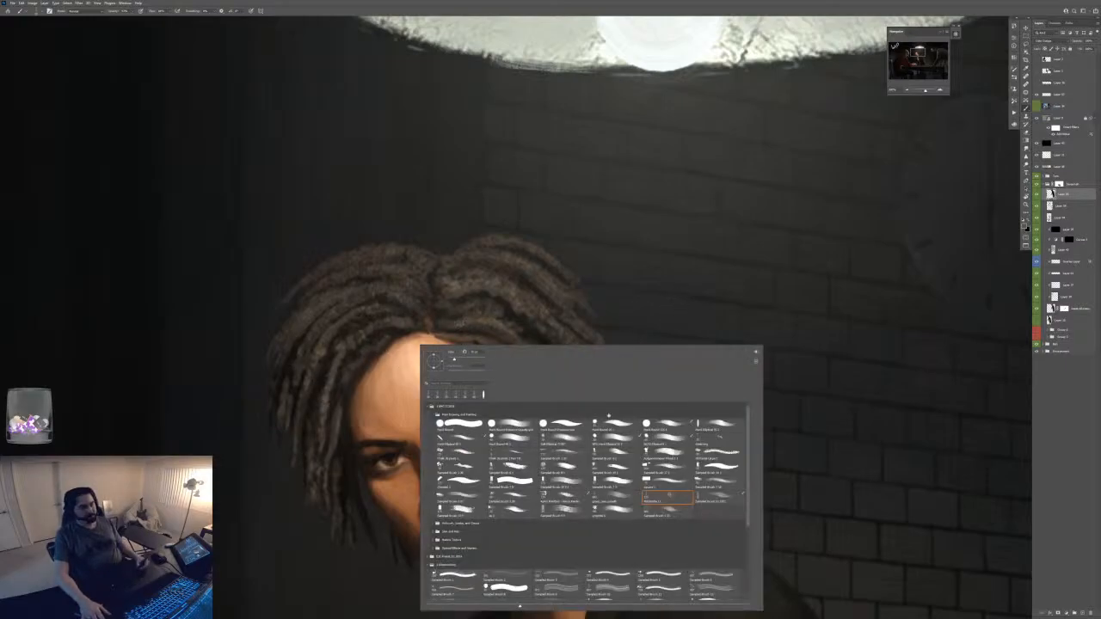
left_click(672, 428)
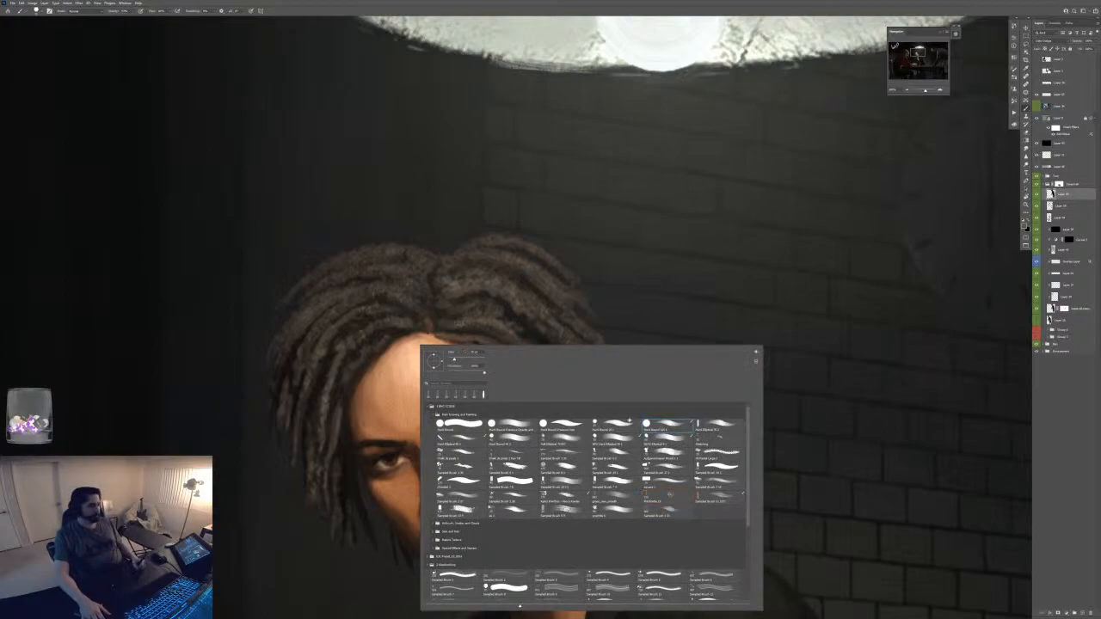
left_click(406, 365)
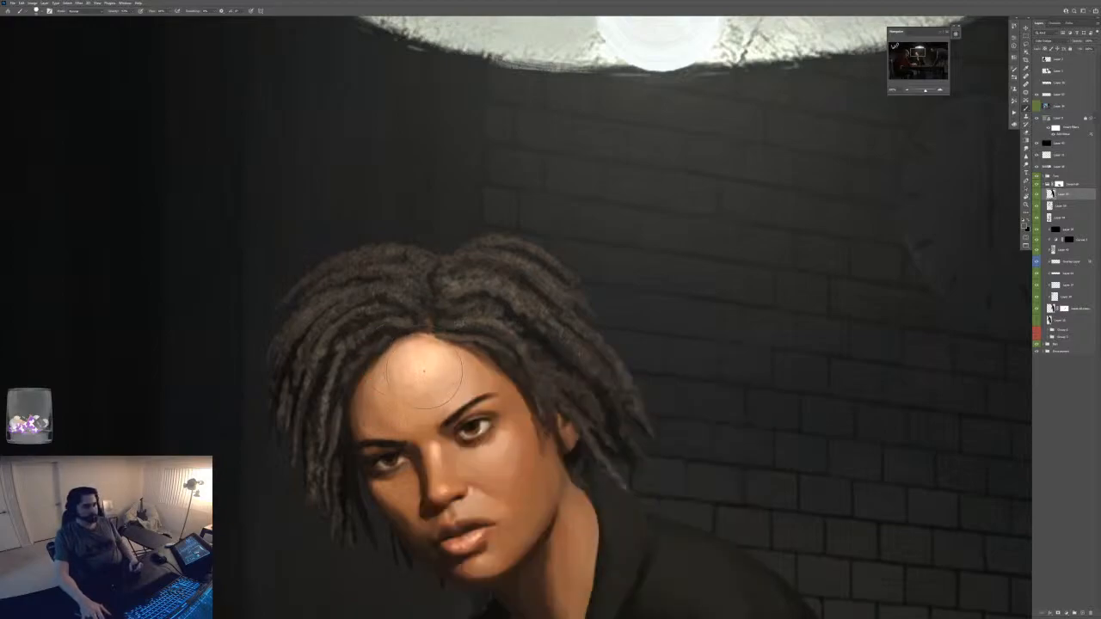
left_click_drag(437, 375, 486, 418)
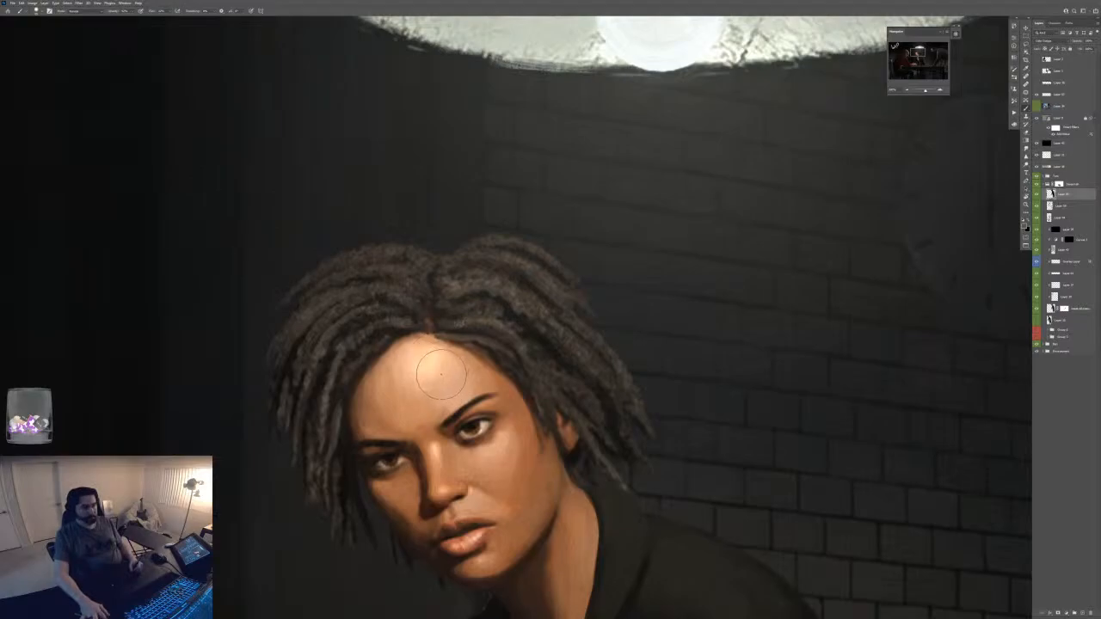
mouse_move(441, 375)
left_mouse_down()
mouse_move(420, 369)
mouse_move(439, 384)
left_mouse_up()
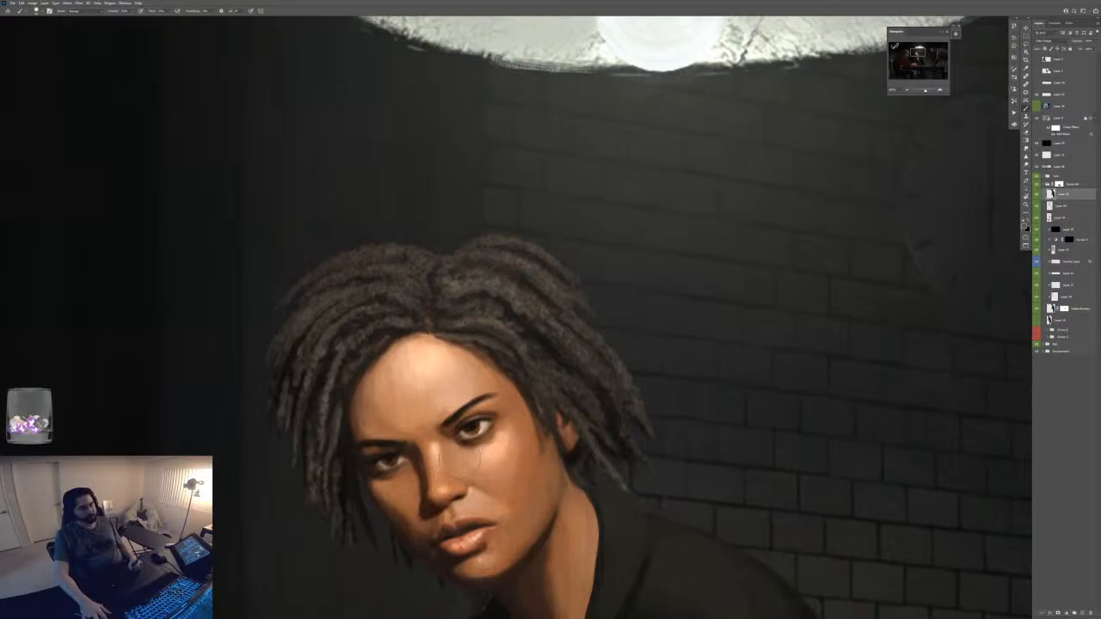
- Adjust the paint colour and touch up the soft light on the woman's face and cheek with a larger round brush
key("ctrl+plus")
left_click_drag(435, 463, 480, 397)
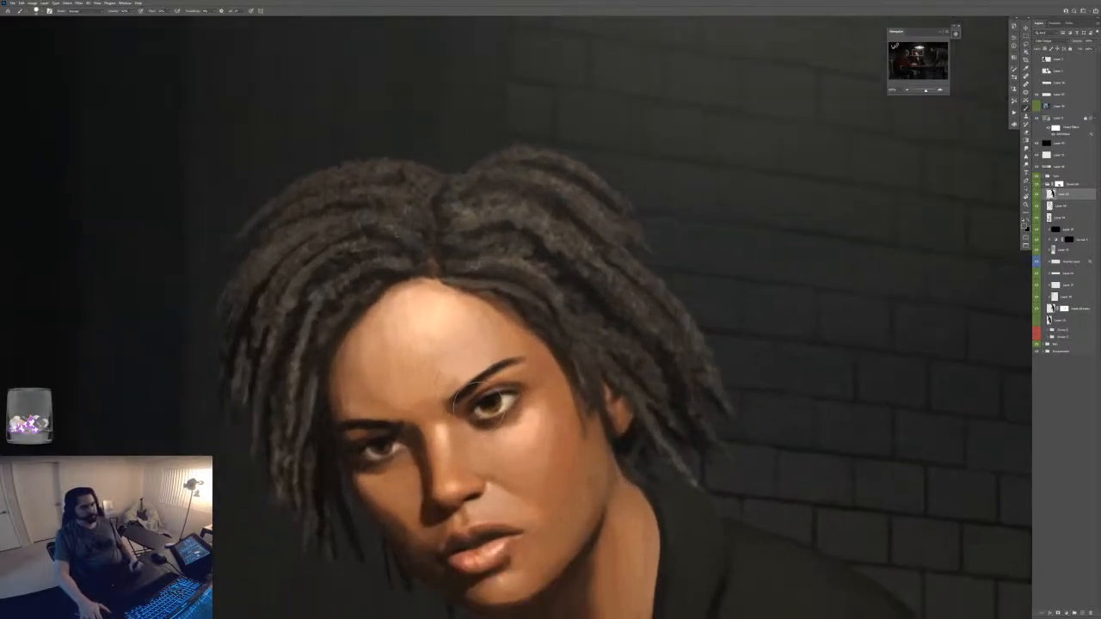
key("F6")
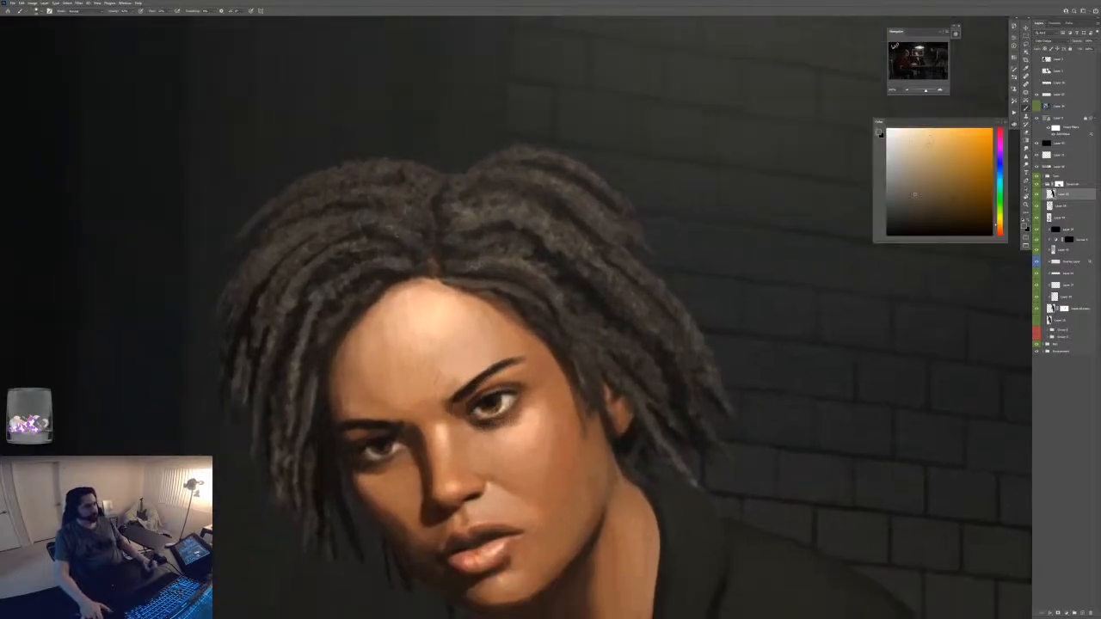
key("F6")
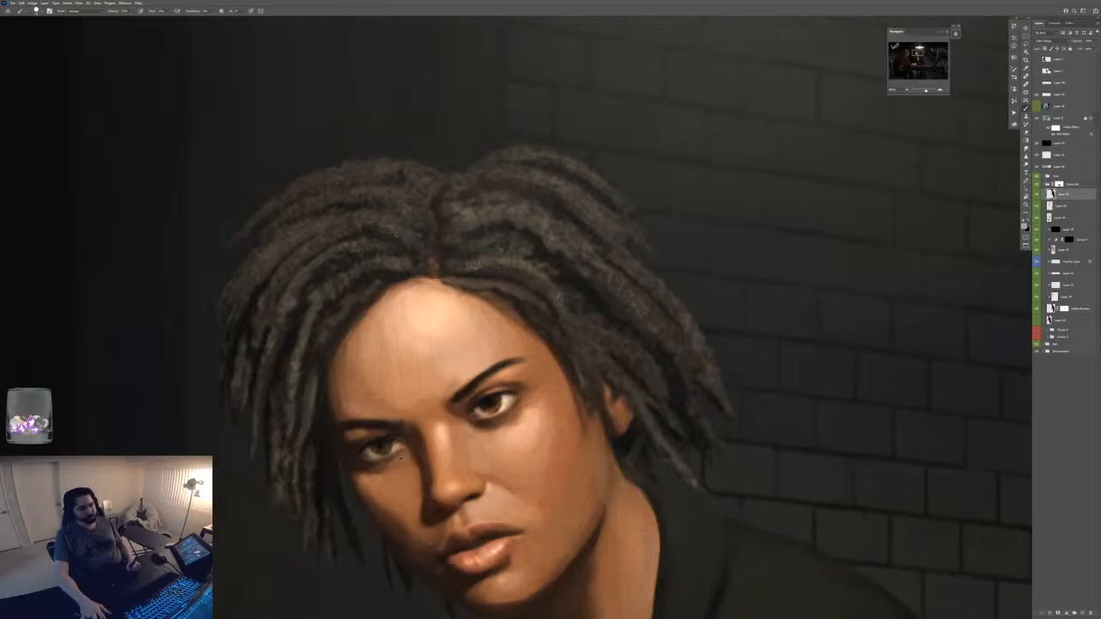
key("ctrl+minus")
key("ctrl+minus")
key("ctrl+minus")
key("ctrl+minus")
key("ctrl+plus")
key("ctrl+plus")
key("ctrl+plus")
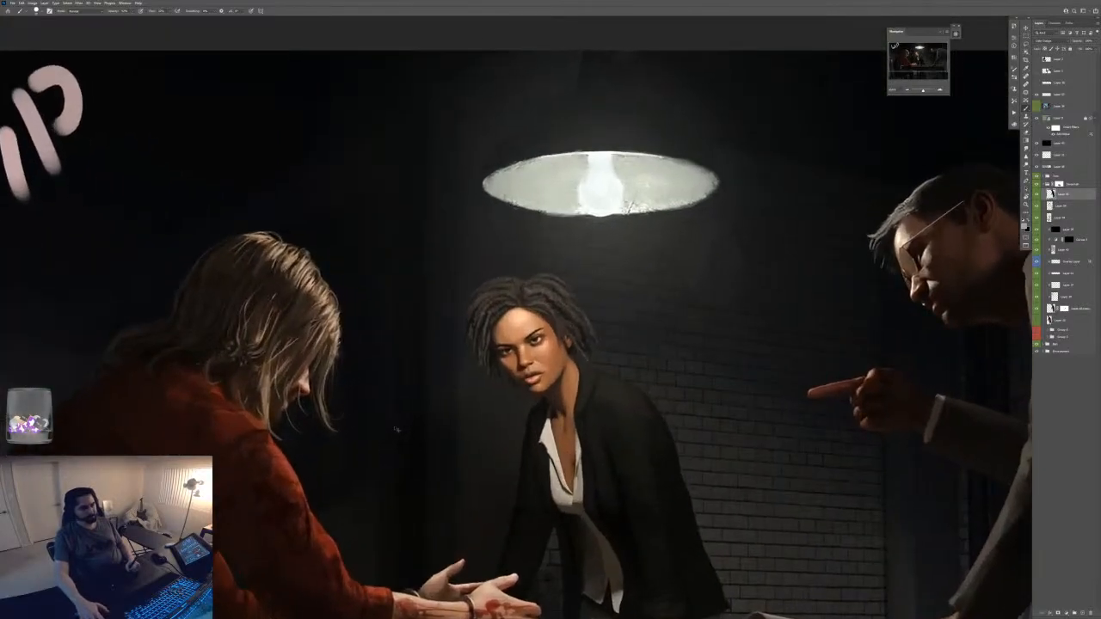
left_click_drag(591, 483, 551, 379)
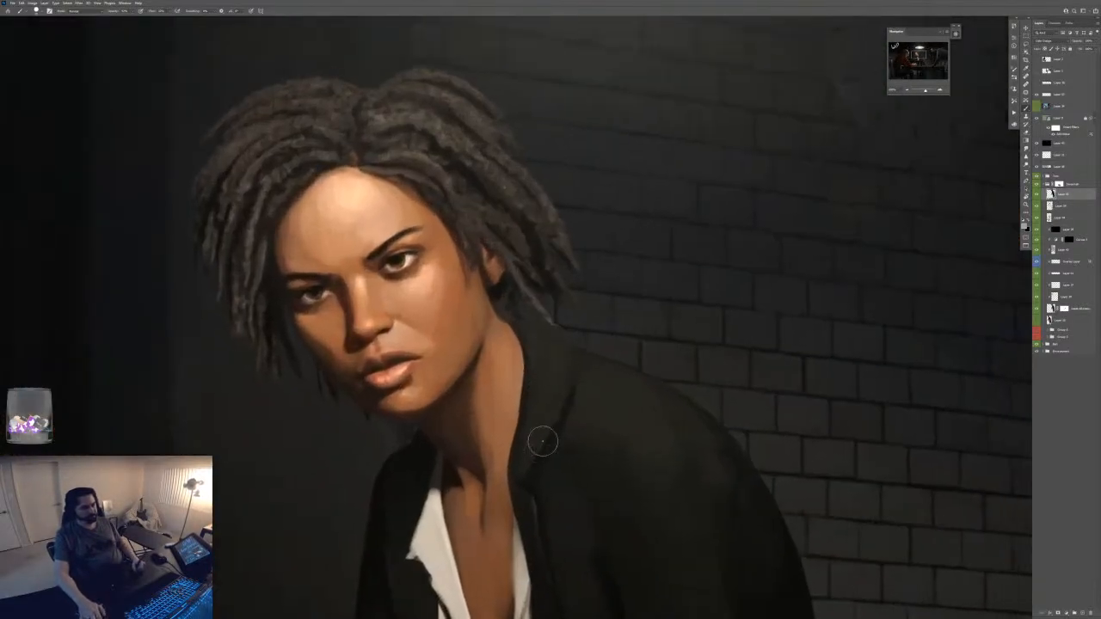
key("]")
key("]")
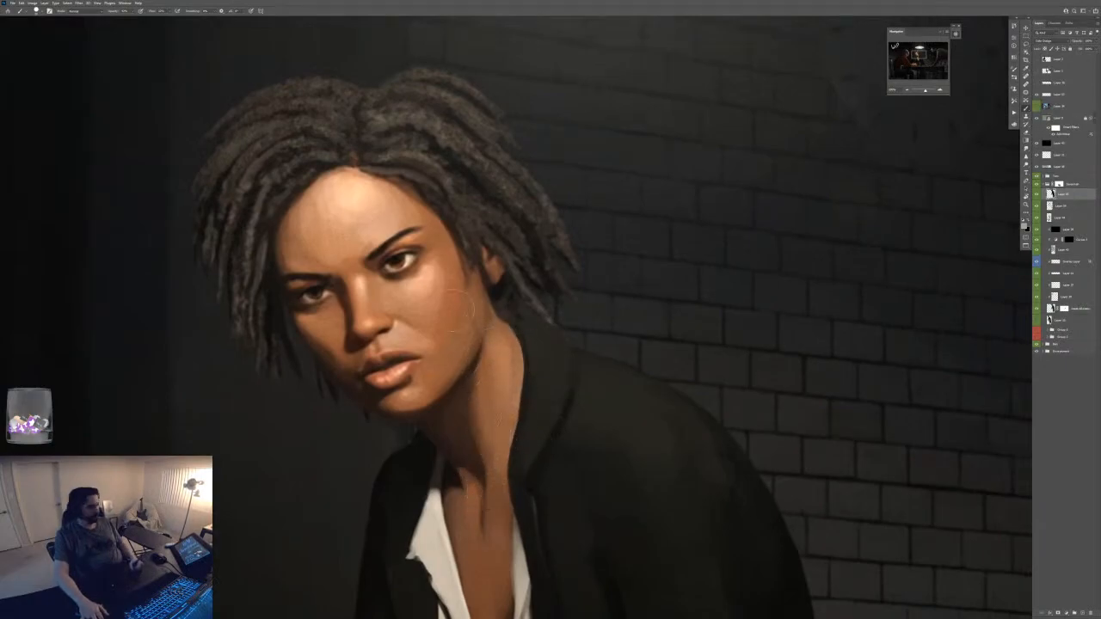
- Choose a flat angled brush, sample the neck's dark skin tone, and paint the neck shadow below the jaw on the layer beneath
right_click(470, 401)
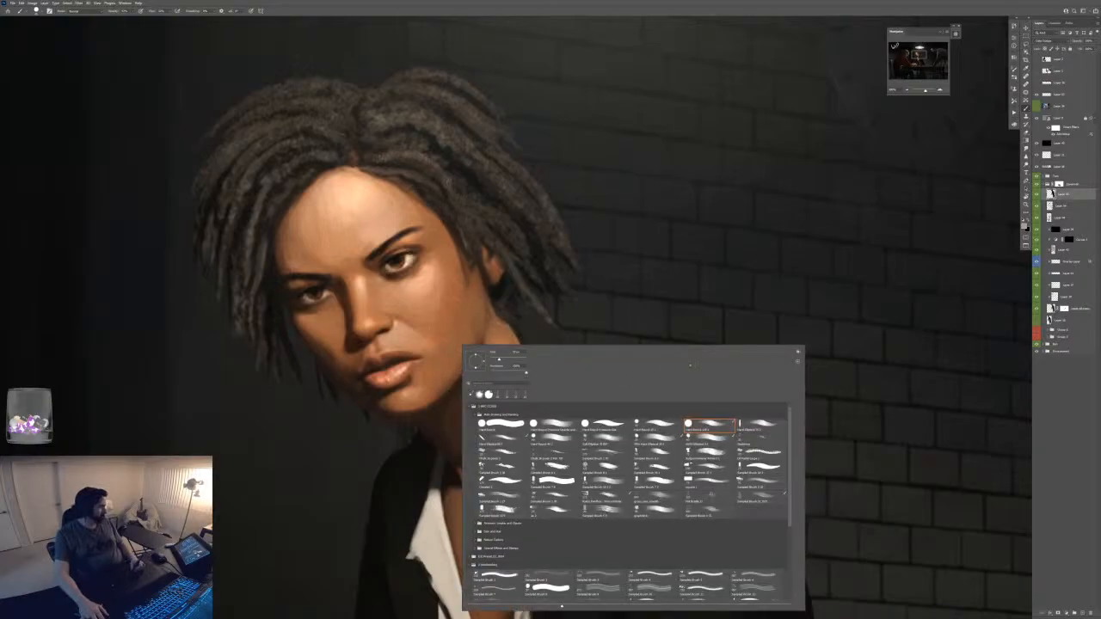
left_click(511, 442)
left_click(455, 437, "alt")
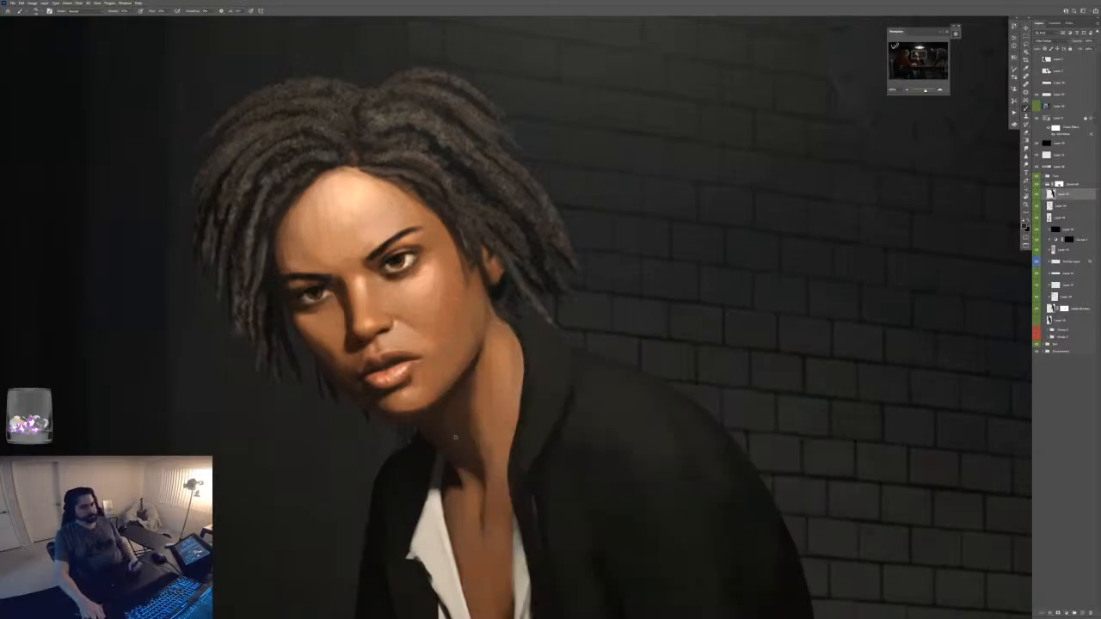
left_click(1067, 205)
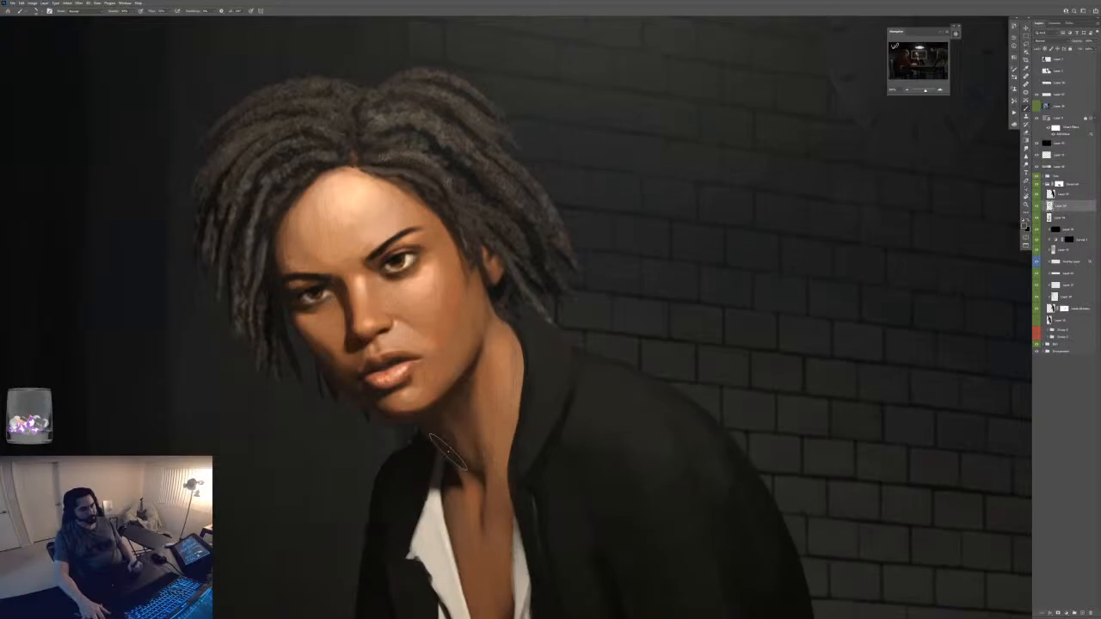
key("ctrl+minus")
key("ctrl+minus")
key("ctrl+minus")
key("ctrl+plus")
key("ctrl+plus")
key("ctrl+plus")
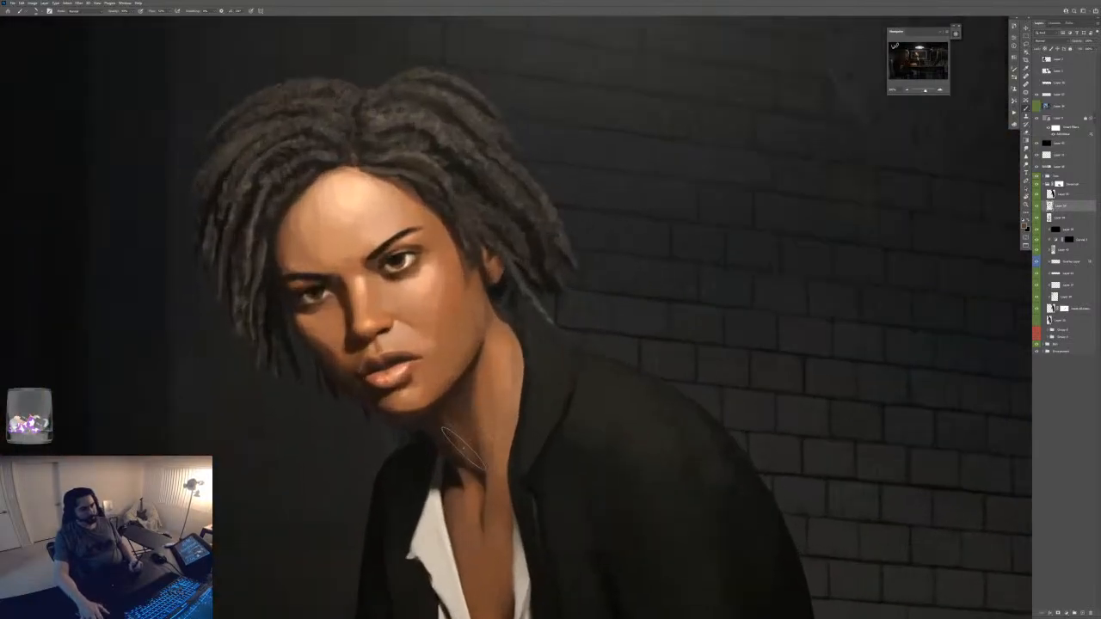
- Examine the woman's face, jacket and shirt up close and against the whole interrogation scene
key("ctrl+minus")
key("ctrl+minus")
key("ctrl+minus")
key("ctrl+minus")
key("ctrl+minus")
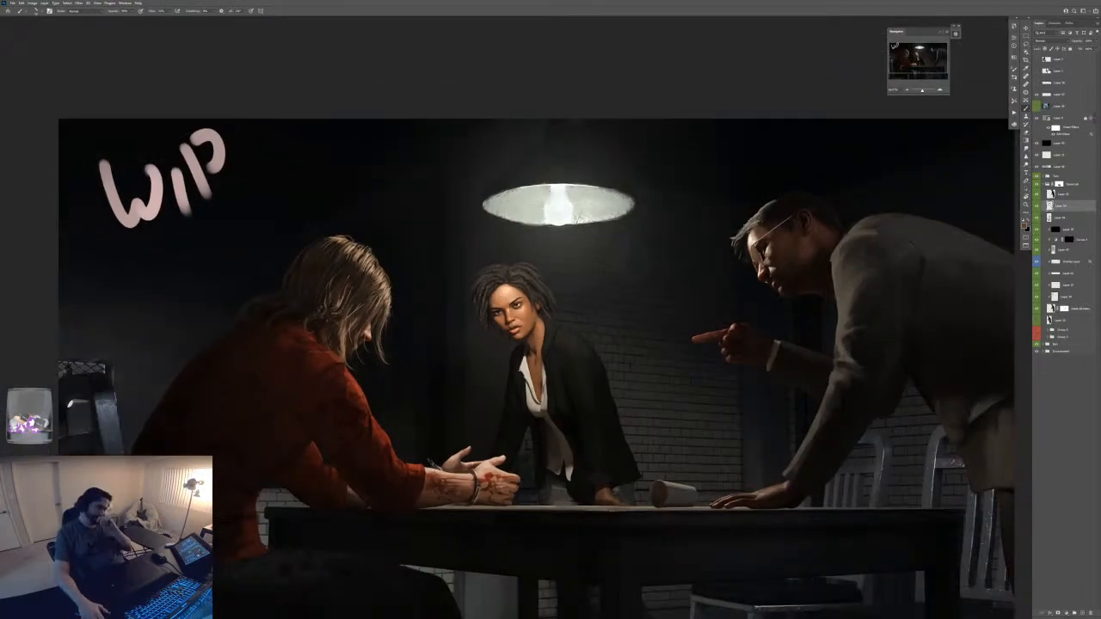
key("ctrl+plus")
key("ctrl+plus")
key("ctrl+plus")
key("ctrl+plus")
key("ctrl+plus")
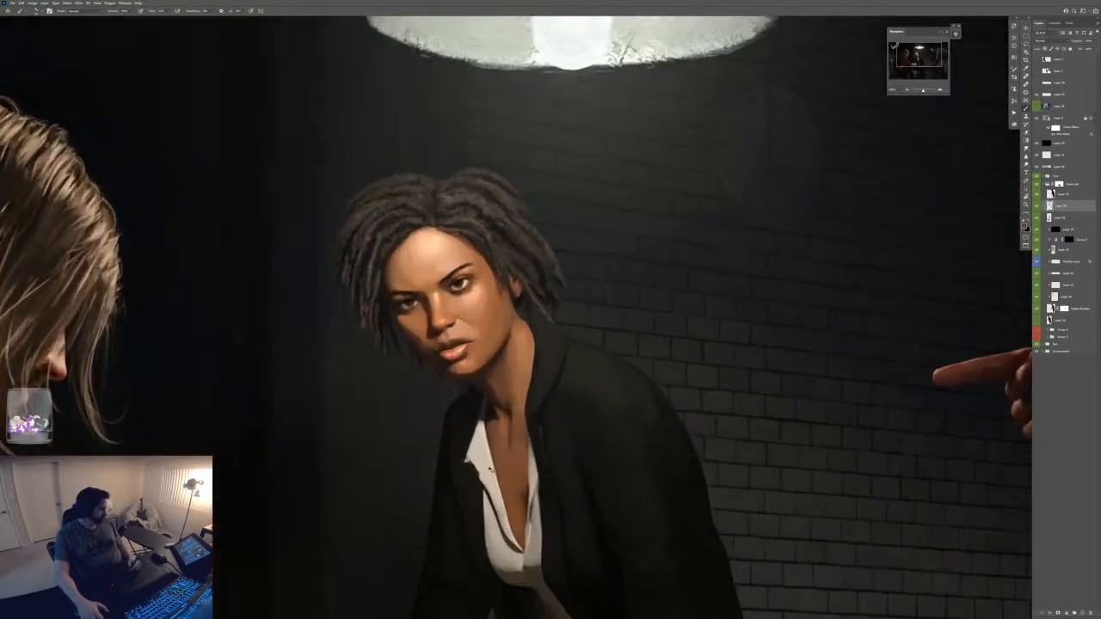
scroll(512, 341, "down", 5)
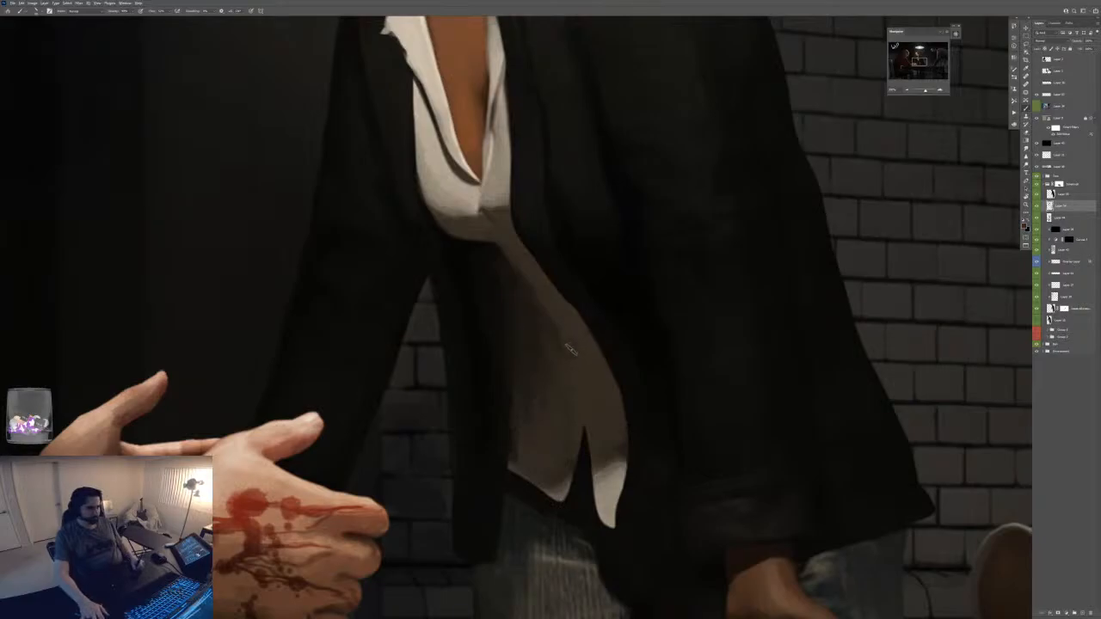
scroll(579, 378, "down", 5)
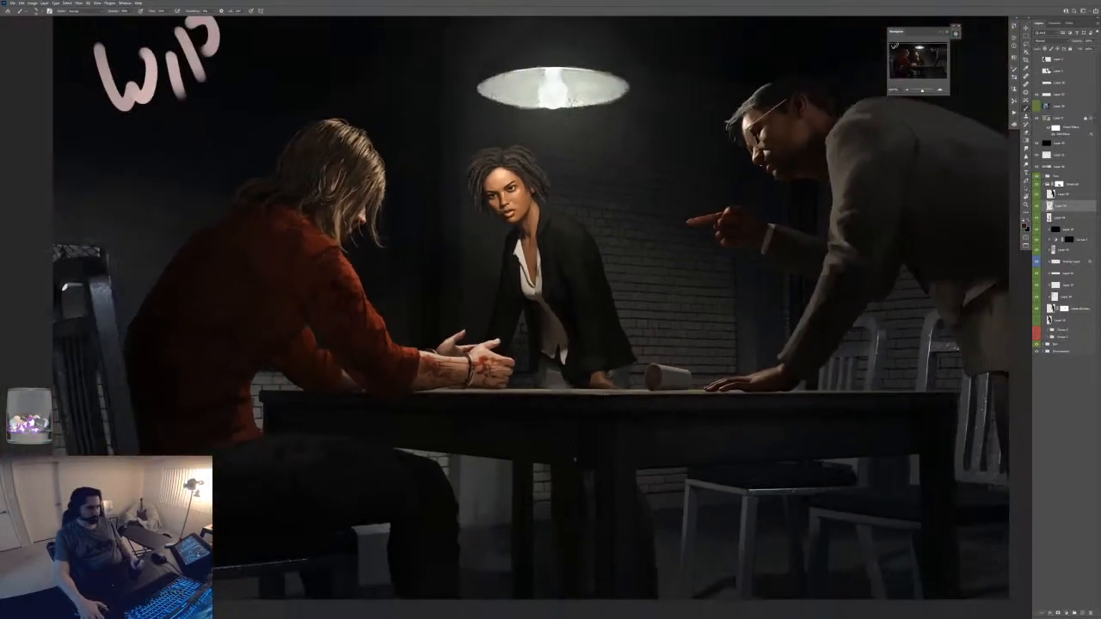
scroll(554, 407, "up", 2)
scroll(553, 407, "up", 3)
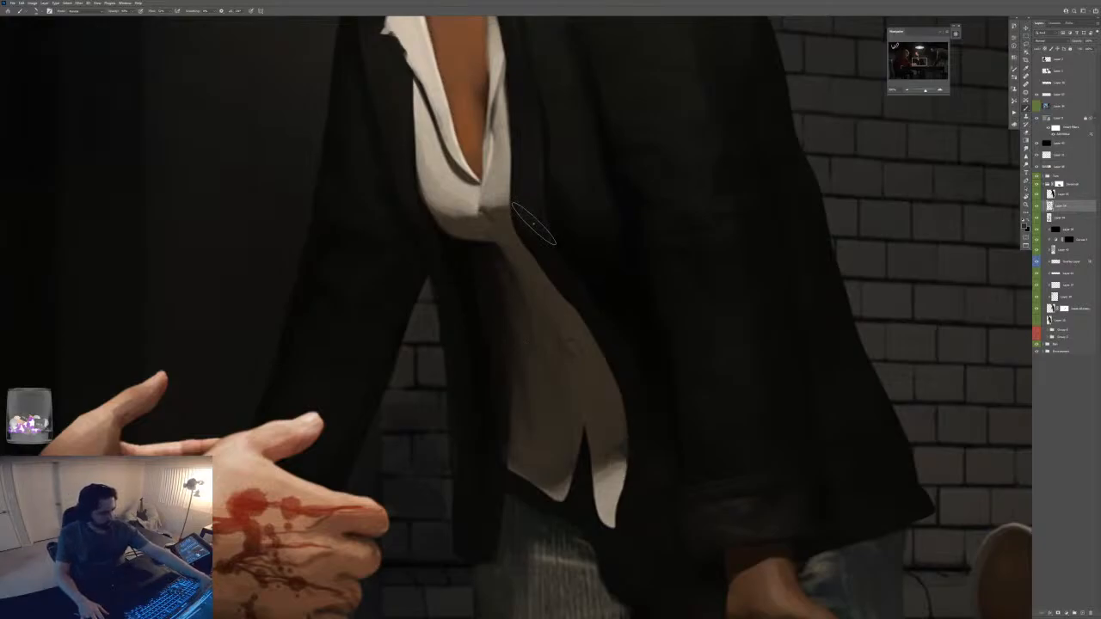
- Toggle layer visibility to find the layer holding the grey shape on the table in front of the woman, and select it
left_click_drag(471, 405, 388, 433)
left_click_drag(474, 457, 385, 360)
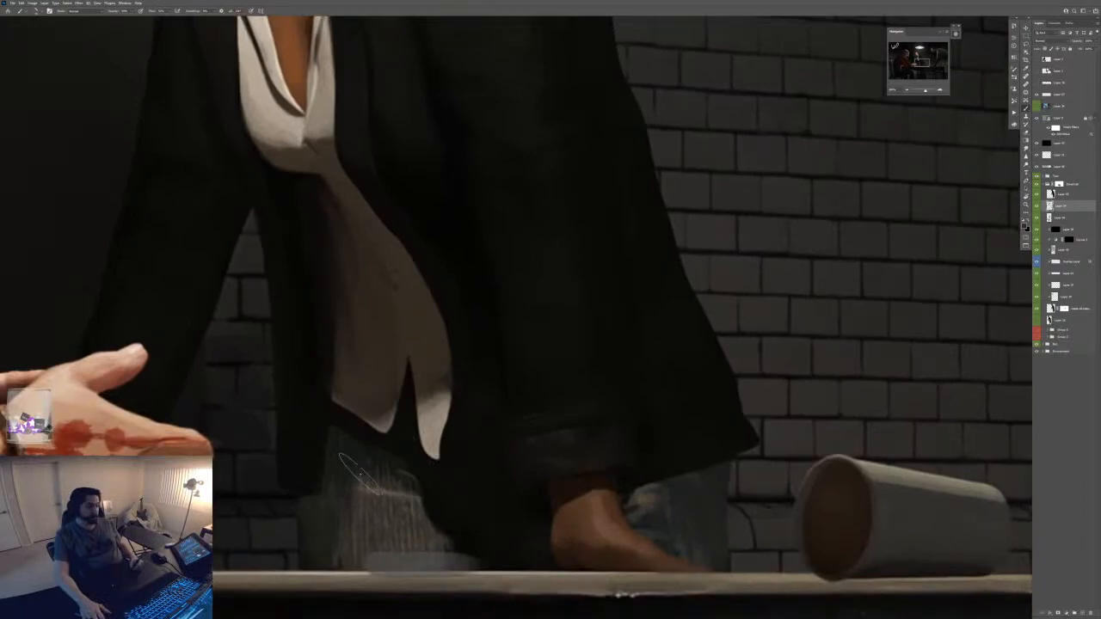
left_click_drag(359, 473, 411, 417)
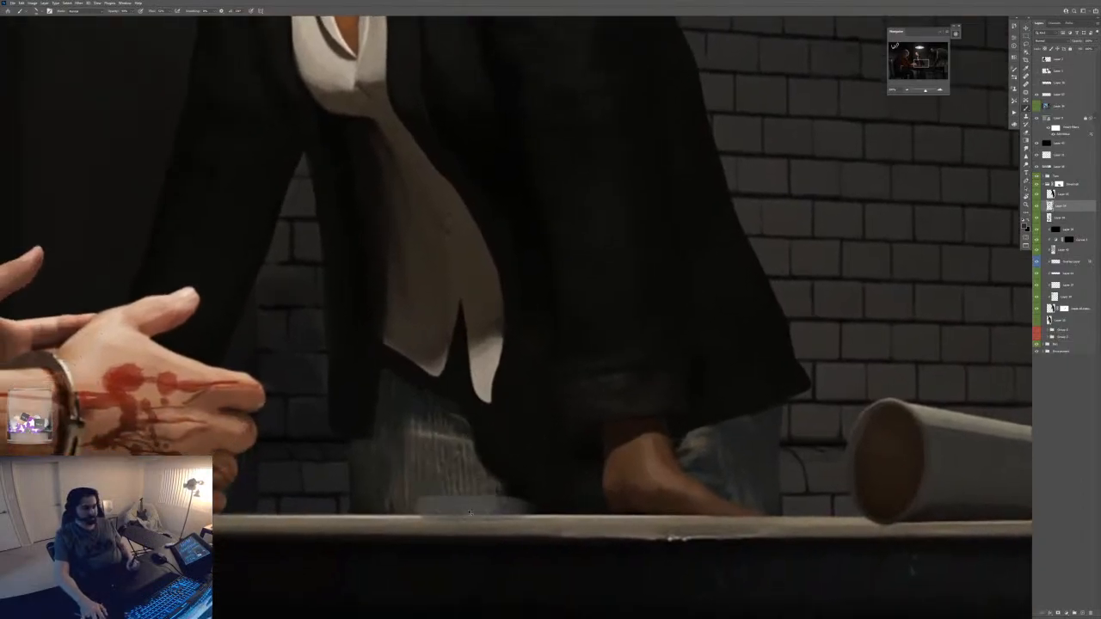
key("v")
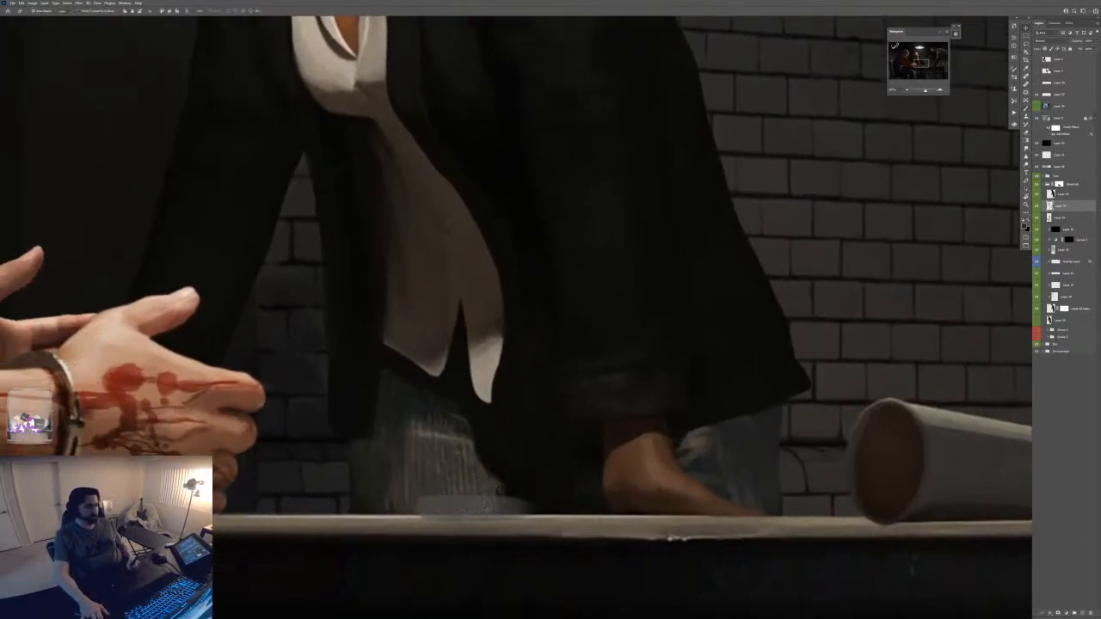
left_click(1037, 206)
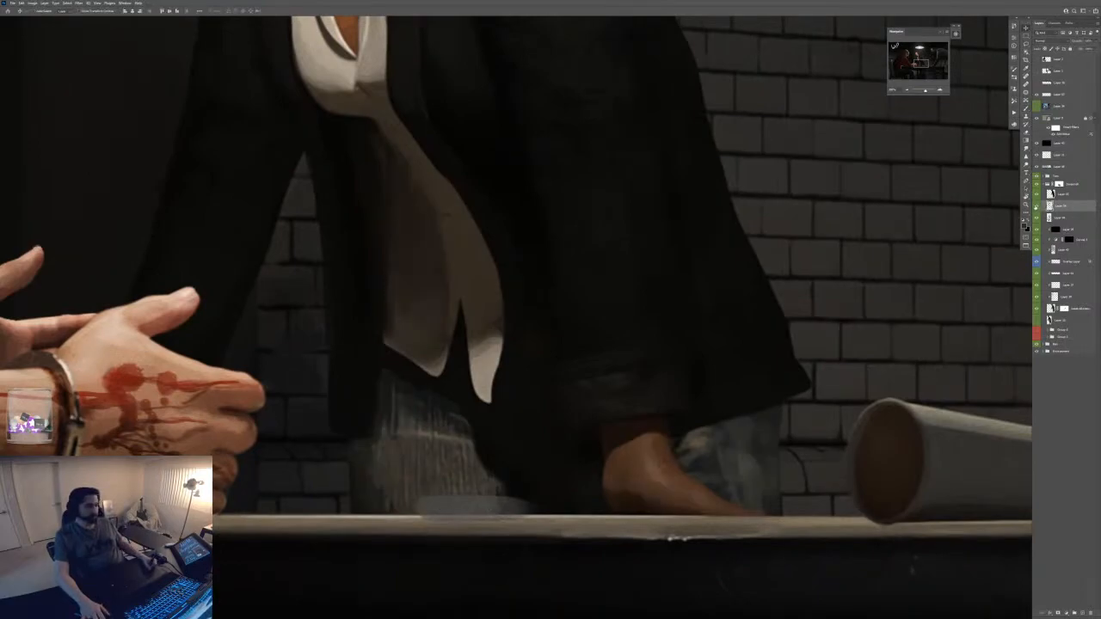
left_click(1037, 184)
left_click(1036, 185)
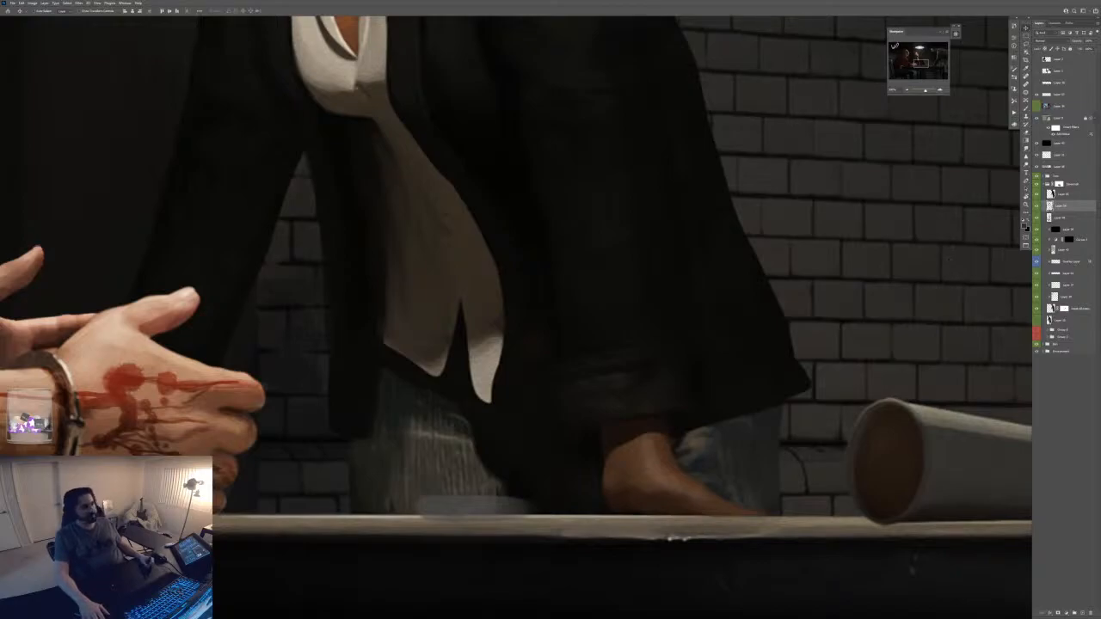
left_click(1037, 175)
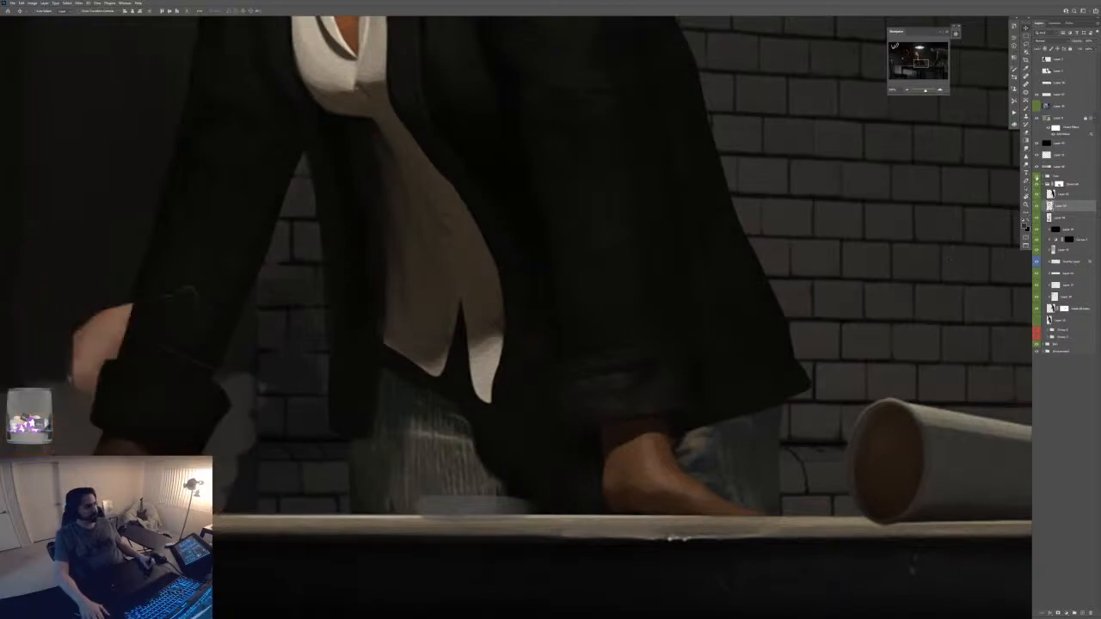
left_click(1036, 176)
left_click(1036, 166)
left_click(1037, 167)
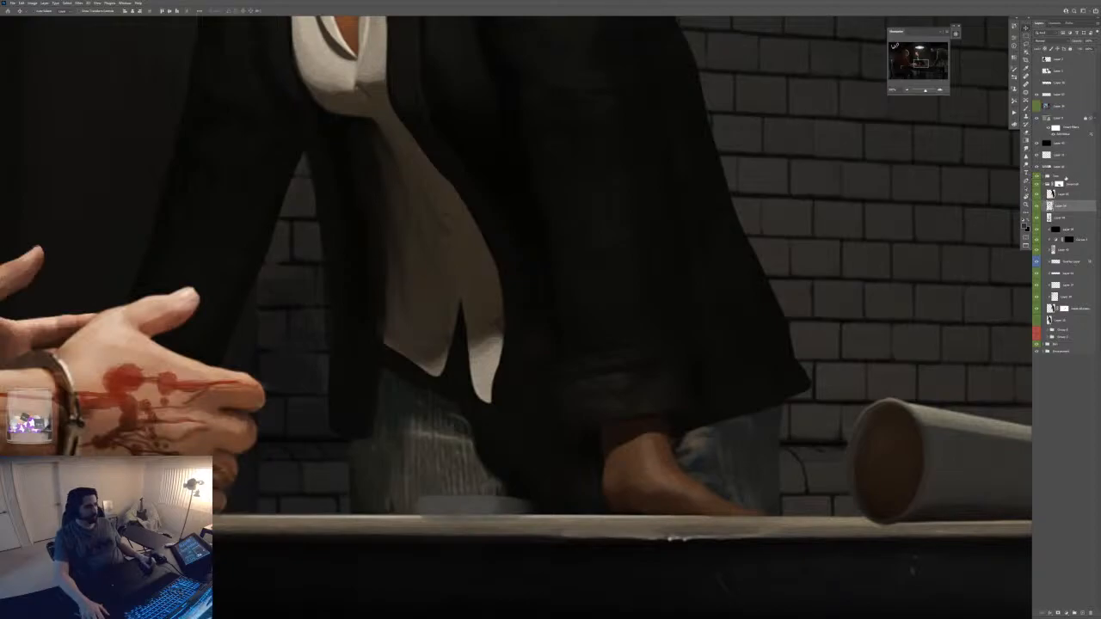
left_click(1060, 168)
left_click(1037, 167)
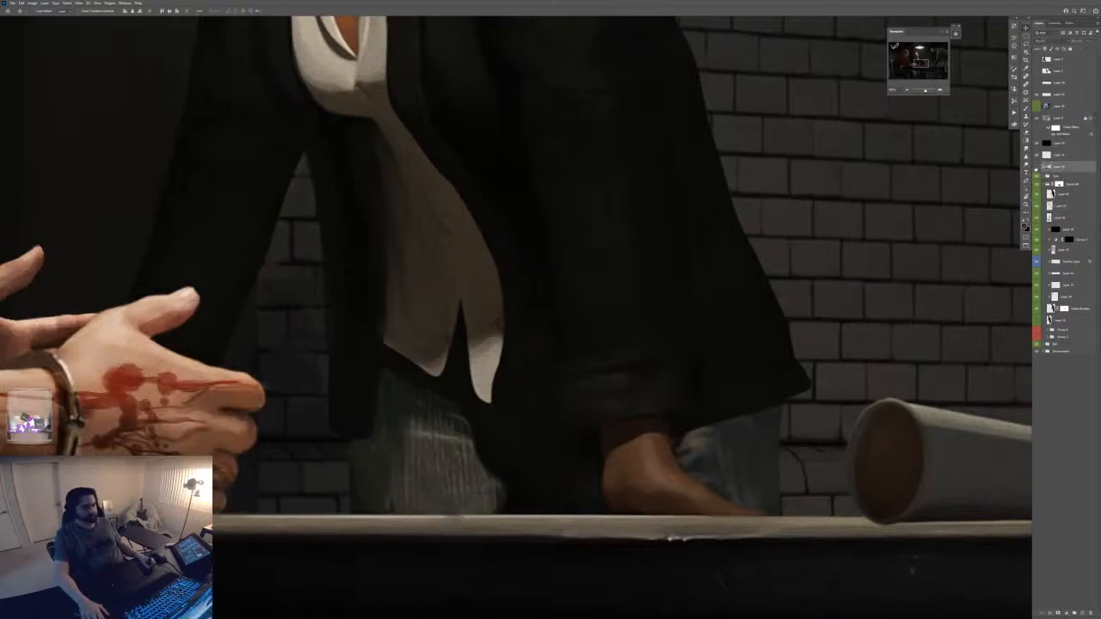
left_click(1036, 167)
- Pick a dark paint colour and brush a rounded, shadowed underside onto the grey dish on the table edge
left_click_drag(476, 444, 528, 340)
key("b")
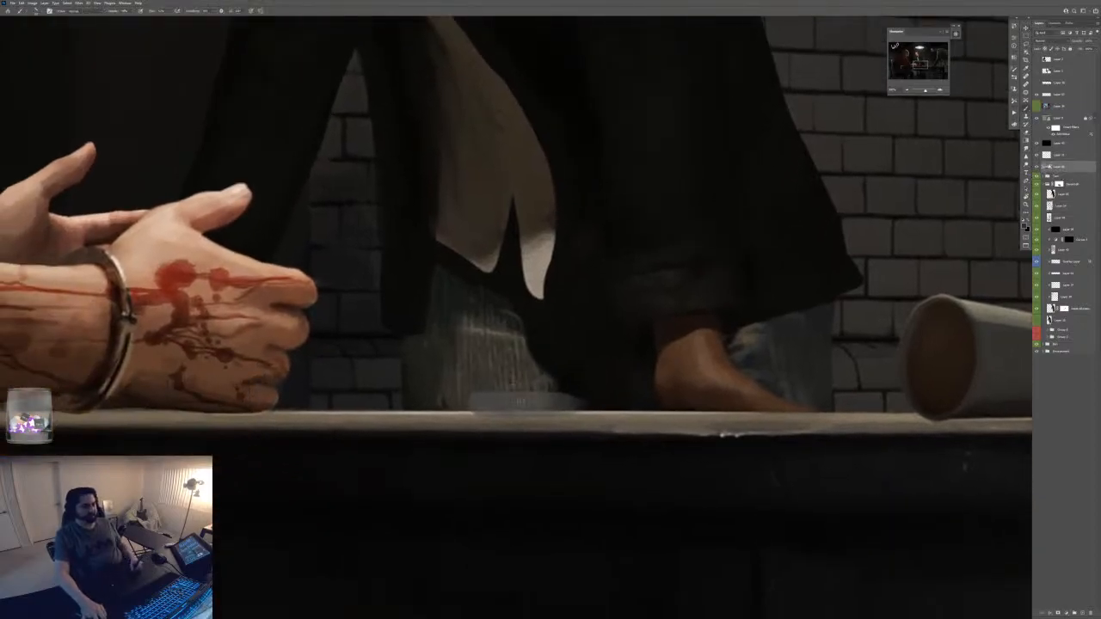
key("F6")
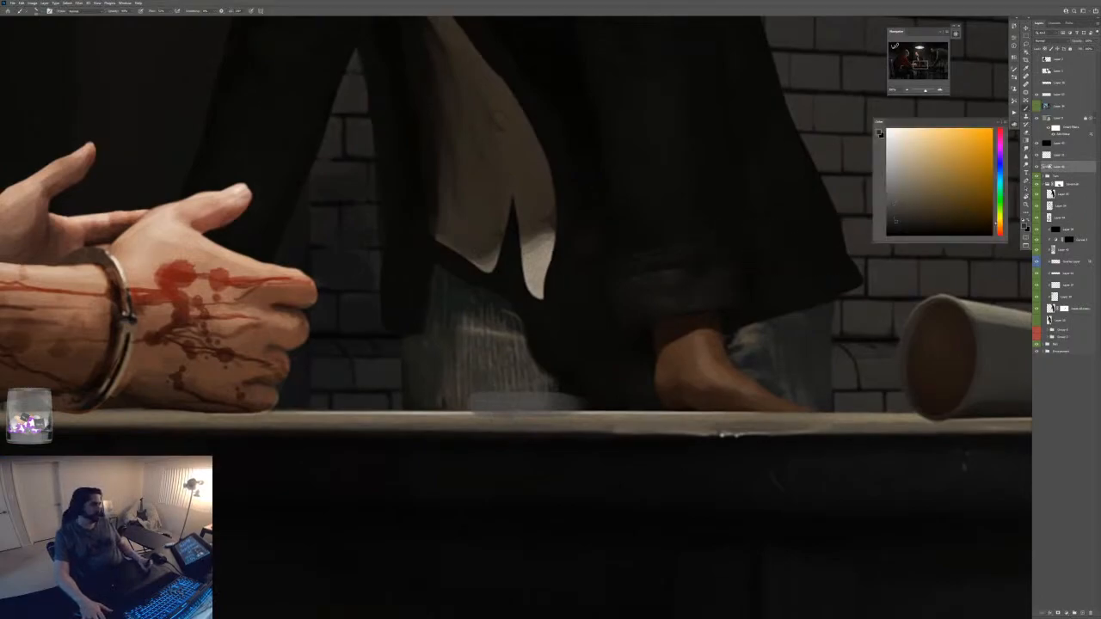
key("F6")
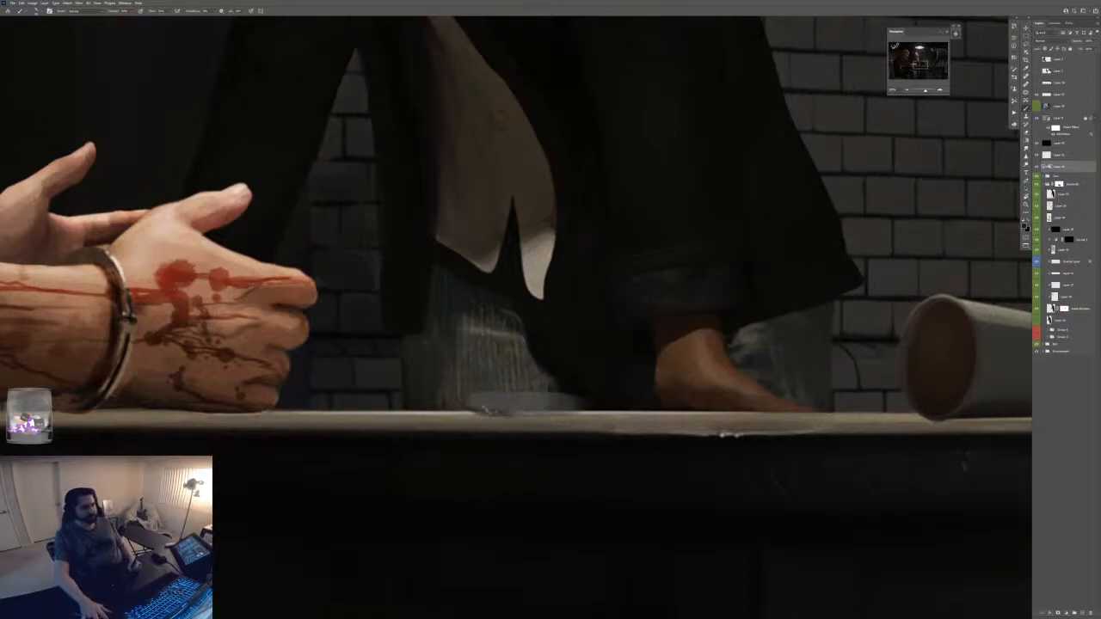
mouse_move(491, 411)
left_mouse_down()
mouse_move(564, 416)
mouse_move(602, 401)
mouse_move(543, 411)
left_mouse_up()
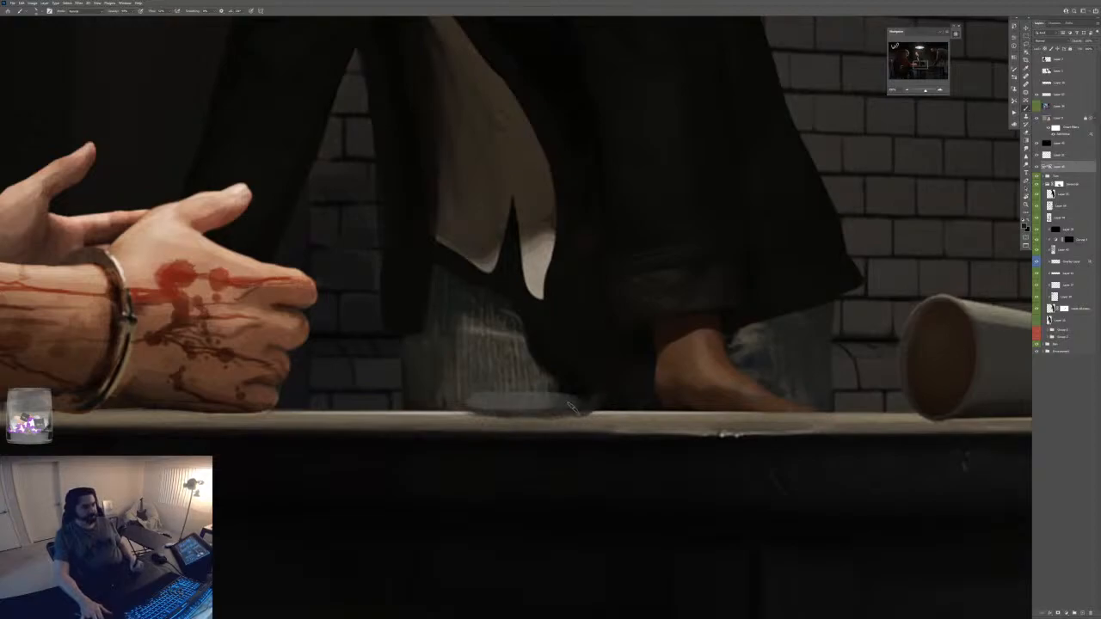
- Switch to another flat brush preset and block in a wider, darker base for the dish on the table
right_click(496, 325)
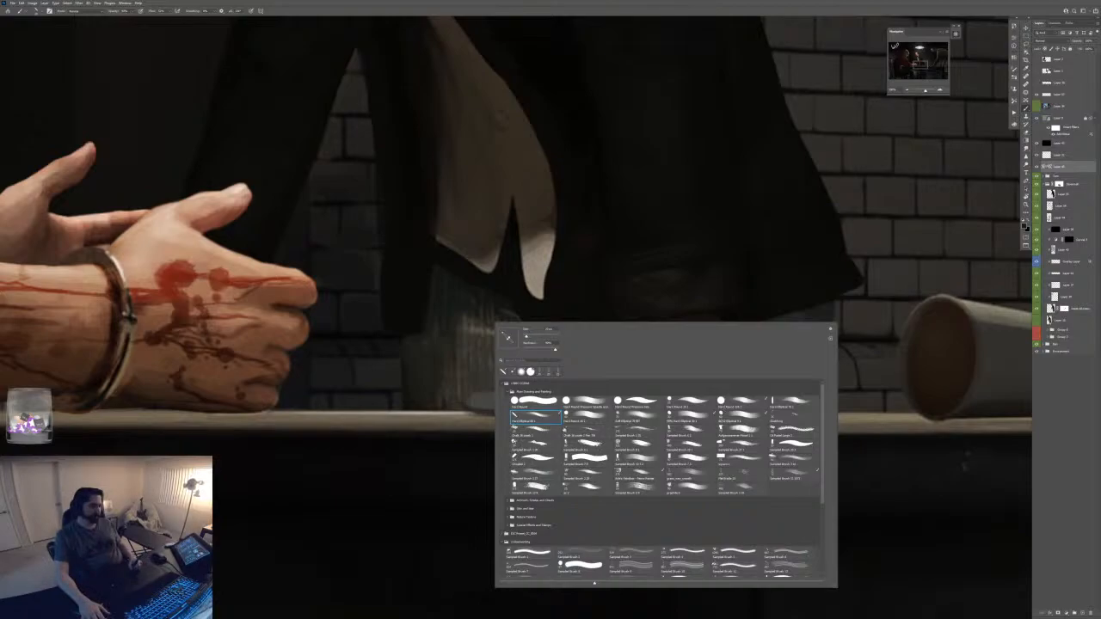
left_click(781, 402)
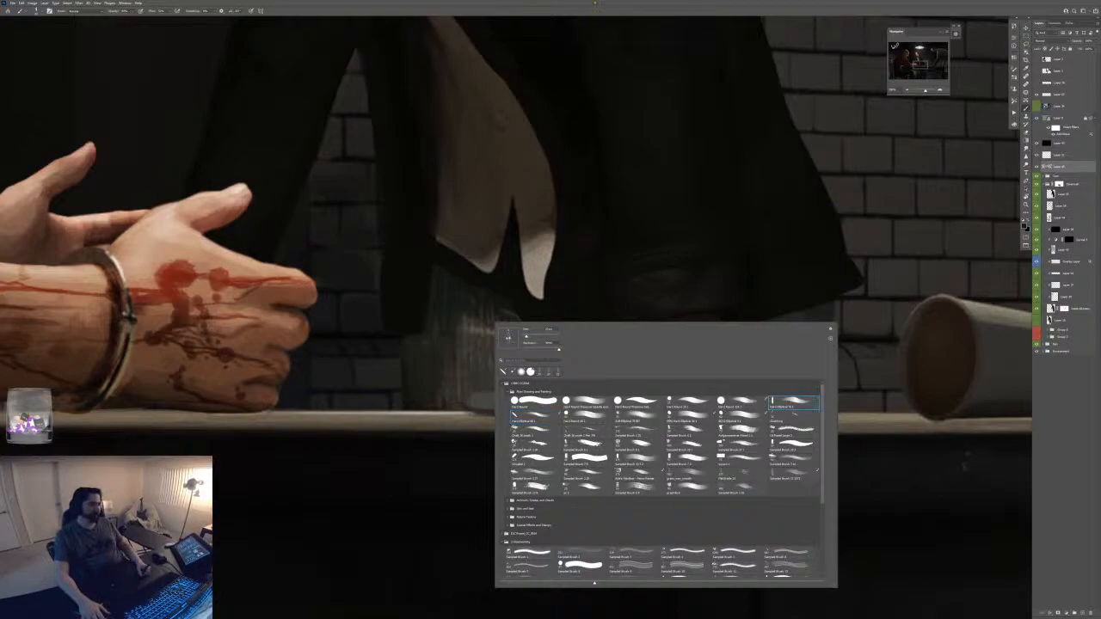
key("Return")
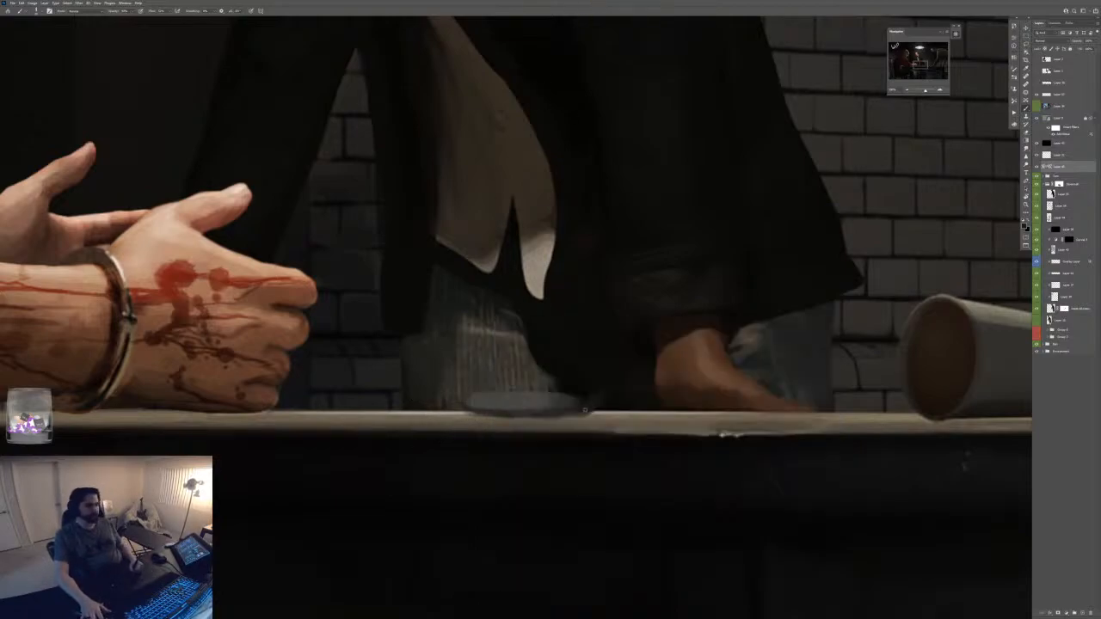
mouse_move(546, 398)
left_mouse_down()
mouse_move(475, 402)
mouse_move(483, 391)
mouse_move(523, 394)
mouse_move(523, 414)
mouse_move(478, 399)
mouse_move(489, 416)
mouse_move(456, 399)
mouse_move(508, 422)
mouse_move(447, 399)
mouse_move(494, 400)
mouse_move(481, 389)
mouse_move(550, 401)
left_mouse_up()
left_click(504, 415, "alt")
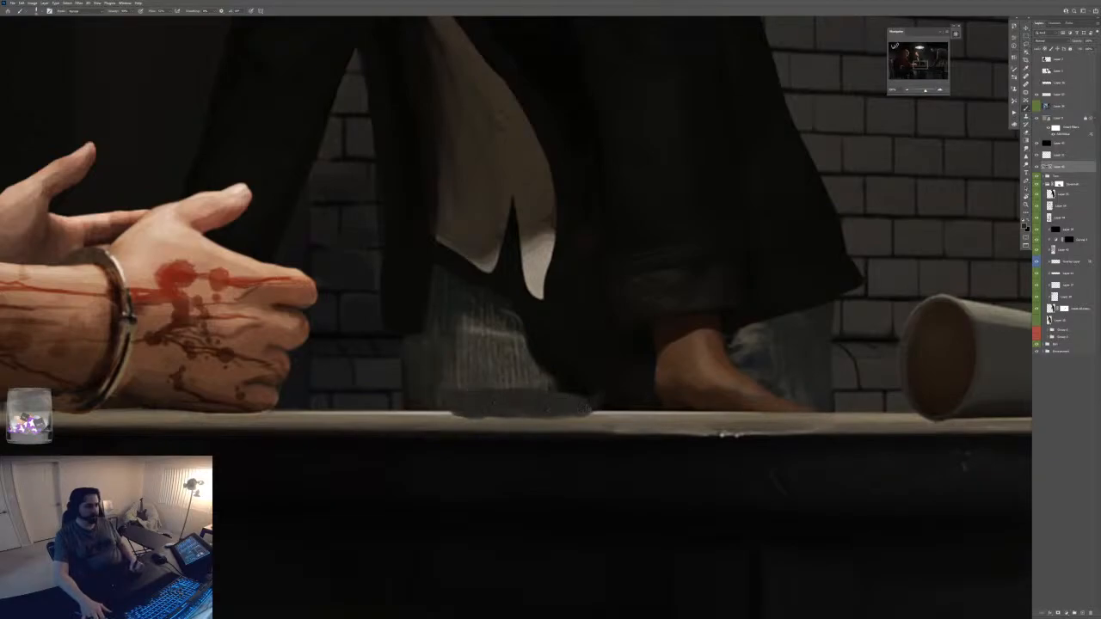
- Pick a light grey and paint the upper rim of the dish, redoing the first stroke
left_click(1016, 124)
left_click(892, 164)
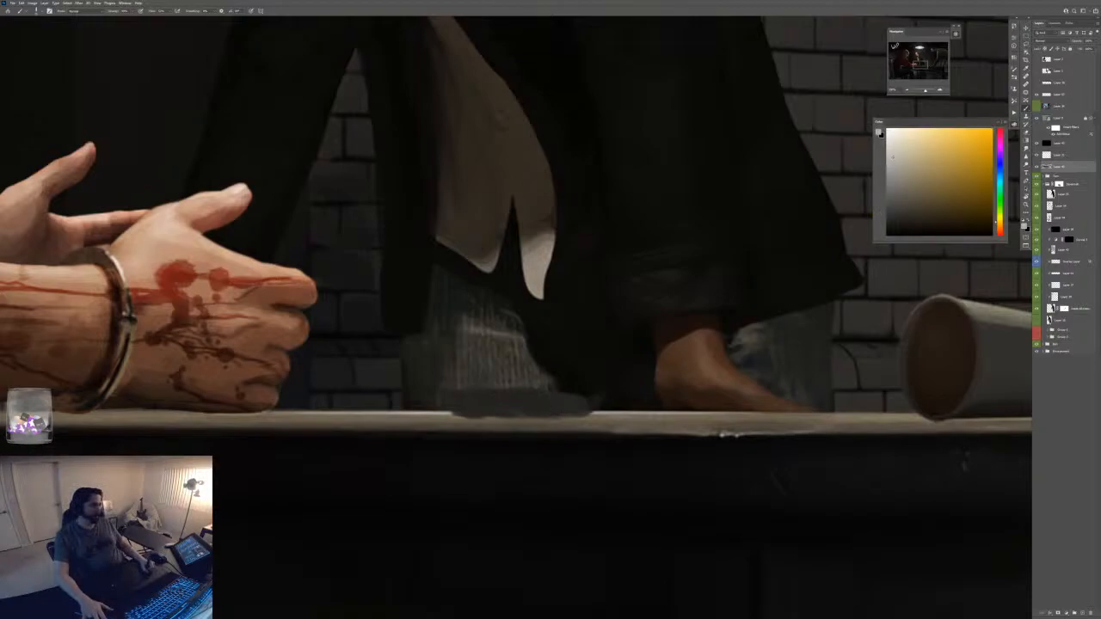
key("F6")
left_click_drag(574, 387, 482, 390)
key("ctrl+z")
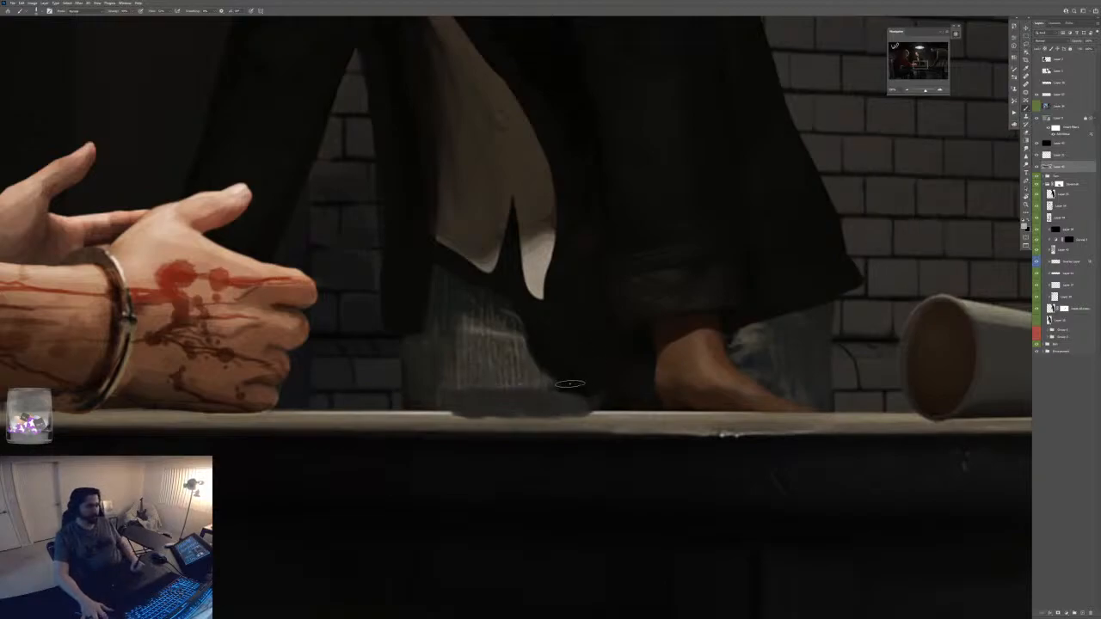
mouse_move(570, 384)
left_mouse_down()
mouse_move(437, 387)
mouse_move(578, 391)
mouse_move(557, 398)
mouse_move(439, 395)
mouse_move(415, 392)
mouse_move(416, 370)
mouse_move(471, 415)
mouse_move(430, 394)
mouse_move(517, 409)
mouse_move(574, 402)
mouse_move(565, 405)
mouse_move(582, 389)
mouse_move(451, 393)
left_mouse_up()
- Sample greys around the dish, paint its glassy rim and body, and check it against the whole scene
key("b")
left_click(430, 393, "alt")
left_click(495, 412, "alt")
key("ctrl+minus")
key("ctrl+minus")
key("ctrl+minus")
key("ctrl+minus")
key("ctrl+minus")
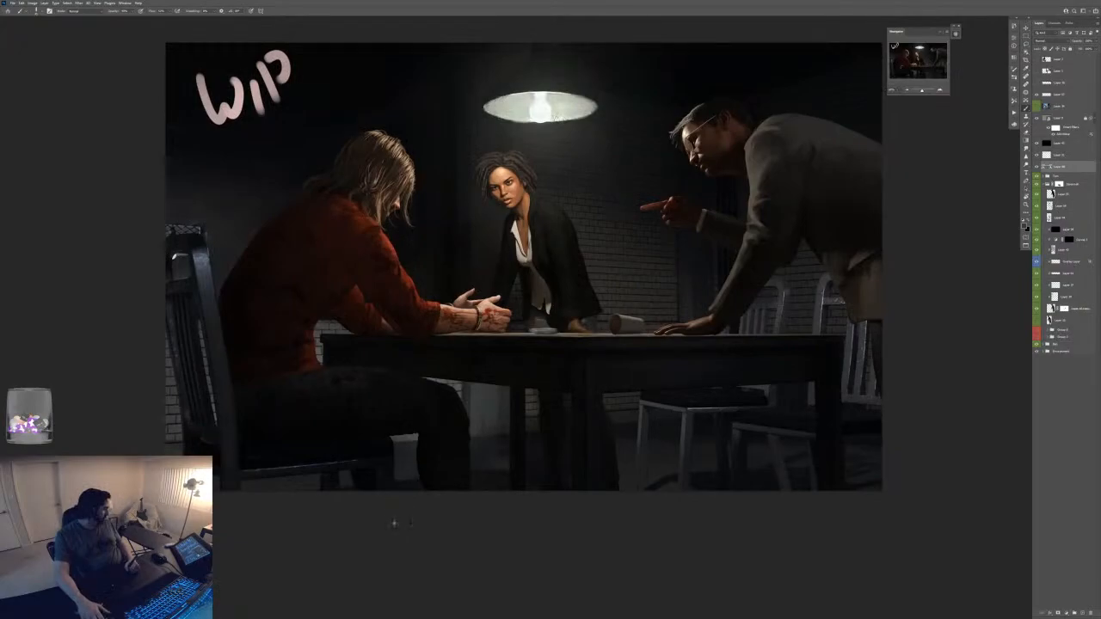
key("ctrl+plus")
key("ctrl+plus")
key("ctrl+plus")
key("ctrl+plus")
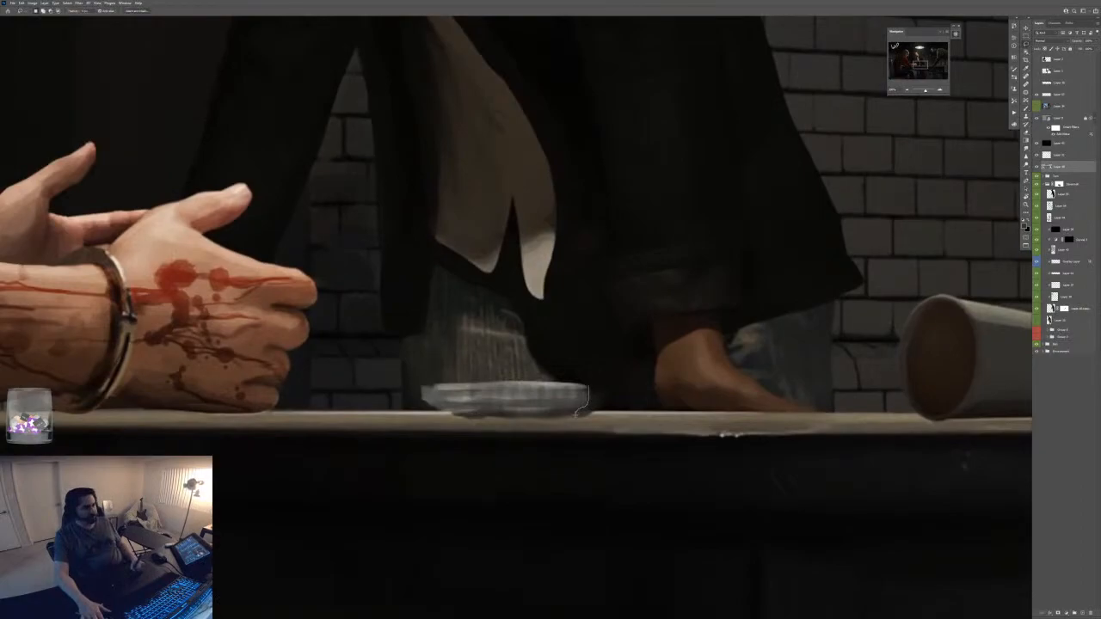
- Trim the uneven ends of the dish with lasso selections and check its outline against the whole scene
mouse_move(583, 413)
left_mouse_down()
mouse_move(596, 423)
mouse_move(482, 417)
mouse_move(391, 443)
mouse_move(603, 473)
mouse_move(594, 426)
left_mouse_up()
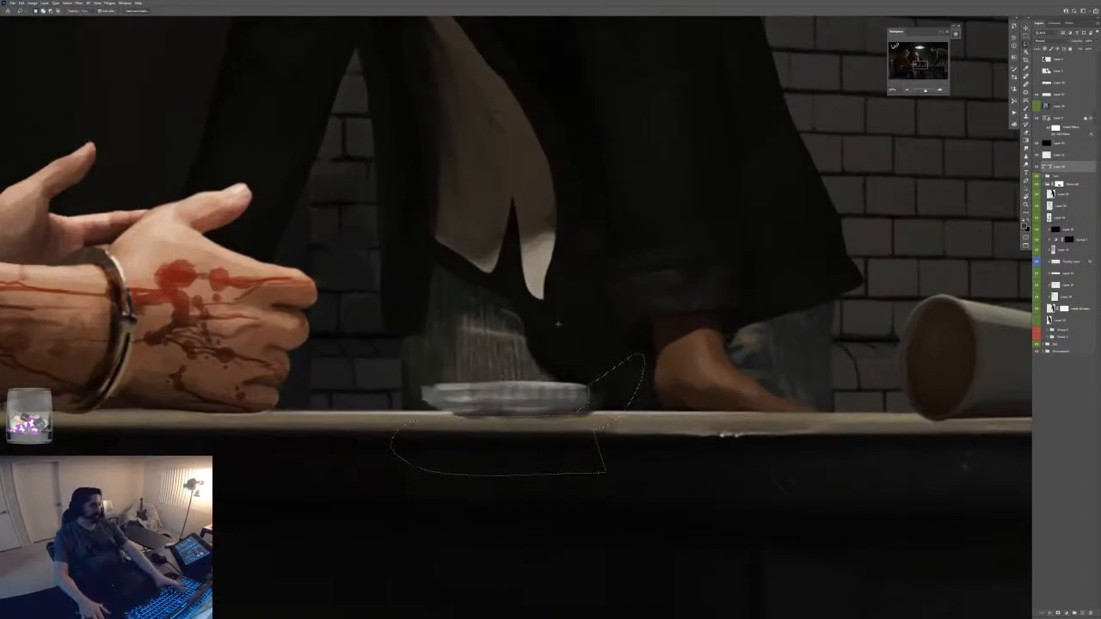
key("ctrl+d")
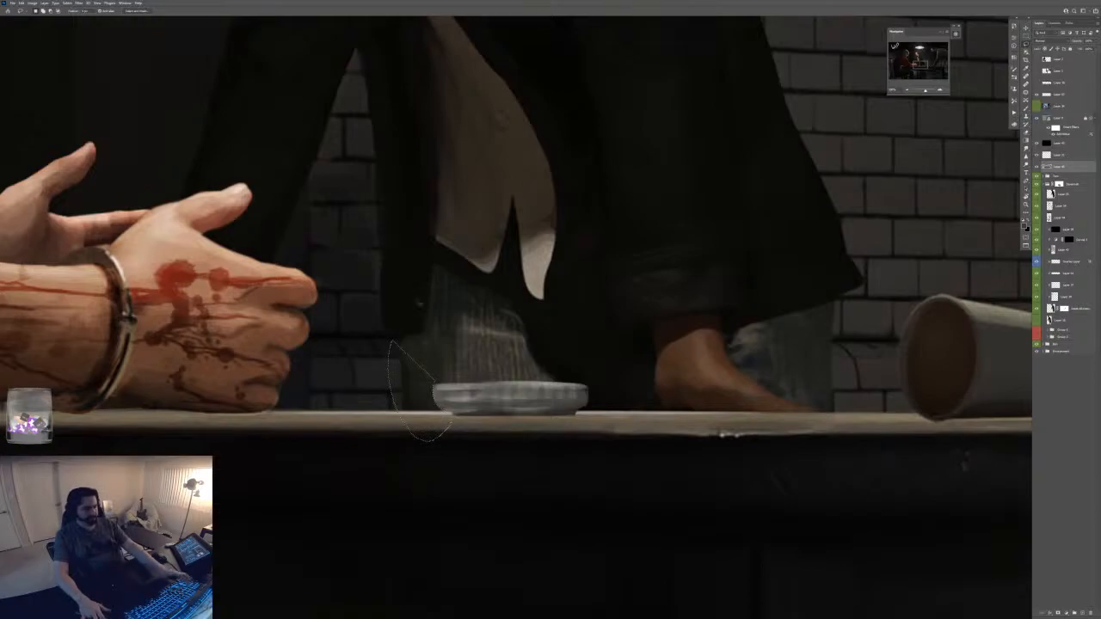
key("ctrl+0")
key("ctrl+minus")
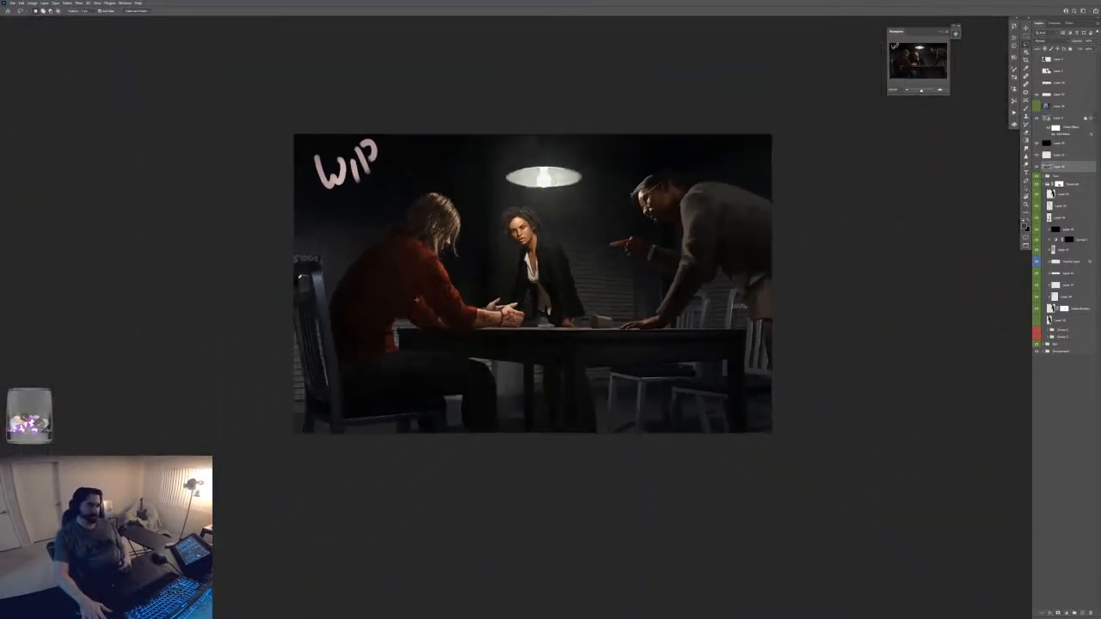
- Paint over the ridged rim and body of the dish with grey tones to smooth them, and check the full painting
key("ctrl+plus")
key("ctrl+plus")
key("ctrl+plus")
key("ctrl+plus")
key("ctrl+plus")
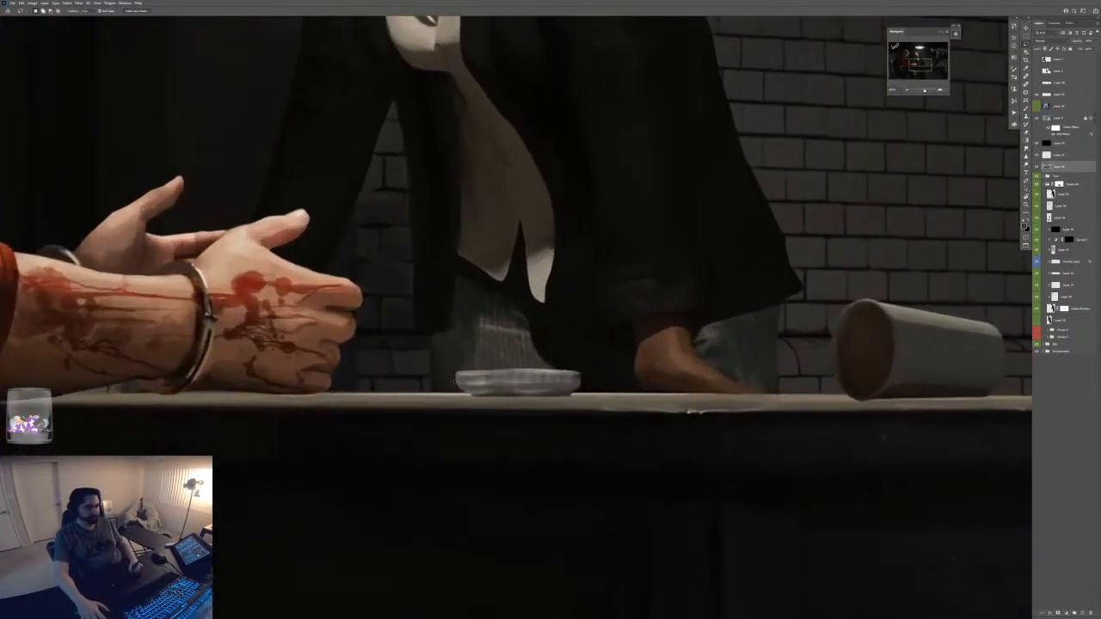
key("ctrl+plus")
key("b")
key("F6")
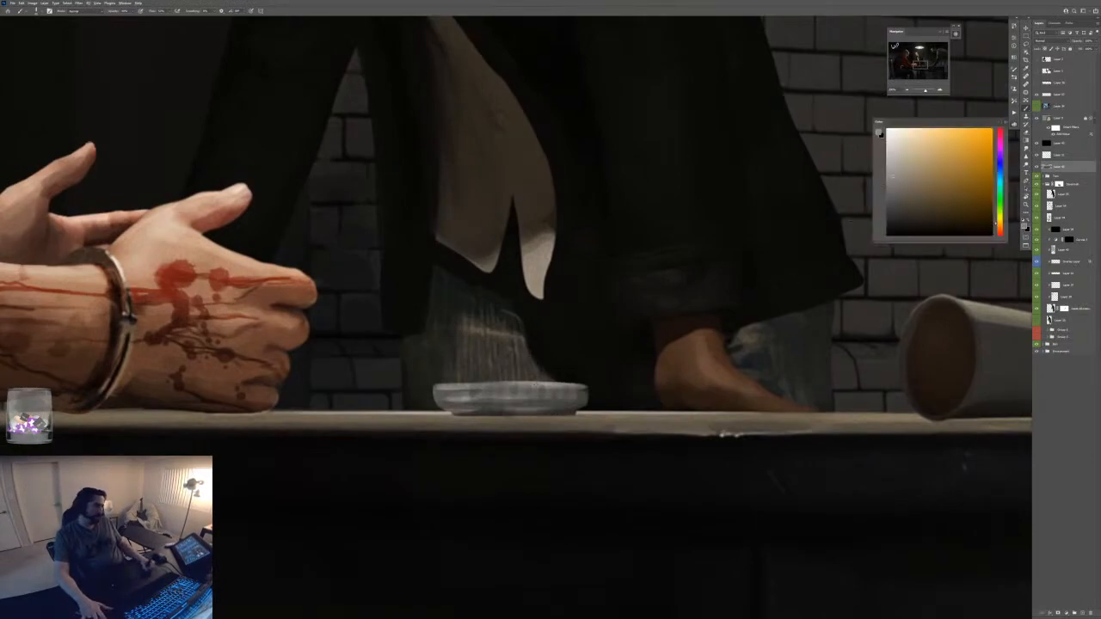
key("F6")
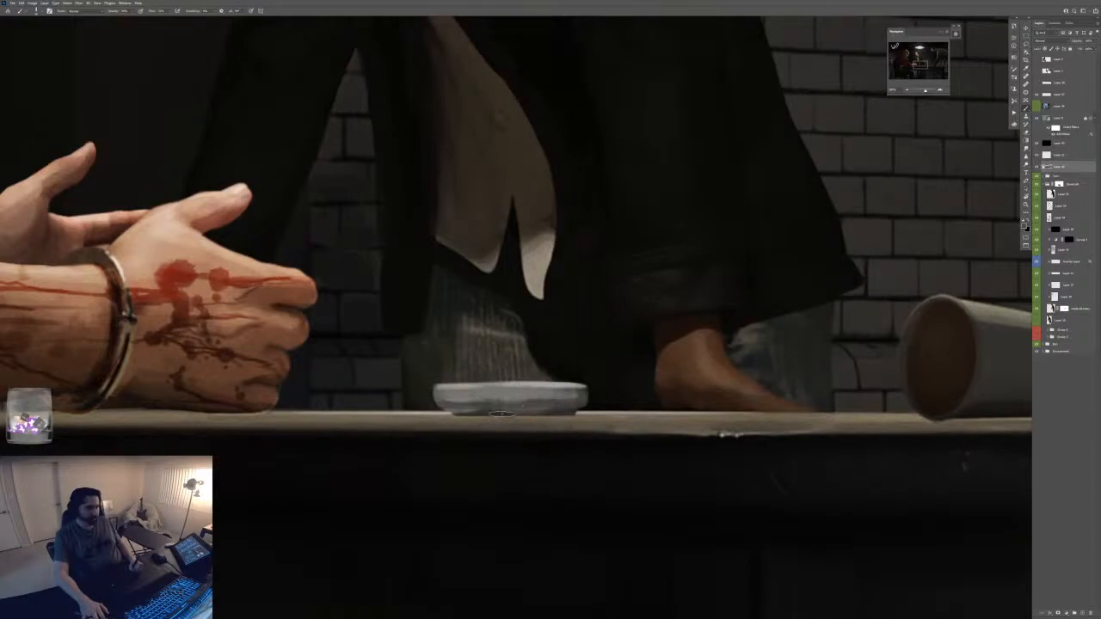
key("ctrl+0")
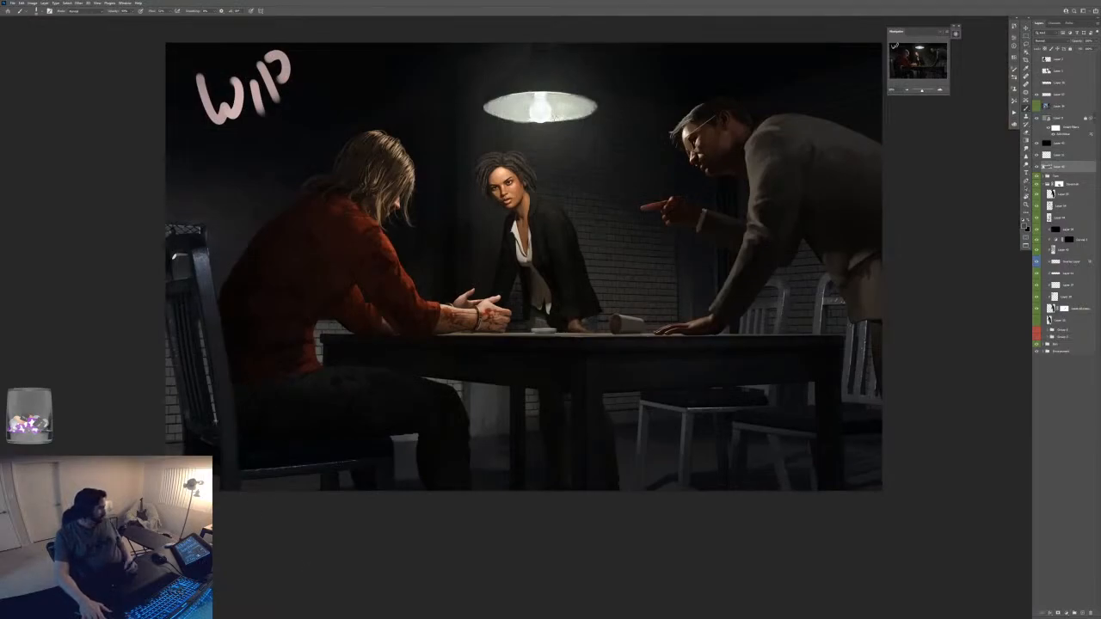
- Enlarge the Navigator preview and move it off the standing man to the seated figure's side of the canvas
key("ctrl+plus")
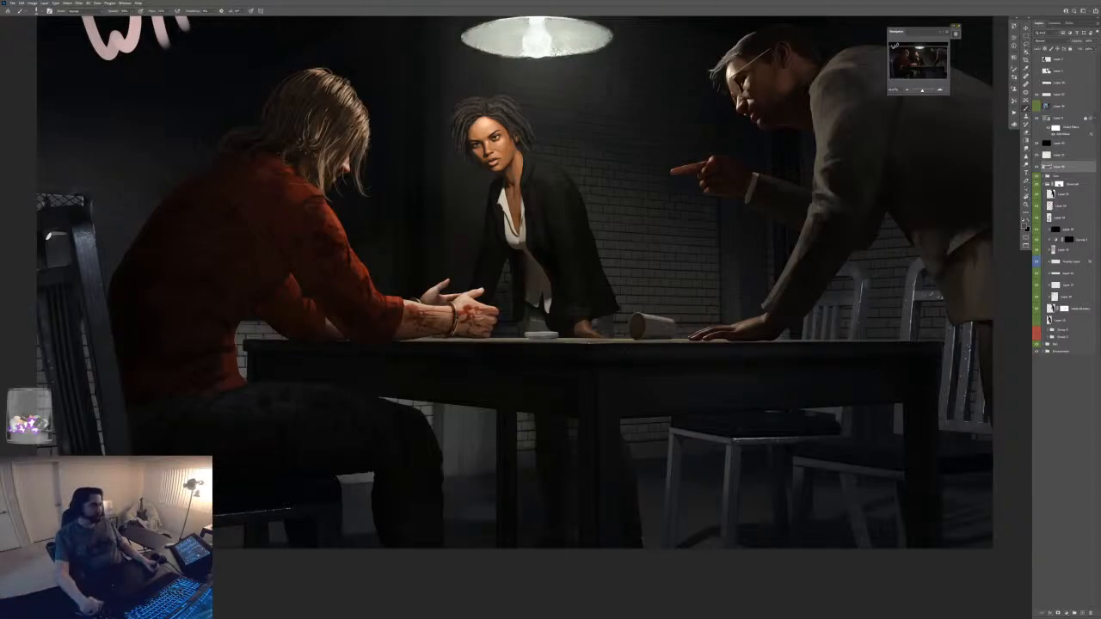
left_click_drag(889, 94, 734, 182)
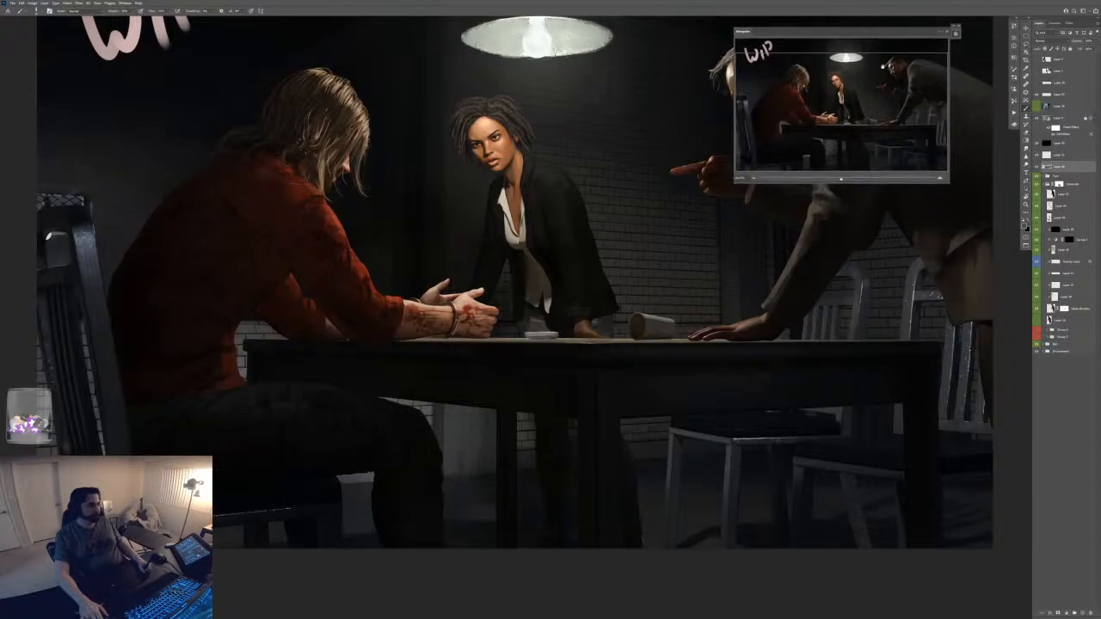
left_click_drag(956, 33, 14, 35)
left_click(15, 35)
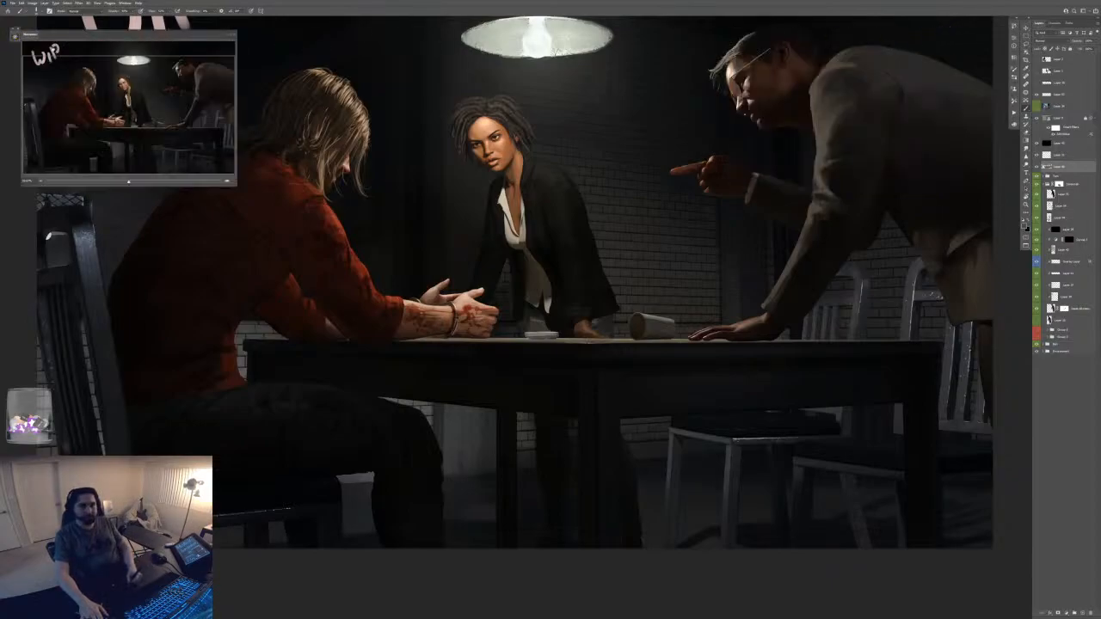
left_click_drag(555, 247, 605, 261)
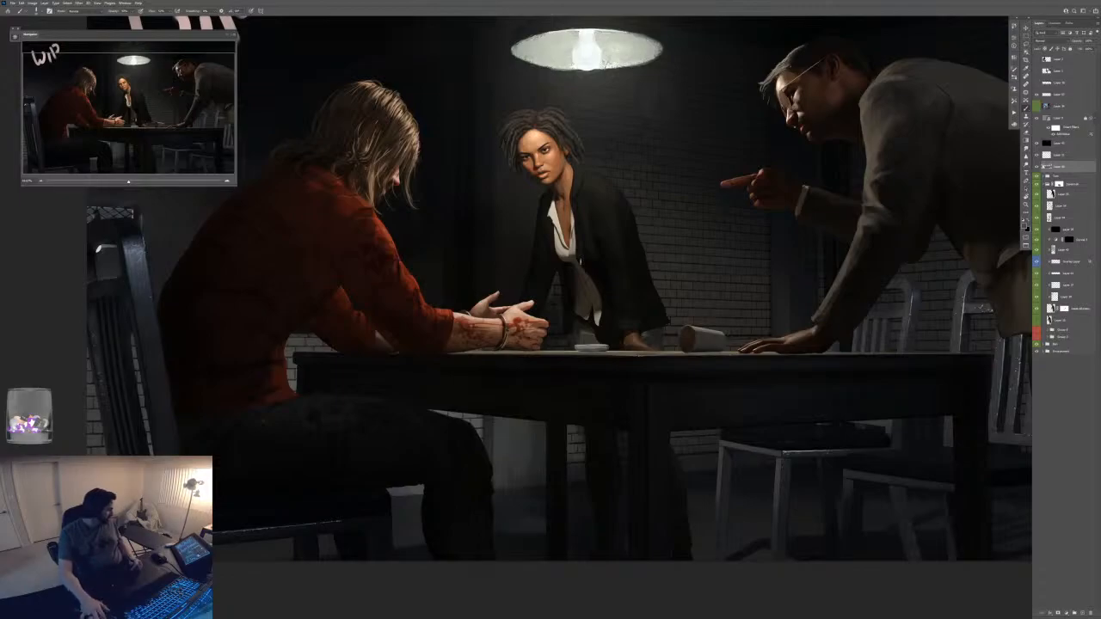
- Add a new layer beneath the dish layer and paint a whitish cigarette butt slanting up from the dish's rim
key("ctrl+plus")
key("ctrl+plus")
key("ctrl+plus")
key("ctrl+plus")
key("ctrl+plus")
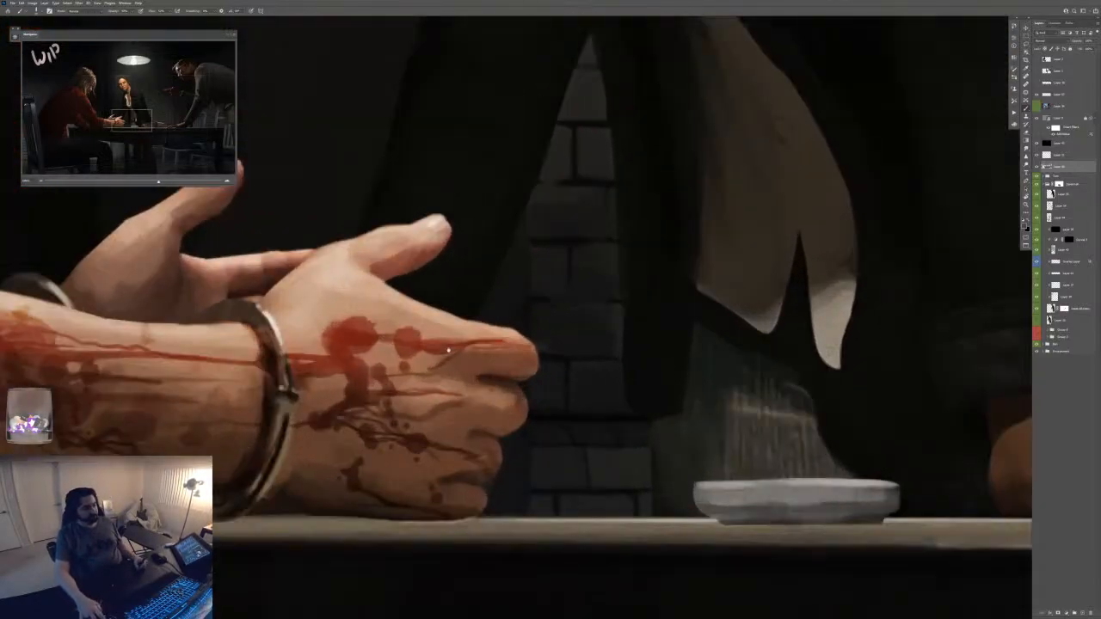
left_click_drag(705, 411, 451, 362)
key("ctrl+shift+alt+n")
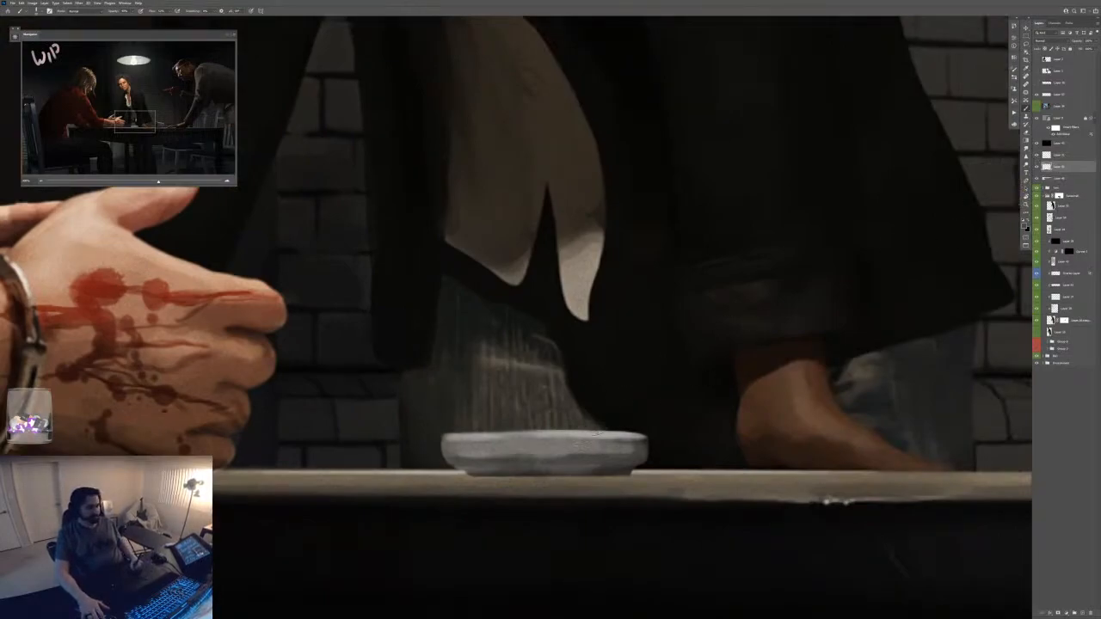
key("F6")
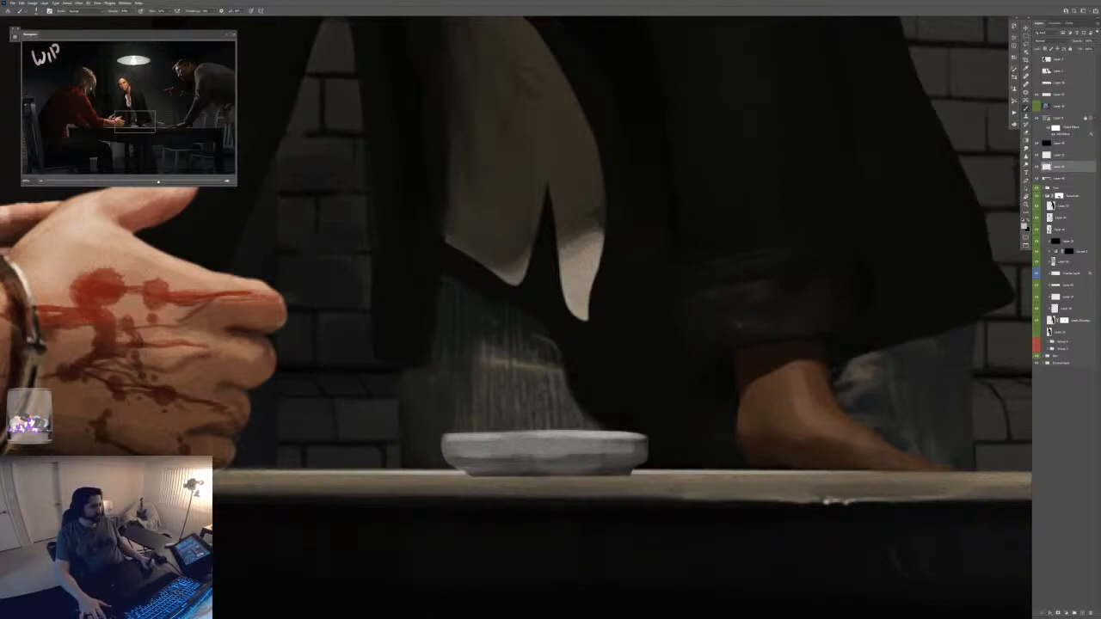
key("F6")
left_click_drag(608, 428, 621, 428)
left_click_drag(1057, 183, 1056, 183)
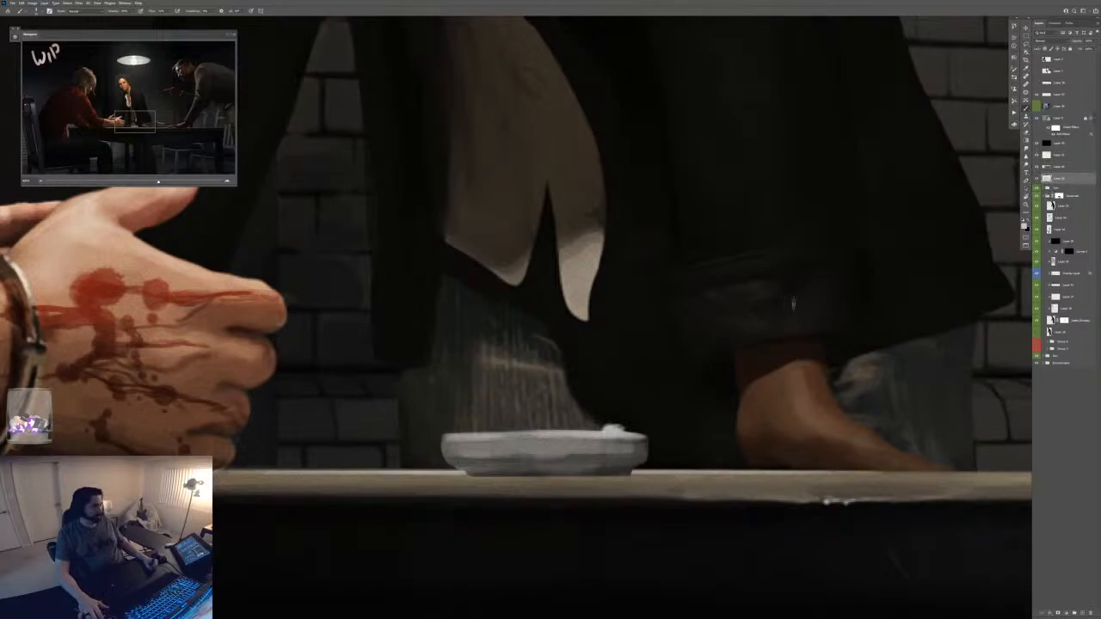
mouse_move(609, 430)
left_mouse_down()
mouse_move(661, 403)
mouse_move(640, 393)
mouse_move(667, 396)
left_mouse_up()
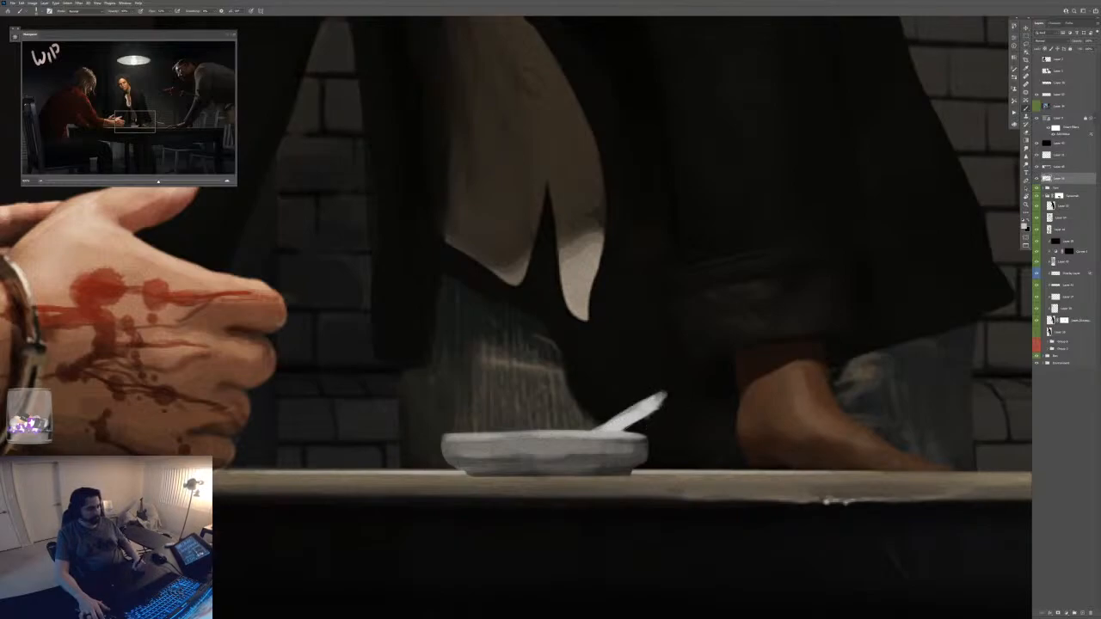
- Pick a tan colour, paint the filter on the cigarette's outer half, and clean up its edges with the Eraser
right_click(879, 131, "alt+shift")
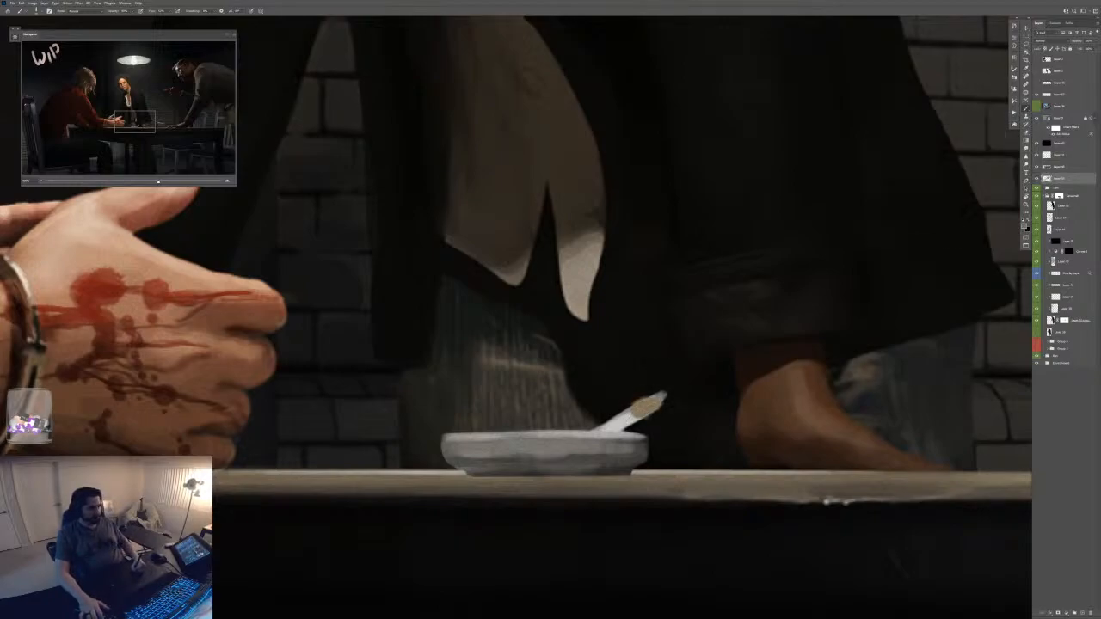
mouse_move(636, 411)
left_mouse_down()
mouse_move(627, 422)
mouse_move(681, 355)
left_mouse_up()
key("e")
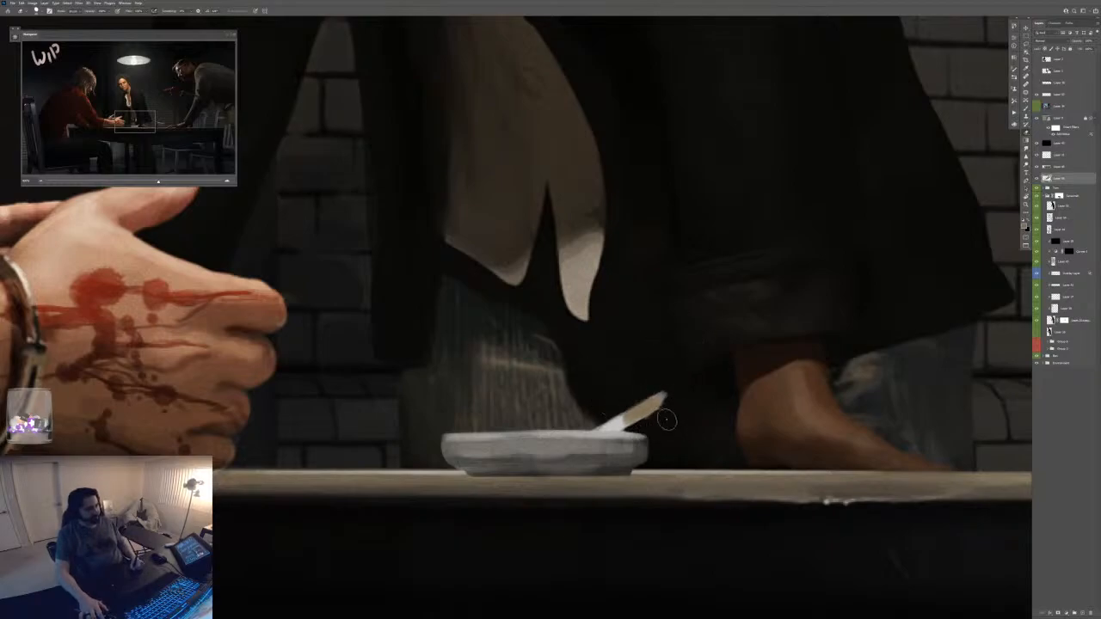
key("b")
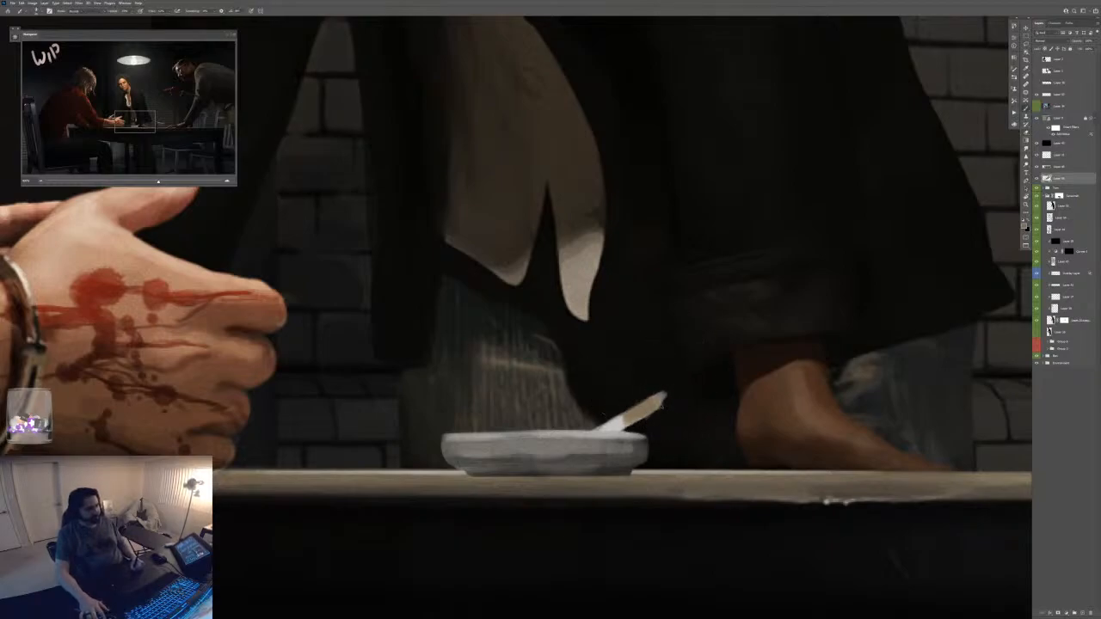
- Deepen the cigarette filter to golden brown, add a pale rounded end, and compare it with the whole scene
right_click(920, 181, "alt+shift")
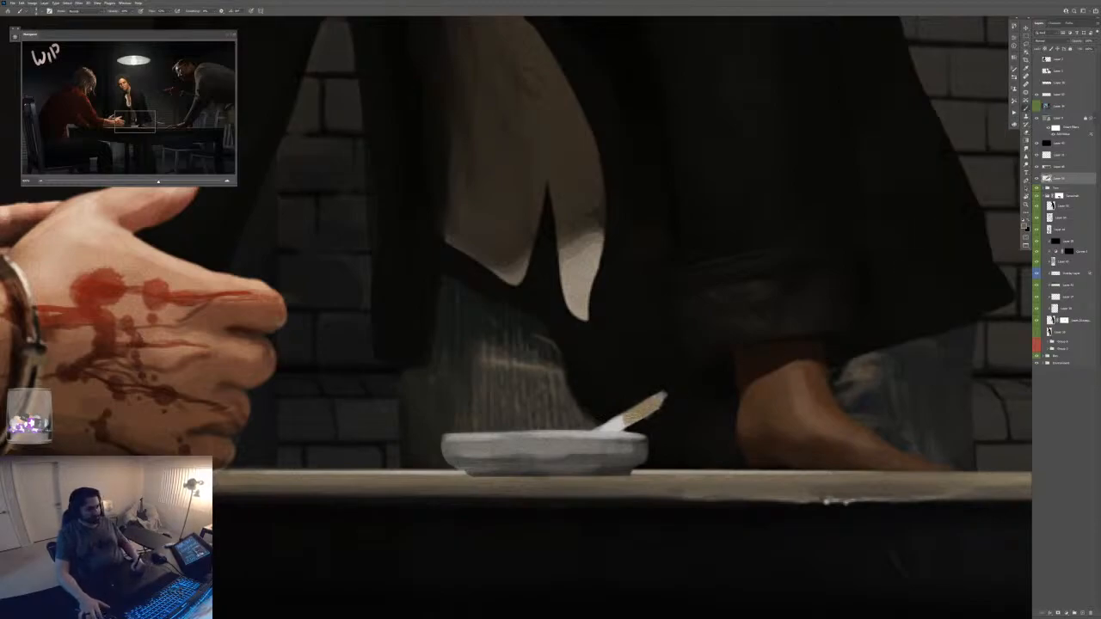
left_click_drag(621, 417, 644, 408)
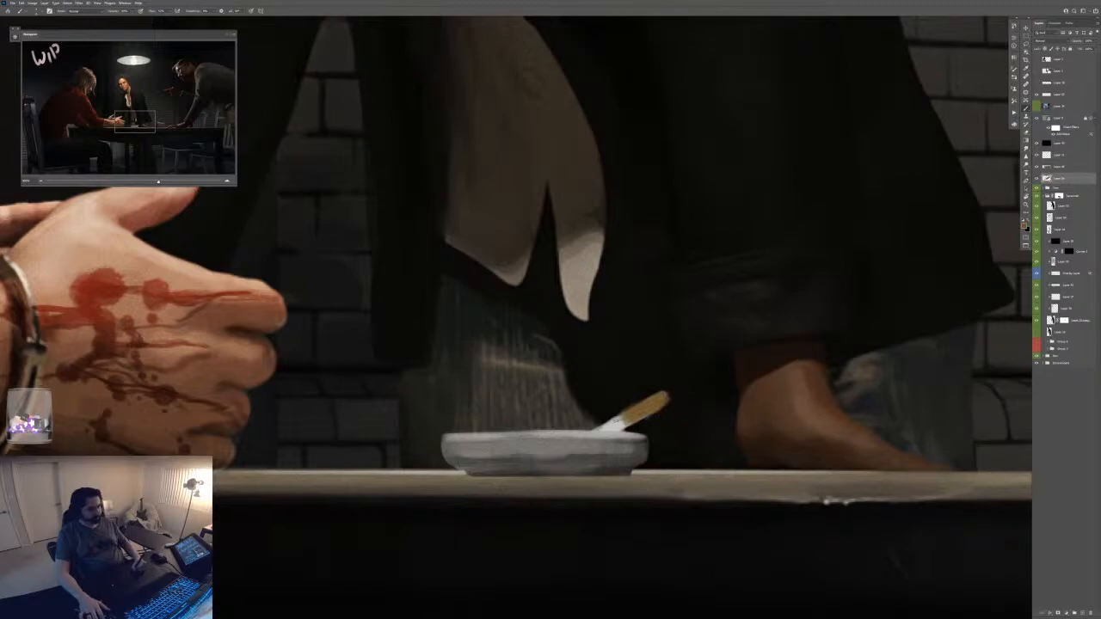
left_click_drag(616, 426, 623, 420)
left_click(641, 413, "alt")
left_click_drag(663, 402, 665, 396)
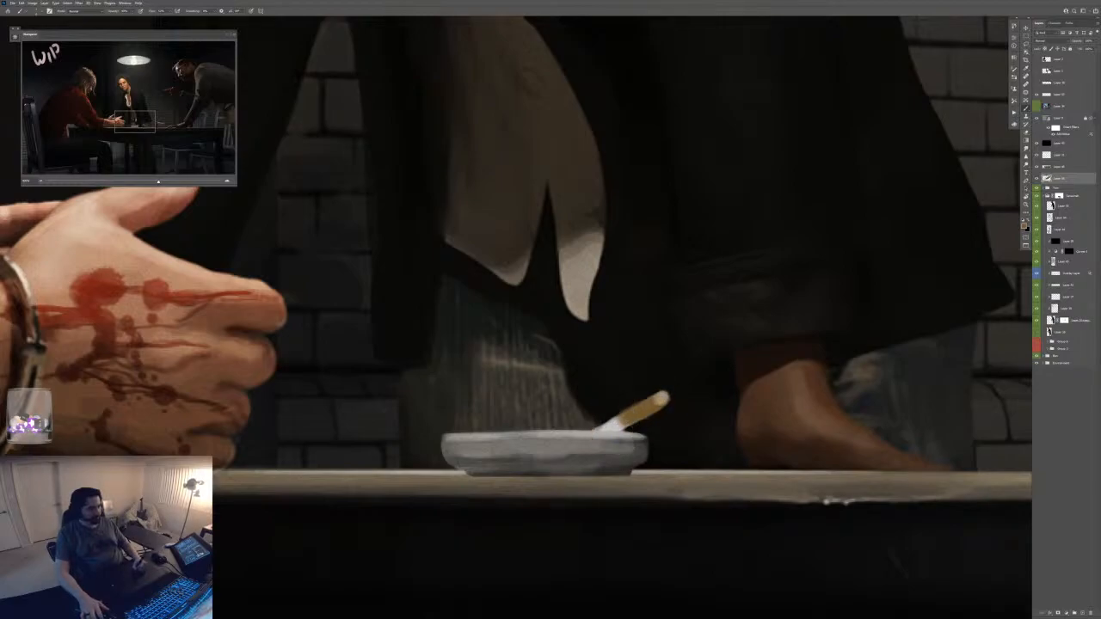
key("ctrl+minus")
key("ctrl+minus")
key("ctrl+minus")
key("ctrl+minus")
key("ctrl+minus")
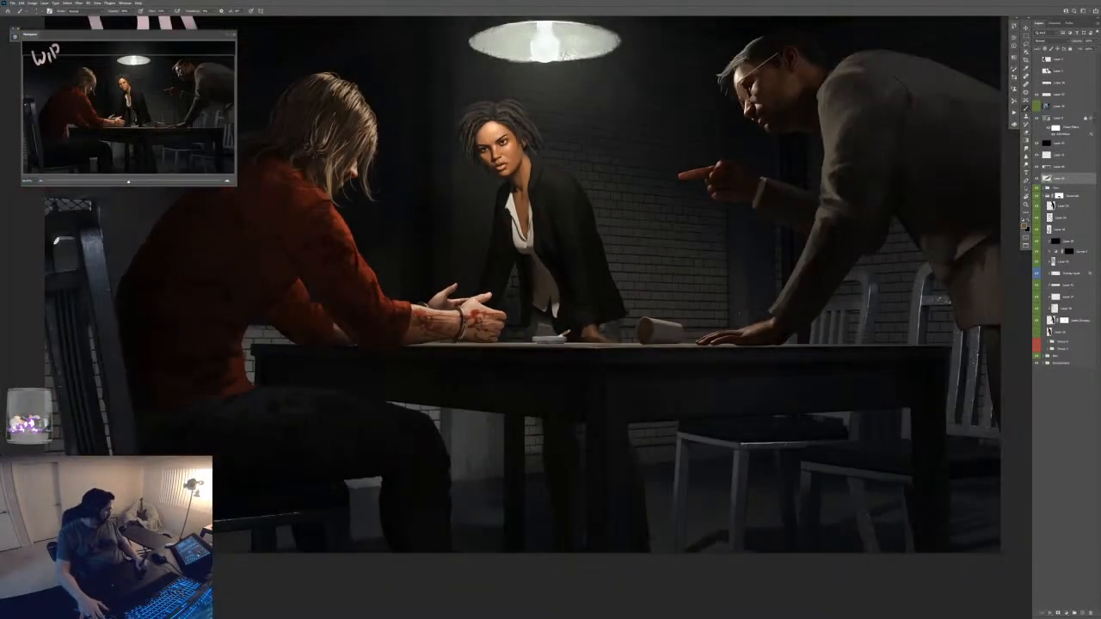
- Flip the cigarette horizontally, move it to the dish's rim nearest the cuffed hands, and scale it down slightly
key("ctrl+plus")
key("ctrl+plus")
key("ctrl+plus")
key("ctrl+plus")
key("ctrl+plus")
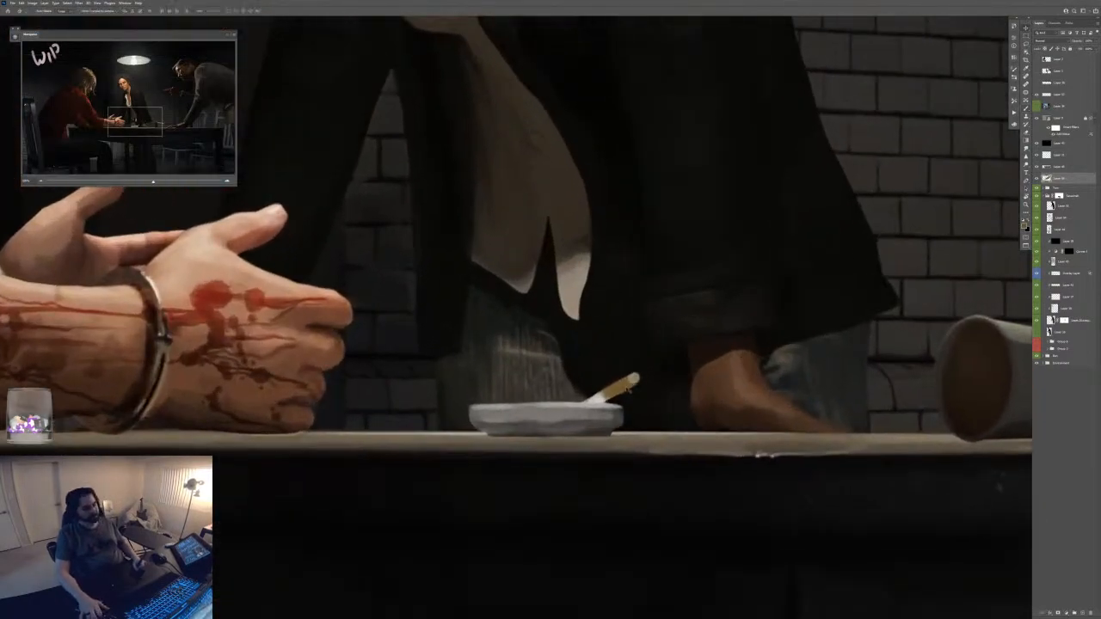
key("ctrl+t")
right_click(629, 392)
left_click(647, 498)
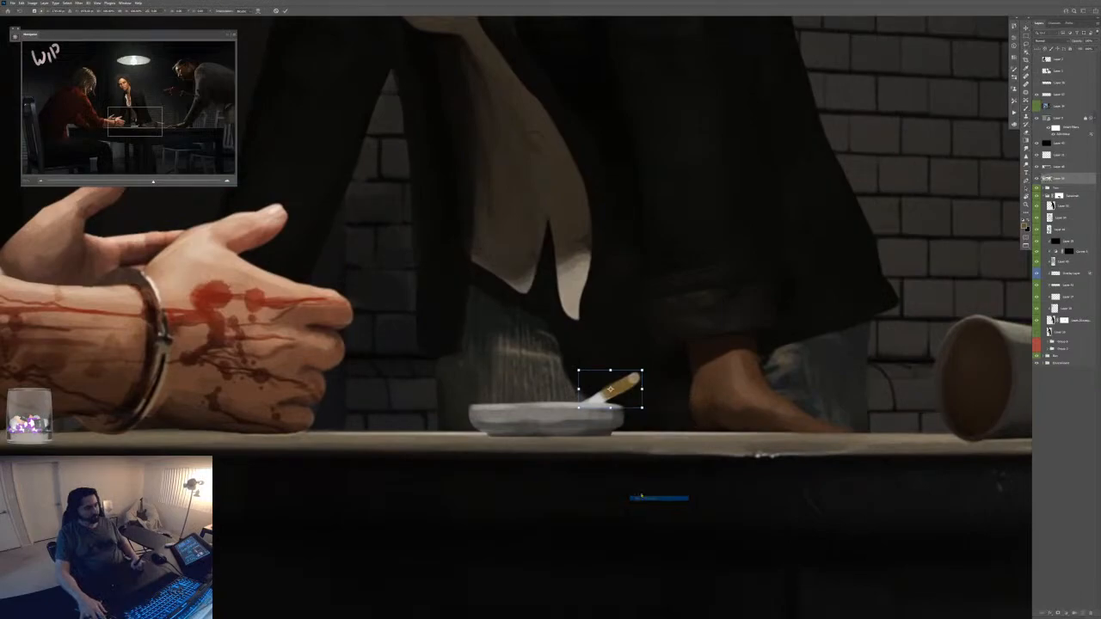
left_click_drag(631, 396, 504, 396)
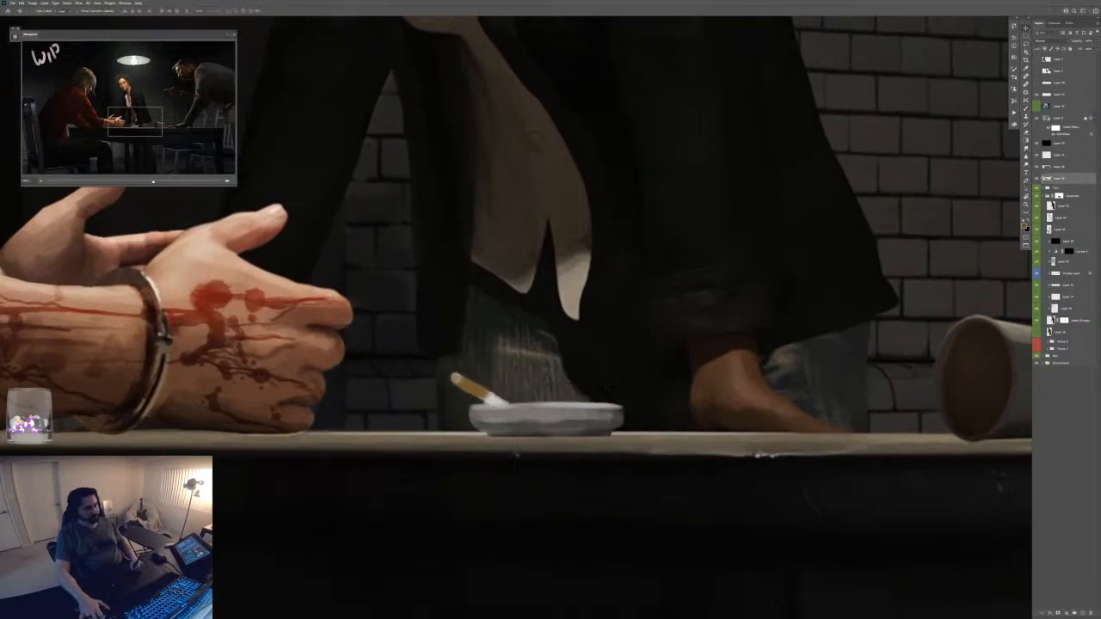
key("ctrl+t")
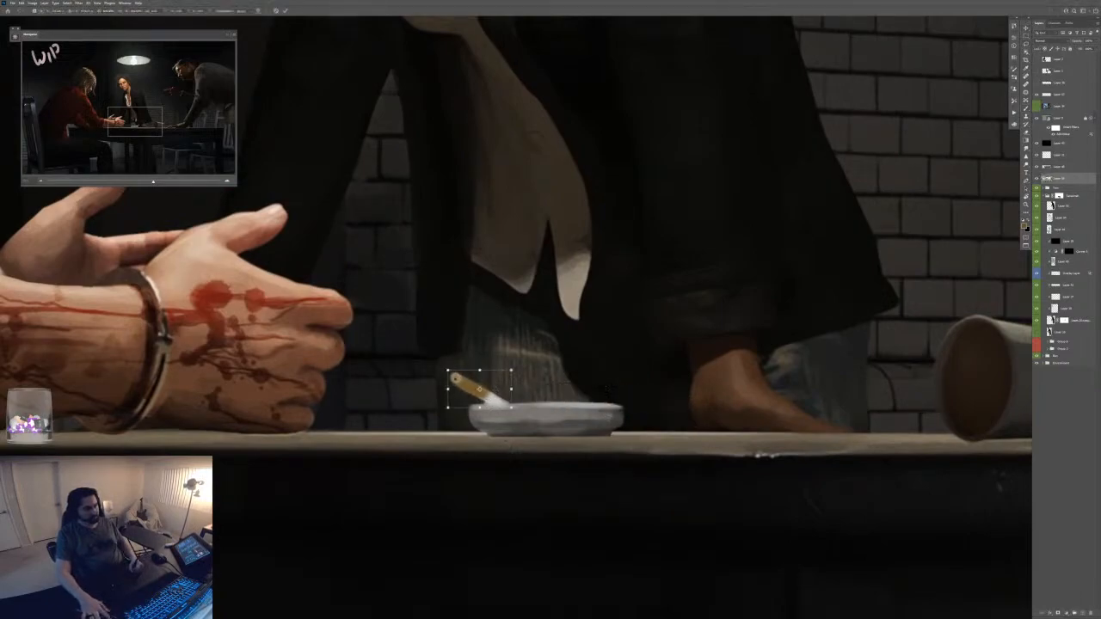
key("Return")
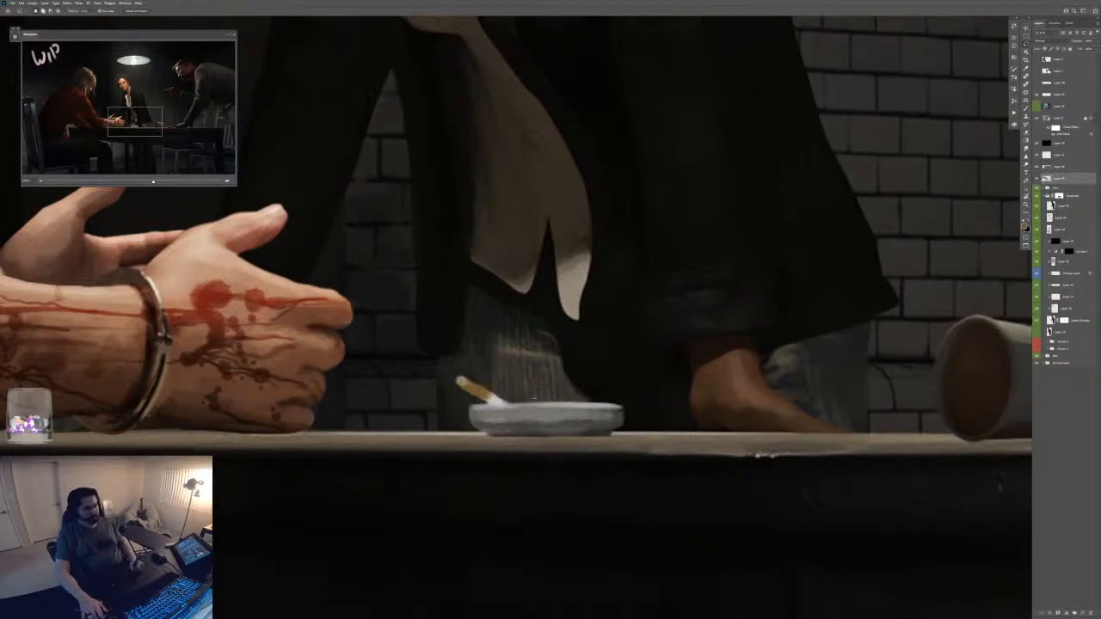
- Darken the cigarette with a clipped Curves adjustment by lowering its white point, then brush the mask along the cigarette
key("ctrl+m")
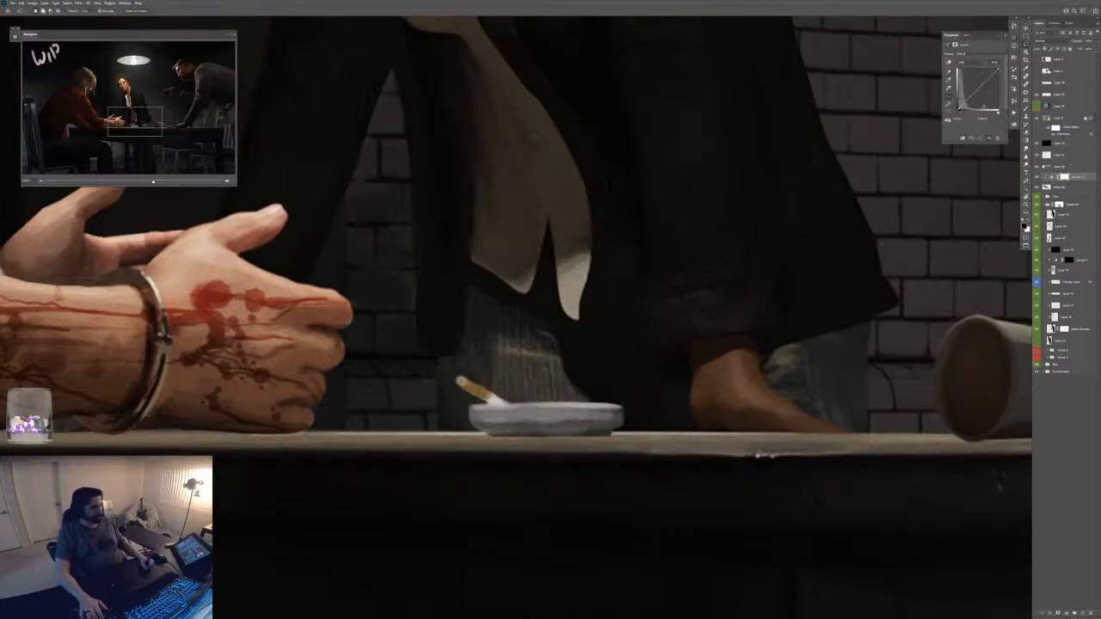
left_click_drag(943, 144, 858, 207)
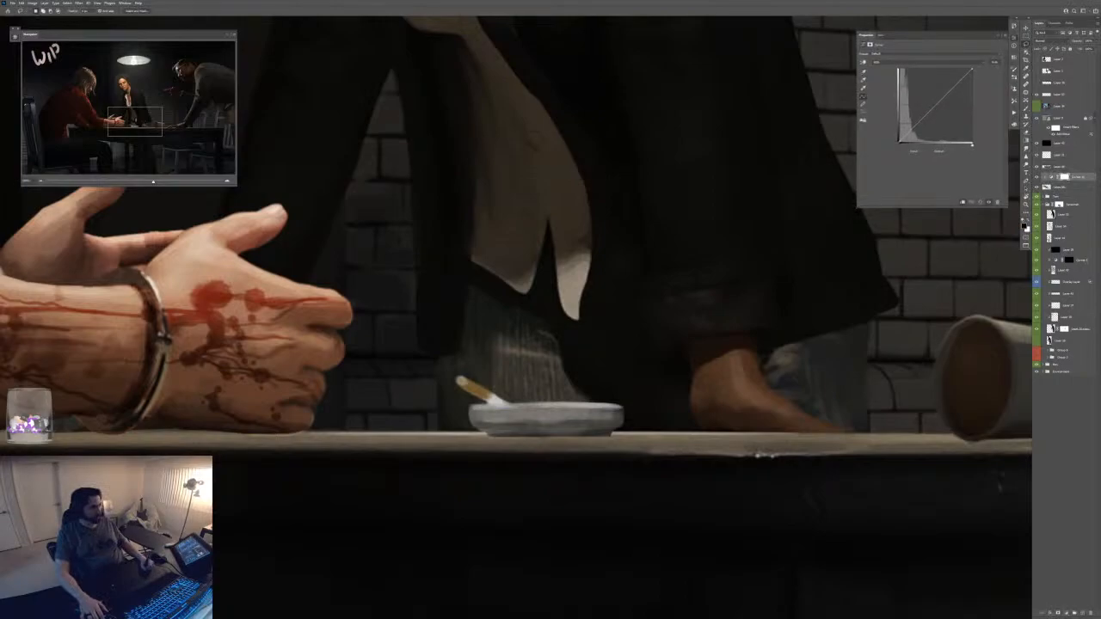
left_click_drag(972, 69, 973, 101)
key("b")
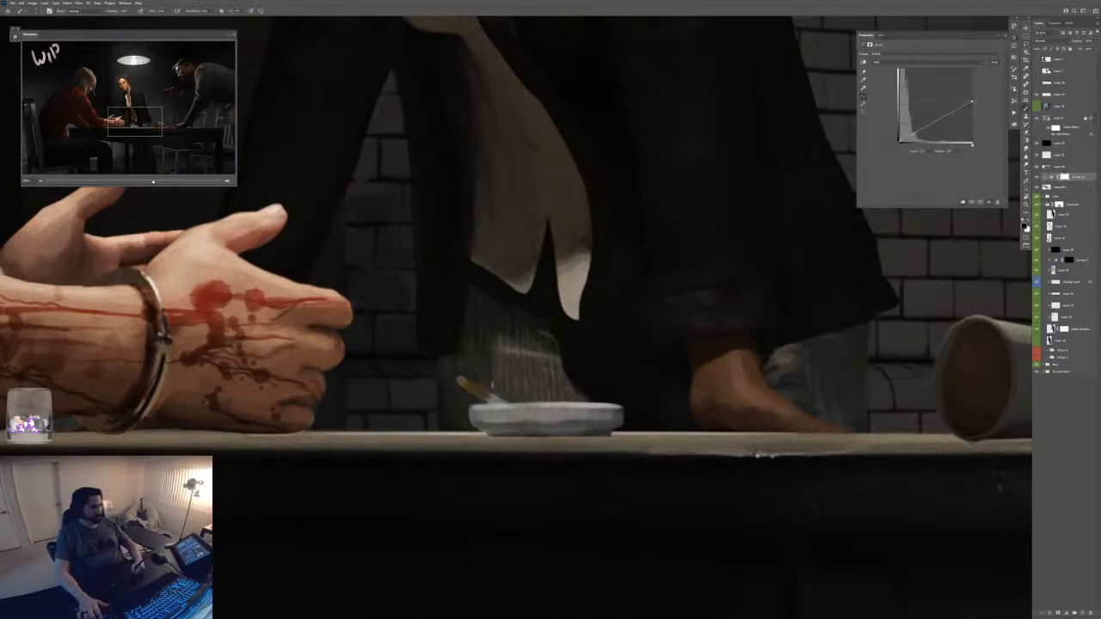
left_click_drag(464, 381, 508, 401)
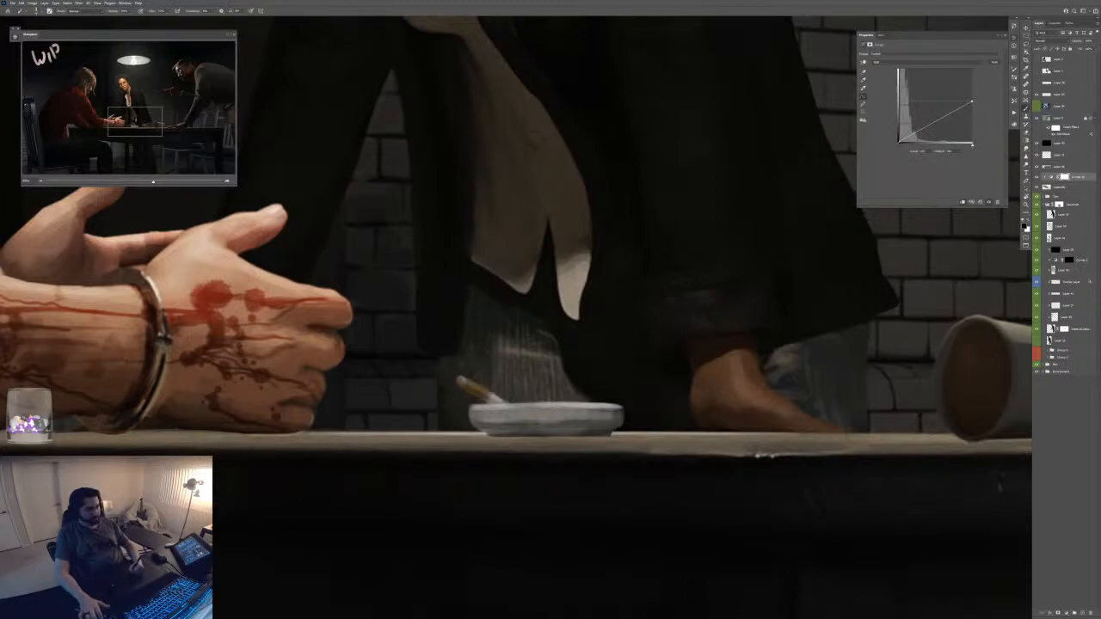
key("ctrl+minus")
key("ctrl+minus")
key("ctrl+minus")
key("ctrl+minus")
key("ctrl+minus")
- Duplicate the cigarette with its Curves adjustment, place the copy near the dish's middle, and transform it into a smaller, steeper butt
key("ctrl+plus")
key("ctrl+plus")
key("ctrl+plus")
key("ctrl+plus")
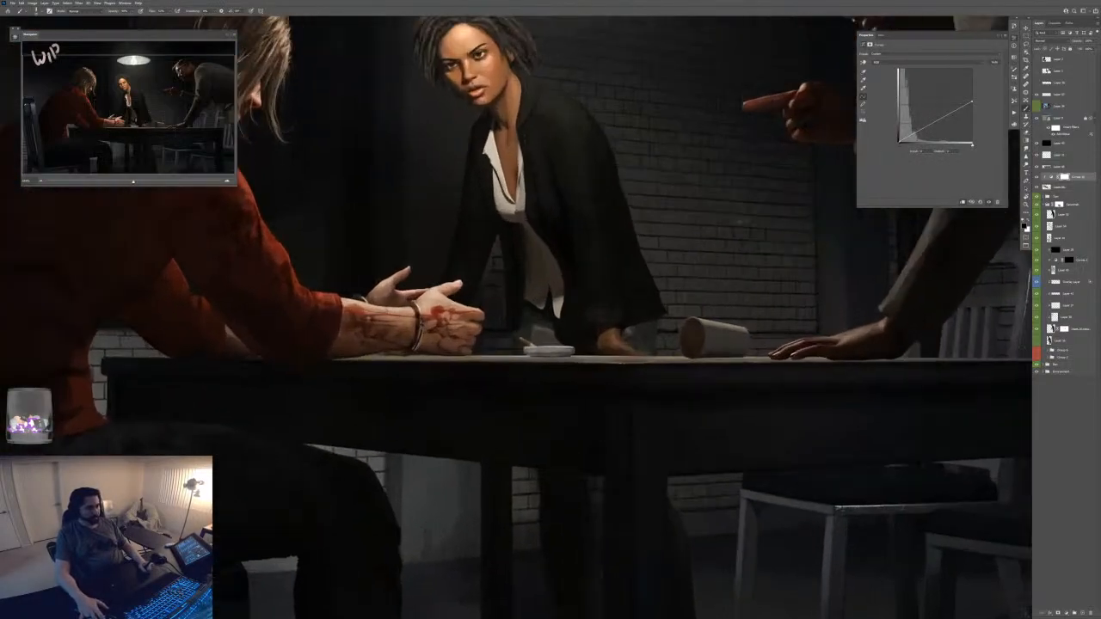
key("ctrl+plus")
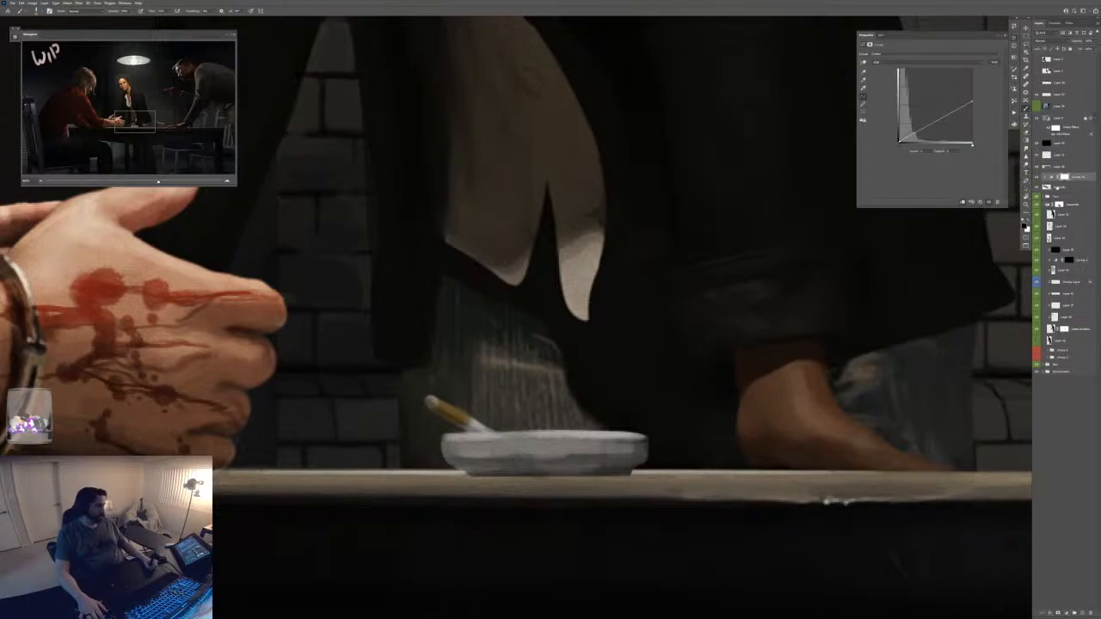
left_click(1067, 186)
left_click(1071, 178, "ctrl")
left_click_drag(456, 413, 530, 422, "ctrl+alt")
key("ctrl+t")
key("Return")
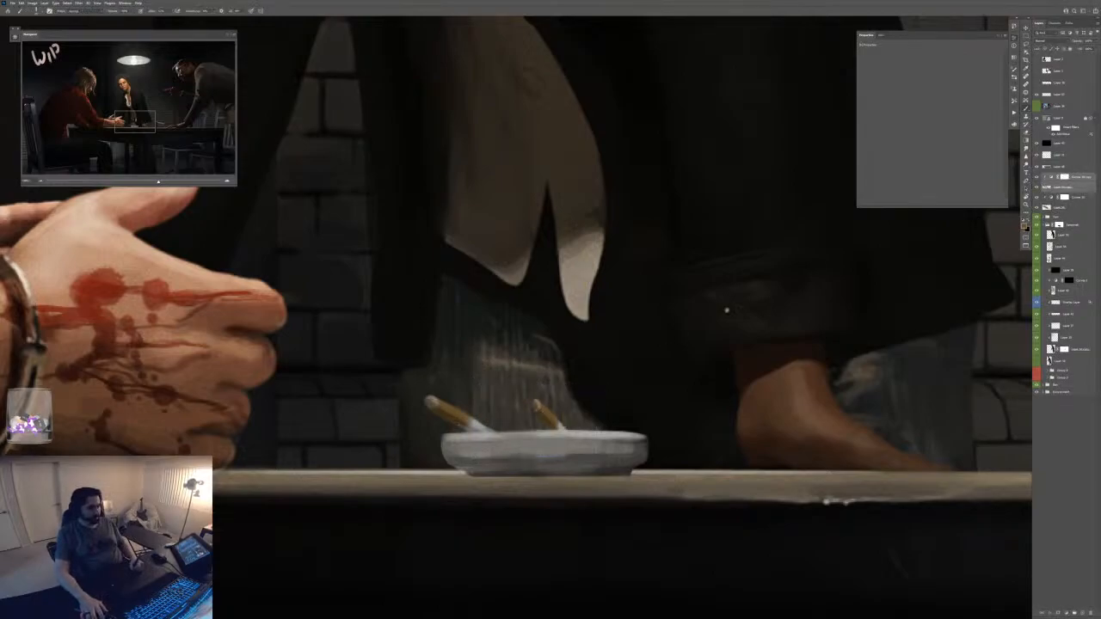
- Activate the smaller butt's paint layer, touch up its filter end, and compare the butts with the whole scene
left_click(539, 415)
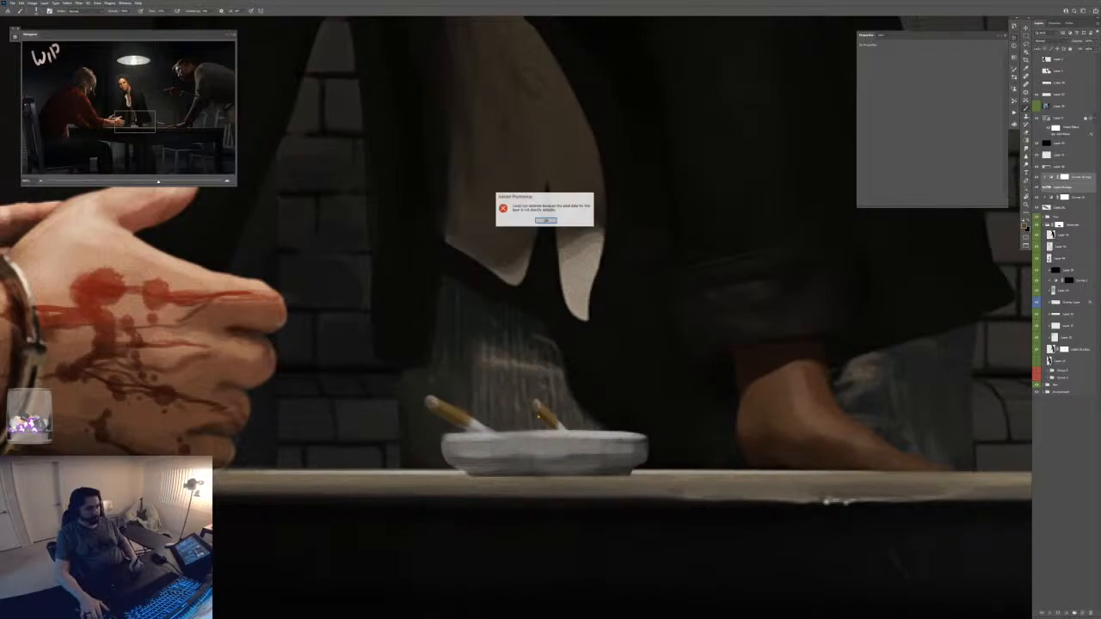
key("Return")
left_click(1067, 187)
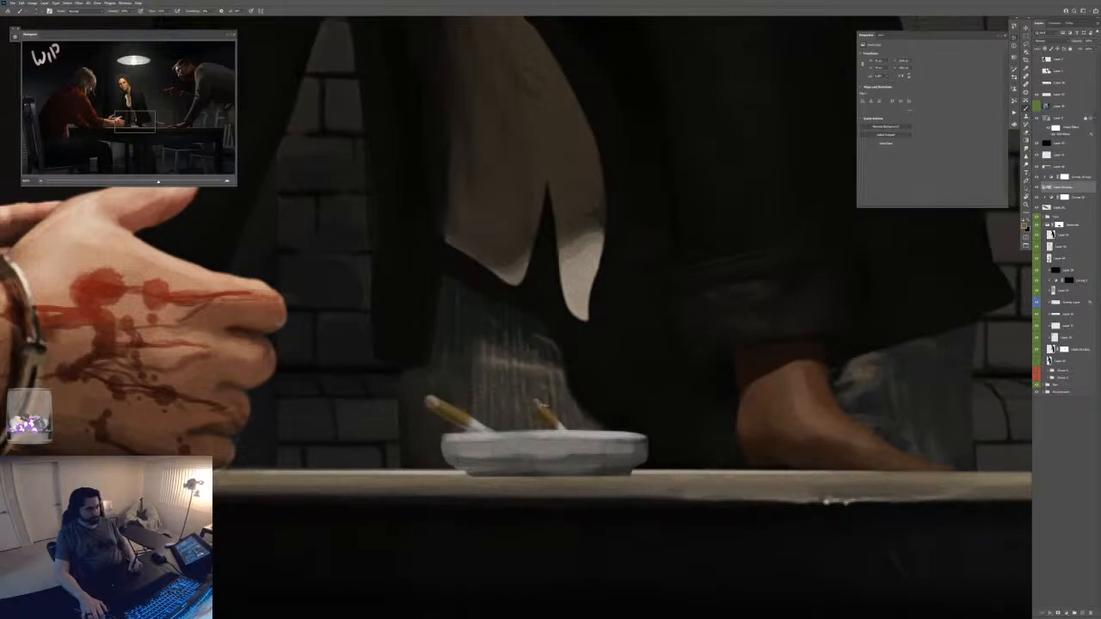
key("ctrl+minus")
key("ctrl+minus")
key("ctrl+minus")
key("ctrl+minus")
key("ctrl+minus")
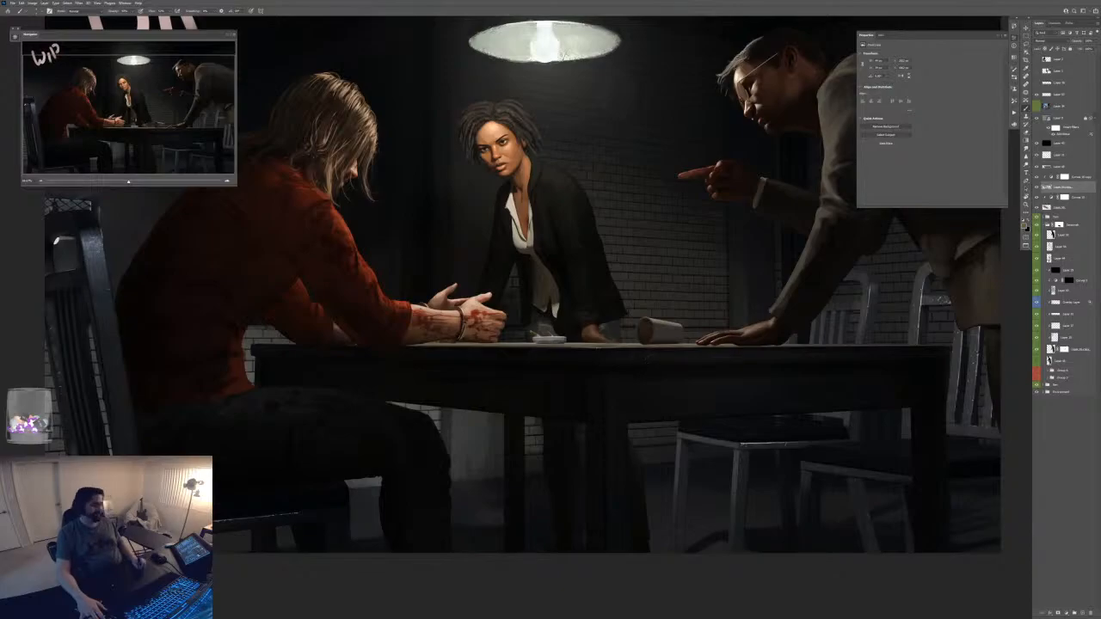
scroll(551, 325, "up", 5)
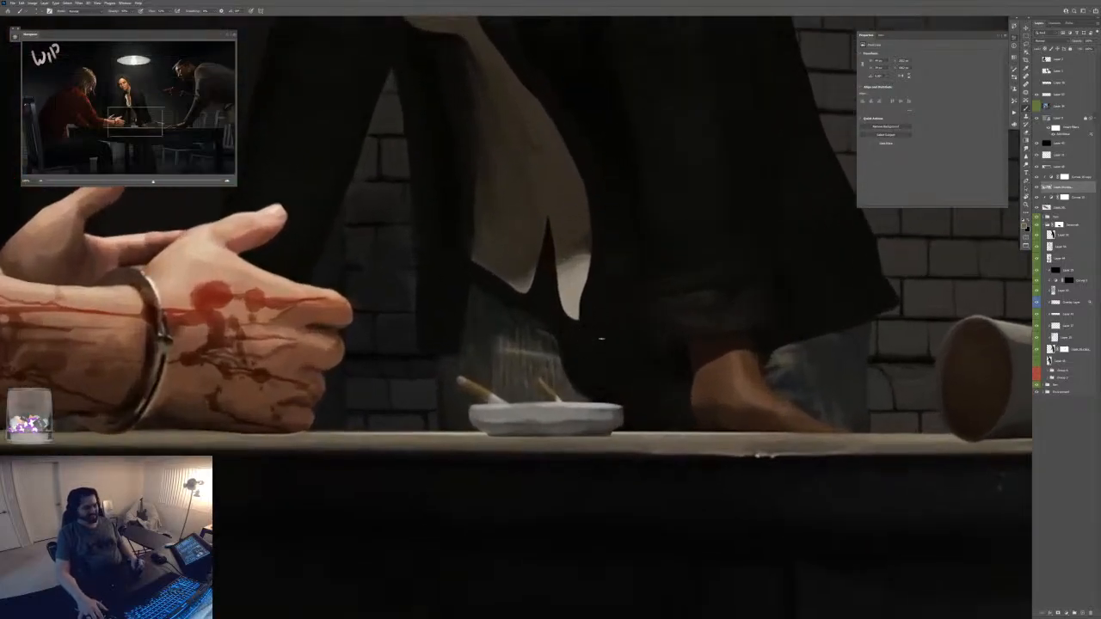
scroll(570, 327, "up", 2)
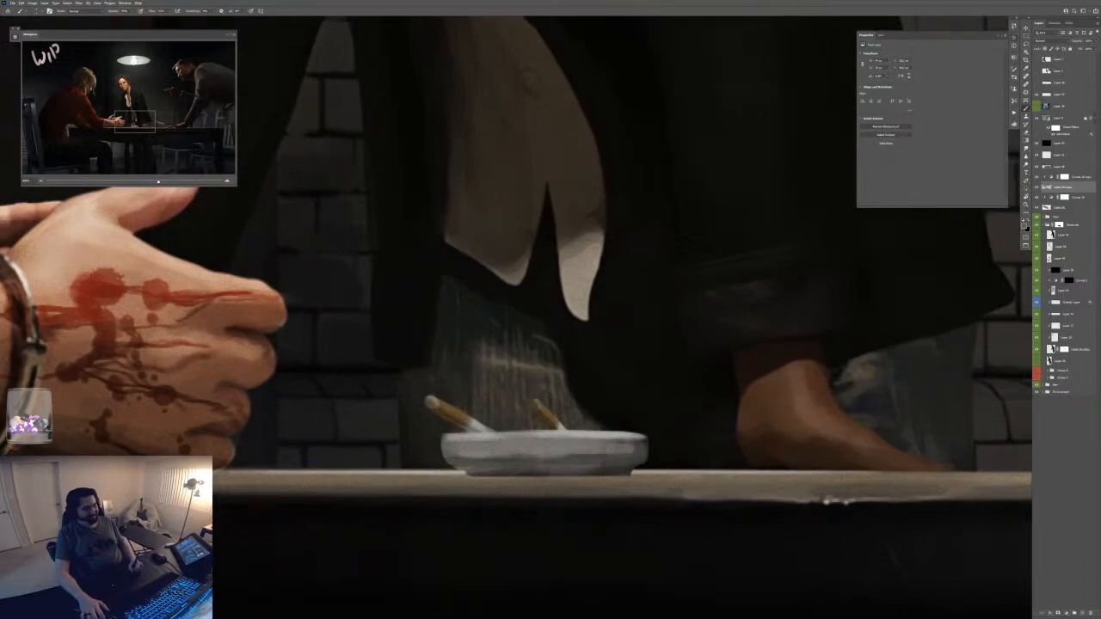
- Select the larger cigarette's layer, clean up its outer end with the eraser, and repaint the filter with a color sampled from it
left_click(1064, 208)
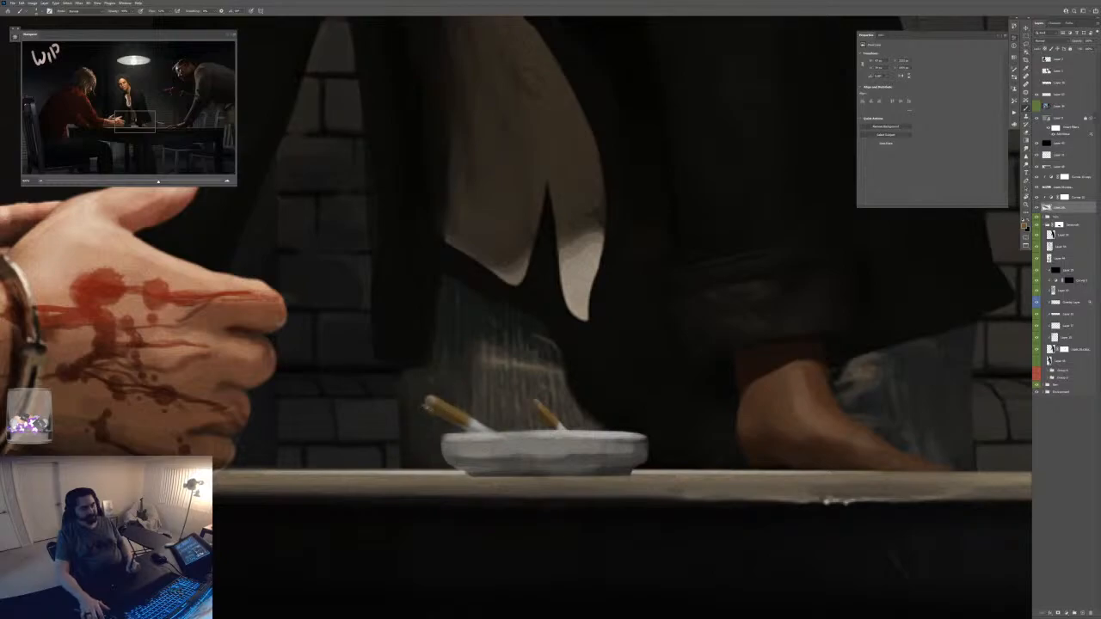
key("e")
left_click_drag(423, 408, 417, 403)
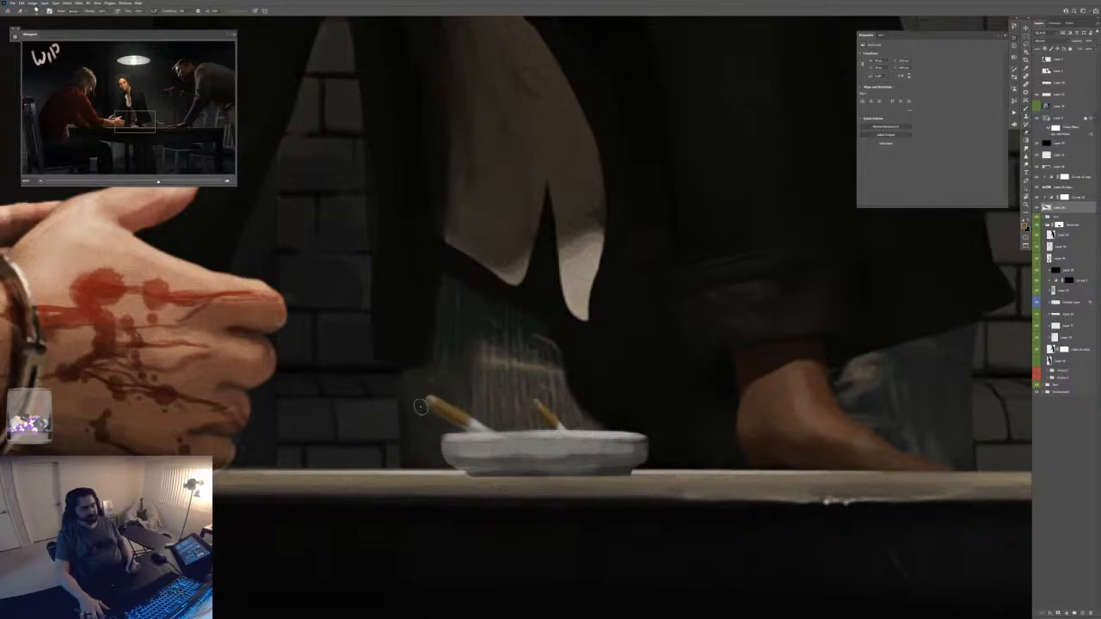
left_click(453, 416, "alt")
key("b")
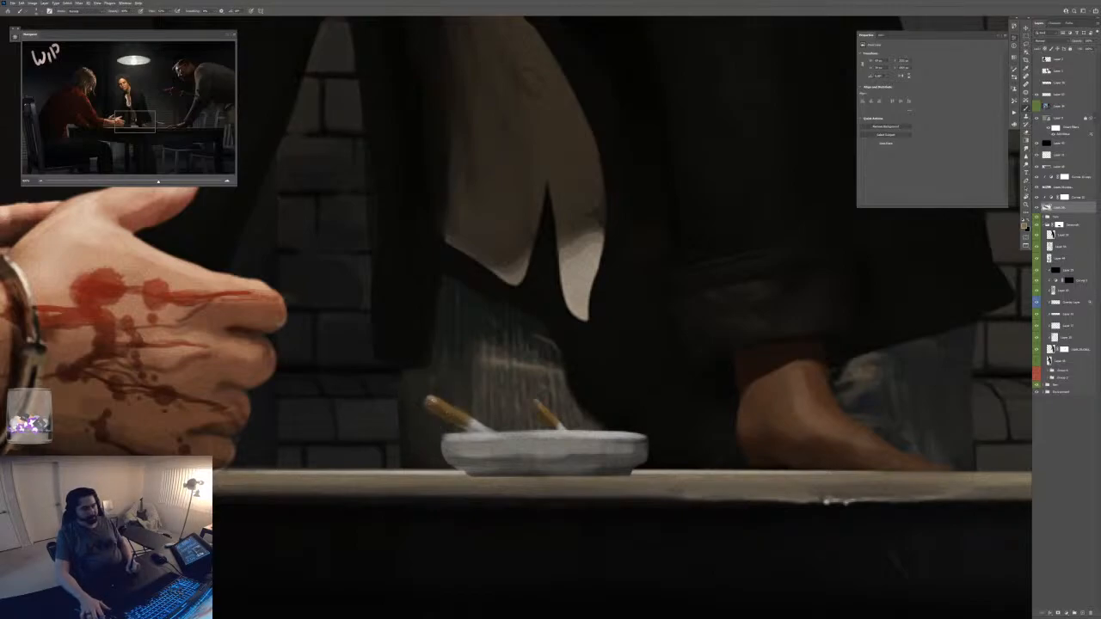
key("e")
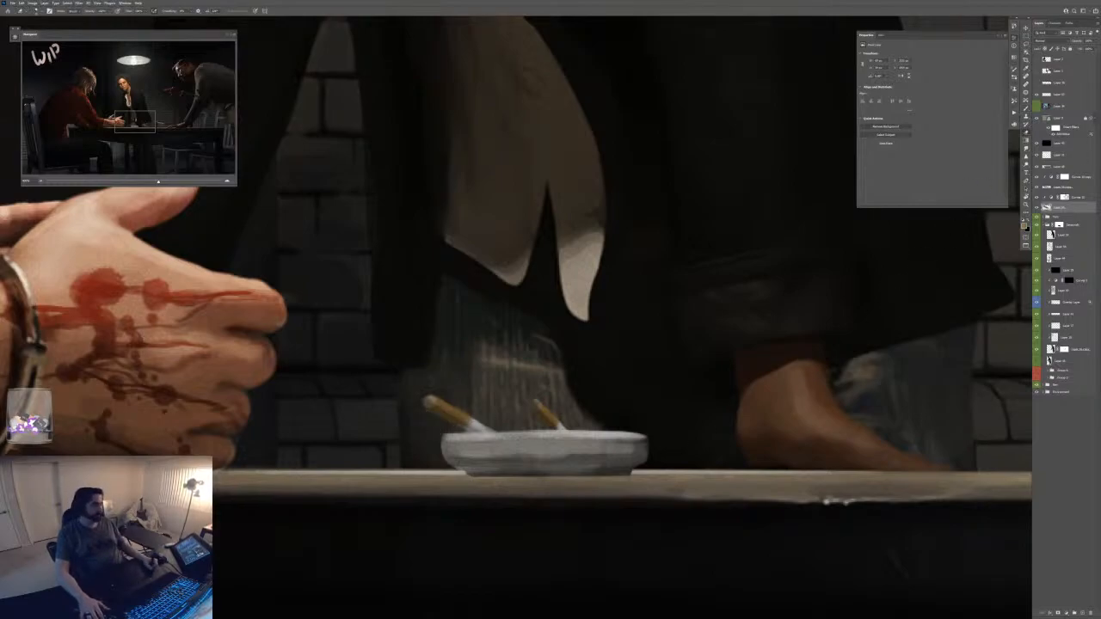
- Retouch the smaller butt's tip with a color sampled from the larger filter, and compare it with and without its Curves adjustment
left_click(1051, 186)
key("b")
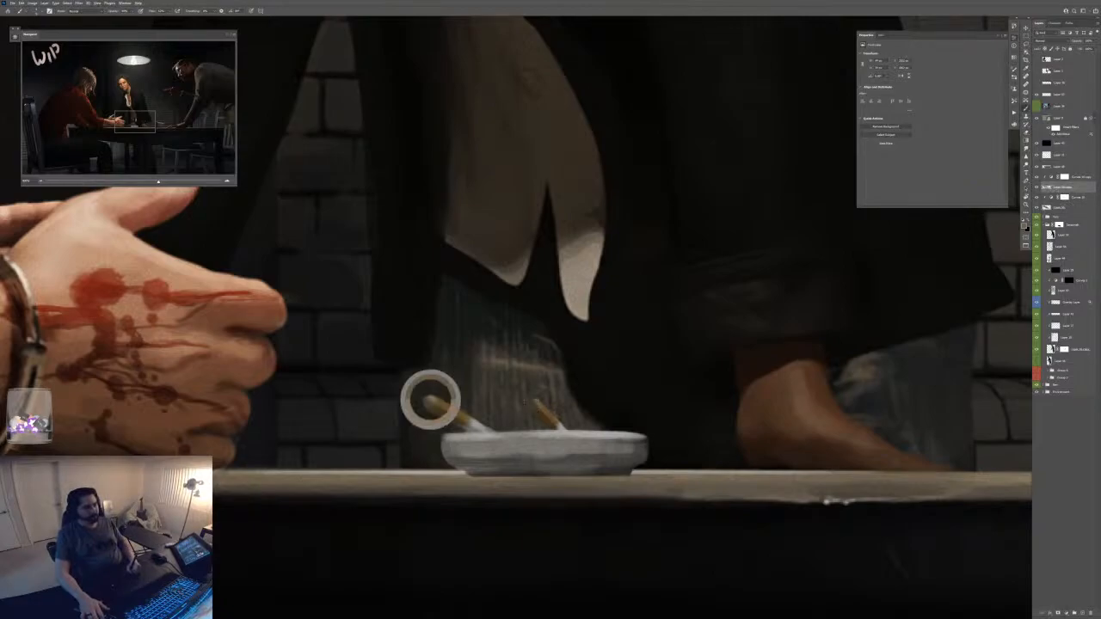
left_click(431, 398, "alt")
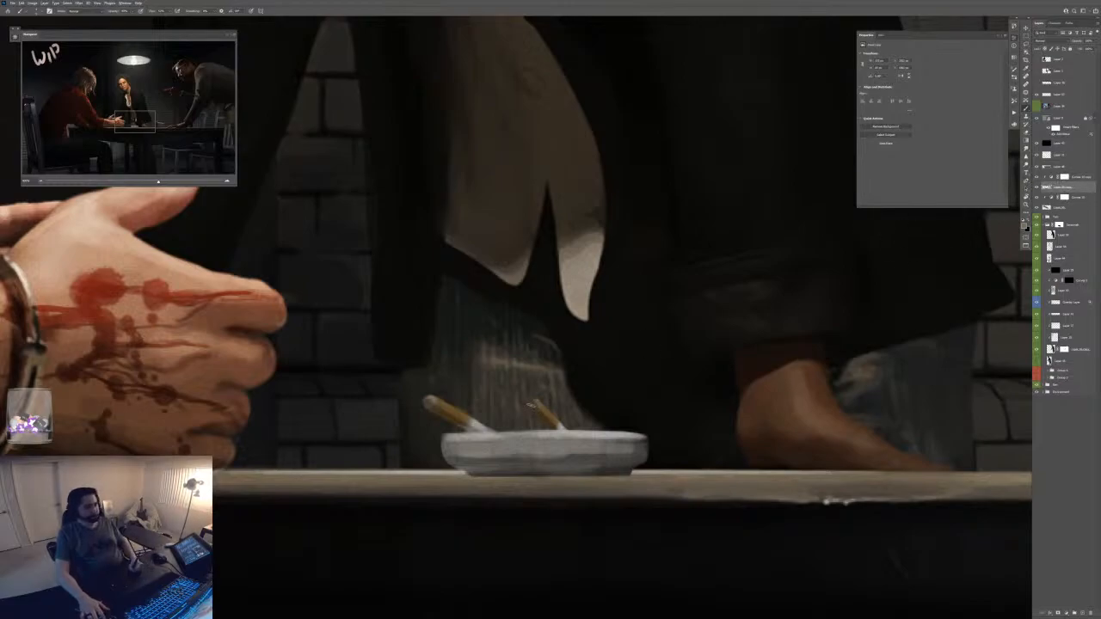
key("e")
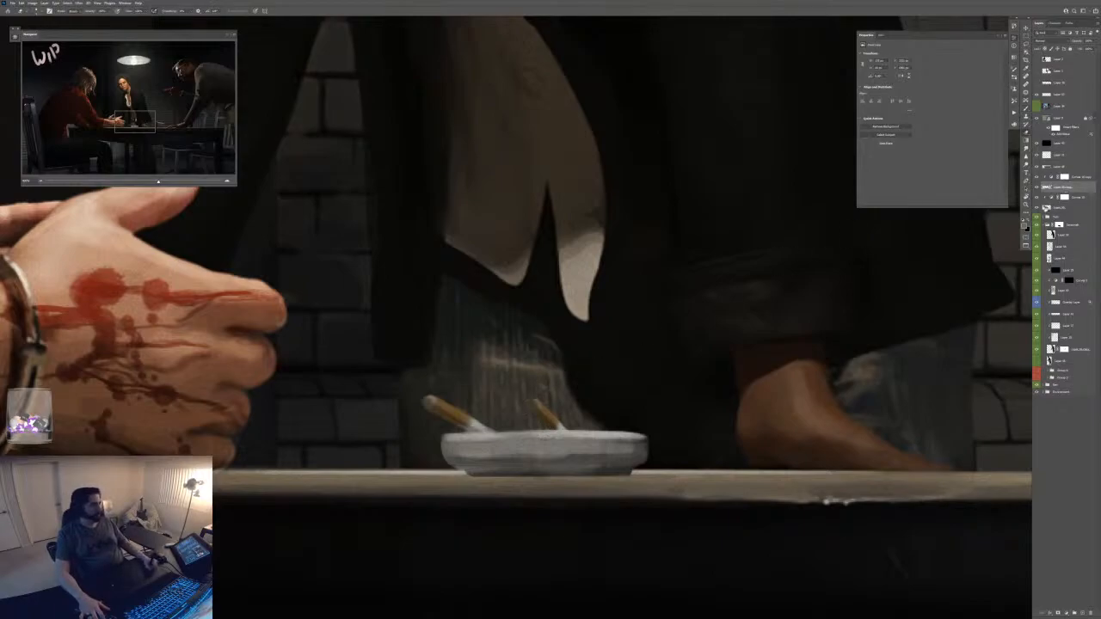
left_click(1046, 209)
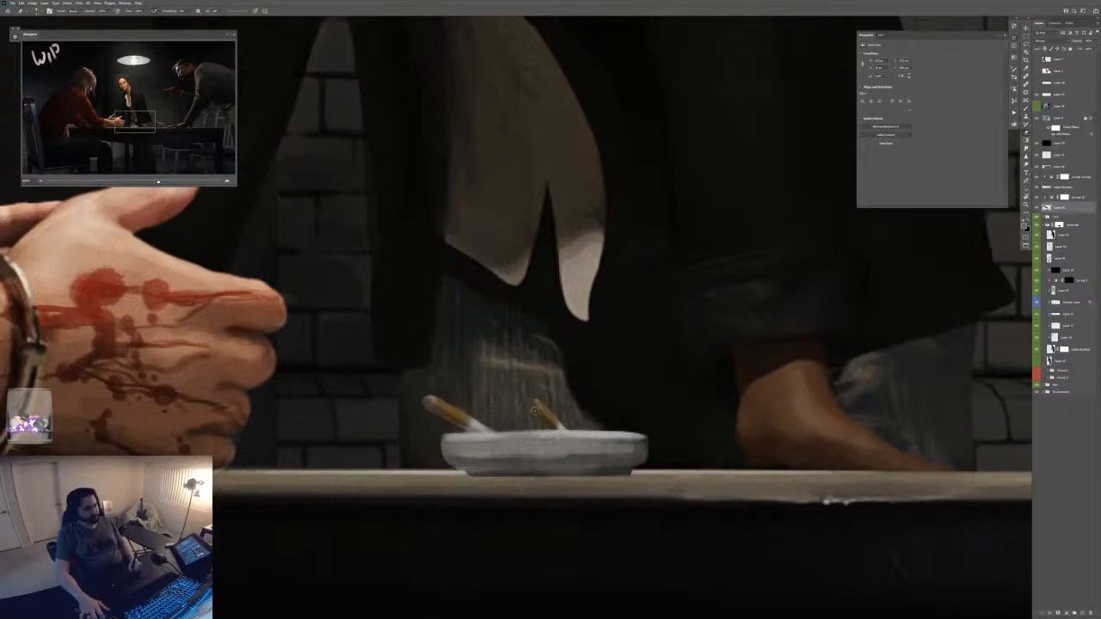
left_click(1036, 177)
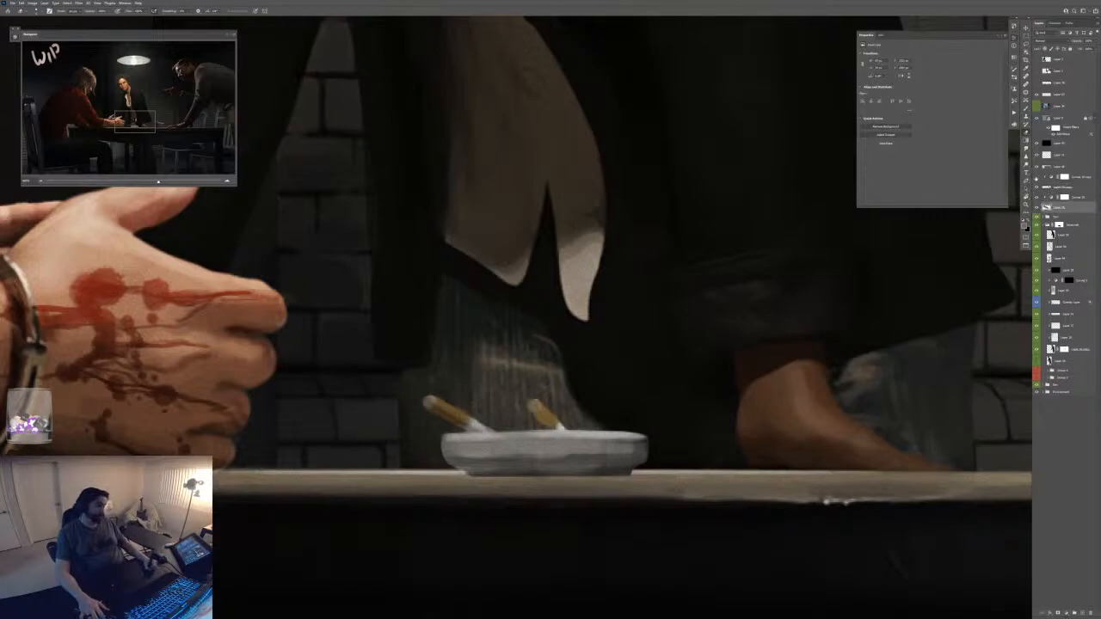
left_click(1036, 178)
left_click(1065, 187)
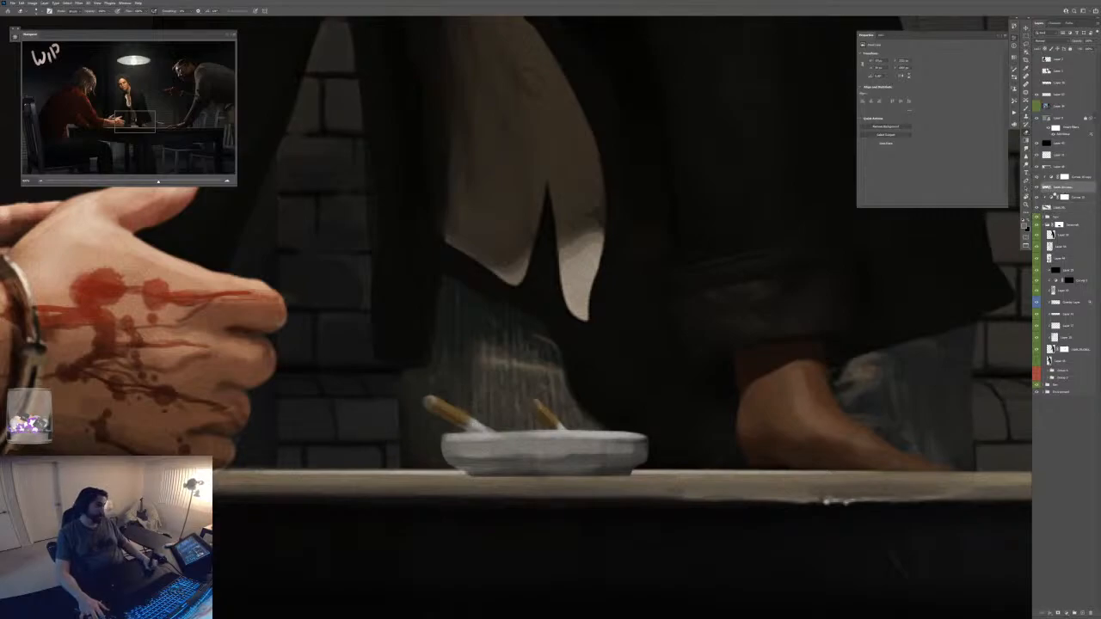
key("l")
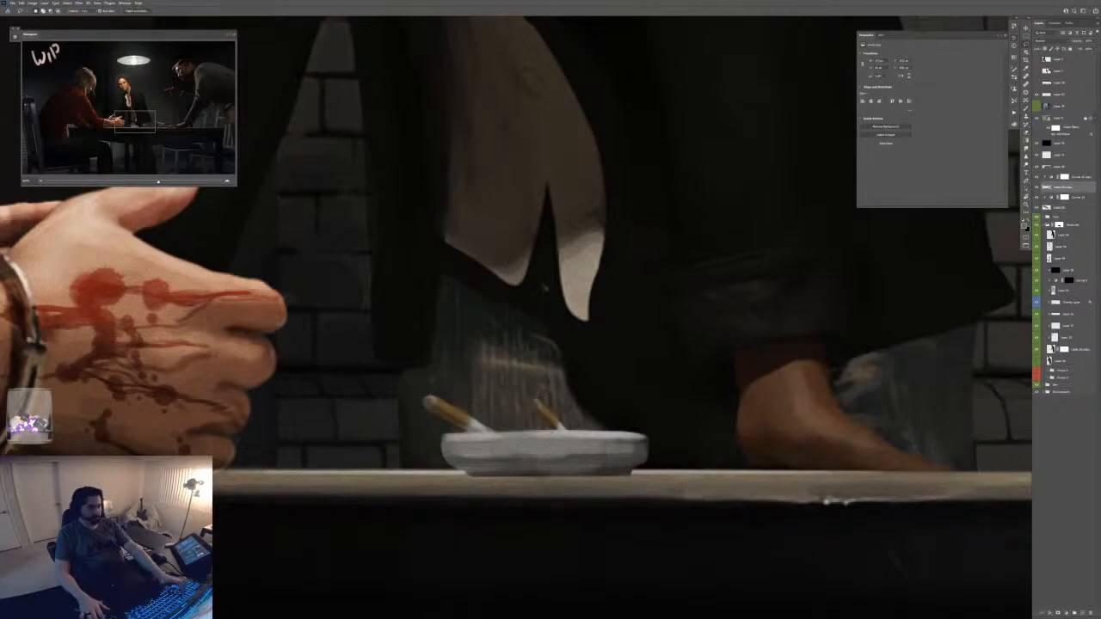
- Switch the painting to the standard windowed view, show the whole scene, and reposition its document window
scroll(543, 284, "down", 2)
scroll(543, 284, "down", 5)
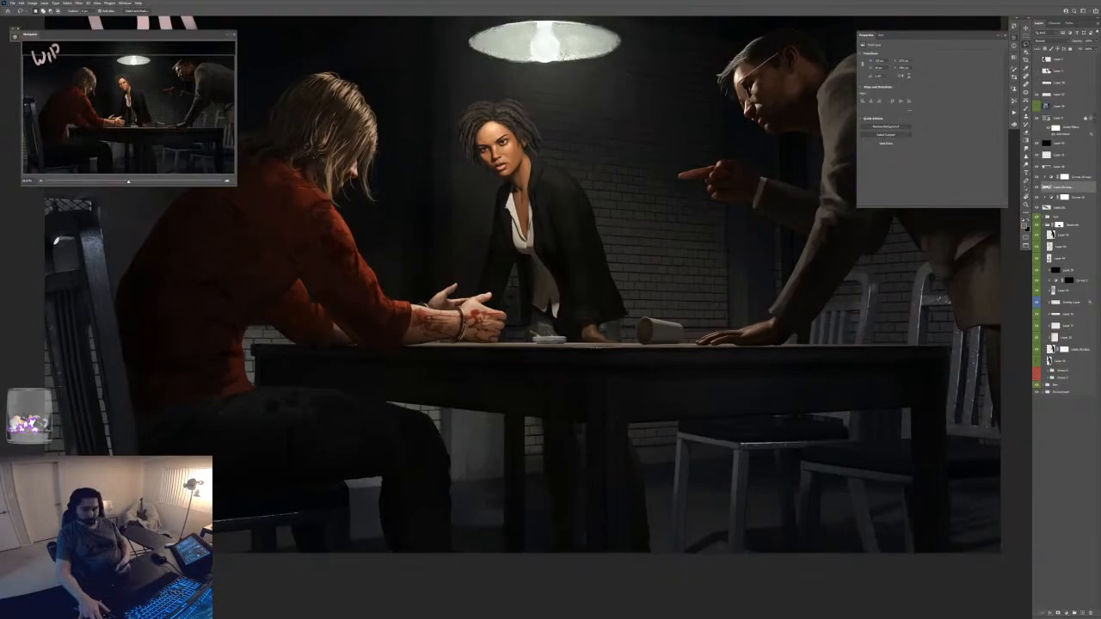
key("f")
key("f")
key("f")
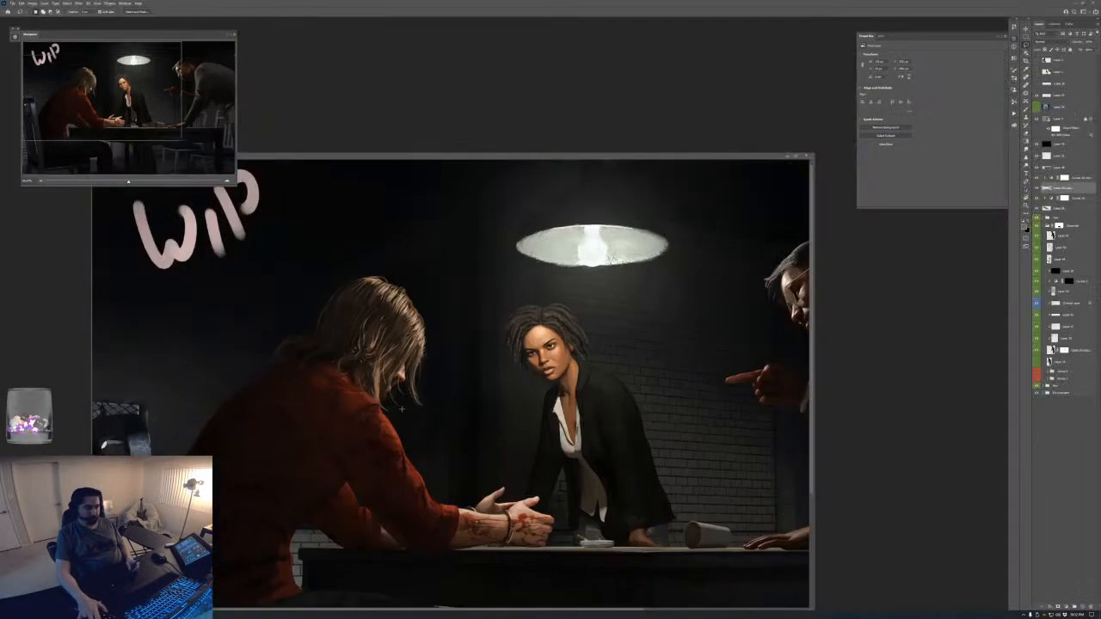
key("ctrl+minus")
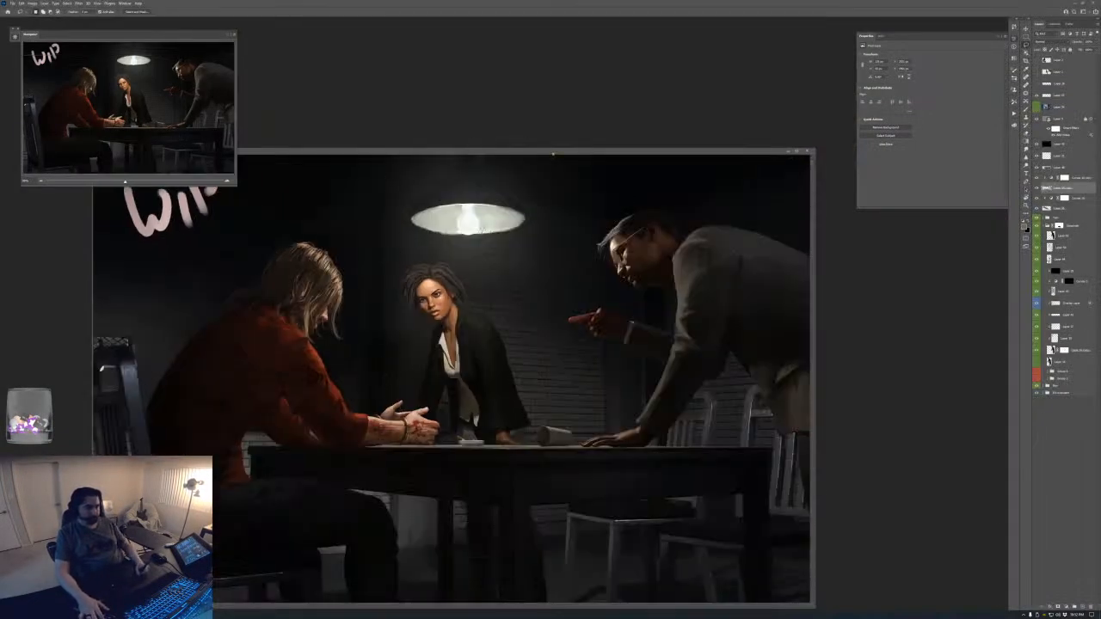
left_click_drag(537, 151, 579, 130)
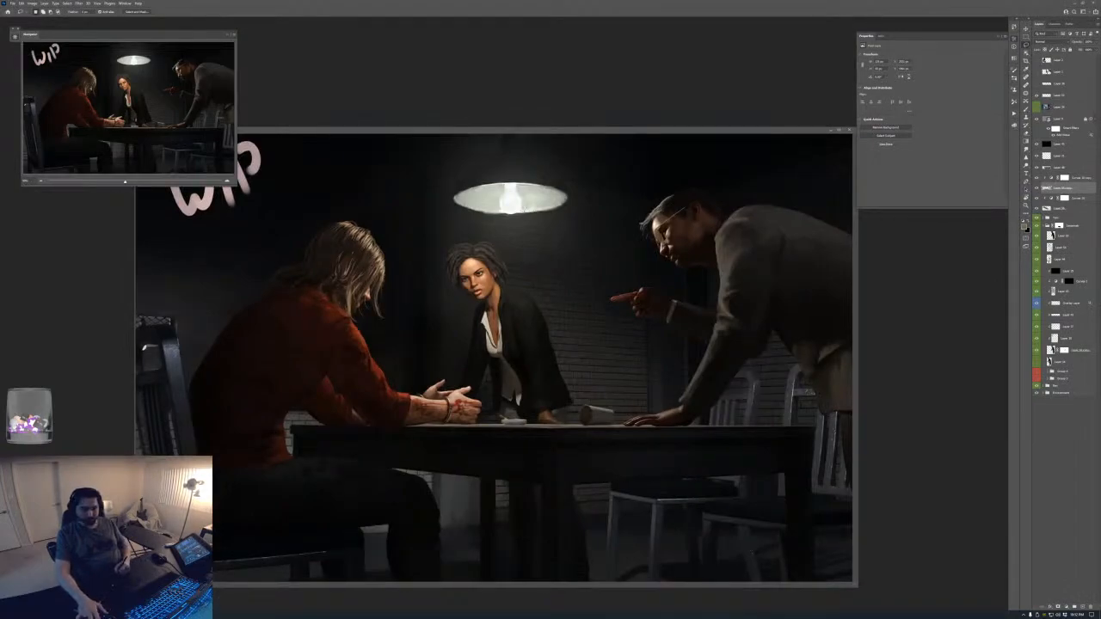
- Switch to Adobe Bridge, restore it to a smaller floating window, and move it clear of the painting
key("alt+Tab")
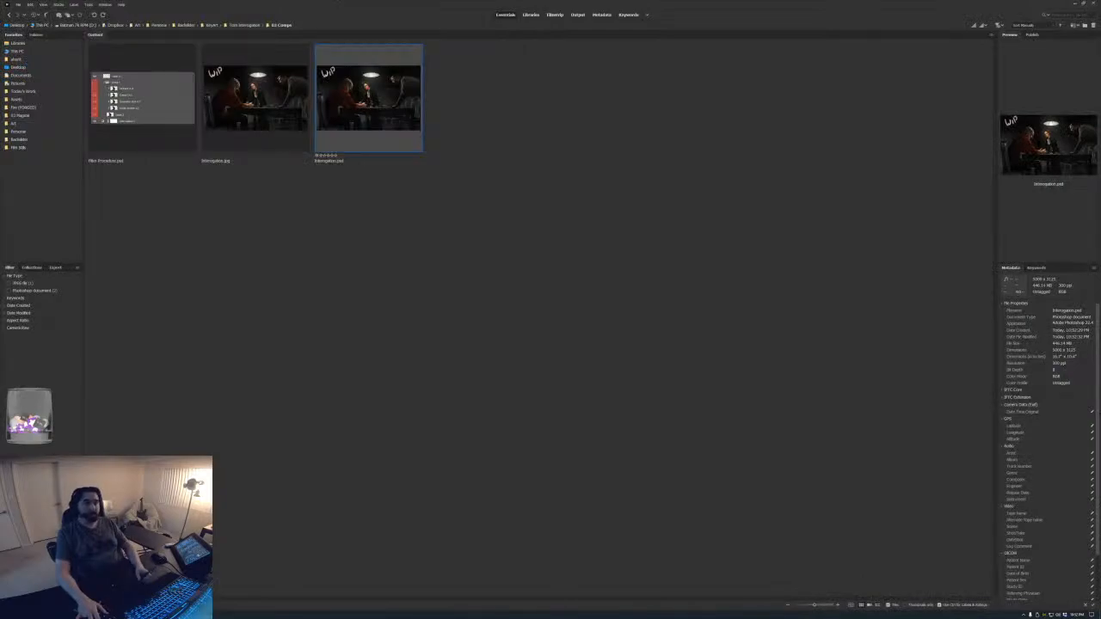
left_click_drag(149, 15, 222, 92)
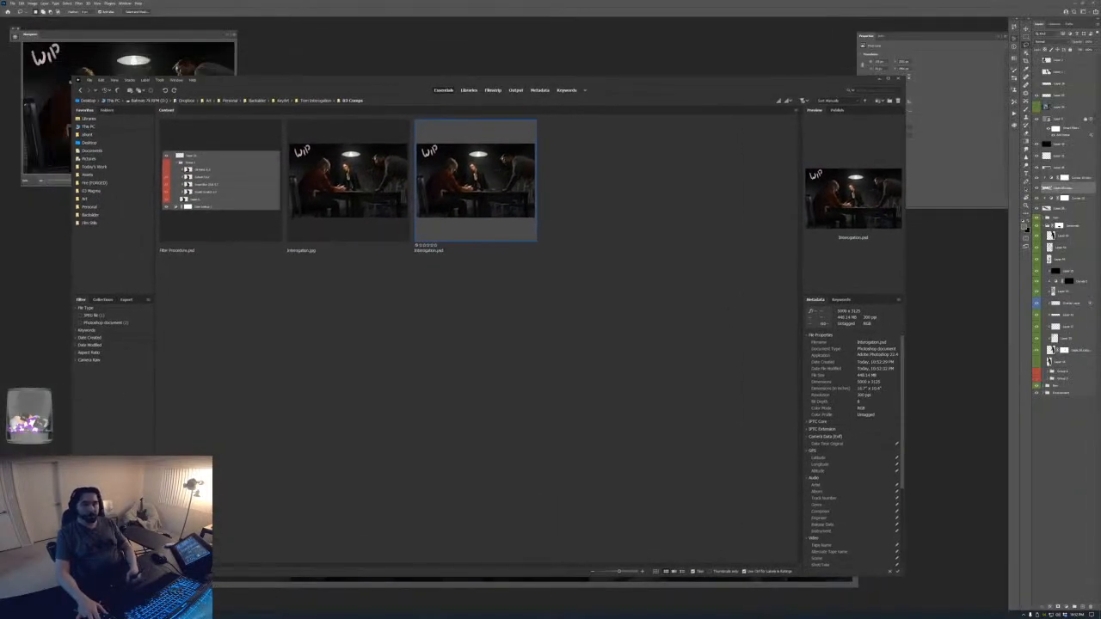
left_click_drag(72, 76, 334, 229)
left_click_drag(506, 234, 301, 259)
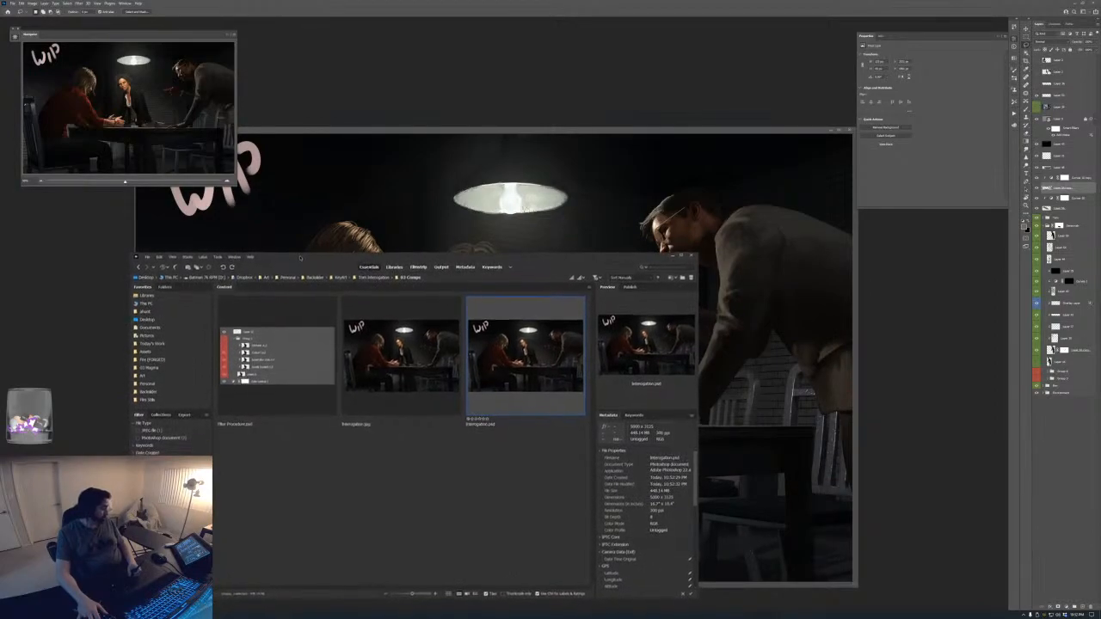
key("alt+Tab")
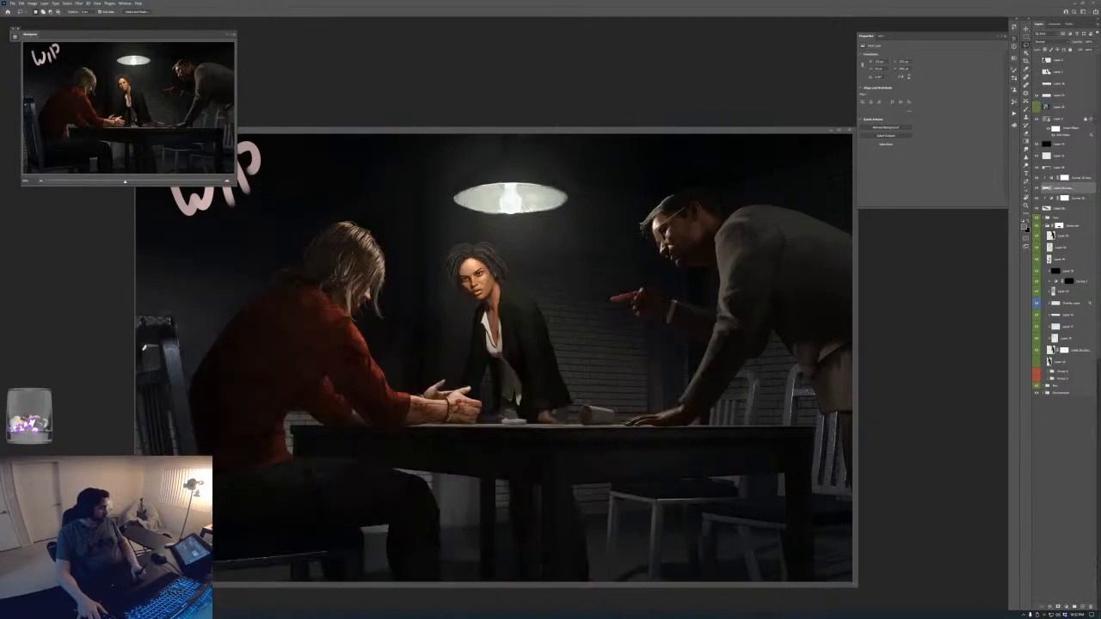
key("alt+Tab")
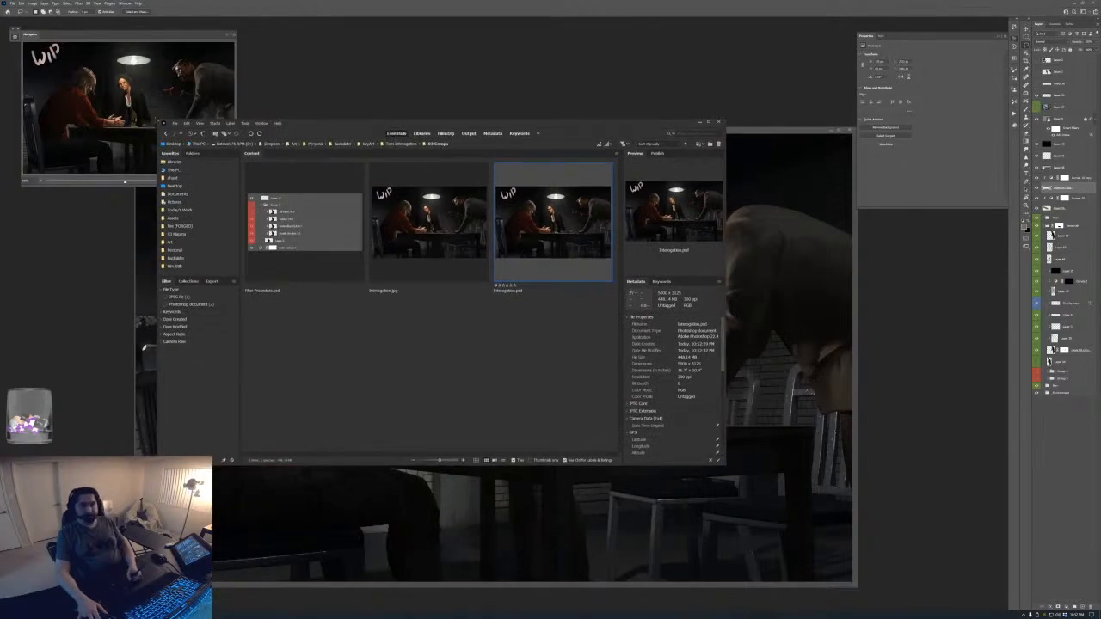
left_click_drag(304, 124, 350, 161)
left_click_drag(200, 476, 239, 514)
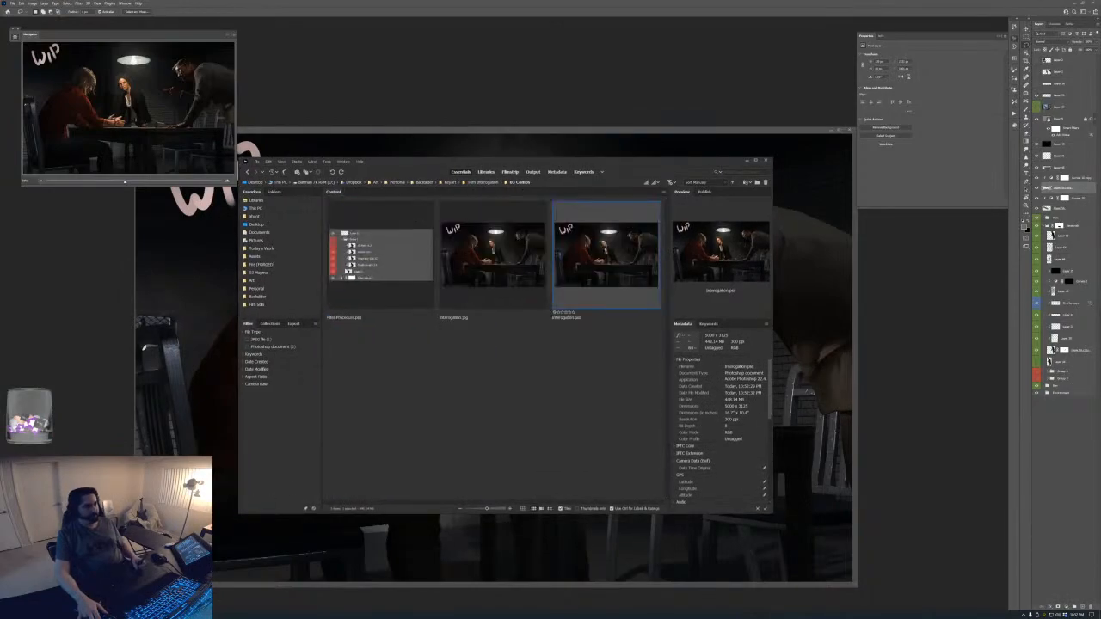
mouse_move(570, 160)
left_mouse_down()
mouse_move(409, 217)
mouse_move(1100, 427)
mouse_move(1100, 361)
mouse_move(453, 174)
mouse_move(1100, 353)
mouse_move(1100, 323)
mouse_move(463, 191)
mouse_move(637, 75)
mouse_move(636, 106)
mouse_move(480, 175)
mouse_move(406, 236)
mouse_move(534, 184)
mouse_move(628, 168)
mouse_move(758, 227)
mouse_move(726, 240)
mouse_move(704, 217)
mouse_move(483, 217)
mouse_move(484, 196)
mouse_move(727, 200)
mouse_move(730, 246)
mouse_move(774, 249)
left_mouse_up()
left_click_drag(896, 246, 1100, 329)
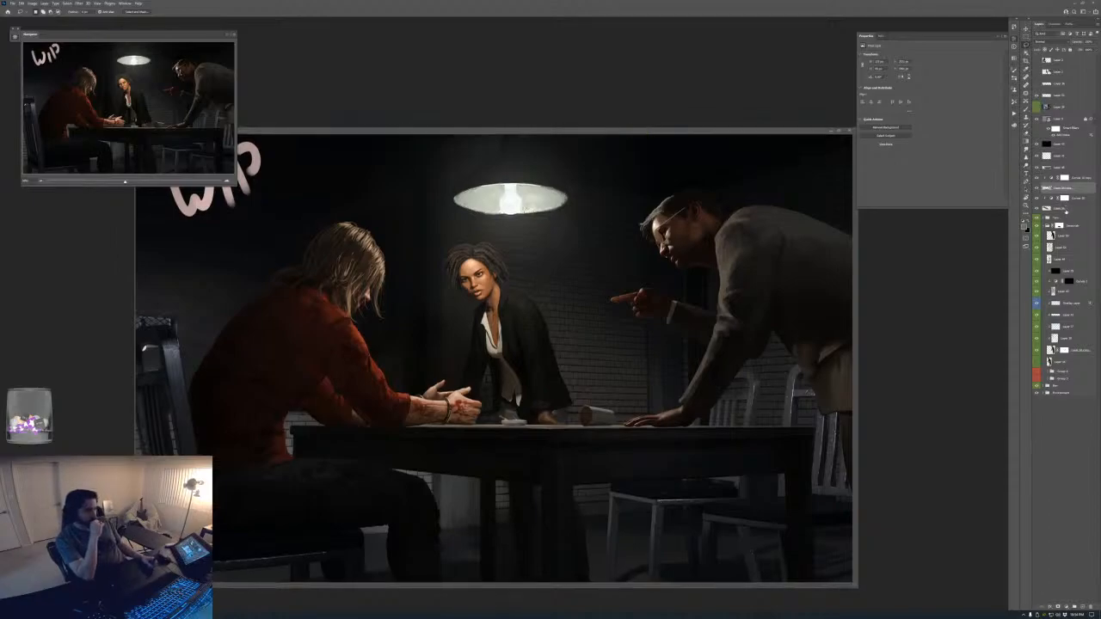
- Select the larger cigarette's layer, open the blue smoke photo, and copy the smoke into the interrogation painting
left_click(1067, 210)
key("alt+F9")
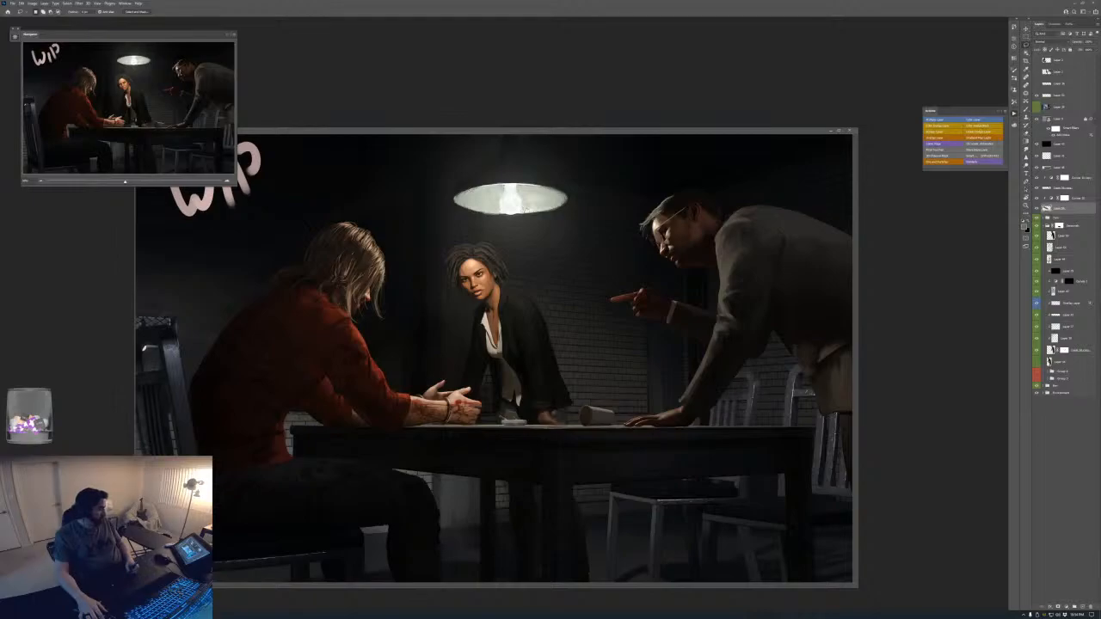
key("ctrl+minus")
key("ctrl+minus")
key("ctrl+minus")
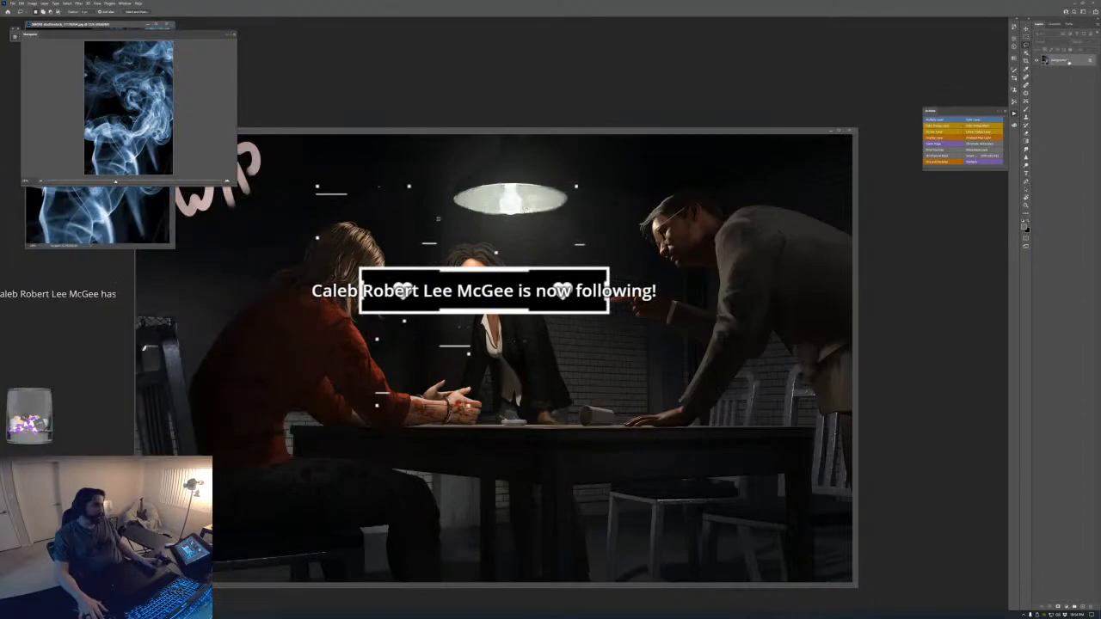
left_click_drag(1071, 62, 839, 176)
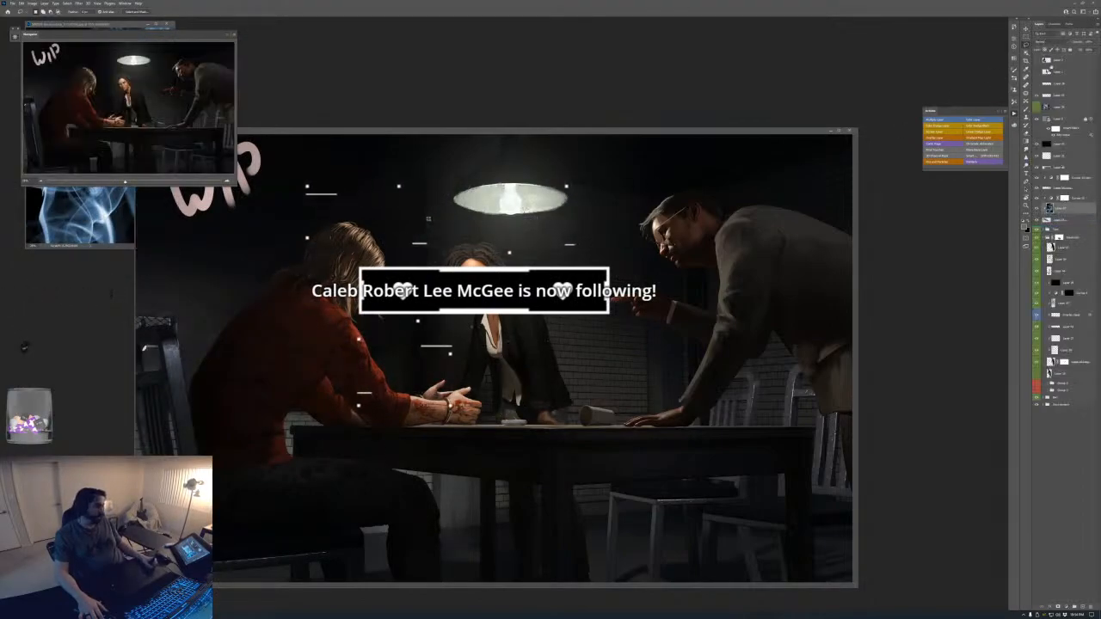
- Set the smoke layer's blend mode to Screen and move it below the cigarette layer
left_click(1051, 42)
left_click(1044, 88)
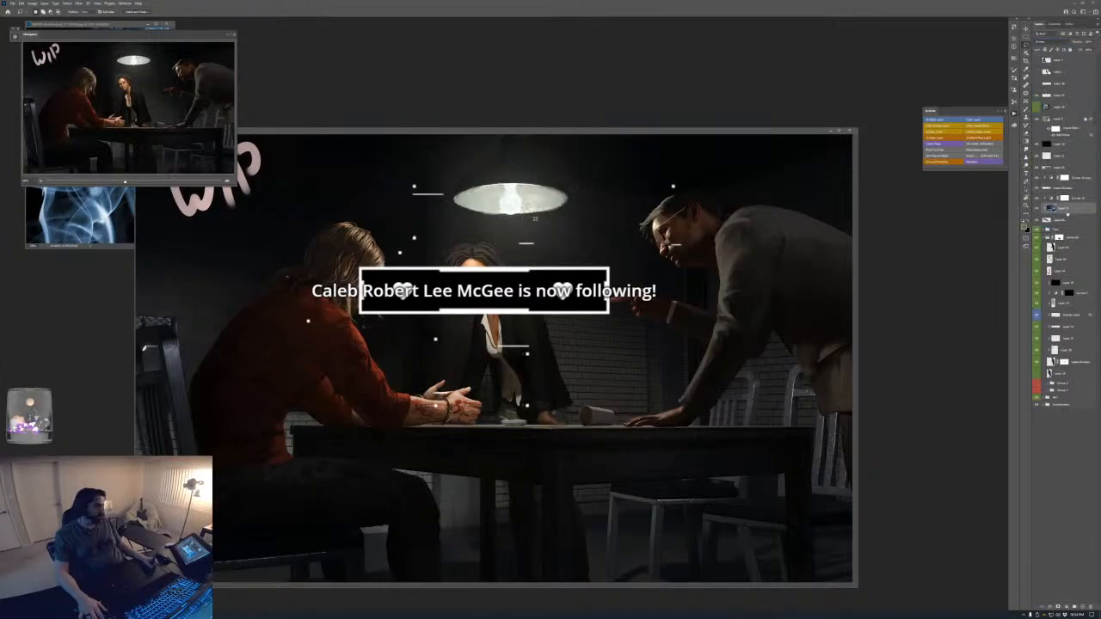
left_click_drag(1065, 209, 1067, 226)
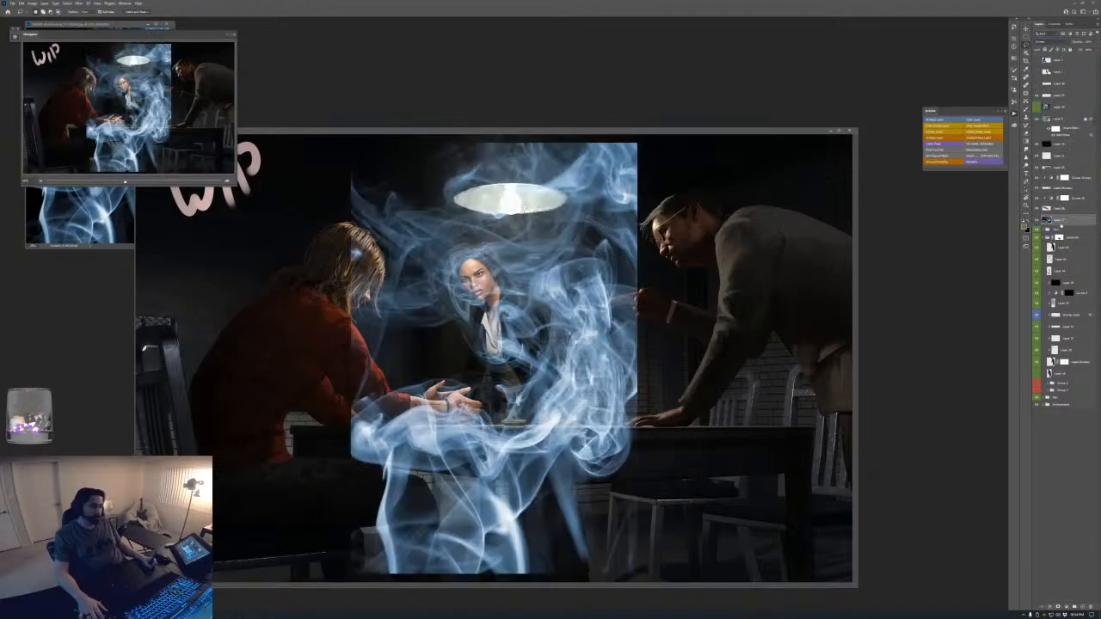
- Scale the smoke down to a narrow column and place it rising from the ashtray in front of the standing woman
key("ctrl+minus")
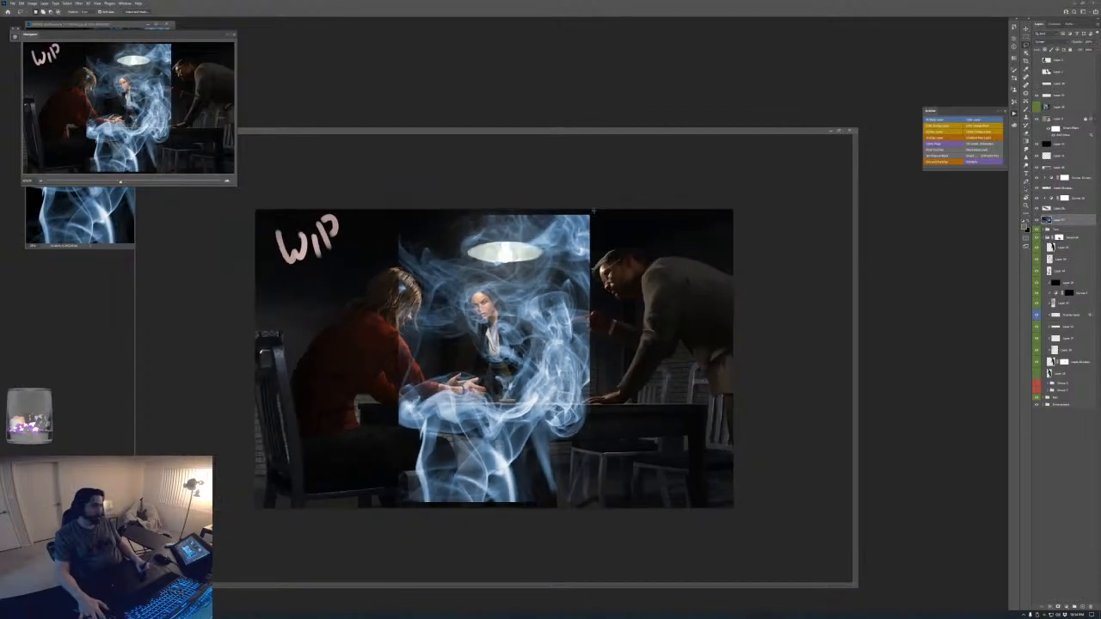
key("ctrl+t")
left_click_drag(590, 215, 515, 351)
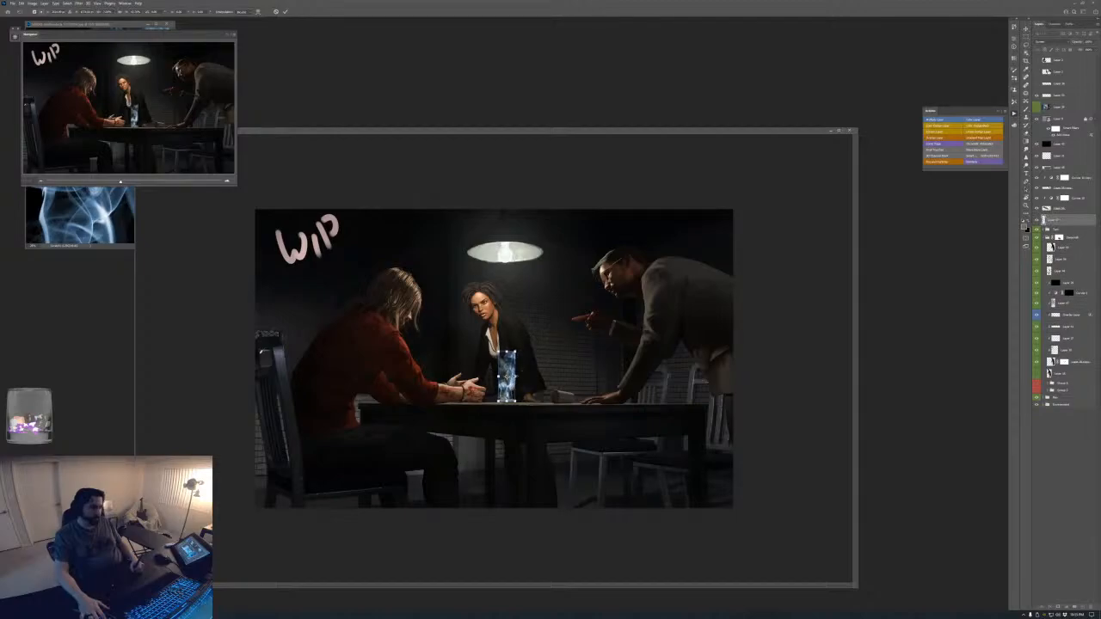
key("Return")
key("ctrl+plus")
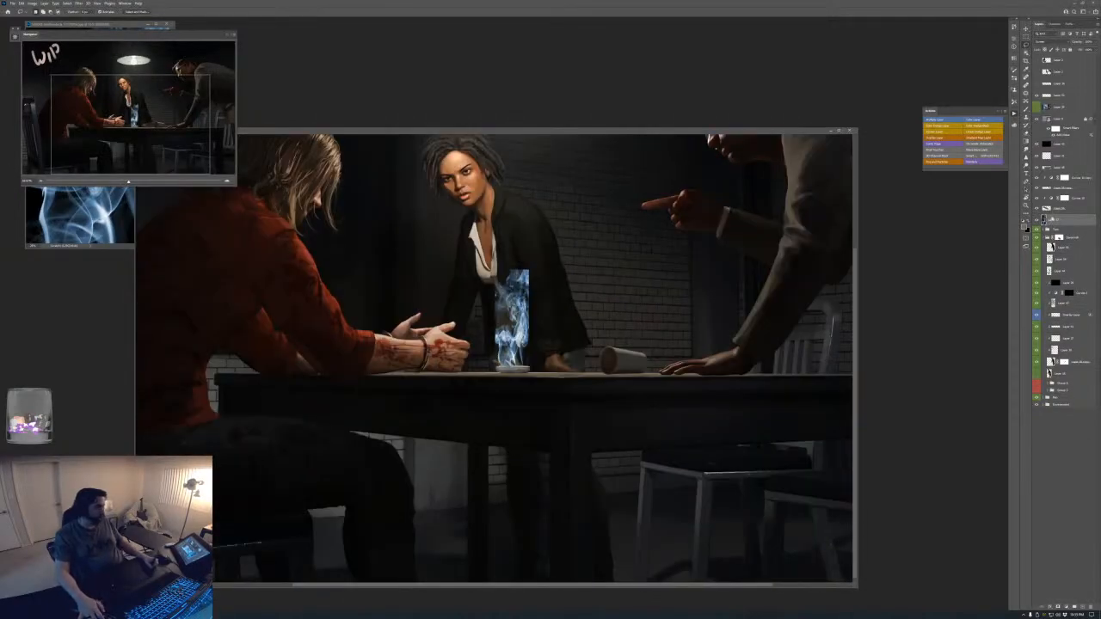
- Hide the smoke layer with a black layer mask and choose a textured brush for painting on the mask
left_click(1058, 608, "alt")
key("b")
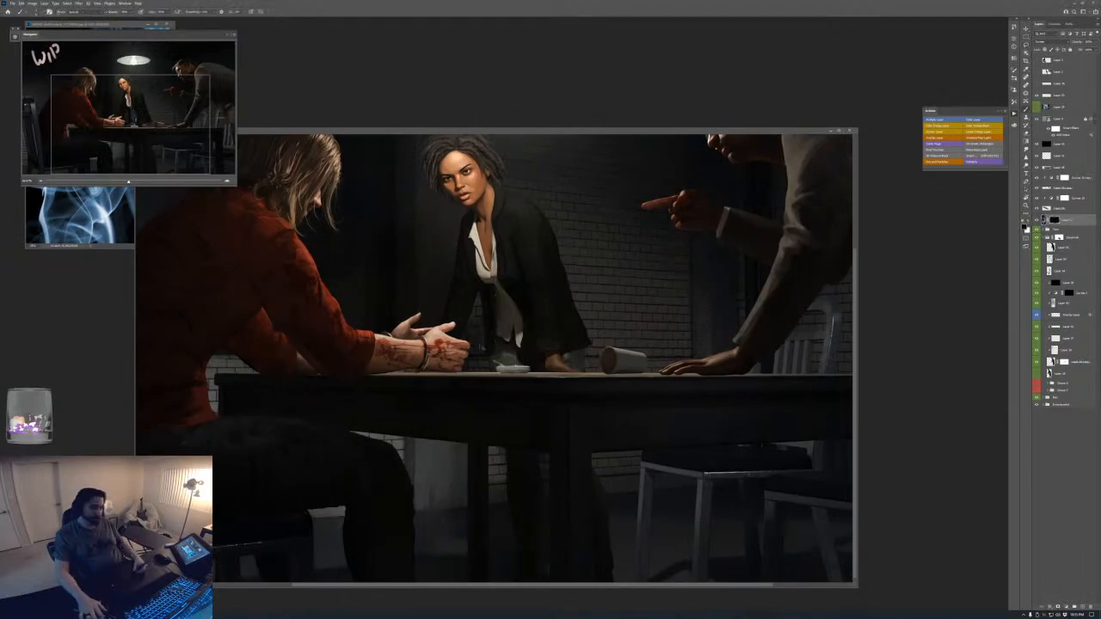
key("ctrl+plus")
right_click(524, 345)
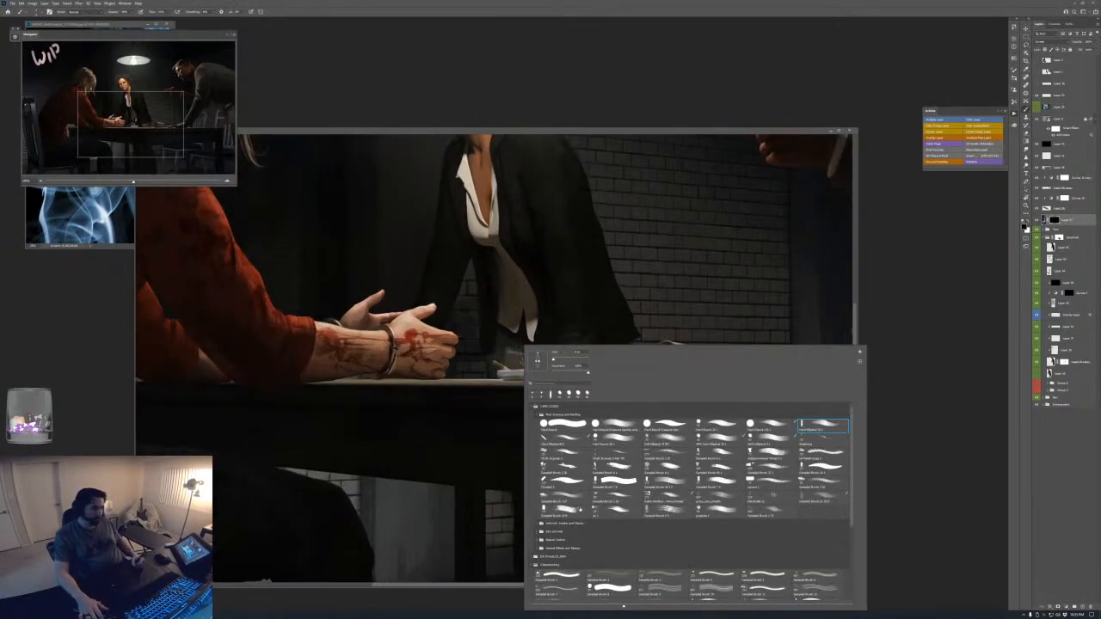
left_click(536, 524)
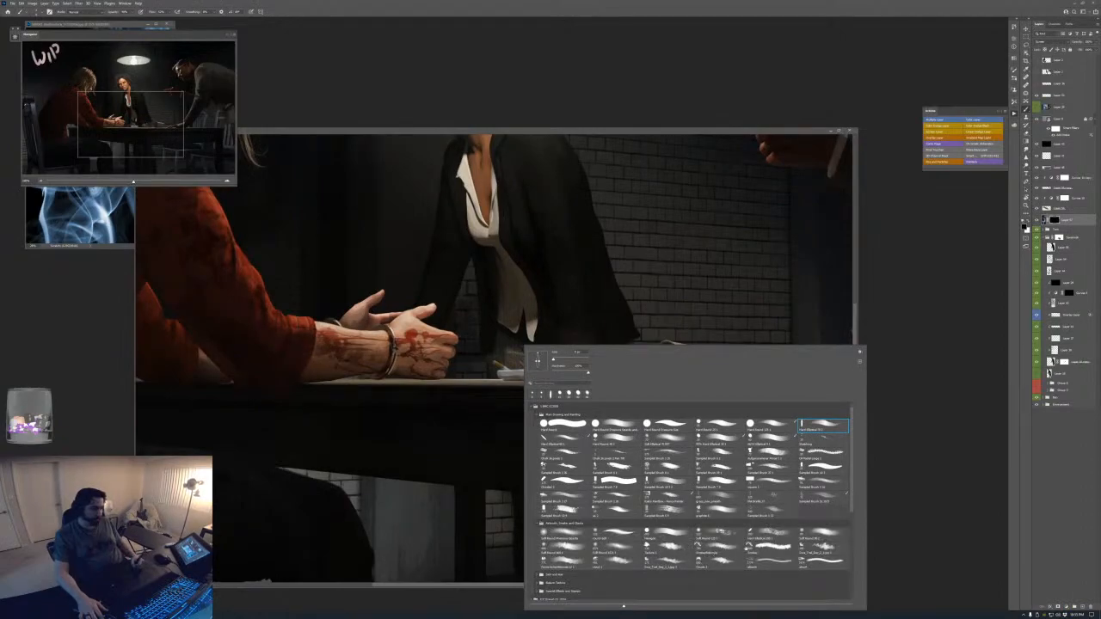
double_click(723, 548)
- Paint on the smoke layer's mask to reveal a thin wisp rising from the ashtray, trimming its edges
left_click_drag(486, 308, 445, 307)
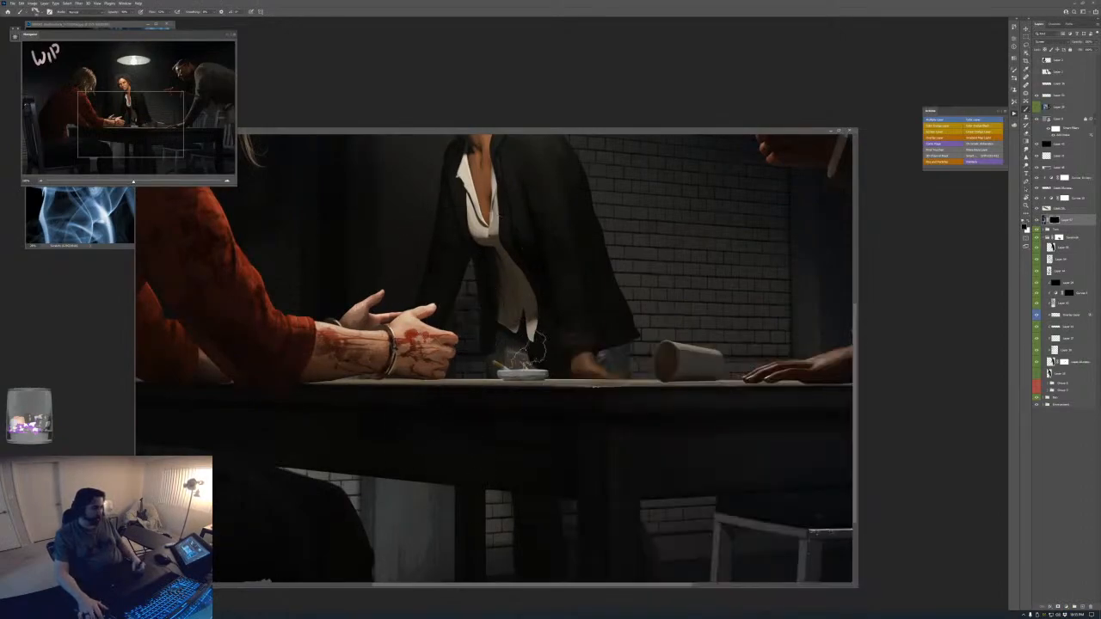
key("x")
mouse_move(514, 315)
left_mouse_down()
mouse_move(501, 293)
mouse_move(513, 330)
mouse_move(547, 257)
mouse_move(512, 307)
mouse_move(517, 254)
left_mouse_up()
key("x")
mouse_move(547, 324)
left_mouse_down()
mouse_move(525, 356)
mouse_move(516, 263)
left_mouse_up()
key("x")
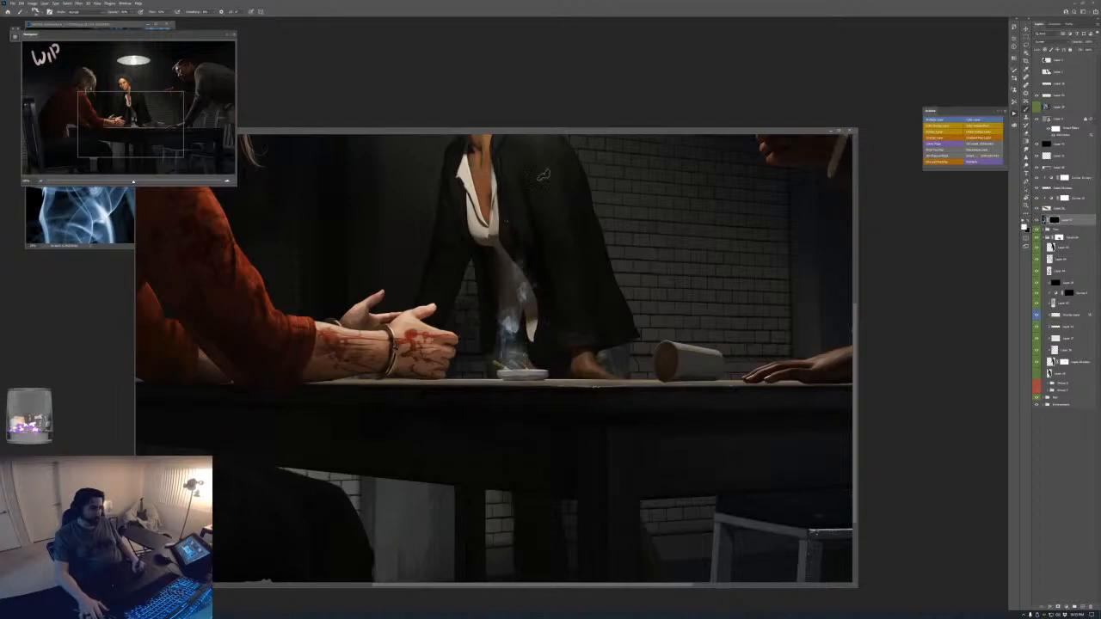
- Desaturate the blue smoke with a Hue/Saturation adjustment layer clipped to it
left_click(1067, 606)
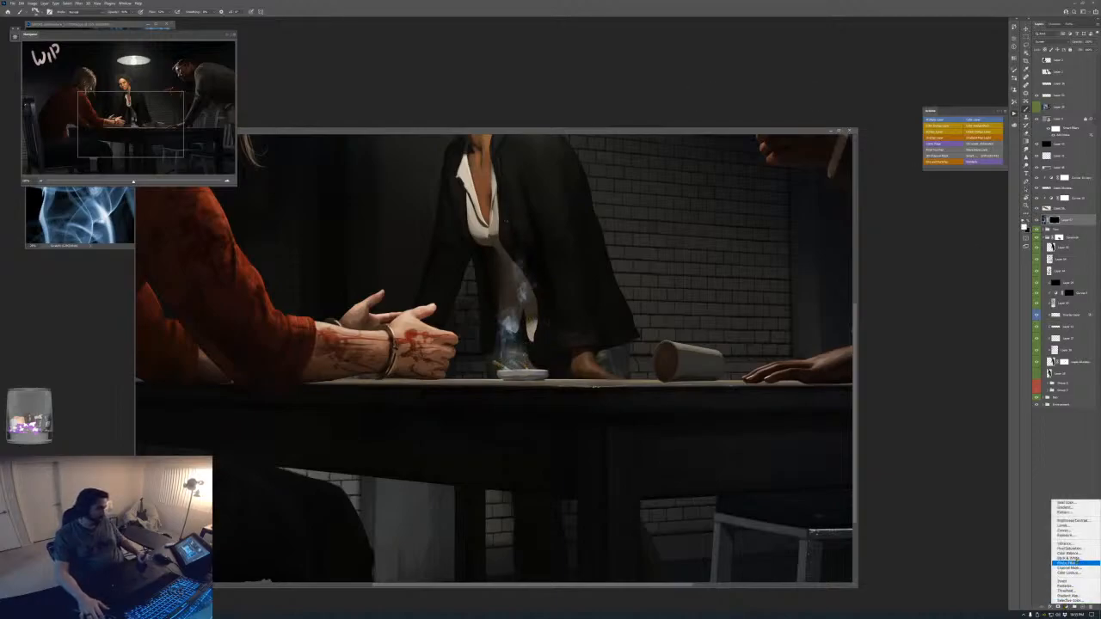
left_click(1070, 553)
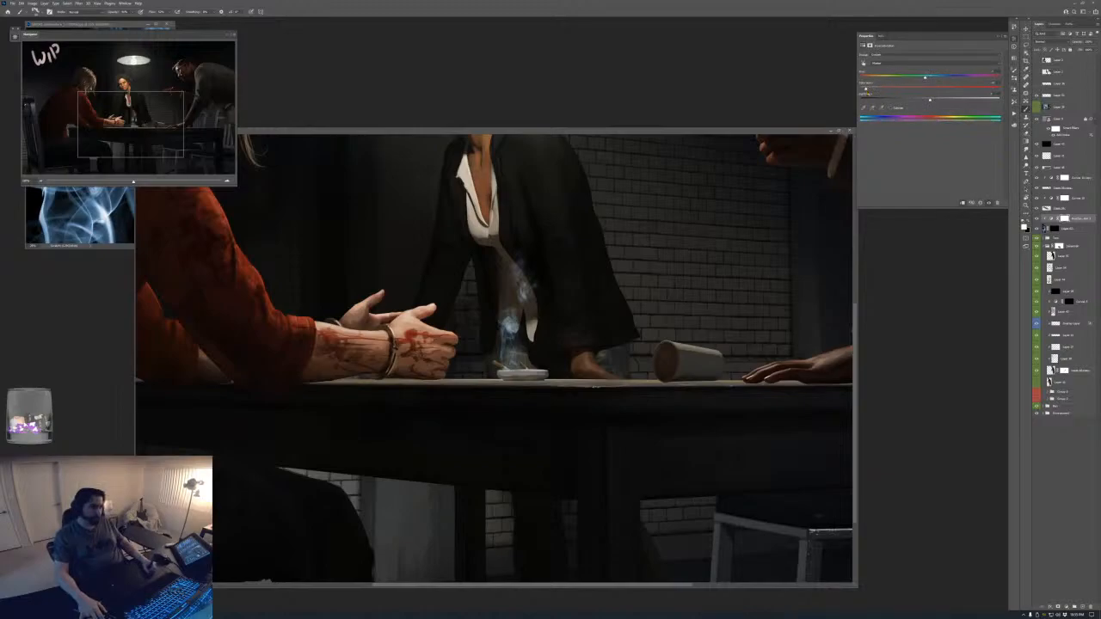
- Refine the smoke layer's mask, extending the wisp upward in front of the woman's shirt and softening its right edge
scroll(557, 229, "up", 3)
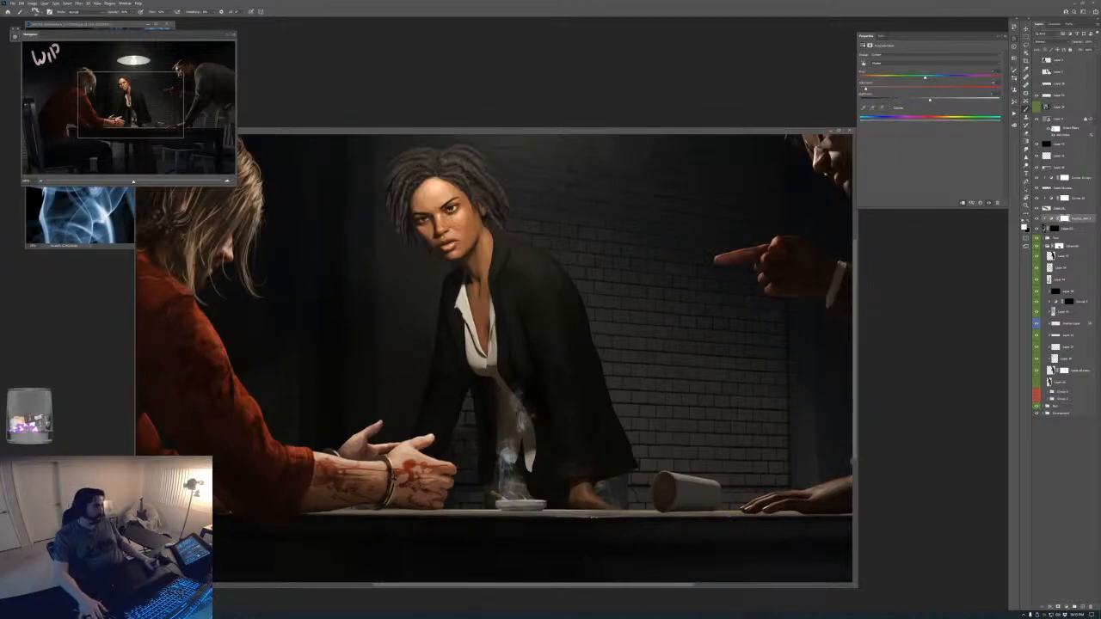
left_click(1056, 229)
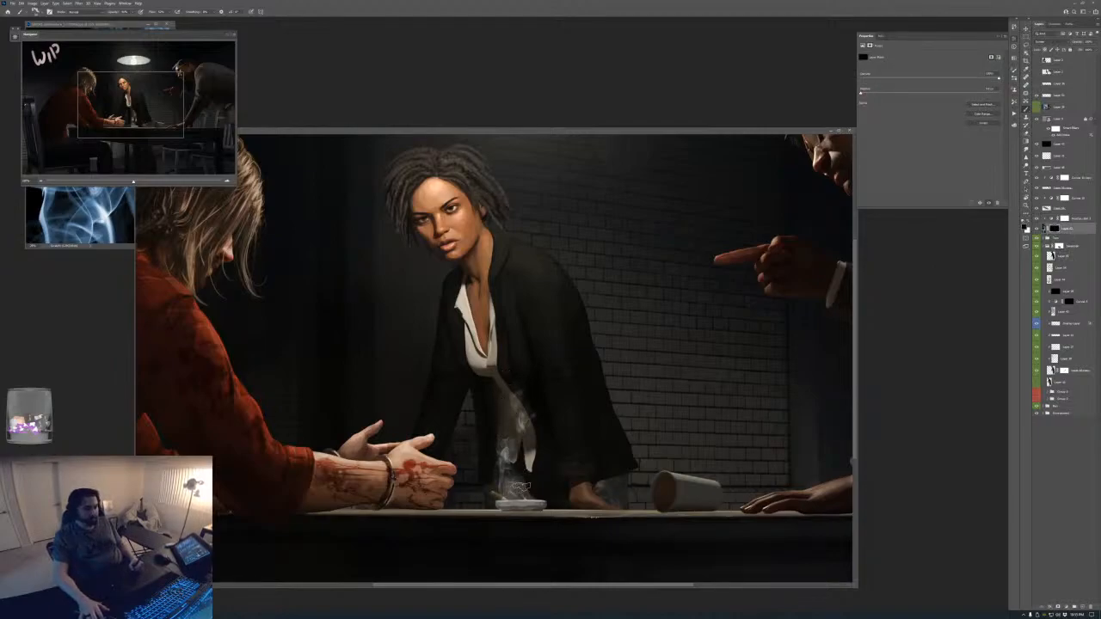
mouse_move(506, 394)
left_mouse_down()
mouse_move(526, 428)
mouse_move(519, 351)
left_mouse_up()
key("x")
mouse_move(529, 392)
left_mouse_down()
mouse_move(539, 435)
mouse_move(521, 406)
left_mouse_up()
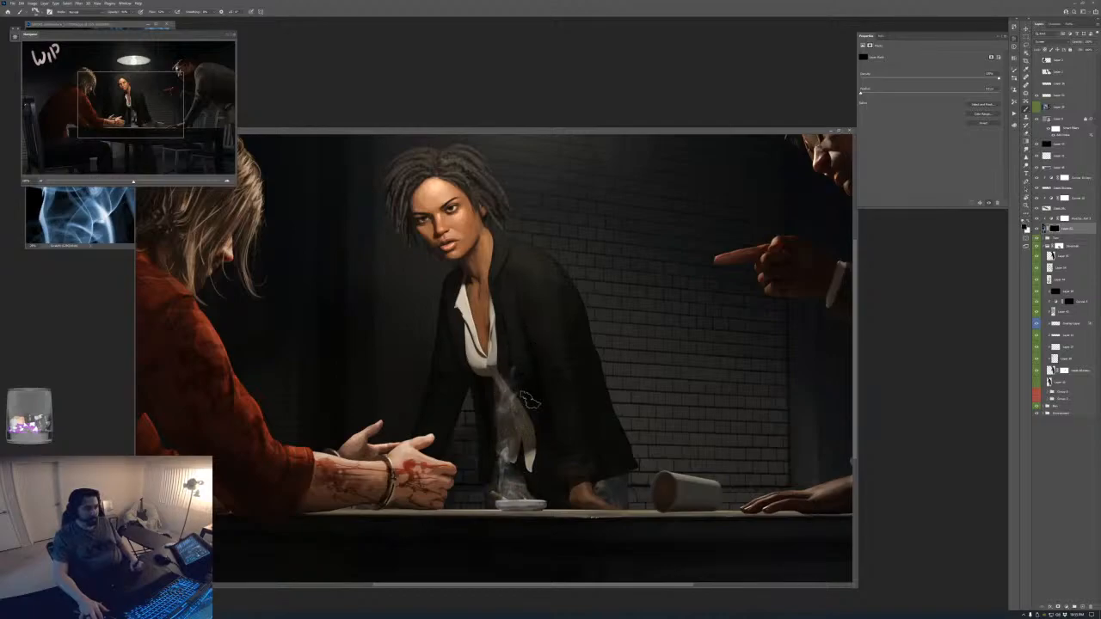
mouse_move(535, 459)
left_mouse_down()
mouse_move(517, 448)
mouse_move(504, 471)
left_mouse_up()
mouse_move(516, 410)
left_mouse_down()
mouse_move(508, 380)
mouse_move(506, 433)
mouse_move(507, 421)
left_mouse_up()
key("x")
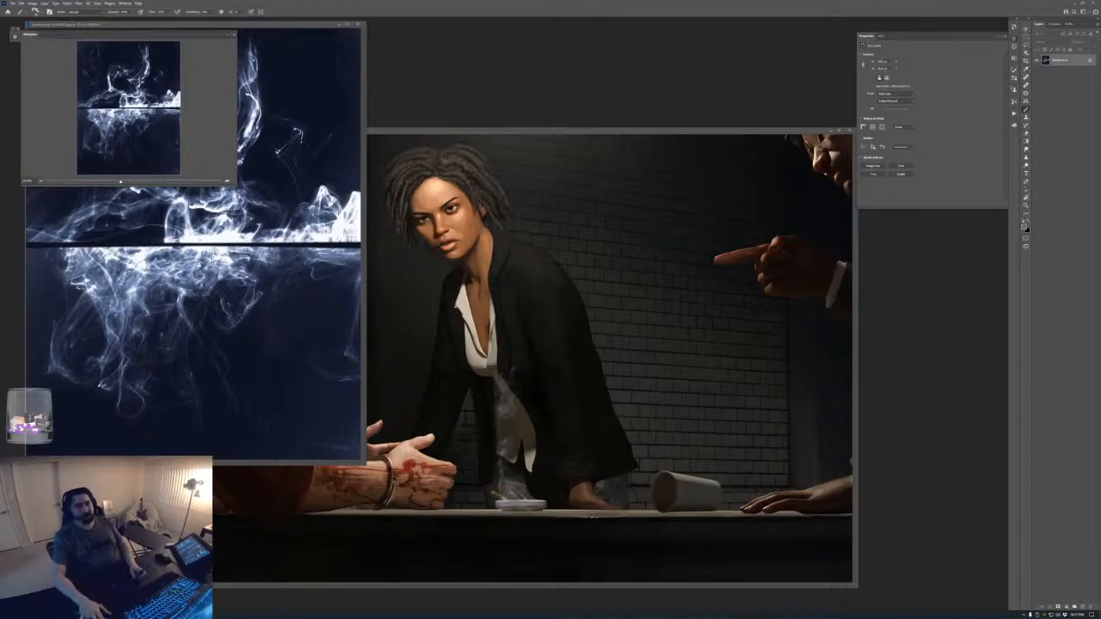
- Shrink the second smoke photo's window and move it clear of the painting
left_click_drag(299, 25, 378, 191)
key("ctrl+minus")
key("ctrl+minus")
key("ctrl+minus")
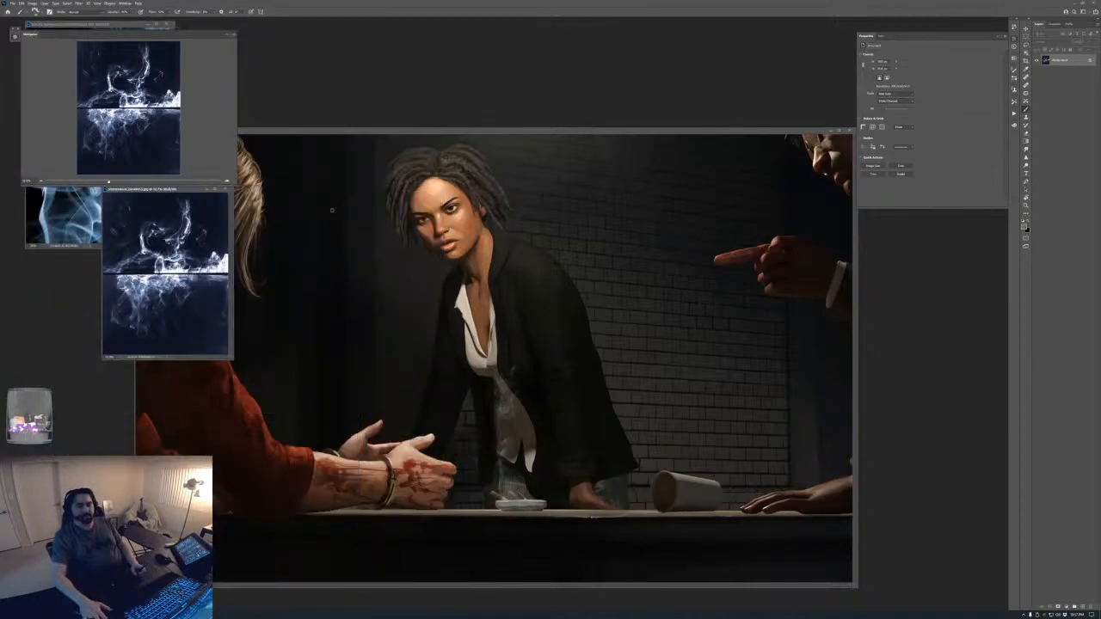
left_click_drag(177, 189, 116, 325)
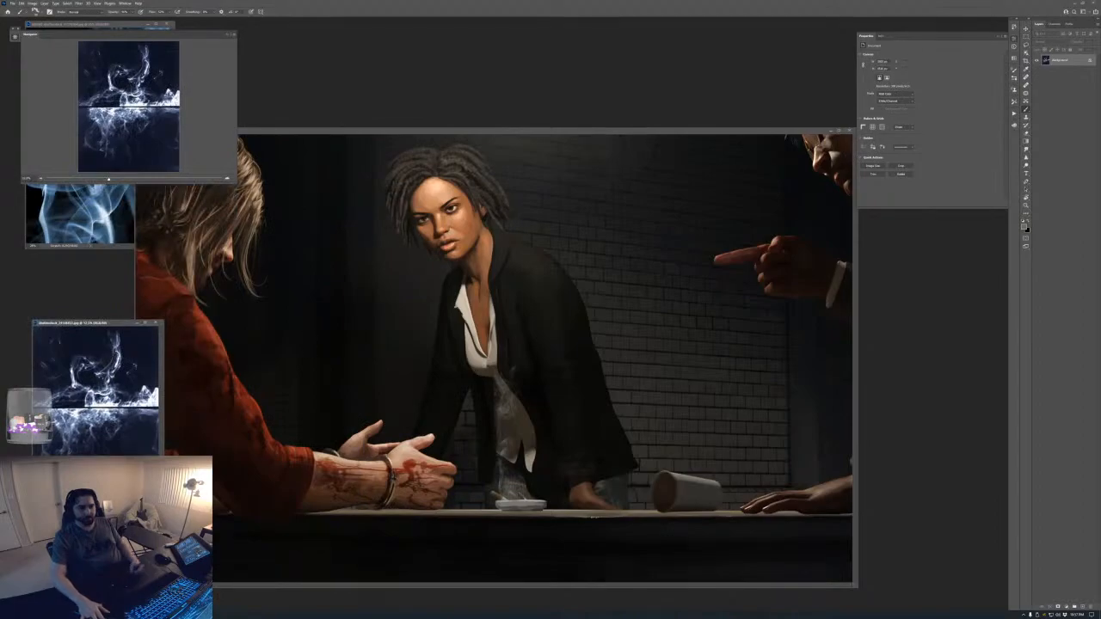
- Convert the second smoke photo's background to a regular layer and copy it into the interrogation painting
double_click(1070, 63)
key("Return")
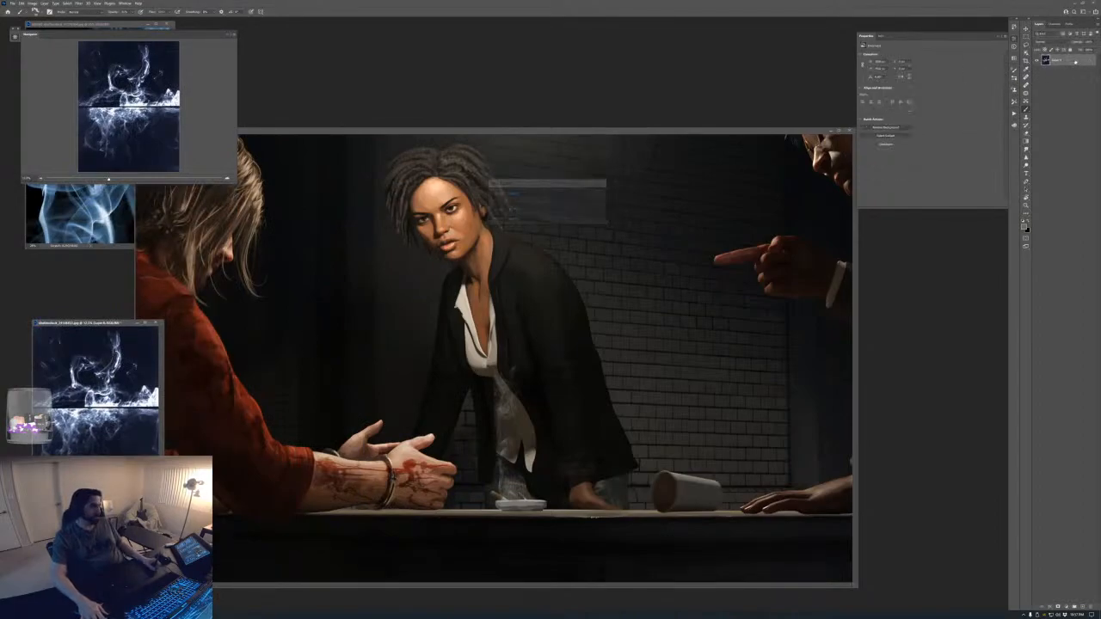
left_click_drag(1070, 63, 251, 491)
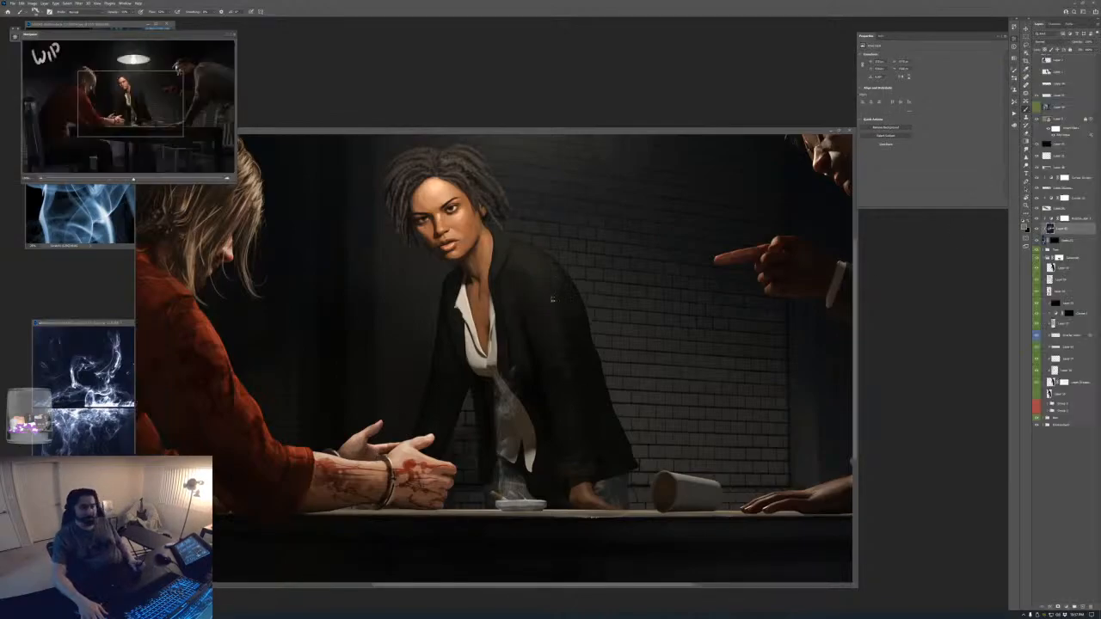
- Move the new smoke layer above the Hue/Saturation adjustment and set its blend mode to Screen
mouse_move(1064, 229)
left_mouse_down()
mouse_move(1063, 247)
mouse_move(1069, 218)
left_mouse_up()
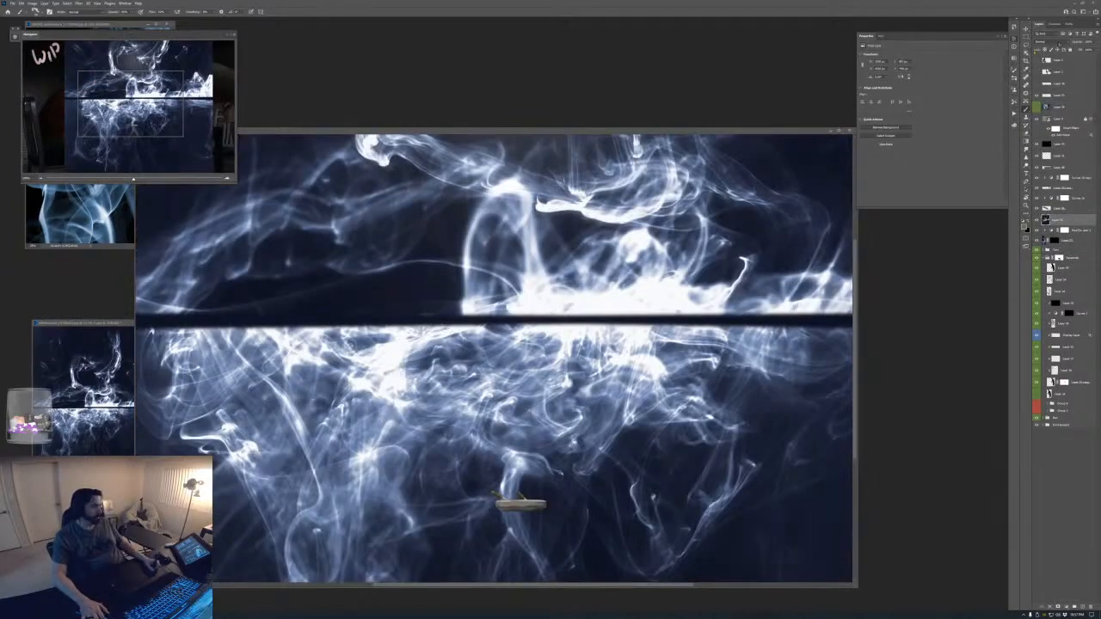
left_click(1060, 43)
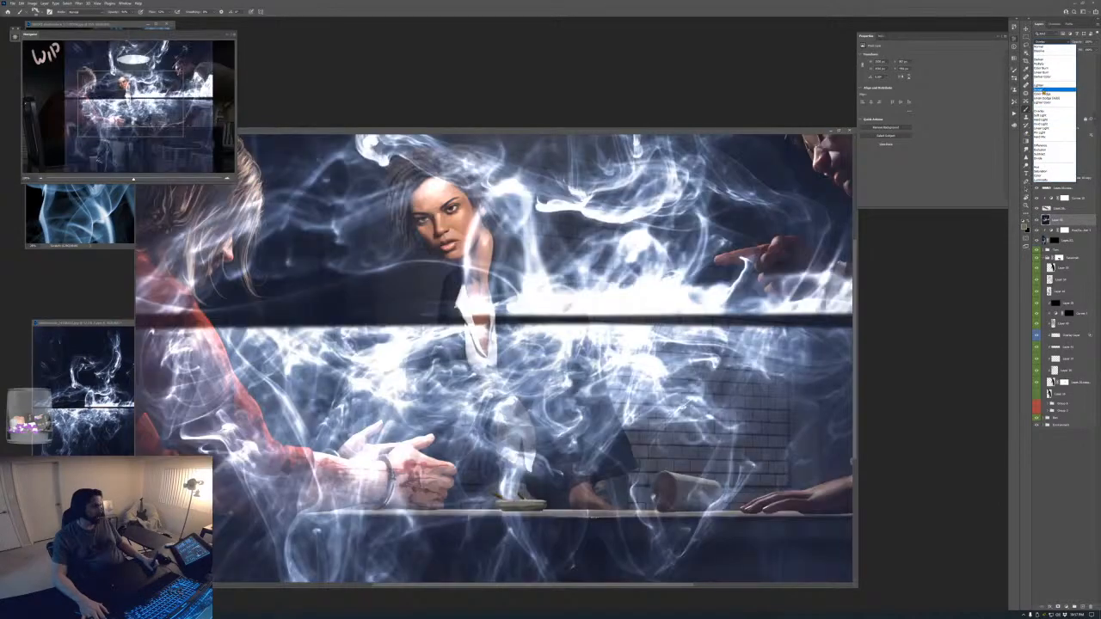
left_click(1041, 94)
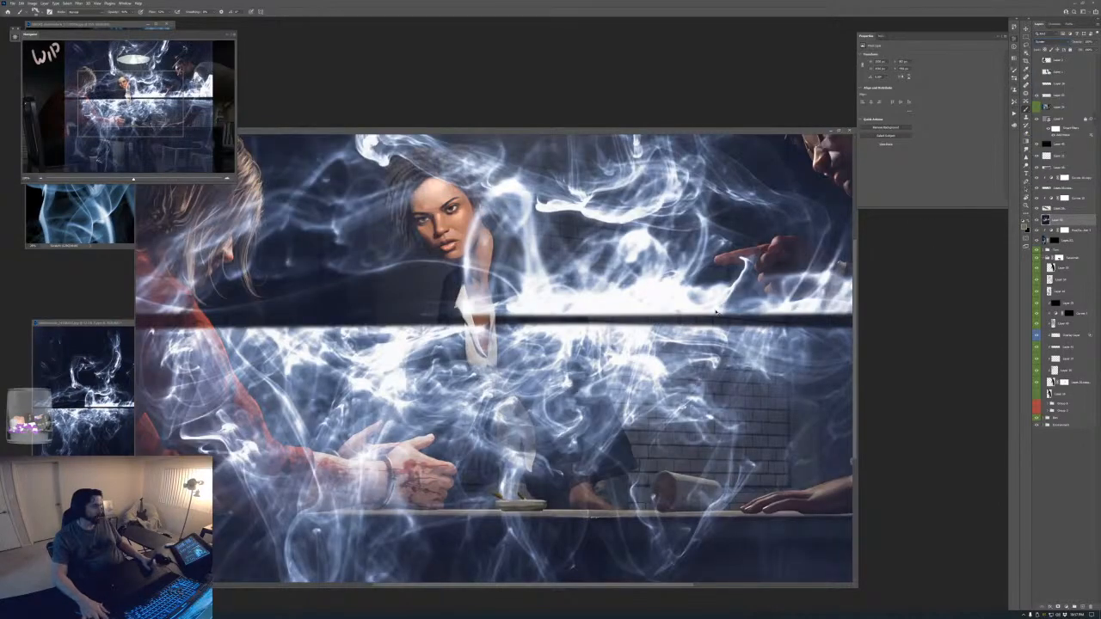
- Scale the new smoke layer down to a small patch beside the standing woman
key("ctrl+minus")
key("ctrl+minus")
key("ctrl+t")
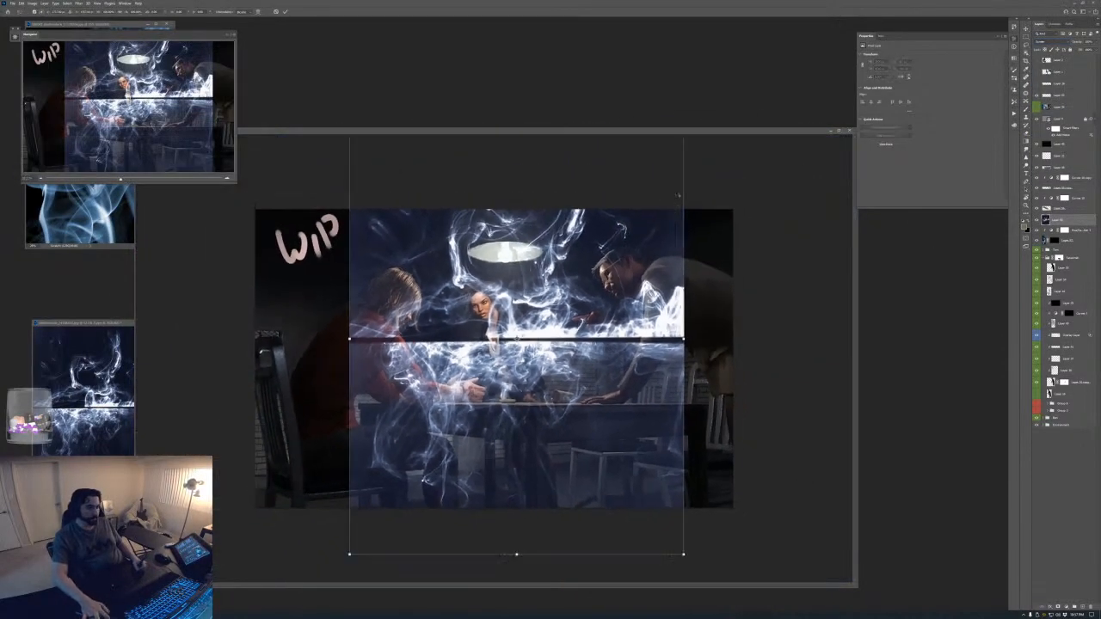
left_click_drag(683, 556, 530, 362)
key("Return")
key("ctrl+plus")
key("ctrl+plus")
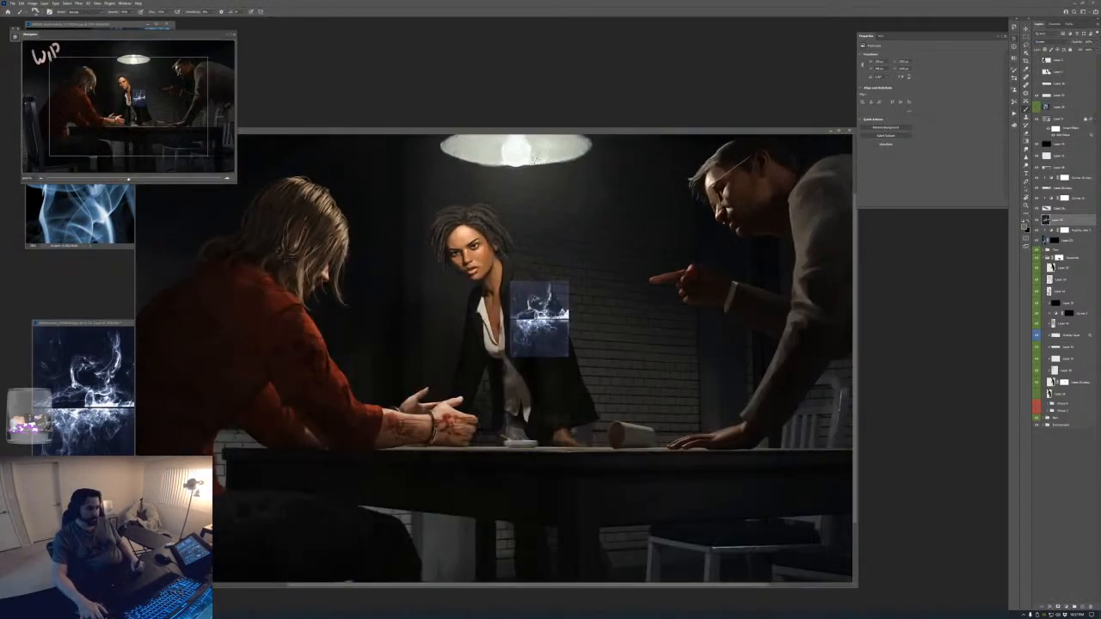
- Move the small smoke patch down onto the ashtray so the smoke rises from the cigarette butts
key("v")
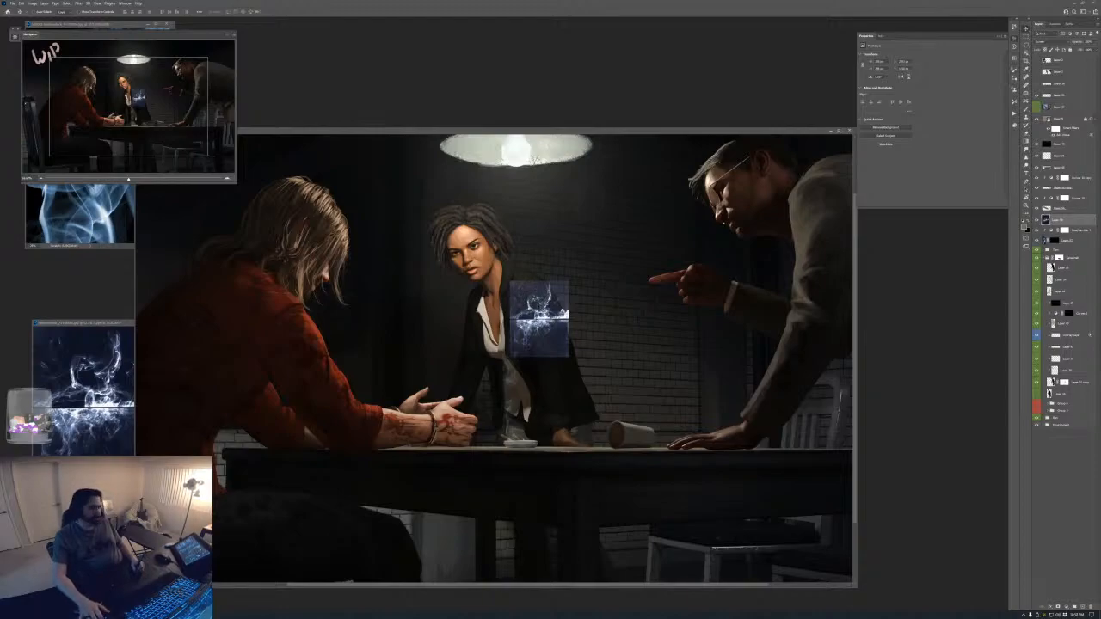
left_click_drag(539, 318, 513, 444)
key("ctrl+plus")
key("ctrl+plus")
left_click_drag(522, 350, 441, 256)
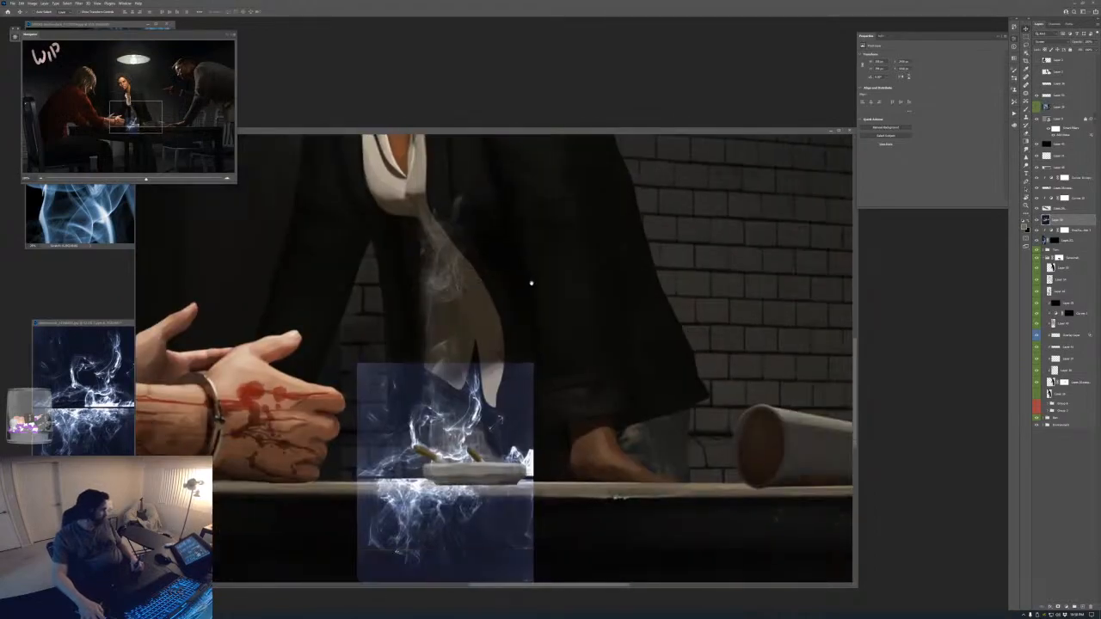
left_click_drag(531, 284, 501, 285)
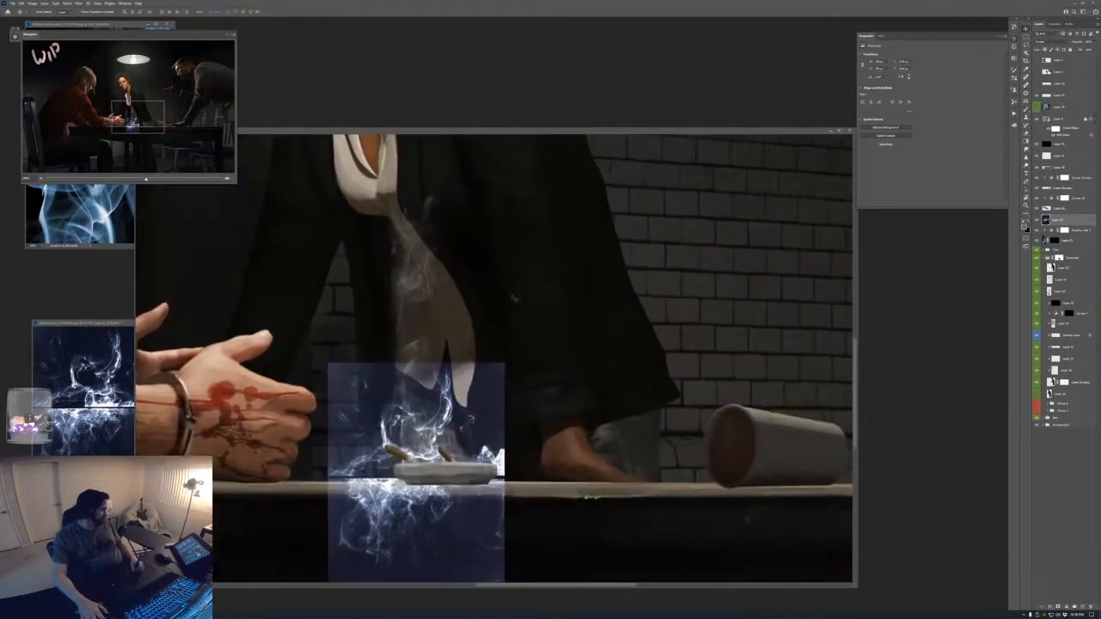
- Transform the new smoke into a narrower, taller column centred over the ashtray
key("ctrl+t")
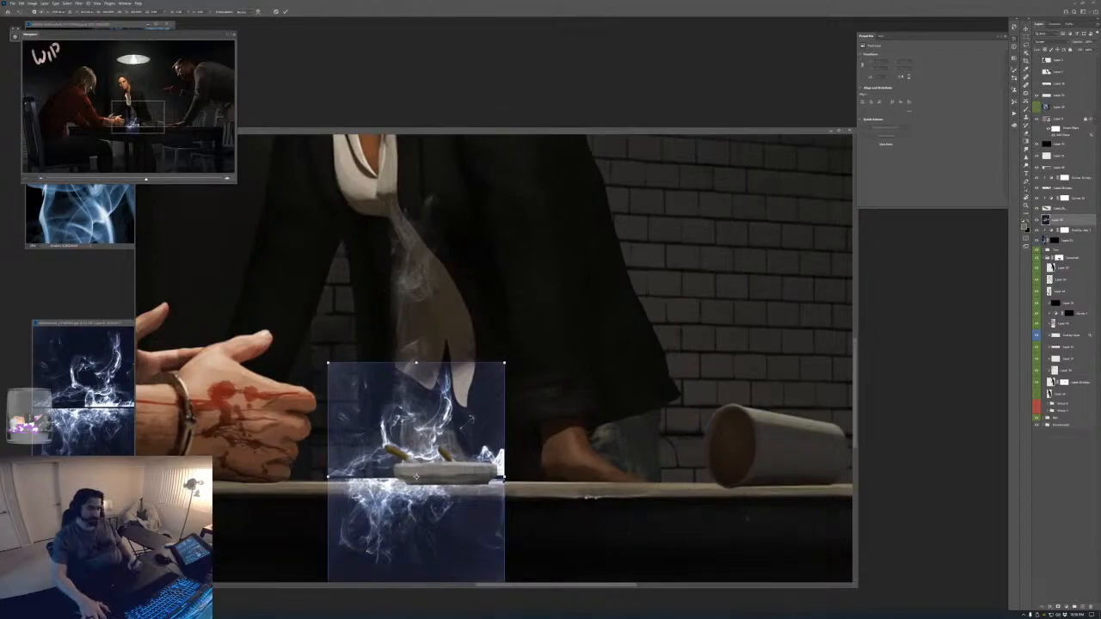
left_click_drag(505, 478, 457, 473)
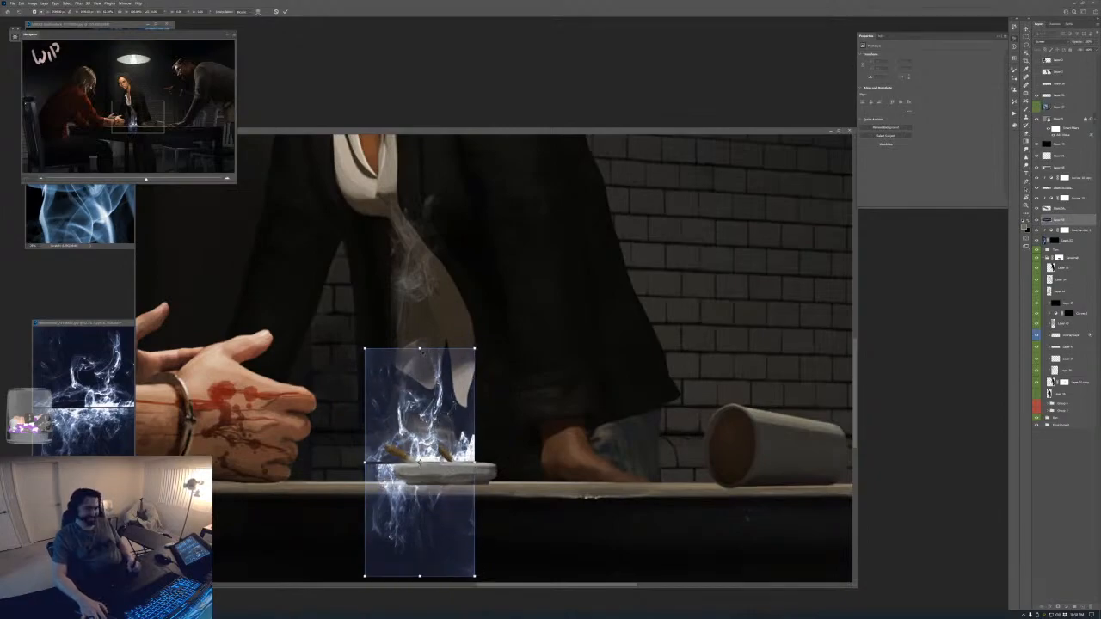
left_click_drag(419, 349, 419, 309)
key("Return")
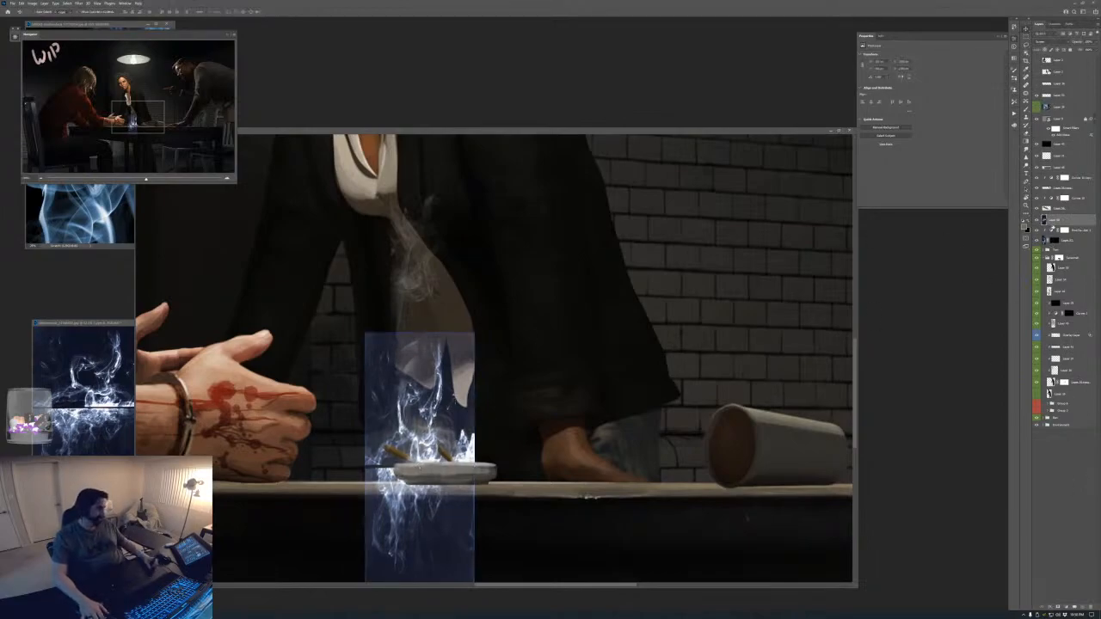
- Desaturate the new smoke with a copy of the Hue/Saturation adjustment and paint it in above the ashtray through a black mask
left_click_drag(1075, 231, 1076, 213)
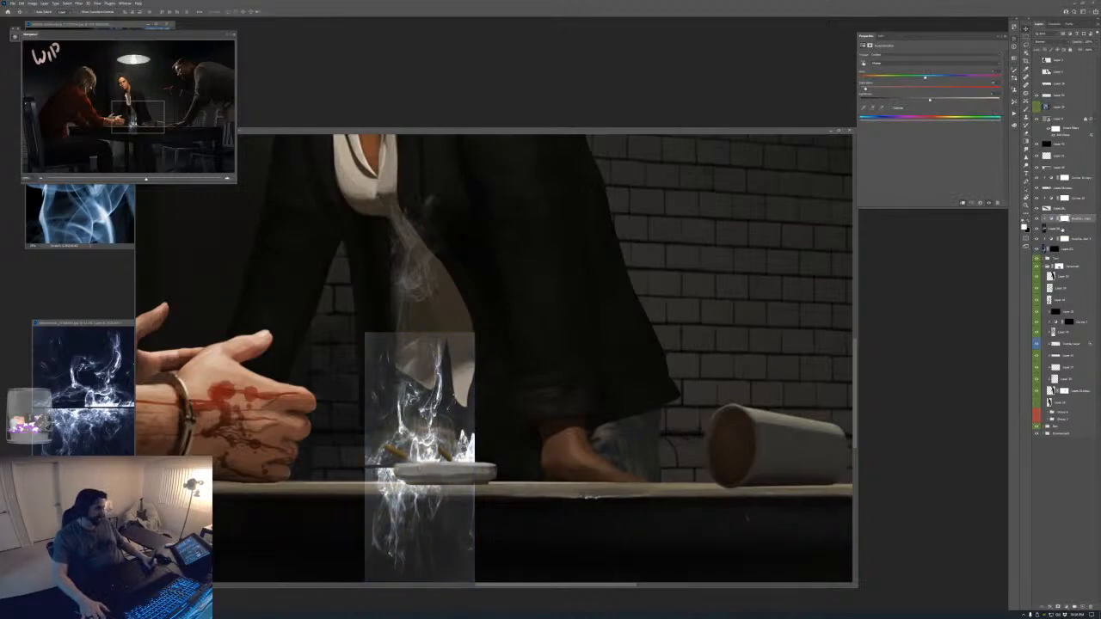
left_click(1055, 227)
key("b")
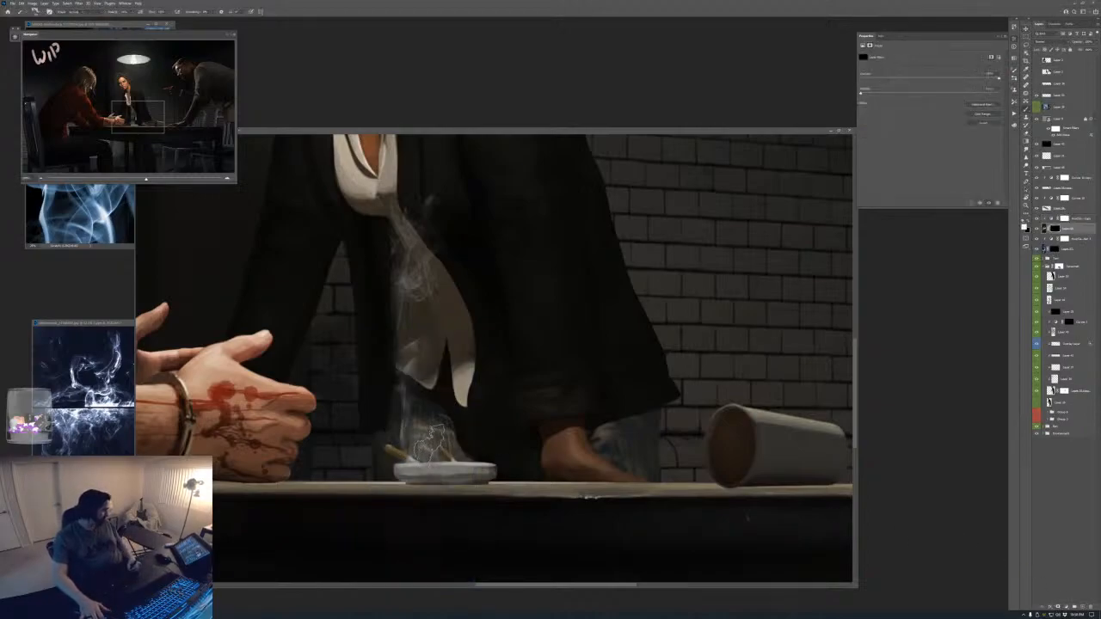
mouse_move(430, 443)
left_mouse_down()
mouse_move(416, 431)
mouse_move(425, 439)
mouse_move(411, 379)
left_mouse_up()
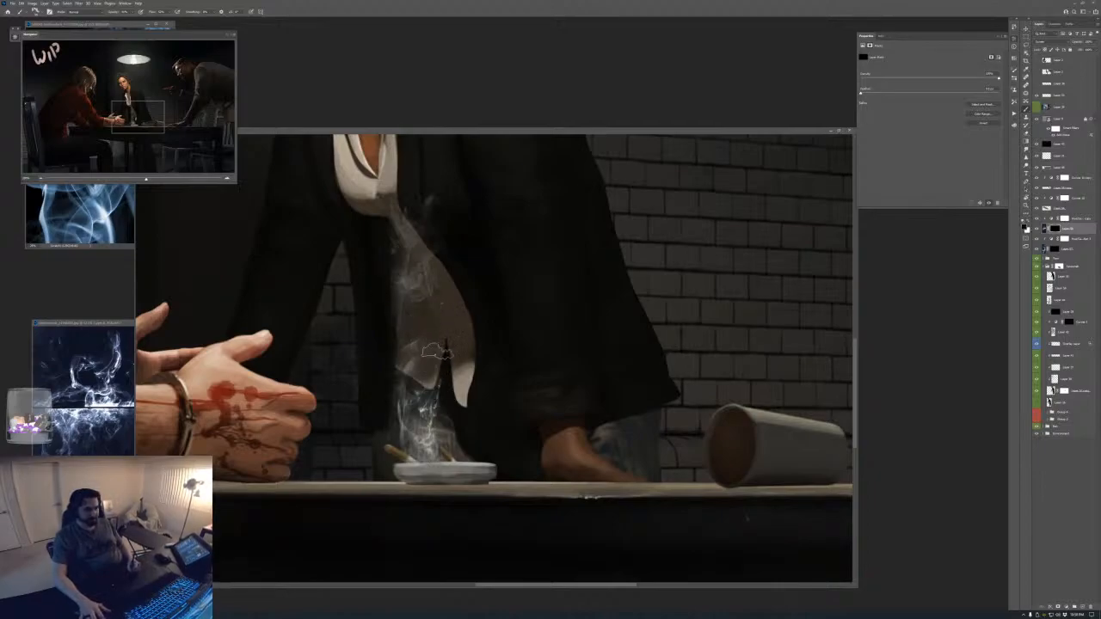
key("ctrl+minus")
key("ctrl+minus")
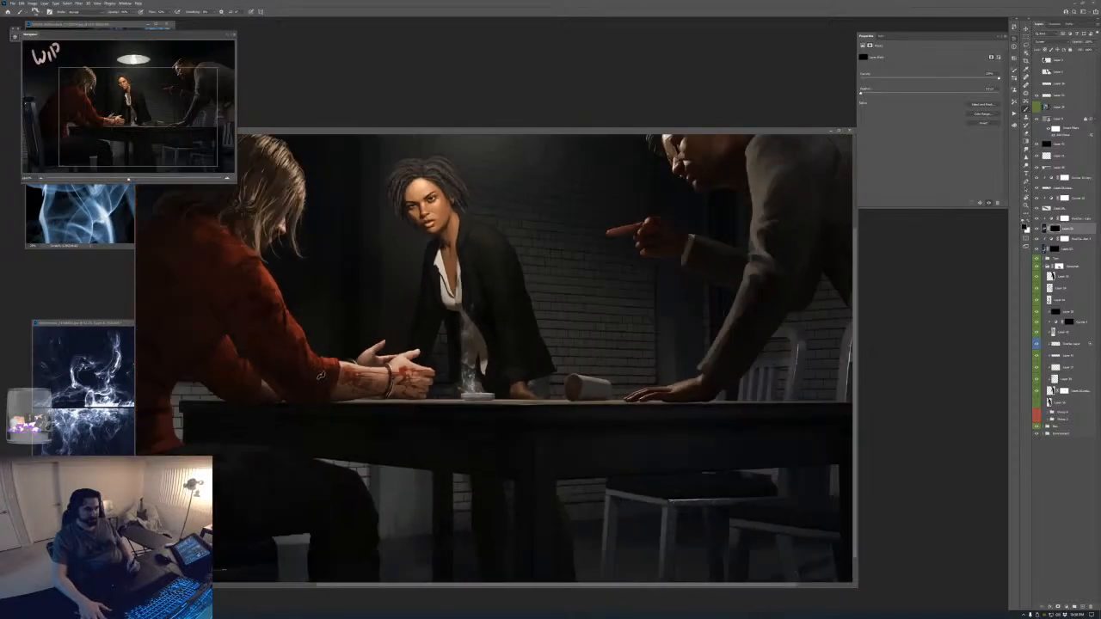
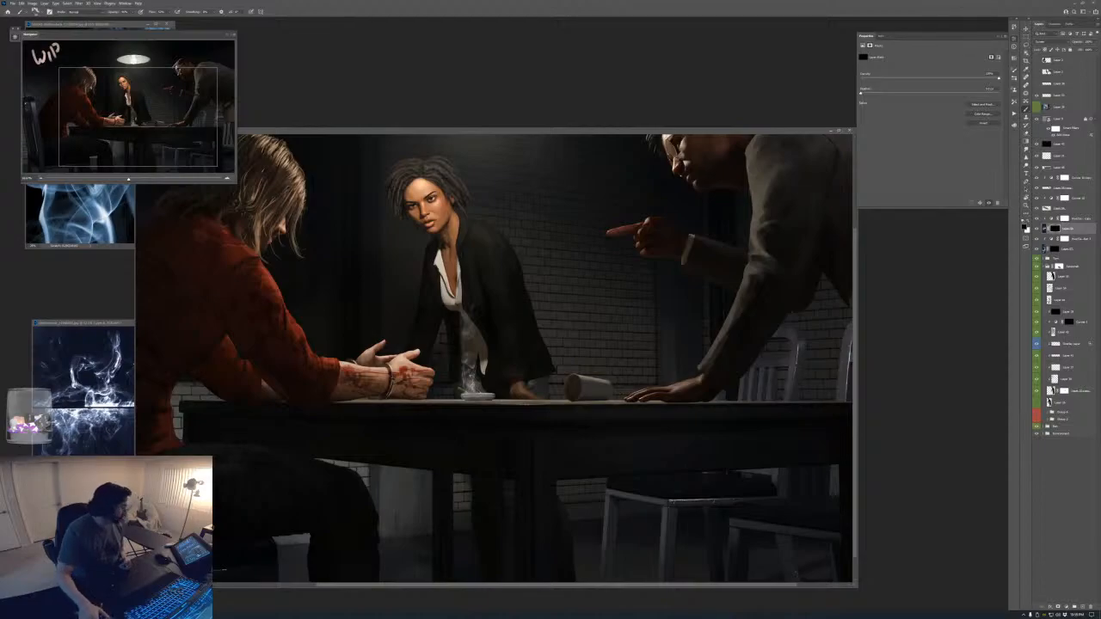
- Expand the seated figure's layer group, select the figure's base layer, and show only that layer
left_click_drag(475, 132, 473, 132)
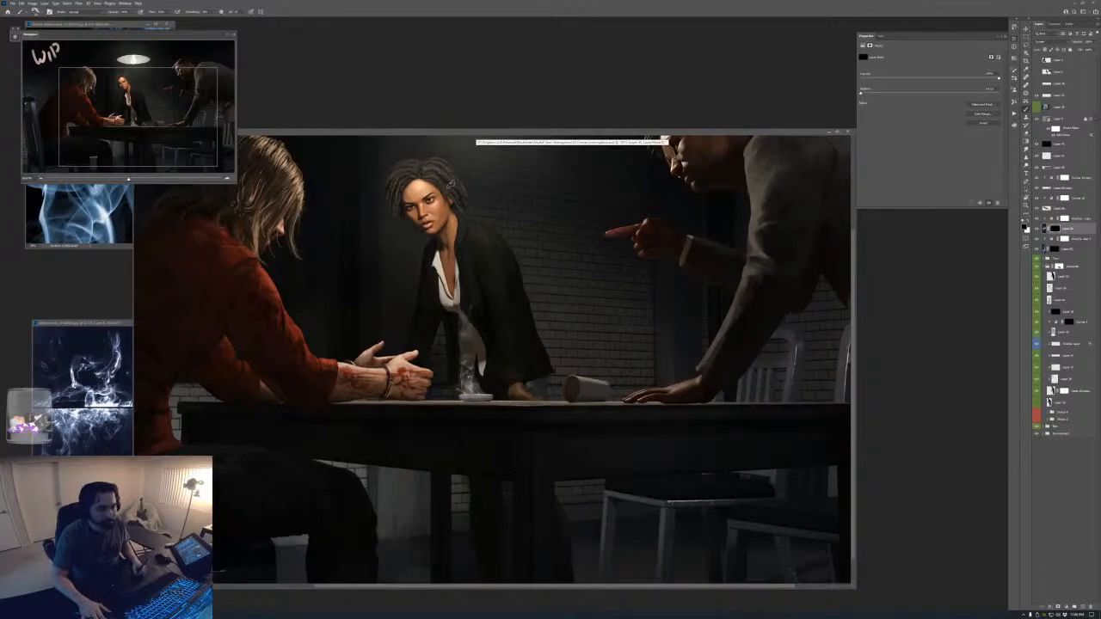
left_click_drag(342, 289, 504, 261)
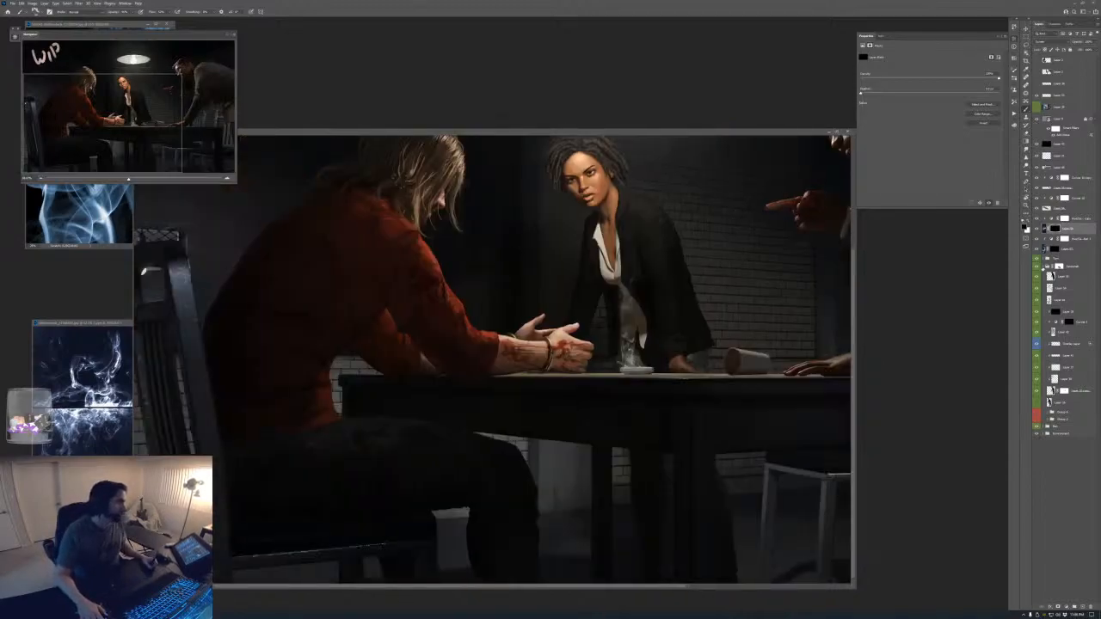
left_click(1044, 266)
left_click(1044, 258)
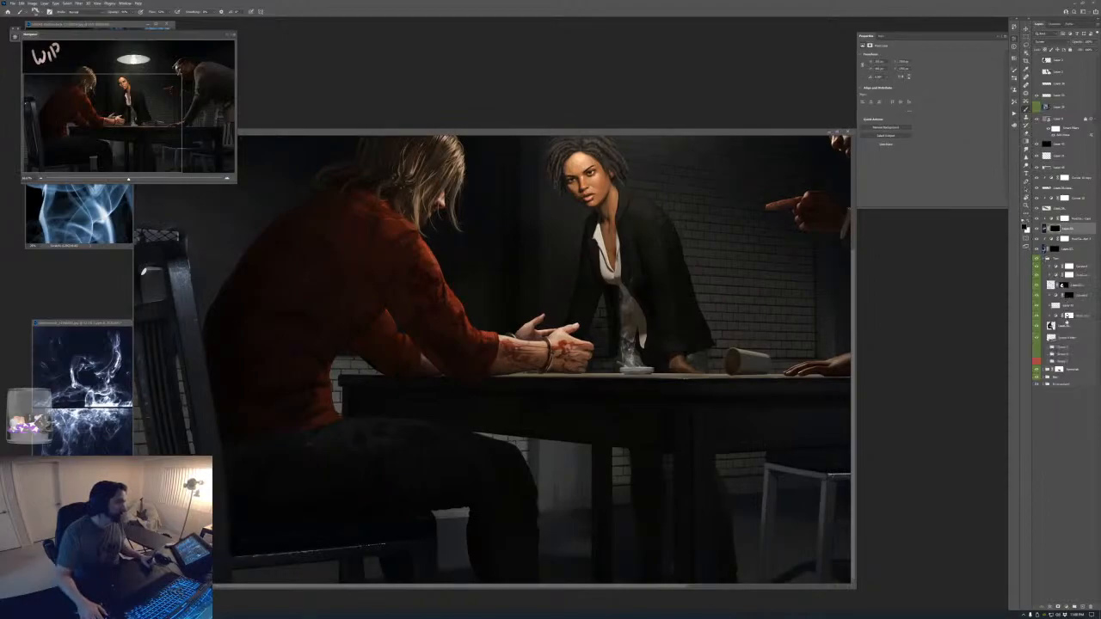
left_click(1067, 325)
left_click(1036, 325, "alt")
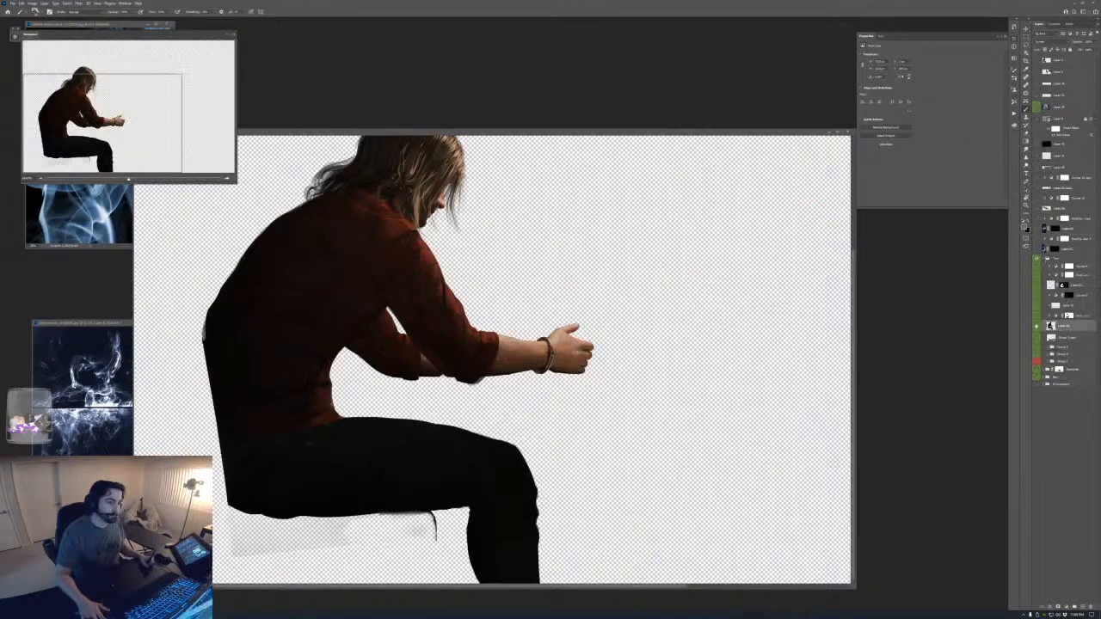
- Show all layers again and open the seated figure's layer in Liquify as a smart object
left_click(1036, 326, "alt")
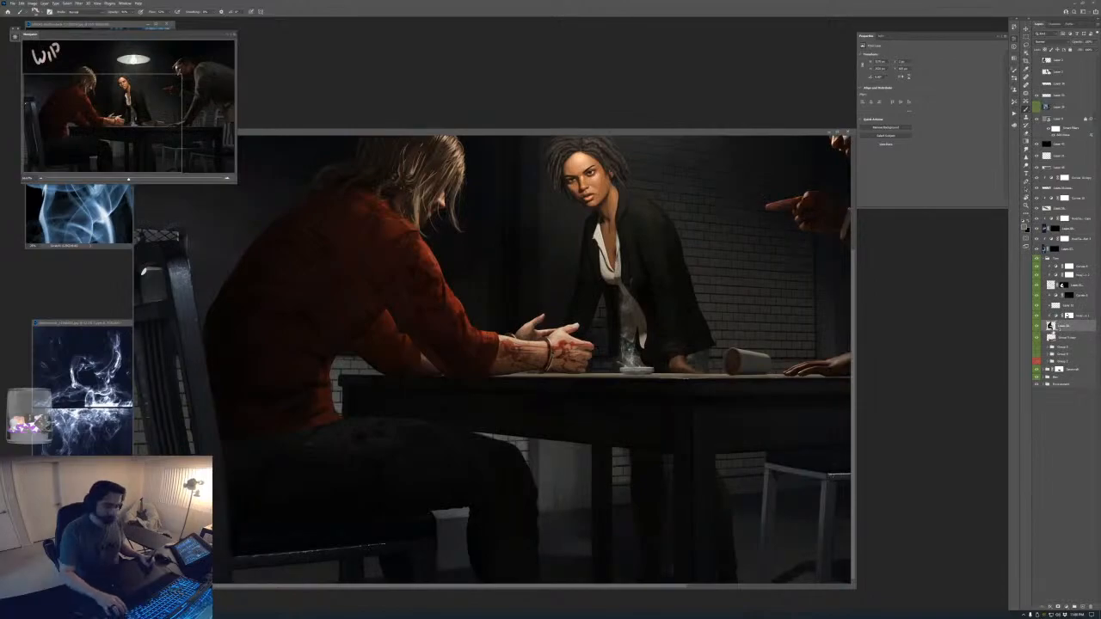
left_click(1059, 328)
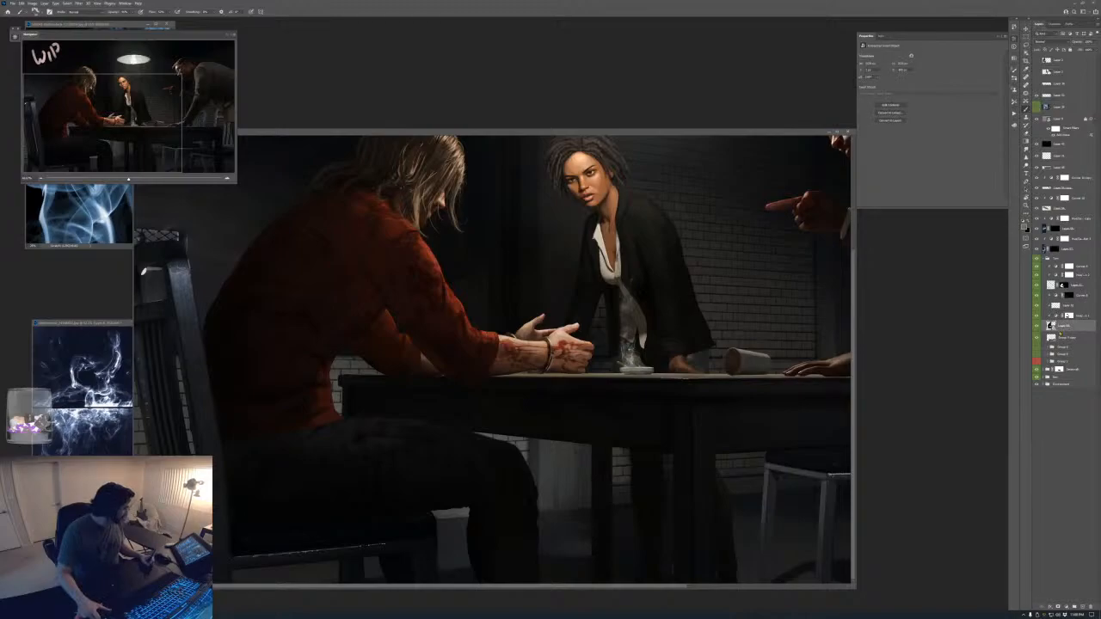
key("ctrl+shift+x")
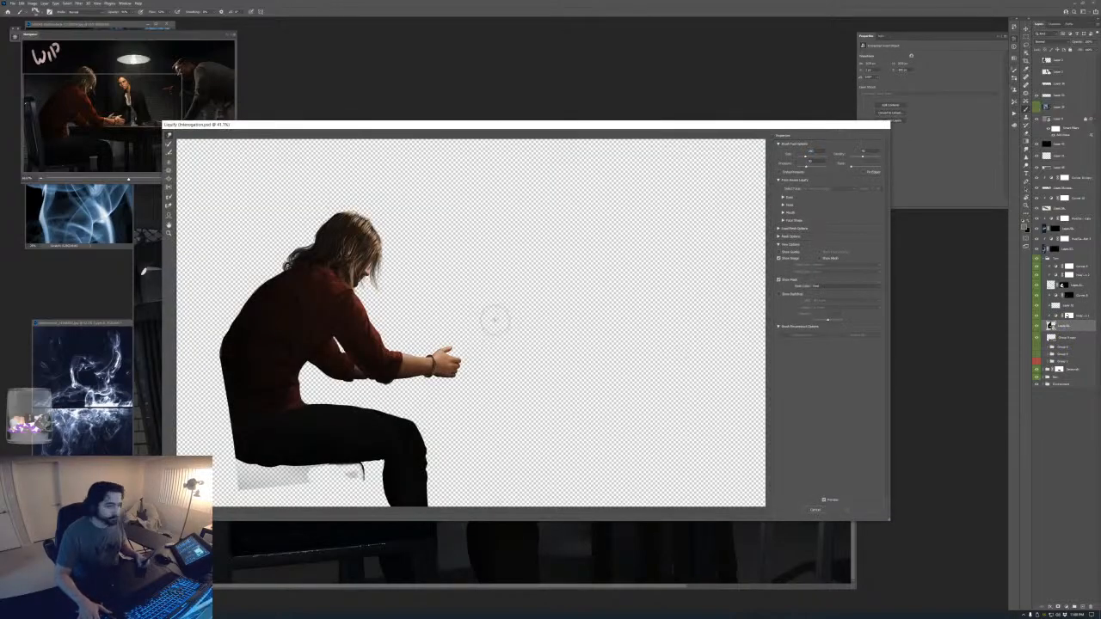
- Freeze the seated figure's far arm in Liquify with a Freeze Mask
key("ctrl+plus")
key("ctrl+plus")
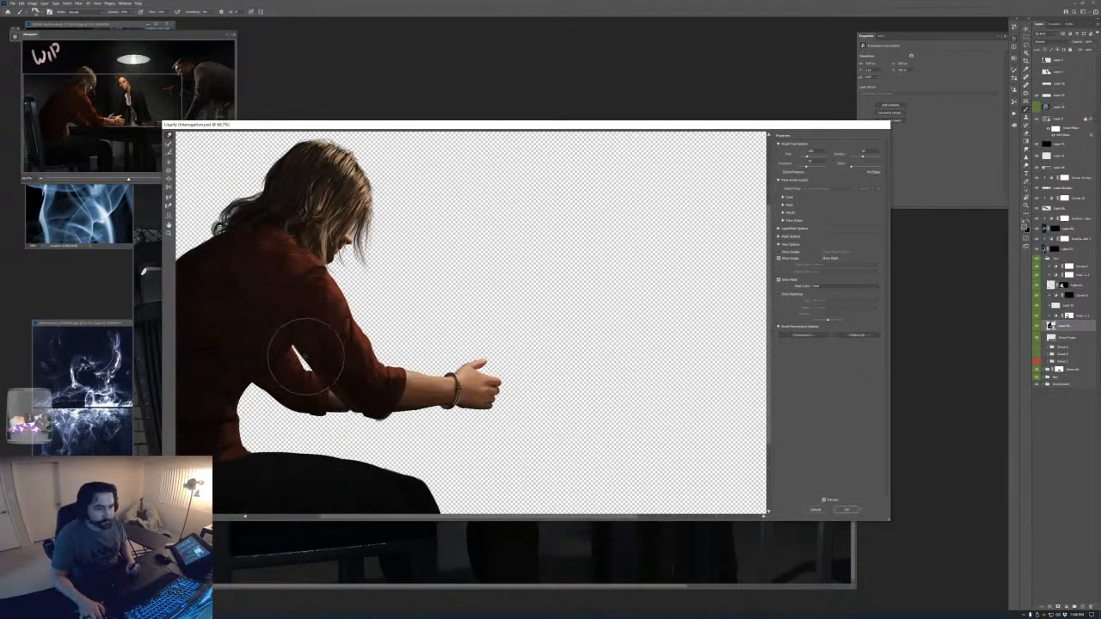
left_click(168, 197)
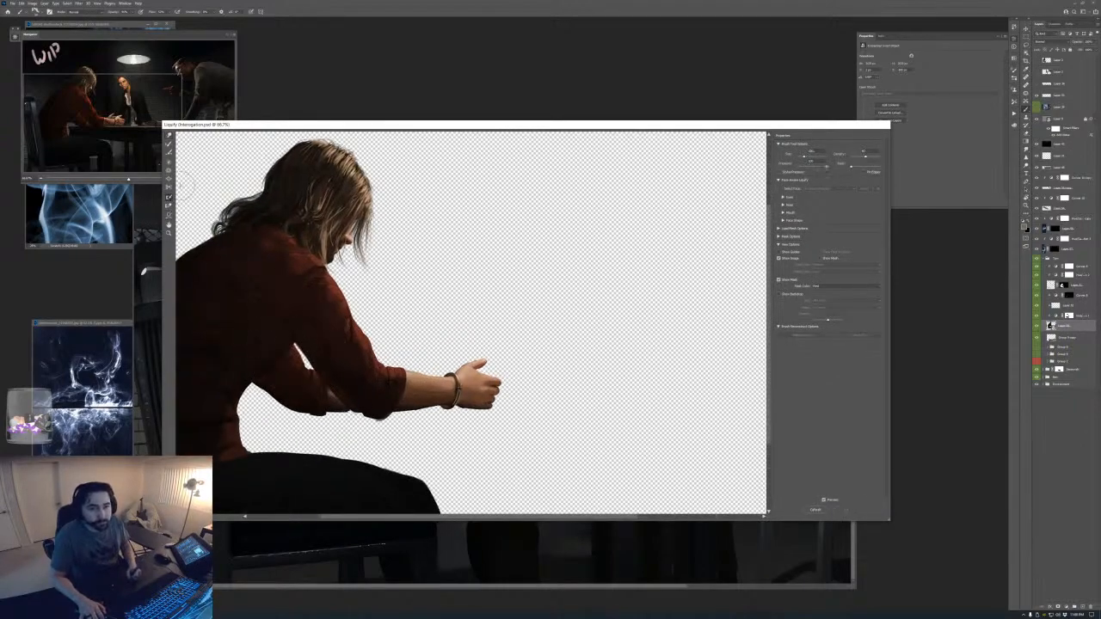
mouse_move(292, 387)
left_mouse_down()
mouse_move(319, 394)
mouse_move(308, 409)
mouse_move(274, 402)
mouse_move(280, 389)
mouse_move(273, 357)
left_mouse_up()
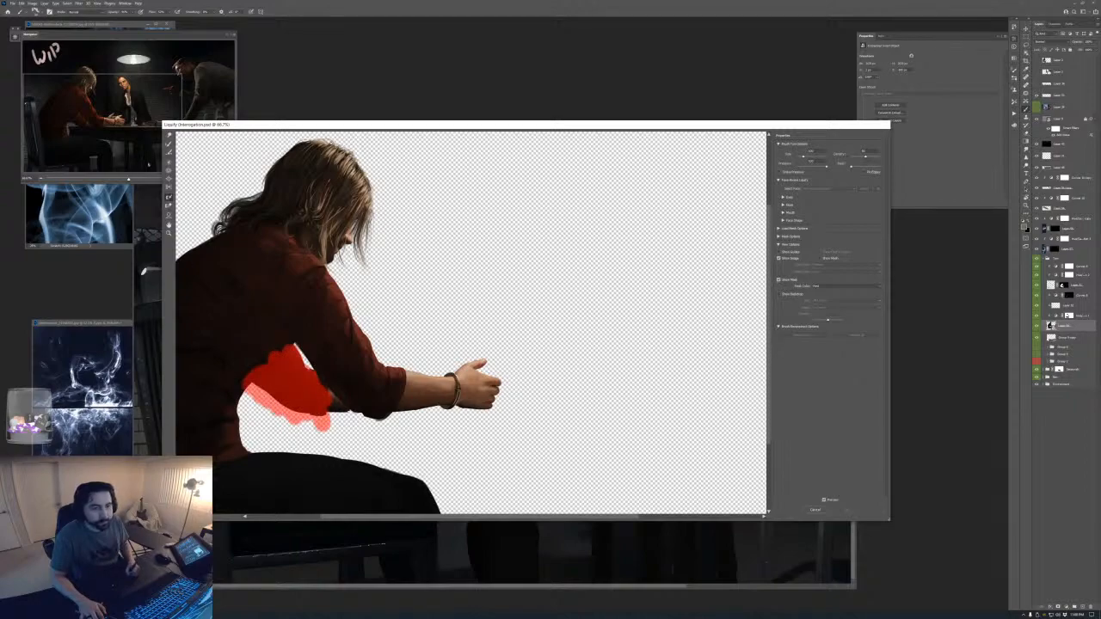
- Reshape the near sleeve with Forward Warp, pushing its inner edge and elbow beside the frozen far arm
left_click(170, 136)
key("bracketleft")
key("bracketleft")
key("bracketleft")
key("bracketleft")
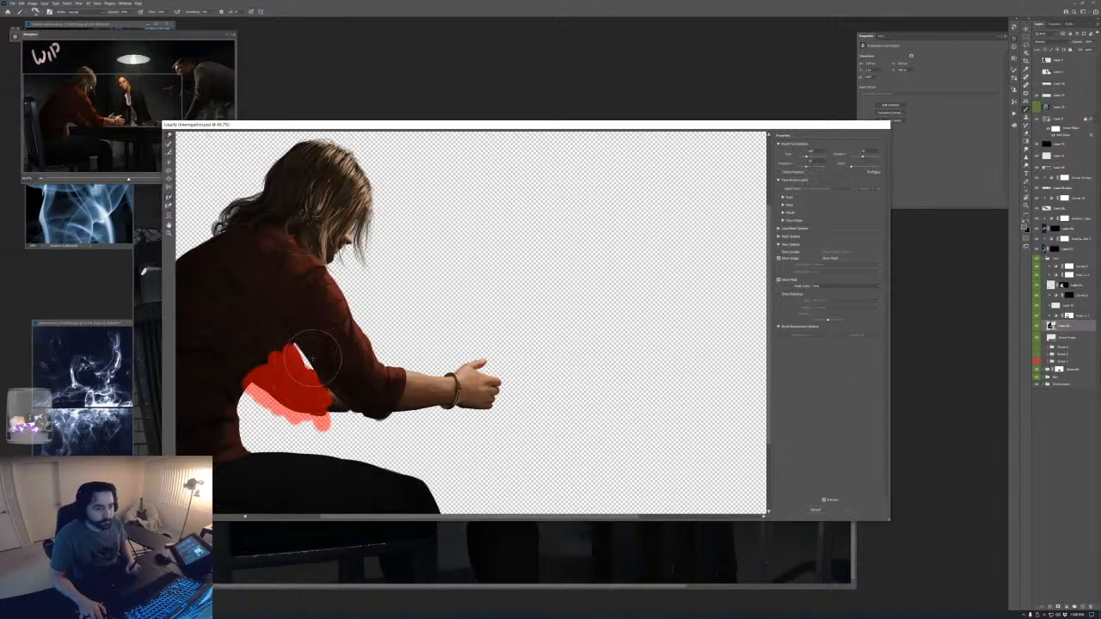
mouse_move(320, 362)
left_mouse_down()
mouse_move(344, 399)
mouse_move(322, 373)
left_mouse_up()
key("bracketright")
key("bracketleft")
key("bracketleft")
key("bracketright")
key("bracketright")
key("bracketright")
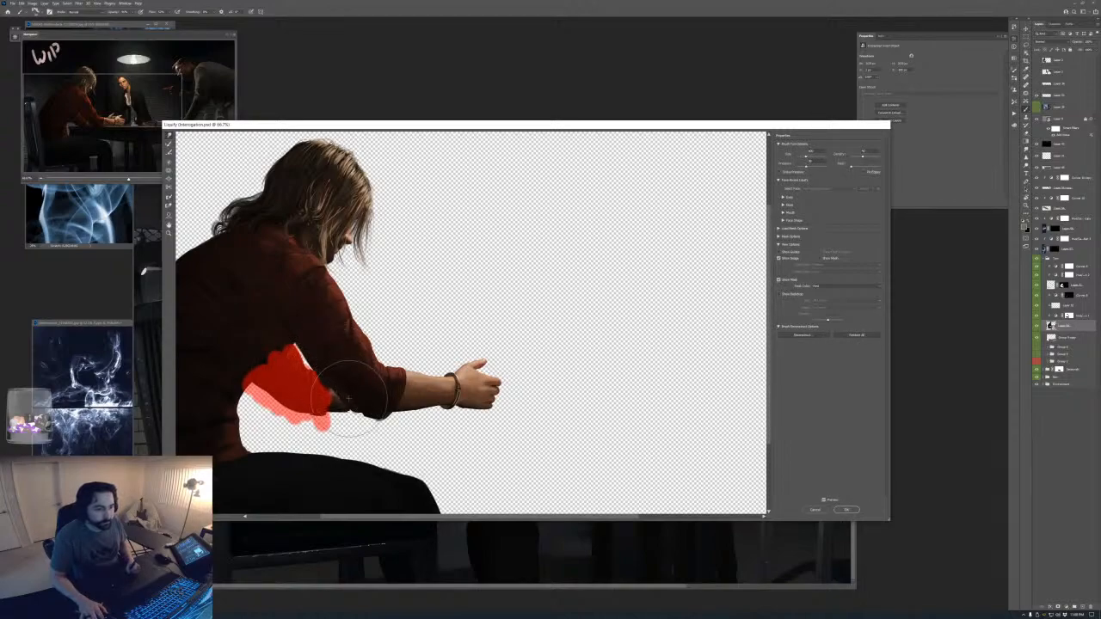
key("bracketleft")
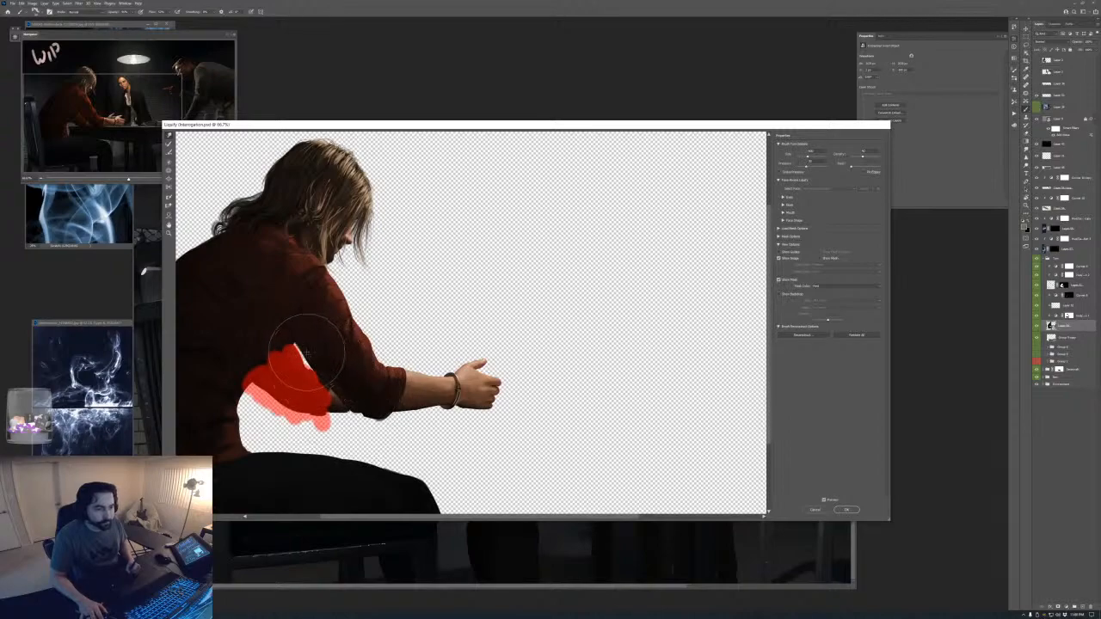
left_click_drag(307, 356, 299, 344)
key("bracketright")
key("bracketleft")
key("bracketleft")
key("bracketleft")
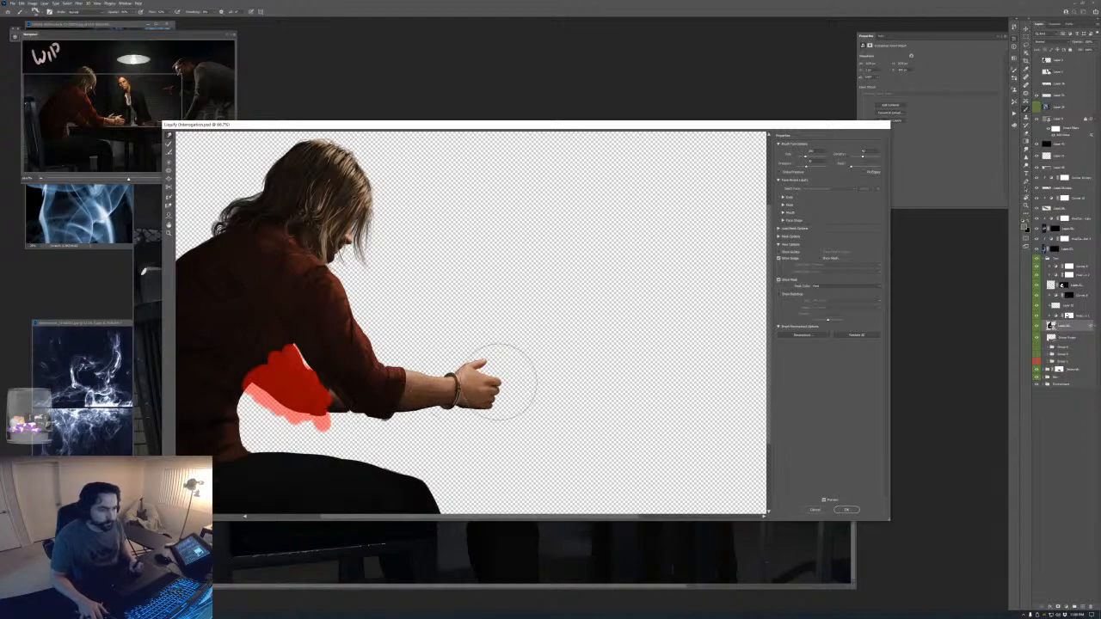
- Touch up the trouser leg around the knee with a smaller warp brush and apply the Liquify changes
key("ctrl+plus")
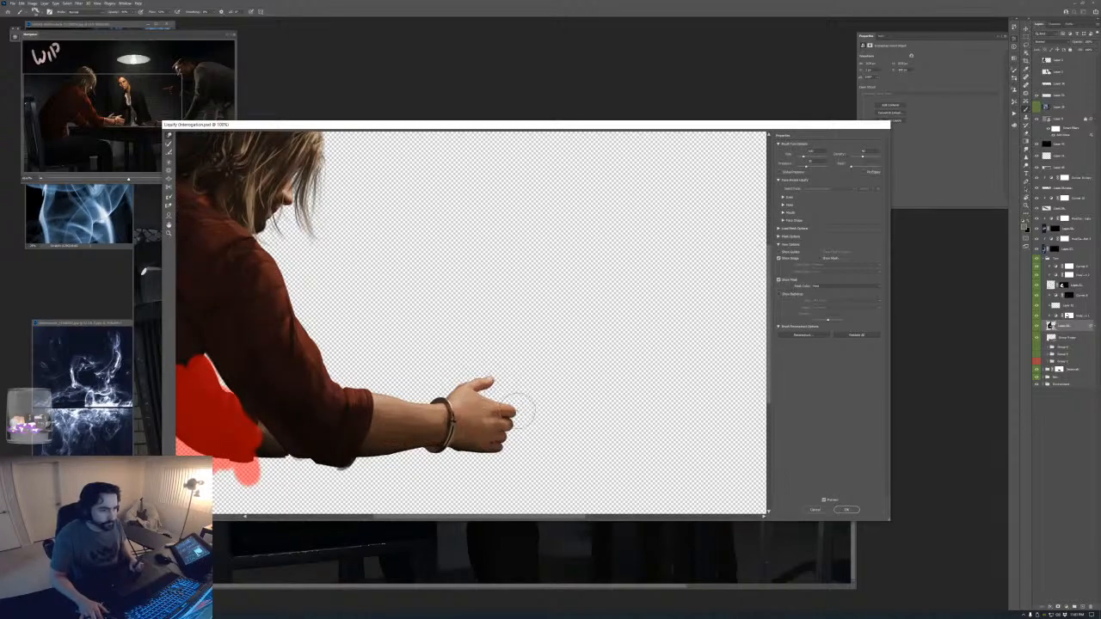
left_click_drag(513, 405, 704, 364)
mouse_move(325, 346)
left_mouse_down()
mouse_move(482, 344)
mouse_move(476, 327)
left_mouse_up()
left_click_drag(641, 475, 502, 283)
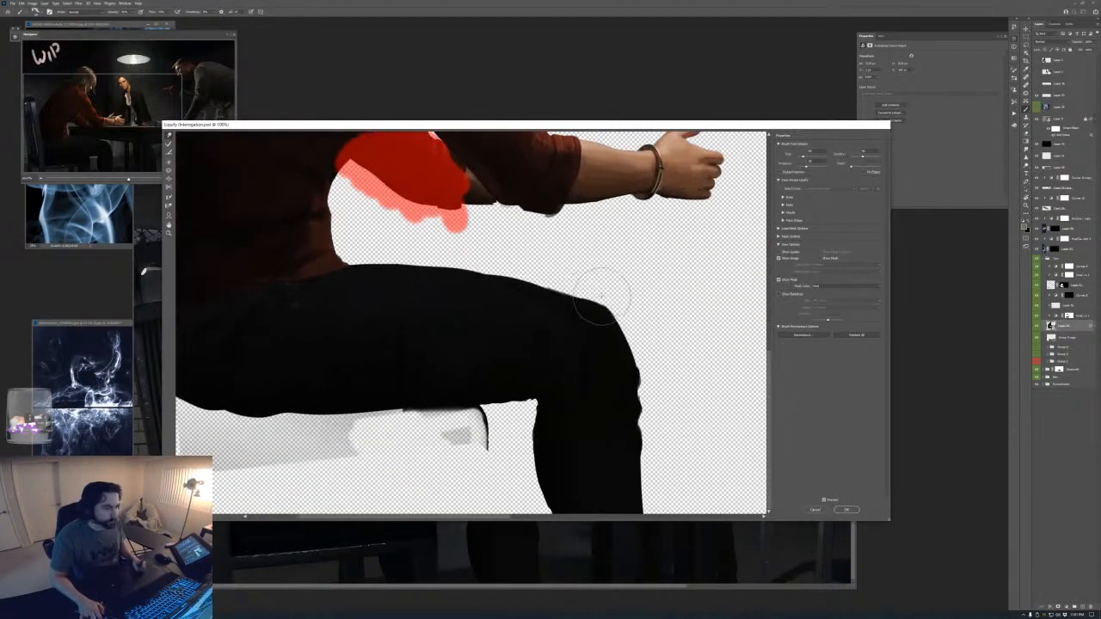
left_click_drag(630, 381, 641, 381)
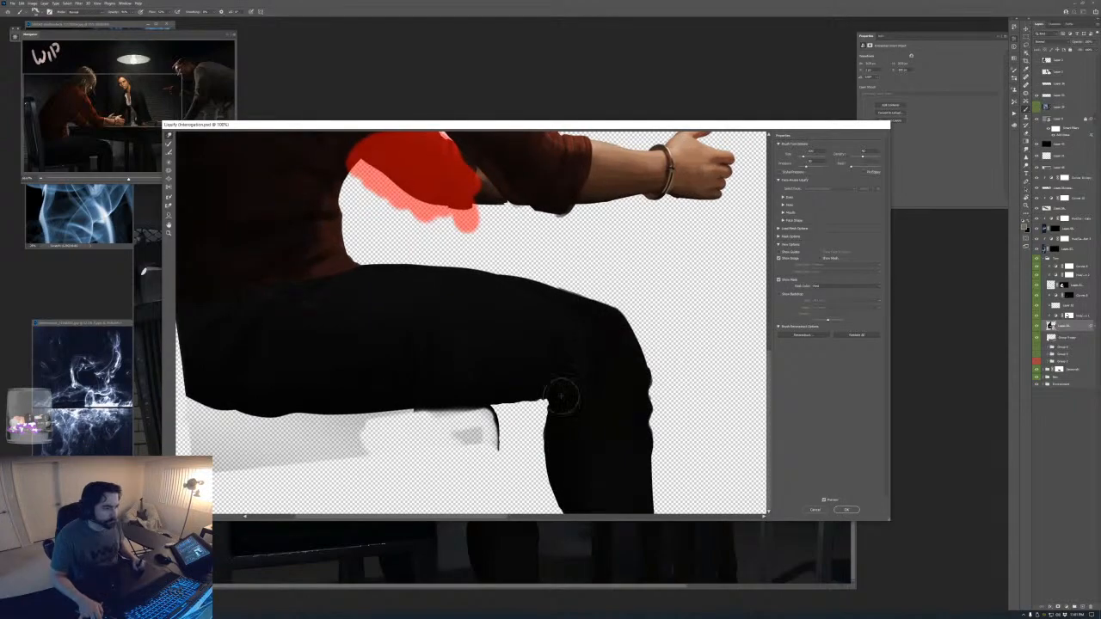
key("bracketleft")
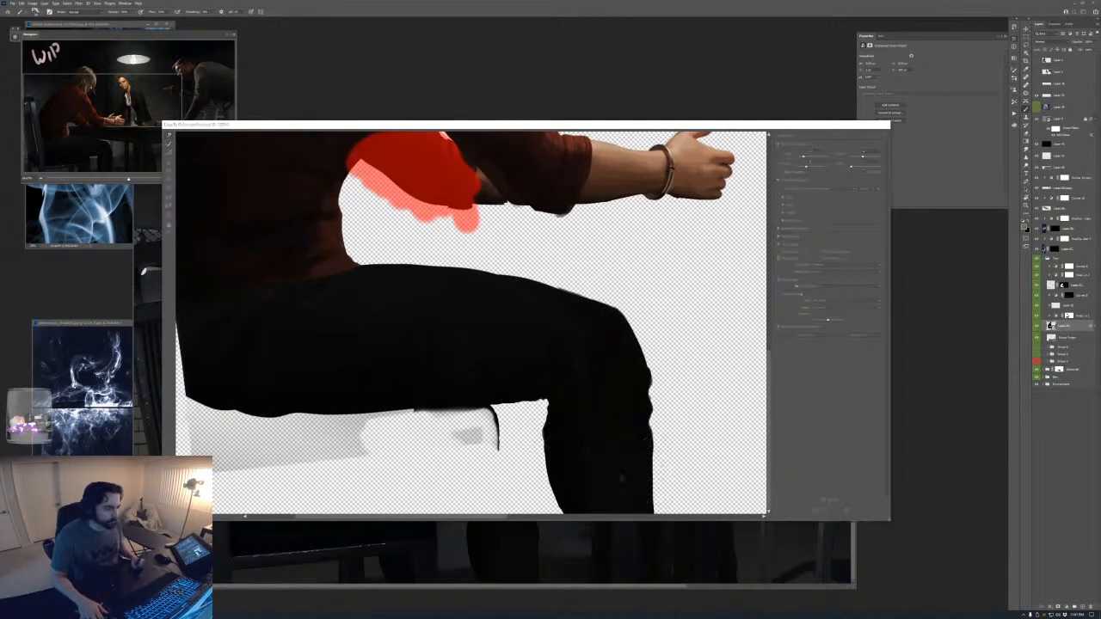
key("Return")
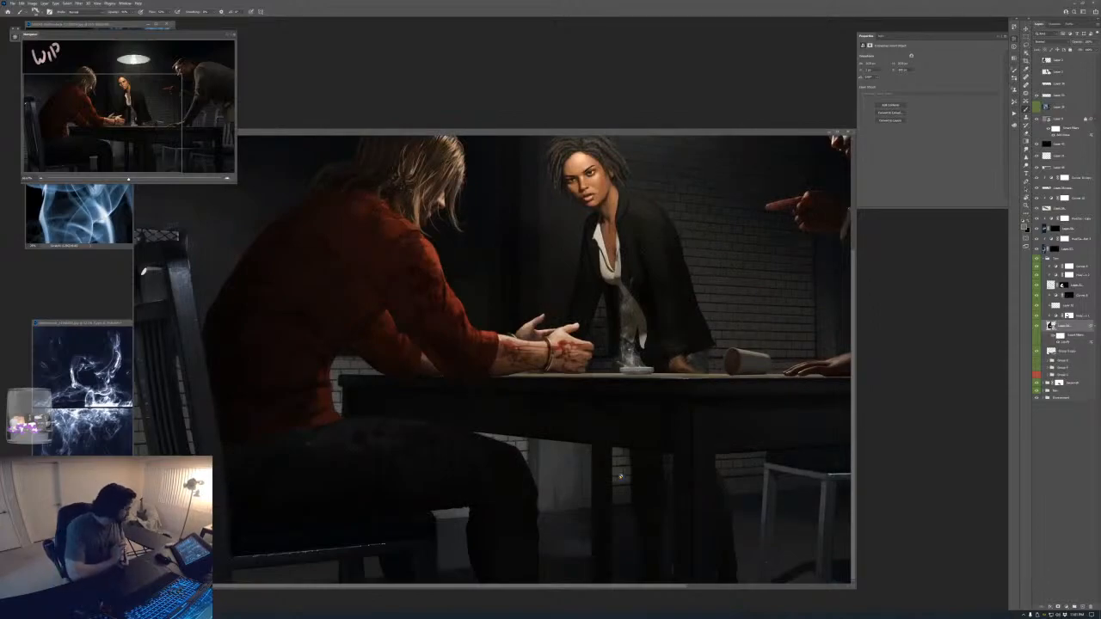
- Expand the environment layer group and select its Color Balance adjustment layer
left_click_drag(580, 241, 461, 303)
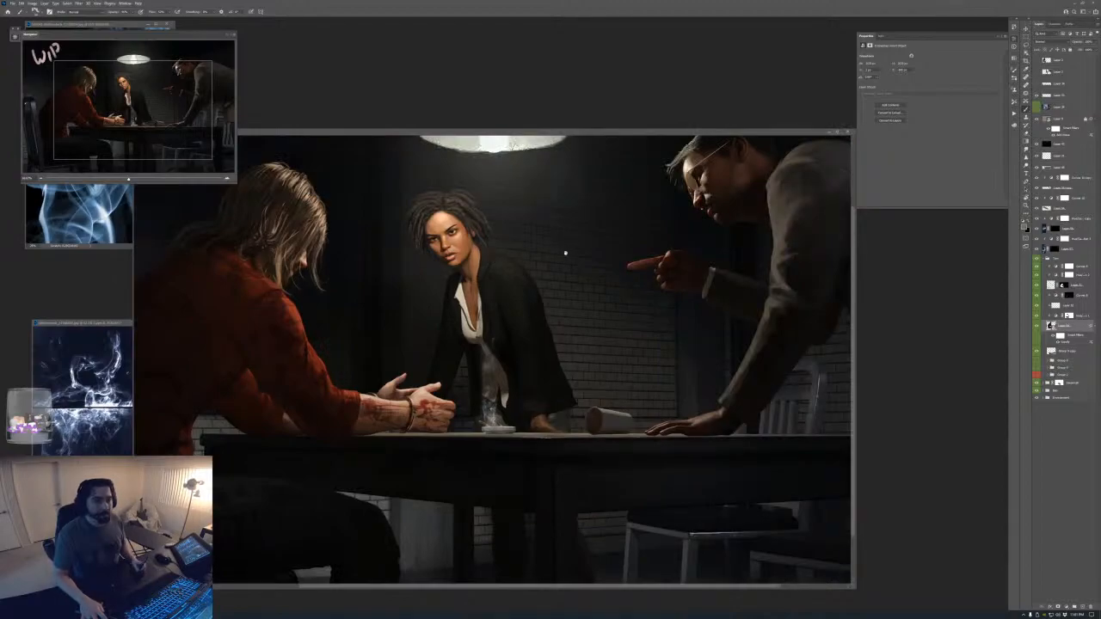
left_click_drag(565, 253, 494, 320)
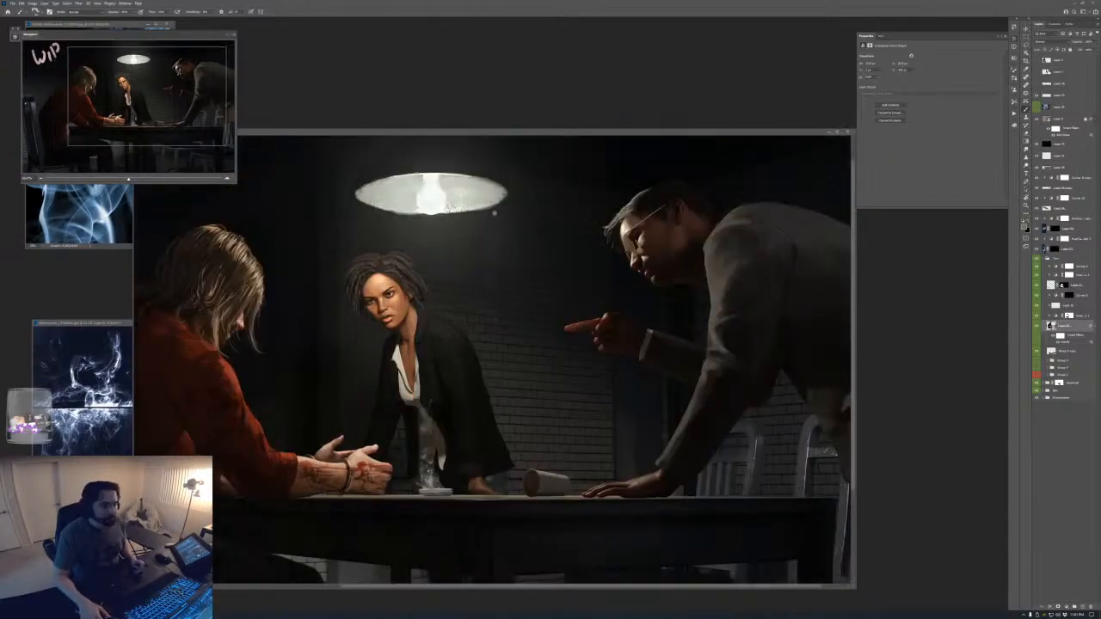
key("f")
left_click_drag(569, 228, 487, 355)
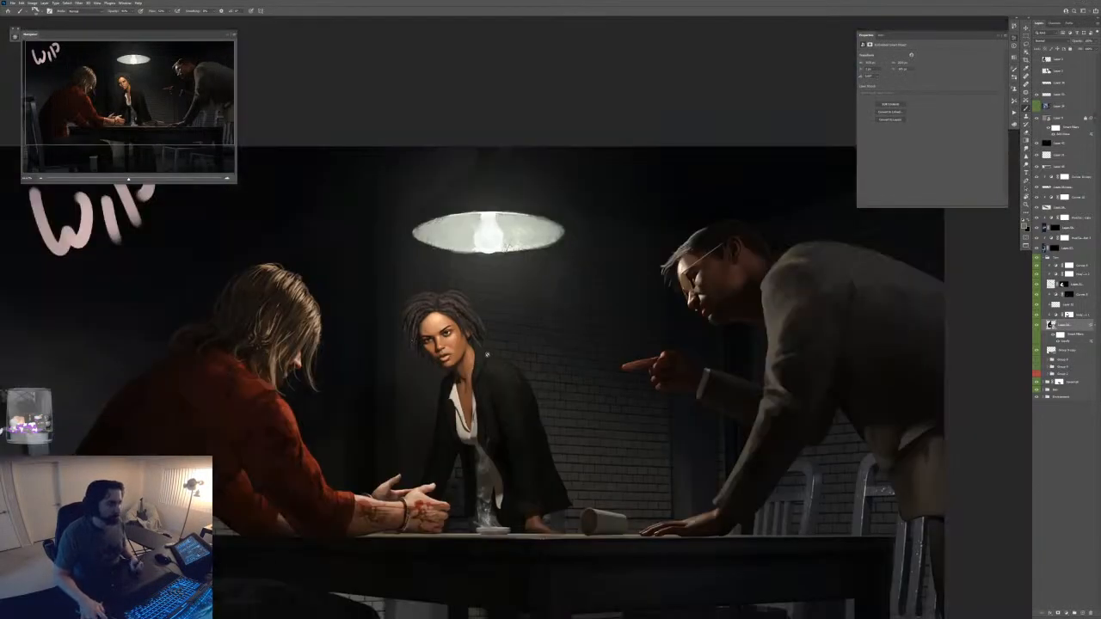
key("ctrl+minus")
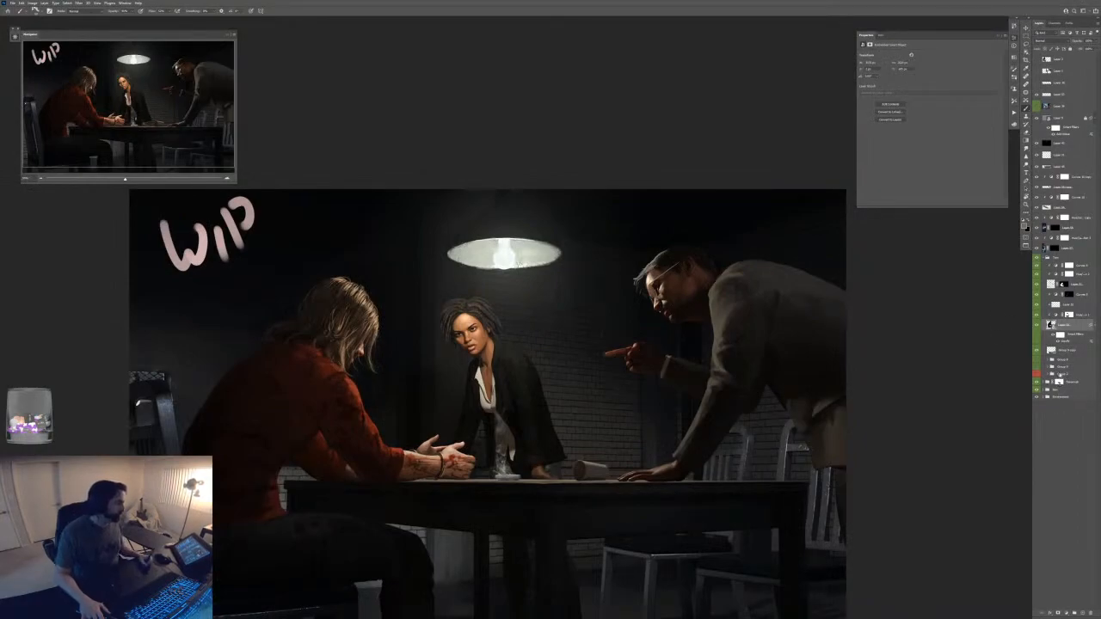
left_click(1046, 397)
left_click(1080, 406)
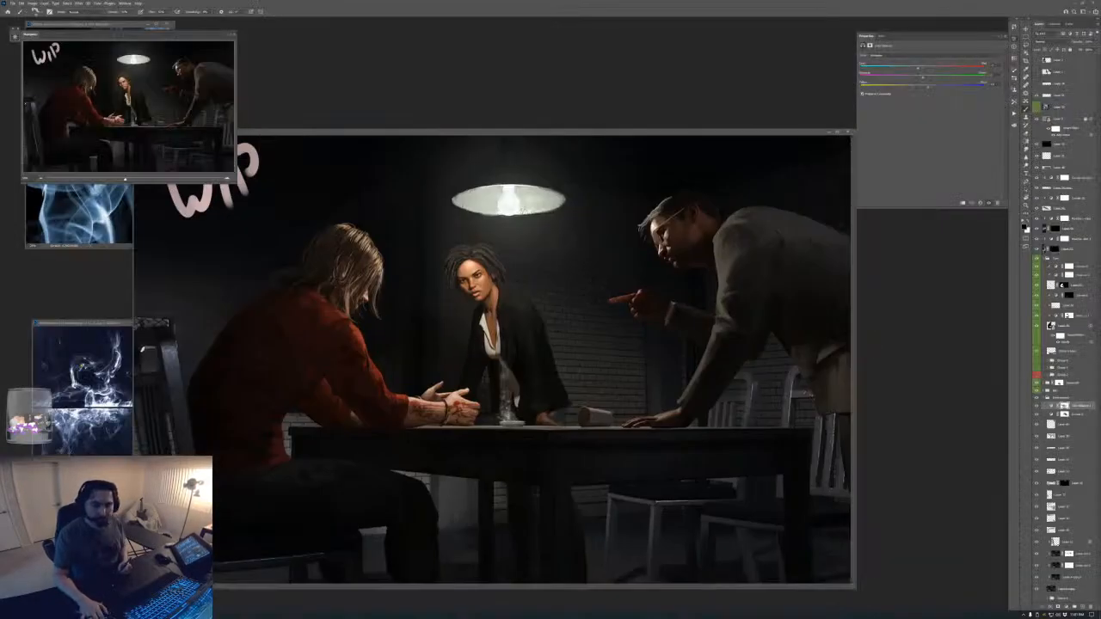
- Close both smoke reference photos, discarding their changes, and save the painting
left_click(82, 366)
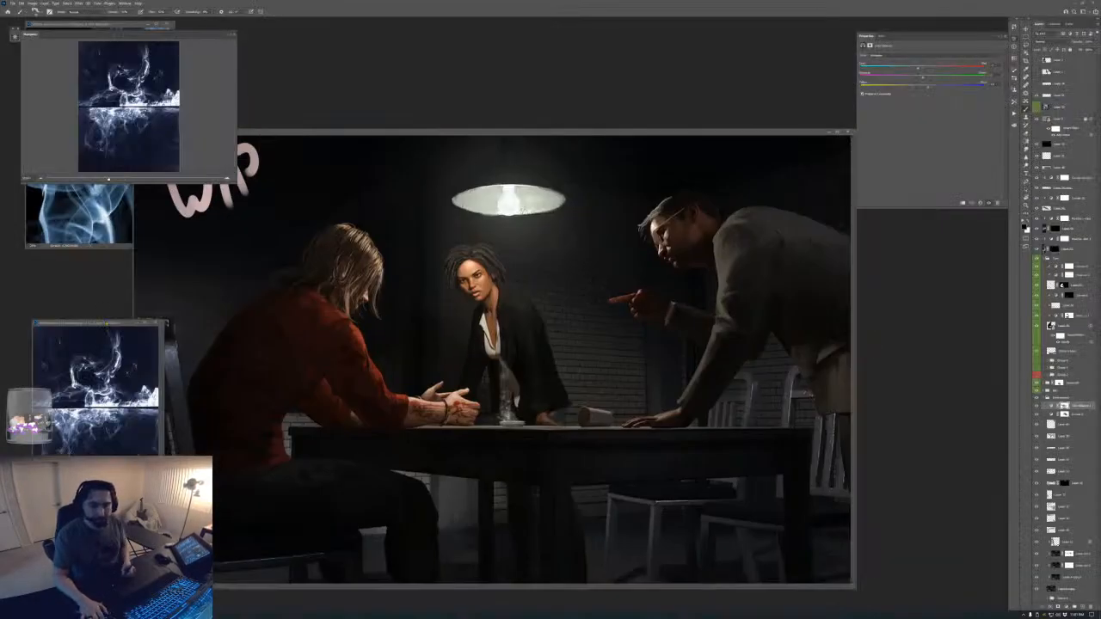
left_click(156, 324)
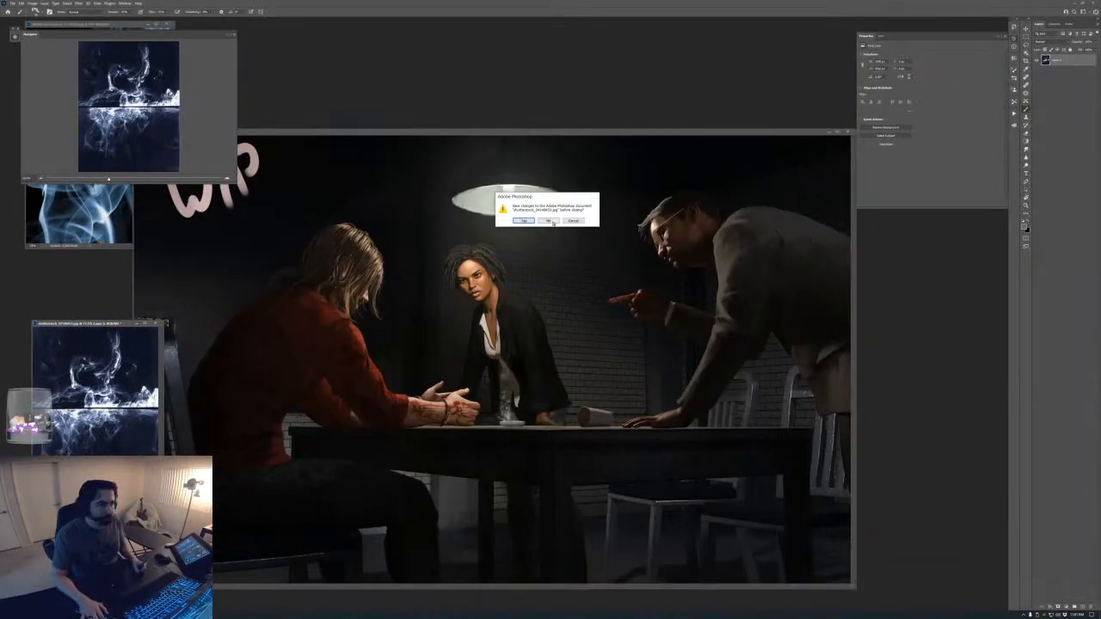
left_click(549, 222)
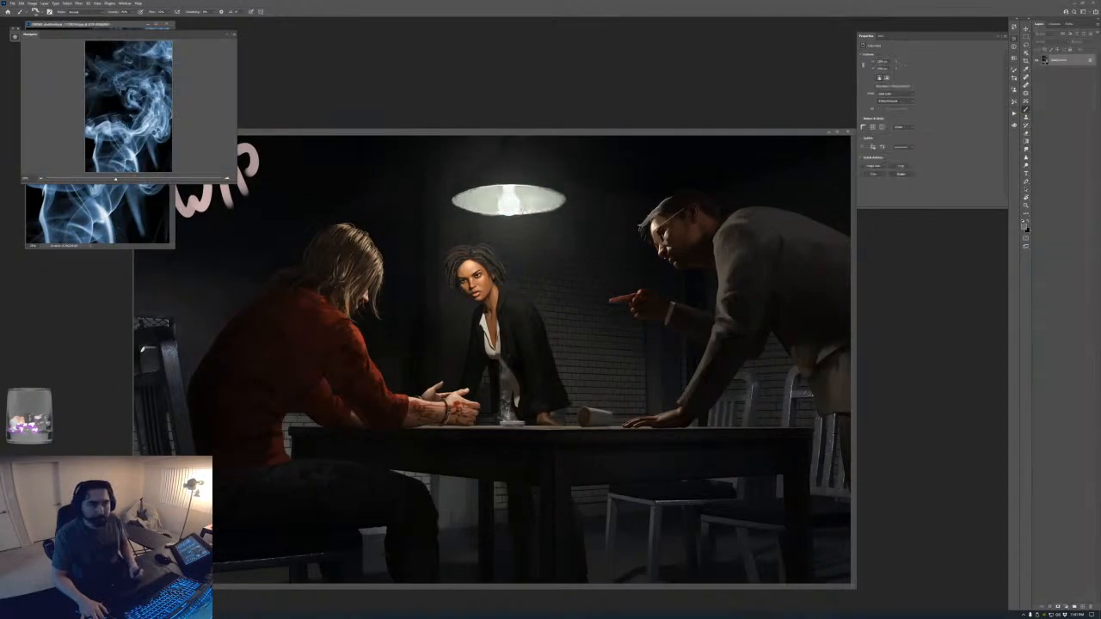
left_click(167, 25)
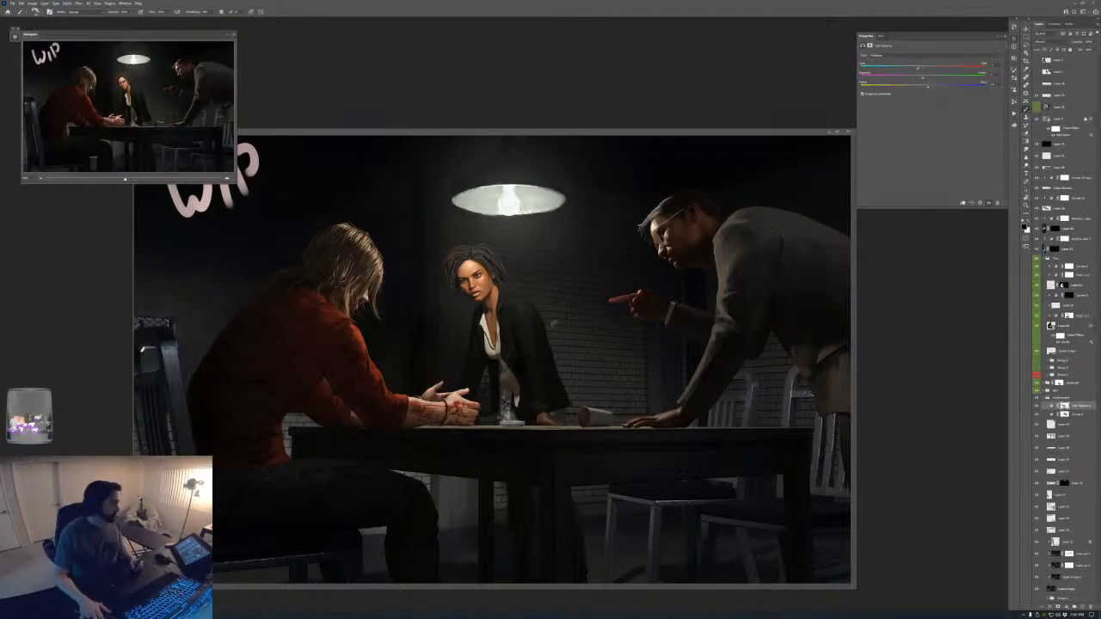
left_click_drag(578, 134, 595, 122)
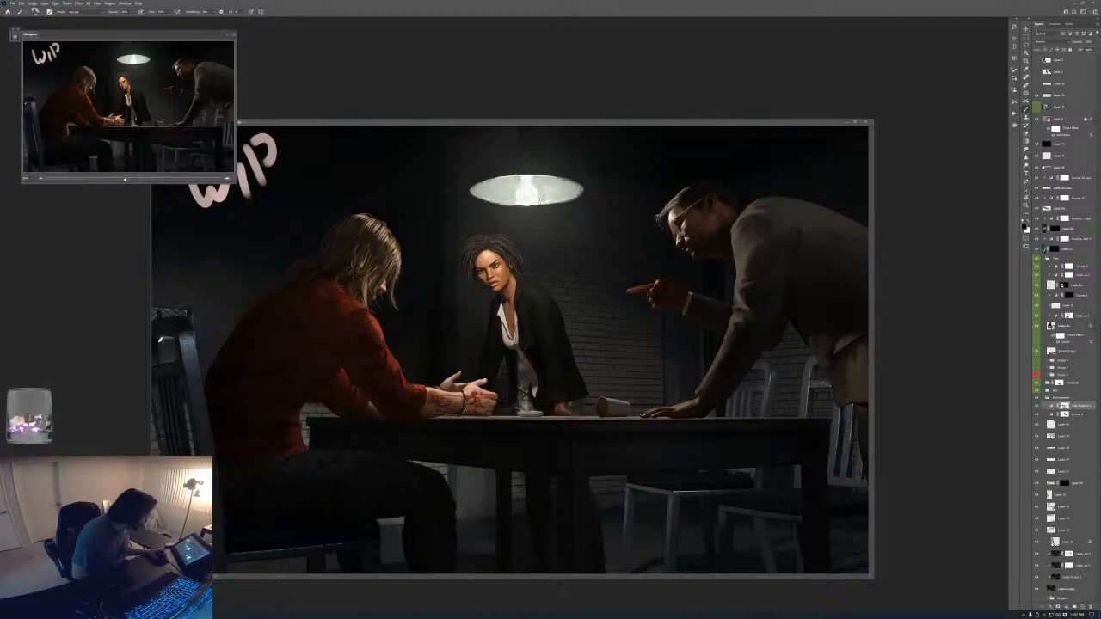
key("ctrl+s")
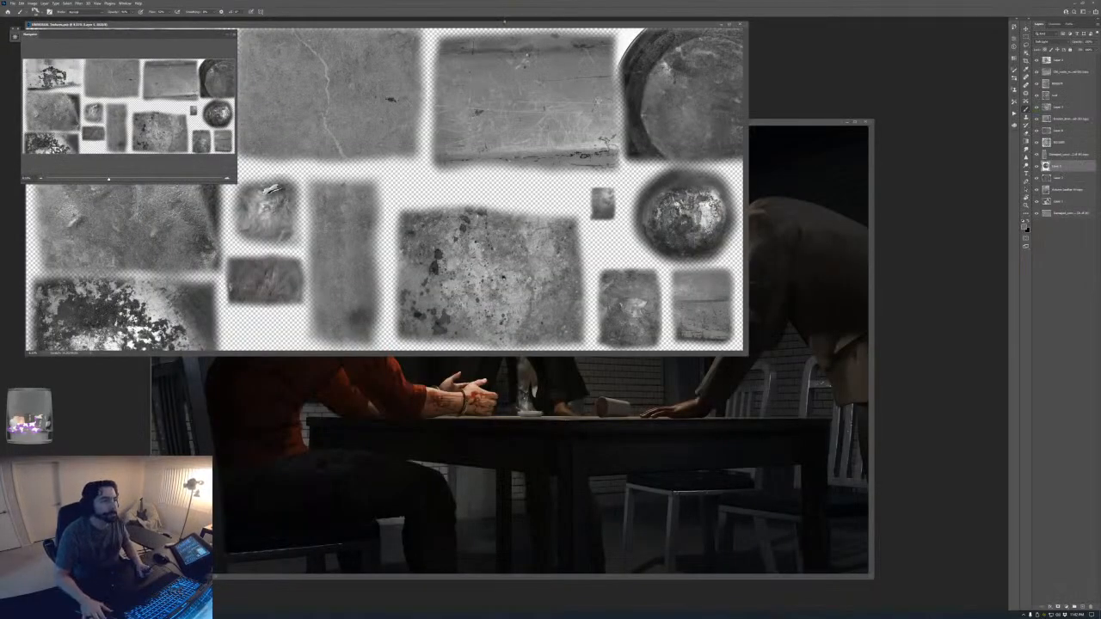
- Arrange the reduced texture sheet and the painting side by side, keeping the whole painting in view
left_click_drag(501, 24, 501, 203)
key("ctrl+minus")
key("ctrl+minus")
key("ctrl+minus")
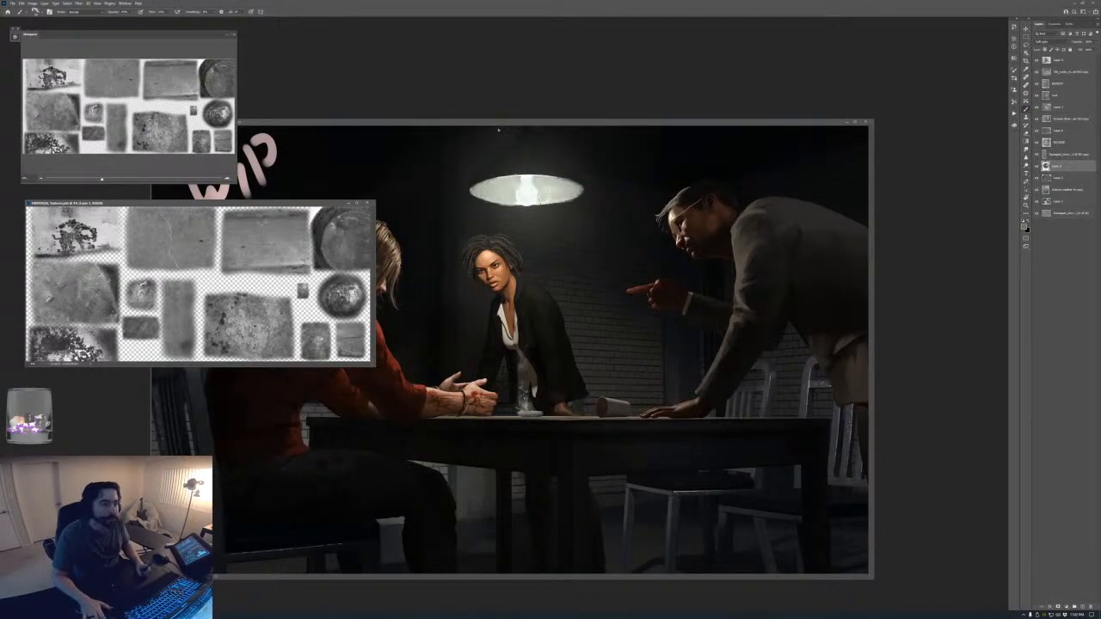
mouse_move(386, 123)
left_mouse_down()
mouse_move(409, 119)
mouse_move(475, 160)
left_mouse_up()
left_click(201, 241)
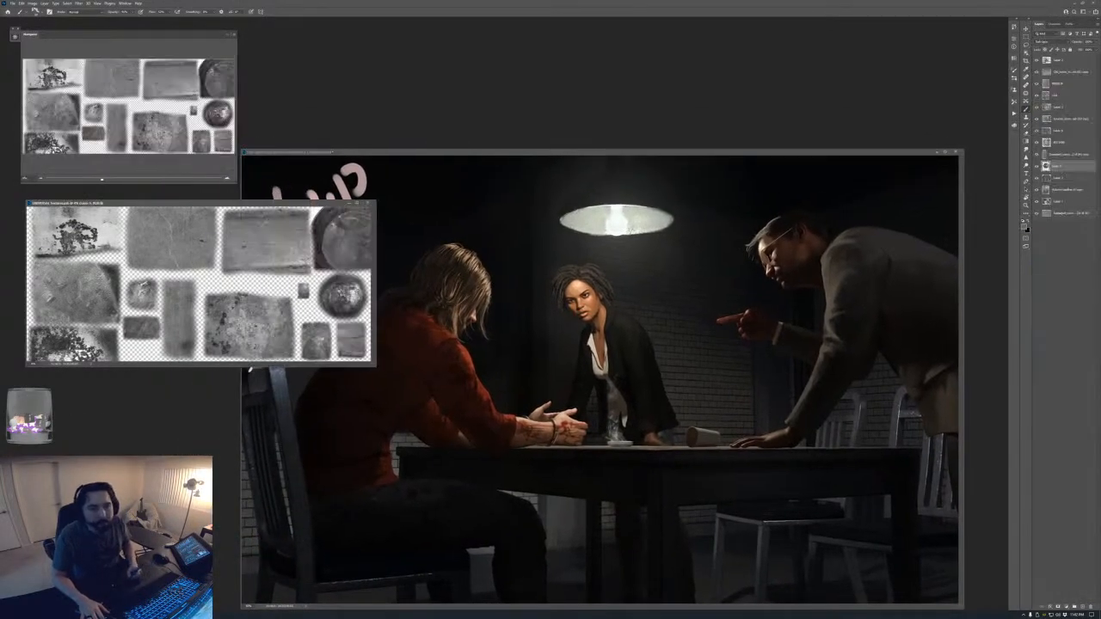
left_click(897, 217)
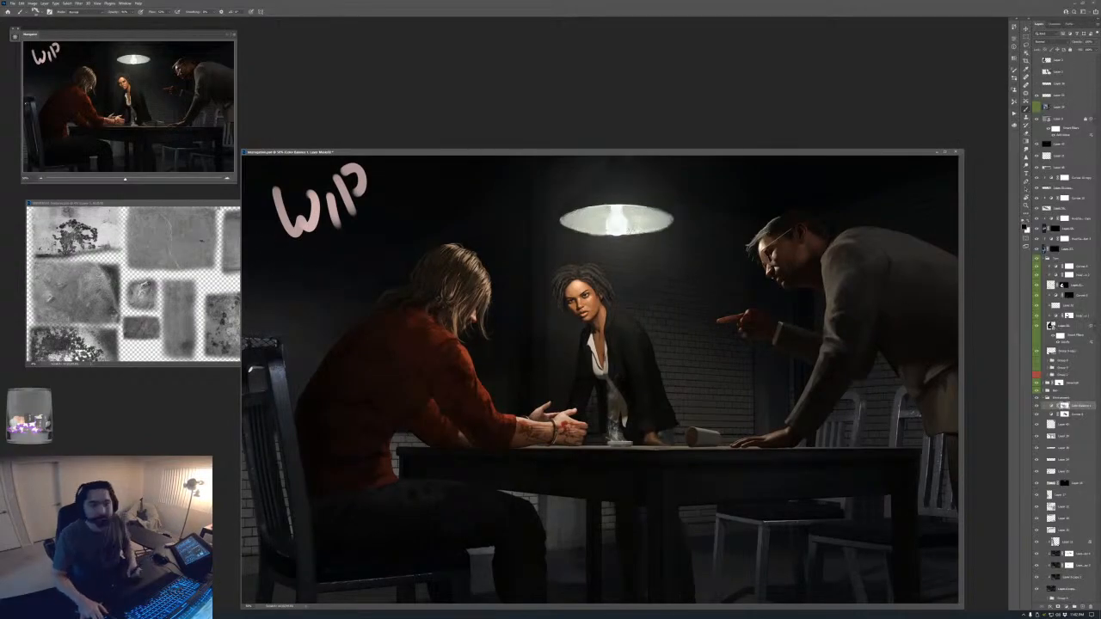
- Pick the scratched metal texture on the texture sheet and copy its layer into the painting's environment group
left_click(225, 349)
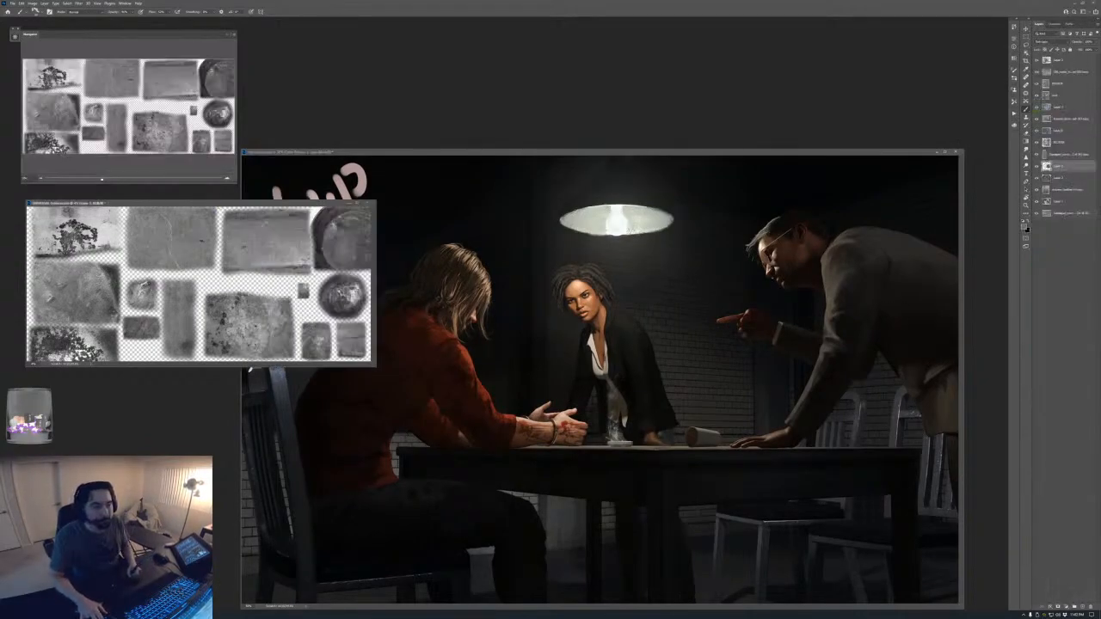
key("v")
left_click(271, 255)
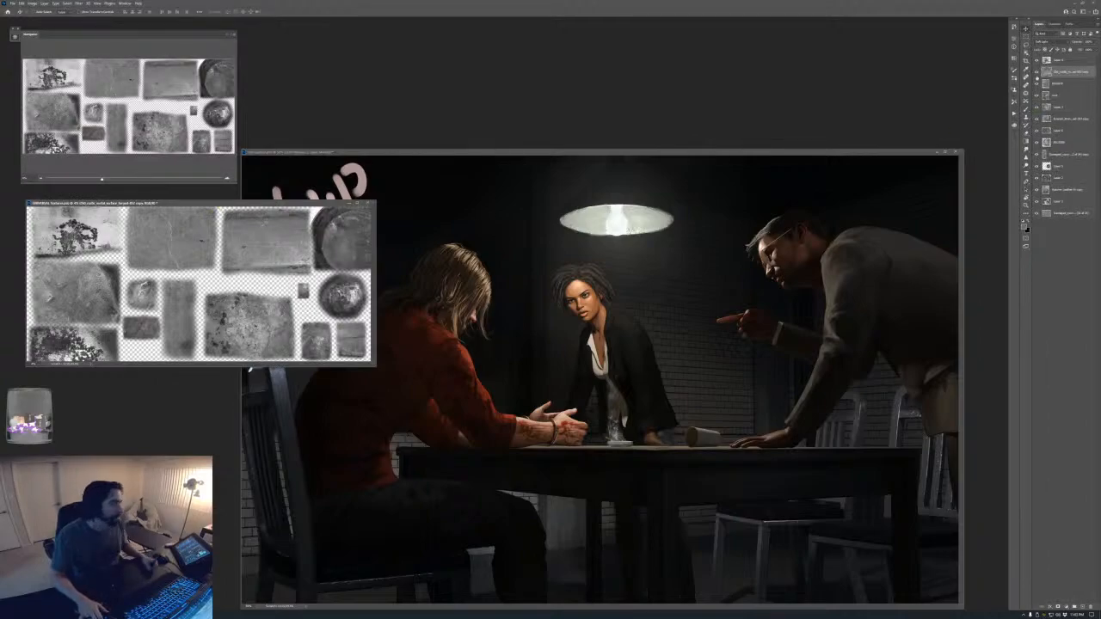
left_click_drag(1069, 72, 650, 473)
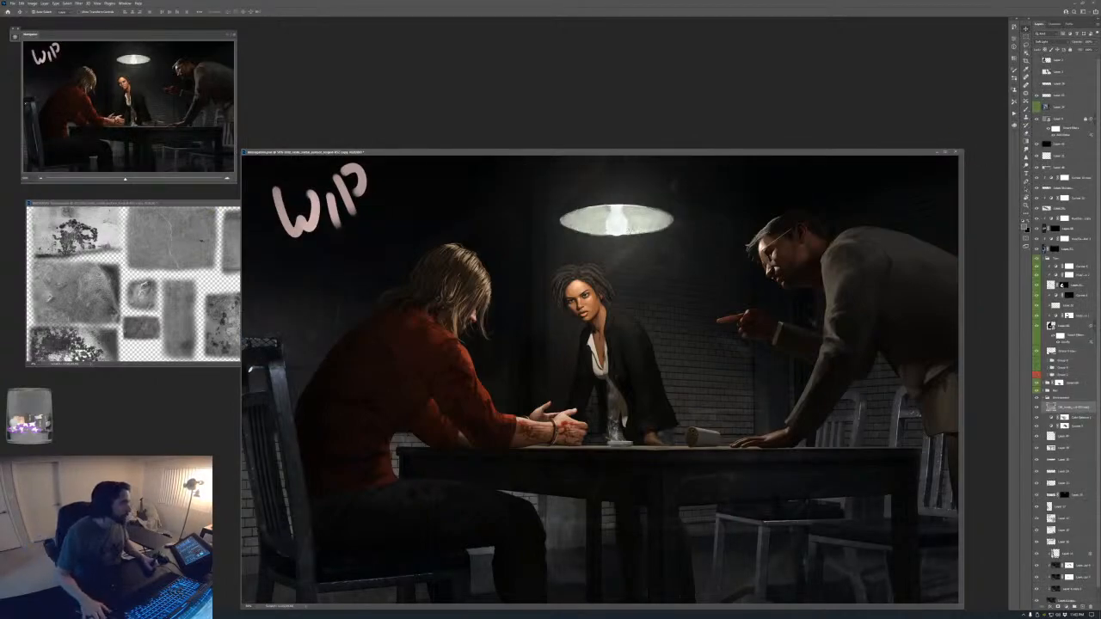
- Scale the scratched metal texture down and position it over the right half of the table
key("ctrl+t")
key("ctrl+minus")
key("ctrl+minus")
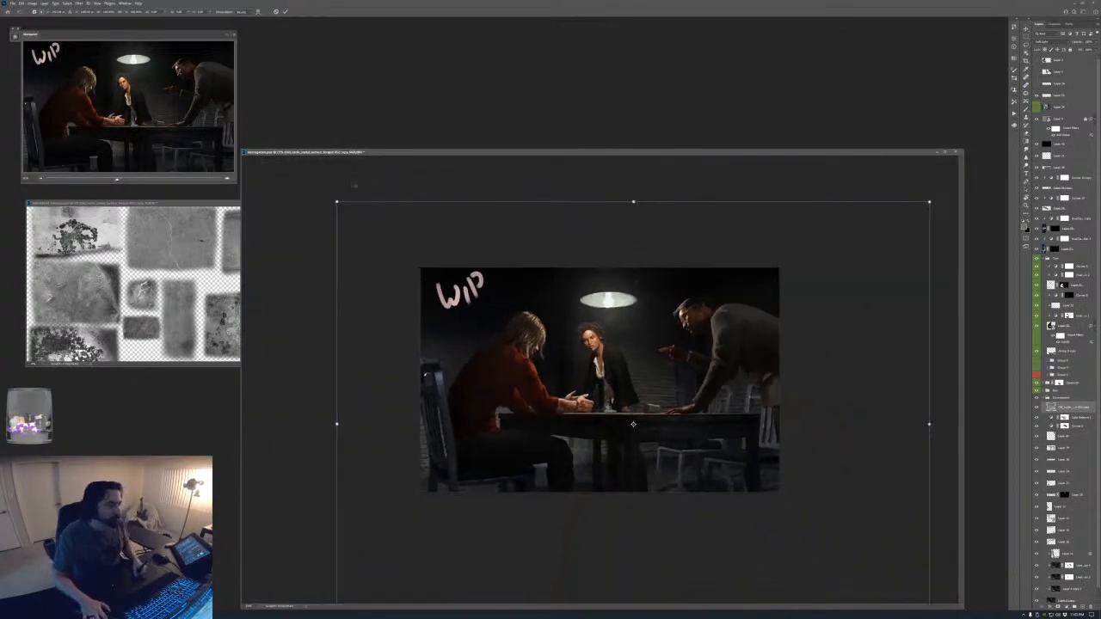
left_click_drag(337, 202, 577, 384)
key("ctrl+plus")
key("ctrl+plus")
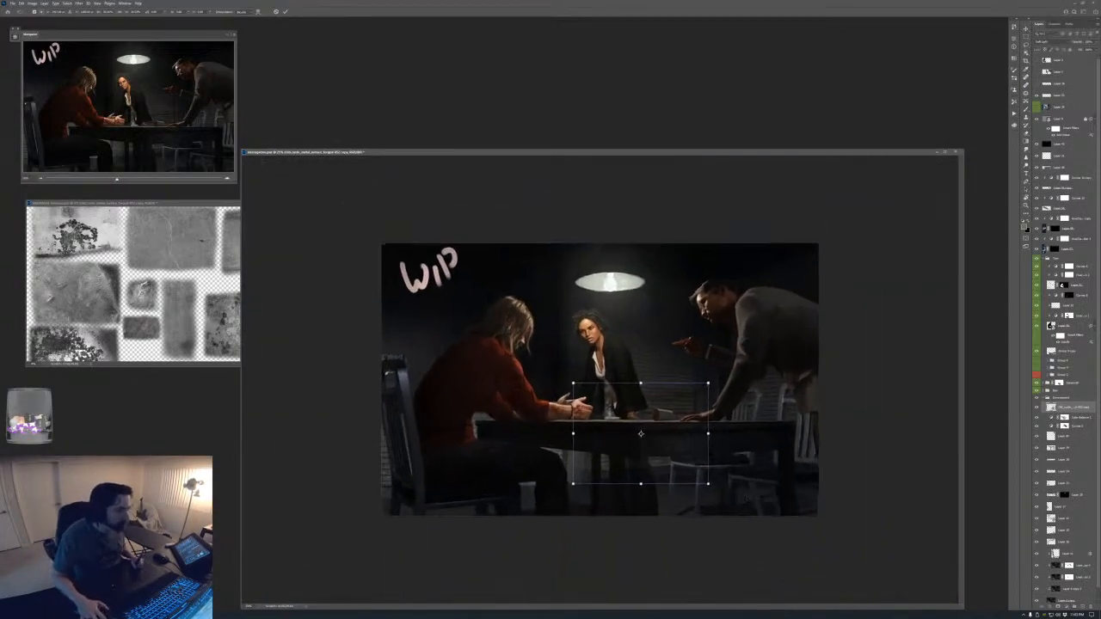
left_click_drag(667, 468, 757, 467)
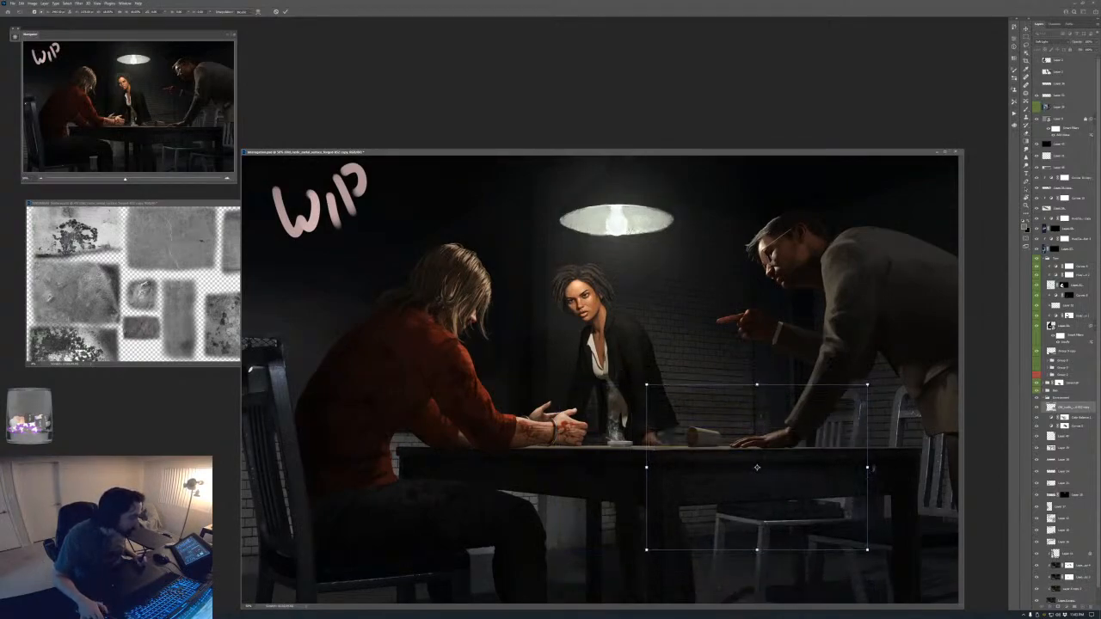
- Stretch the metal texture out to the table's right edge and down past the canvas bottom, and apply the transform
left_click_drag(867, 467, 922, 467)
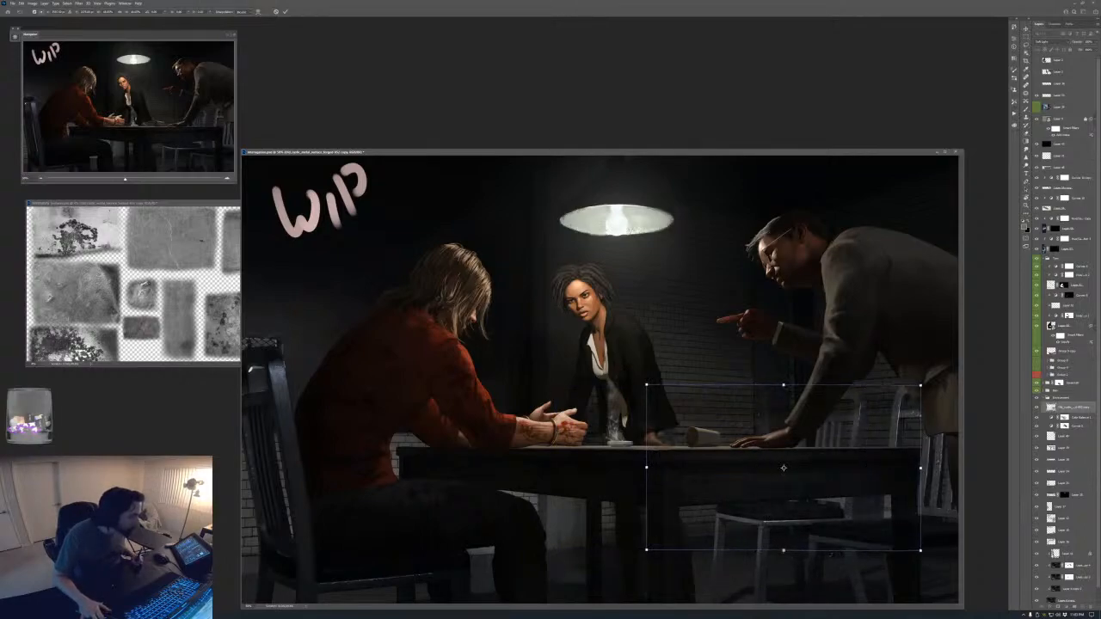
left_click_drag(783, 551, 784, 613)
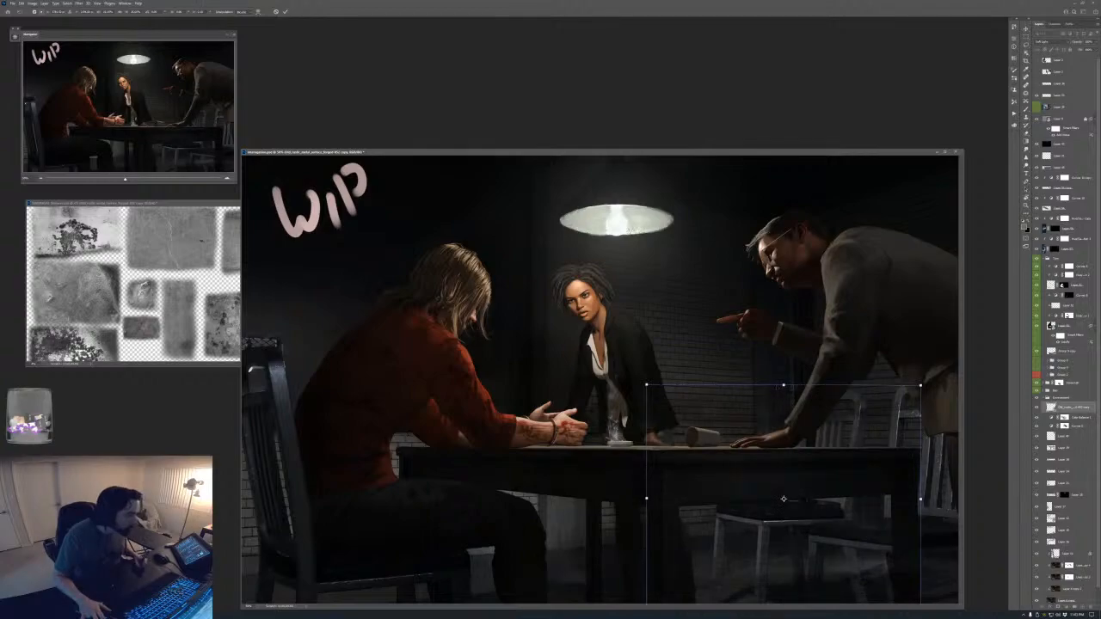
mouse_move(784, 385)
left_mouse_down()
mouse_move(784, 447)
mouse_move(783, 378)
left_mouse_up()
key("Return")
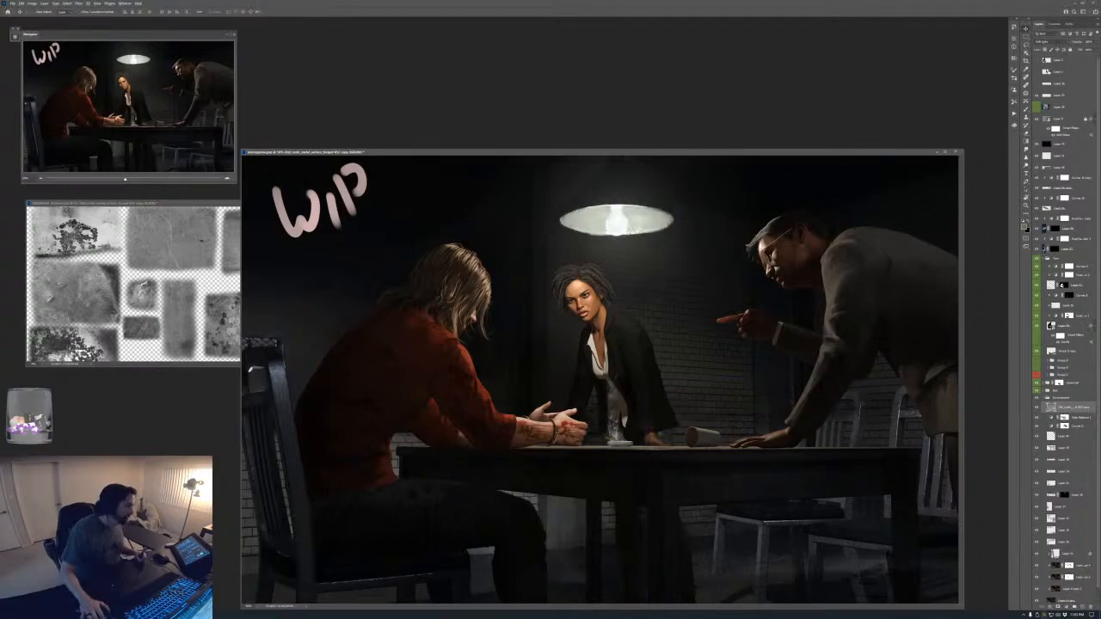
- Hide the metal texture with a black layer mask and choose a round brush for painting it back onto the table
key("ctrl+plus")
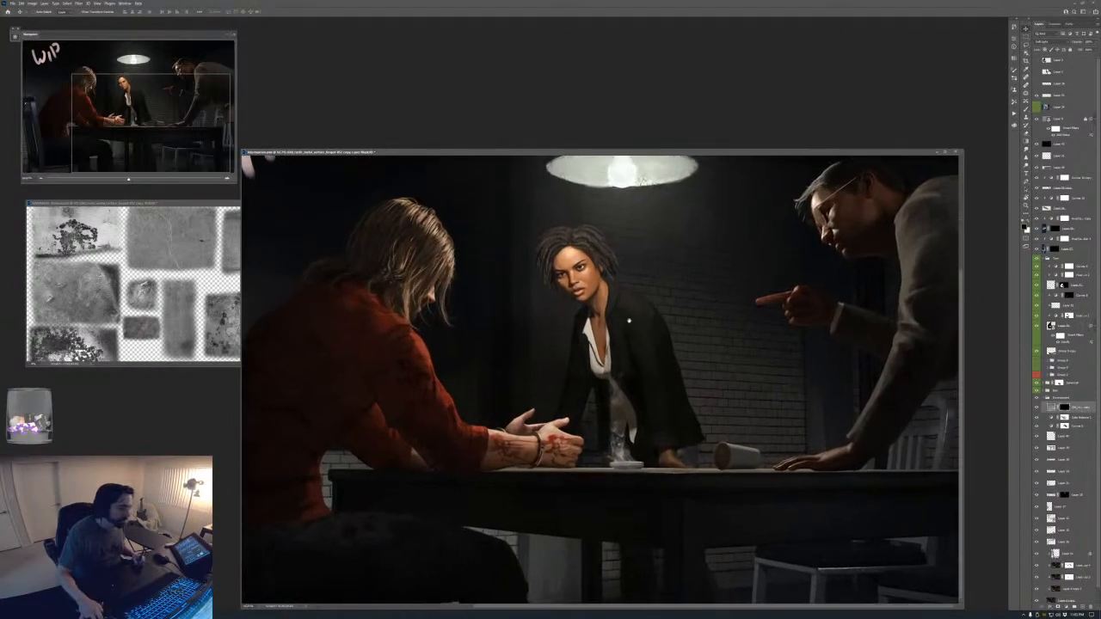
left_click_drag(953, 425, 833, 348)
key("f")
key("ctrl+plus")
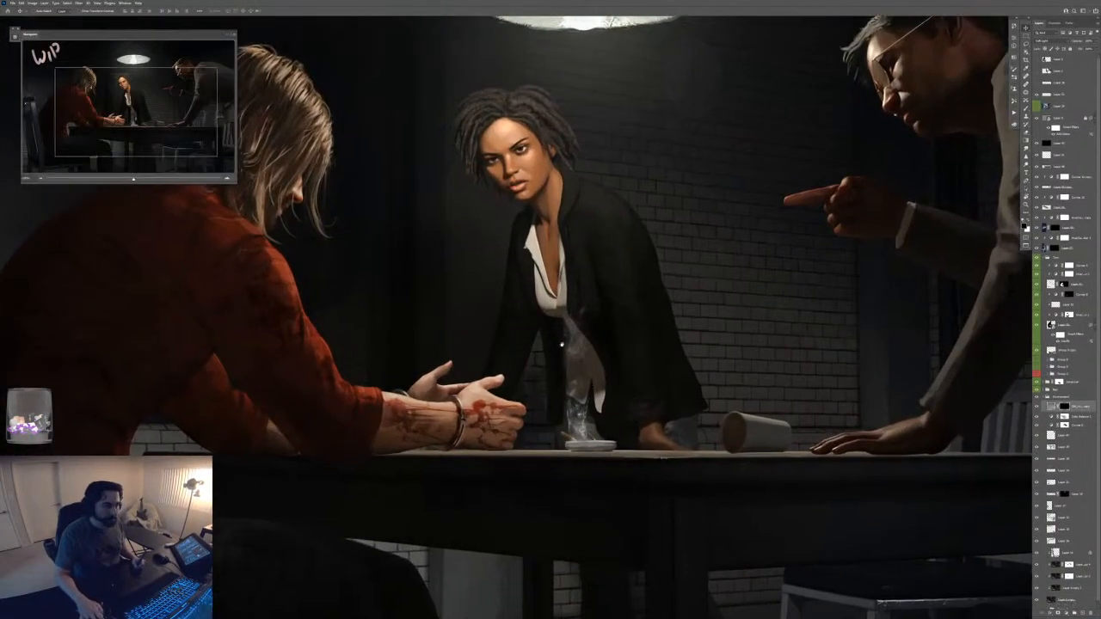
left_click_drag(637, 400, 508, 291)
left_click_drag(613, 400, 521, 379)
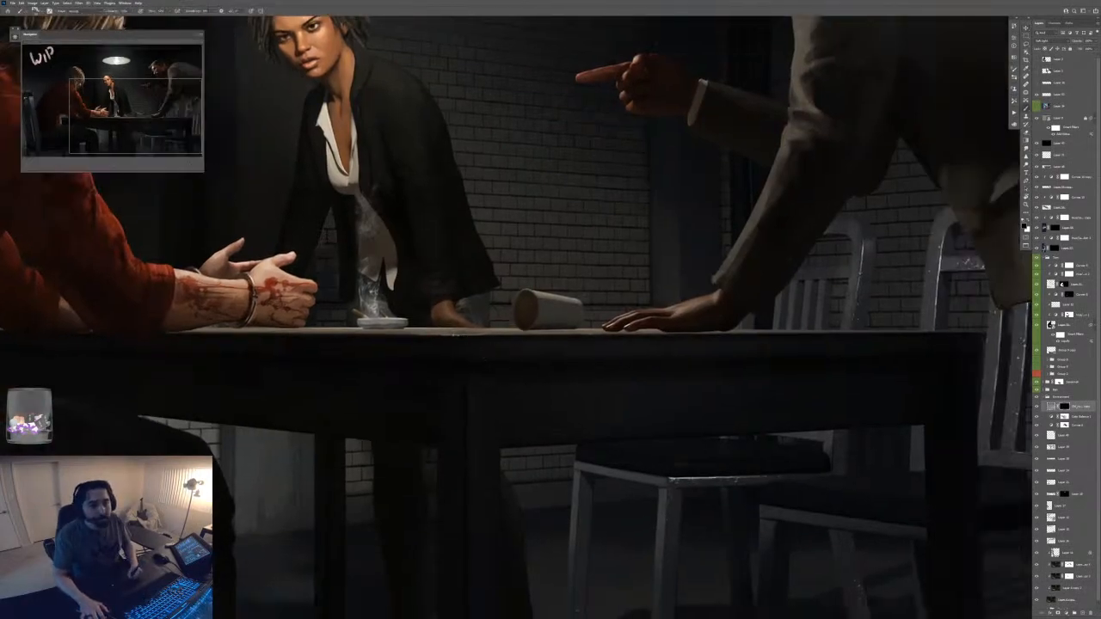
left_click_drag(602, 373, 564, 351)
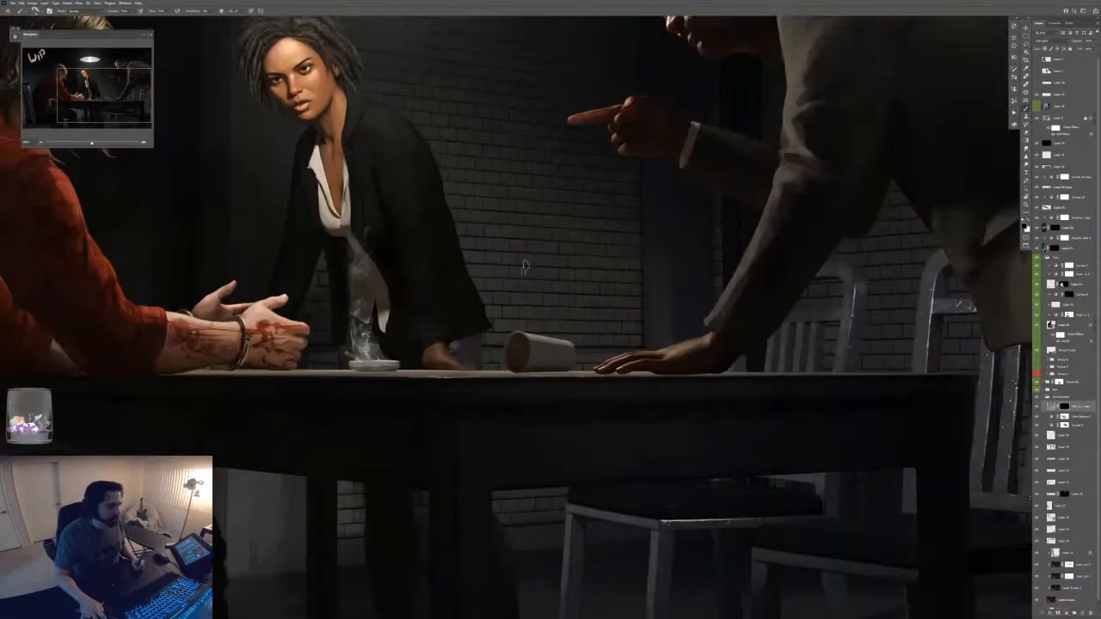
key("f")
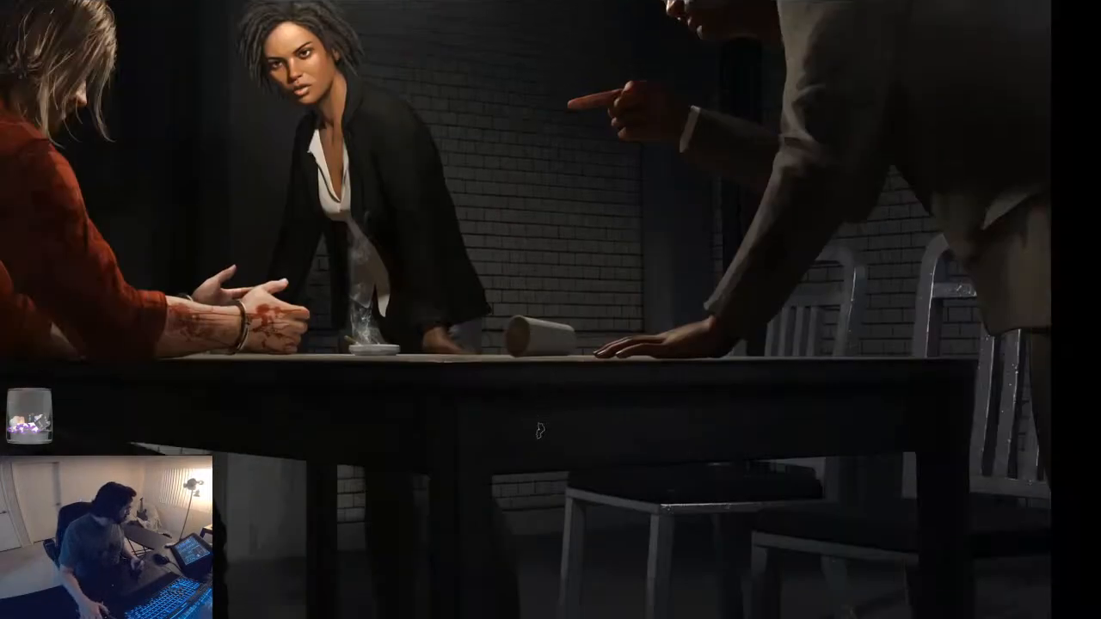
key("f")
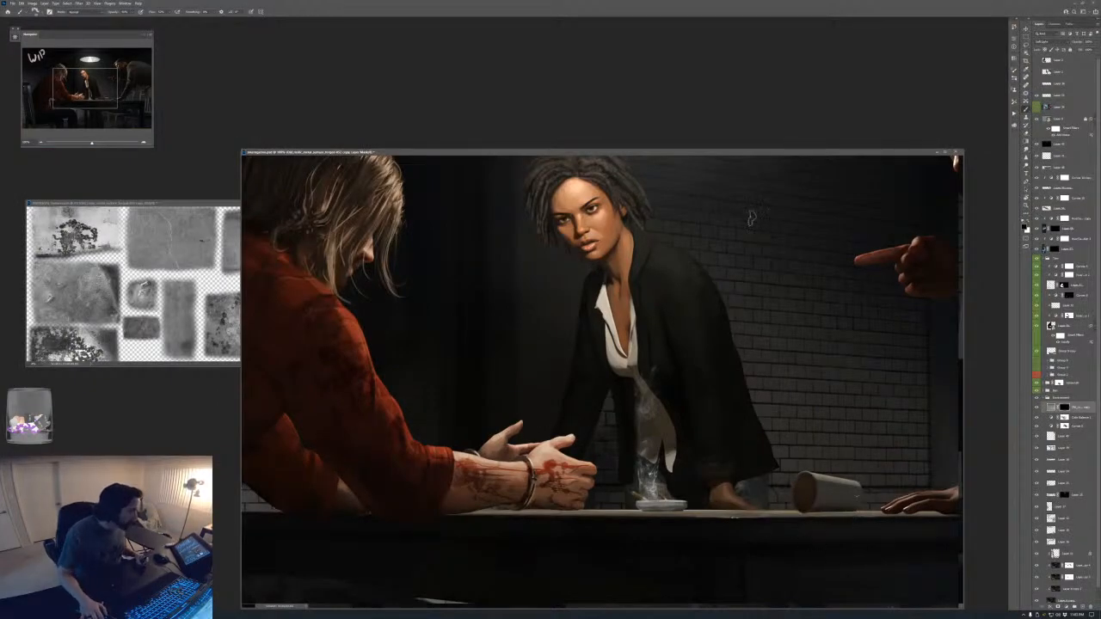
key("f")
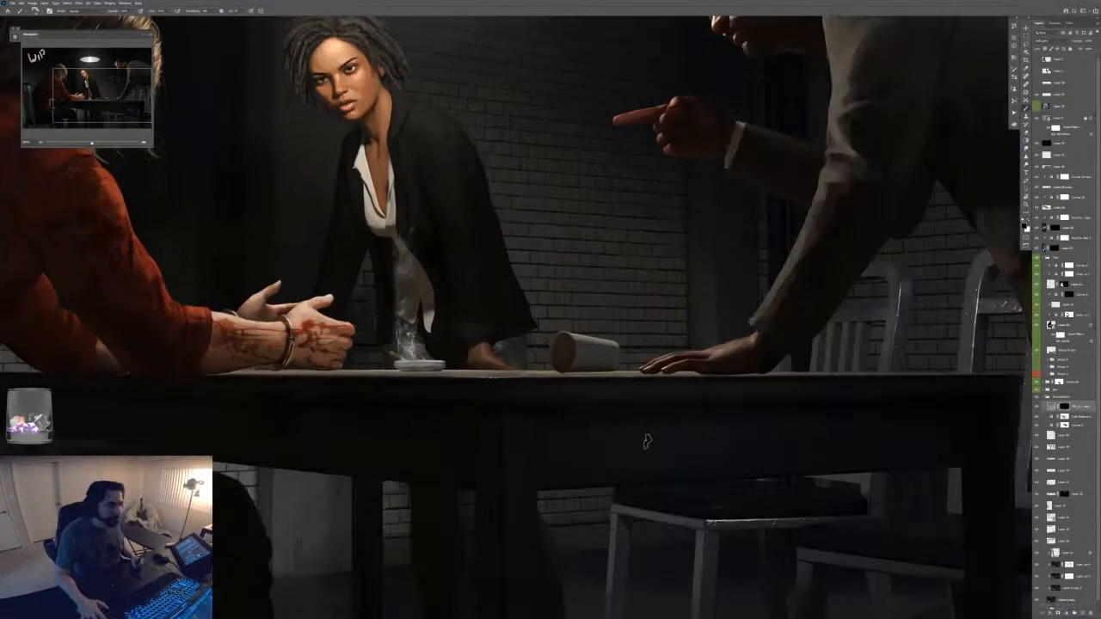
right_click(619, 437)
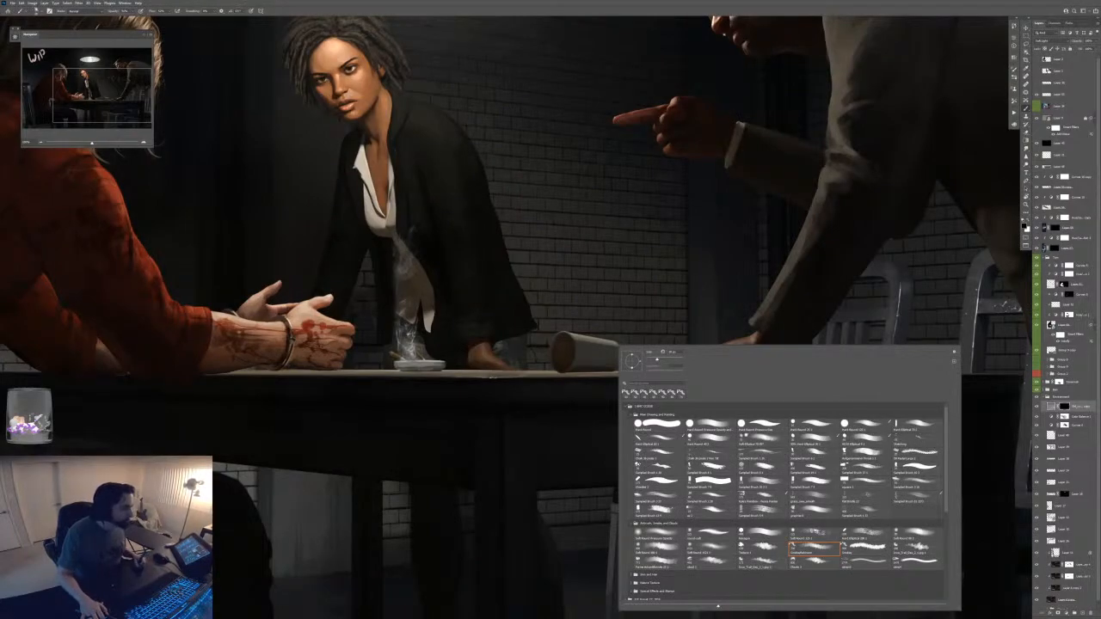
left_click(547, 437)
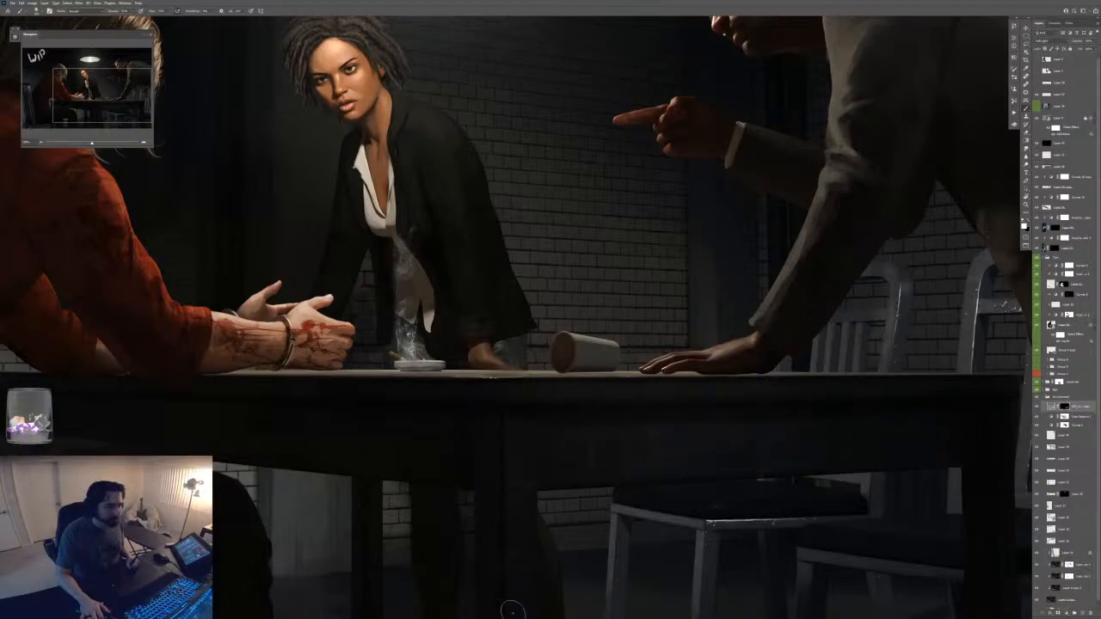
- Paint on the layer mask to reveal the metal texture along the table's front and legs
left_click_drag(730, 456, 409, 408)
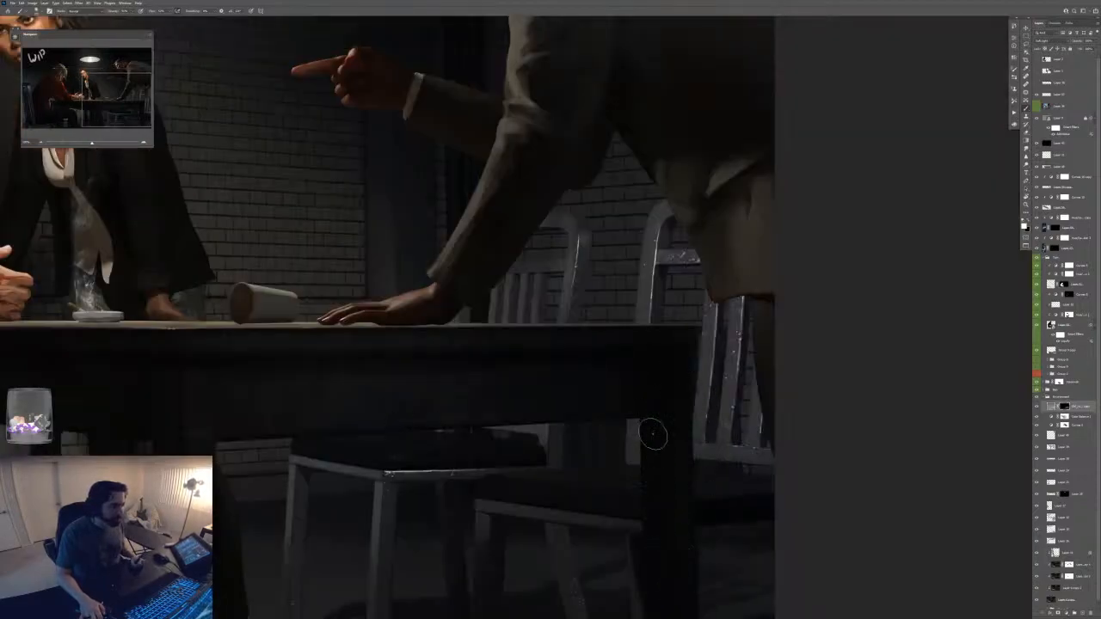
left_click_drag(659, 602, 655, 446)
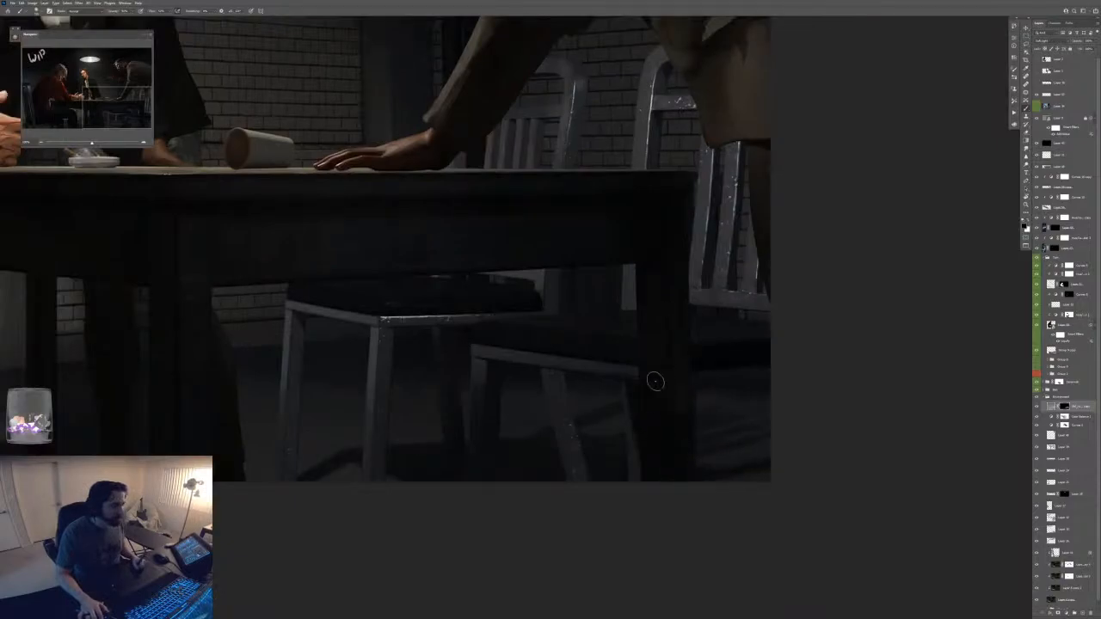
left_click_drag(219, 403, 455, 440)
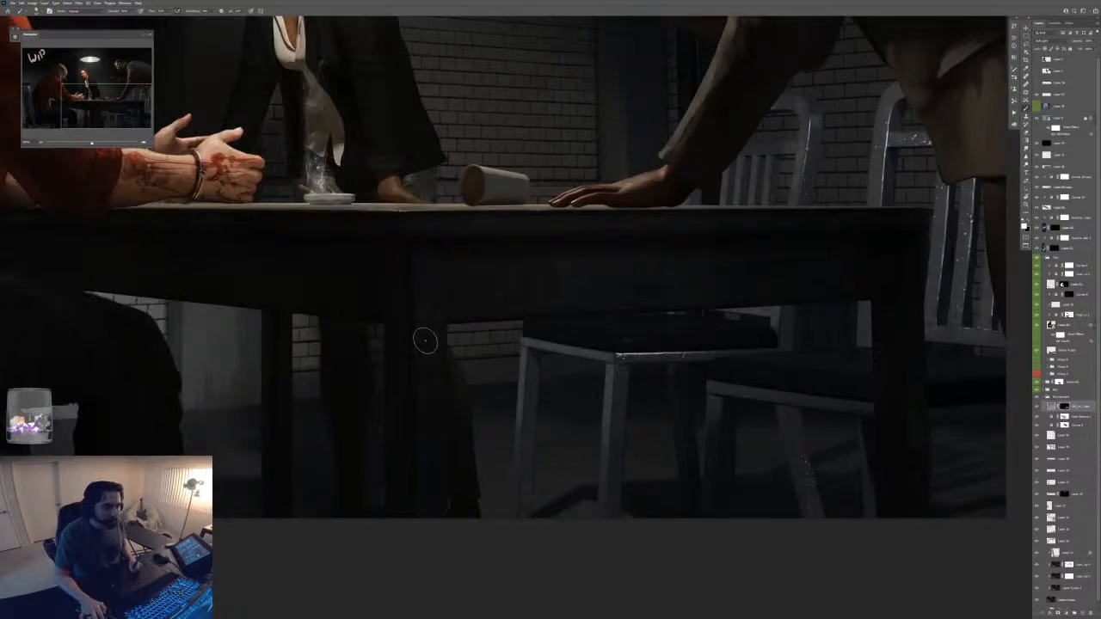
left_click_drag(726, 288, 645, 381)
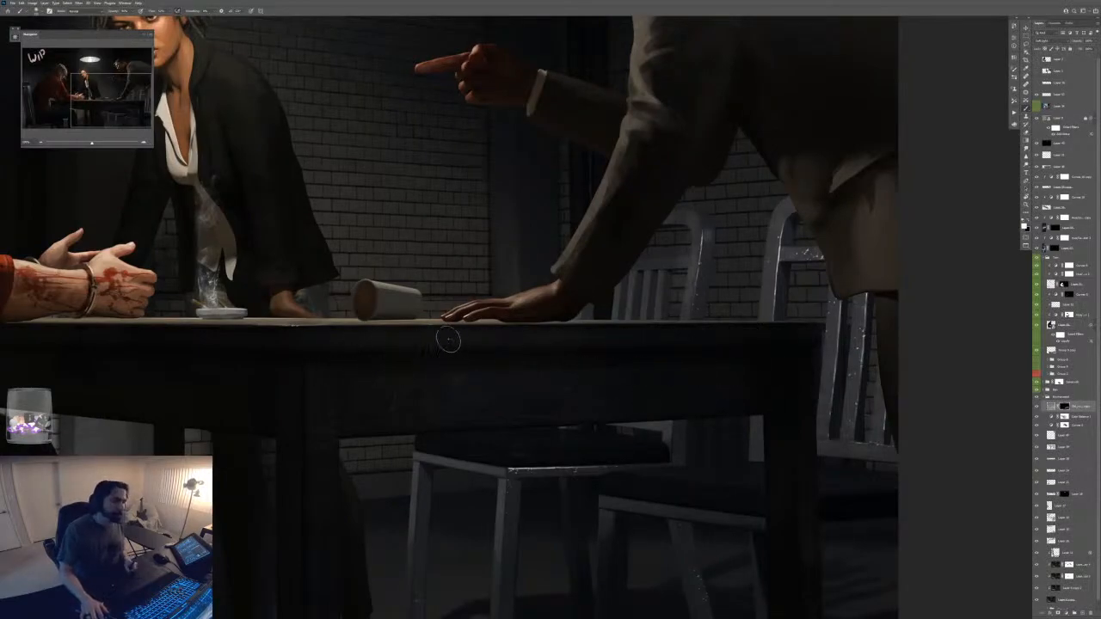
left_click_drag(430, 347, 650, 343)
- Pick the blotchy stain texture in the texture sheet's upper-left corner and copy its layer into the painting's environment group
key("v")
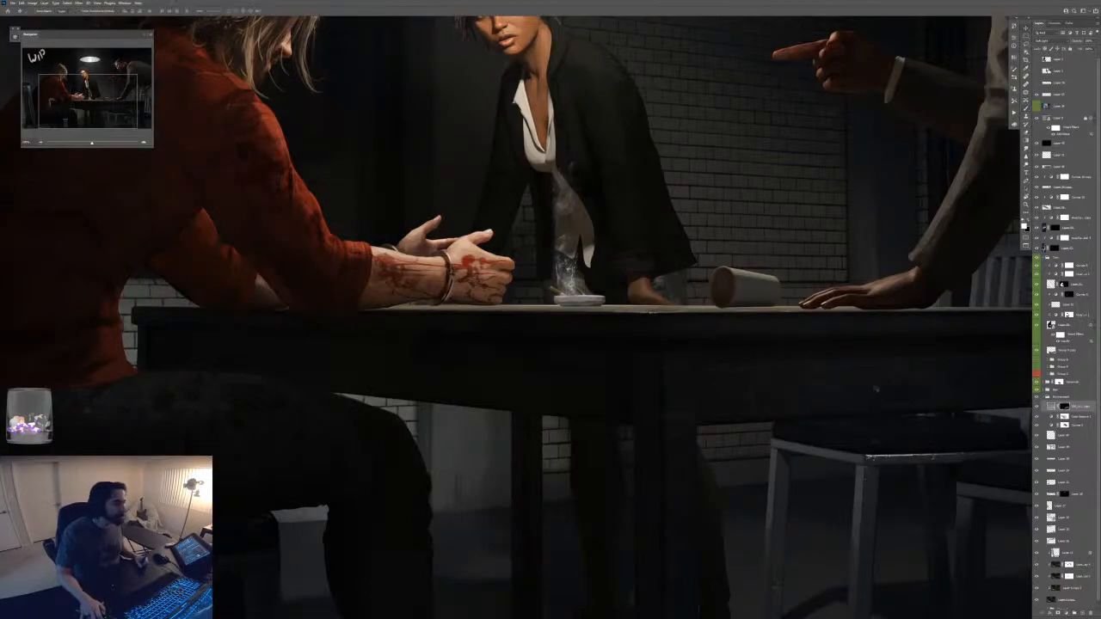
key("f")
key("f")
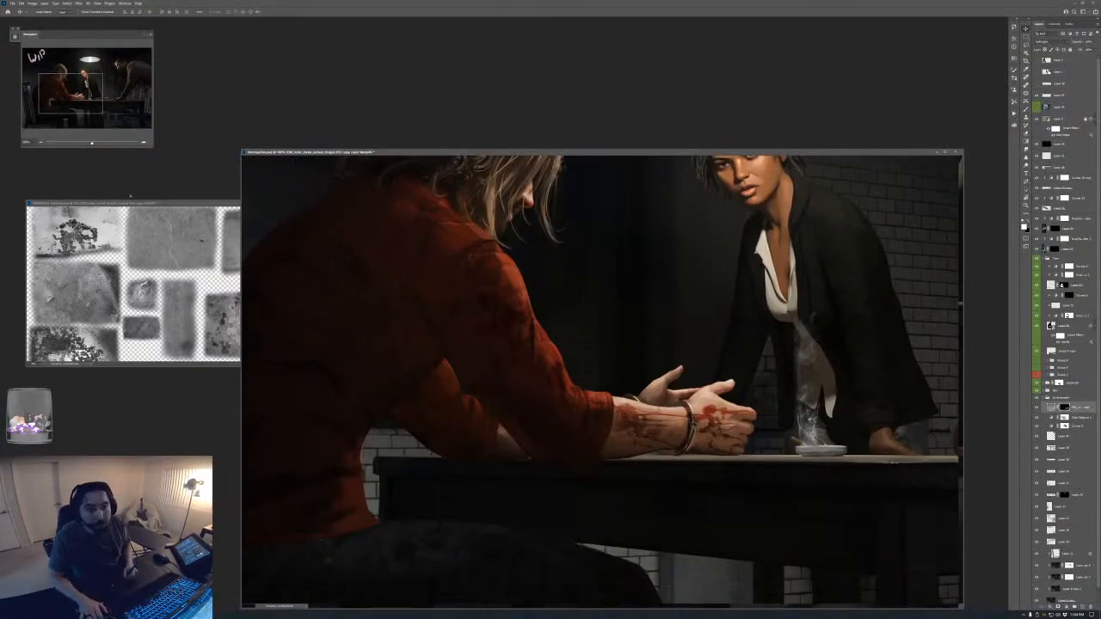
left_click(133, 205)
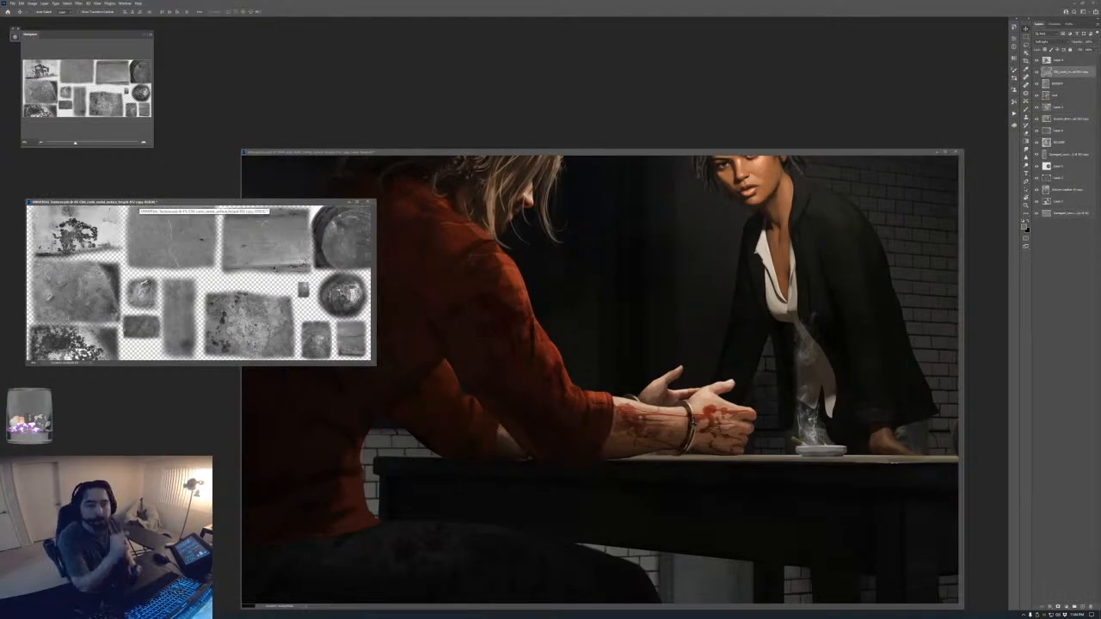
left_click(99, 233)
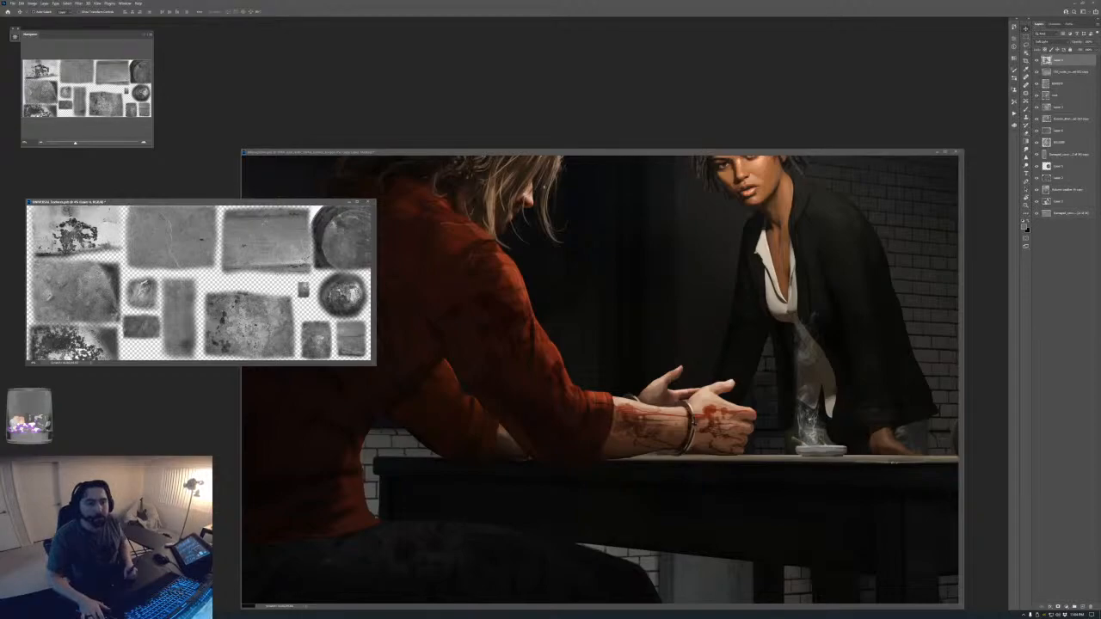
left_click_drag(1062, 60, 841, 272)
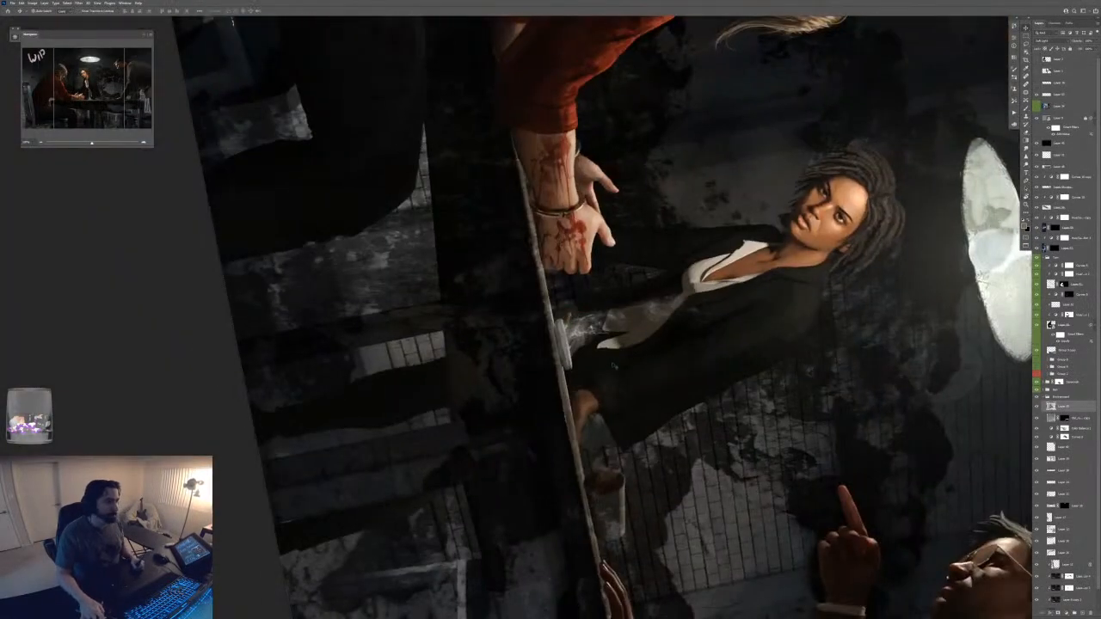
- Shrink and rotate the stain texture and place it on the back wall between the lamp and the standing man
key("Escape")
key("ctrl+minus")
key("ctrl+minus")
key("ctrl+minus")
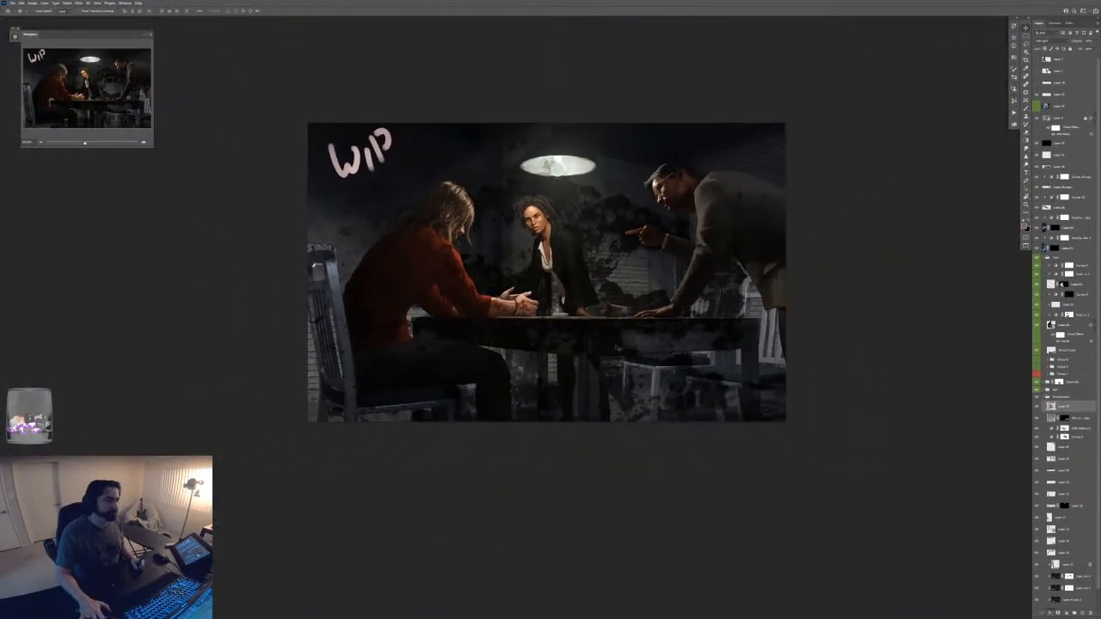
key("ctrl+t")
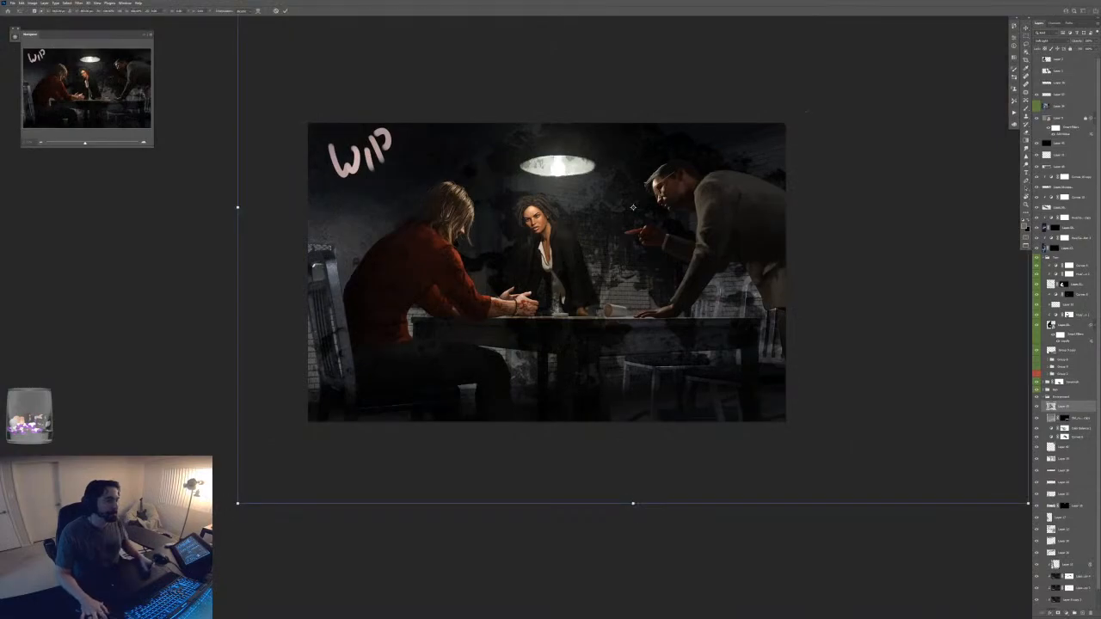
left_click_drag(245, 497, 597, 330)
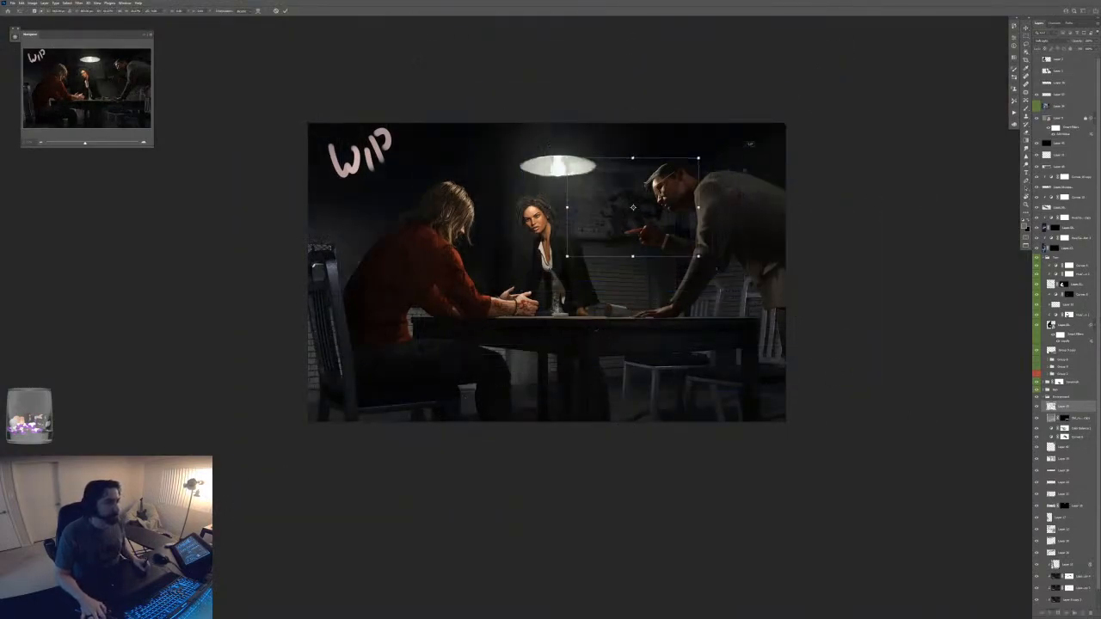
left_click_drag(750, 144, 542, 250)
left_click_drag(632, 207, 594, 180)
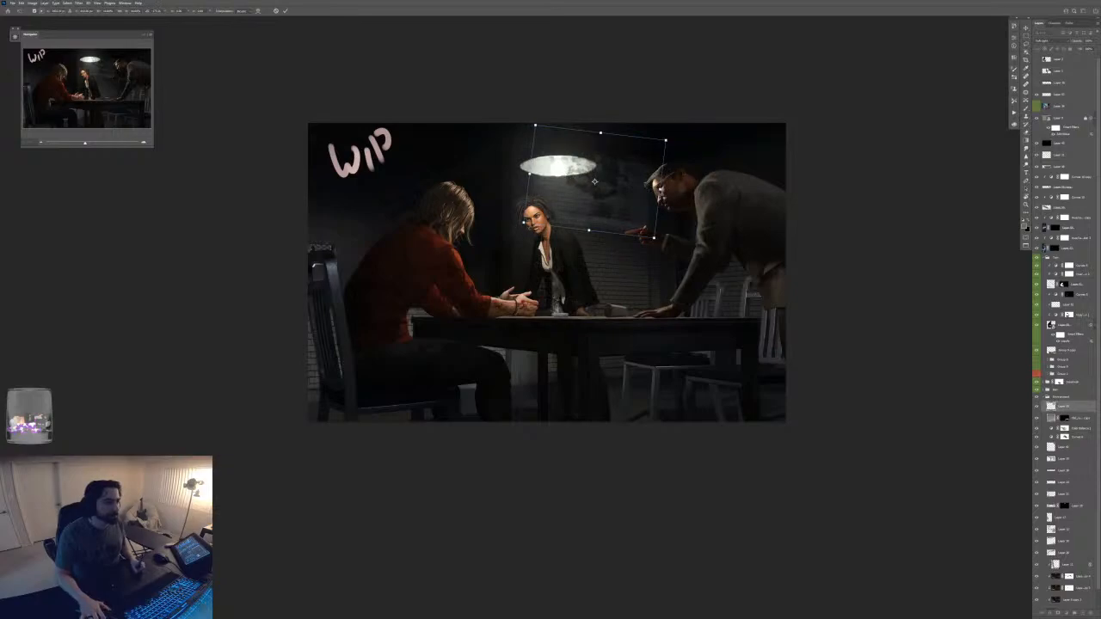
key("Return")
- Stretch the wall's stain texture slightly, nudge its position beside the lamp and apply the transform
key("ctrl+t")
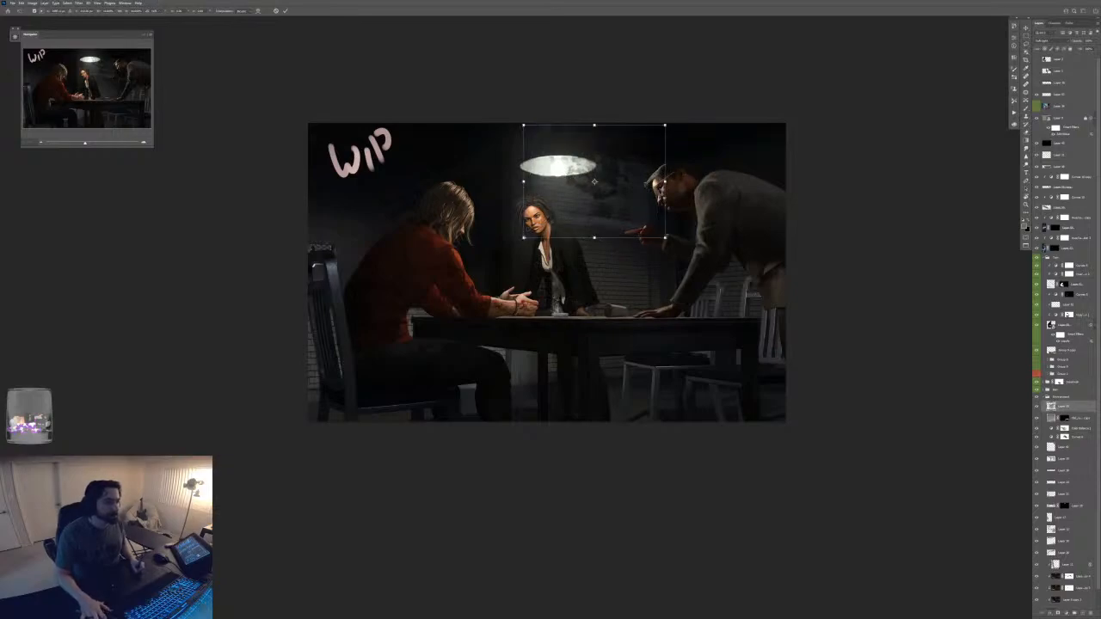
left_click_drag(524, 239, 524, 245)
left_click_drag(594, 183, 598, 185)
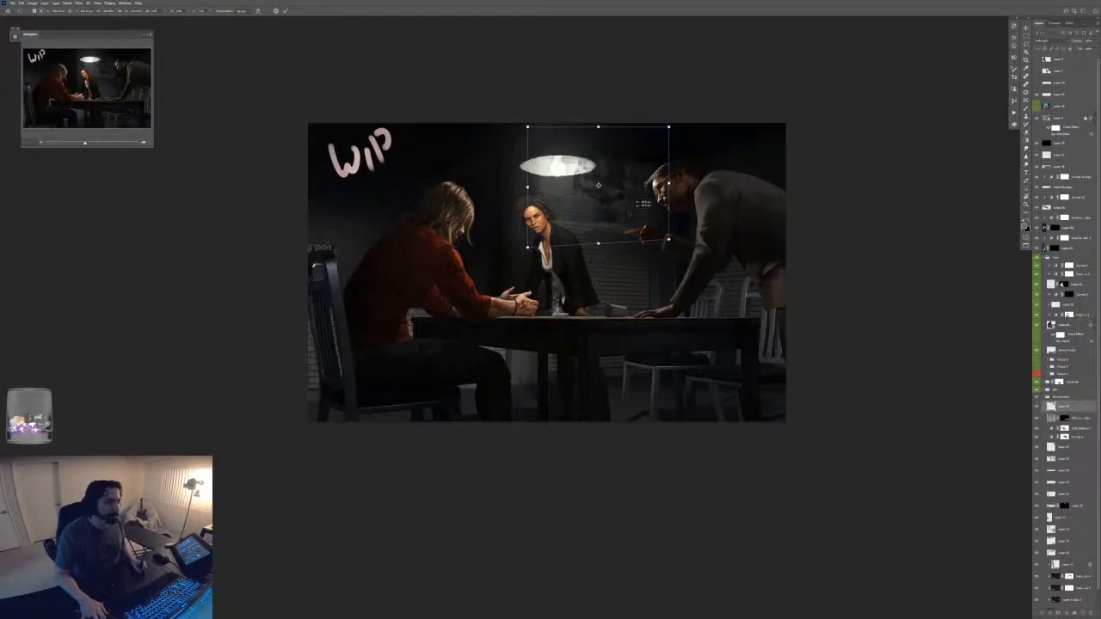
key("Return")
- Set the stain texture layer's blend mode to Overlay
key("ctrl+plus")
left_click_drag(599, 186, 505, 351, "space")
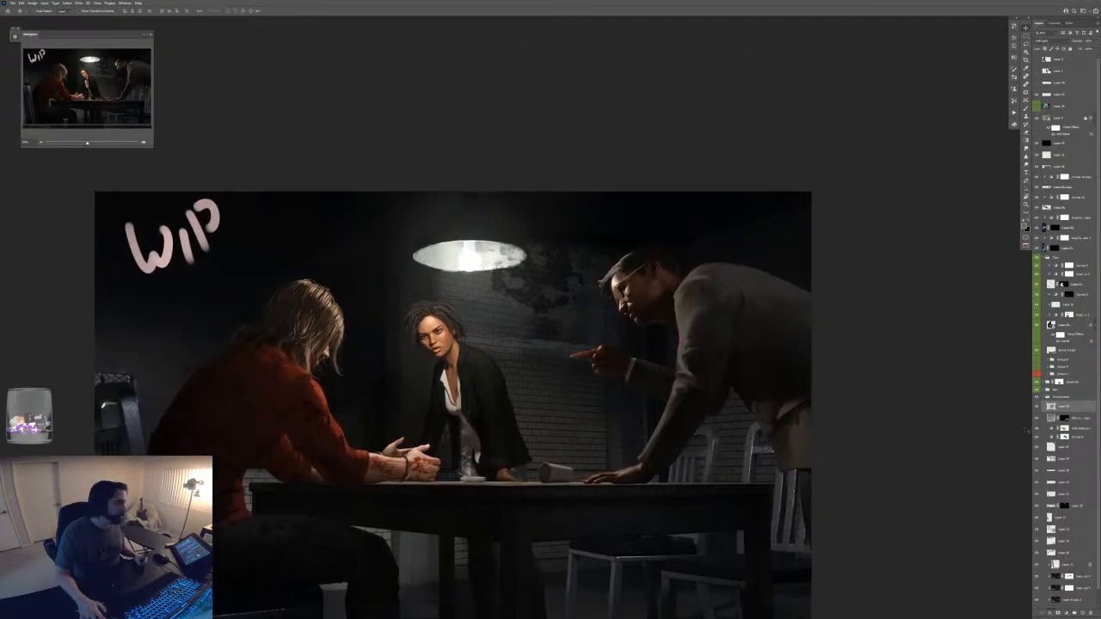
key("ctrl+plus")
left_click(1046, 40)
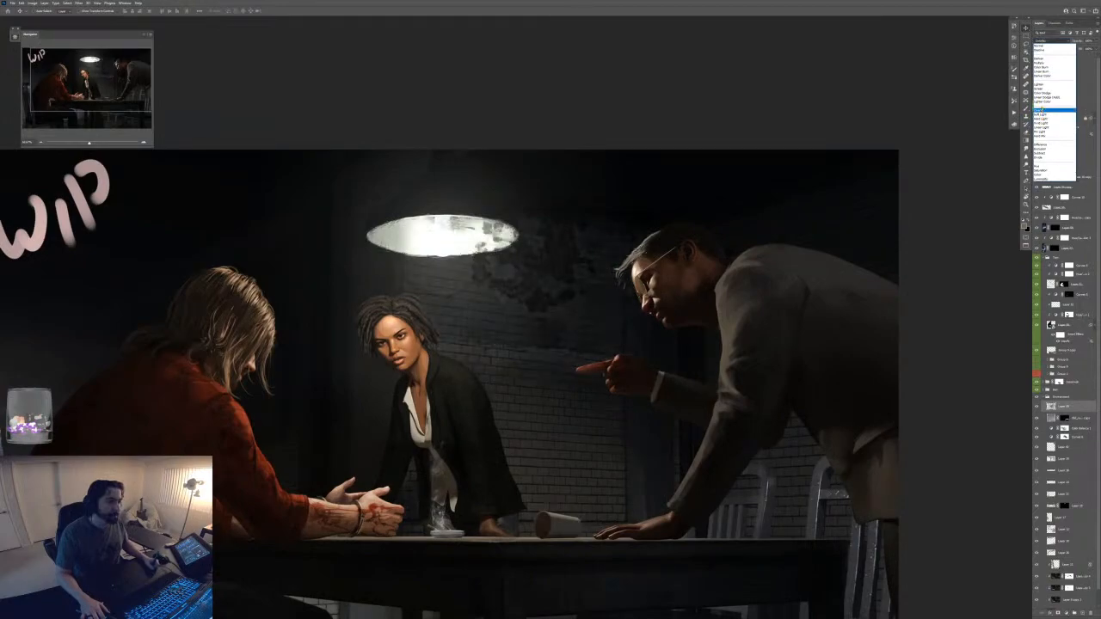
left_click(1041, 111)
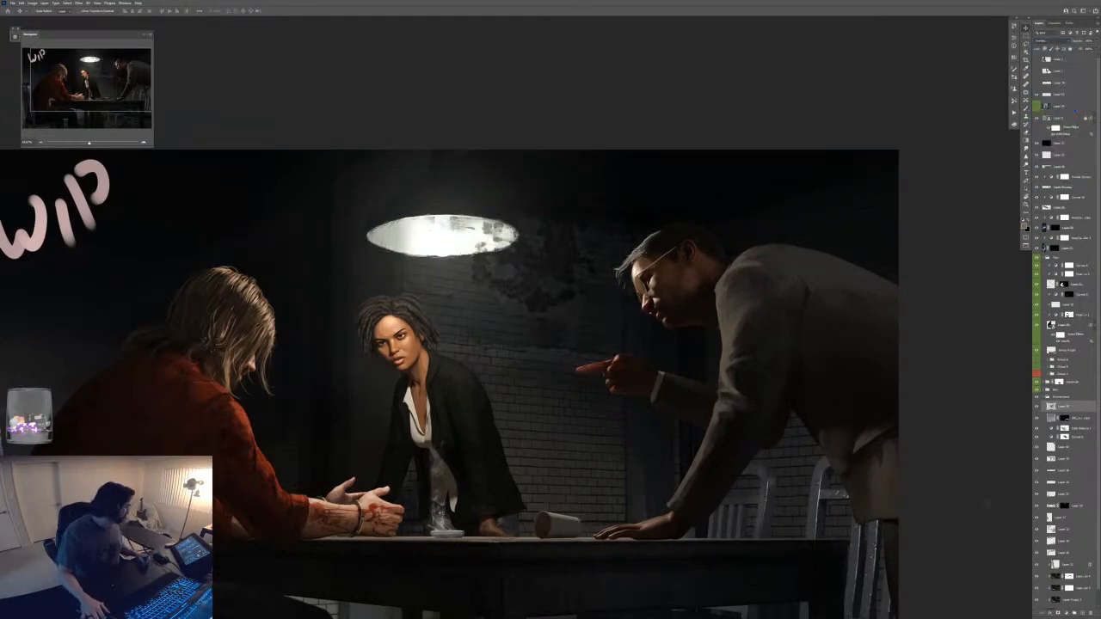
- Add a hide-all mask to the stain texture layer and brush the stain faintly back in on the wall beside the lamp
left_click(1057, 614, "alt")
key("b")
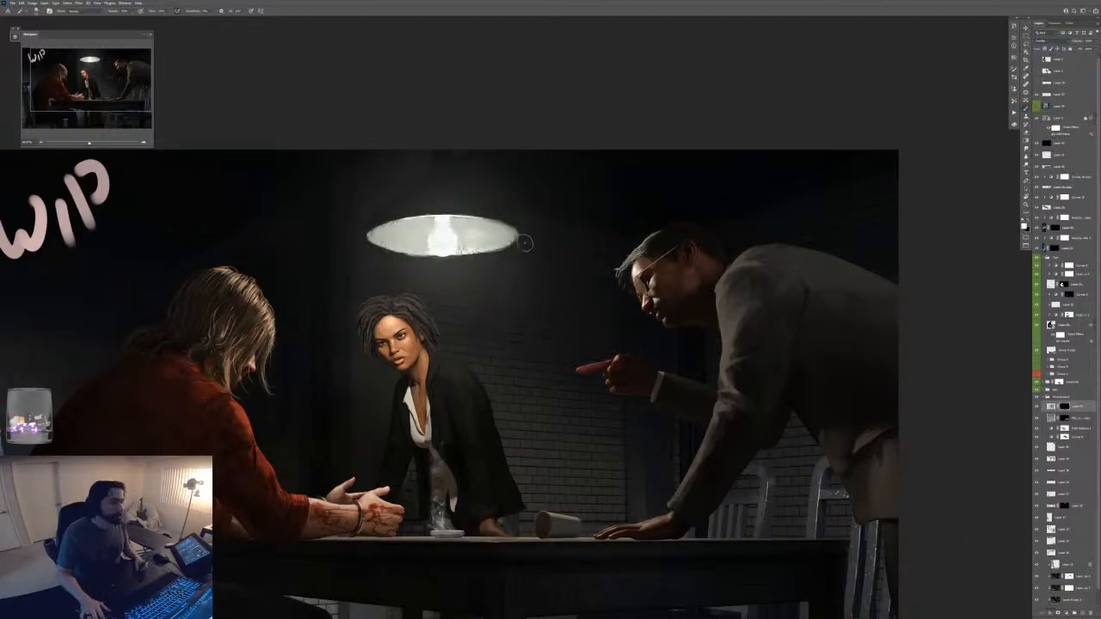
key("bracketright")
key("bracketright")
key("bracketright")
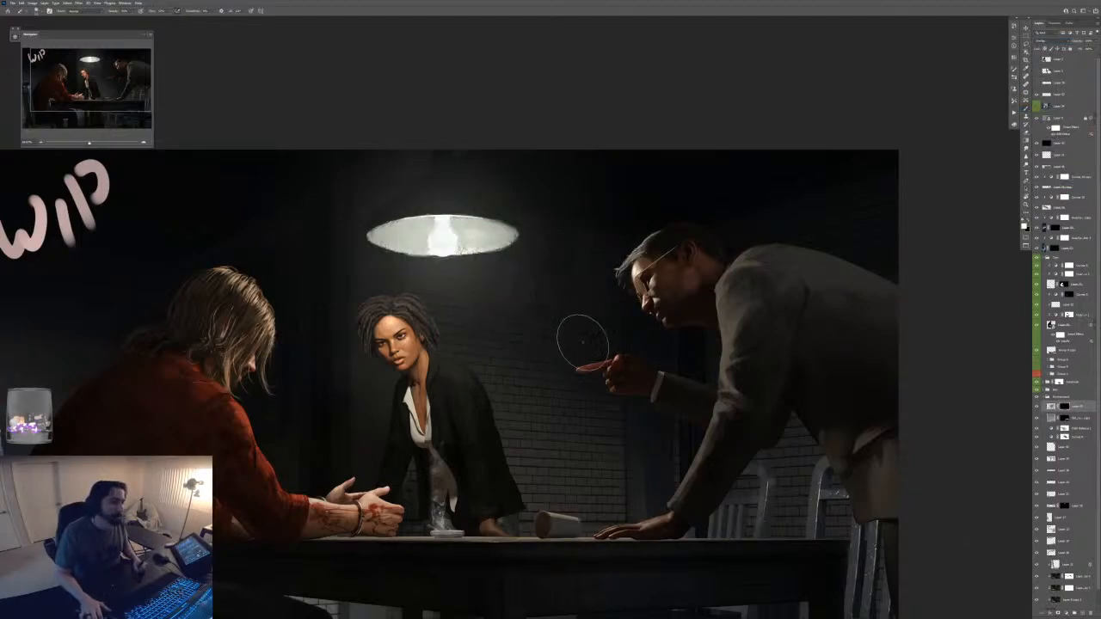
key("x")
key("x")
key("bracketleft")
key("bracketleft")
key("bracketleft")
mouse_move(487, 241)
left_mouse_down()
mouse_move(516, 239)
mouse_move(499, 236)
left_mouse_up()
- Refine the stain's mask with a smaller brush, revealing and hiding patches on the wall between the lamp and the pointing hand
key("bracketleft")
key("bracketleft")
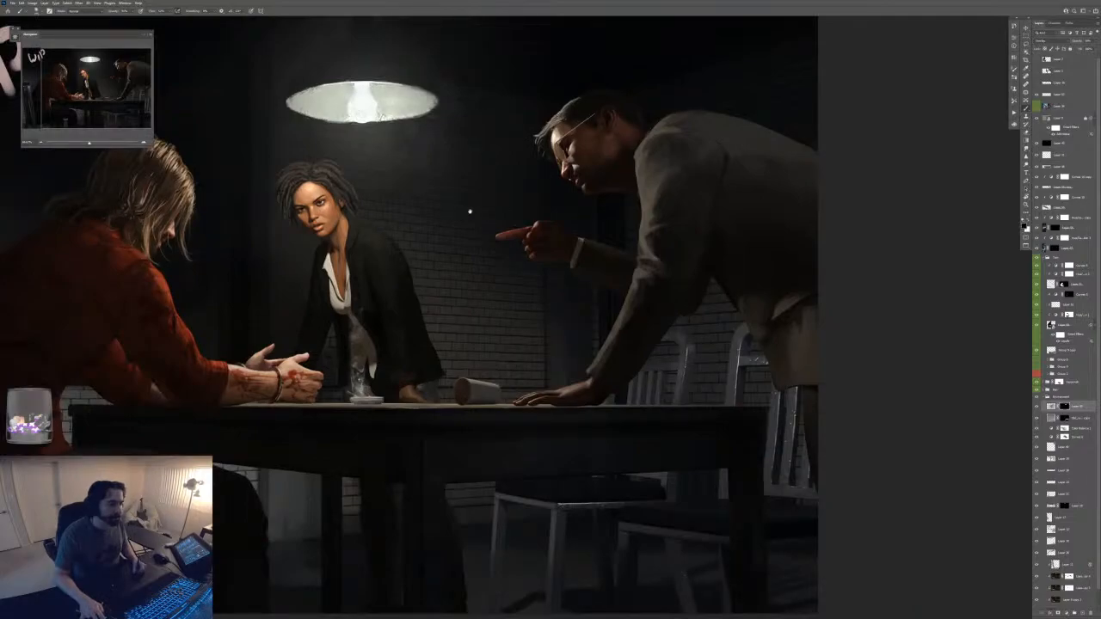
mouse_move(470, 212)
left_mouse_down()
mouse_move(473, 258)
mouse_move(430, 287)
left_mouse_up()
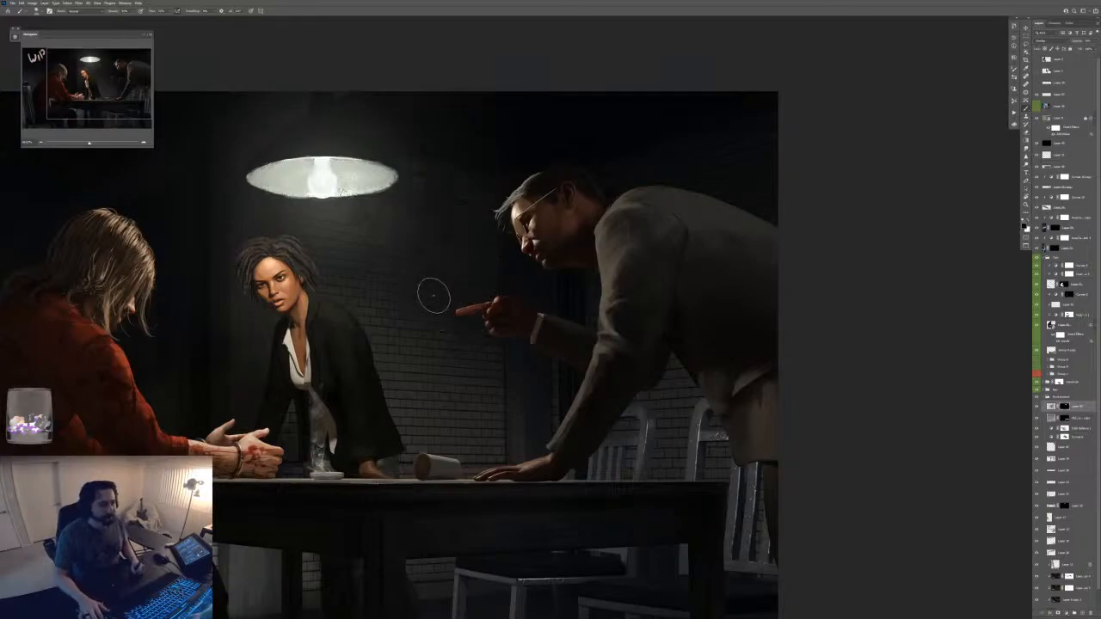
key("[")
key("[")
key("[")
key("[")
key("[")
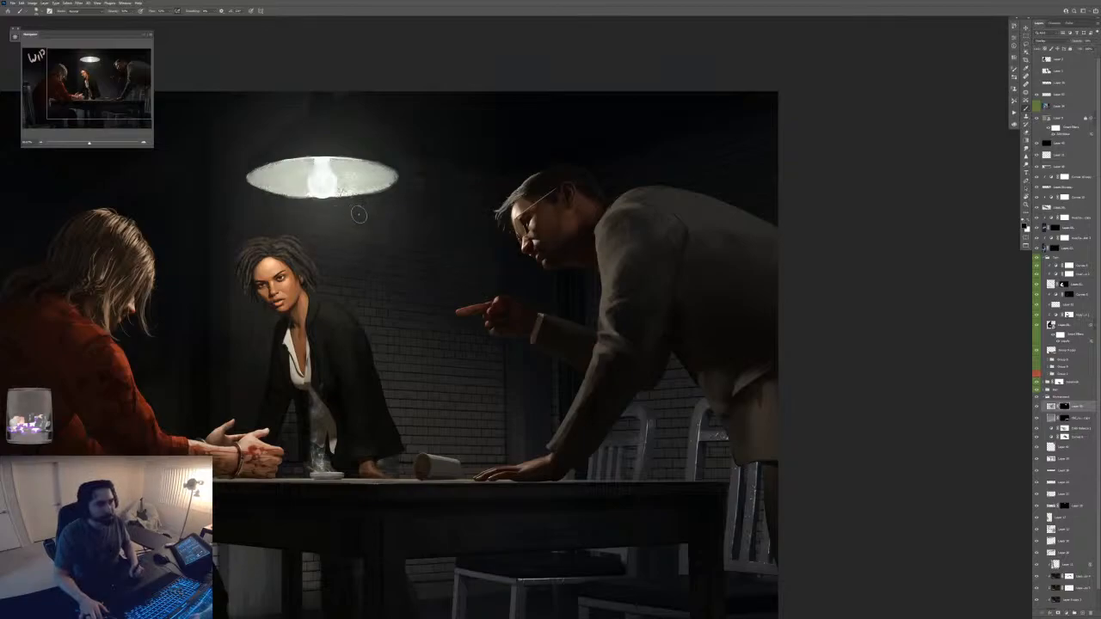
key("x")
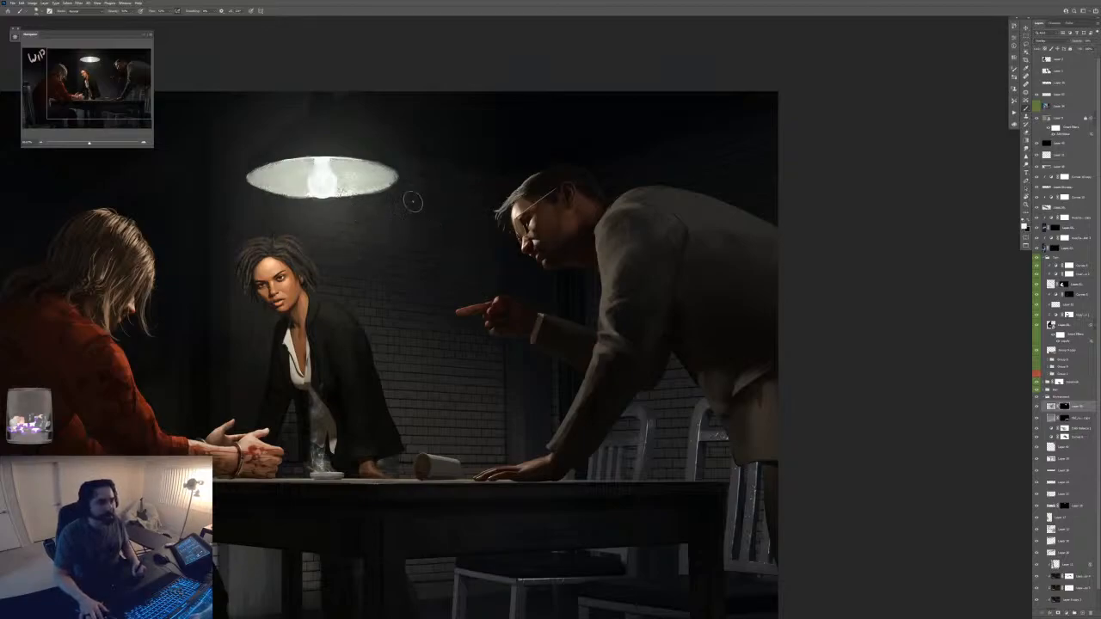
key("x")
key("x")
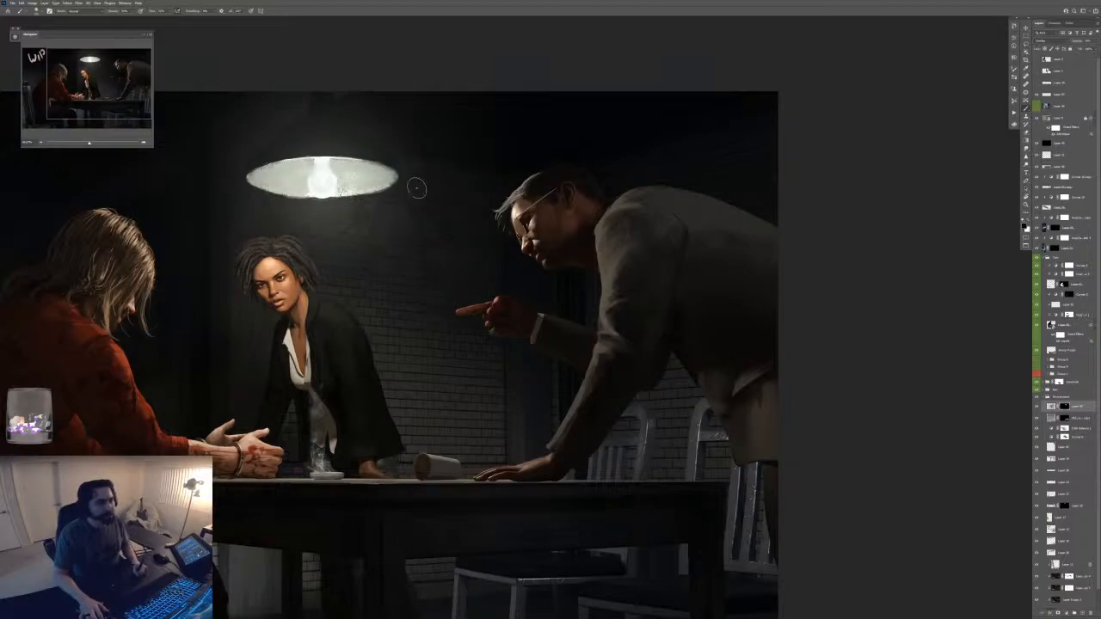
- Examine the masked wall stain in the whole composition and close up between the lamp and the standing man
key("ctrl+minus")
key("ctrl+minus")
key("ctrl+minus")
key("ctrl+plus")
key("ctrl+plus")
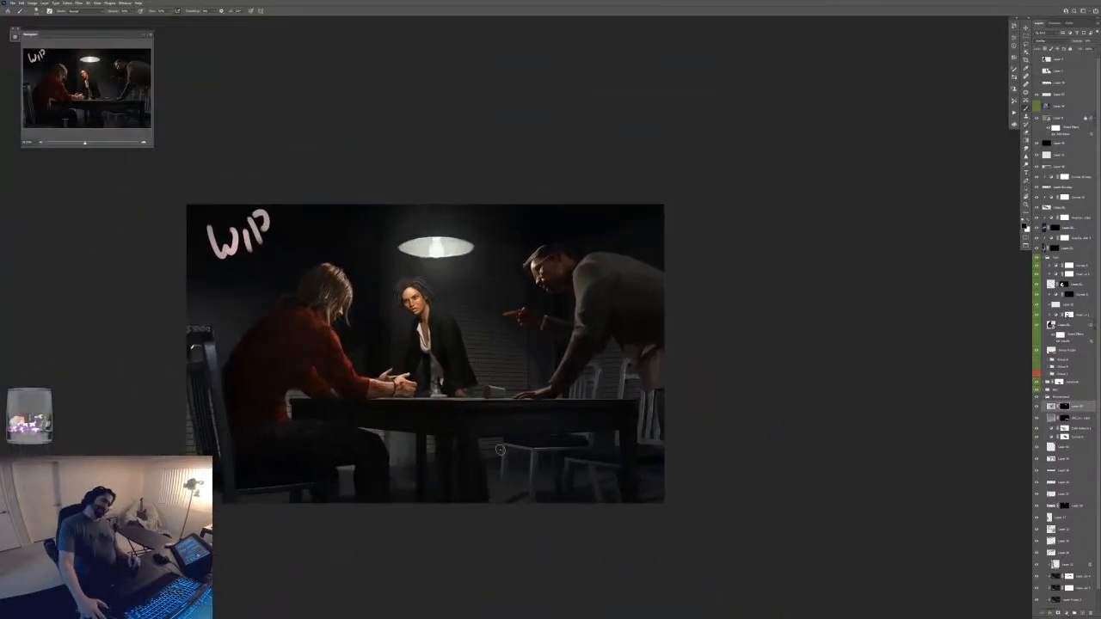
left_click_drag(445, 361, 402, 420)
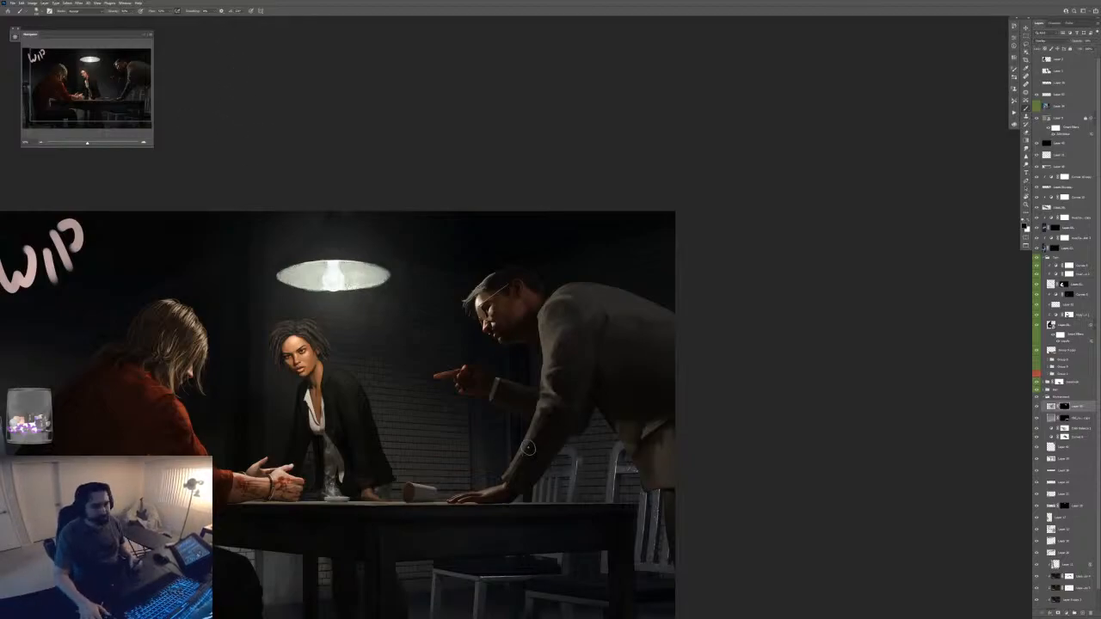
key("f")
key("f")
key("f")
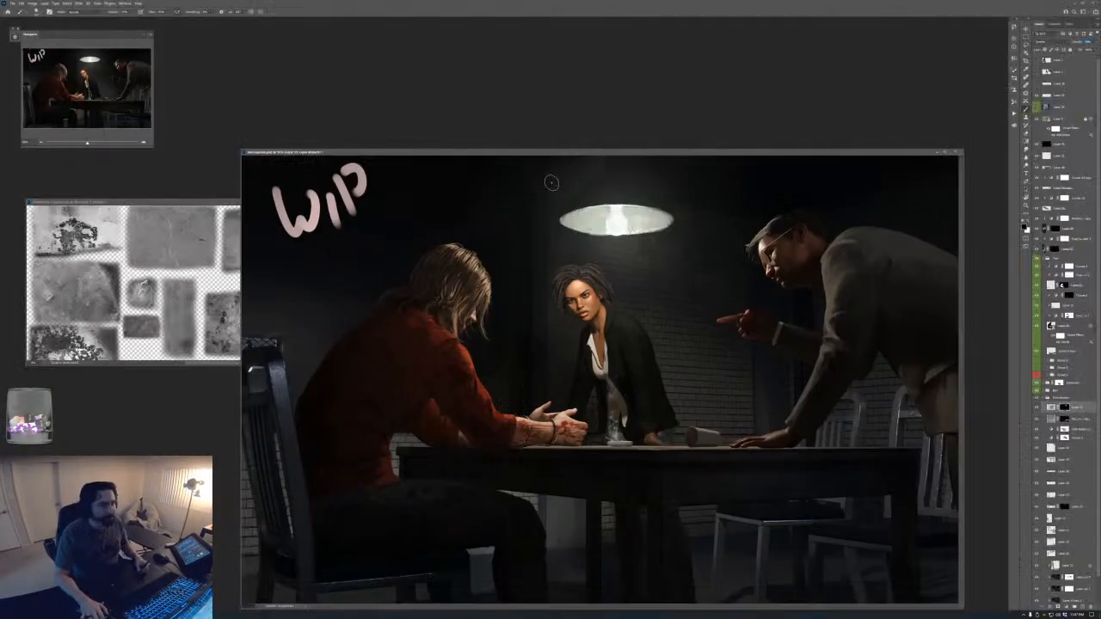
left_click_drag(578, 154, 527, 135)
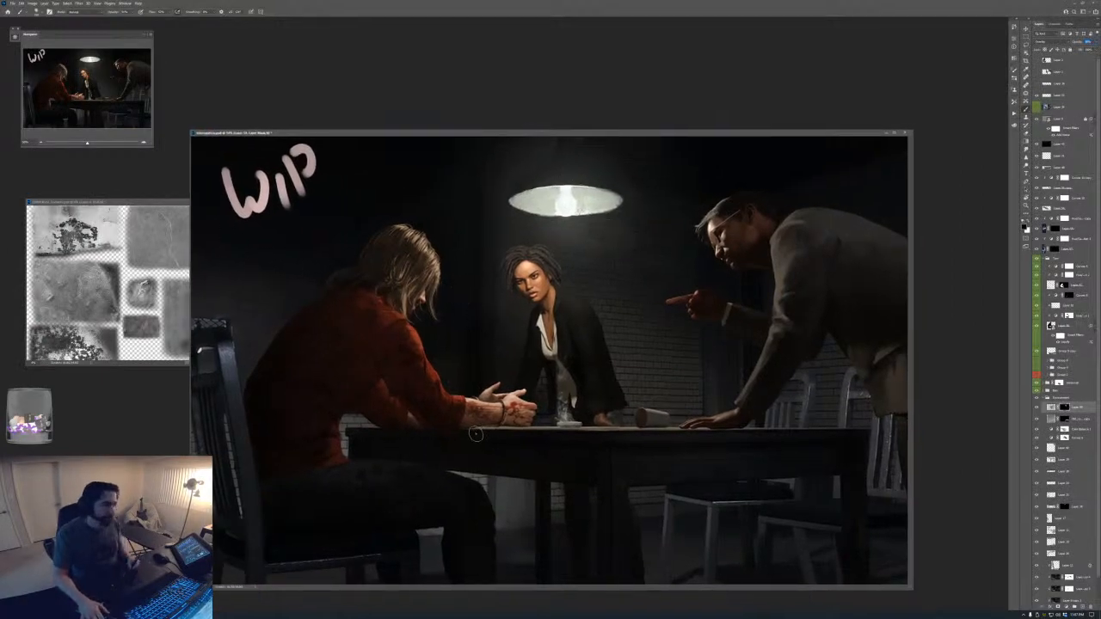
key("ctrl+plus")
left_click_drag(690, 367, 572, 441)
key("ctrl+plus")
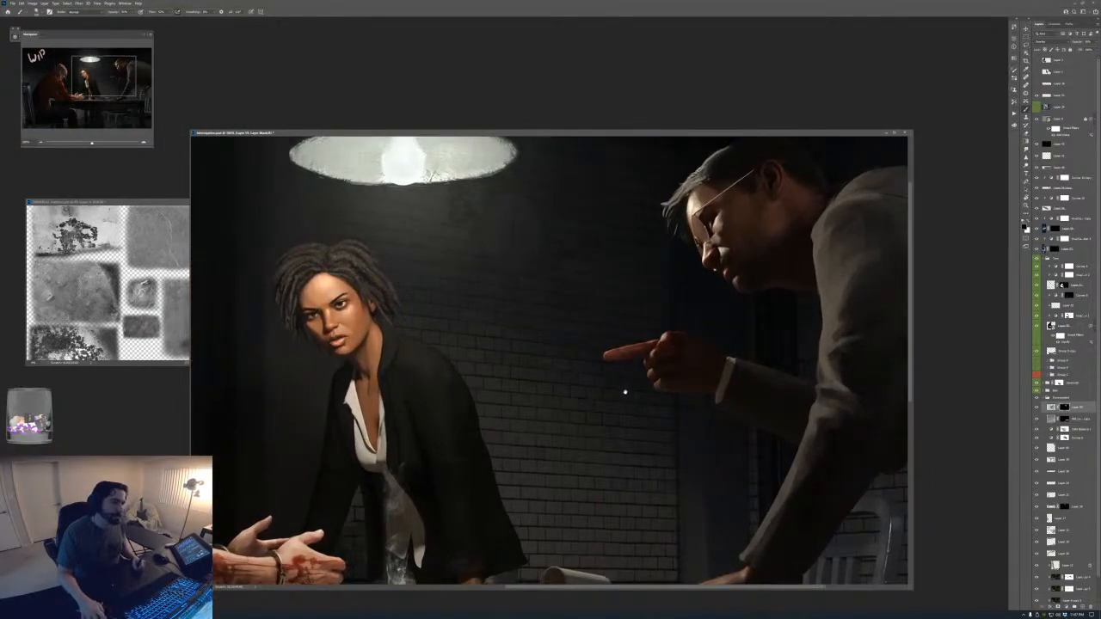
left_click_drag(625, 391, 612, 417)
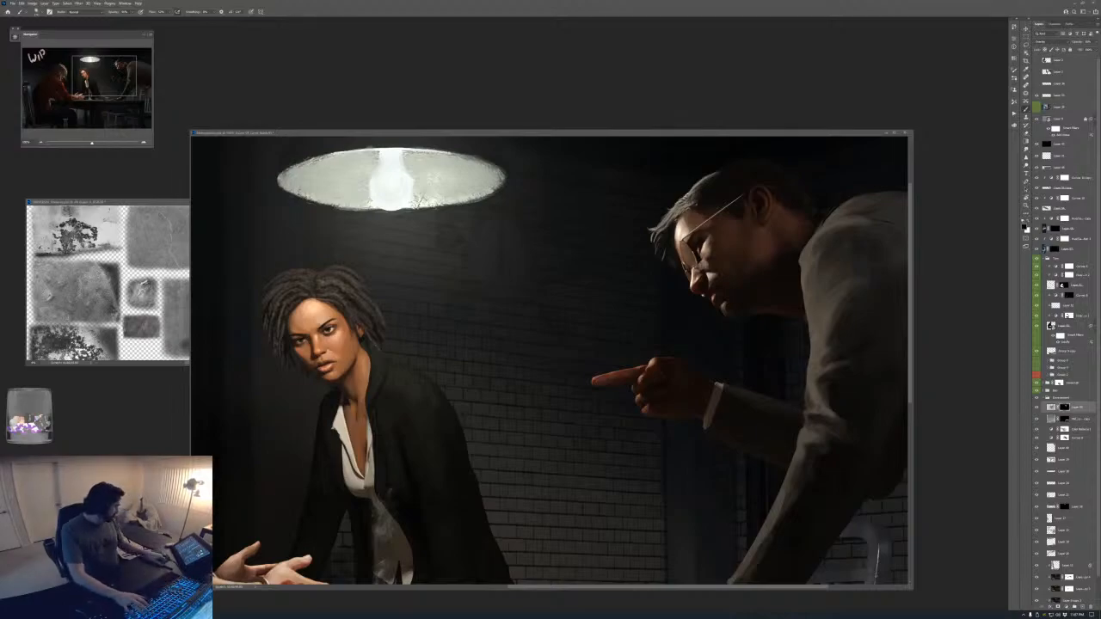
- Pick the small texture tile in the texture sheet's lower-right corner and copy its layer into the painting's environment group
left_click_drag(594, 135, 447, 21)
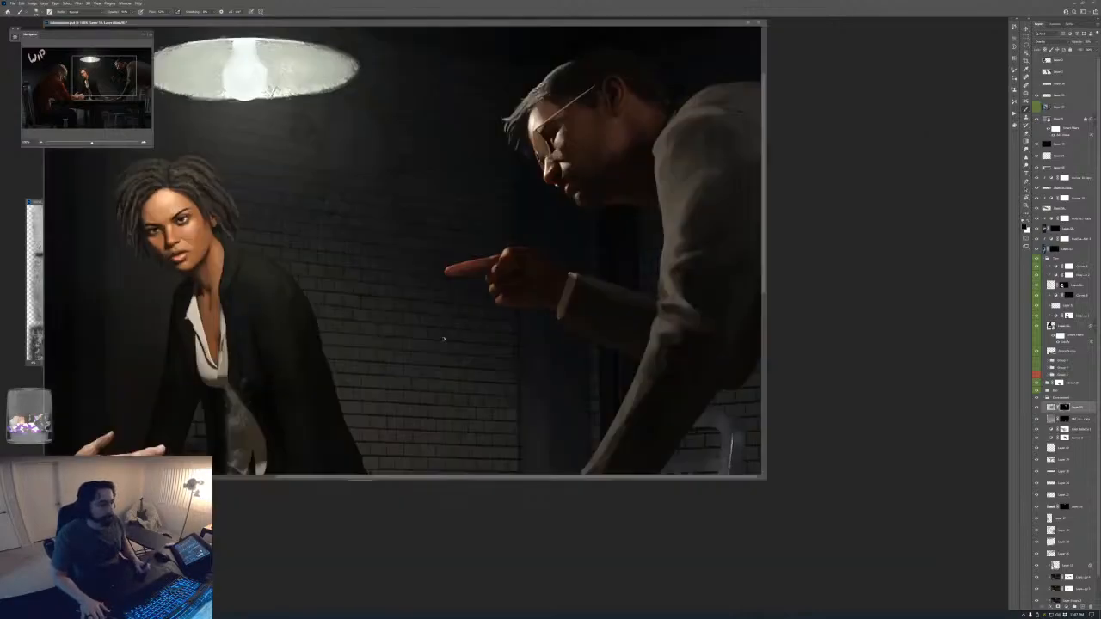
key("ctrl+minus")
key("ctrl+minus")
key("ctrl+minus")
key("ctrl+minus")
left_click_drag(267, 24, 566, 310)
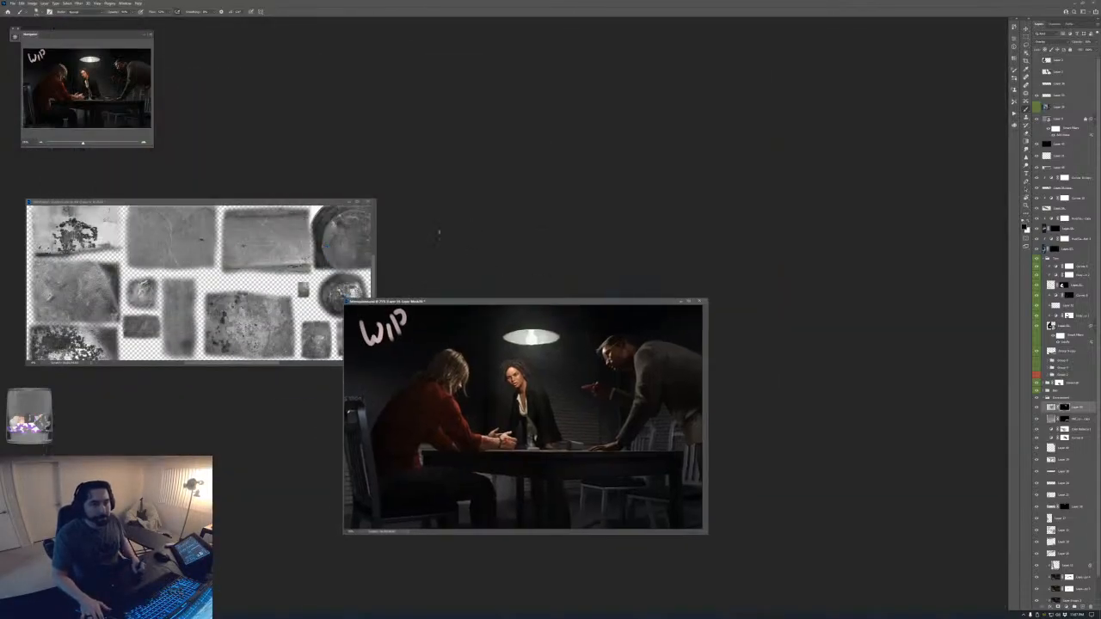
left_click_drag(323, 203, 307, 186)
key("v")
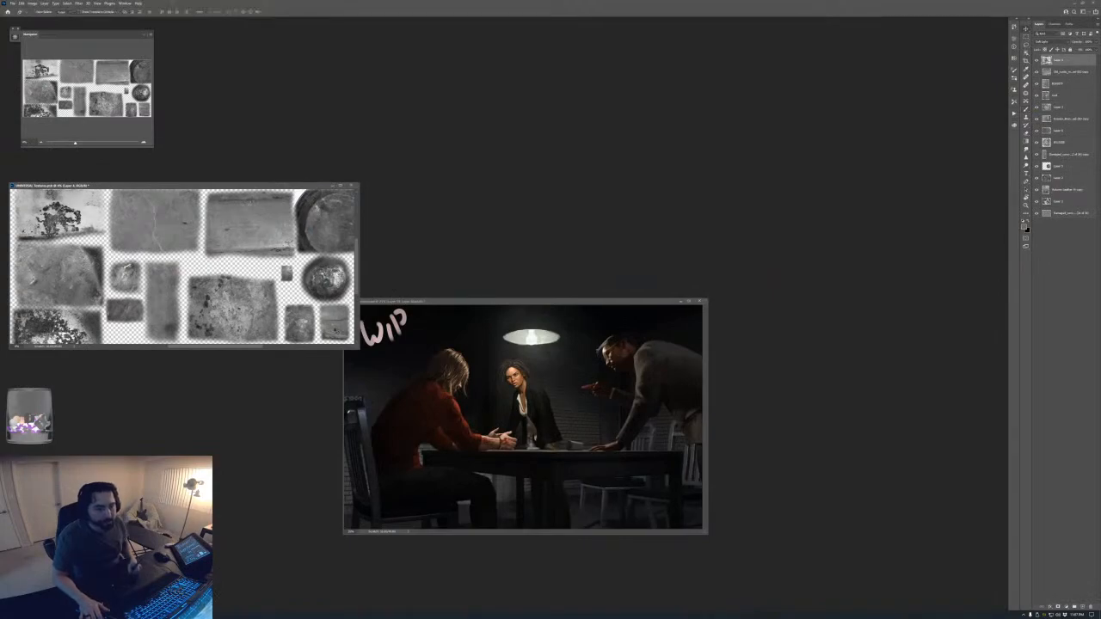
left_click(338, 325)
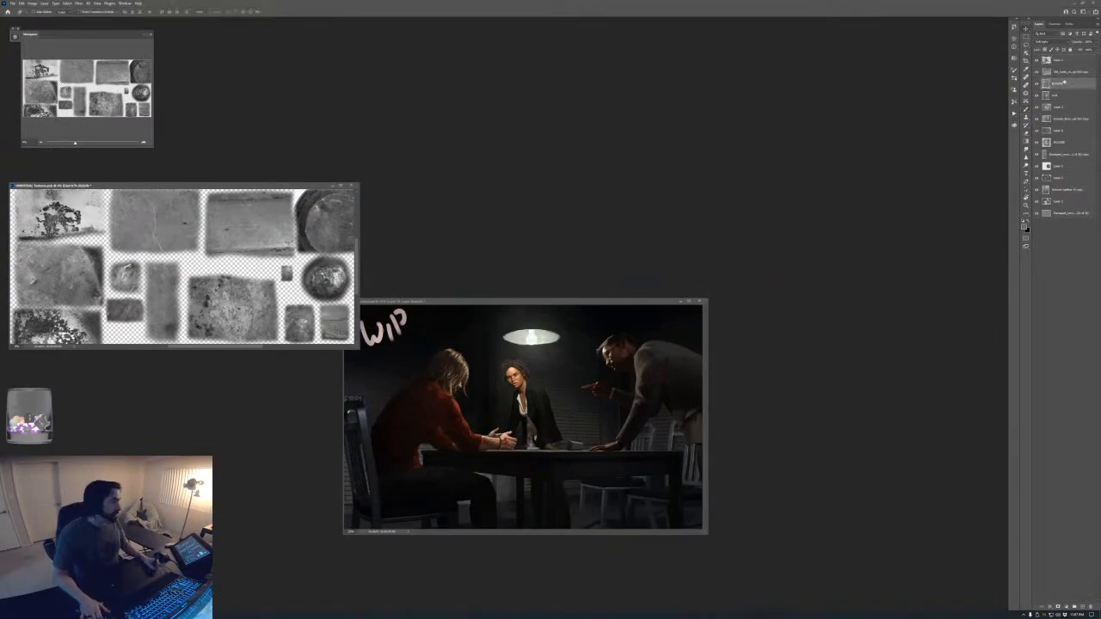
left_click_drag(1064, 82, 521, 472)
left_click_drag(551, 301, 528, 228)
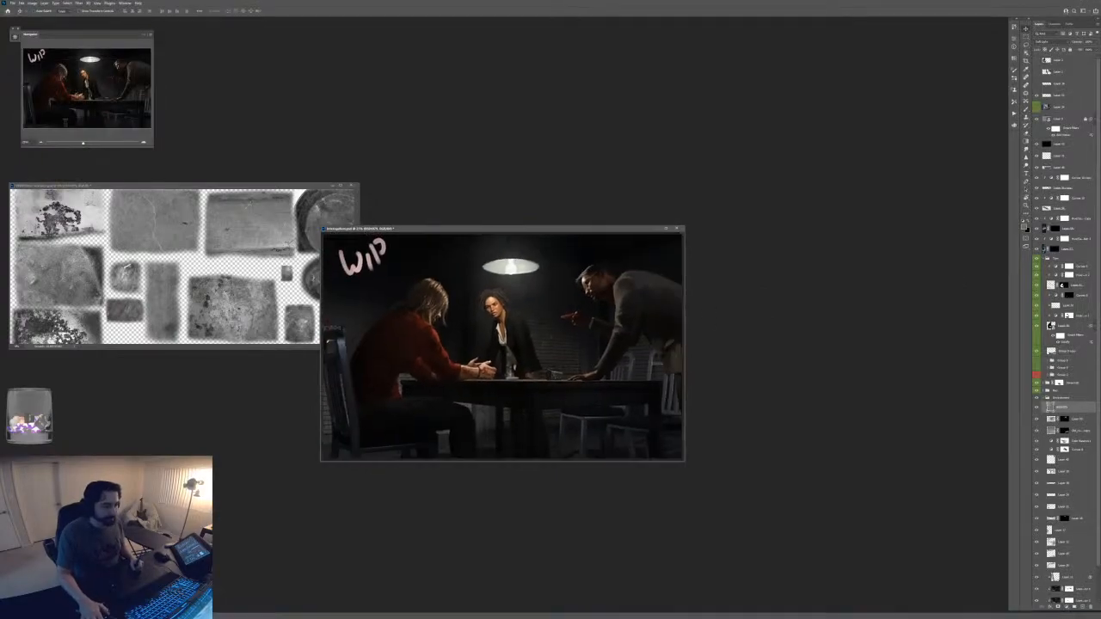
- Add a hide-all mask to the newly copied tile texture and ready the brush for the area beneath the table
key("f")
key("ctrl+plus")
left_click_drag(561, 370, 587, 250)
key("ctrl+plus")
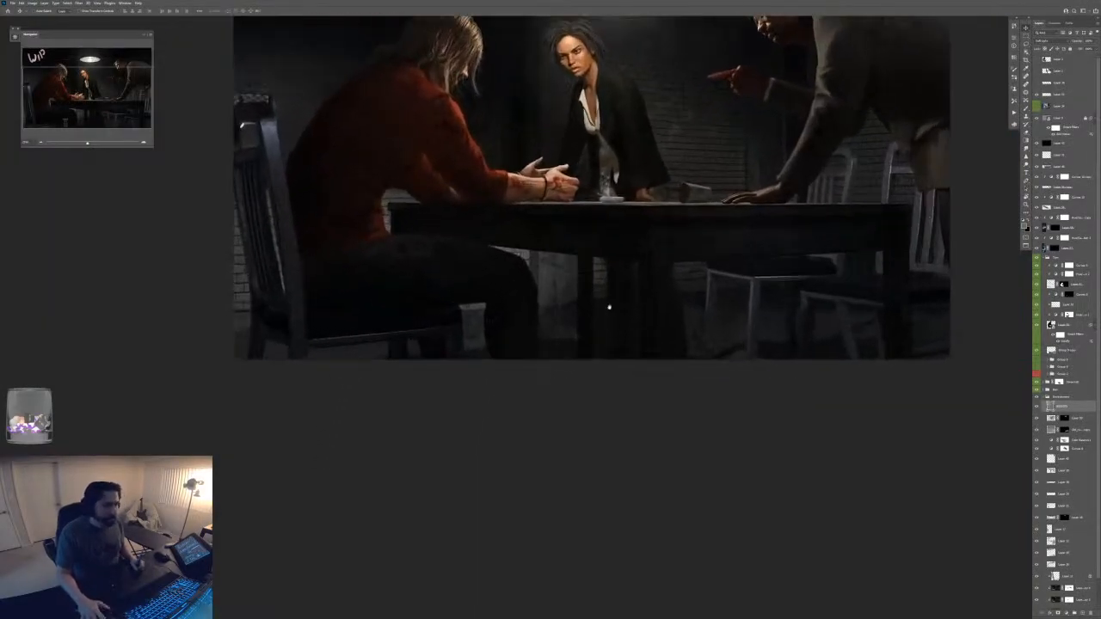
left_click_drag(609, 307, 583, 356)
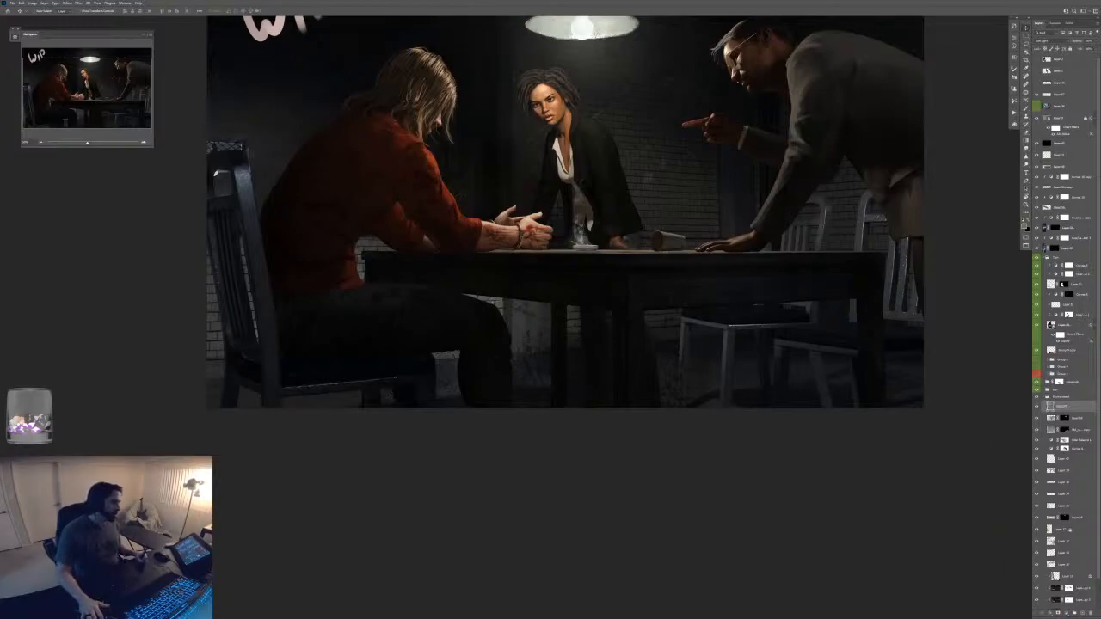
left_click(1075, 418)
left_click(1075, 408)
left_click(1058, 613, "alt")
key("b")
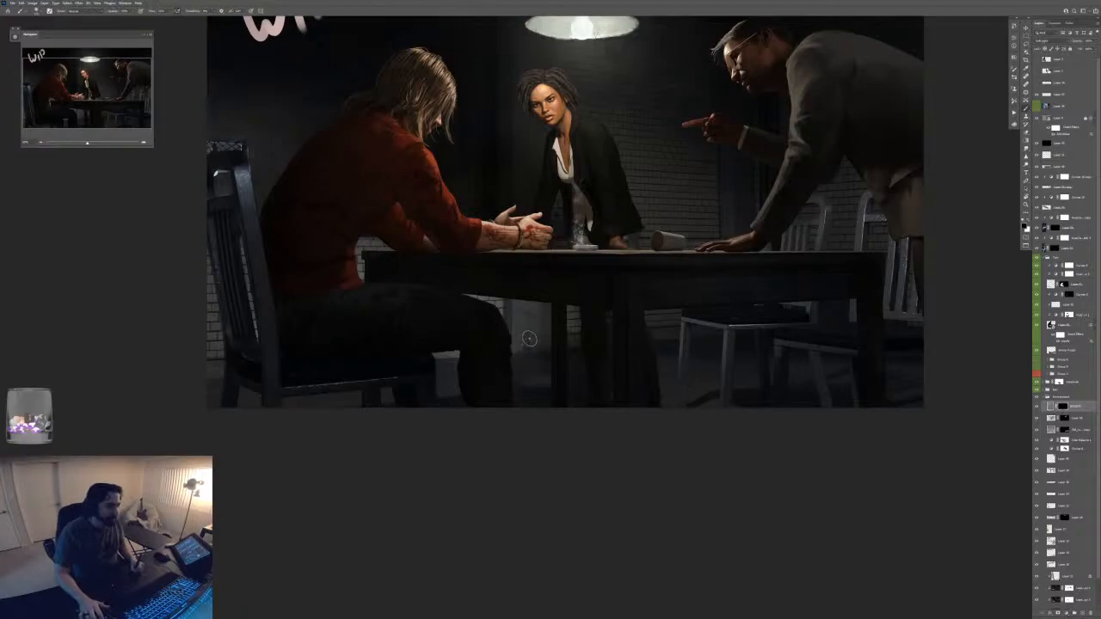
- Paint the tile texture's mask on the pale wall section beneath the table, beside the seated figure's knee
key("x")
key("x")
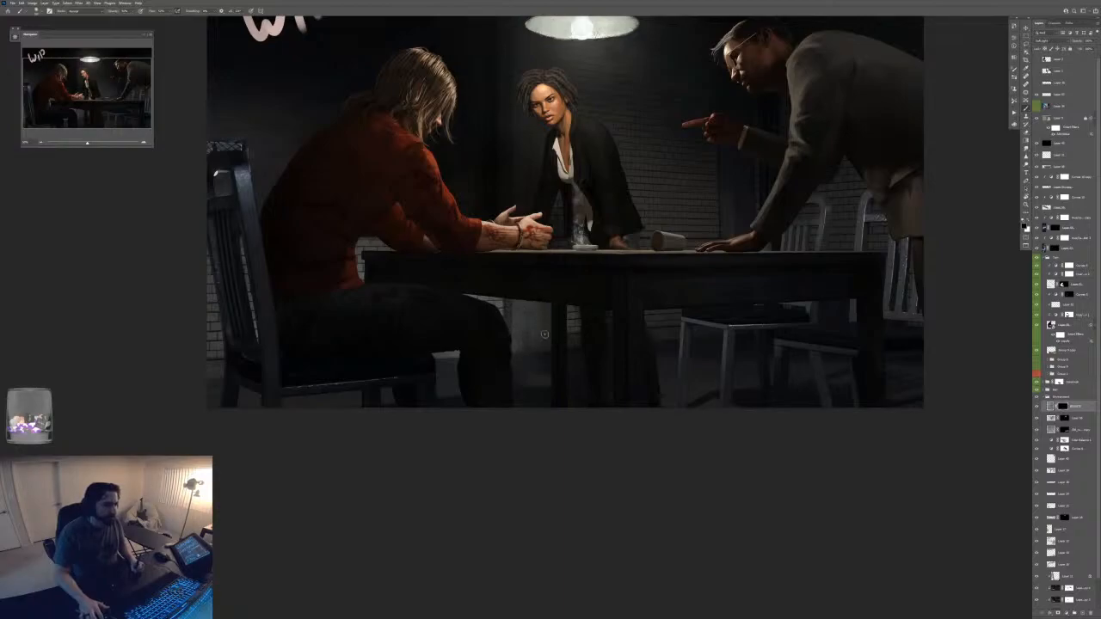
key("x")
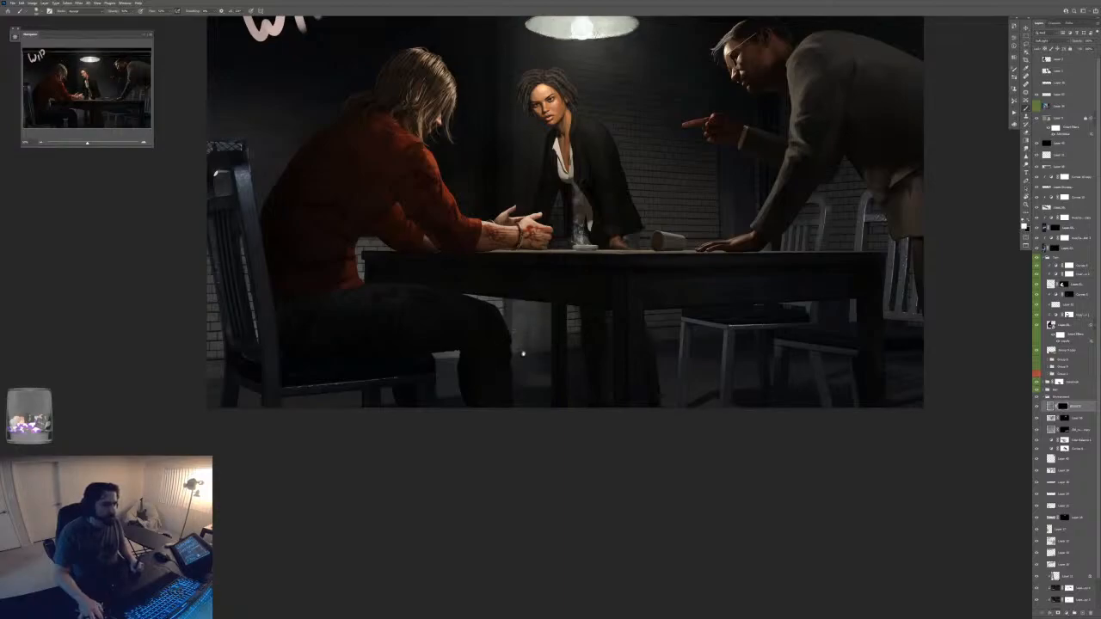
scroll(513, 306, "up", 3)
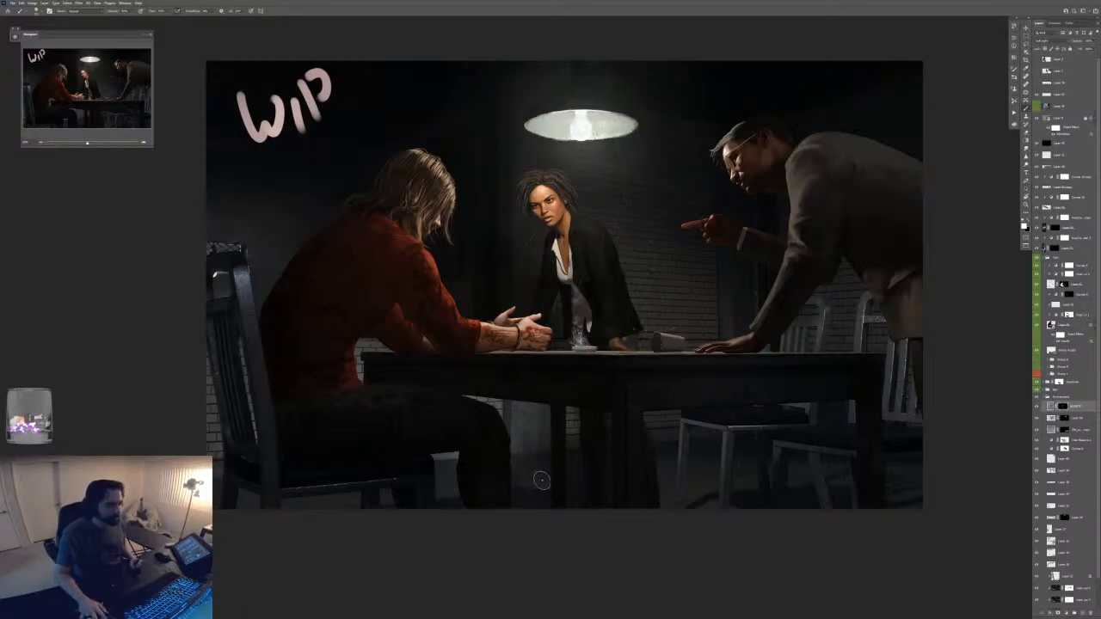
key("ctrl+minus")
key("ctrl+plus")
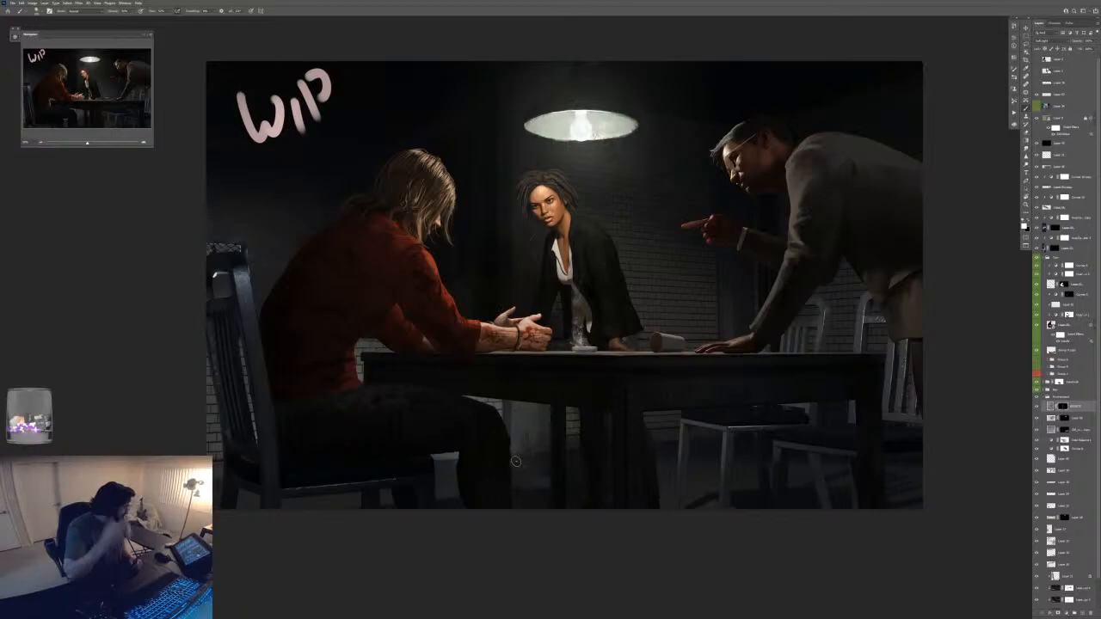
- Pick the speckled texture in the texture sheet's lower-left corner and copy its layer into the painting's environment group
left_click_drag(711, 273, 650, 303)
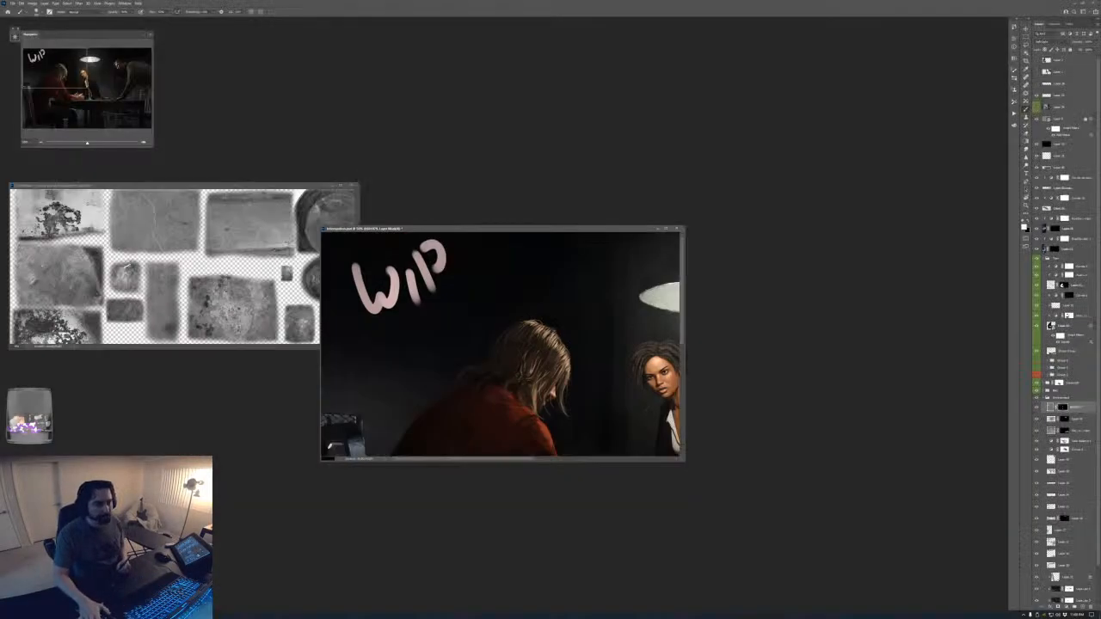
left_click_drag(517, 230, 606, 149)
key("ctrl+minus")
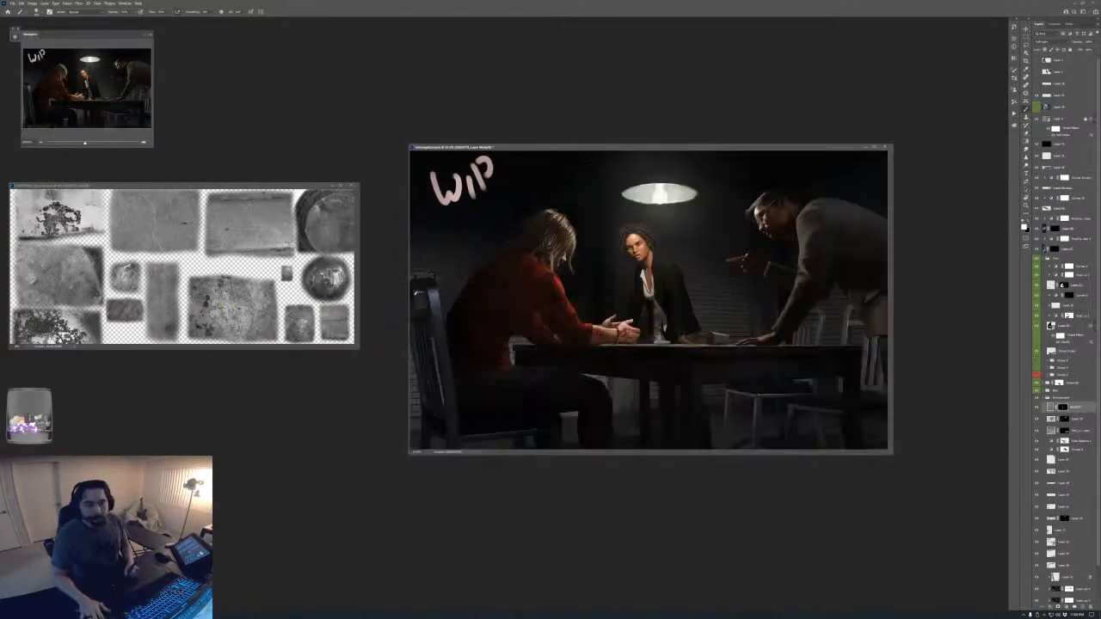
left_click(116, 336)
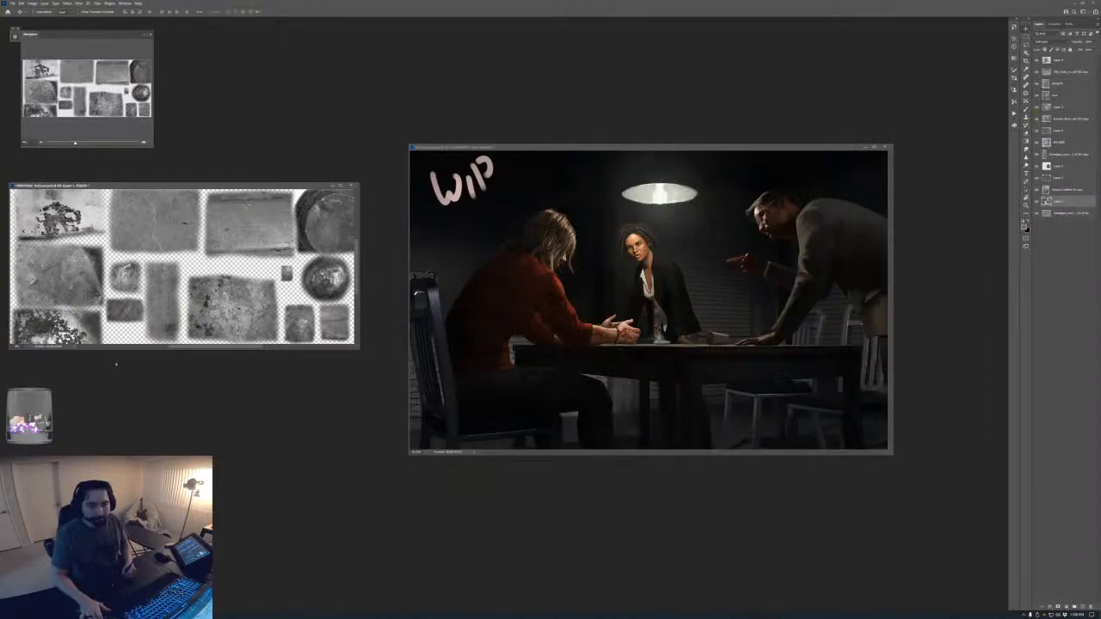
left_click_drag(1073, 200, 733, 215)
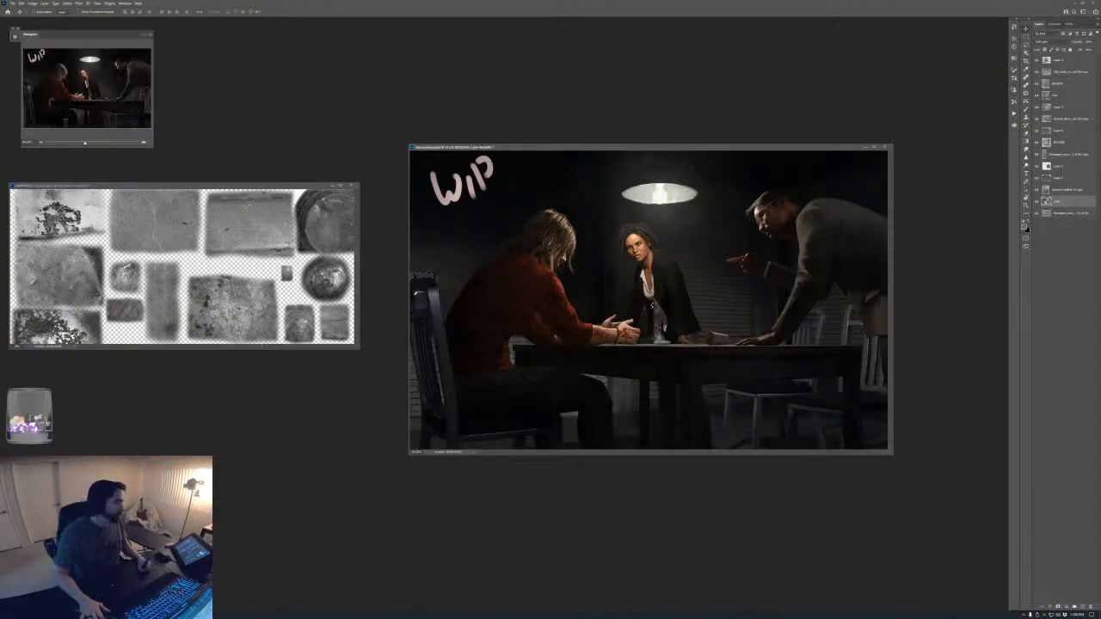
key("b")
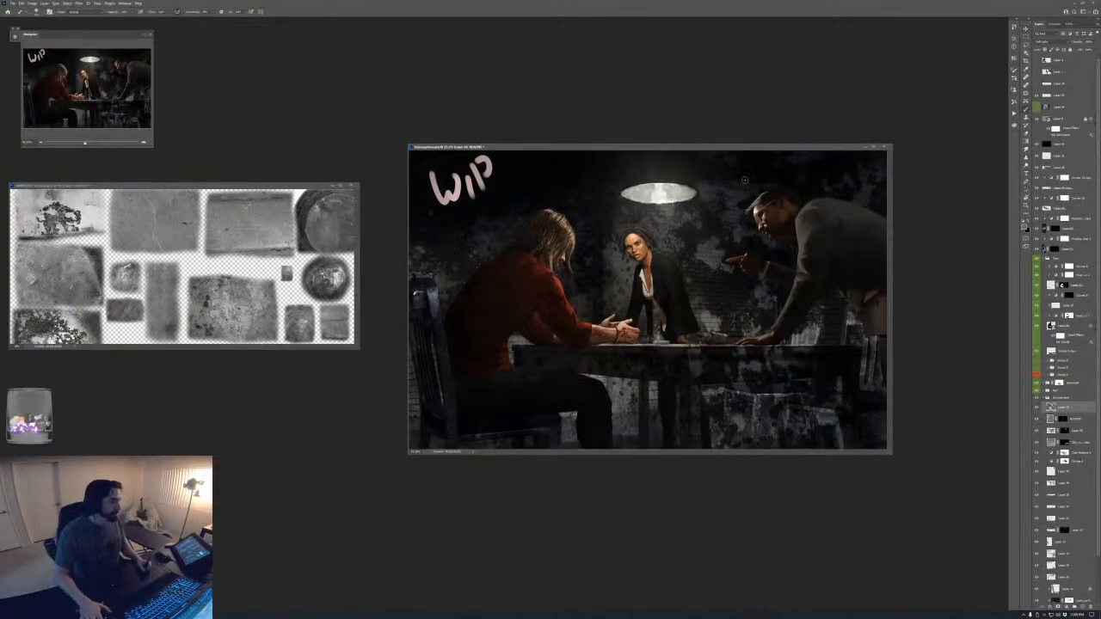
key("f")
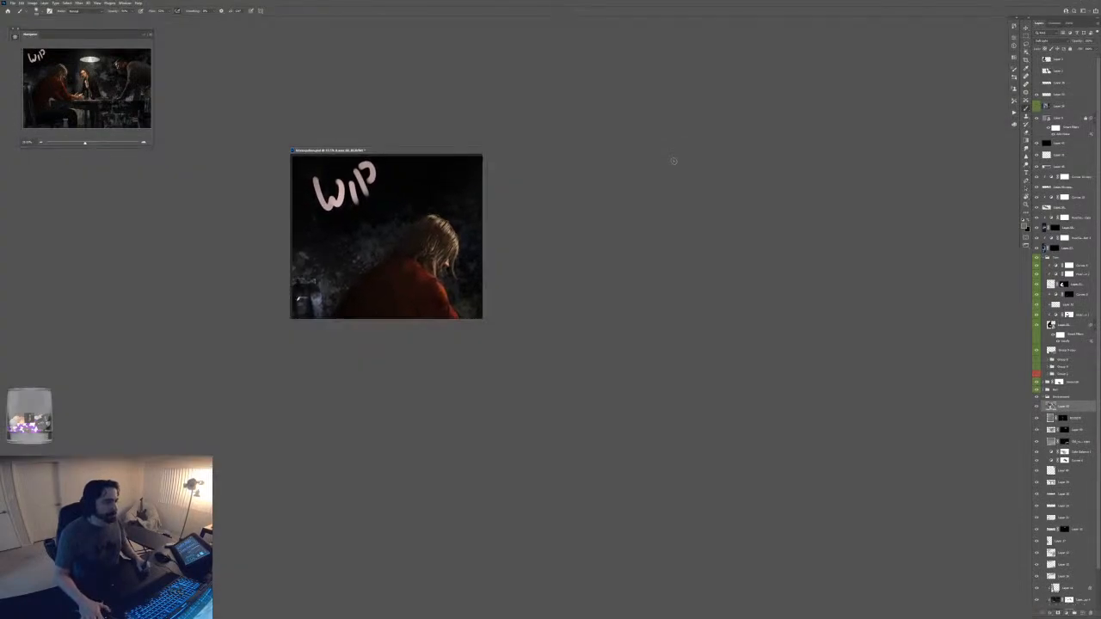
- Shrink the speckled texture and place it over the wall behind the standing man
key("ctrl+t")
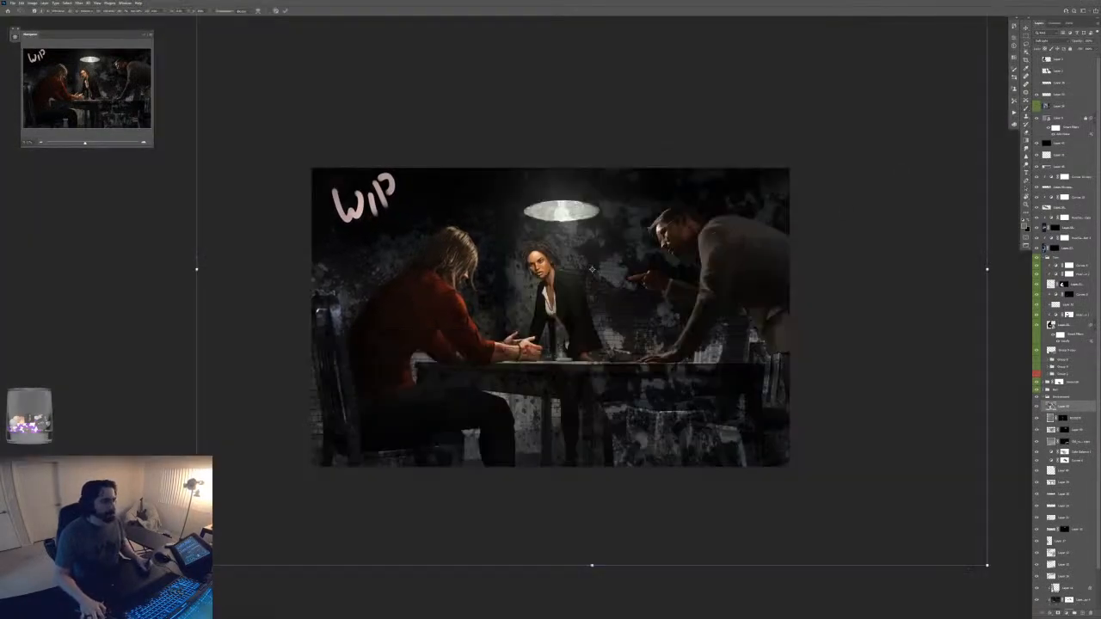
left_click_drag(273, 512, 490, 347)
left_click_drag(592, 269, 775, 288)
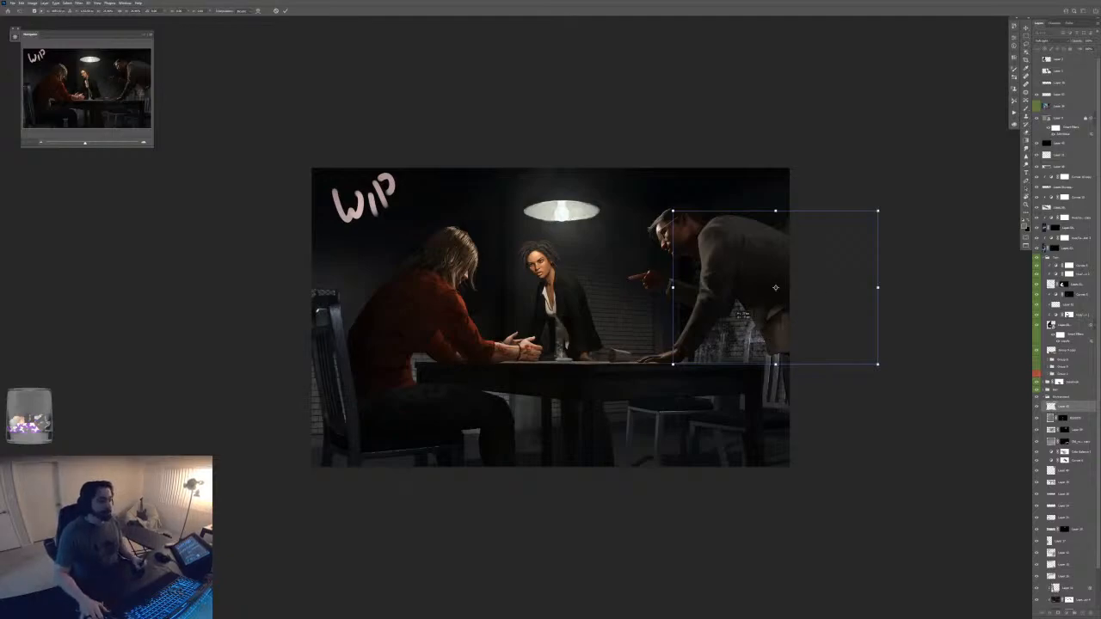
mouse_move(775, 288)
left_mouse_down()
mouse_move(616, 308)
mouse_move(680, 318)
mouse_move(719, 362)
mouse_move(767, 290)
left_mouse_up()
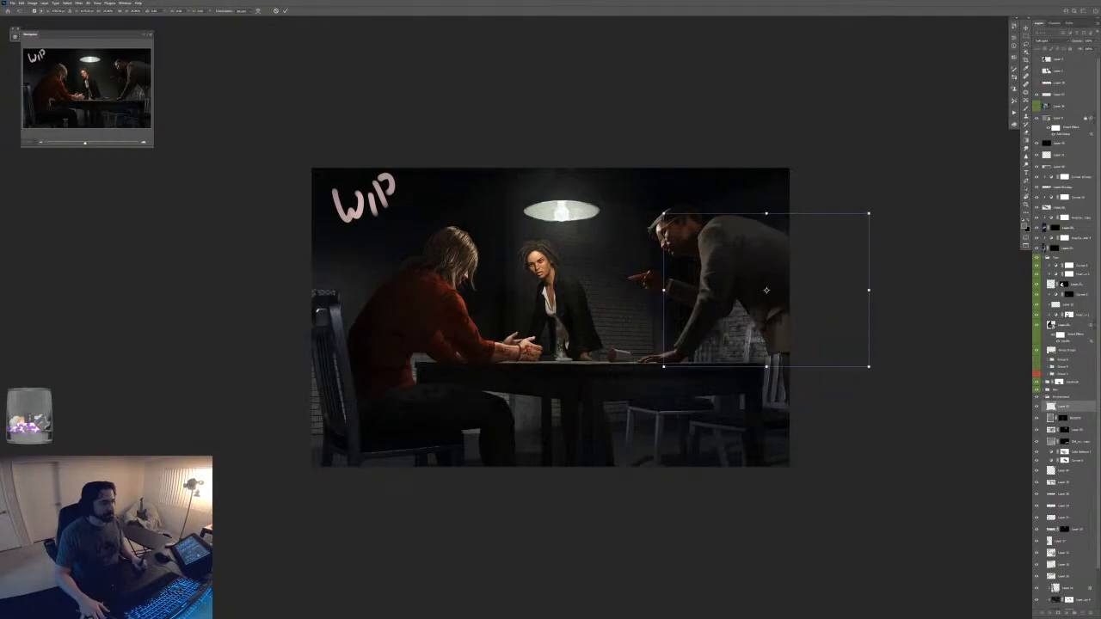
- Rotate the speckled texture a quarter turn and skew its two outer corners outward to match the side wall's perspective
left_click_drag(892, 205, 831, 354)
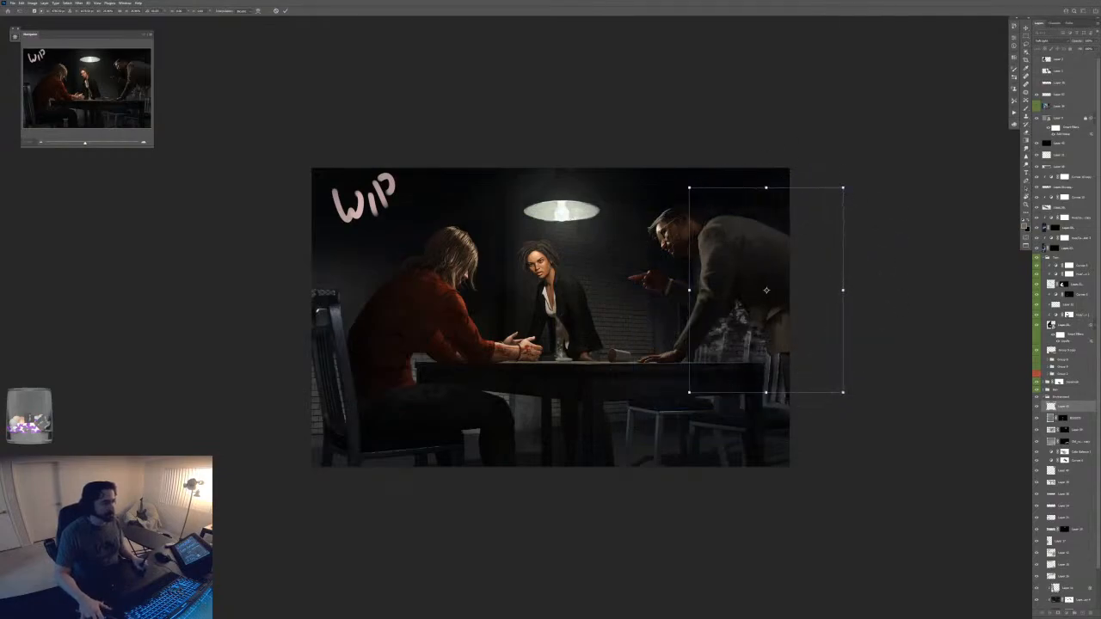
left_click_drag(844, 184, 844, 169)
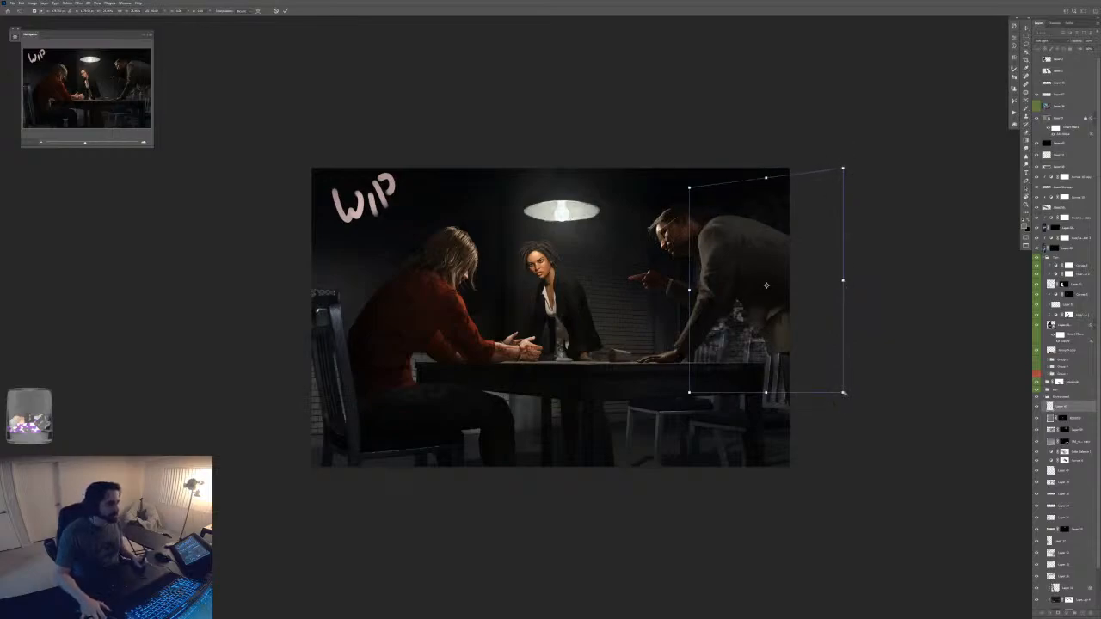
left_click_drag(845, 394, 853, 409)
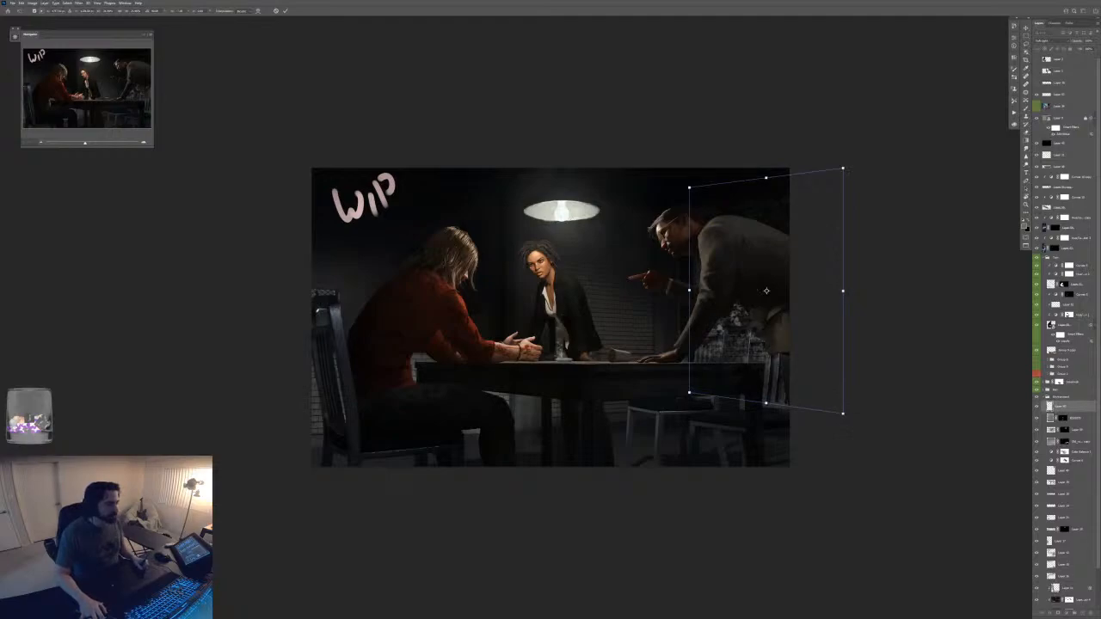
- Distort the brick texture's corners and upper edge to fit the side wall's perspective behind the standing man, and apply the transform
left_click_drag(690, 186, 690, 197)
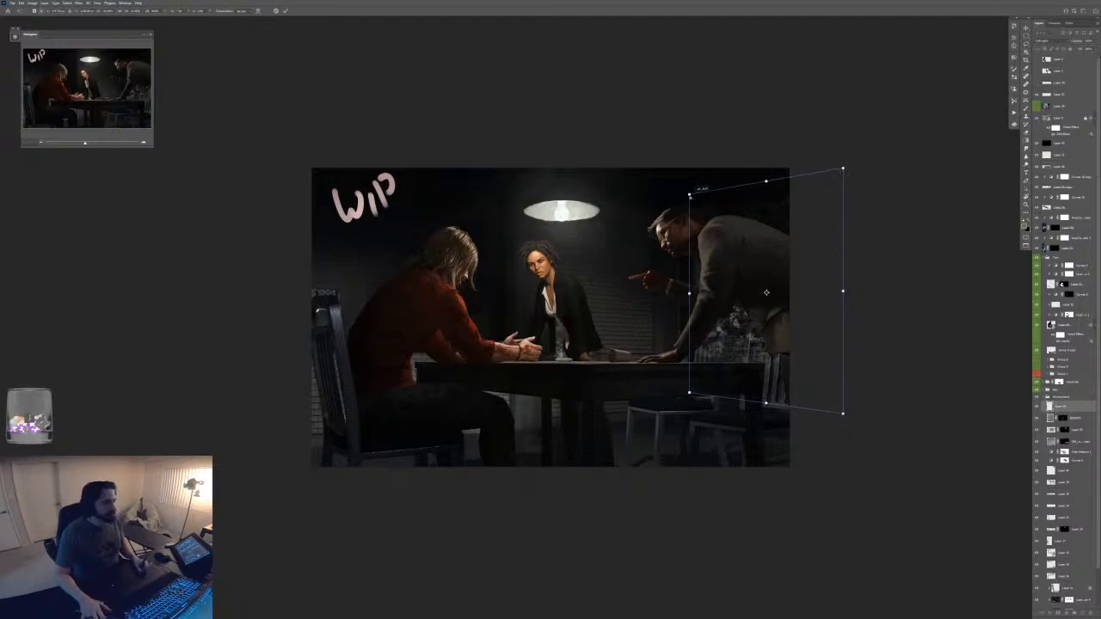
left_click_drag(766, 182, 762, 183)
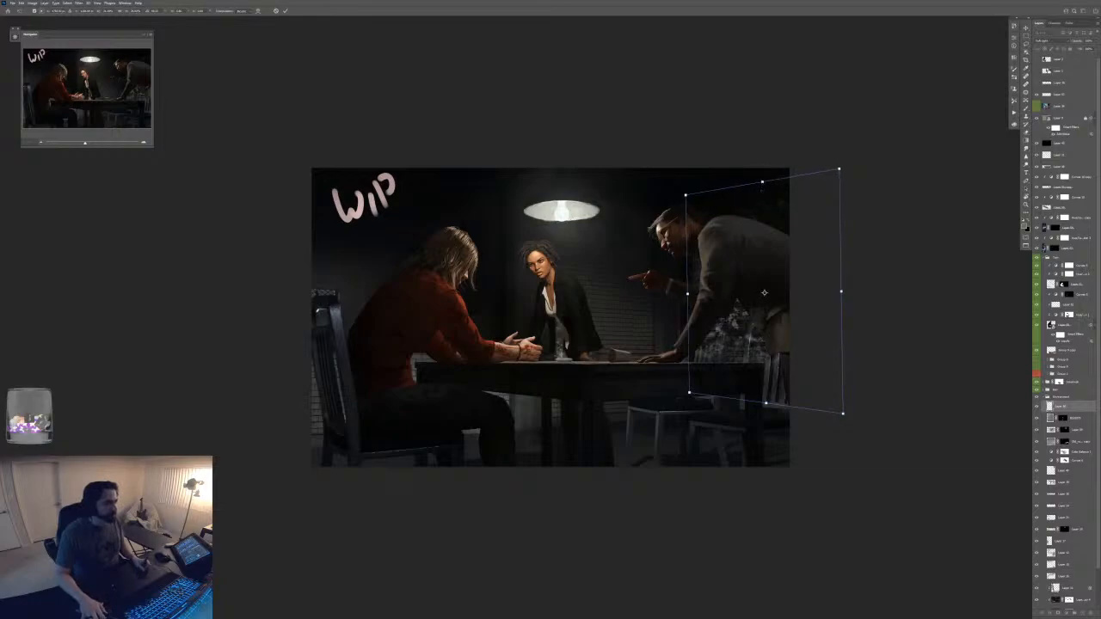
left_click_drag(763, 182, 764, 173)
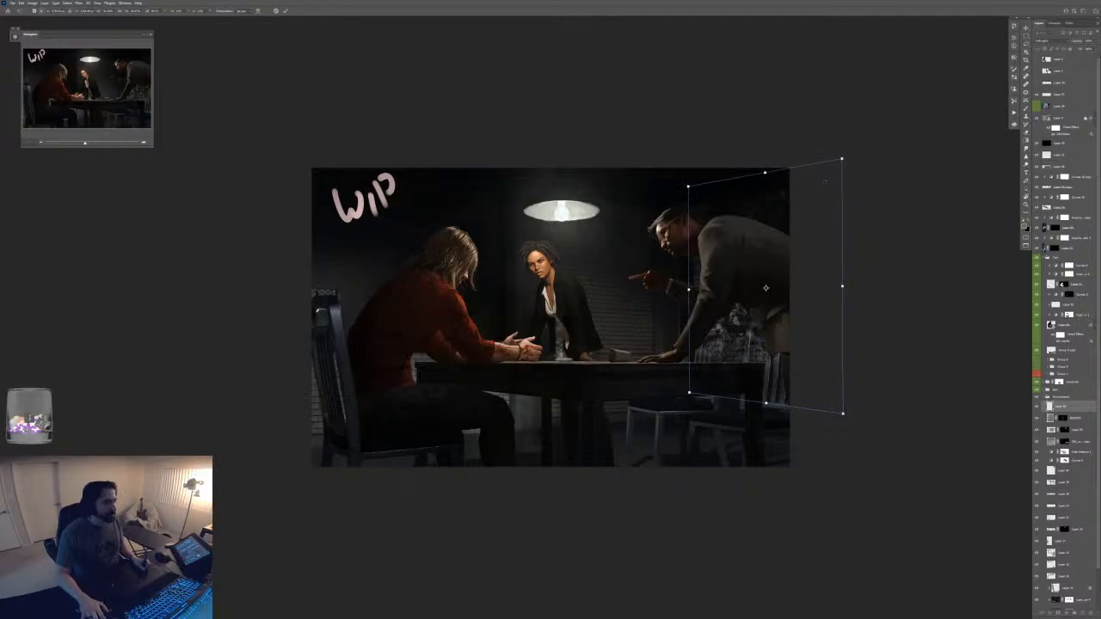
left_click_drag(842, 159, 840, 156)
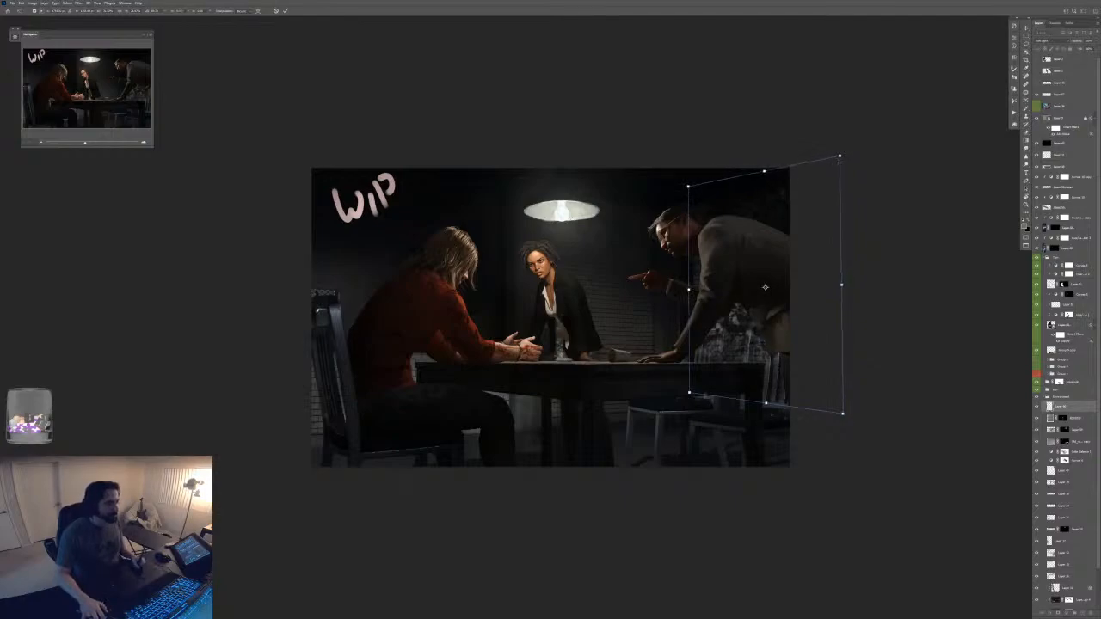
left_click_drag(689, 394, 694, 396)
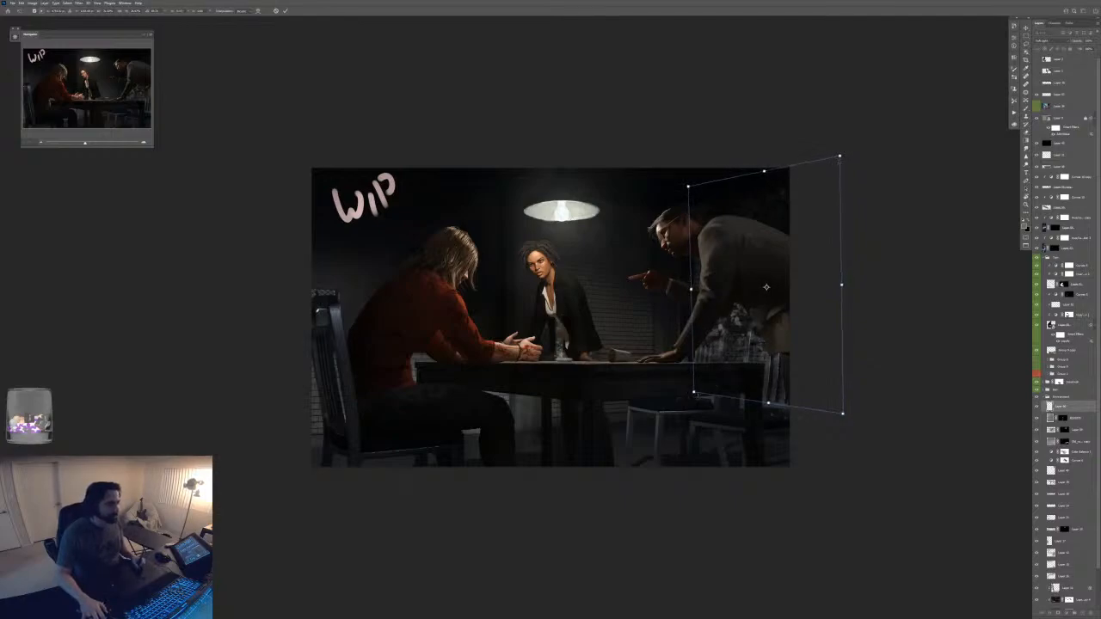
key("Return")
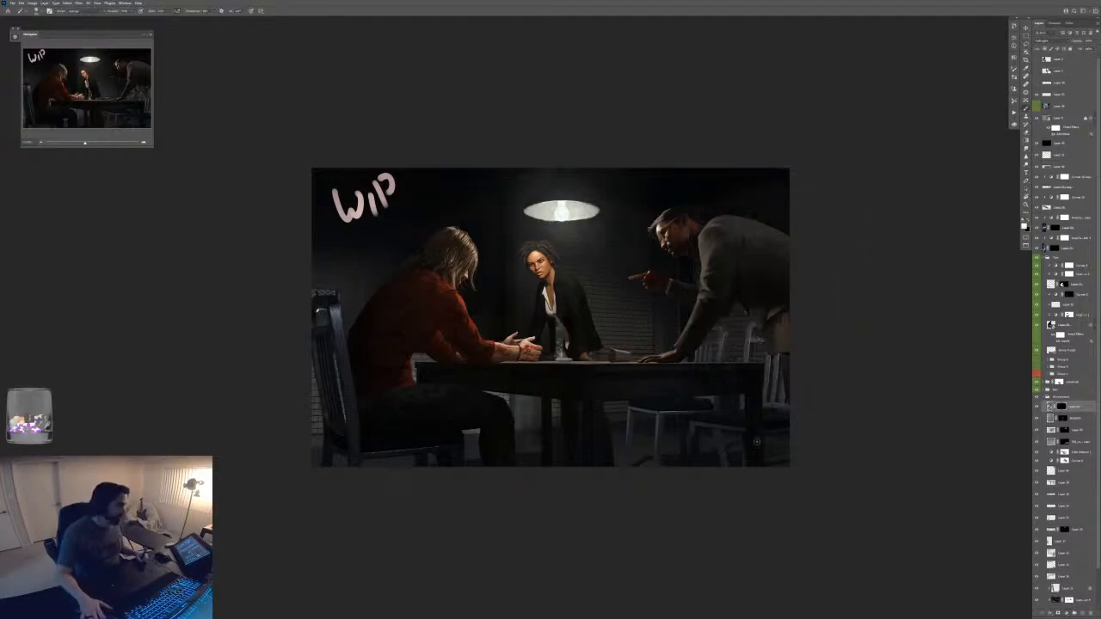
- Paint on the brick texture's black mask to reveal bricks on the wall behind the standing man and the chairs
key("ctrl+plus")
left_click_drag(806, 376, 539, 376)
key("ctrl+plus")
key("ctrl+plus")
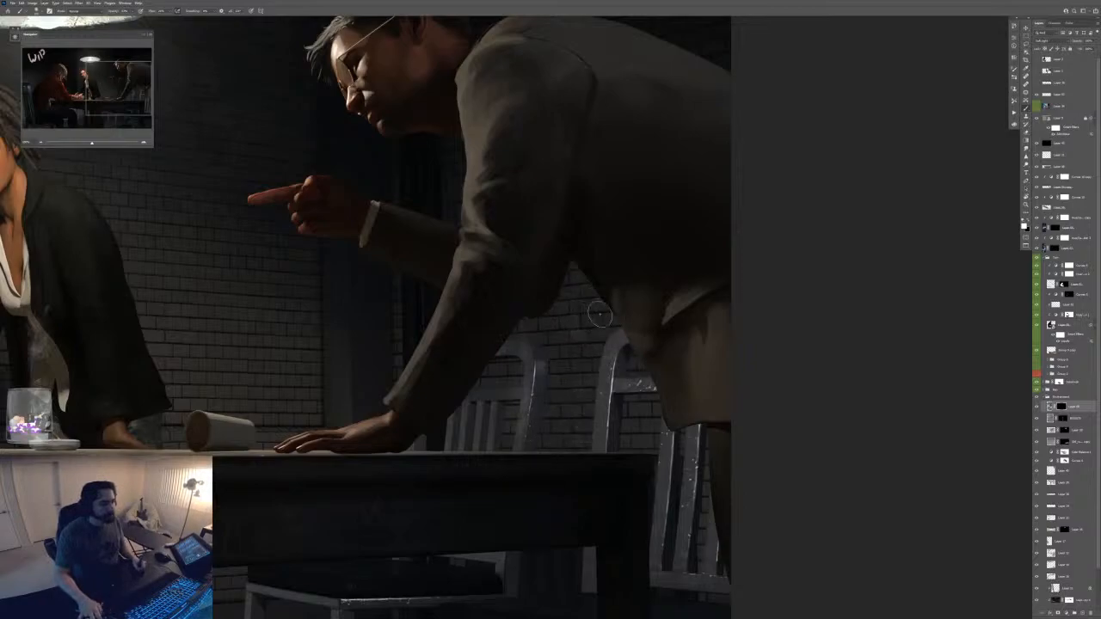
left_click_drag(579, 405, 567, 618)
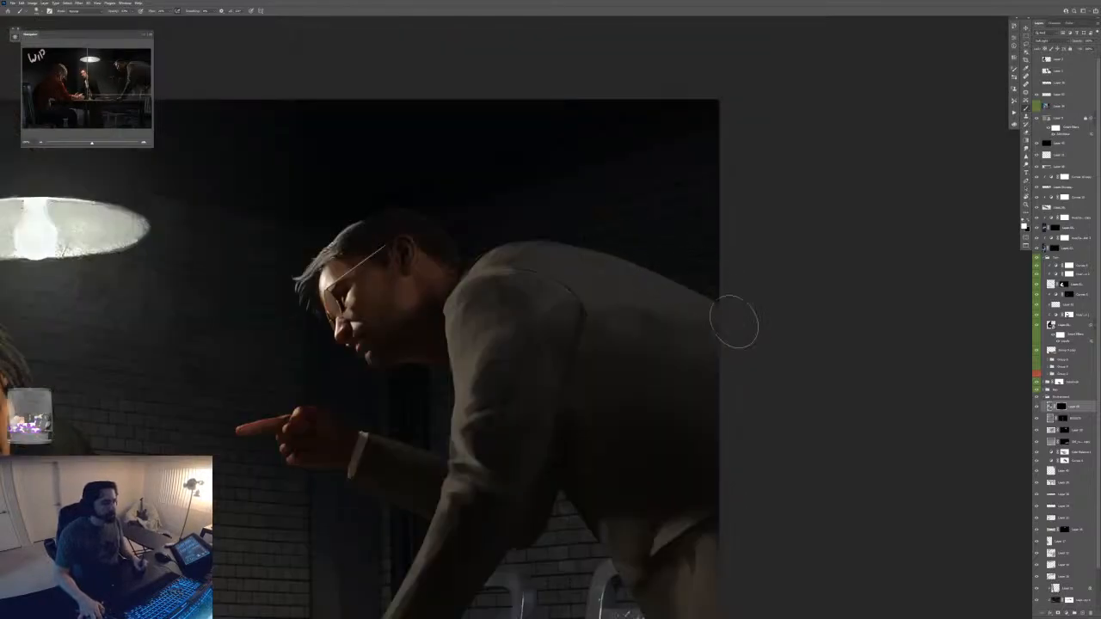
left_click_drag(640, 322, 616, 433)
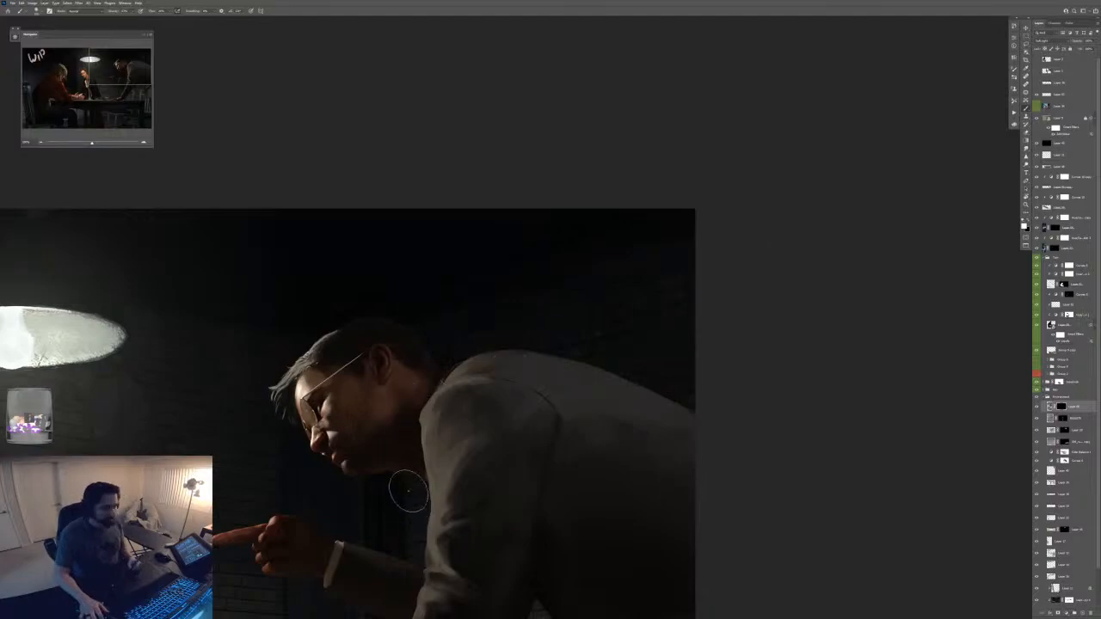
left_click_drag(429, 599, 375, 451)
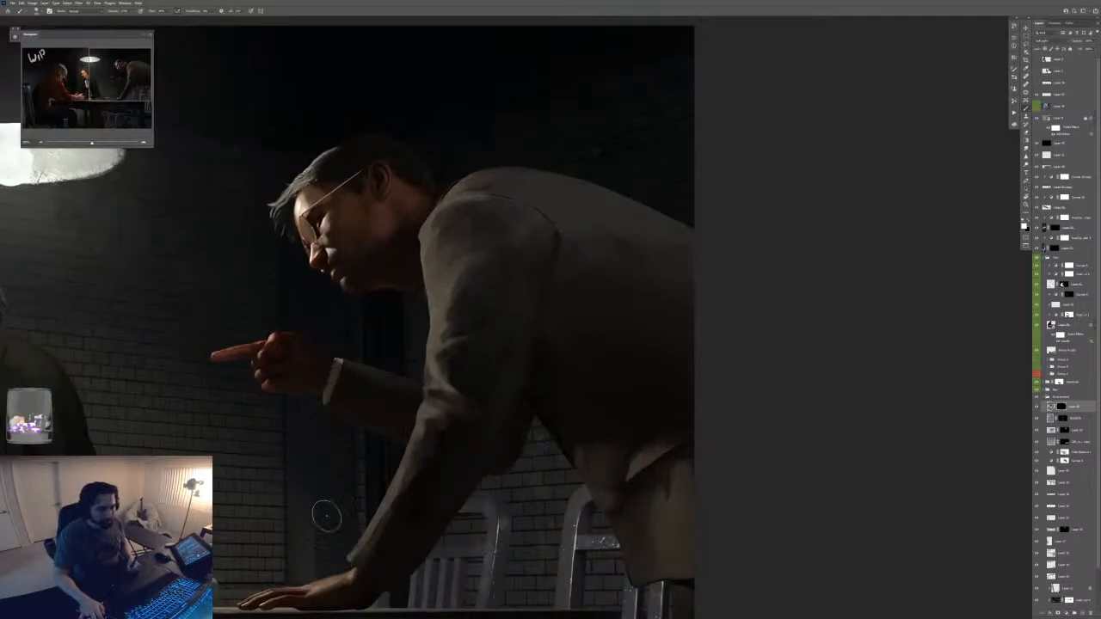
scroll(552, 330, "down", 3)
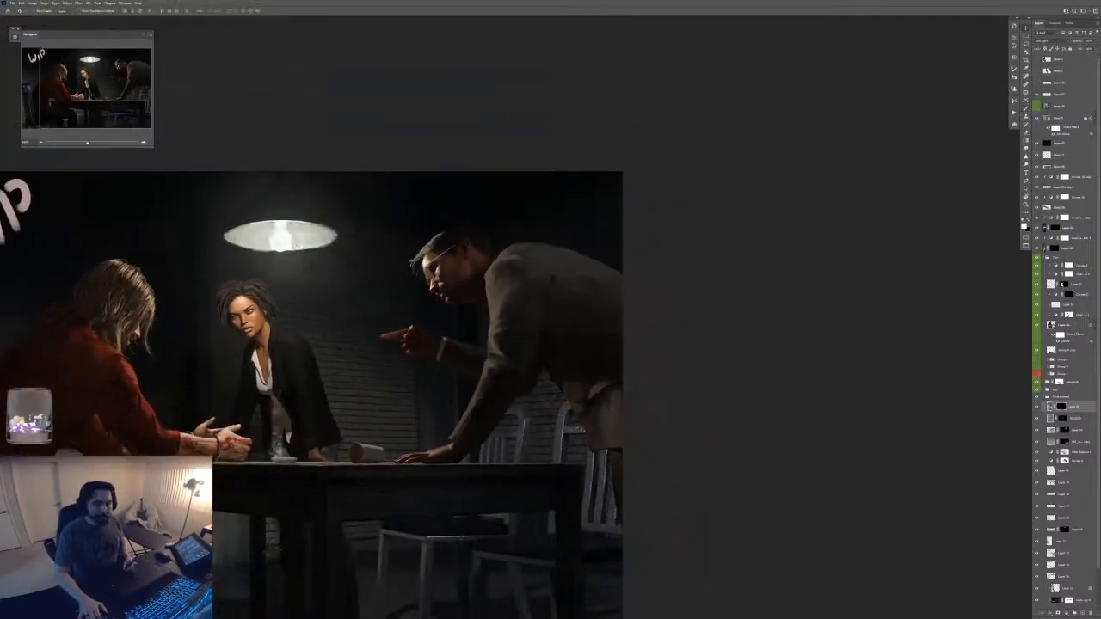
- Duplicate the existing back-wall brick layer, fill the copy's mask with white, and shift the duplicated texture slightly downward
left_click(556, 403, "ctrl")
left_click(1075, 419)
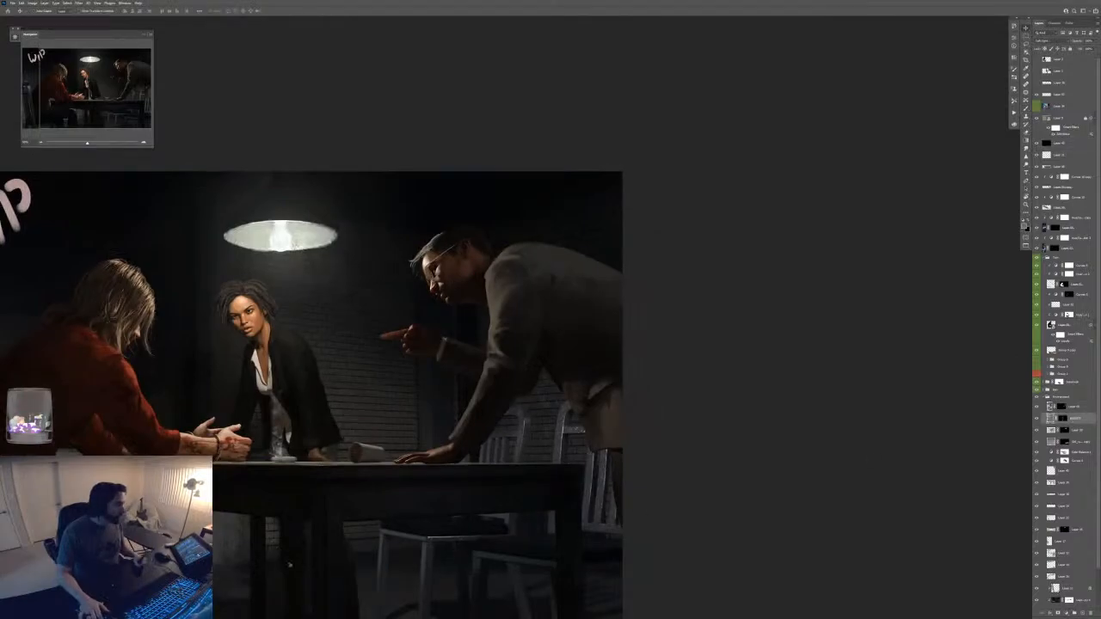
left_click_drag(464, 403, 433, 416)
key("ctrl+j")
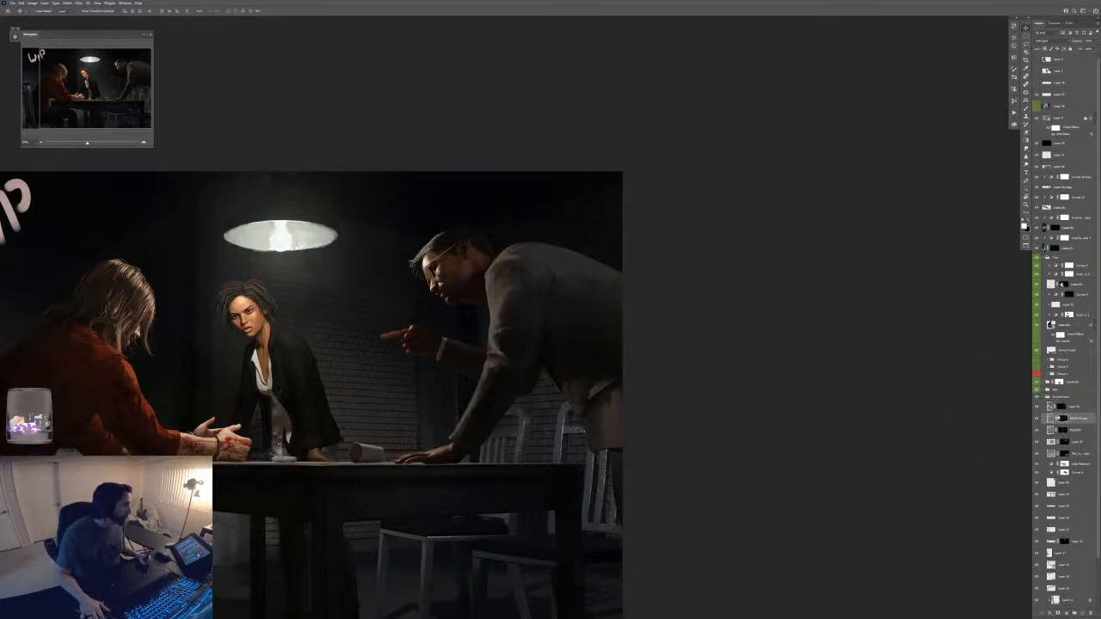
key("alt+BackSpace")
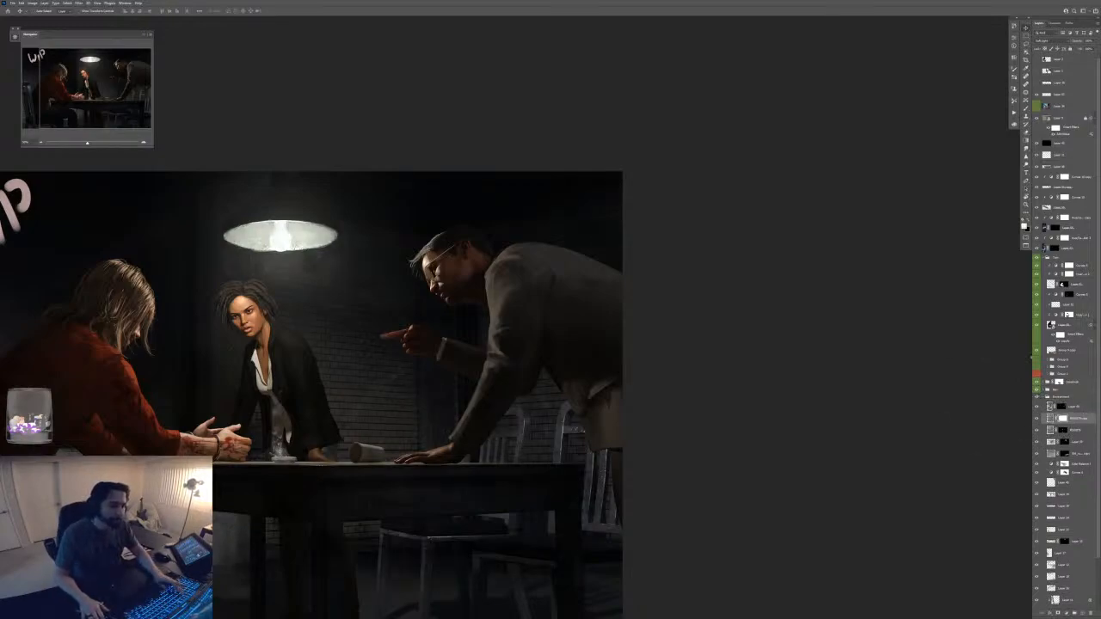
left_click_drag(483, 407, 481, 435)
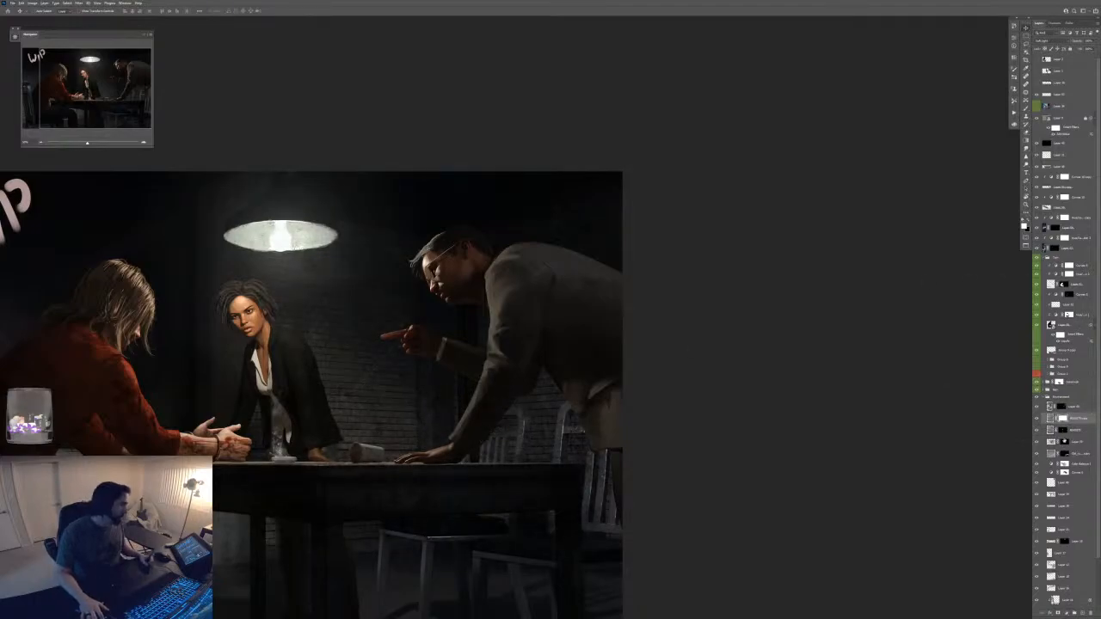
- Brush the duplicated bricks through their black mask onto the dark wall around the standing man's head and pointing hand
key("b")
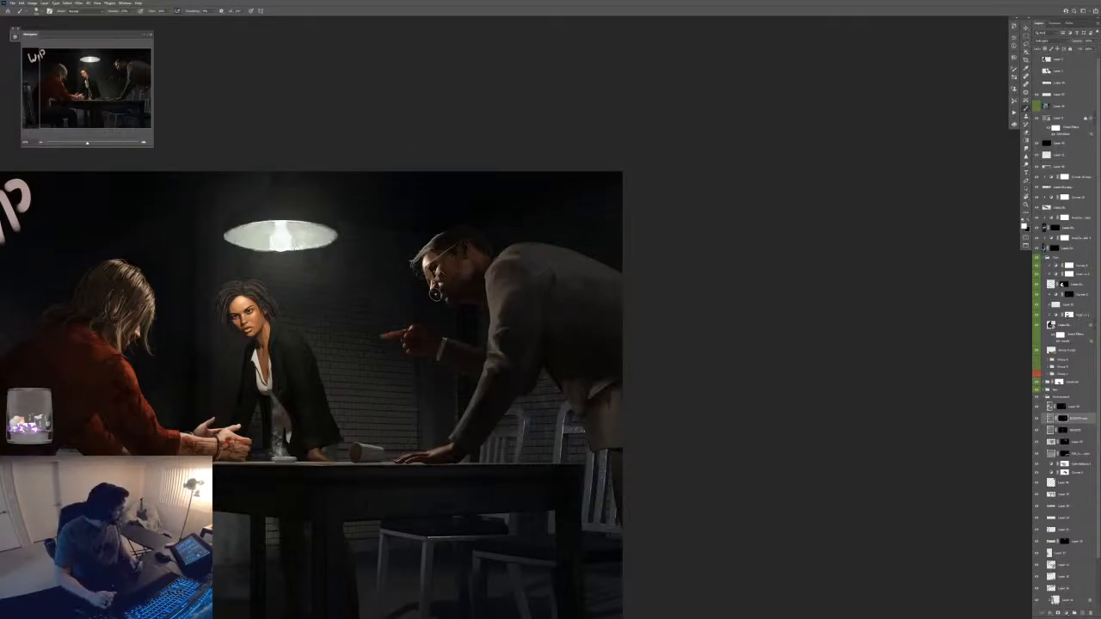
scroll(436, 330, "up", 5)
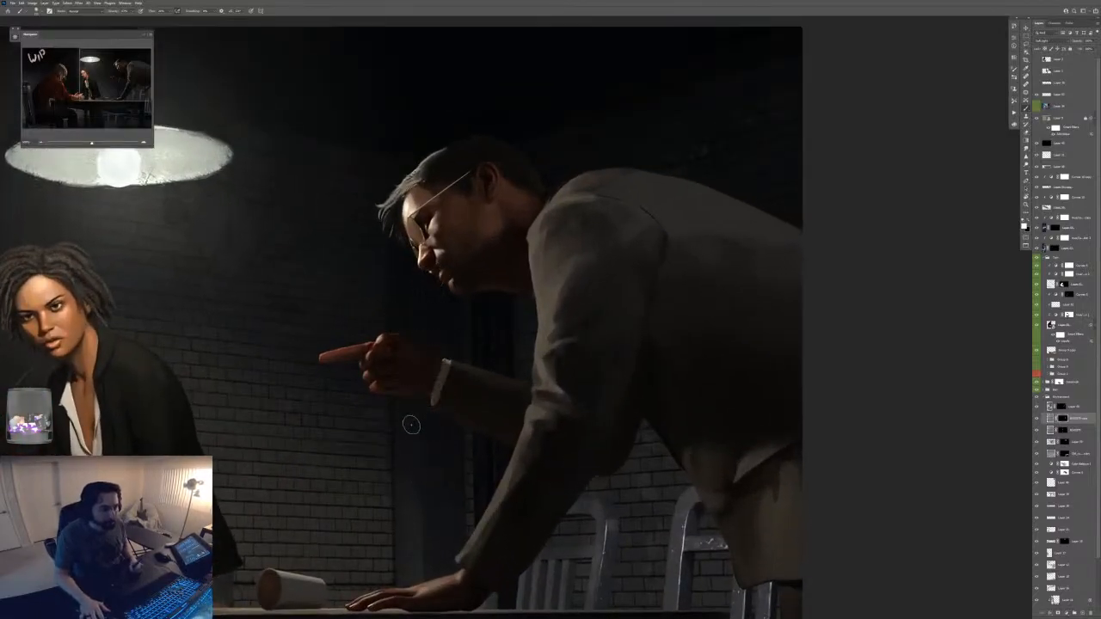
left_click_drag(397, 275, 408, 440)
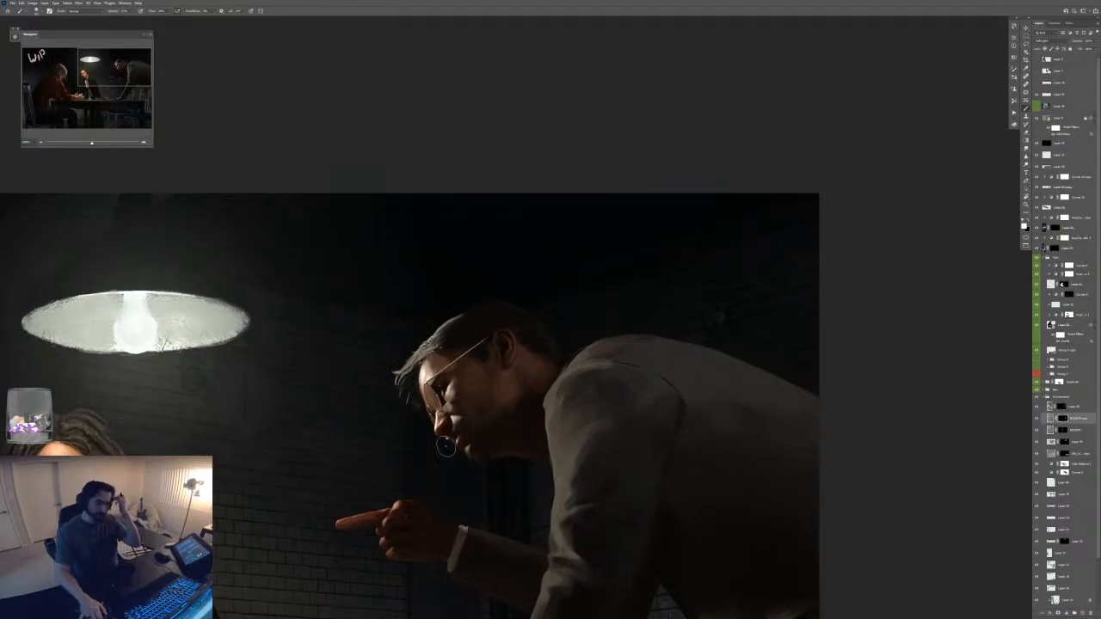
left_click_drag(342, 464, 376, 432)
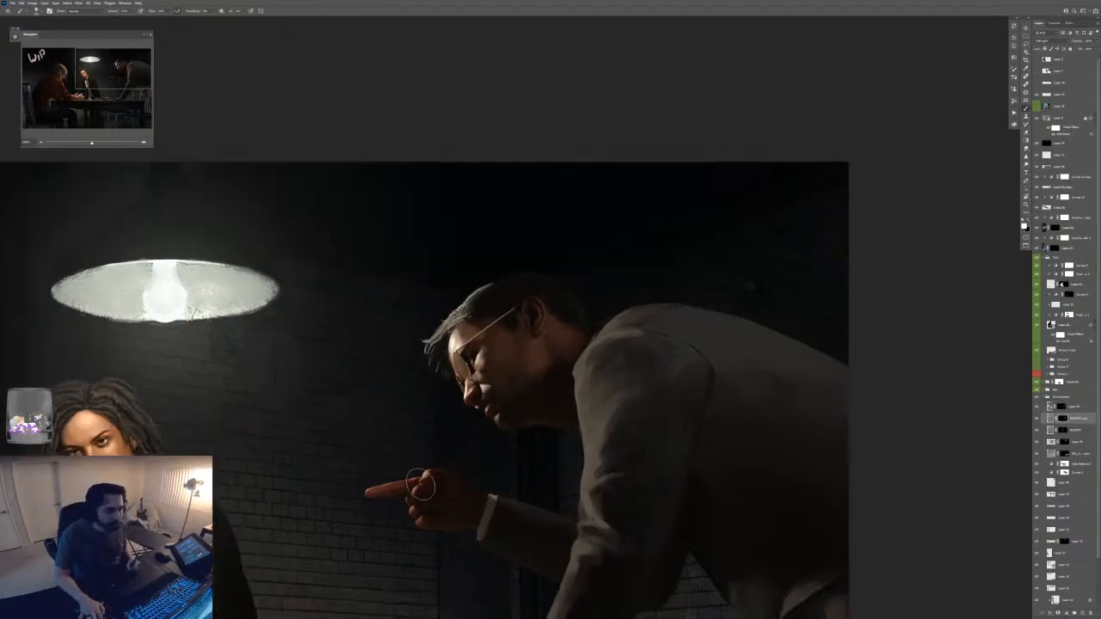
key("ctrl+minus")
key("ctrl+minus")
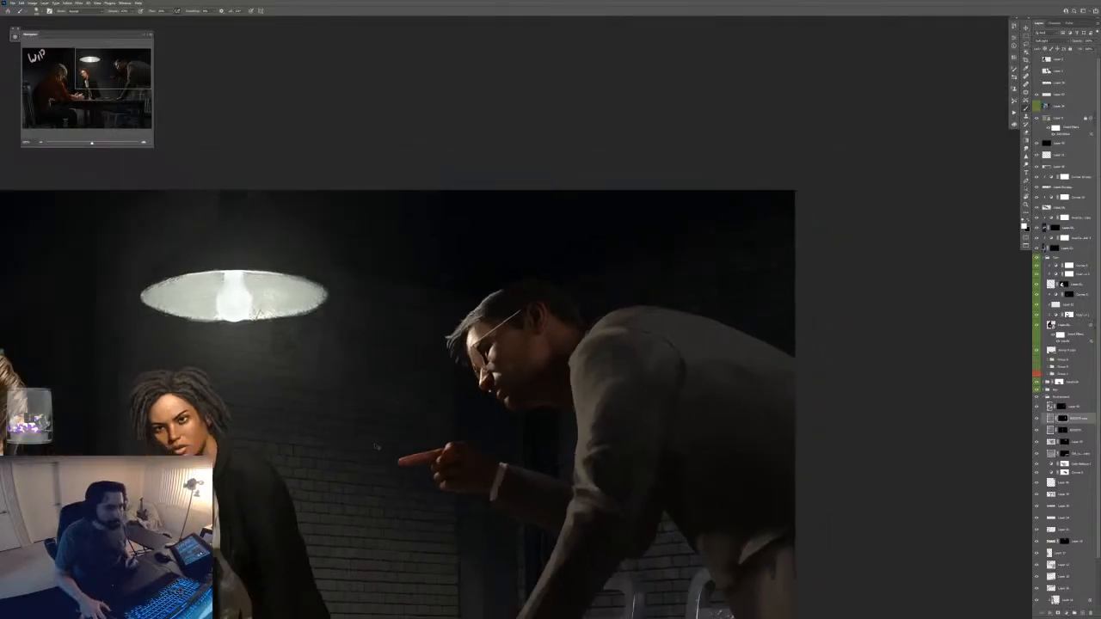
key("ctrl+minus")
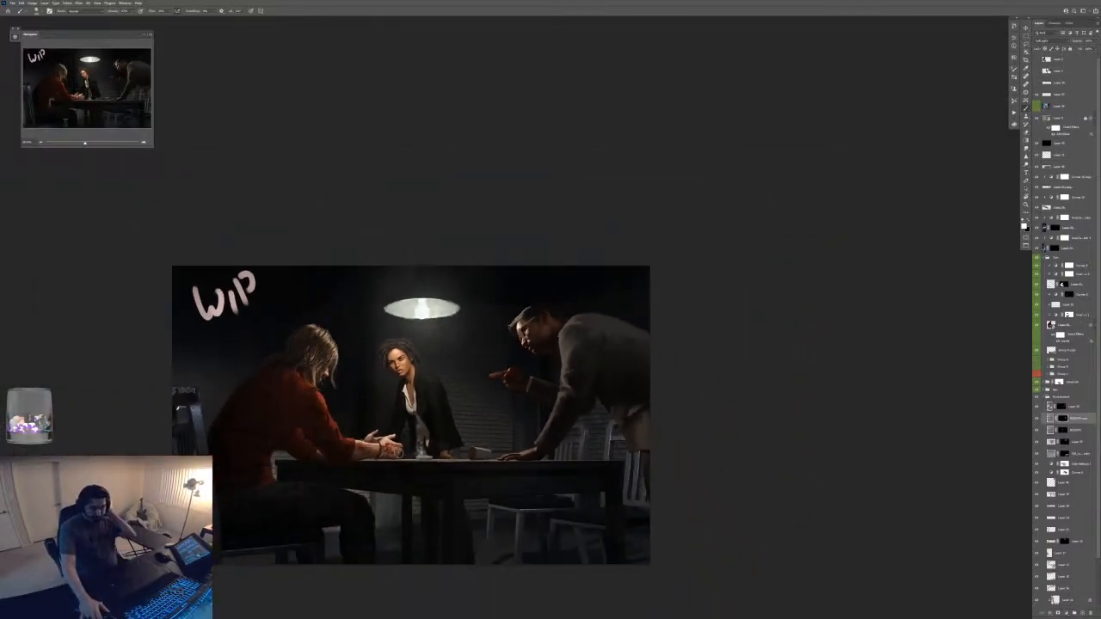
key("ctrl+plus")
key("ctrl+plus")
key("ctrl+plus")
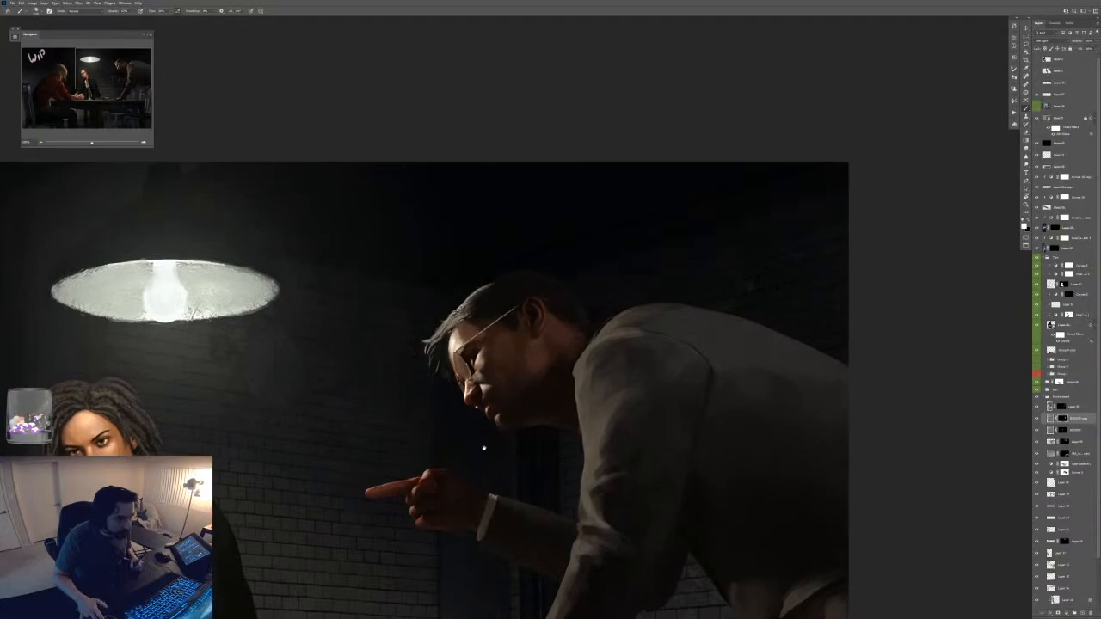
left_click_drag(317, 486, 479, 457)
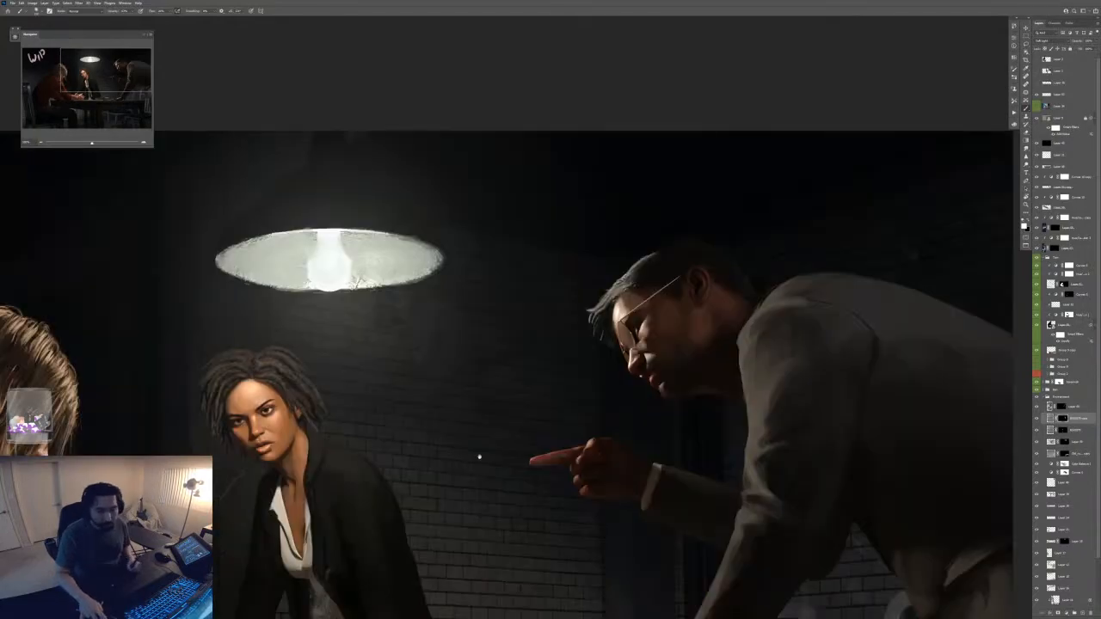
- Collapse the environment and standing man layer groups, expand the middle woman's group, and select a layer near its top
key("ctrl+plus")
key("ctrl+plus")
left_click_drag(322, 447, 750, 330)
key("v")
left_click(404, 432)
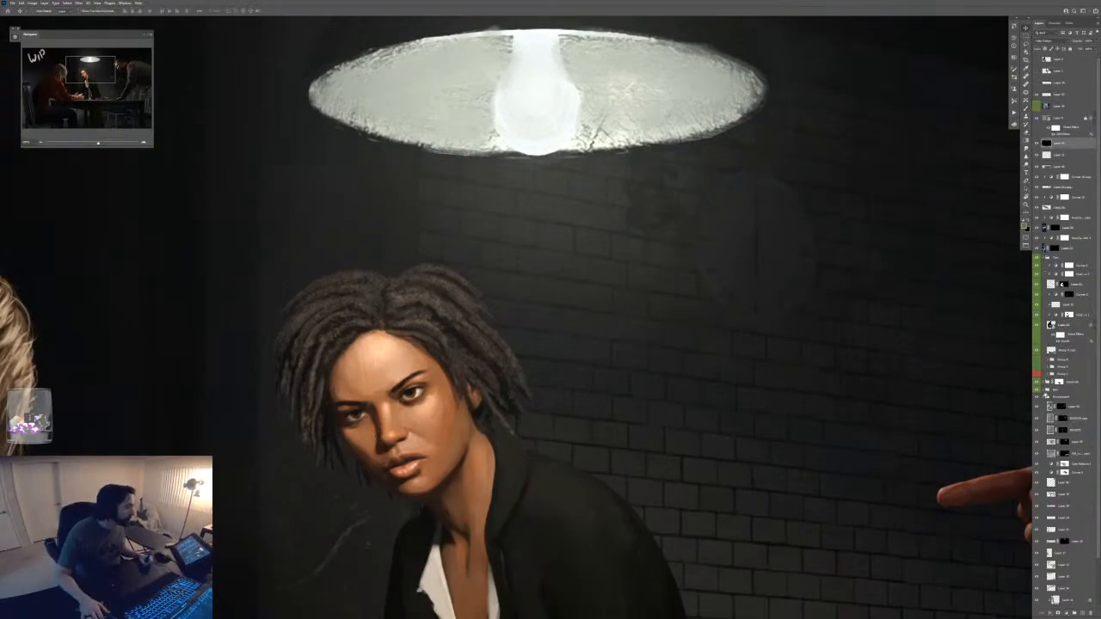
left_click(1045, 396)
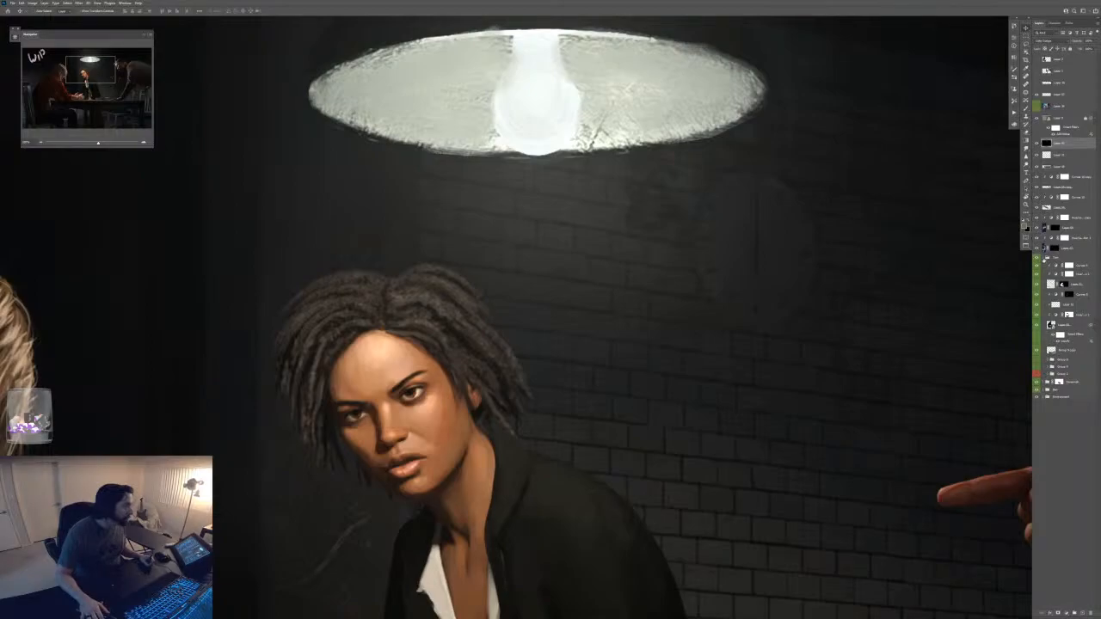
left_click(1046, 258)
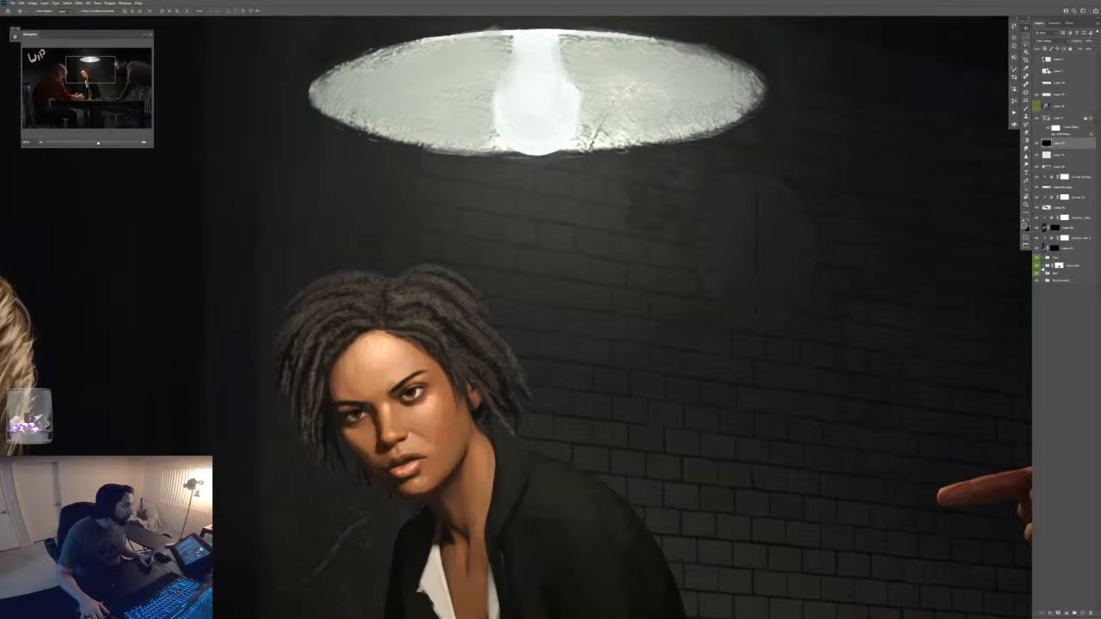
left_click(1047, 266)
left_click(1066, 290)
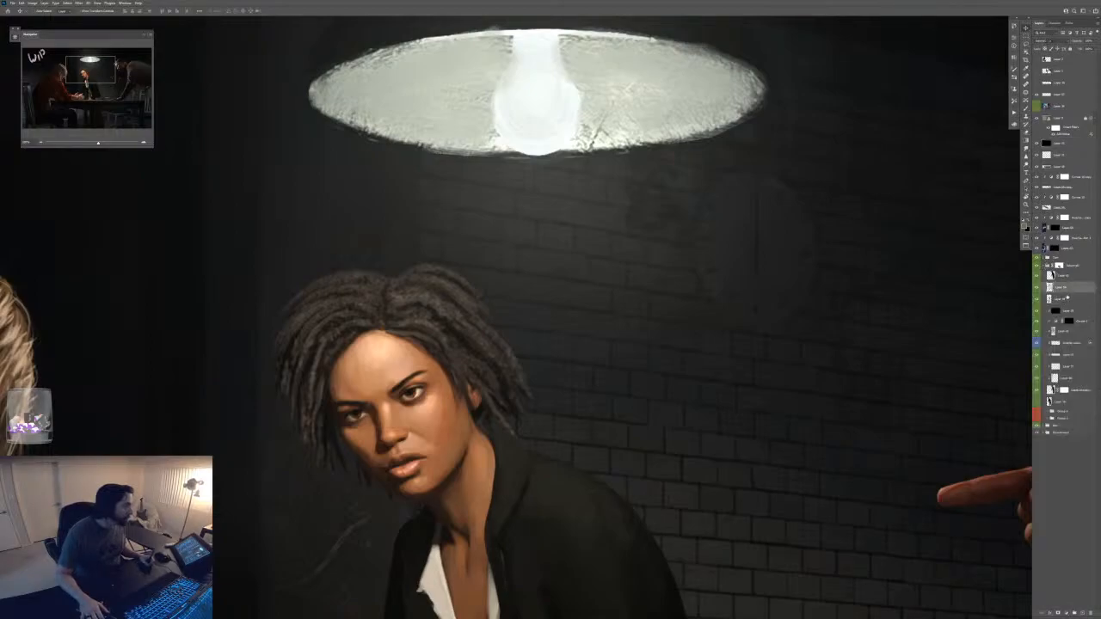
- Add a new layer to the middle woman's group and place it among the clipped layers, directly above the masked adjustment layer
key("ctrl+shift+alt+n")
key("ctrl+plus")
left_click_drag(576, 354, 679, 310)
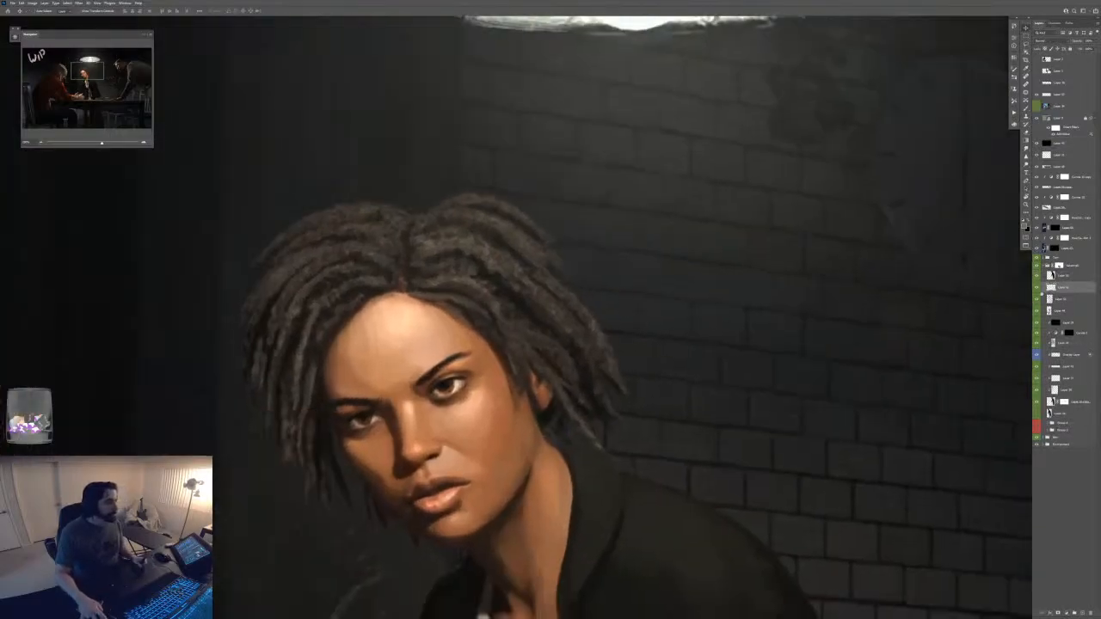
left_click_drag(1070, 289, 1070, 327)
- Choose a scattered texture brush preset for painting skin detail on the woman's face
key("b")
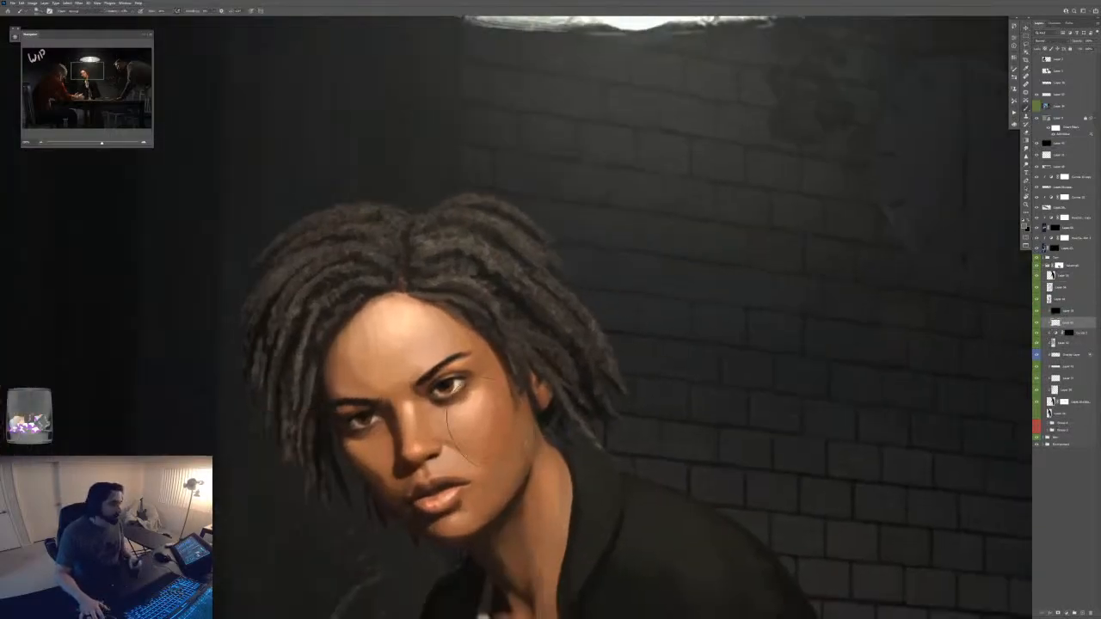
right_click(492, 431)
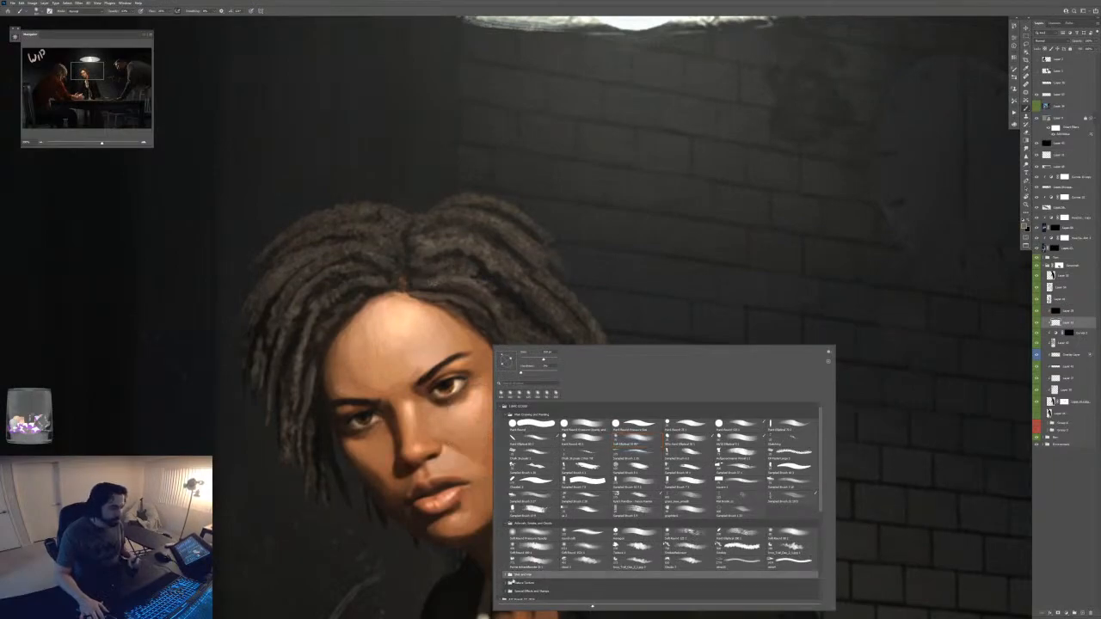
left_click(508, 575)
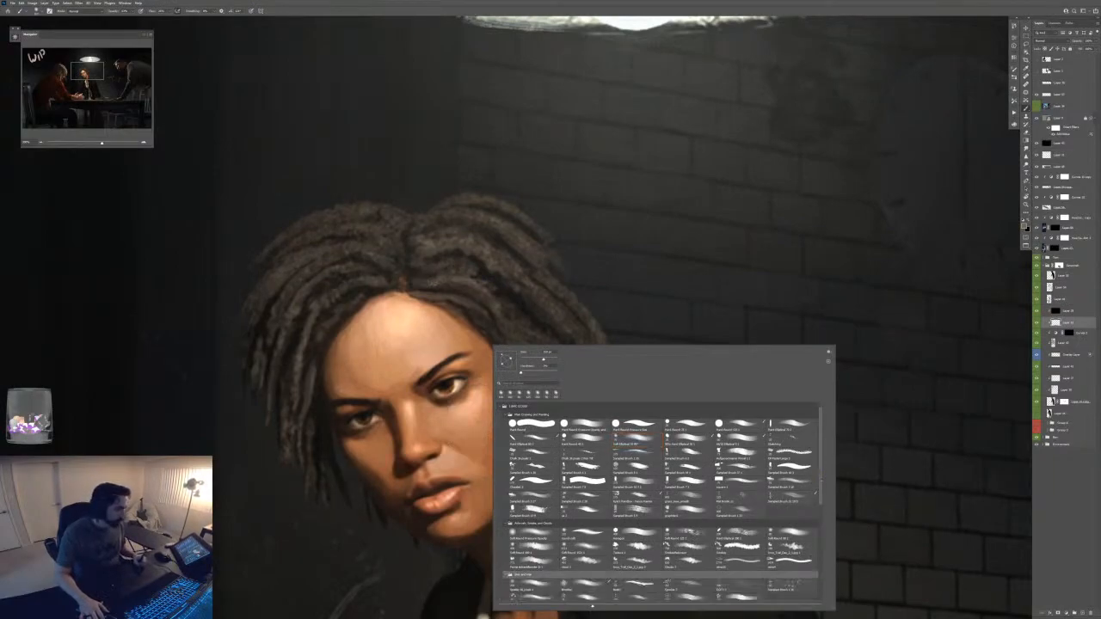
scroll(663, 503, "down", 1)
left_click(686, 559)
key("Return")
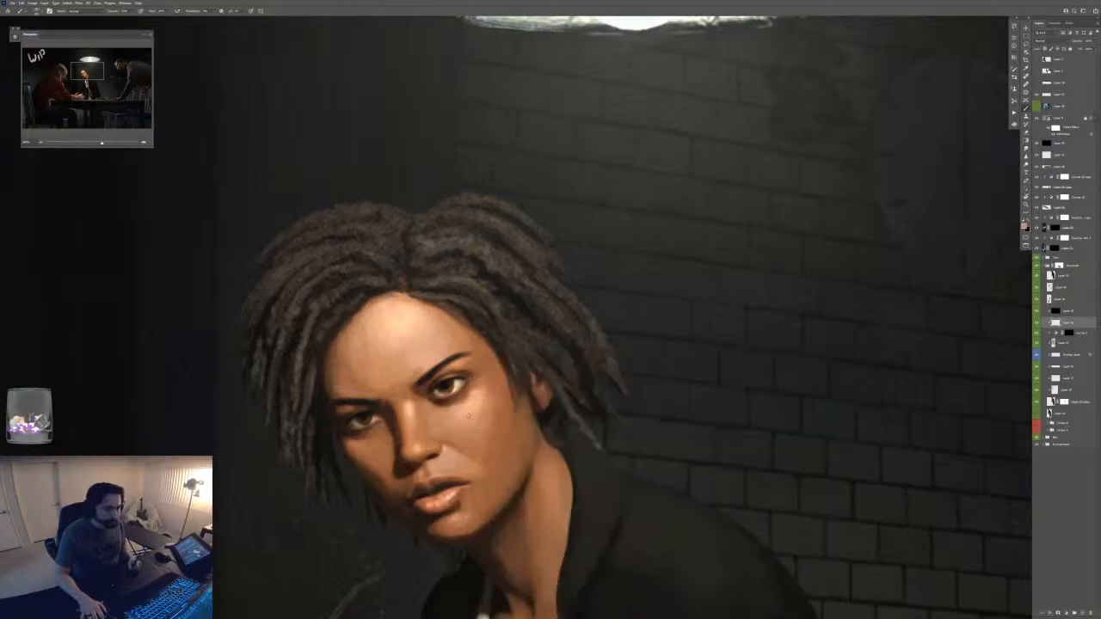
- Shift the hue of the sampled skin colour slightly within the orange range
left_click(1015, 124)
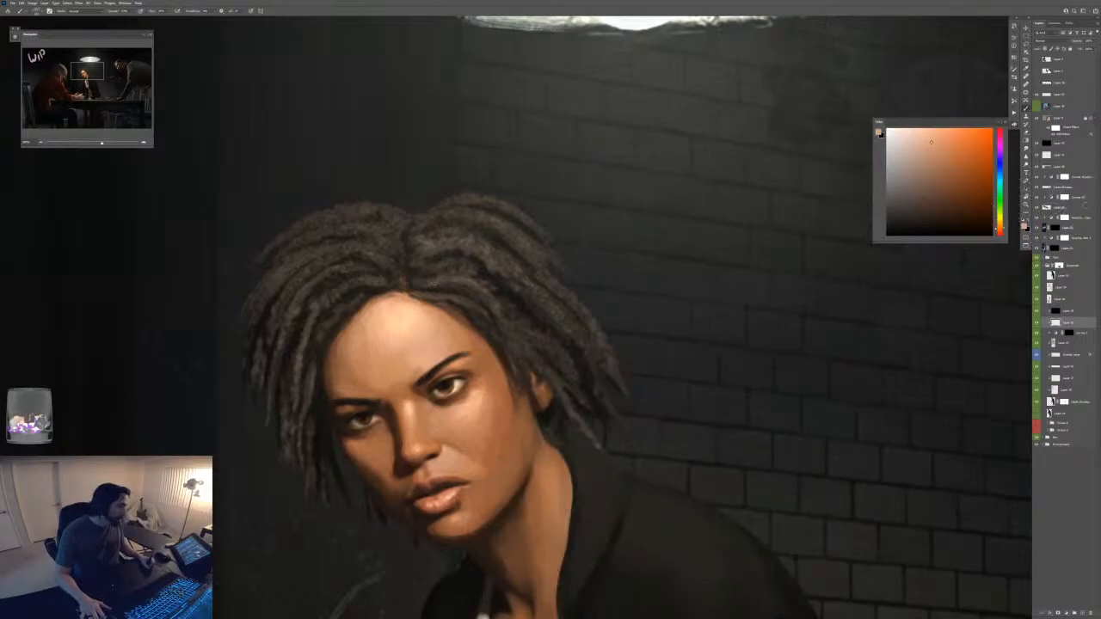
left_click(999, 227)
left_click(1014, 123)
- Sample the skin tone beside the woman's nose and dab fine pore texture below her eye with a smaller brush
key("ctrl+plus")
key("ctrl+plus")
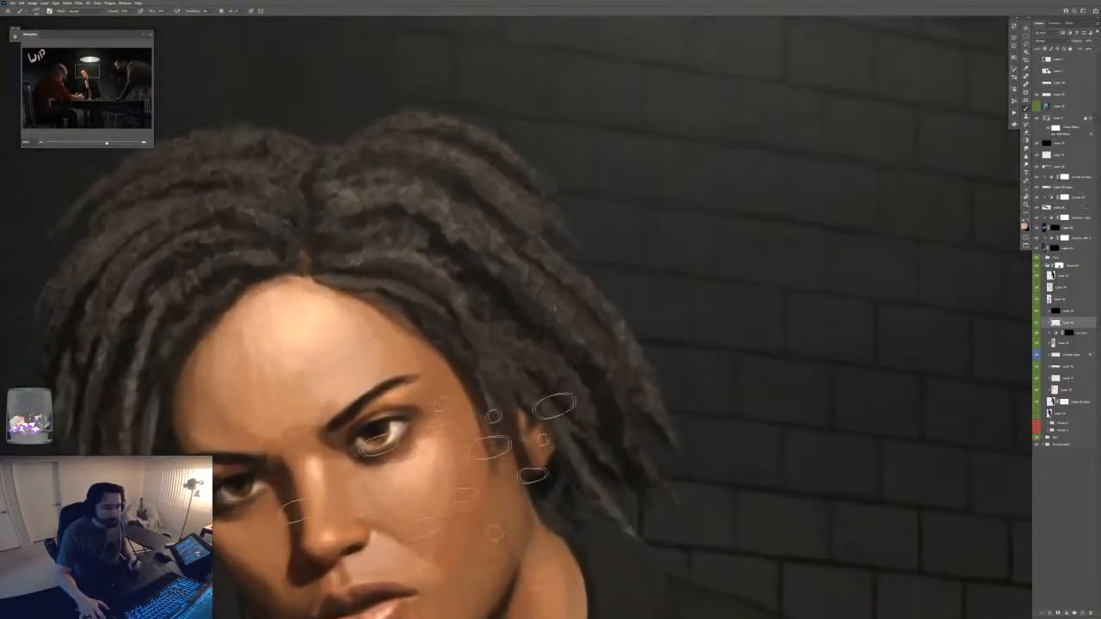
key("bracketleft")
key("bracketleft")
key("bracketleft")
left_click(378, 546, "alt")
left_click(413, 469)
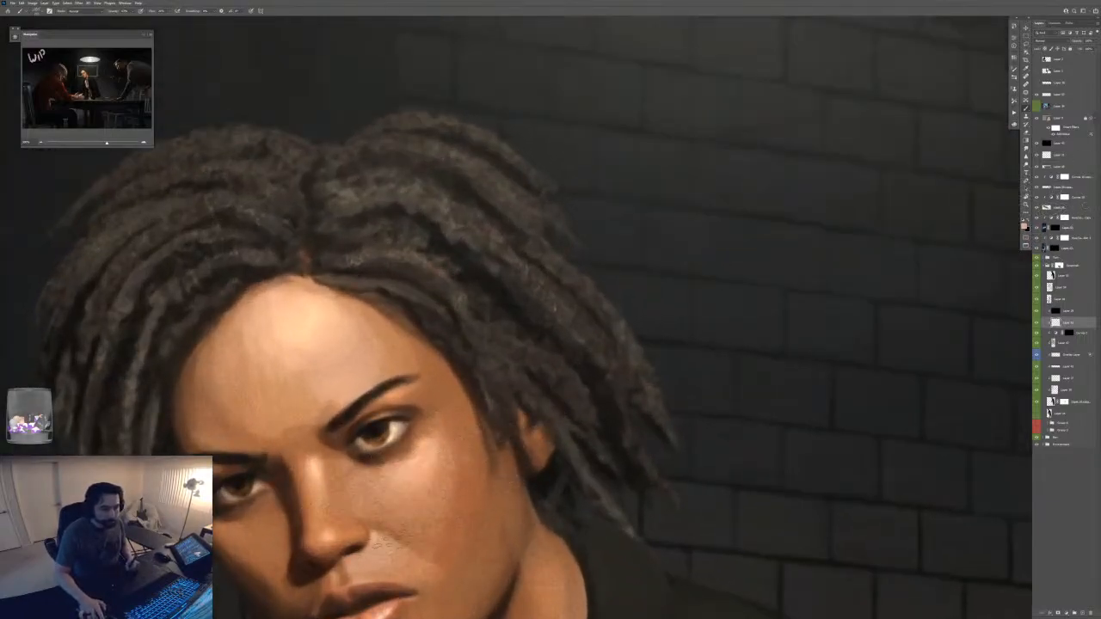
left_click(410, 487)
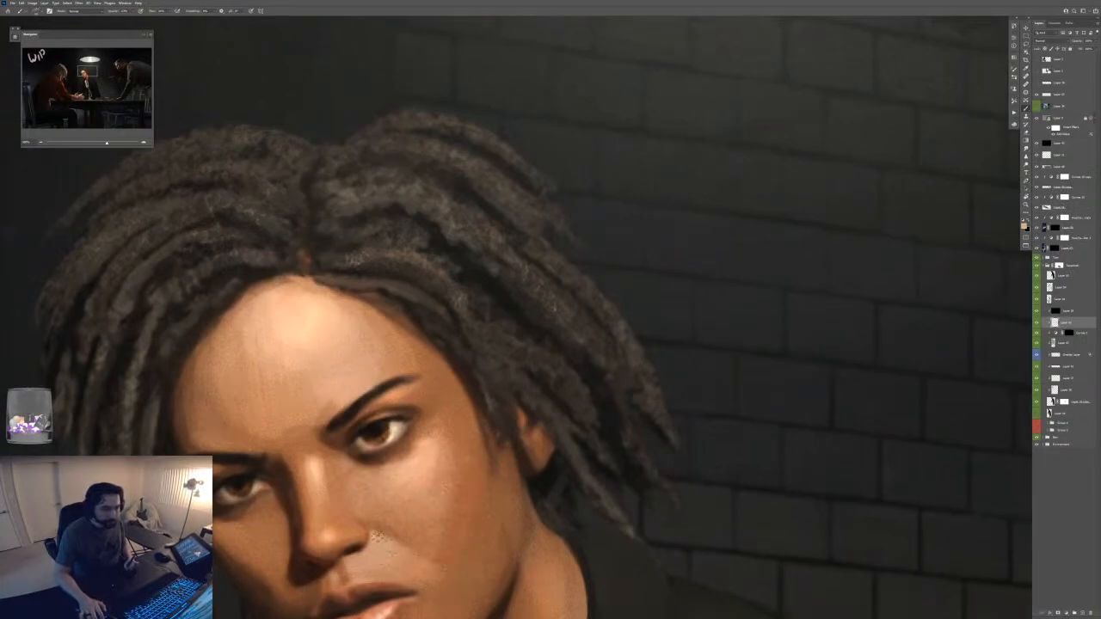
- Lighten the sampled skin colour slightly for the pore texture on the woman's lit cheek
key("F6")
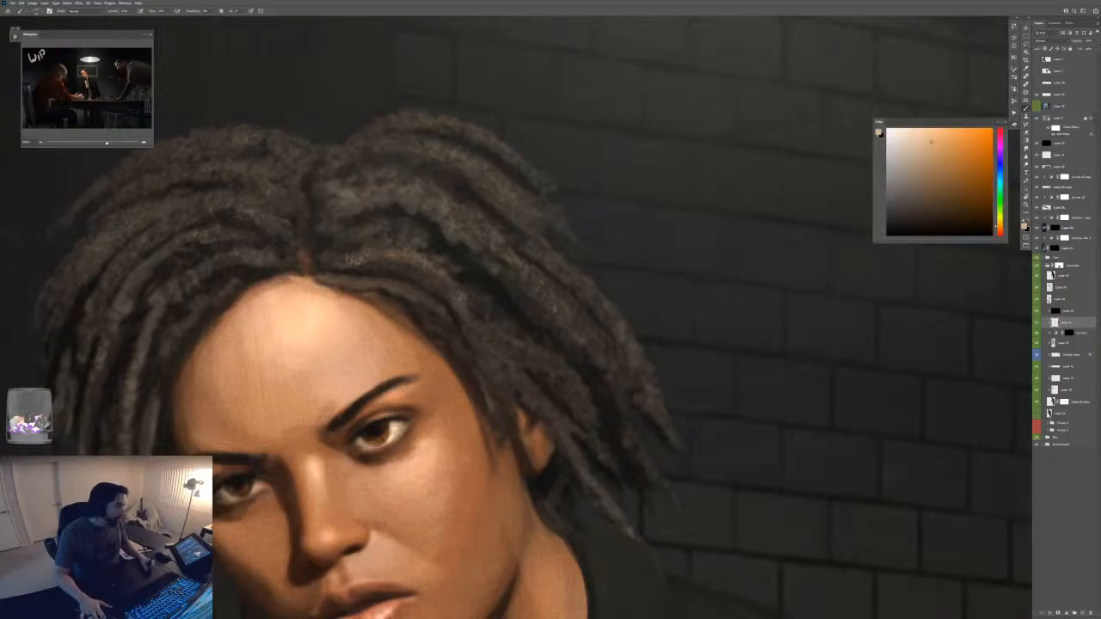
left_click(927, 136)
key("F6")
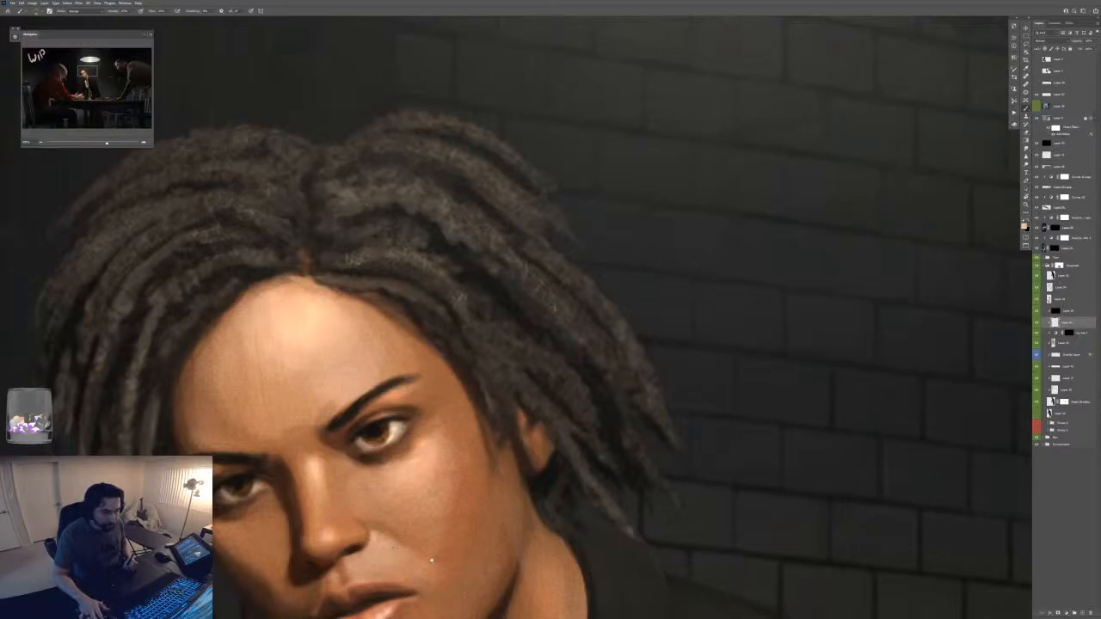
left_click_drag(431, 560, 425, 484)
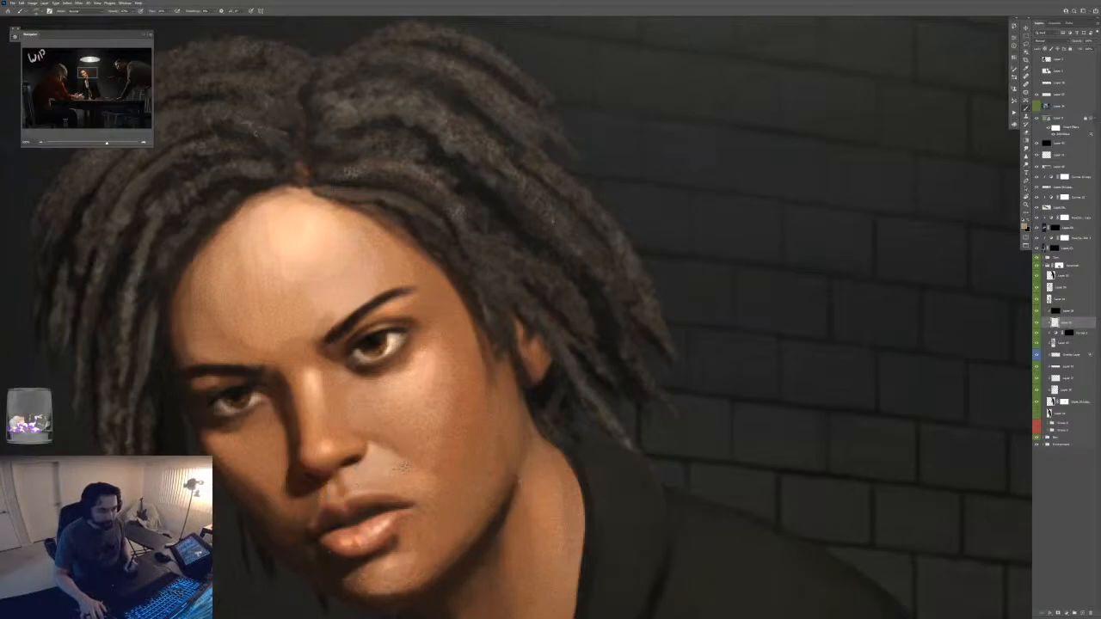
- Check how the skin texture on the woman's face reads both up close and from farther away
key("ctrl+minus")
key("ctrl+minus")
key("ctrl+minus")
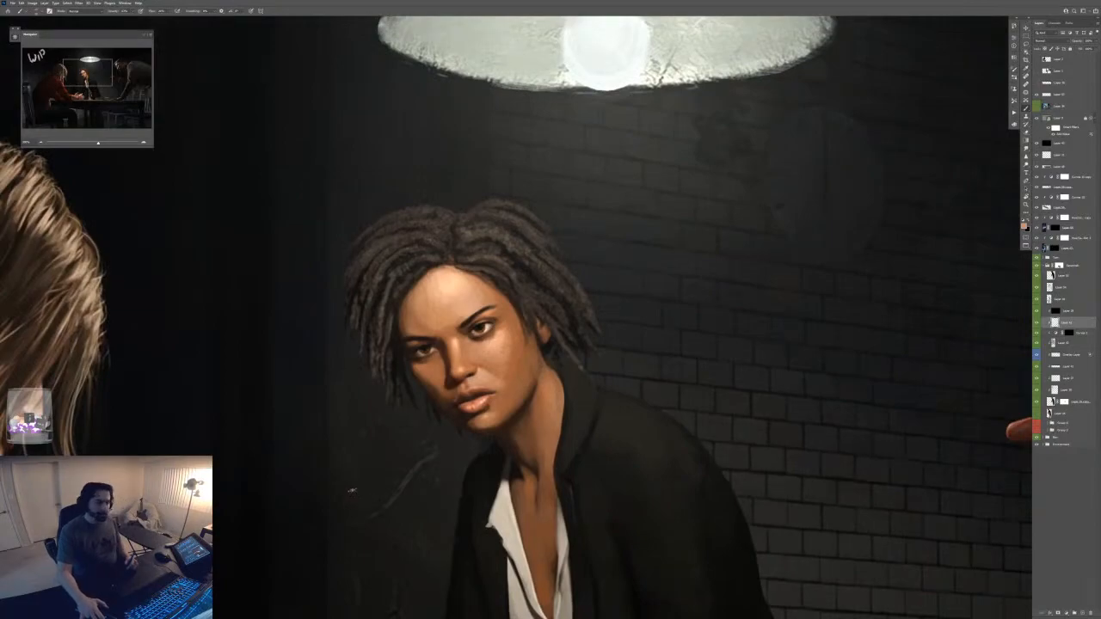
key("ctrl+plus")
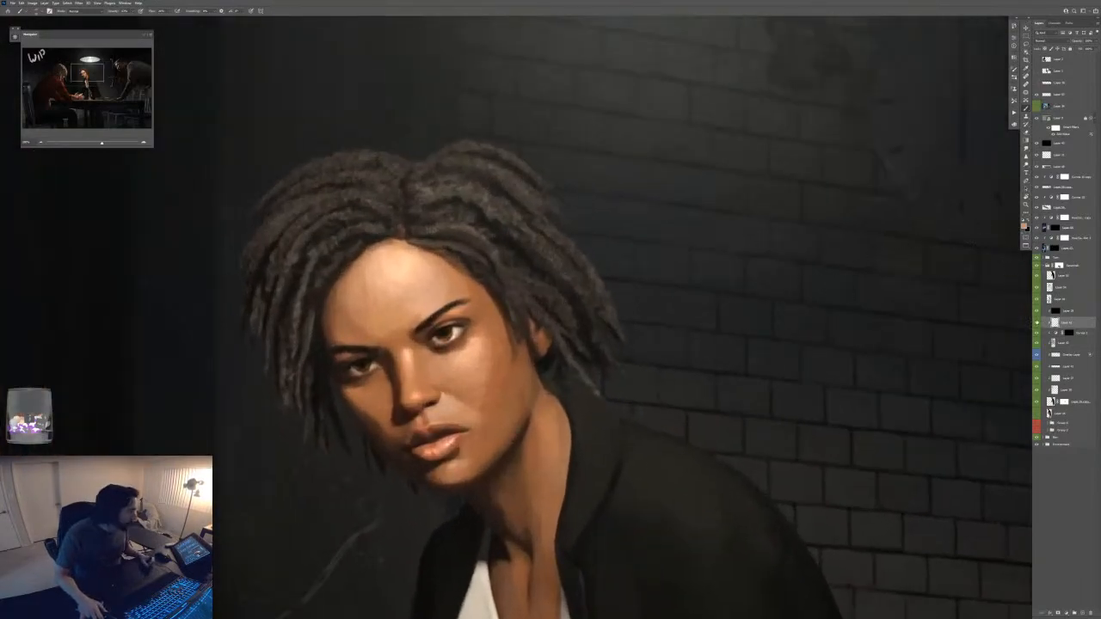
key("ctrl+minus")
key("ctrl+minus")
key("ctrl+minus")
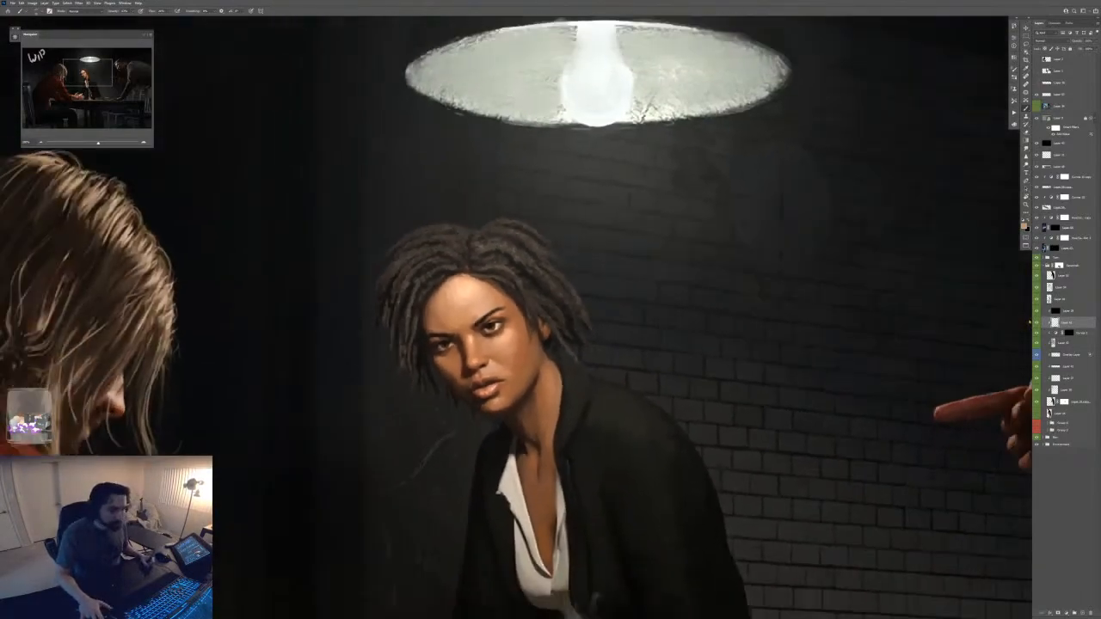
key("ctrl+plus")
key("ctrl+plus")
key("ctrl+plus")
key("ctrl+plus")
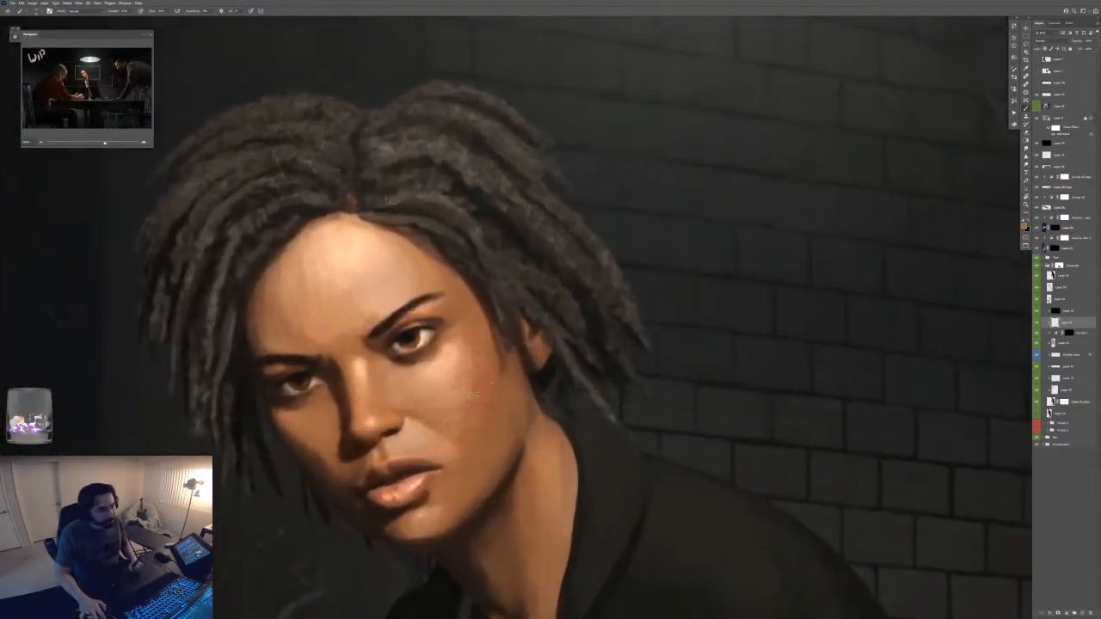
- Choose a different brush preset for the woman's hair and sample a dark tone from her dreadlocks
right_click(447, 346)
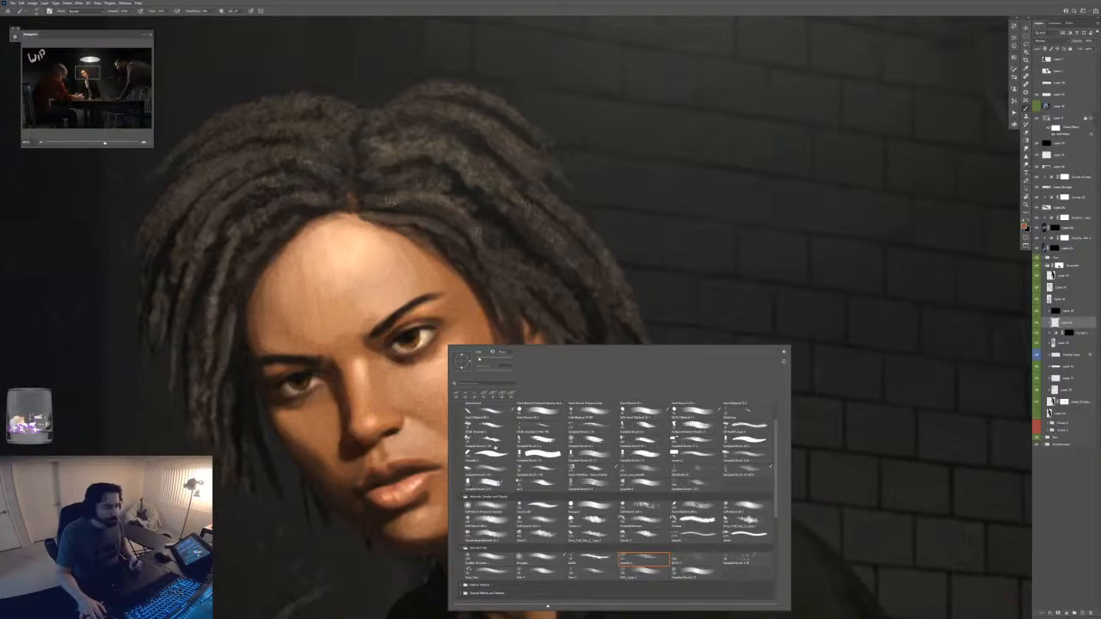
left_click(418, 210)
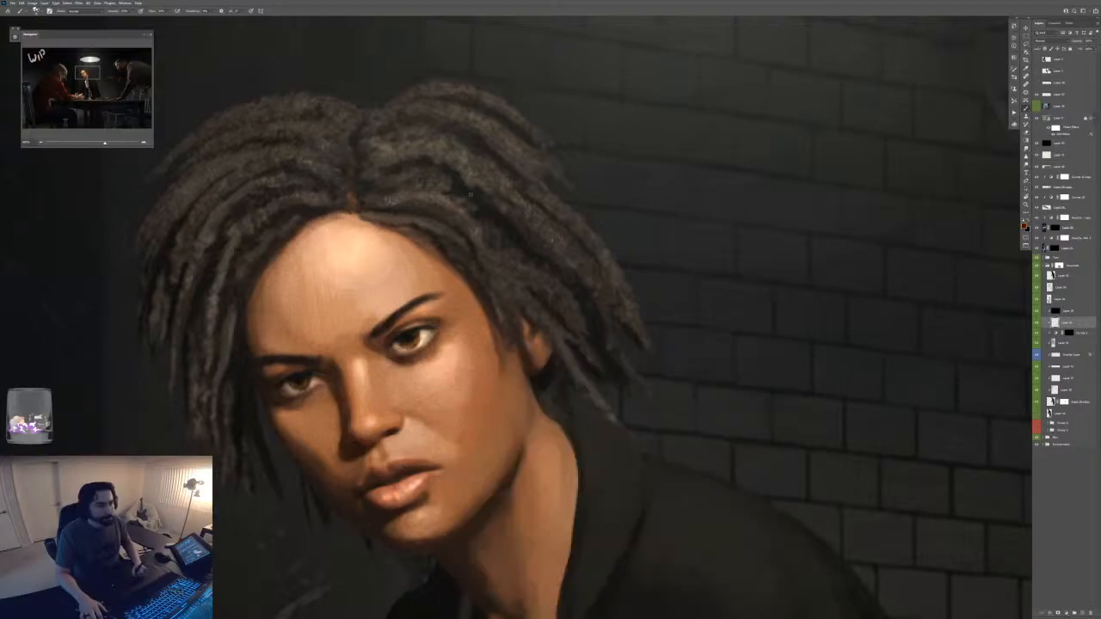
left_click(462, 173, "alt")
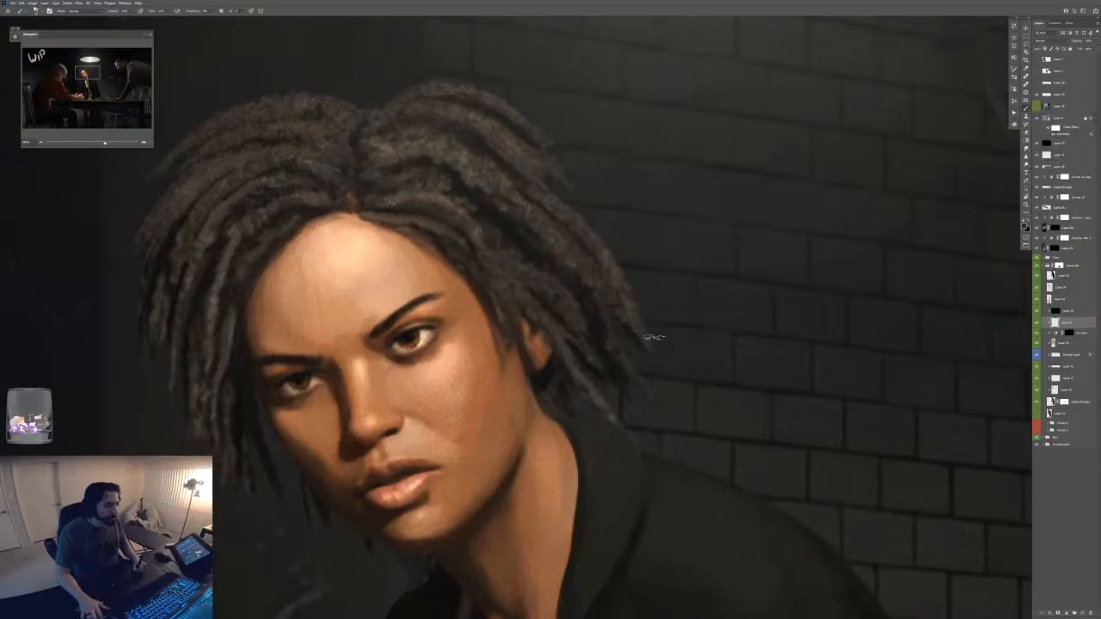
- Add a new layer near the top of the woman's group and try a stroke on the dreadlocks' outer edge
left_click(1058, 299)
key("ctrl+shift+alt+n")
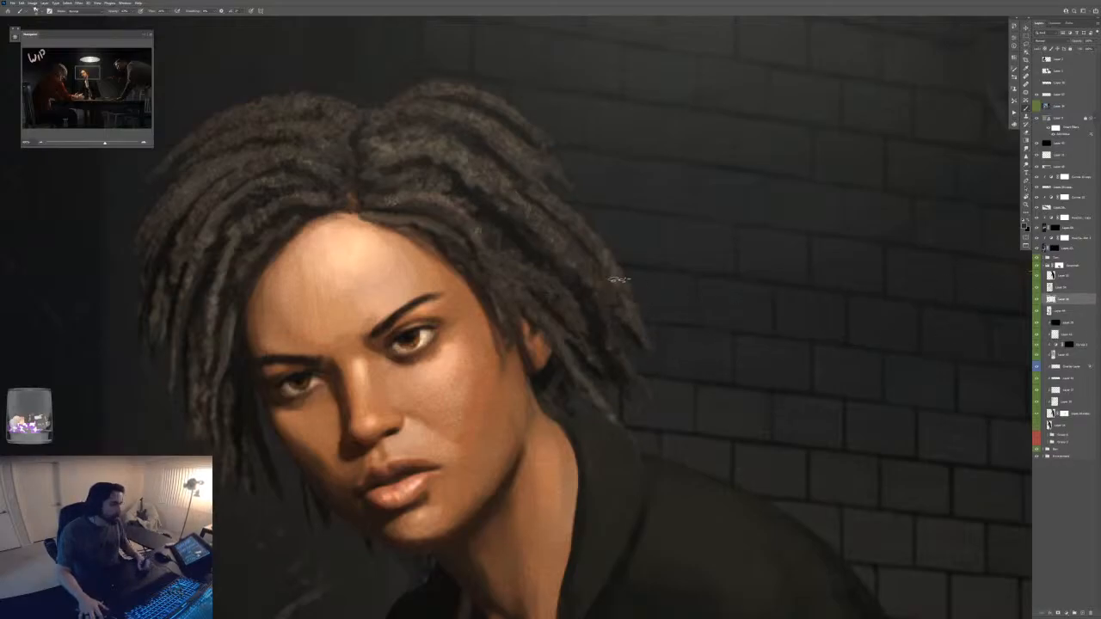
mouse_move(607, 254)
left_mouse_down()
mouse_move(613, 302)
mouse_move(623, 272)
left_mouse_up()
key("ctrl+z")
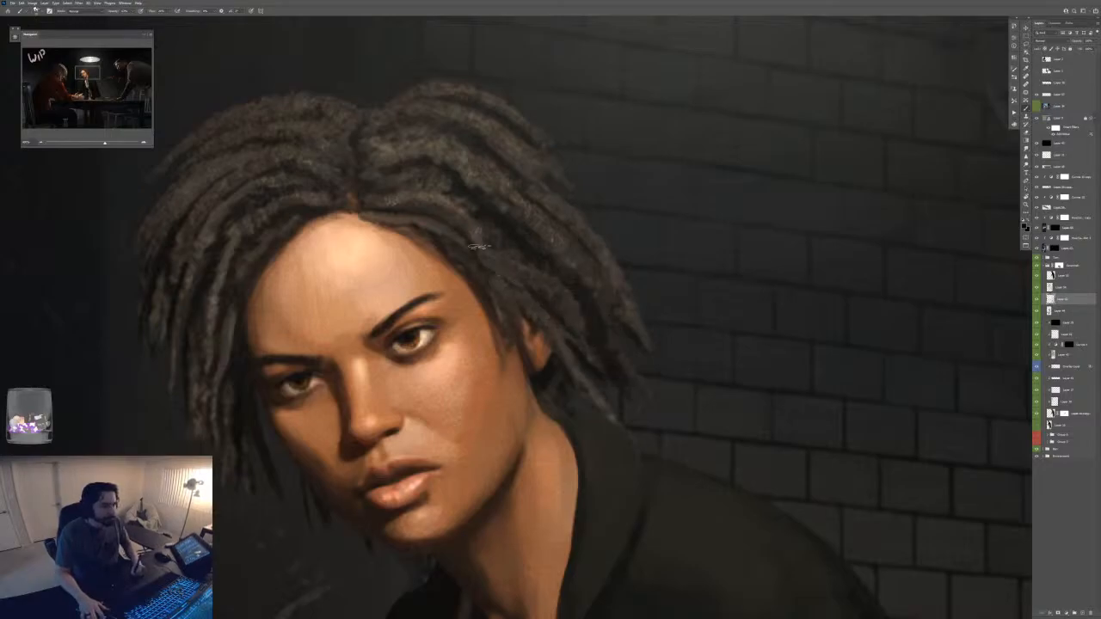
- Compare the woman's hair and face in the full scene with their close-up appearance
key("ctrl+minus")
key("ctrl+minus")
key("ctrl+minus")
key("ctrl+minus")
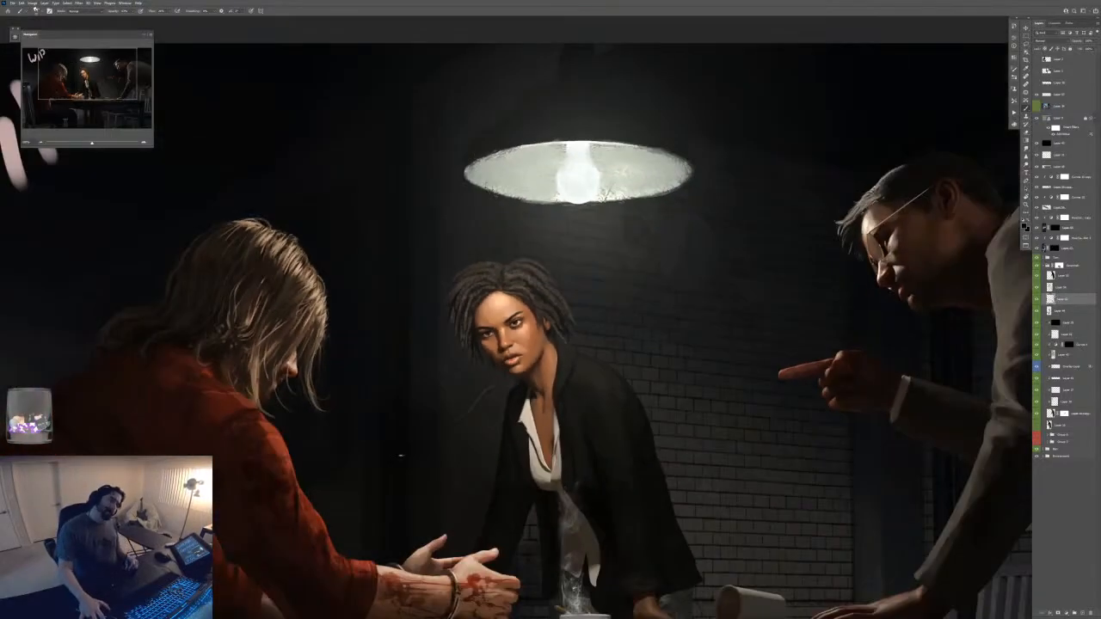
key("ctrl+plus")
key("ctrl+plus")
key("ctrl+plus")
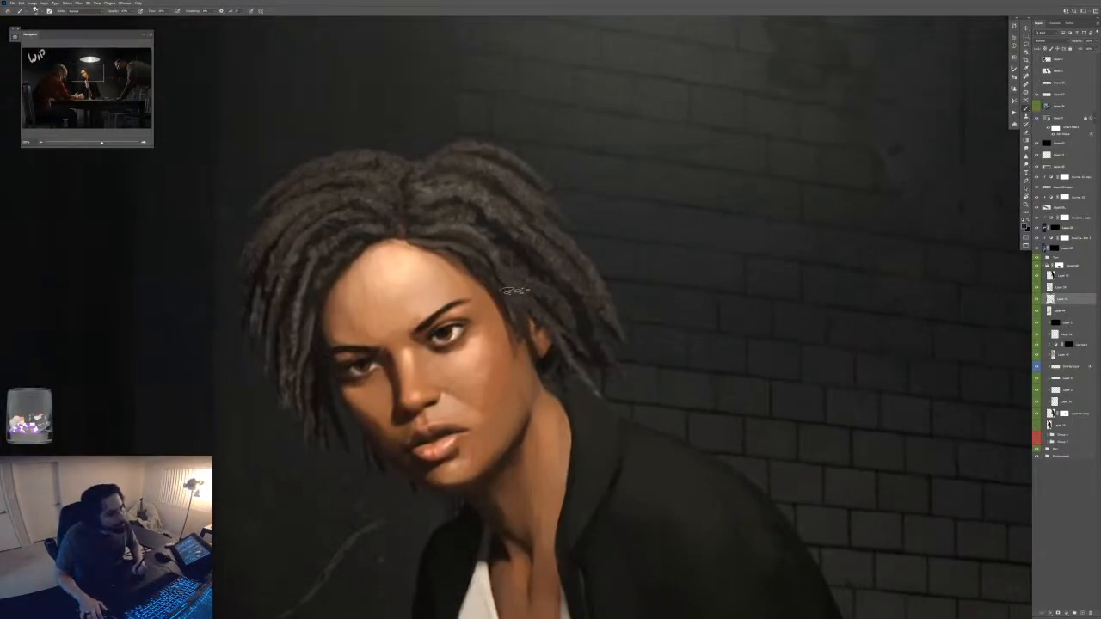
key("ctrl+minus")
key("ctrl+minus")
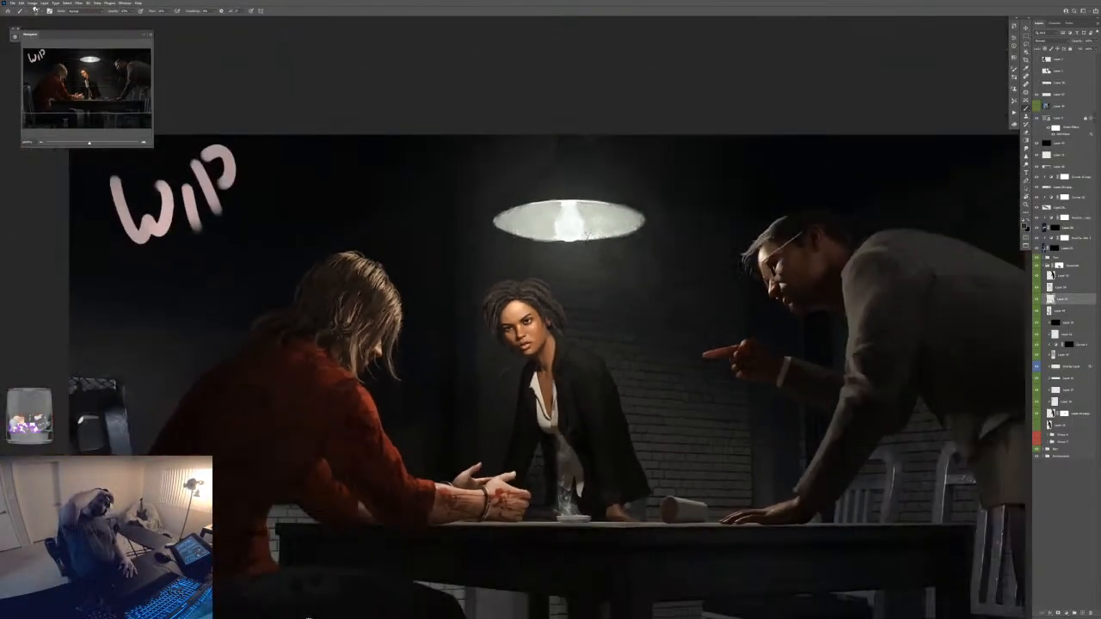
key("ctrl+plus")
scroll(465, 286, "up", 10)
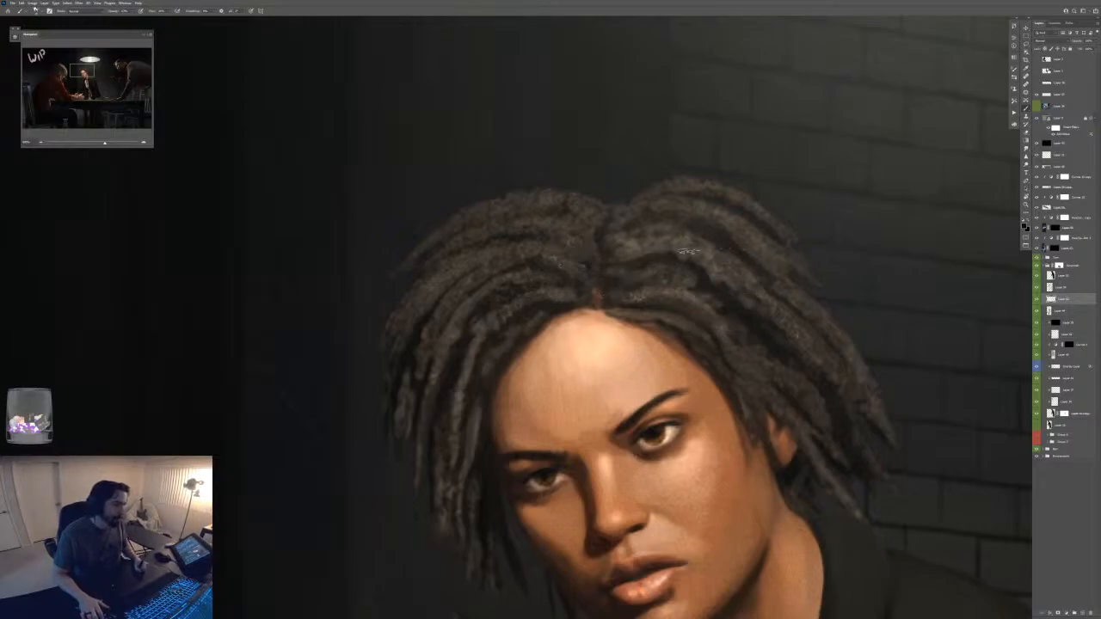
- Adjust the hair brush's settings and check the woman's dreadlocks against the whole composition
right_click(661, 241)
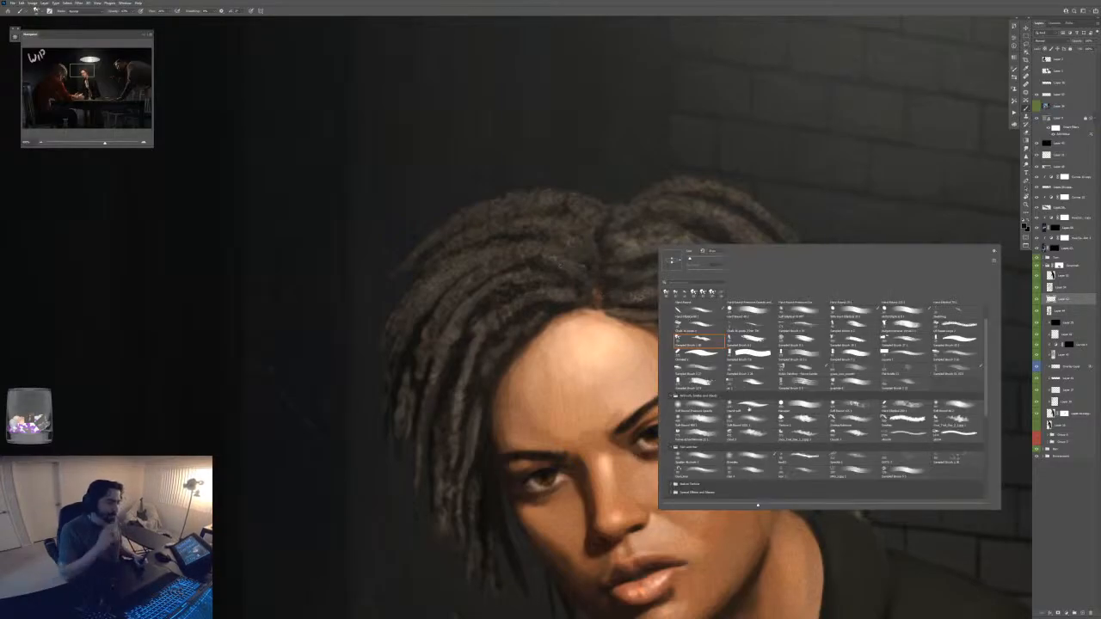
left_click(157, 11)
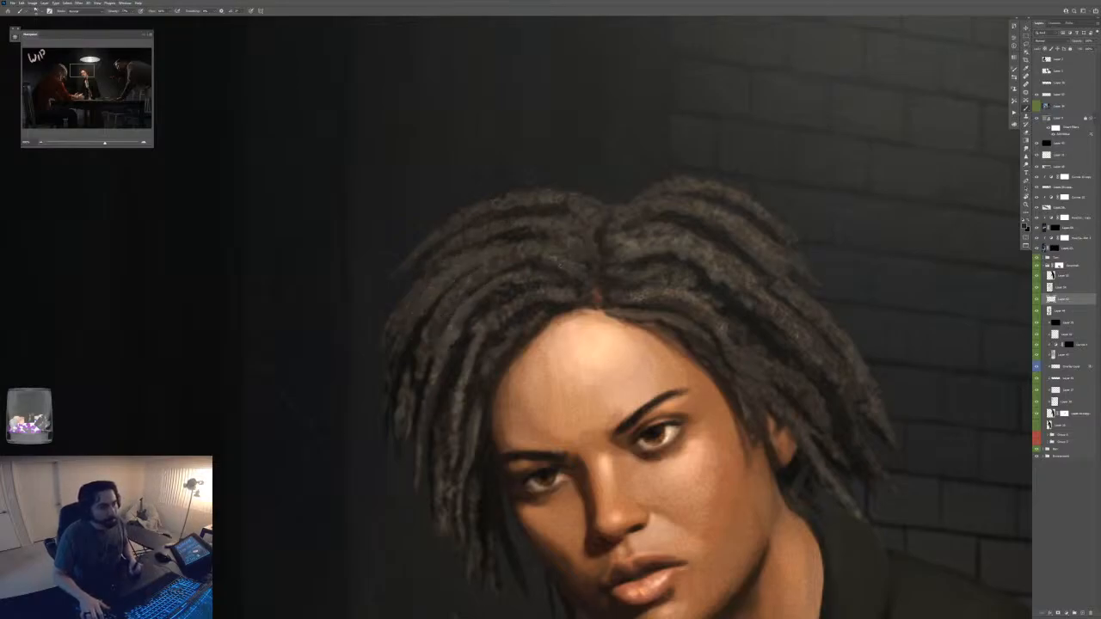
key("ctrl+minus")
key("ctrl+minus")
key("ctrl+minus")
key("ctrl+minus")
key("ctrl+minus")
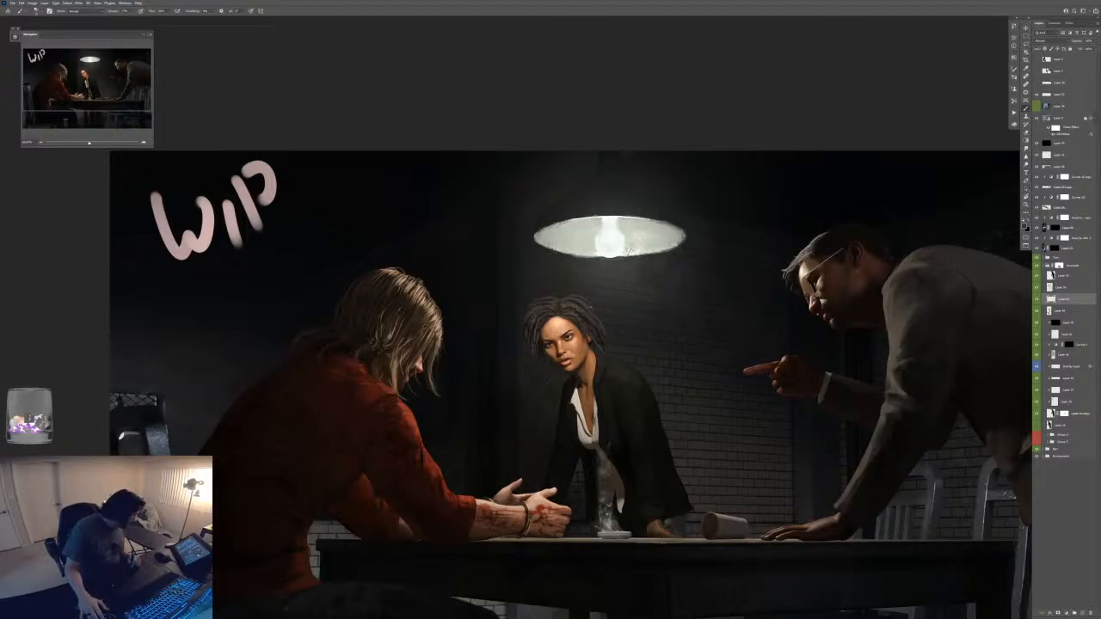
scroll(506, 316, "up", 5)
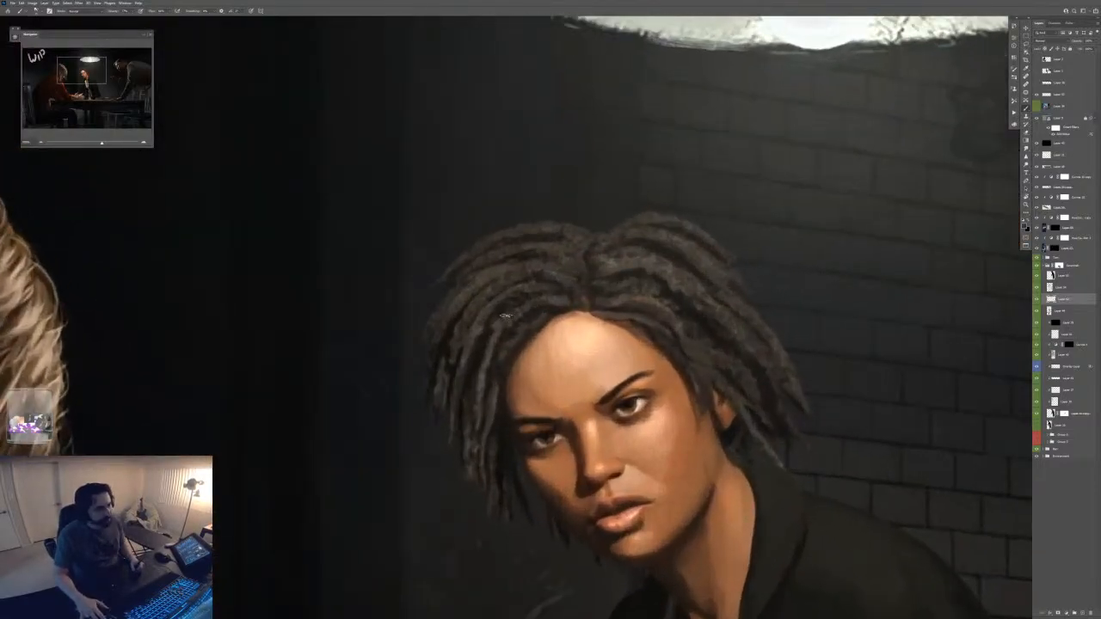
scroll(530, 320, "up", 2)
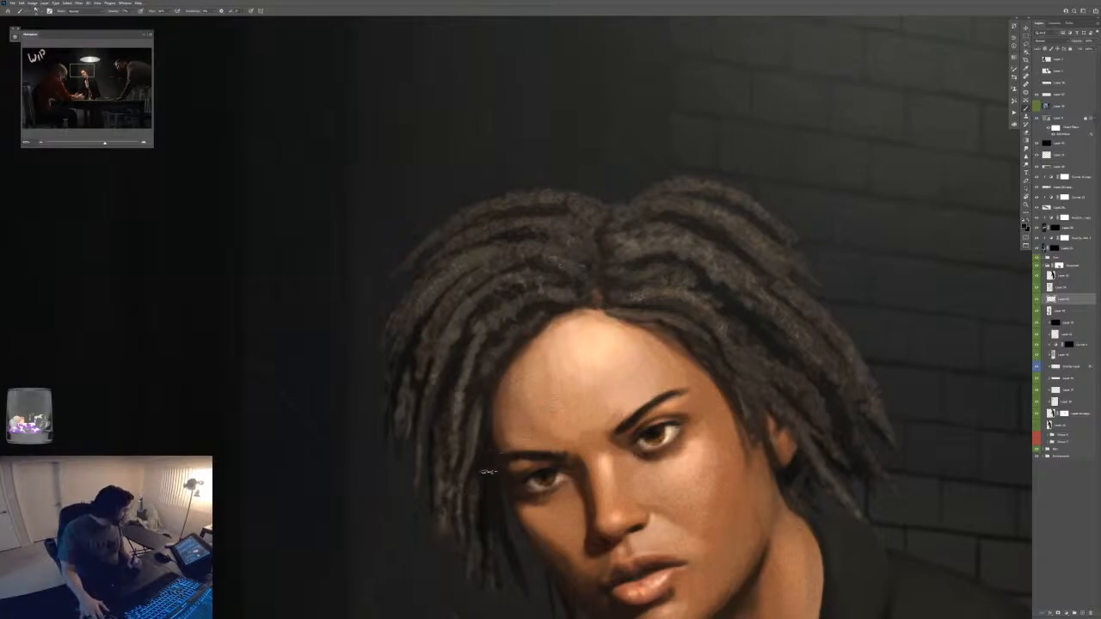
- Examine the shape and shading of the woman's dreadlocks up close and beside the other figures
key("ctrl+minus")
key("ctrl+minus")
key("ctrl+minus")
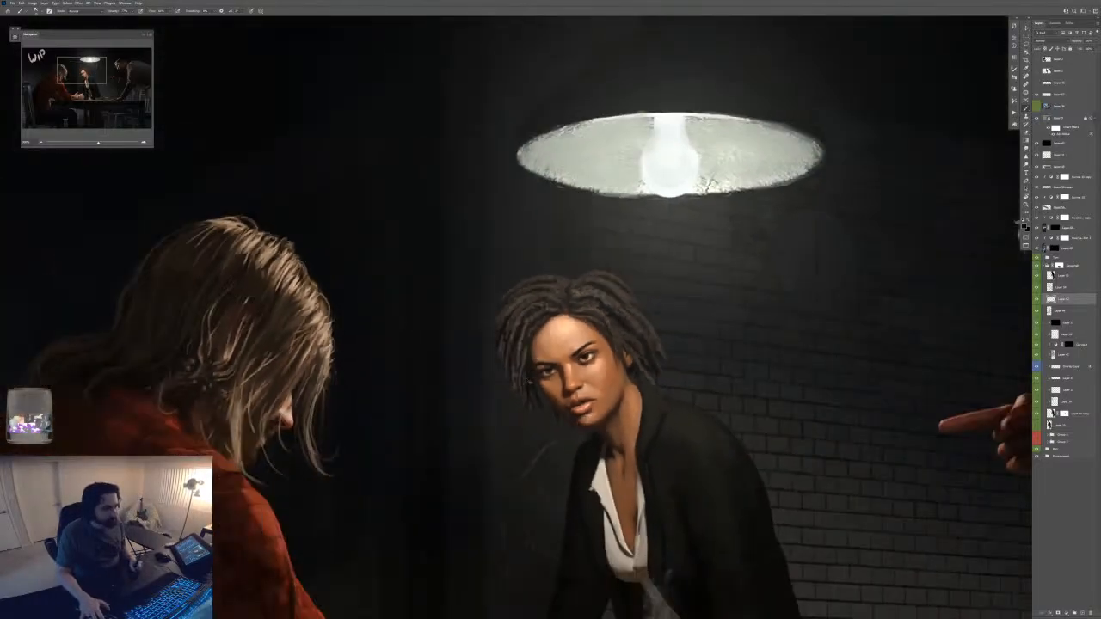
key("ctrl+minus")
key("ctrl+minus")
key("ctrl+plus")
key("ctrl+plus")
key("ctrl+plus")
key("ctrl+plus")
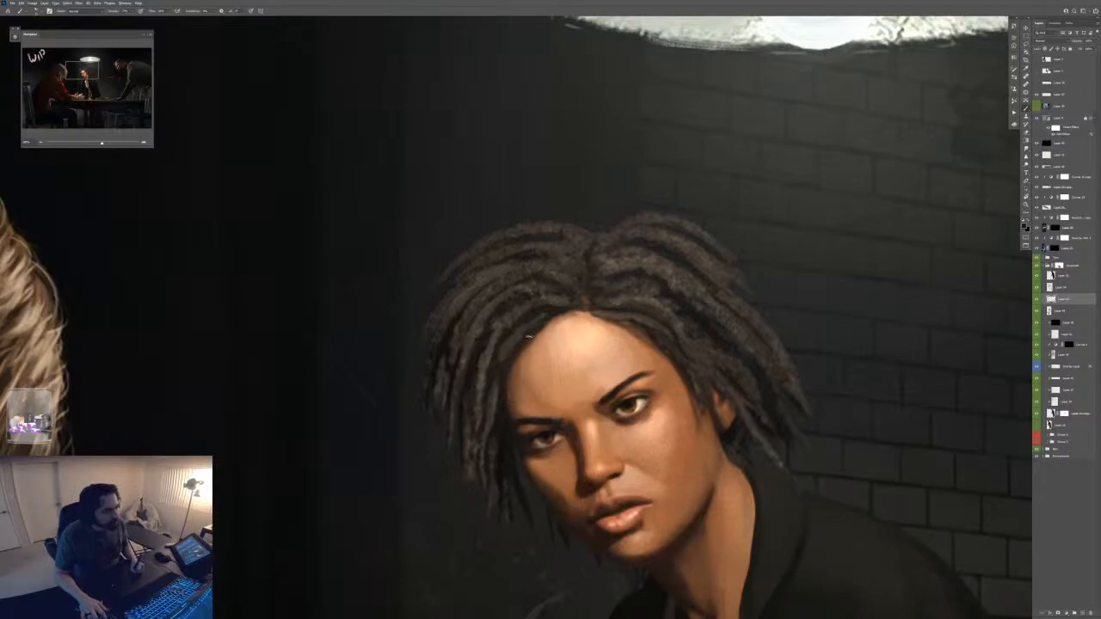
key("ctrl+minus")
key("ctrl+minus")
key("ctrl+minus")
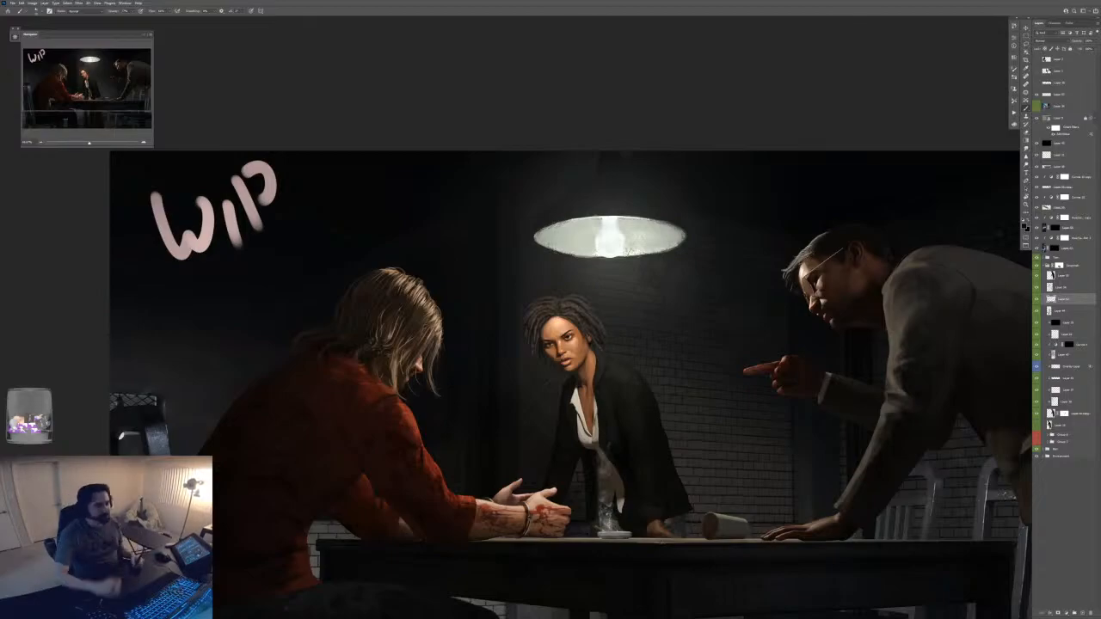
key("ctrl+plus")
key("ctrl+plus")
key("ctrl+plus")
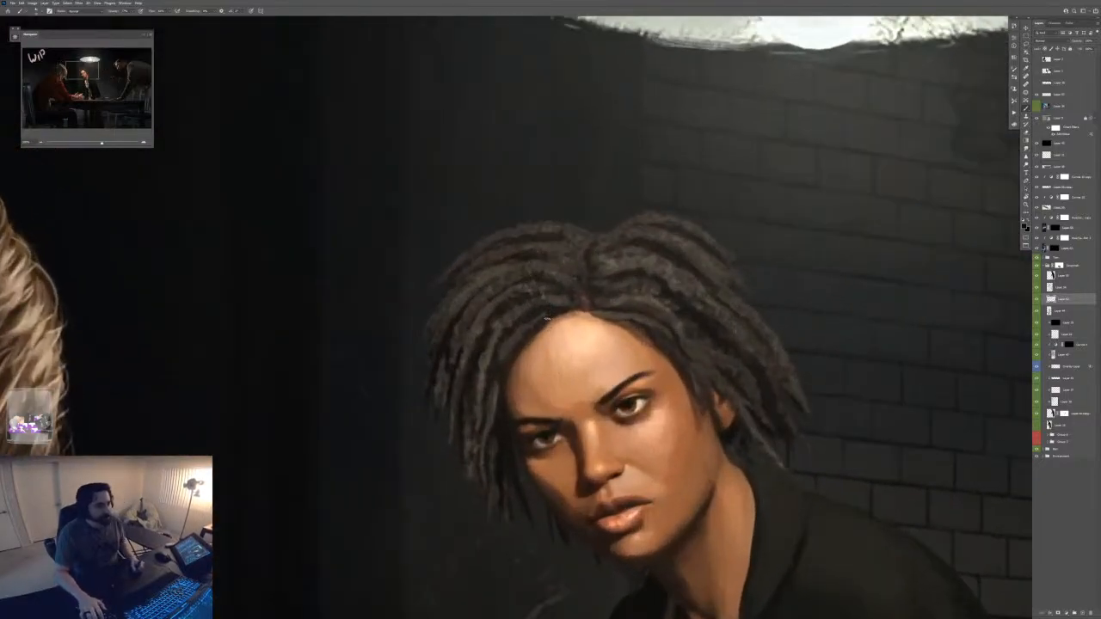
- Inspect the woman's crown and hairline in detail and how her hair reads under the lamp
key("ctrl+plus")
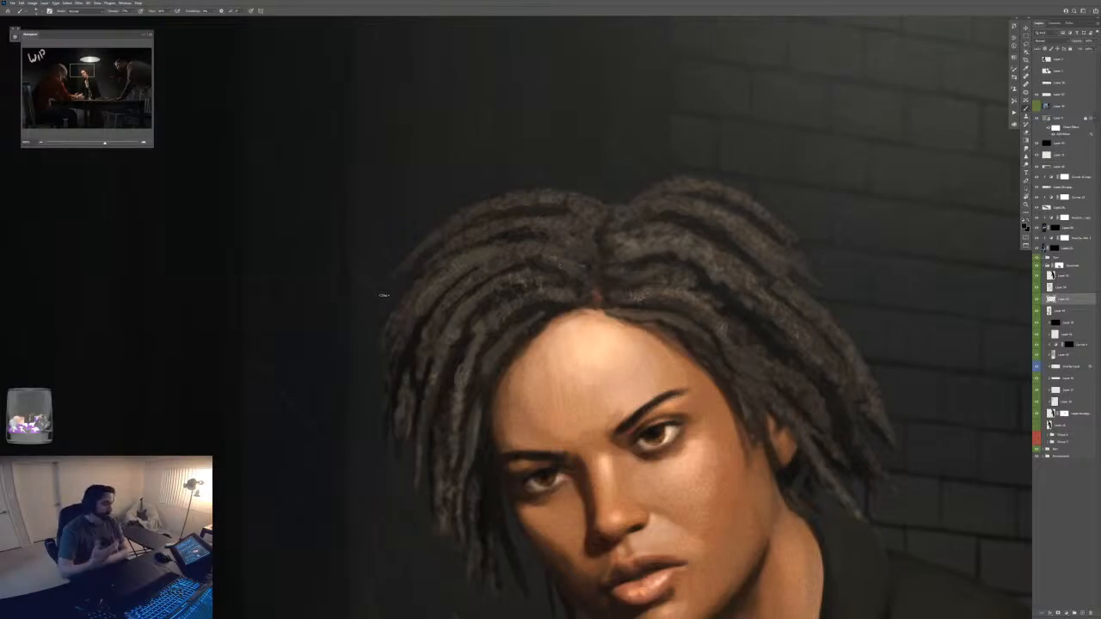
key("ctrl+plus")
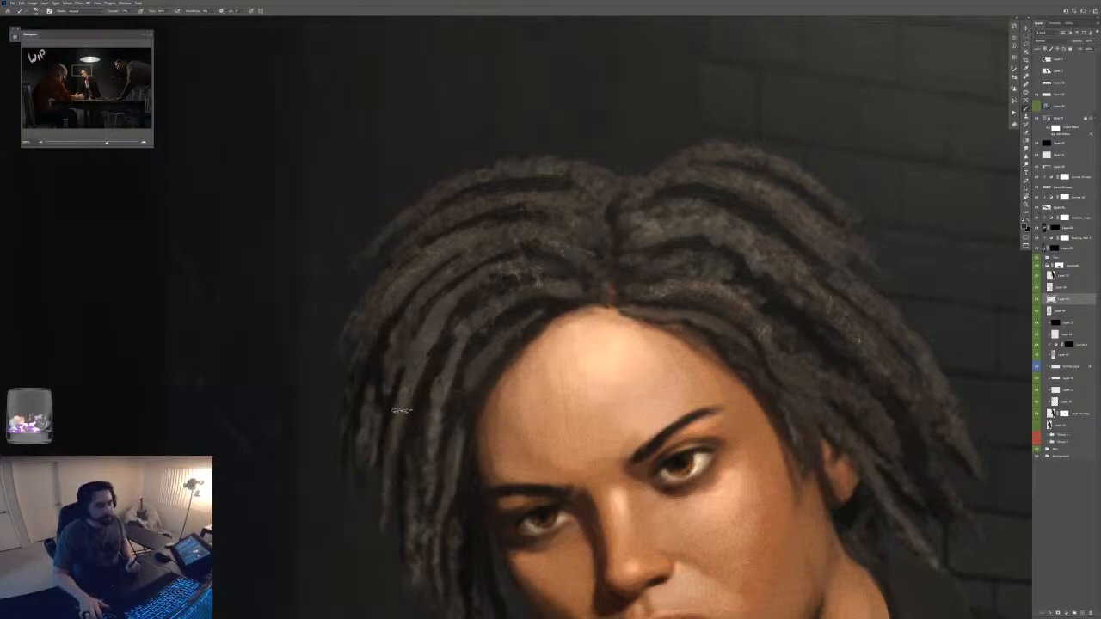
left_click_drag(479, 401, 400, 471)
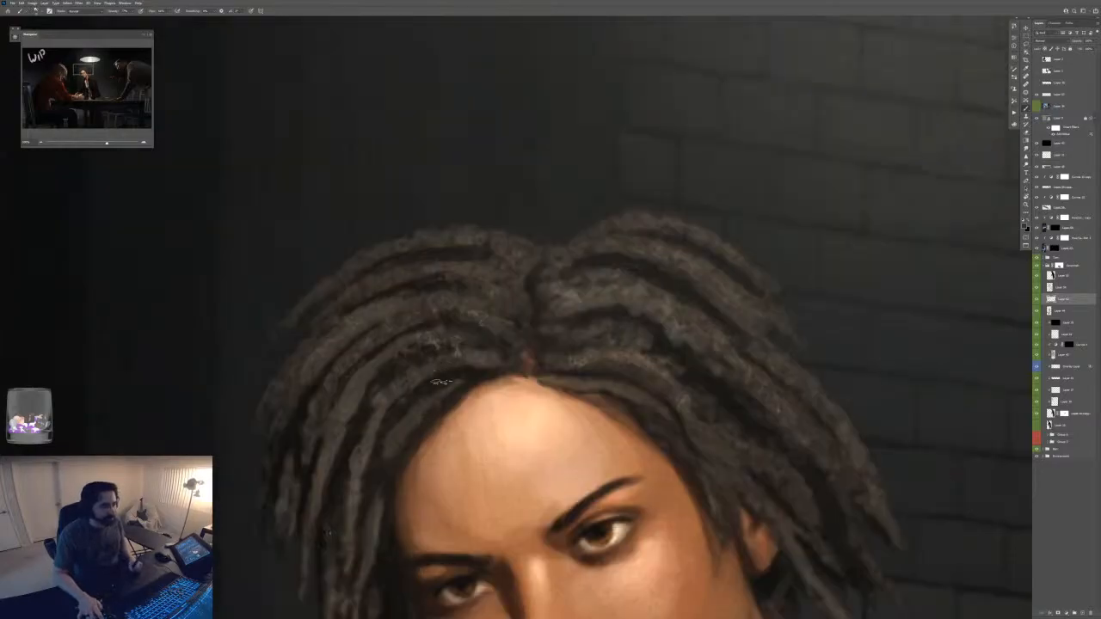
key("ctrl+minus")
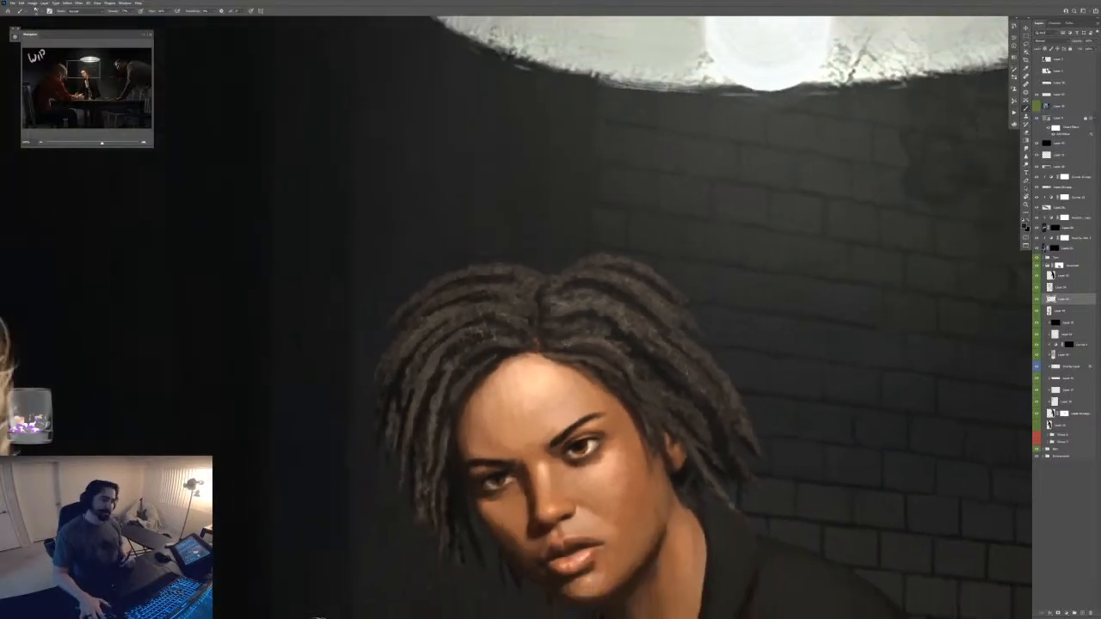
key("ctrl+minus")
key("ctrl+plus")
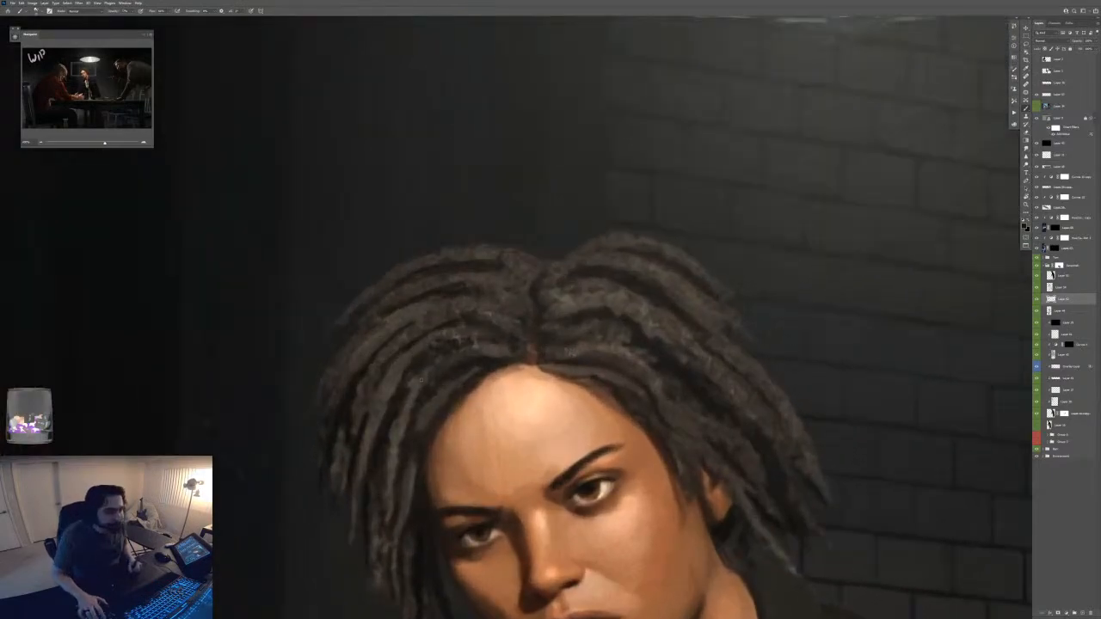
key("ctrl+minus")
key("ctrl+minus")
key("ctrl+minus")
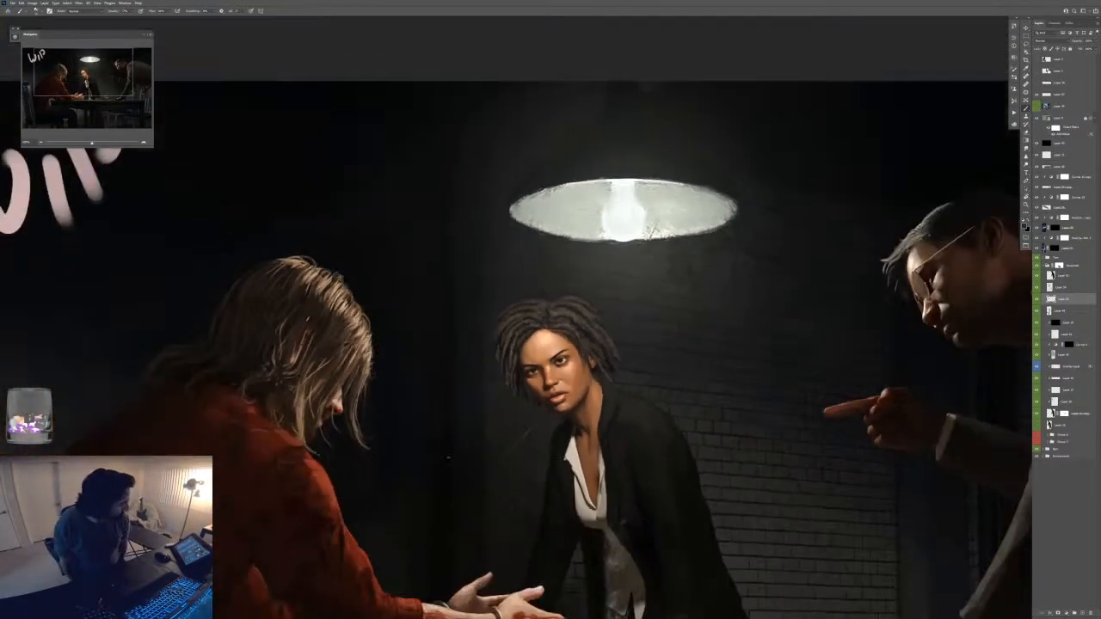
left_click_drag(573, 327, 680, 327)
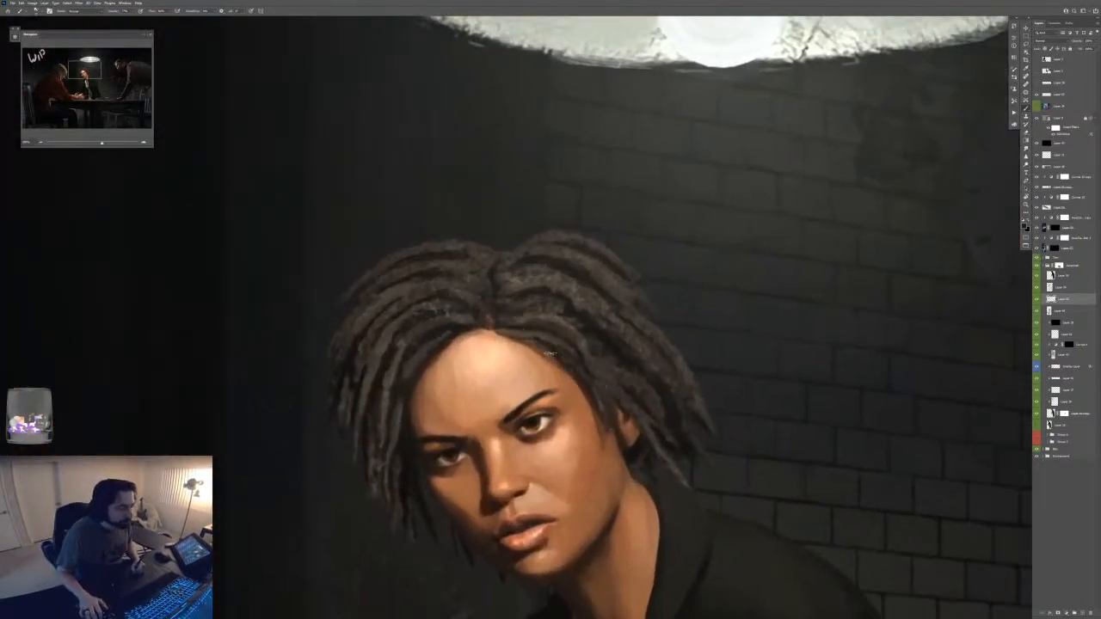
- Switch to a different preset from the first brush group for detailing the woman's face
key("ctrl+minus")
key("ctrl+minus")
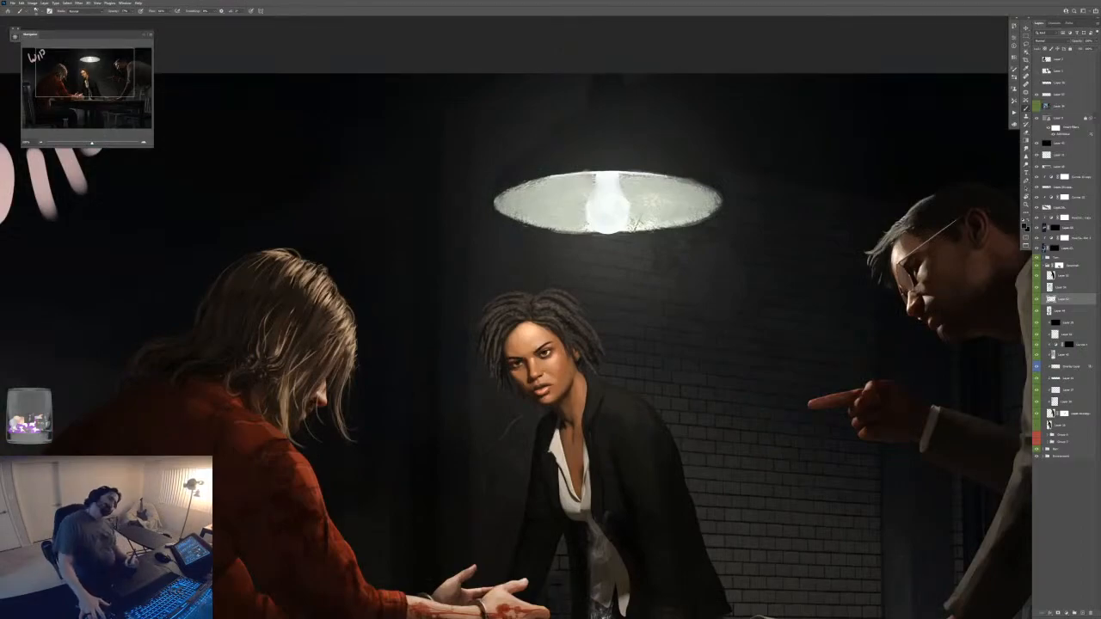
key("ctrl+plus")
key("ctrl+plus")
left_click_drag(524, 408, 524, 379)
left_click_drag(524, 379, 552, 351)
right_click(521, 349)
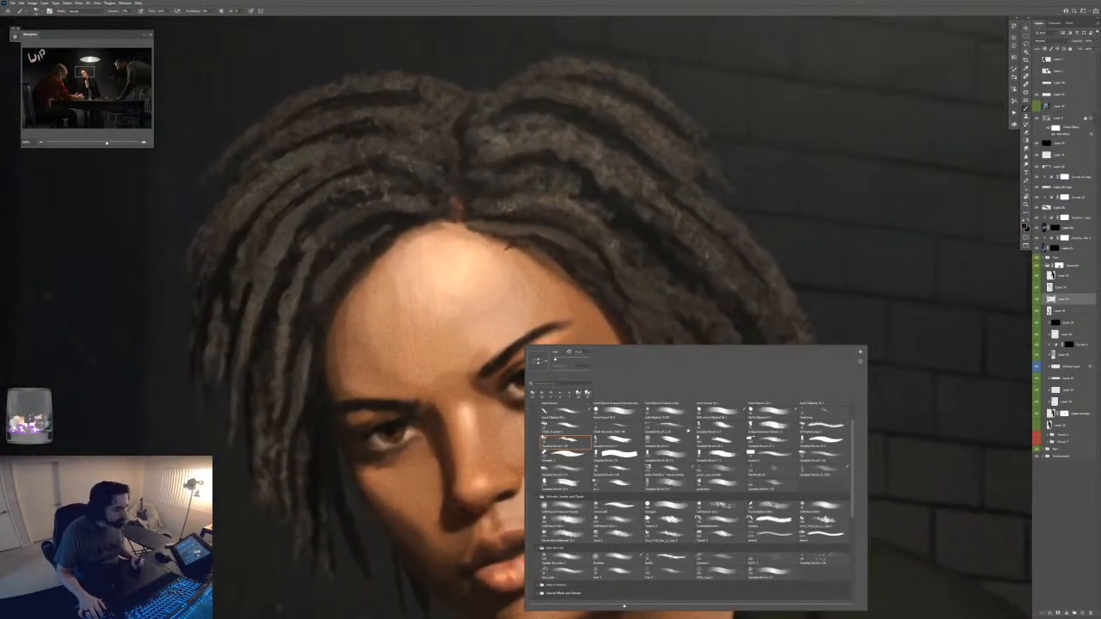
scroll(692, 504, "up", 1)
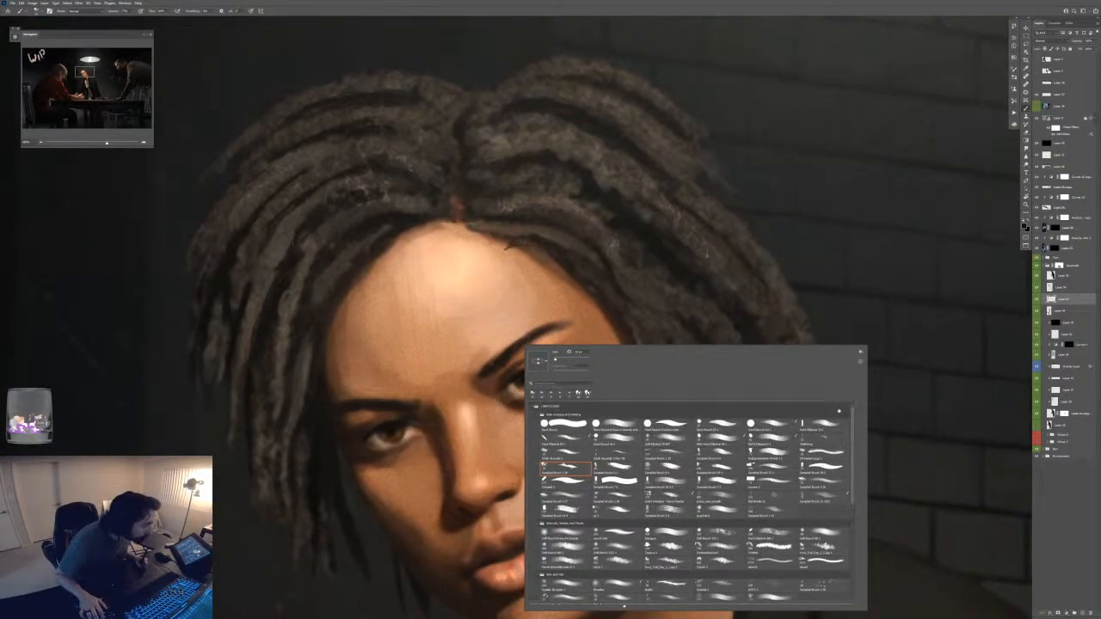
left_click(772, 426)
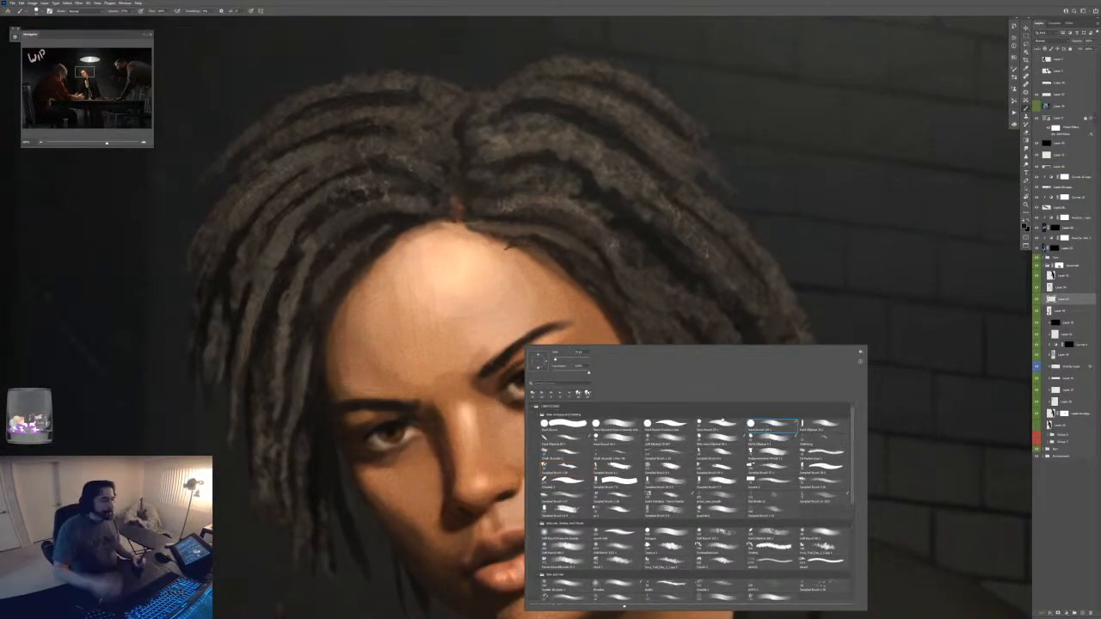
left_click(722, 422)
key("Return")
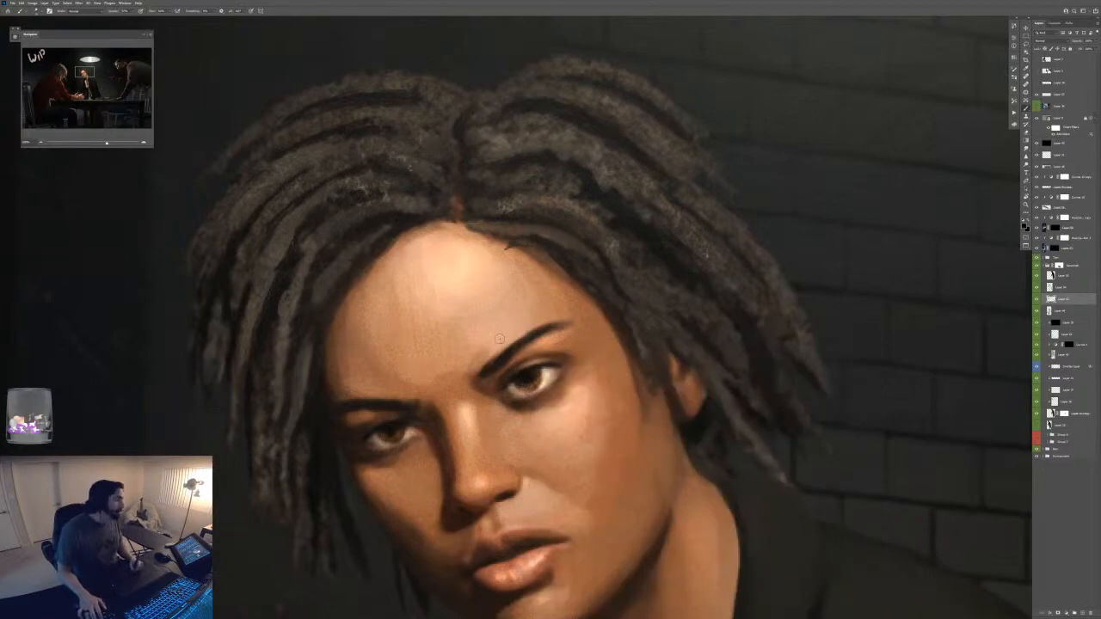
- Pick a near-black paint color, and cover the stray dark mark below the woman's hairline with sampled forehead tones
left_click(1015, 124)
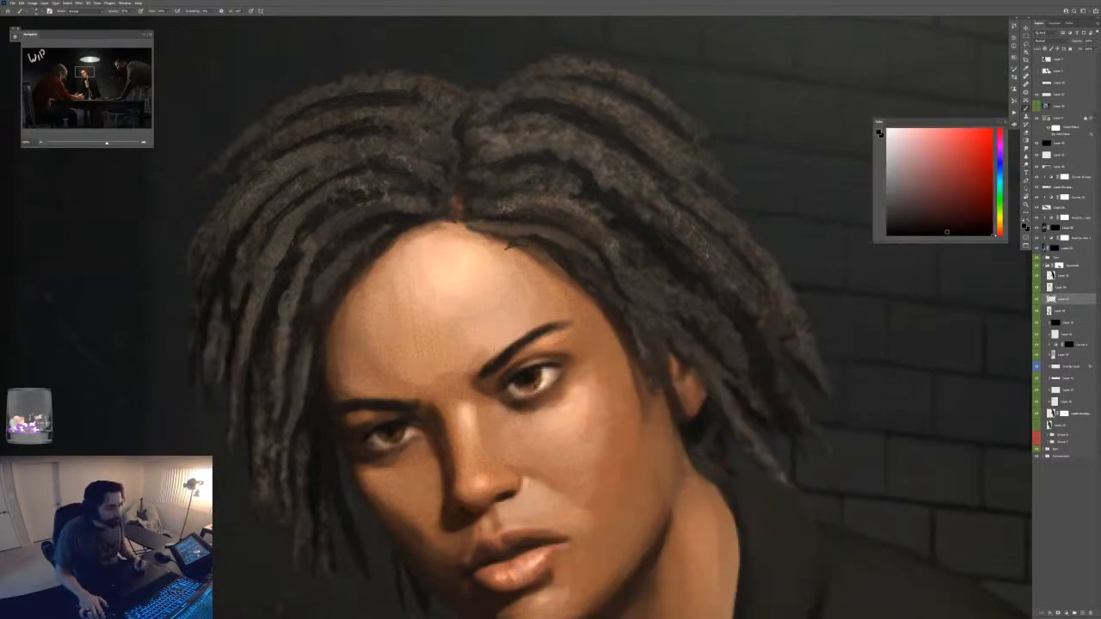
left_click(949, 234)
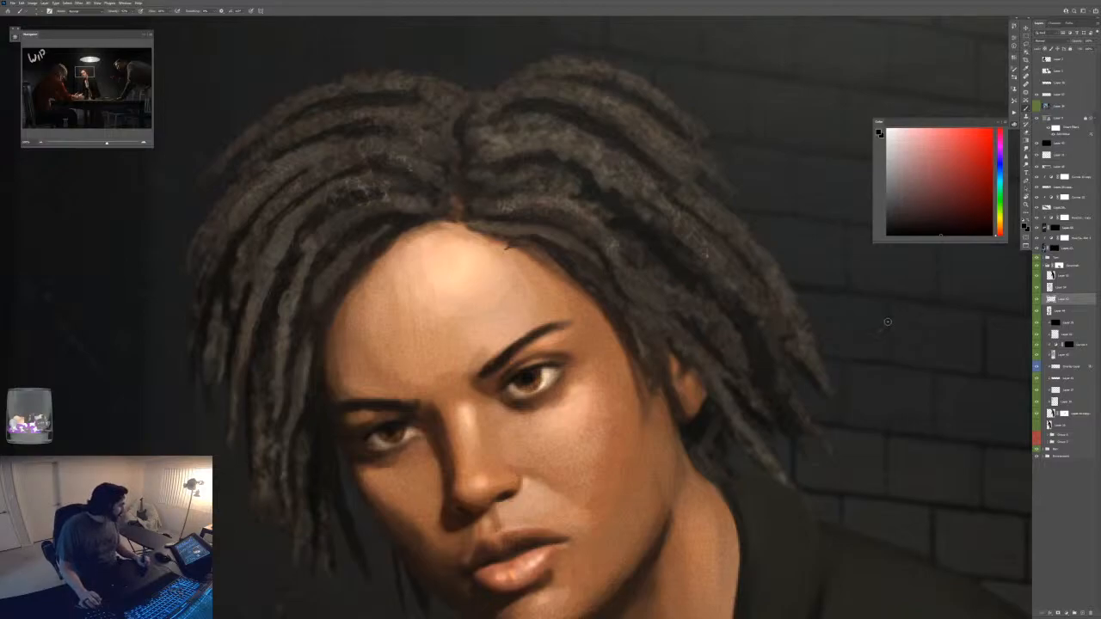
scroll(390, 417, "up", 2)
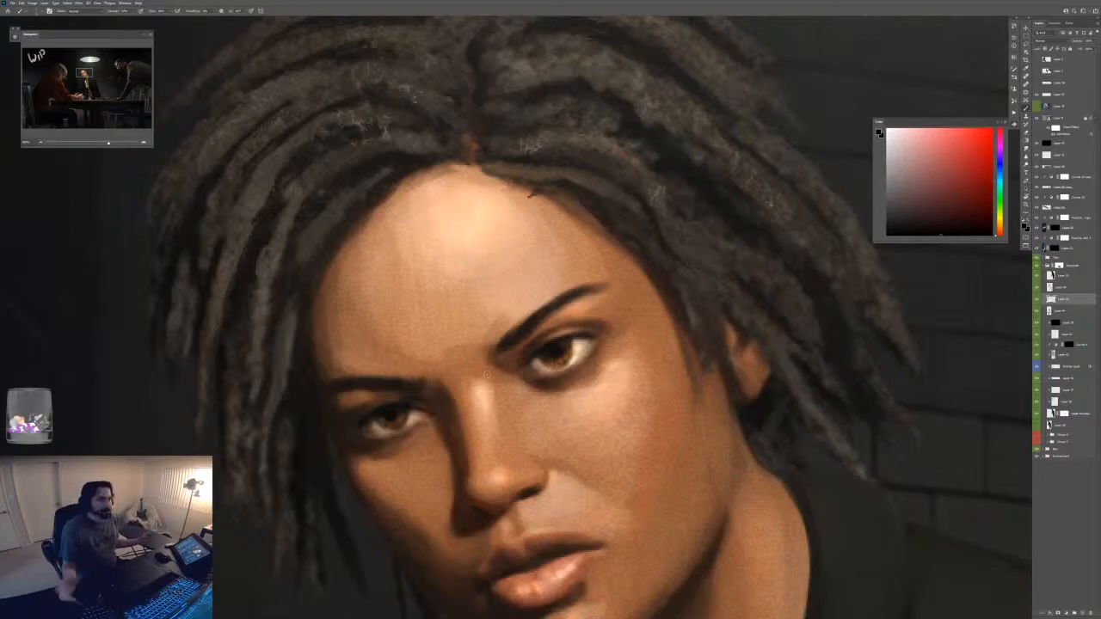
left_click(540, 191, "alt")
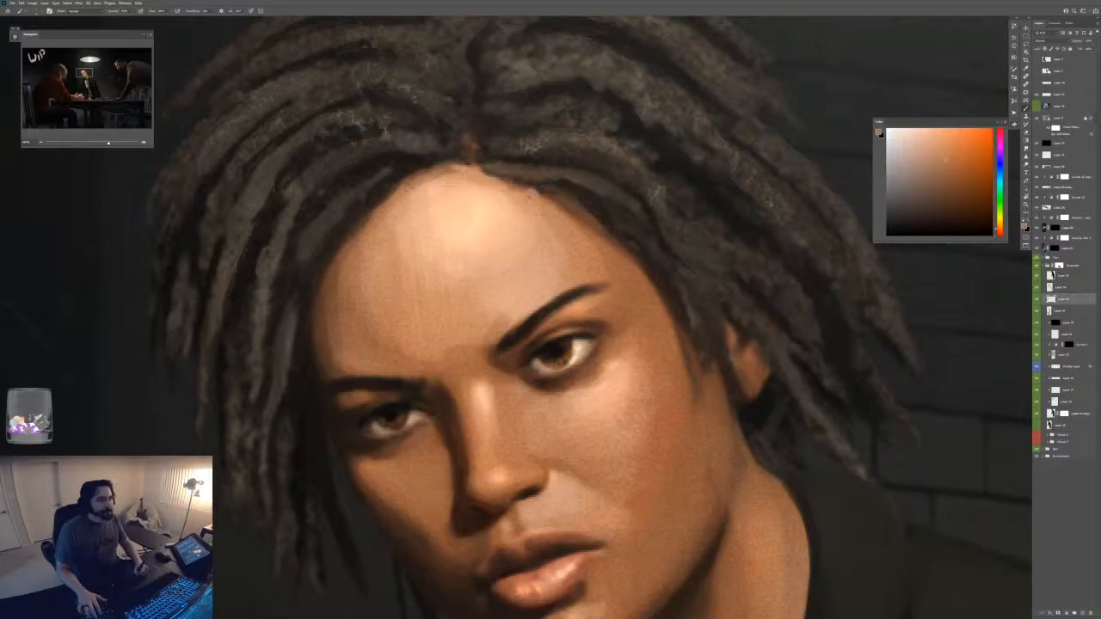
left_click(530, 190, "alt")
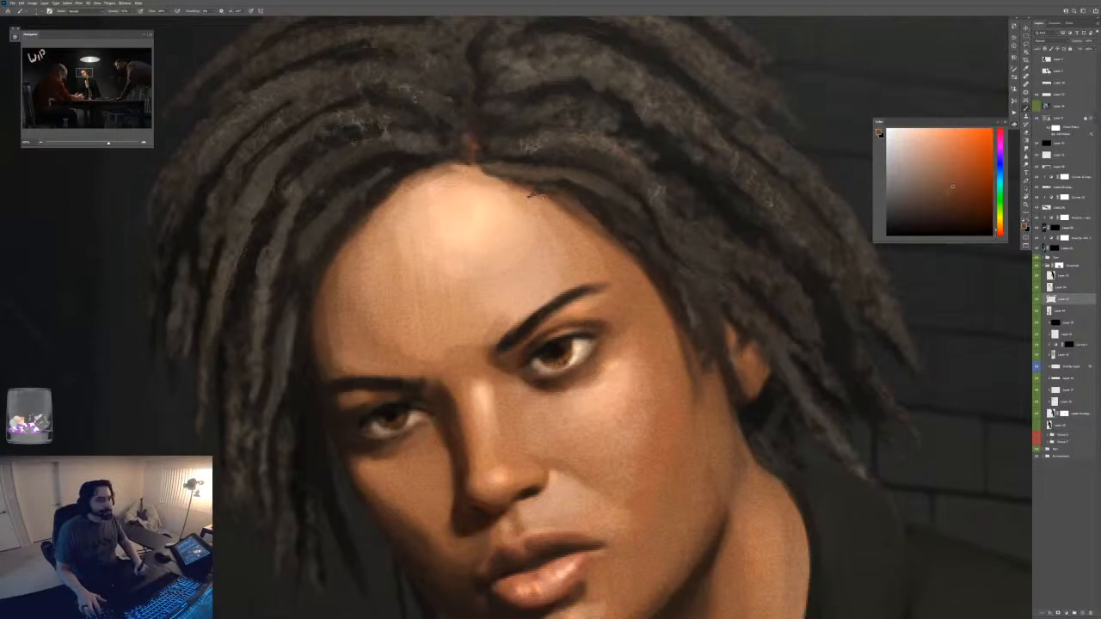
left_click(540, 205, "alt")
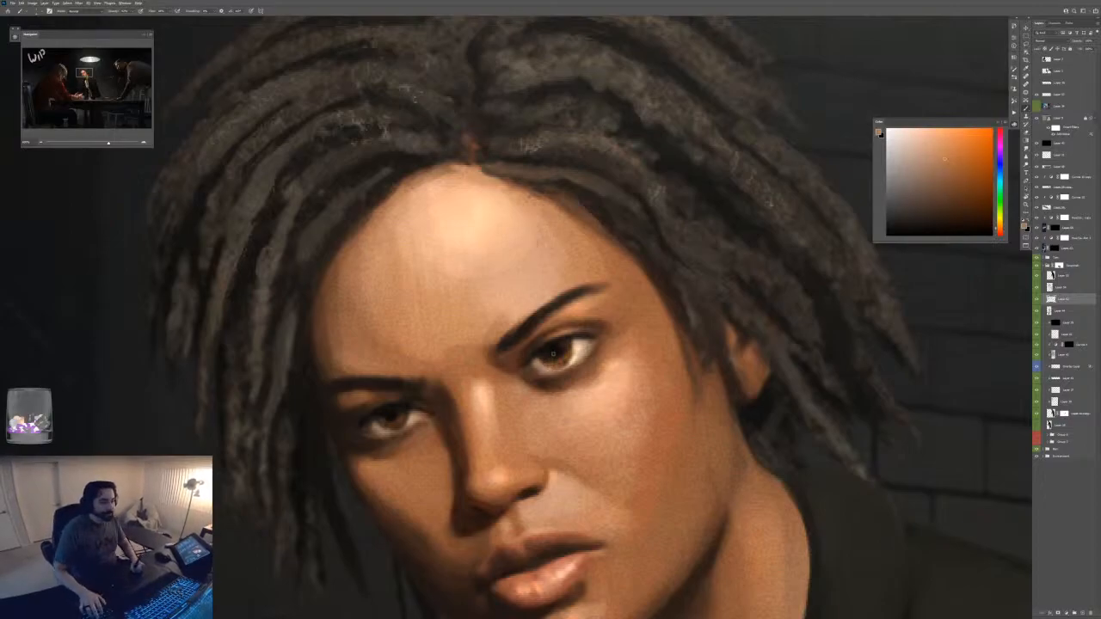
- Refine the iris and lower lid of the woman's lit eye with sampled dark browns and a redder dark brown
left_click(553, 358, "alt")
scroll(553, 358, "up", 1)
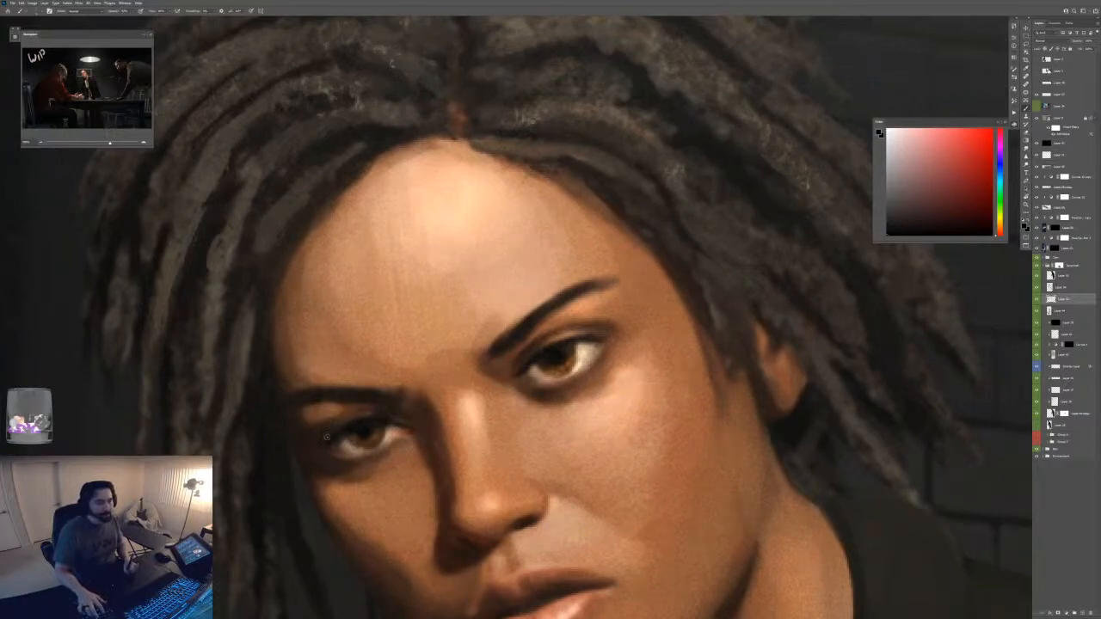
left_click(538, 392, "alt")
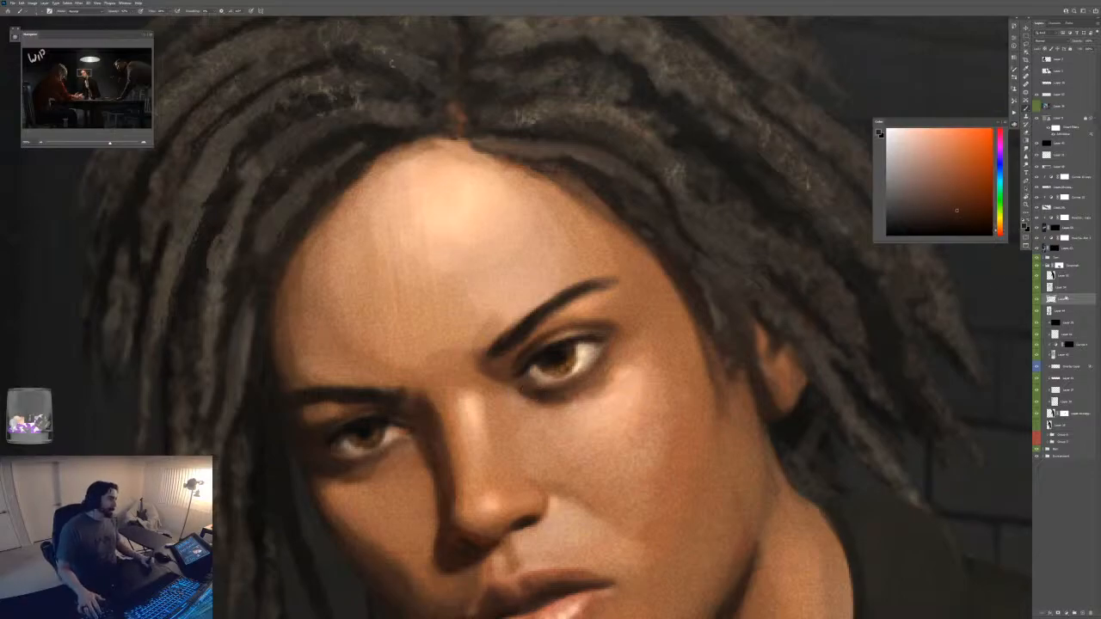
left_click(544, 394, "alt")
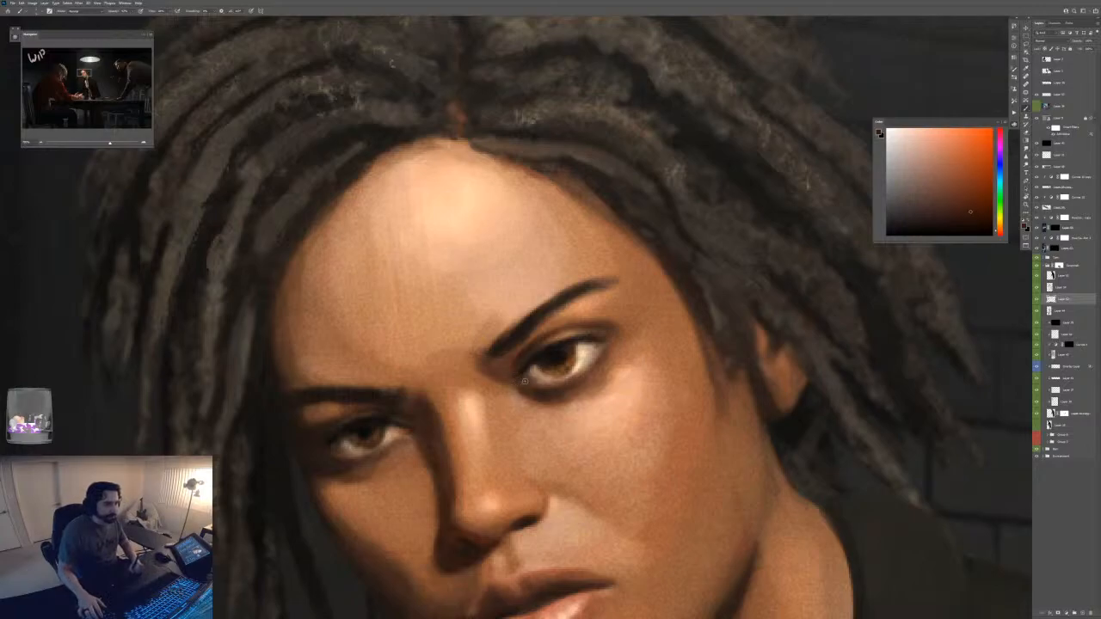
left_click_drag(997, 230, 998, 234)
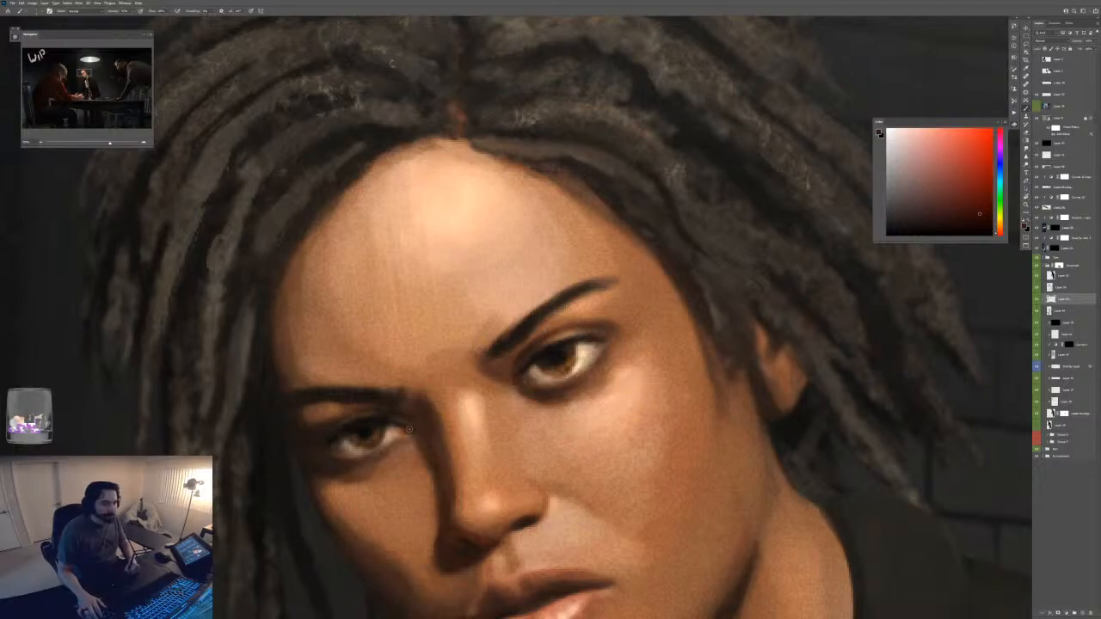
- Refine the woman's shadowed eye and the skin around it with sampled dark browns and skin tones
left_click(379, 415, "alt")
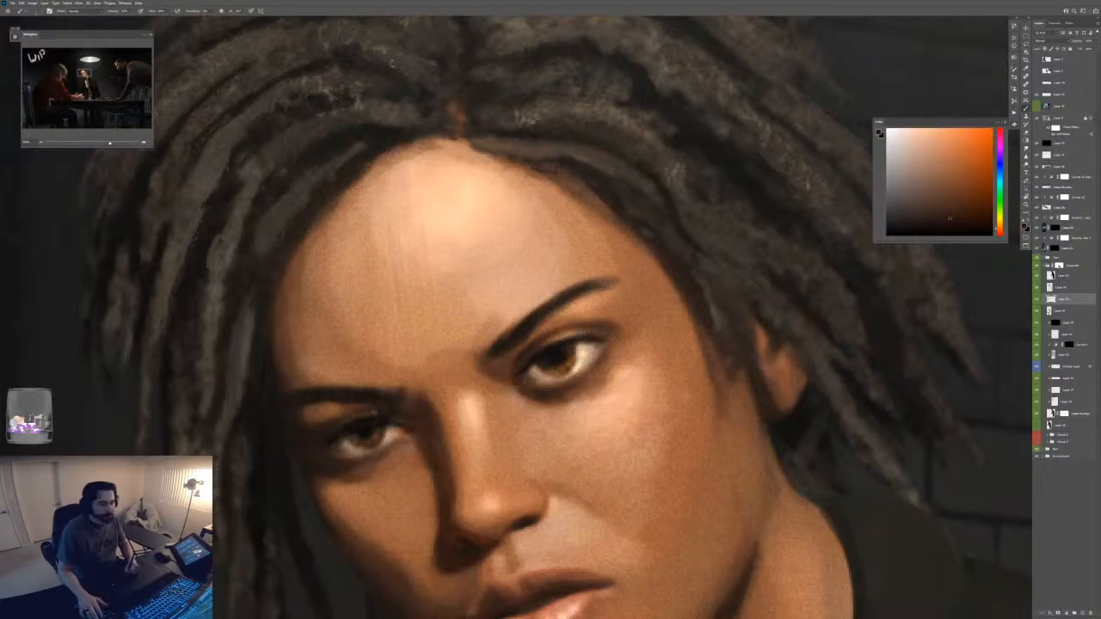
left_click(374, 413, "alt")
left_click(383, 414, "alt")
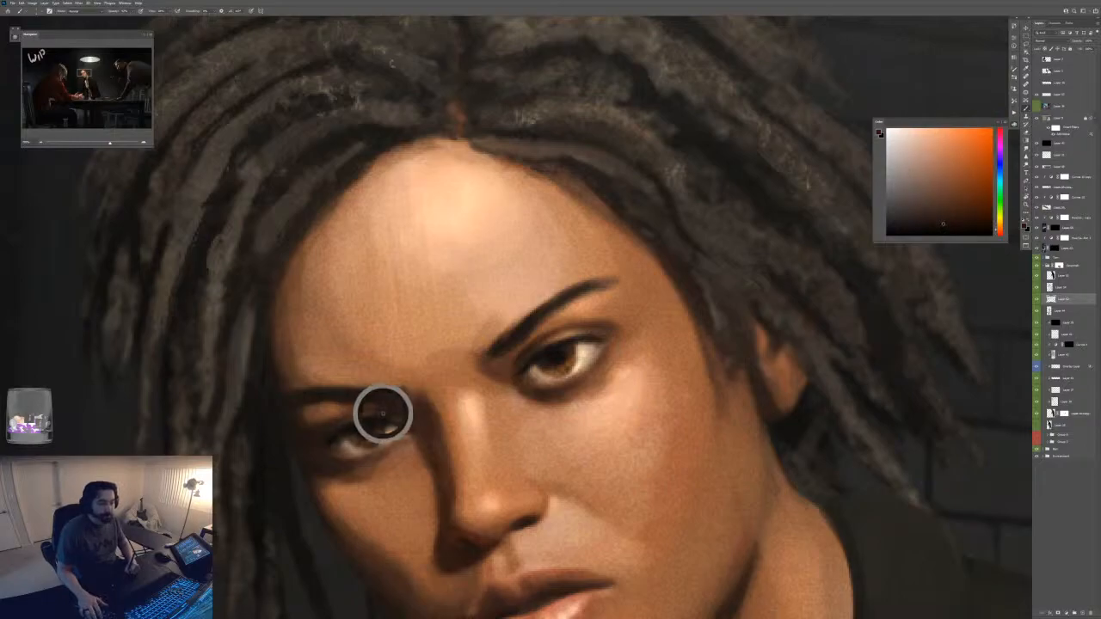
left_click(410, 386, "alt")
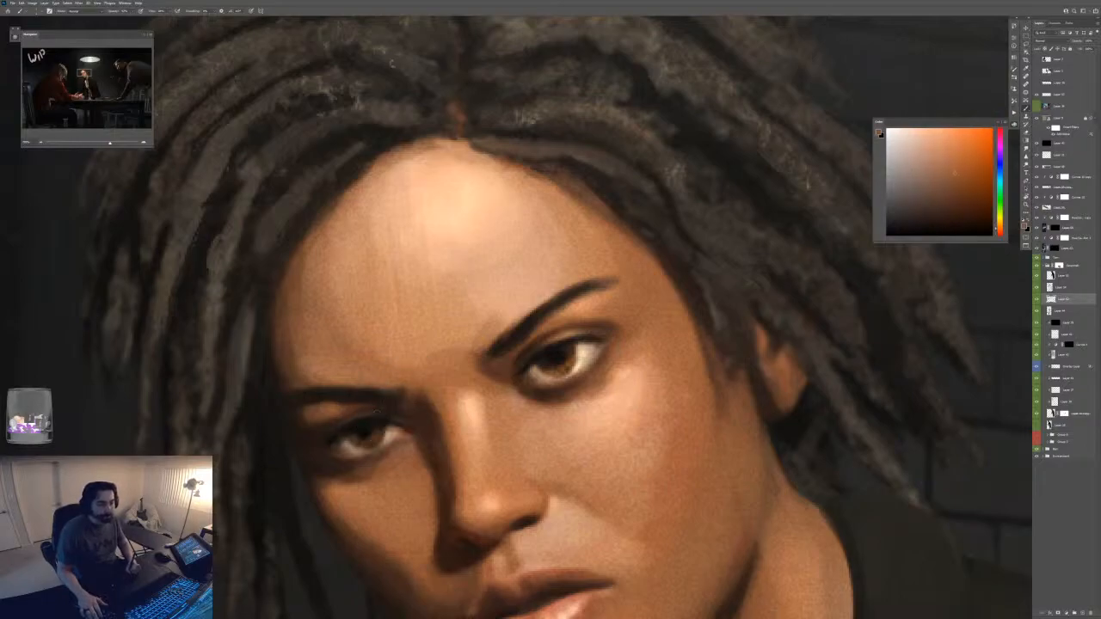
left_click(288, 428, "alt")
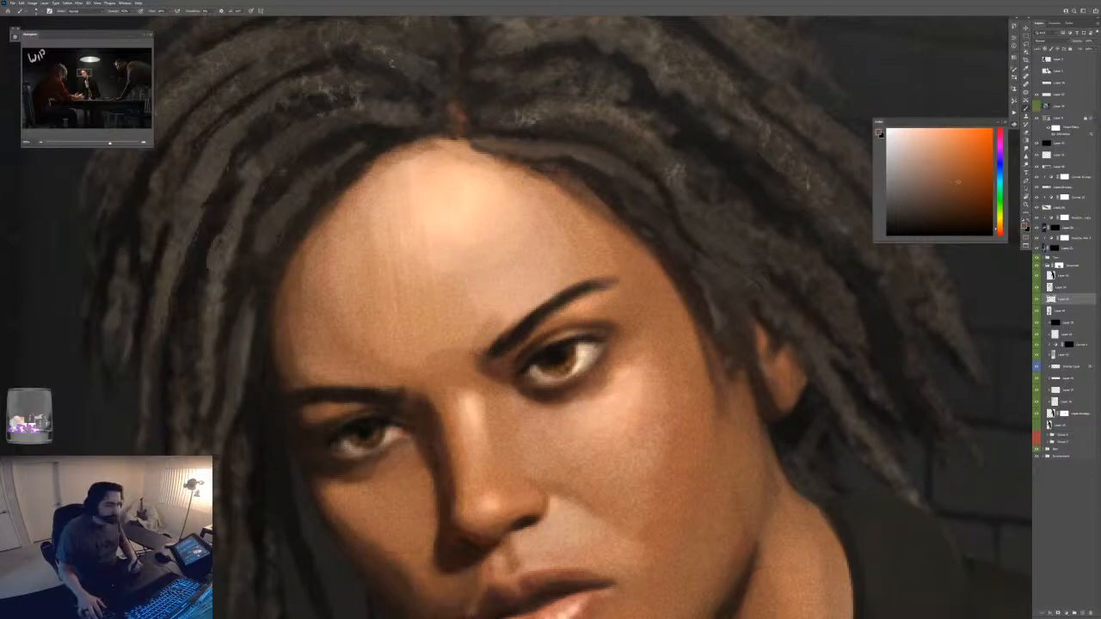
left_click(581, 359, "alt")
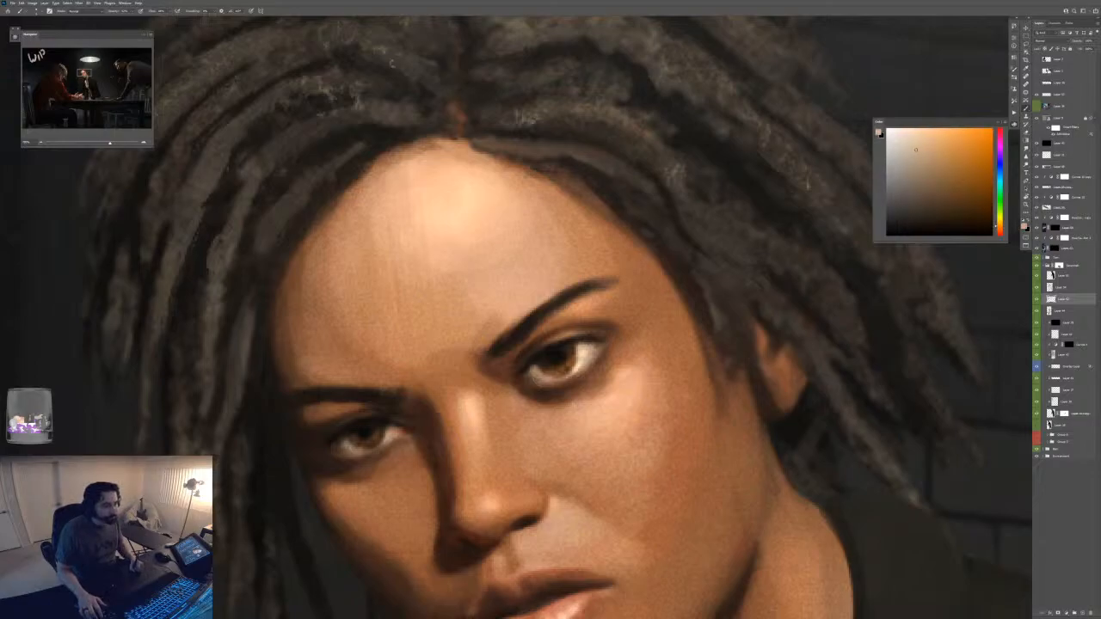
left_click_drag(535, 376, 573, 377)
key("ctrl+z")
- Select the uppermost layer in the woman's group and pick a near-white color for the eye highlights
mouse_move(549, 327)
left_mouse_down()
mouse_move(352, 327)
mouse_move(379, 326)
left_mouse_up()
key("ctrl+plus")
key("ctrl+plus")
key("ctrl+plus")
key("ctrl+plus")
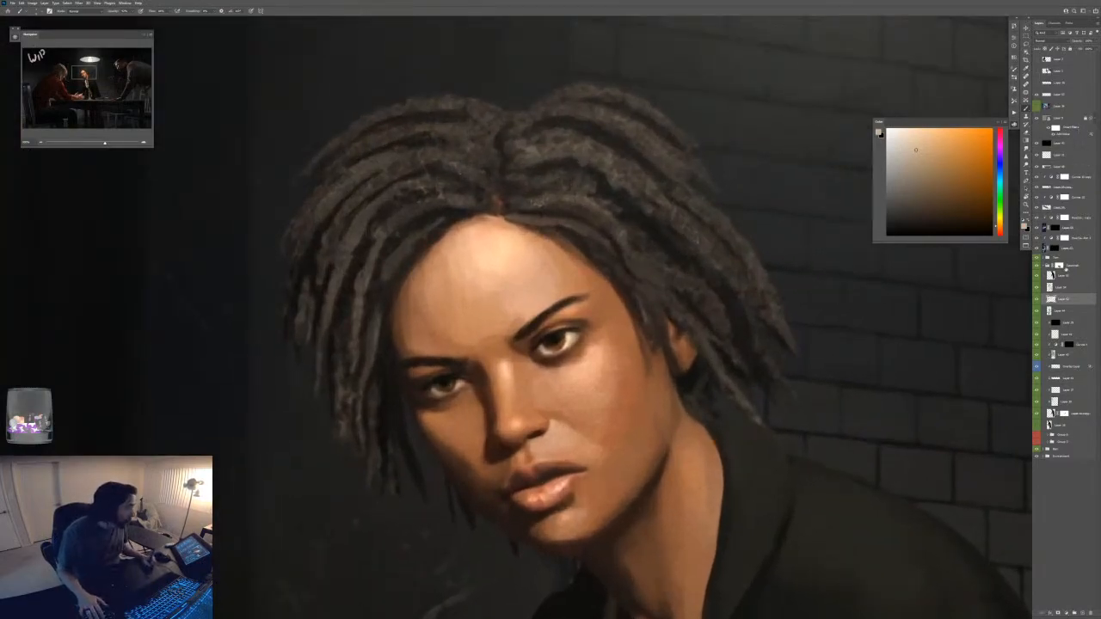
left_click(1057, 276)
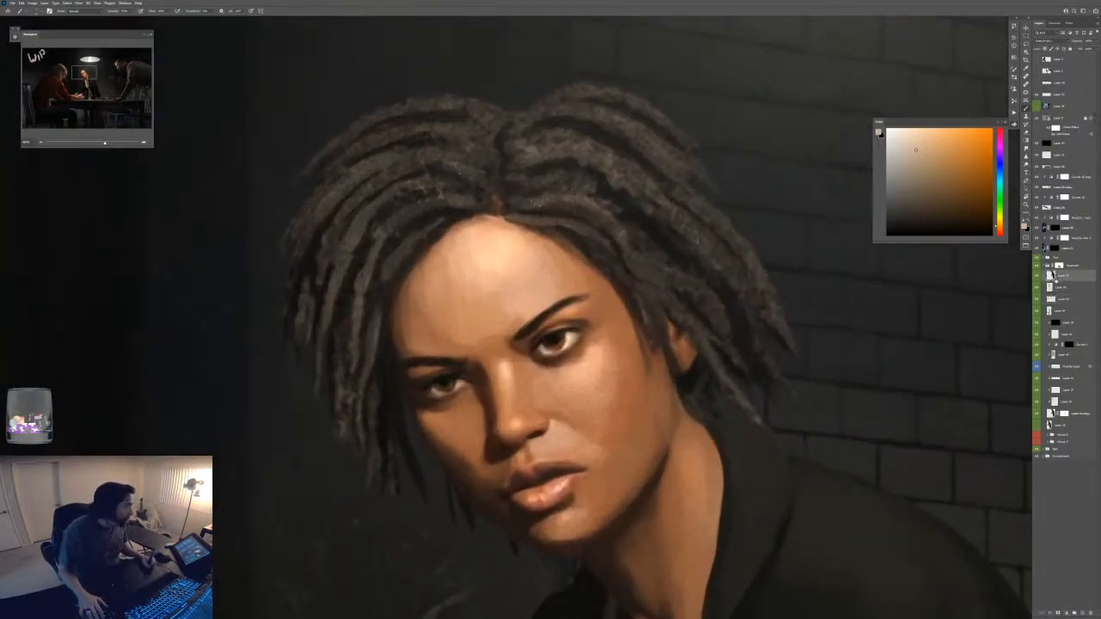
key("F6")
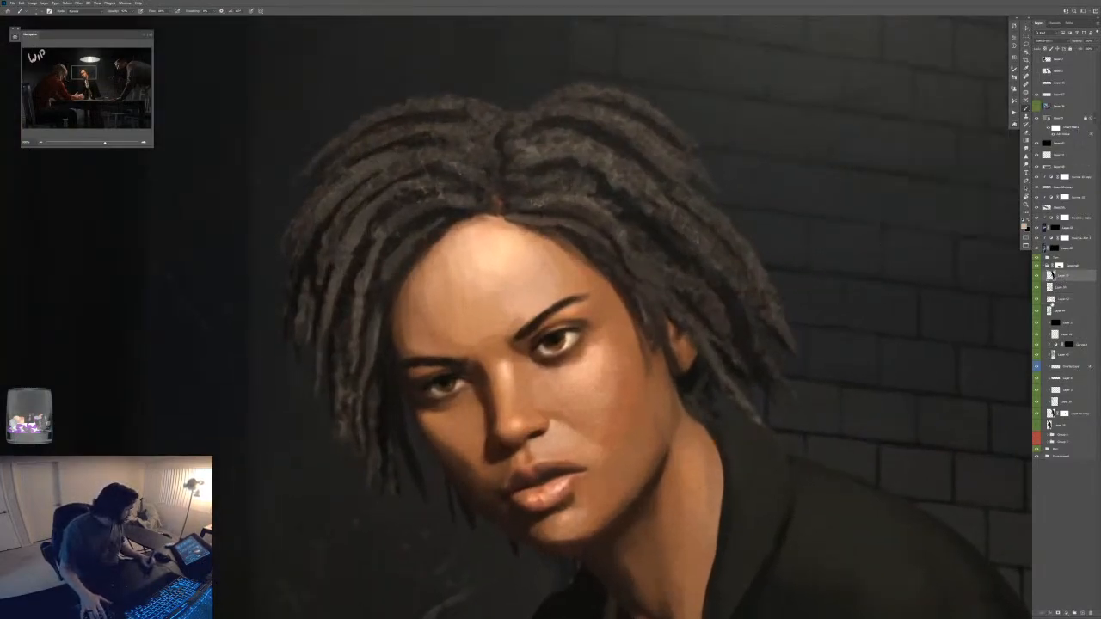
key("F6")
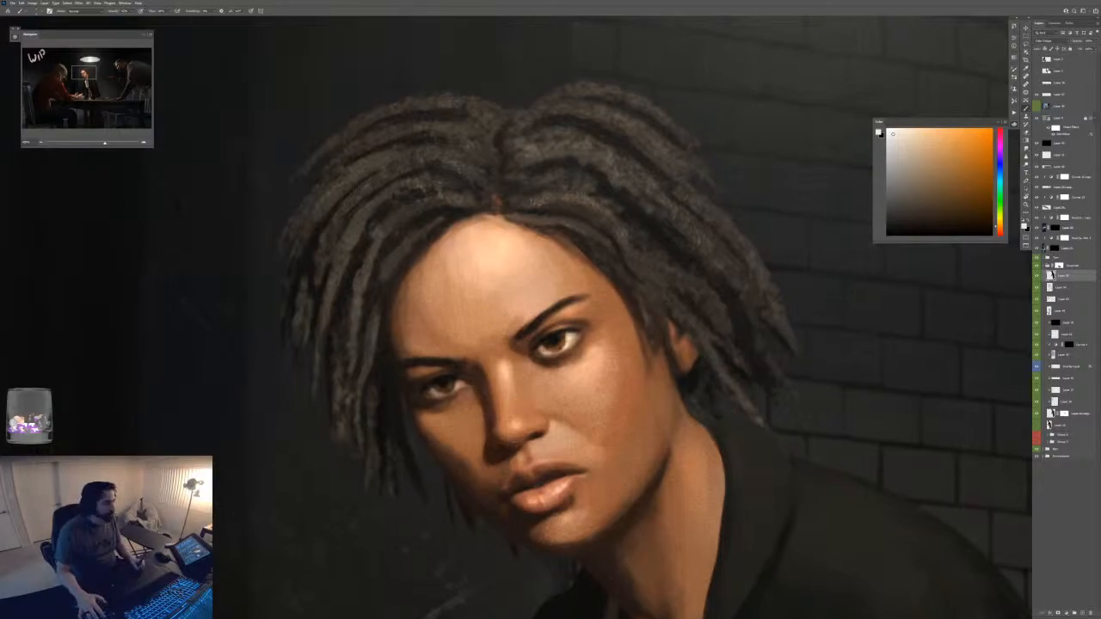
- Sample the dark tone of the lit eye and shift it to a dark orange-brown for the irises
key("ctrl+plus")
left_click(555, 348, "alt")
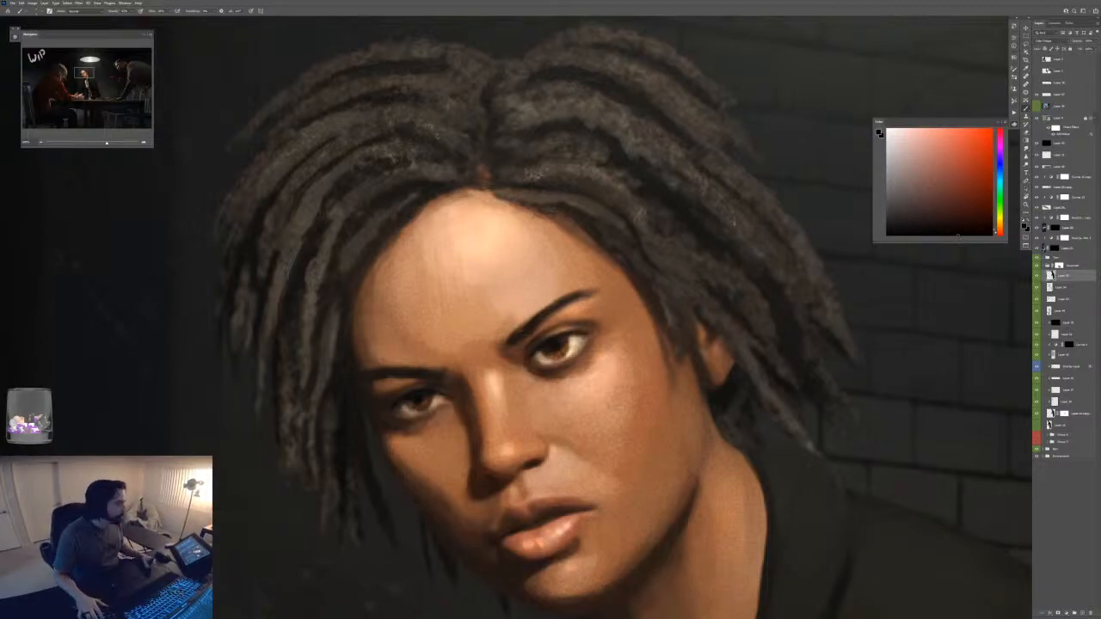
left_click_drag(1000, 232, 1000, 228)
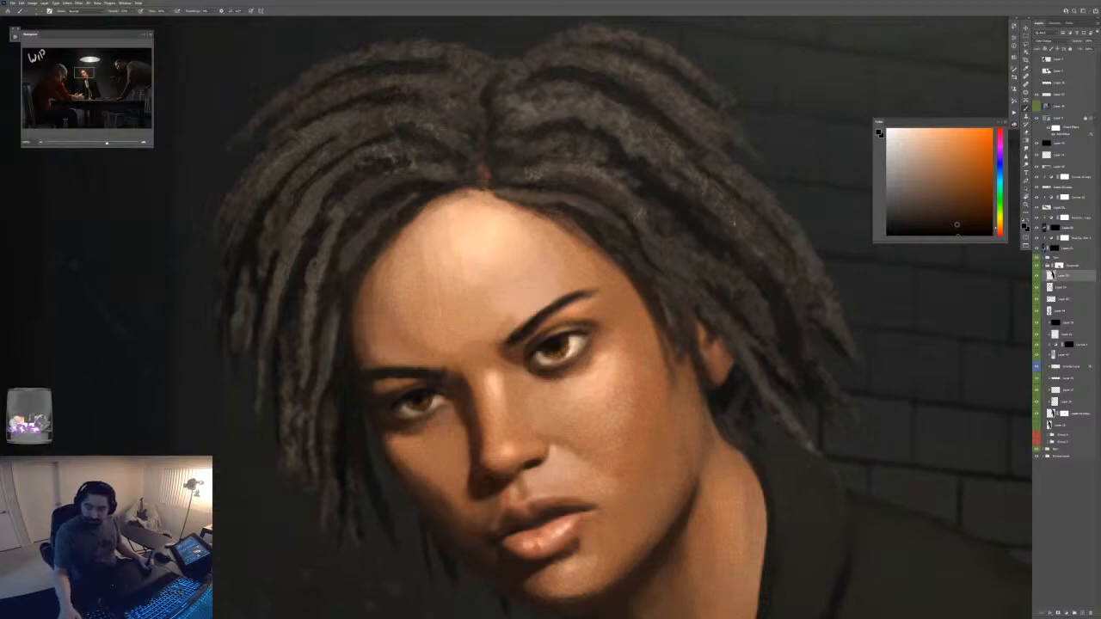
left_click(949, 222)
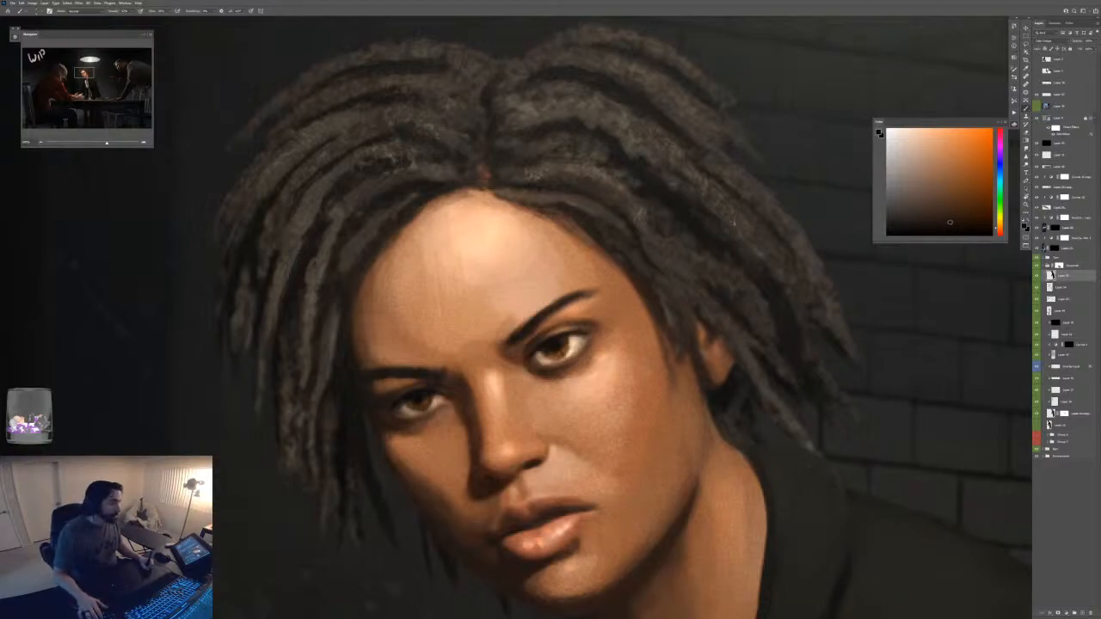
- Pick a warm yellowish near-white and paint glowing amber highlights into both of the woman's irises
key("ctrl+plus")
left_click(1014, 124)
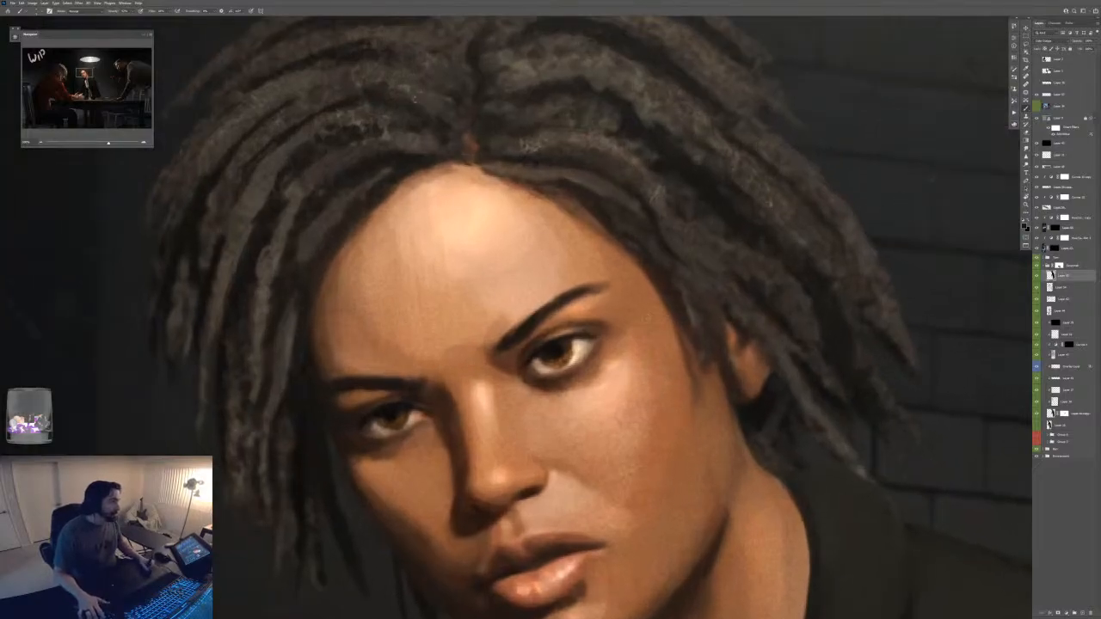
key("F6")
left_click(893, 134)
left_click_drag(999, 220, 998, 224)
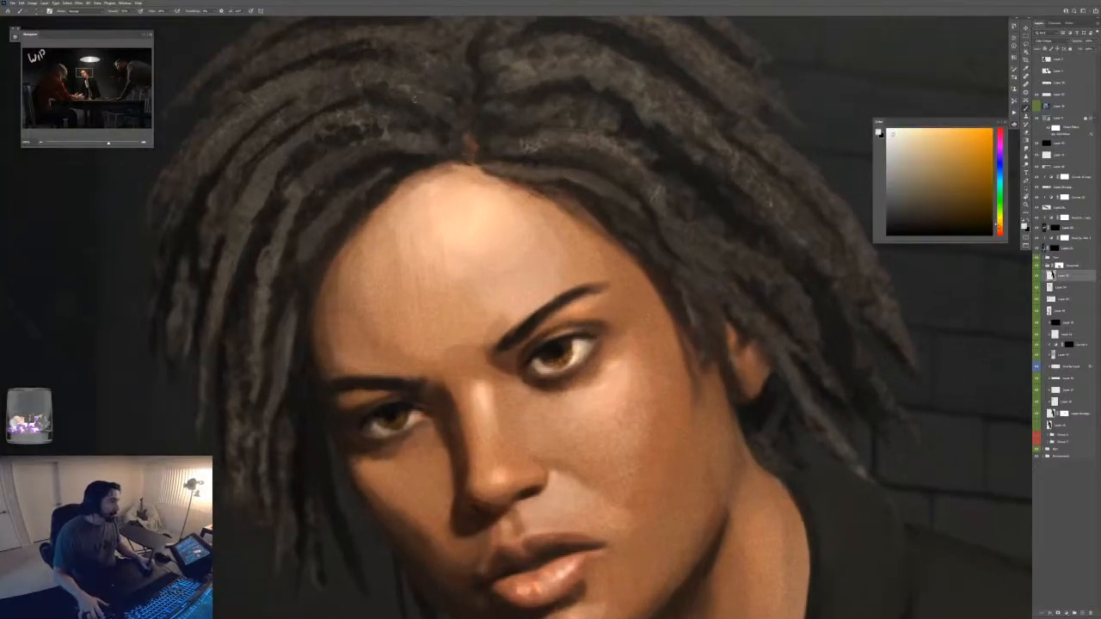
key("F6")
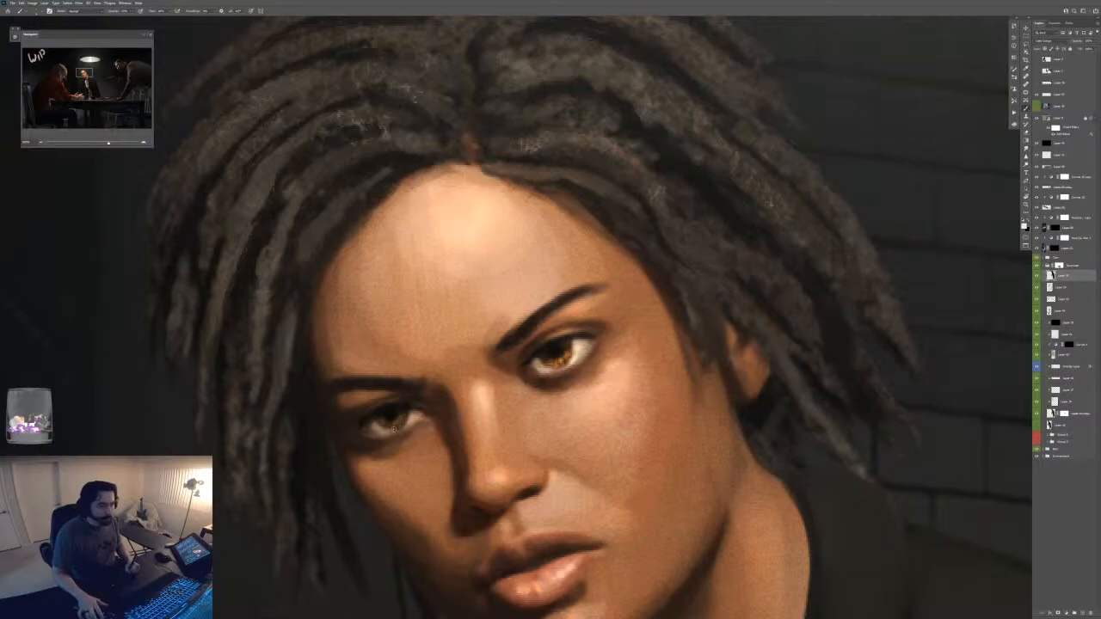
- Compare how the woman's amber eyes read in the full scene and up close
key("ctrl+minus")
key("ctrl+minus")
key("ctrl+minus")
key("ctrl+minus")
key("ctrl+minus")
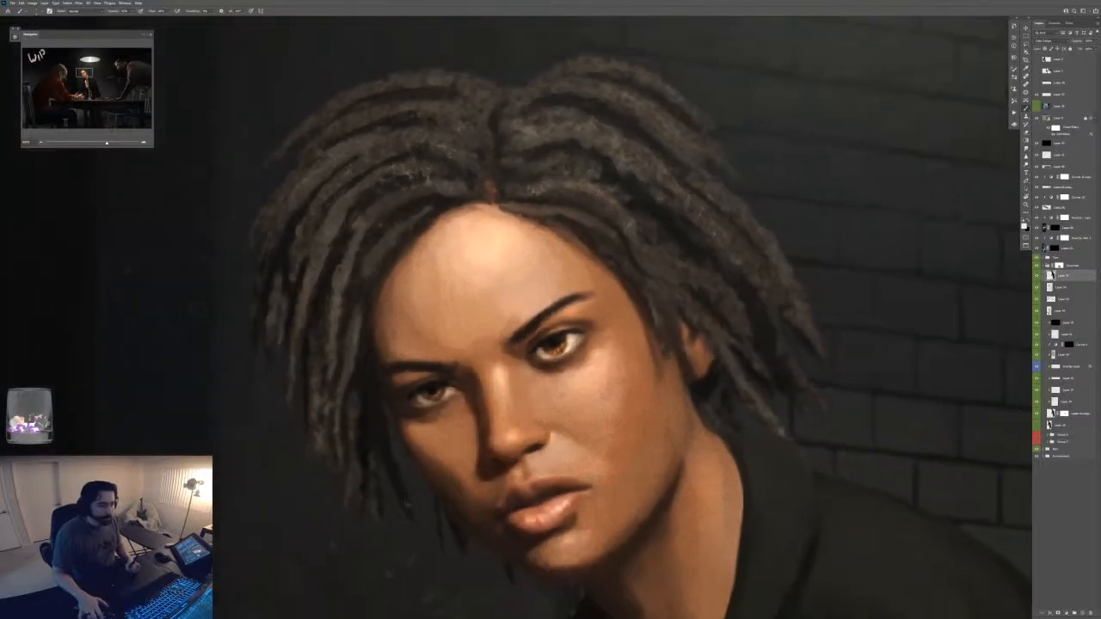
key("ctrl+minus")
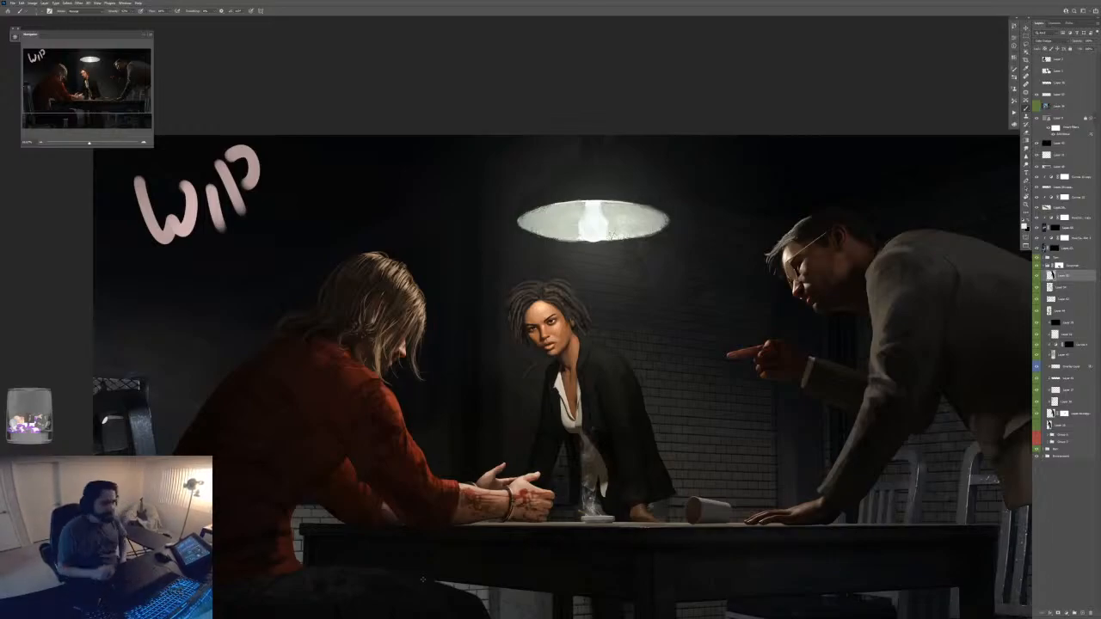
key("ctrl+plus")
scroll(533, 308, "up", 5)
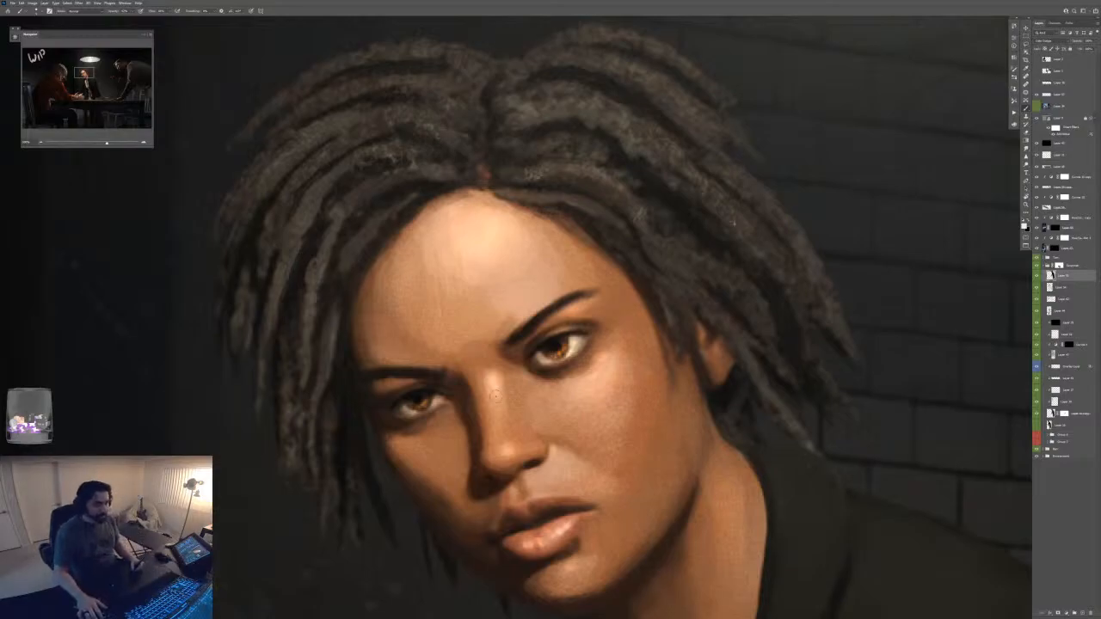
- Examine the highlights on the woman's face from a distance under the lamp and in close-up
key("ctrl+minus")
key("ctrl+minus")
key("ctrl+minus")
key("ctrl+minus")
key("ctrl+minus")
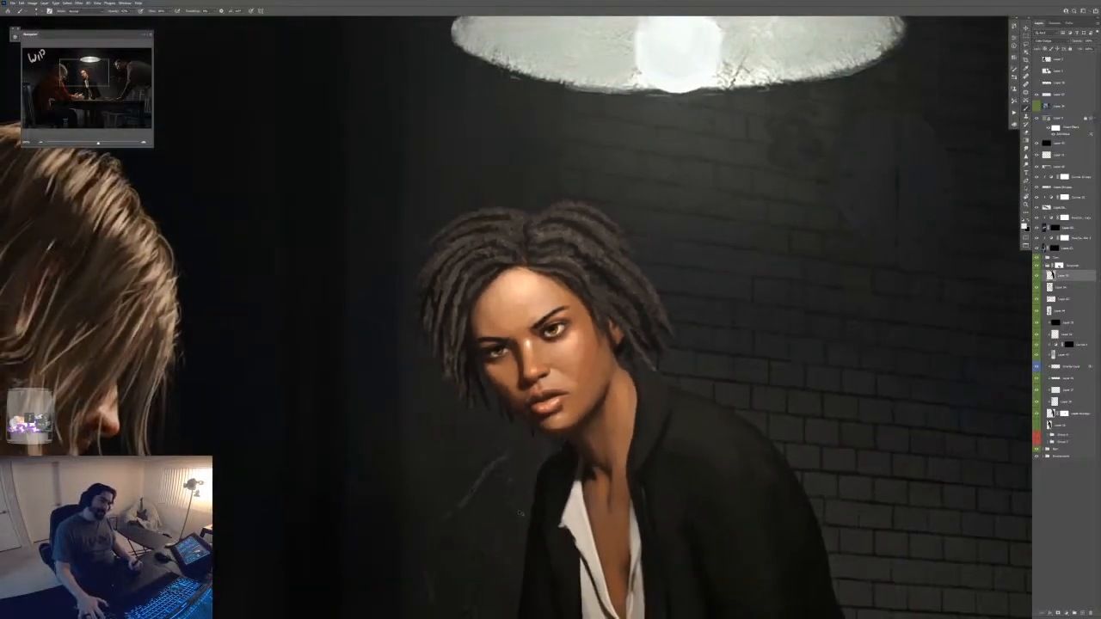
key("ctrl+plus")
key("ctrl+plus")
key("ctrl+plus")
key("ctrl+plus")
key("ctrl+plus")
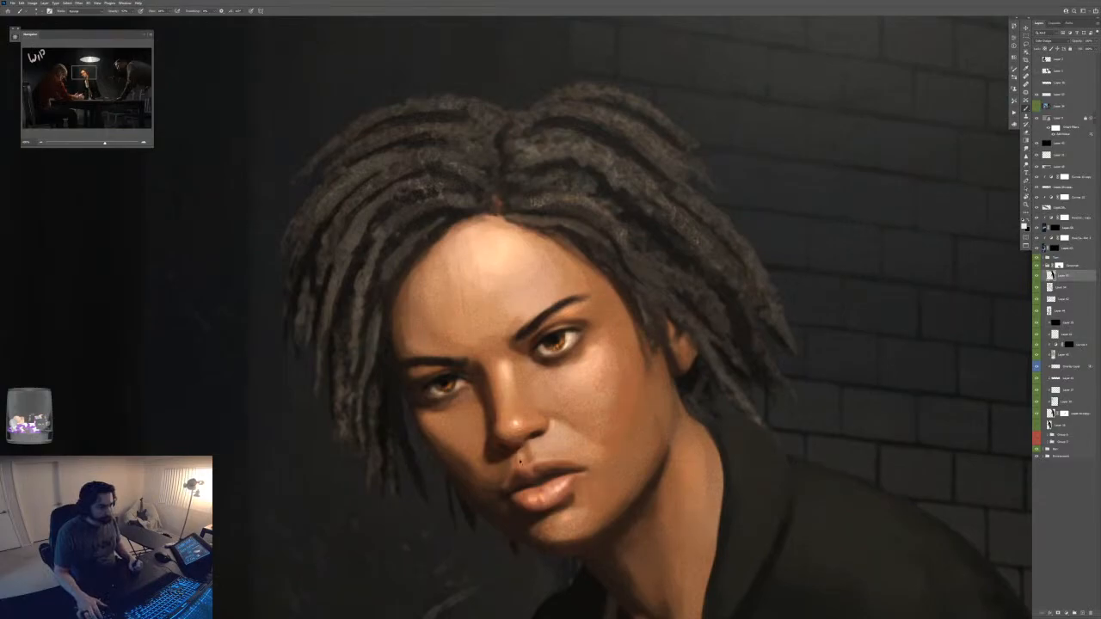
- Compare how the woman's face reads in the full scene and in close-up
key("ctrl+minus")
key("ctrl+minus")
key("ctrl+minus")
key("ctrl+minus")
key("ctrl+minus")
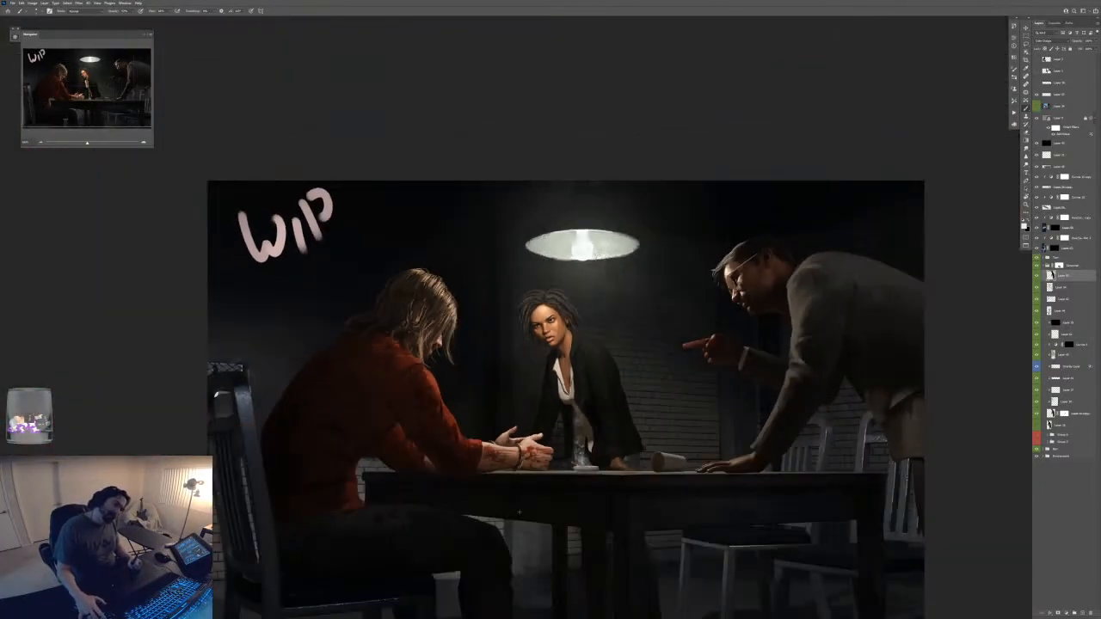
key("ctrl+plus")
key("ctrl+plus")
key("ctrl+plus")
key("ctrl+plus")
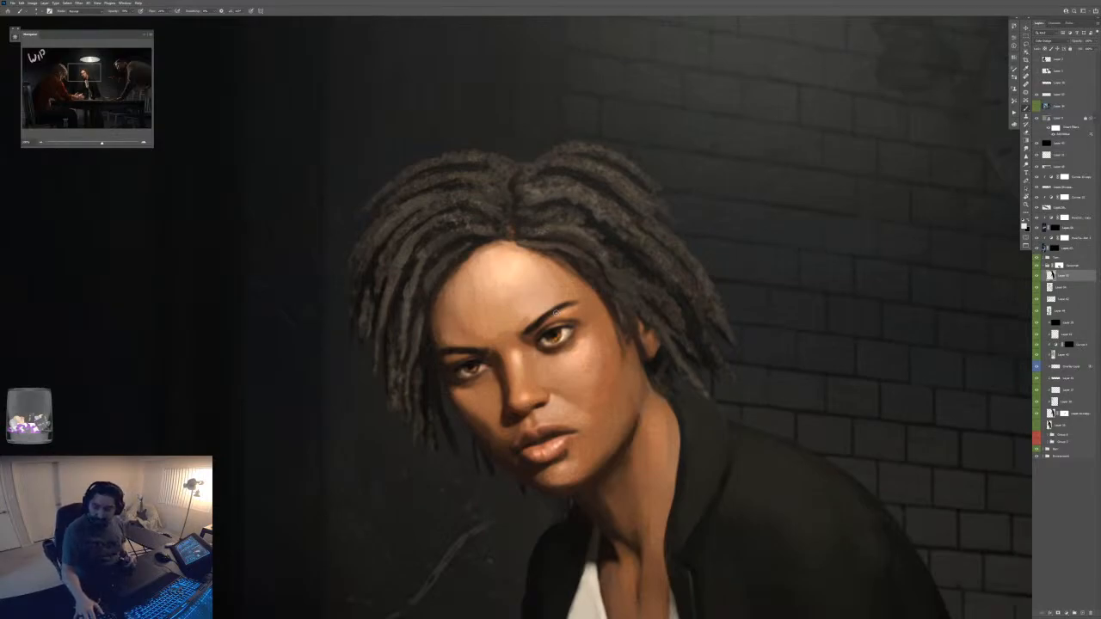
key("ctrl+plus")
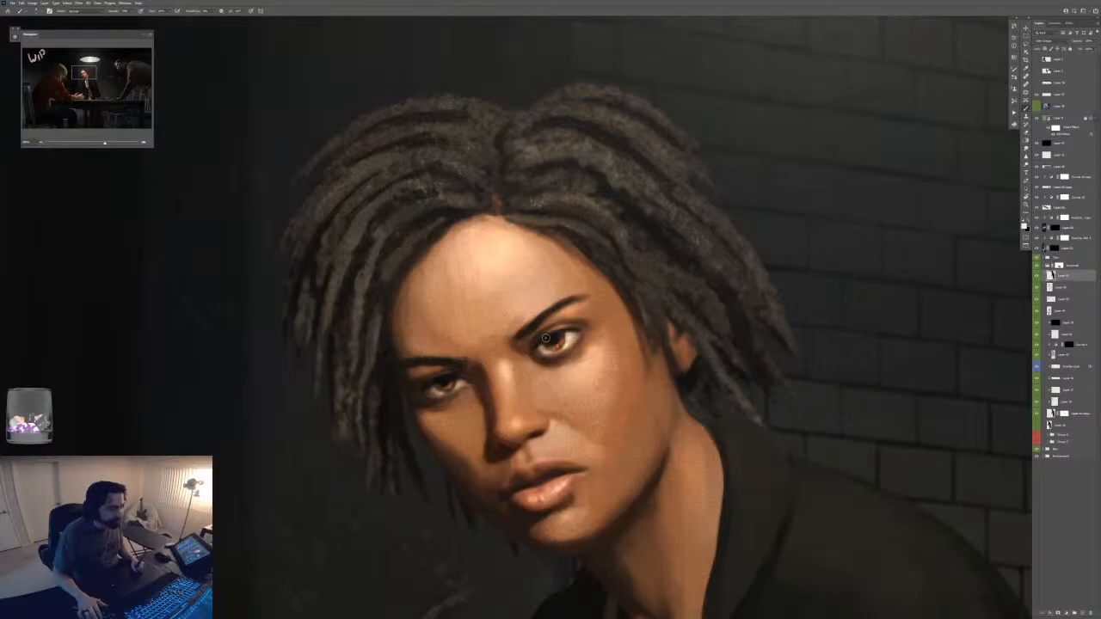
- Bring up the colour picker and enlarge the brush for work on the woman's face
scroll(586, 333, "down", 5)
key("F6")
scroll(582, 330, "up", 3)
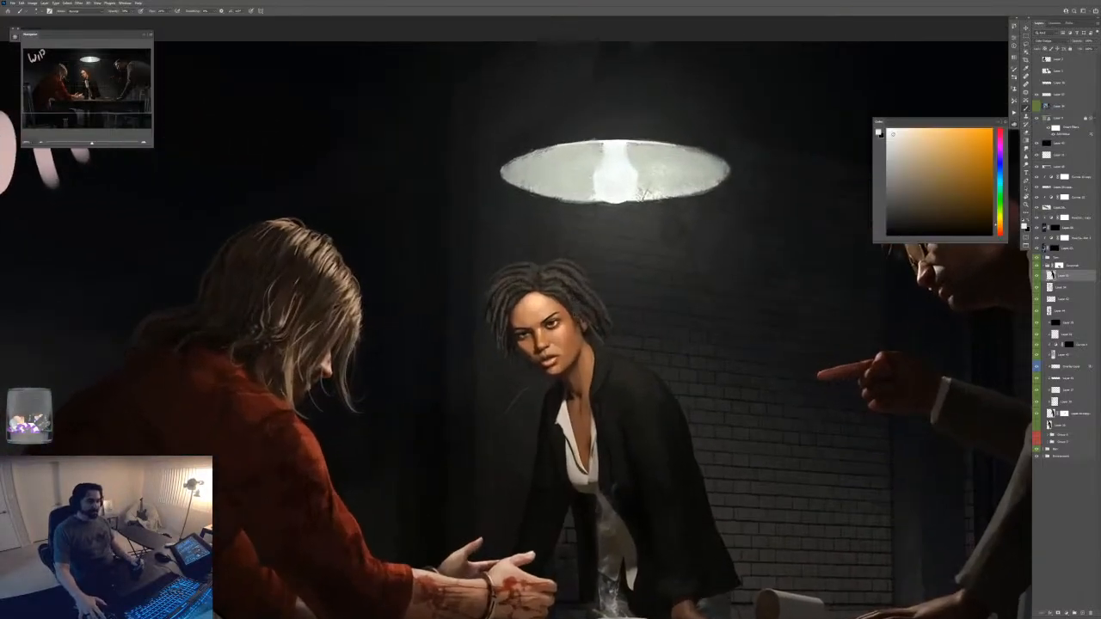
scroll(580, 330, "up", 2)
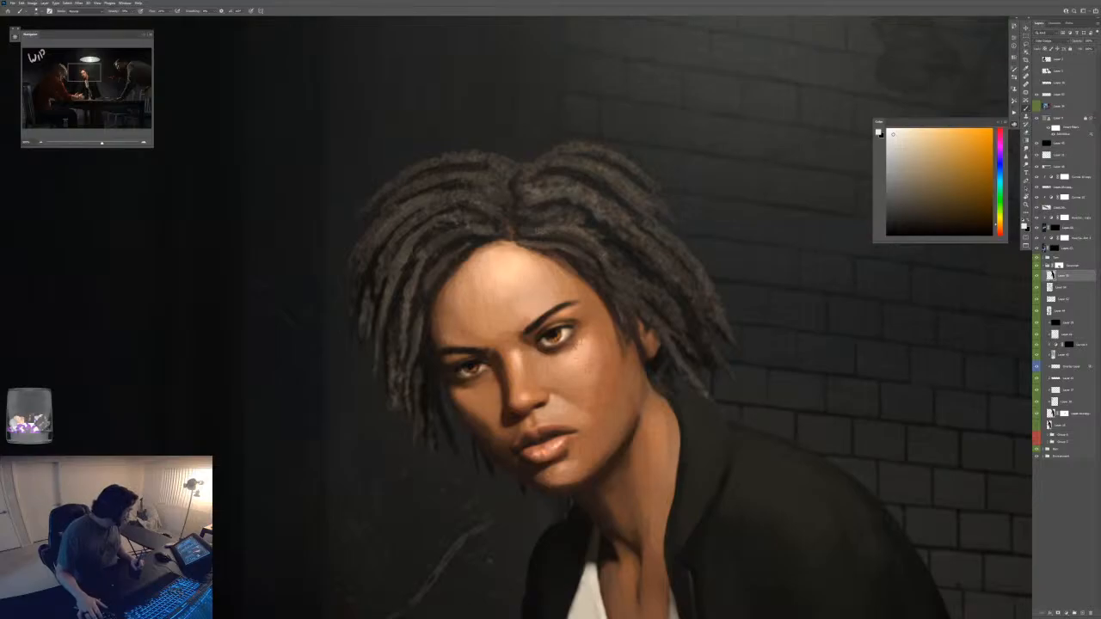
key("]")
key("]")
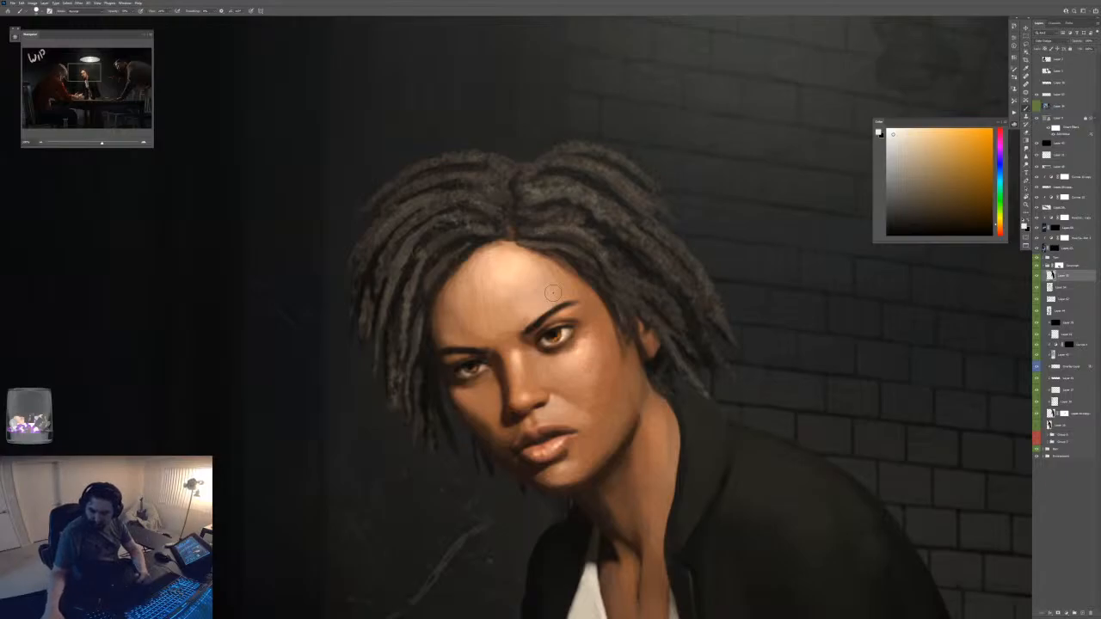
- Hide the layer with the handwritten WIP lettering and check the whole painting without it
key("ctrl+minus")
key("ctrl+minus")
key("ctrl+minus")
key("ctrl+minus")
key("ctrl+minus")
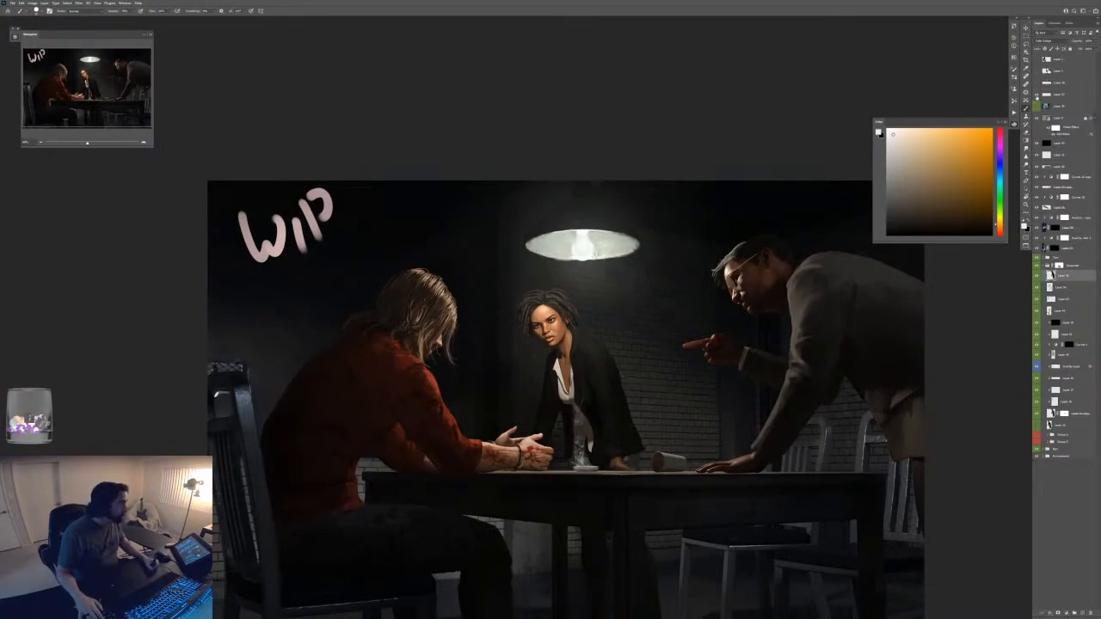
left_click(1037, 97)
left_click_drag(610, 385, 577, 370)
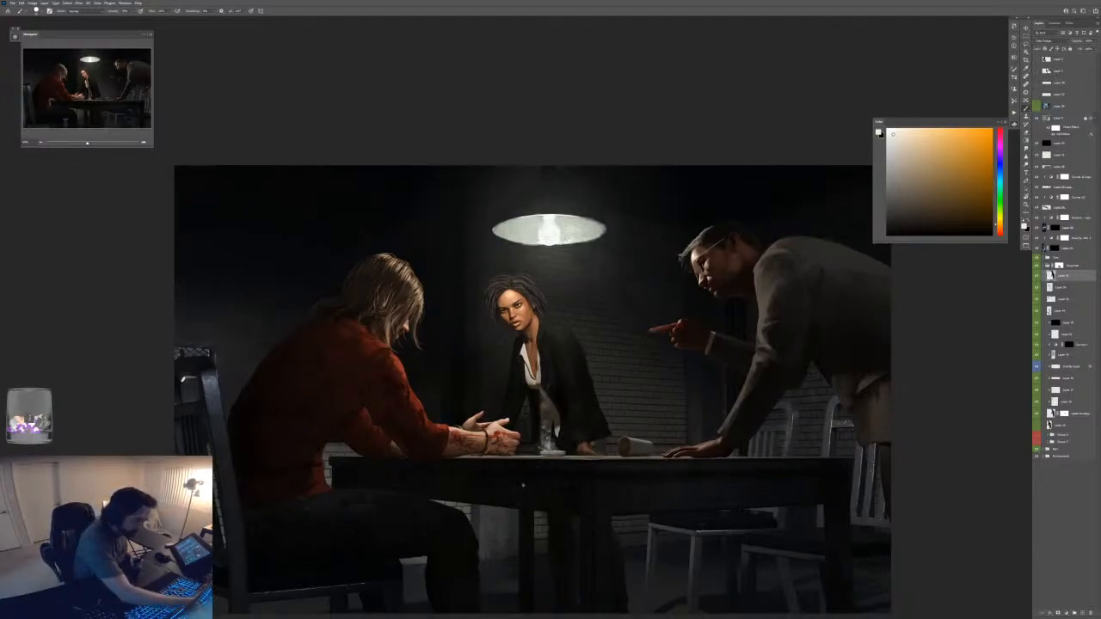
- Examine the light and highlights on the woman's face at several magnifications
key("ctrl+plus")
key("ctrl+plus")
key("ctrl+plus")
key("ctrl+plus")
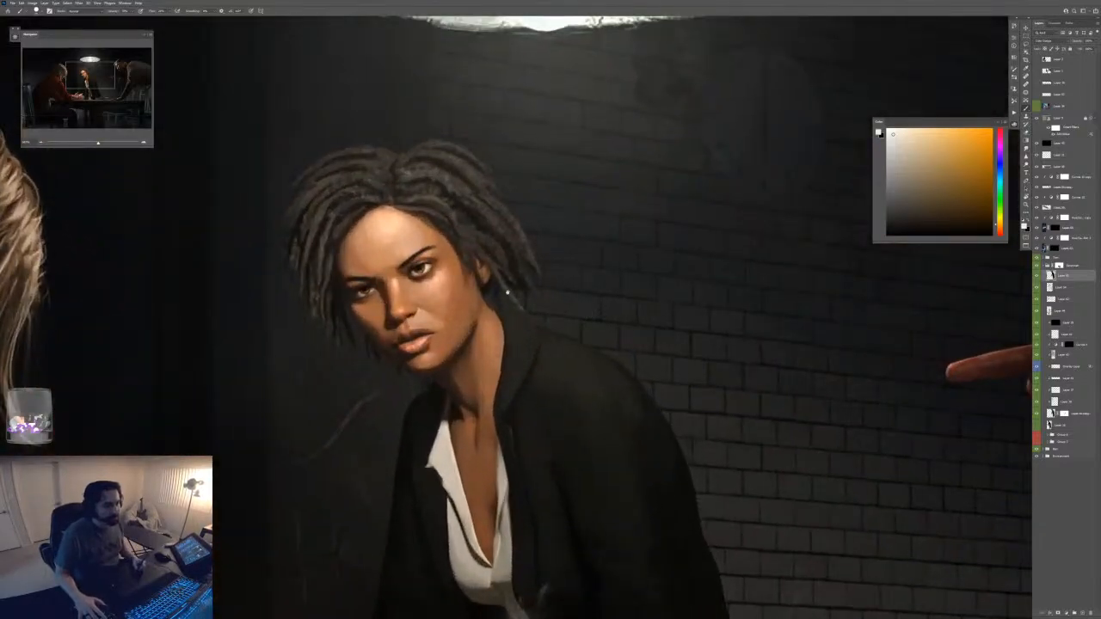
left_click_drag(508, 292, 637, 317)
key("ctrl+plus")
left_click_drag(539, 332, 567, 340)
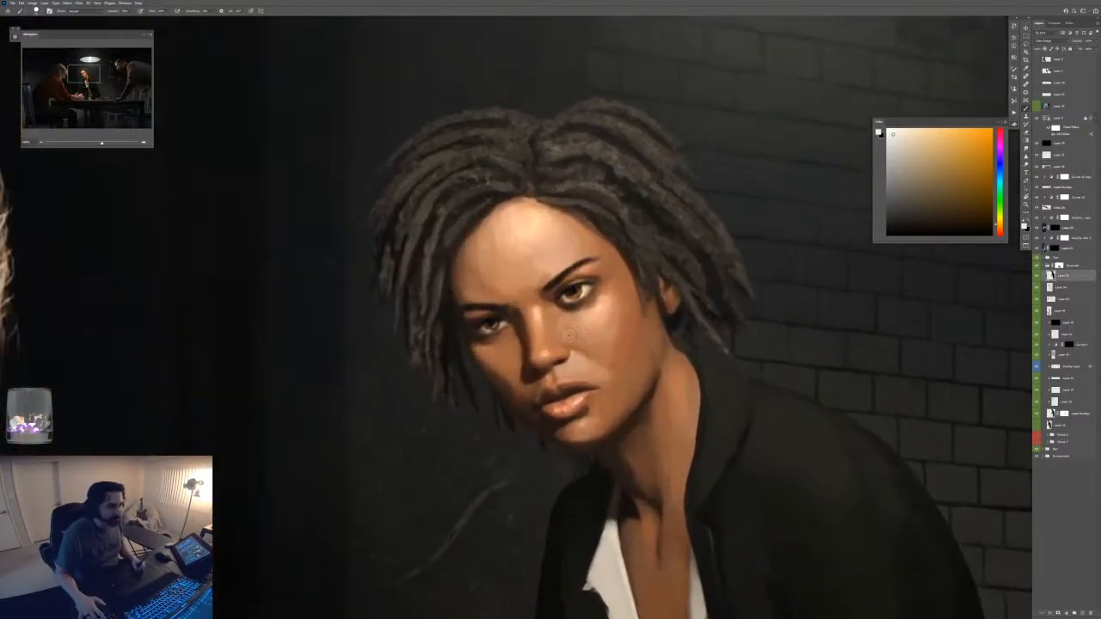
key("ctrl+minus")
key("ctrl+minus")
key("ctrl+plus")
key("ctrl+plus")
key("ctrl+plus")
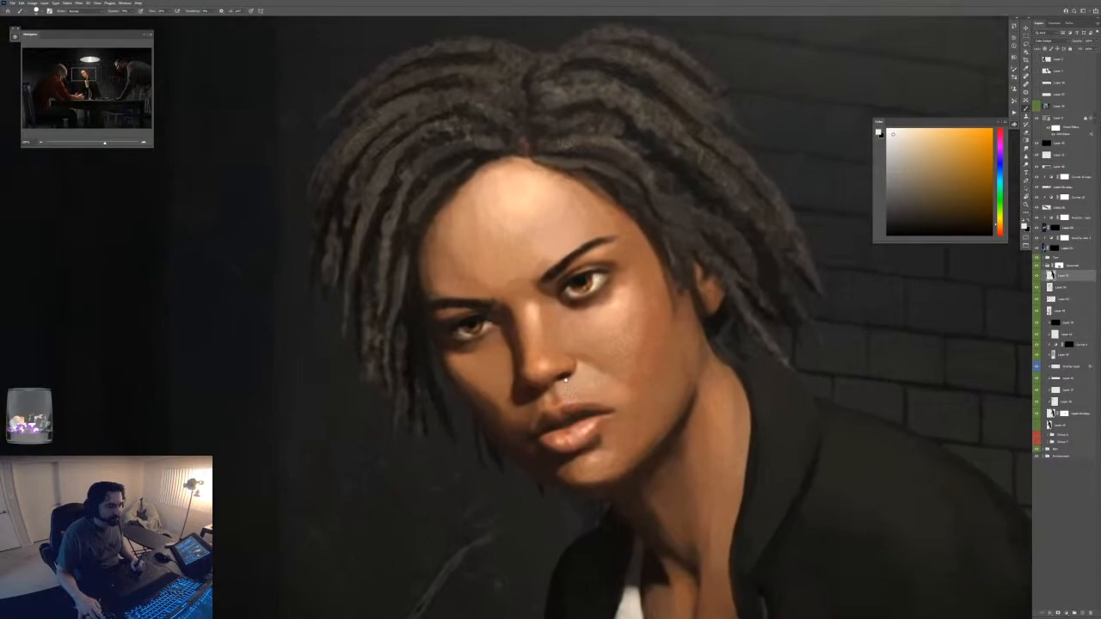
left_click_drag(565, 380, 560, 352)
key("ctrl+plus")
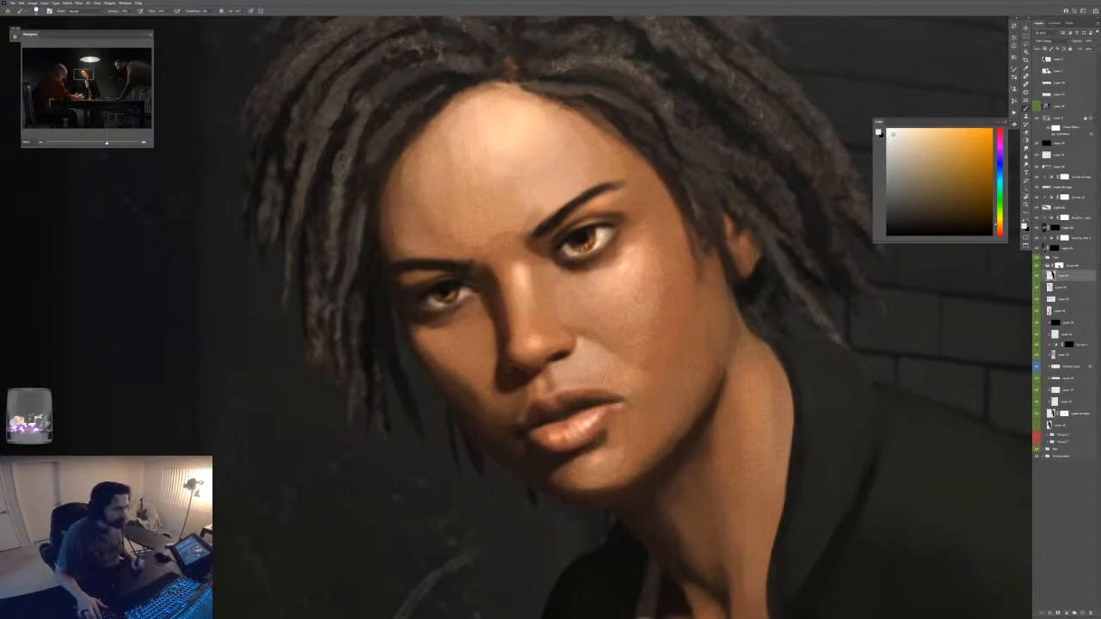
- Paint a bright warm highlight on the cheek beside the woman's mouth corner, reduce the brush size and put the colour picker away
left_click_drag(625, 385, 634, 382)
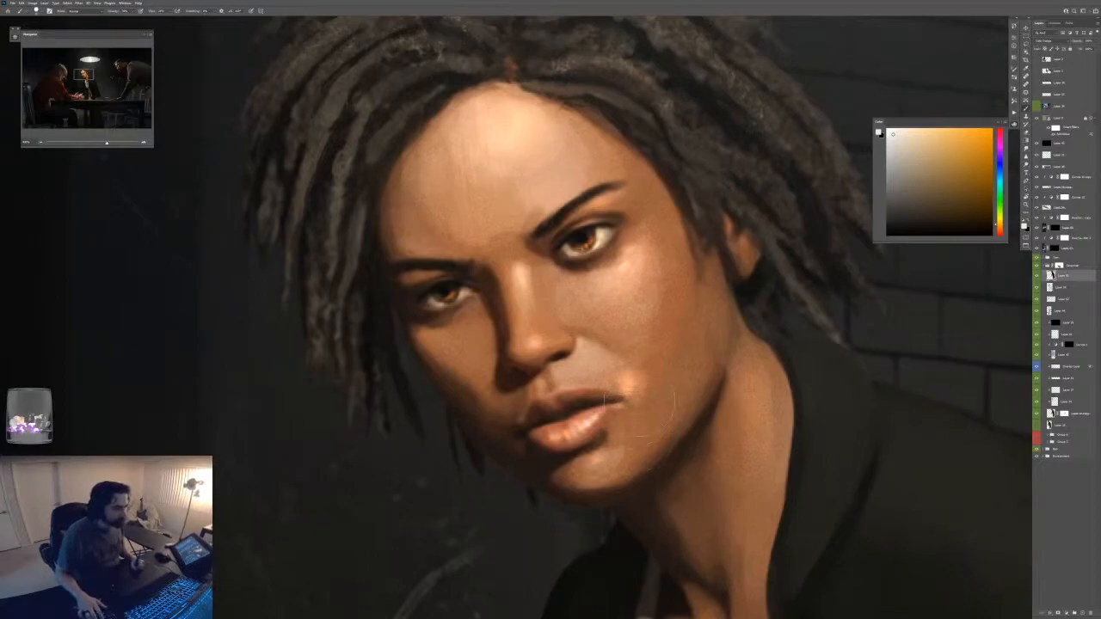
key("[")
key("[")
key("[")
key("[")
key("[")
key("[")
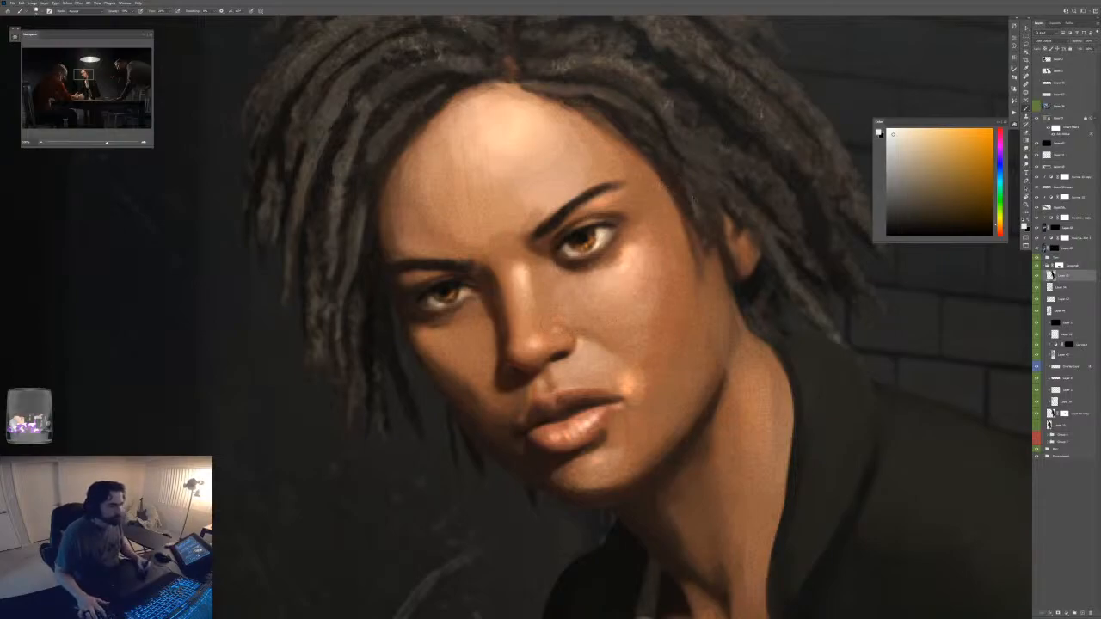
key("F6")
key("F6")
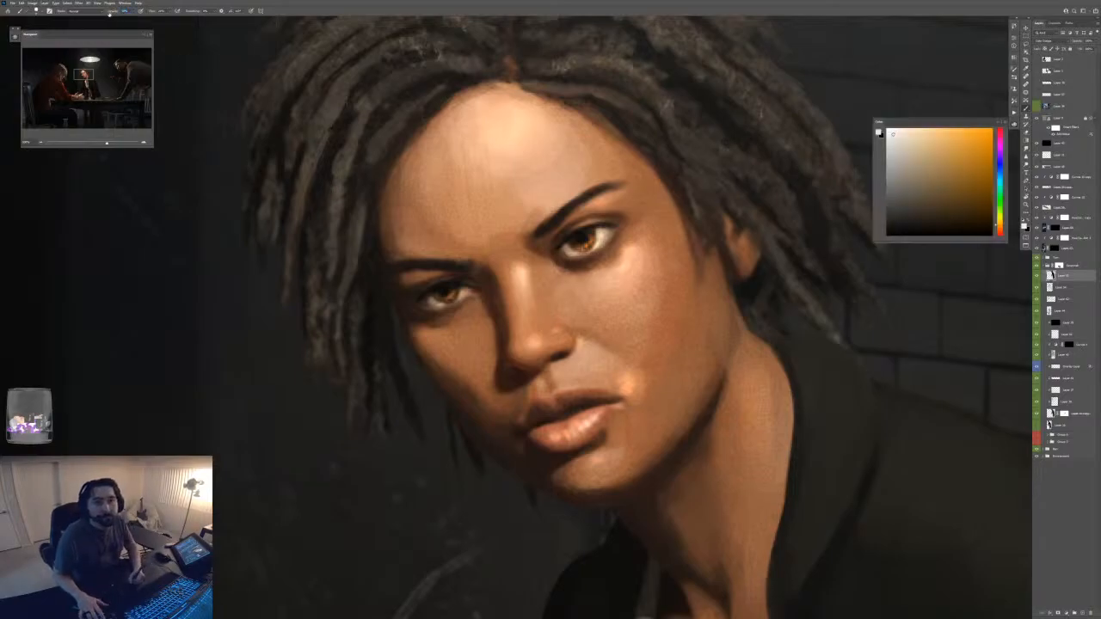
key("F6")
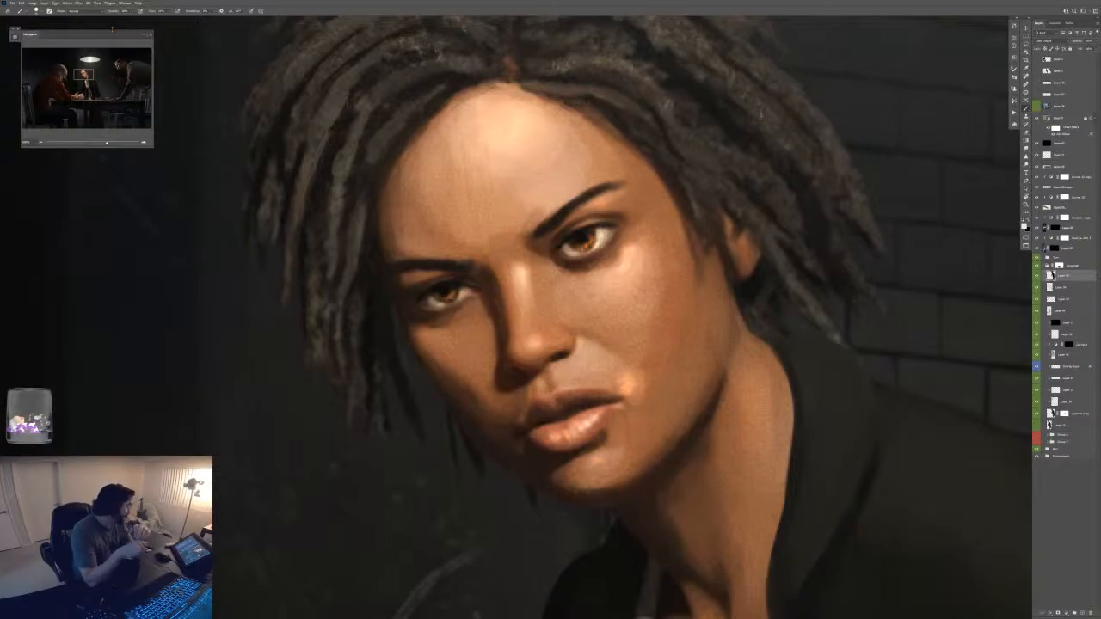
- Judge the mouth-corner highlight from the full-scene view and again up close
scroll(518, 363, "down", 5)
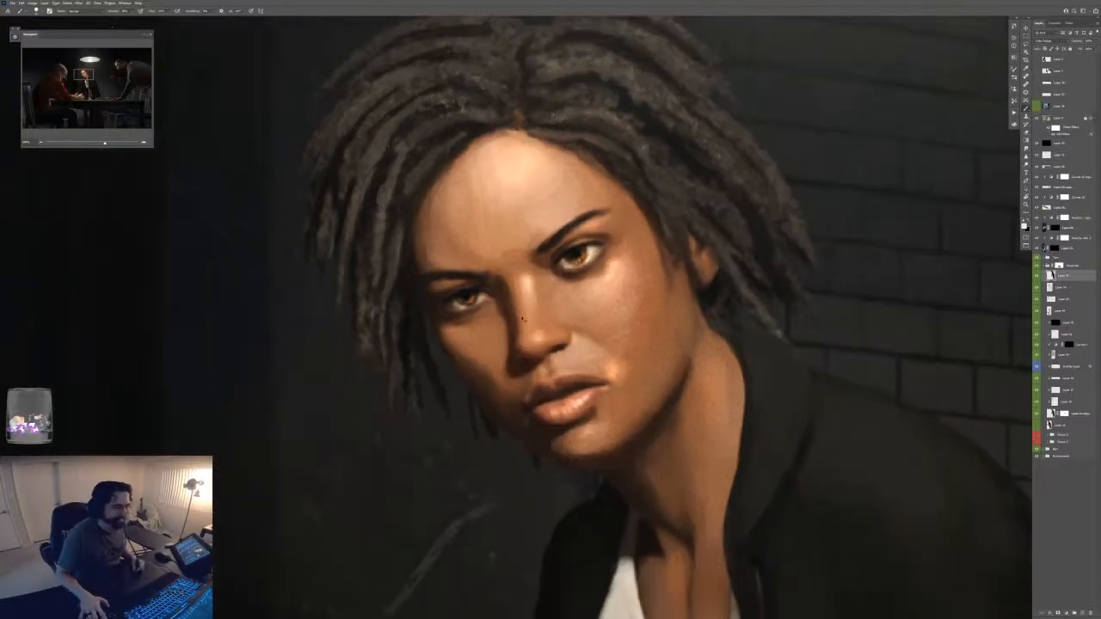
scroll(518, 362, "down", 5)
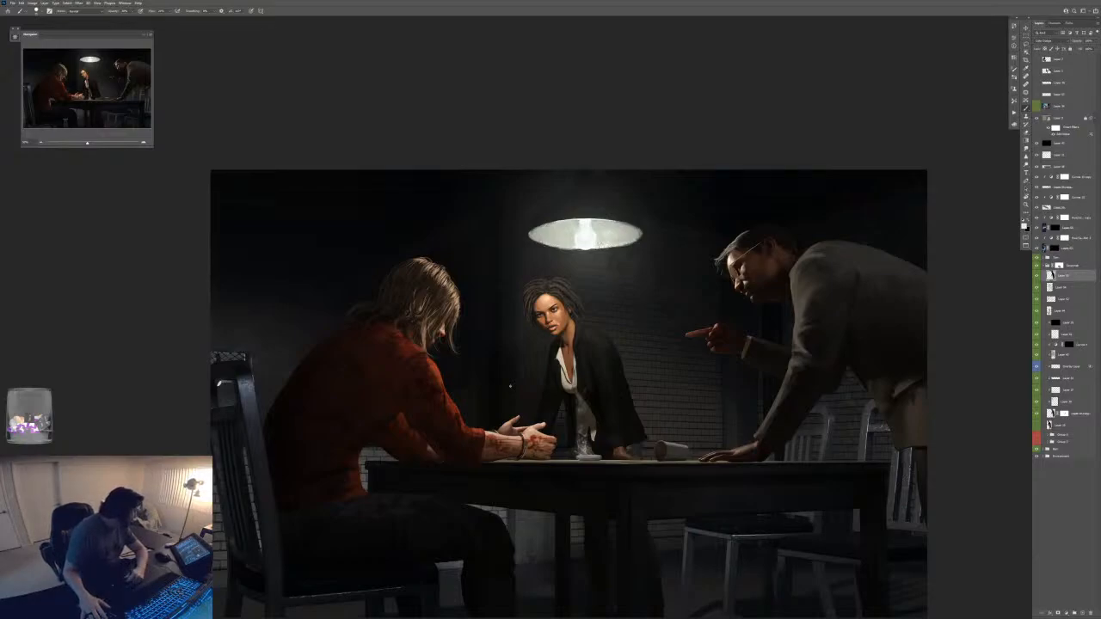
key("ctrl+plus")
key("ctrl+plus")
key("ctrl+plus")
key("ctrl+plus")
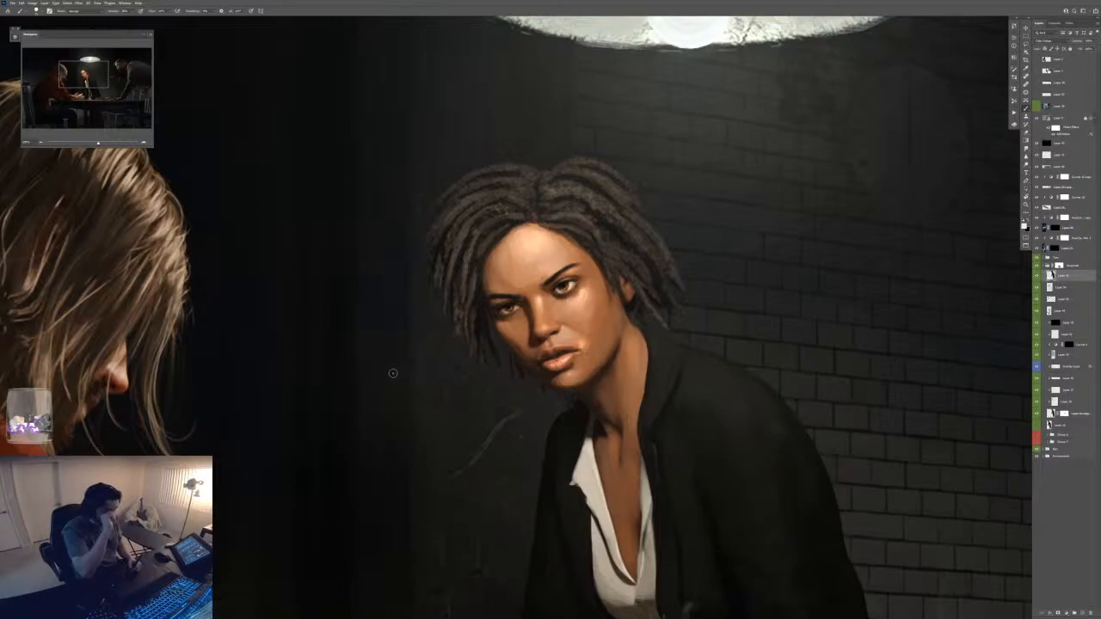
key("ctrl+plus")
key("ctrl+plus")
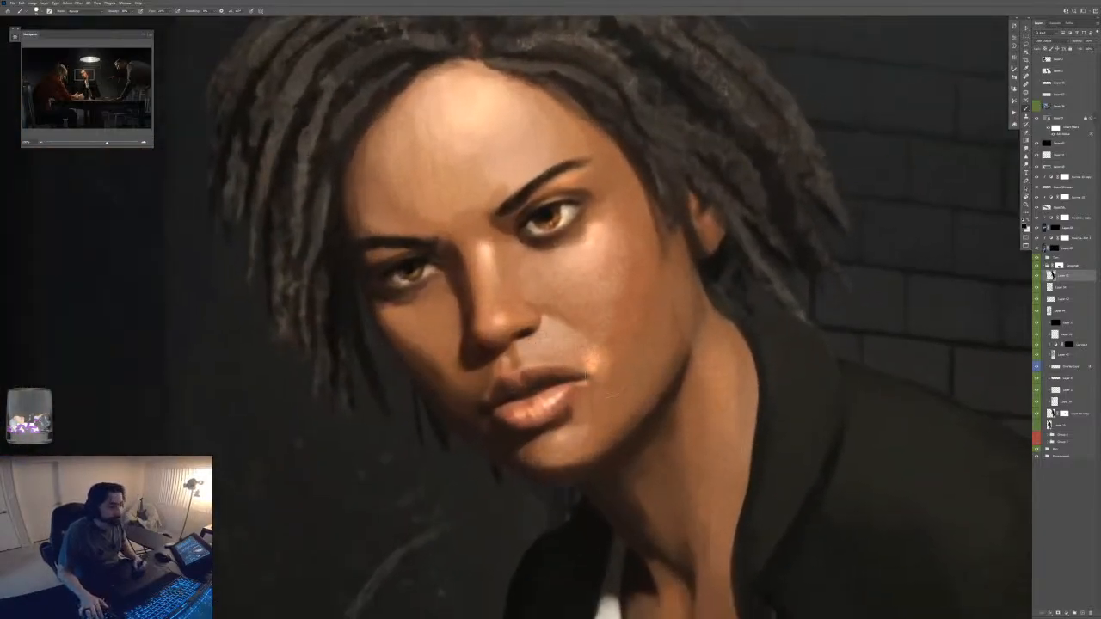
- Tone down the bright highlight beside the woman's mouth corner so it blends into the cheek
key("x")
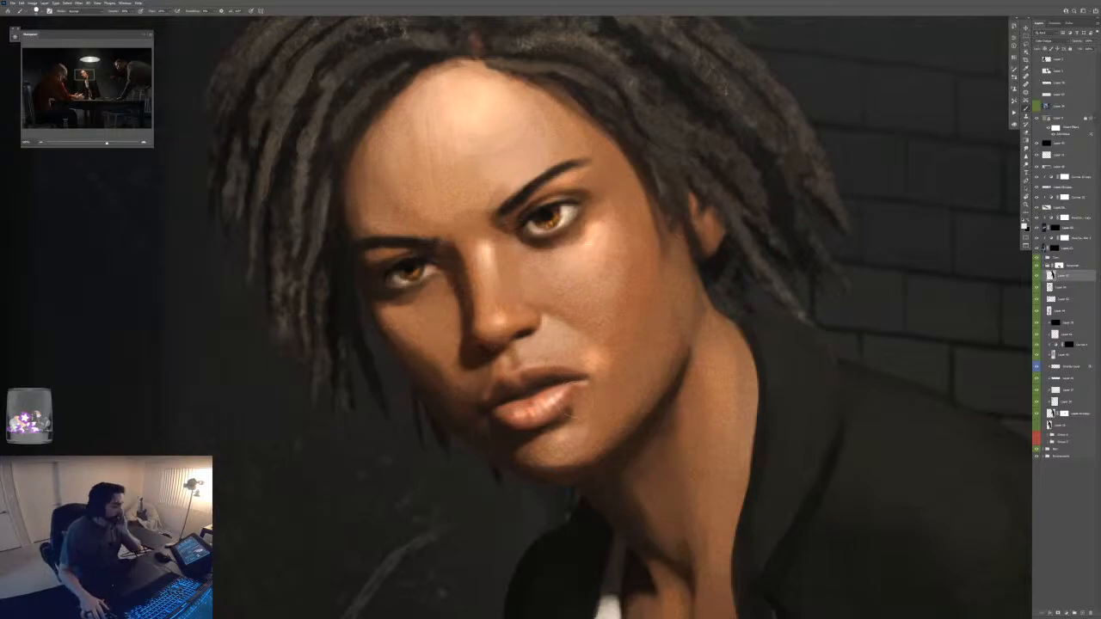
key("ctrl+minus")
key("ctrl+minus")
key("ctrl+minus")
key("ctrl+minus")
key("ctrl+minus")
key("ctrl+minus")
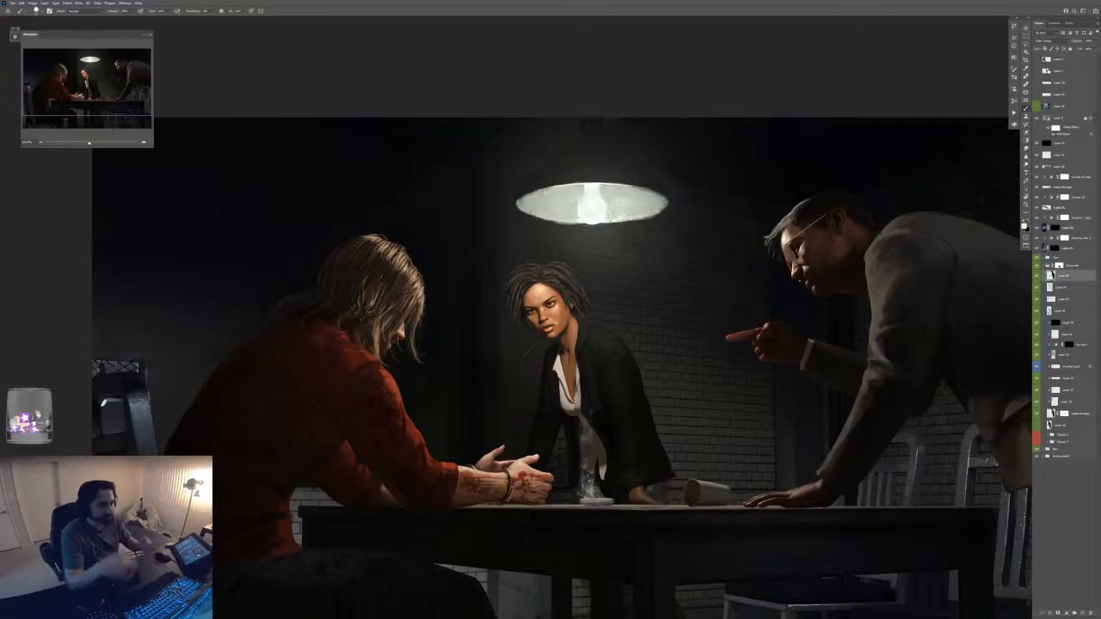
- Leave the full-screen view and shrink the interrogation painting into a floating document window
key("f")
key("f")
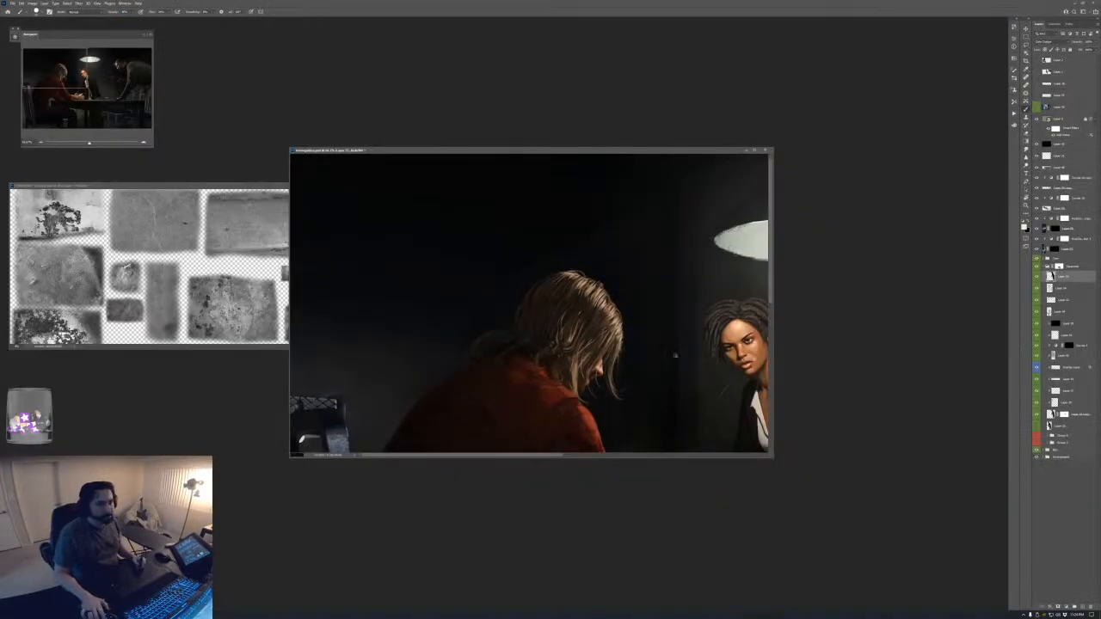
key("ctrl+minus")
key("ctrl+minus")
key("ctrl+minus")
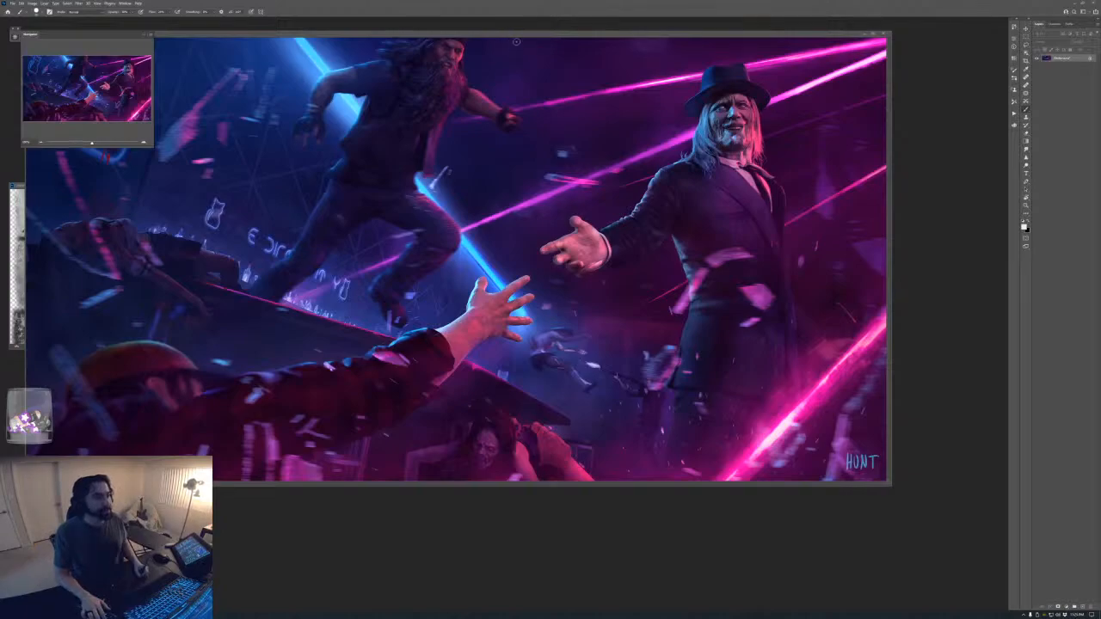
- Scale down the neon pink-and-blue artwork and arrange it beside the interrogation painting for comparison
left_click_drag(560, 35, 694, 165)
key("ctrl+minus")
key("ctrl+minus")
left_click_drag(495, 157, 496, 146)
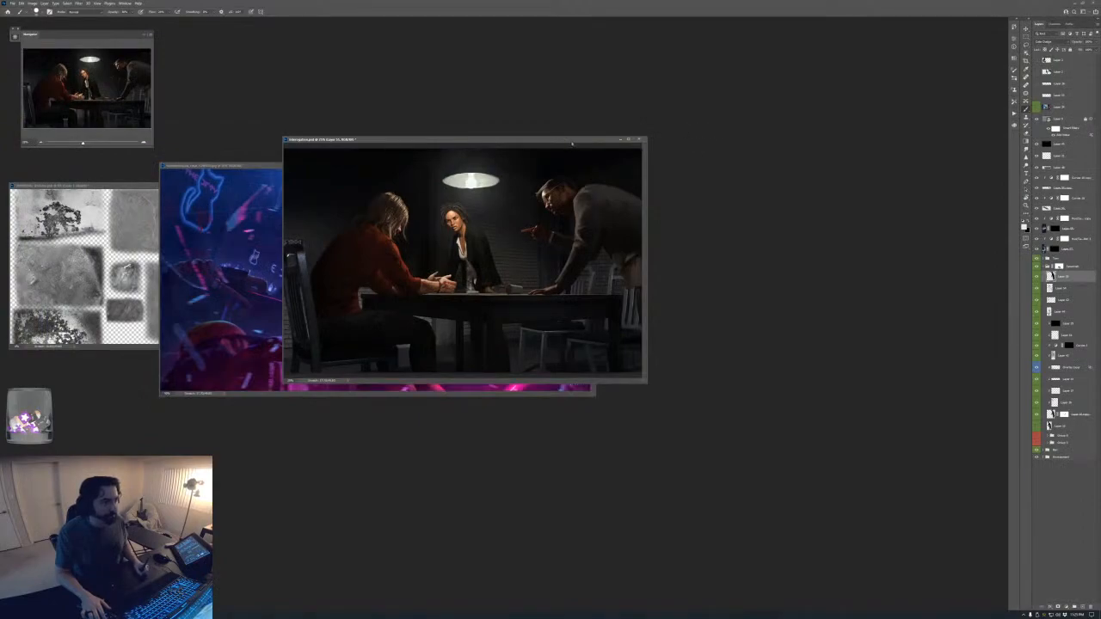
left_click_drag(572, 144, 714, 132)
left_click_drag(400, 167, 363, 346)
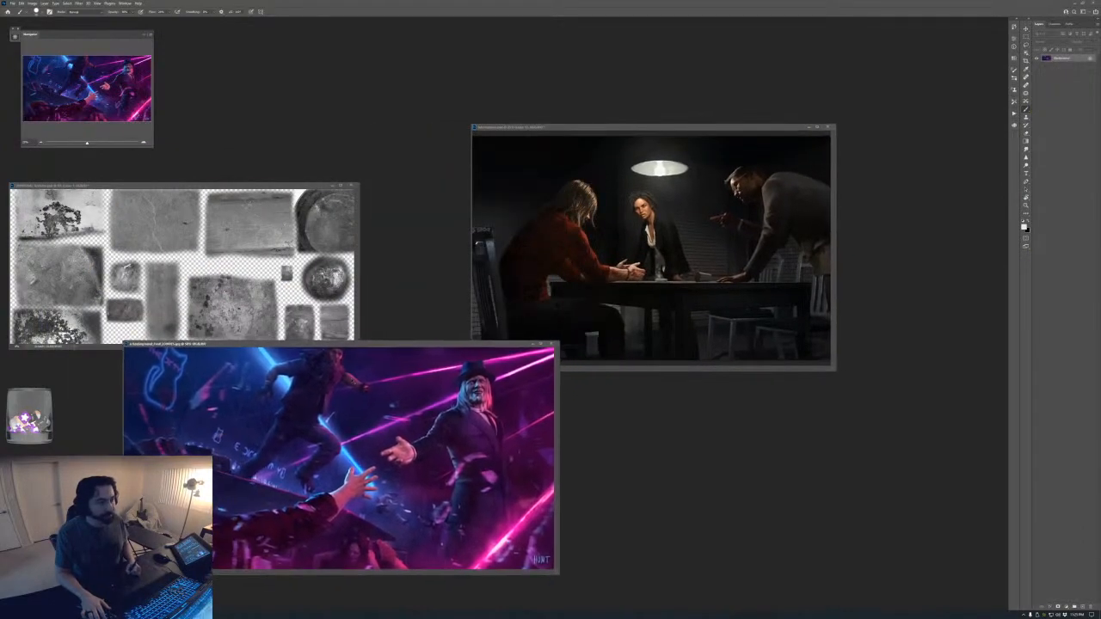
key("ctrl+minus")
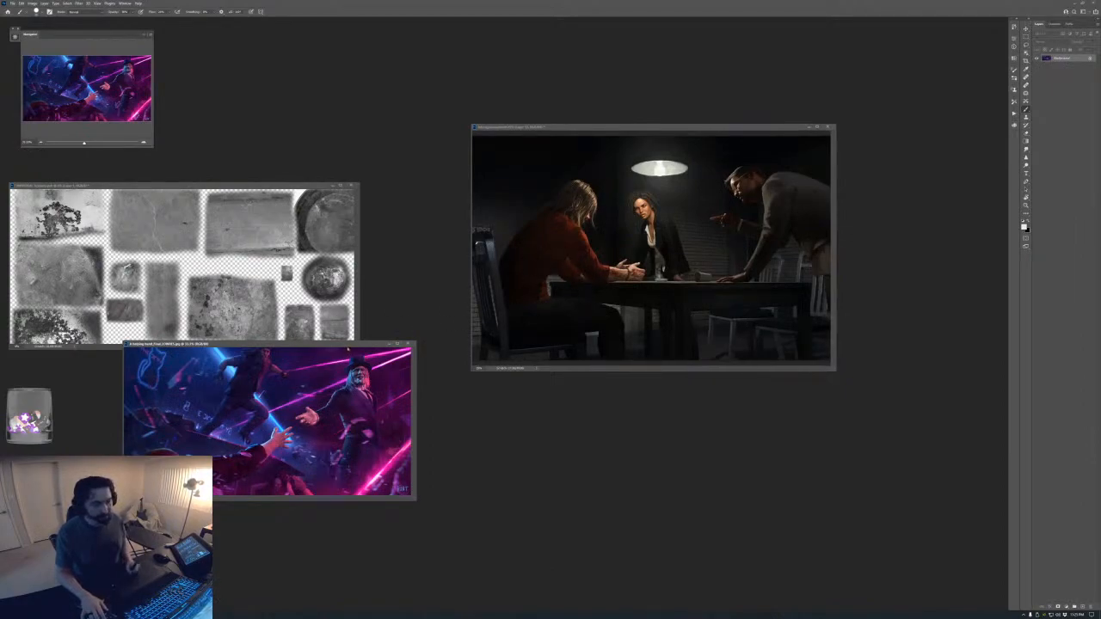
left_click_drag(258, 344, 194, 426)
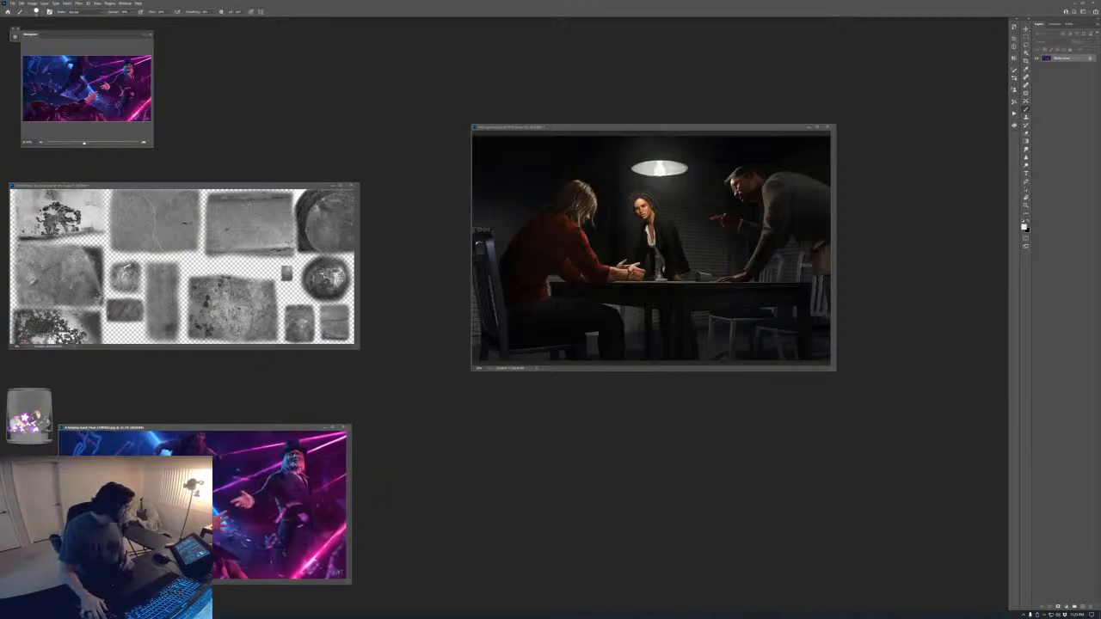
- Enlarge the neon artwork for another look and close its document
left_click_drag(300, 426, 295, 314)
key("ctrl+plus")
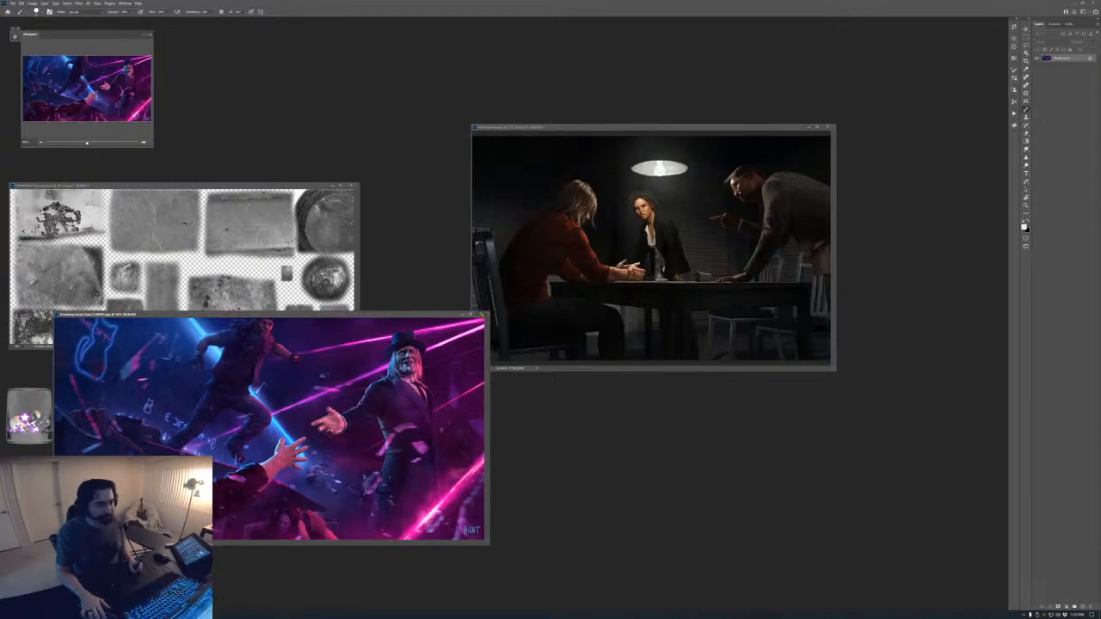
left_click(481, 315)
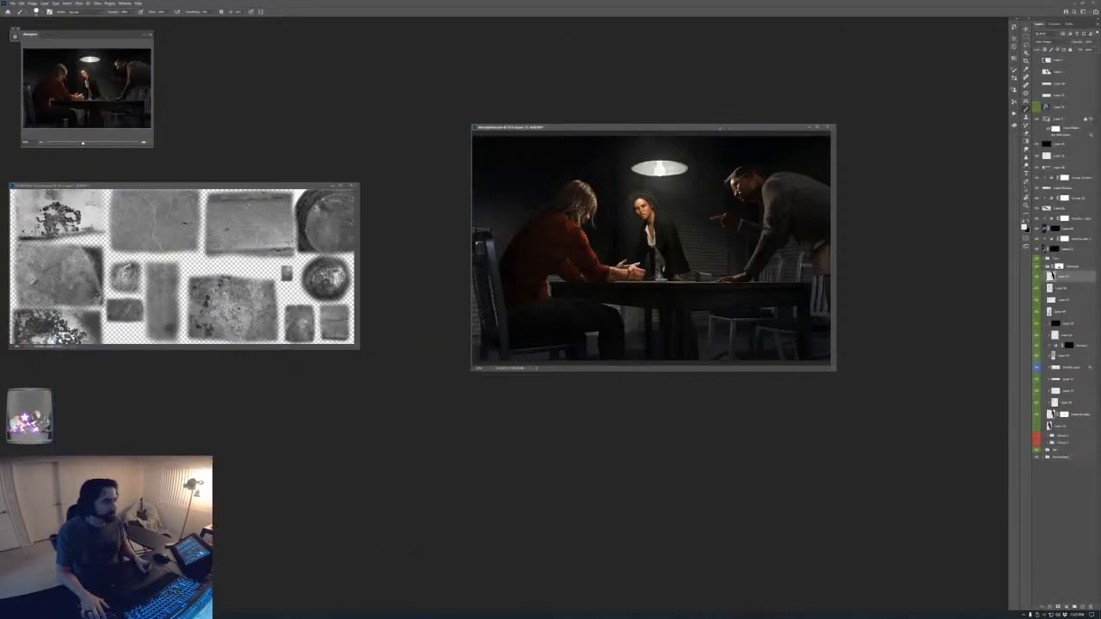
- Enlarge the interrogation painting's window and return it to full-screen view
key("ctrl+plus")
key("ctrl+plus")
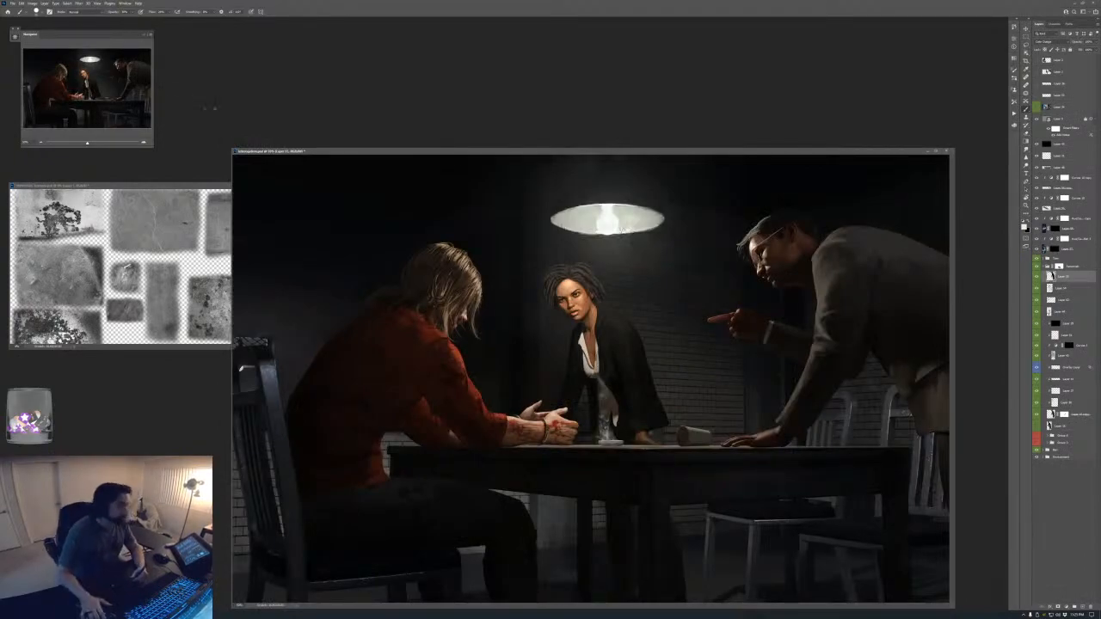
left_click_drag(608, 152, 505, 117)
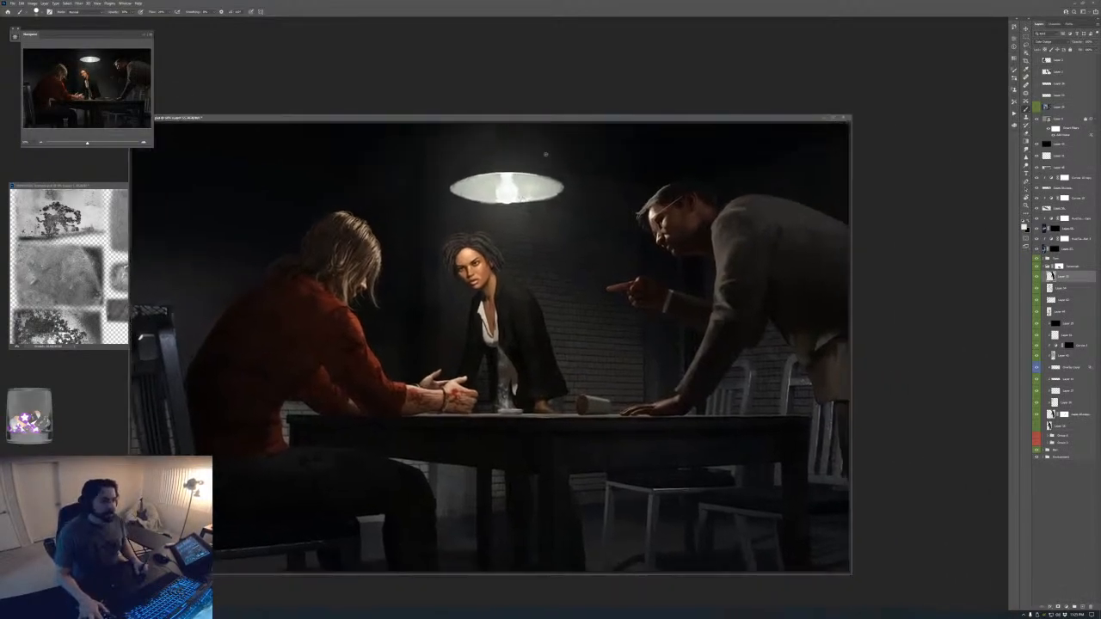
key("f")
- Select the layer just below the active one and sample the dark jacket colour beside the woman's neck for a smaller brush
key("ctrl+plus")
left_click_drag(487, 337, 512, 414)
key("ctrl+plus")
key("ctrl+plus")
left_click_drag(479, 258, 516, 381)
key("ctrl+plus")
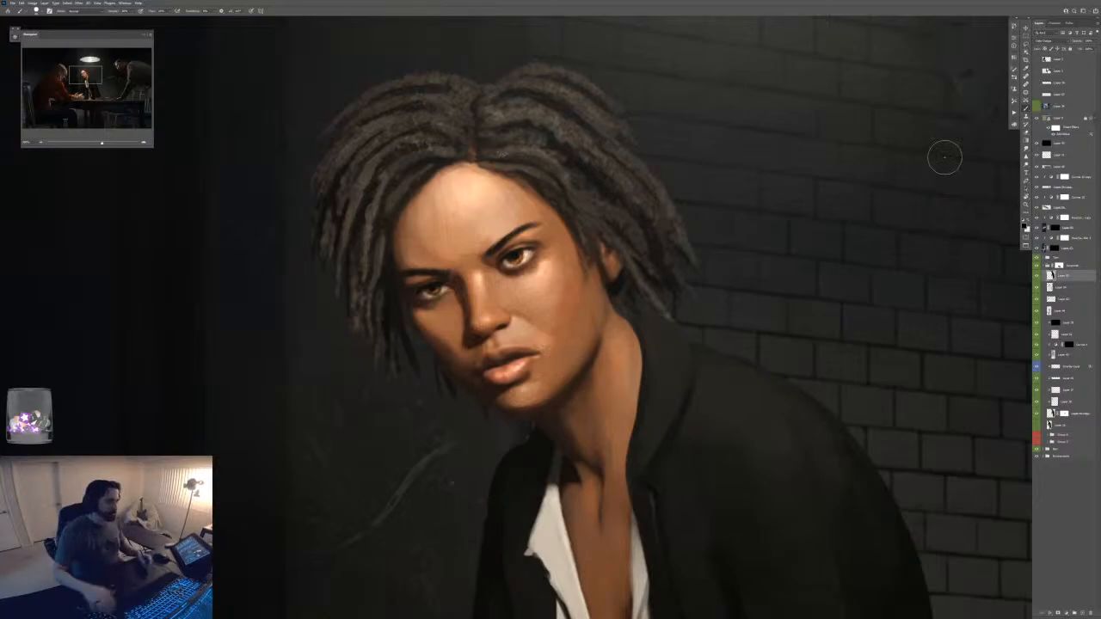
left_click(1064, 291)
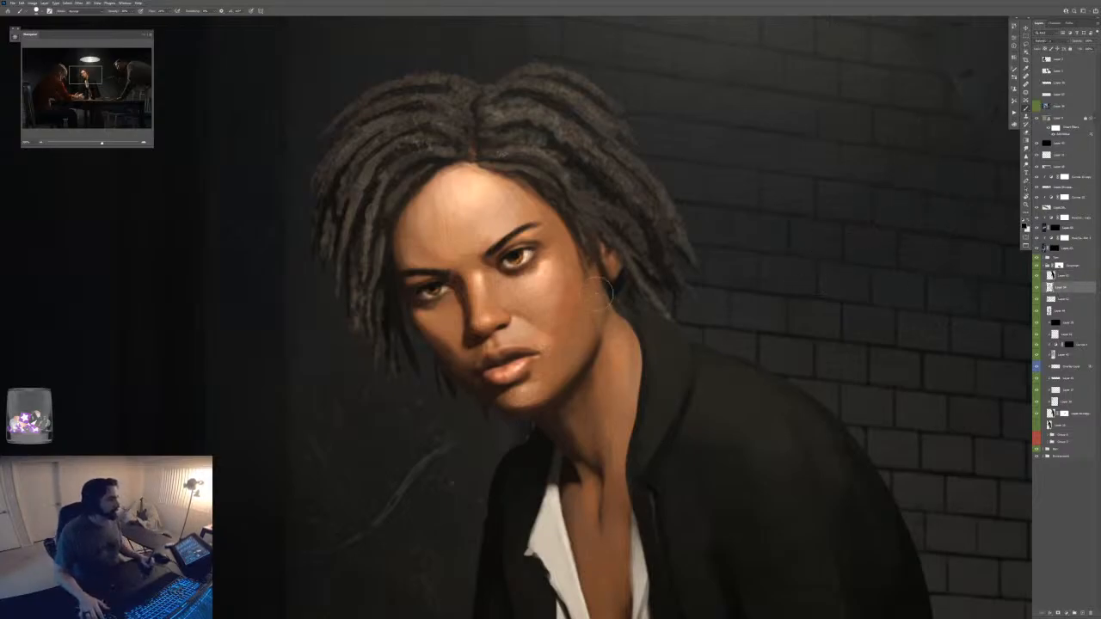
left_click(651, 327, "alt")
key("[")
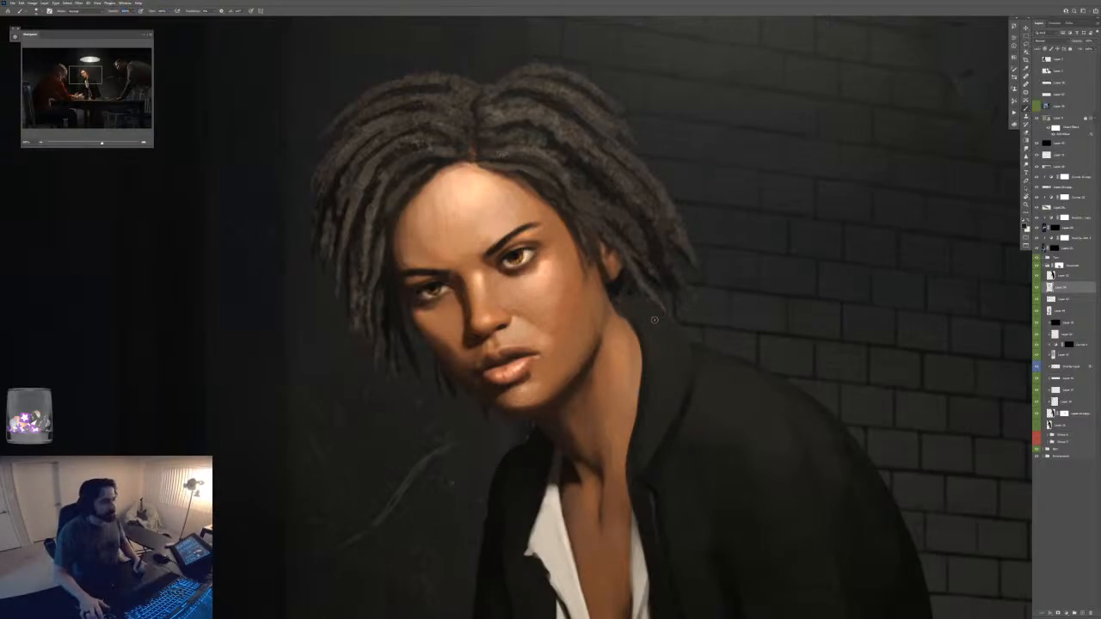
- Examine the middle woman's face and jacket up close, within the whole composition, and in an interface-free full-screen view
key("ctrl+minus")
key("ctrl+minus")
key("ctrl+minus")
key("ctrl+minus")
key("ctrl+minus")
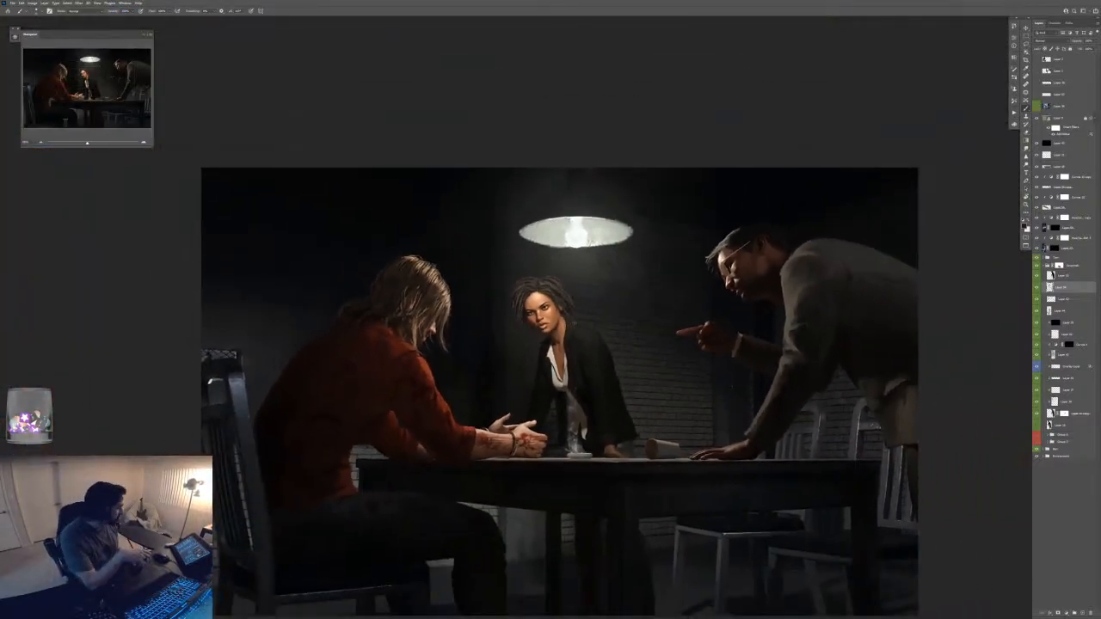
key("ctrl+plus")
key("ctrl+plus")
key("ctrl+plus")
key("ctrl+plus")
key("ctrl+plus")
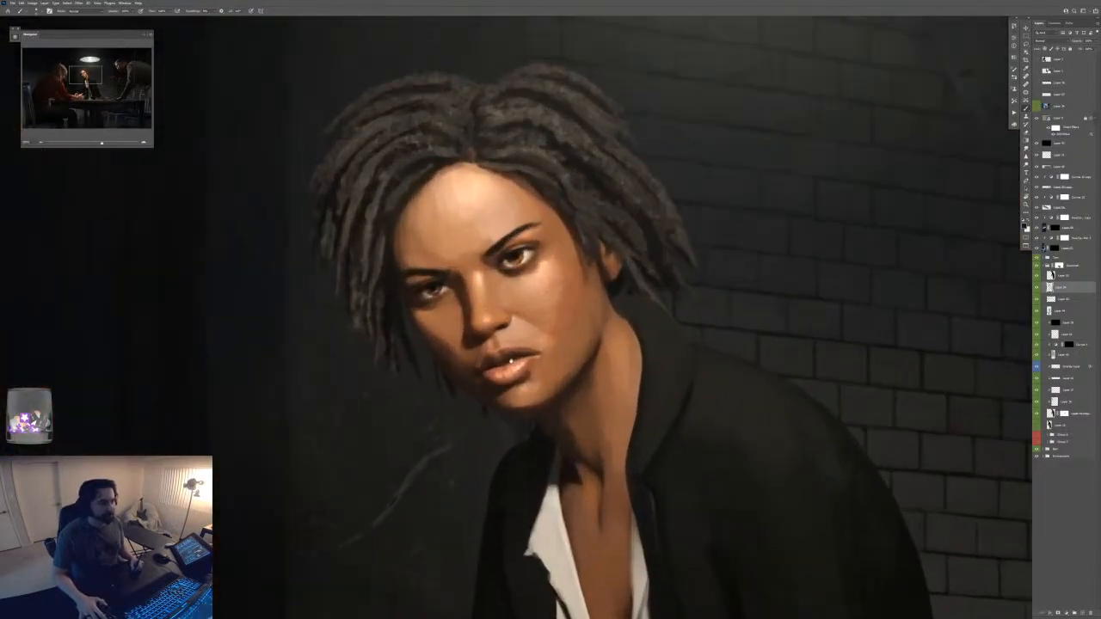
left_click_drag(494, 377, 641, 307)
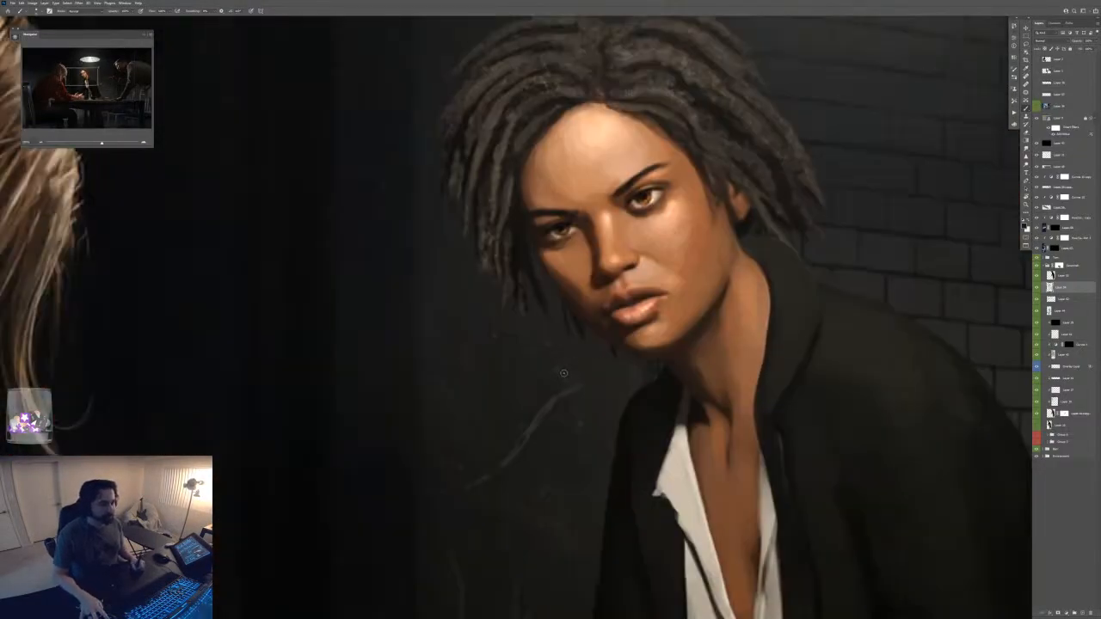
key("ctrl+minus")
left_click_drag(457, 411, 536, 396)
key("ctrl+minus")
key("ctrl+minus")
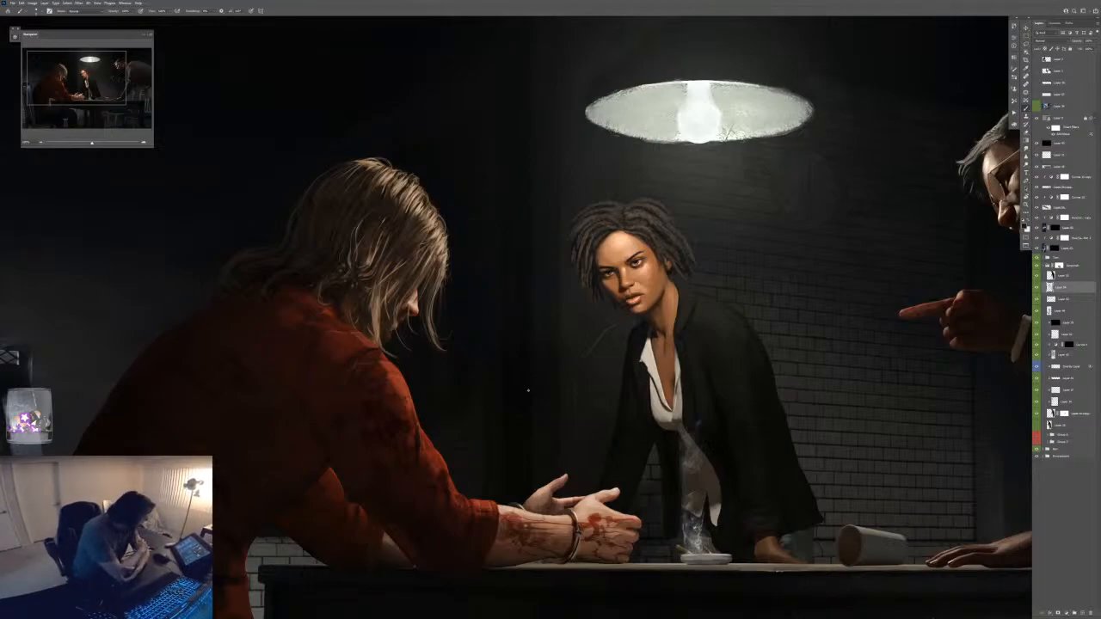
key("f")
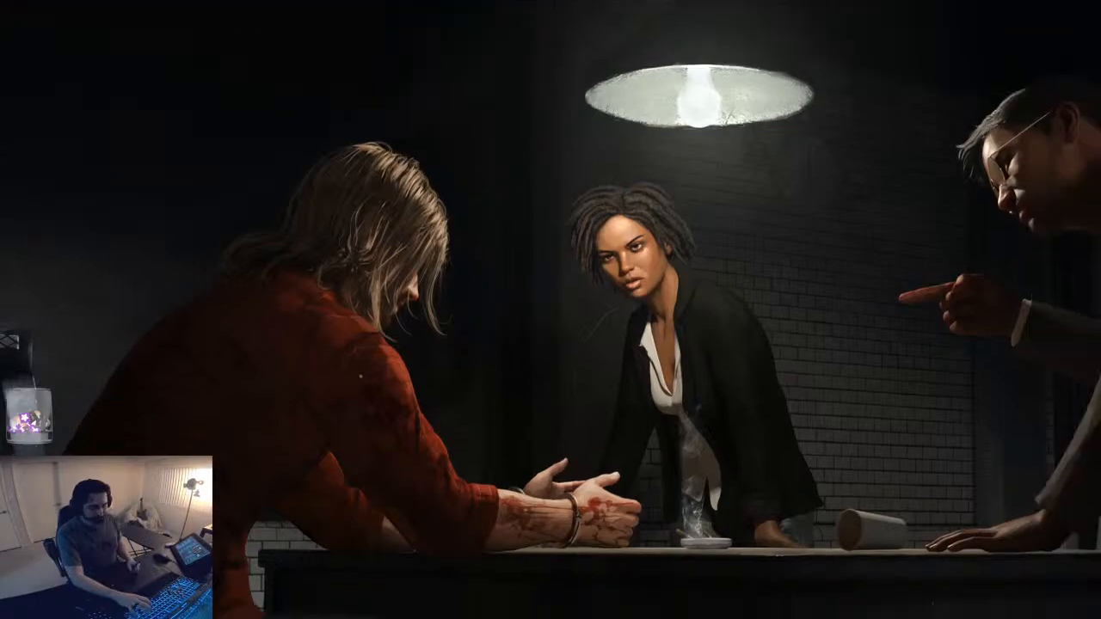
key("f")
- Switch to the web browser and run an image search for Jacen Burrows in a new tab
key("alt+Tab")
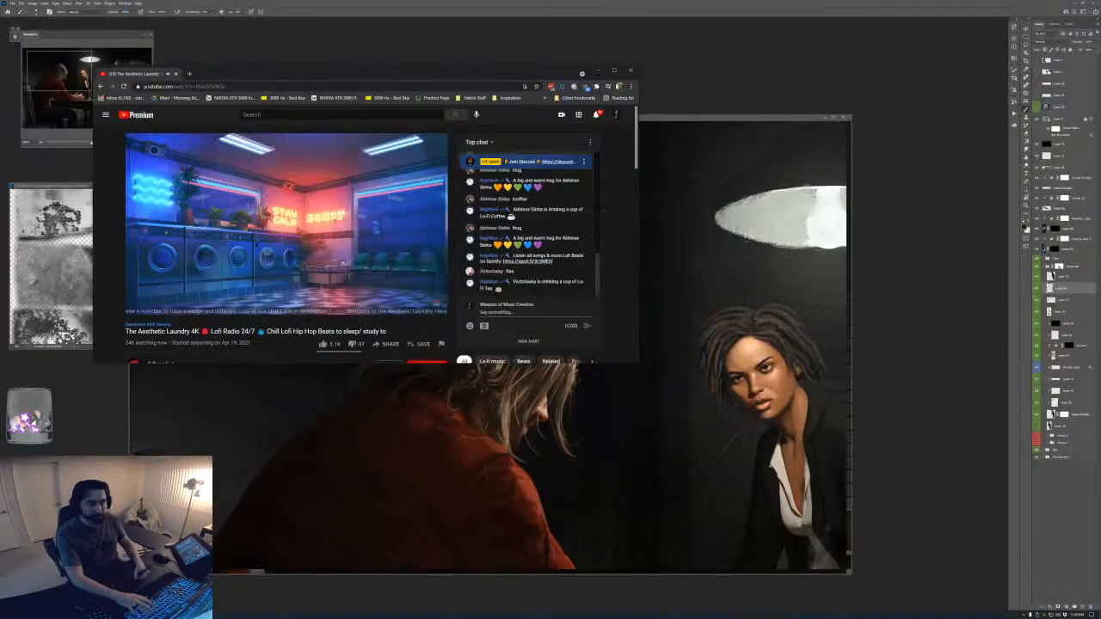
key("ctrl+t")
type("jacen")
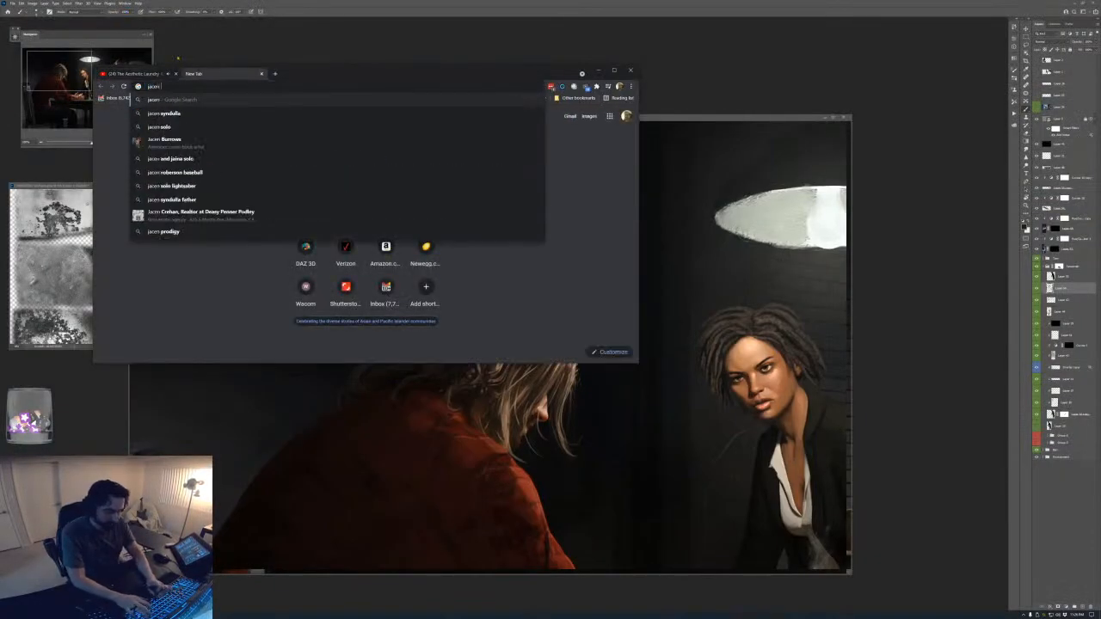
type(" burrows")
key("Return")
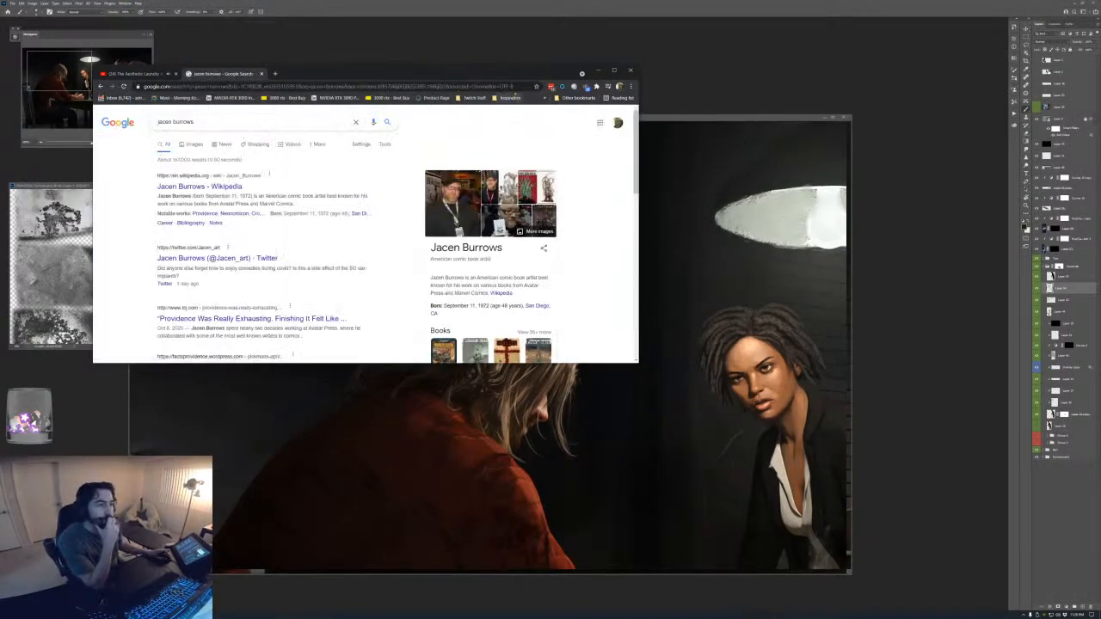
left_click_drag(505, 73, 550, 65)
left_click(239, 136)
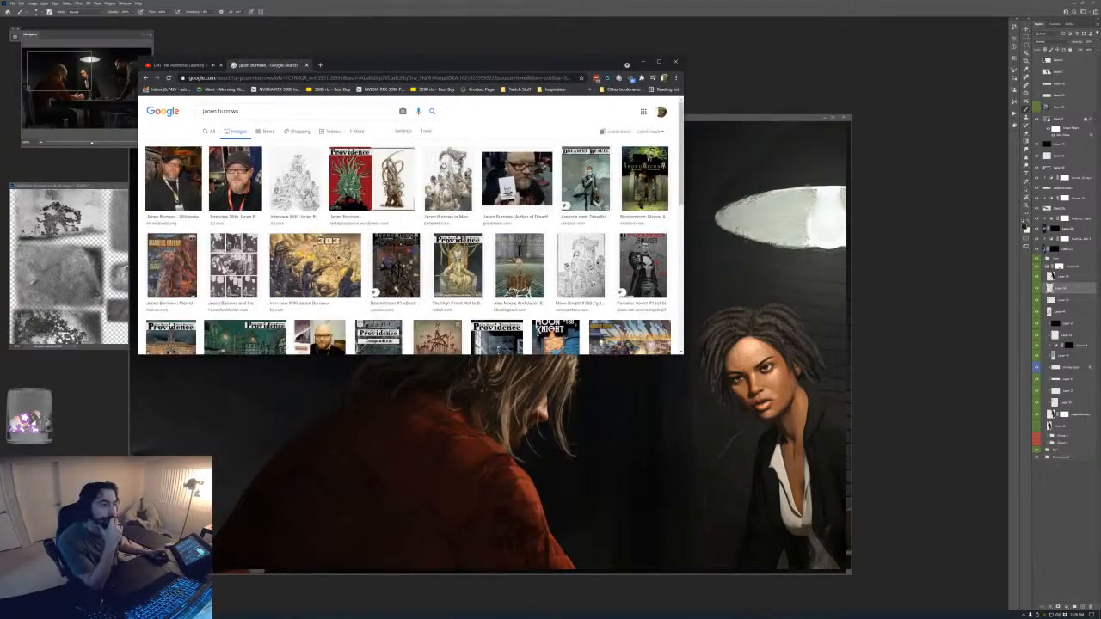
- Enlarge the browser window and look through the Jacen Burrows comic artwork results
left_click_drag(684, 354, 852, 583)
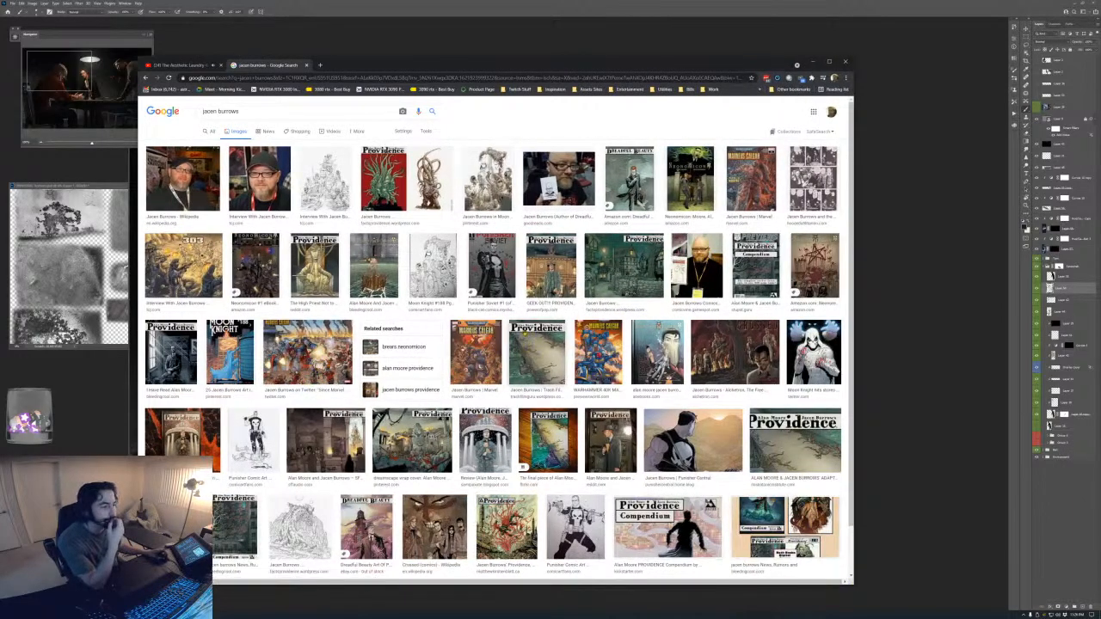
scroll(494, 349, "down", 2)
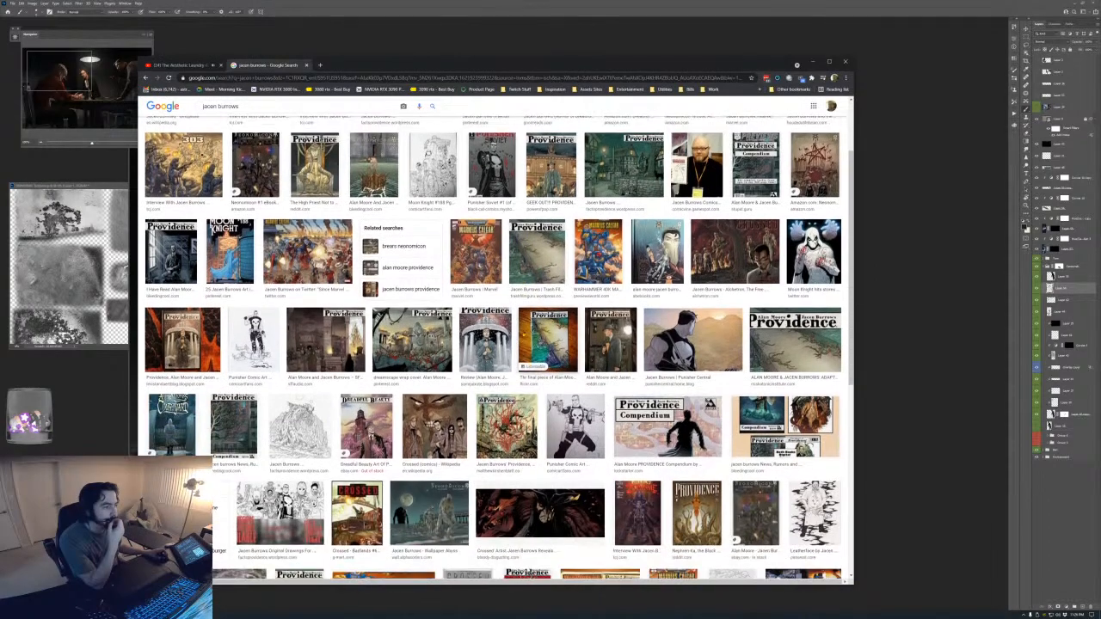
scroll(494, 349, "down", 6)
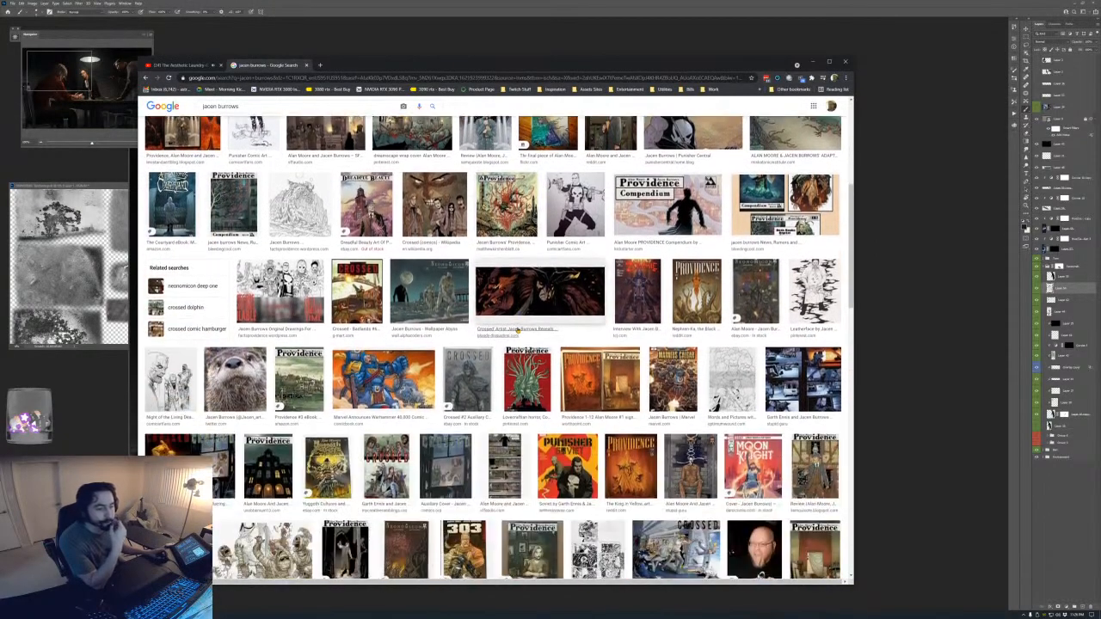
scroll(493, 349, "down", 5)
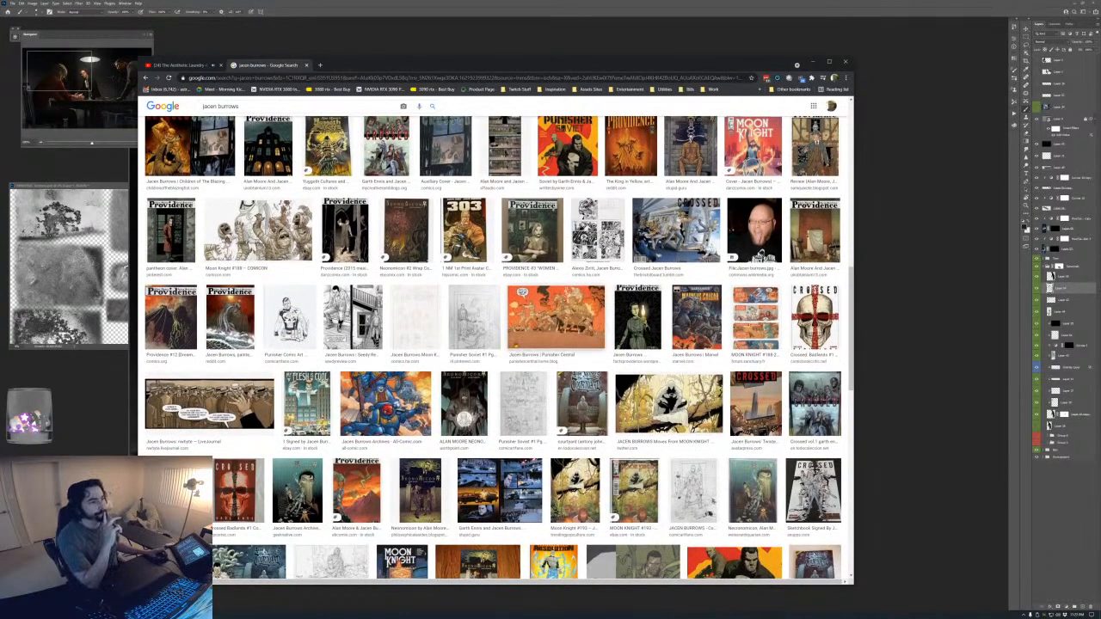
scroll(506, 338, "up", 6)
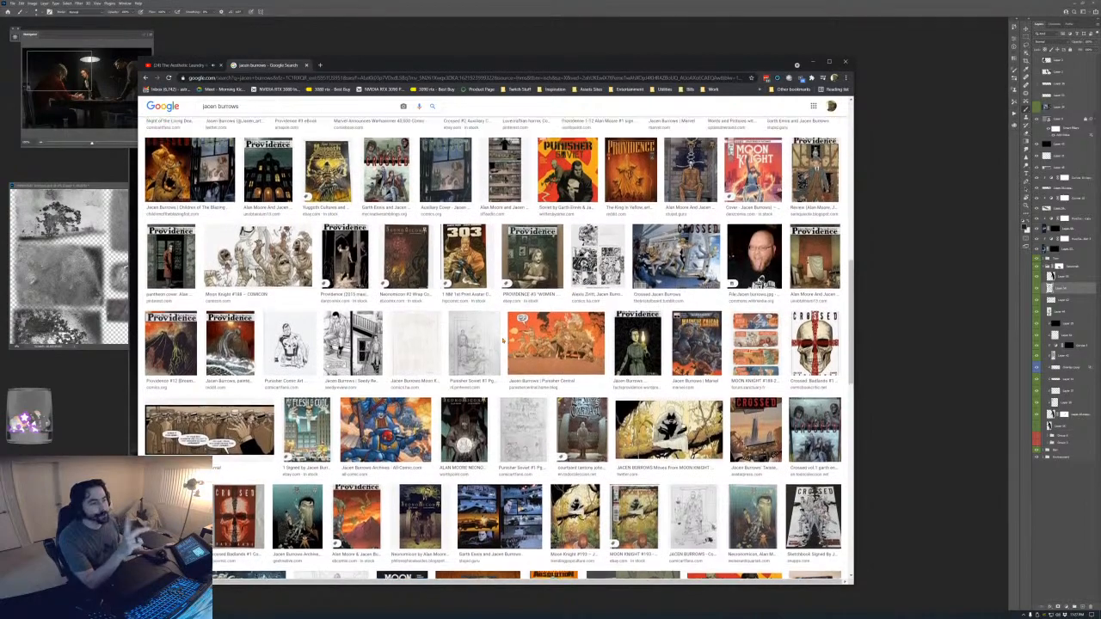
scroll(496, 348, "up", 3)
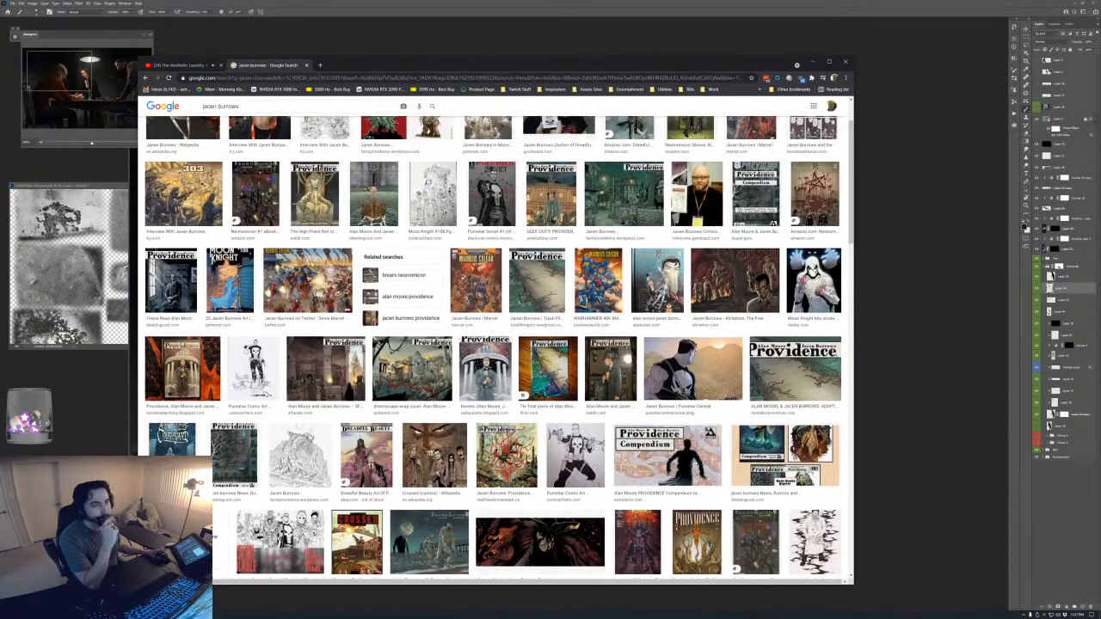
- Run an image search for Tim Bradstreet in another new tab
left_click(320, 66)
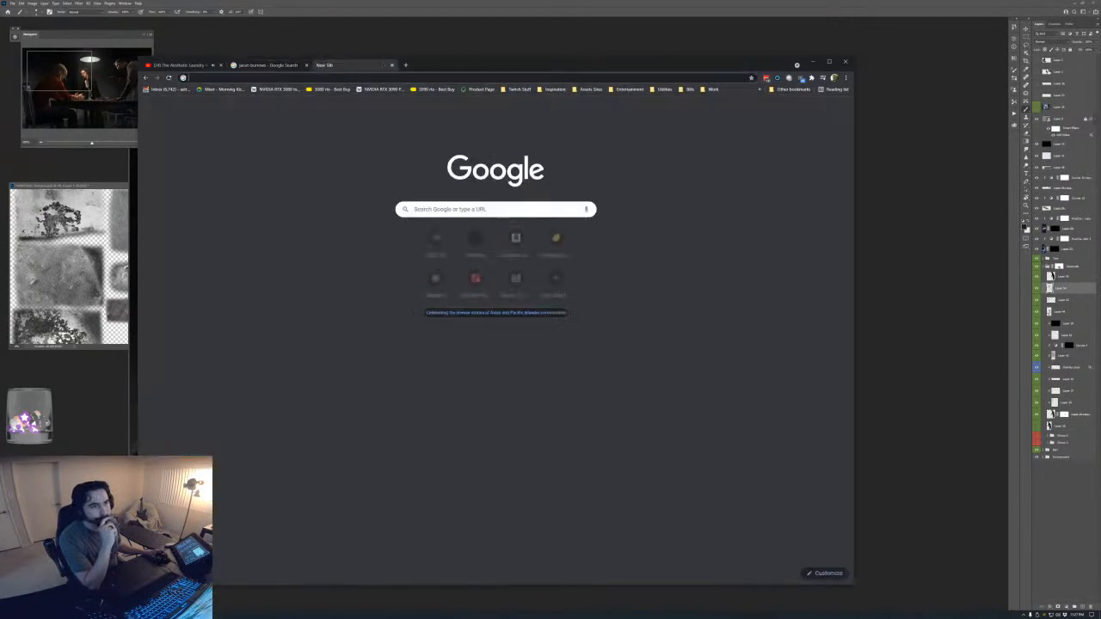
left_click(319, 77)
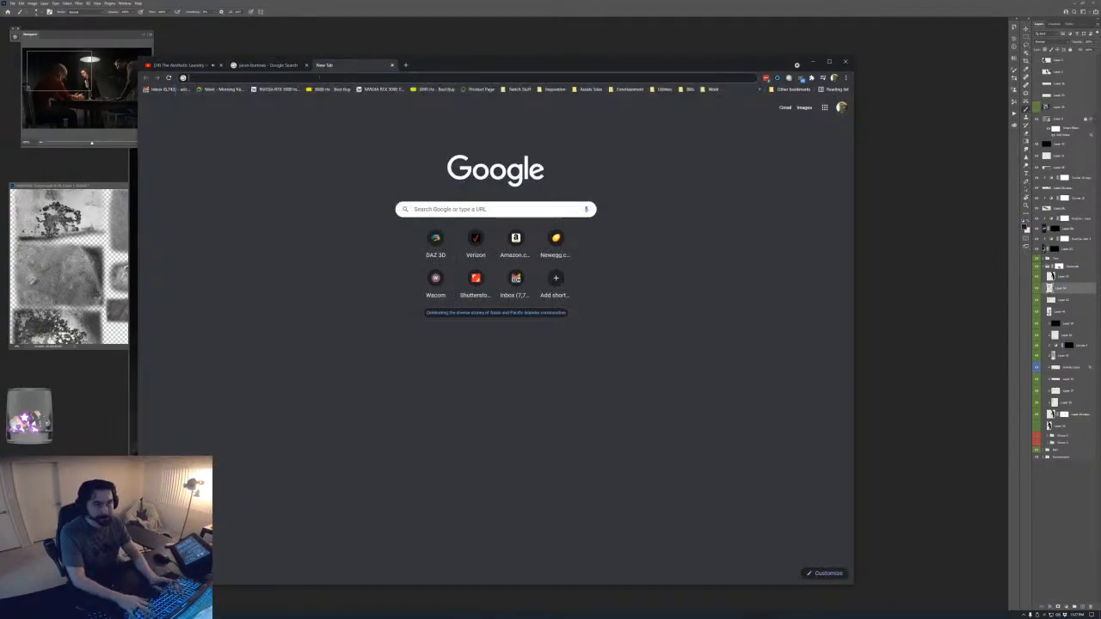
type("bradstr")
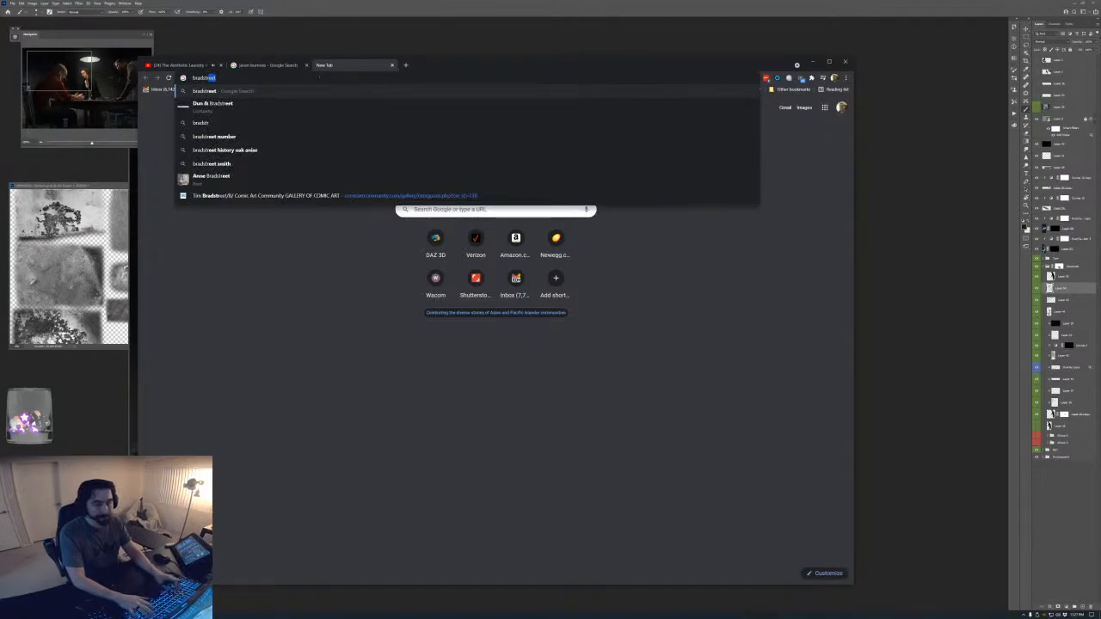
type("eet")
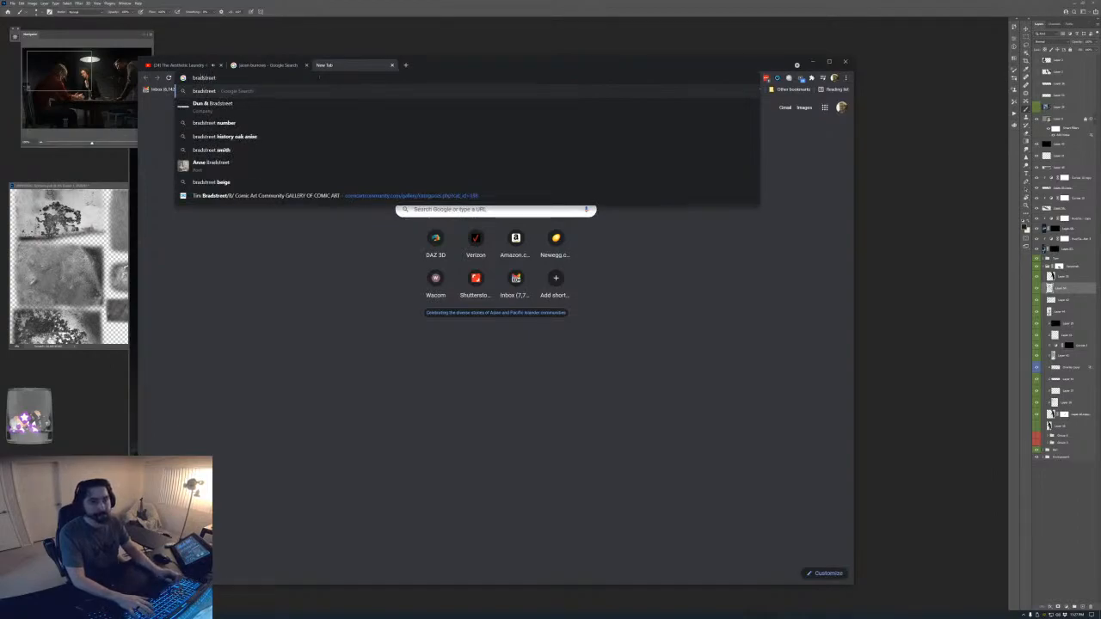
key("Home")
type("tim")
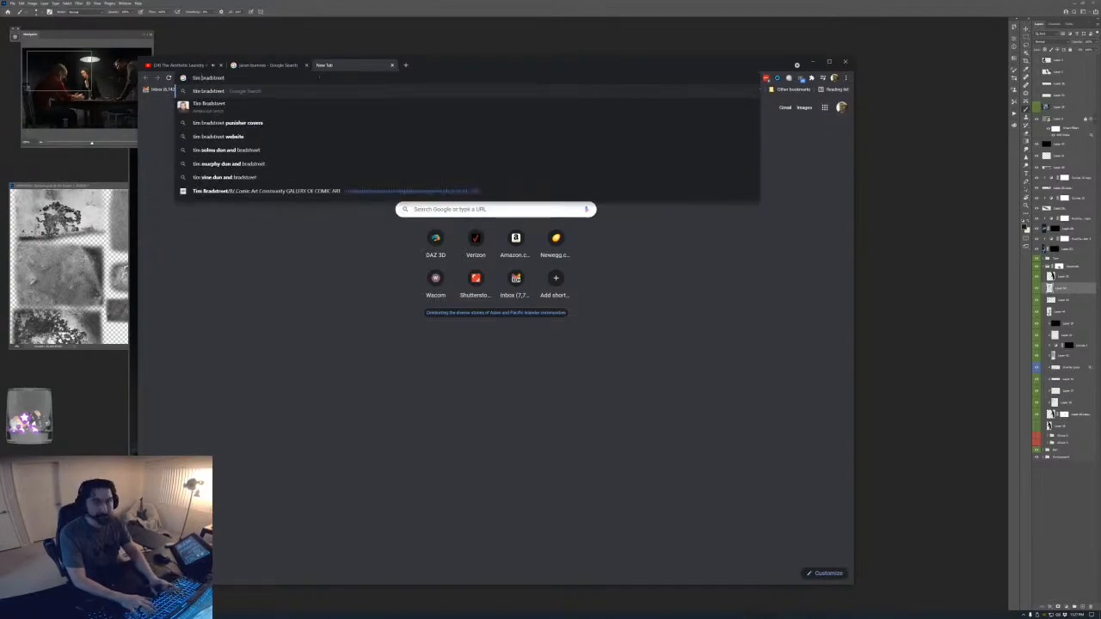
key("Return")
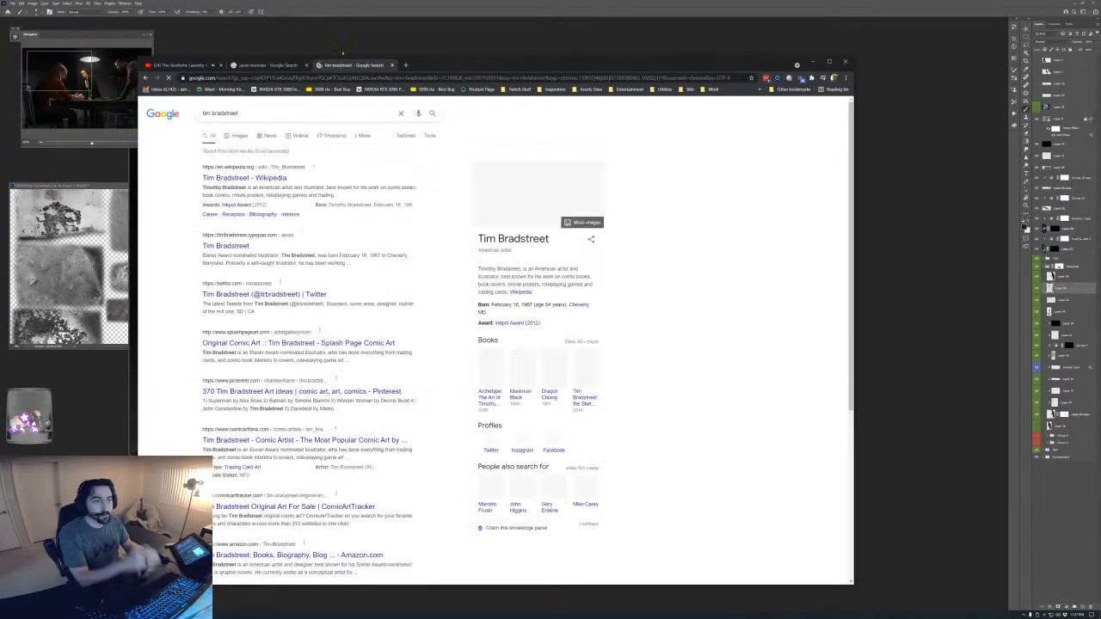
left_click(239, 136)
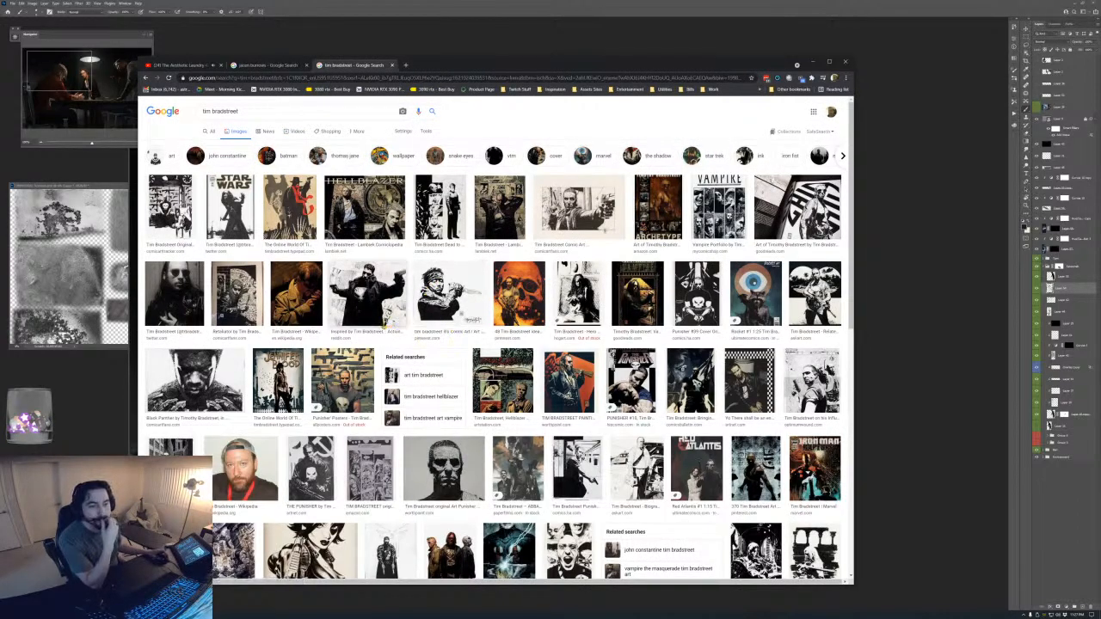
- Preview the Lambiek Comiclopedia cover artwork among the Bradstreet images, view its source page, and return to the results
scroll(481, 318, "down", 3)
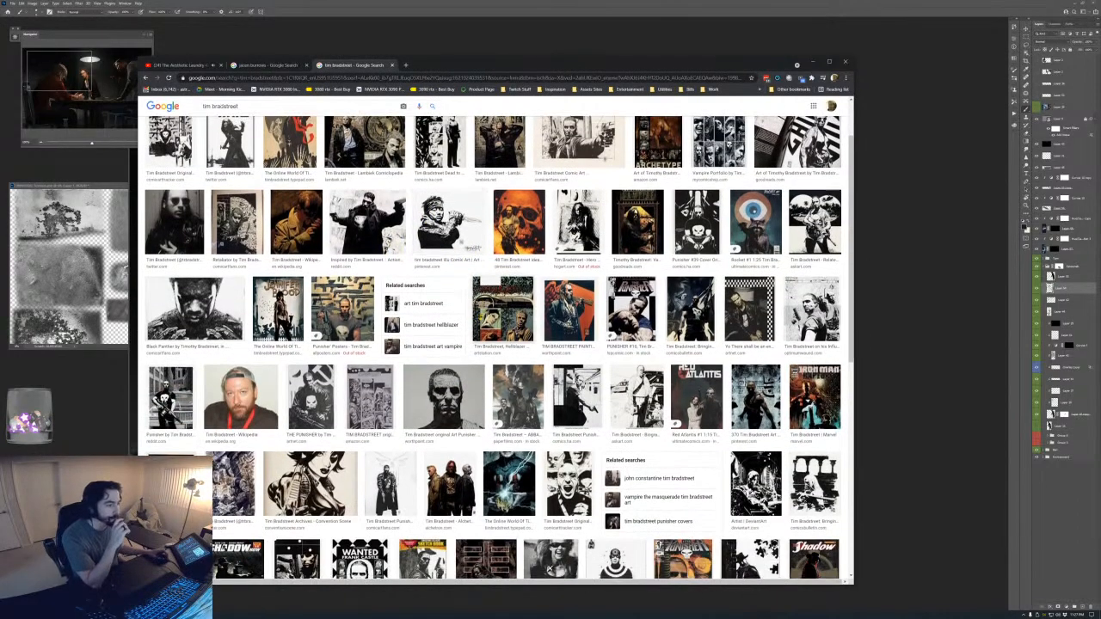
scroll(481, 318, "up", 2)
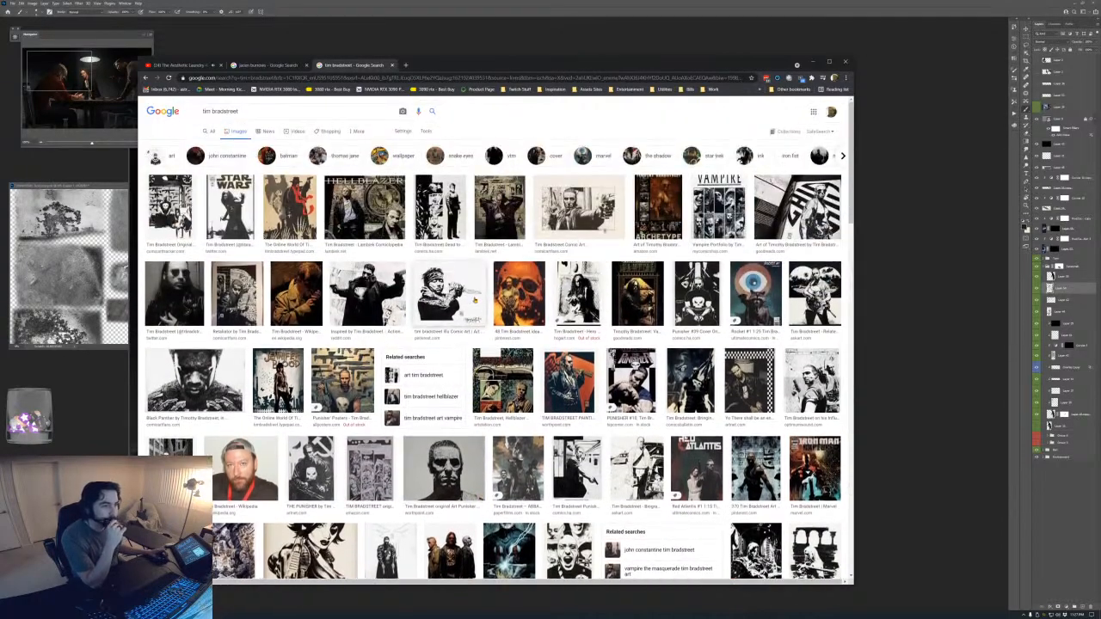
left_click(501, 215)
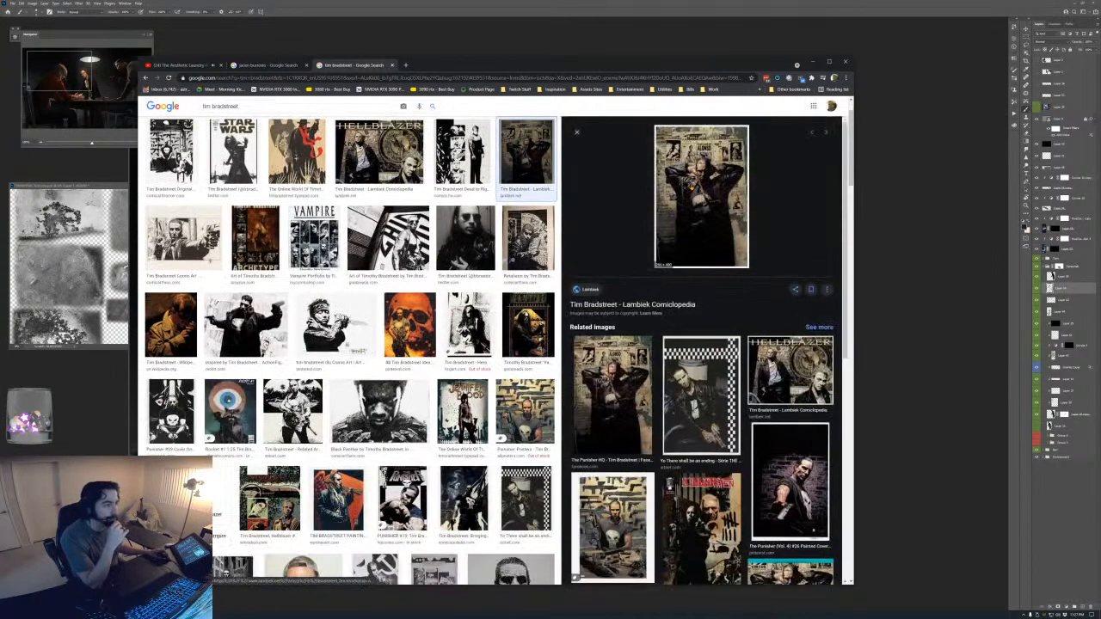
left_click(592, 307)
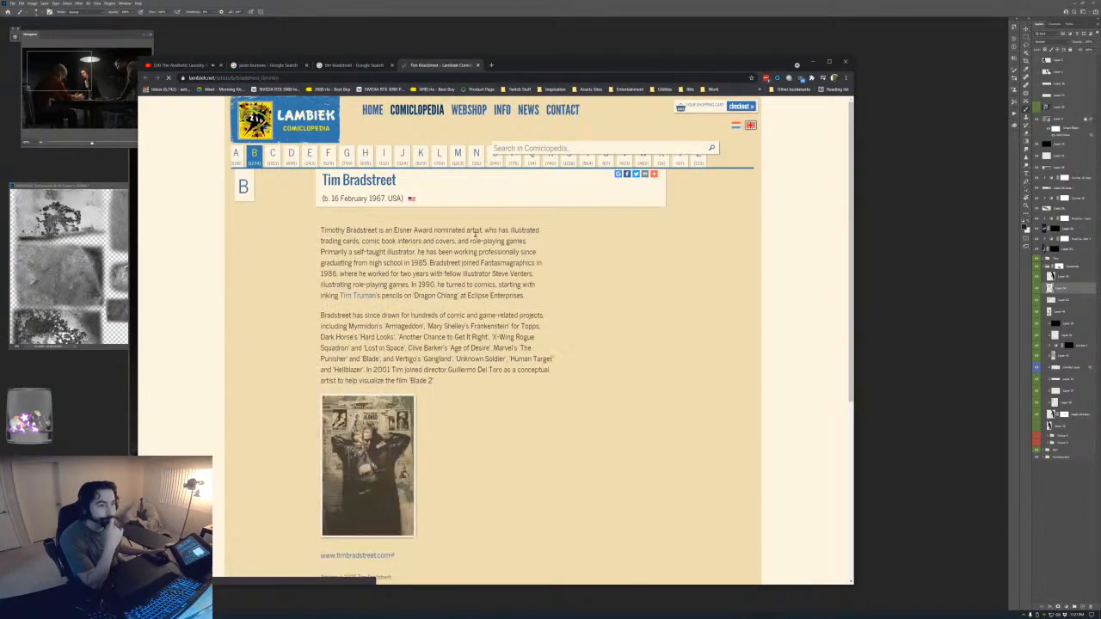
scroll(412, 446, "down", 2)
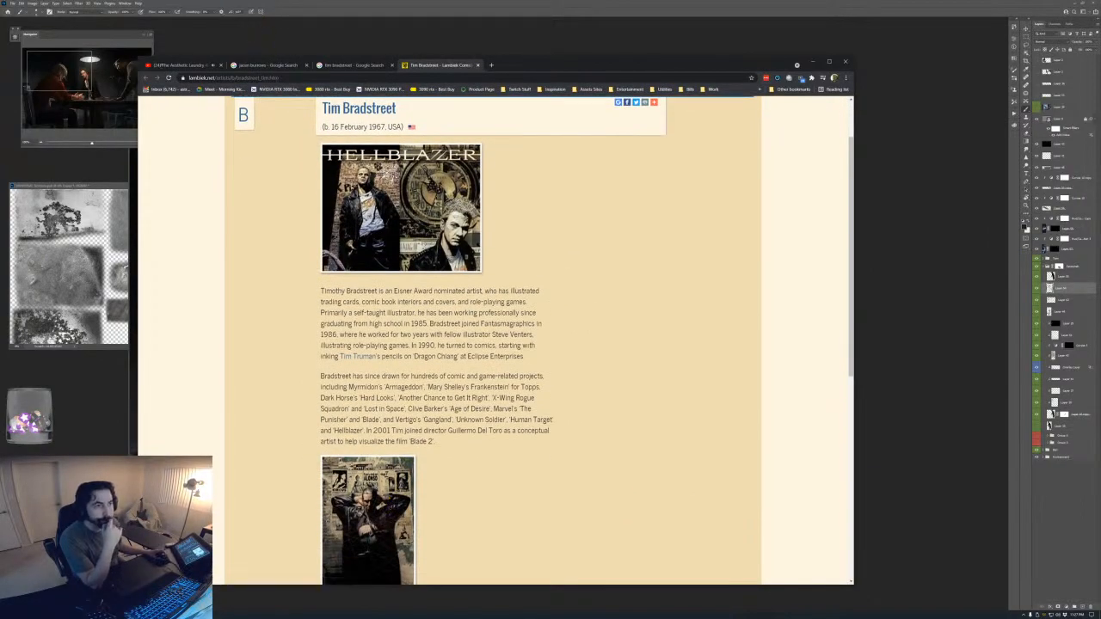
left_click(353, 65)
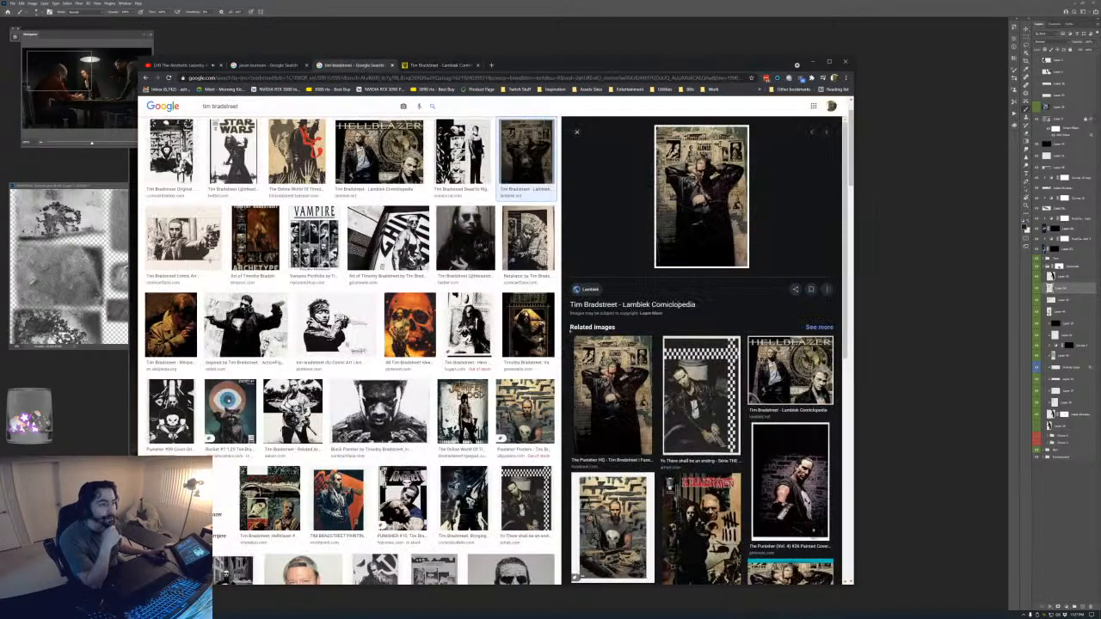
- Narrow the Tim Bradstreet image search to Large images through the advanced image search
scroll(395, 132, "up", 1)
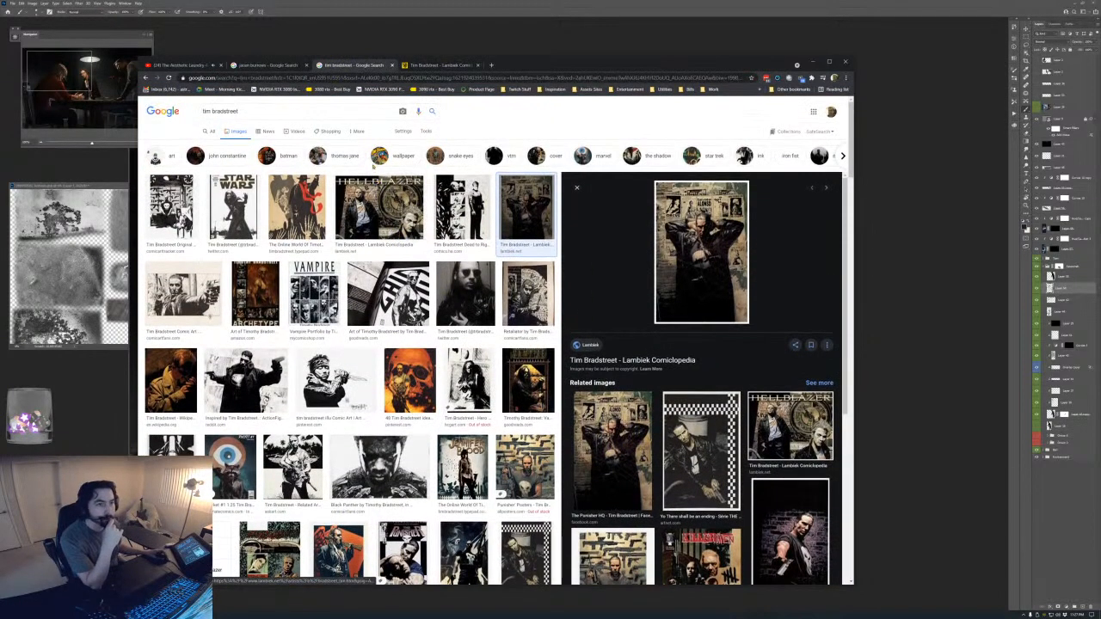
left_click(358, 131)
left_click(403, 130)
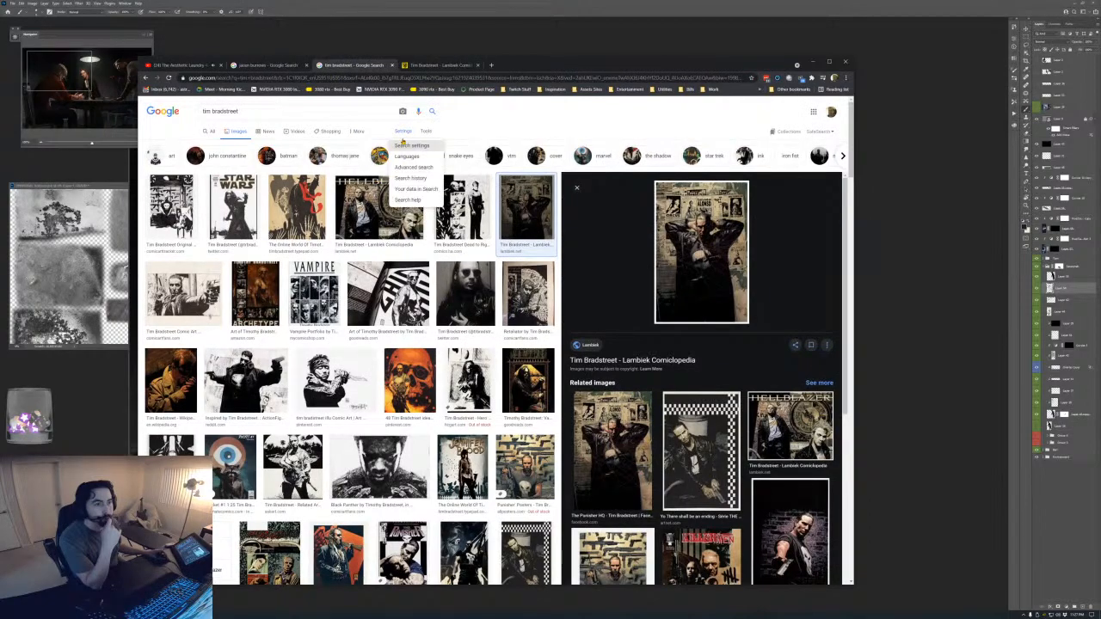
left_click(413, 166)
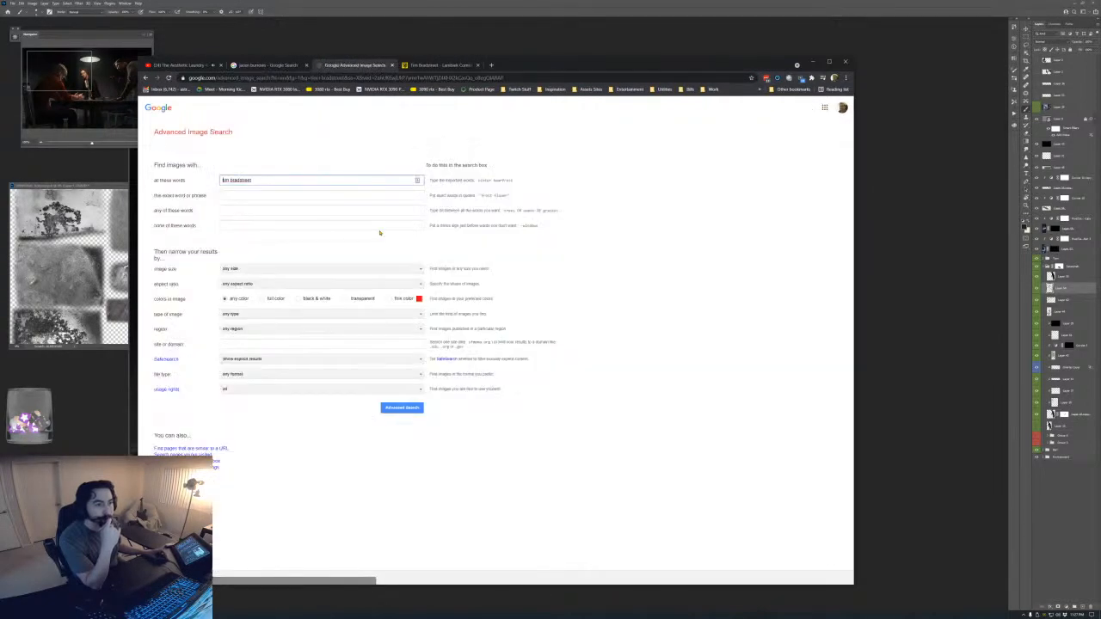
left_click(257, 273)
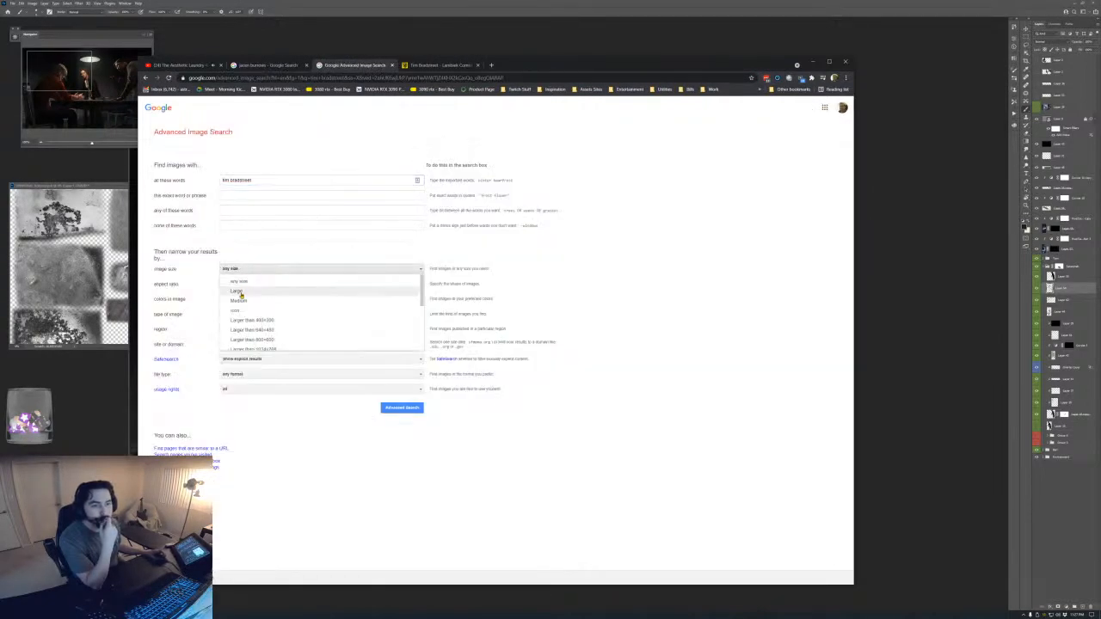
left_click(239, 291)
left_click(400, 409)
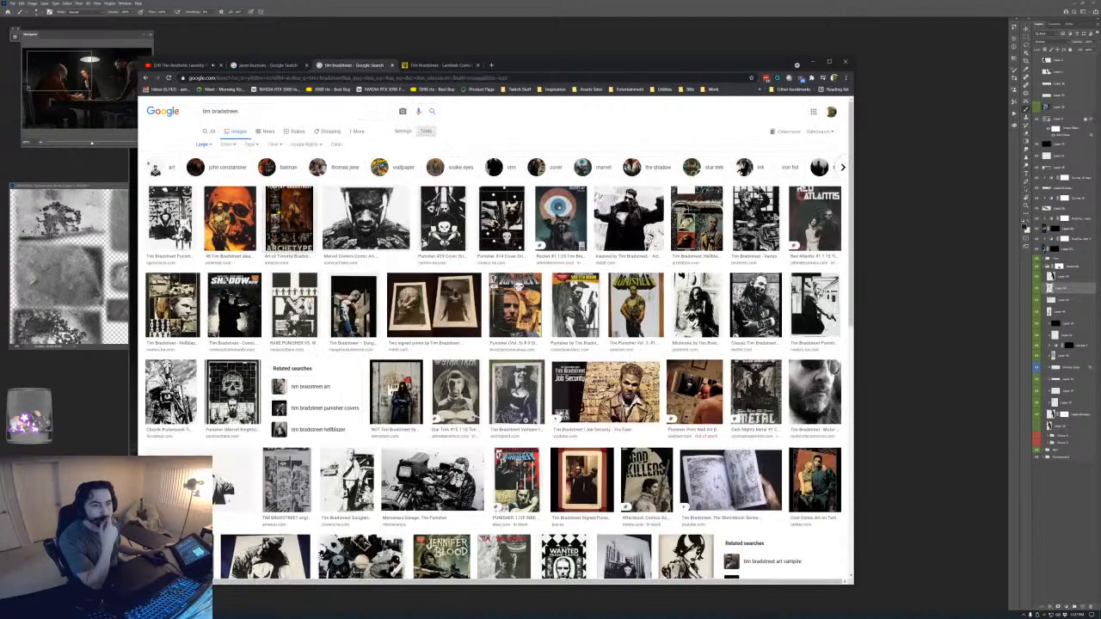
- Preview the orange-skull Punisher artwork, close the Bradstreet image results, and return to the painting in Photoshop
left_click(229, 218)
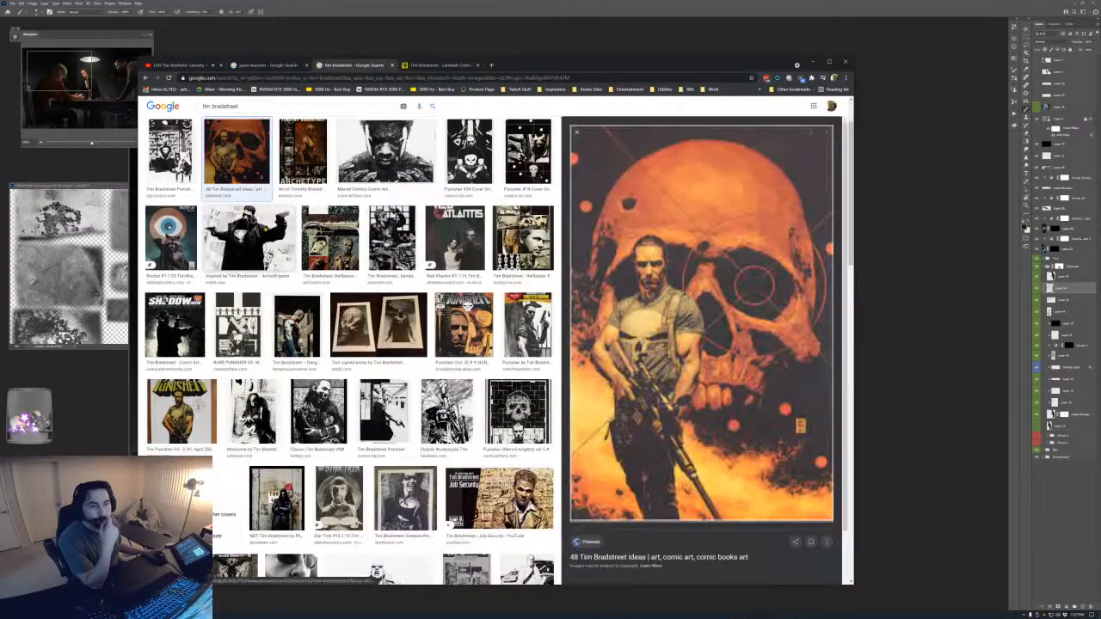
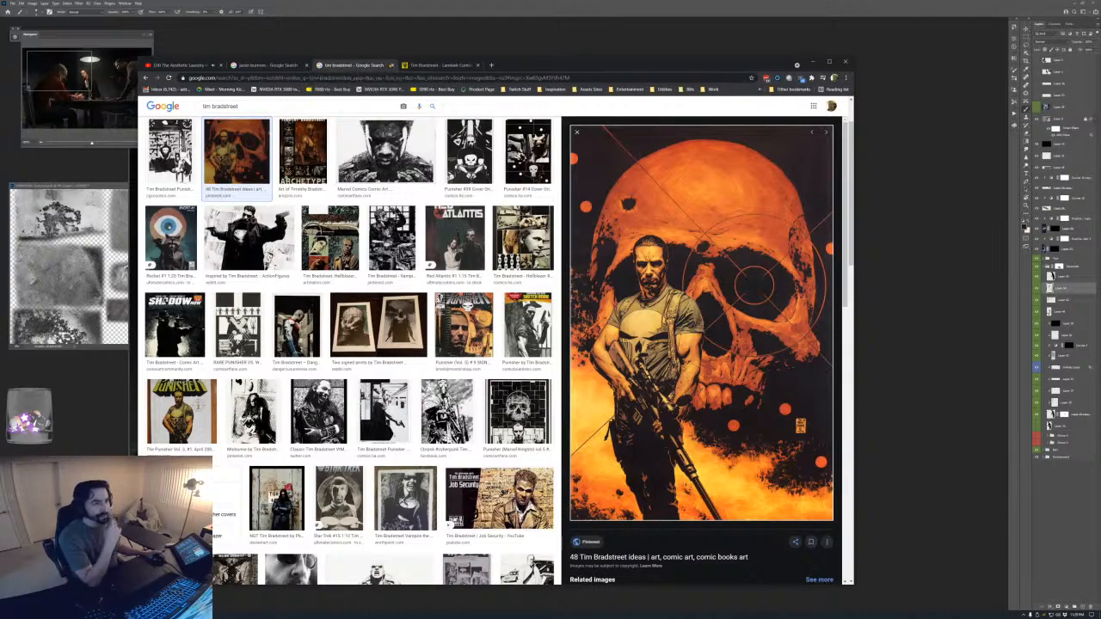
left_click(392, 65)
left_click(813, 62)
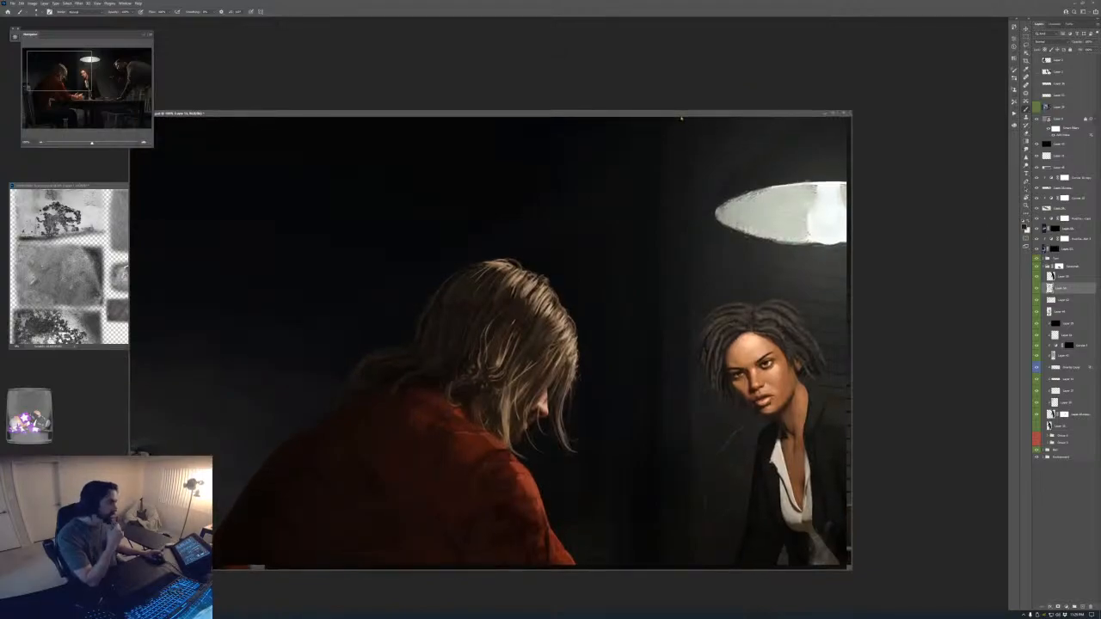
- Reposition the painting window and shrink the wall-texture document to a small view beside it
left_click_drag(681, 123, 674, 96)
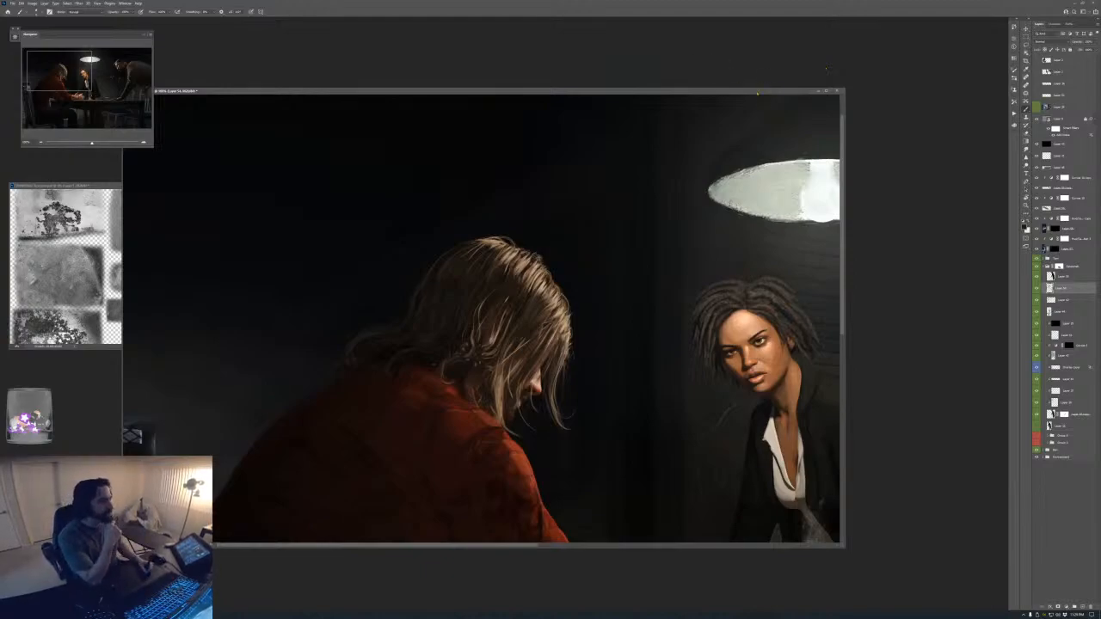
left_click_drag(757, 90, 758, 99)
left_click_drag(671, 99, 741, 86)
mouse_move(170, 187)
left_mouse_down()
mouse_move(163, 202)
mouse_move(181, 197)
left_mouse_up()
key("ctrl+minus")
key("ctrl+minus")
key("ctrl+minus")
left_click(587, 83)
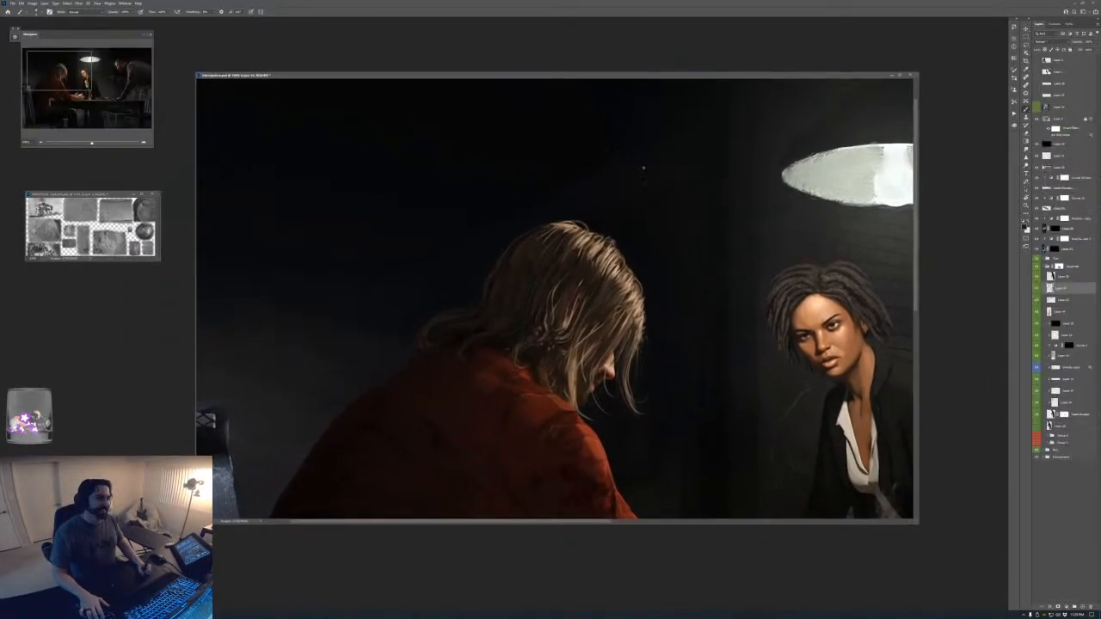
- Examine the middle woman's face and hair in full-screen view, both up close and against the brick wall
key("f")
key("ctrl+plus")
key("ctrl+plus")
left_click_drag(698, 361, 599, 404)
key("ctrl+plus")
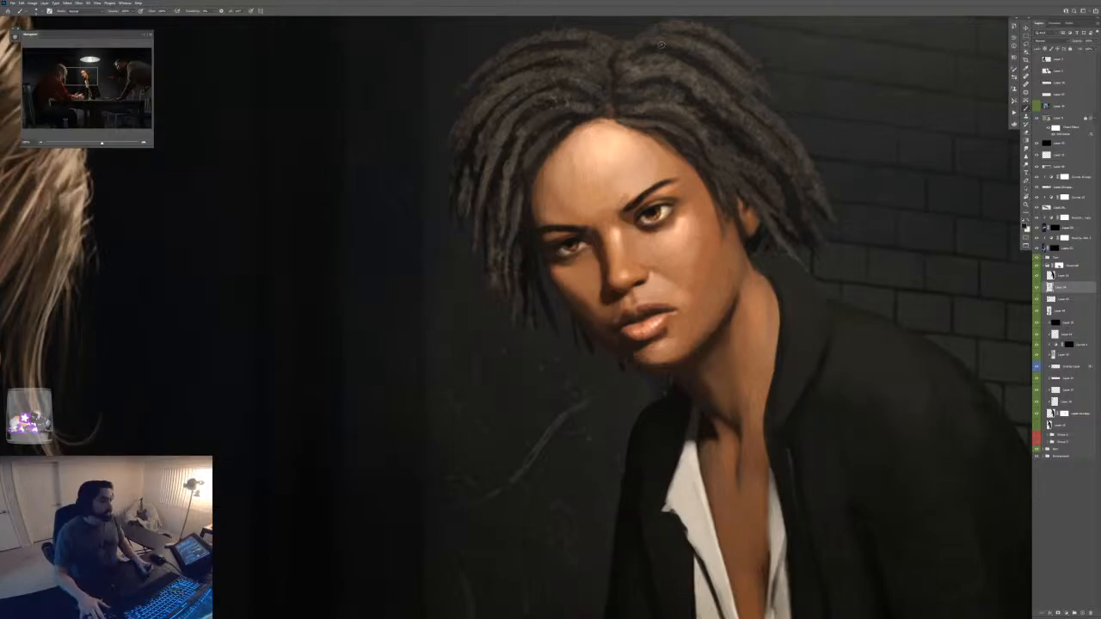
left_click_drag(709, 232, 585, 258)
left_click_drag(547, 344, 597, 347)
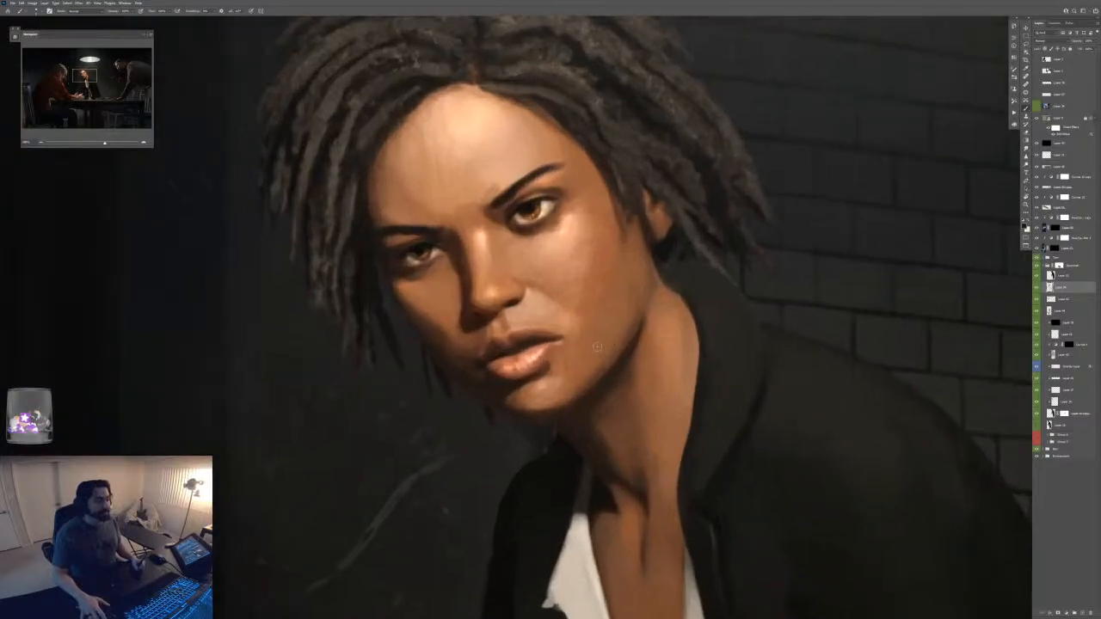
key("ctrl+minus")
key("ctrl+minus")
key("ctrl+minus")
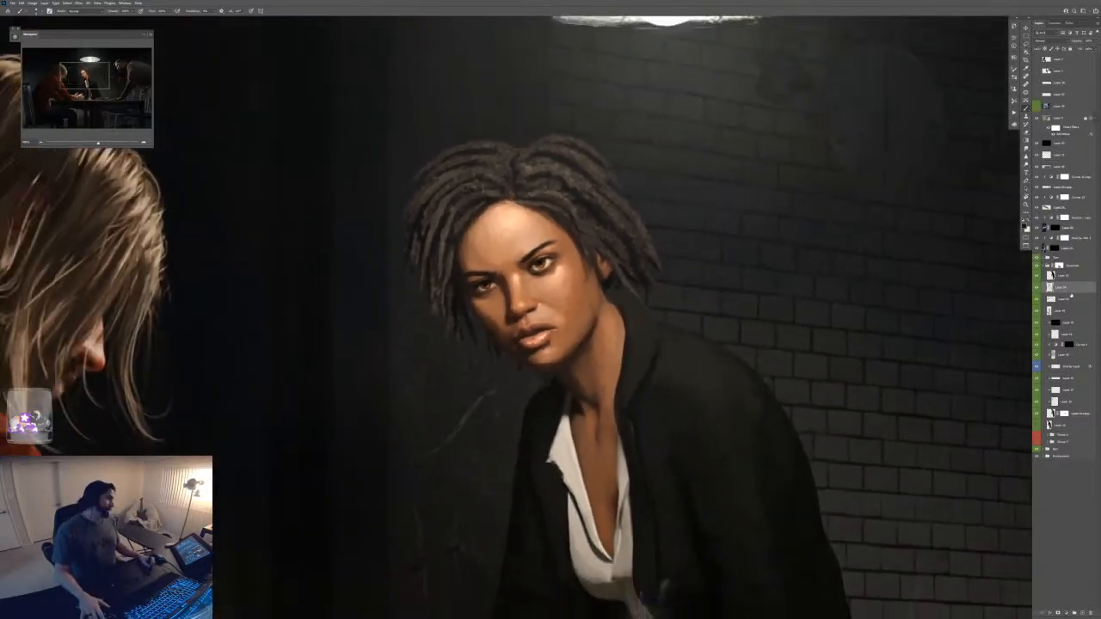
key("ctrl+plus")
key("ctrl+plus")
key("ctrl+plus")
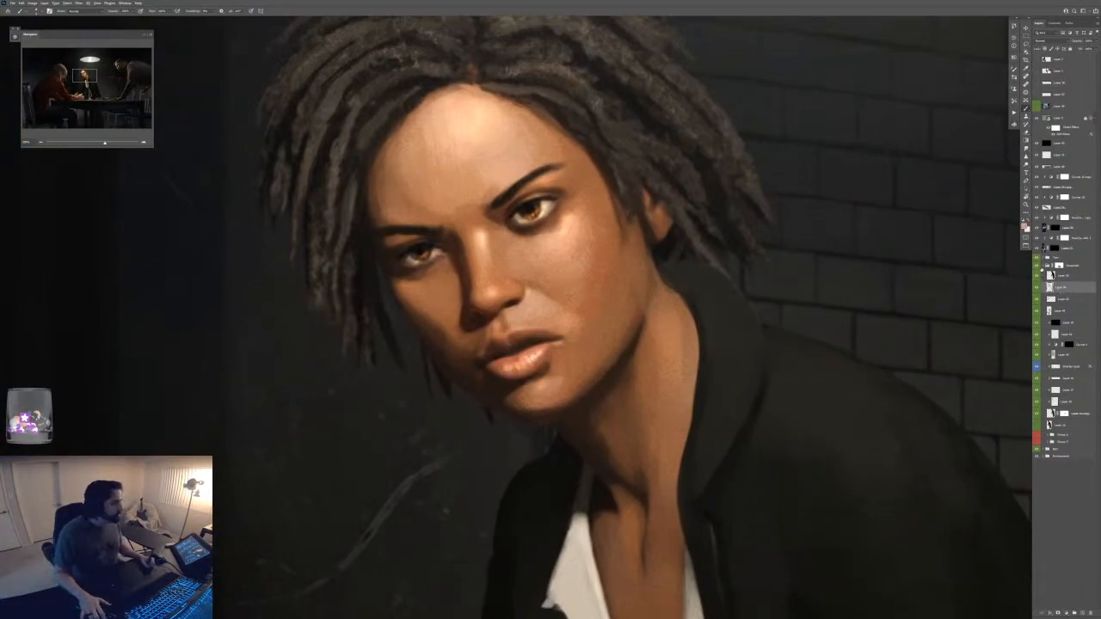
- Display the color picker, sample the woman's skin and dark hair colors, and touch up her dreadlocks with a smaller brush
left_click(1015, 124)
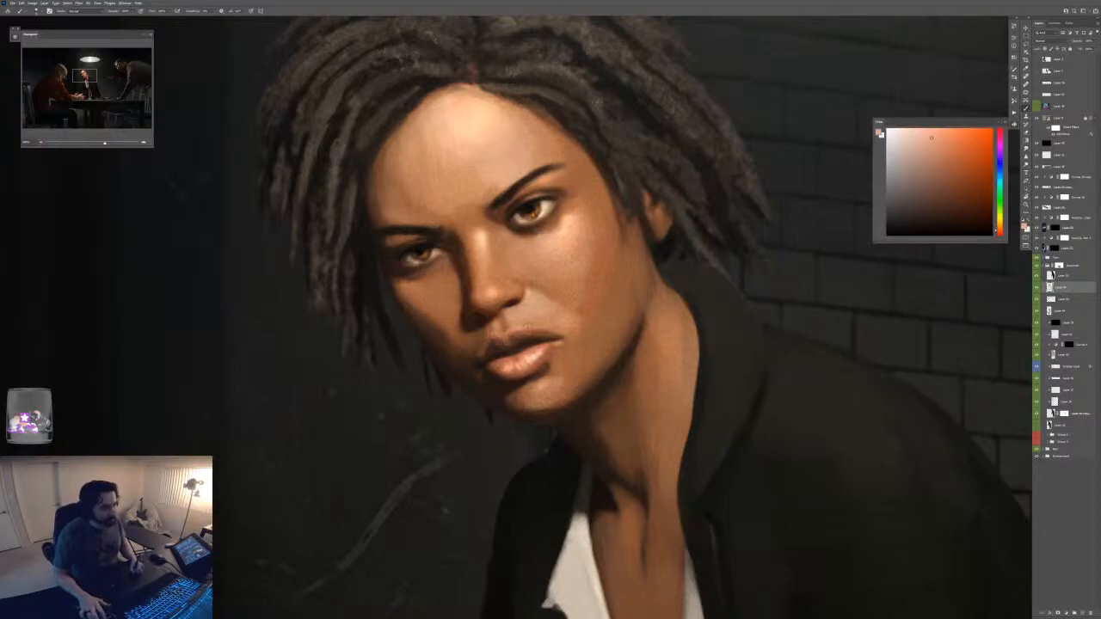
left_click(514, 319, "alt")
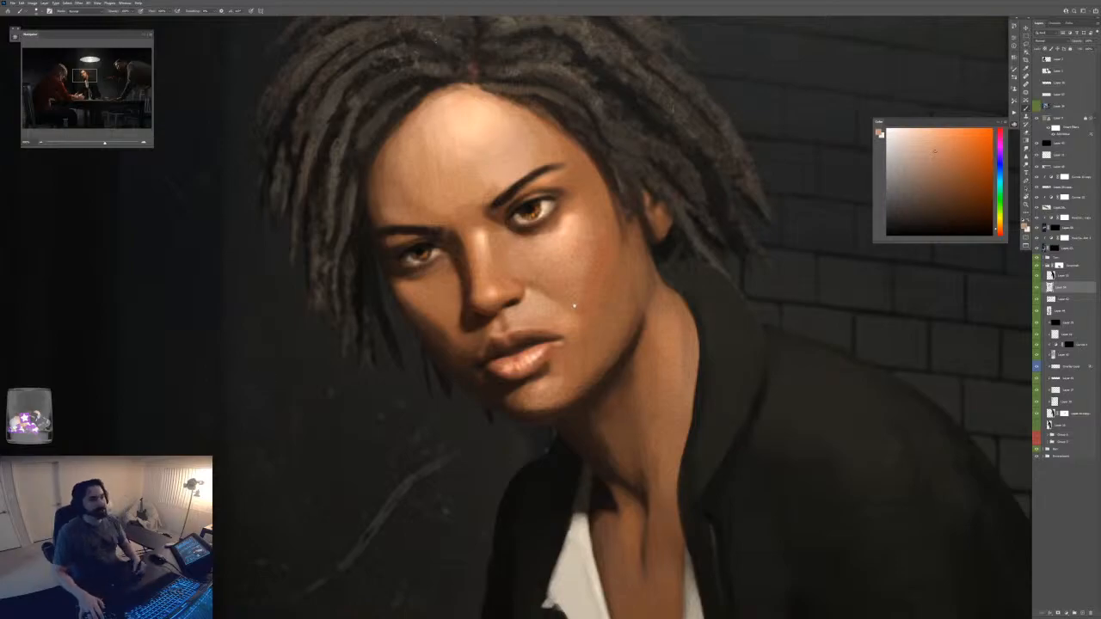
scroll(566, 421, "up", 3)
scroll(567, 421, "up", 1)
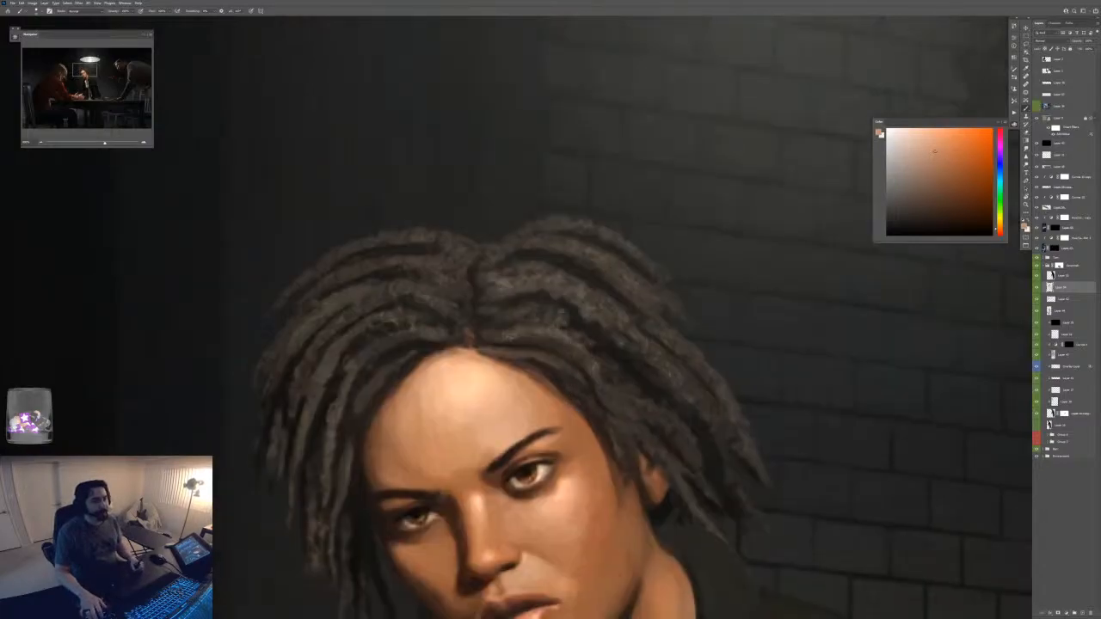
left_click(563, 305, "alt")
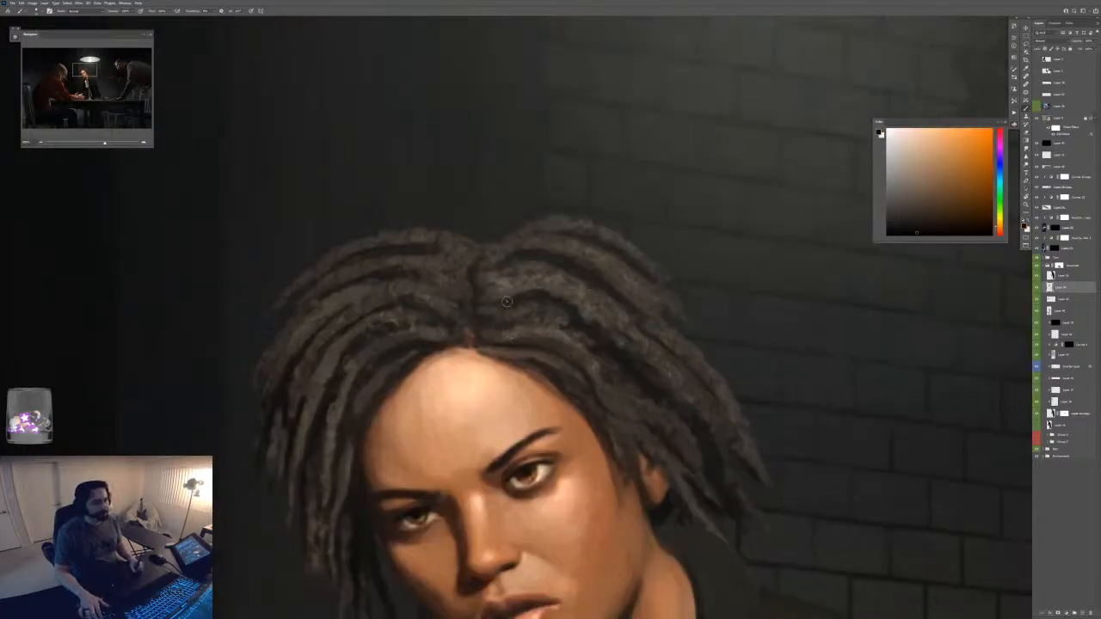
left_click_drag(512, 301, 503, 303)
key("bracketleft")
key("bracketleft")
key("bracketleft")
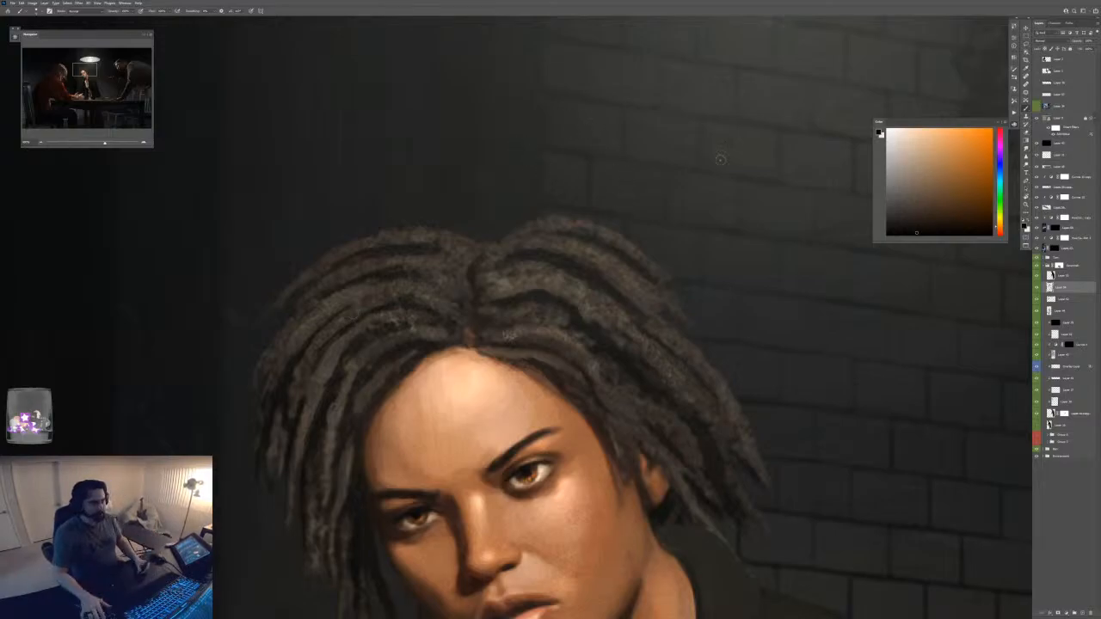
- Add a new layer above the current one and another at the top of the layer stack
key("ctrl+alt+shift+n")
left_click(1065, 62)
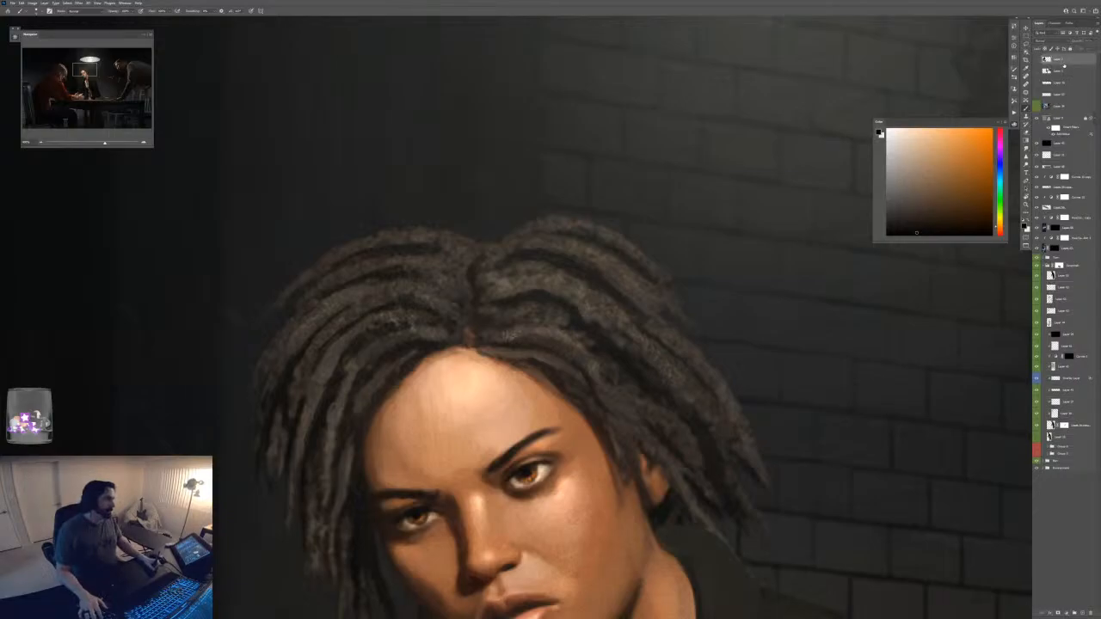
key("ctrl+alt+shift+n")
mouse_move(489, 103)
left_mouse_down()
mouse_move(487, 196)
mouse_move(692, 249)
left_mouse_up()
mouse_move(680, 208)
left_mouse_down()
mouse_move(671, 92)
mouse_move(491, 102)
left_mouse_up()
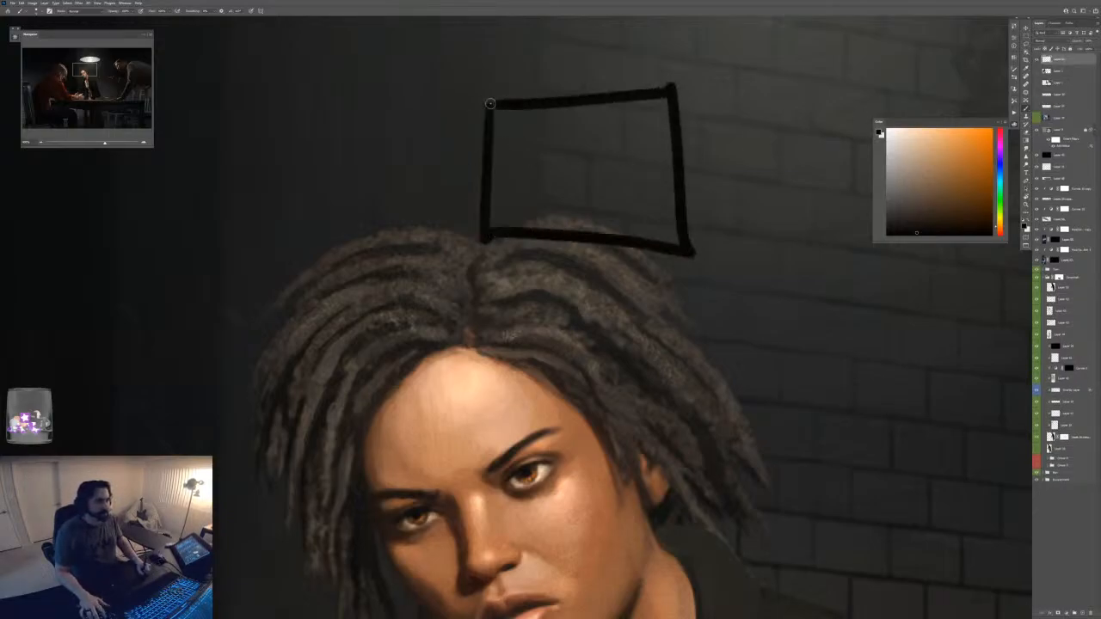
key("ctrl+z")
- Sketch an orange box above the woman's hair, with a smaller box on its upper edge and a tiny square beside it
key("x")
mouse_move(613, 121)
left_mouse_down()
mouse_move(614, 213)
mouse_move(718, 124)
mouse_move(643, 105)
mouse_move(677, 110)
left_mouse_up()
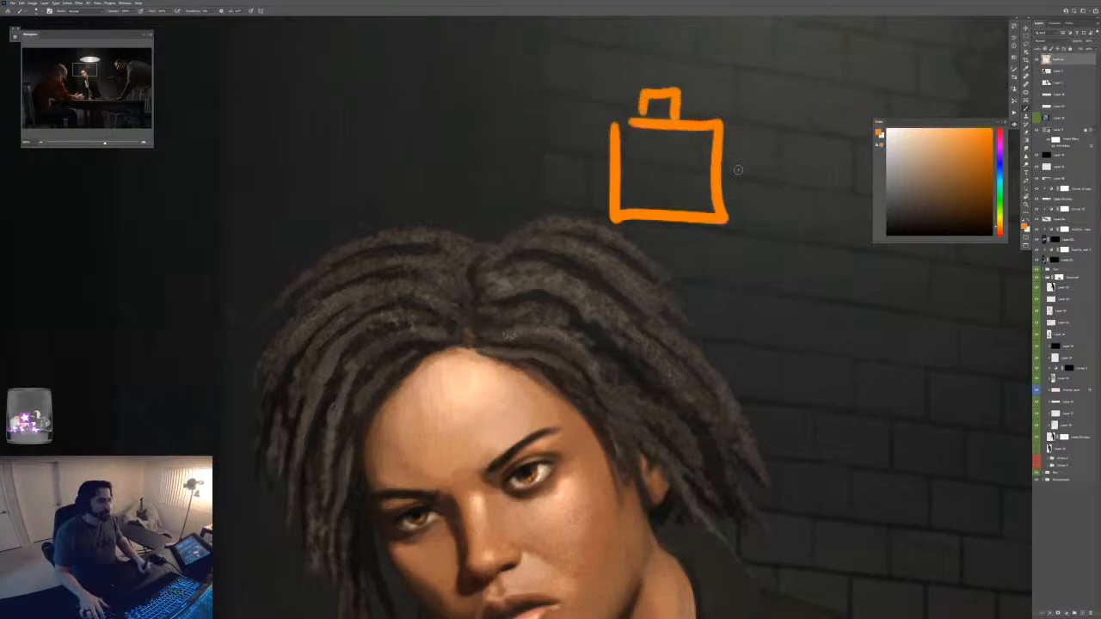
left_click_drag(730, 168, 733, 177)
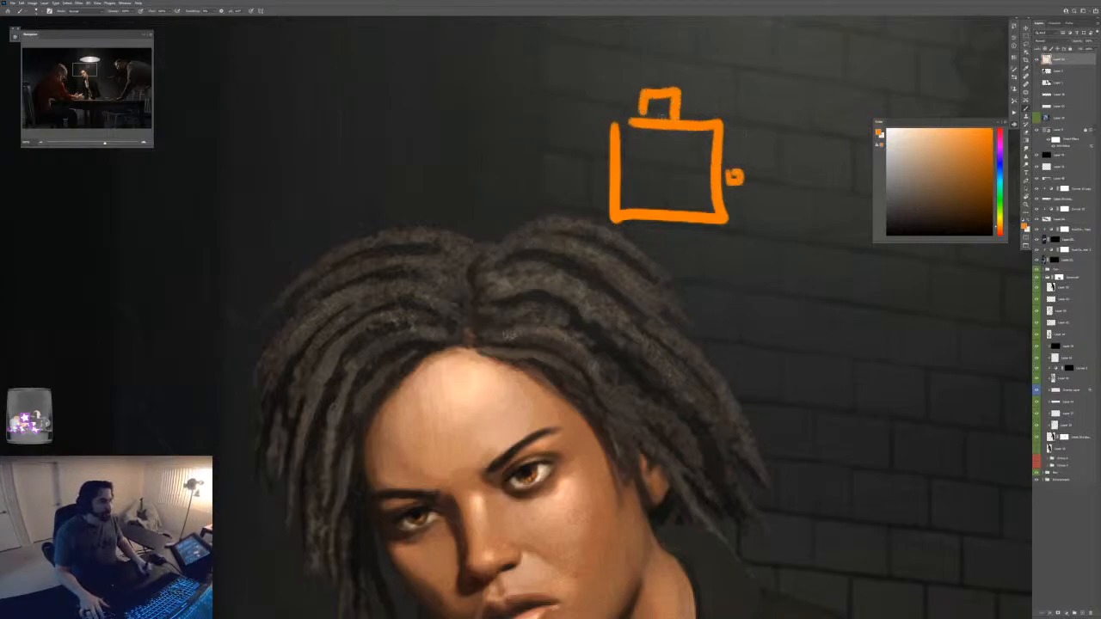
- Try extending the orange box diagram with long crossing guide lines and a short diagonal stroke, and undo them
left_click_drag(547, 120, 869, 120)
mouse_move(734, 65)
left_mouse_down()
mouse_move(734, 265)
mouse_move(768, 306)
left_mouse_up()
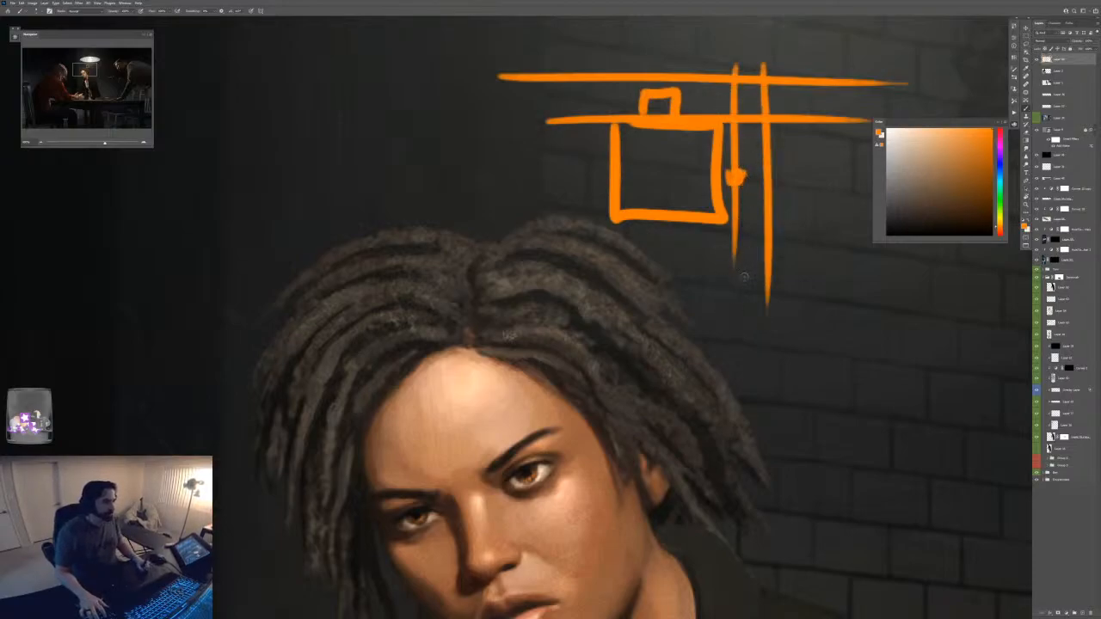
key("ctrl+z")
key("ctrl+z")
key("ctrl+z")
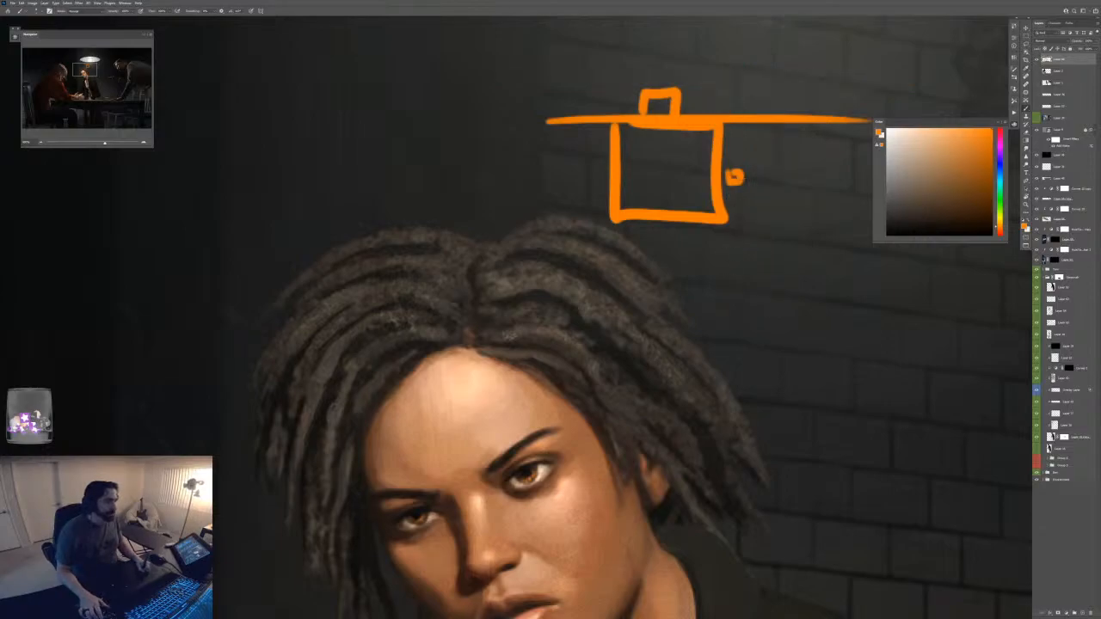
key("ctrl+z")
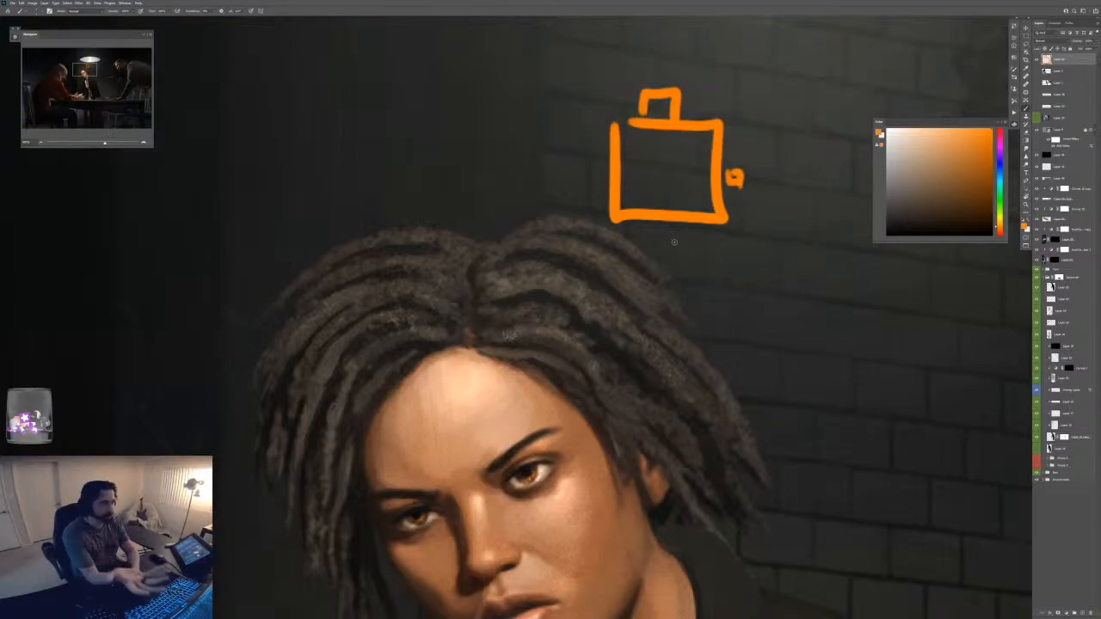
left_click_drag(677, 92, 695, 83)
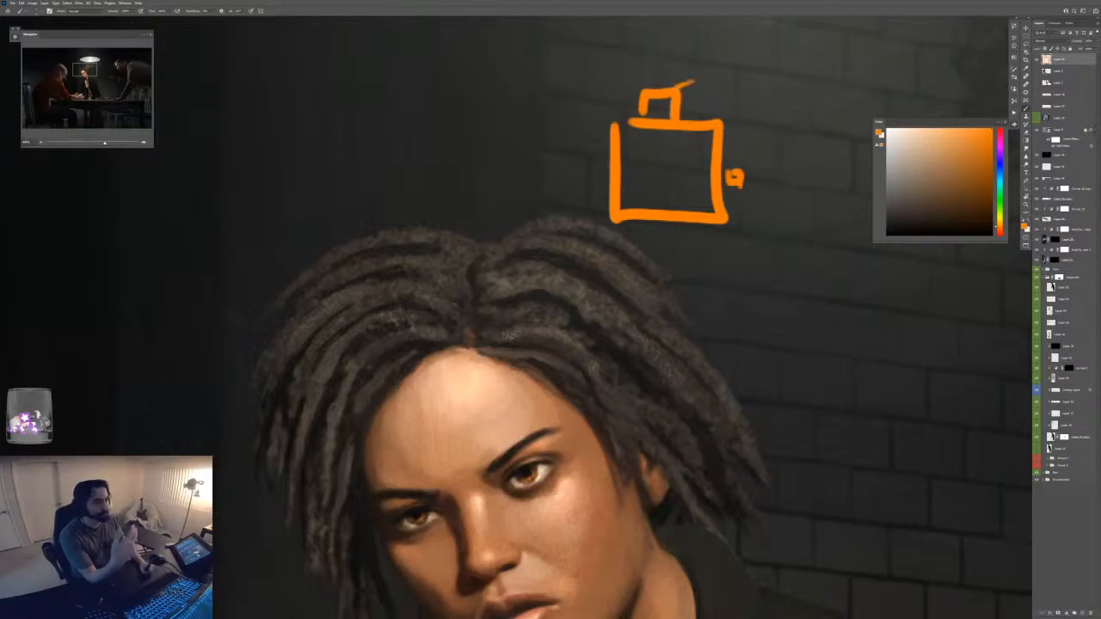
key("ctrl+z")
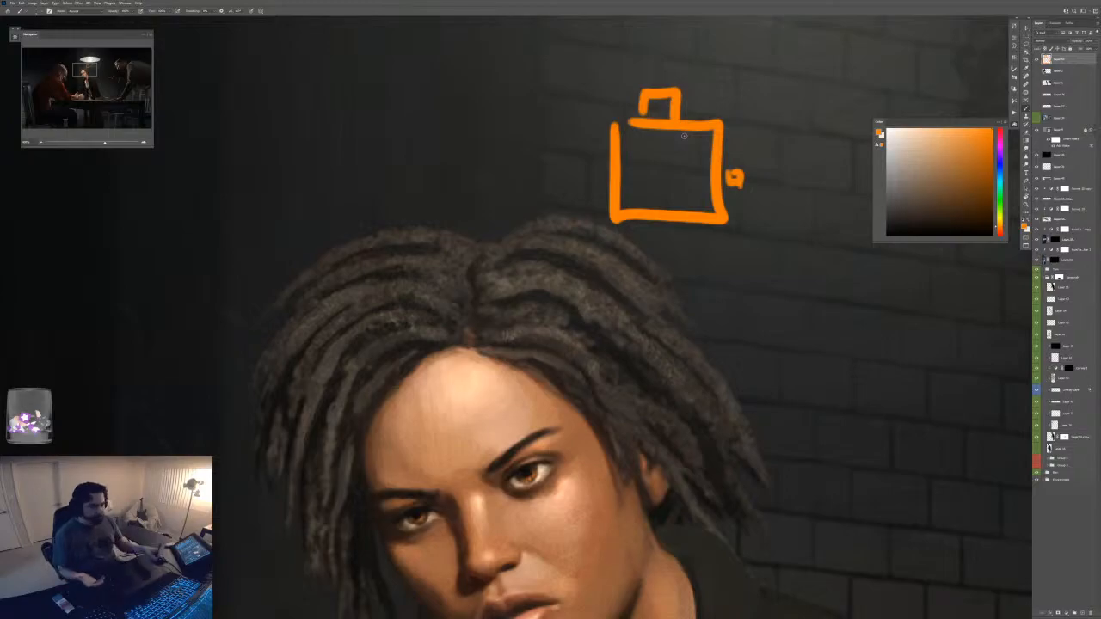
- Add a larger orange outline wrapping around the box diagram, and show the whole painting in a floating window
mouse_move(745, 183)
left_mouse_down()
mouse_move(736, 300)
mouse_move(740, 284)
mouse_move(570, 280)
mouse_move(569, 121)
mouse_move(621, 112)
left_mouse_up()
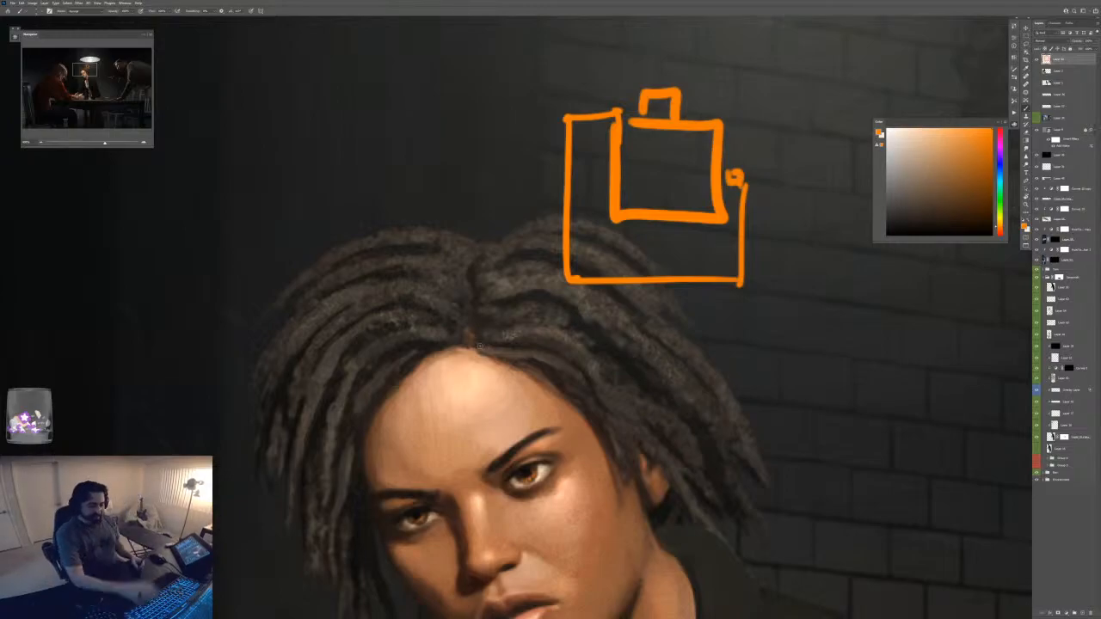
key("f")
key("f")
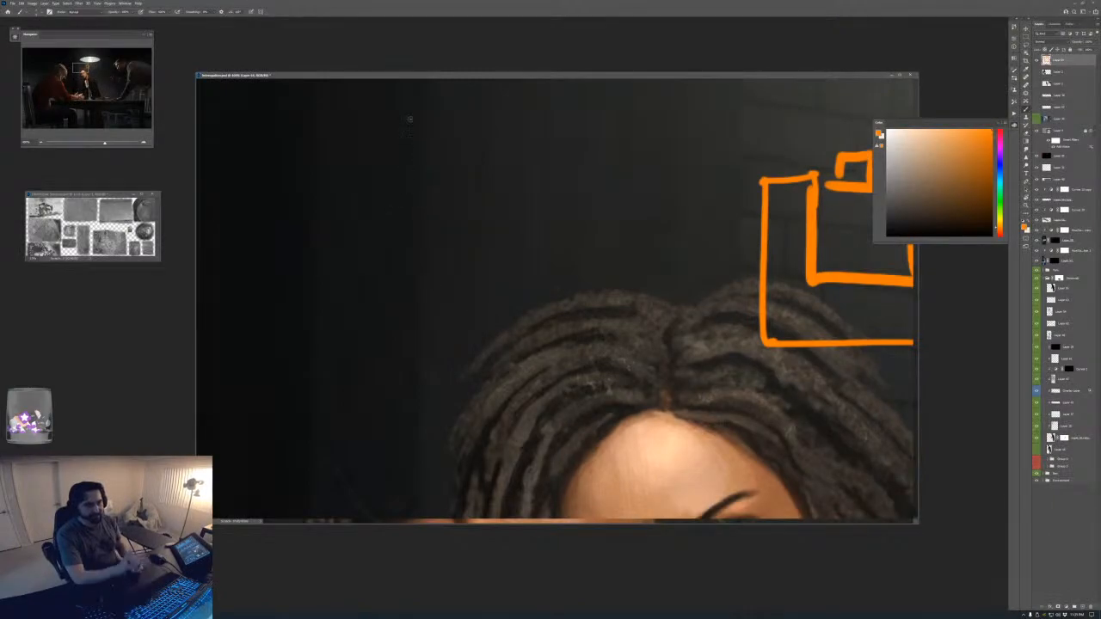
left_click_drag(475, 75, 438, 62)
key("ctrl+minus")
key("ctrl+minus")
key("ctrl+minus")
key("ctrl+minus")
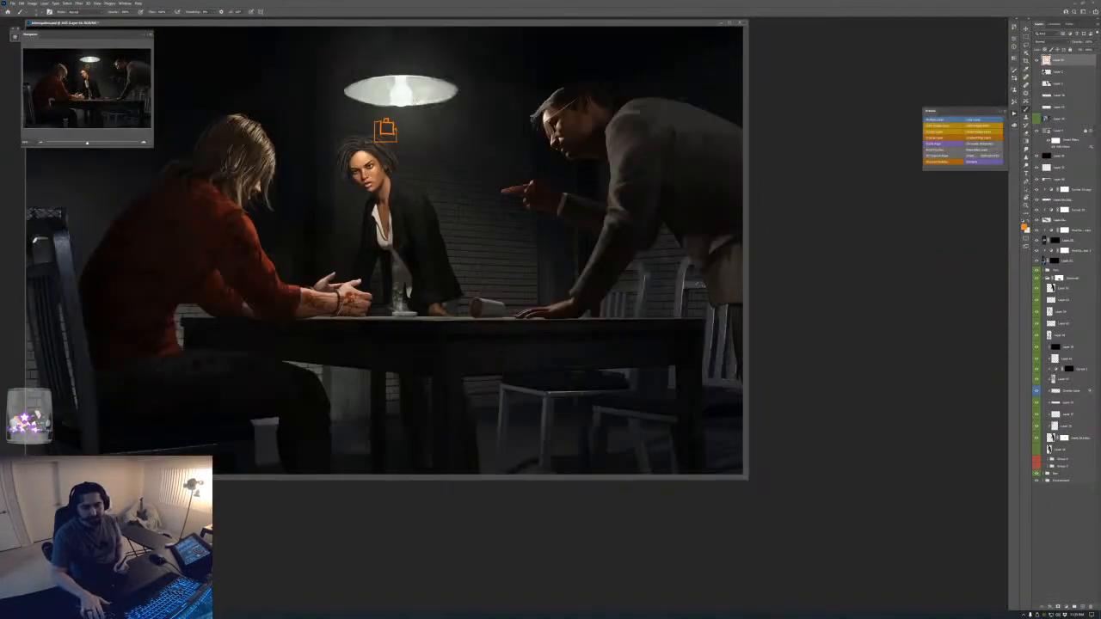
- Switch to Chrome, load instagram.com in a new tab, and open the signed-in account's own profile
key("alt+Tab")
key("ctrl+t")
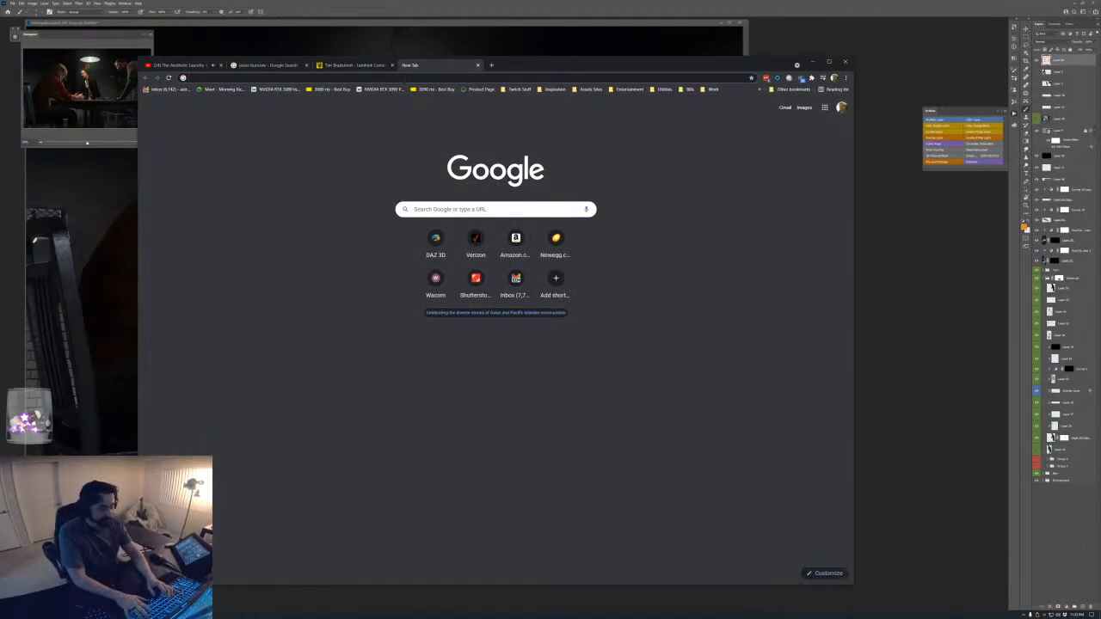
type("instagram.com")
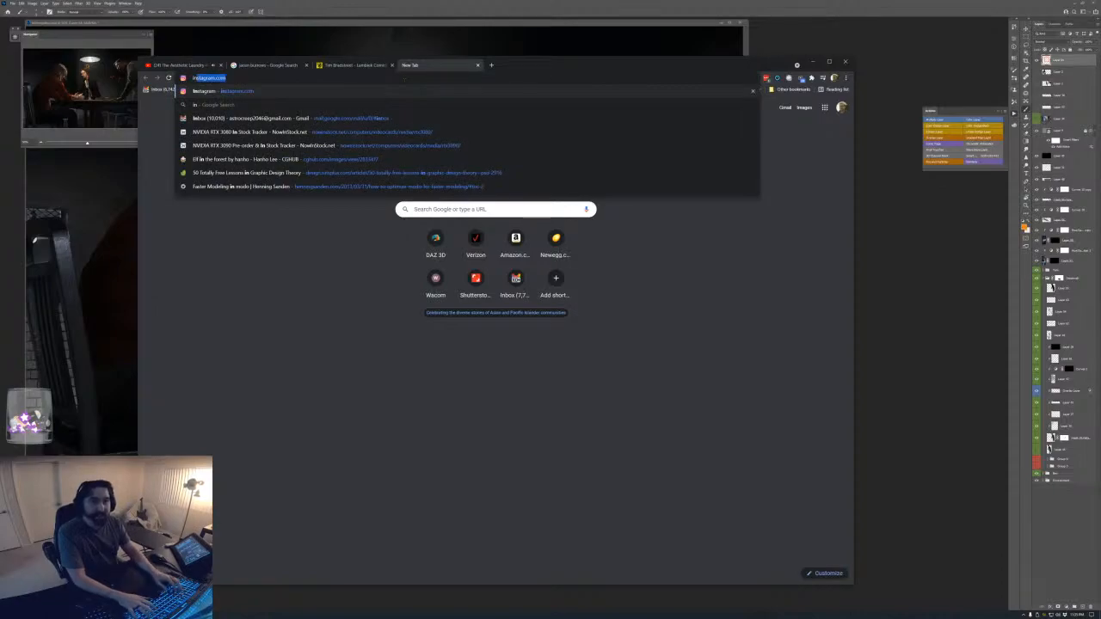
key("Return")
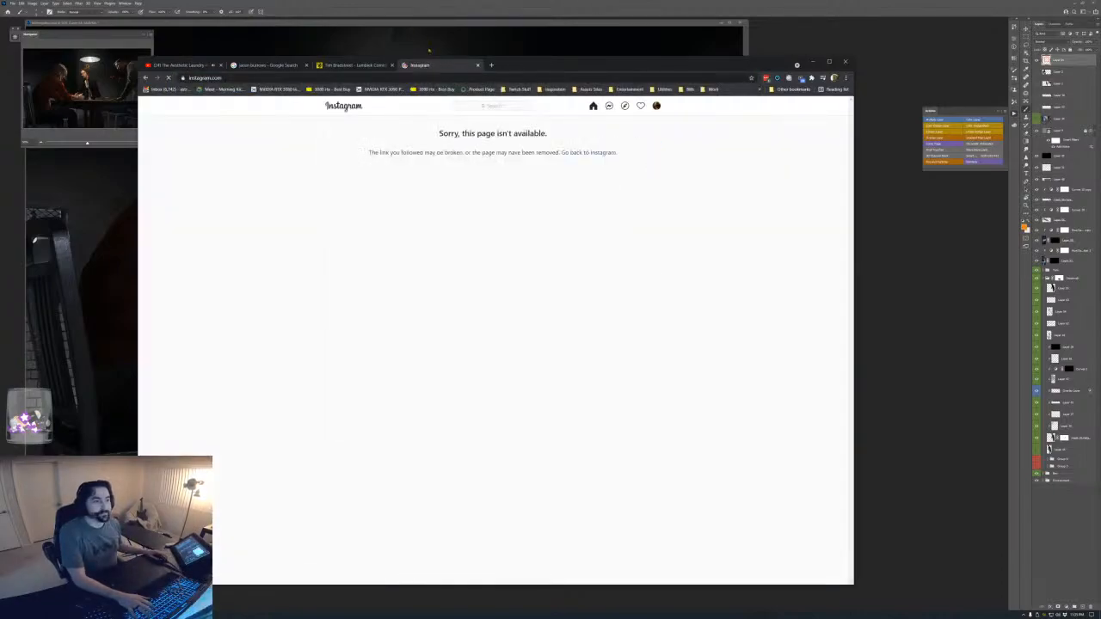
left_click(519, 106)
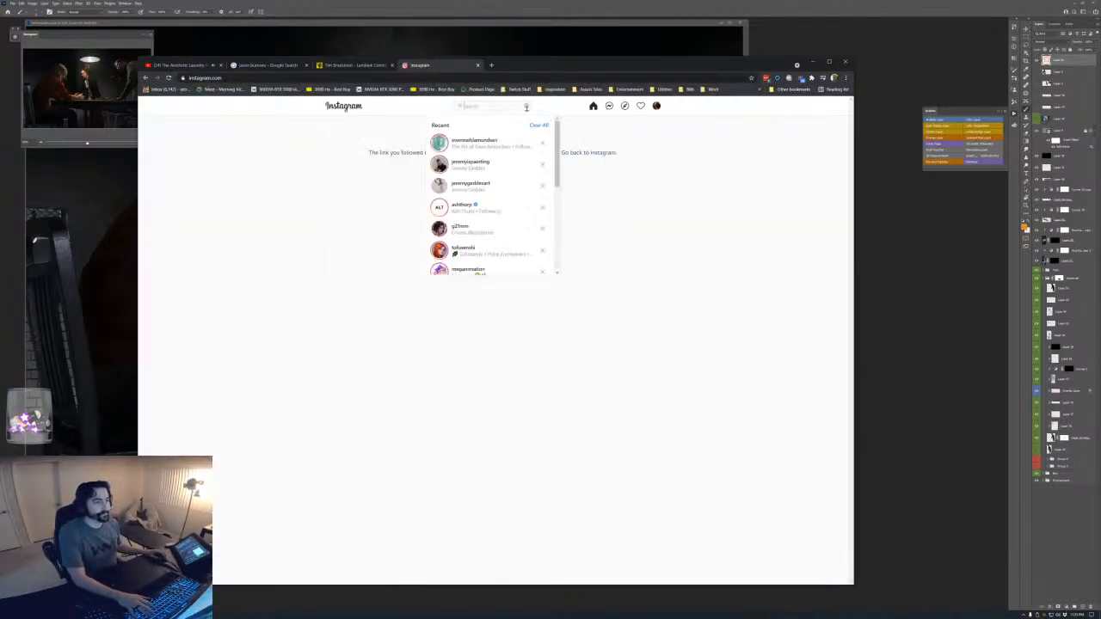
left_click(657, 106)
left_click(627, 125)
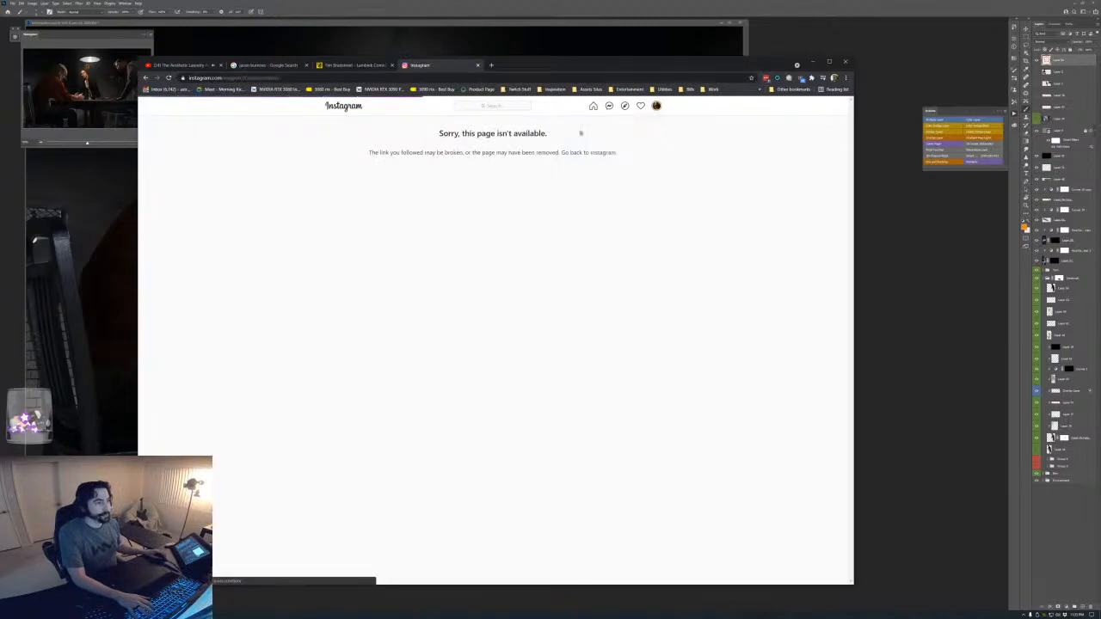
- Browse far down the profile's post grid and open the colour portrait of Stan Lee in sunglasses
scroll(517, 292, "down", 20)
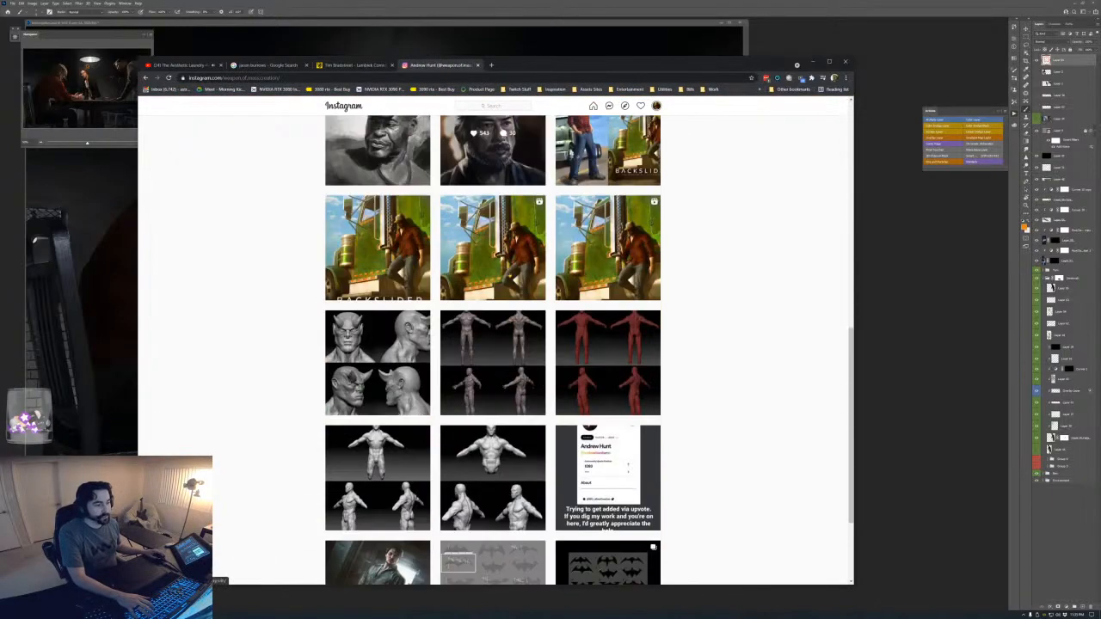
scroll(502, 273, "down", 20)
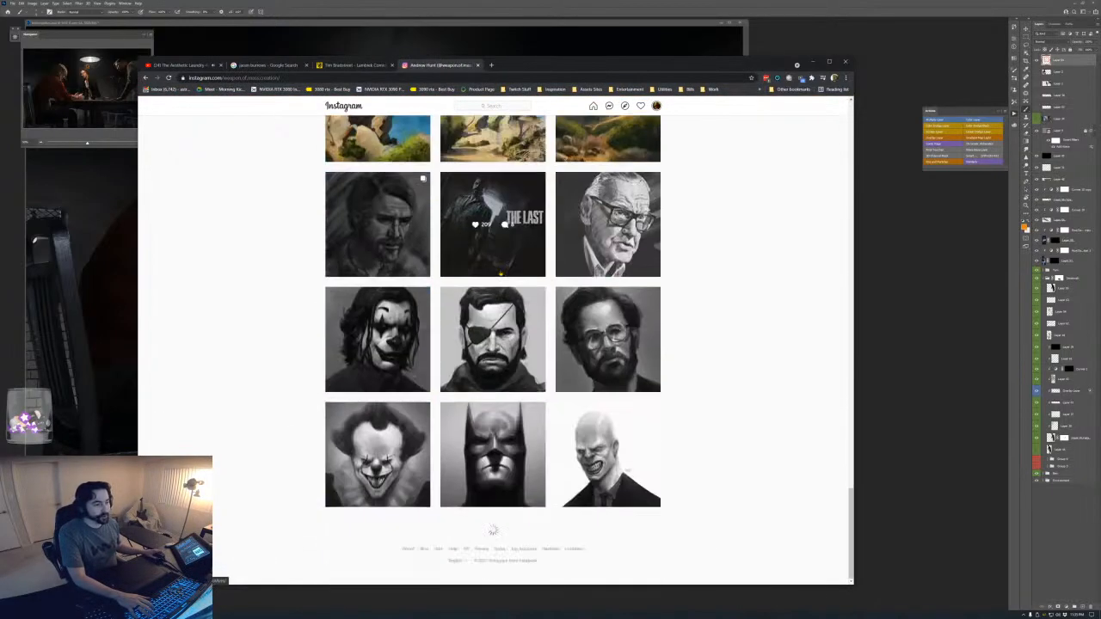
scroll(502, 269, "down", 10)
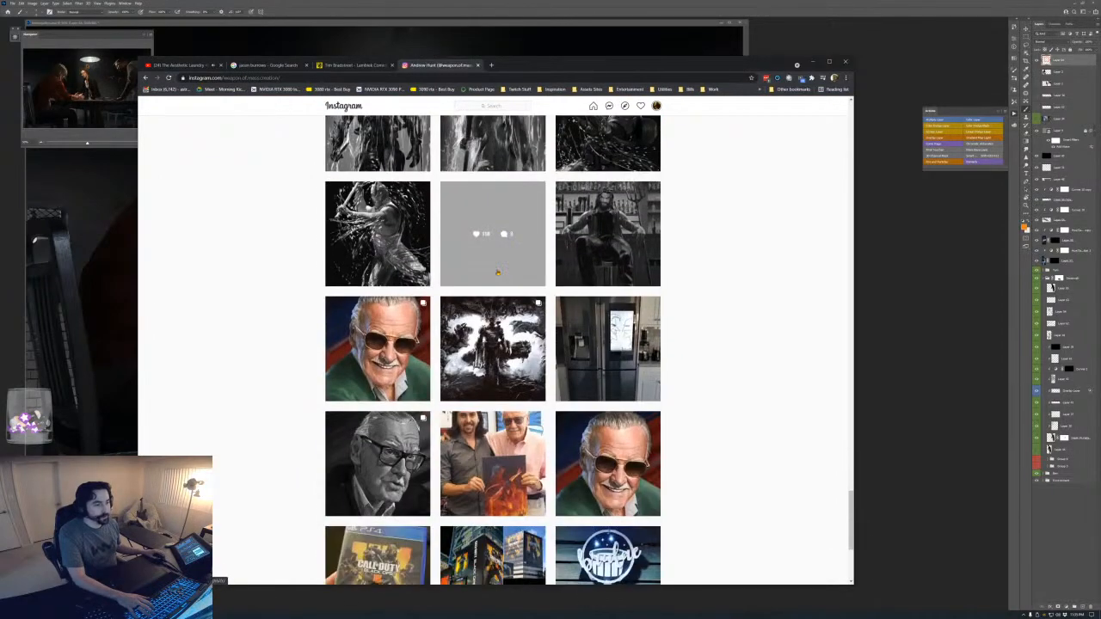
scroll(378, 277, "up", 3)
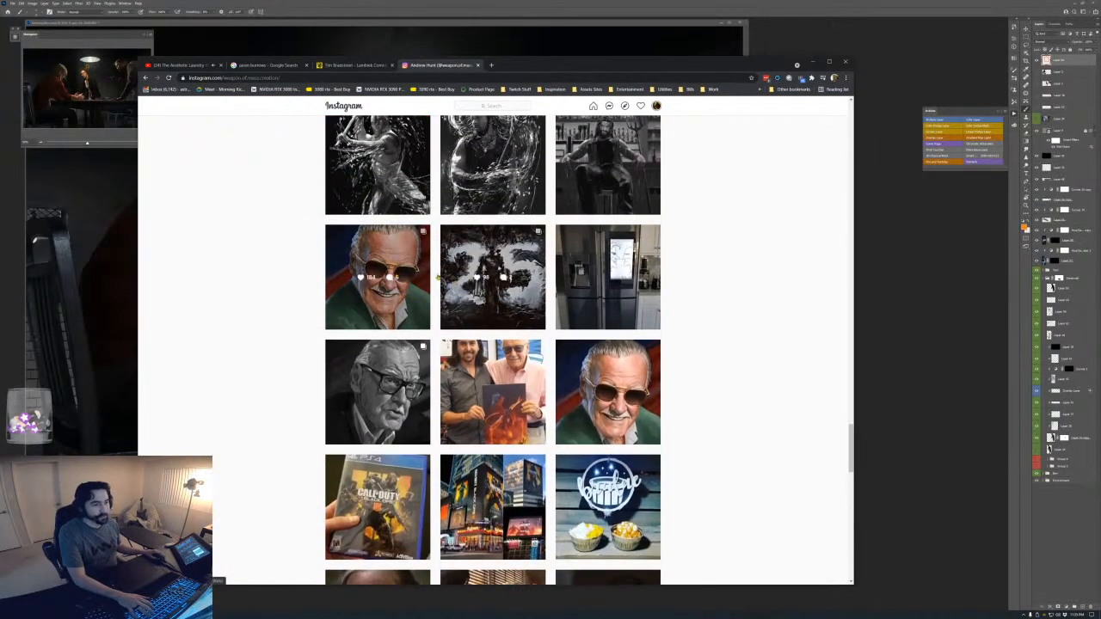
left_click(383, 277)
- Search for "stan lee twitter" in a new tab, open the official Twitter account, and enlarge its profile picture
key("ctrl+t")
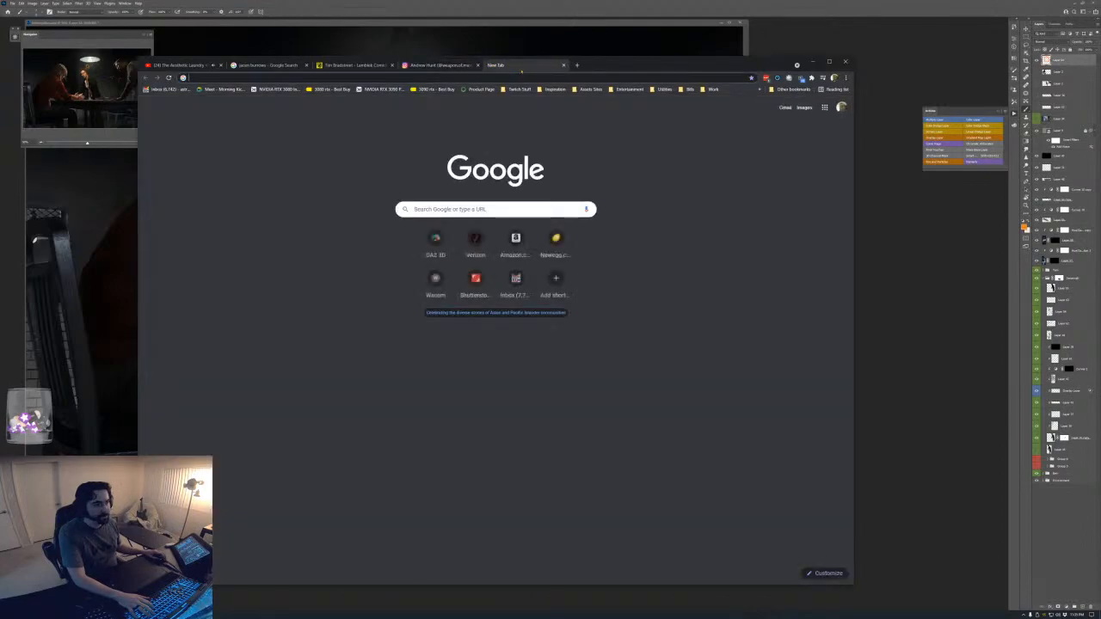
type("stanl")
key("BackSpace")
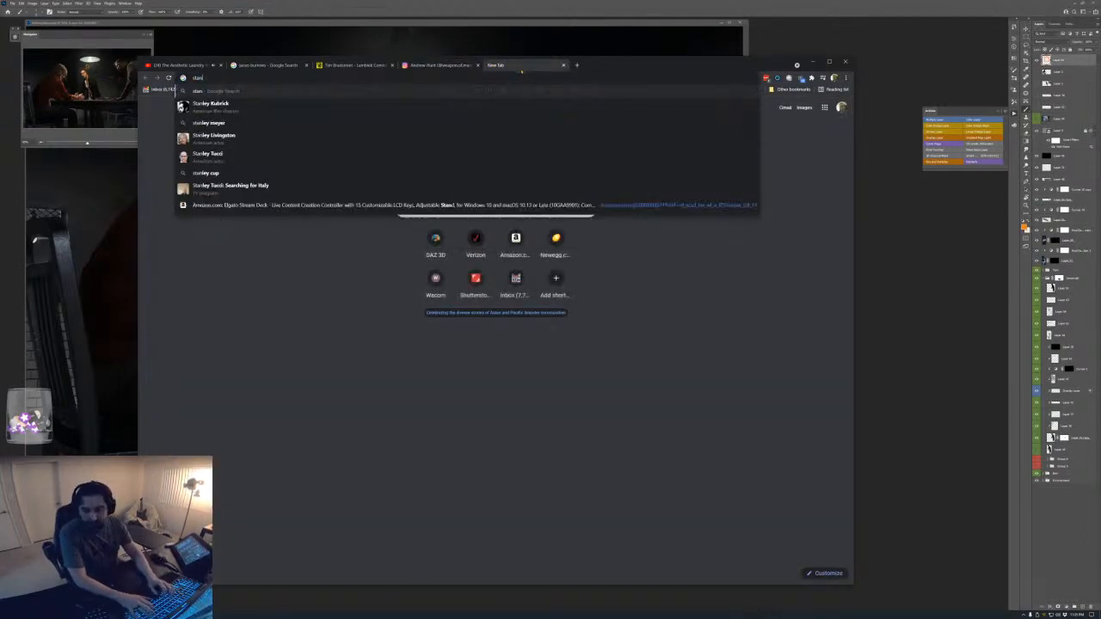
type("lee")
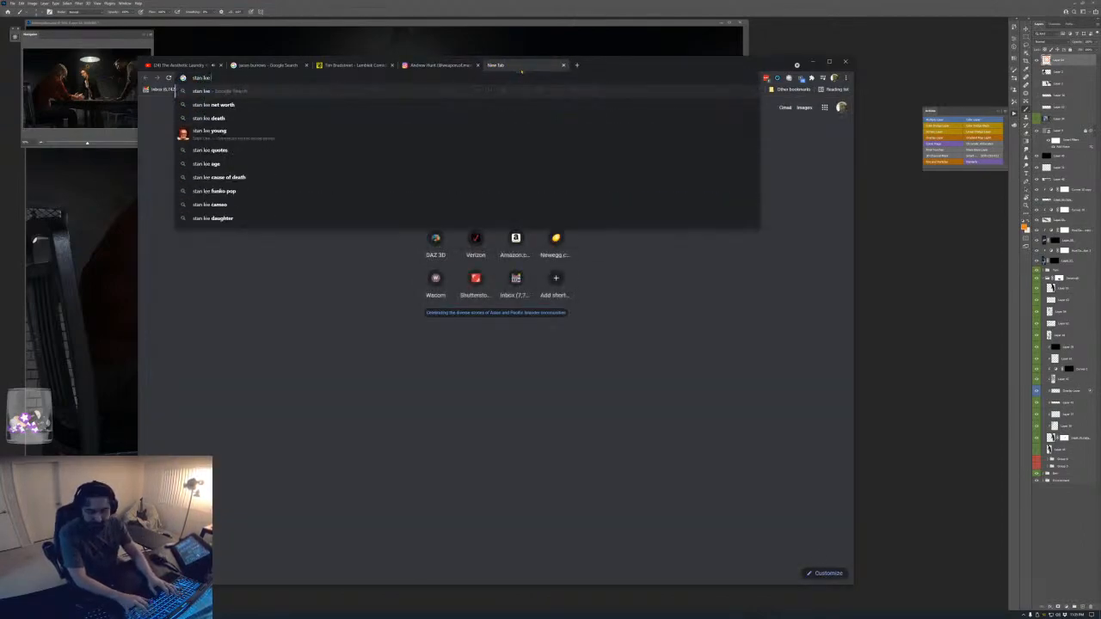
type(" twitter")
key("Return")
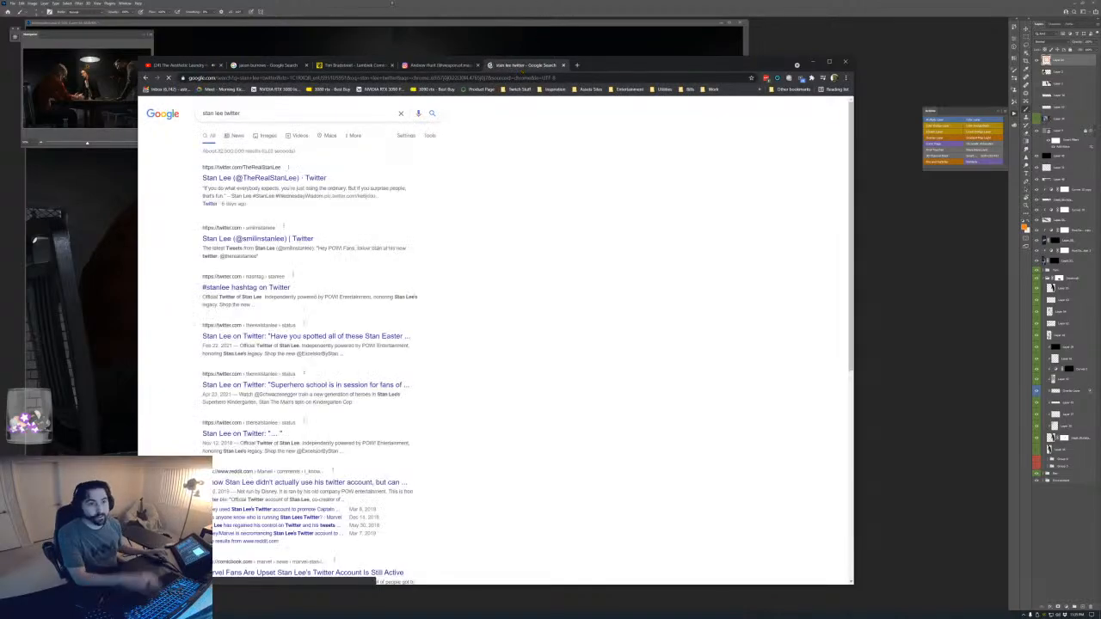
left_click(234, 176)
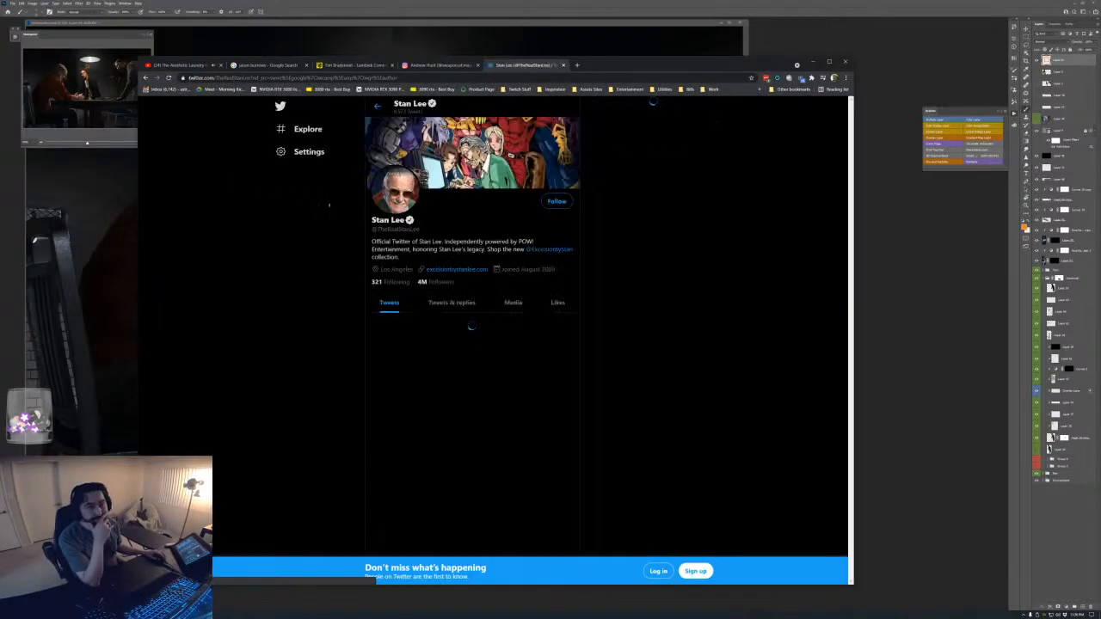
left_click(391, 194)
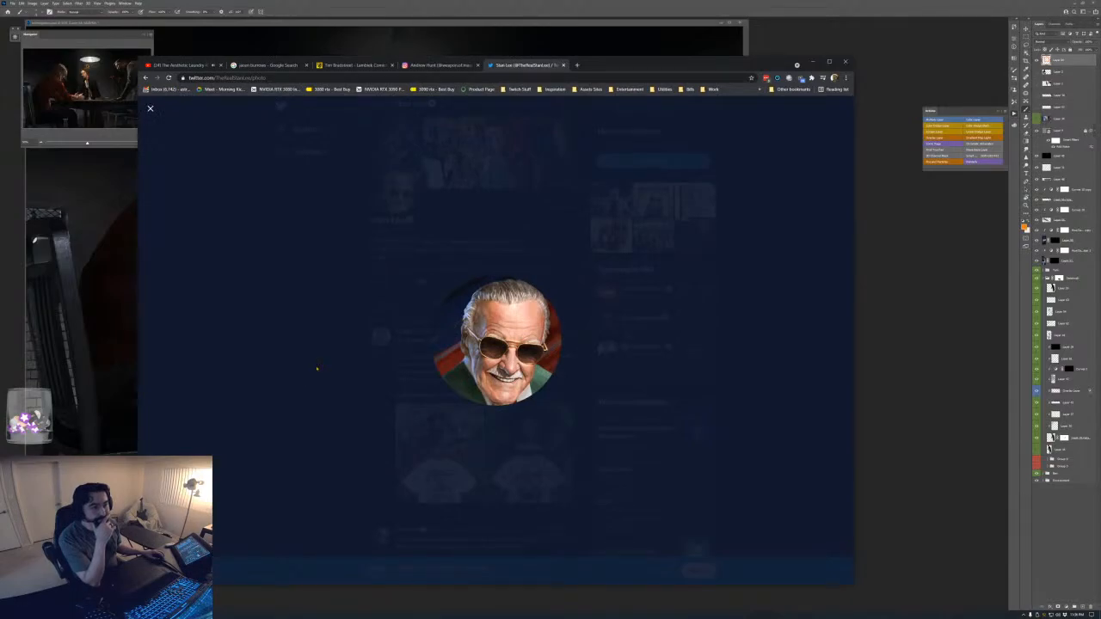
- Return to the Instagram profile, close the portrait post, and open the photo of two men holding a painting
left_click(450, 66)
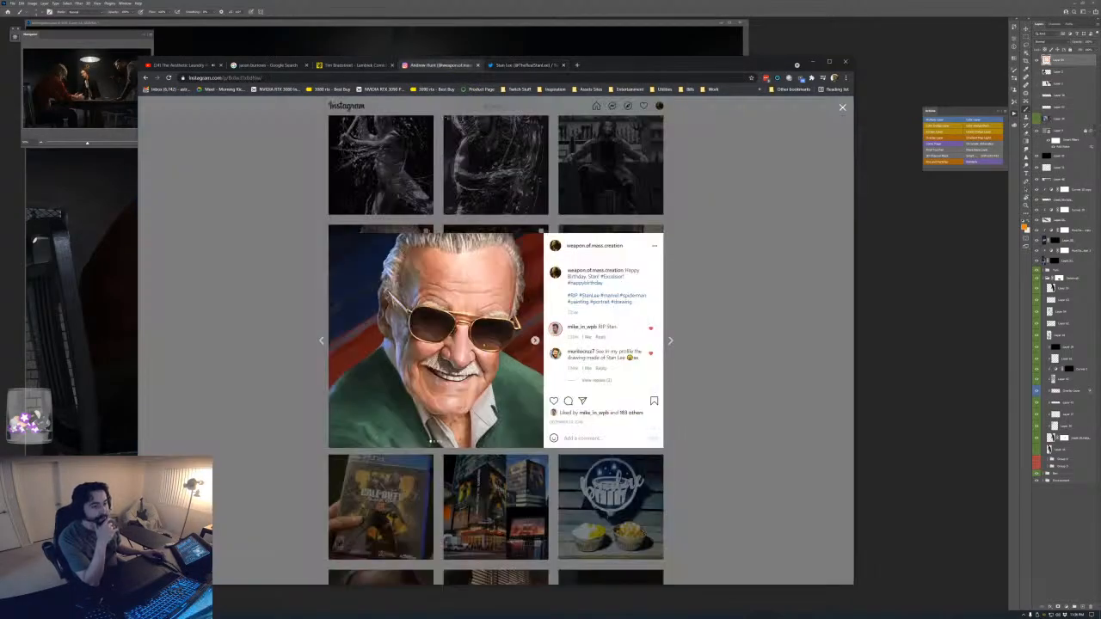
key("Escape")
scroll(494, 345, "down", 3)
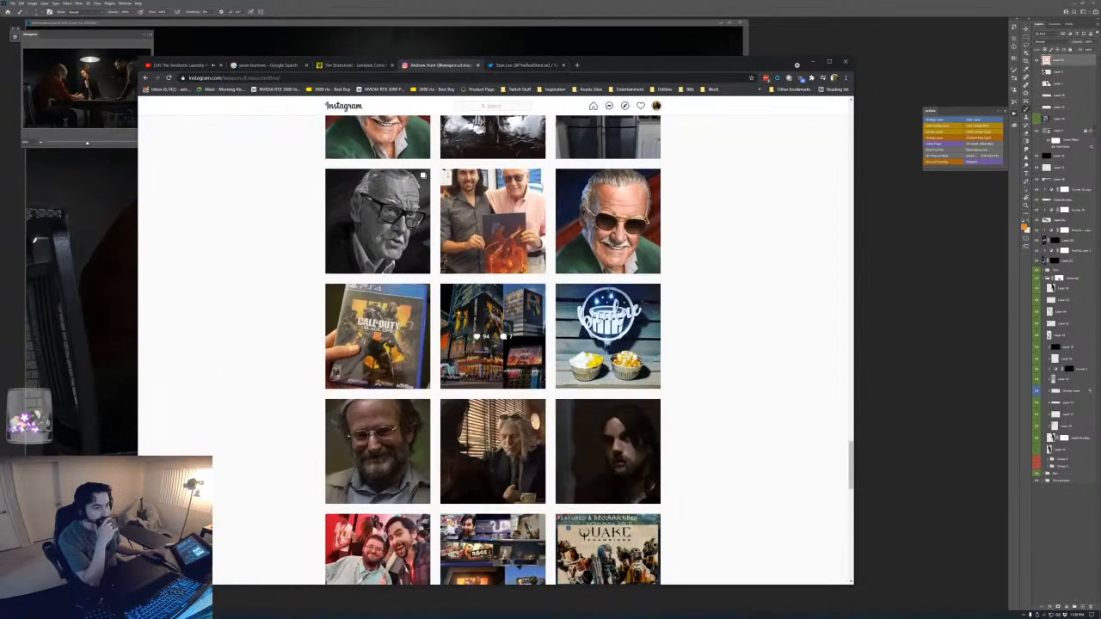
left_click(492, 213)
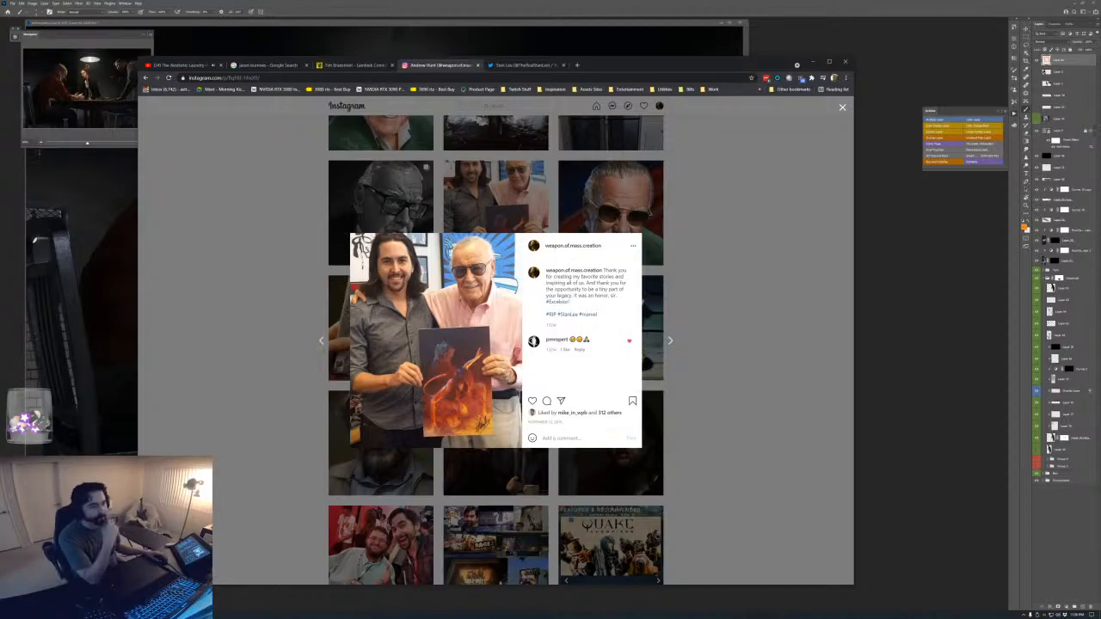
- Close the Instagram and Twitter tabs and minimize the browser to return to the Photoshop painting
left_click(476, 66)
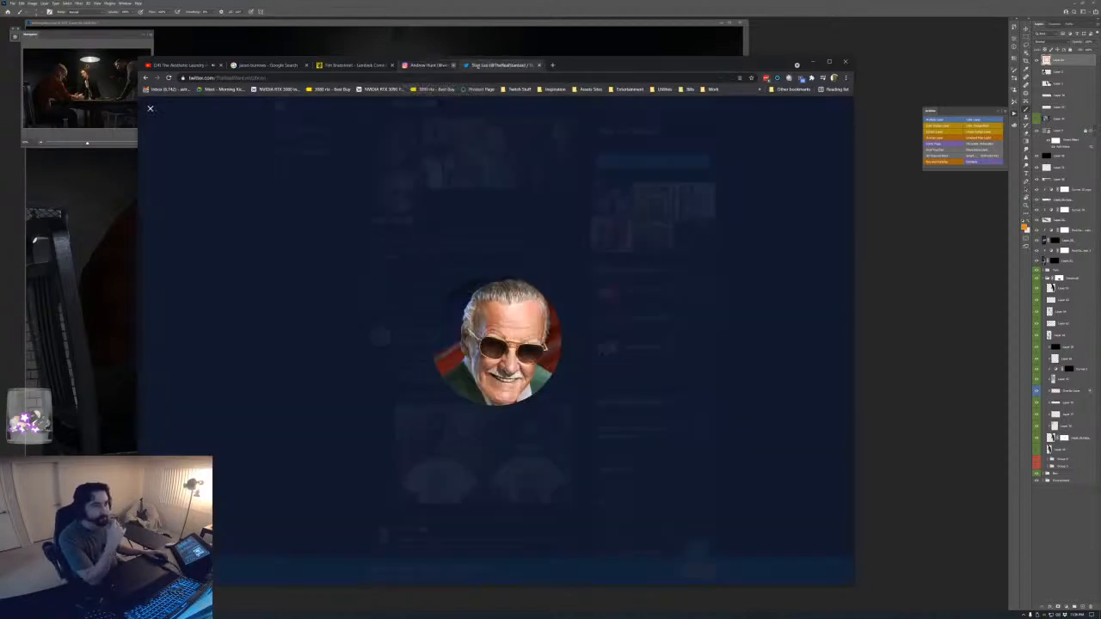
left_click(477, 65)
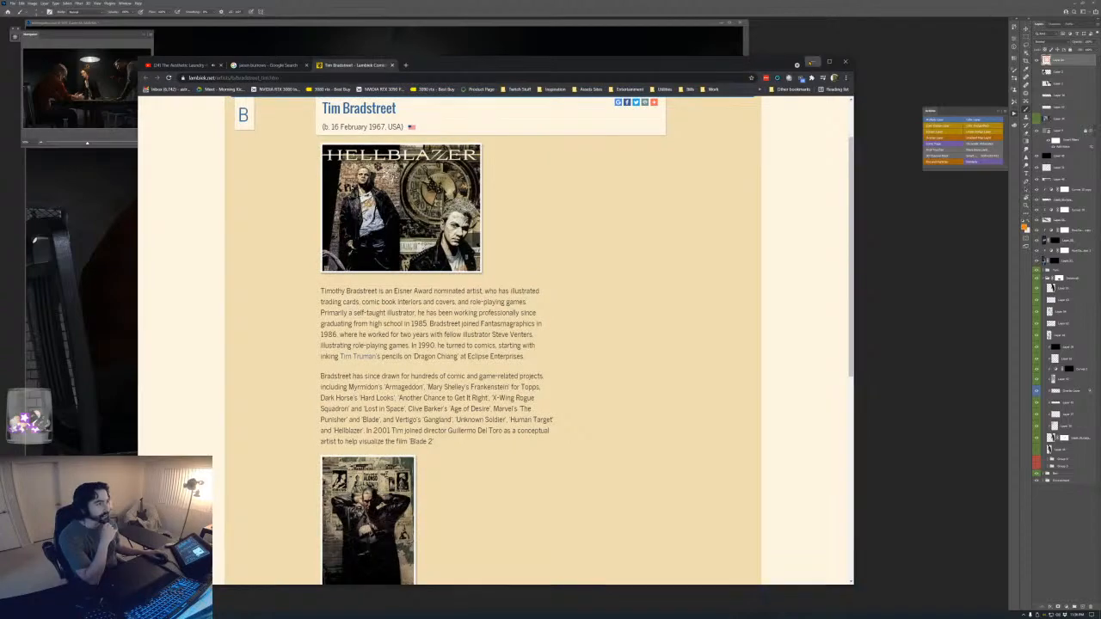
left_click(811, 62)
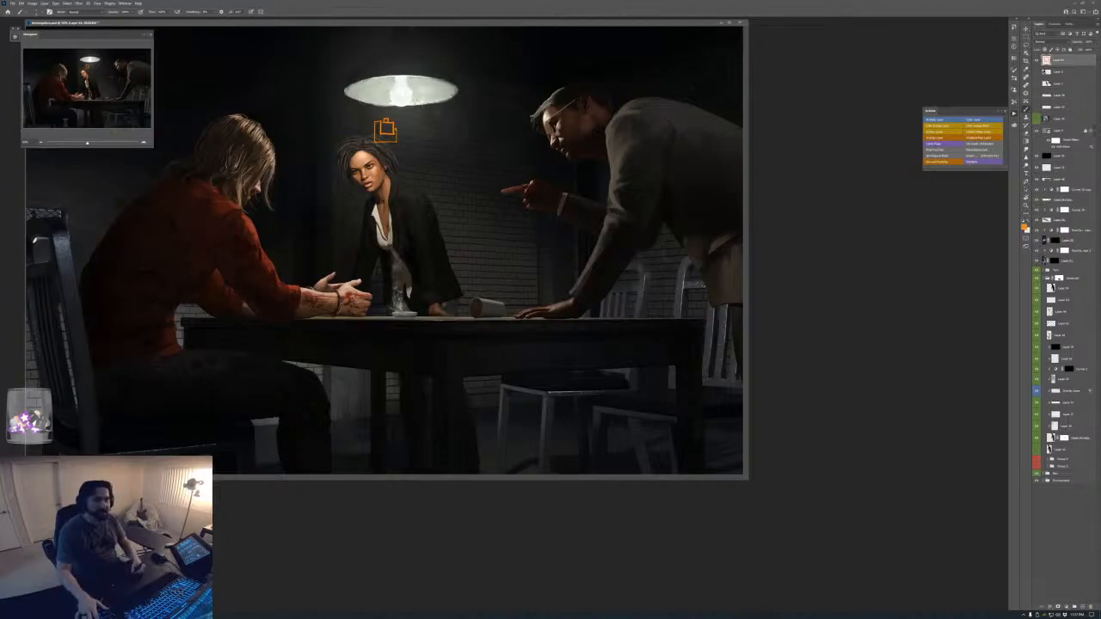
- Move the floating painting window to the workspace centre, hide the orange box diagram layer, and show the painting enlarged in full screen
mouse_move(445, 20)
left_mouse_down()
mouse_move(444, 57)
mouse_move(444, 39)
mouse_move(581, 46)
mouse_move(658, 93)
left_mouse_up()
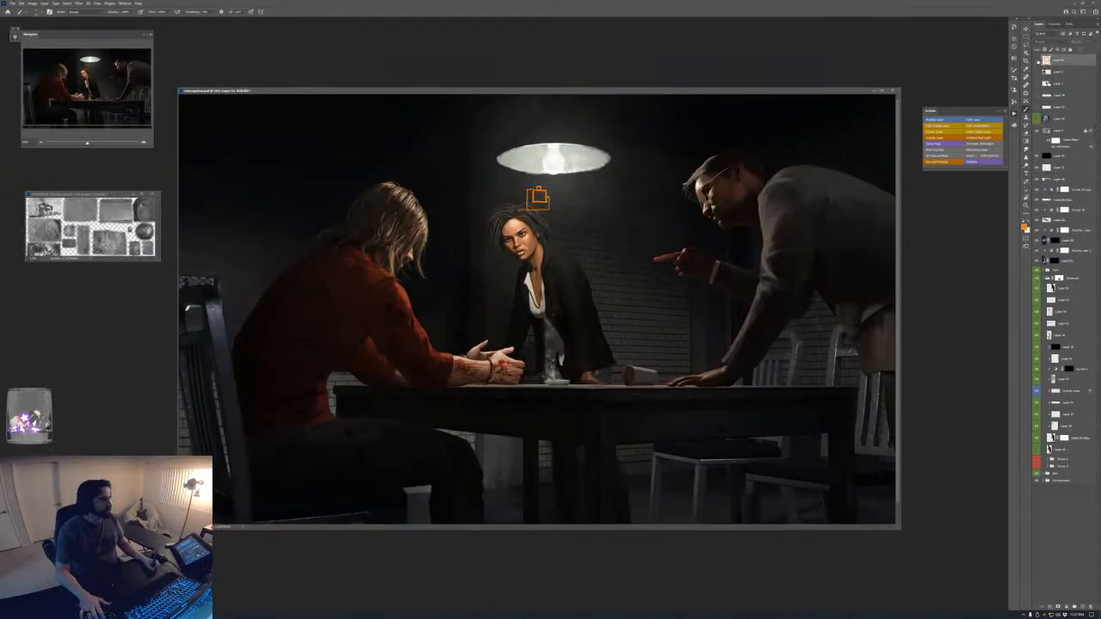
left_click(1037, 60)
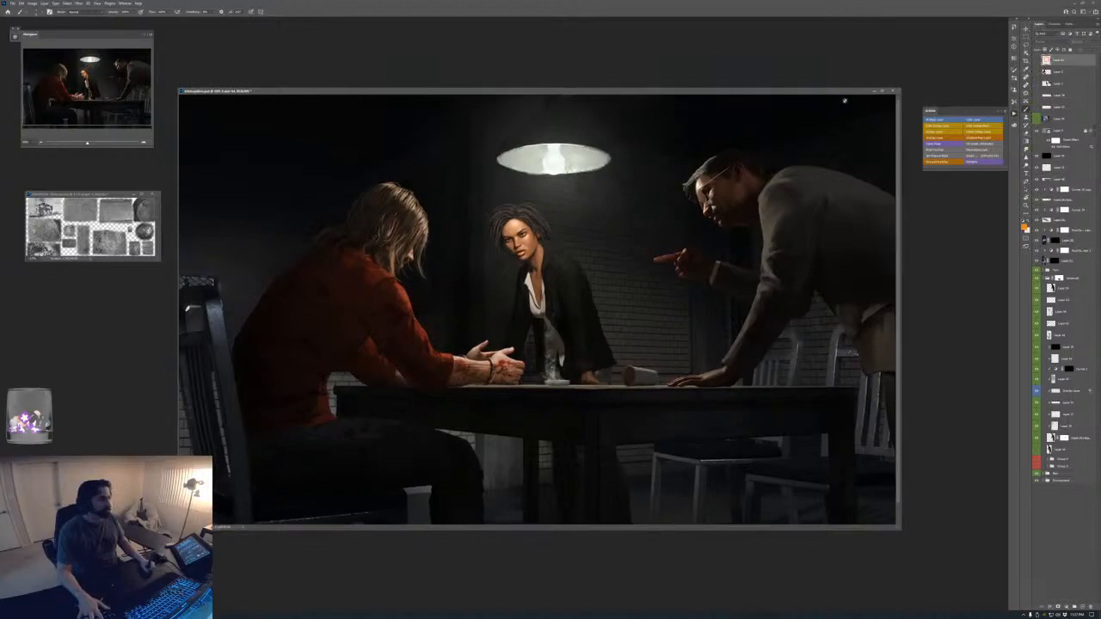
key("f")
key("ctrl+plus")
key("ctrl+plus")
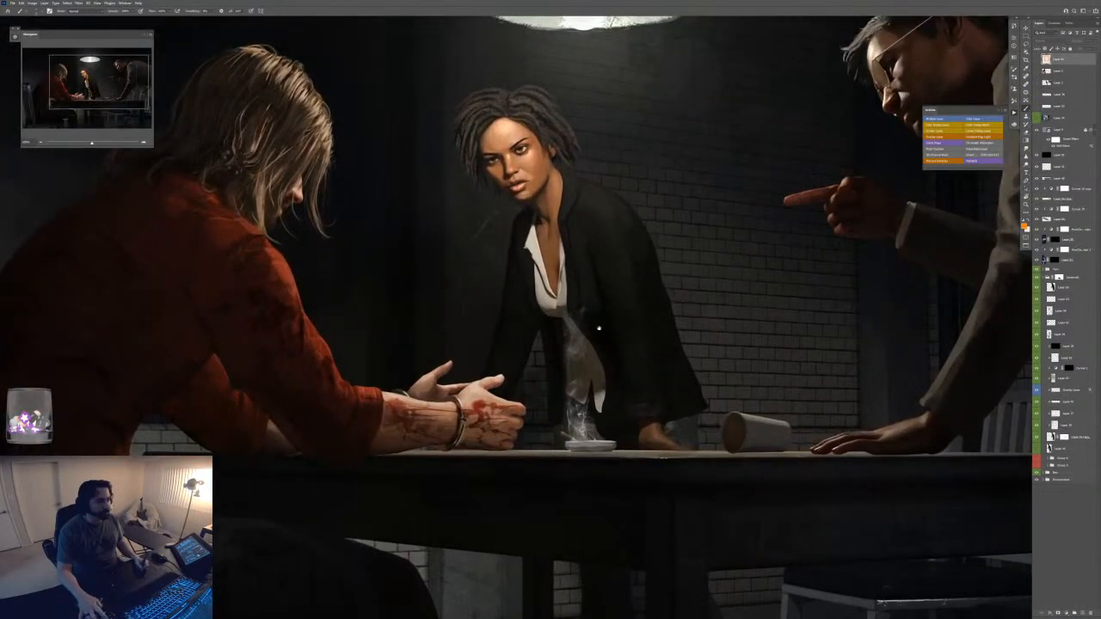
left_click_drag(793, 218, 648, 317)
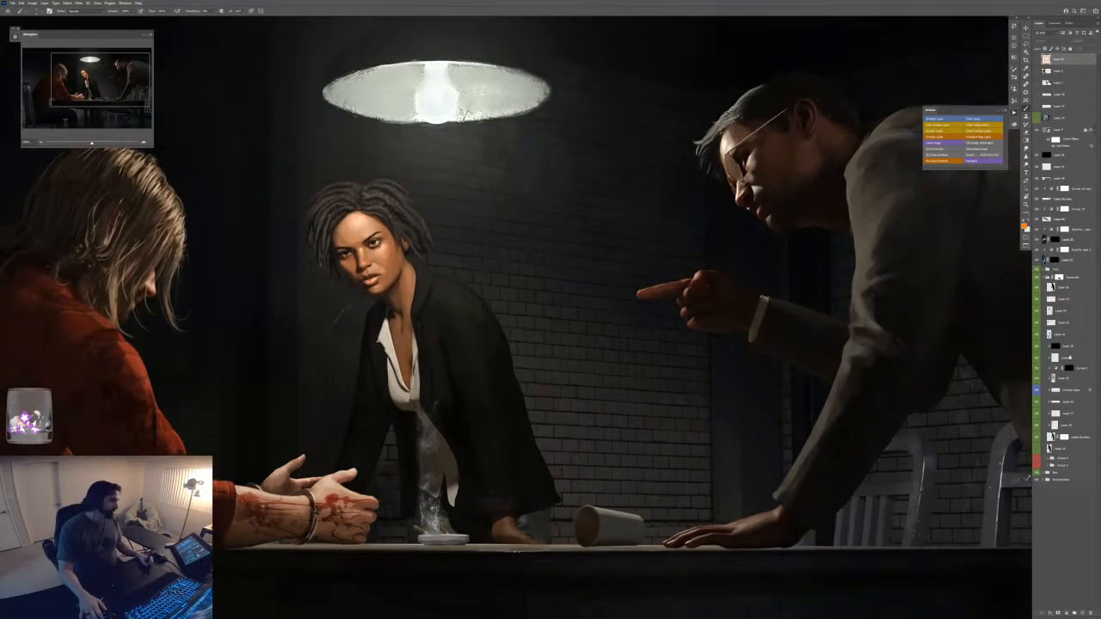
- Copy the grunge texture layer from the texture sheet document into the painting, above the second layer of the expanded background group
left_click(1070, 358)
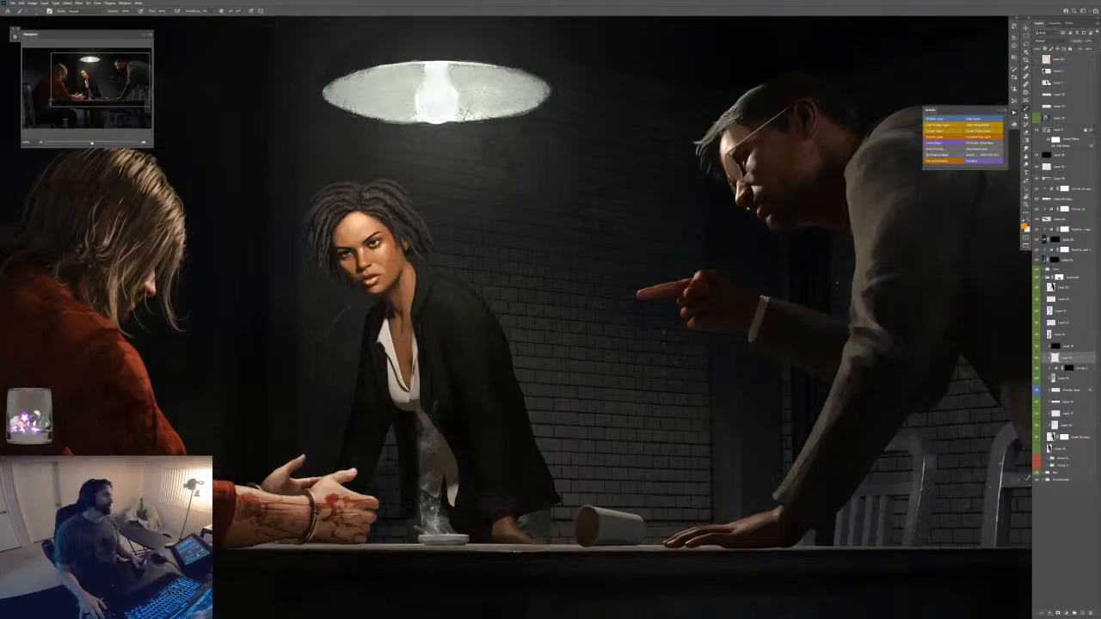
left_click(1051, 310)
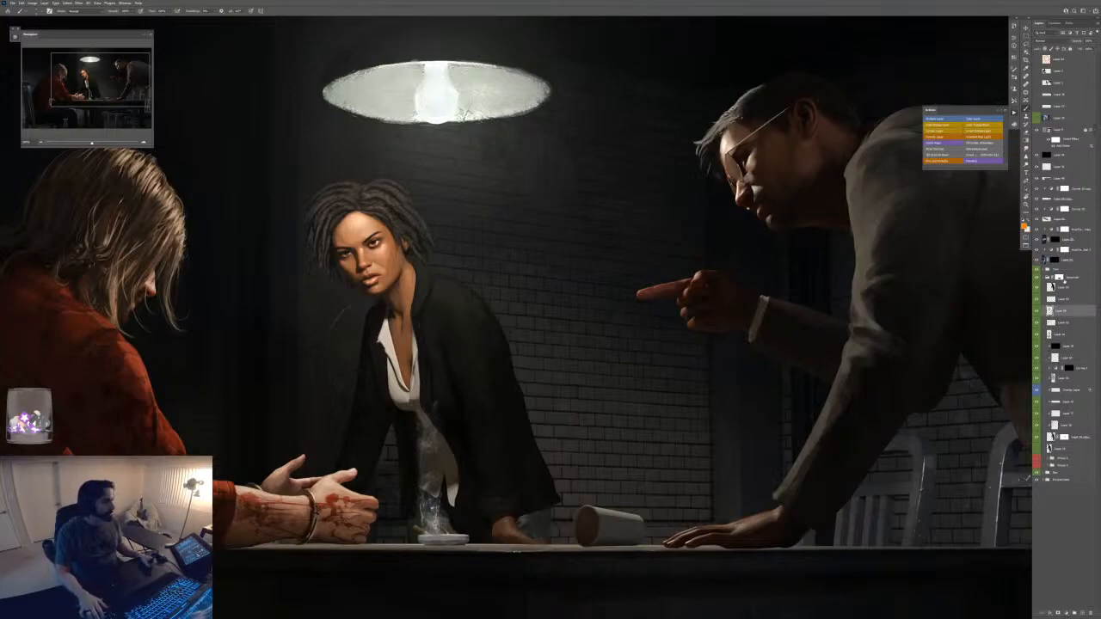
left_click(1049, 298)
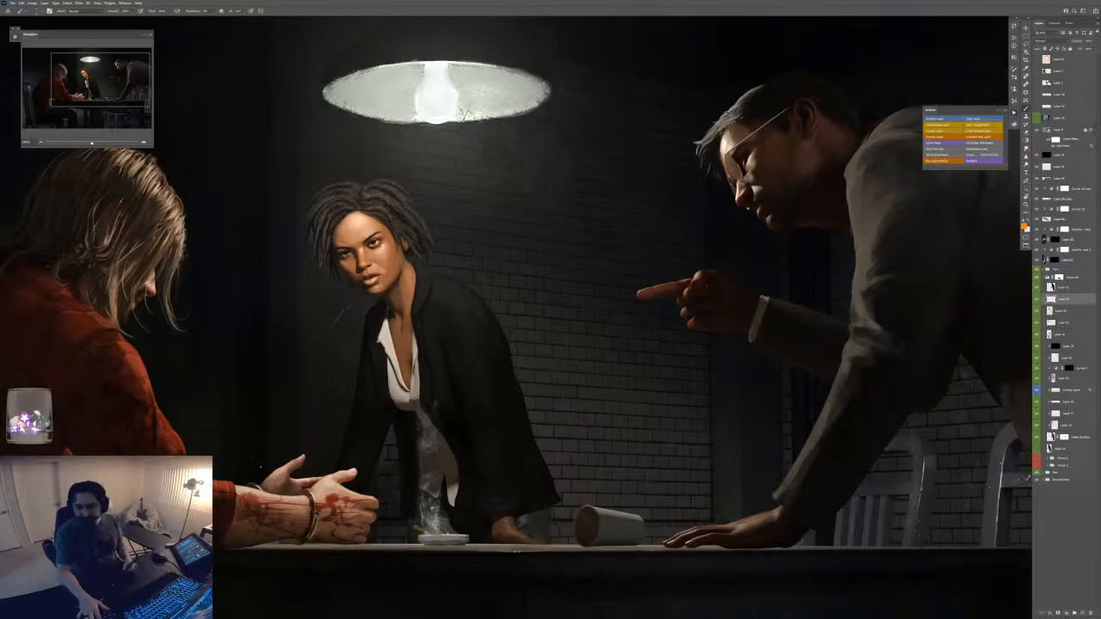
key("f")
key("f")
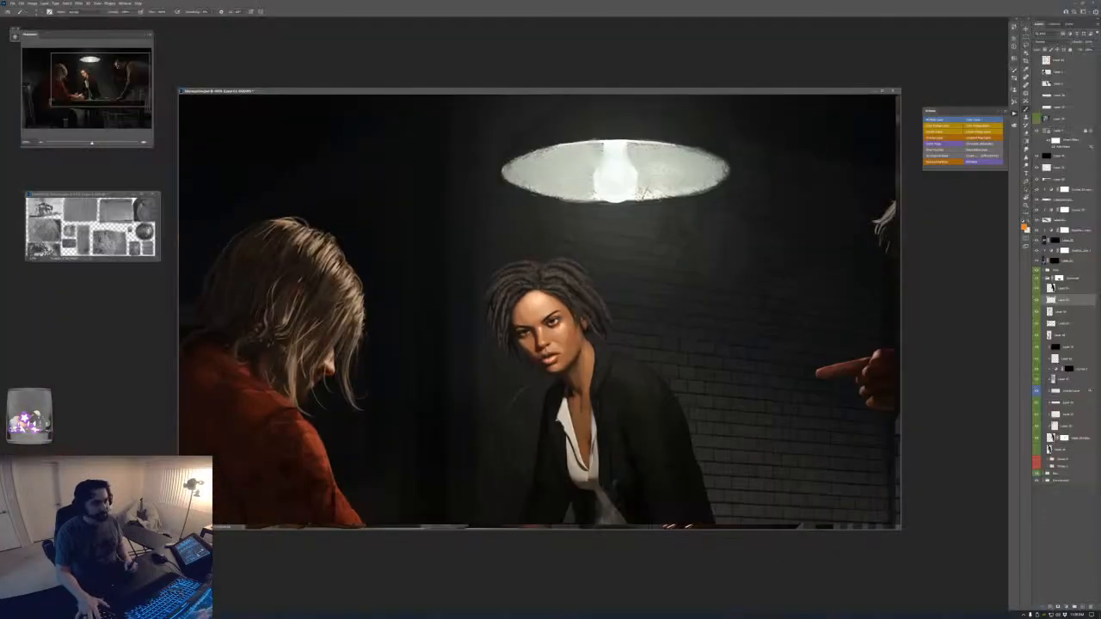
left_click(103, 194)
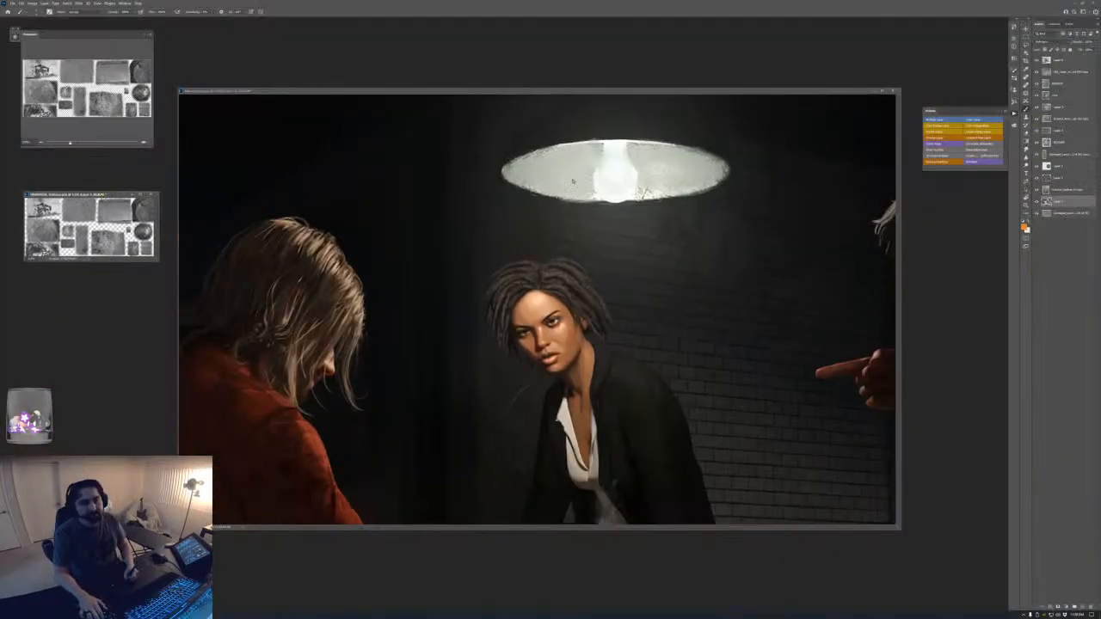
left_click(1064, 154)
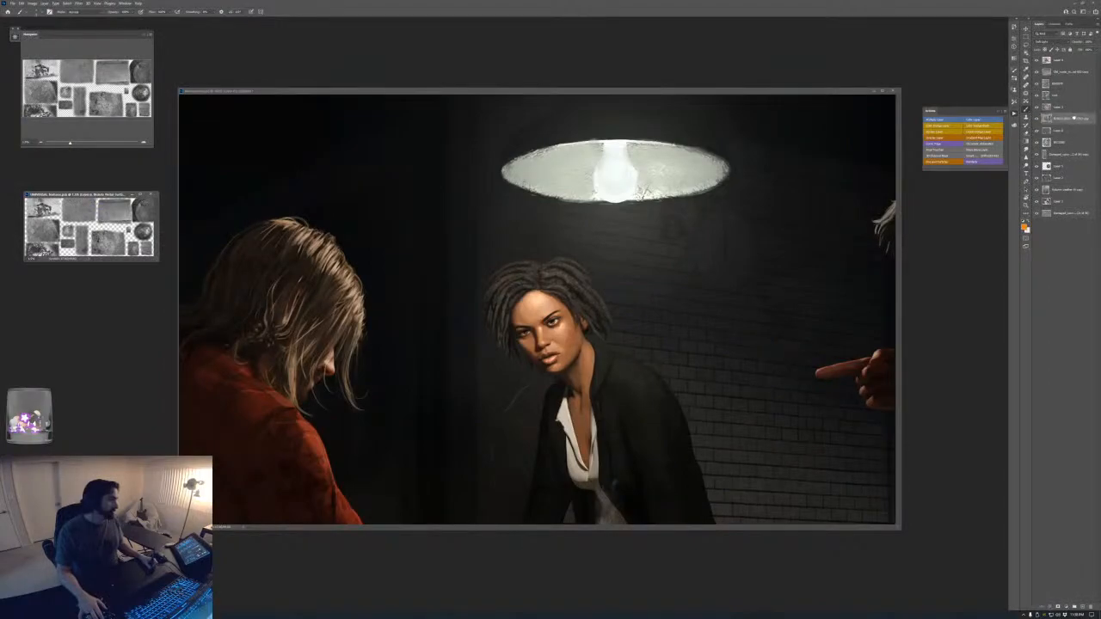
left_click(684, 318)
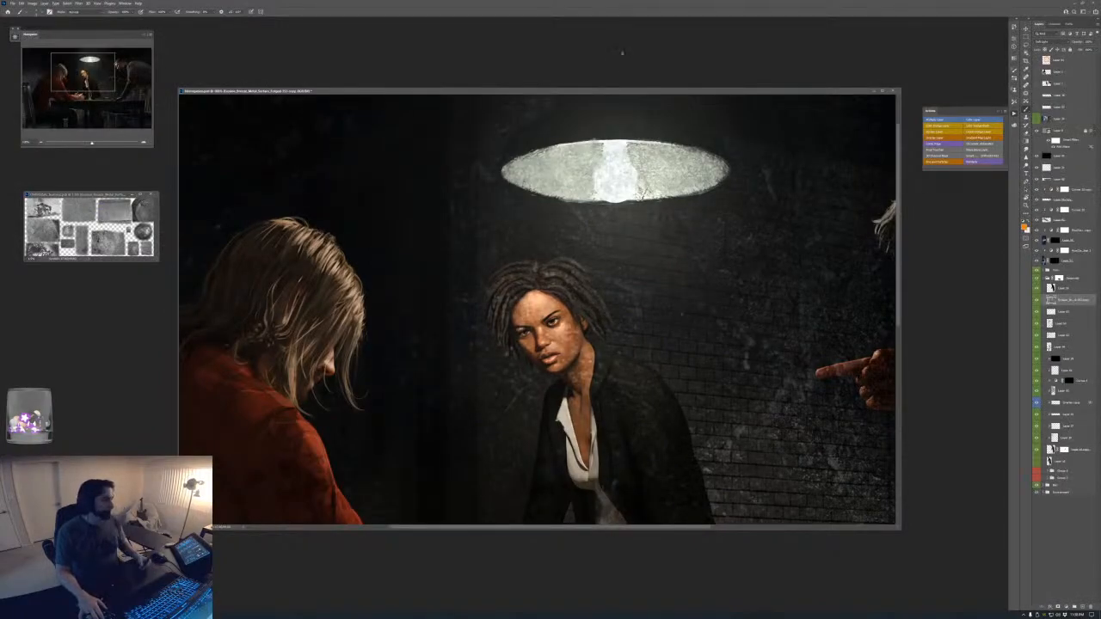
- Scale the grunge texture layer down and move it over the wall behind the middle woman
key("f")
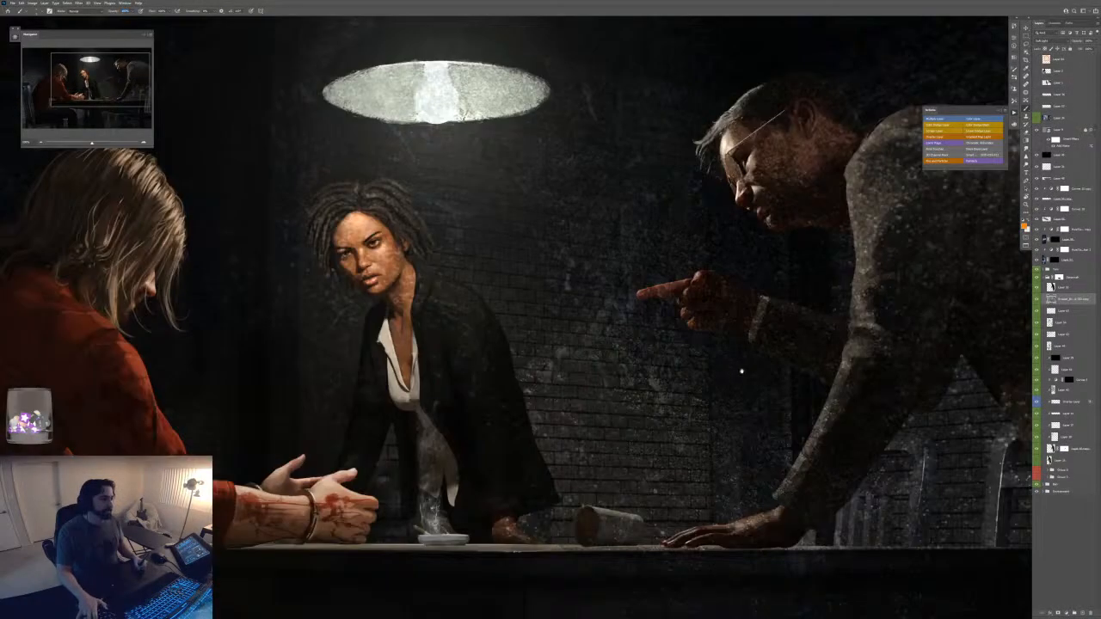
key("ctrl+minus")
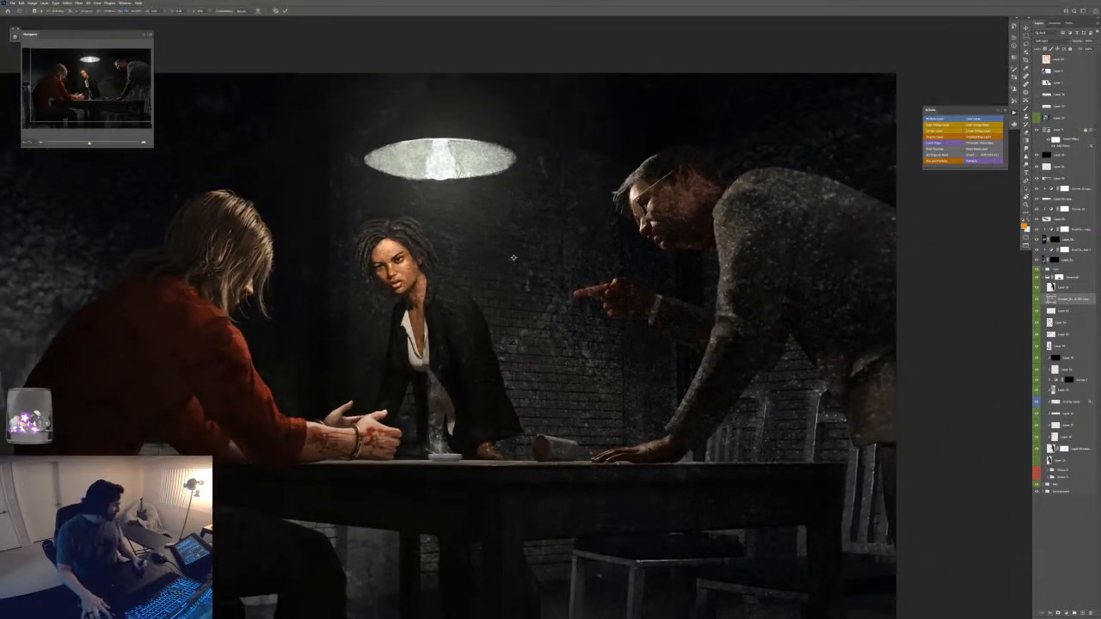
key("ctrl+minus")
key("ctrl+minus")
key("ctrl+t")
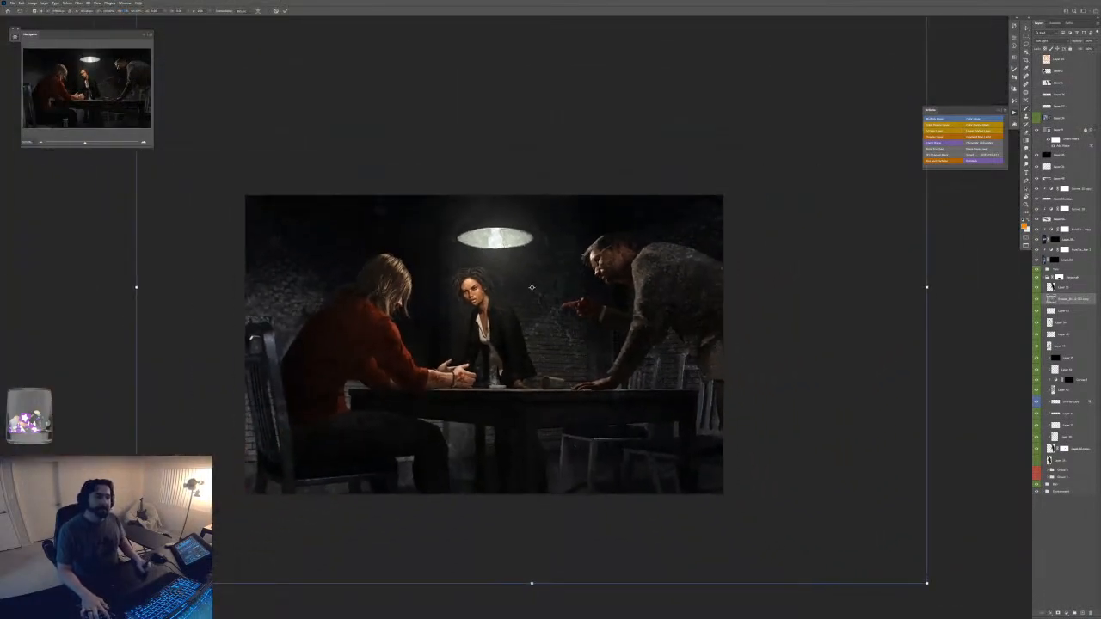
left_click_drag(926, 583, 438, 414)
key("ctrl+plus")
key("ctrl+plus")
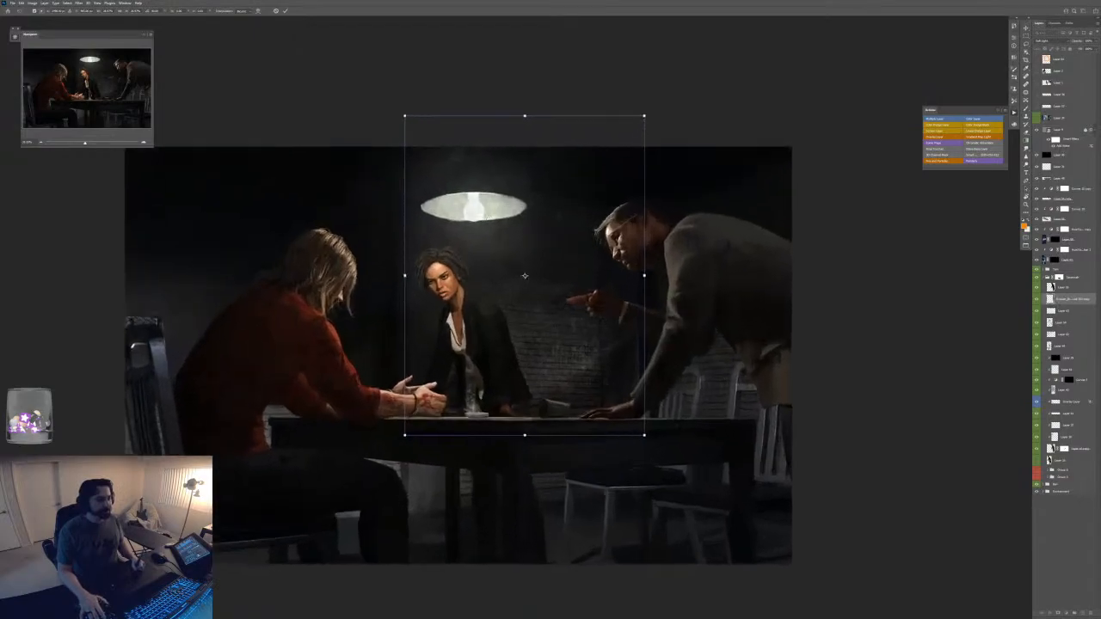
key("Tab")
key("Tab")
left_click_drag(544, 285, 542, 392)
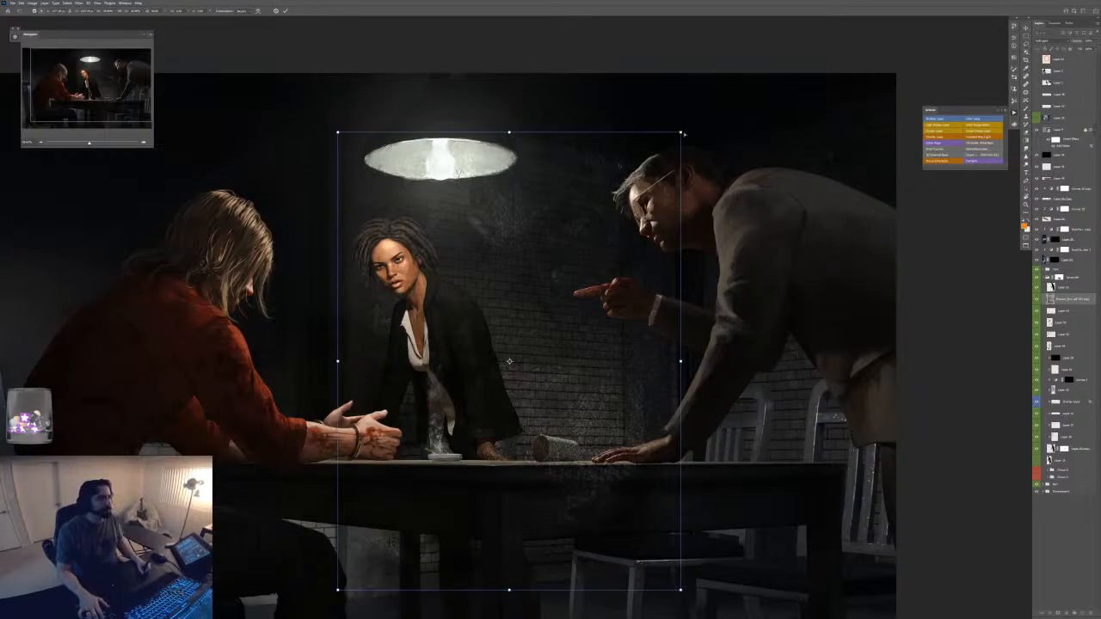
- Shrink the grunge texture further, skew its corners to match the brick wall's perspective, and apply the transformation
left_click_drag(681, 133, 622, 229)
left_click_drag(508, 520, 510, 565)
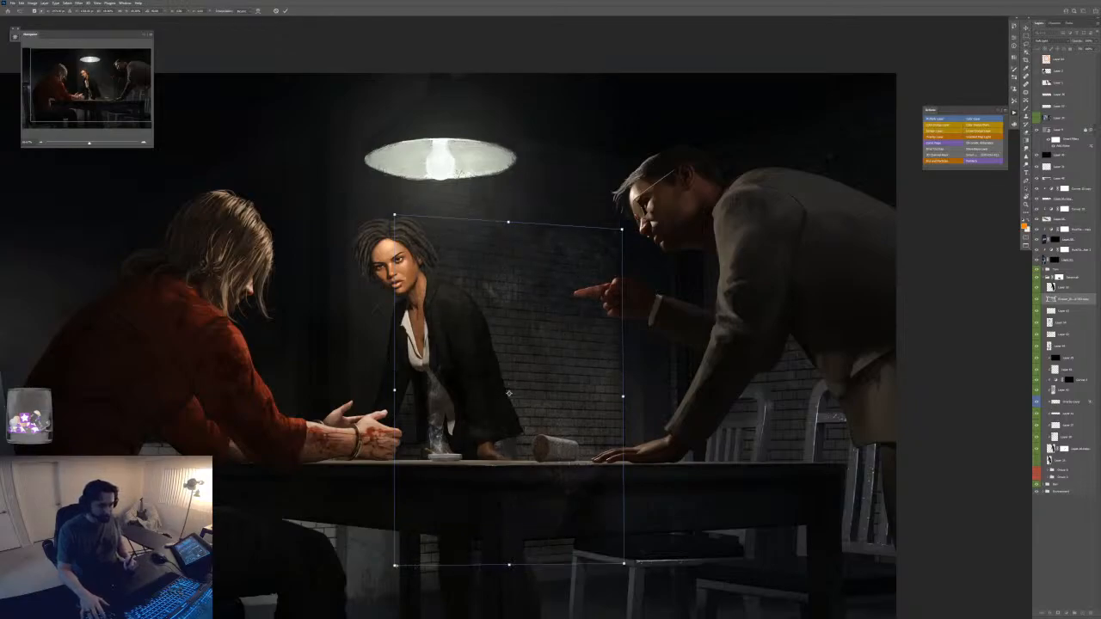
left_click_drag(394, 565, 394, 588)
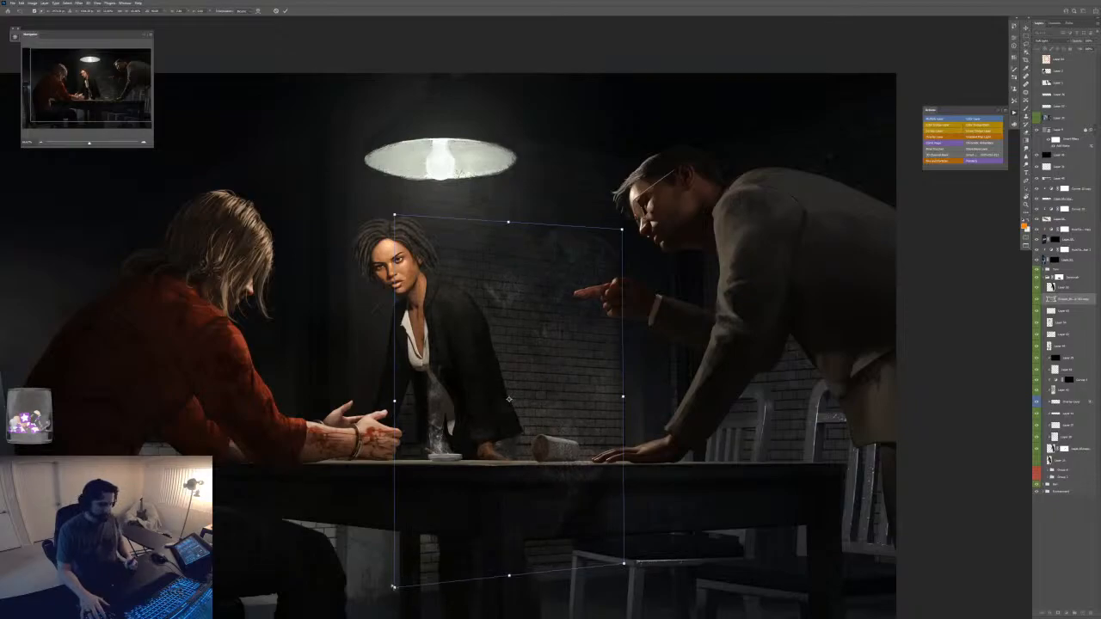
key("Return")
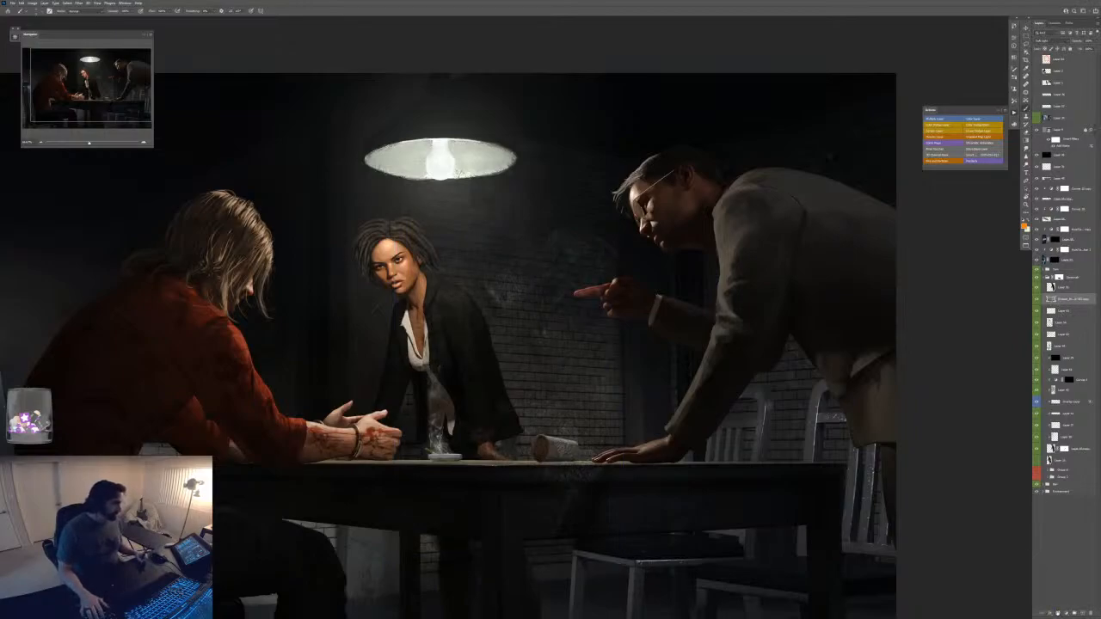
- Hide the grunge texture with a black layer mask and enlarge the brush for painting it back over the bricks
key("ctrl+i")
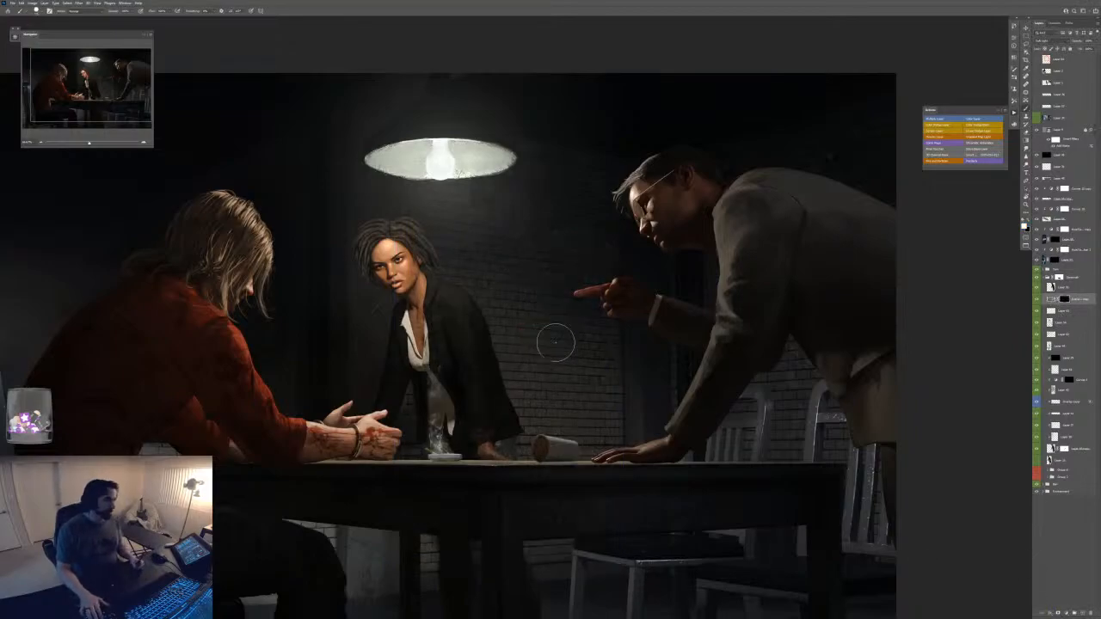
key("bracketright")
key("bracketright")
key("bracketright")
key("bracketright")
left_click(526, 305)
key("bracketright")
key("bracketright")
key("bracketright")
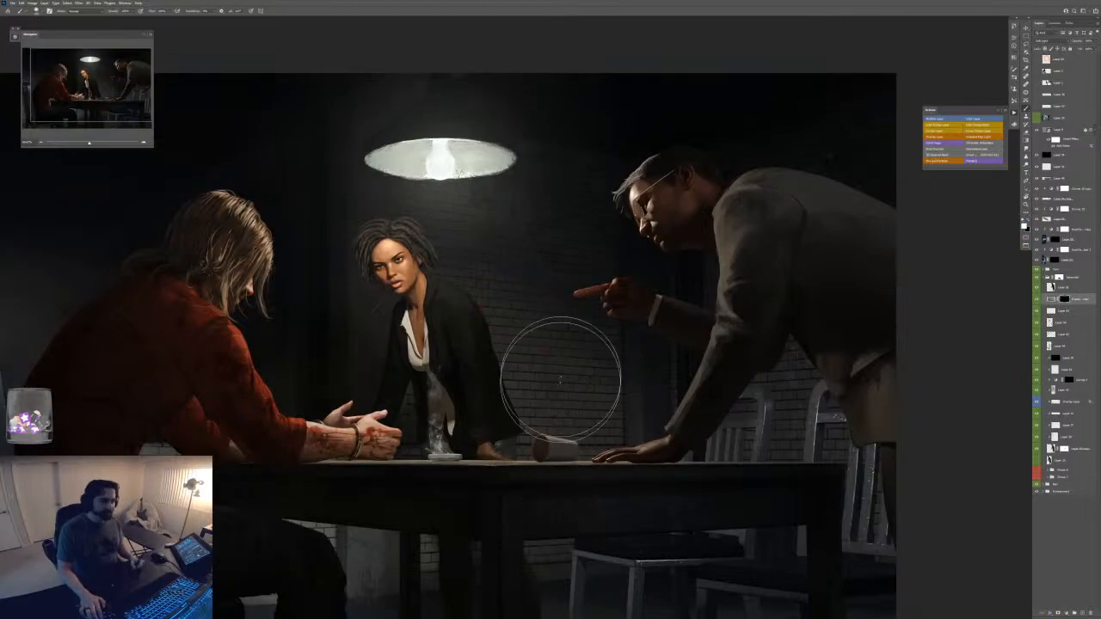
- Lower the grunge layer's opacity and paint on its mask to reveal the texture on the brick wall beside the middle woman
left_click(1014, 124)
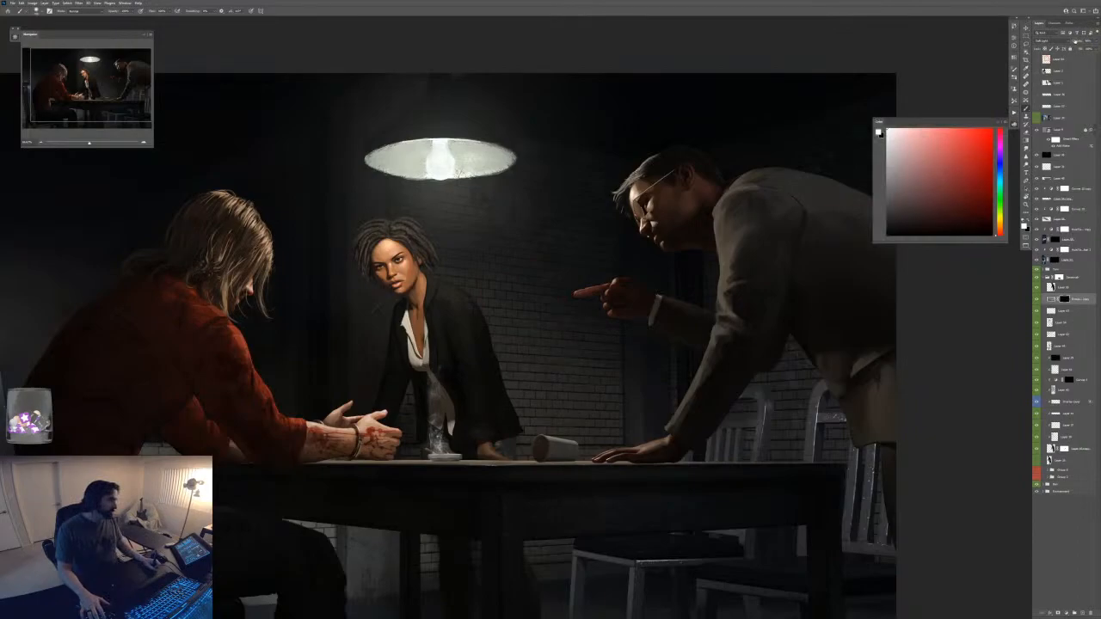
left_click_drag(1072, 42, 1067, 42)
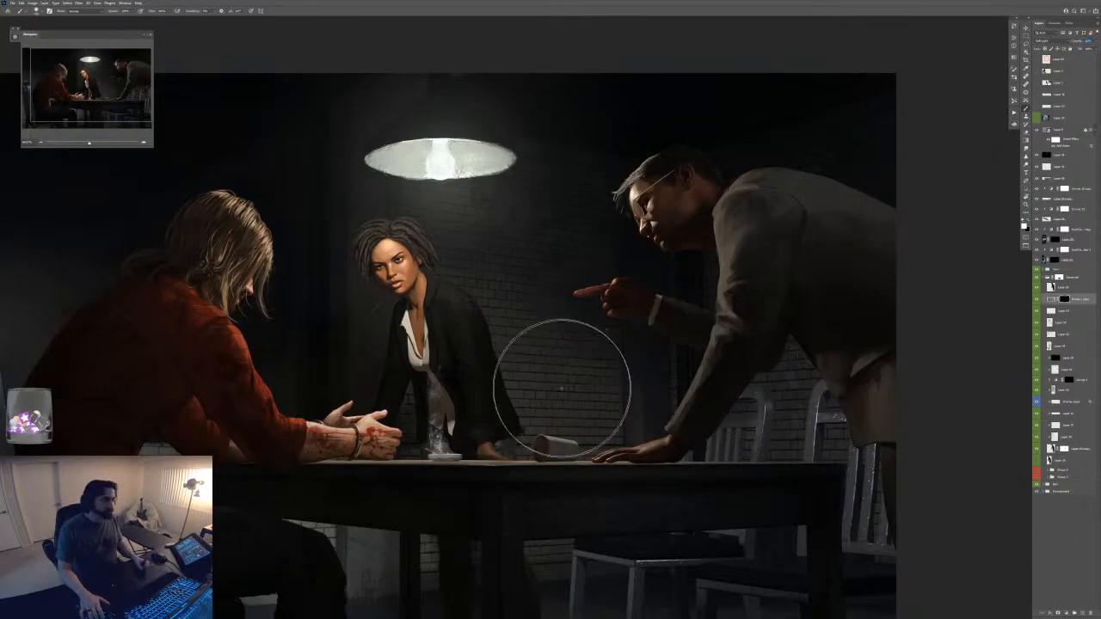
mouse_move(564, 389)
left_mouse_down()
mouse_move(514, 337)
mouse_move(555, 318)
left_mouse_up()
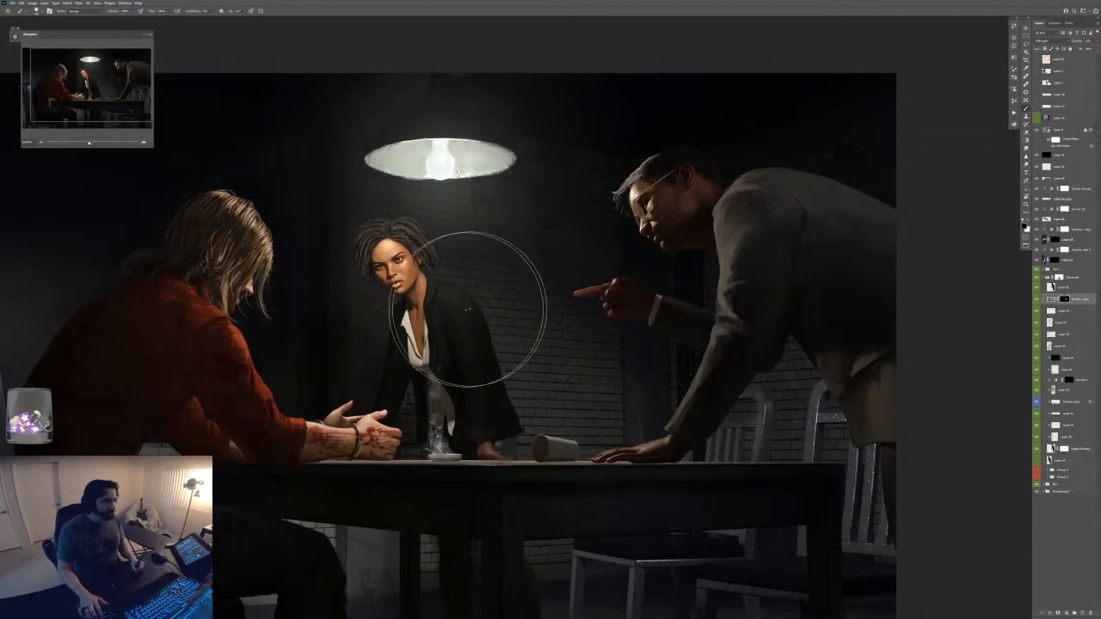
key("x")
key("f")
key("f")
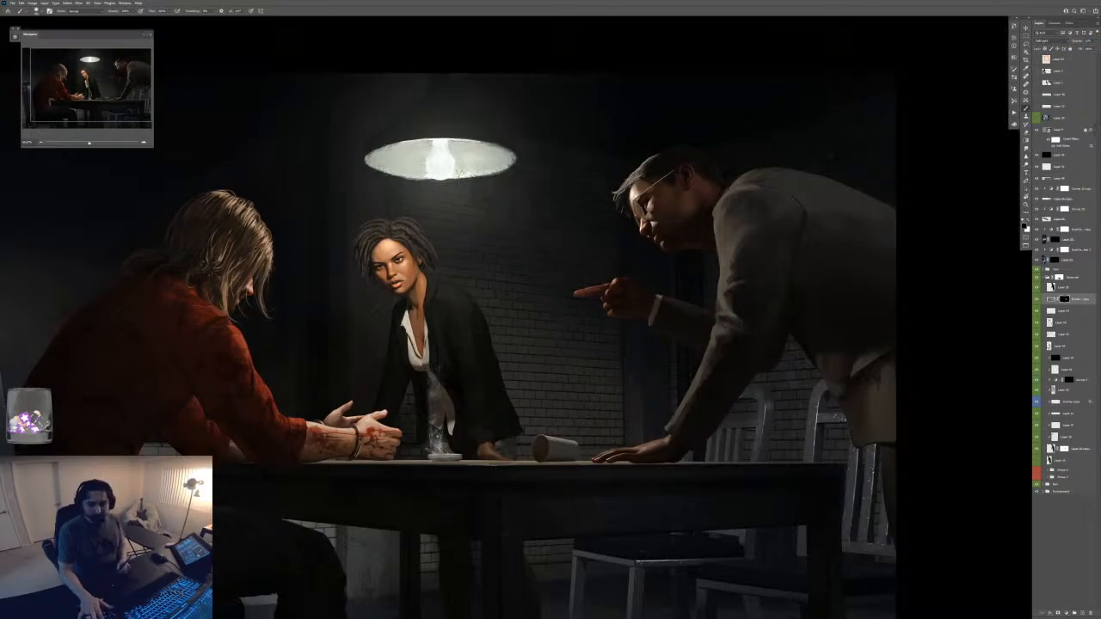
- Switch to the browser, open instagram.com in a new tab, and go to the account's own profile
key("alt+Tab")
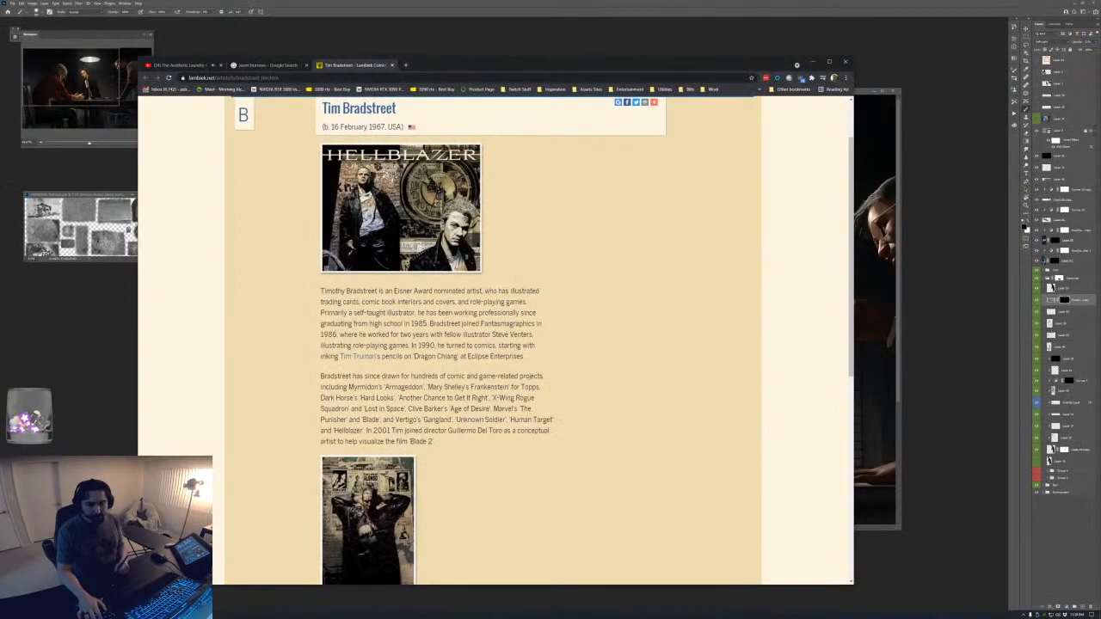
key("ctrl+t")
type("instagram.com")
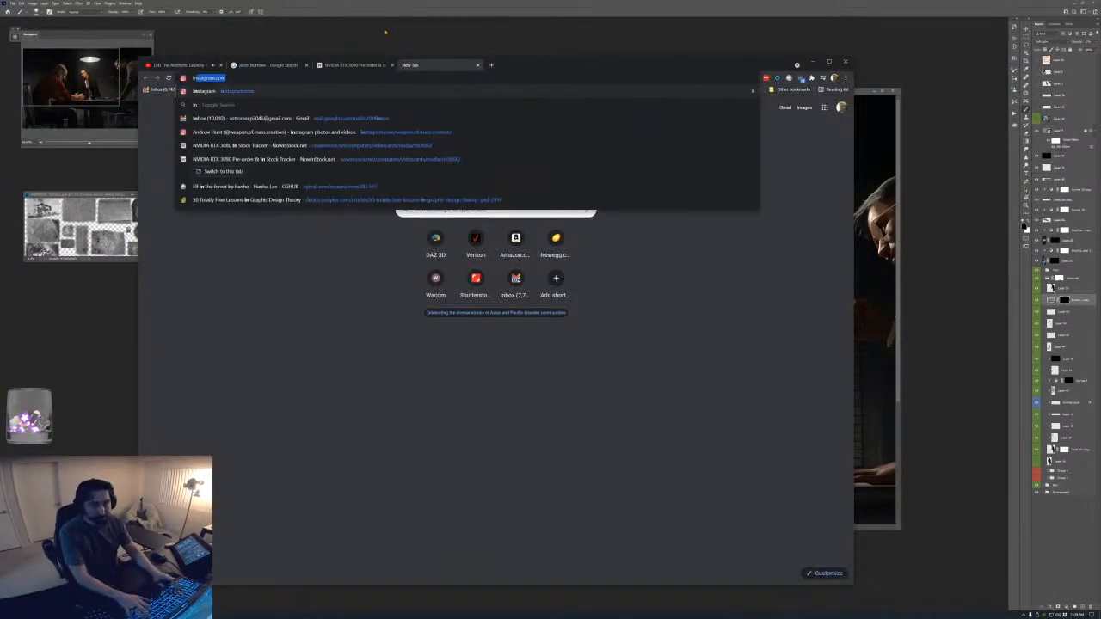
key("Return")
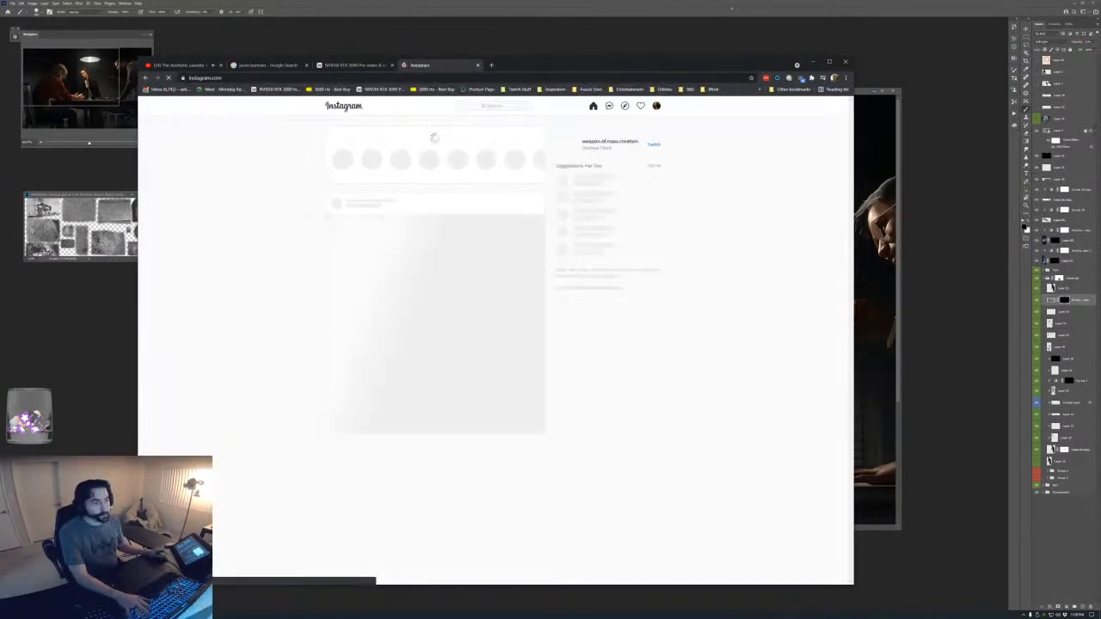
left_click(656, 105)
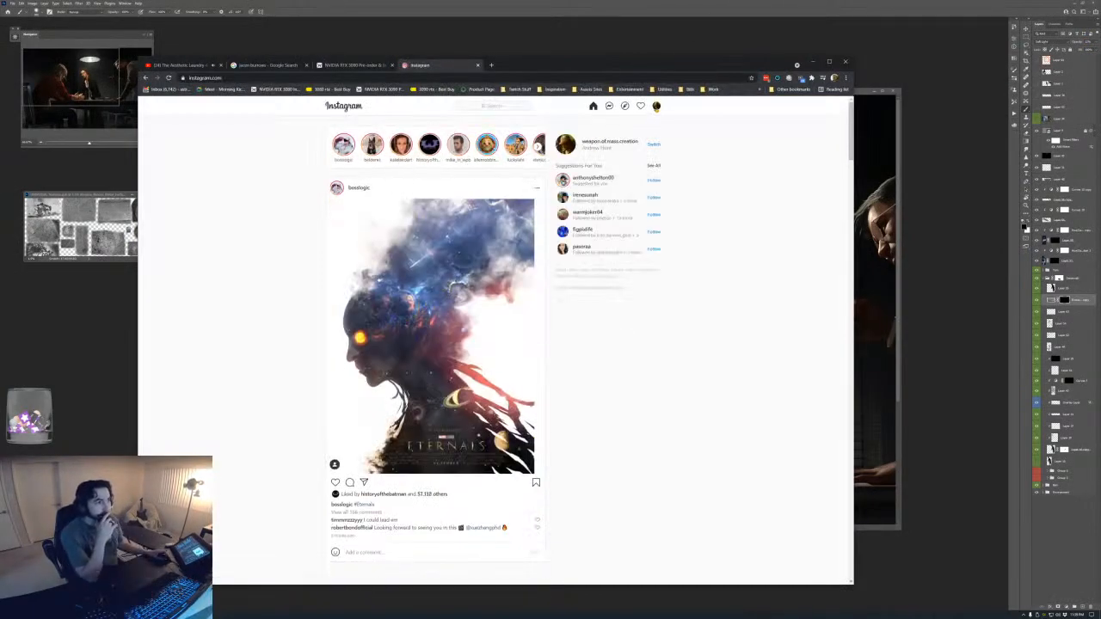
left_click(611, 122)
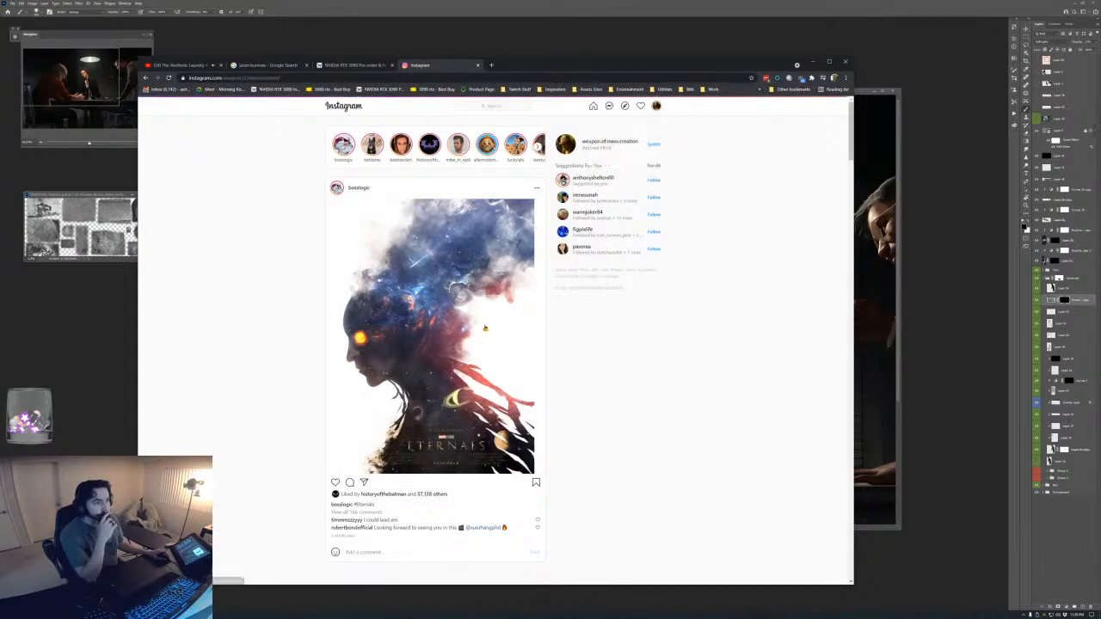
- Look through the profile's older artwork, open the Robin Williams portrait post, and enlarge it for viewing
scroll(493, 357, "down", 5)
scroll(492, 350, "down", 15)
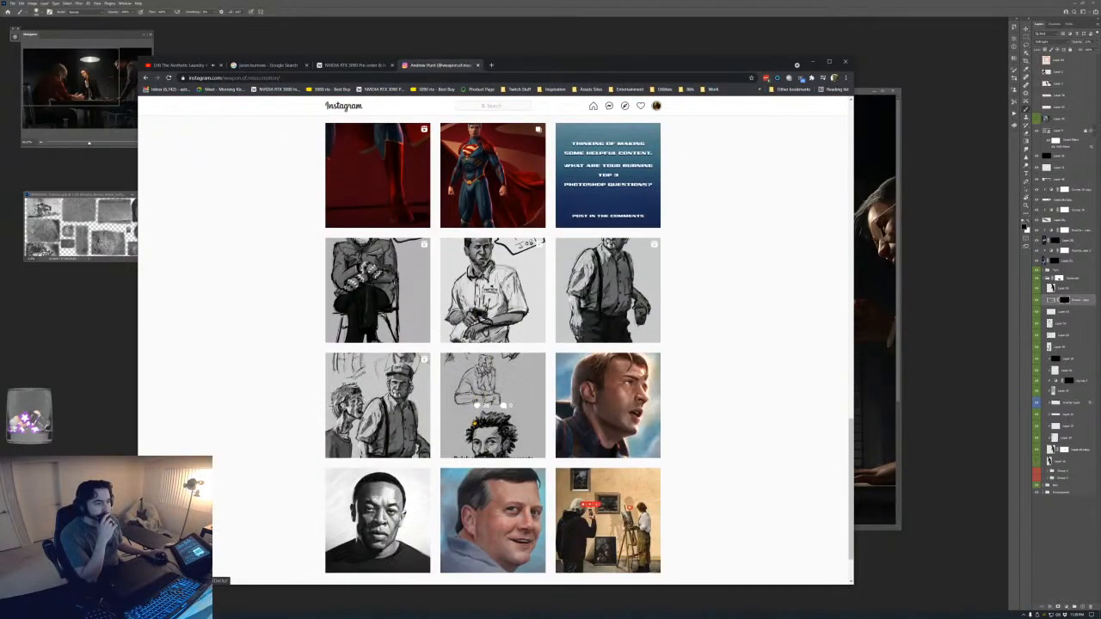
scroll(492, 350, "down", 10)
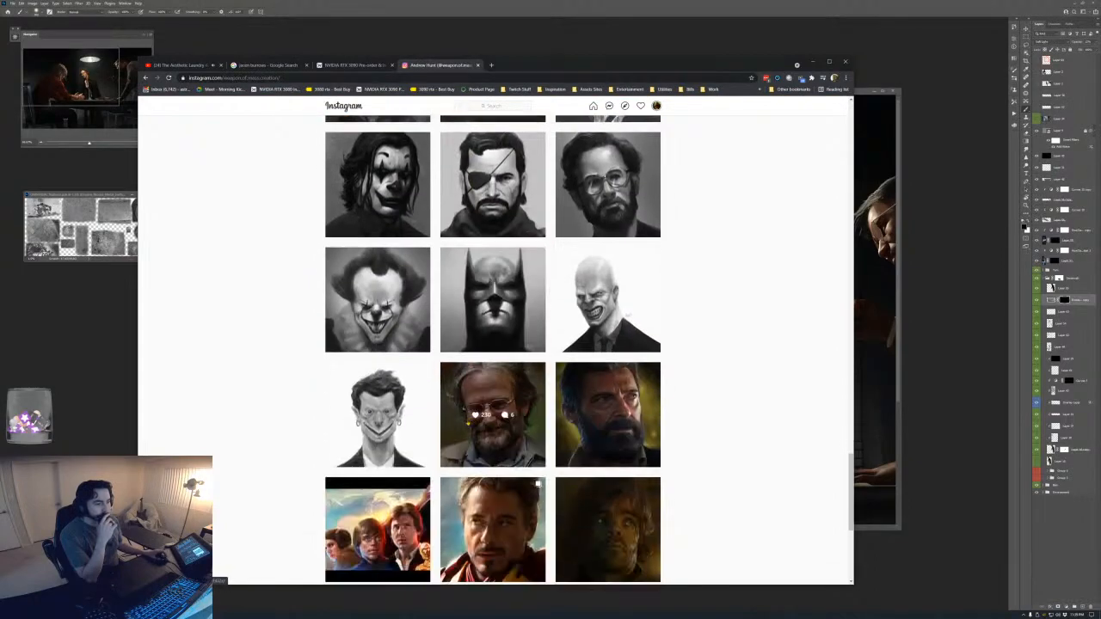
left_click(492, 236)
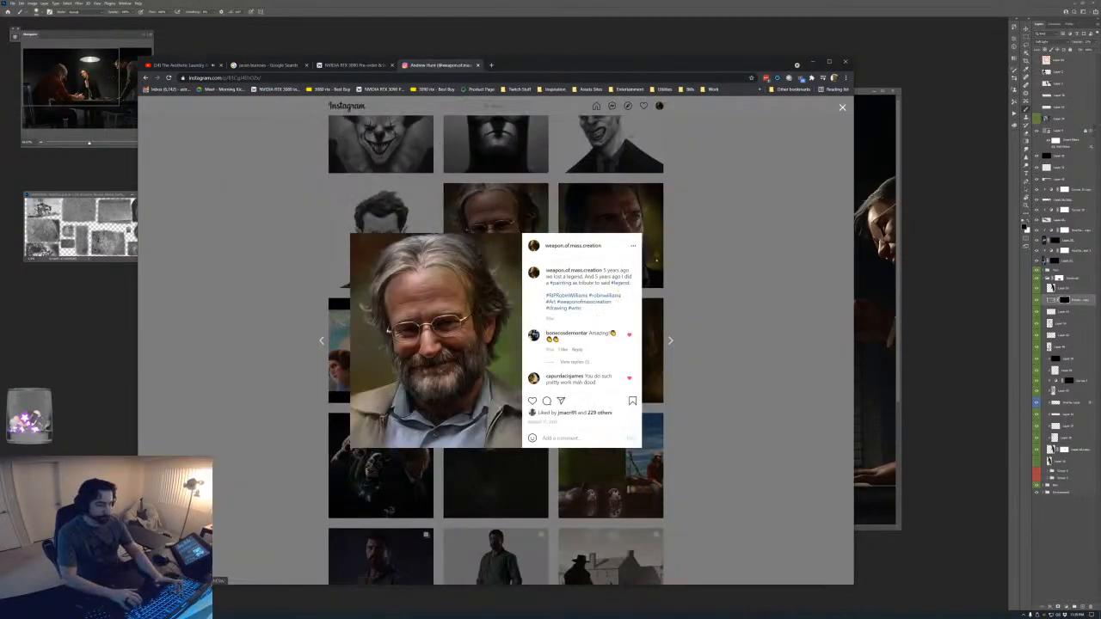
key("ctrl+plus")
key("ctrl+plus")
key("ctrl+plus")
key("ctrl+plus")
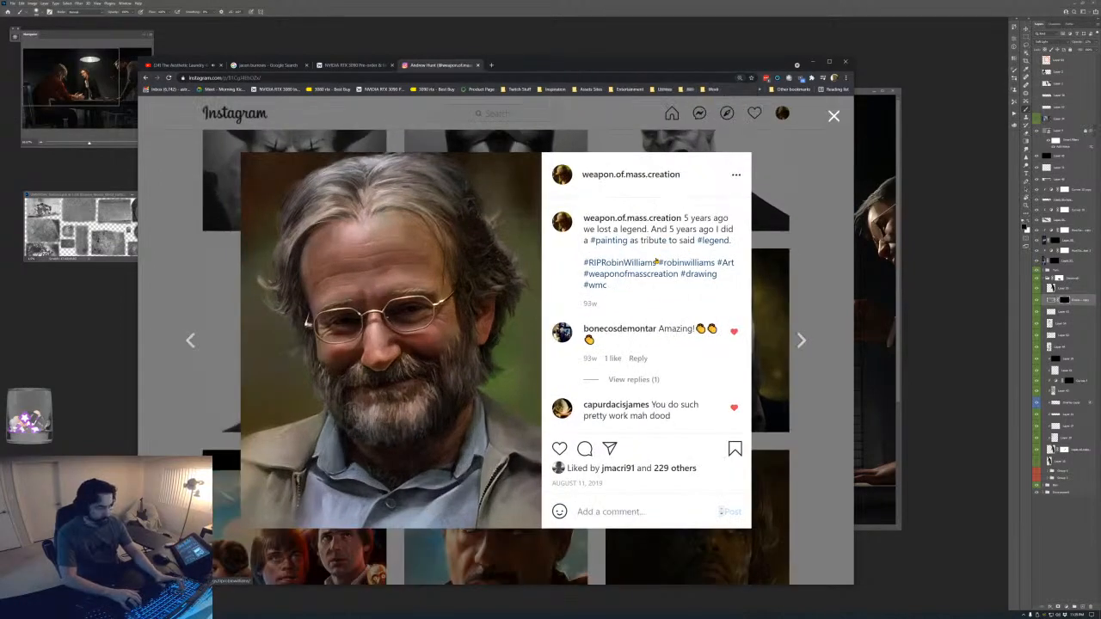
key("ctrl+plus")
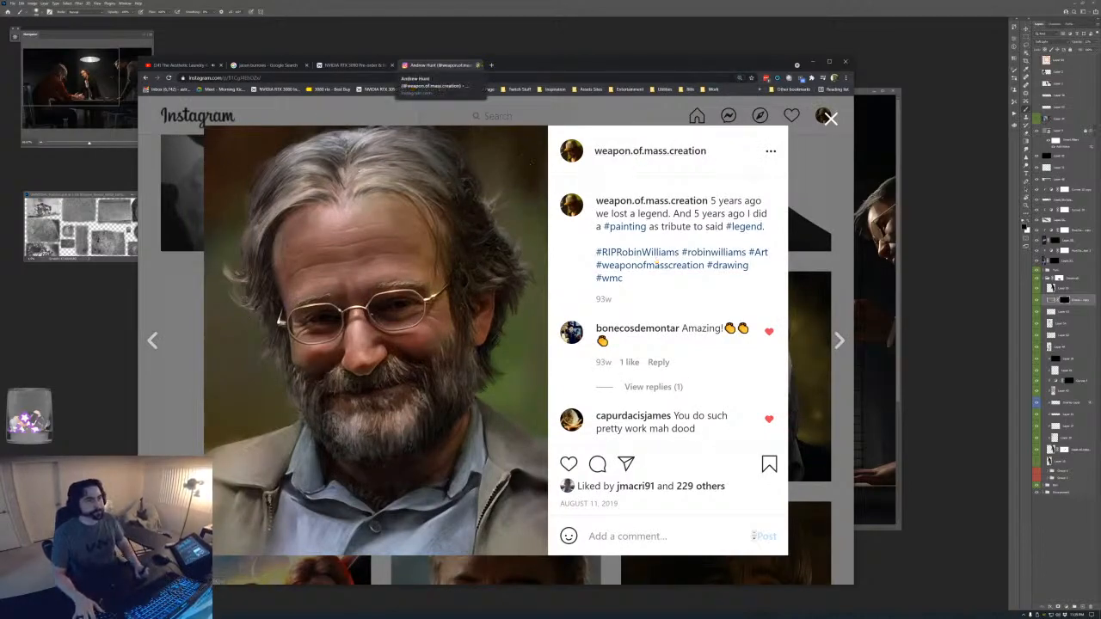
- Close the Instagram tab, minimize the browser, and show the Photoshop painting in full screen
left_click(353, 65)
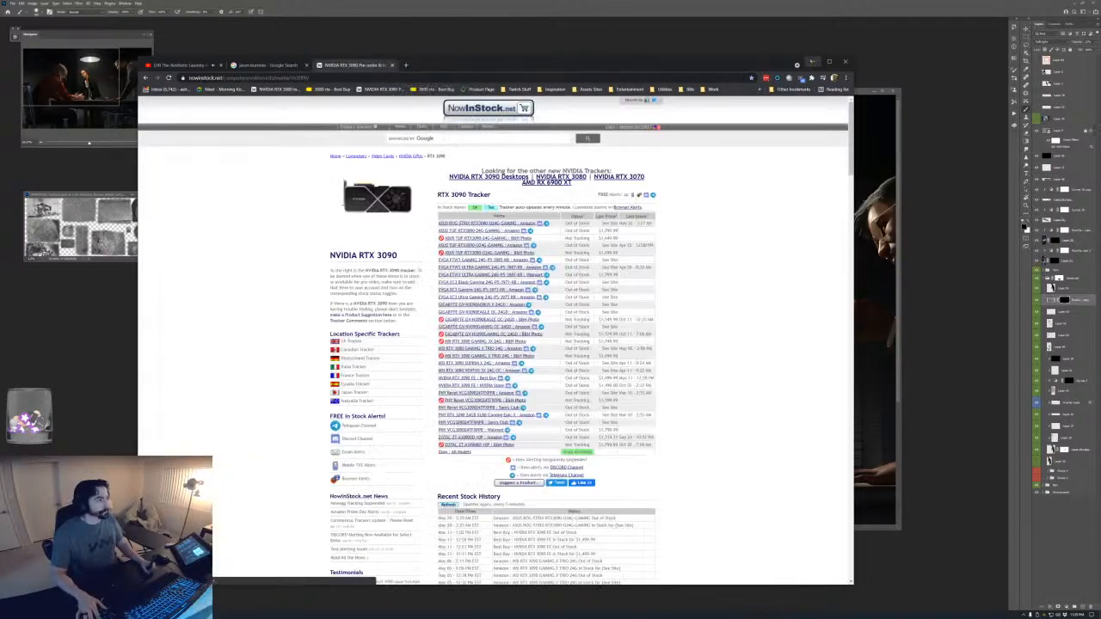
left_click(814, 62)
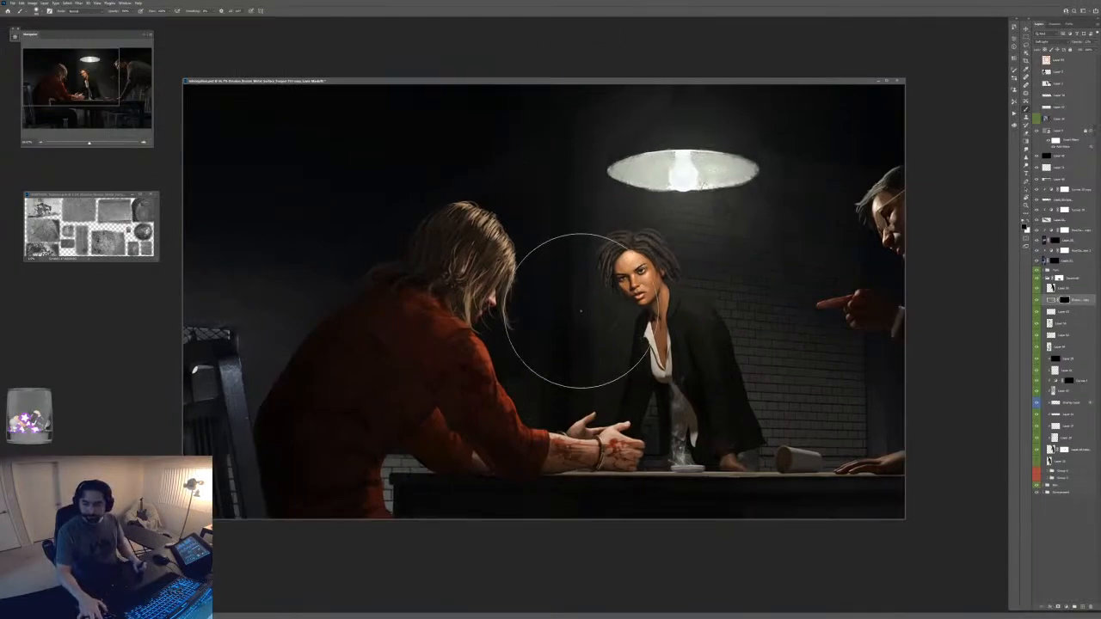
key("f")
left_click_drag(674, 334, 589, 363)
- Paint more grunge onto the brick wall through the layer's mask and change the layer's blend mode to Overlay
key("x")
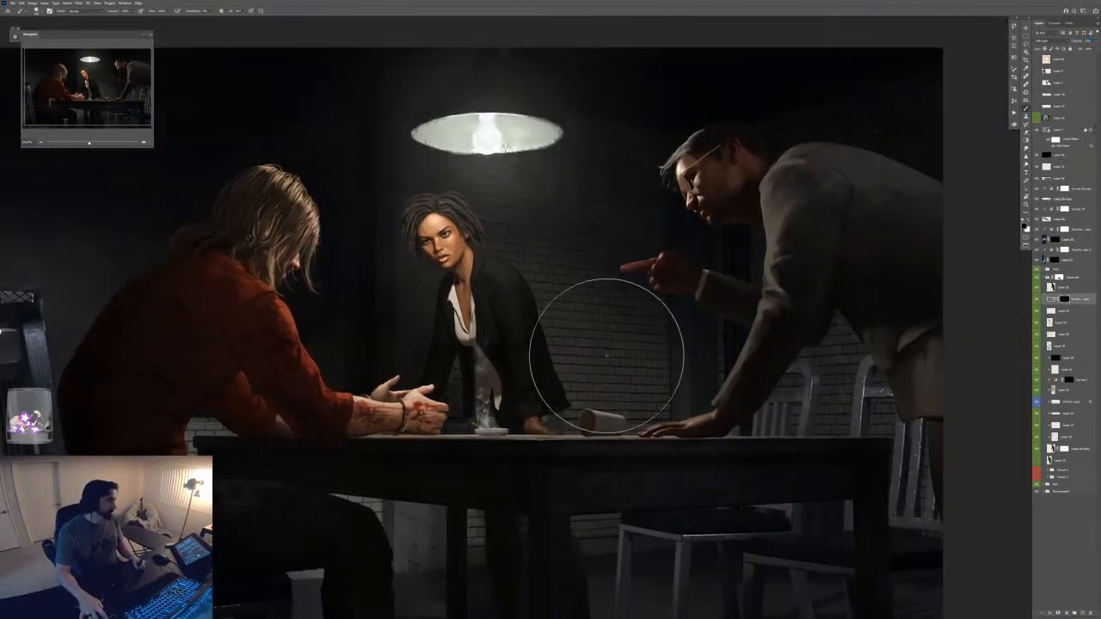
mouse_move(620, 405)
left_mouse_down()
mouse_move(596, 331)
mouse_move(589, 368)
left_mouse_up()
key("F6")
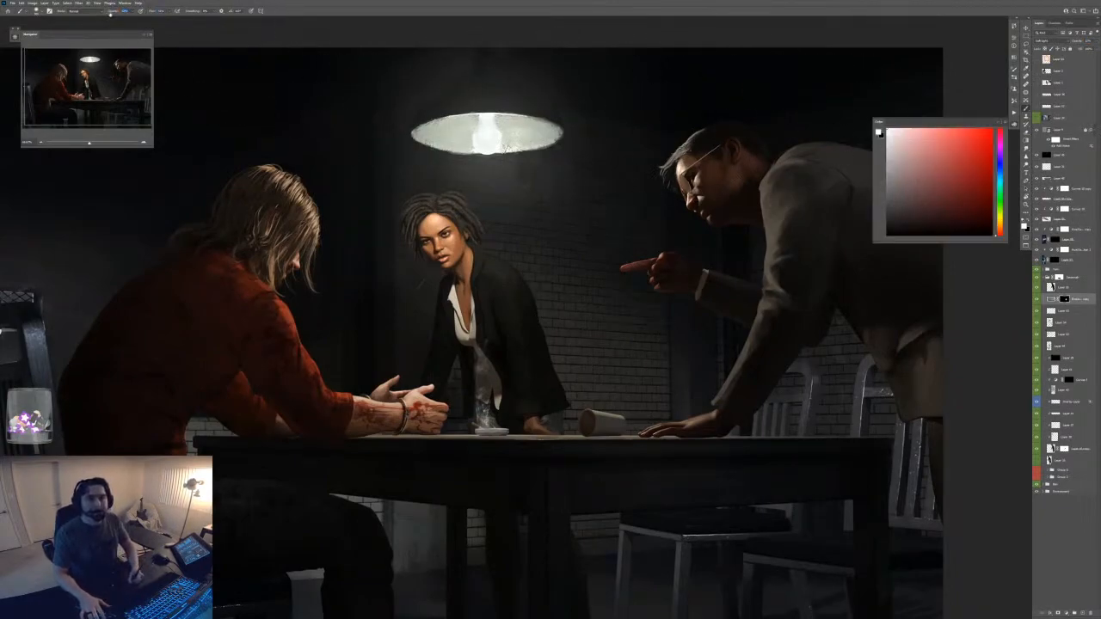
key("F6")
key("F6")
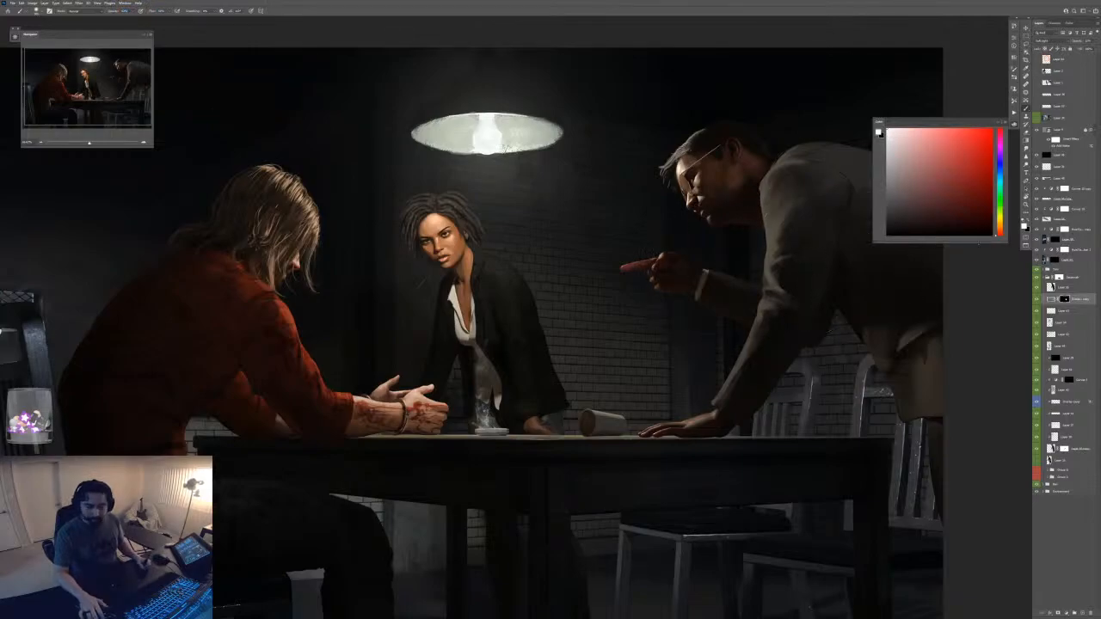
key("F6")
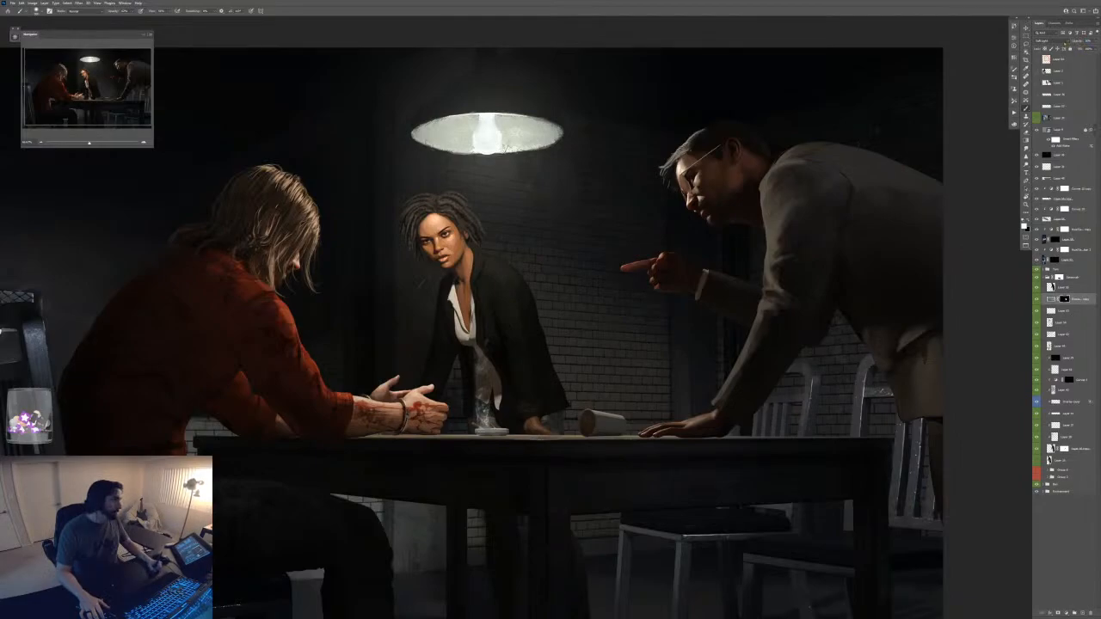
left_click(1045, 40)
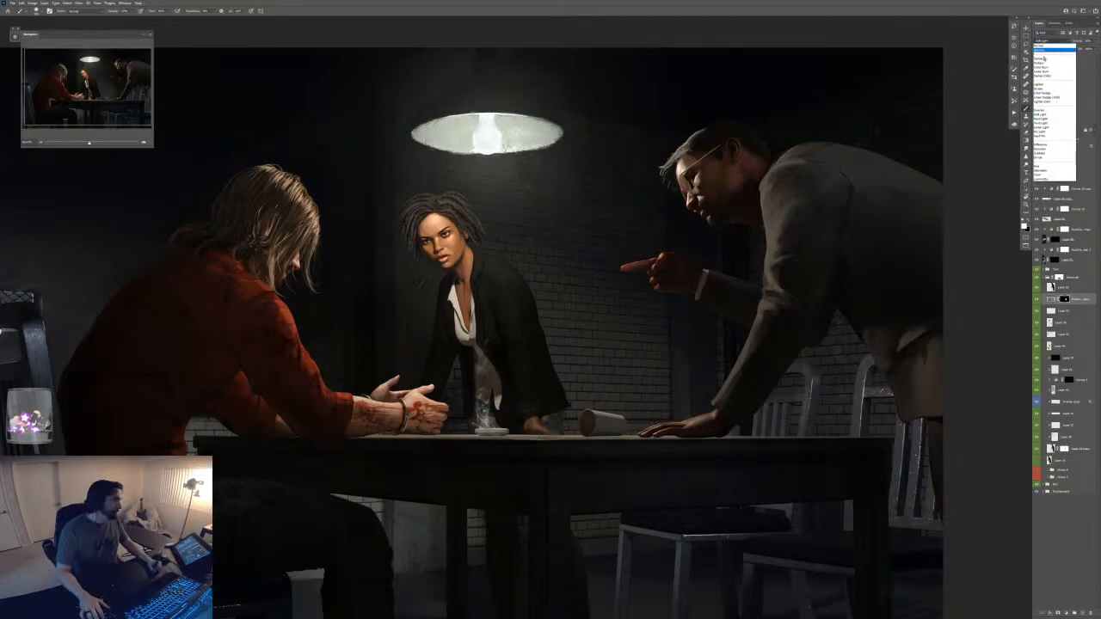
left_click(1041, 110)
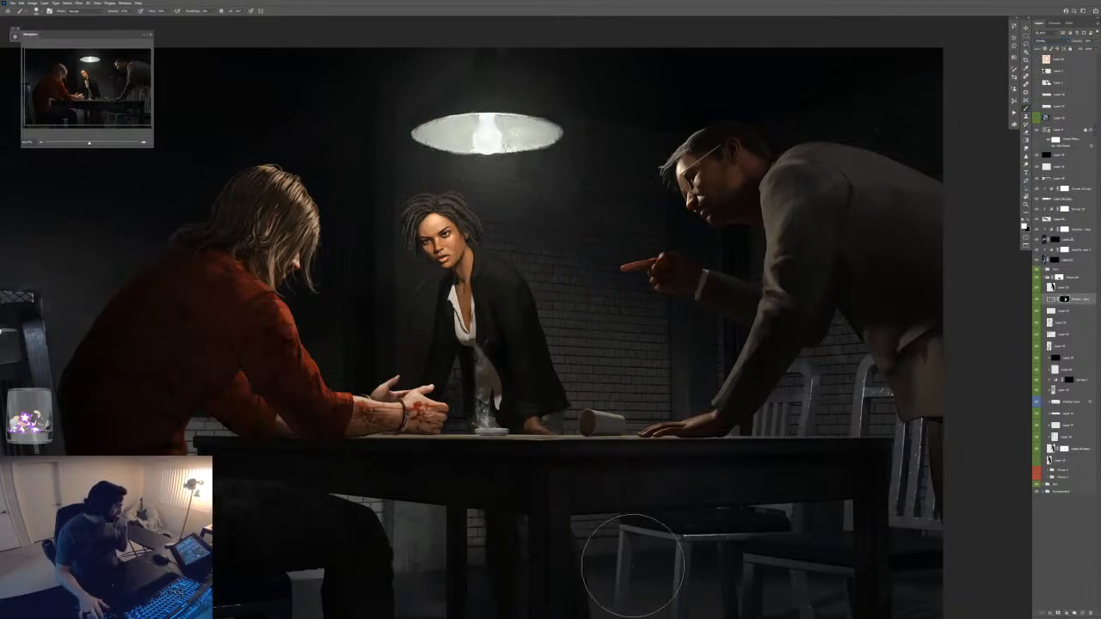
- Inspect the blended grunge and brickwork up close around the tabletop, the middle woman and the pointing man
scroll(590, 454, "up", 3)
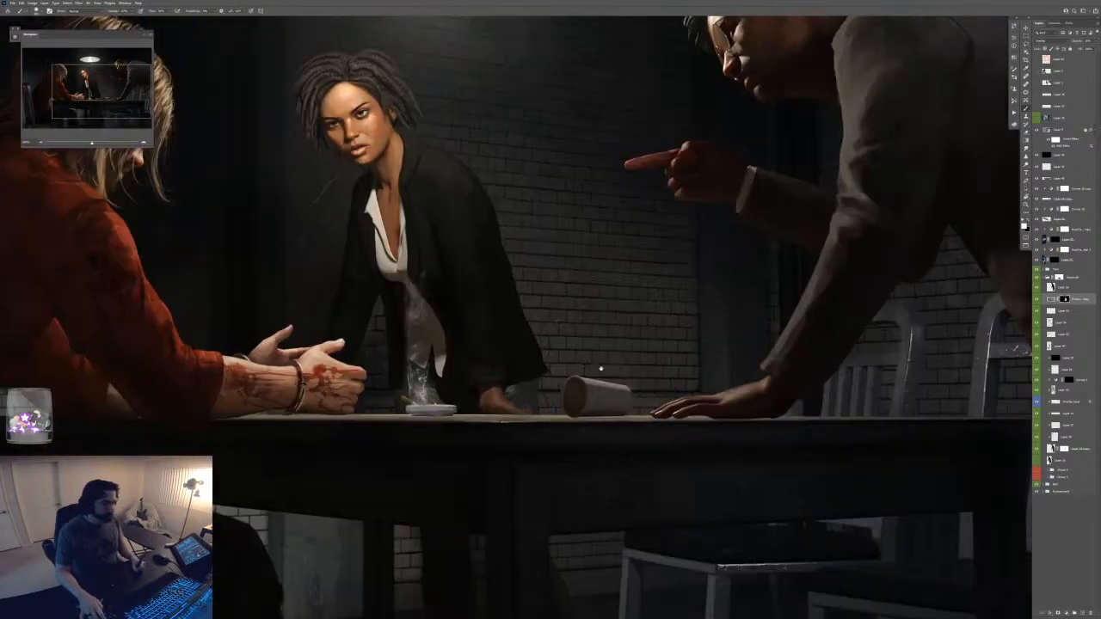
scroll(600, 368, "up", 3)
key("bracketleft")
key("bracketleft")
key("bracketleft")
key("bracketleft")
key("bracketleft")
key("bracketleft")
key("x")
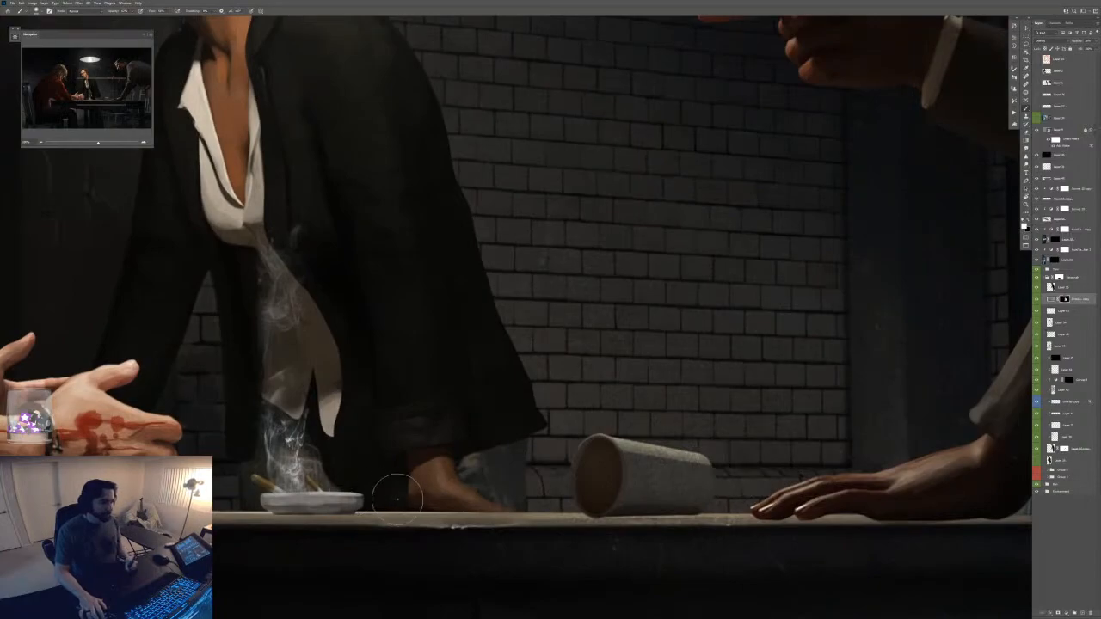
mouse_move(398, 500)
left_mouse_down()
mouse_move(597, 477)
mouse_move(641, 496)
left_mouse_up()
key("bracketright")
key("bracketright")
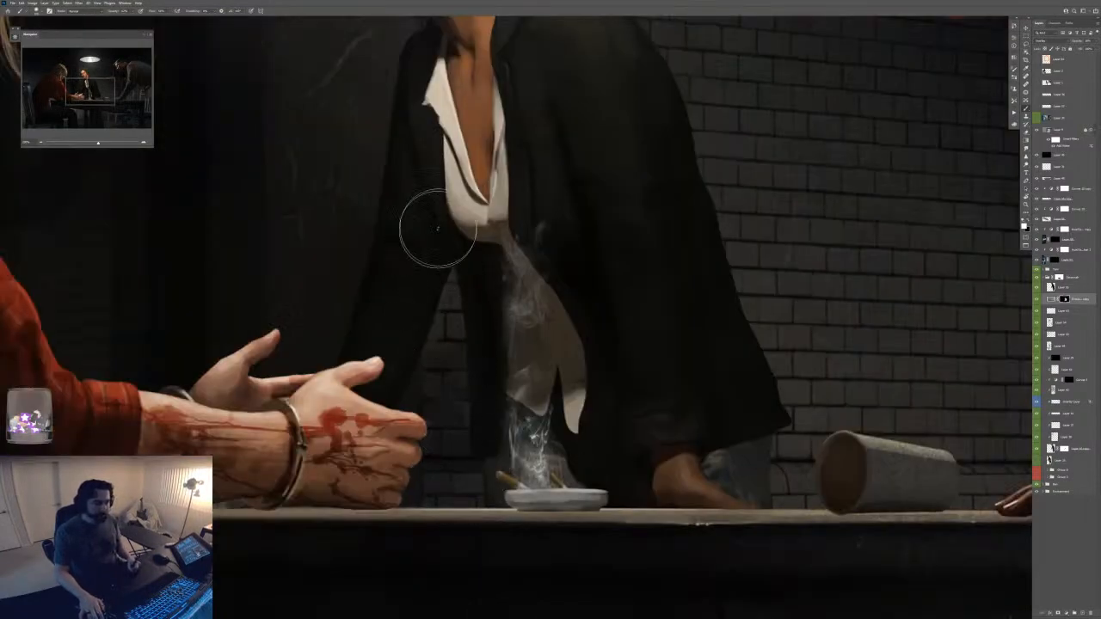
left_click_drag(616, 242, 484, 448)
left_click_drag(658, 183, 666, 313)
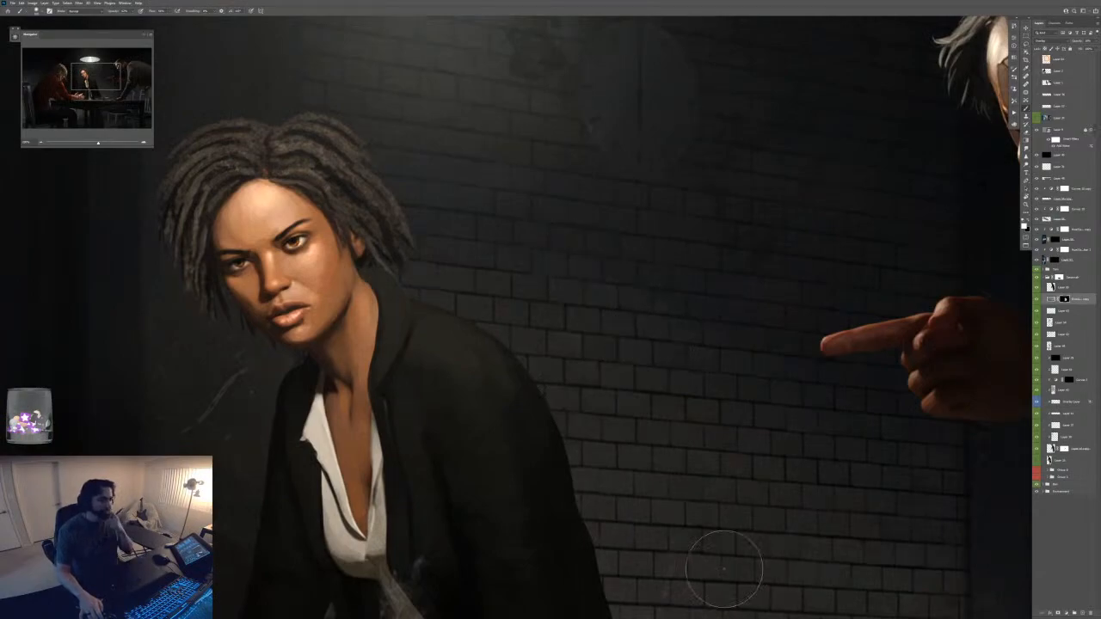
left_click_drag(937, 286, 594, 344)
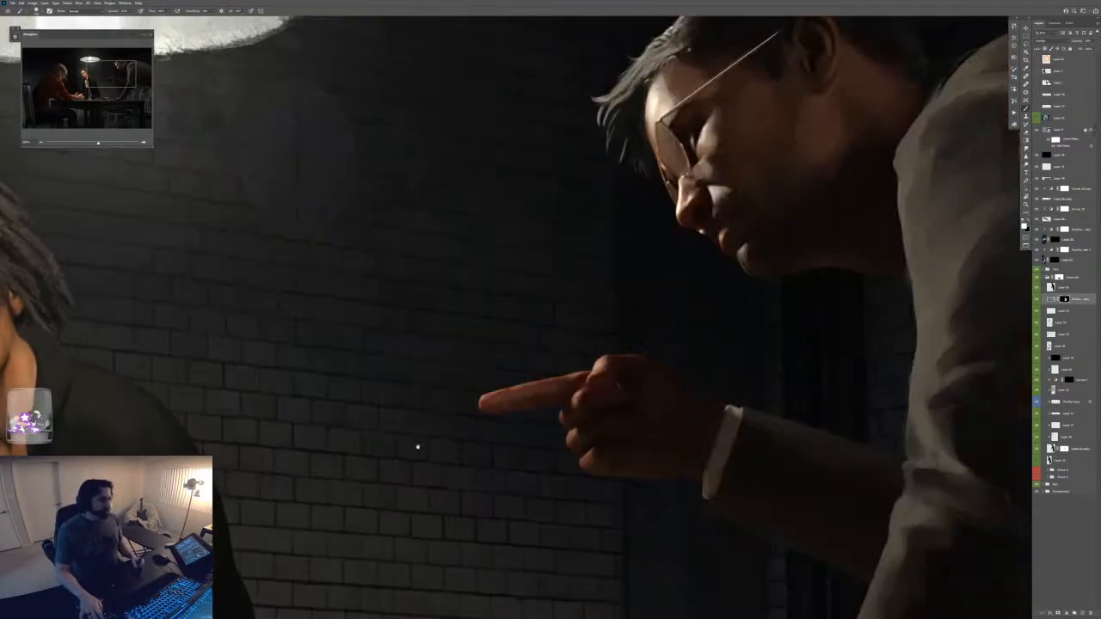
left_click_drag(417, 446, 840, 399)
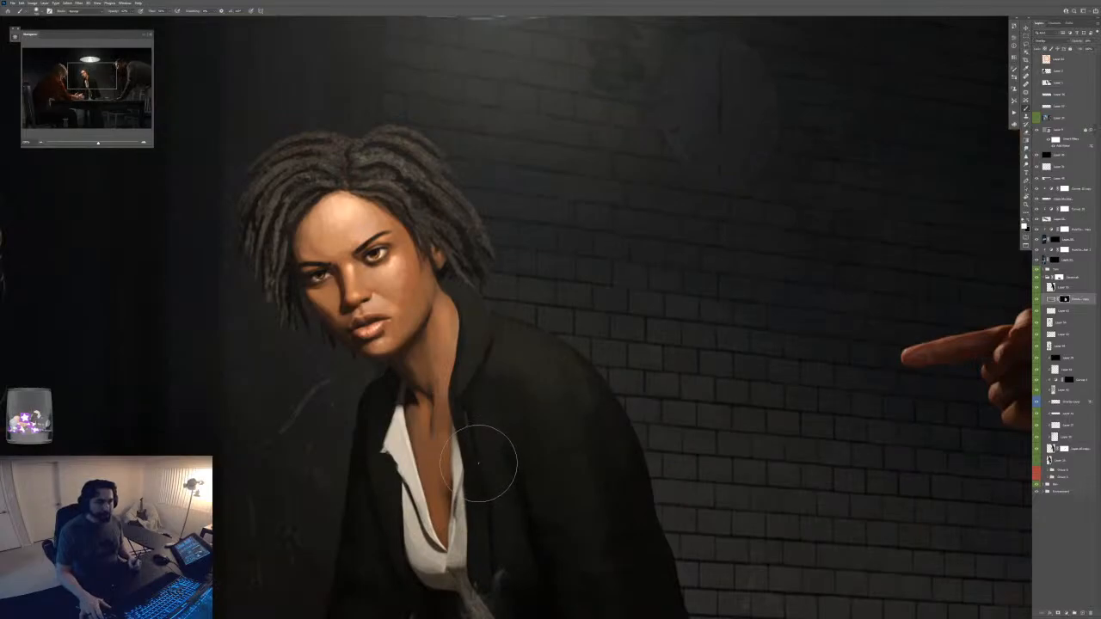
mouse_move(544, 319)
left_mouse_down()
mouse_move(327, 370)
mouse_move(487, 393)
mouse_move(603, 393)
left_mouse_up()
left_click_drag(435, 264, 668, 406)
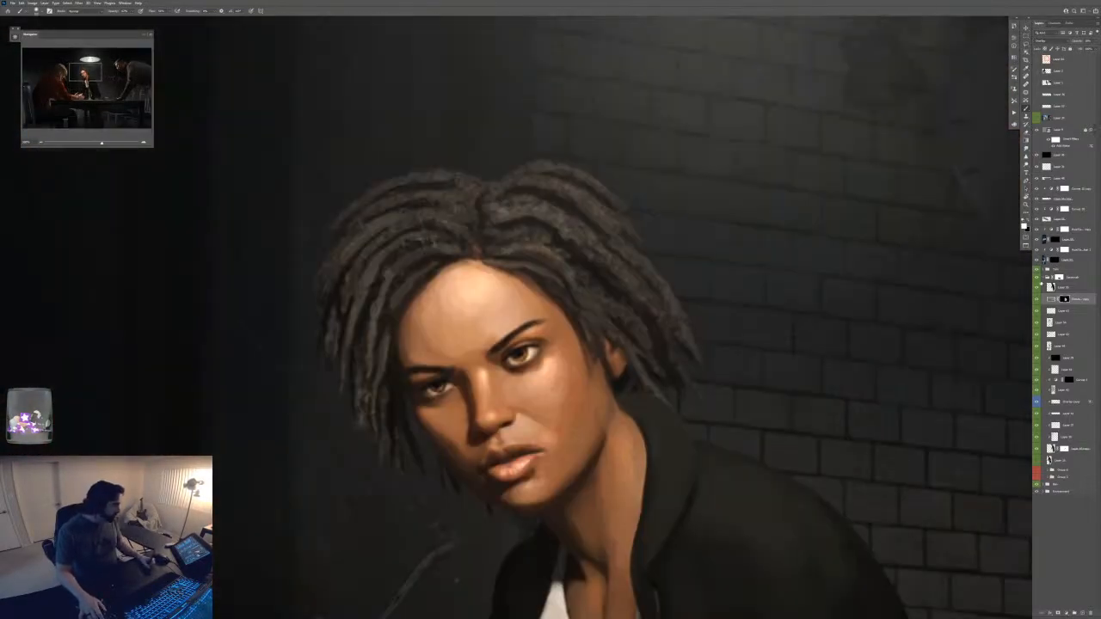
- Select the top paint layer in the middle woman's group and add a Linear Dodge layer directly above it
left_click(1044, 277)
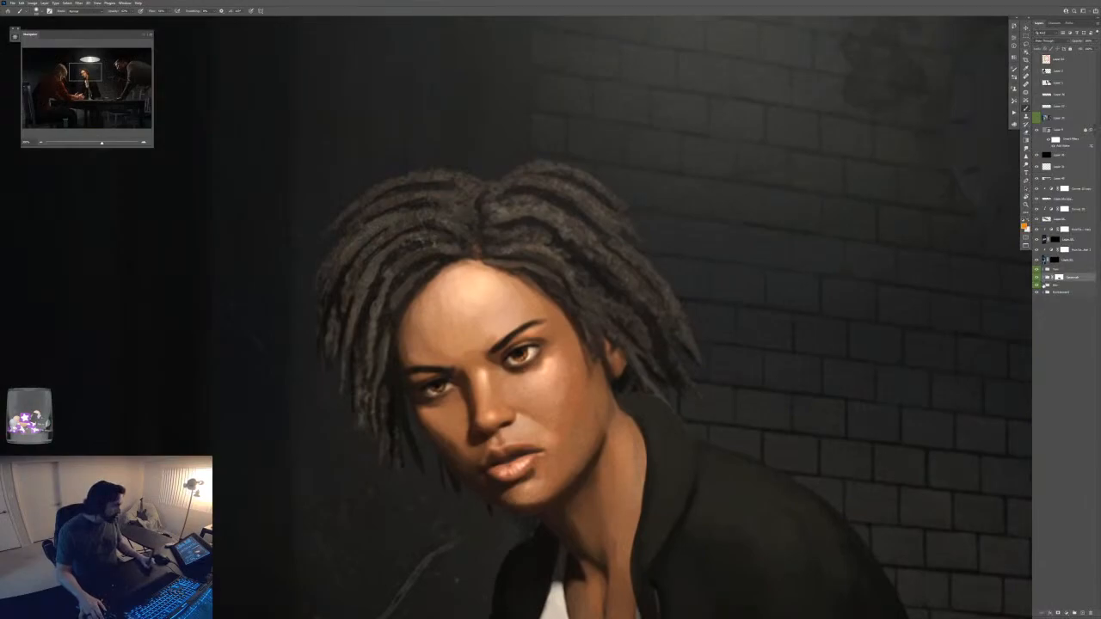
left_click(1044, 277)
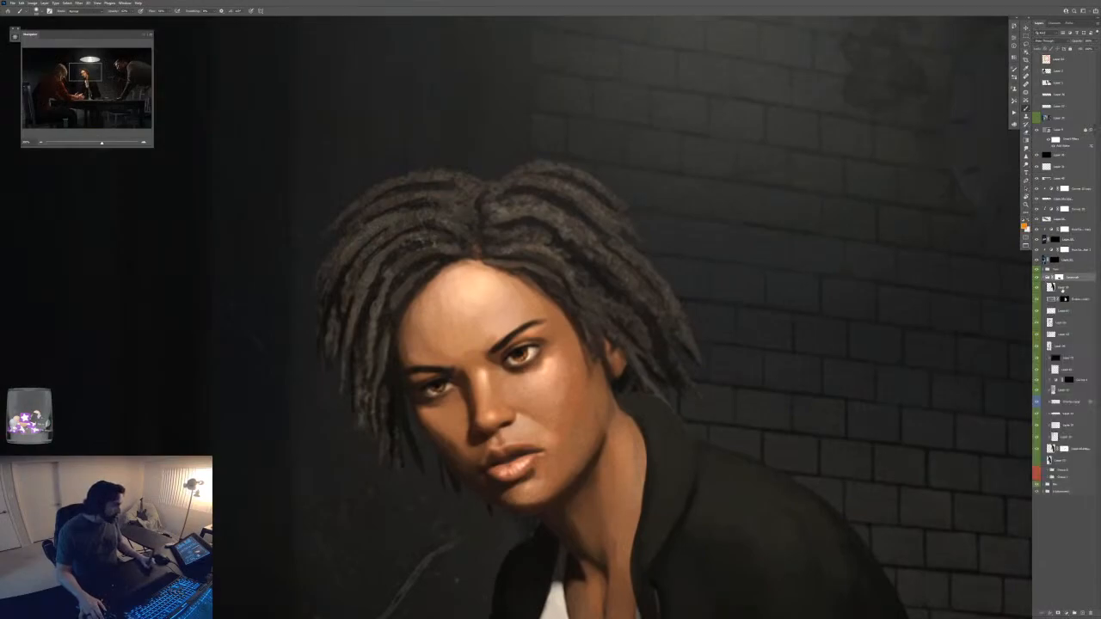
left_click(1064, 289)
key("F6")
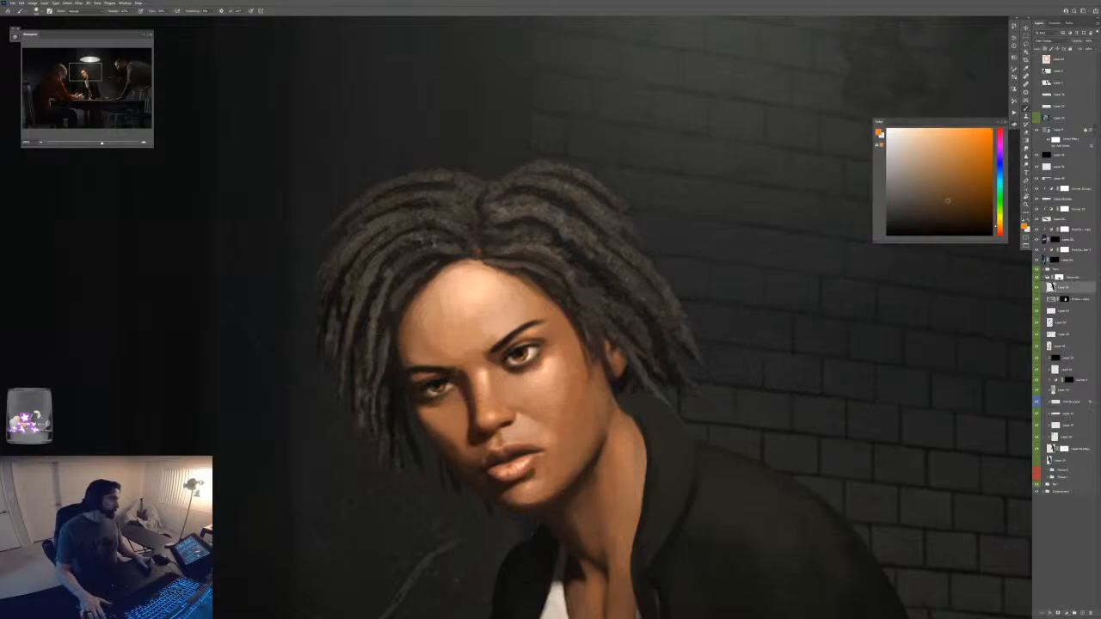
left_click(1014, 112)
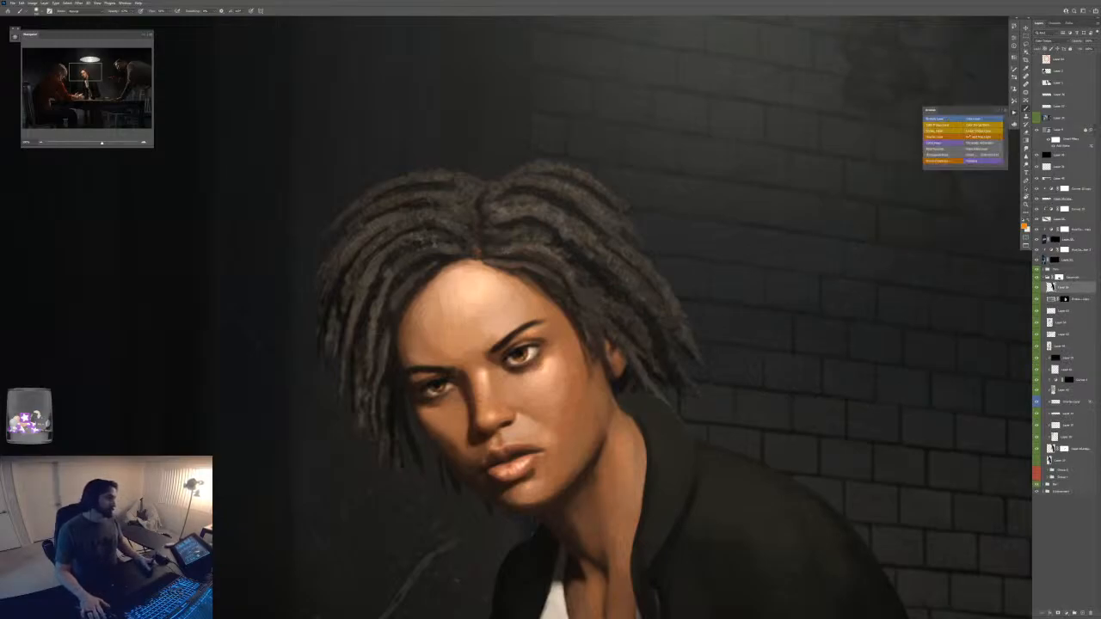
left_click(976, 132)
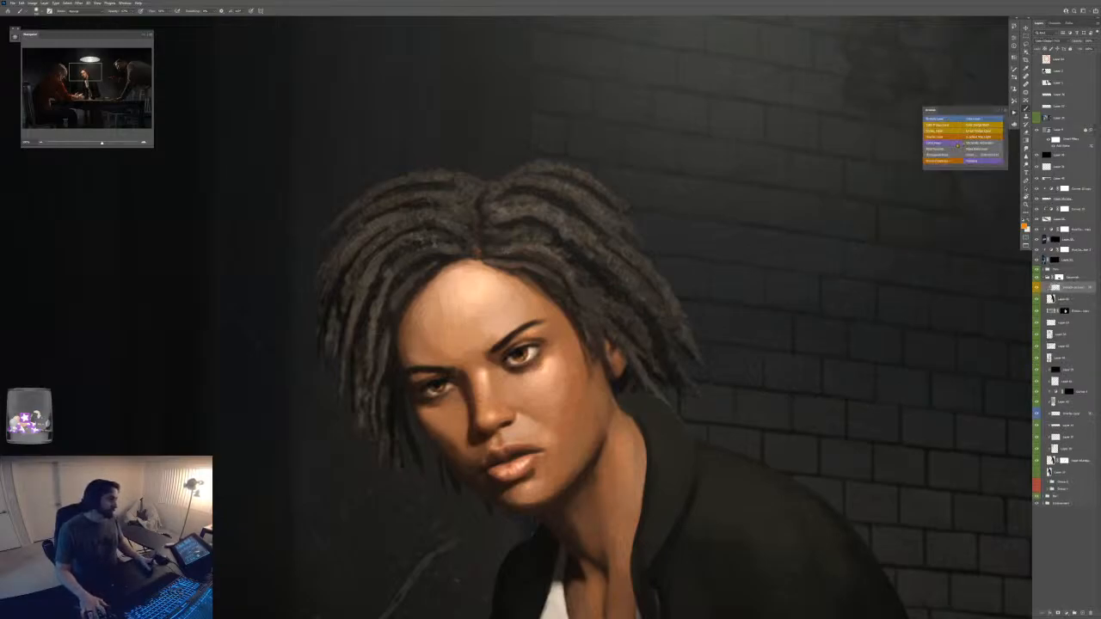
- Pick a pale yellowish-white colour, shrink the brush to a fine tip, and paint bright accents in the woman's irises
key("F5")
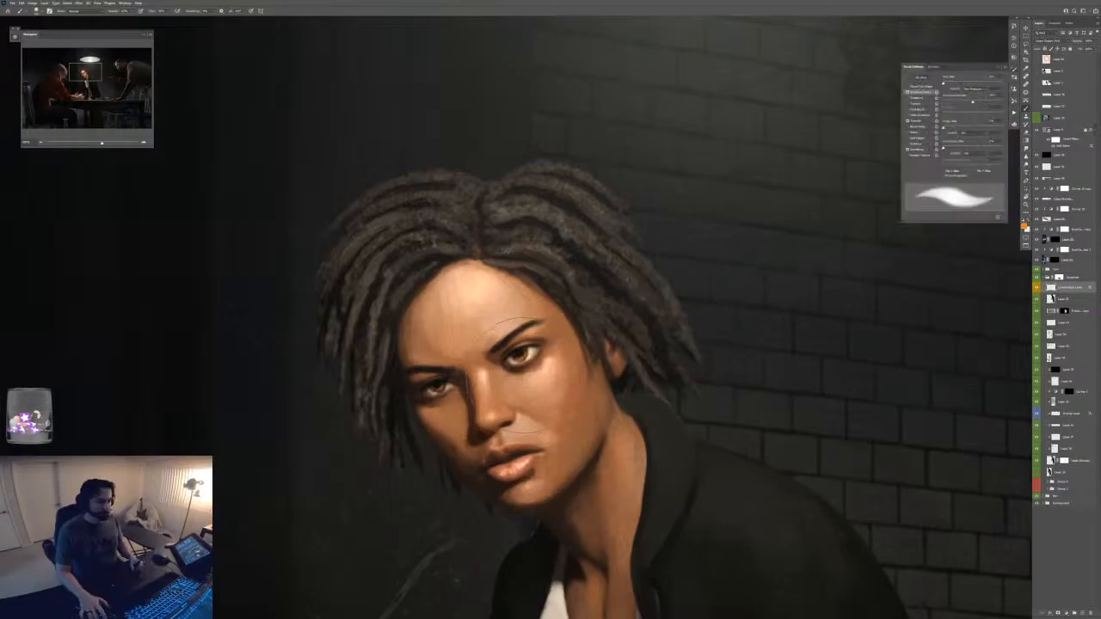
key("ctrl+plus")
left_click_drag(520, 376, 529, 349)
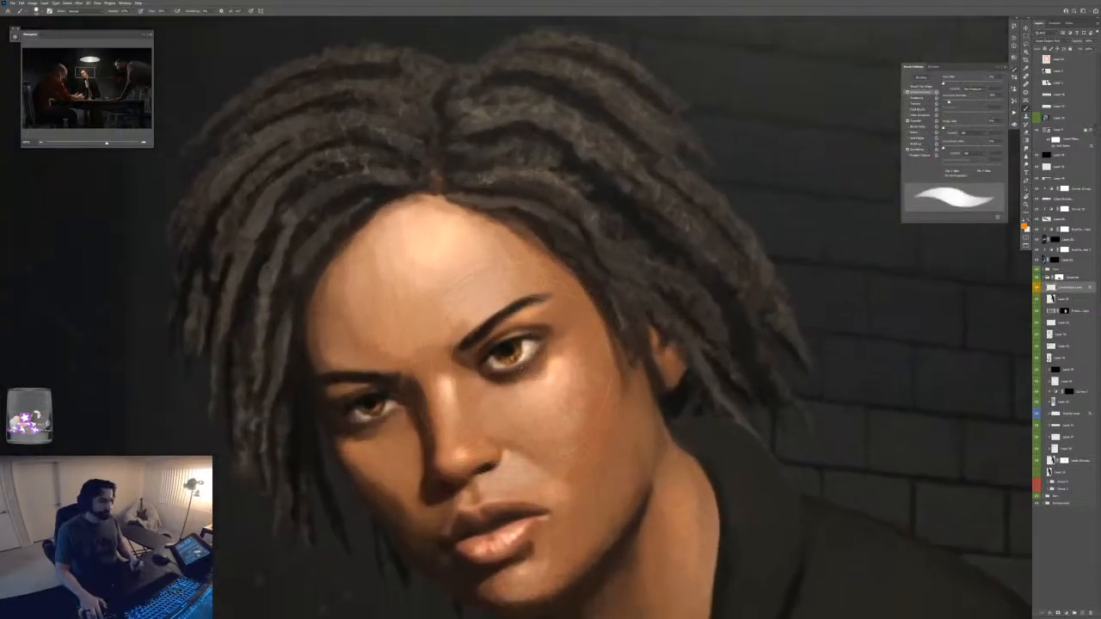
key("F6")
left_click(892, 137)
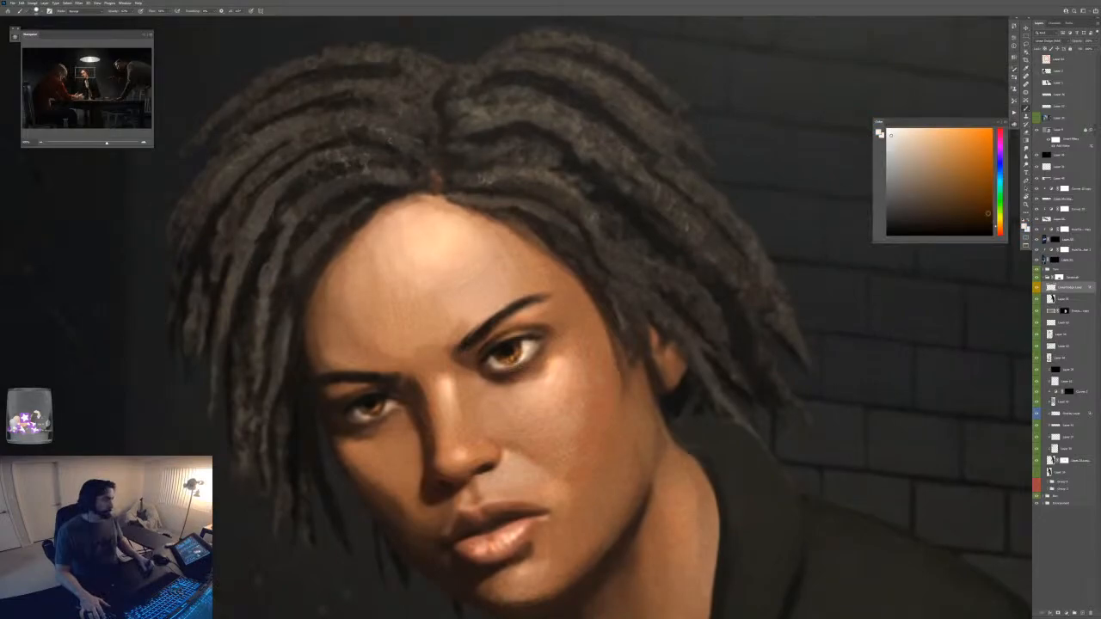
left_click(999, 220)
key("bracketleft")
key("bracketleft")
key("bracketleft")
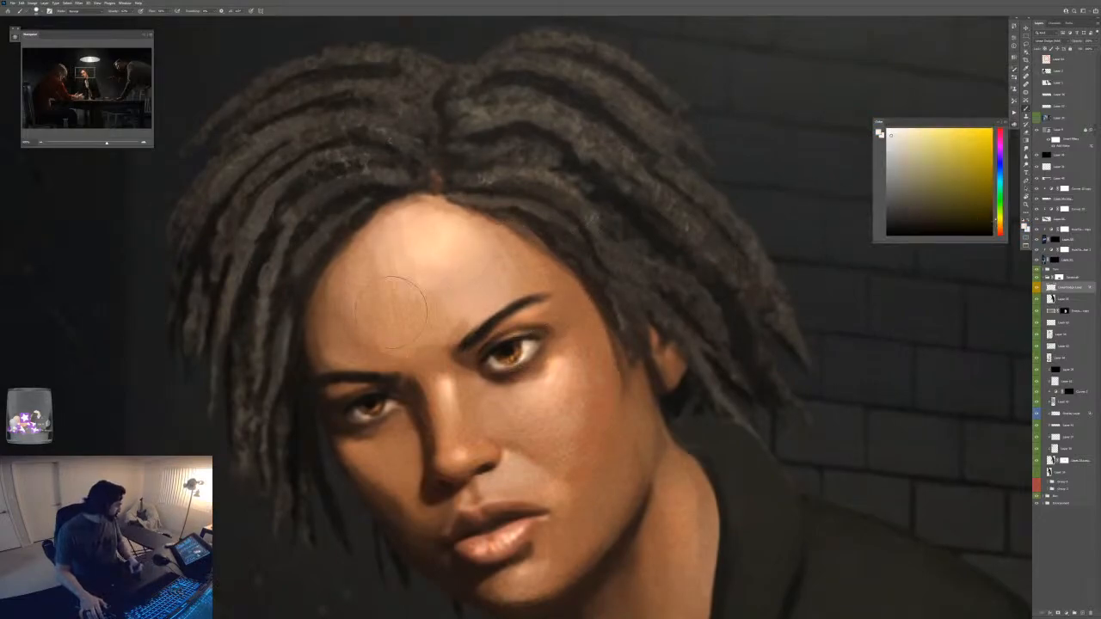
key("bracketleft")
key("bracketleft")
key("bracketleft")
key("bracketleft")
key("bracketleft")
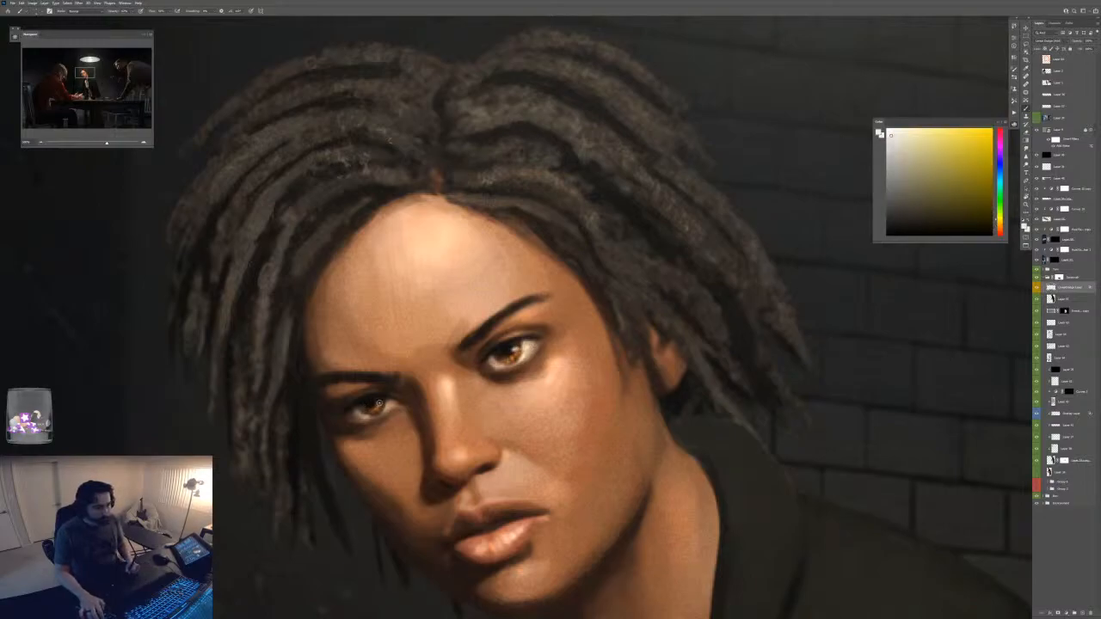
- Check how the woman's brightened eyes read from a distance and at close range
key("ctrl+minus")
key("ctrl+minus")
key("ctrl+minus")
key("ctrl+minus")
key("ctrl+minus")
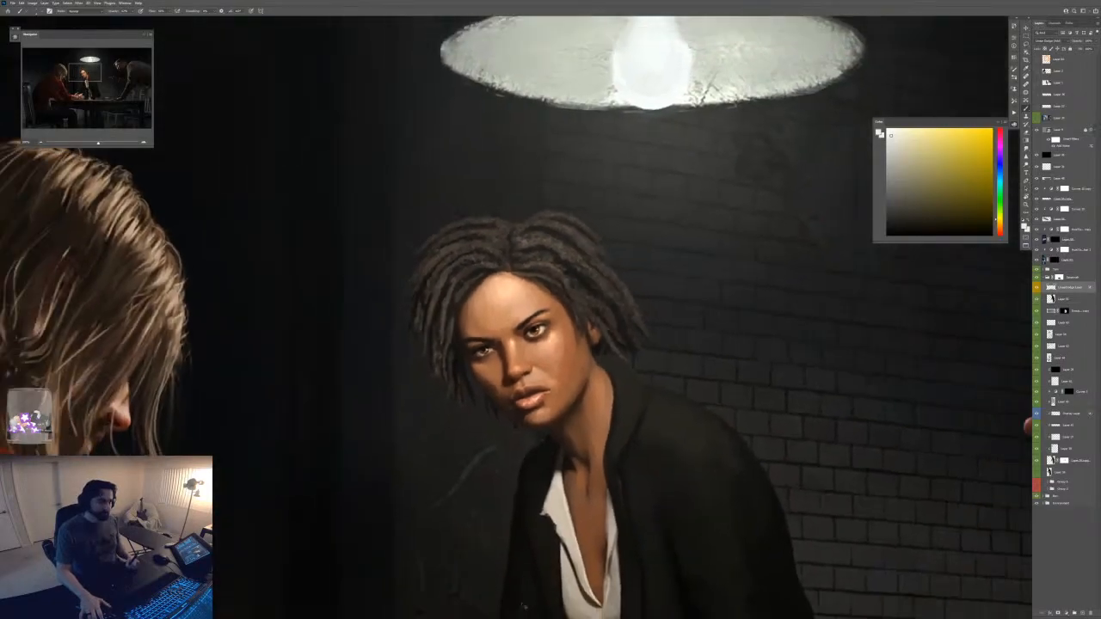
key("ctrl+plus")
key("ctrl+plus")
key("ctrl+plus")
key("ctrl+plus")
key("ctrl+plus")
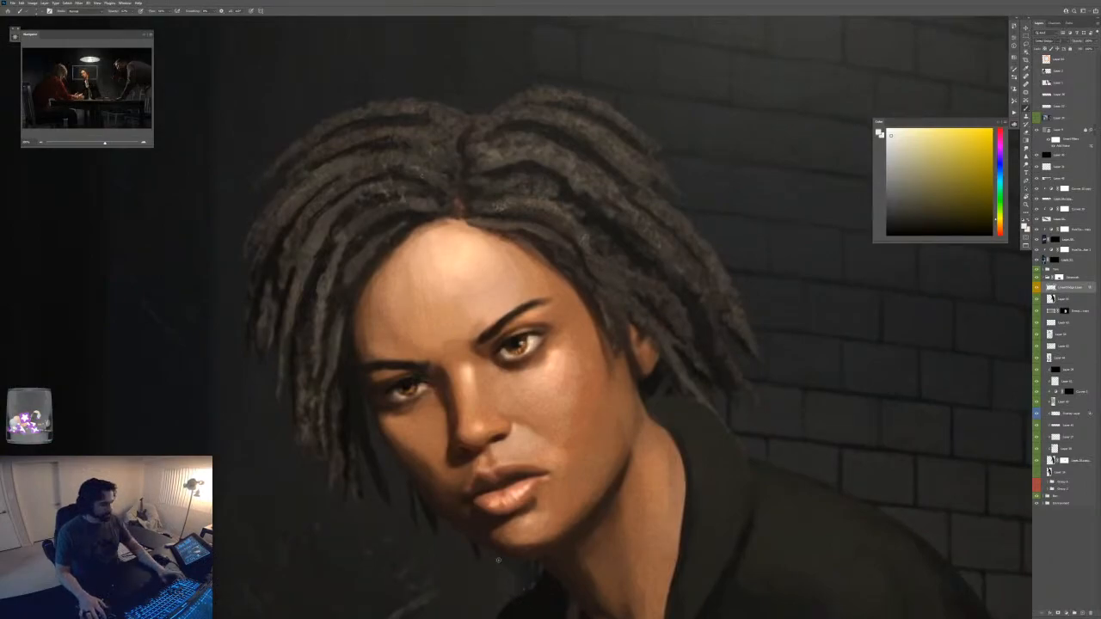
- Merge the eye-highlight layer into the paint layer below and add a fresh layer above it for the woman's face
key("ctrl+e")
left_click(1014, 112)
left_click(948, 133)
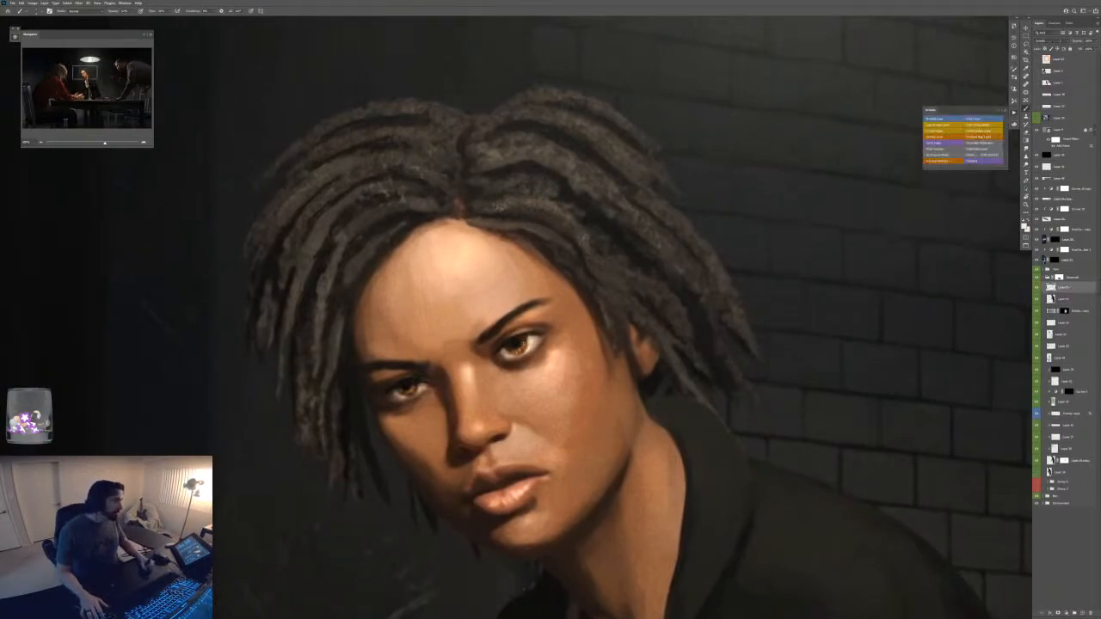
left_click(1014, 124)
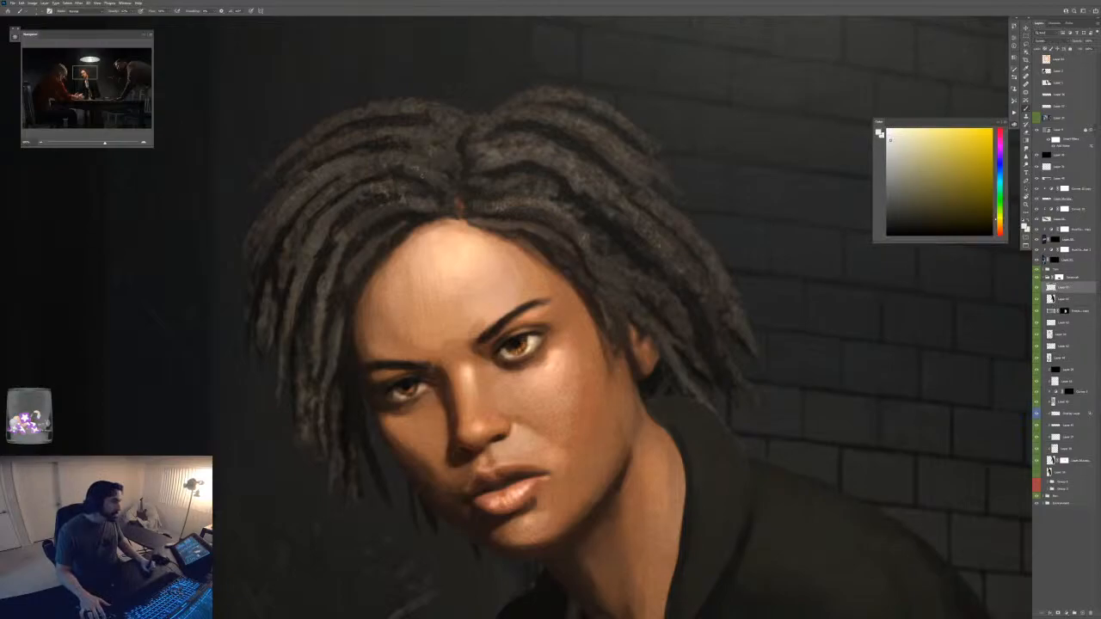
left_click(1015, 125)
key("ctrl+plus")
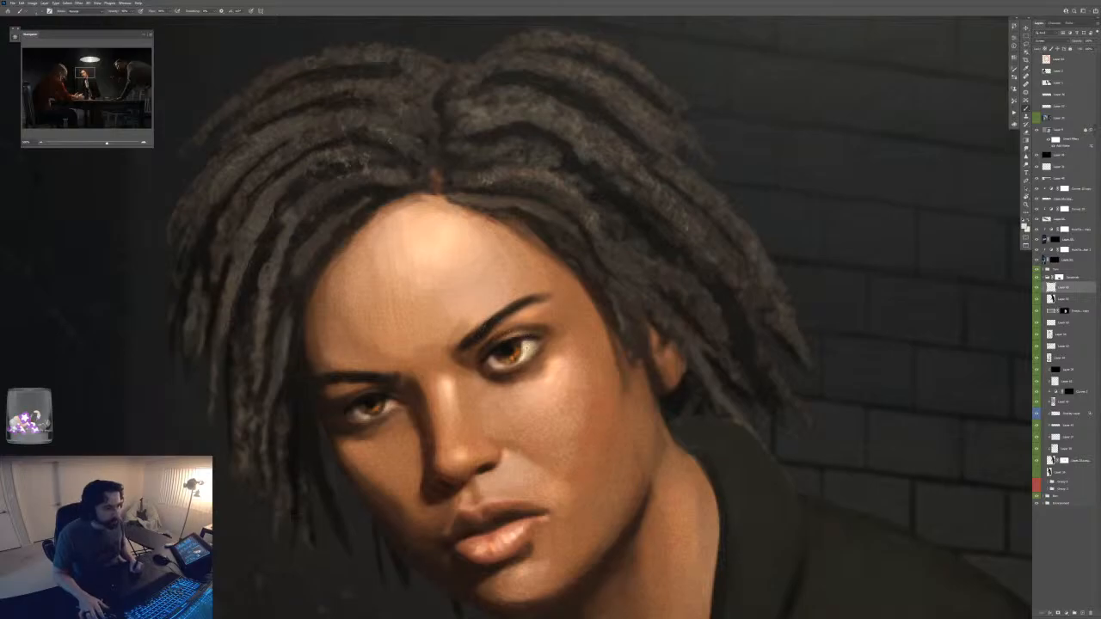
- Compare the woman's face in close-up with its appearance in the whole interrogation scene
key("ctrl+minus")
key("ctrl+minus")
key("ctrl+minus")
key("ctrl+minus")
key("ctrl+minus")
key("ctrl+minus")
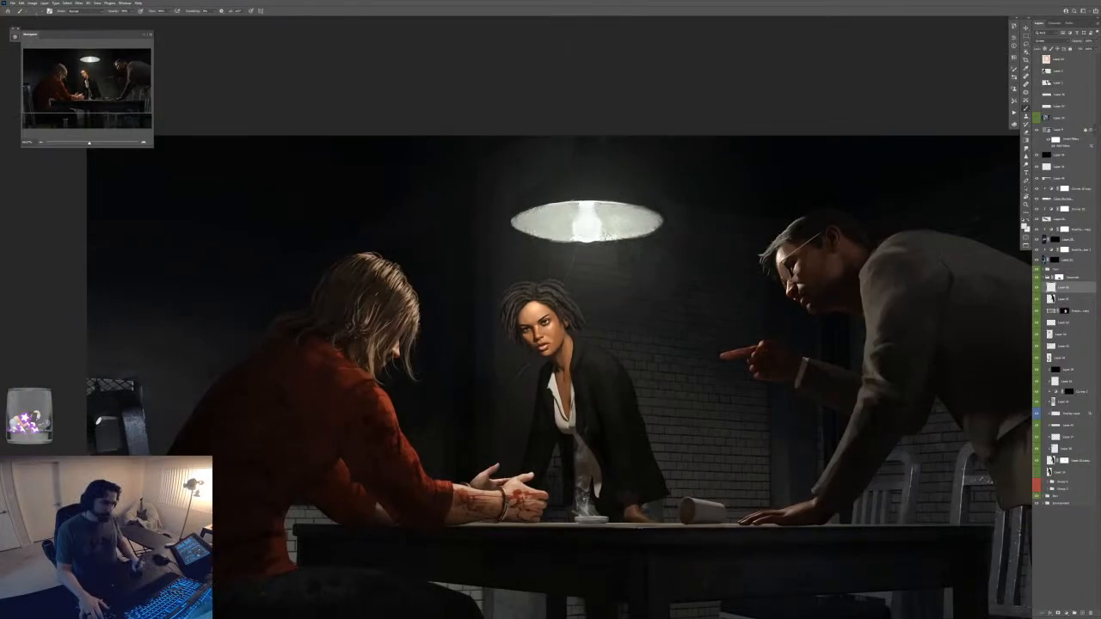
key("ctrl+plus")
key("ctrl+plus")
key("ctrl+plus")
key("ctrl+plus")
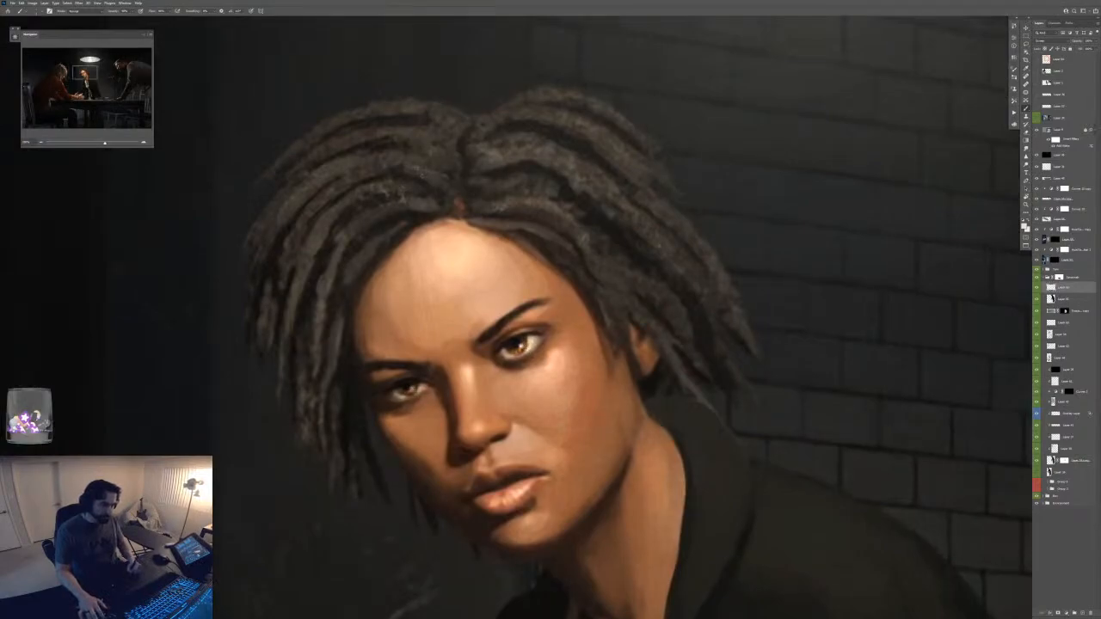
key("ctrl+minus")
key("ctrl+minus")
key("ctrl+minus")
key("ctrl+minus")
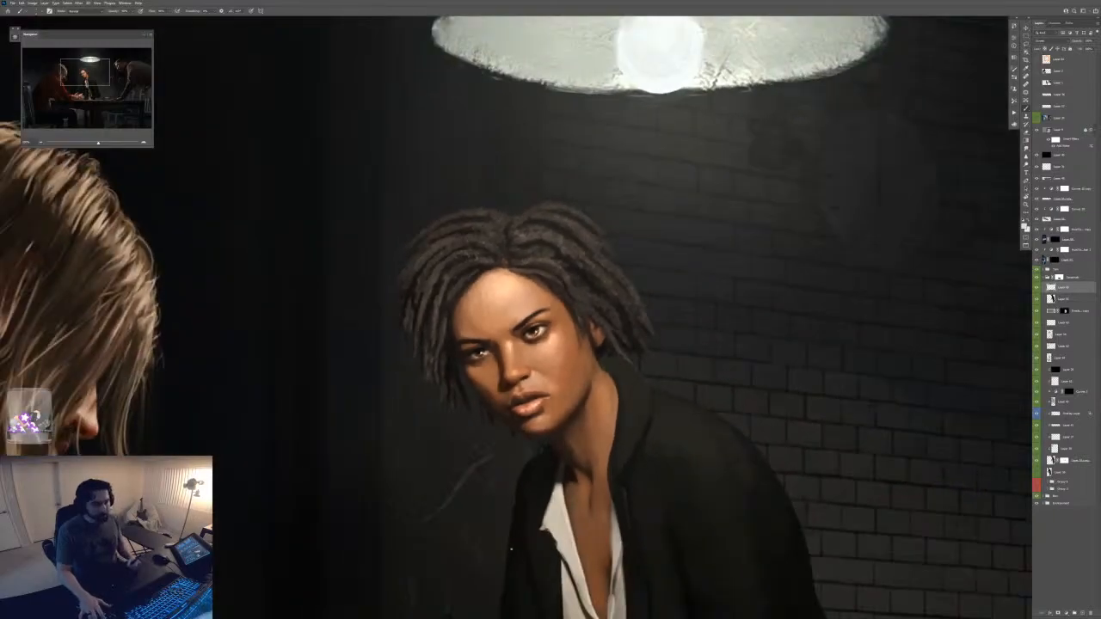
key("ctrl+plus")
key("ctrl+plus")
key("ctrl+plus")
key("ctrl+plus")
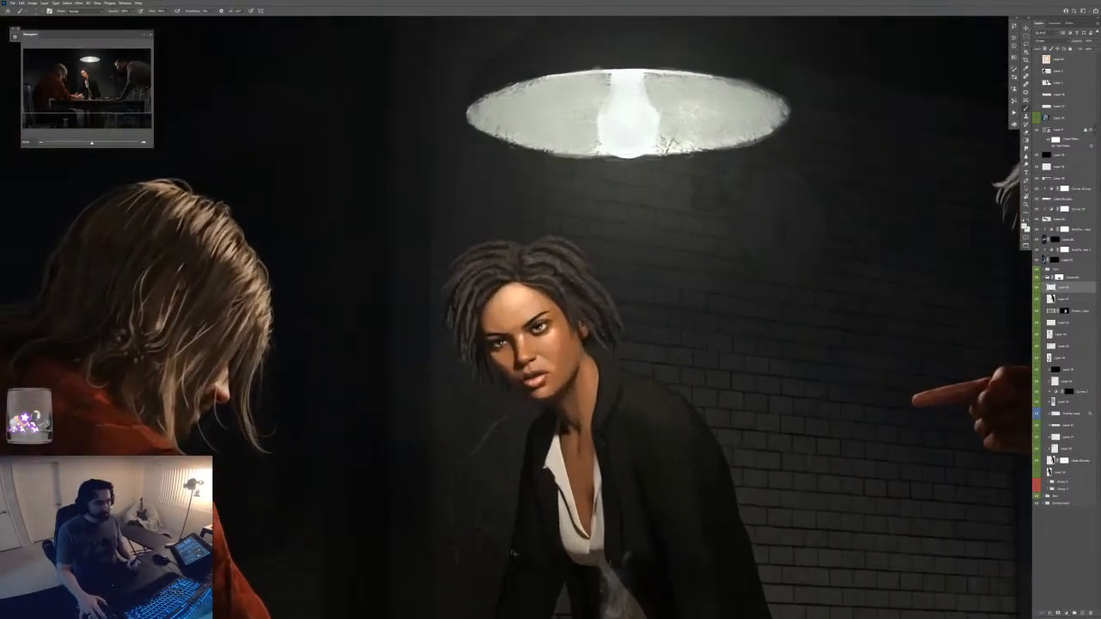
- Undo and redo the latest change to the woman's layers, and add a new layer above her paint layer
key("ctrl+z")
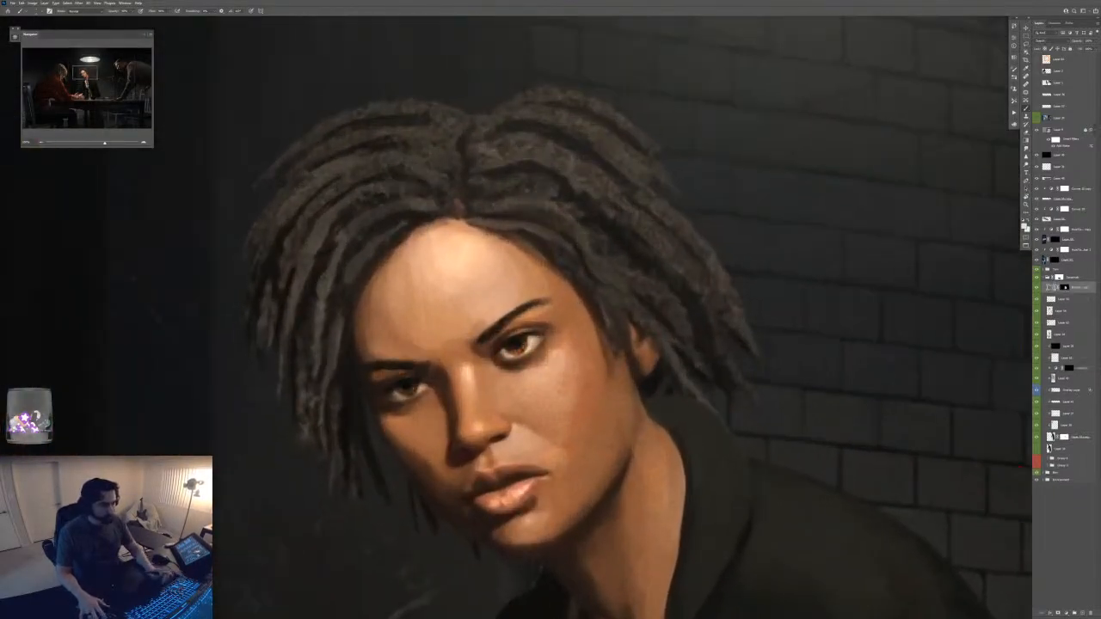
key("ctrl+shift+z")
key("ctrl+plus")
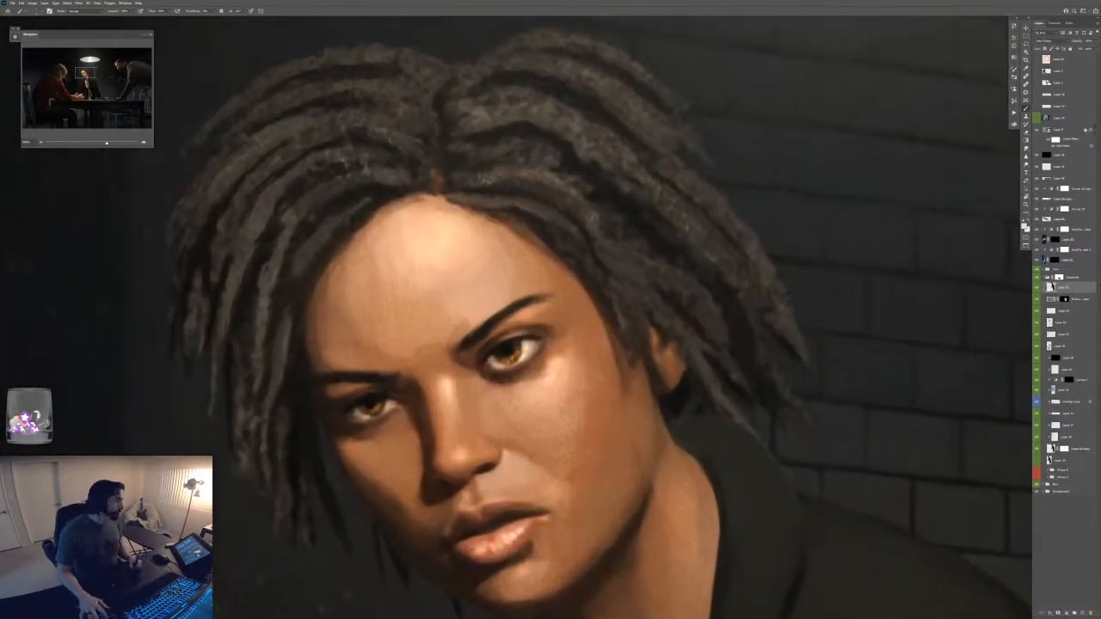
left_click(1015, 113)
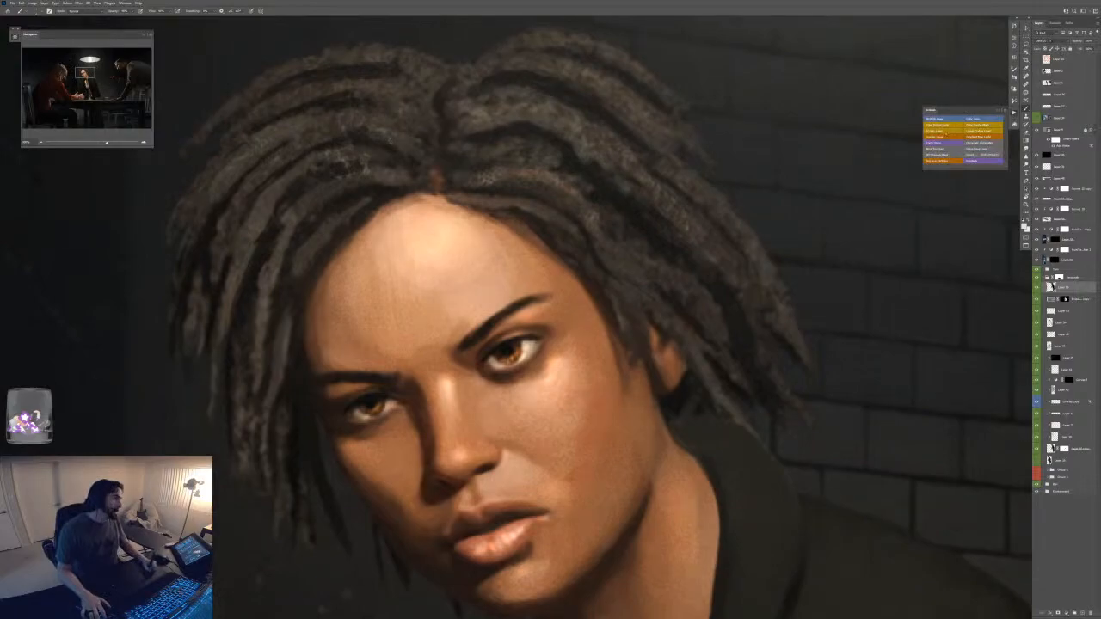
left_click(945, 135)
- Choose a soft brush preset, reduce its size, and paint subtle finishing touches on the woman's face on the new layer
right_click(536, 316)
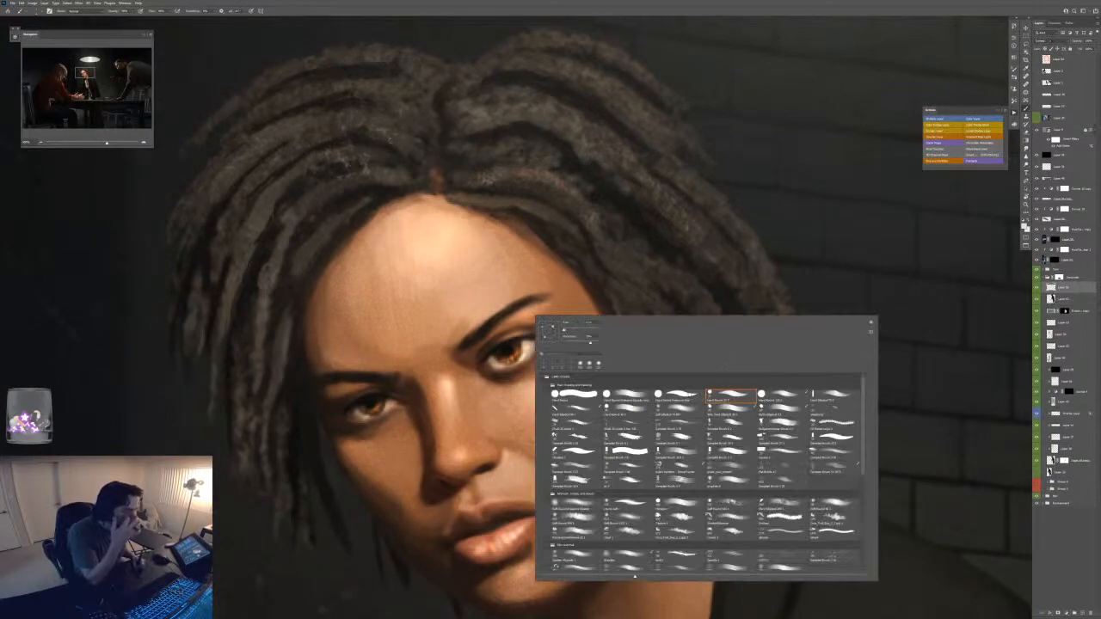
left_click(688, 394)
left_click(542, 39)
key("ctrl+plus")
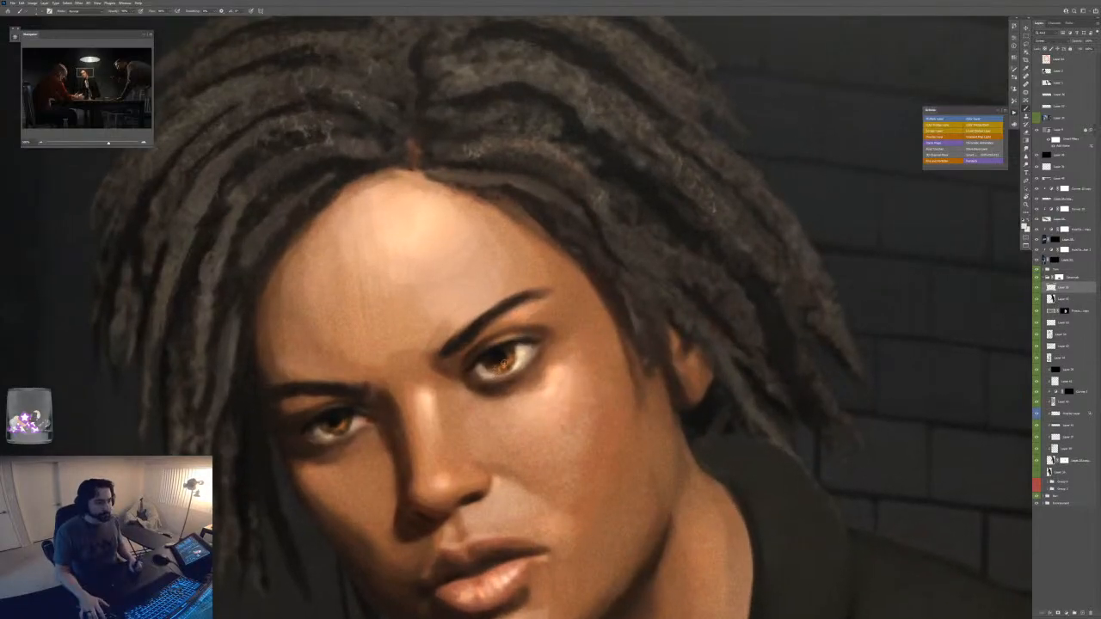
right_click(522, 332)
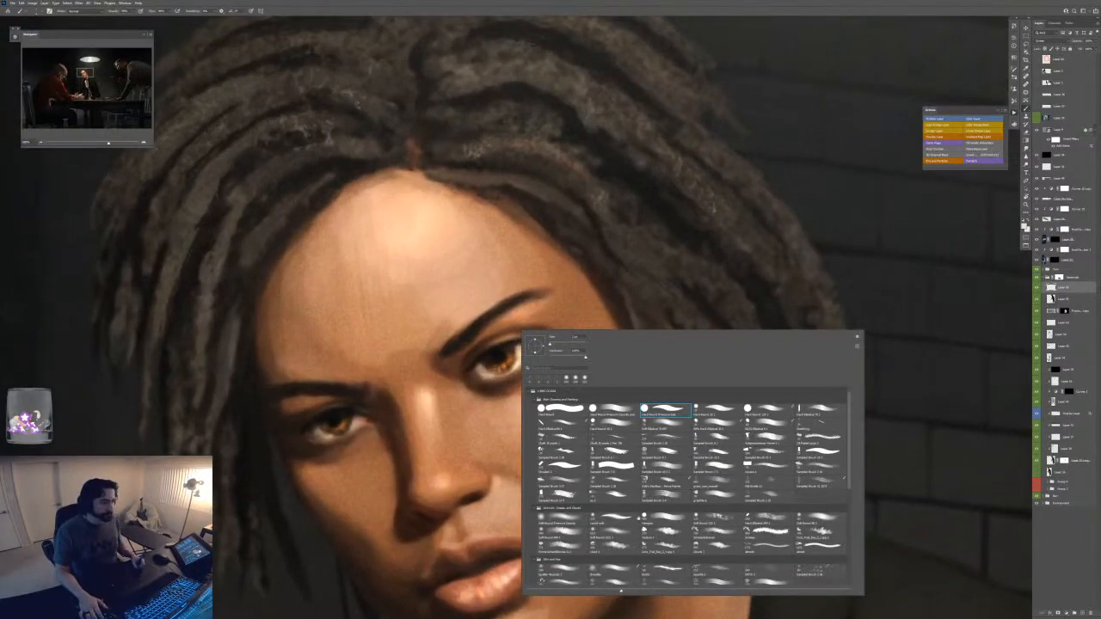
left_click(613, 520)
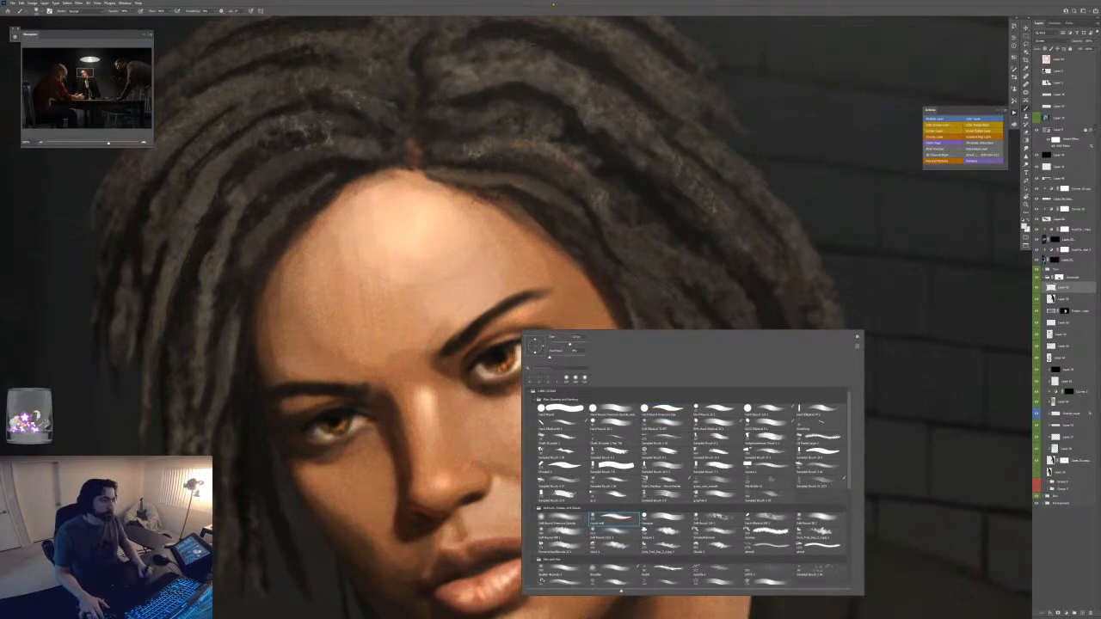
left_click(541, 159)
key("bracketleft")
key("bracketleft")
key("bracketleft")
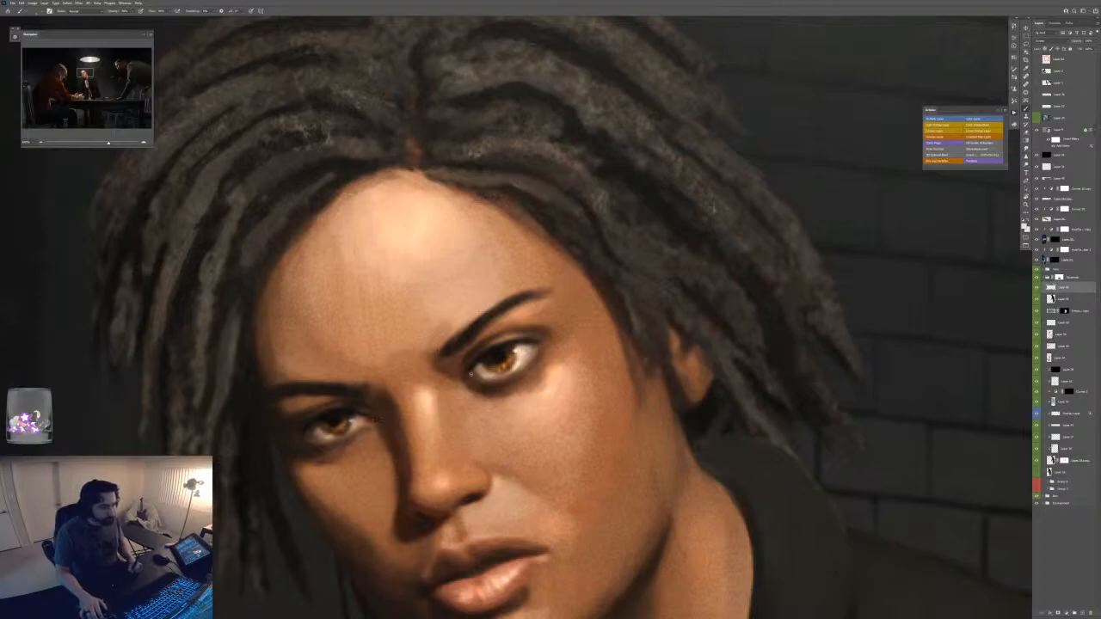
key("ctrl+minus")
key("ctrl+minus")
key("ctrl+minus")
key("ctrl+minus")
key("ctrl+minus")
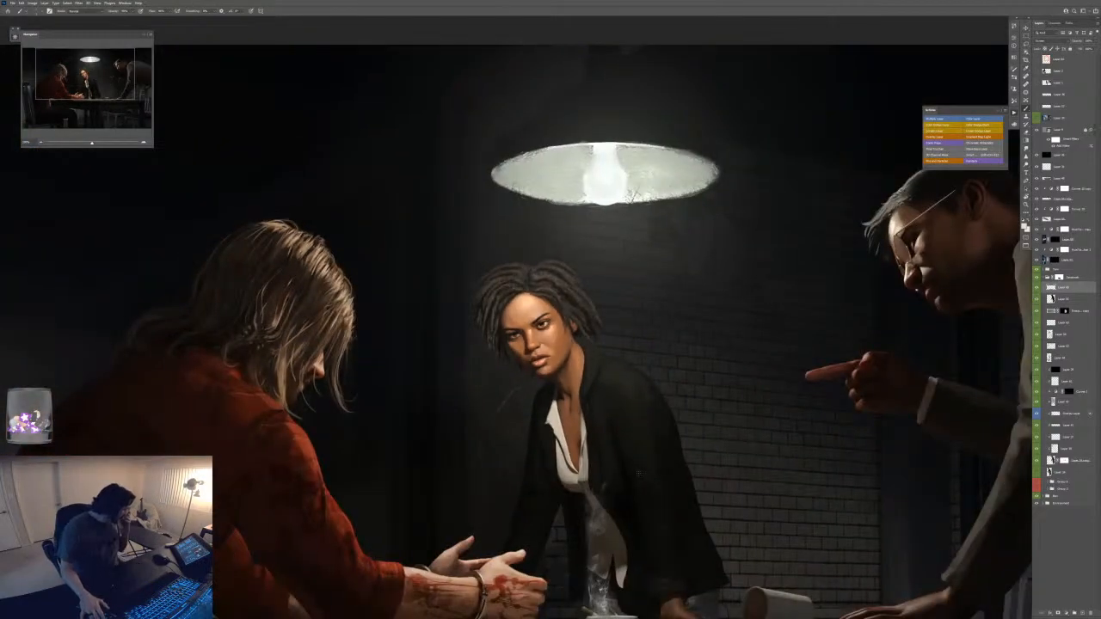
- Examine the woman's face and hair in close-up against how they read in the wider interrogation scene
key("ctrl+plus")
key("ctrl+plus")
key("ctrl+plus")
key("ctrl+plus")
key("ctrl+plus")
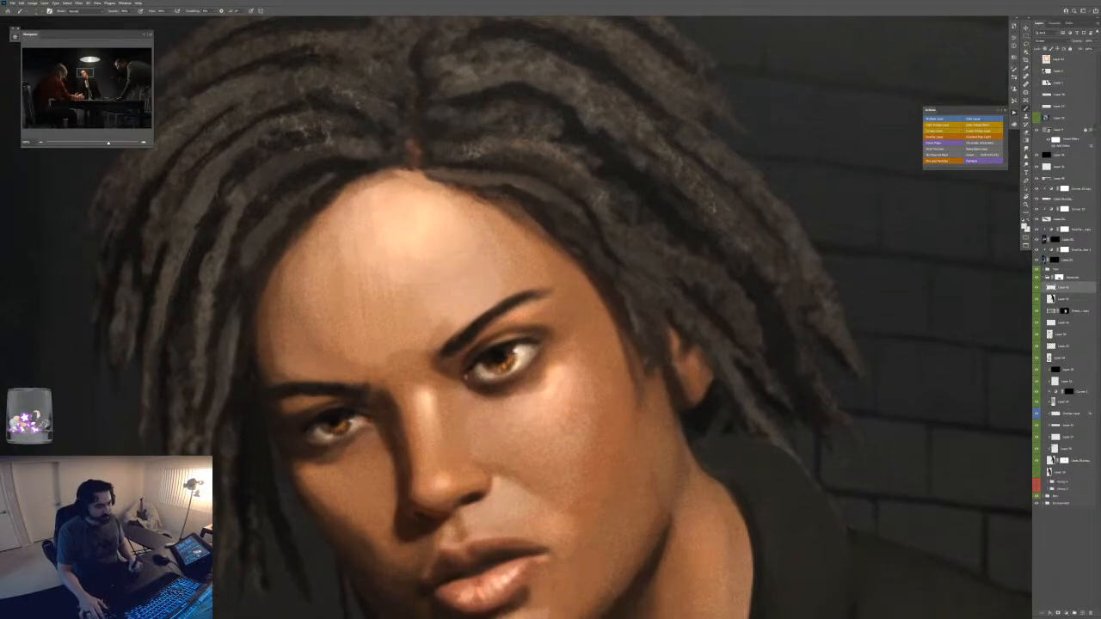
key("ctrl+minus")
key("ctrl+minus")
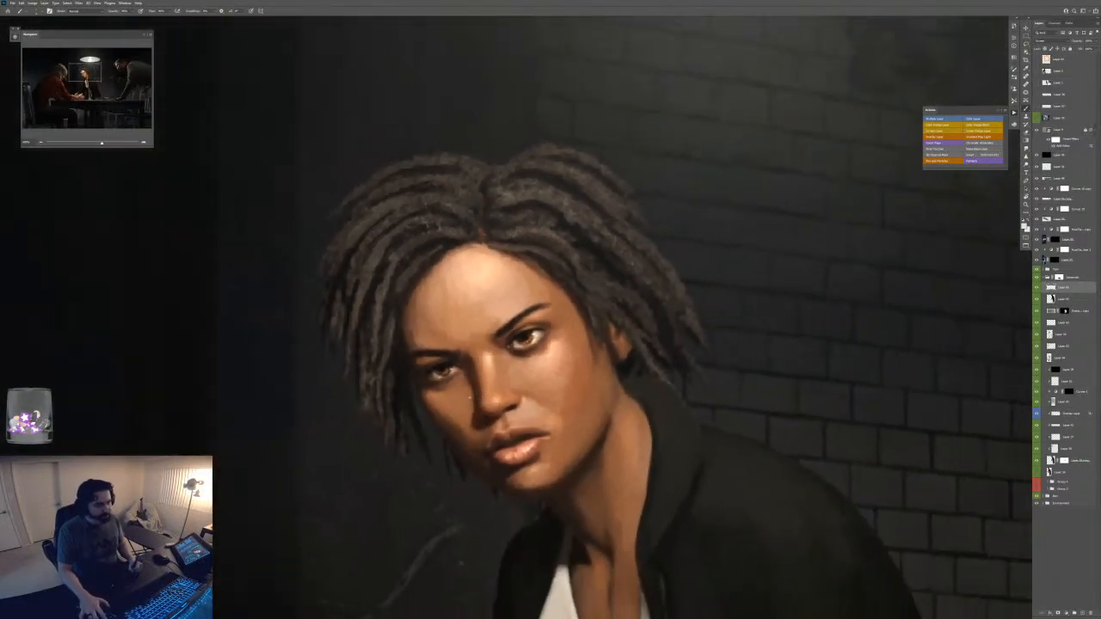
key("ctrl+plus")
key("ctrl+plus")
key("ctrl+plus")
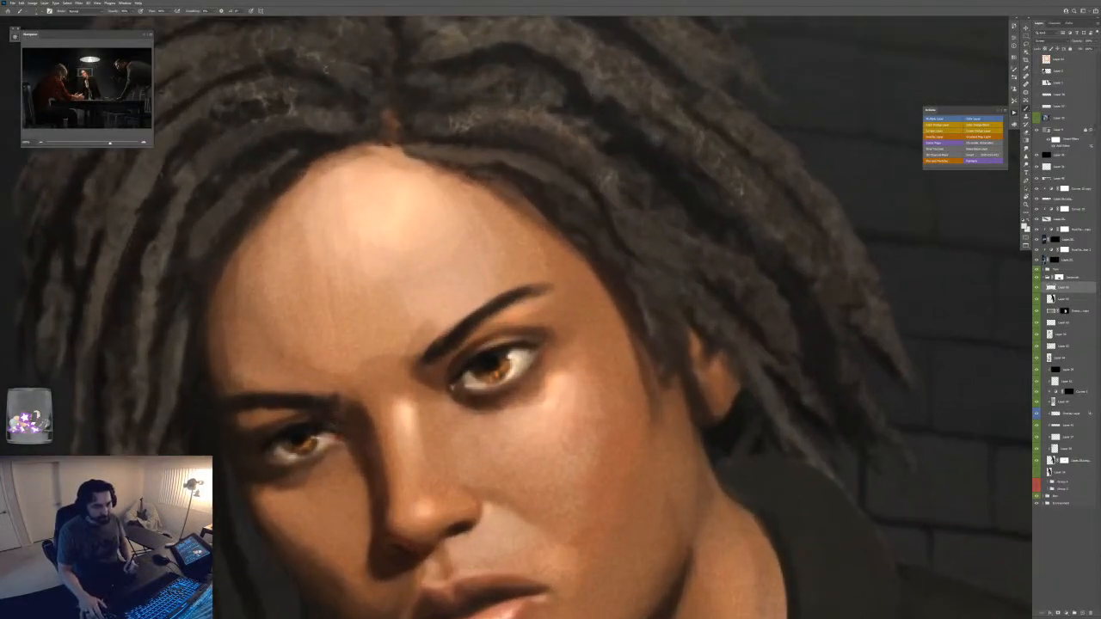
key("ctrl+minus")
key("ctrl+minus")
key("ctrl+minus")
key("ctrl+minus")
key("ctrl+minus")
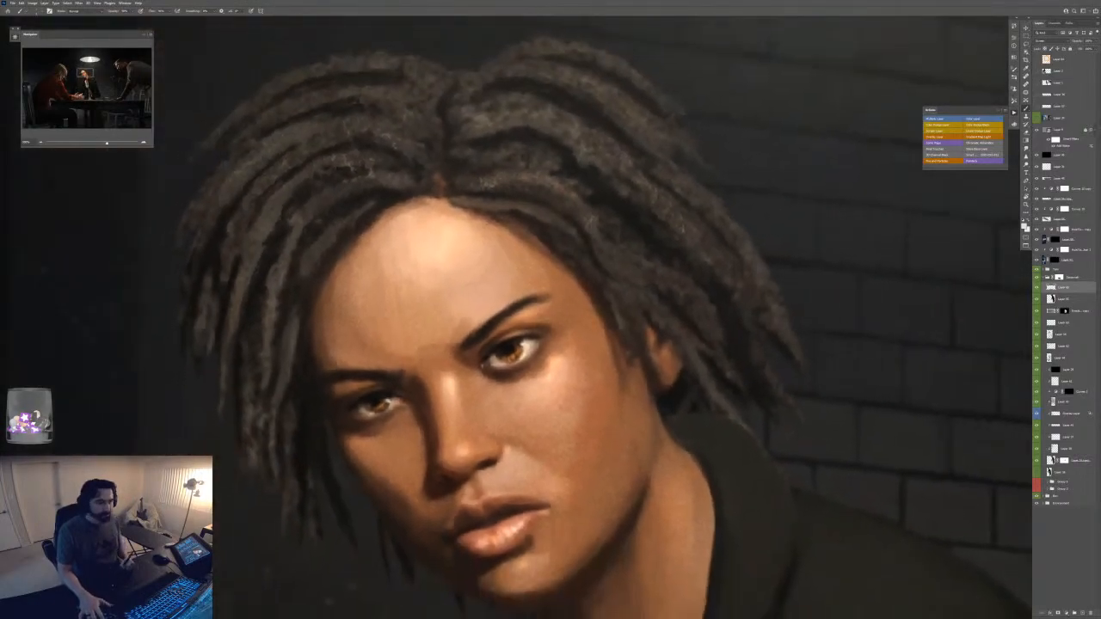
key("ctrl+plus")
key("ctrl+plus")
key("ctrl+plus")
key("ctrl+plus")
key("ctrl+plus")
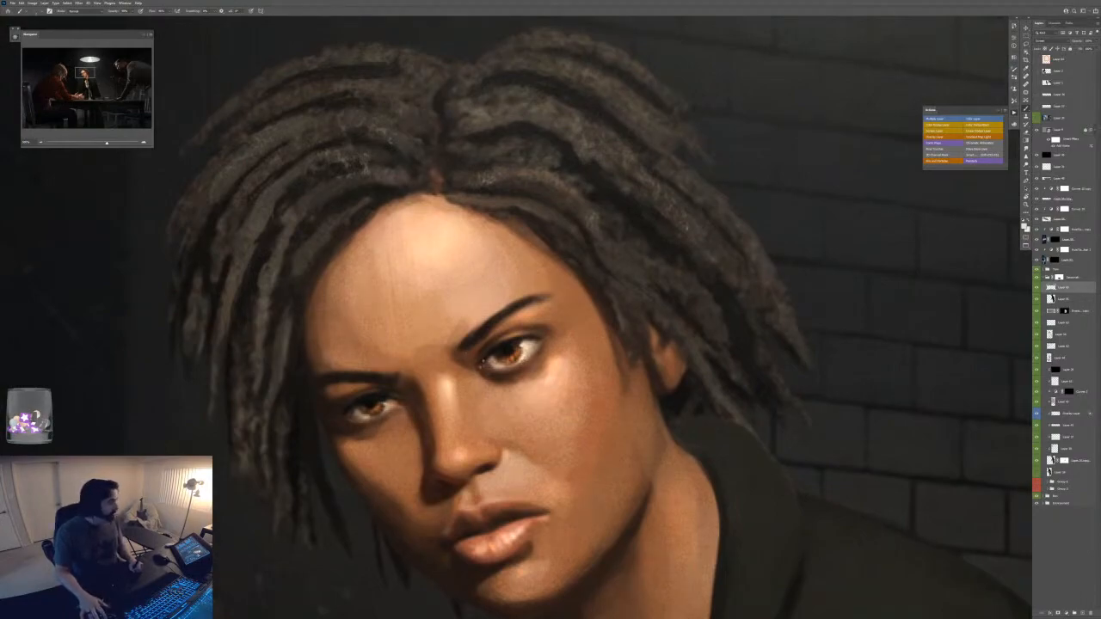
- Erase a little paint around the woman's shadowed eye and brush a small touch onto her brighter eye
key("e")
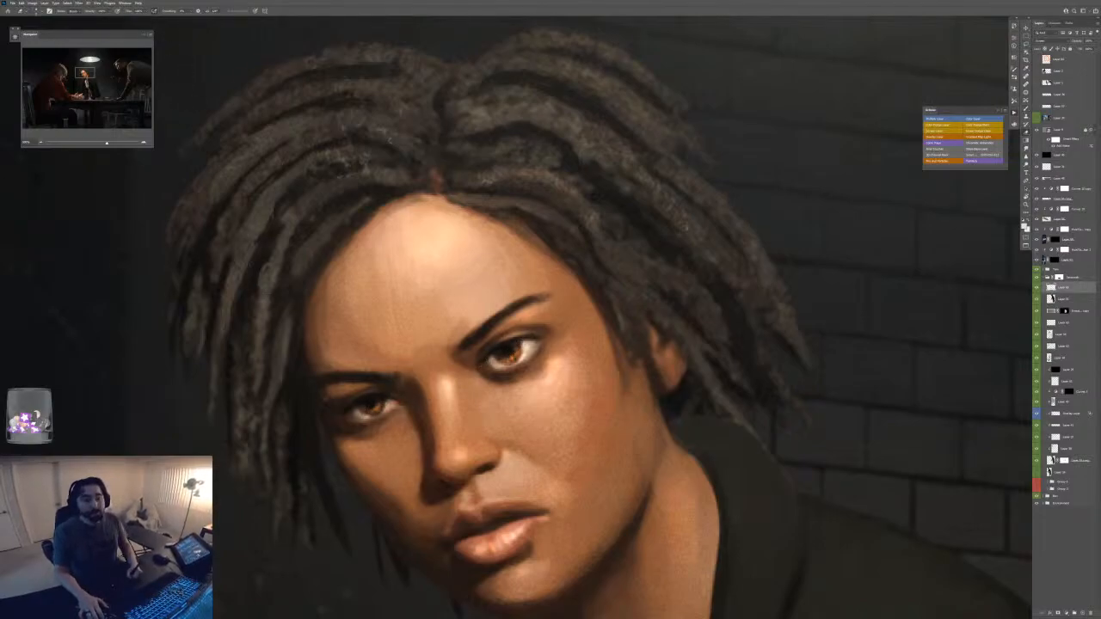
key("ctrl+plus")
left_click_drag(336, 424, 347, 424)
key("b")
left_click_drag(513, 351, 520, 354)
scroll(519, 354, "down", 8)
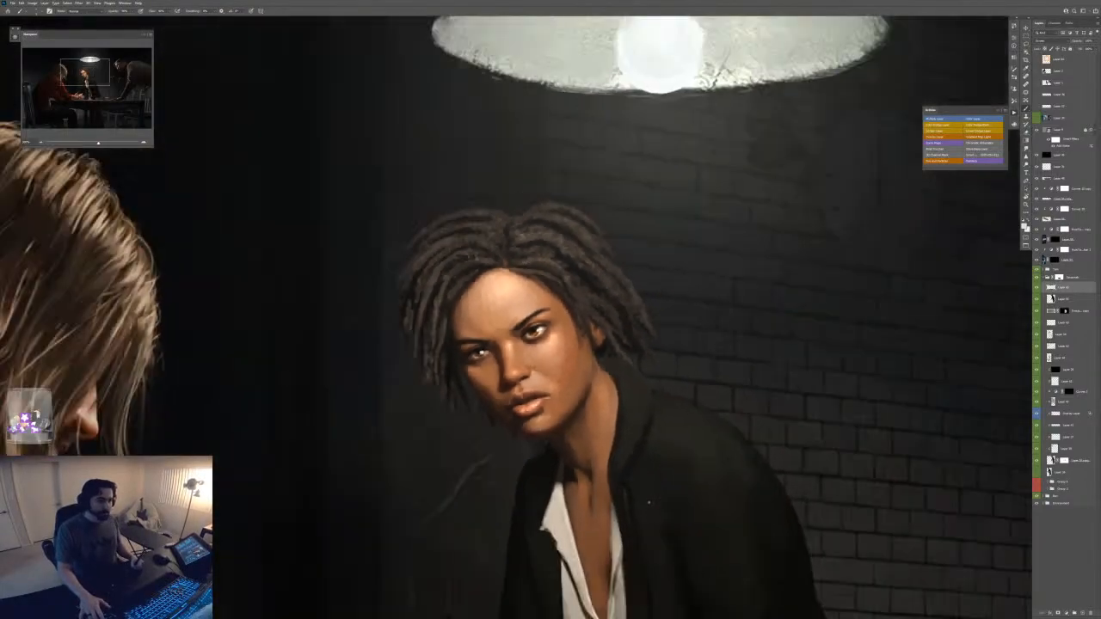
- Dab a touch beside the woman's shadowed eye and adjust the pale yellowish paint colour
scroll(548, 317, "up", 8)
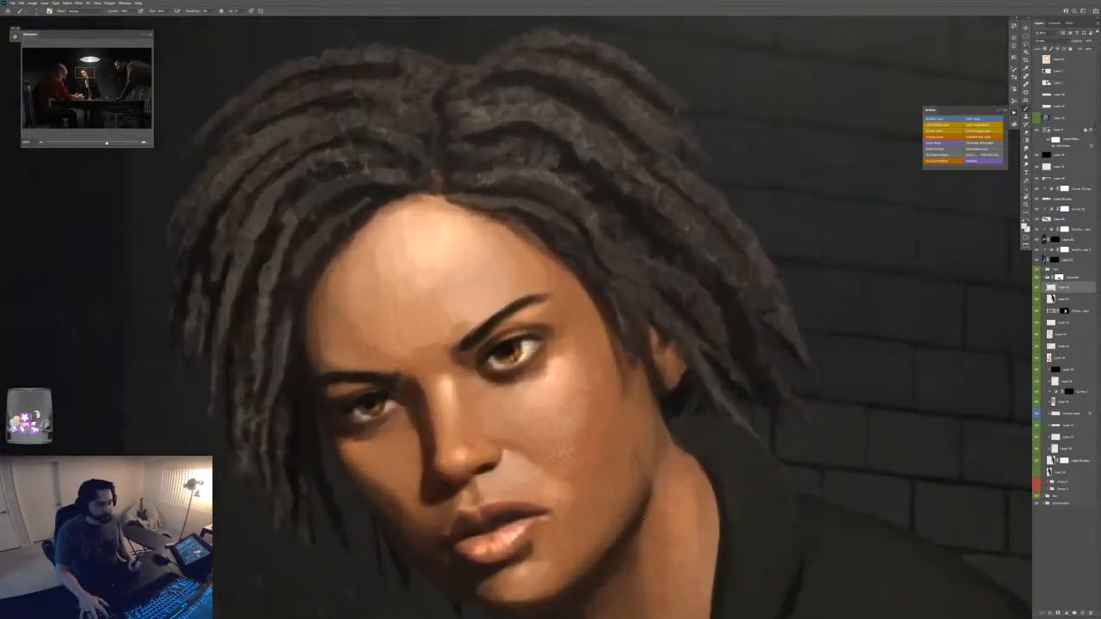
scroll(568, 301, "up", 2)
left_click(309, 439)
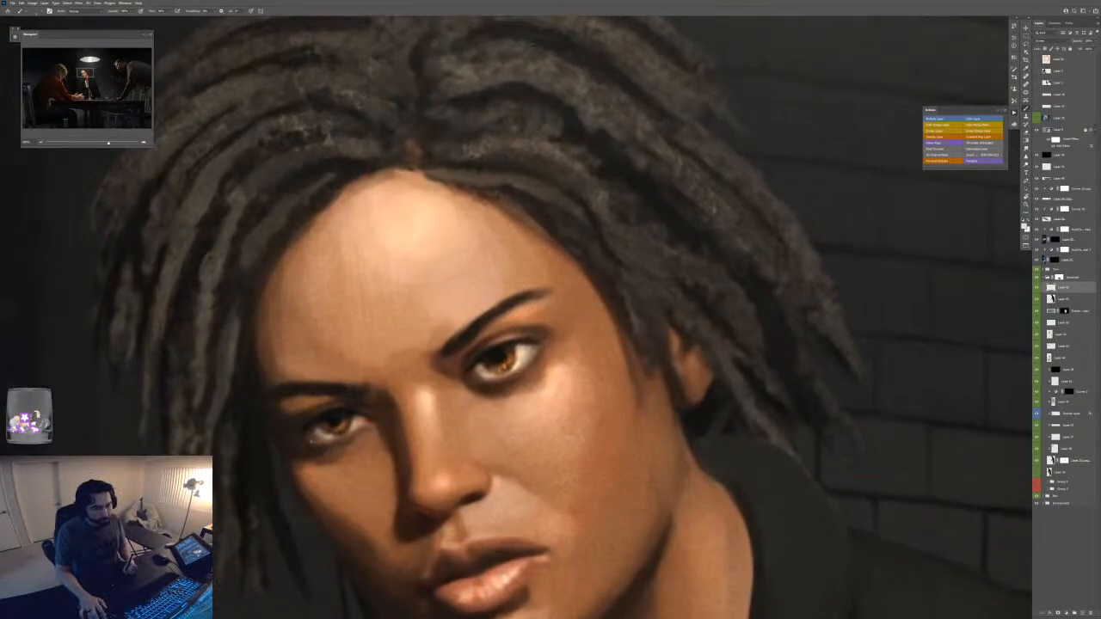
key("F6")
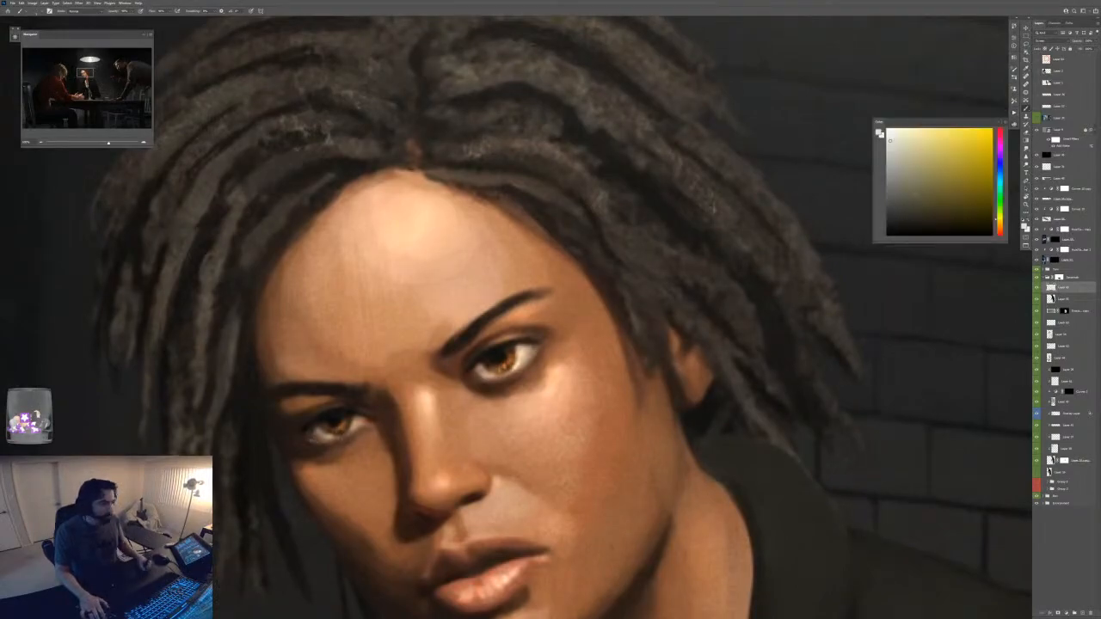
key("F6")
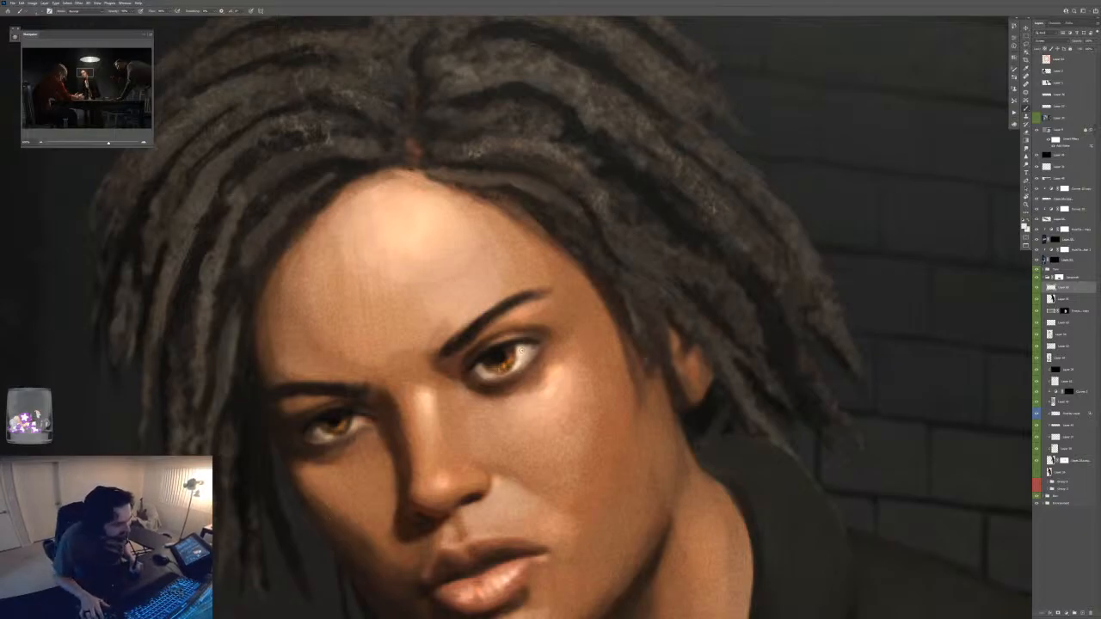
key("F6")
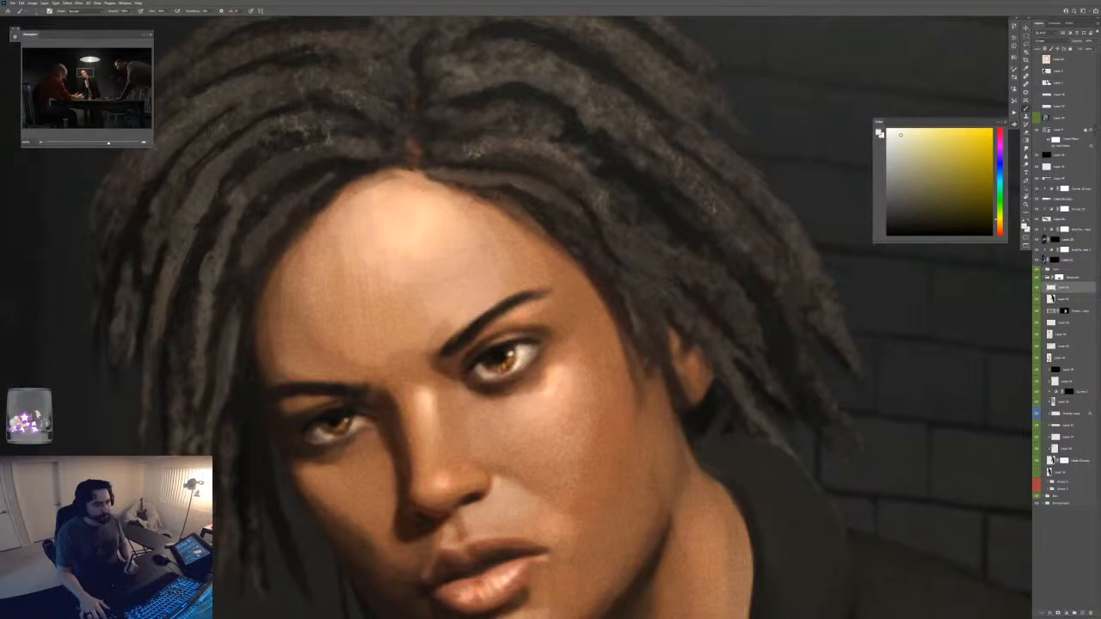
- Check how the woman's eyes read in the full scene compared with a close-up of her face
key("ctrl+minus")
key("ctrl+minus")
key("ctrl+minus")
key("ctrl+minus")
key("ctrl+minus")
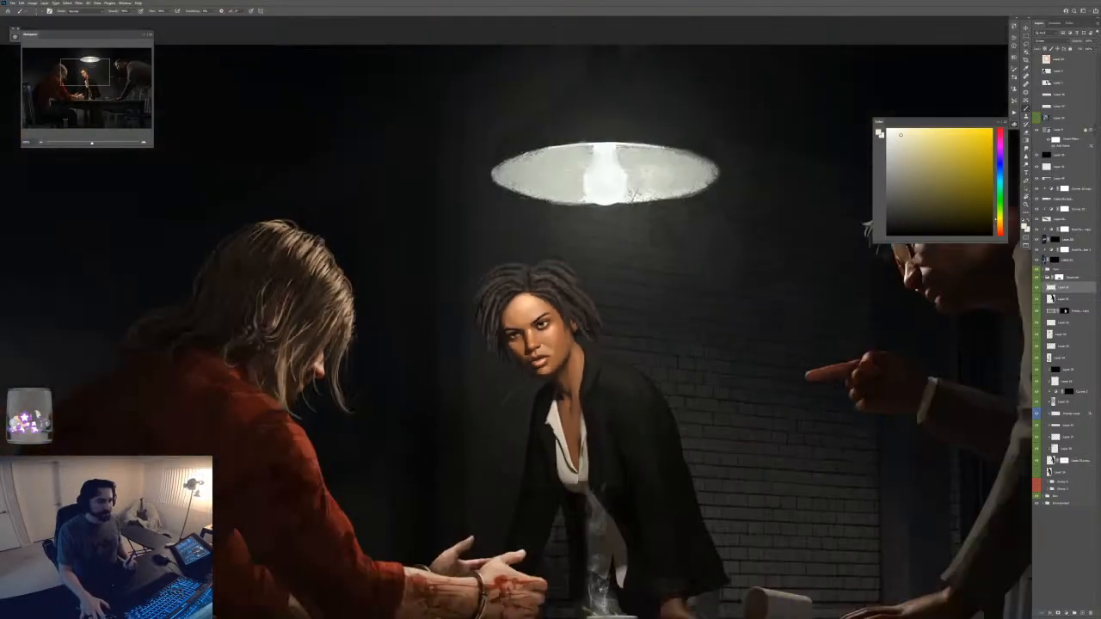
key("ctrl+plus")
key("ctrl+plus")
key("ctrl+plus")
key("ctrl+plus")
key("ctrl+plus")
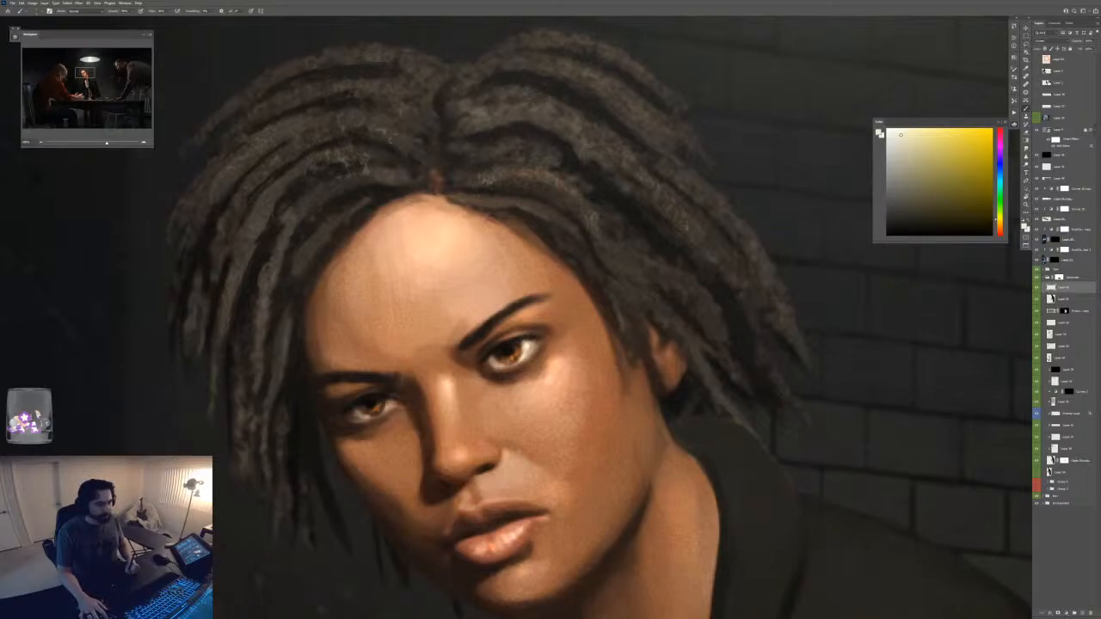
key("ctrl+minus")
key("ctrl+minus")
key("ctrl+minus")
key("ctrl+minus")
key("ctrl+minus")
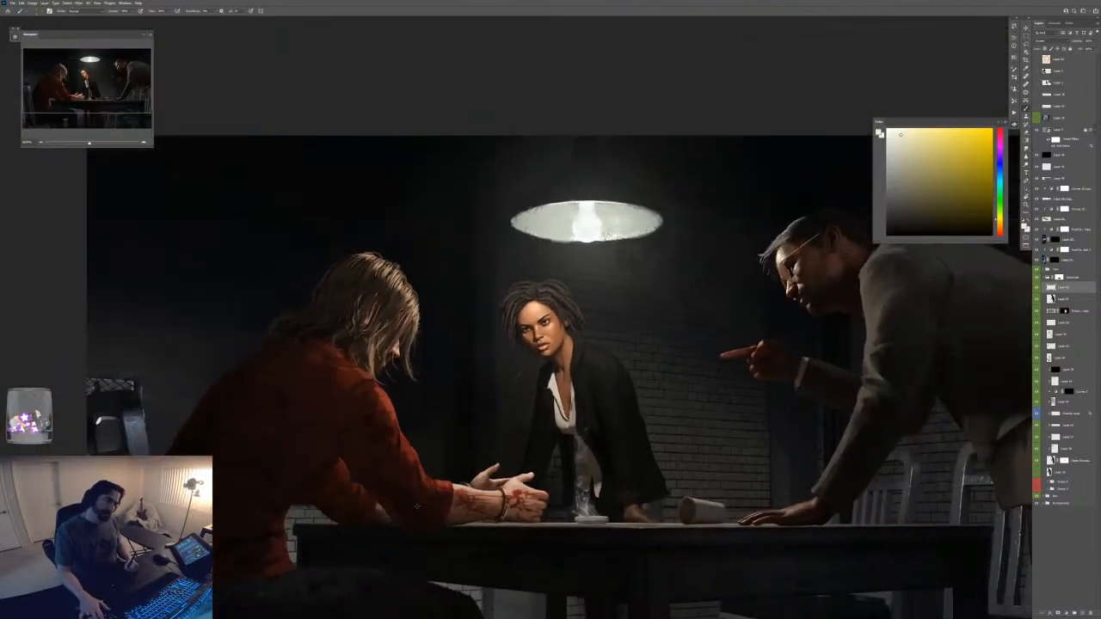
key("ctrl+plus")
key("ctrl+plus")
key("ctrl+plus")
key("ctrl+plus")
key("ctrl+plus")
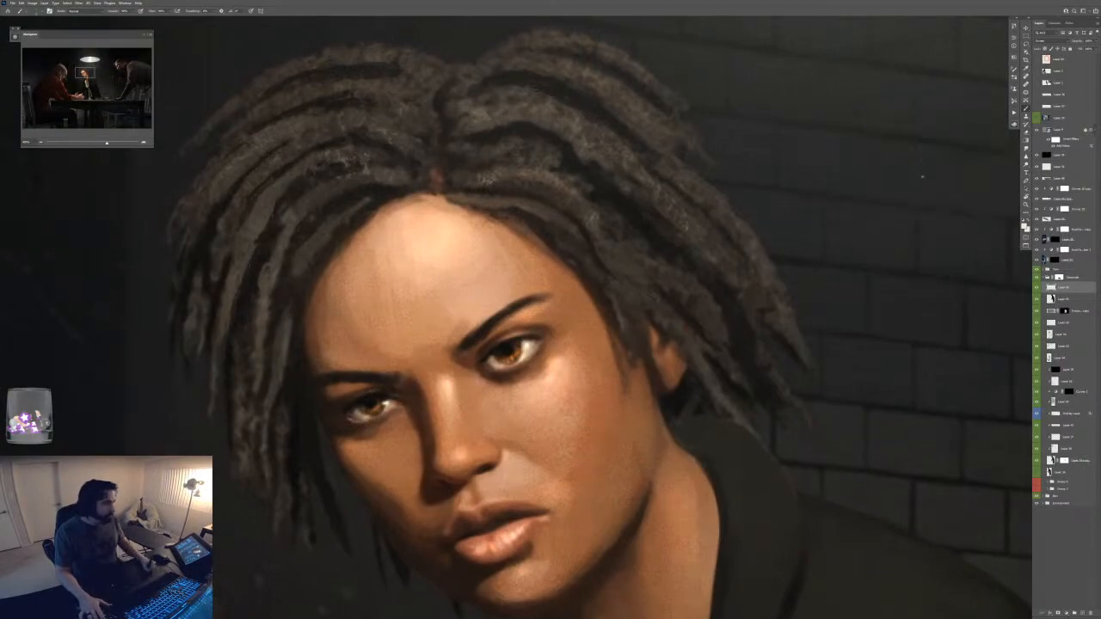
- Sample an orange-brown skin tone and paint soft strokes over the upper lid of the woman's shadowed eye
left_click(348, 393, "alt")
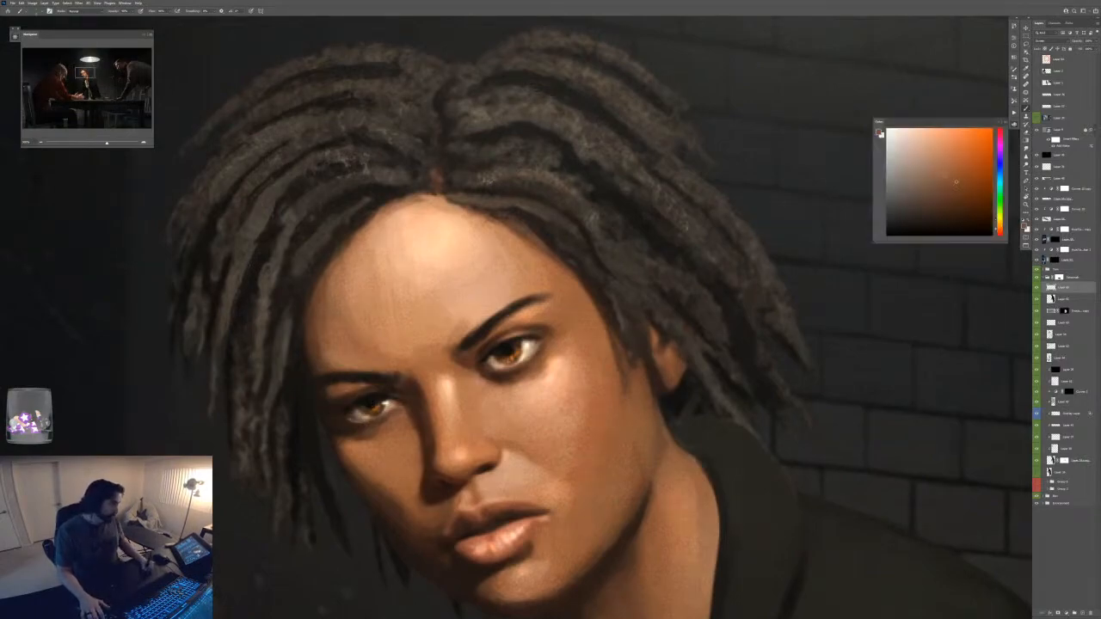
key("F6")
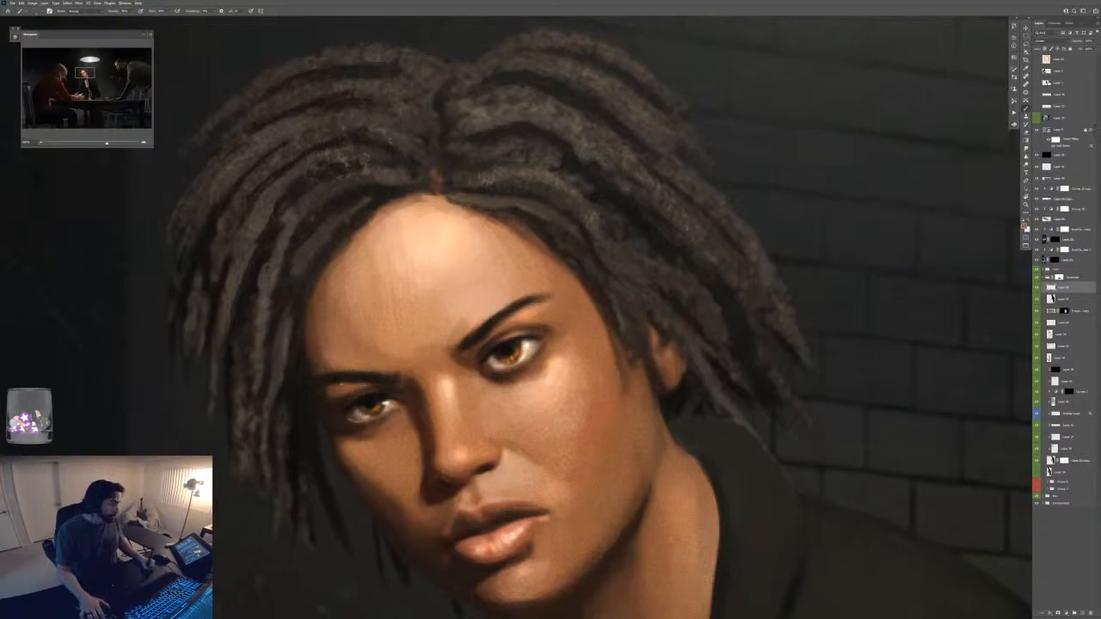
left_click_drag(361, 396, 377, 393)
key("ctrl+minus")
key("ctrl+minus")
key("ctrl+minus")
key("ctrl+minus")
key("ctrl+minus")
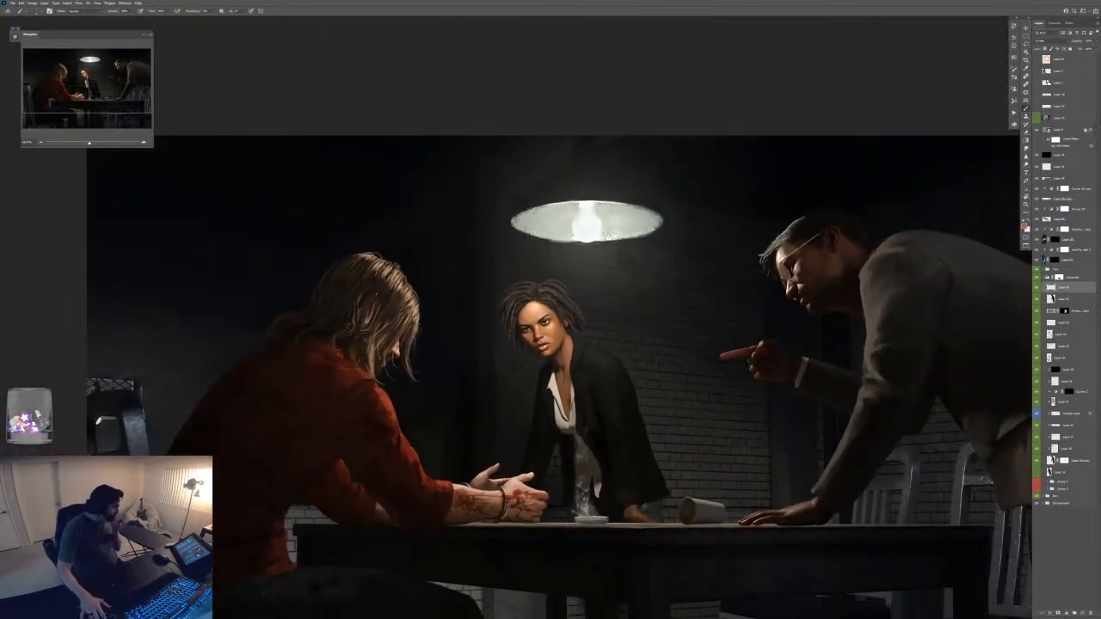
key("ctrl+plus")
key("ctrl+plus")
key("ctrl+plus")
key("ctrl+plus")
key("ctrl+plus")
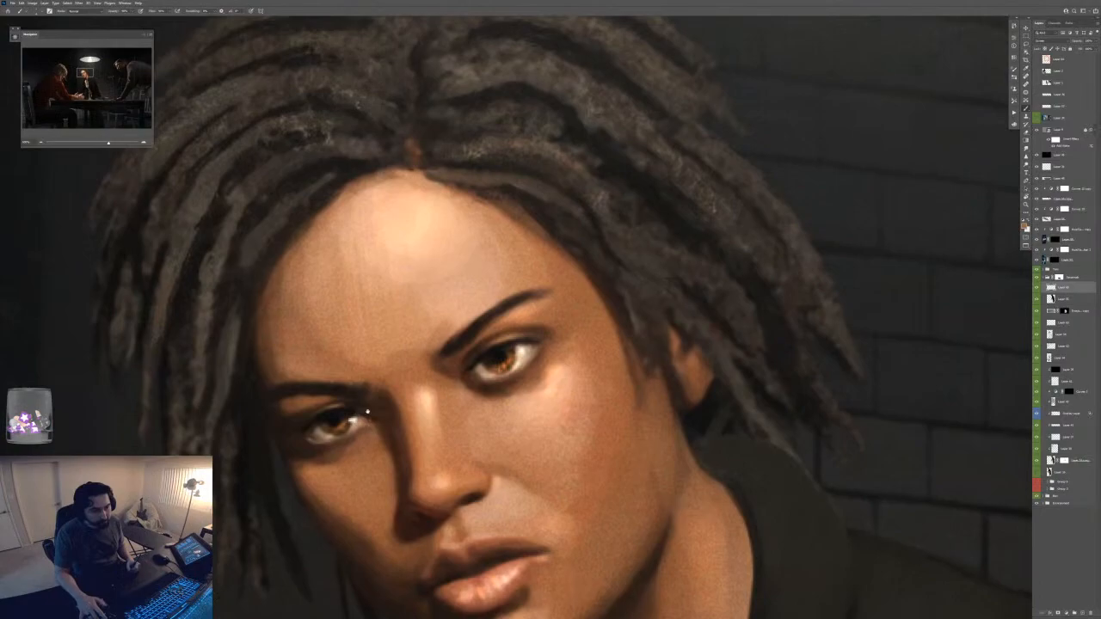
left_click_drag(329, 401, 370, 396)
key("ctrl+plus")
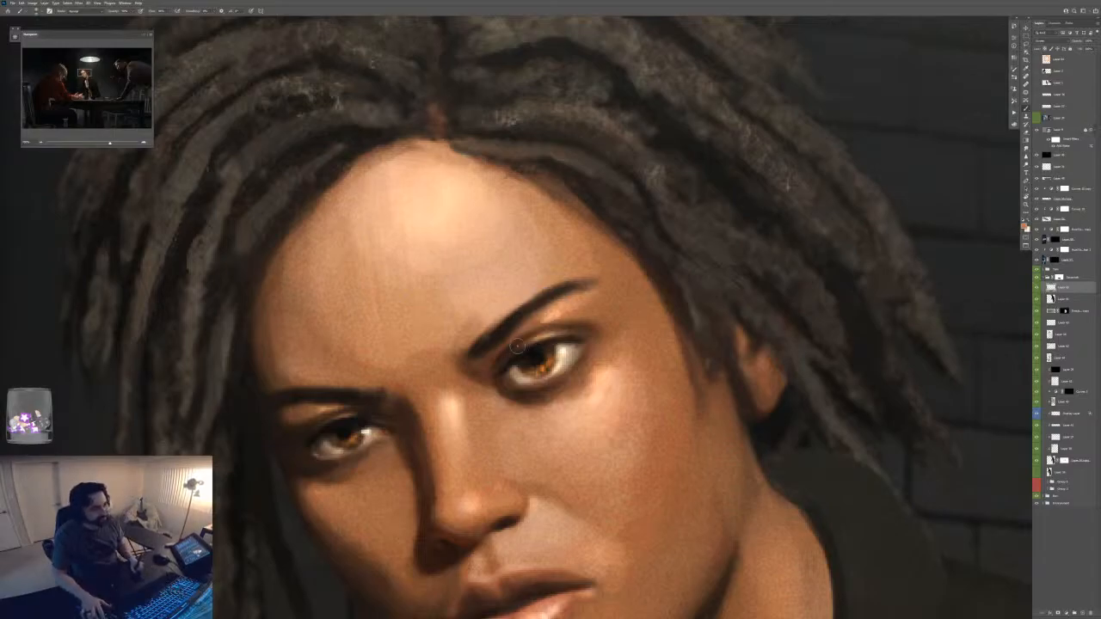
- Add a new layer above the masked layer in the woman's group and paint skin tone between her brighter eye and its brow
left_click(1070, 299)
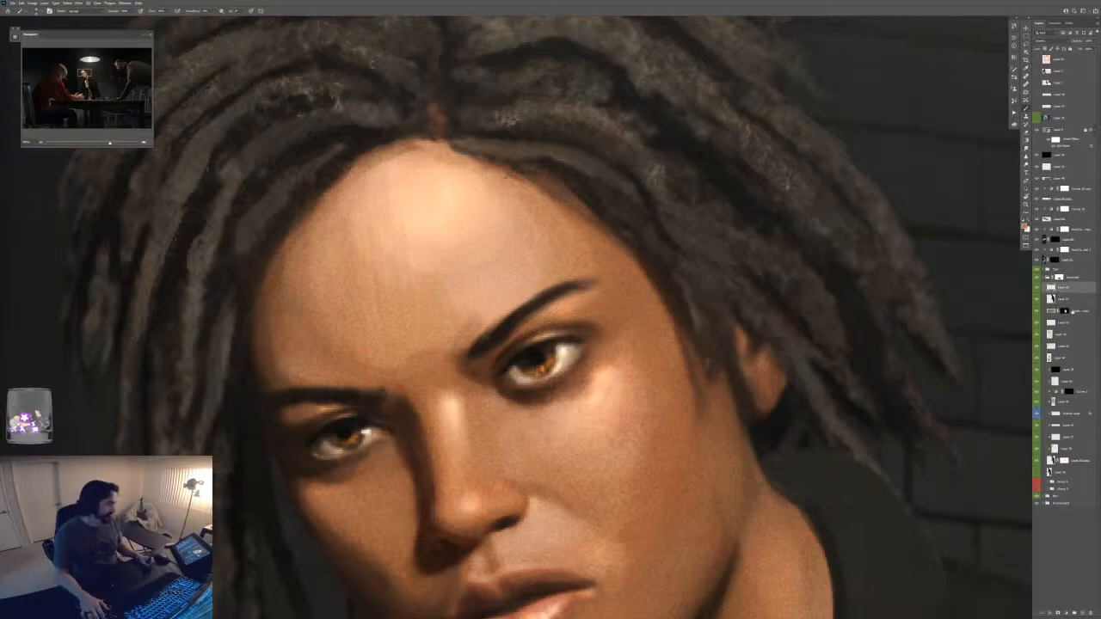
left_click(1057, 311)
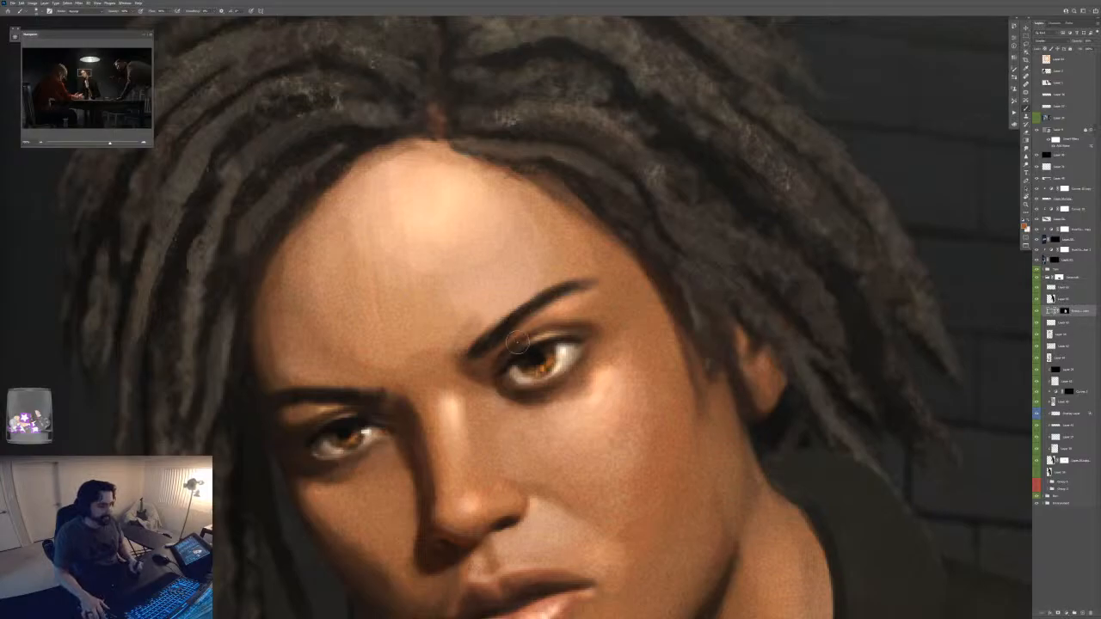
key("ctrl+shift+alt+n")
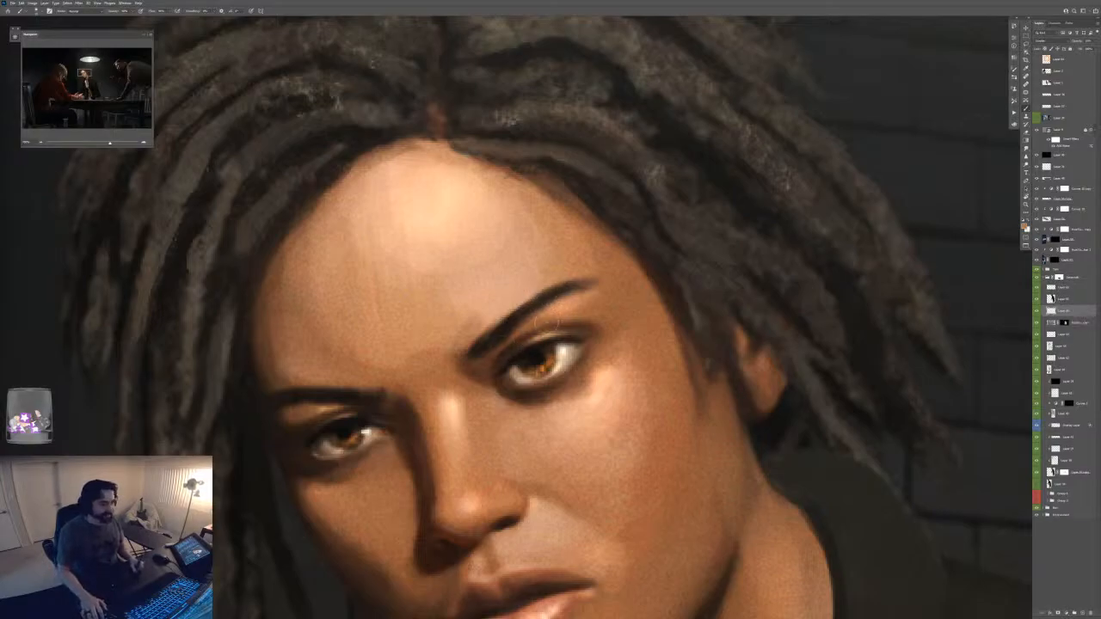
left_click_drag(554, 319, 483, 359)
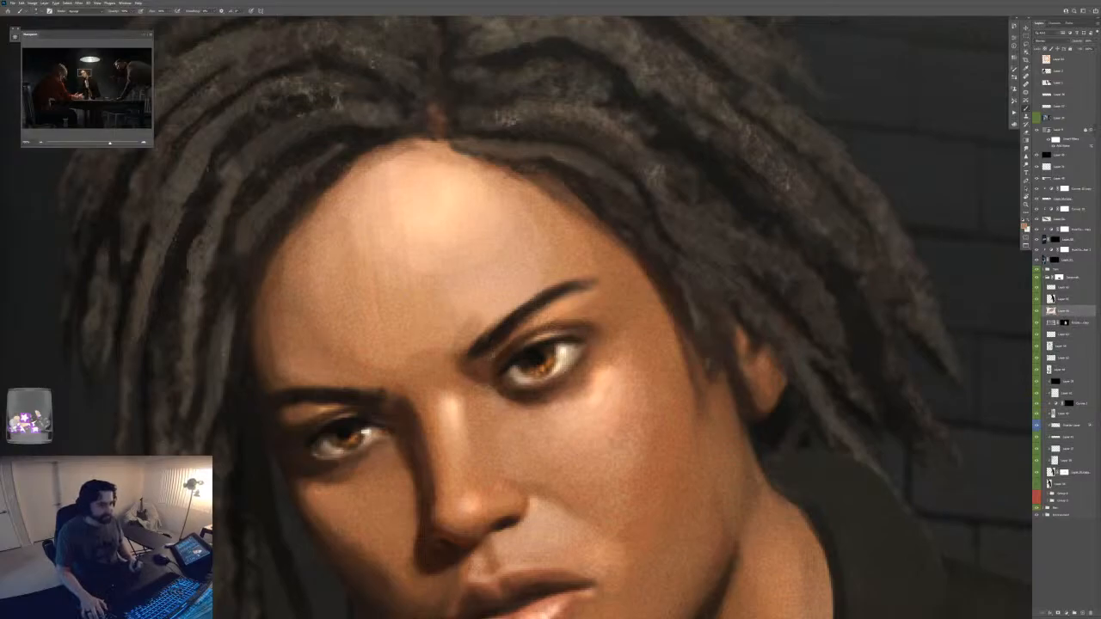
- Sample nearby skin tones, shrink the brush, and paint fine shading between the brow and inner corner of her brighter eye
left_click(493, 355, "alt")
key("[")
key("[")
right_click(483, 370)
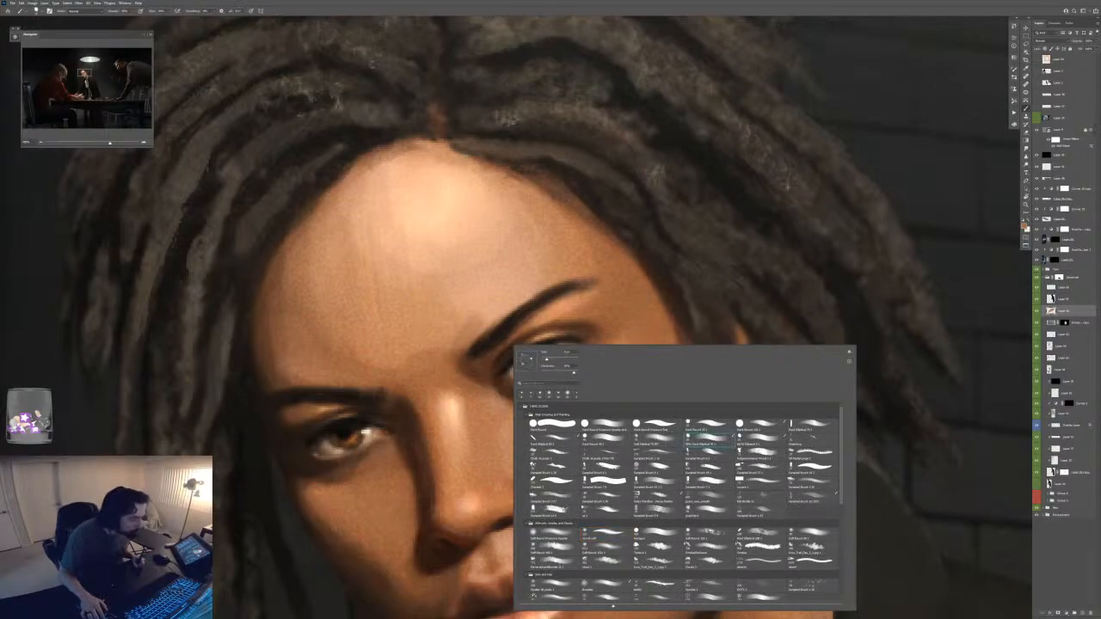
key("Escape")
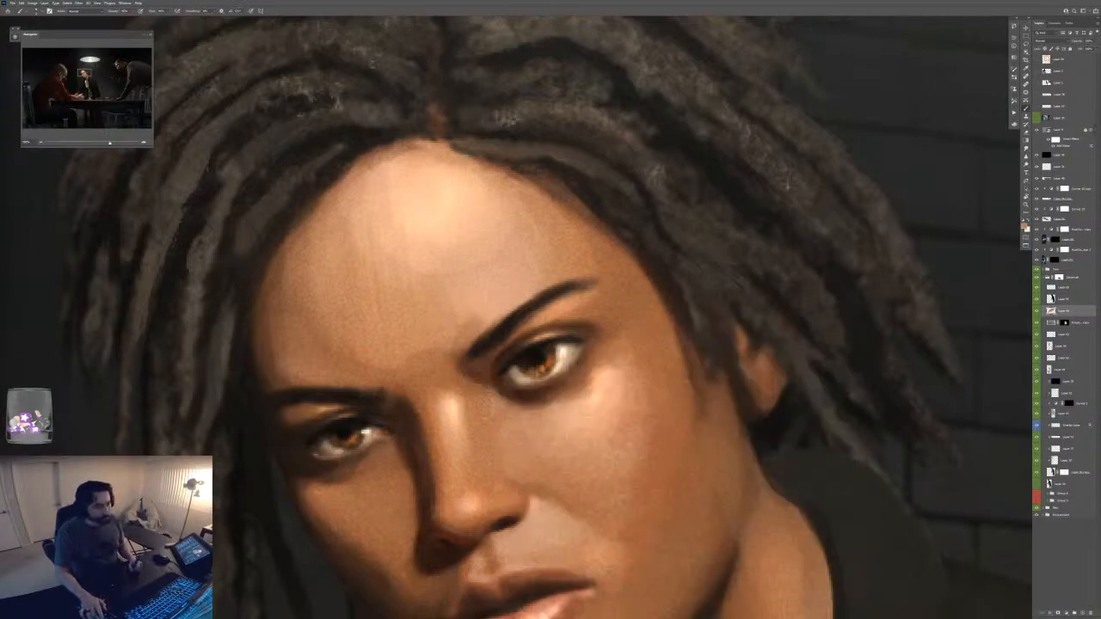
left_click(485, 396, "alt")
key("[")
key("[")
key("[")
left_click_drag(476, 367, 491, 357)
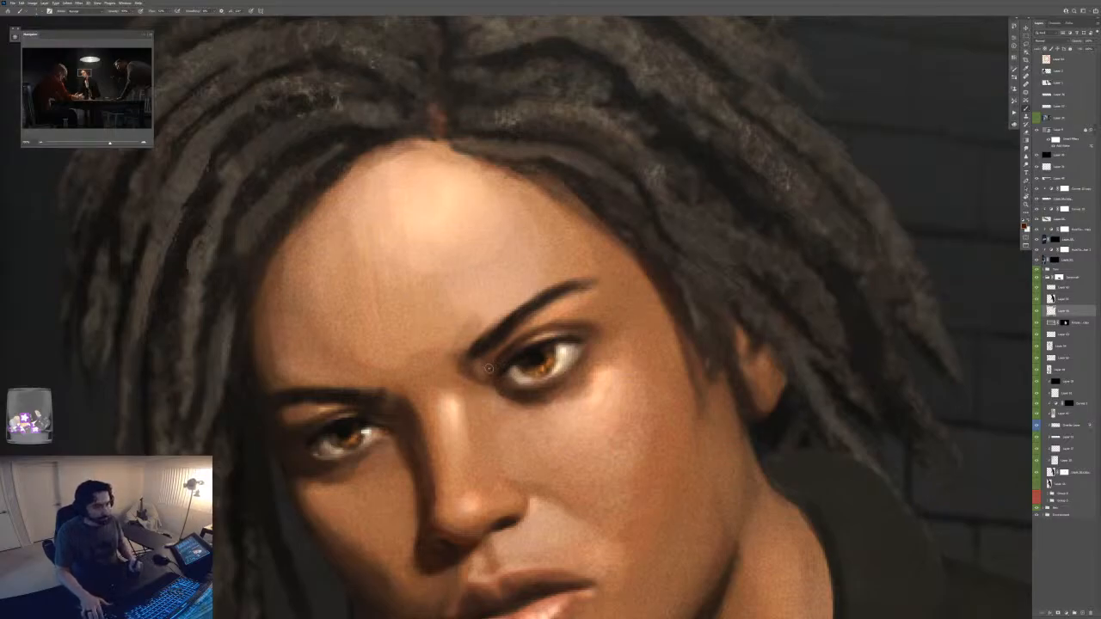
- Review the repainted brow and eye area at several magnifications, from the whole scene to the woman's face
key("ctrl+minus")
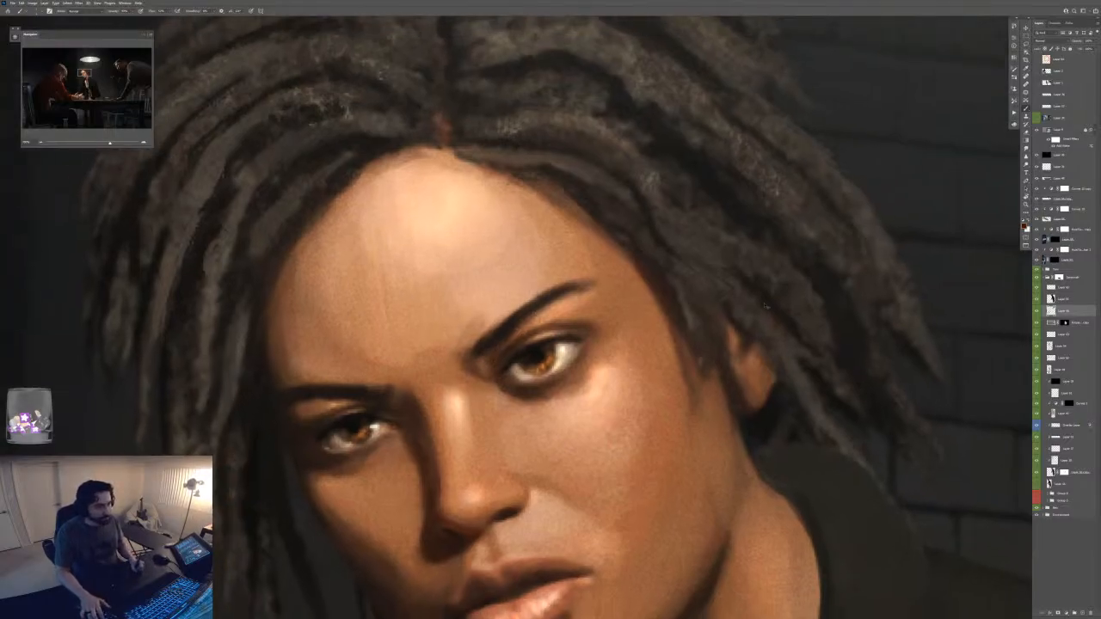
key("ctrl+minus")
key("ctrl+minus")
key("ctrl+minus")
key("ctrl+minus")
key("ctrl+minus")
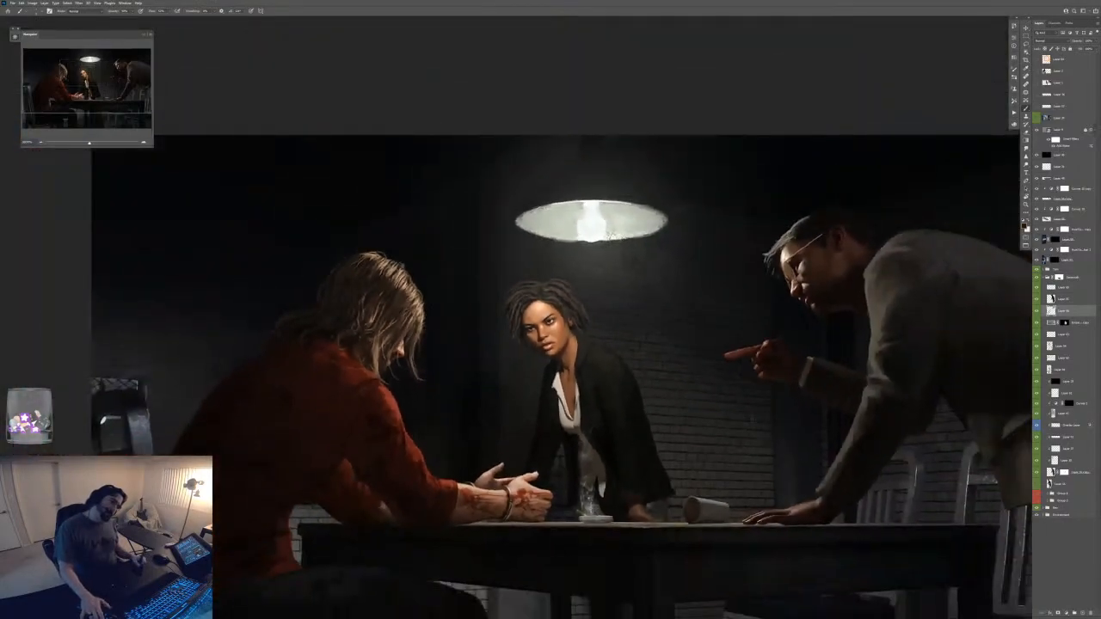
key("ctrl+plus")
key("ctrl+plus")
key("ctrl+plus")
key("ctrl+plus")
key("ctrl+plus")
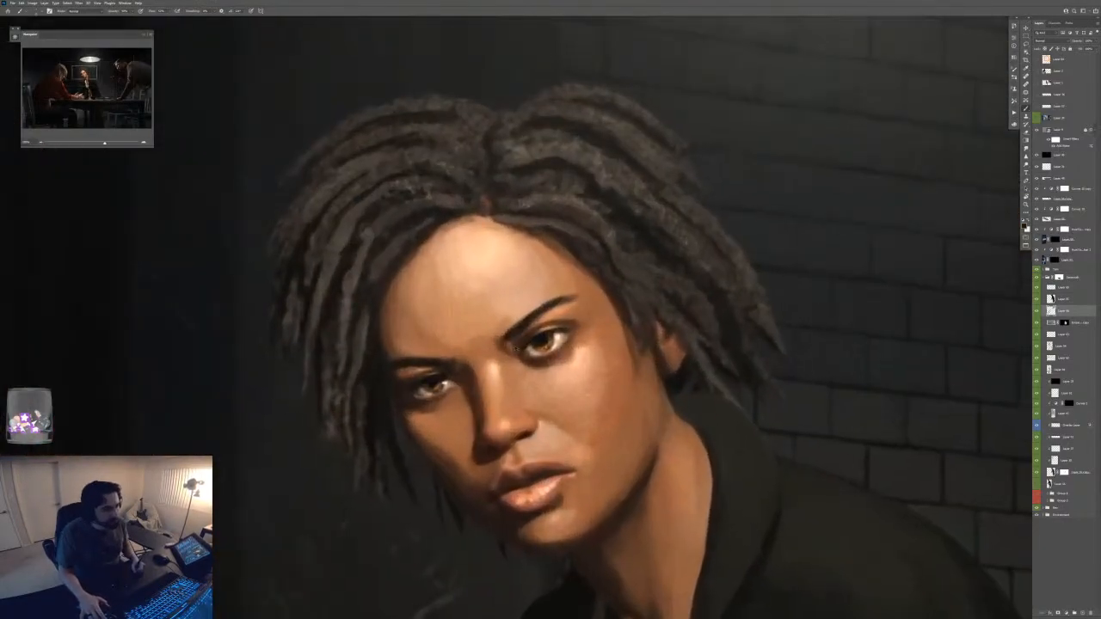
key("ctrl+plus")
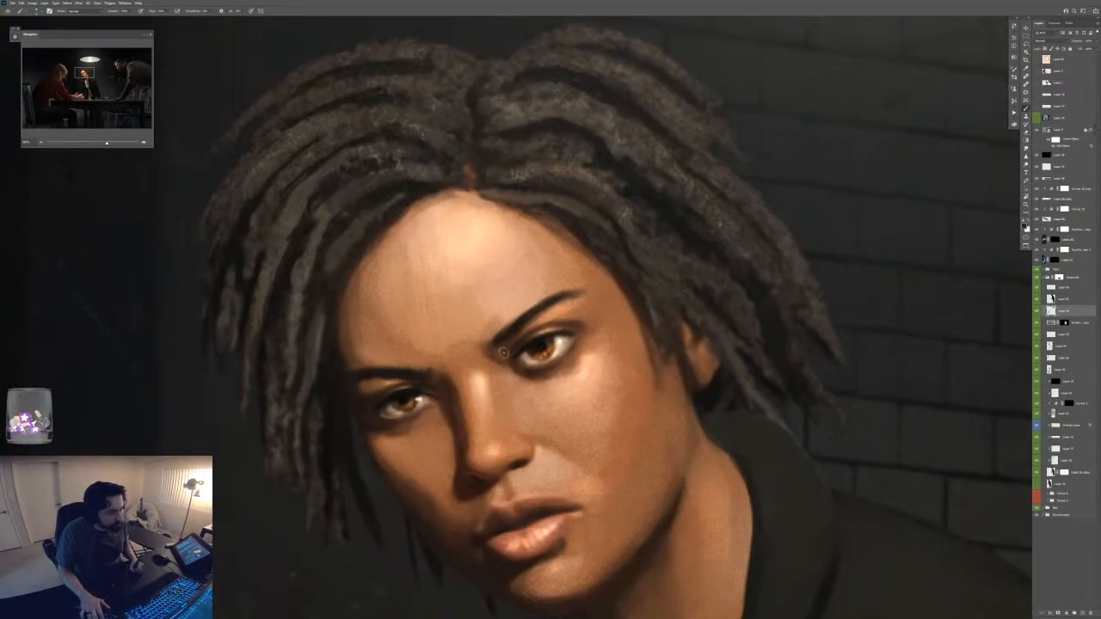
key("ctrl+minus")
key("ctrl+minus")
key("ctrl+minus")
key("ctrl+minus")
key("ctrl+minus")
key("ctrl+minus")
key("ctrl+plus")
key("ctrl+plus")
key("ctrl+plus")
key("ctrl+plus")
key("ctrl+plus")
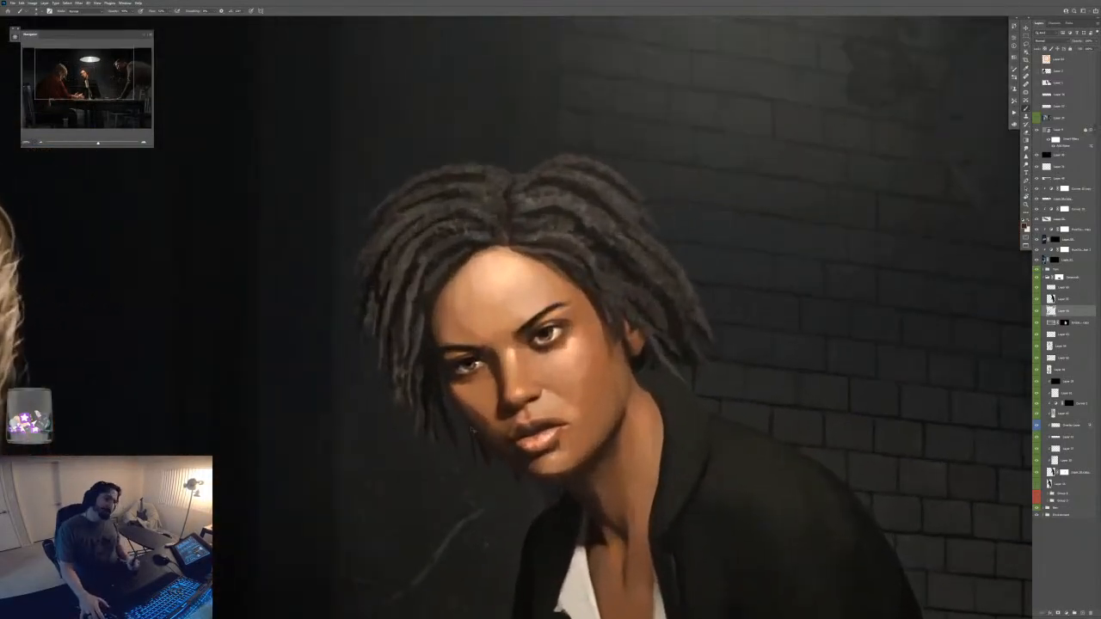
key("ctrl+plus")
key("ctrl+plus")
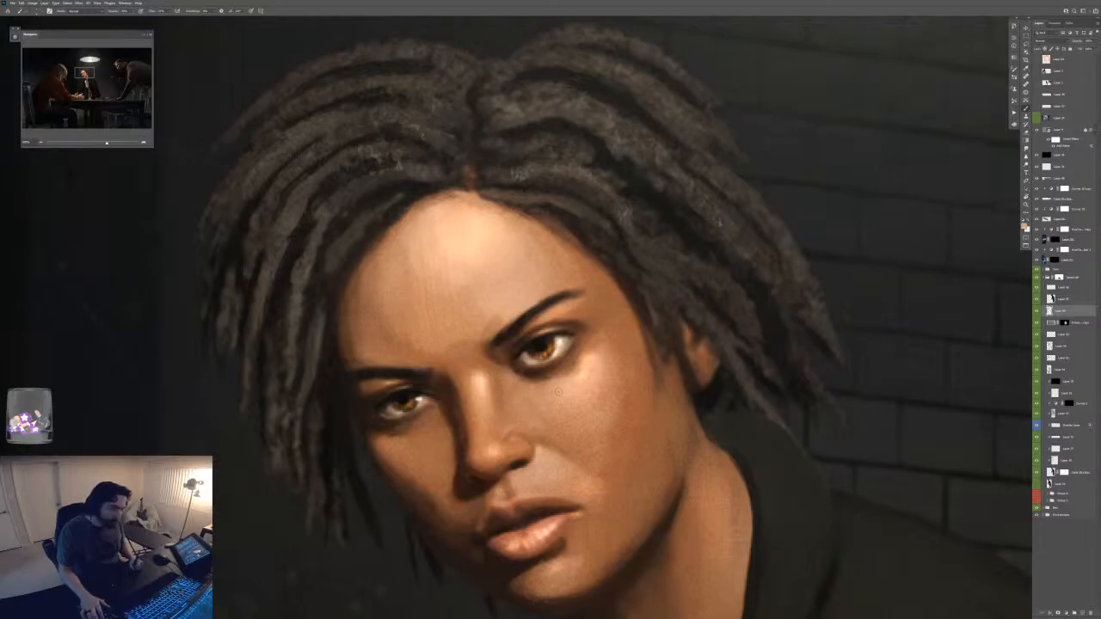
key("ctrl+minus")
key("ctrl+minus")
key("ctrl+minus")
key("ctrl+minus")
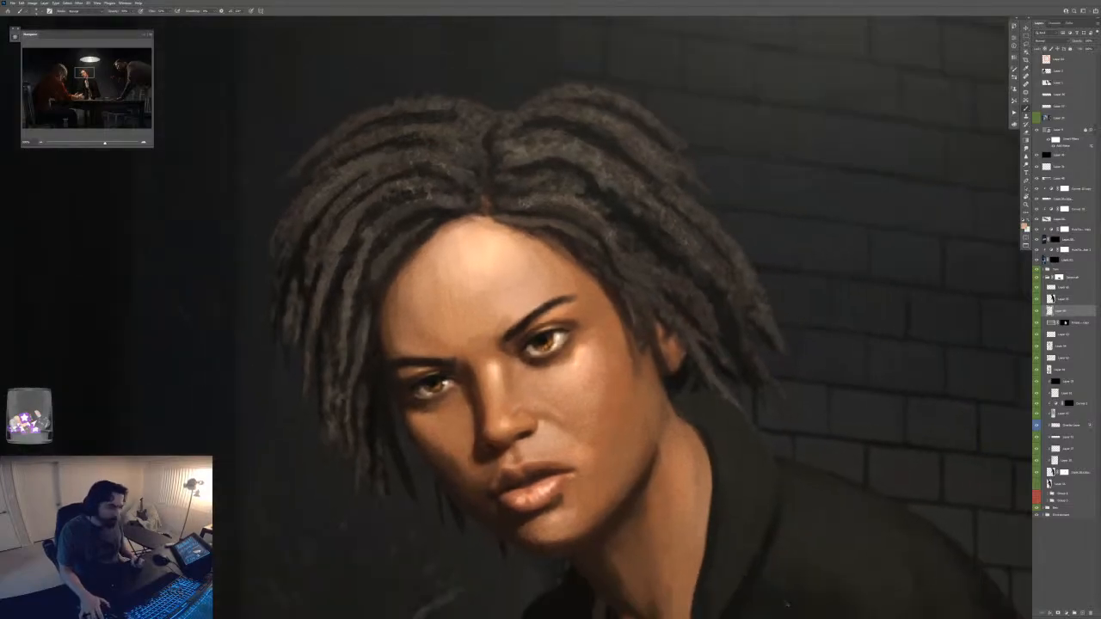
- Retouch the shading around the woman's nose at close range, alternating between blending, erasing and painting
key("ctrl+plus")
key("ctrl+plus")
key("ctrl+plus")
key("ctrl+plus")
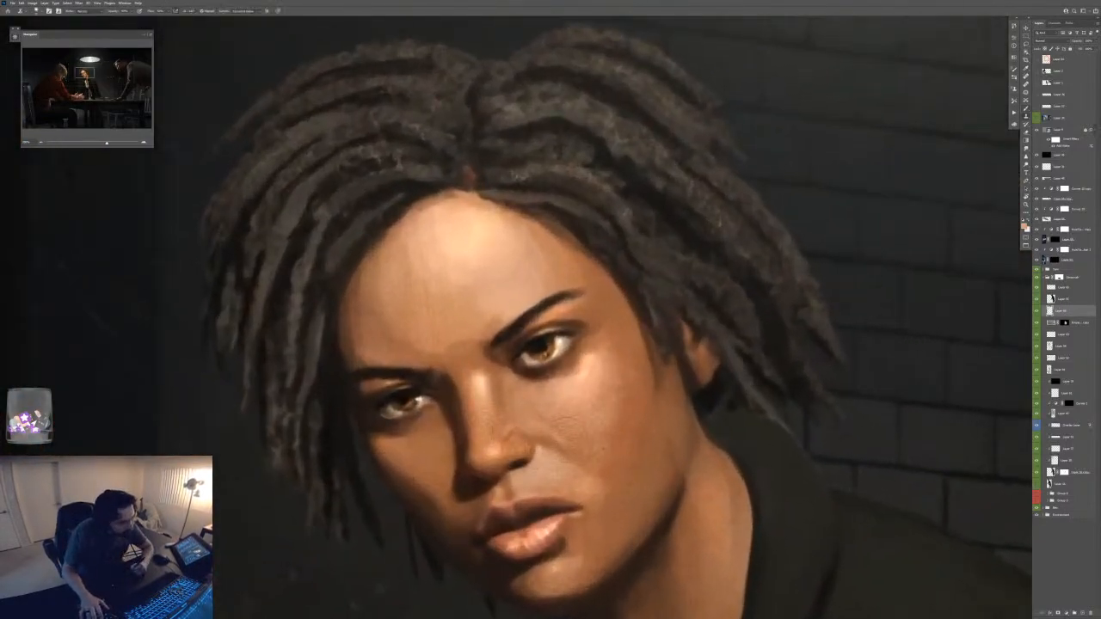
left_click(522, 452)
key("Return")
key("e")
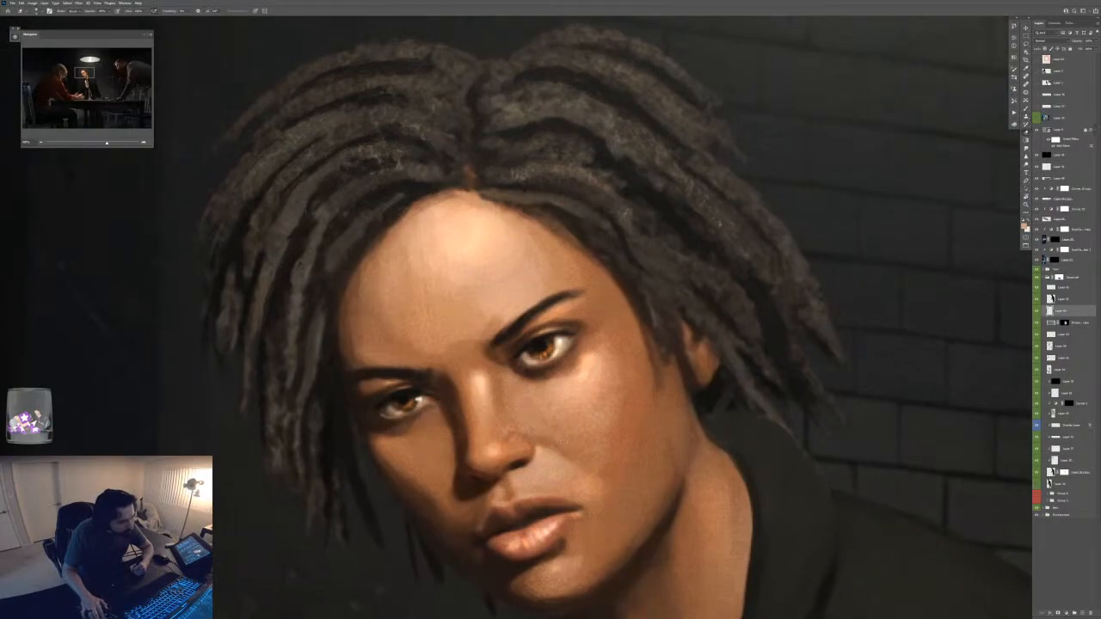
key("b")
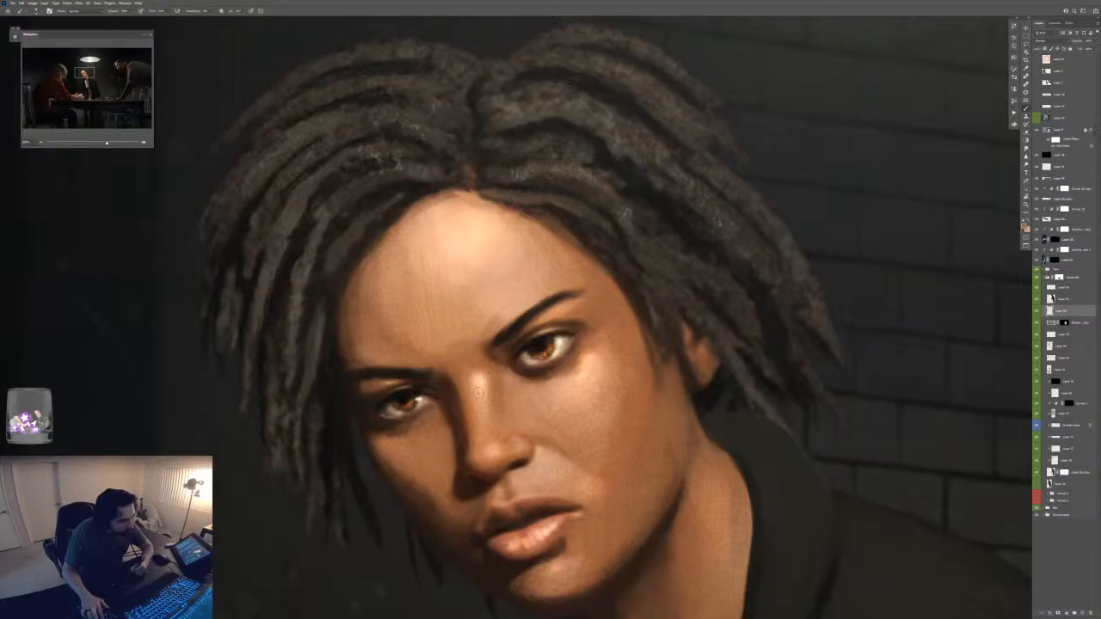
- Sample a lighter skin tone and paint soft strokes over the woman's lower lip and chin after checking the full scene
key("ctrl+0")
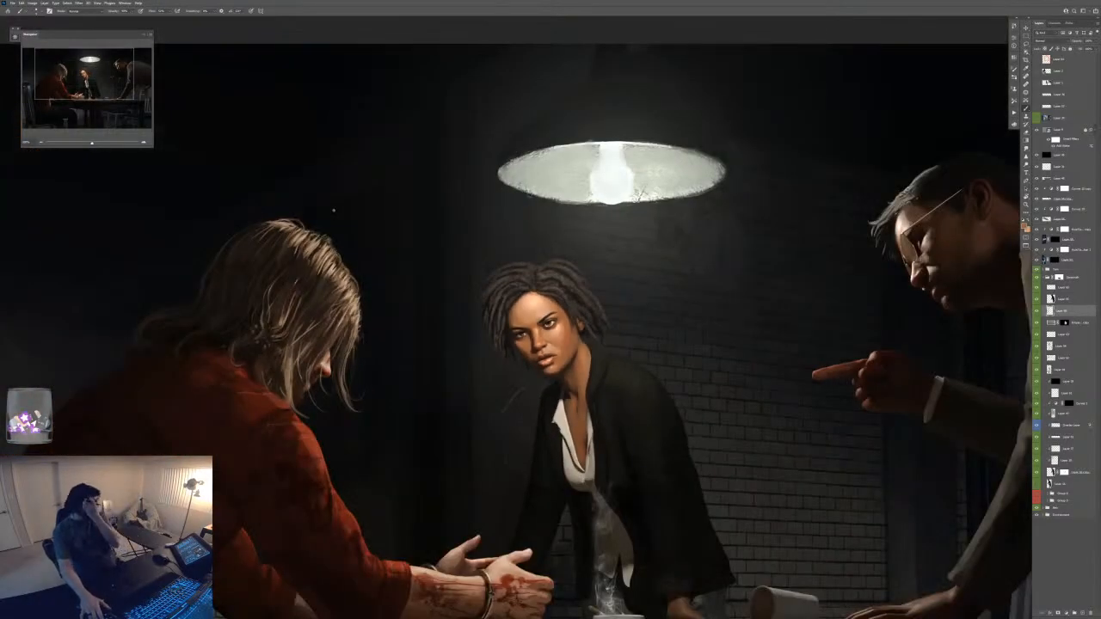
key("ctrl+plus")
key("ctrl+plus")
key("ctrl+plus")
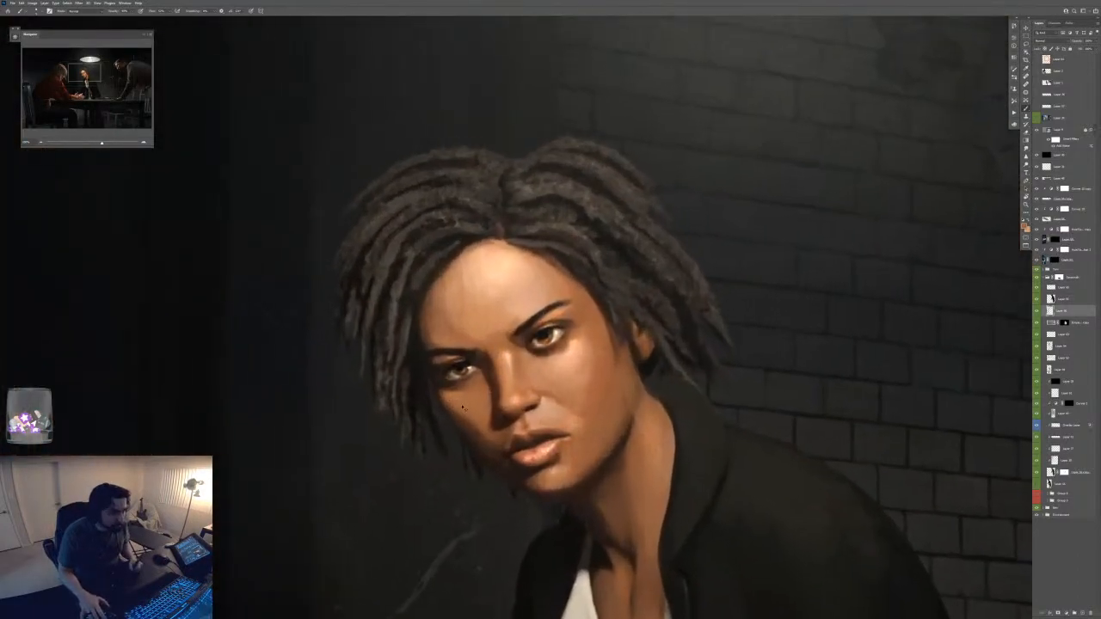
left_click_drag(518, 452, 523, 431)
key("ctrl+plus")
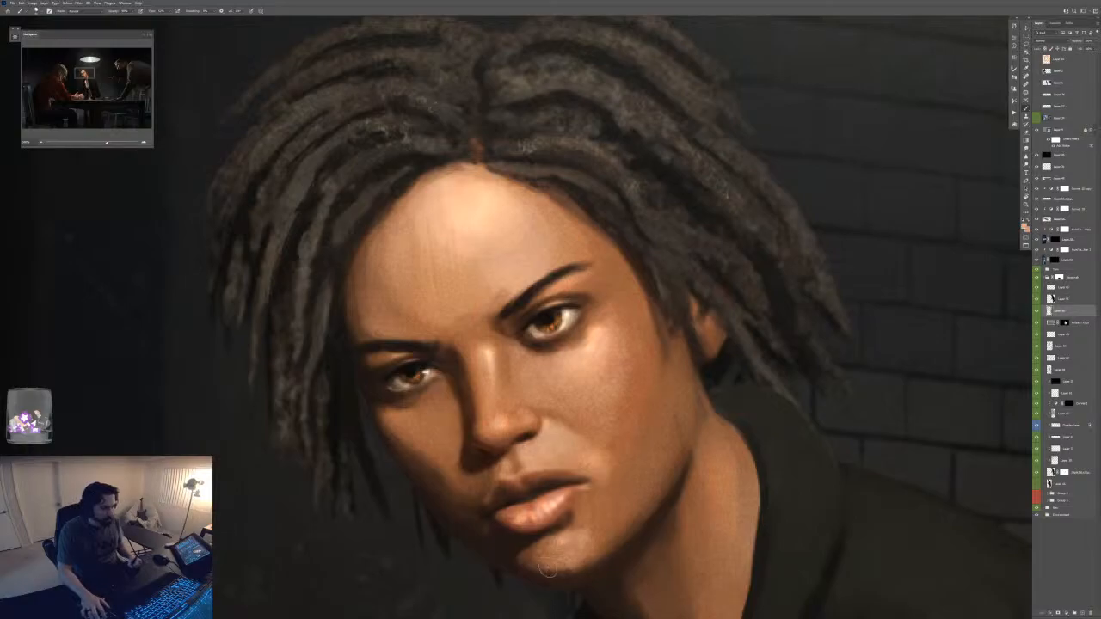
- Examine the woman's mouth and chin at several magnifications to judge how the face reads within the scene
key("ctrl+minus")
key("ctrl+minus")
key("ctrl+minus")
key("ctrl+minus")
key("ctrl+plus")
key("ctrl+plus")
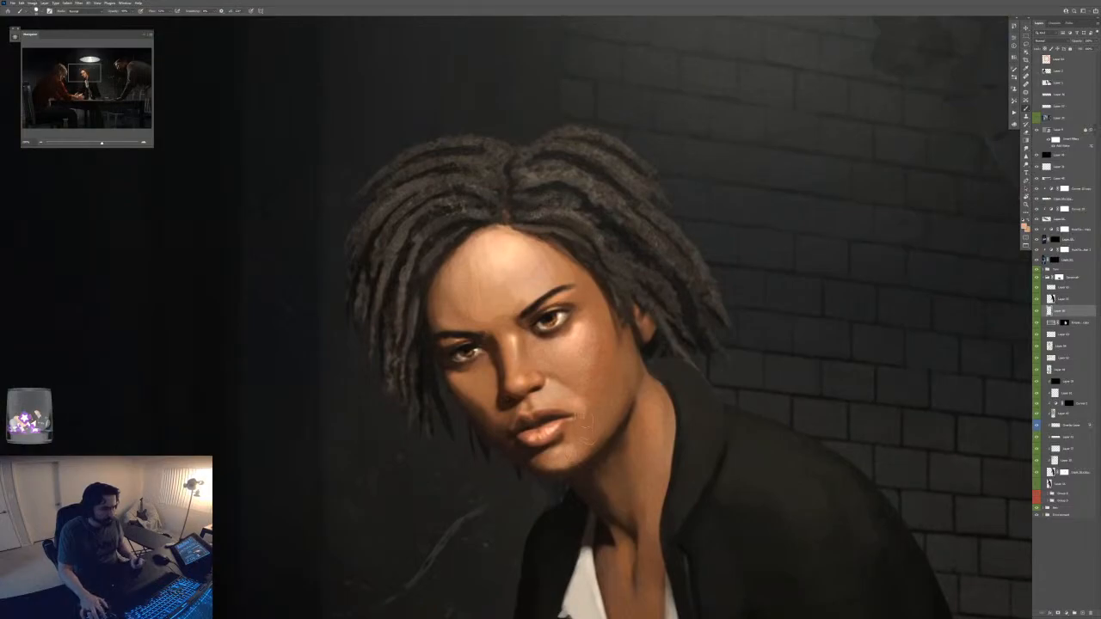
key("ctrl+minus")
key("ctrl+minus")
key("ctrl+minus")
key("ctrl+minus")
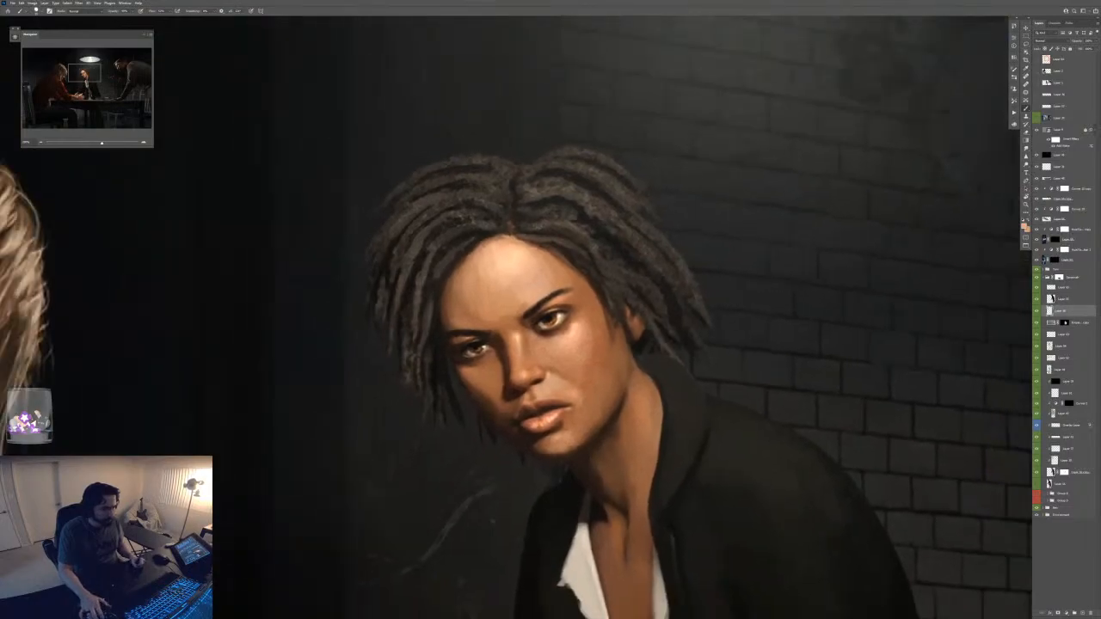
key("ctrl+plus")
key("ctrl+plus")
key("ctrl+plus")
key("ctrl+plus")
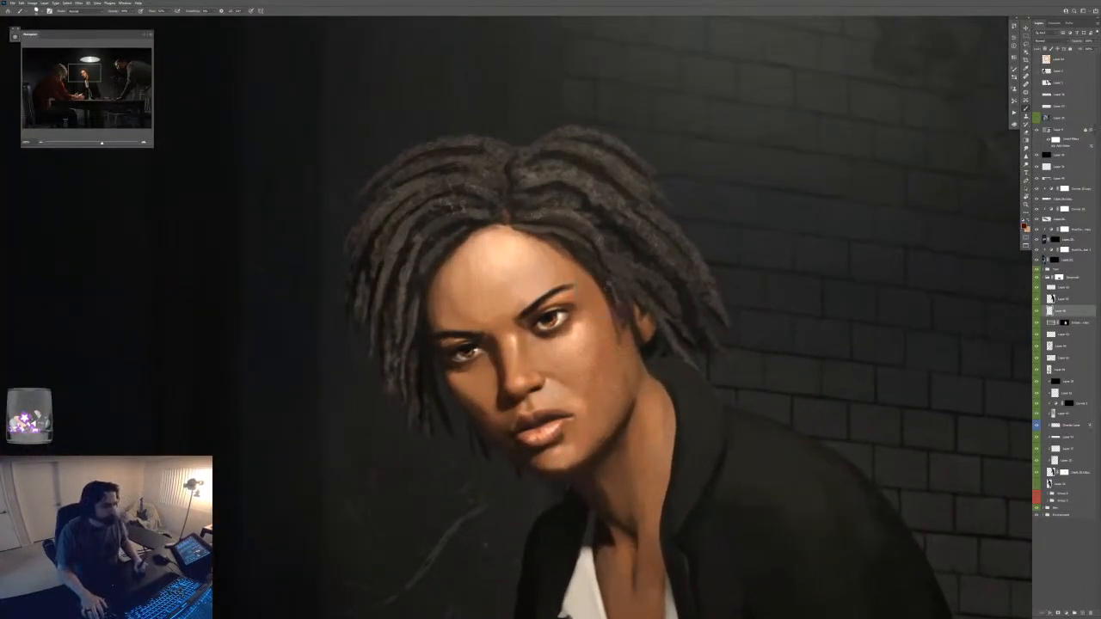
- Choose a brush preset for further painting on the woman's face and hairline
key("ctrl+plus")
right_click(604, 262)
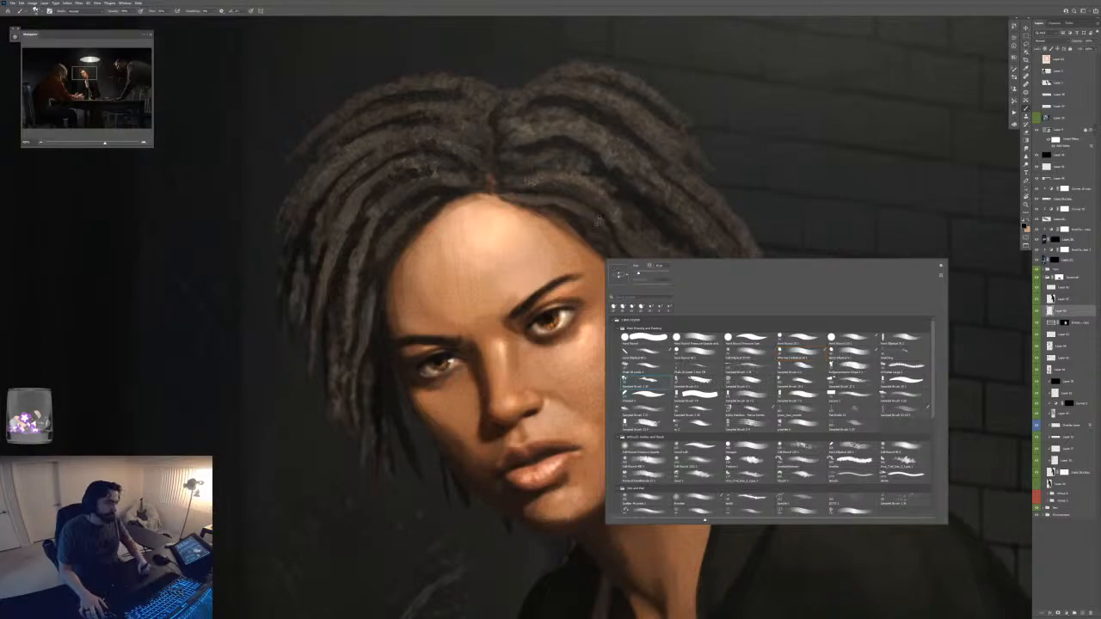
left_click(578, 220)
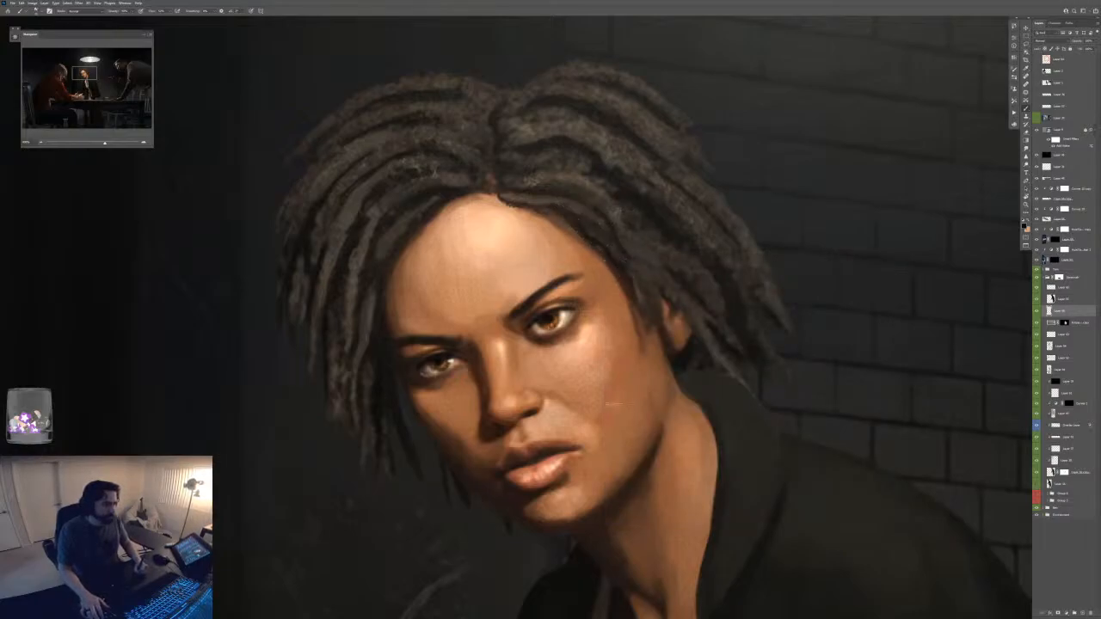
- Touch up the hair along the hairline above the woman's forehead with a short brush stroke
key("ctrl+minus")
key("ctrl+minus")
key("ctrl+minus")
key("ctrl+minus")
key("ctrl+minus")
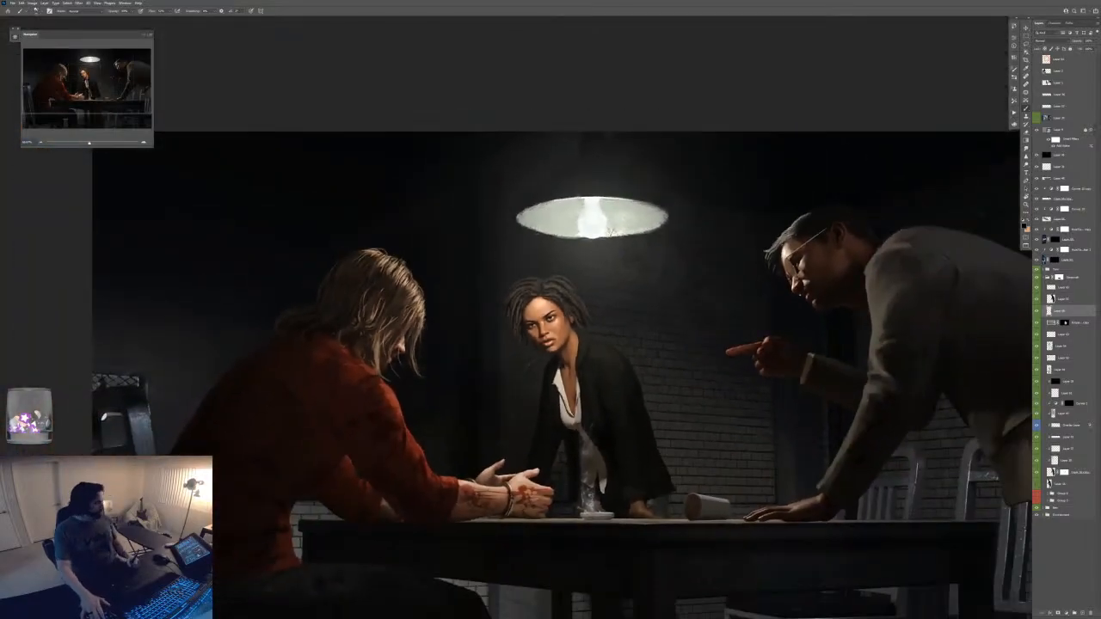
key("ctrl+plus")
key("ctrl+plus")
key("ctrl+plus")
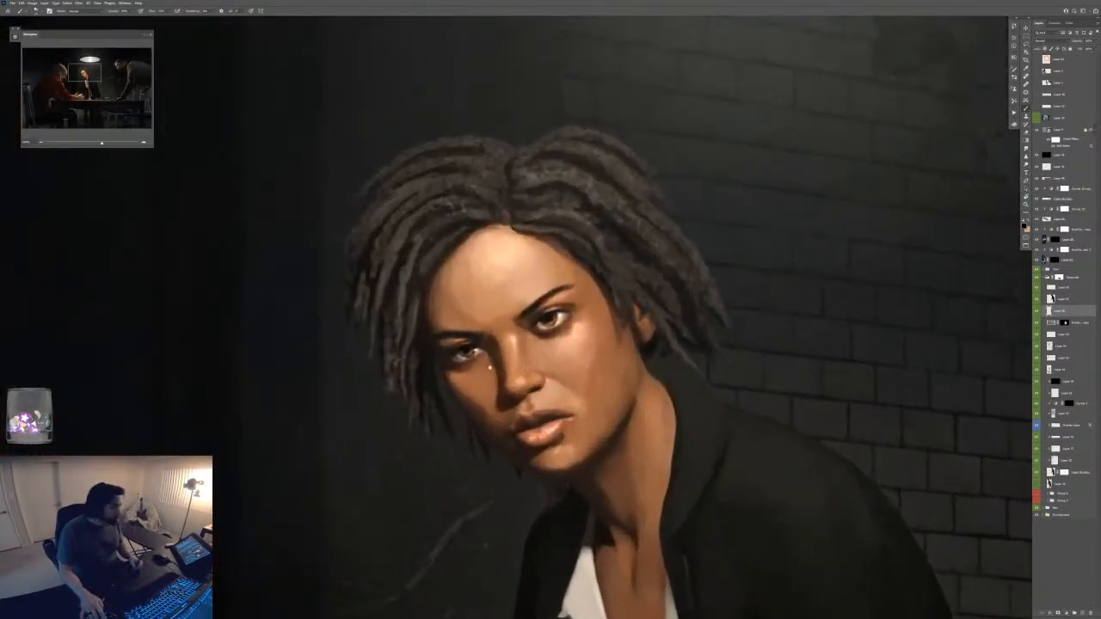
left_click_drag(490, 367, 485, 422)
key("ctrl+plus")
key("ctrl+plus")
left_click_drag(399, 269, 463, 281)
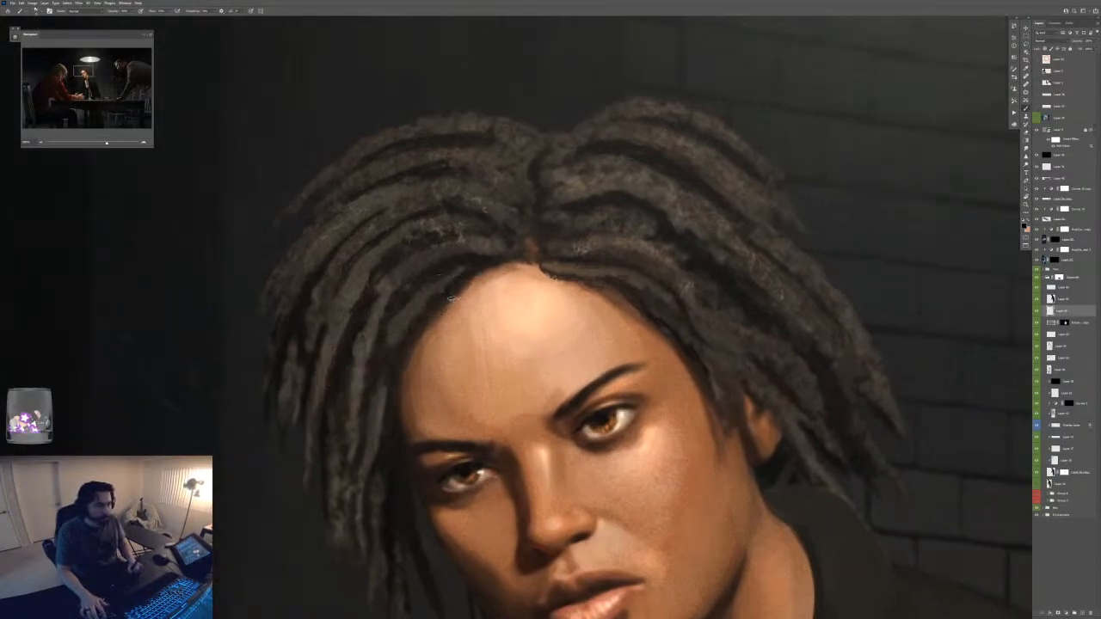
- Compare the woman's head with the whole scene and pick a different brush preset for the face
key("ctrl+minus")
key("ctrl+minus")
key("ctrl+minus")
key("ctrl+minus")
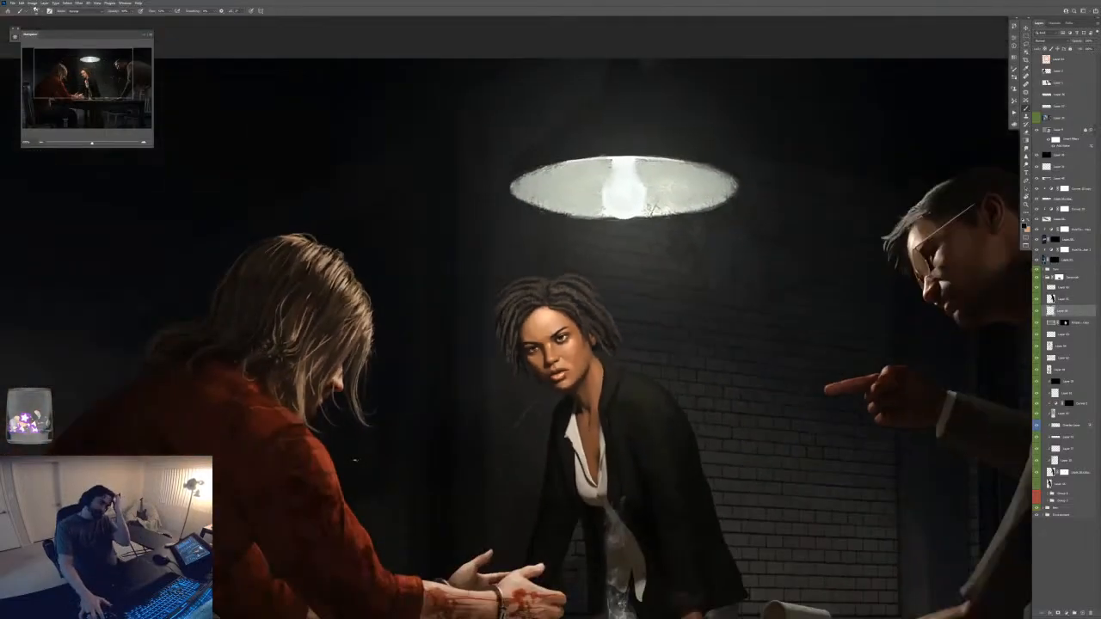
key("ctrl+plus")
key("ctrl+plus")
key("ctrl+plus")
key("ctrl+plus")
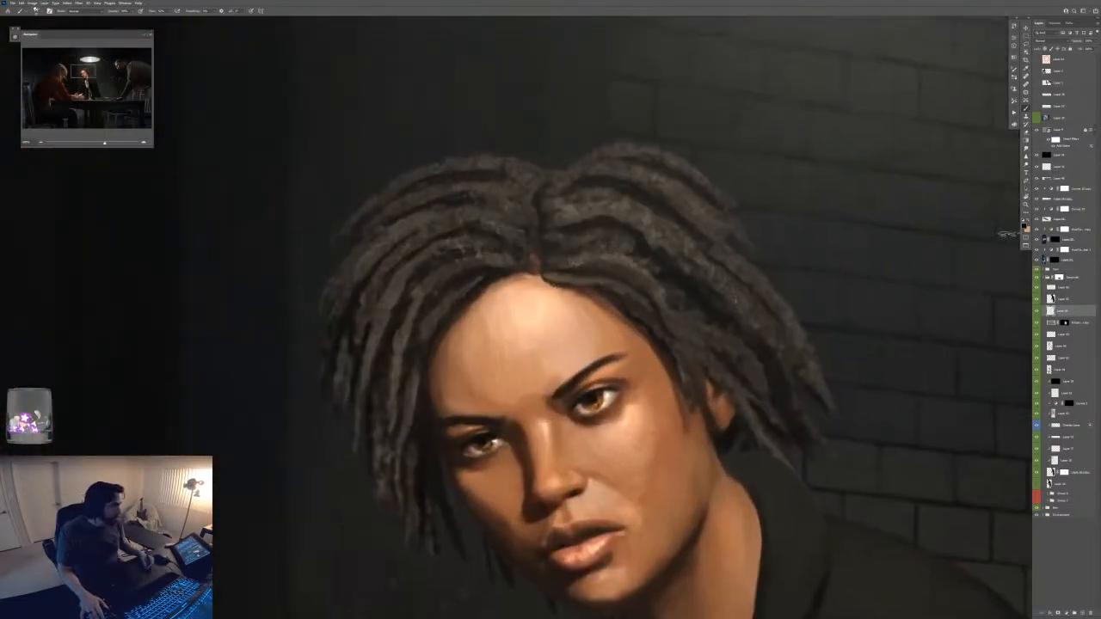
right_click(566, 395)
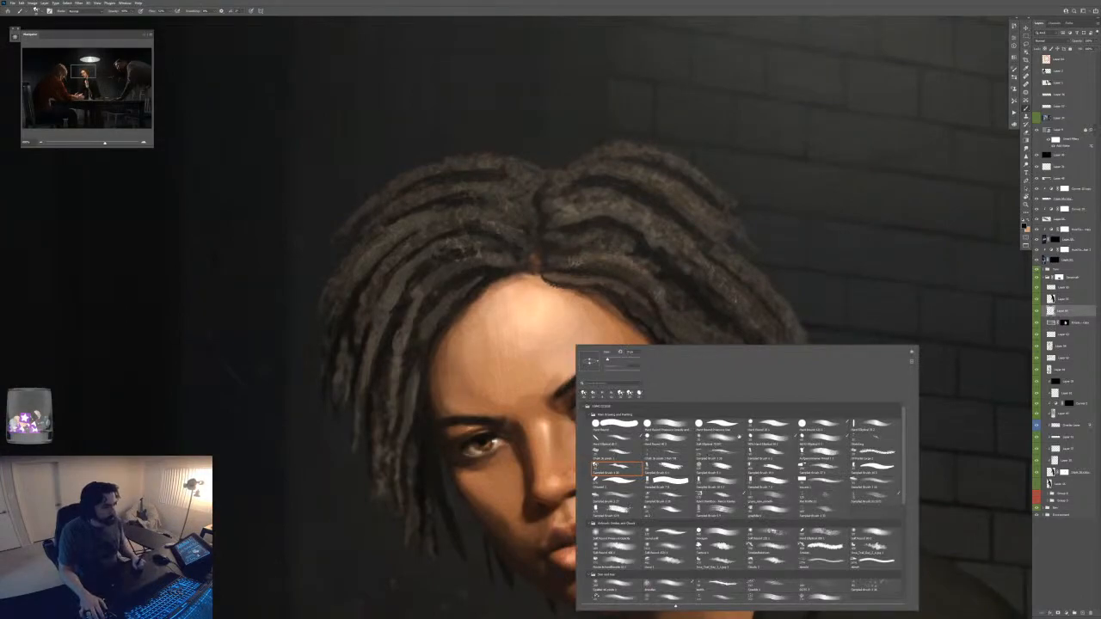
left_click(772, 426)
key("Return")
key("ctrl+plus")
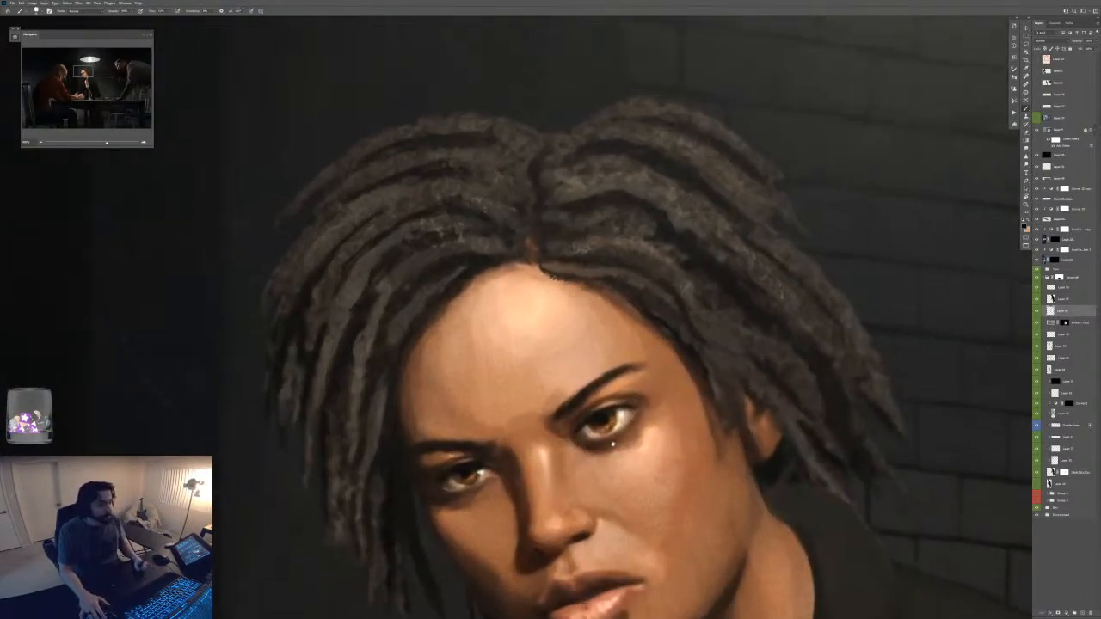
left_click_drag(643, 390, 634, 354)
key("ctrl+plus")
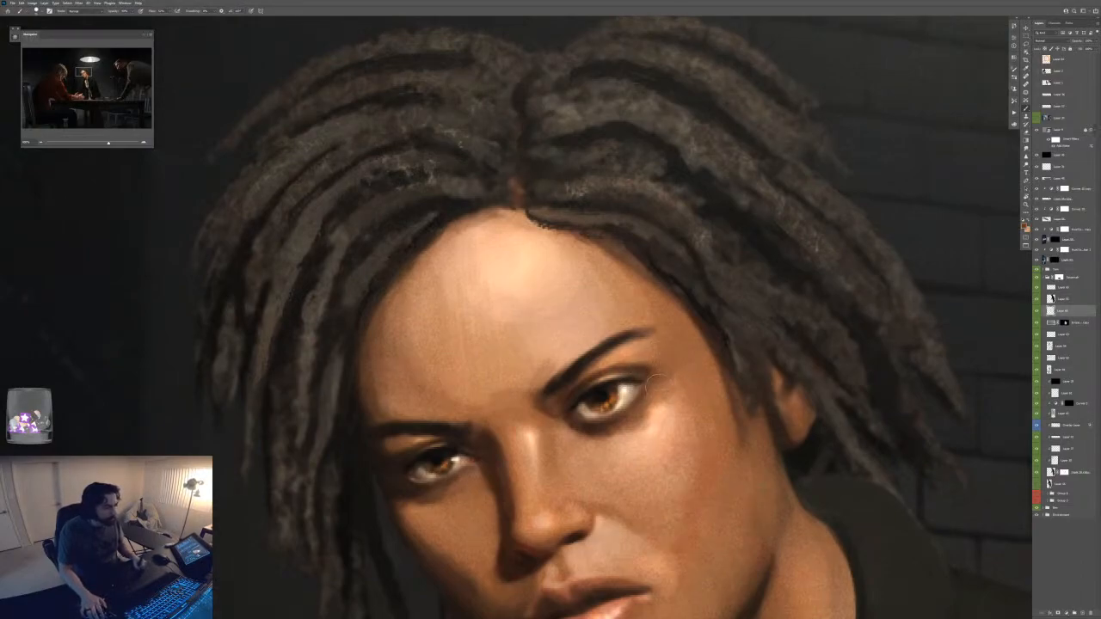
key("ctrl+minus")
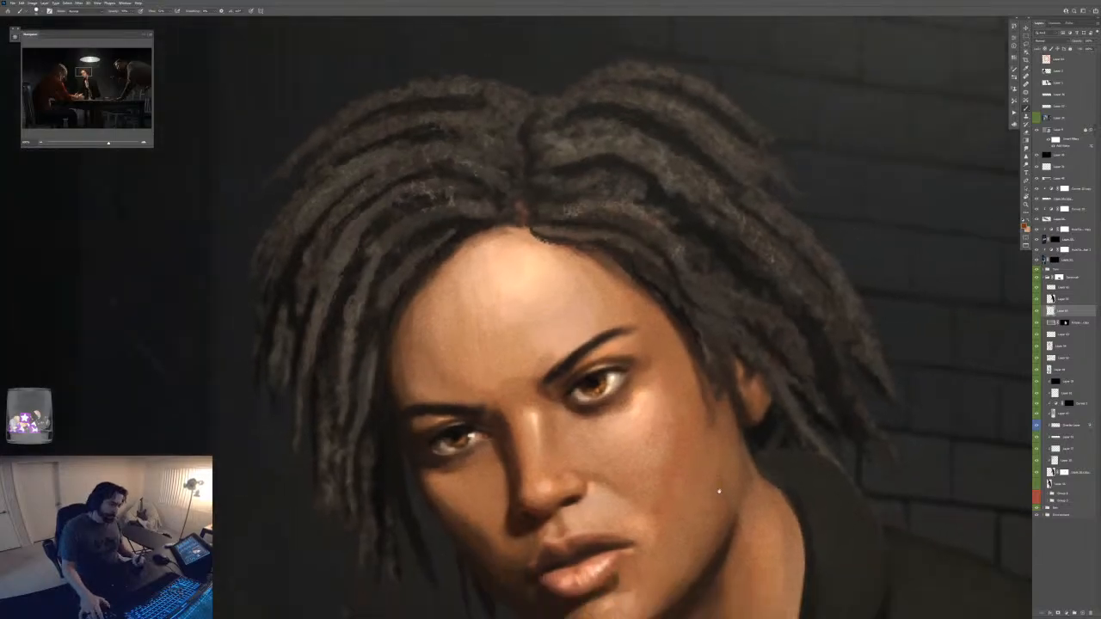
left_click_drag(704, 495, 694, 476)
key("alt+bracketright")
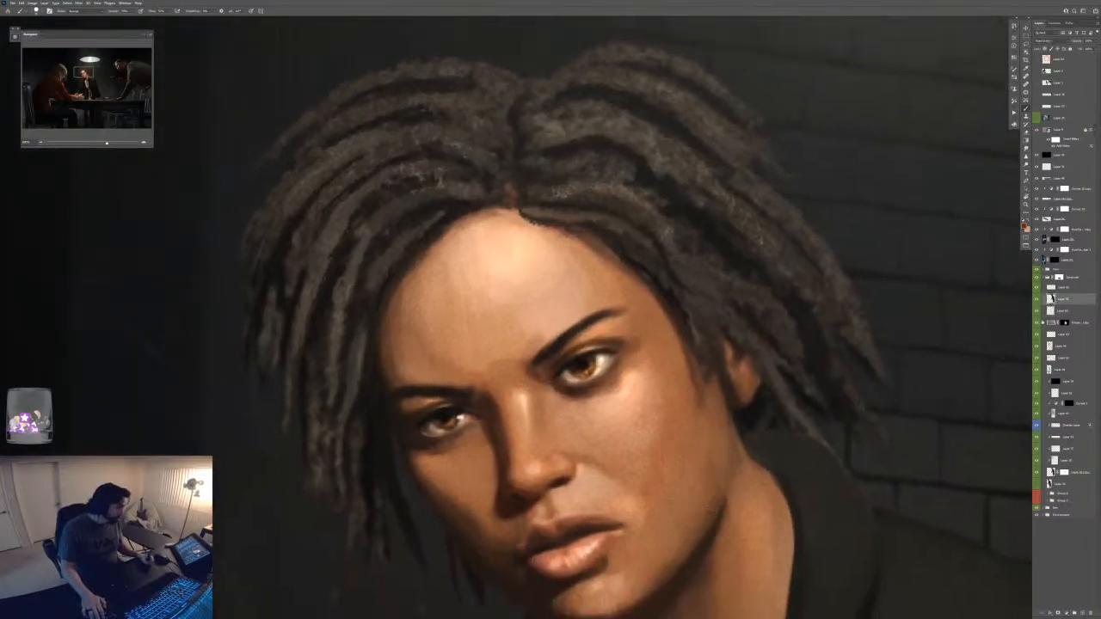
key("alt+bracketleft")
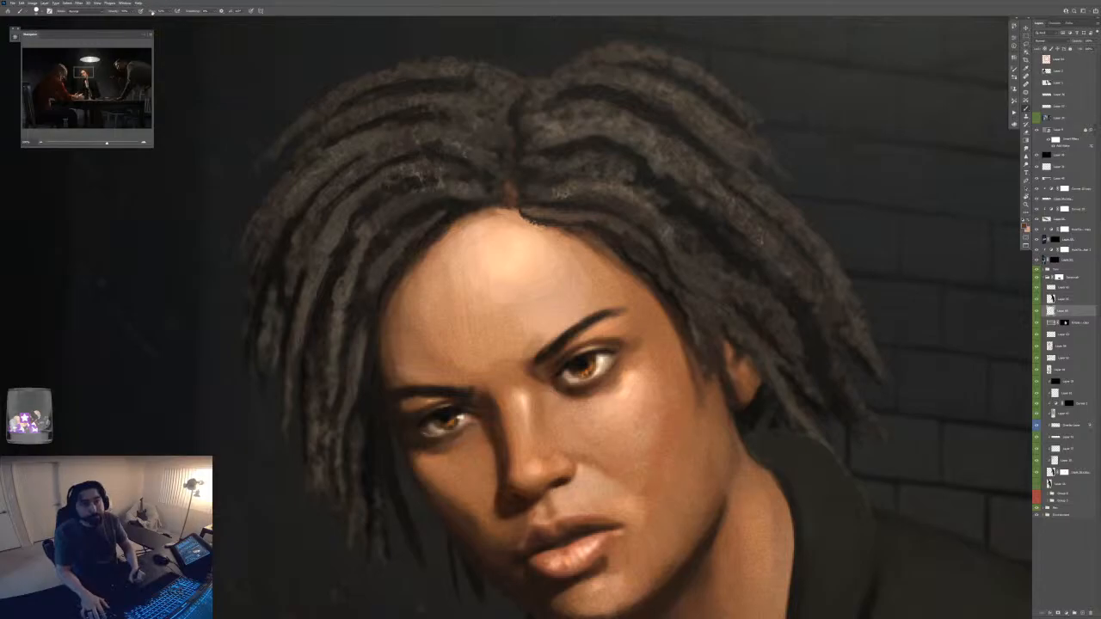
- Pick another soft brush preset and set its Shape Dynamics size control to Pen Pressure
right_click(487, 346)
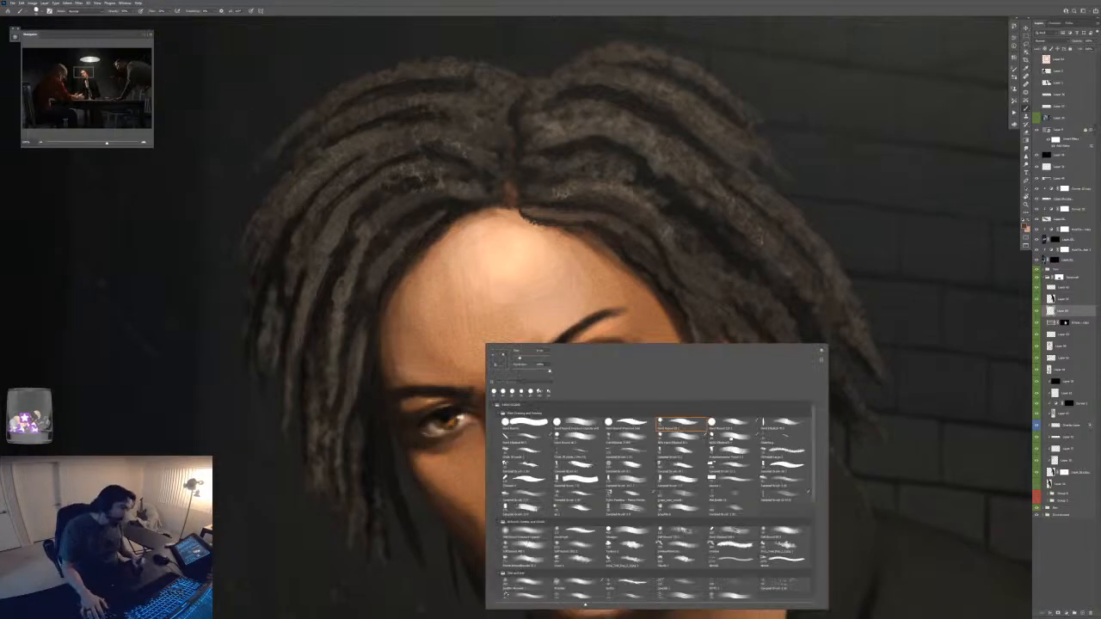
left_click(731, 438)
left_click(396, 425)
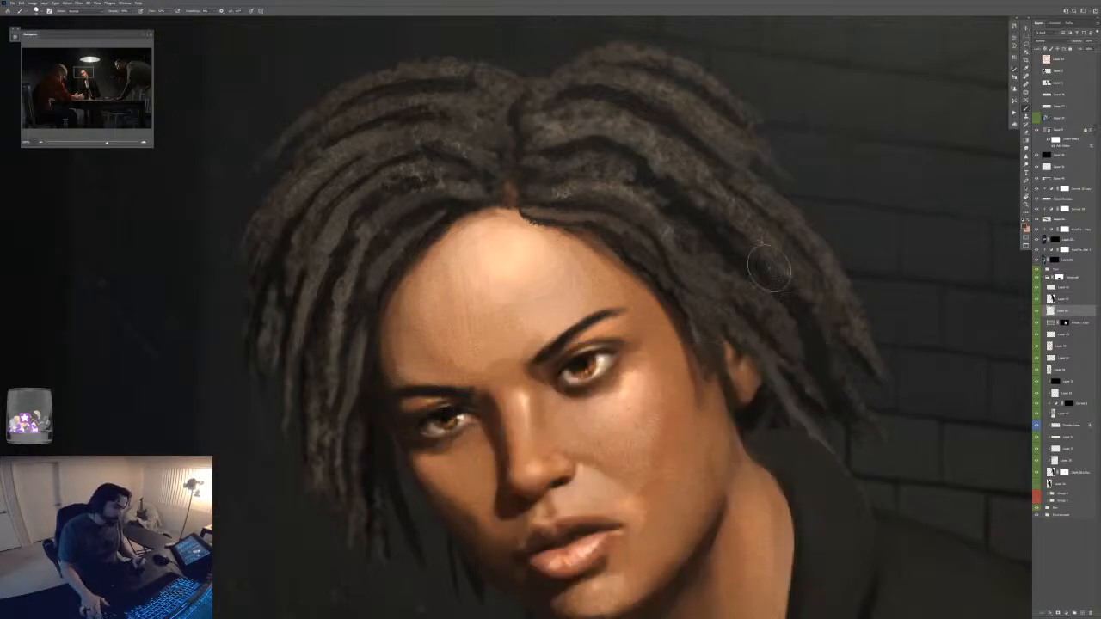
key("F5")
left_click(974, 106)
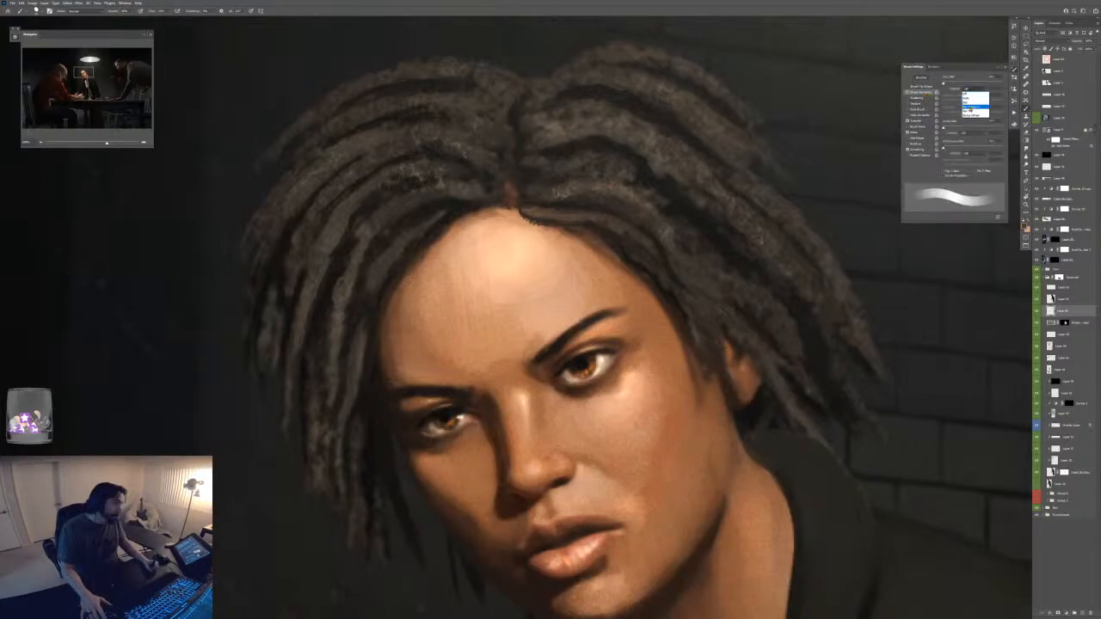
left_click(975, 107)
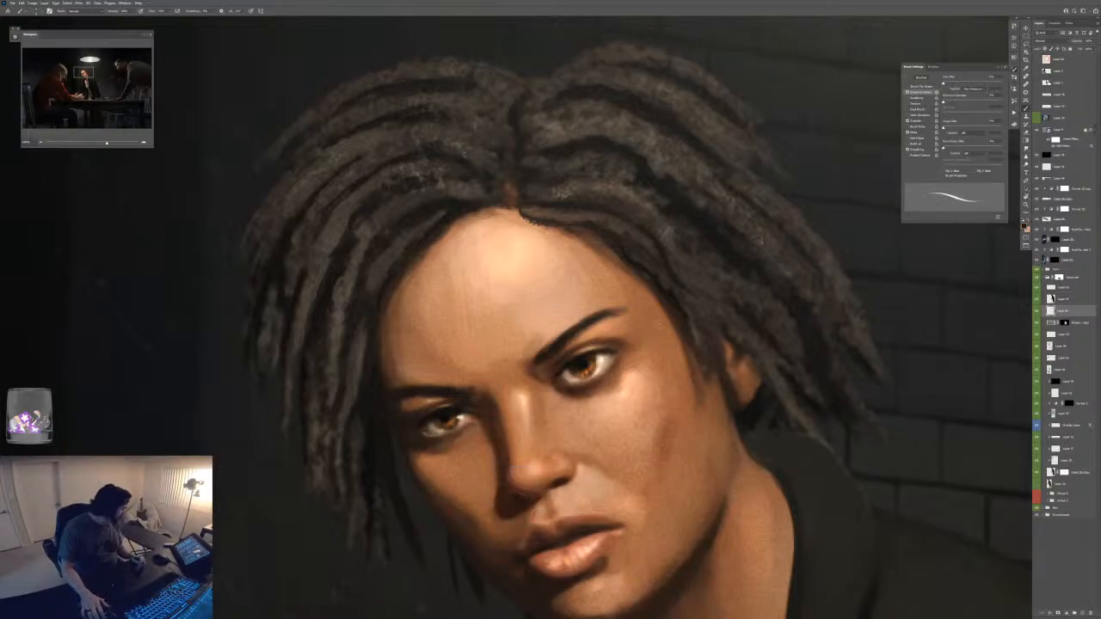
- Sample a dark skin tone from the jaw and paint a cheek shadow with an enlarged brush, with Brush Settings closed
left_click(717, 516, "alt")
key("bracketright")
key("bracketright")
key("bracketright")
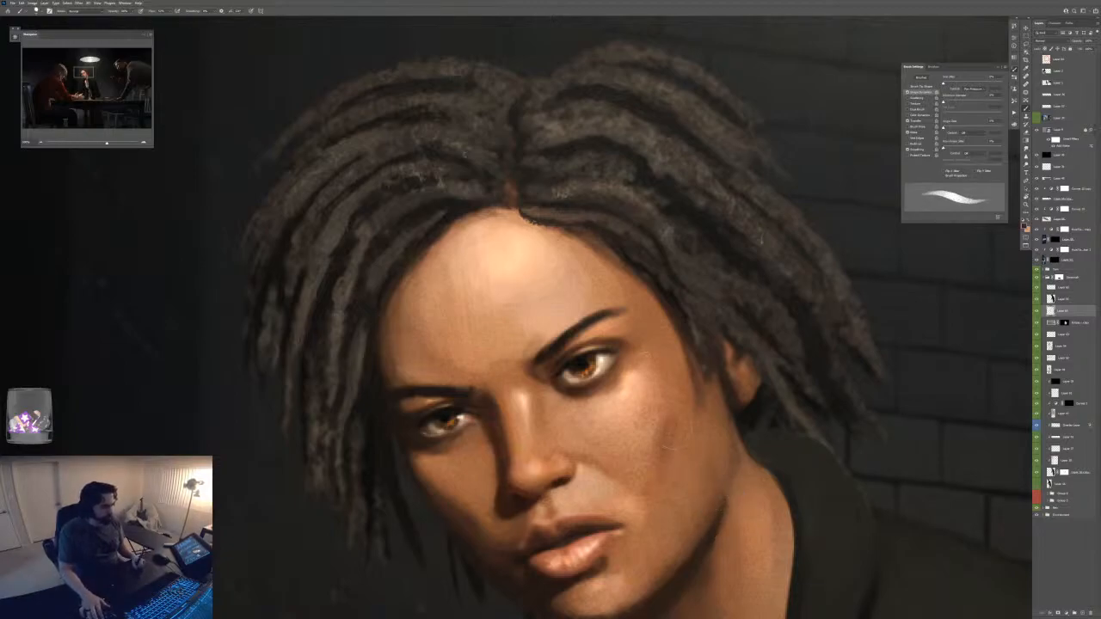
key("bracketright")
key("bracketright")
key("F5")
key("F5")
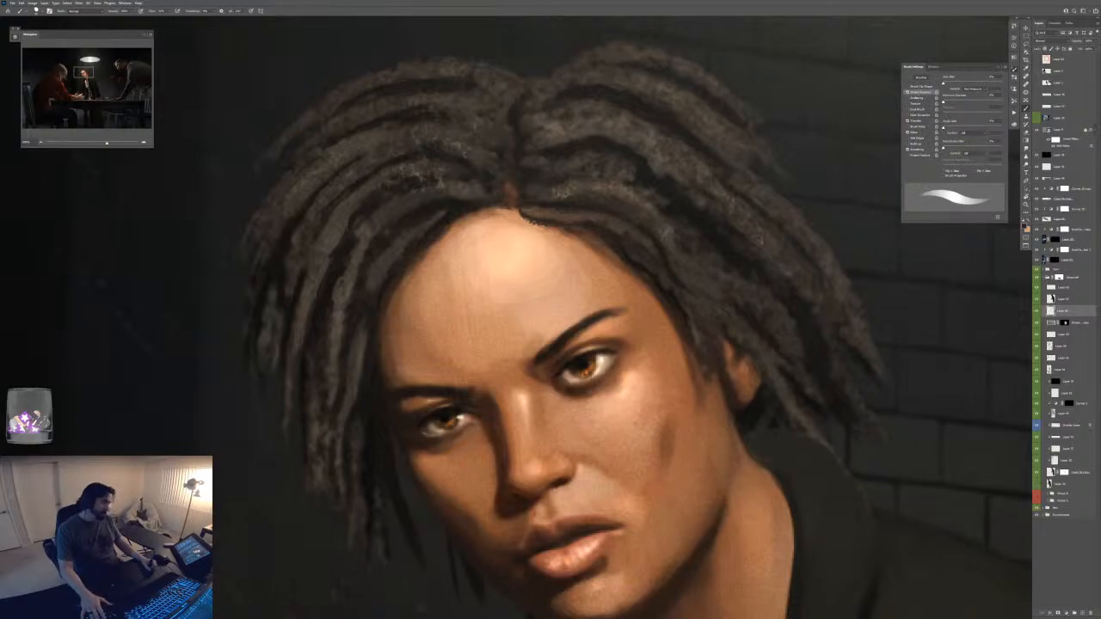
key("F5")
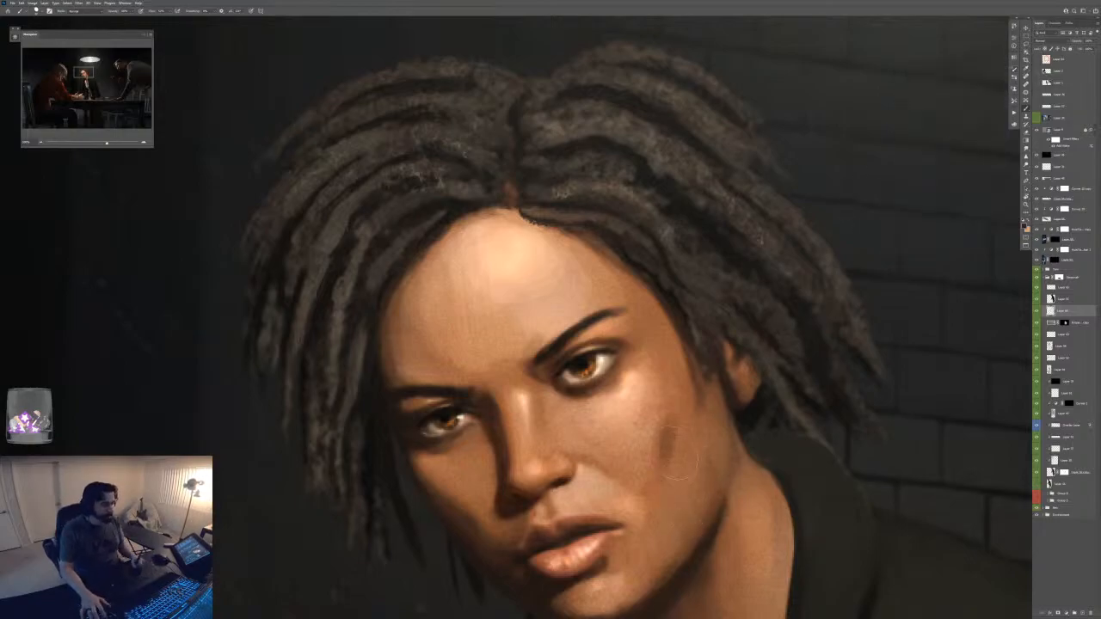
- Switch to the Smudge tool with a smaller tip and soften the shadow on the woman's cheek
key("s")
left_click(675, 454)
key("Return")
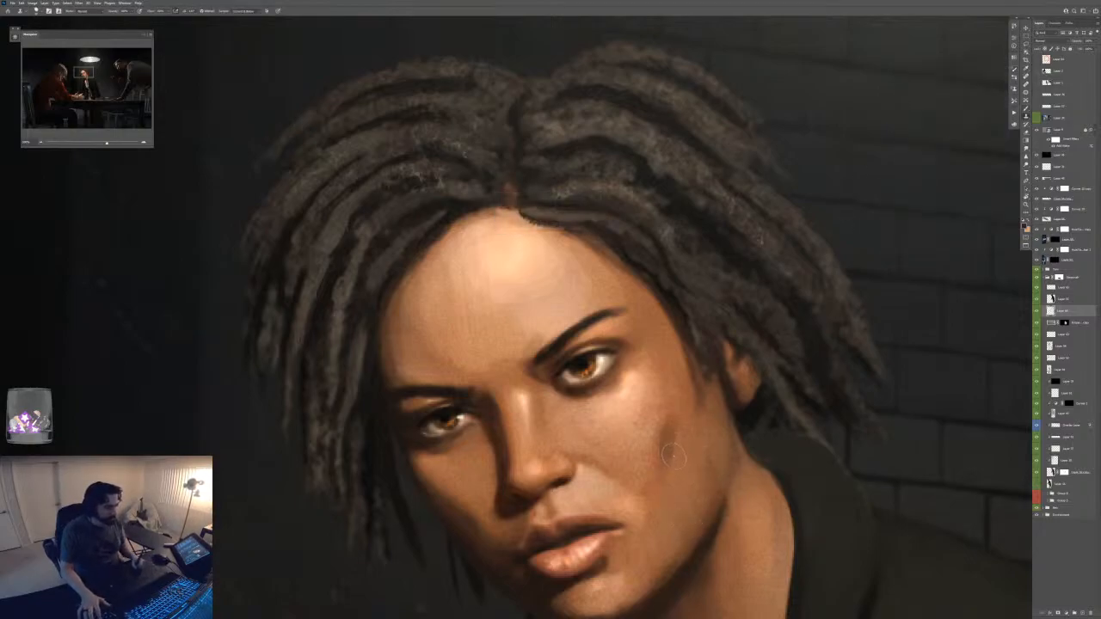
key("r")
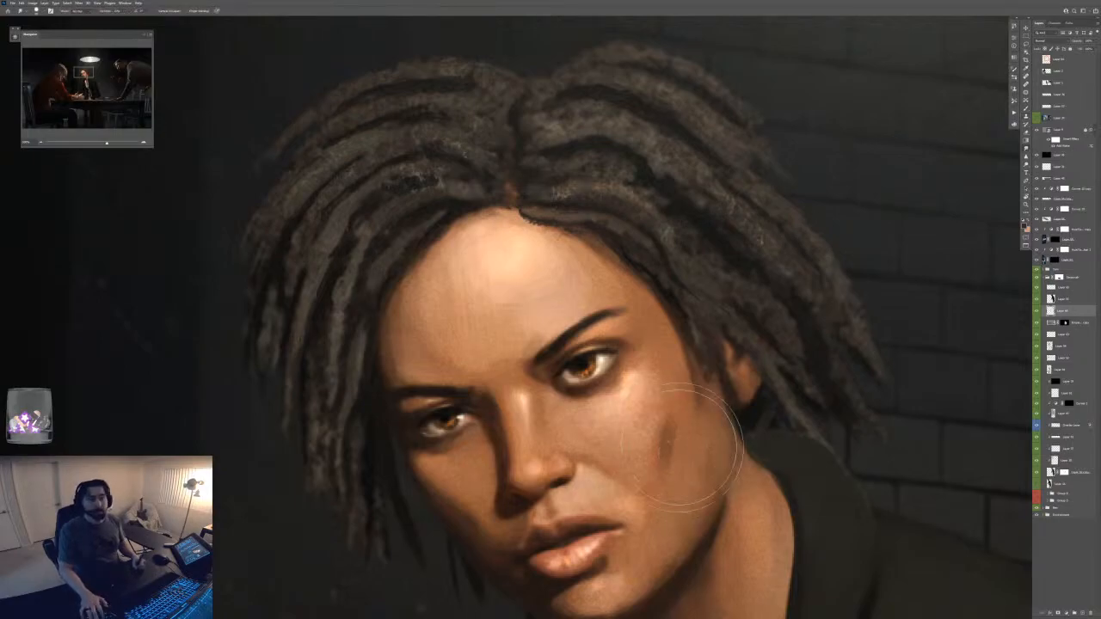
key("bracketleft")
key("bracketleft")
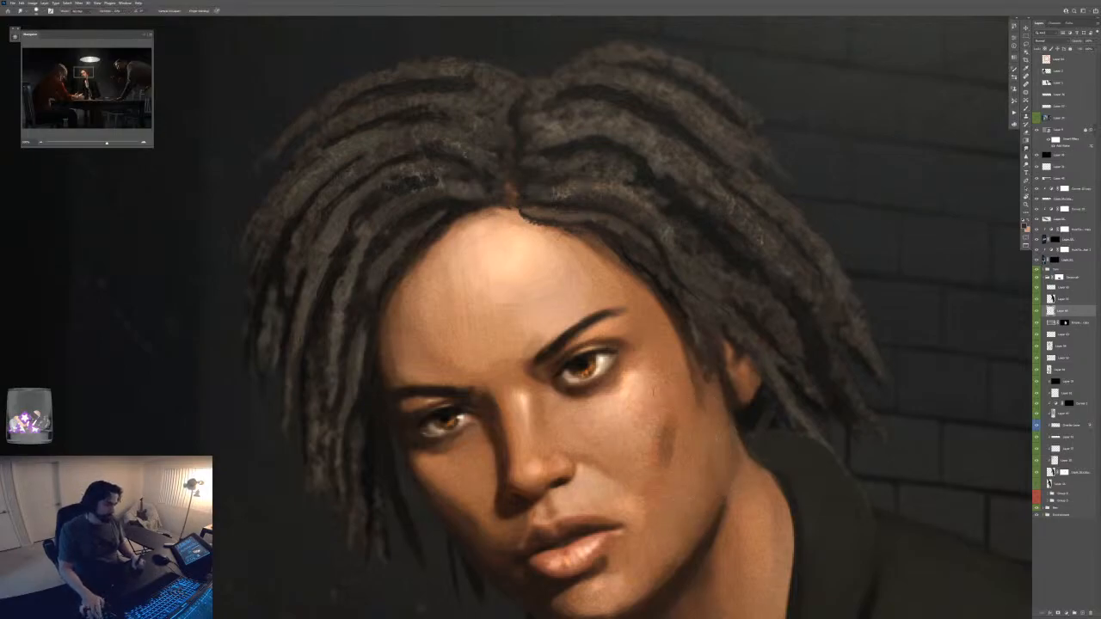
- Review the cheek shading from farther away and return to the Brush tool for the face
key("ctrl+minus")
key("ctrl+minus")
key("ctrl+minus")
key("ctrl+minus")
key("ctrl+minus")
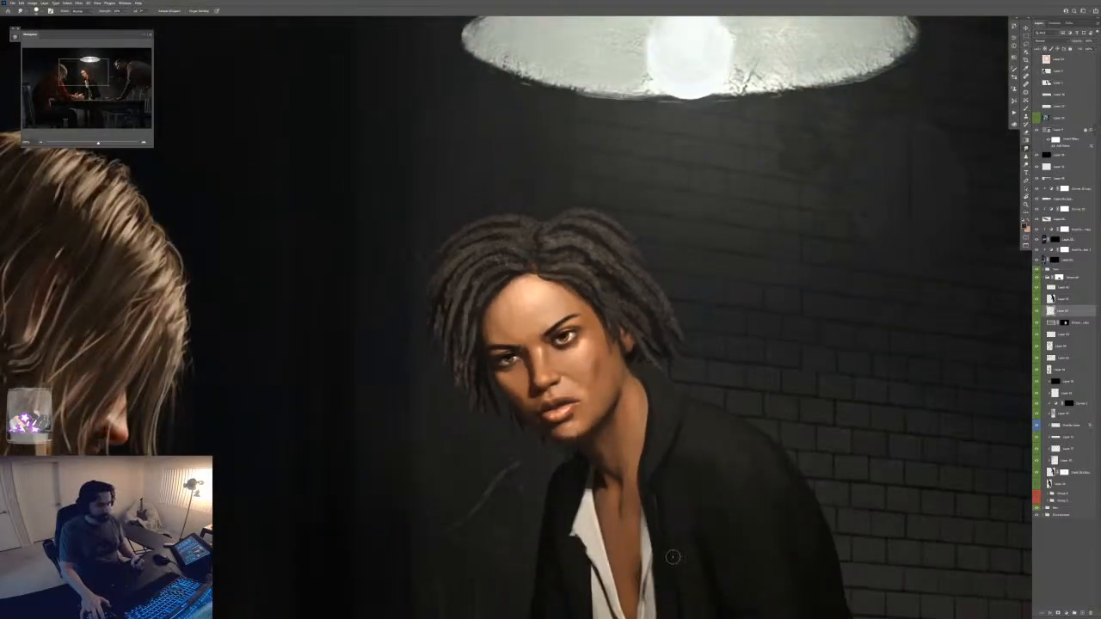
key("ctrl+plus")
key("ctrl+plus")
key("ctrl+plus")
key("b")
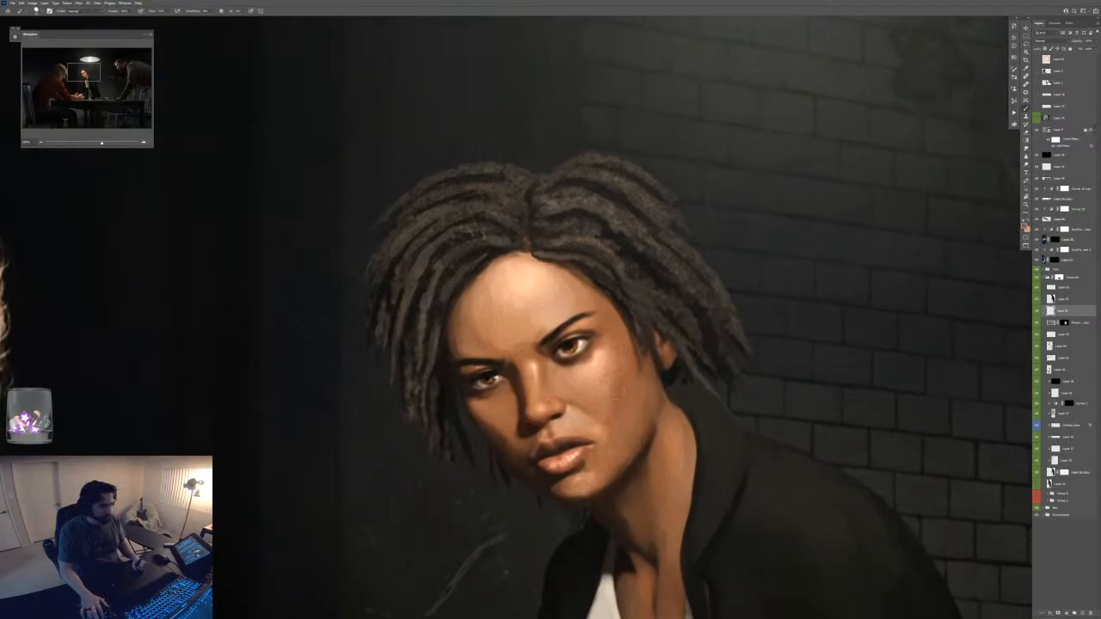
- Examine how the woman's face reads in the full composition and again up close
key("ctrl+minus")
key("ctrl+minus")
key("ctrl+minus")
key("ctrl+minus")
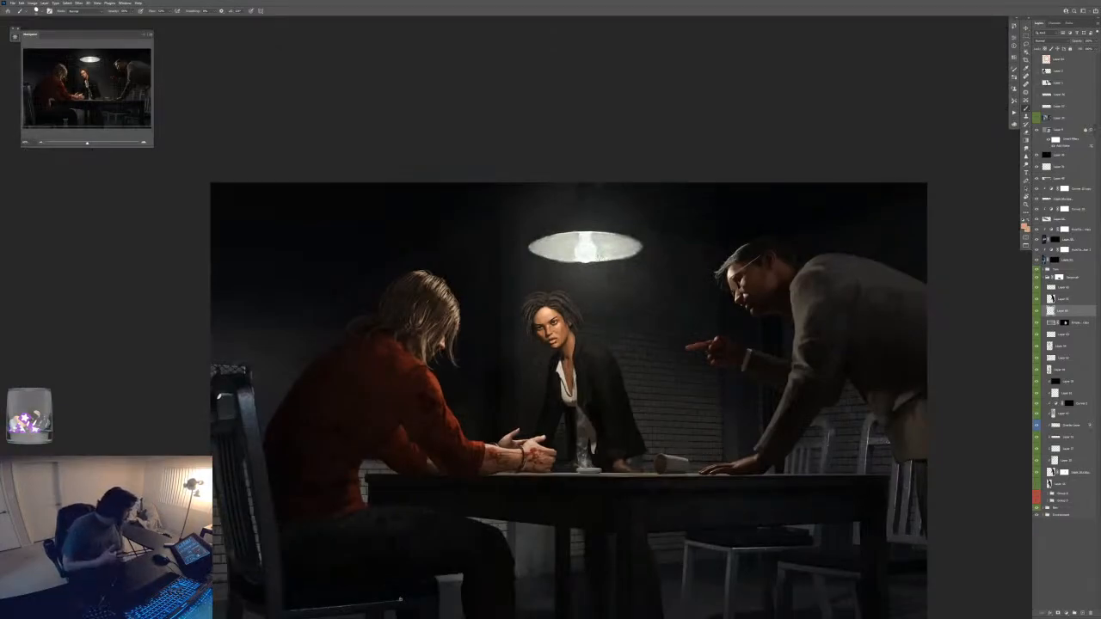
key("ctrl+plus")
key("ctrl+plus")
key("ctrl+plus")
key("ctrl+plus")
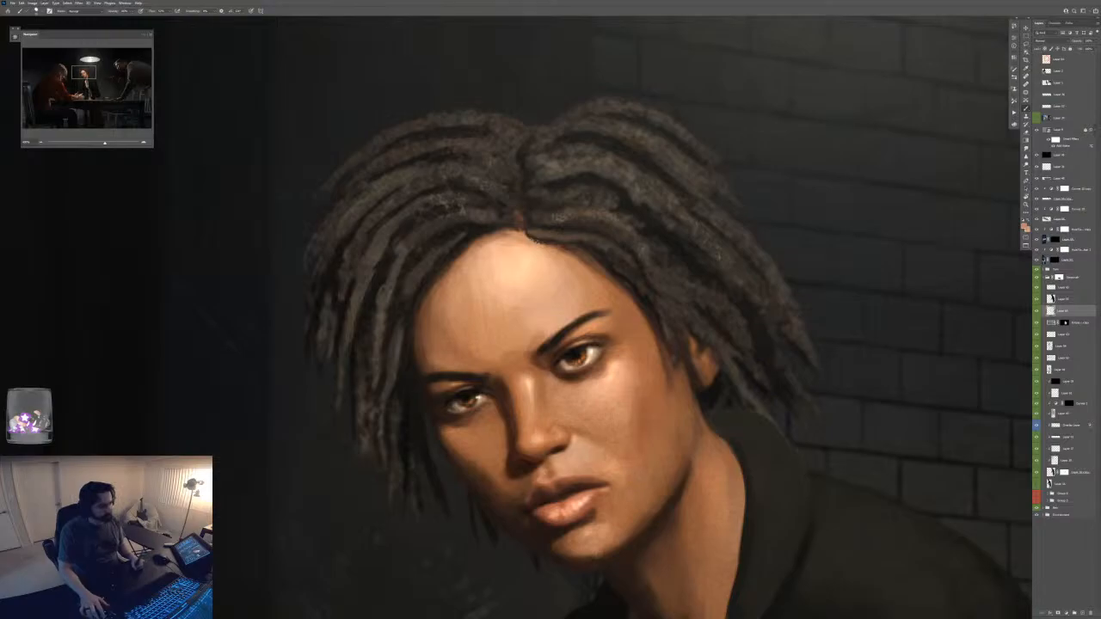
key("ctrl+minus")
key("ctrl+minus")
key("ctrl+minus")
key("ctrl+minus")
key("ctrl+minus")
key("ctrl+minus")
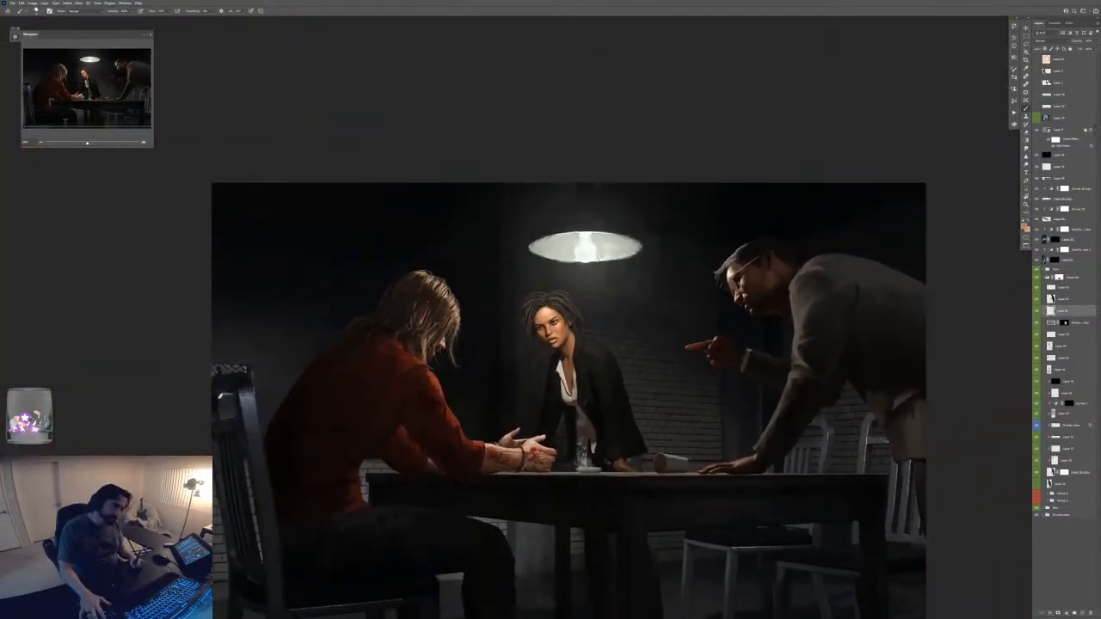
key("ctrl+plus")
key("ctrl+plus")
key("ctrl+plus")
key("ctrl+plus")
key("ctrl+plus")
key("ctrl+plus")
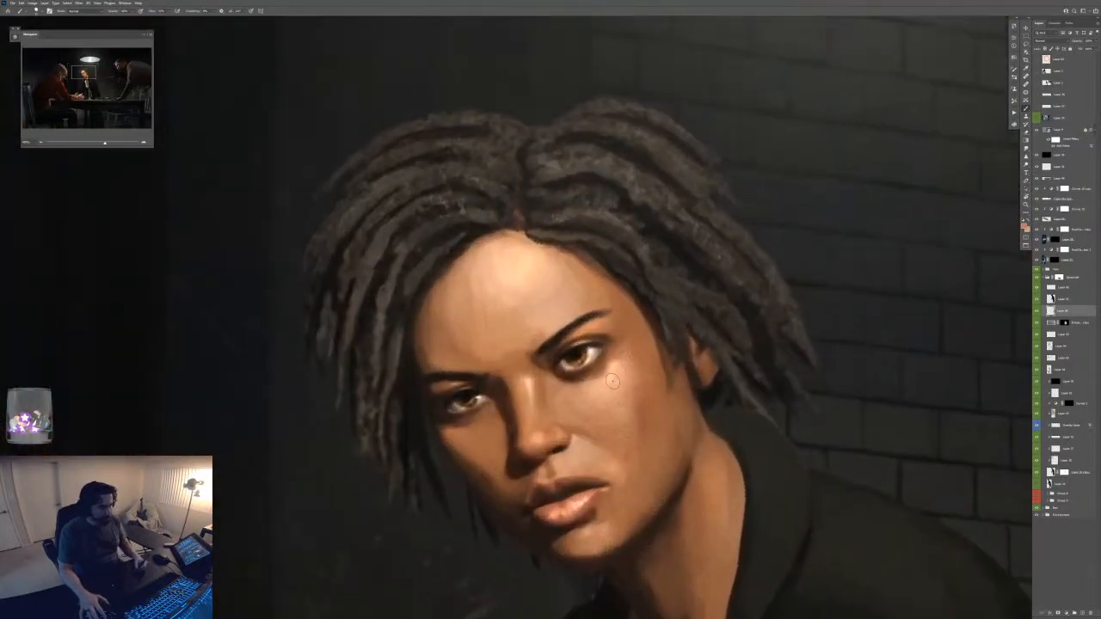
- Sample the light skin tone beneath the eye and paint a highlight down the side of the woman's neck
left_click(613, 382, "alt")
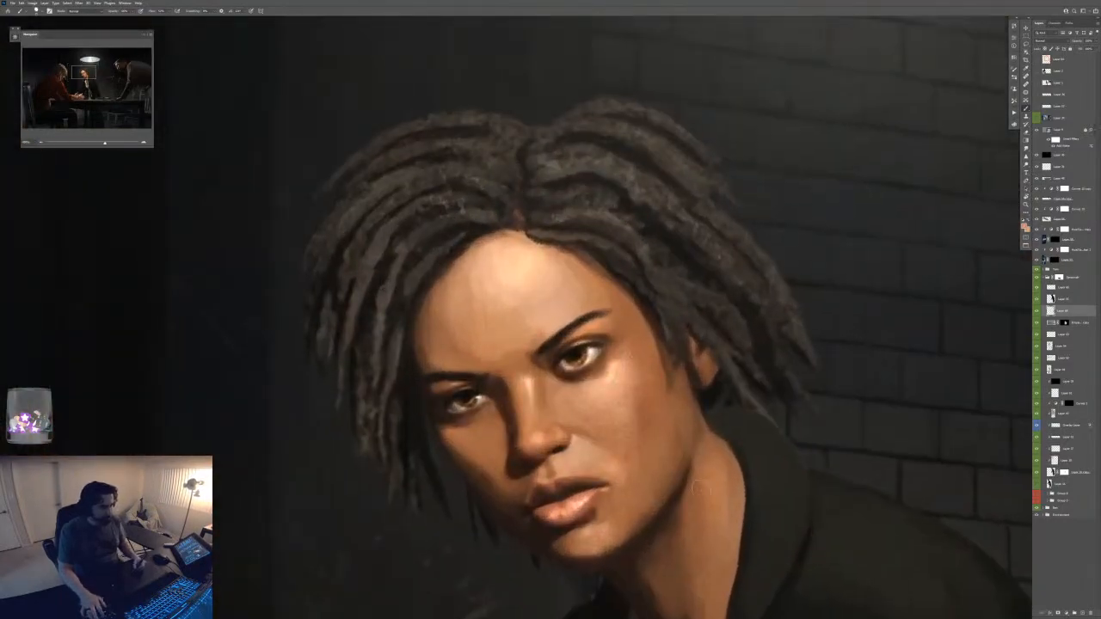
left_click_drag(714, 507, 692, 384)
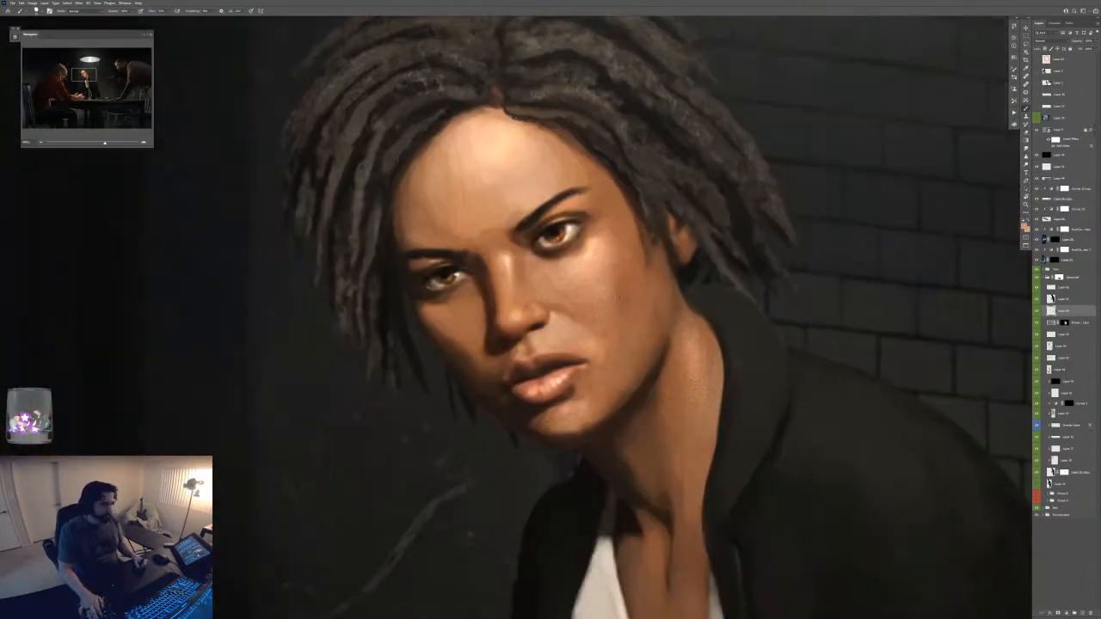
left_click_drag(694, 447, 681, 521)
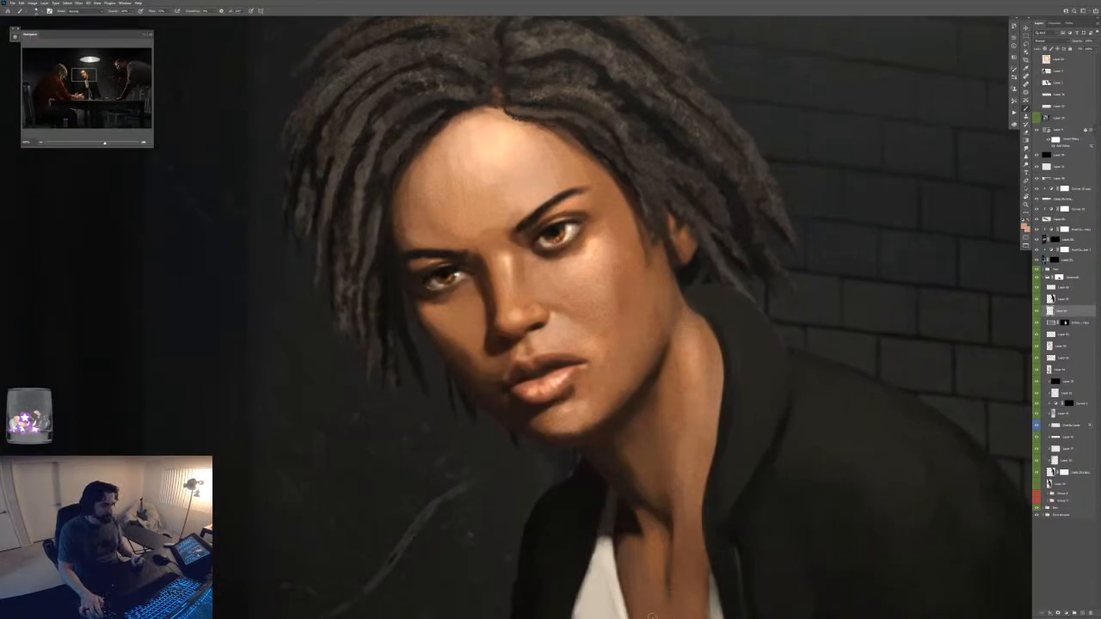
- Examine the neck shading in close-up and against the whole interrogation scene
key("ctrl+minus")
key("ctrl+minus")
key("ctrl+minus")
key("ctrl+minus")
key("ctrl+minus")
key("ctrl+plus")
key("ctrl+plus")
key("ctrl+plus")
key("ctrl+plus")
key("ctrl+plus")
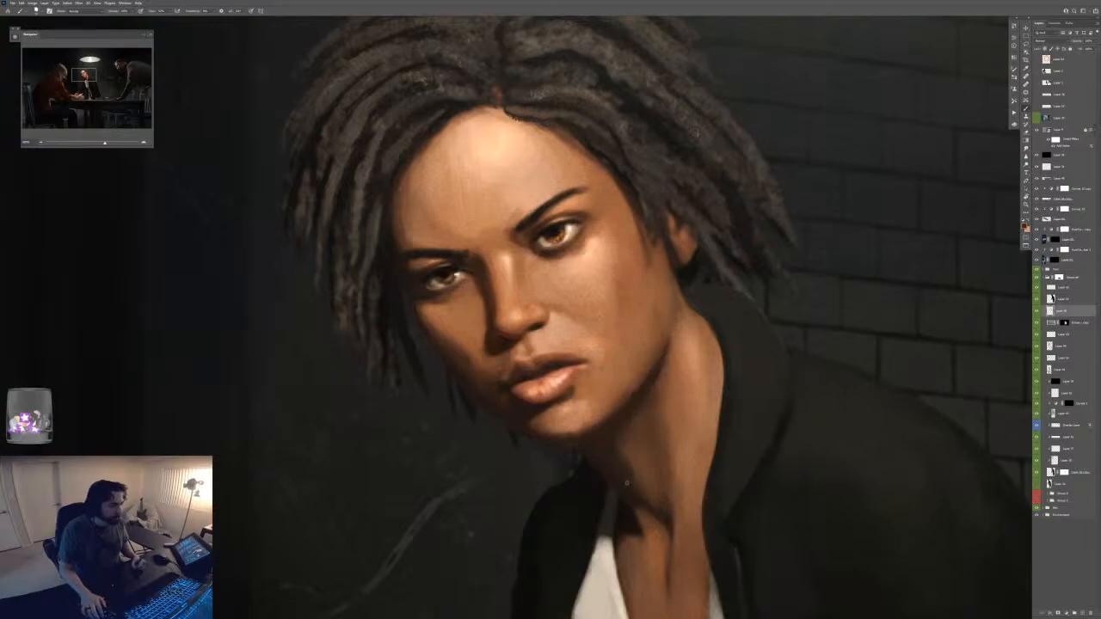
key("ctrl+minus")
key("ctrl+minus")
key("ctrl+minus")
key("ctrl+minus")
key("ctrl+minus")
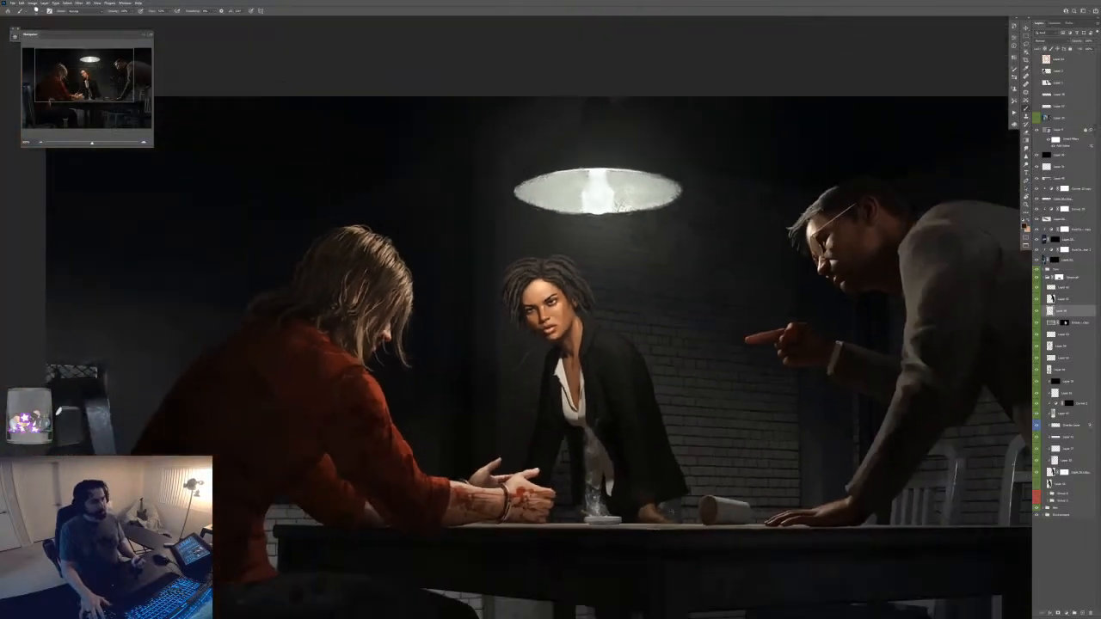
- Paint along the edge of the woman's neck beside the jacket collar, replacing the first attempt with a longer stroke
key("ctrl+plus")
key("ctrl+plus")
key("ctrl+plus")
key("ctrl+plus")
key("ctrl+plus")
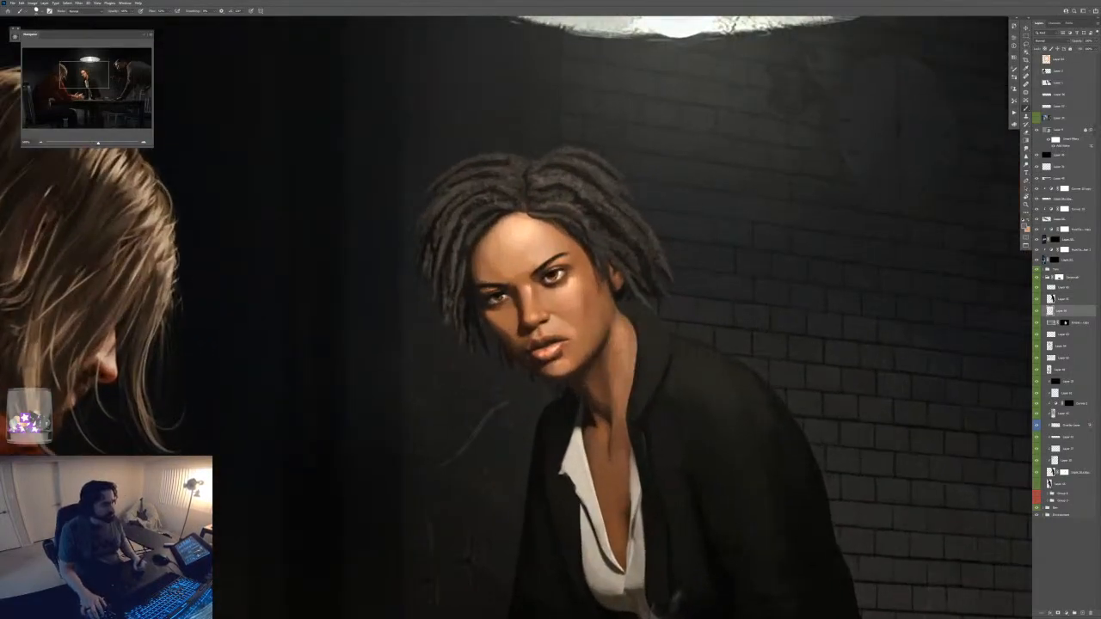
key("ctrl+plus")
key("ctrl+plus")
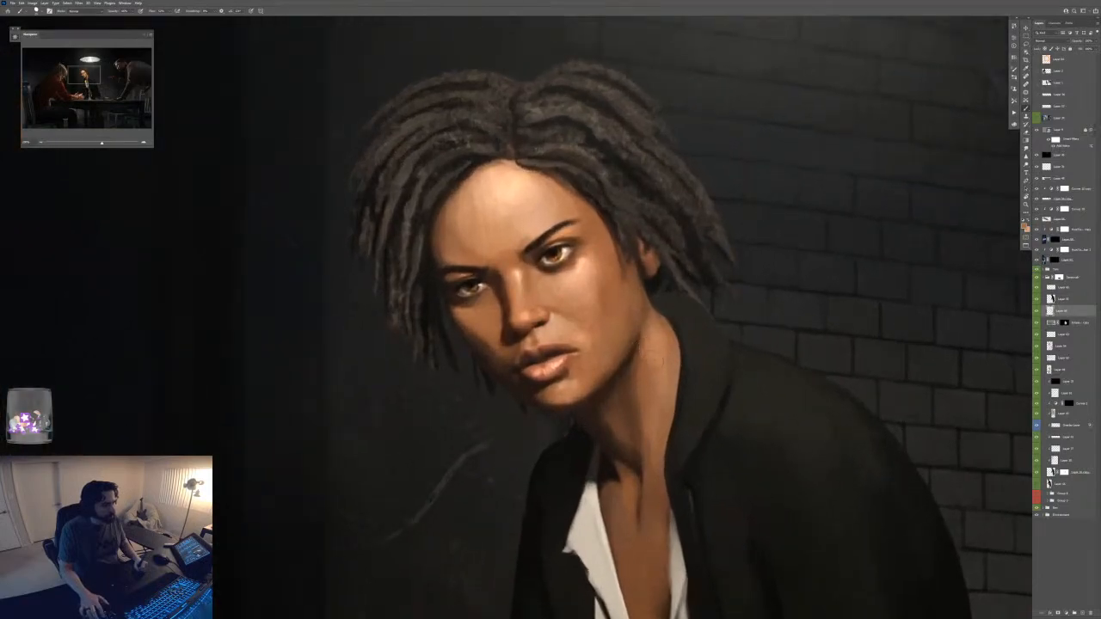
left_click_drag(677, 333, 673, 379)
key("ctrl+z")
left_click_drag(675, 327, 672, 414)
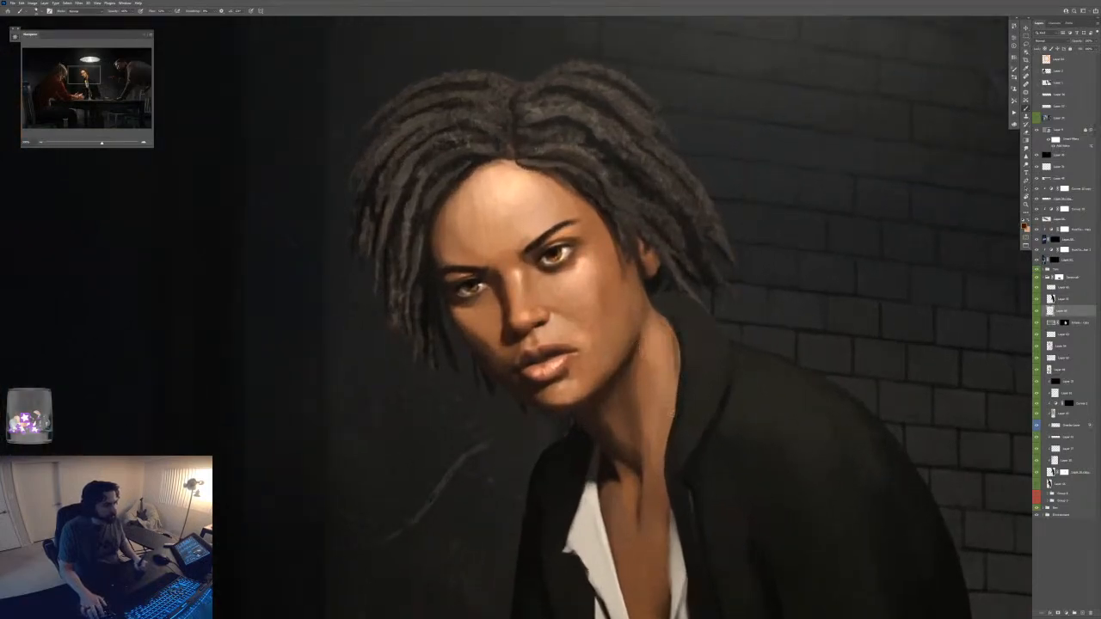
- Brush short light strokes along the edge of the woman's neck beside the jacket collar
left_click_drag(678, 353, 668, 436)
mouse_move(677, 353)
left_mouse_down()
mouse_move(670, 426)
mouse_move(678, 347)
mouse_move(671, 399)
left_mouse_up()
left_click_drag(675, 332, 671, 356)
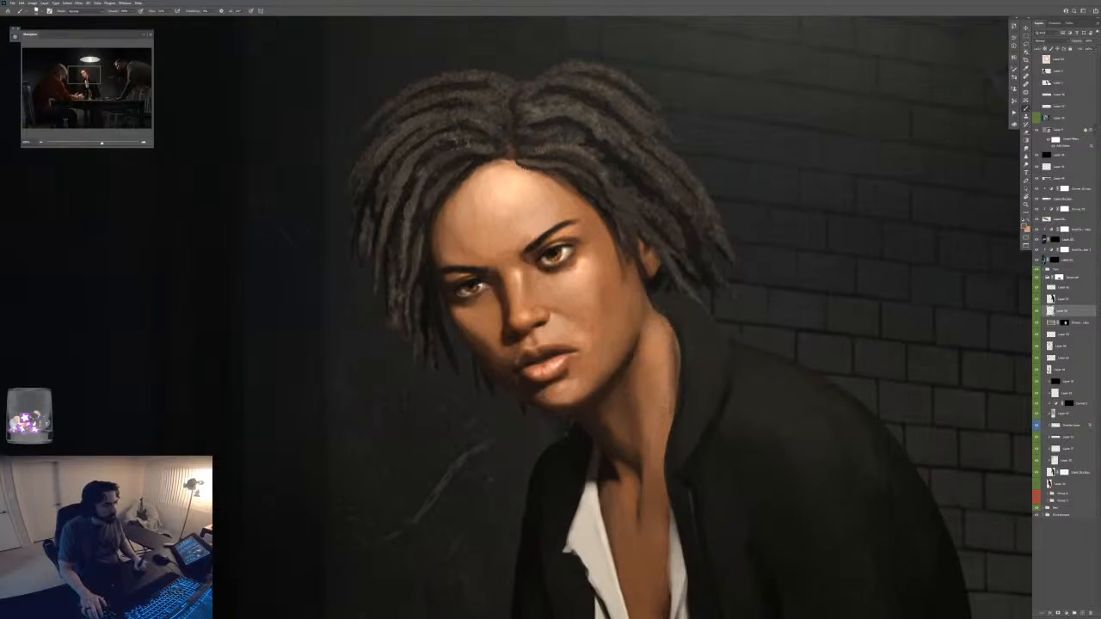
- Check the neck highlight against the whole scene and paint down the side of the woman's neck below the jaw to soften it
key("ctrl+0")
key("ctrl+minus")
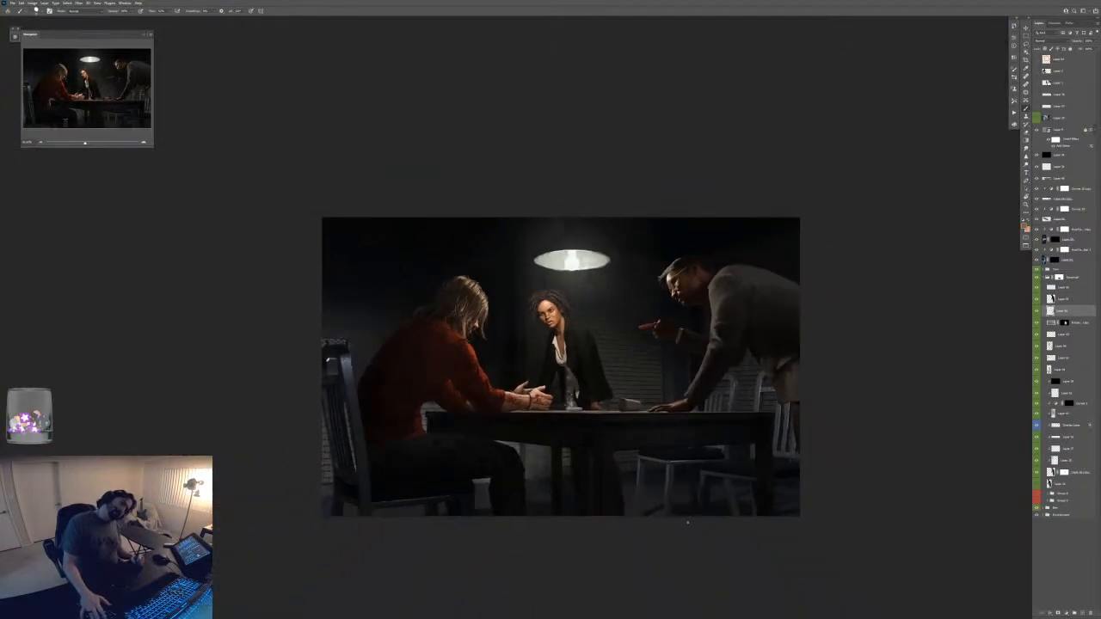
key("ctrl+plus")
key("ctrl+plus")
key("ctrl+plus")
key("ctrl+plus")
key("ctrl+plus")
key("ctrl+plus")
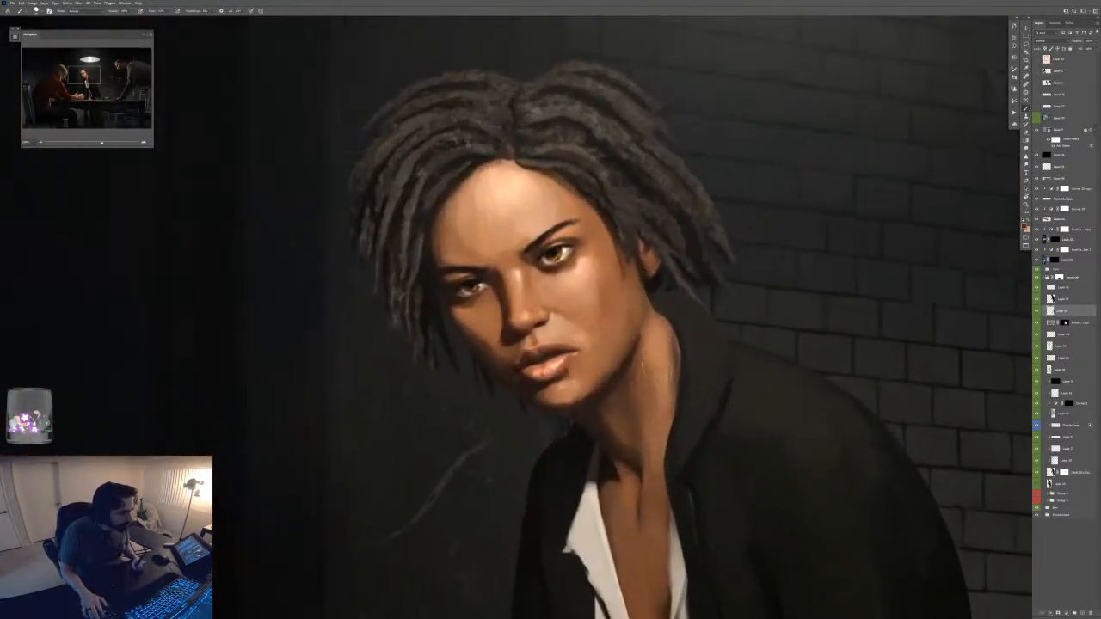
left_click_drag(654, 344, 668, 403)
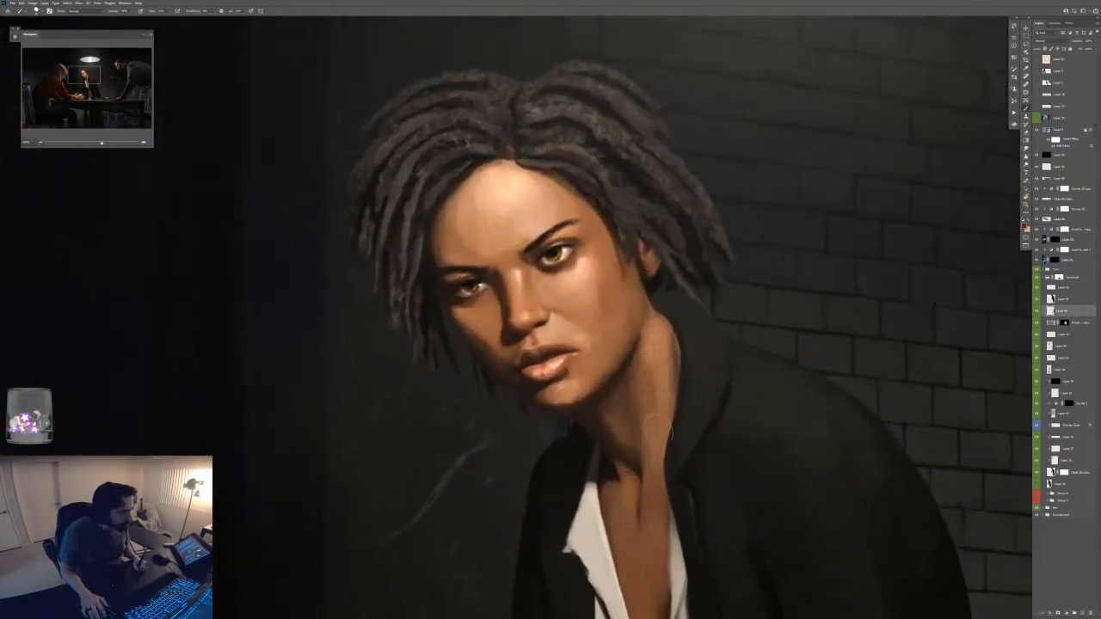
mouse_move(652, 334)
left_mouse_down()
mouse_move(668, 400)
mouse_move(660, 392)
left_mouse_up()
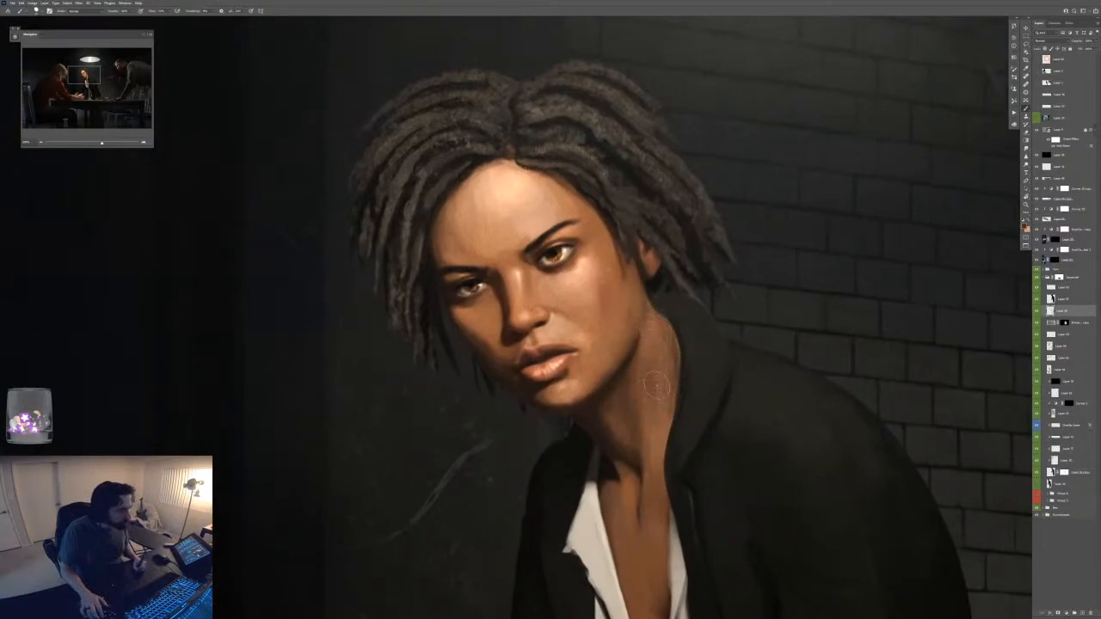
- Adjust the brush size and refine the upper edge of the neck where it meets the jacket collar
key("bracketright")
key("bracketright")
key("bracketright")
key("bracketleft")
key("bracketleft")
key("bracketleft")
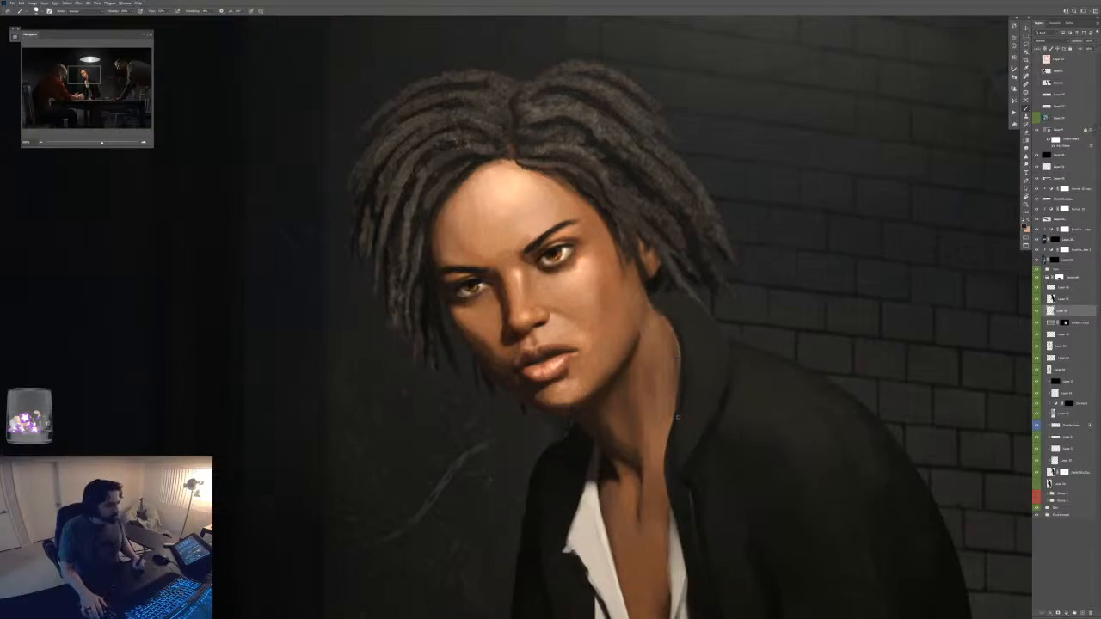
mouse_move(657, 312)
left_mouse_down()
mouse_move(680, 346)
mouse_move(674, 337)
left_mouse_up()
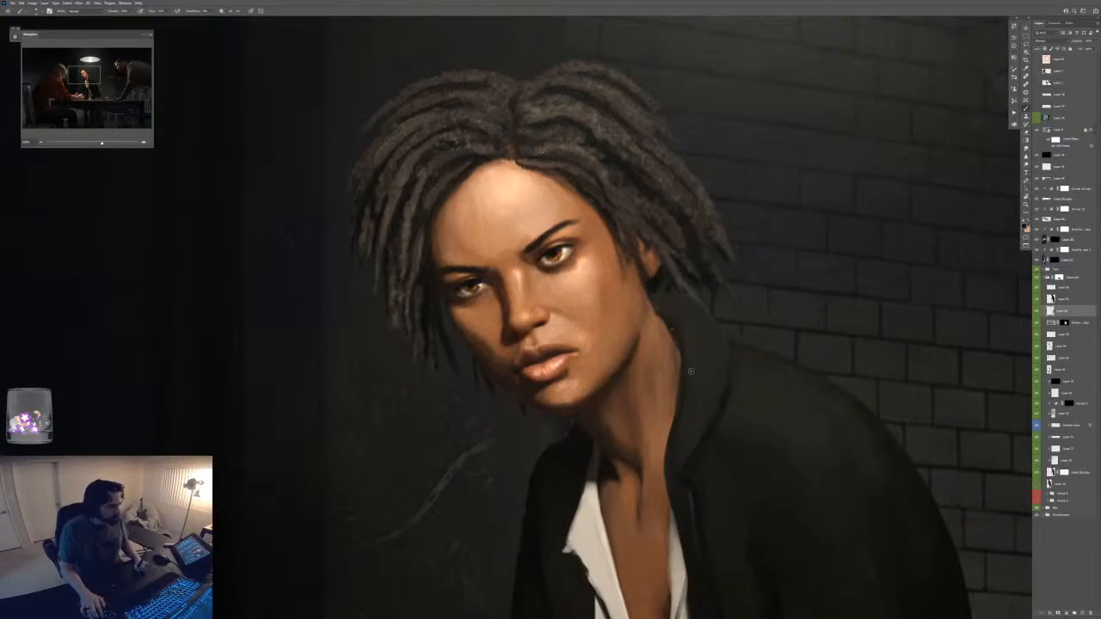
- Examine the woman's face and repainted neck up close and within the full interrogation composition
key("ctrl+0")
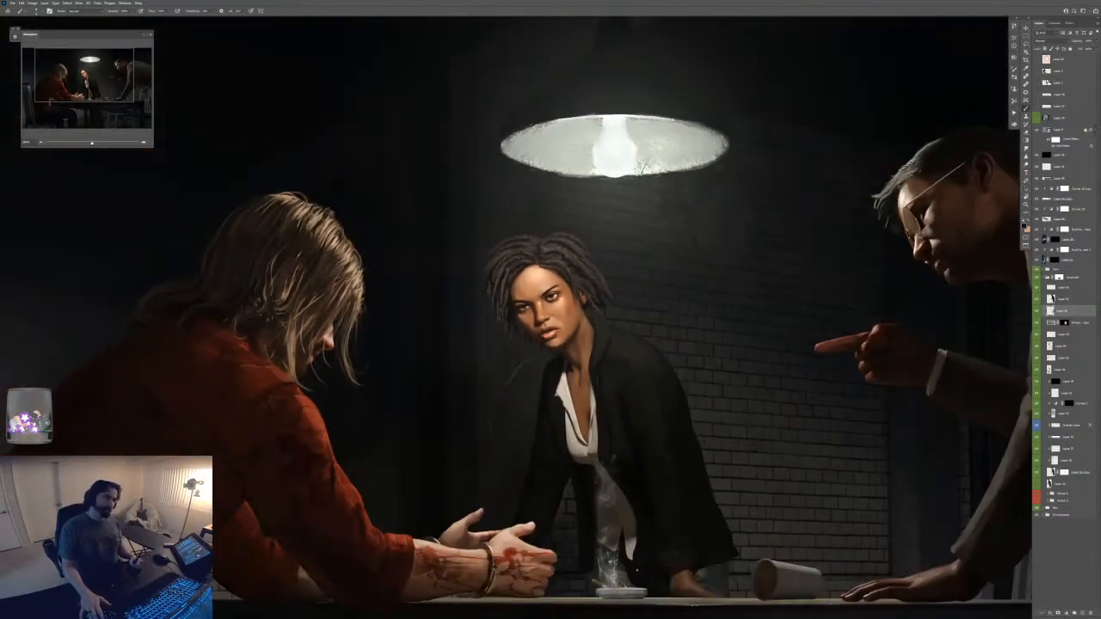
key("ctrl+plus")
key("ctrl+plus")
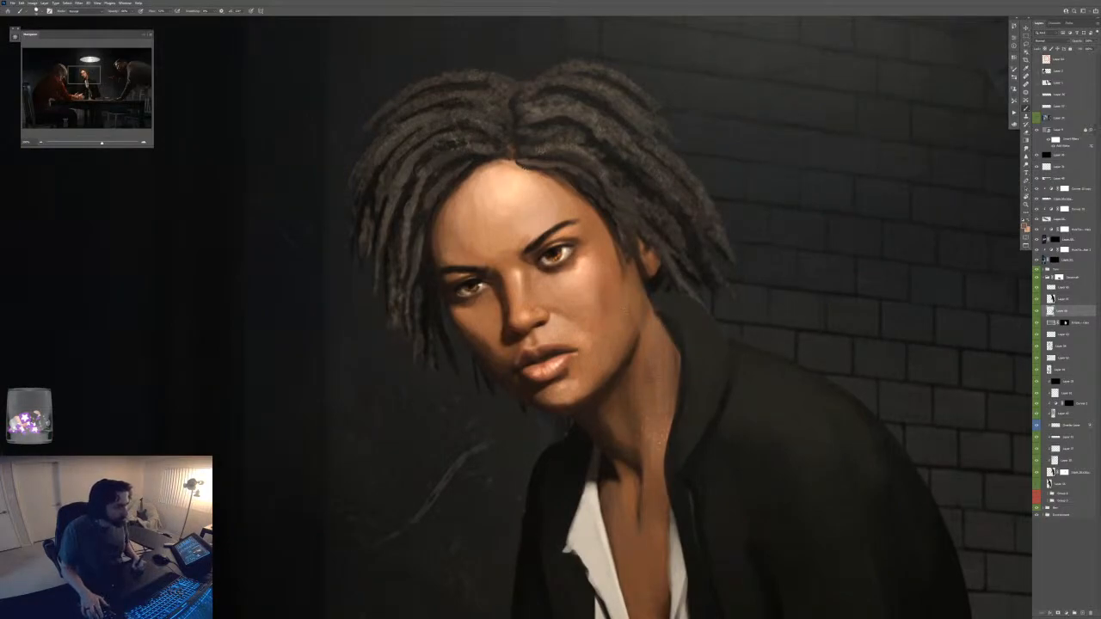
key("ctrl+minus")
key("ctrl+0")
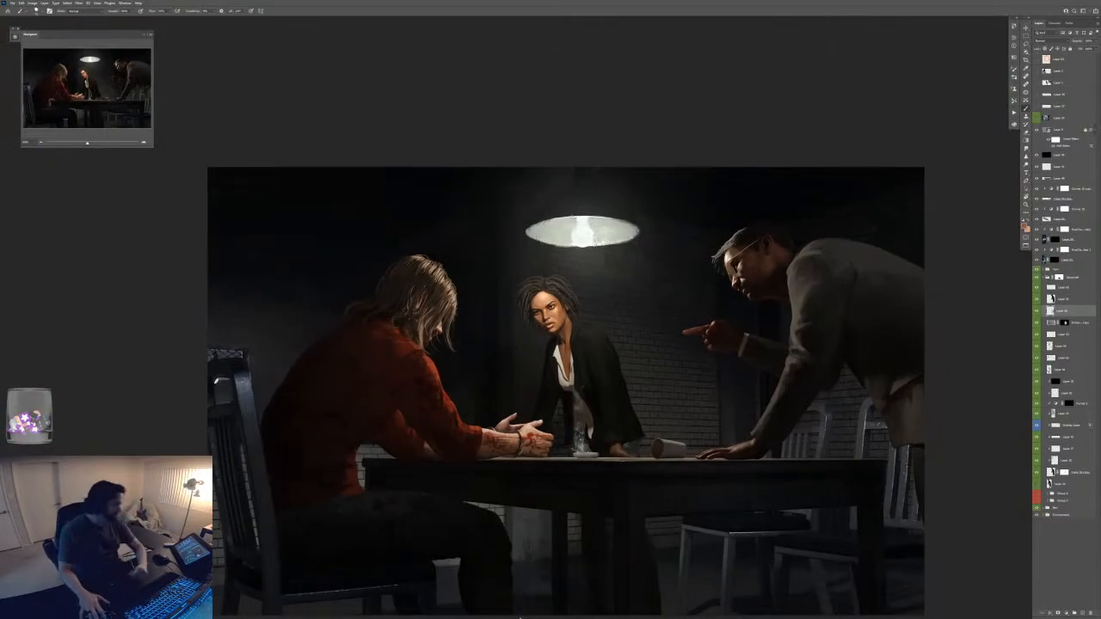
key("ctrl+plus")
key("ctrl+plus")
key("ctrl+plus")
key("ctrl+plus")
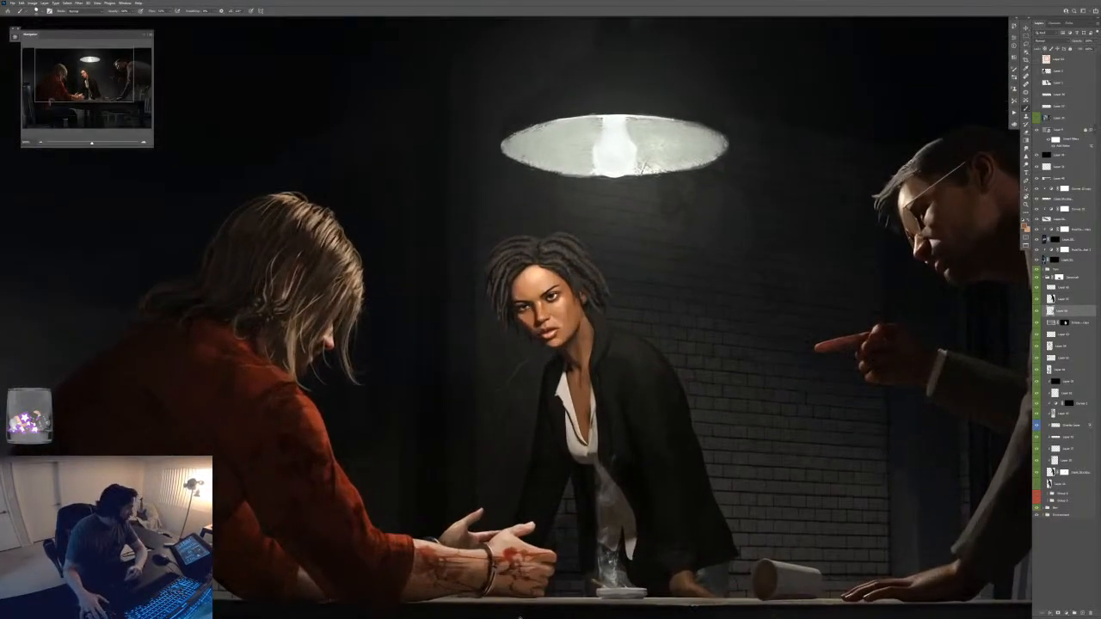
key("ctrl+plus")
key("ctrl+plus")
key("ctrl+plus")
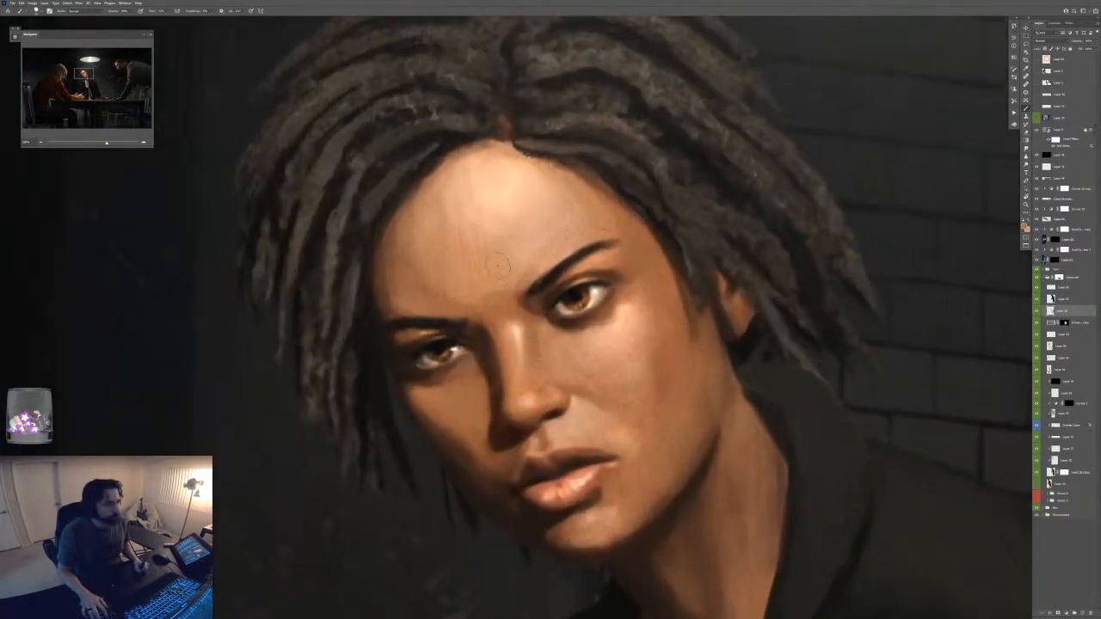
key("ctrl+minus")
key("ctrl+minus")
key("ctrl+minus")
key("ctrl+minus")
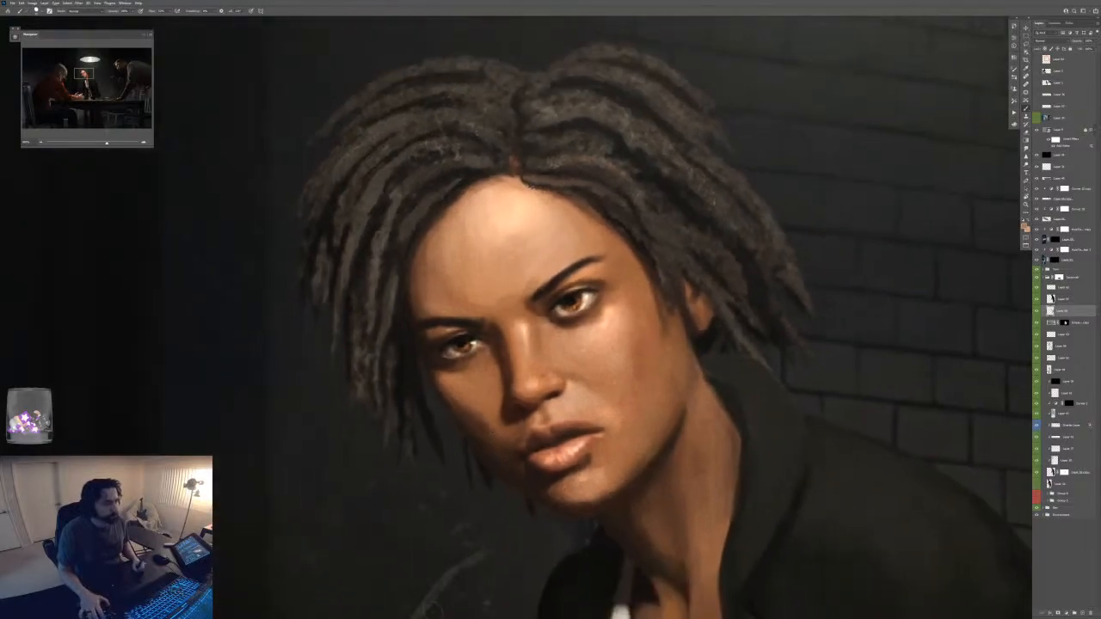
key("ctrl+minus")
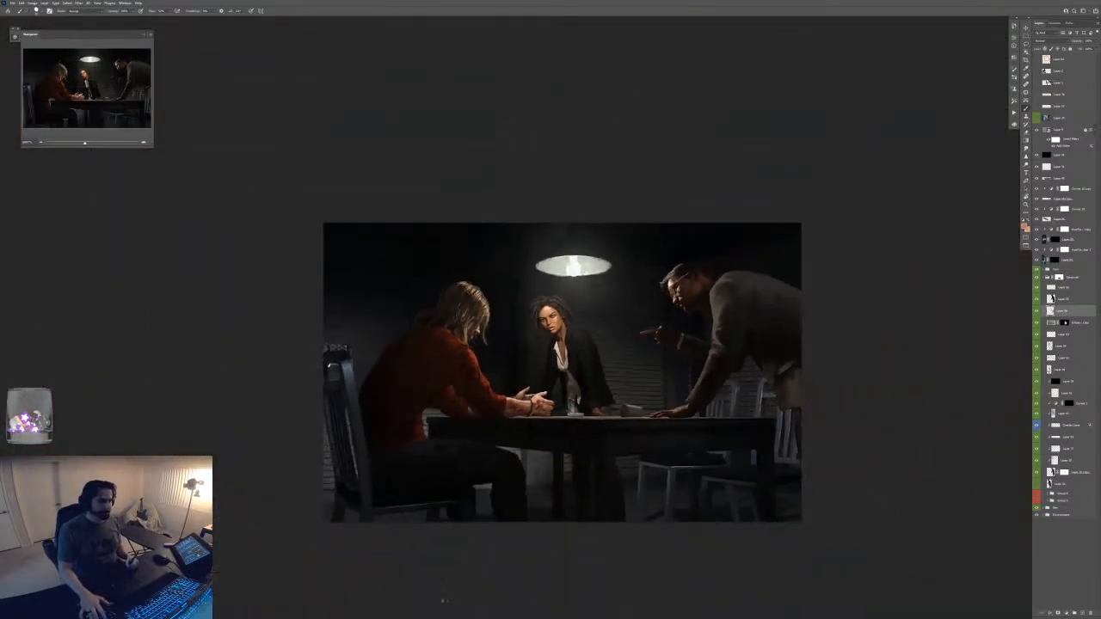
key("ctrl+plus")
key("ctrl+plus")
key("ctrl+plus")
key("ctrl+plus")
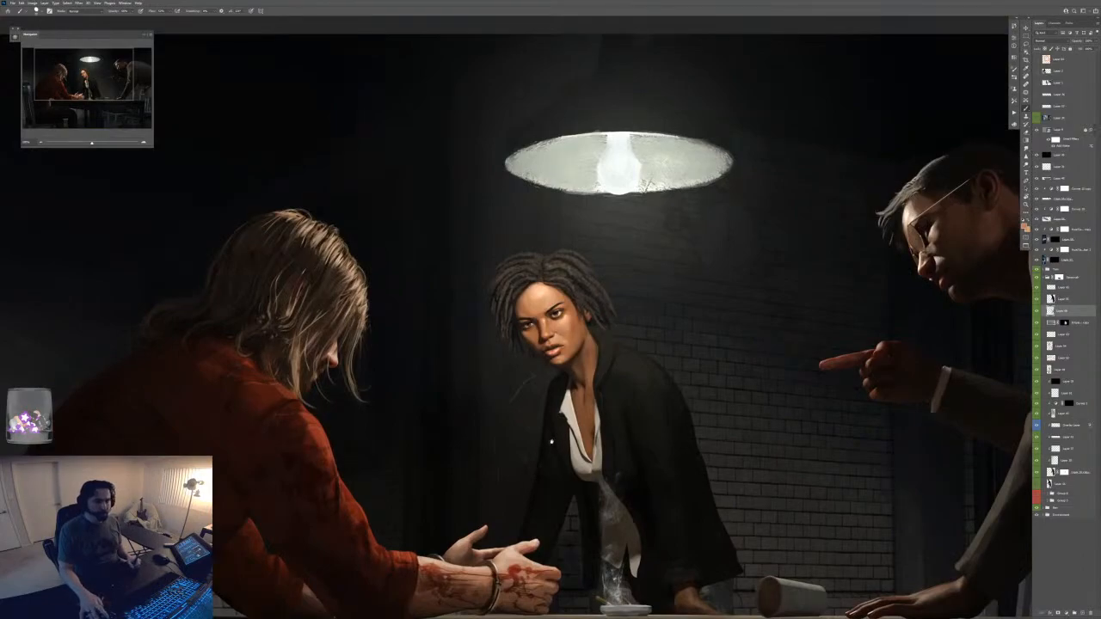
key("ctrl+plus")
key("ctrl+plus")
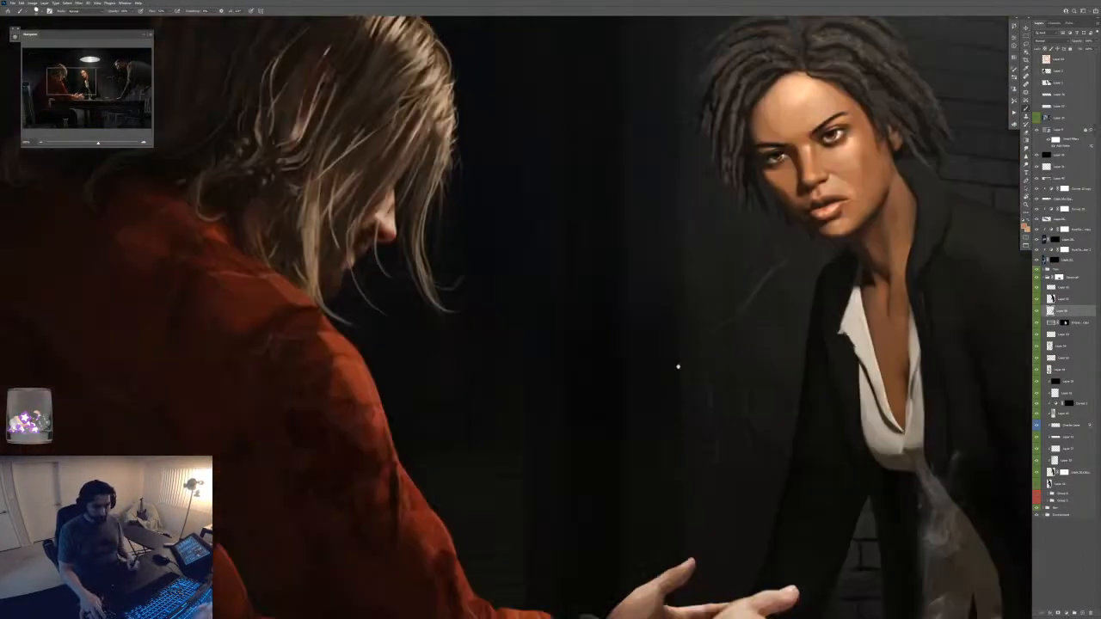
- Collapse the woman's layer group, expand the group above it, and save the painting
left_click(1043, 277)
left_click(1043, 269)
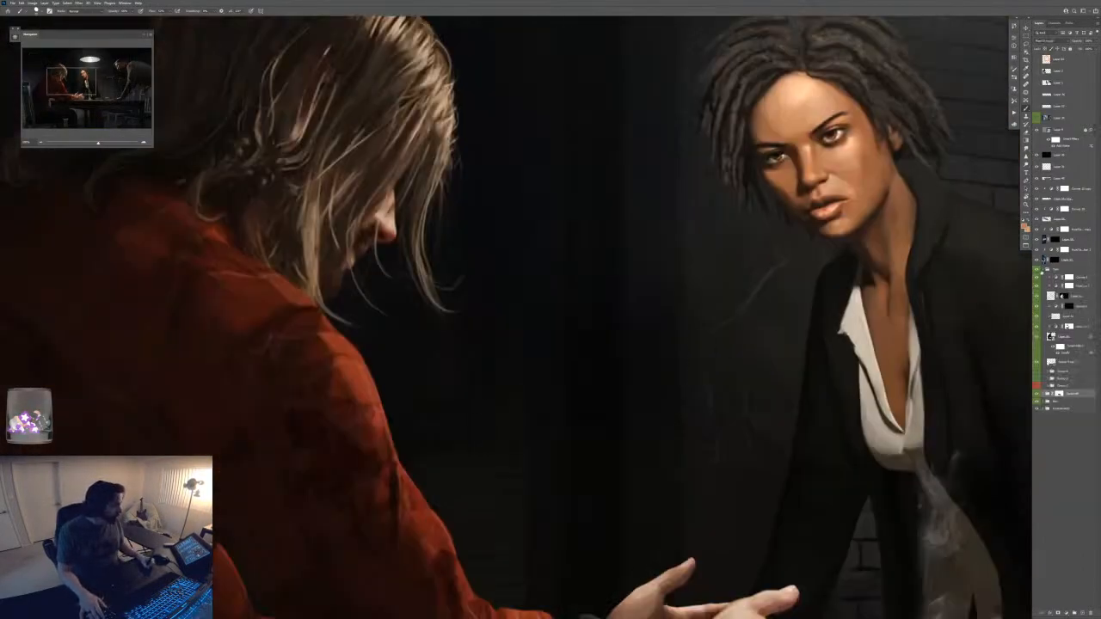
key("f")
key("f")
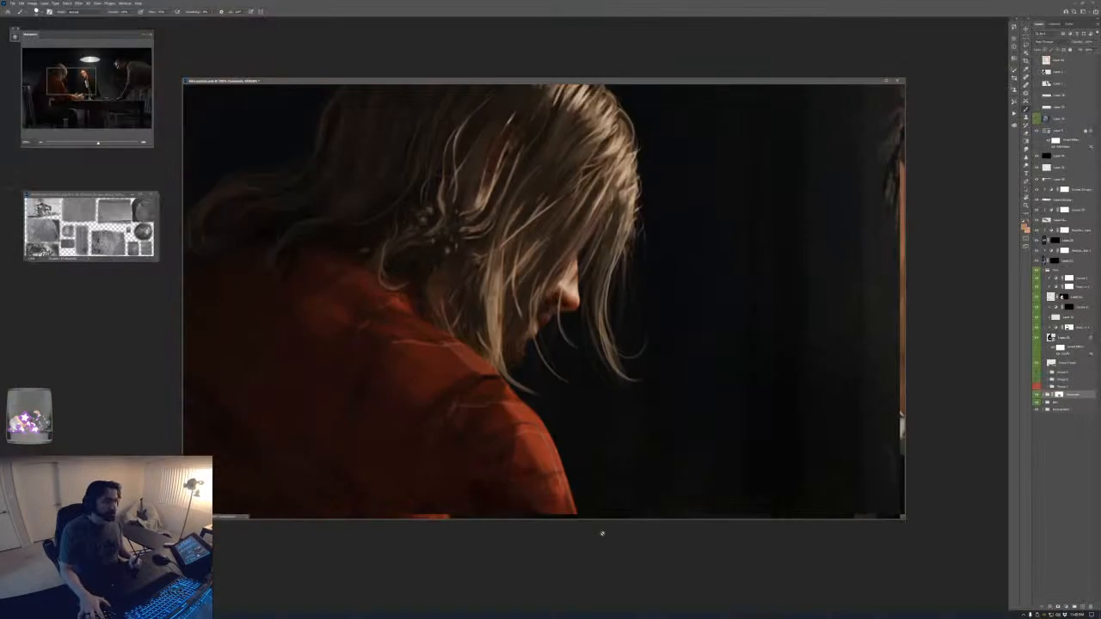
key("ctrl+minus")
key("ctrl+s")
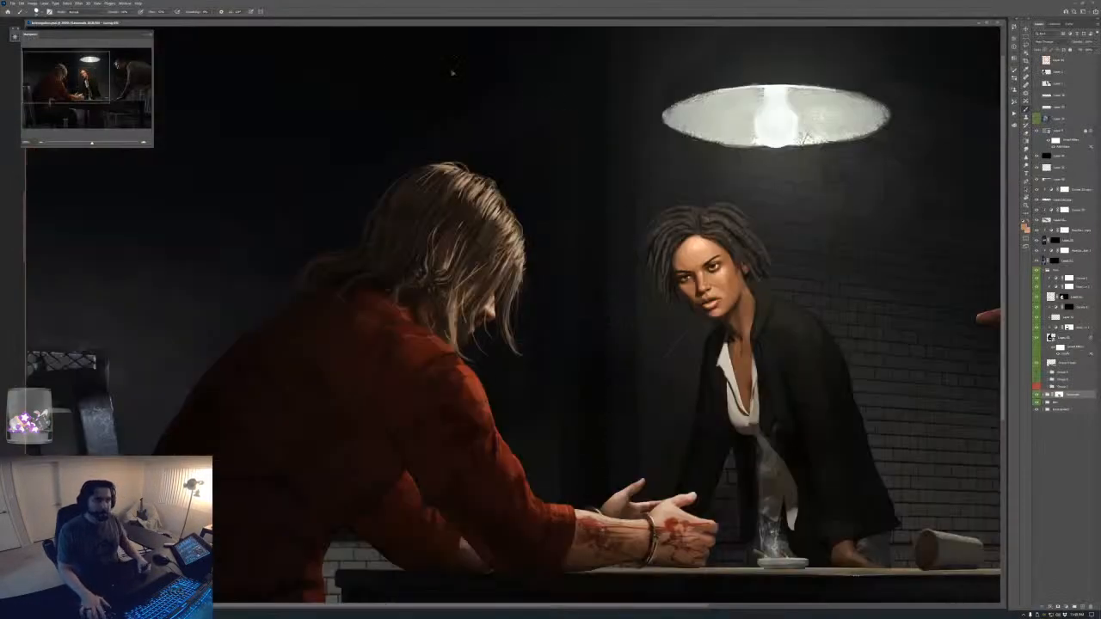
- Review the complete interrogation scene at several magnifications, both in a floating window and in full-screen view
key("ctrl+minus")
key("ctrl+minus")
left_click_drag(211, 25, 369, 66)
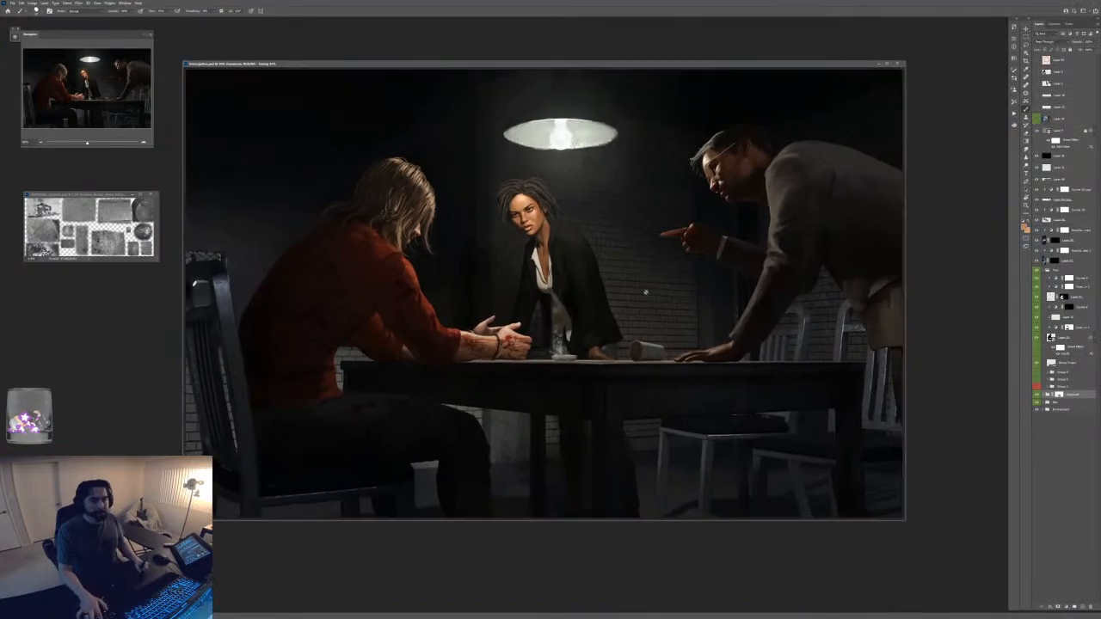
key("f")
key("ctrl+plus")
key("ctrl+plus")
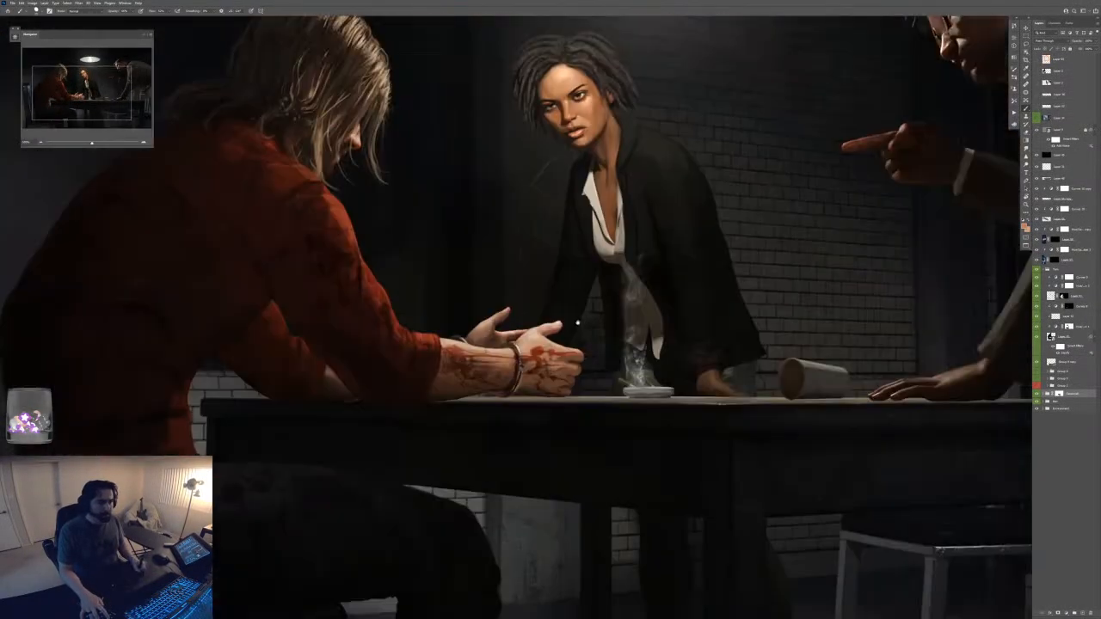
key("ctrl+minus")
key("ctrl+minus")
key("ctrl+minus")
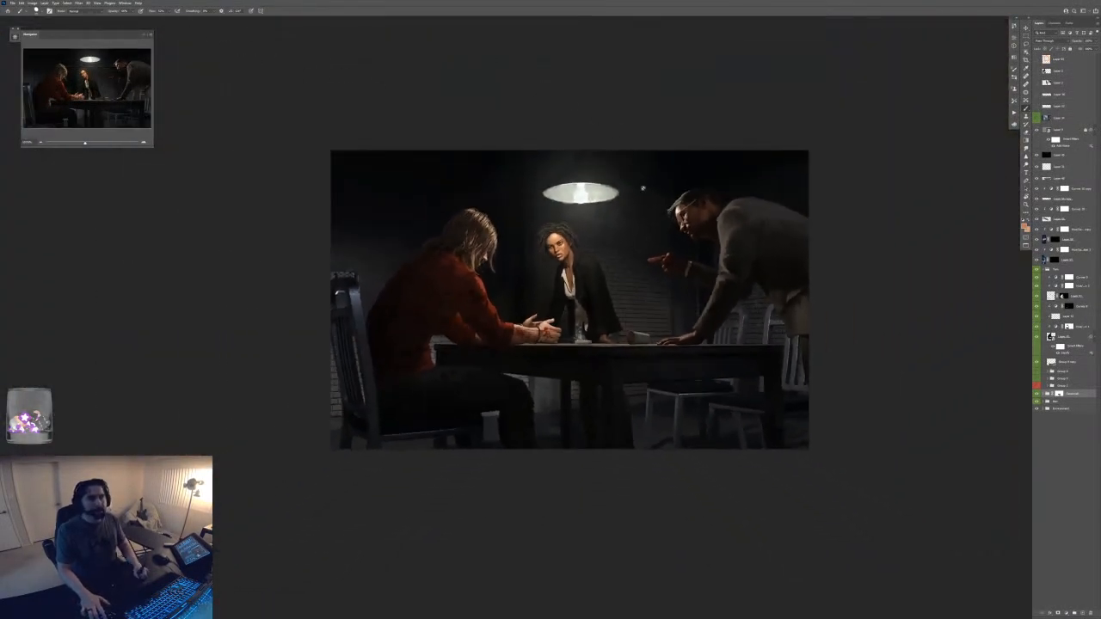
- Close the painting and the texture reference document, discarding the changes to the textures
key("f")
key("f")
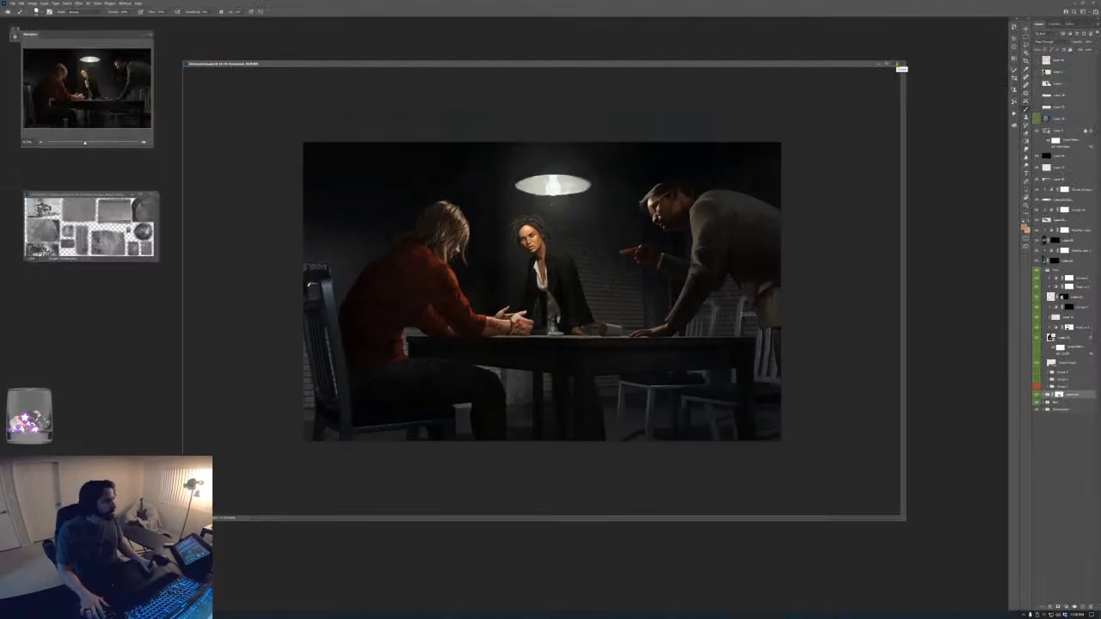
left_click(897, 64)
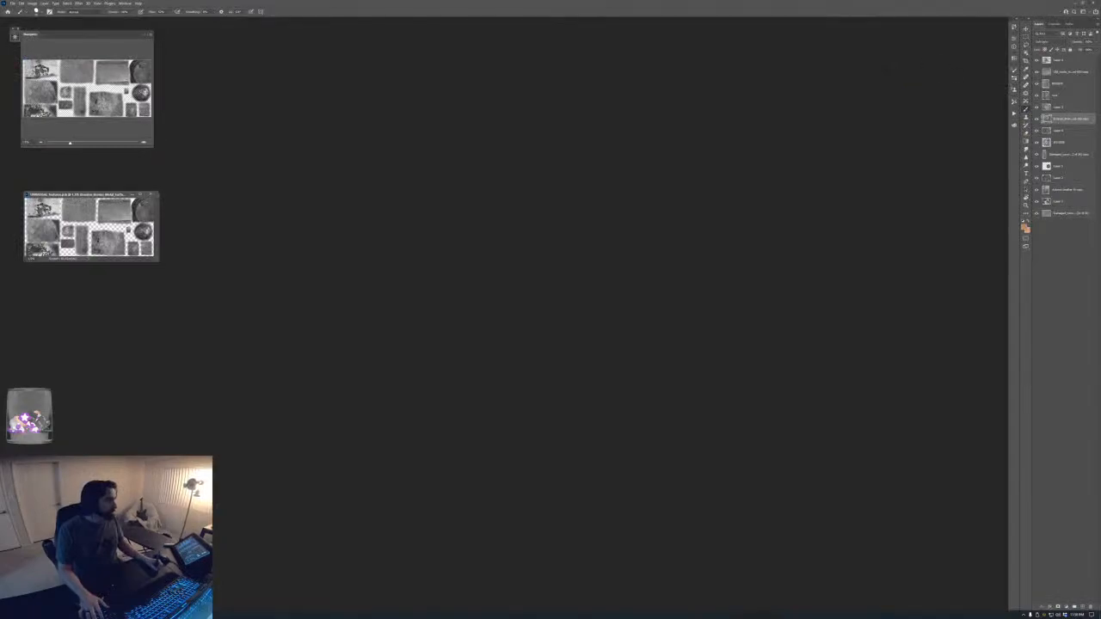
key("ctrl+w")
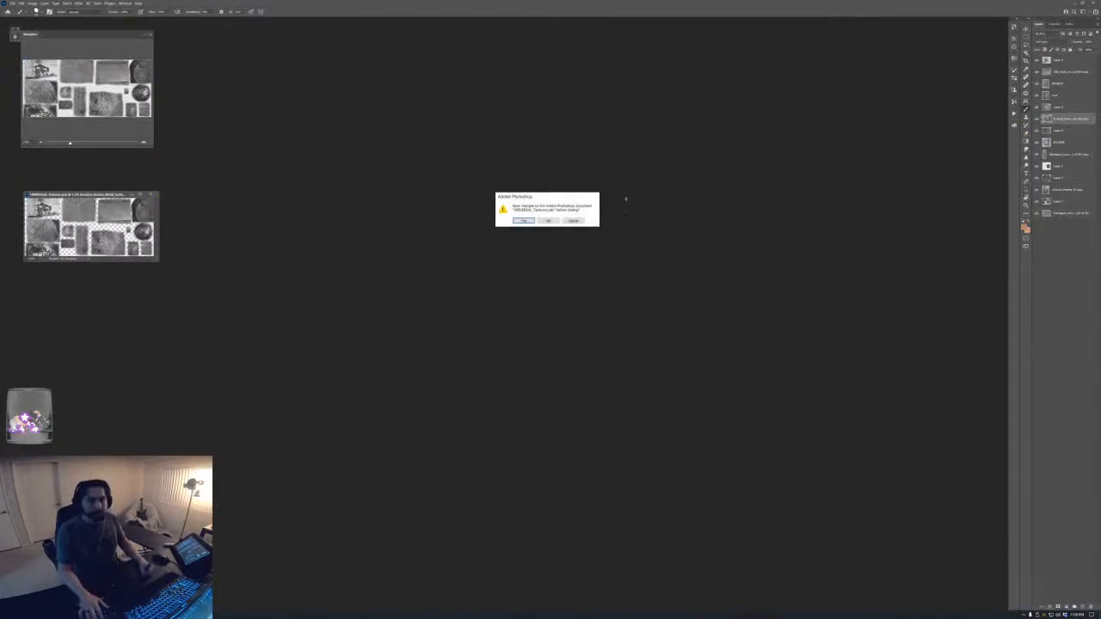
left_click(549, 222)
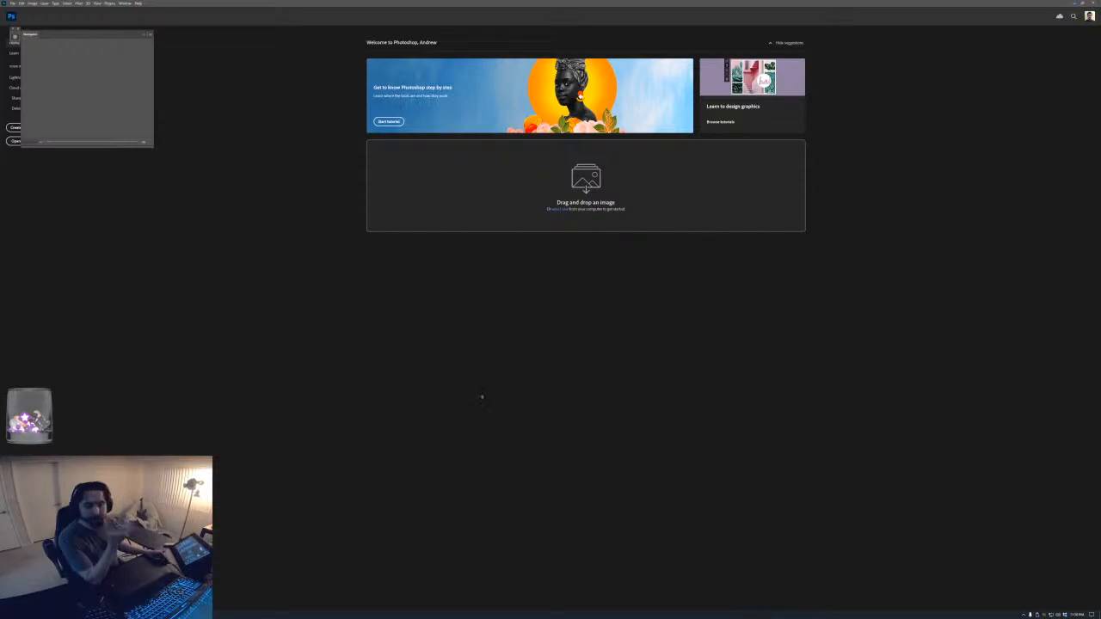
- Minimize Photoshop, open Task Manager and end the Adobe Photoshop 2021 task
left_click(1074, 4)
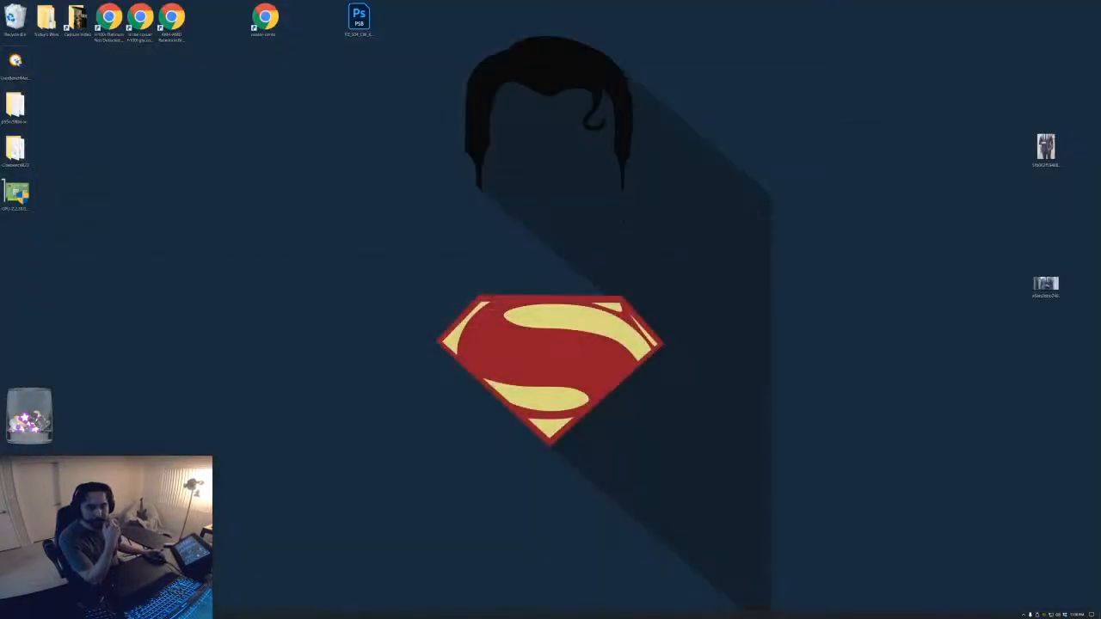
right_click(163, 615)
right_click(239, 616)
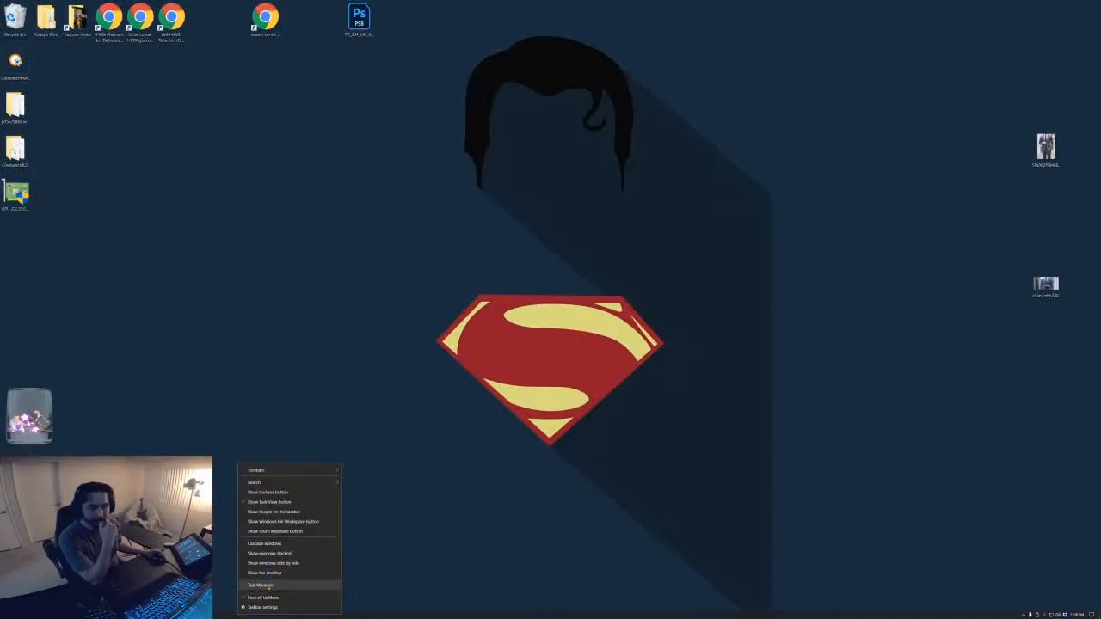
left_click(266, 585)
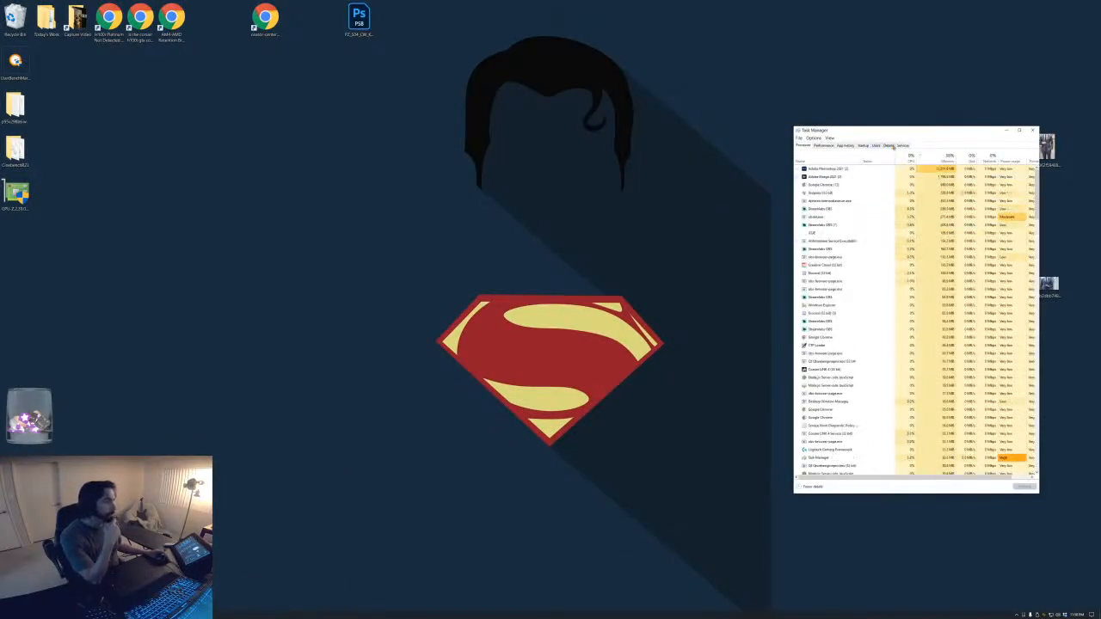
left_click(838, 171)
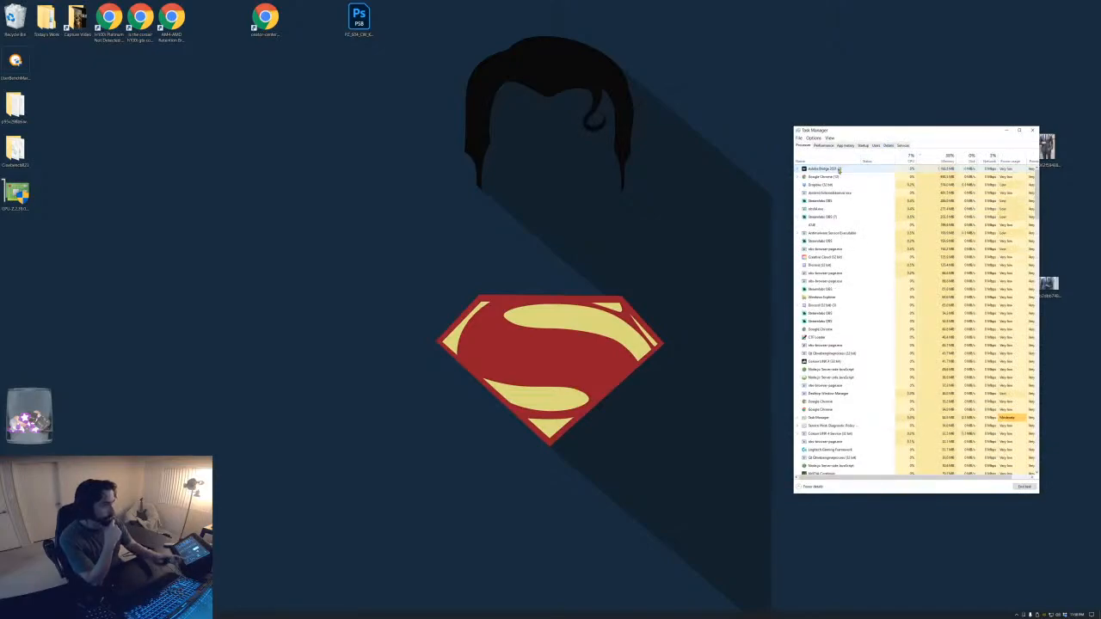
- Check the detailed process list for remaining Adobe processes and close Task Manager
left_click(888, 146)
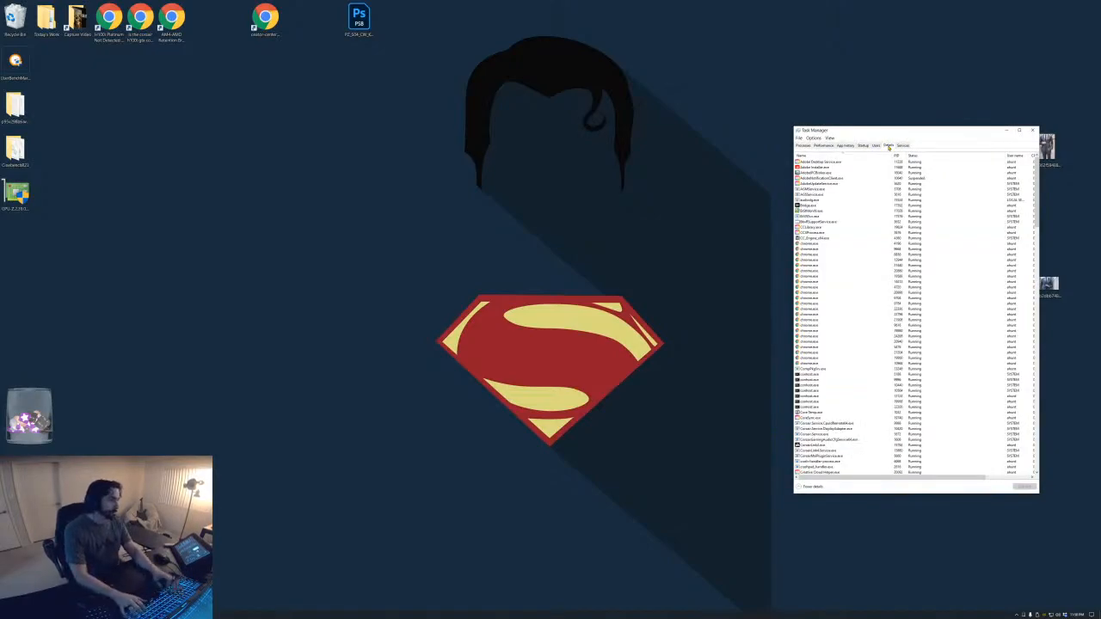
left_click(804, 283)
key("a")
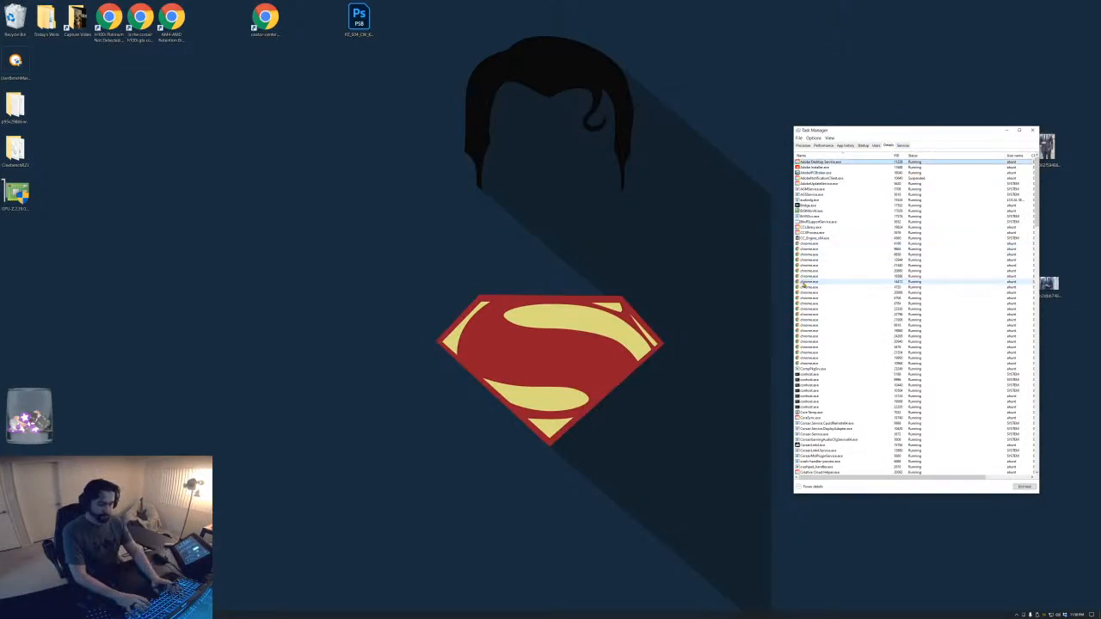
left_click(1032, 130)
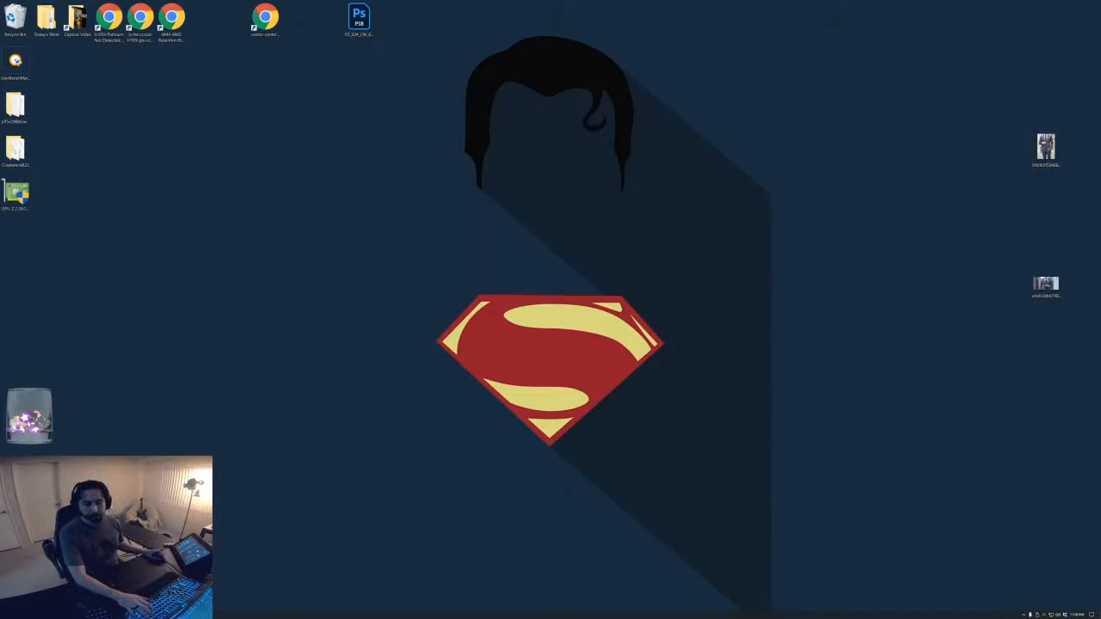
- Switch to Photoshop and open Interrogation.psd in it from the 03 Comps folder through File Explorer
key("alt+Tab")
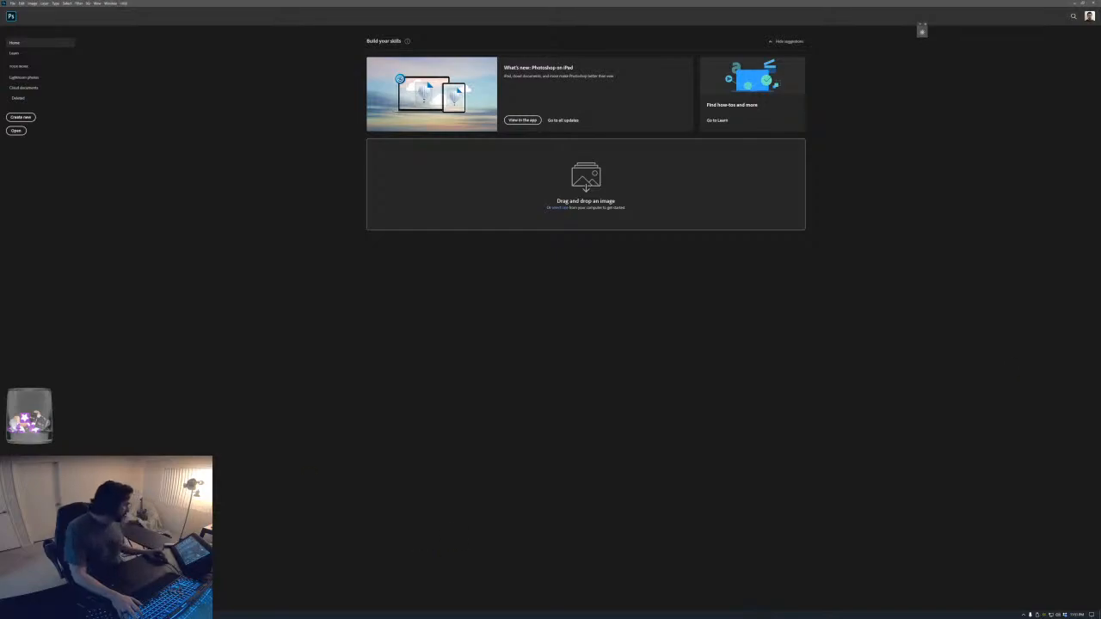
key("super+e")
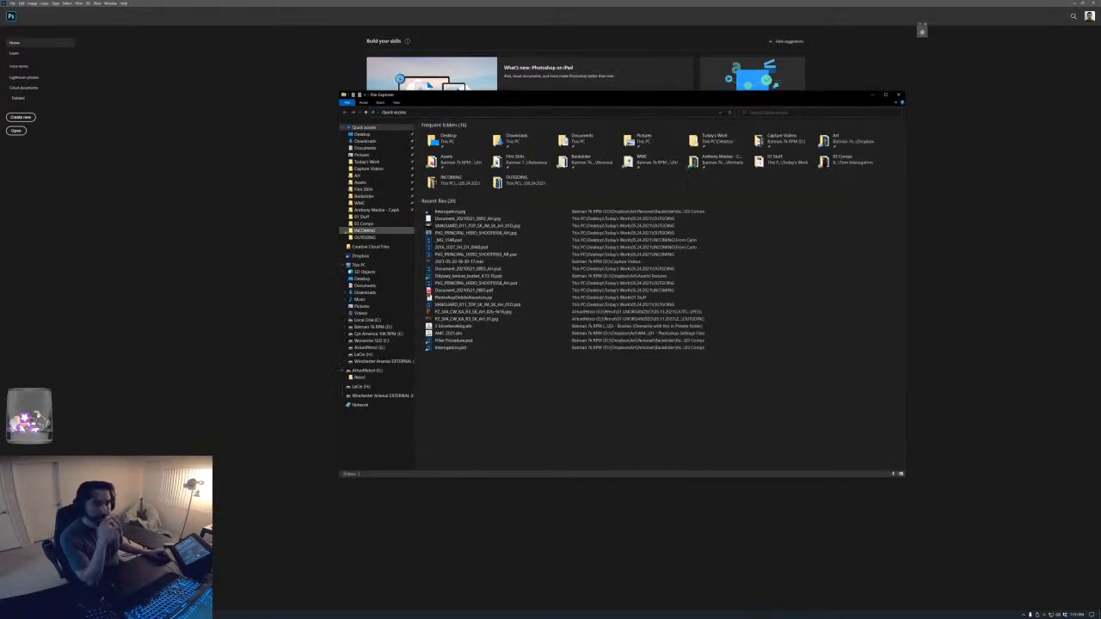
left_click(363, 196)
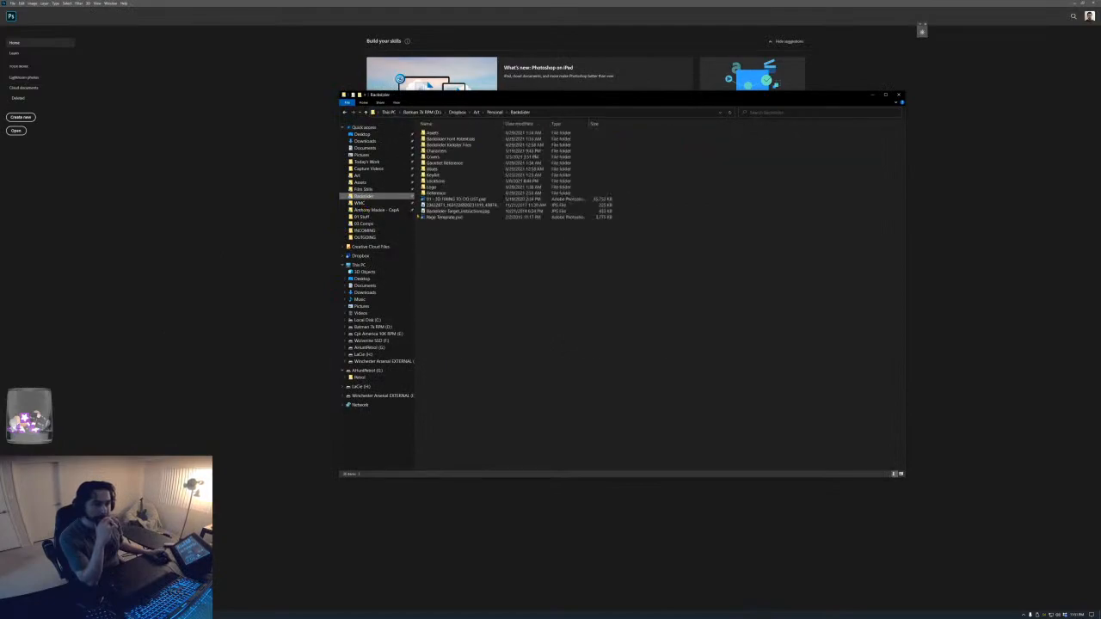
double_click(455, 174)
double_click(451, 175)
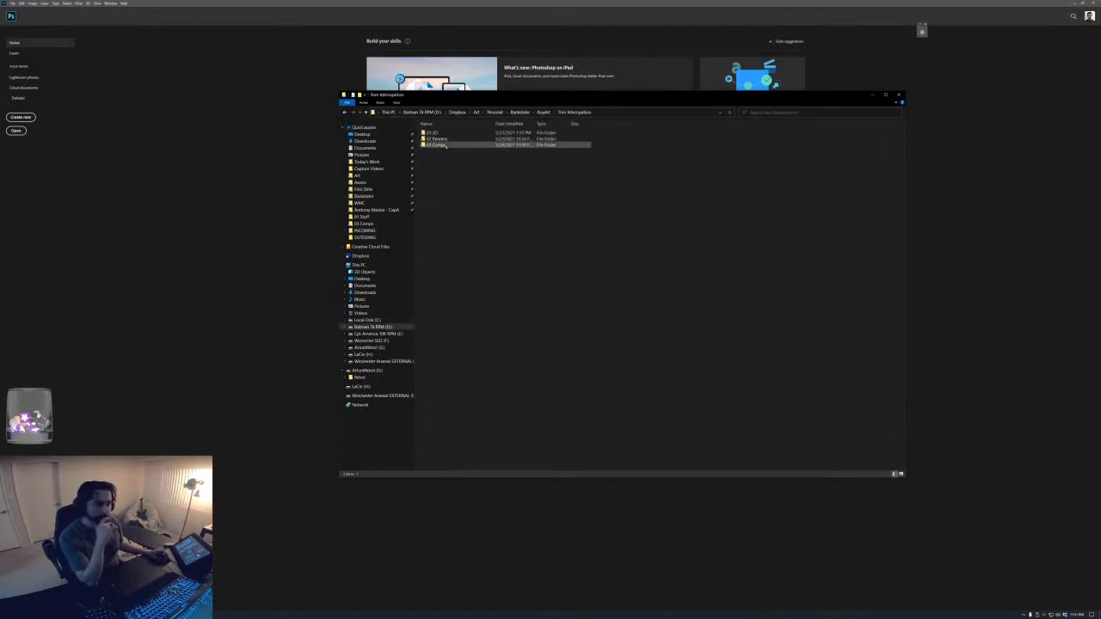
double_click(440, 145)
double_click(499, 140)
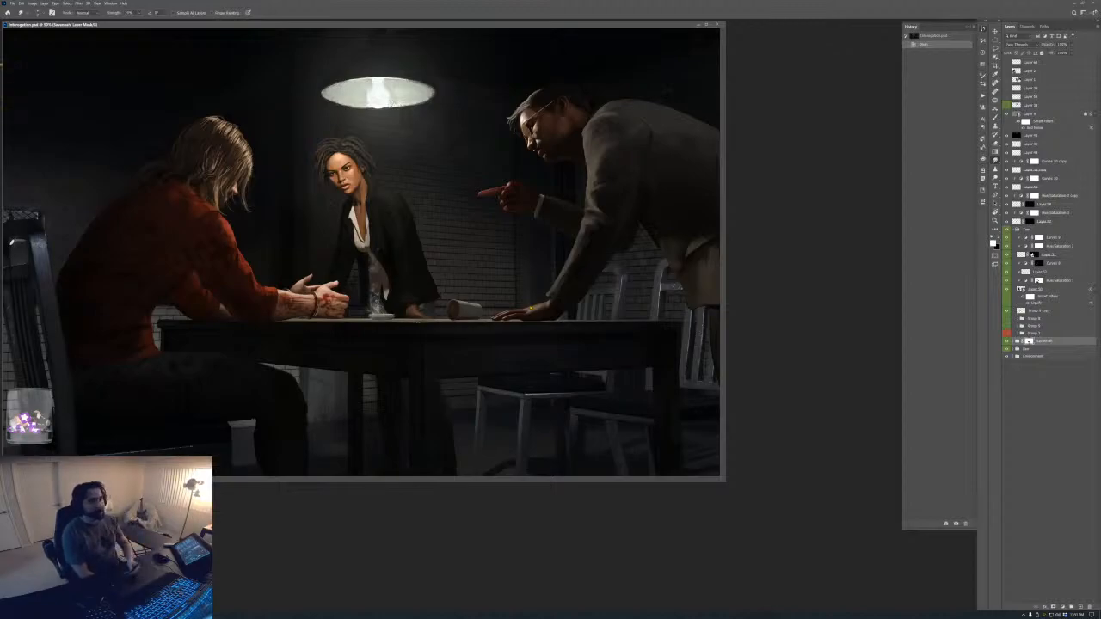
- Check the memory and graphics processor settings in the Performance preferences and close the dialog
left_click(21, 3)
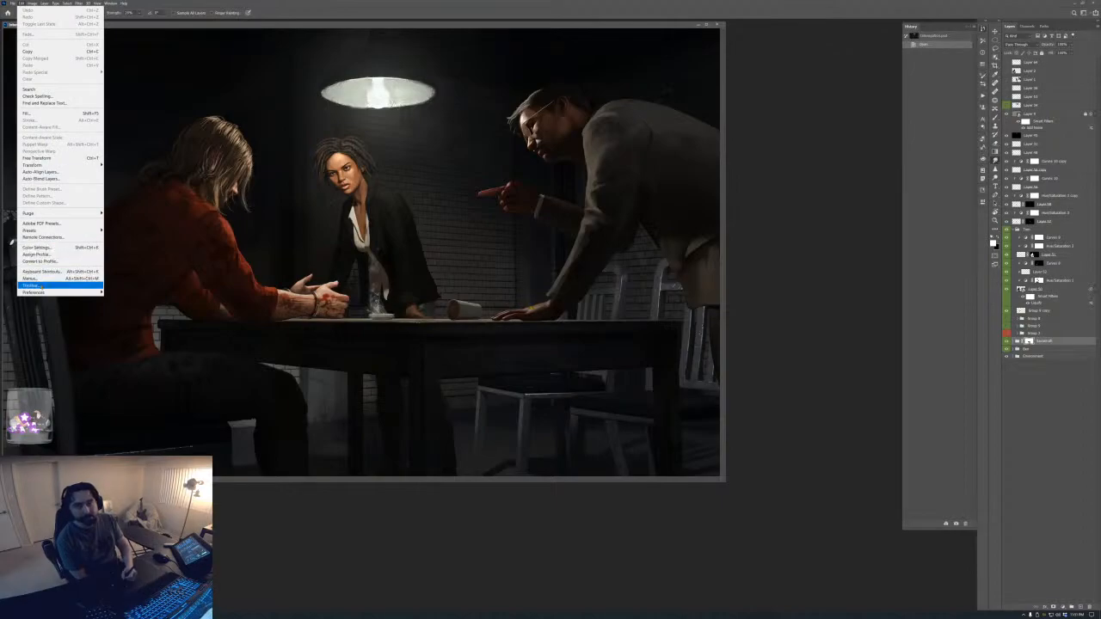
mouse_move(41, 293)
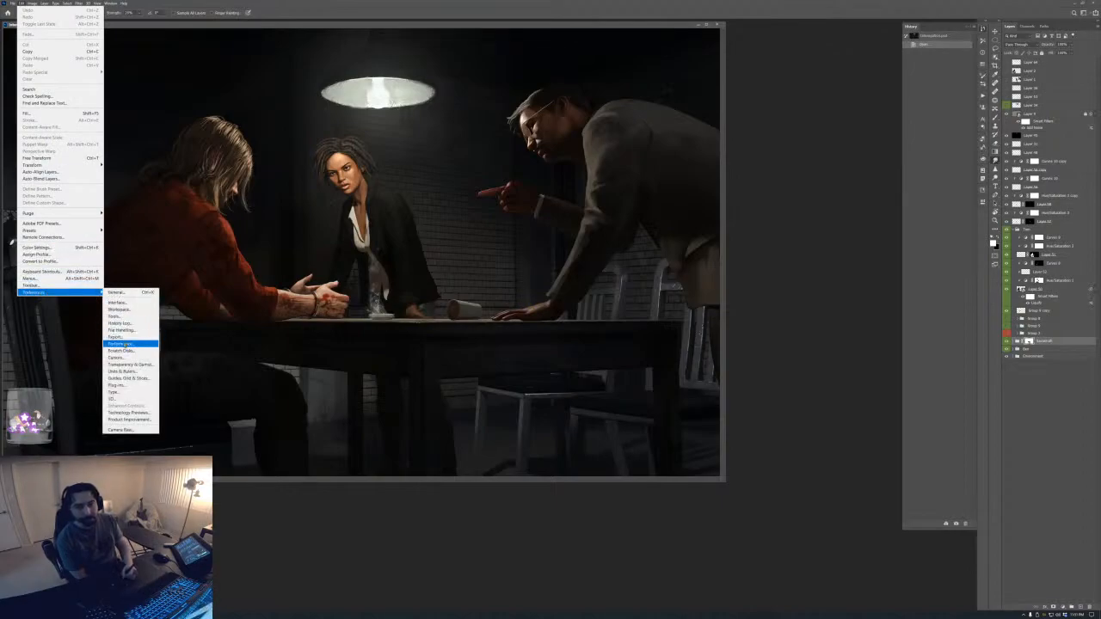
left_click(125, 343)
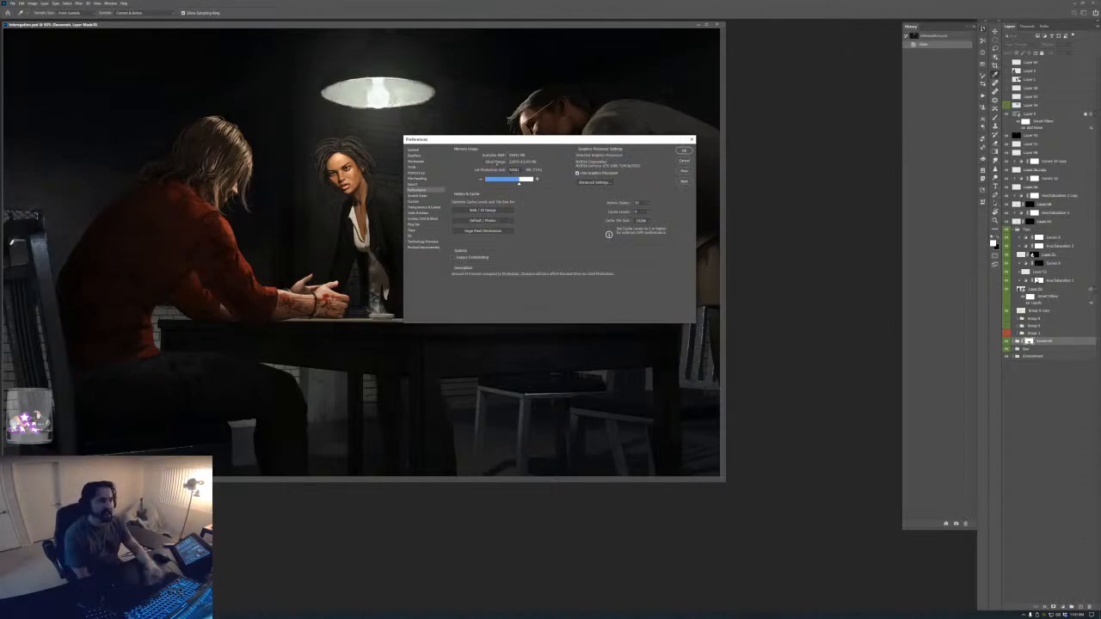
left_click(684, 150)
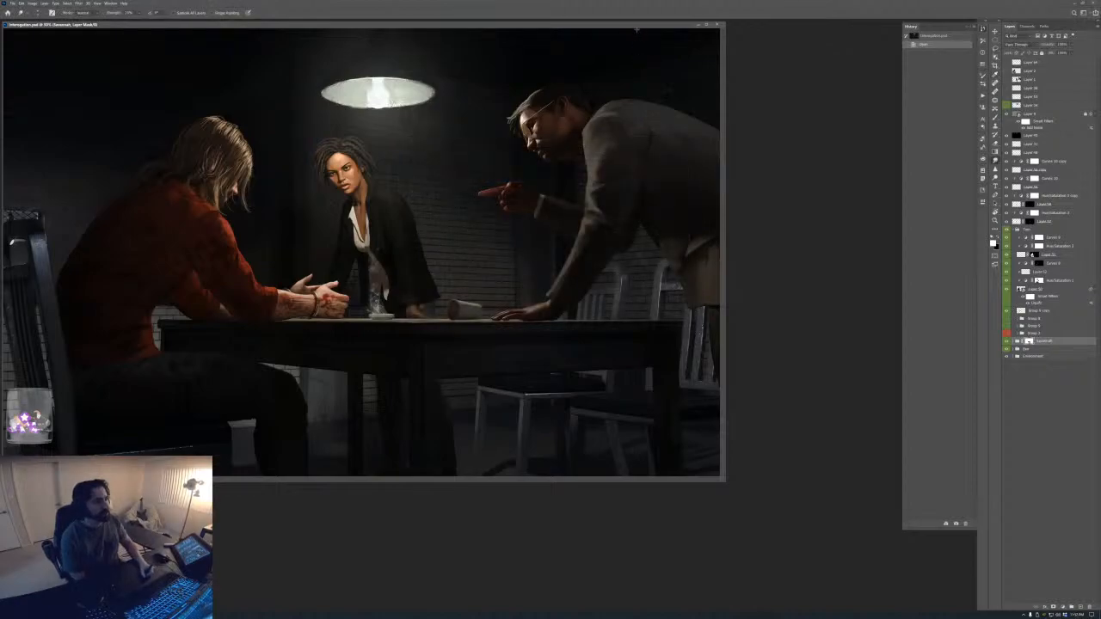
- Tidy the workspace by hiding the History panel and moving the small floating panel aside, and show the painting in full-screen view
left_click_drag(636, 25, 708, 107)
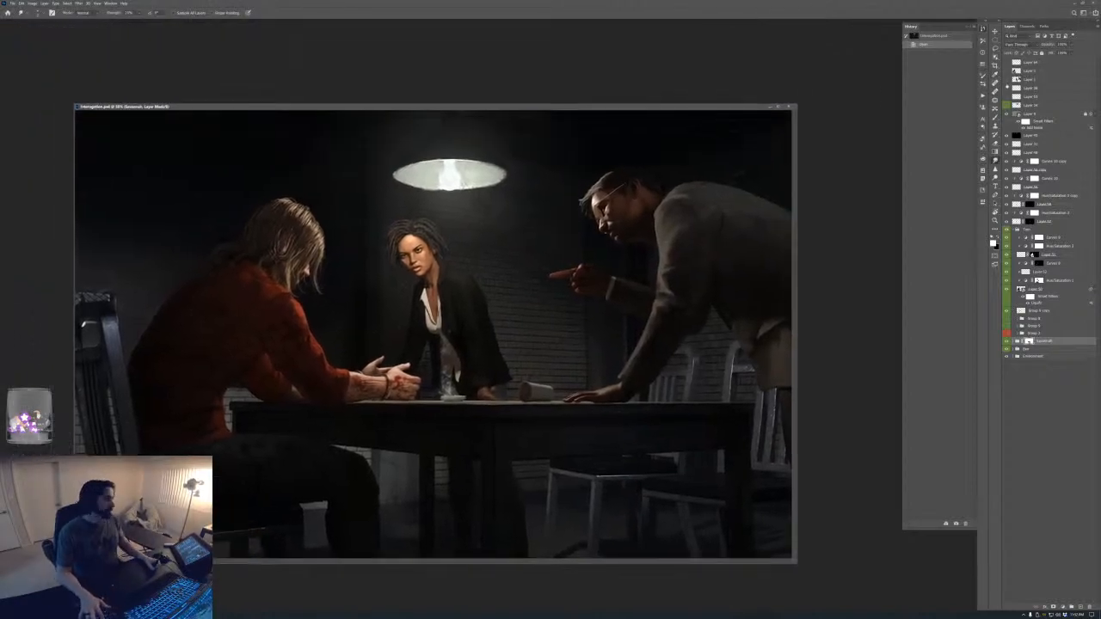
key("F6")
key("F6")
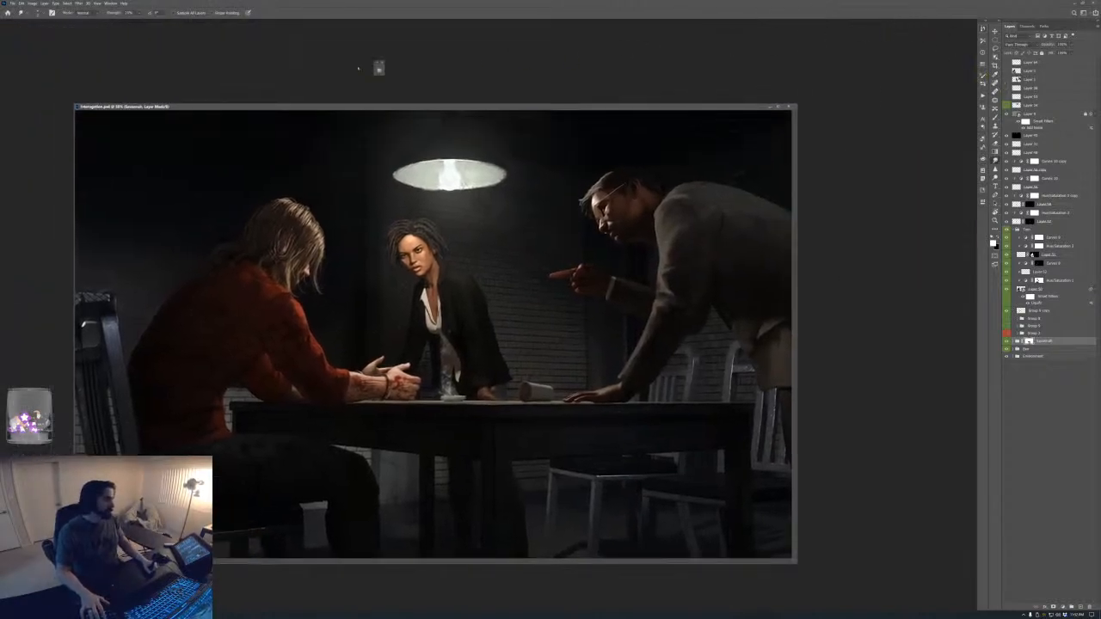
left_click_drag(358, 67, 10, 34)
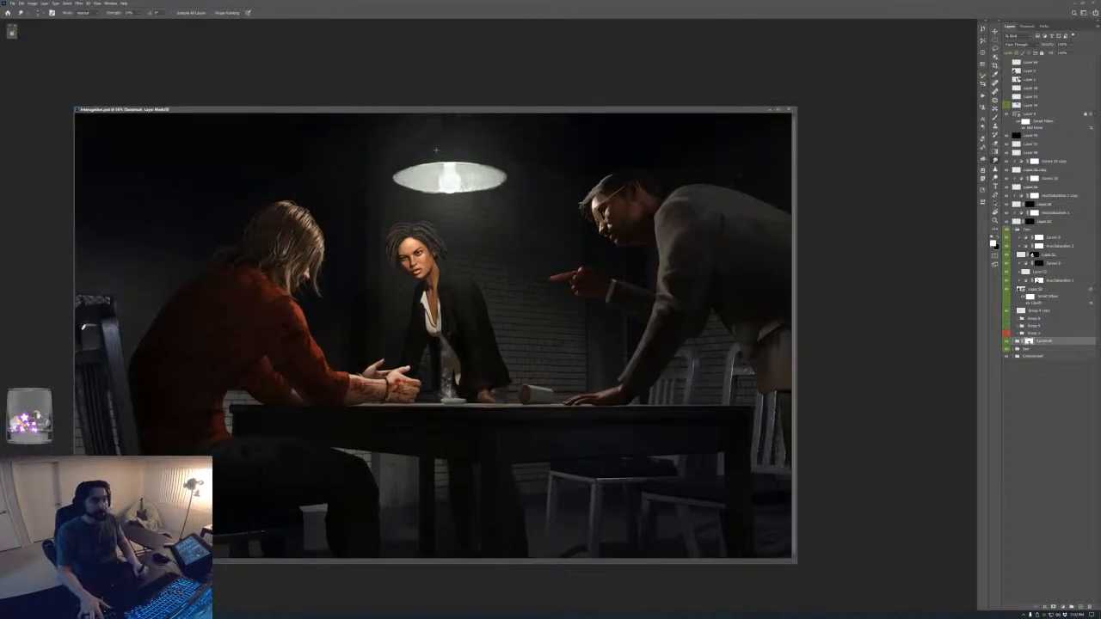
key("f")
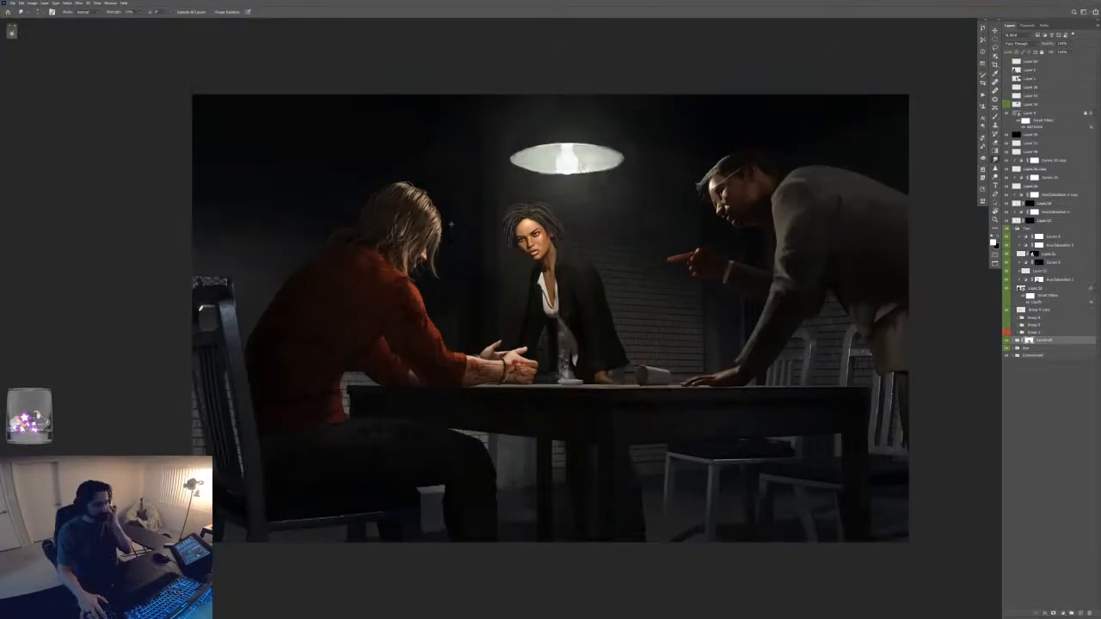
- Activate the Brush tool and add a new empty layer above the clipped paint layer in the expanded figure group
key("ctrl+plus")
left_click_drag(682, 316, 673, 351)
key("ctrl+plus")
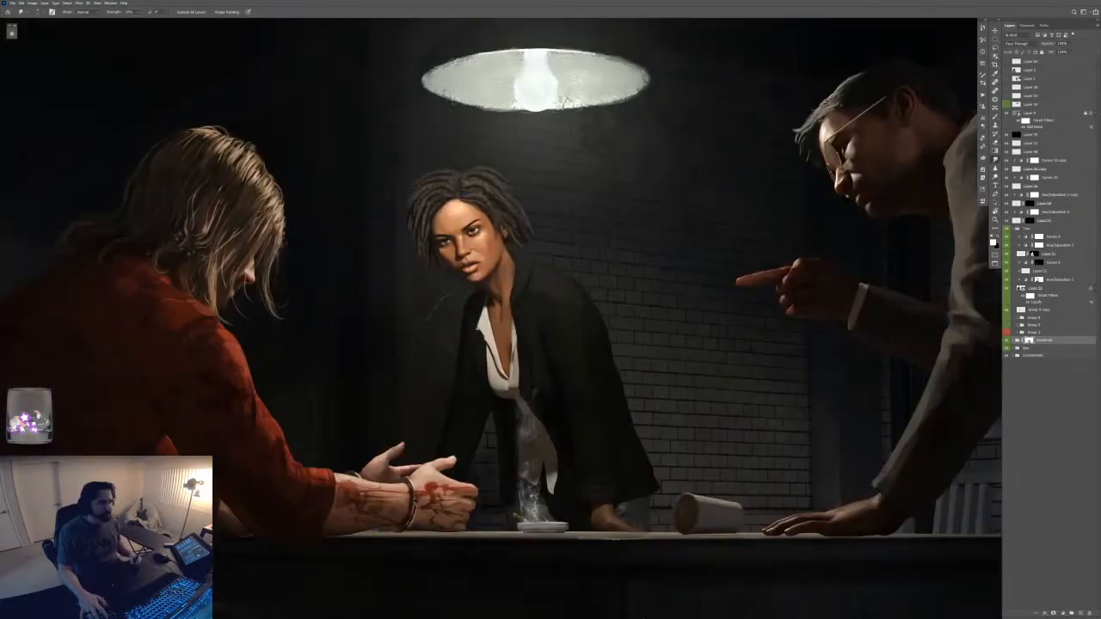
key("ctrl+plus")
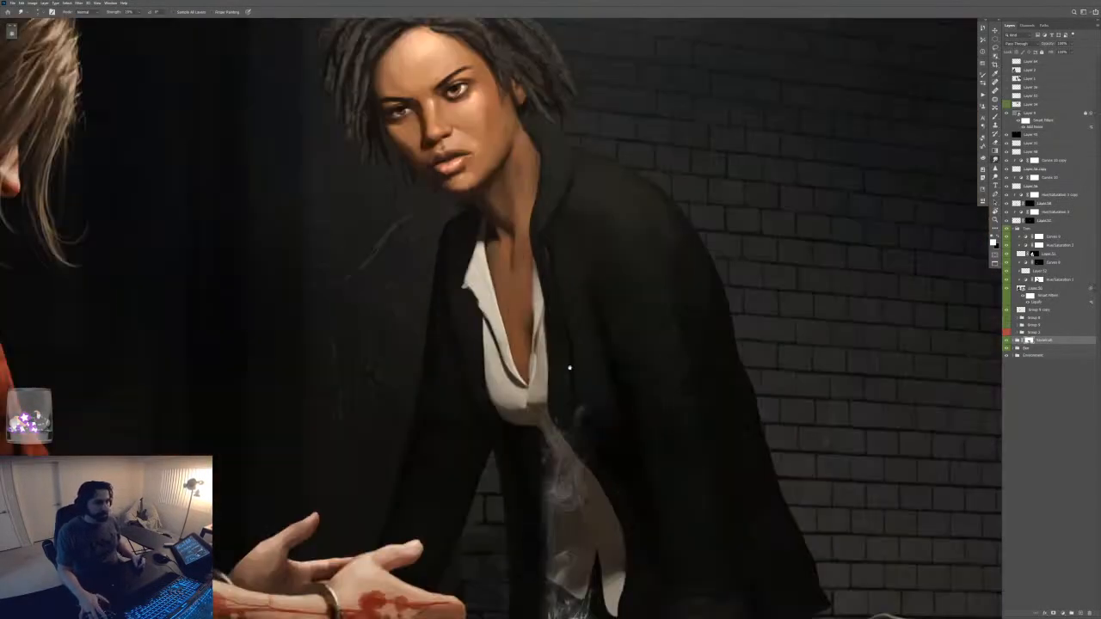
left_click_drag(570, 368, 641, 467)
key("ctrl+plus")
key("b")
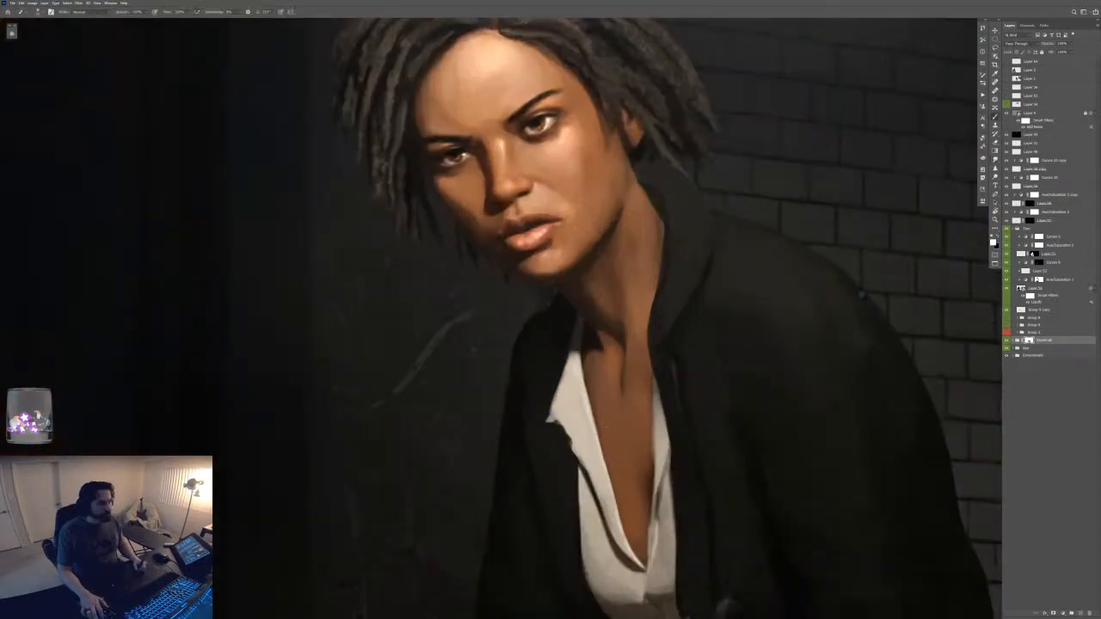
left_click(1028, 318)
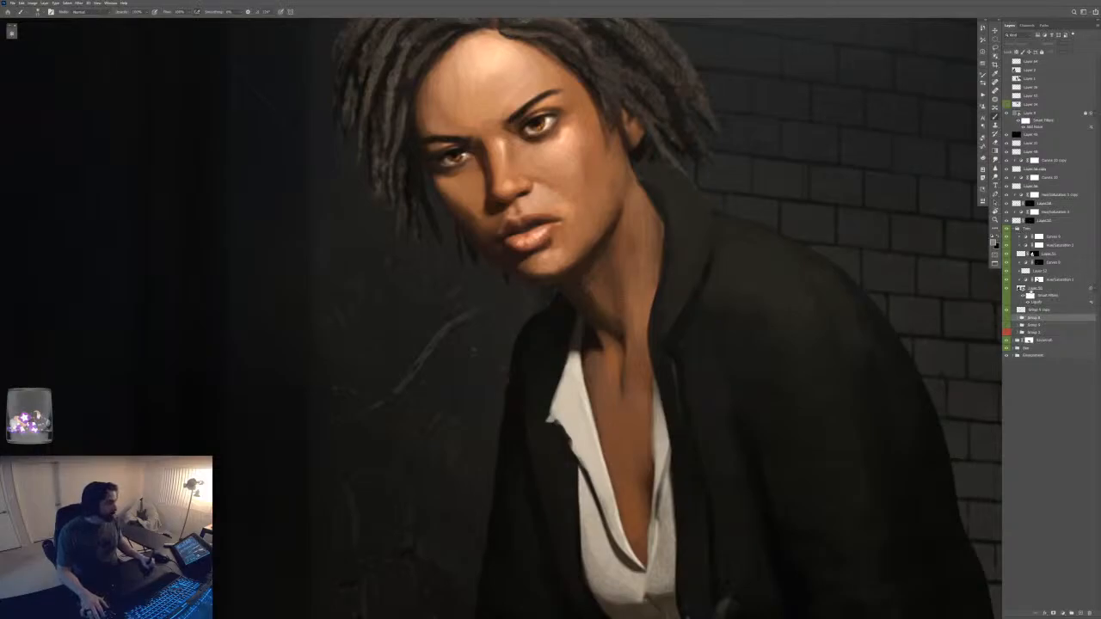
left_click(1043, 254)
left_click(1053, 273)
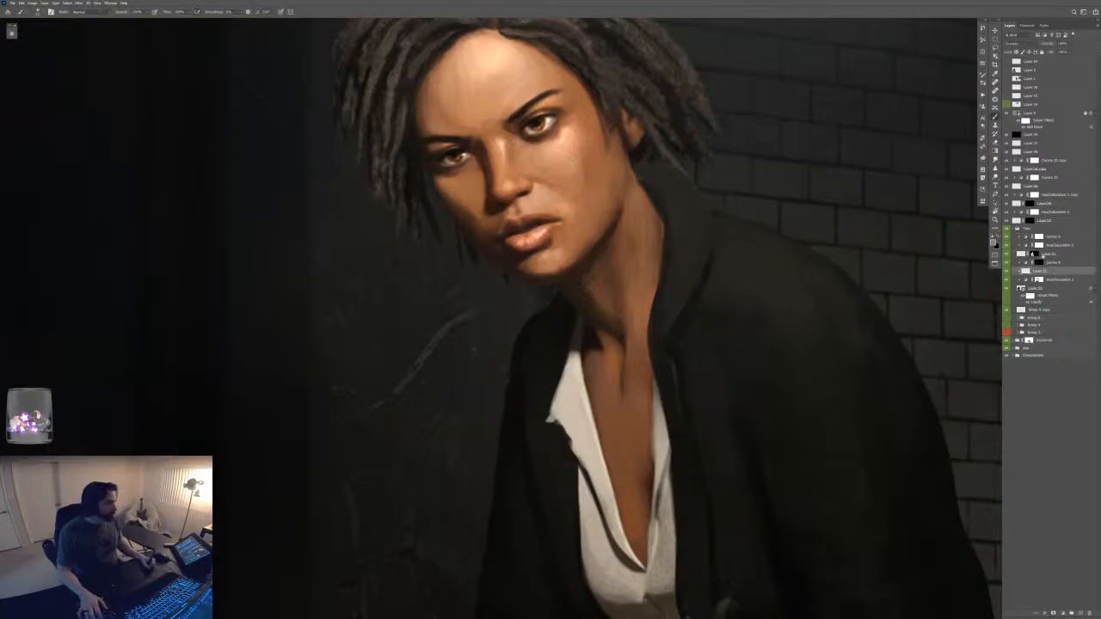
key("ctrl+shift+alt+n")
key("ctrl+plus")
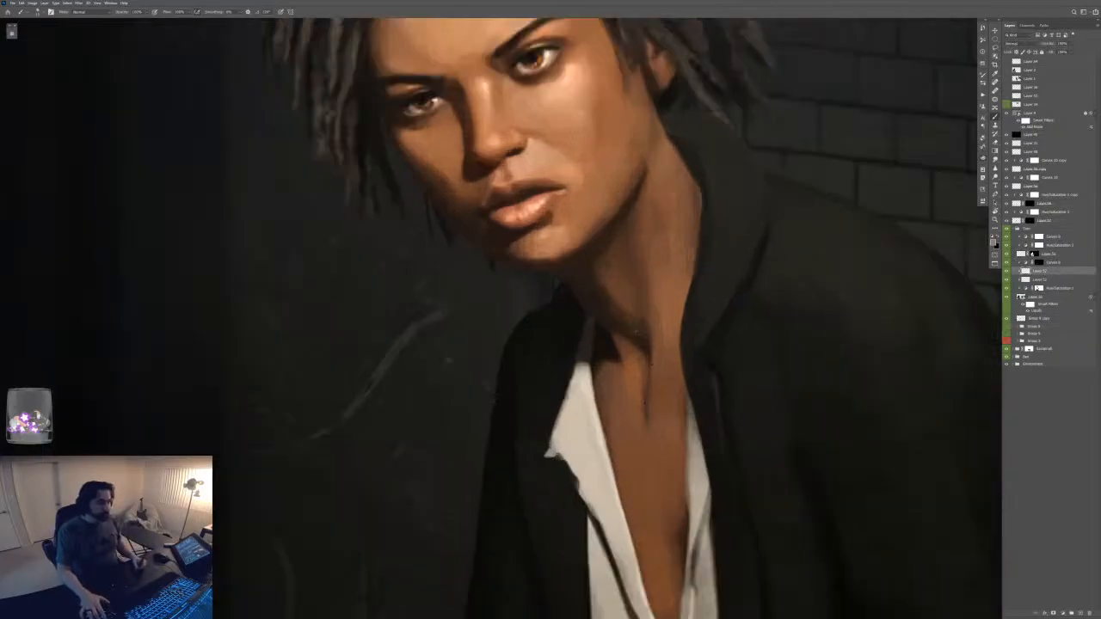
- Sample the shadow colour beneath the woman's chin, choose another brush preset and touch up the edge of her jaw
left_click_drag(606, 306, 612, 414)
key("ctrl+plus")
left_click(591, 389, "alt")
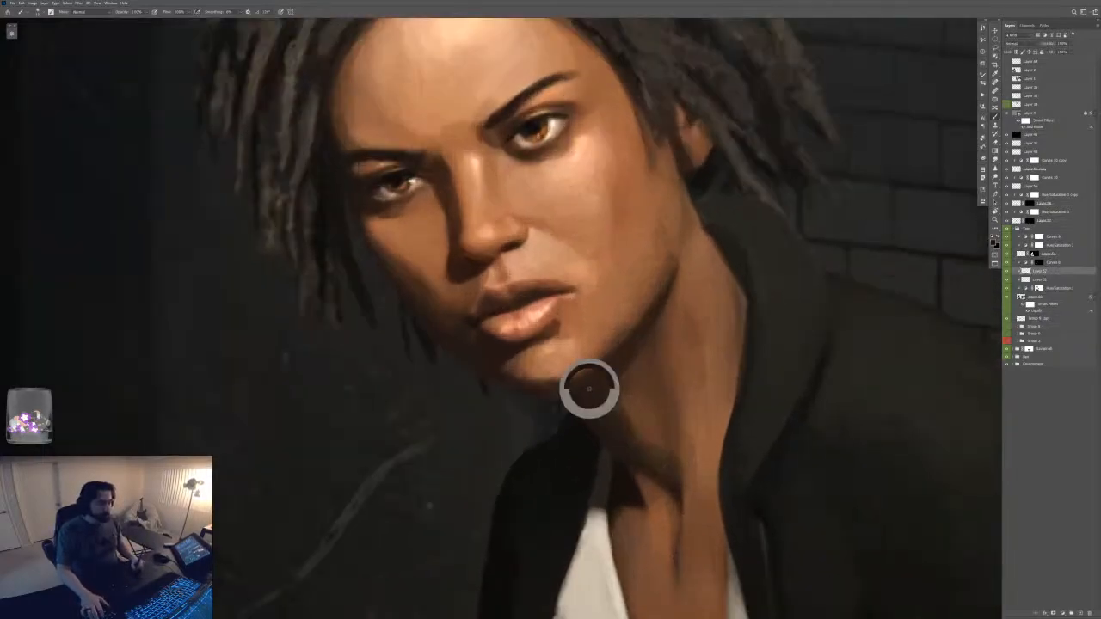
left_click(984, 158)
key("F6")
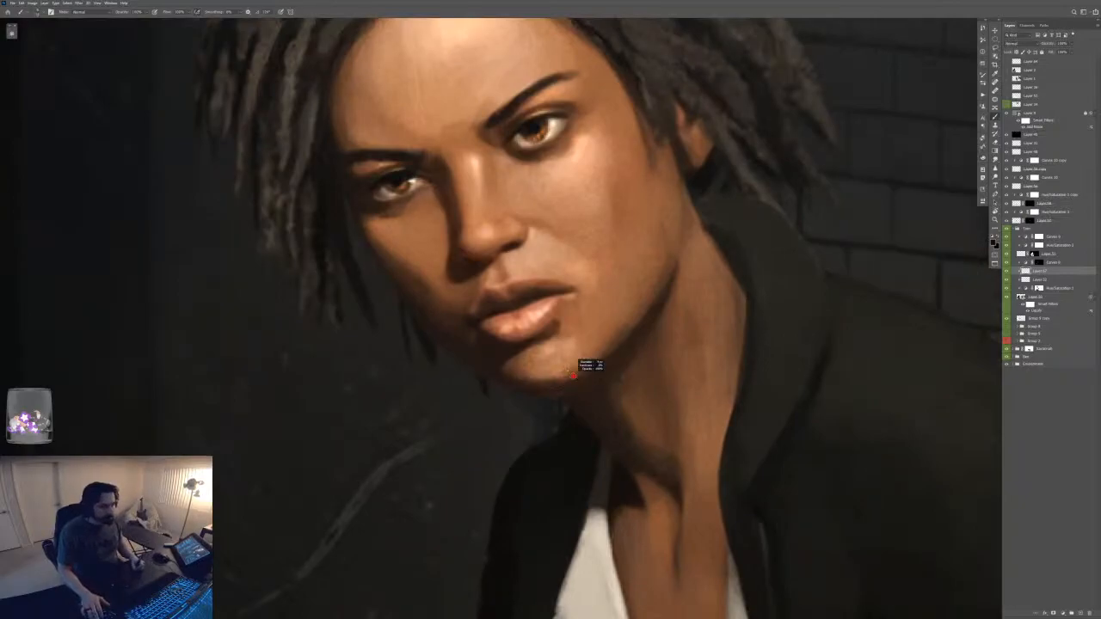
key("F6")
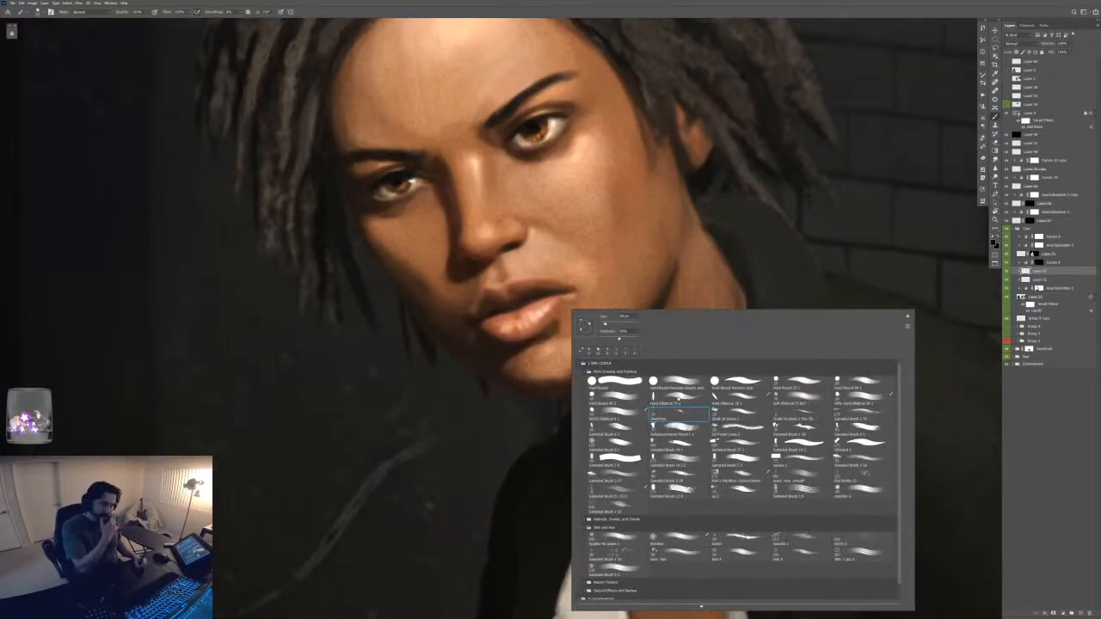
double_click(847, 387)
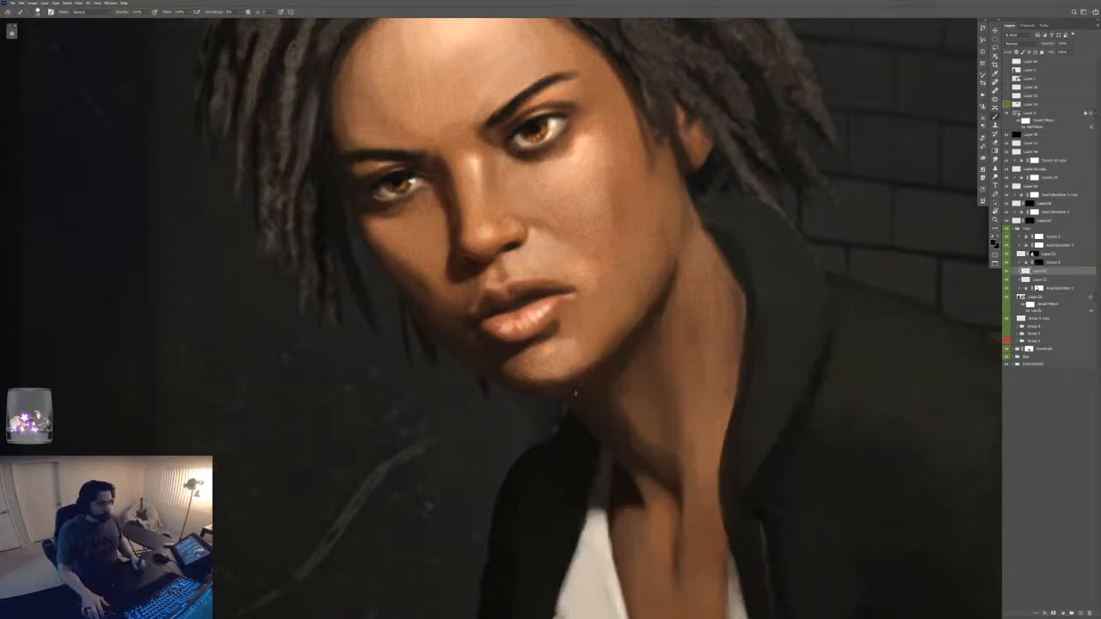
mouse_move(577, 351)
left_mouse_down()
mouse_move(666, 351)
mouse_move(586, 352)
mouse_move(563, 327)
mouse_move(576, 327)
left_mouse_up()
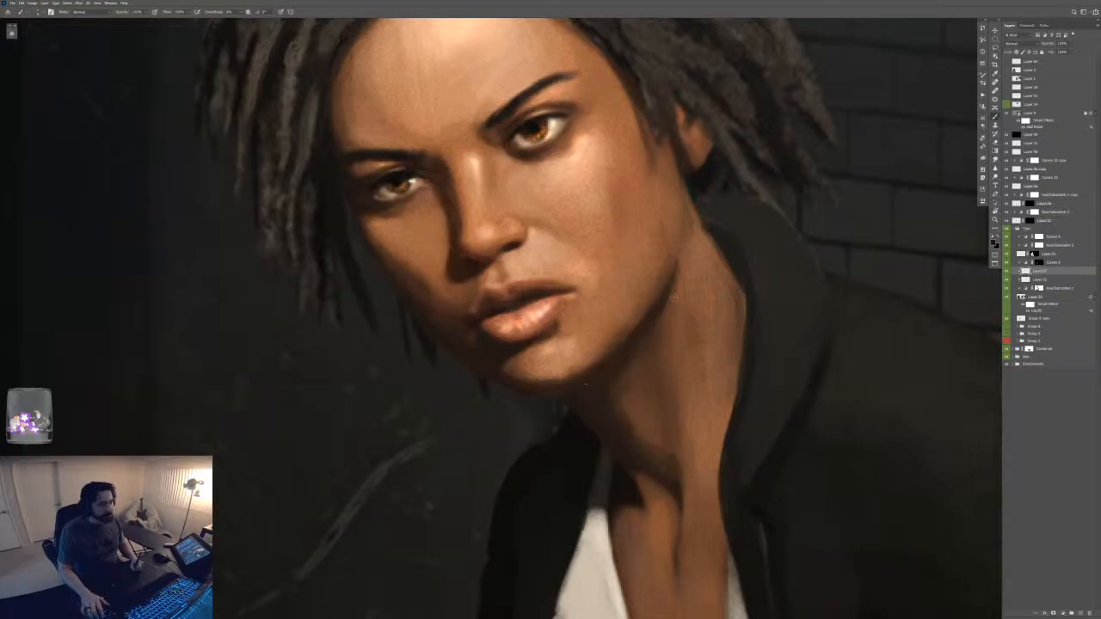
- Try another dark brown and a different figure layer for the jaw shadow, and undo the last changes
left_click(984, 159)
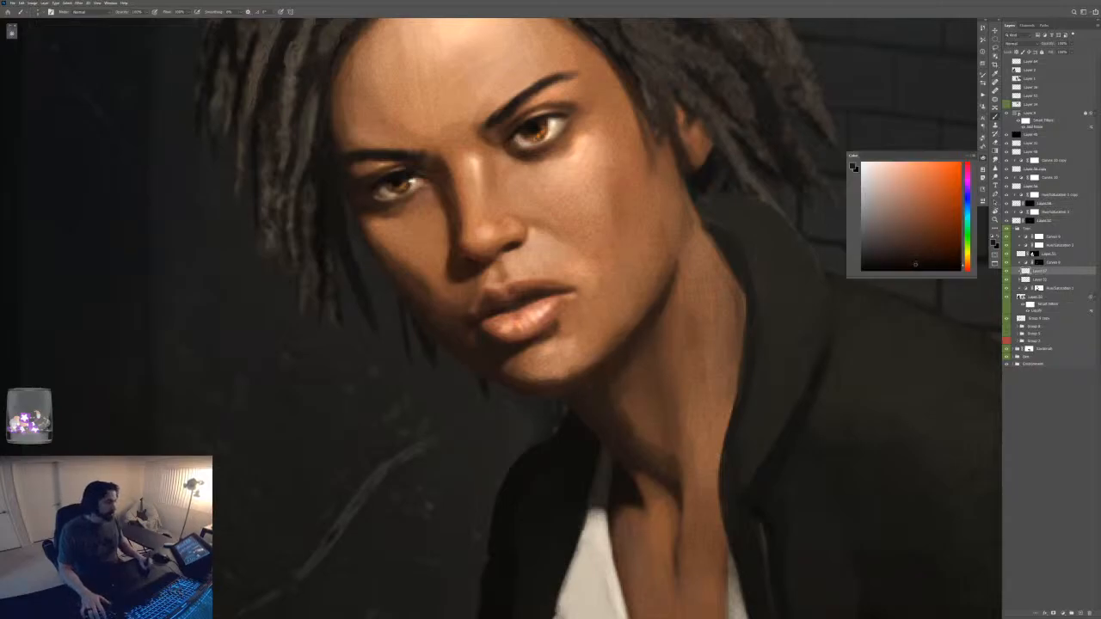
key("F6")
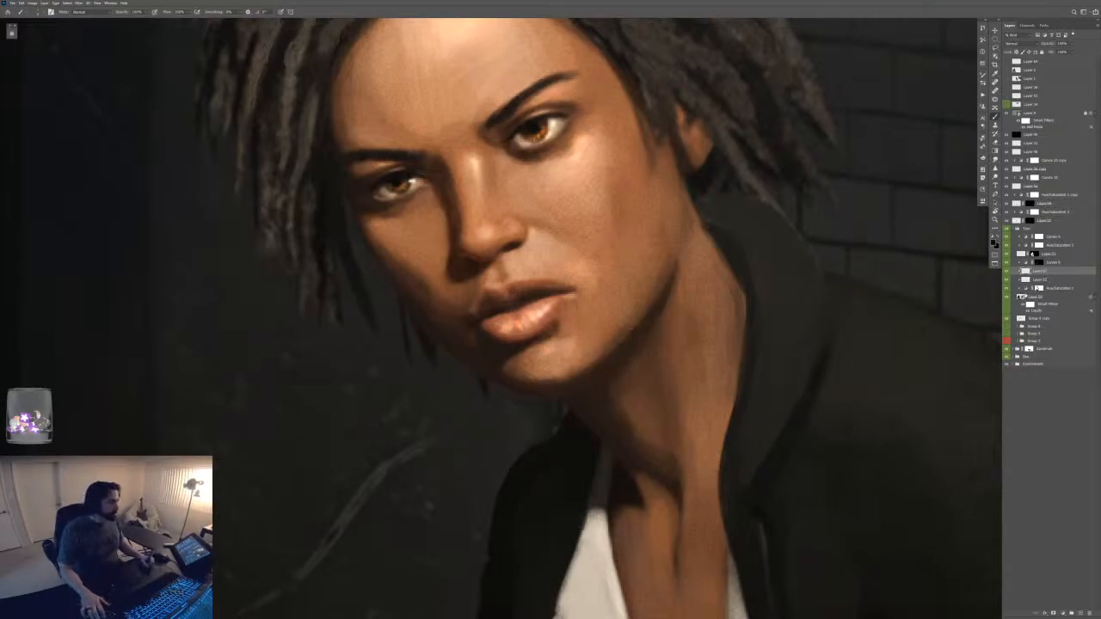
left_click(1033, 297)
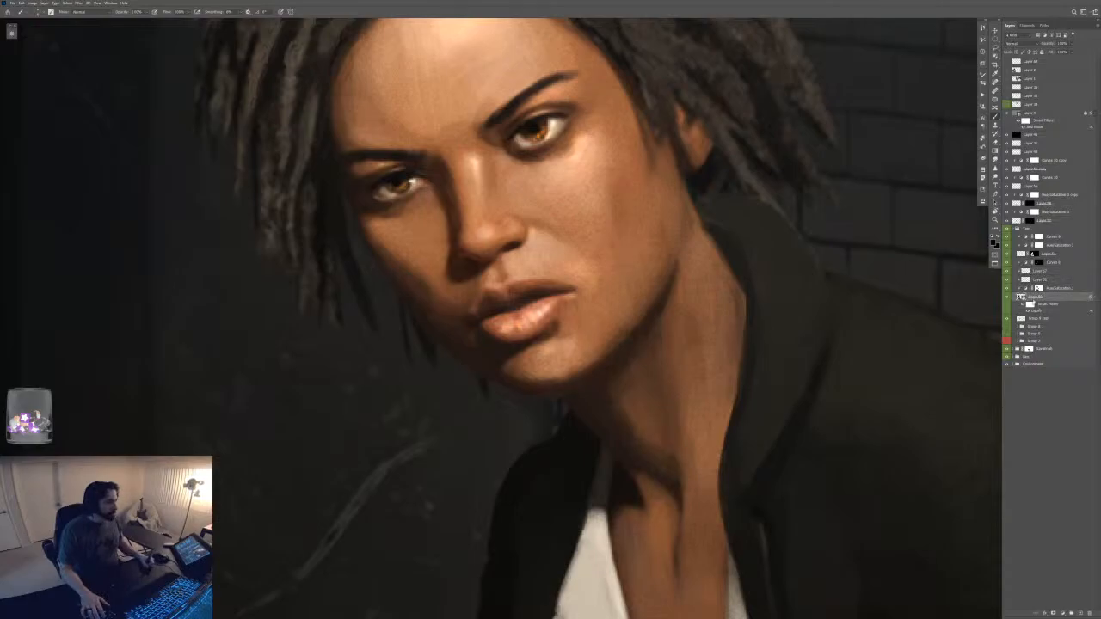
key("ctrl+z")
key("ctrl+z")
key("ctrl+z")
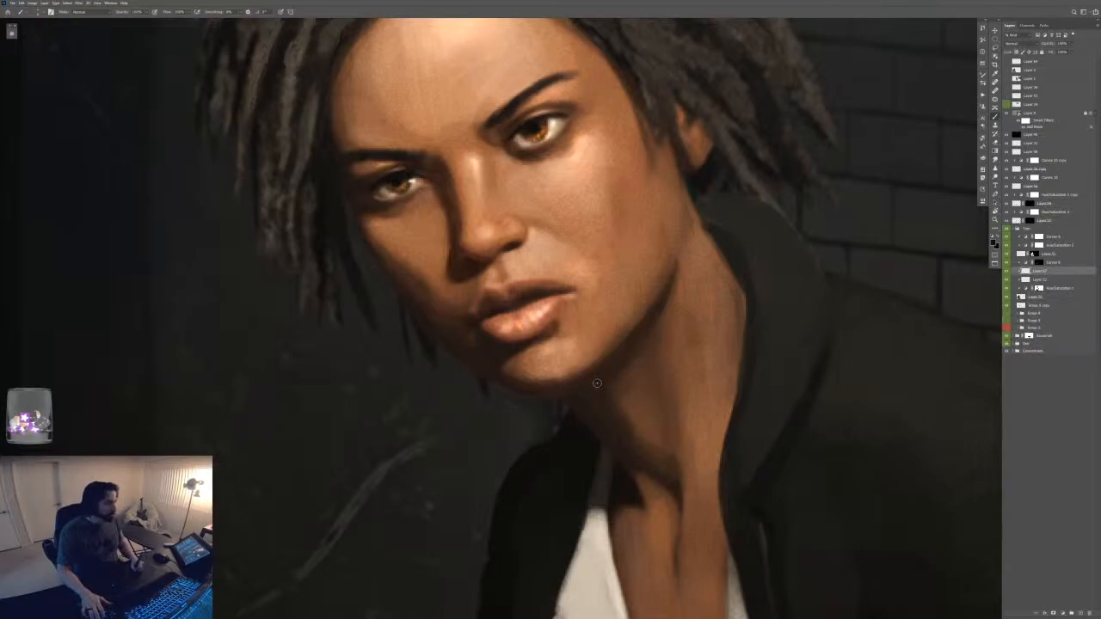
- Pick a dark brown paint colour, collapse the current figure group and select the third layer inside the group below it
key("F6")
left_click(920, 263)
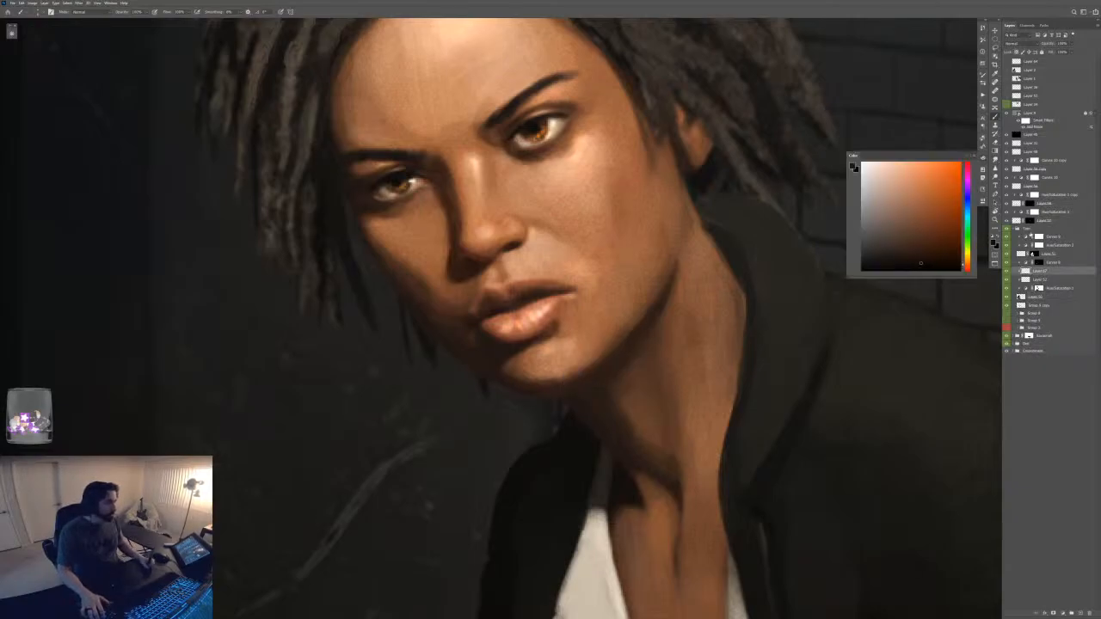
left_click(1018, 229)
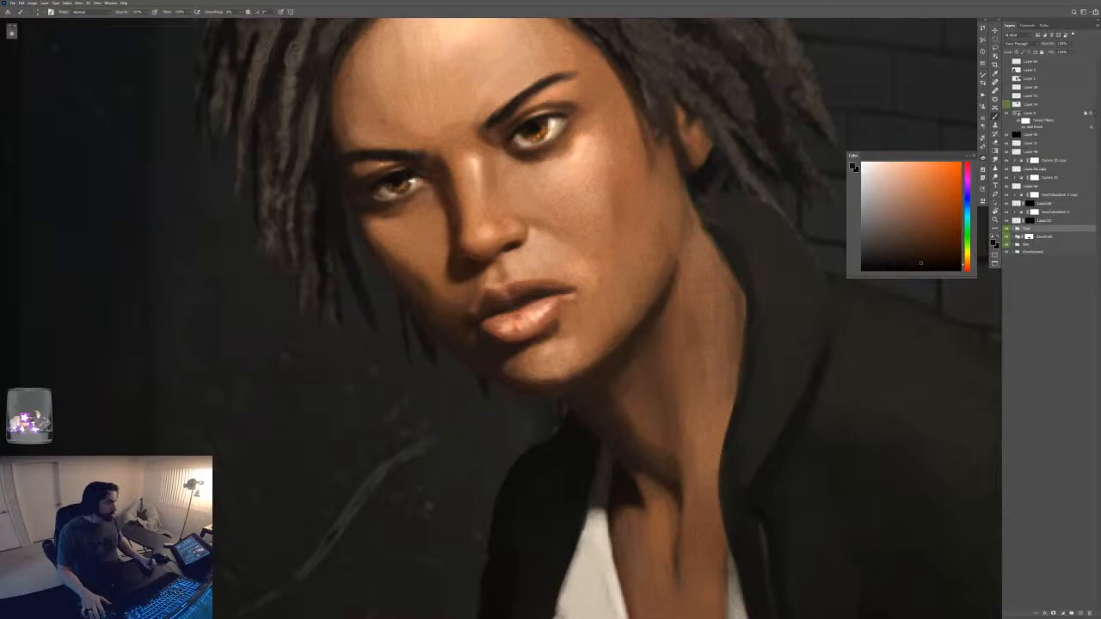
left_click(1014, 237)
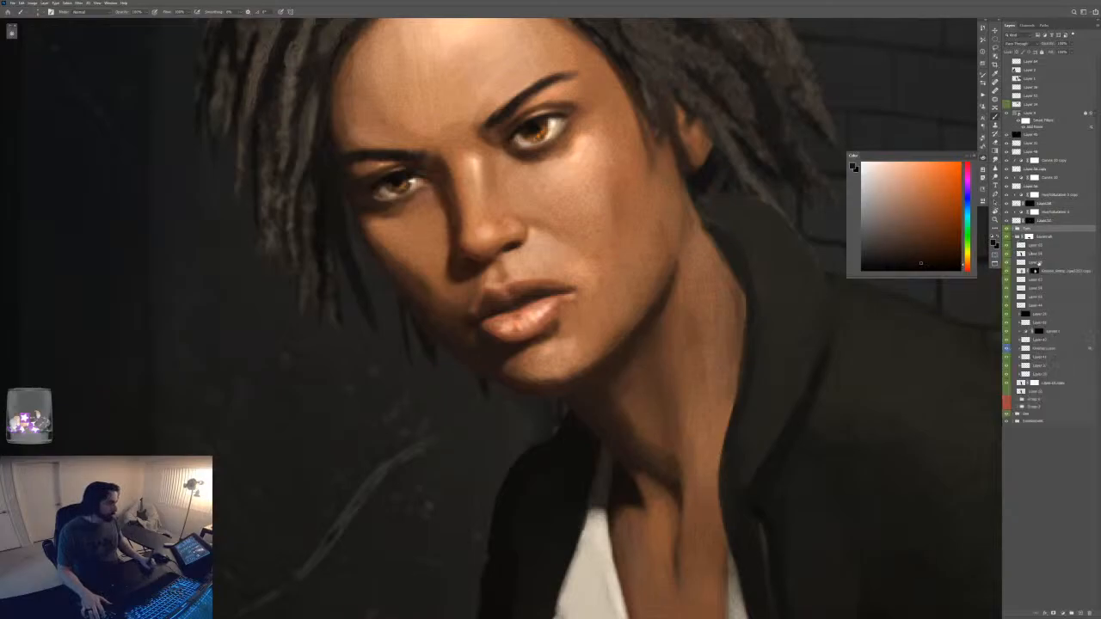
left_click(1037, 262)
key("F6")
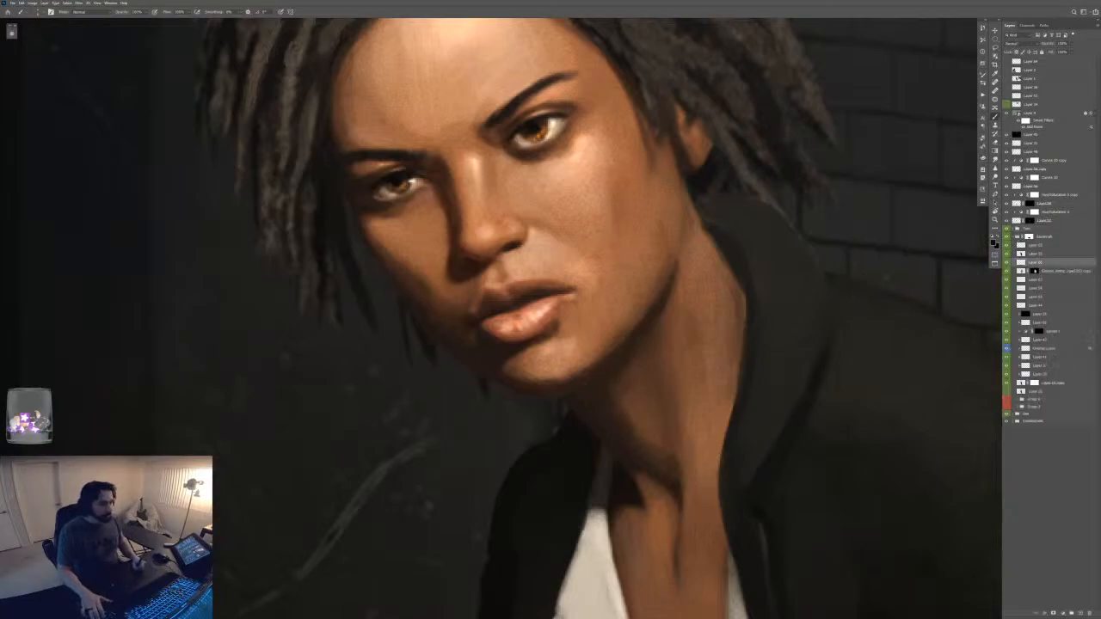
- Pick another dark brown, sample the shadow below the jaw corner and touch up the shading between her jaw and neck
key("F6")
left_click(917, 260)
key("F6")
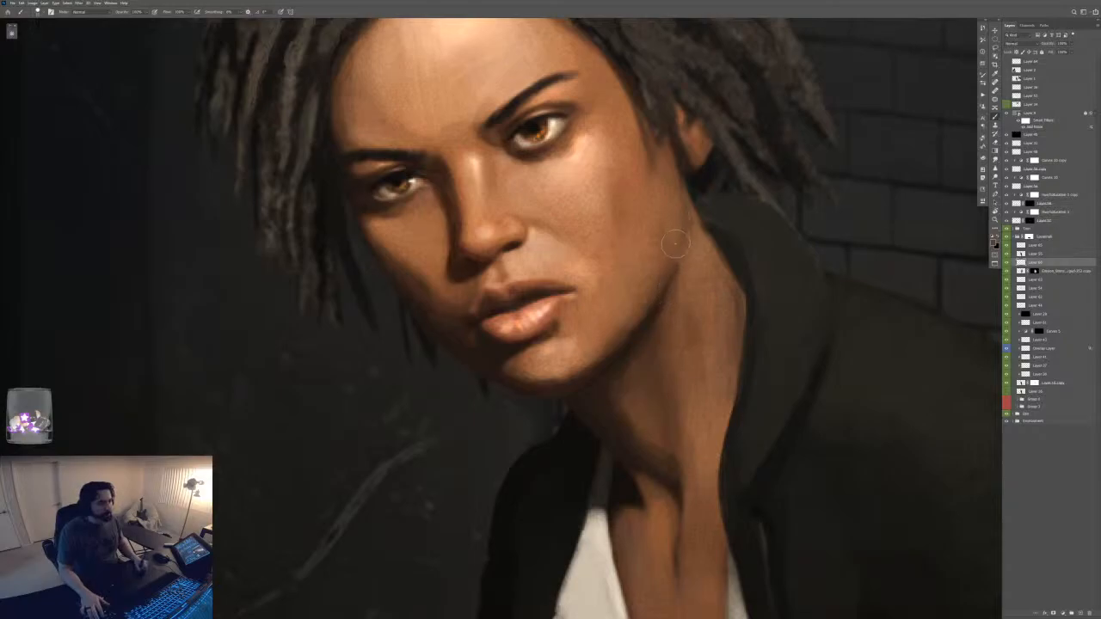
key("ctrl+minus")
key("ctrl+minus")
key("ctrl+plus")
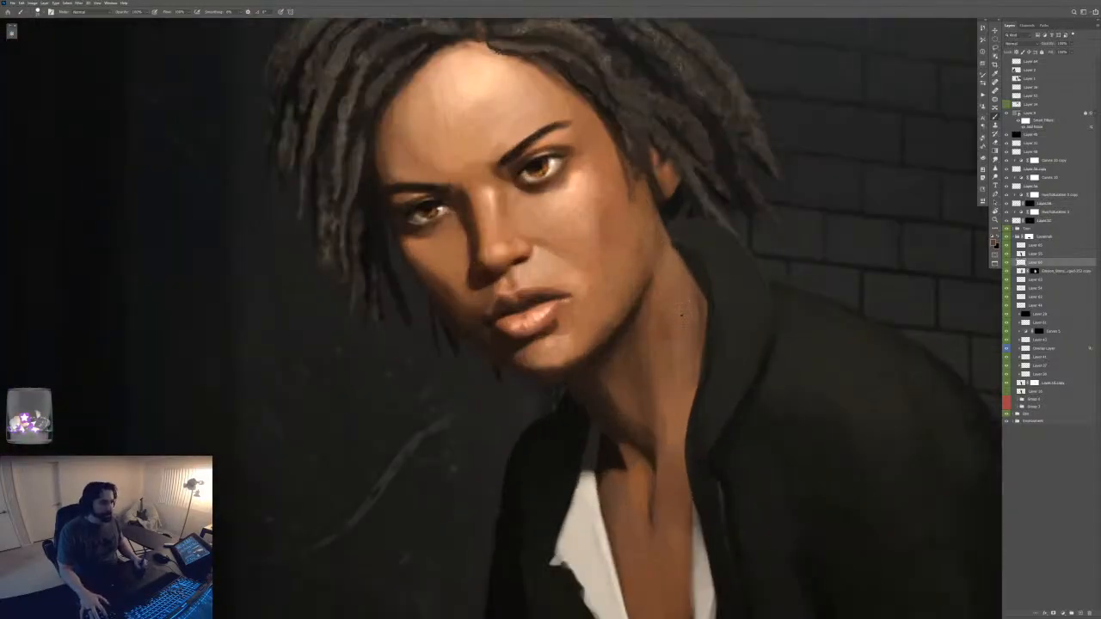
key("ctrl+plus")
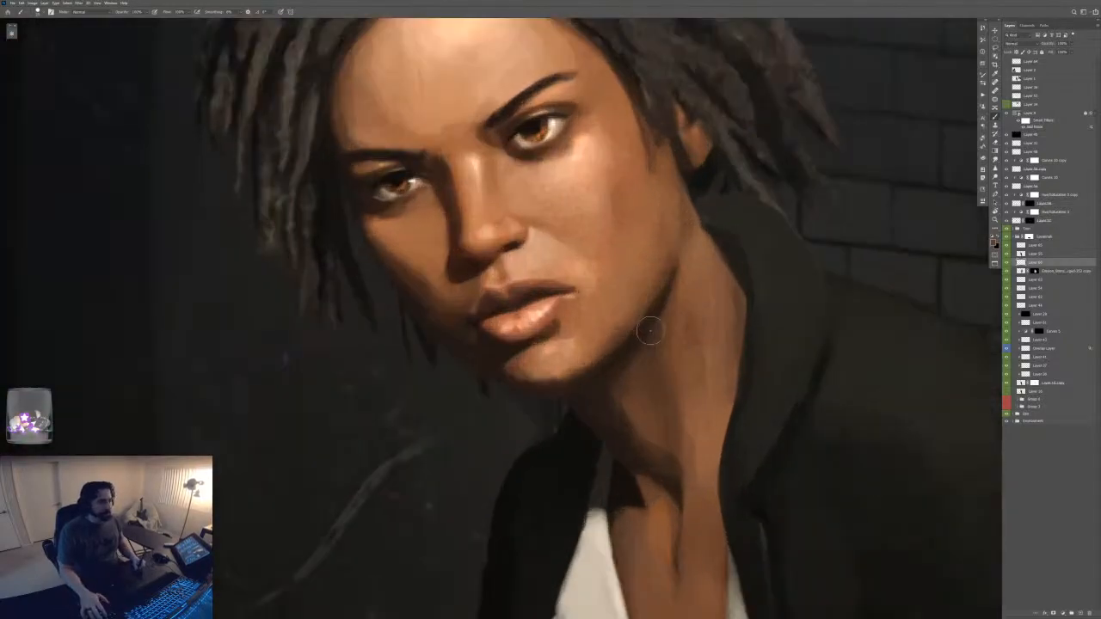
left_click(649, 333, "alt")
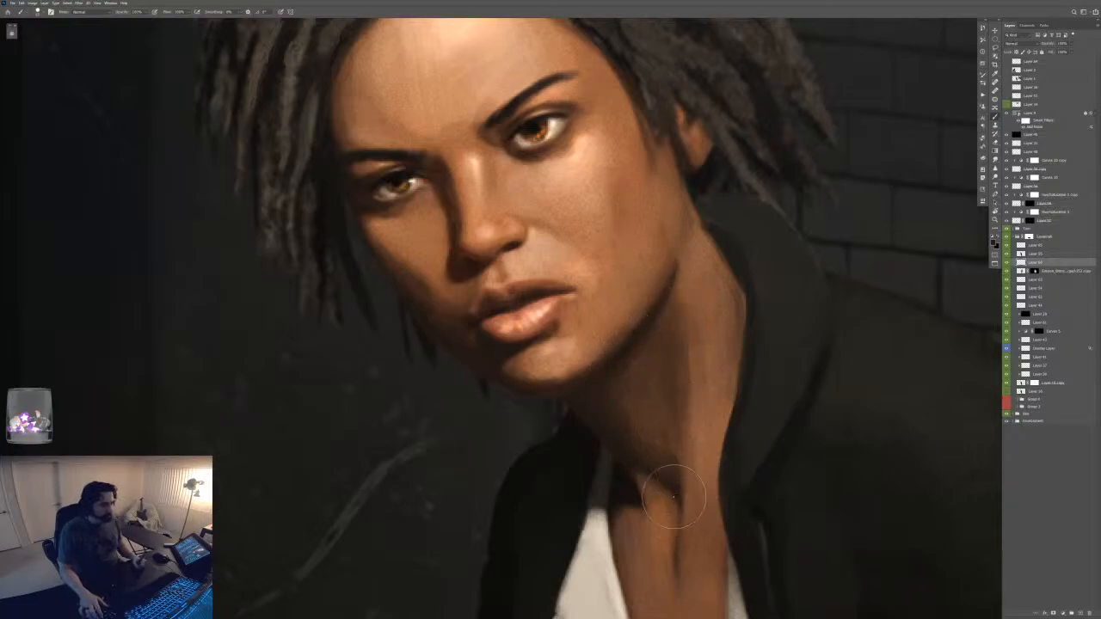
- Choose a darker, more saturated brown and deepen the shadow at the base of the woman's neck
left_click(982, 157)
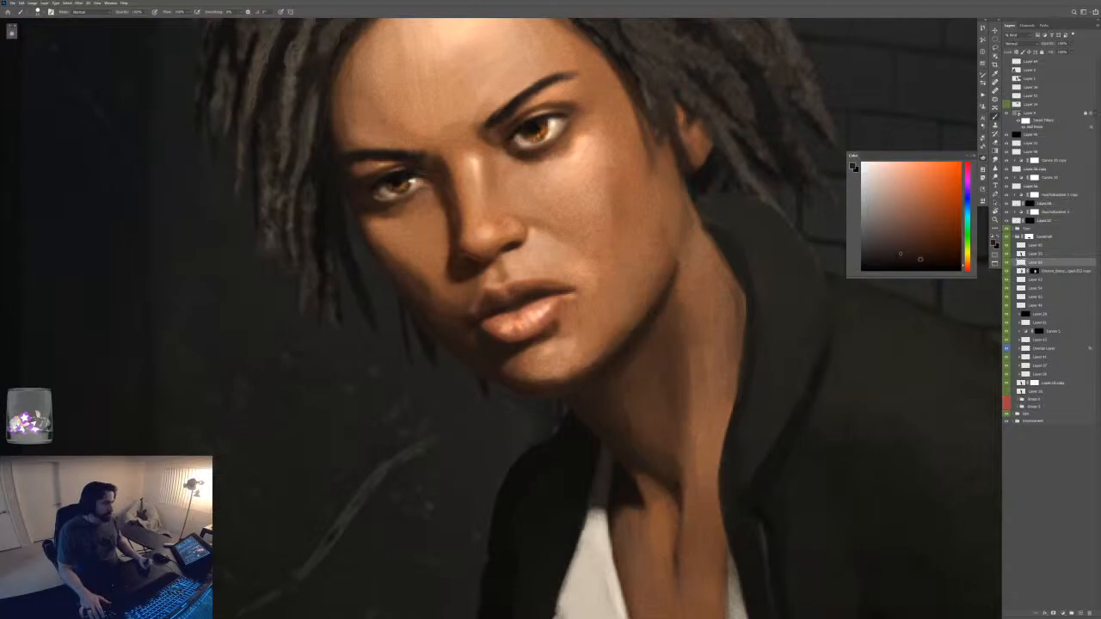
left_click(932, 267)
left_click(968, 156)
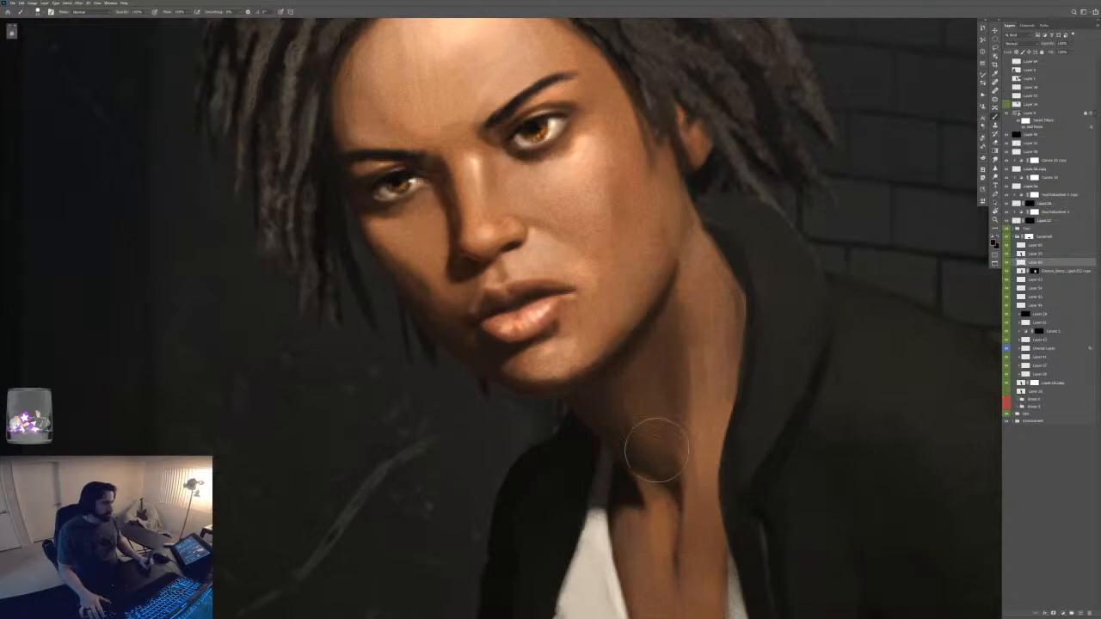
left_click_drag(655, 452, 671, 478)
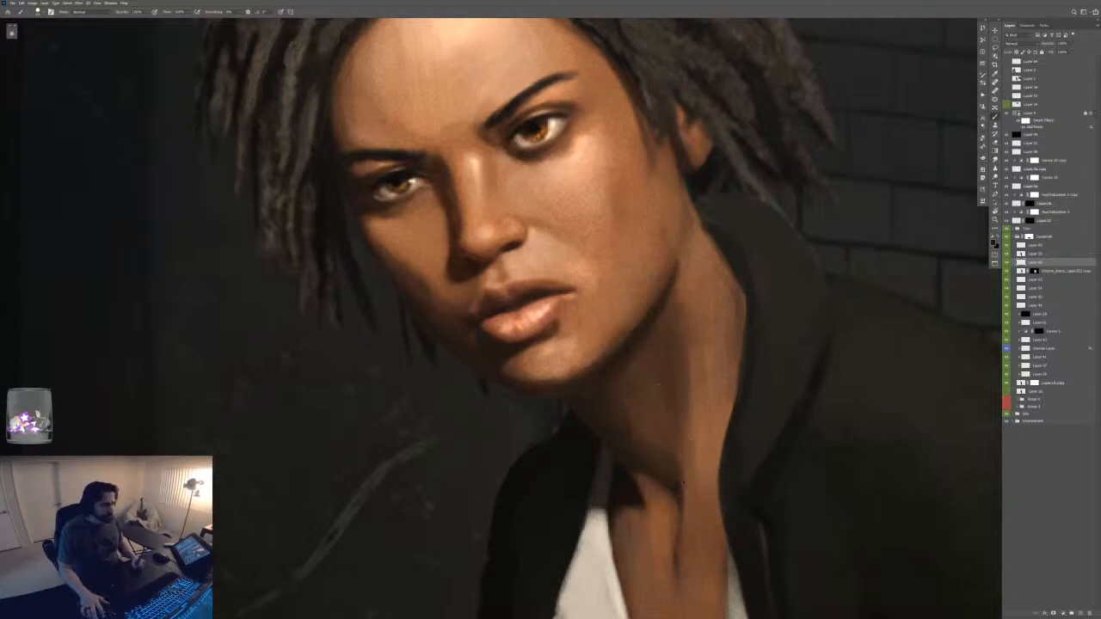
- Sample the dark tone at the hollow of the throat and paint the neck shadow beside the shirt collar
left_click(983, 157)
key("F6")
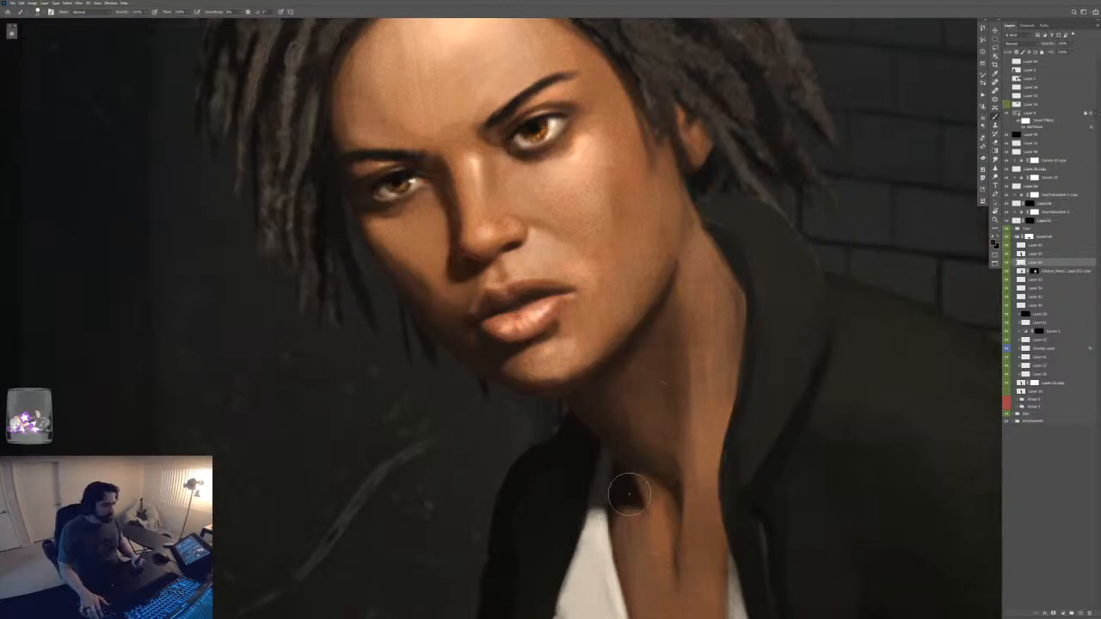
left_click(635, 496, "alt")
left_click_drag(625, 491, 618, 505)
key("]")
key("alt+]")
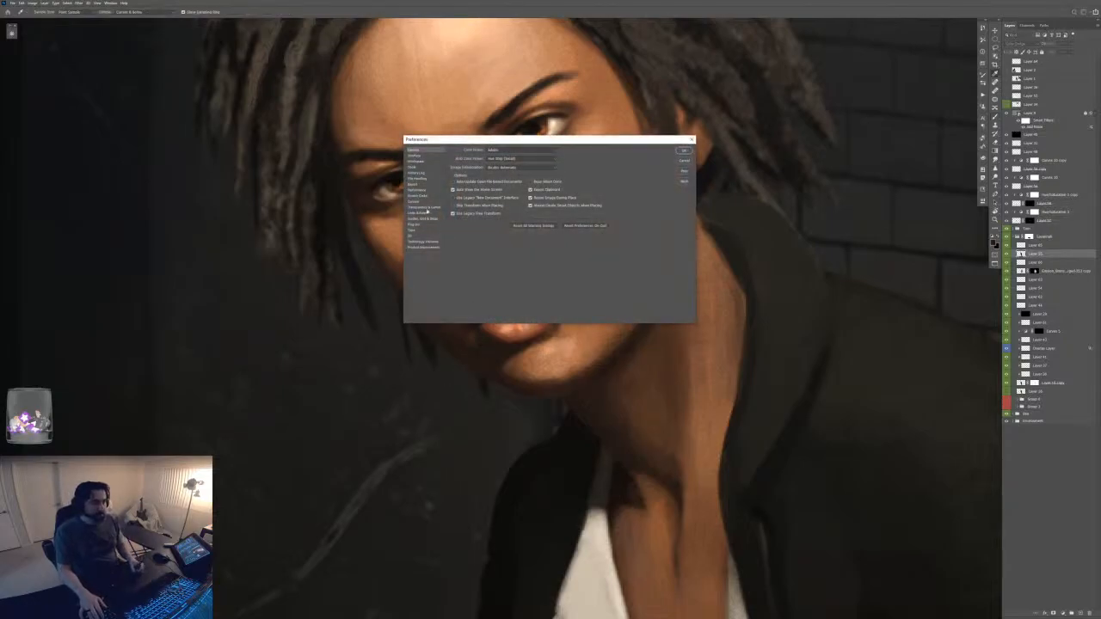
- Set the memory Photoshop may use to 43163 MB in the performance preferences
left_click(422, 190)
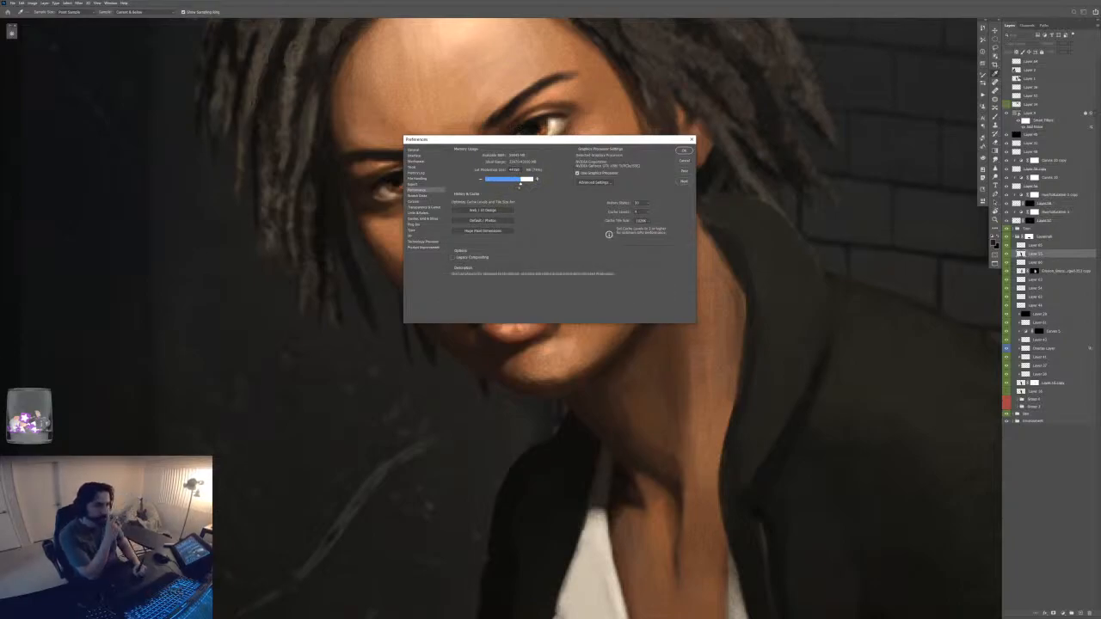
left_click(520, 184)
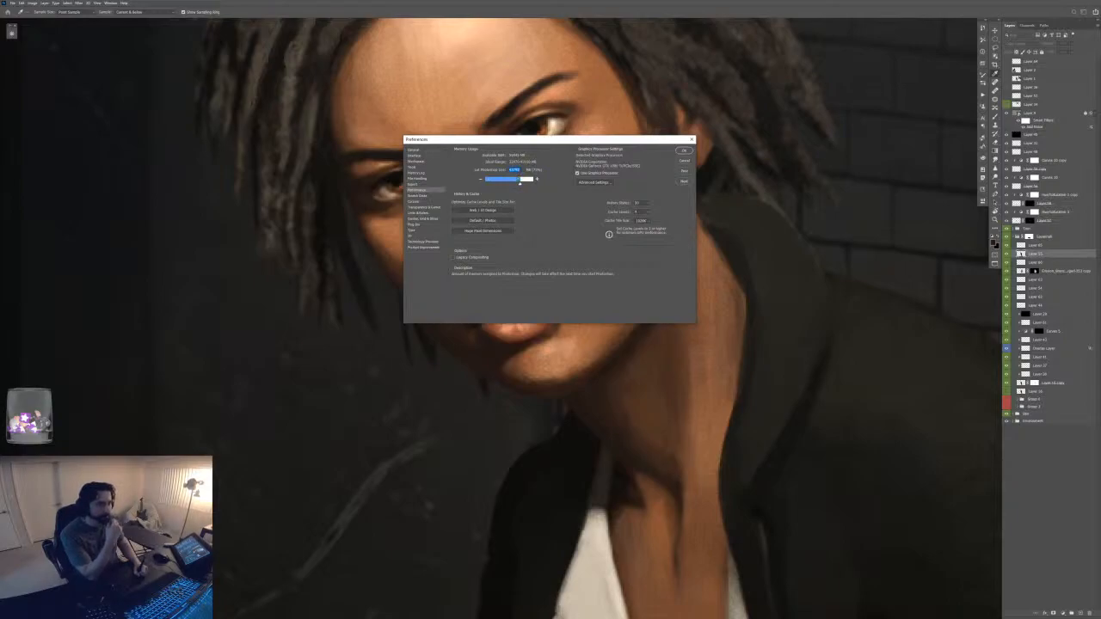
left_click(516, 170)
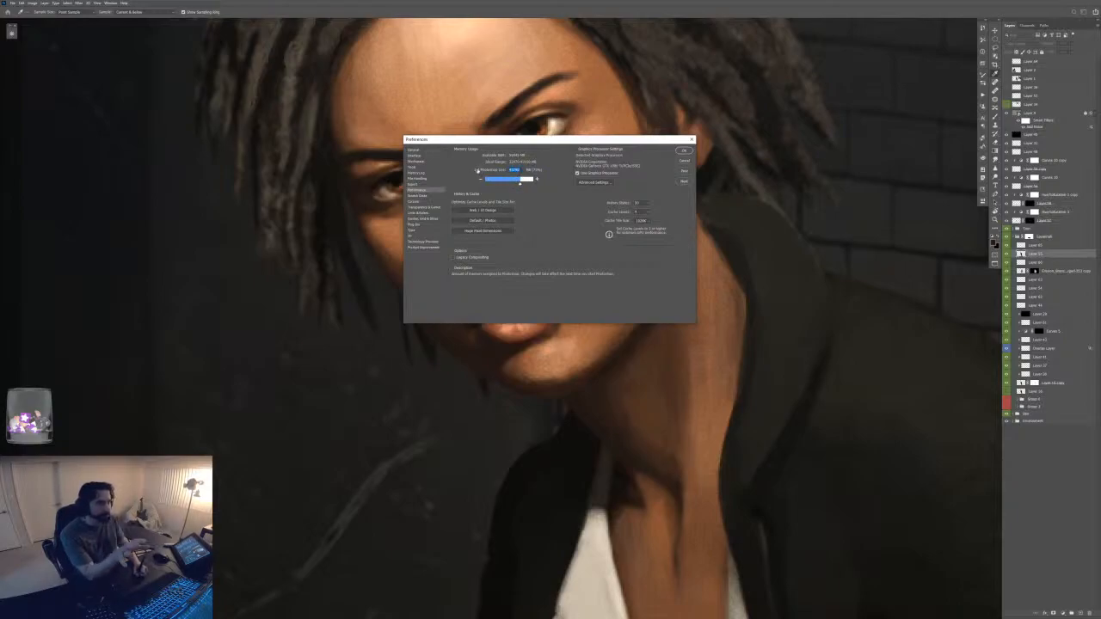
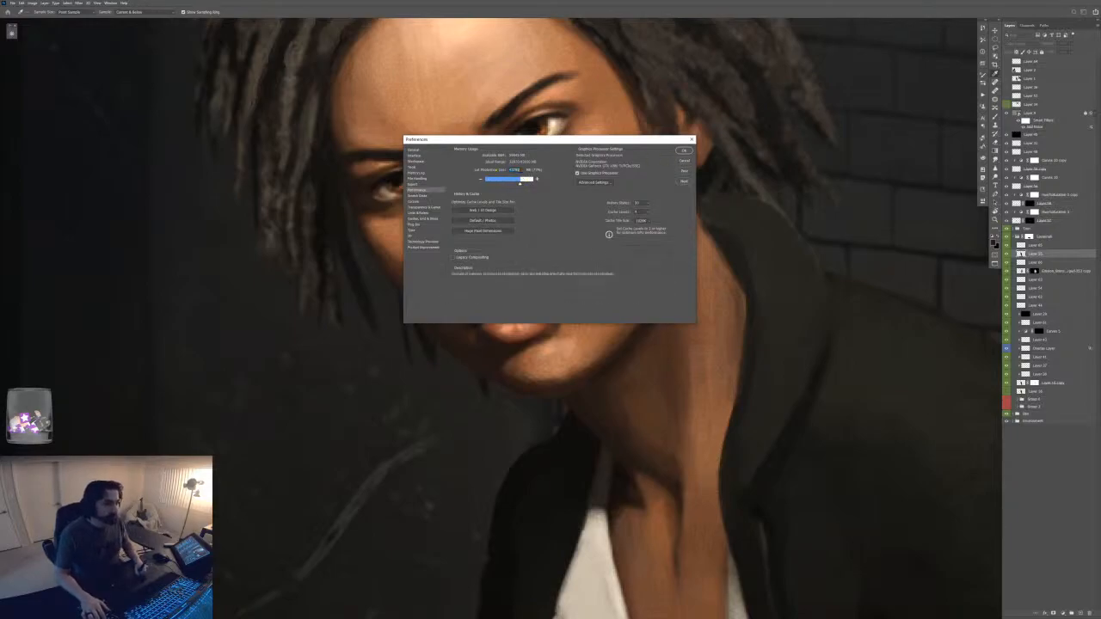
double_click(517, 169)
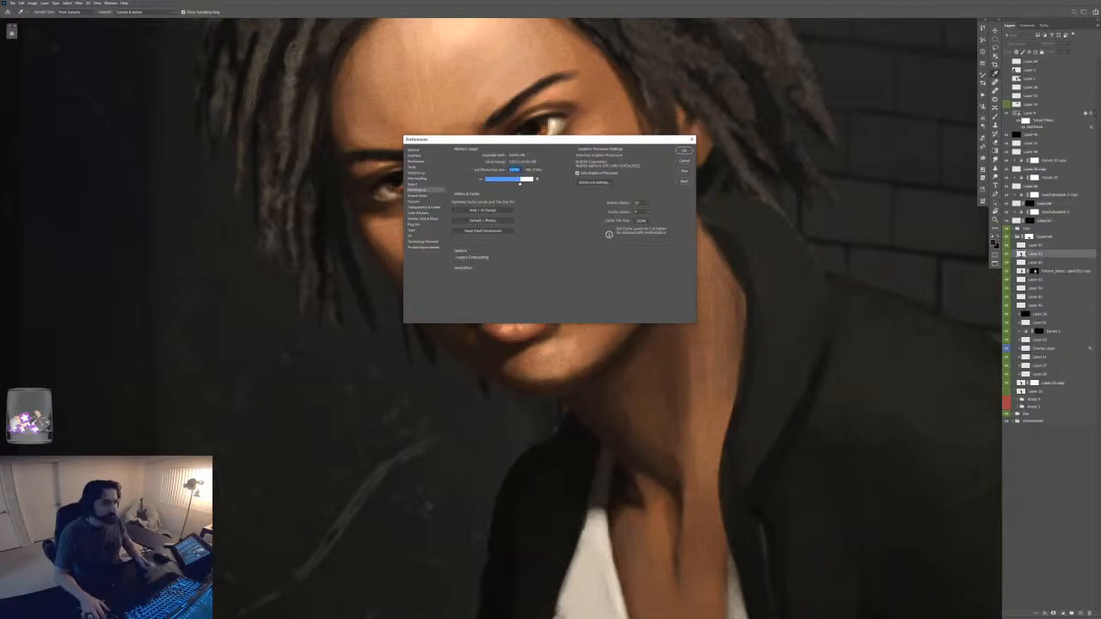
type("43163")
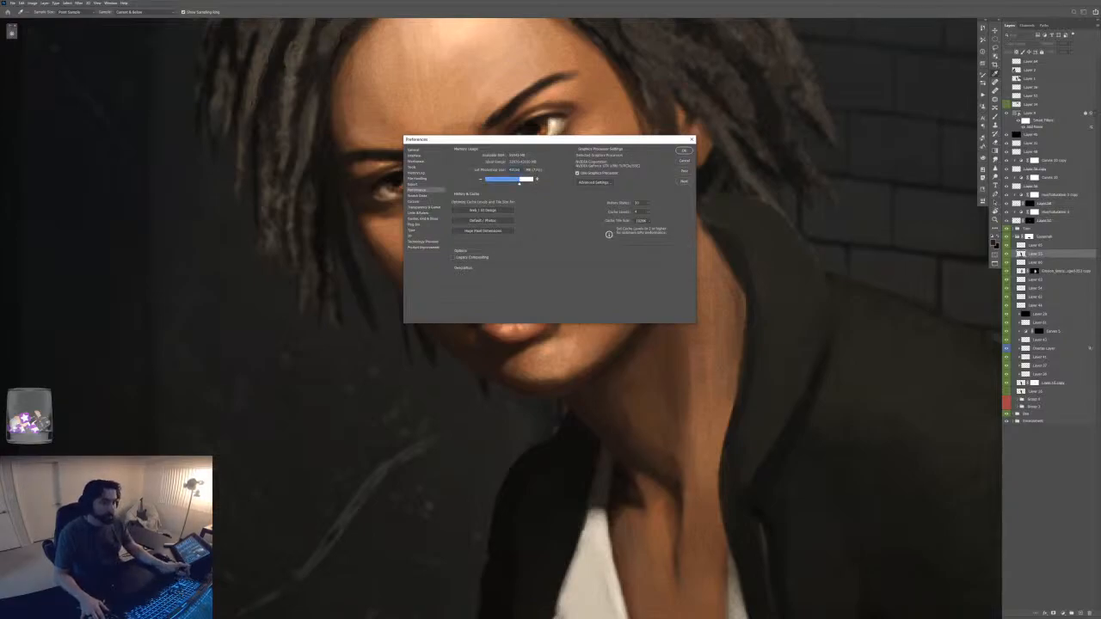
key("Return")
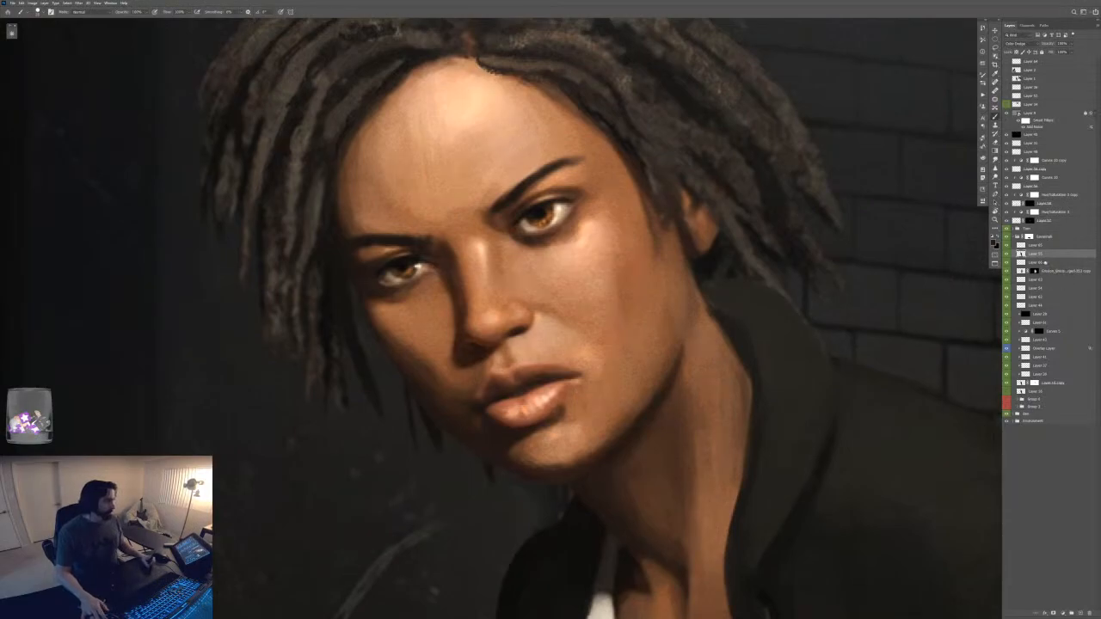
- Reselect the third layer in the figure group and check the woman's face against the whole painting
key("alt+bracketleft")
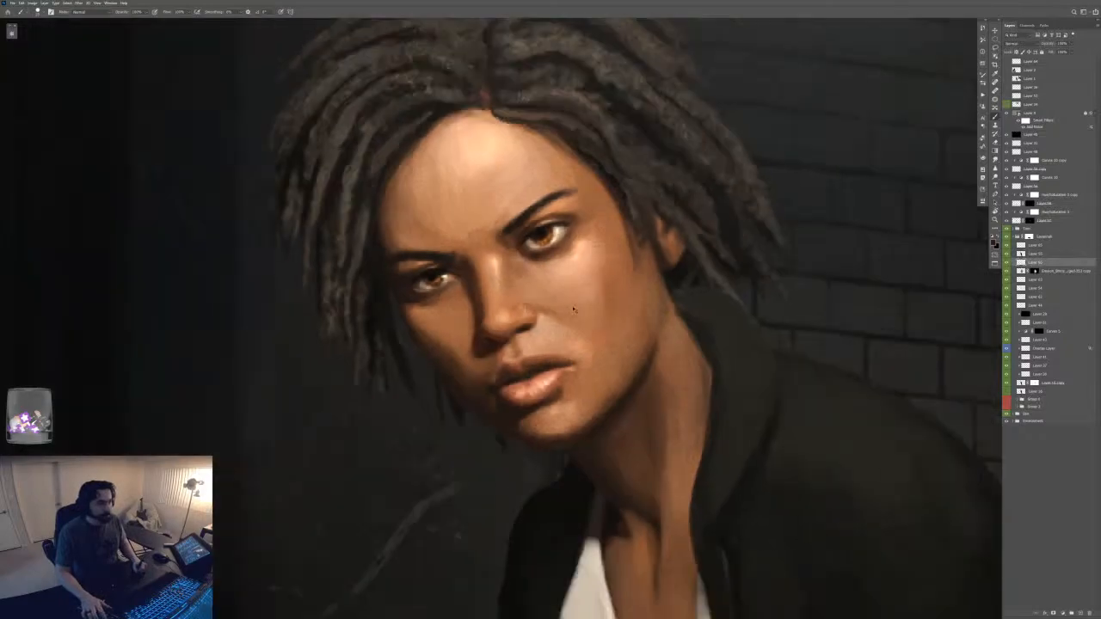
left_click_drag(573, 310, 680, 326)
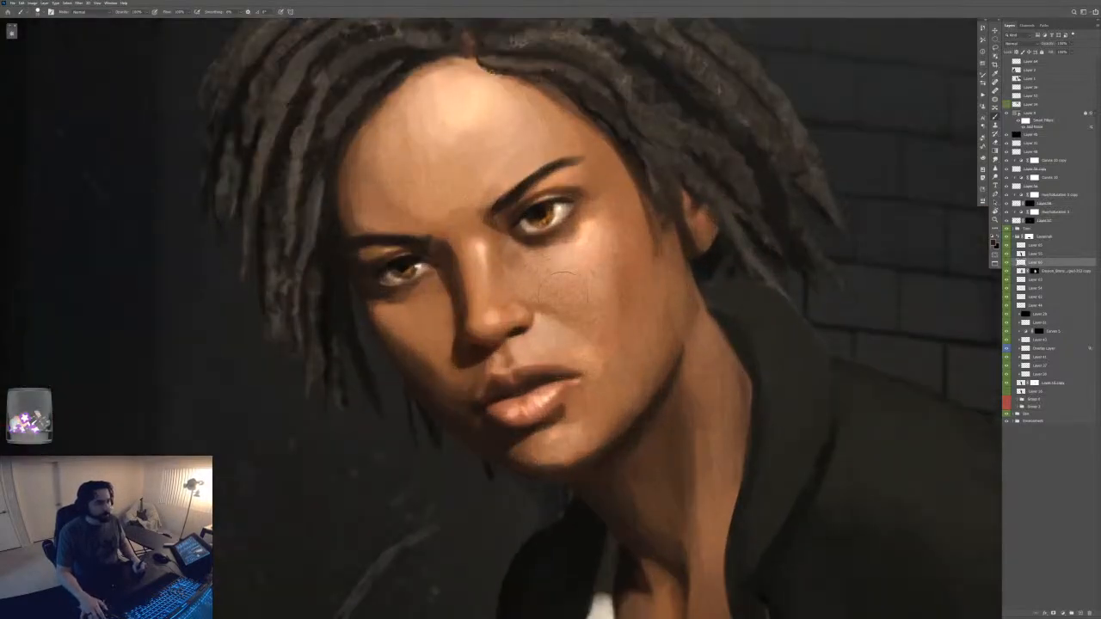
key("ctrl+minus")
key("ctrl+minus")
key("ctrl+minus")
key("ctrl+minus")
key("ctrl+minus")
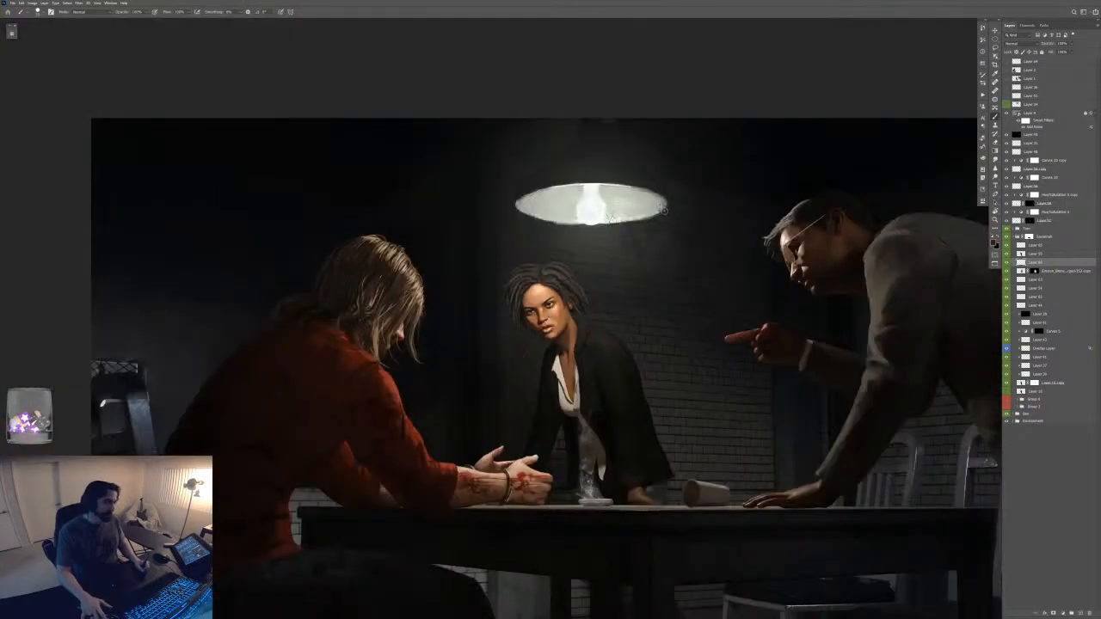
key("ctrl+plus")
key("ctrl+plus")
key("ctrl+plus")
key("ctrl+plus")
key("ctrl+plus")
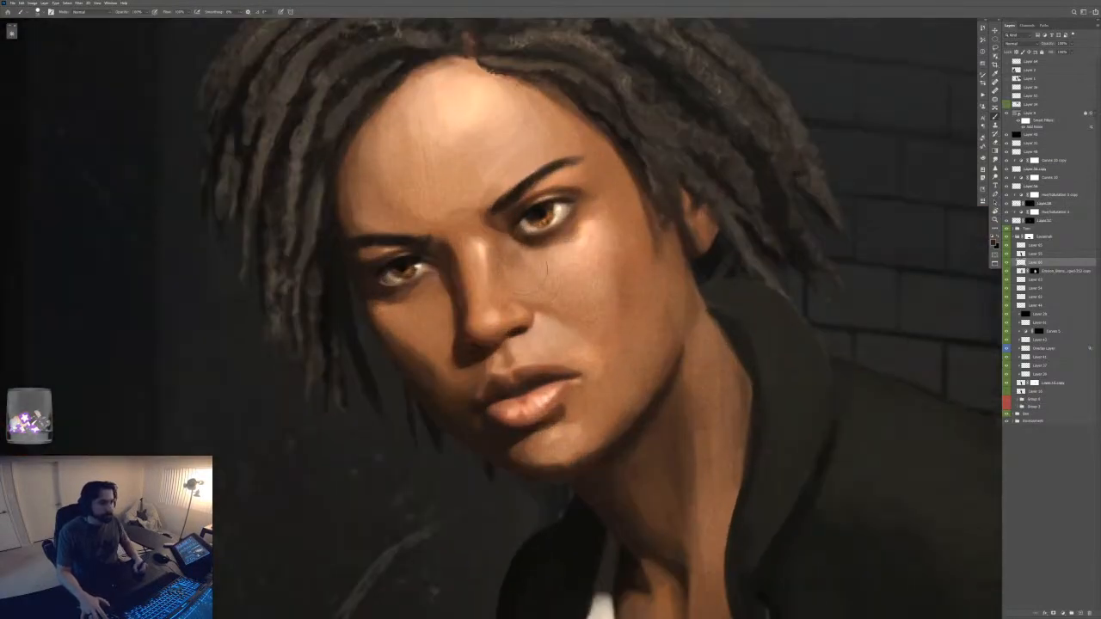
- Sample skin tones beside the nose bridge and on the lit cheek, and blend the area beneath her eye with a smaller brush
left_click(519, 268, "alt")
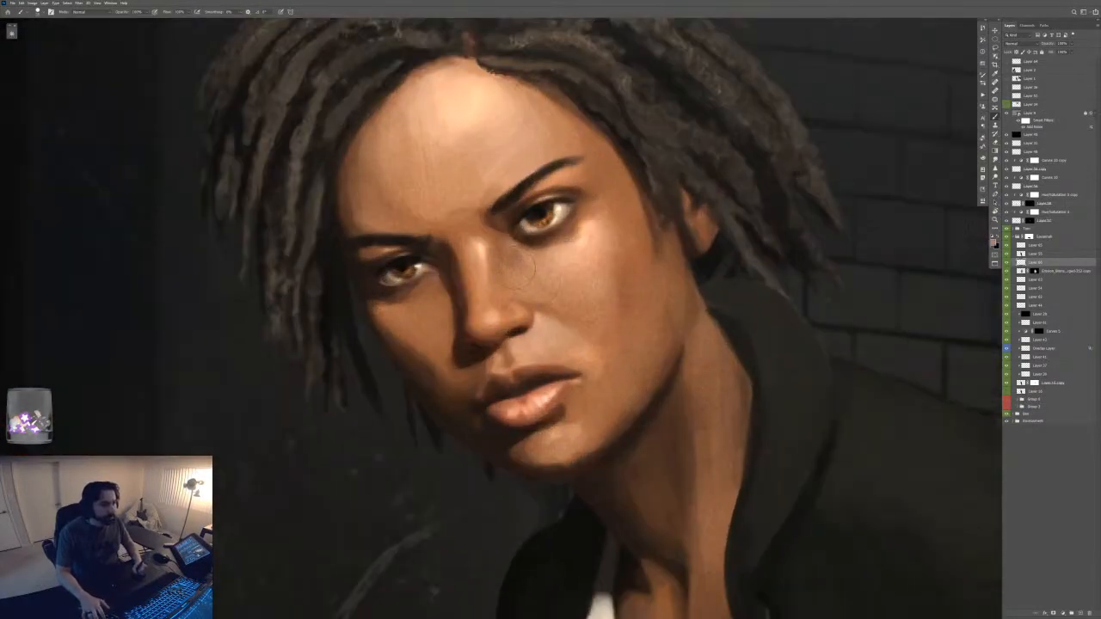
left_click(535, 259, "alt")
key("bracketleft")
key("bracketleft")
key("bracketleft")
left_click(582, 244, "alt")
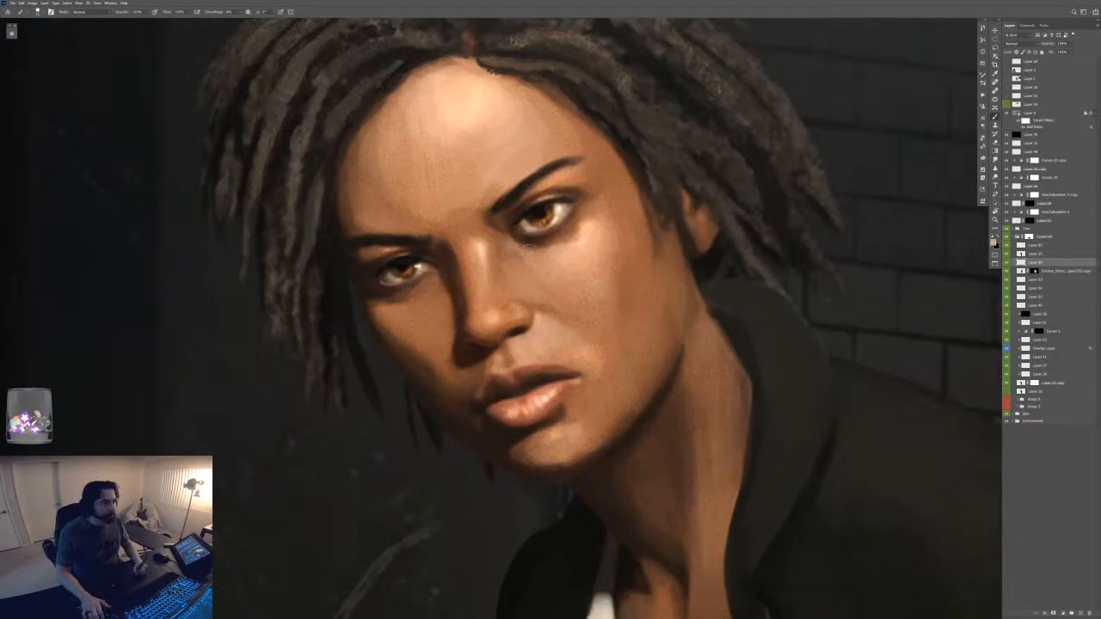
- Compare the retouched skin beneath her eye with the lighting of the full composition
key("ctrl+minus")
key("ctrl+minus")
key("ctrl+minus")
key("ctrl+minus")
key("ctrl+minus")
key("ctrl+minus")
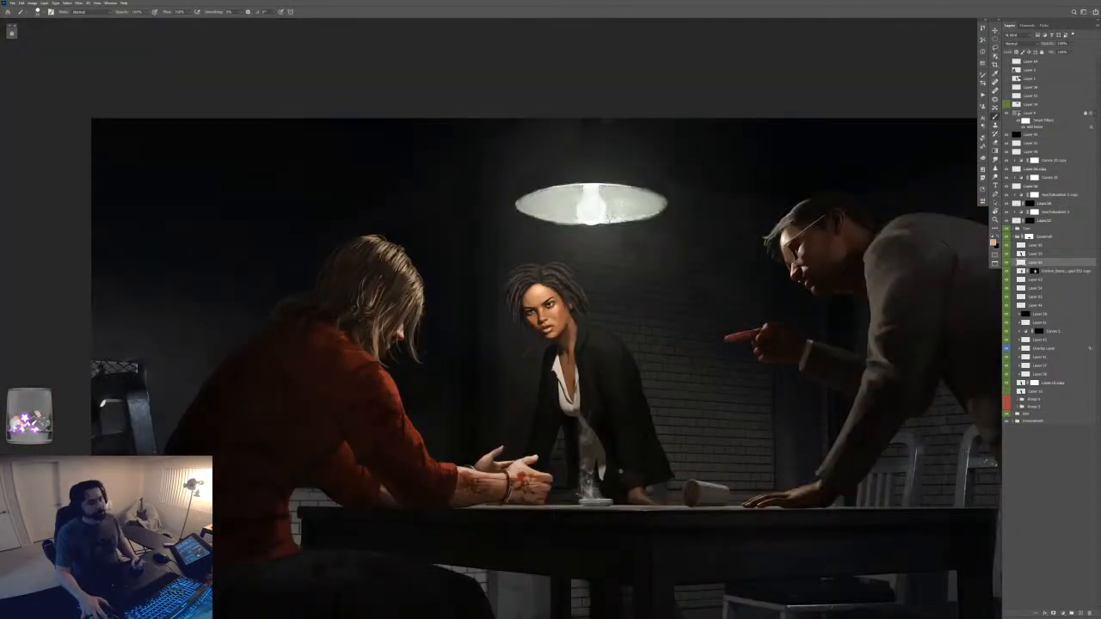
key("ctrl+plus")
key("ctrl+plus")
key("ctrl+plus")
key("ctrl+plus")
key("ctrl+plus")
key("ctrl+plus")
- Sample tones around the eye on the shadowed side and touch up the skin between that eye and the nose
mouse_move(418, 316)
left_mouse_down()
mouse_move(488, 339)
mouse_move(502, 317)
mouse_move(494, 313)
left_mouse_up()
left_click(506, 301, "alt")
left_click(510, 282, "alt")
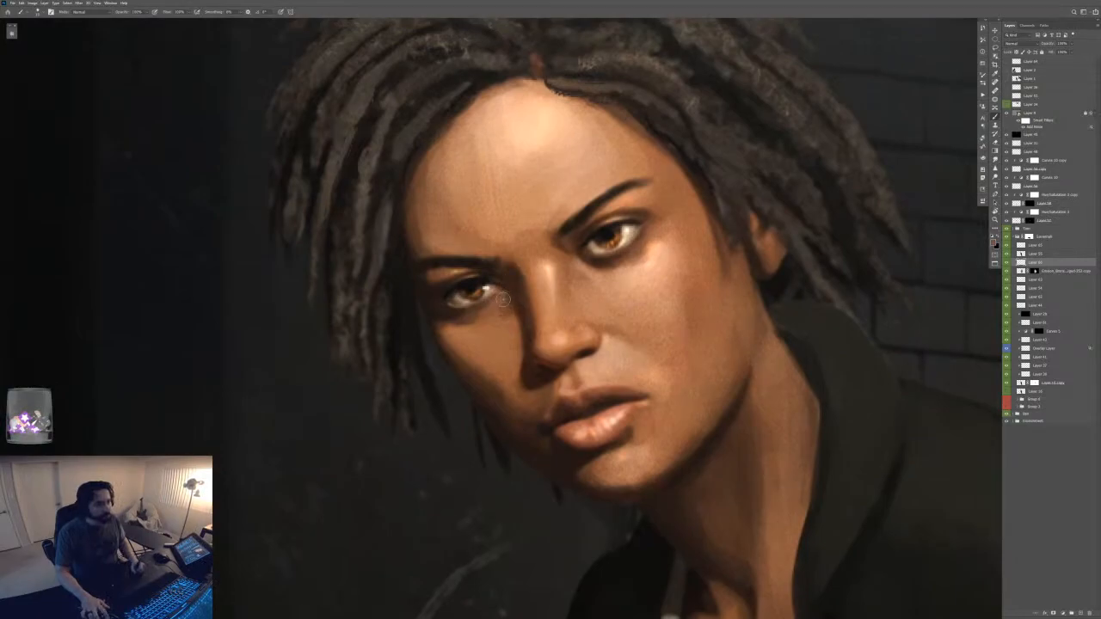
left_click(494, 298, "alt")
left_click(508, 306, "alt")
left_click_drag(511, 291, 506, 308)
left_click(449, 328, "alt")
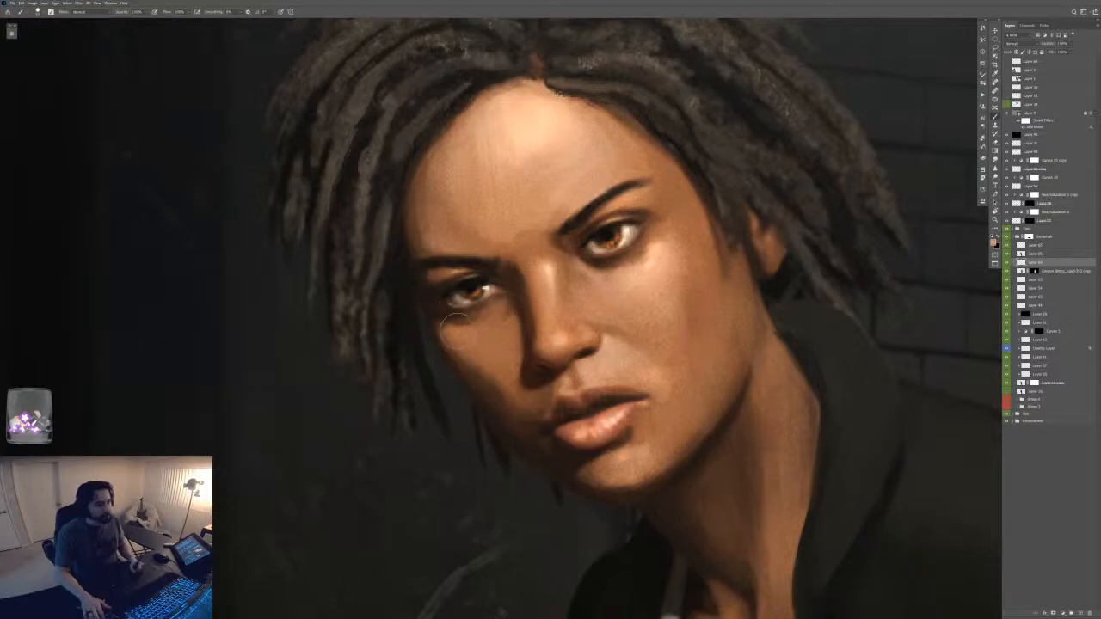
- Review the face within the full scene and turn off the pixel grid overlay
scroll(502, 408, "down", 5)
scroll(502, 408, "down", 5)
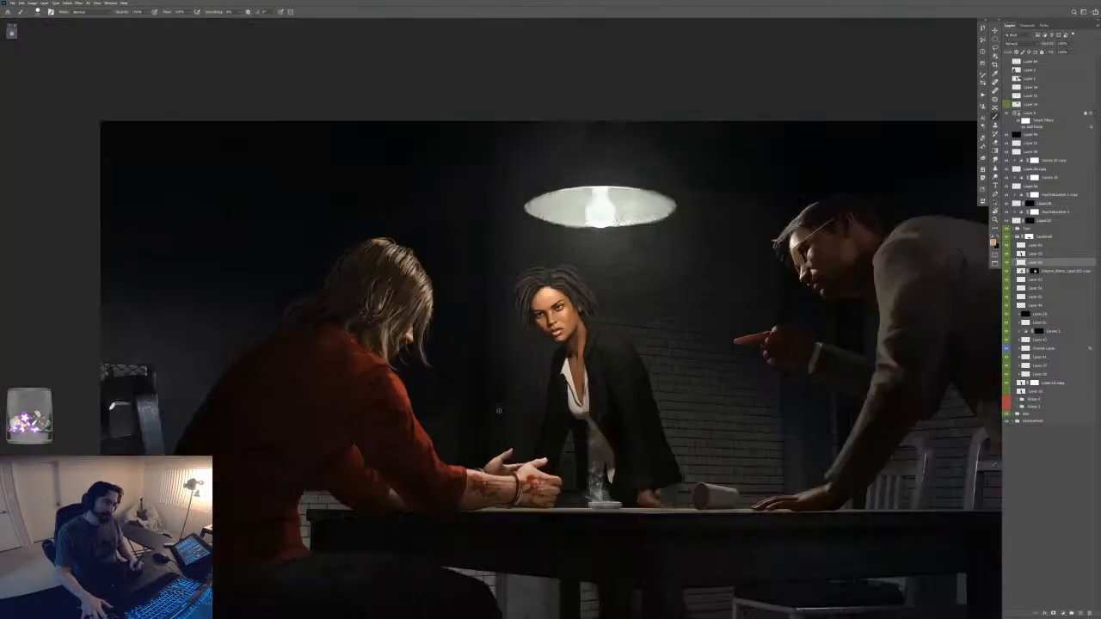
scroll(496, 416, "up", 10)
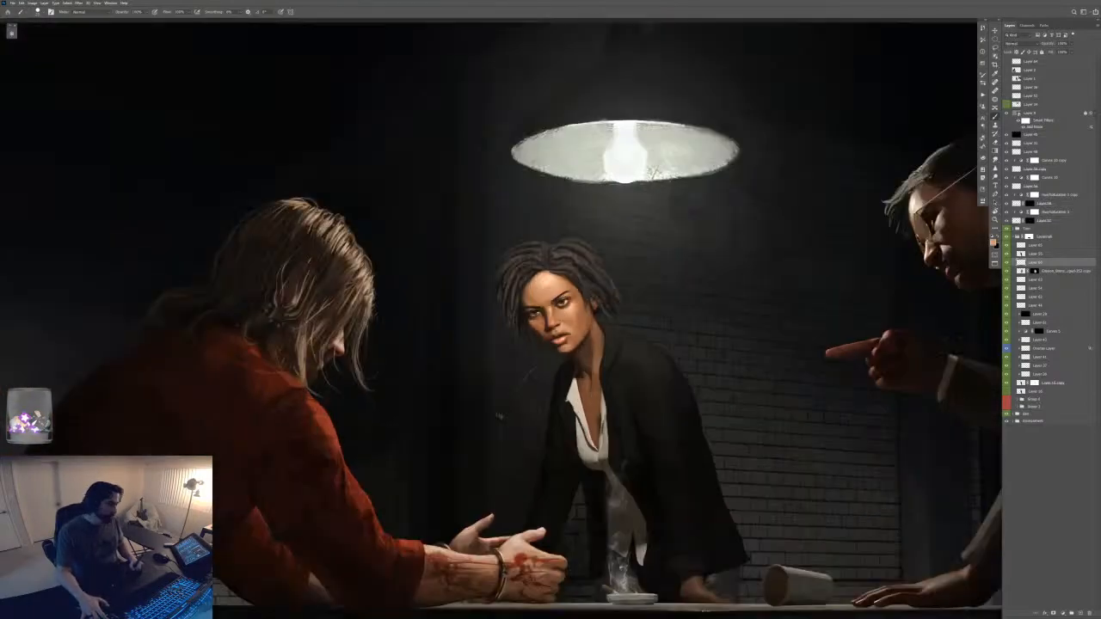
scroll(495, 324, "up", 2)
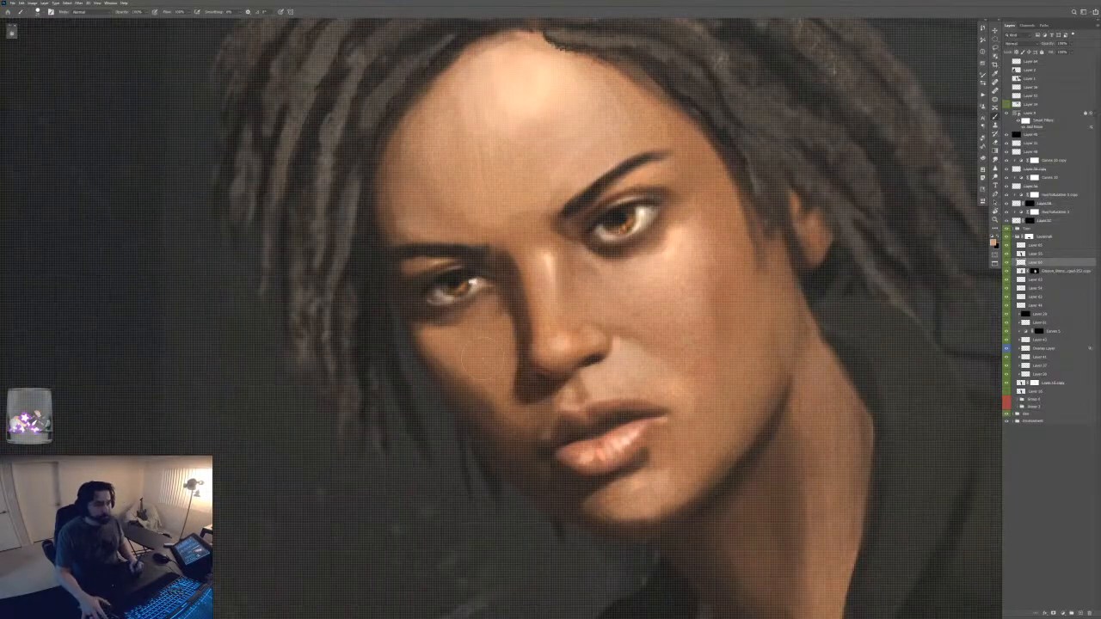
scroll(494, 323, "down", 2)
left_click(98, 3)
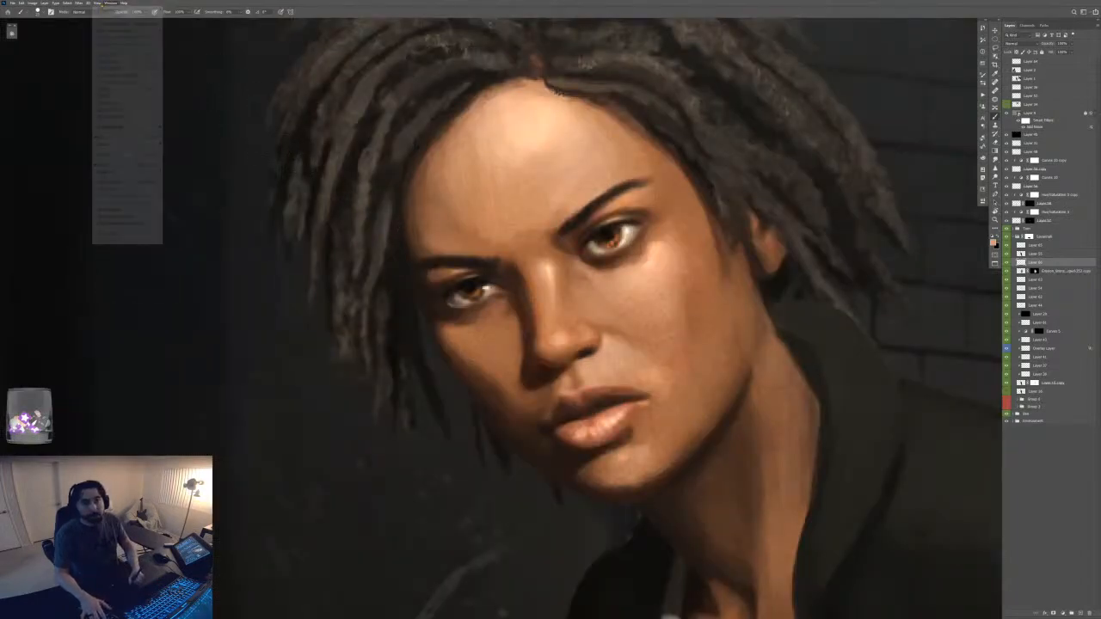
mouse_move(114, 145)
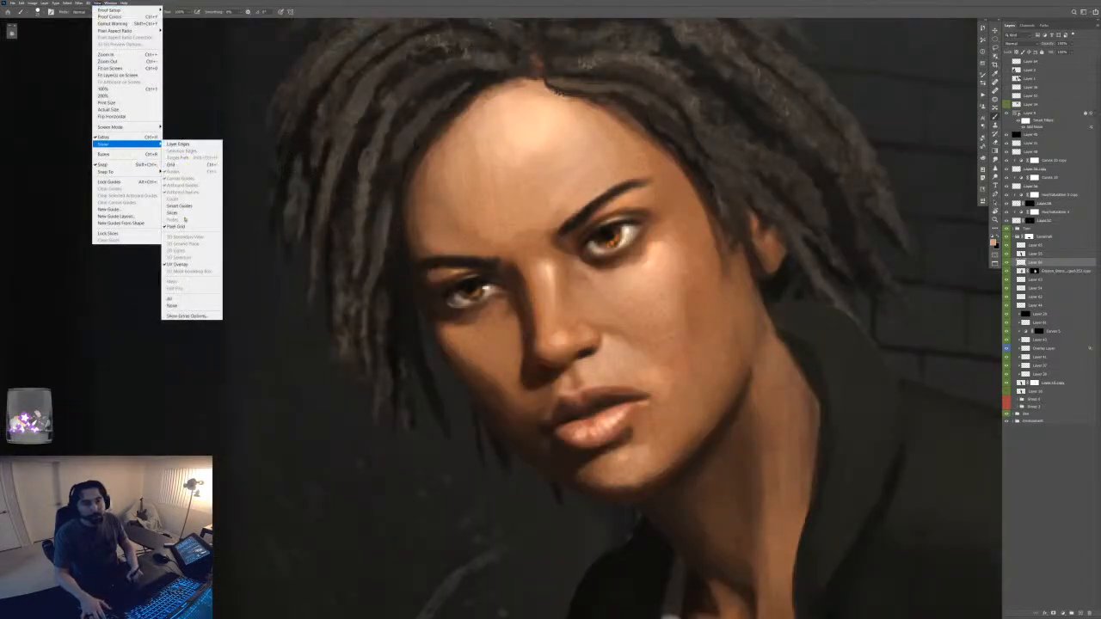
left_click(191, 228)
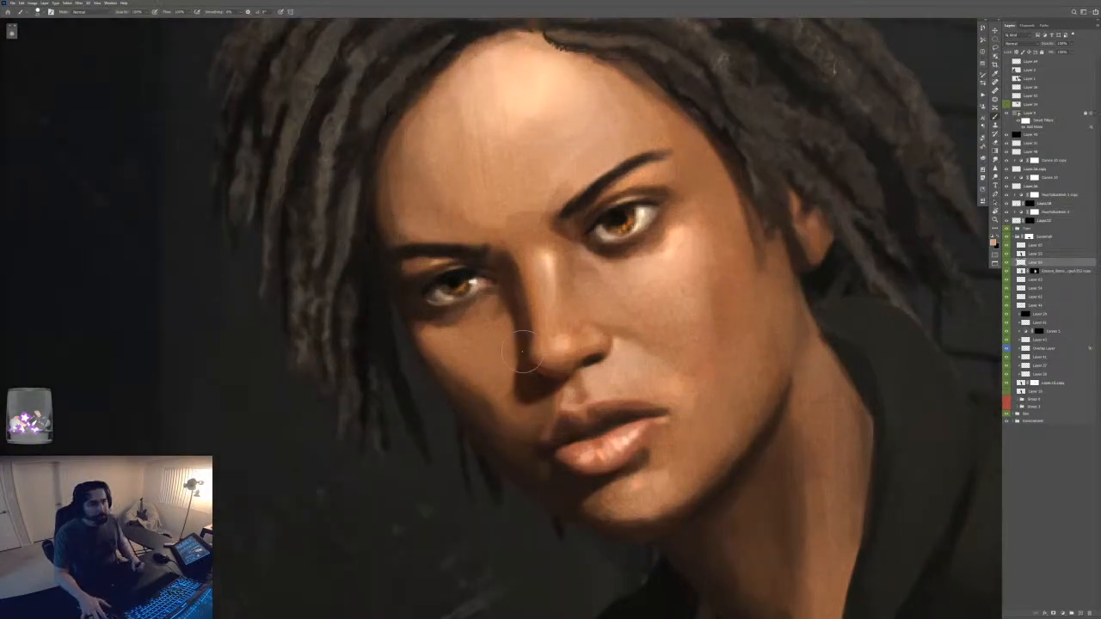
- Choose dark reddish-brown tones and deepen the shadow beside the nose and around the nostril on the shadowed side of her face
scroll(524, 357, "up", 1)
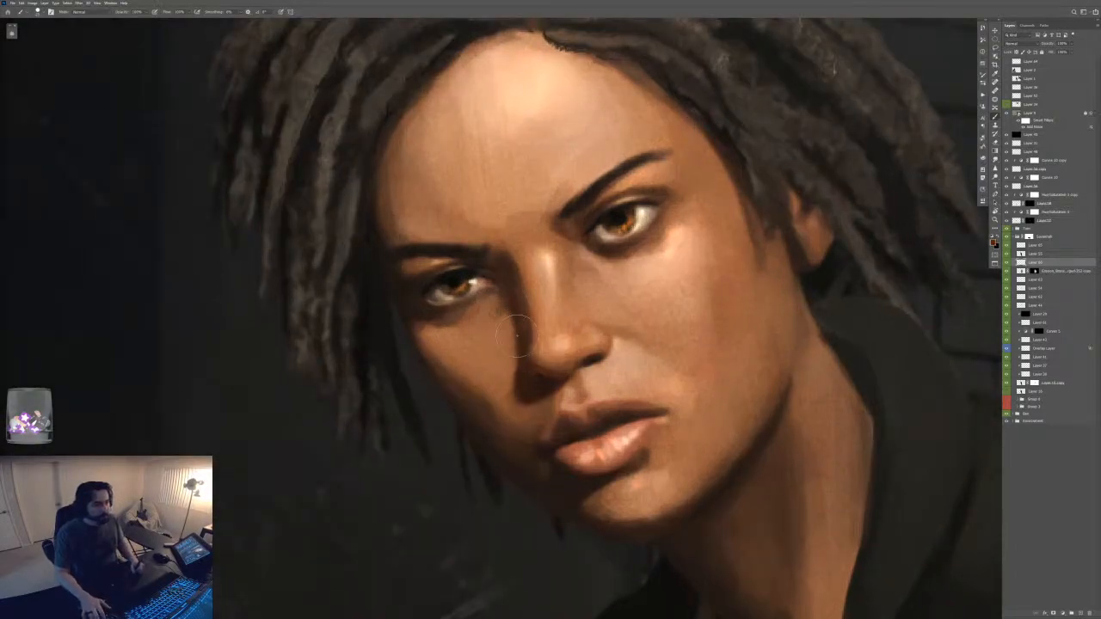
key("F6")
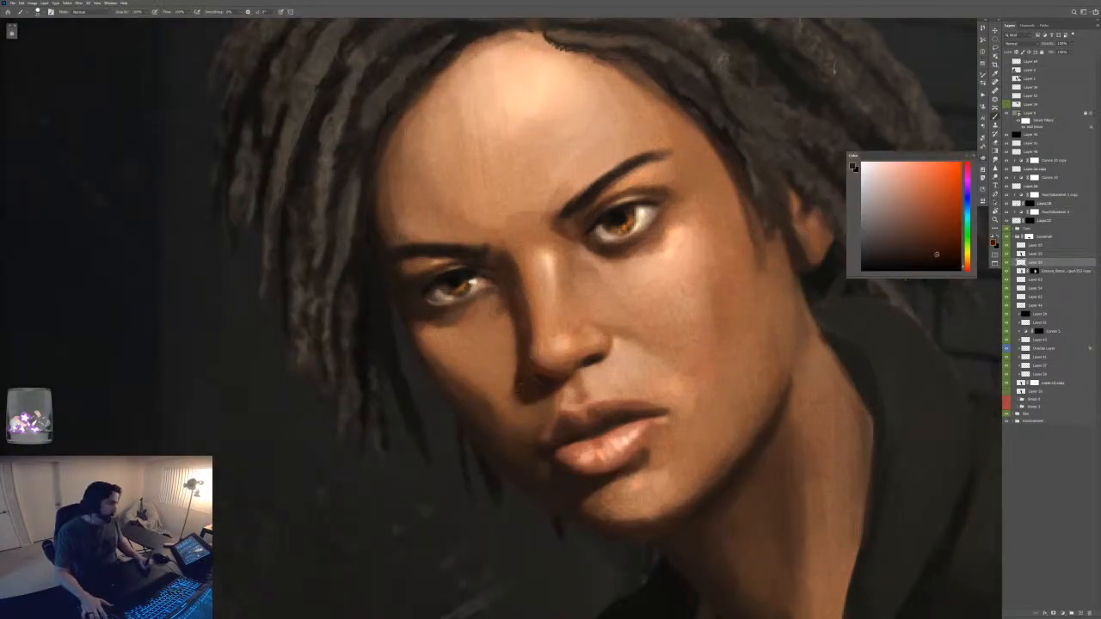
key("F6")
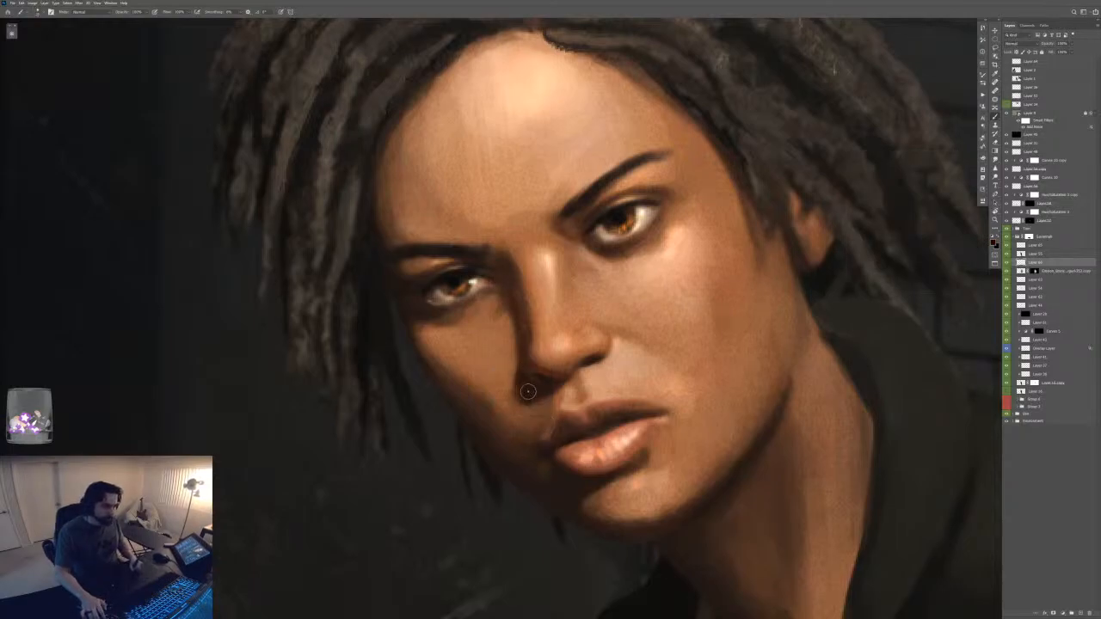
key("F6")
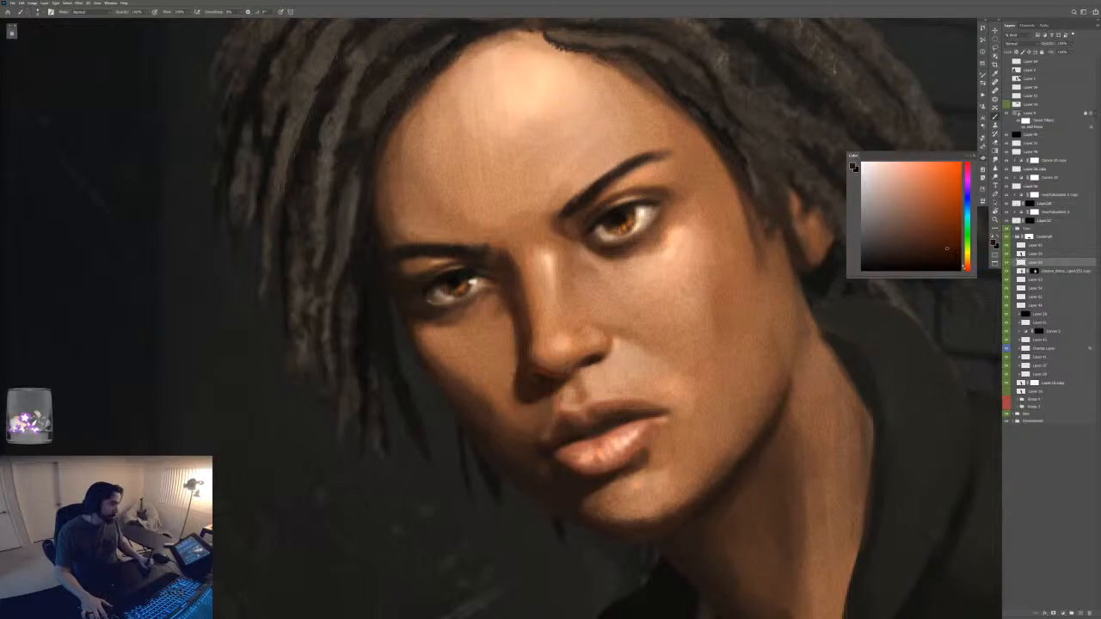
key("F6")
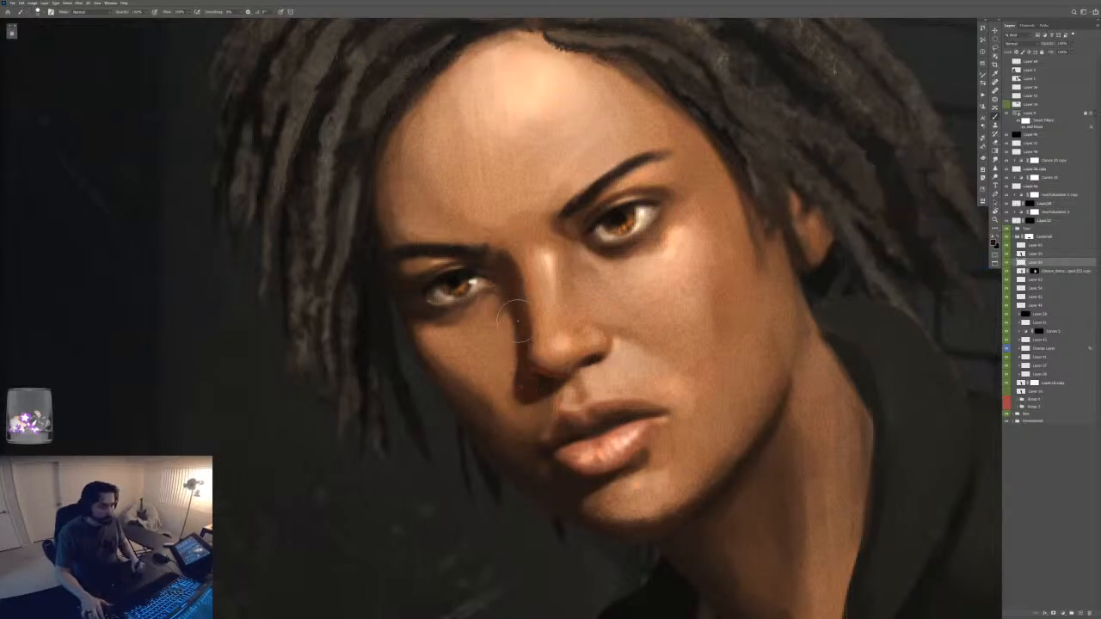
scroll(442, 474, "down", 8)
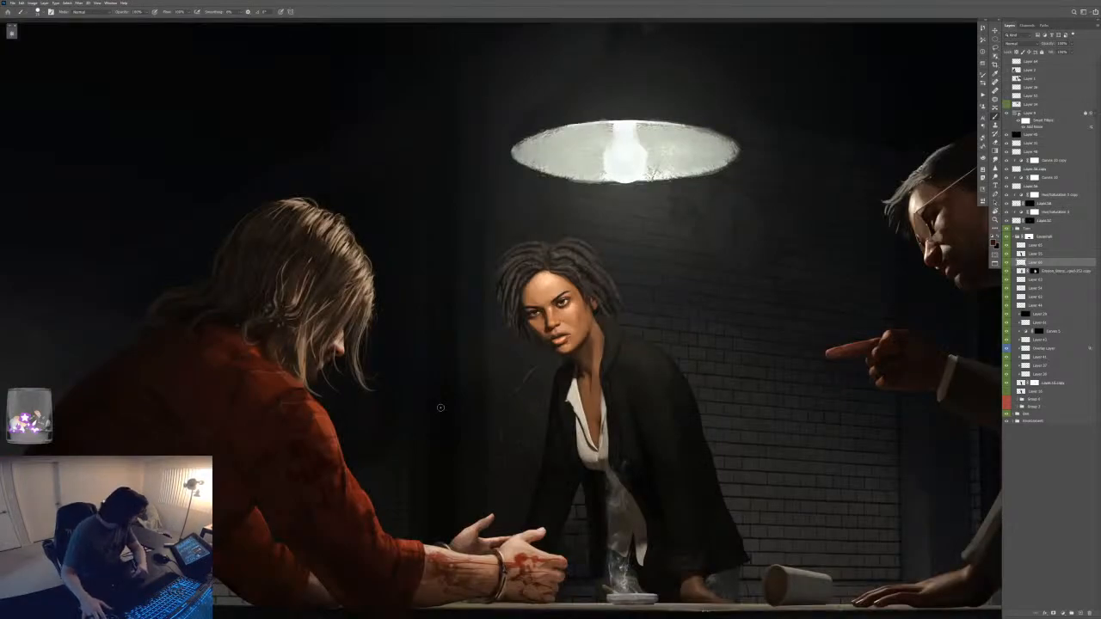
- Sample the skin tone from the lit cheek and make the Color Dodge layer above active for highlights on the face
key("ctrl+plus")
key("ctrl+plus")
key("ctrl+plus")
key("ctrl+plus")
key("ctrl+plus")
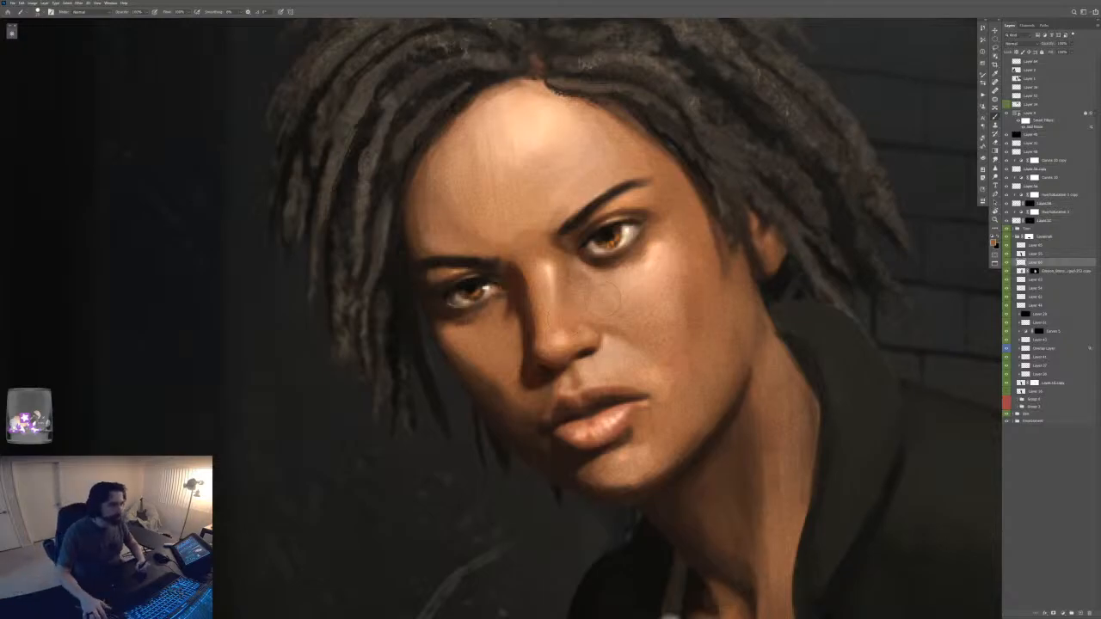
left_click(662, 267, "alt")
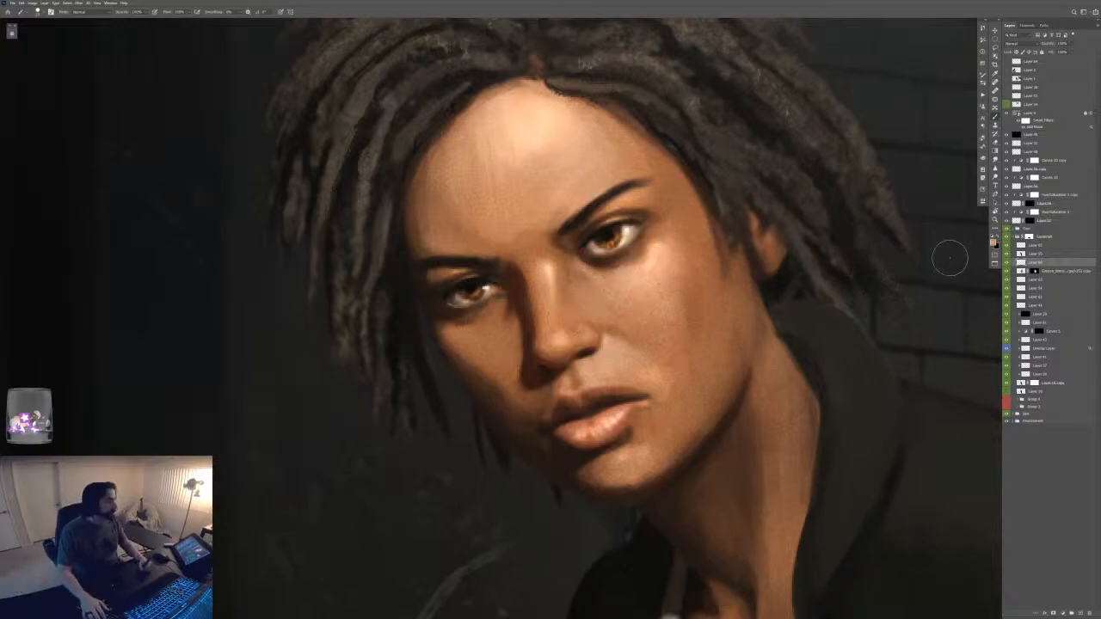
key("alt+bracketright")
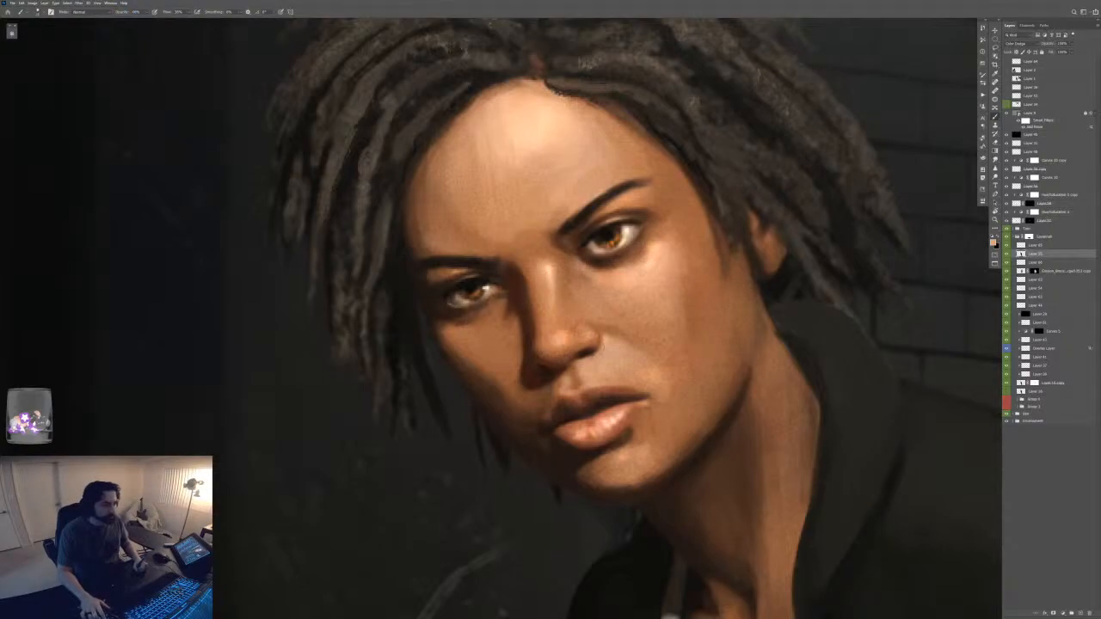
- Examine the face lighting up close and against the full interrogation scene
key("ctrl+minus")
key("ctrl+minus")
key("ctrl+minus")
key("ctrl+minus")
key("ctrl+minus")
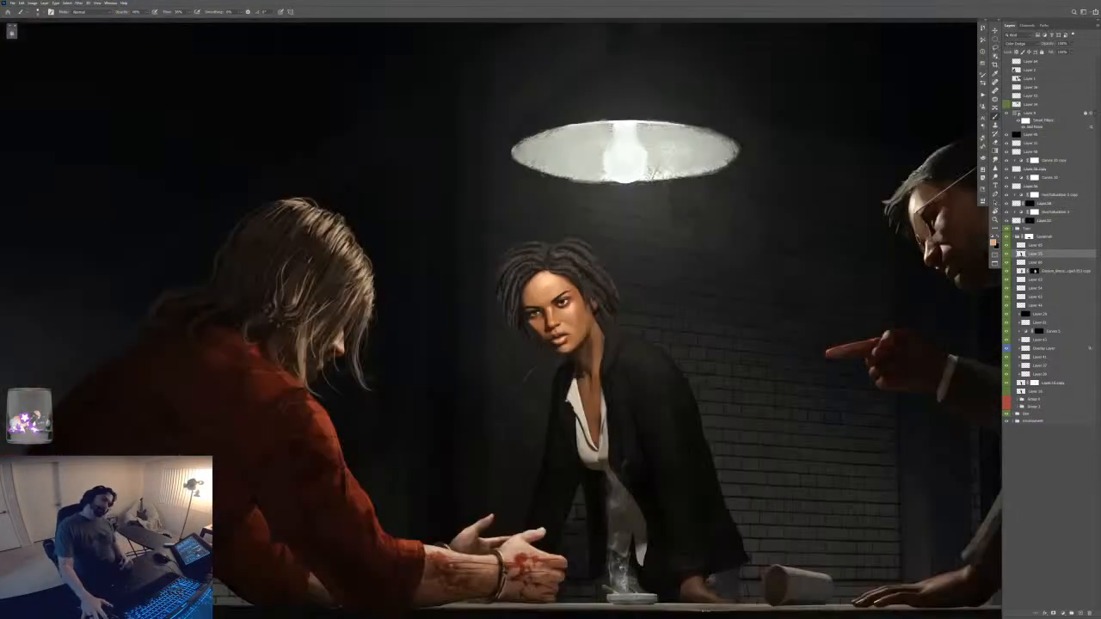
key("ctrl+plus")
key("ctrl+plus")
key("ctrl+plus")
key("ctrl+plus")
key("ctrl+plus")
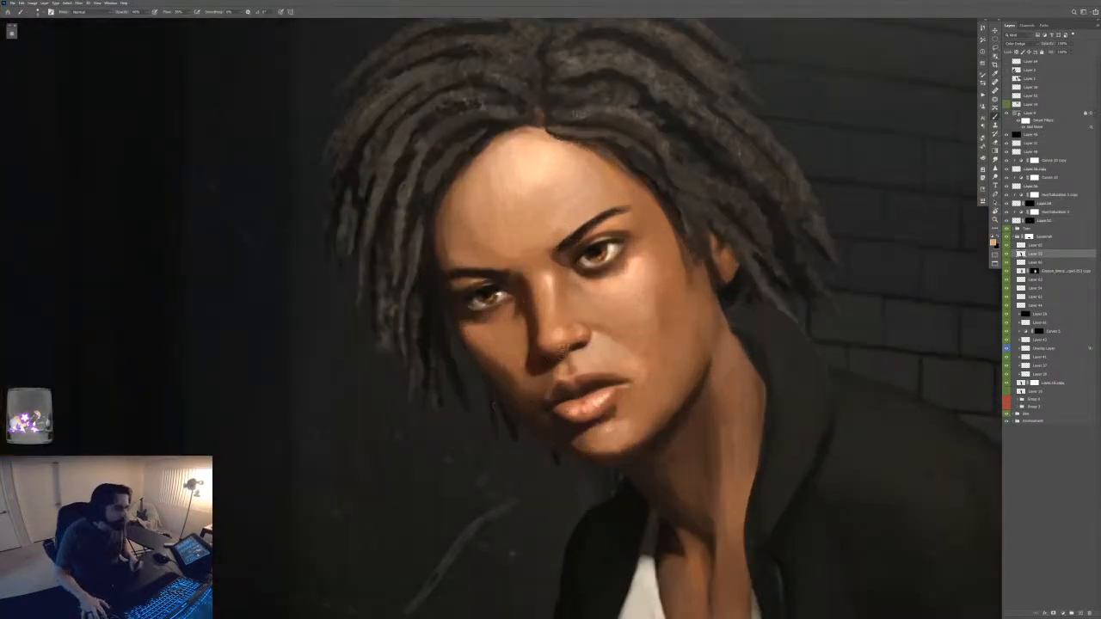
key("ctrl+minus")
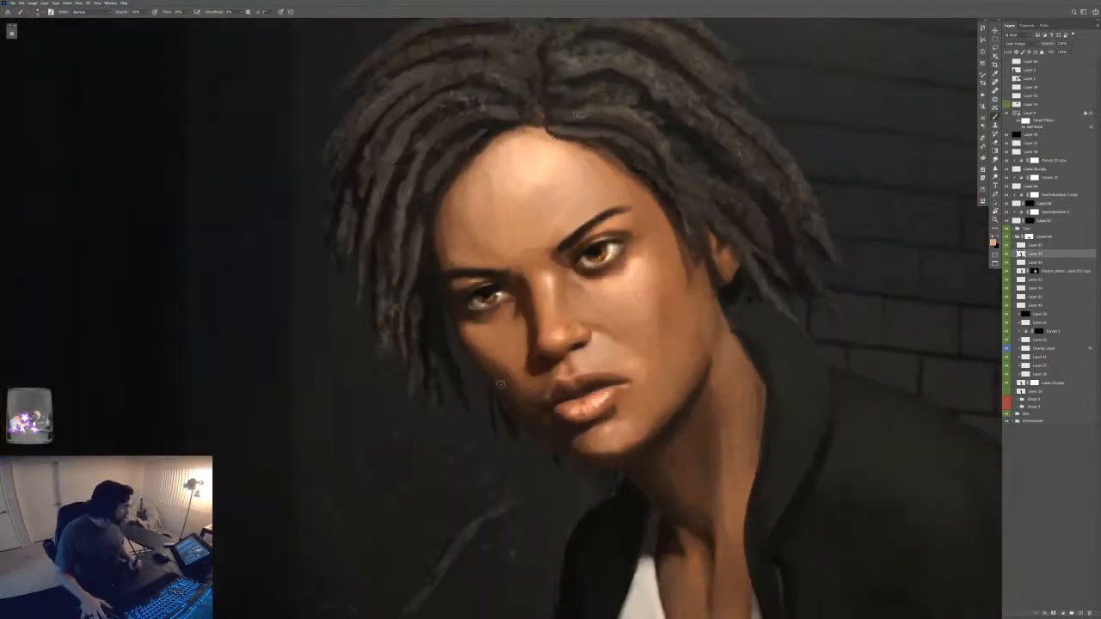
key("ctrl+plus")
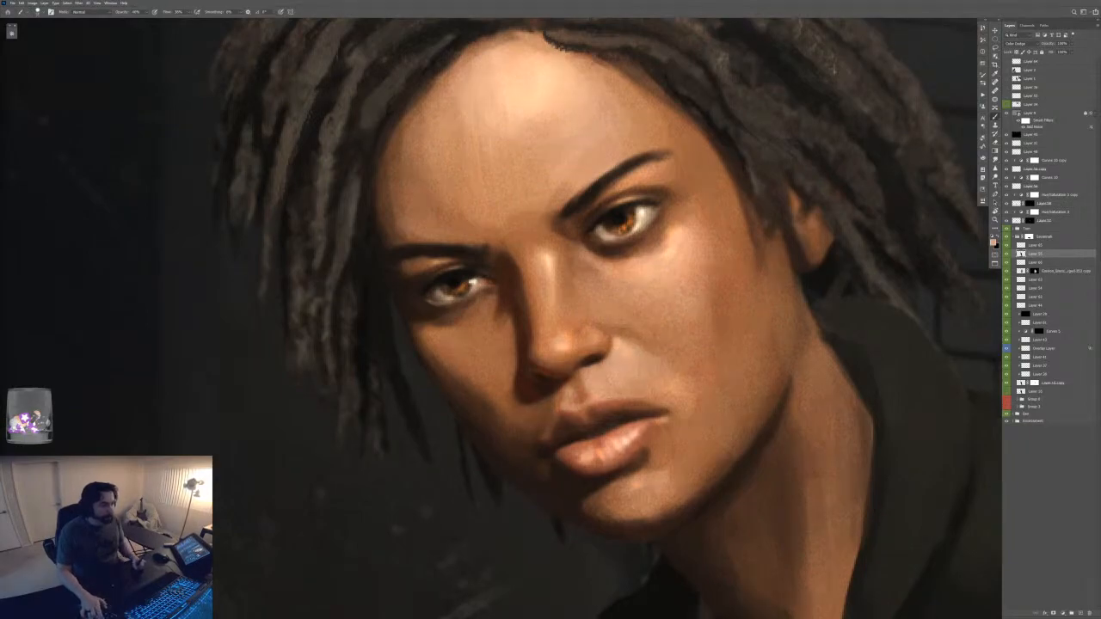
key("ctrl+minus")
key("ctrl+minus")
key("ctrl+minus")
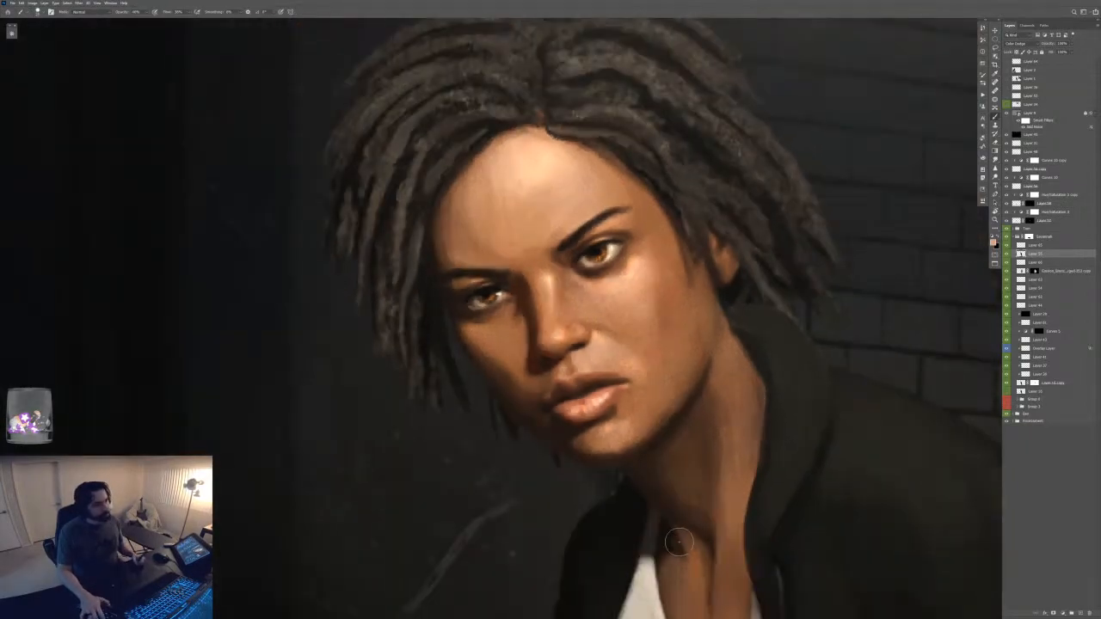
key("ctrl+plus")
key("ctrl+plus")
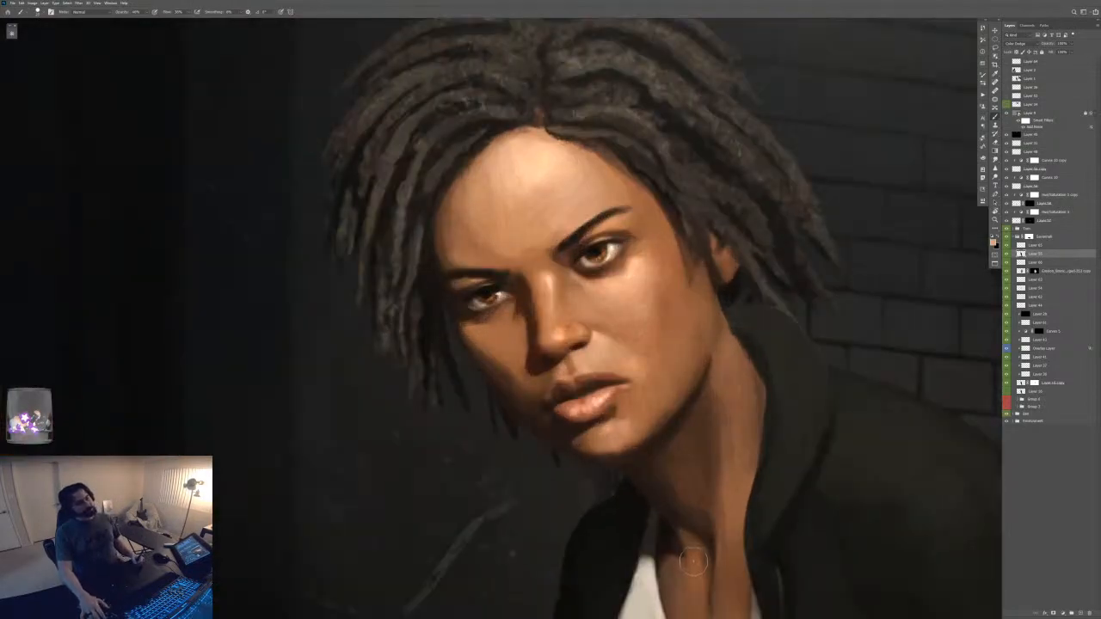
- Return to the Normal-mode layer below, sample the shadowed cheek tone and touch up the skin beneath the shadowed eye
left_click(1041, 263)
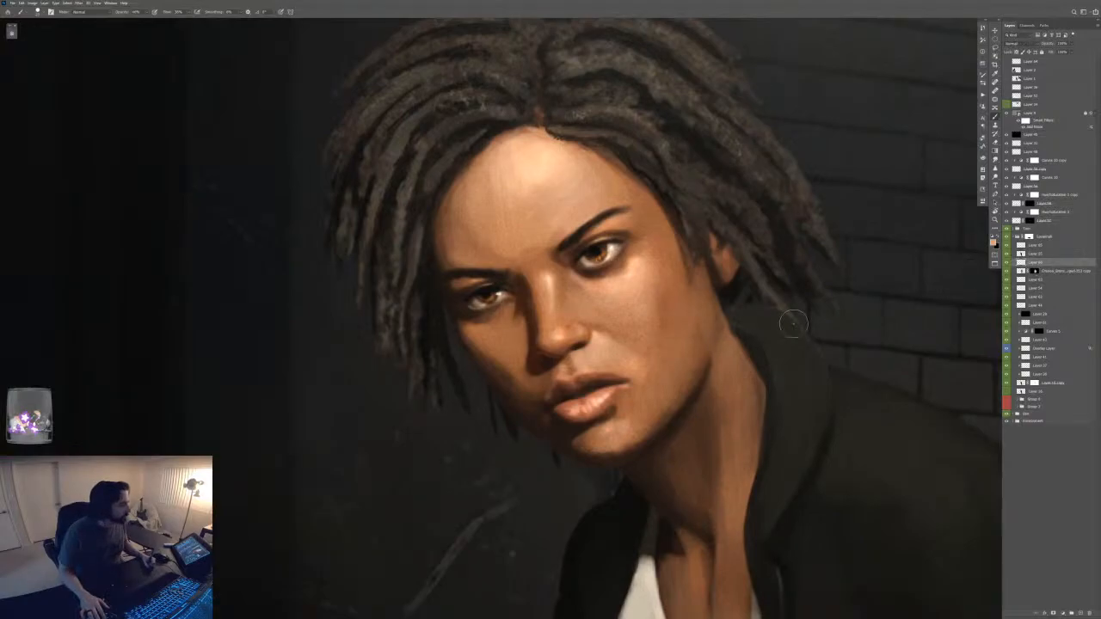
key("ctrl+plus")
left_click(467, 320, "alt")
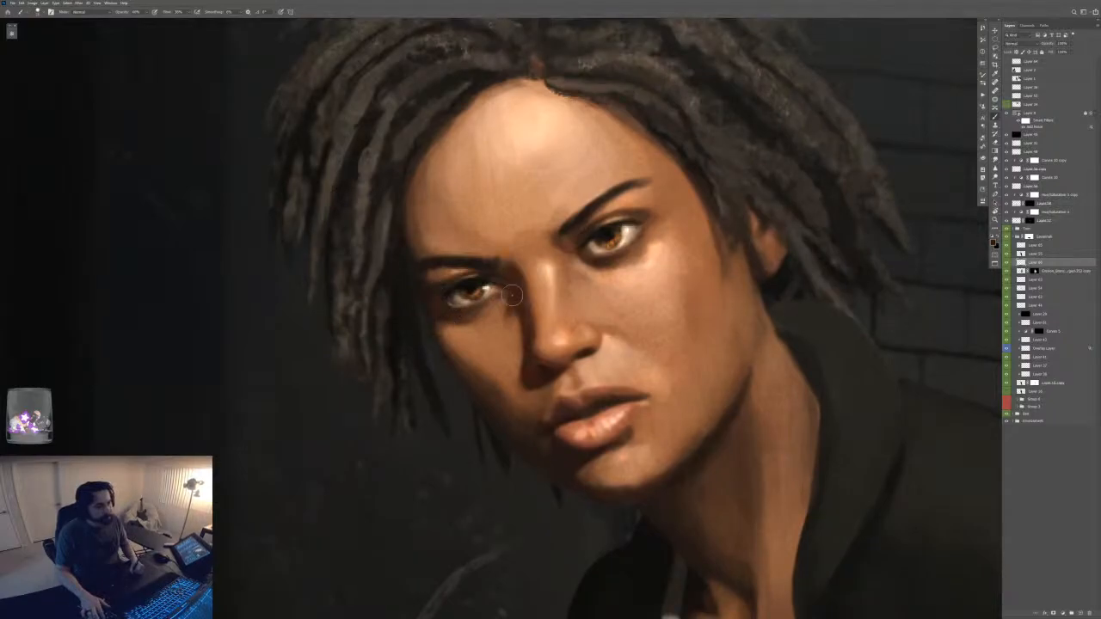
key("ctrl+minus")
key("ctrl+minus")
key("ctrl+minus")
key("ctrl+minus")
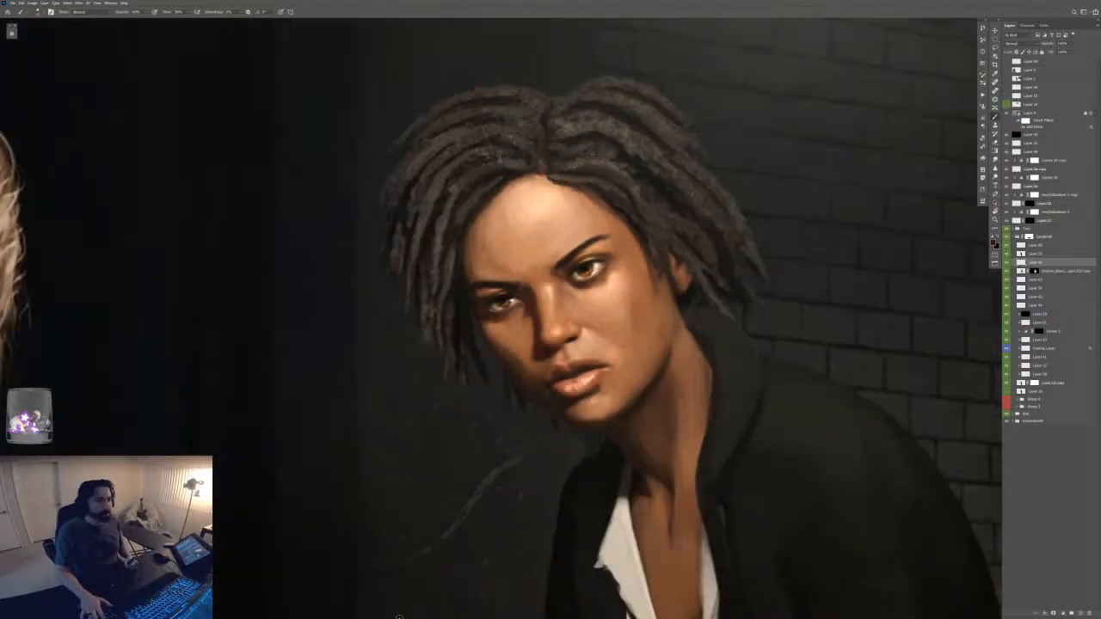
key("ctrl+plus")
key("ctrl+plus")
key("ctrl+plus")
key("ctrl+plus")
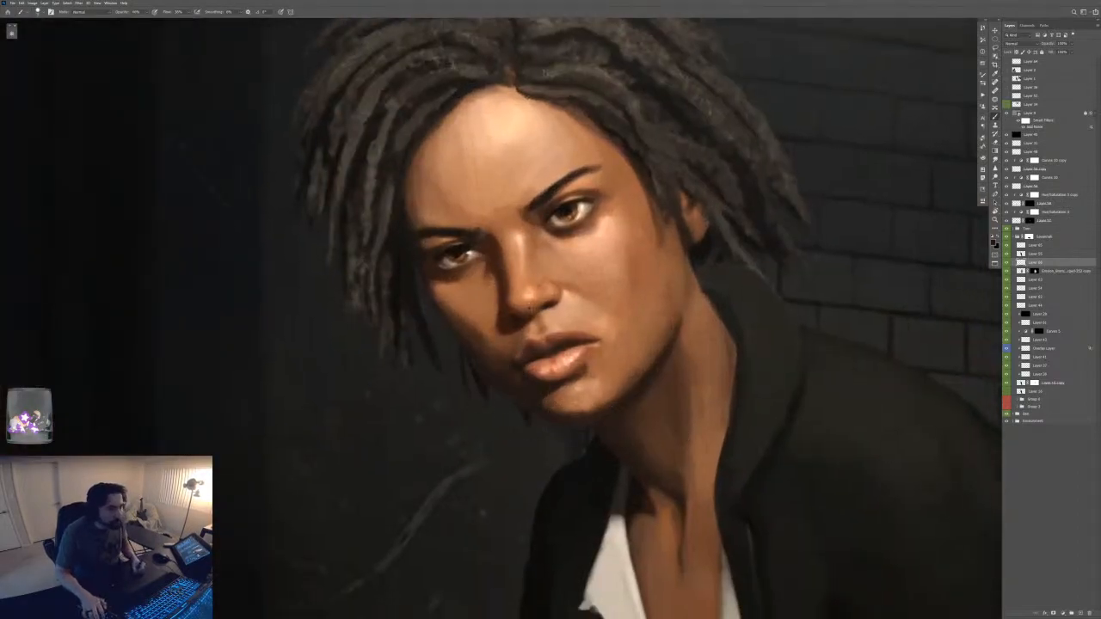
- Choose a deep dark red and brush it into the shadow beneath her jaw and down the neck
left_click(983, 158)
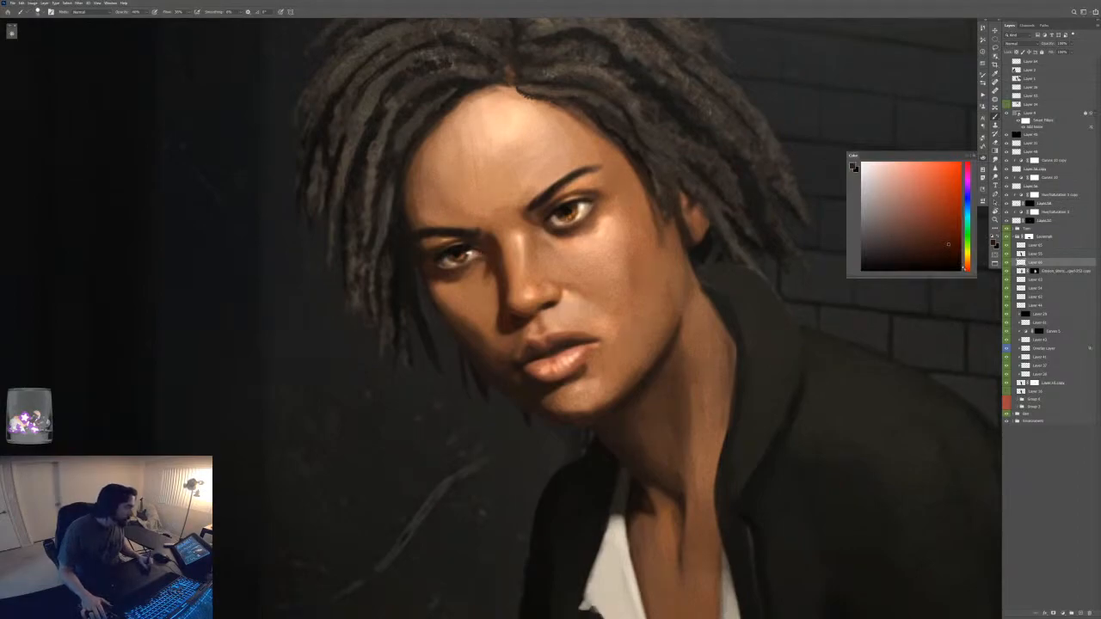
left_click(964, 268)
left_click(983, 159)
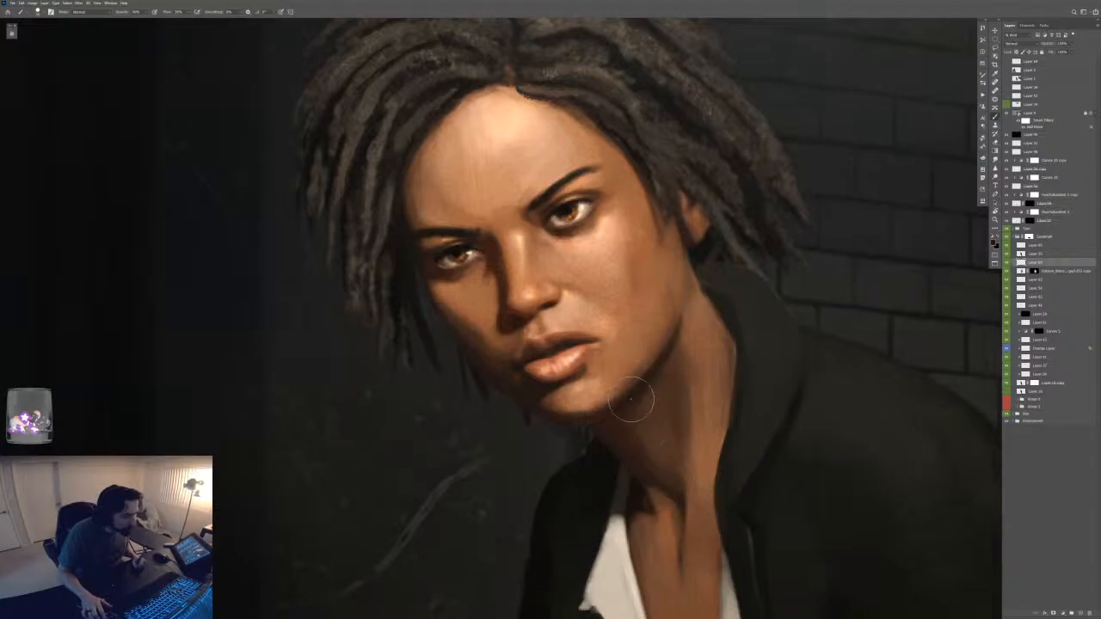
key("ctrl+minus")
key("ctrl+0")
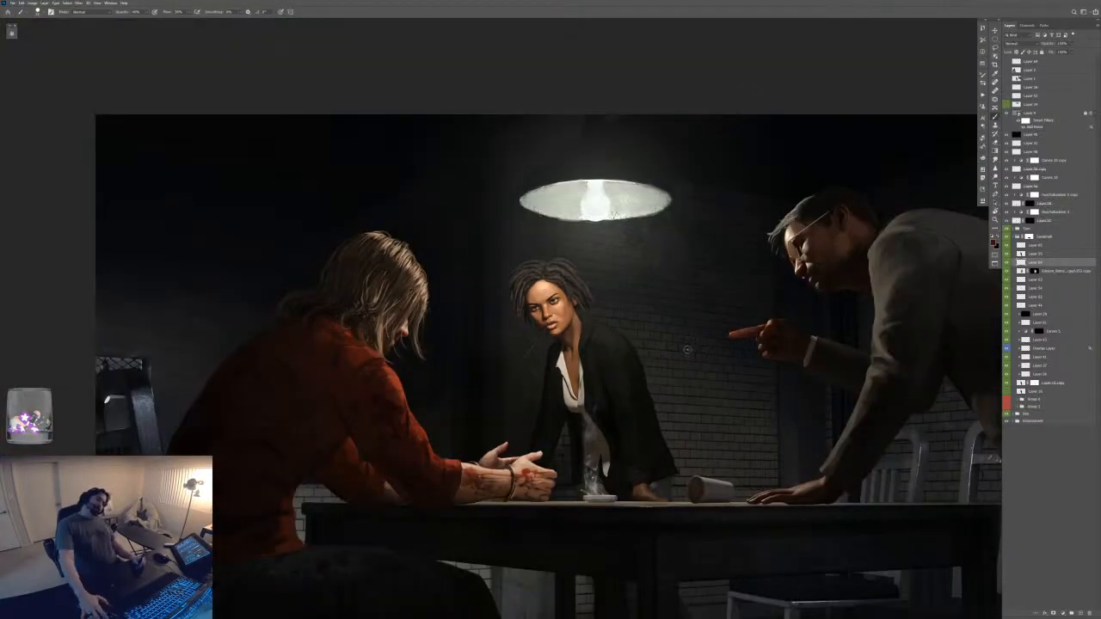
left_click_drag(552, 311, 673, 366)
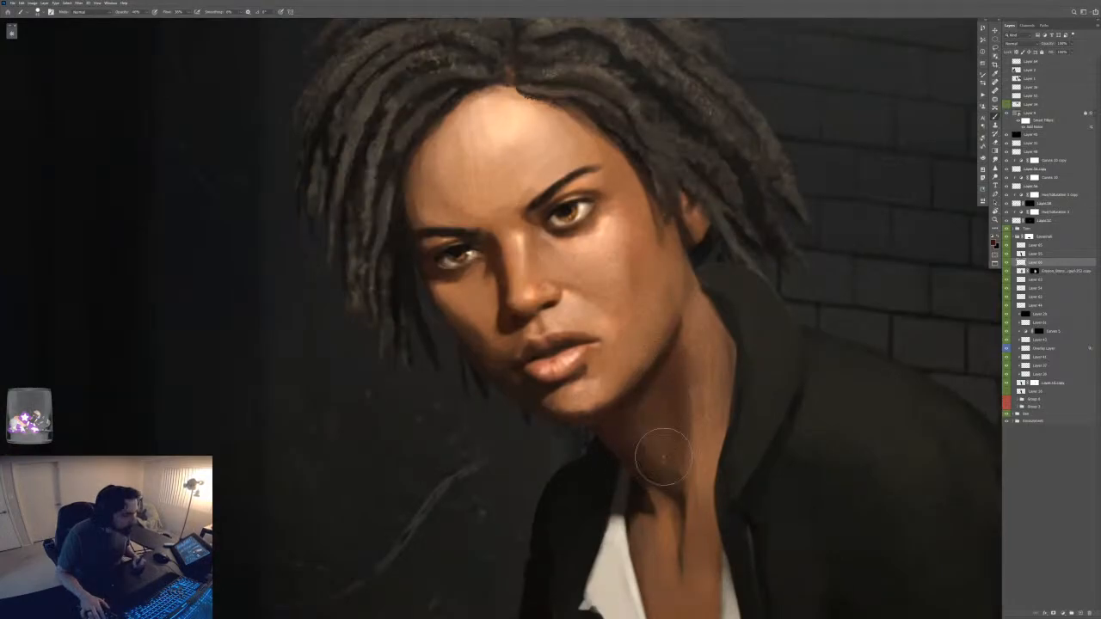
key("ctrl+0")
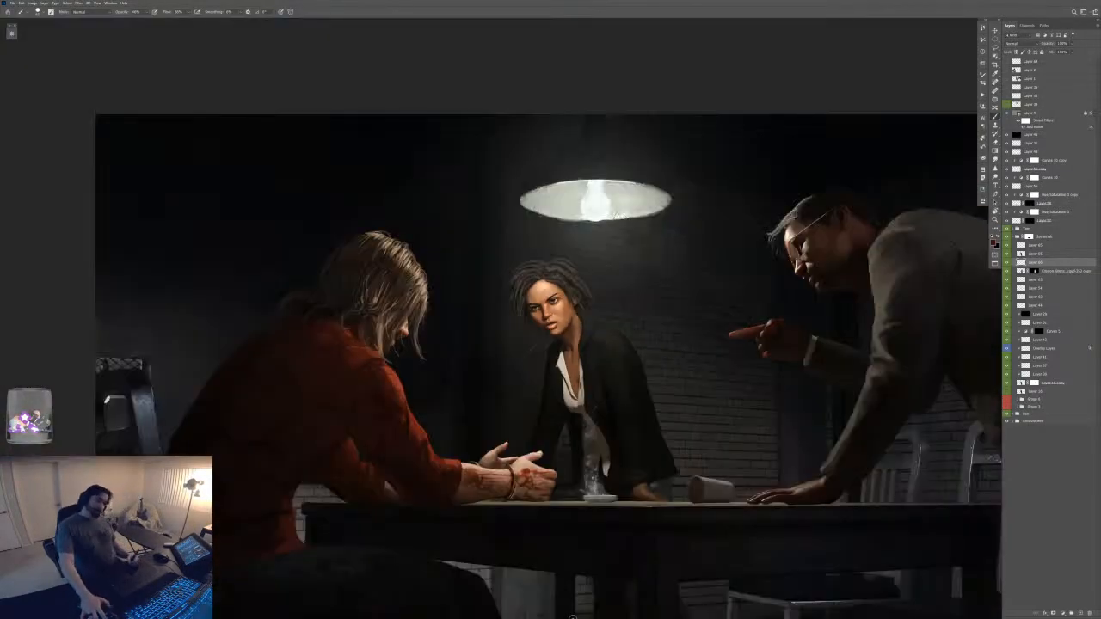
- Sample the tone where the neck meets the jacket collar, adjust the colour darker and shade that edge with a smaller brush
key("ctrl+plus")
key("ctrl+plus")
key("ctrl+plus")
key("ctrl+plus")
key("ctrl+plus")
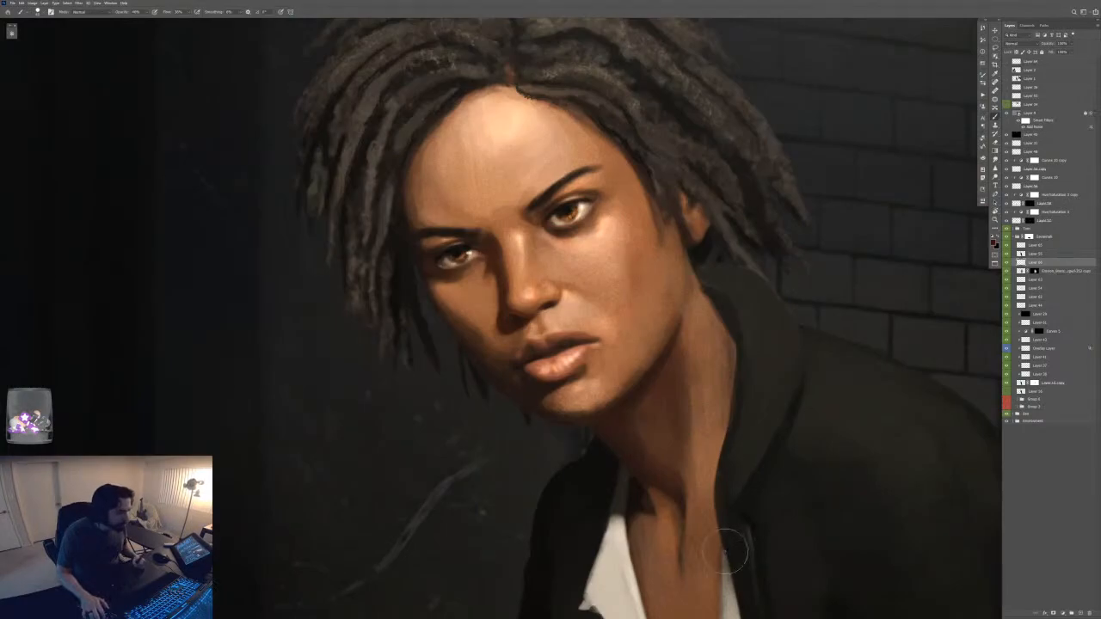
left_click_drag(725, 552, 604, 440)
left_click(592, 427, "alt")
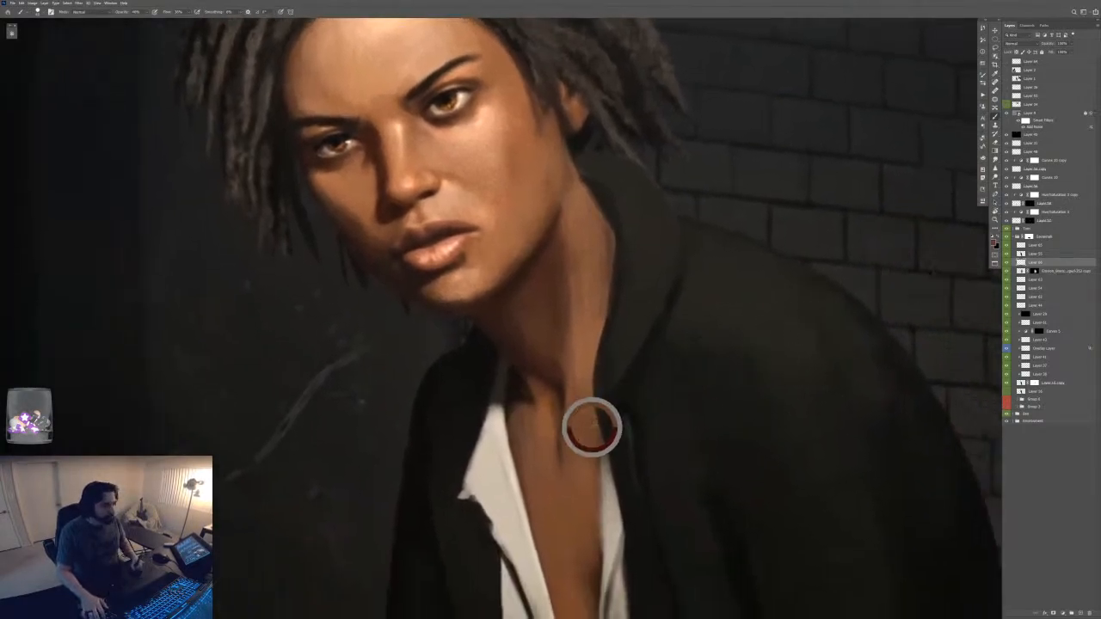
key("F6")
key("F6")
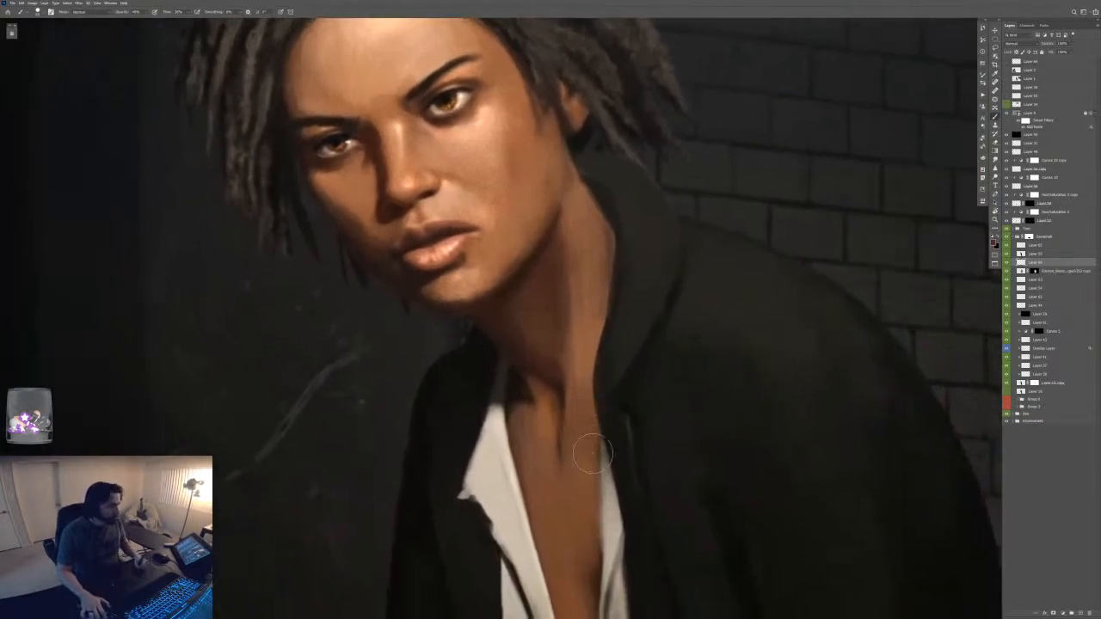
key("[")
key("[")
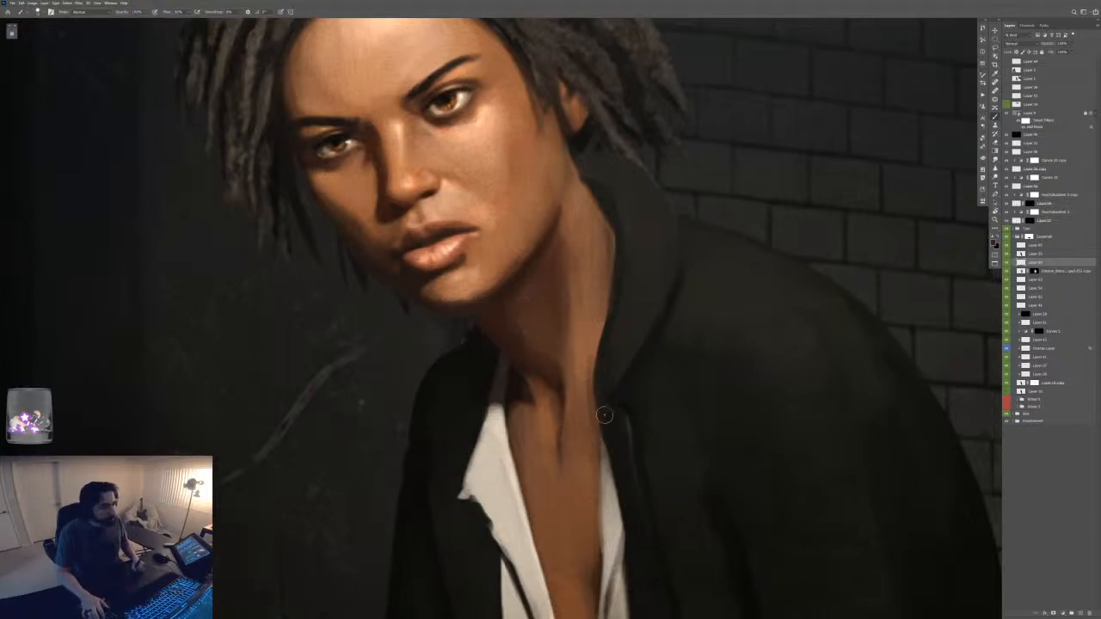
- Rework the lit edge of the neck along the jacket collar with sampled skin tones, undoing the strokes that do not fit
mouse_move(594, 386)
left_mouse_down()
mouse_move(598, 552)
mouse_move(593, 428)
mouse_move(594, 525)
left_mouse_up()
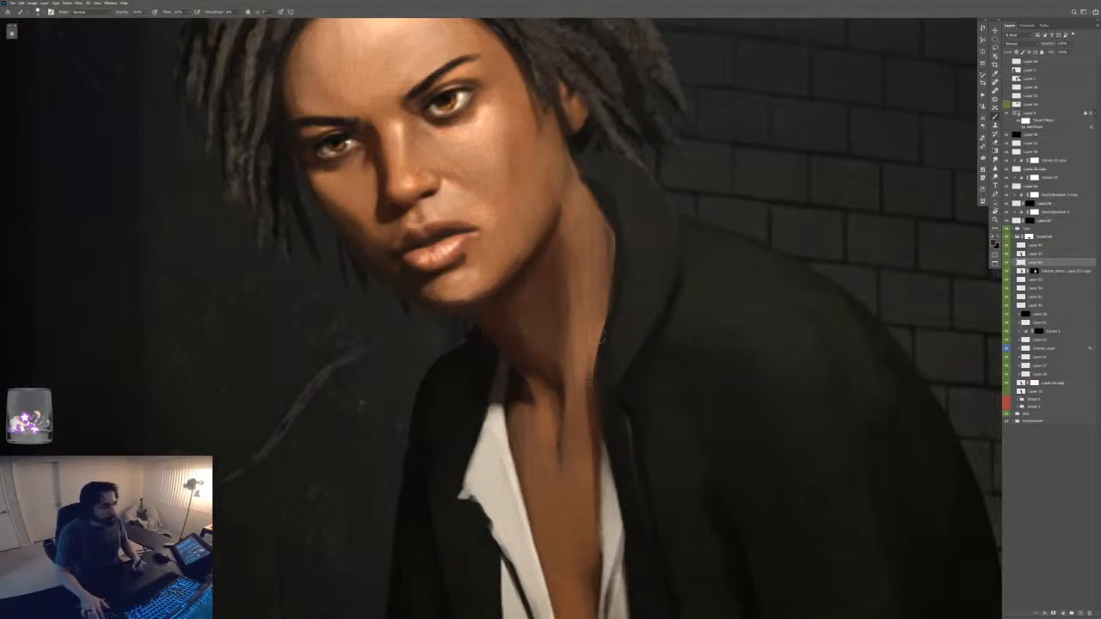
key("ctrl+z")
mouse_move(600, 337)
left_mouse_down()
mouse_move(587, 381)
mouse_move(595, 458)
left_mouse_up()
left_click(583, 339, "alt")
key("ctrl+z")
key("]")
left_click_drag(585, 375, 594, 452)
left_click(562, 379, "alt")
key("[")
left_click_drag(600, 339, 611, 234)
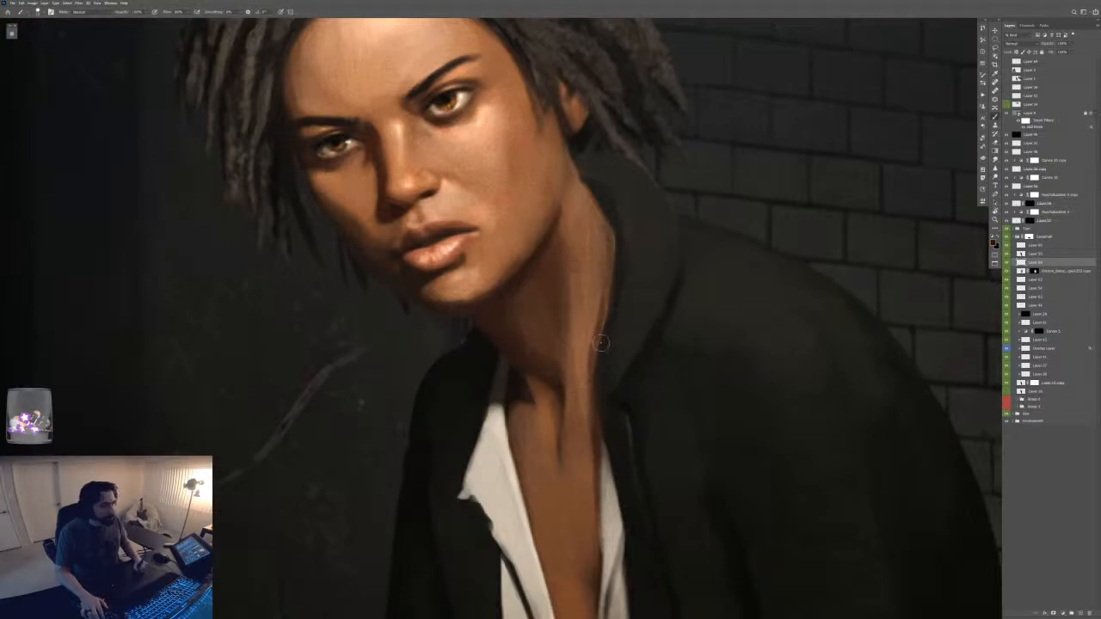
left_click_drag(601, 344, 609, 202)
- Compare the reshaded neck with the lighting of the full composition
key("ctrl+minus")
key("ctrl+minus")
key("ctrl+minus")
key("ctrl+minus")
key("ctrl+minus")
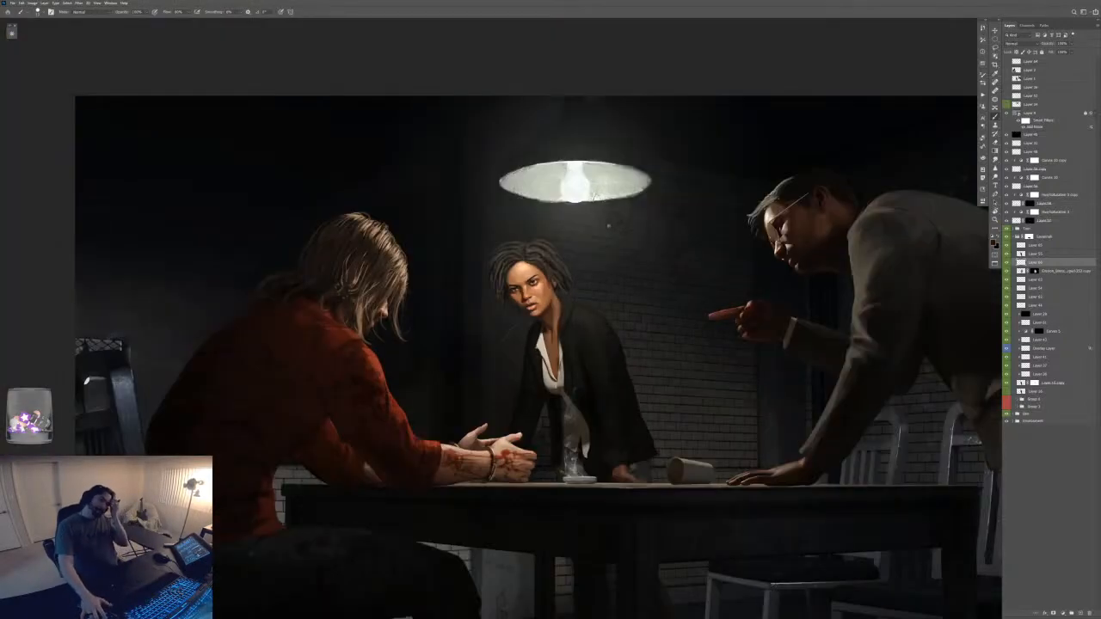
key("ctrl+plus")
key("ctrl+plus")
key("ctrl+plus")
key("ctrl+plus")
key("ctrl+plus")
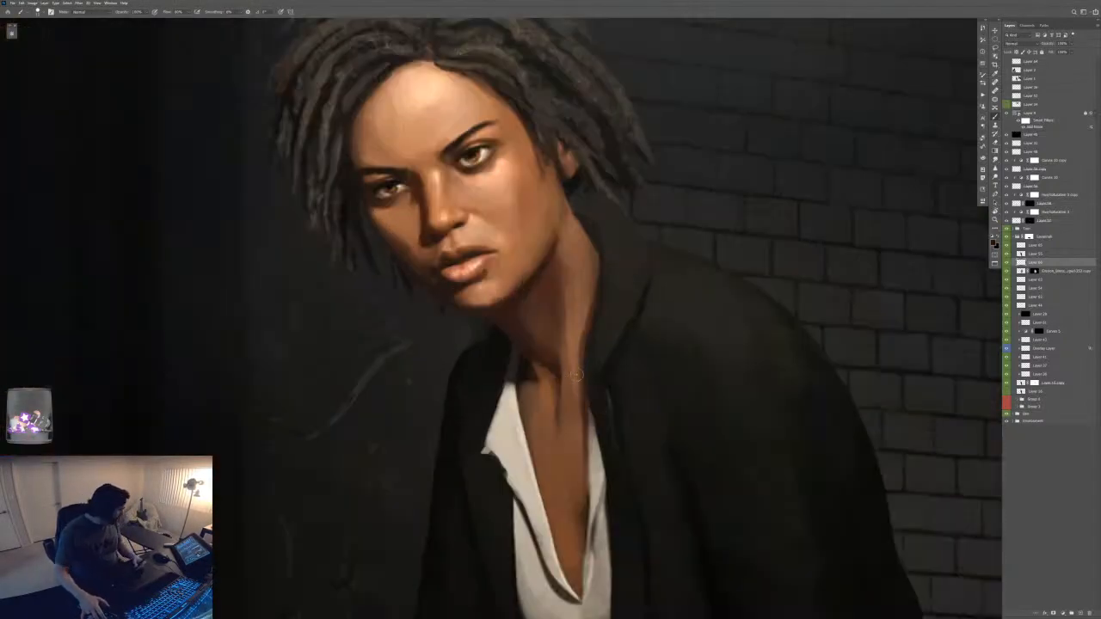
key("ctrl+plus")
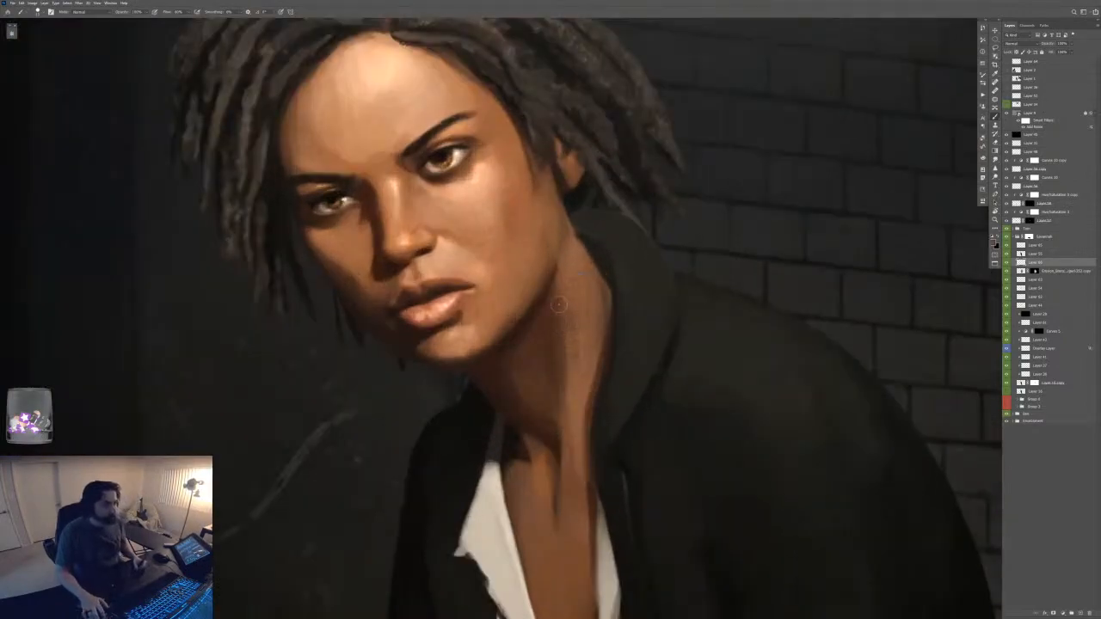
- Switch from the hard round brush to a sampled textured brush preset for the neck shading
right_click(561, 303)
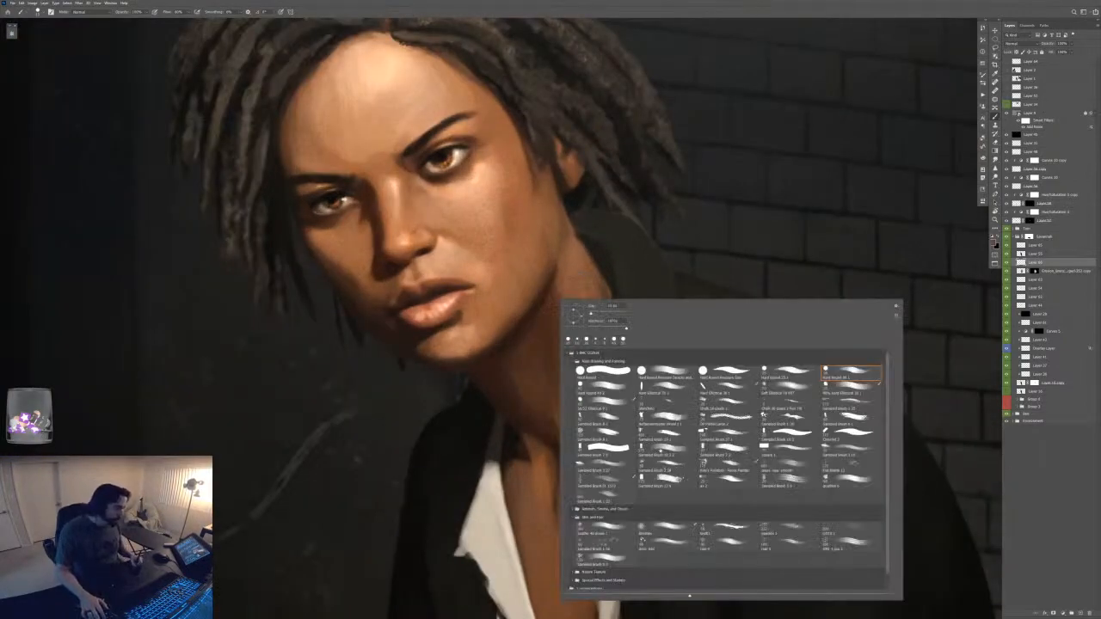
left_click(667, 449)
key("Return")
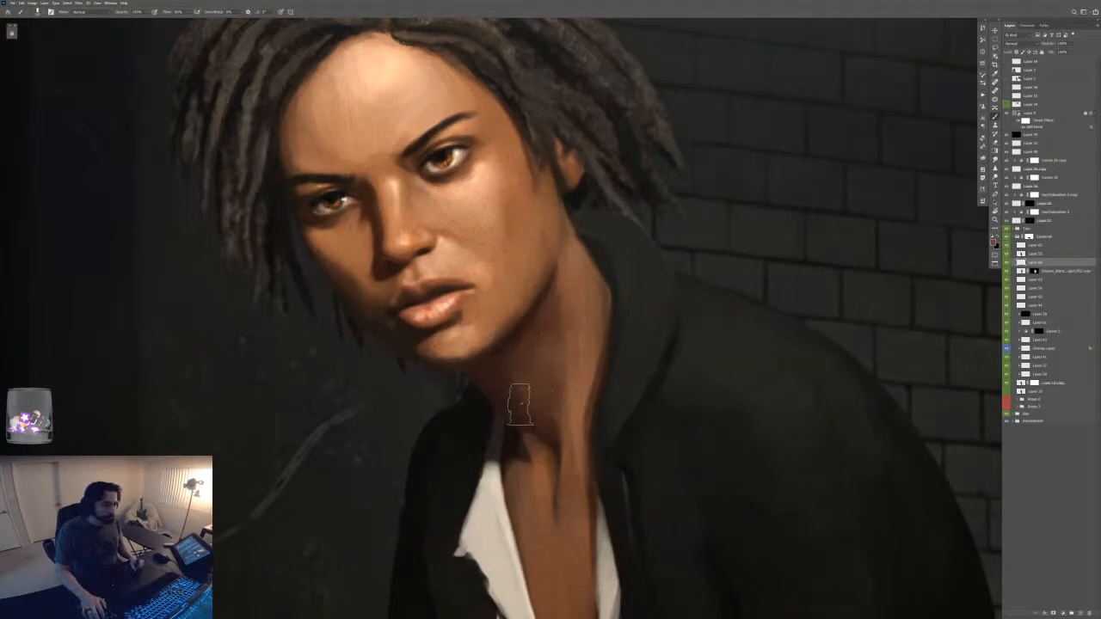
- Judge the neck shading against the other figures and the lamp light in the whole scene
key("ctrl+0")
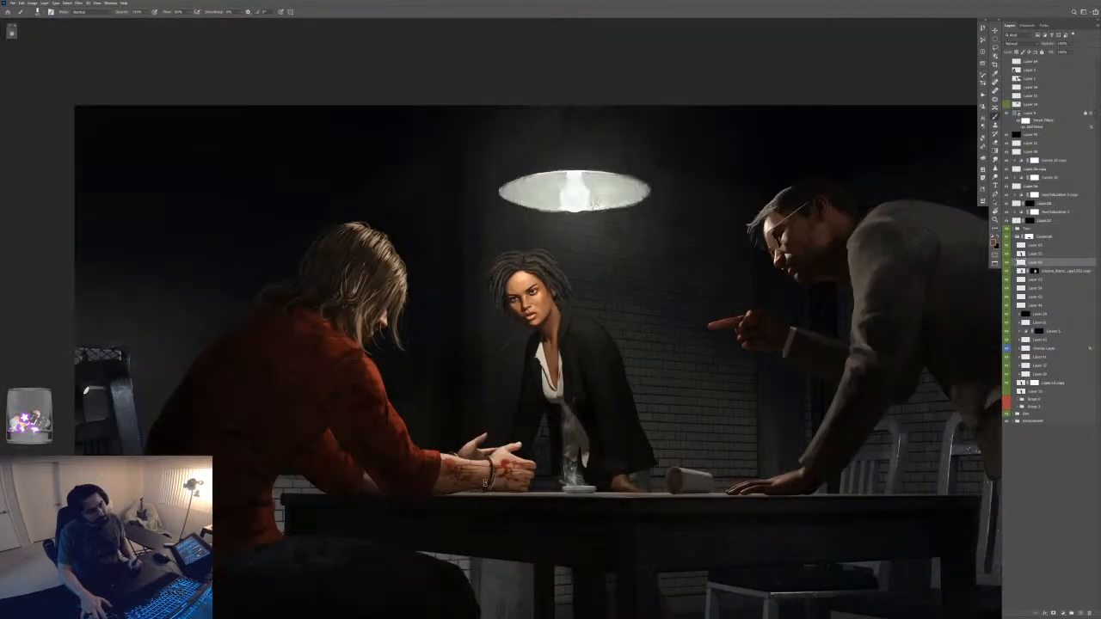
scroll(544, 319, "up", 6)
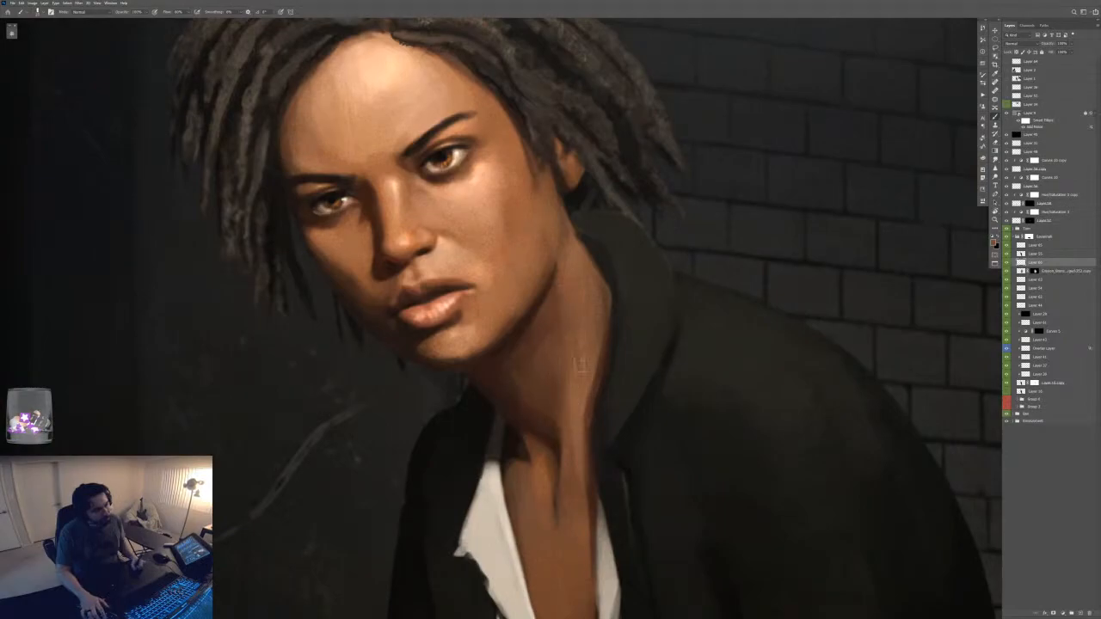
key("ctrl+minus")
key("ctrl+minus")
key("ctrl+minus")
key("ctrl+minus")
key("ctrl+minus")
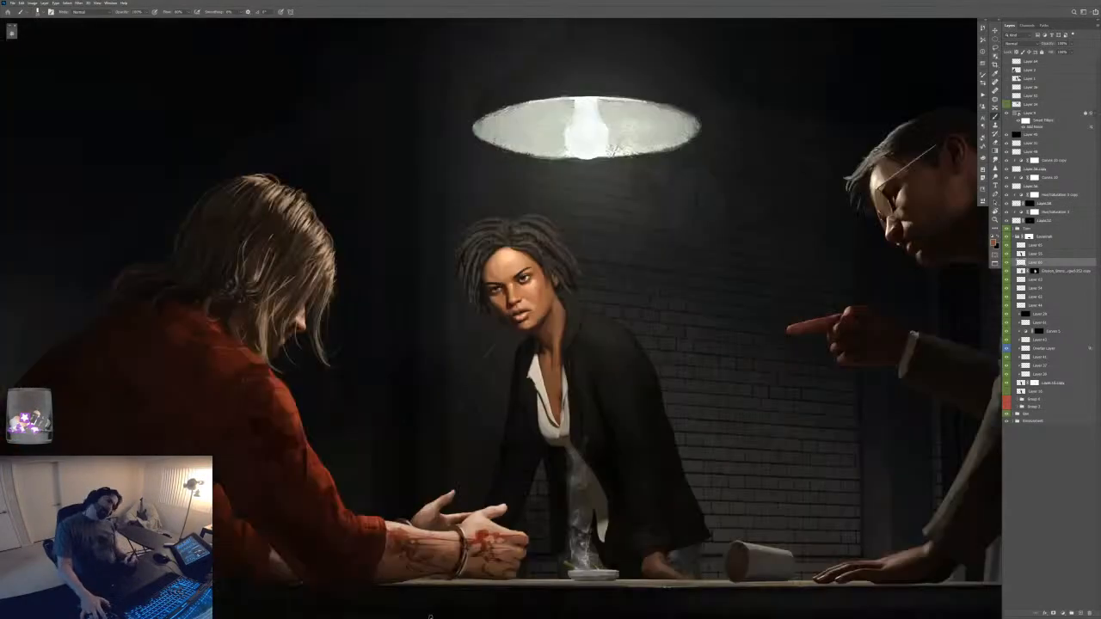
key("ctrl+plus")
key("ctrl+plus")
key("ctrl+plus")
key("ctrl+plus")
key("ctrl+plus")
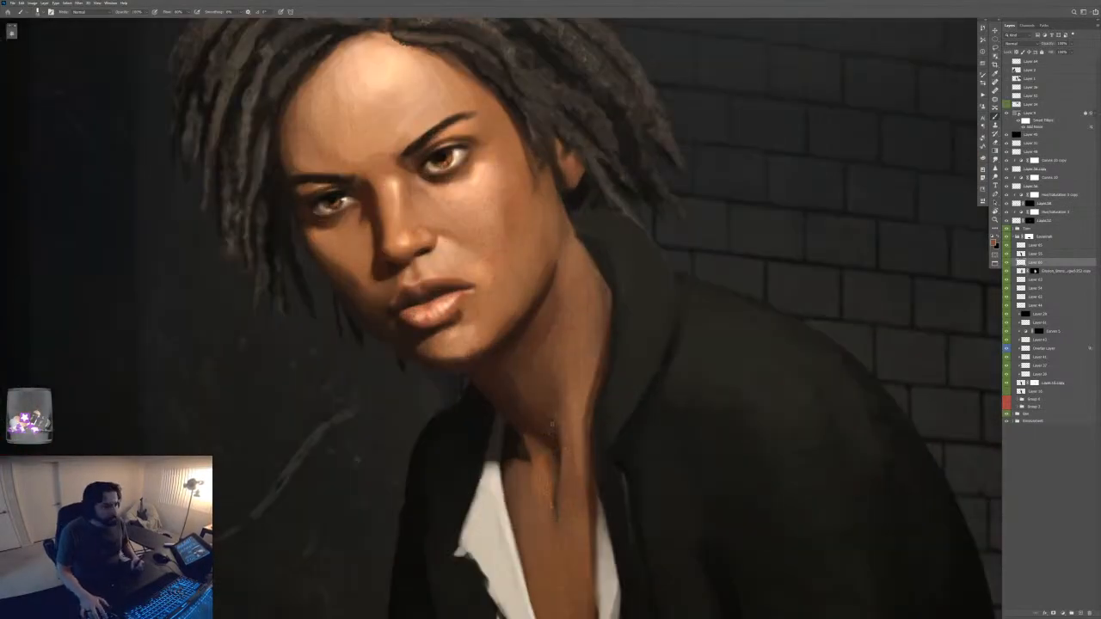
- Sample skin tones from the throat and upper chest, blend the shading above the shirt opening and undo the stroke that does not fit
left_click(542, 433, "alt")
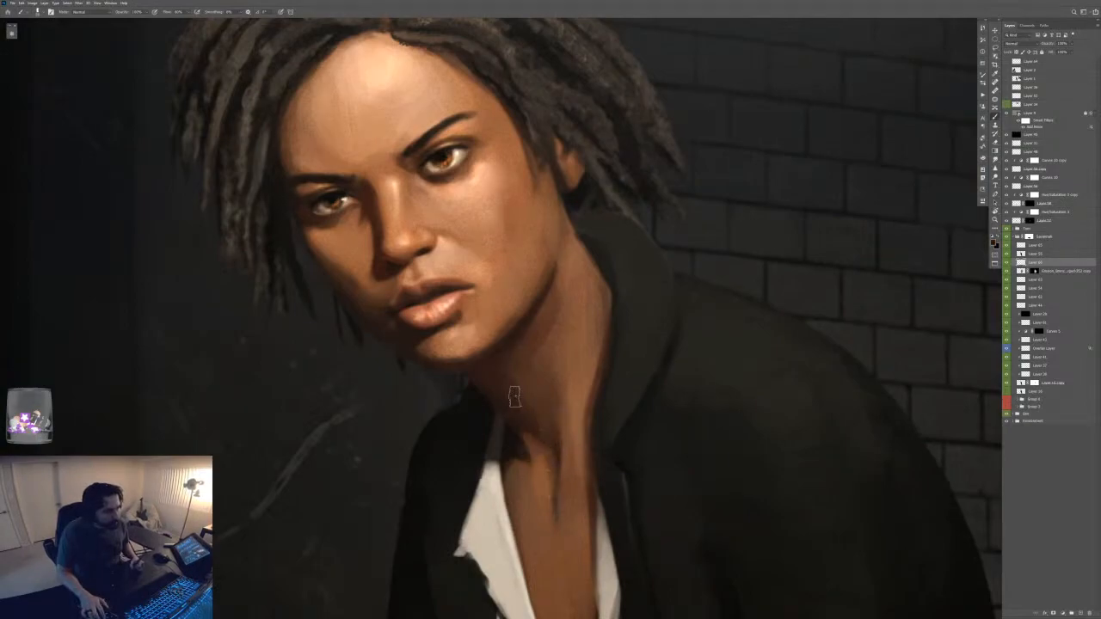
left_click(560, 490, "alt")
mouse_move(564, 474)
left_mouse_down()
mouse_move(523, 475)
mouse_move(559, 501)
mouse_move(572, 492)
mouse_move(616, 506)
mouse_move(587, 486)
mouse_move(587, 515)
mouse_move(581, 498)
mouse_move(570, 520)
mouse_move(592, 508)
mouse_move(569, 523)
mouse_move(542, 504)
mouse_move(563, 474)
left_mouse_up()
left_click(522, 475, "alt")
key("ctrl+z")
left_click(590, 507, "alt")
- Examine the blended throat shading both close up and within the full interrogation scene
key("ctrl+minus")
key("ctrl+minus")
key("ctrl+minus")
key("ctrl+minus")
key("ctrl+minus")
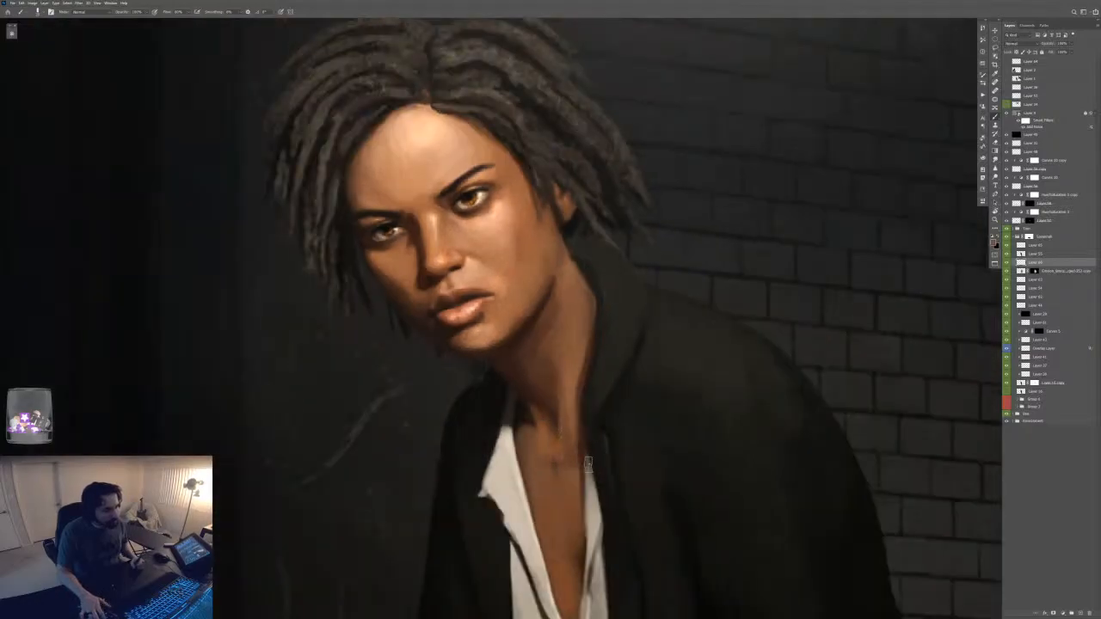
key("ctrl+plus")
key("ctrl+plus")
key("ctrl+plus")
key("ctrl+plus")
key("ctrl+plus")
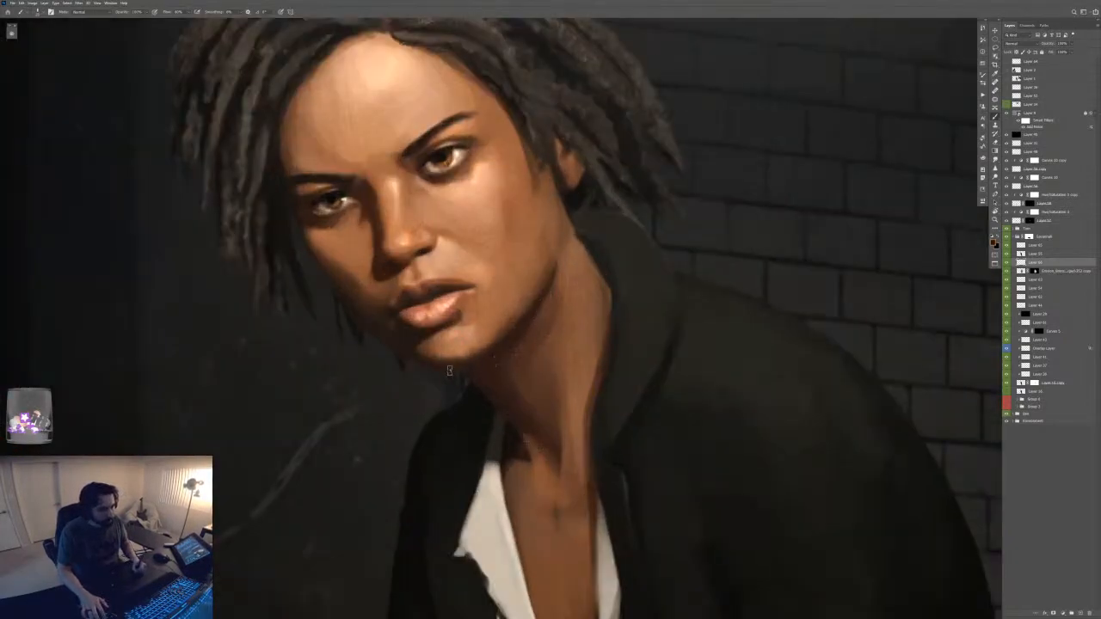
key("ctrl+minus")
key("ctrl+minus")
key("ctrl+minus")
key("ctrl+minus")
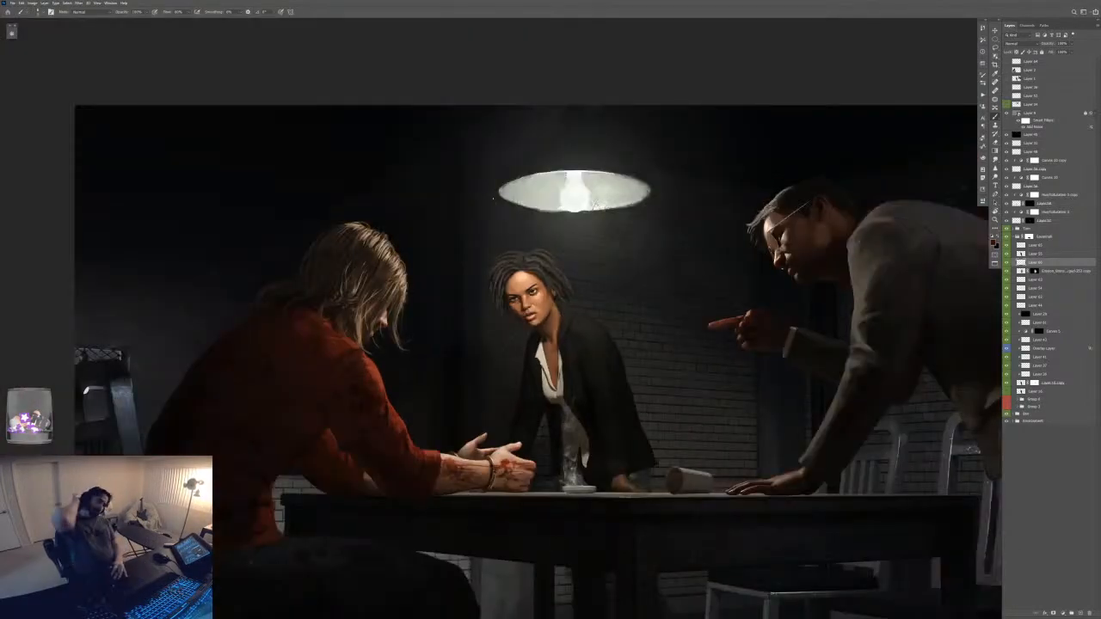
key("ctrl+plus")
key("ctrl+plus")
key("ctrl+plus")
key("ctrl+plus")
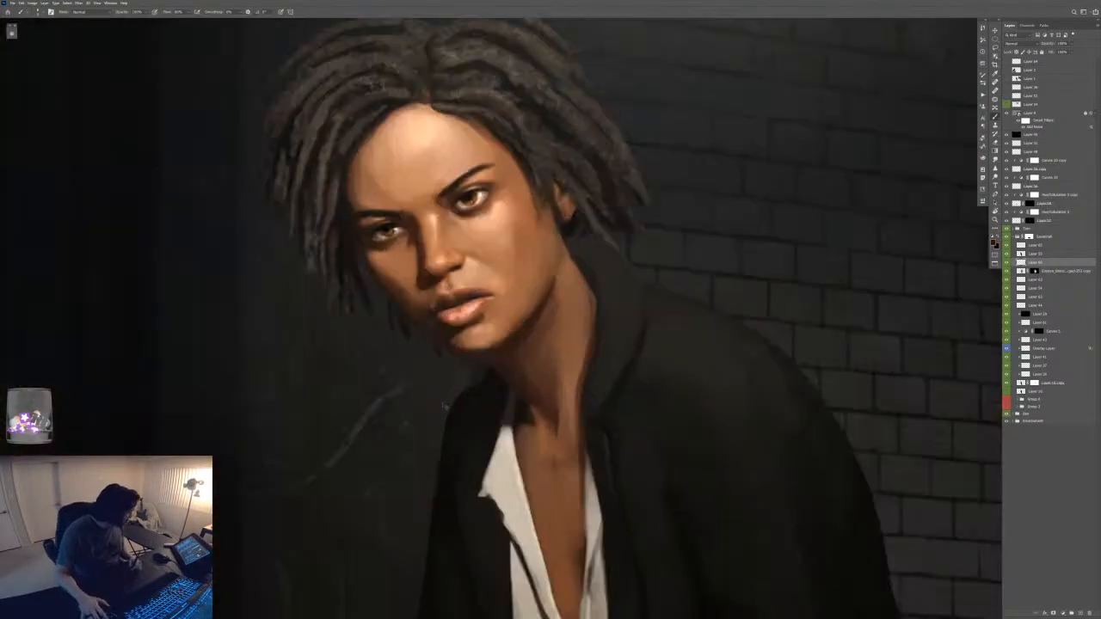
- Touch up the shadow edge below the jaw and shade the upper lid of the brightly lit eye with dark brown
left_click_drag(430, 354, 462, 408)
key("ctrl+plus")
key("ctrl+plus")
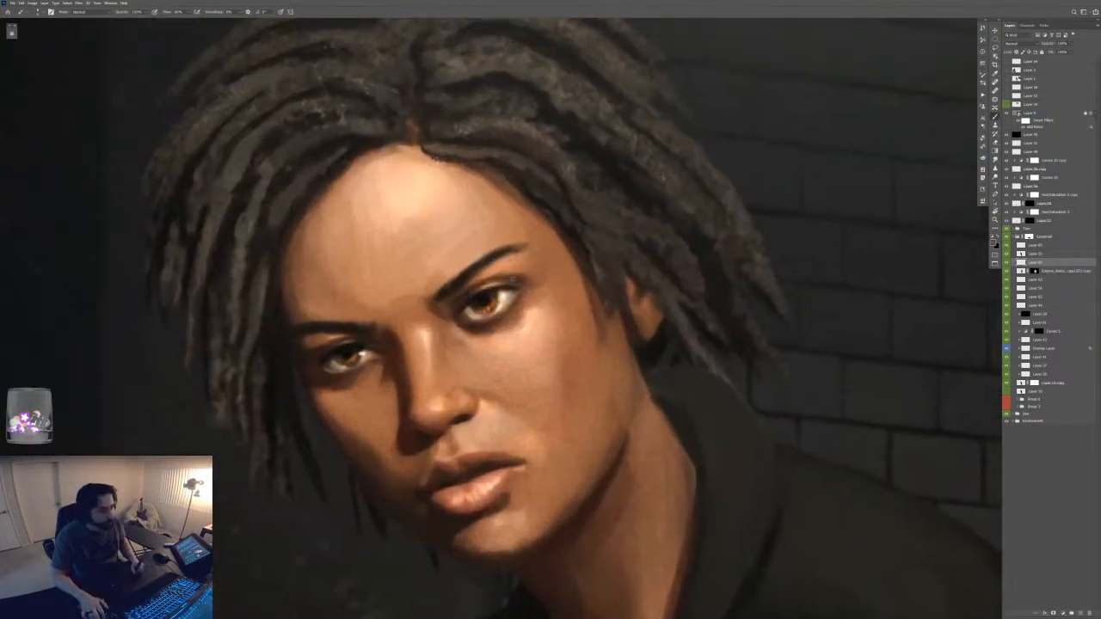
key("F6")
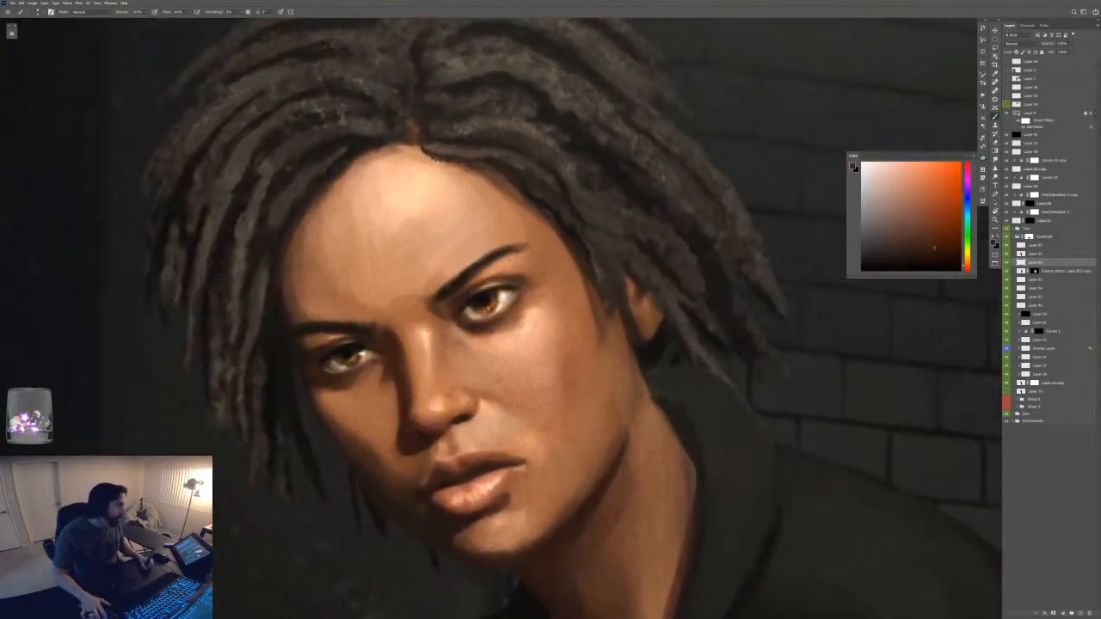
key("F6")
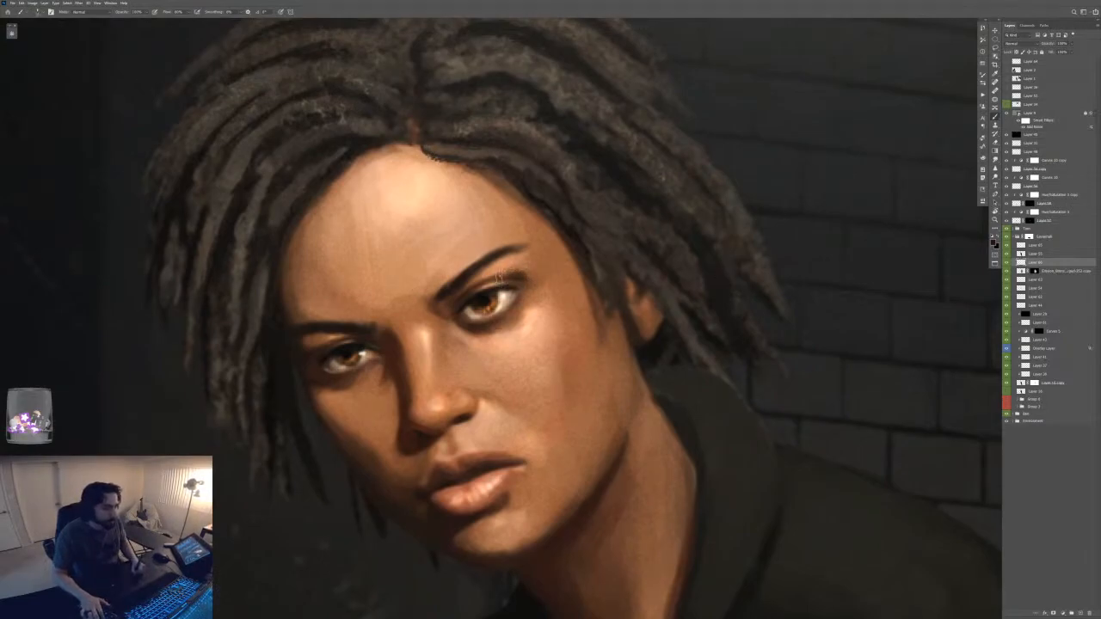
key("F6")
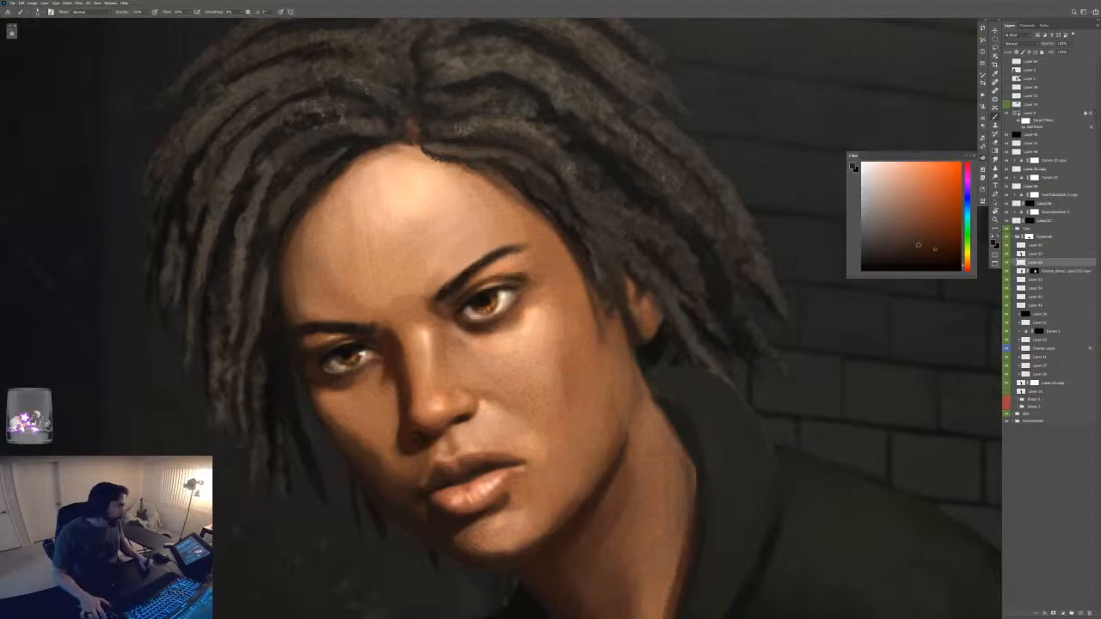
key("F6")
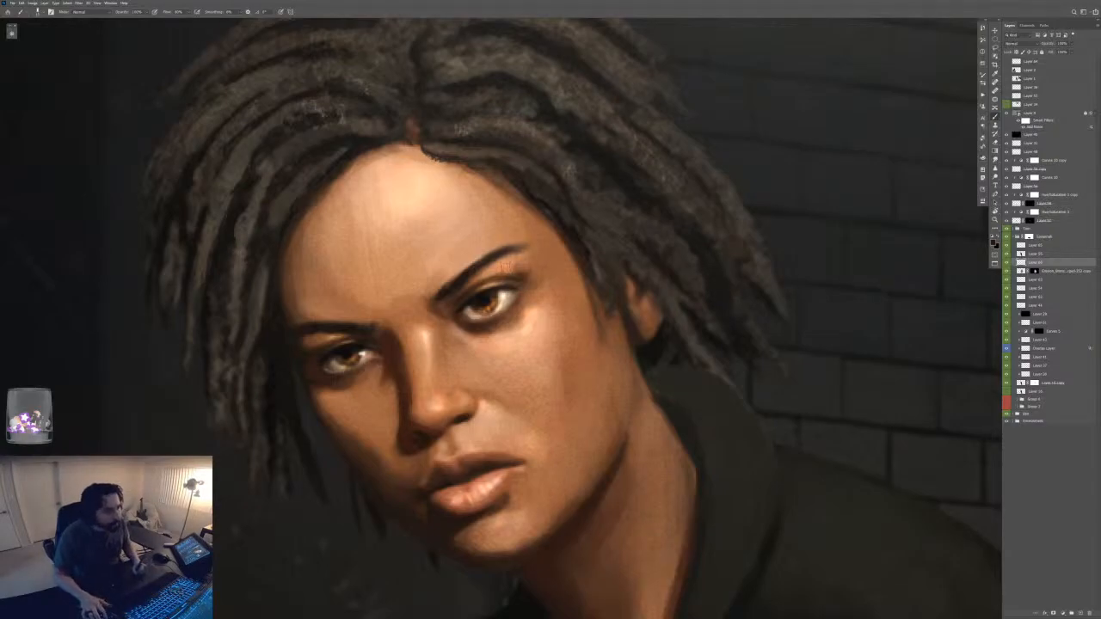
- Check how the upper lid shading of the lit eye reads from a distance
key("ctrl+minus")
key("ctrl+minus")
key("ctrl+minus")
key("ctrl+minus")
key("ctrl+plus")
key("ctrl+plus")
key("ctrl+plus")
key("ctrl+plus")
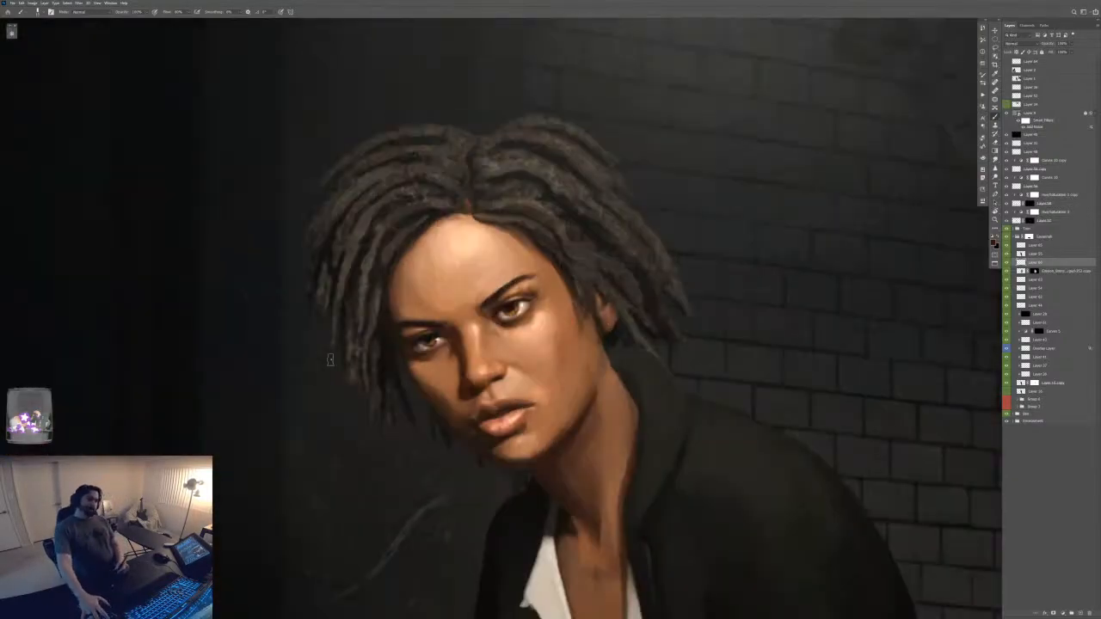
- Sample skin tones around the lit eye's upper lid, pick a darker brown and refine the lid crease
left_click(504, 265, "alt")
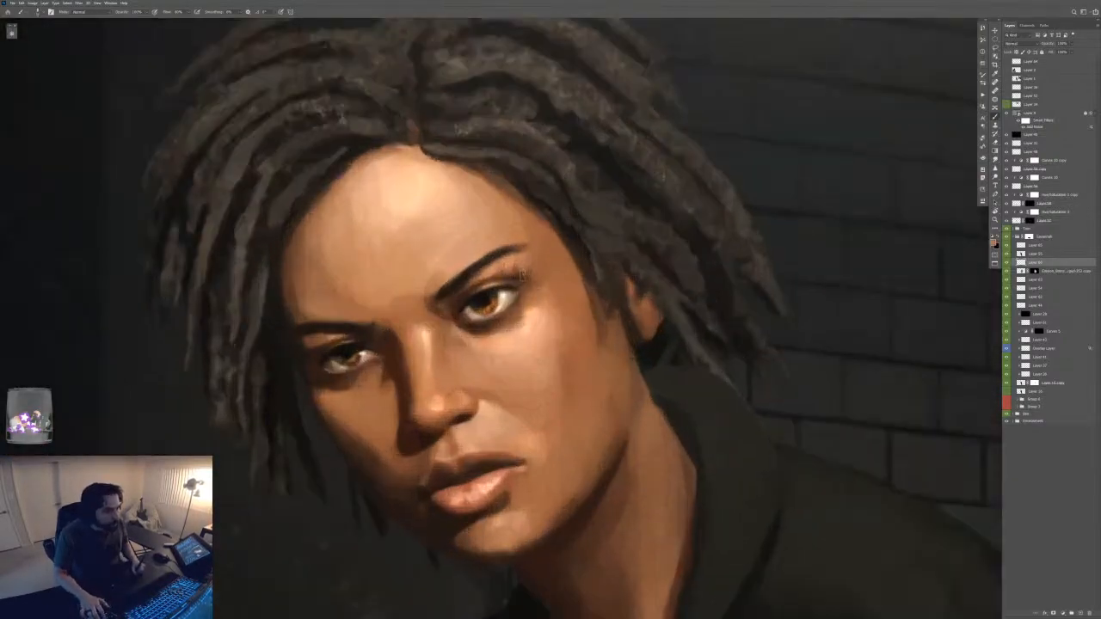
left_click(506, 287, "alt")
key("F6")
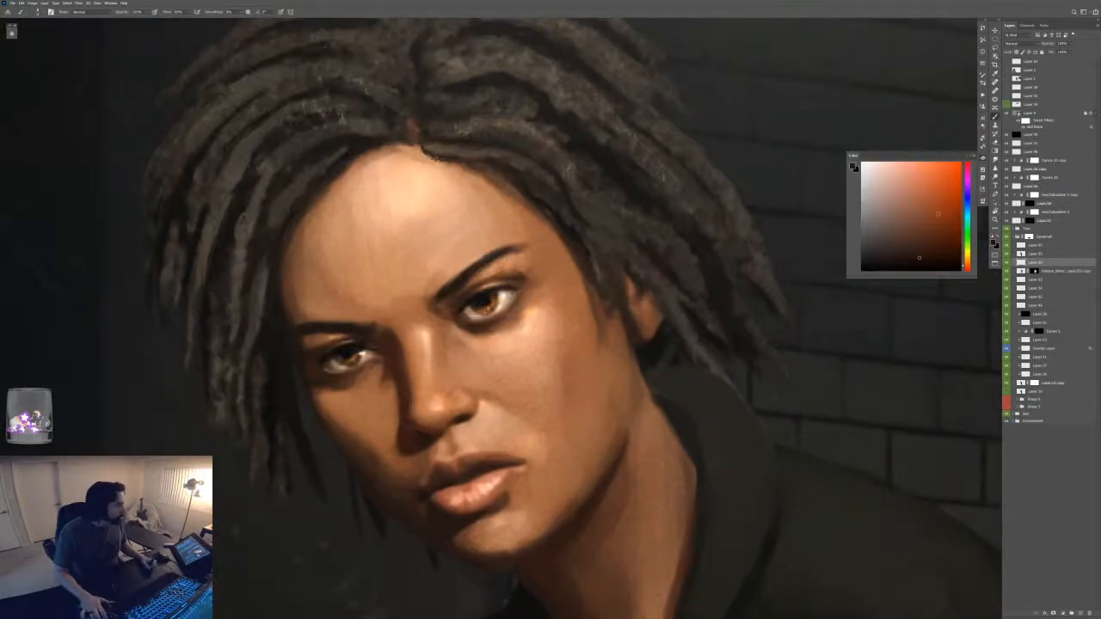
key("F6")
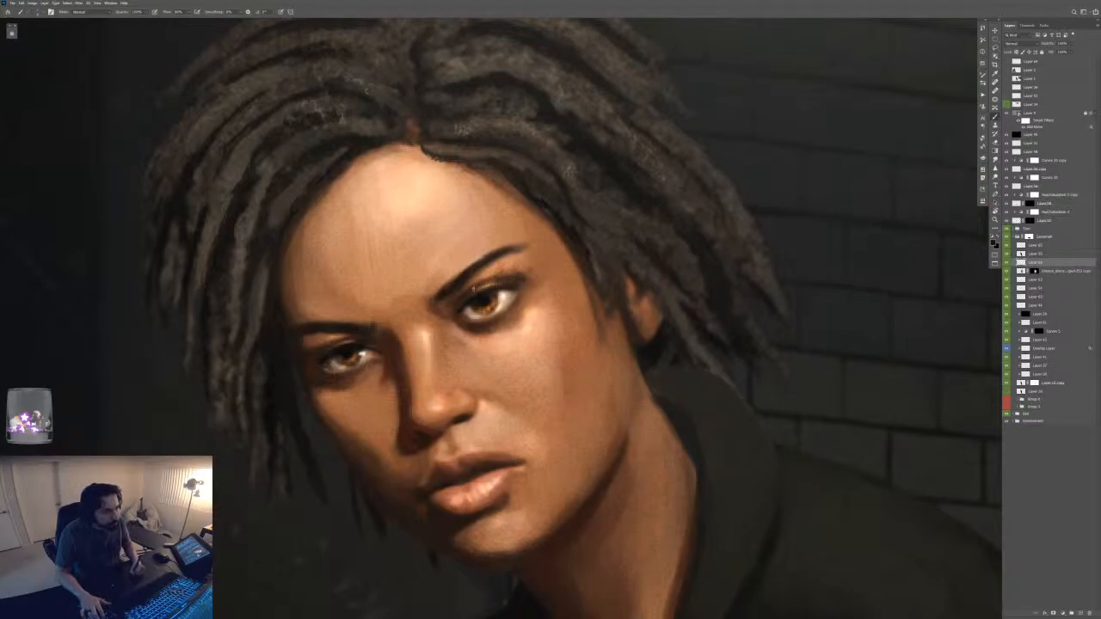
- Inspect the Shape Dynamics settings of the current brush
key("F5")
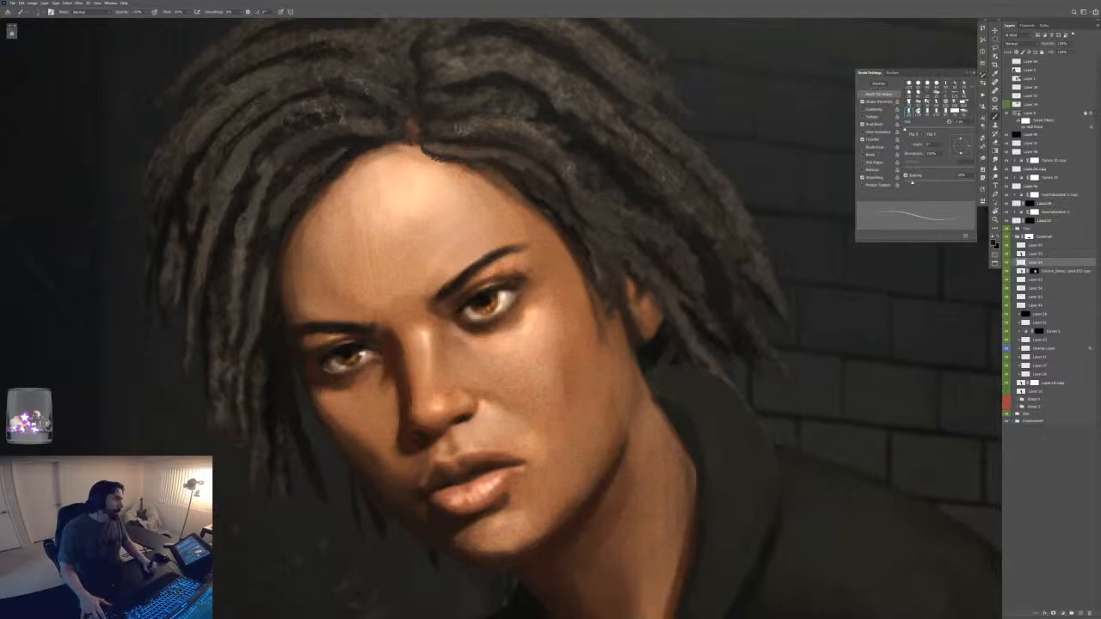
left_click(891, 102)
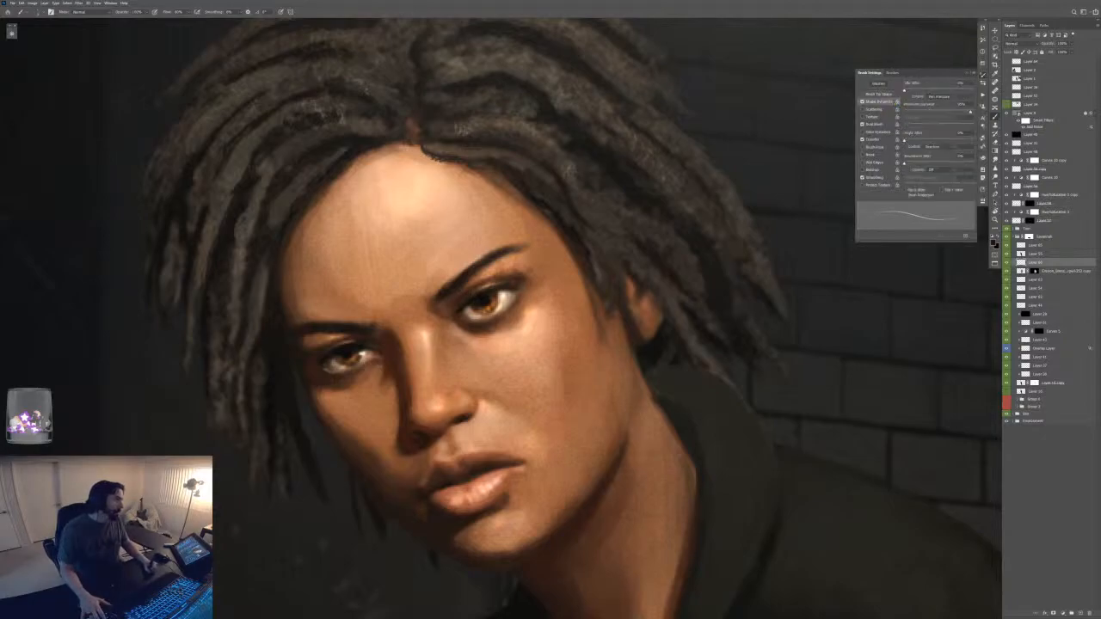
key("F5")
- Sample the dark tone near the inner corner of the lit eye, adjust it and refine the eye's dark outline
key("ctrl+plus")
left_click(450, 300, "alt")
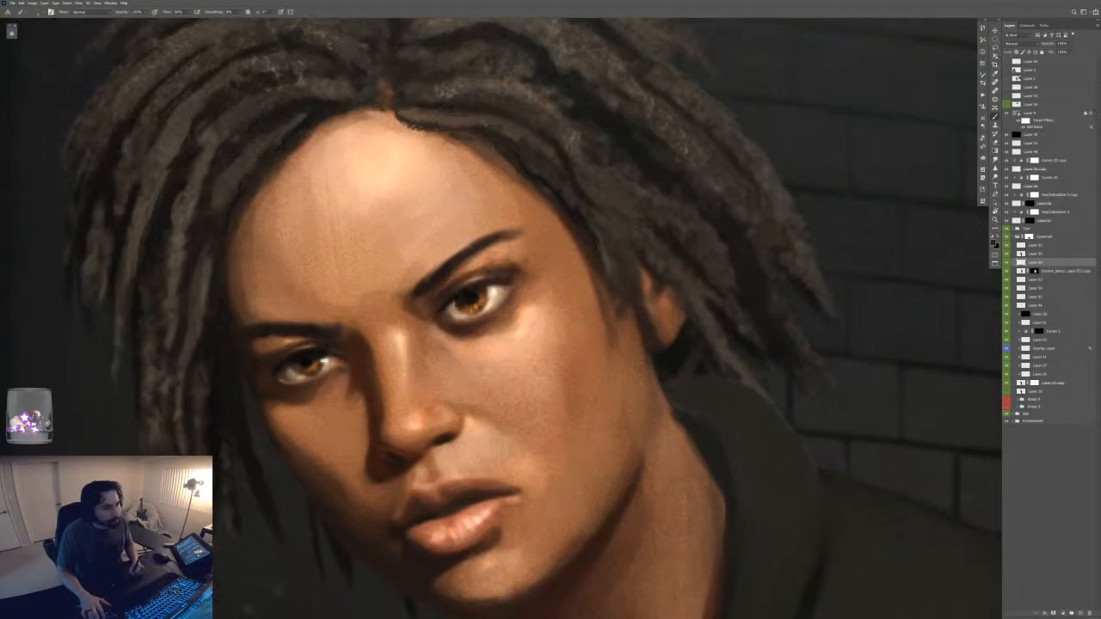
key("F6")
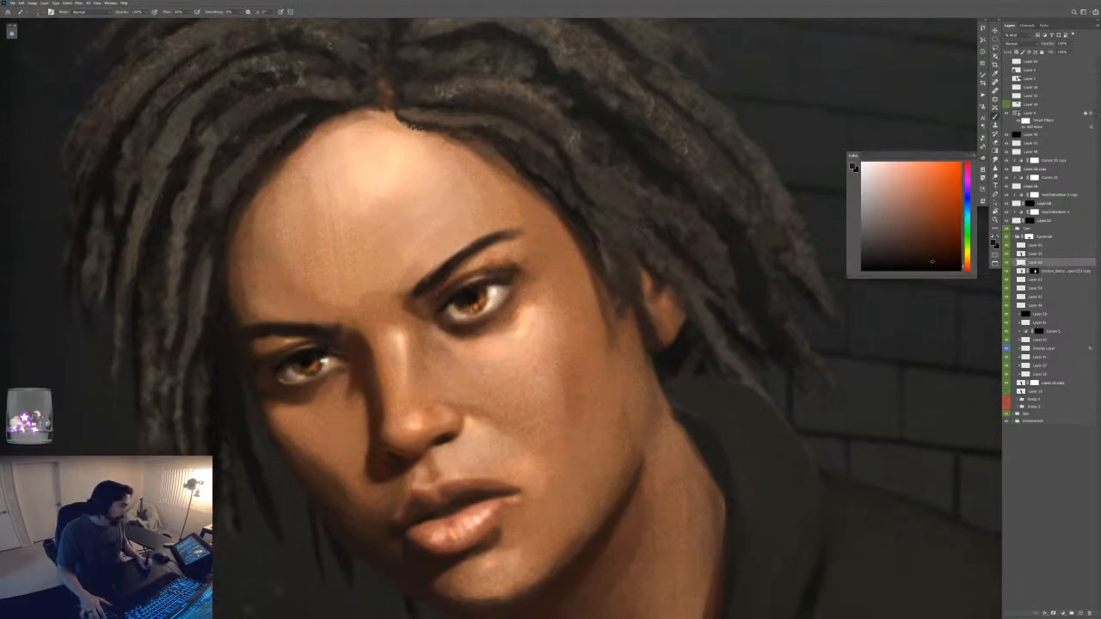
key("F6")
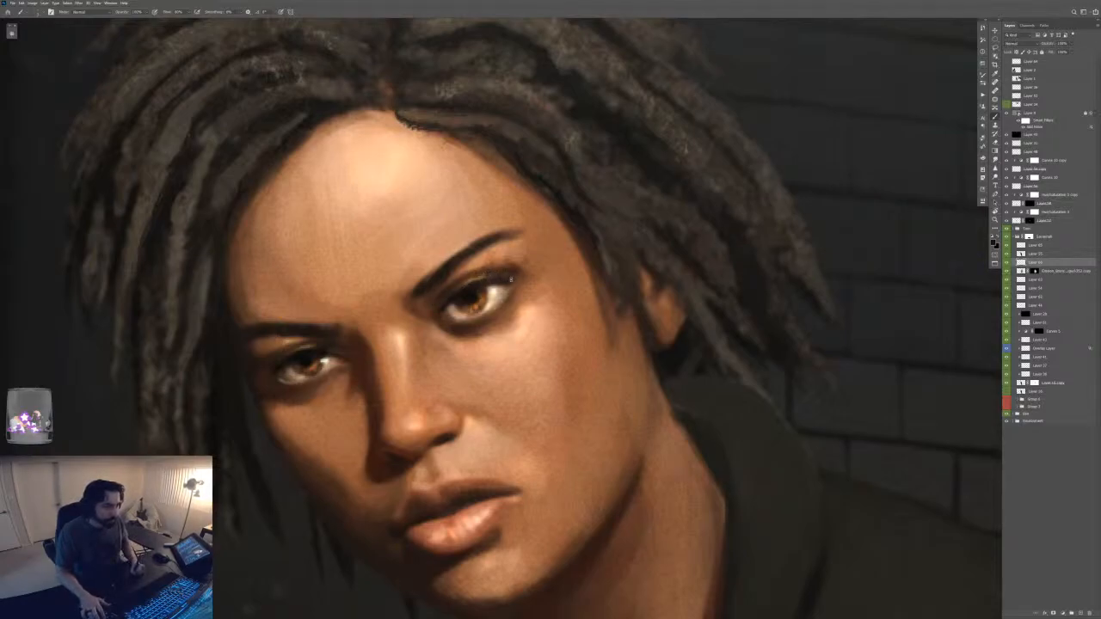
- Compare the refined eye outline with the whole figure and the surrounding lighting
key("ctrl+minus")
key("ctrl+minus")
key("ctrl+plus")
key("ctrl+plus")
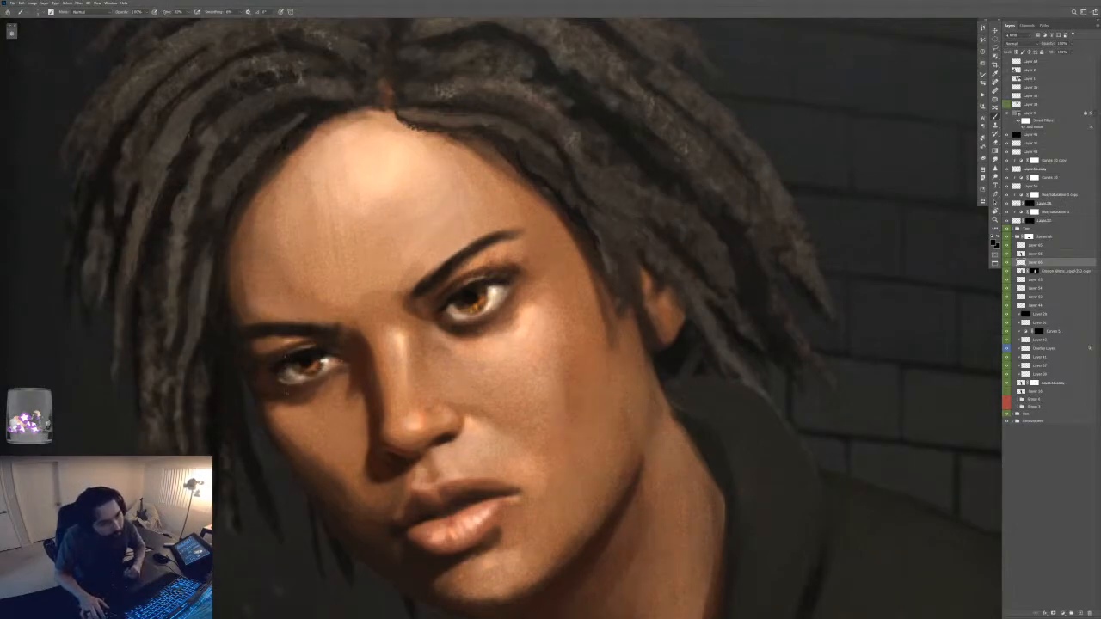
key("ctrl+minus")
key("ctrl+minus")
key("ctrl+minus")
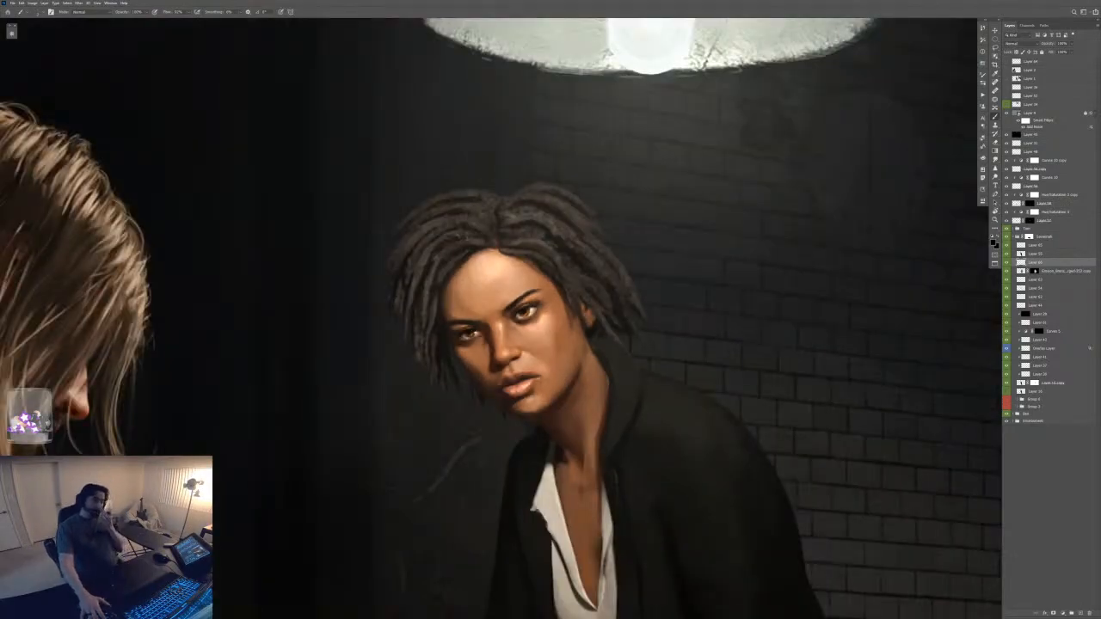
key("ctrl+plus")
key("ctrl+plus")
key("ctrl+plus")
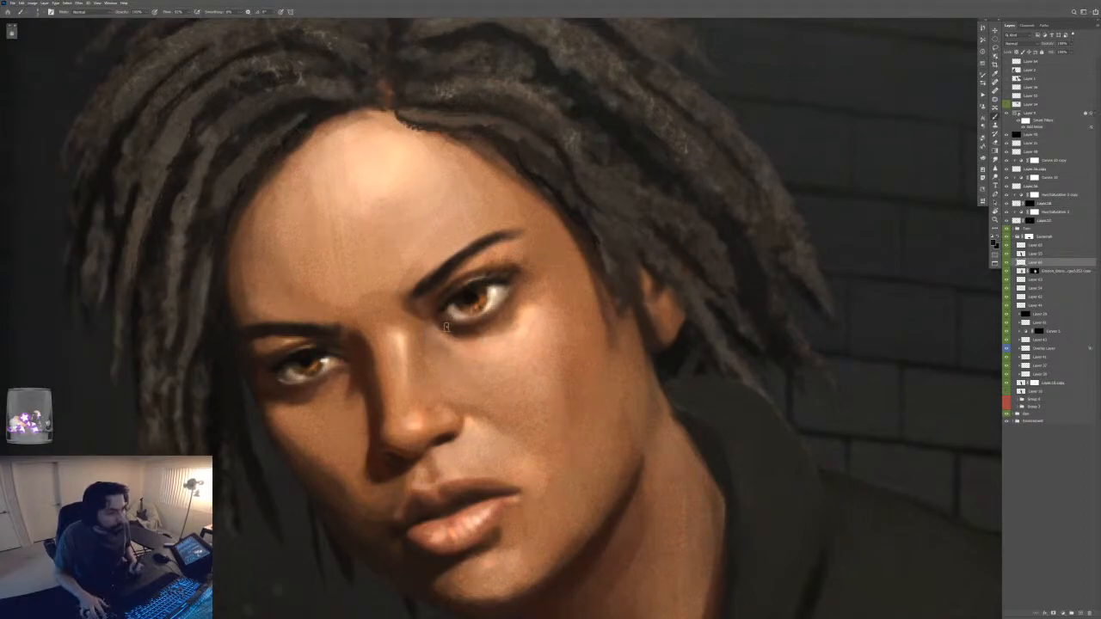
- Choose a very dark reddish brown and deepen the lower lash line of the lit eye
left_click(983, 158)
left_click(933, 259)
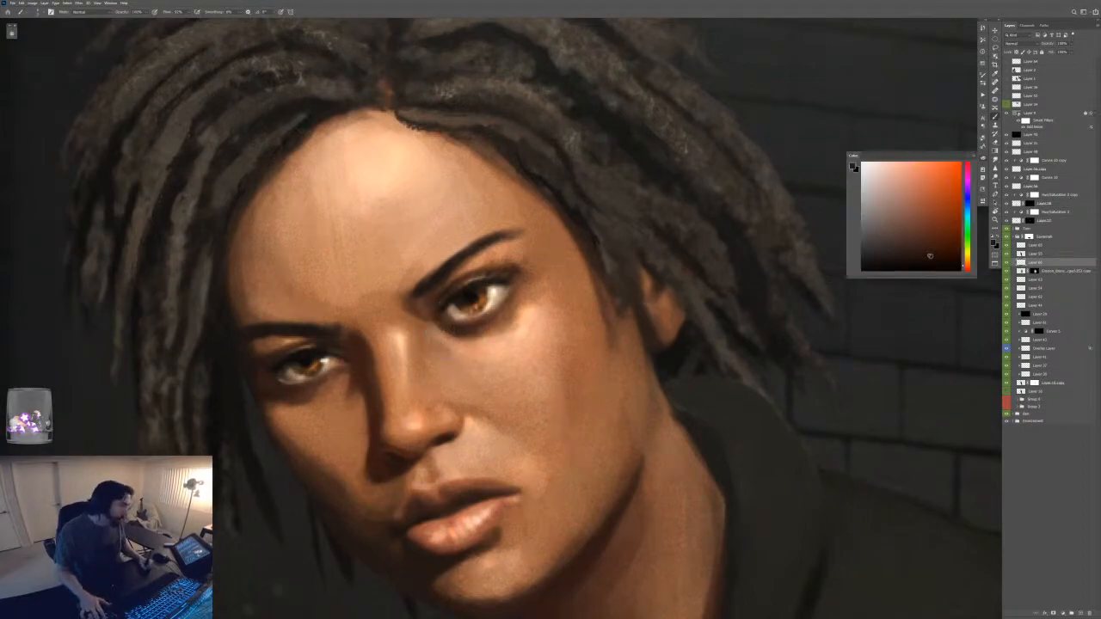
key("F6")
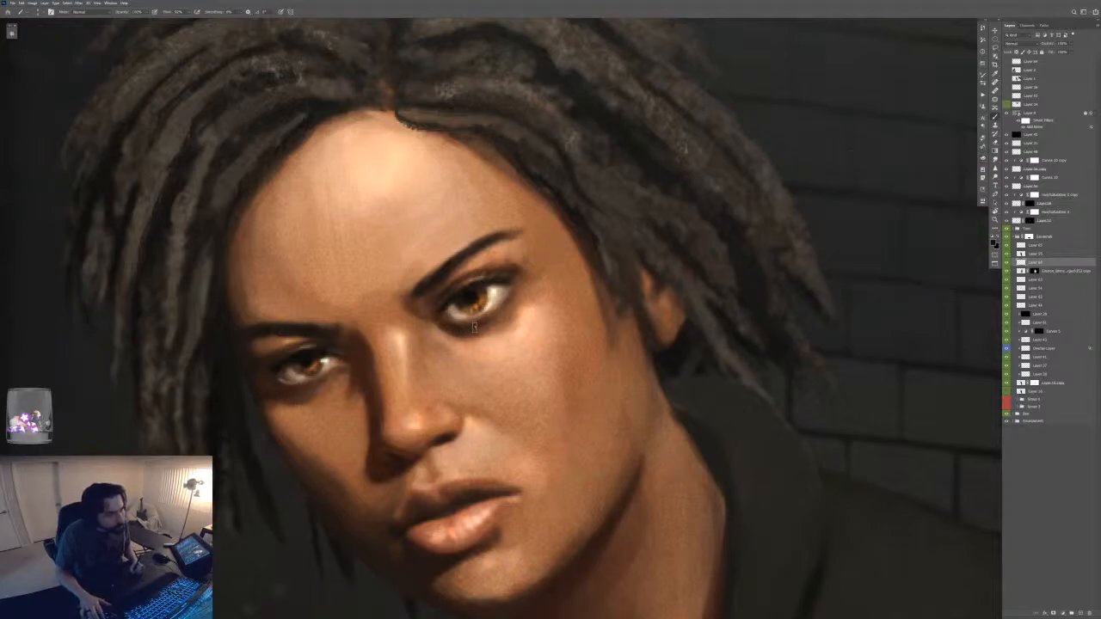
- Check the darkened lower lash line against the rest of the woman's face
key("ctrl+minus")
key("ctrl+minus")
key("ctrl+minus")
key("ctrl+minus")
key("ctrl+minus")
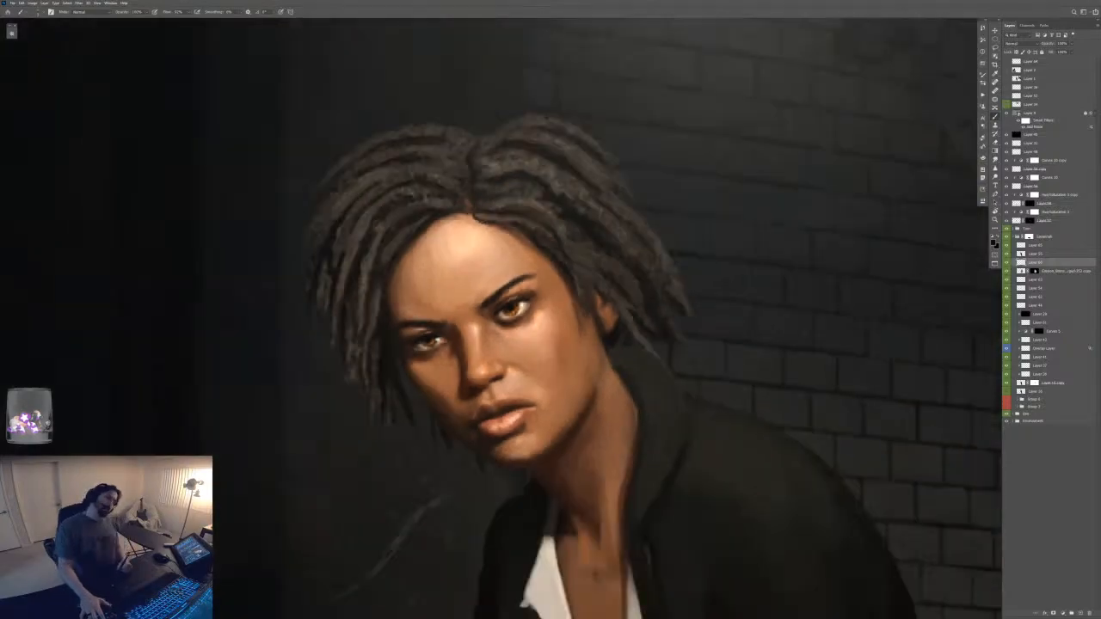
key("ctrl+plus")
key("ctrl+plus")
key("ctrl+plus")
key("ctrl+plus")
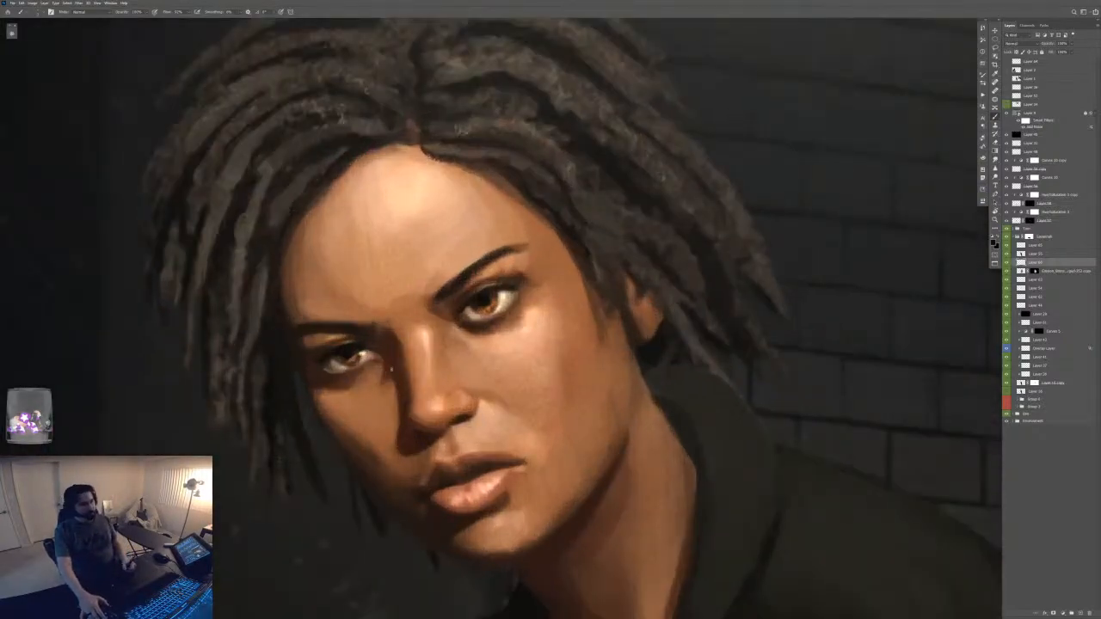
- Review the eyes and lit cheek close up and from a distance, briefly hiding the interface panels
key("Tab")
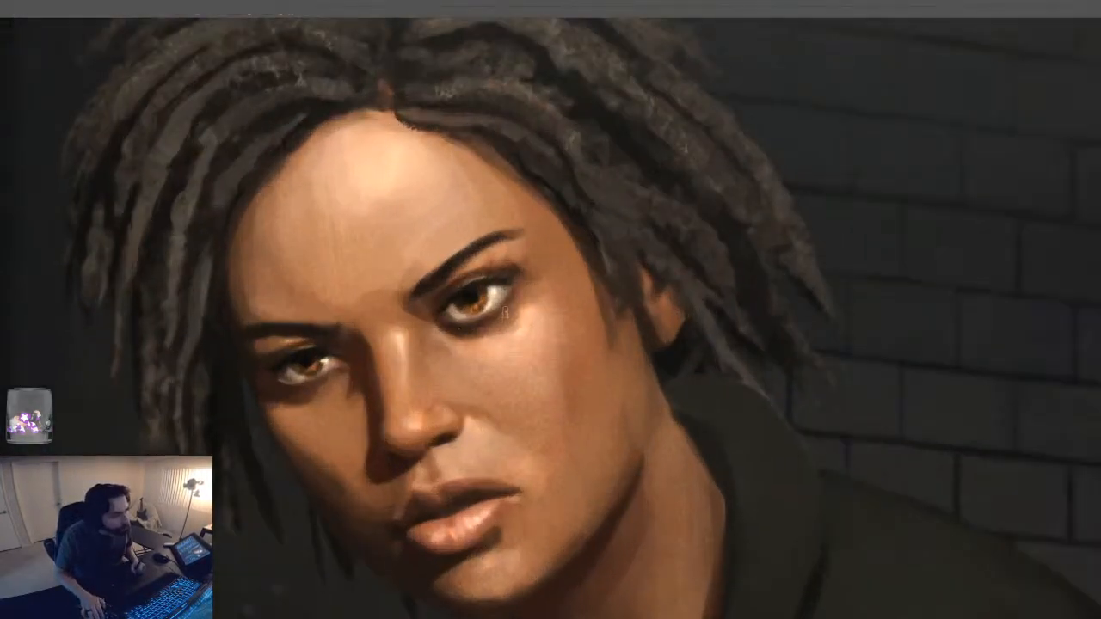
key("Tab")
key("ctrl+minus")
key("ctrl+minus")
key("ctrl+minus")
key("ctrl+minus")
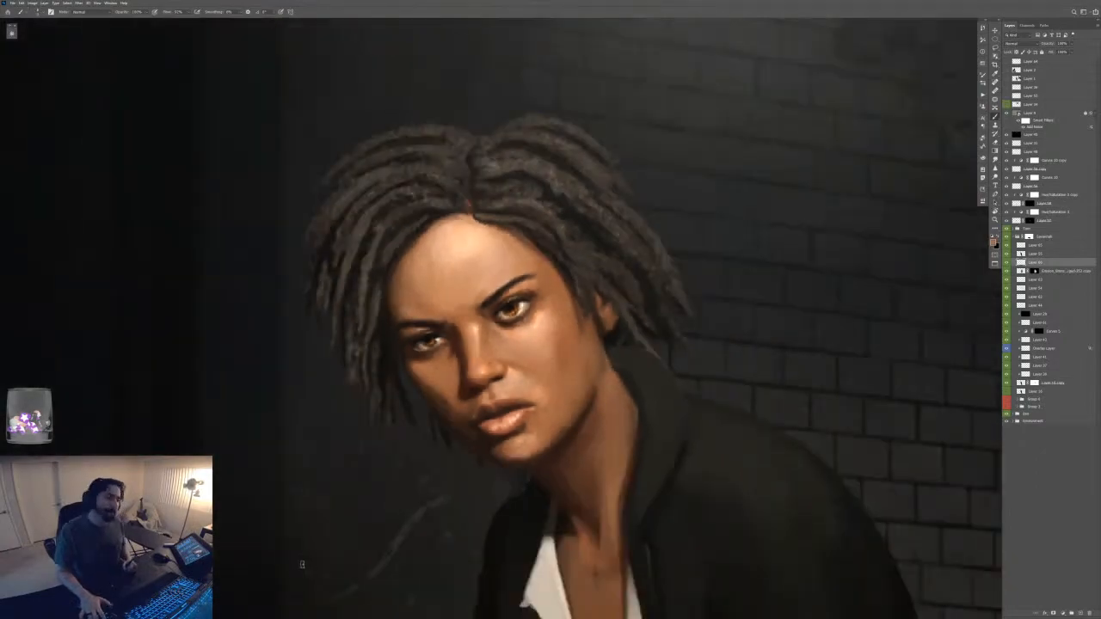
key("ctrl+plus")
key("ctrl+plus")
key("ctrl+plus")
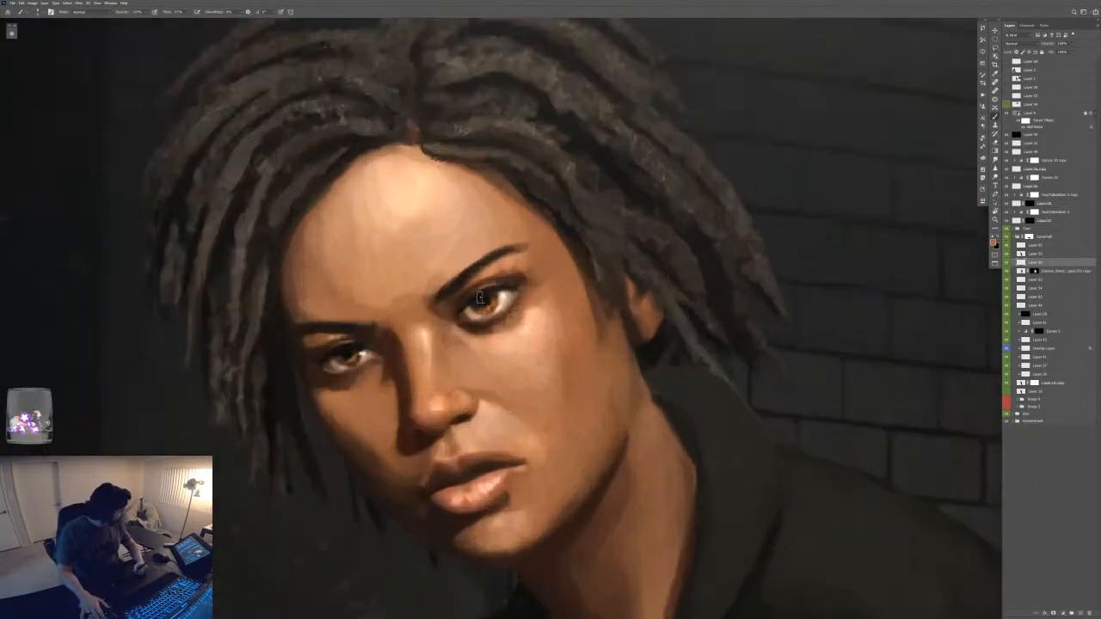
key("ctrl+plus")
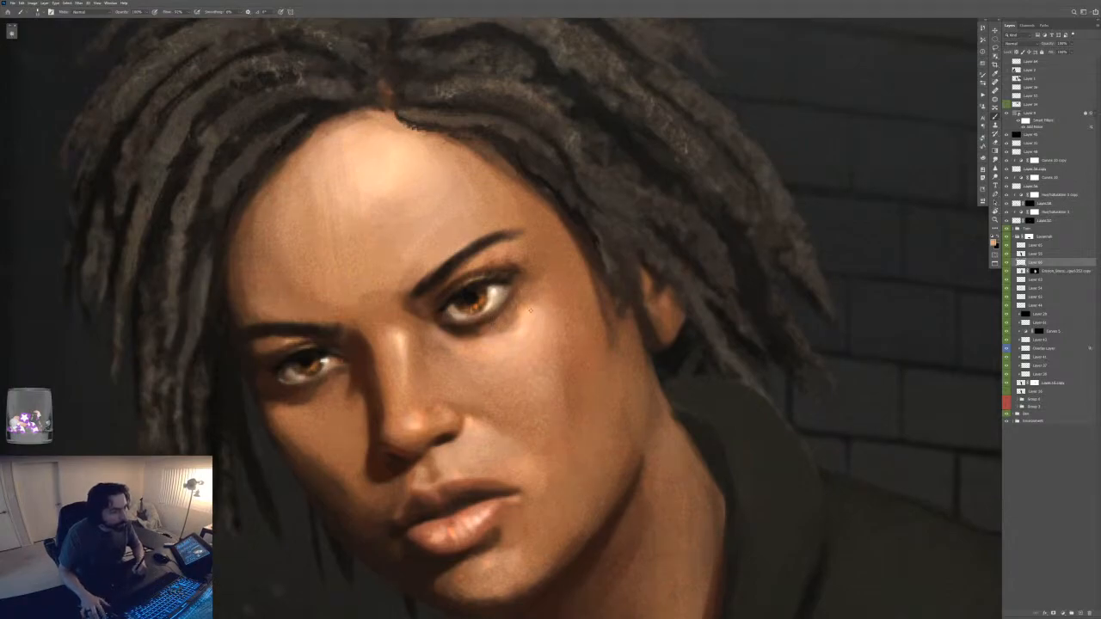
key("ctrl+minus")
key("ctrl+minus")
key("ctrl+minus")
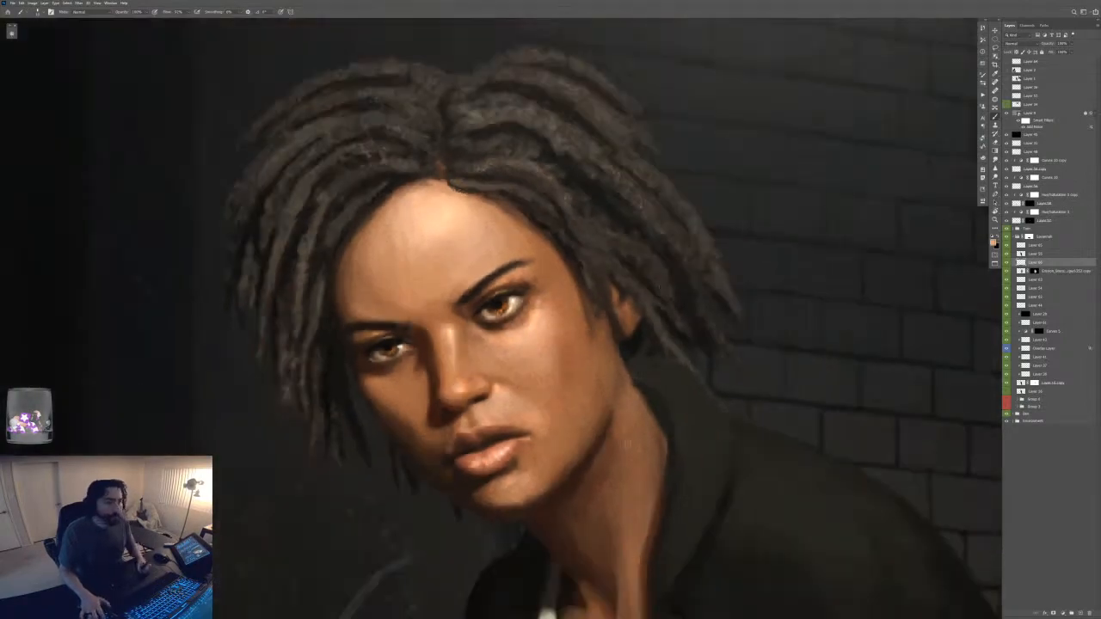
- Blend the skin below the lit eye with the Smudge tool and check it against the whole head
key("ctrl+plus")
key("ctrl+plus")
key("ctrl+plus")
key("r")
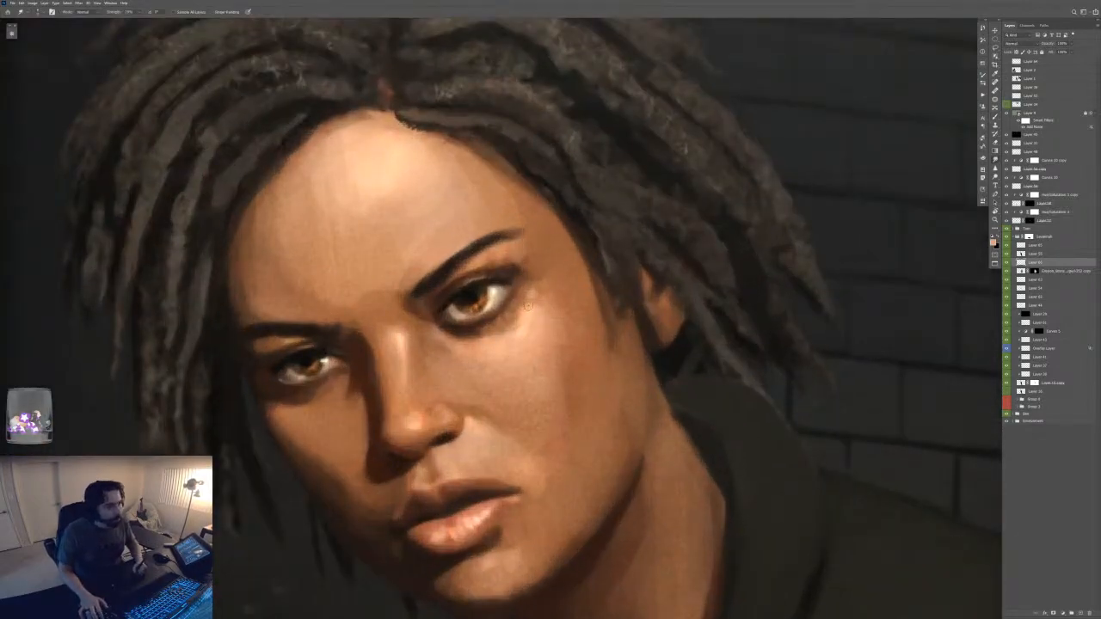
key("ctrl+minus")
key("ctrl+minus")
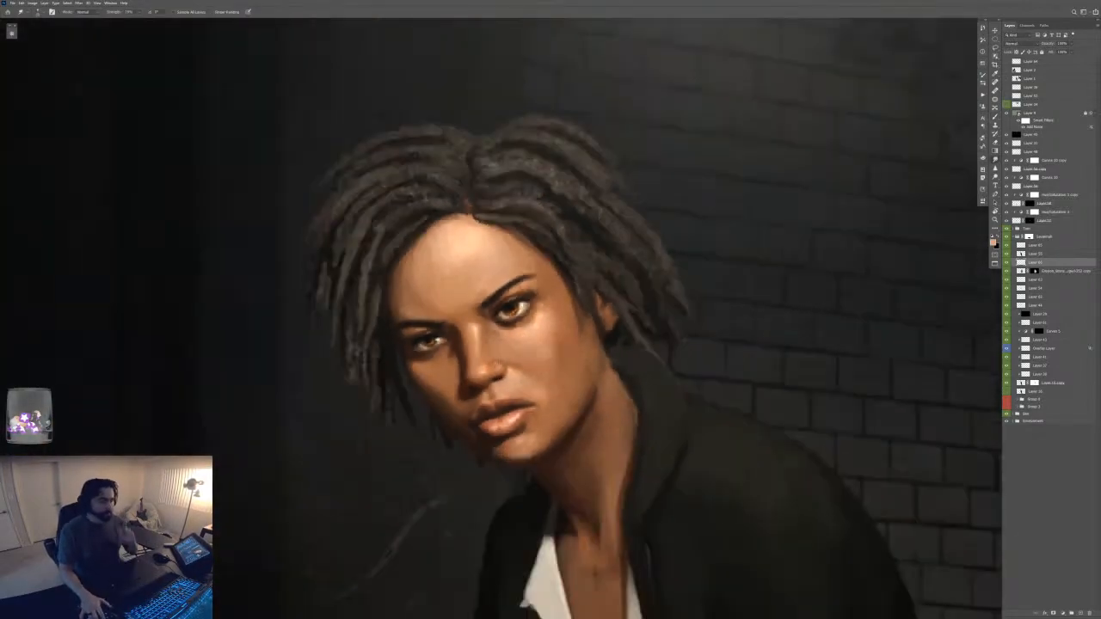
- Return to the Brush tool and raise its minimum diameter in the shape dynamics settings
key("ctrl+plus")
key("ctrl+plus")
key("b")
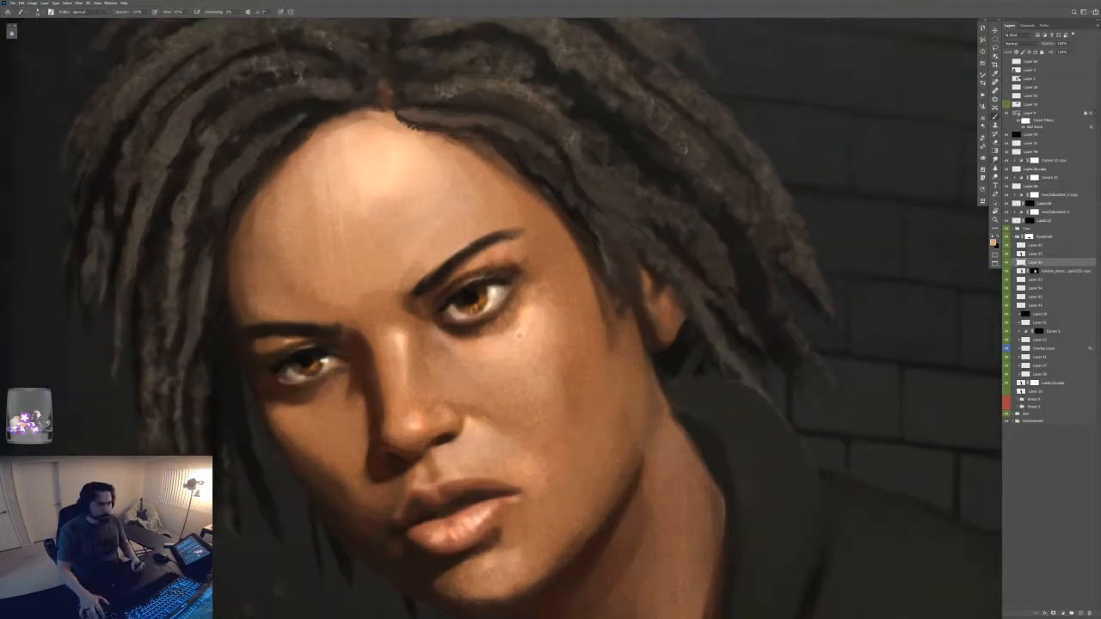
key("F5")
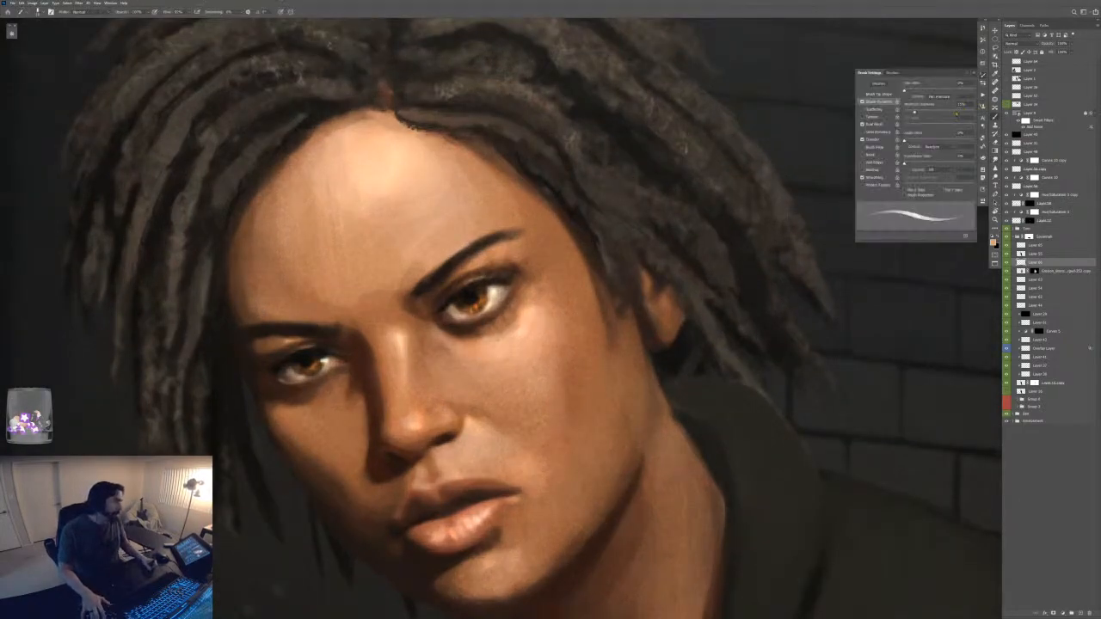
left_click(955, 113)
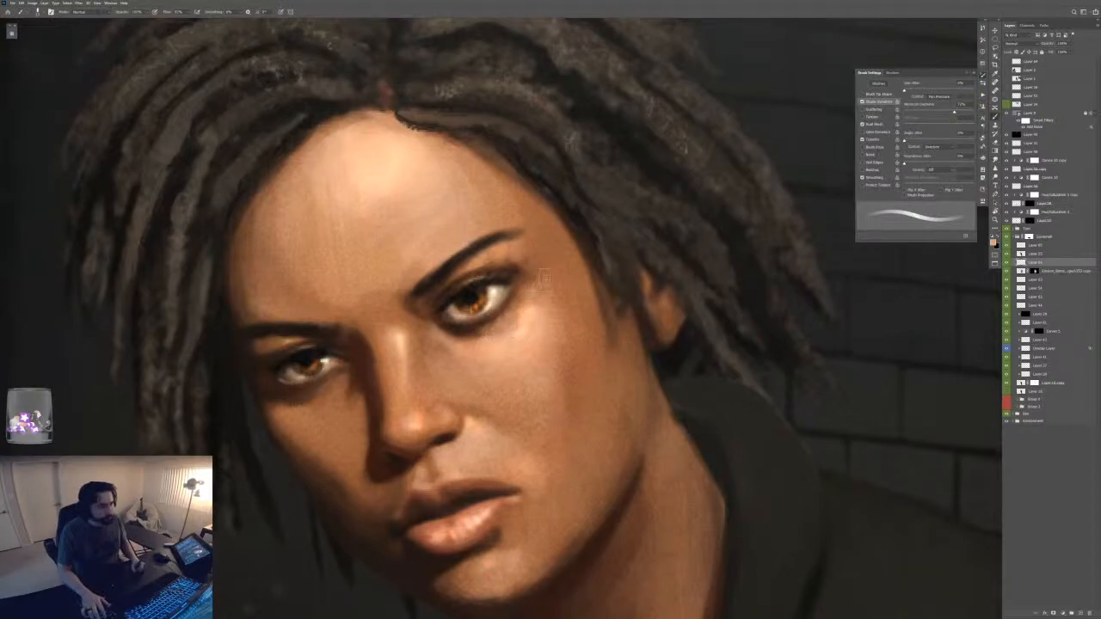
- Compare the woman's eyes and lit cheek with the full interrogation-room composition
key("ctrl+minus")
key("ctrl+minus")
key("ctrl+minus")
key("ctrl+minus")
key("ctrl+minus")
key("ctrl+minus")
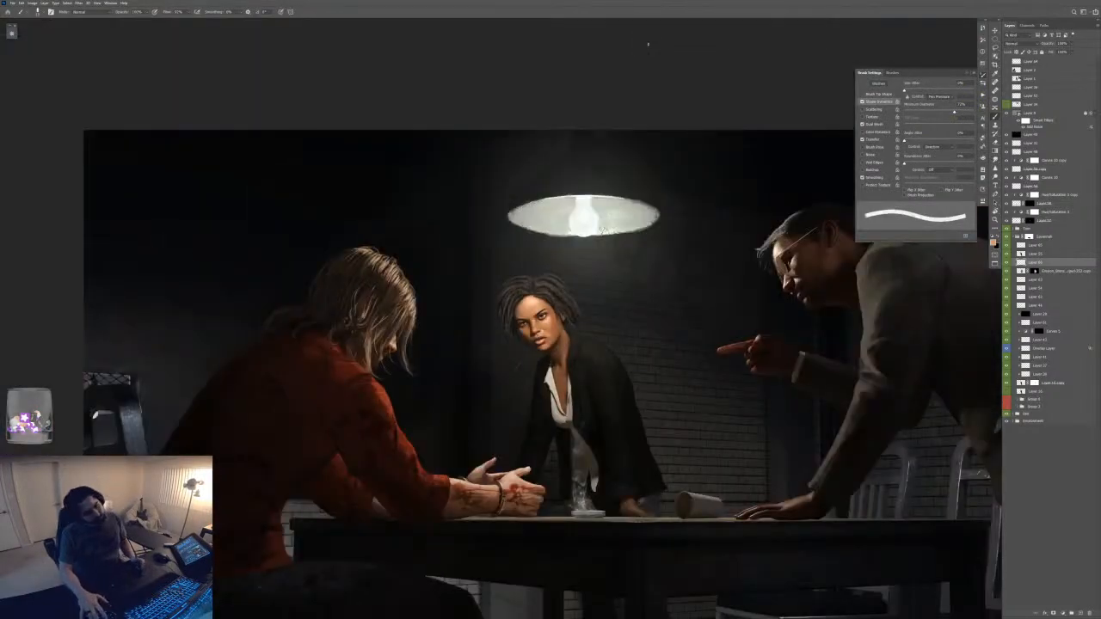
key("ctrl+plus")
key("ctrl+plus")
key("ctrl+plus")
key("ctrl+plus")
key("ctrl+plus")
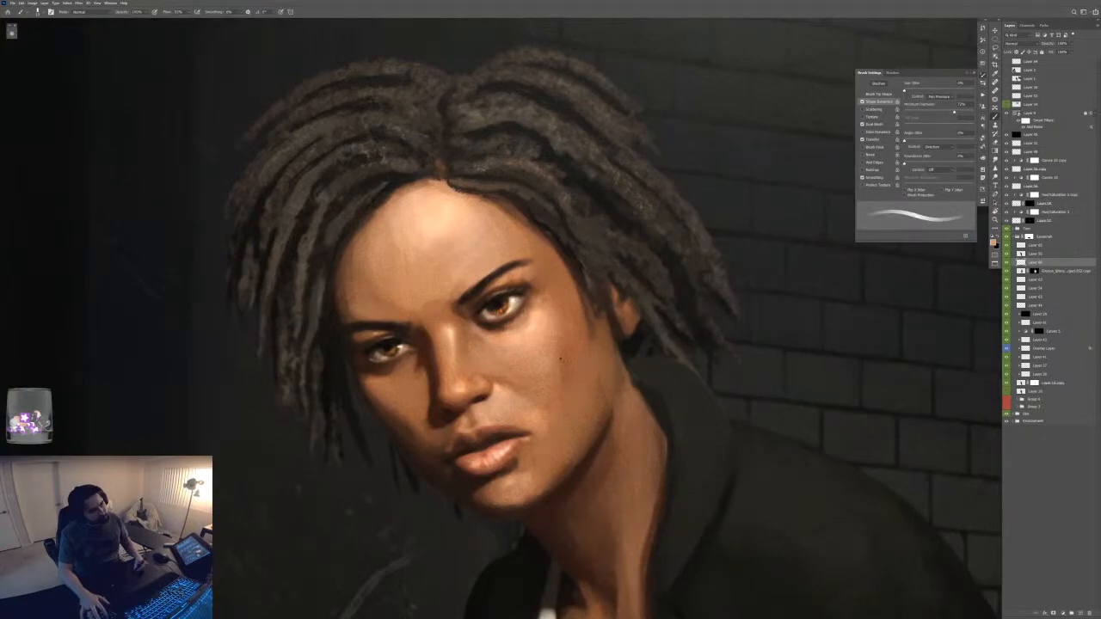
- Refine the shadow beneath the lit eye with a dark brown and check it against the head and shoulders
key("ctrl+plus")
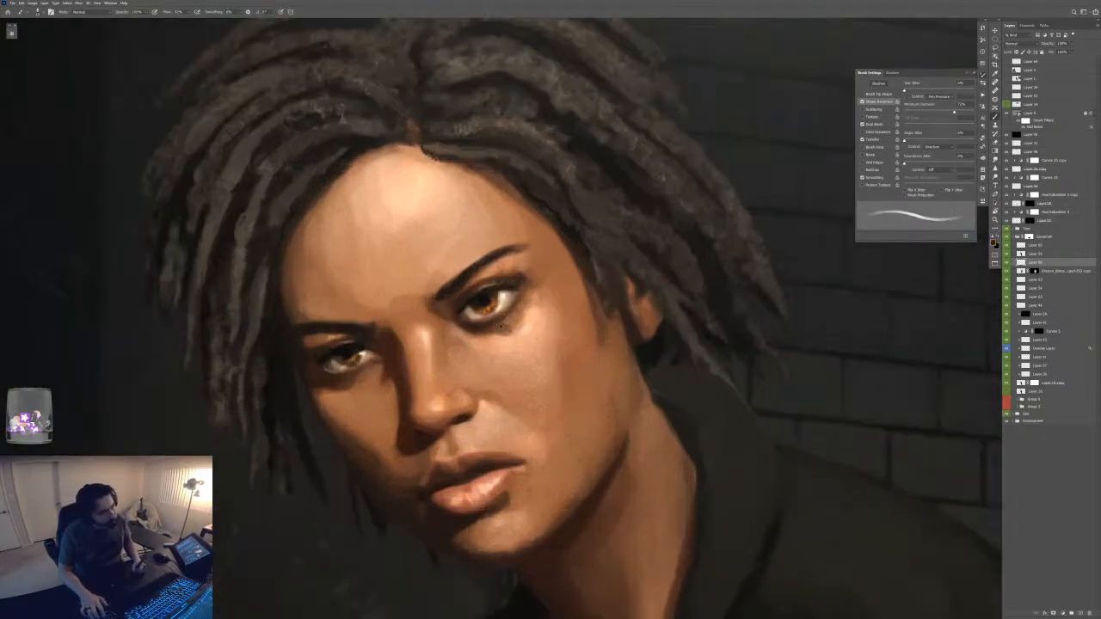
key("ctrl+minus")
key("ctrl+minus")
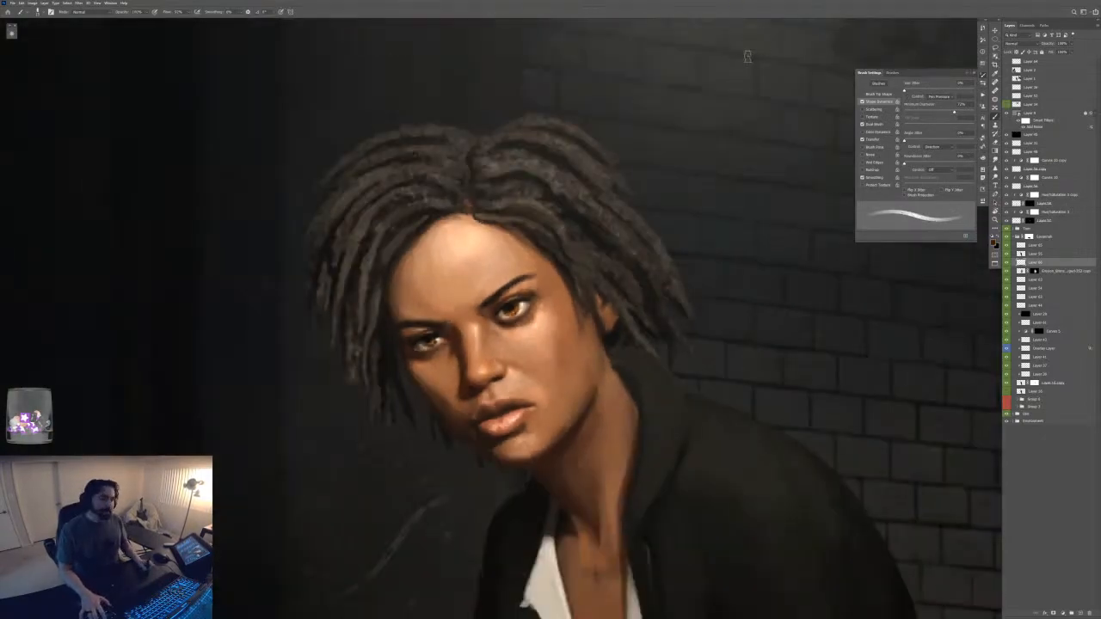
key("ctrl+minus")
key("ctrl+minus")
key("ctrl+plus")
key("ctrl+plus")
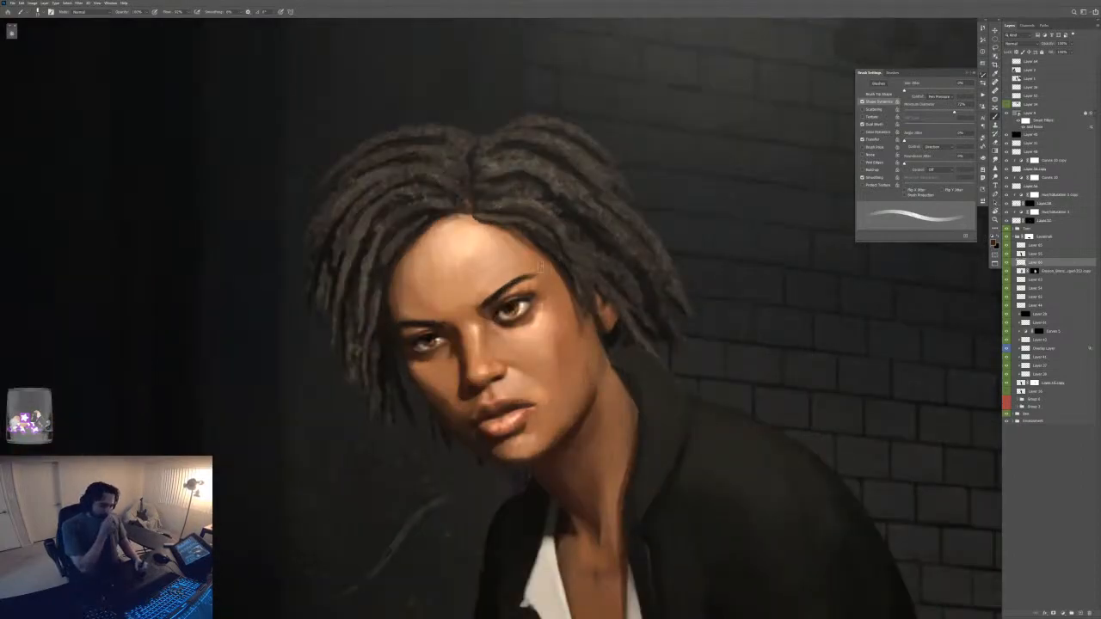
key("ctrl+plus")
key("ctrl+plus")
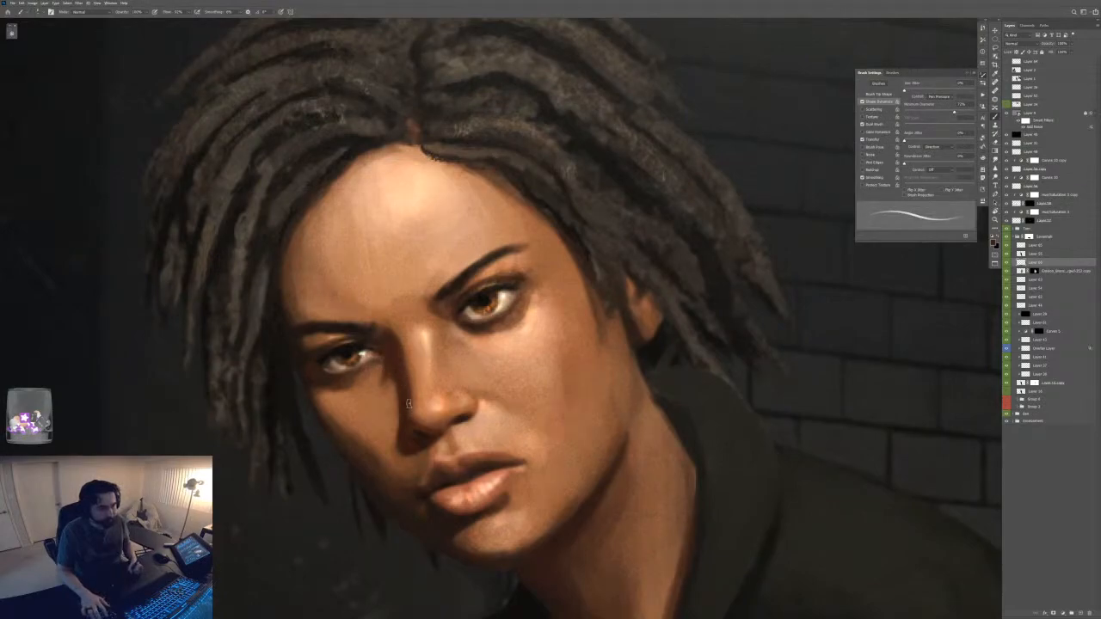
- Examine how the woman's face reads beneath the lamp in the wider scene
key("ctrl+minus")
key("ctrl+minus")
key("ctrl+minus")
key("ctrl+minus")
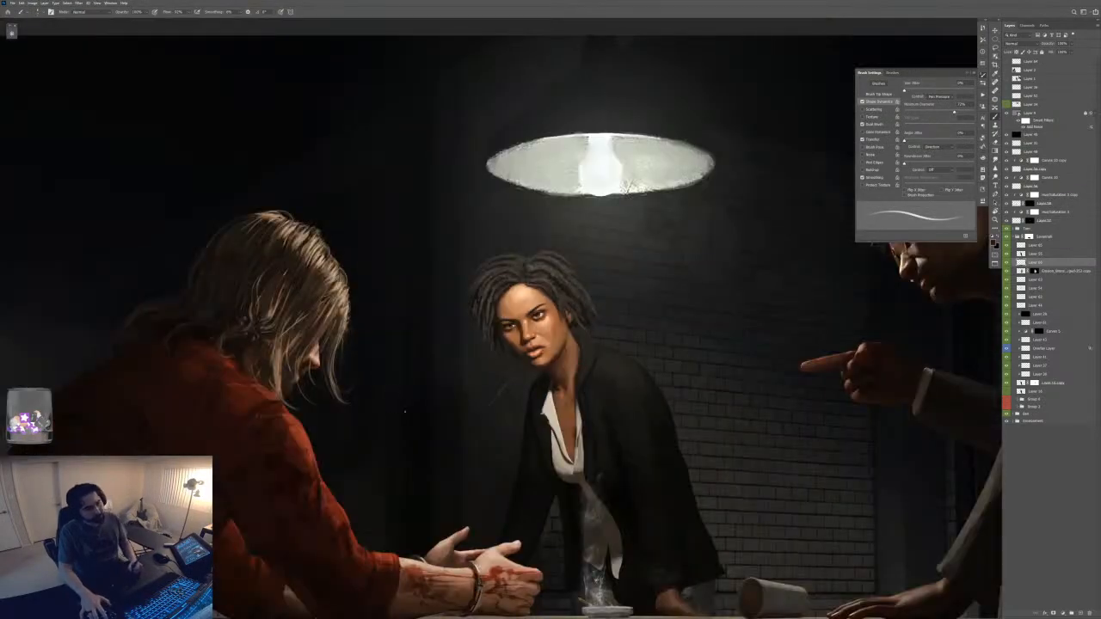
key("ctrl+plus")
key("ctrl+plus")
key("ctrl+plus")
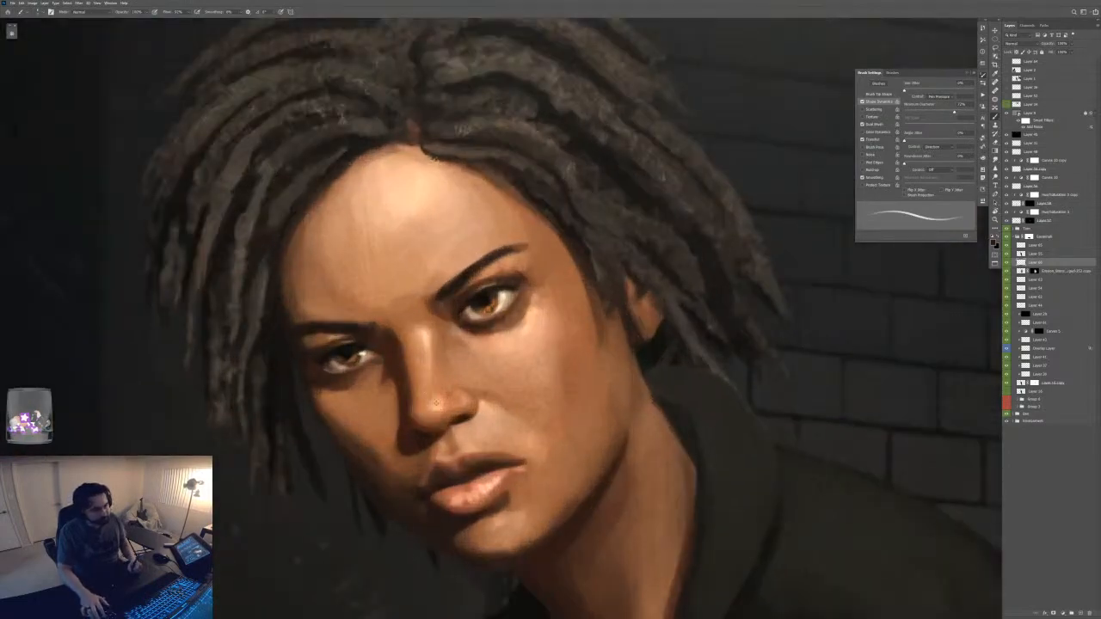
- Close the brush settings and change the painting colour's hue to cyan, keeping it pale
key("F5")
key("F6")
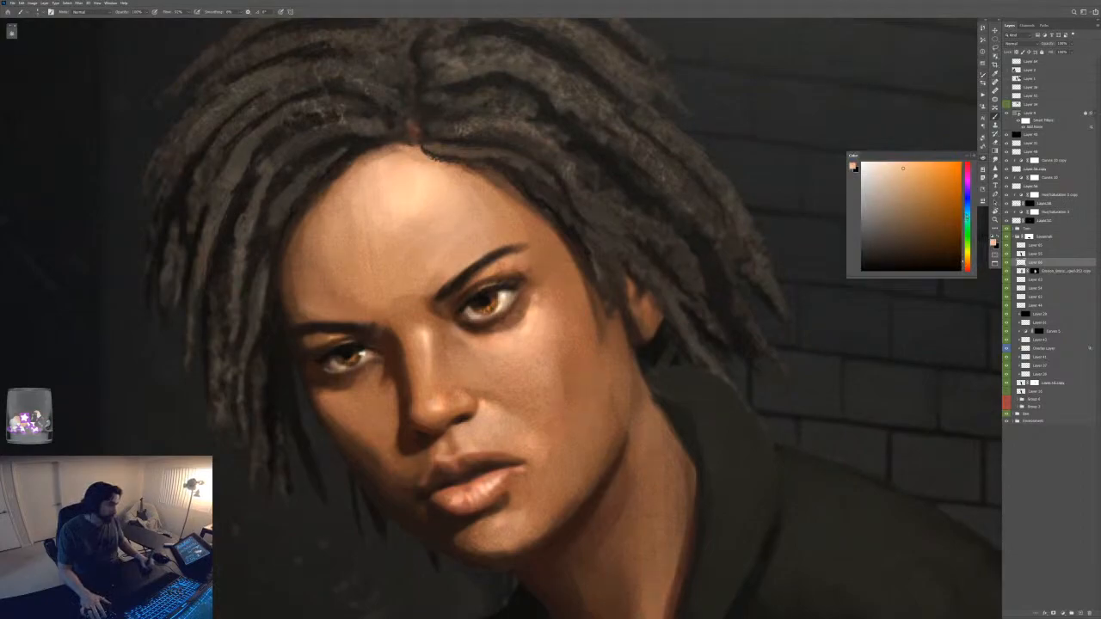
left_click(966, 212)
key("F6")
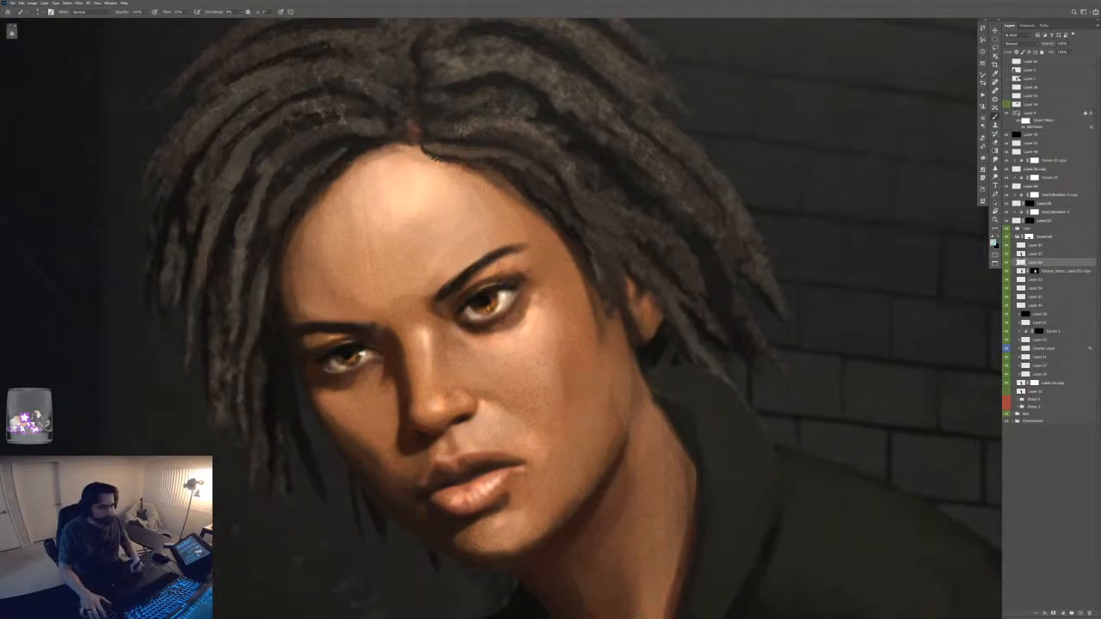
- Review the woman's facial lighting and eyes at several magnifications
key("ctrl+minus")
key("ctrl+minus")
key("ctrl+minus")
key("ctrl+minus")
key("ctrl+minus")
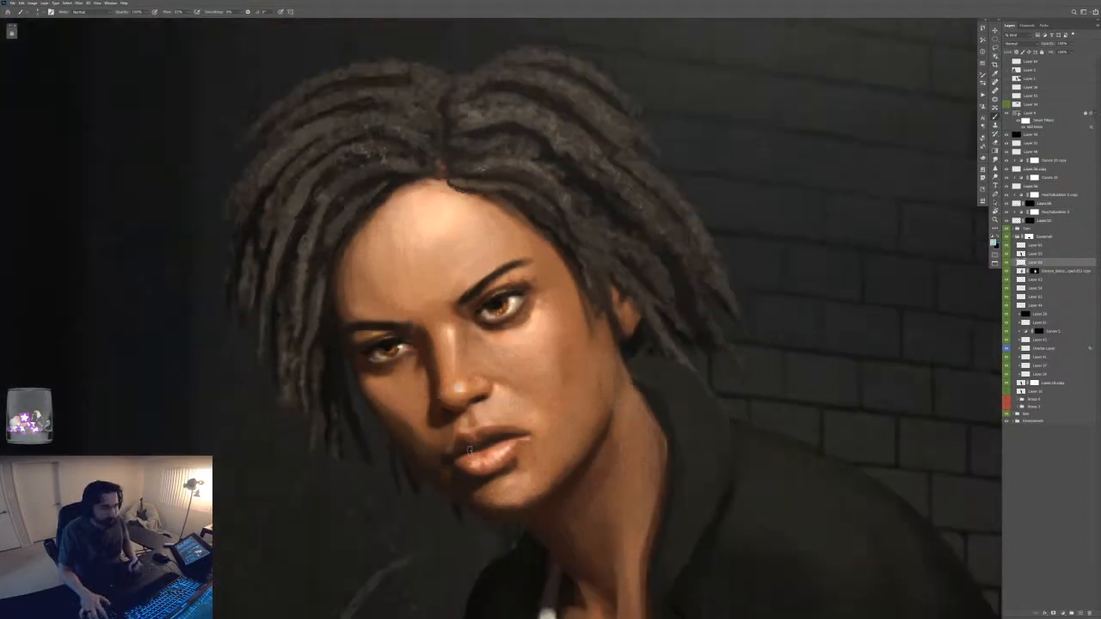
key("ctrl+plus")
key("ctrl+plus")
key("ctrl+plus")
key("ctrl+plus")
key("ctrl+plus")
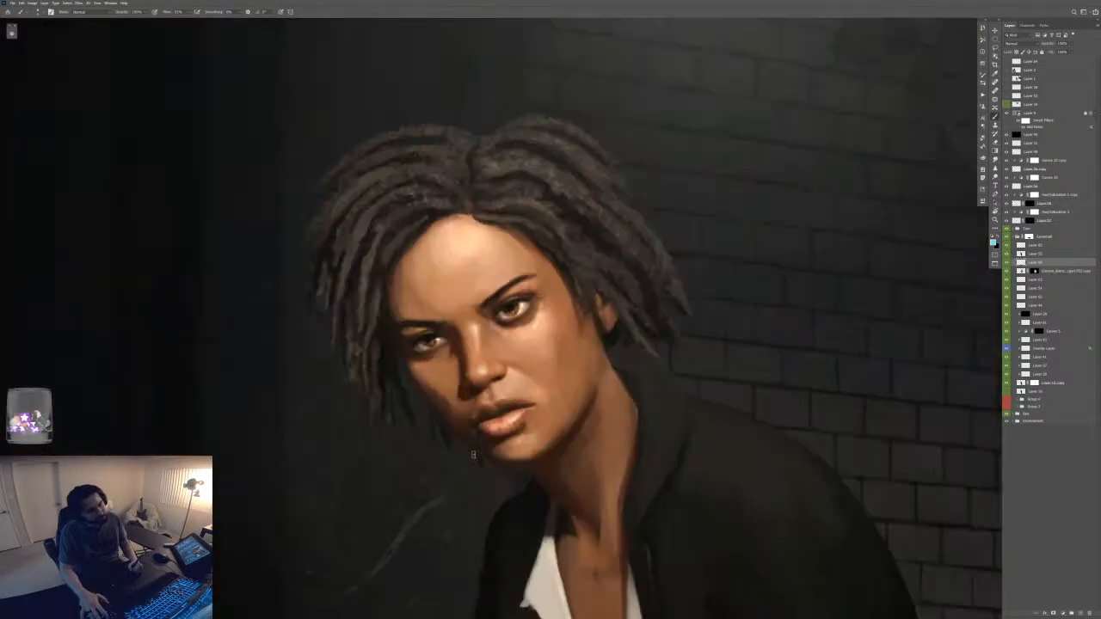
- Bring up the colour picker with a very light cyan and compare the face with the lamp lighting
key("F6")
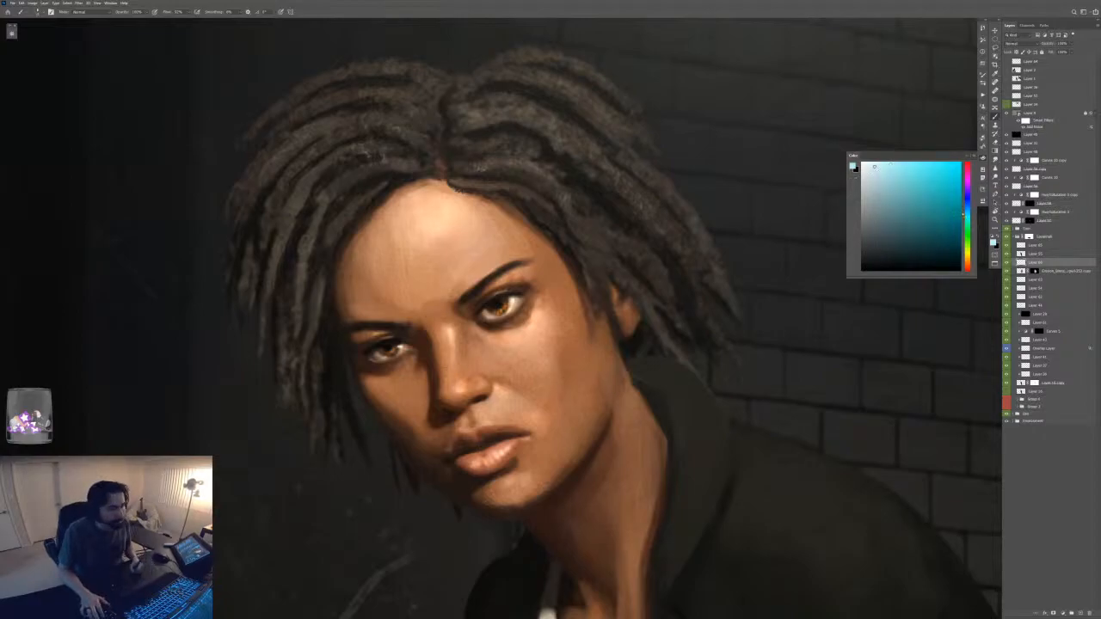
key("ctrl+minus")
key("ctrl+minus")
key("ctrl+minus")
key("ctrl+minus")
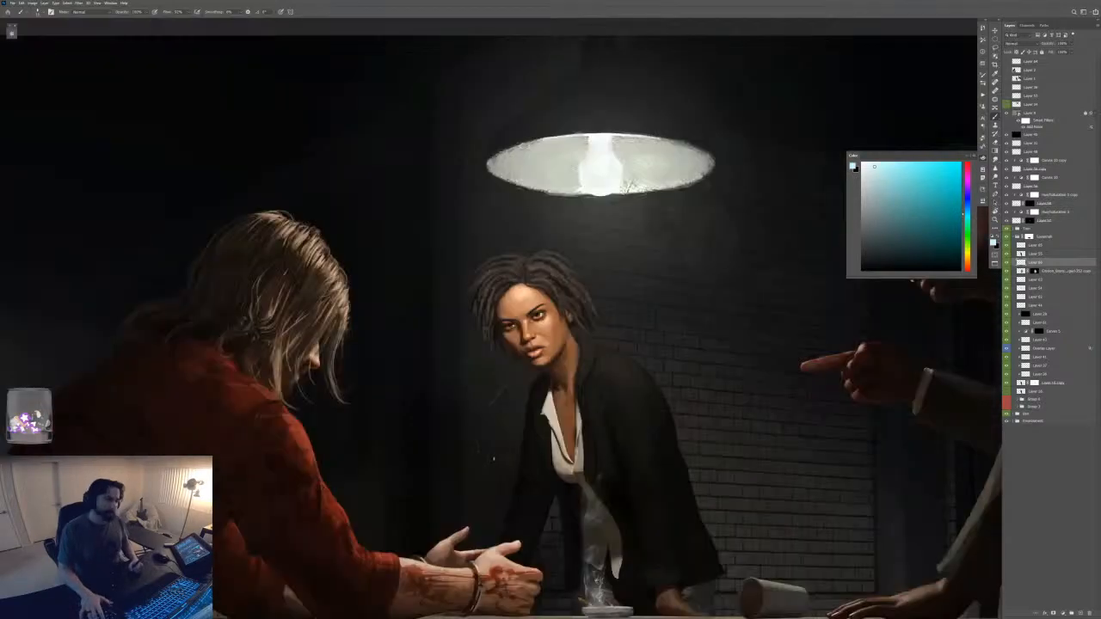
key("ctrl+plus")
key("ctrl+plus")
key("ctrl+plus")
key("ctrl+plus")
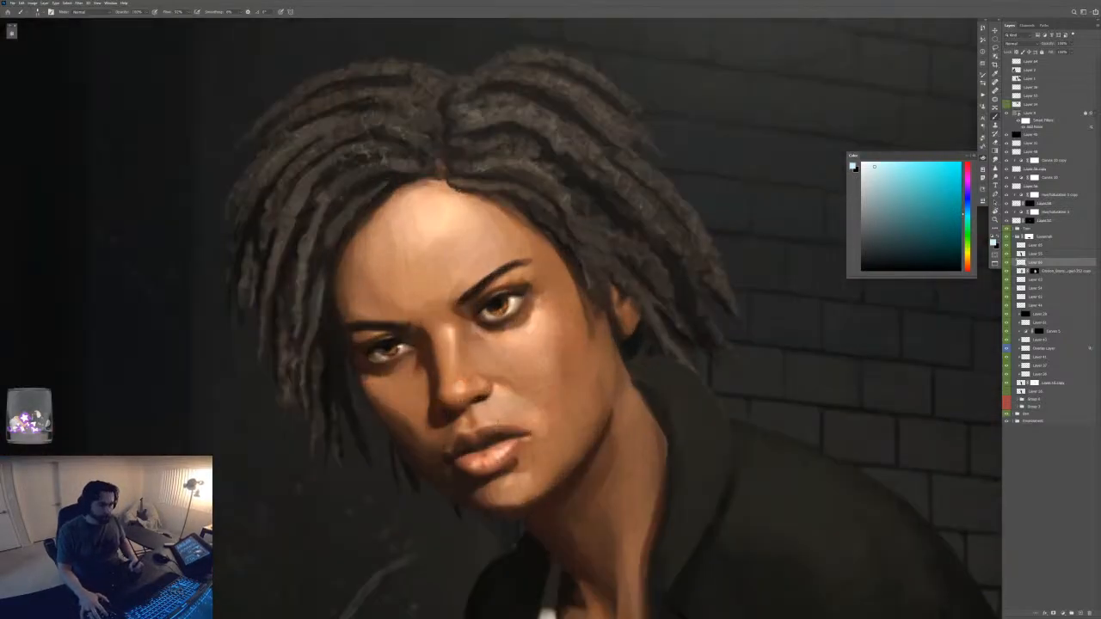
- Inspect the eyes and skin highlights close up and from a distance
key("ctrl+plus")
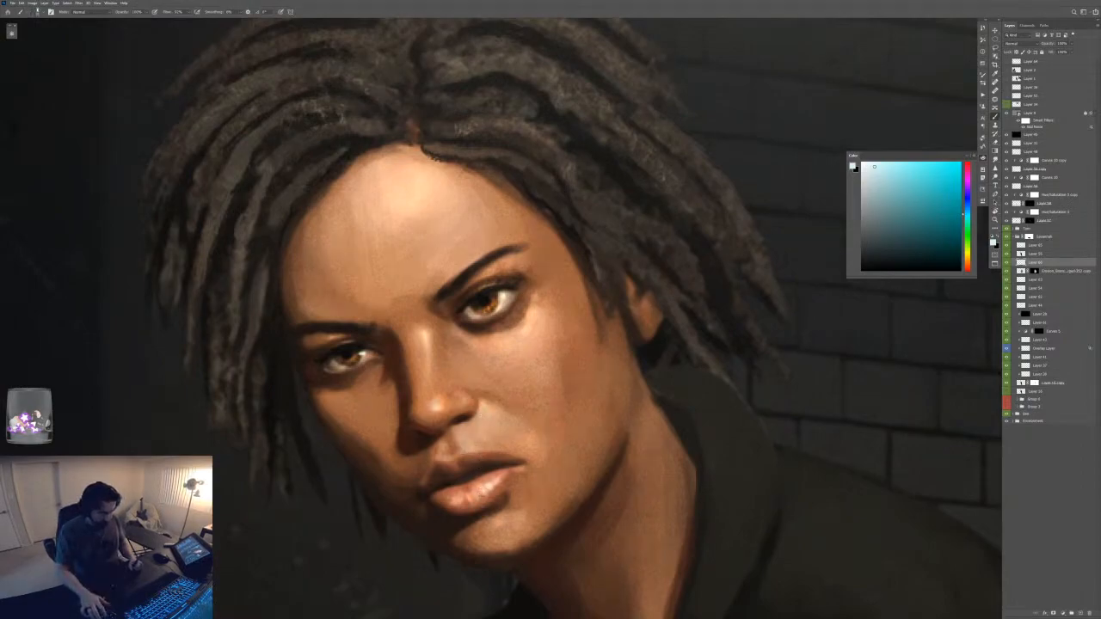
key("ctrl+minus")
key("ctrl+minus")
key("ctrl+minus")
key("ctrl+minus")
key("ctrl+minus")
key("ctrl+minus")
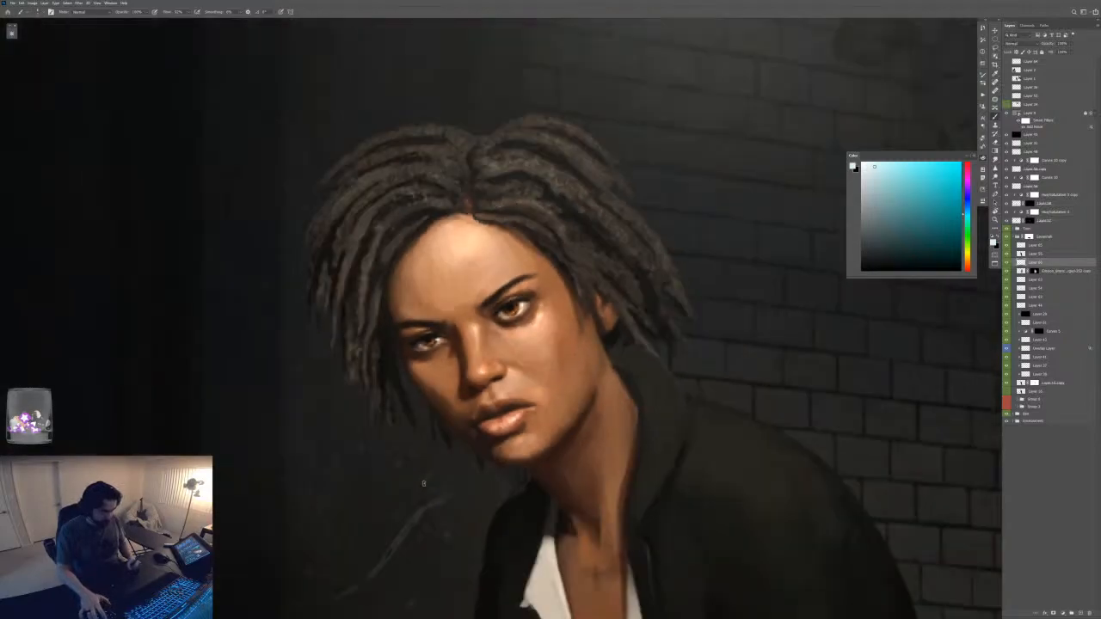
key("ctrl+plus")
key("ctrl+plus")
key("ctrl+plus")
key("ctrl+plus")
key("ctrl+plus")
key("ctrl+plus")
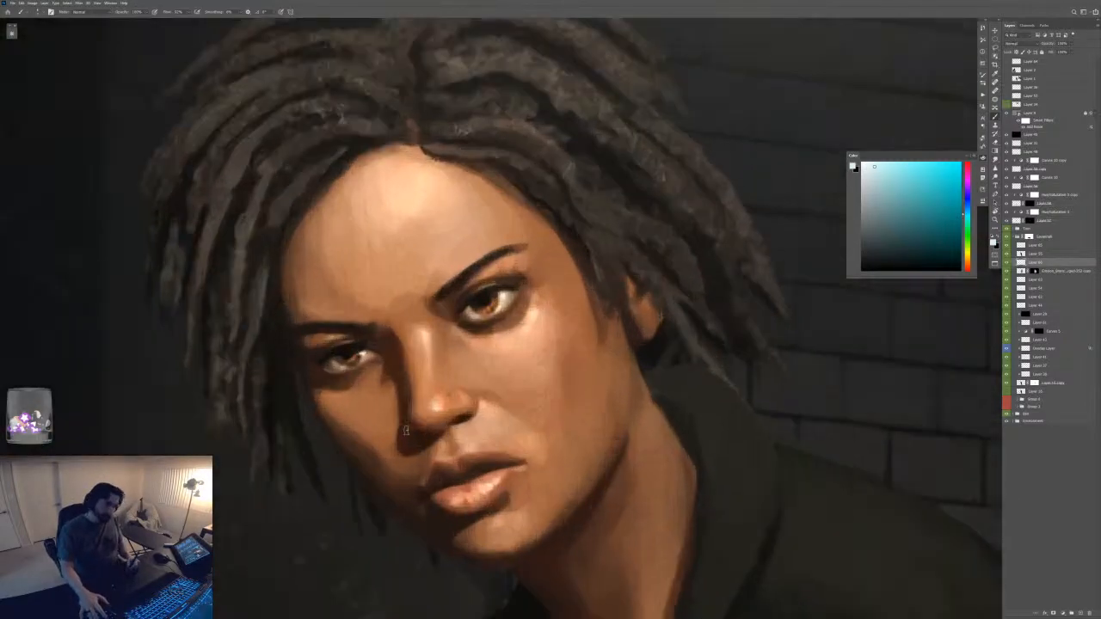
- Choose a speckled brush preset and add pale skin texture to the lit cheek below the eye
right_click(531, 309)
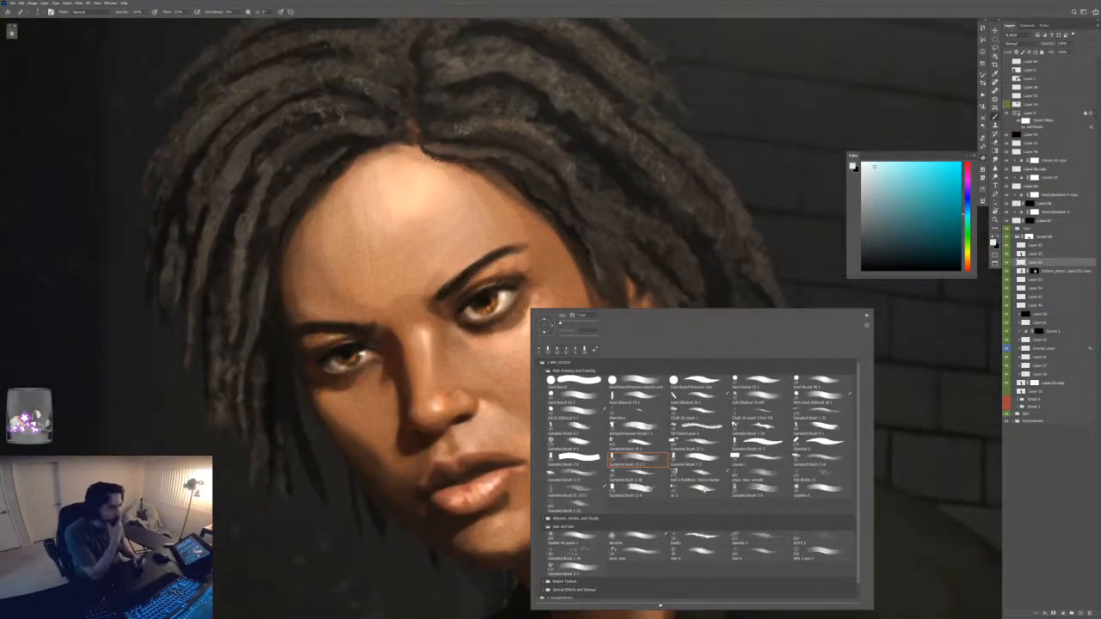
left_click(749, 475)
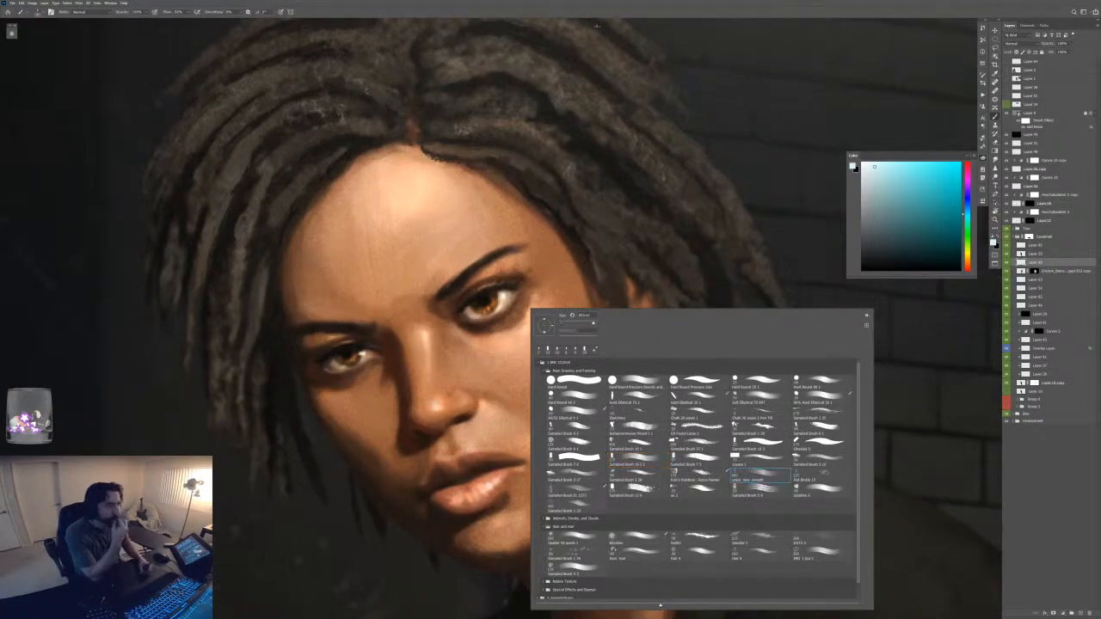
key("Return")
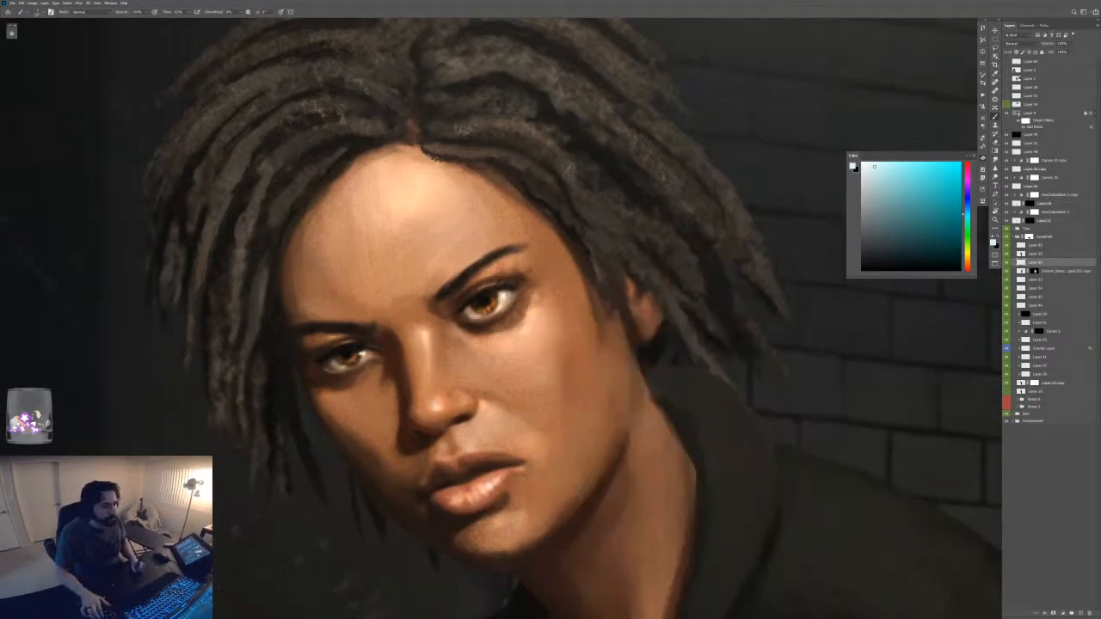
left_click_drag(546, 314, 37, 322)
left_click_drag(535, 348, 291, 350)
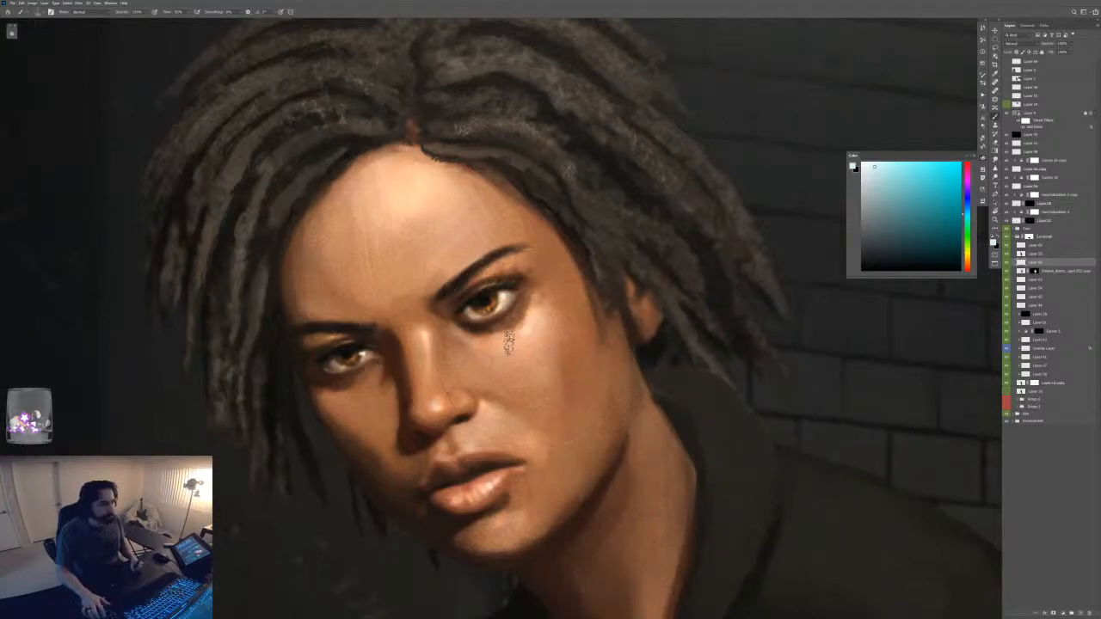
- Check the textured cheek and the skin around the mouth against the whole painting
key("ctrl+minus")
key("ctrl+minus")
key("ctrl+minus")
key("ctrl+minus")
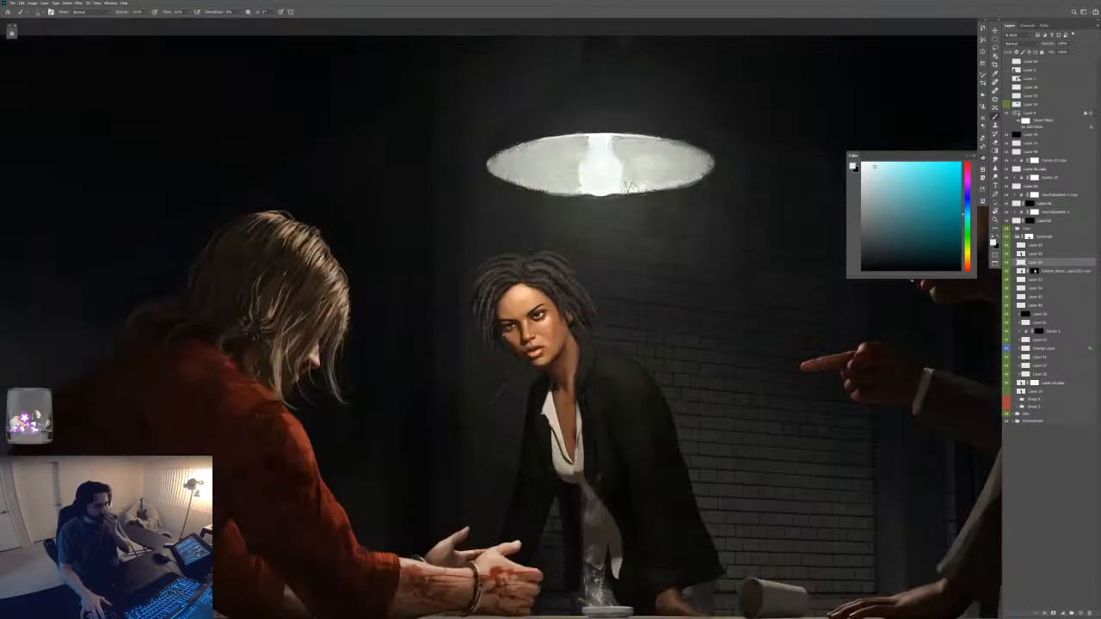
key("ctrl+plus")
key("ctrl+plus")
key("ctrl+plus")
key("ctrl+plus")
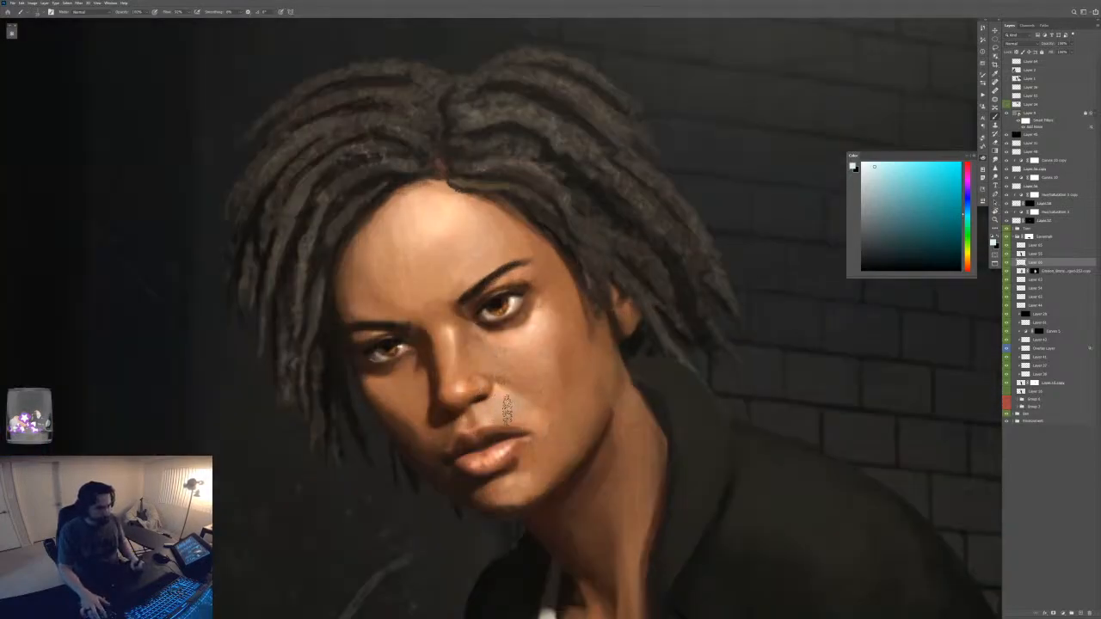
key("ctrl+minus")
key("ctrl+minus")
key("ctrl+minus")
key("ctrl+minus")
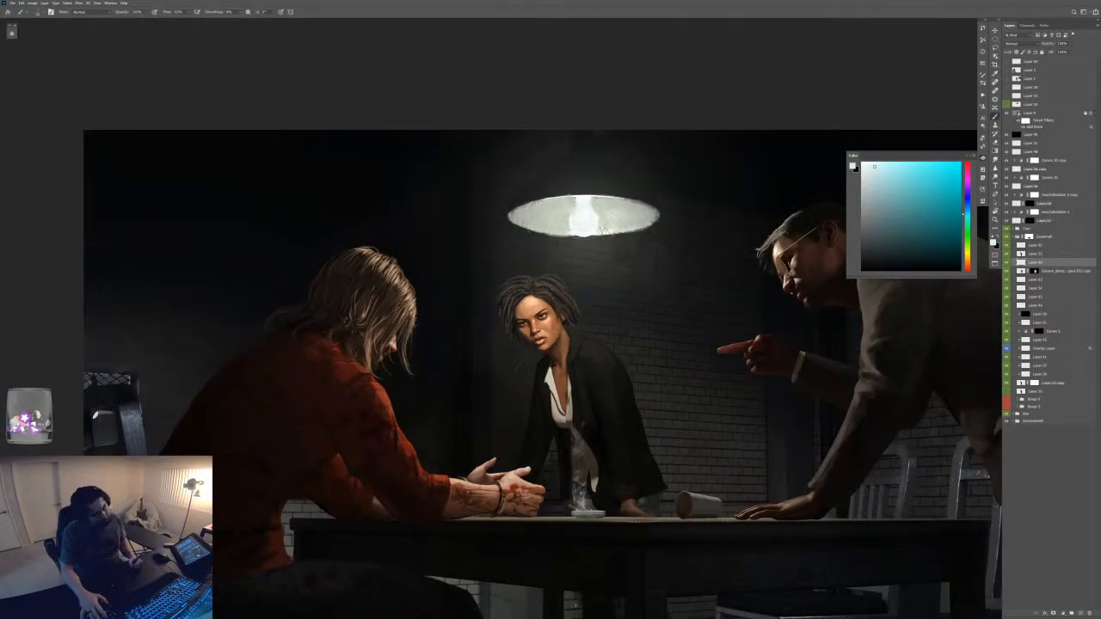
key("ctrl+plus")
key("ctrl+plus")
key("ctrl+plus")
key("ctrl+plus")
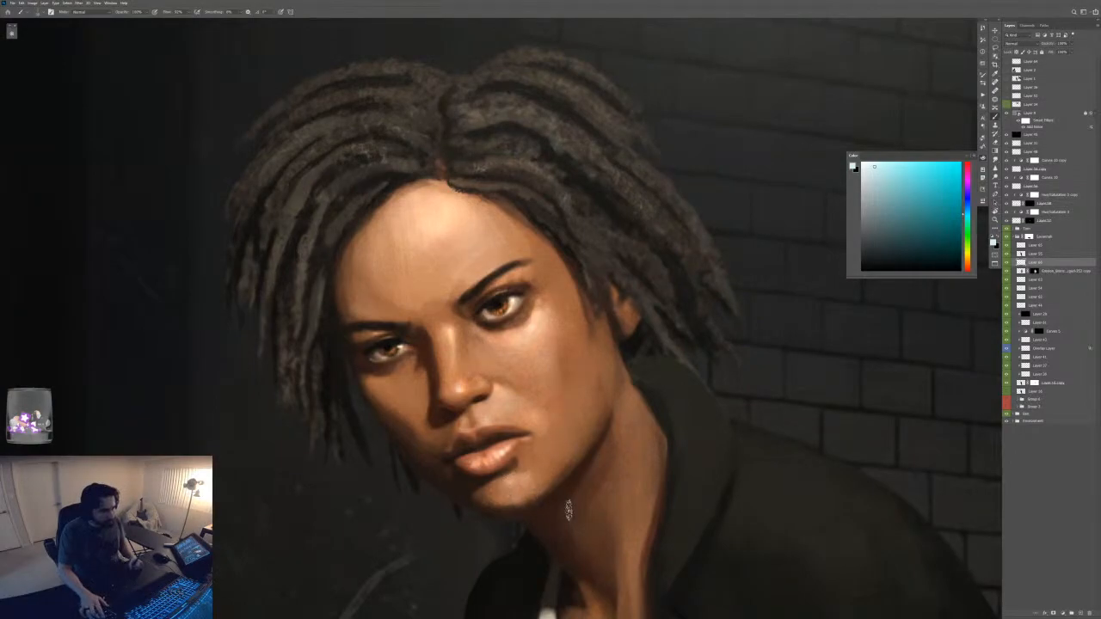
- Compare the skin texture on the woman's forehead and face with the surrounding figures
key("ctrl+0")
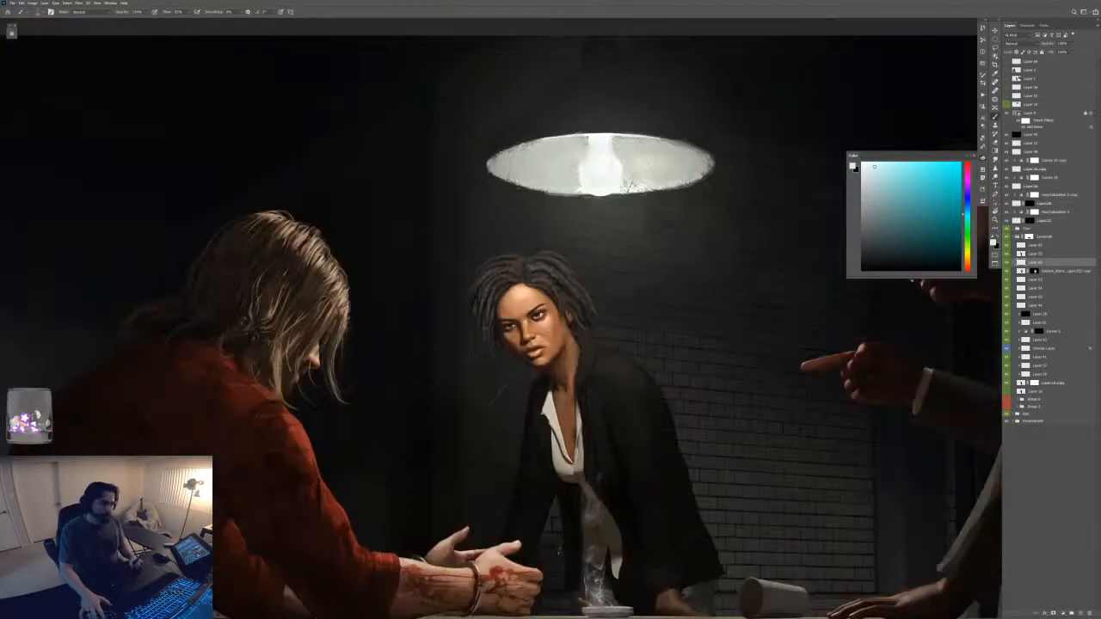
key("ctrl+plus")
key("ctrl+plus")
key("ctrl+plus")
key("ctrl+plus")
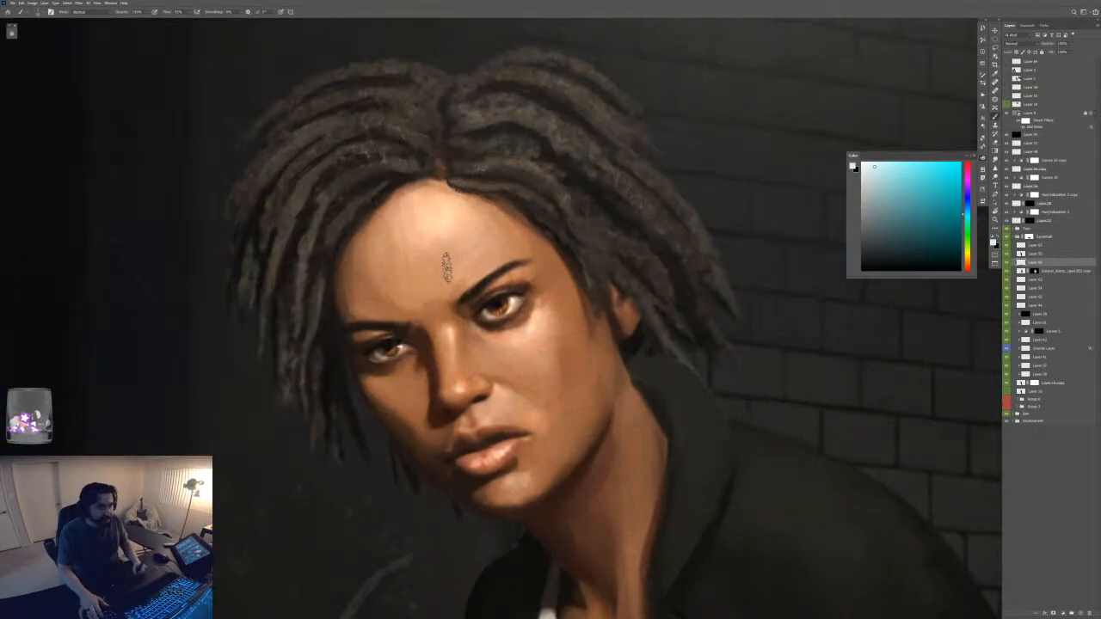
key("ctrl+0")
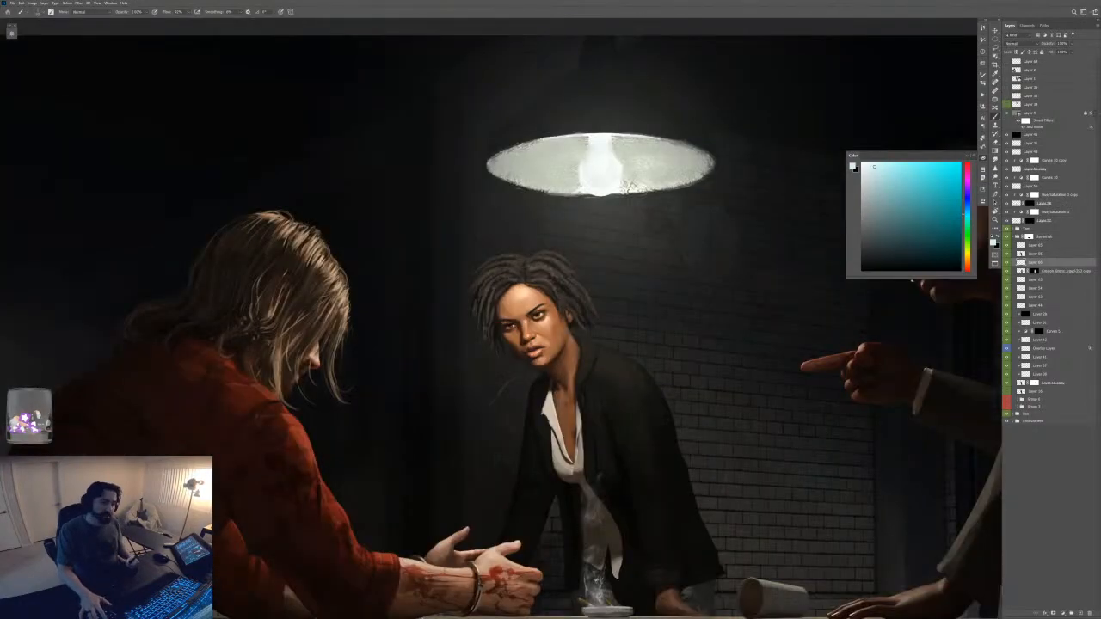
key("ctrl+plus")
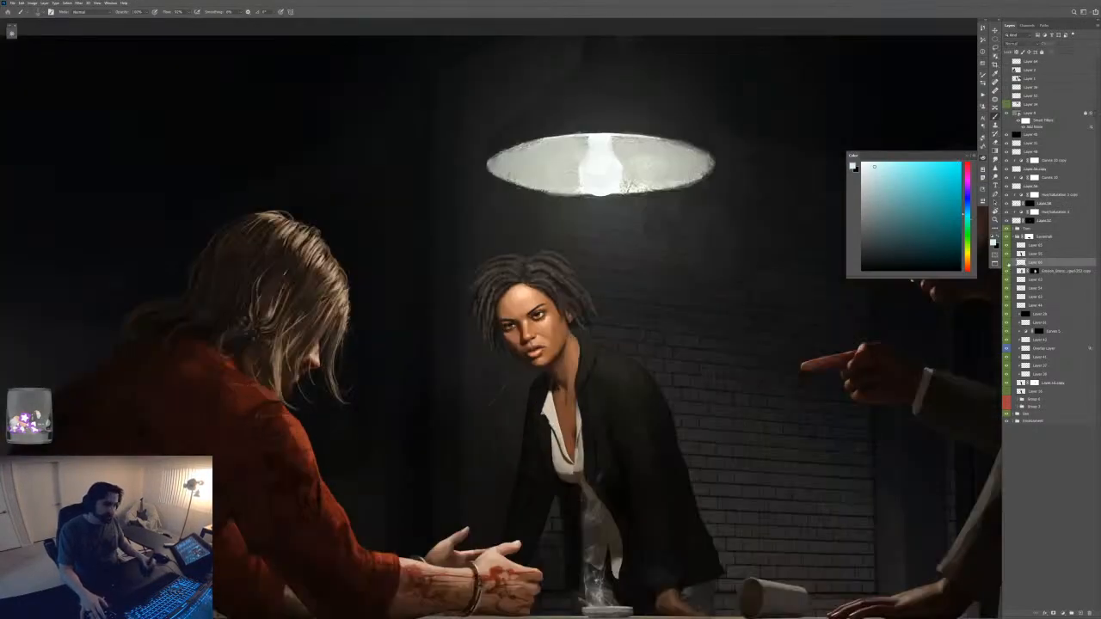
- Toggle a layer in the standing woman's group and compare her face close up with the whole scene
left_click(1007, 263)
key("ctrl+plus")
key("ctrl+plus")
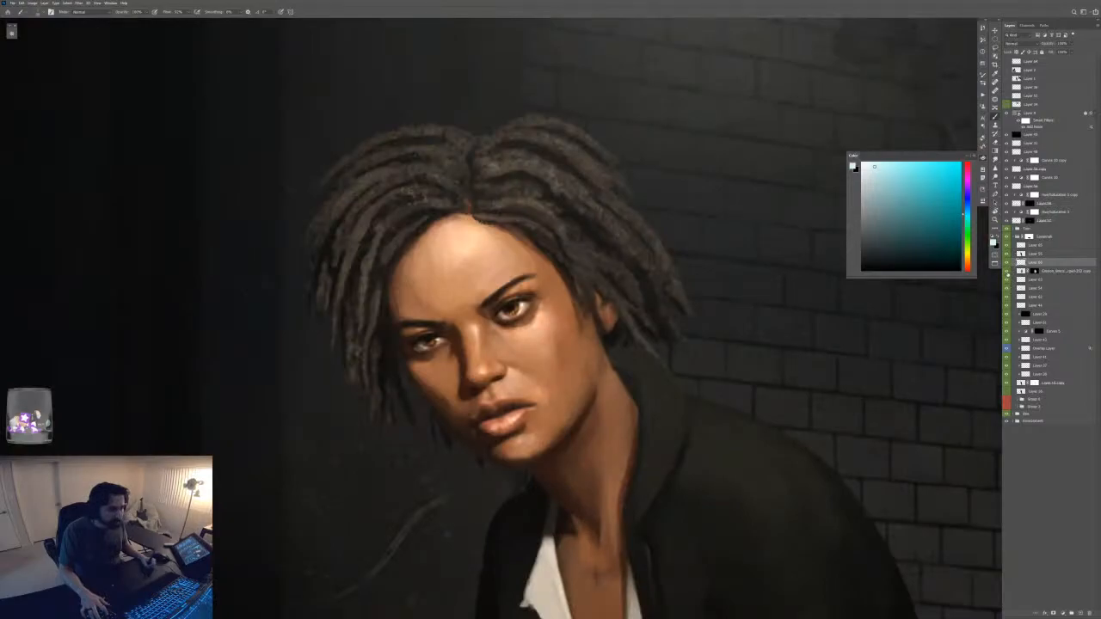
key("ctrl+plus")
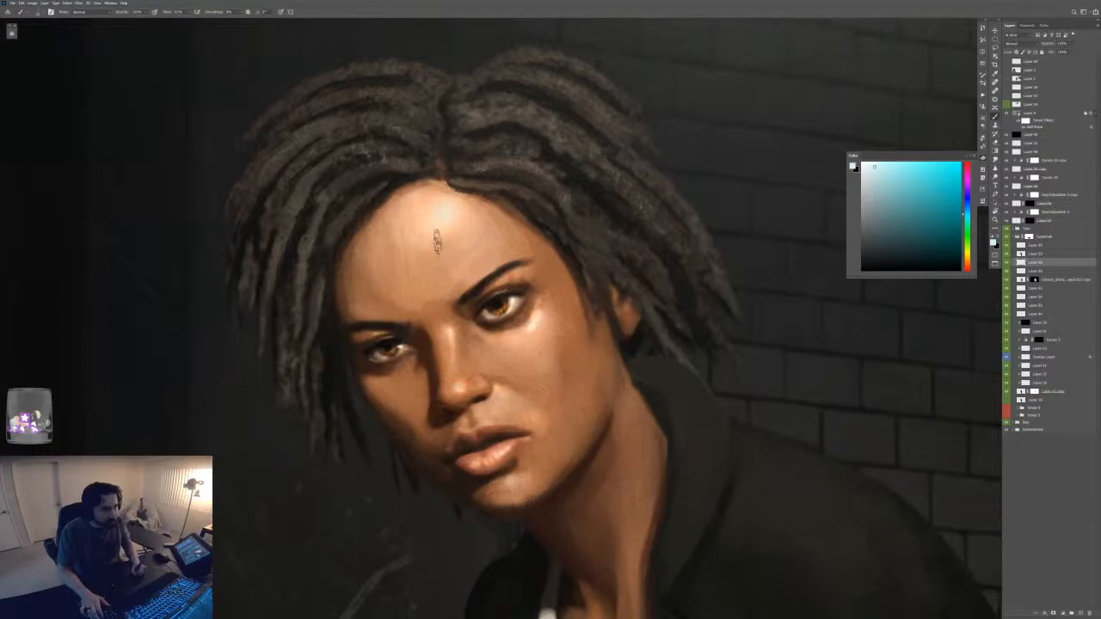
key("ctrl+minus")
key("ctrl+minus")
key("ctrl+minus")
key("ctrl+minus")
key("ctrl+minus")
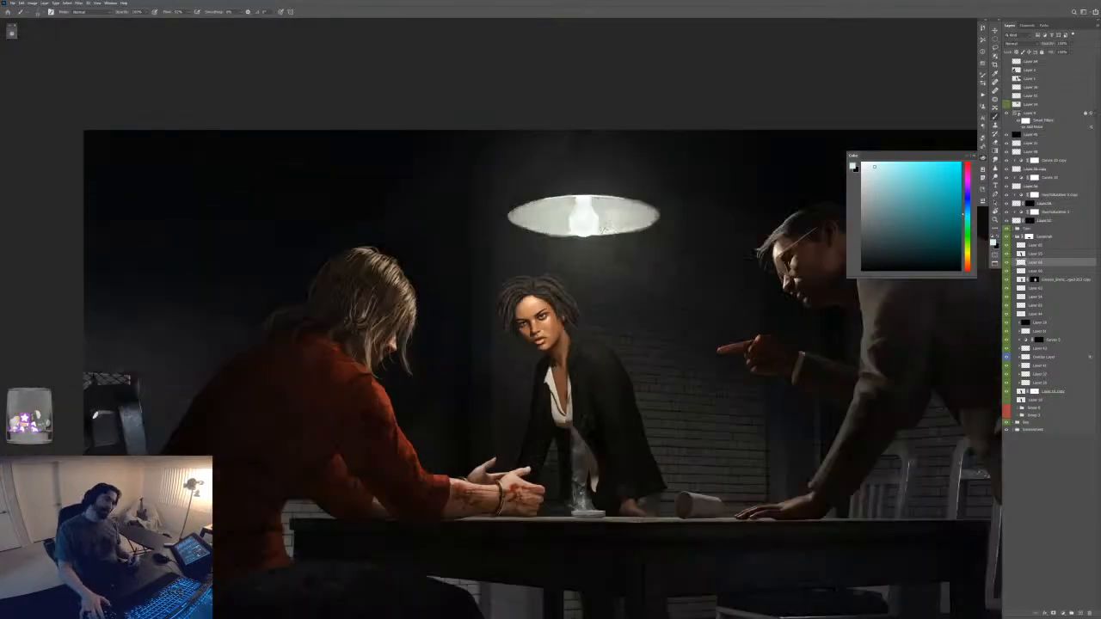
key("ctrl+plus")
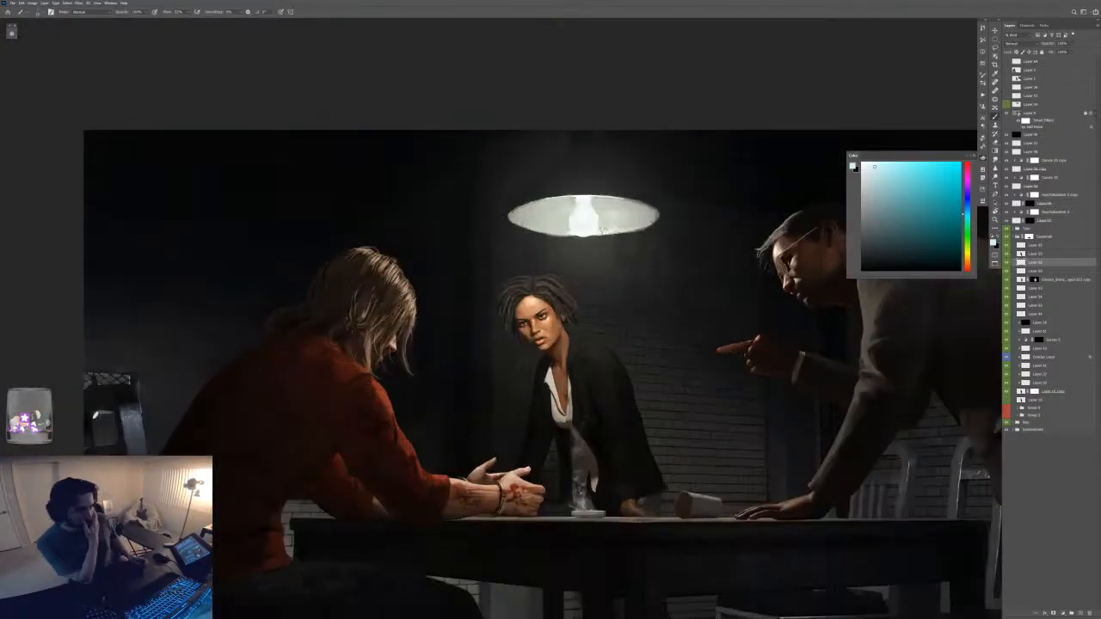
- Collapse the standing woman's layer group and go through the layers in the seated figure's group
left_click(1013, 237)
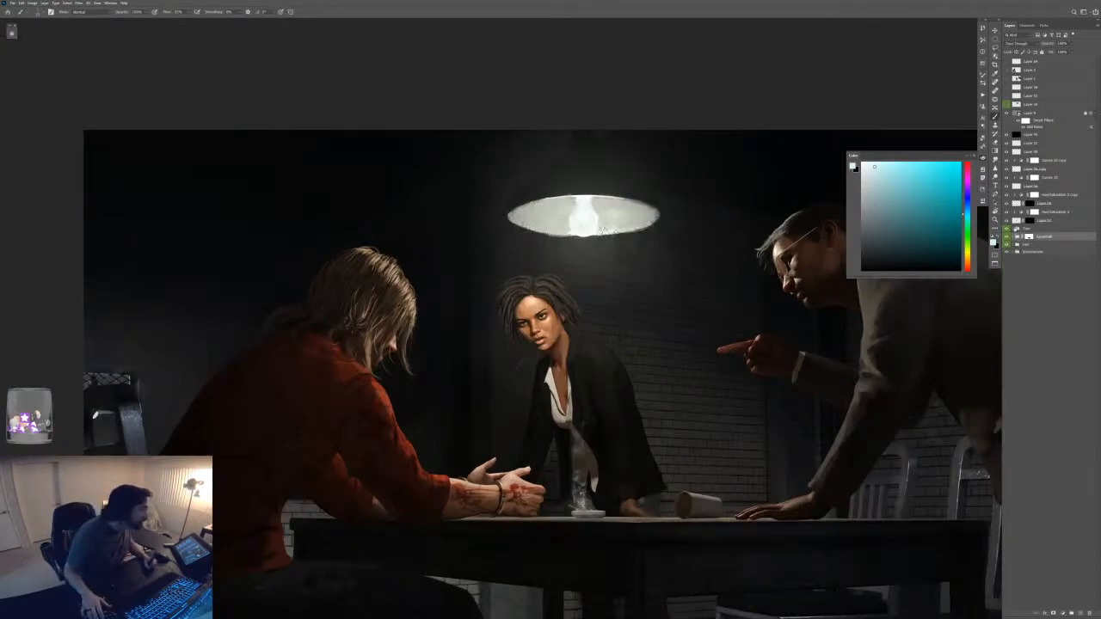
left_click(1020, 229)
left_click(1013, 229)
left_click(1053, 255)
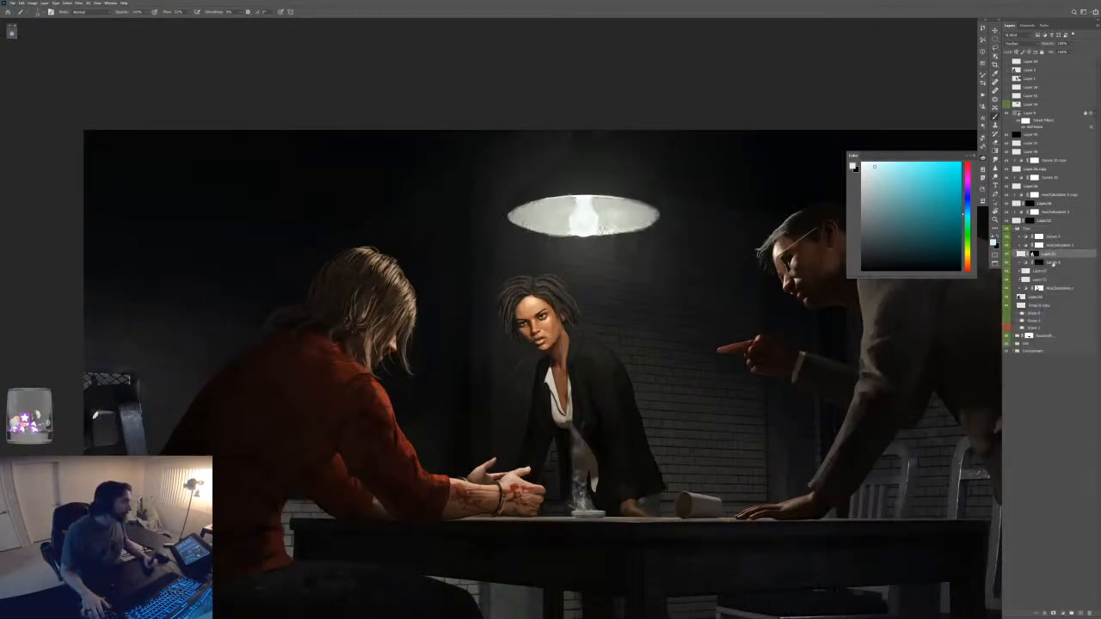
left_click(1053, 262)
left_click(1054, 279)
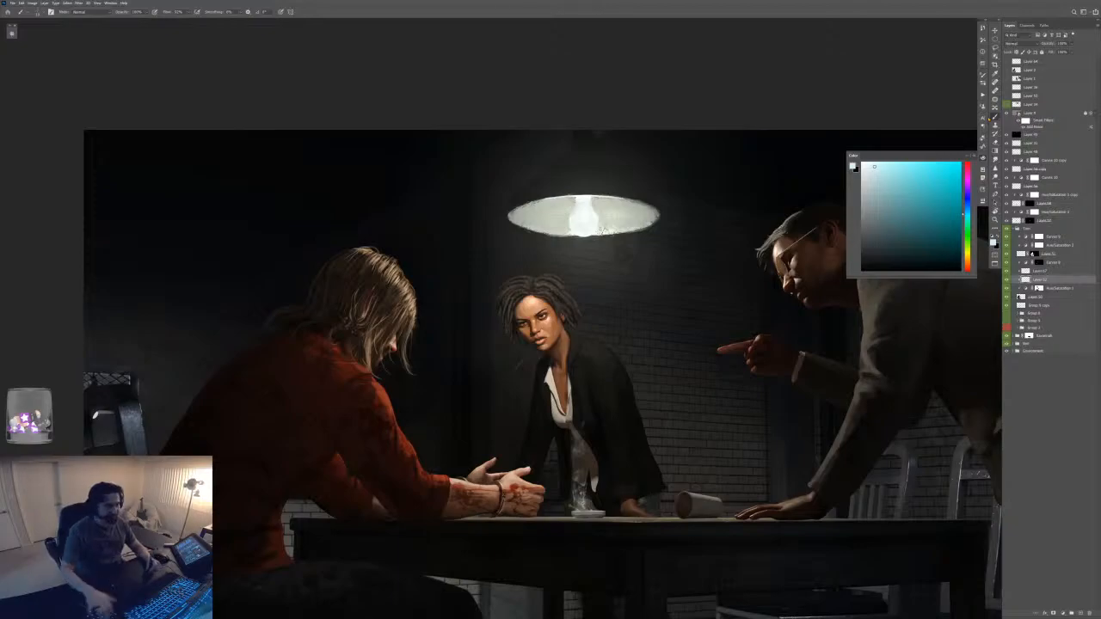
- Review the composition and the table area, then close the seated figure's layer group
key("ctrl+minus")
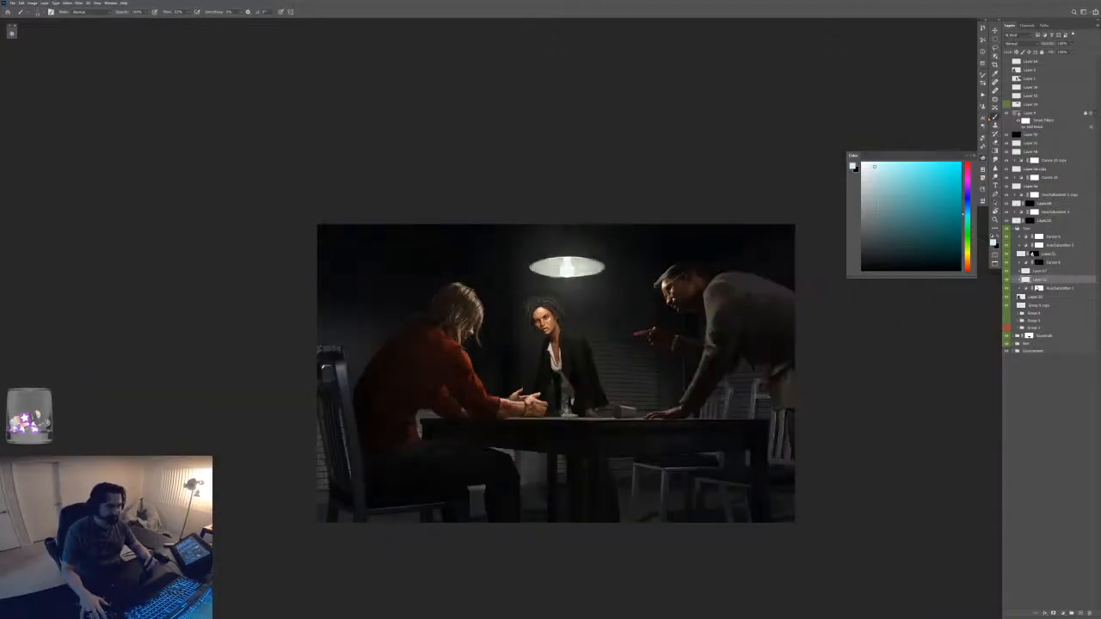
key("ctrl+plus")
key("ctrl+plus")
key("ctrl+plus")
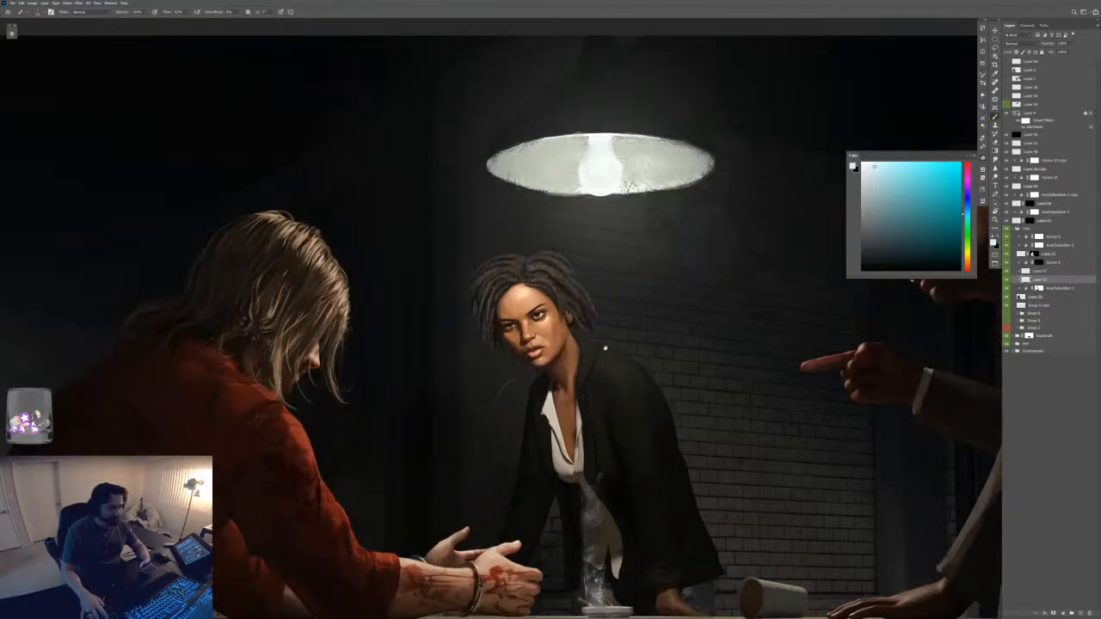
left_click_drag(571, 299, 545, 119)
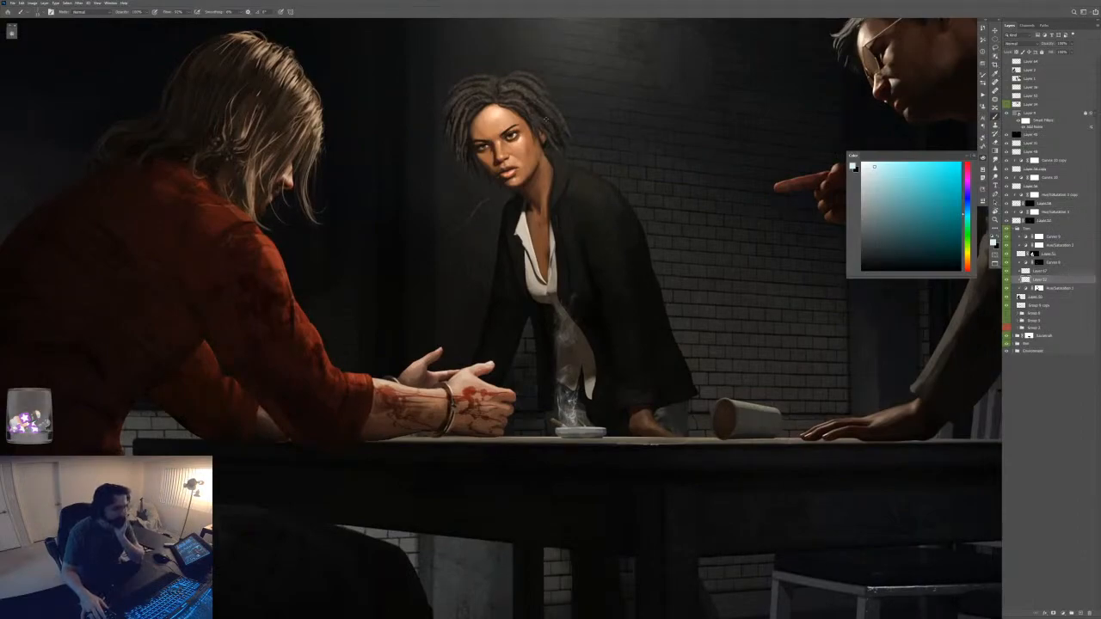
key("ctrl+0")
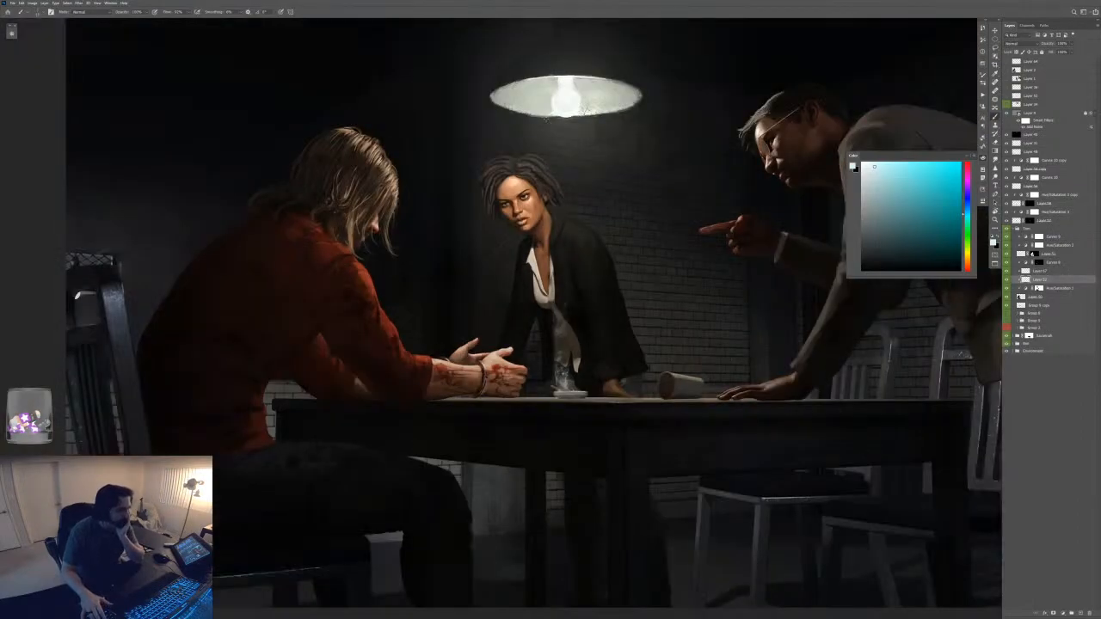
left_click(1013, 228)
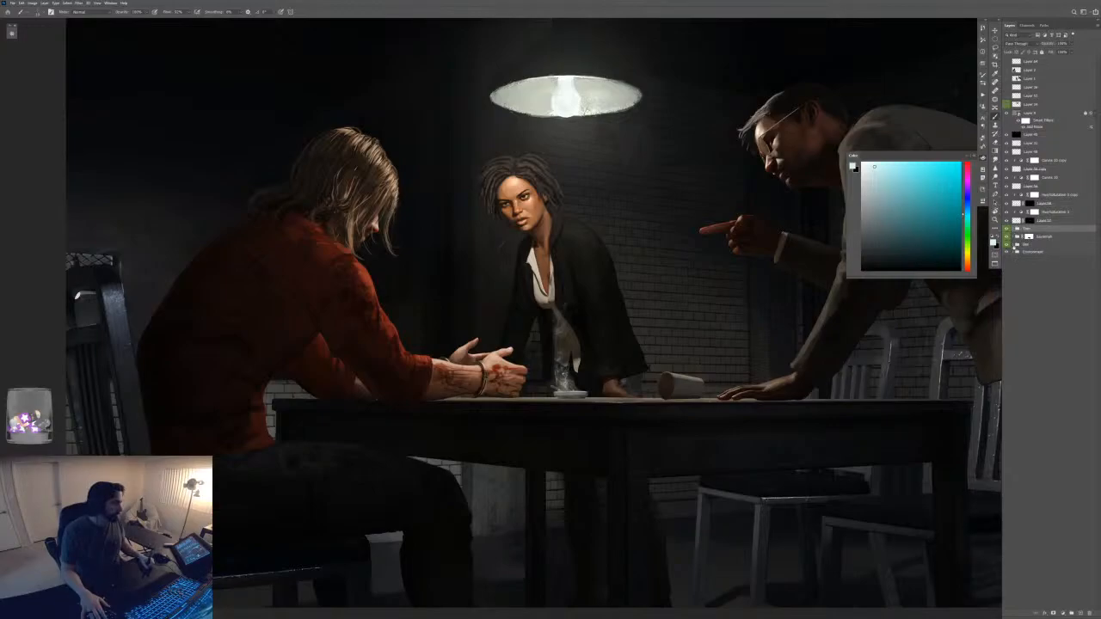
- Add a darkening Curves adjustment at the top of the Environment group and invert its mask to black
left_click(1016, 251)
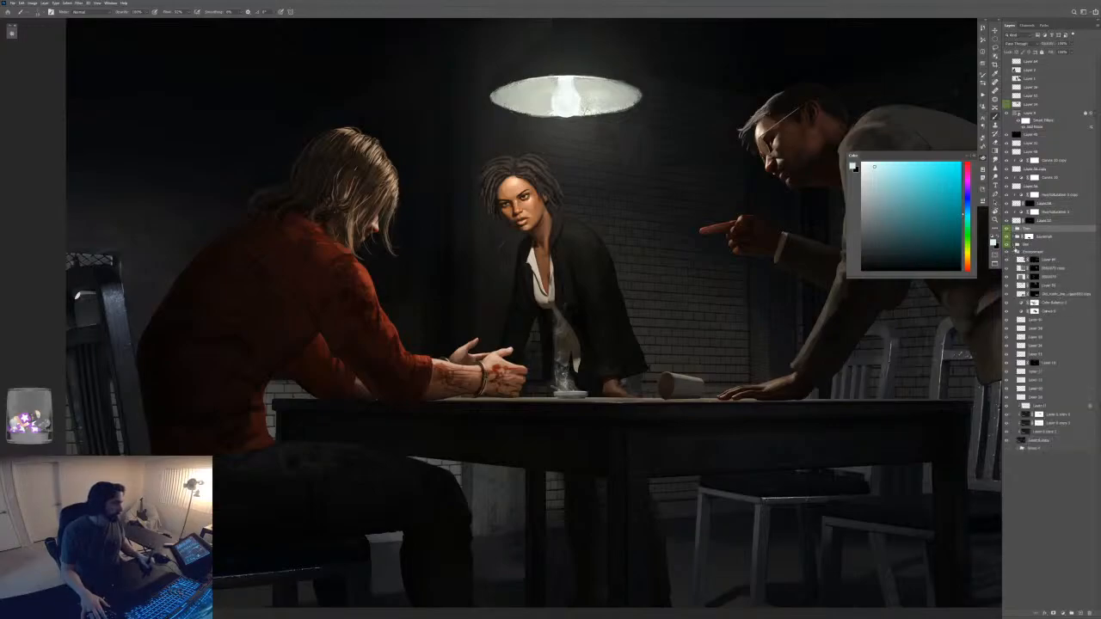
left_click(1014, 252)
left_click(1014, 252)
left_click_drag(553, 330, 654, 330)
left_click_drag(799, 425, 366, 425)
left_click(1049, 261)
key("ctrl+m")
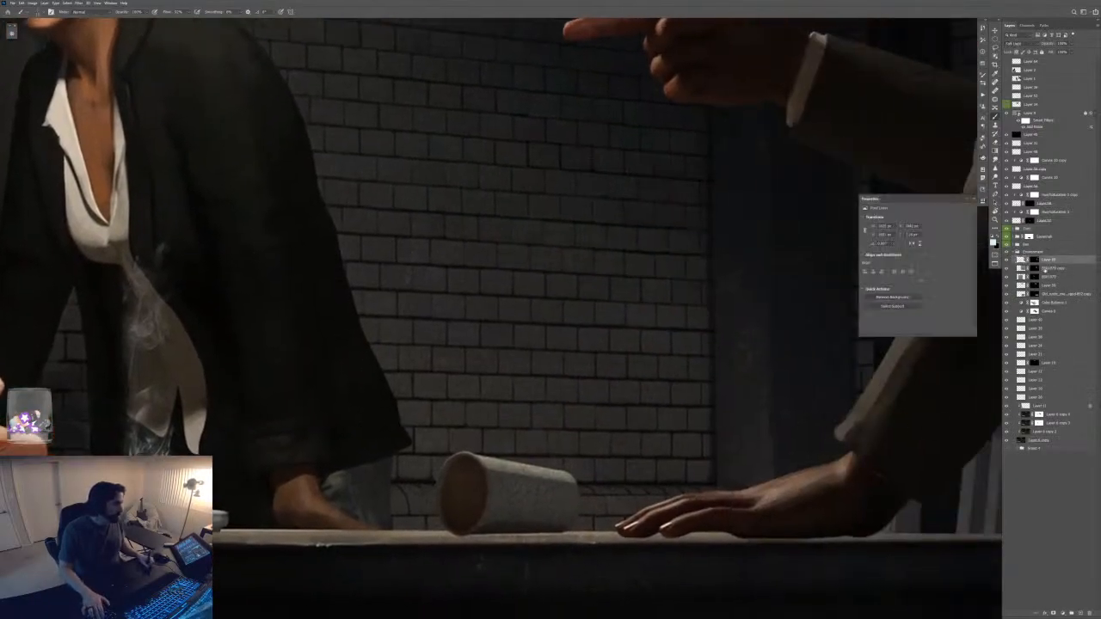
left_click_drag(958, 235, 966, 271)
key("ctrl+i")
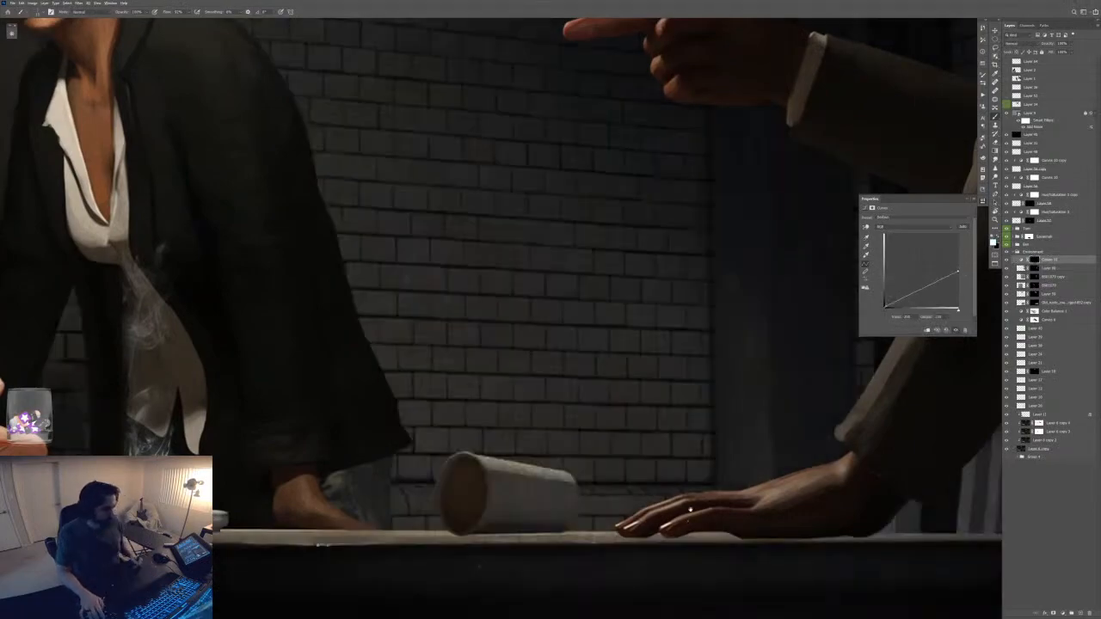
- Paint the Curves mask along the tabletop beneath the leaning man's hand and wrist to deepen the contact shadow
mouse_move(691, 529)
left_mouse_down()
mouse_move(655, 475)
mouse_move(705, 487)
mouse_move(692, 487)
left_mouse_up()
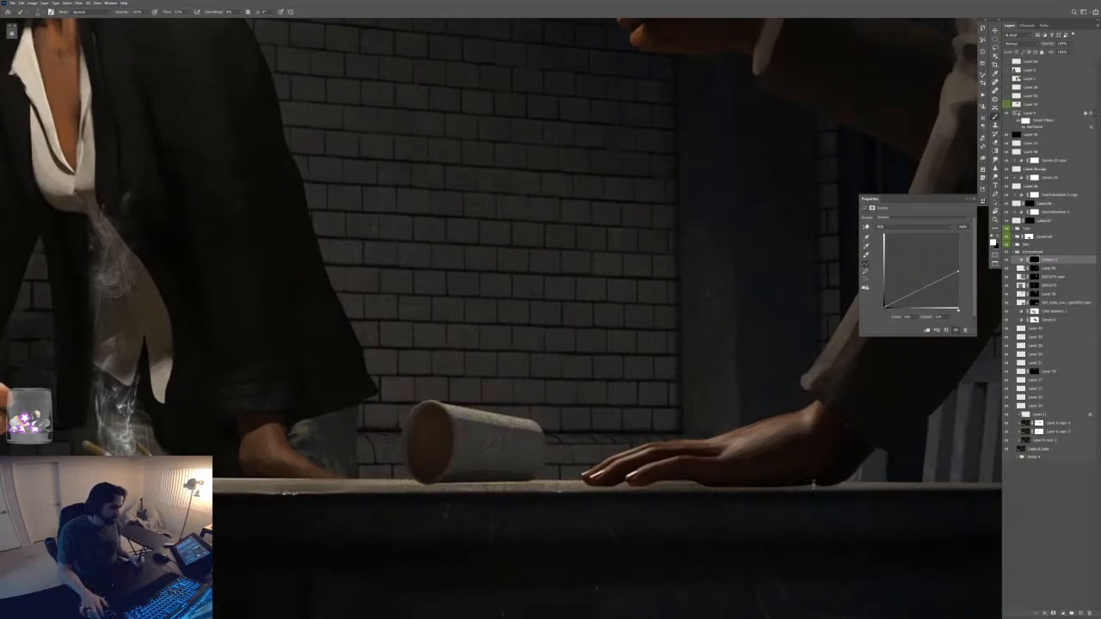
mouse_move(814, 484)
left_mouse_down()
mouse_move(830, 487)
mouse_move(801, 488)
left_mouse_up()
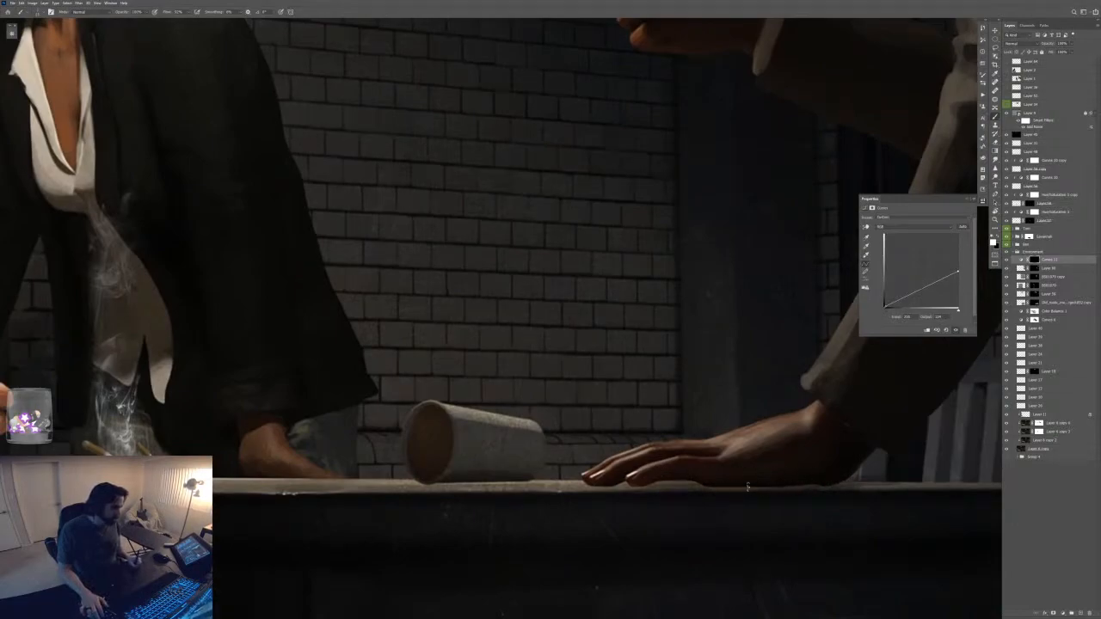
left_click_drag(684, 481, 593, 492)
left_click_drag(695, 491, 645, 490)
left_click_drag(858, 489, 823, 493)
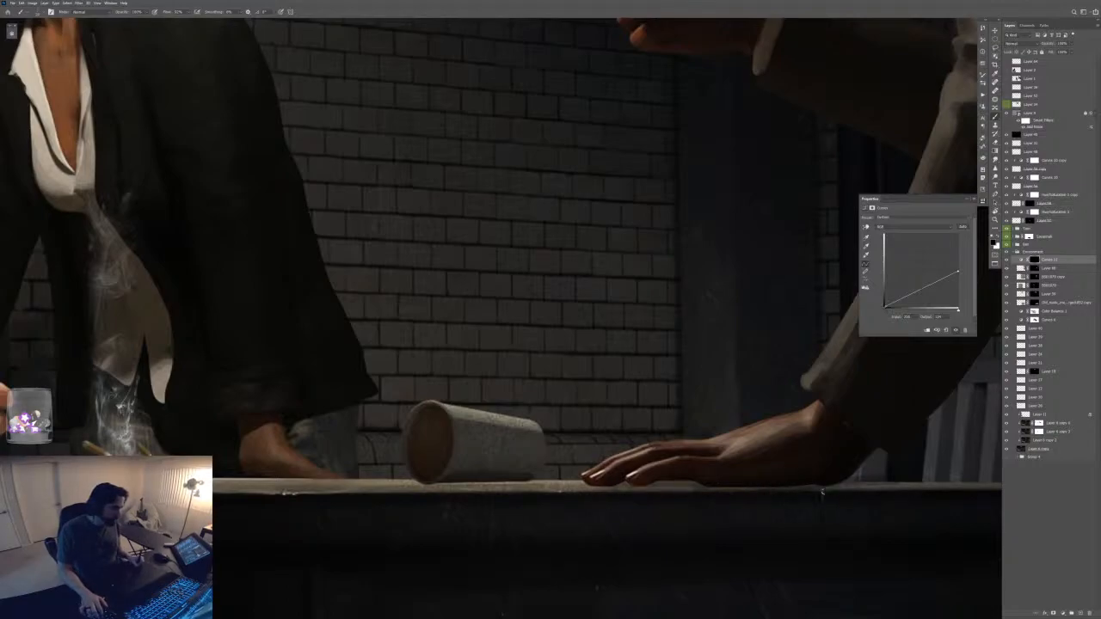
key("x")
- Check the darkened tabletop against the full painting and examine the seated figure in red
key("ctrl+minus")
key("ctrl+minus")
key("ctrl+minus")
key("ctrl+minus")
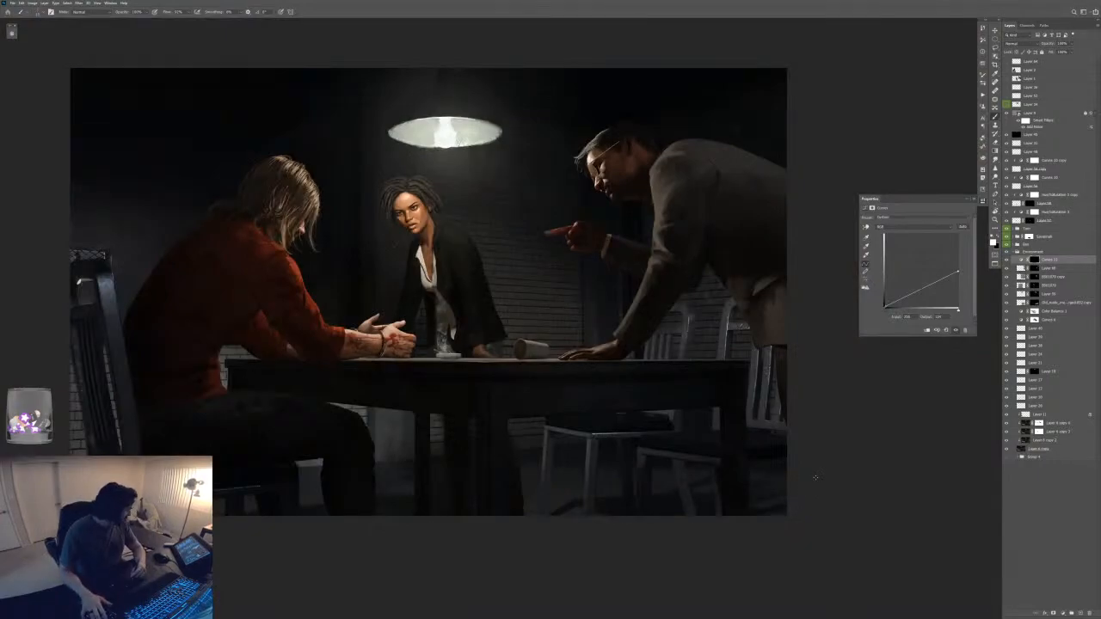
key("ctrl+plus")
mouse_move(296, 247)
left_mouse_down()
mouse_move(475, 337)
mouse_move(533, 306)
left_mouse_up()
key("ctrl+plus")
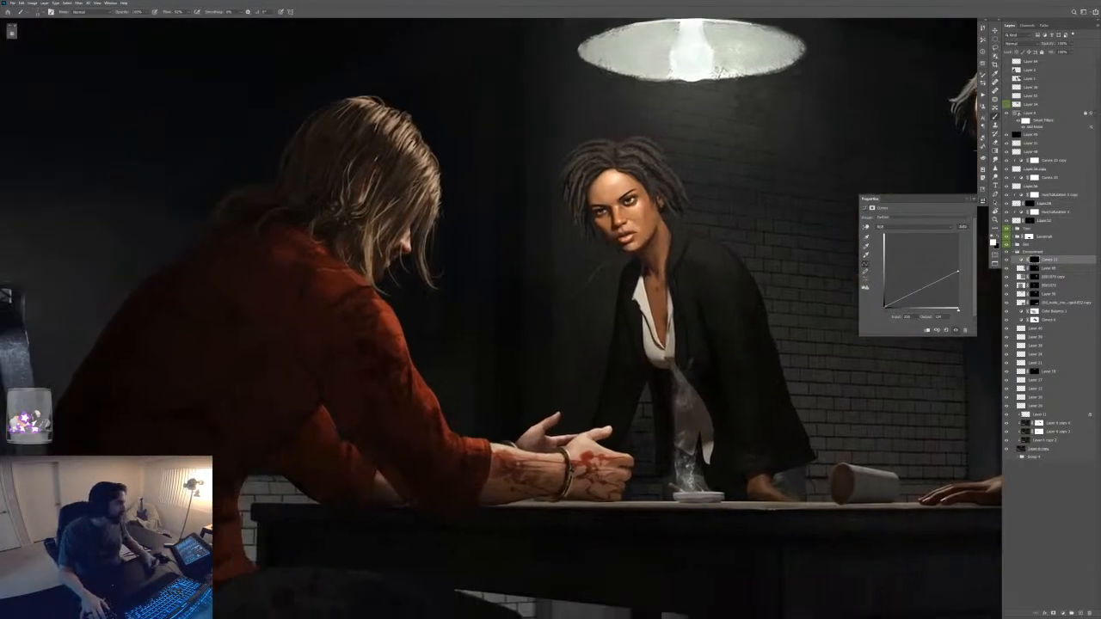
- Close the Environment group, open the seated figure's group, and briefly load the figure's outline as a selection
left_click(1014, 251)
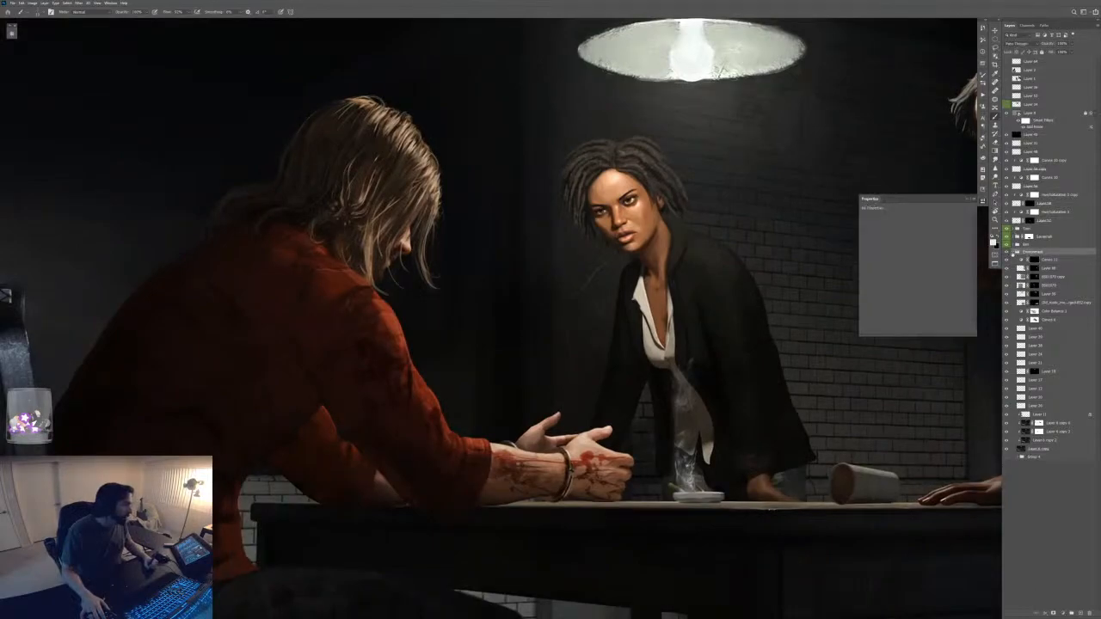
left_click(1013, 253)
left_click(1013, 228)
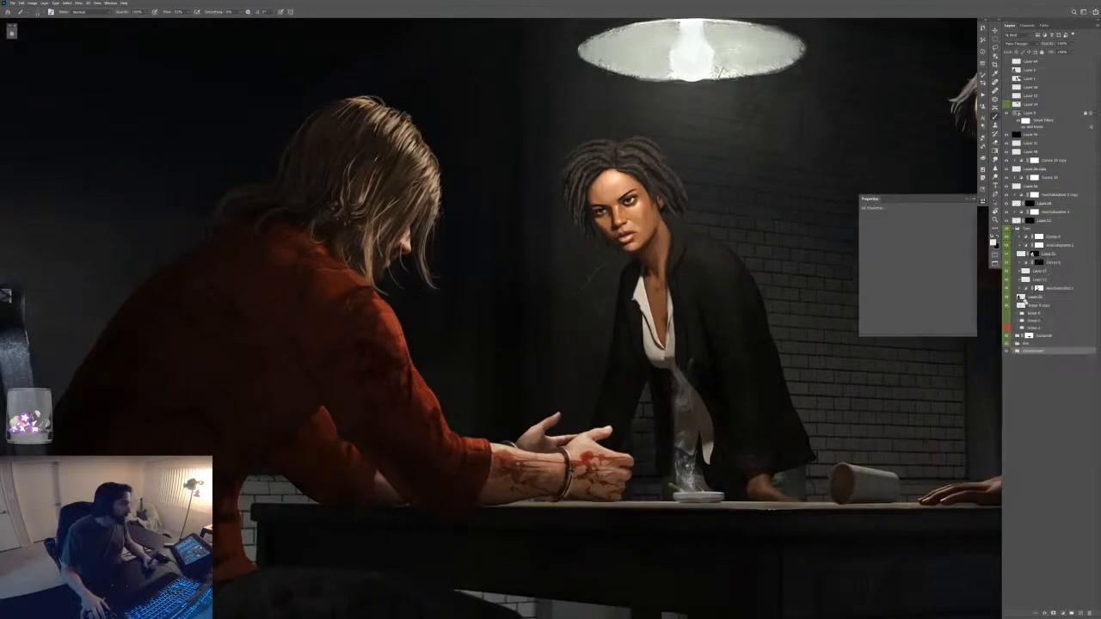
left_click(1032, 254, "ctrl")
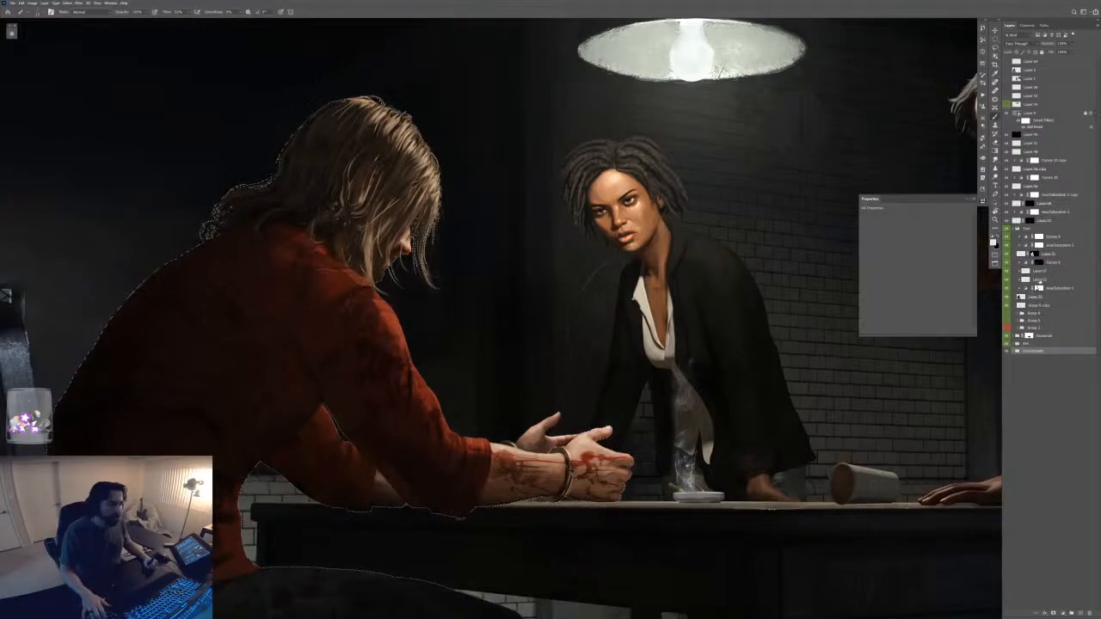
left_click(1020, 273)
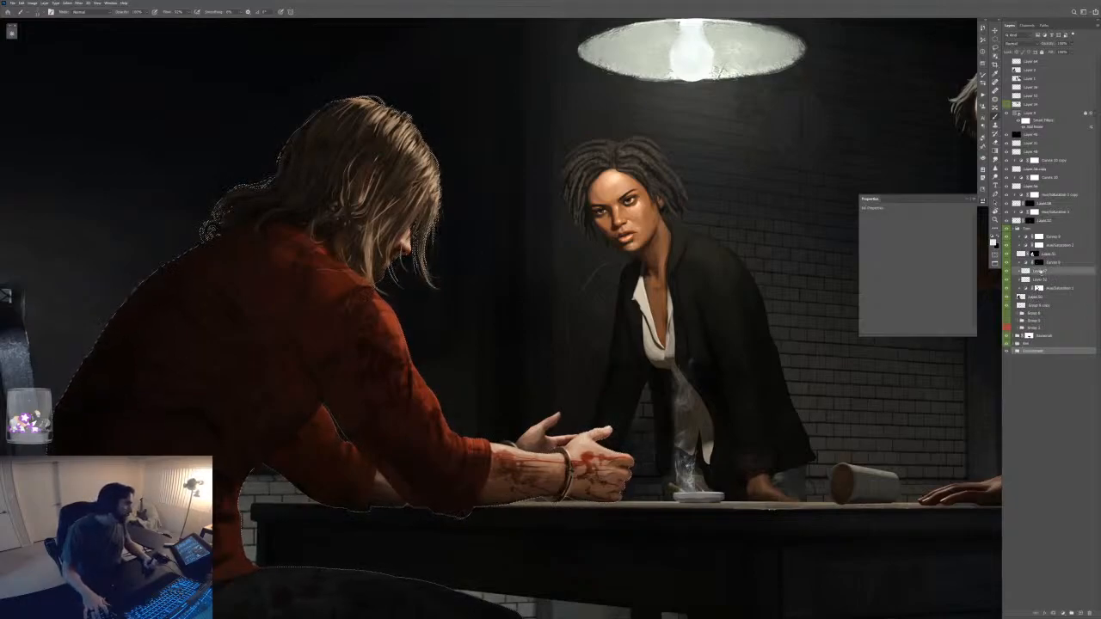
key("ctrl+d")
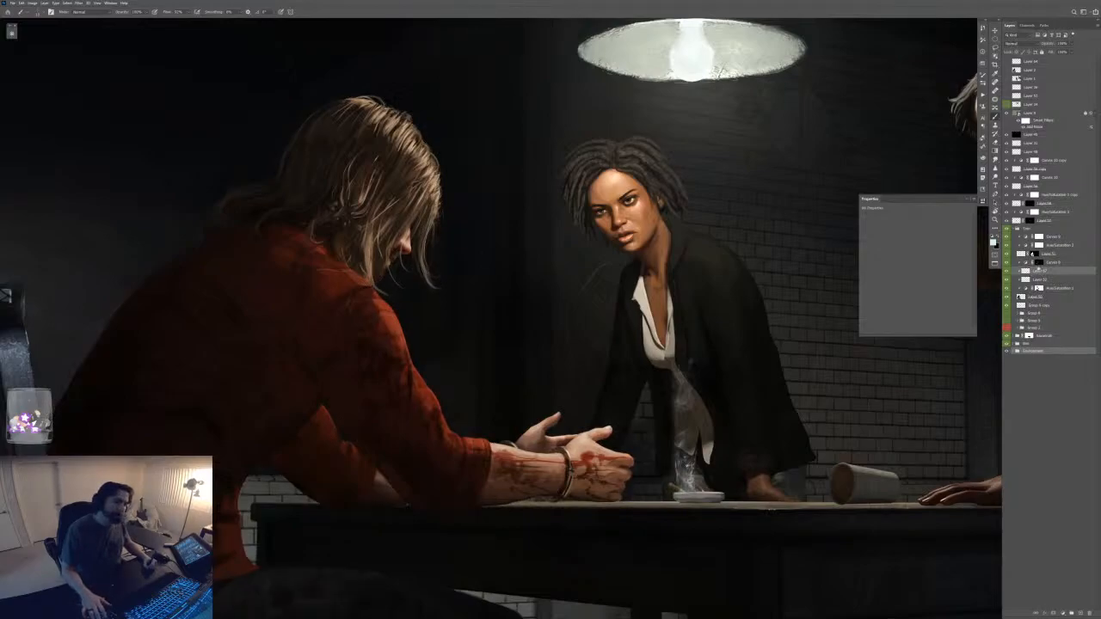
- Brush the seated figure's red shoulder on the masked Overlay layer, then select the Curves adjustment beneath it
left_click(1033, 254)
key("F5")
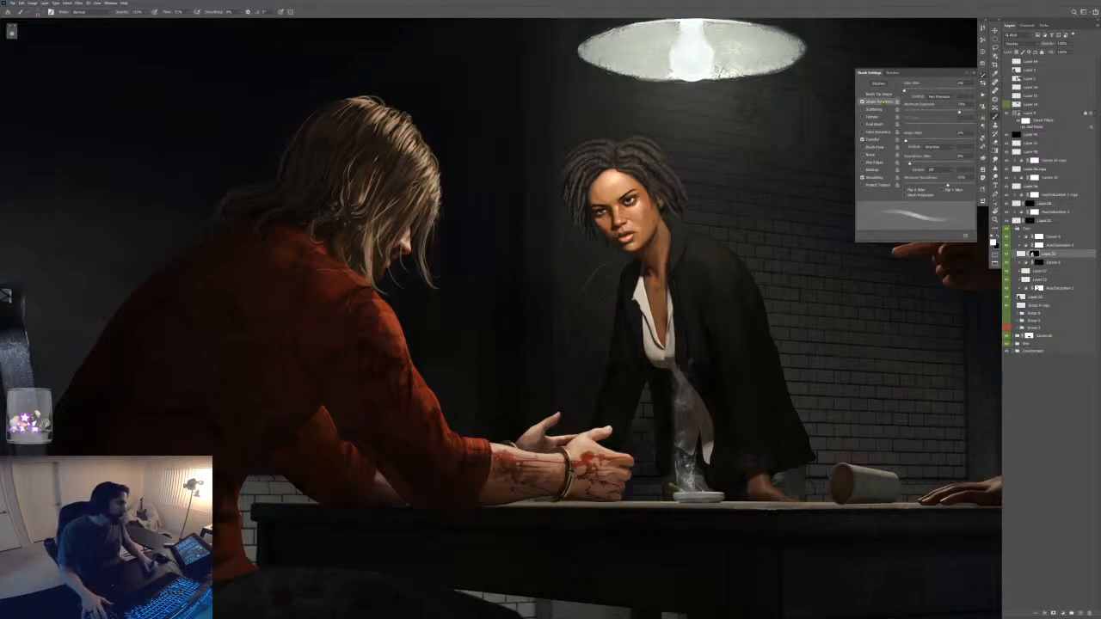
key("F5")
scroll(344, 297, "up", 5)
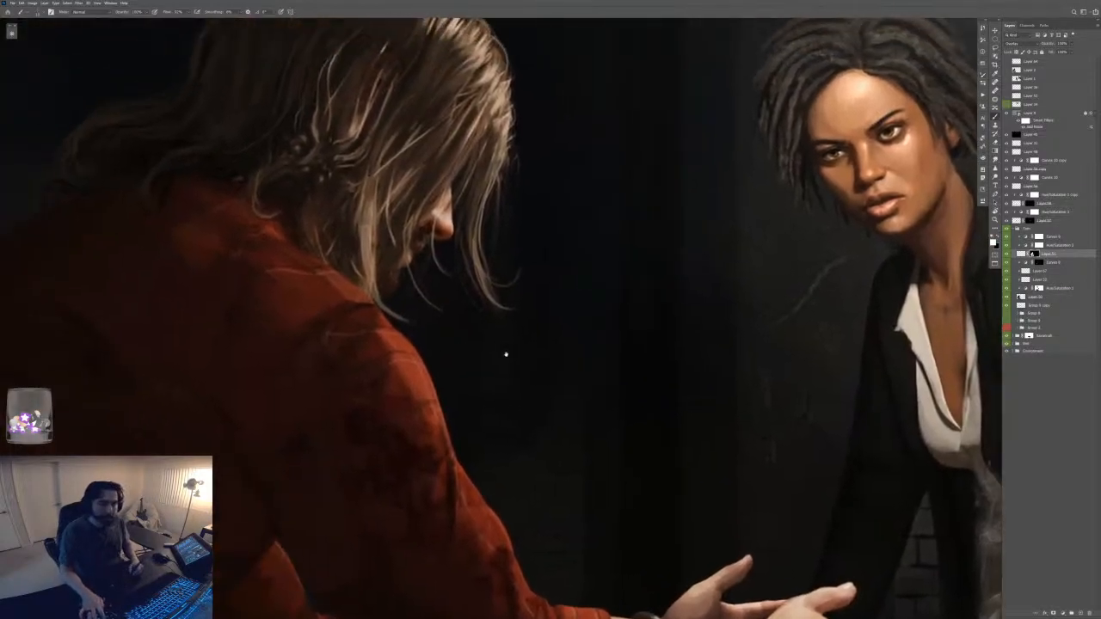
left_click_drag(357, 305, 350, 304)
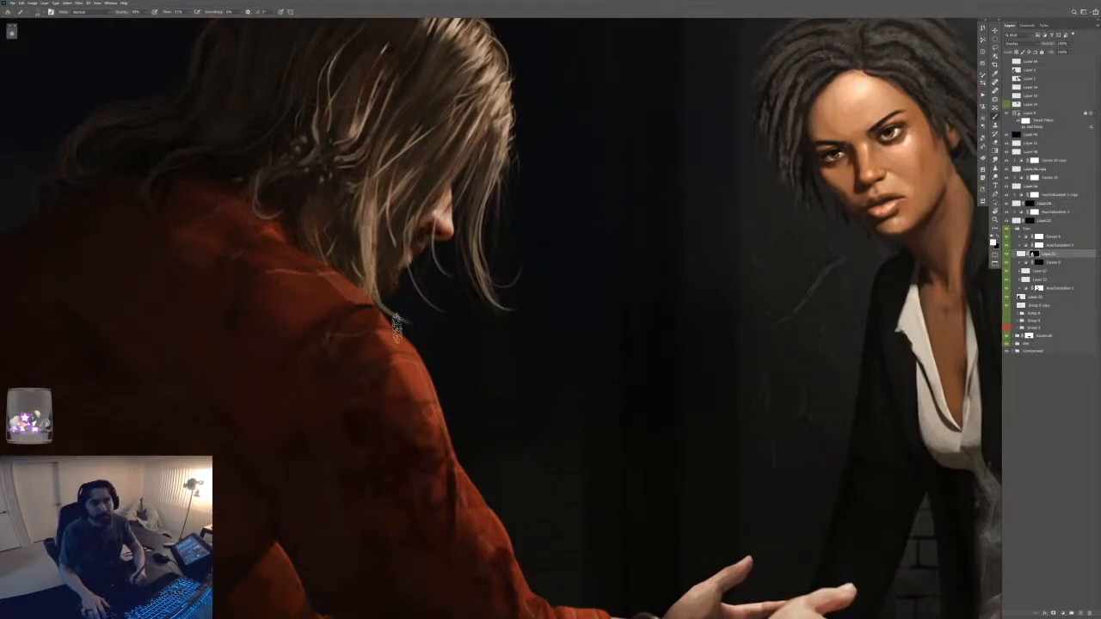
left_click_drag(499, 546, 480, 380)
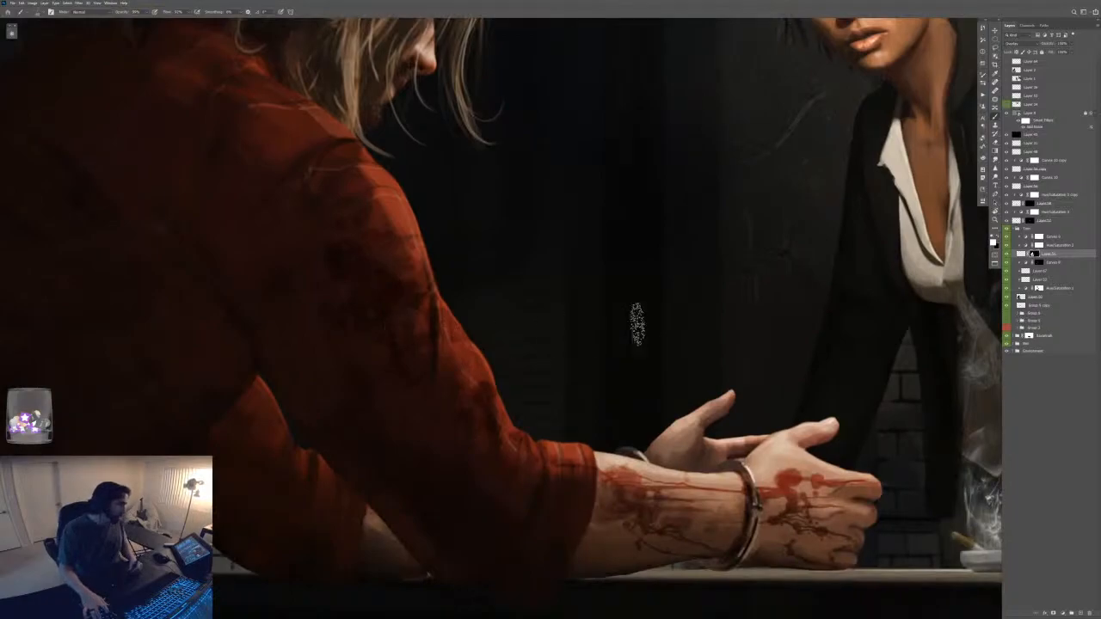
key("alt+bracketleft")
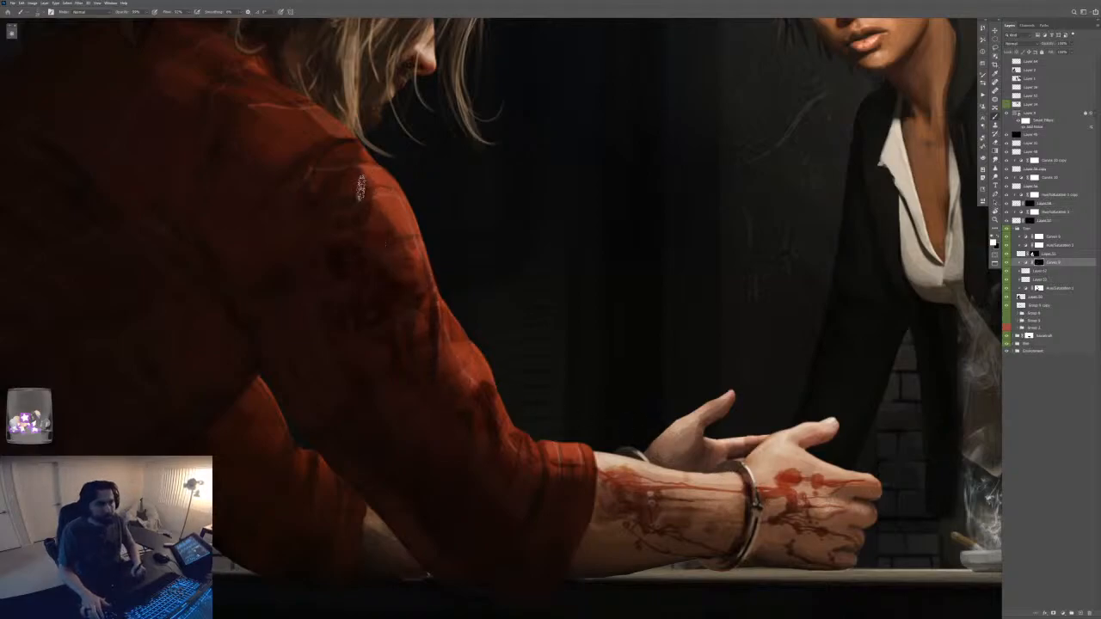
- Compare the seated figure's hair, shoulder and red shirt close up with the full composition
key("ctrl+minus")
key("ctrl+minus")
key("ctrl+minus")
key("ctrl+minus")
key("ctrl+minus")
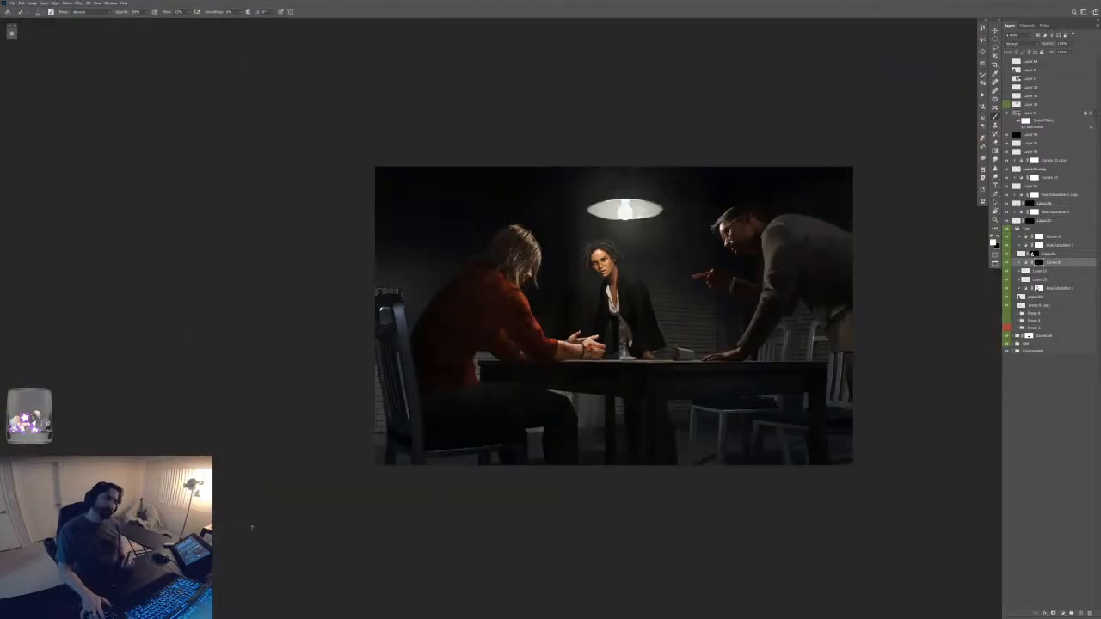
key("ctrl+plus")
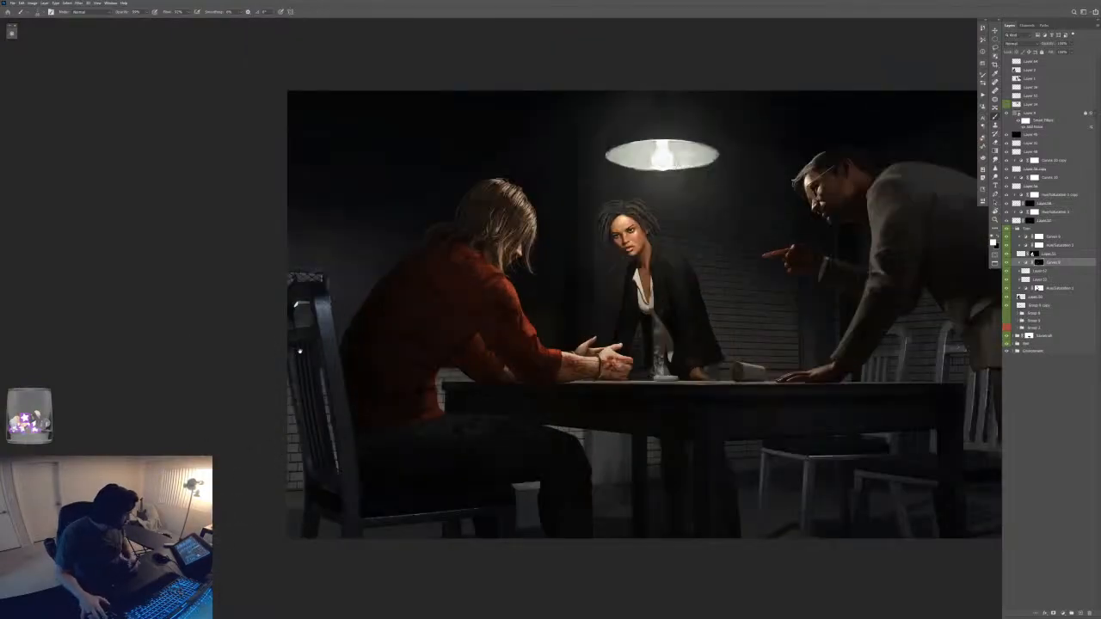
left_click_drag(319, 288, 430, 382)
key("ctrl+plus")
key("ctrl+plus")
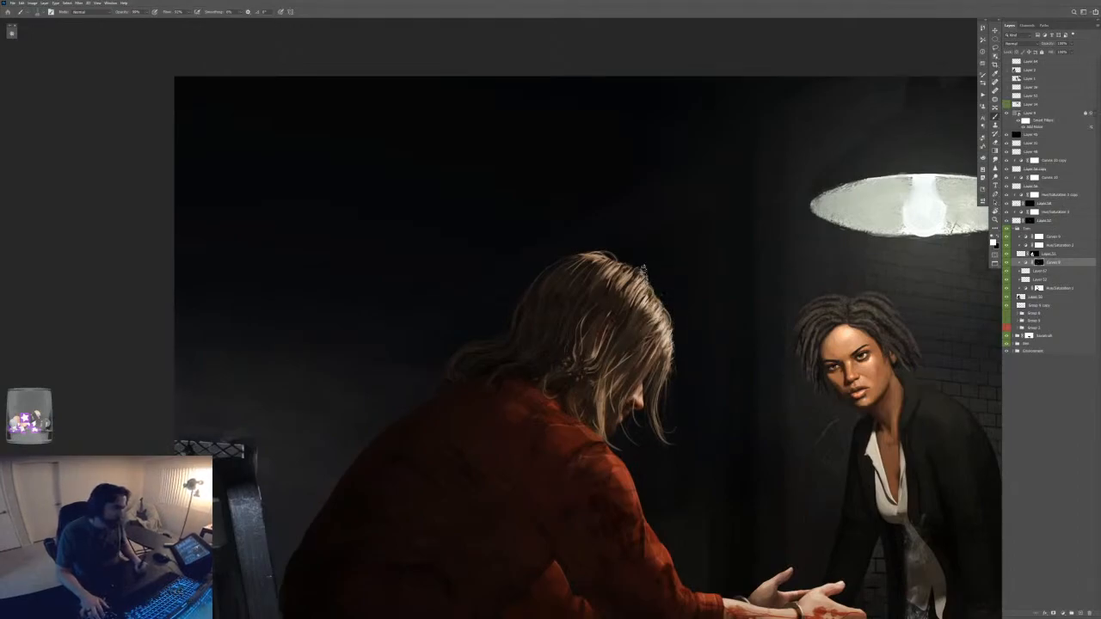
key("ctrl+minus")
key("ctrl+minus")
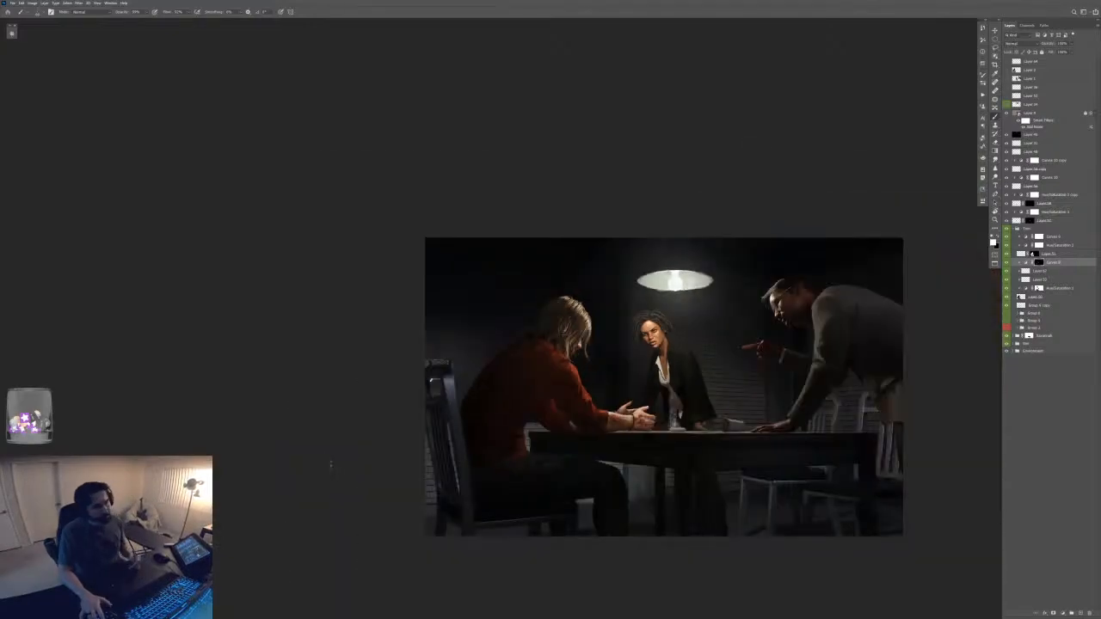
key("ctrl+plus")
key("ctrl+plus")
key("ctrl+plus")
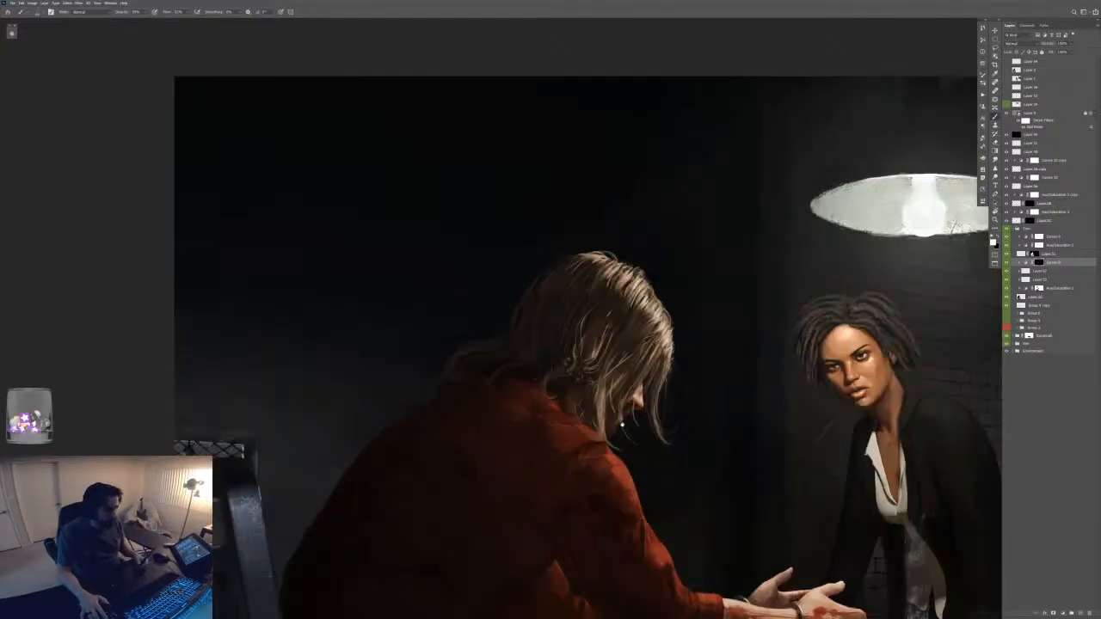
- Add a black-filled Color Dodge layer at the top of the seated figure's group and switch to the Gradient tool
left_click_drag(602, 361, 546, 372)
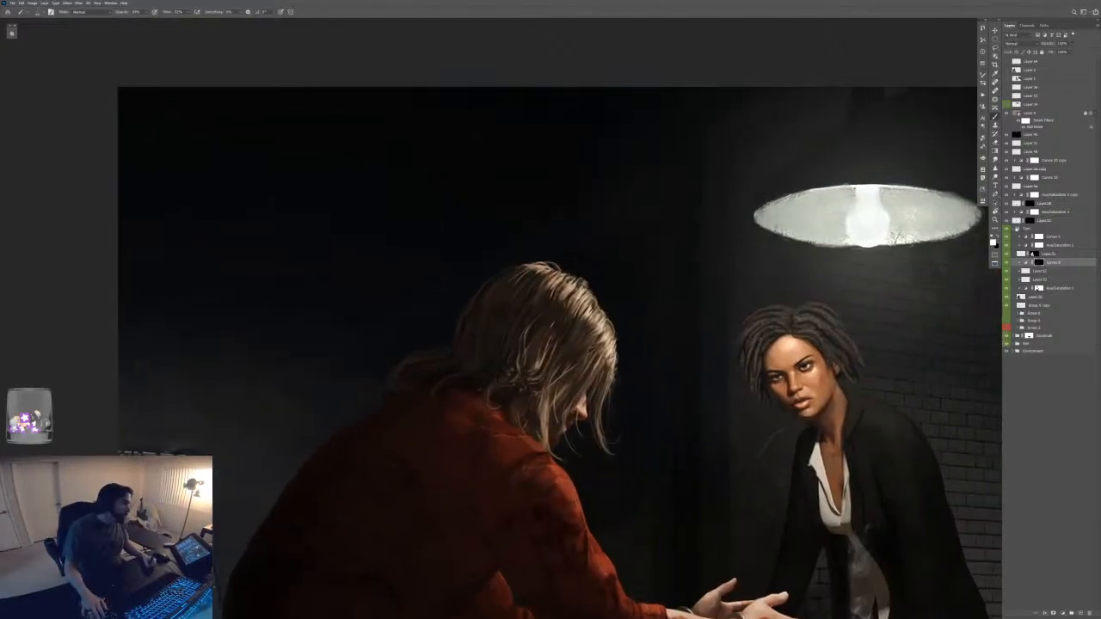
left_click(1015, 229)
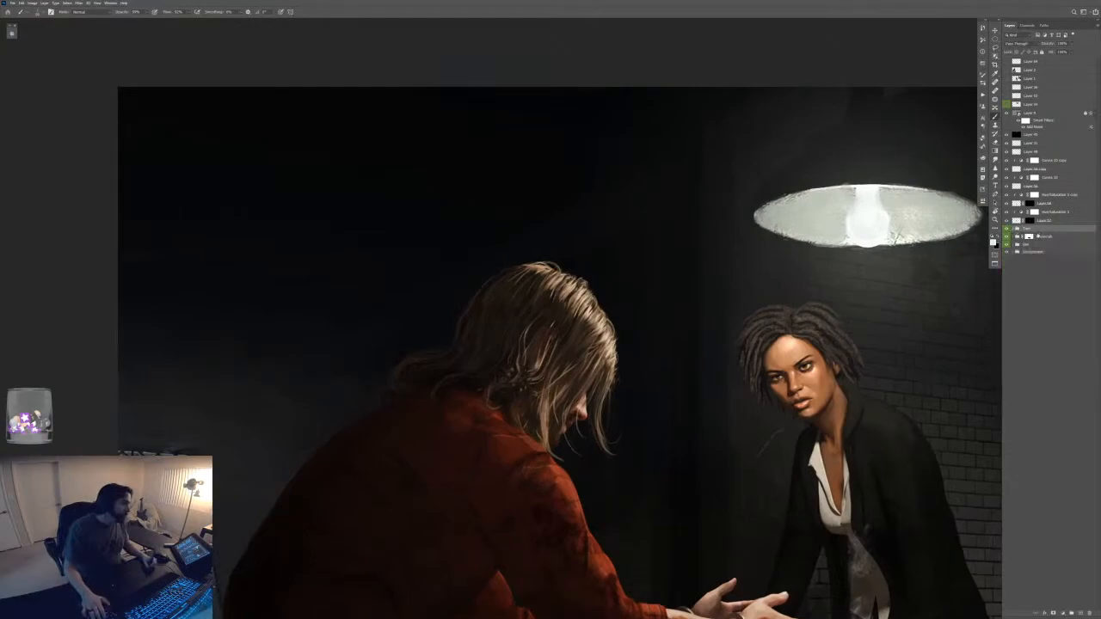
left_click(1018, 230)
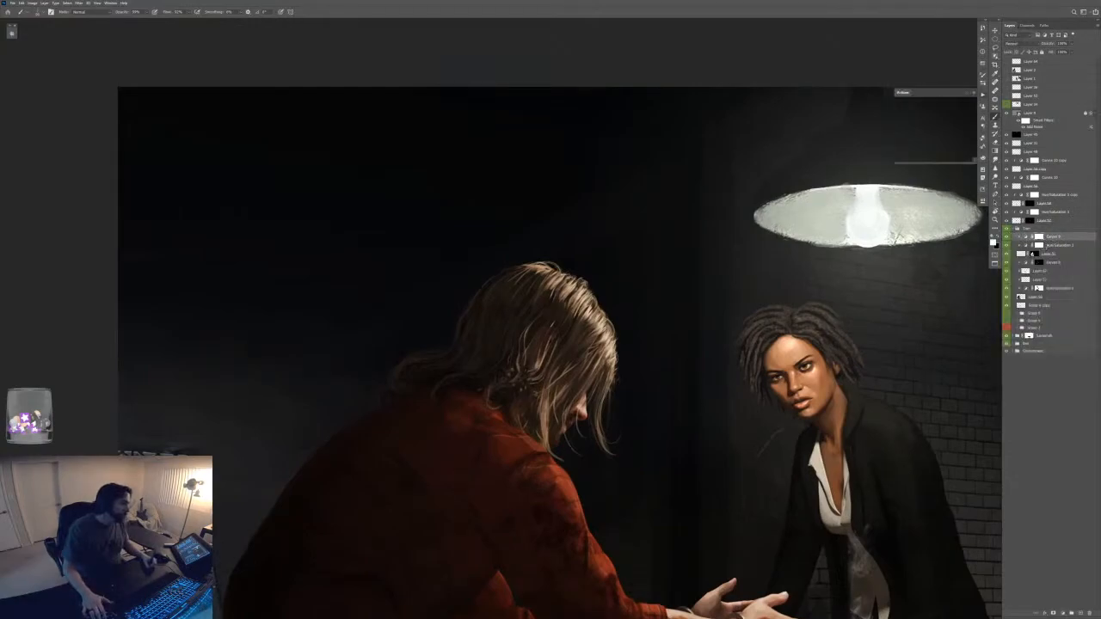
key("g")
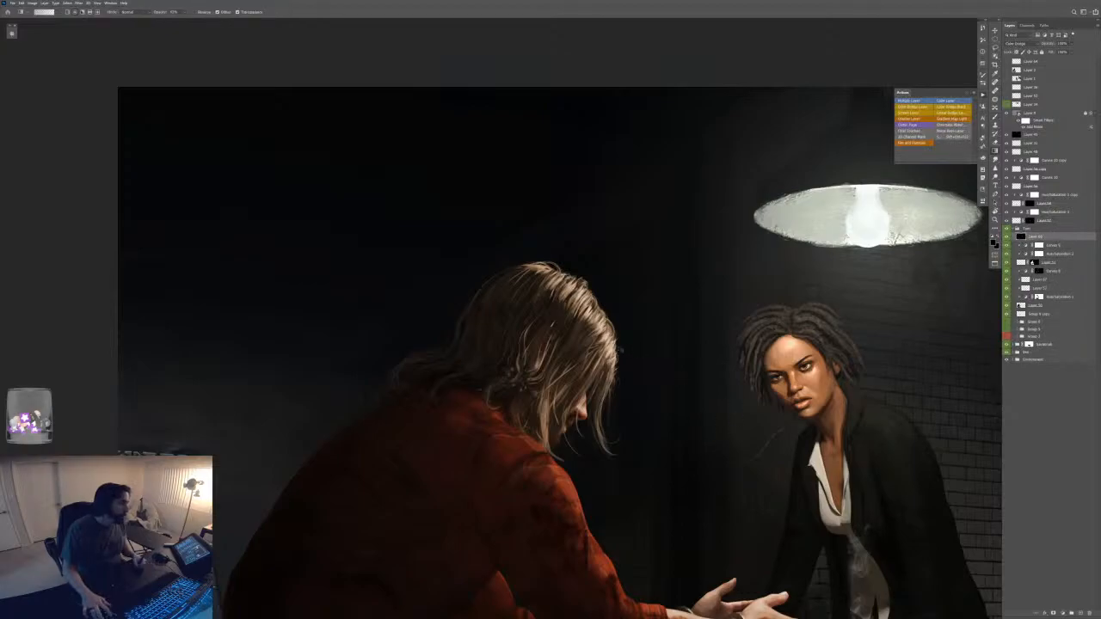
- Choose a very pale yellow foreground colour and lower the gradient's opacity for the Color Dodge layer
key("F6")
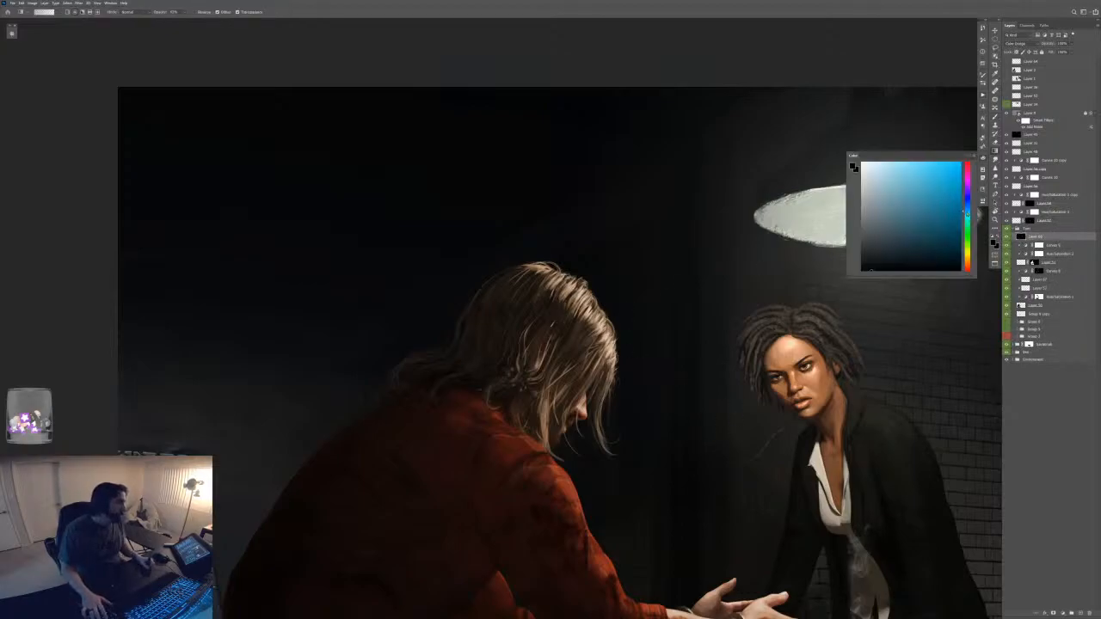
left_click(969, 243)
left_click(867, 167)
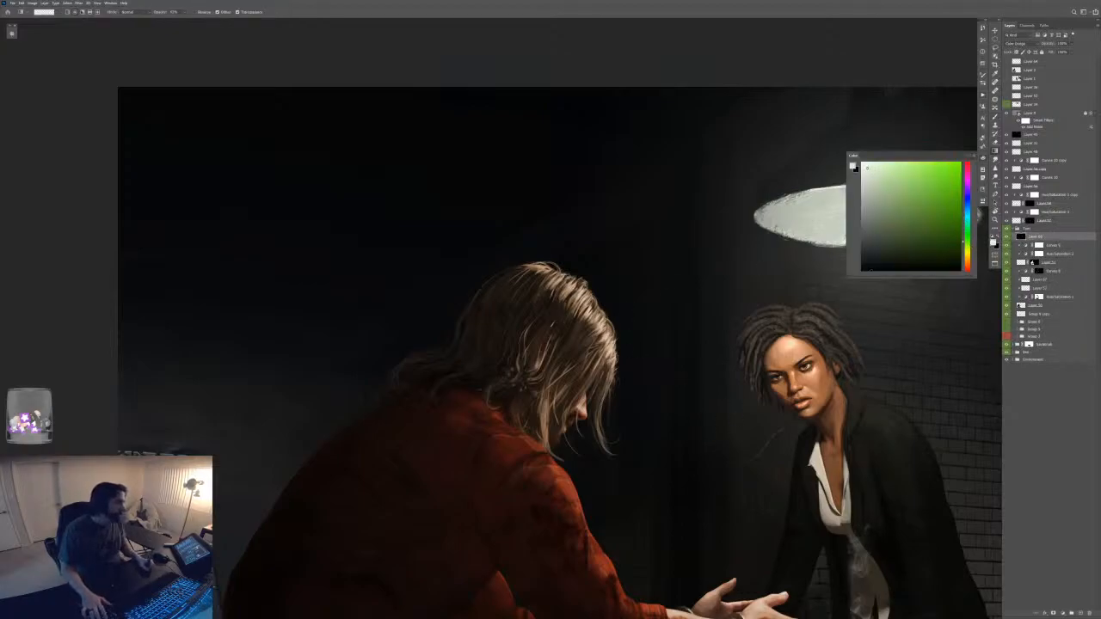
left_click(968, 250)
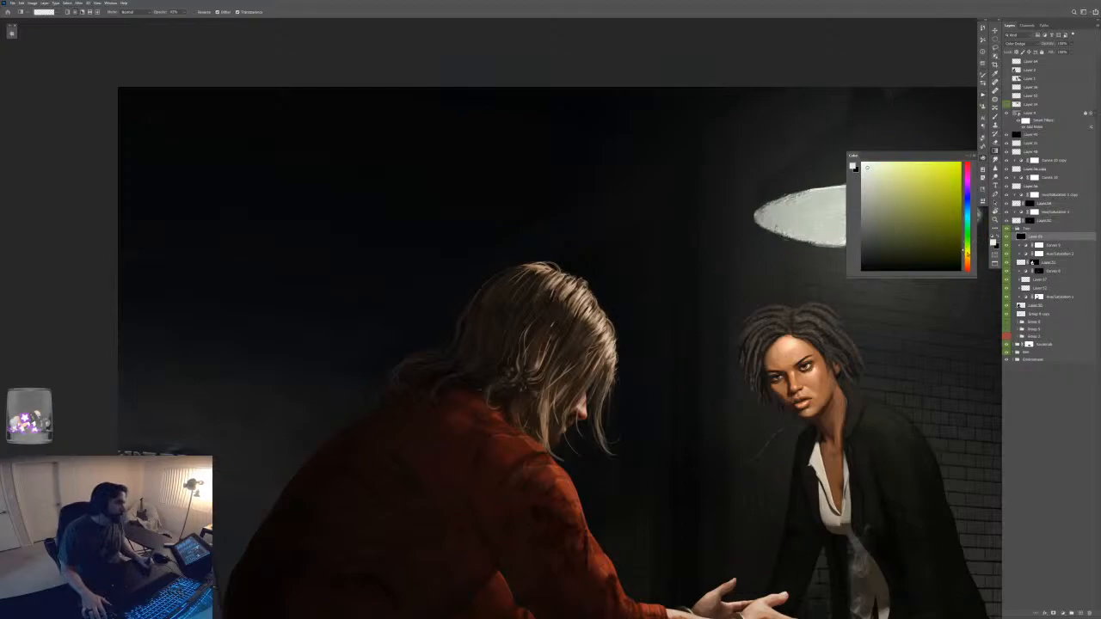
key("F6")
key("F6")
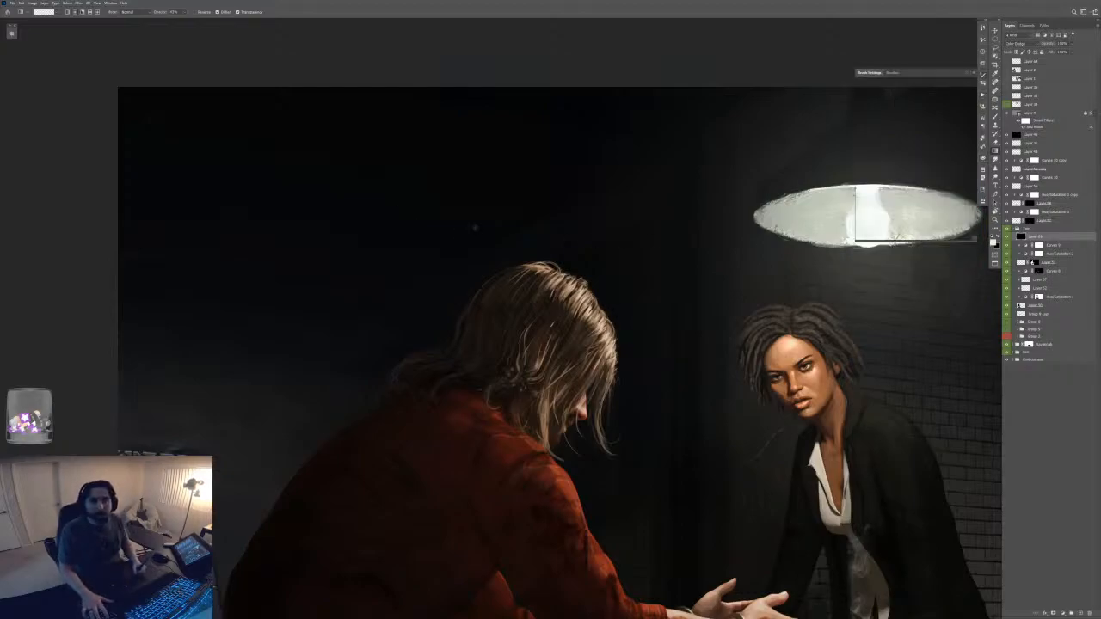
key("F6")
left_click(162, 12)
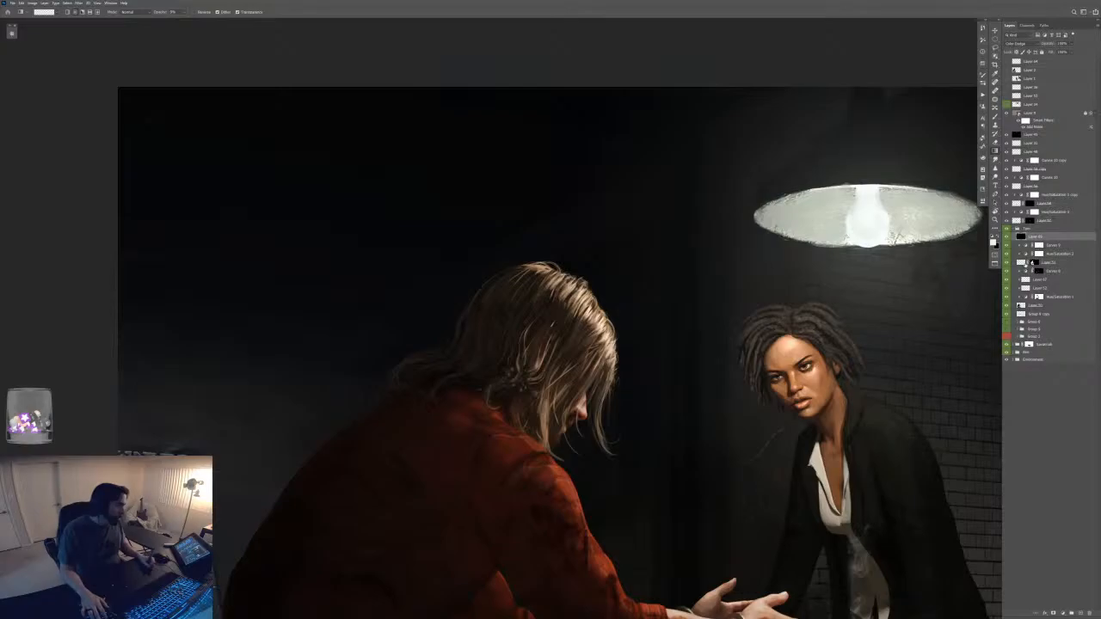
left_click(1022, 263, "ctrl")
left_click_drag(787, 415, 760, 297)
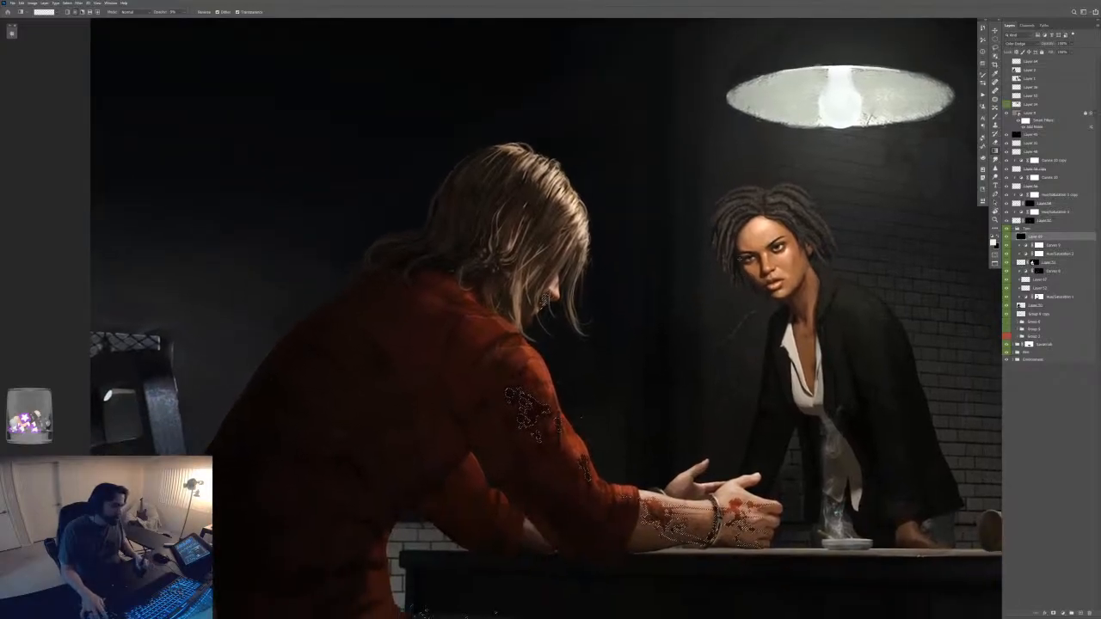
key("ctrl+d")
- Group the masked Overlay layer with the Hue/Saturation and Curves adjustments above it, and copy its mask onto the group
left_click(1046, 264)
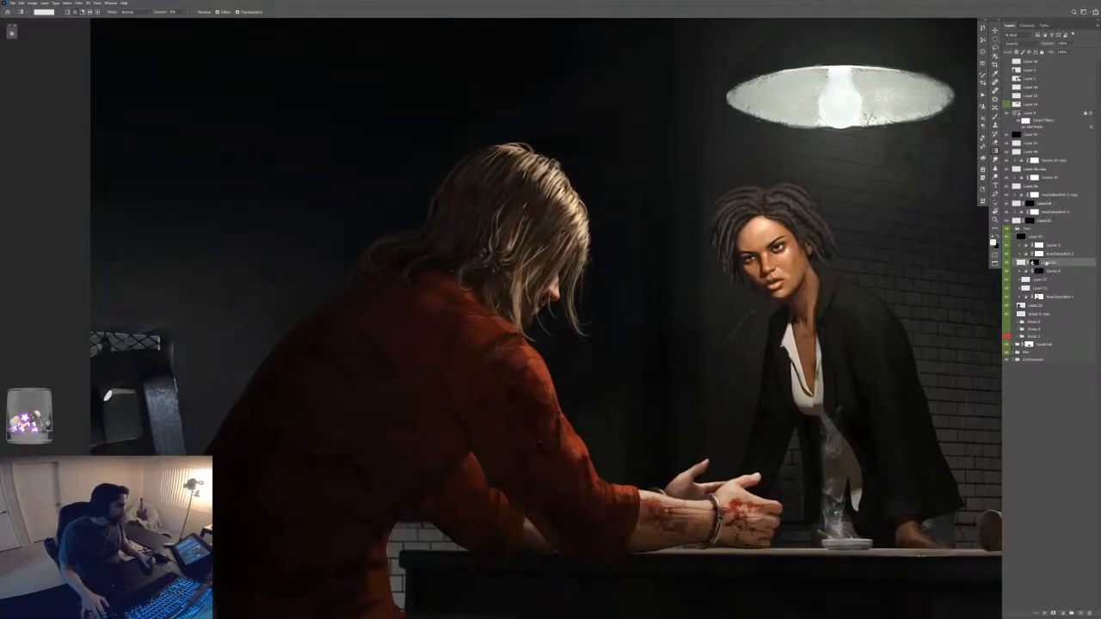
left_click(1047, 246, "shift")
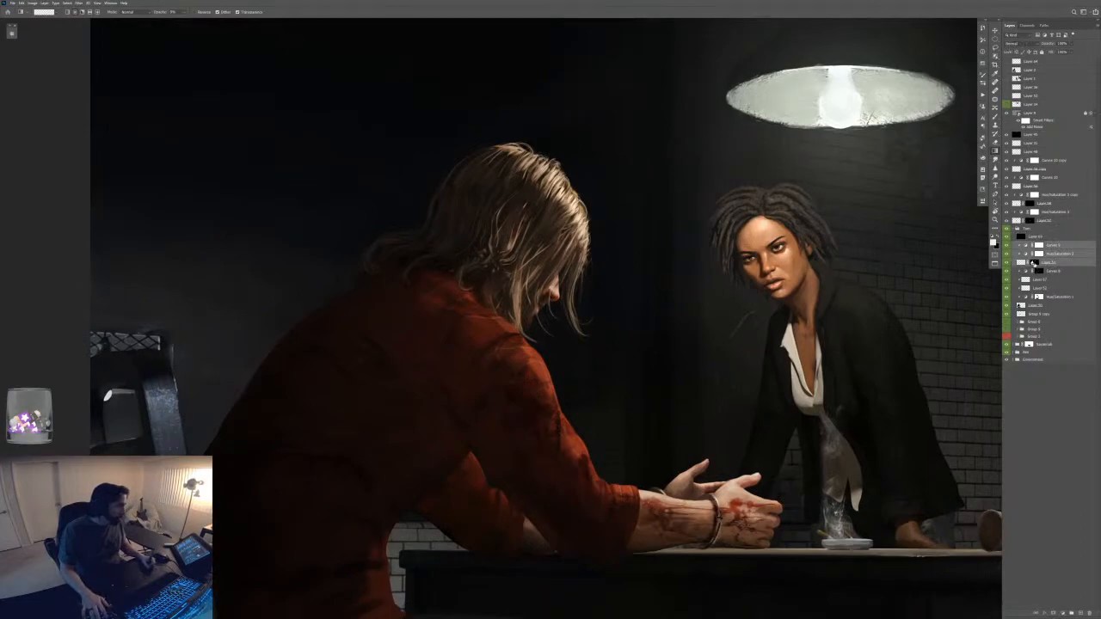
key("ctrl+g")
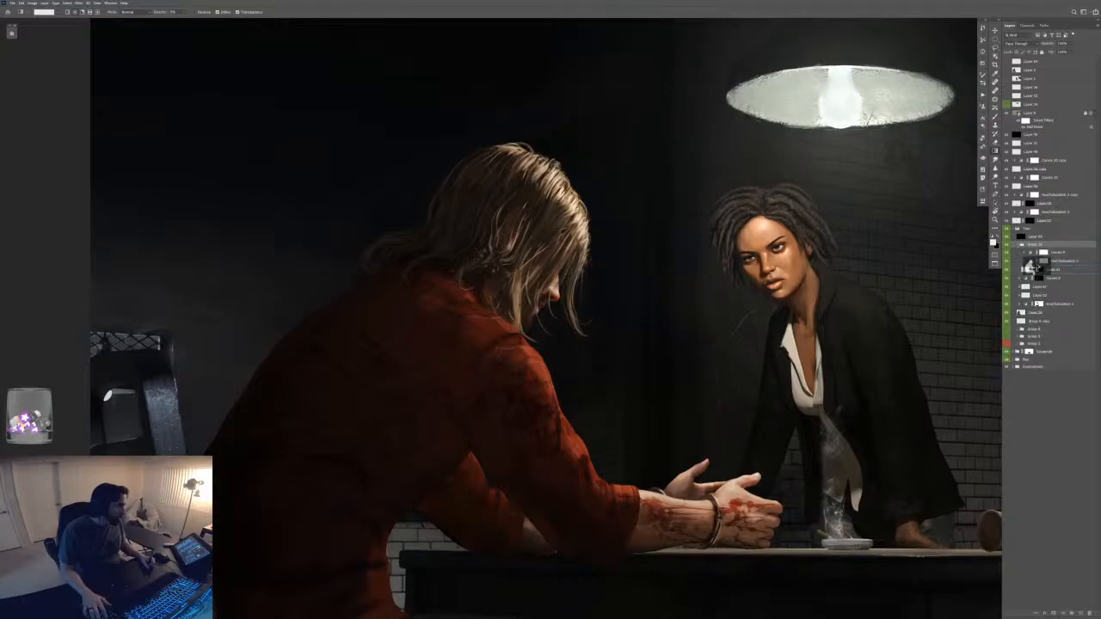
left_click(1021, 245)
left_click(1048, 271)
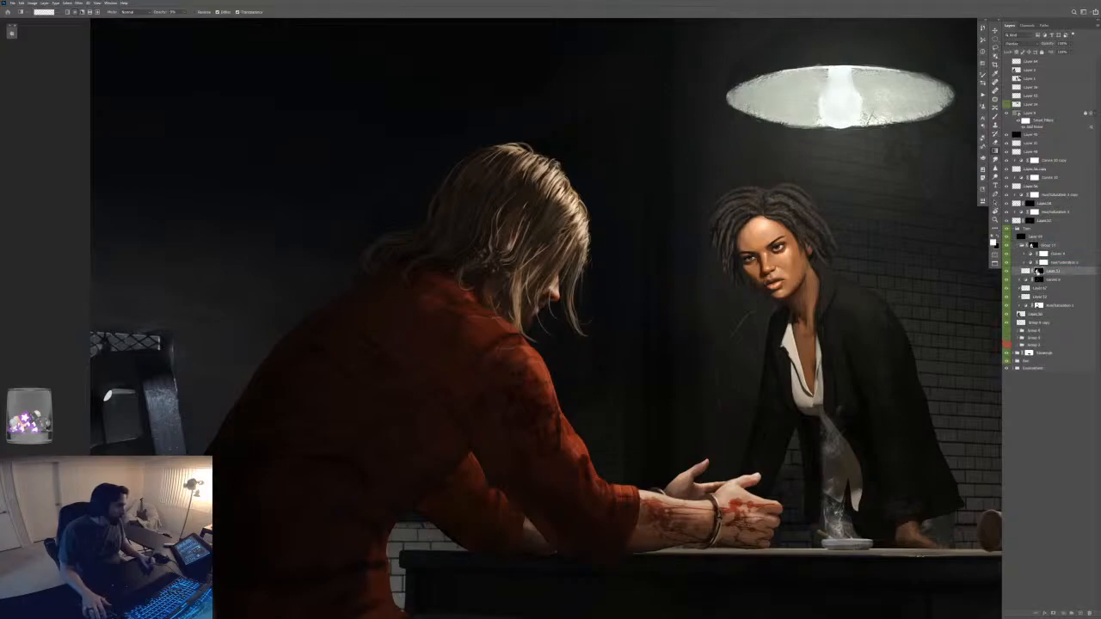
- Delete the Overlay layer's own mask without applying it, and move the Color Dodge layer directly beneath the new group
left_click(1090, 613)
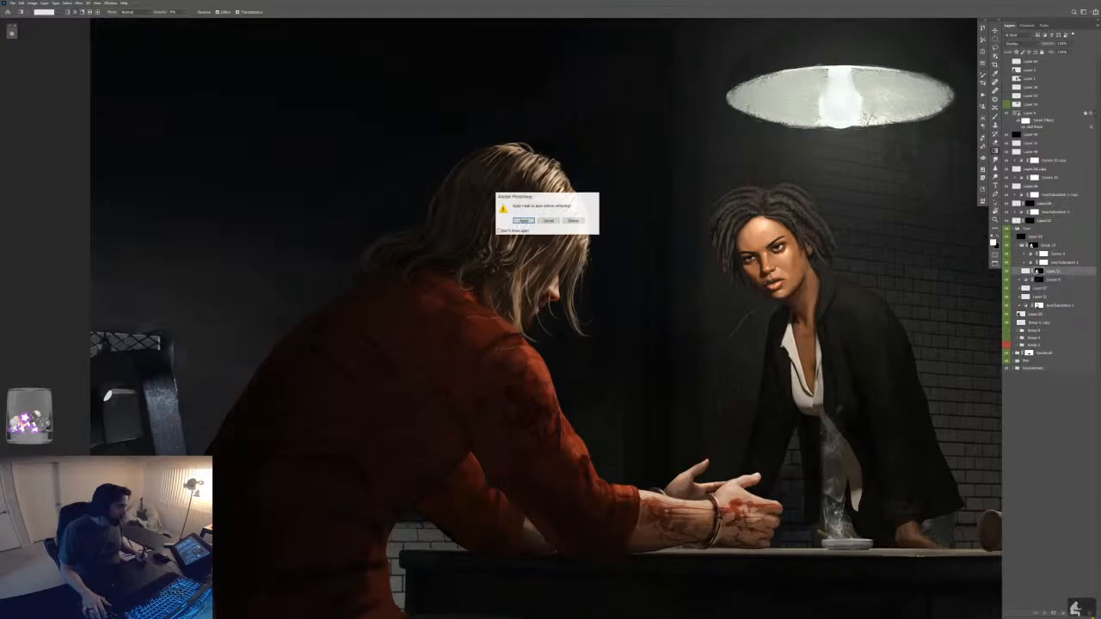
left_click(572, 221)
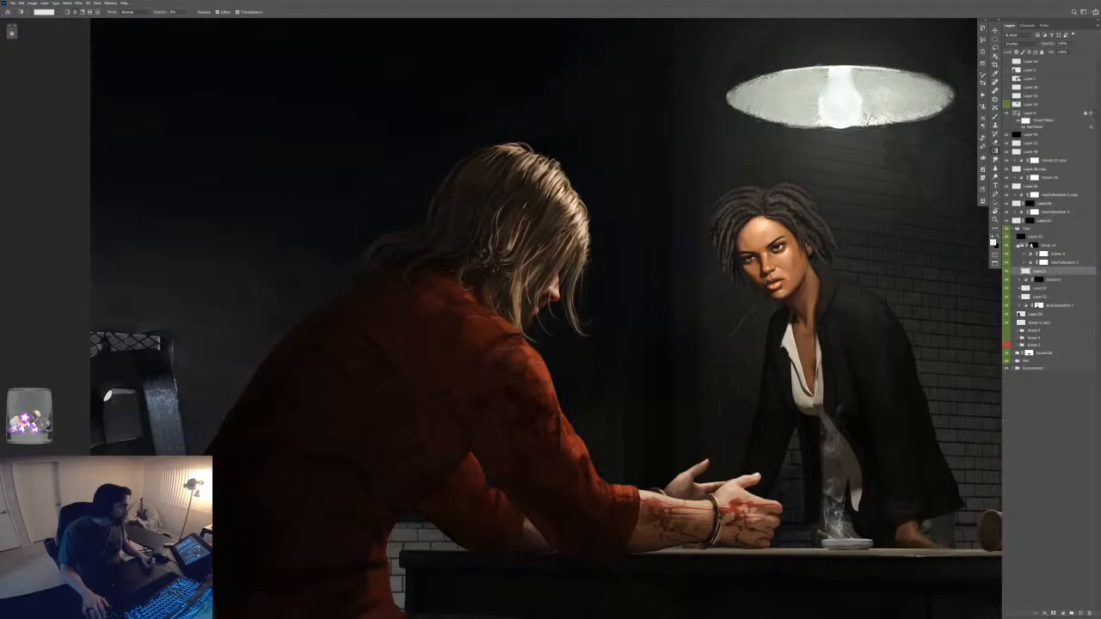
left_click(1018, 245)
left_click_drag(1036, 237, 1035, 248)
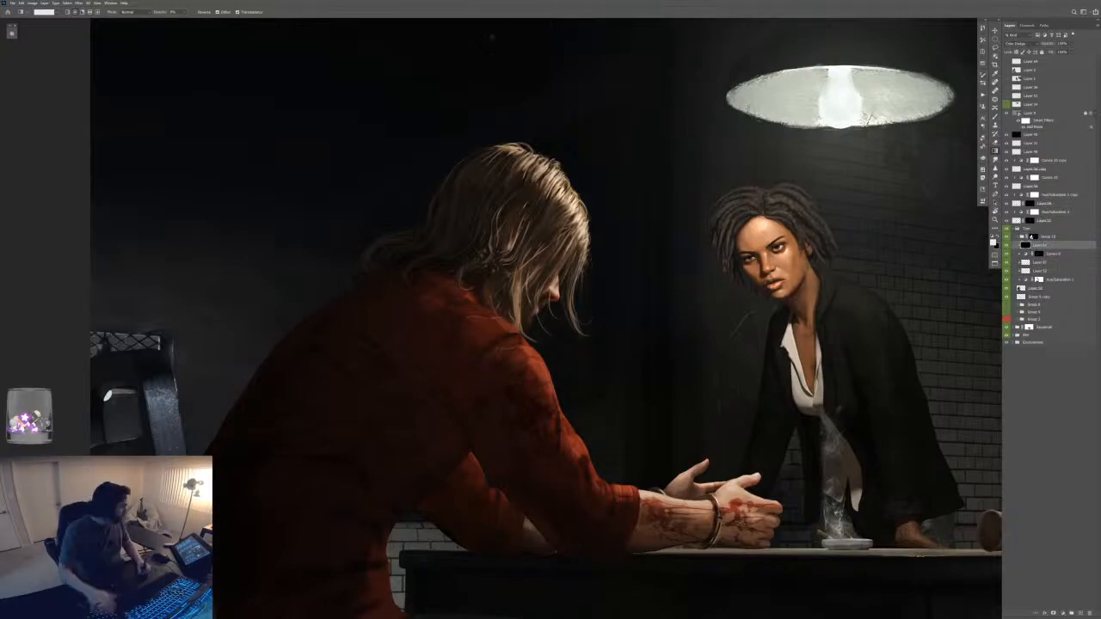
- Brush pale cyan highlights with a thin strand brush along the loose hair hanging around the seated figure's face on the Color Dodge layer
key("b")
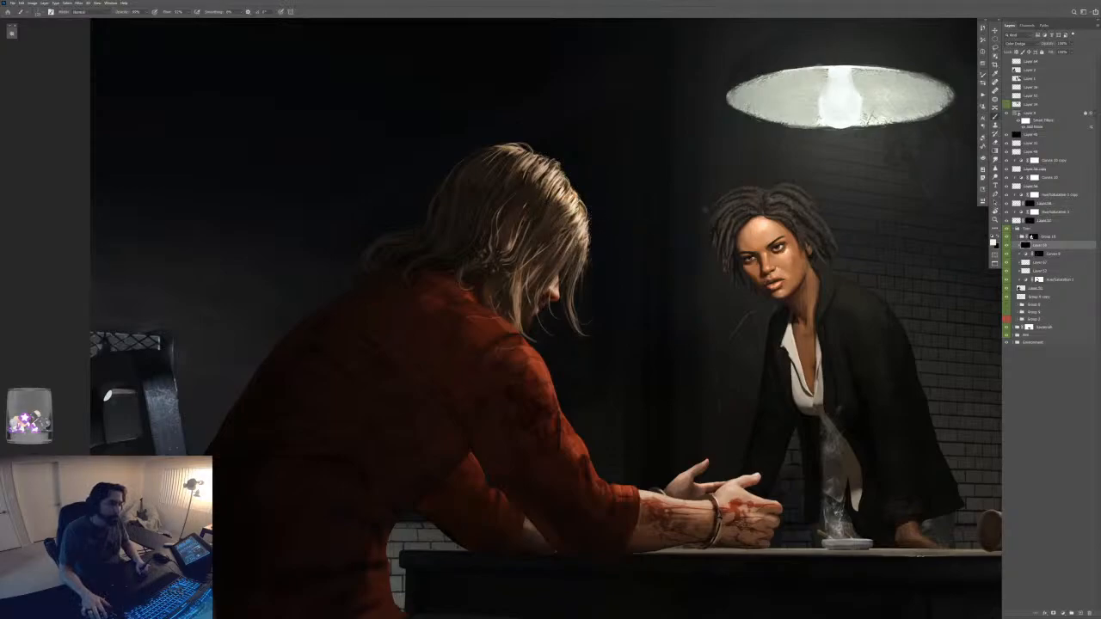
key("F6")
left_click(967, 219)
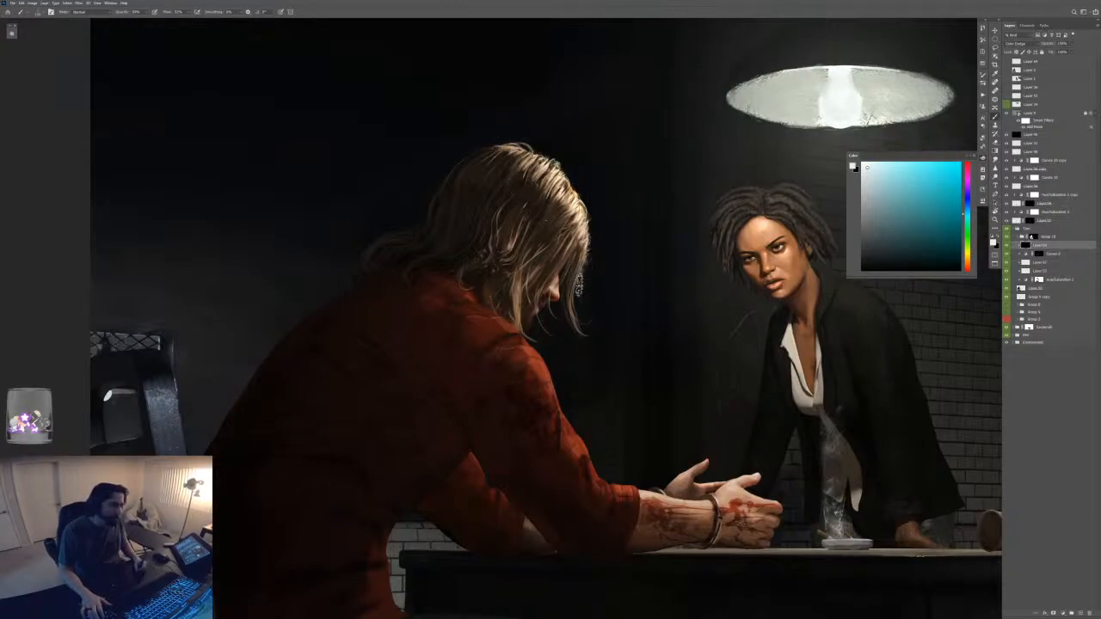
right_click(590, 303)
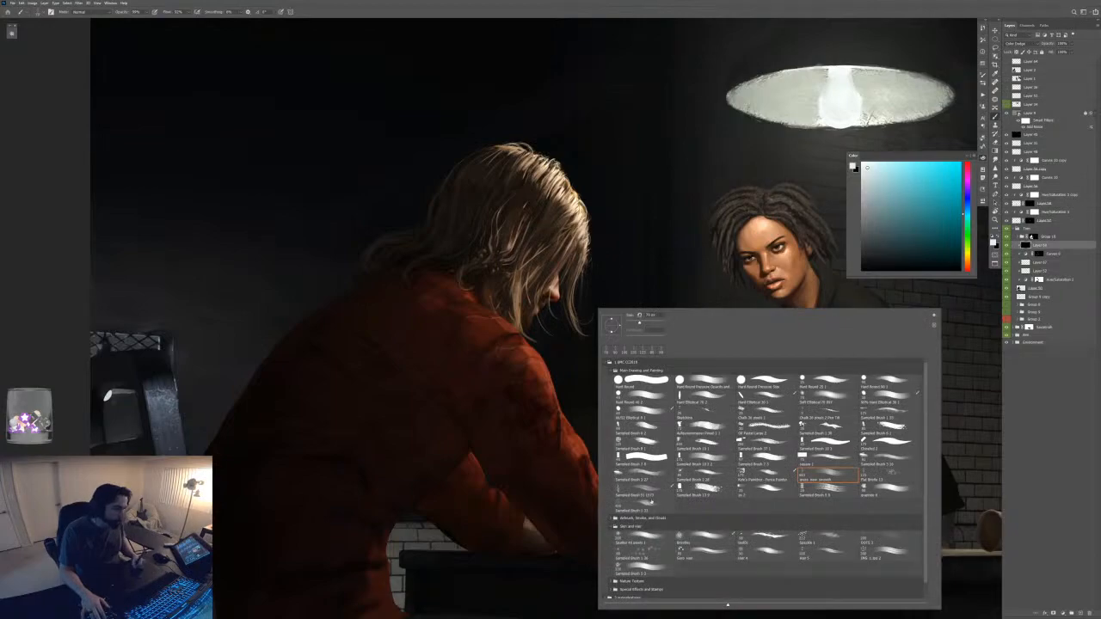
left_click(761, 494)
mouse_move(552, 322)
left_mouse_down()
mouse_move(636, 322)
mouse_move(572, 420)
left_mouse_up()
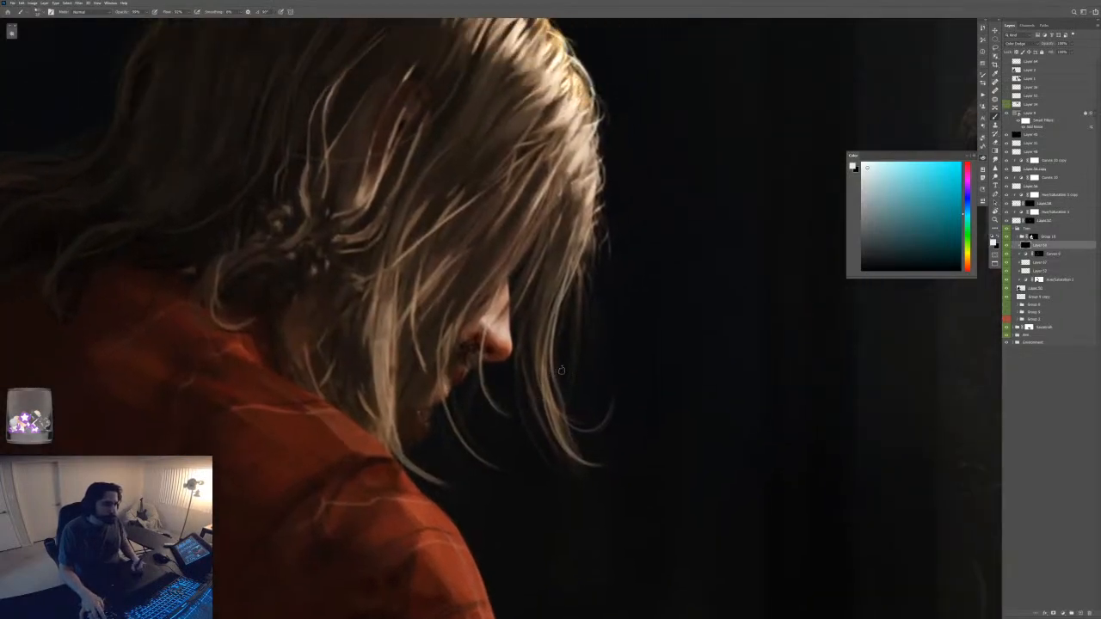
mouse_move(549, 370)
left_mouse_down()
mouse_move(570, 431)
mouse_move(546, 351)
left_mouse_up()
key("ctrl+z")
left_click_drag(573, 447, 542, 310)
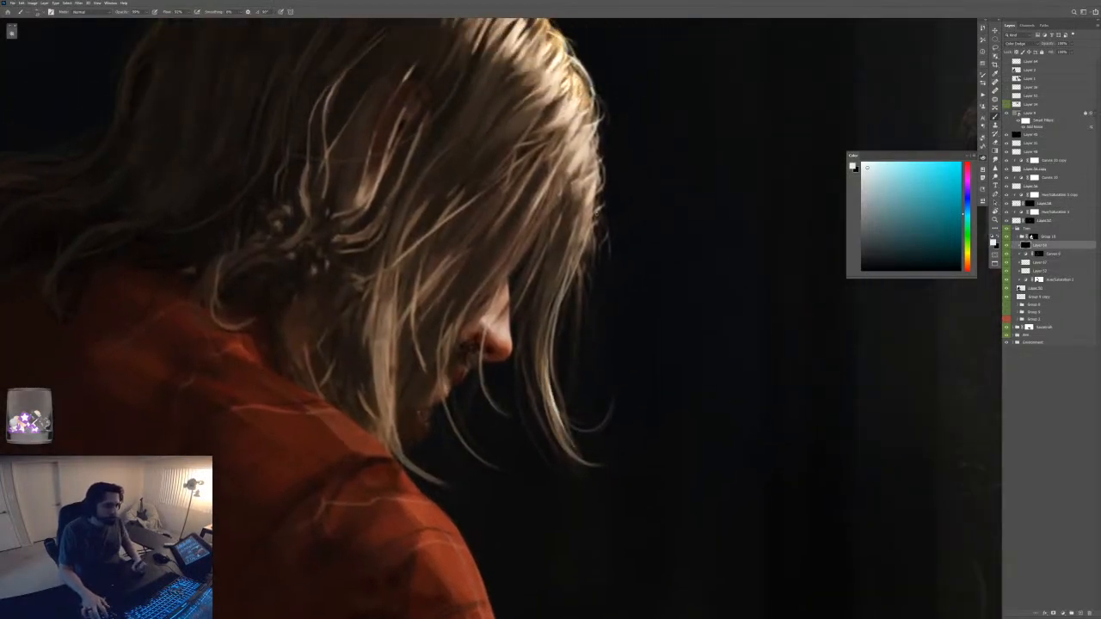
mouse_move(582, 246)
left_mouse_down()
mouse_move(592, 179)
mouse_move(592, 196)
mouse_move(566, 150)
left_mouse_up()
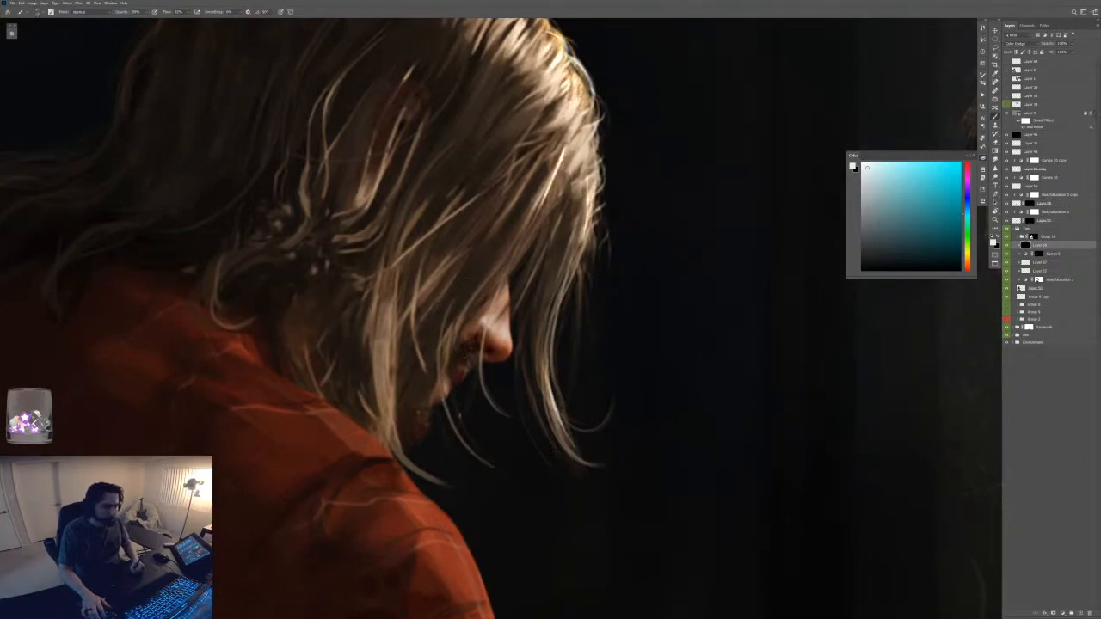
left_click_drag(457, 430, 441, 339)
left_click_drag(445, 383, 441, 337)
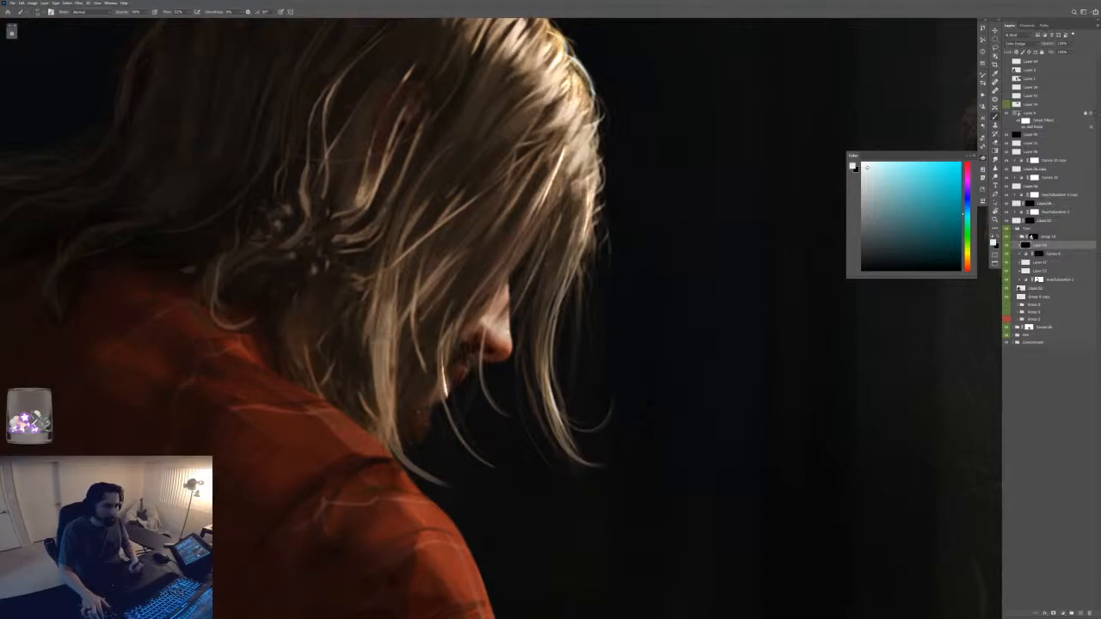
- Brighten the hair strands beside the seated figure's cheek and ear and along the back of the head
mouse_move(388, 317)
left_mouse_down()
mouse_move(396, 461)
mouse_move(389, 298)
left_mouse_up()
key("ctrl+z")
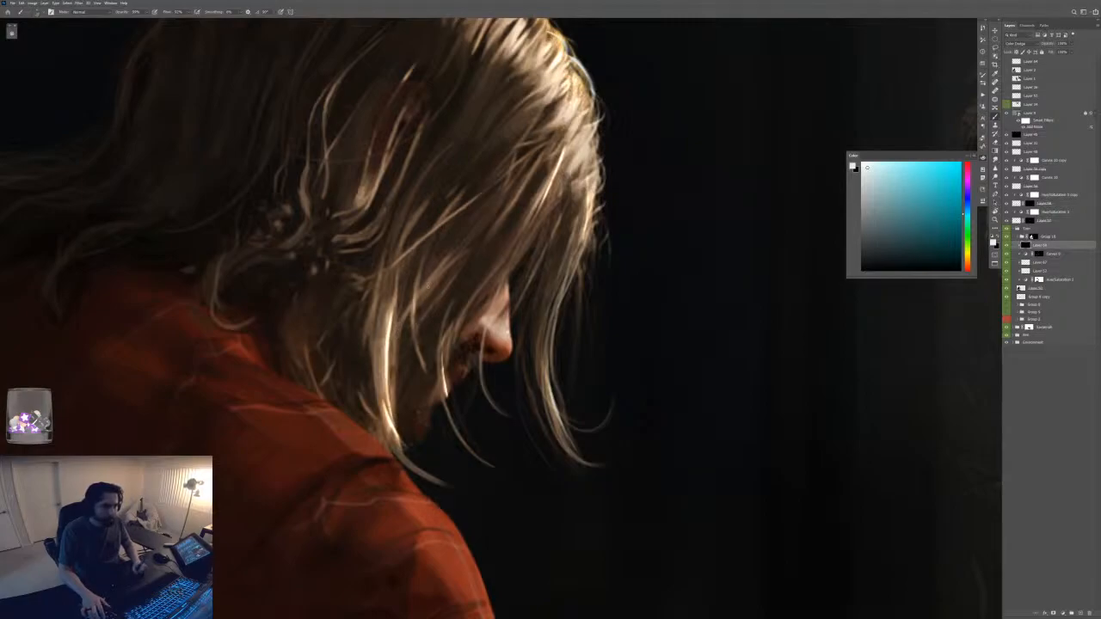
scroll(383, 388, "up", 5)
left_click_drag(369, 395, 396, 336)
left_click_drag(494, 202, 472, 312)
left_click_drag(540, 286, 520, 329)
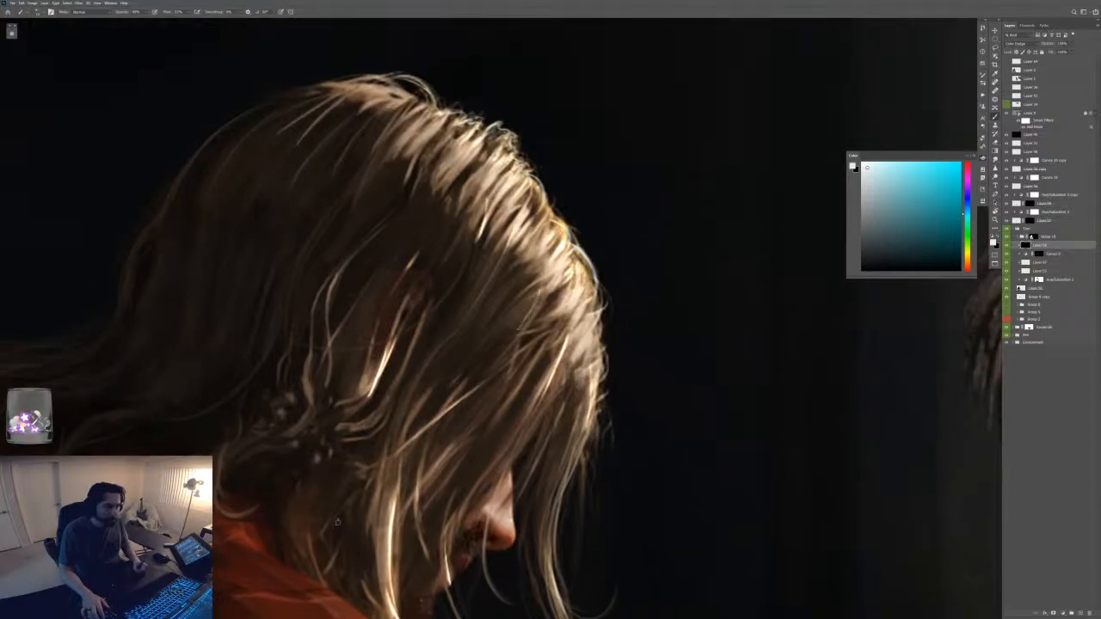
- Check the hair highlights from a distance, tone down the bright strand beside the cheek with black, and restore the pale cyan colour
scroll(546, 319, "down", 10)
scroll(542, 340, "up", 10)
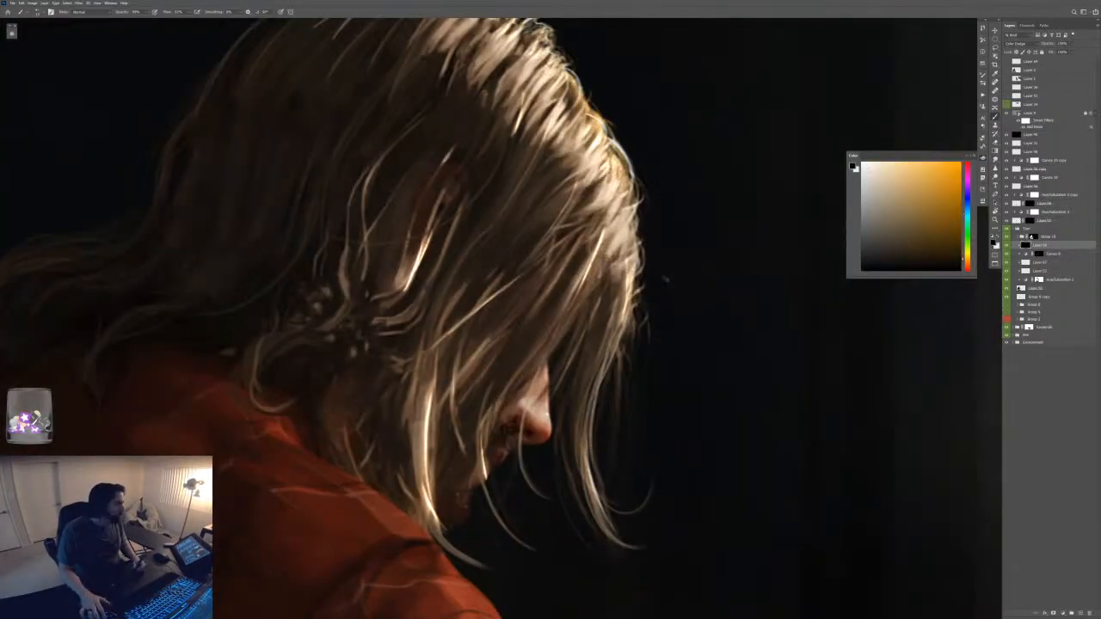
left_click(983, 158)
left_click(982, 158)
left_click_drag(438, 525, 433, 448)
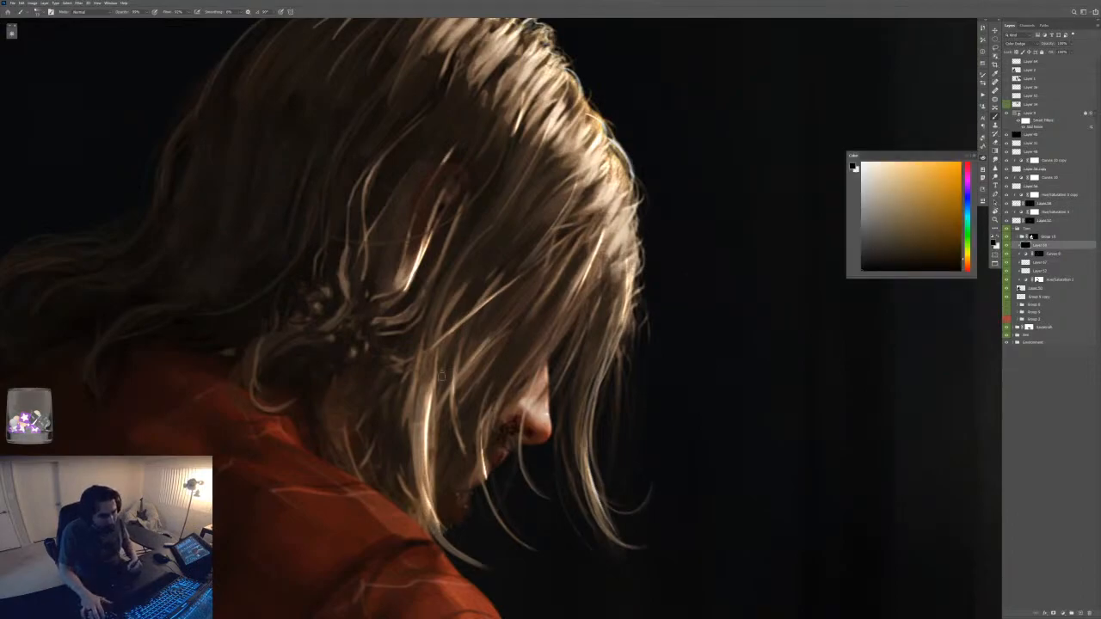
key("x")
left_click_drag(354, 253, 370, 360)
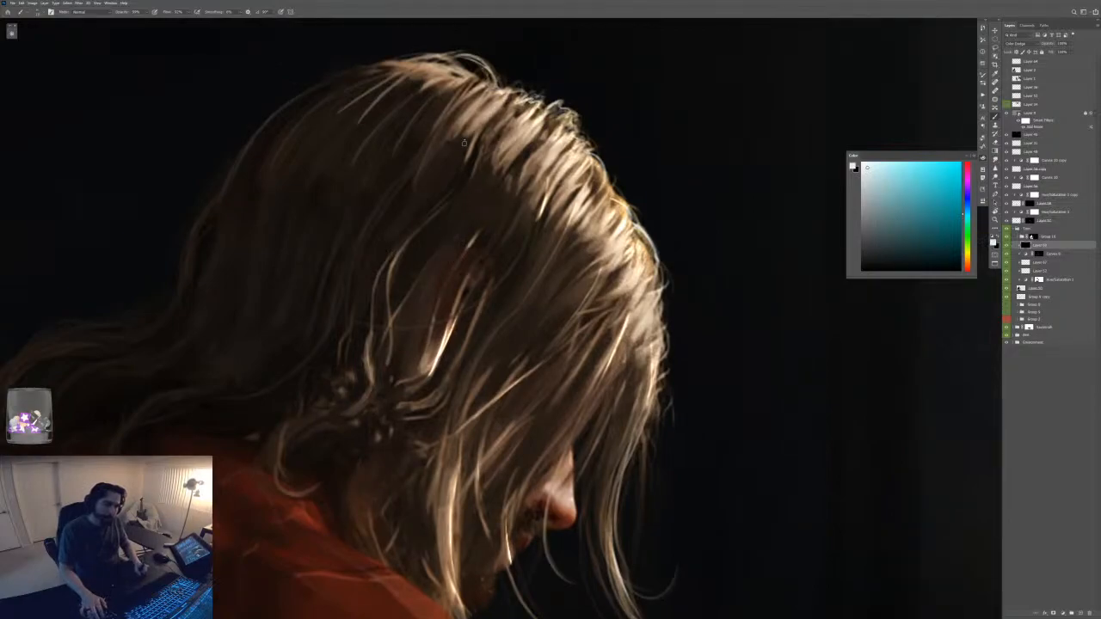
- Switch to the soft elliptical brush from the main drawing and painting presets
right_click(560, 118)
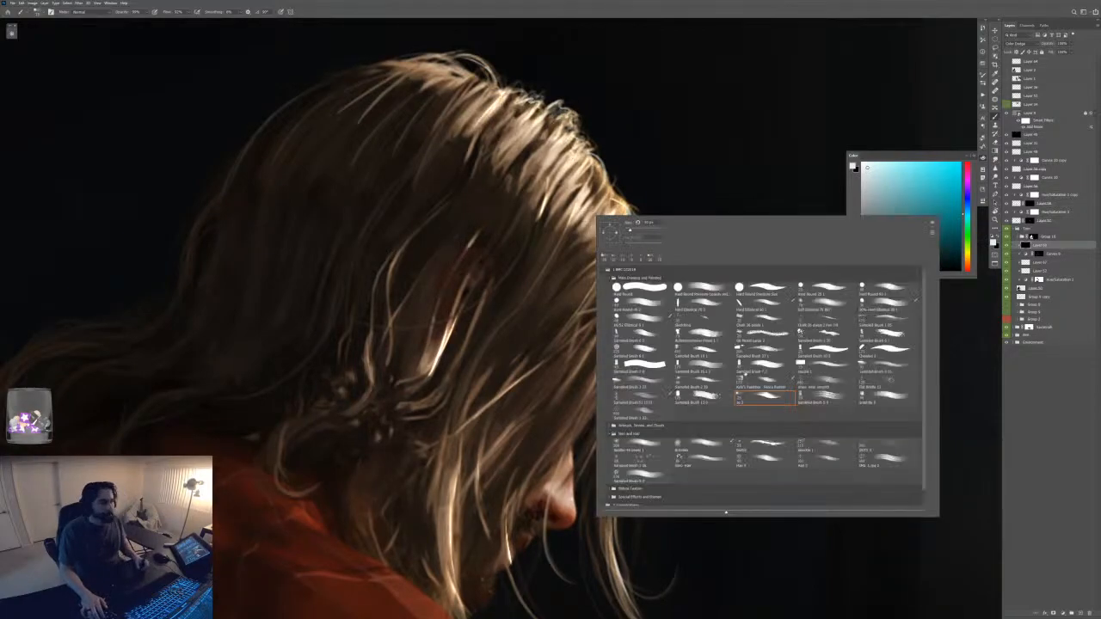
left_click(839, 303)
key("Return")
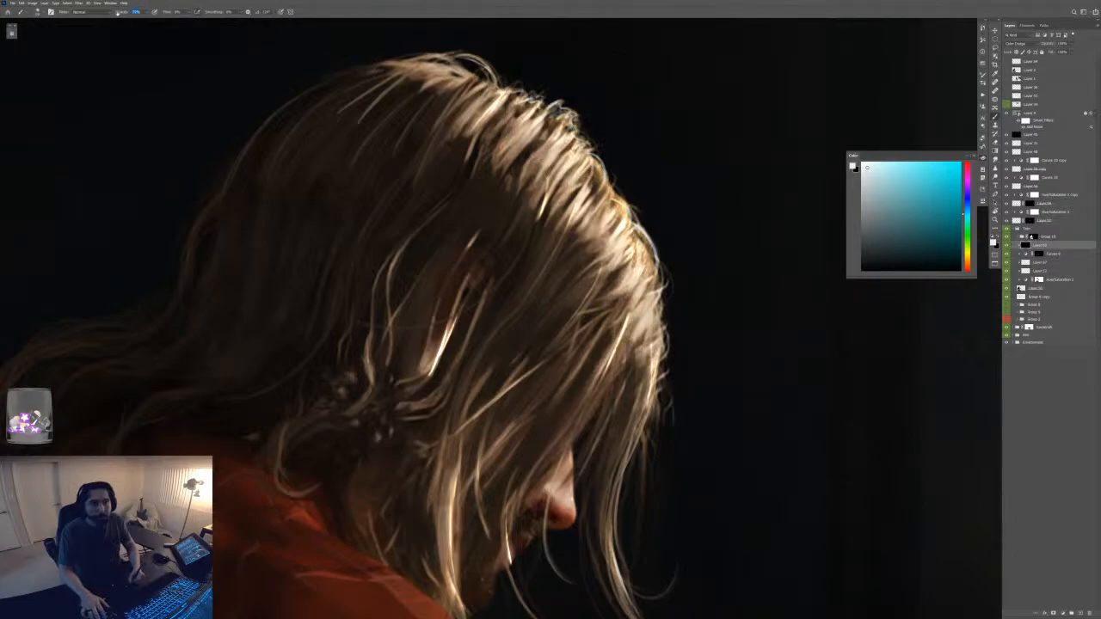
- Switch to a strand-like hair brush from the skin and hair brush presets
left_click(983, 40)
right_click(620, 255)
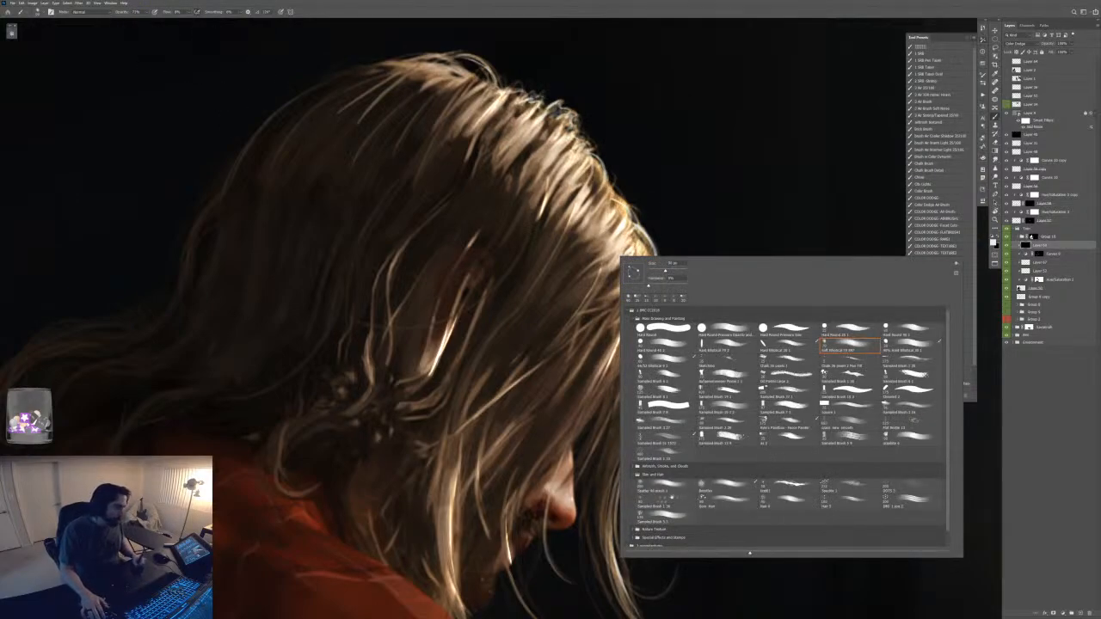
left_click(634, 467)
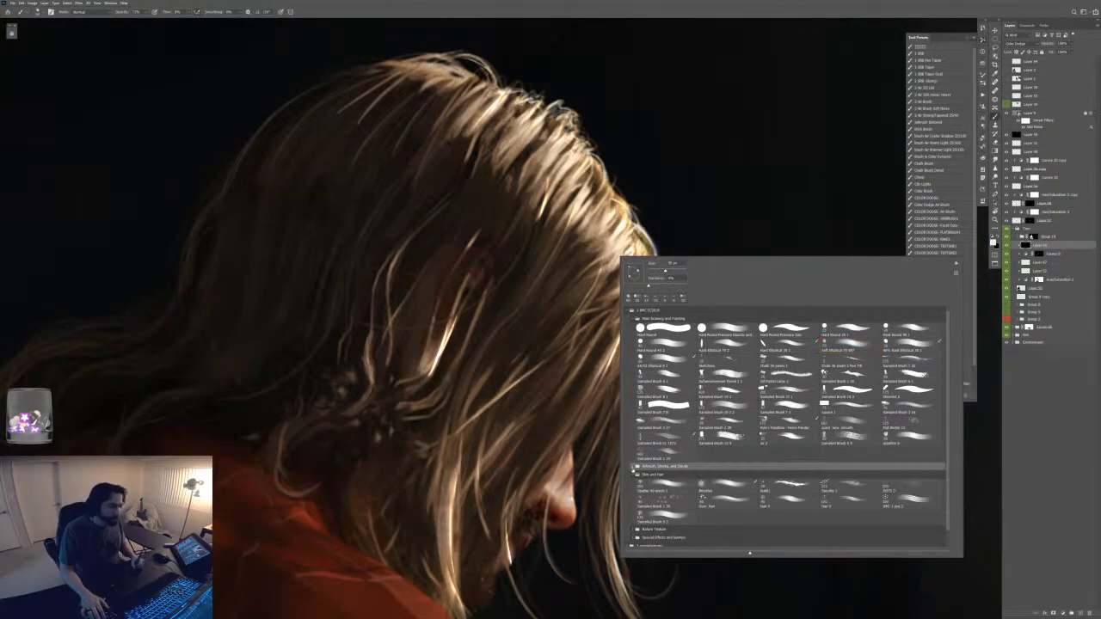
key("Escape")
right_click(625, 310)
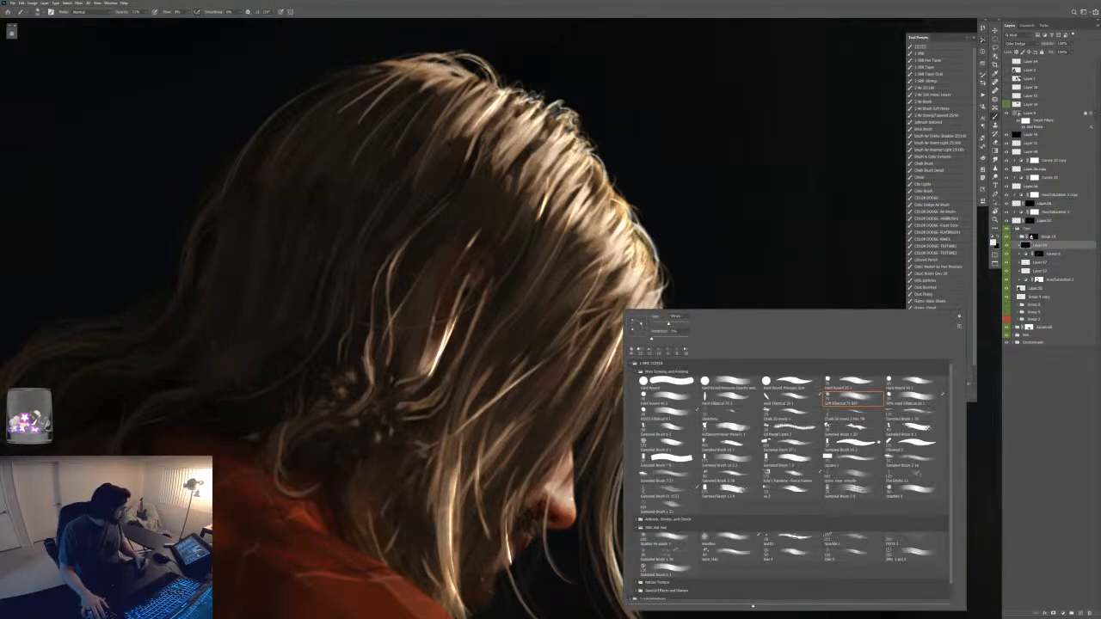
left_click(635, 527)
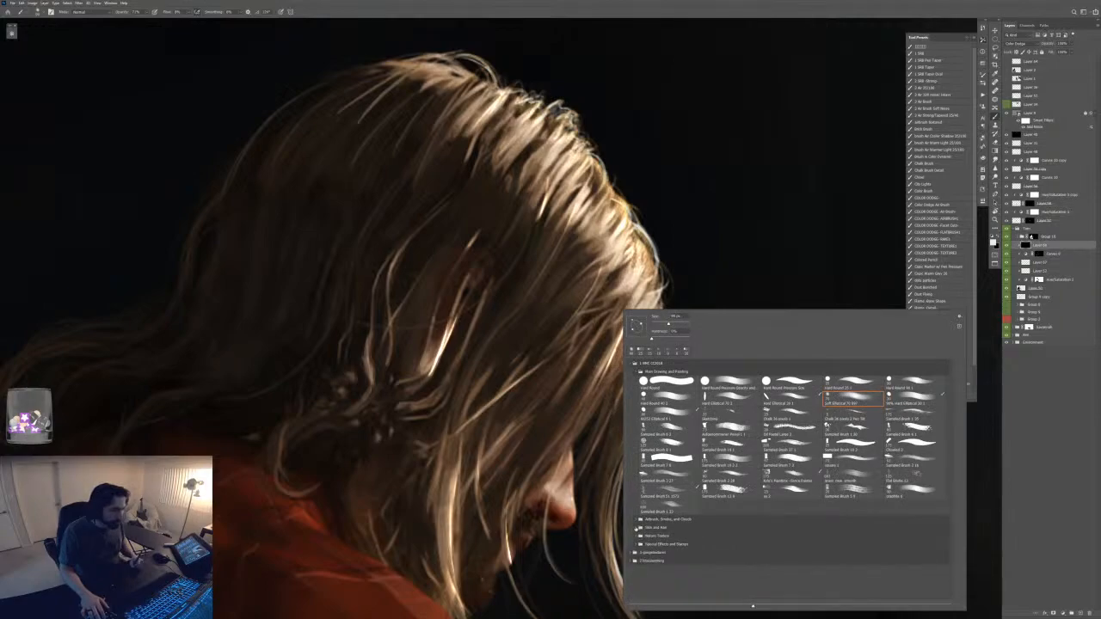
left_click(635, 528)
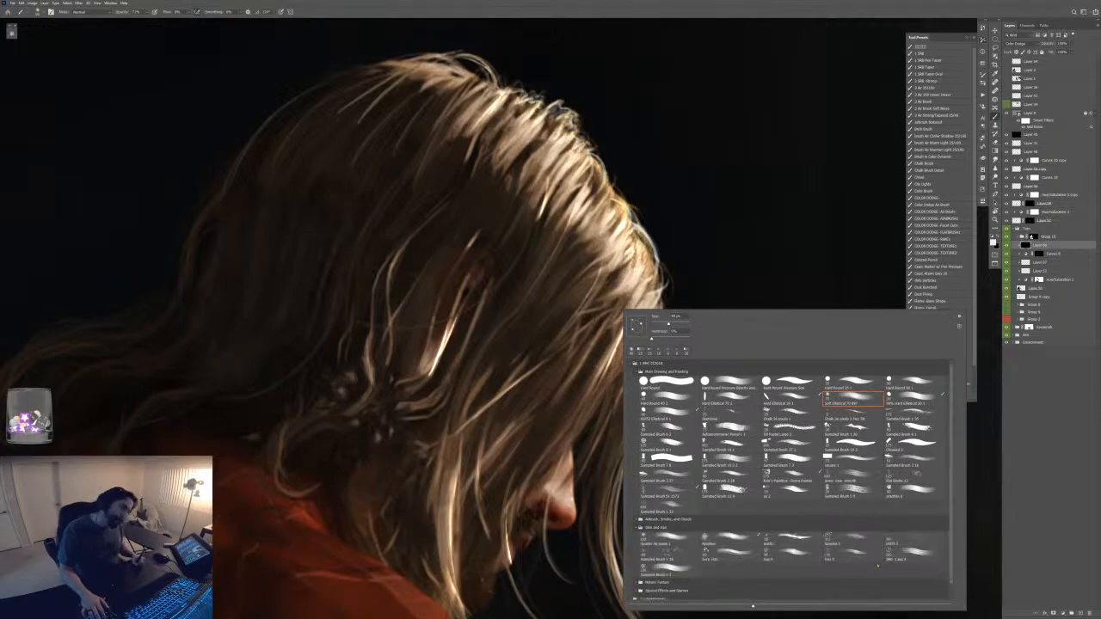
left_click(853, 555)
key("Return")
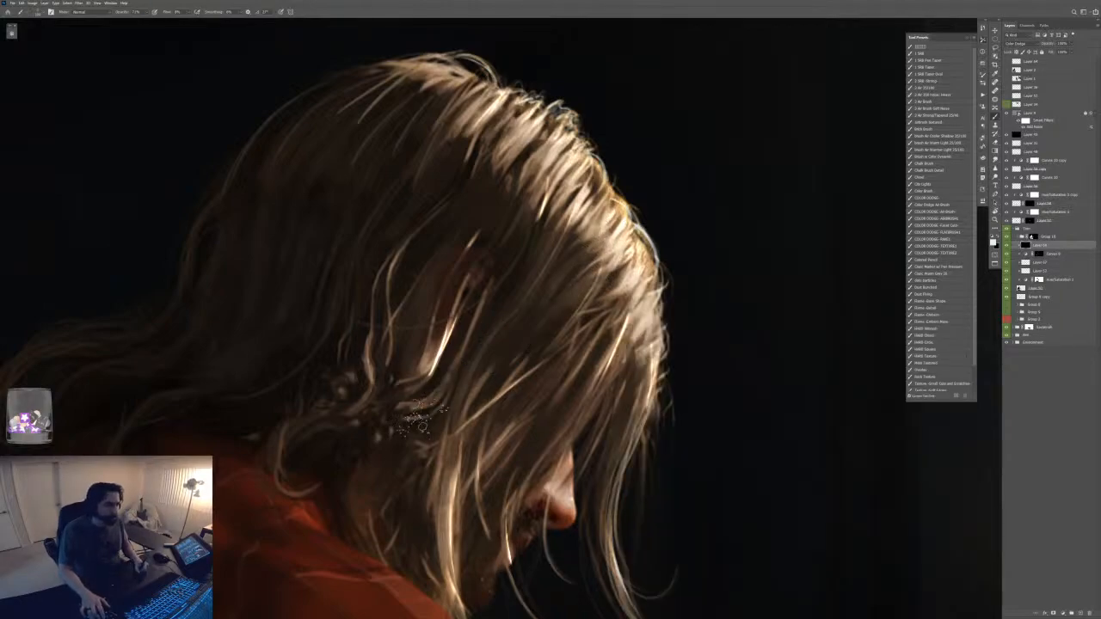
- Add a clipped Curves adjustment layer directly beneath the existing Curves adjustment in the figure group
key("ctrl+minus")
key("ctrl+minus")
key("ctrl+minus")
key("ctrl+minus")
key("ctrl+minus")
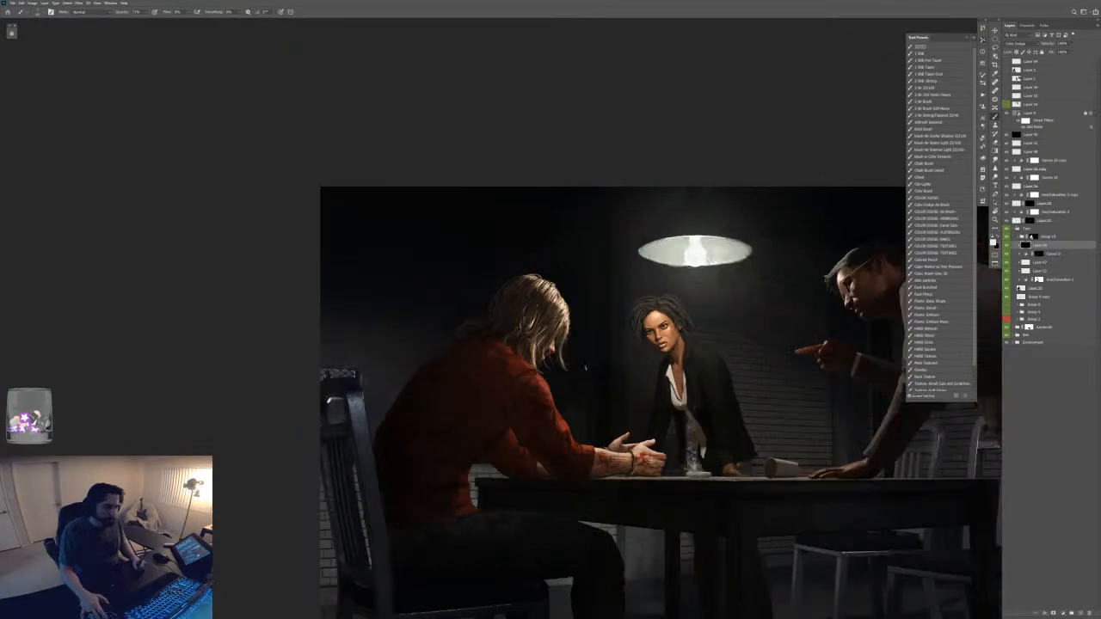
key("ctrl+plus")
key("ctrl+plus")
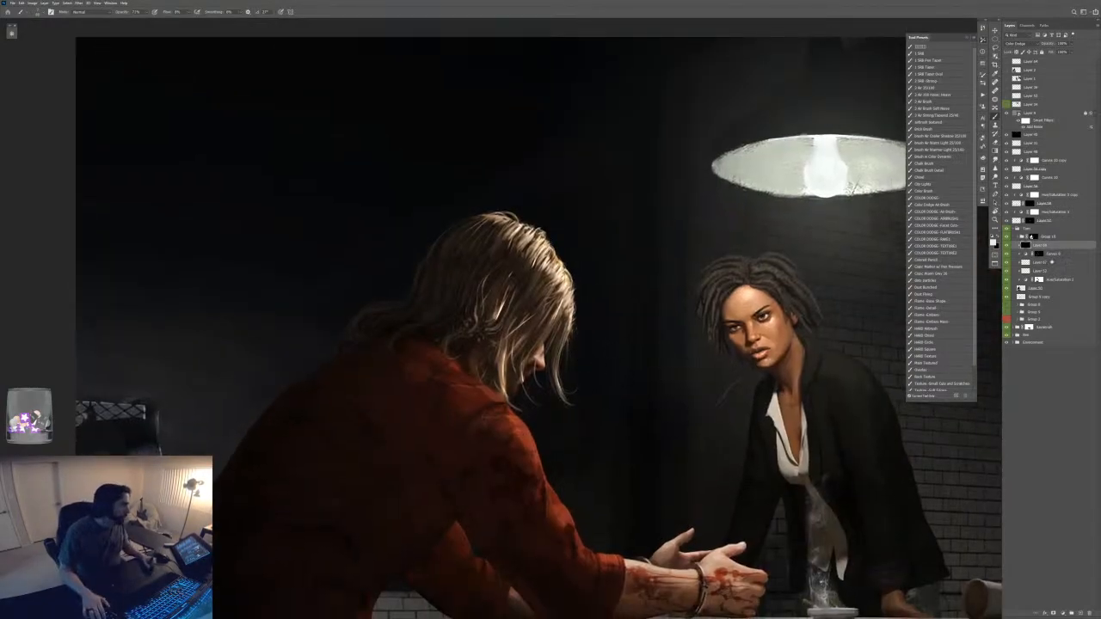
left_click(1051, 254)
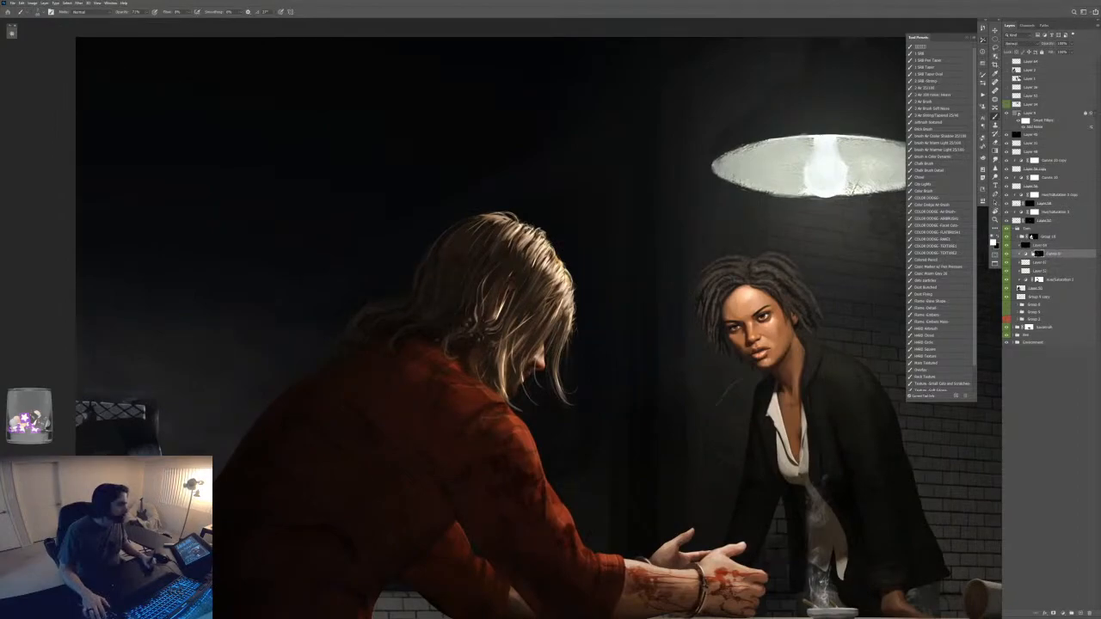
double_click(1025, 255)
double_click(1030, 257)
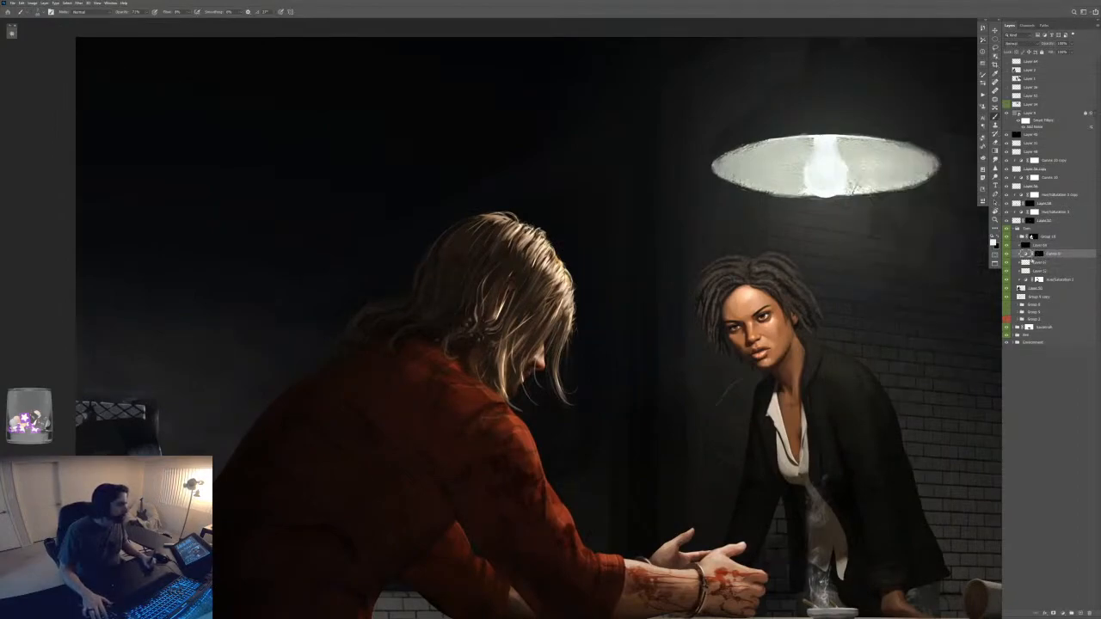
left_click(1050, 282)
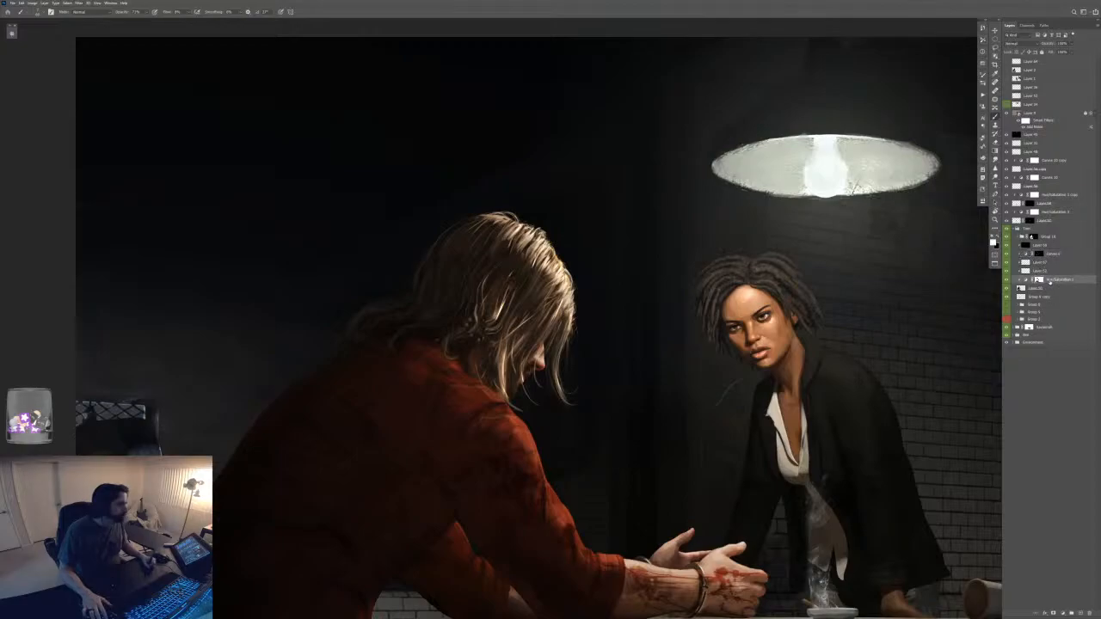
left_click(1051, 262)
key("ctrl+m")
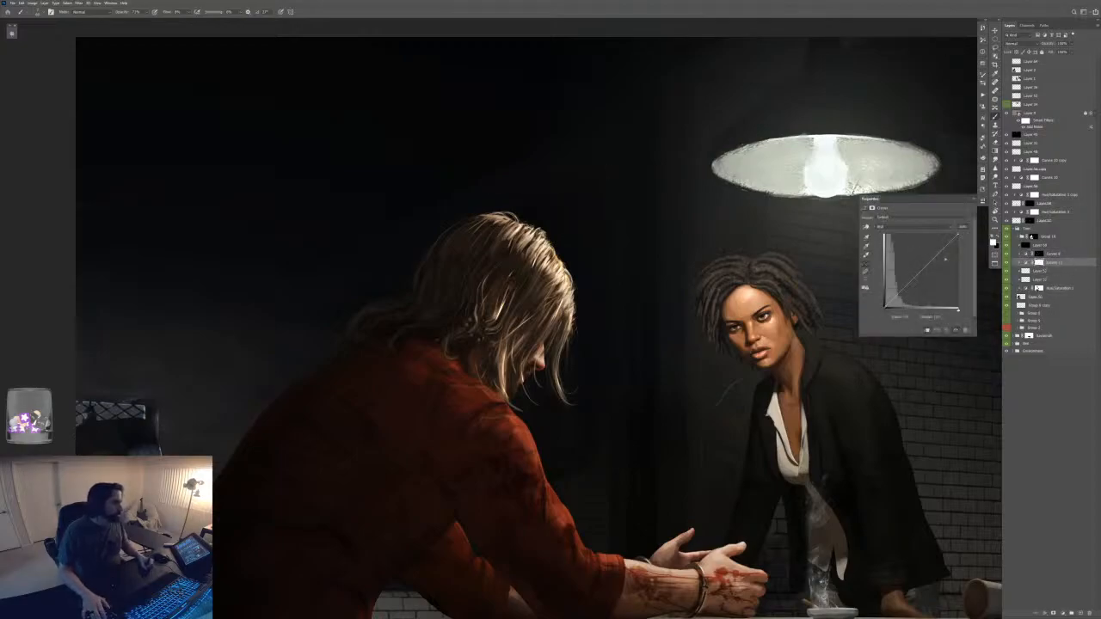
- Pull the RGB curve's midtones and highlights down slightly to darken the seated figure
left_click_drag(923, 270, 924, 277)
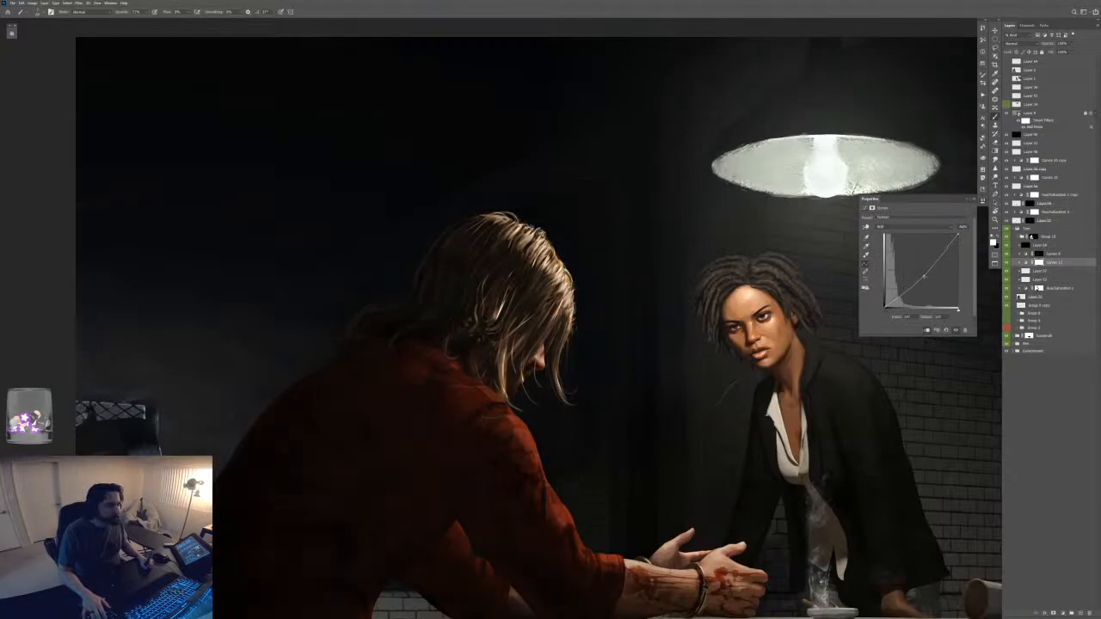
left_click_drag(959, 235, 959, 240)
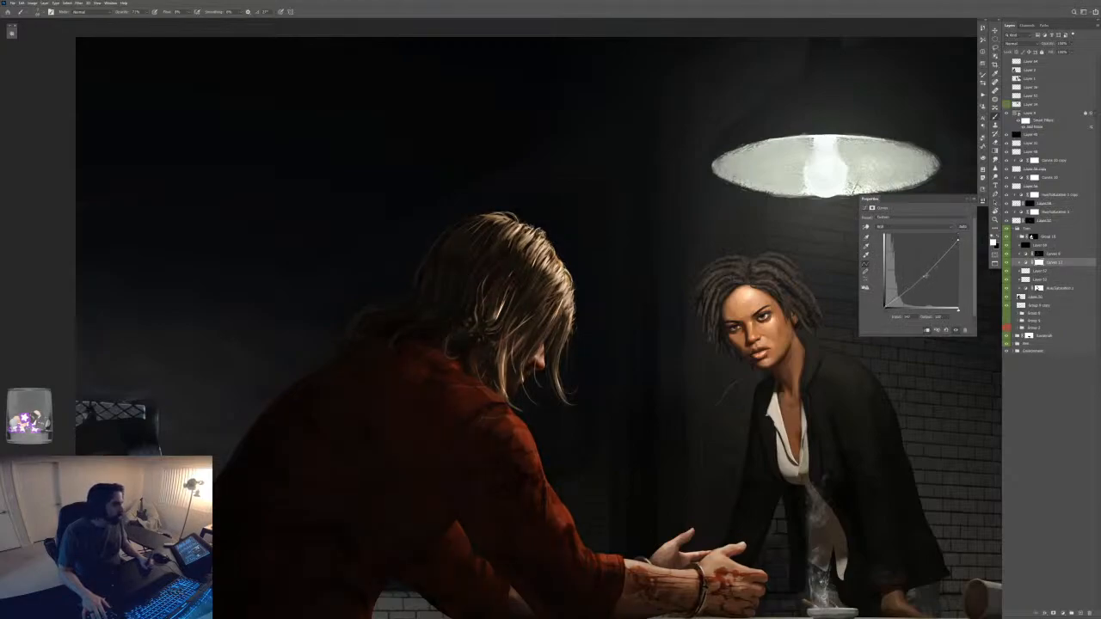
left_click_drag(925, 276, 943, 256)
- Work through the Red and Blue channels of the new Curves adjustment for the seated figure
left_click(924, 227)
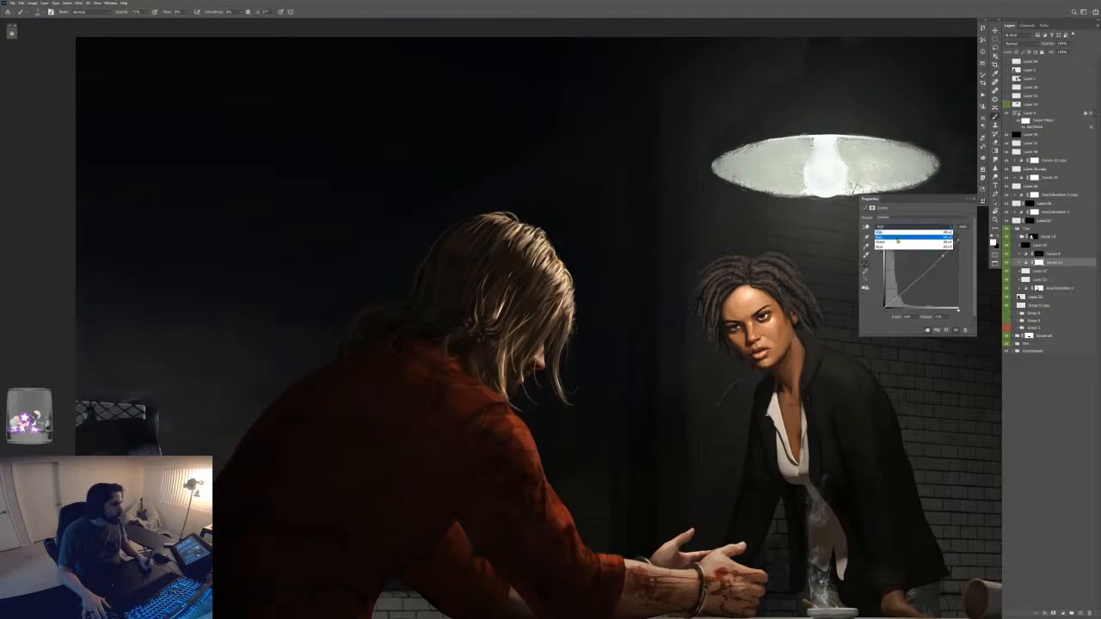
left_click(930, 249)
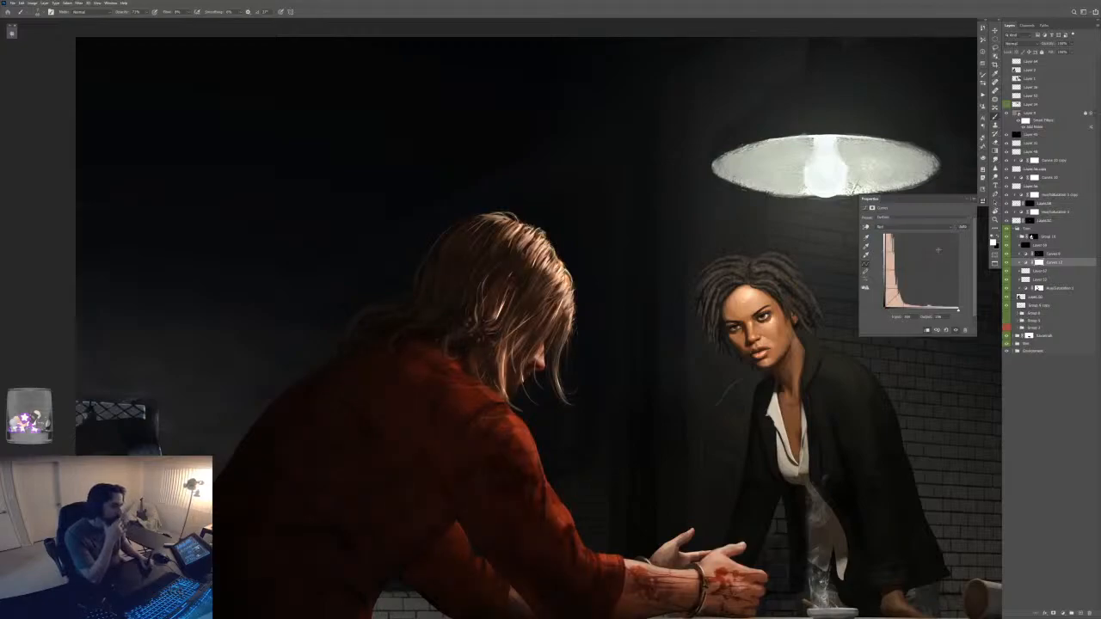
left_click(924, 228)
left_click(938, 249)
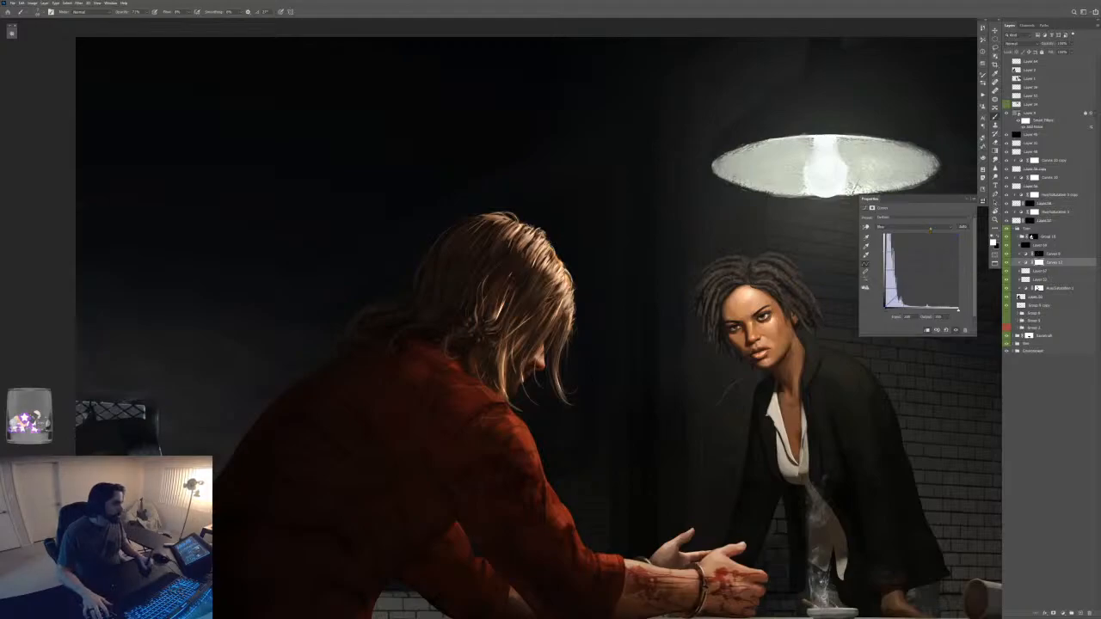
left_click(930, 227)
left_click(925, 242)
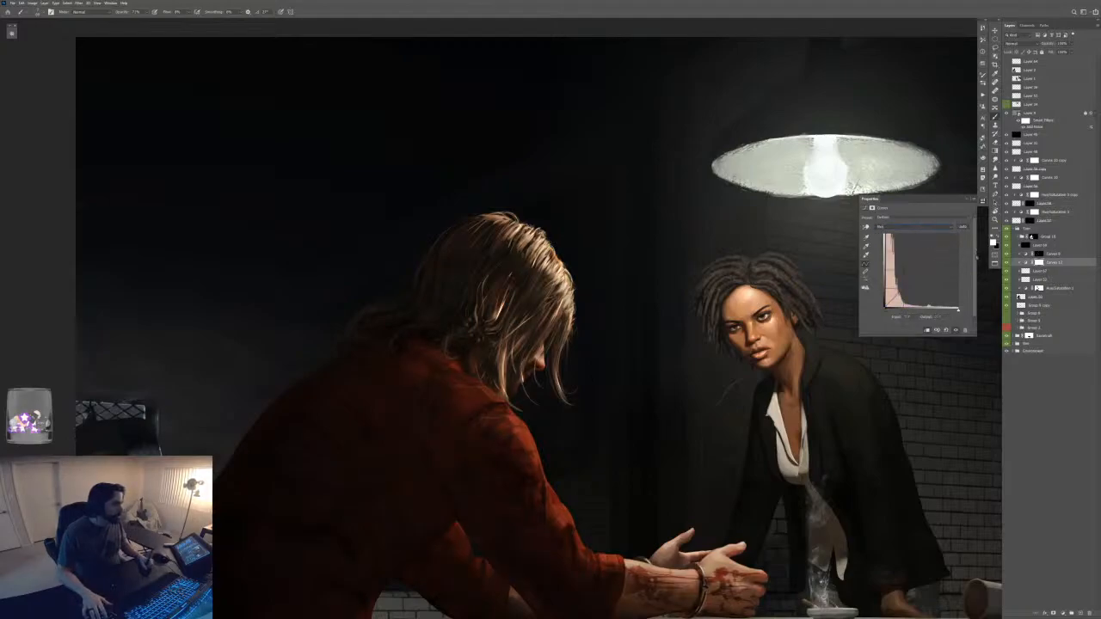
- Invert the new Curves mask to black and pick the soft elliptical brush at 100% flow for painting on it
key("ctrl+i")
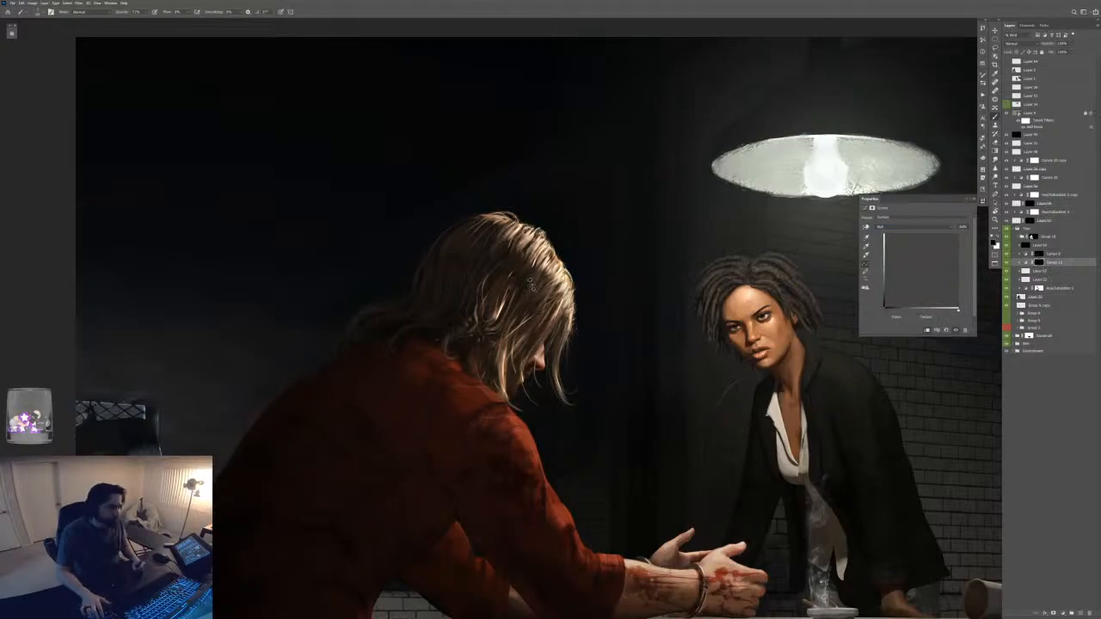
key("shift+0")
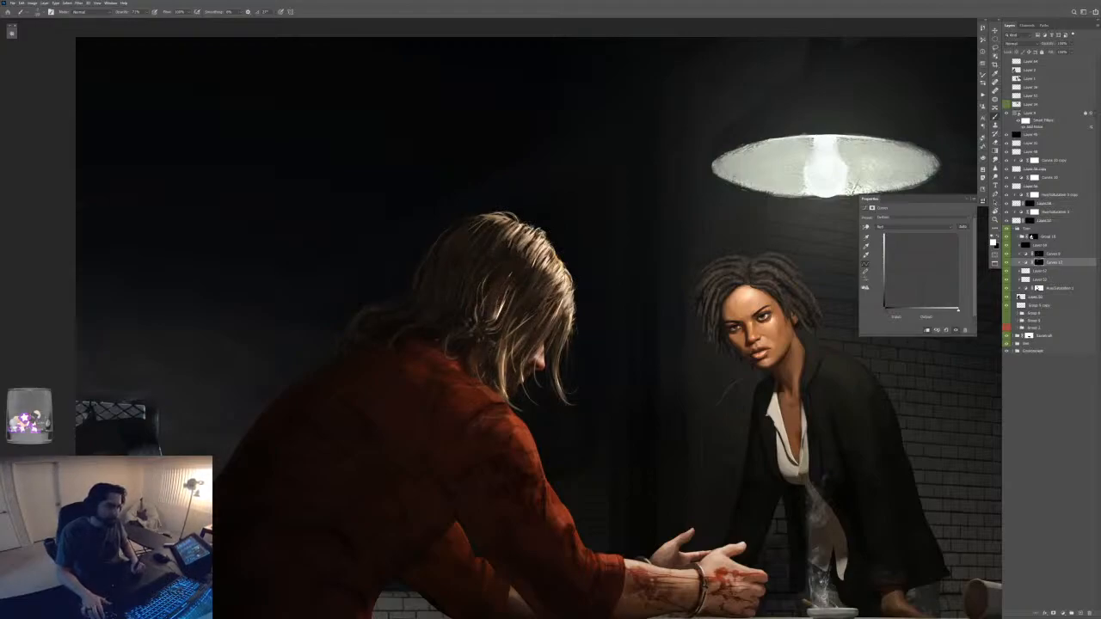
right_click(513, 277)
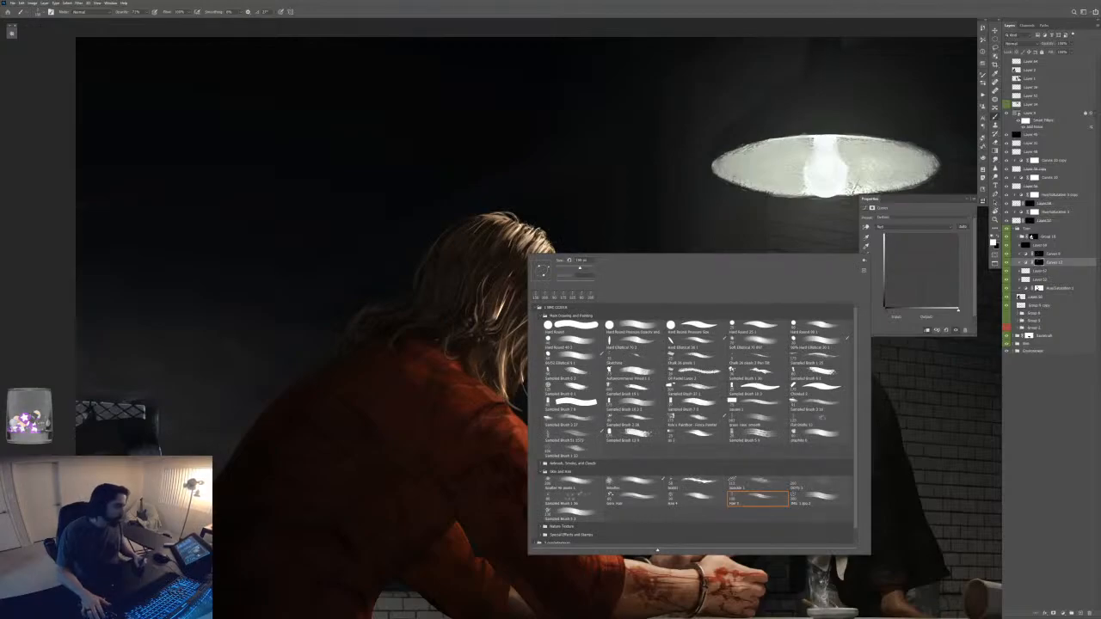
left_click(757, 343)
key("Return")
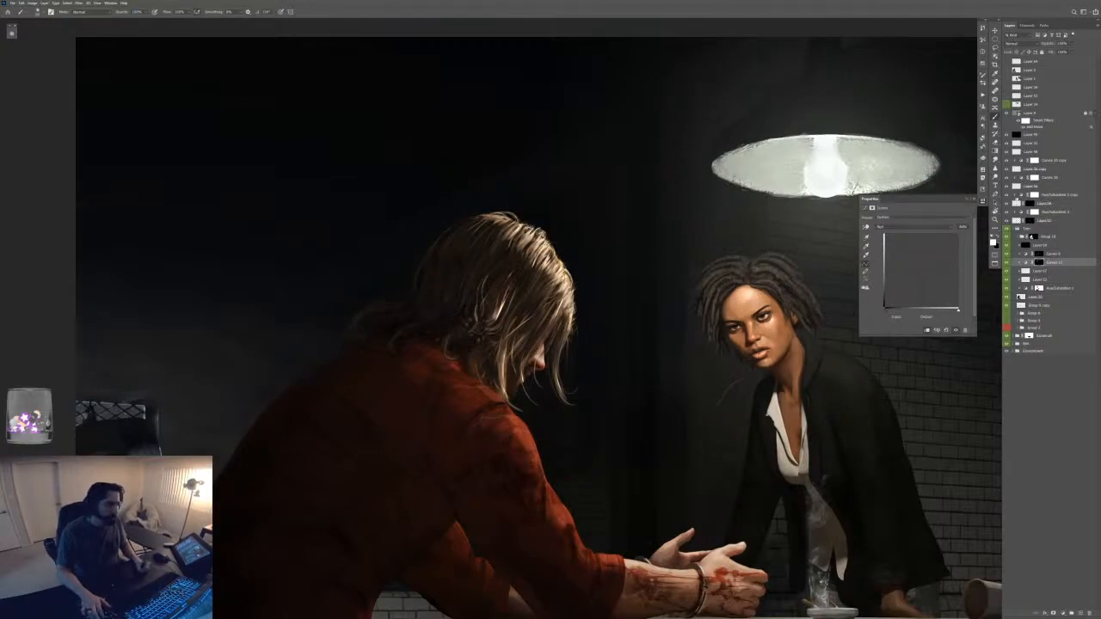
- Bring up the brush settings and check the seated figure's shading against the full composition
key("ctrl+minus")
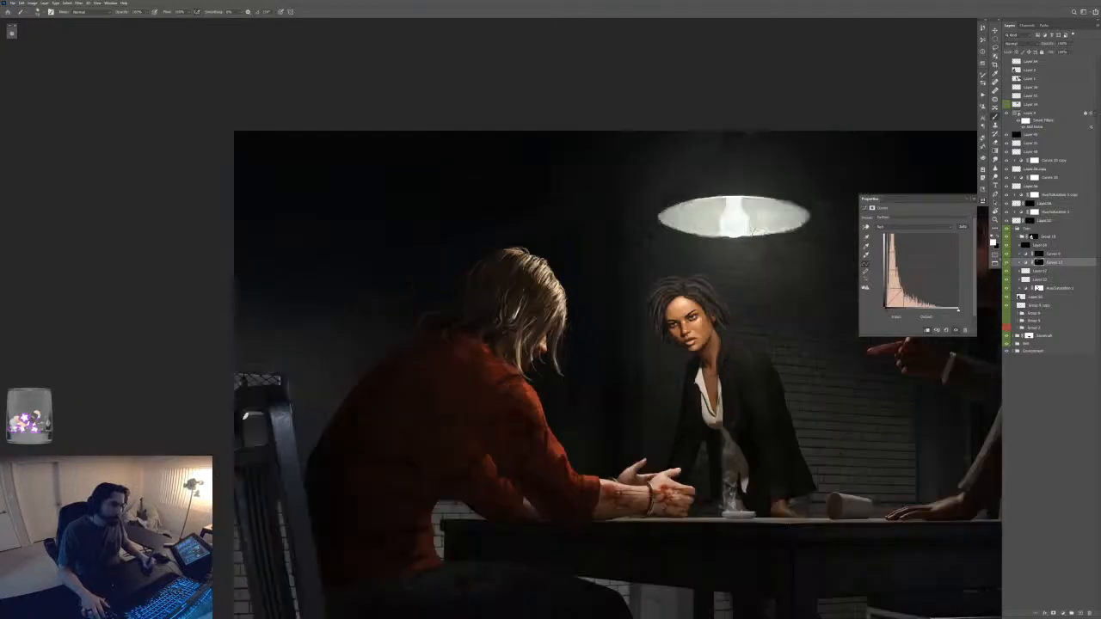
key("F5")
key("ctrl+minus")
key("ctrl+minus")
key("ctrl+plus")
key("ctrl+plus")
key("ctrl+plus")
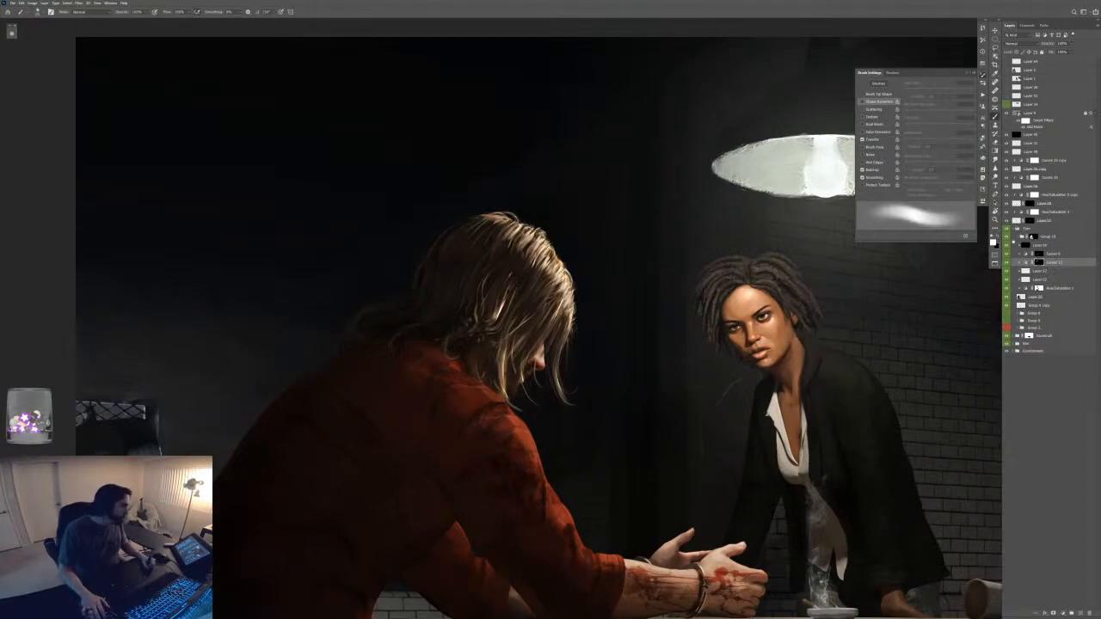
- Reopen the masked Curves adjustment, lower its upper RGB curve point slightly, and check the darkening in the full composition
double_click(1025, 263)
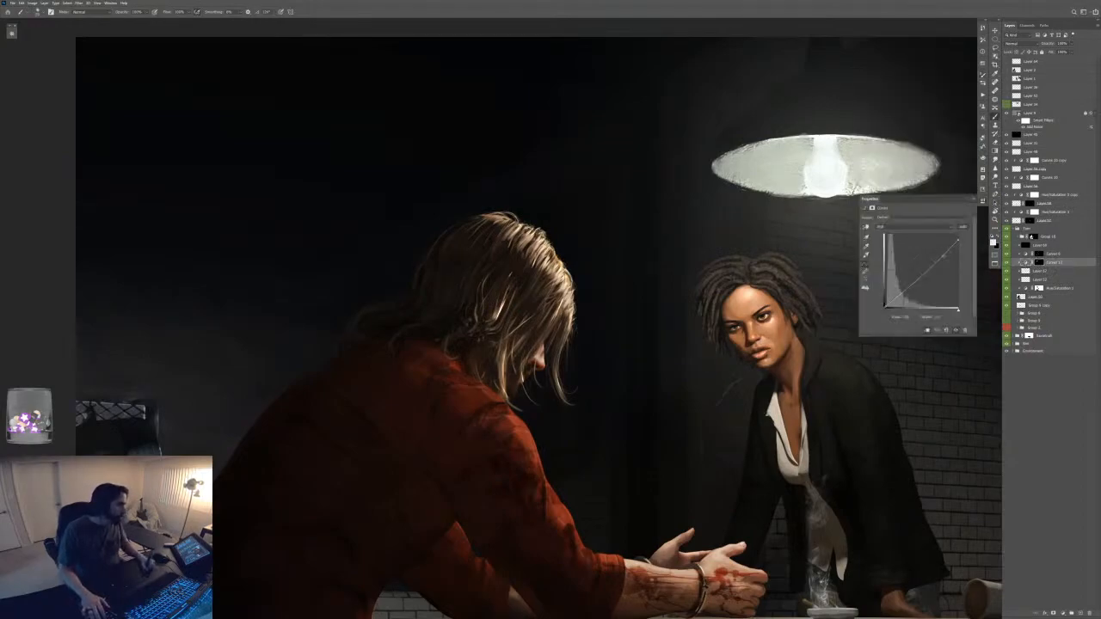
left_click_drag(943, 256, 943, 258)
left_click_drag(952, 249, 944, 258)
key("ctrl+minus")
key("ctrl+minus")
key("ctrl+minus")
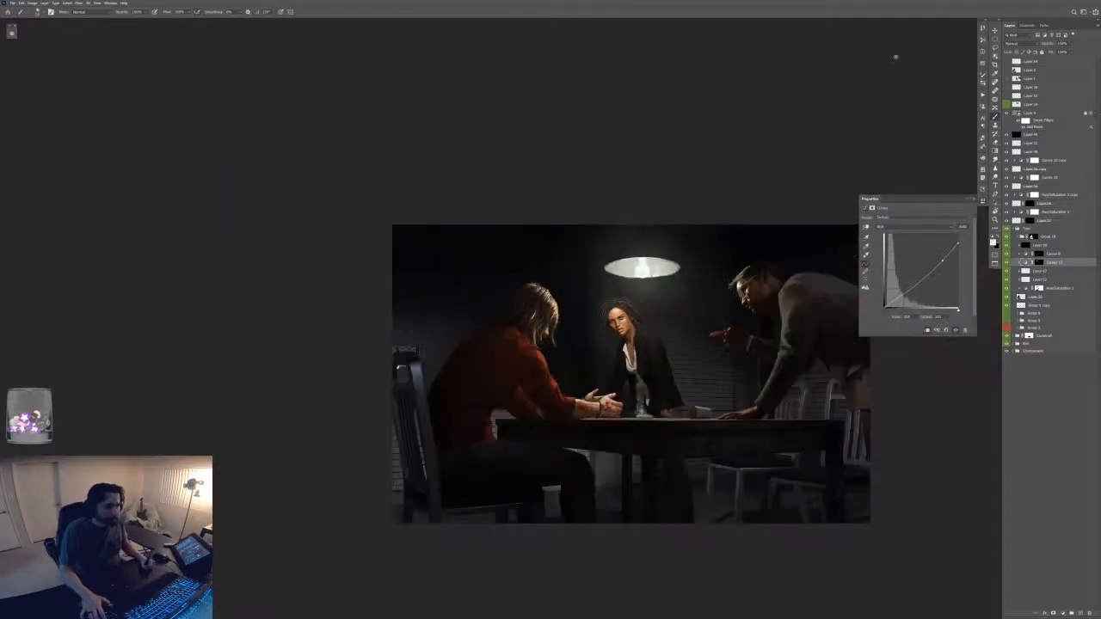
key("ctrl+plus")
key("ctrl+plus")
key("ctrl+plus")
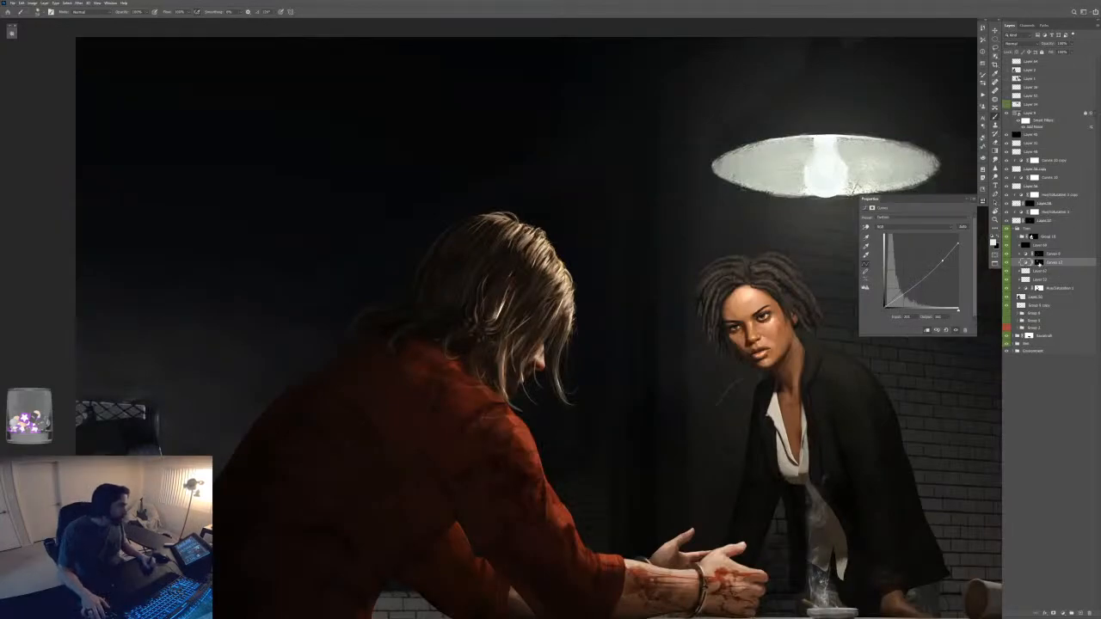
- Select the paint layer below the Curves adjustments and try a small hard round brush stroke on the back of the seated figure's hair
left_click(1041, 272)
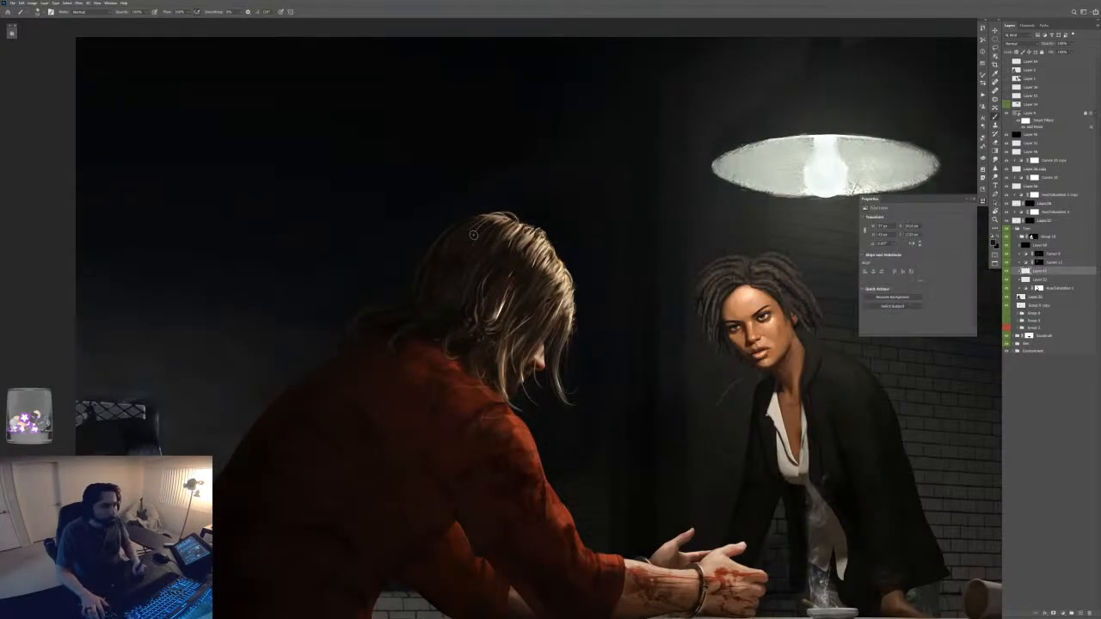
key("bracketleft")
key("bracketleft")
scroll(452, 315, "up", 4)
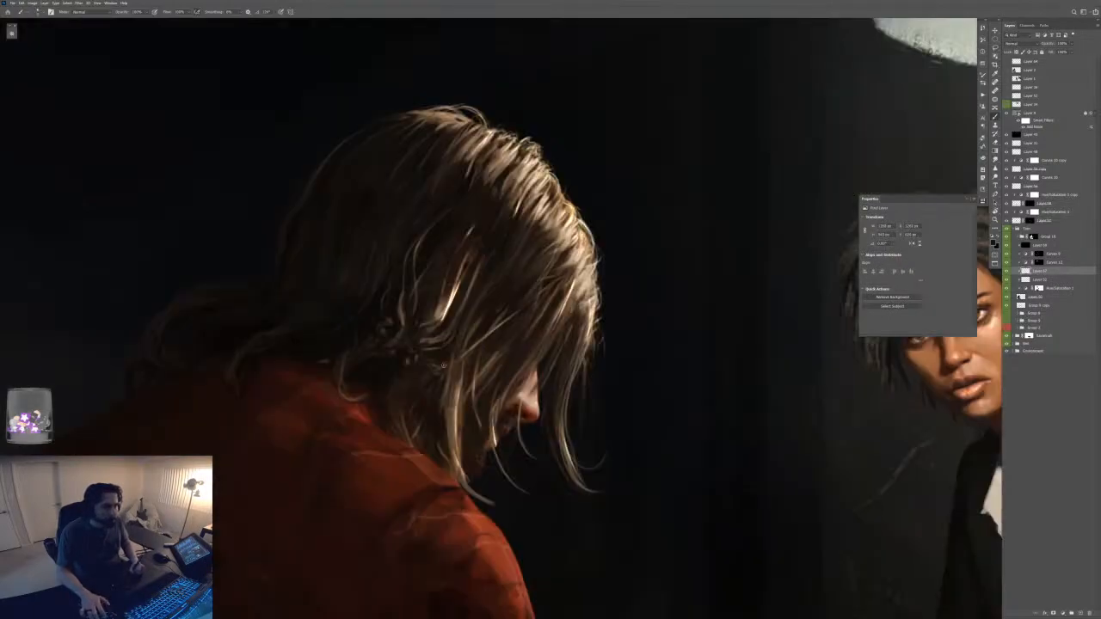
right_click(548, 268)
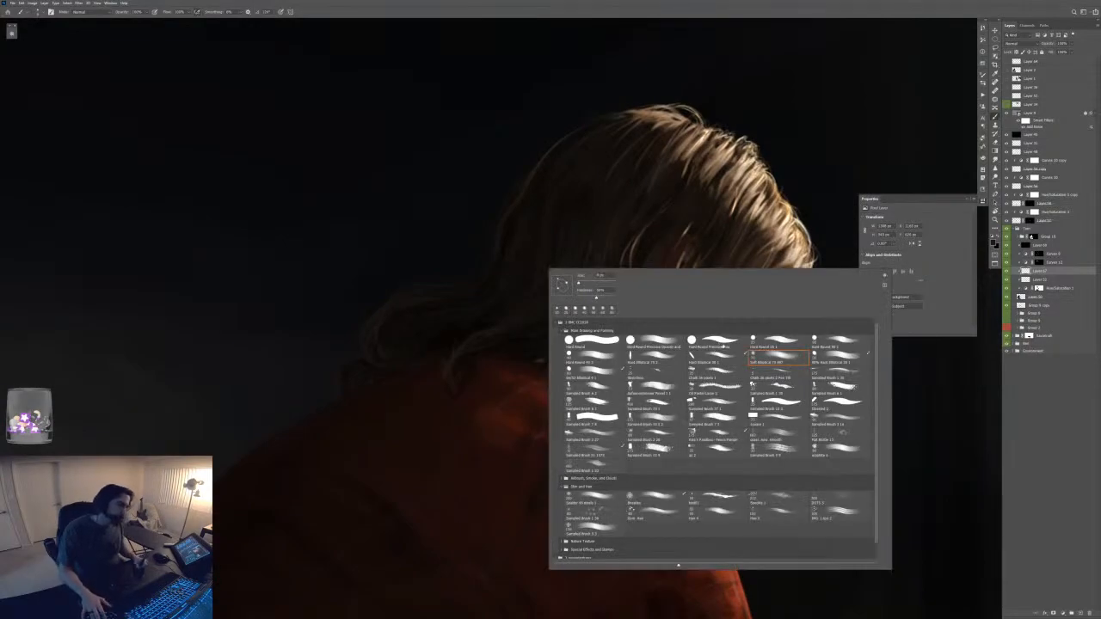
left_click(774, 338)
key("Return")
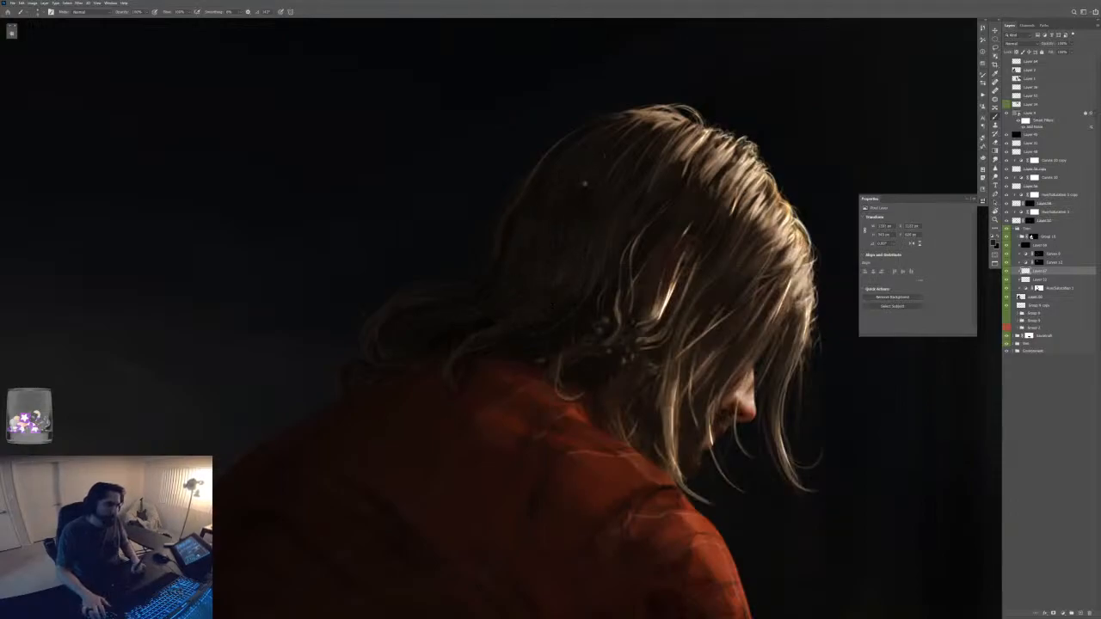
left_click_drag(590, 256, 583, 283)
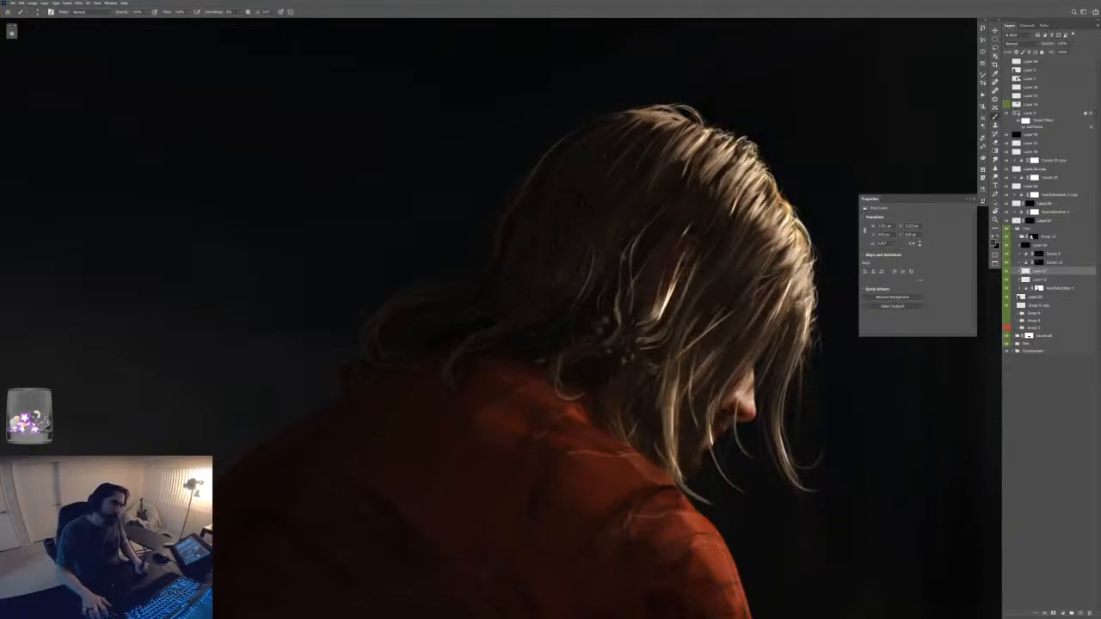
key("ctrl+z")
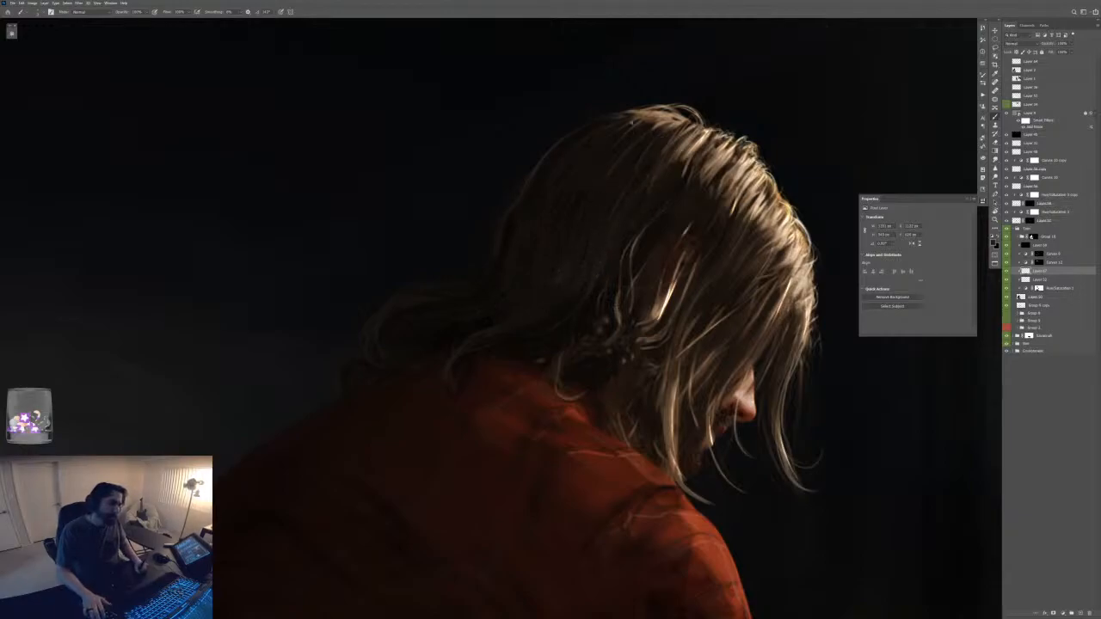
- Compare the back of the seated figure's hair up close and within the full composition
key("ctrl+minus")
key("ctrl+minus")
key("ctrl+minus")
key("ctrl+minus")
key("ctrl+plus")
key("ctrl+plus")
key("ctrl+plus")
key("ctrl+plus")
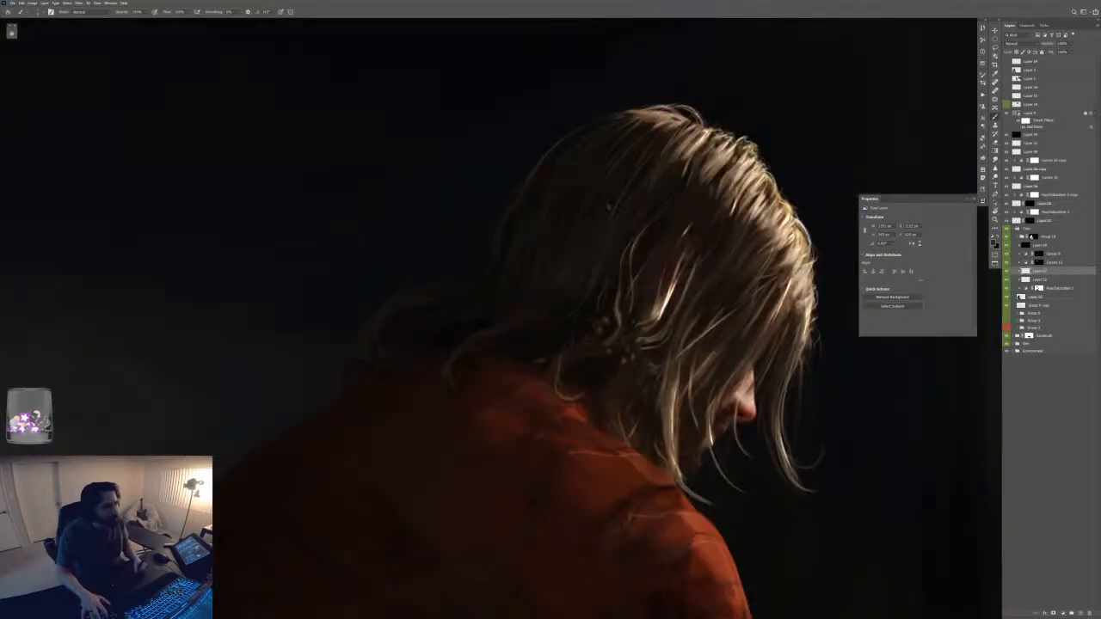
key("ctrl+minus")
key("ctrl+minus")
key("ctrl+minus")
key("ctrl+minus")
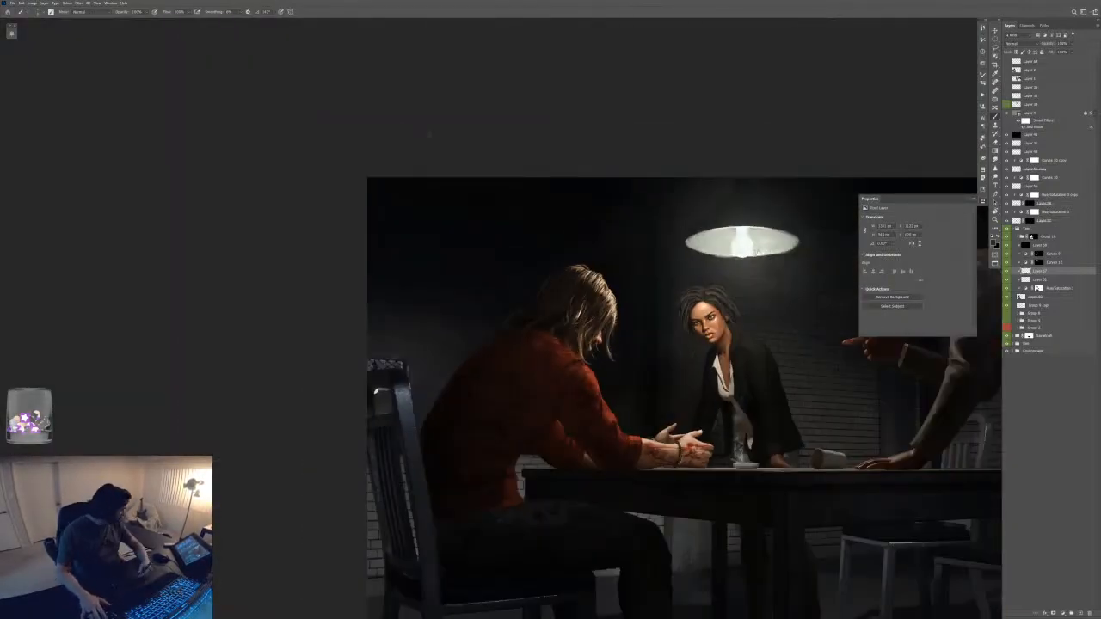
- Select the Color Dodge paint layer above the masked Curves adjustments and choose a near-white foreground colour with an orange hue for the seated figure's hair
key("ctrl+plus")
key("ctrl+plus")
key("ctrl+plus")
key("ctrl+plus")
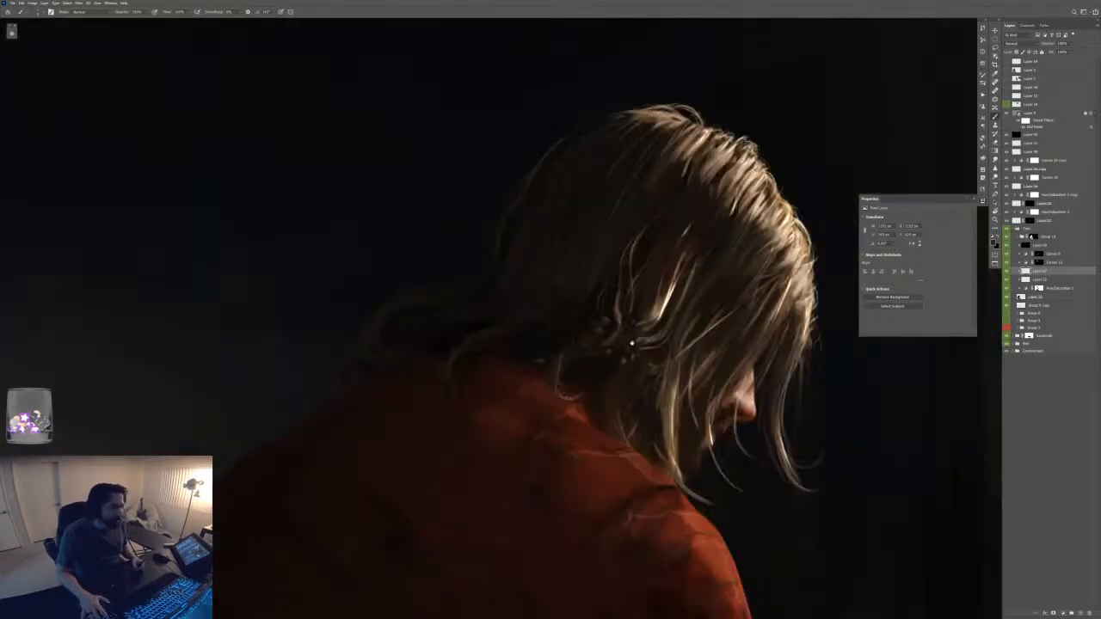
left_click_drag(682, 369, 656, 370)
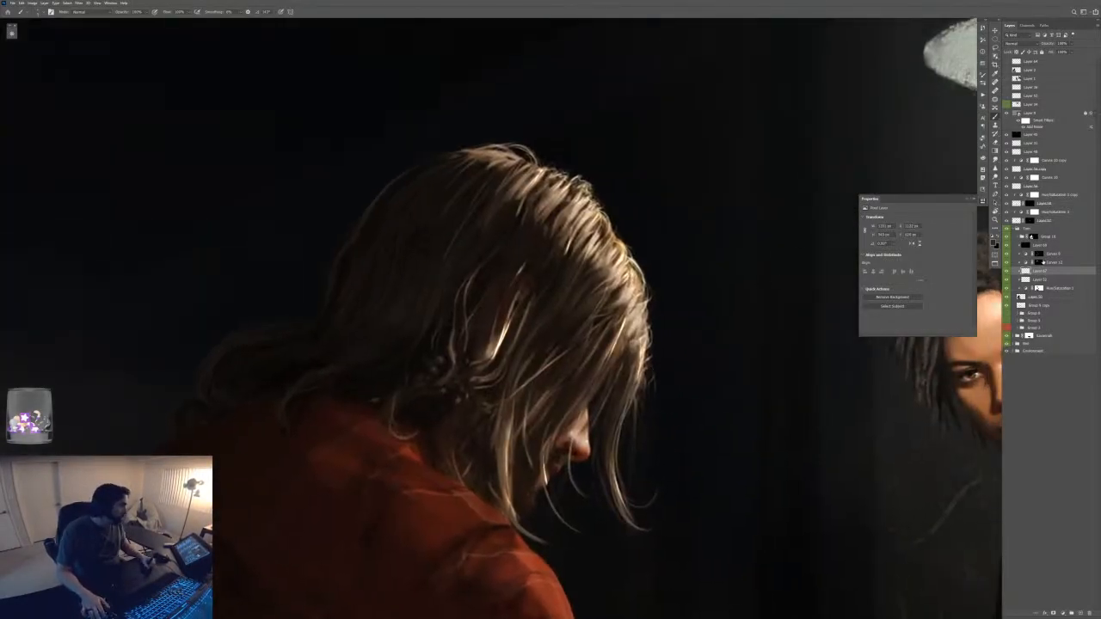
left_click(1038, 262)
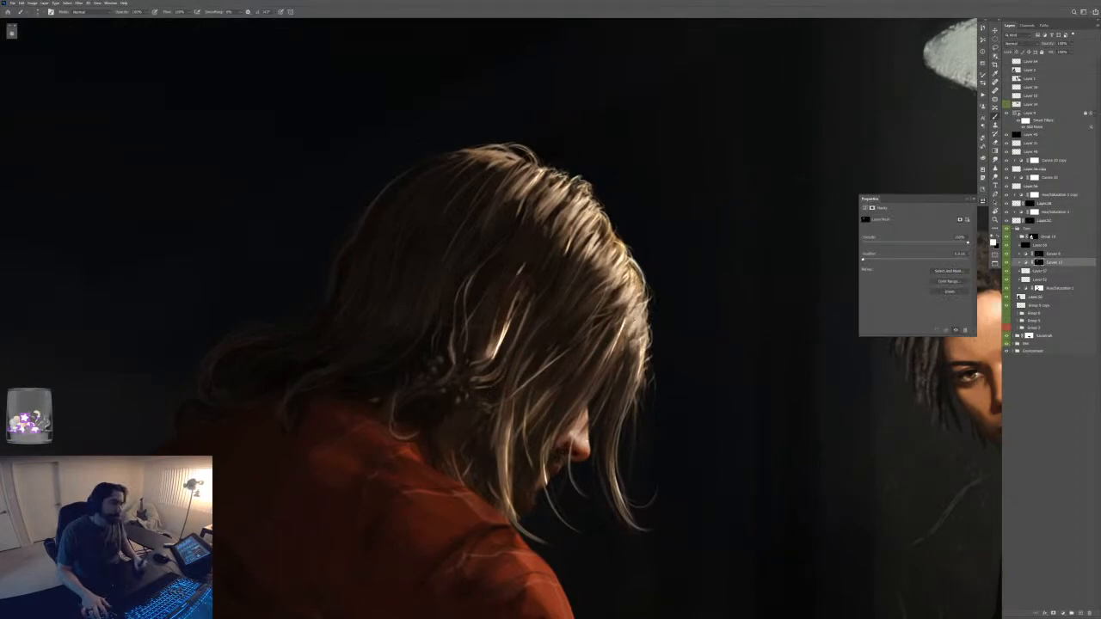
left_click(1040, 246)
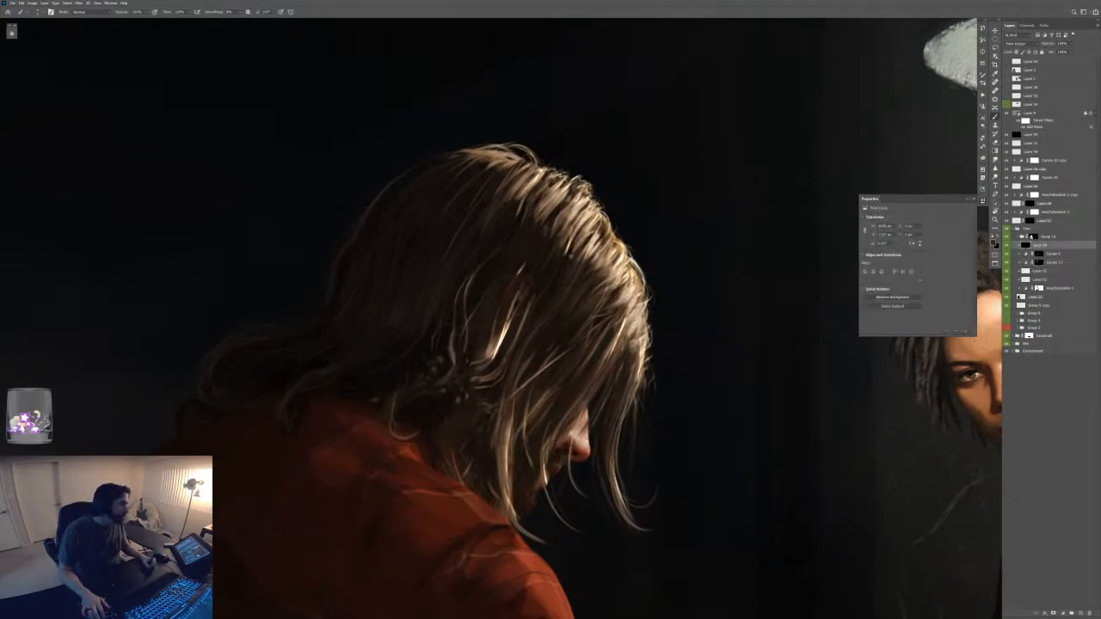
key("F6")
left_click(864, 165)
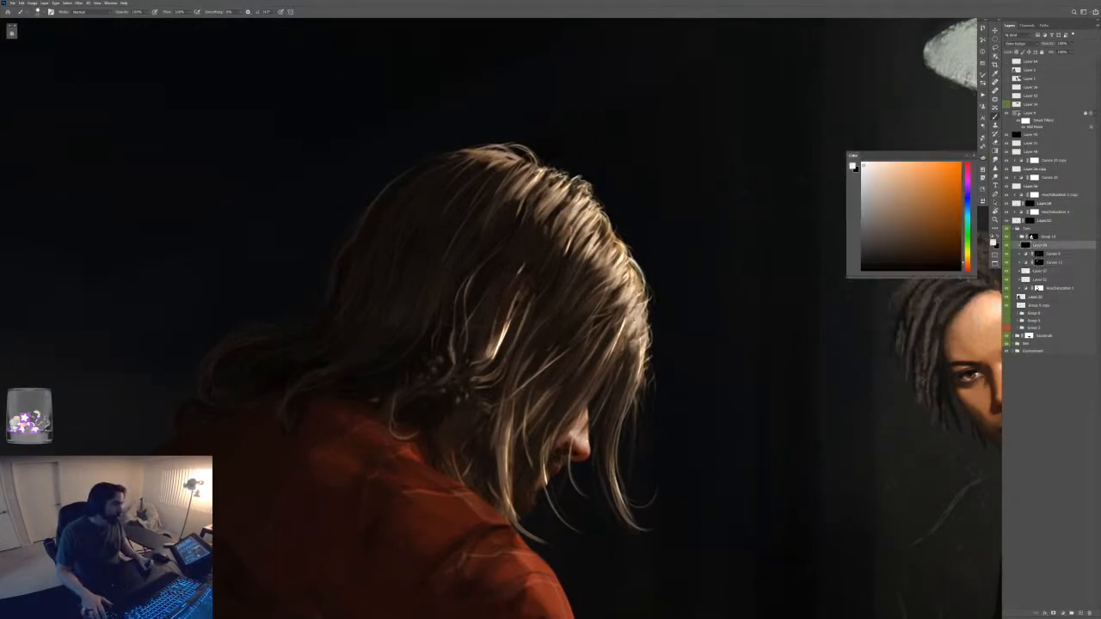
left_click(967, 258)
key("F6")
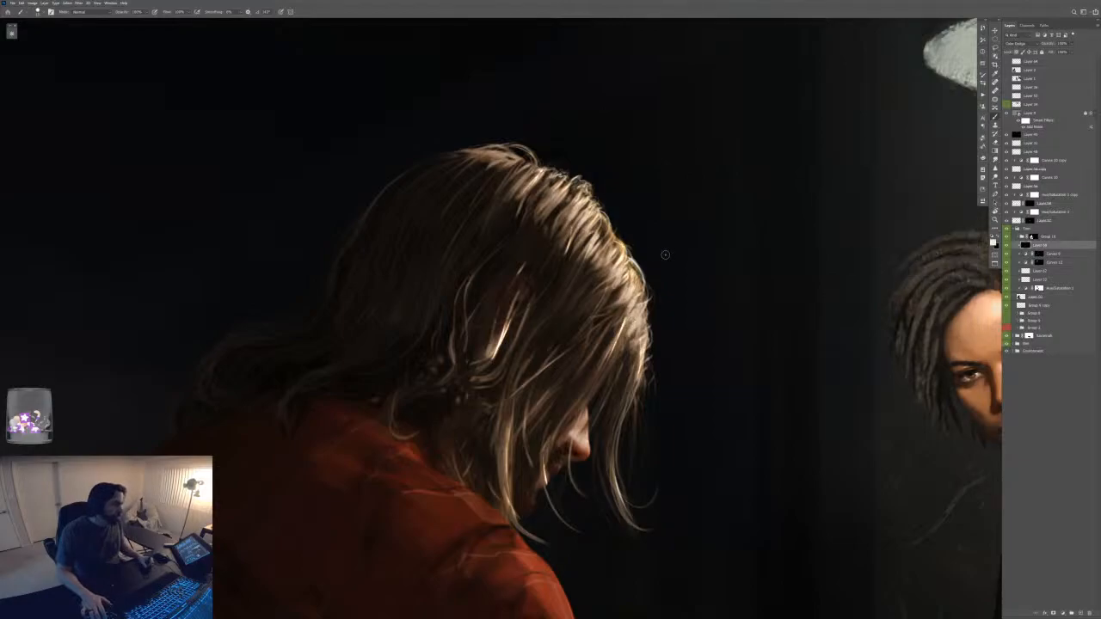
mouse_move(602, 203)
left_mouse_down()
mouse_move(610, 244)
mouse_move(616, 226)
mouse_move(643, 272)
mouse_move(644, 361)
mouse_move(635, 289)
mouse_move(632, 303)
left_mouse_up()
key("ctrl+z")
key("ctrl+minus")
key("ctrl+minus")
key("ctrl+minus")
key("ctrl+plus")
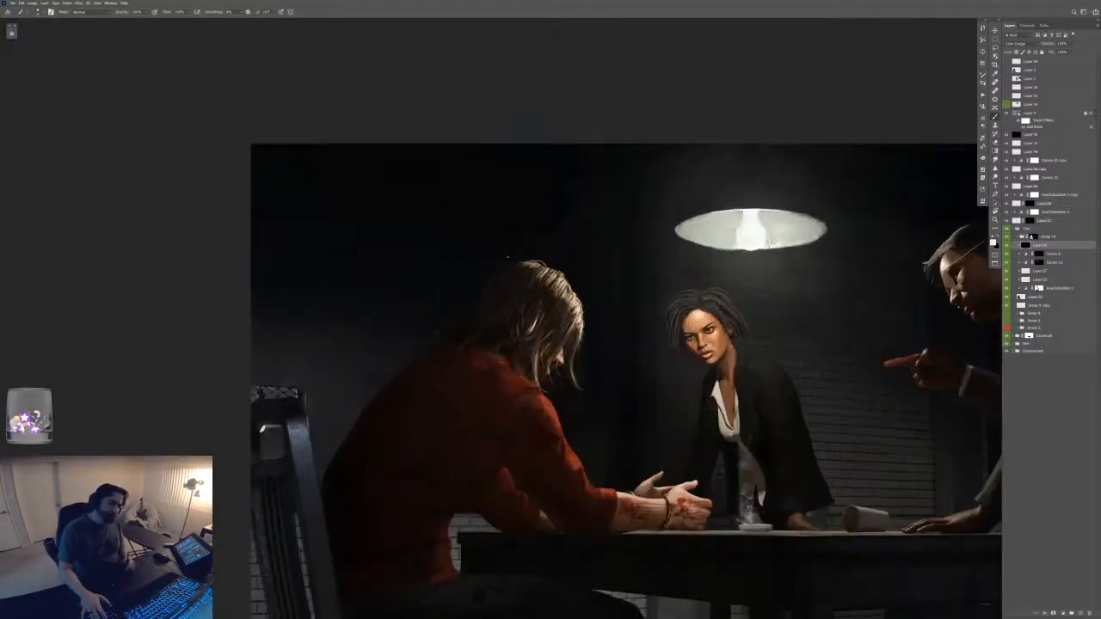
key("ctrl+plus")
key("ctrl+plus")
- Choose a brush from the Skin and Hair group and paint highlight strands along the outer rim of the red-shirted figure's hair
right_click(572, 290)
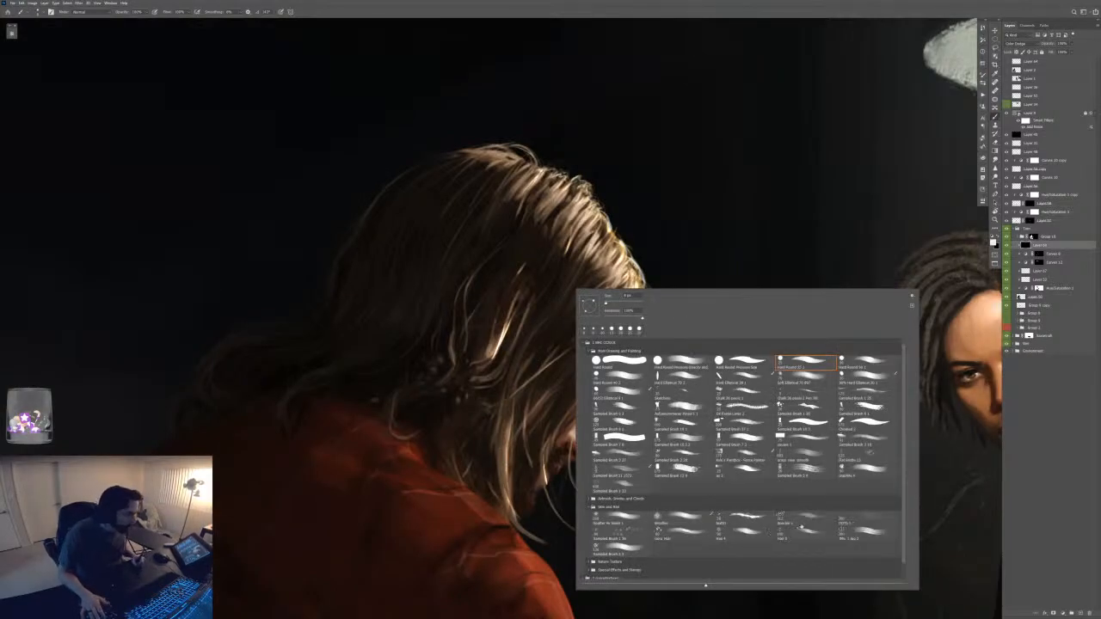
left_click(805, 533)
key("Return")
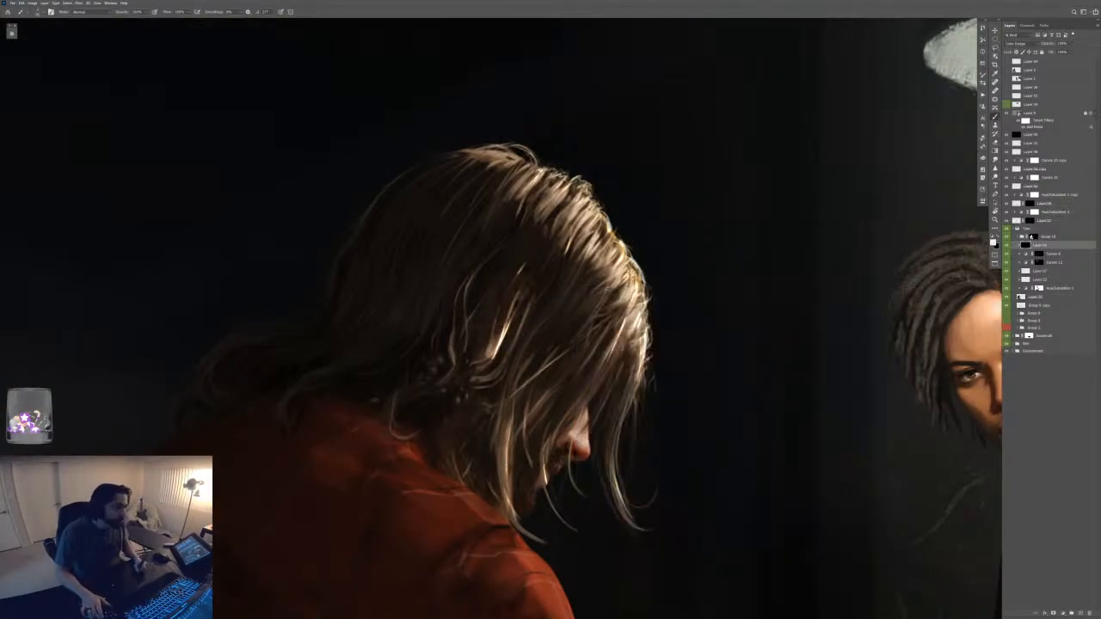
mouse_move(636, 284)
left_mouse_down()
mouse_move(640, 348)
mouse_move(632, 335)
left_mouse_up()
mouse_move(635, 246)
left_mouse_down()
mouse_move(630, 271)
mouse_move(619, 249)
left_mouse_up()
left_click_drag(617, 249, 610, 241)
- Add more highlight strokes on the Color Dodge layer across the upper rim and crown of the seated figure's hair
key("ctrl+minus")
key("ctrl+minus")
key("ctrl+minus")
key("ctrl+minus")
key("ctrl+minus")
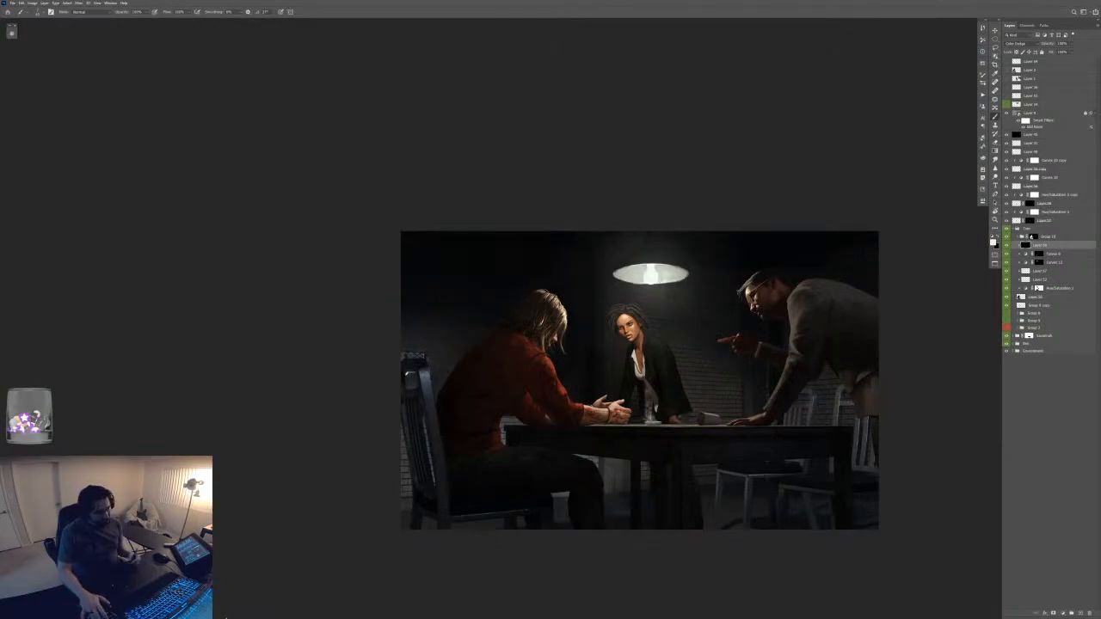
key("ctrl+plus")
key("ctrl+plus")
key("ctrl+plus")
key("ctrl+plus")
key("ctrl+plus")
left_click_drag(618, 226, 615, 243)
mouse_move(611, 238)
left_mouse_down()
mouse_move(605, 247)
mouse_move(586, 215)
left_mouse_up()
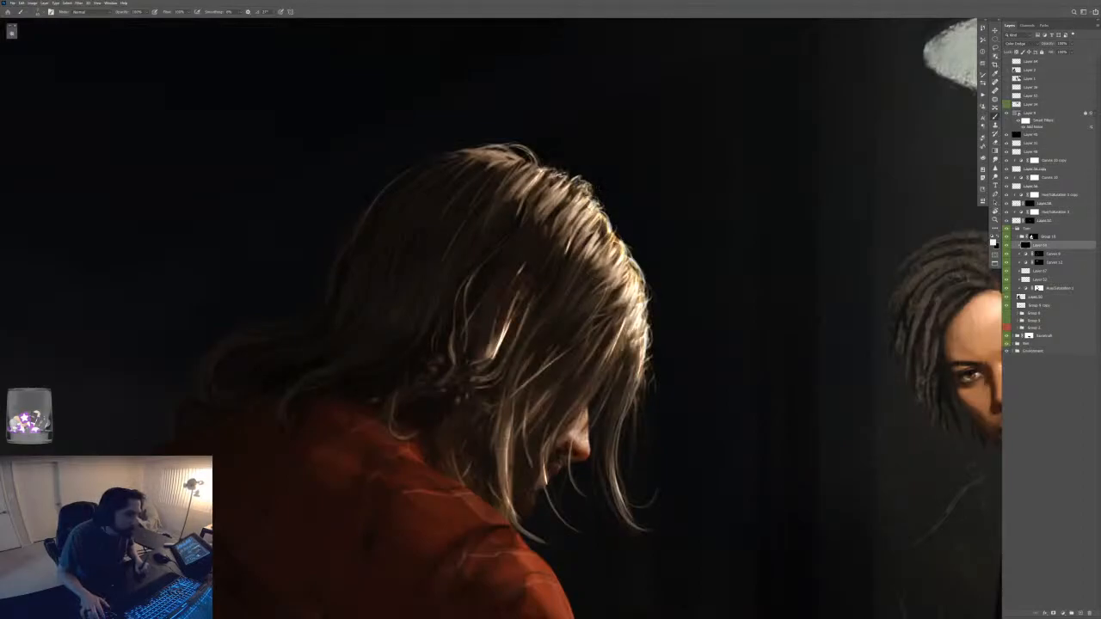
key("F6")
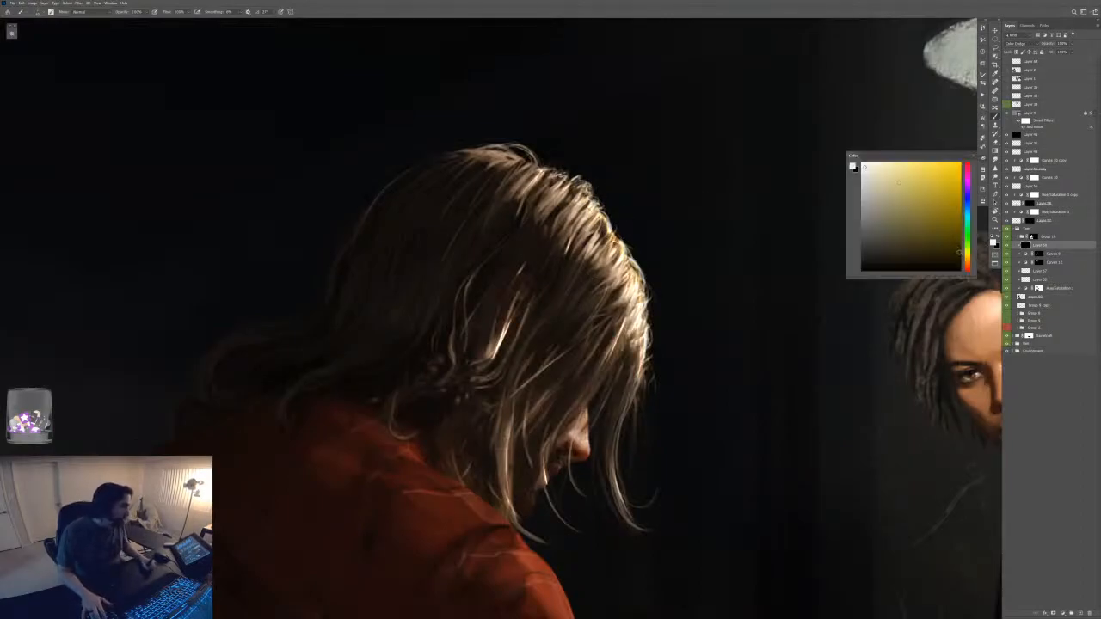
key("F6")
mouse_move(593, 189)
left_mouse_down()
mouse_move(584, 201)
mouse_move(575, 174)
mouse_move(552, 187)
left_mouse_up()
- Examine the painting at close and overall scale, comparing it with the Color Dodge hair highlight layer hidden and shown
key("ctrl+minus")
key("ctrl+minus")
key("ctrl+minus")
key("ctrl+minus")
key("ctrl+minus")
key("ctrl+minus")
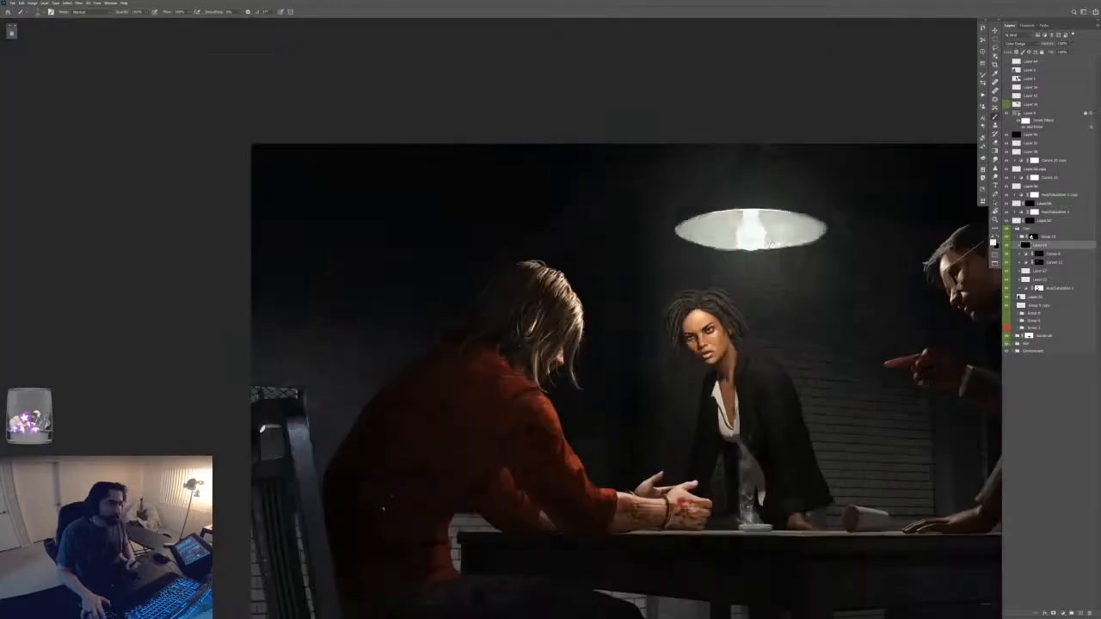
key("ctrl+minus")
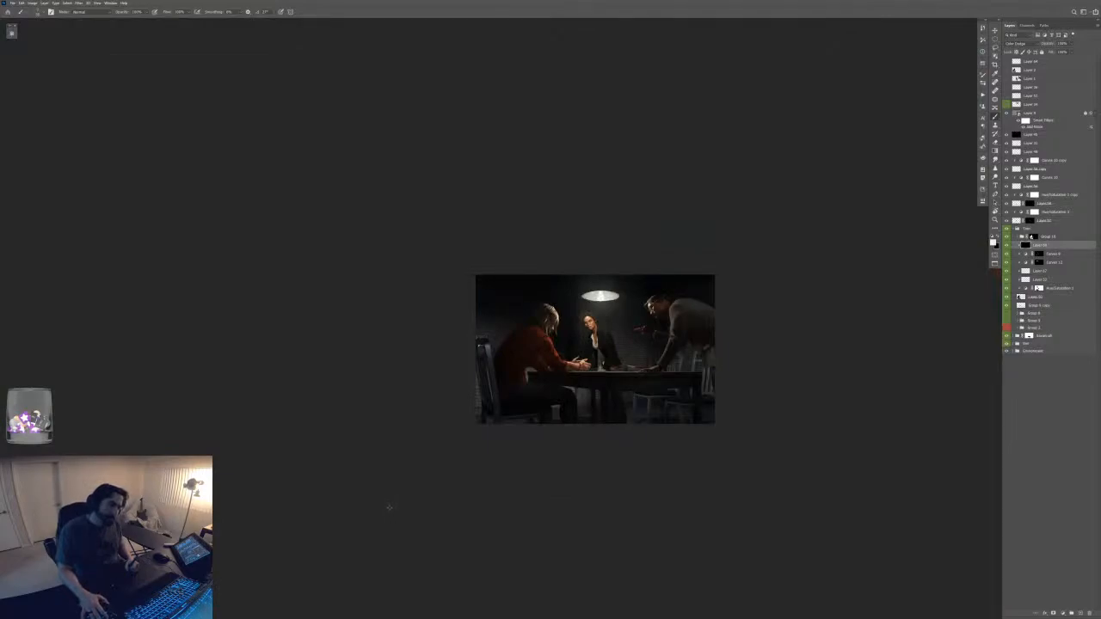
key("ctrl+plus")
key("ctrl+plus")
key("ctrl+plus")
key("ctrl+plus")
key("ctrl+plus")
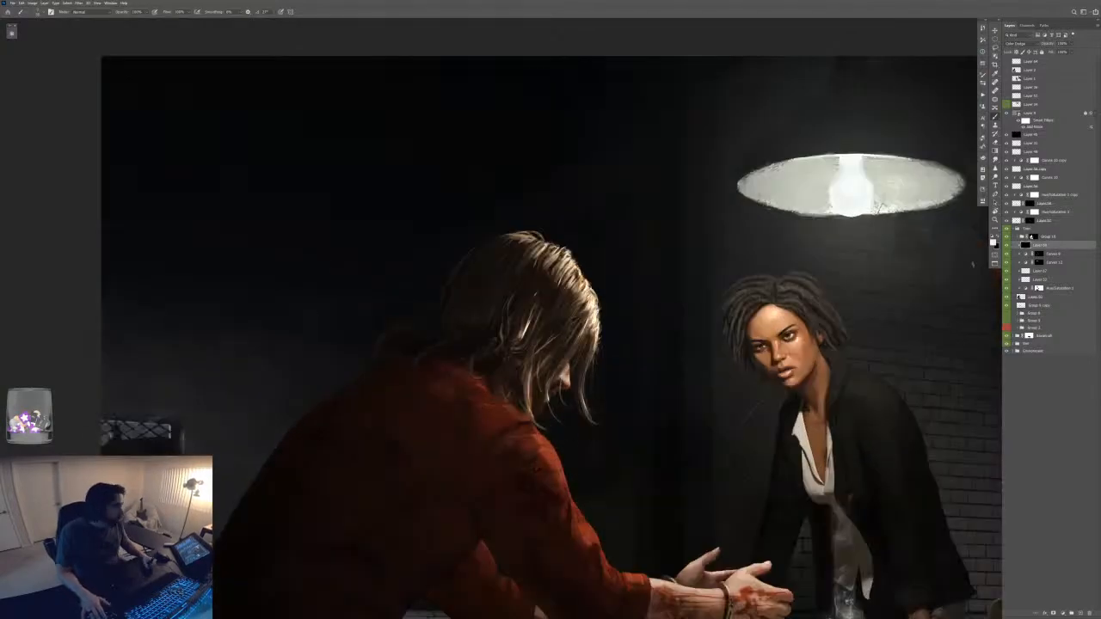
key("ctrl+minus")
key("ctrl+minus")
key("ctrl+minus")
key("ctrl+minus")
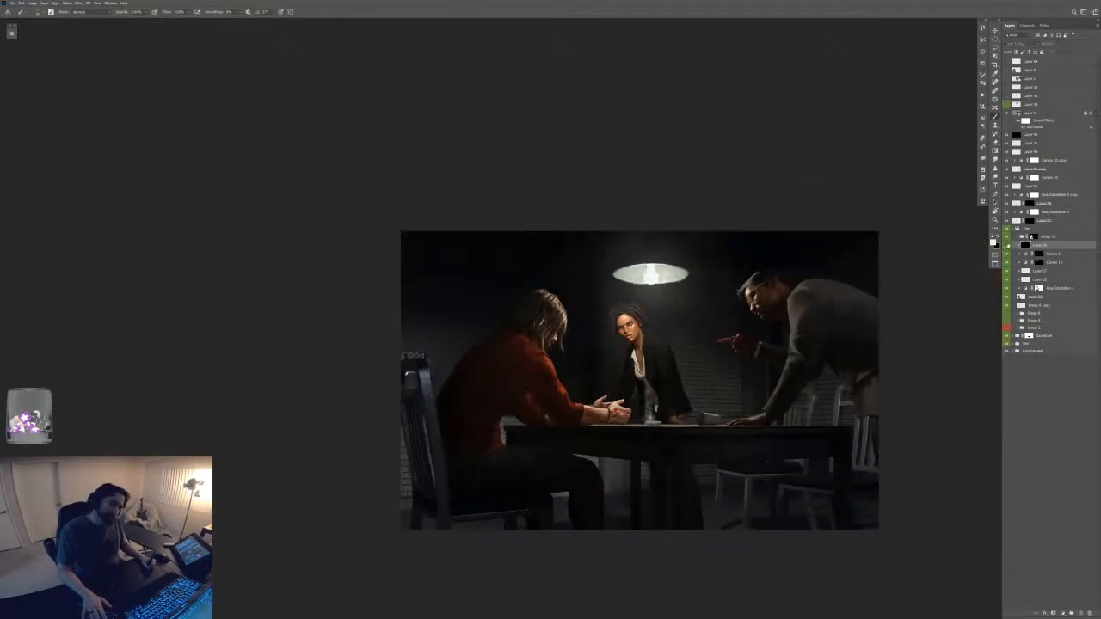
key("ctrl+minus")
key("ctrl+minus")
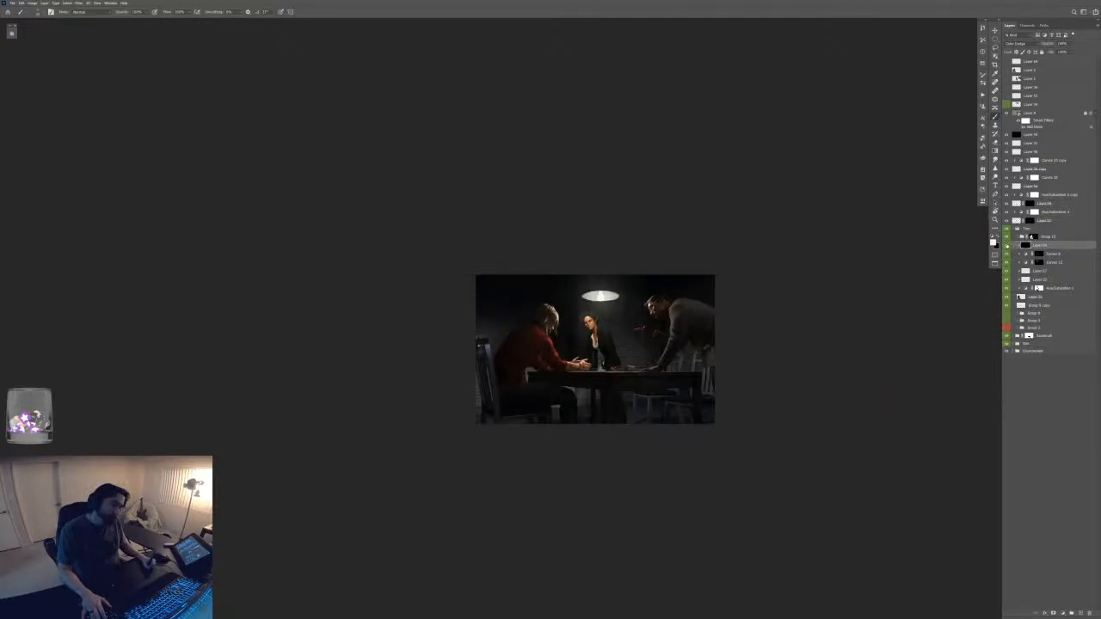
left_click(1006, 246)
left_click(1006, 246)
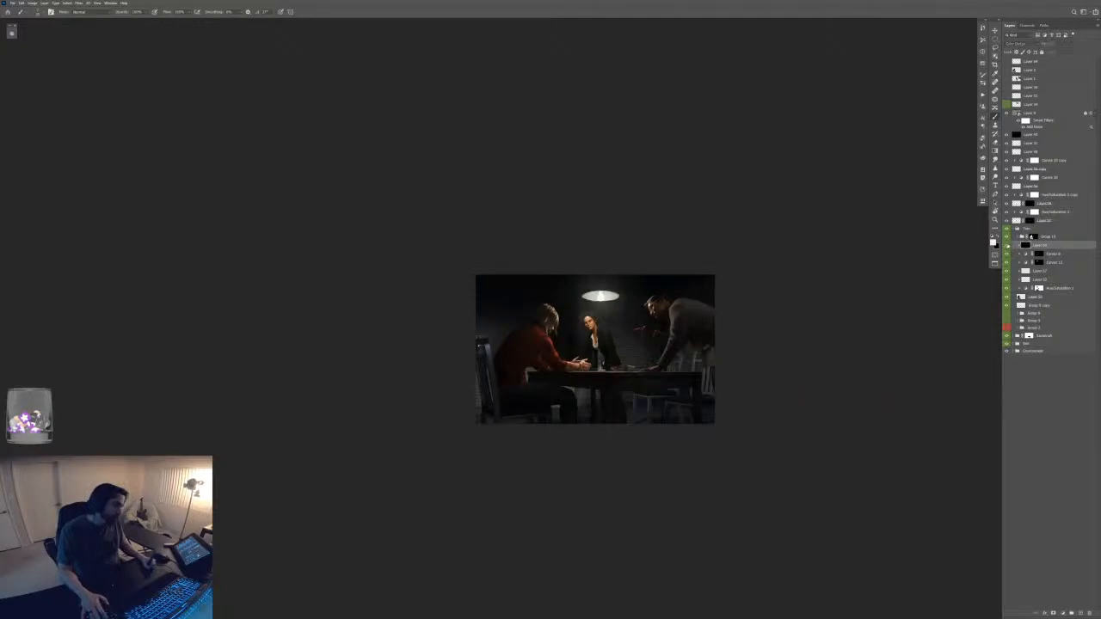
left_click(1007, 247)
- Swap the foreground colour to black and brush over the hair highlights on the Color Dodge layer to tone them down
mouse_move(551, 318)
left_mouse_down()
mouse_move(633, 326)
mouse_move(617, 343)
mouse_move(634, 344)
left_mouse_up()
key("x")
mouse_move(644, 301)
left_mouse_down()
mouse_move(638, 353)
mouse_move(621, 284)
left_mouse_up()
left_click_drag(514, 303, 499, 347)
left_click_drag(551, 231, 565, 255)
mouse_move(573, 186)
left_mouse_down()
mouse_move(599, 212)
mouse_move(635, 296)
left_mouse_up()
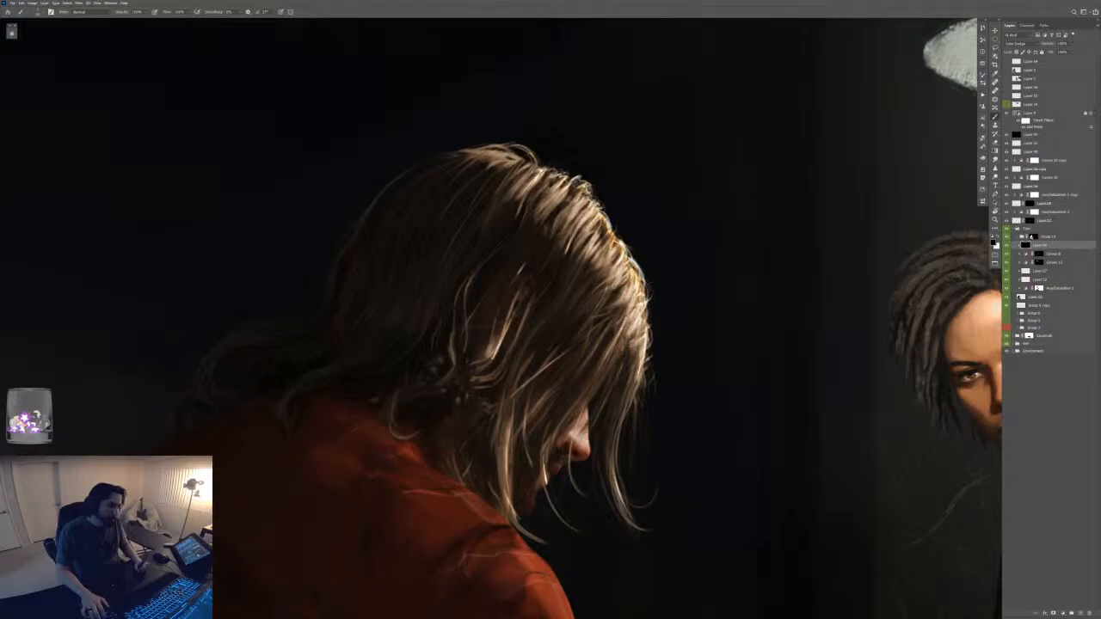
left_click_drag(632, 368, 645, 335)
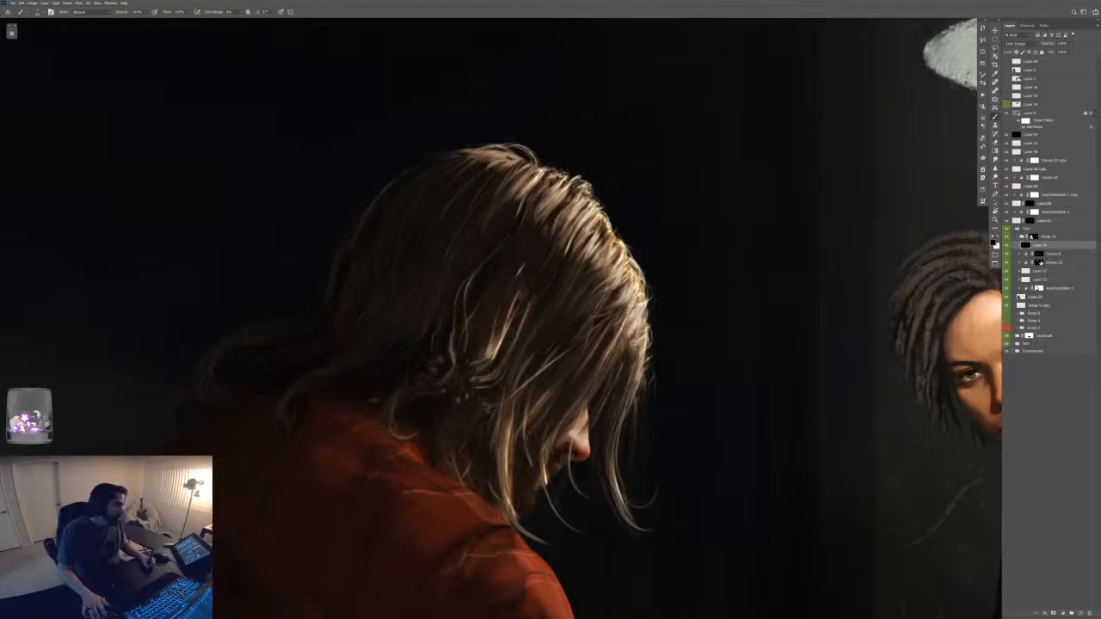
left_click(1051, 261)
left_click(1063, 613)
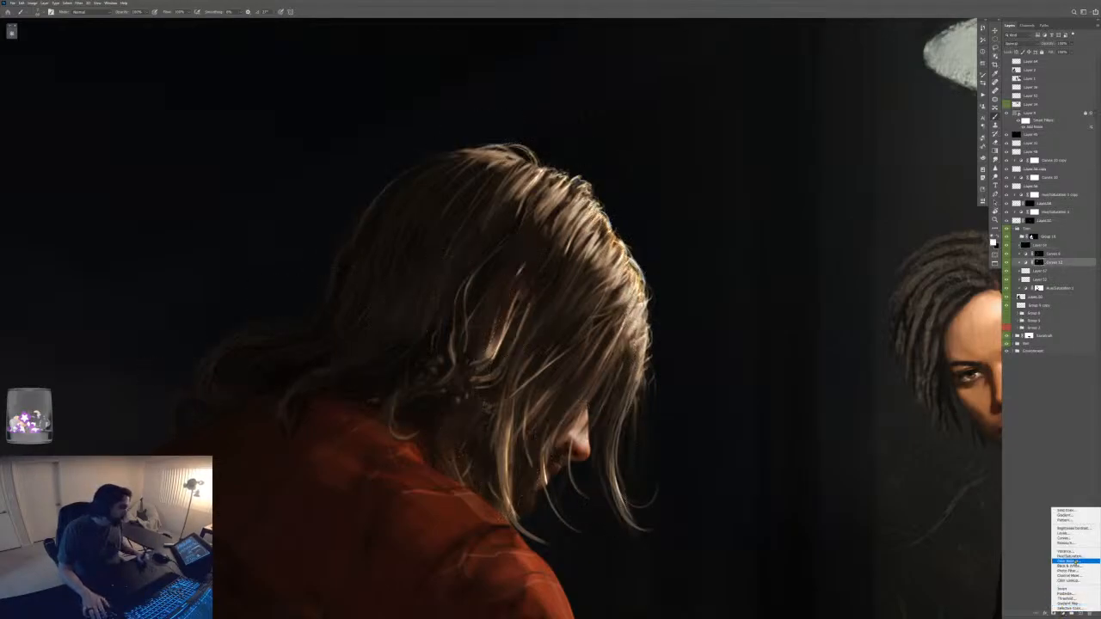
left_click(1067, 561)
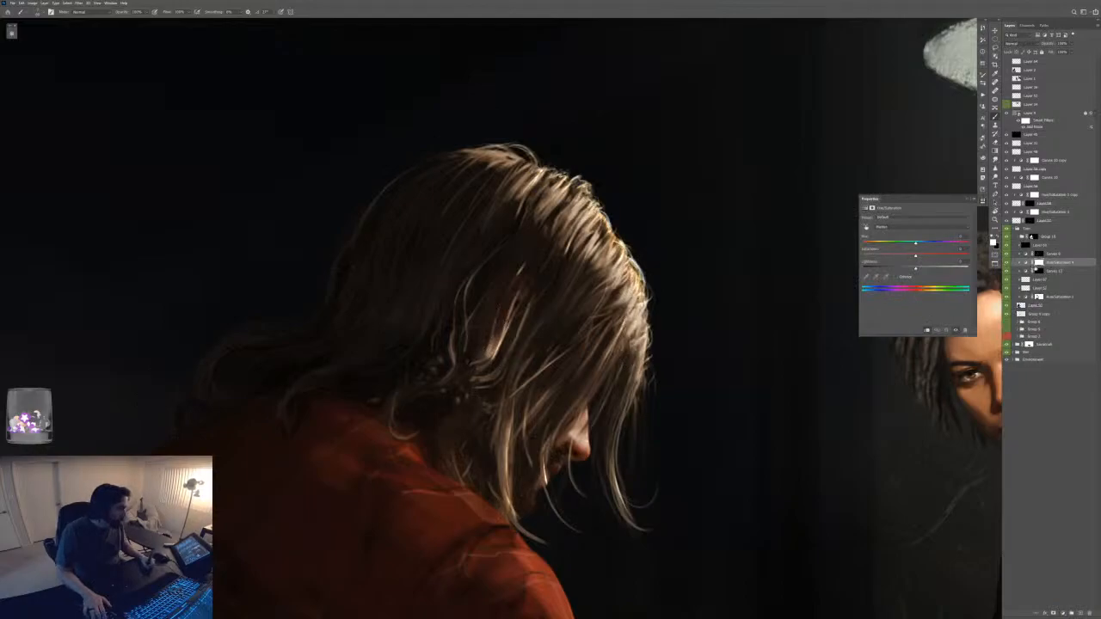
key("ctrl+z")
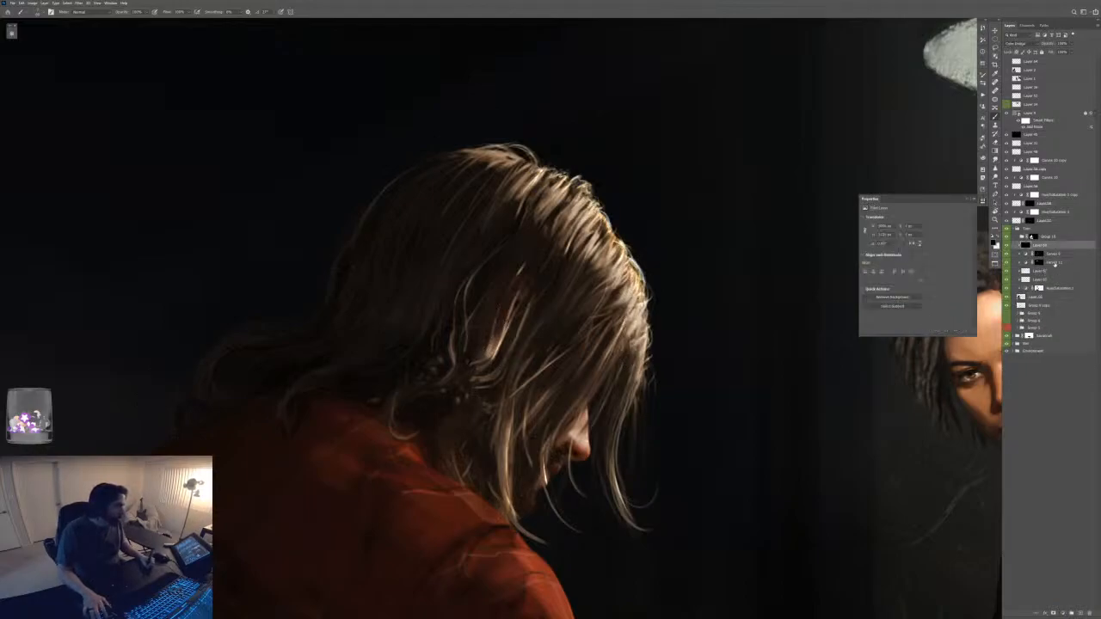
- Add a Color Balance adjustment layer directly above the lower of the two masked Curves layers beneath the Color Dodge layer
left_click(1053, 262)
left_click(1063, 614)
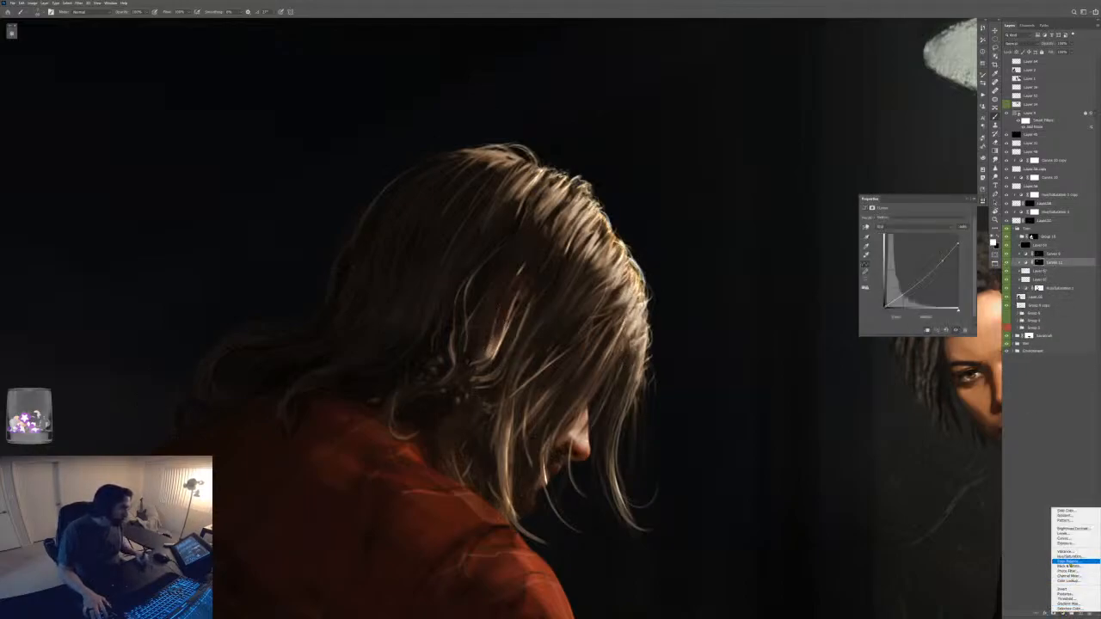
left_click(1067, 570)
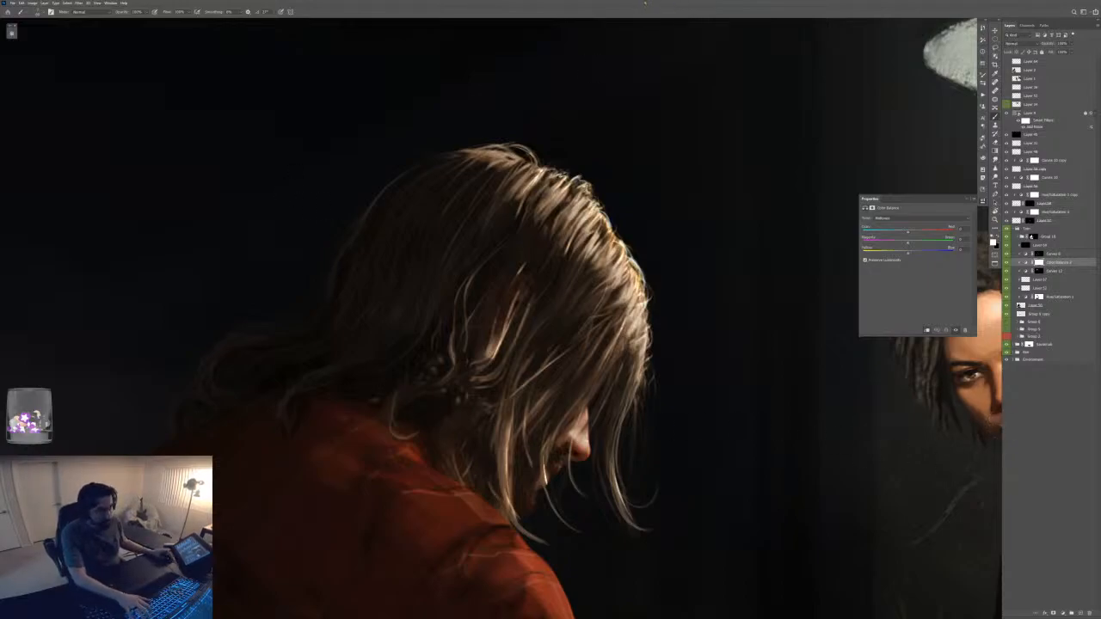
- Switch to Creative Cloud Desktop, enlarge its window and look through the Updates, Photo and All apps pages
key("f")
key("f")
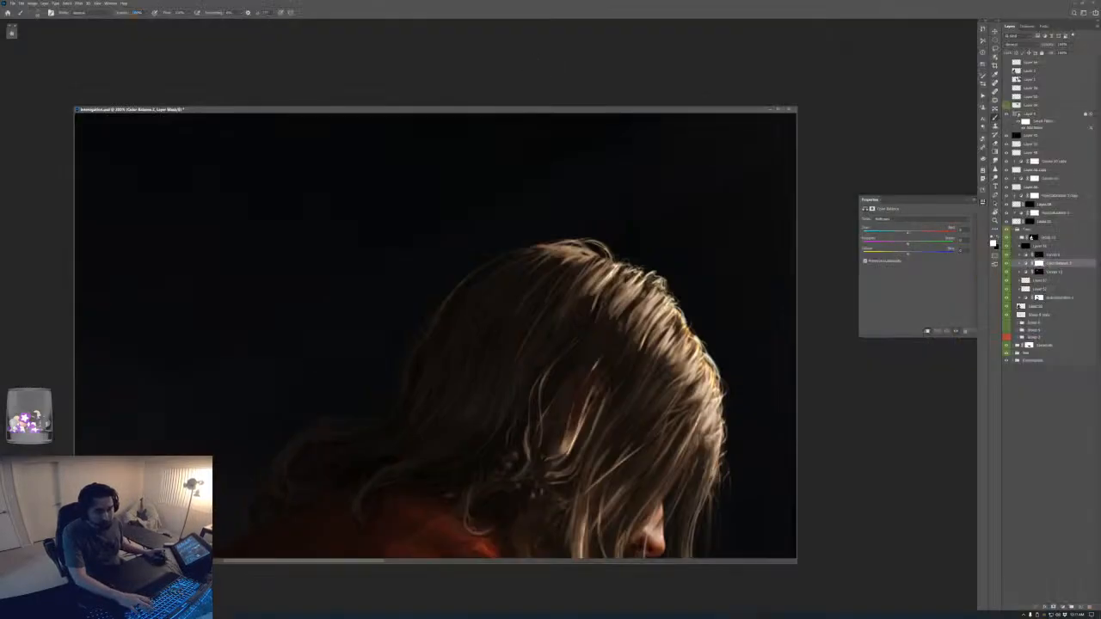
key("super")
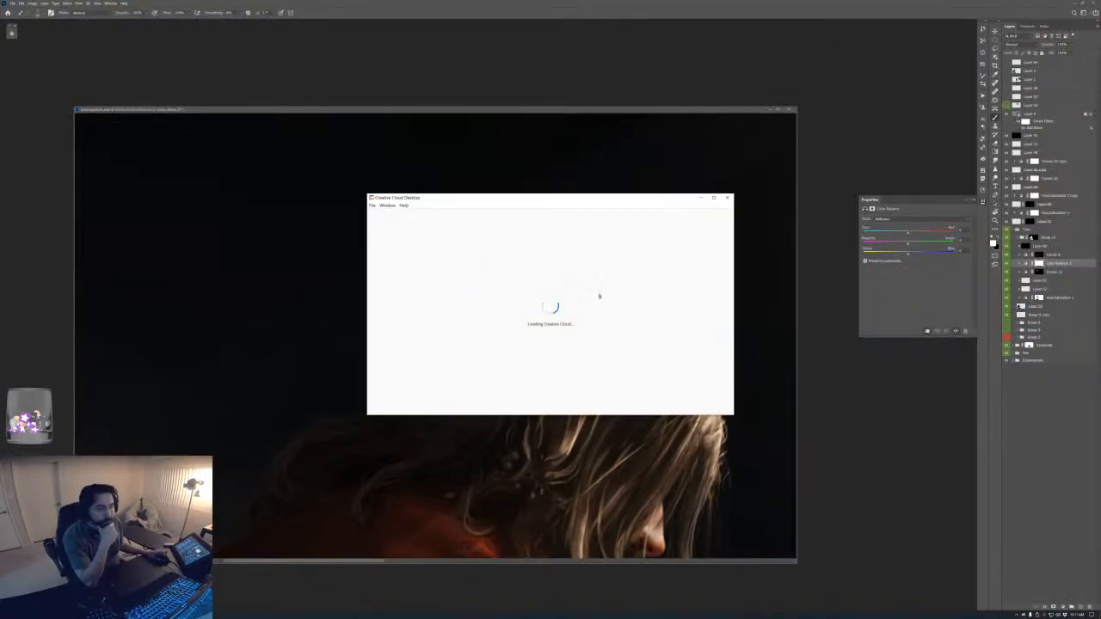
left_click_drag(576, 200, 416, 138)
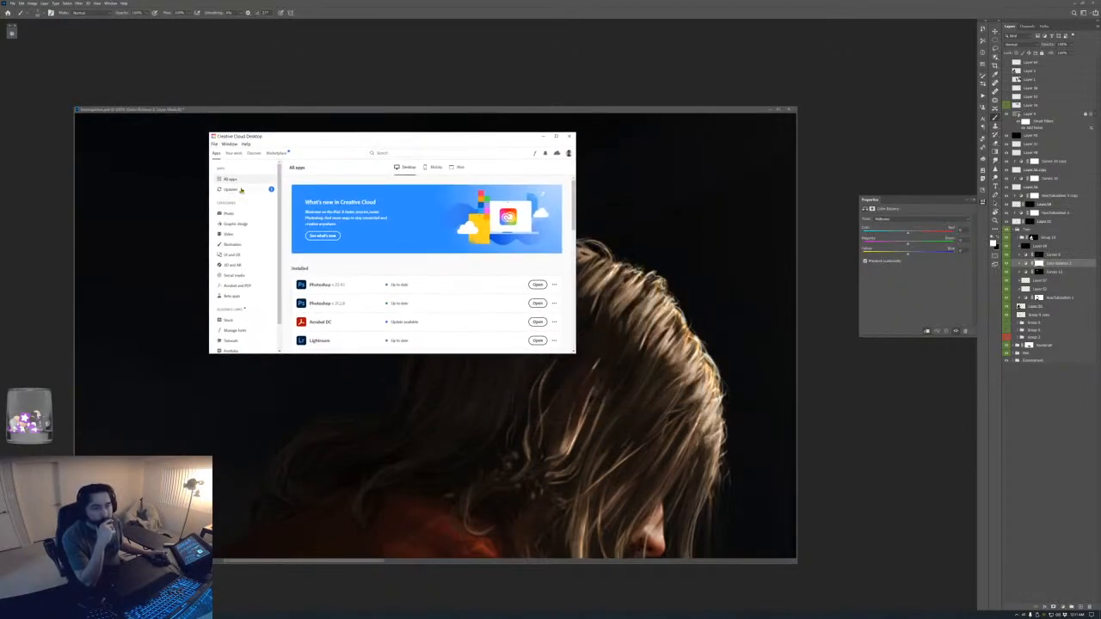
left_click(231, 190)
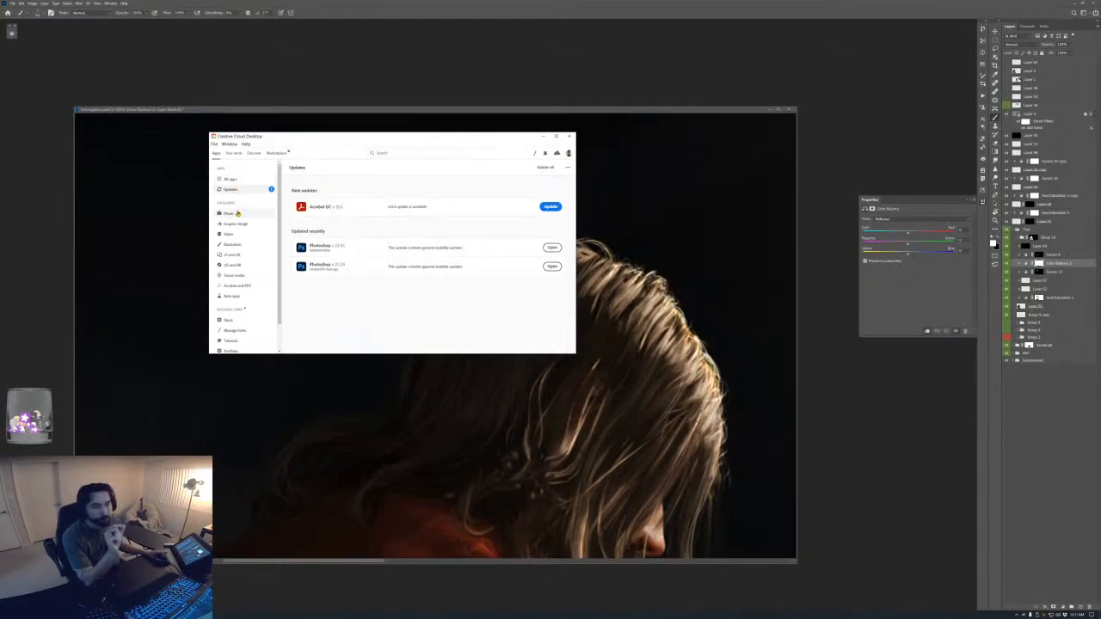
left_click(231, 213)
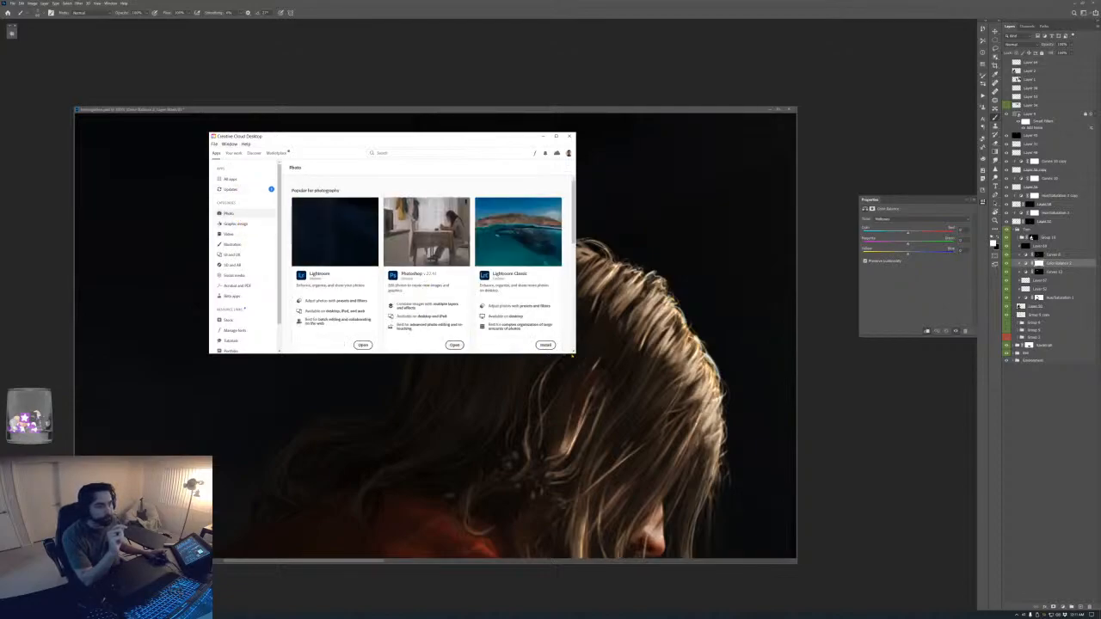
left_click_drag(576, 353, 685, 537)
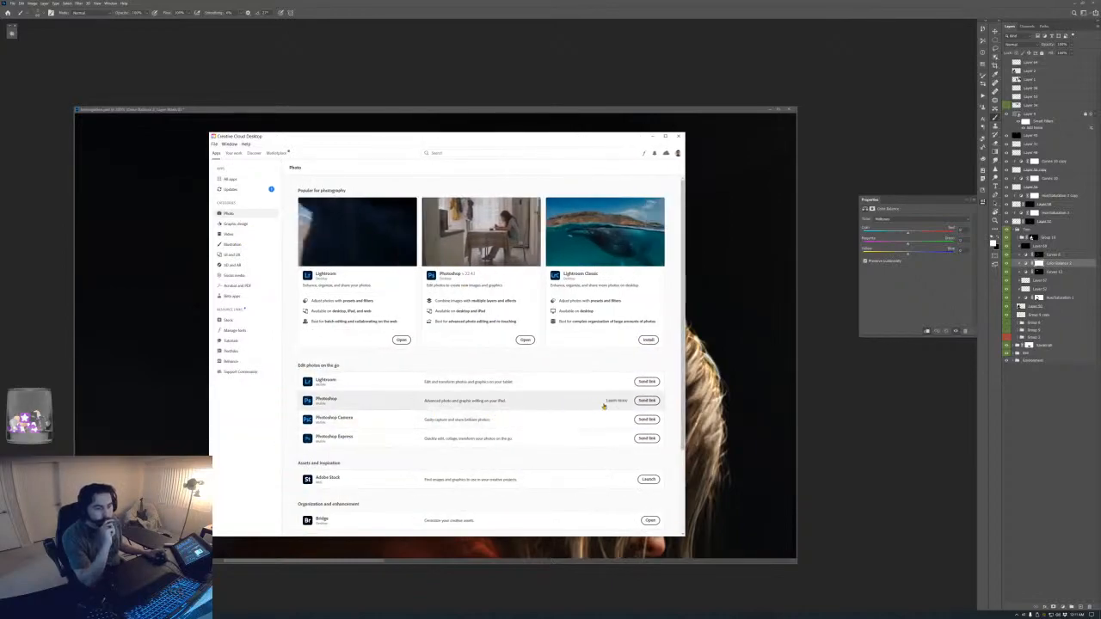
left_click(230, 179)
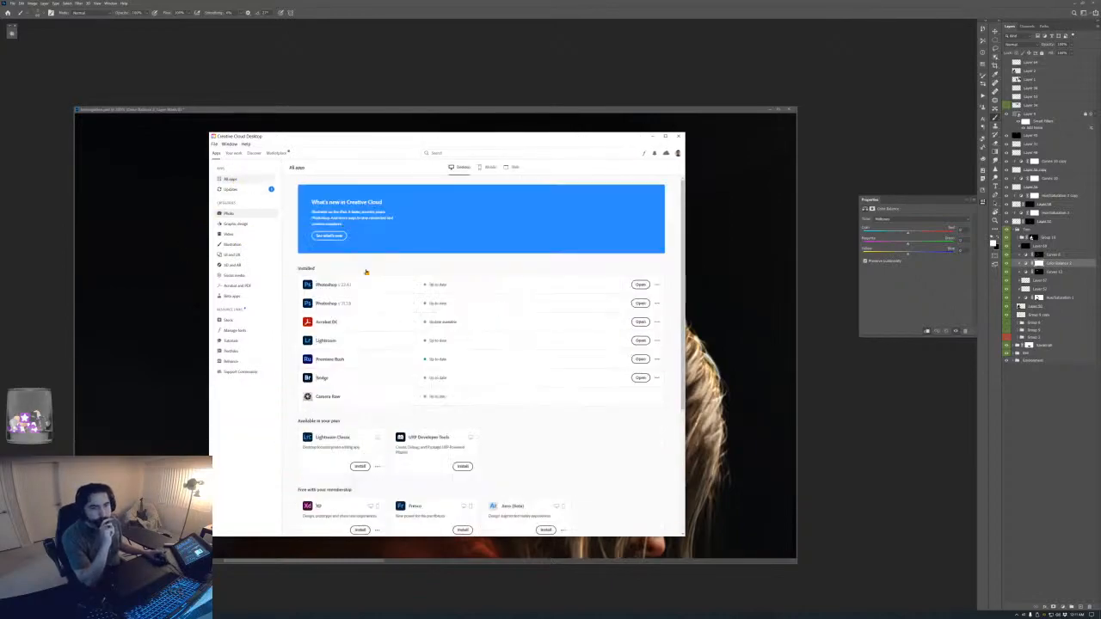
- Review the other installable versions of the older Photoshop entry, then close the list and minimize Creative Cloud Desktop
left_click(657, 303)
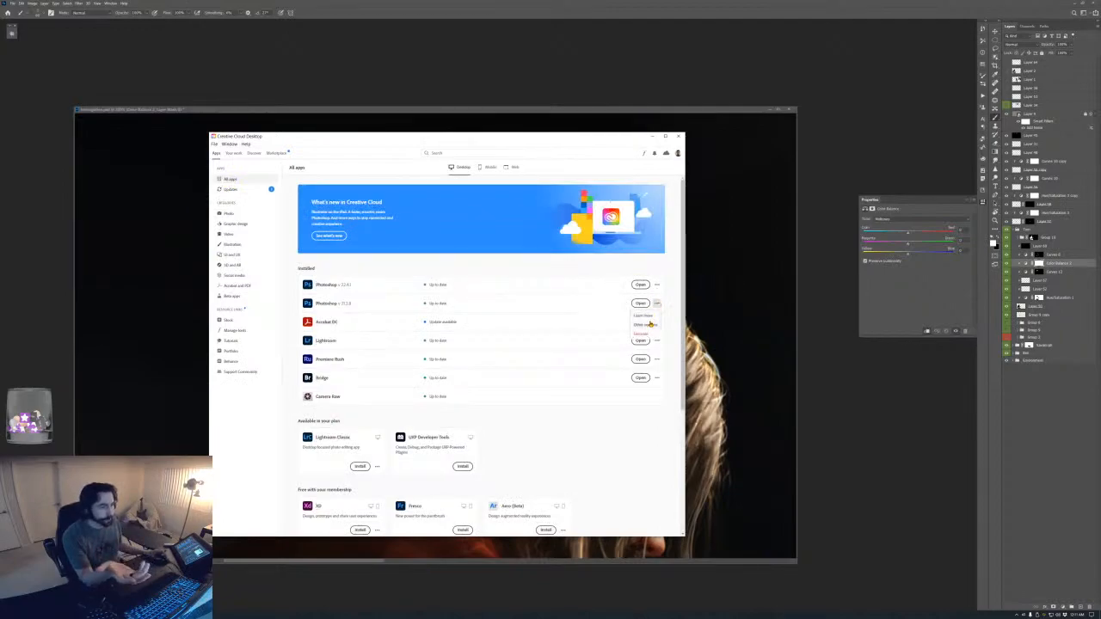
left_click(647, 324)
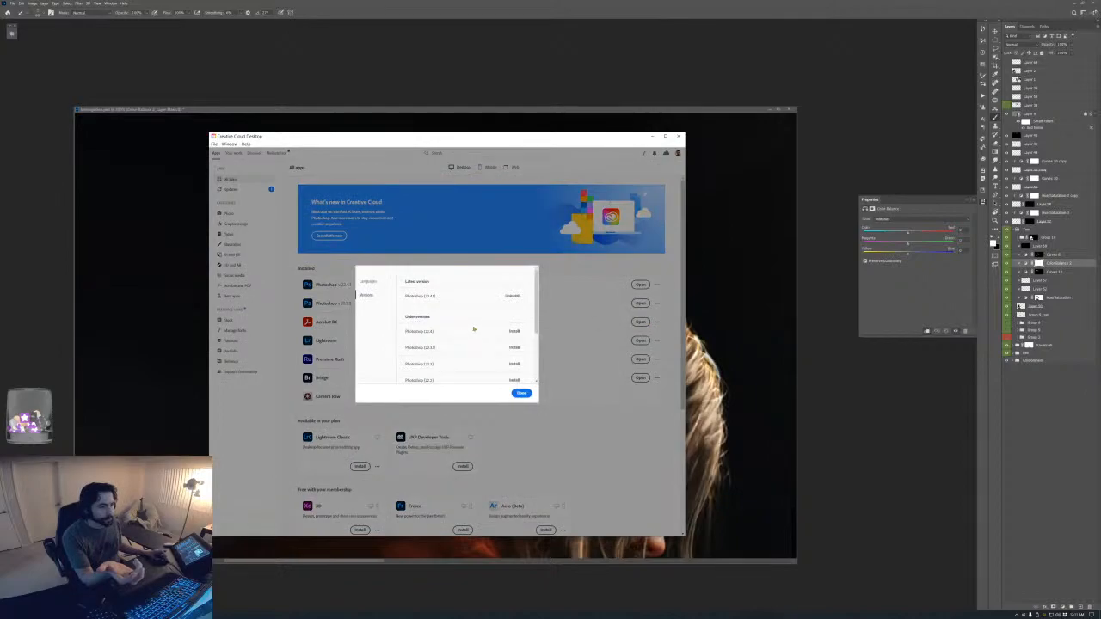
scroll(474, 326, "down", 5)
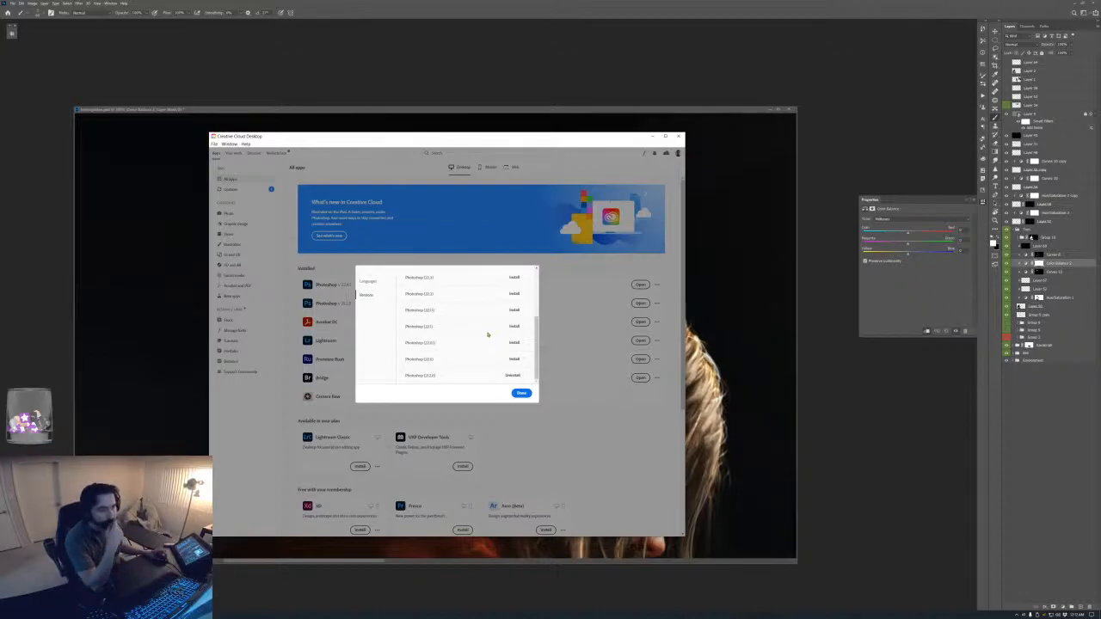
scroll(487, 333, "up", 5)
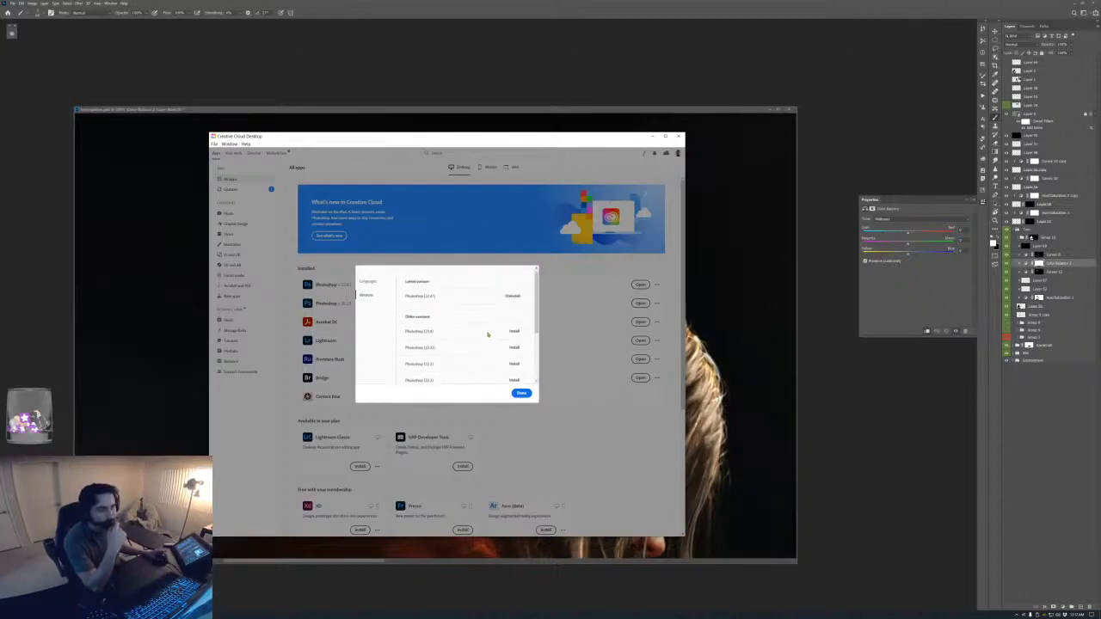
scroll(489, 335, "down", 5)
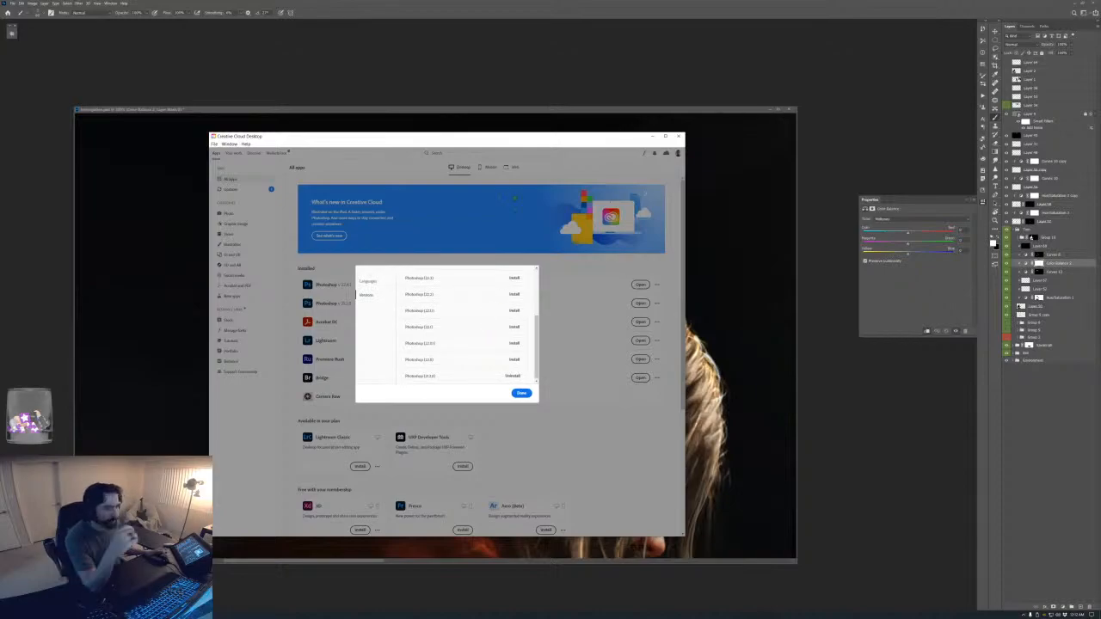
left_click(521, 393)
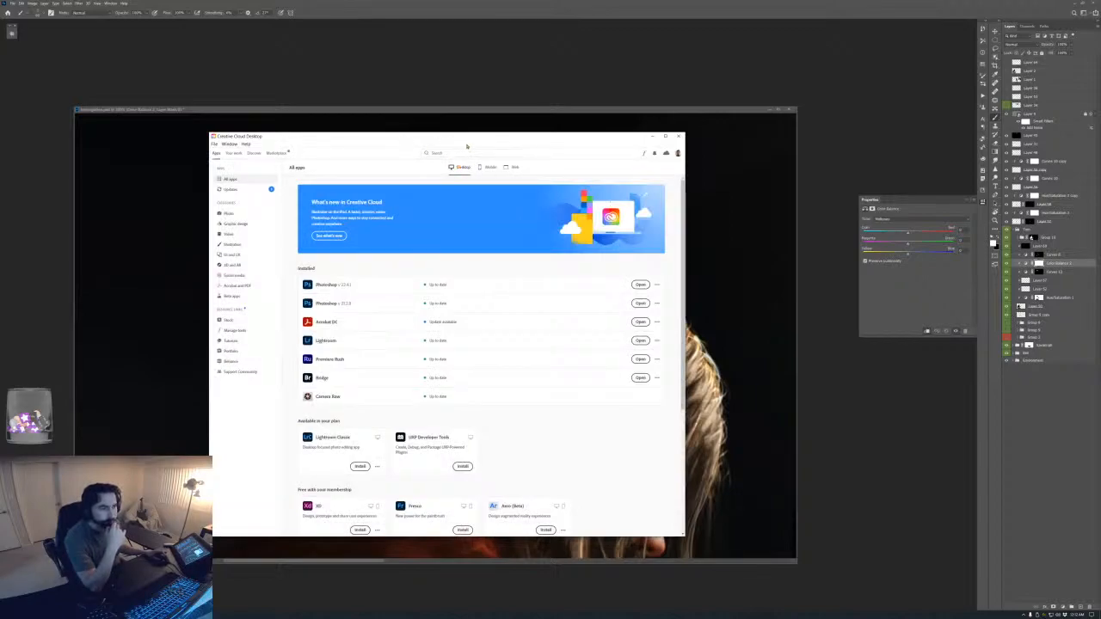
left_click_drag(465, 140, 349, 113)
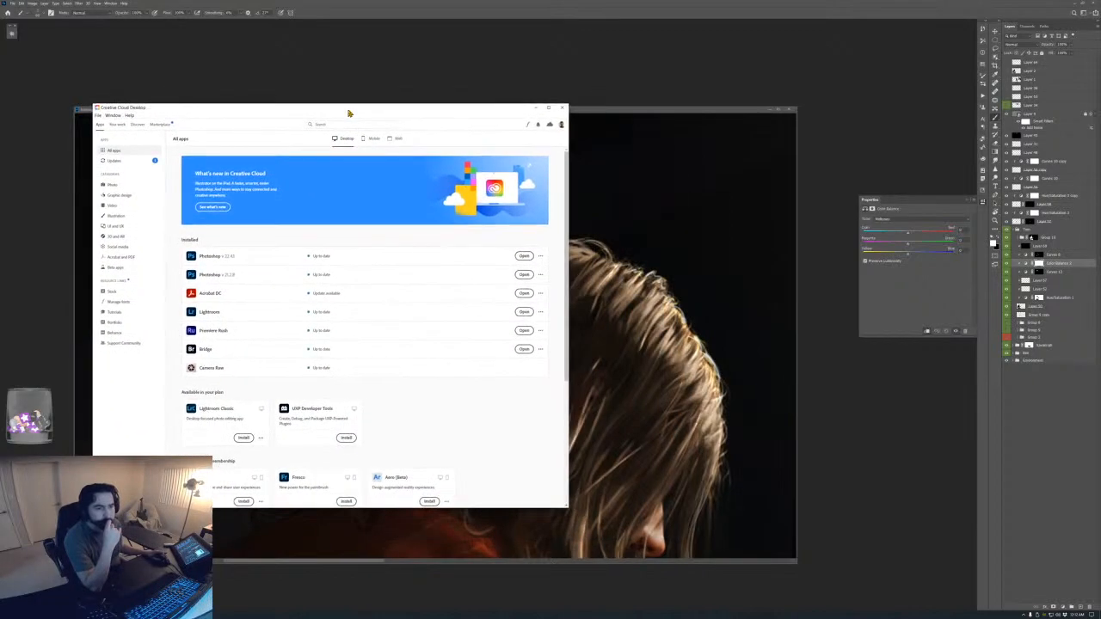
left_click(535, 107)
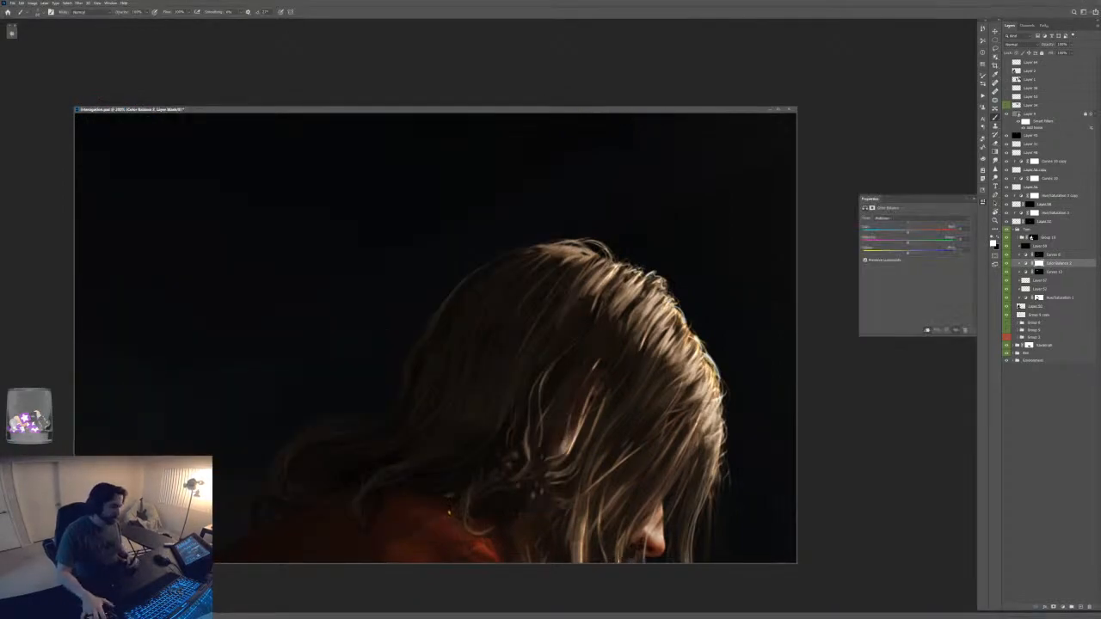
- Shift the Color Balance midtones slightly toward red to warm the red-shirted figure's hair, checking it against the whole scene
key("f")
key("ctrl+plus")
left_click_drag(657, 380, 546, 420)
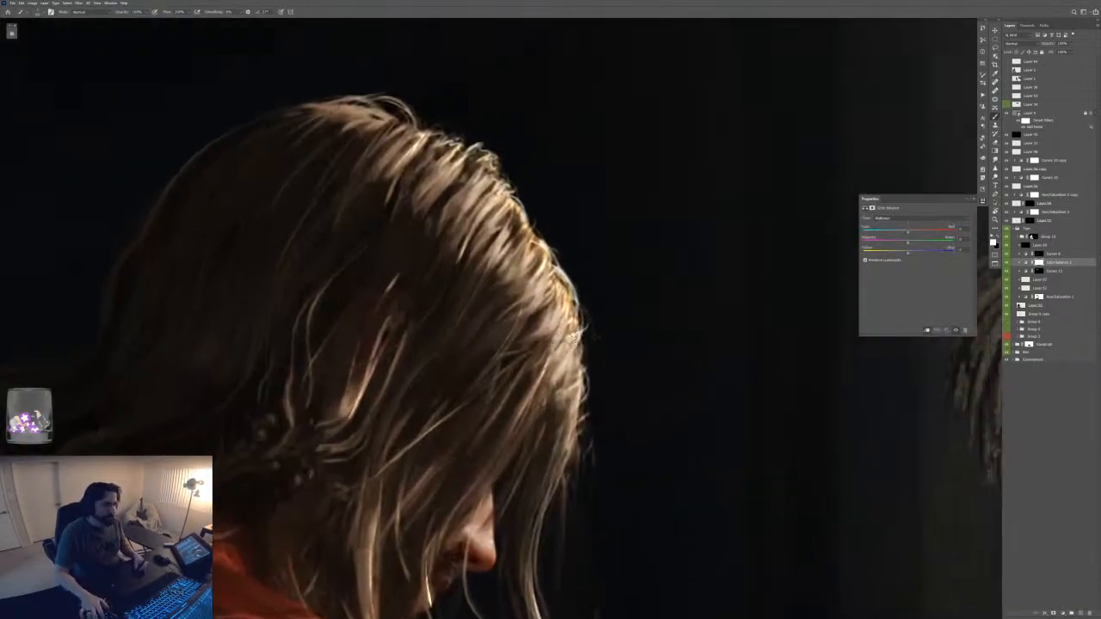
key("ctrl+minus")
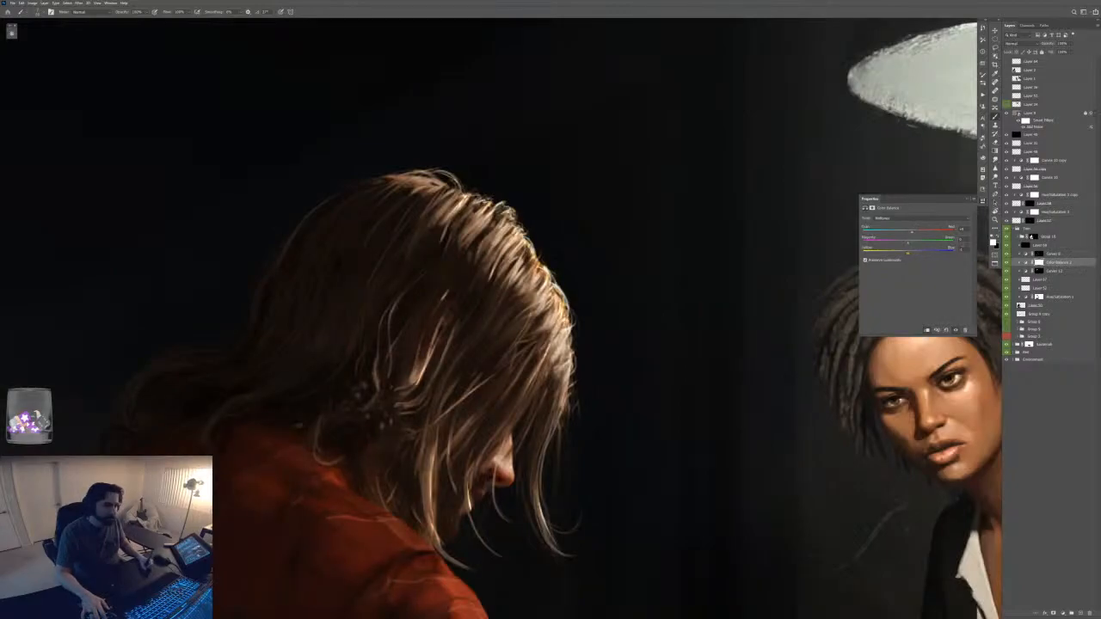
left_click_drag(904, 244, 916, 245)
key("ctrl+minus")
key("ctrl+minus")
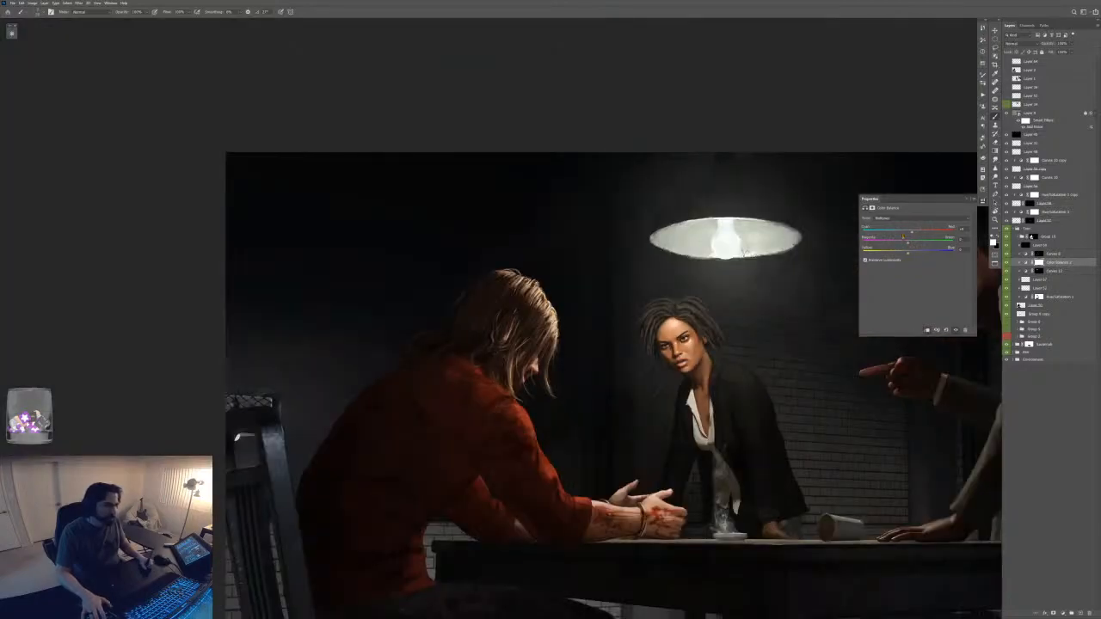
key("ctrl+plus")
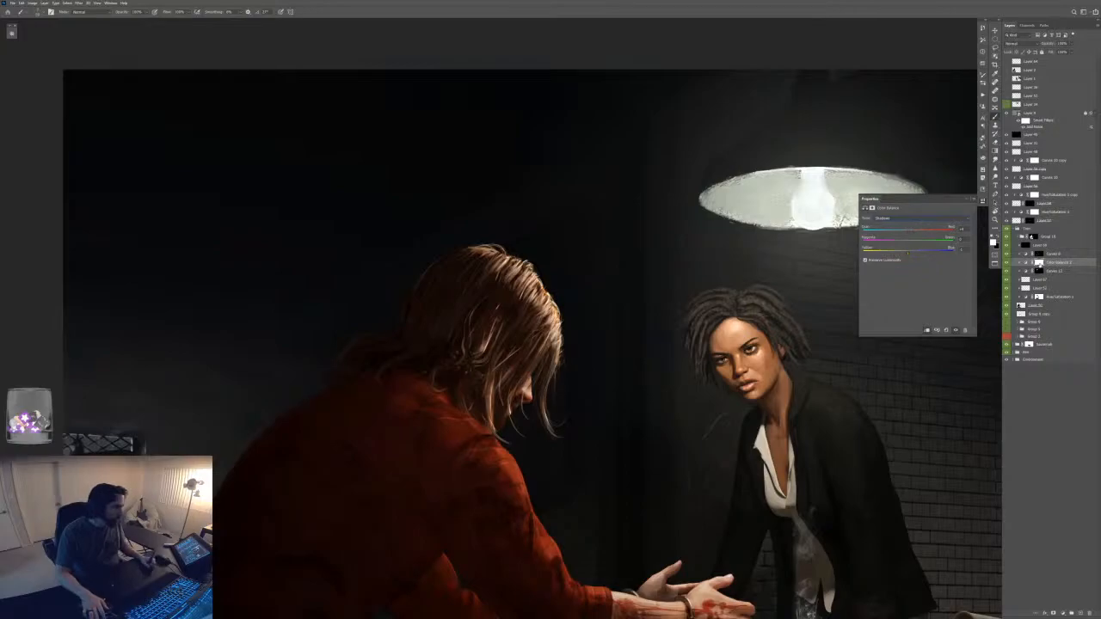
- Invert the Color Balance layer's mask to black and paint the colour shift back in over the hair only
key("ctrl+i")
left_click(1038, 262)
key("ctrl+minus")
key("ctrl+minus")
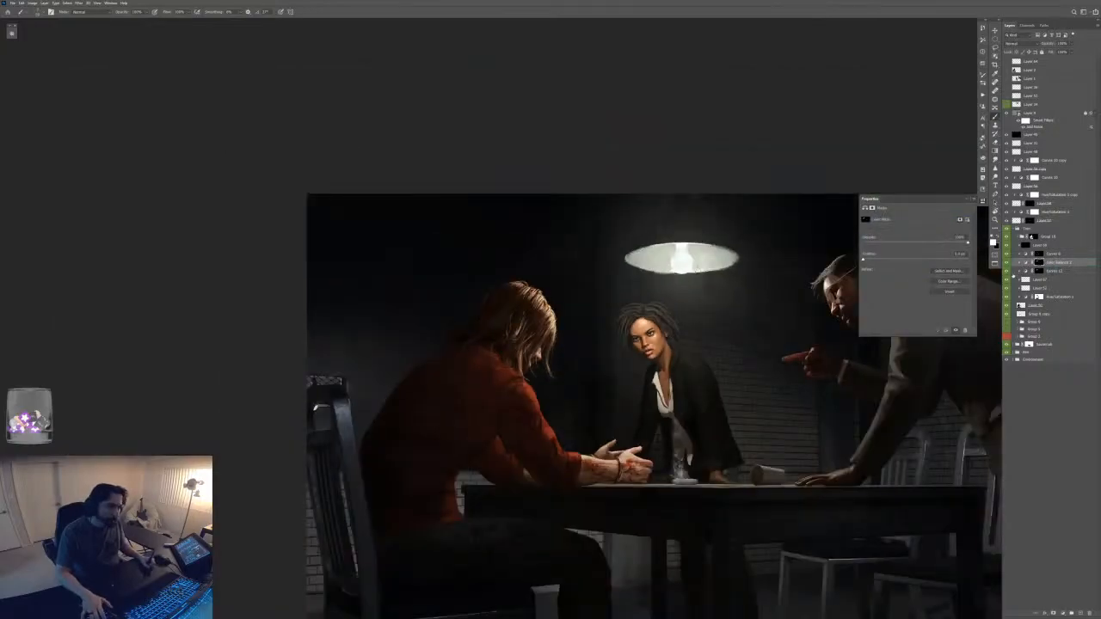
key("ctrl+plus")
key("ctrl+plus")
key("ctrl+plus")
key("ctrl+plus")
left_click_drag(671, 315, 709, 339)
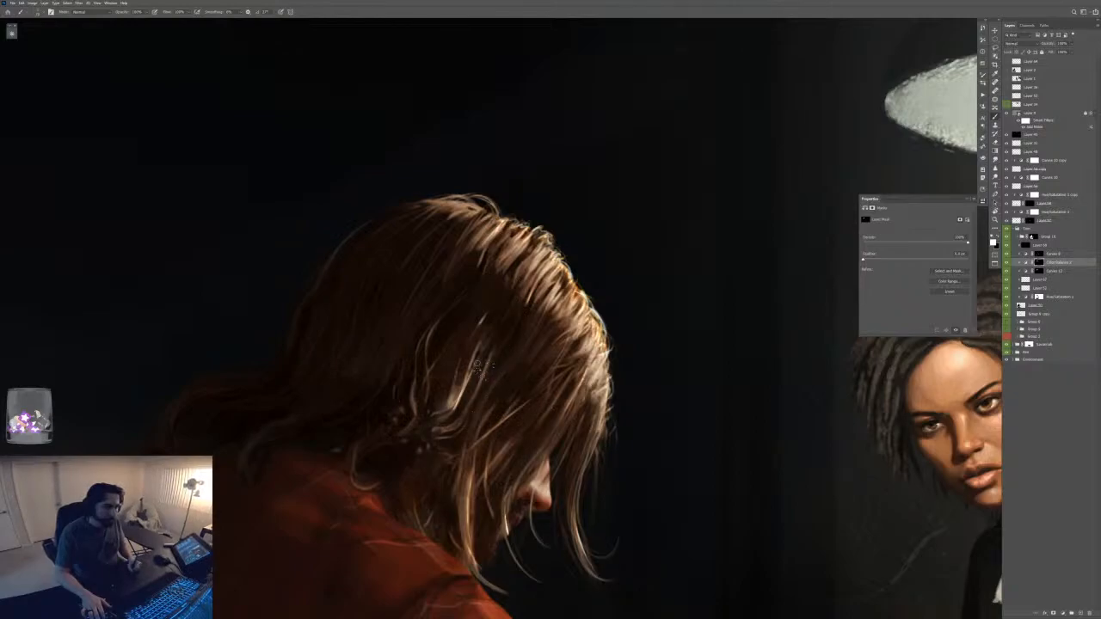
- Lower the opacity of the Color Balance layer to soften the warm shift in the hair
key("ctrl+minus")
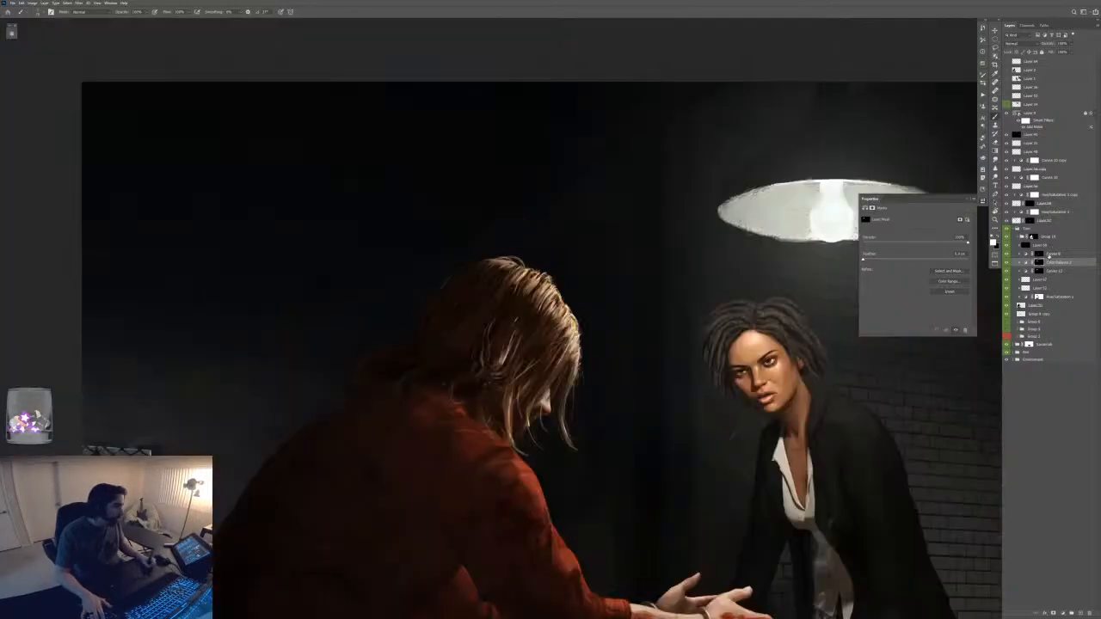
left_click_drag(1054, 44, 1048, 46)
key("ctrl+minus")
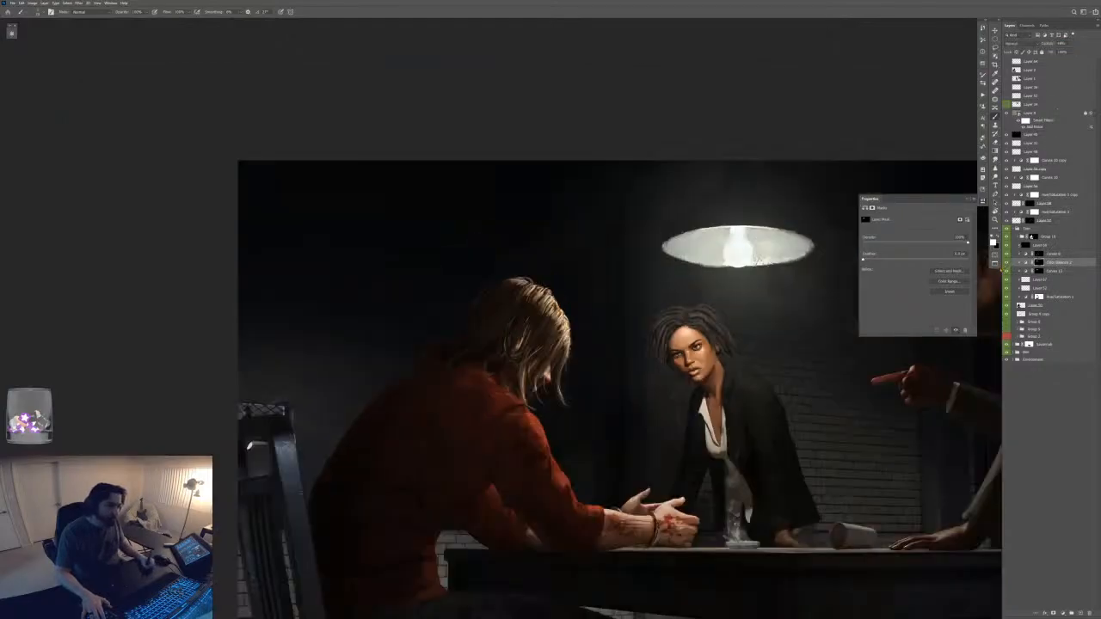
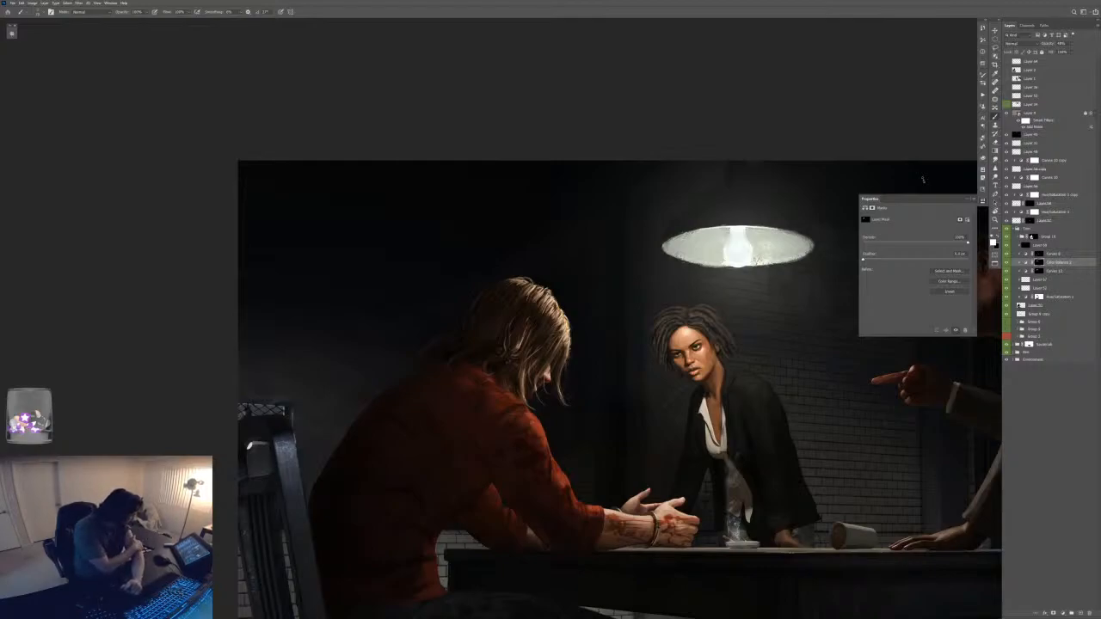
scroll(508, 344, "up", 5)
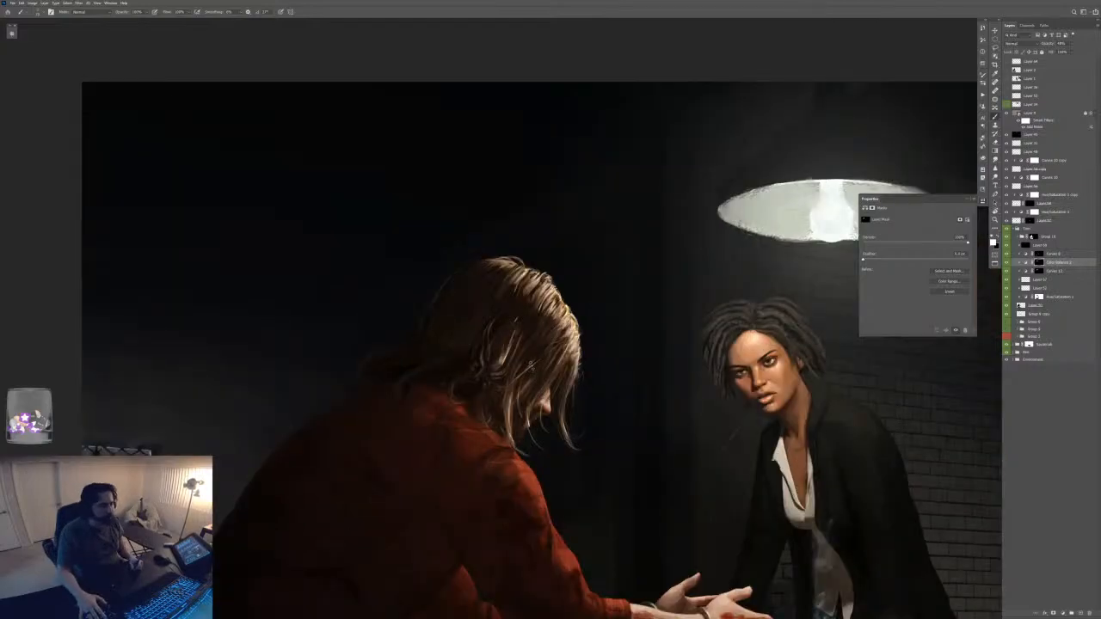
scroll(508, 344, "up", 3)
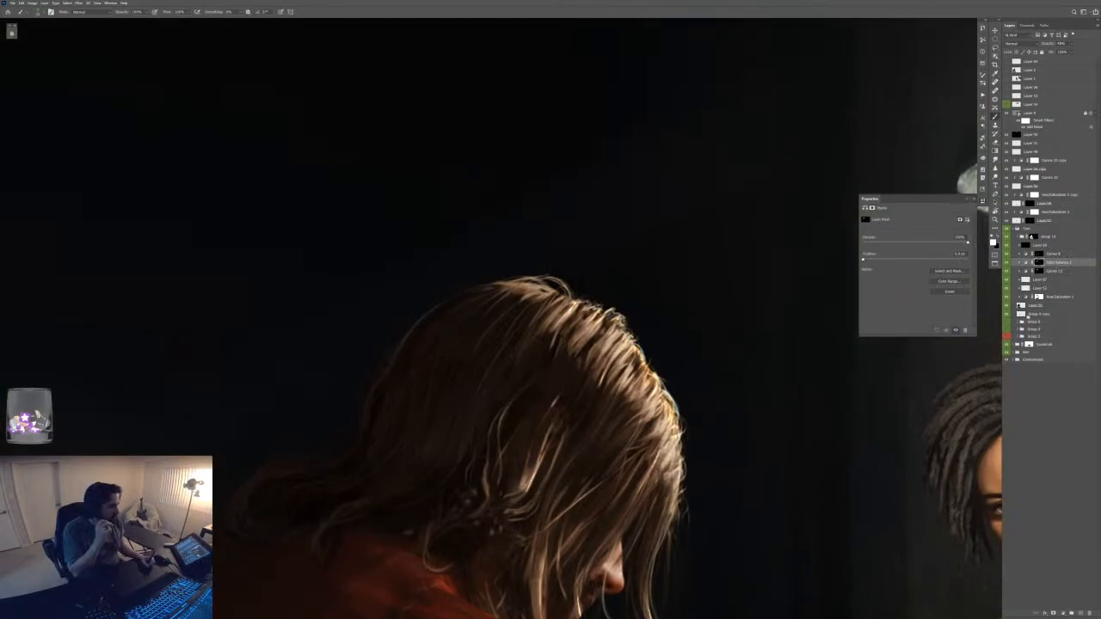
- Add a new empty layer directly above the Color Dodge layer and switch to the Brush tool
left_click(1039, 280)
left_click_drag(531, 379, 619, 362)
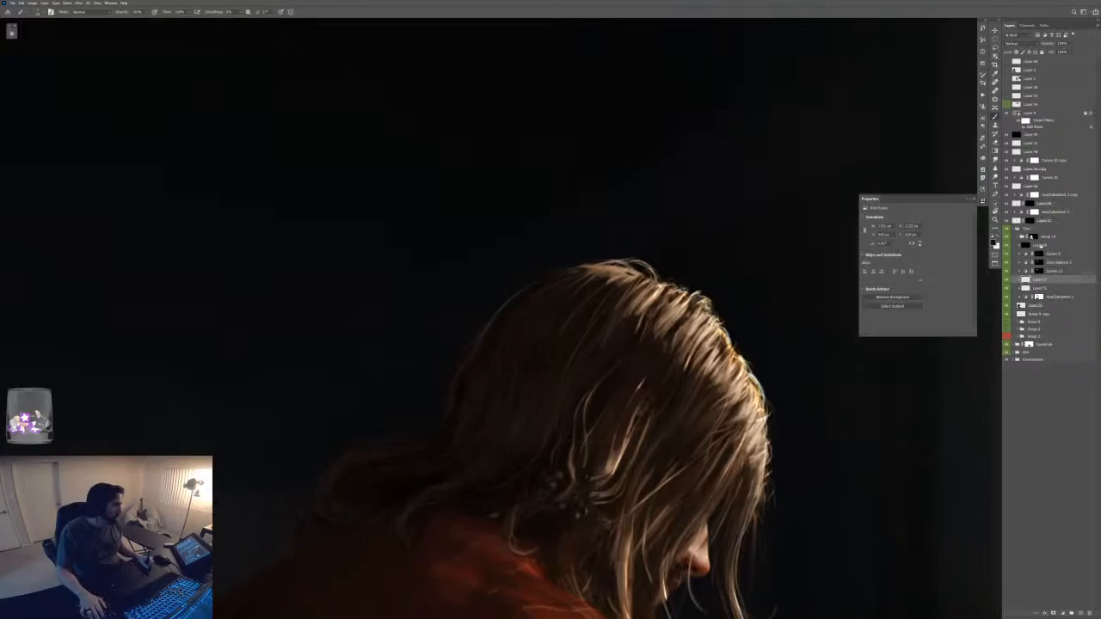
left_click(1044, 246)
left_click(1036, 305)
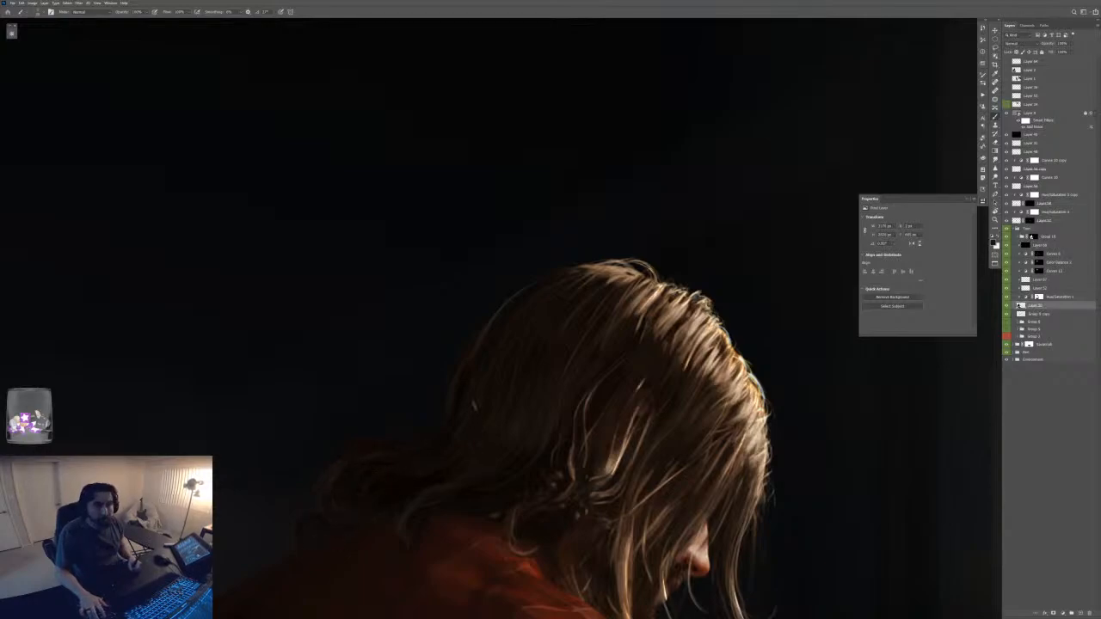
key("i")
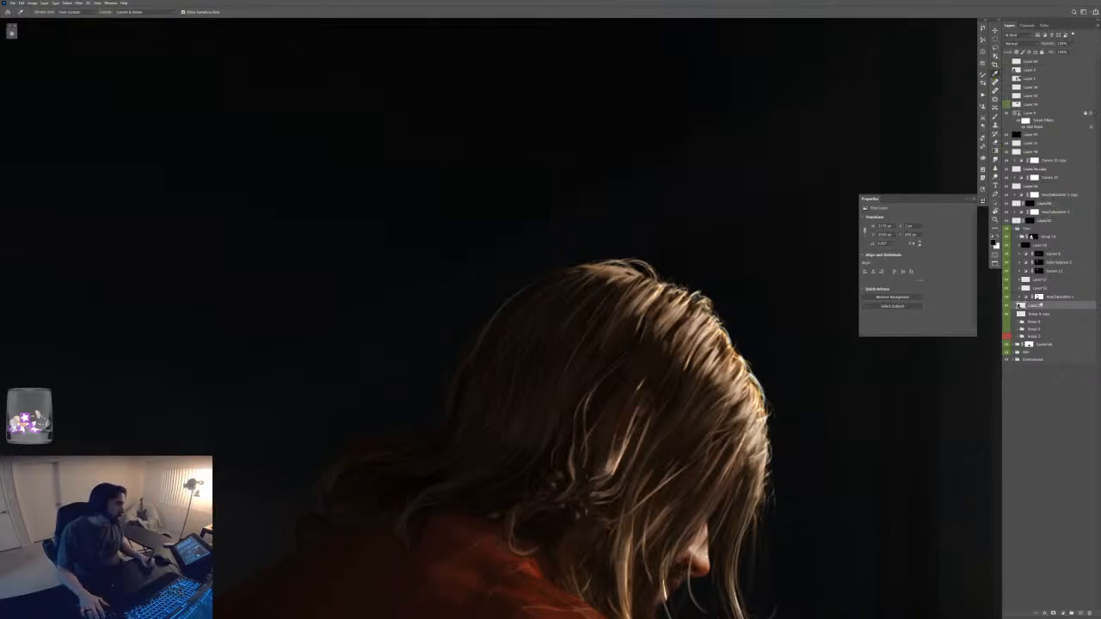
left_click(1048, 283)
left_click(1054, 248)
left_click(1055, 254)
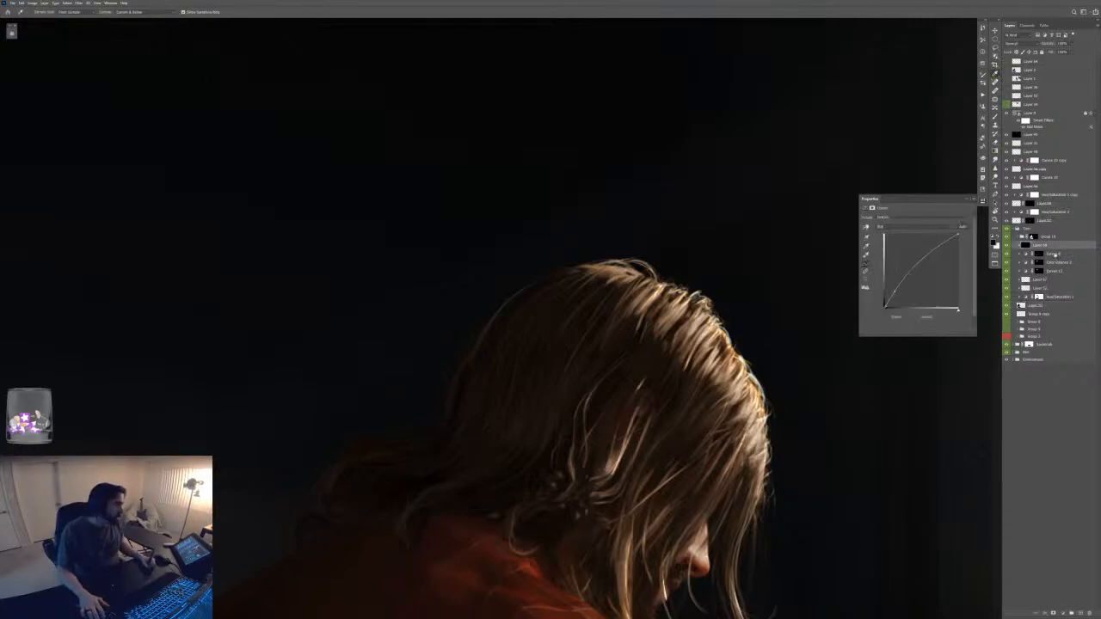
left_click(1053, 248)
key("ctrl+shift+alt+n")
key("b")
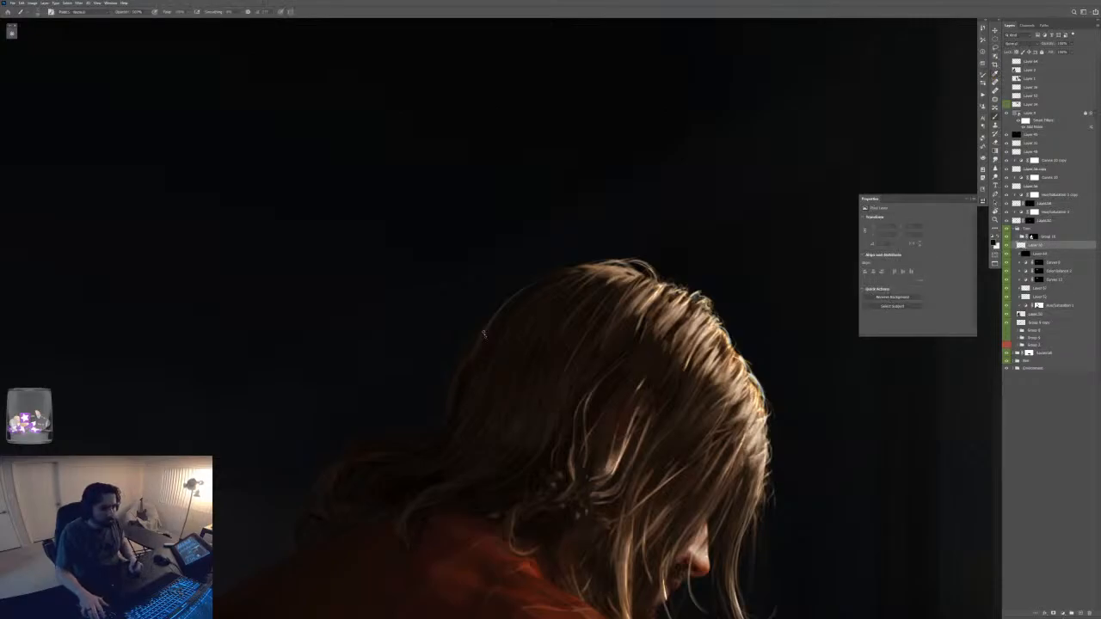
- Paint fine strands along the back edge of the head on the new layer, sampling colour from the hair at the crown
left_click_drag(484, 335, 532, 303)
left_click(582, 271, "alt")
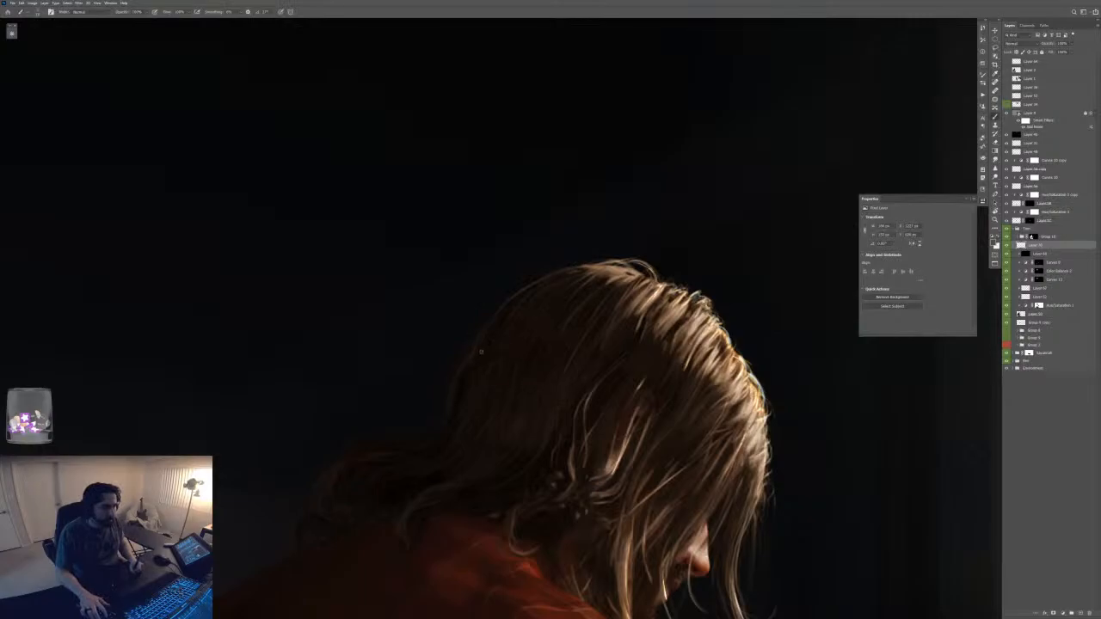
key("ctrl+minus")
key("ctrl+minus")
key("ctrl+minus")
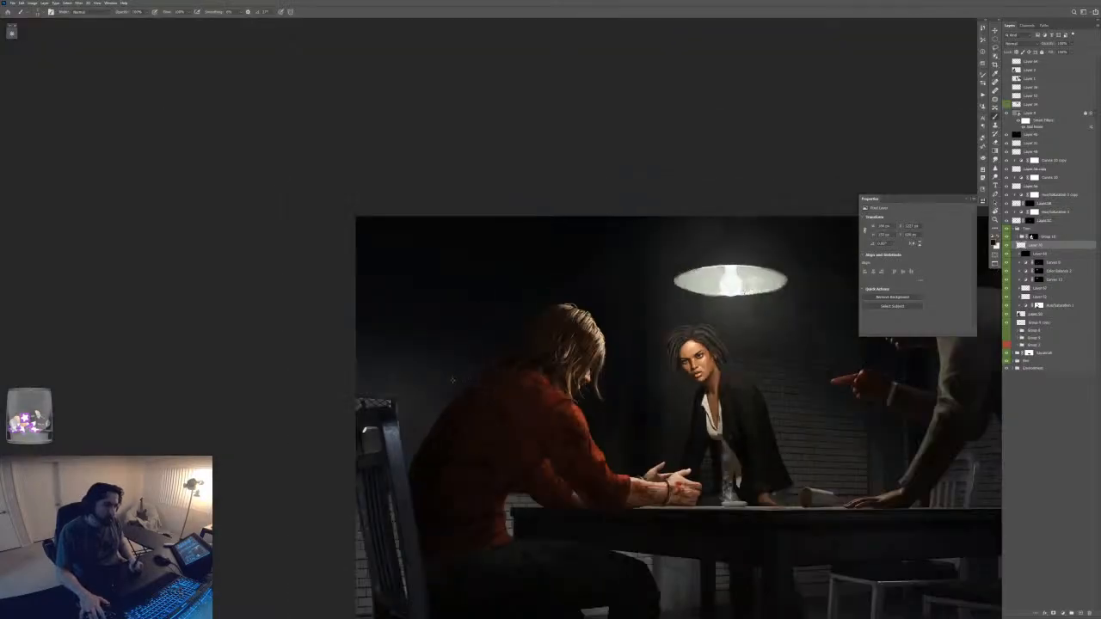
key("ctrl+plus")
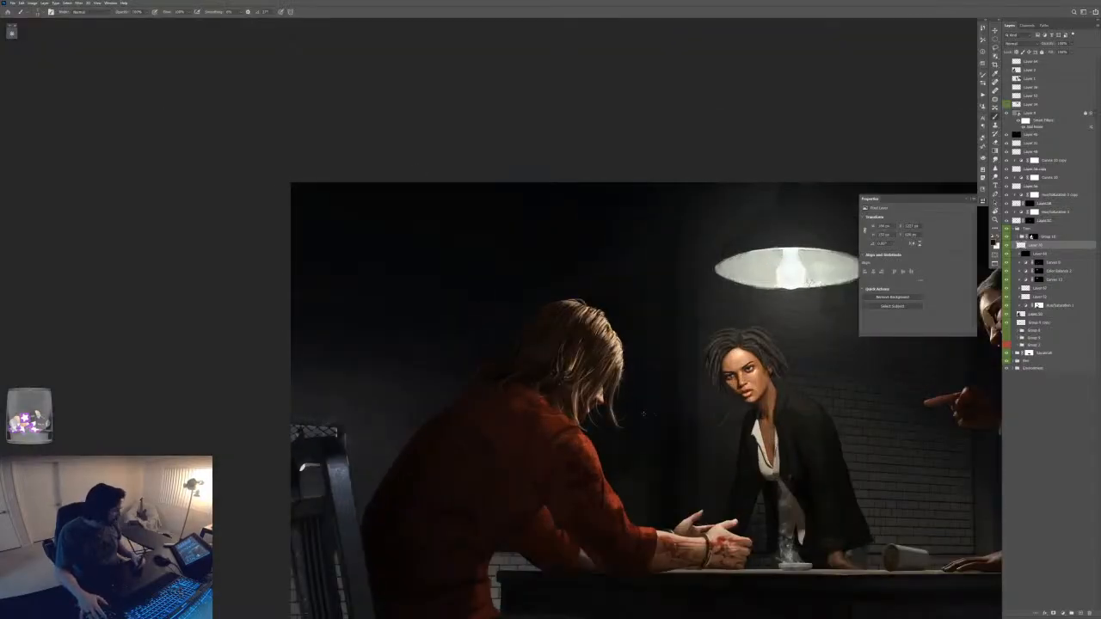
- Paint more fine strands over the front and lower hair near the face, resampling a colour from the hair
left_click_drag(598, 403, 554, 393)
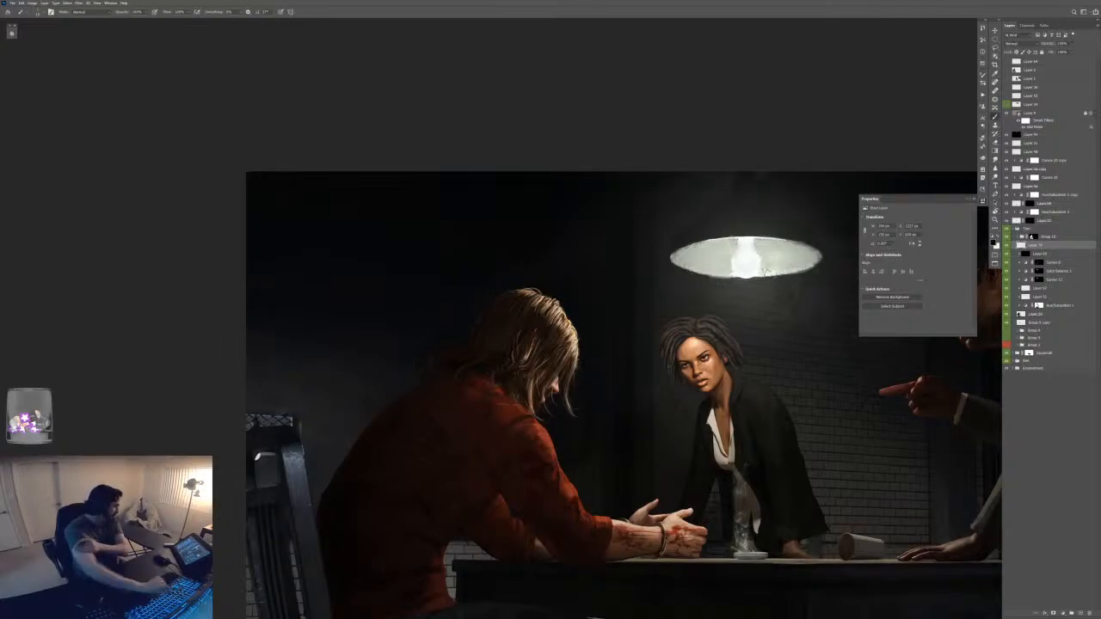
left_click_drag(547, 319, 774, 413)
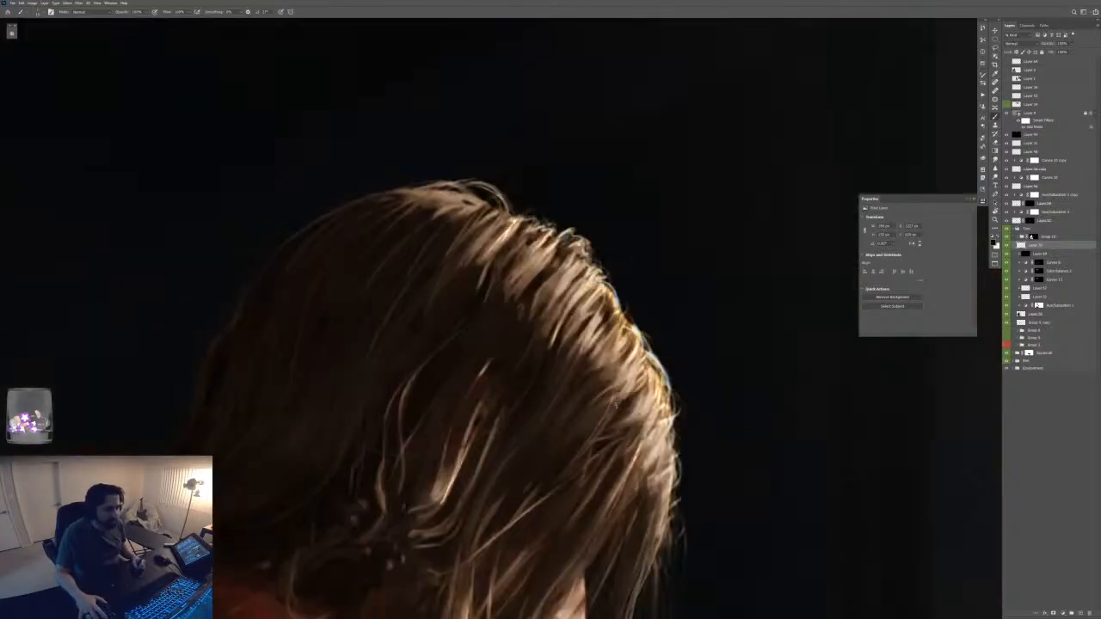
left_click_drag(602, 447, 612, 396)
key("ctrl+minus")
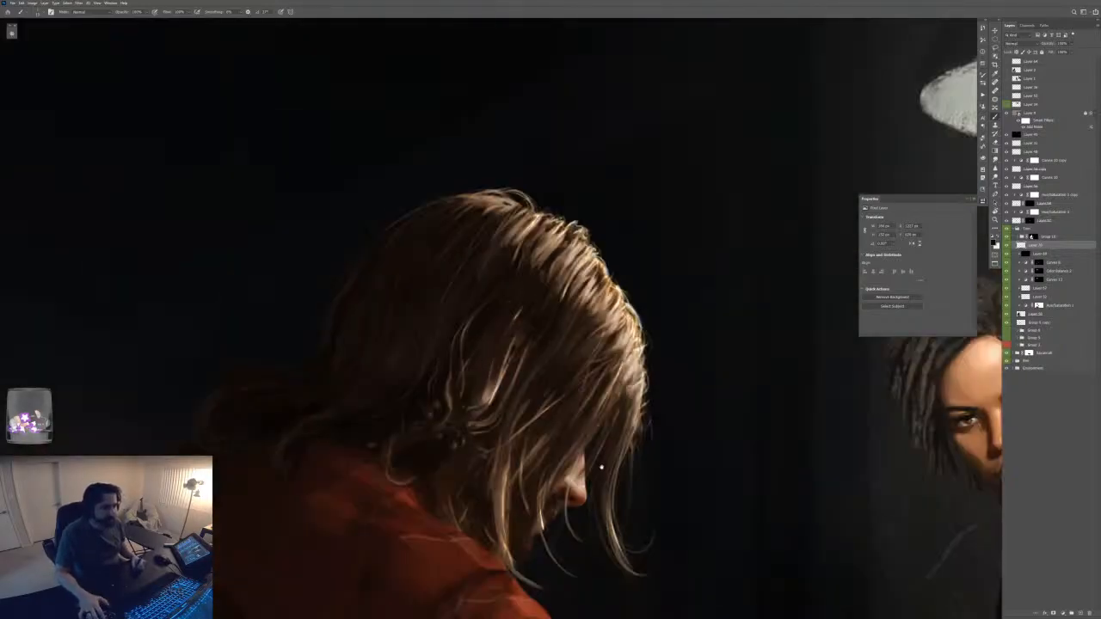
left_click_drag(602, 482, 604, 383)
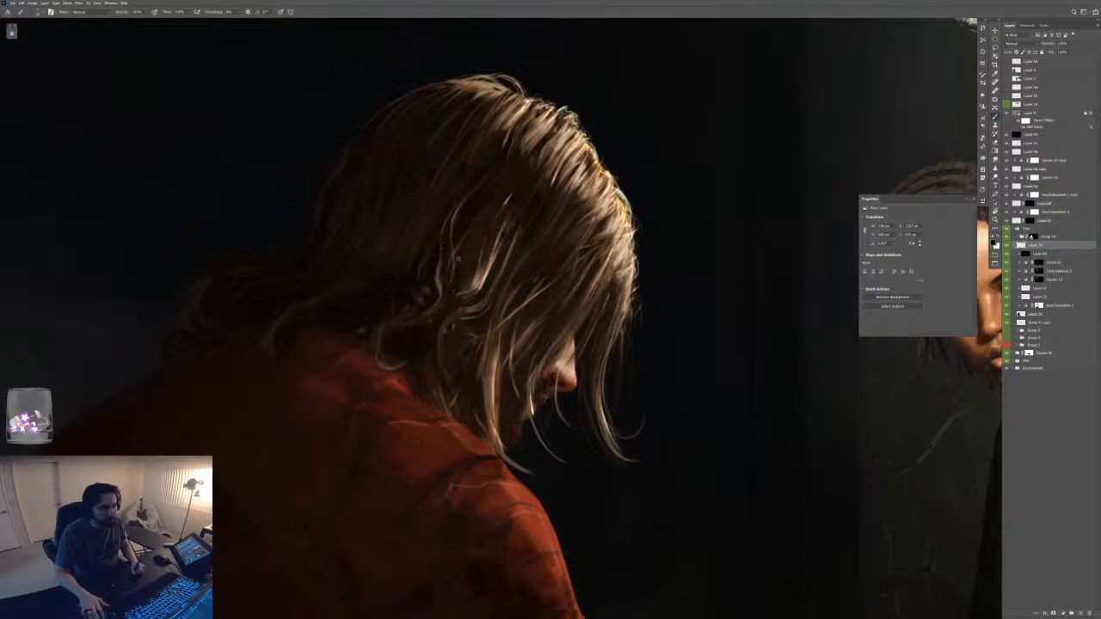
left_click(508, 191, "alt")
- Compare the hair up close and within the full interrogation scene to judge the new strands
key("ctrl+minus")
key("ctrl+minus")
key("ctrl+minus")
key("ctrl+minus")
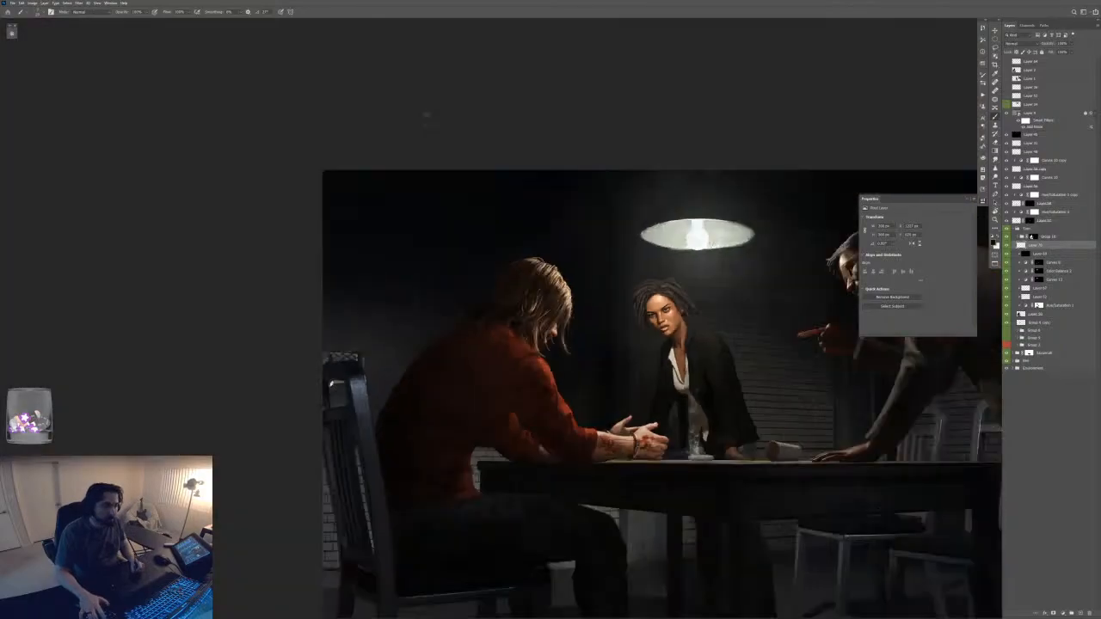
key("ctrl+plus")
key("ctrl+plus")
key("ctrl+plus")
key("ctrl+plus")
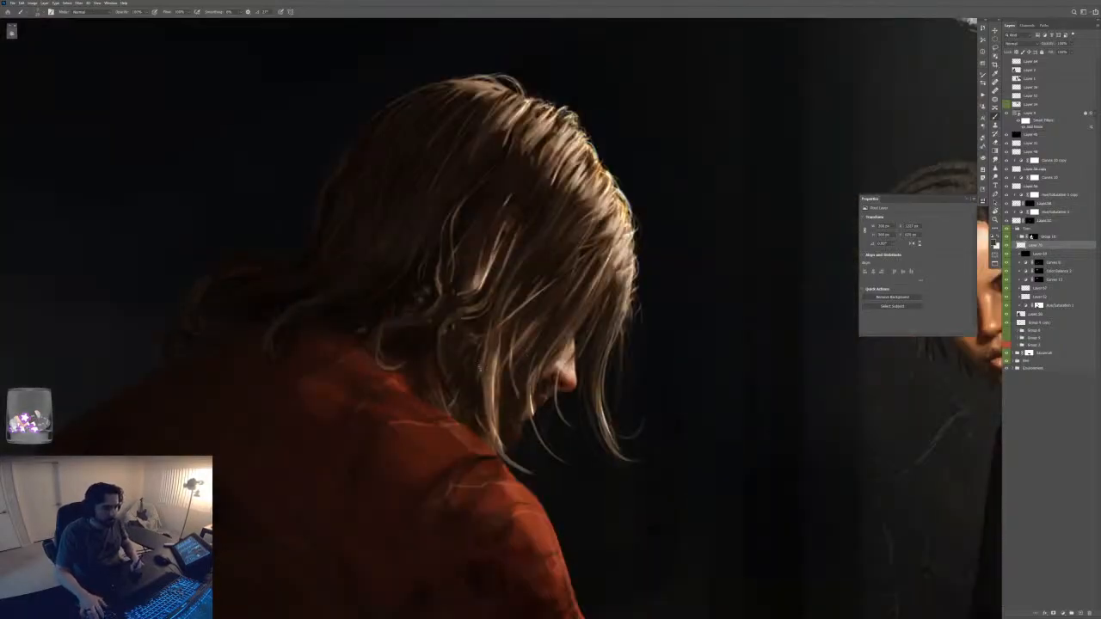
key("ctrl+minus")
key("ctrl+minus")
key("ctrl+minus")
key("ctrl+minus")
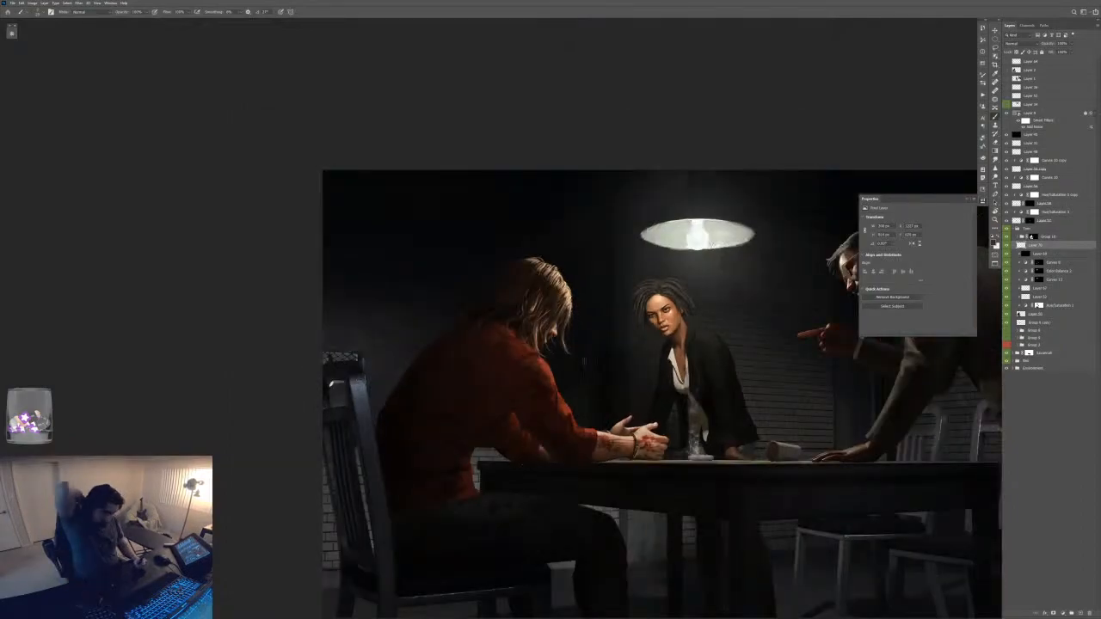
key("ctrl+plus")
key("ctrl+plus")
key("ctrl+plus")
key("ctrl+plus")
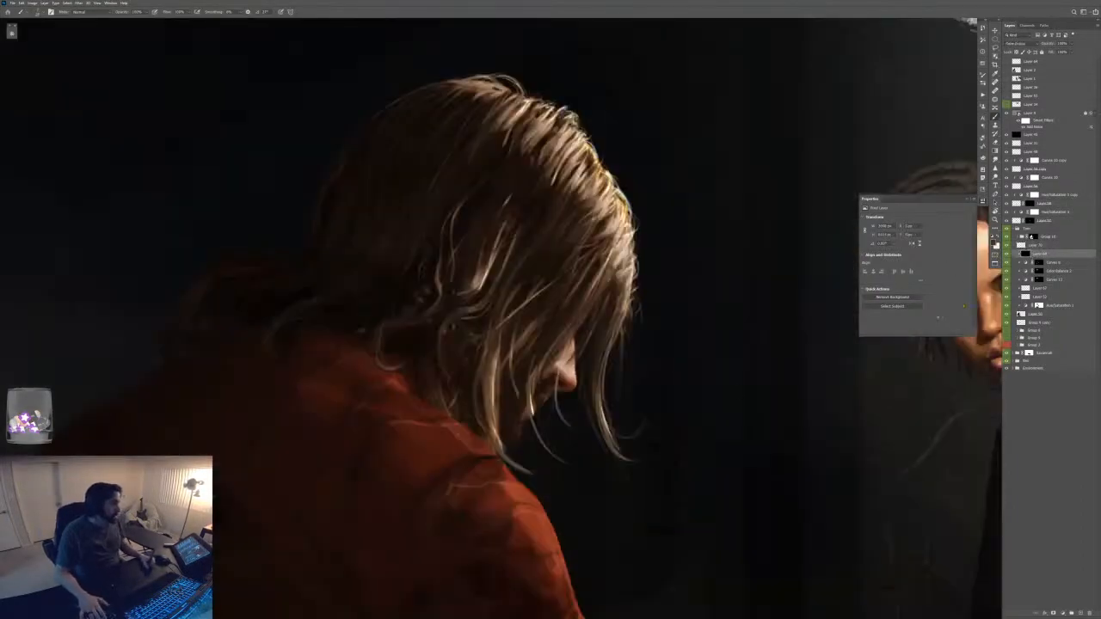
- Make the Color Dodge layer active and choose an elliptical brush preset for lighting the red shirt
left_click_drag(611, 473, 561, 309)
right_click(561, 309)
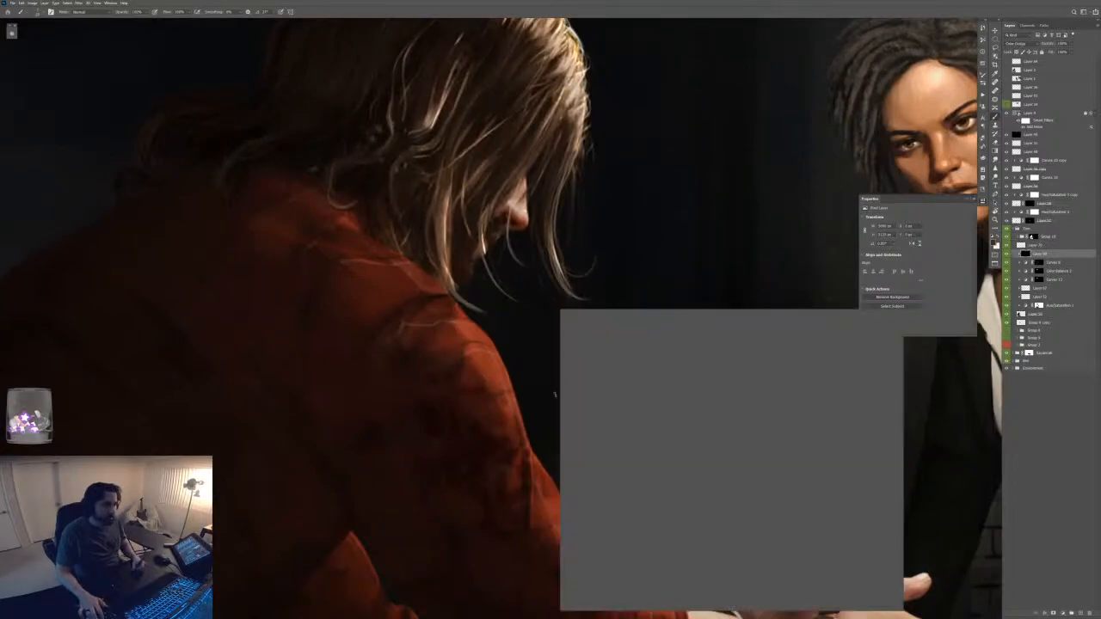
left_click(792, 398)
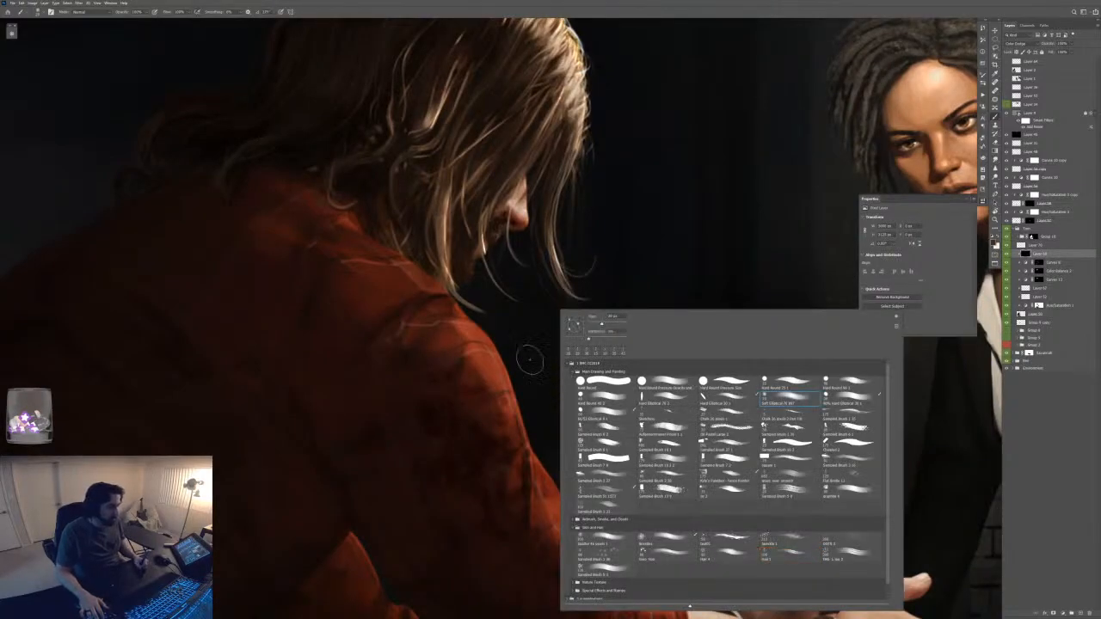
left_click(526, 358)
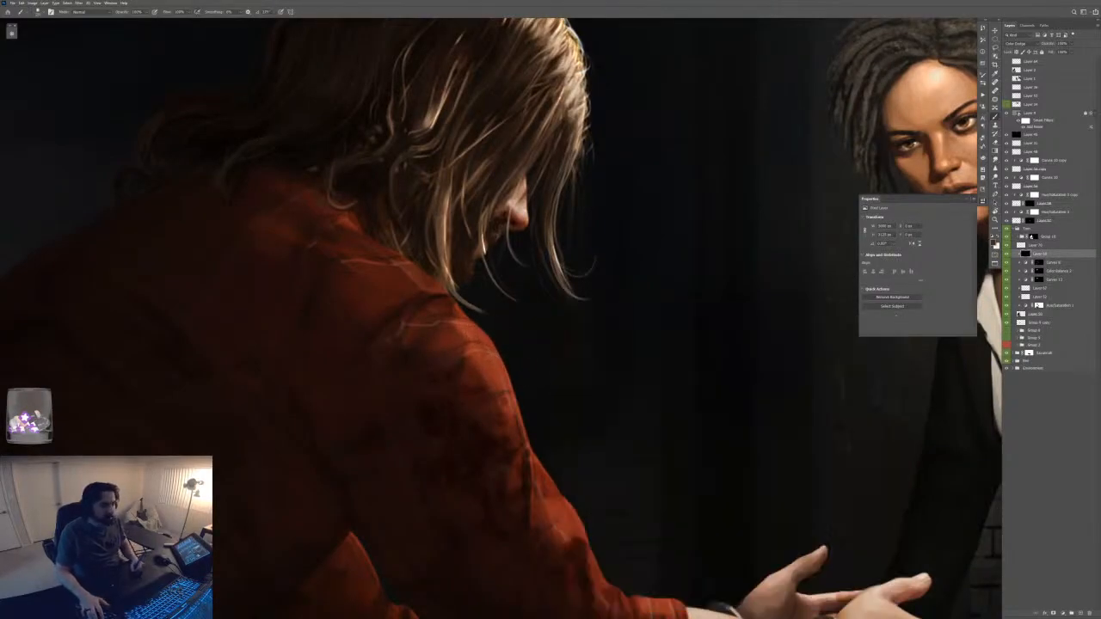
- Sample the red of the shirt's shoulder and change the foreground colour to a very pale tint of it
left_click(492, 349, "alt")
key("F6")
left_click(873, 166)
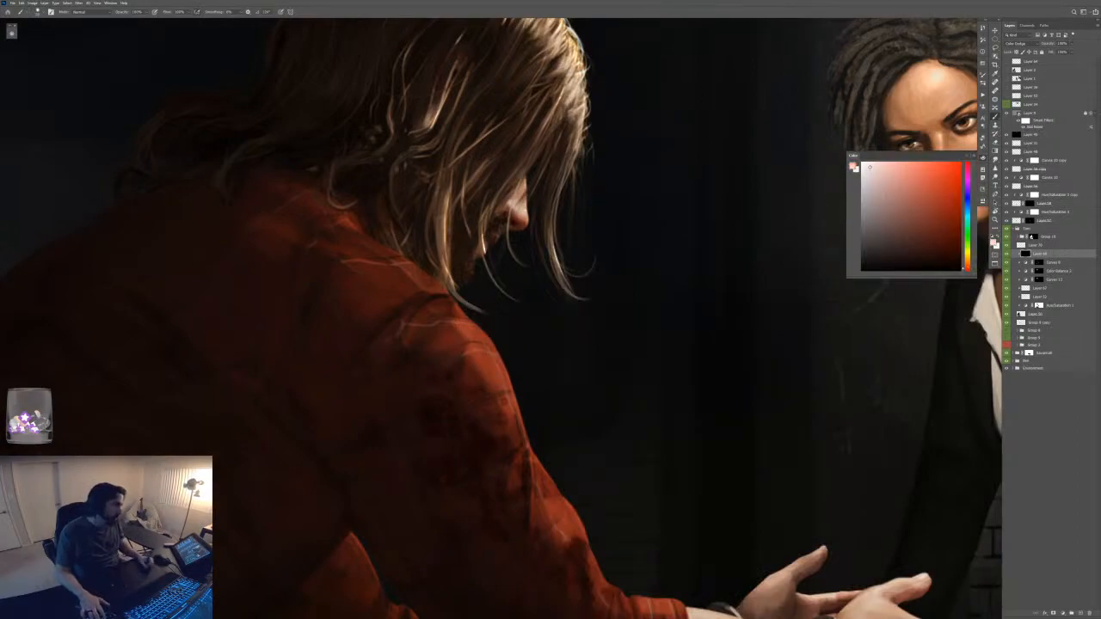
key("F6")
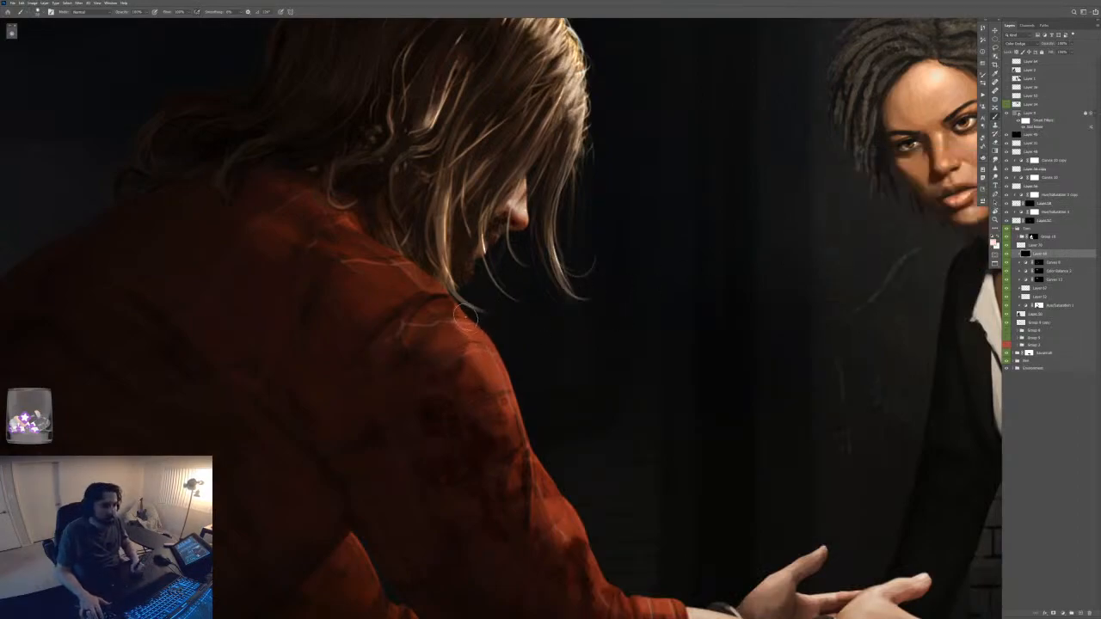
- Switch to a speckled texture brush preset and brush highlights along the outer edge of the red sleeve
right_click(509, 339)
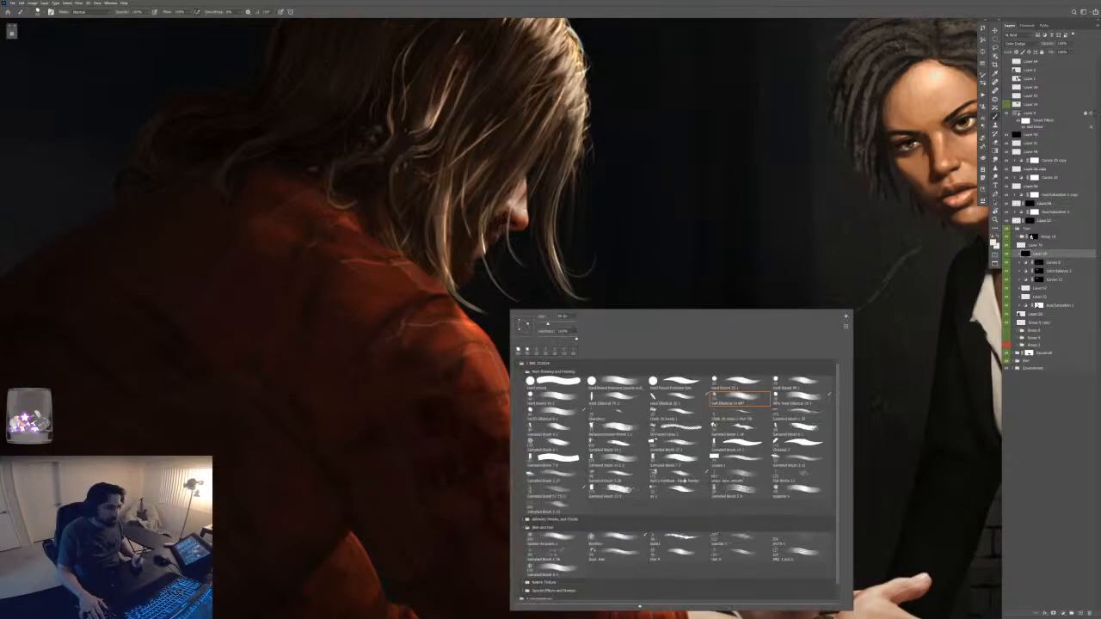
left_click(801, 477)
key("Return")
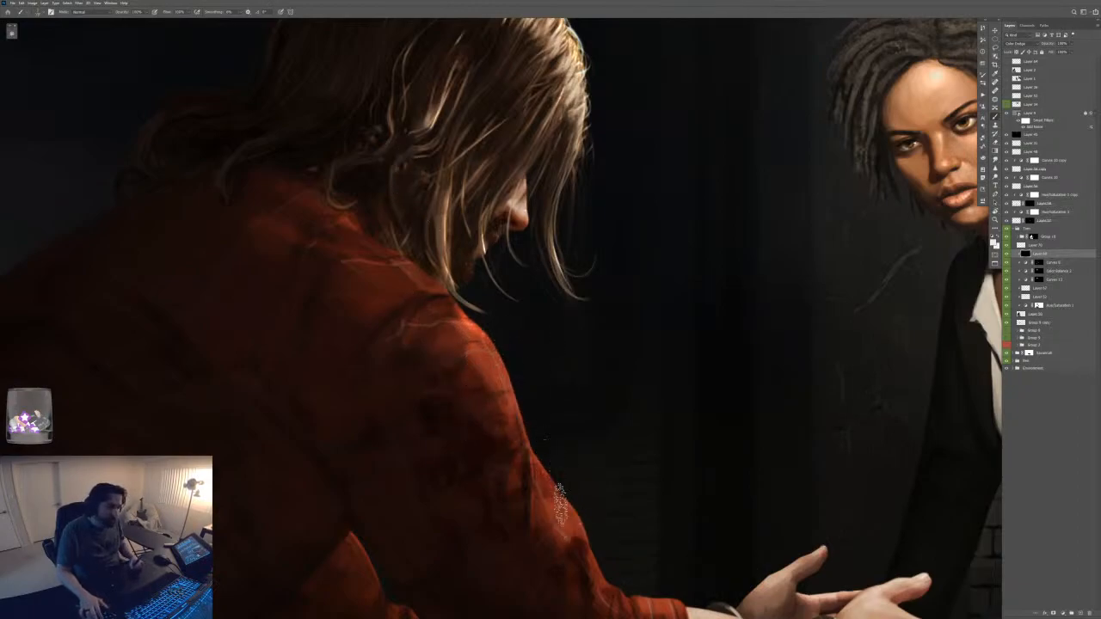
left_click_drag(612, 571, 580, 451)
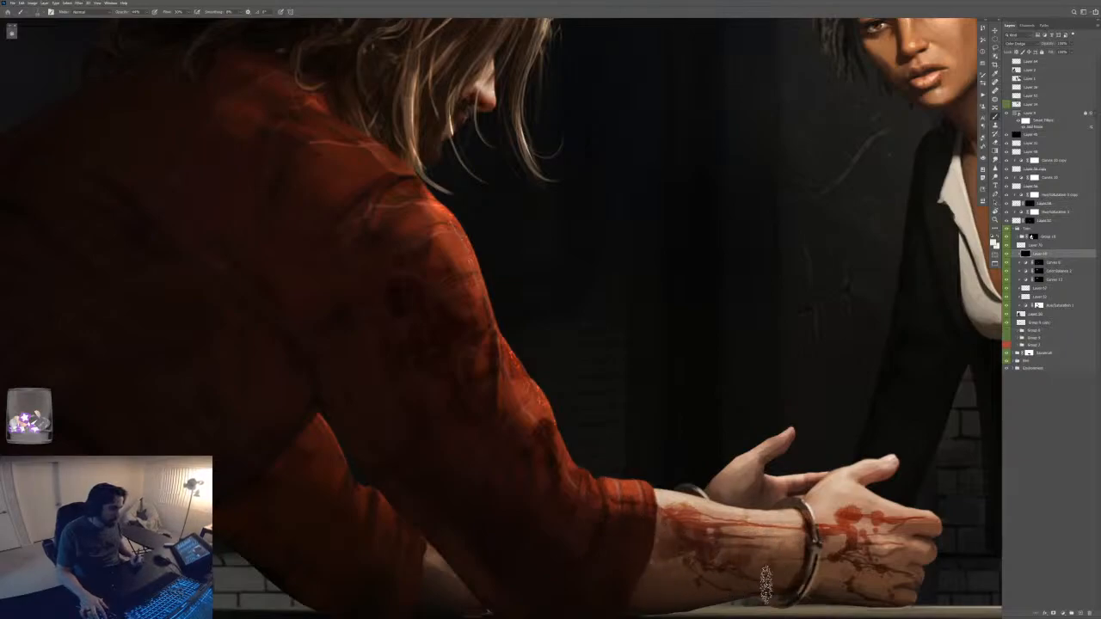
- Lower the brush opacity and add a Color Dodge layer clipped to the cuffed figure's far arm layer
left_click_drag(789, 584, 544, 496)
key("ctrl+plus")
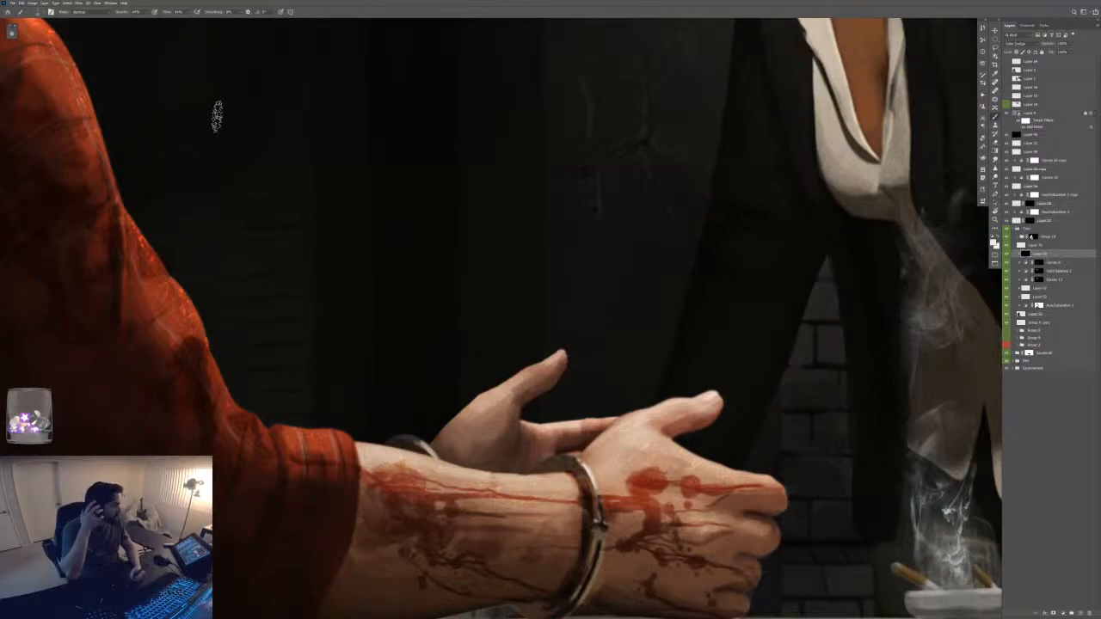
left_click_drag(126, 14, 117, 13)
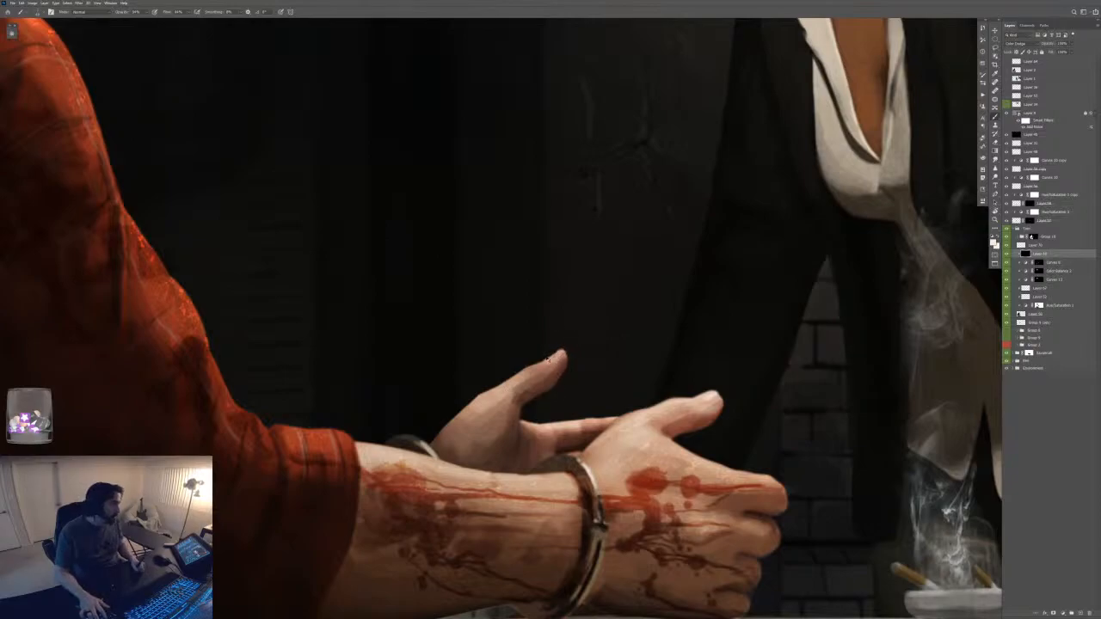
left_click(984, 158)
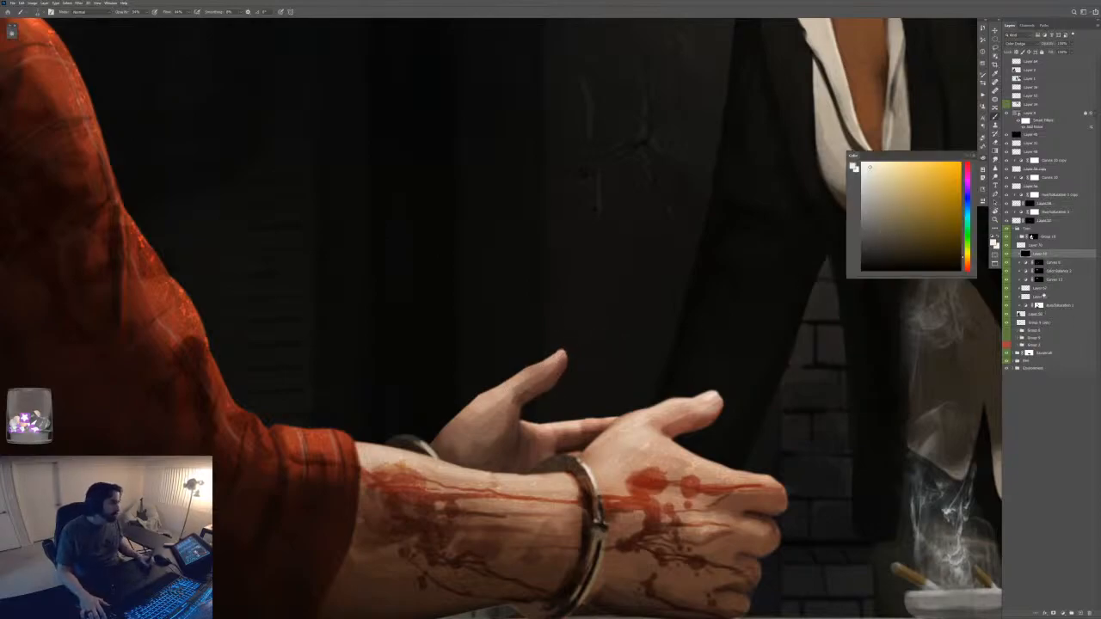
left_click(1022, 324, "ctrl")
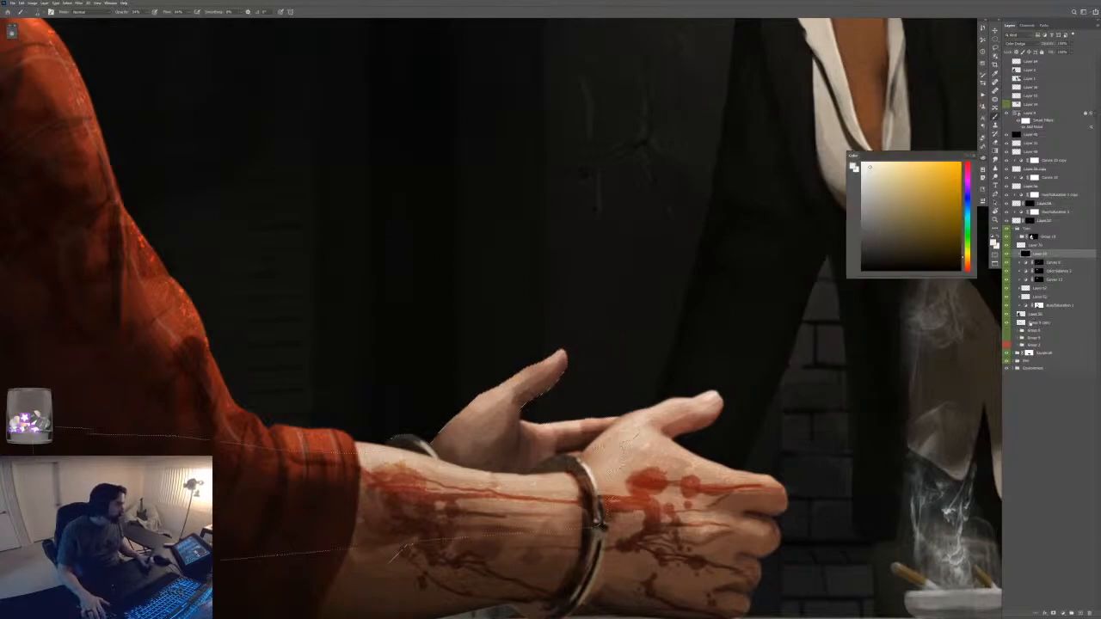
key("alt+F9")
left_click(1037, 324)
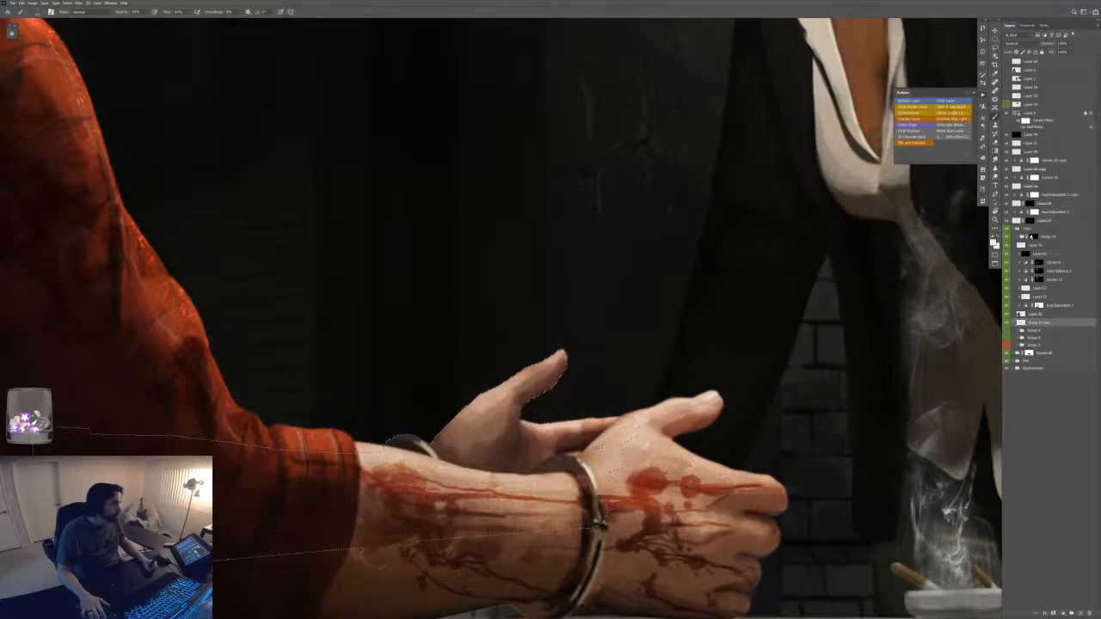
left_click(948, 109)
- Set a very pale foreground tint and brush speckled highlights over the far hand on the Color Dodge layer
key("F6")
key("F6")
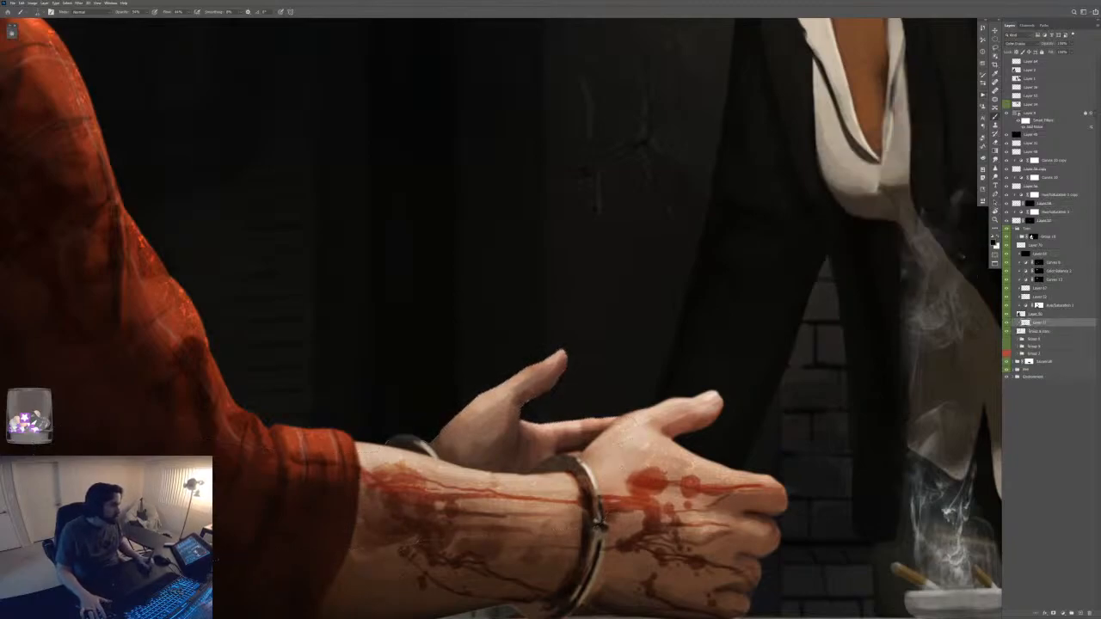
key("F6")
key("x")
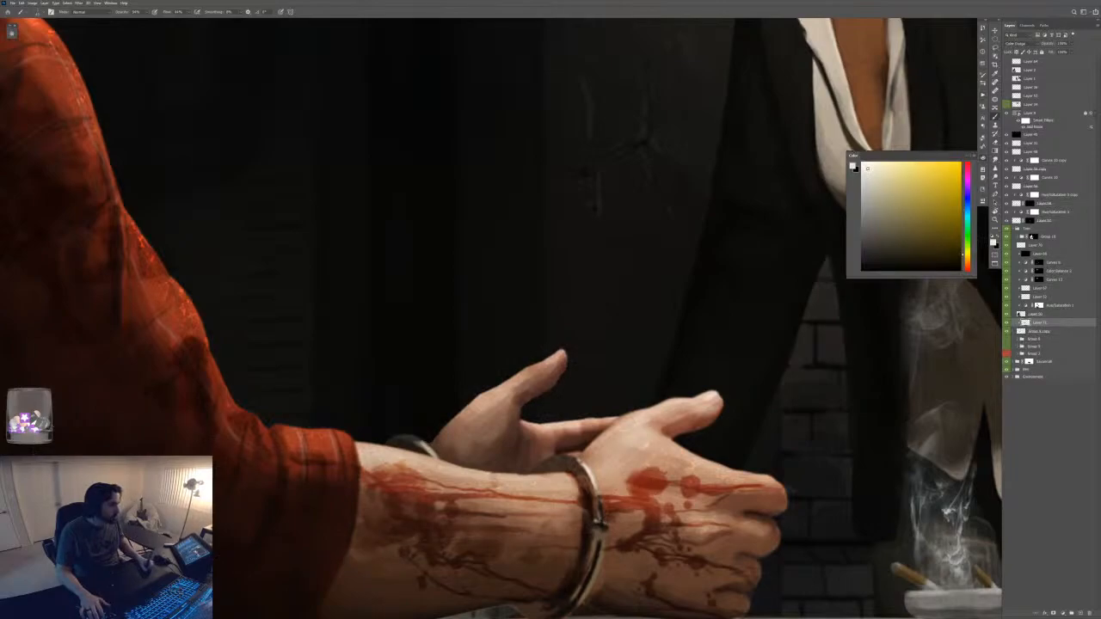
key("F6")
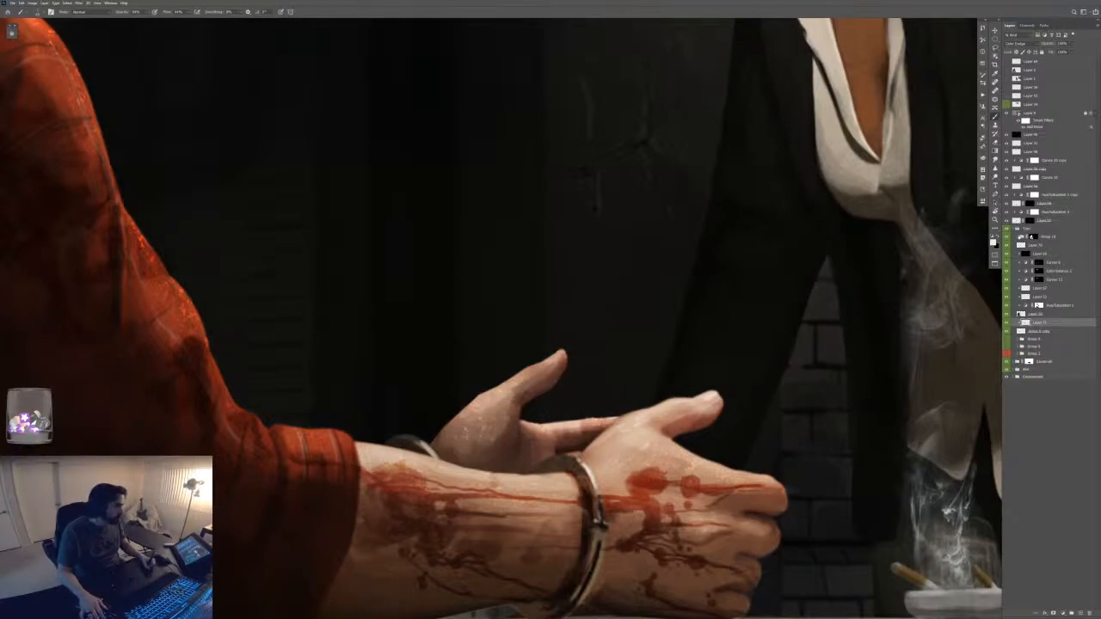
- Duplicate the masked blood group above the far hand's highlight layer and mask the copy to the far arm's outline
left_click(1021, 236)
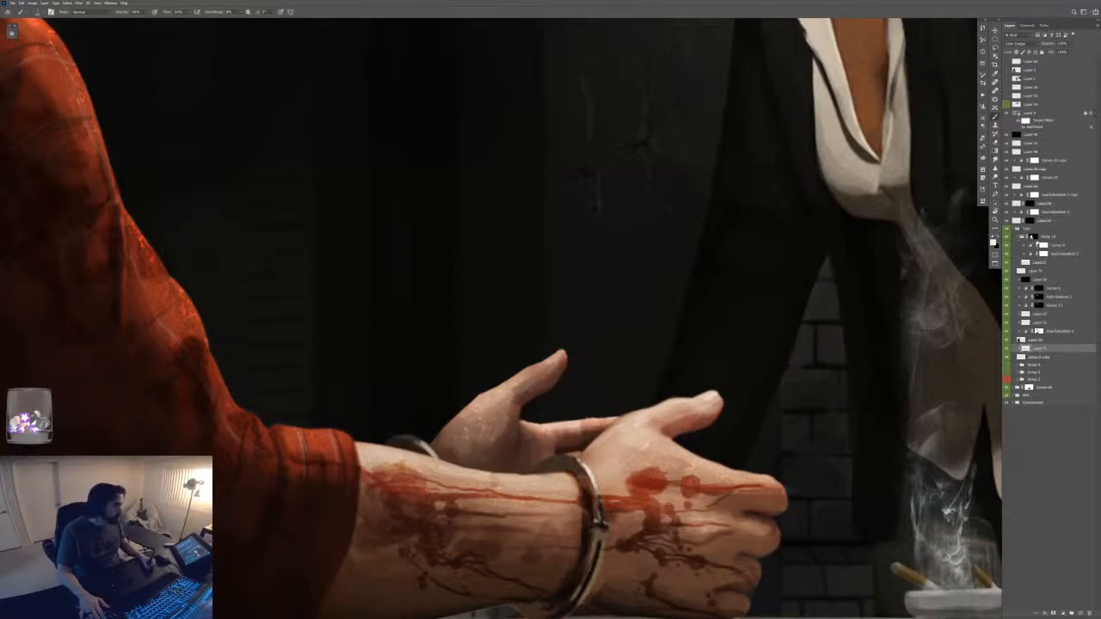
left_click(1018, 237)
left_click_drag(1043, 237, 1040, 318)
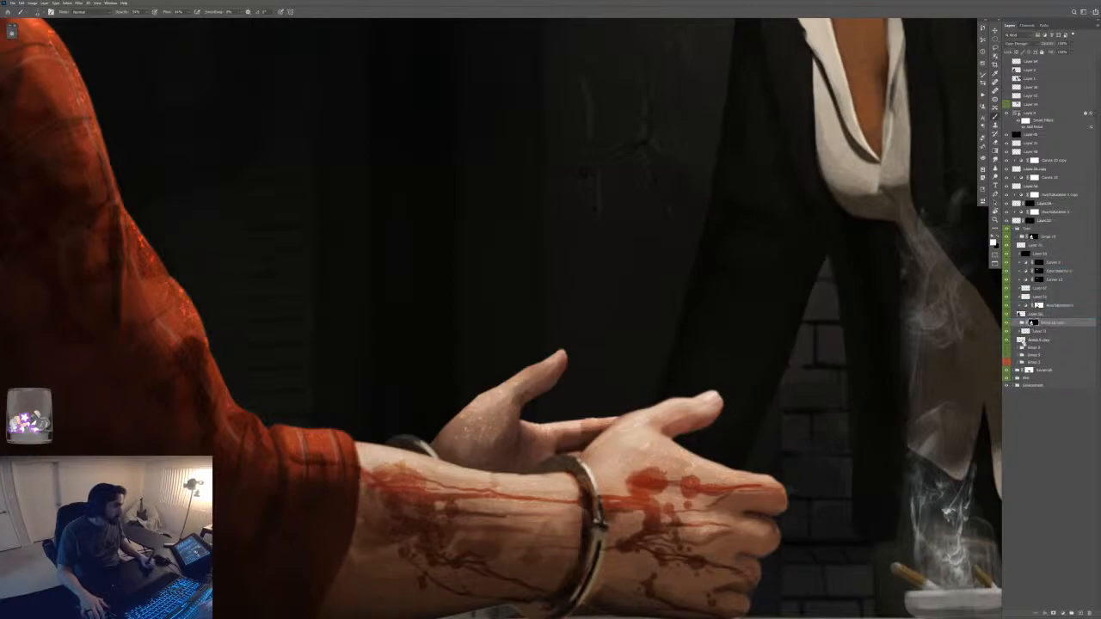
left_click(1031, 325, "ctrl")
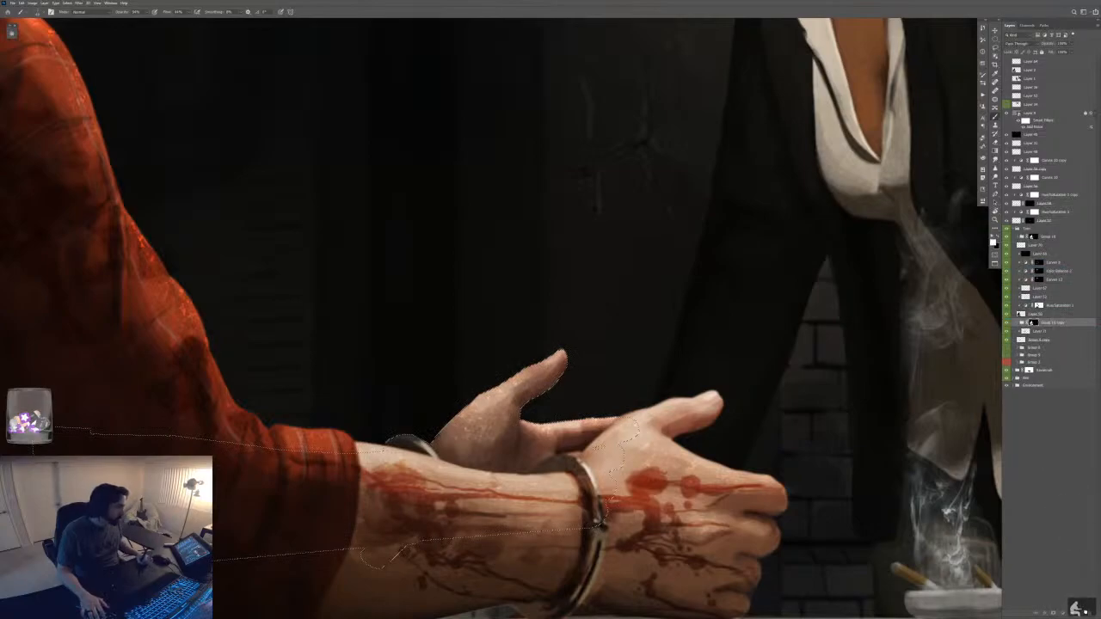
left_click(1053, 613)
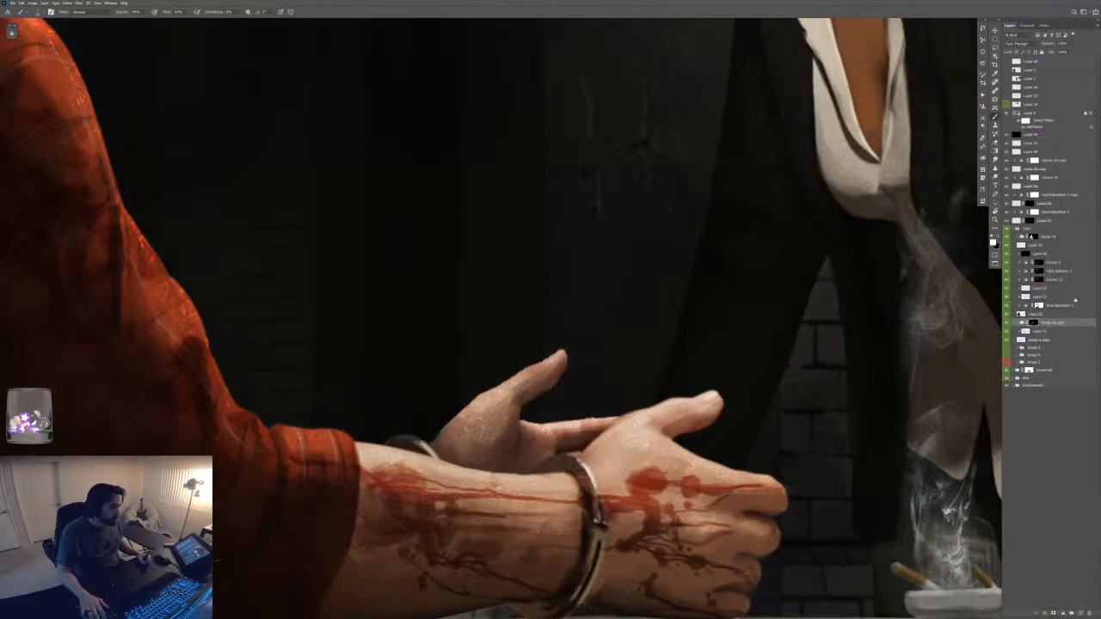
- Shift the copied blood layer so its stains cover the far hand and judge it within the whole scene
left_click(1018, 322)
left_click(1048, 349)
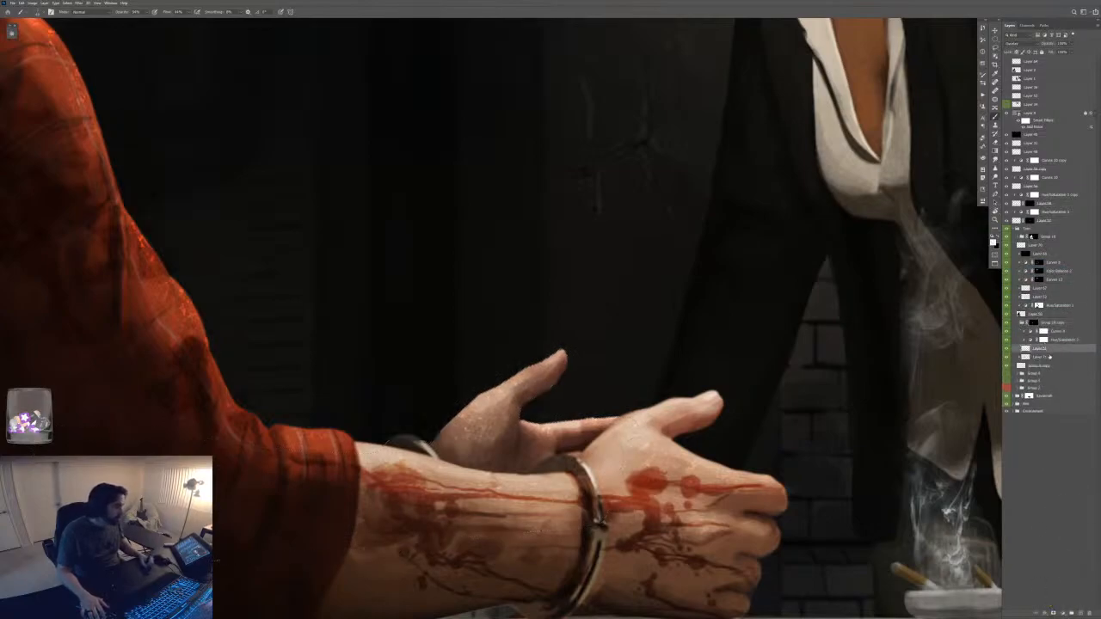
key("v")
left_click_drag(507, 482, 356, 364)
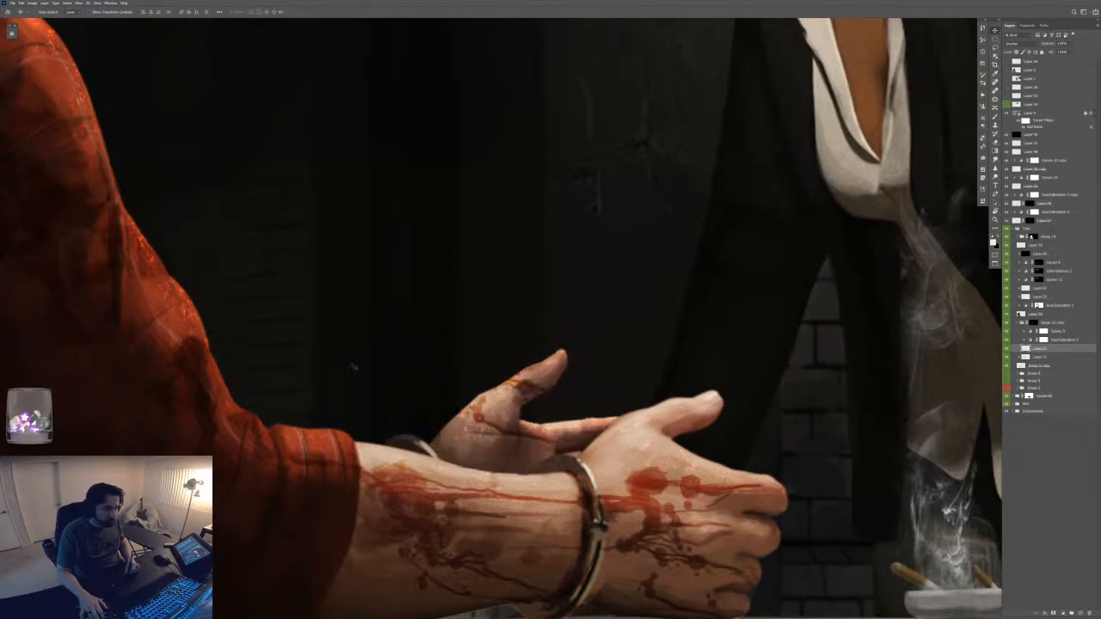
key("ctrl+minus")
key("ctrl+minus")
key("ctrl+minus")
key("ctrl+minus")
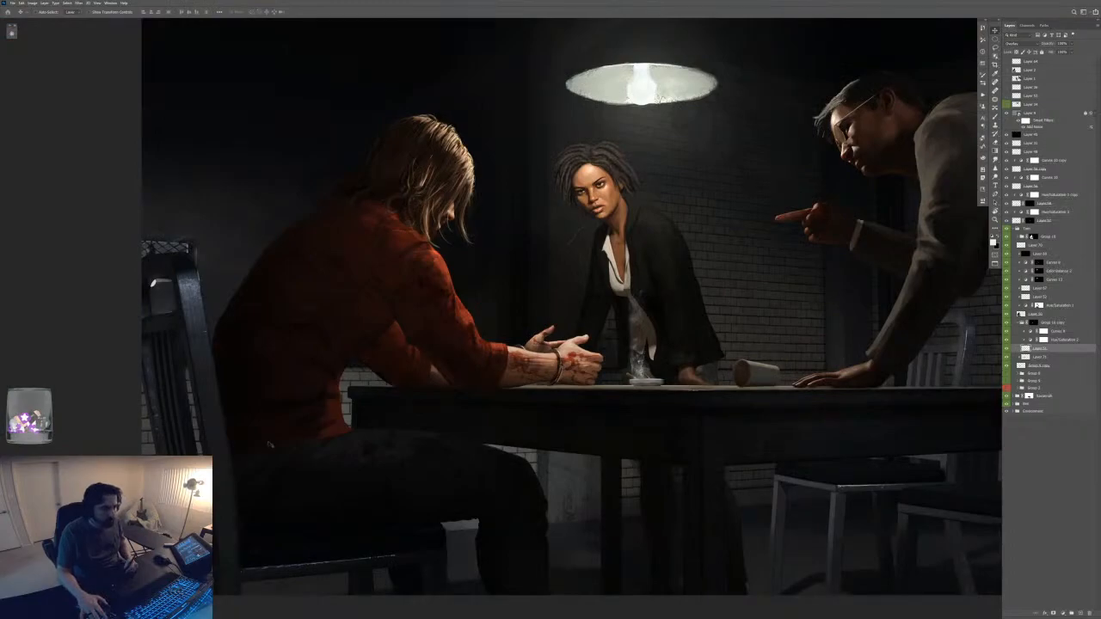
key("ctrl+plus")
key("ctrl+plus")
key("ctrl+plus")
key("ctrl+plus")
- Choose a dark red and a different brush preset, and try extra blood streaks on the far thumb and palm
key("b")
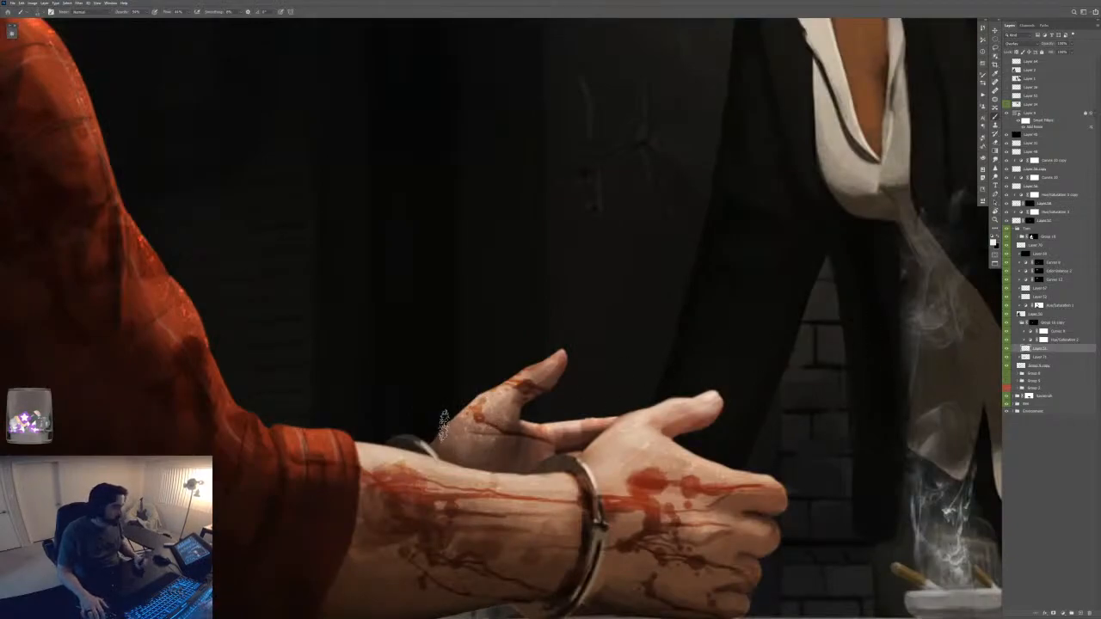
key("F6")
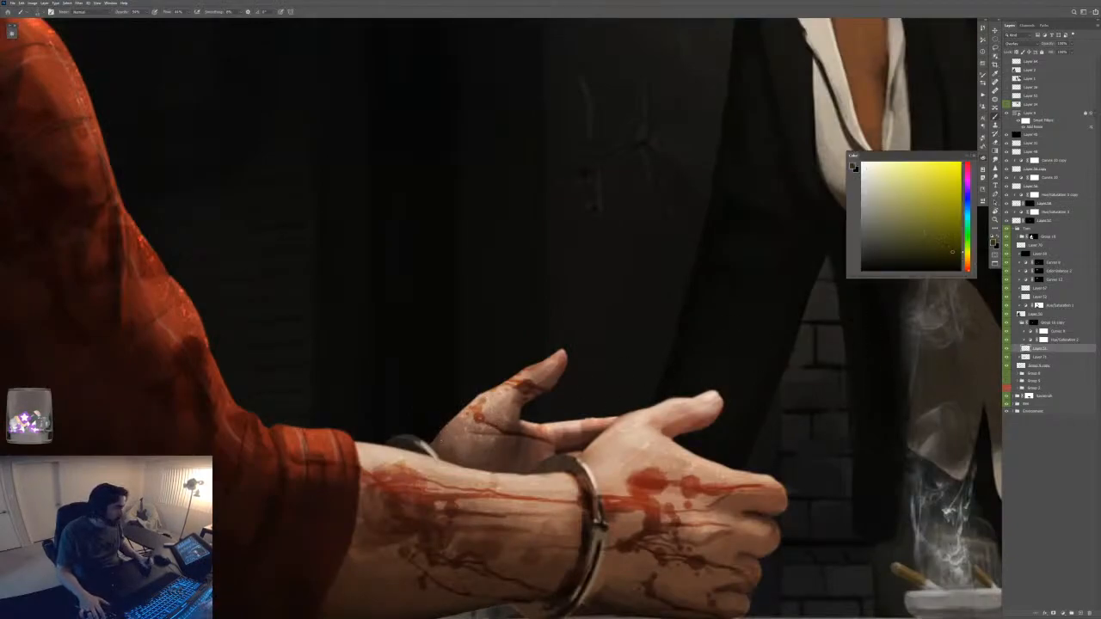
left_click(968, 268)
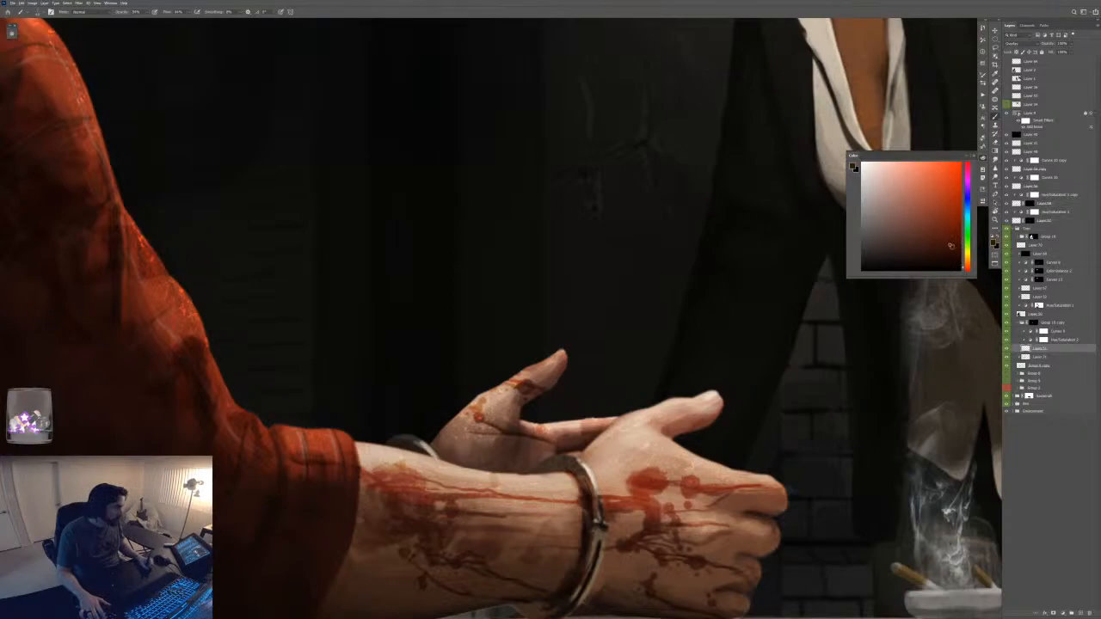
key("F6")
right_click(431, 426)
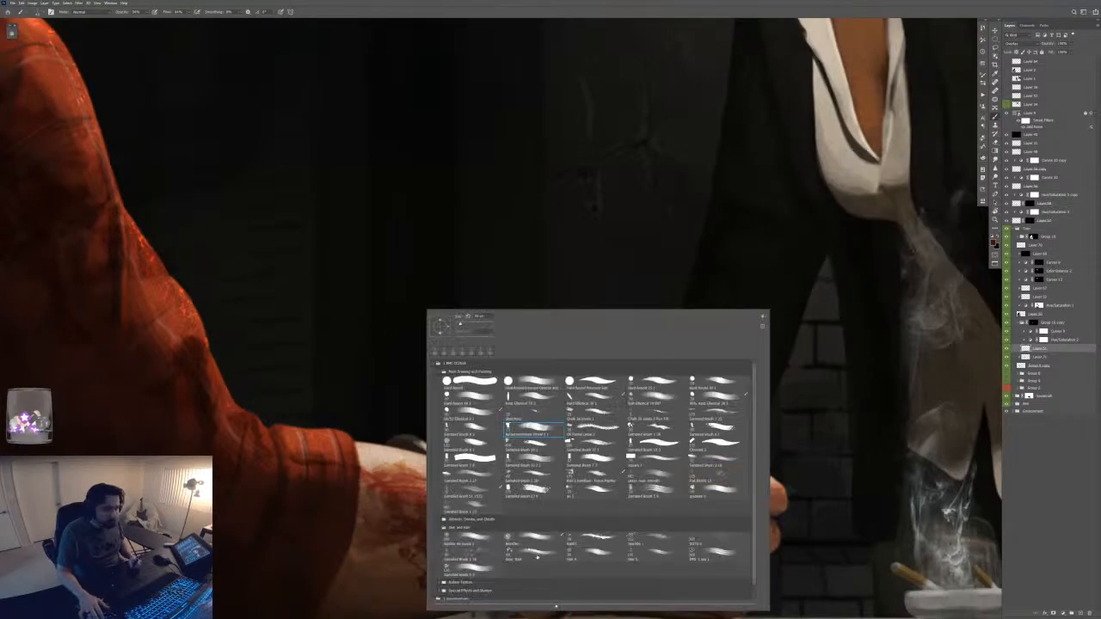
left_click(600, 489)
left_click(405, 396)
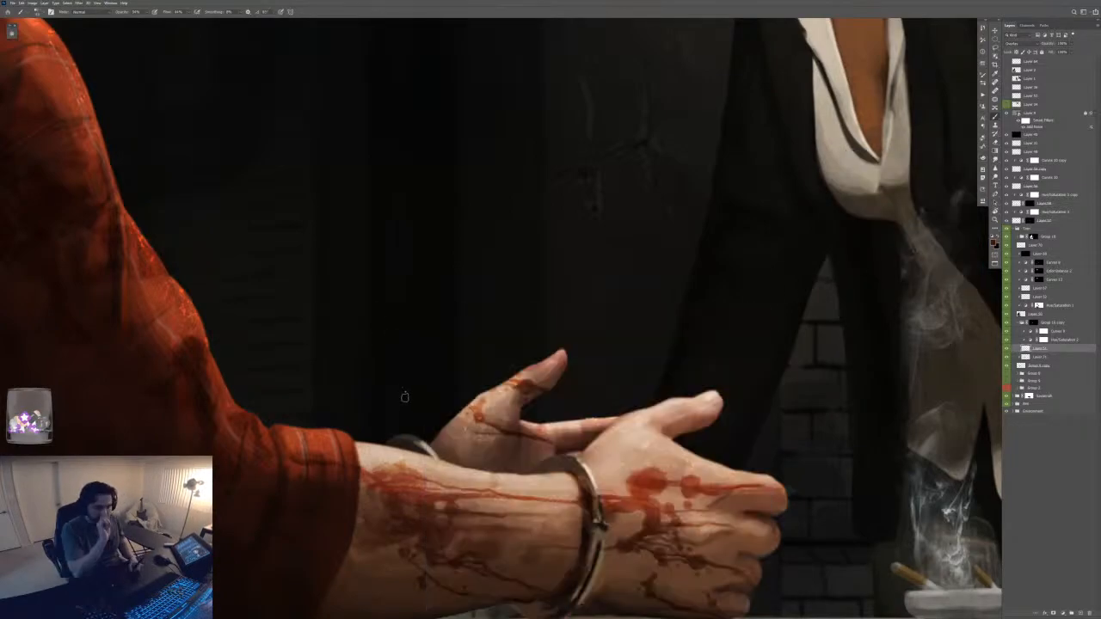
left_click_drag(479, 418, 482, 458)
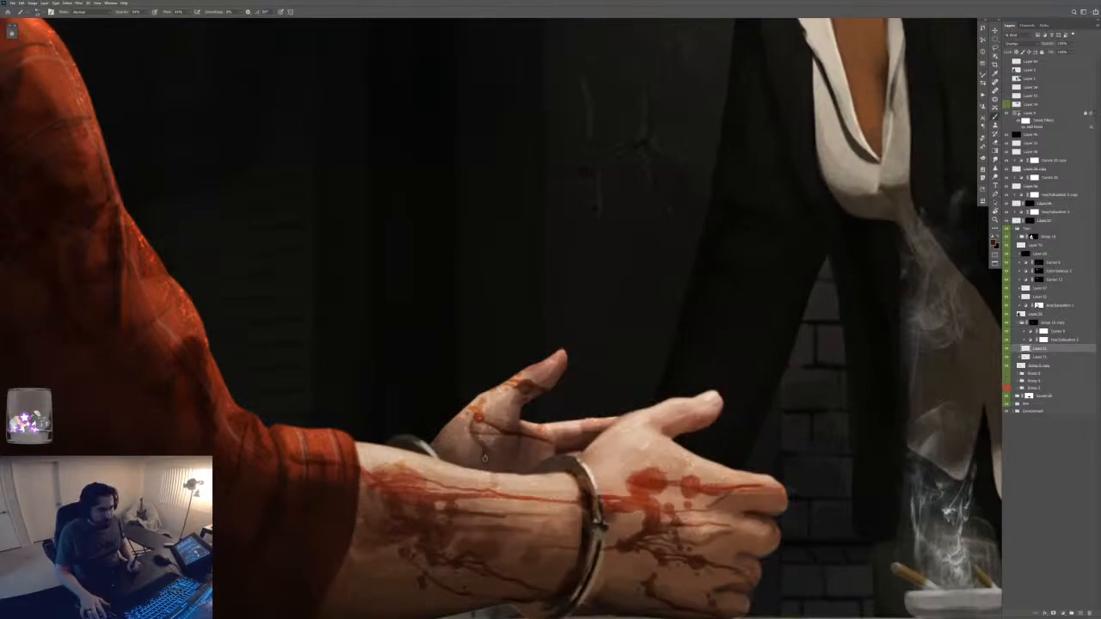
key("ctrl+z")
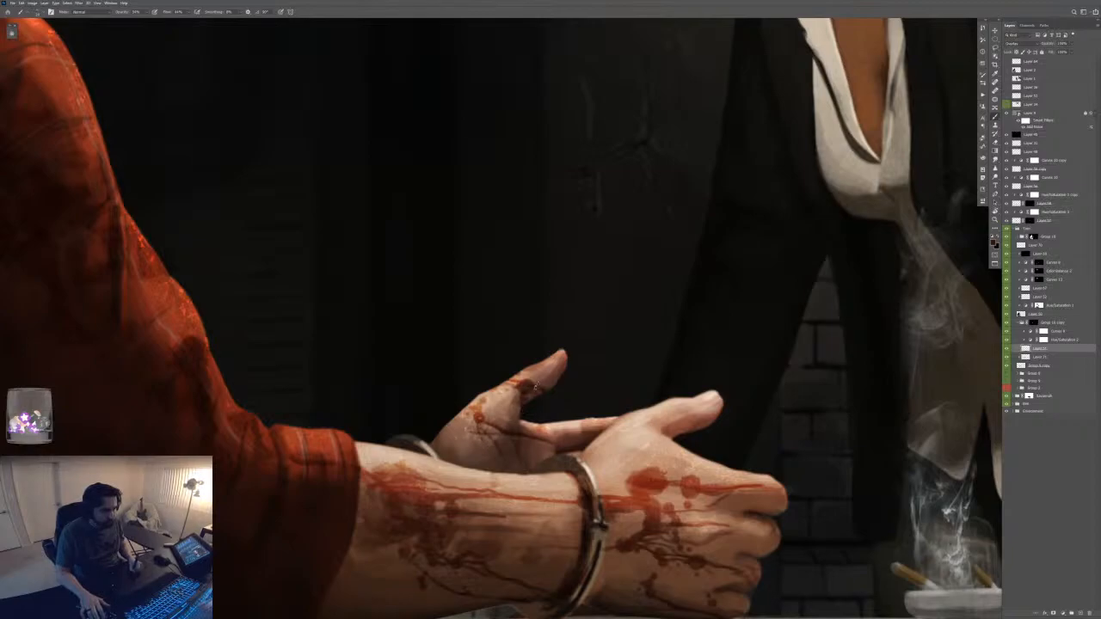
left_click_drag(531, 375, 510, 395)
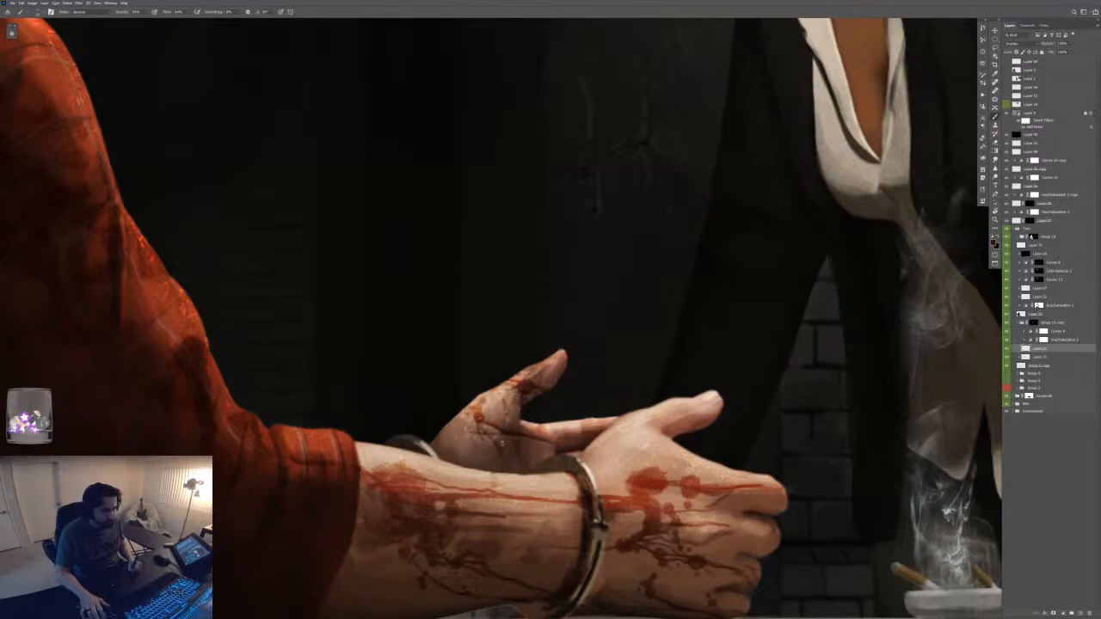
- Judge the far hand's blood at scene scale and hide the copied blood layer
key("ctrl+minus")
key("ctrl+minus")
key("ctrl+minus")
key("ctrl+minus")
key("ctrl+plus")
key("ctrl+plus")
key("ctrl+plus")
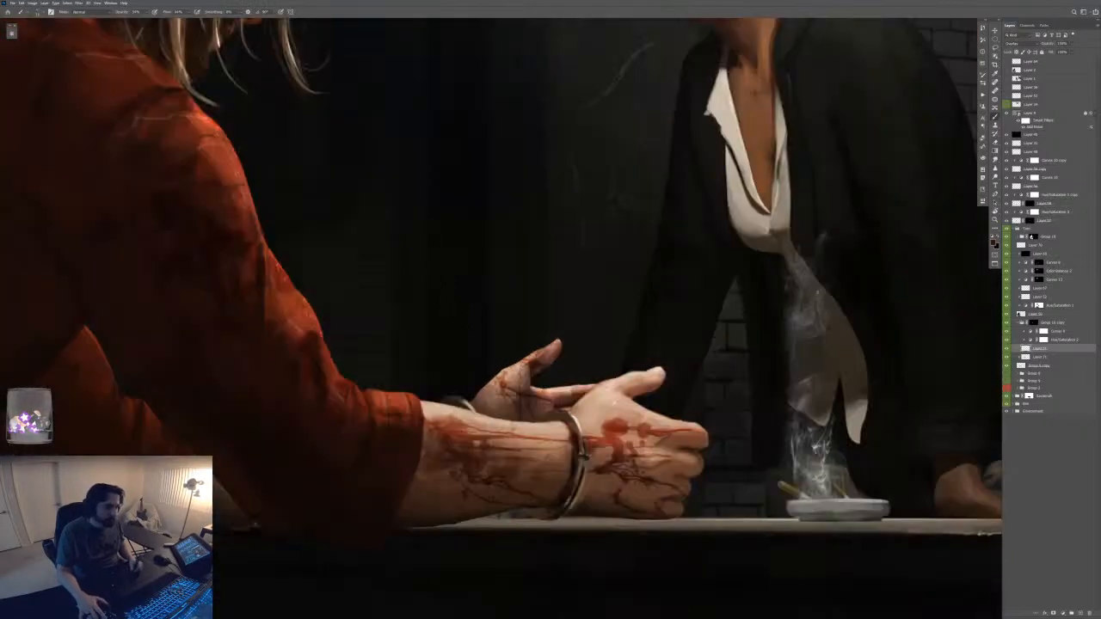
key("e")
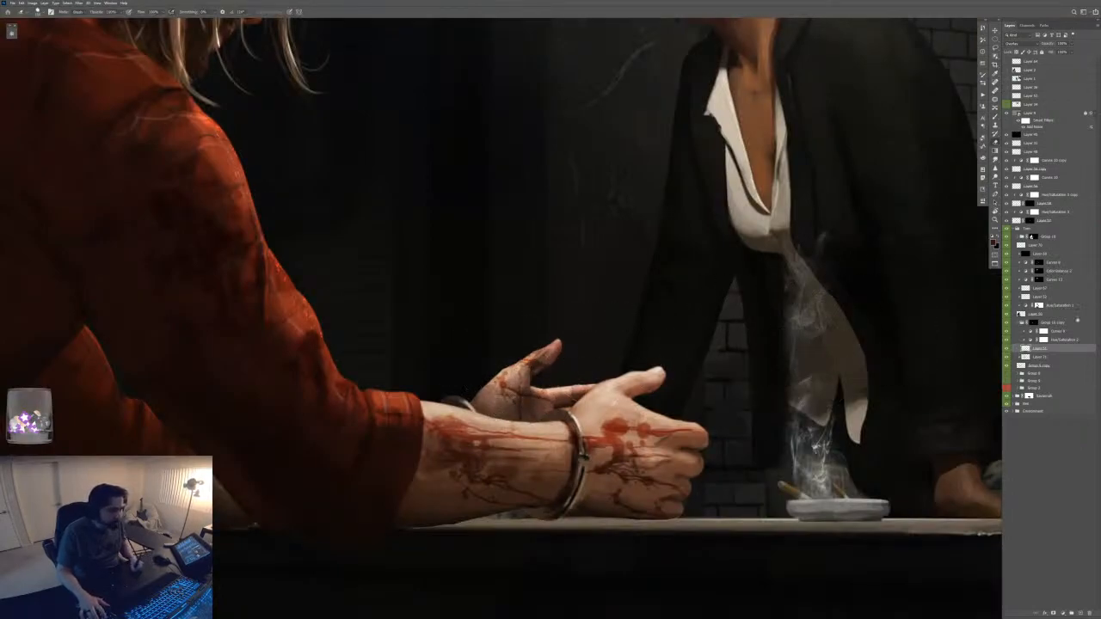
key("alt+bracketright")
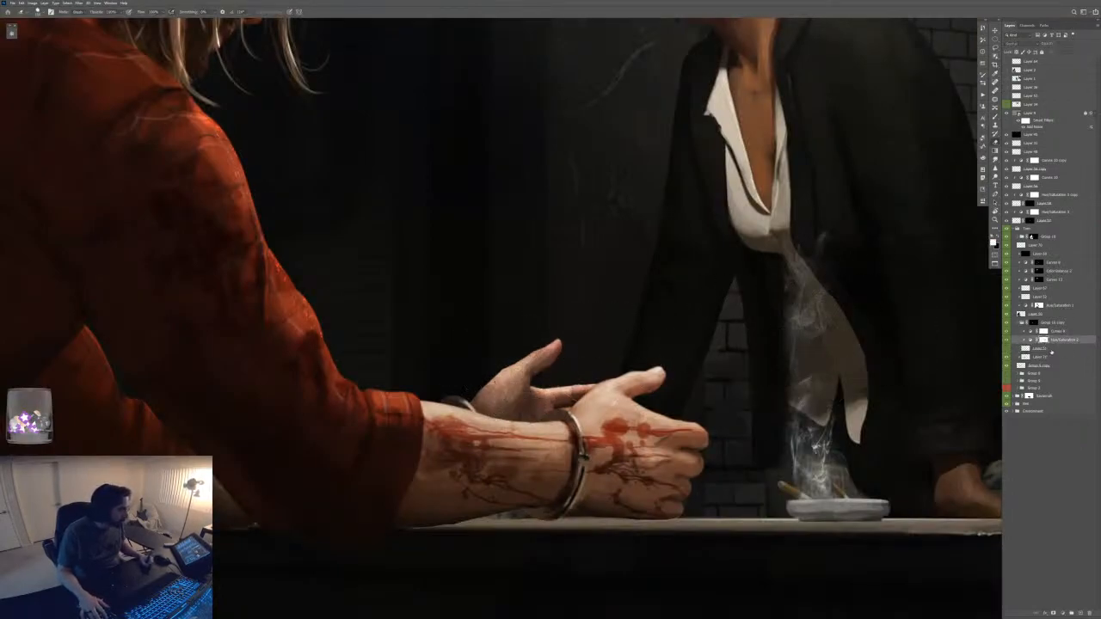
key("alt+bracketleft")
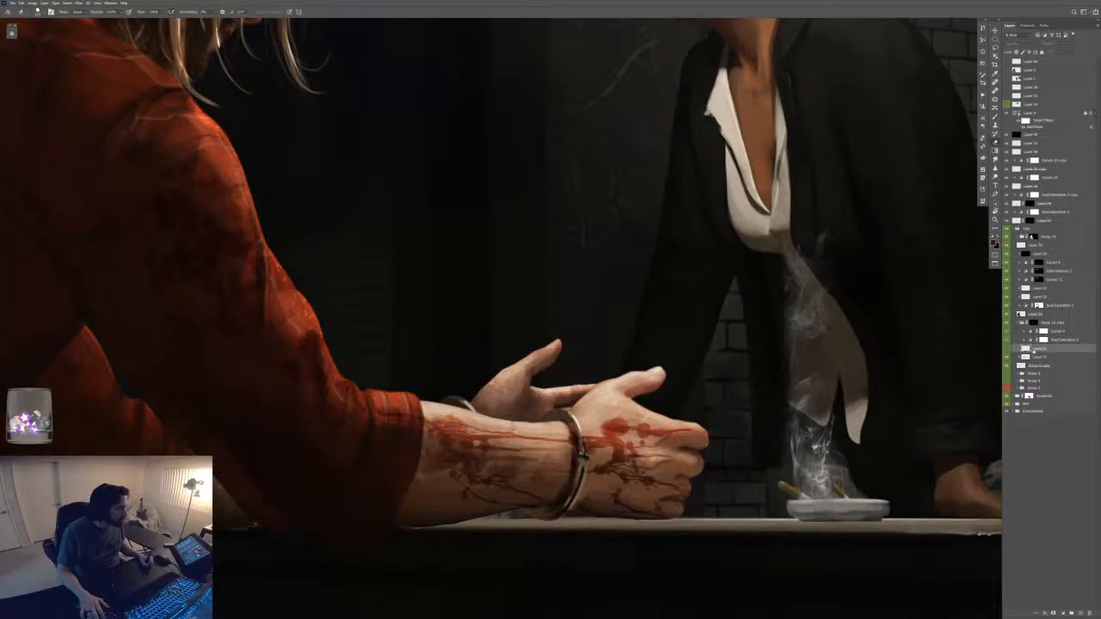
- Add an unclipped new layer above the hidden blood layer and clip the Curves and Hue/Saturation adjustments to it
key("ctrl+shift+alt+n")
left_click(1037, 358)
left_click(1040, 349)
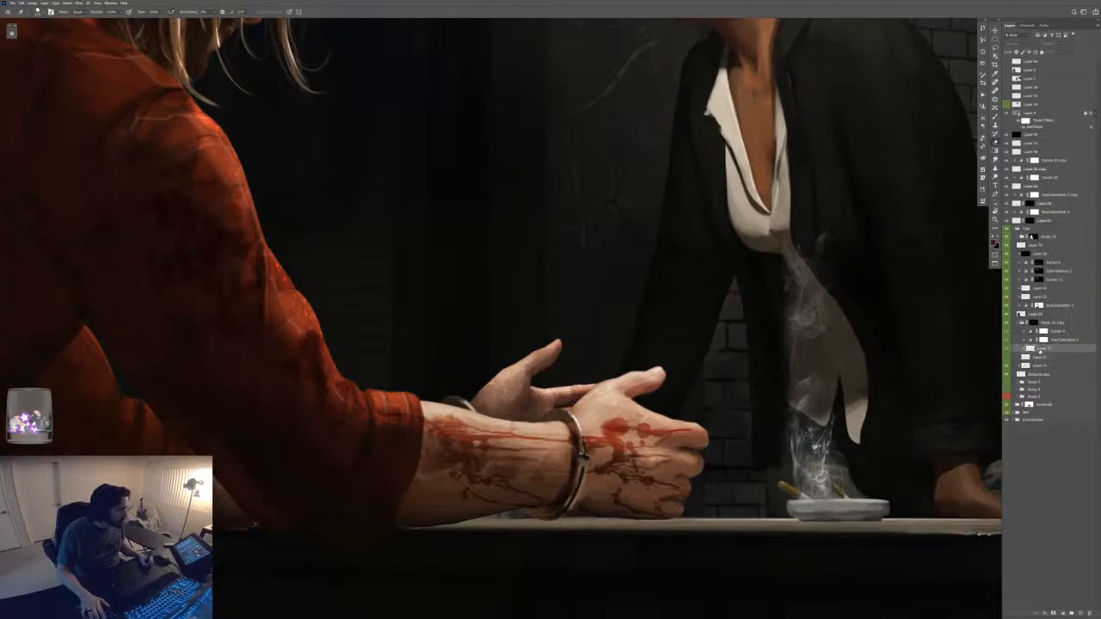
key("ctrl+alt+g")
left_click(1051, 341)
left_click(1052, 332, "shift")
left_click(1044, 344, "alt")
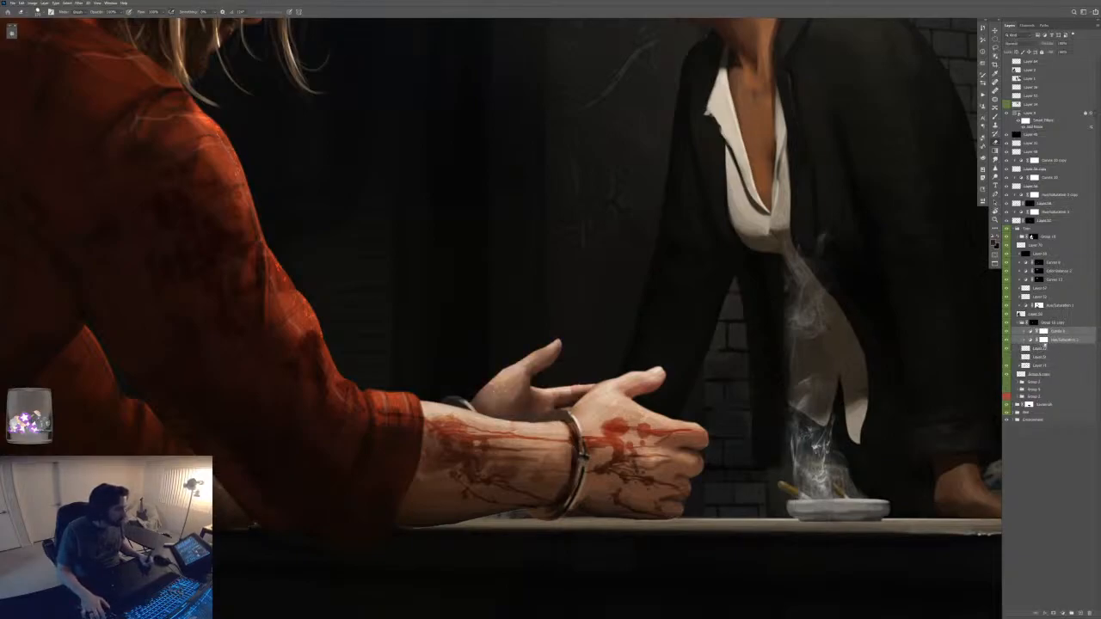
- Make the new blood layer active for brushing and set the foreground to a brighter, saturated dark red
left_click(1040, 350)
key("b")
key("ctrl+plus")
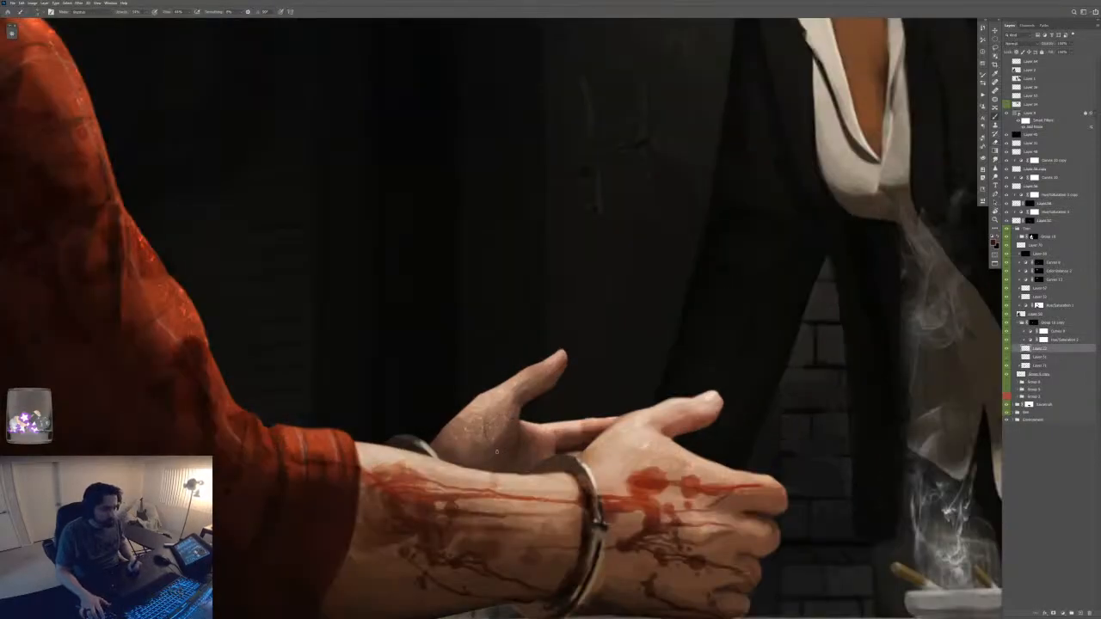
left_click(982, 158)
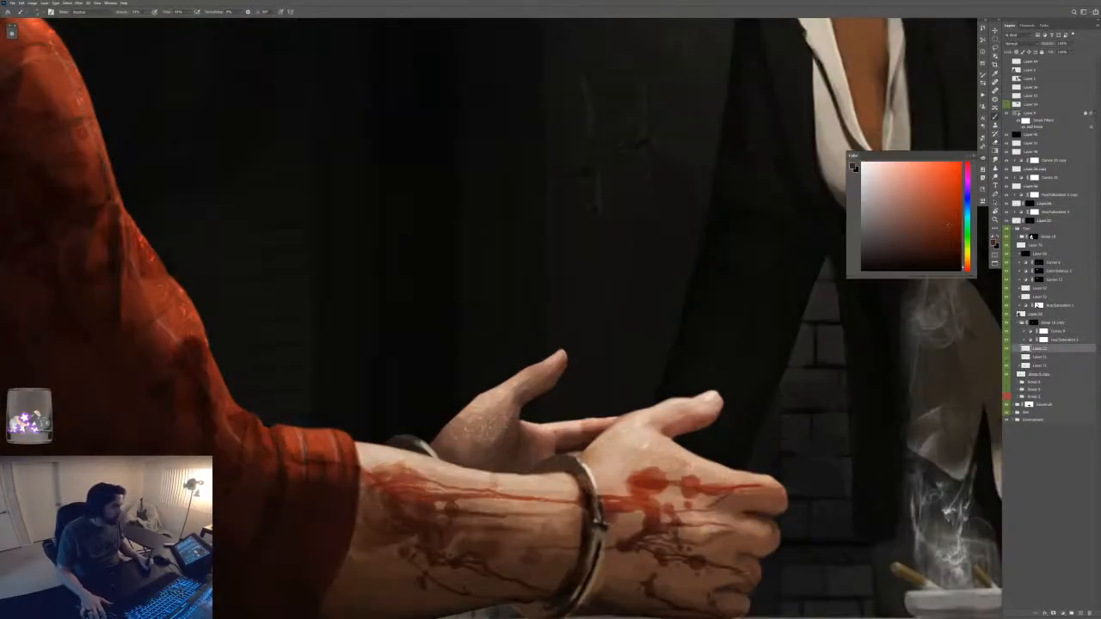
left_click(949, 226)
key("F6")
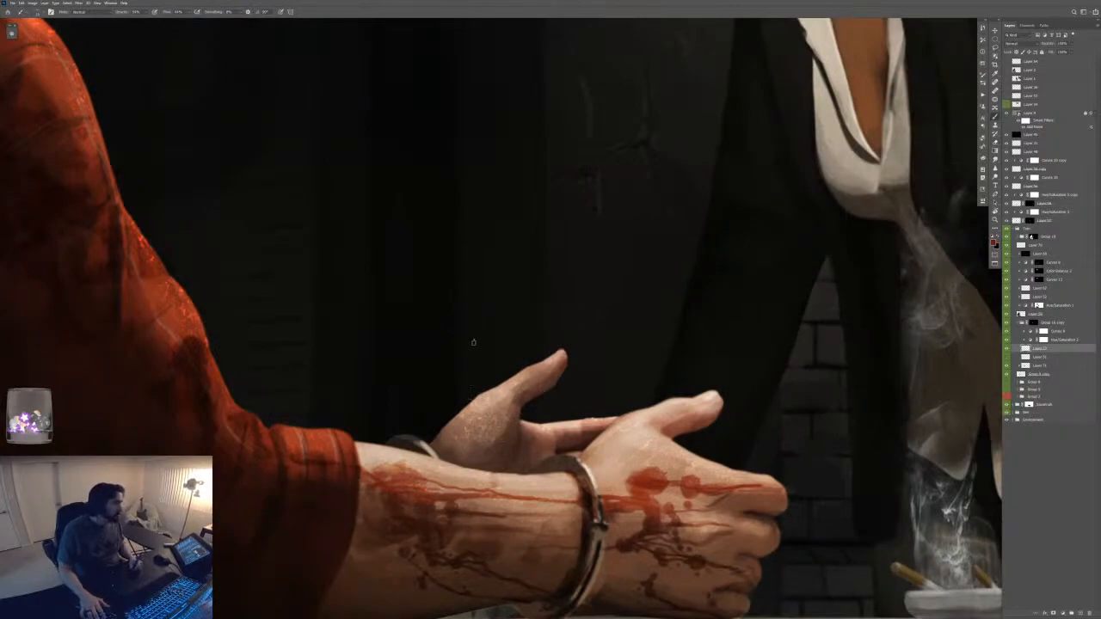
- Set the new blood layer's blend mode to Overlay
left_click(1045, 356)
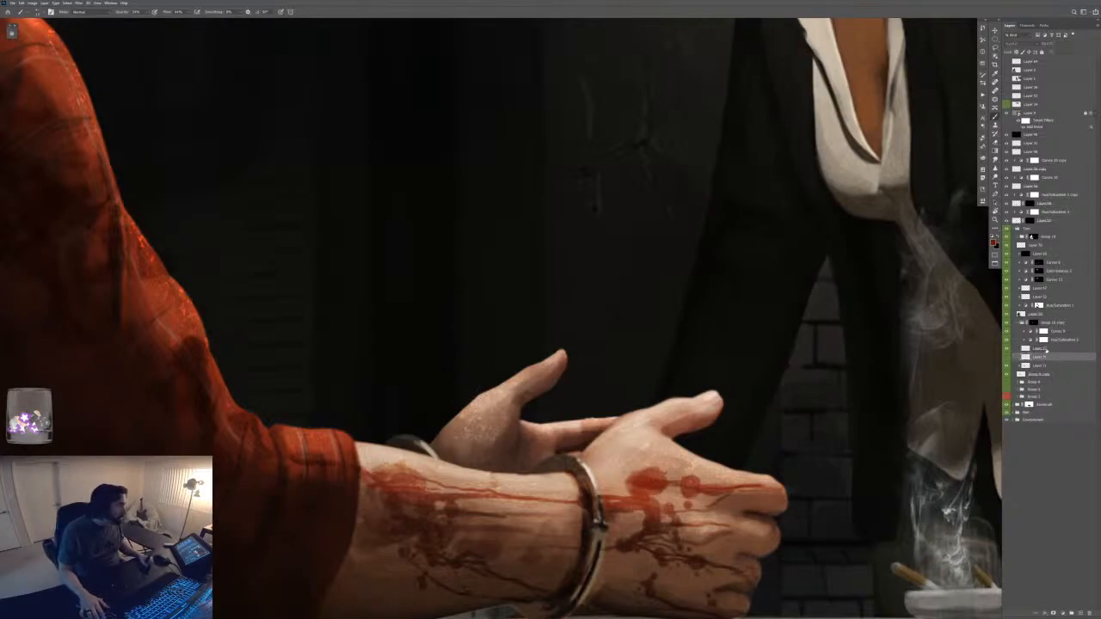
left_click(1045, 347)
left_click(1020, 43)
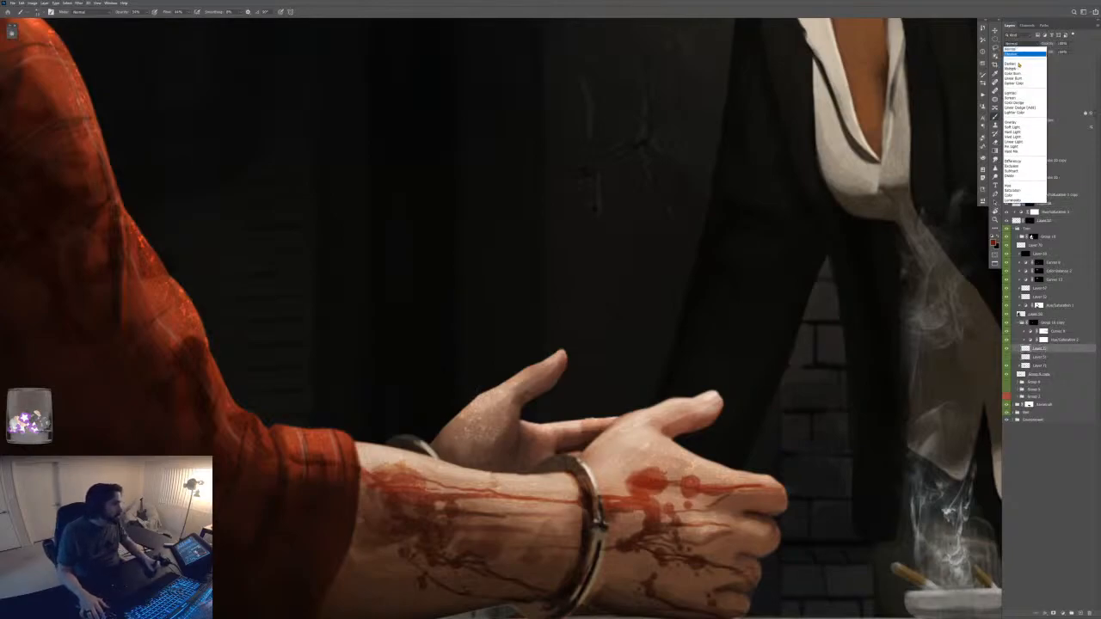
left_click(1014, 122)
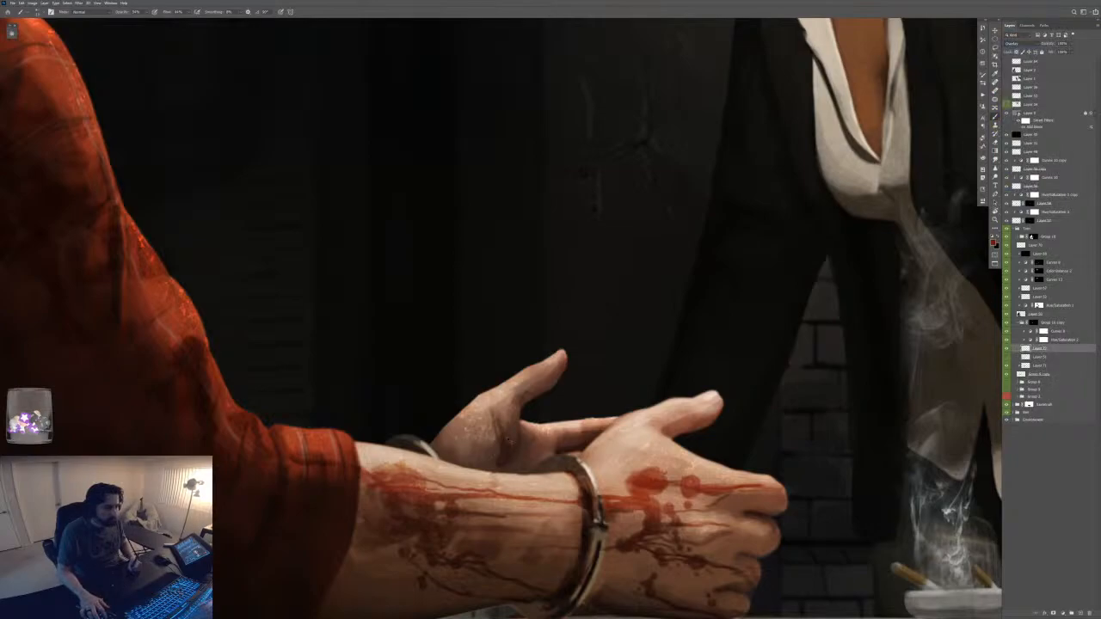
- Try short blood strokes running down the palm of the far cuffed hand
right_click(951, 225, "alt+shift")
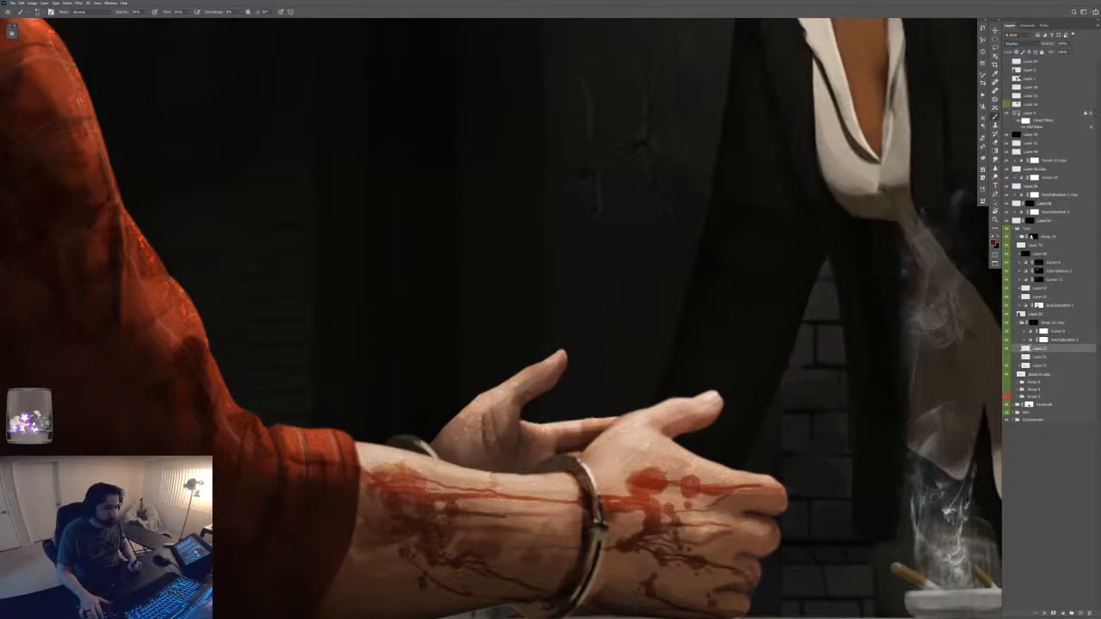
left_click_drag(508, 444, 507, 458)
key("ctrl+z")
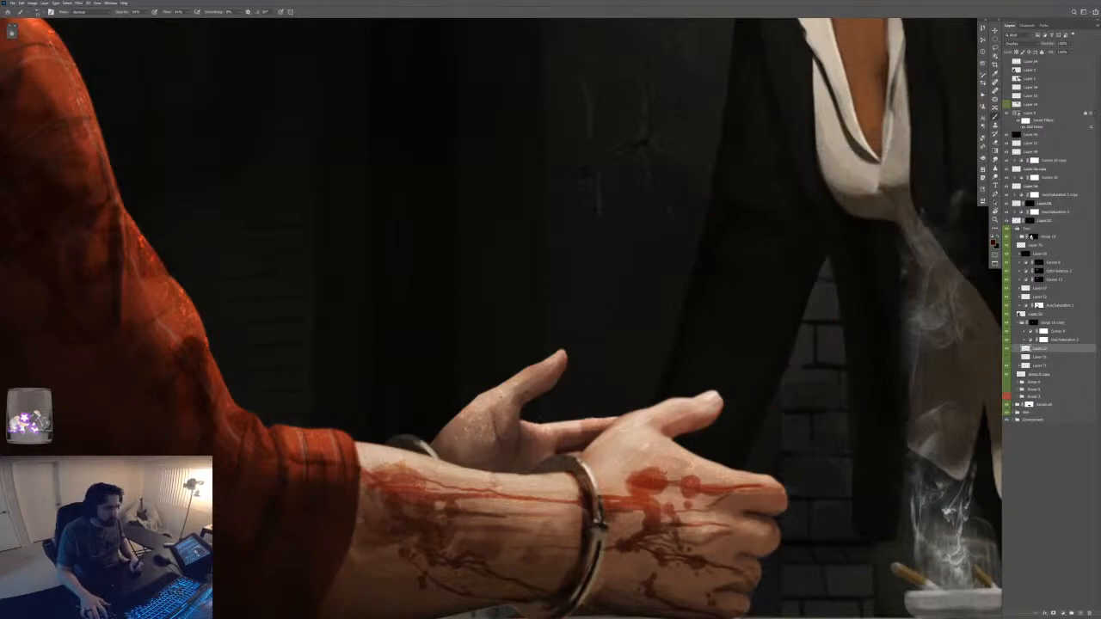
left_click_drag(502, 401, 507, 434)
- Shift the foreground colour to a saturated orange-red and try another blood stroke on the far palm
right_click(918, 243, "alt+shift")
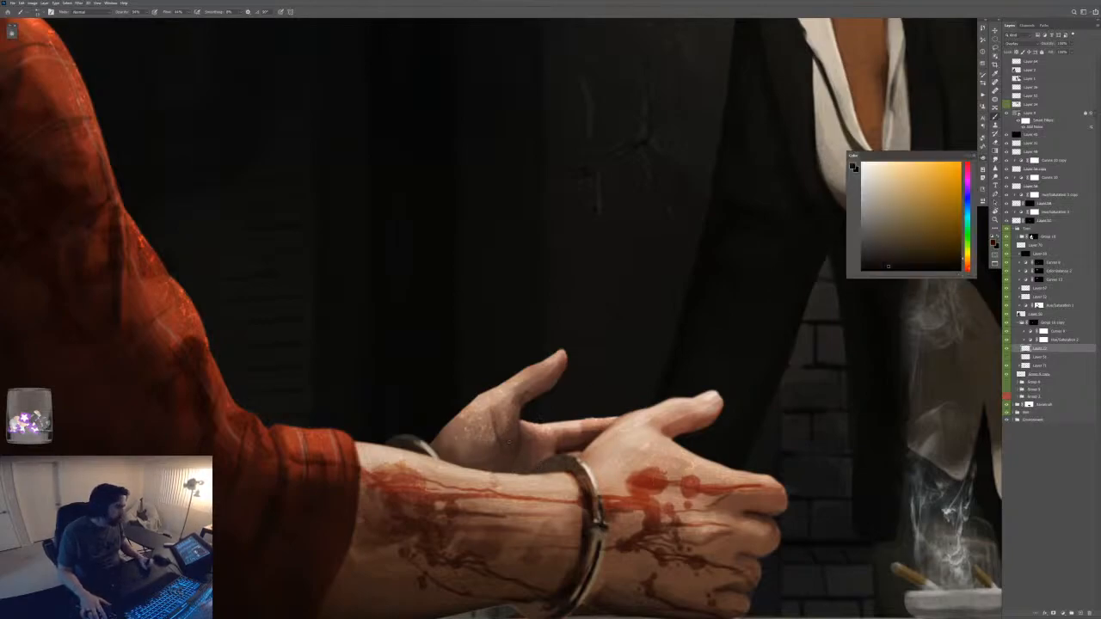
left_click(968, 267)
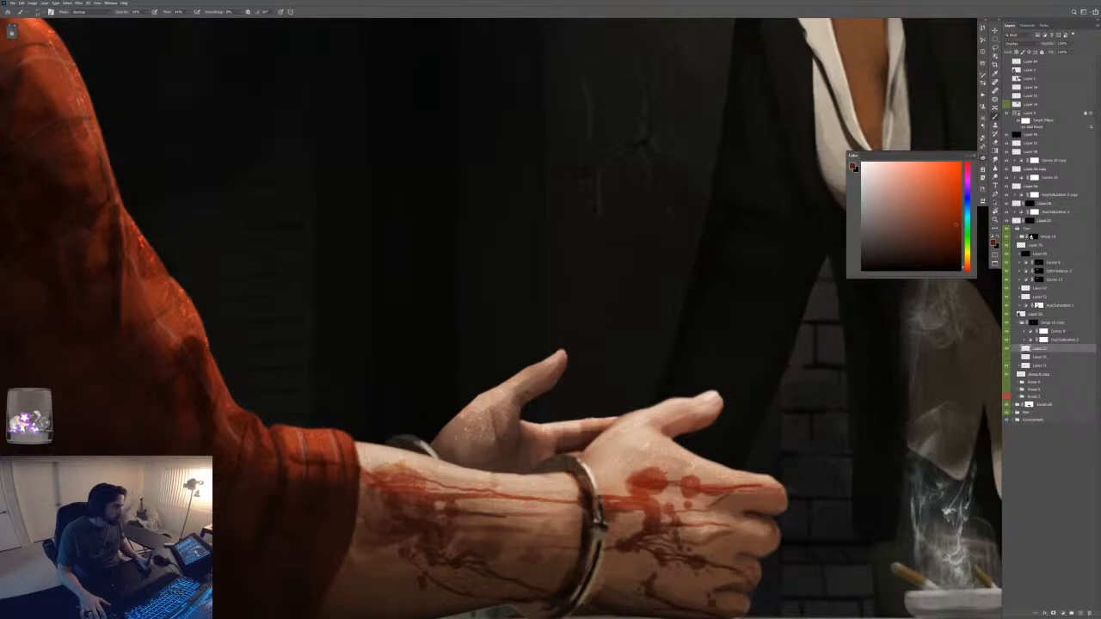
left_click(967, 267)
key("F6")
left_click_drag(496, 423, 501, 449)
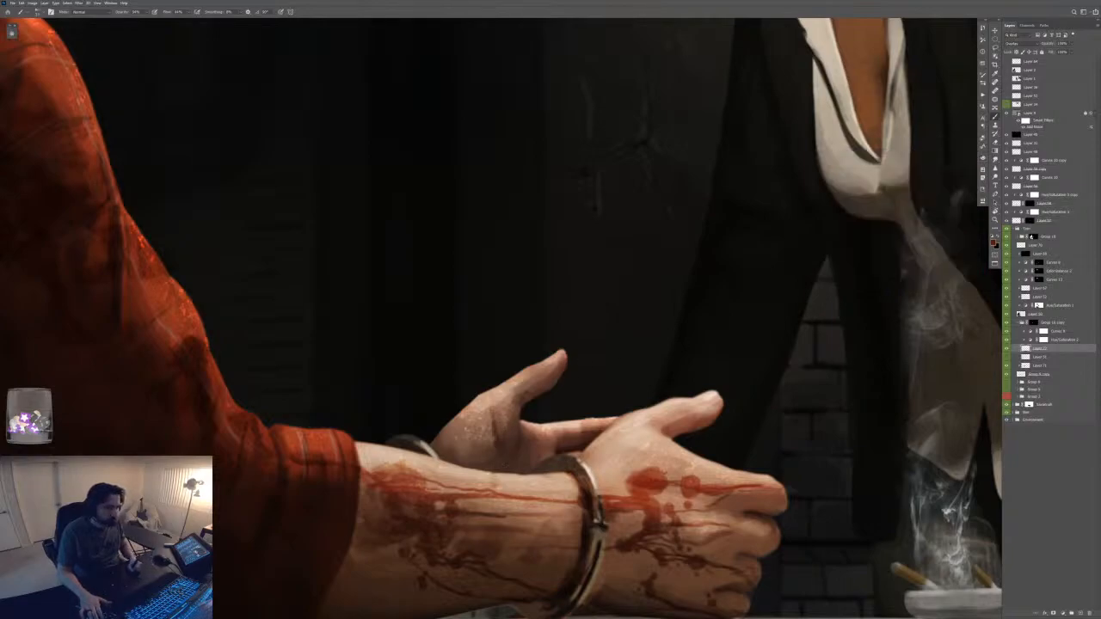
key("ctrl+z")
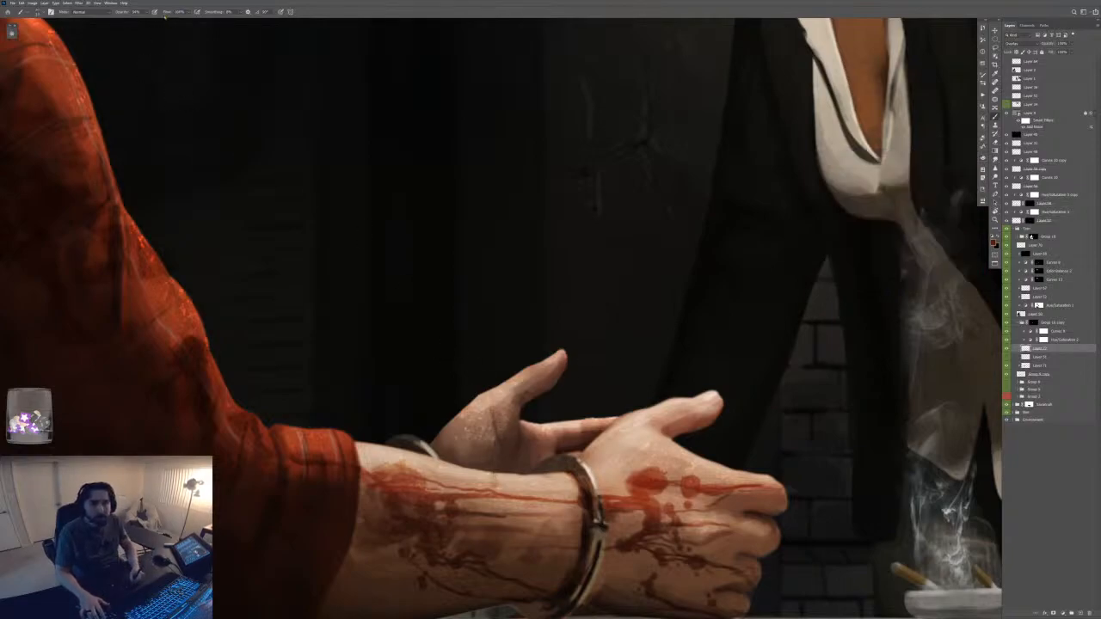
- Set the brush to full opacity, paint thin red blood streaks across the far palm, and judge them at scene scale
left_click(135, 11)
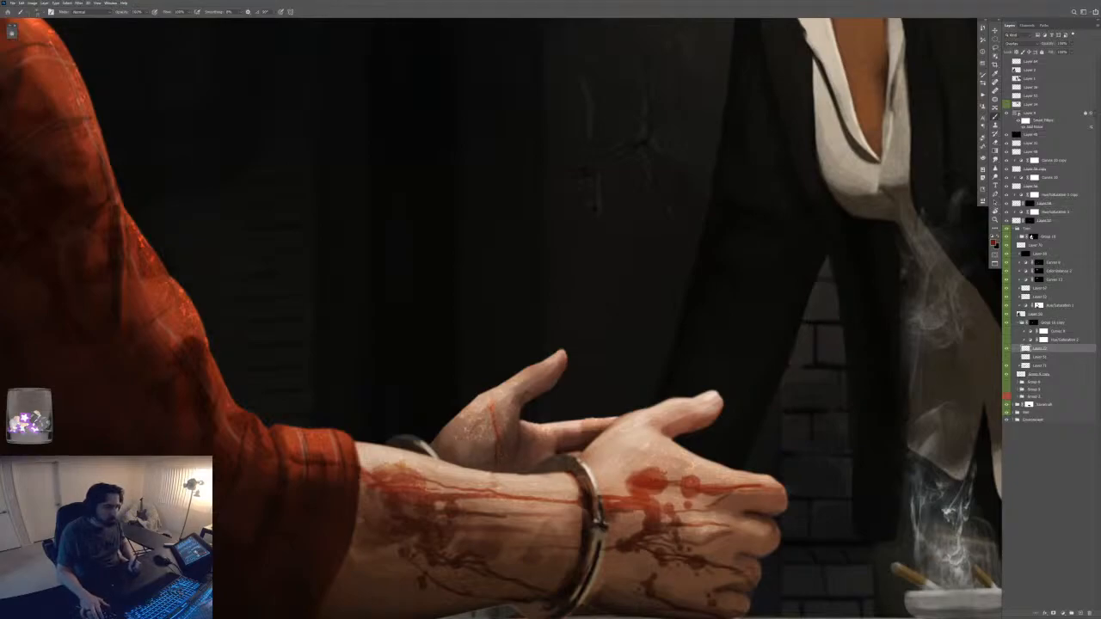
key("ctrl+minus")
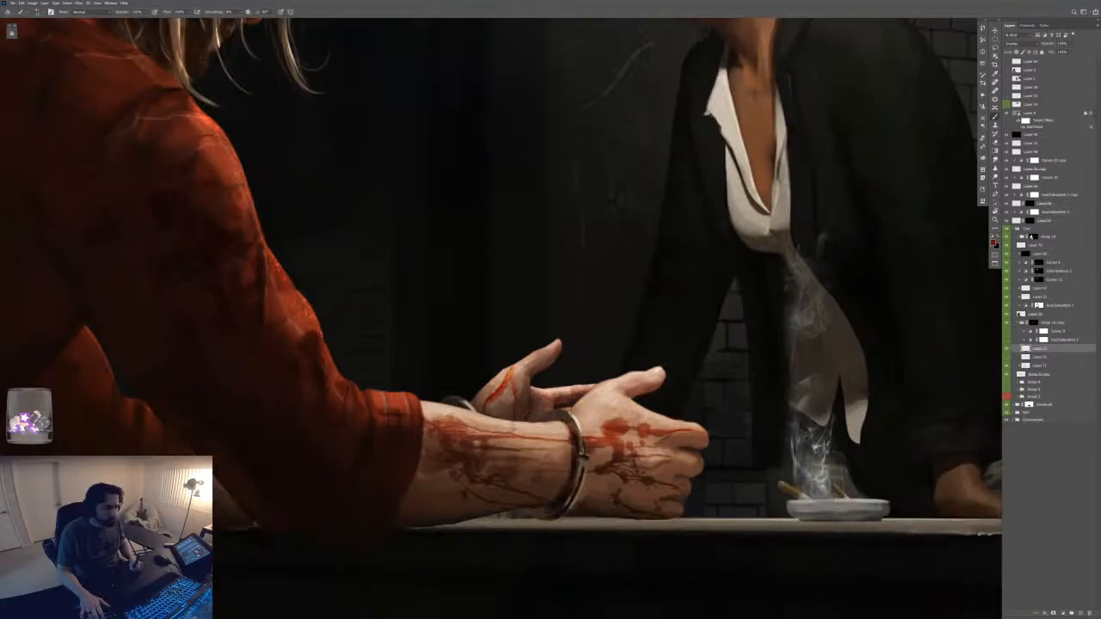
key("ctrl+minus")
key("ctrl+minus")
key("ctrl+minus")
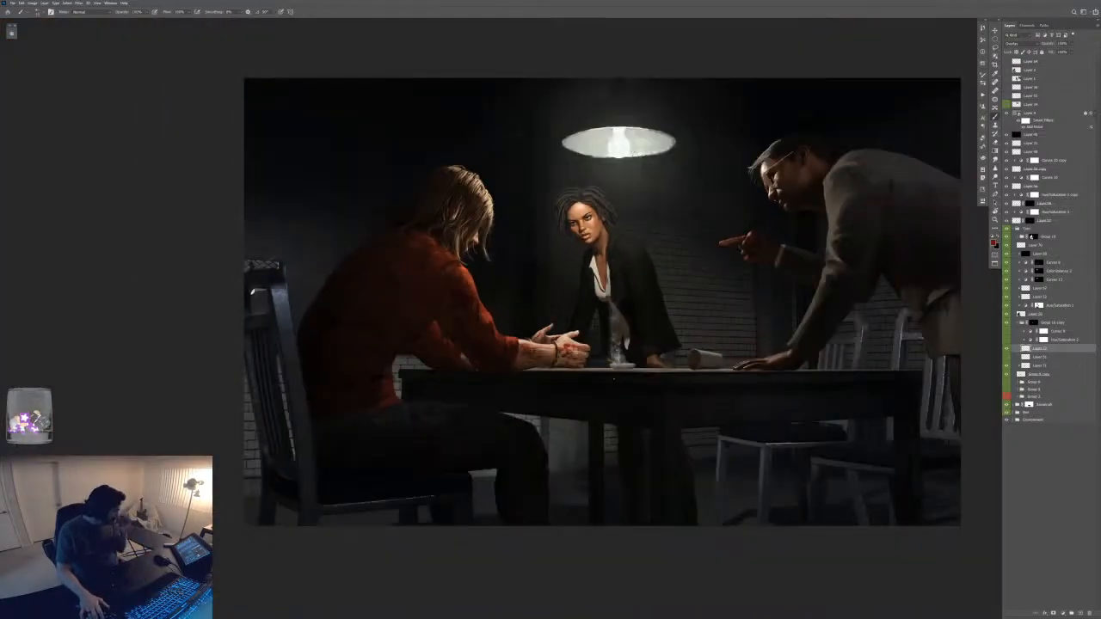
key("ctrl+plus")
key("ctrl+plus")
key("ctrl+plus")
key("ctrl+plus")
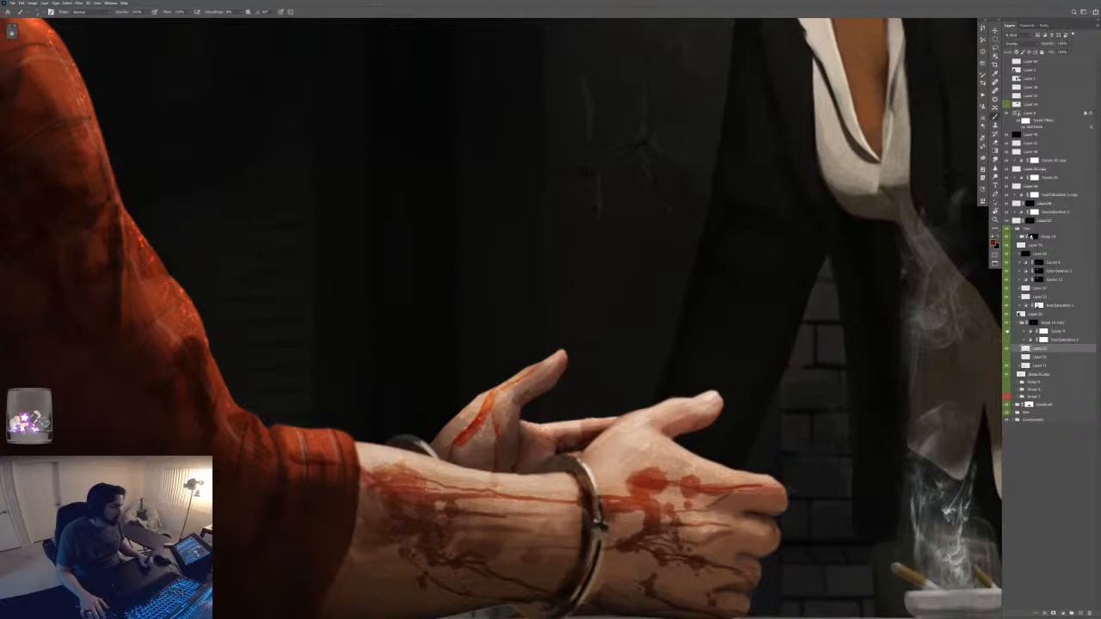
- Raise the saturation in the Hue/Saturation adjustment above the far hand's blood and compare it at scene scale
double_click(1032, 340)
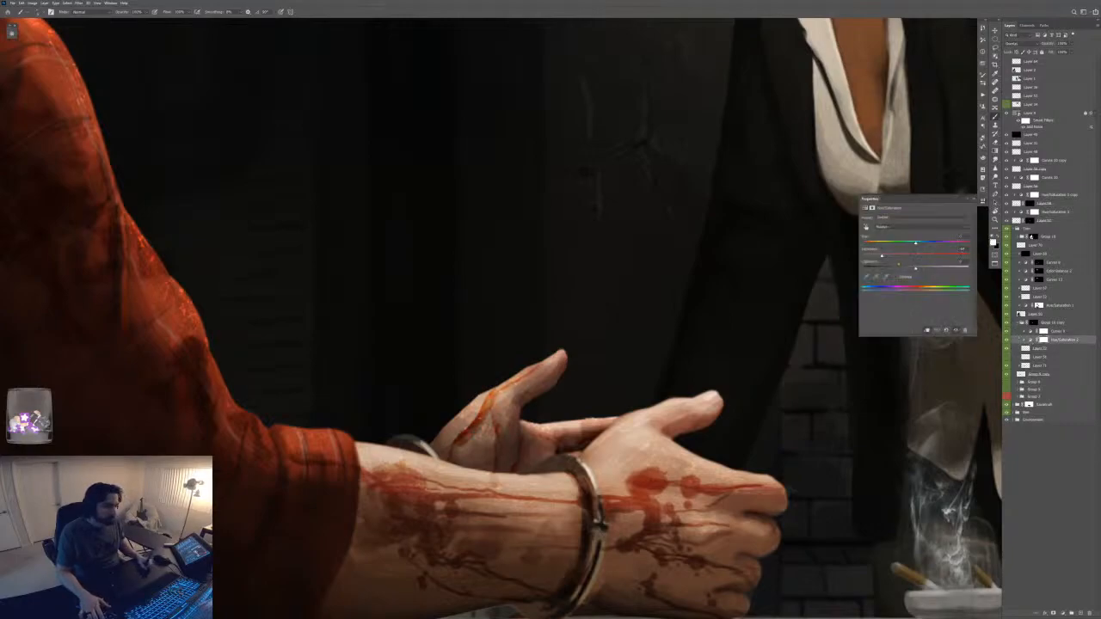
left_click_drag(882, 256, 901, 256)
key("ctrl+minus")
key("ctrl+minus")
key("ctrl+minus")
key("ctrl+minus")
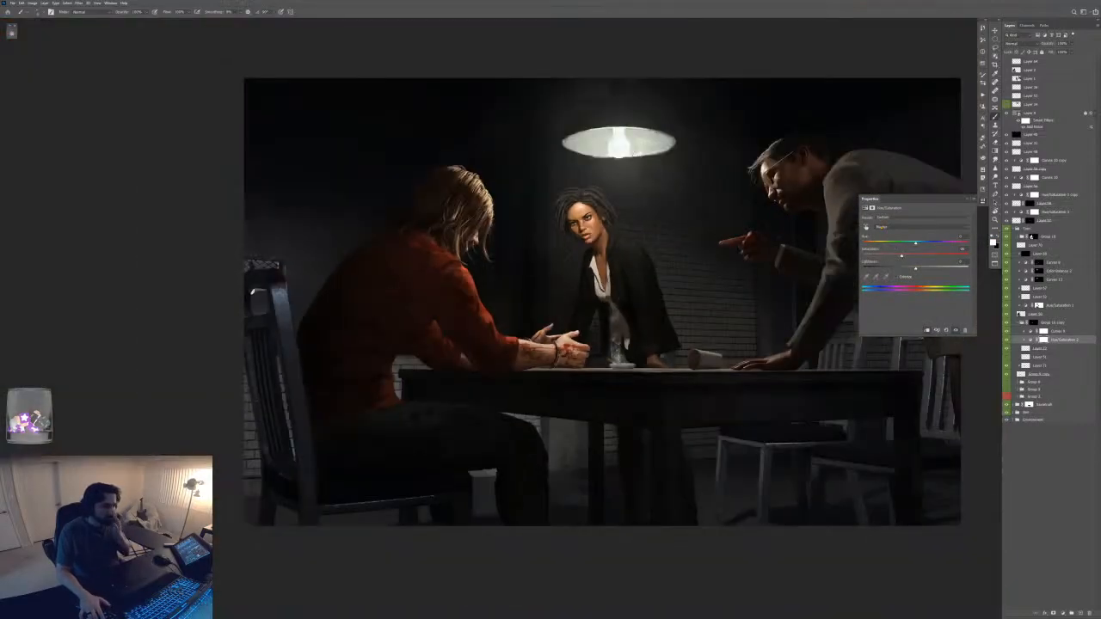
- Return to the far hand's blood layer and examine the stains up close and at scene scale
key("ctrl+plus")
key("ctrl+plus")
key("ctrl+plus")
key("alt+bracketleft")
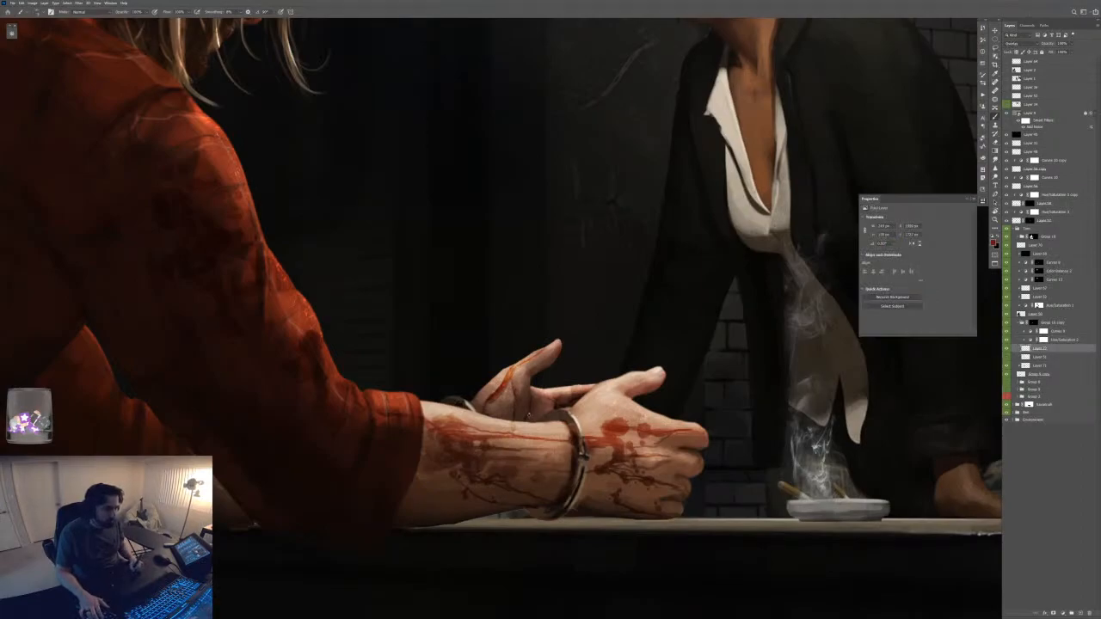
key("ctrl+minus")
key("ctrl+minus")
key("ctrl+minus")
key("ctrl+minus")
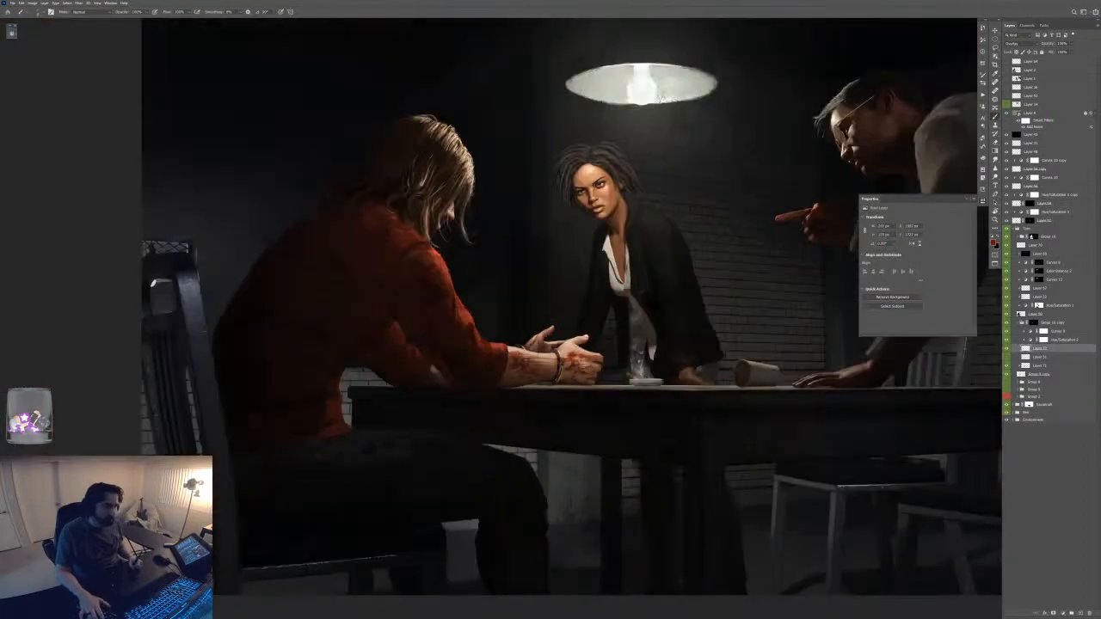
key("ctrl+plus")
key("ctrl+plus")
key("ctrl+plus")
key("ctrl+plus")
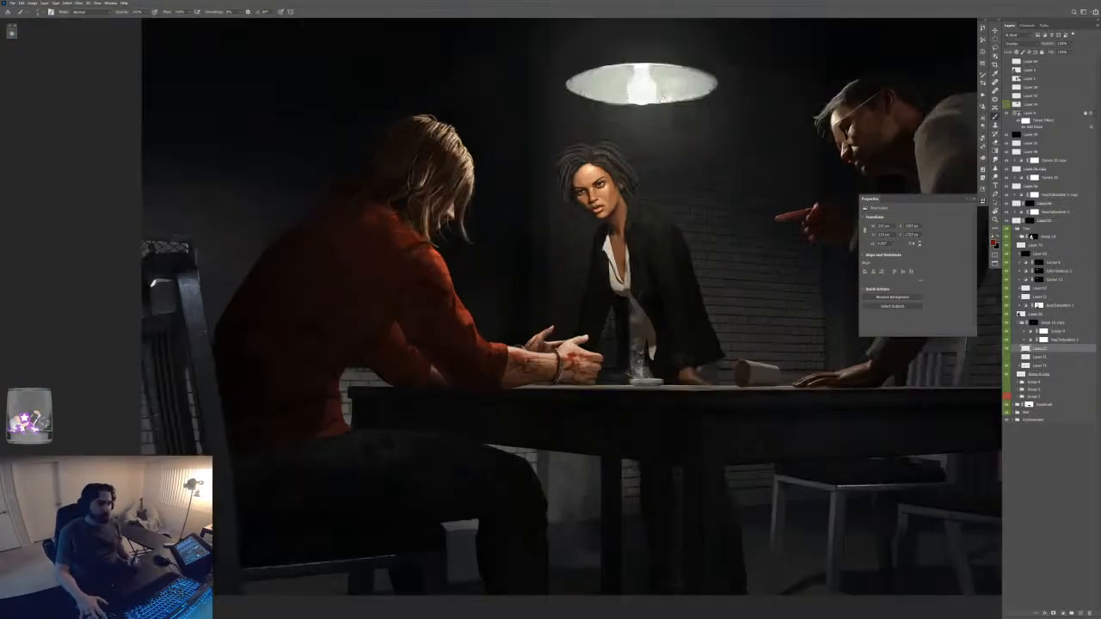
- Examine the red shirt's lower hem and briefly isolate the figure's base layer to inspect it
left_click_drag(142, 489, 400, 282)
key("ctrl+minus")
key("ctrl+minus")
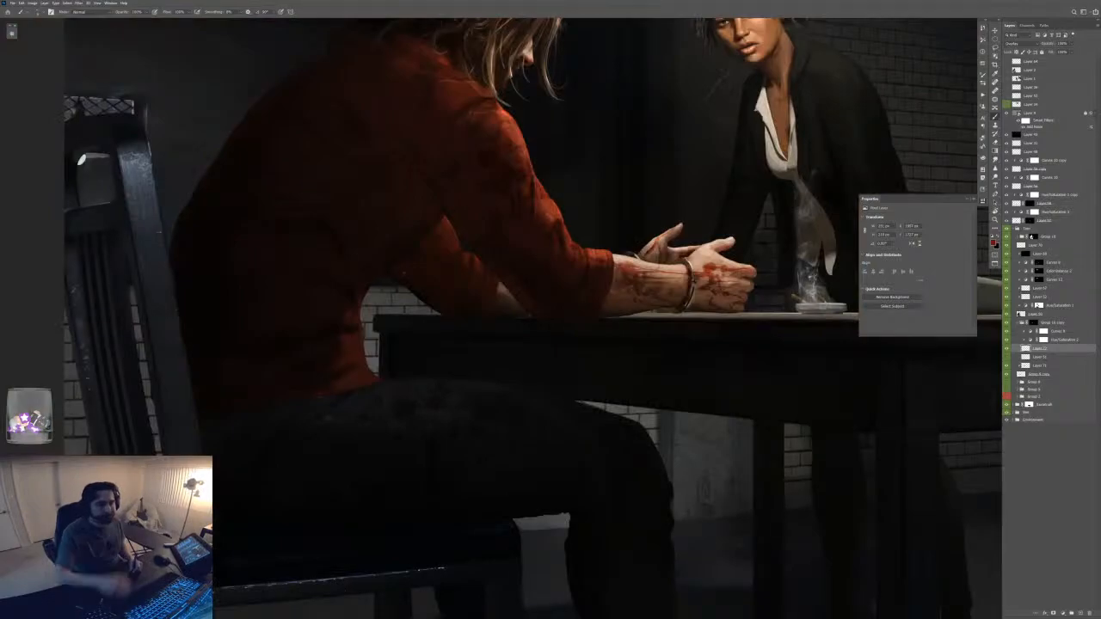
key("ctrl+plus")
left_click(372, 389, "ctrl")
left_click_drag(462, 411, 812, 390)
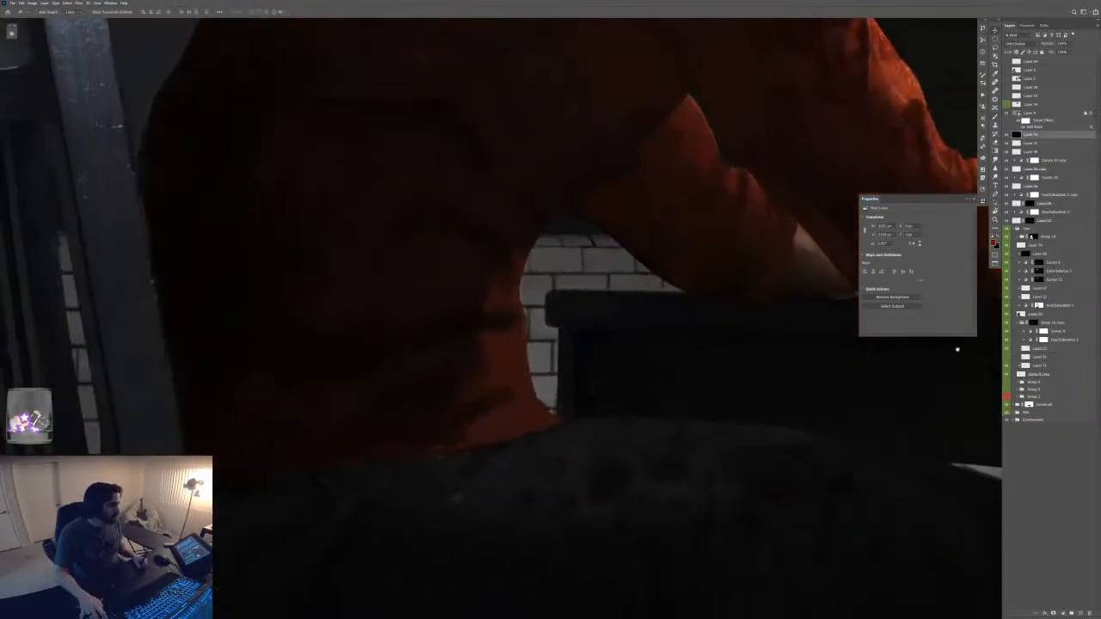
left_click(1045, 289)
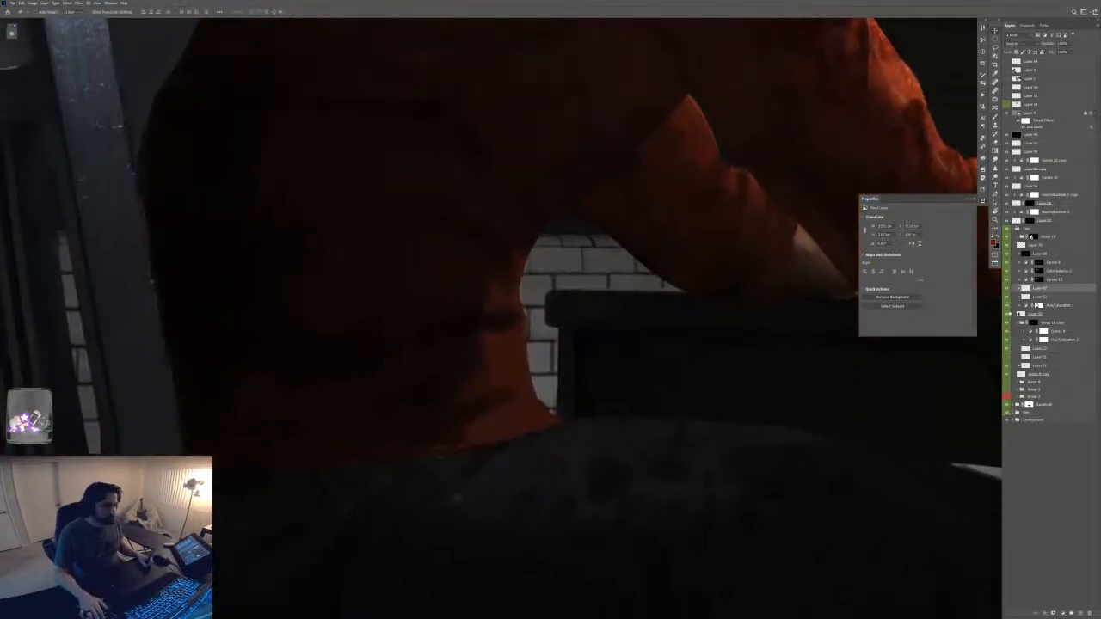
left_click(1008, 314, "alt")
left_click(1008, 314, "alt")
- Add a new layer above the figure's masked dark layer and ready the brush for the shirt hem
left_click(1041, 246)
left_click(1042, 255)
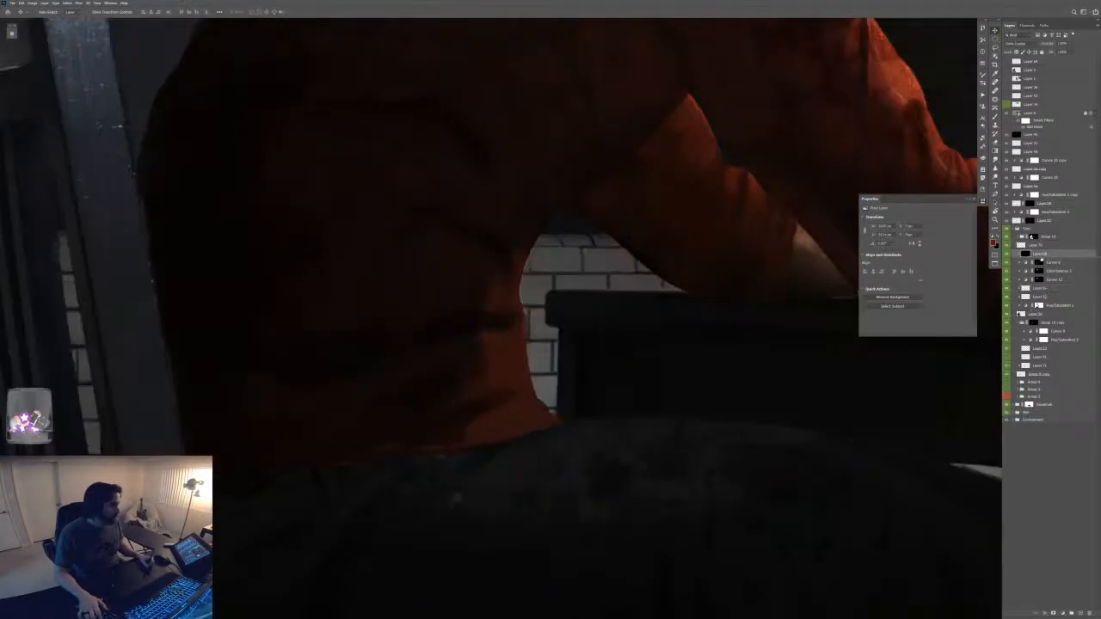
key("ctrl+shift+alt+n")
key("b")
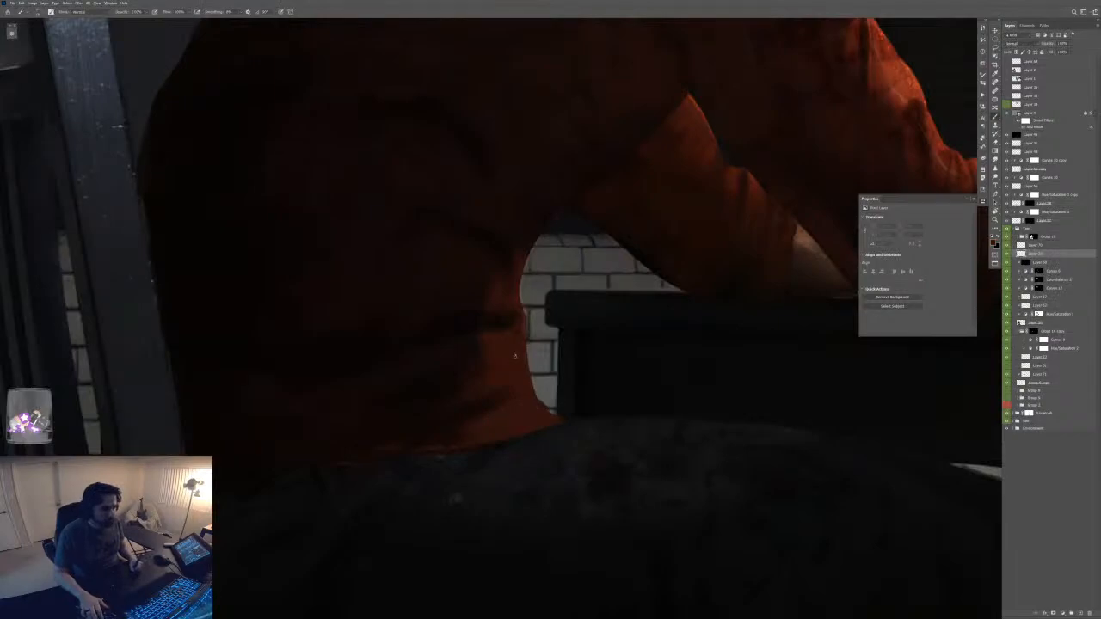
- Extend the red shirt's hem down over the waist of the jeans using sampled shirt colours, and undo the last stroke
left_click_drag(516, 355, 533, 391)
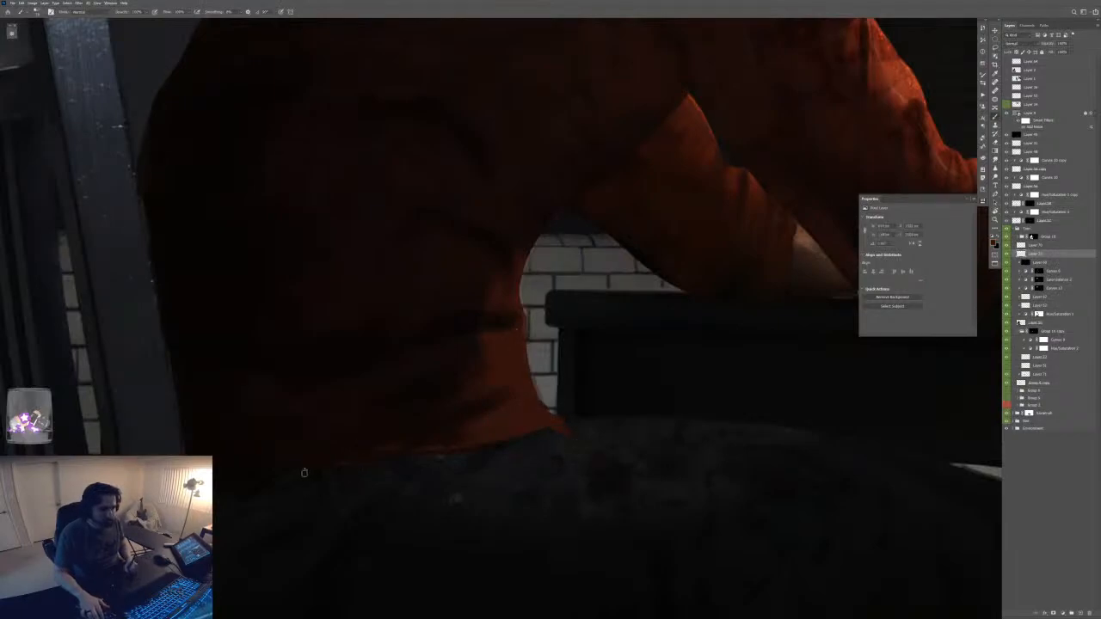
left_click(333, 447, "alt")
left_click_drag(339, 460, 241, 515)
mouse_move(579, 471)
left_mouse_down()
mouse_move(296, 480)
mouse_move(540, 465)
left_mouse_up()
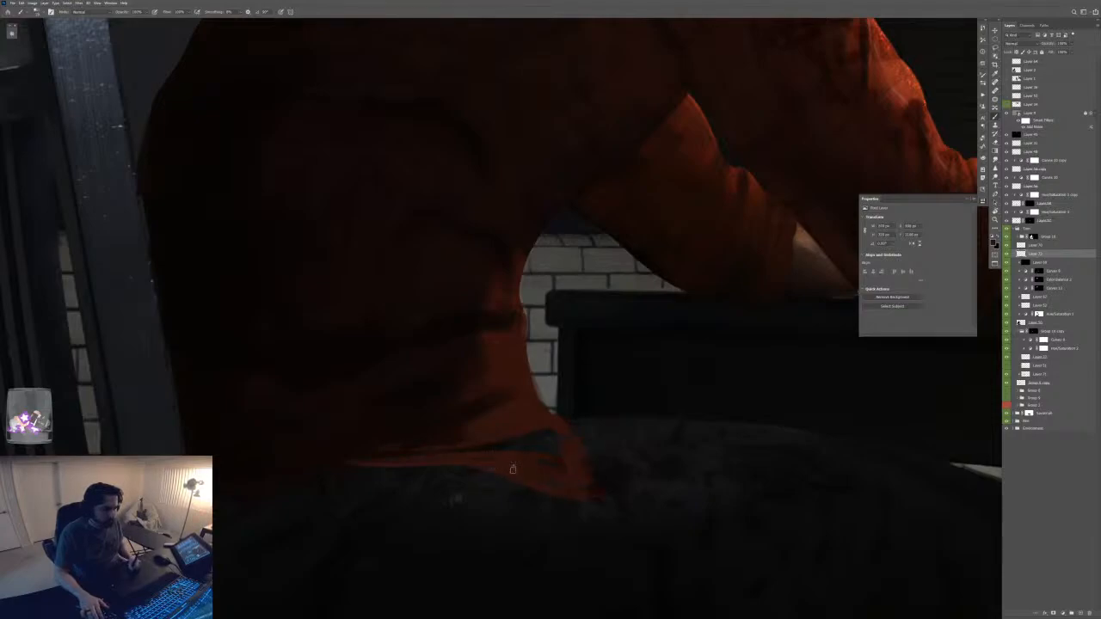
mouse_move(512, 469)
left_mouse_down()
mouse_move(344, 465)
mouse_move(502, 455)
mouse_move(479, 458)
mouse_move(536, 450)
left_mouse_up()
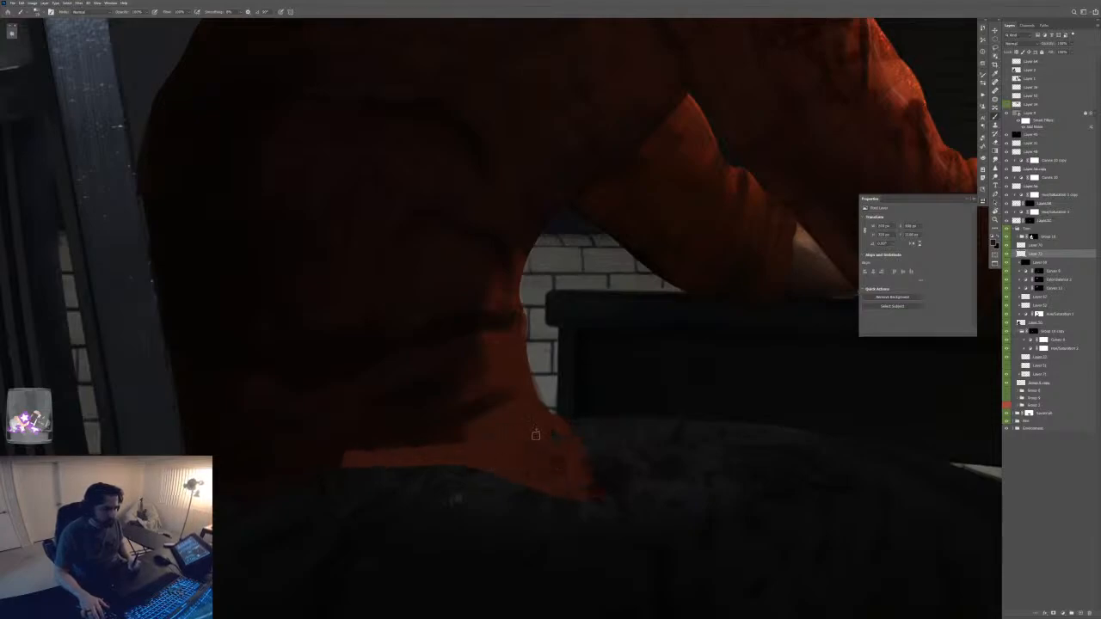
key("ctrl+z")
- Reshape the hem's lower edge and paint fold tones into it with sampled reds, checking the result at scene scale
left_click_drag(341, 468, 405, 447)
left_click(326, 454, "alt")
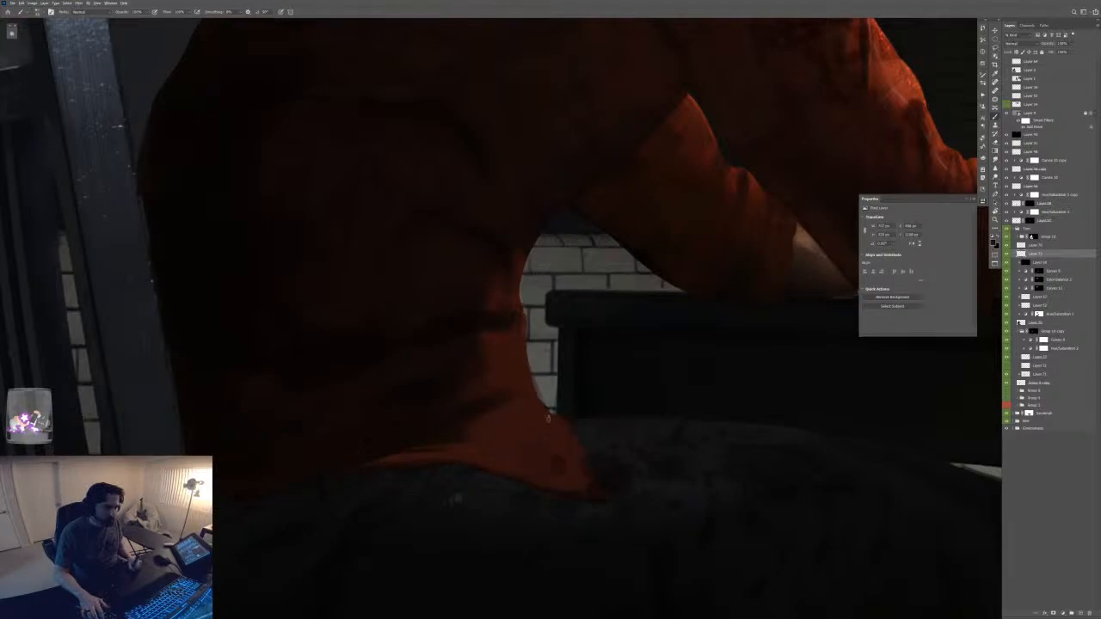
left_click(437, 436, "alt")
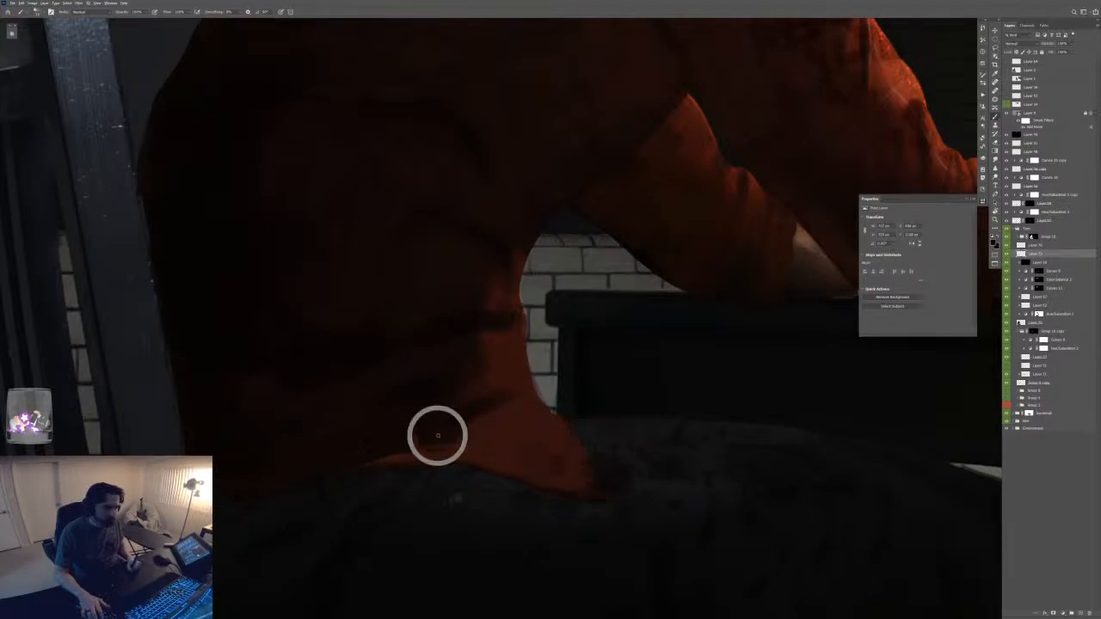
mouse_move(450, 450)
left_mouse_down()
mouse_move(490, 450)
mouse_move(547, 447)
mouse_move(492, 442)
mouse_move(522, 448)
left_mouse_up()
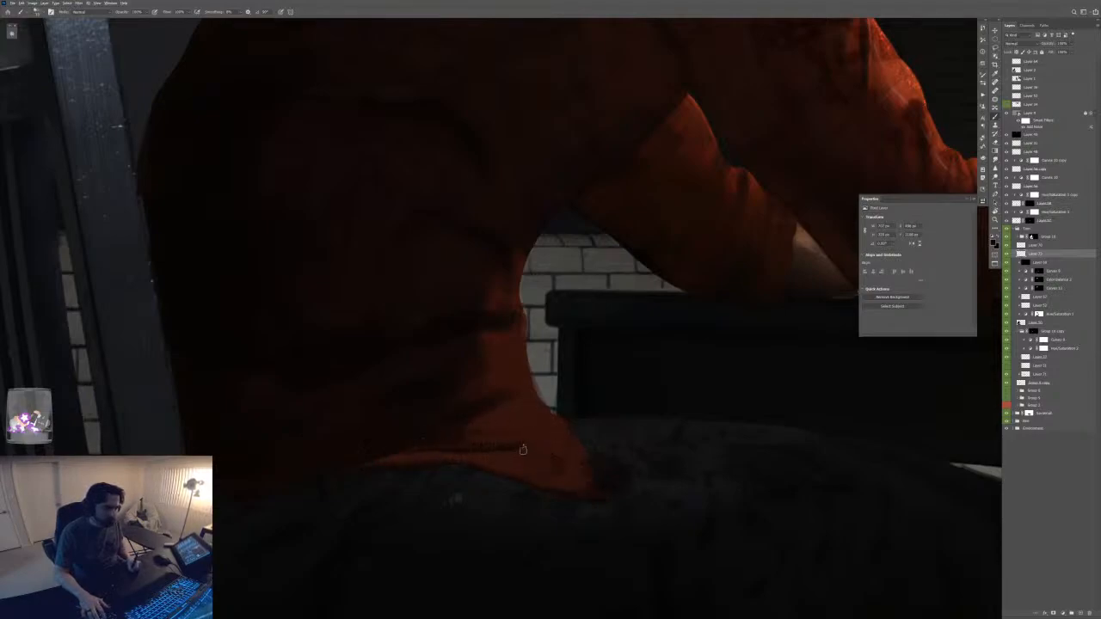
key("ctrl+minus")
key("ctrl+minus")
key("ctrl+minus")
key("ctrl+minus")
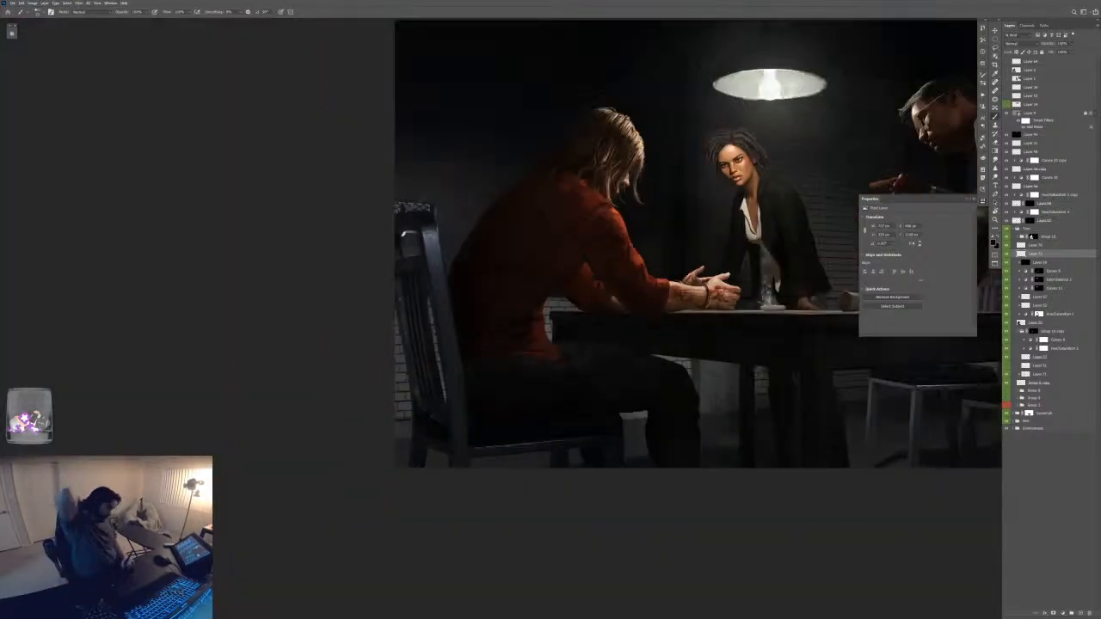
- Switch to another brush preset and blend the hem's bright edge into the surrounding shirt folds
key("ctrl+plus")
right_click(451, 399)
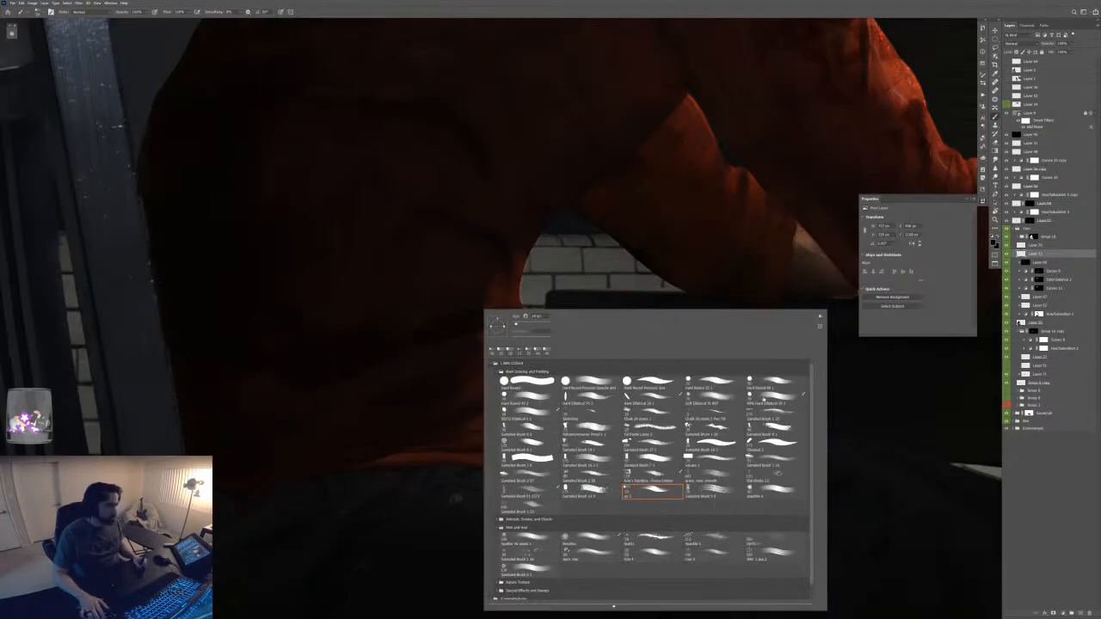
left_click(764, 399)
key("Return")
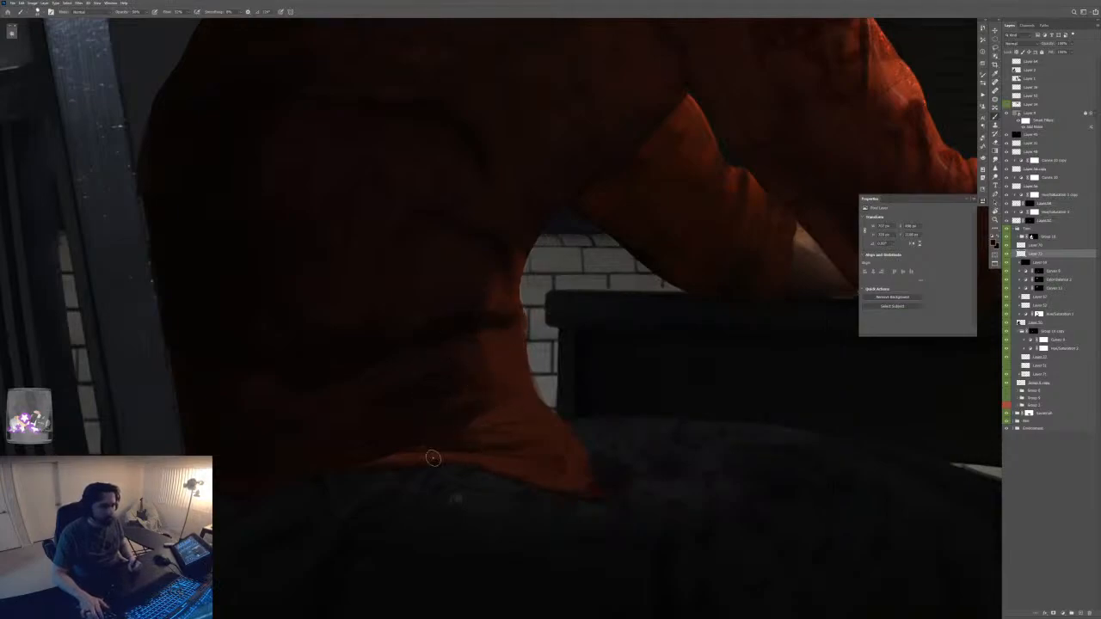
left_click_drag(382, 462, 480, 465)
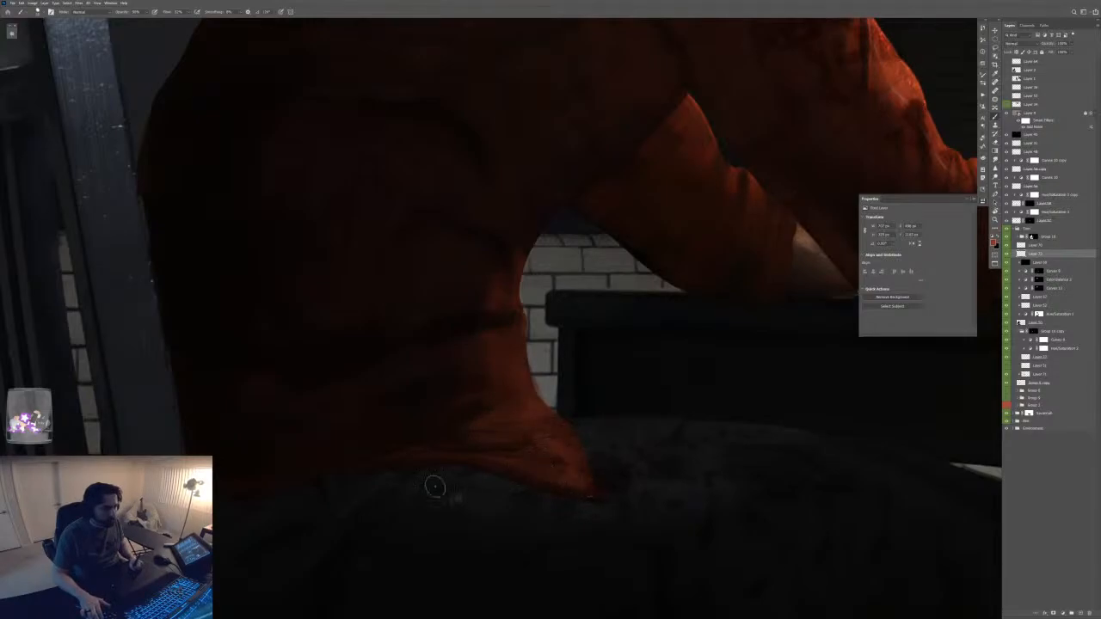
key("ctrl+0")
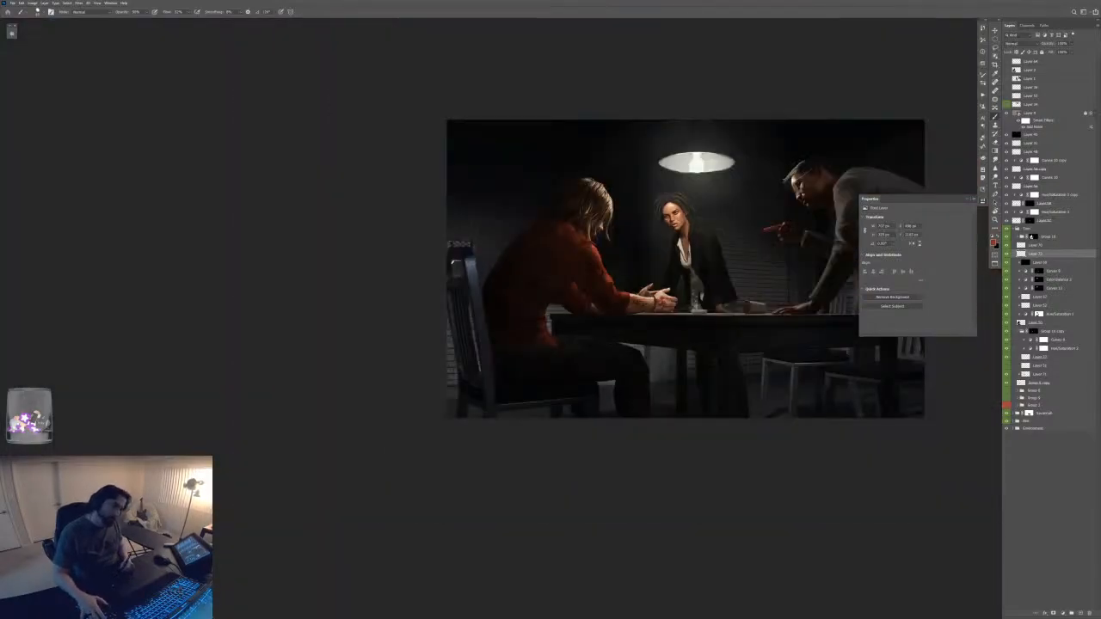
- Review the whole scene, then examine the pointing man, the standing woman and the red-shirted figure up close
key("ctrl+plus")
key("ctrl+plus")
left_click_drag(728, 189, 446, 252)
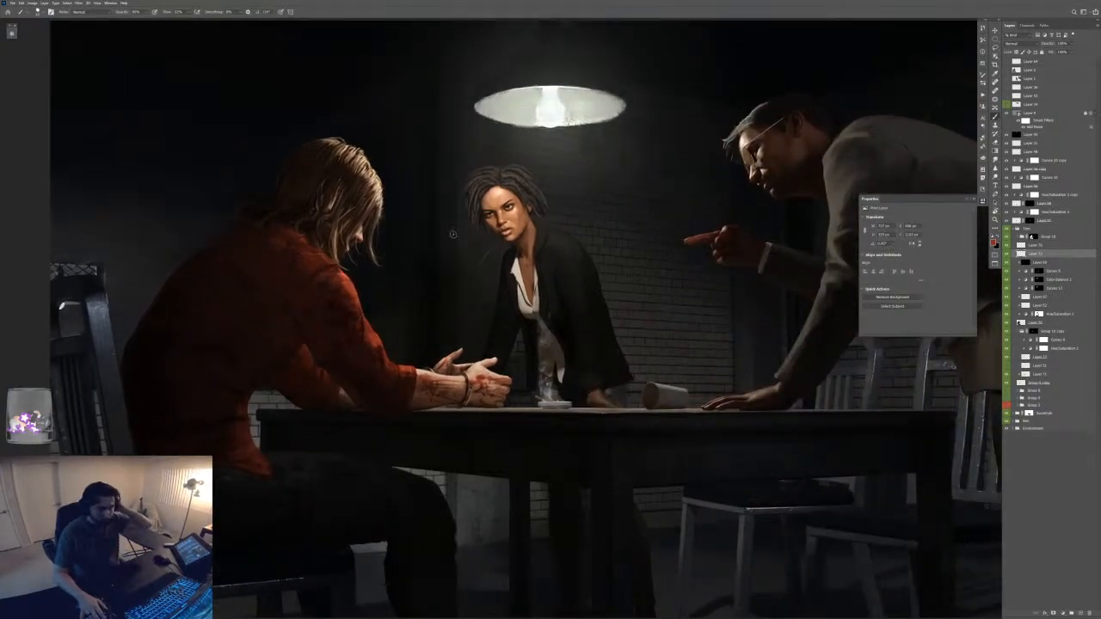
key("ctrl+plus")
left_click_drag(693, 310, 452, 551)
key("ctrl+plus")
key("ctrl+plus")
left_click_drag(602, 435, 551, 449)
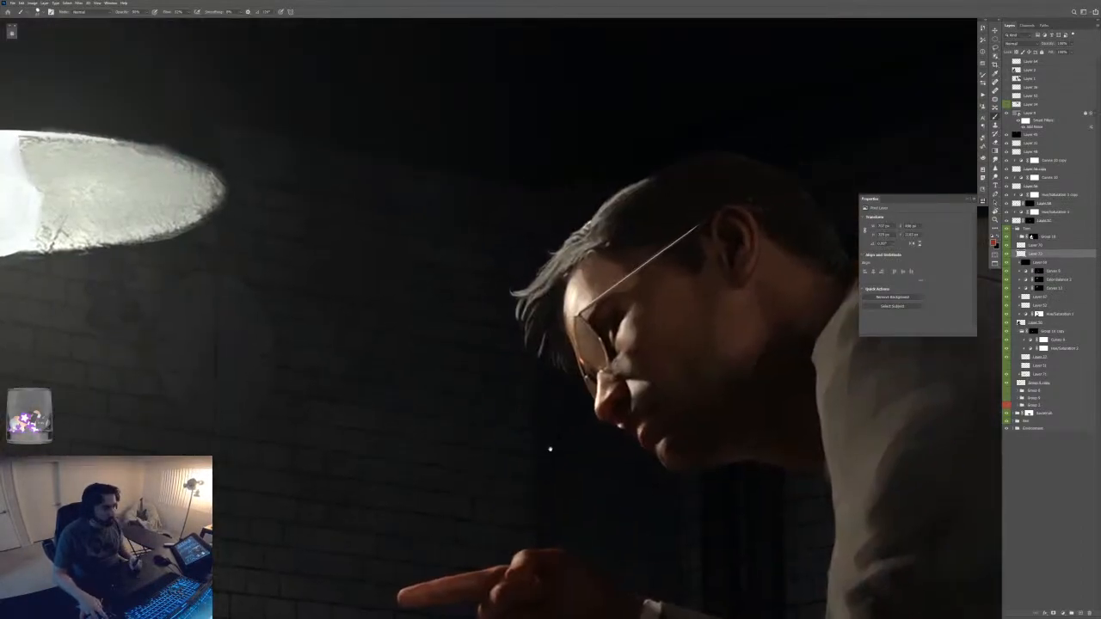
left_click_drag(328, 492, 644, 388)
left_click_drag(168, 512, 590, 415)
left_click_drag(416, 469, 584, 422)
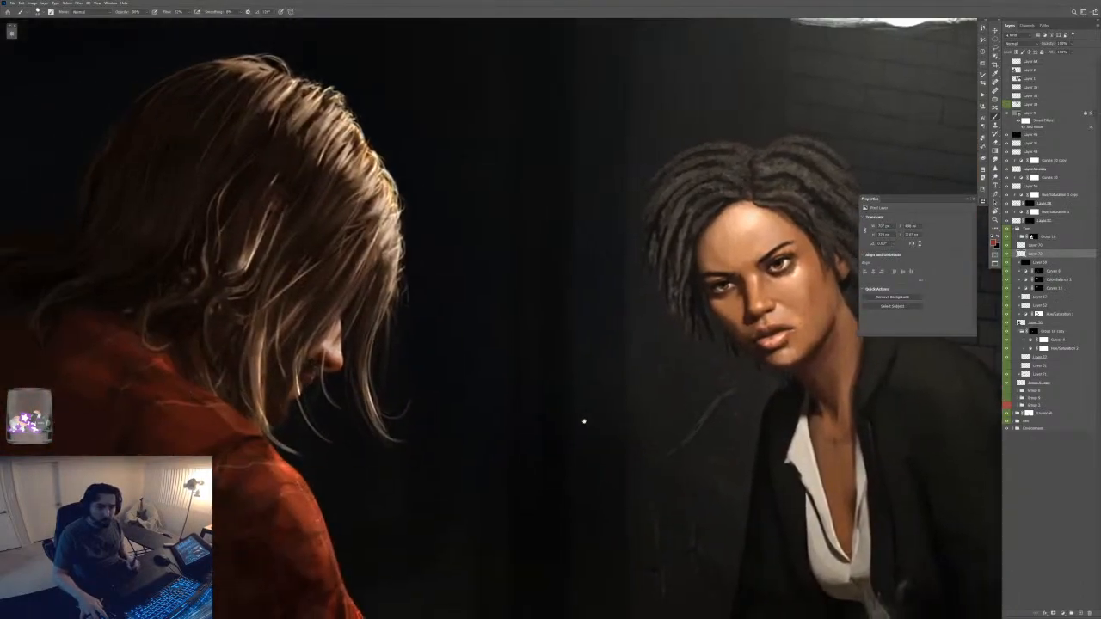
left_click_drag(484, 443, 546, 381)
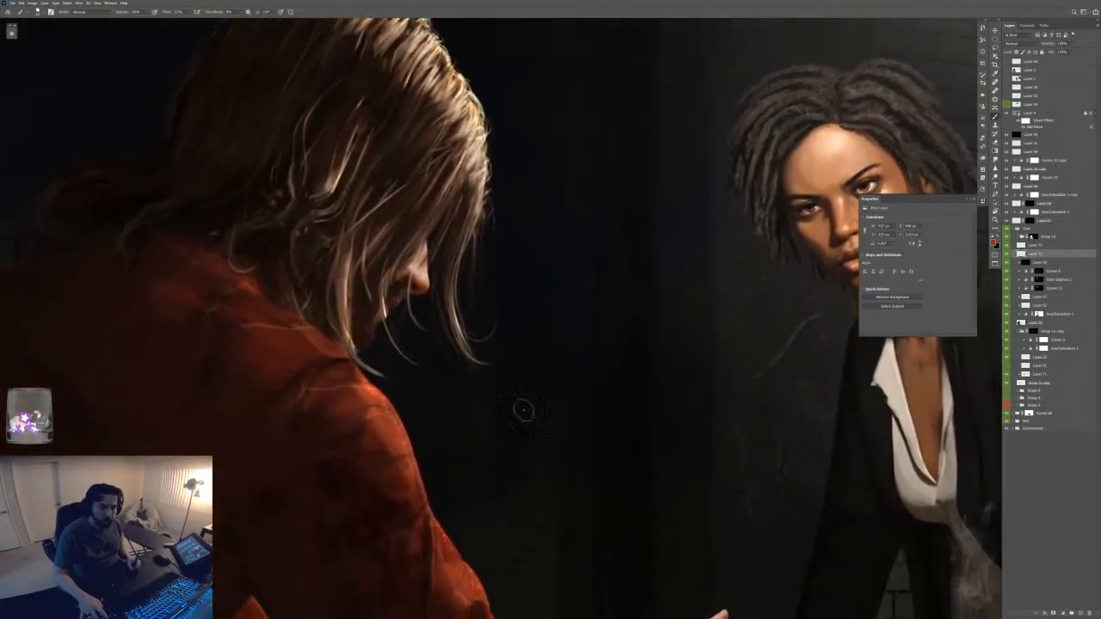
- Select the Color Dodge layer below, shift the brush colour to golden orange, and check the glow at scene scale
key("alt+bracketleft")
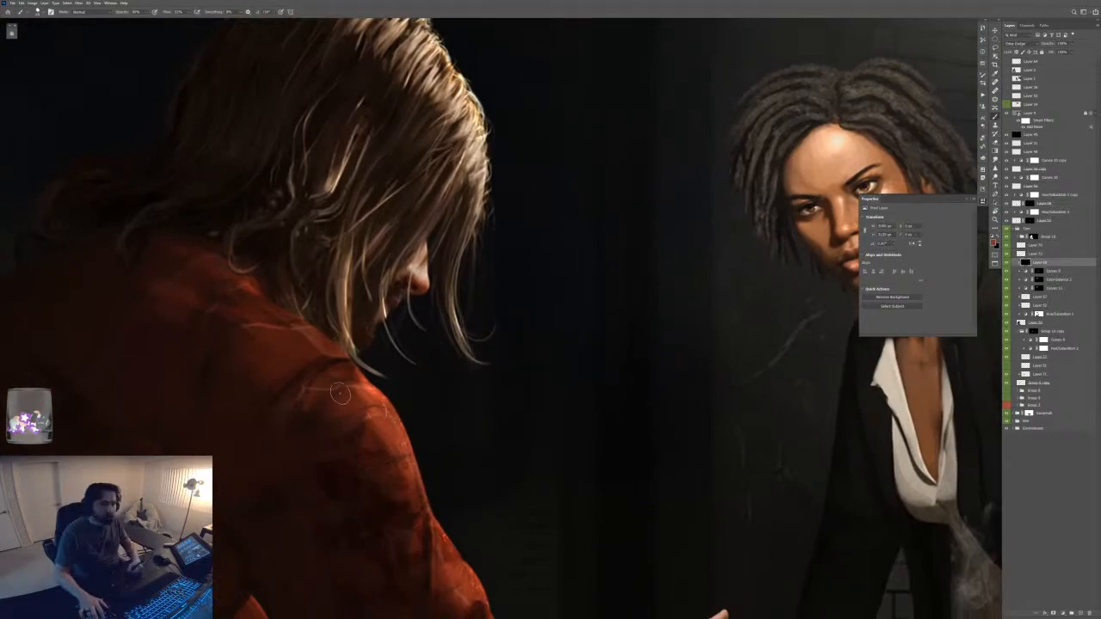
key("F6")
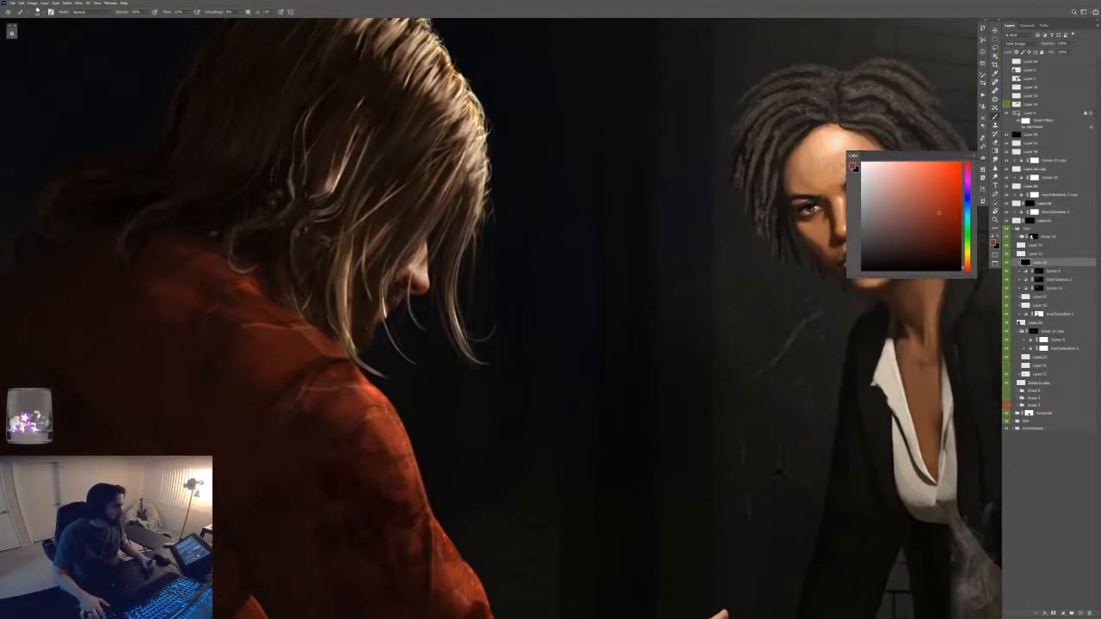
left_click(967, 261)
key("F6")
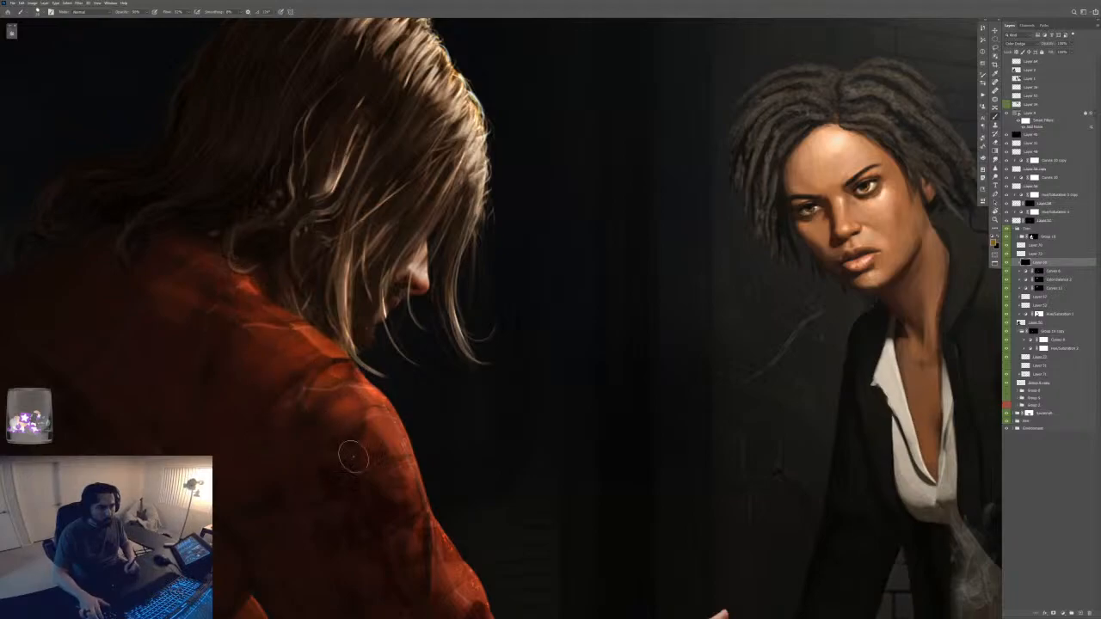
key("ctrl+0")
key("ctrl+minus")
key("ctrl+minus")
key("ctrl+minus")
key("ctrl+minus")
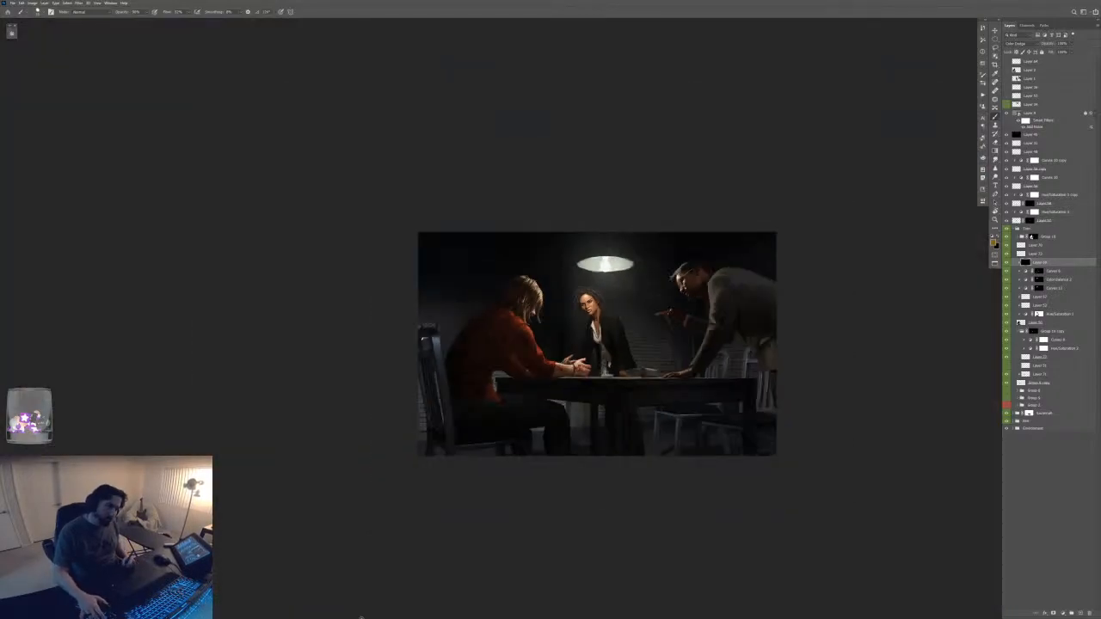
- Change the brush colour to a pale yellow for the Color Dodge glow and compare the red shirt at scene scale
key("ctrl+plus")
key("ctrl+plus")
key("ctrl+plus")
key("ctrl+plus")
key("F6")
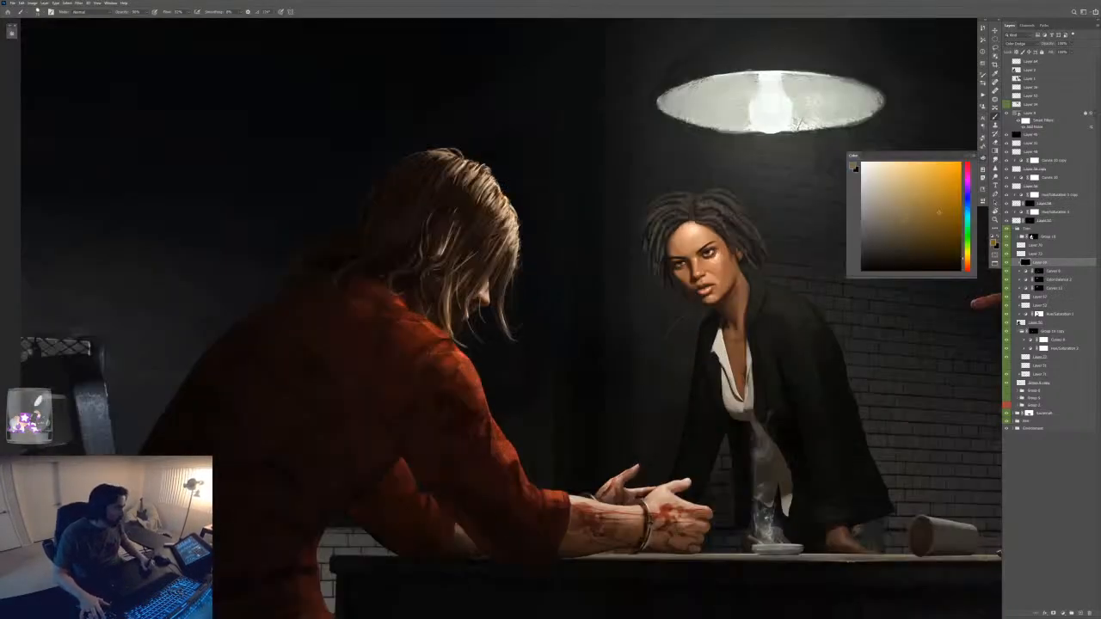
key("F6")
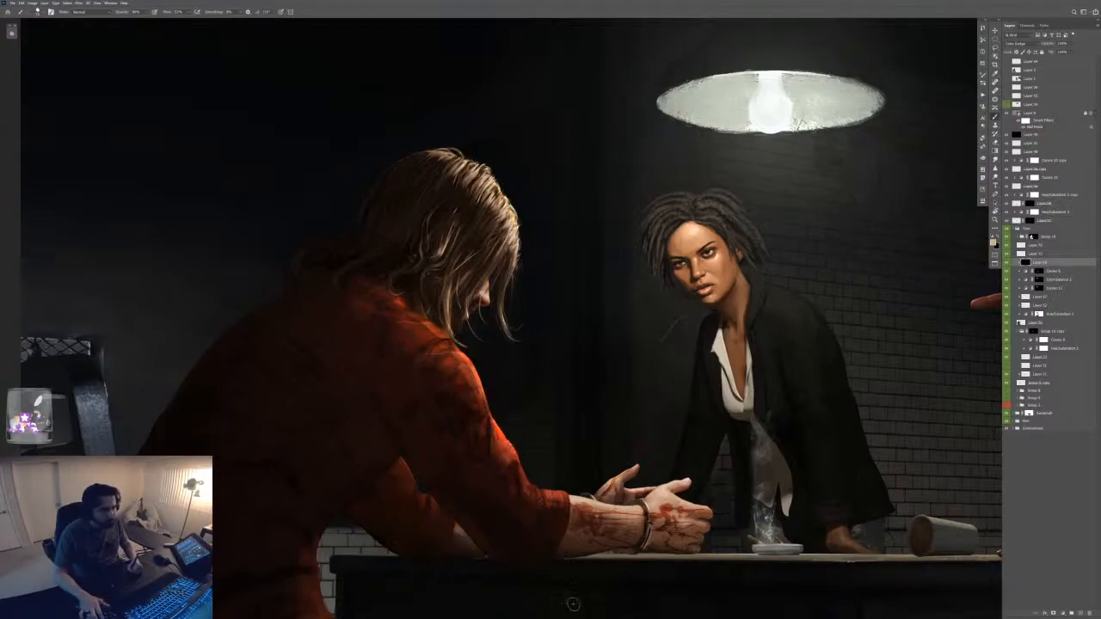
key("ctrl+minus")
key("ctrl+minus")
key("ctrl+minus")
key("ctrl+minus")
key("ctrl+plus")
key("ctrl+plus")
key("ctrl+plus")
key("ctrl+plus")
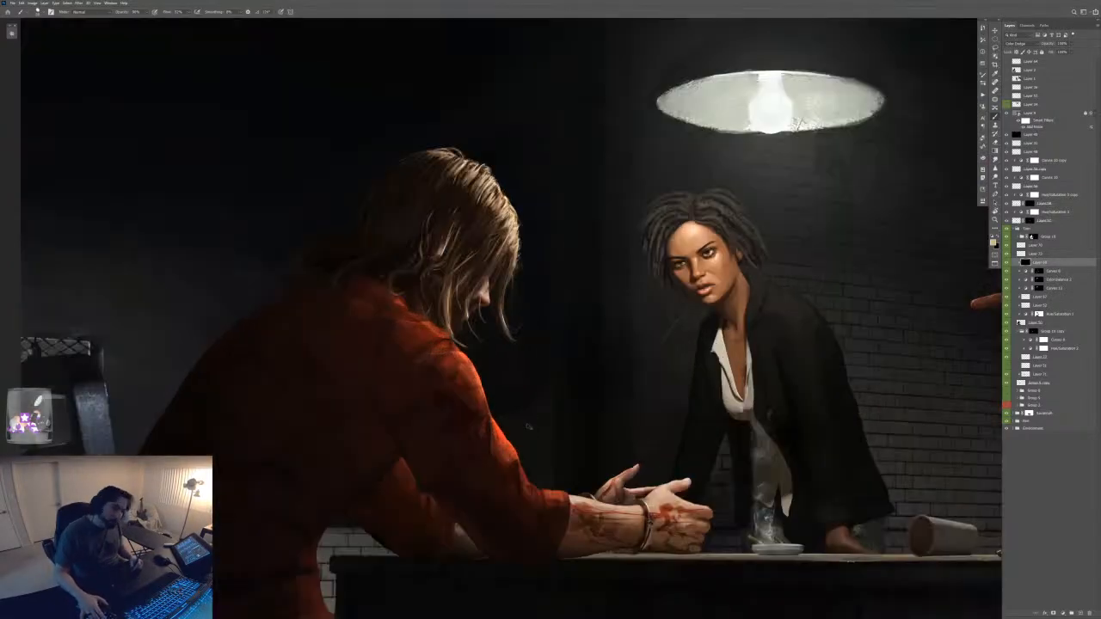
- Outline the far sleeve with the Lasso, paint a glowing highlight along its upper edge, and clear the selection
left_click_drag(529, 426, 546, 394)
mouse_move(431, 452)
left_mouse_down()
mouse_move(441, 480)
mouse_move(529, 252)
mouse_move(509, 225)
mouse_move(194, 274)
mouse_move(176, 315)
mouse_move(464, 557)
mouse_move(646, 546)
left_mouse_up()
key("l")
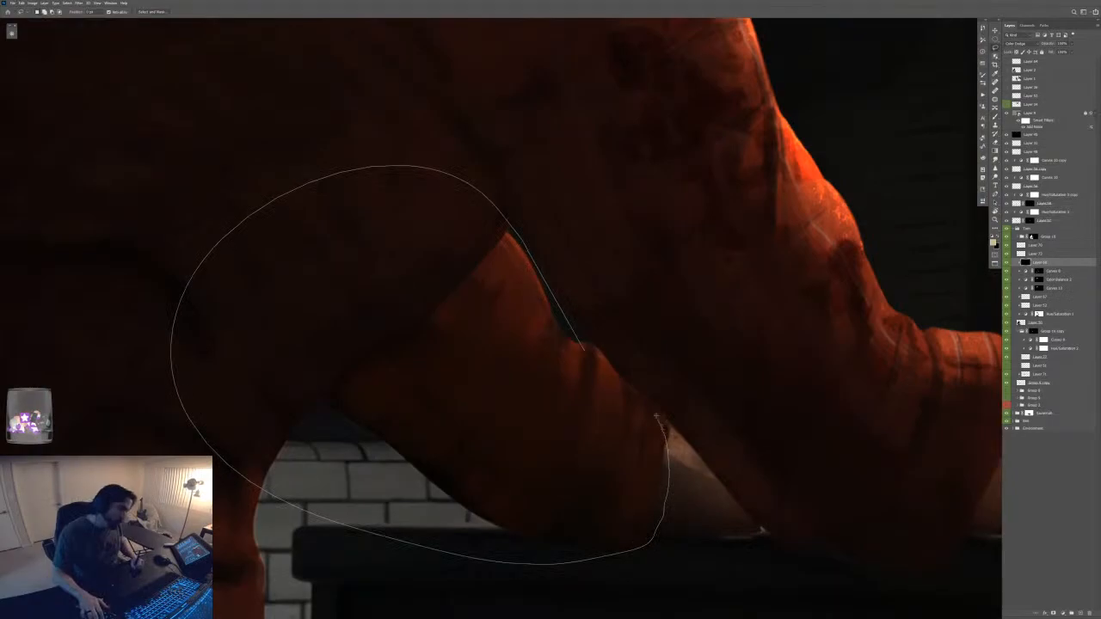
left_click_drag(594, 347, 589, 345)
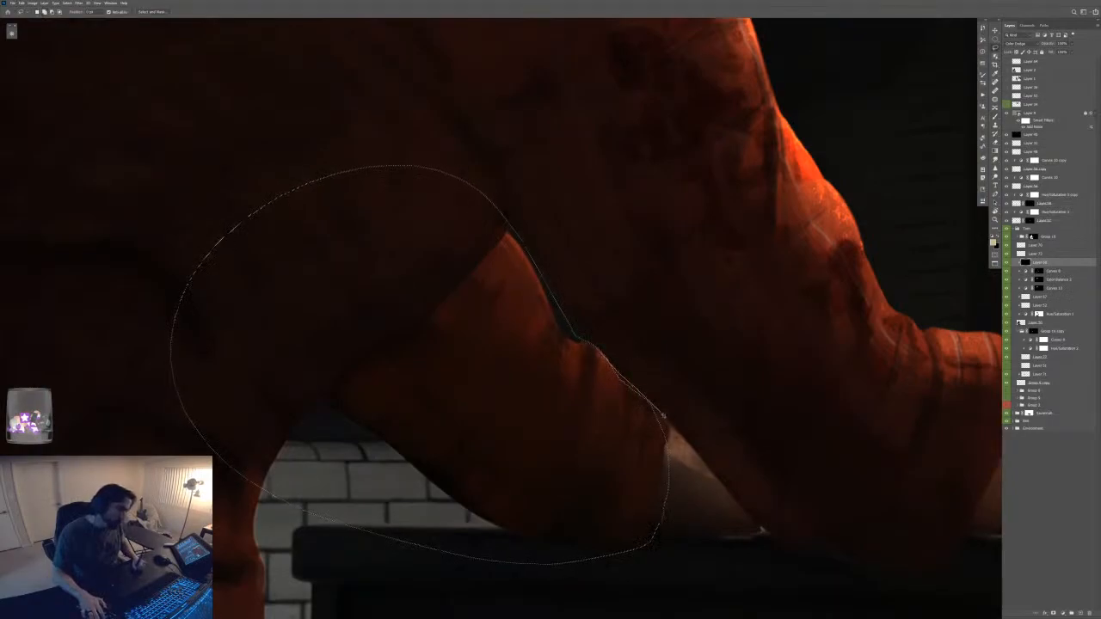
key("b")
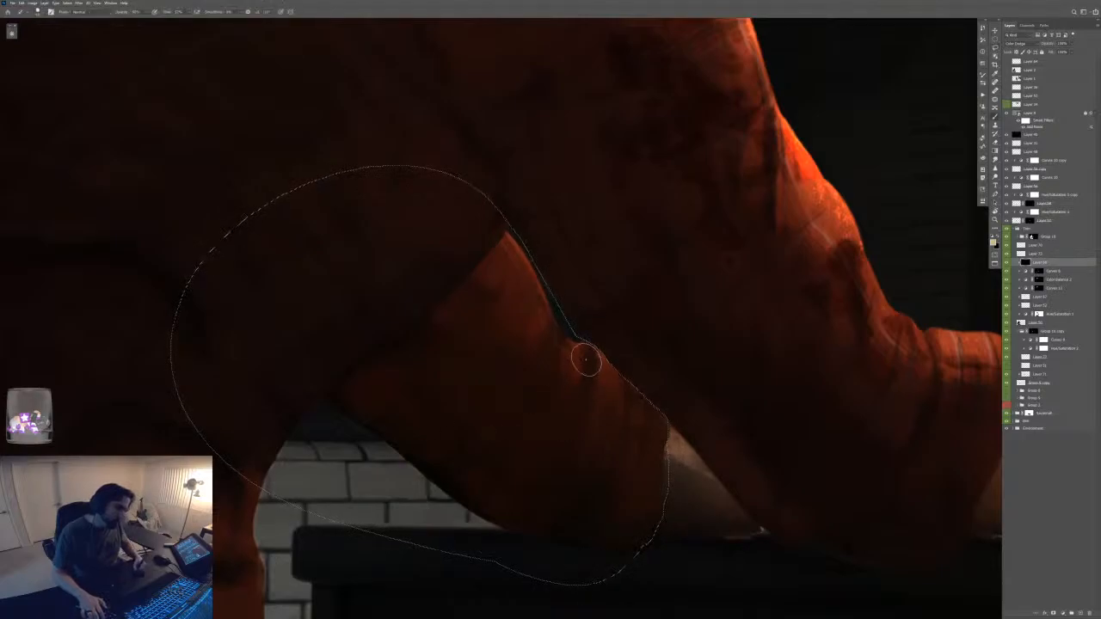
key("ctrl+d")
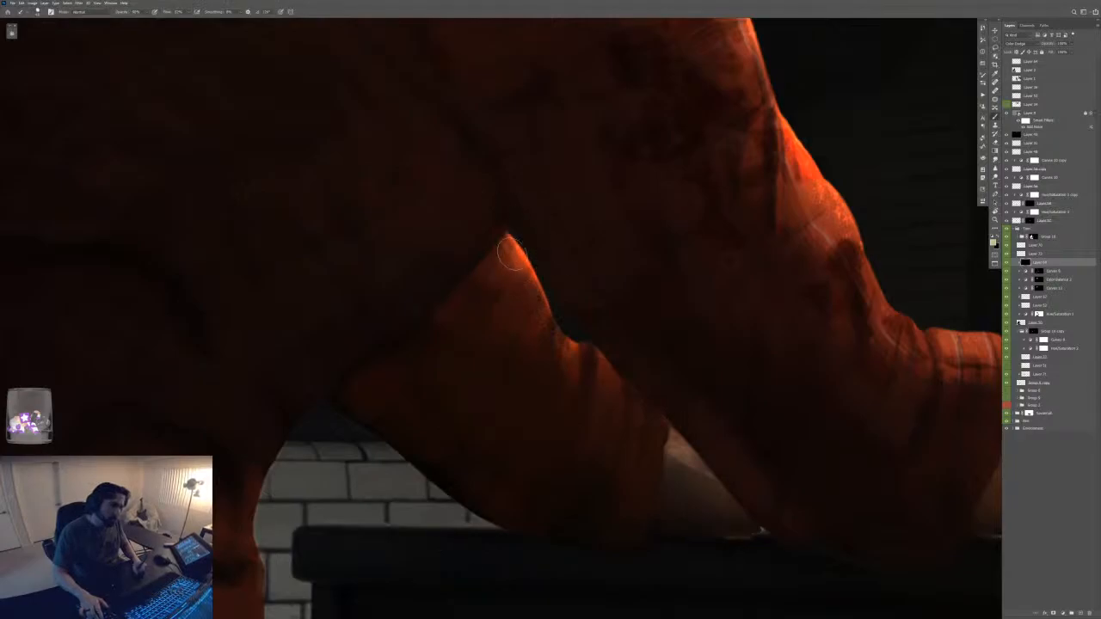
- Strengthen the orange rim light along the far sleeve's folds, repeatedly comparing it with the whole scene
key("ctrl+0")
key("ctrl+minus")
key("ctrl+minus")
key("ctrl+minus")
key("ctrl+minus")
key("ctrl+plus")
key("ctrl+plus")
key("ctrl+plus")
key("ctrl+plus")
key("ctrl+plus")
key("ctrl+plus")
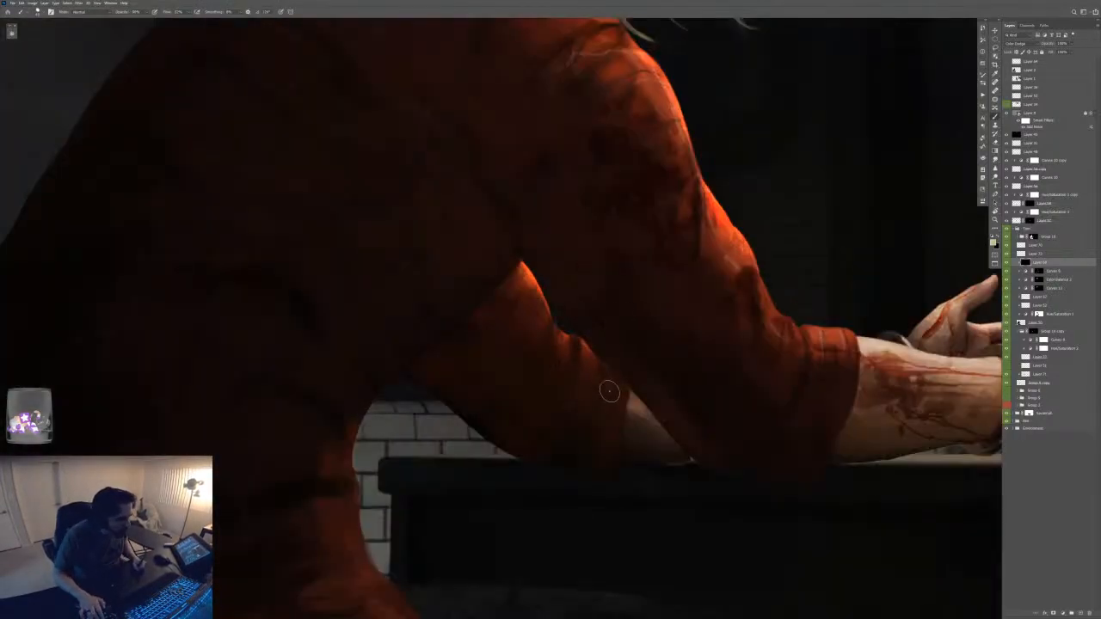
key("ctrl+minus")
key("ctrl+minus")
key("ctrl+minus")
key("ctrl+minus")
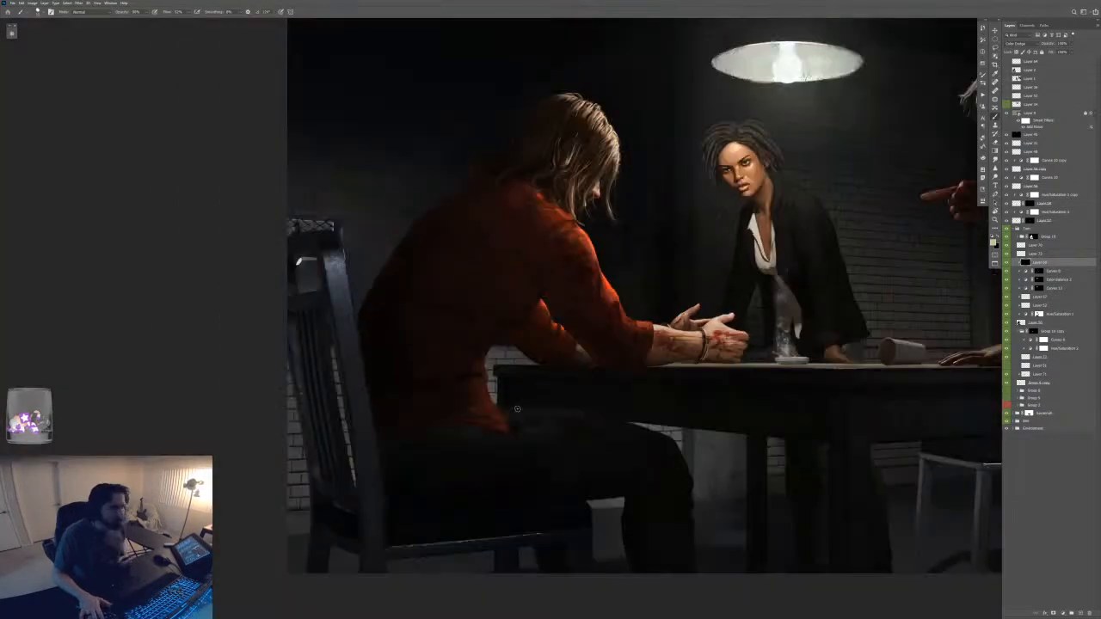
key("ctrl+minus")
key("ctrl+plus")
key("ctrl+plus")
key("ctrl+plus")
key("ctrl+plus")
key("ctrl+plus")
key("ctrl+plus")
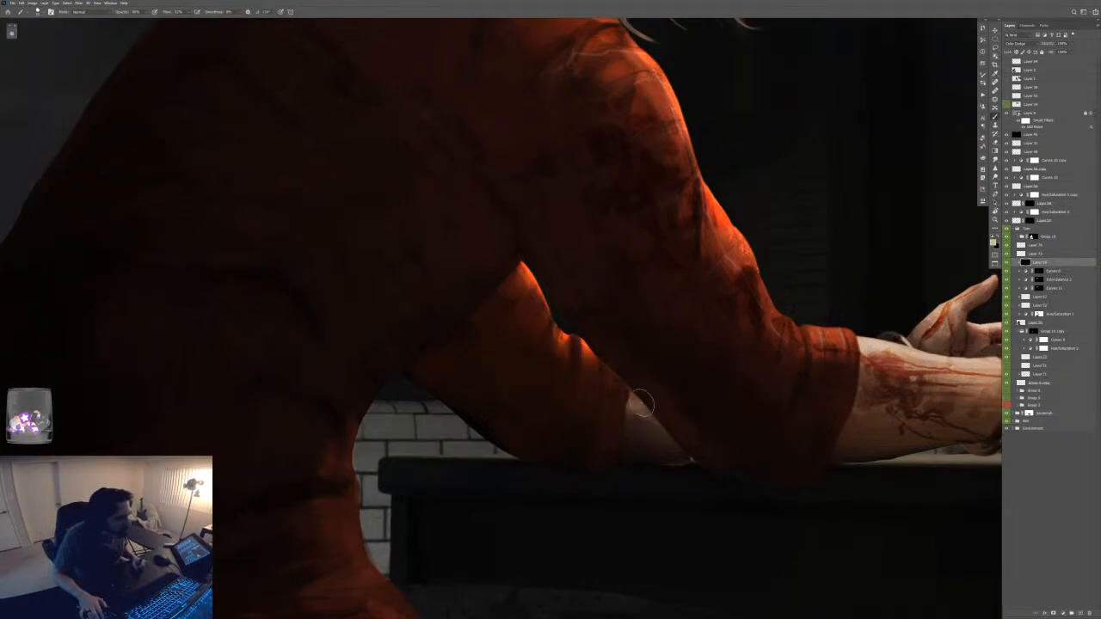
- Outline the bare far forearm with the Lasso, clear the selection, and brush light onto its edge beside the sleeve
key("l")
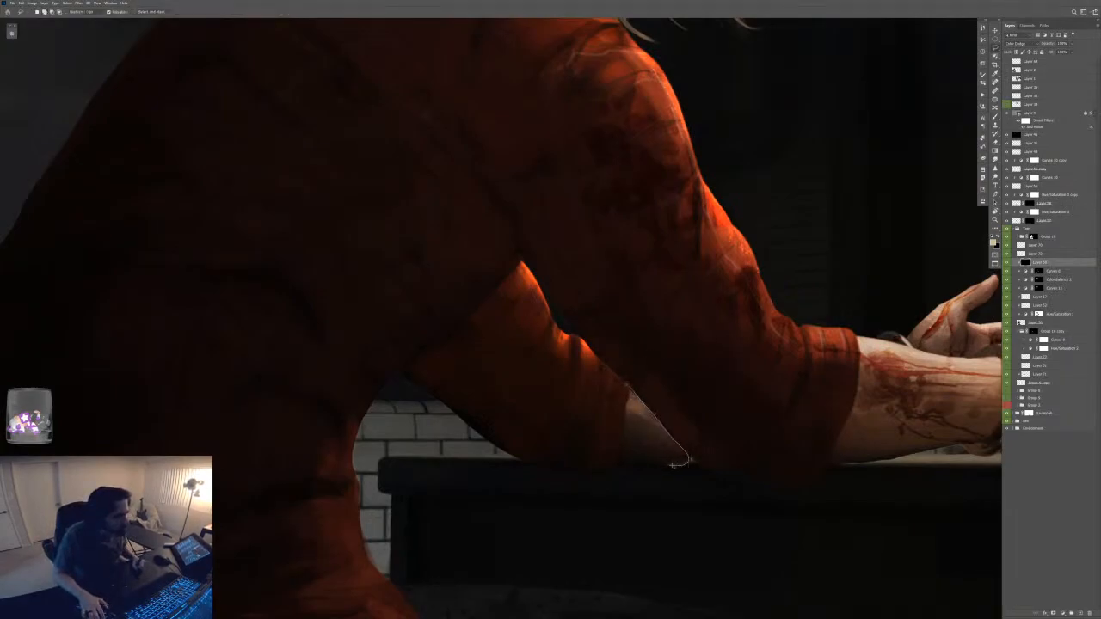
key("ctrl+d")
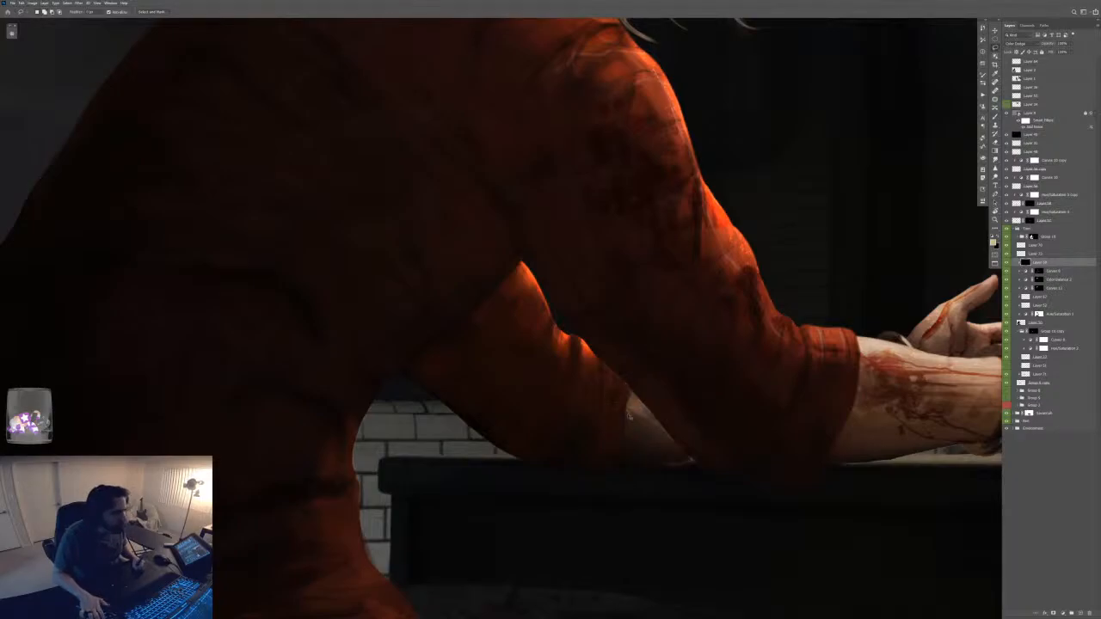
key("b")
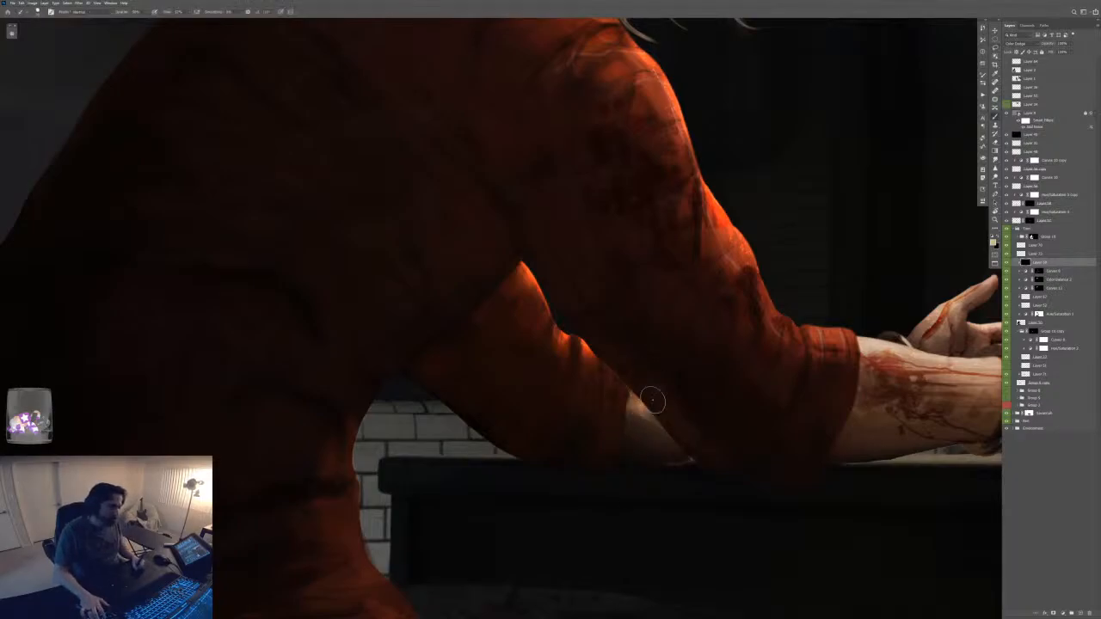
key("ctrl+minus")
key("ctrl+minus")
key("ctrl+minus")
key("ctrl+minus")
key("ctrl+minus")
key("ctrl+minus")
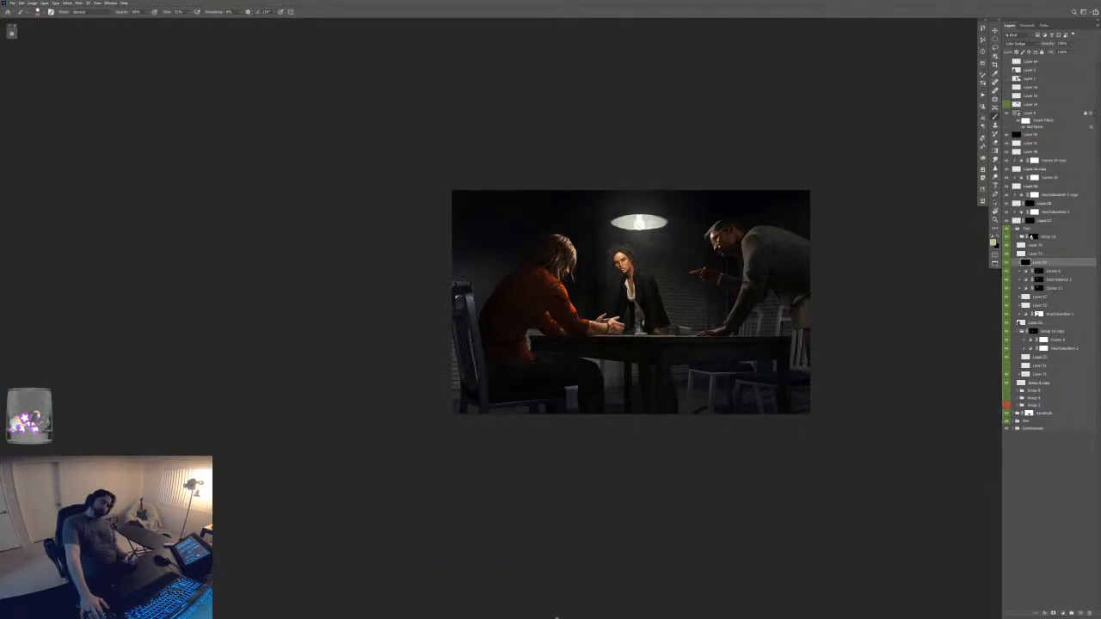
- Outline the jeans area around the shirt's front hem with the Lasso and ready a smaller brush for painting there
key("F6")
key("F6")
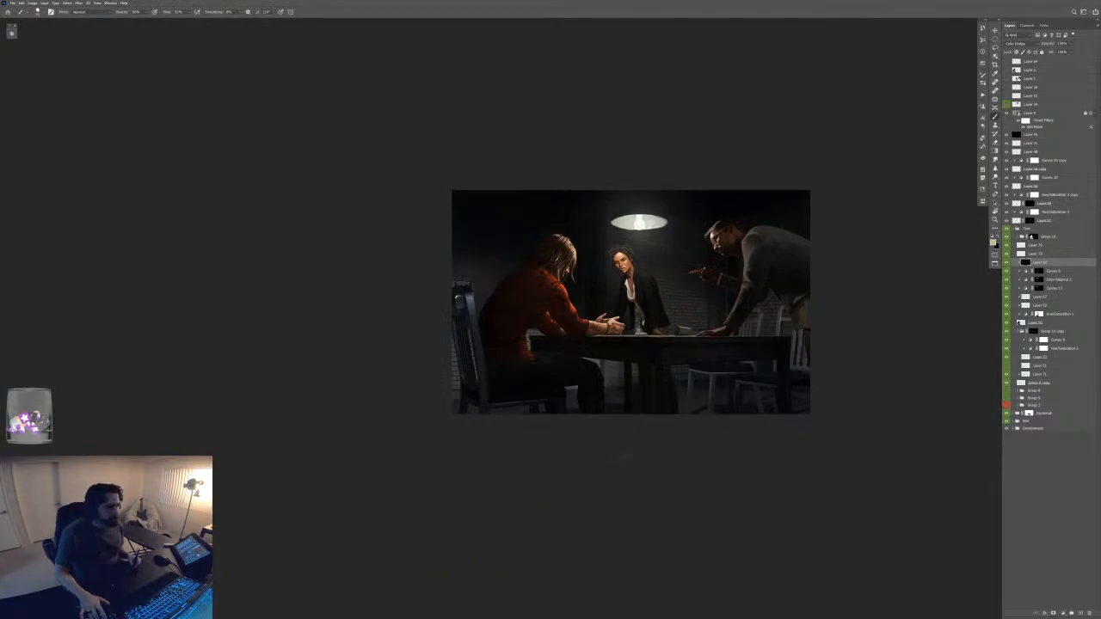
key("ctrl+plus")
key("ctrl+plus")
key("ctrl+plus")
left_click_drag(695, 396, 634, 351)
key("ctrl+plus")
left_click_drag(548, 429, 641, 444)
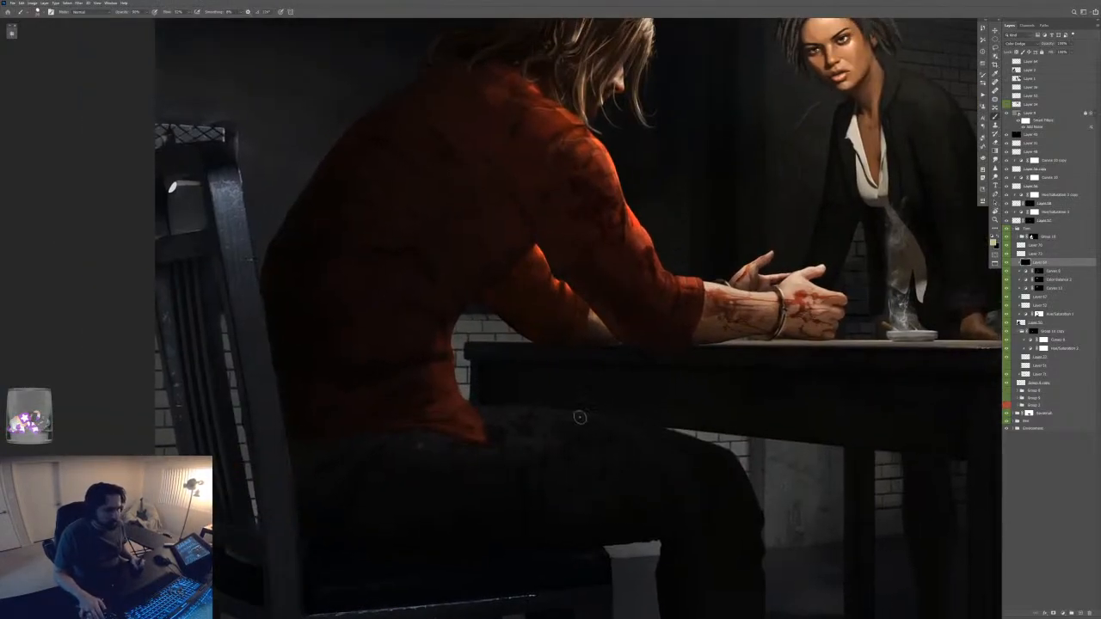
key("l")
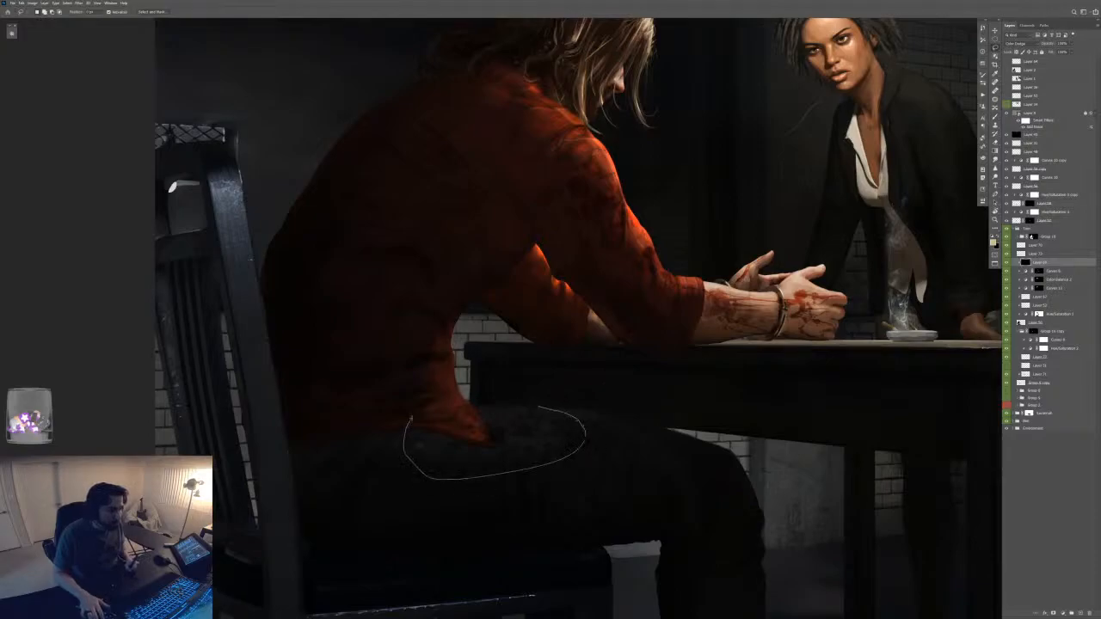
left_click_drag(447, 393, 440, 395)
key("b")
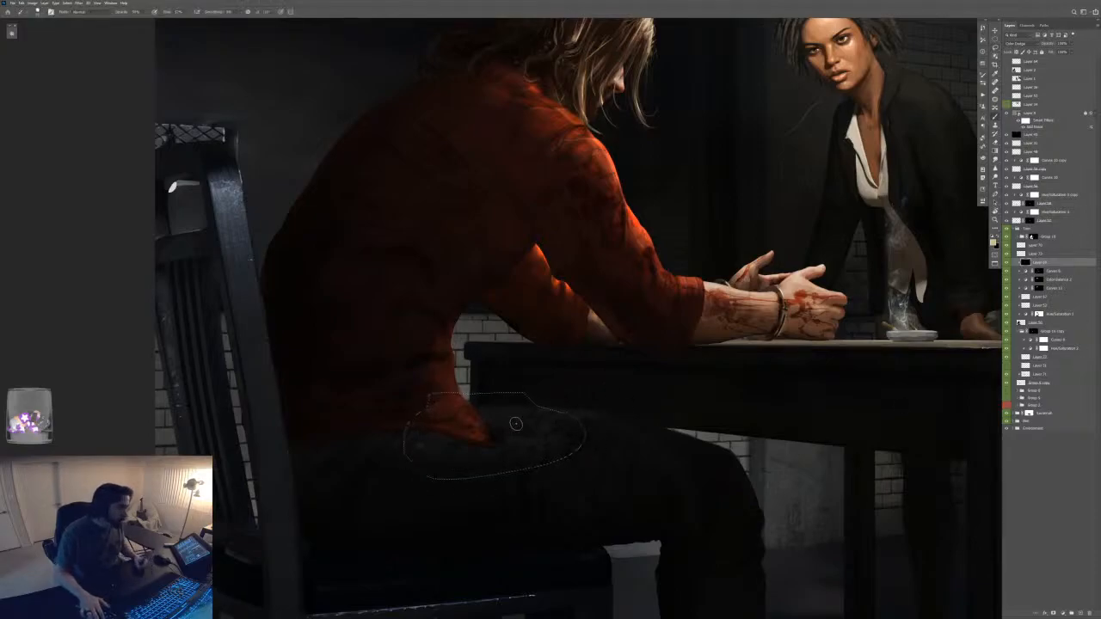
key("[")
- Try a pale Color Dodge stroke on the thigh beside the shirt hem, compare it at scene scale, and undo it
left_click_drag(472, 413, 527, 411)
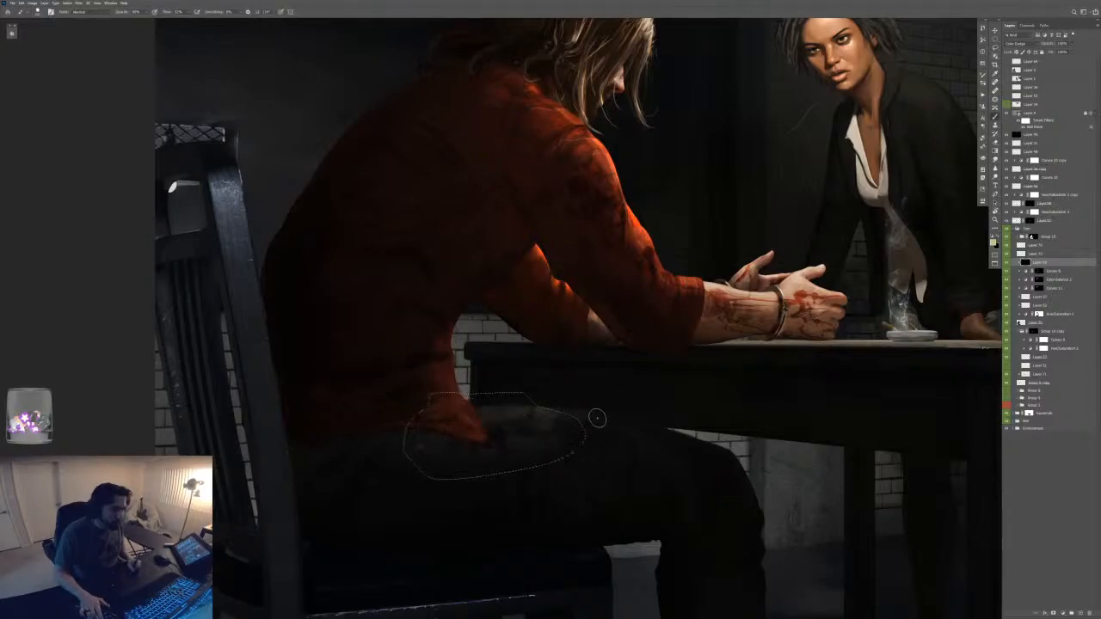
key("ctrl+minus")
key("ctrl+minus")
key("ctrl+plus")
key("ctrl+plus")
key("ctrl+z")
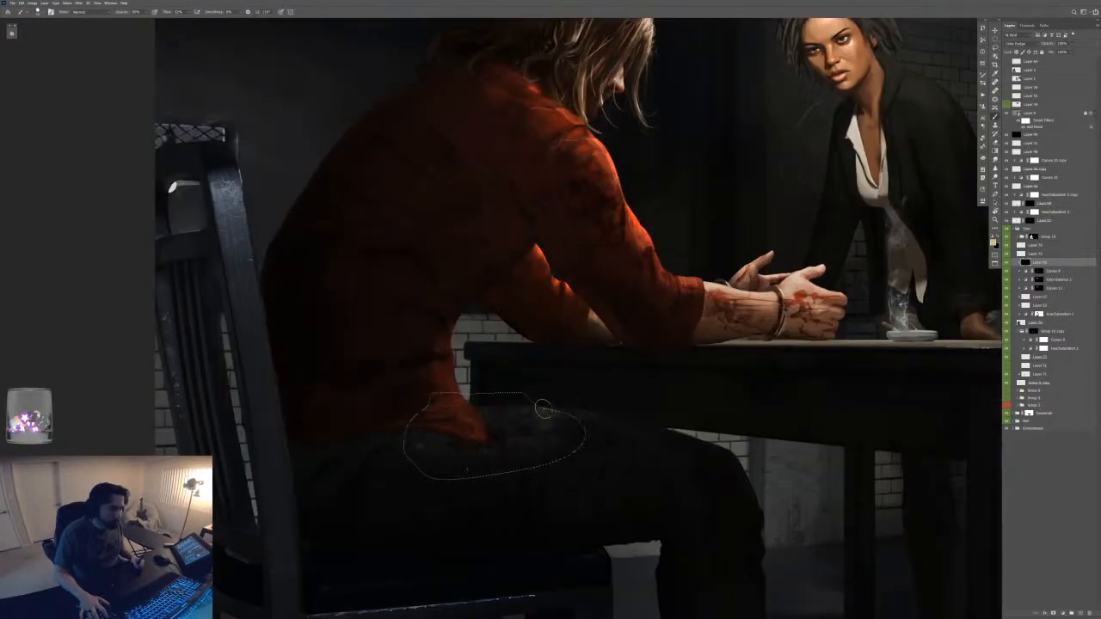
- Set the brush colour to a dark teal, lighten the selected jeans area, clear the selection, and check the whole scene
key("F6")
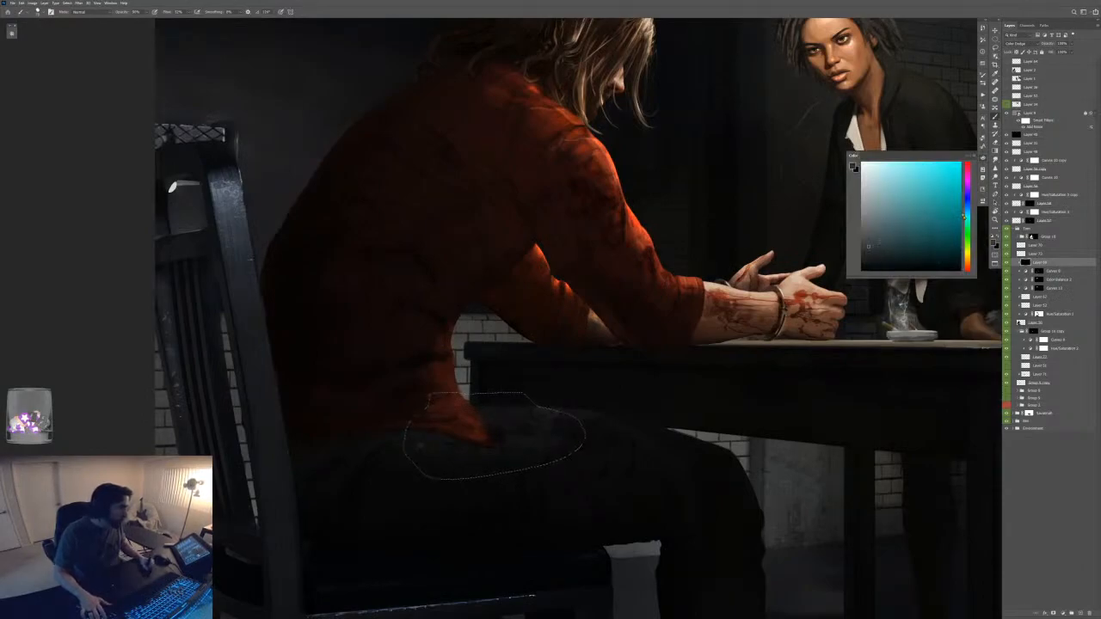
key("F6")
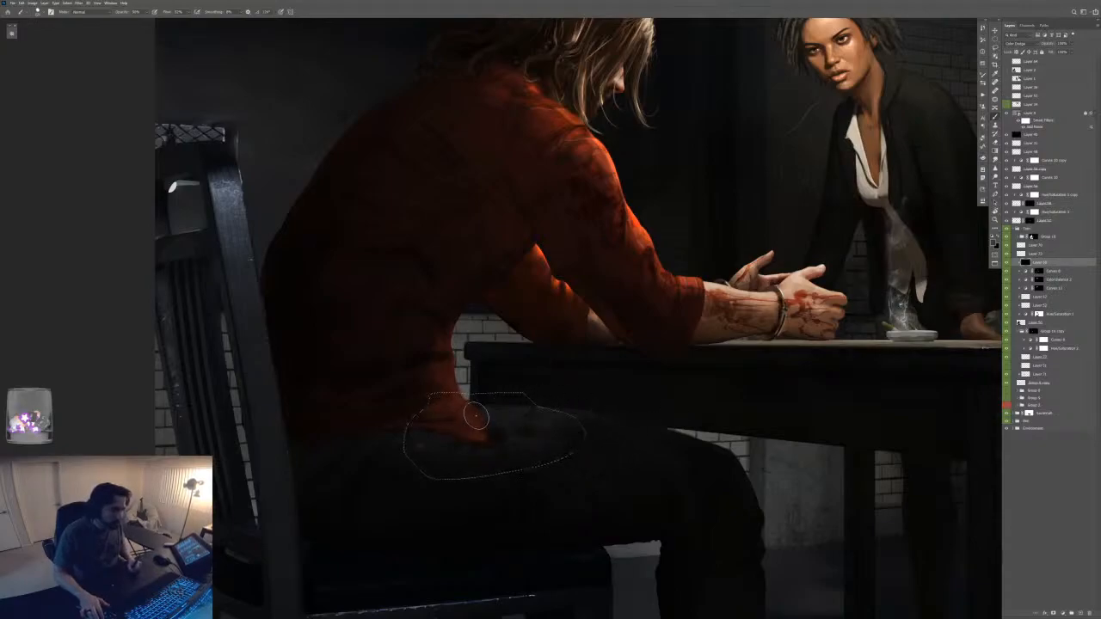
key("ctrl+d")
key("ctrl+minus")
key("ctrl+minus")
key("ctrl+minus")
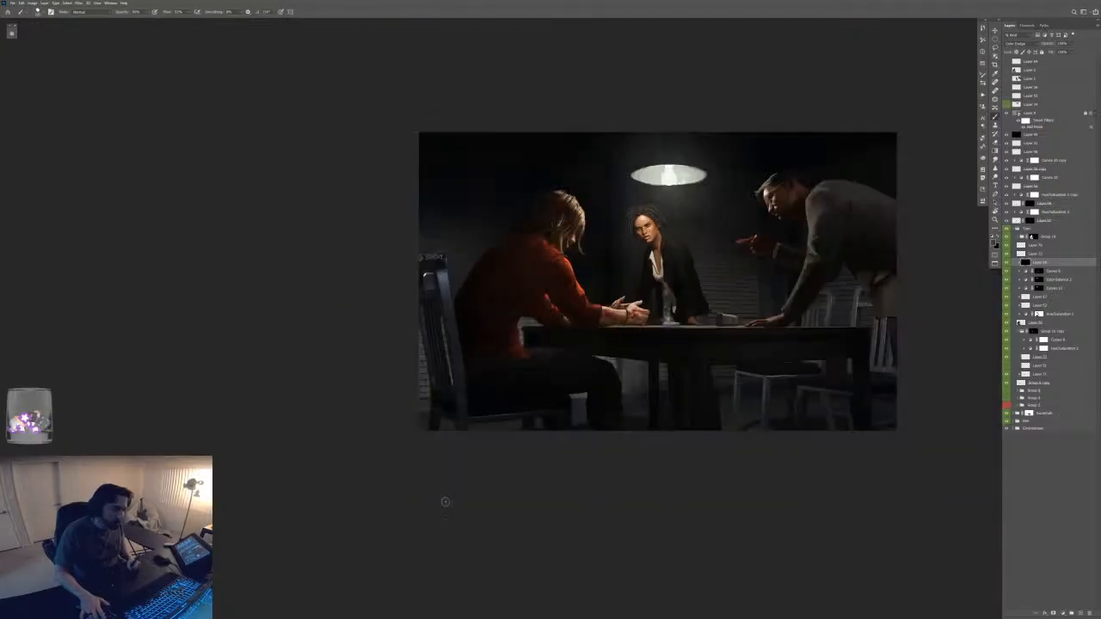
key("ctrl+plus")
key("ctrl+plus")
key("ctrl+plus")
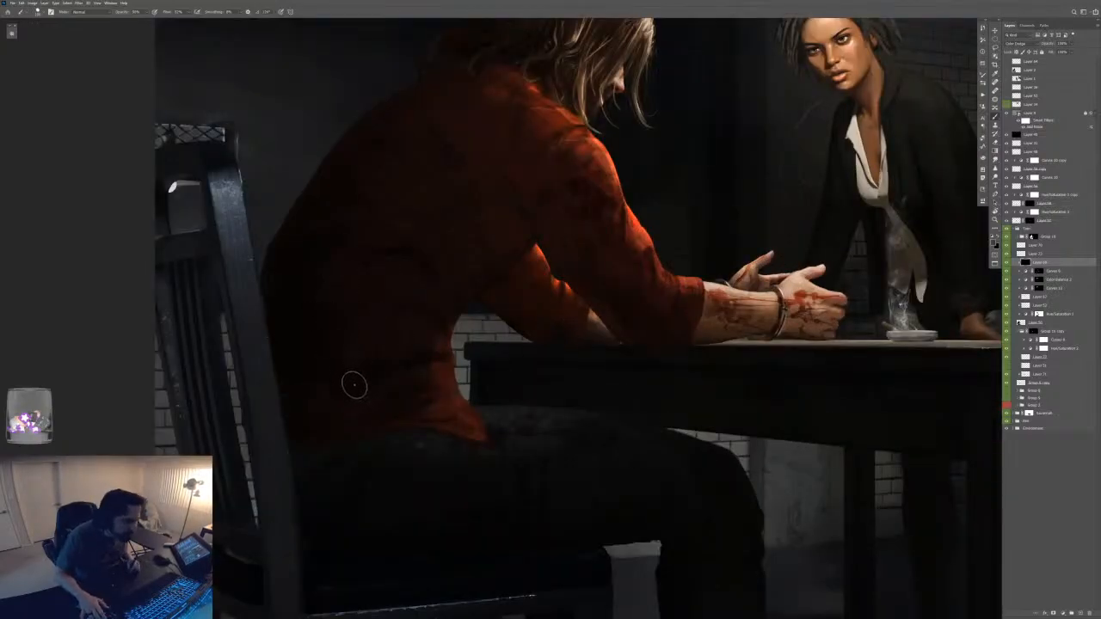
- Hide the Color Dodge layer, try the Curves mask beneath it around the shirt hem, and reselect the Color Dodge layer
key("ctrl+minus")
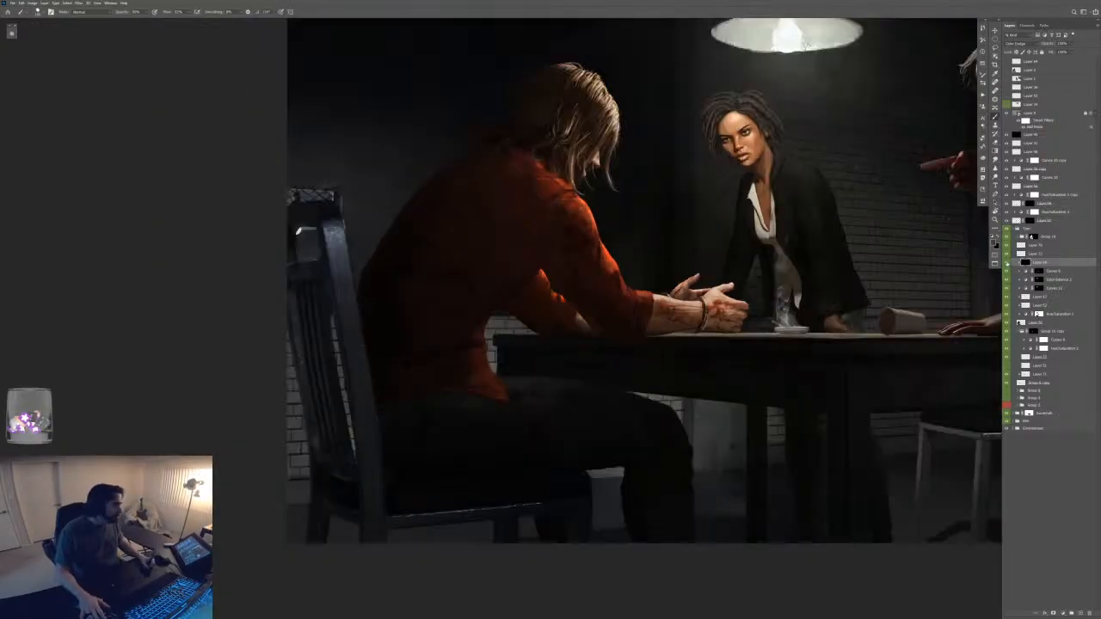
key("ctrl+plus")
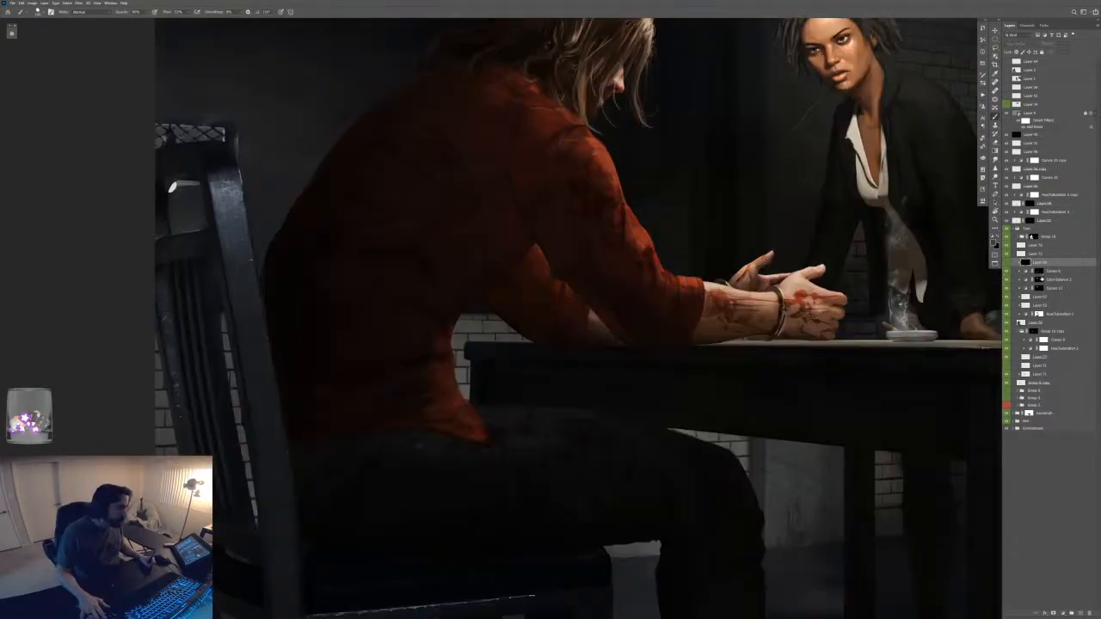
key("alt+bracketleft")
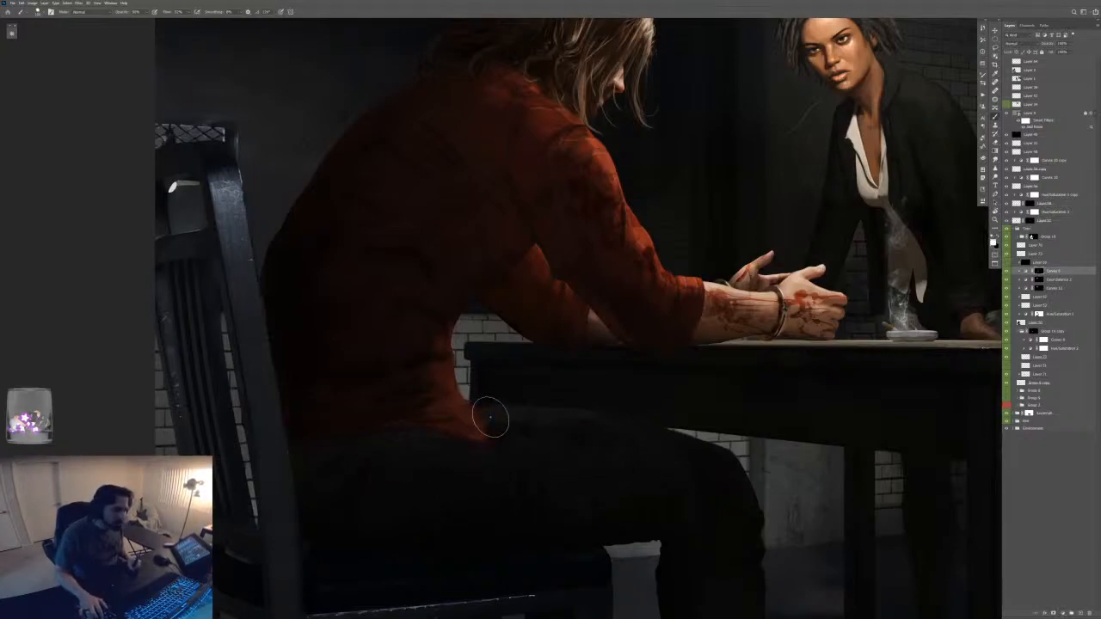
key("bracketleft")
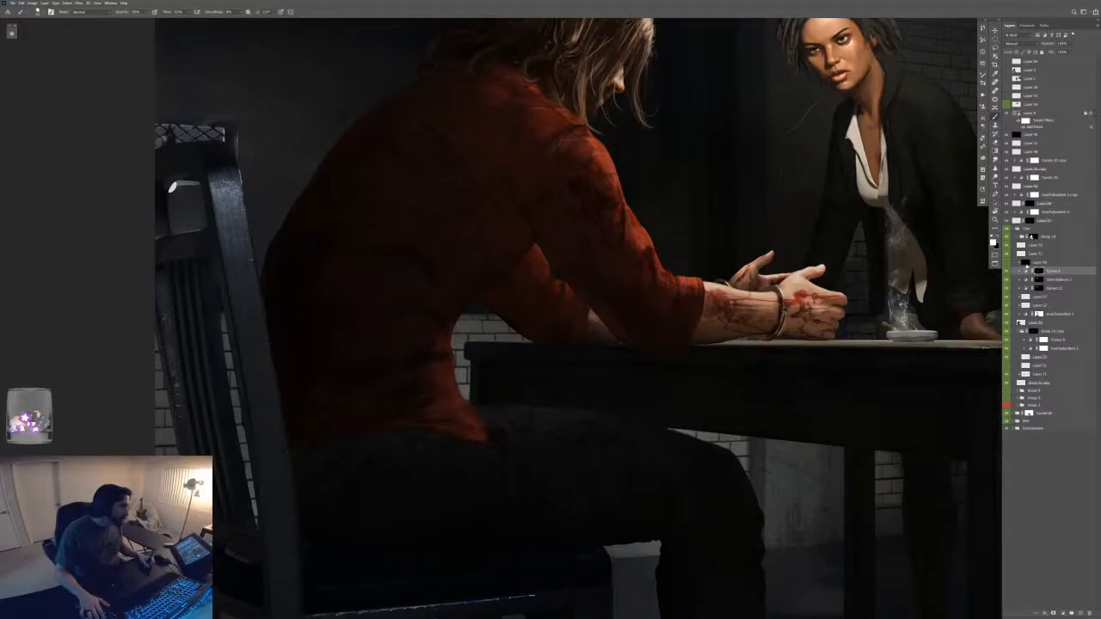
left_click(1027, 265)
key("ctrl+minus")
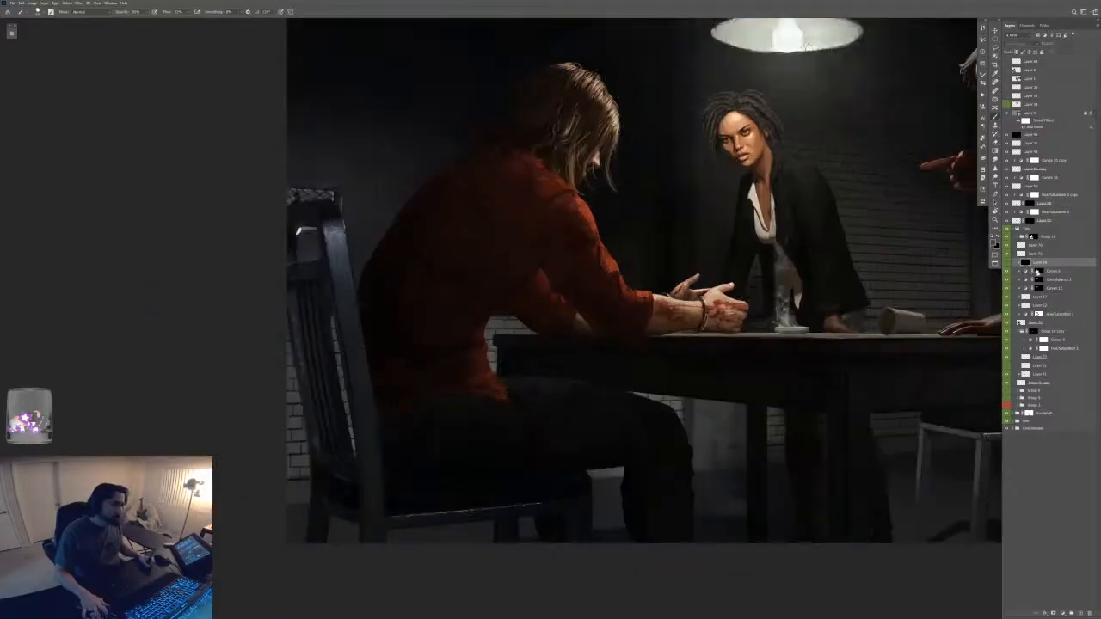
- Add a clipped Curves adjustment layer above the figure's existing Curves layer and raise its shadows to brighten the figure
left_click(1053, 272)
key("ctrl+m")
key("ctrl+alt+g")
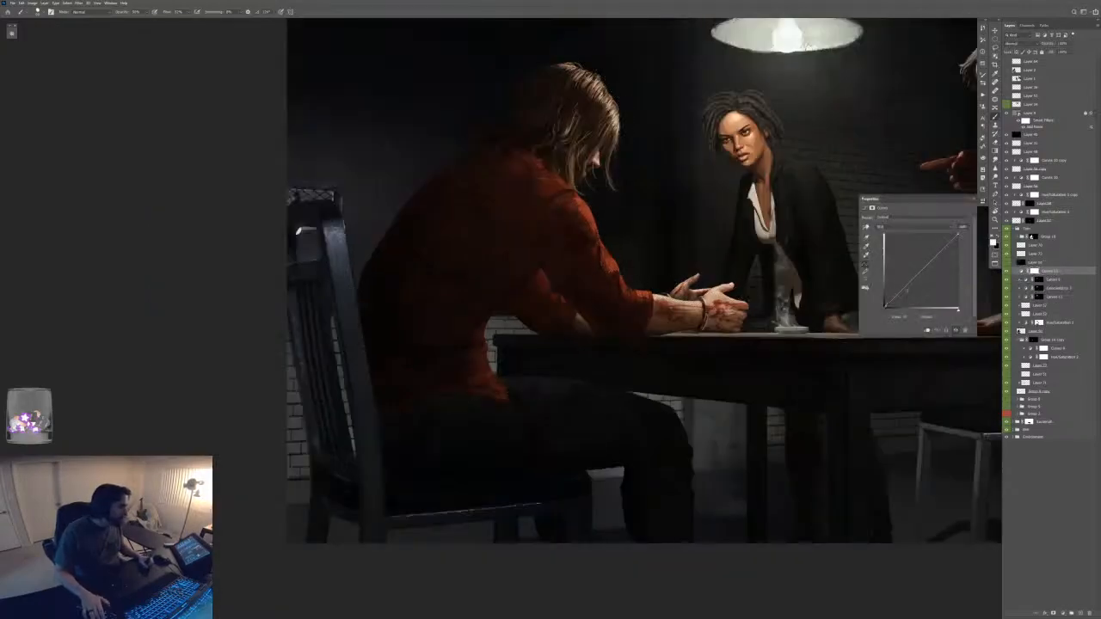
left_click_drag(886, 306, 892, 293)
key("ctrl+alt+g")
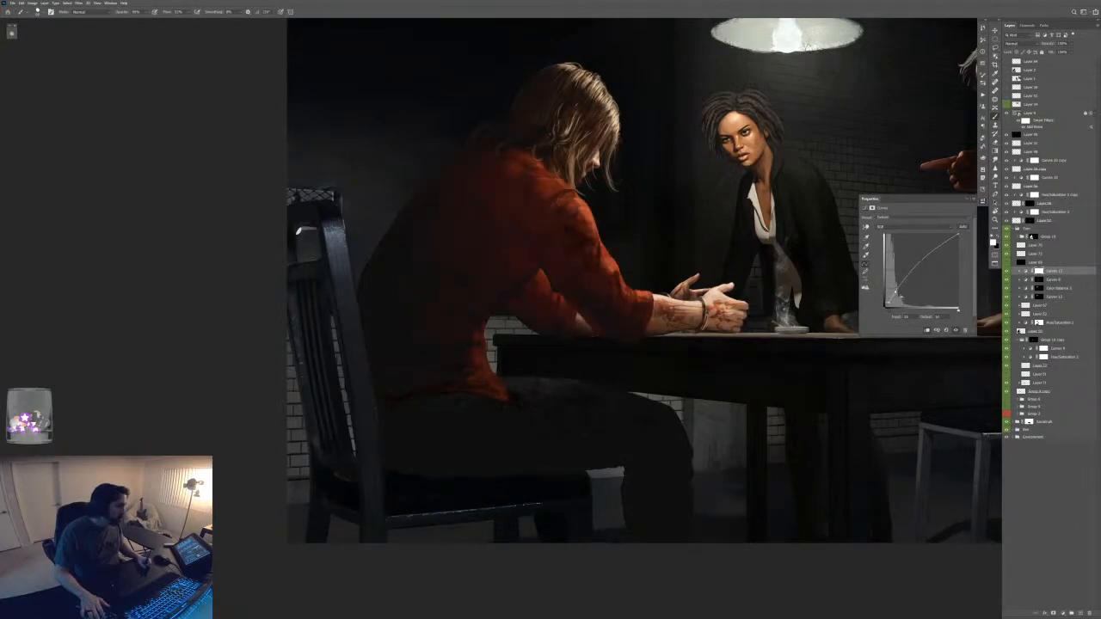
- Undo the last curve change, lift the clipped Curves layer's shadows at the black point, and invert its mask to black
key("ctrl+z")
left_click_drag(885, 303, 886, 303)
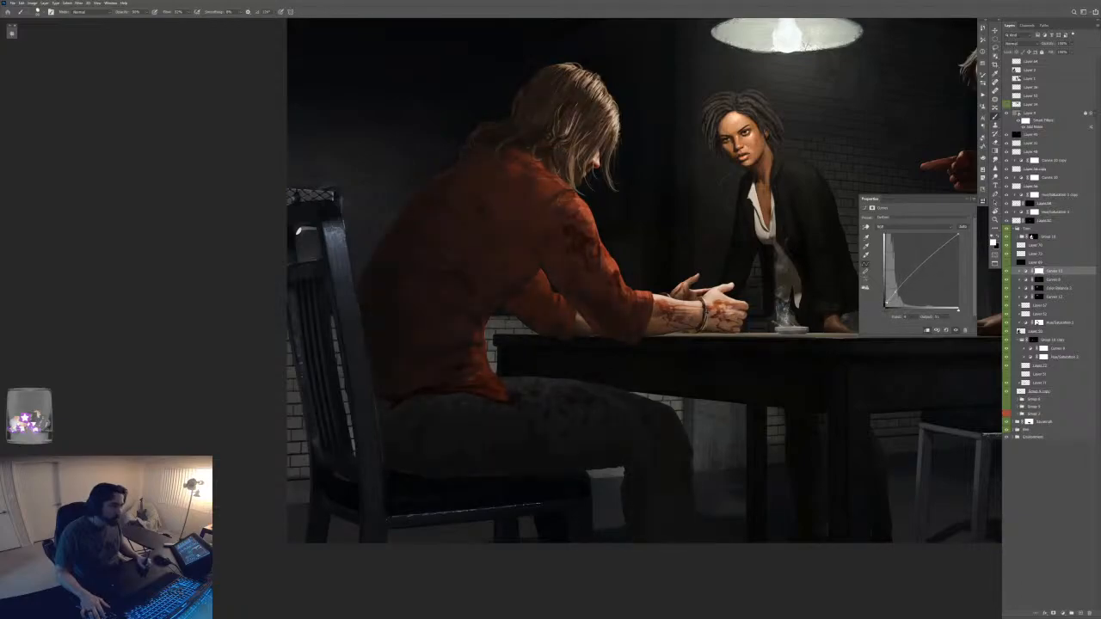
key("ctrl+i")
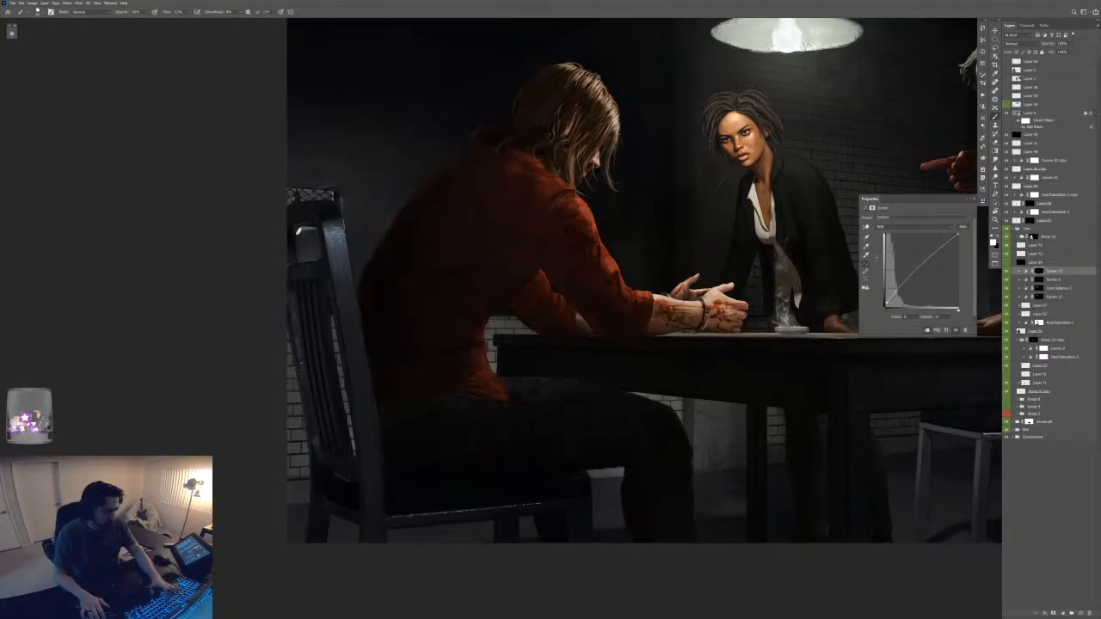
key("ctrl+plus")
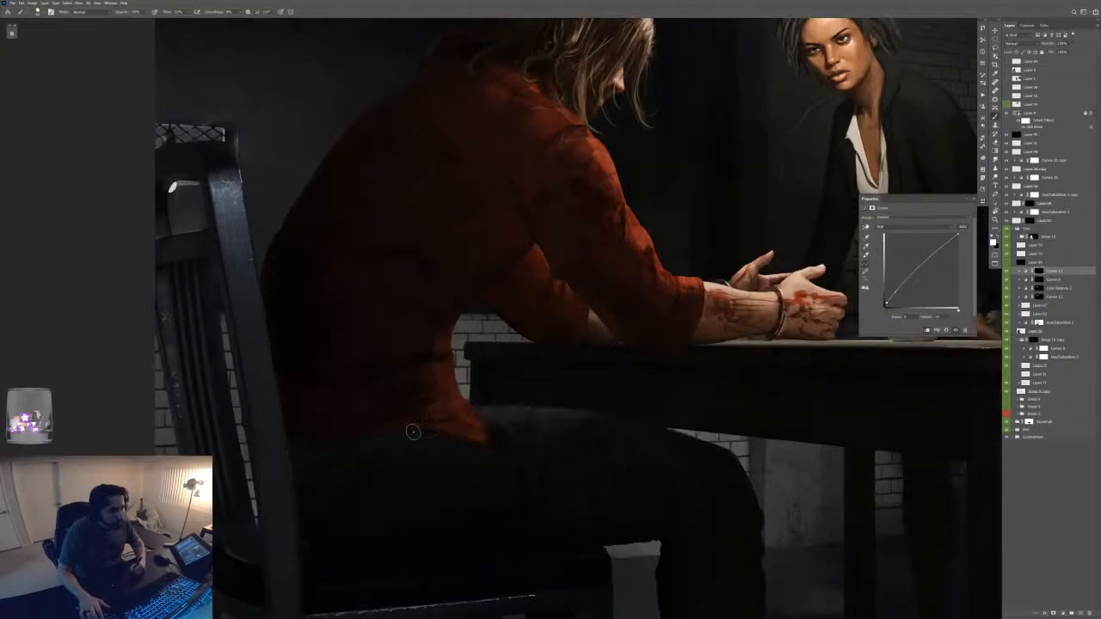
key("ctrl+minus")
key("ctrl+minus")
key("ctrl+minus")
key("ctrl+plus")
key("ctrl+plus")
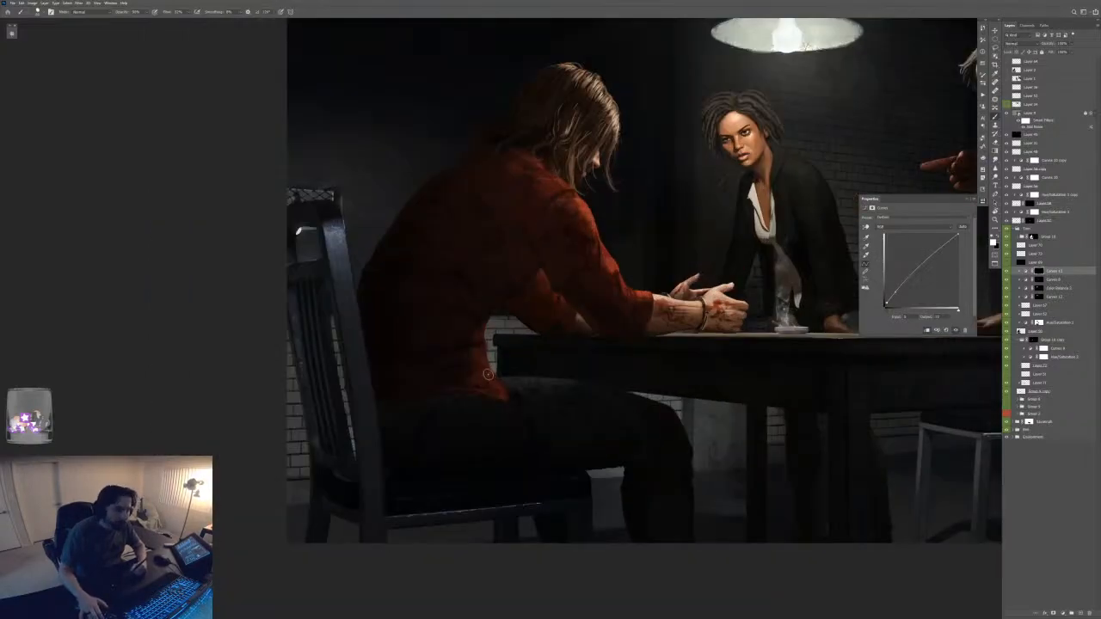
- Move the new Curves layer up beneath the upper masked group and place it in its own group masked to the figure
scroll(488, 331, "up", 5)
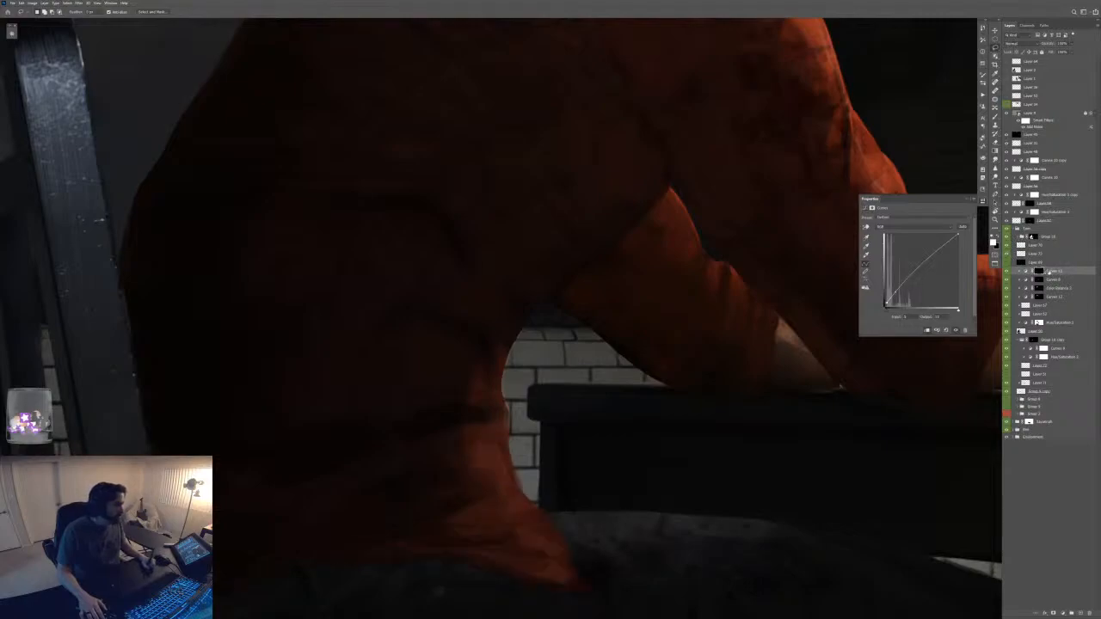
left_click_drag(1045, 272, 1045, 246)
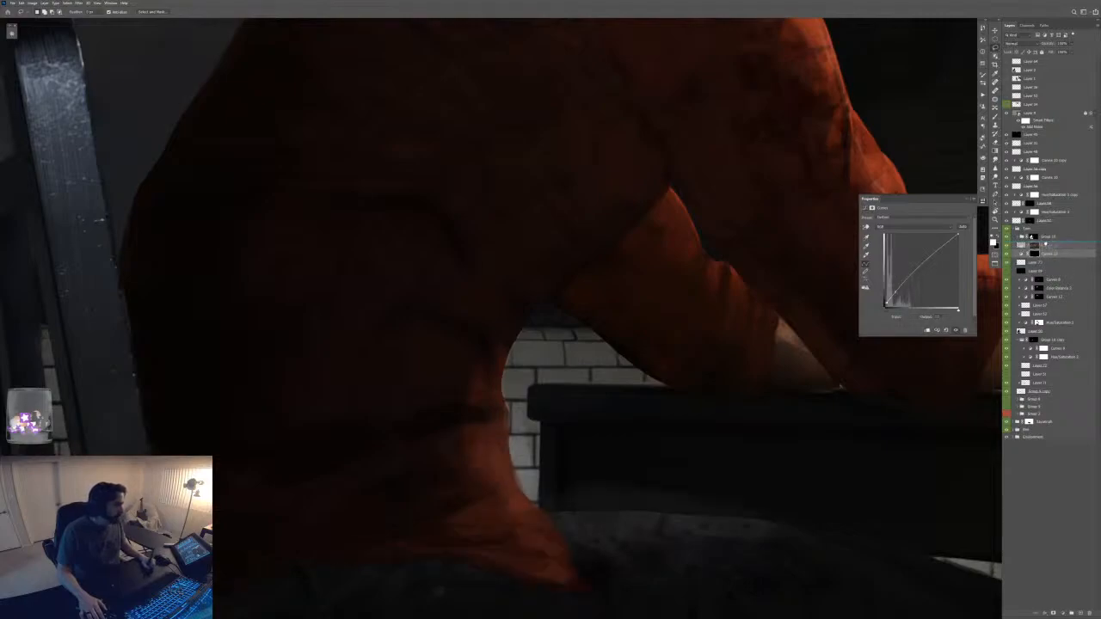
key("ctrl+g")
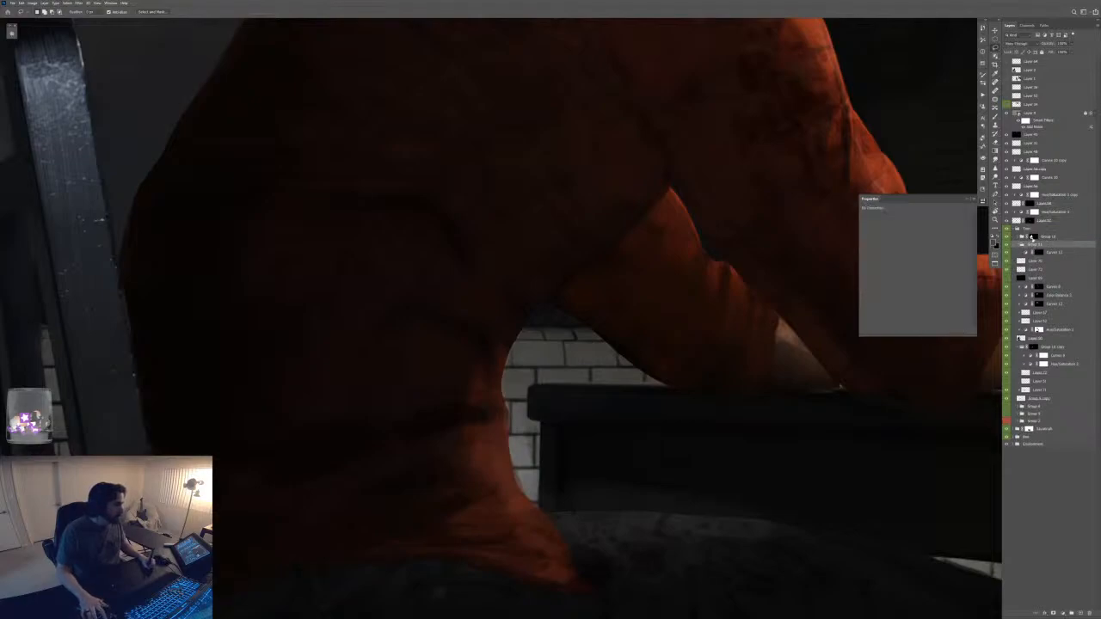
key("b")
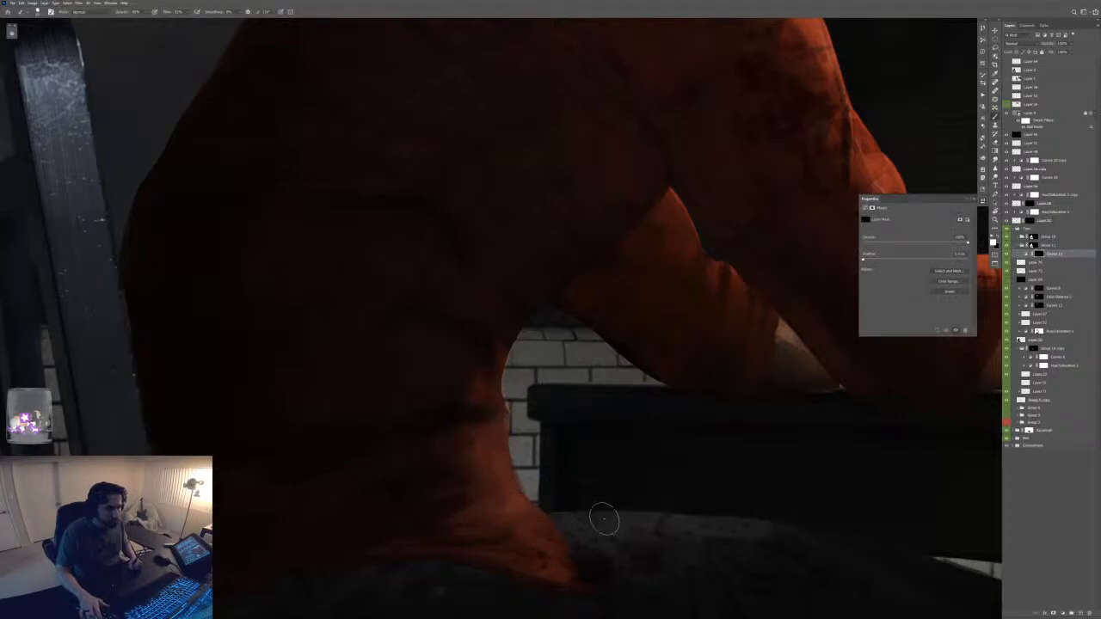
- Brush white with a larger brush on the grouped Curves mask to lighten the figure's shadows around the shirt hem and thigh
key("x")
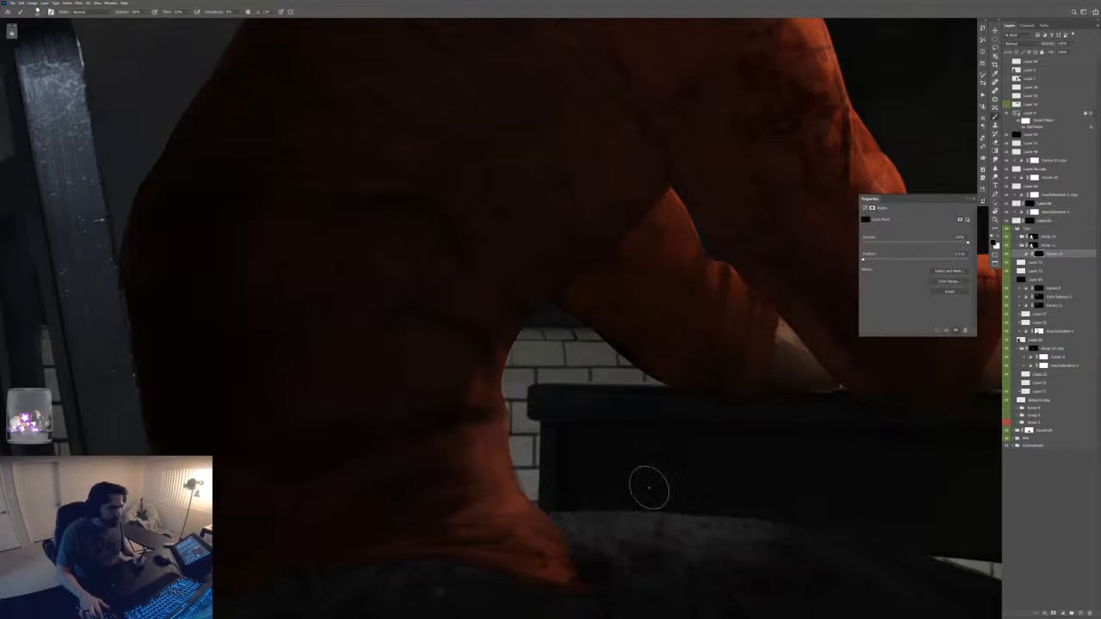
key("ctrl+minus")
key("ctrl+minus")
key("ctrl+minus")
key("ctrl+minus")
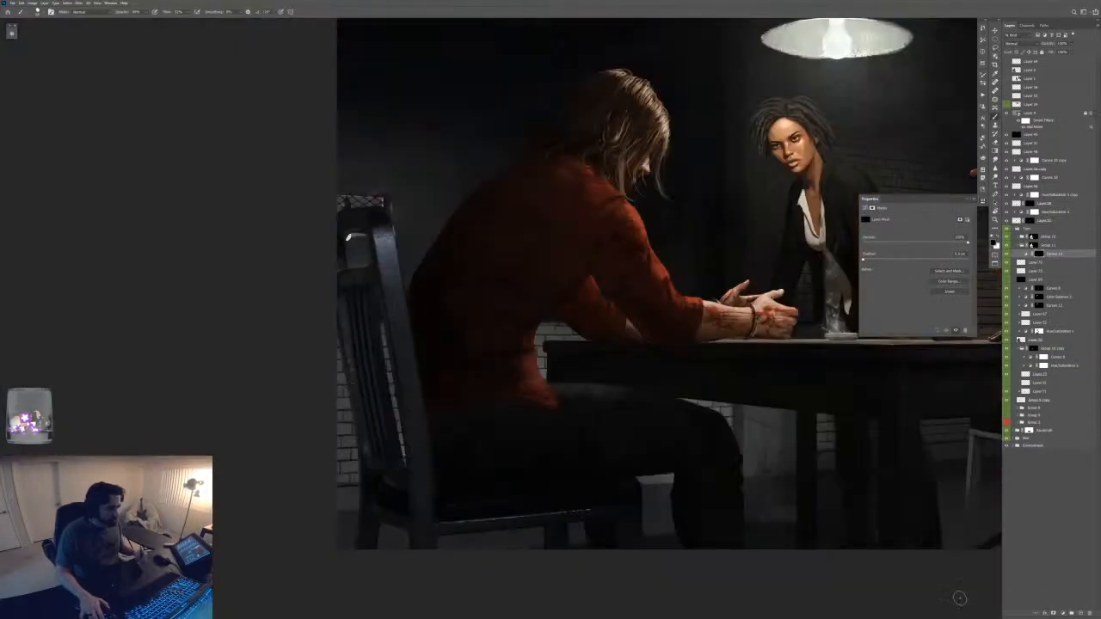
key("ctrl+plus")
key("ctrl+plus")
left_click_drag(595, 465, 605, 440)
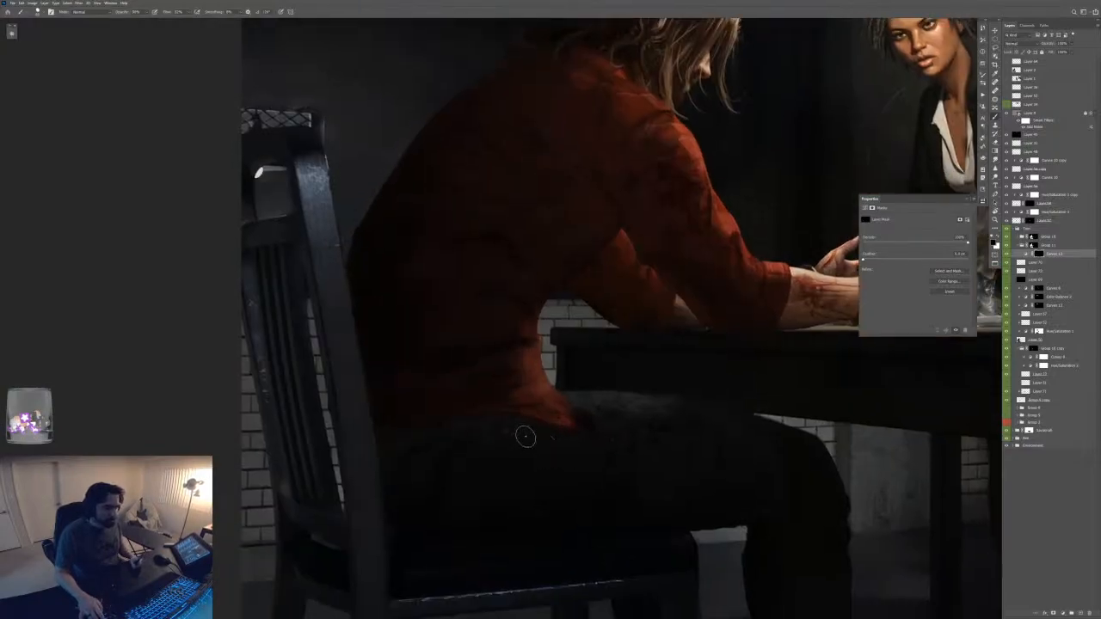
key("x")
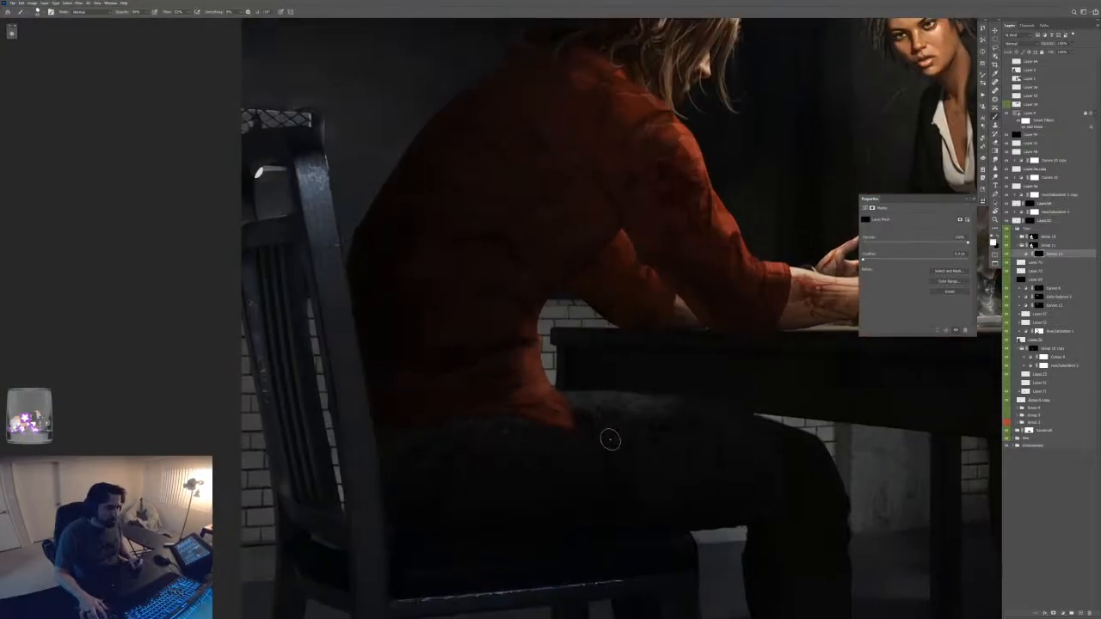
key("bracketright")
key("bracketright")
key("bracketright")
key("bracketright")
key("bracketright")
key("ctrl+plus")
key("ctrl+plus")
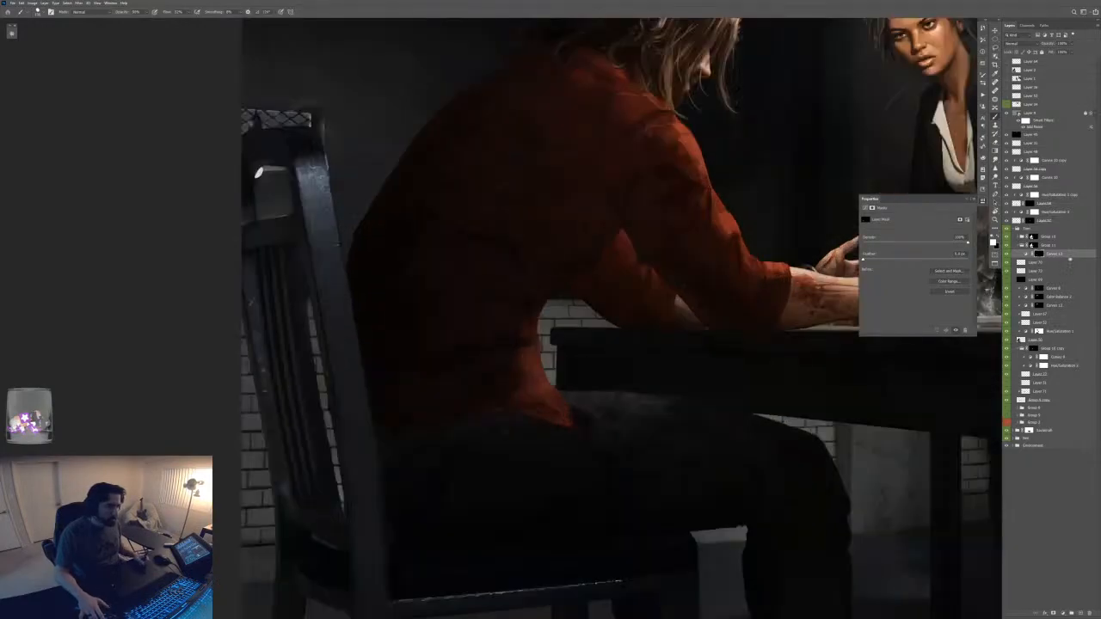
- Expand the upper masked group, compare its bottom paint layer off and on, and select that layer
left_click(1018, 237)
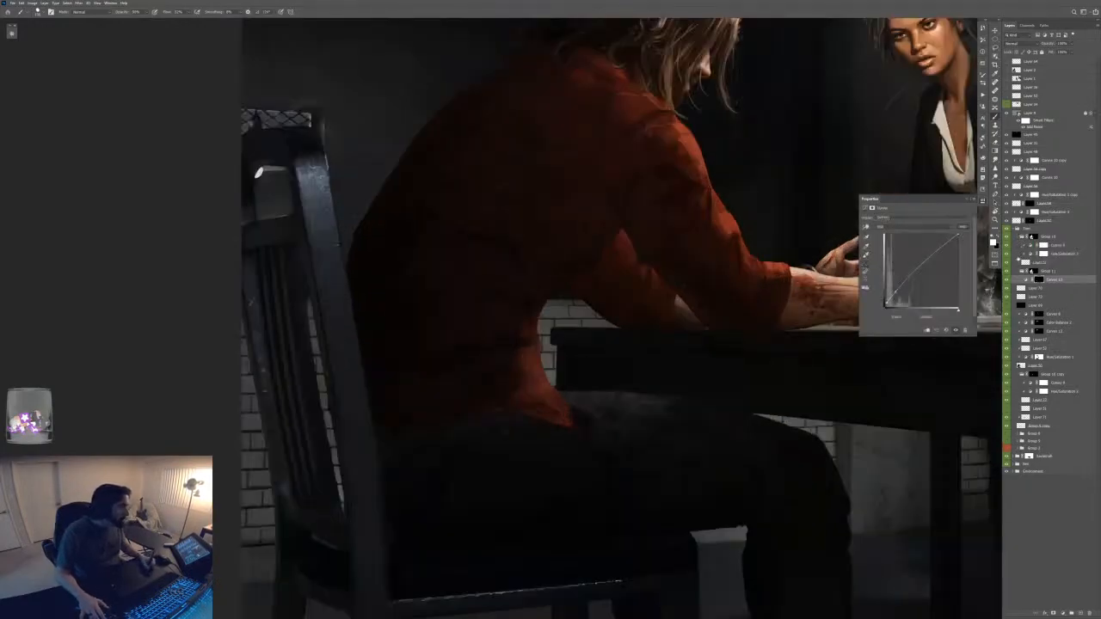
left_click(1006, 263)
left_click(1005, 263)
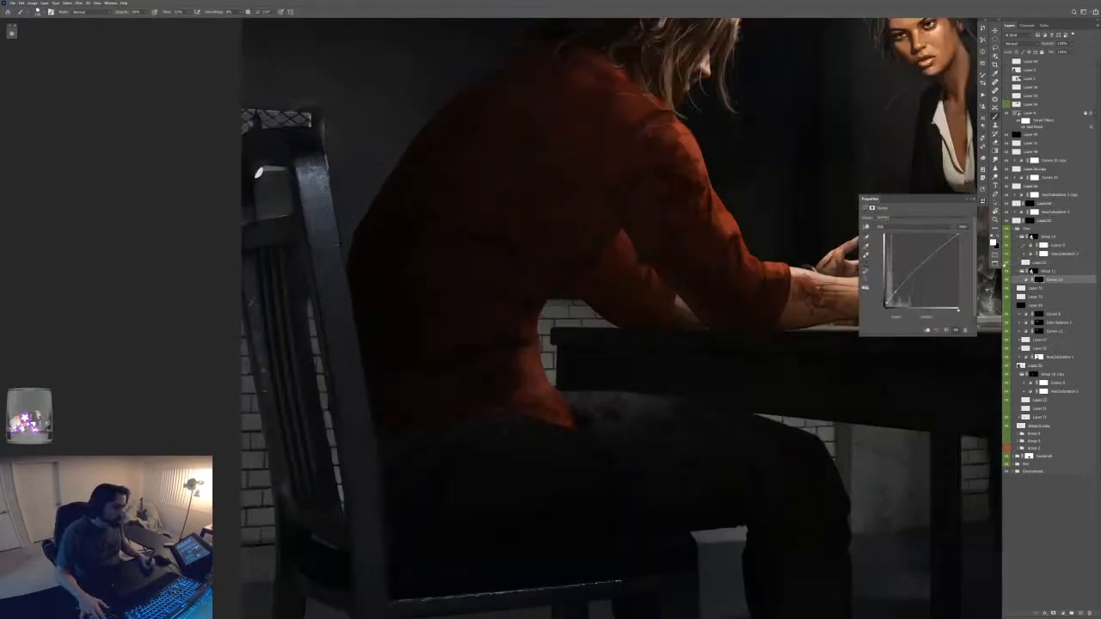
left_click(1040, 264)
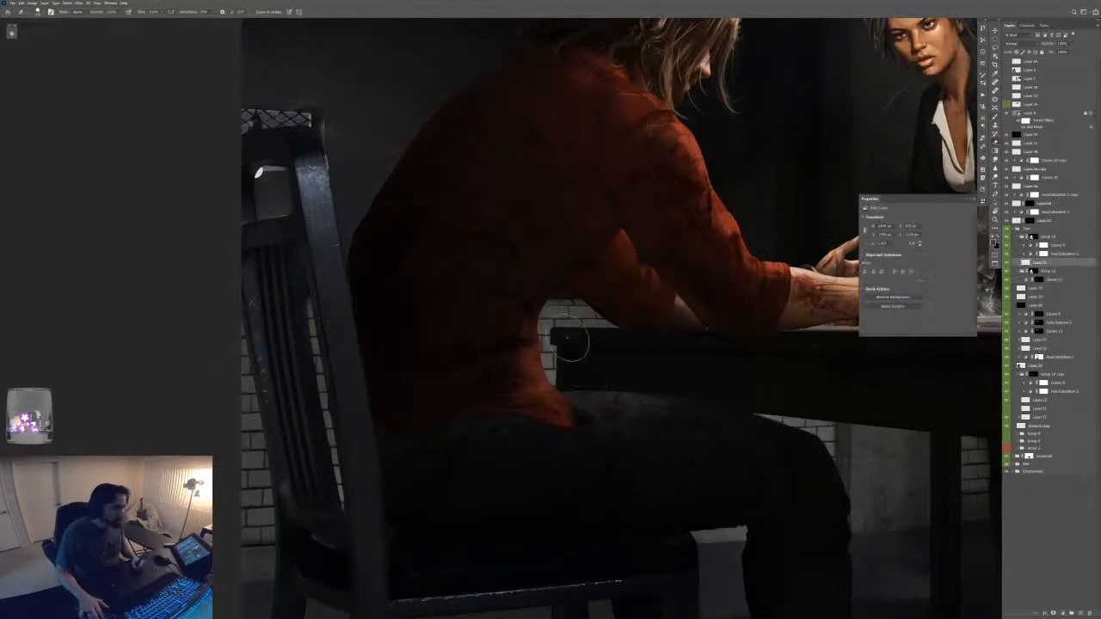
- Load the hard bristle smudge preset, reduce its size, and blend the light texture on the thigh beside the shirt hem
key("ctrl+plus")
key("r")
left_click_drag(674, 541, 584, 416)
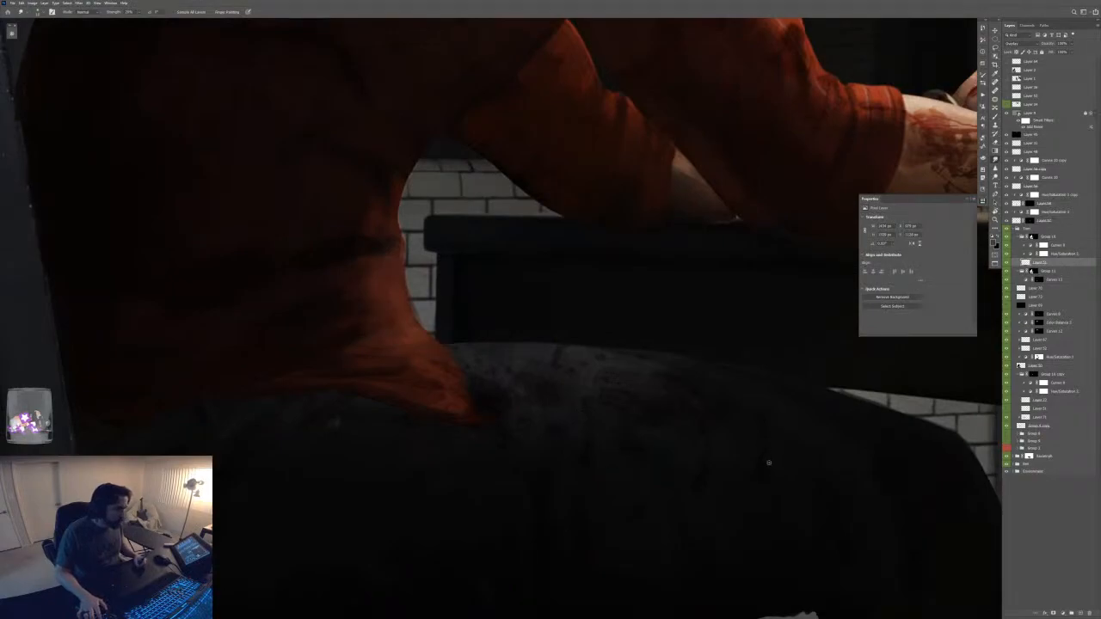
key("b")
left_click_drag(735, 464, 760, 465)
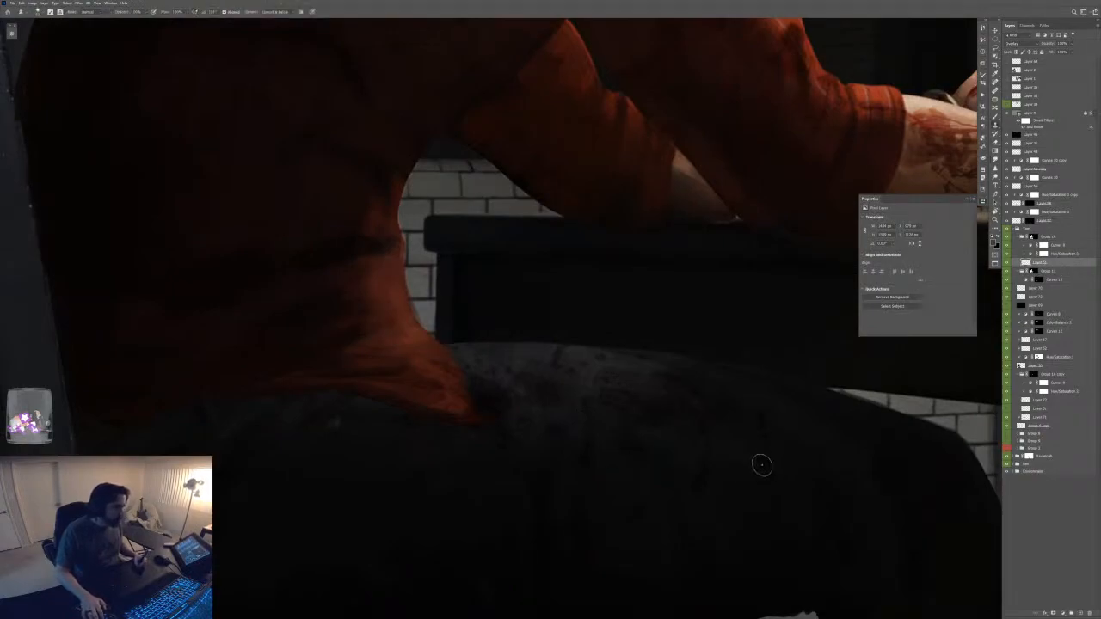
left_click(995, 159)
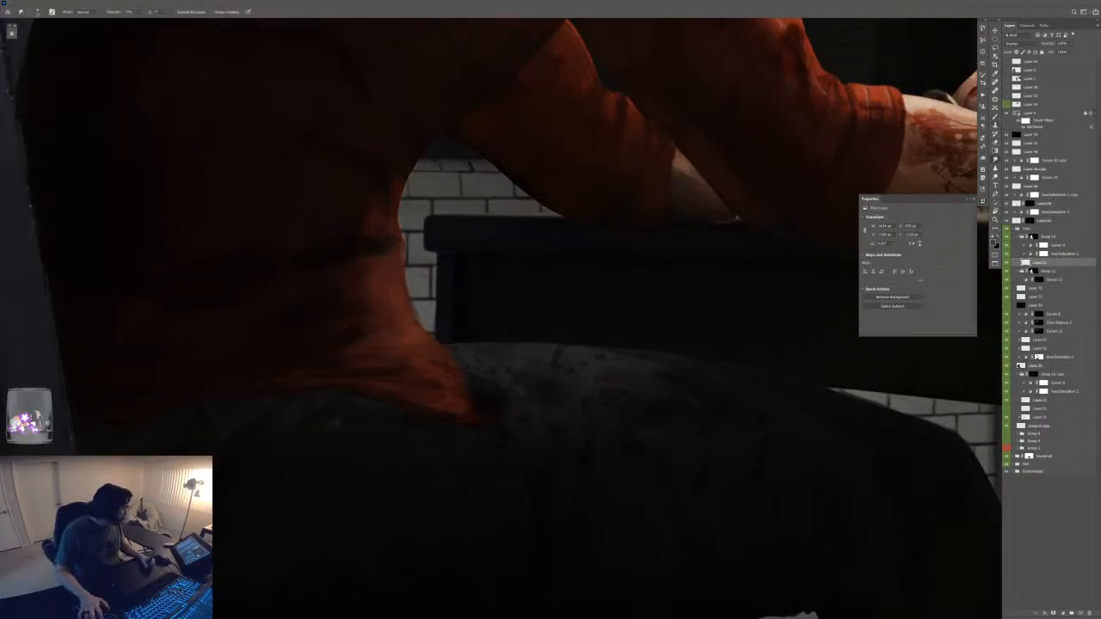
left_click(982, 40)
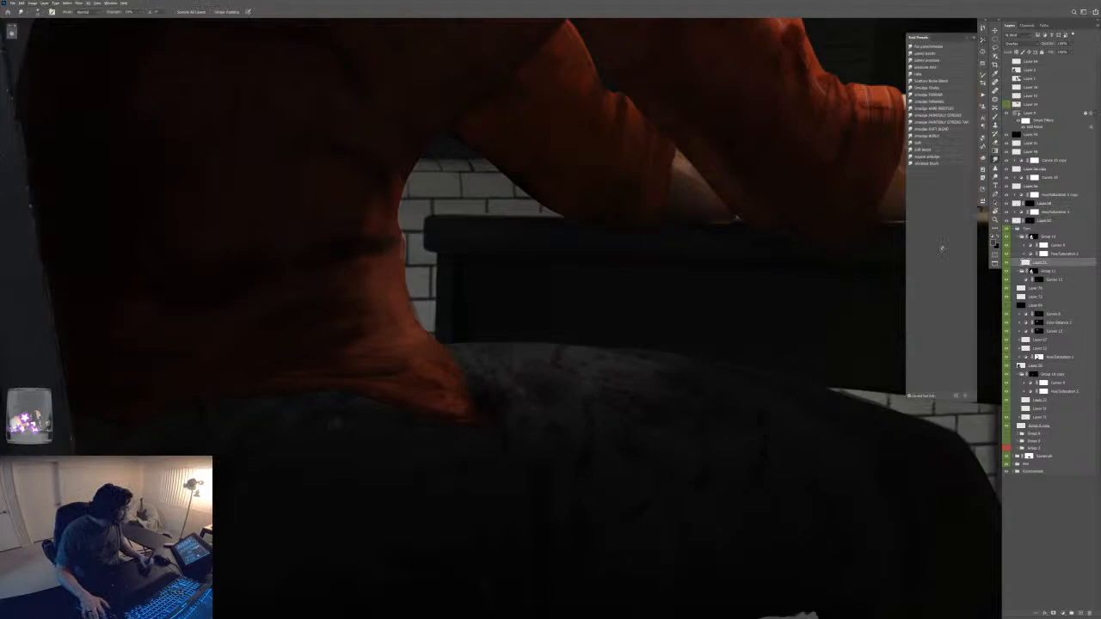
left_click(948, 110)
key("[")
key("[")
key("[")
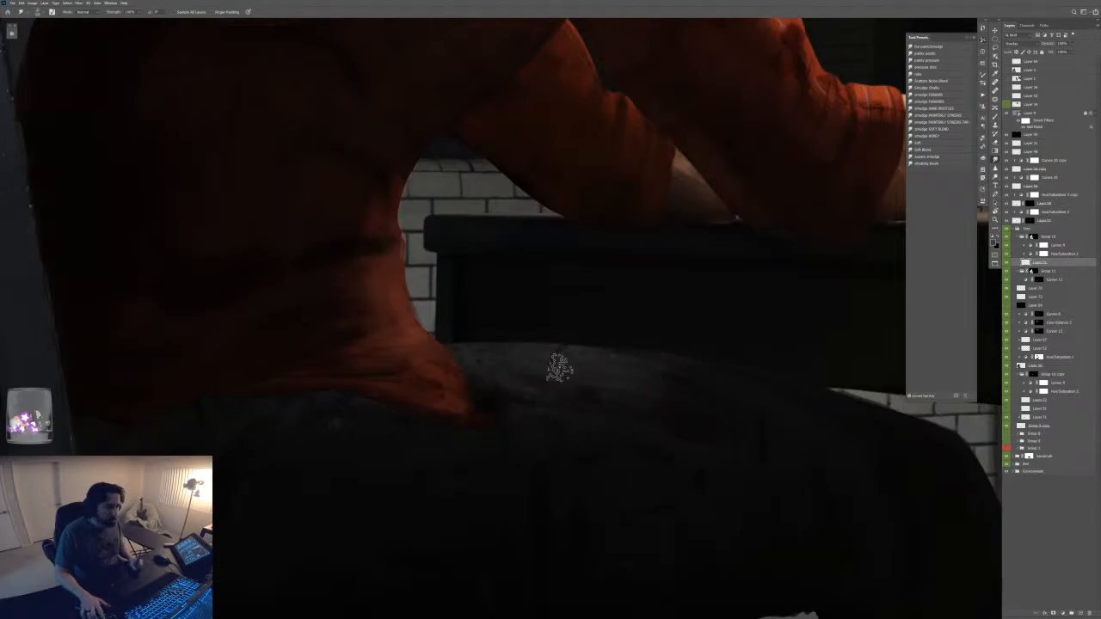
- Continue smudging the thigh highlight into softer folds and check the blend against the whole scene
key("ctrl+minus")
key("ctrl+minus")
key("ctrl+minus")
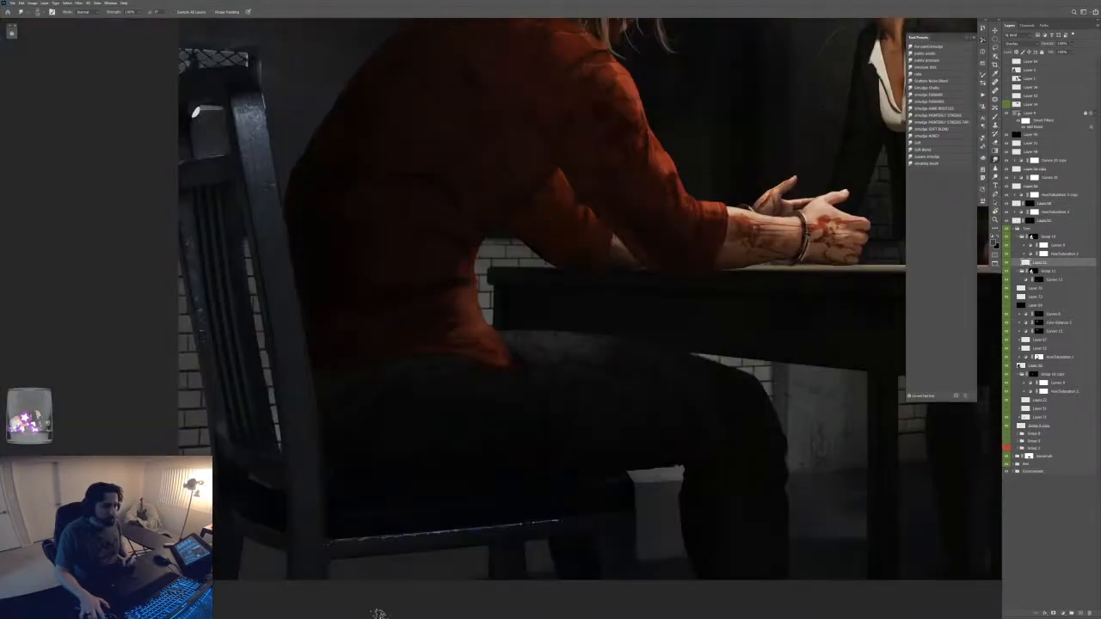
key("ctrl+plus")
key("ctrl+plus")
key("ctrl+plus")
key("ctrl+plus")
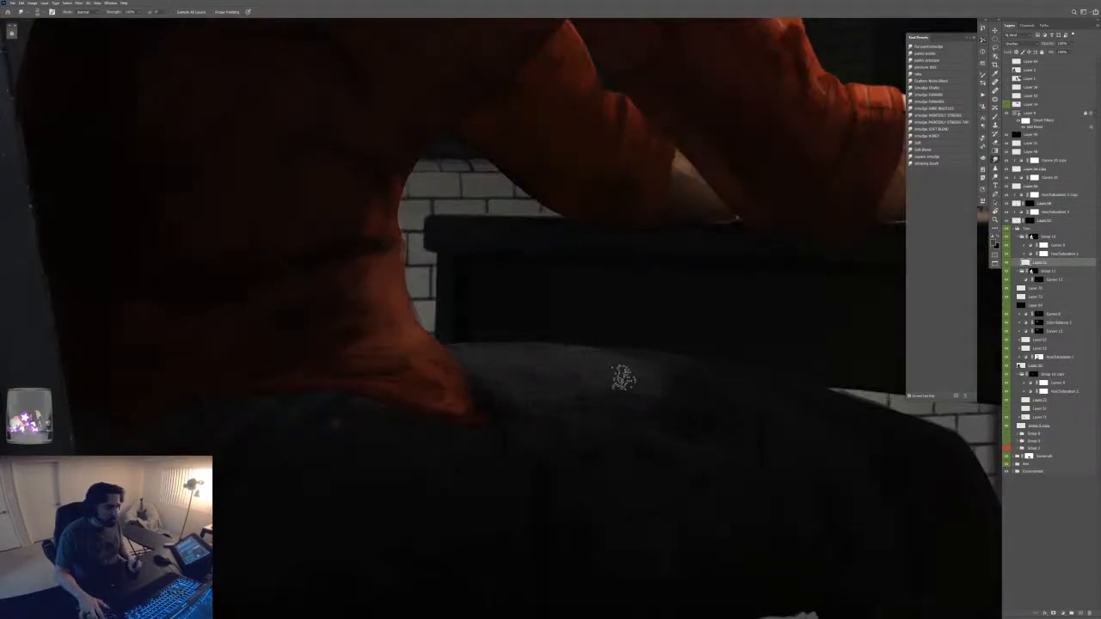
key("ctrl+minus")
key("ctrl+minus")
key("ctrl+minus")
key("ctrl+minus")
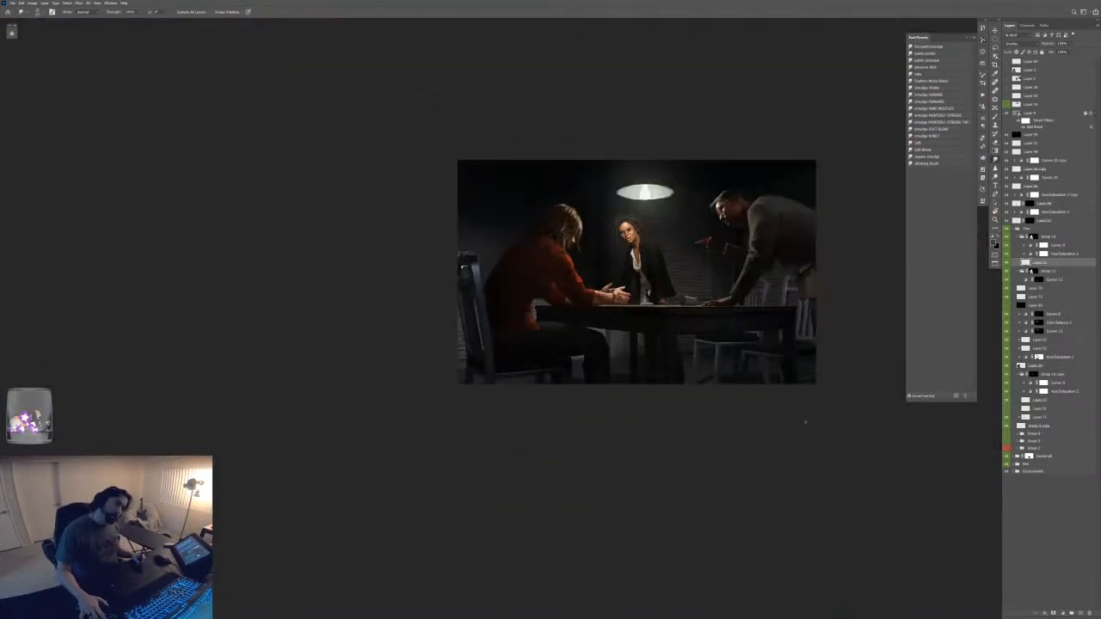
key("ctrl+plus")
key("ctrl+plus")
key("ctrl+plus")
key("ctrl+plus")
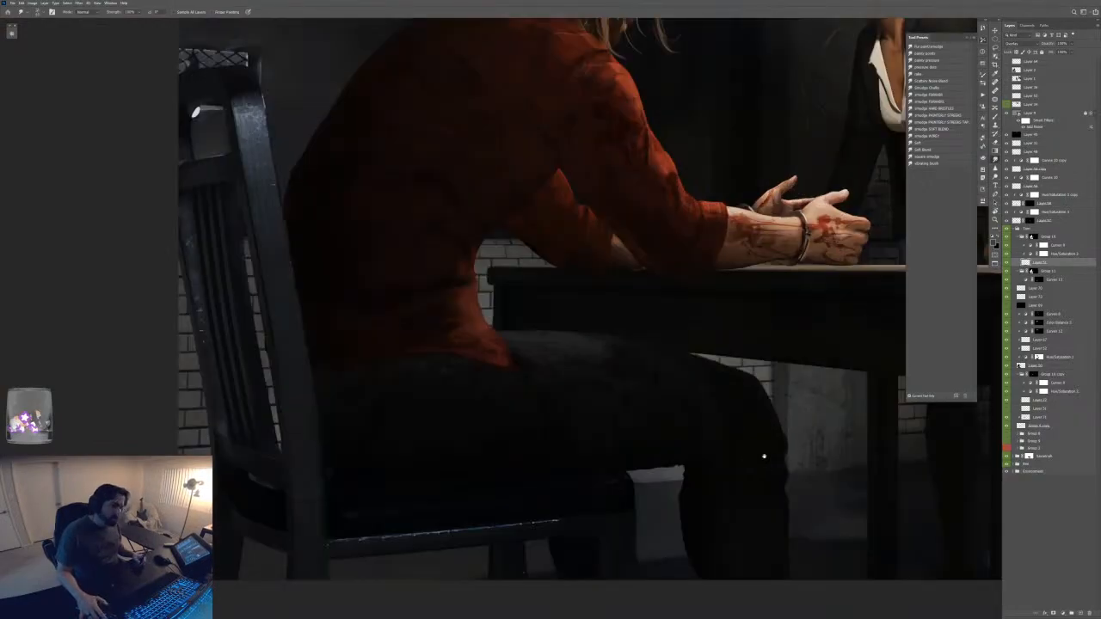
- Select the grouped Curves mask and lighten the figure's lower leg with a smaller white brush
left_click_drag(764, 457, 671, 371)
left_click(1038, 280)
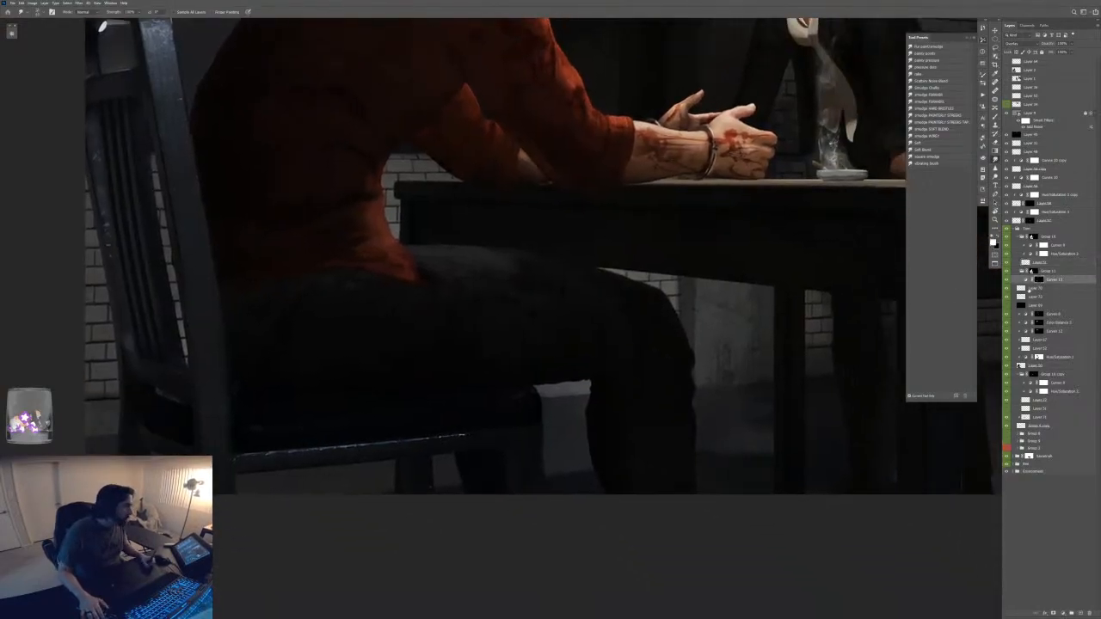
key("ctrl+plus")
left_click_drag(847, 464, 784, 418)
key("b")
key("ctrl+minus")
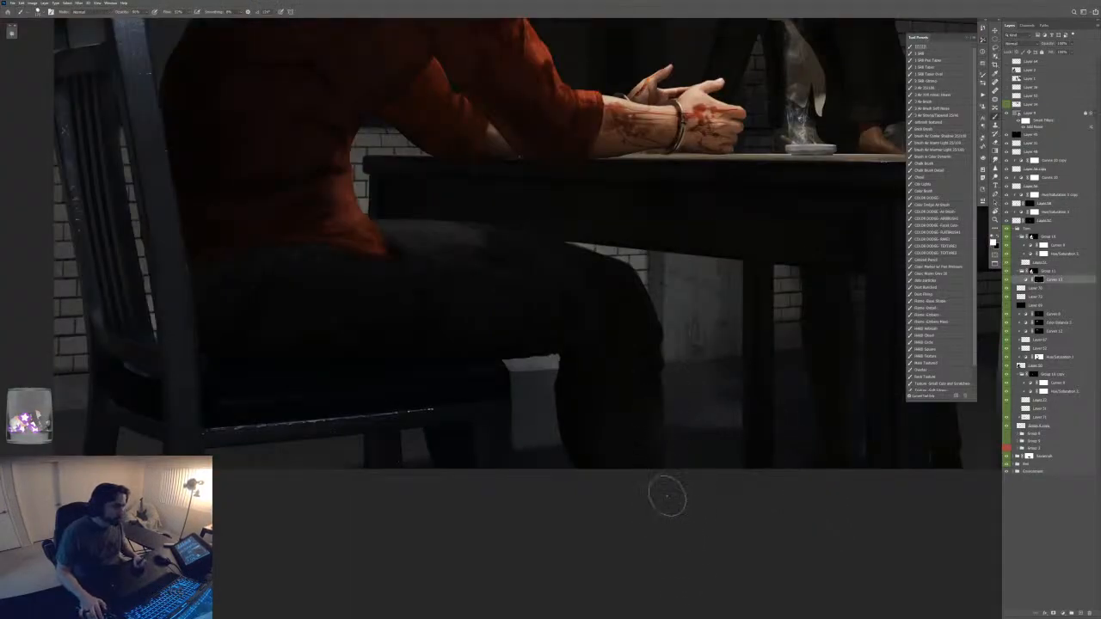
key("bracketleft")
key("bracketleft")
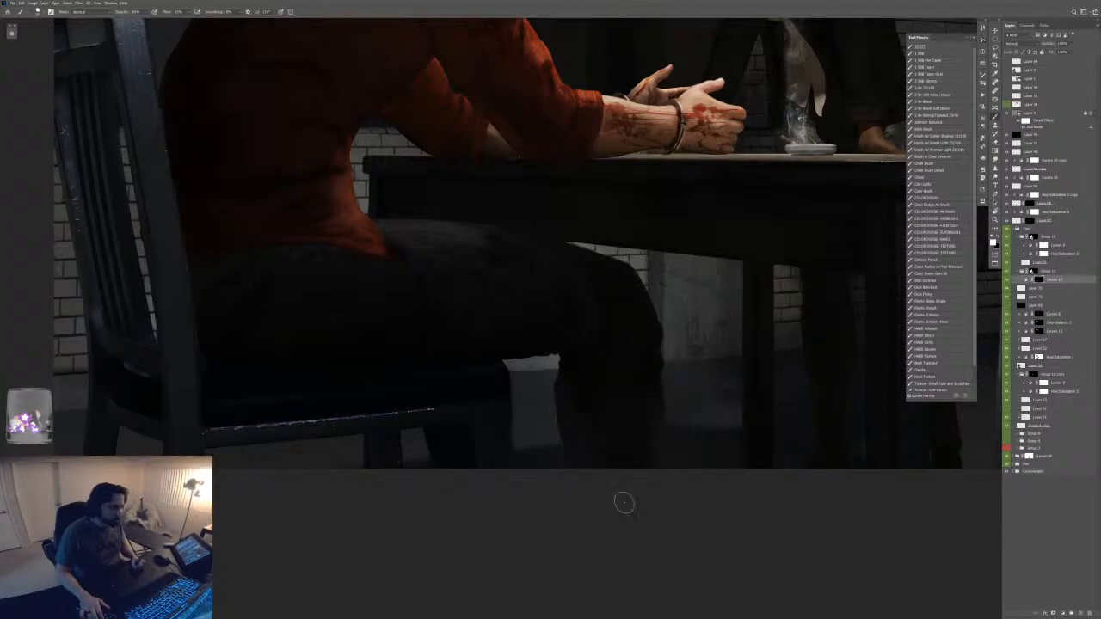
- Smudge the Curves mask over the lower leg to soften the lightened area, checking it at scene scale
key("ctrl+minus")
key("ctrl+minus")
key("ctrl+minus")
key("ctrl+plus")
key("ctrl+plus")
key("r")
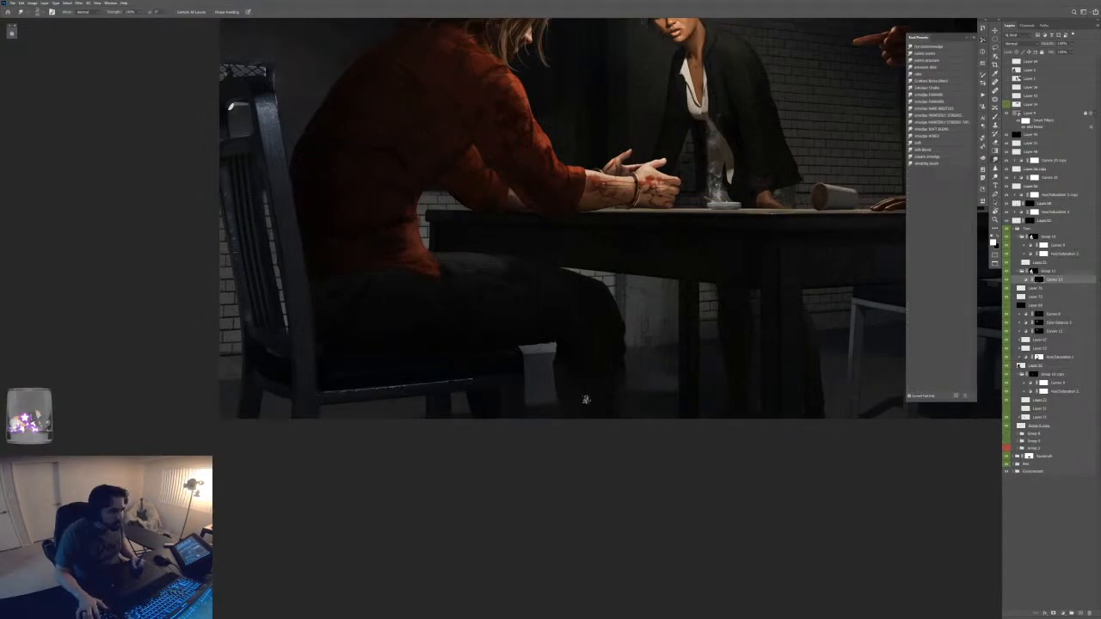
key("ctrl+plus")
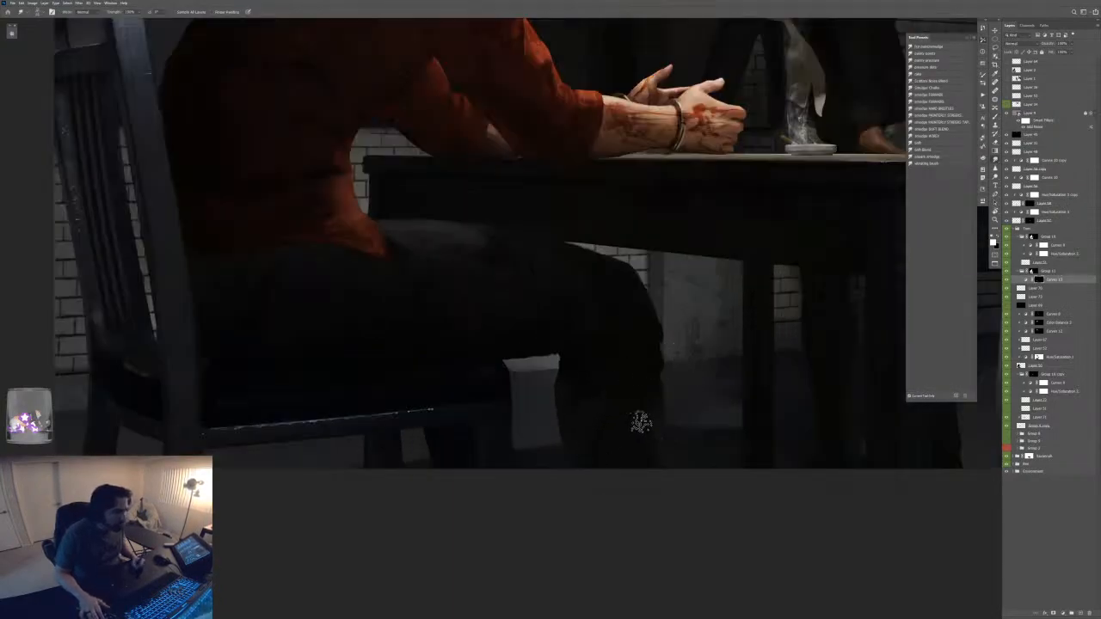
key("ctrl+minus")
key("ctrl+plus")
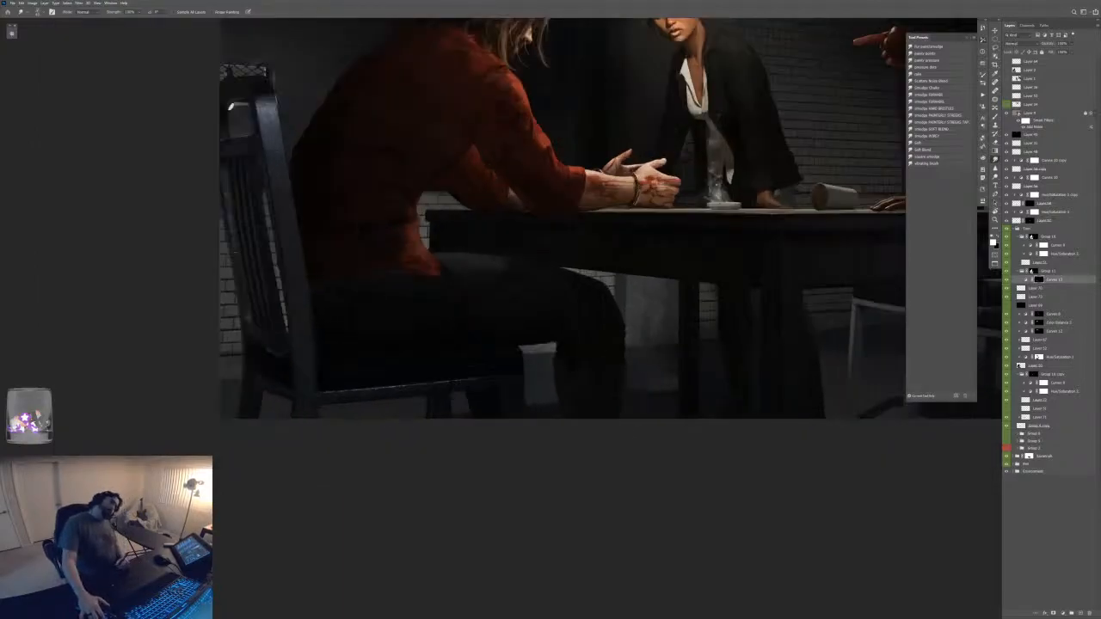
- Add a new layer at the top of the Environment group and sample the dark wall colour above the chair for painting
left_click_drag(505, 64, 467, 412)
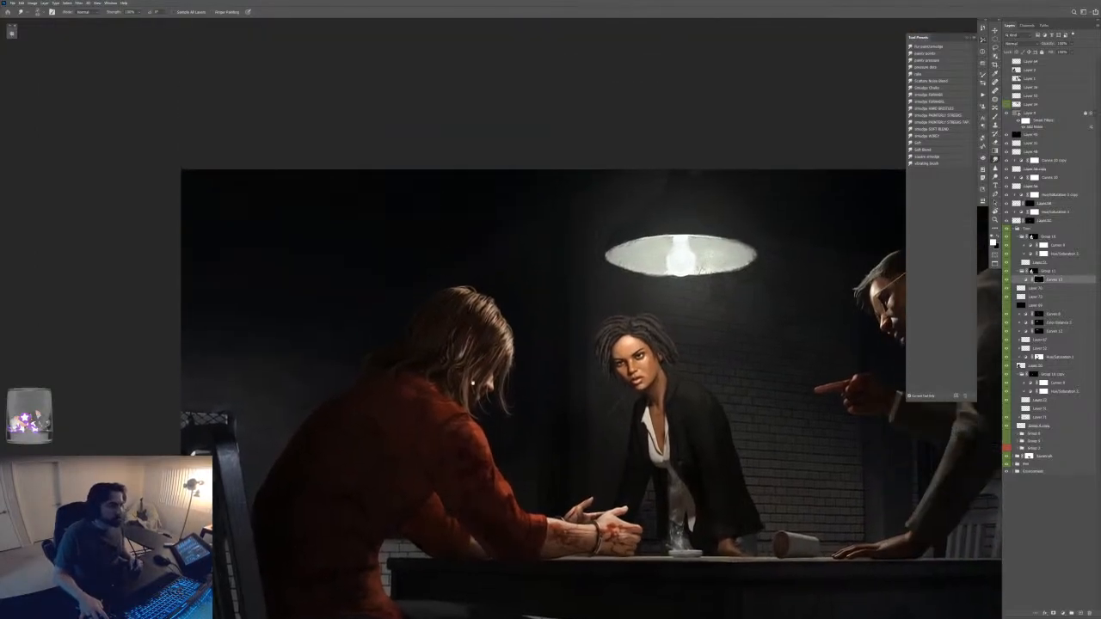
key("ctrl+minus")
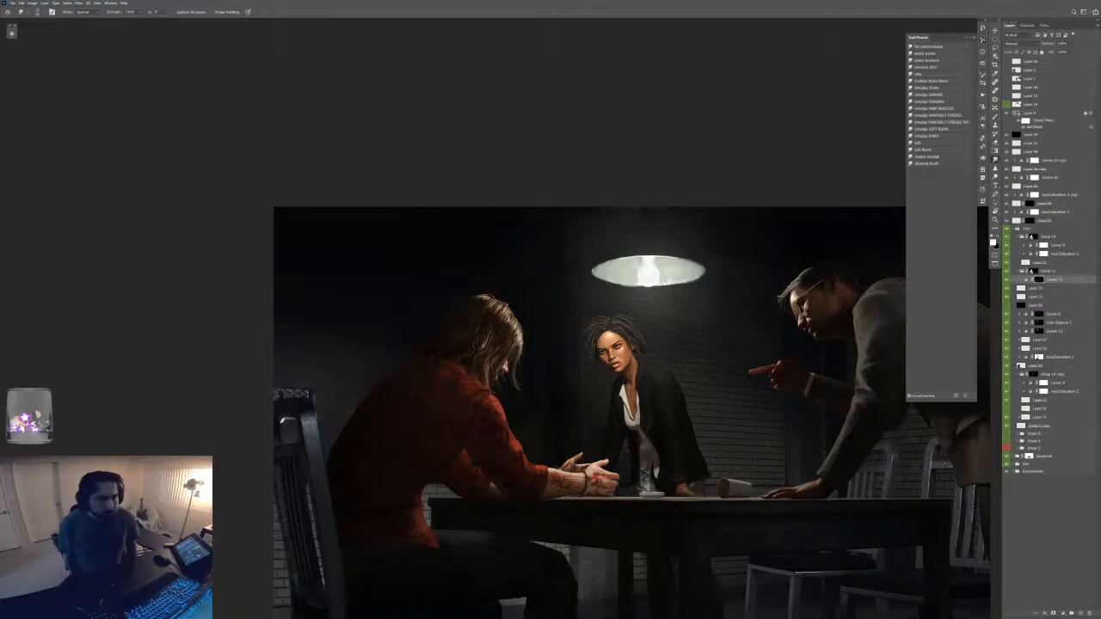
left_click(1014, 471)
left_click(1042, 485)
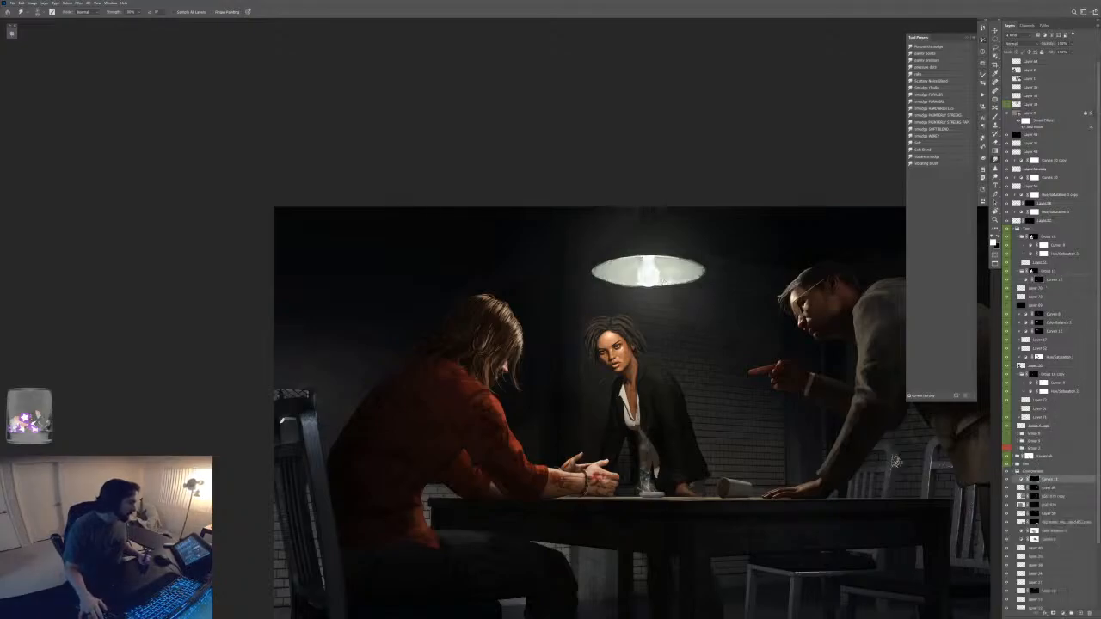
key("ctrl+shift+alt+n")
key("b")
left_click(324, 379, "alt")
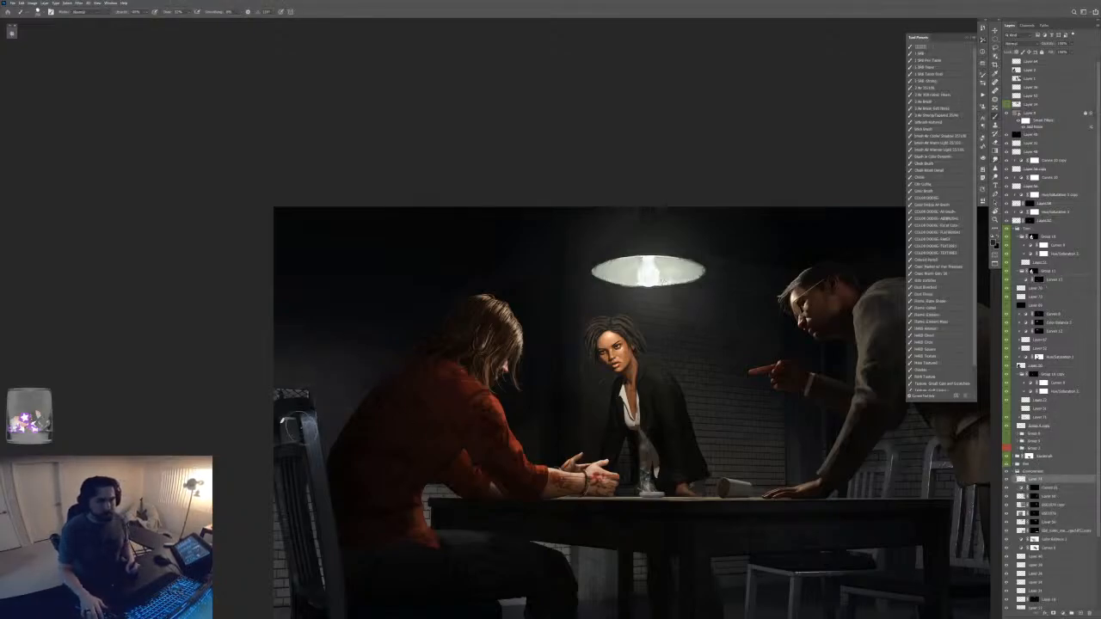
key("bracketright")
key("bracketright")
key("bracketright")
key("bracketright")
key("bracketright")
mouse_move(307, 401)
left_mouse_down()
mouse_move(275, 416)
mouse_move(280, 444)
left_mouse_up()
key("ctrl+z")
key("ctrl+z")
key("ctrl+z")
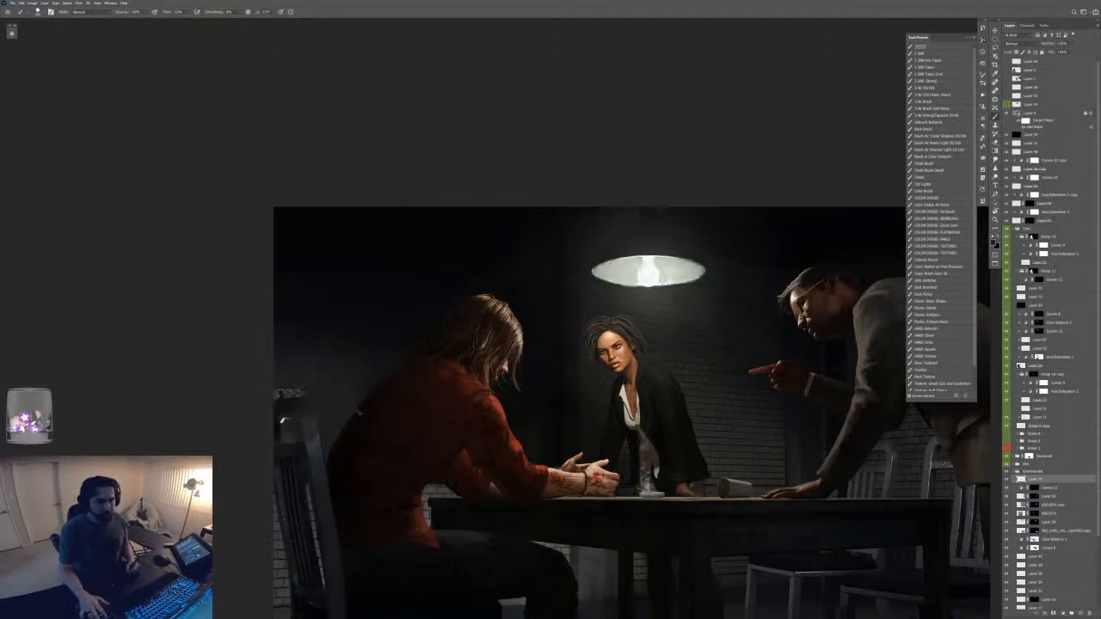
- Select the top of the foreground chair and the wall around it freehand, then paint dark wall colour over the lattice highlights
key("ctrl+plus")
left_click_drag(383, 407, 513, 376)
key("ctrl+plus")
key("l")
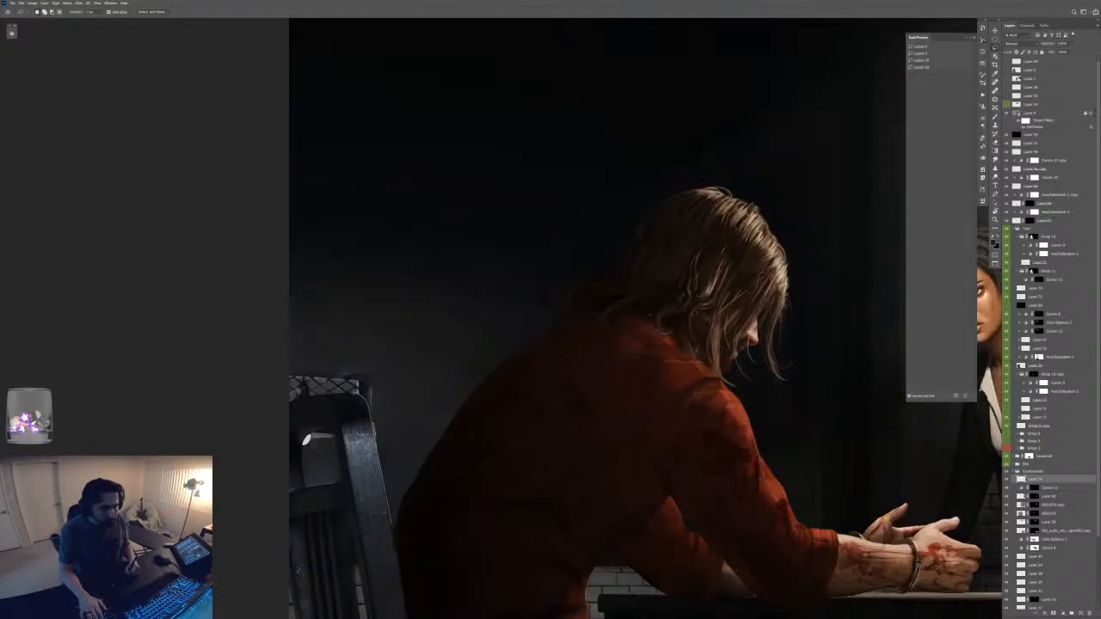
mouse_move(287, 403)
left_mouse_down()
mouse_move(356, 301)
mouse_move(391, 520)
left_mouse_up()
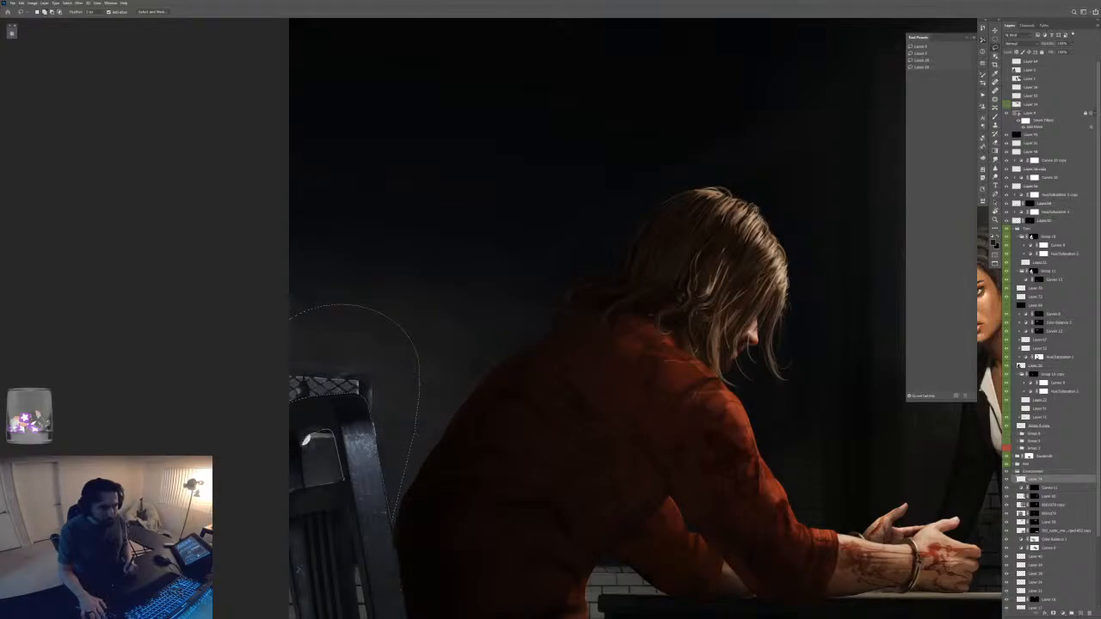
left_click_drag(301, 449, 306, 439)
key("ctrl+h")
key("b")
mouse_move(376, 375)
left_mouse_down()
mouse_move(306, 419)
mouse_move(285, 469)
left_mouse_up()
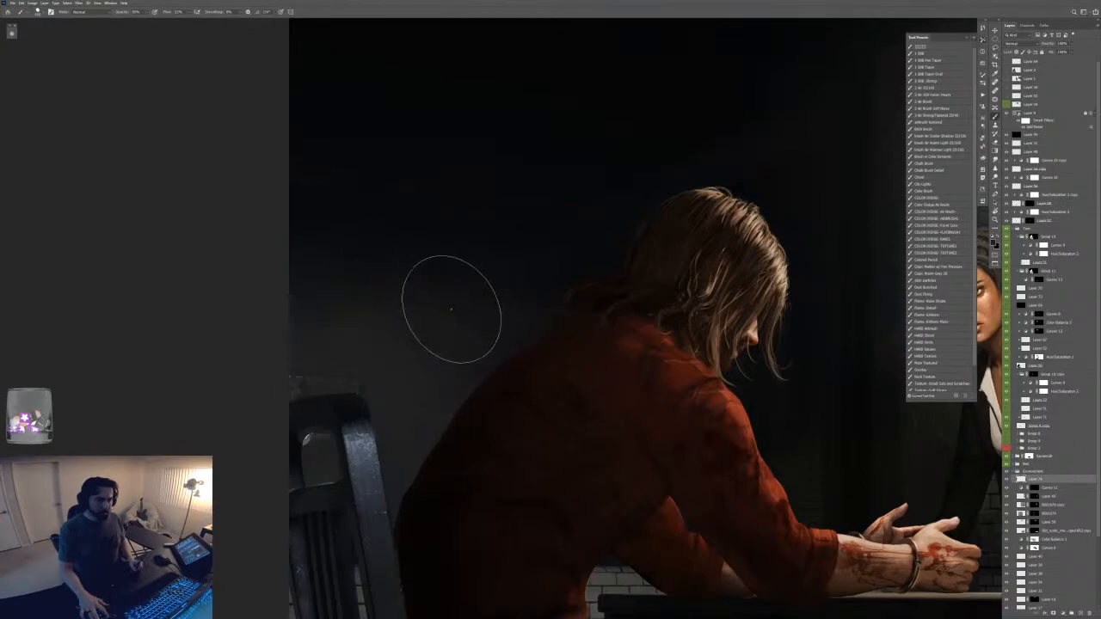
key("l")
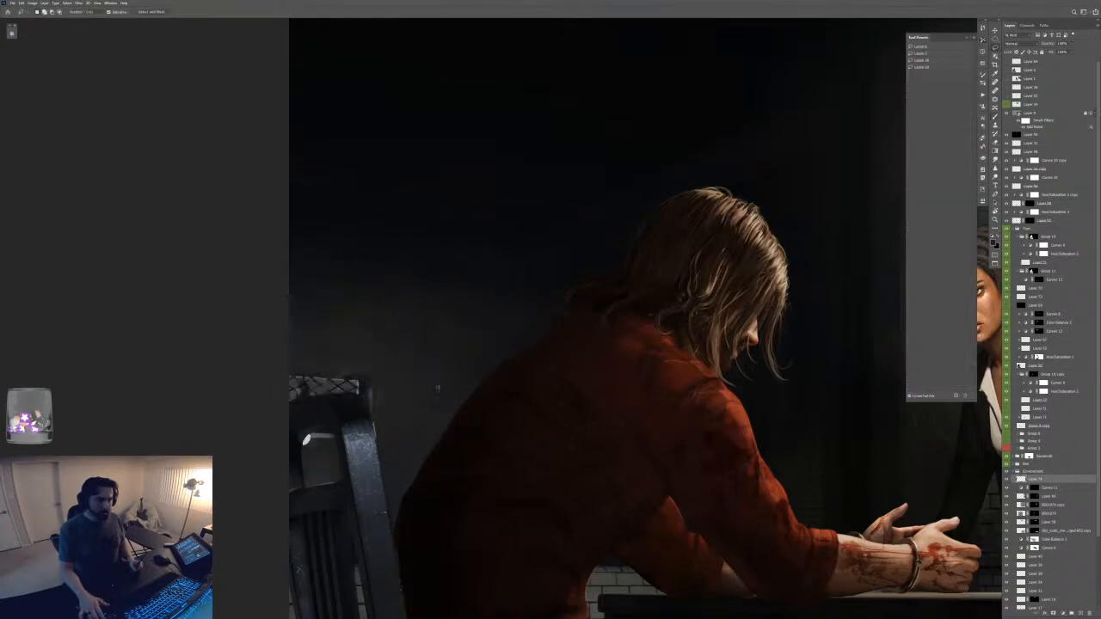
left_click_drag(394, 494, 613, 167)
left_click_drag(578, 125, 289, 146)
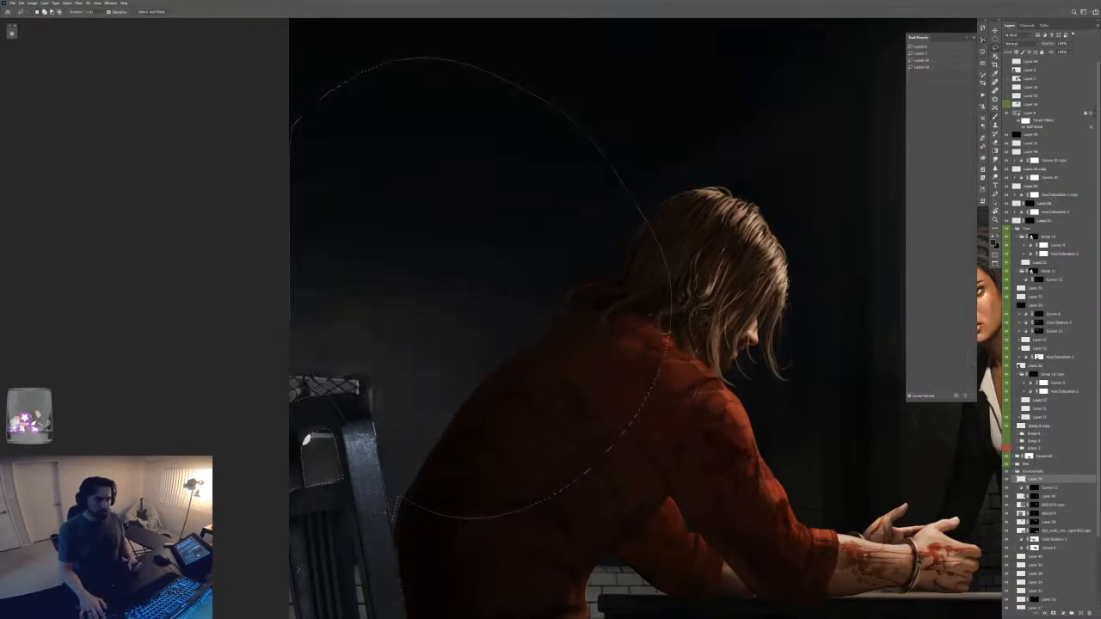
key("ctrl+z")
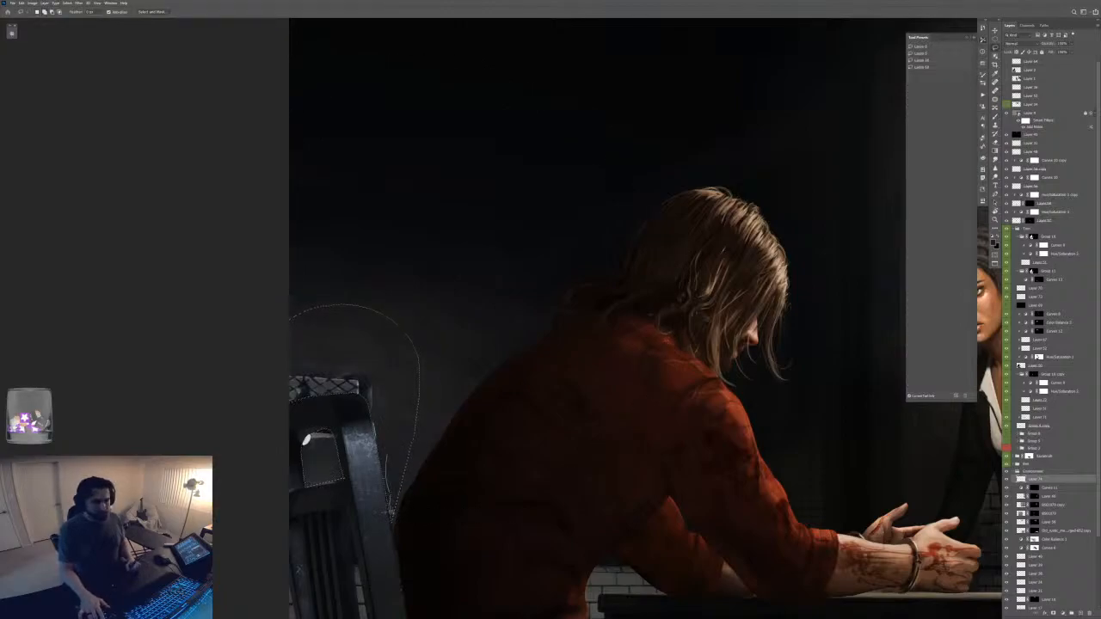
- Refine the freehand selection between the chair and red shirt and paint out the bright lattice along the chair's top
mouse_move(466, 528)
left_mouse_down()
mouse_move(250, 231)
mouse_move(235, 375)
mouse_move(328, 364)
mouse_move(392, 384)
left_mouse_up()
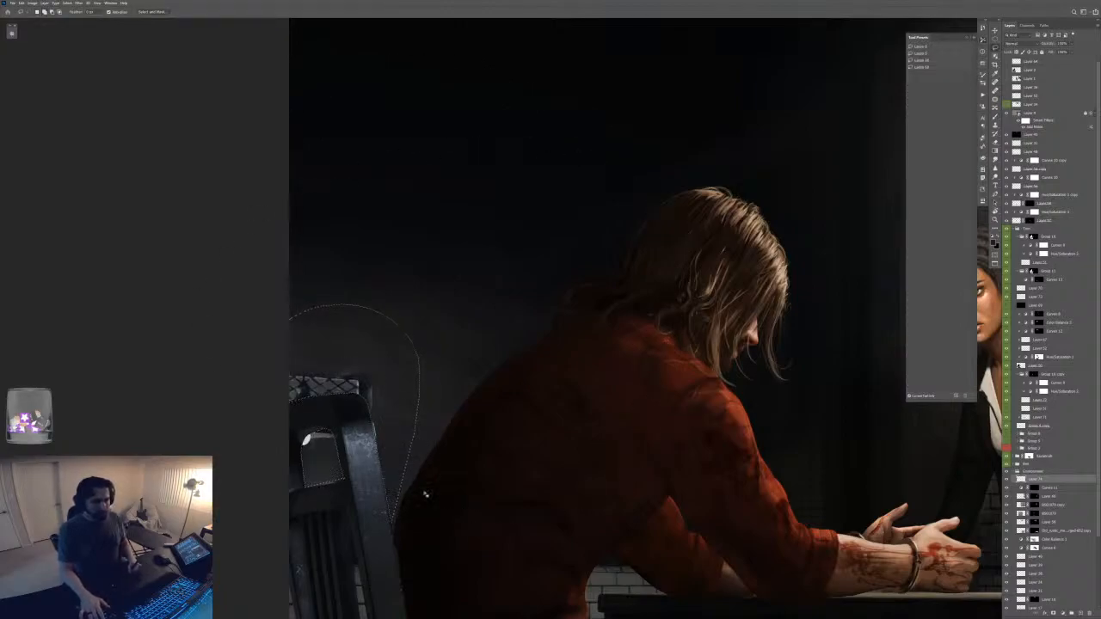
key("b")
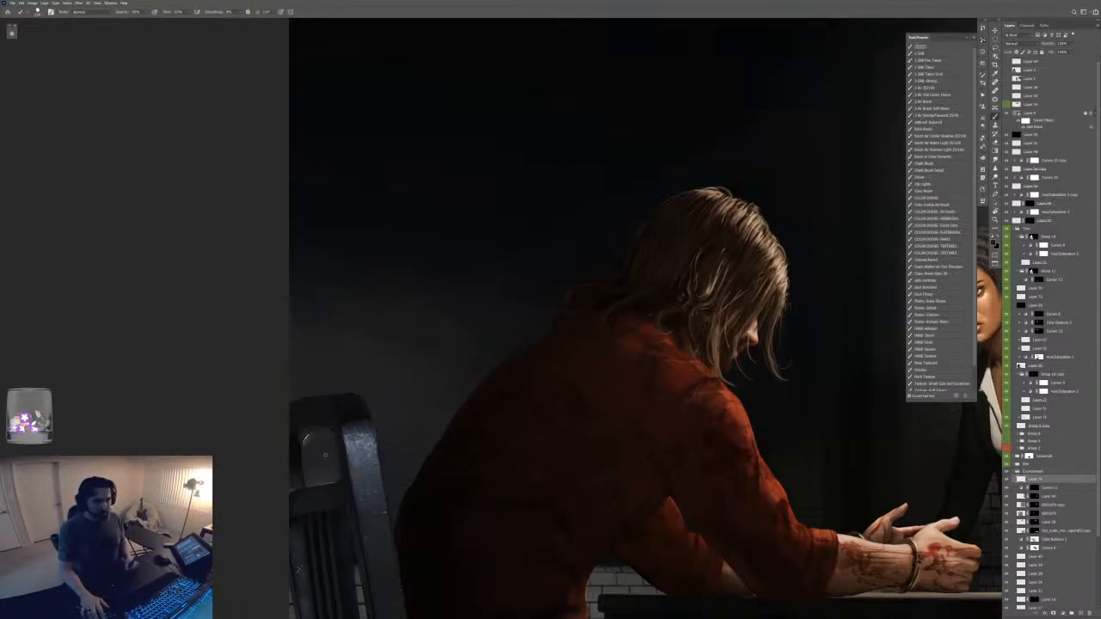
key("ctrl+minus")
key("ctrl+minus")
key("ctrl+minus")
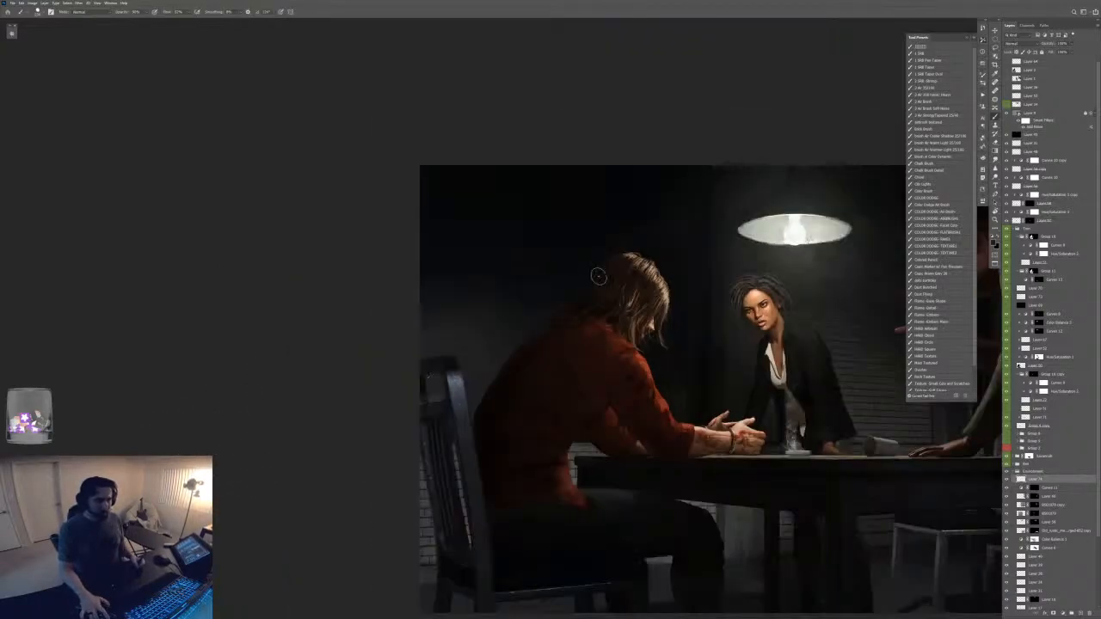
- Paint over the bright curved highlight at the chair back's opening with a smaller brush and sampled dark colour
key("ctrl+plus")
key("ctrl+plus")
key("ctrl+plus")
key("ctrl+plus")
left_click_drag(462, 499, 857, 456)
key("ctrl+plus")
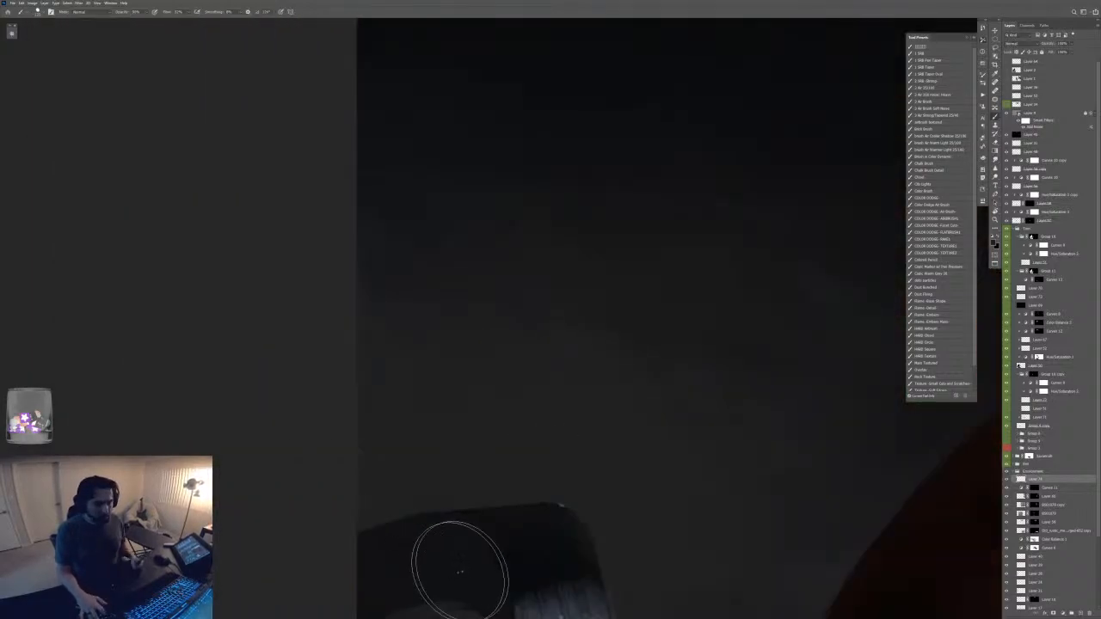
left_click_drag(459, 570, 500, 210)
key("bracketleft")
key("bracketleft")
key("bracketleft")
key("bracketleft")
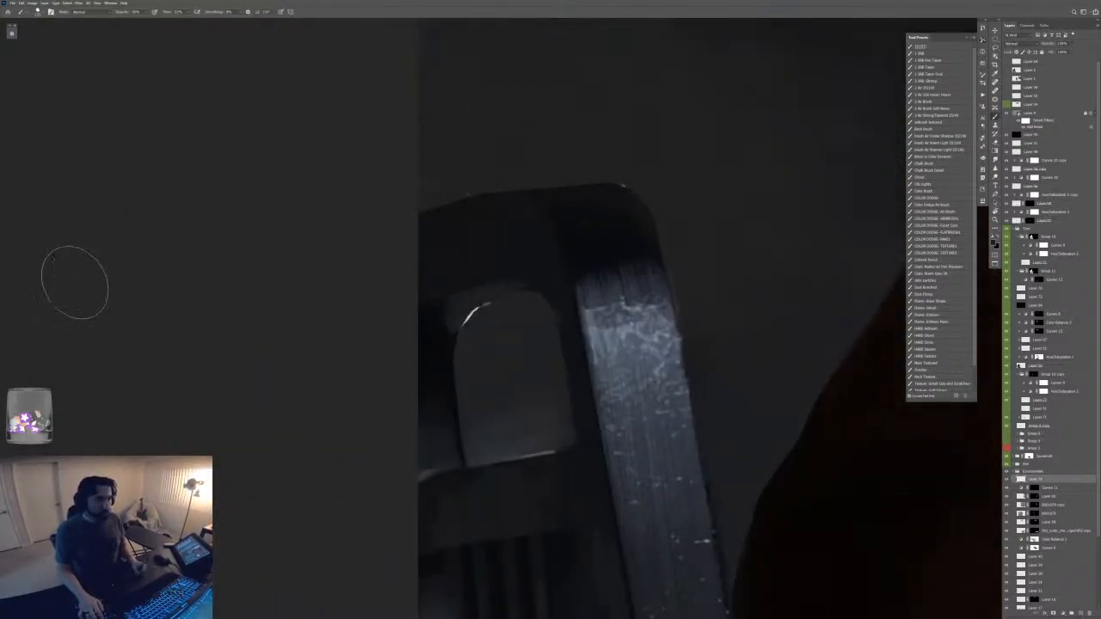
left_click_drag(451, 258, 506, 150)
key("bracketleft")
key("bracketleft")
key("bracketleft")
left_click(569, 209, "alt")
mouse_move(562, 206)
left_mouse_down()
mouse_move(525, 230)
mouse_move(566, 205)
mouse_move(535, 223)
mouse_move(547, 207)
mouse_move(518, 209)
mouse_move(548, 182)
mouse_move(500, 227)
left_mouse_up()
- Resample a nearby tone and repaint the edge of the chair back's opening with a finer brush, checking it at scene scale
left_click(519, 210, "alt")
key("bracketleft")
key("bracketleft")
key("ctrl+z")
left_click_drag(533, 191, 514, 214)
key("ctrl+minus")
key("ctrl+minus")
key("ctrl+minus")
key("ctrl+minus")
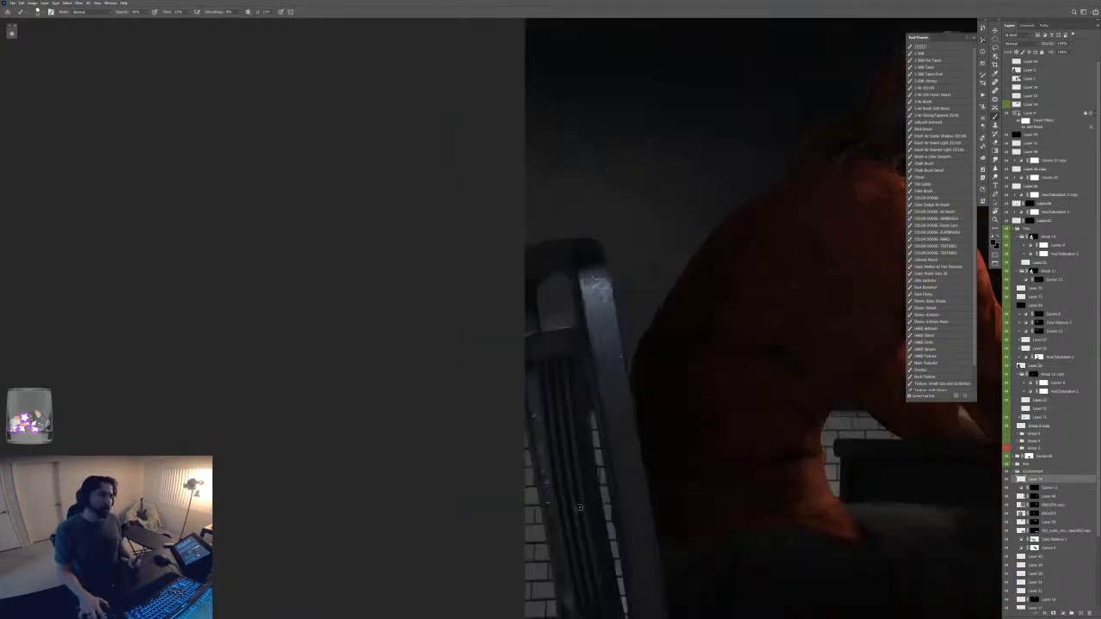
key("ctrl+plus")
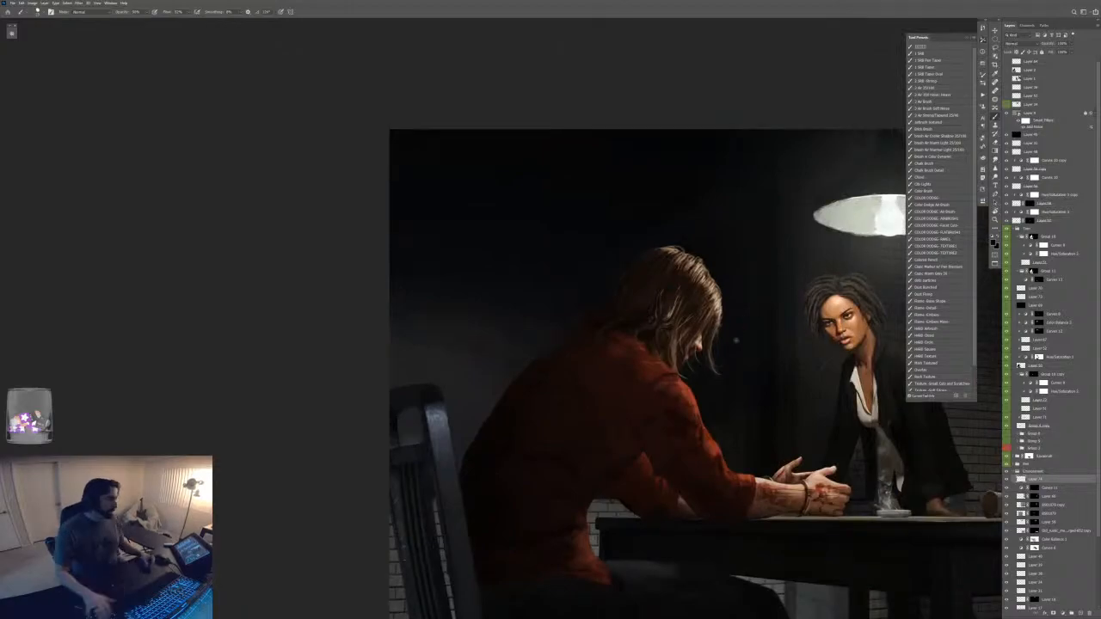
key("ctrl+minus")
left_click_drag(733, 429, 682, 405)
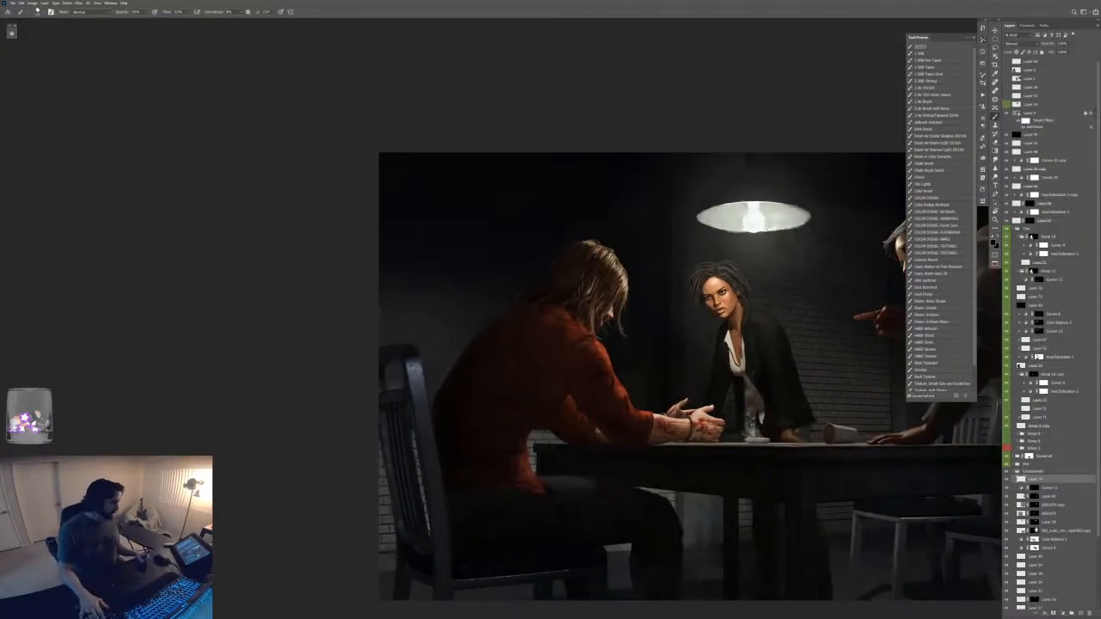
- Add a Curves adjustment above the new environment layer, lowering the white point's output and pulling the midtones down slightly
key("ctrl+minus")
key("ctrl+m")
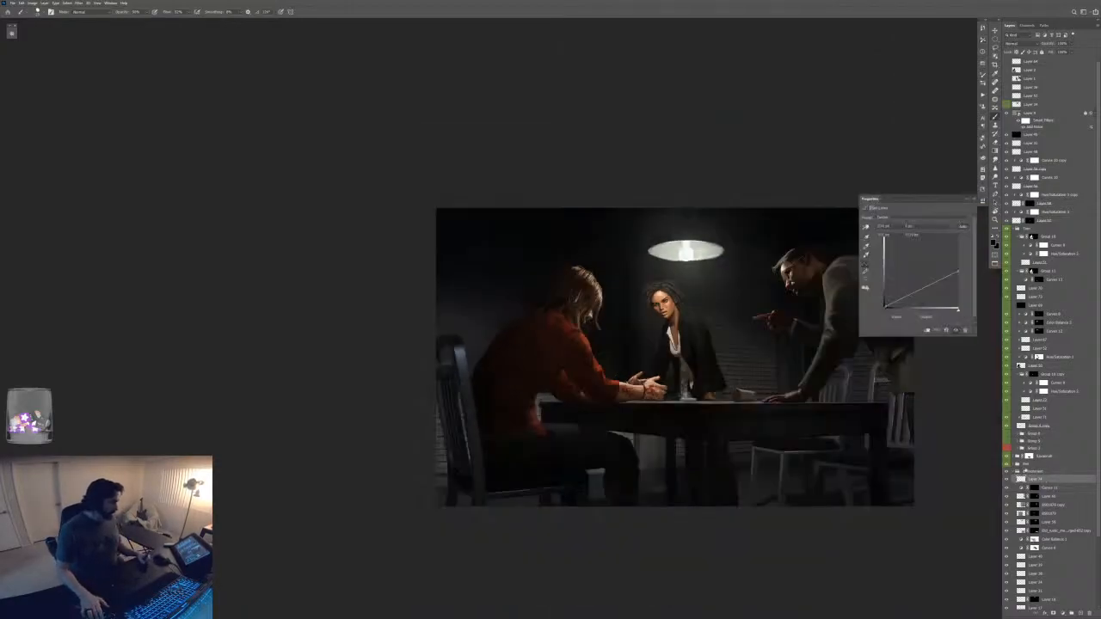
left_click_drag(959, 234, 959, 260)
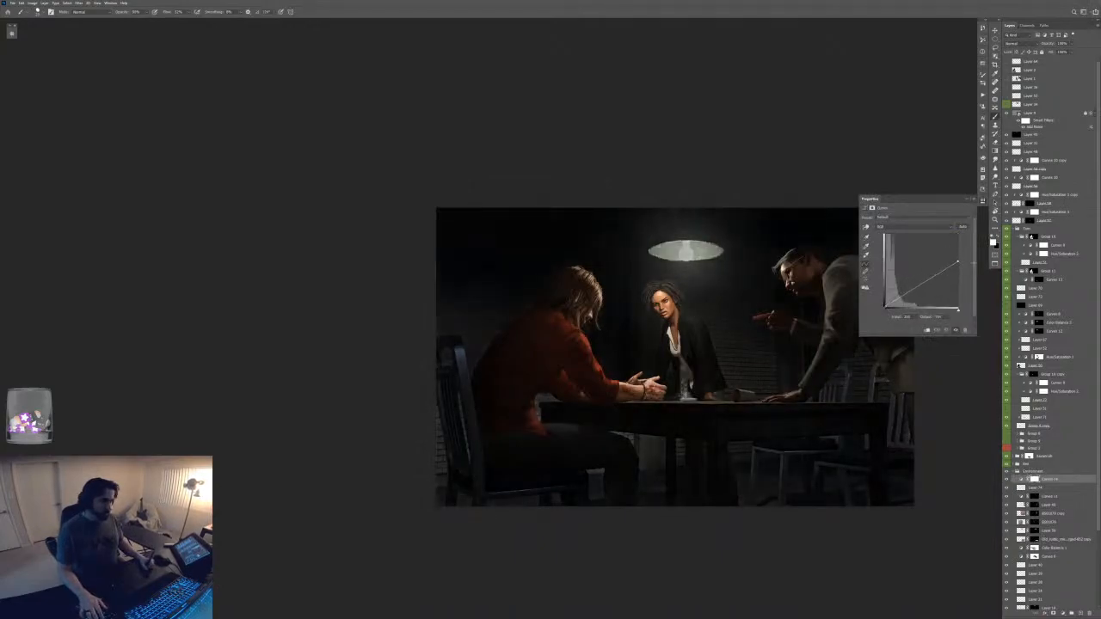
left_click_drag(923, 283, 924, 285)
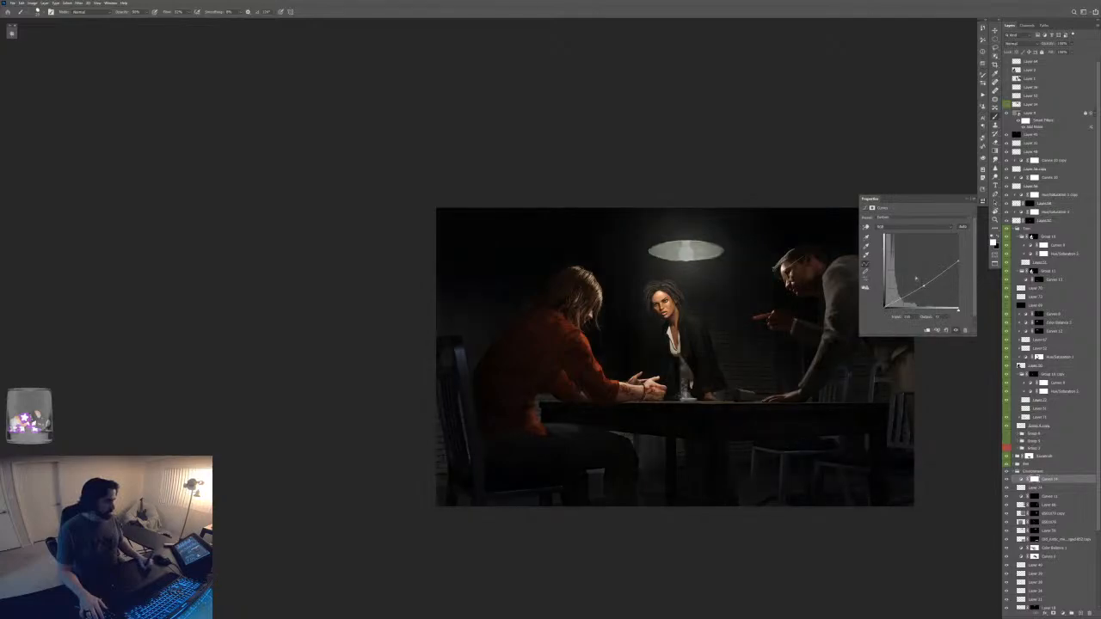
- Invert the new Curves mask and reveal the darkening over parts of the background with gradients
key("ctrl+i")
key("g")
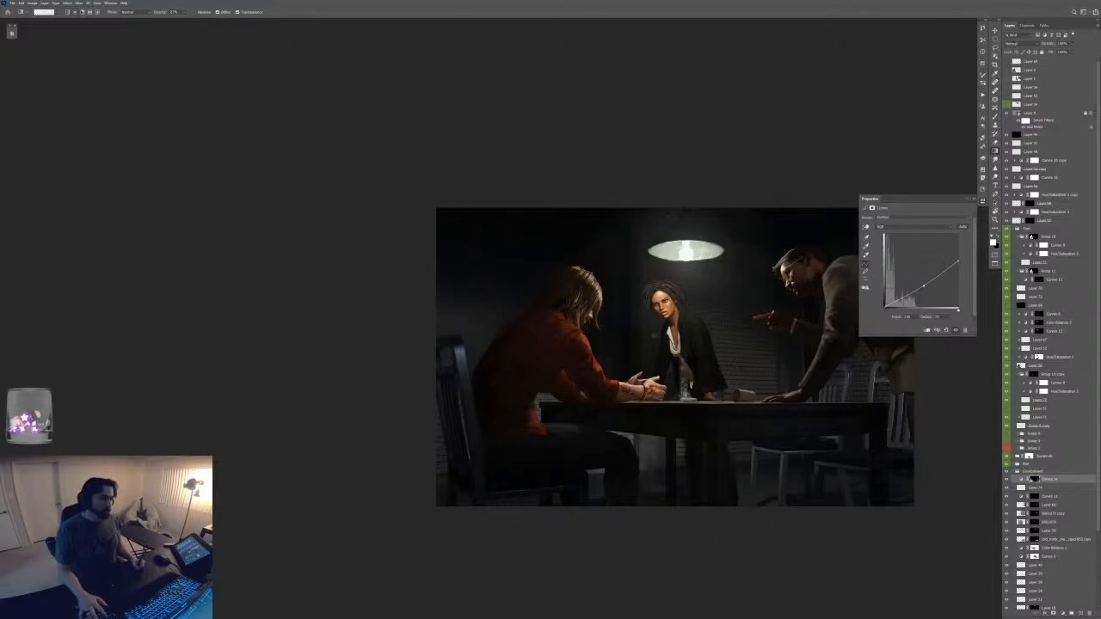
left_click_drag(654, 338, 502, 344)
left_click_drag(516, 319, 529, 379)
left_click_drag(516, 362, 577, 433)
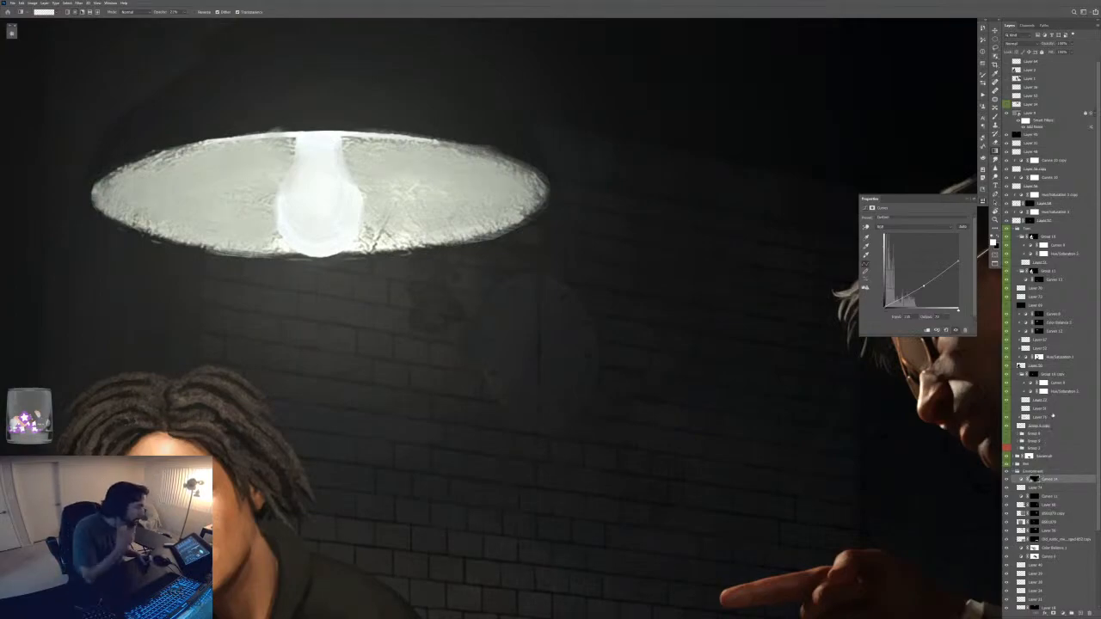
- Add a new layer beneath the lower Curves adjustment in the Environment group and set up a small brush for the brick wall
scroll(1074, 514, "down", 5)
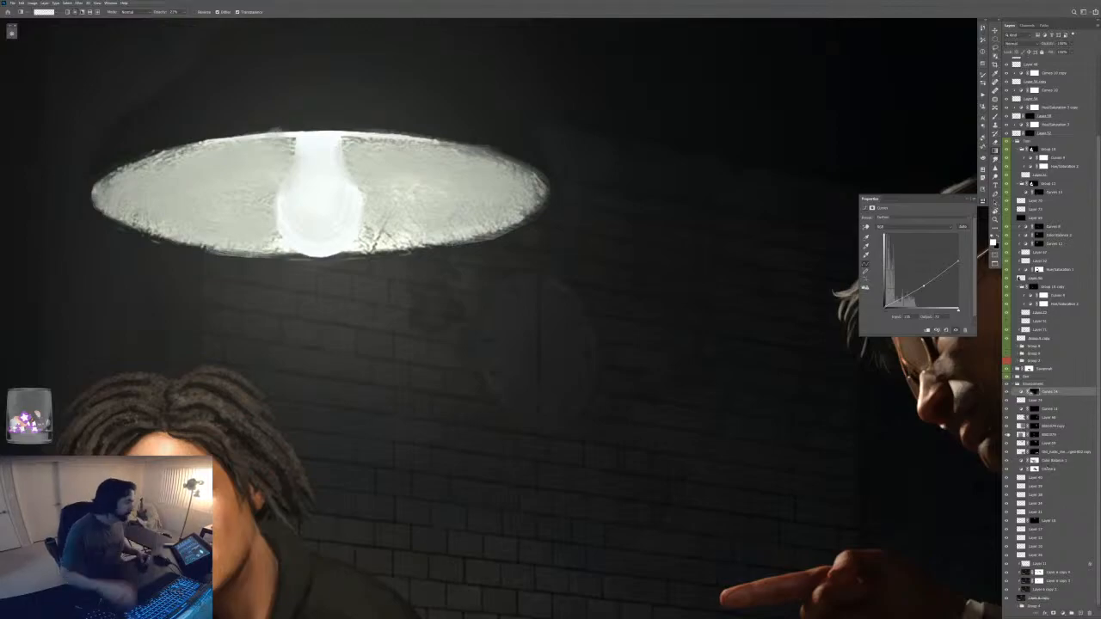
left_click(1050, 476)
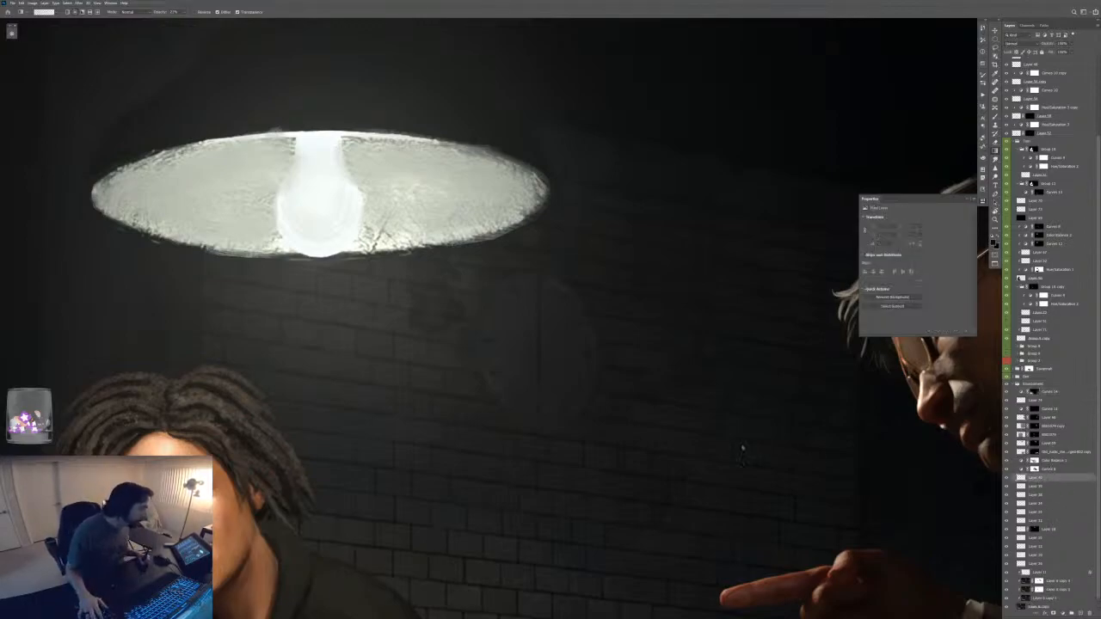
key("b")
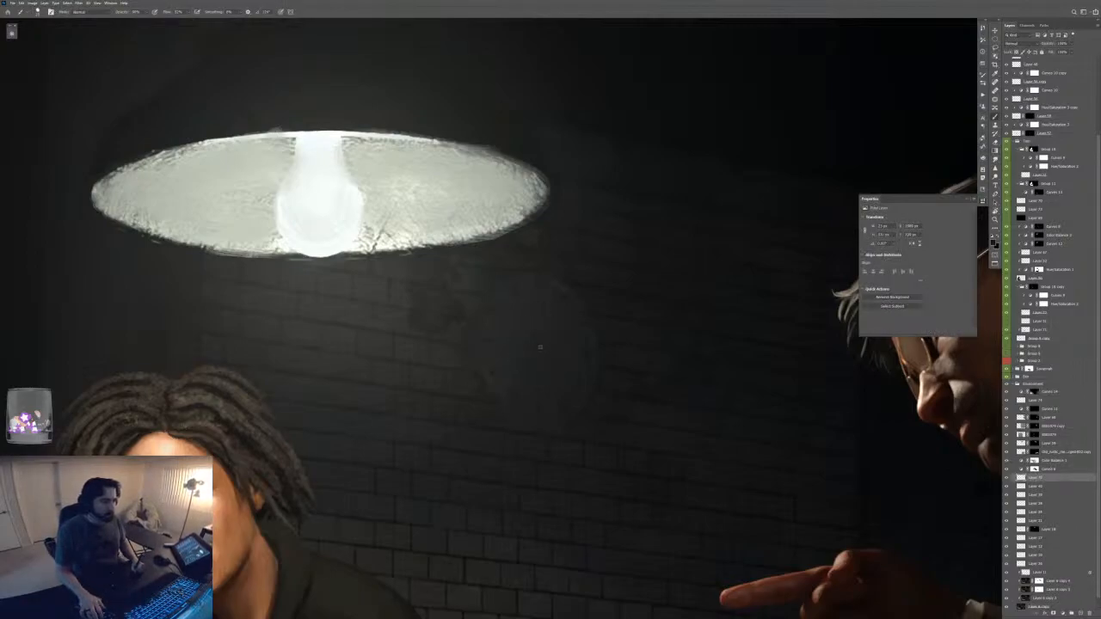
key("F6")
key("F6")
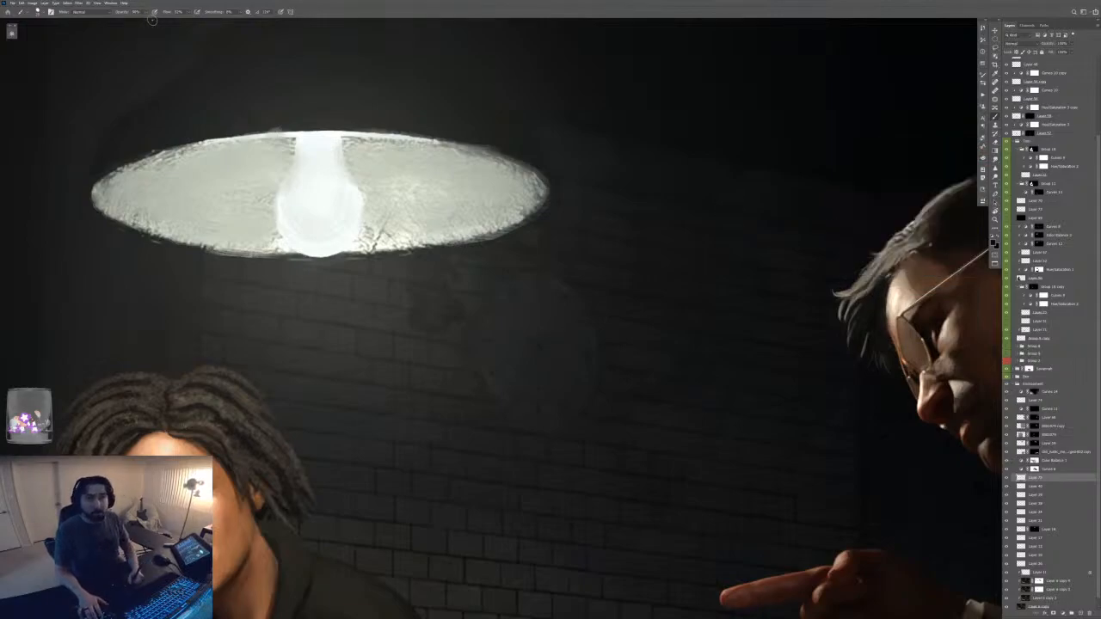
key("Return")
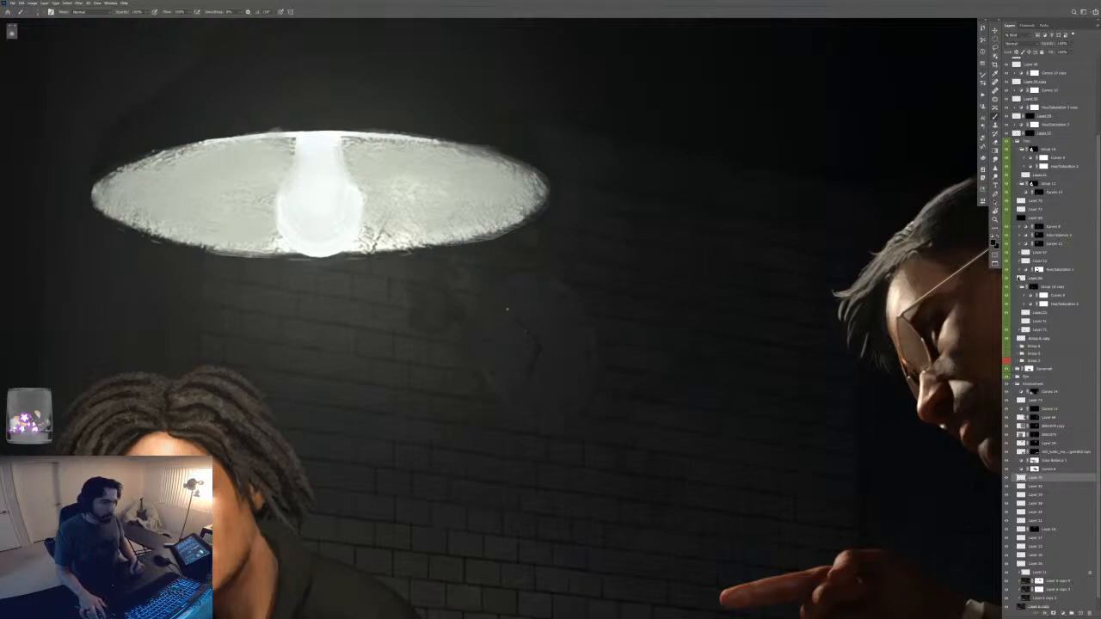
- Examine the background at several scales and isolate the bottom environment layer to inspect the original empty room
scroll(505, 307, "down", 5)
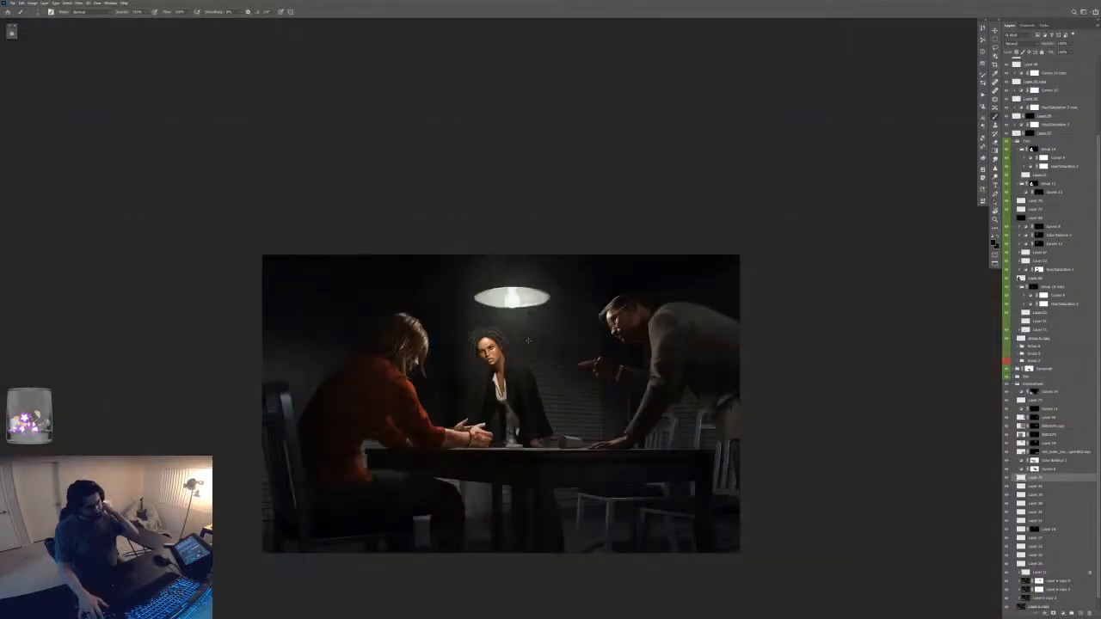
scroll(529, 341, "up", 2)
scroll(551, 320, "up", 3)
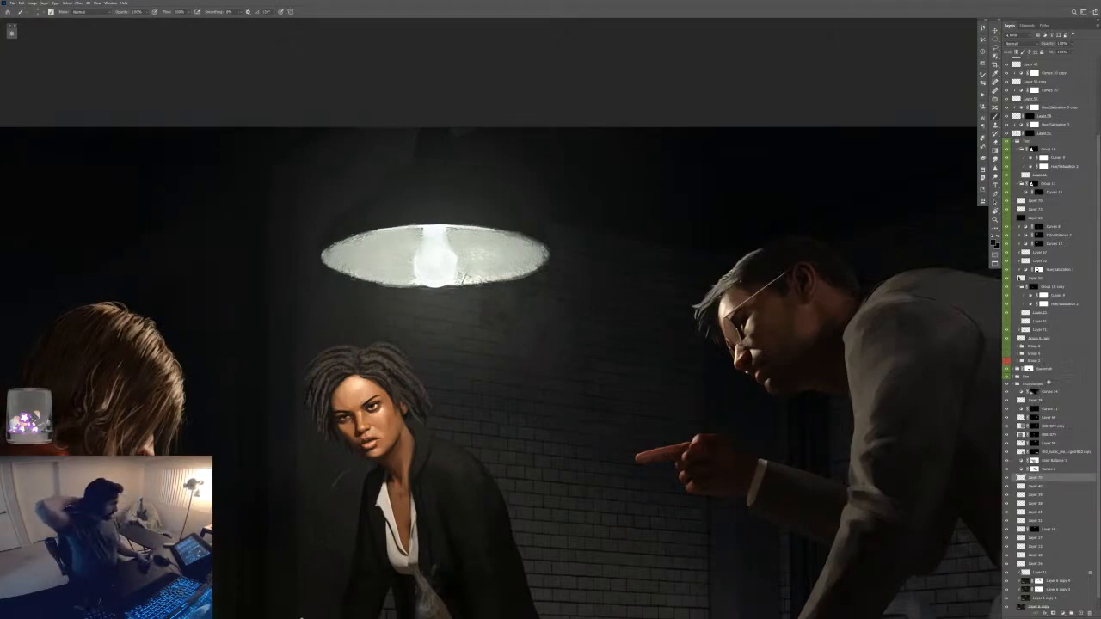
scroll(451, 466, "down", 3)
scroll(797, 437, "up", 3)
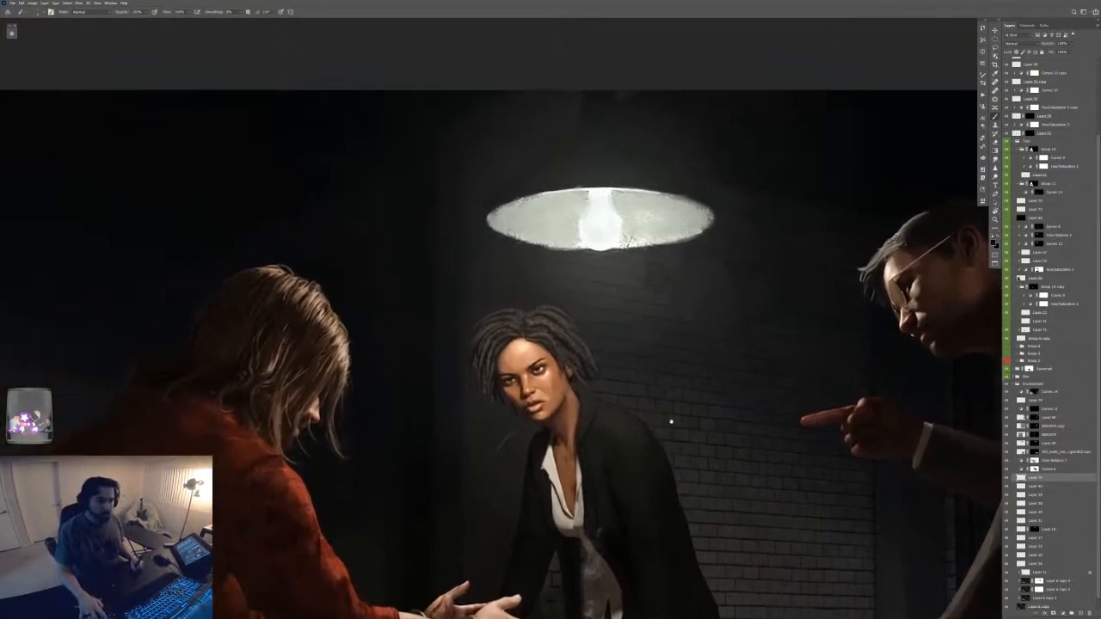
scroll(796, 436, "down", 2)
scroll(651, 444, "down", 2)
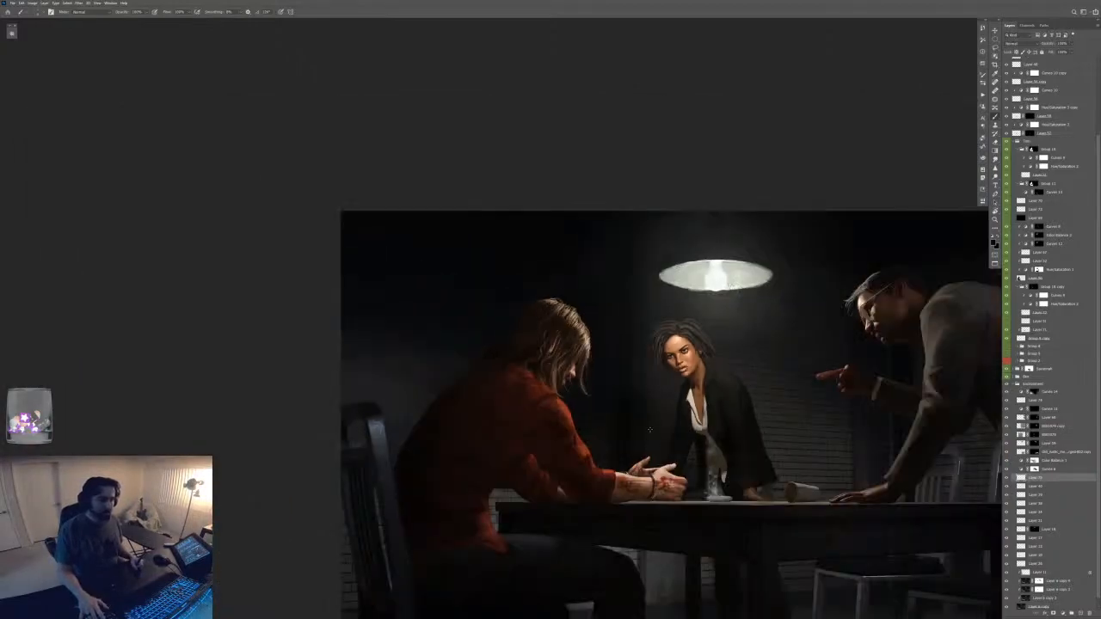
left_click_drag(651, 430, 522, 403)
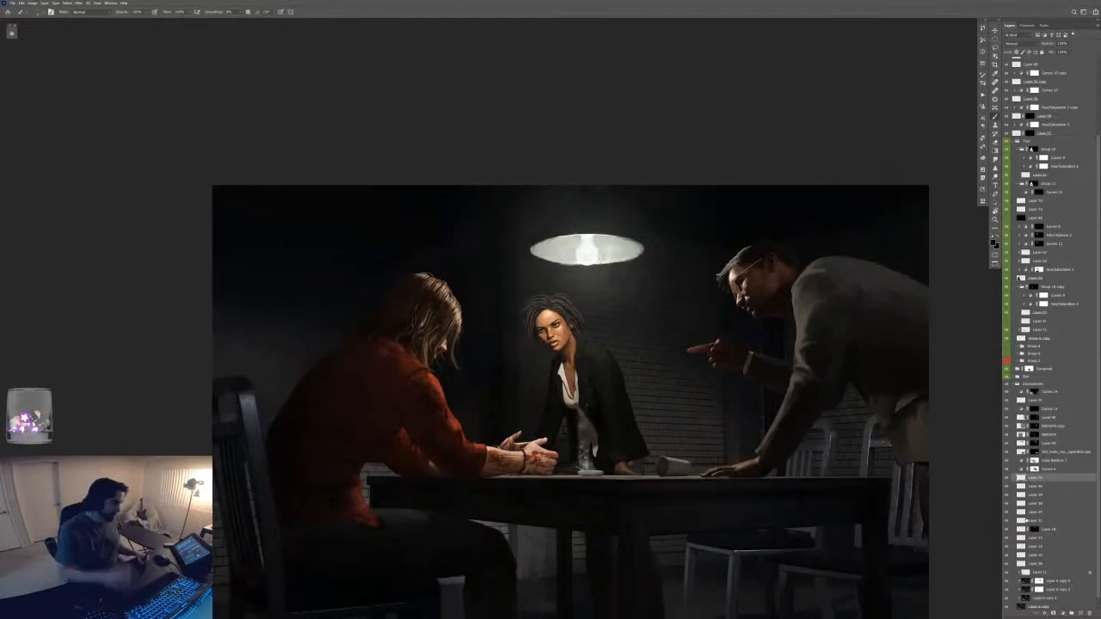
left_click(1005, 607, "alt")
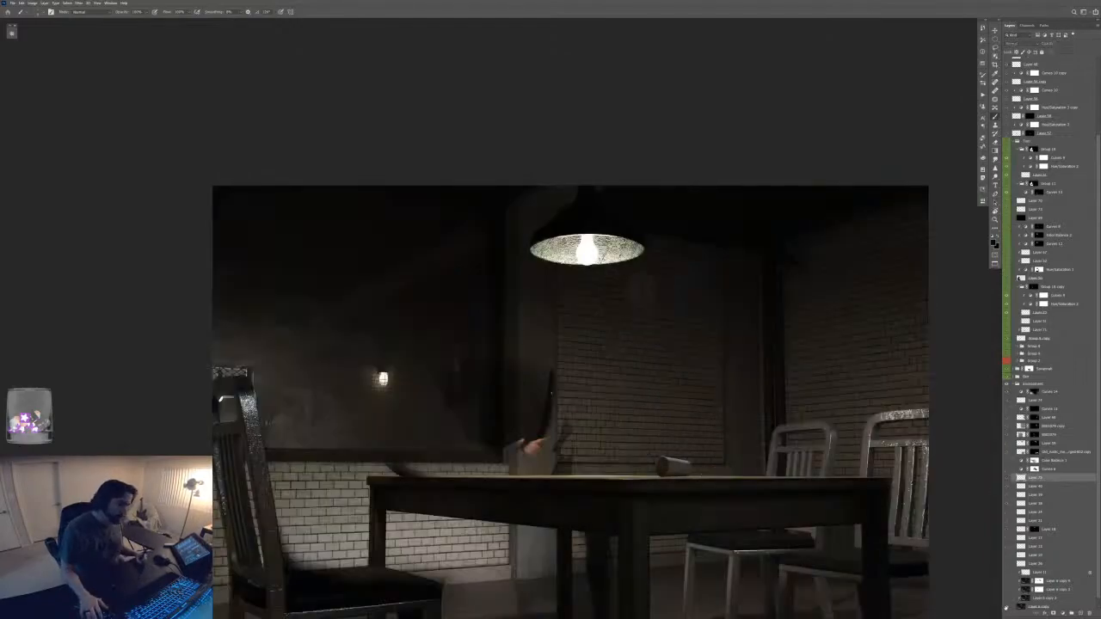
- Restore the visibility of all layers and inspect the lowest Environment layers and their masks, ending on the group's topmost Curves adjustment
left_click(1006, 608, "alt")
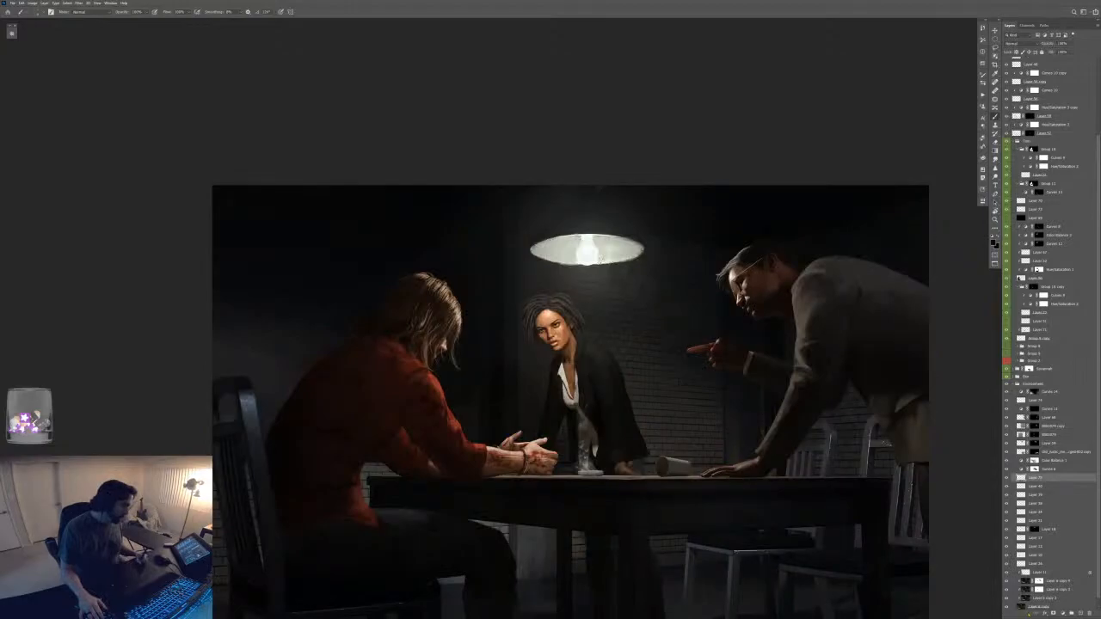
left_click(1056, 581)
left_click(1050, 571)
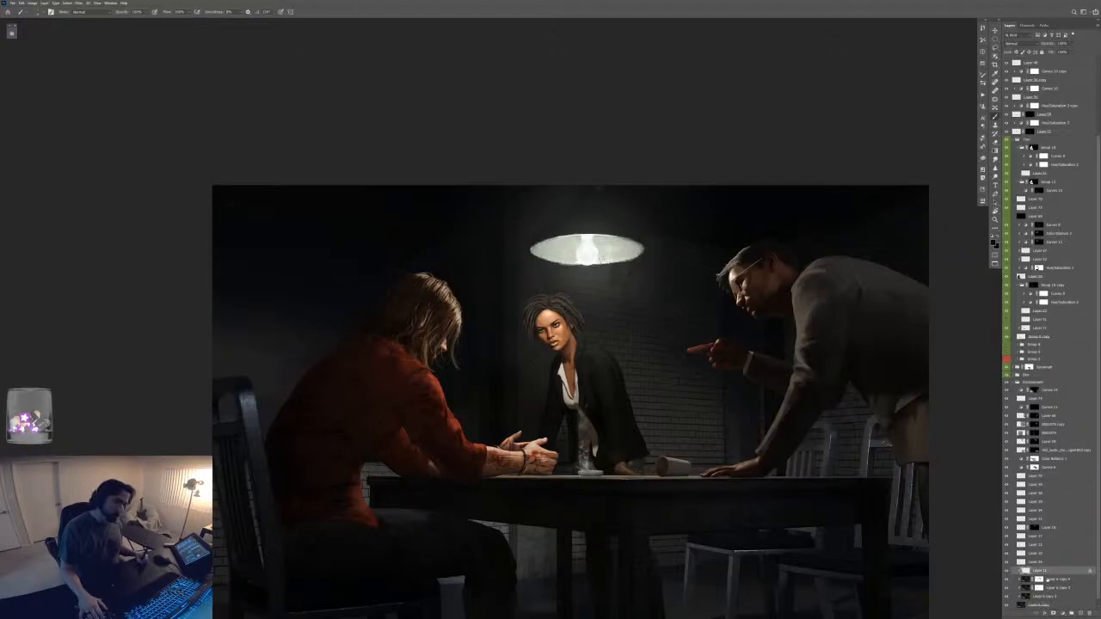
left_click(1025, 581)
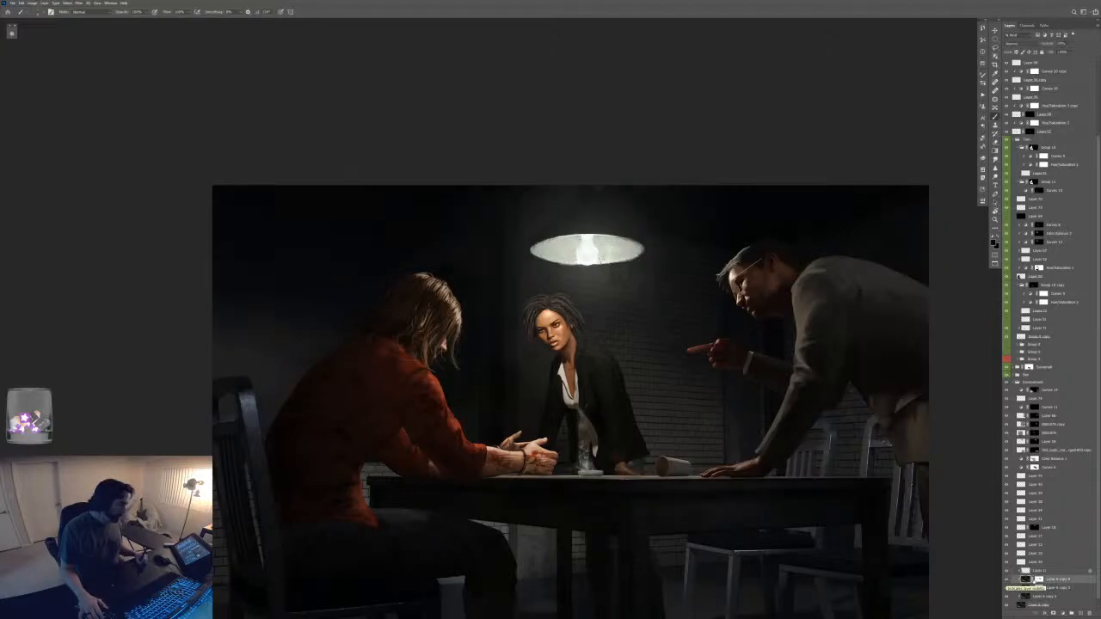
left_click(1038, 580)
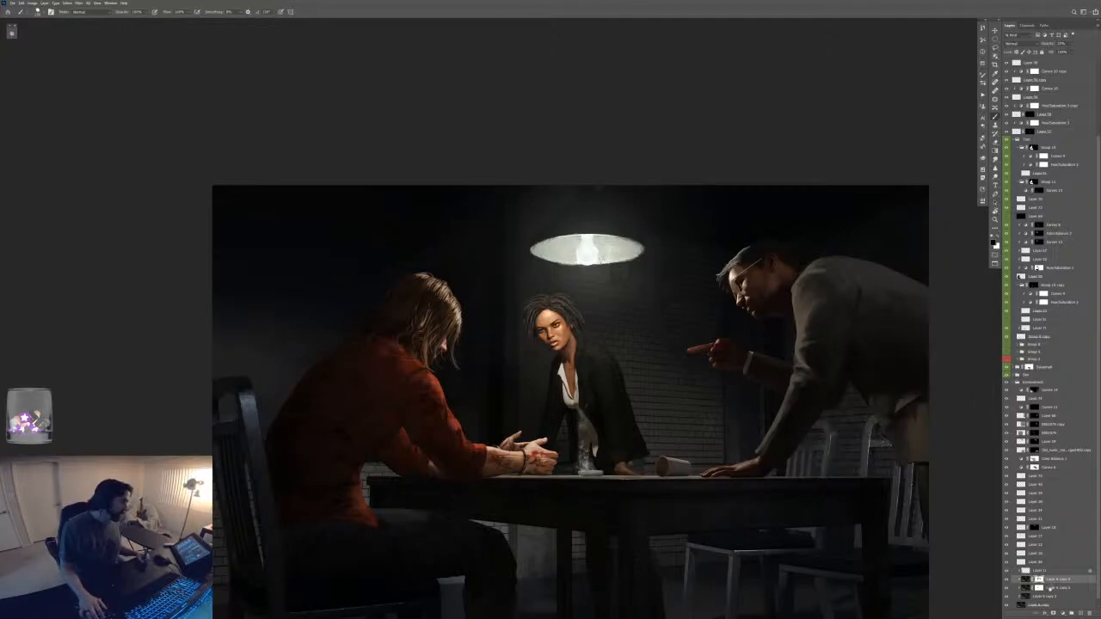
left_click(1045, 390)
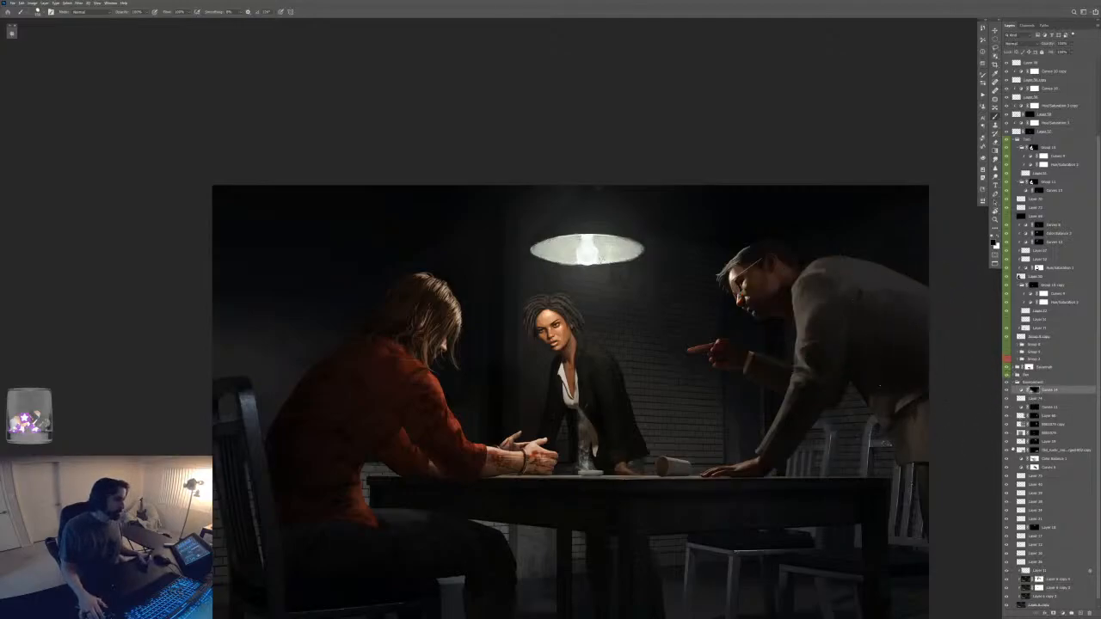
- Collapse the expanded figure and Environment groups, open the standing man's group and add a new layer above its top layer
left_click_drag(844, 461, 718, 447)
key("ctrl+plus")
left_click(835, 328, "ctrl")
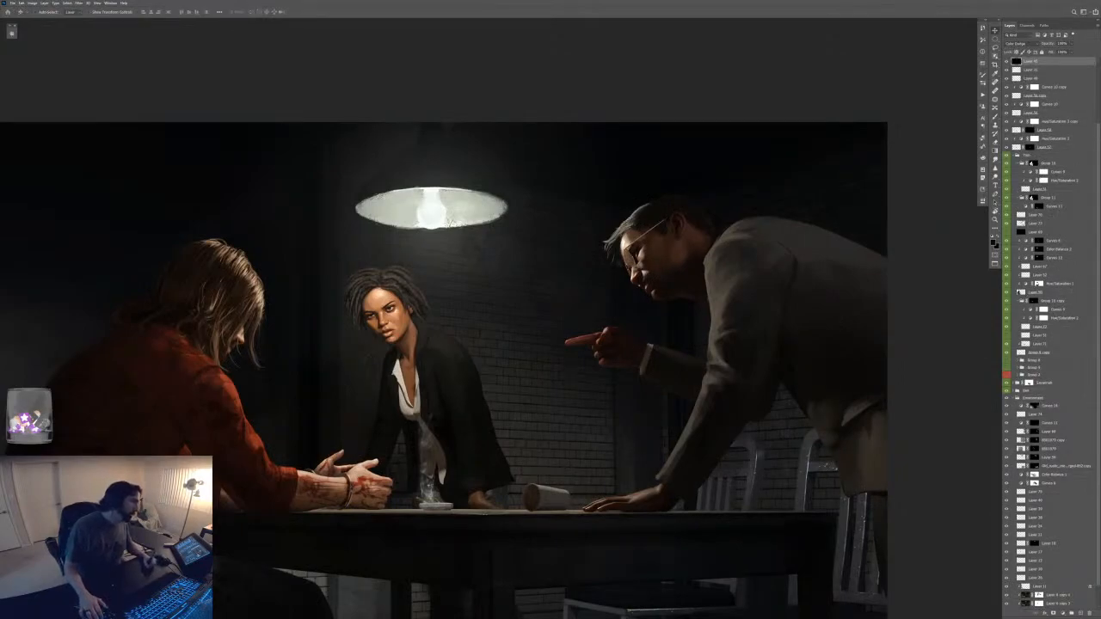
left_click(1013, 156)
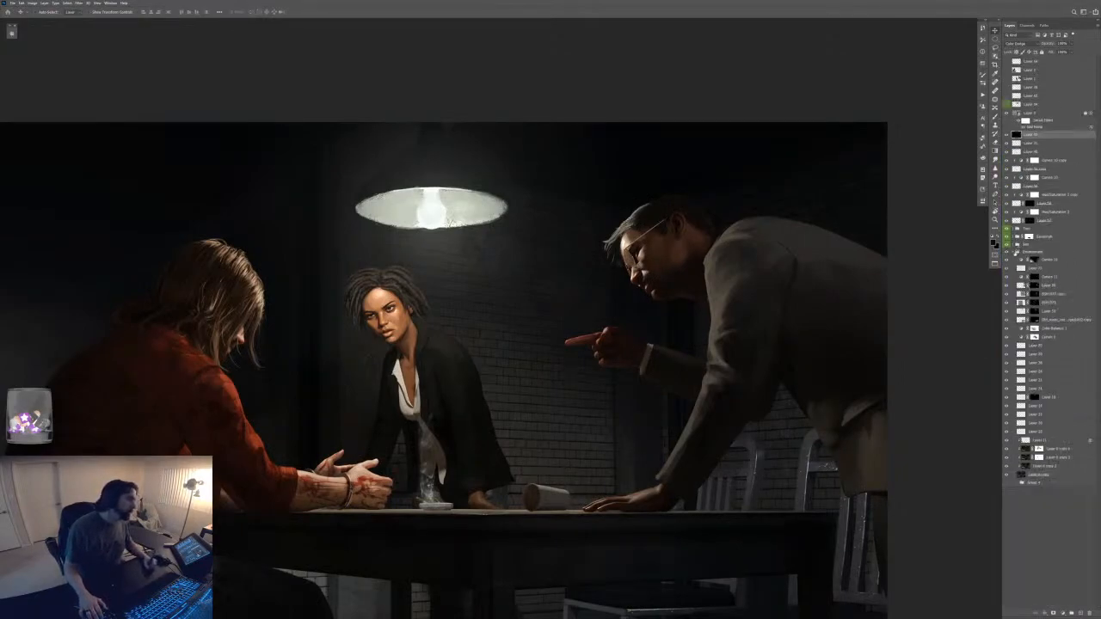
left_click(1013, 252)
left_click(1014, 245)
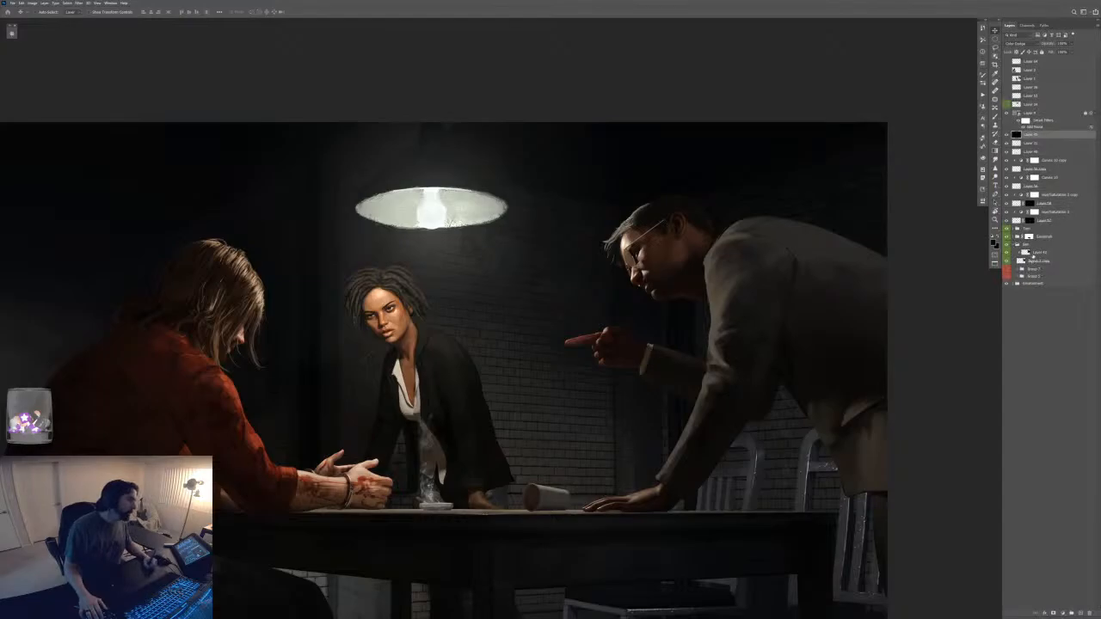
left_click(1032, 252)
key("ctrl+shift+alt+n")
key("b")
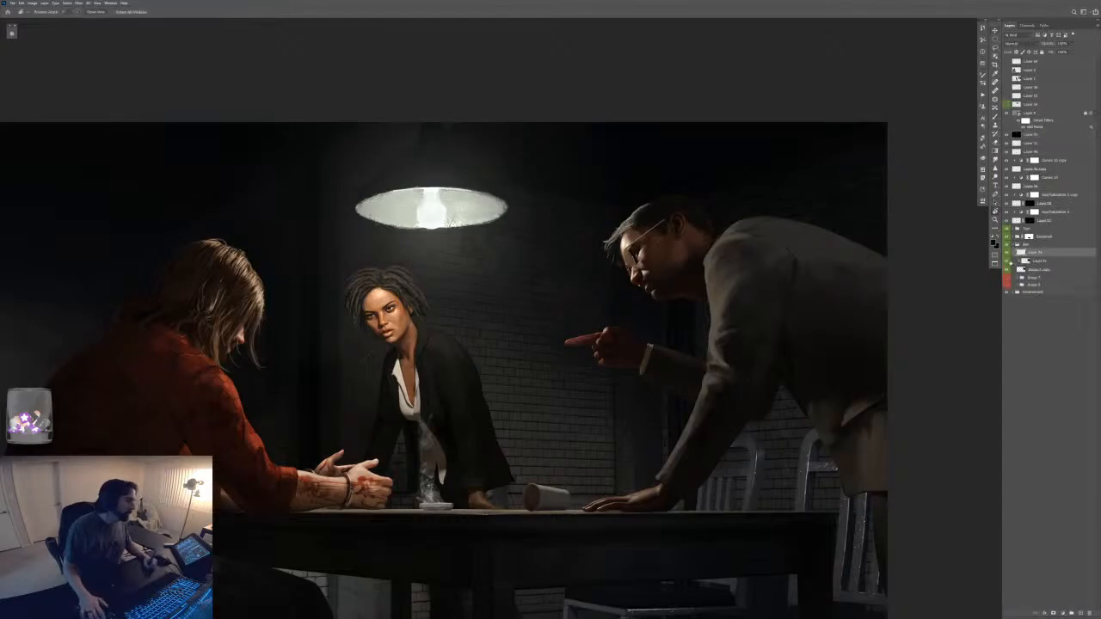
- Shrink the brush and set its Shape Dynamics size control to Pen Pressure with a small minimum diameter
key("ctrl+plus")
left_click_drag(811, 313, 663, 364)
key("bracketleft")
key("bracketleft")
key("bracketleft")
key("bracketleft")
key("bracketleft")
key("bracketleft")
key("bracketleft")
key("bracketleft")
key("bracketleft")
key("bracketleft")
key("bracketleft")
key("bracketleft")
key("bracketleft")
key("bracketleft")
key("bracketleft")
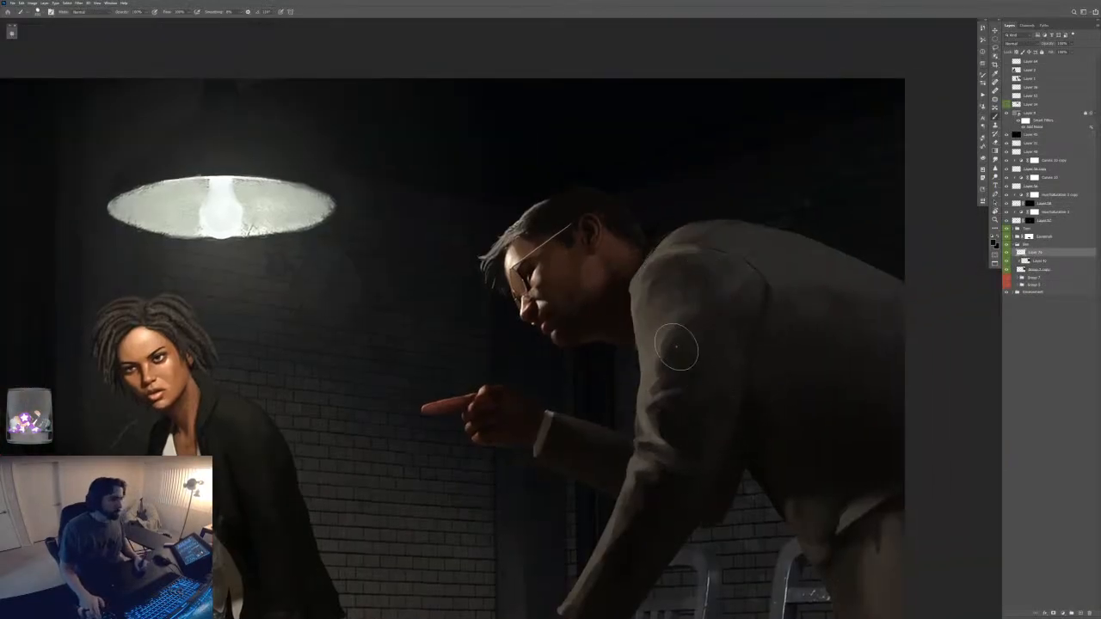
right_click(683, 329)
left_click(801, 59)
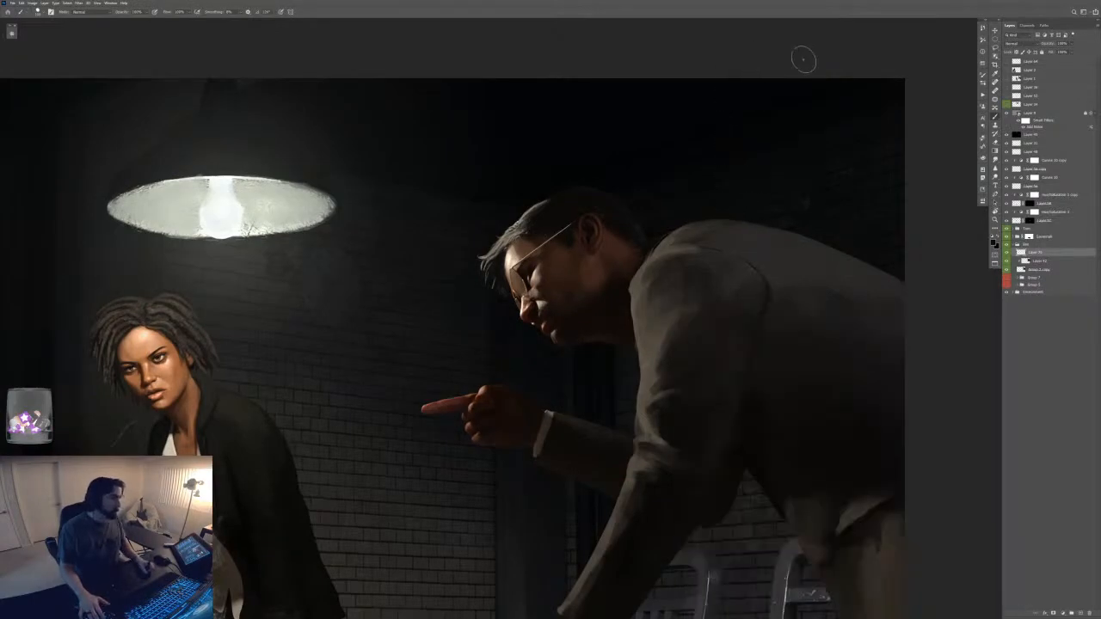
key("F5")
left_click(888, 103)
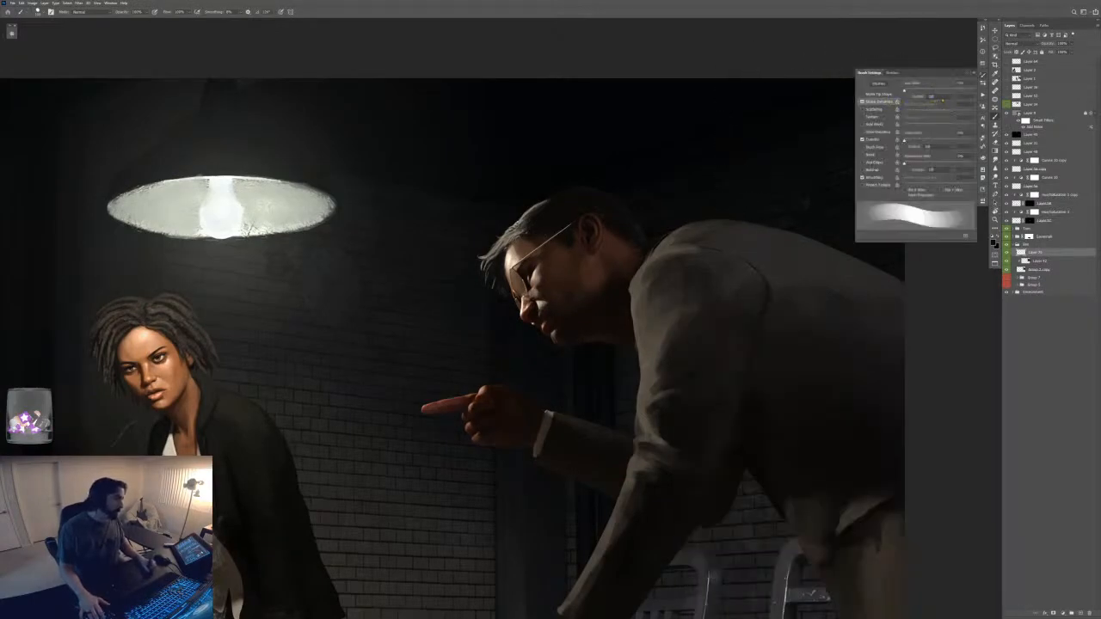
left_click(939, 97)
left_click(939, 112)
left_click(919, 112)
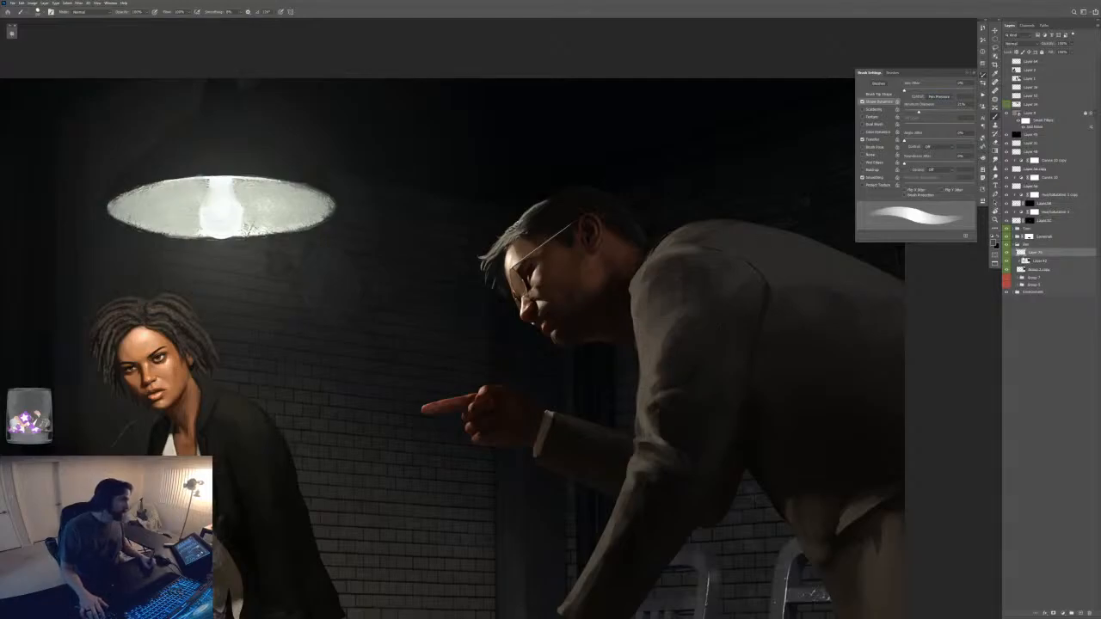
- Clip the new layer to the man and add a clipped Color Dodge layer above it, using his silhouette as the selection
left_click(1026, 257, "alt")
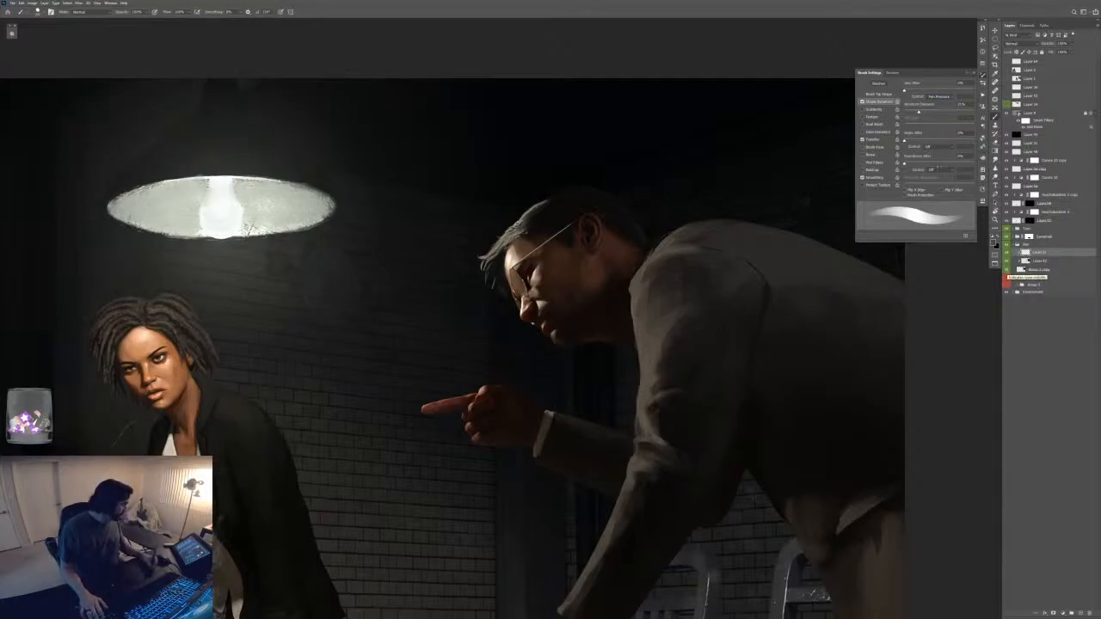
left_click(1022, 270, "ctrl")
left_click(982, 93)
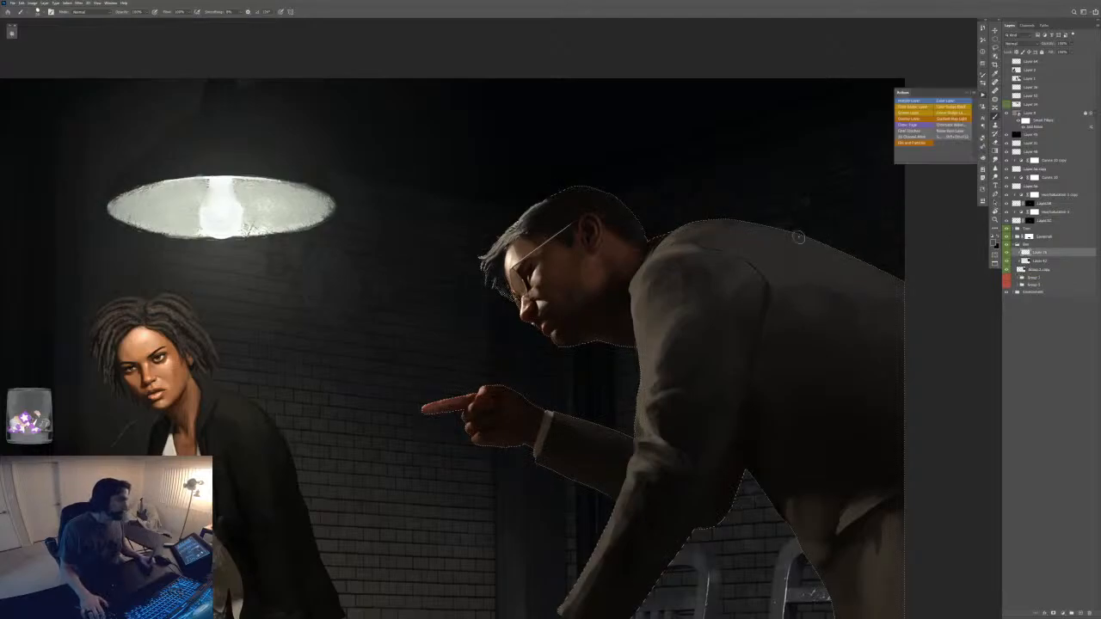
left_click(914, 106)
key("ctrl+d")
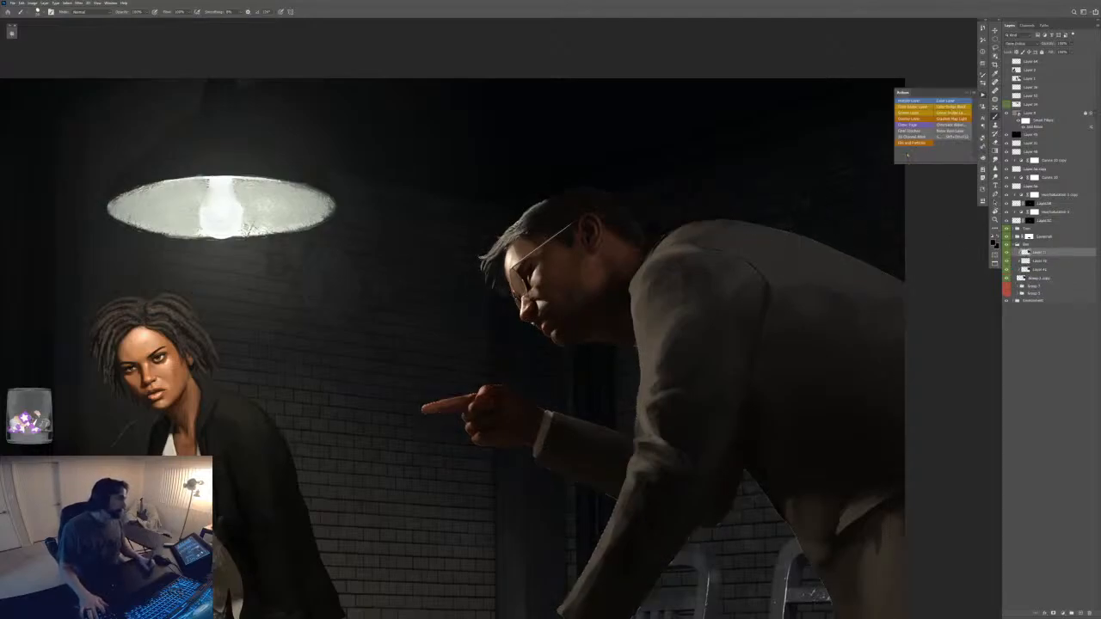
- Sample a pale light colour from the lamp and paint a highlight along the front edge of the man's shoulder
left_click(982, 157)
key("x")
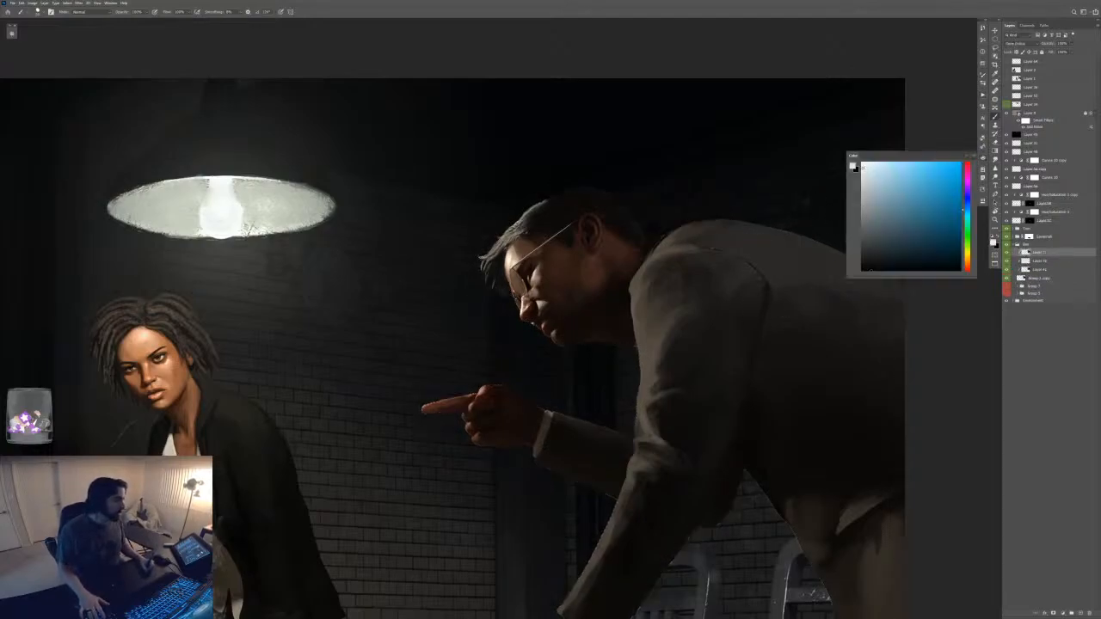
left_click(216, 215, "alt")
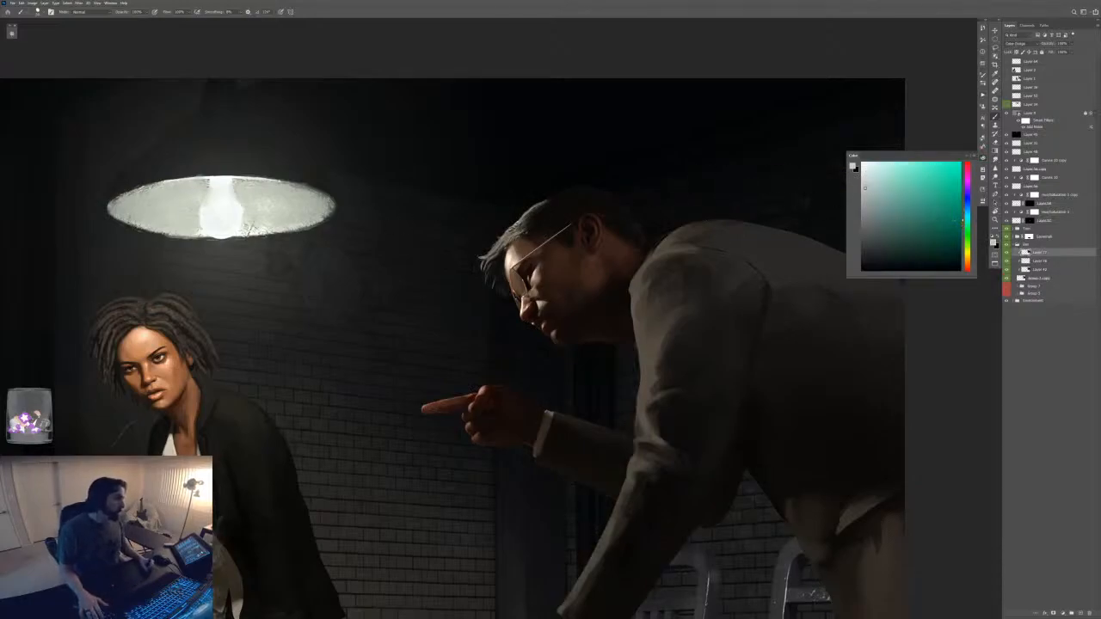
key("F6")
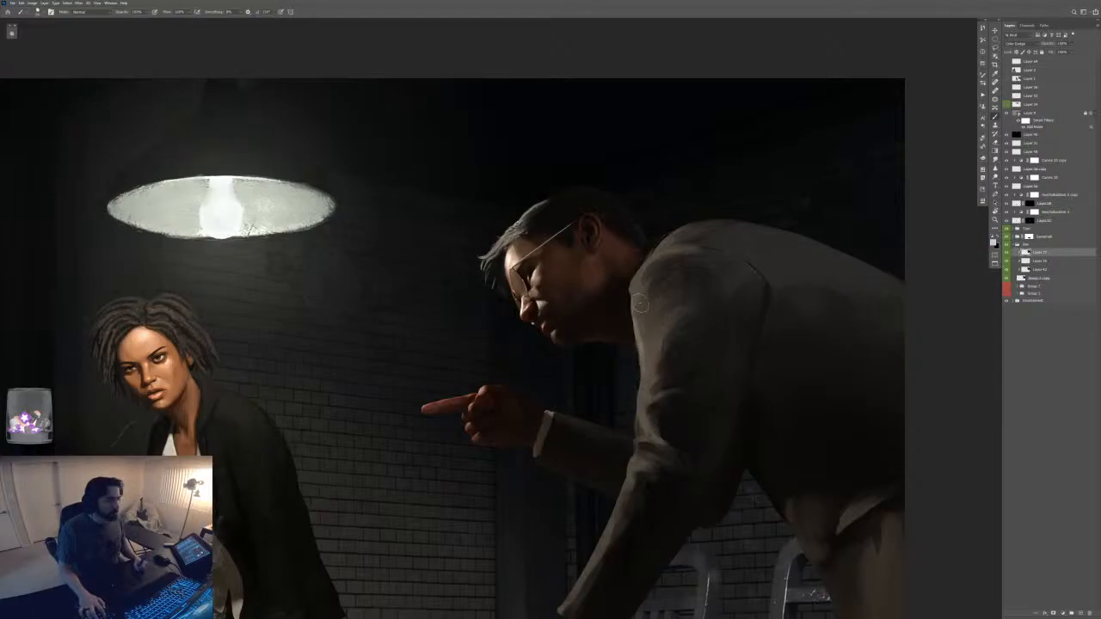
mouse_move(638, 271)
left_mouse_down()
mouse_move(632, 325)
mouse_move(633, 280)
mouse_move(627, 323)
mouse_move(634, 314)
left_mouse_up()
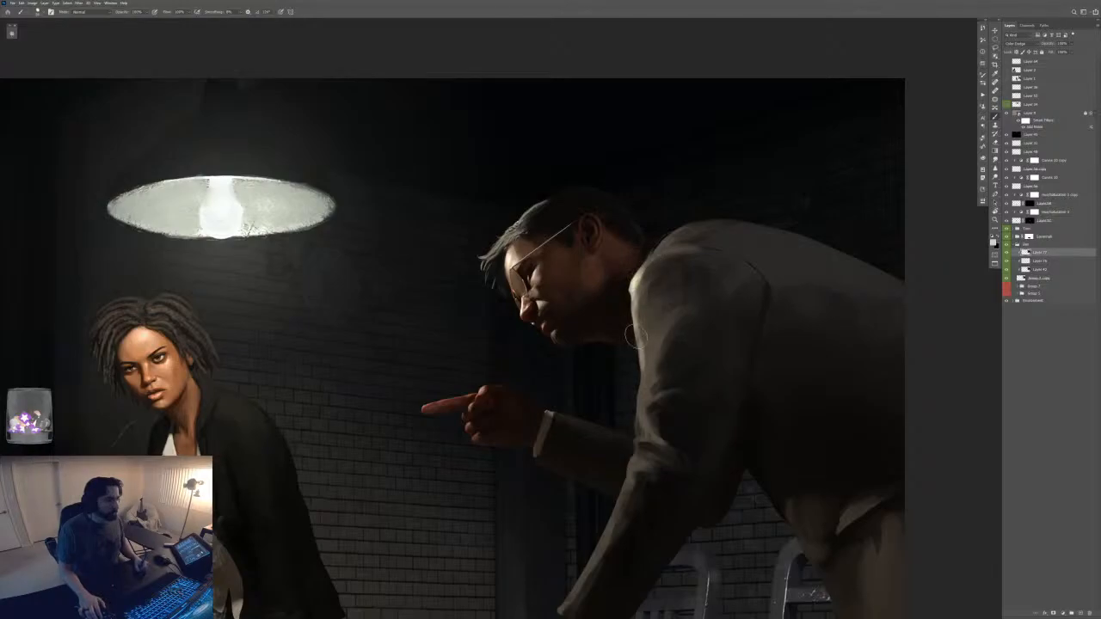
- Examine the light on the standing man in the whole composition and close up around his face and shoulder
key("ctrl+minus")
key("ctrl+minus")
key("ctrl+minus")
key("ctrl+minus")
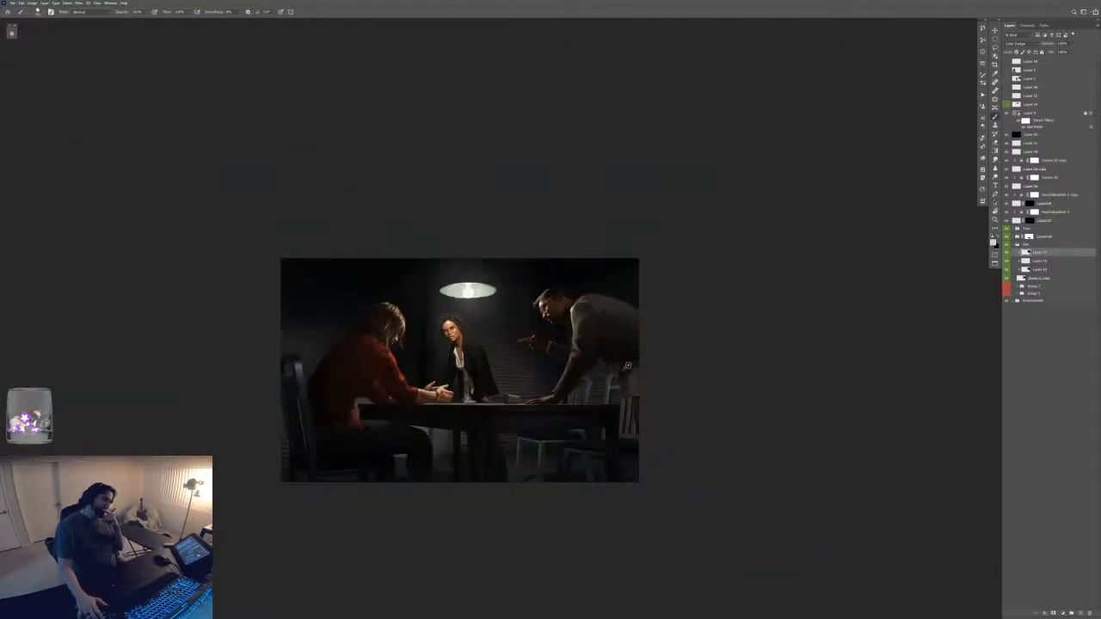
key("ctrl+plus")
key("ctrl+plus")
key("ctrl+plus")
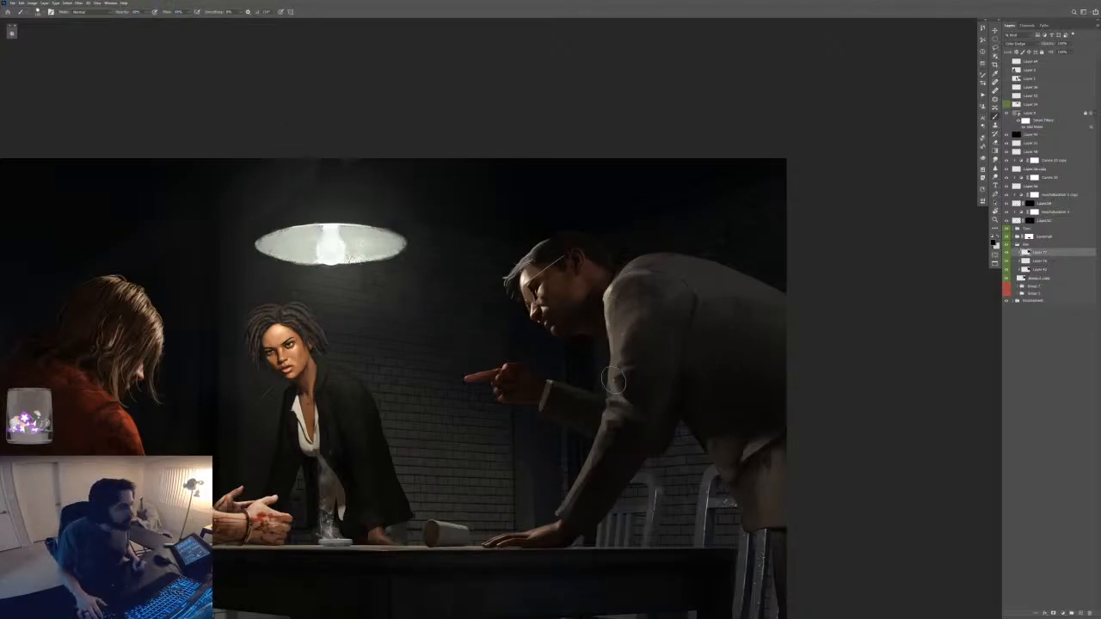
key("ctrl+plus")
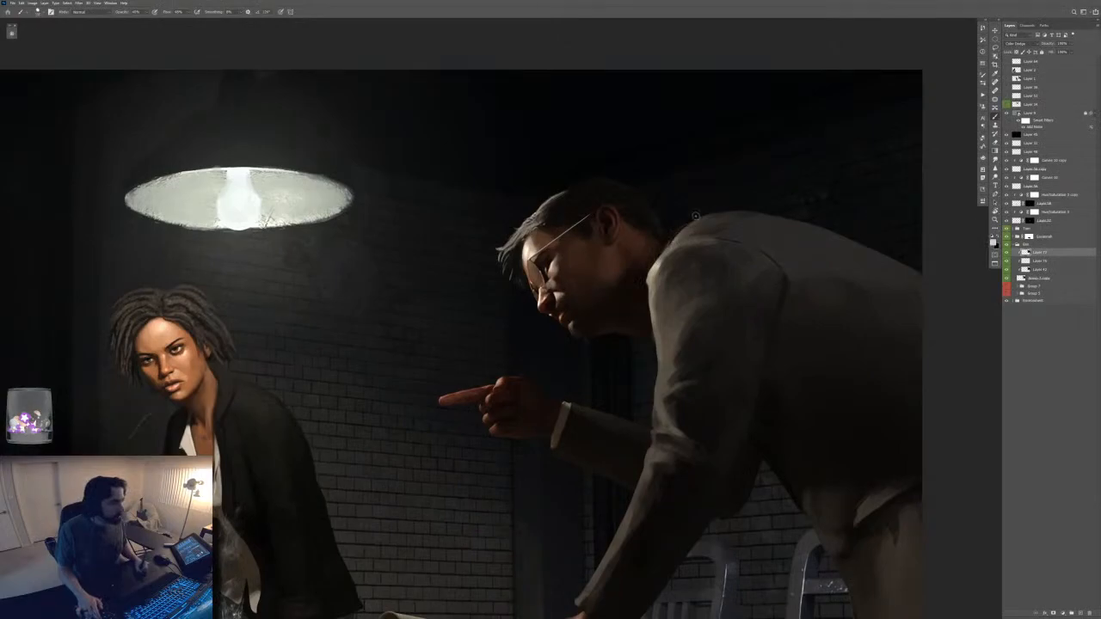
key("ctrl+plus")
key("ctrl+plus")
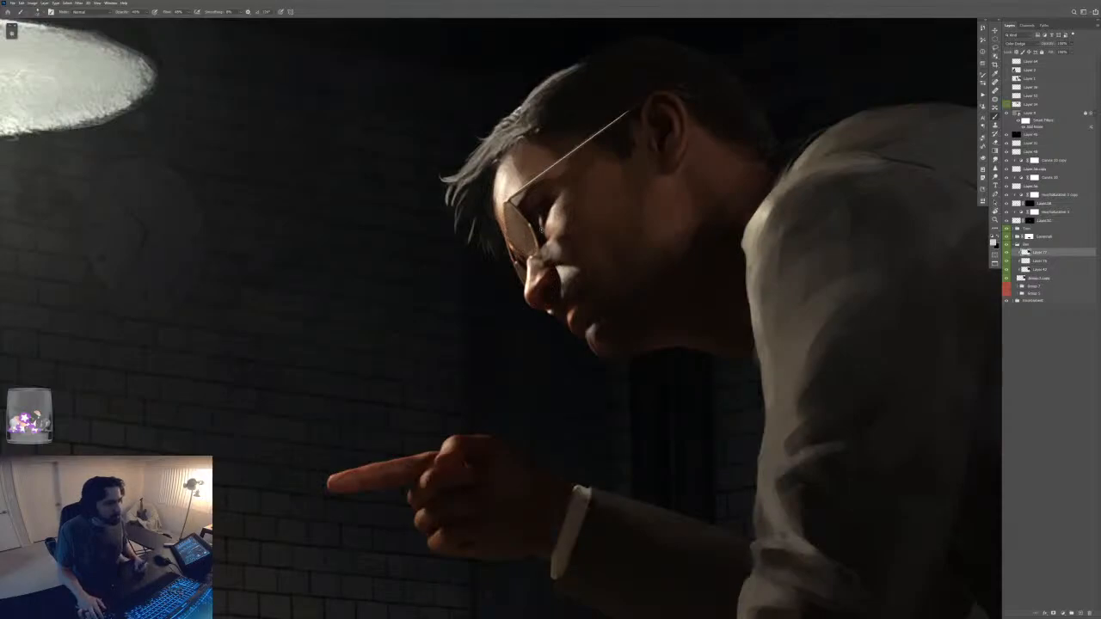
- Browse the brush presets and choose the first brush in the Special Effects and Stamps folder
right_click(542, 231)
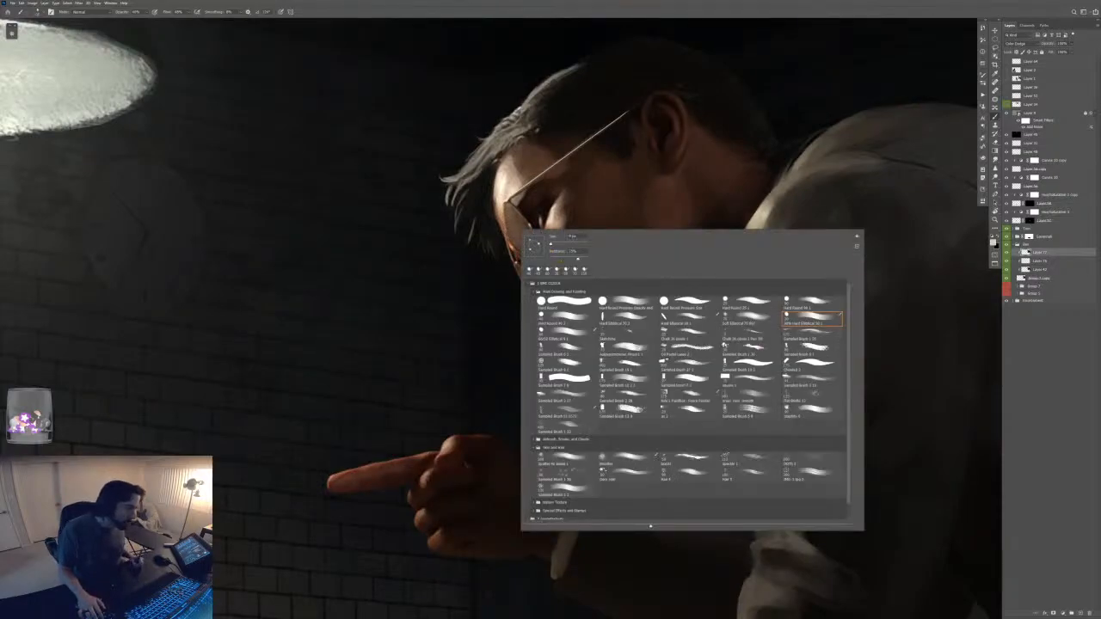
left_click(537, 447)
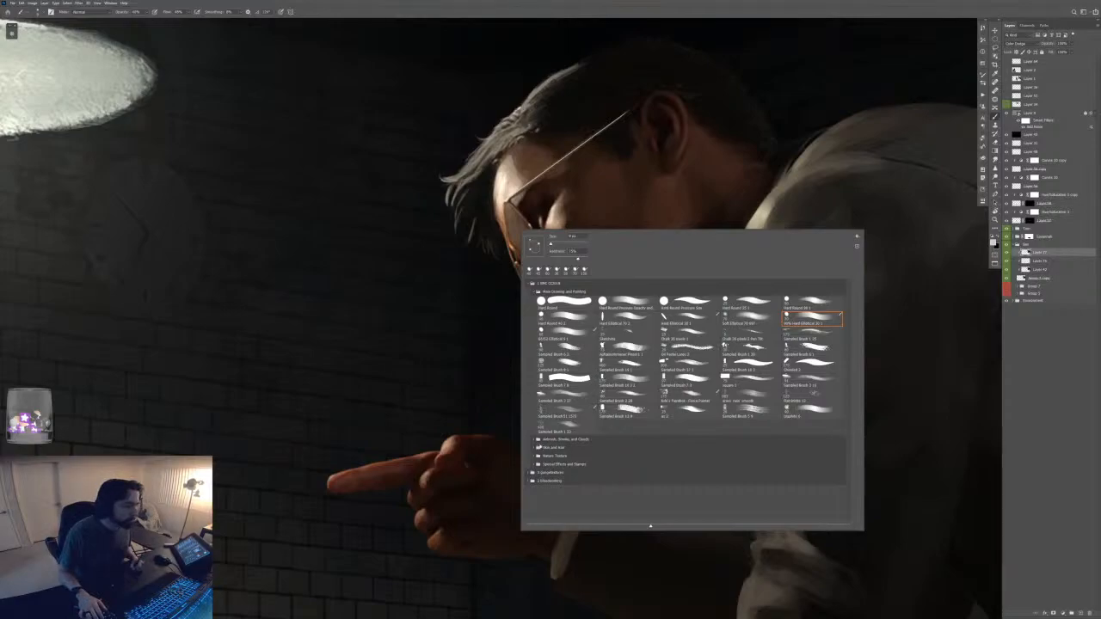
left_click(538, 464)
left_click(537, 465)
left_click(537, 464)
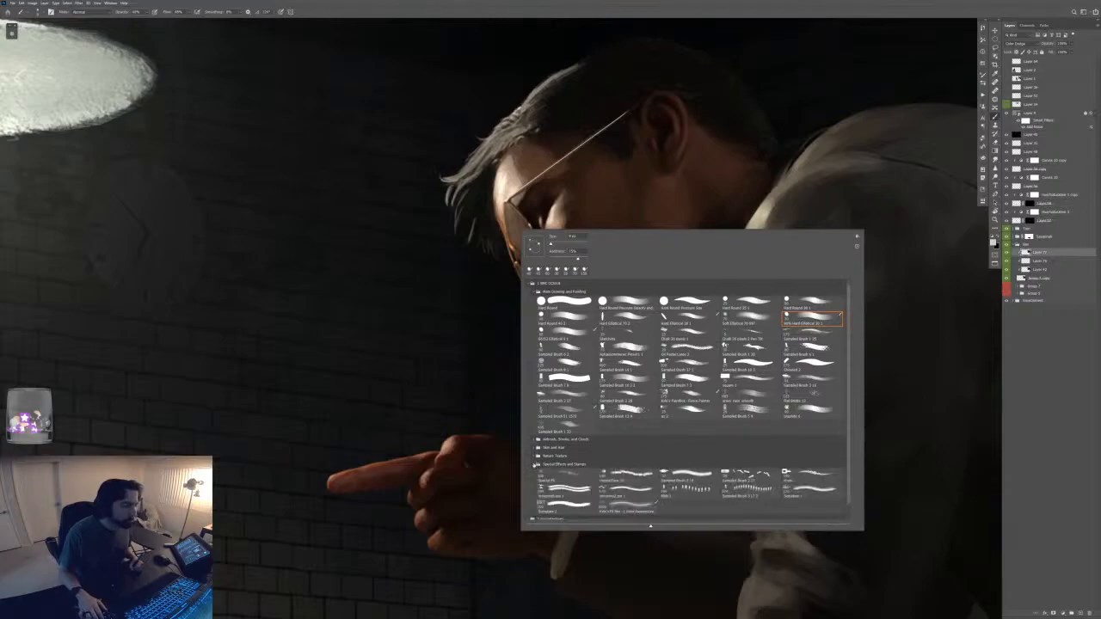
left_click(554, 476)
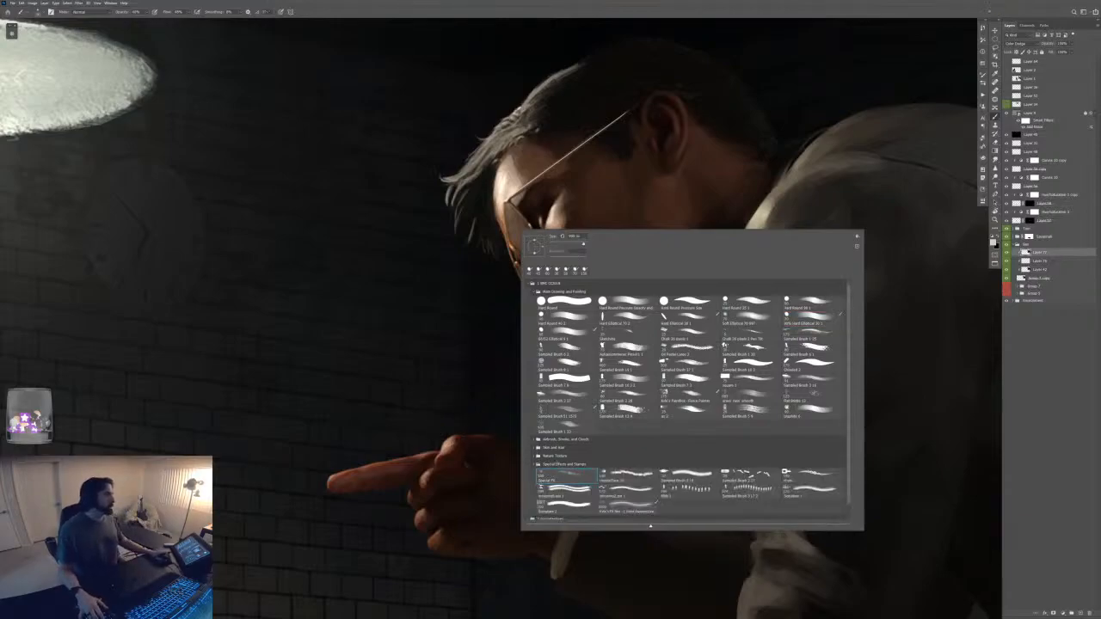
key("Return")
- Add a Screen layer near the top of the stack and place it directly beneath the black Color Dodge layer
left_click(1039, 115)
left_click(1042, 135)
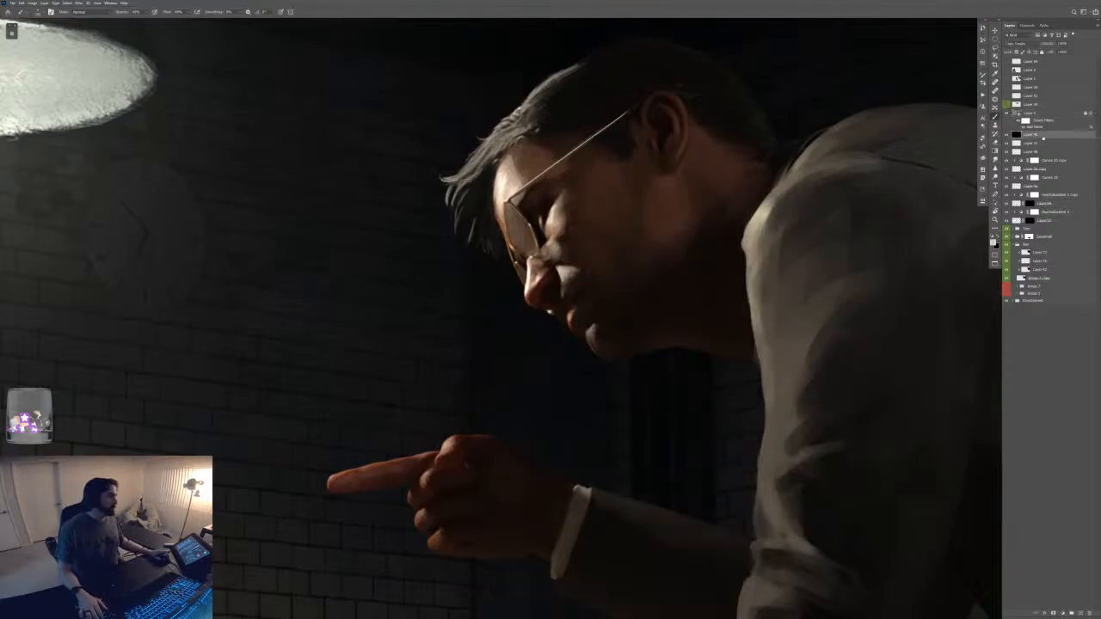
key("ctrl+minus")
key("ctrl+minus")
key("ctrl+minus")
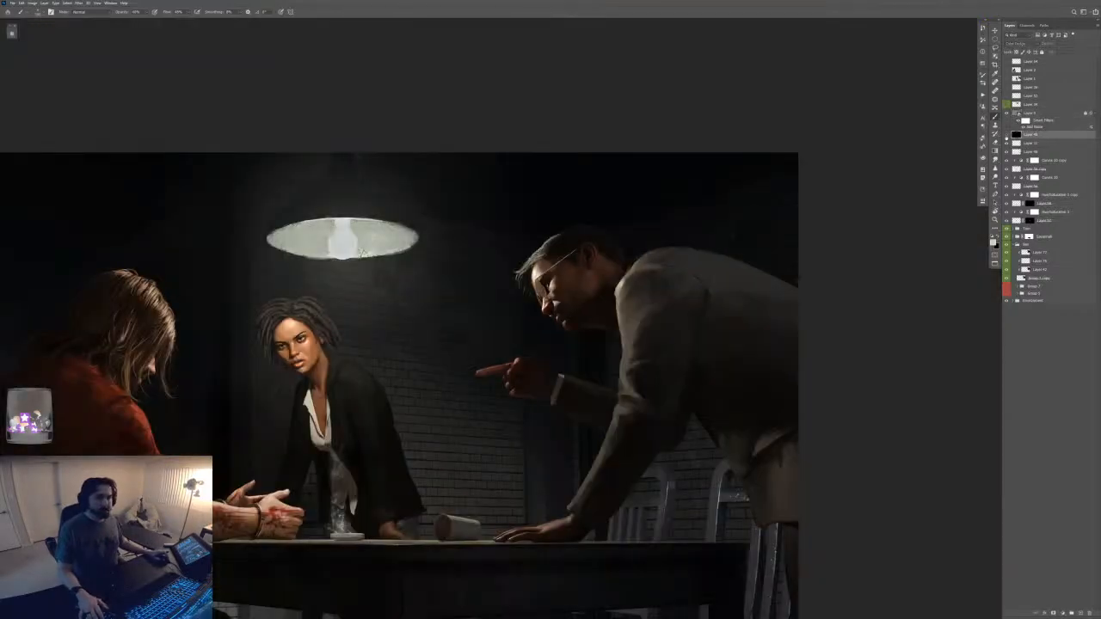
left_click(1006, 135)
key("alt+F9")
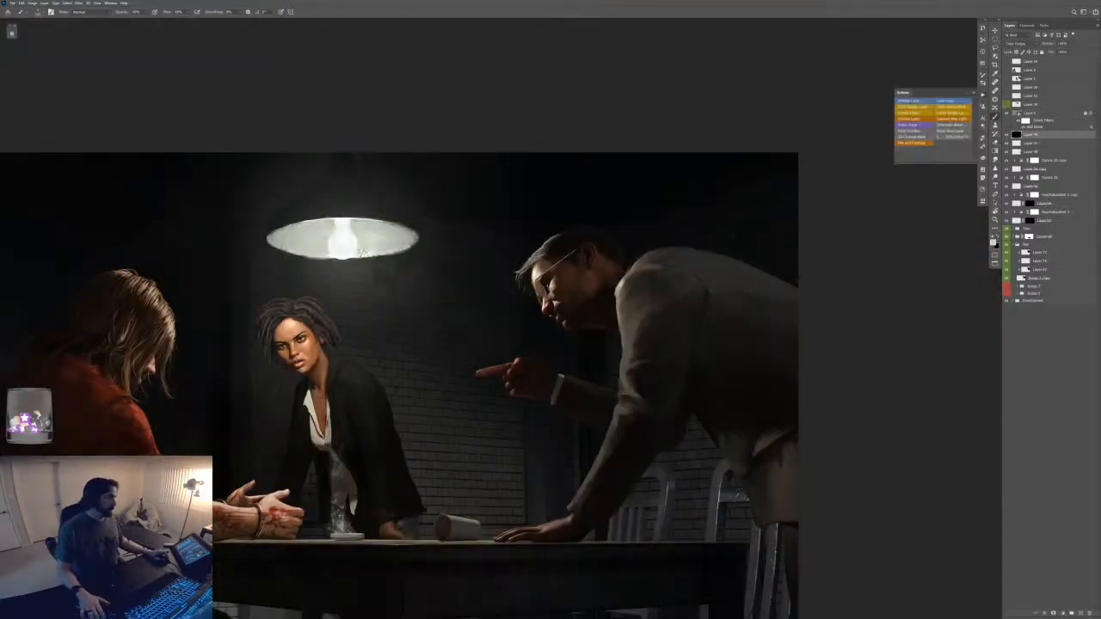
left_click(917, 113)
left_click_drag(609, 174, 766, 163)
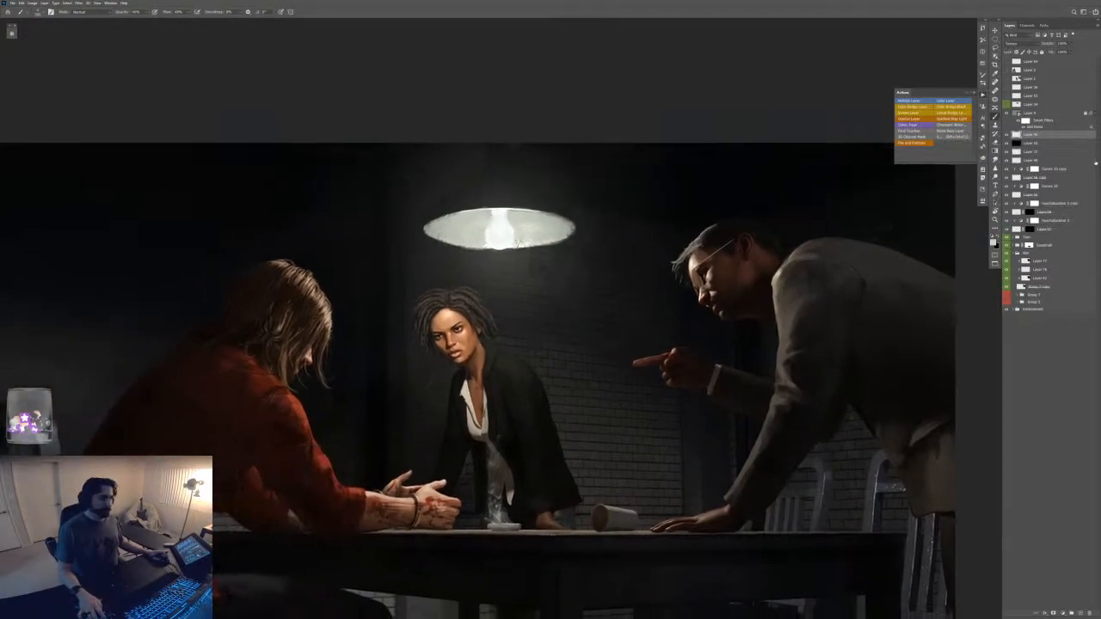
left_click_drag(1049, 138, 1047, 147)
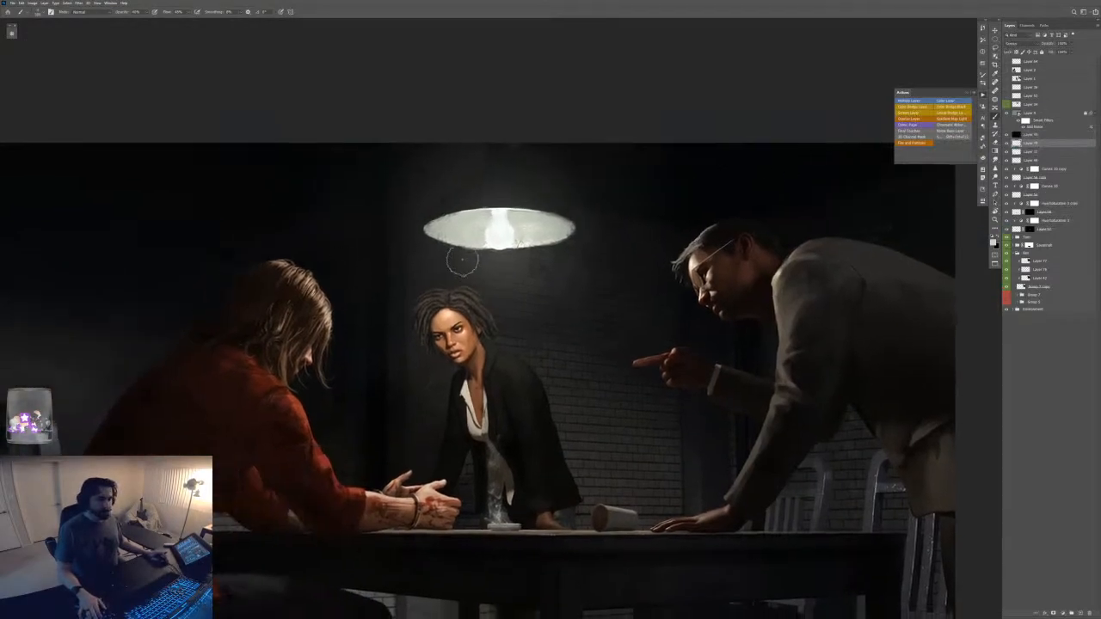
- Brush a brighter glow over the lamp's bulb on the Screen layer, enlarging the brush around the lampshade
left_click_drag(493, 244, 498, 226)
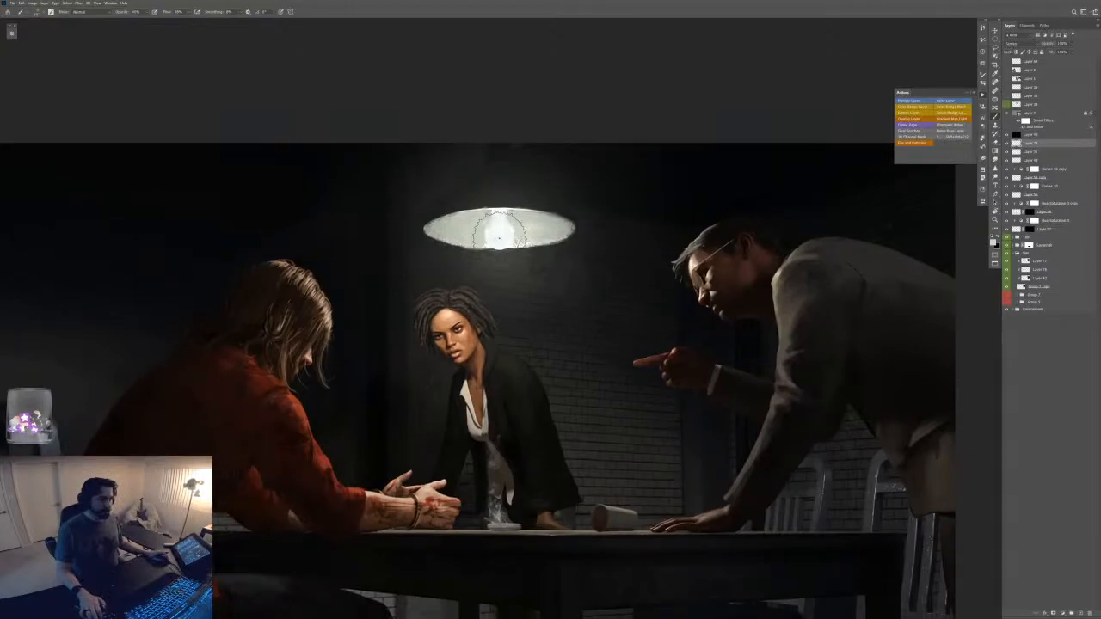
key("bracketright")
key("bracketright")
key("bracketright")
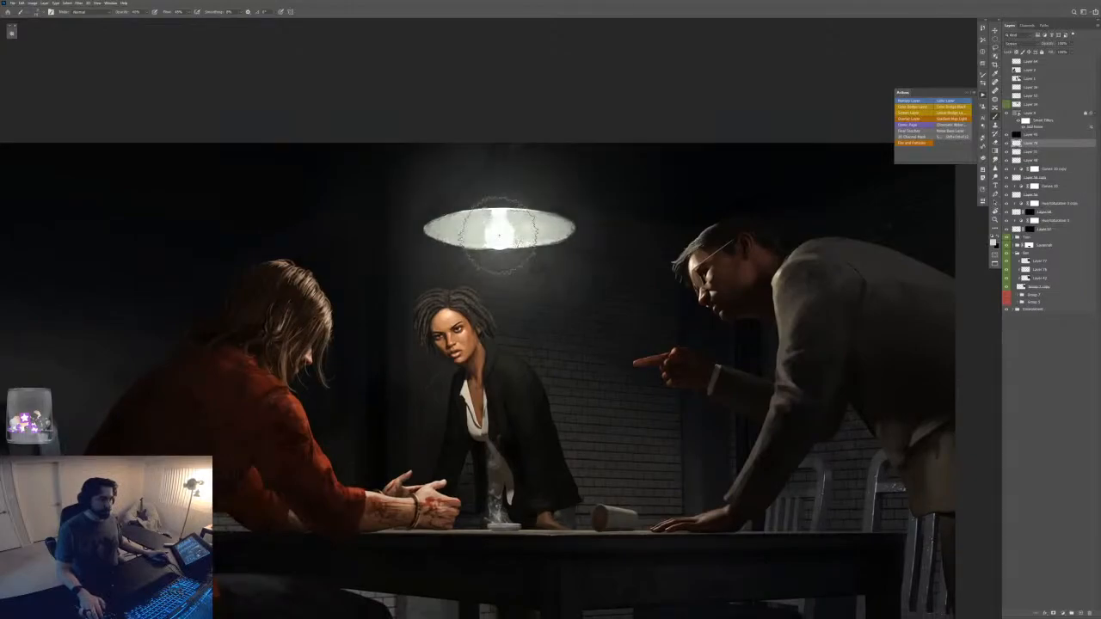
key("ctrl+minus")
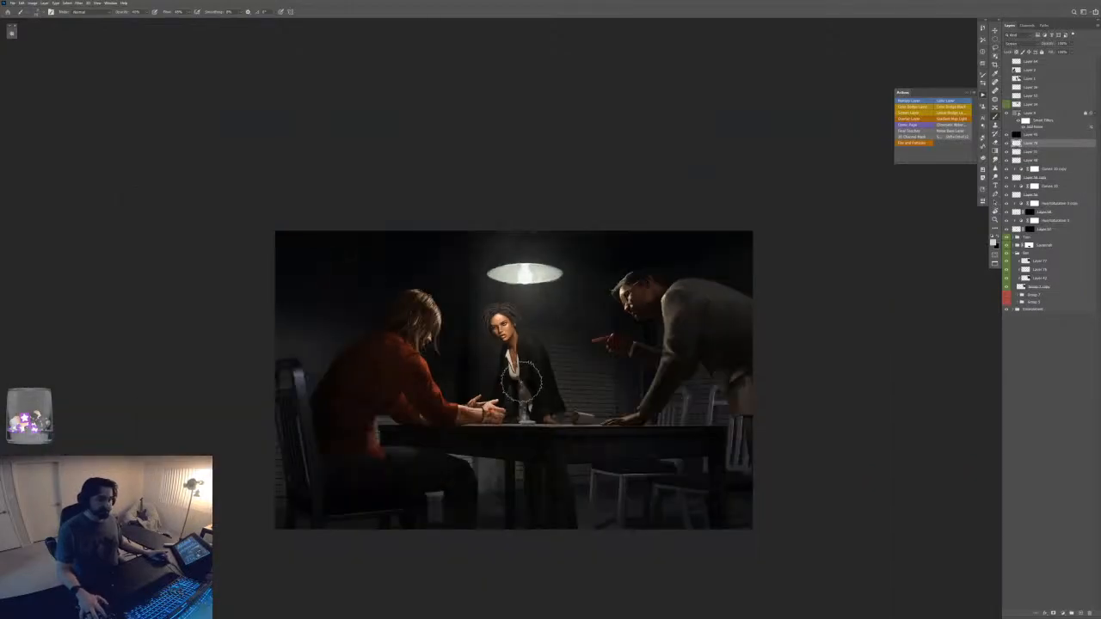
key("ctrl+plus")
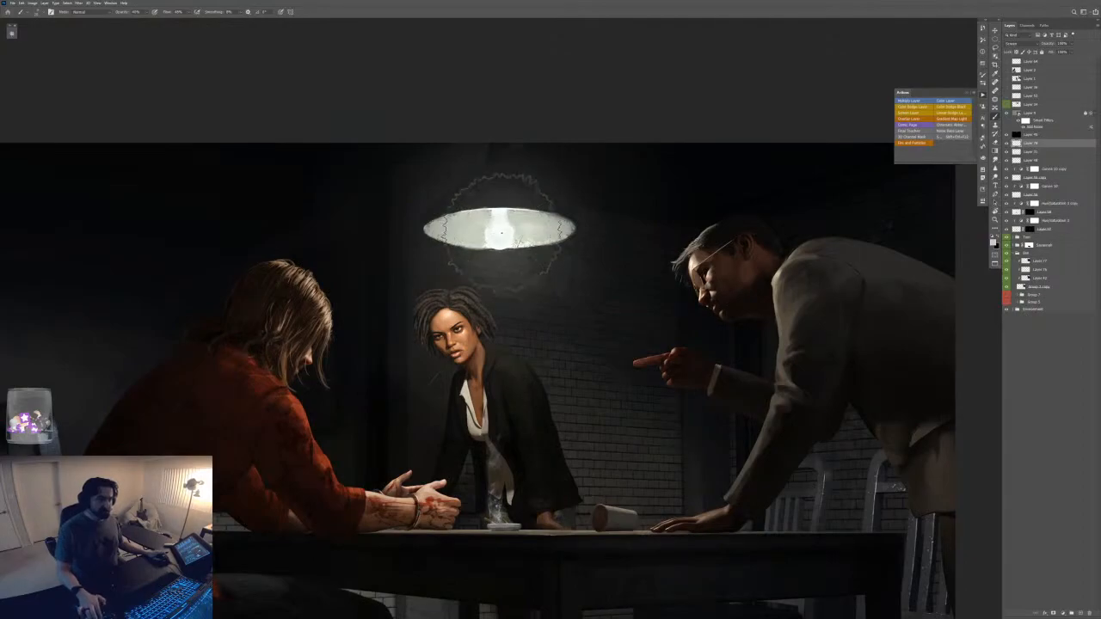
key("ctrl+minus")
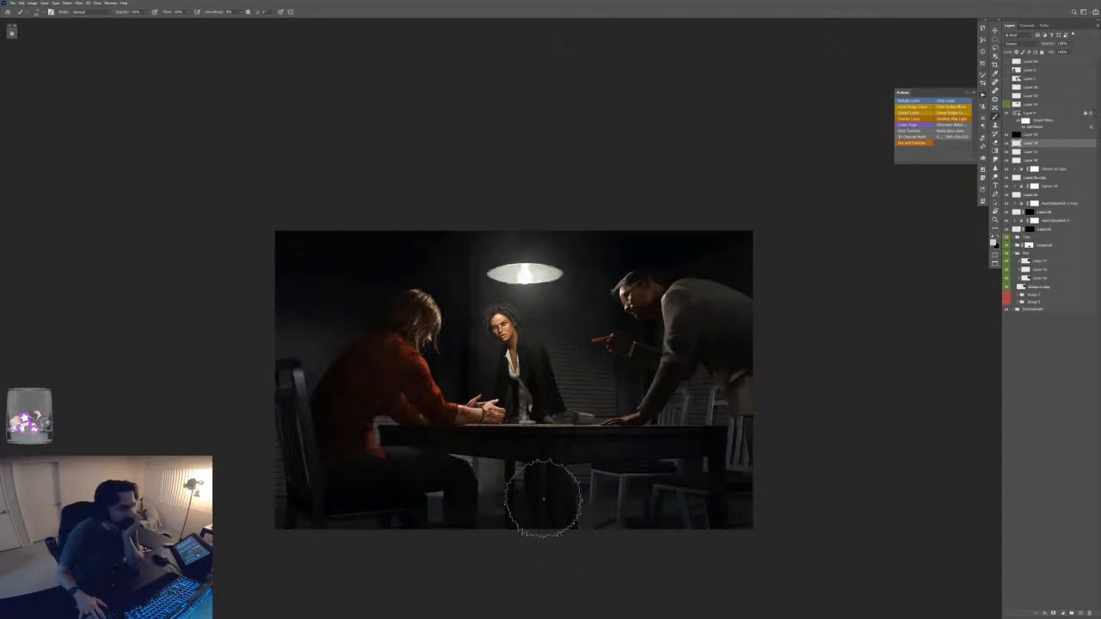
key("ctrl+plus")
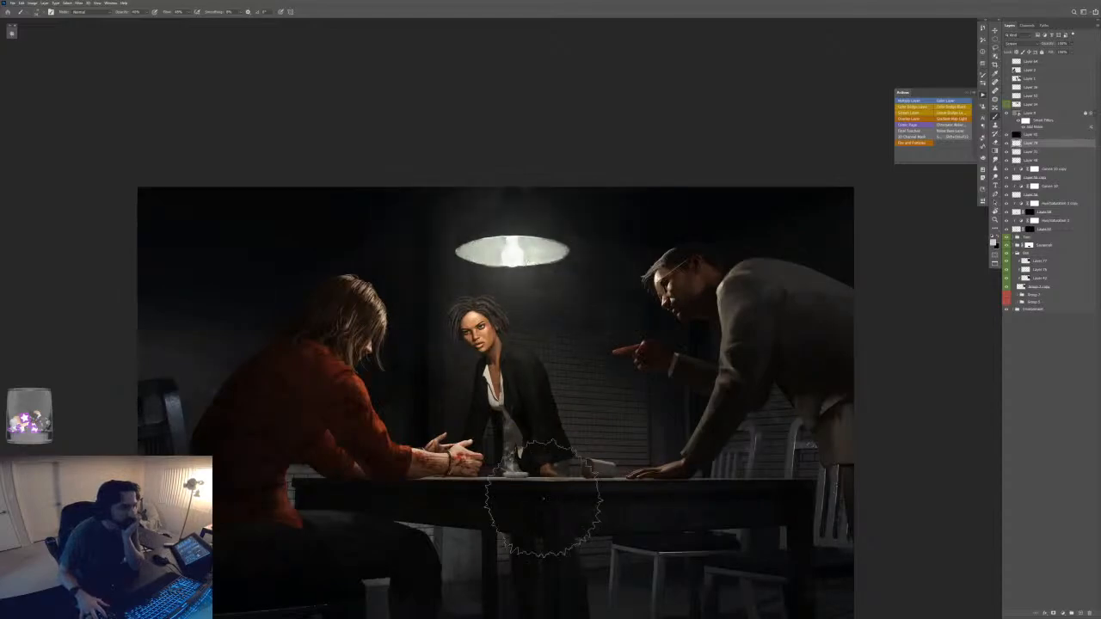
key("ctrl+minus")
key("ctrl+minus")
key("ctrl+minus")
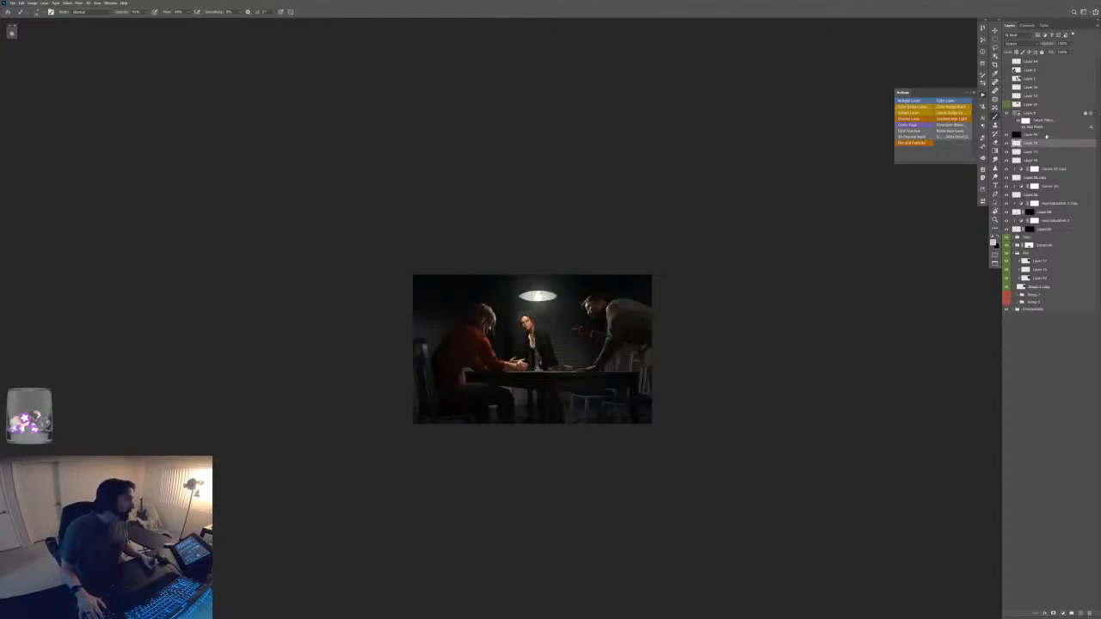
- Try a Curves adjustment layer above the black Color Dodge layer, darkening the shadows and lifting the highlights
left_click(1047, 135)
key("ctrl+shift+n")
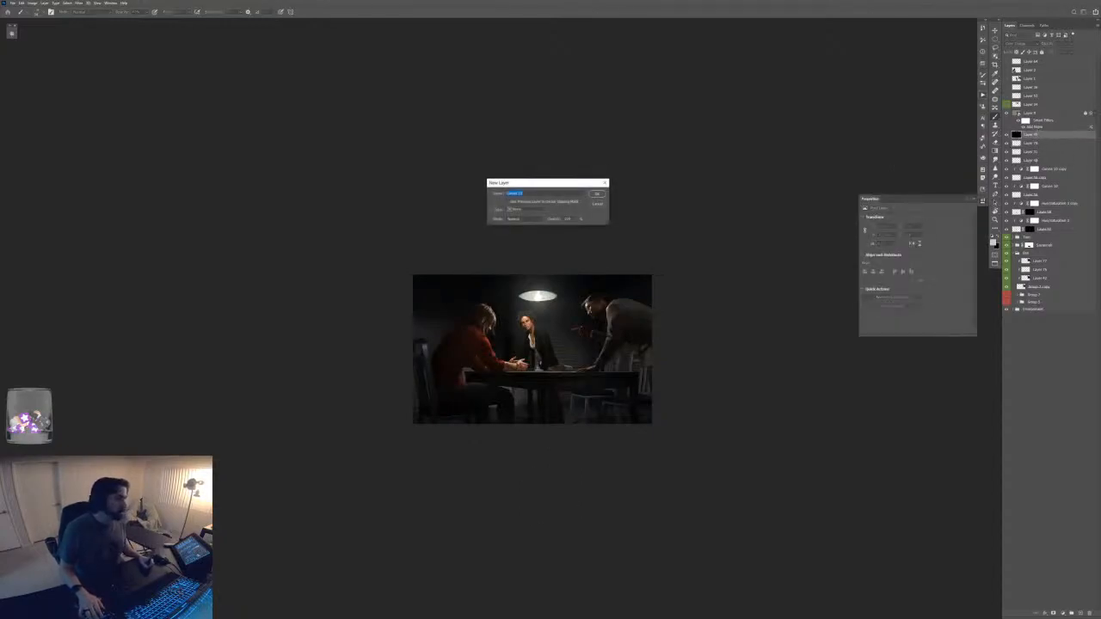
key("Escape")
key("F6")
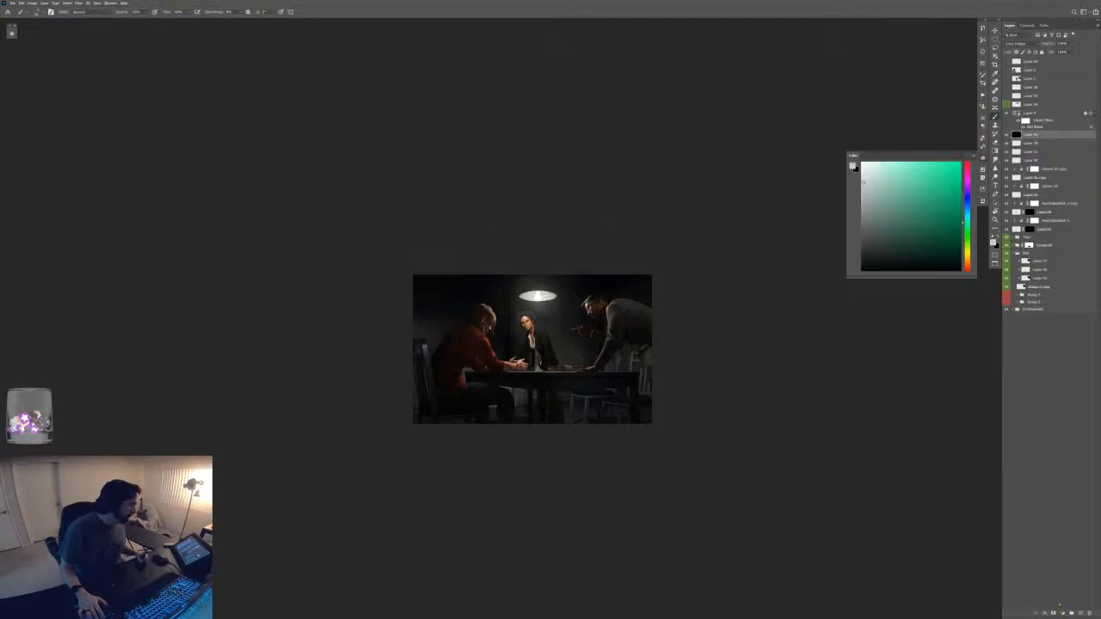
key("F6")
key("ctrl+m")
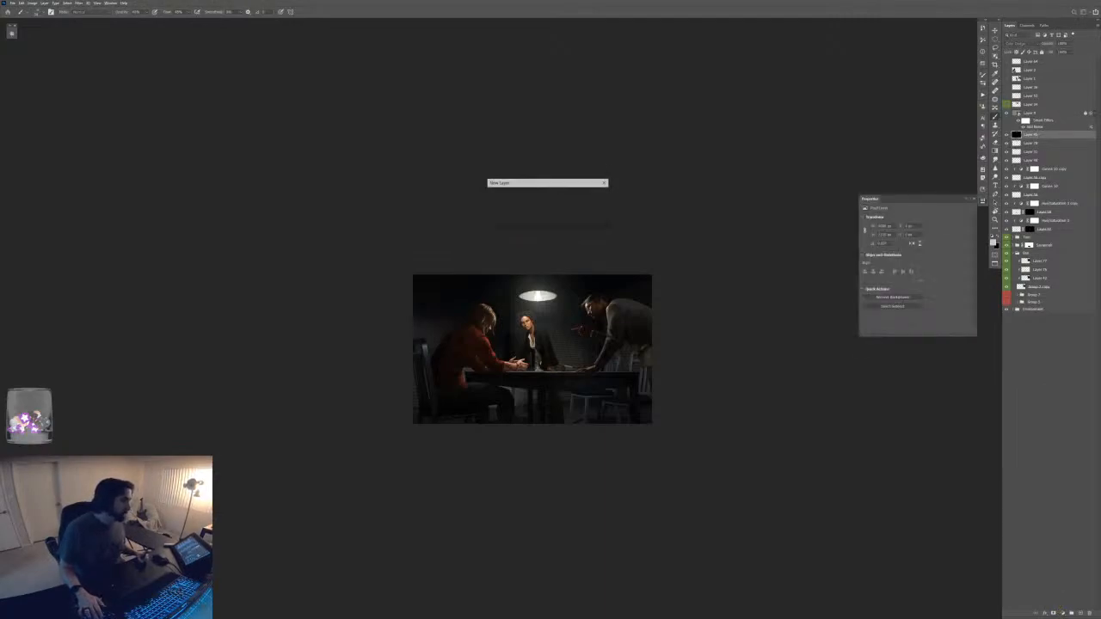
key("ctrl+plus")
key("ctrl+plus")
left_click(867, 228)
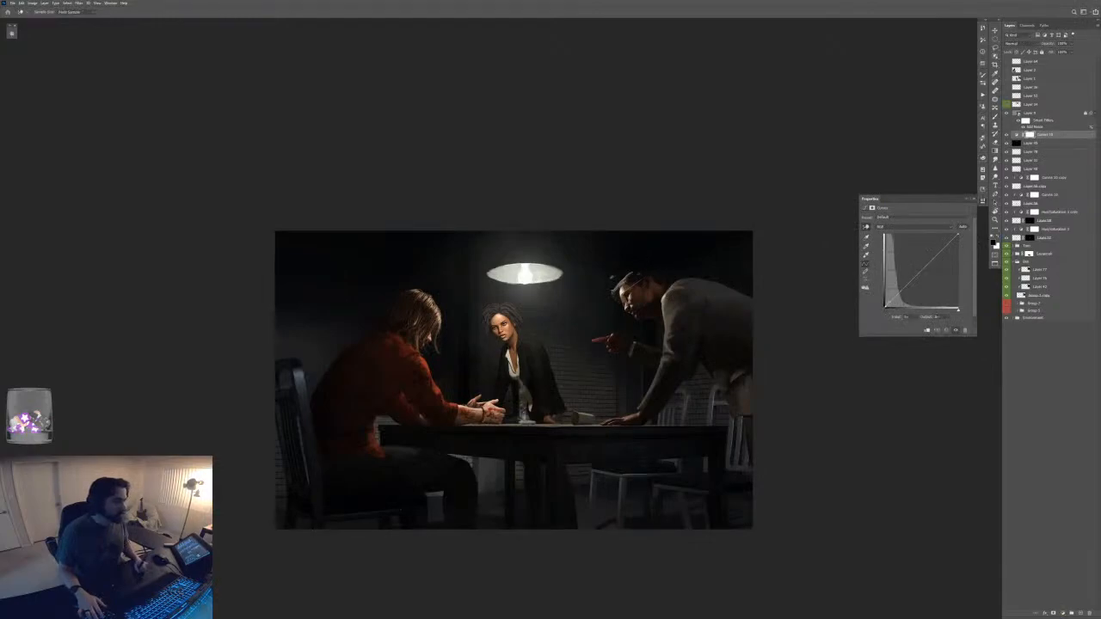
left_click_drag(610, 277, 611, 280)
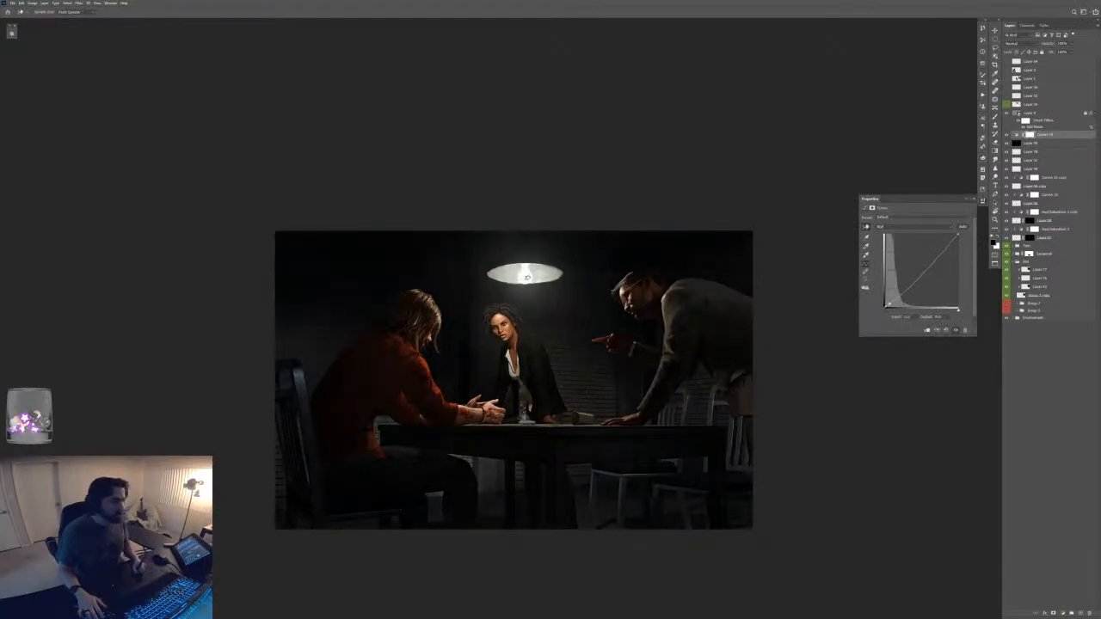
left_click_drag(513, 277, 514, 269)
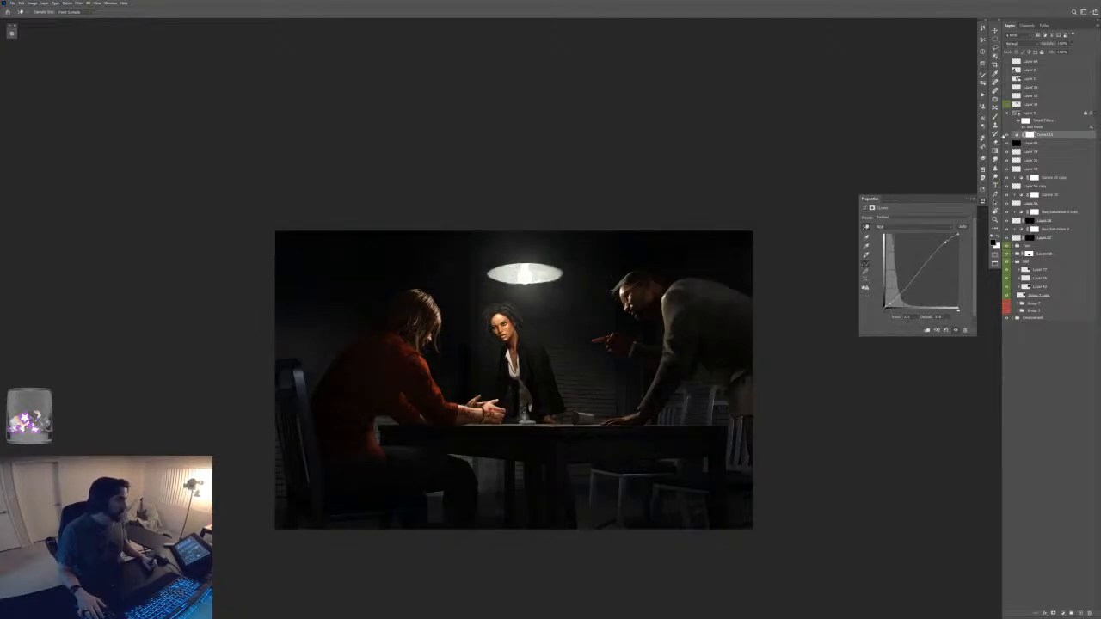
- Compare the painting with and without the Curves adjustment and delete that adjustment layer
left_click(1007, 135)
left_click(1007, 135)
left_click(1006, 135)
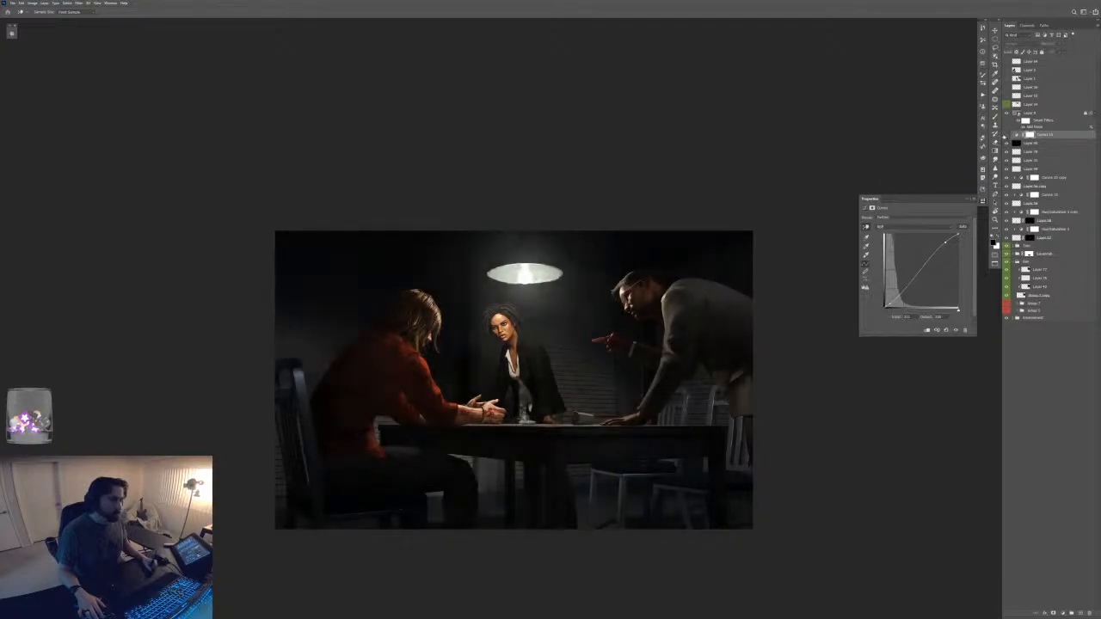
left_click(1049, 137)
key("Delete")
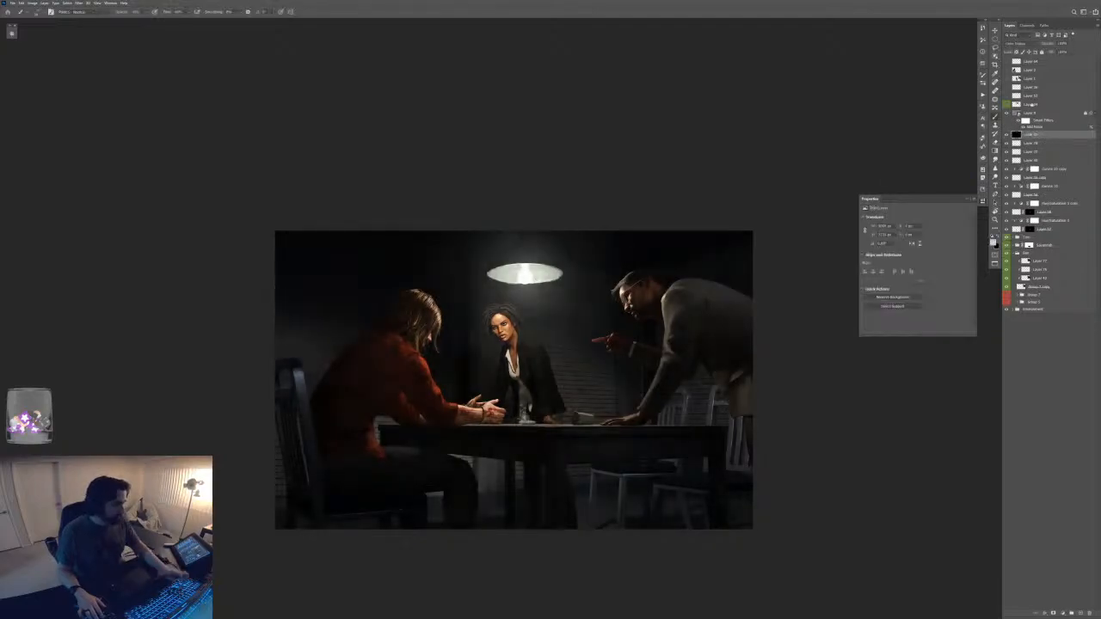
- Try a Brightness/Contrast adjustment layer with raised brightness and lowered contrast, compare it on and off, and delete it
left_click(1064, 614)
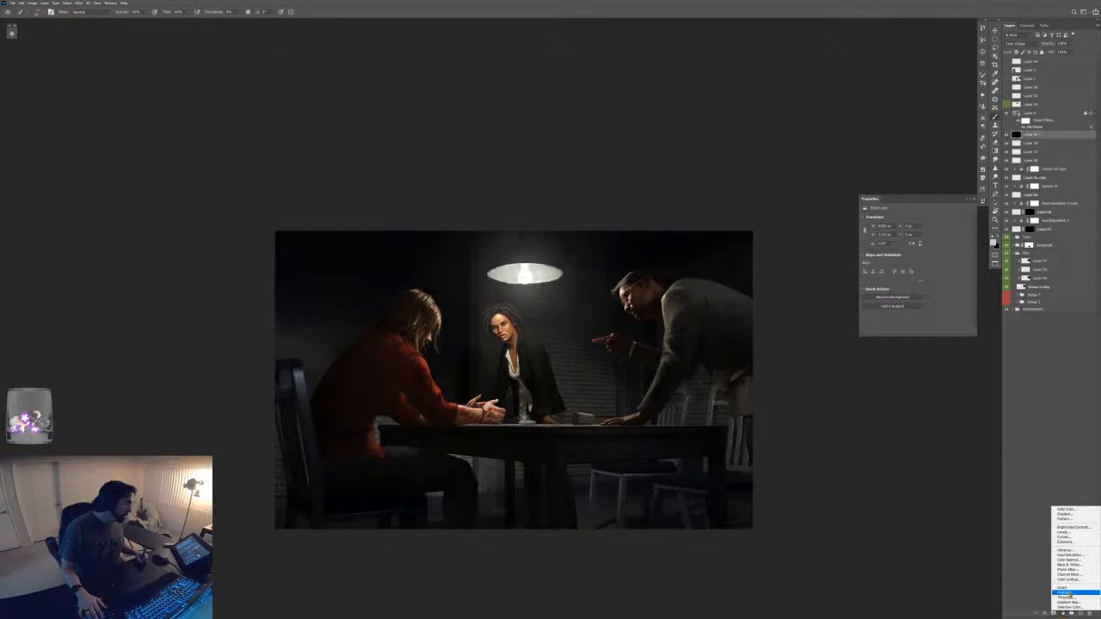
left_click(1069, 527)
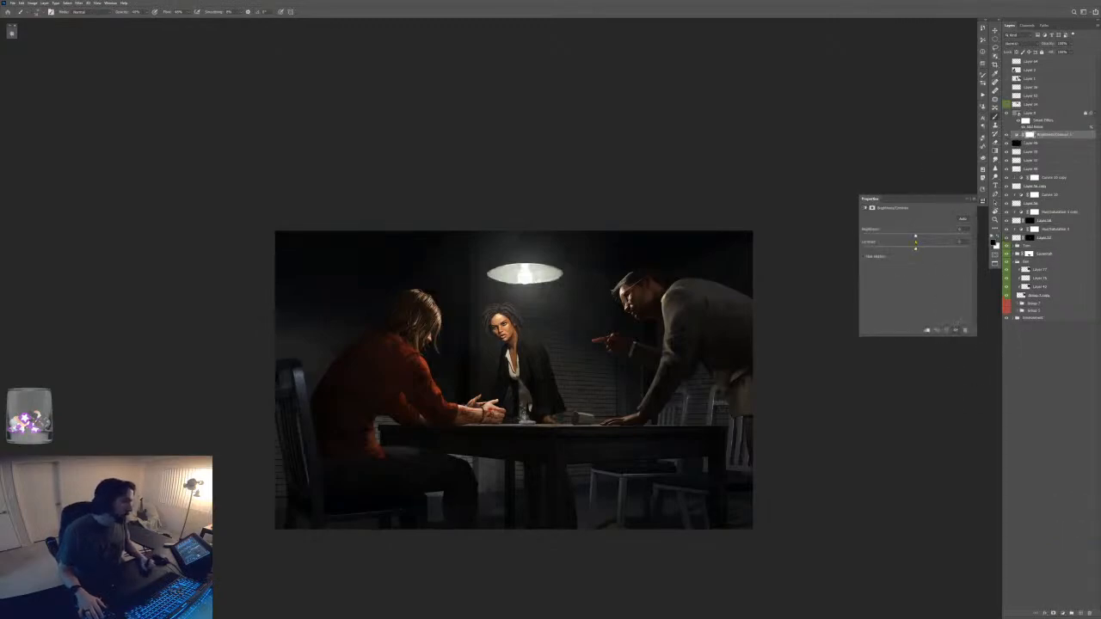
mouse_move(915, 247)
left_mouse_down()
mouse_move(926, 249)
mouse_move(908, 250)
left_mouse_up()
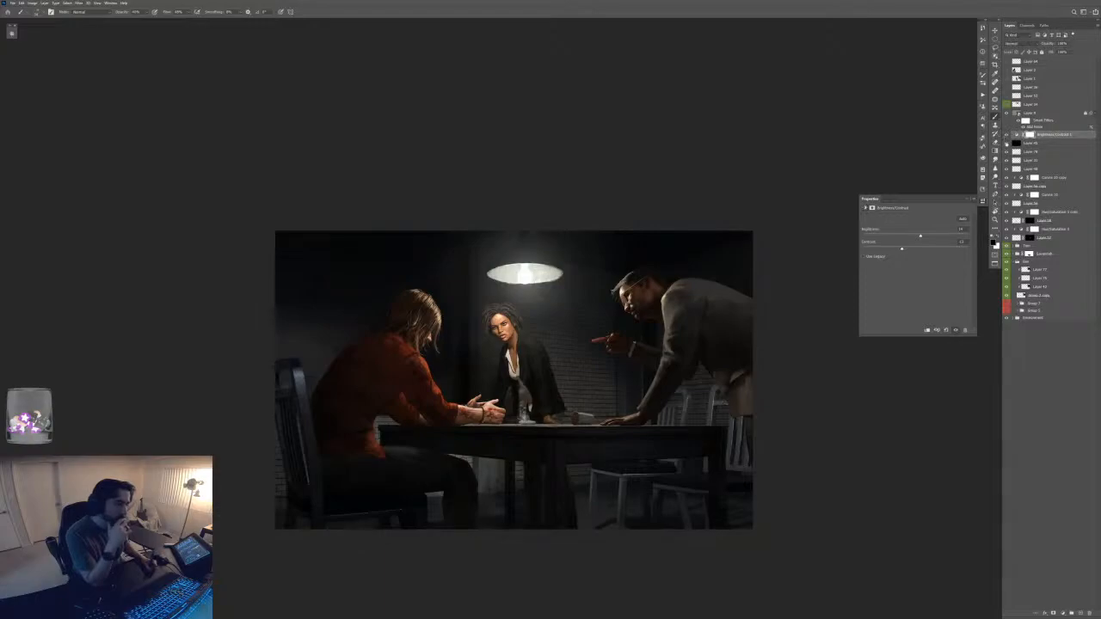
left_click(1006, 135)
left_click(1006, 135)
key("Delete")
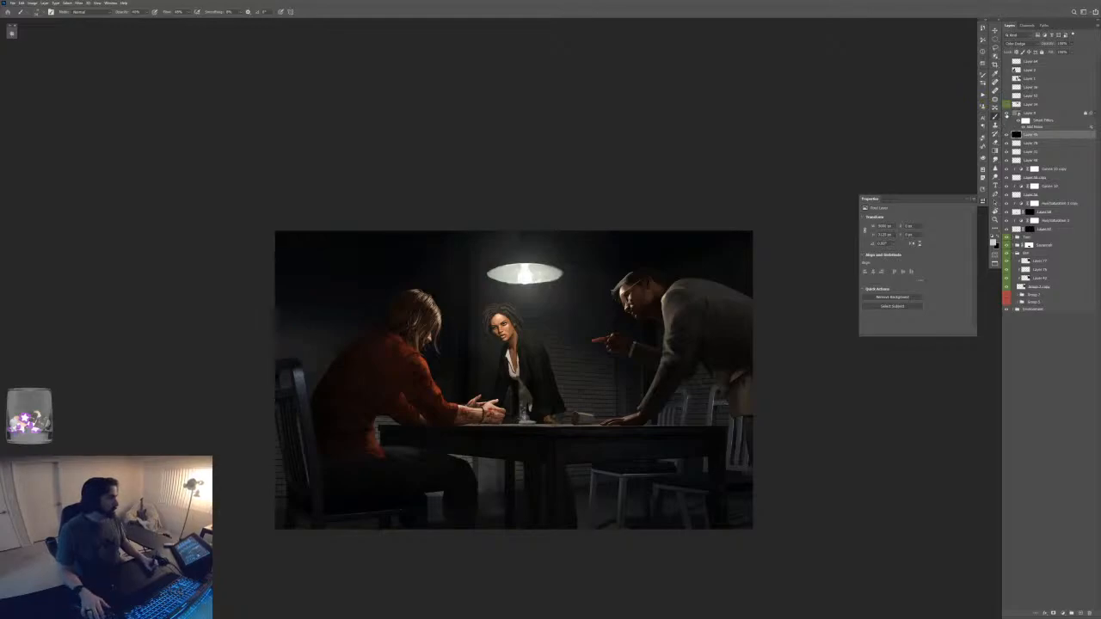
- Stamp the visible image into a merged layer above the black Color Dodge layer and apply Auto Color to it
key("ctrl+shift+alt+n")
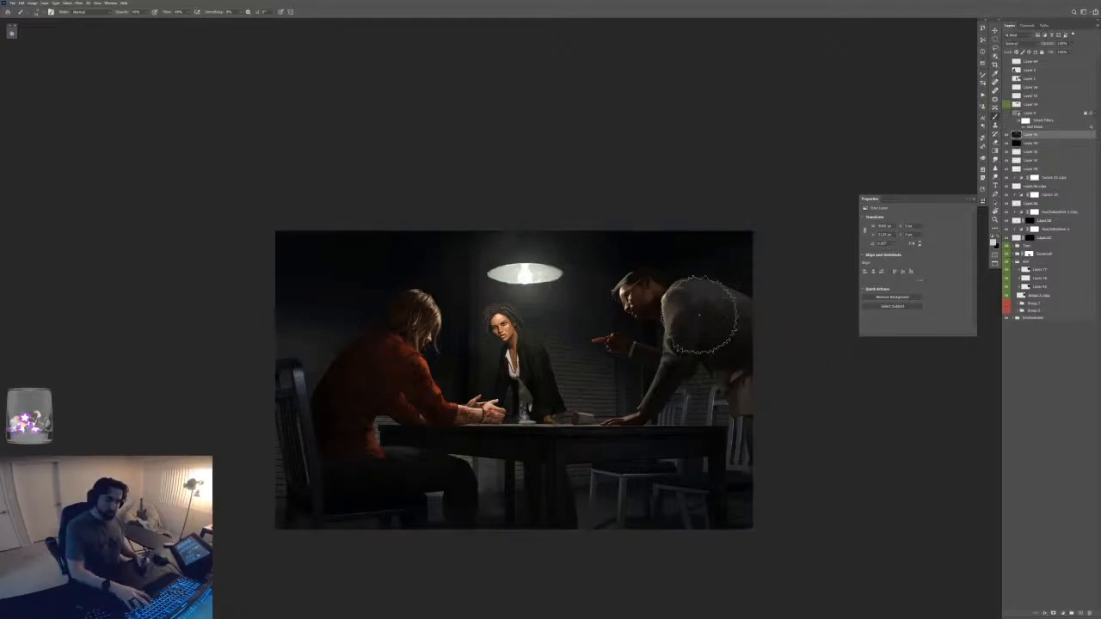
left_click(33, 2)
mouse_move(51, 10)
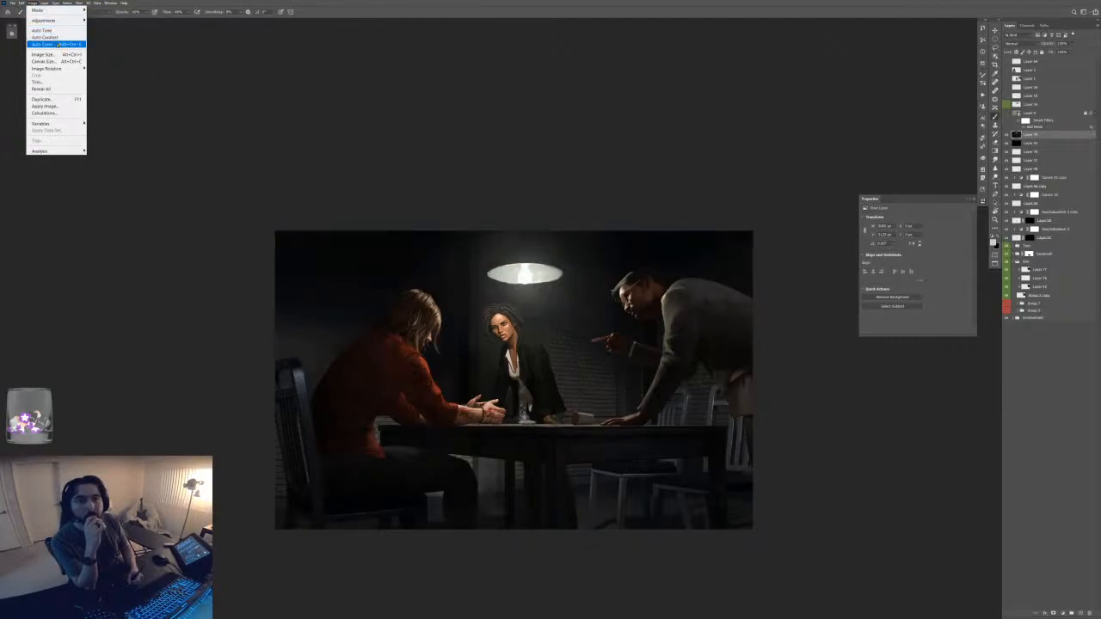
left_click(56, 44)
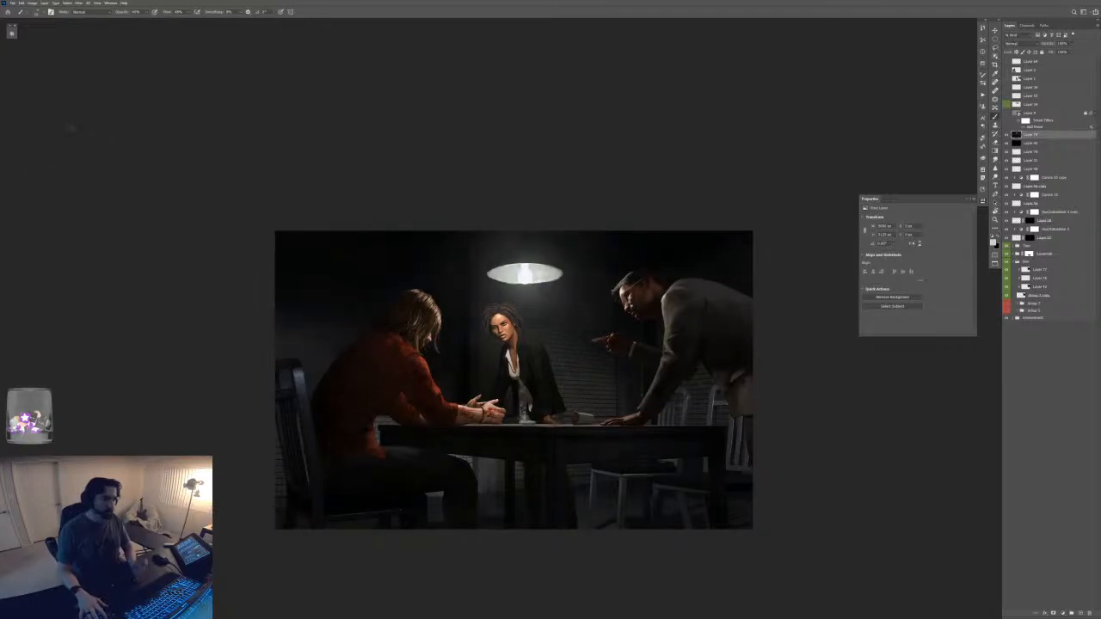
key("ctrl+plus")
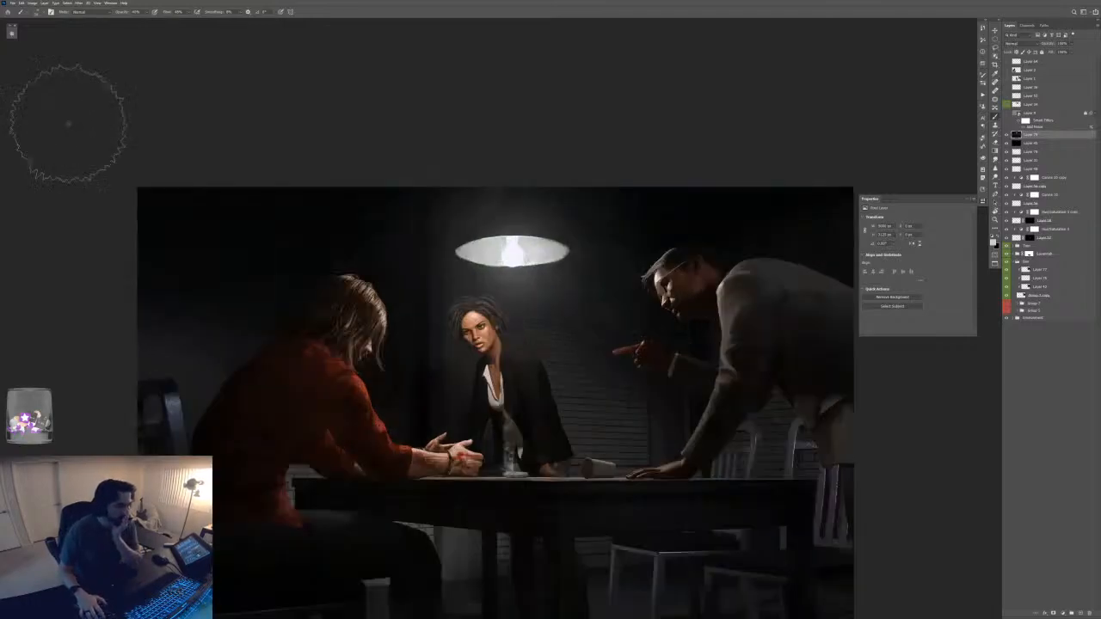
left_click_drag(607, 434, 596, 391)
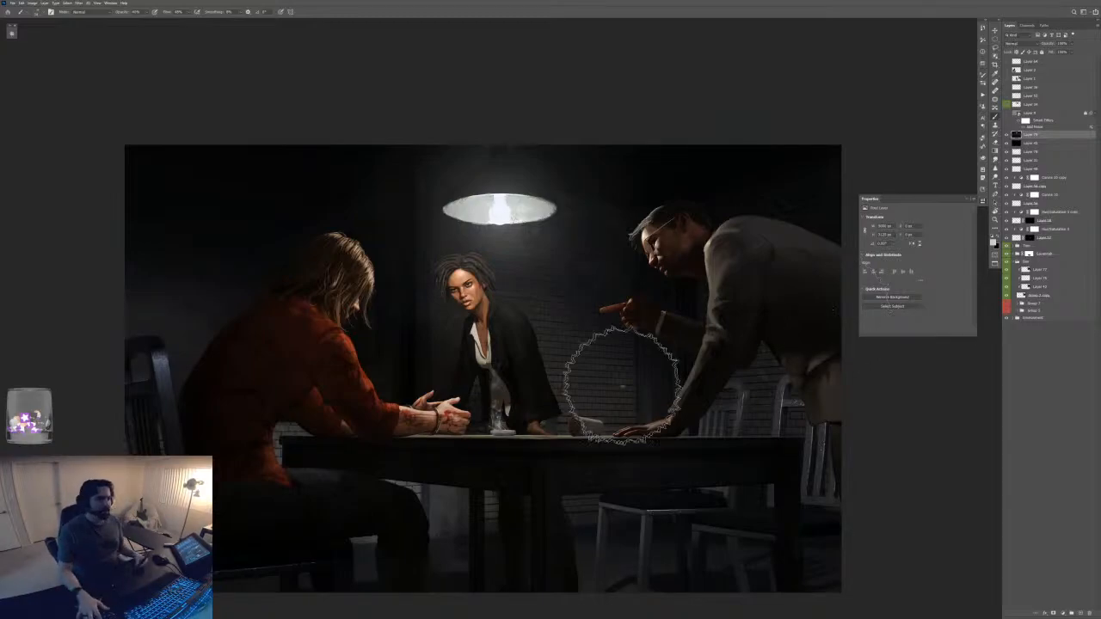
- Show both paintings in reduced floating windows, with the interrogation scene placed beside the cuffed man reference
key("f")
key("f")
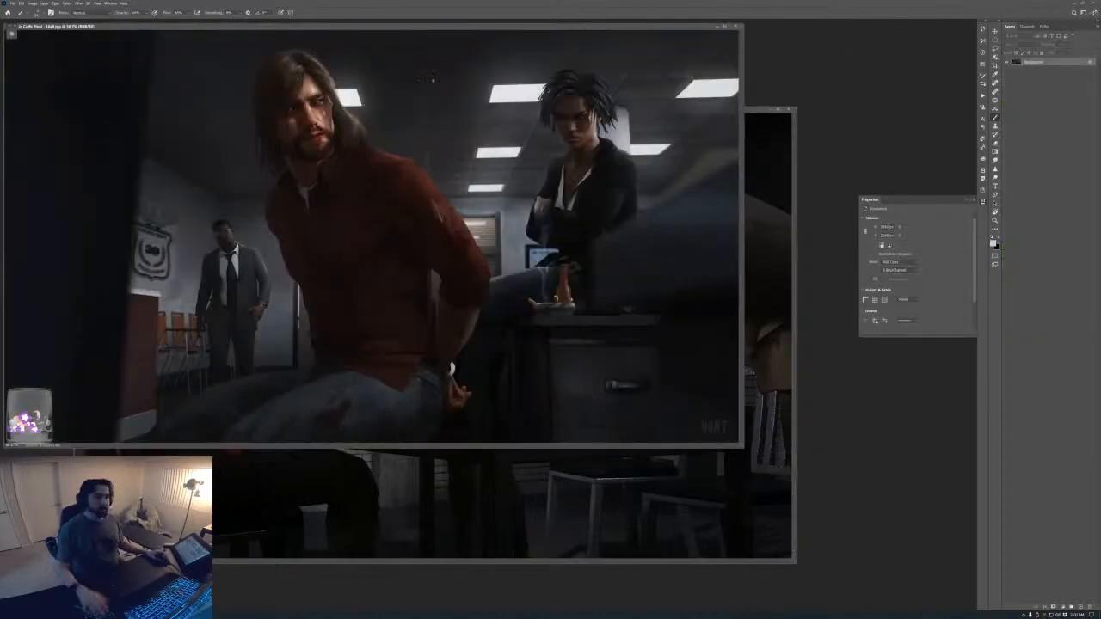
left_click_drag(458, 29, 459, 33)
key("ctrl+minus")
key("ctrl+minus")
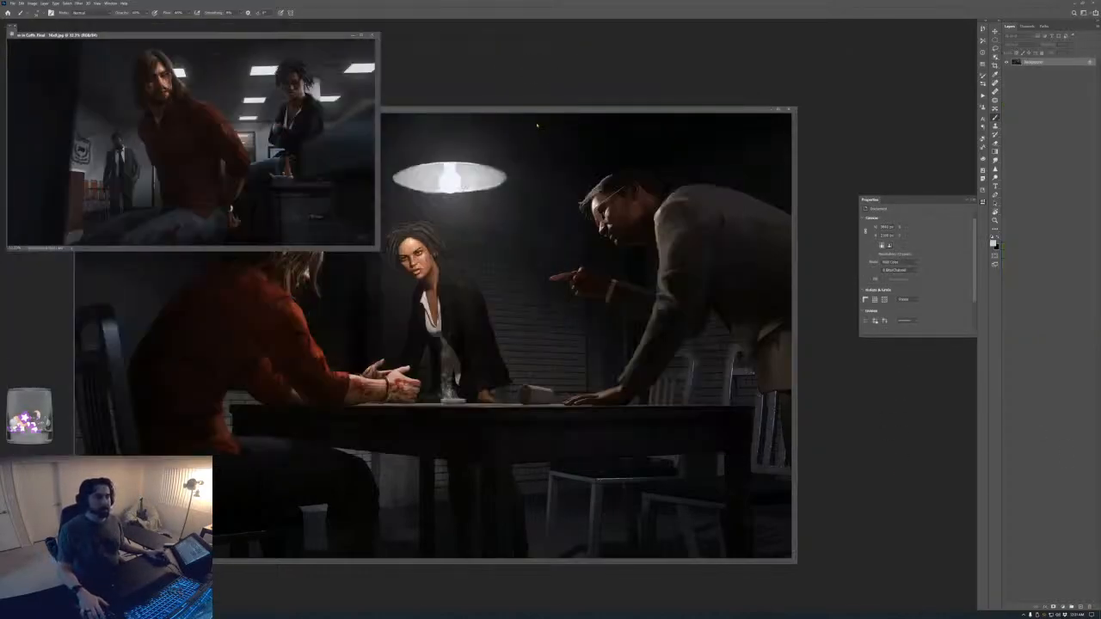
left_click_drag(539, 111, 685, 145)
key("ctrl+minus")
key("ctrl+minus")
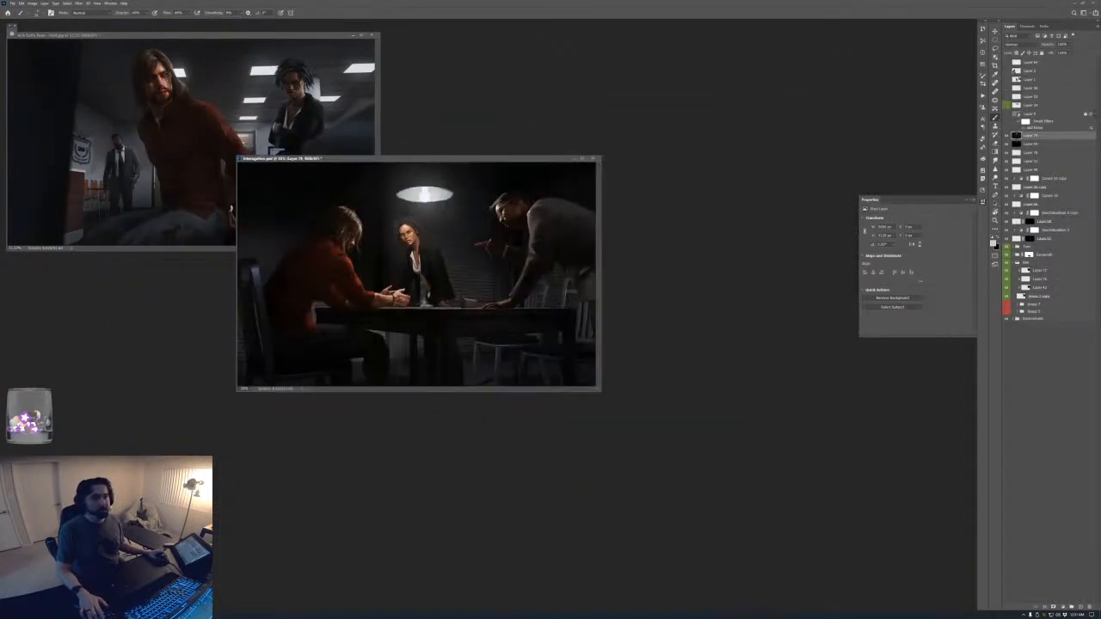
left_click_drag(576, 159, 759, 85)
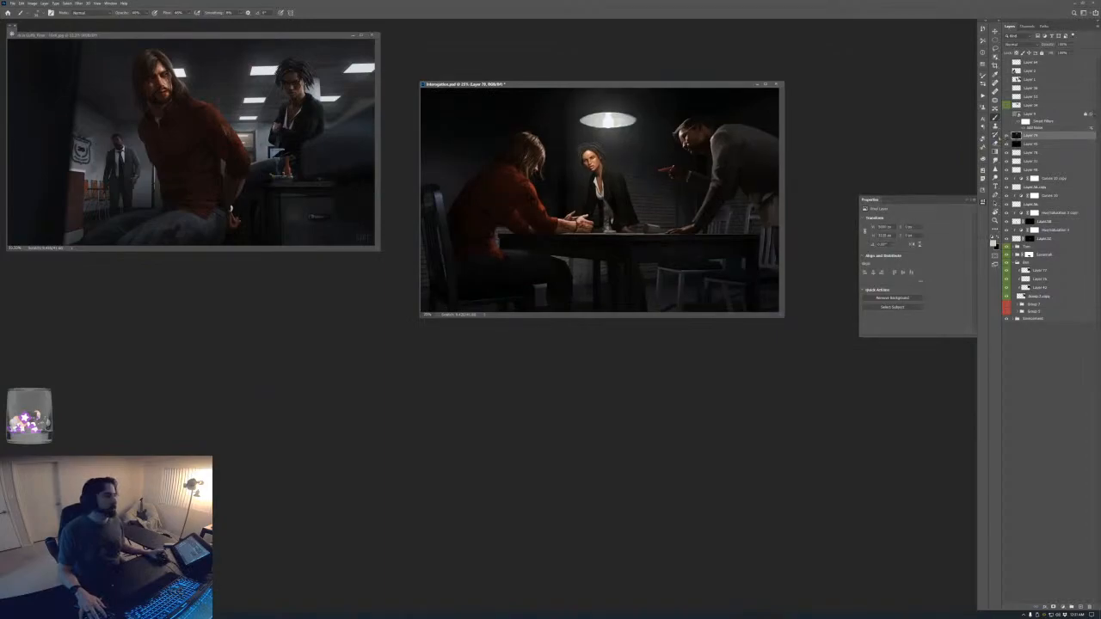
- Compare the interrogation scene with and without the Auto Color layer next to the reference painting
left_click(997, 136)
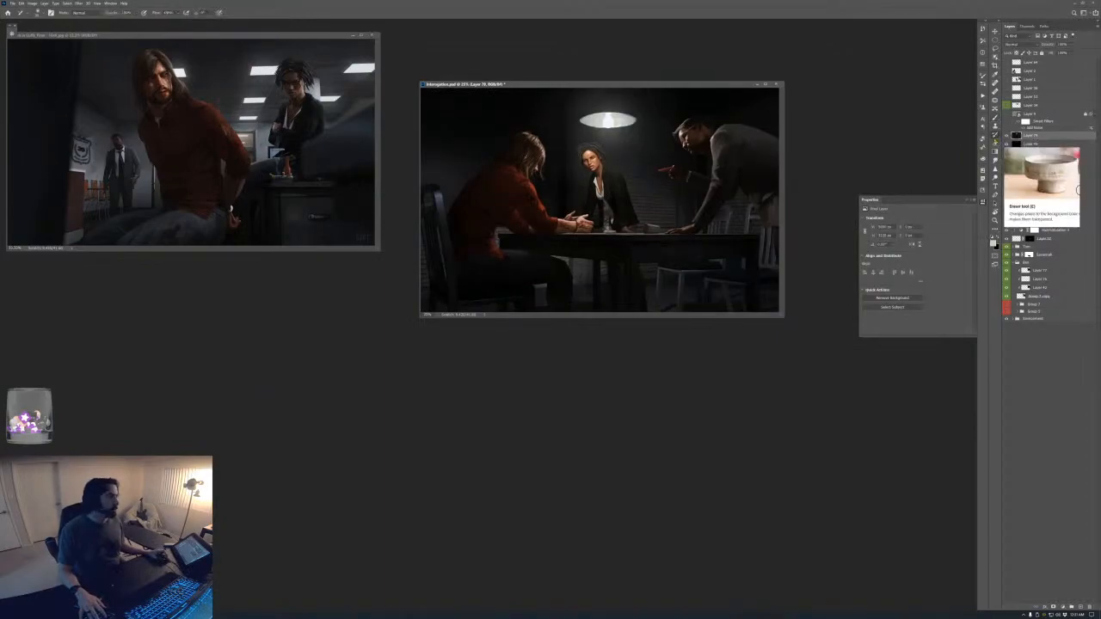
left_click(1006, 136)
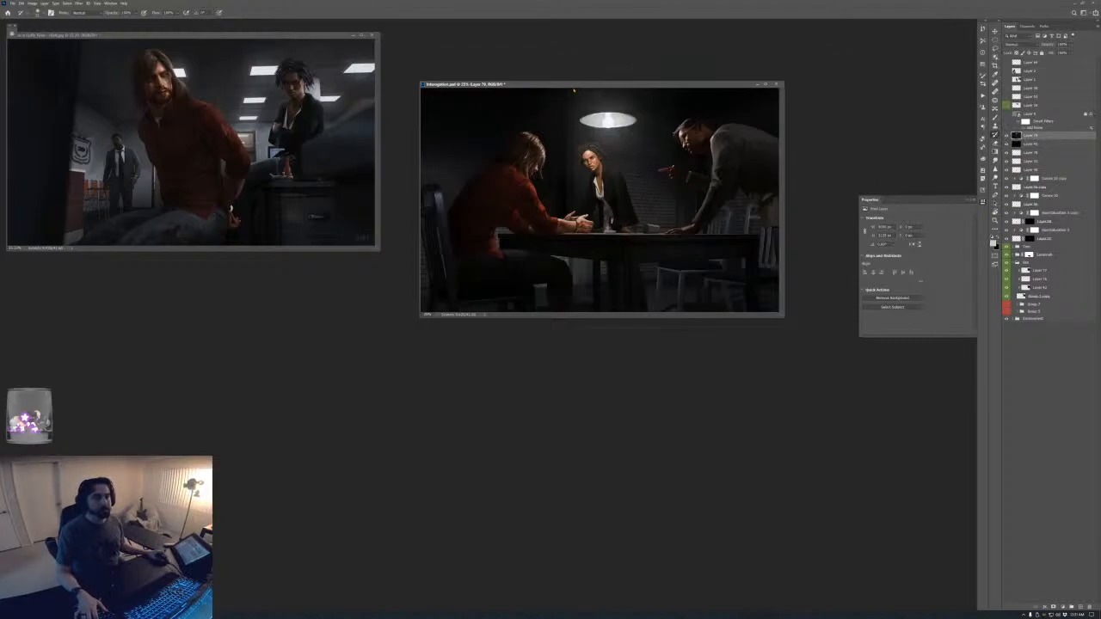
left_click_drag(573, 85, 534, 56)
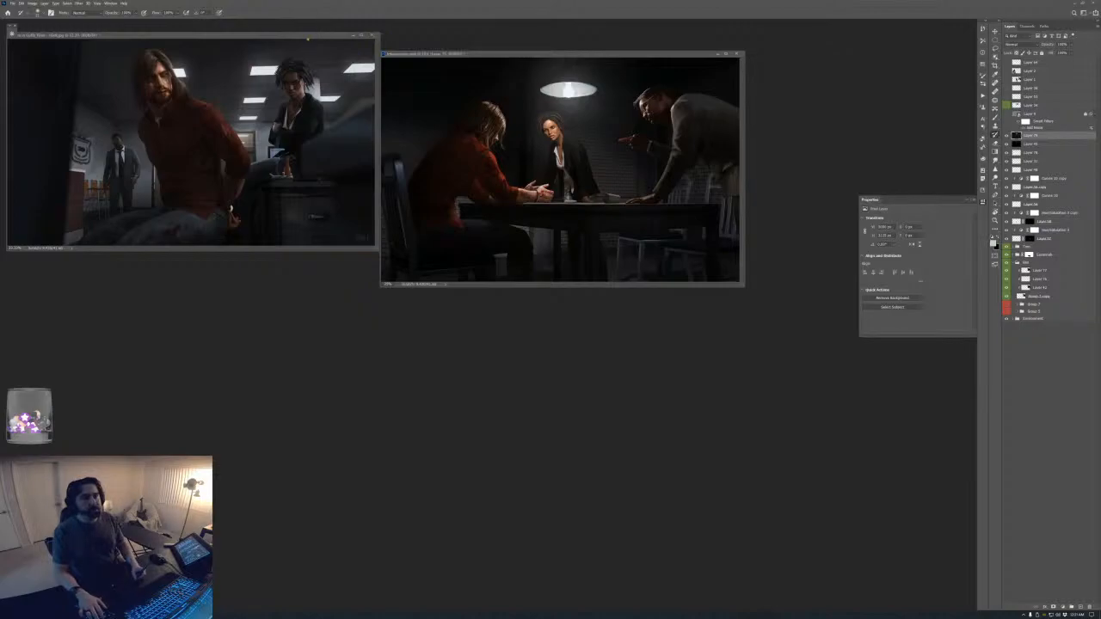
- Shrink the cuffed man reference to a small thumbnail window and enlarge the interrogation painting beside it
left_click(338, 37)
key("ctrl+minus")
key("ctrl+minus")
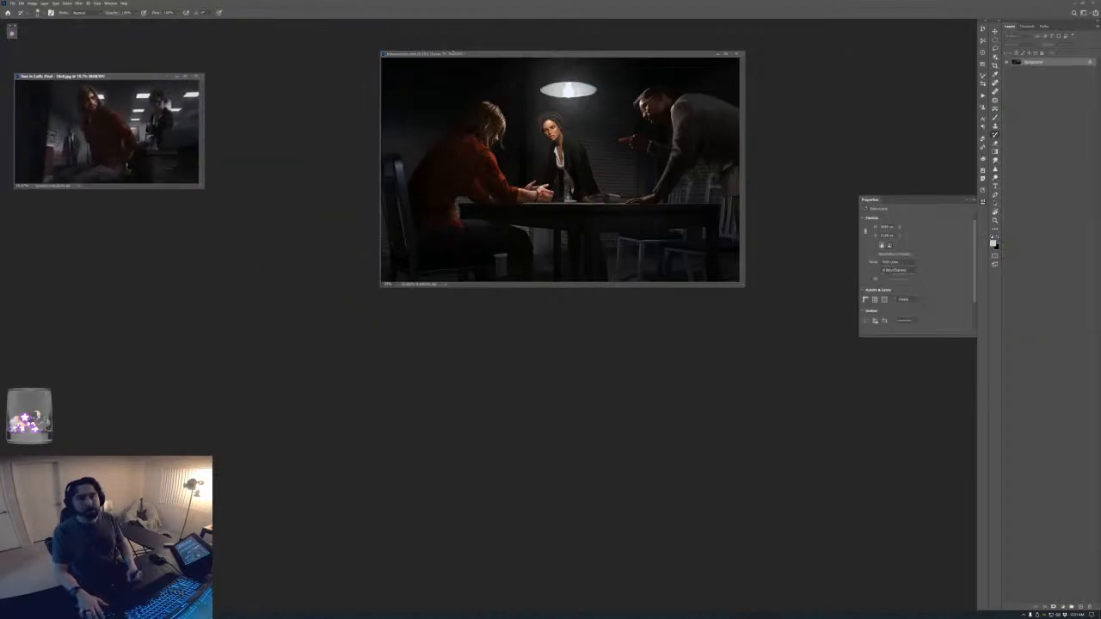
left_click_drag(497, 57, 364, 114)
key("ctrl+plus")
key("ctrl+plus")
key("ctrl+plus")
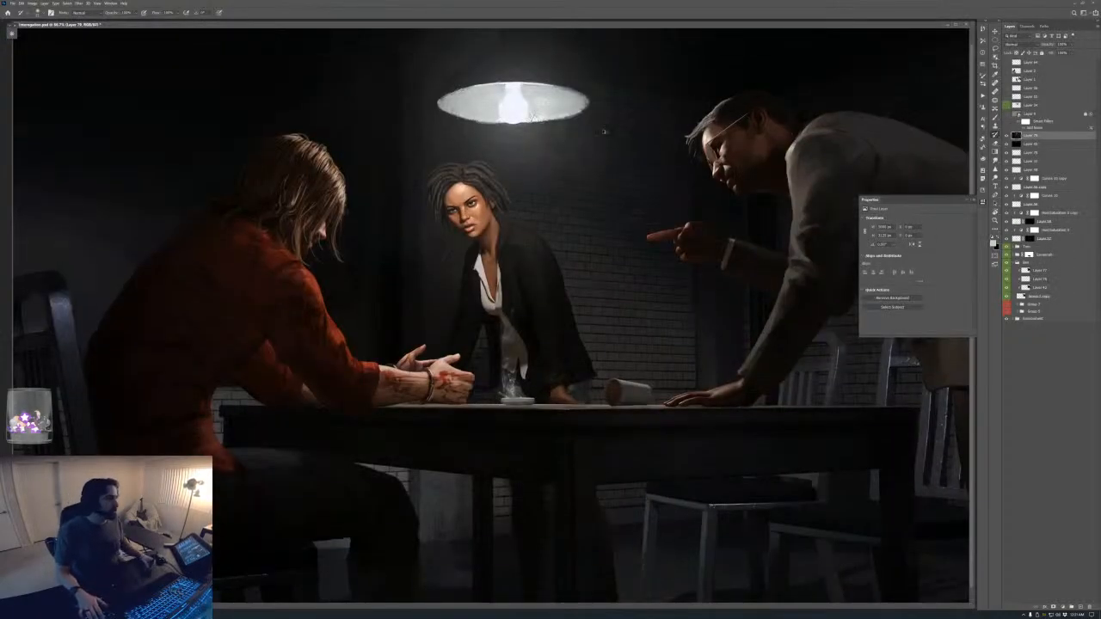
key("ctrl+minus")
left_click_drag(308, 27, 467, 79)
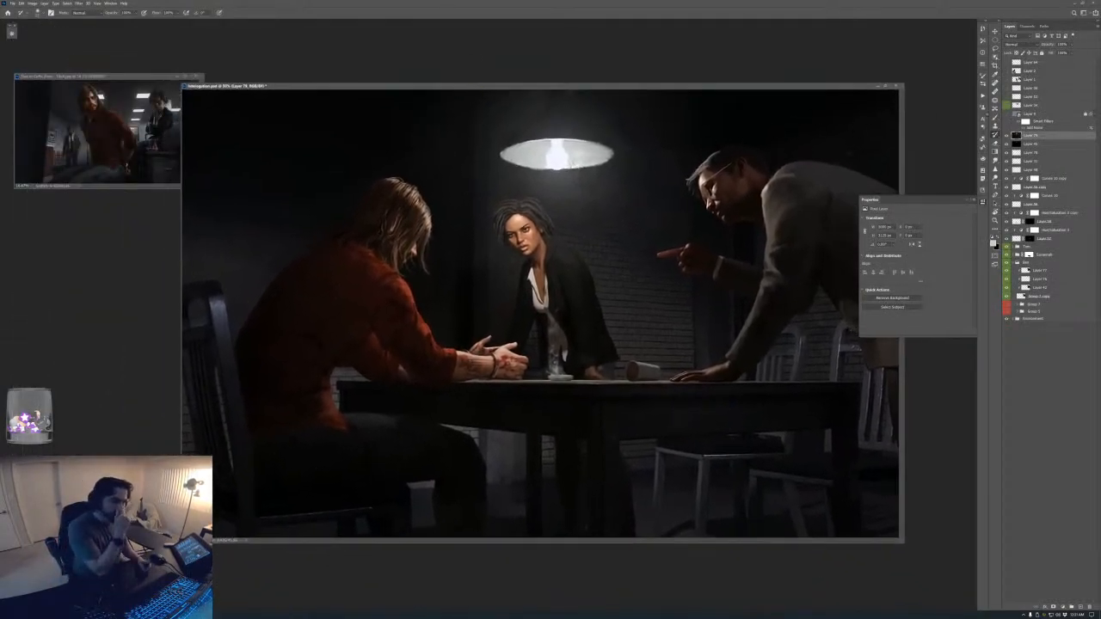
- Add a Color Balance adjustment above the black Color Dodge layer, nudging its midtones towards blue, and delete the merged Auto Color layer
left_click(1030, 152)
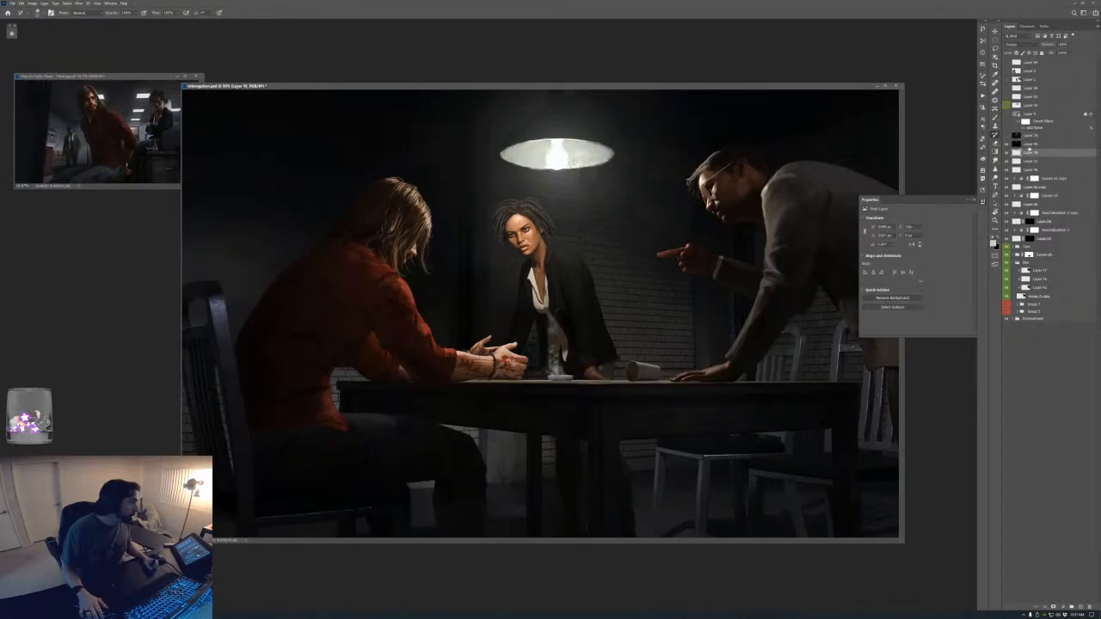
left_click(1029, 145)
key("alt+F9")
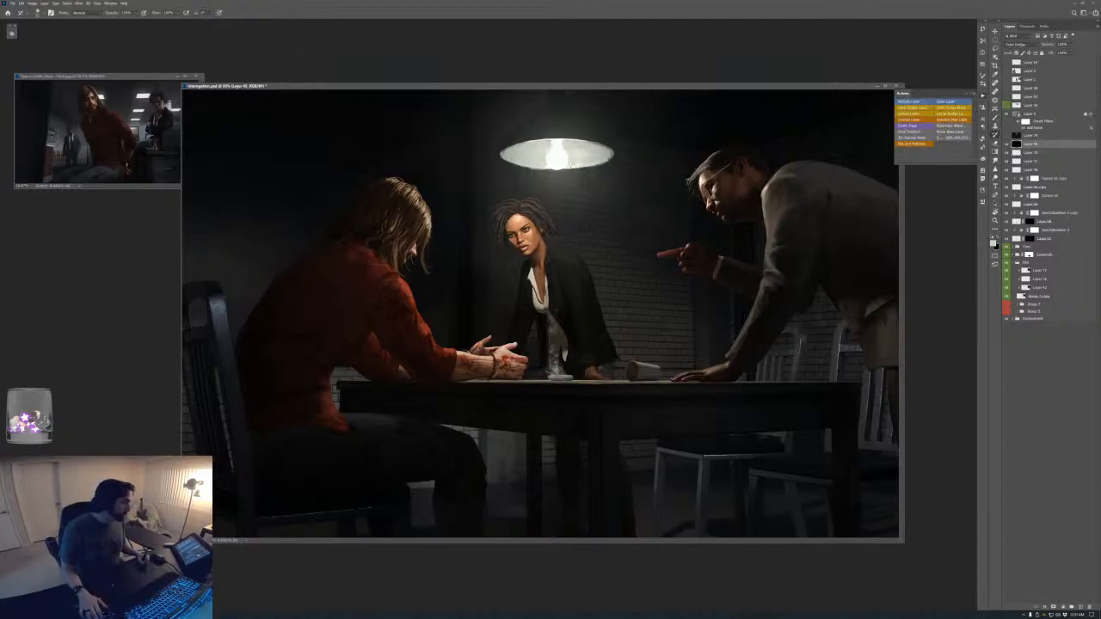
left_click(1062, 607)
left_click(1071, 558)
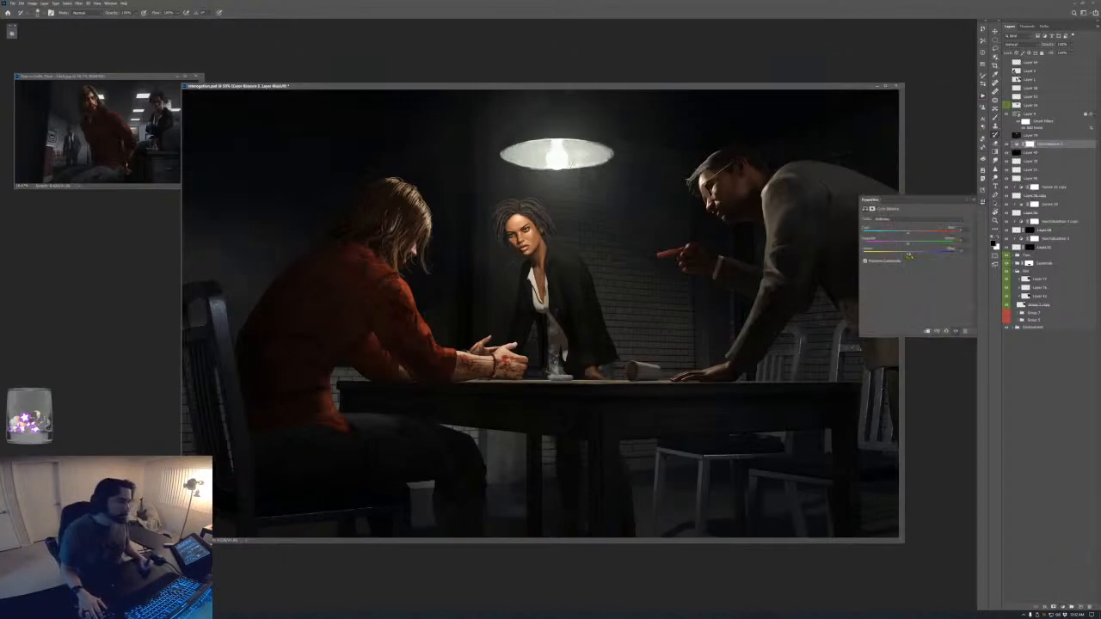
left_click(956, 332)
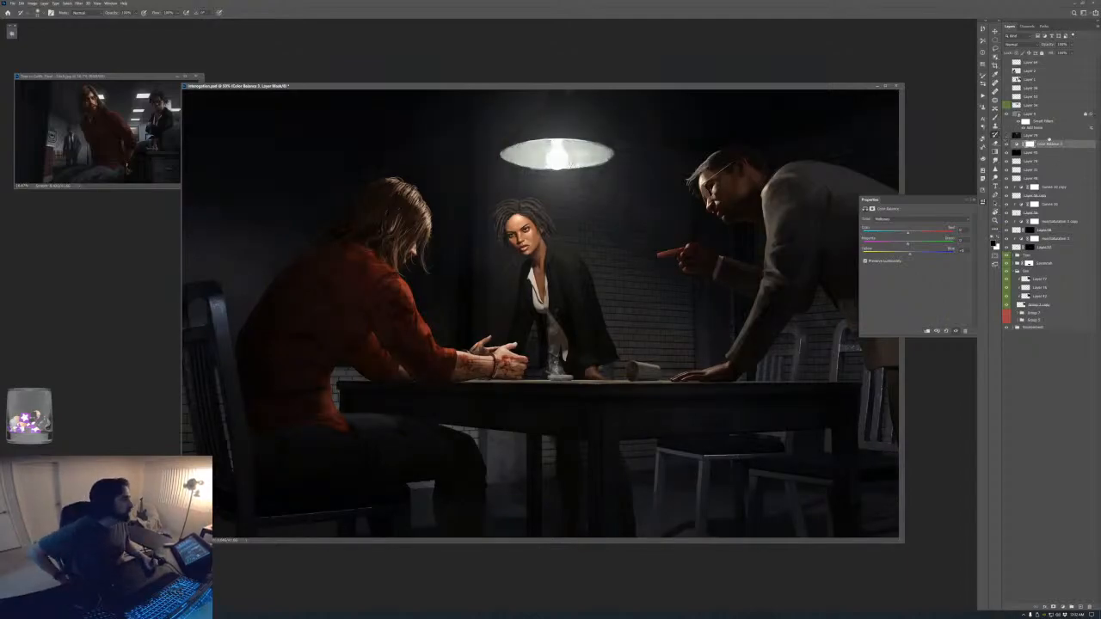
left_click(1045, 136)
key("Delete")
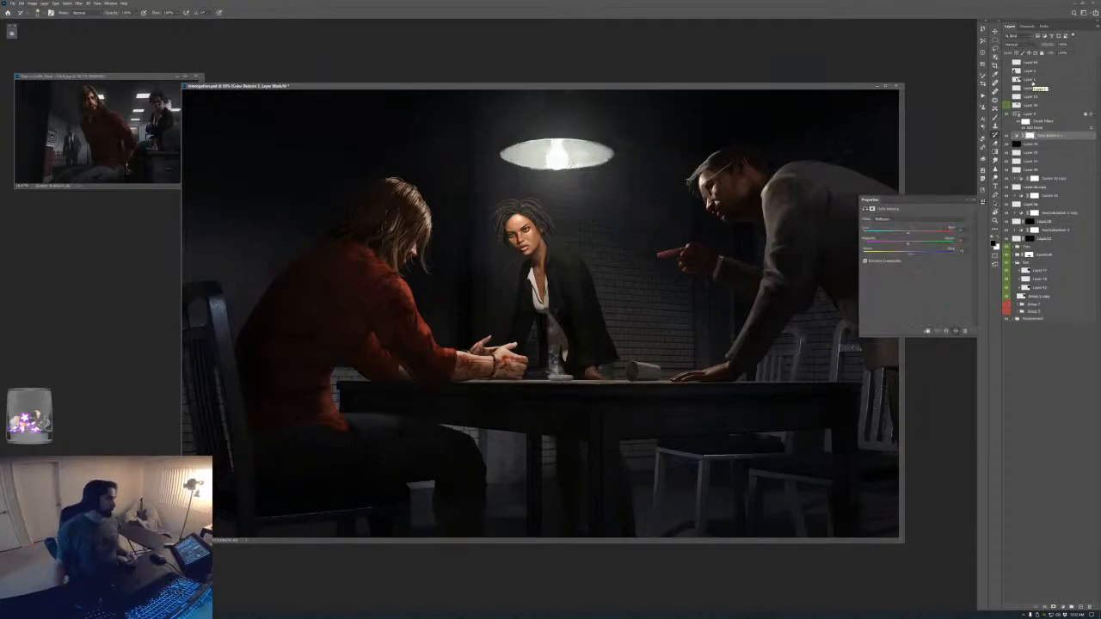
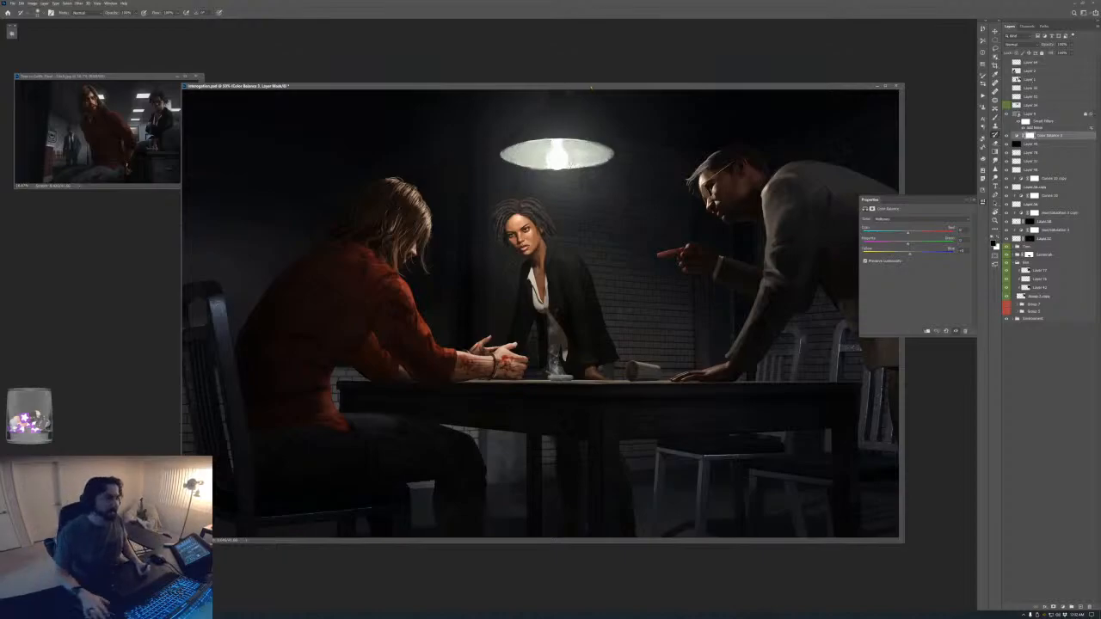
- Shift the interrogation painting's window clear of the reference thumbnail and examine the figures around the table up close
left_click_drag(591, 87, 607, 88)
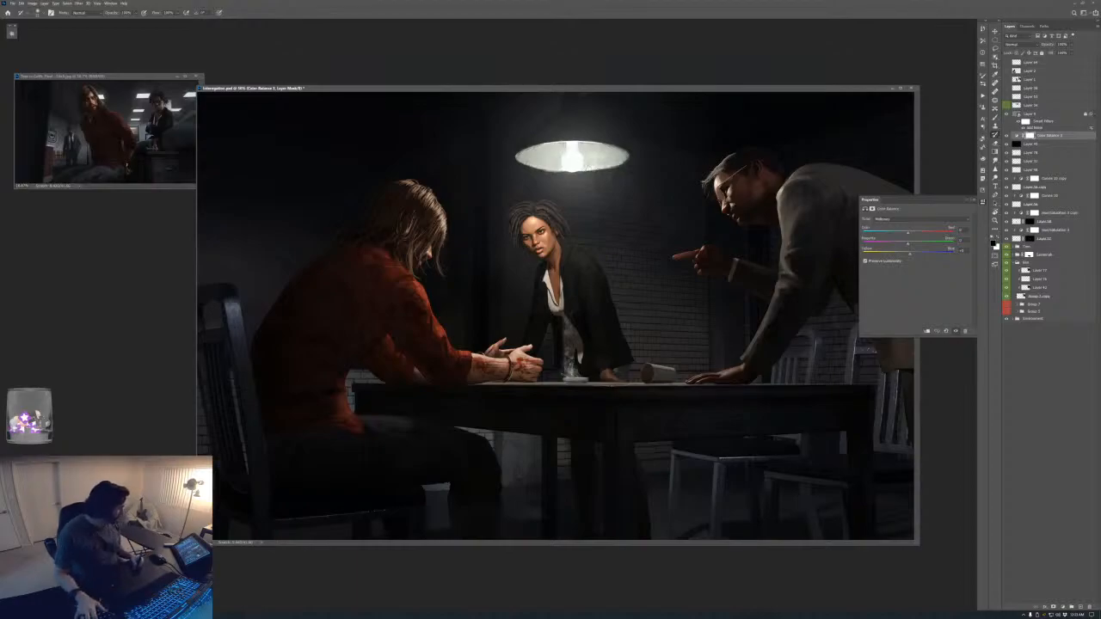
mouse_move(600, 88)
left_mouse_down()
mouse_move(617, 75)
mouse_move(607, 81)
left_mouse_up()
key("ctrl+plus")
key("ctrl+plus")
left_click_drag(663, 267, 773, 368)
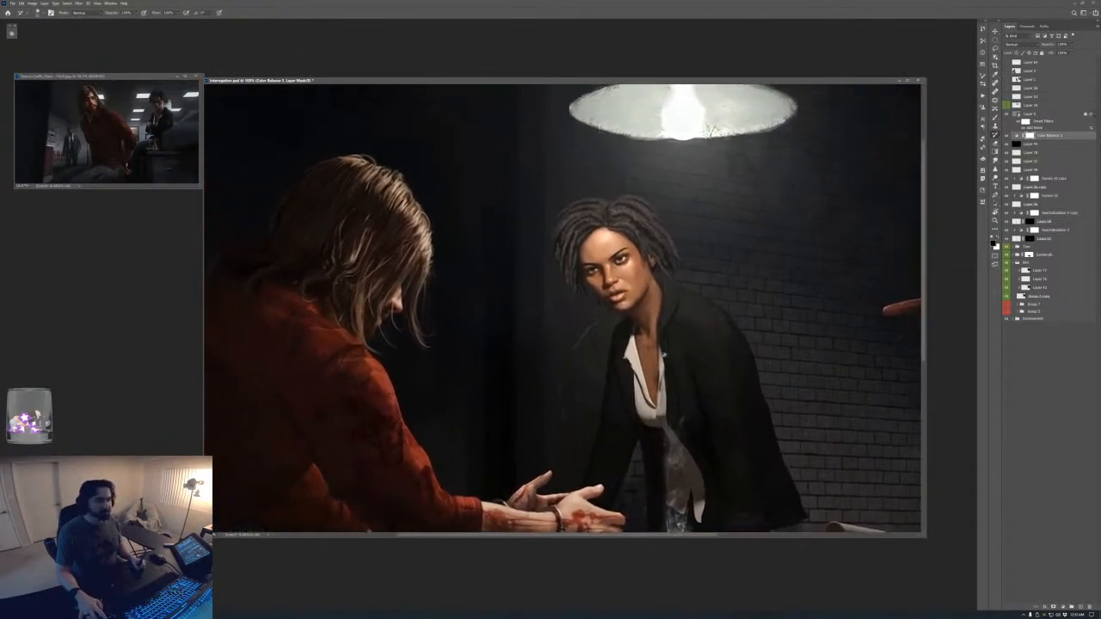
key("ctrl+plus")
left_click_drag(661, 381, 589, 348)
key("ctrl+minus")
key("ctrl+minus")
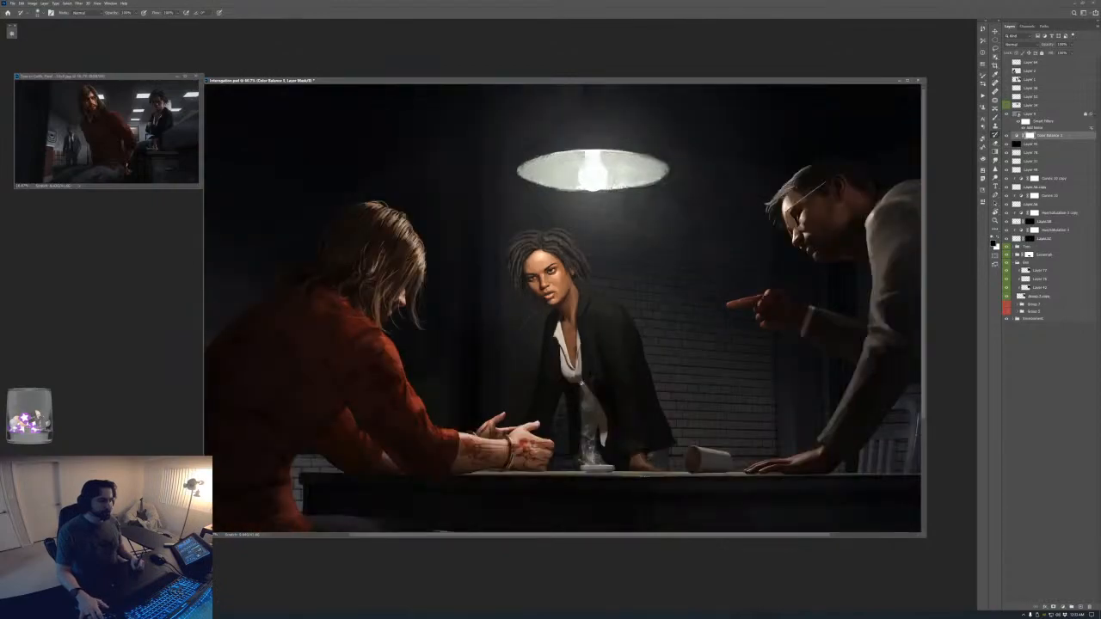
left_click_drag(782, 462, 749, 407)
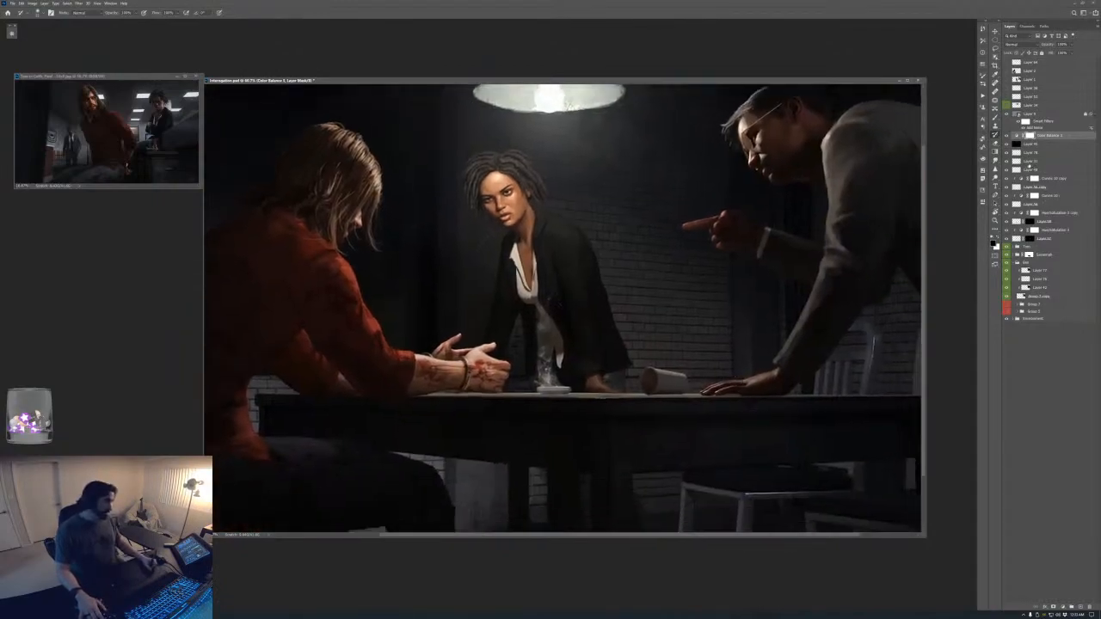
- Compare the painting with and without each of two lighting layers beneath the black Color Dodge layer
left_click(1028, 162)
left_click(1006, 162)
left_click(1007, 162)
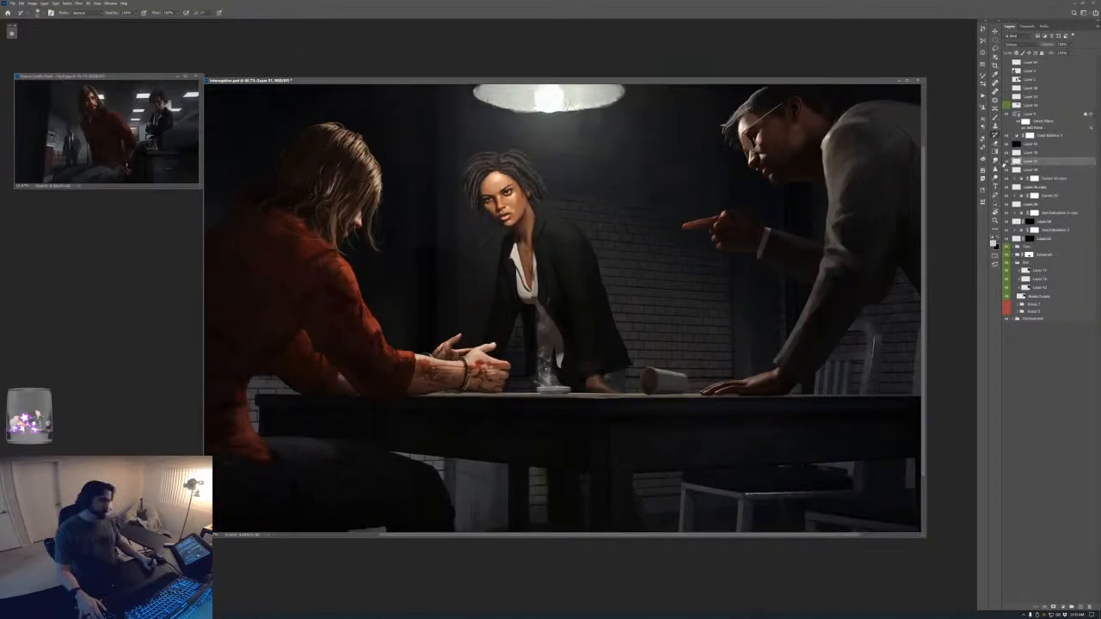
left_click(1007, 170)
left_click(1006, 171)
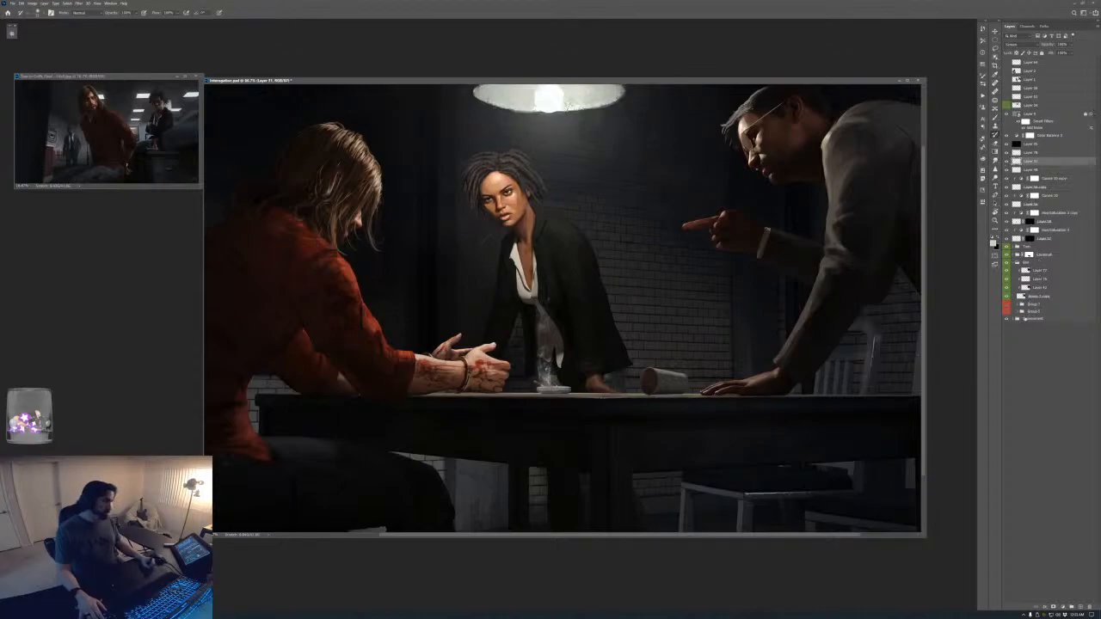
- Select the paint layer just below the top Curves adjustment in the Environment group and prepare a much smaller brush
left_click(1012, 319)
left_click(1041, 335)
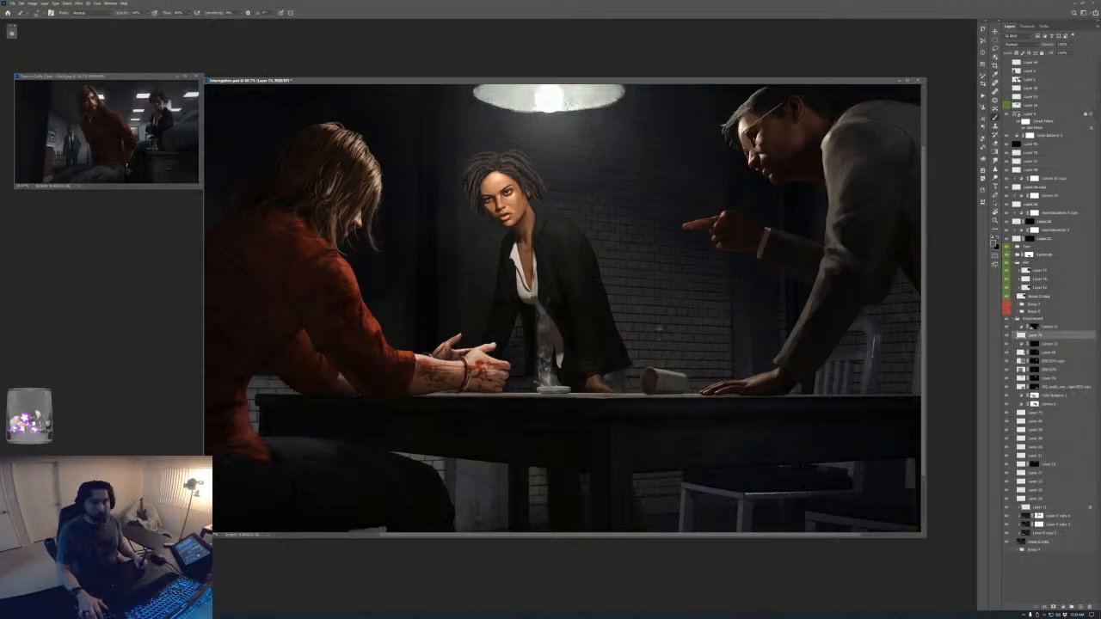
key("bracketleft")
key("bracketleft")
key("bracketleft")
key("bracketleft")
key("bracketleft")
key("bracketleft")
key("bracketleft")
key("bracketleft")
key("bracketleft")
key("bracketleft")
key("bracketleft")
key("bracketleft")
right_click(557, 316)
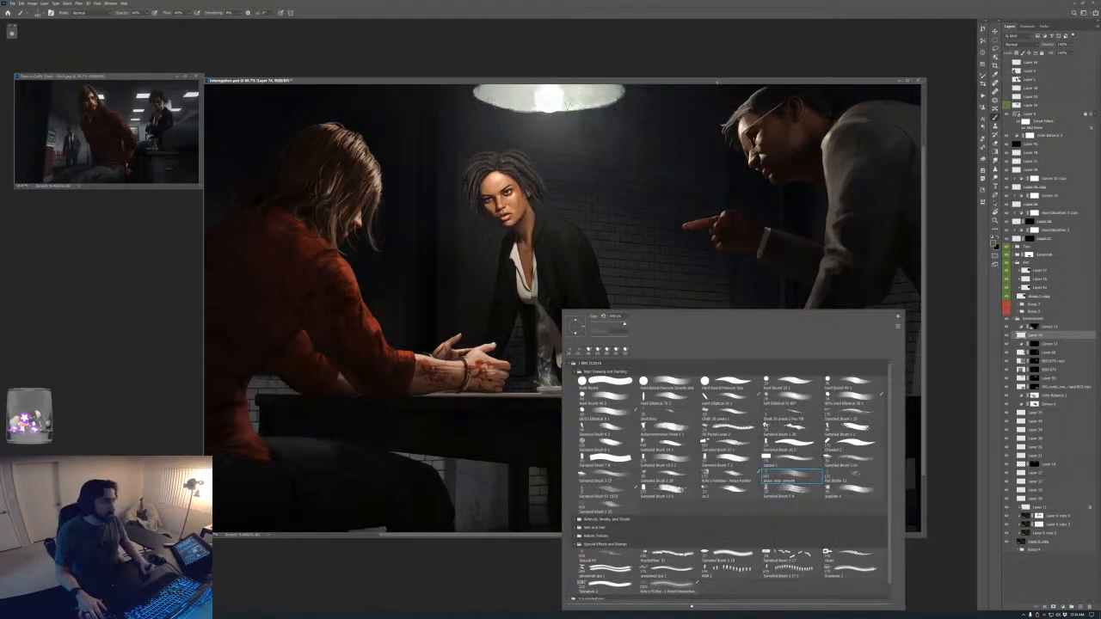
key("Return")
key("bracketleft")
key("bracketleft")
key("bracketleft")
key("bracketleft")
key("bracketleft")
key("bracketleft")
key("bracketleft")
key("bracketleft")
key("bracketleft")
key("bracketleft")
key("bracketleft")
key("bracketleft")
key("bracketleft")
key("bracketleft")
key("bracketleft")
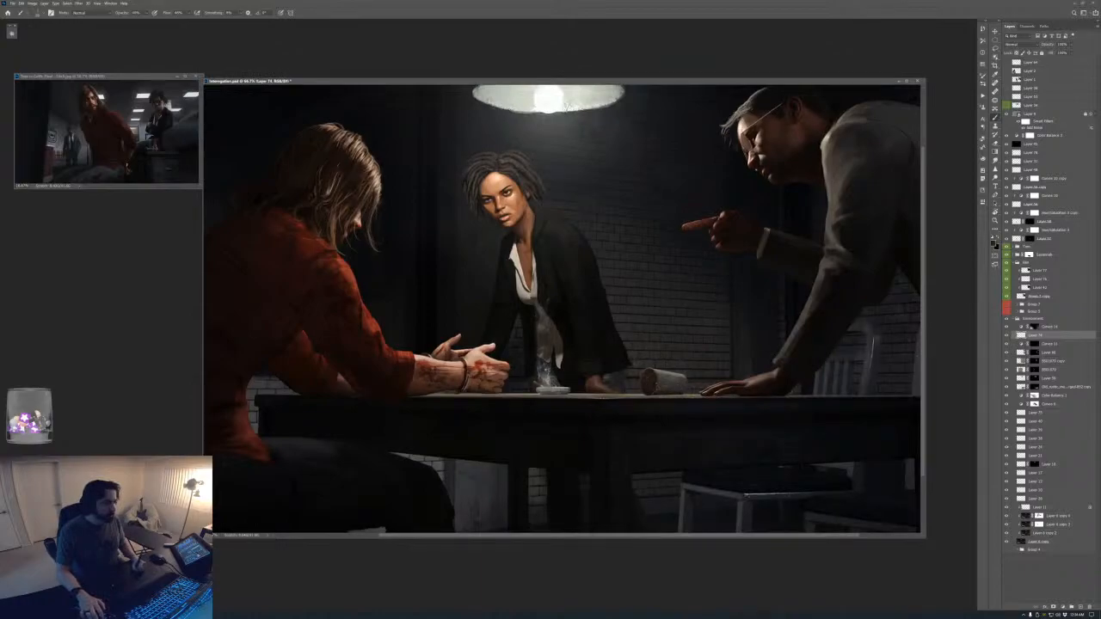
- Paint the open end of the tipped-over cup on the table in a dark orange-brown
key("F6")
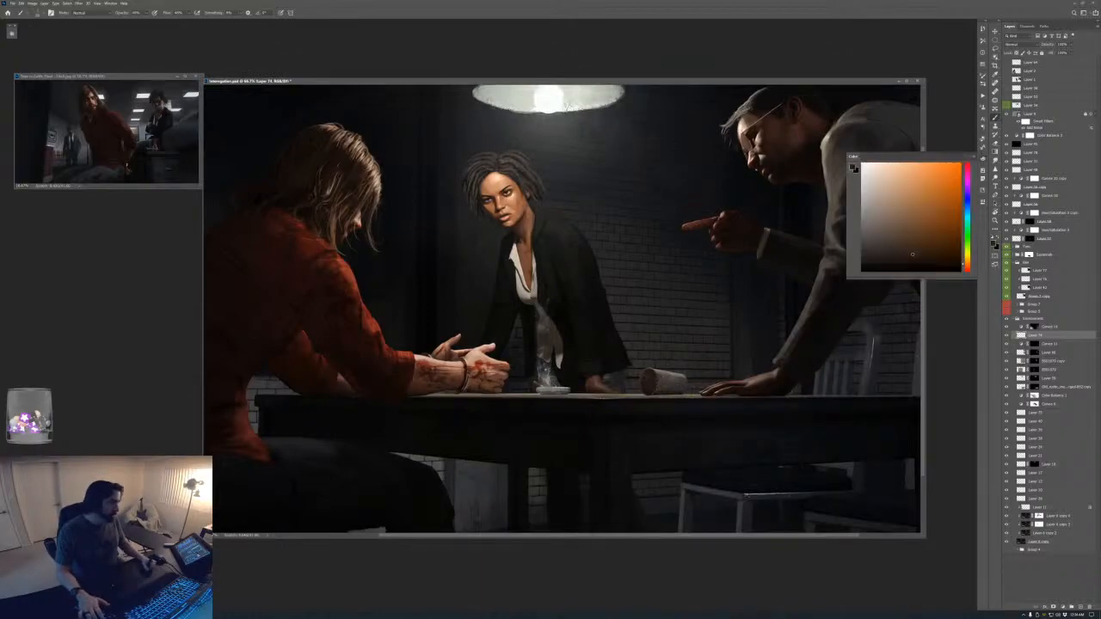
left_click(864, 242)
left_click(966, 259)
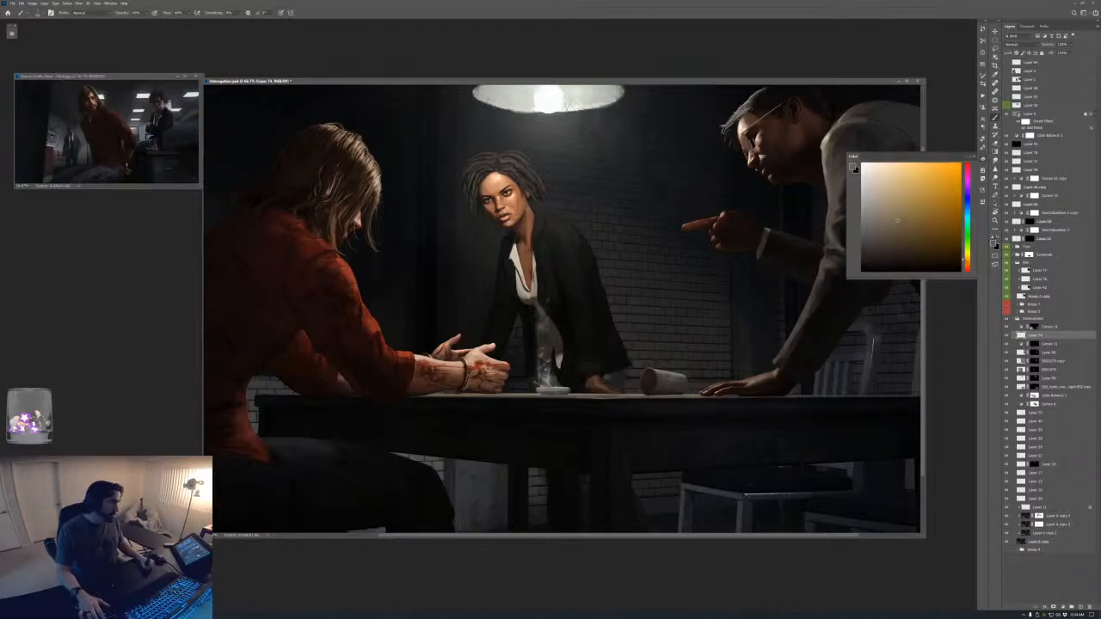
key("F6")
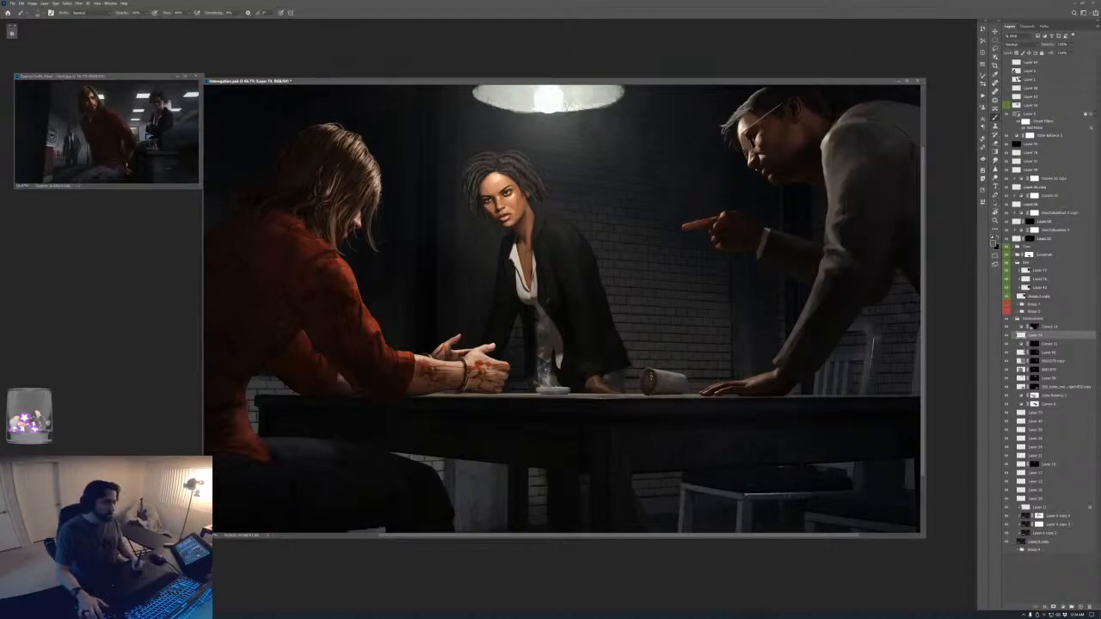
left_click(649, 381, "alt")
key("F6")
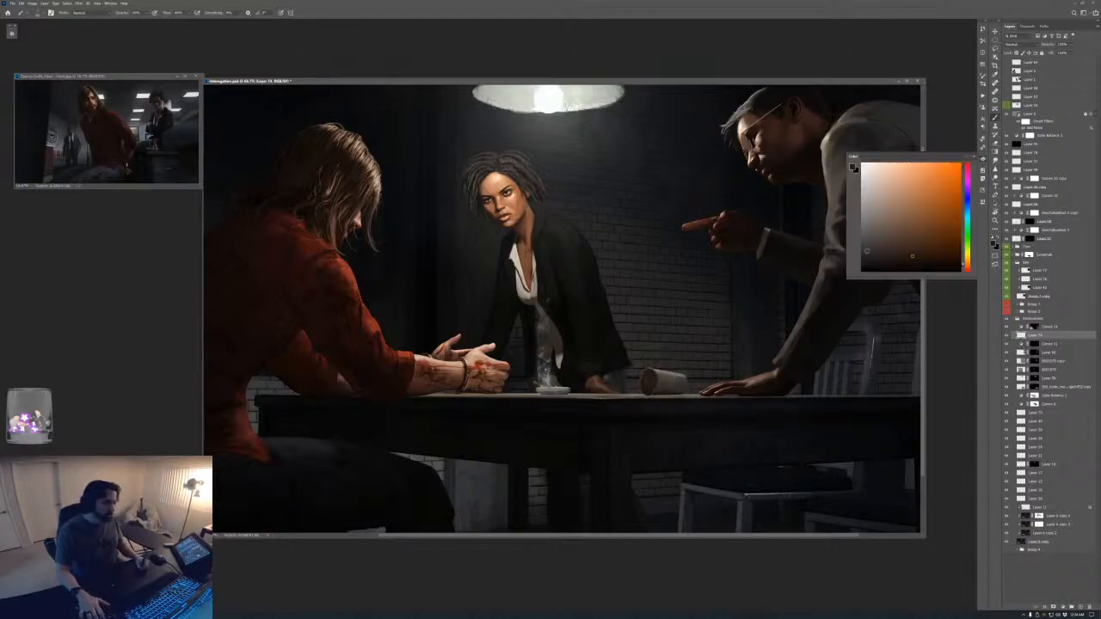
left_click(911, 255)
key("F6")
left_click_drag(650, 375, 650, 383)
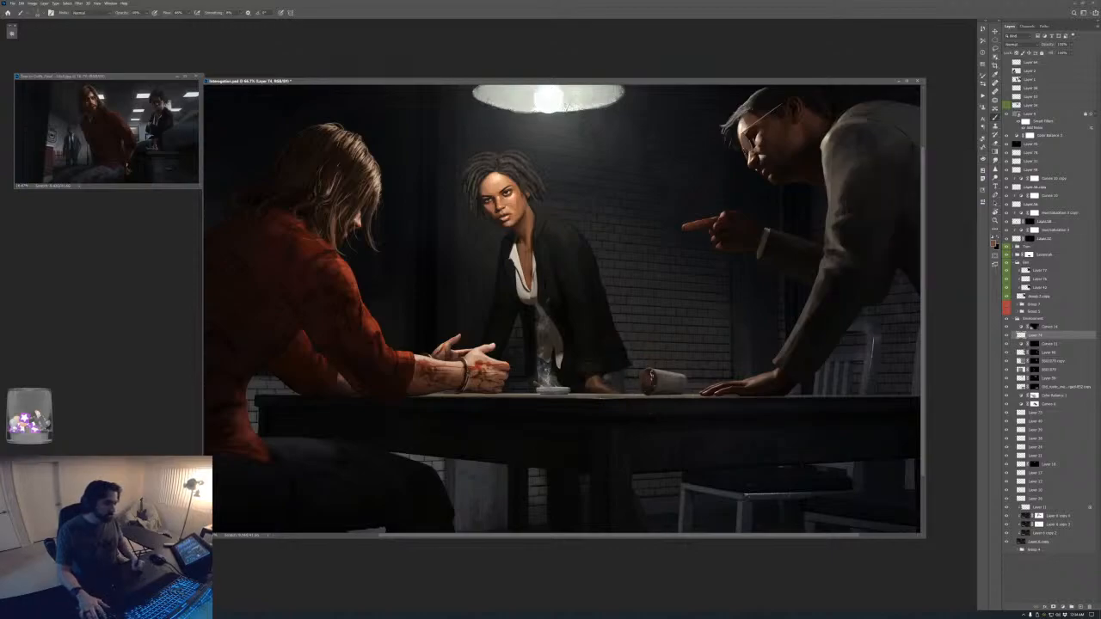
- Refine the tipped-over cup's underside and its contact with the tabletop using colours sampled around it
key("ctrl+minus")
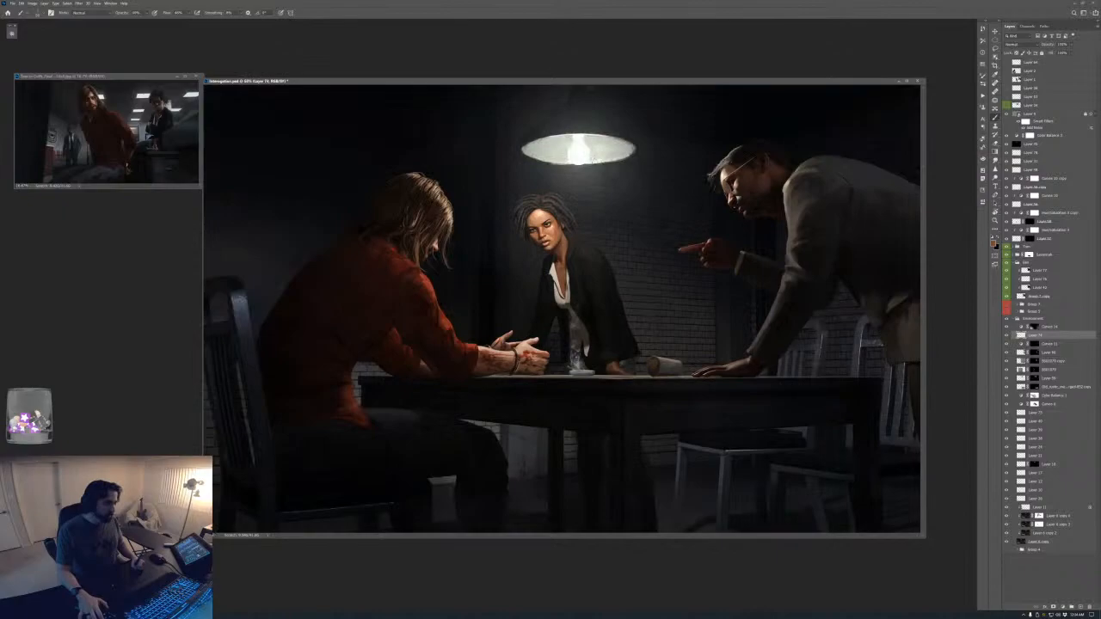
key("ctrl+minus")
key("ctrl+minus")
key("ctrl+minus")
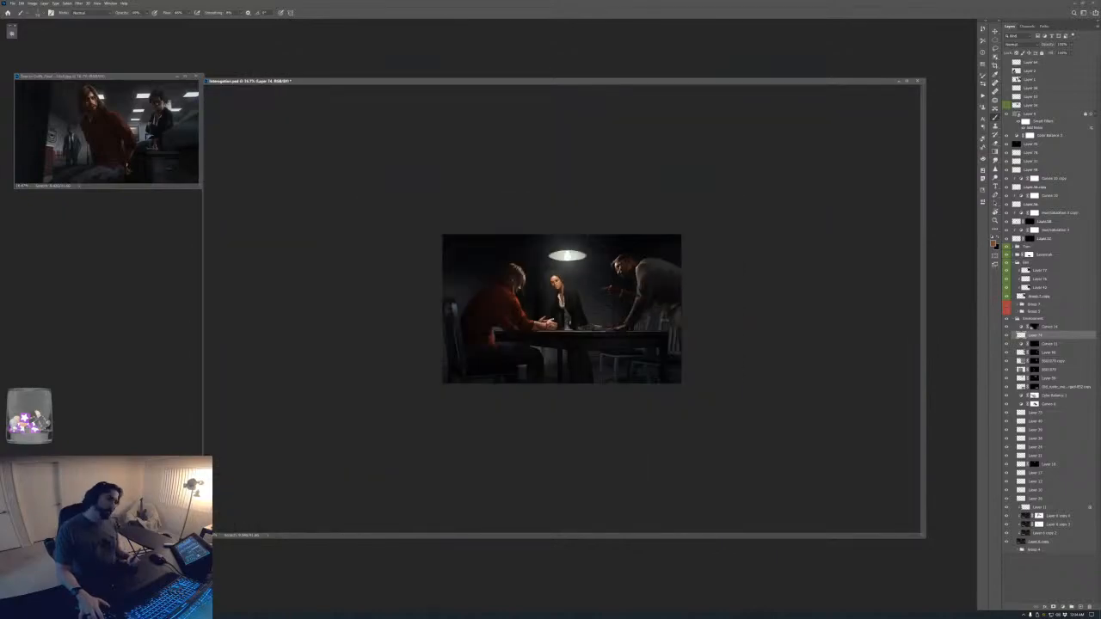
key("ctrl+plus")
key("ctrl+plus")
key("ctrl+plus")
key("ctrl+plus")
key("ctrl+plus")
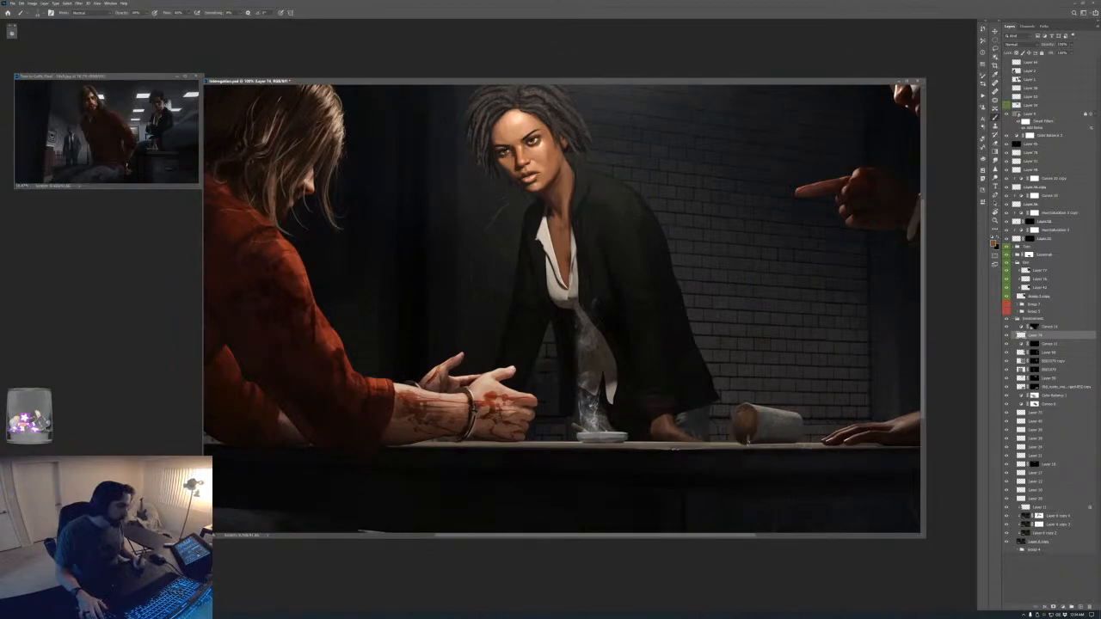
left_click(754, 435, "alt")
left_click(761, 438, "alt")
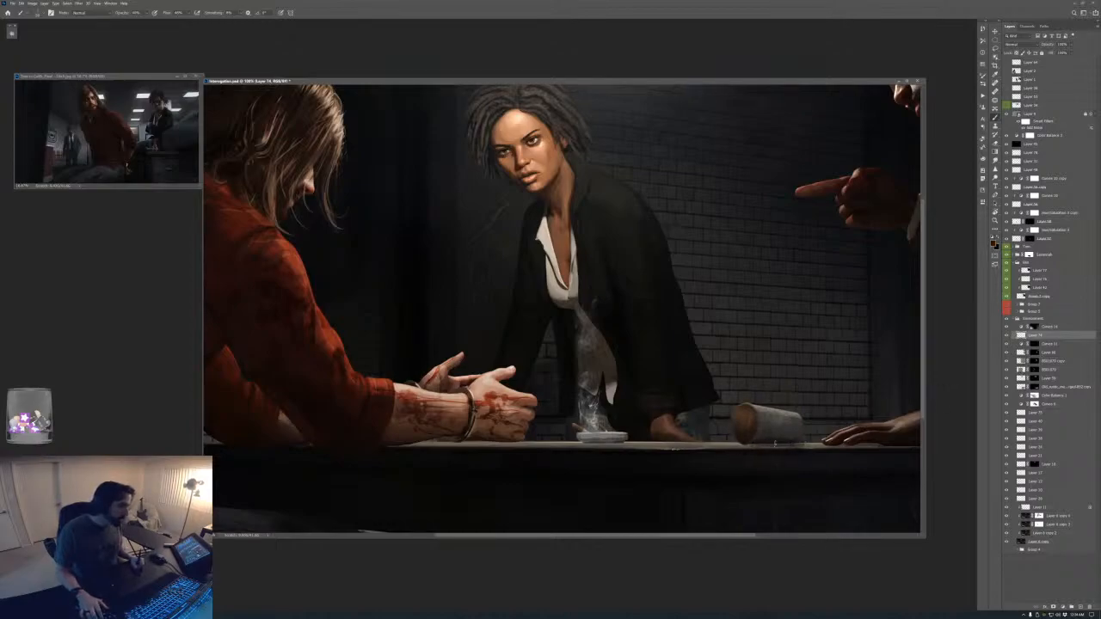
left_click(809, 441, "alt")
key("ctrl+minus")
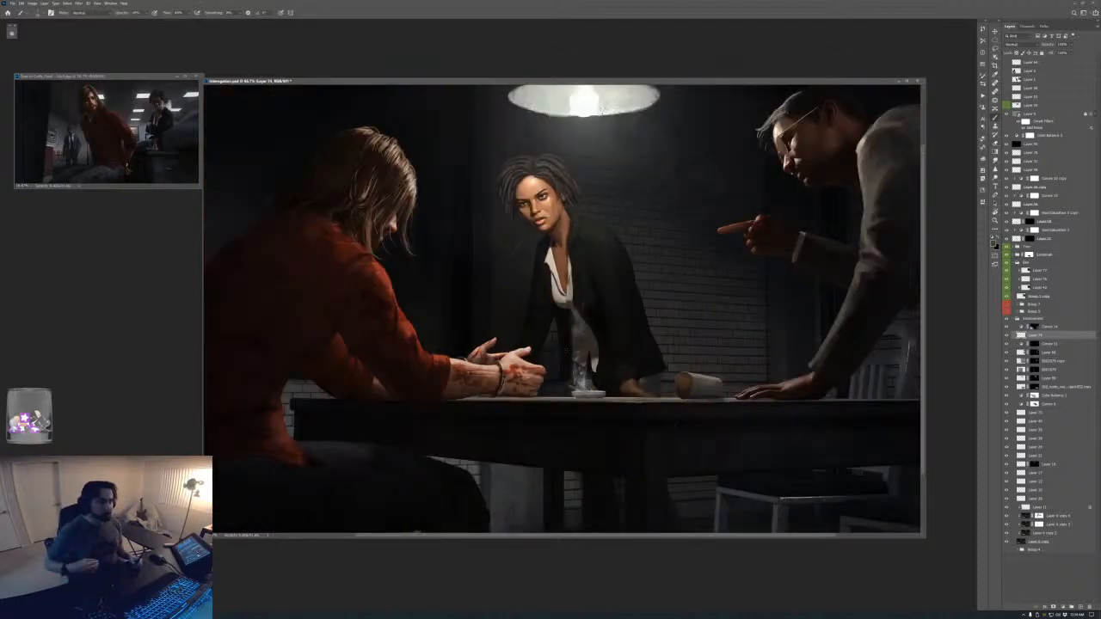
key("ctrl+plus")
left_click_drag(555, 307, 548, 373)
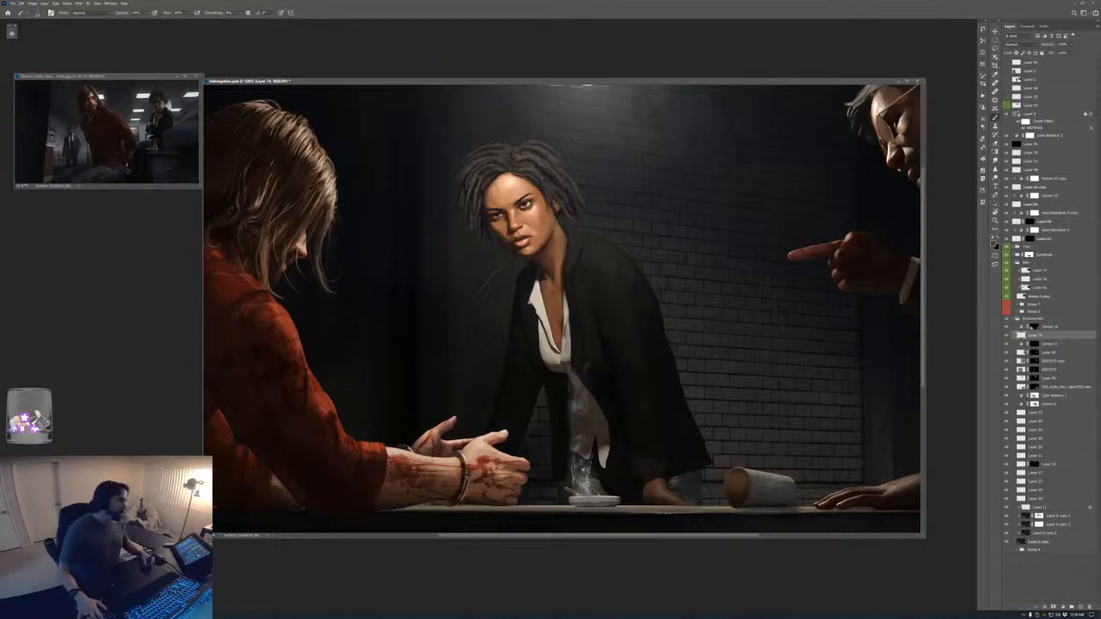
- Collapse the Environment and standing man's groups, and gather the visible paint layers in the woman's masked group into a new subgroup
left_click(1014, 319)
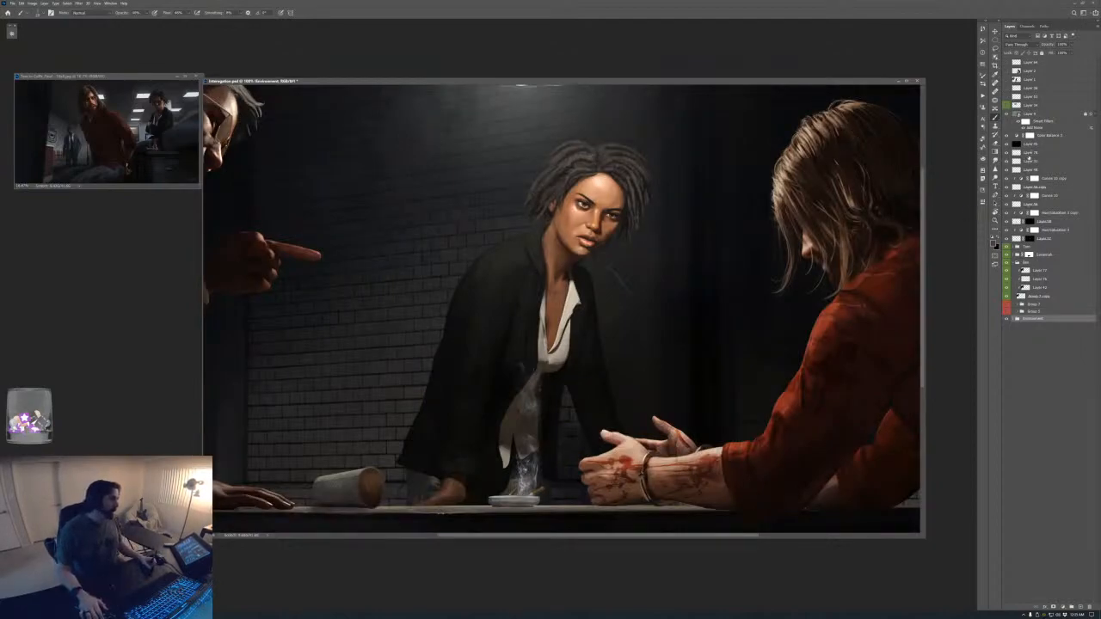
left_click(1013, 262)
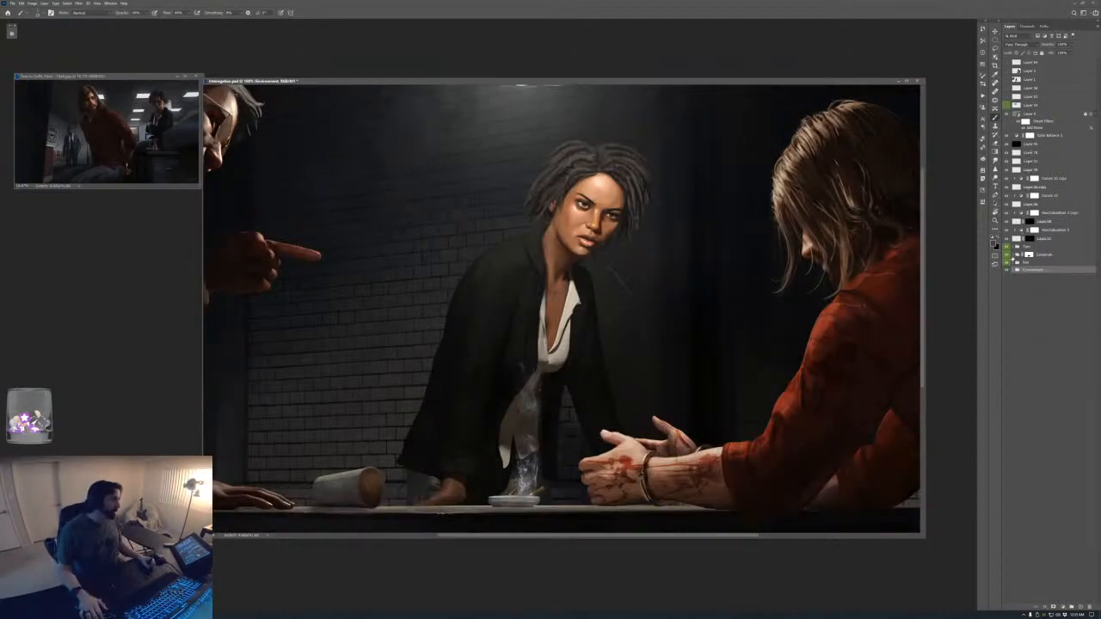
left_click(1013, 254)
left_click(1033, 264)
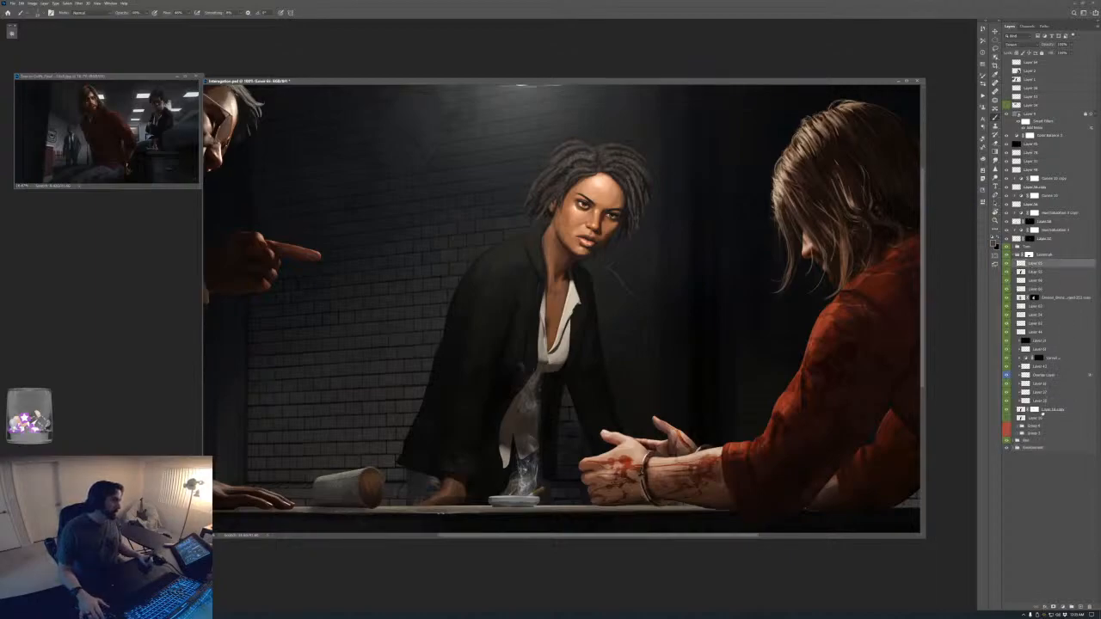
left_click(1041, 417, "shift")
key("ctrl+g")
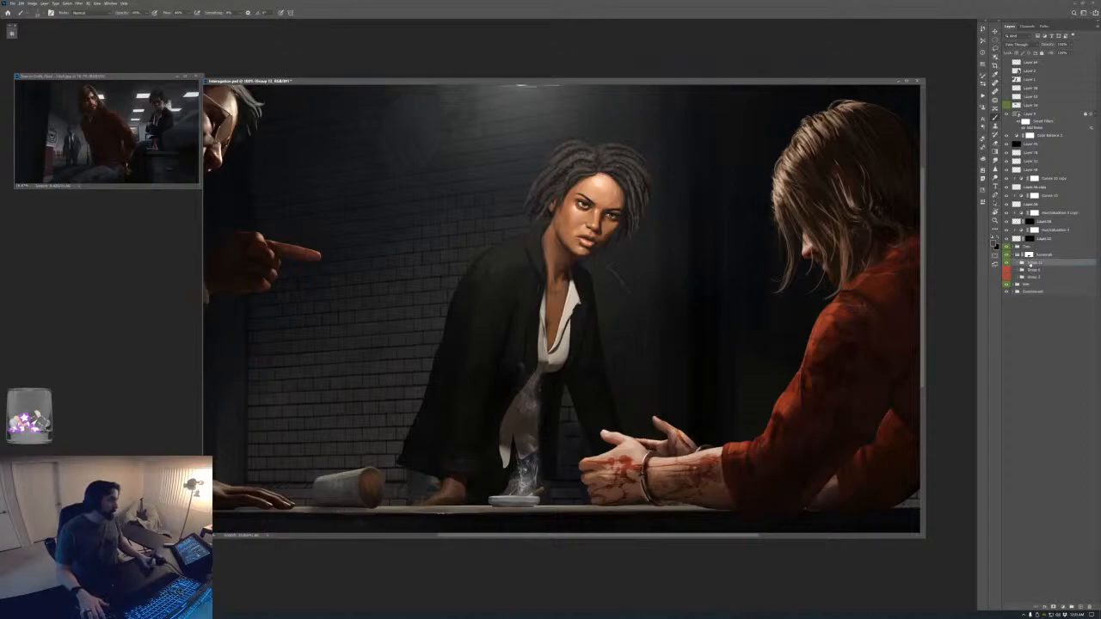
- Try to duplicate the new subgroup and merge the copy into a single layer
key("ctrl+j")
key("ctrl+e")
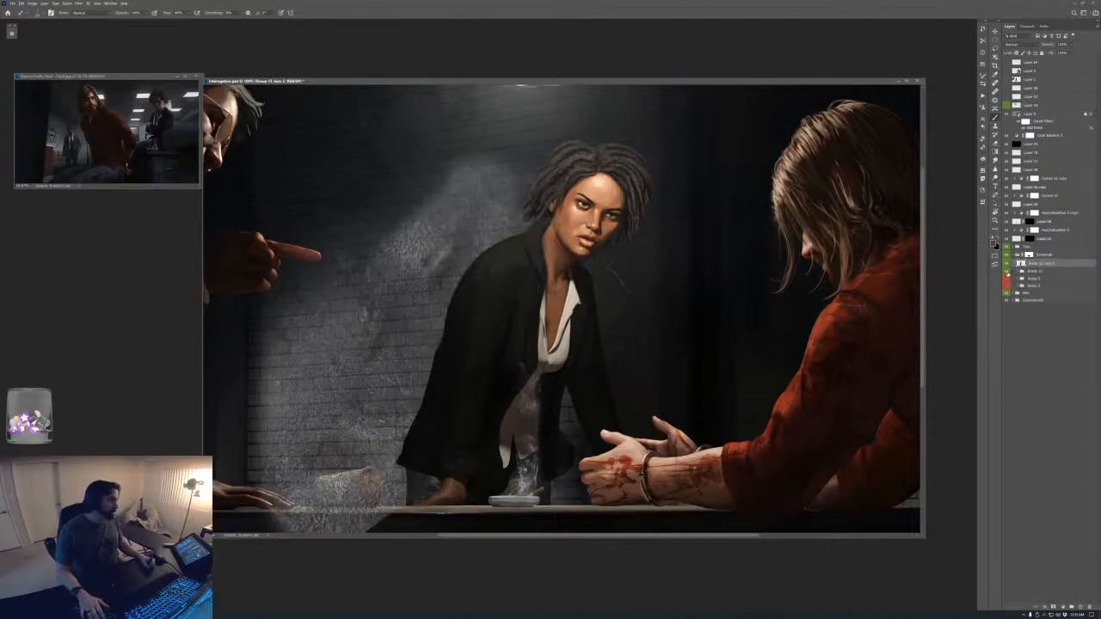
key("ctrl+z")
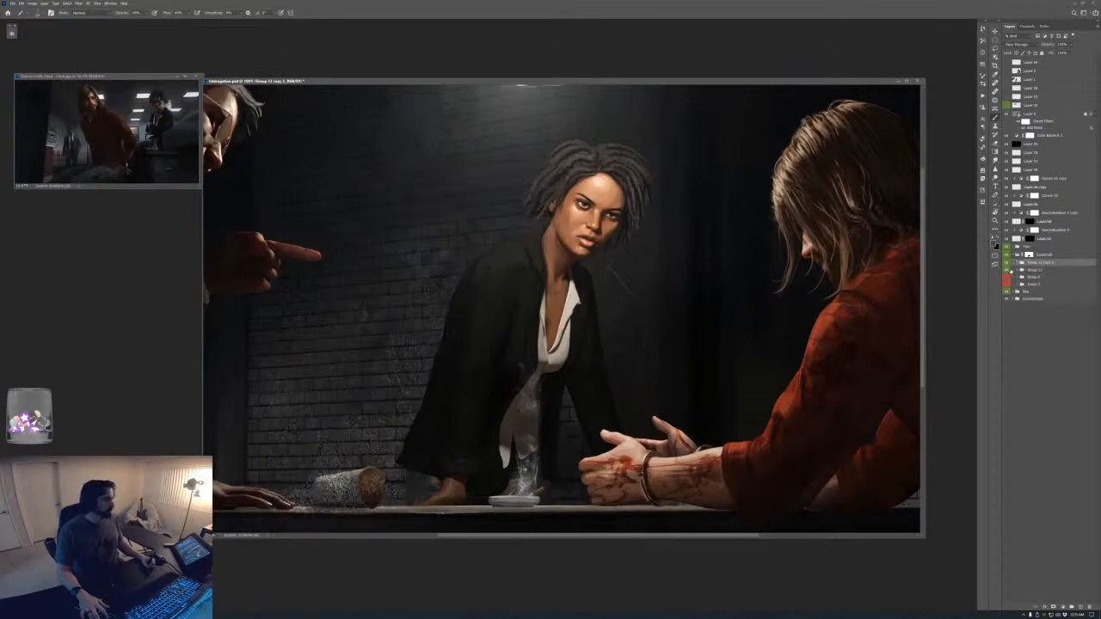
key("ctrl+z")
- Load a layer's outline in the new subgroup as a selection and move the masked image layer into the Environment group
left_click(1018, 262)
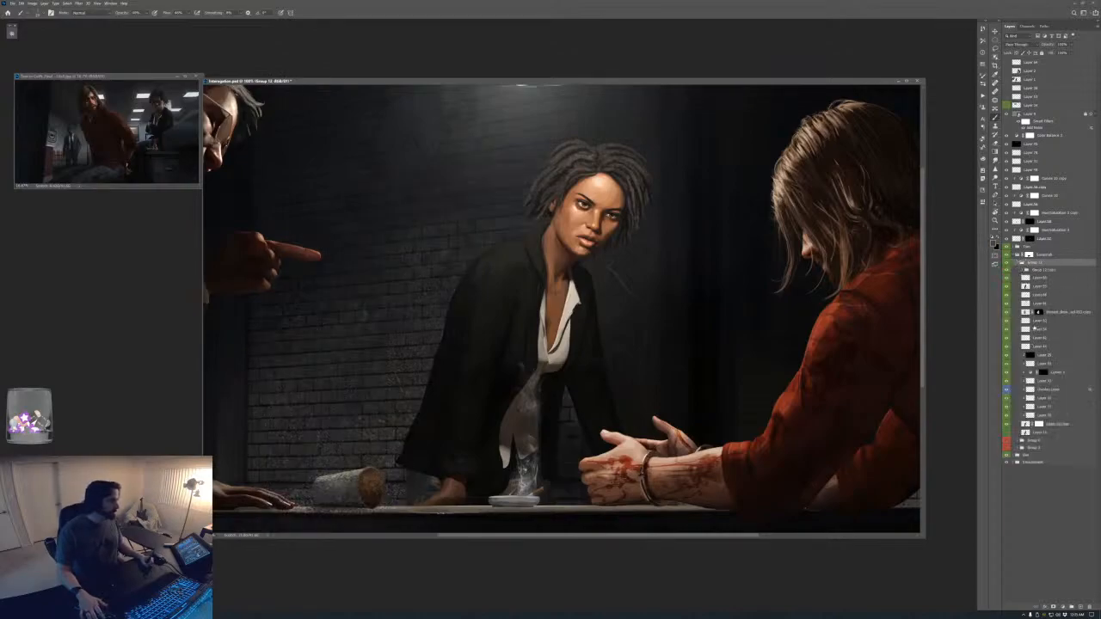
left_click(1027, 320, "ctrl")
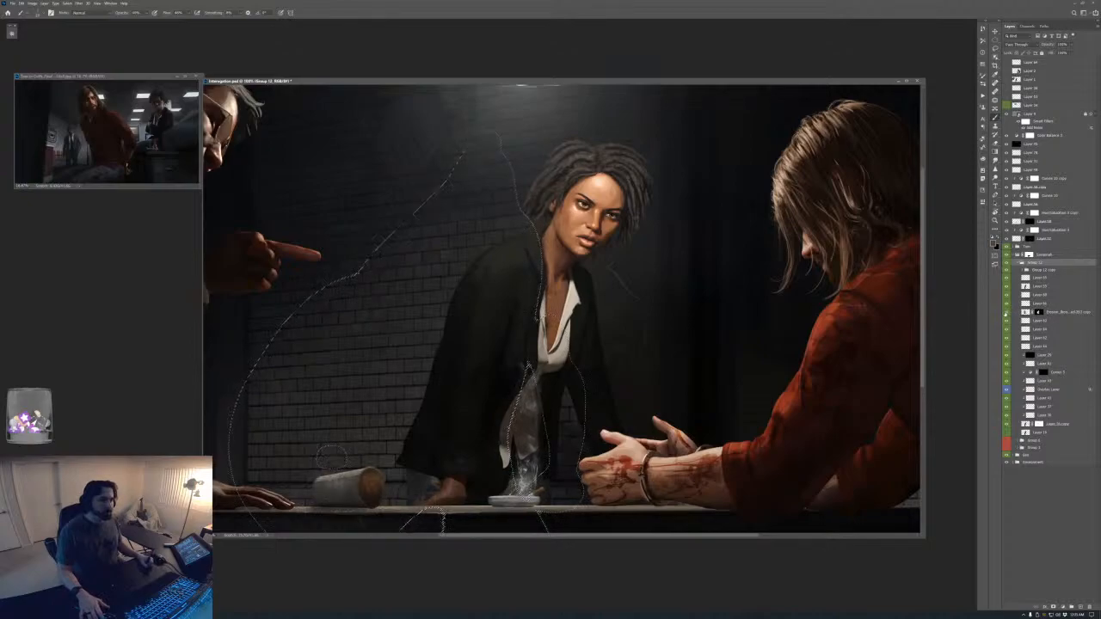
left_click_drag(1029, 312, 1031, 456)
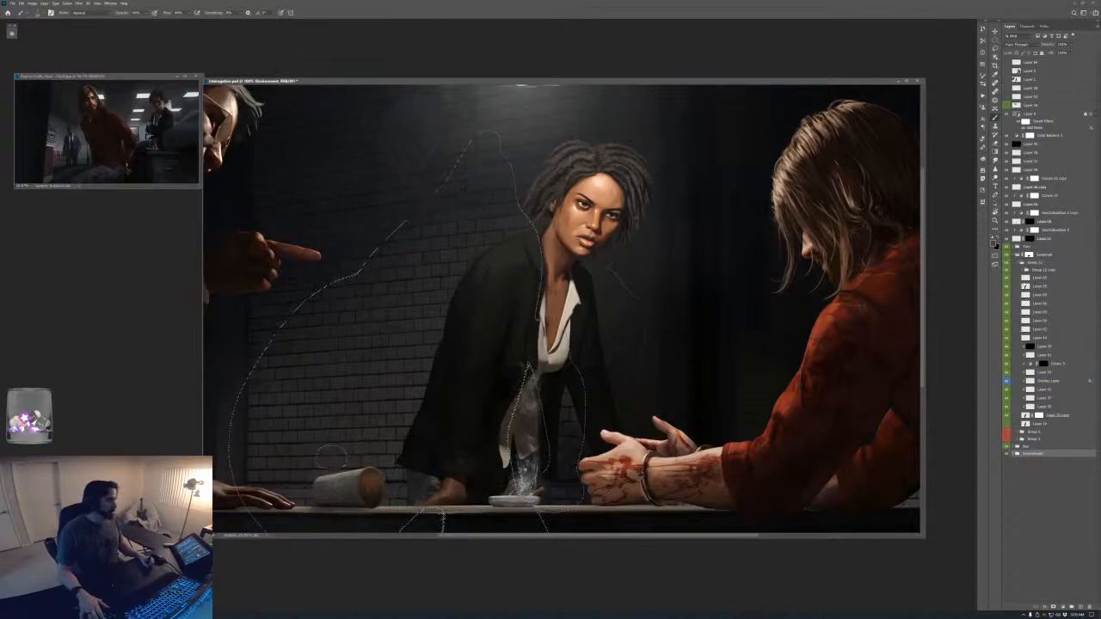
- Delete the copied group nested inside Group 12 and clear the active selection
left_click(1026, 262)
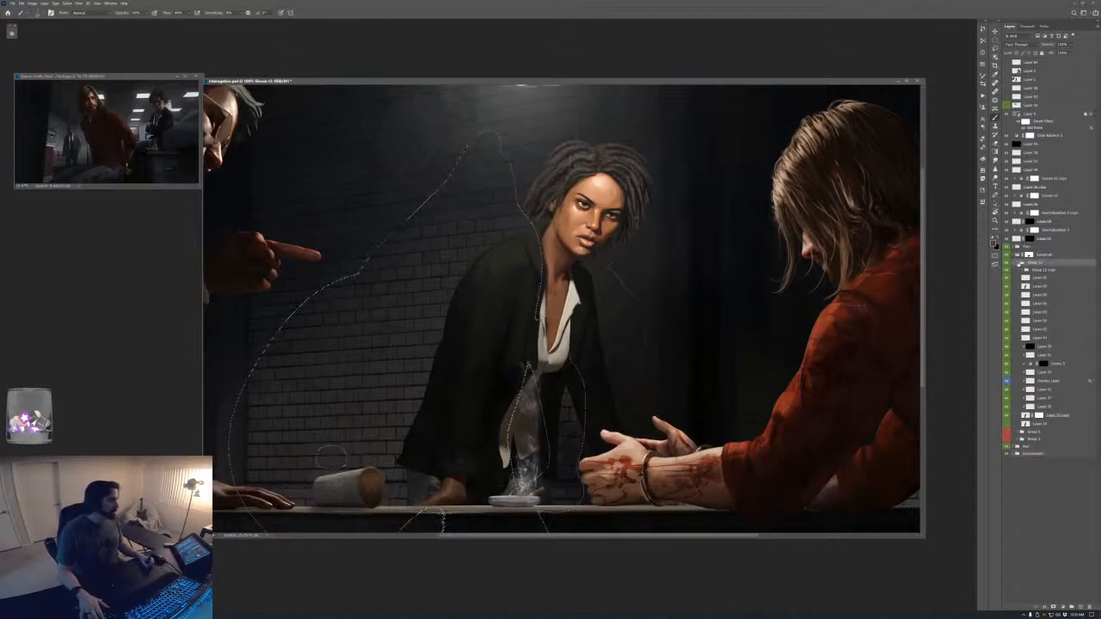
left_click(1018, 262)
left_click(1018, 262)
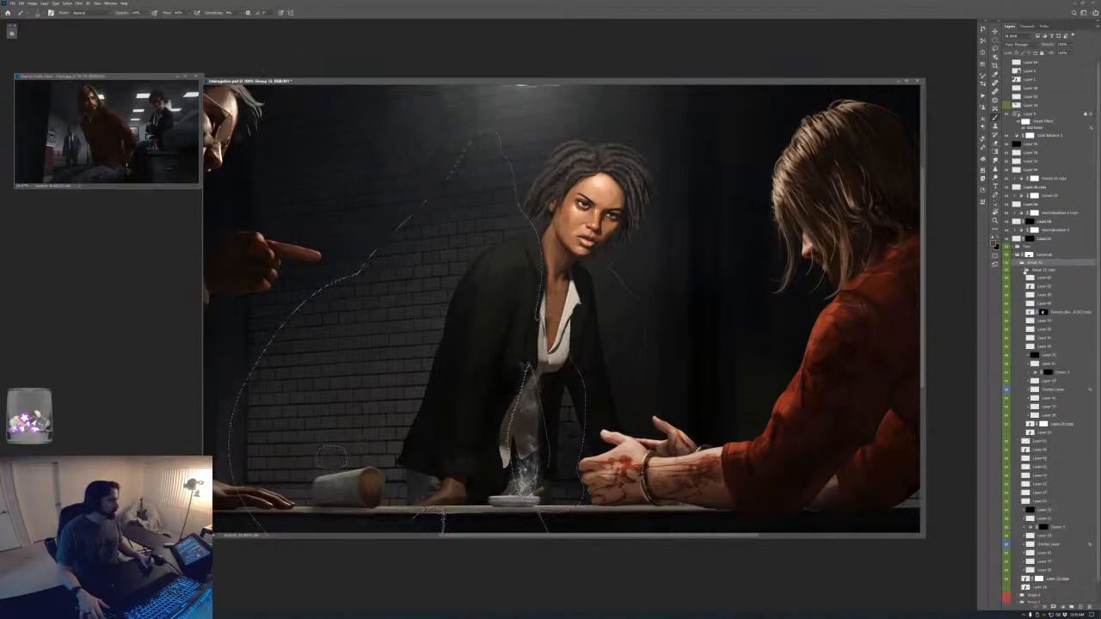
left_click(1023, 270)
left_click(1038, 270)
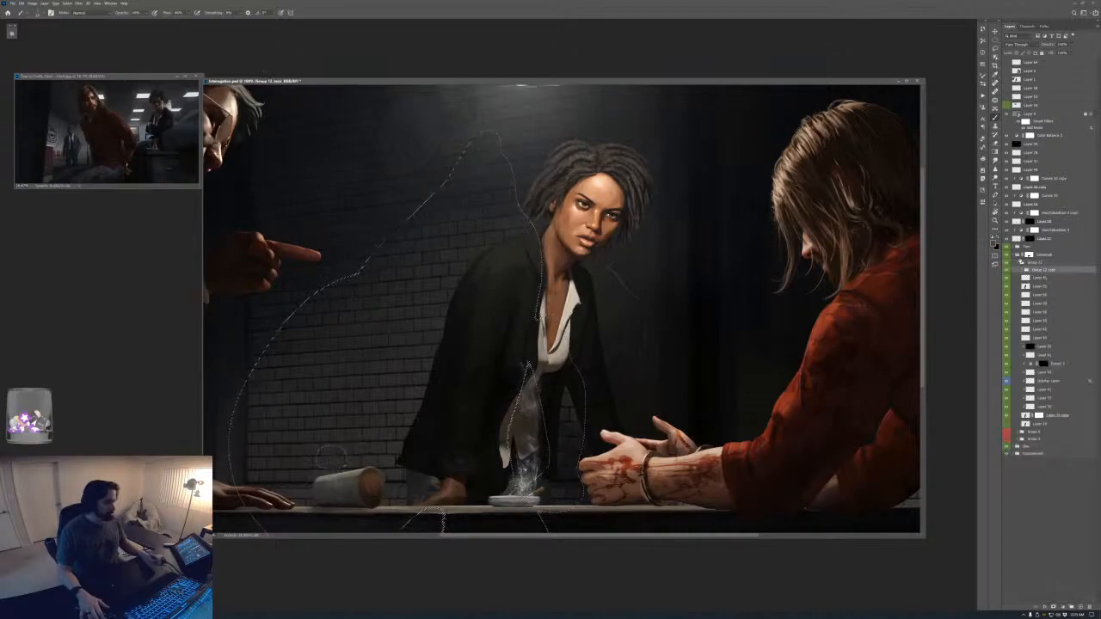
key("Delete")
key("Return")
key("ctrl+d")
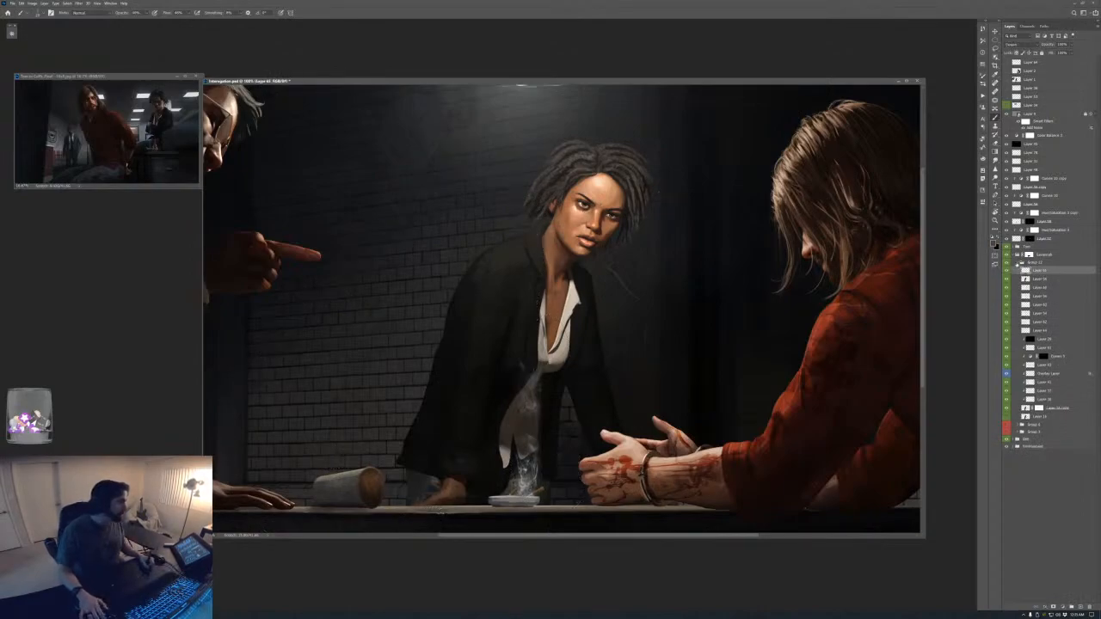
- Duplicate Group 12 and try merging the duplicate into one layer
left_click(1018, 262)
key("ctrl+j")
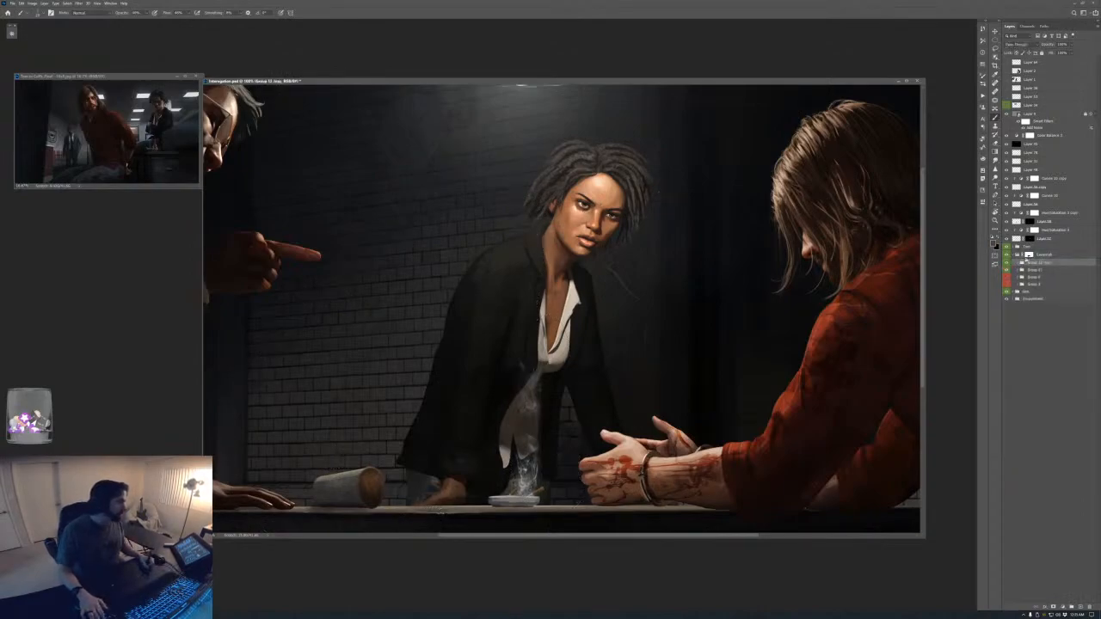
key("ctrl+e")
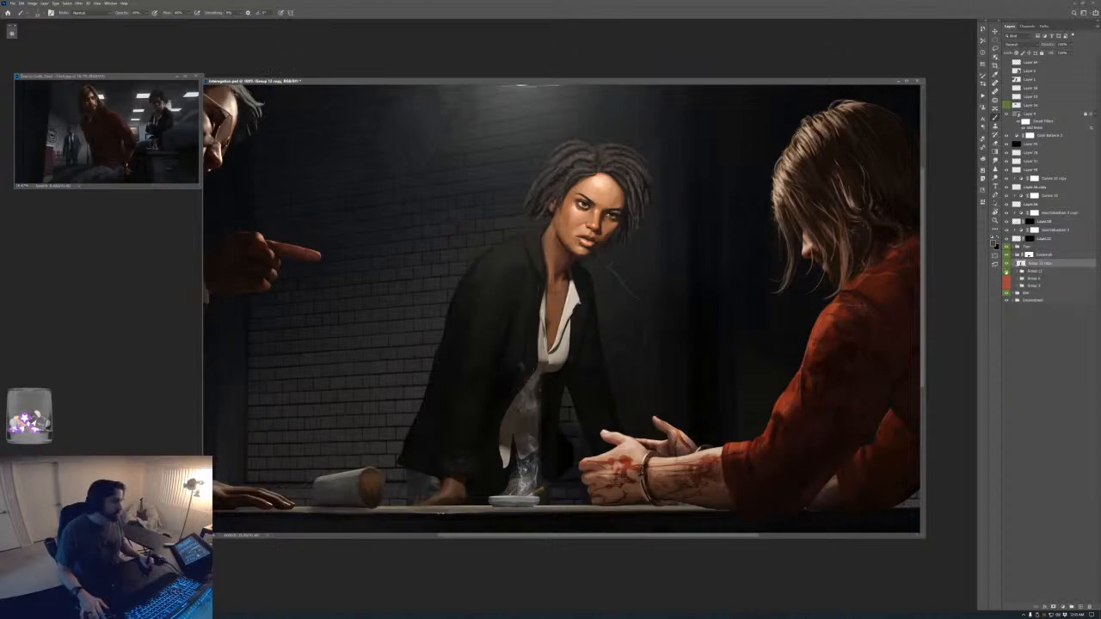
key("ctrl+z")
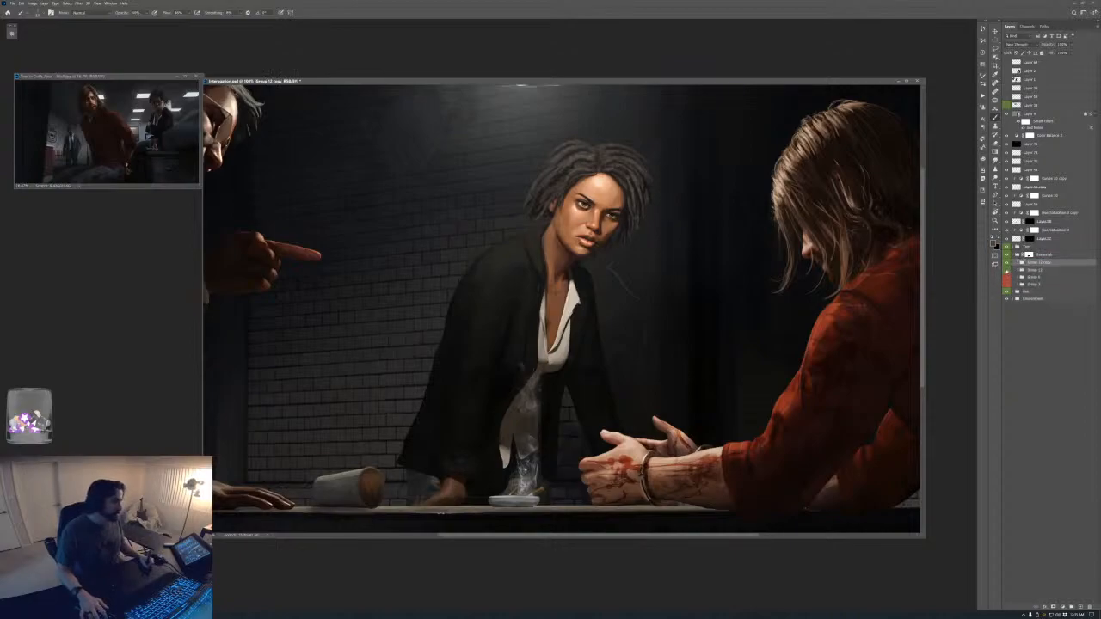
- Lasso the gap between the jacket and the outstretched arm in the Group 12 copy and clear the stray pixels there
left_click(1020, 263)
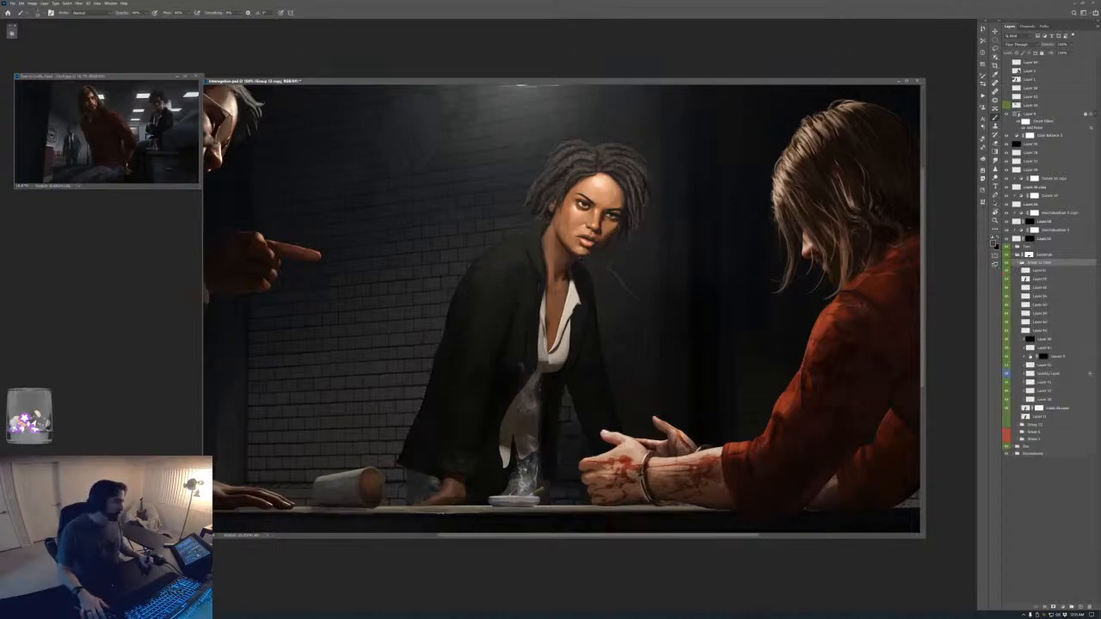
key("l")
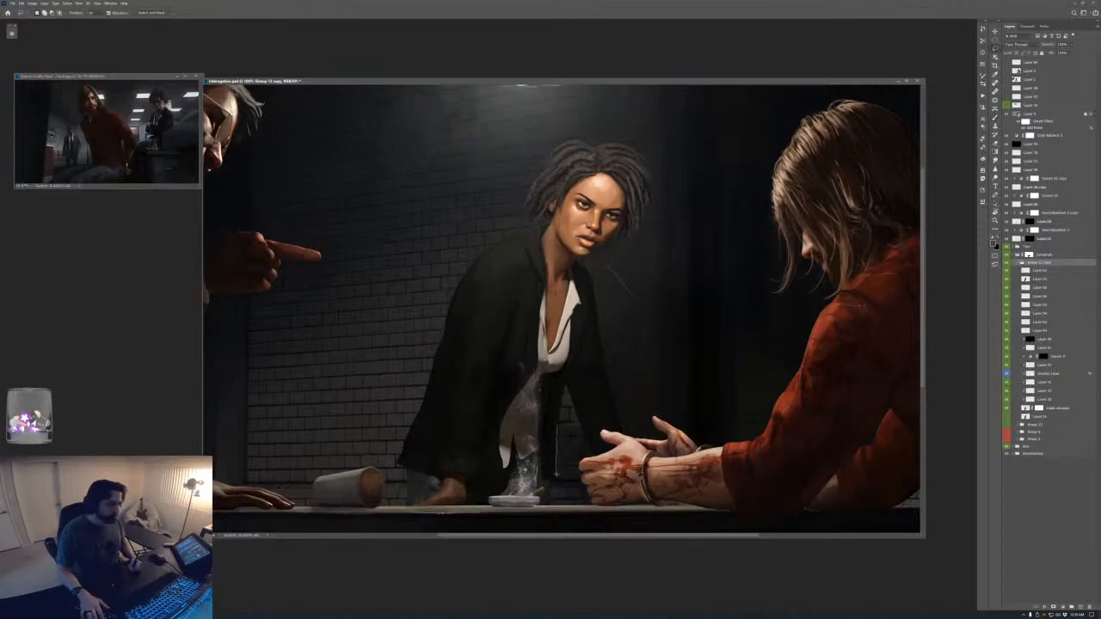
left_click_drag(573, 404, 571, 407)
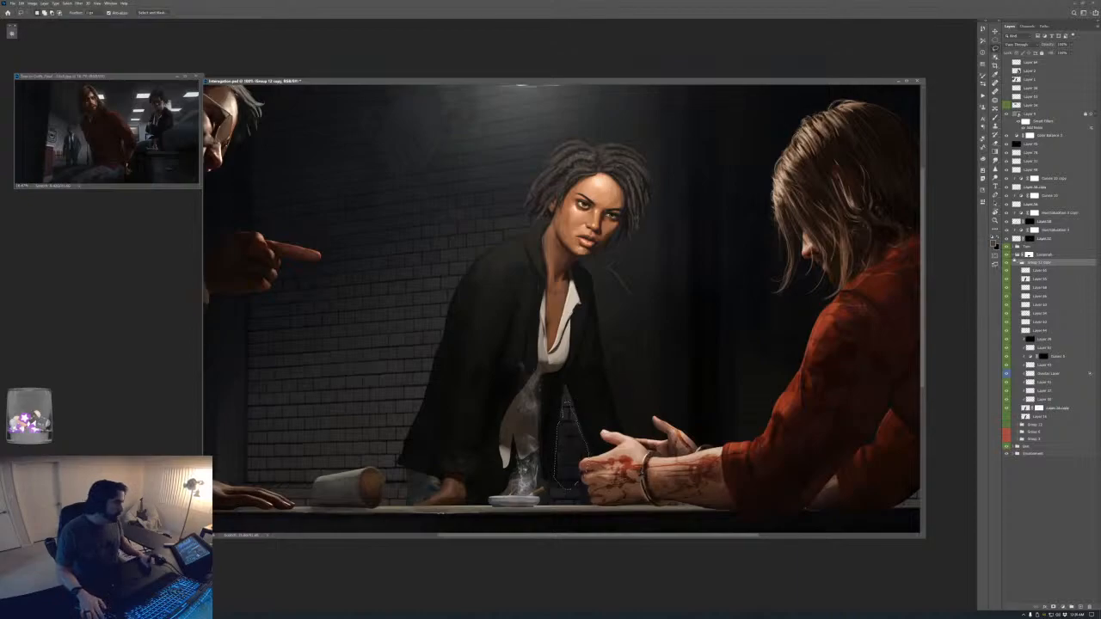
left_click(1039, 278)
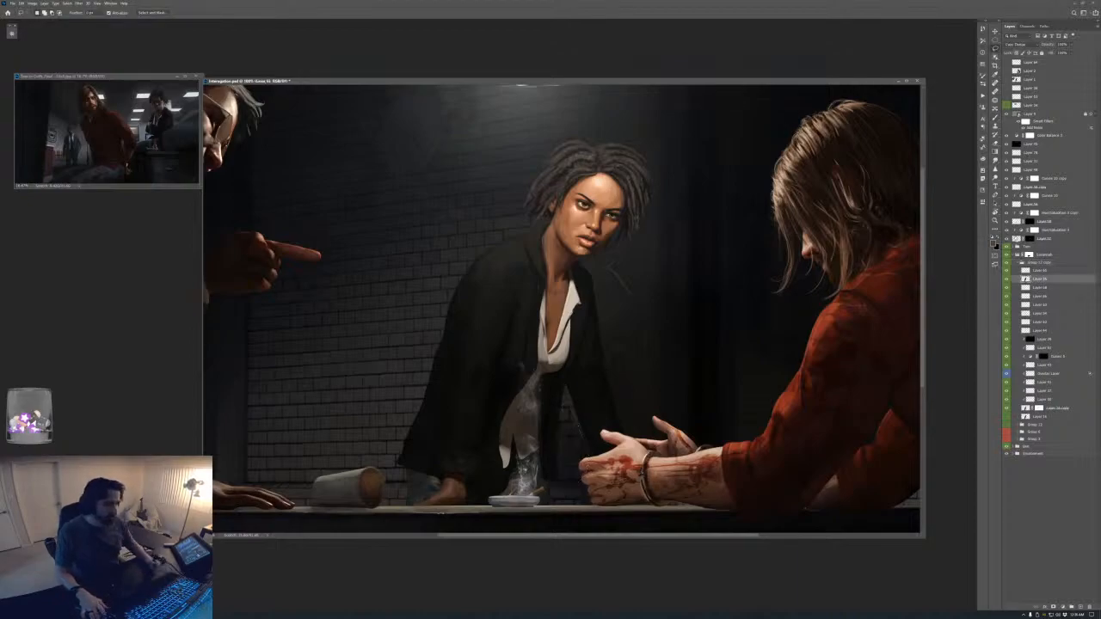
- Select all layers of the Group 12 copy and try flattening the cleaned group
left_click(1039, 270)
left_click(1045, 418, "shift")
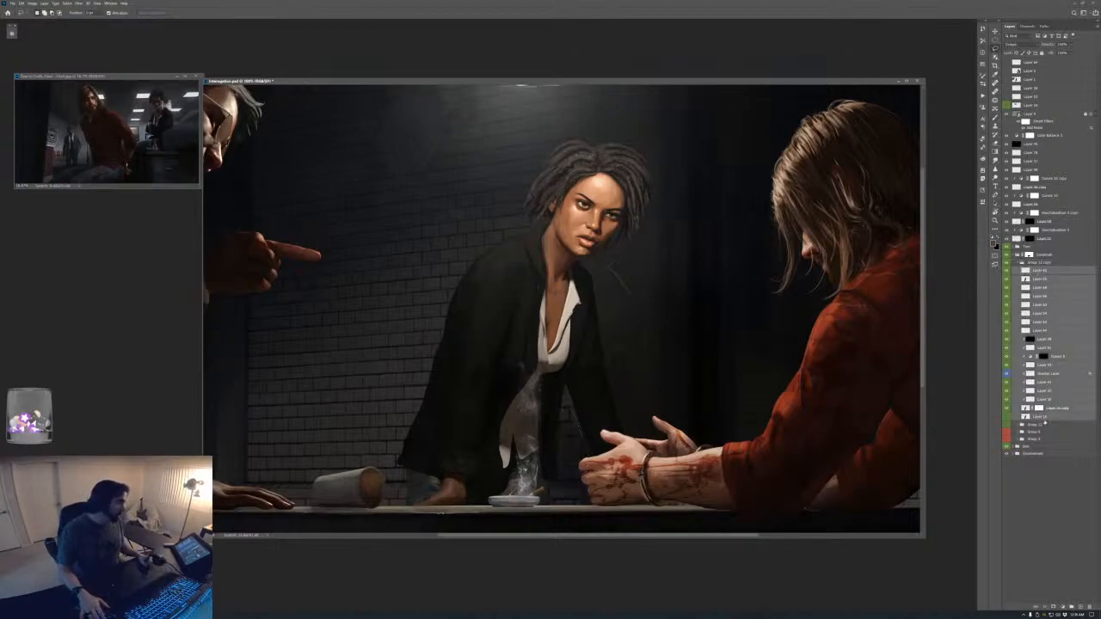
left_click(1019, 263)
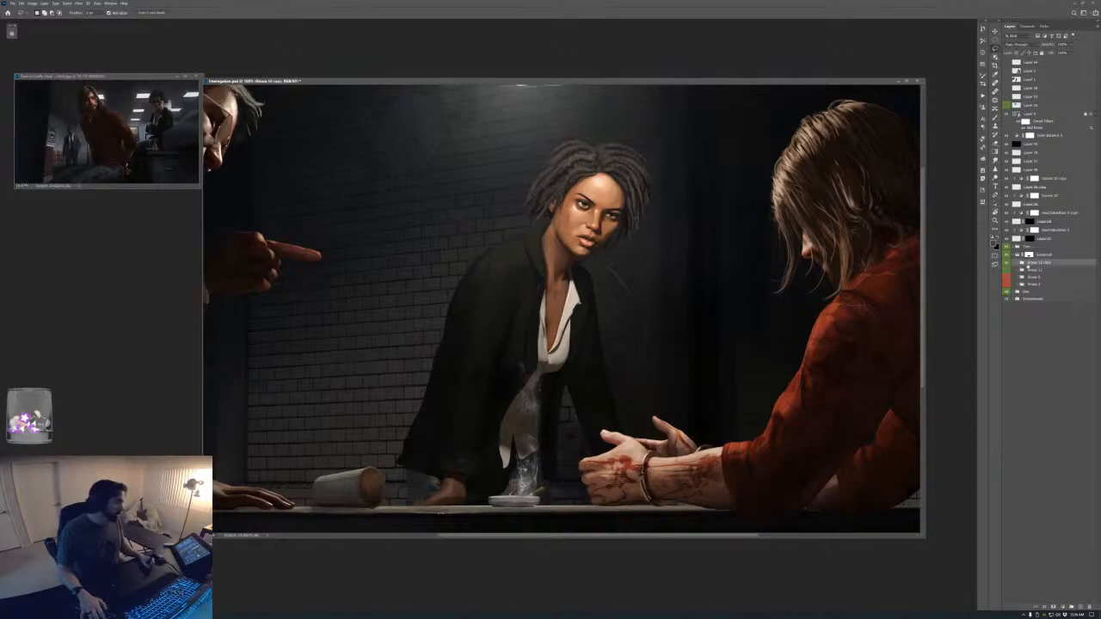
key("ctrl+e")
key("ctrl+z")
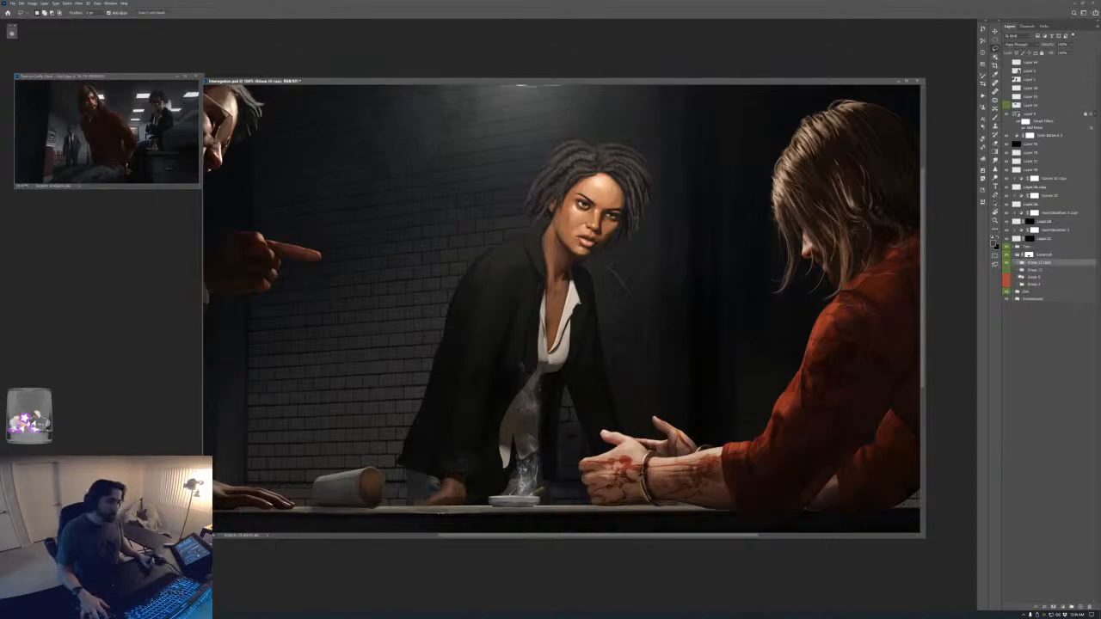
key("ctrl+shift+z")
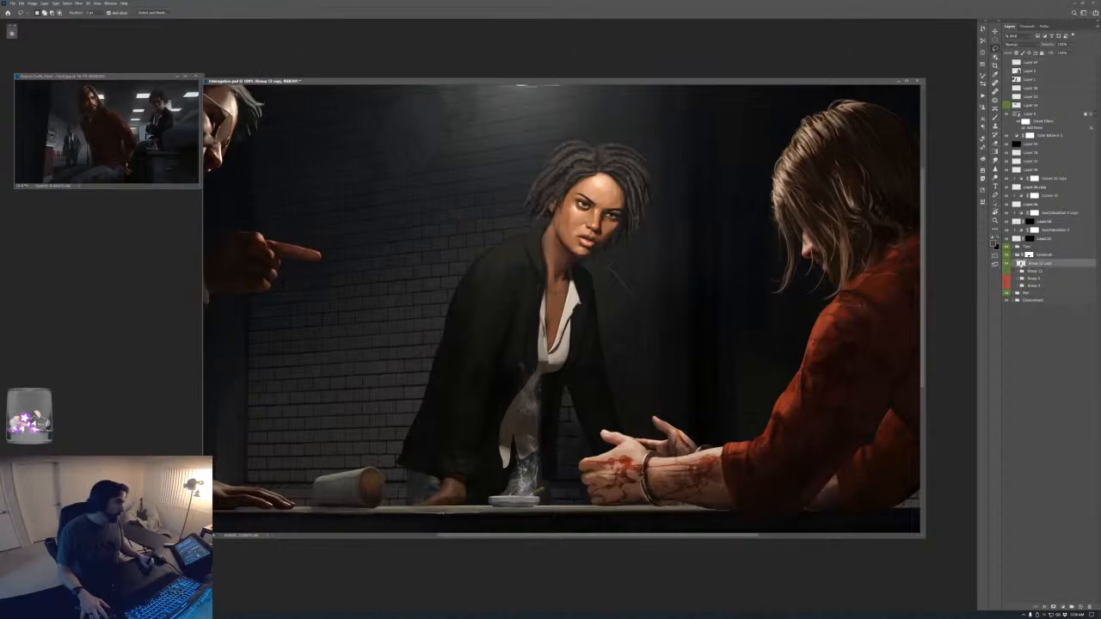
key("ctrl+z")
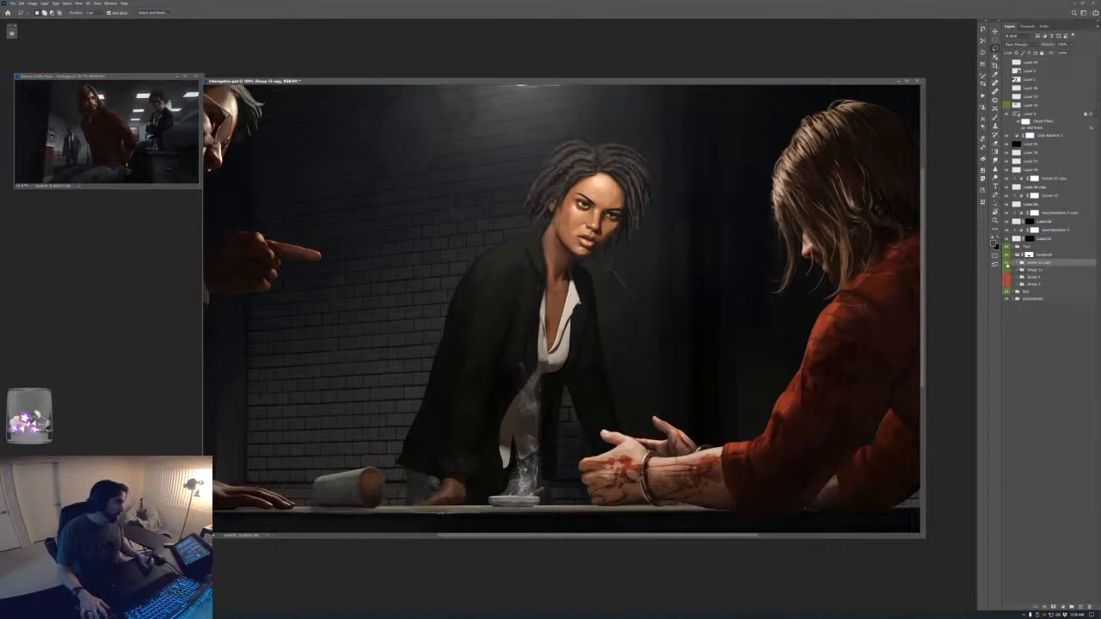
- Isolate the Group 12 copy, place a flattened version of the visible figure on a new layer, and delete the copied group
left_click(1007, 263, "alt")
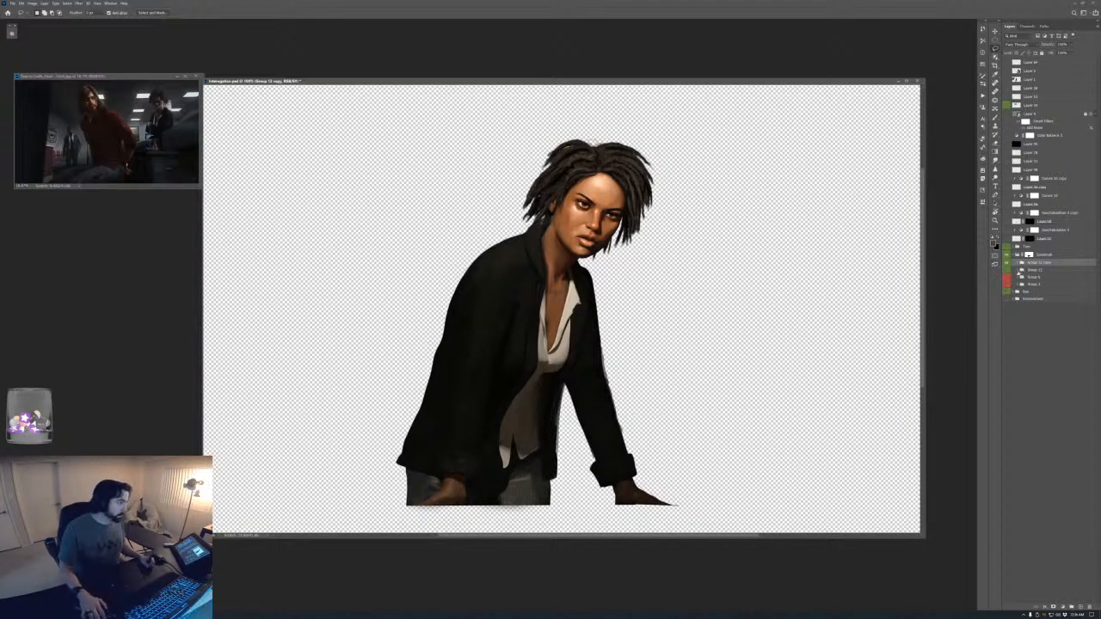
key("ctrl+shift+alt+e")
left_click(1029, 270)
key("Delete")
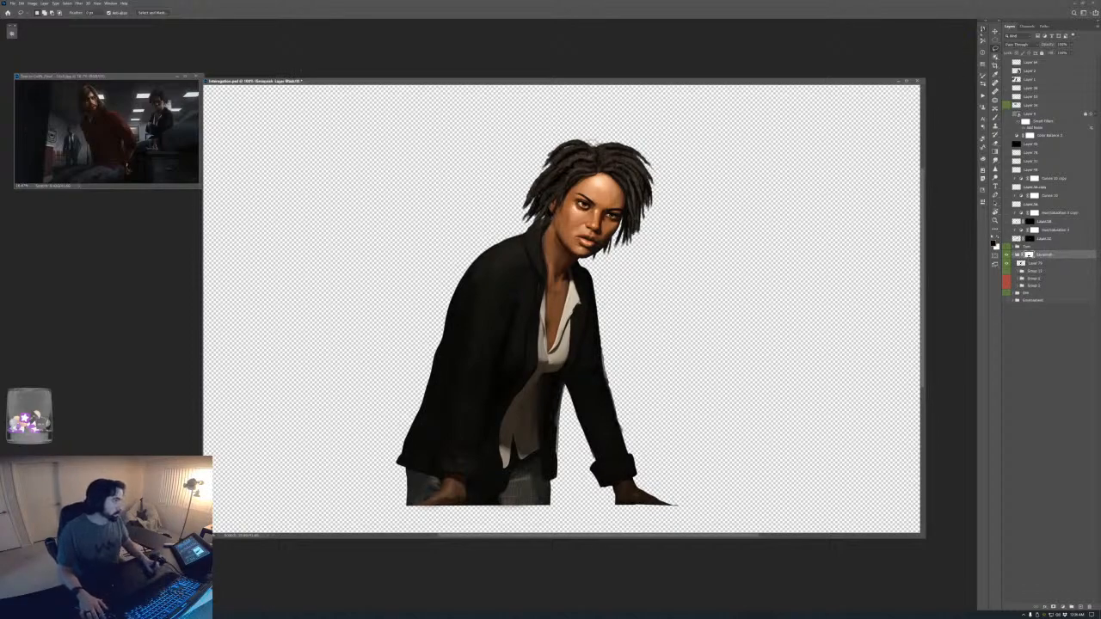
- Restore the visibility of the full scene by stepping back in the history and redoing forward to the latest state
left_click(983, 32)
left_click(928, 323)
key("ctrl+shift+z")
key("ctrl+shift+z")
key("ctrl+shift+z")
key("ctrl+shift+z")
key("ctrl+shift+z")
key("ctrl+shift+z")
key("ctrl+shift+z")
key("ctrl+shift+z")
key("ctrl+shift+z")
key("ctrl+shift+z")
key("ctrl+shift+z")
key("ctrl+shift+z")
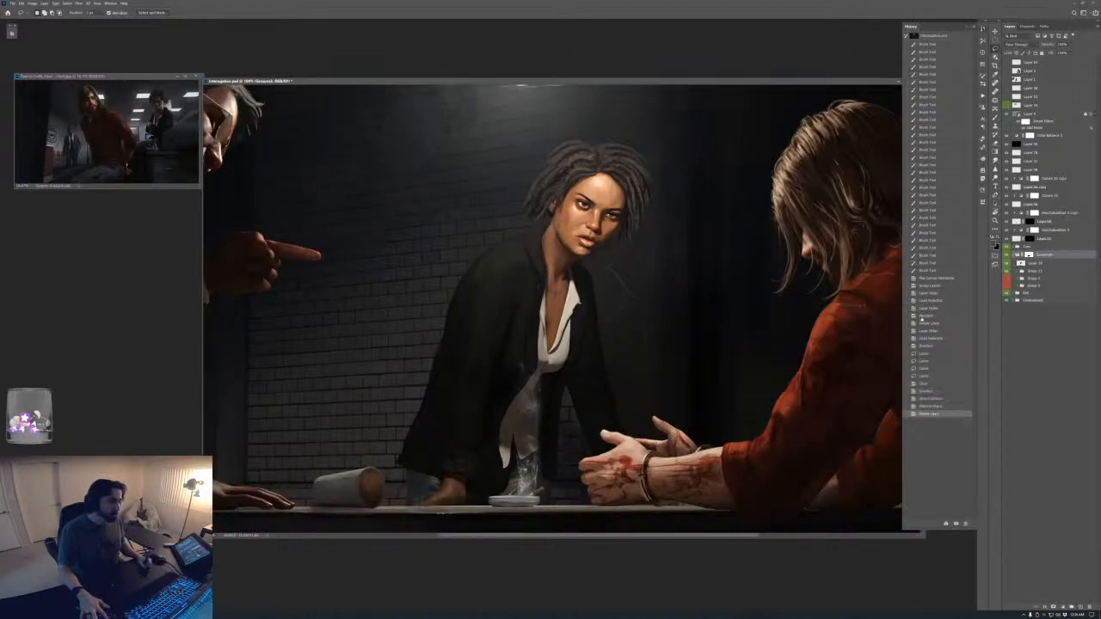
- Convert the flattened figure layer to a smart object and undo the extra layer added above it
key("ctrl+shift+alt+n")
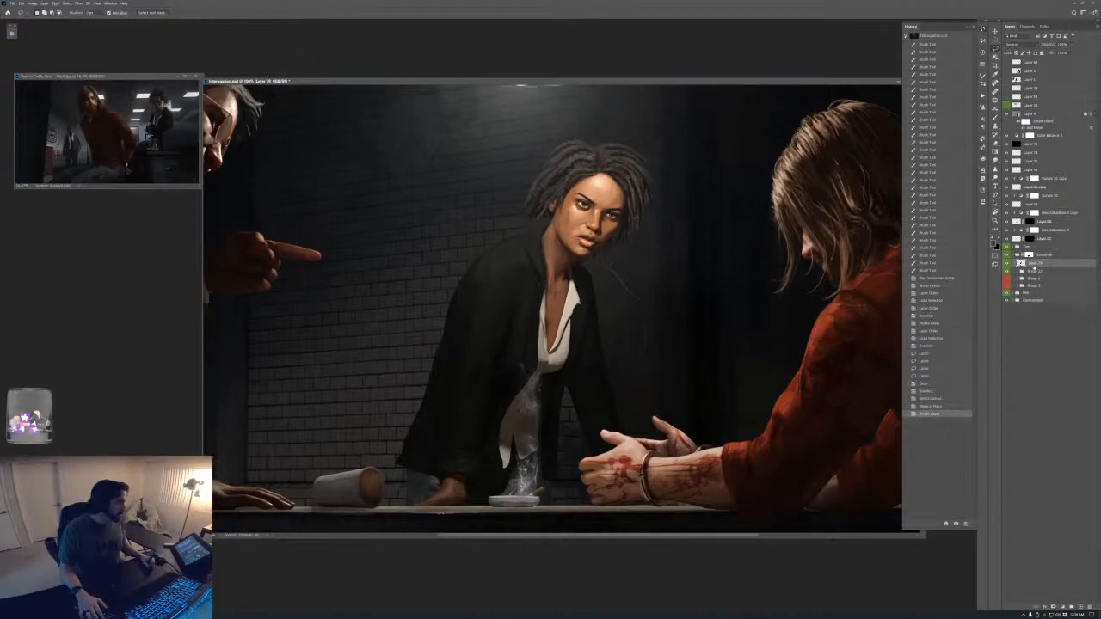
key("ctrl+j")
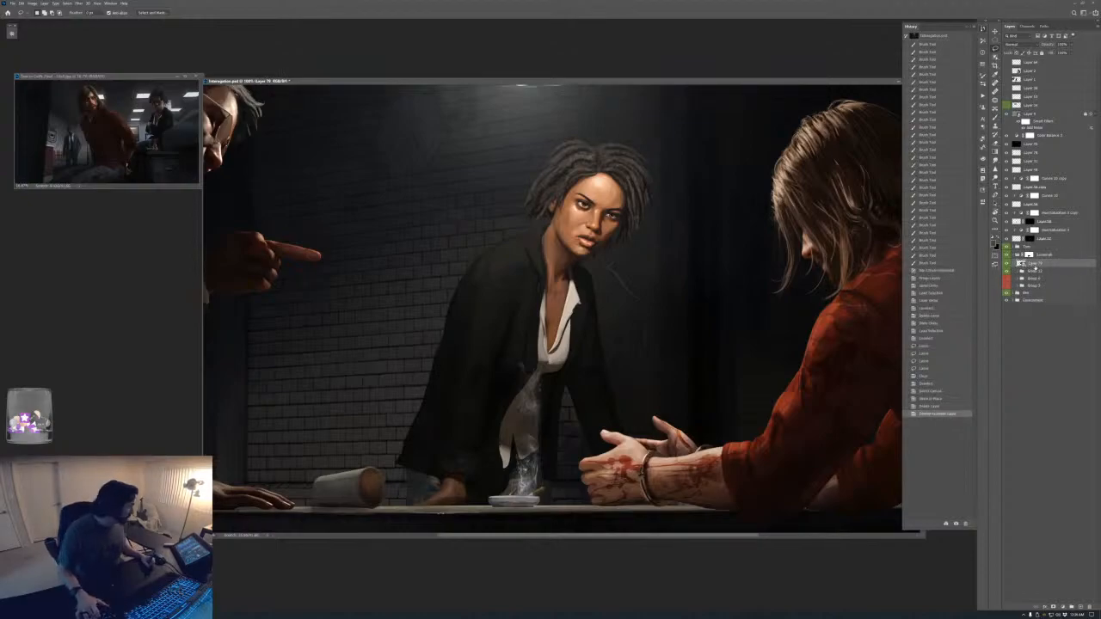
key("ctrl+j")
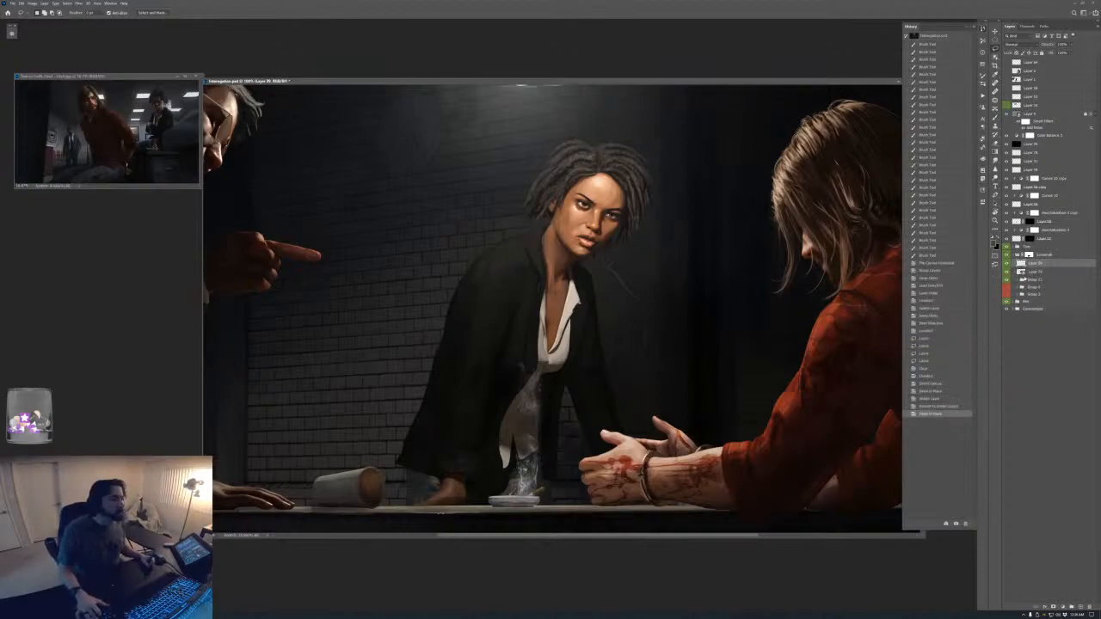
key("ctrl+z")
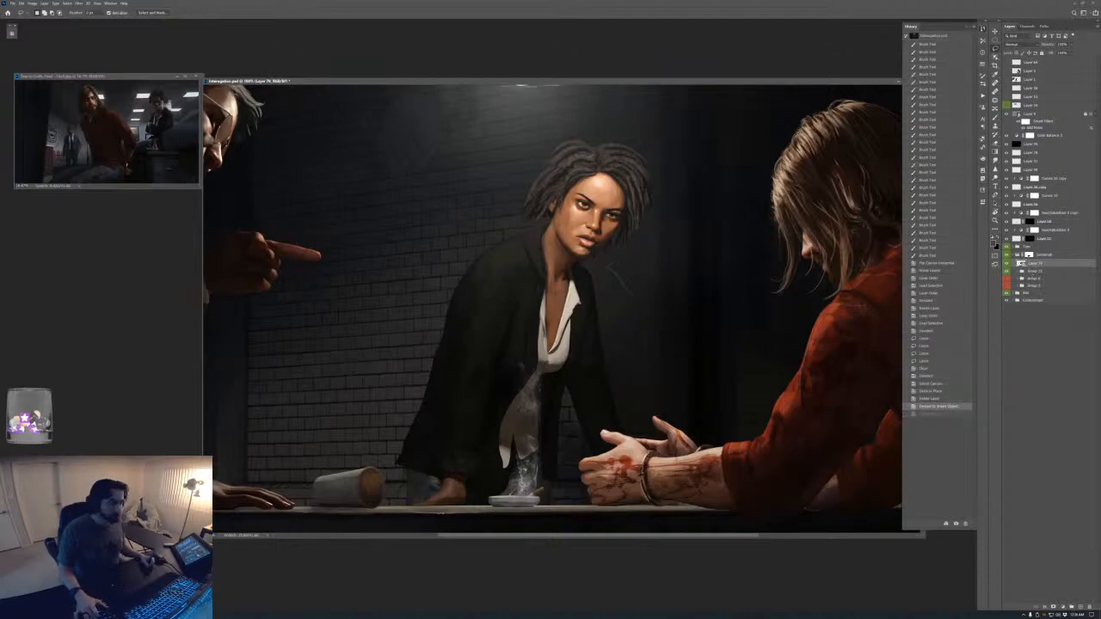
- Open the figure in Liquify and push the shoulder line of the woman's jacket with a large warp brush
key("ctrl+shift+x")
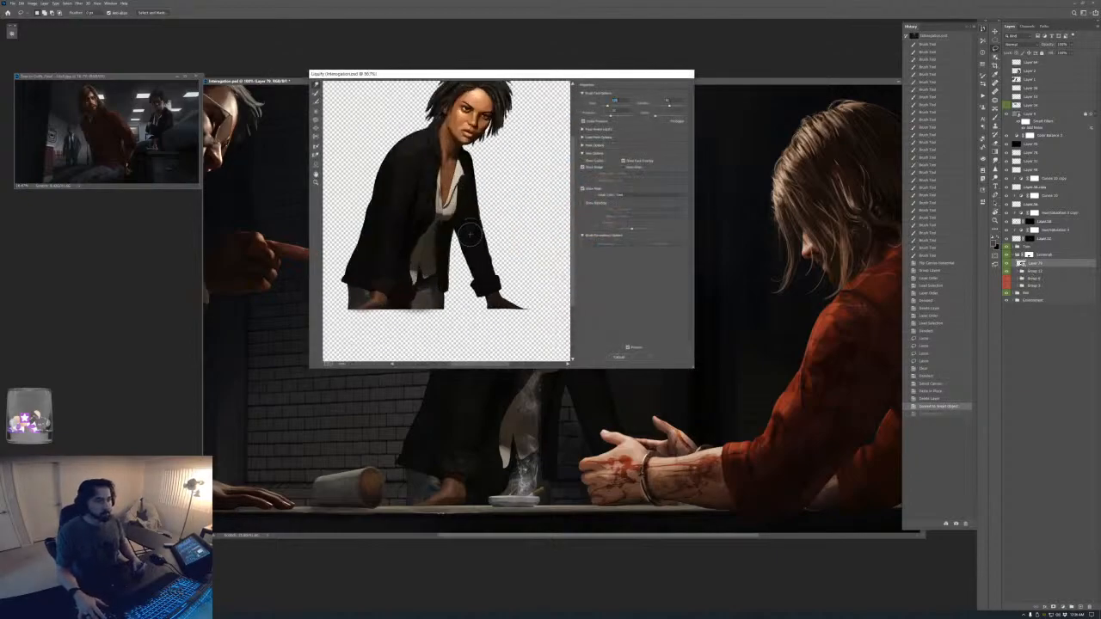
left_click_drag(470, 234, 489, 325)
key("ctrl+plus")
key("bracketright")
key("bracketright")
key("bracketright")
key("bracketright")
key("bracketright")
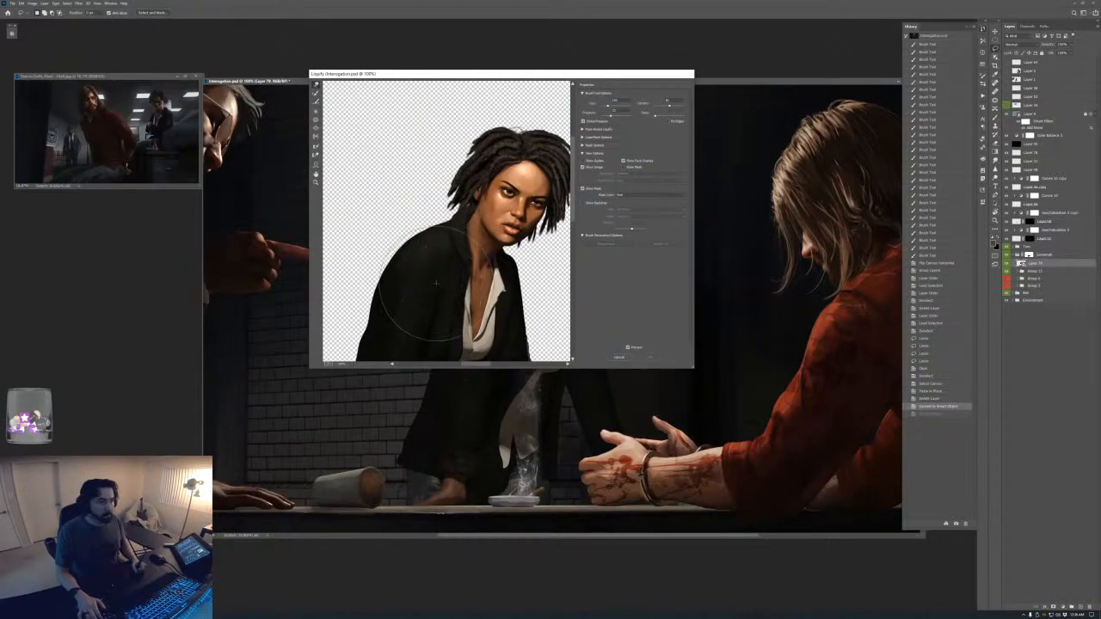
key("bracketright")
key("bracketright")
key("bracketright")
key("bracketleft")
key("bracketleft")
key("bracketleft")
key("bracketleft")
key("bracketleft")
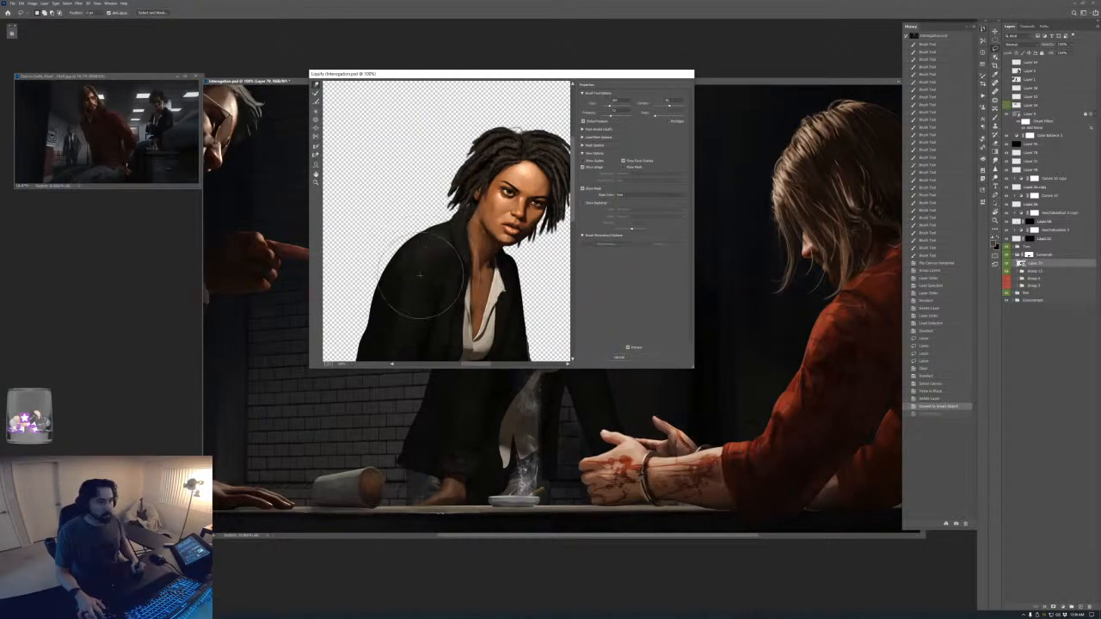
left_click_drag(420, 289, 402, 253)
- Refine the woman's jacket and body outline with larger warp strokes and apply the Liquify filter
key("bracketleft")
key("bracketleft")
key("bracketleft")
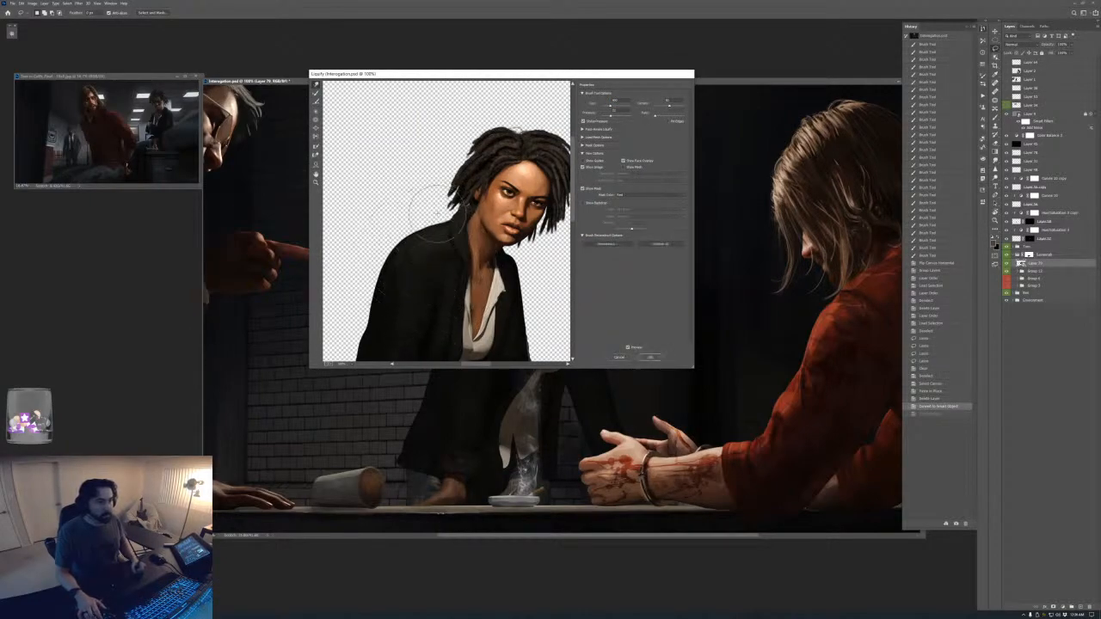
key("bracketright")
key("bracketright")
key("bracketright")
key("bracketright")
key("ctrl+minus")
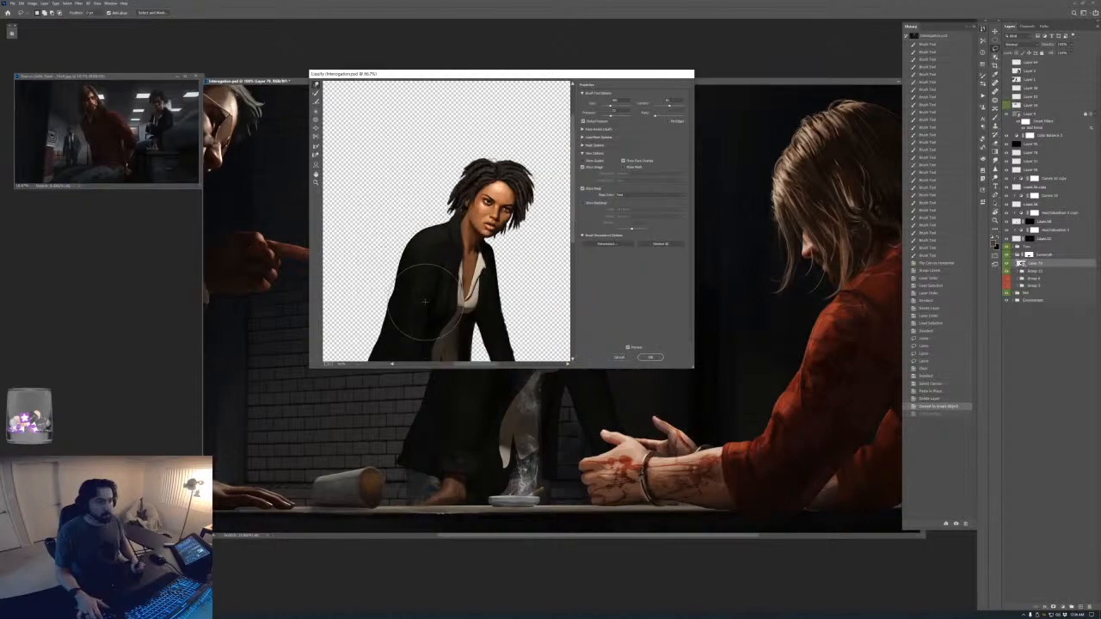
left_click_drag(425, 302, 424, 287)
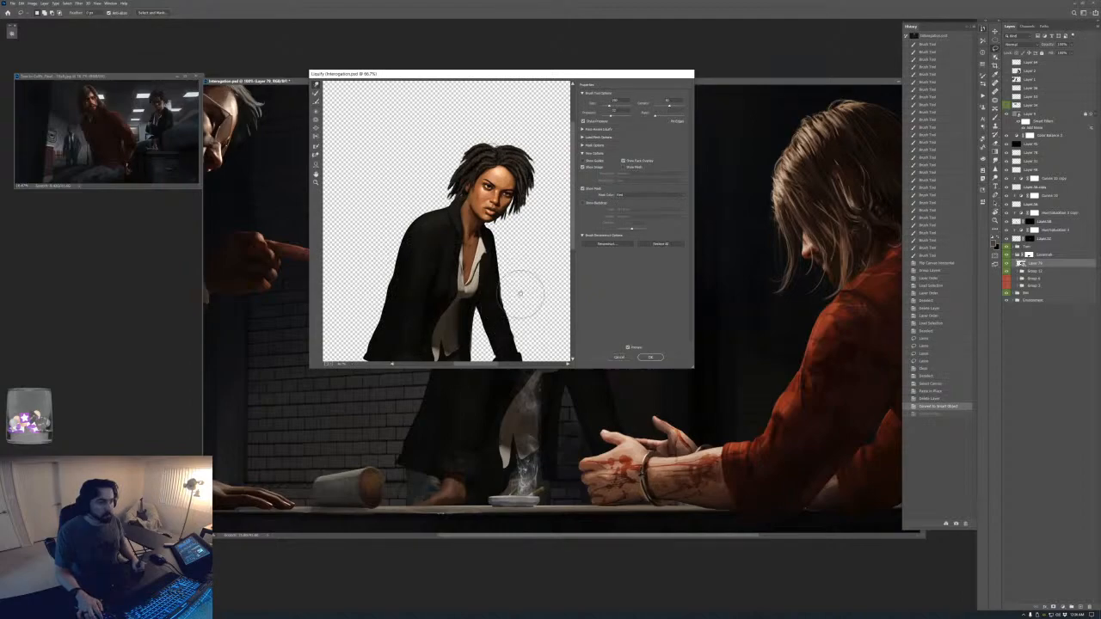
left_click_drag(520, 293, 523, 262)
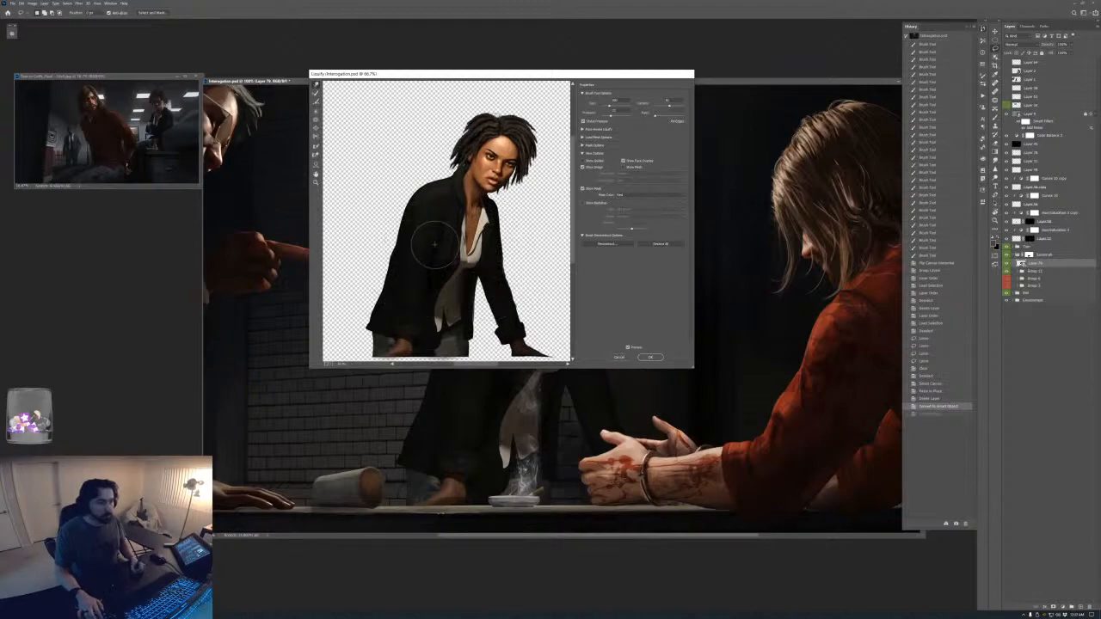
key("Return")
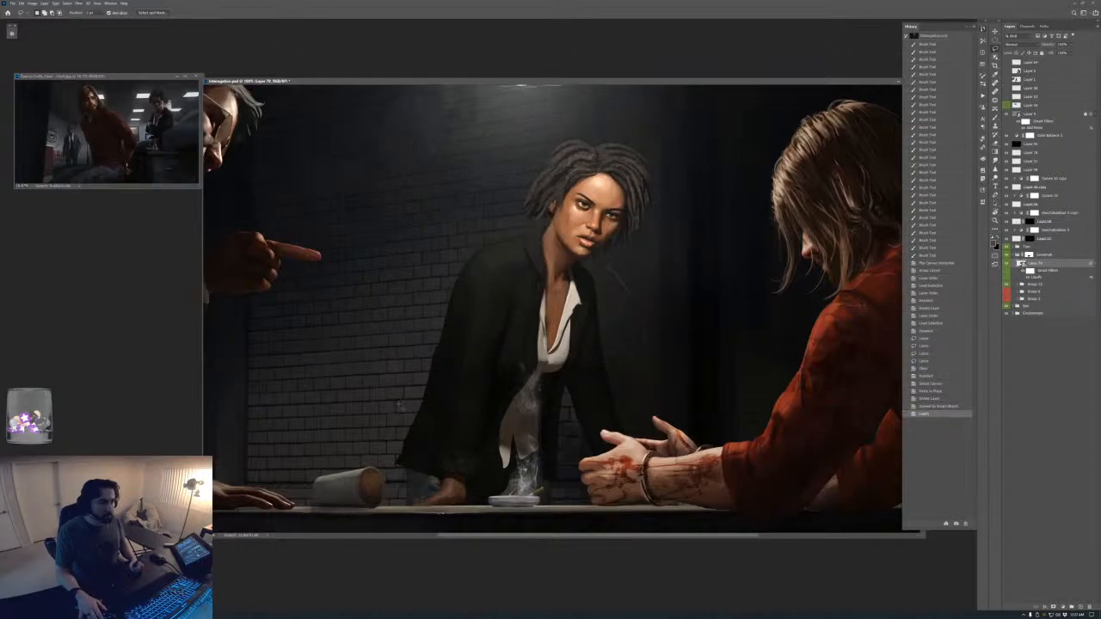
- Add a brightening Curves adjustment clipped to the liquified figure and invert its mask to black, ready for brushing
key("ctrl+minus")
key("ctrl+minus")
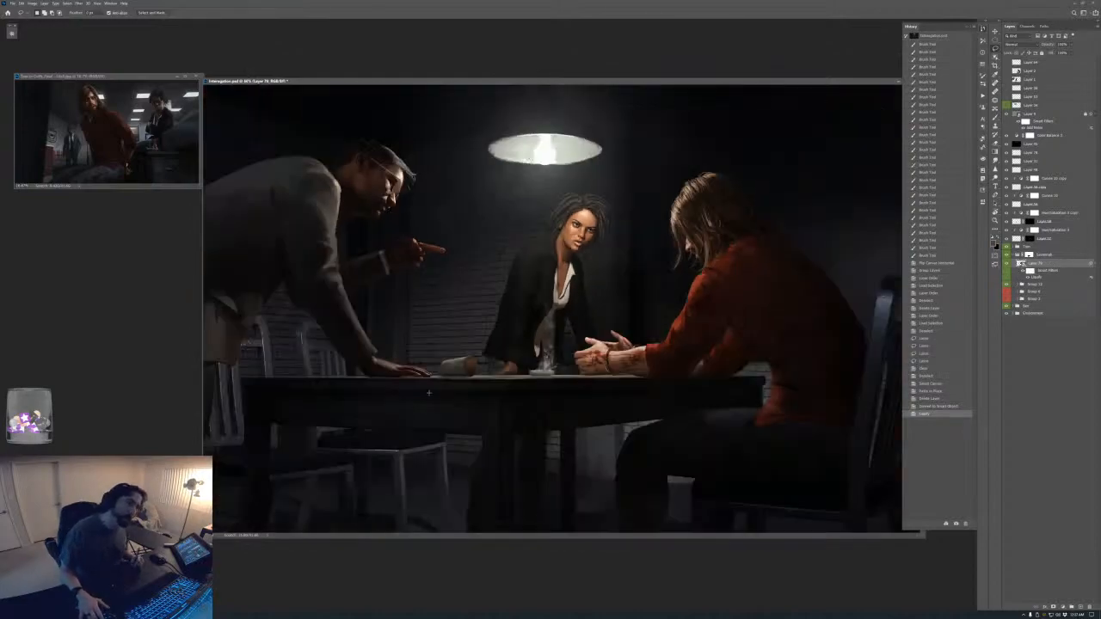
key("ctrl+plus")
key("ctrl+plus")
left_click_drag(429, 393, 437, 490)
key("ctrl+plus")
key("ctrl+plus")
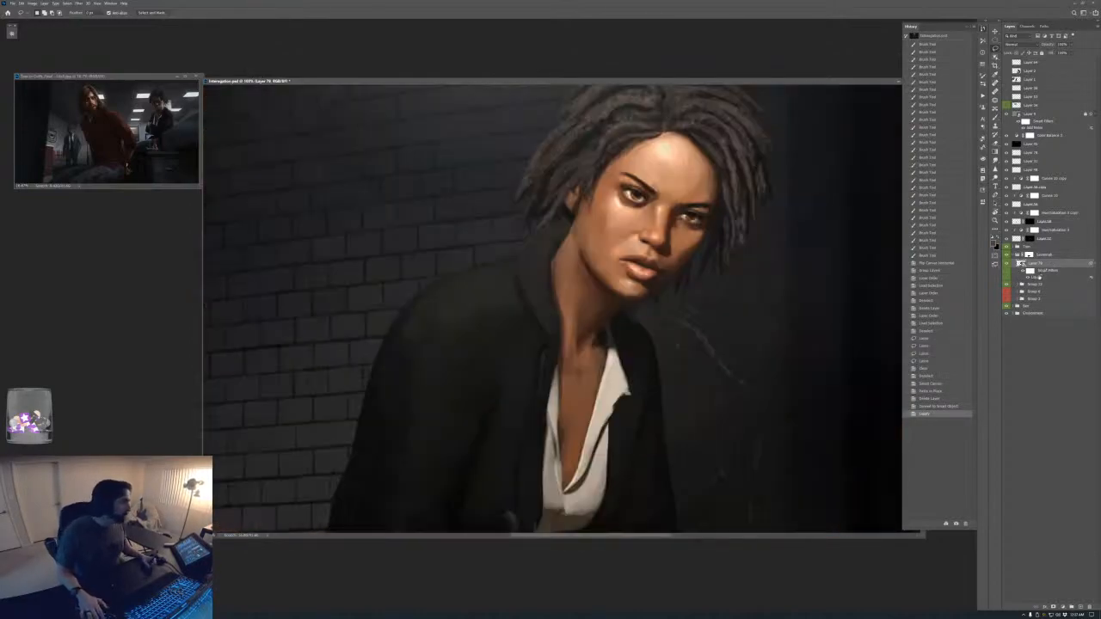
key("ctrl+m")
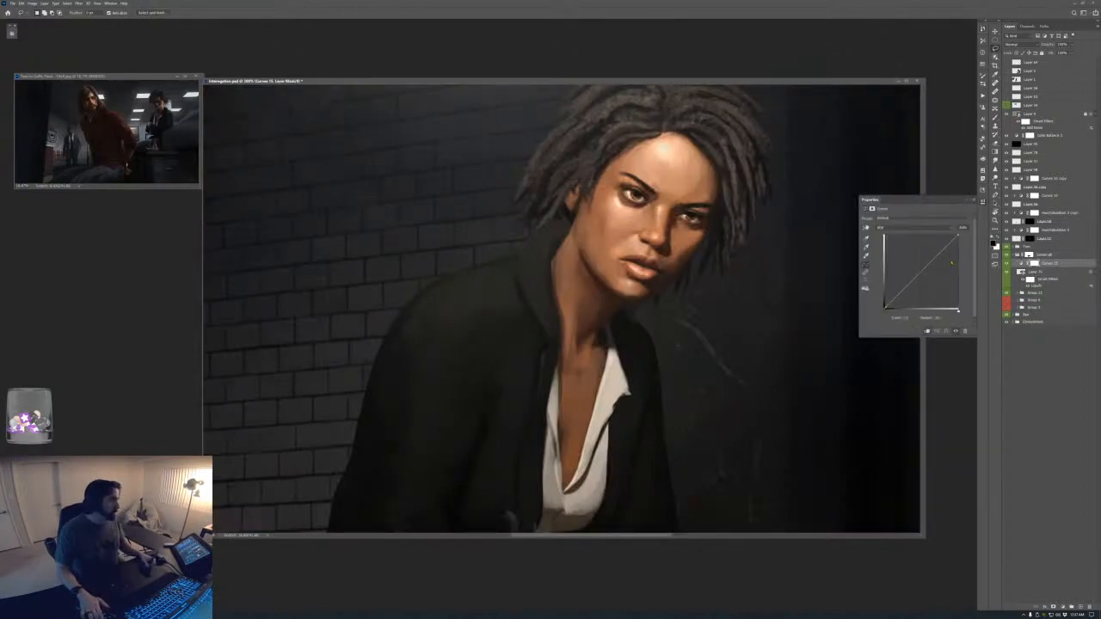
key("ctrl+alt+g")
left_click_drag(898, 294, 895, 292)
key("ctrl+i")
key("b")
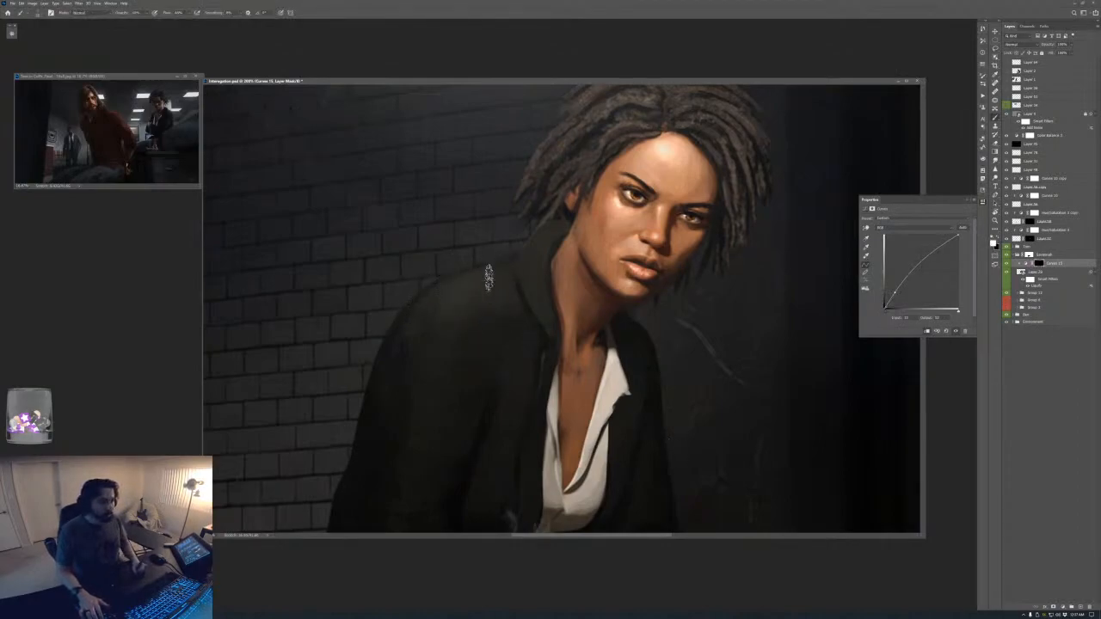
- Review the whole interrogation scene and examine the leaning man's head, back and pointing arm up close
key("ctrl+minus")
key("ctrl+minus")
key("ctrl+minus")
key("ctrl+minus")
key("ctrl+minus")
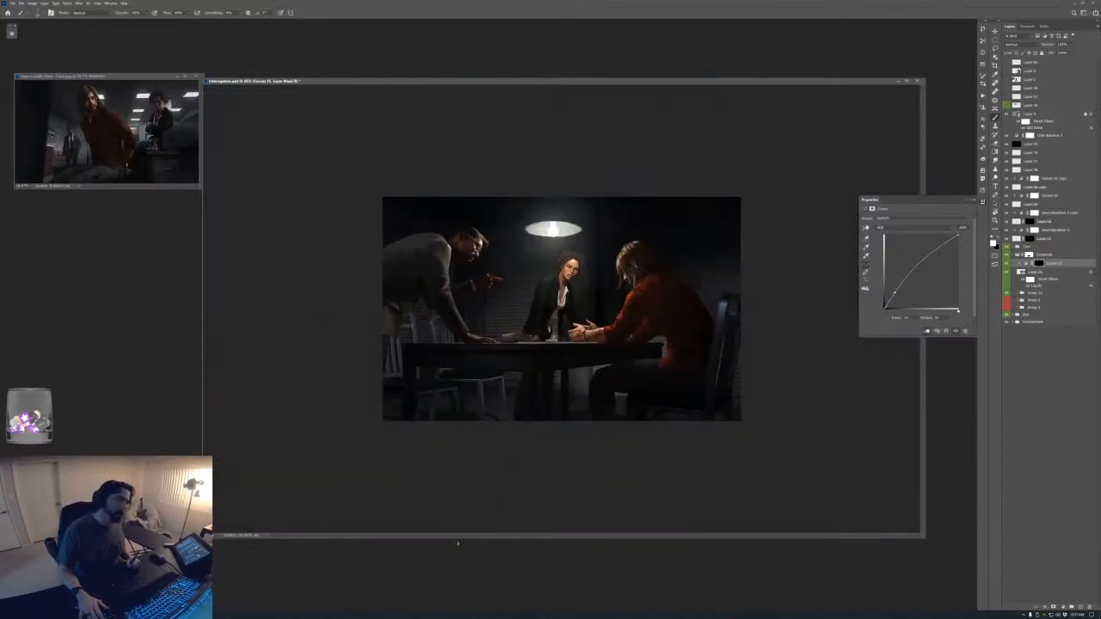
key("ctrl+plus")
key("ctrl+plus")
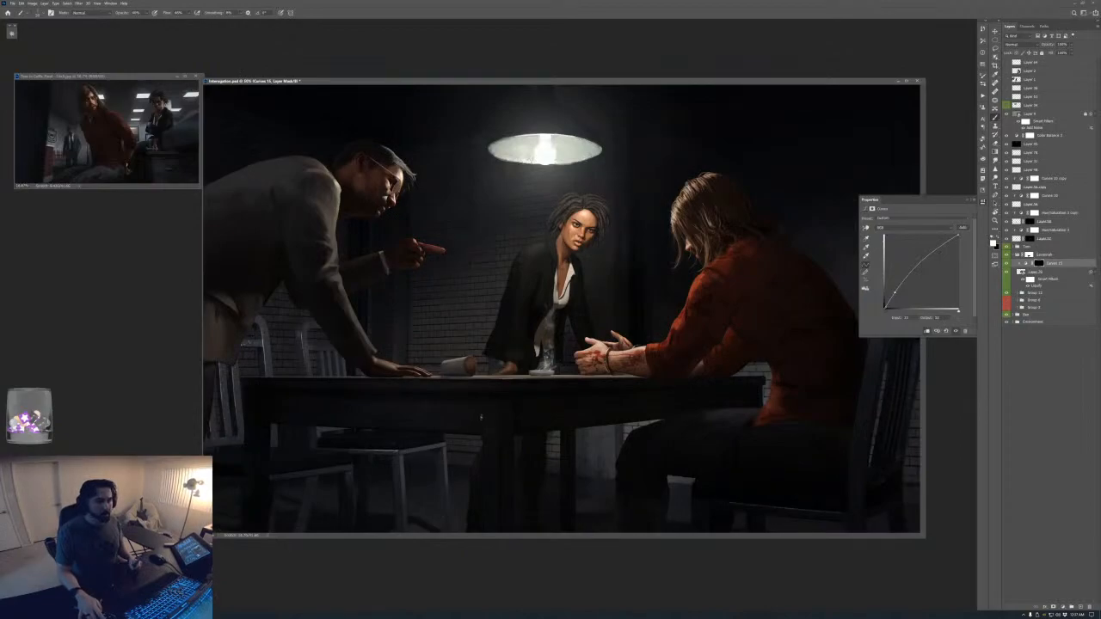
key("ctrl+plus")
left_click_drag(508, 398, 630, 415)
key("ctrl+plus")
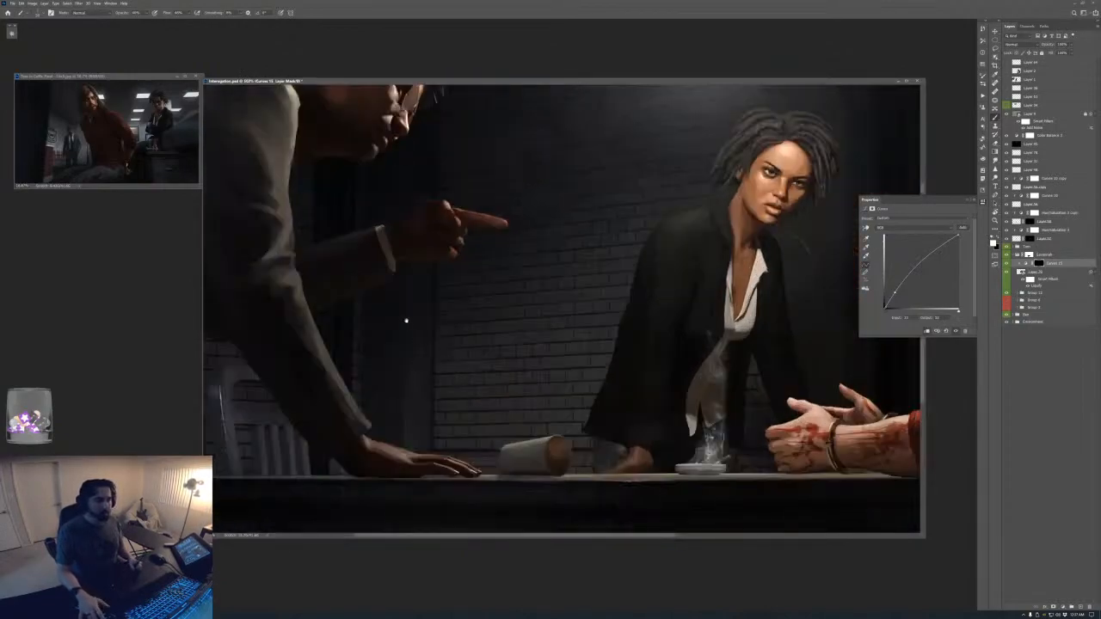
left_click_drag(375, 277, 584, 476)
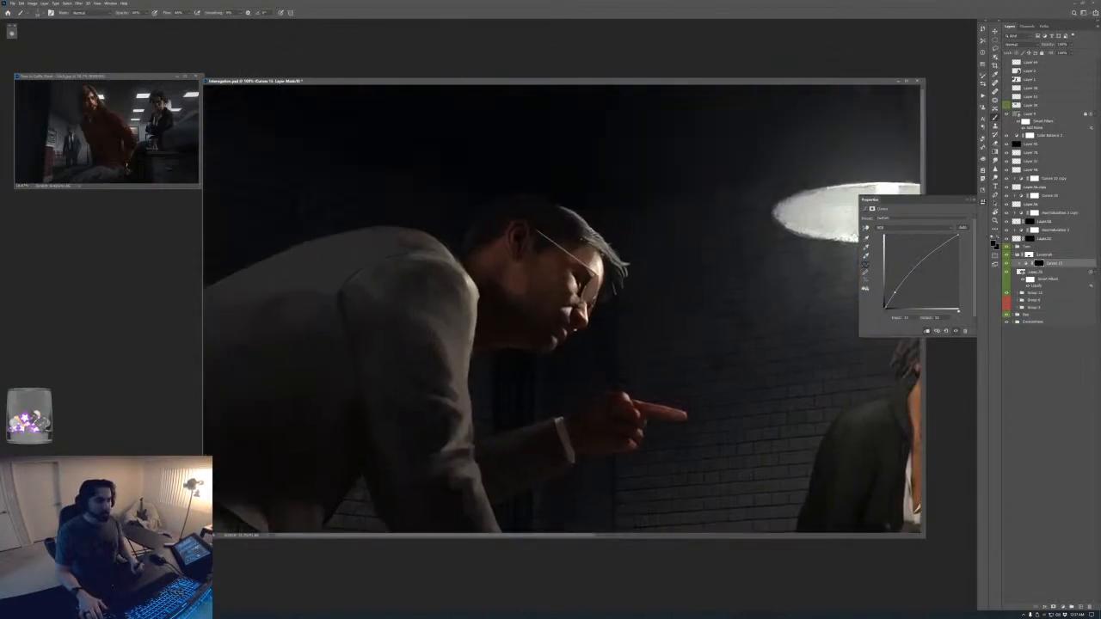
- Collapse the standing woman's layer group, expand the leaning man's group and select its top layer
left_click(1014, 255)
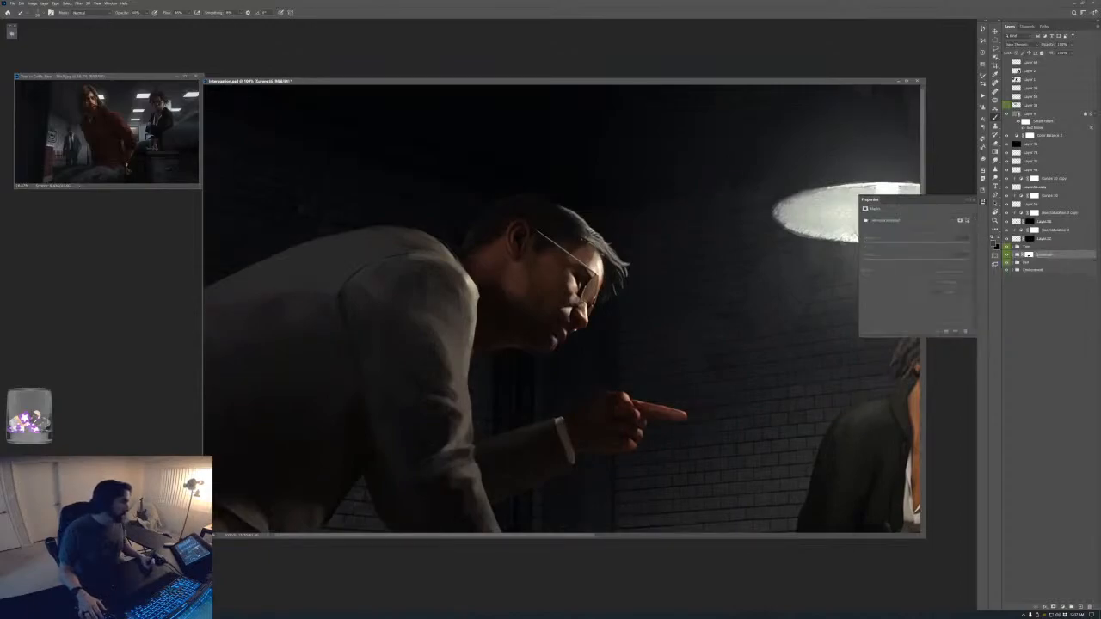
left_click(1016, 261)
left_click_drag(660, 381, 637, 298)
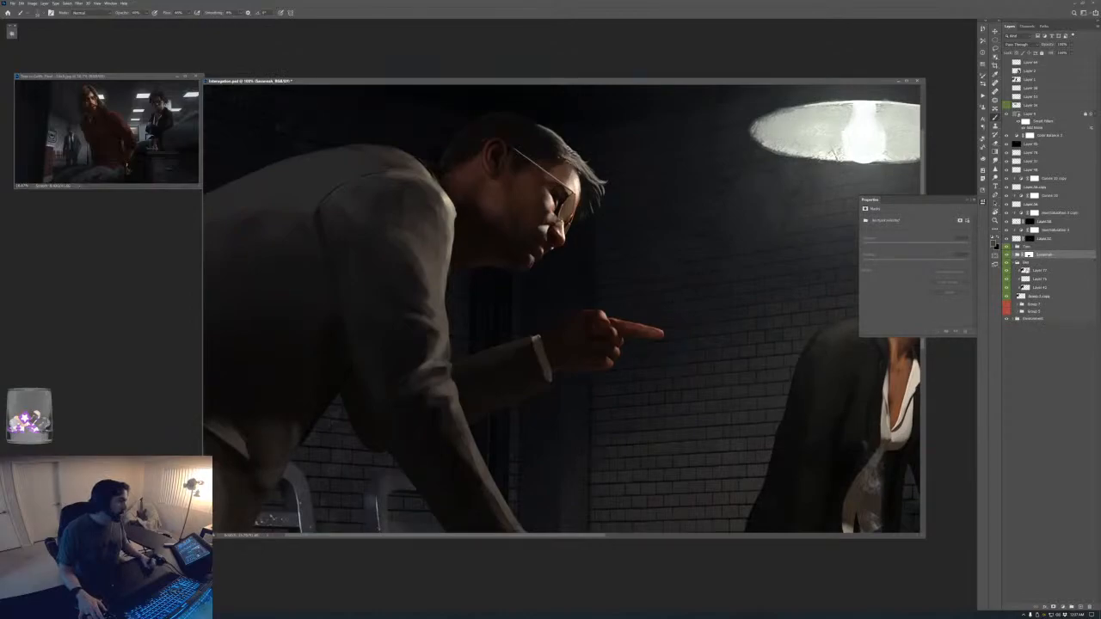
left_click(1039, 270)
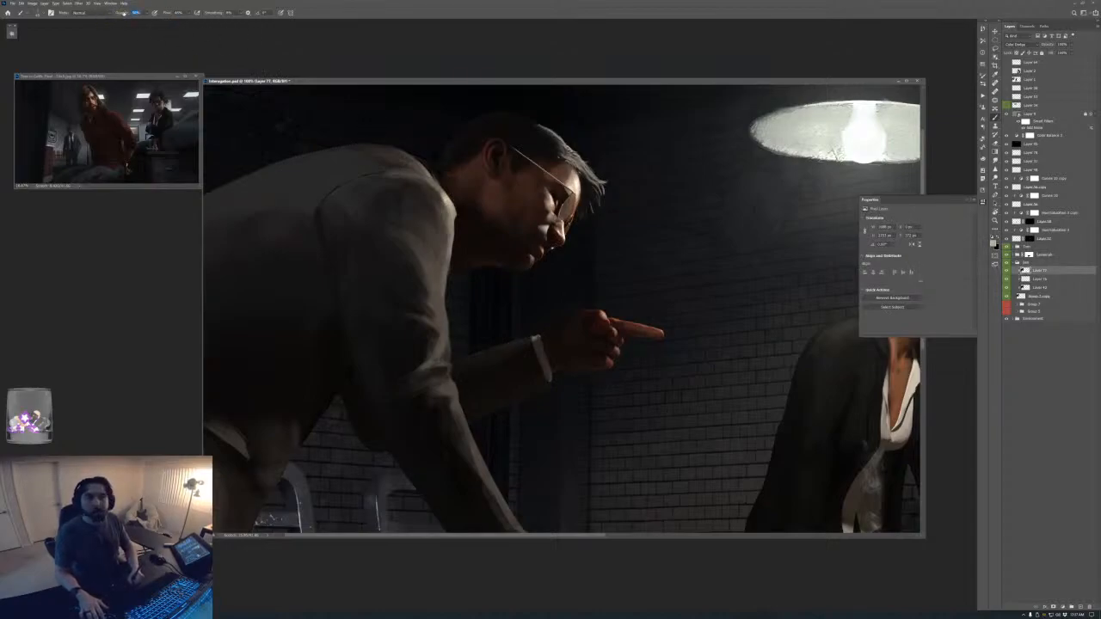
key("F6")
key("F6")
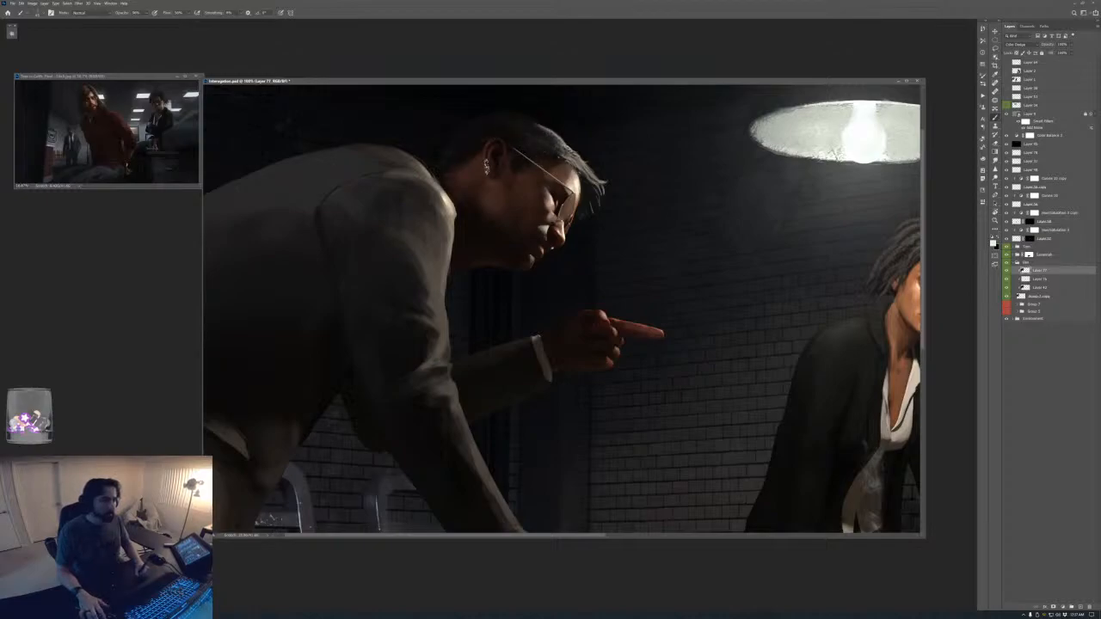
- Compare the full composition with close views of the leaning man's face and pointing hand
key("ctrl+minus")
key("ctrl+minus")
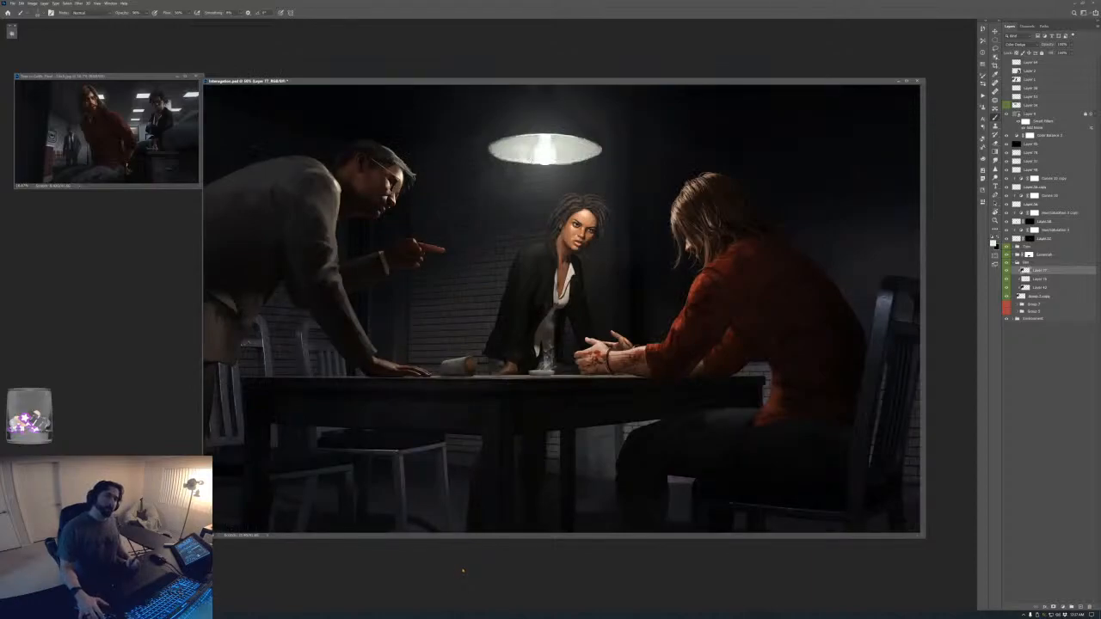
key("ctrl+plus")
key("ctrl+plus")
left_click_drag(359, 292, 498, 448)
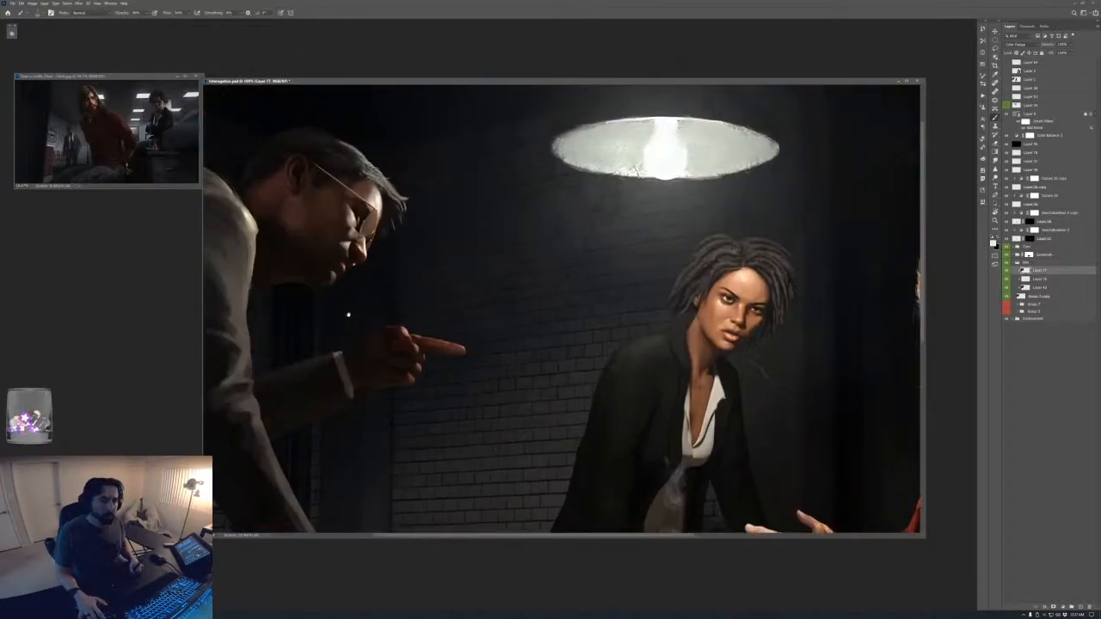
key("ctrl+plus")
key("ctrl+plus")
left_click_drag(288, 273, 378, 333)
left_click_drag(350, 301, 364, 305)
- Choose the soft elliptical brush preset, reduce its size and sample the reddish skin tone at the man's fingertip
right_click(389, 396)
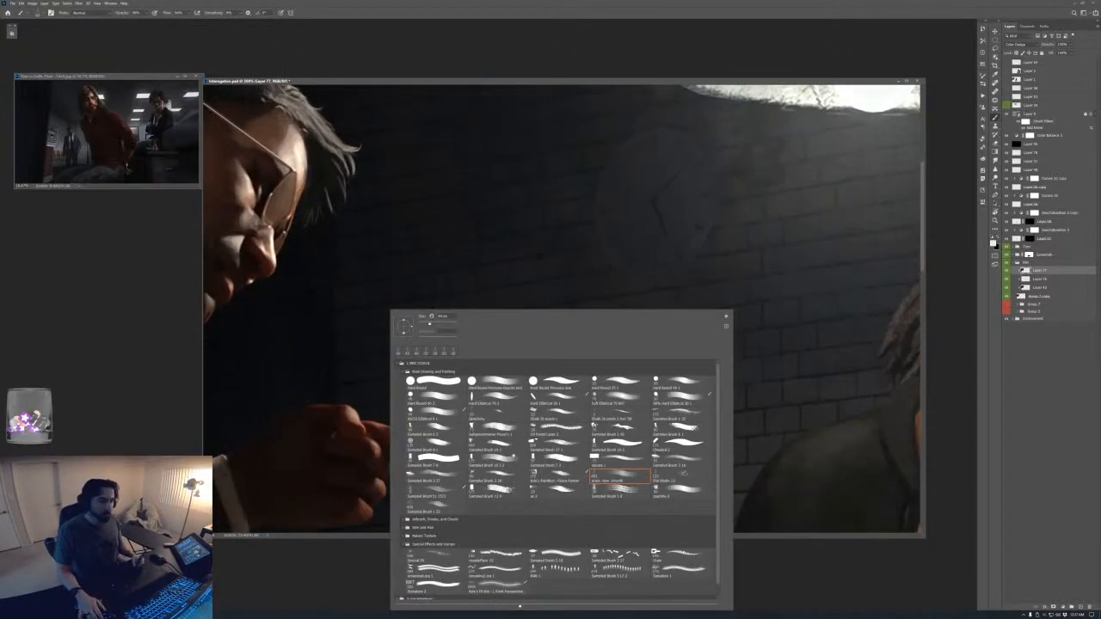
left_click(613, 400)
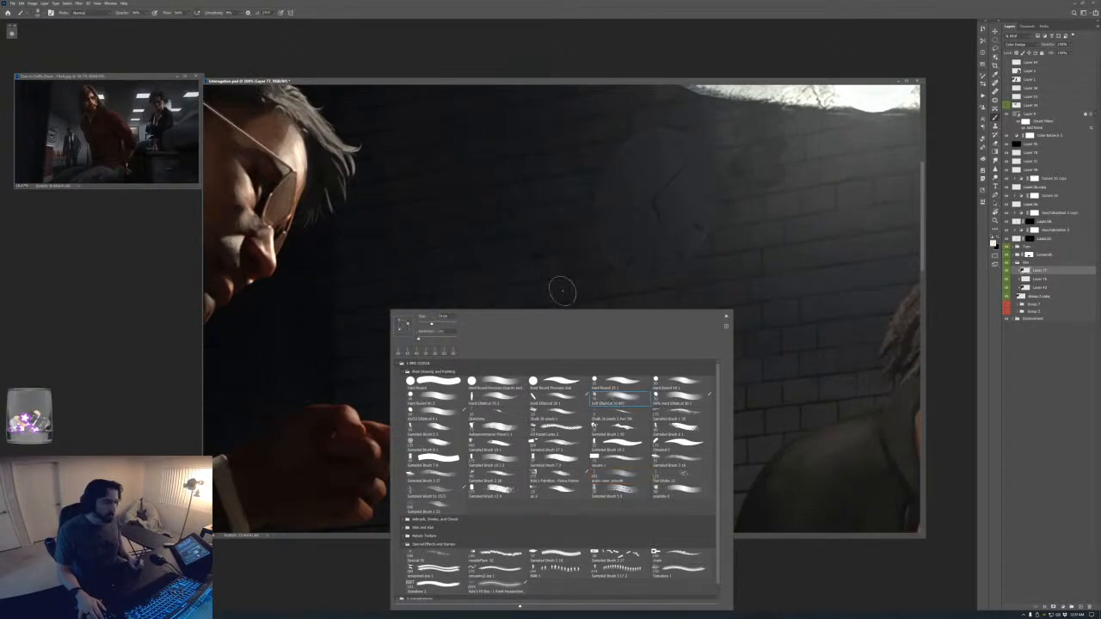
left_click(503, 81)
key("[")
key("[")
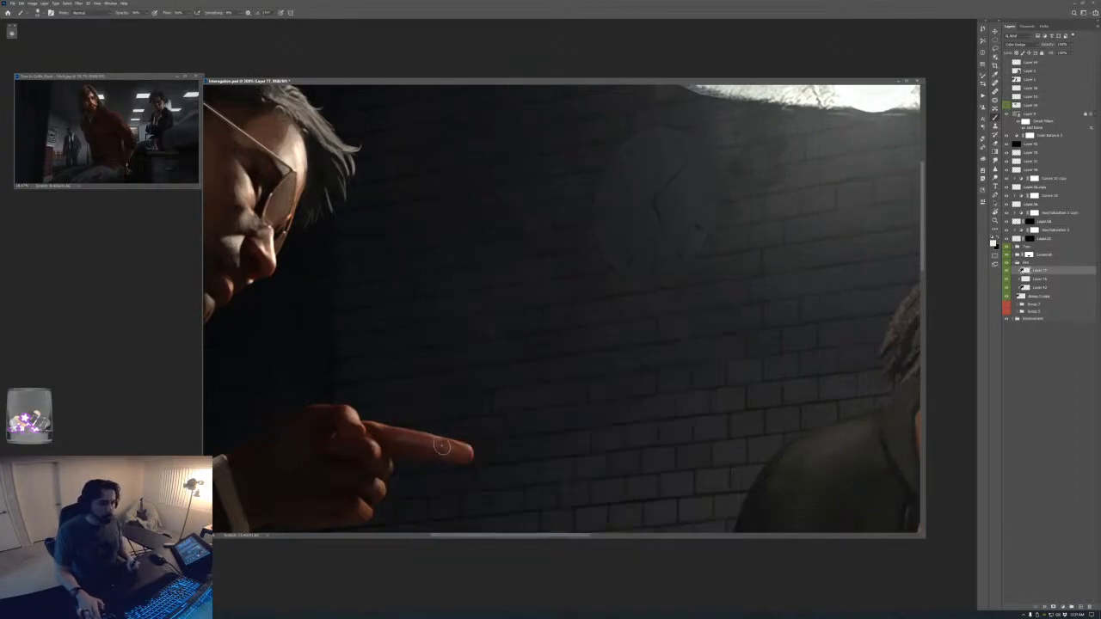
left_click(467, 450, "alt")
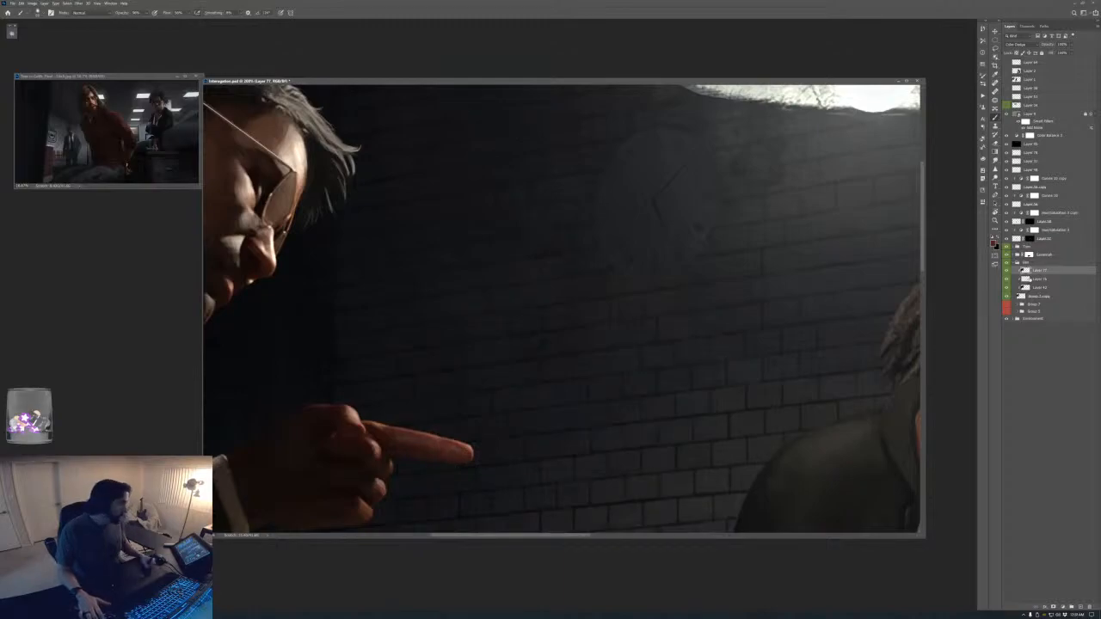
- Select the clipped layer just below the man's top layer, sample a sleeve tone and paint over his jacket sleeve
left_click(1037, 279)
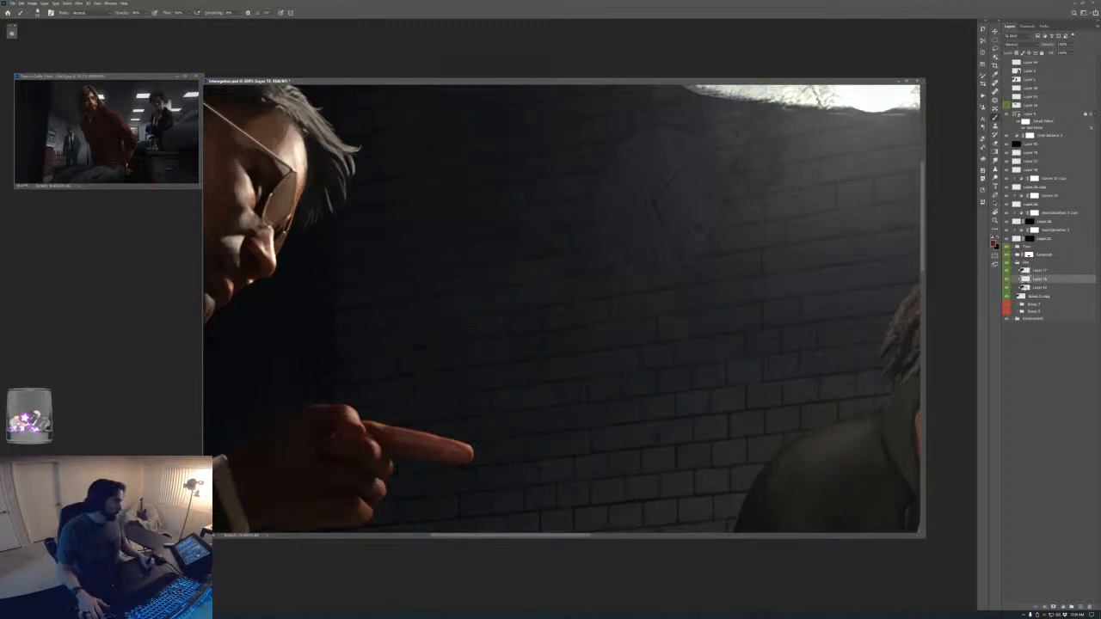
key("ctrl+0")
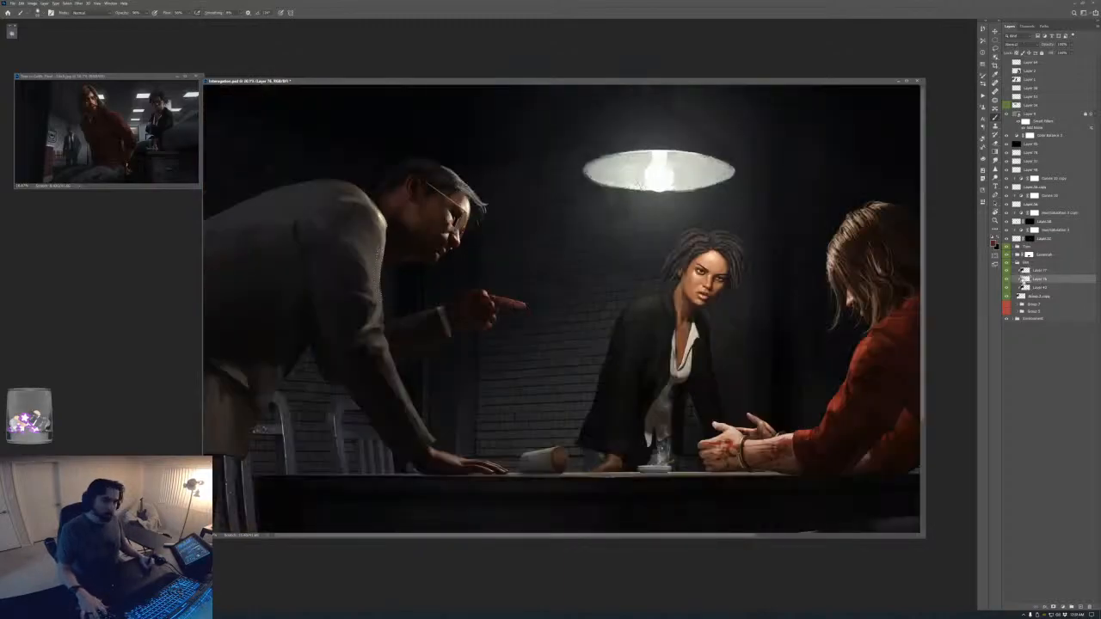
key("ctrl+plus")
left_click_drag(335, 275, 457, 322, "space")
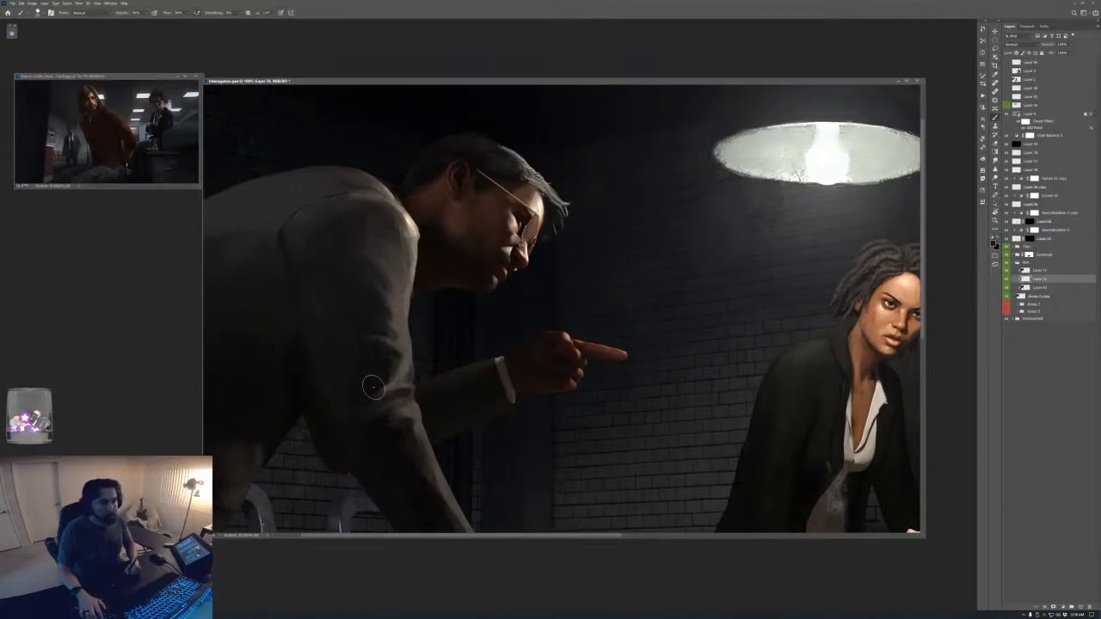
left_click_drag(371, 388, 404, 349)
left_click(405, 347, "alt")
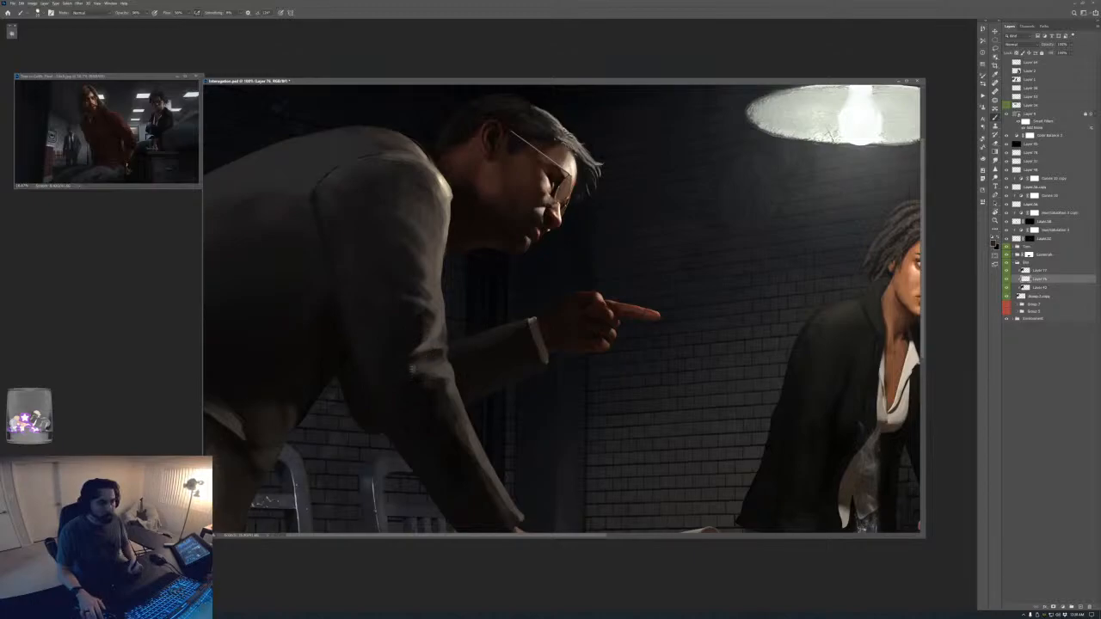
left_click_drag(439, 401, 437, 361)
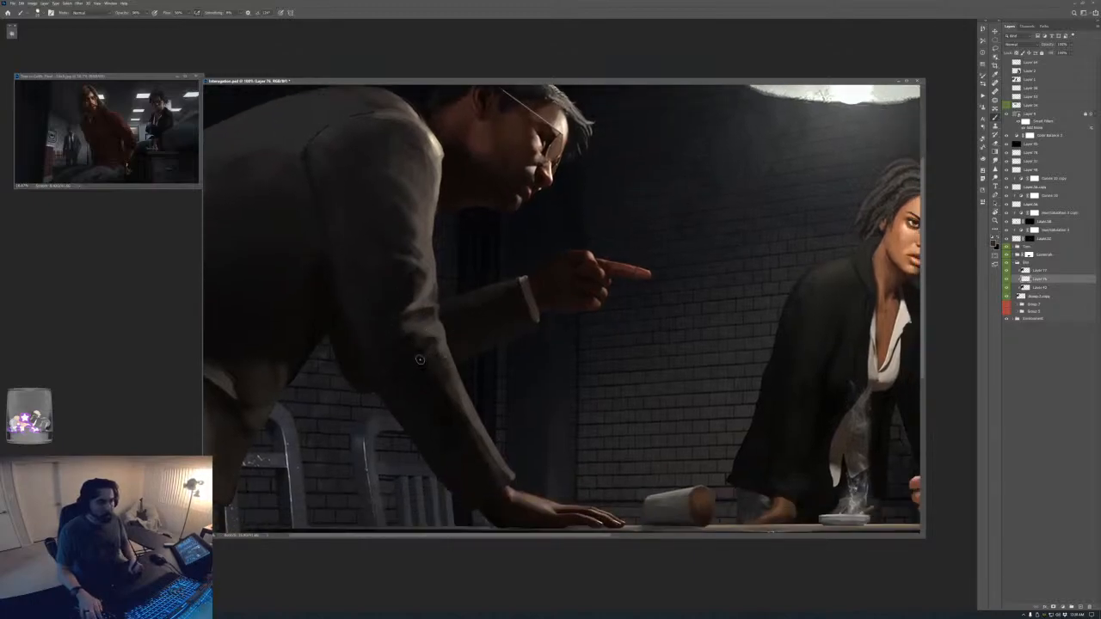
- Sample the tone near the man's cuff and adjust it to a near-black brown as the painting colour
key("ctrl+minus")
key("ctrl+minus")
key("ctrl+minus")
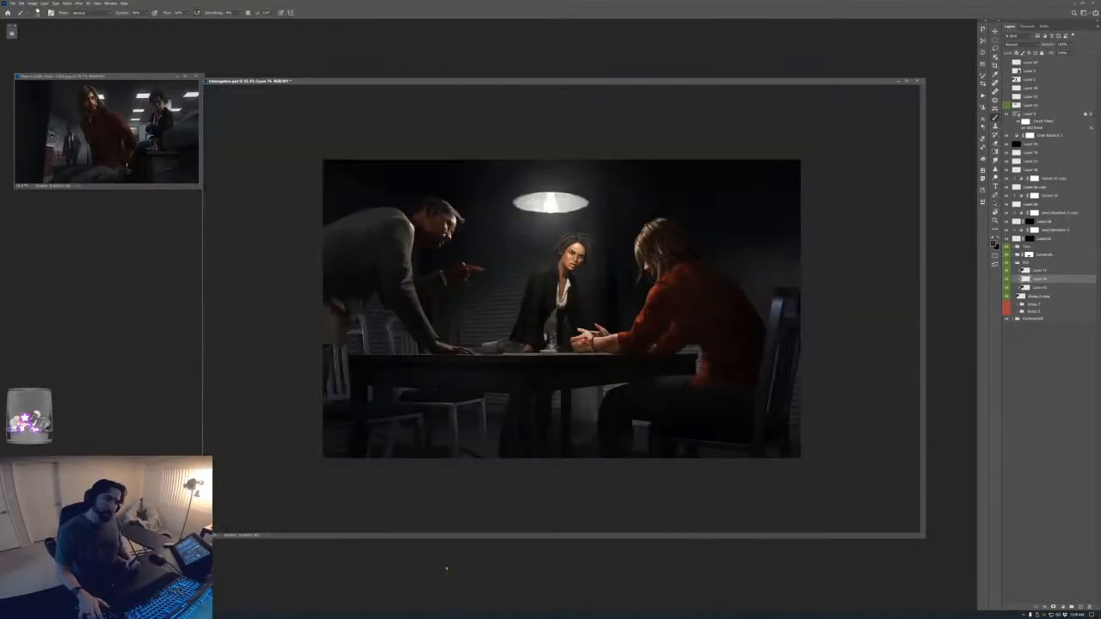
key("ctrl+plus")
key("ctrl+plus")
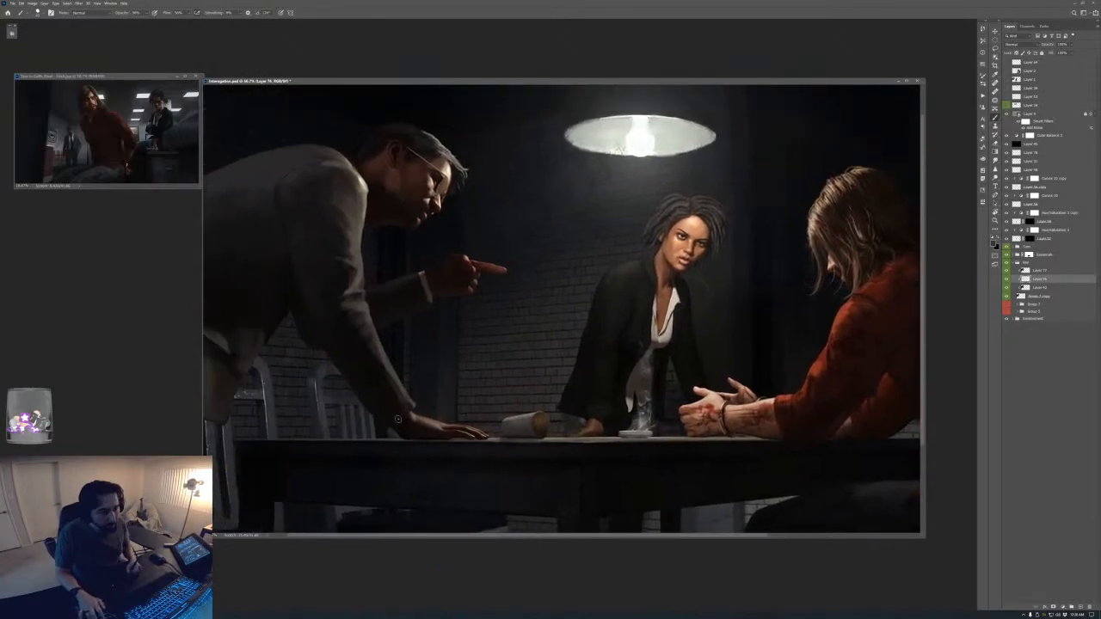
left_click(386, 409, "alt")
key("F6")
left_click(897, 268)
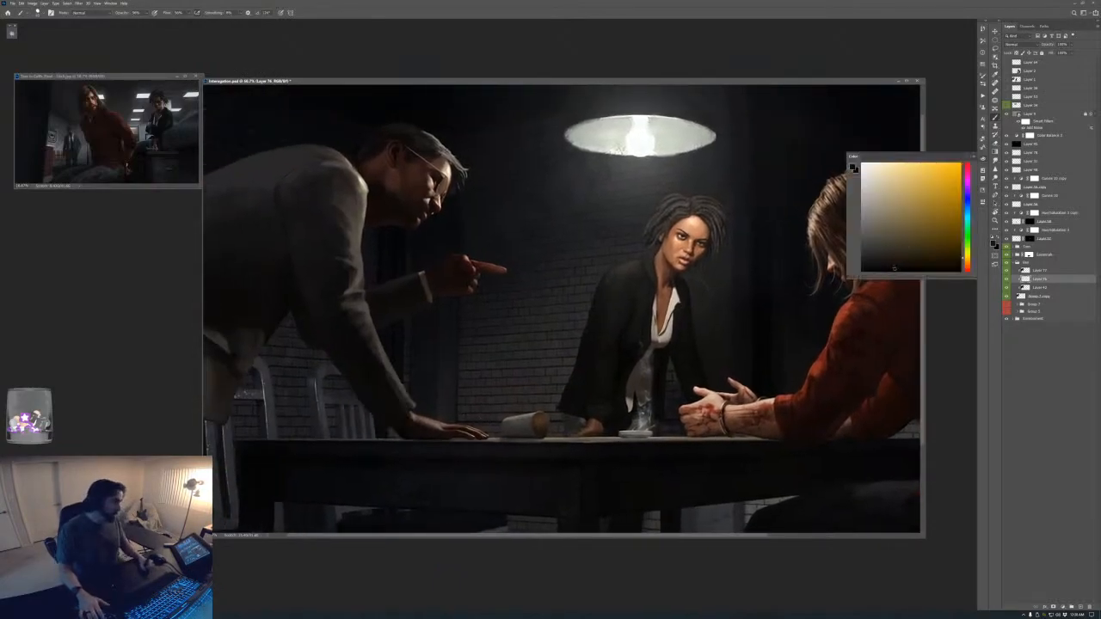
key("F6")
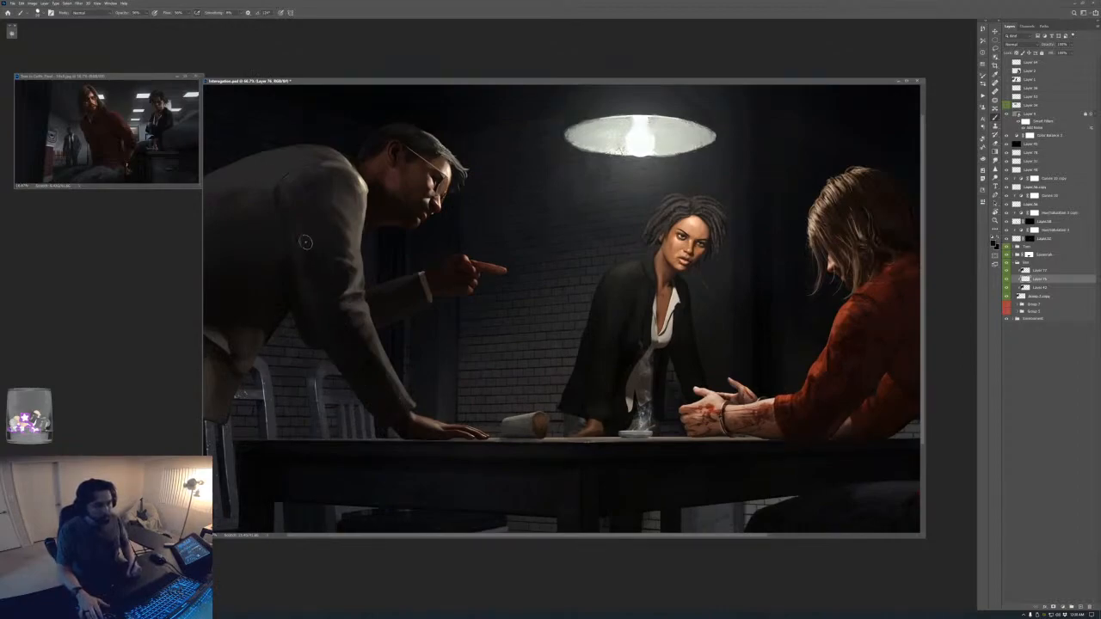
- Enlarge the brush and paint dark shading onto the side of the leaning man's jacket
key("ctrl+minus")
key("ctrl+minus")
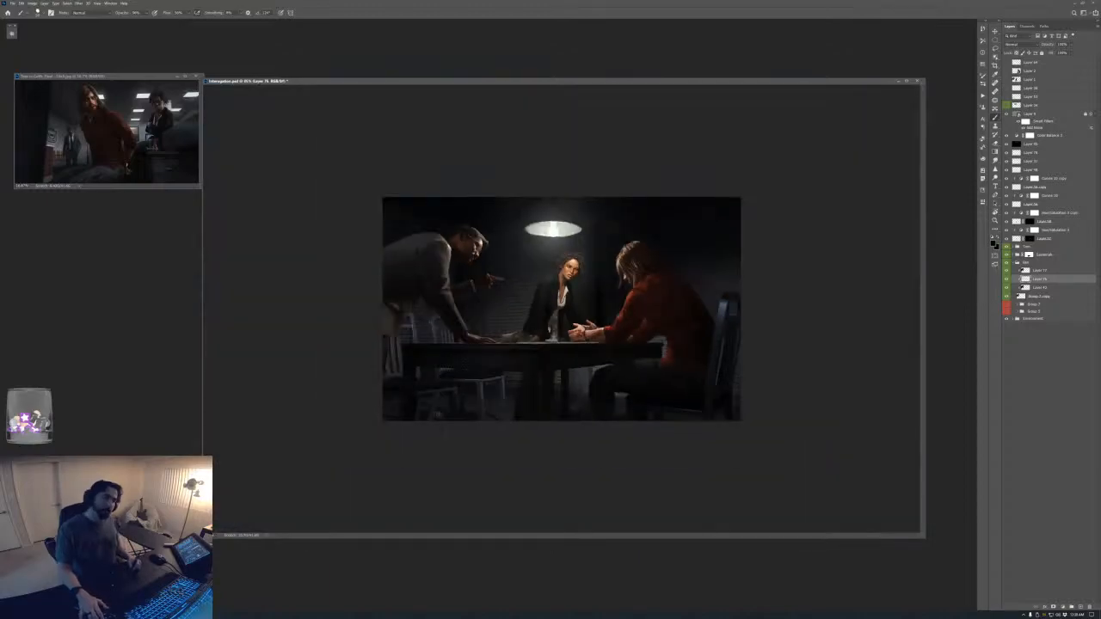
key("ctrl+plus")
key("ctrl+plus")
key("ctrl+plus")
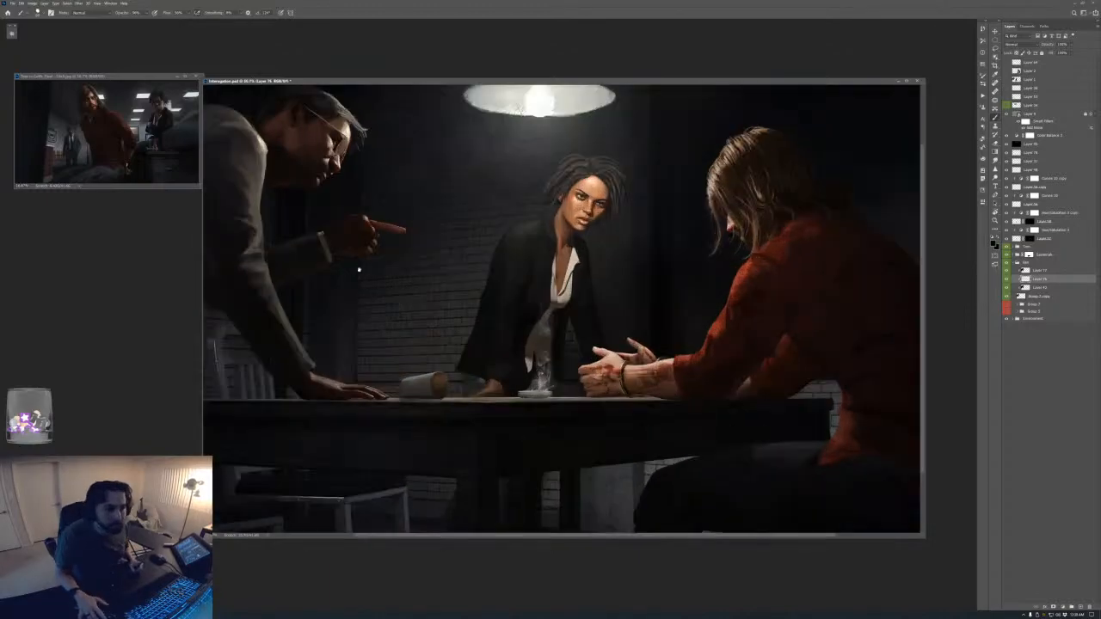
key("]")
key("]")
key("]")
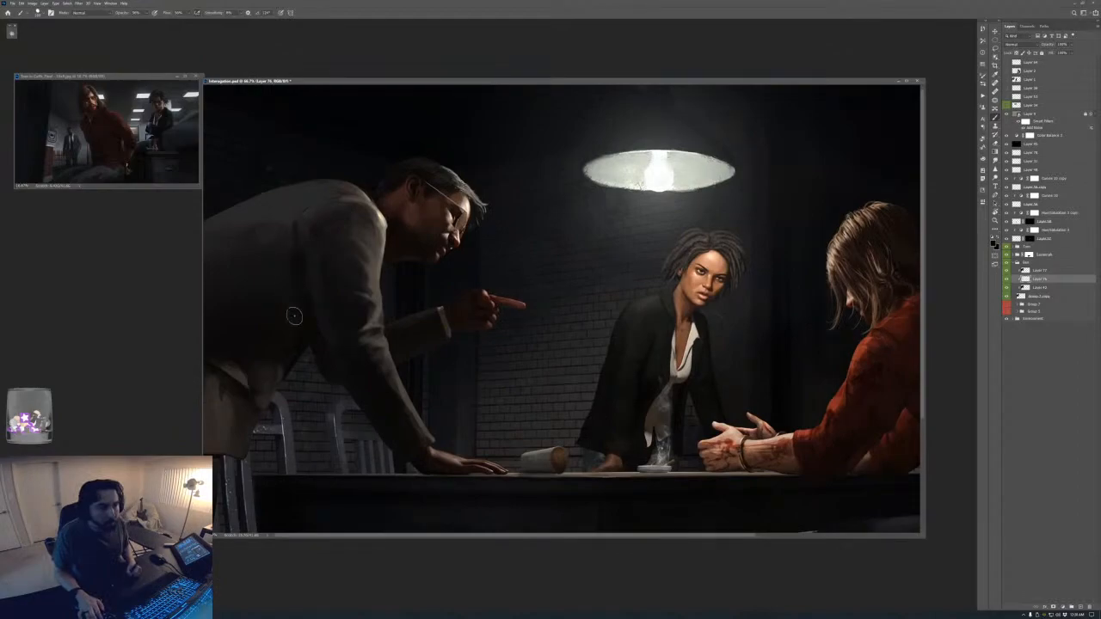
mouse_move(292, 321)
left_mouse_down()
mouse_move(260, 330)
mouse_move(290, 325)
mouse_move(239, 351)
mouse_move(288, 283)
mouse_move(256, 304)
left_mouse_up()
- Expand the painting to fill the workspace and rotate the canvas counter-clockwise around the leaning man
key("ctrl+minus")
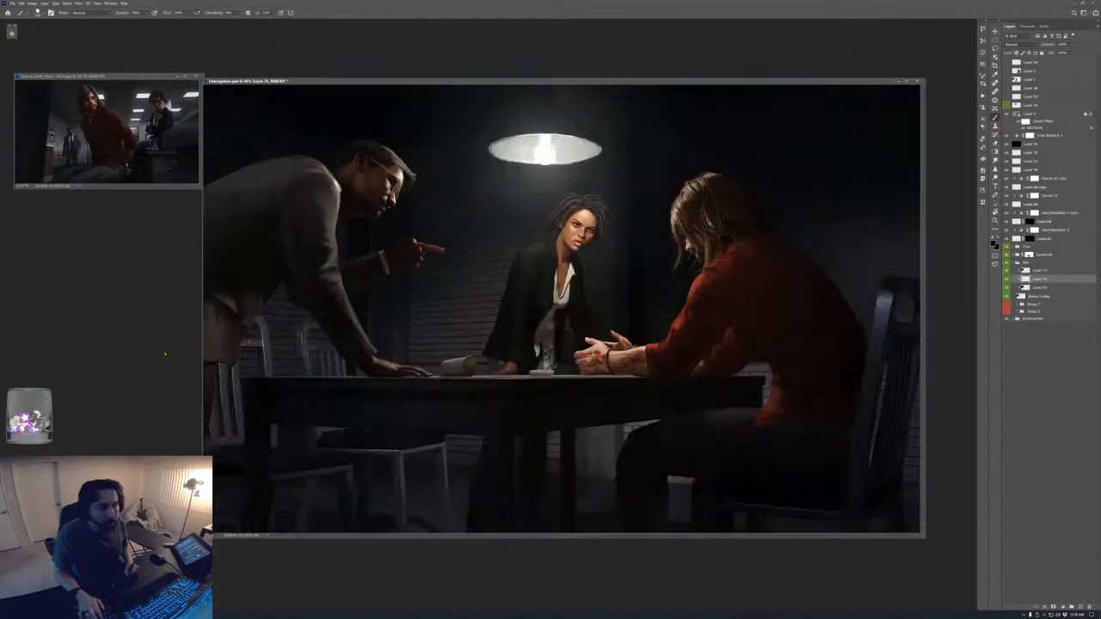
key("ctrl+minus")
key("ctrl+minus")
key("ctrl+plus")
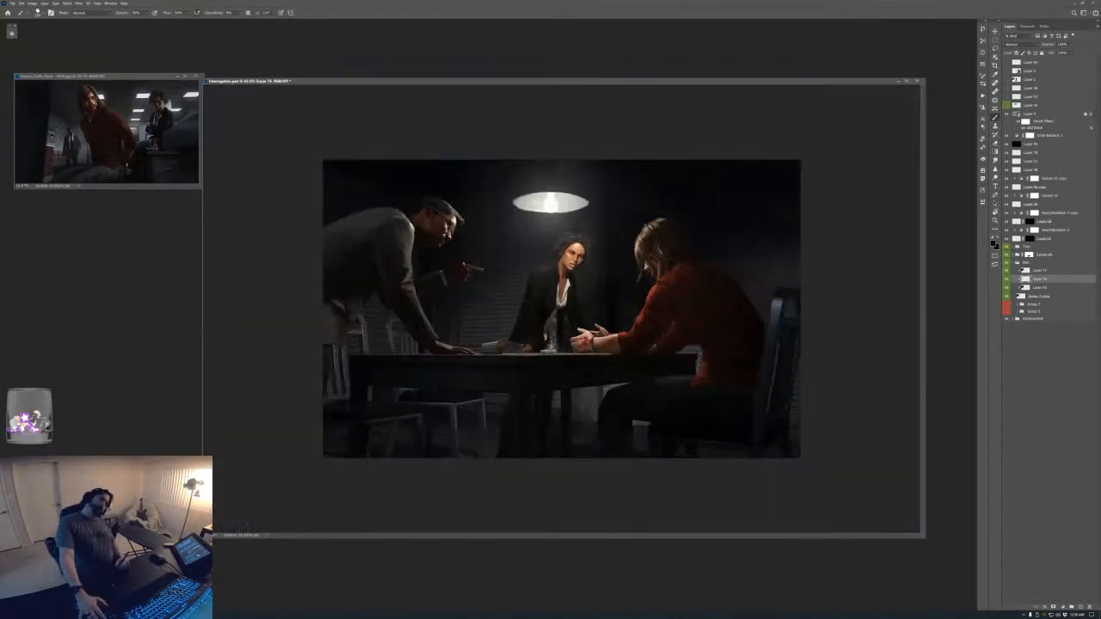
key("ctrl+plus")
key("ctrl+plus")
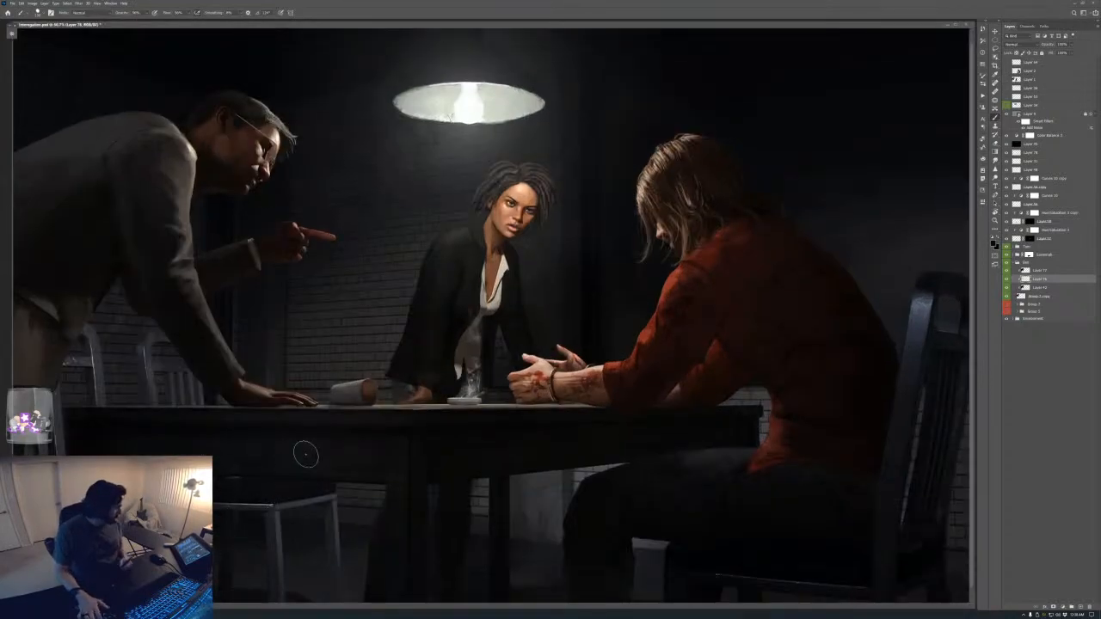
key("r")
mouse_move(336, 336)
left_mouse_down()
mouse_move(567, 355)
mouse_move(435, 368)
mouse_move(762, 295)
left_mouse_up()
key("space")
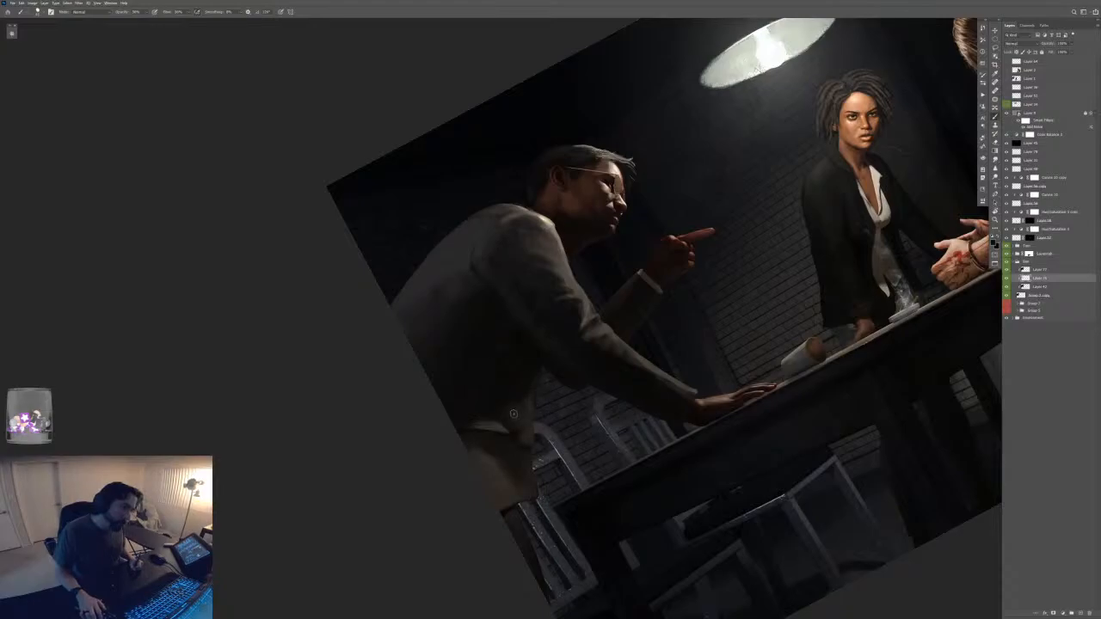
- Sample tones from the man's jacket and trousers and blend the shading across his lower back and waist
left_click(458, 312, "alt")
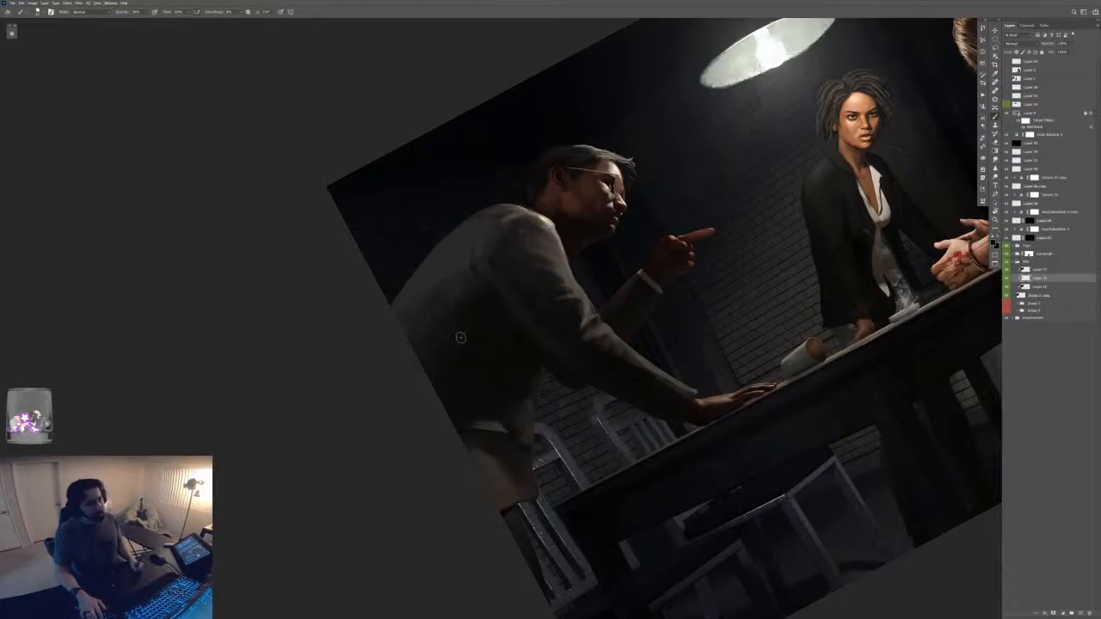
left_click(510, 491, "alt")
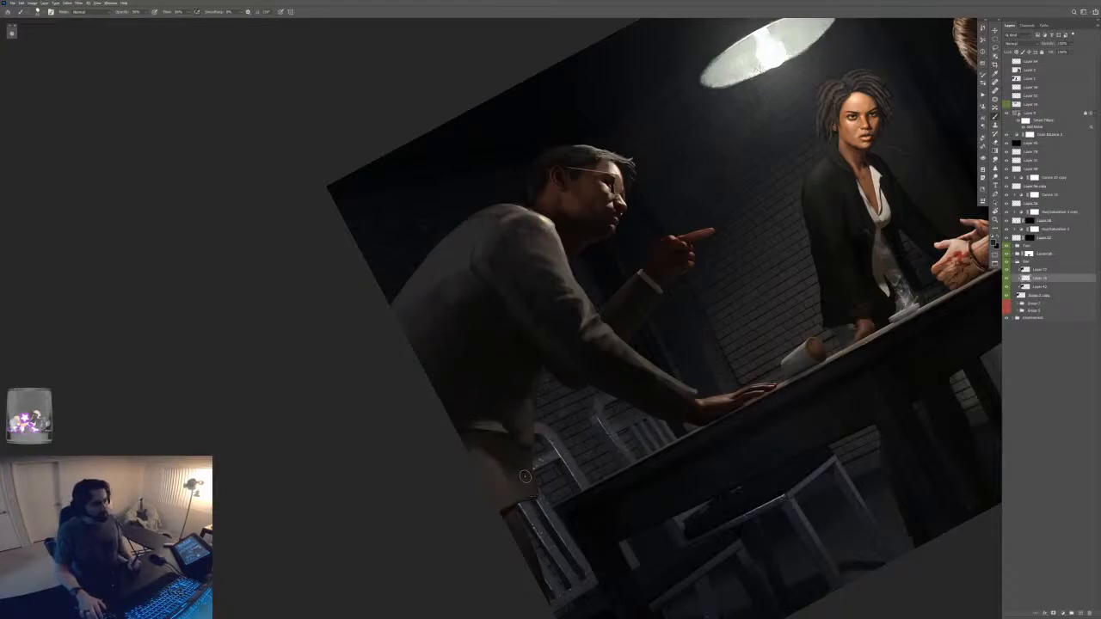
key("ctrl+minus")
key("ctrl+minus")
key("ctrl+minus")
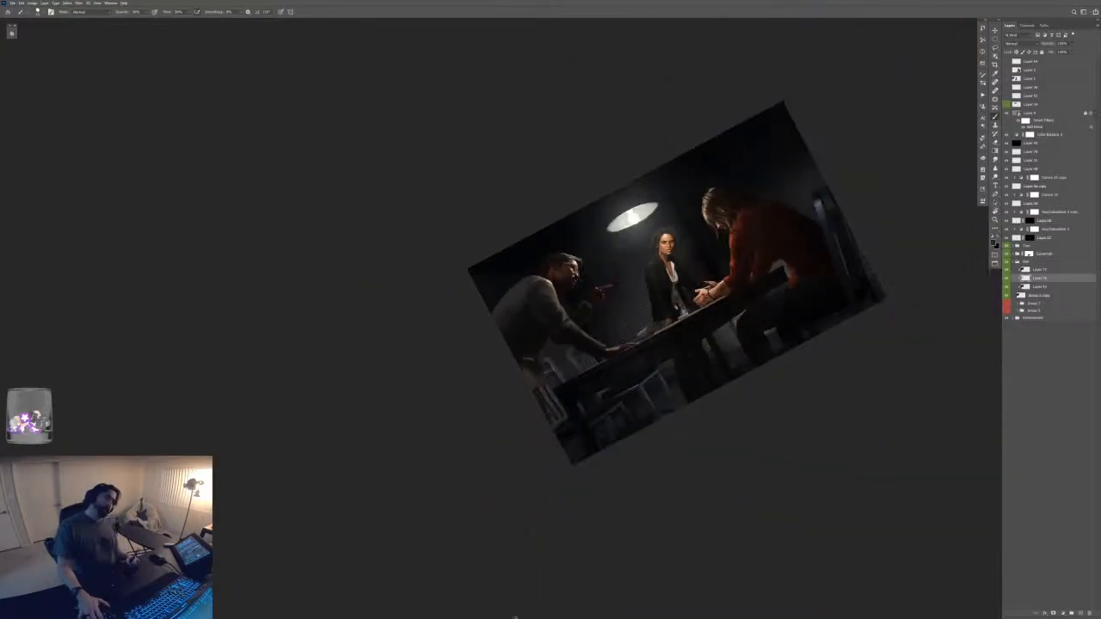
key("ctrl+plus")
key("ctrl+plus")
key("ctrl+plus")
left_click(489, 415, "alt")
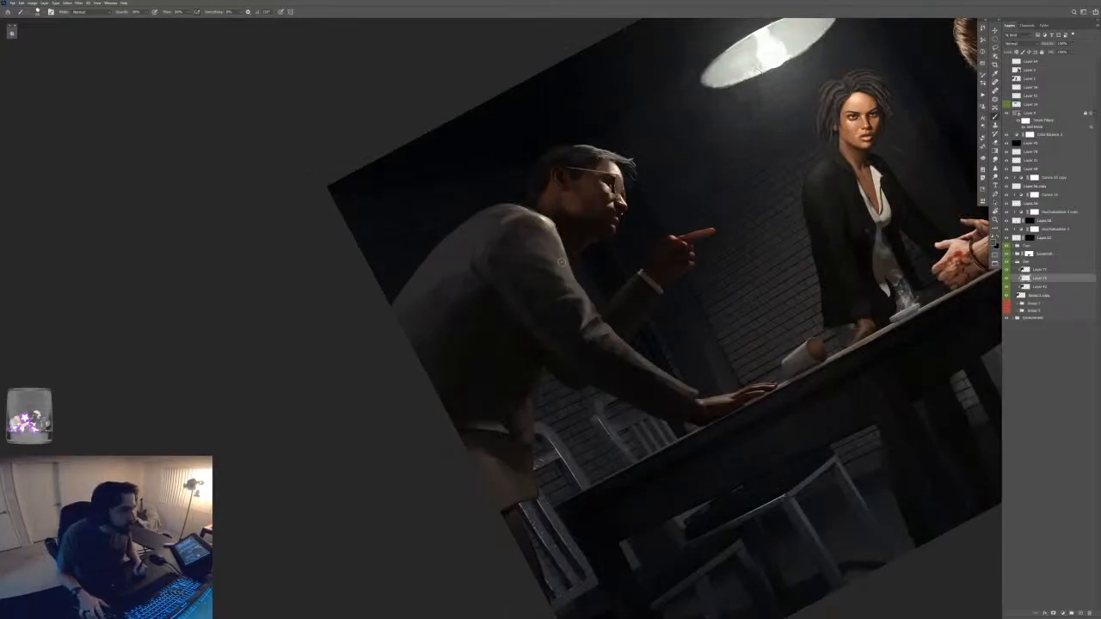
- Examine the shading of the leaning man's head, neck and shoulder close up and within the whole painting
key("ctrl+plus")
left_click_drag(545, 209, 531, 361)
key("ctrl+plus")
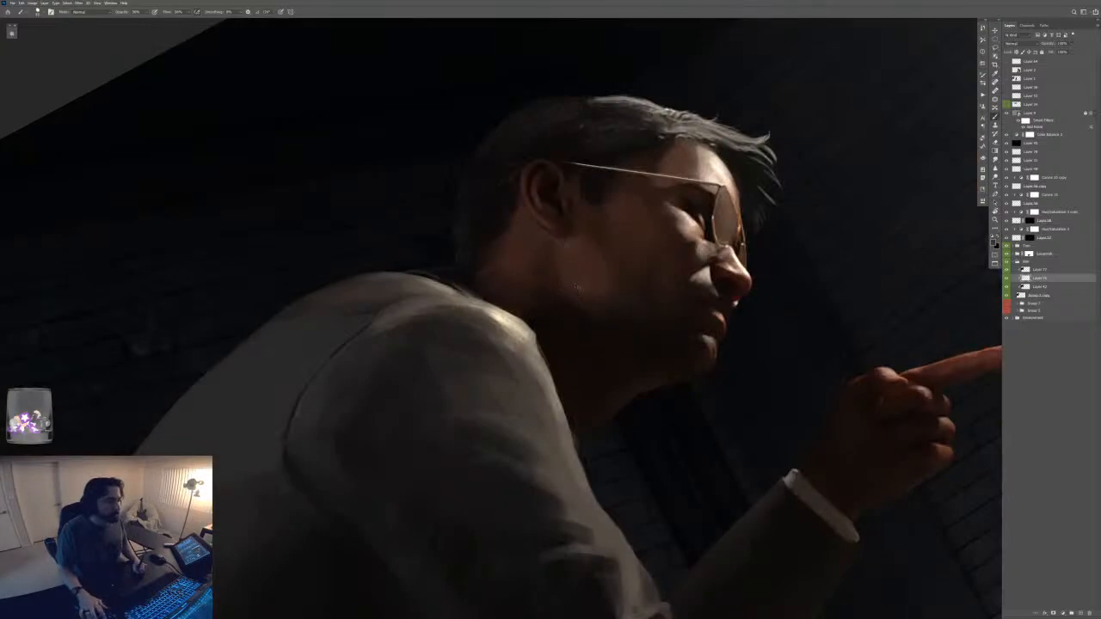
key("F6")
key("F6")
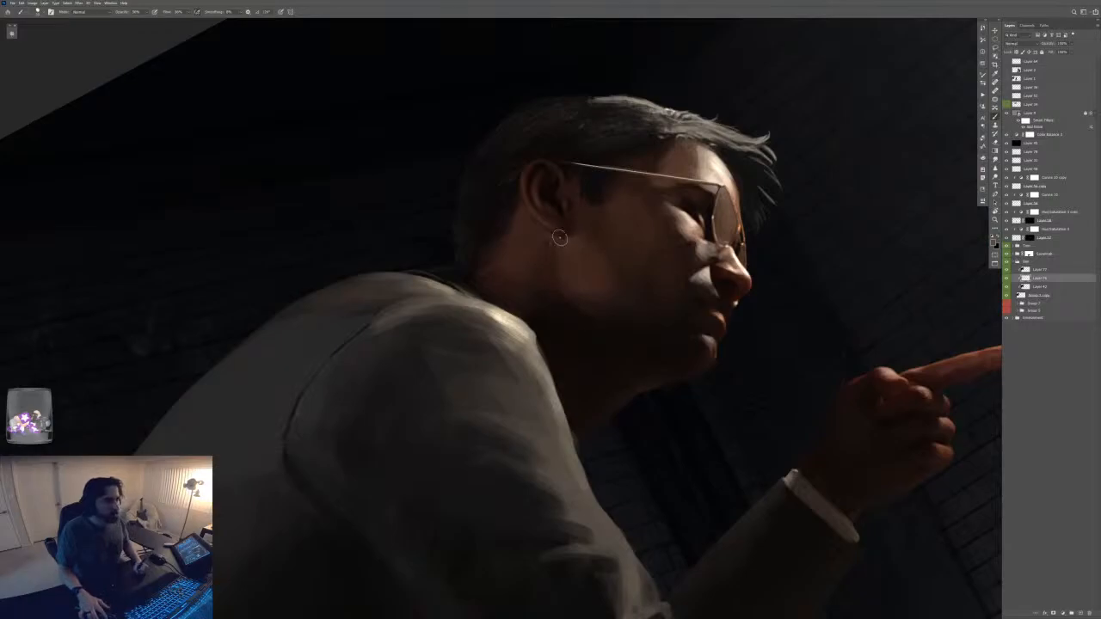
key("ctrl+minus")
key("ctrl+minus")
key("ctrl+minus")
key("ctrl+minus")
key("ctrl+plus")
key("ctrl+plus")
key("ctrl+plus")
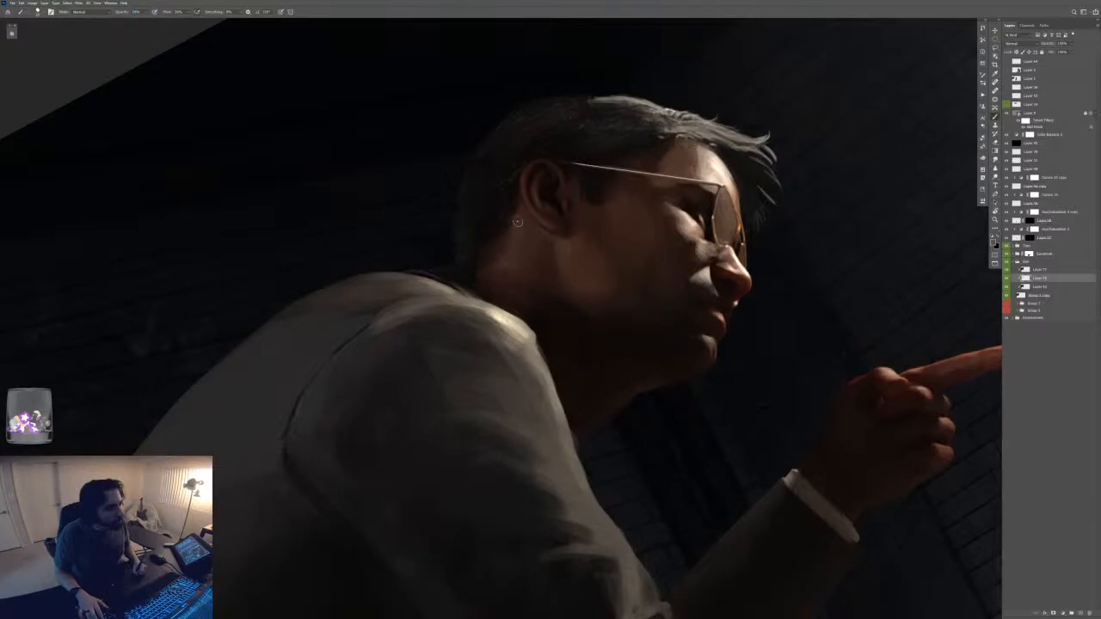
key("ctrl+minus")
key("ctrl+minus")
key("ctrl+minus")
key("ctrl+minus")
key("ctrl+minus")
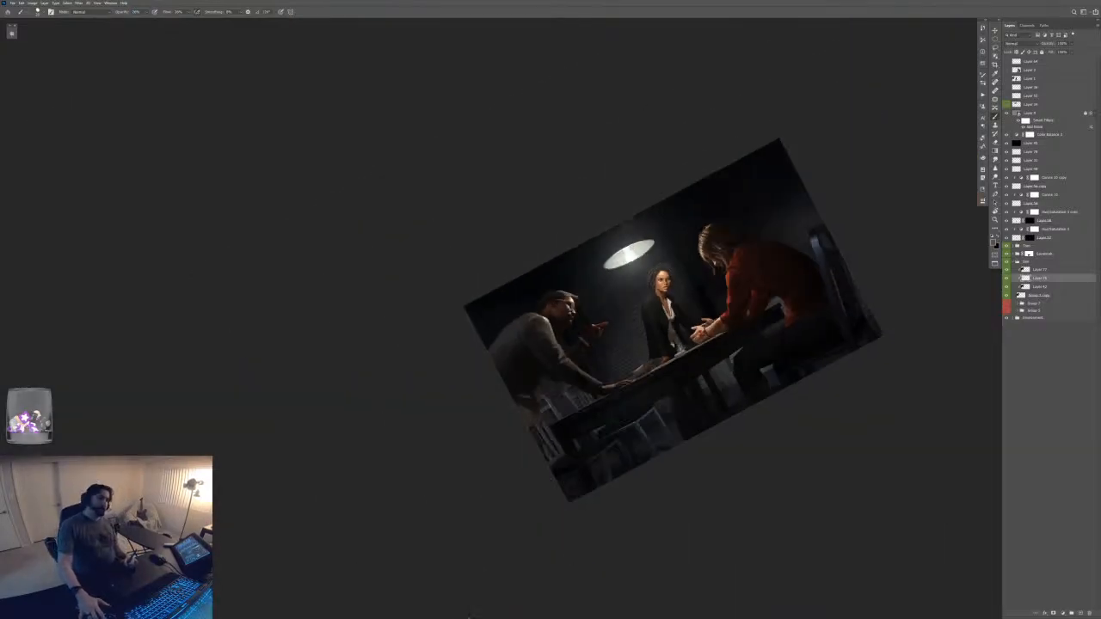
key("ctrl+plus")
key("ctrl+plus")
key("ctrl+plus")
key("ctrl+plus")
key("ctrl+plus")
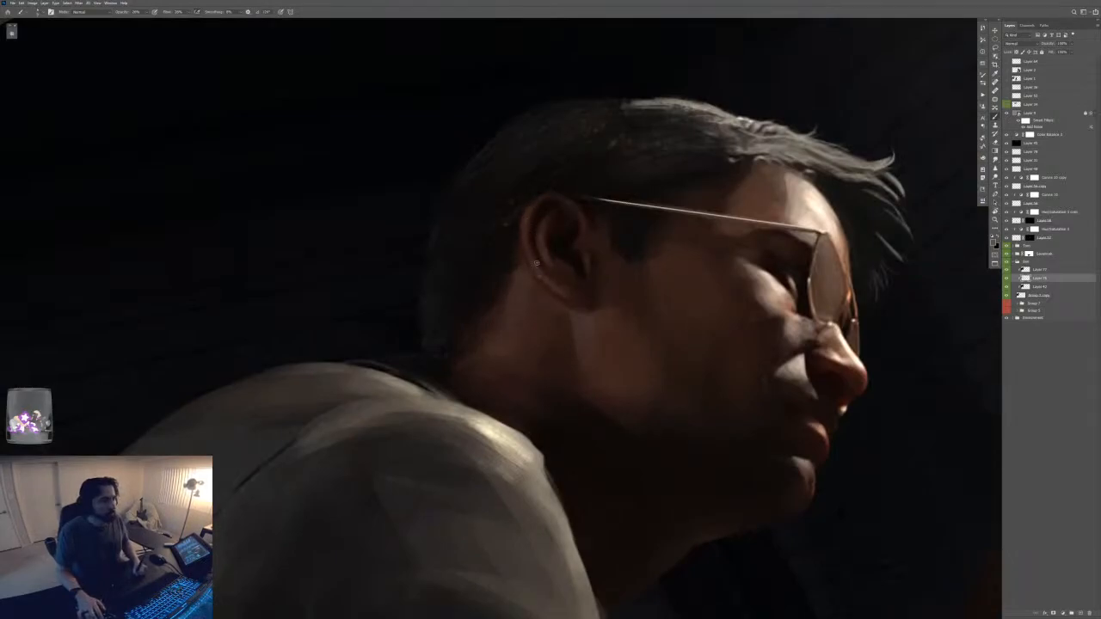
scroll(568, 327, "down", 3)
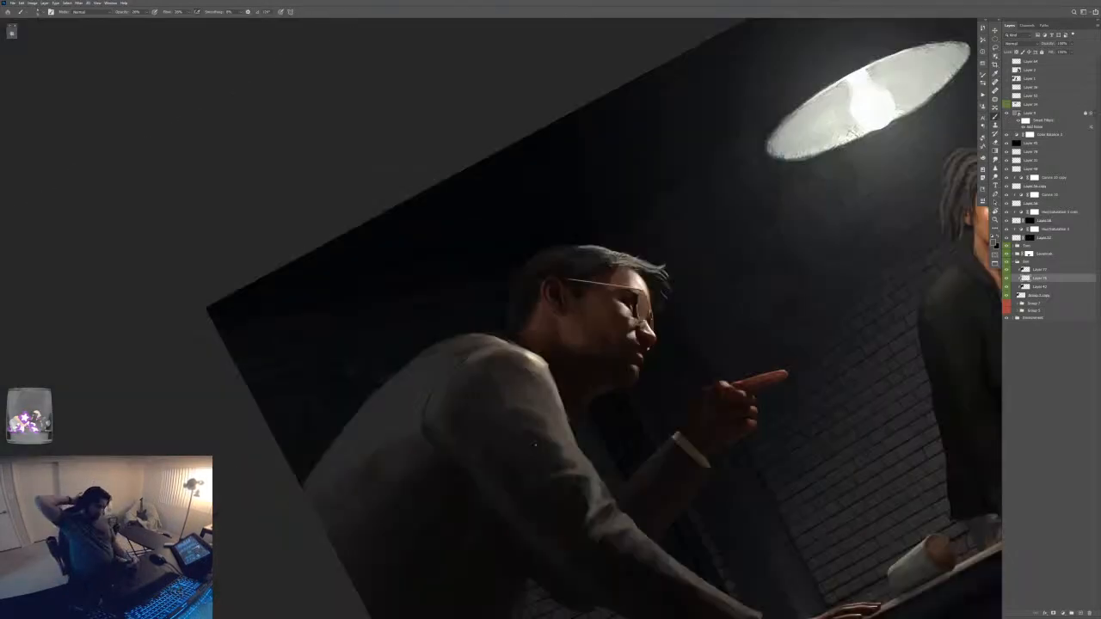
- Sample a tone from the front of the leaning man's hair and touch up the strands over his forehead
key("ctrl+plus")
key("ctrl+plus")
left_click_drag(576, 249, 486, 378)
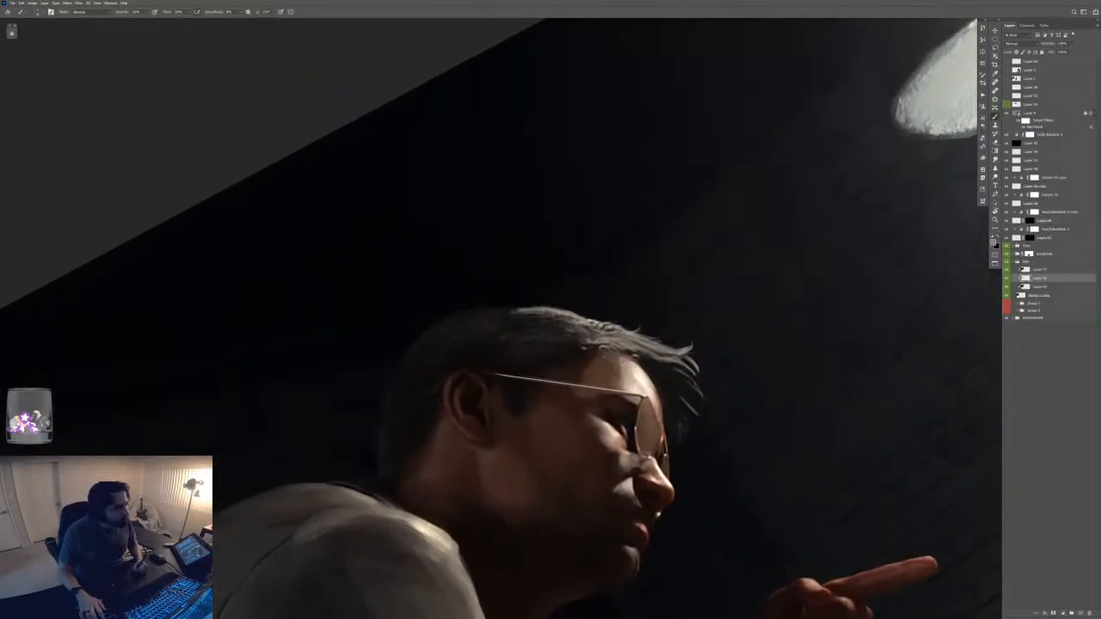
left_click(643, 356, "alt")
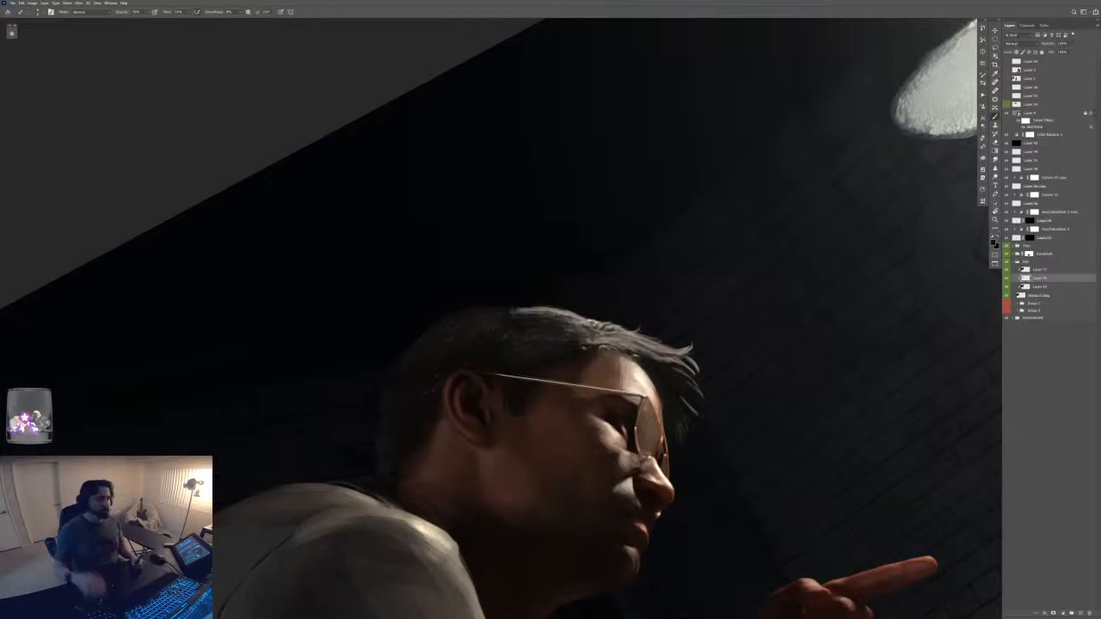
- Return the painting from full screen to its normal window and reset the canvas rotation to upright
key("ctrl+minus")
key("ctrl+minus")
key("f")
key("f")
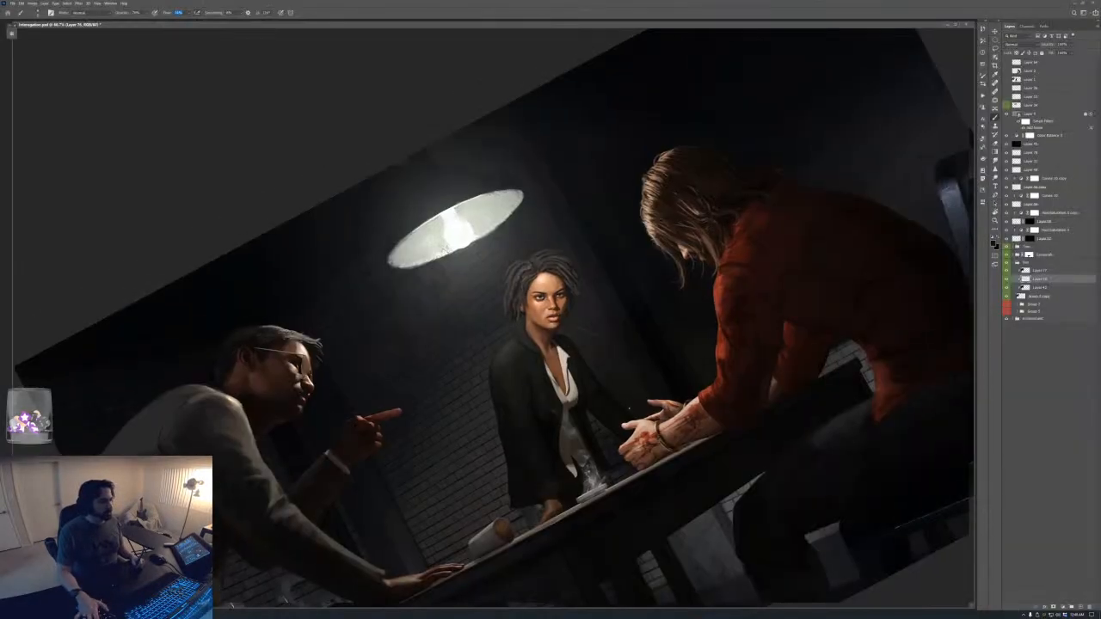
key("ctrl+minus")
key("Escape")
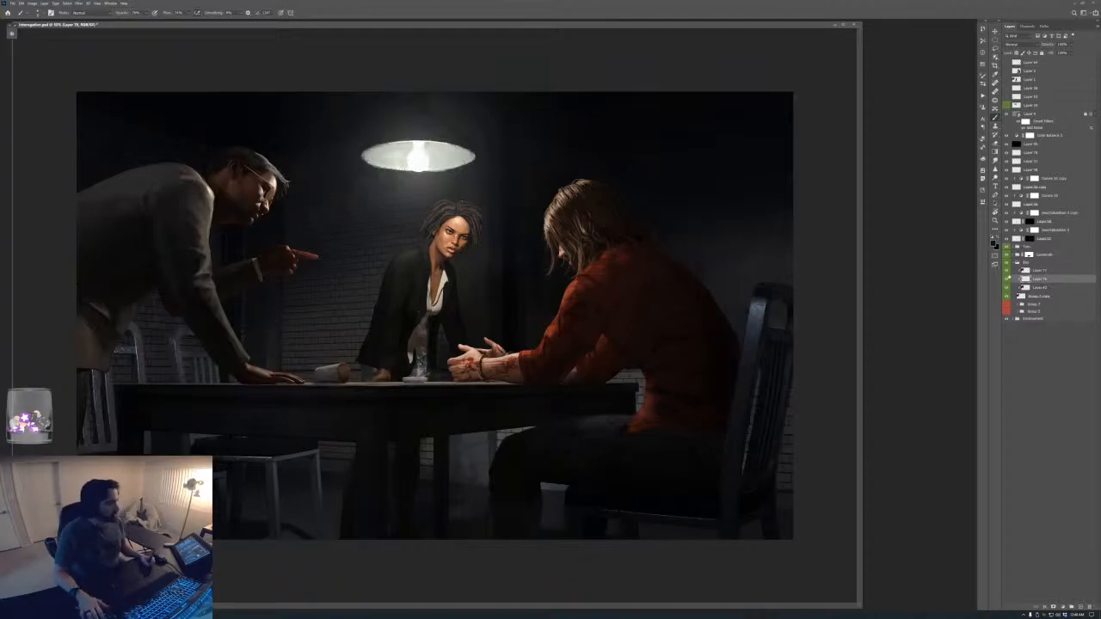
- Outline the edge under the leaning man's jaw with the Lasso and hide that area with a layer mask on Group 7 copy
key("ctrl+plus")
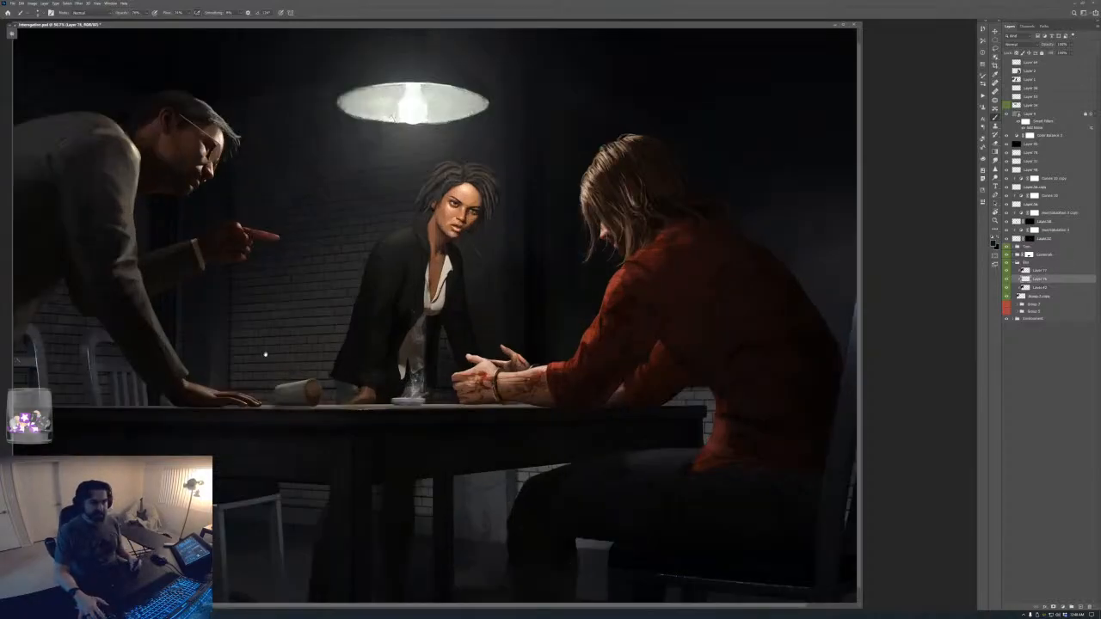
left_click_drag(266, 353, 573, 511)
key("ctrl+plus")
key("ctrl+plus")
left_click_drag(375, 370, 673, 493)
left_click_drag(650, 373, 607, 432)
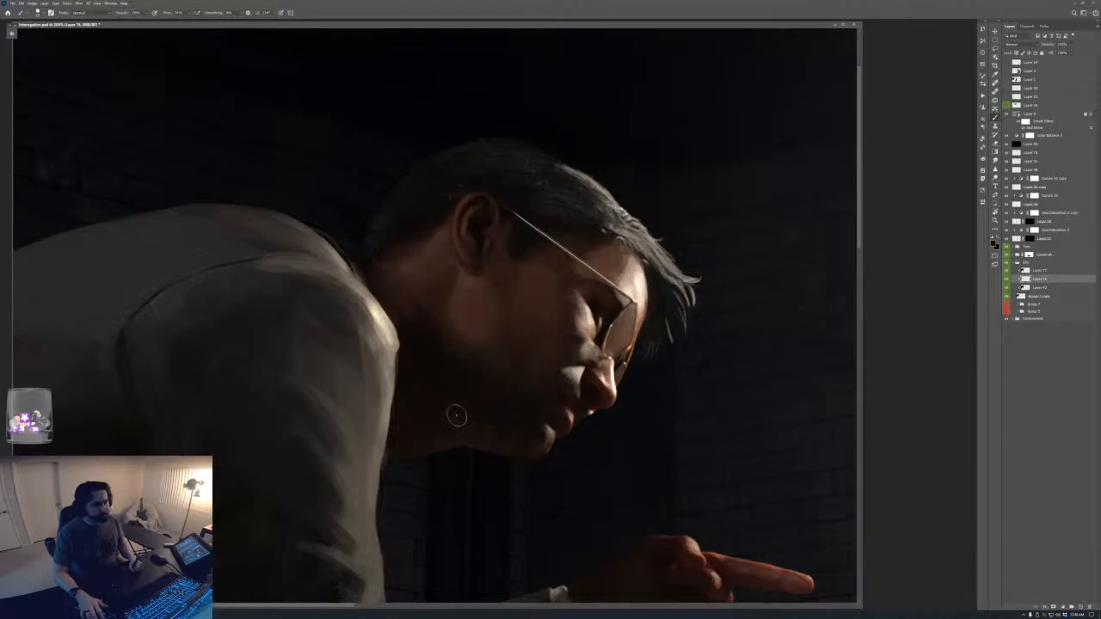
key("l")
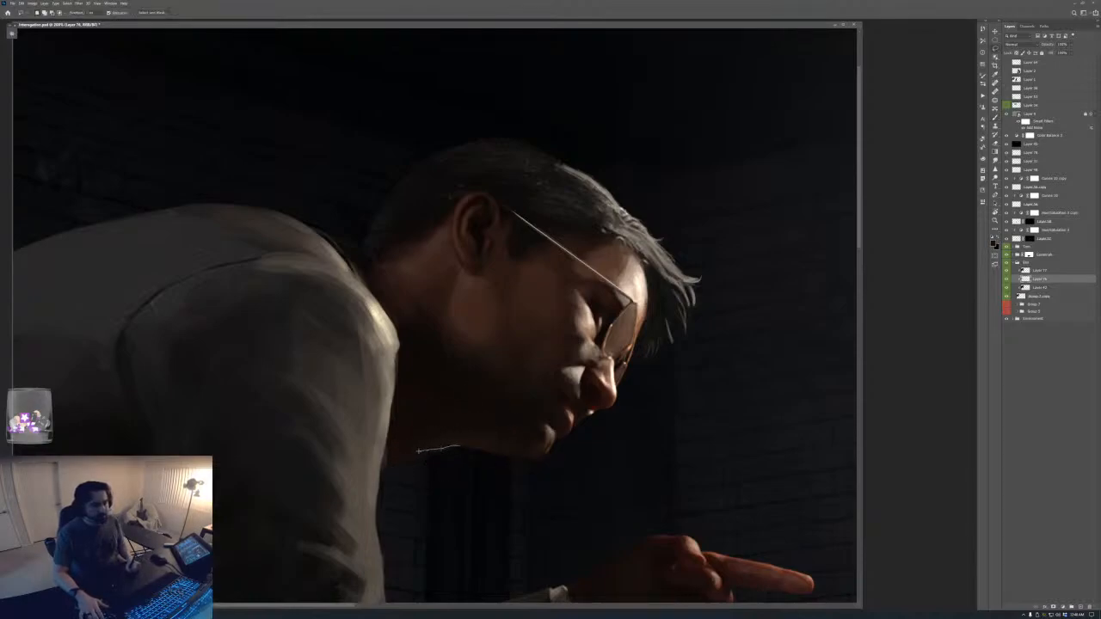
left_click_drag(389, 455, 453, 485)
left_click(1032, 299)
left_click(1054, 607, "alt")
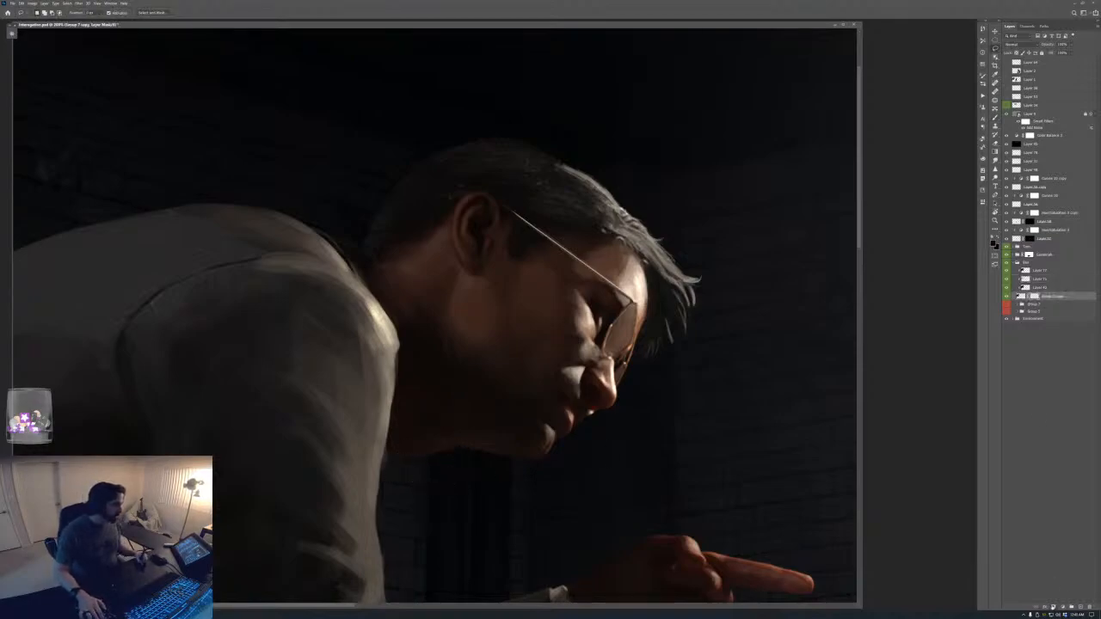
- Refine the masked edge along the man's jaw and throat with the brush, swapping the mask colours
mouse_move(415, 444)
left_mouse_down()
mouse_move(452, 487)
mouse_move(446, 480)
left_mouse_up()
key("b")
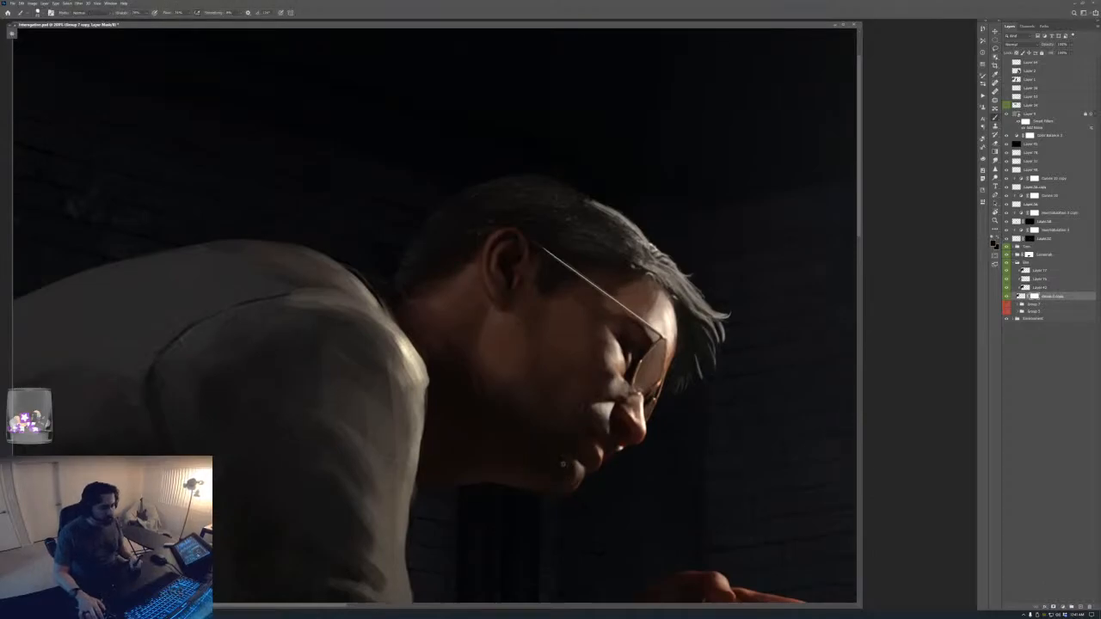
key("x")
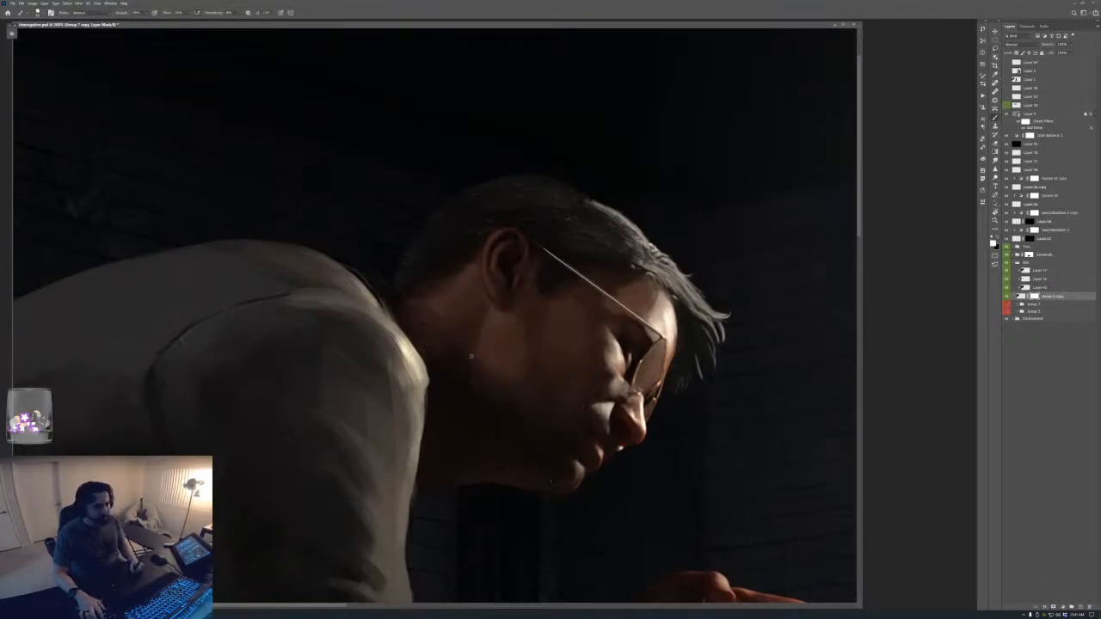
left_click(455, 366, "alt")
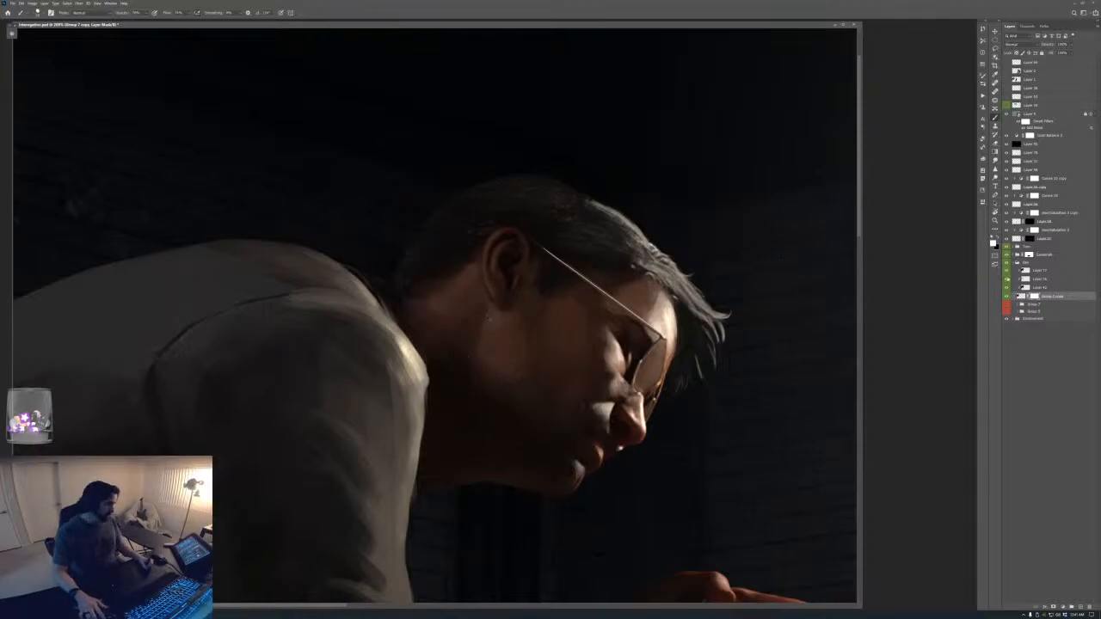
- On the man's clipped shading layer, sample a hair tone, enlarge the brush and blend the hair above his temple
left_click(1026, 281)
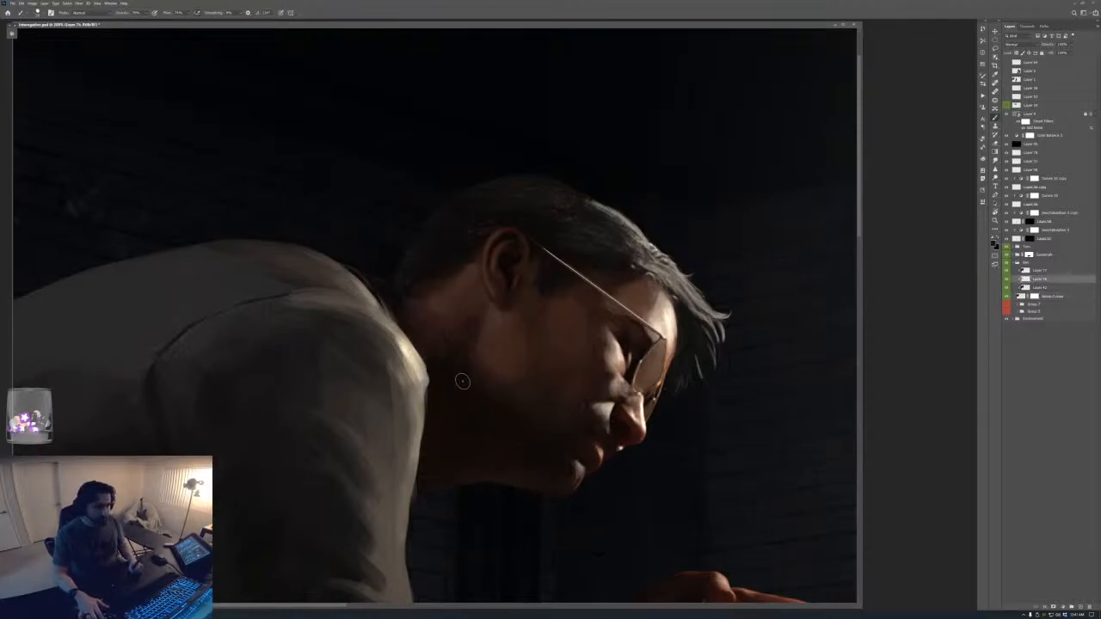
key("ctrl+minus")
key("ctrl+minus")
key("ctrl+minus")
key("ctrl+plus")
key("ctrl+plus")
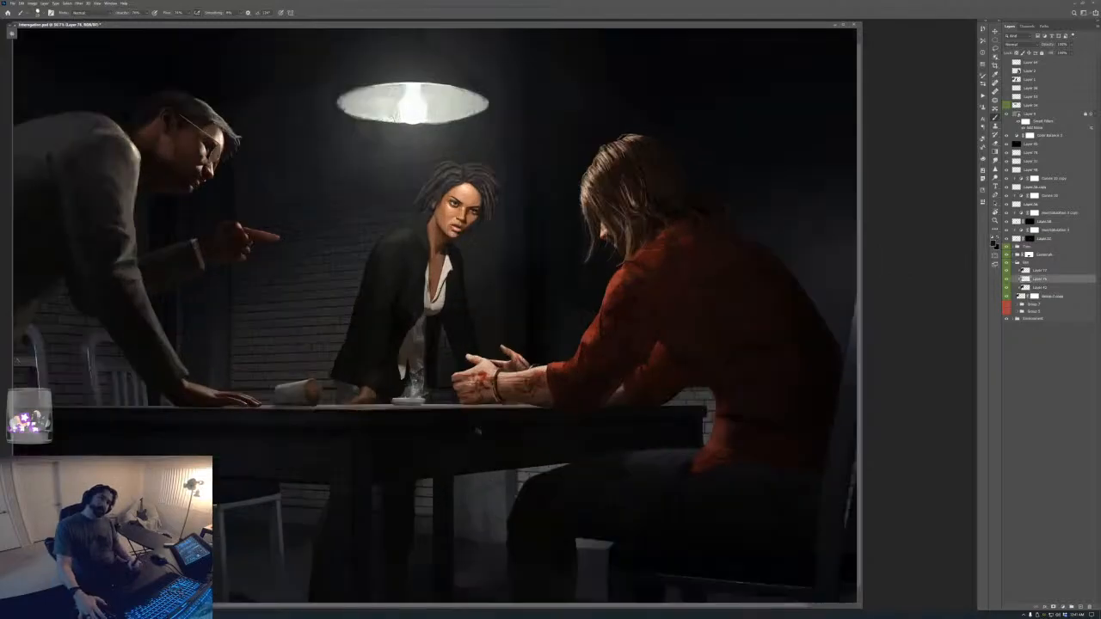
left_click_drag(290, 227, 572, 388)
key("ctrl+plus")
left_click_drag(413, 331, 516, 565)
key("ctrl+plus")
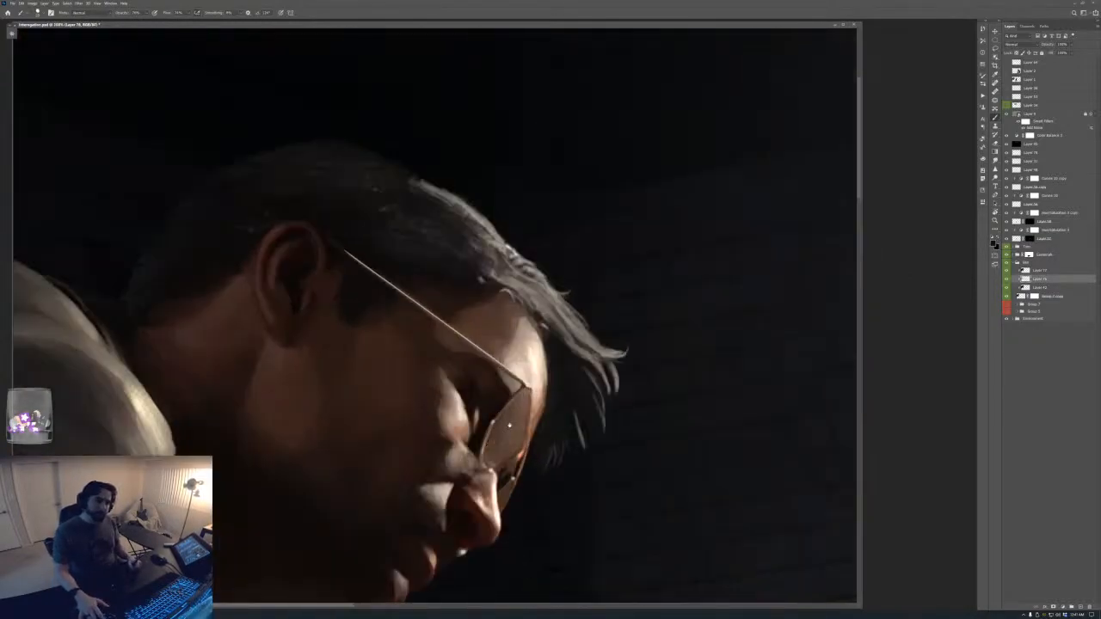
left_click_drag(509, 423, 473, 432)
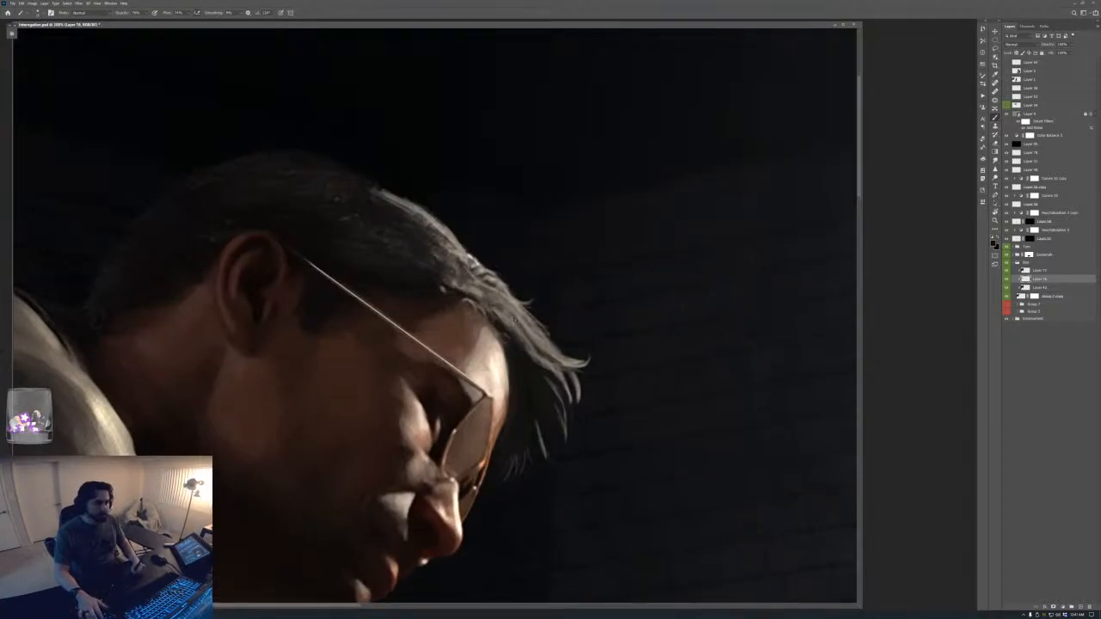
left_click(448, 284, "alt")
key("]")
key("]")
key("]")
key("]")
key("]")
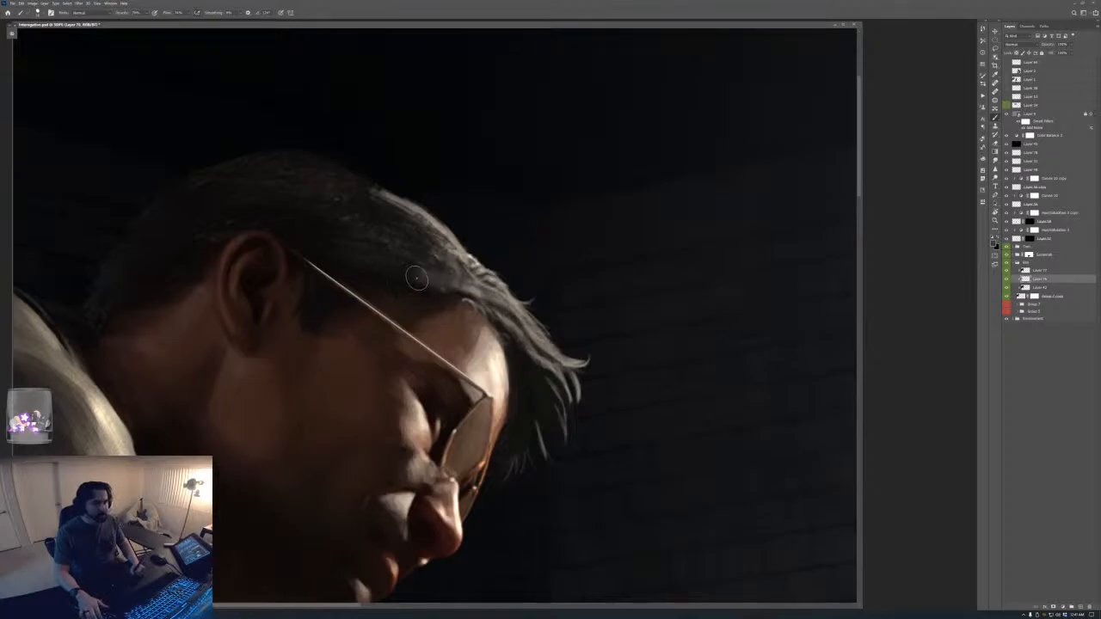
left_click_drag(417, 278, 435, 258)
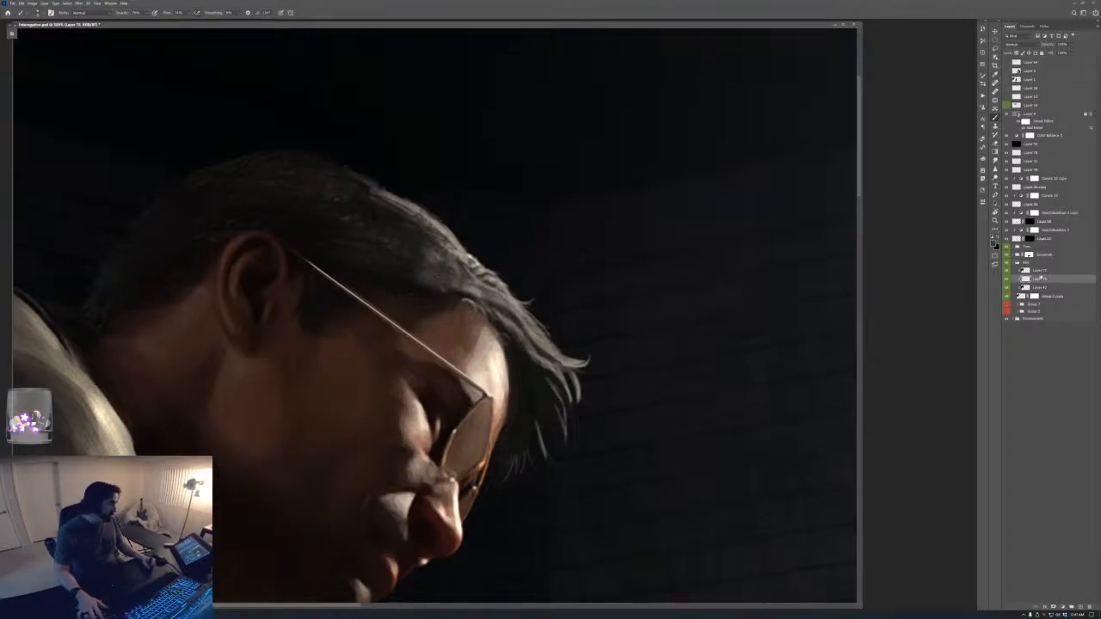
- Add a new layer above the man's layers and paint fine stray hairs along the top of his head
key("ctrl+shift+alt+n")
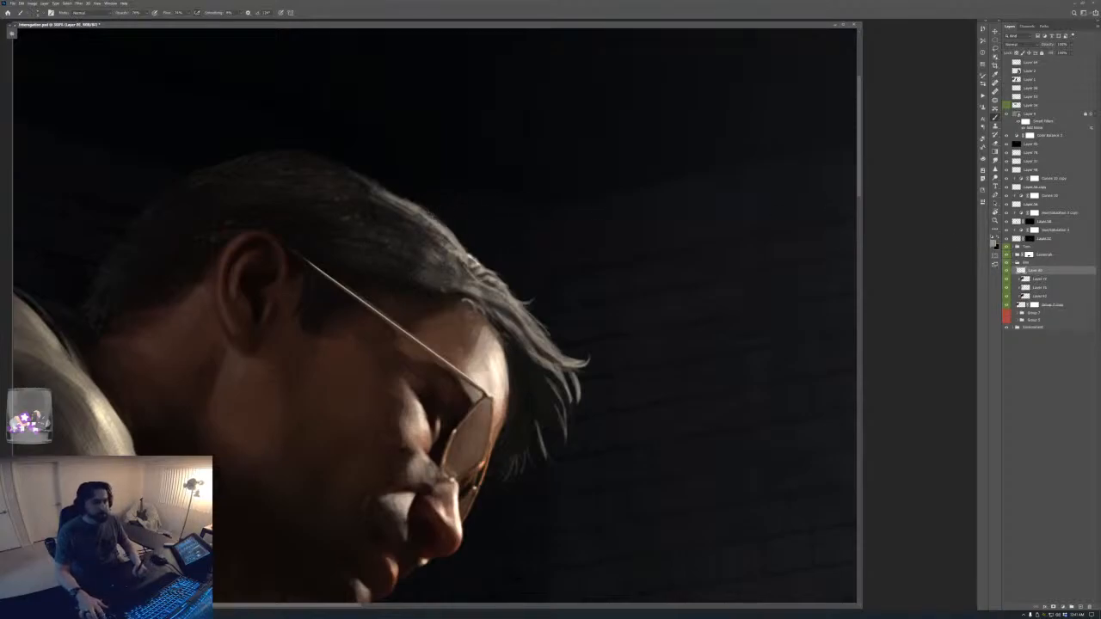
left_click_drag(398, 196, 429, 203)
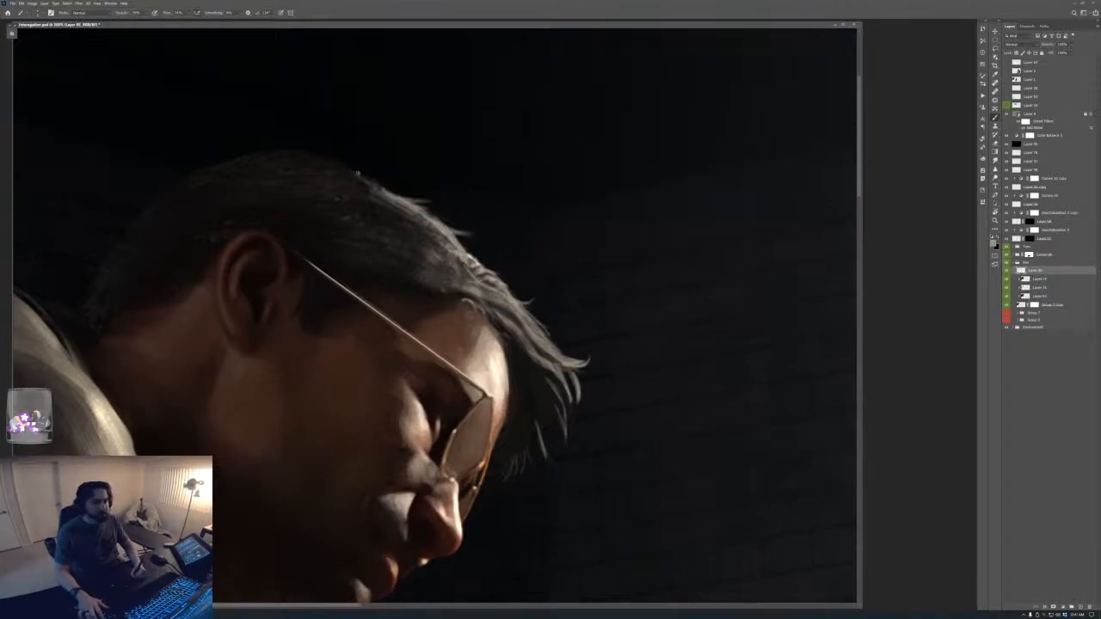
left_click_drag(351, 172, 370, 182)
left_click_drag(276, 151, 328, 162)
- Sample a tone beside the leaning man's collar and touch up the jacket edge against his neck
key("ctrl+minus")
key("ctrl+minus")
key("ctrl+minus")
key("ctrl+minus")
key("ctrl+minus")
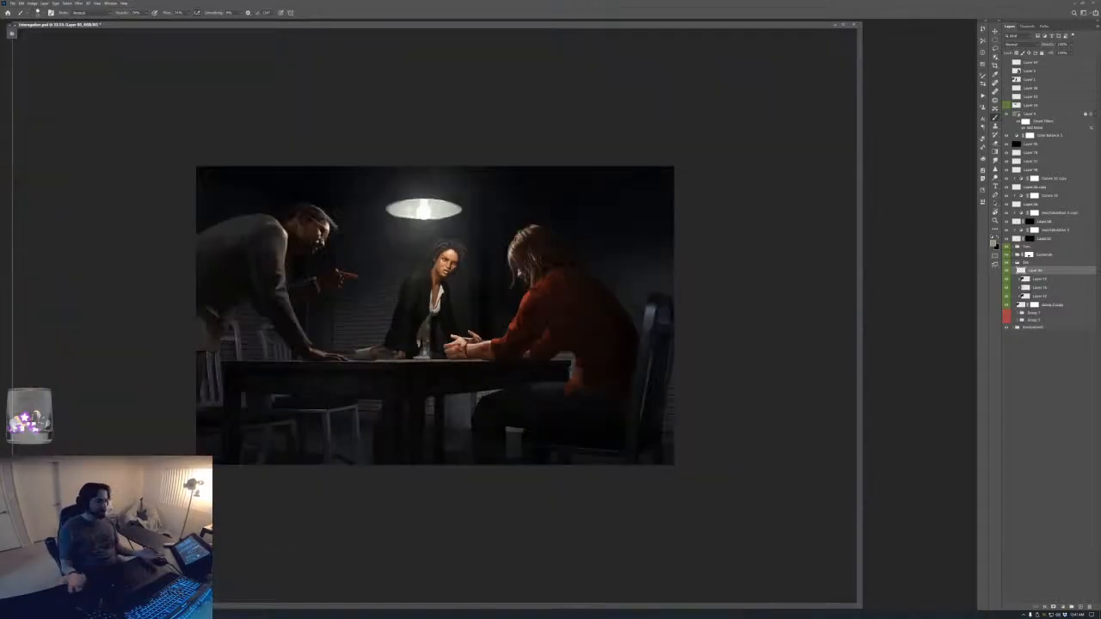
key("ctrl+plus")
key("ctrl+plus")
key("ctrl+plus")
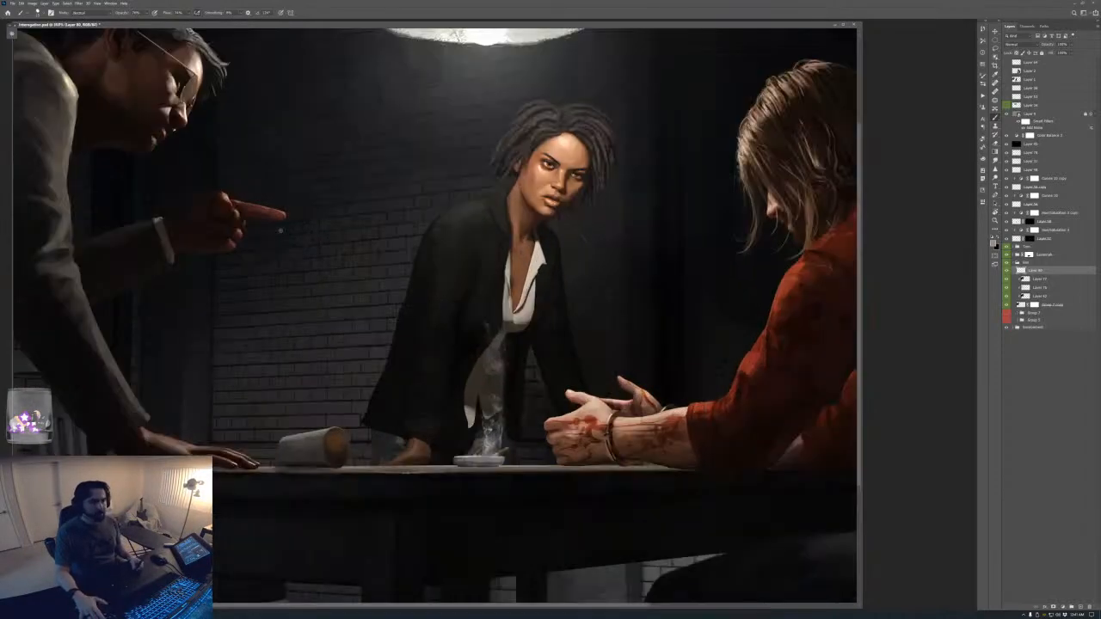
left_click_drag(281, 230, 495, 374)
key("ctrl+plus")
left_click_drag(387, 263, 487, 455)
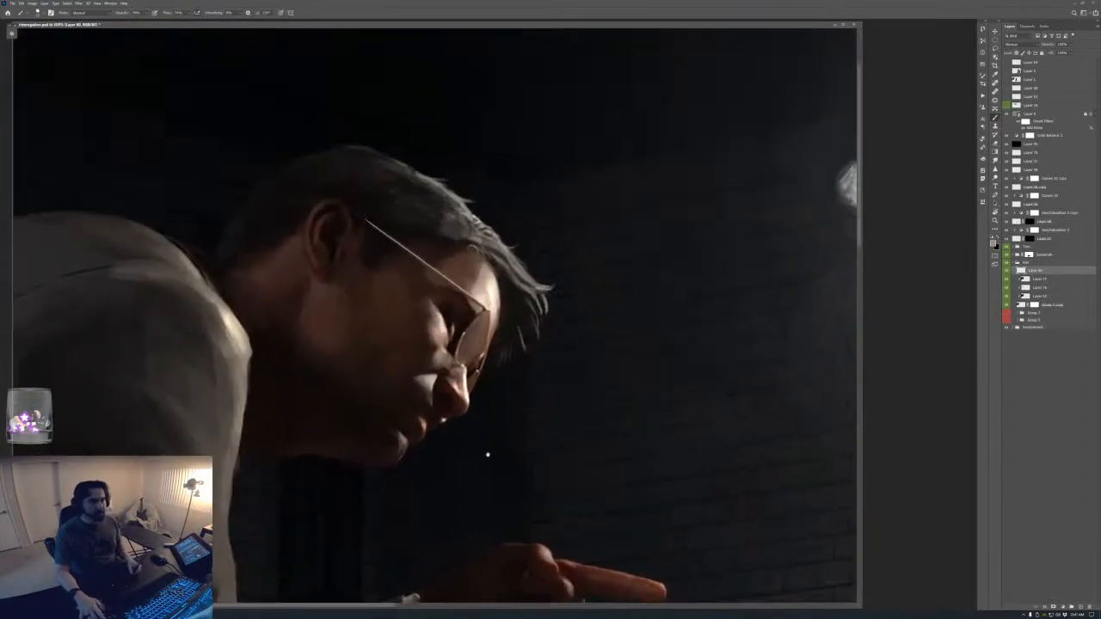
left_click_drag(319, 296, 479, 360)
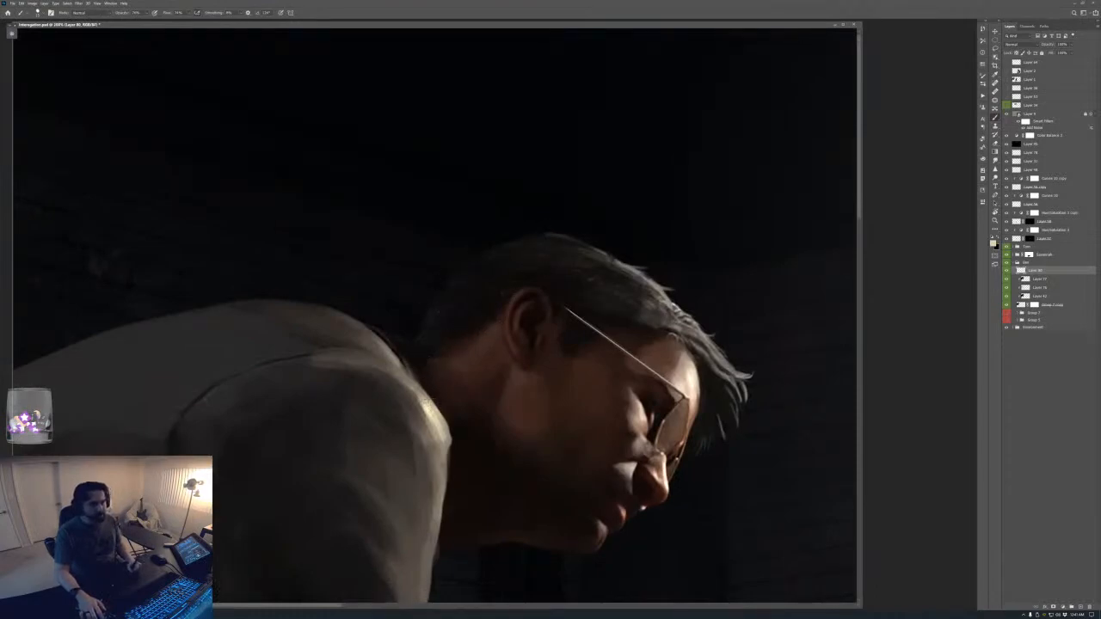
left_click(403, 385, "alt")
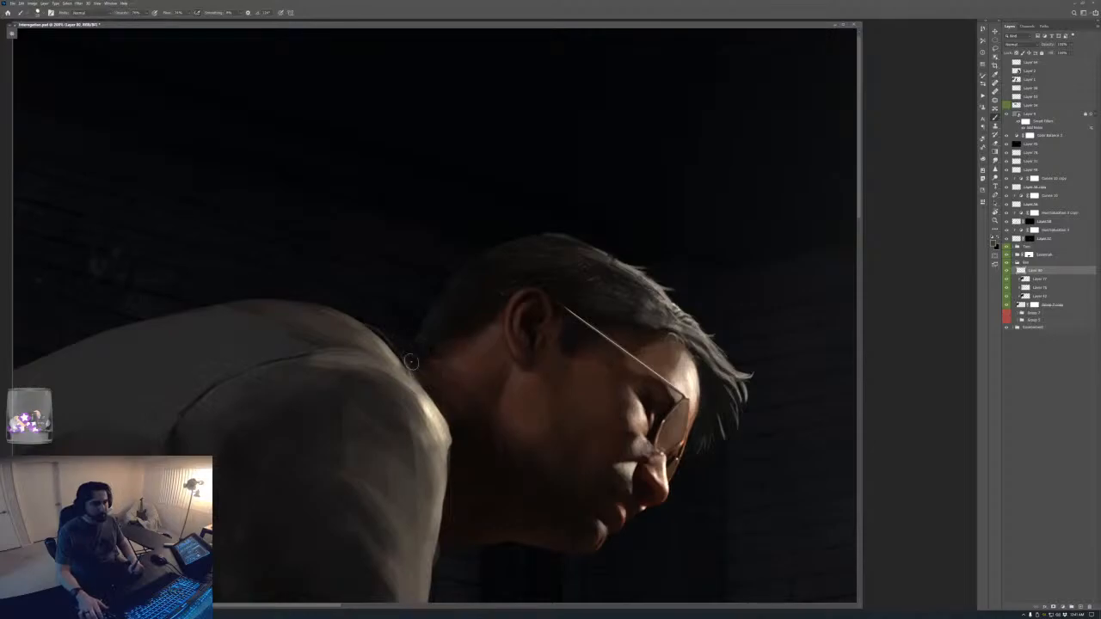
- On the man's Color Dodge layer, sample a tone from his pointing hand and adjust the light on the knuckles
key("ctrl+minus")
key("ctrl+minus")
key("ctrl+minus")
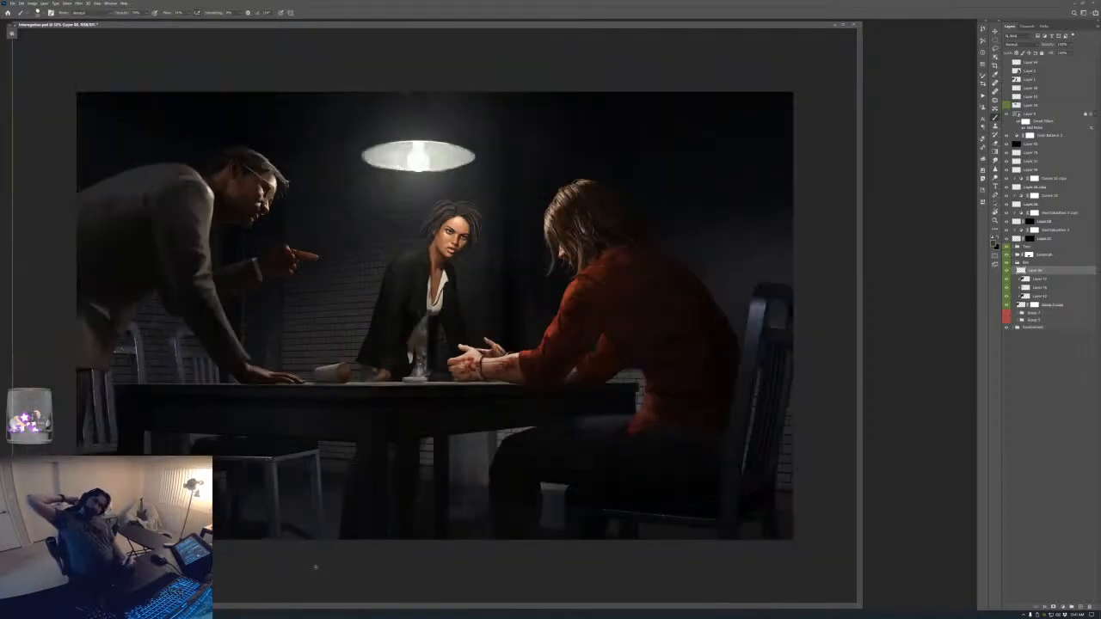
key("ctrl+plus")
key("ctrl+plus")
key("ctrl+plus")
left_click_drag(330, 281, 787, 488)
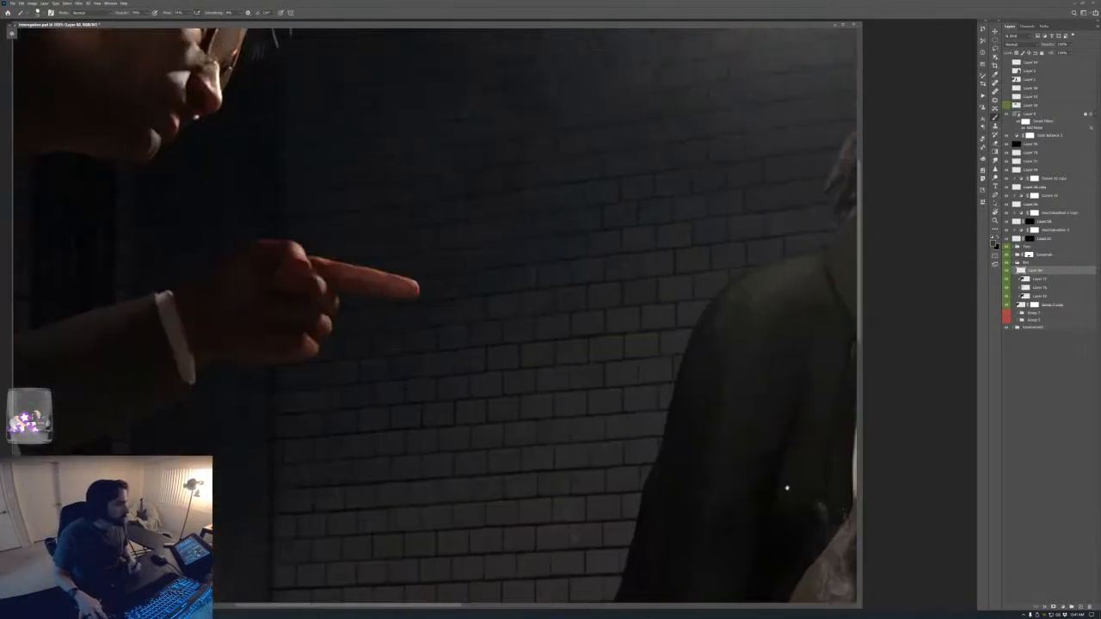
left_click_drag(235, 243, 430, 393)
left_click_drag(502, 418, 573, 420)
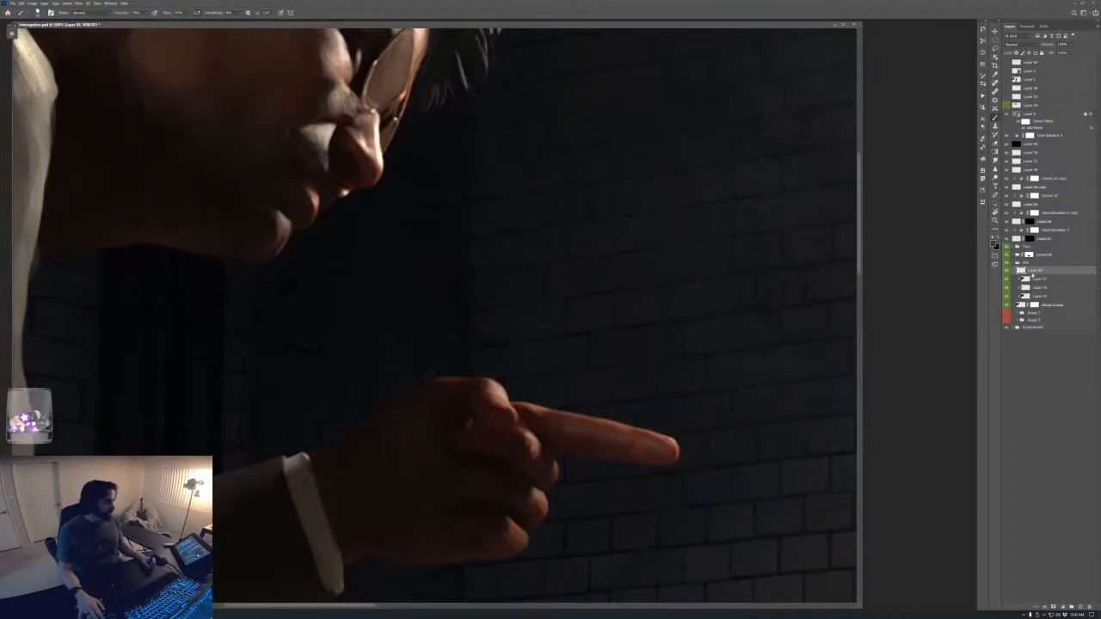
left_click(1037, 279)
left_click_drag(531, 456, 487, 430)
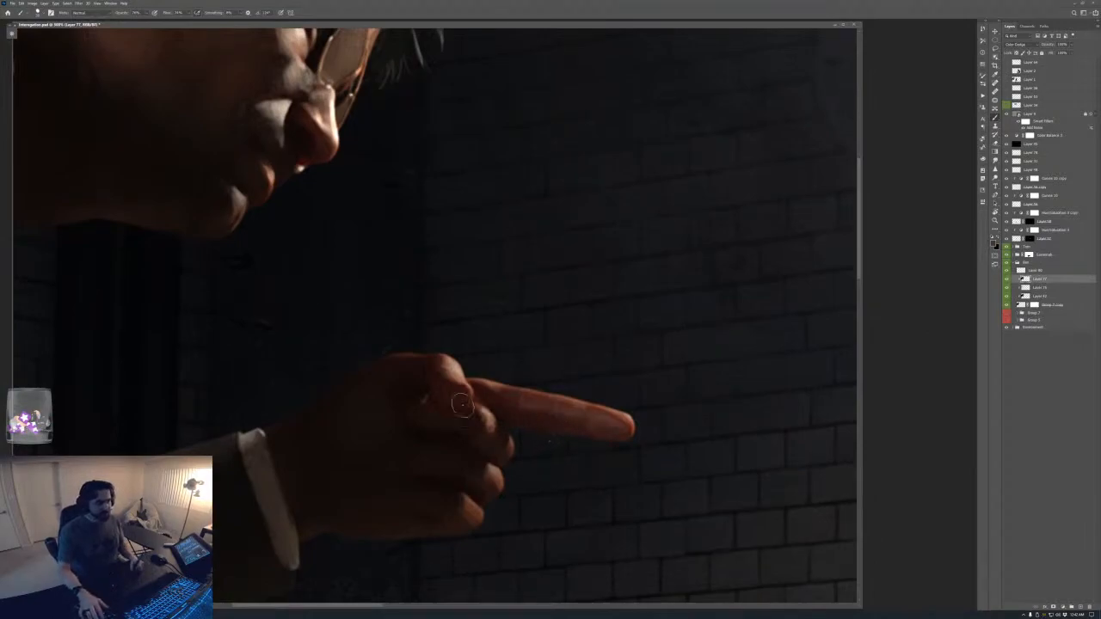
left_click(414, 390, "alt")
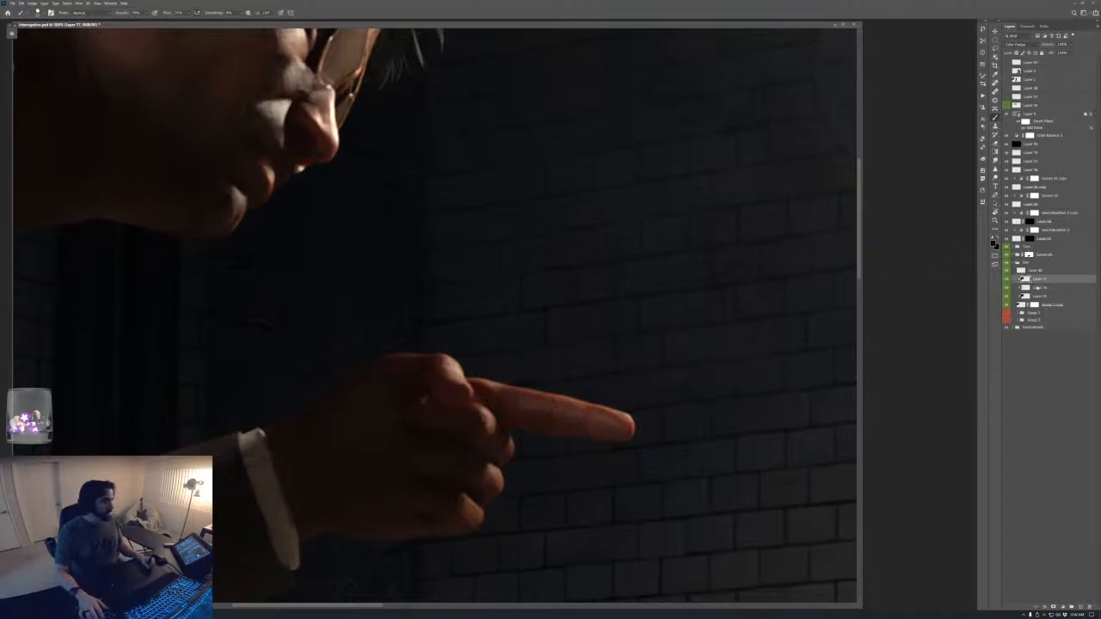
- Select the Normal clipped layer below the Color Dodge layer and touch up the pointing hand's upper edge with a skin tone
left_click(1039, 289)
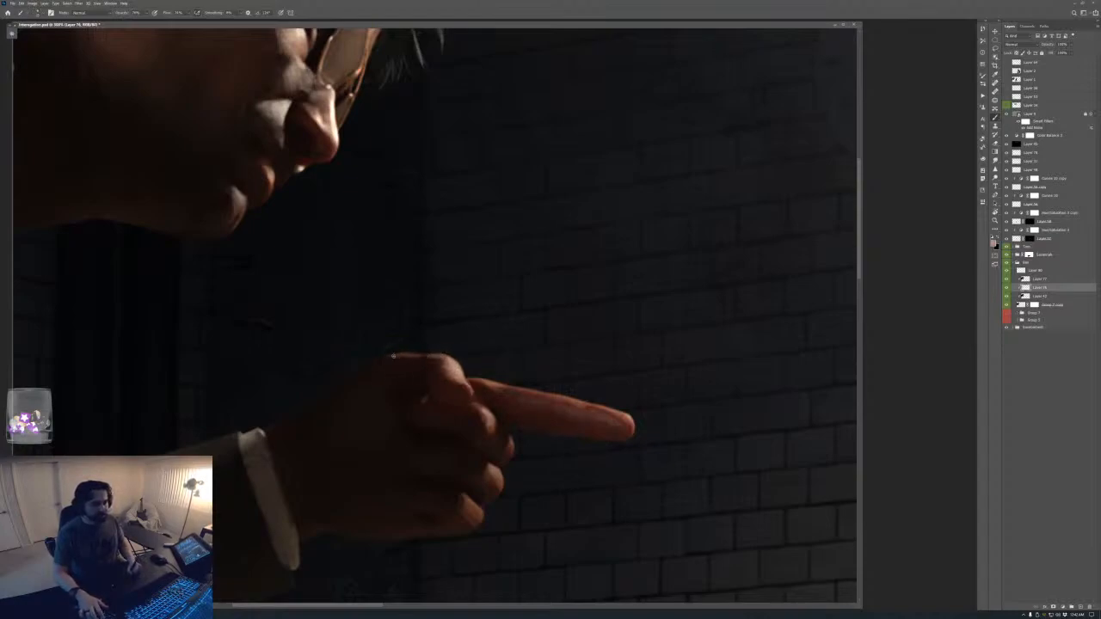
key("ctrl+0")
key("ctrl+1")
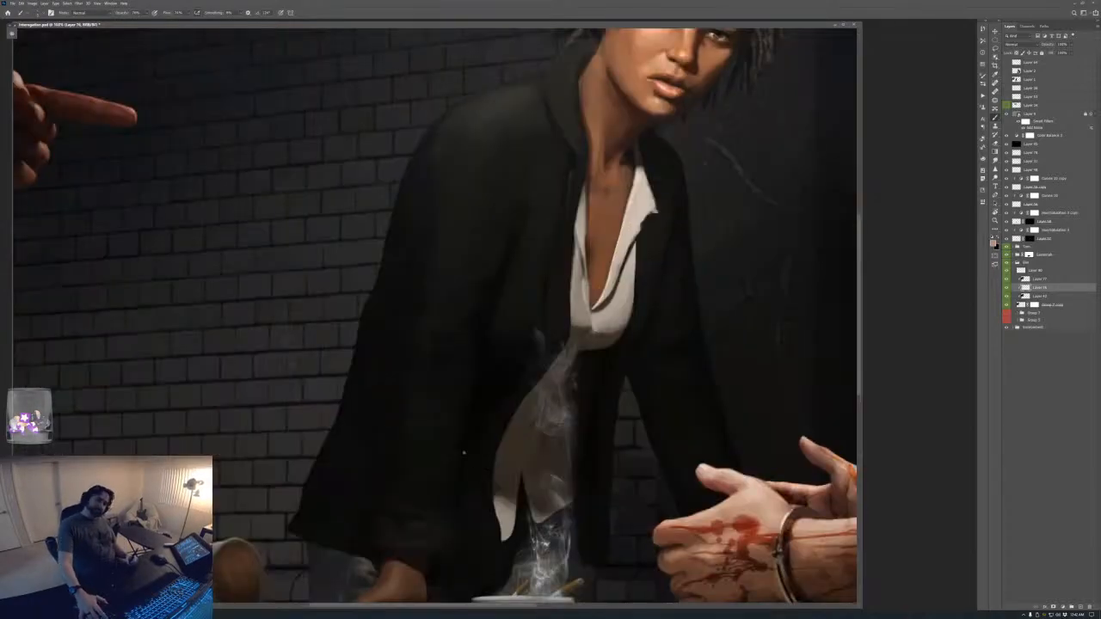
left_click_drag(225, 298, 783, 534)
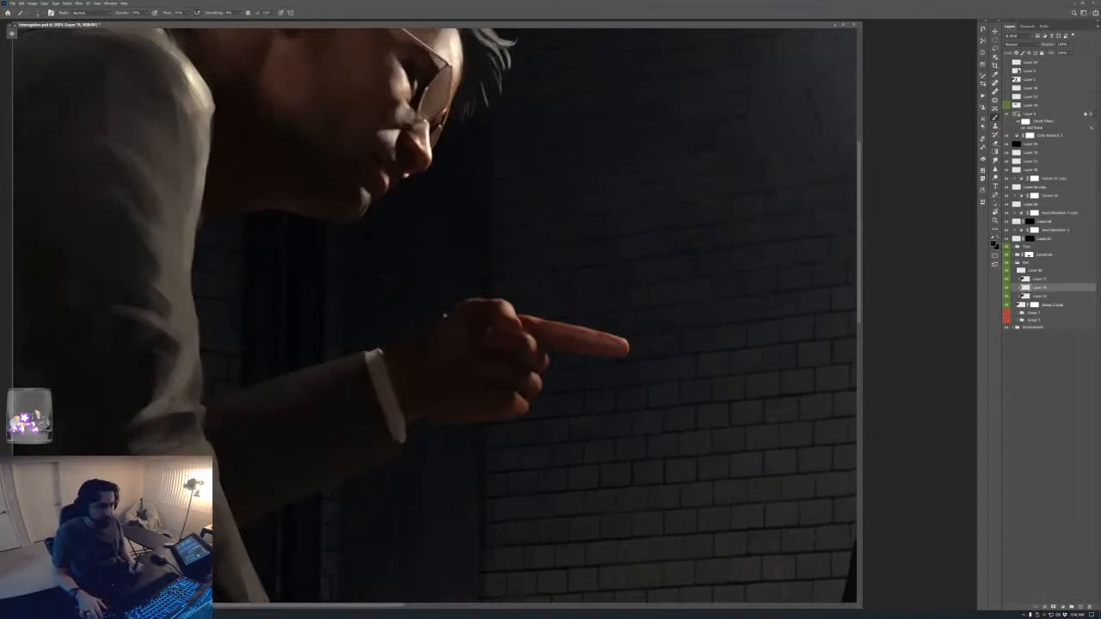
- Add a new layer above the man's clipped layers, sample a dark skin tone, enlarge the brush and soften the back of his pointing hand
key("ctrl+shift+alt+n")
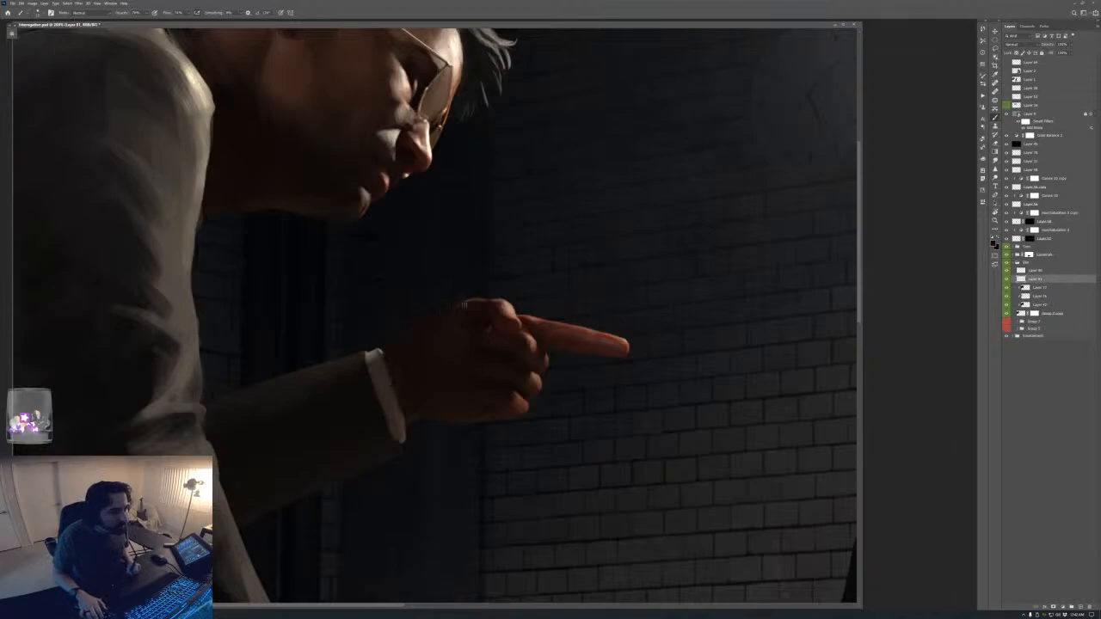
key("ctrl+plus")
left_click_drag(415, 329, 433, 339)
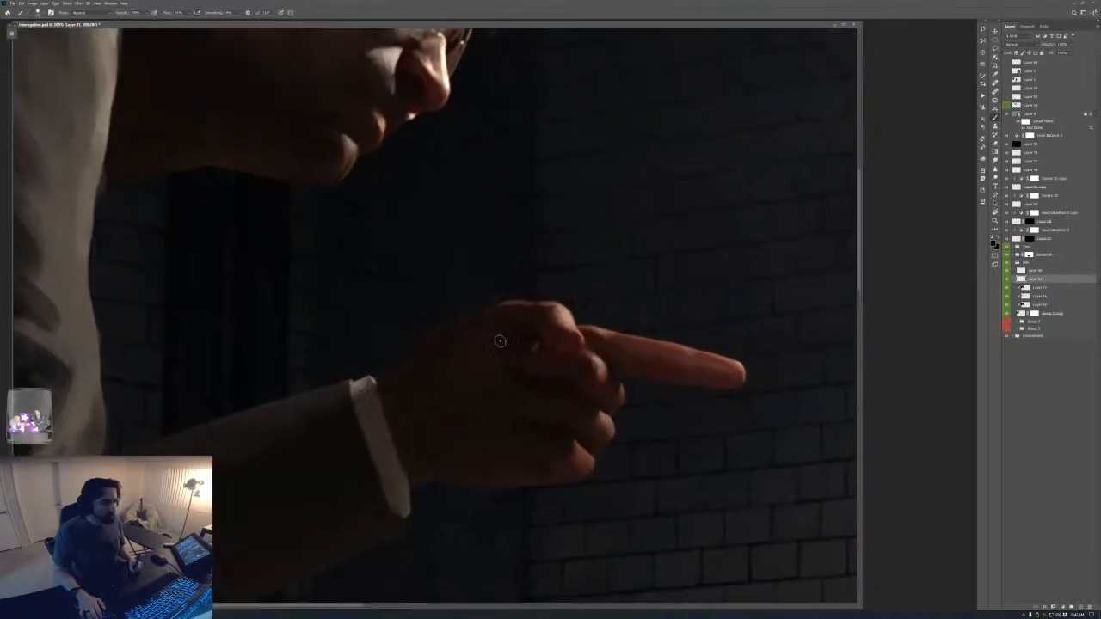
left_click(512, 377, "alt")
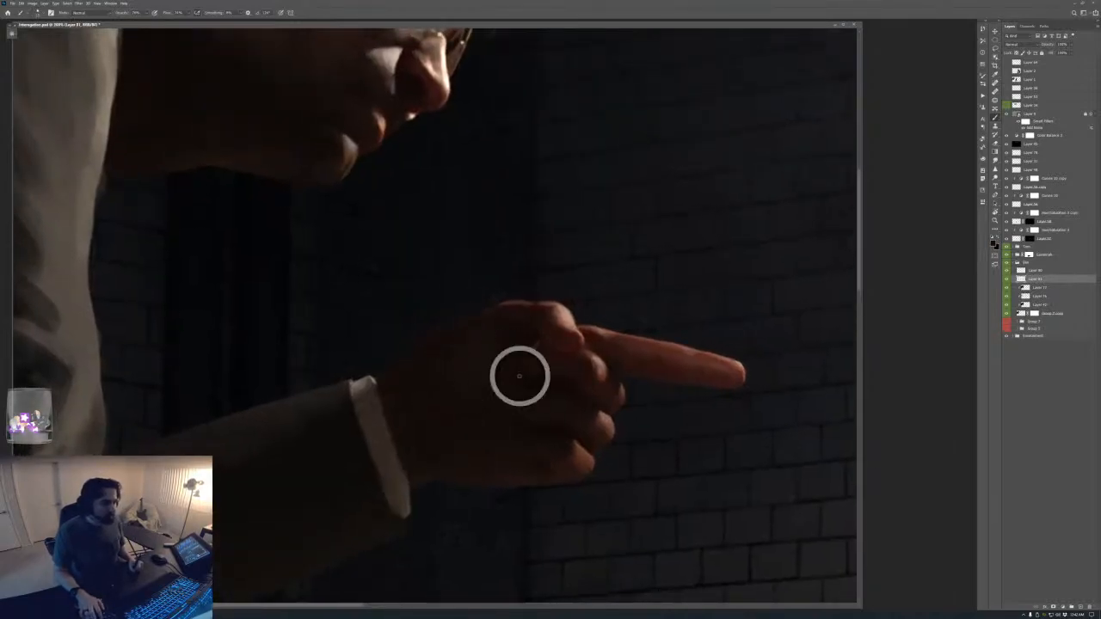
key("bracketright")
key("bracketright")
key("bracketright")
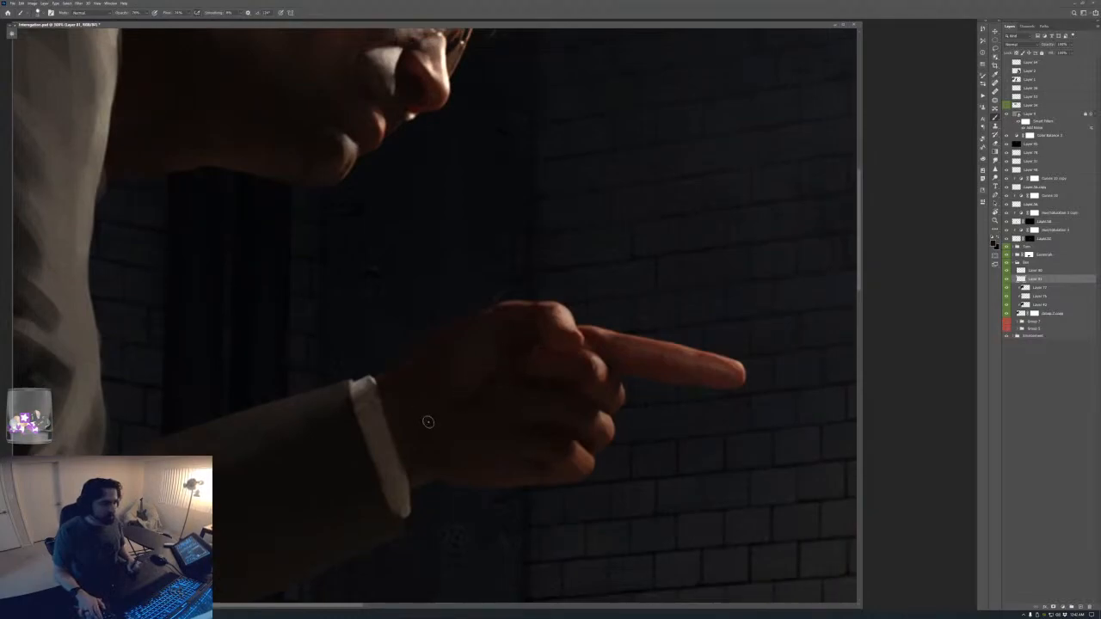
key("bracketleft")
key("ctrl+0")
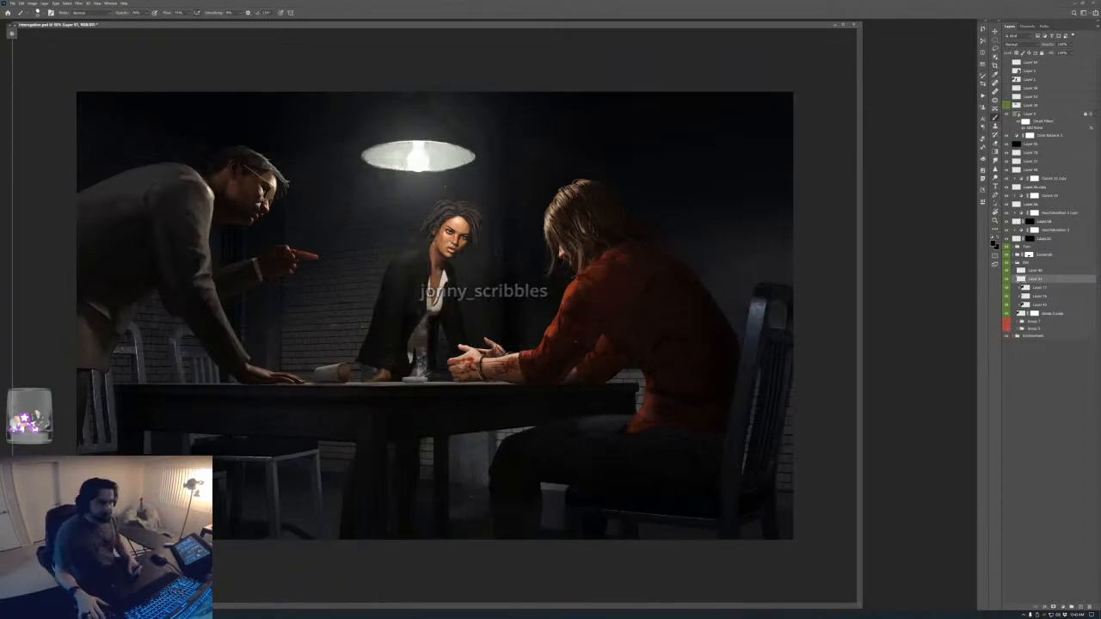
- Pick a pale orange-hued tone and refine the thin rim light along the upper edge of the man's pointing hand
key("ctrl+plus")
key("ctrl+plus")
left_click_drag(287, 280, 510, 345)
key("ctrl+plus")
left_click_drag(346, 280, 415, 376)
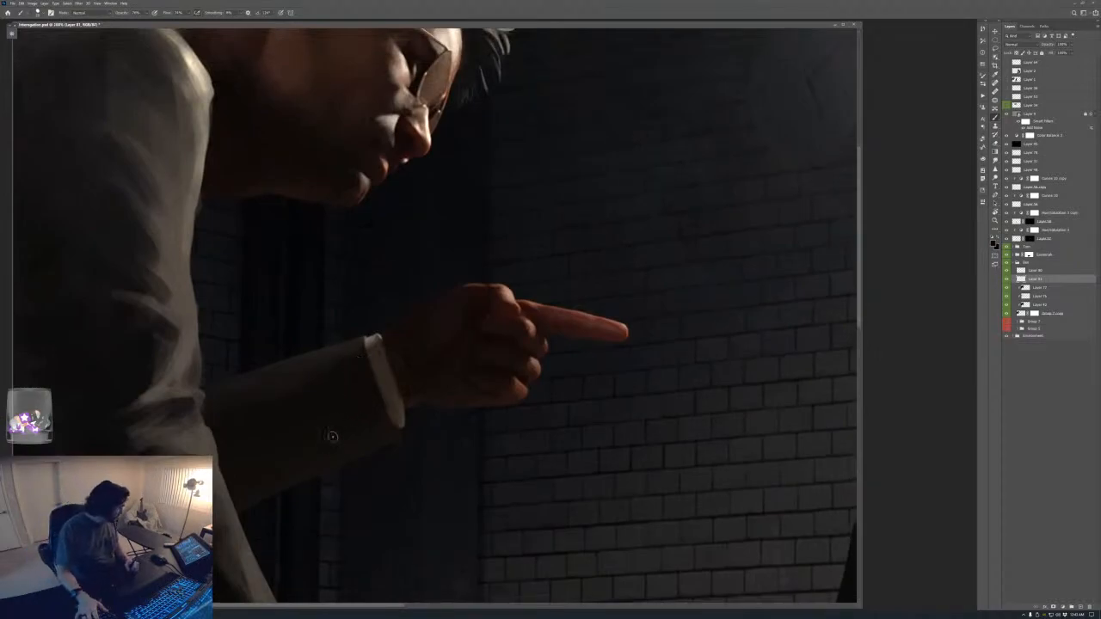
left_click_drag(477, 332, 503, 380)
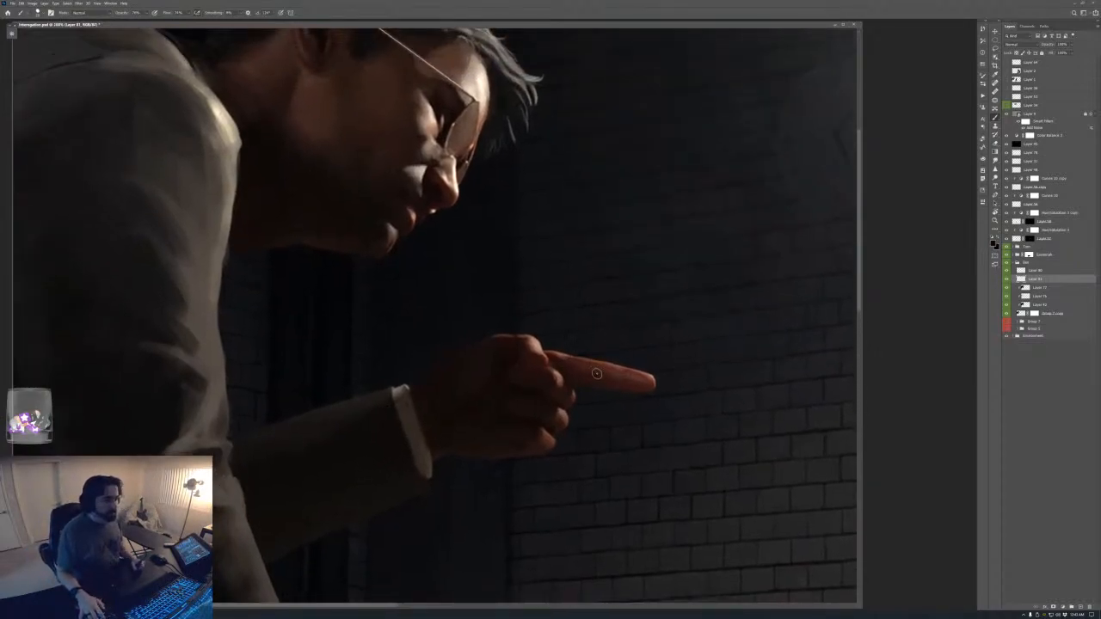
scroll(600, 385, "up", 1)
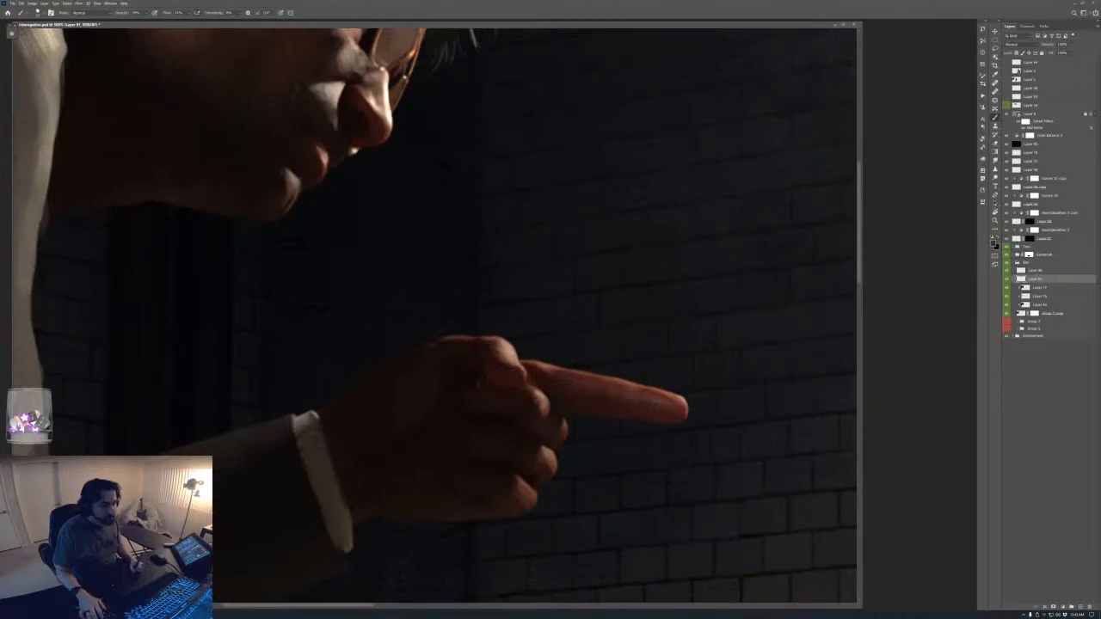
key("F6")
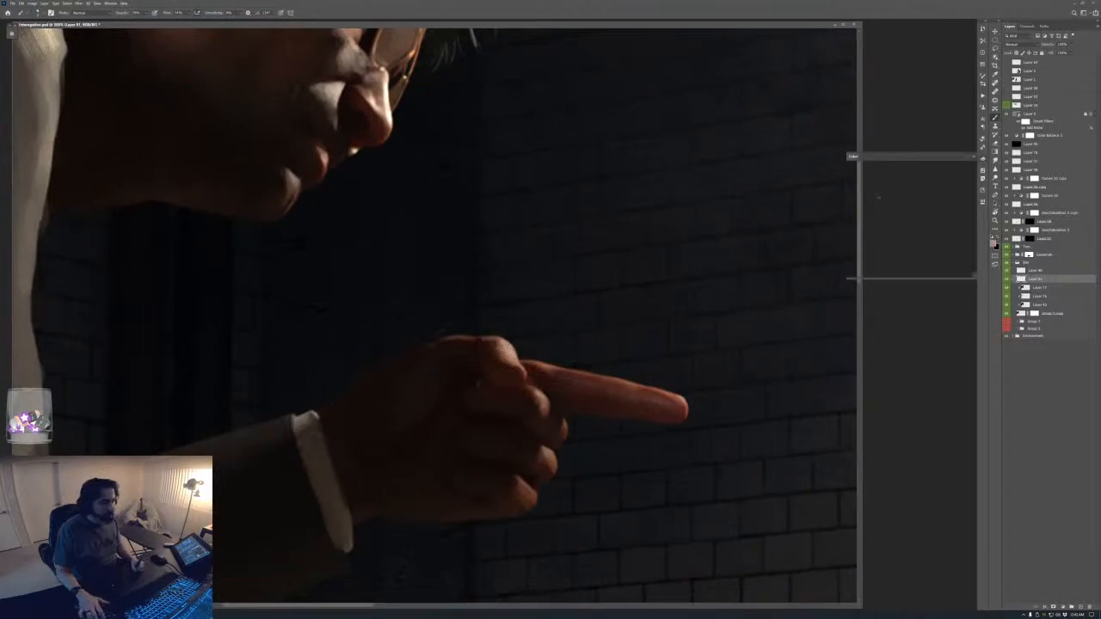
left_click(968, 261)
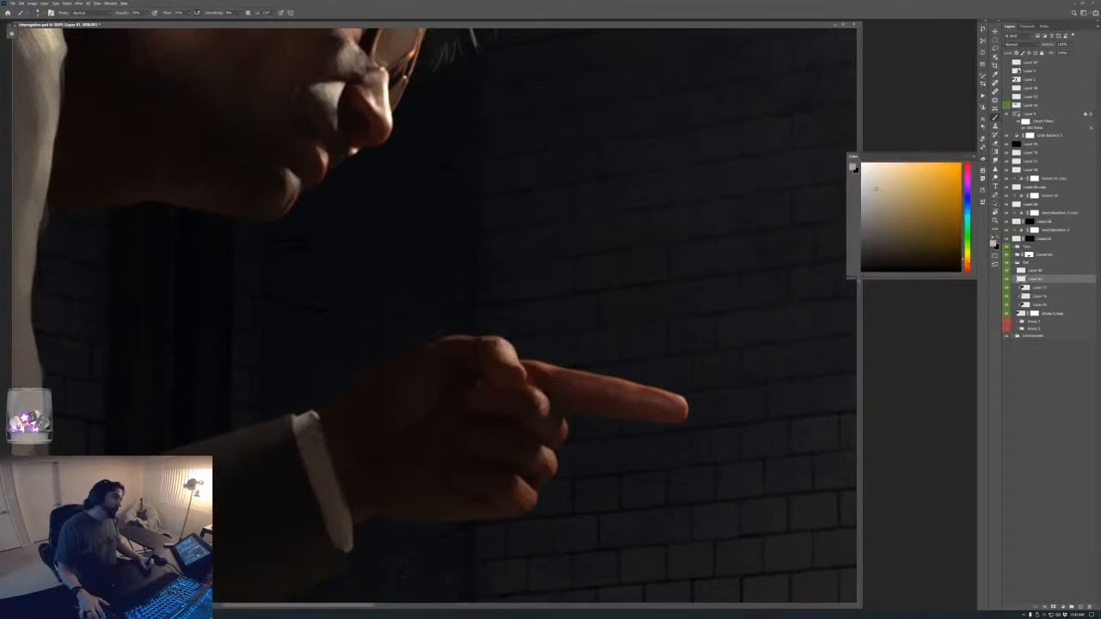
key("F6")
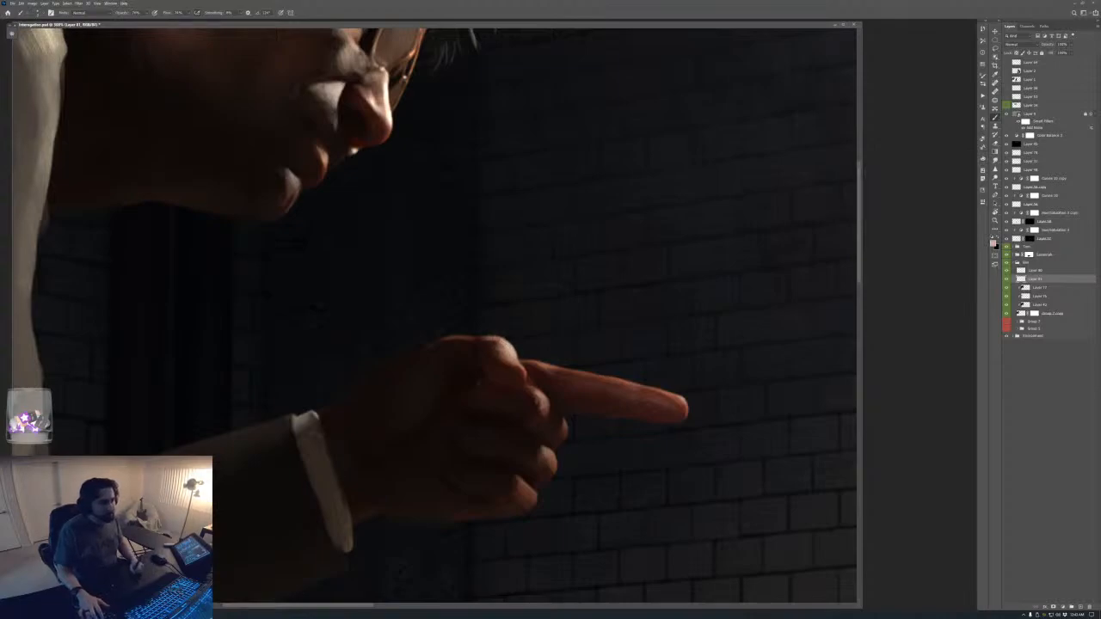
left_click_drag(401, 353, 385, 360)
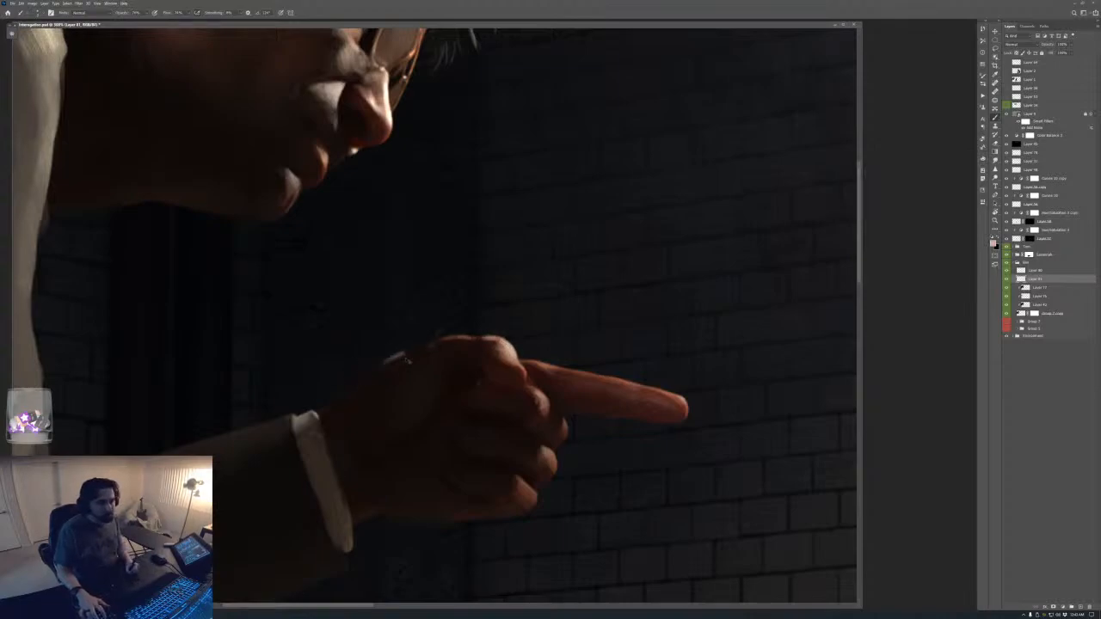
key("ctrl+z")
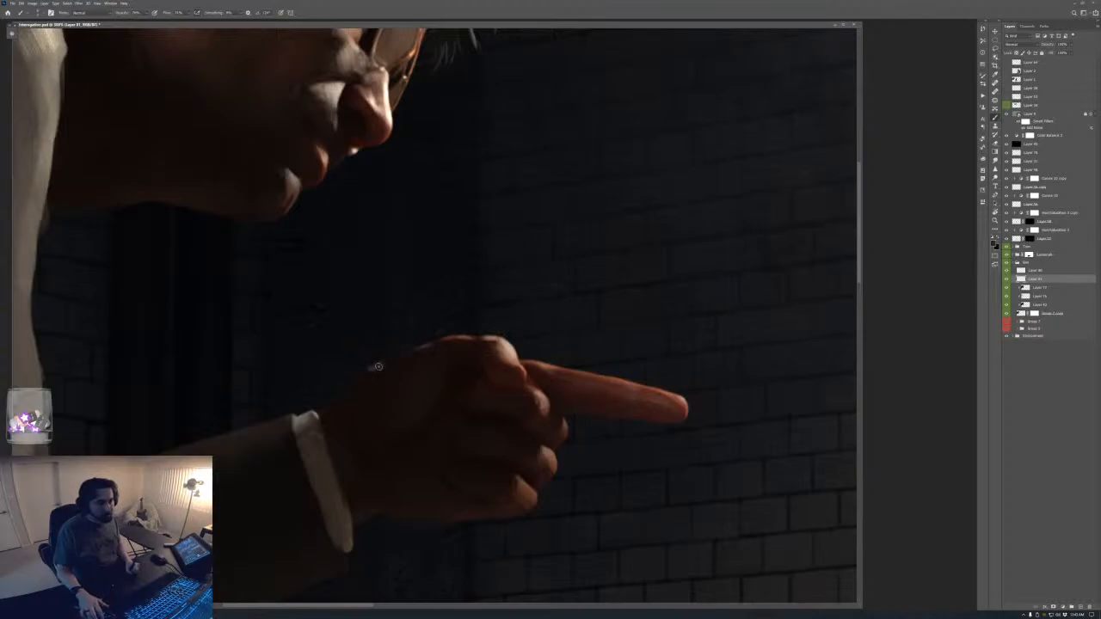
scroll(450, 346, "down", 4)
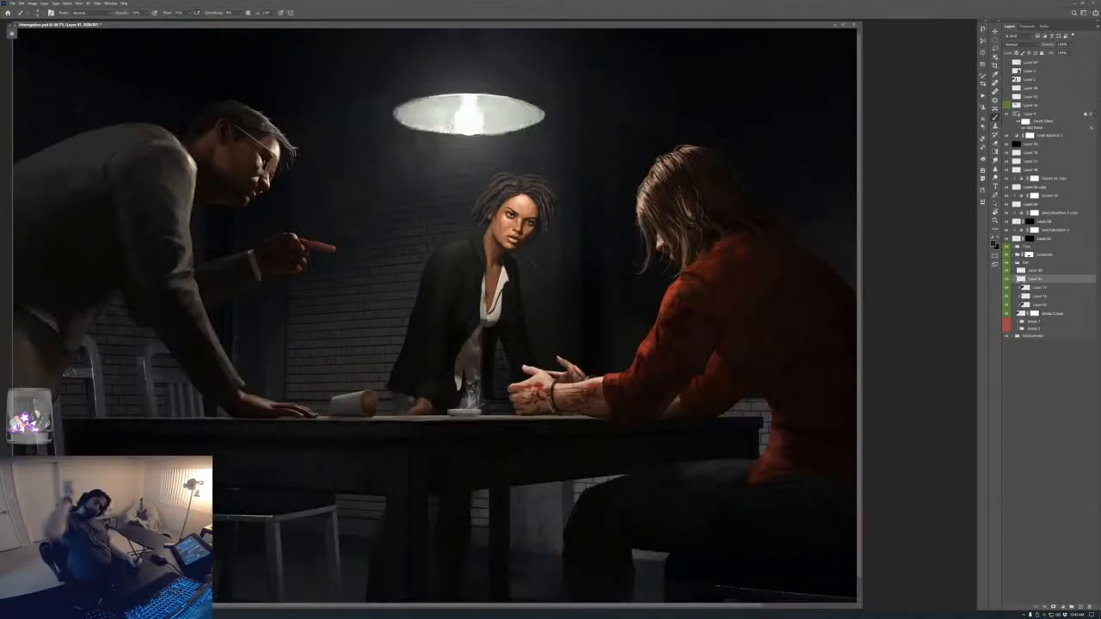
- Sample a skin tone to blend the back of the pointing hand, and touch up the shirt cuff with its own sampled tone
scroll(185, 221, "up", 5)
scroll(443, 346, "up", 2)
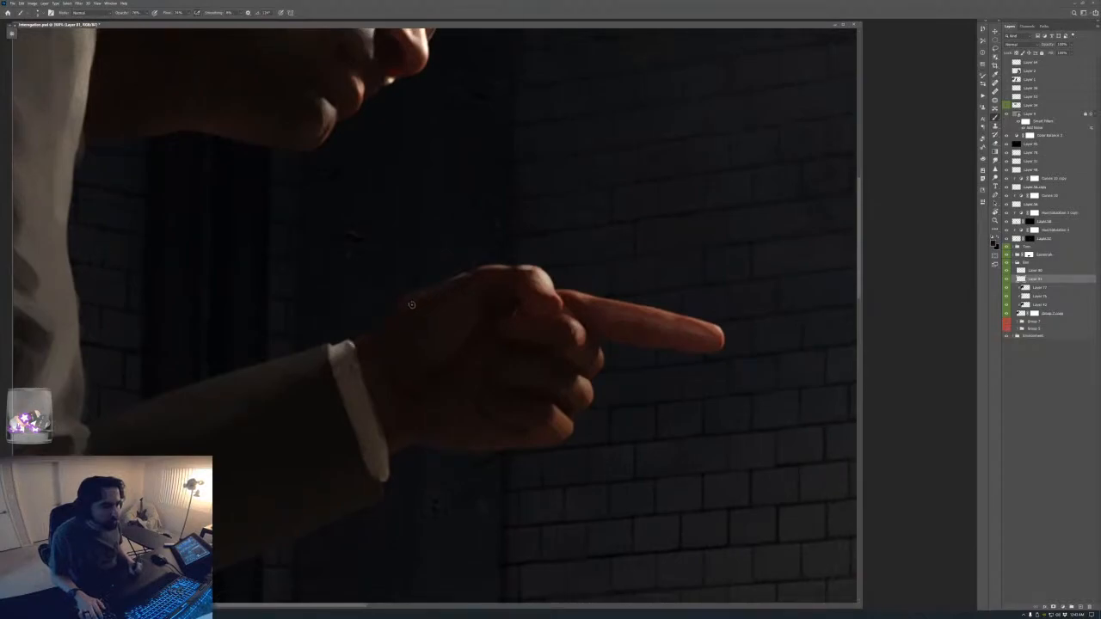
left_click(460, 347, "alt")
key("bracketright")
key("bracketright")
key("bracketright")
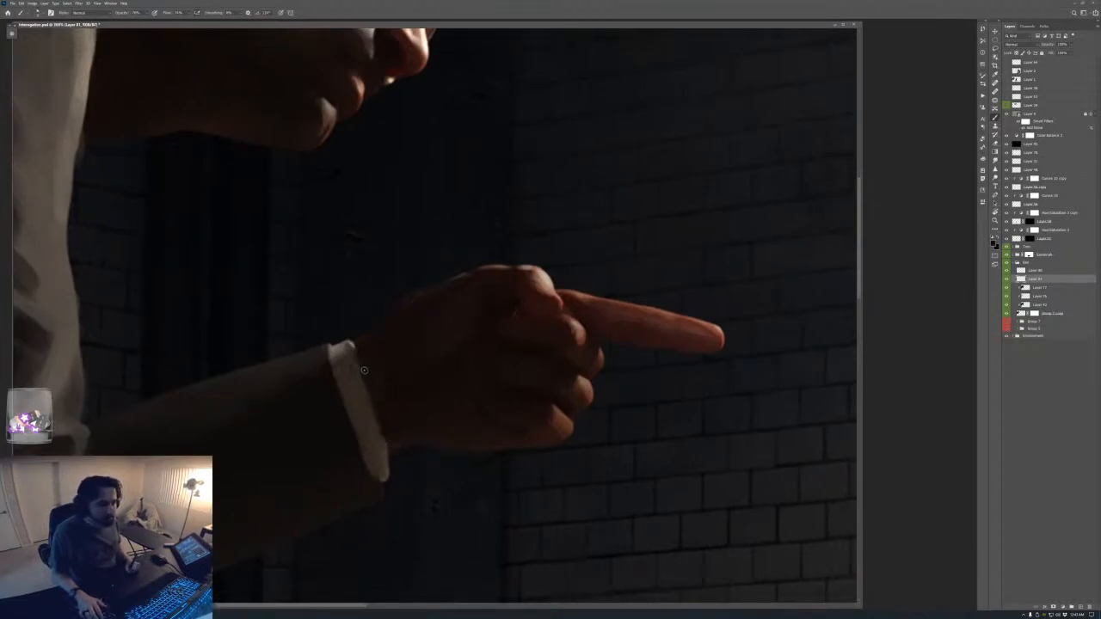
left_click(339, 347, "alt")
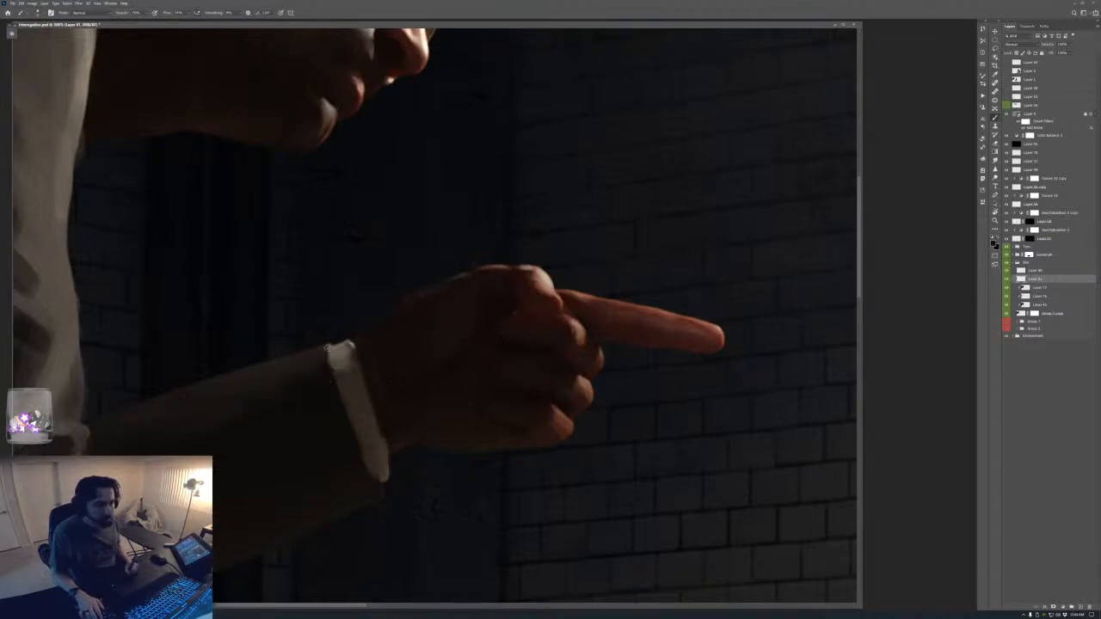
key("ctrl+0")
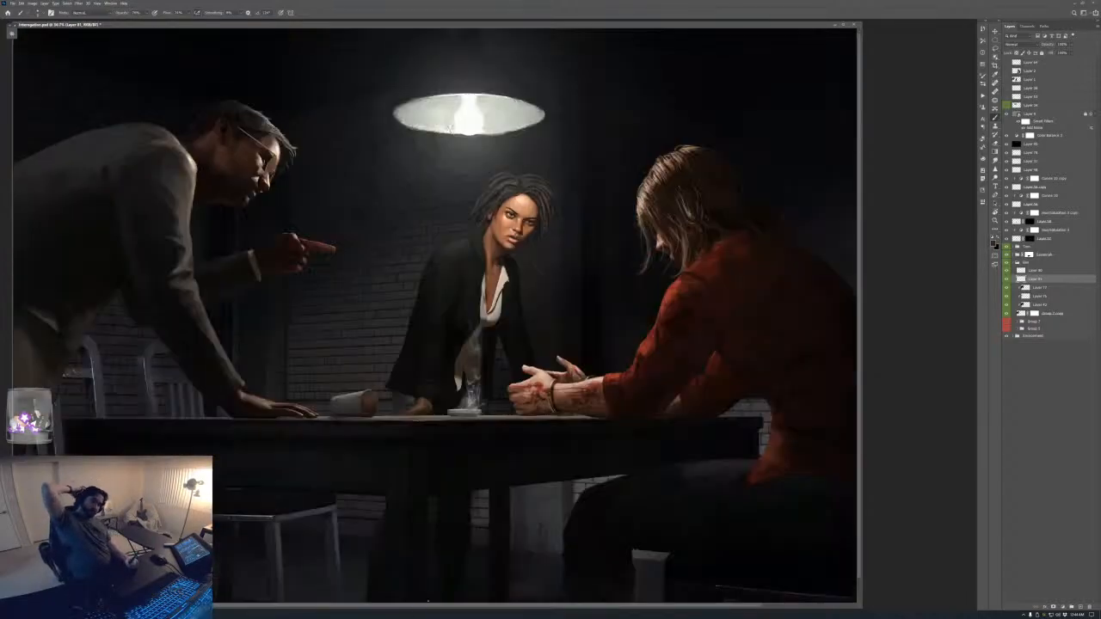
- Lasso the areas below the man's raised forearm and behind his supporting arm, and trim those outlines on the Group 7 copy layer mask
key("ctrl+plus")
key("ctrl+plus")
mouse_move(184, 312)
left_mouse_down()
mouse_move(418, 376)
mouse_move(558, 324)
left_mouse_up()
key("l")
left_click_drag(130, 306, 136, 329)
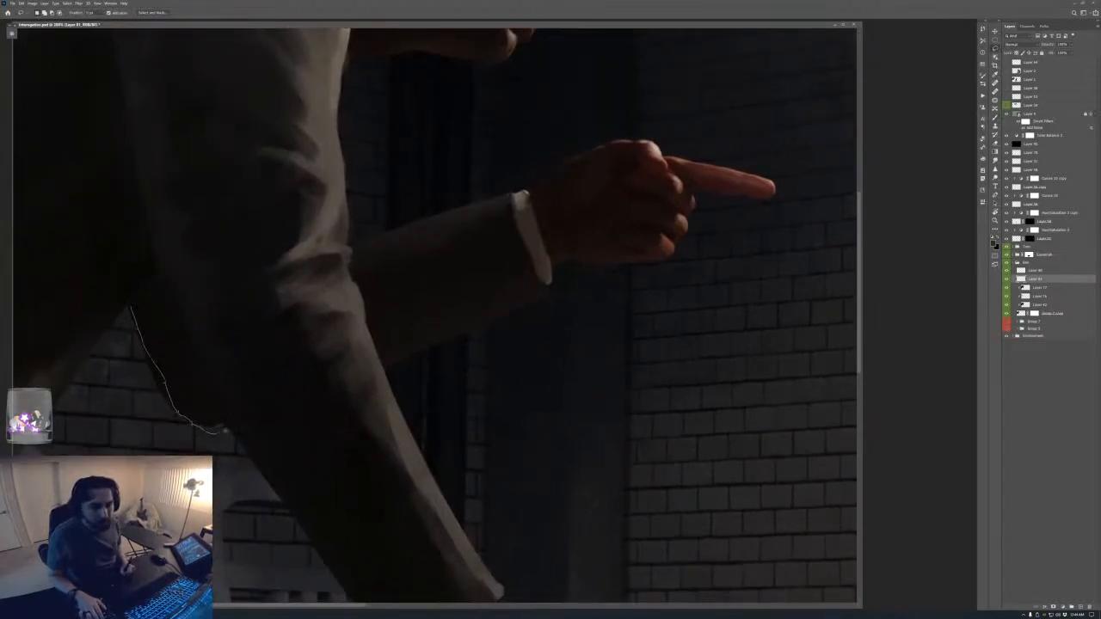
mouse_move(233, 431)
left_mouse_down()
mouse_move(440, 354)
mouse_move(384, 364)
mouse_move(515, 310)
mouse_move(474, 398)
mouse_move(214, 488)
left_mouse_up()
left_click_drag(119, 347, 128, 310)
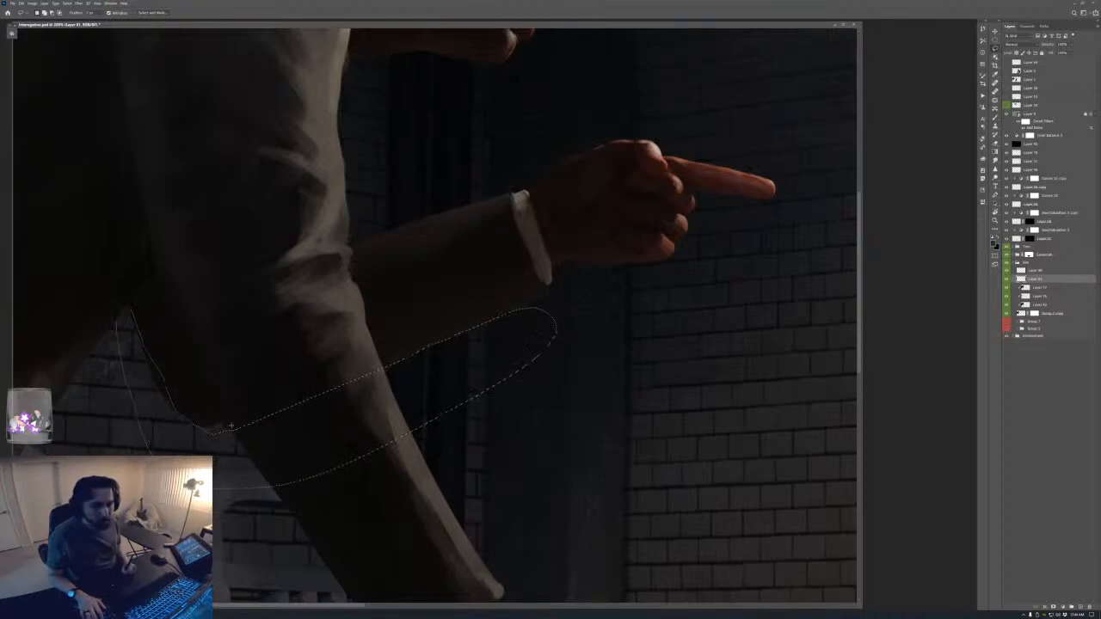
mouse_move(243, 449)
left_mouse_down()
mouse_move(282, 519)
mouse_move(414, 460)
left_mouse_up()
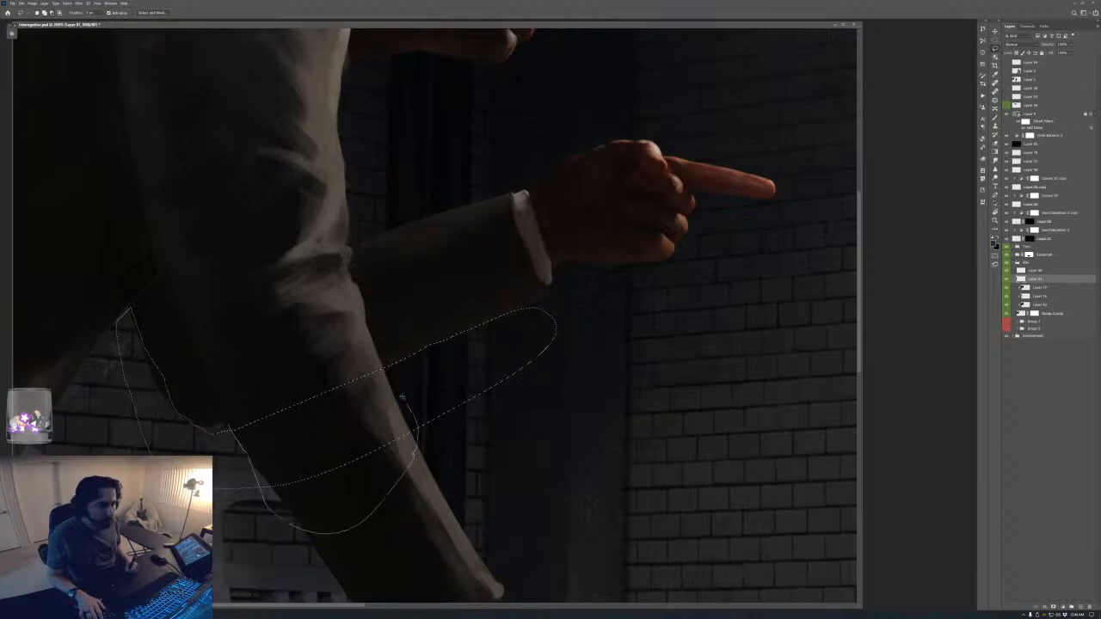
left_click_drag(381, 365, 384, 370)
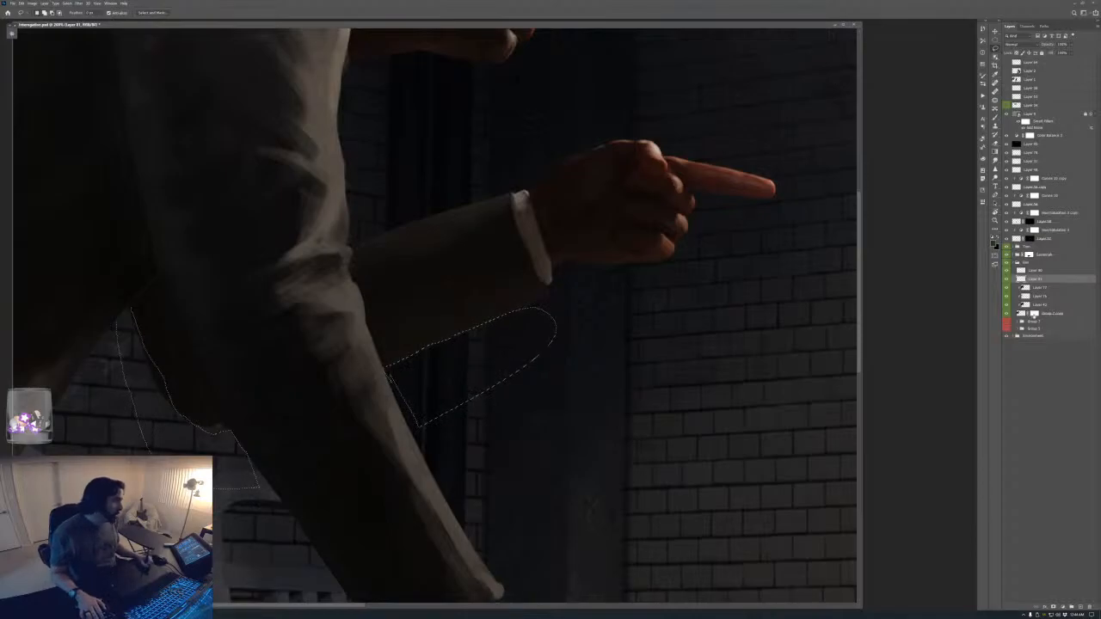
left_click(1034, 314)
key("ctrl+d")
key("ctrl+minus")
key("ctrl+minus")
key("ctrl+minus")
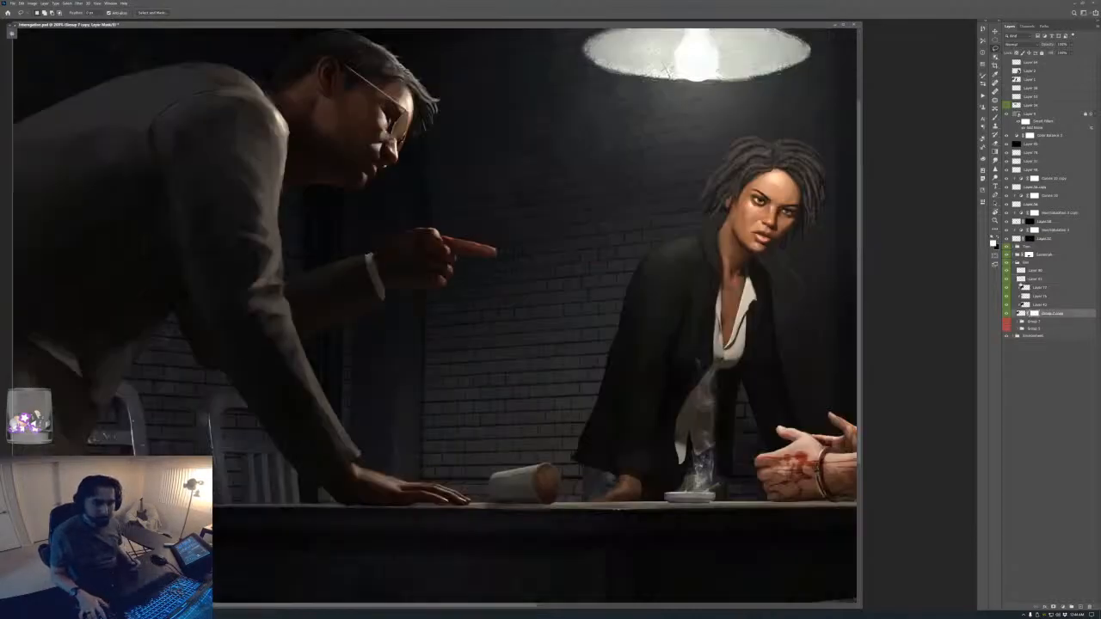
- Lasso a strip along the top of the raised forearm and trim the sleeve's upper edge on the same layer mask
key("ctrl+plus")
key("ctrl+plus")
left_click_drag(293, 309, 586, 388)
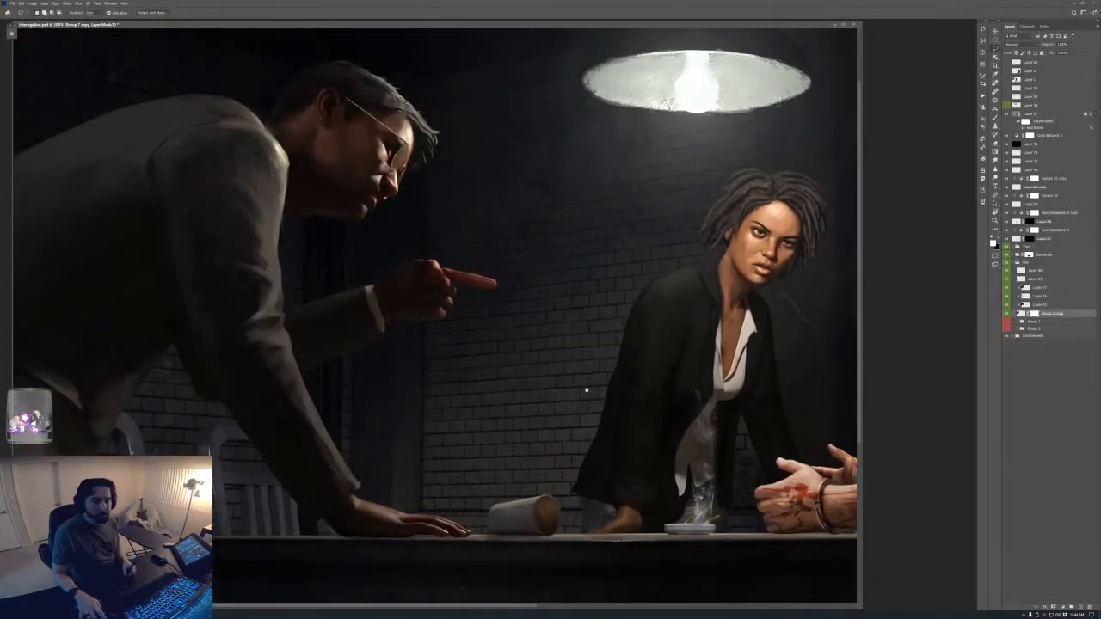
key("ctrl+plus")
left_click_drag(195, 307, 382, 318)
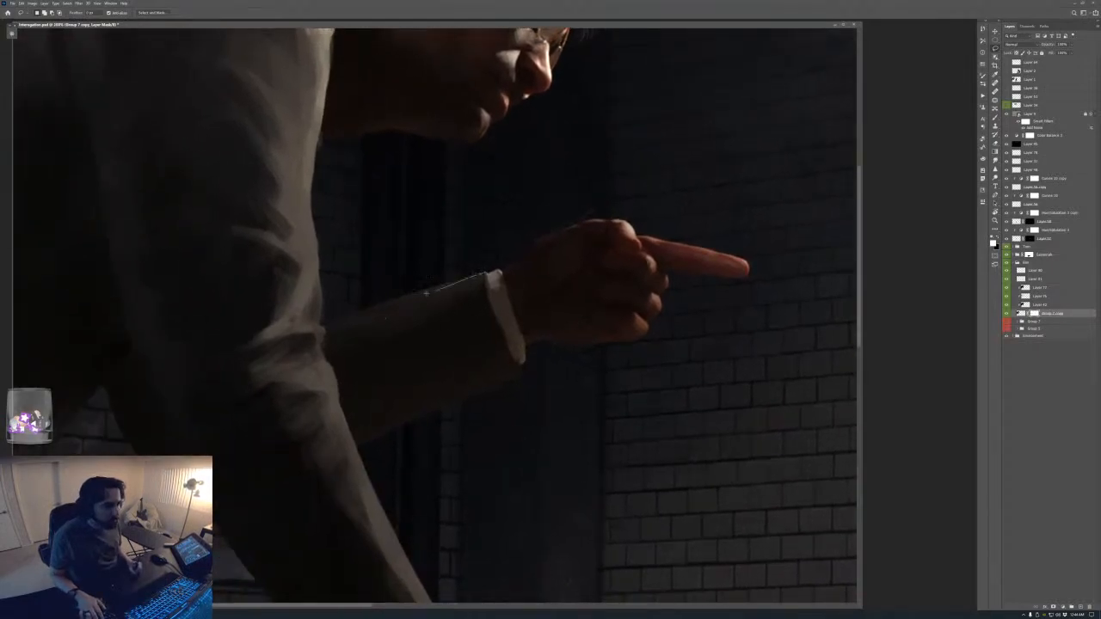
left_click_drag(327, 306, 487, 231)
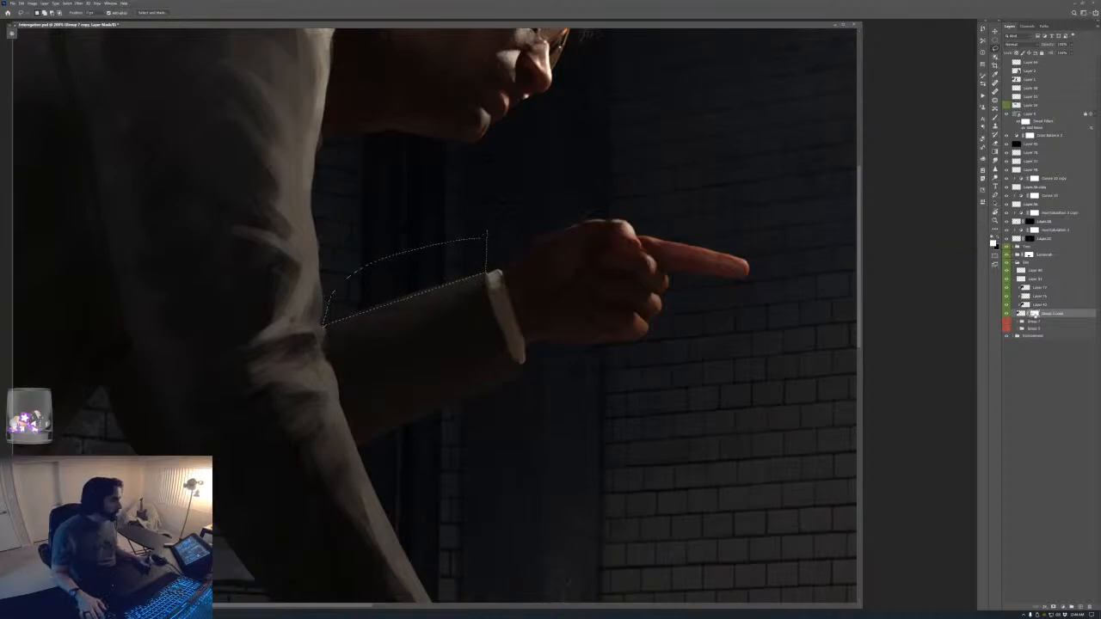
key("ctrl+d")
key("ctrl+minus")
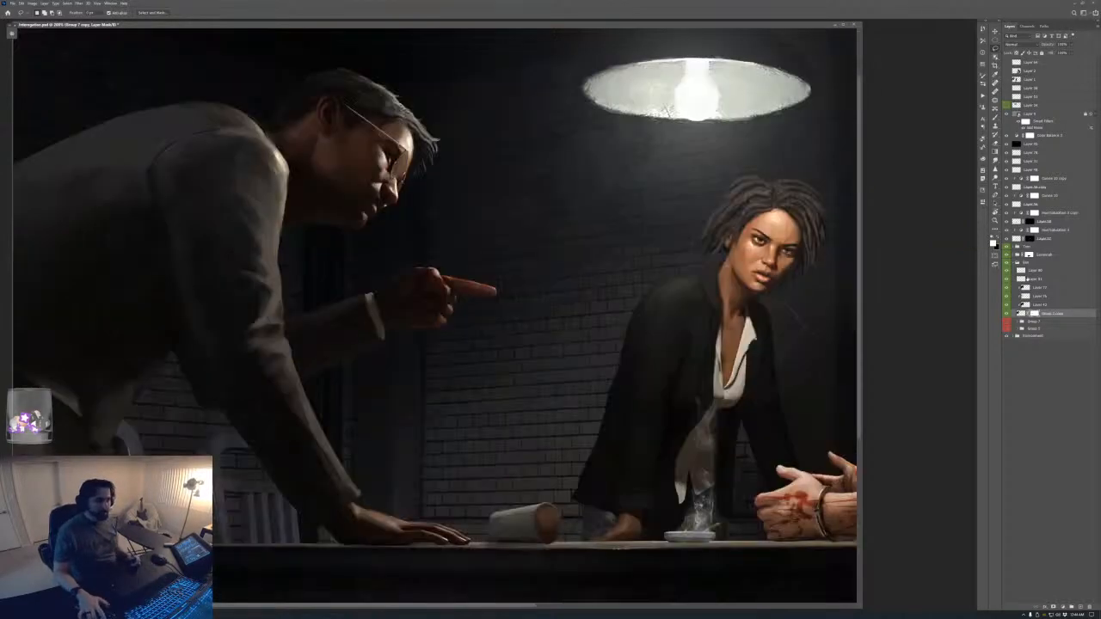
- Review the whole painting at different screen modes and move its window aside to uncover the reference image
key("f")
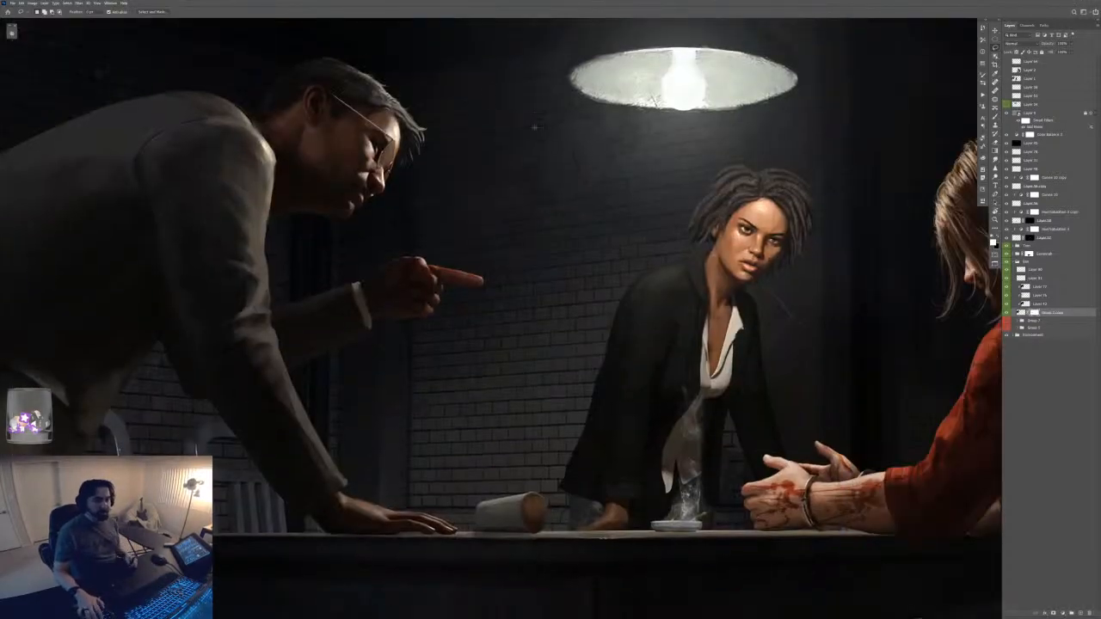
key("f")
key("f")
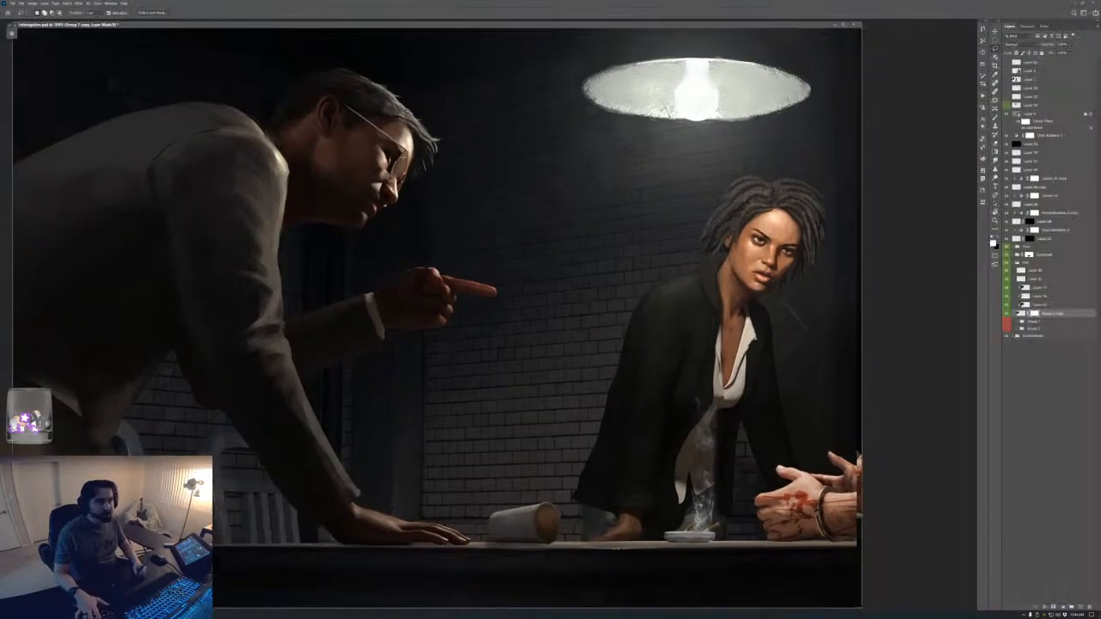
key("ctrl+0")
key("ctrl+minus")
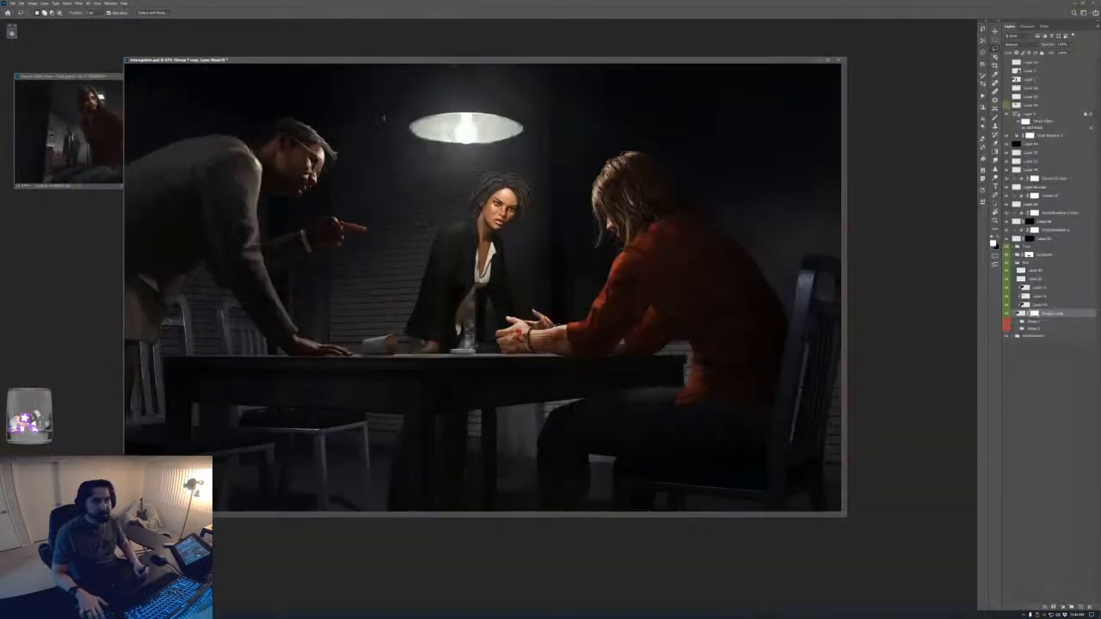
left_click_drag(312, 60, 366, 87)
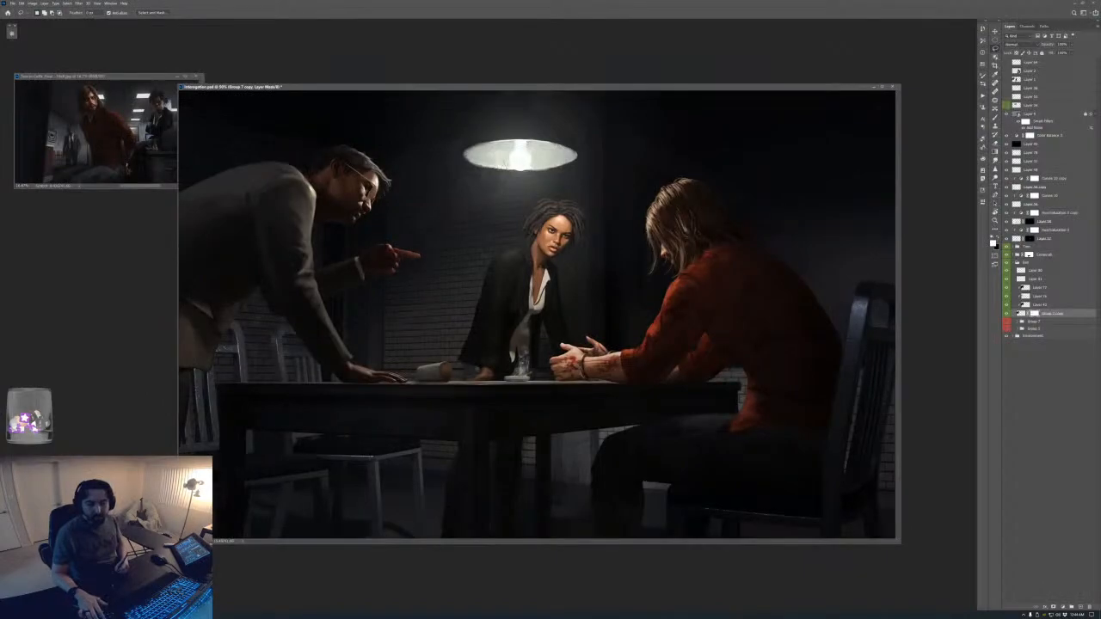
- Switch to the web browser with the NowInStock RTX 3090 tracker page
key("alt+Tab")
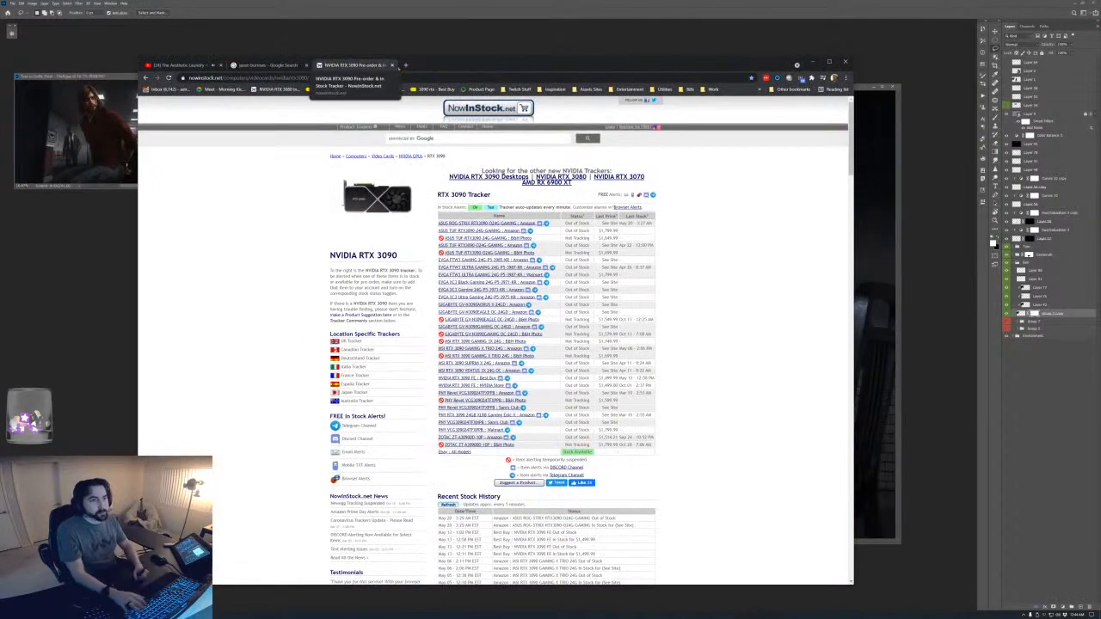
- Open a new browser tab for an image search
key("ctrl+t")
type("s")
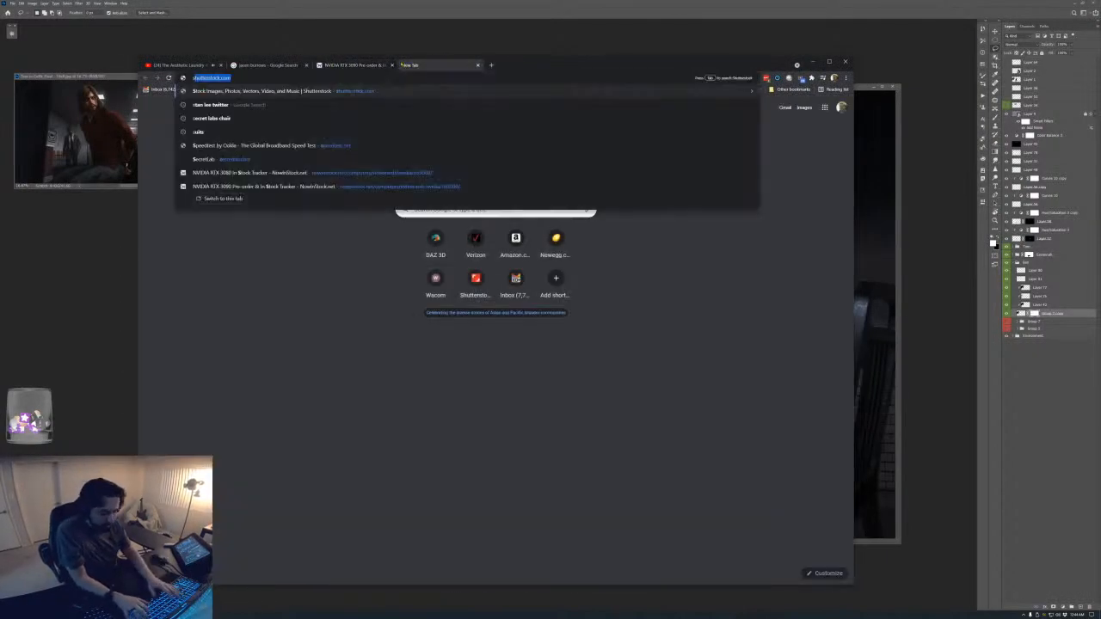
type("uit wrink")
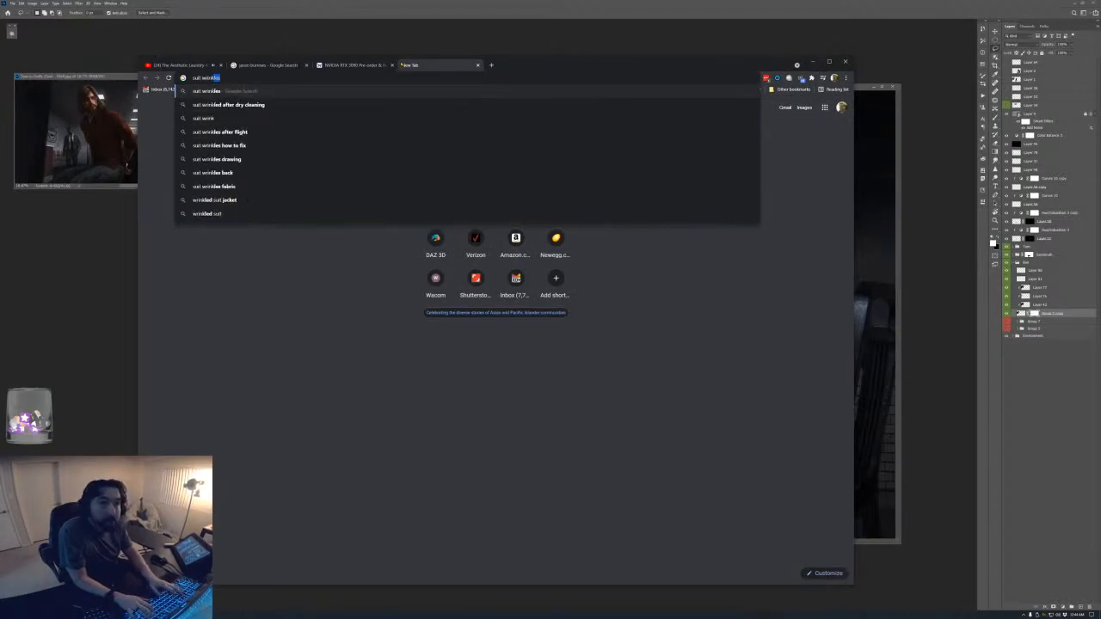
key("BackSpace")
key("BackSpace")
key("BackSpace")
key("BackSpace")
key("BackSpace")
key("BackSpace")
key("BackSpace")
key("BackSpace")
key("BackSpace")
key("BackSpace")
key("BackSpace")
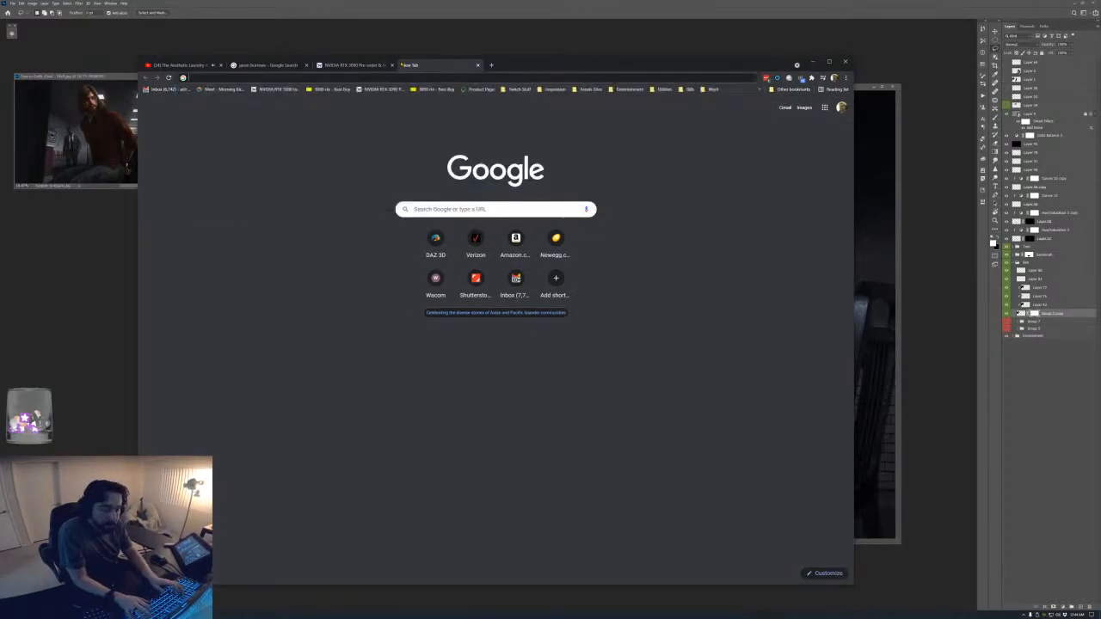
- Search Google Images for "another 48 hours" and look through the results for stills with suit jackets
type("another 48 hours")
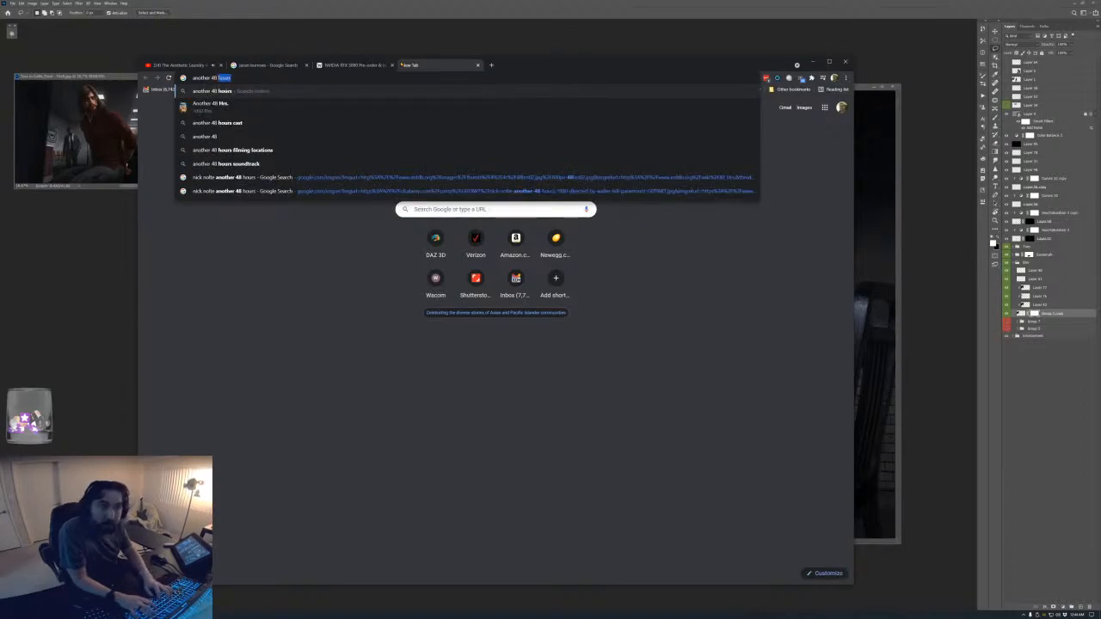
key("Return")
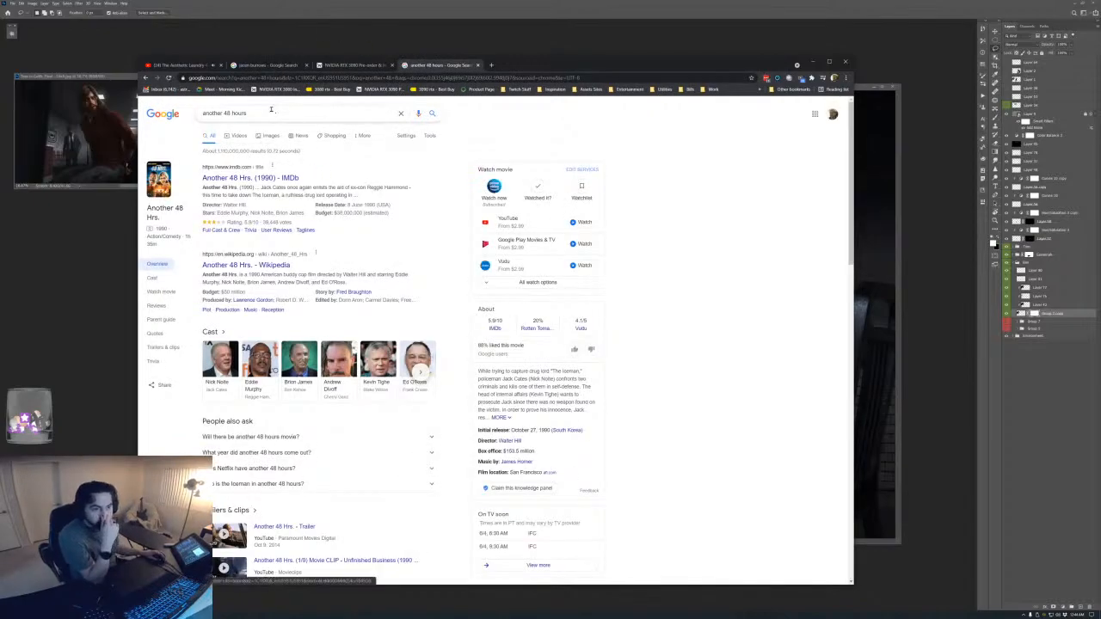
left_click(270, 137)
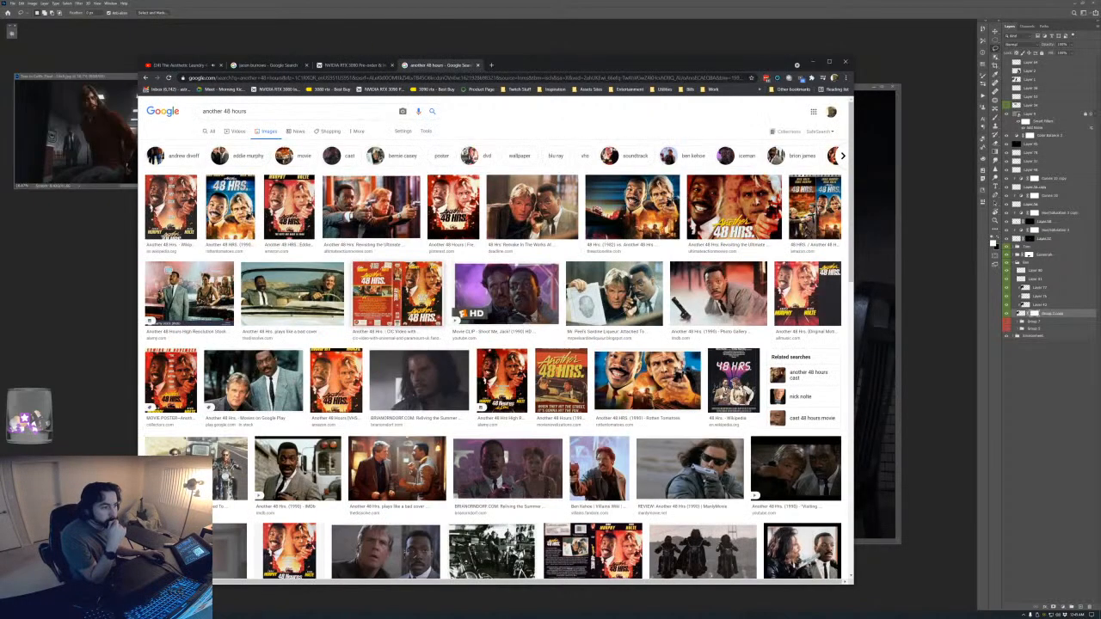
scroll(433, 298, "down", 10)
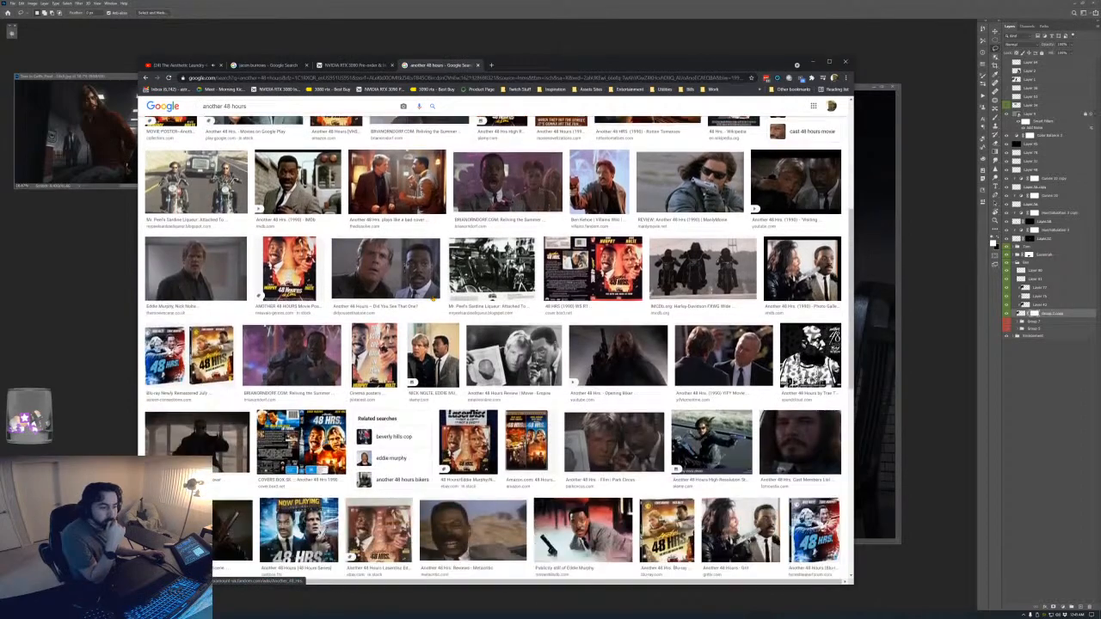
scroll(433, 298, "down", 4)
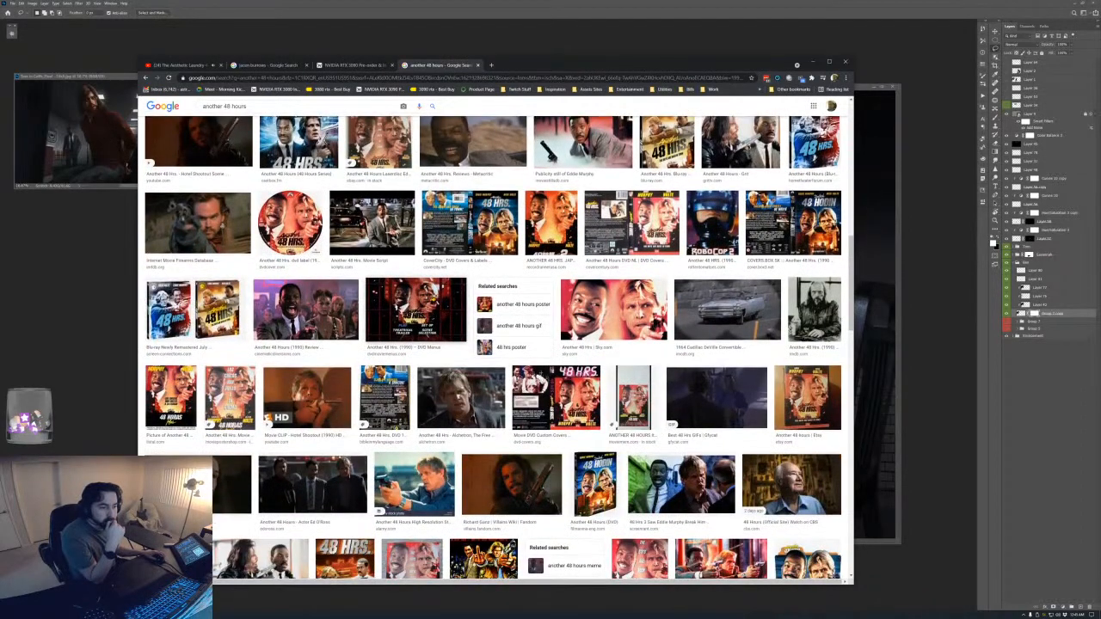
scroll(433, 298, "down", 6)
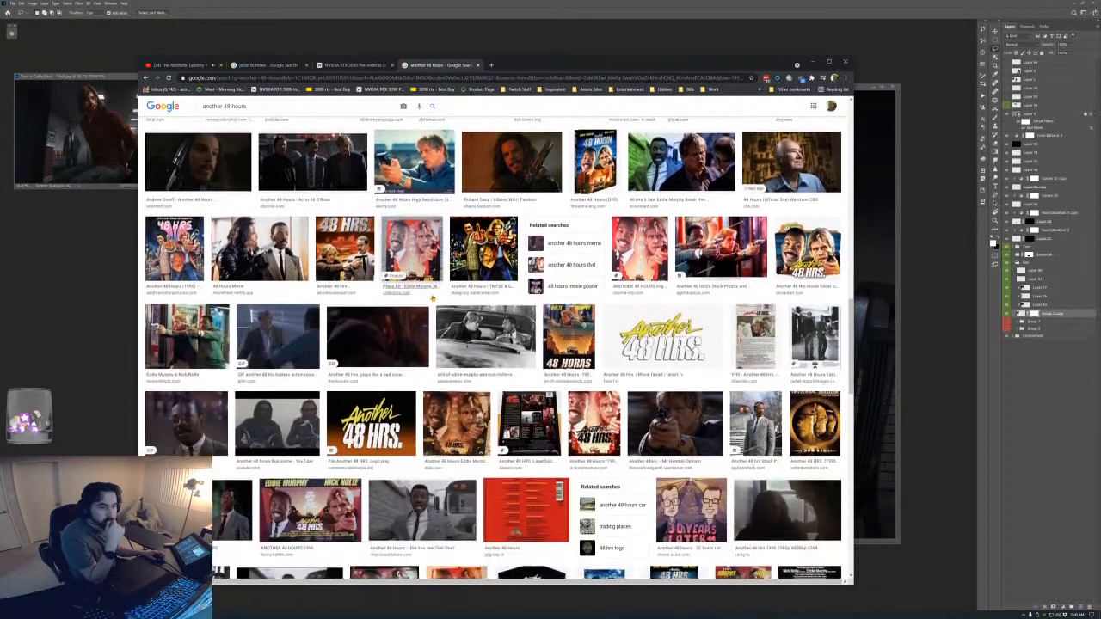
scroll(433, 297, "up", 20)
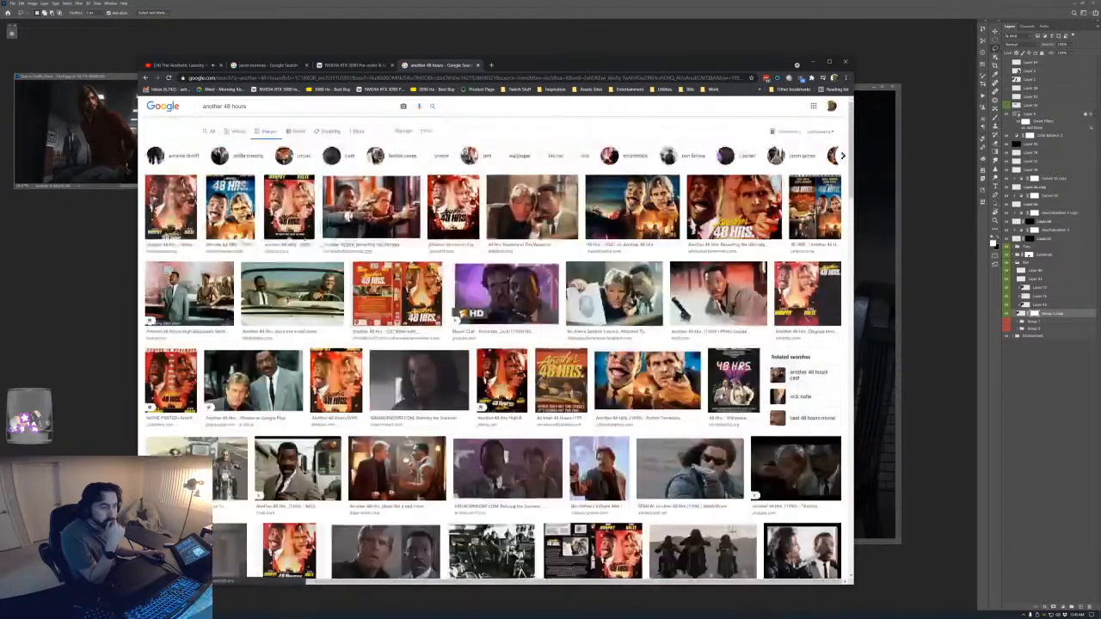
- Refine the image search to "nick nolte another 48 hours"
left_click(206, 111)
type("nick nolte")
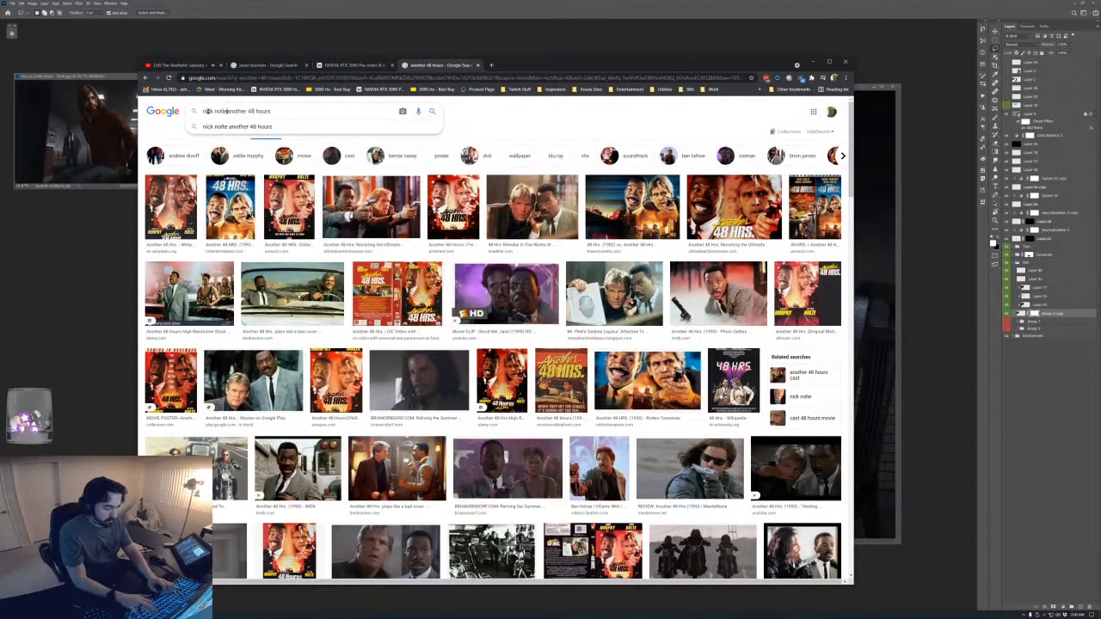
key("Return")
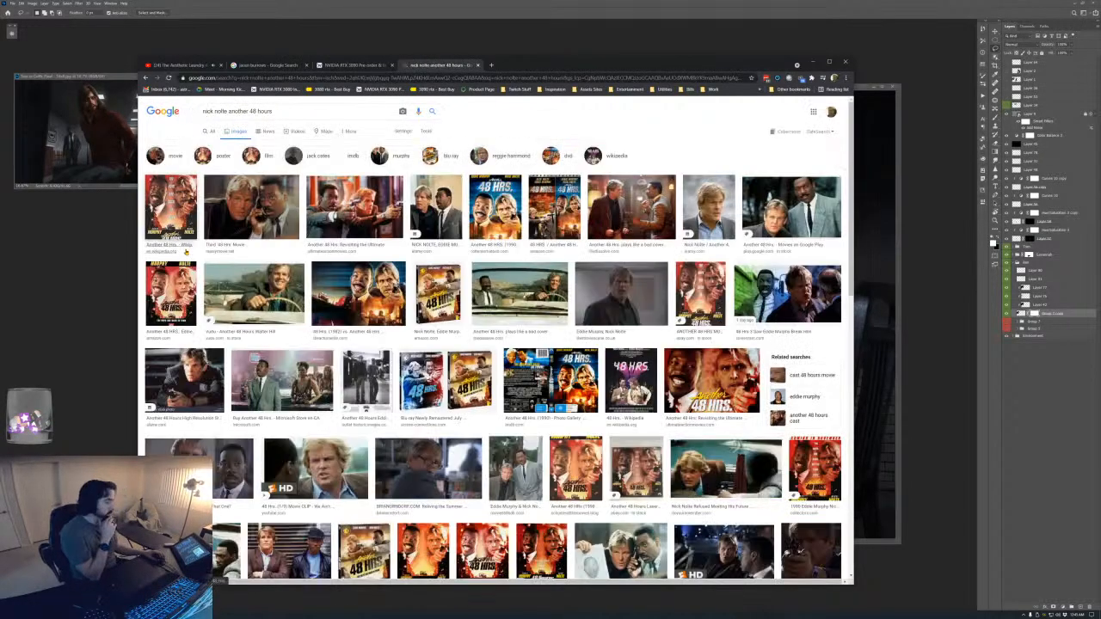
- Open the black-and-white Dennis Hayden photo and the publicity still of Nick Nolte aiming a gun in separate background tabs
scroll(370, 206, "down", 3)
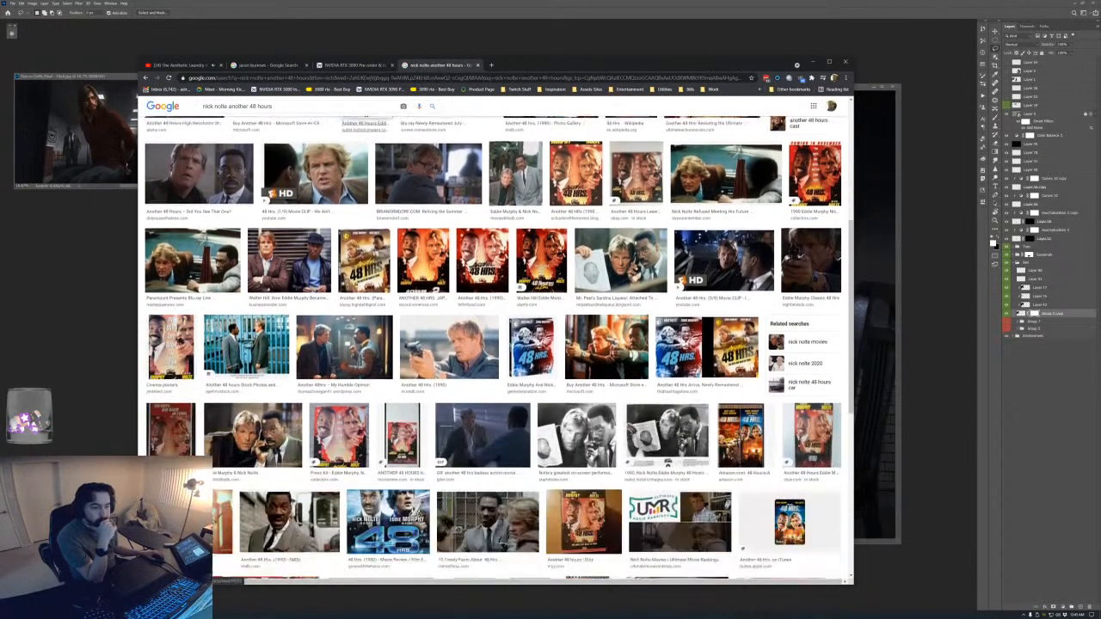
scroll(494, 344, "down", 4)
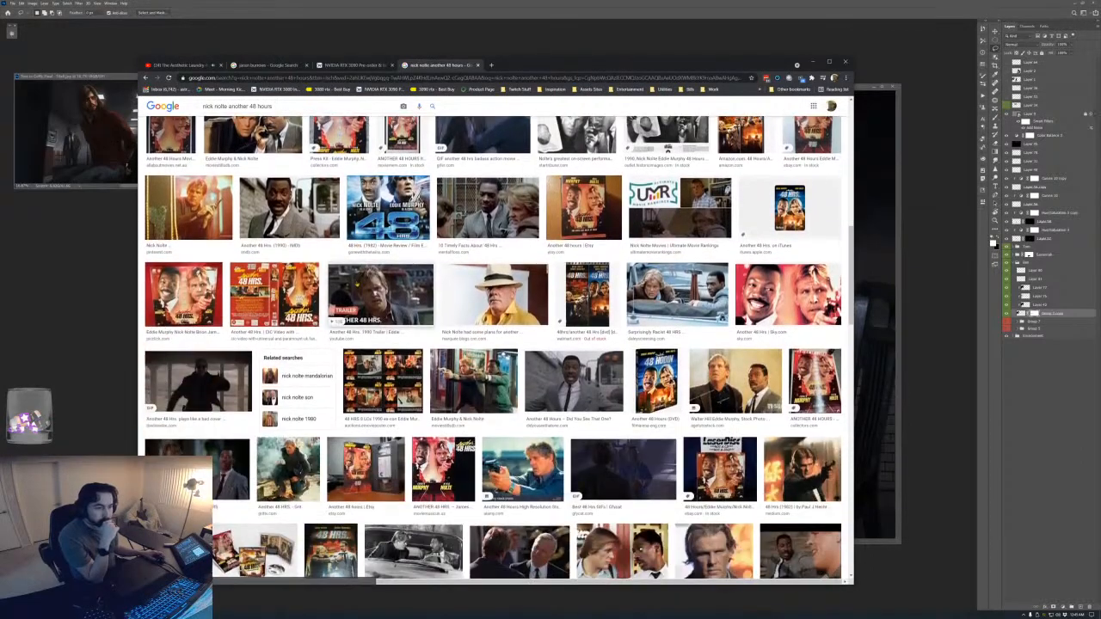
scroll(494, 344, "down", 2)
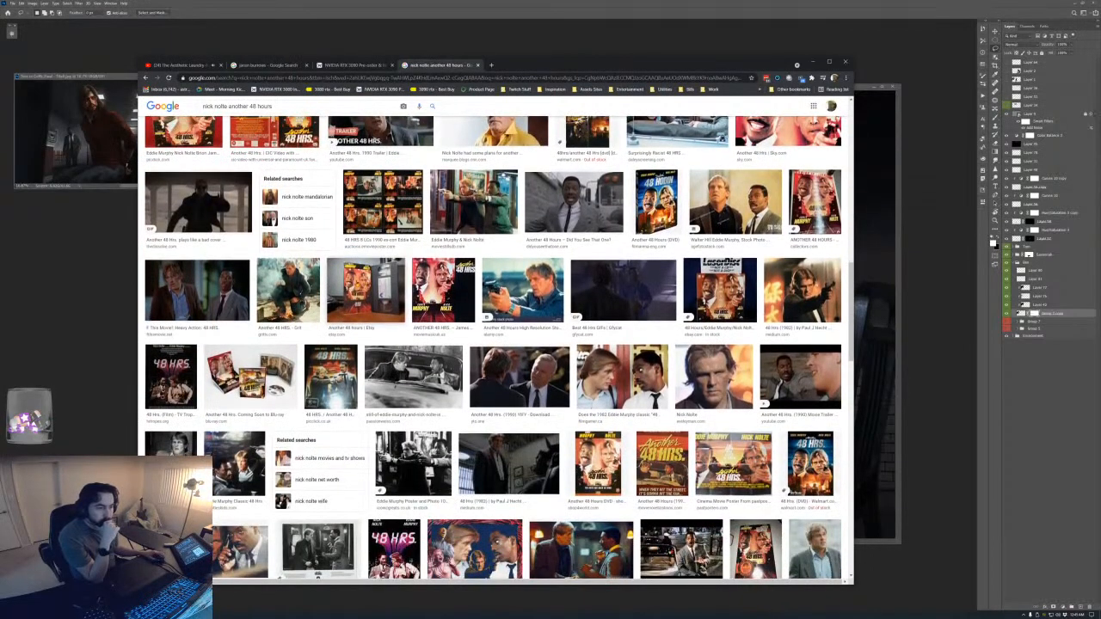
scroll(356, 283, "down", 2)
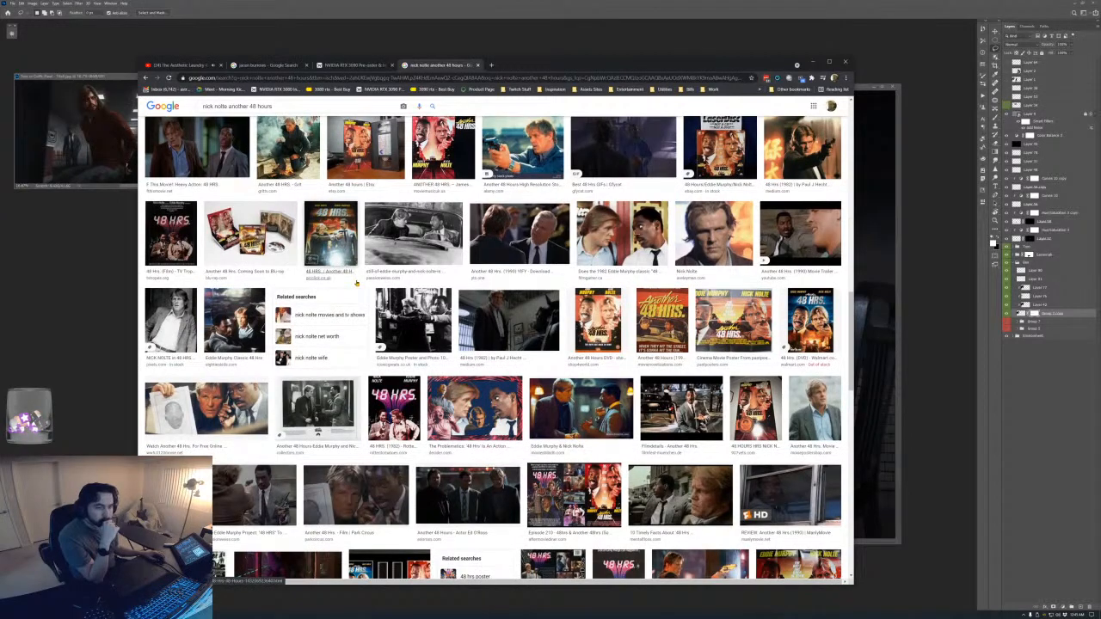
scroll(356, 283, "down", 2)
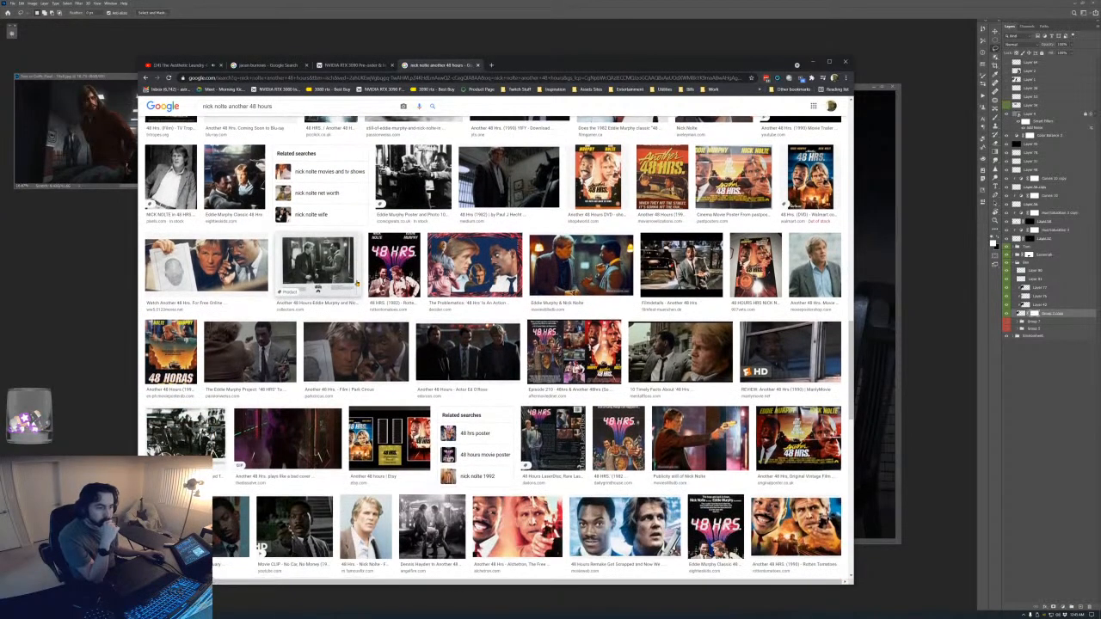
middle_click(394, 266)
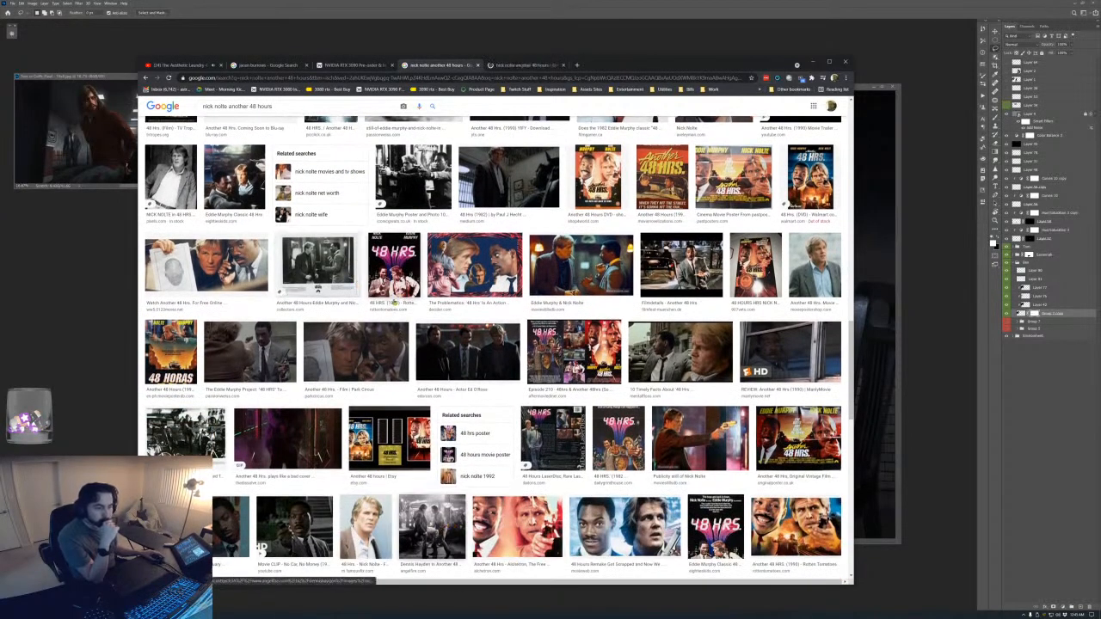
scroll(414, 333, "down", 2)
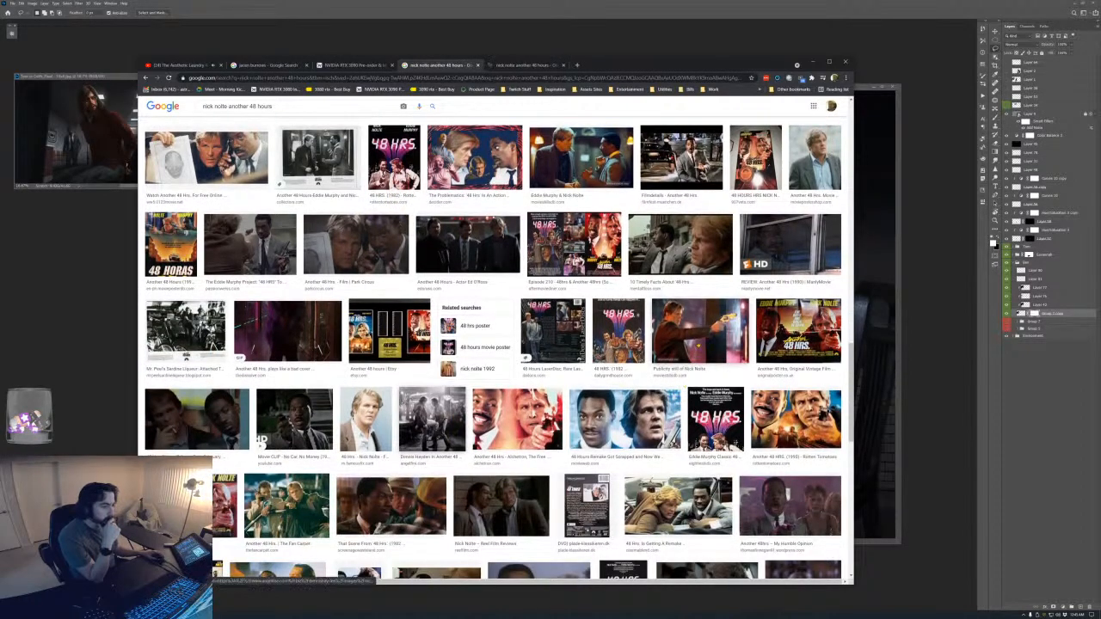
middle_click(694, 335)
scroll(387, 399, "down", 1)
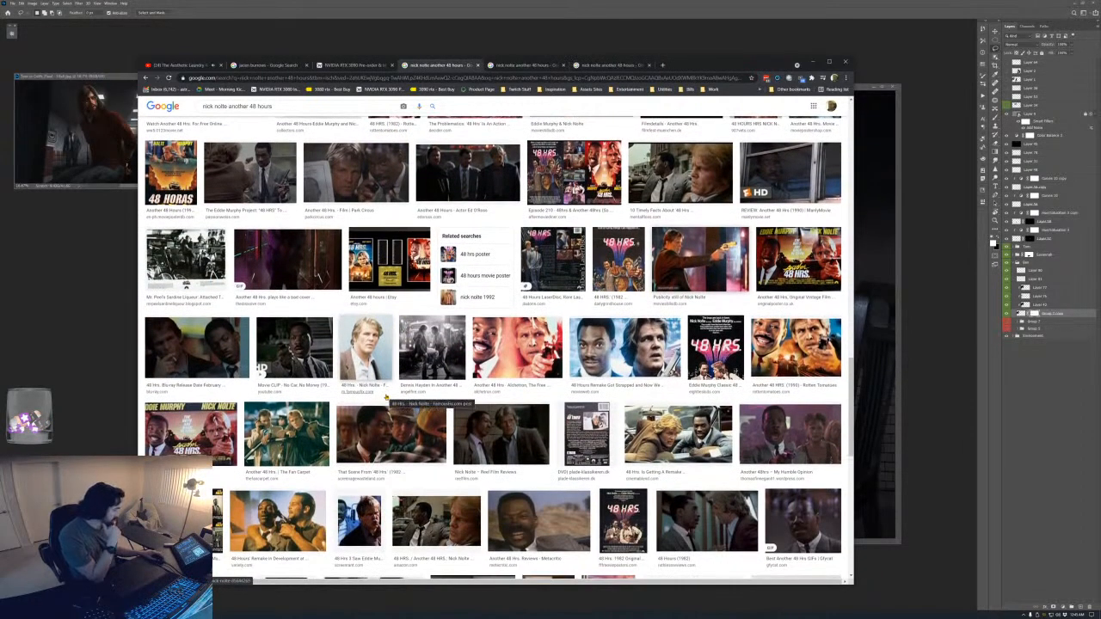
- Open the Park Circus still of the two seated men in another background tab and check the remaining image results
scroll(386, 397, "down", 3)
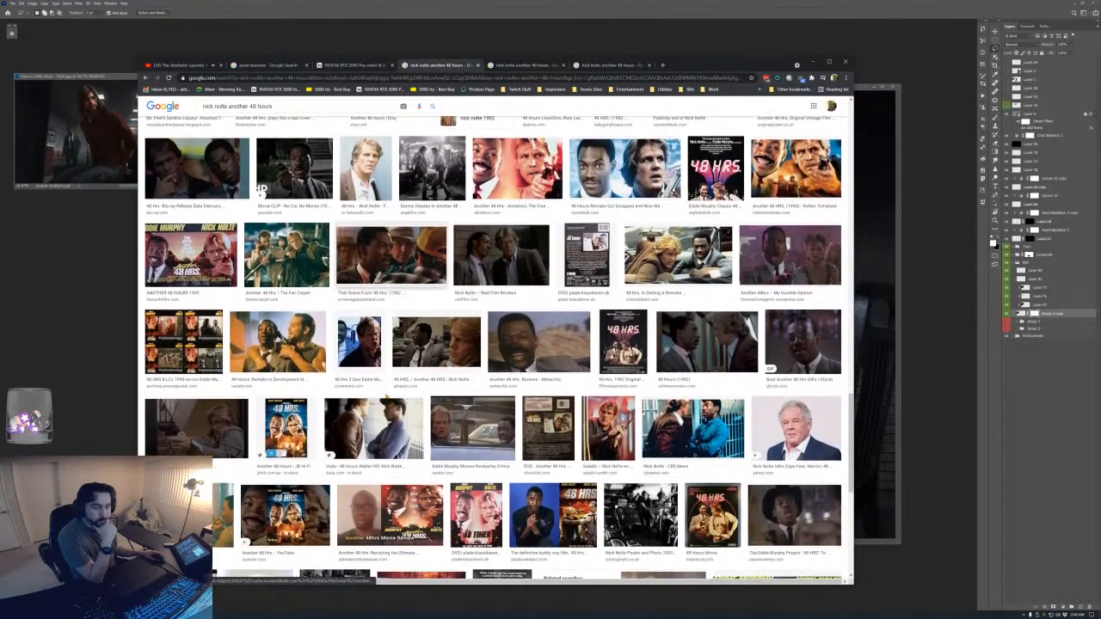
scroll(353, 410, "down", 6)
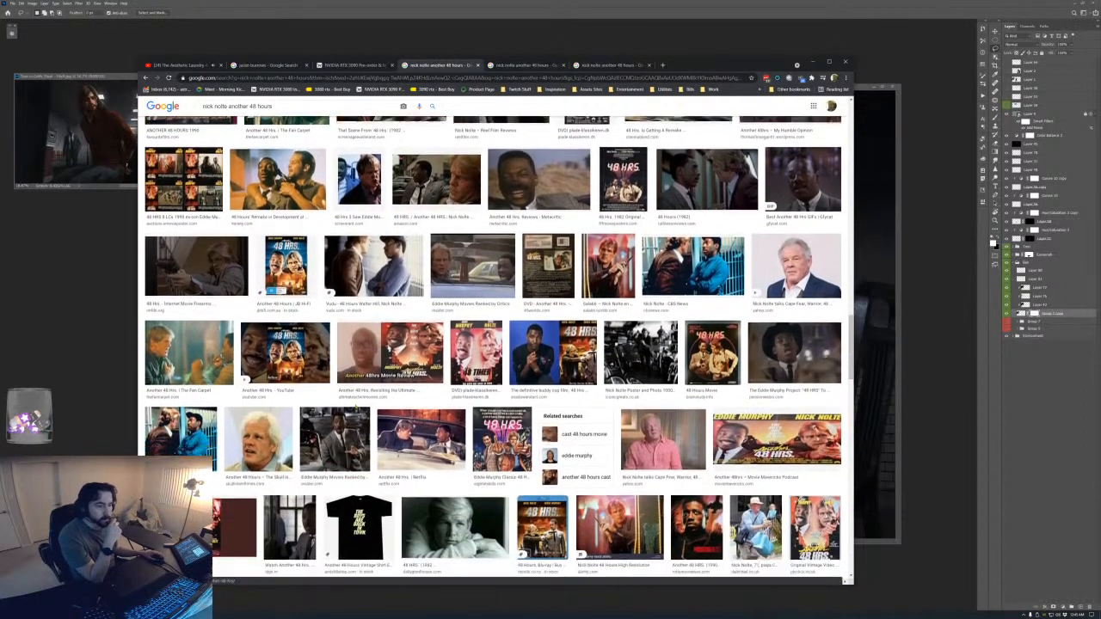
scroll(352, 410, "down", 1)
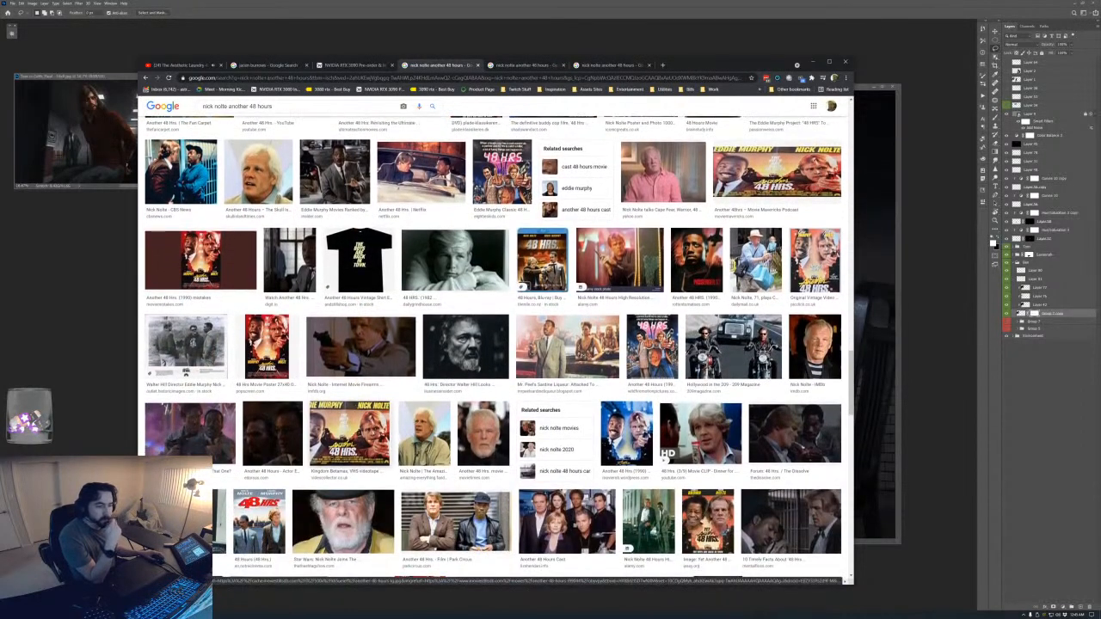
scroll(396, 483, "down", 4)
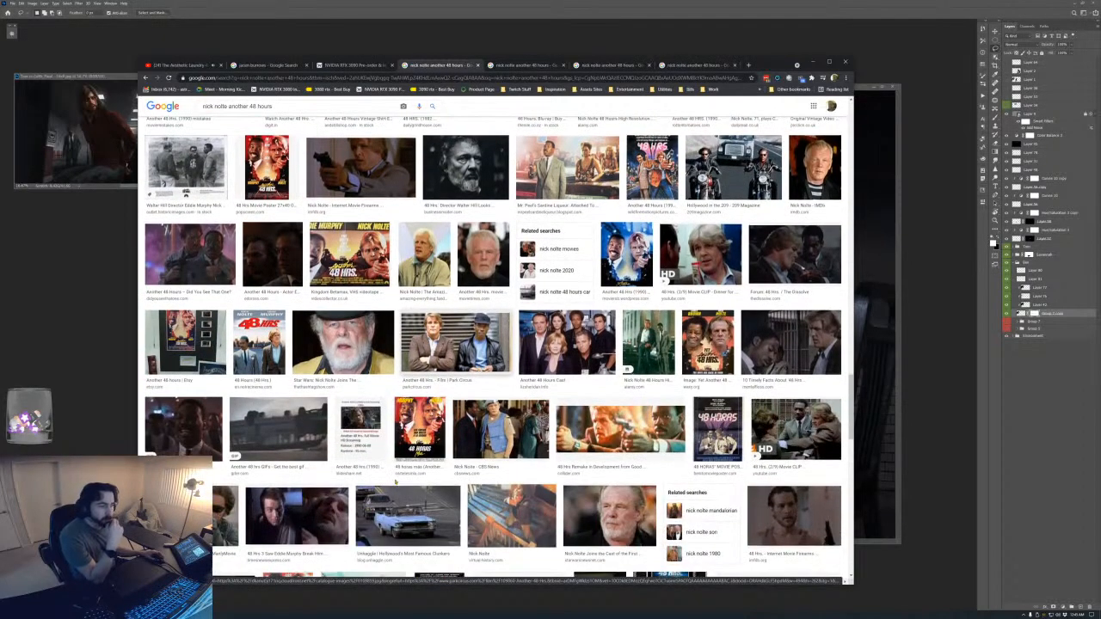
scroll(395, 483, "down", 3)
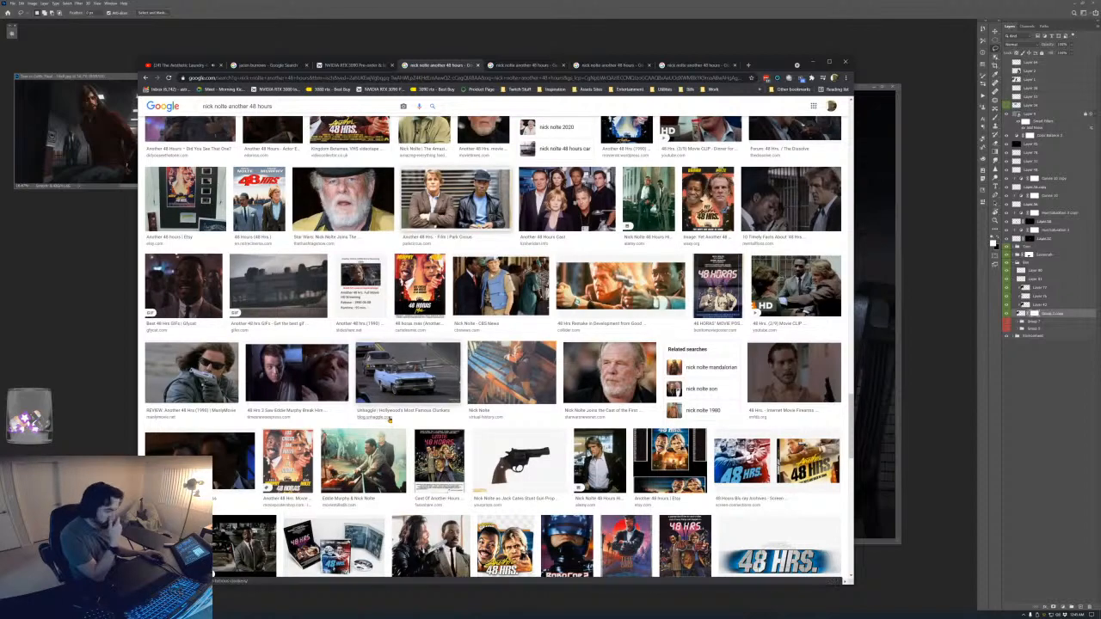
scroll(390, 424, "down", 2)
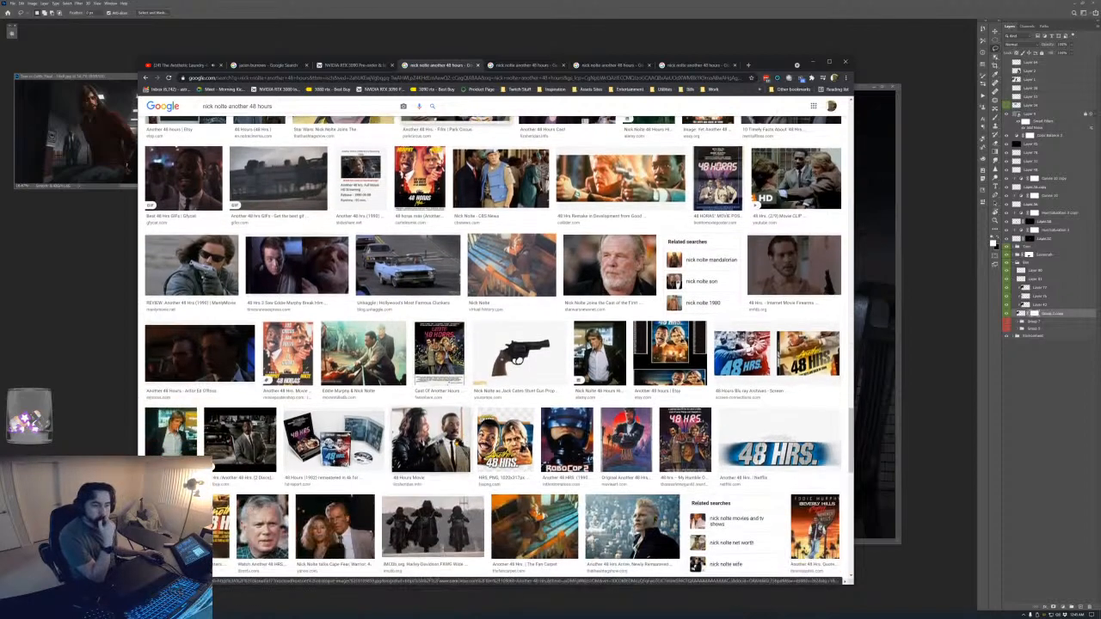
scroll(463, 493, "down", 1)
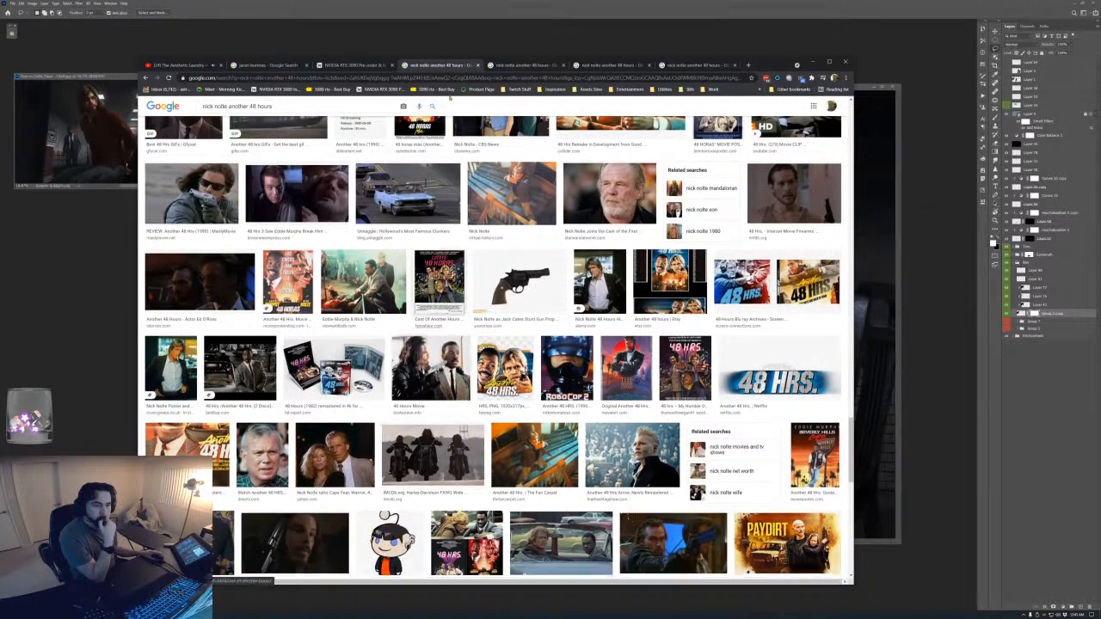
- Compare the opened stills and copy the Park Circus image of the two men in brown and black jackets
left_click(553, 65)
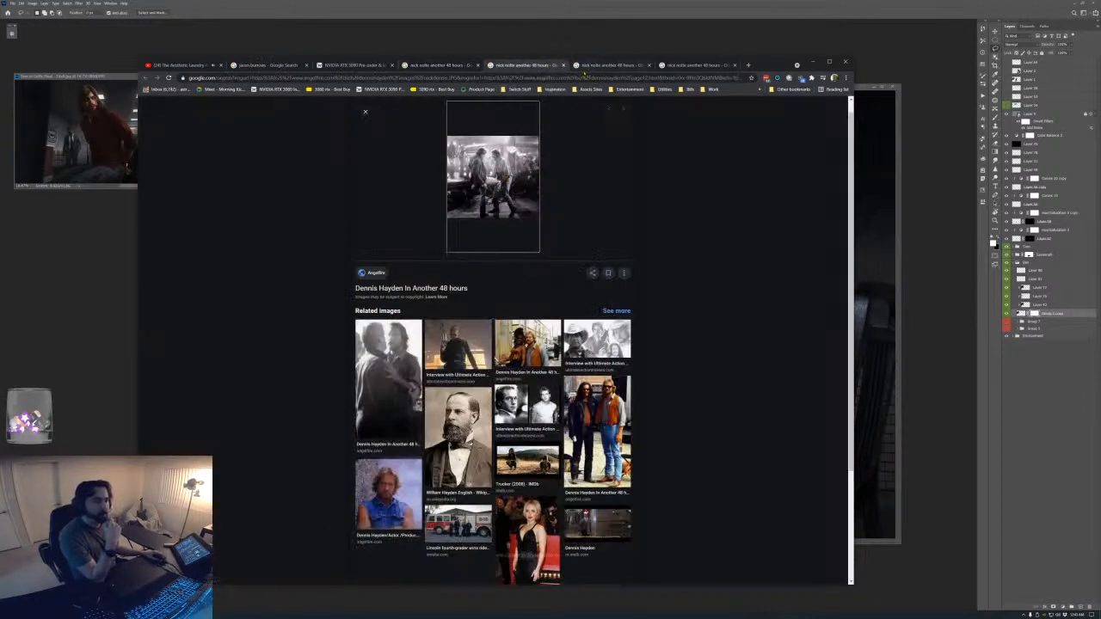
left_click(596, 66)
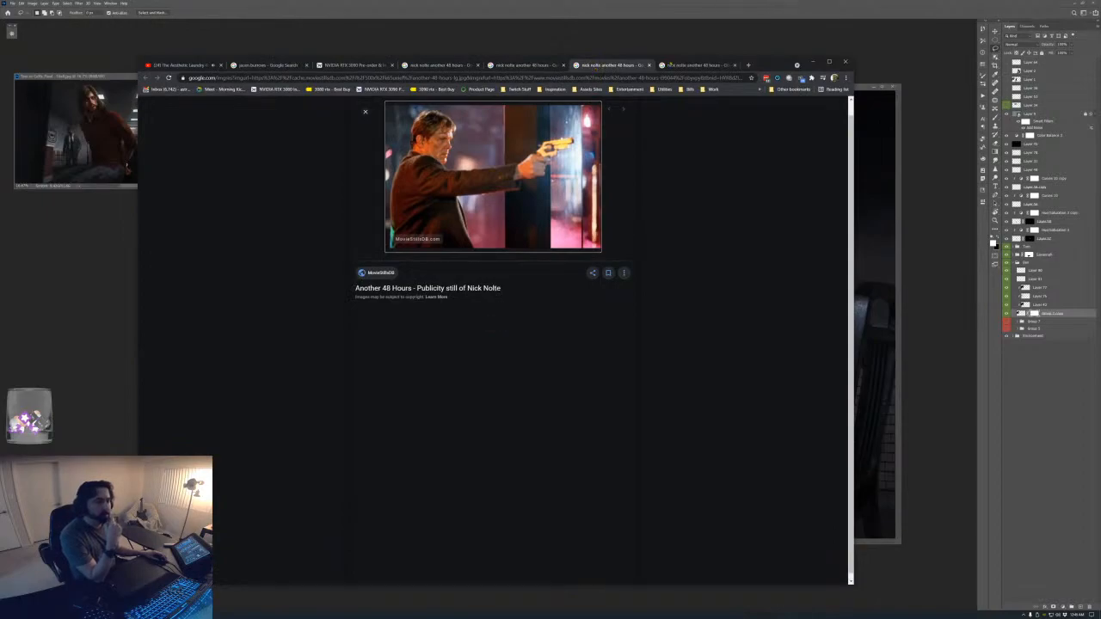
left_click(670, 66)
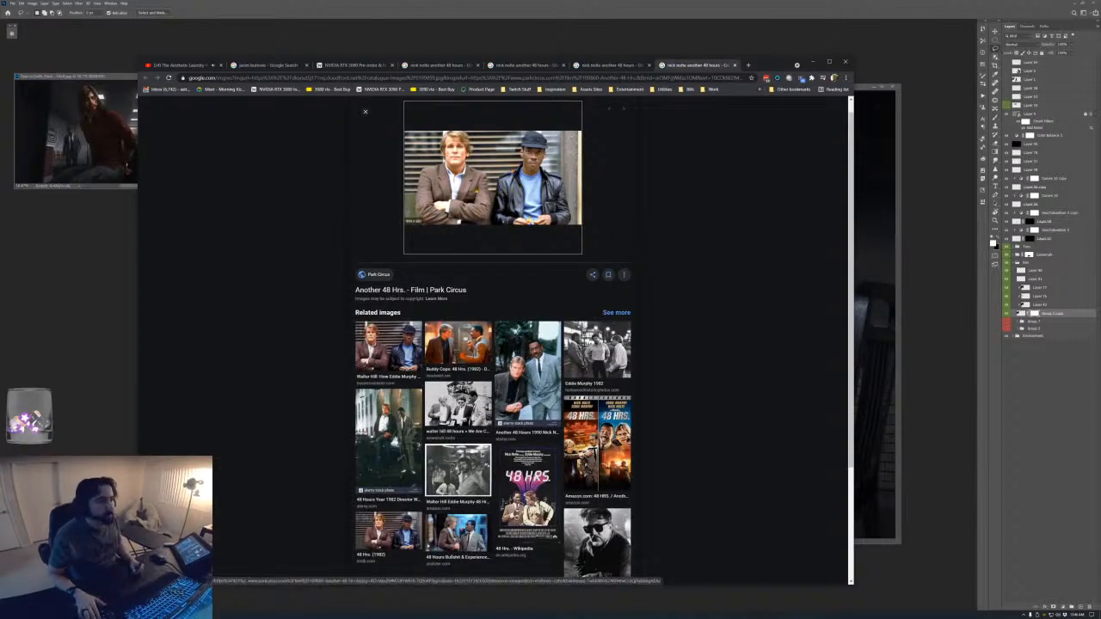
right_click(495, 185)
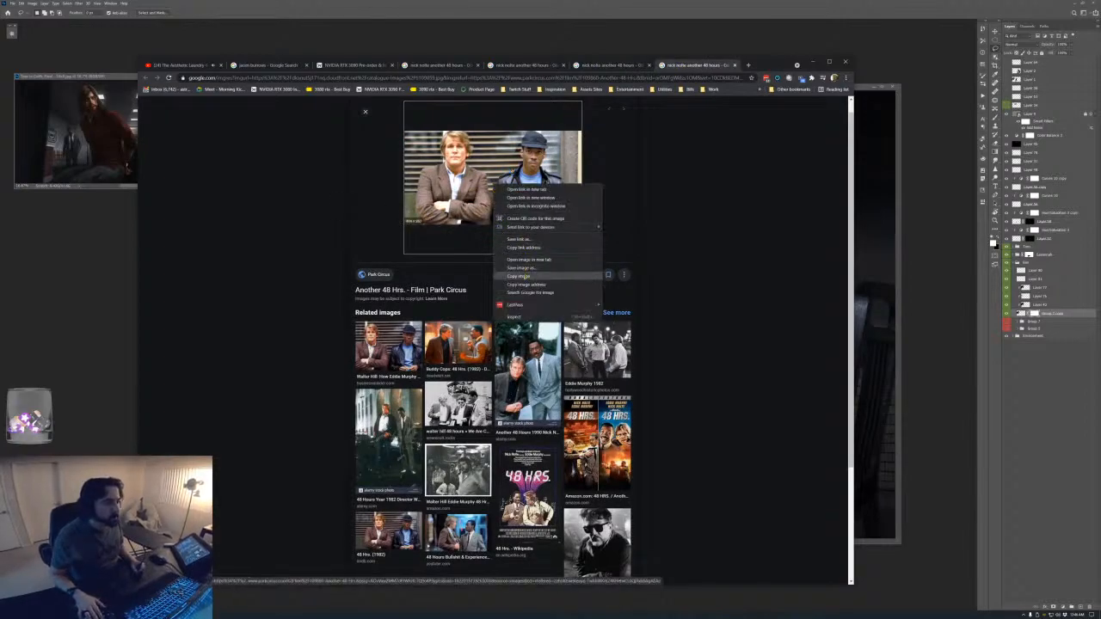
left_click(521, 277)
- Switch to Photoshop, create a new document at the clipboard size and paste the copied still into it
left_click(22, 267)
key("ctrl+n")
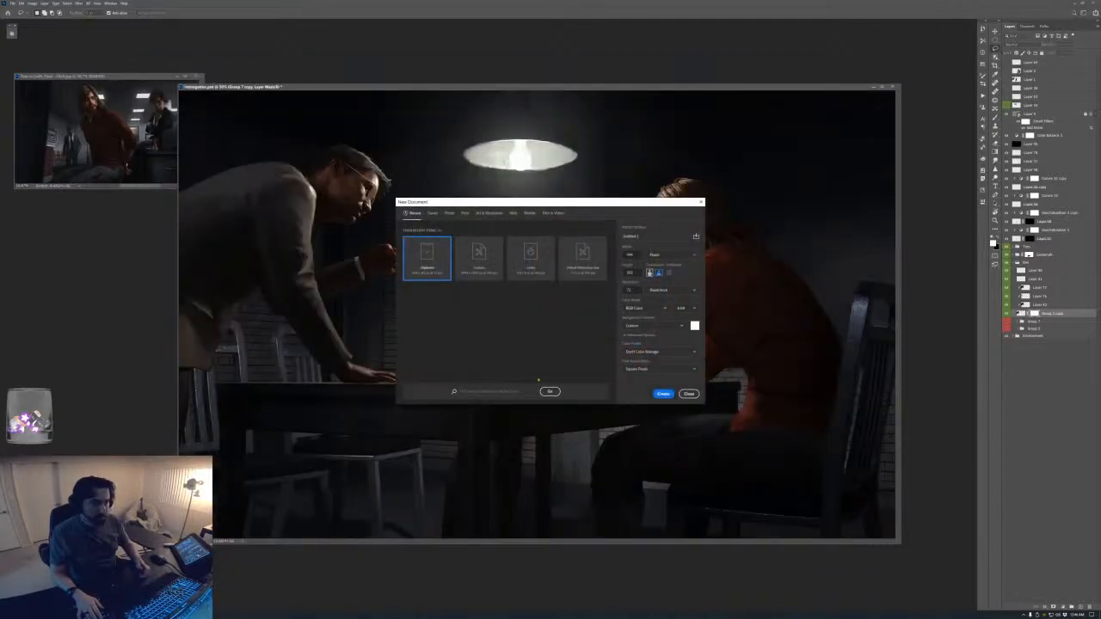
key("Return")
key("ctrl+v")
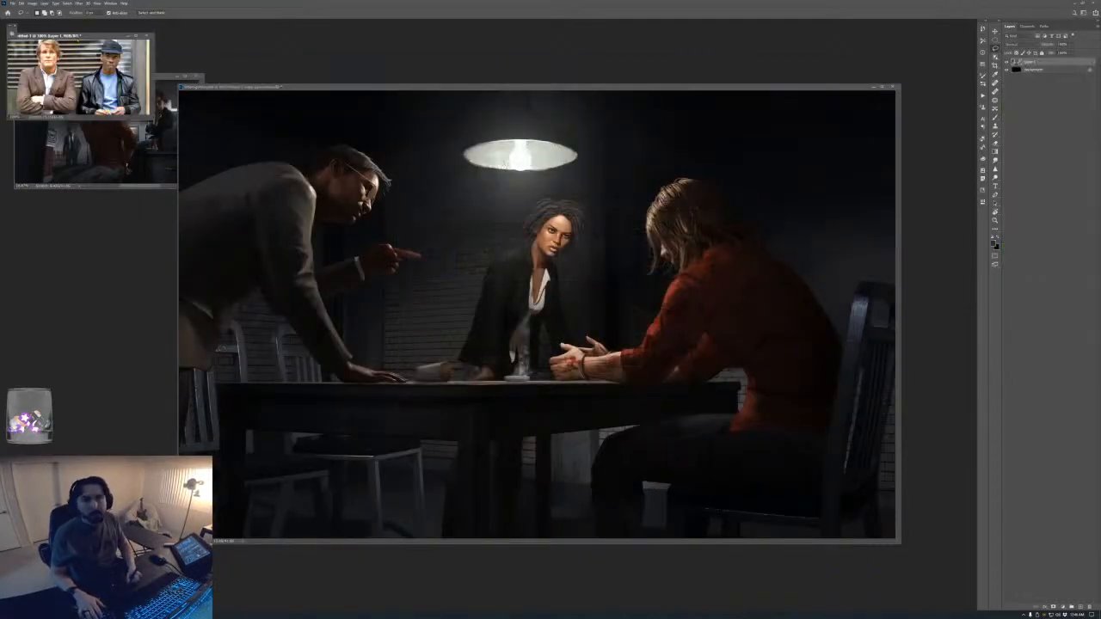
- Place the pasted still below the other reference image, enlarge its view to 200%, and move the painting window clear of it
left_click_drag(51, 36, 46, 239)
key("ctrl+plus")
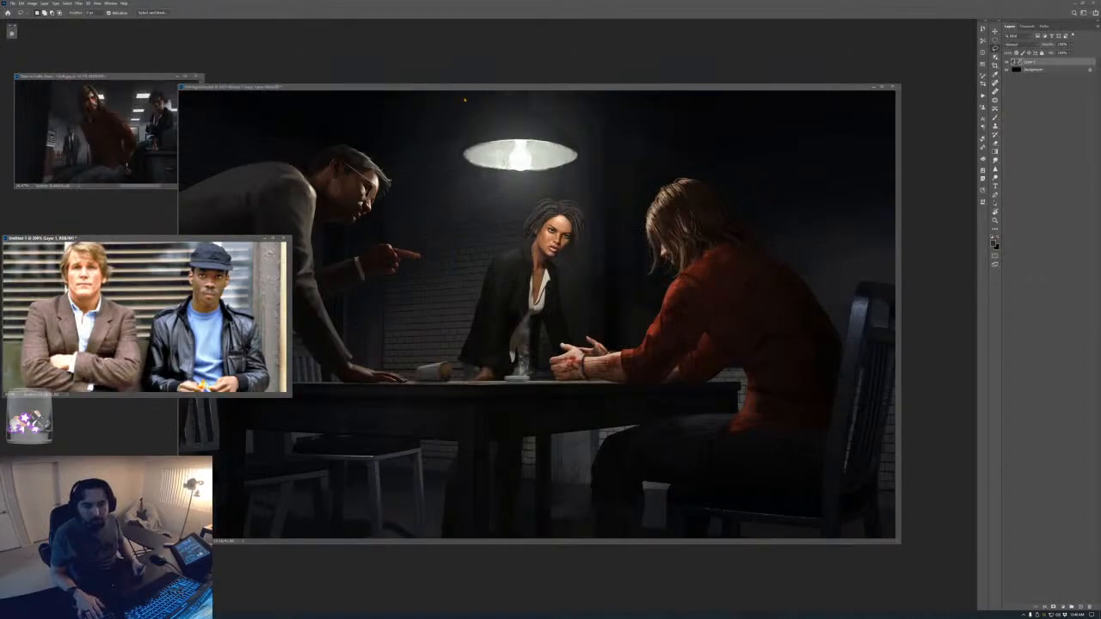
left_click_drag(482, 87, 594, 85)
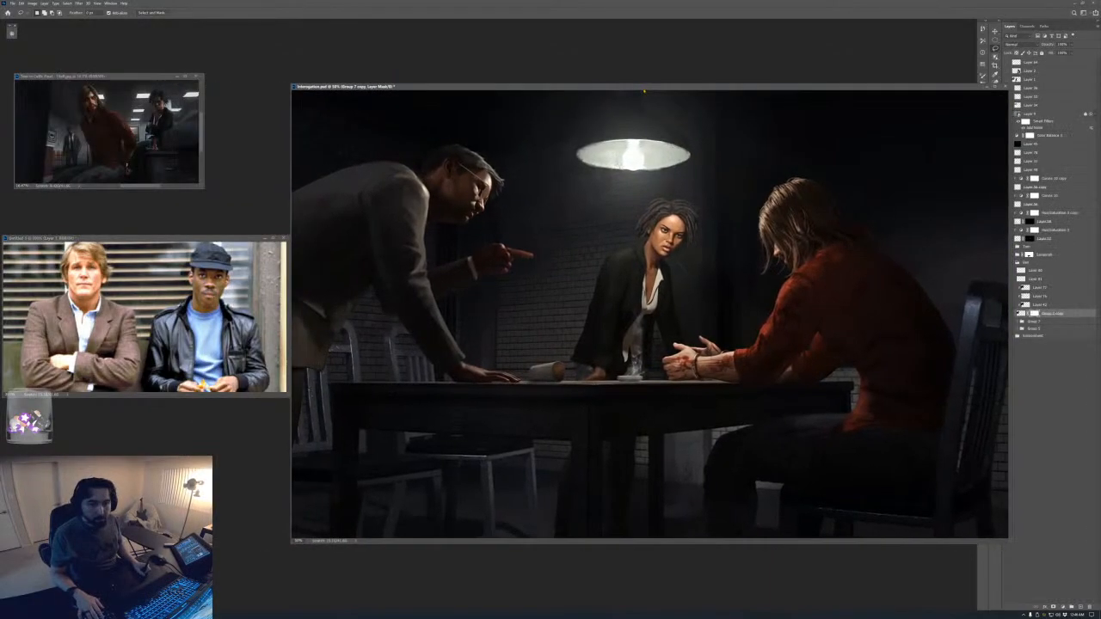
- Select the topmost layer in the figures' group for painting with the Brush tool over the leaning man's jacket
key("ctrl+plus")
key("ctrl+plus")
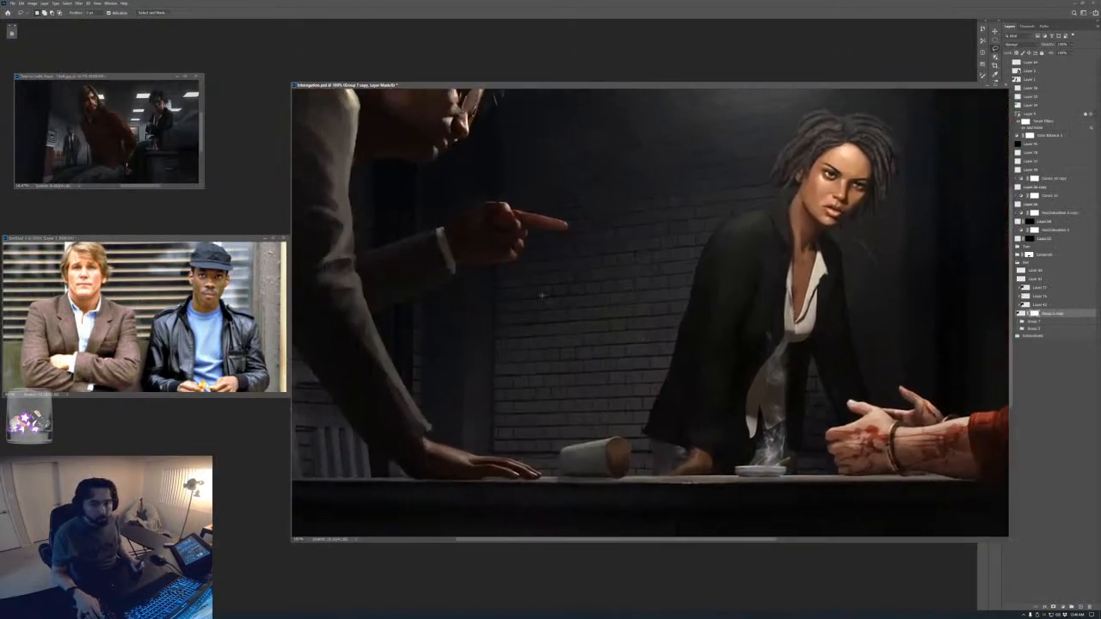
key("b")
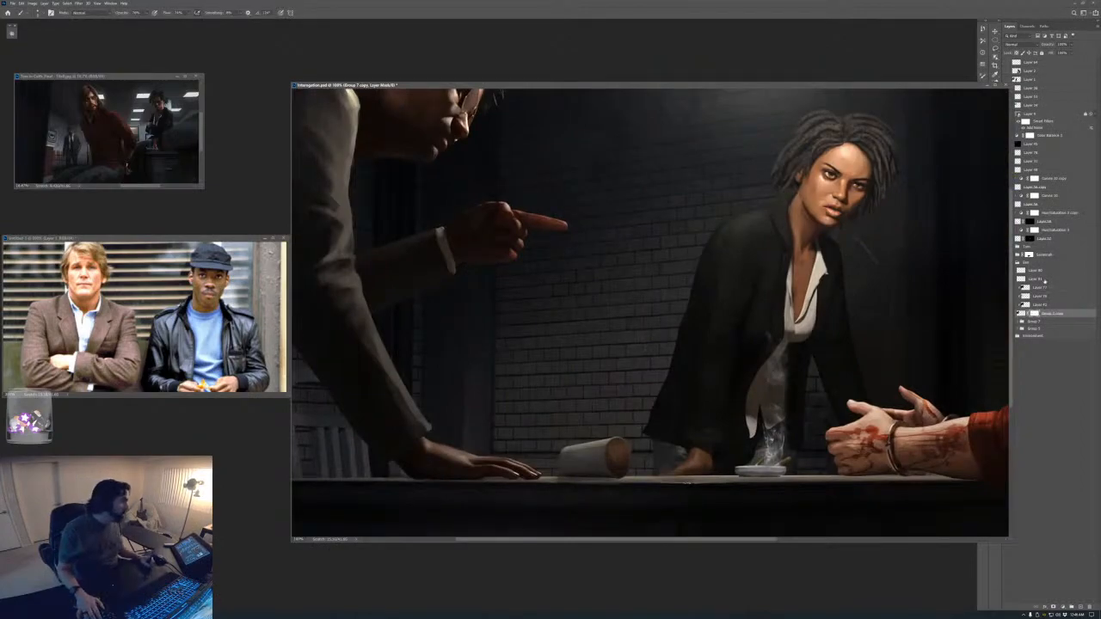
left_click(1040, 272)
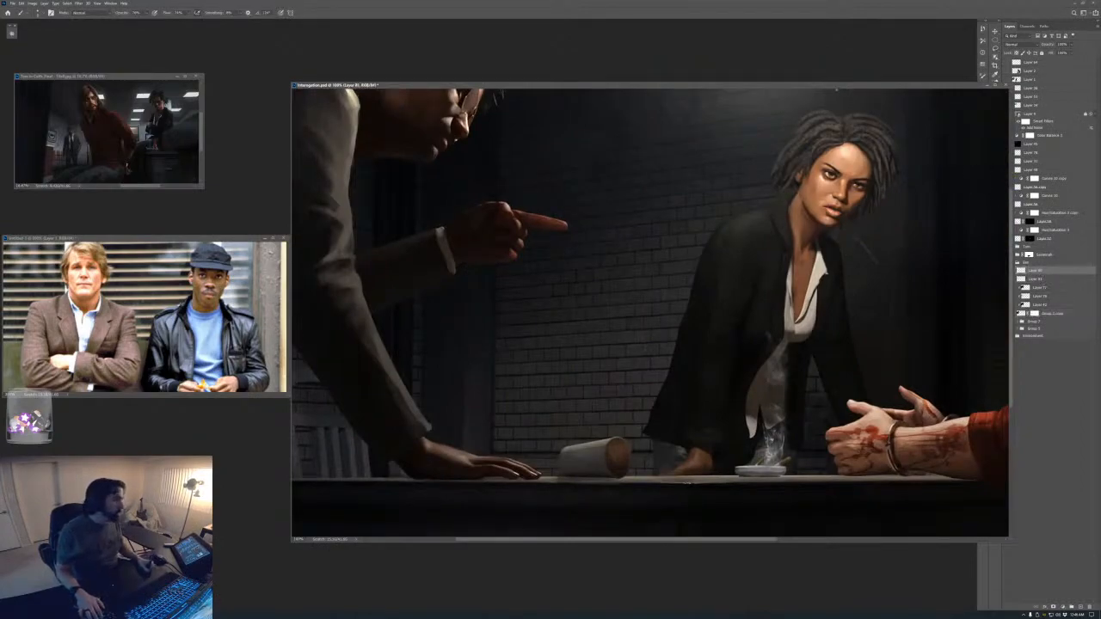
- Shrink the painting's window, place it clear of the references, and frame the leaning man's sleeves at 100%
key("ctrl+minus")
key("ctrl+minus")
key("ctrl+minus")
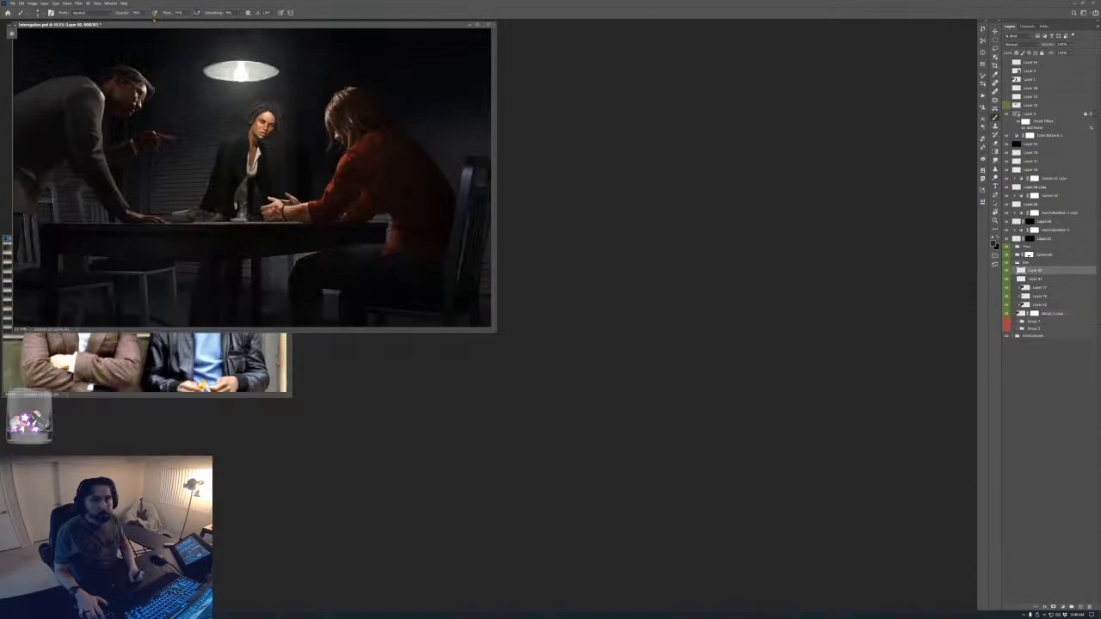
left_click_drag(171, 27, 553, 188)
key("ctrl+plus")
key("ctrl+plus")
left_click_drag(516, 348, 753, 426)
key("ctrl+plus")
left_click_drag(671, 404, 737, 326)
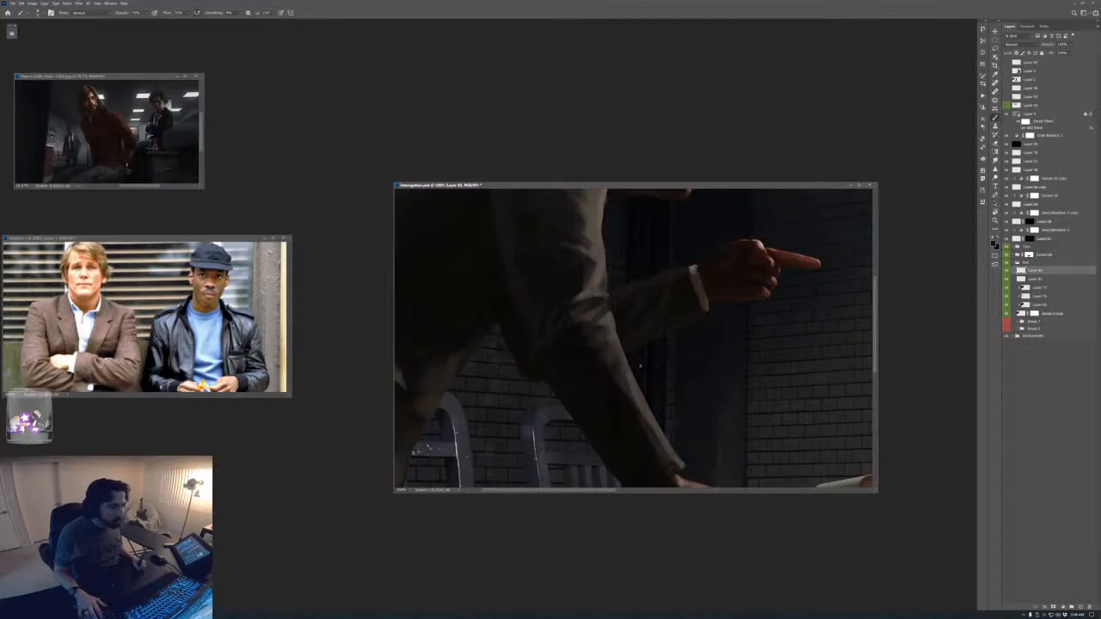
- Retouch the leaning man's near sleeve with a sampled tone, then add a layer mask hiding the lassoed elbow area
left_click(690, 321, "alt")
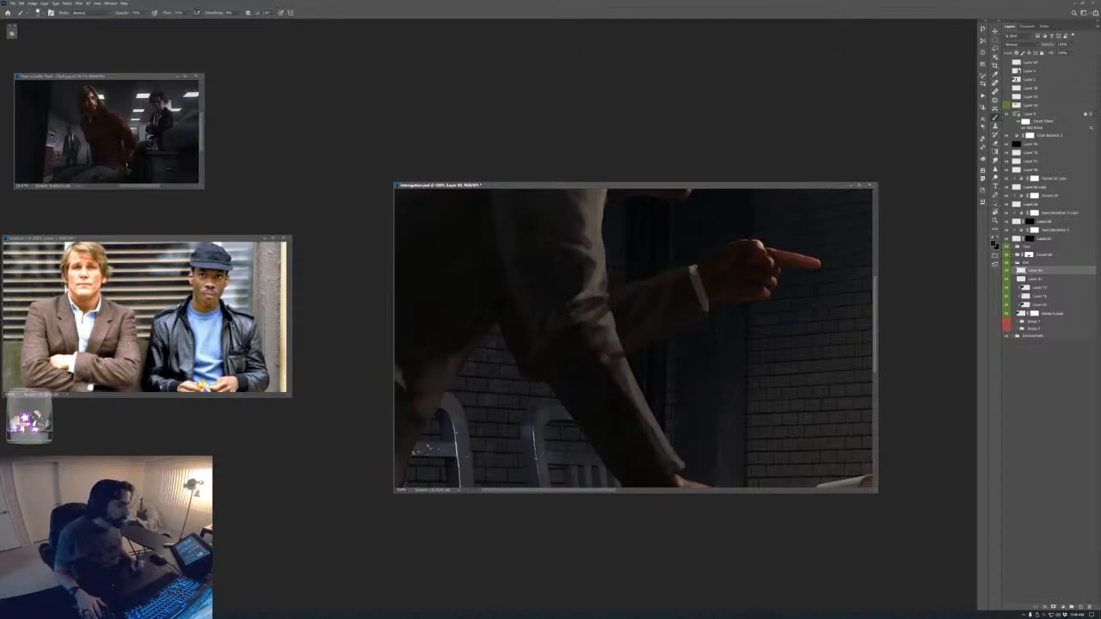
key("l")
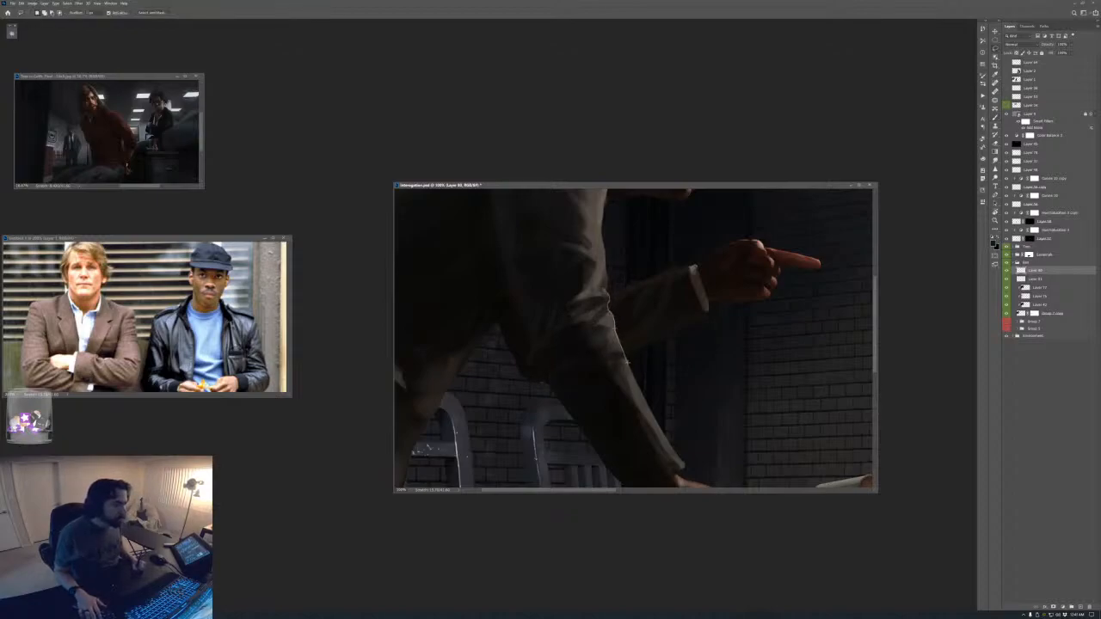
mouse_move(629, 364)
left_mouse_down()
mouse_move(553, 388)
mouse_move(527, 331)
mouse_move(523, 299)
mouse_move(551, 250)
mouse_move(604, 291)
left_mouse_up()
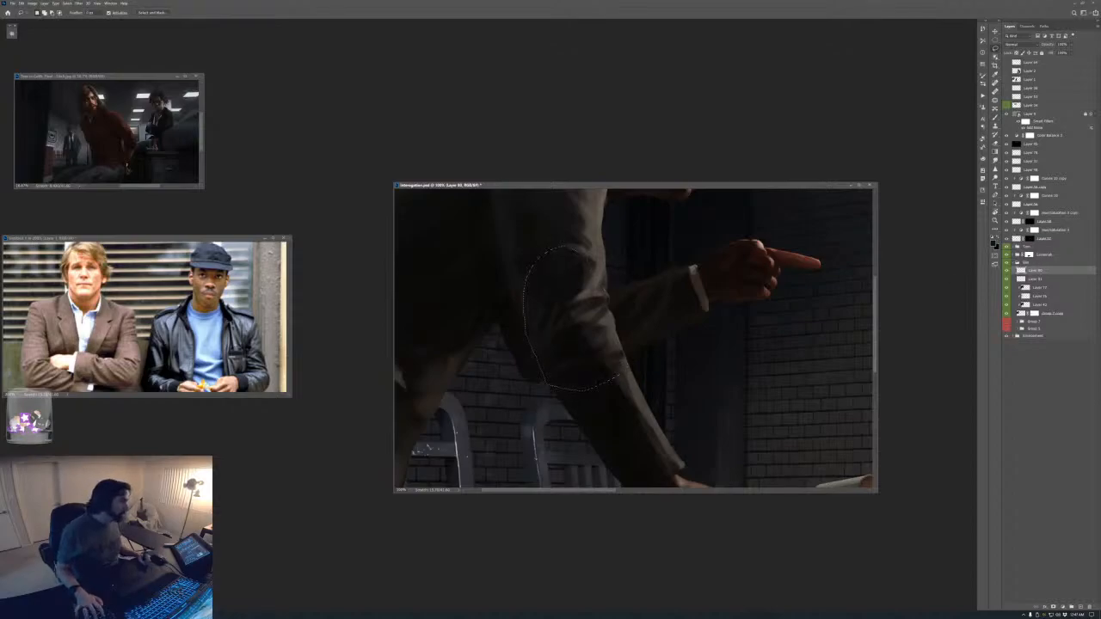
left_click(1054, 606, "alt")
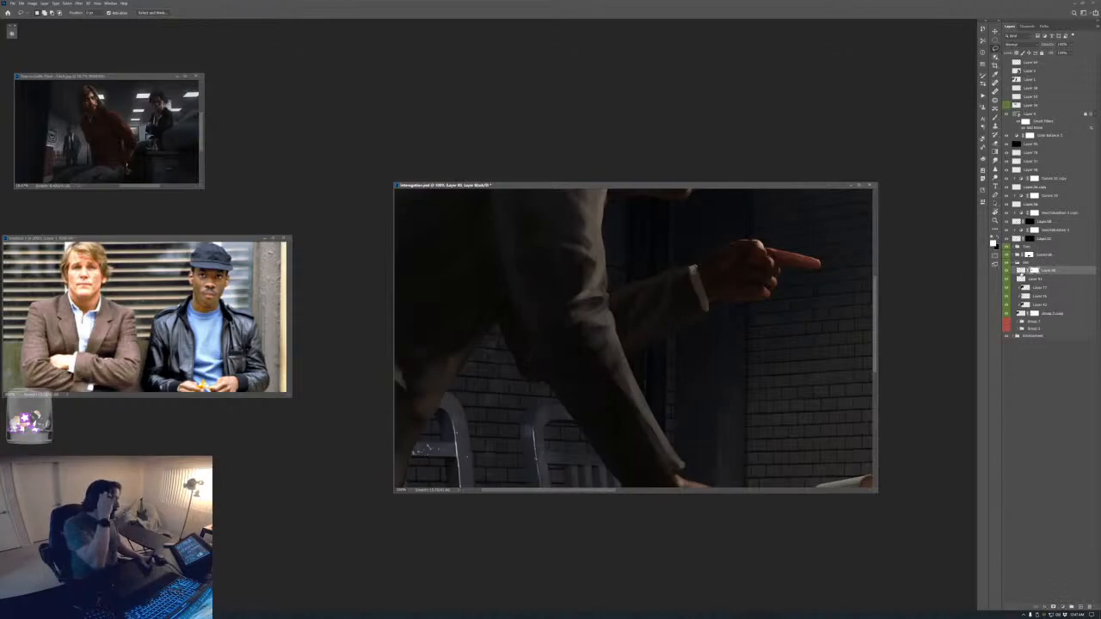
- Return to the layer's pixels, show the color picker, and paint the near sleeve's inner elbow with sampled dark tones
left_click(1021, 271)
key("b")
key("F6")
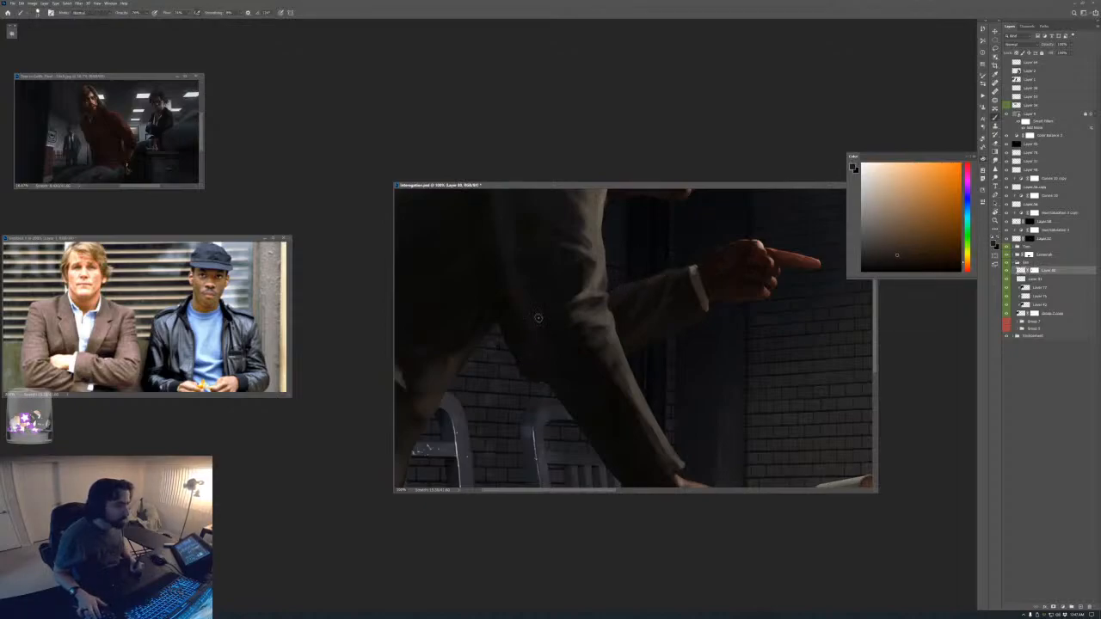
left_click(516, 332, "alt")
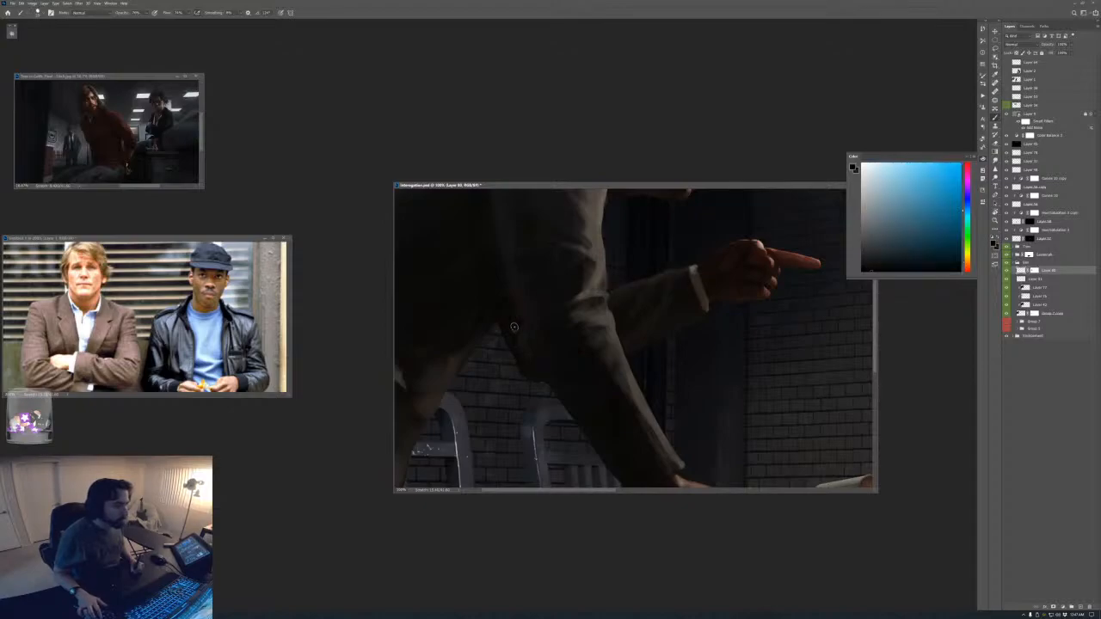
left_click(515, 330, "alt")
left_click(516, 335, "alt")
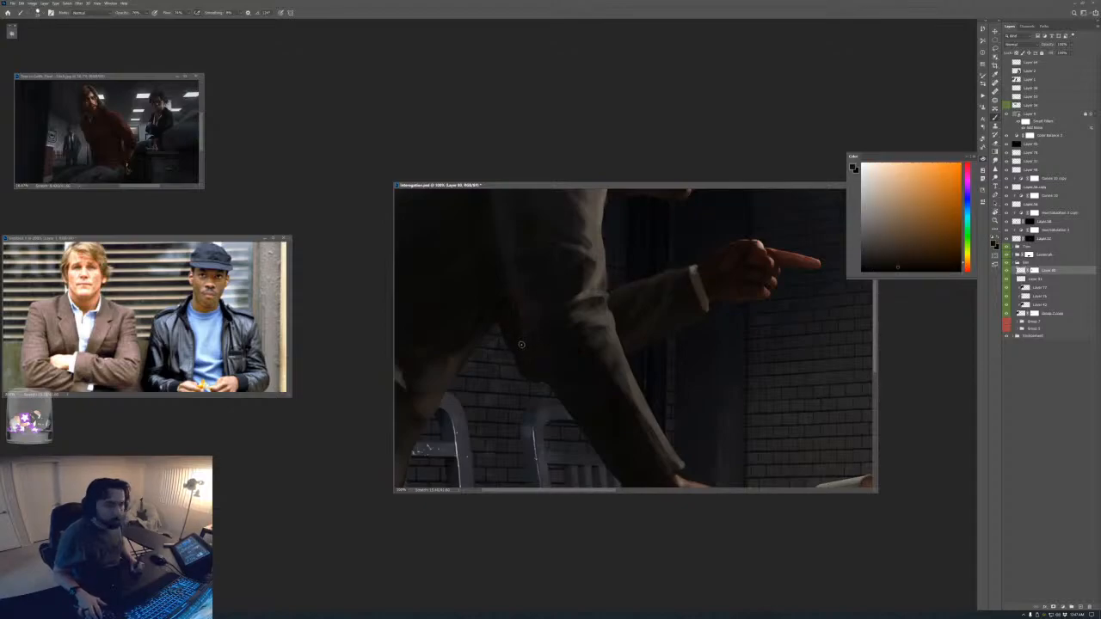
left_click(510, 343, "alt")
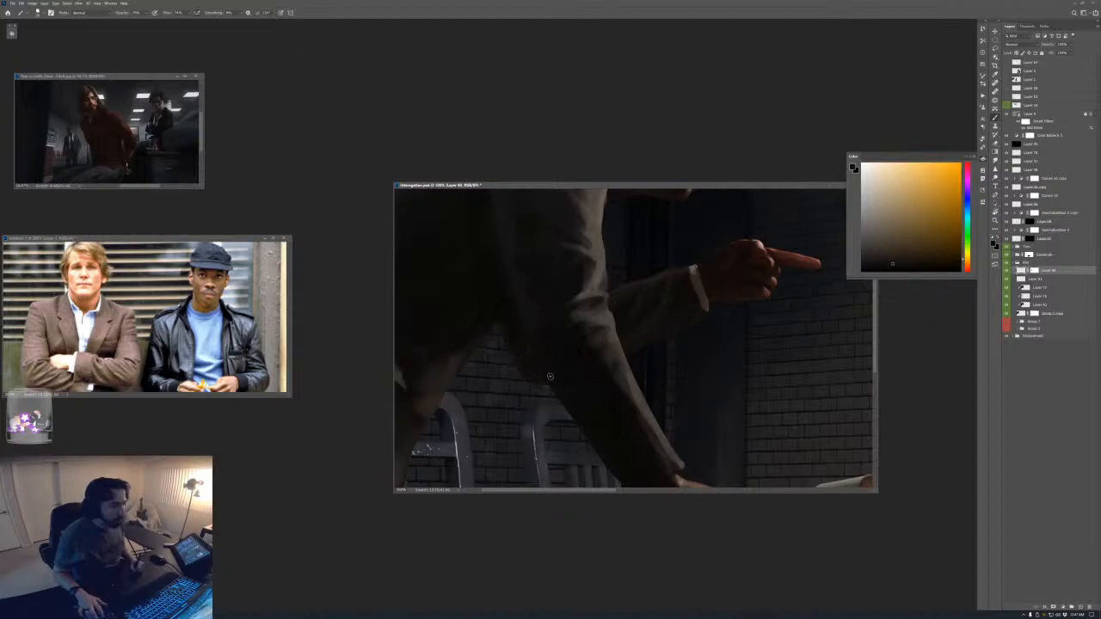
- Refine the pointing arm's forearm and paint along its shirt cuff with tones sampled from the sleeve and cuff
left_click(644, 340, "alt")
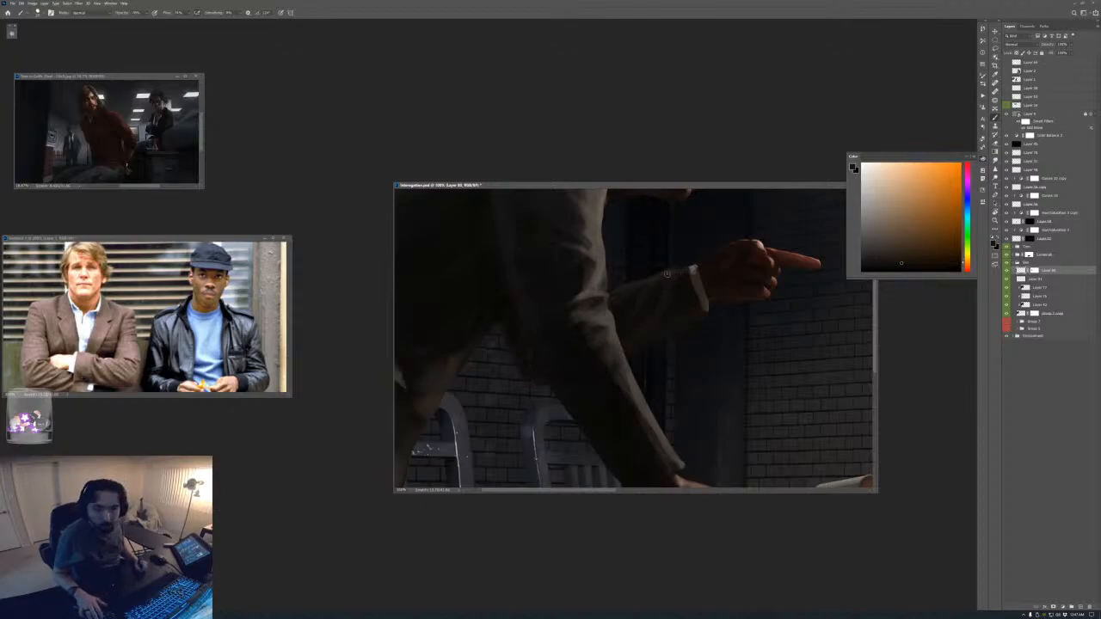
left_click(697, 302, "alt")
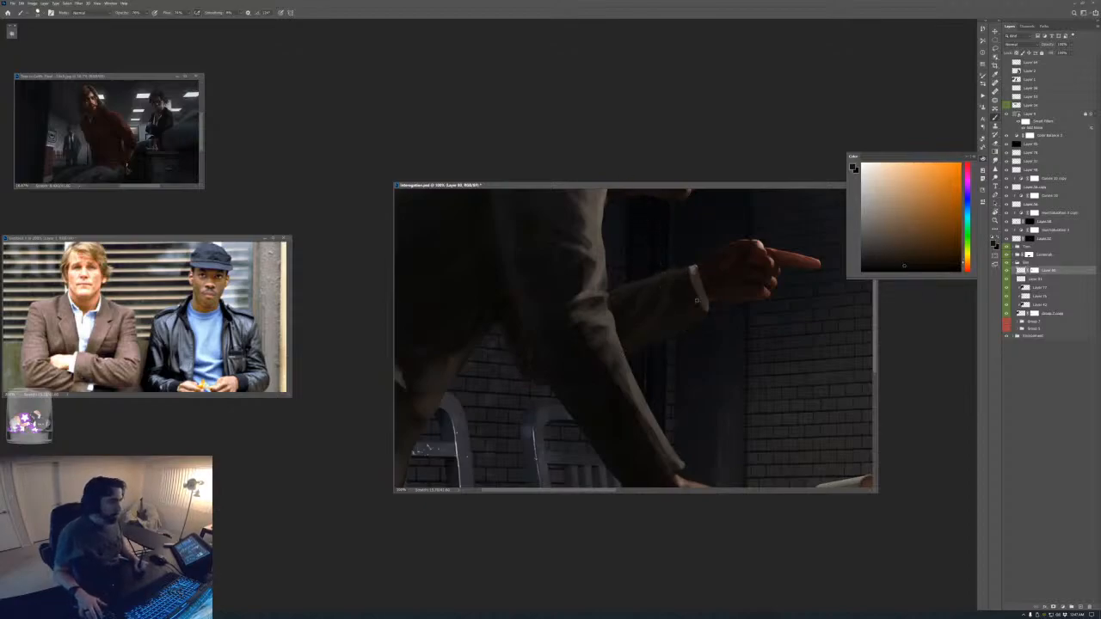
left_click(692, 289, "alt")
left_click_drag(694, 272, 703, 308)
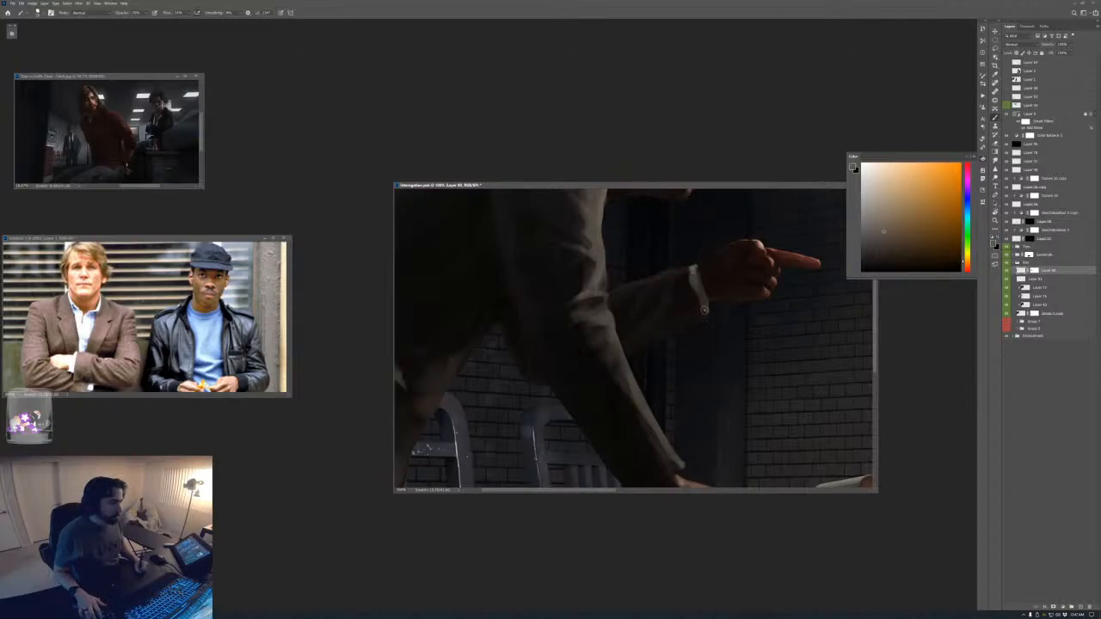
left_click(698, 291, "alt")
key("ctrl+minus")
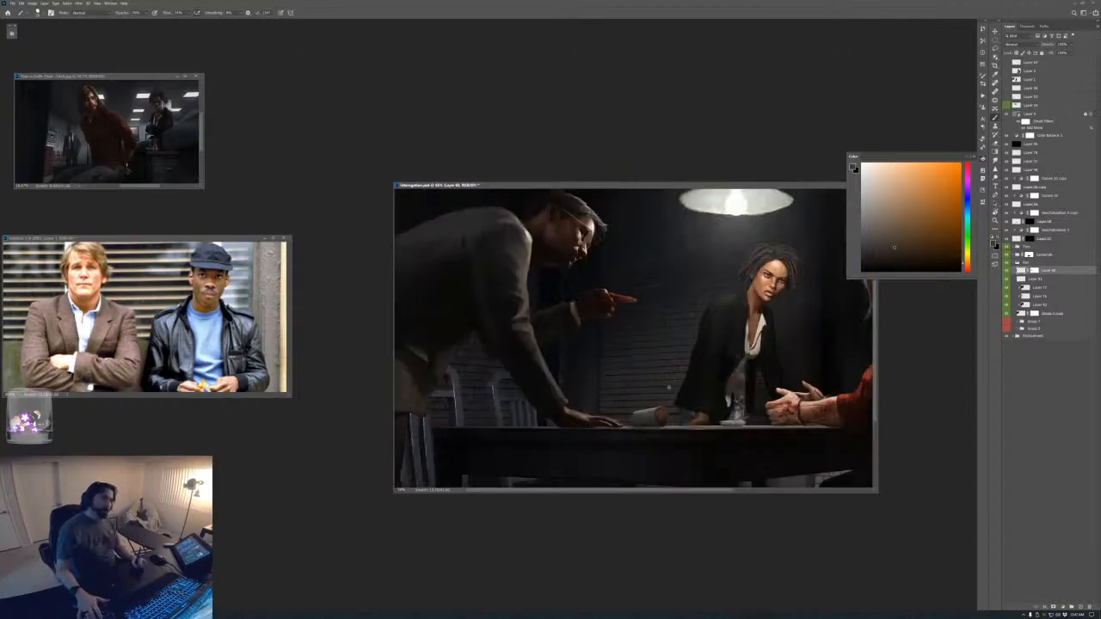
- Paint darker folds and a clearer lower edge on the pointing arm's sleeve using sampled browns
key("ctrl+plus")
key("ctrl+plus")
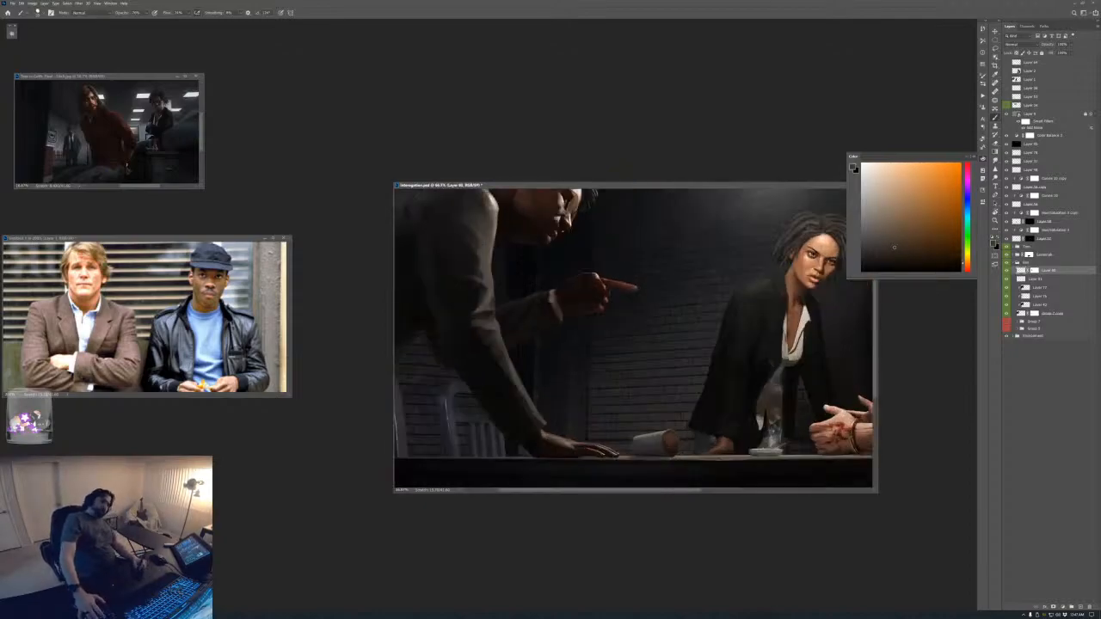
left_click_drag(476, 319, 708, 428)
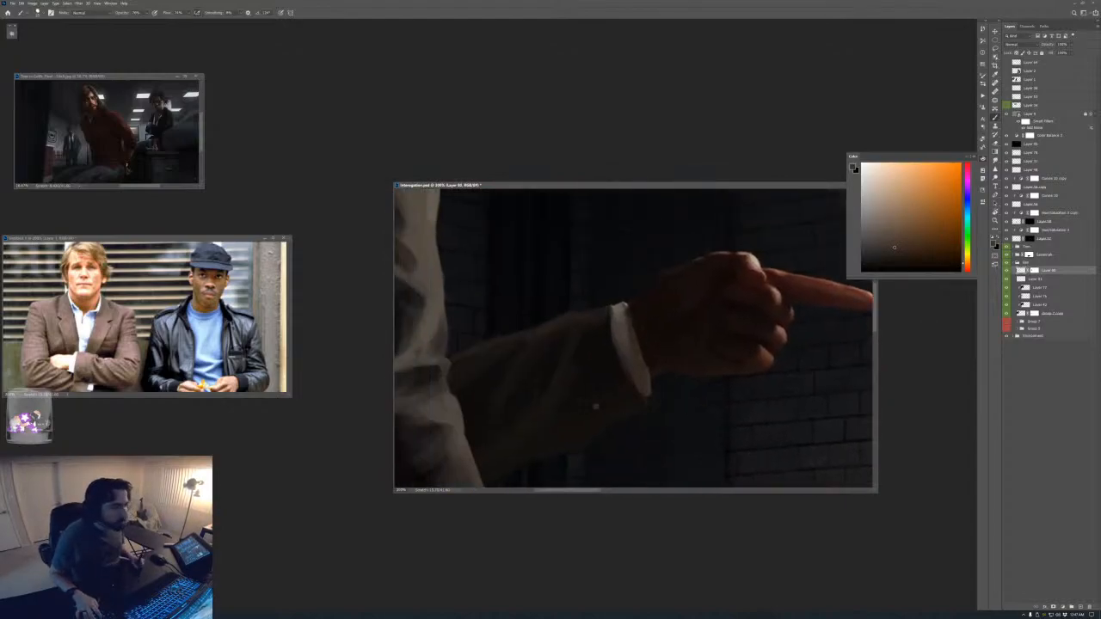
left_click(603, 421, "alt")
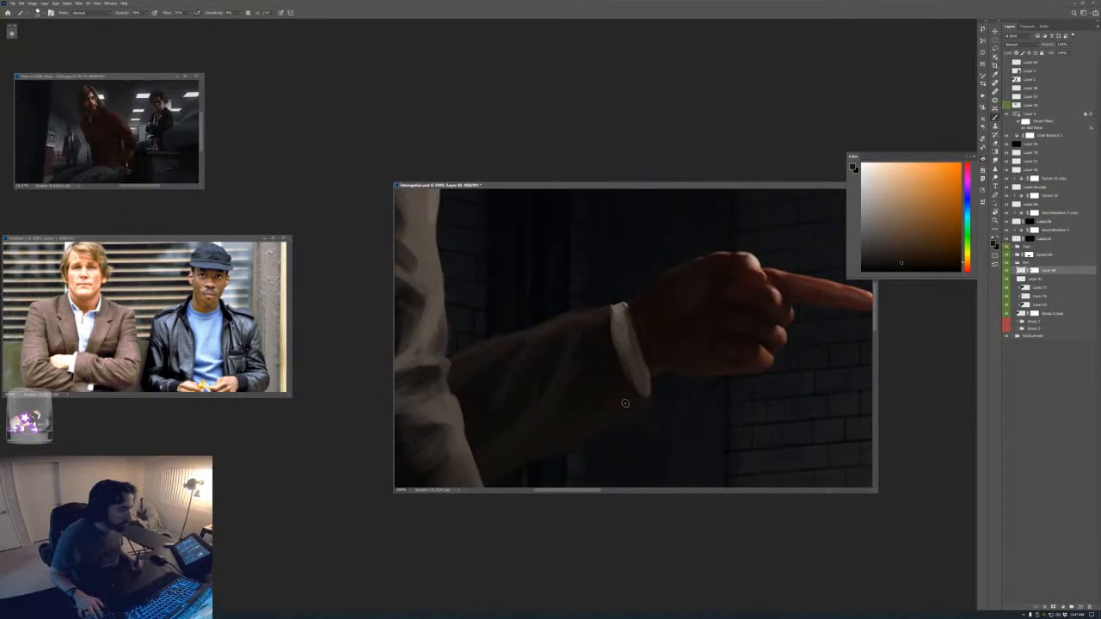
left_click(612, 393, "alt")
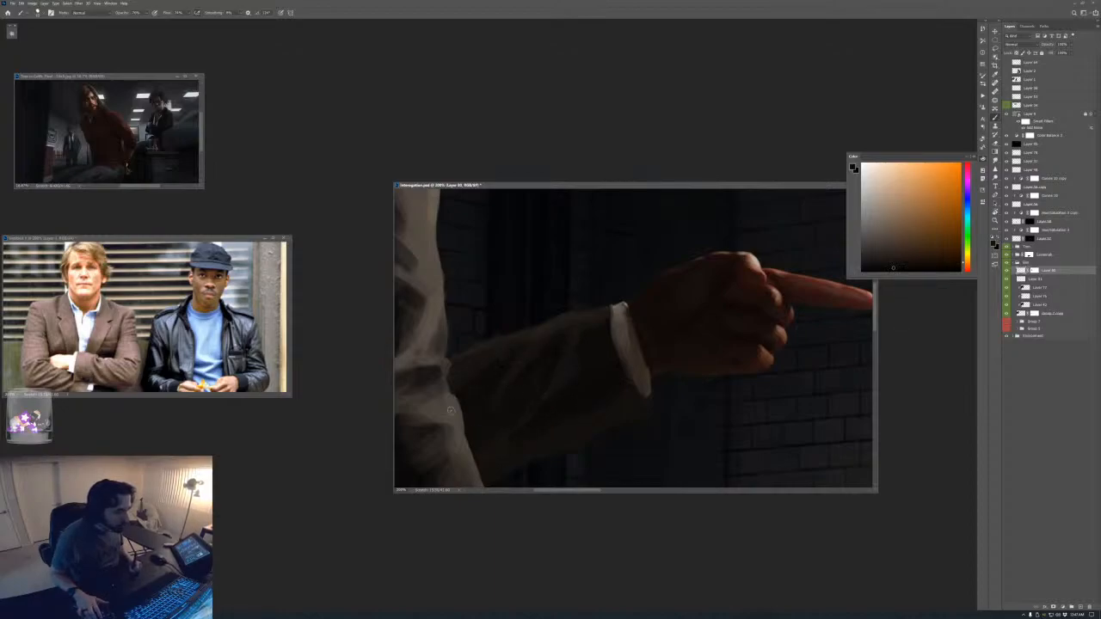
- Refine the folds behind the pointing hand's cuff at 400% view with dark browns sampled from the jacket
key("ctrl+0")
key("ctrl+minus")
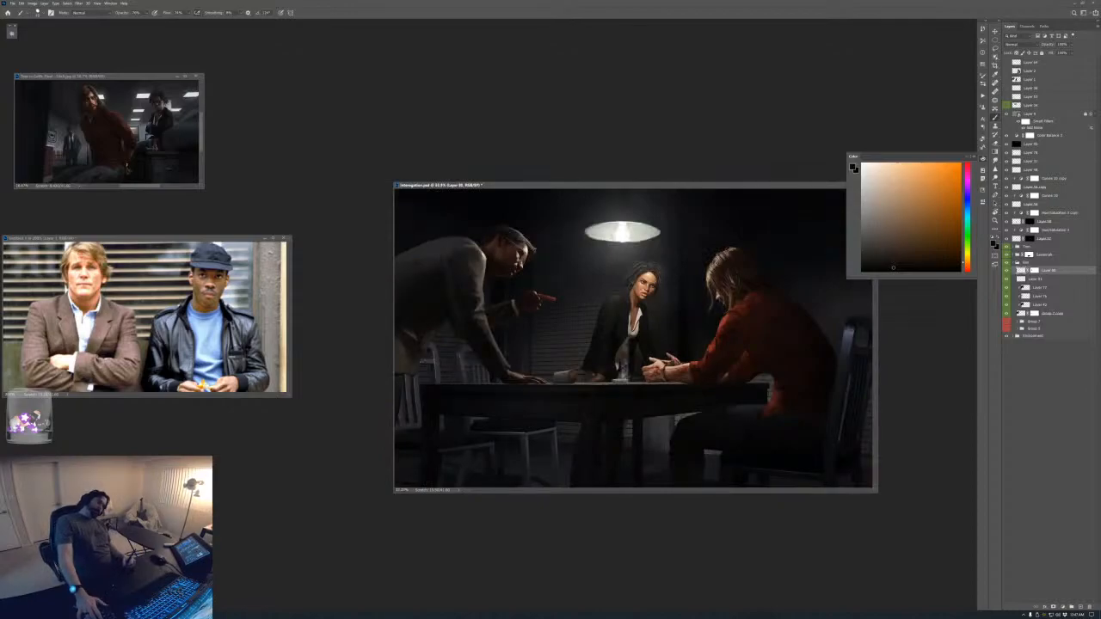
key("ctrl+plus")
key("ctrl+plus")
key("ctrl+plus")
left_click_drag(514, 271, 662, 327)
key("ctrl+plus")
left_click_drag(433, 264, 680, 389)
left_click_drag(582, 334, 619, 398)
key("ctrl+plus")
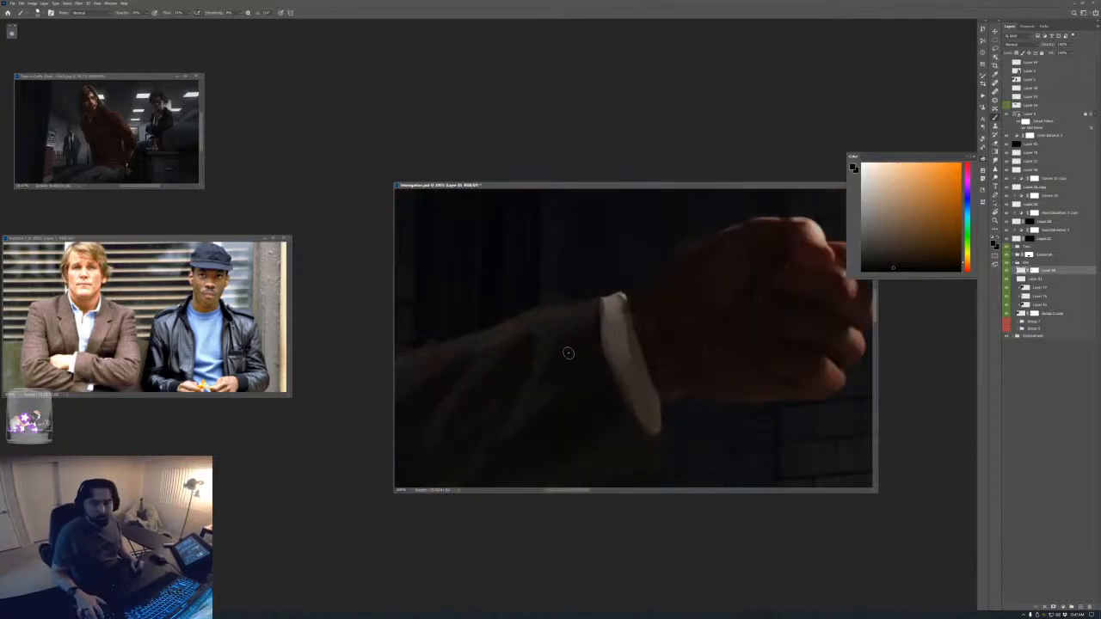
left_click(575, 350, "alt")
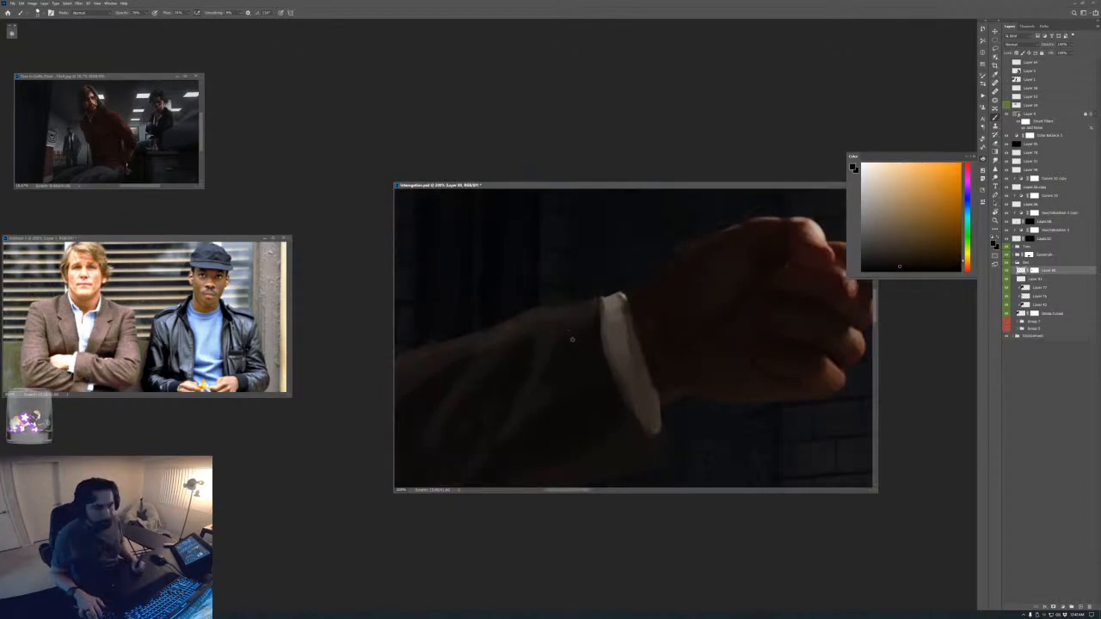
left_click(568, 323, "alt")
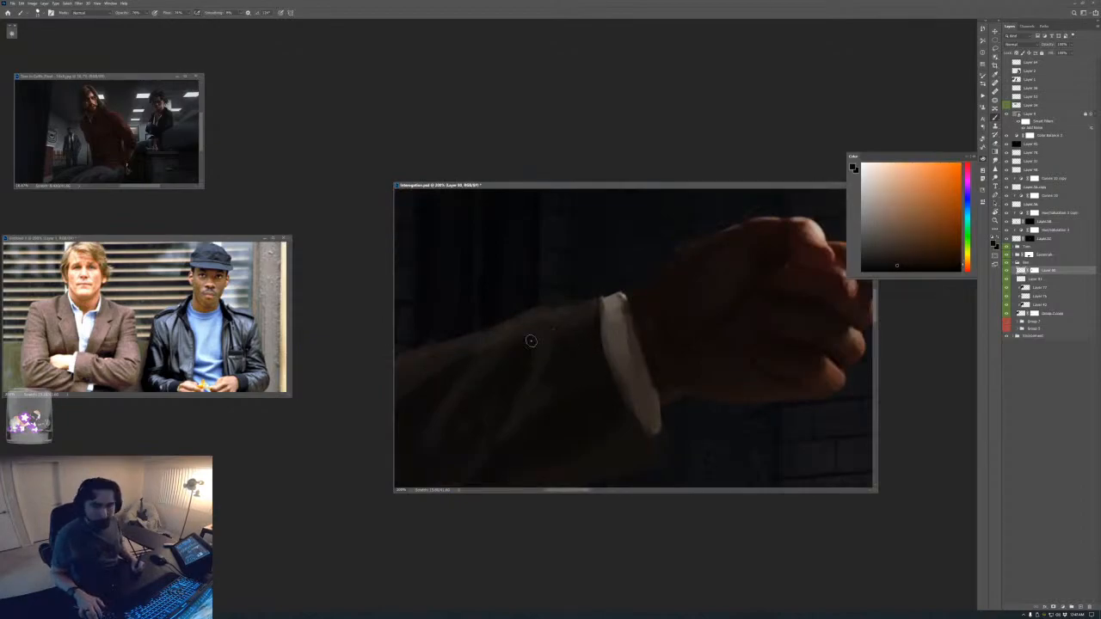
- Flip the two-men reference still horizontally and rework the pointing arm's sleeve folds with sampled and darker browns
key("ctrl+Tab")
key("ctrl+shift+h")
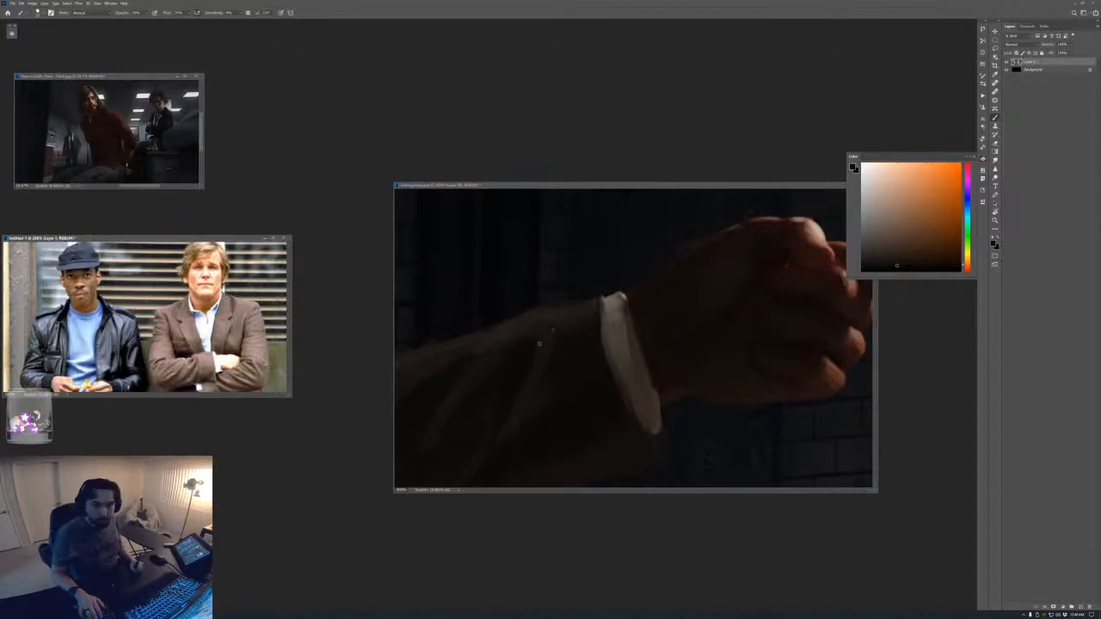
left_click(531, 344, "alt")
left_click(518, 354, "alt")
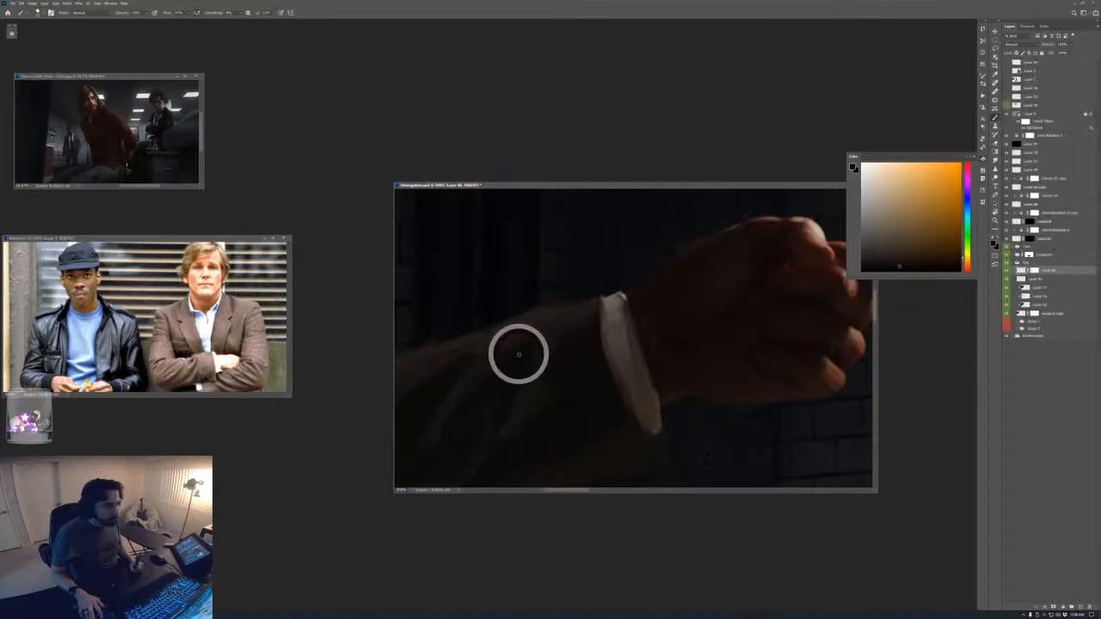
left_click(889, 269)
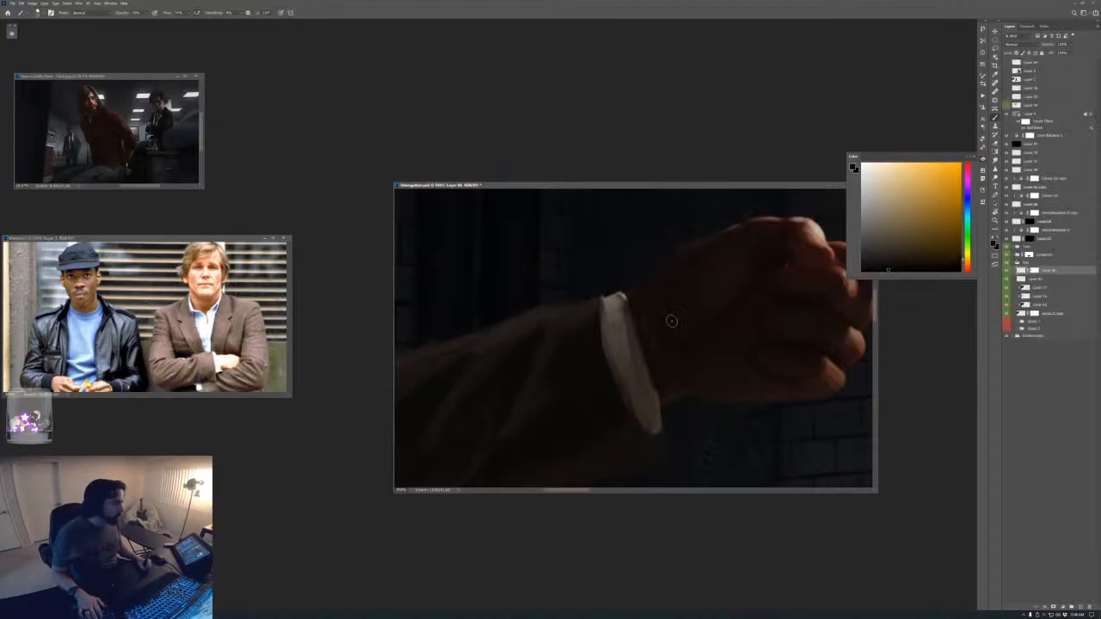
left_click(520, 387, "alt")
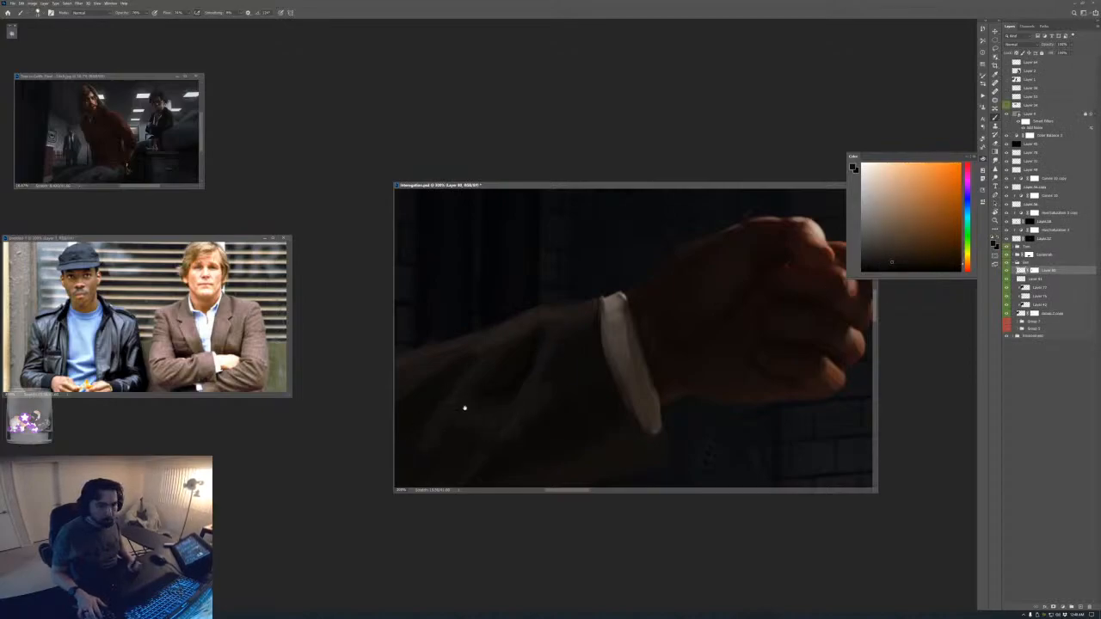
- Blend the pointing arm's folds toward the elbow with sampled dark browns and save the painting
left_click_drag(464, 408, 551, 305)
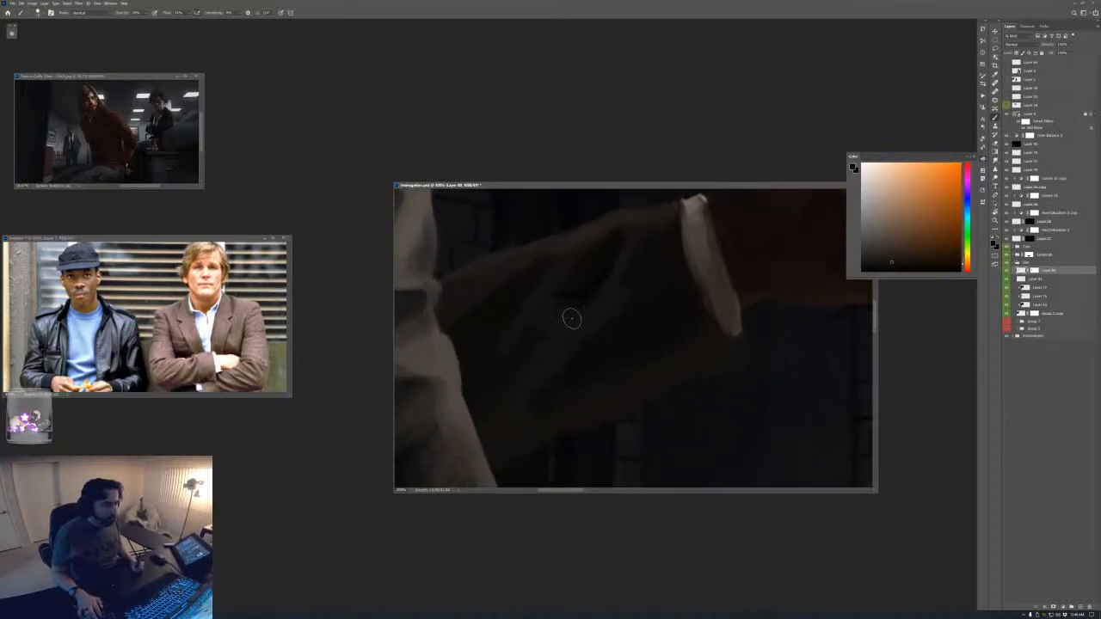
left_click(536, 283, "alt")
left_click(492, 360, "alt")
key("ctrl+minus")
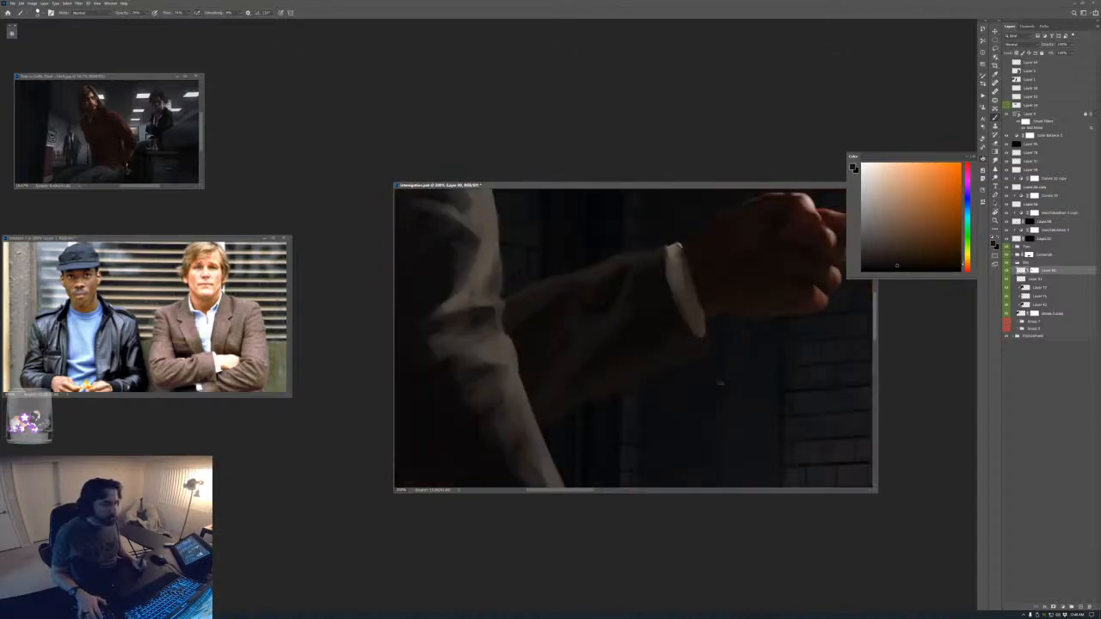
key("ctrl+0")
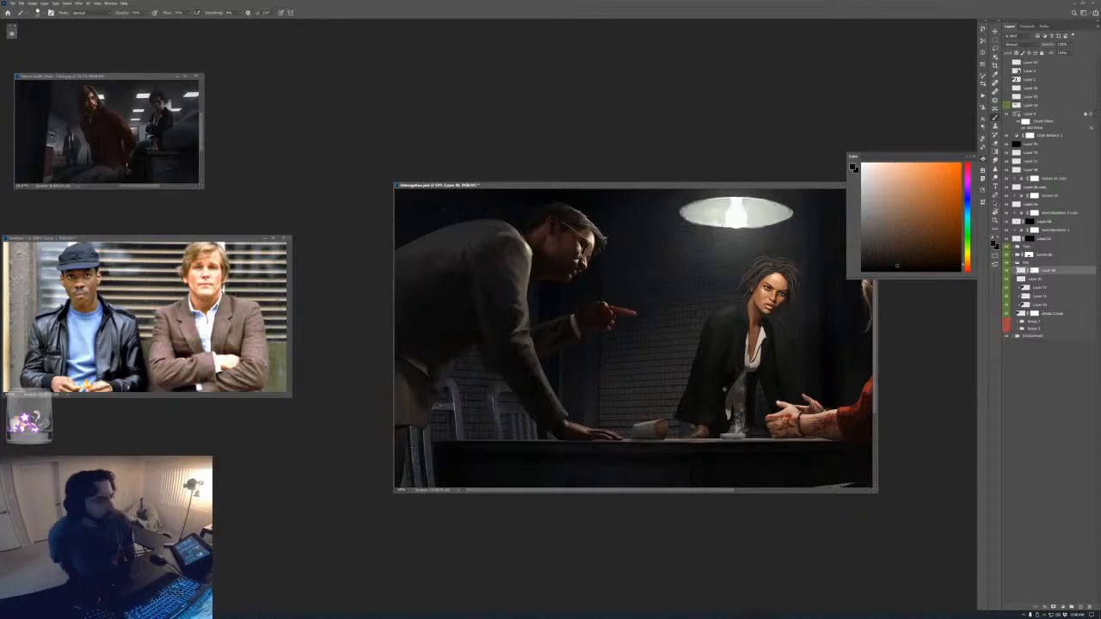
key("ctrl+s")
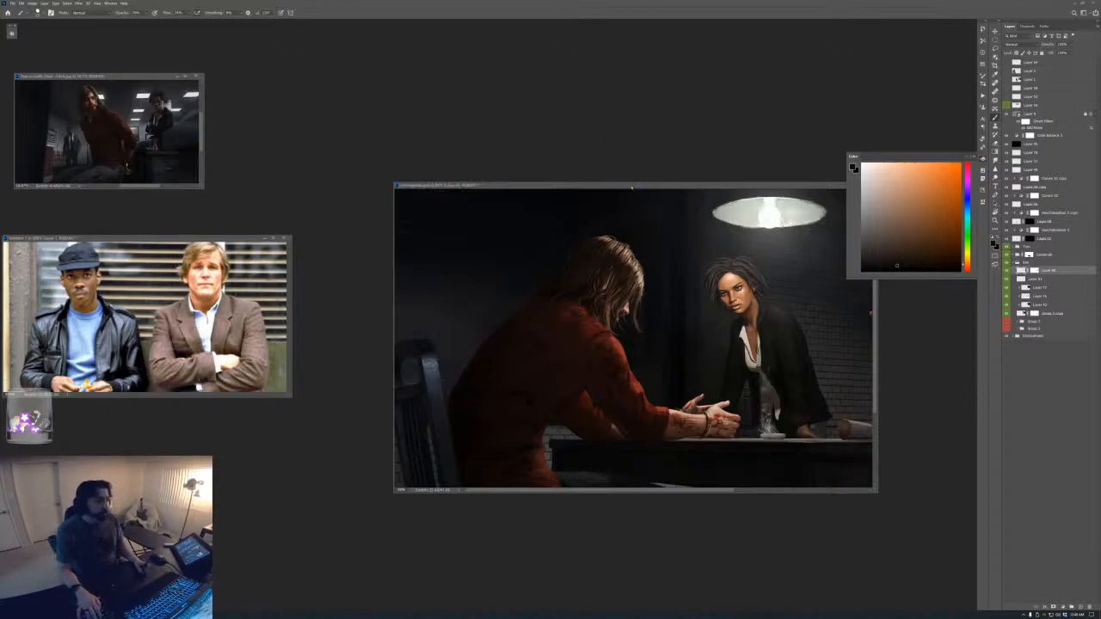
- Paint darker folds across the middle of the pointing arm's sleeve at 200% view with browns sampled from the jacket
left_click_drag(625, 184, 566, 181)
left_click_drag(747, 325, 511, 319)
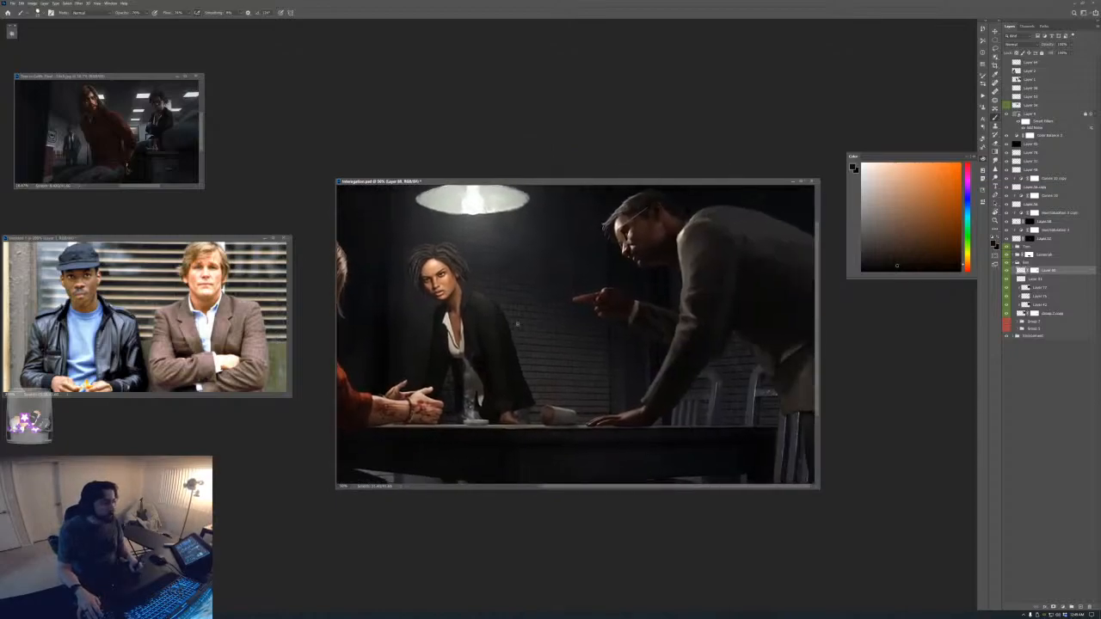
key("ctrl+plus")
key("ctrl+plus")
key("ctrl+plus")
left_click_drag(644, 364, 625, 419)
left_click(518, 389, "alt")
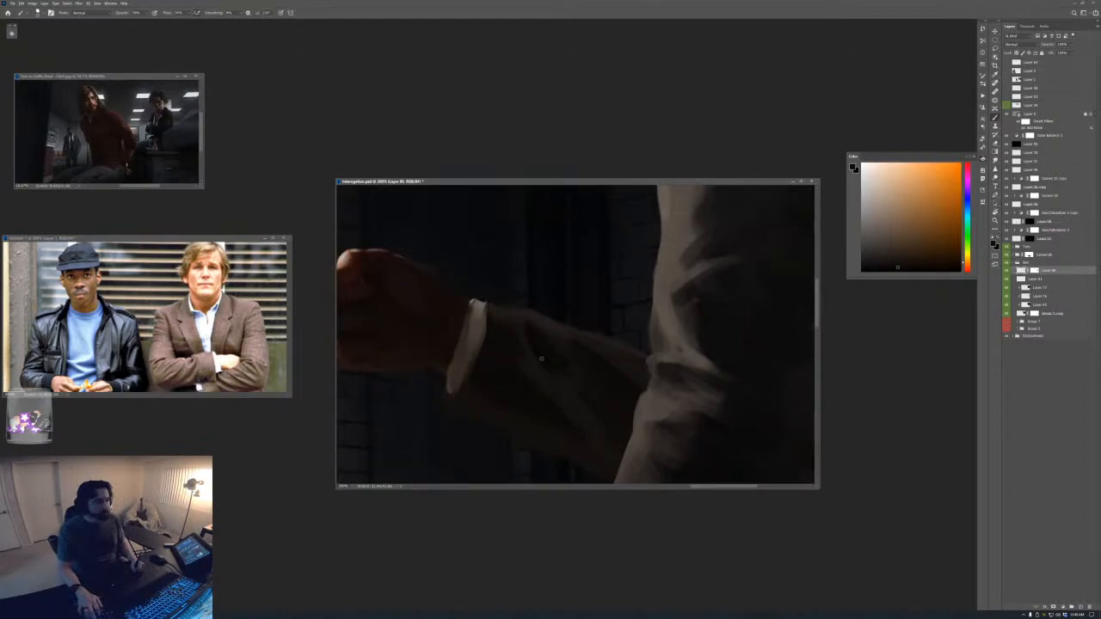
left_click(541, 358, "alt")
left_click_drag(541, 344, 586, 379)
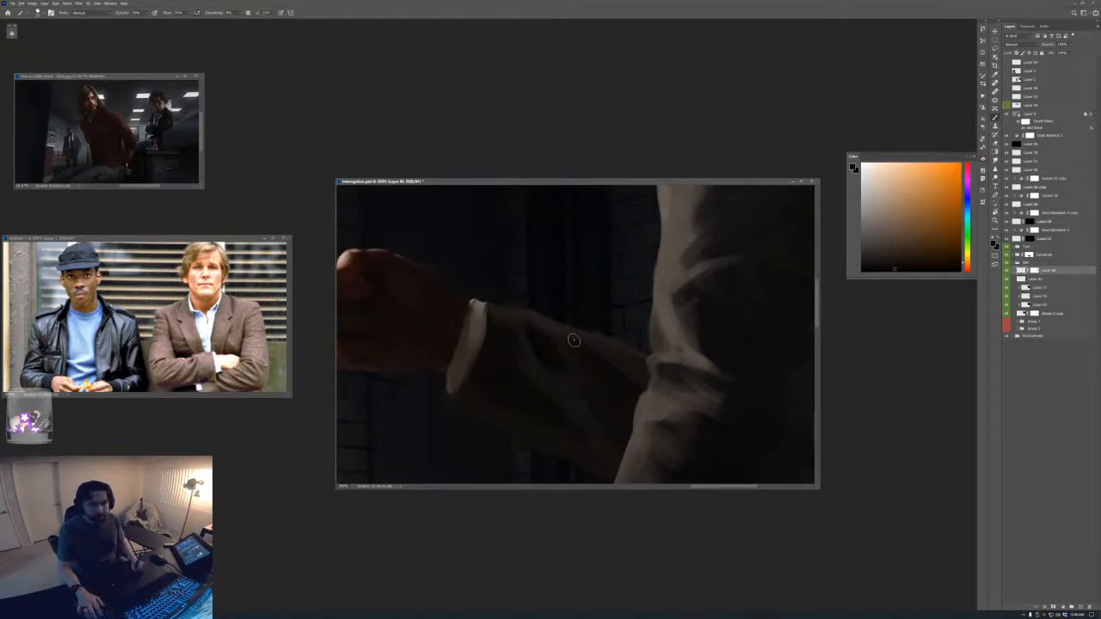
- Flip the two-men reference horizontally again and rework the pointing sleeve toward the elbow with sampled browns
key("ctrl+Tab")
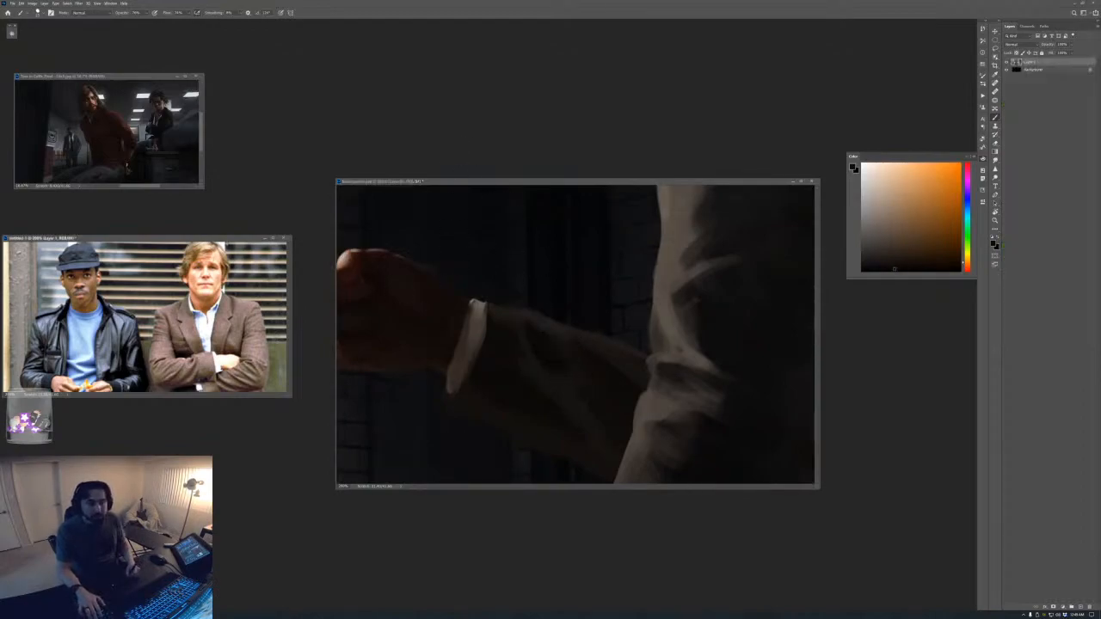
key("F2")
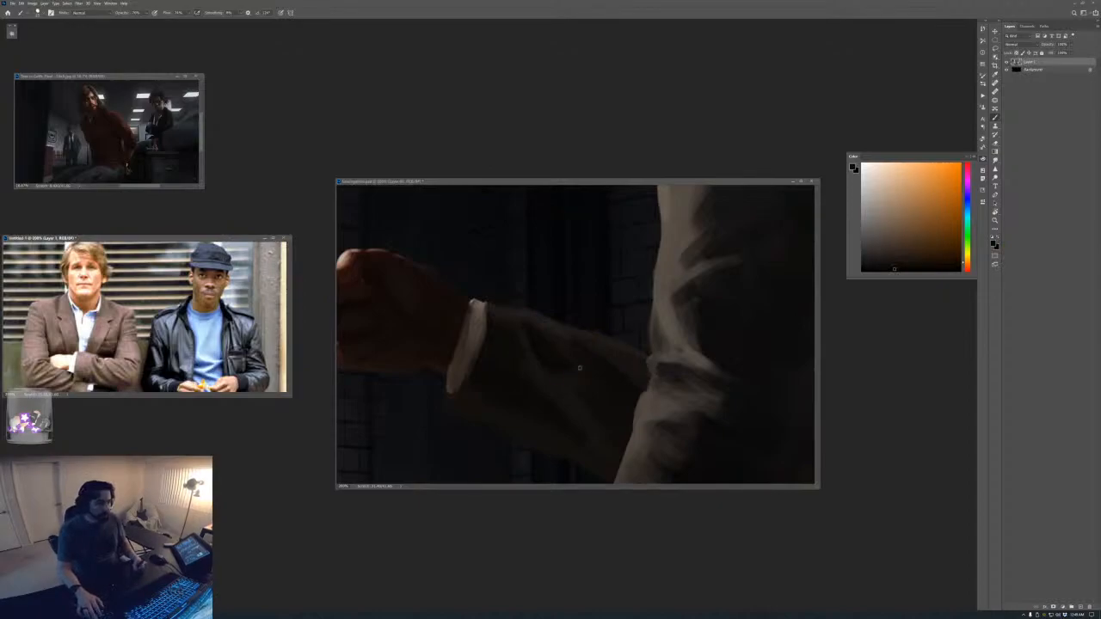
left_click(590, 367, "alt")
left_click(608, 368, "alt")
left_click(620, 362, "alt")
left_click(609, 379, "alt")
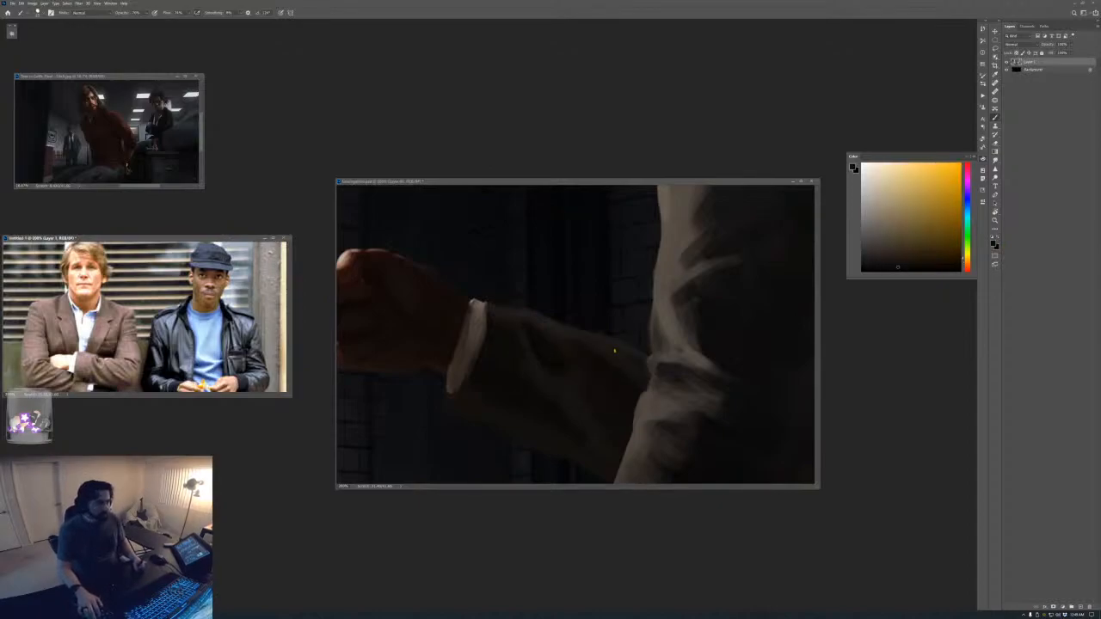
left_click(625, 369)
left_click(634, 374, "alt")
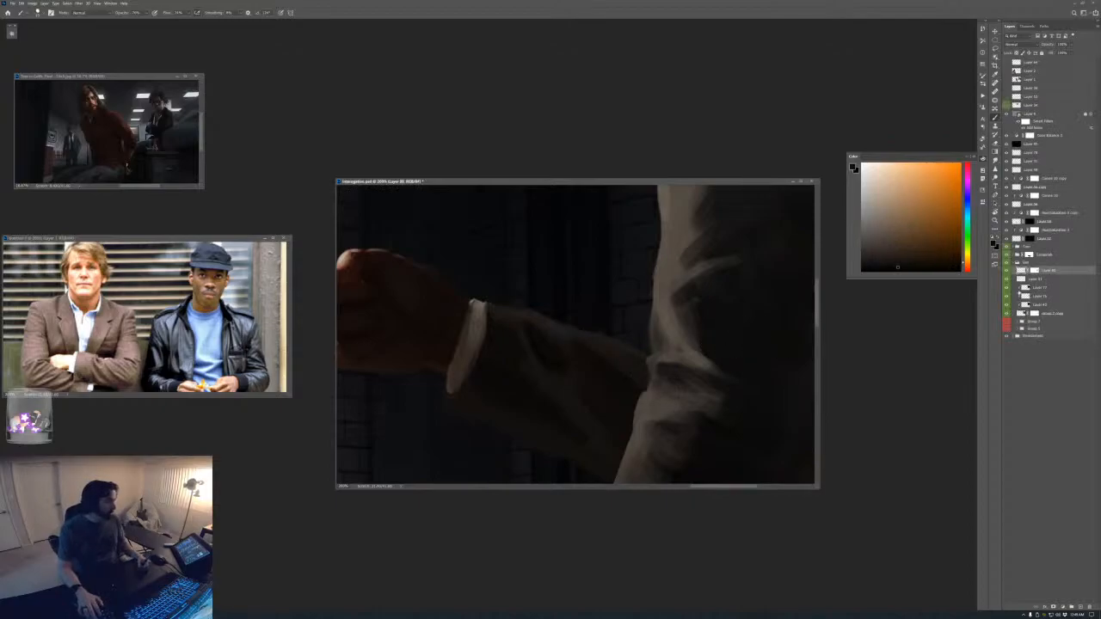
- Compare the layer beneath on and off and paint the pointing sleeve's upper edge beside the near arm on that layer
left_click(1036, 278)
left_click(1007, 279)
left_click(1007, 279)
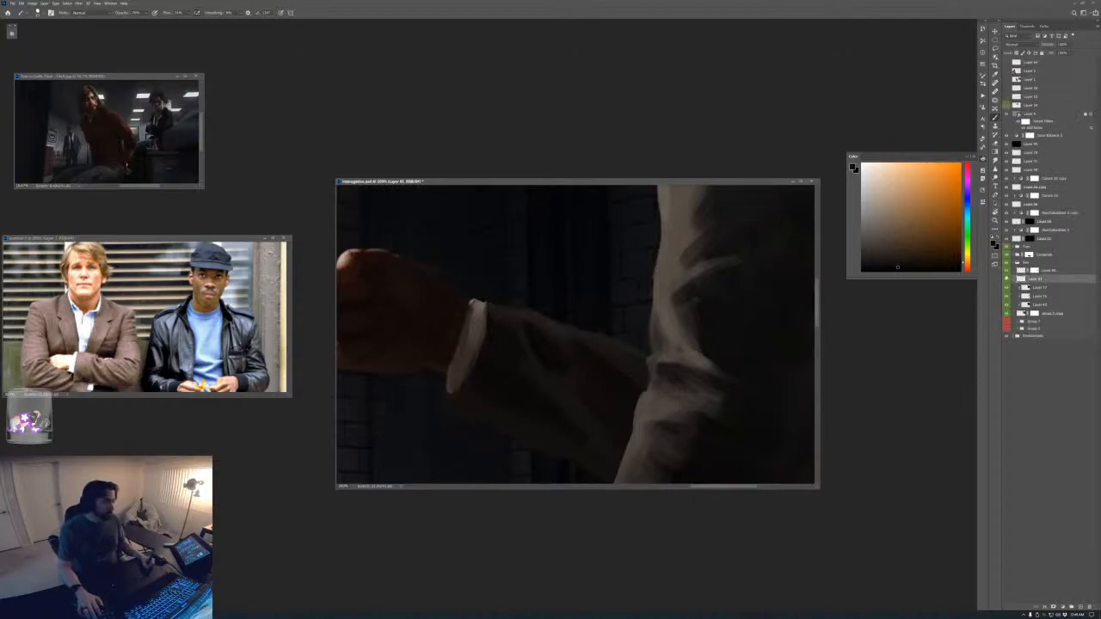
left_click(1007, 274)
left_click(1008, 274)
left_click(629, 363, "alt")
mouse_move(631, 359)
left_mouse_down()
mouse_move(655, 384)
mouse_move(638, 378)
left_mouse_up()
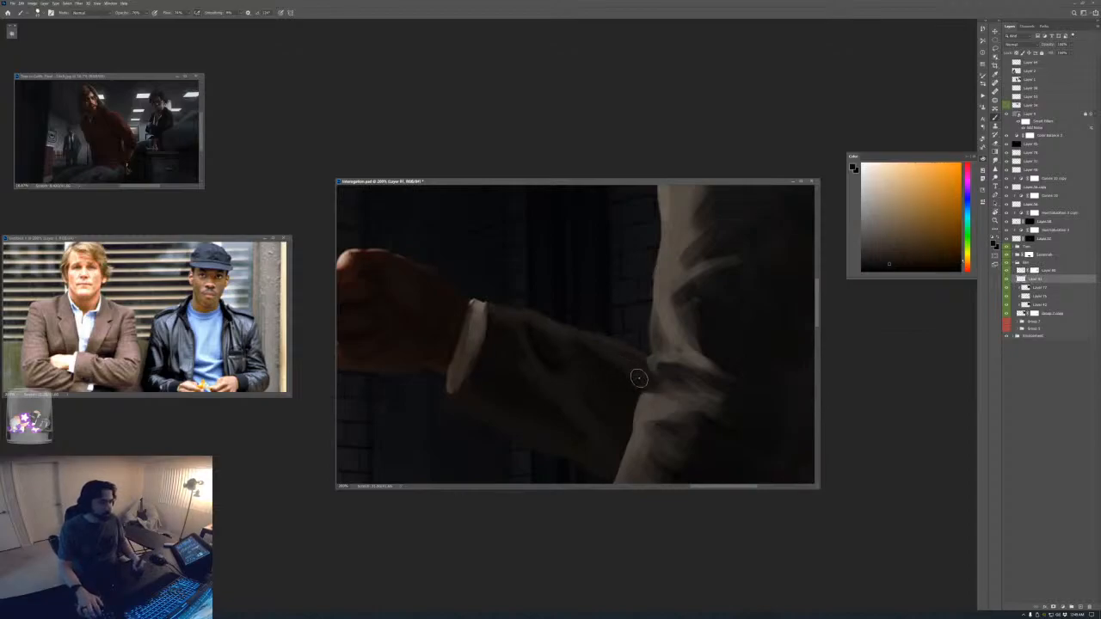
- On the layer above, blend the pointing sleeve's folds into the near arm with sampled dark browns
left_click(1031, 271)
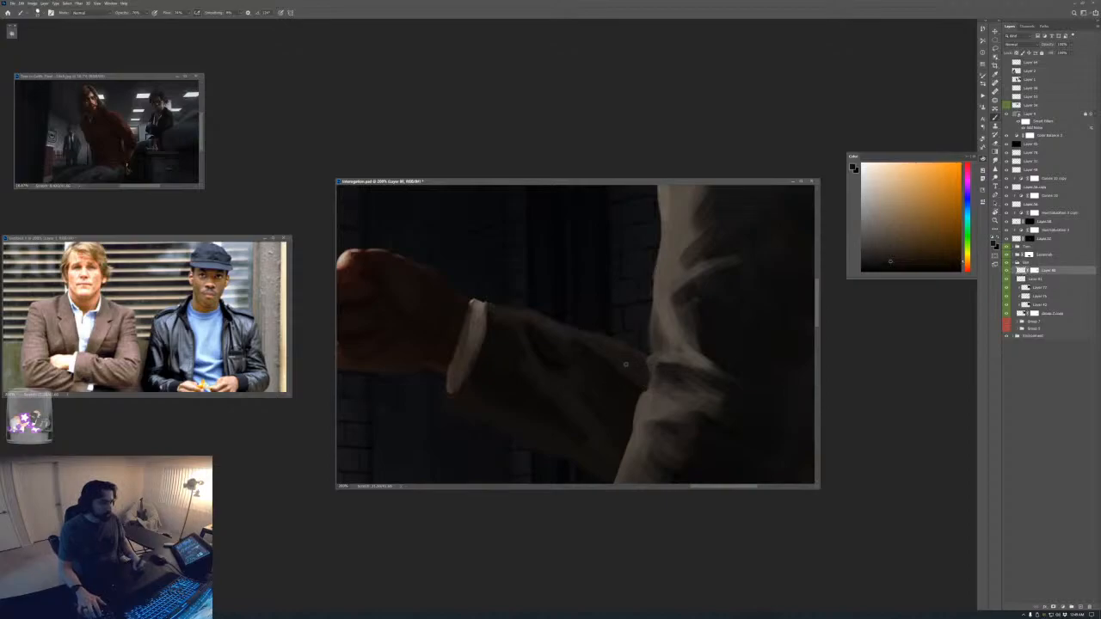
left_click(632, 394, "alt")
left_click(610, 361, "alt")
left_click_drag(575, 355, 656, 433)
key("ctrl+0")
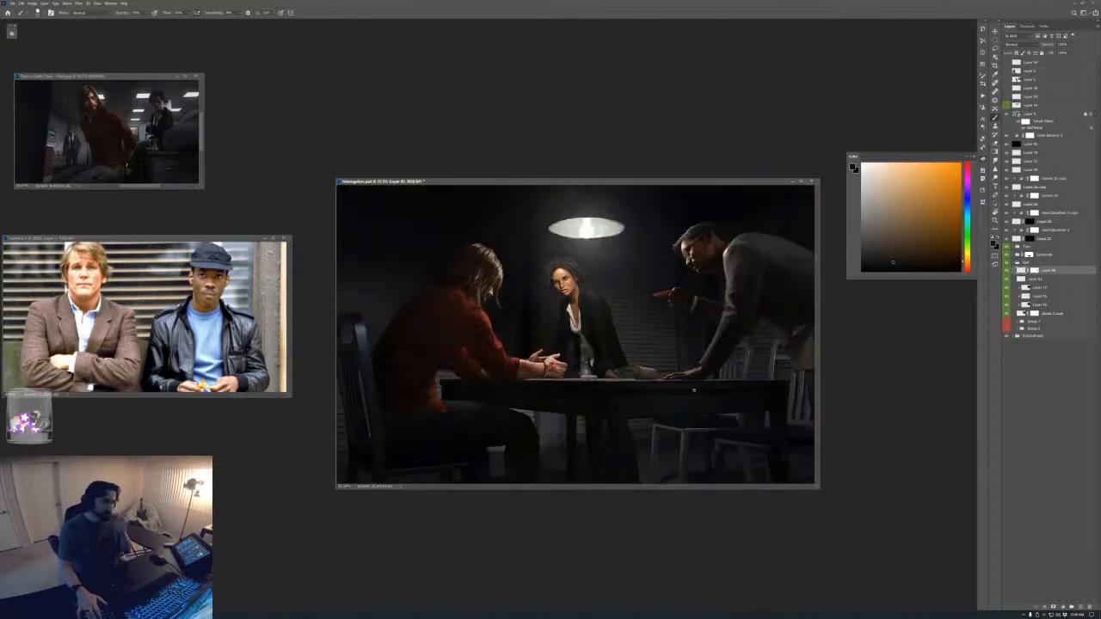
- Soften the pointing sleeve's folds and lower edge at 100% view with browns sampled from both arms
key("ctrl+plus")
key("ctrl+plus")
key("ctrl+plus")
left_click_drag(749, 337, 387, 441)
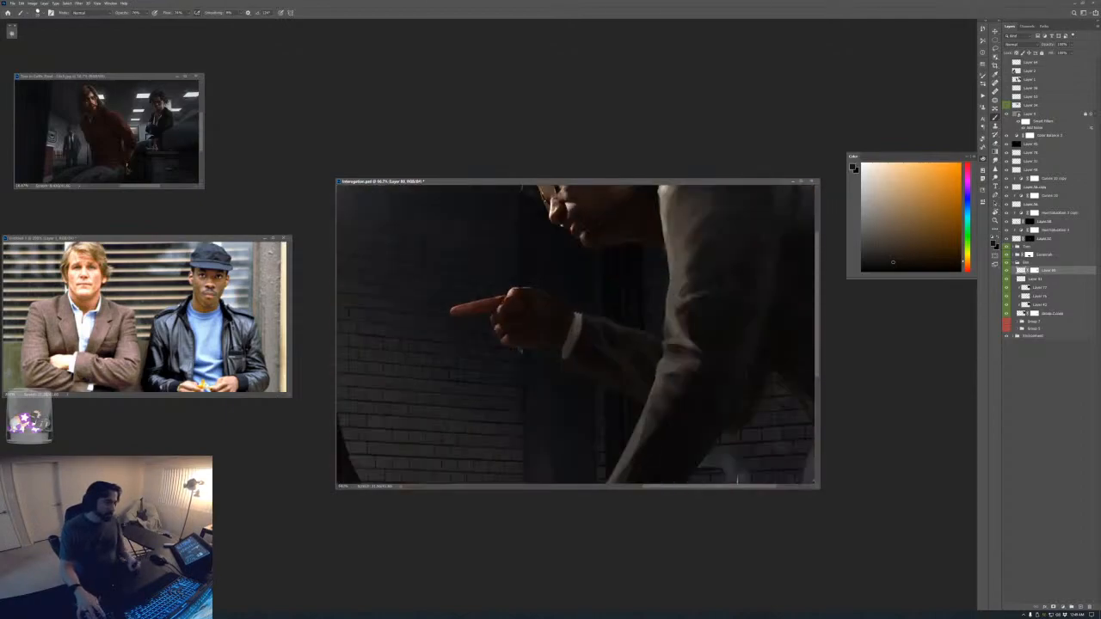
left_click_drag(589, 374, 477, 373)
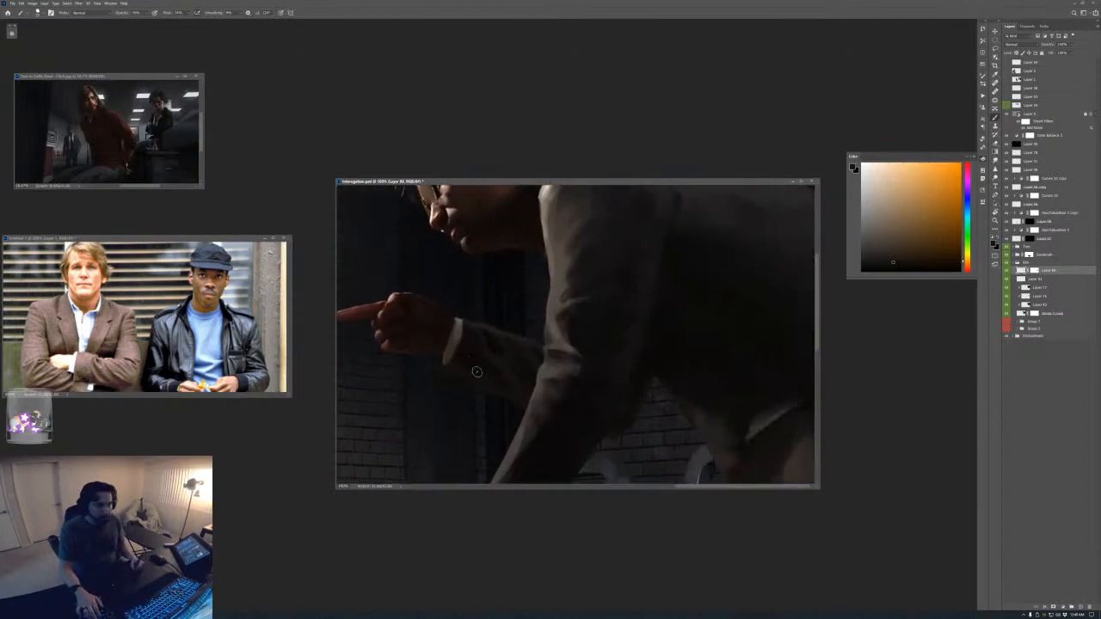
left_click(484, 345, "alt")
left_click(495, 369, "alt")
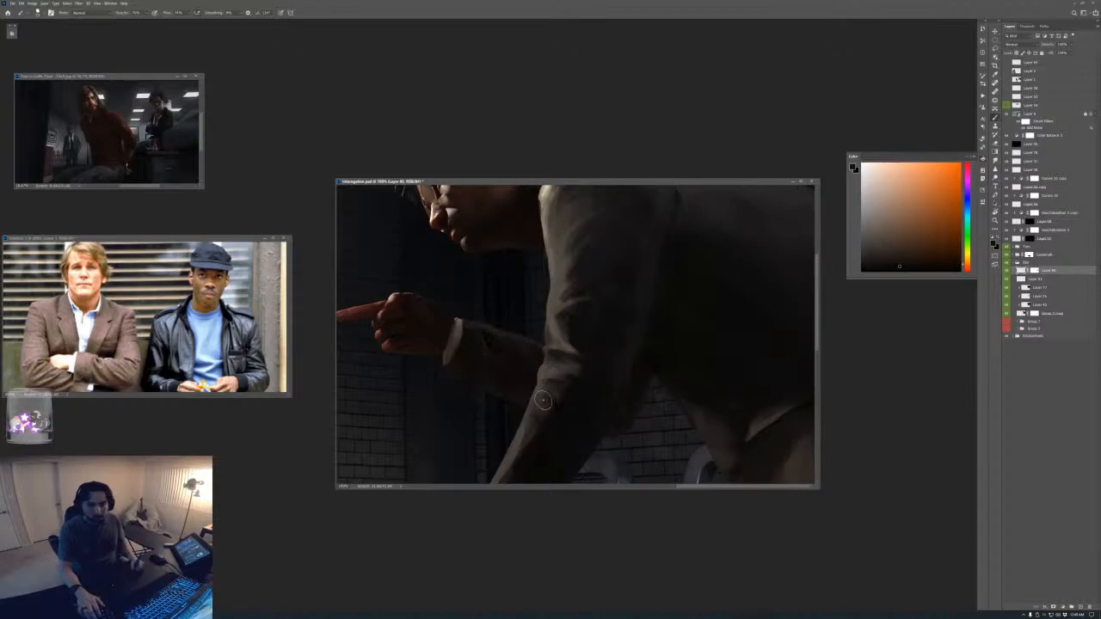
left_click(455, 374, "alt")
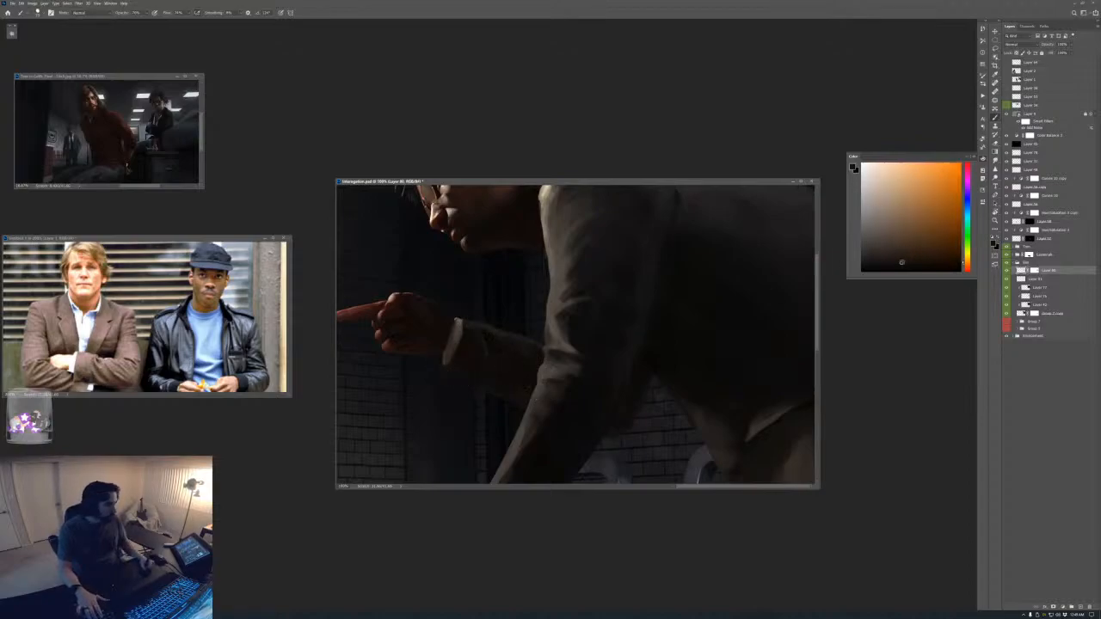
left_click(529, 387, "alt")
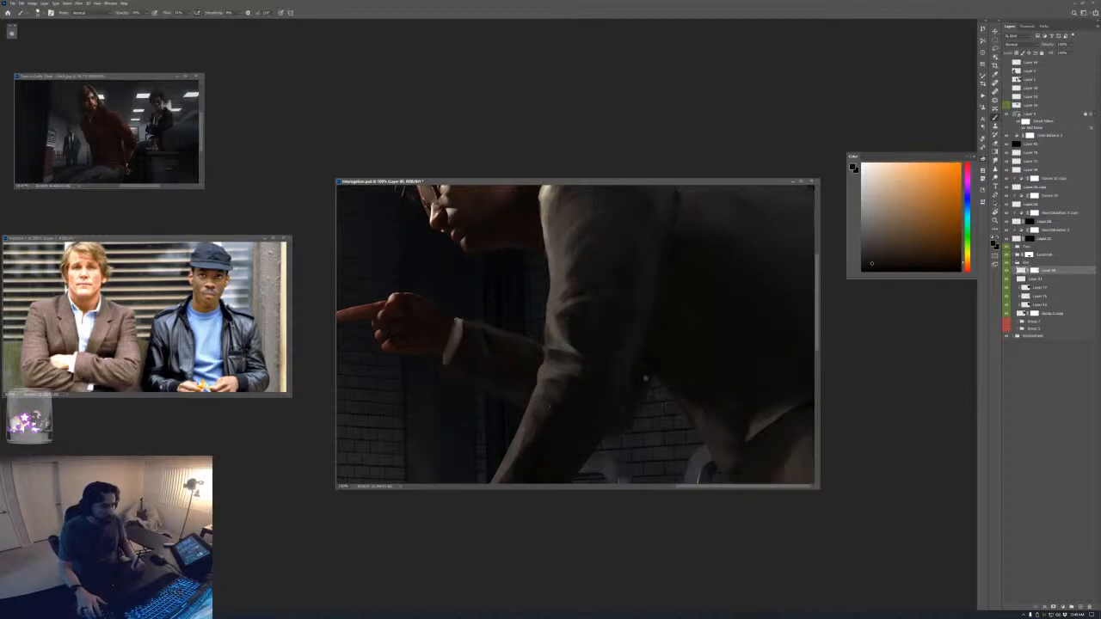
- Check the sleeve against the whole scene, touch up its folds with a sampled brown, and open the brush settings
key("ctrl+minus")
key("ctrl+minus")
key("ctrl+minus")
key("ctrl+minus")
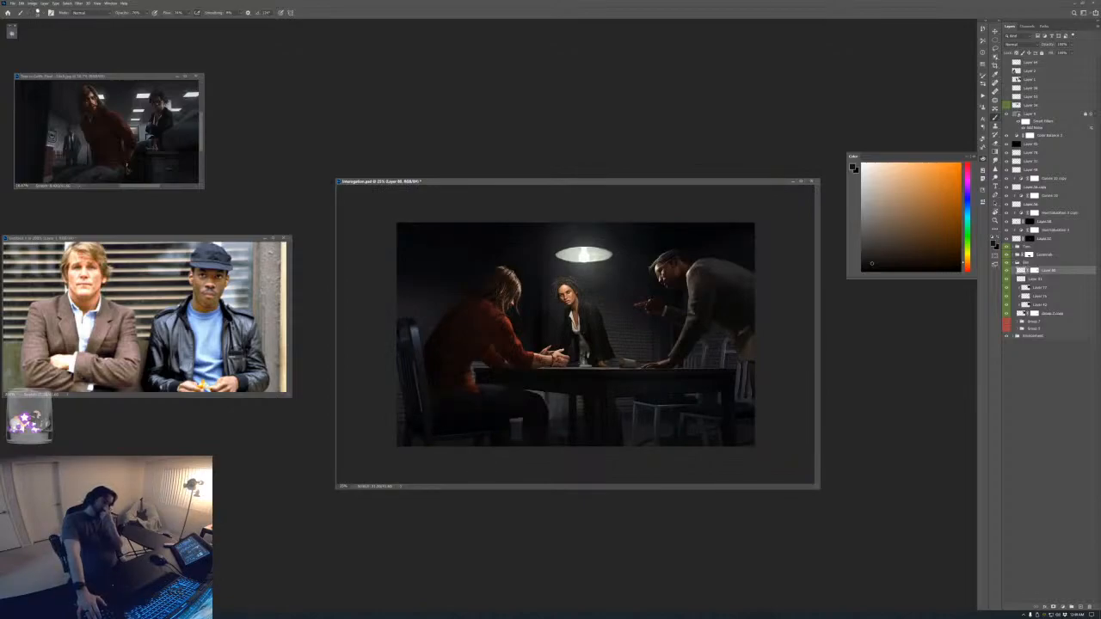
key("ctrl+plus")
key("ctrl+plus")
key("ctrl+plus")
key("ctrl+plus")
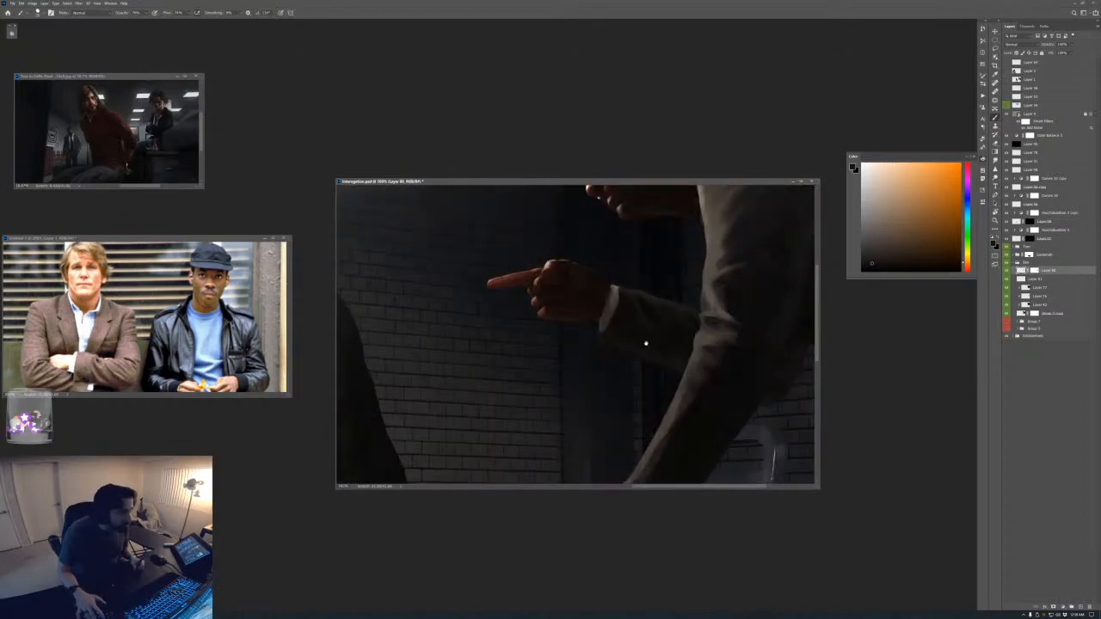
left_click_drag(645, 344, 571, 374)
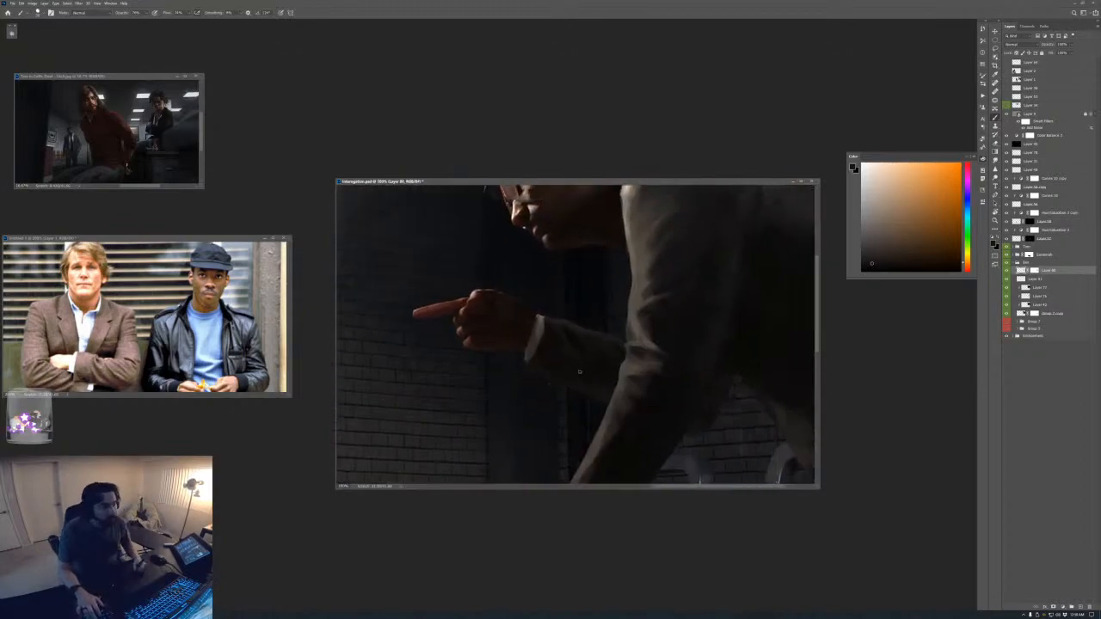
left_click(597, 378, "alt")
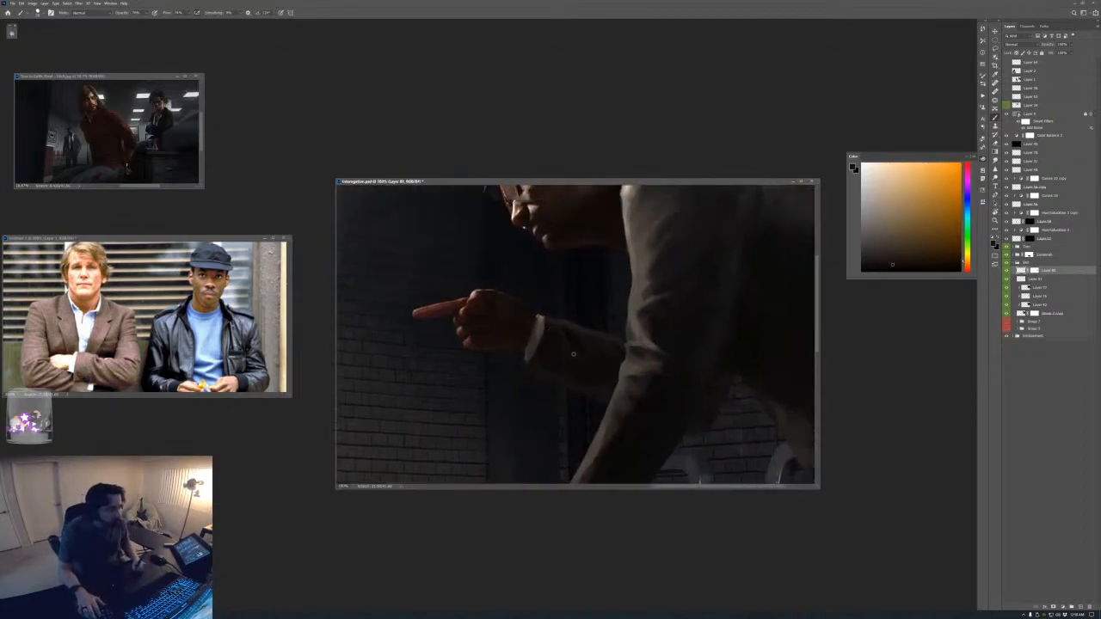
key("F5")
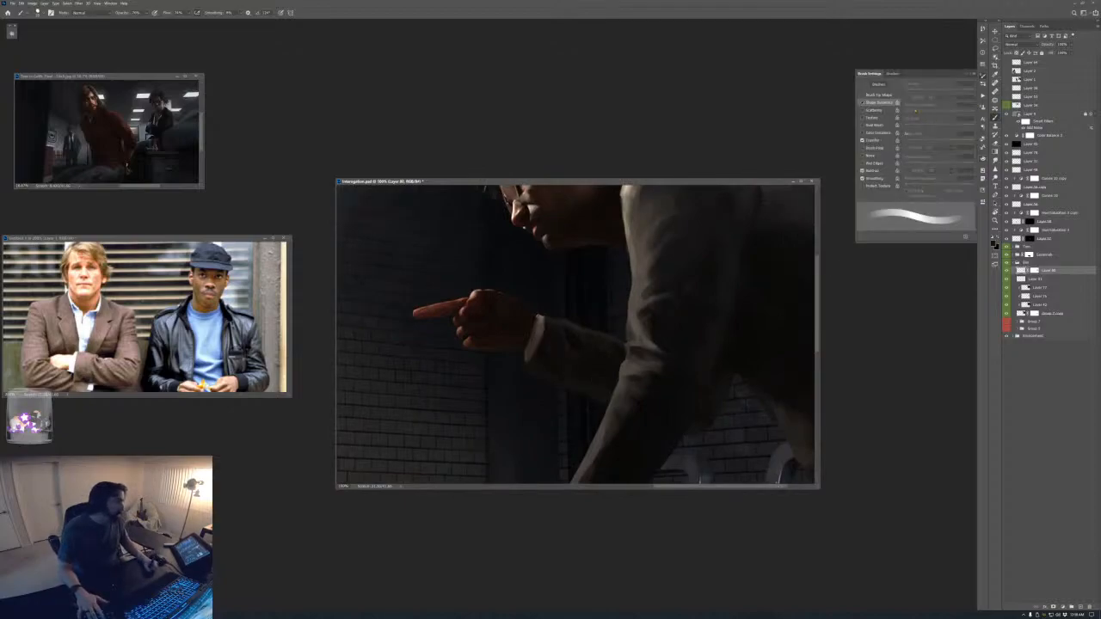
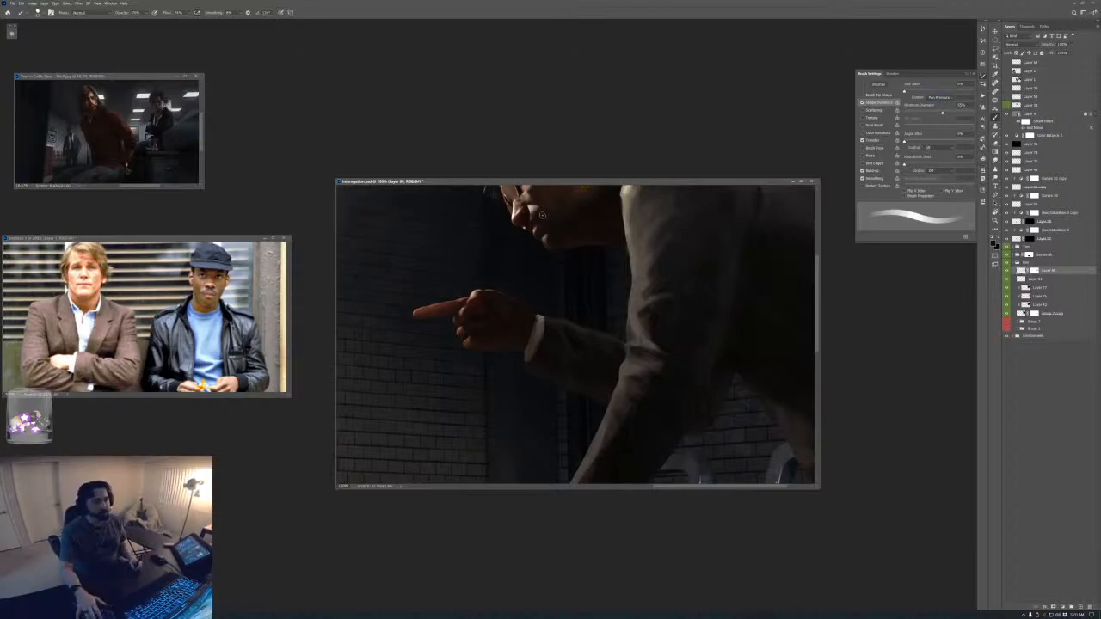
- Pick a dark saturated orange and paint skin tones on the pointing index finger
left_click_drag(544, 182, 543, 180)
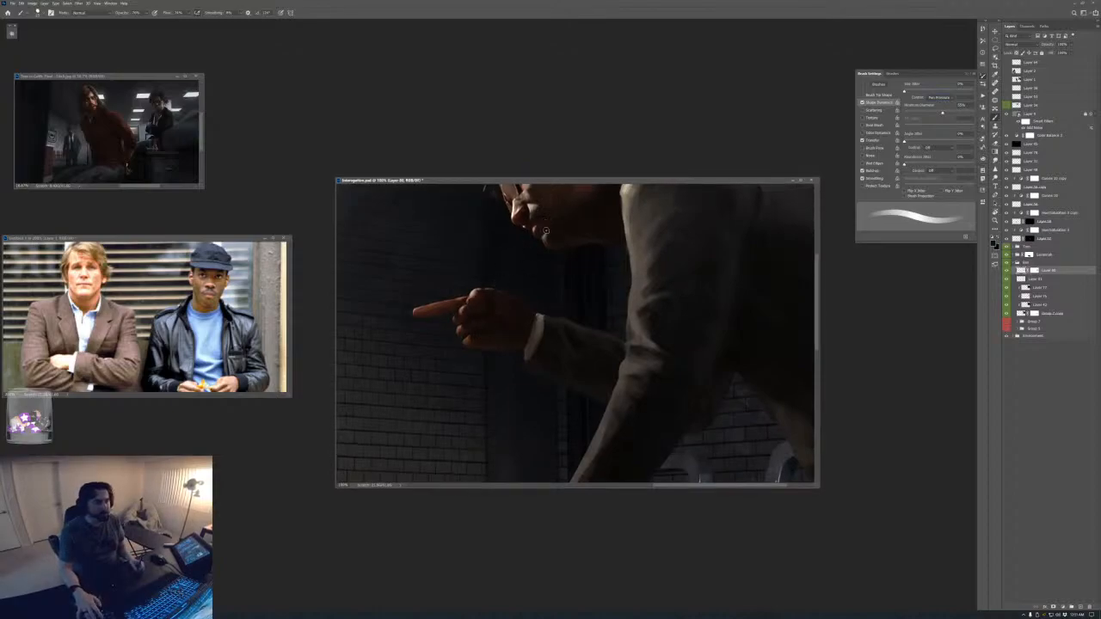
key("ctrl+plus")
key("ctrl+plus")
left_click_drag(540, 279, 712, 339)
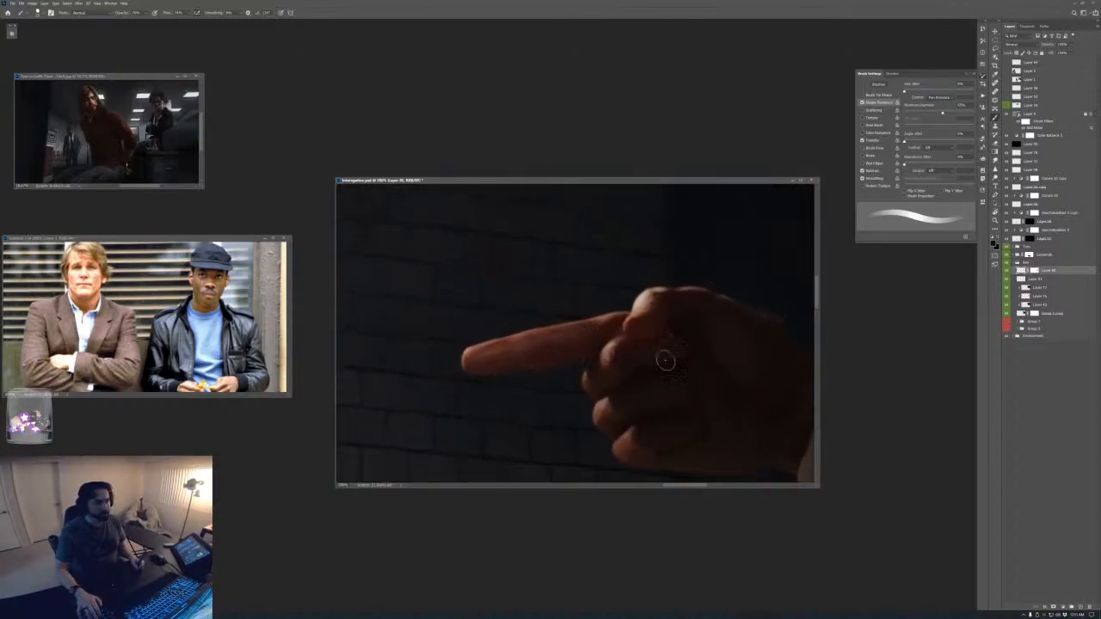
key("F6")
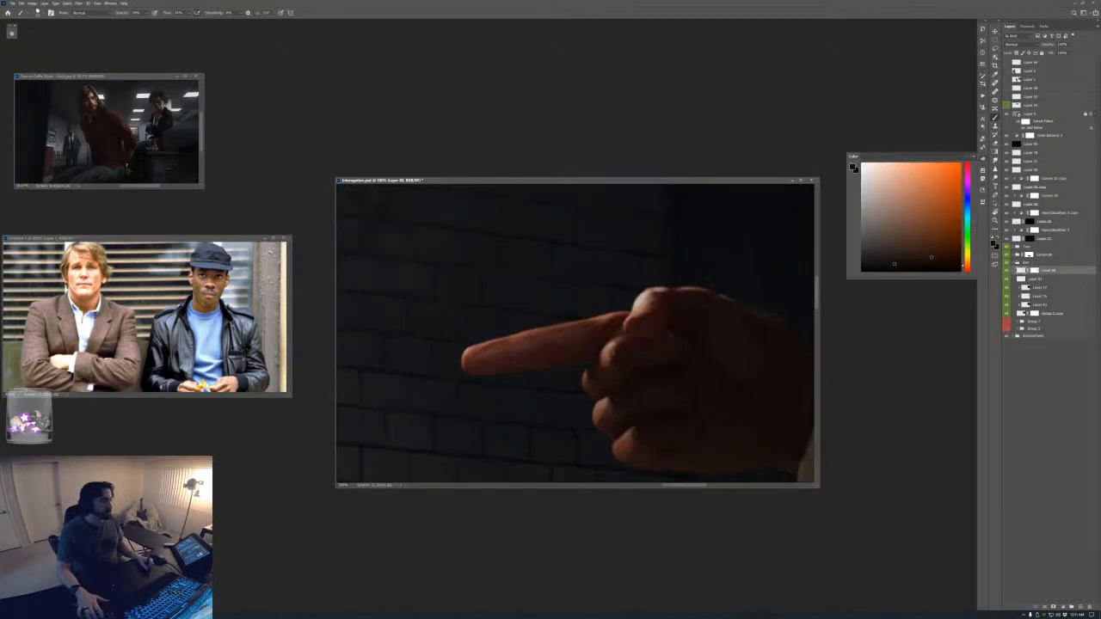
left_click(945, 256)
key("F6")
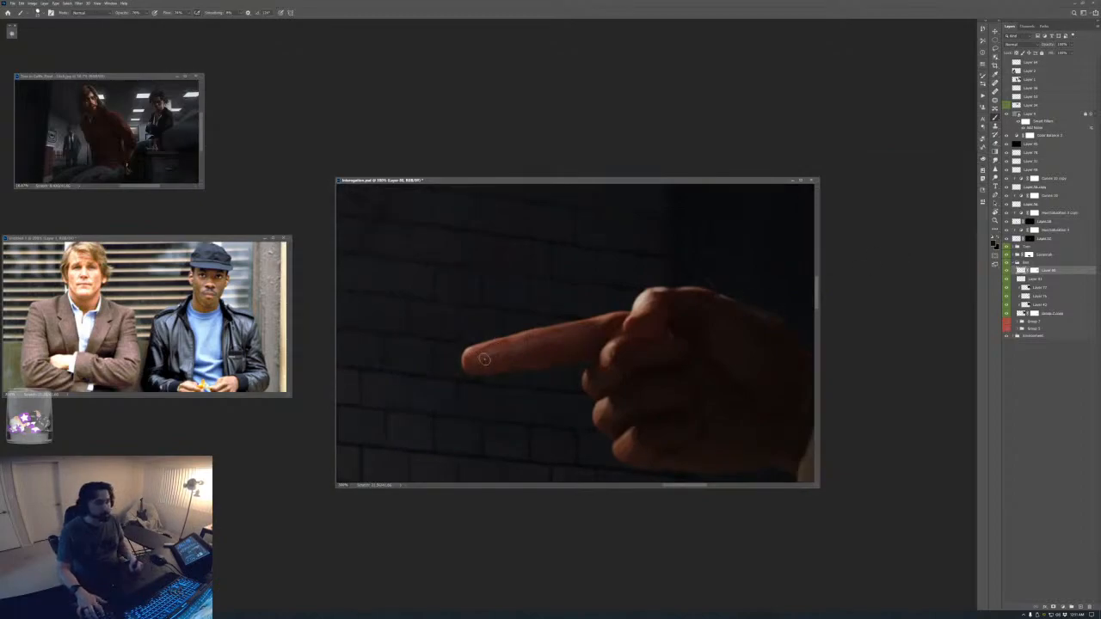
- Add warmer accents along the index finger and thumb knuckle using brighter orange and deep saturated red
key("F6")
left_click(946, 245)
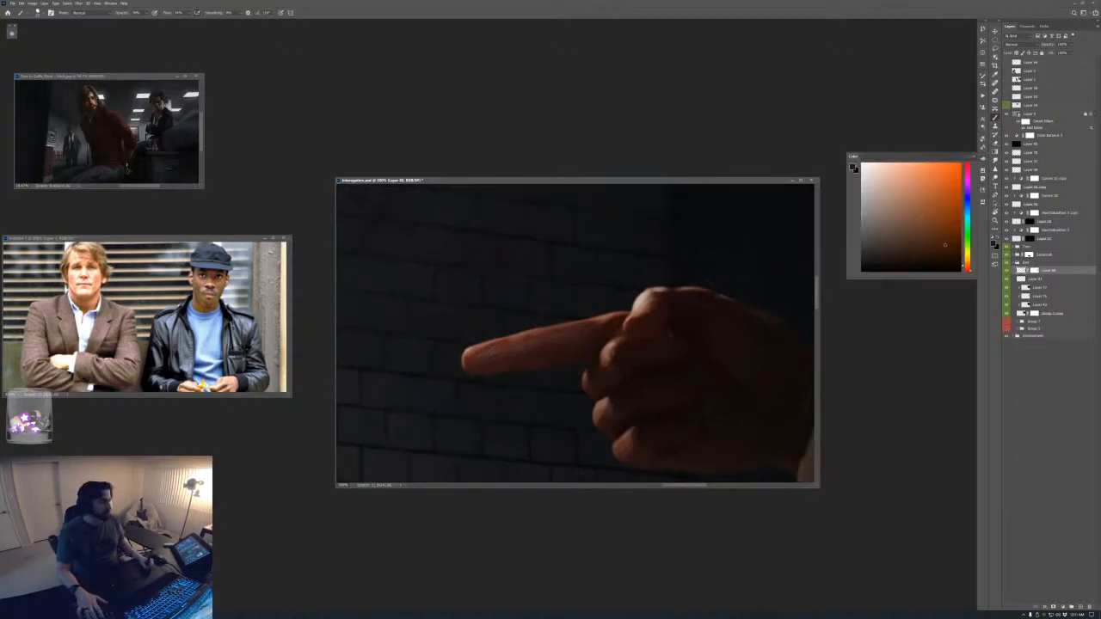
key("F6")
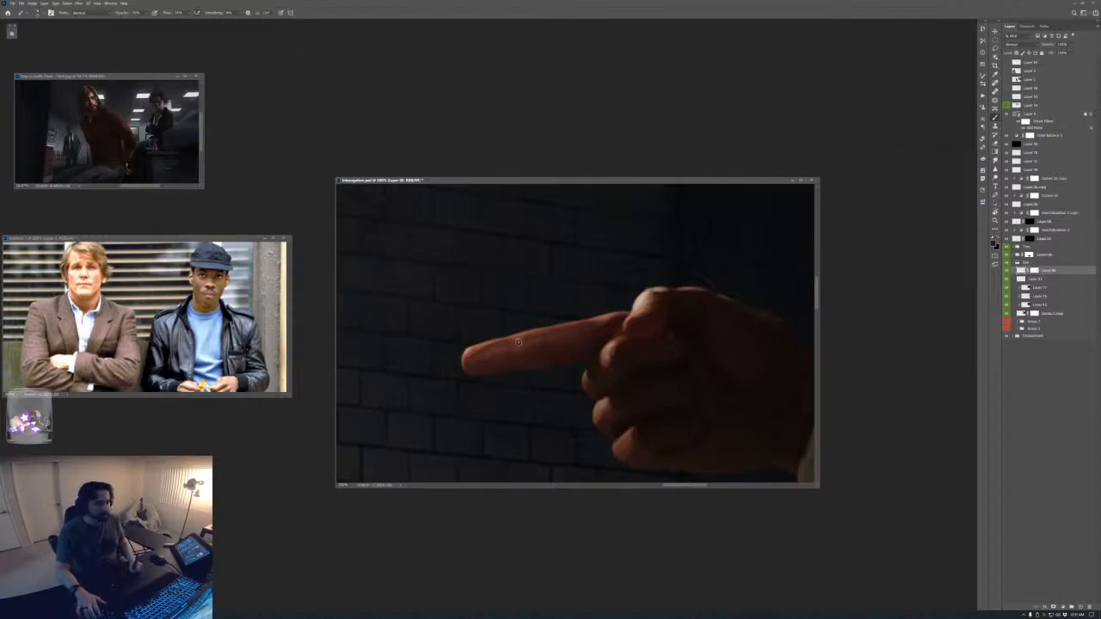
key("F6")
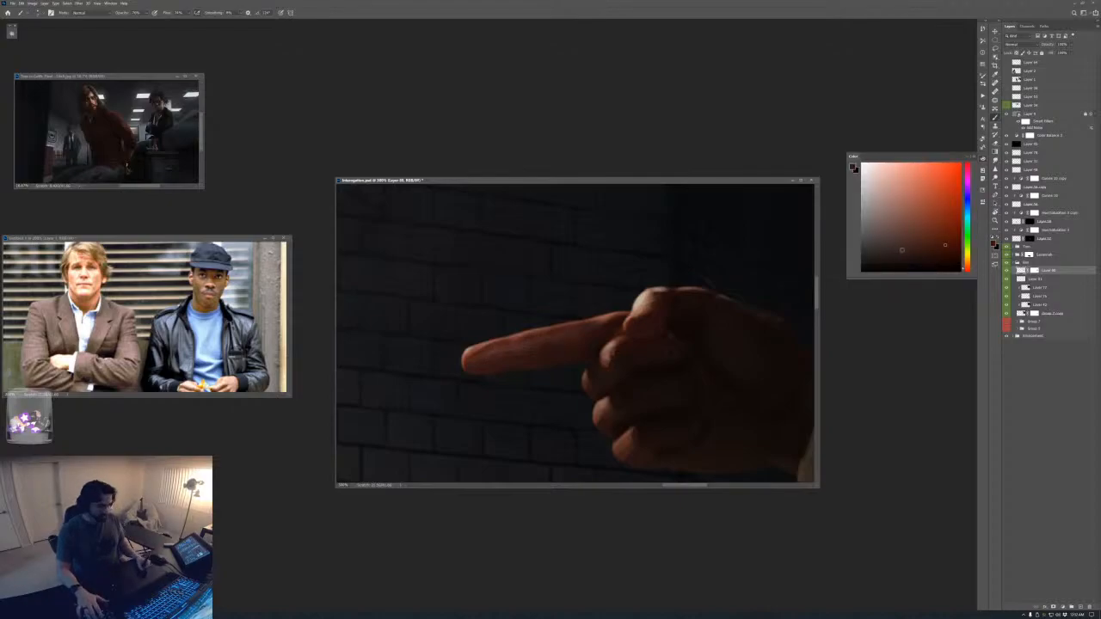
left_click(958, 239)
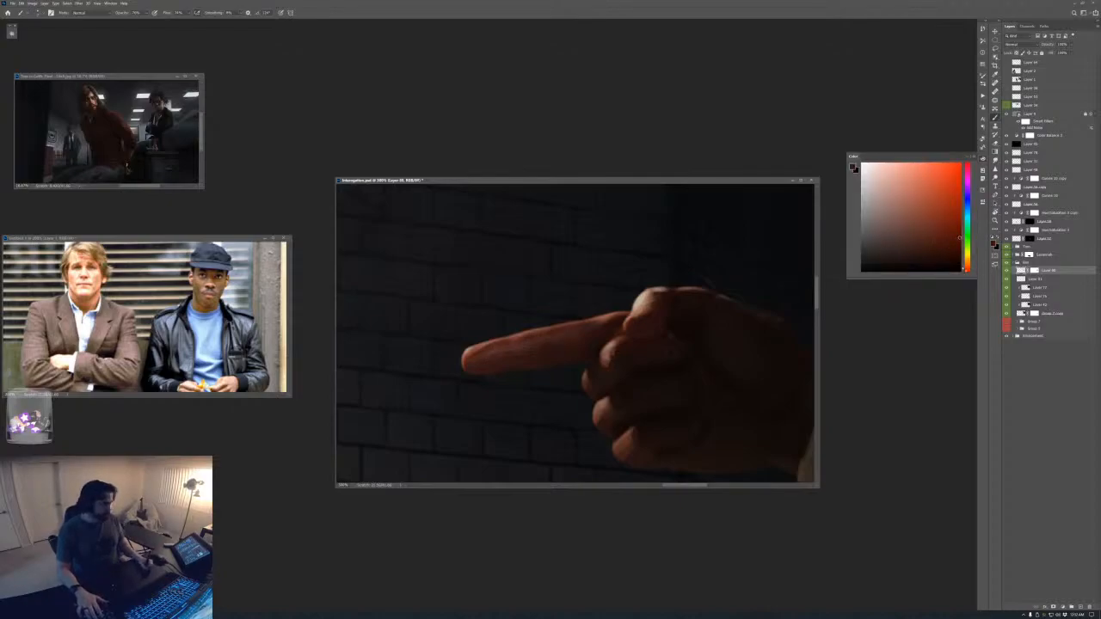
key("F6")
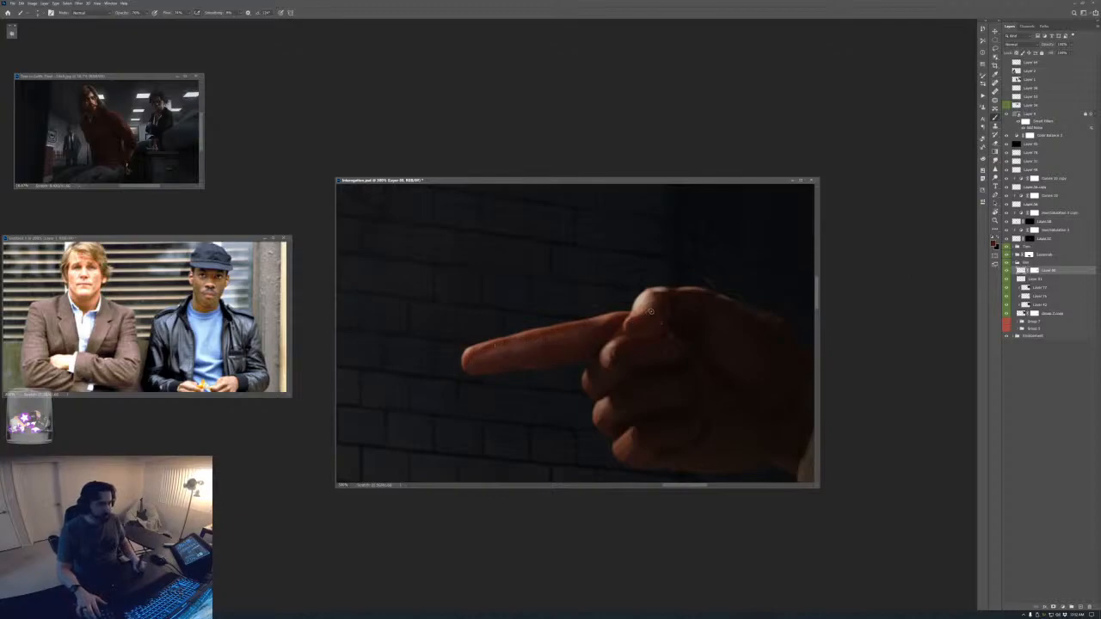
- Examine the repainted pointing hand up close and within the whole interrogation scene
key("ctrl+minus")
key("ctrl+minus")
key("ctrl+minus")
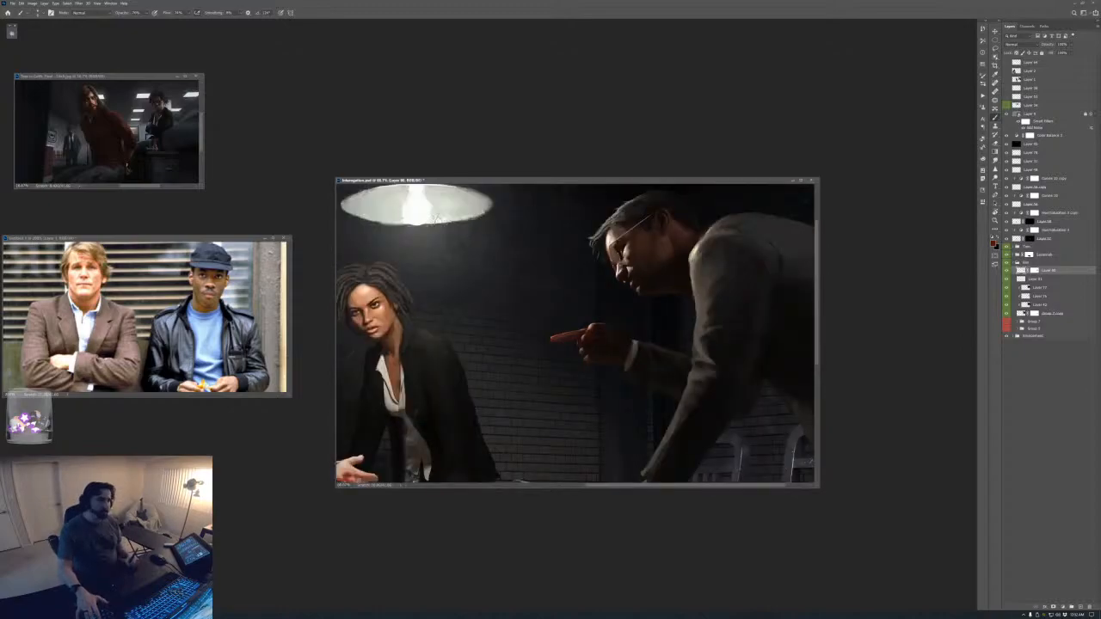
key("ctrl+plus")
key("ctrl+plus")
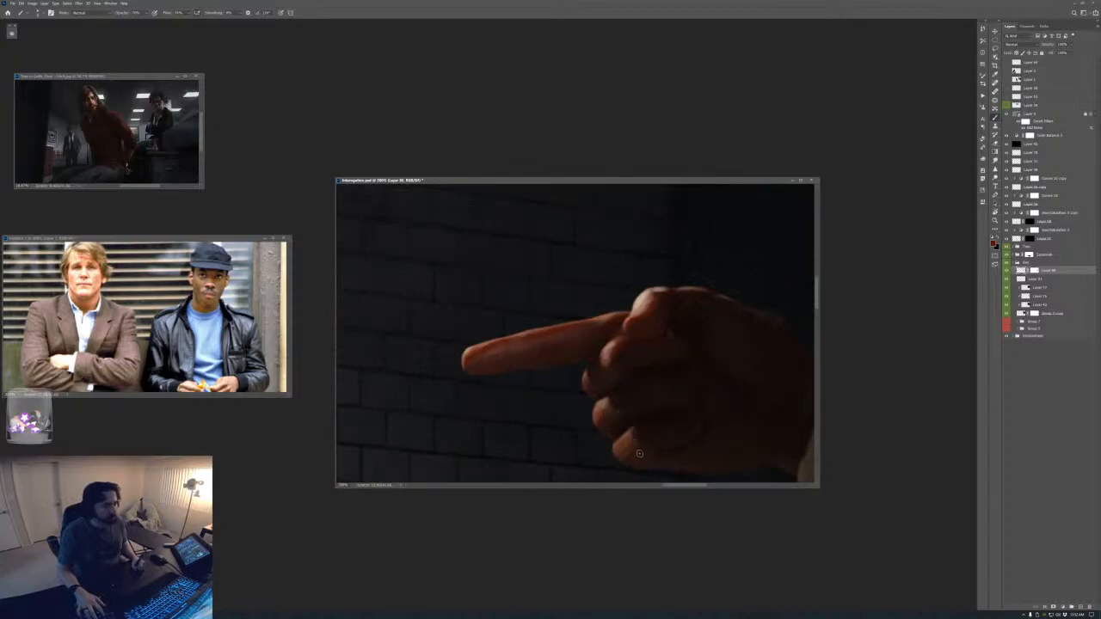
key("ctrl+minus")
key("ctrl+minus")
key("ctrl+minus")
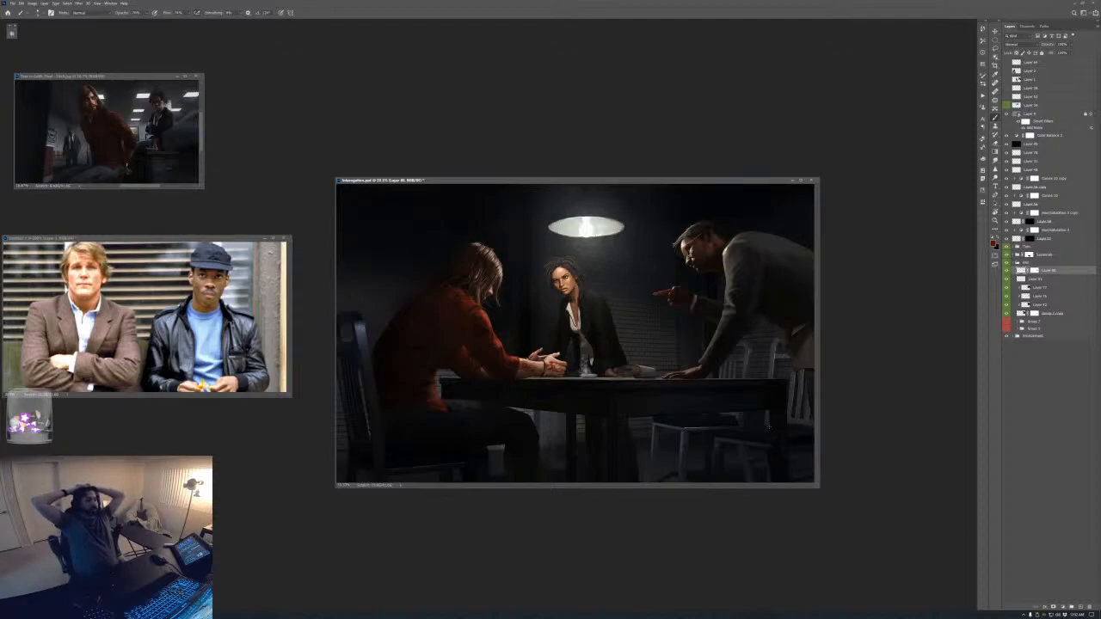
key("ctrl+1")
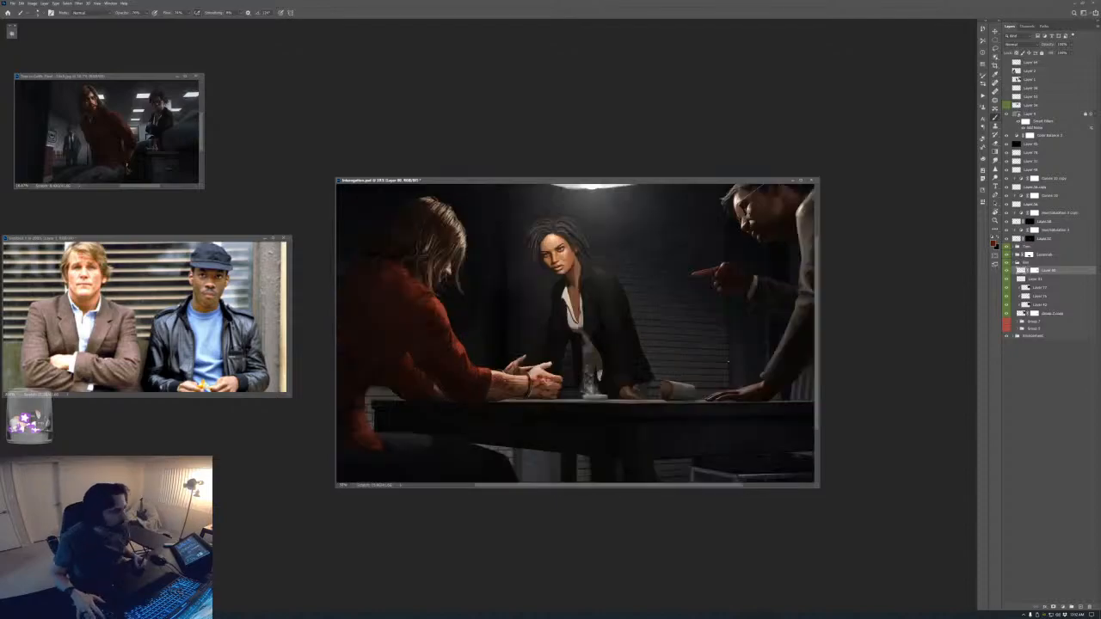
- Add a new empty layer and place it above the masked layer in the leaning man's layer group
left_click_drag(753, 371, 487, 371)
key("ctrl+plus")
left_click_drag(672, 364, 560, 357)
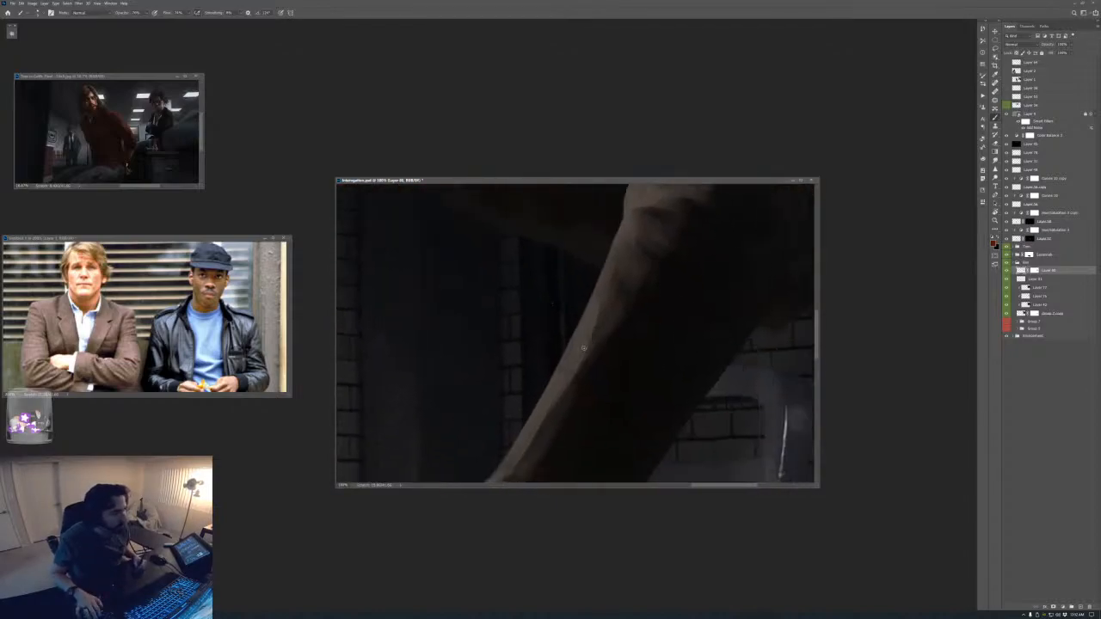
key("ctrl+minus")
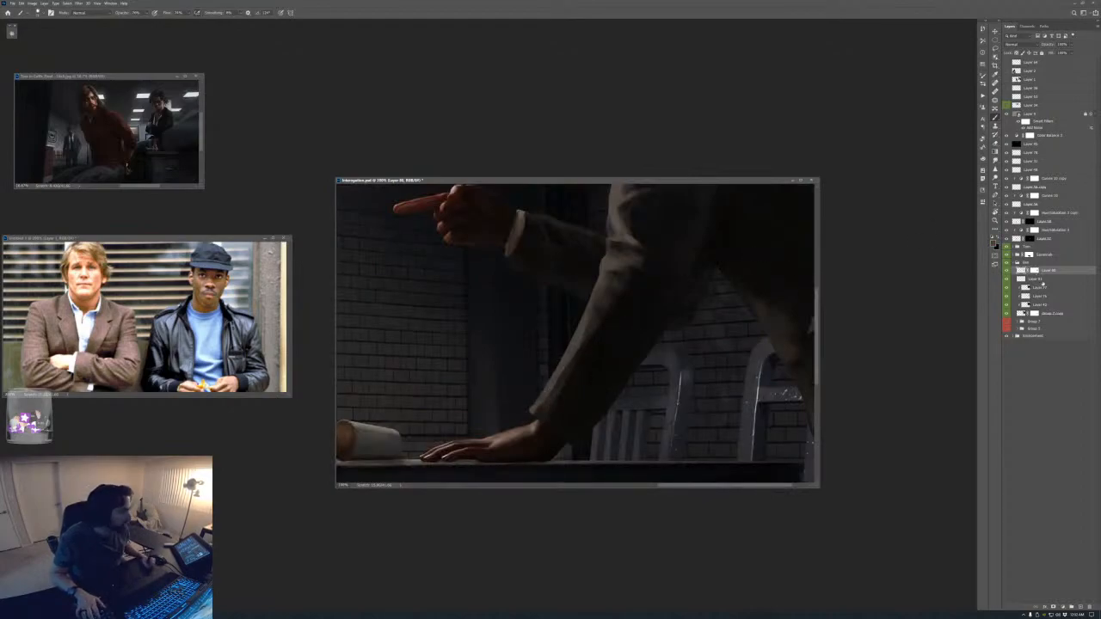
left_click(1043, 281)
key("ctrl+shift+alt+n")
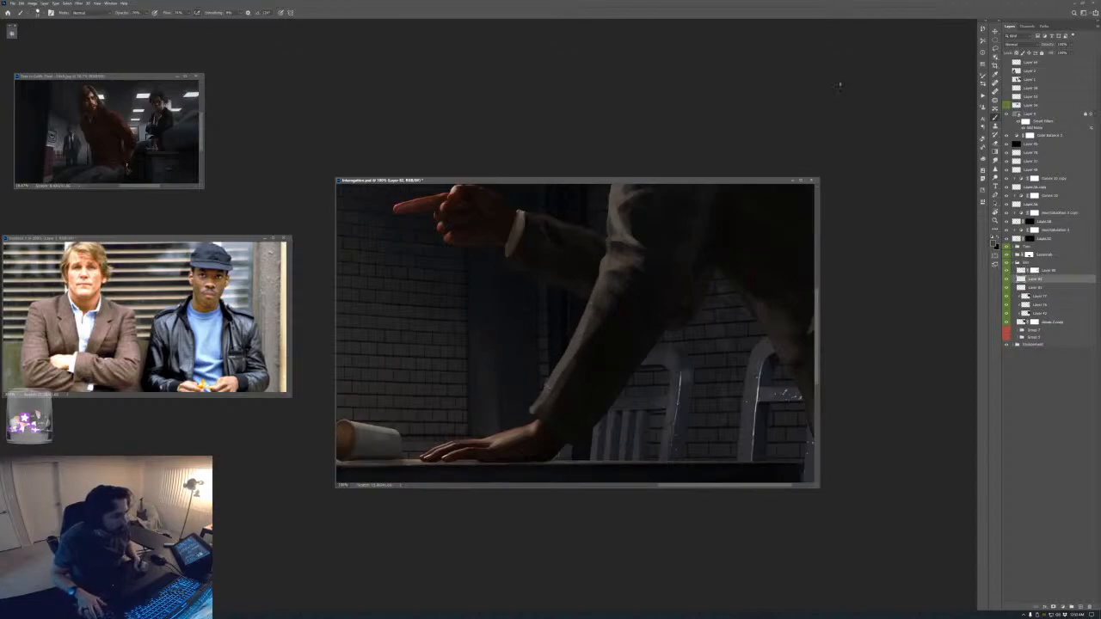
left_click_drag(1044, 281, 1037, 266)
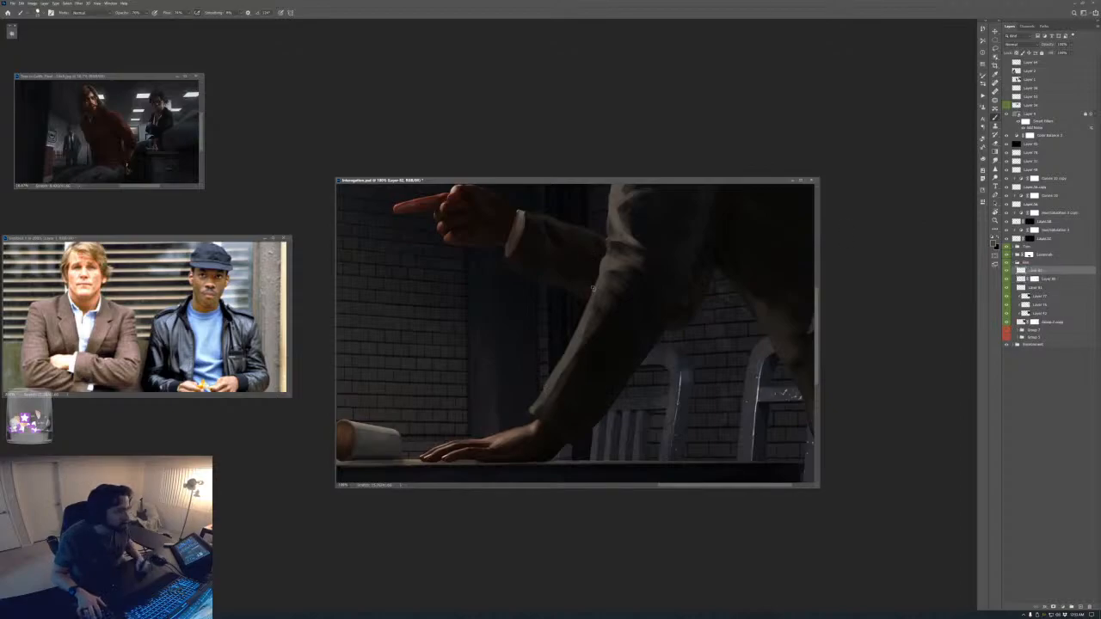
key("ctrl+minus")
key("ctrl+minus")
key("ctrl+minus")
key("ctrl+minus")
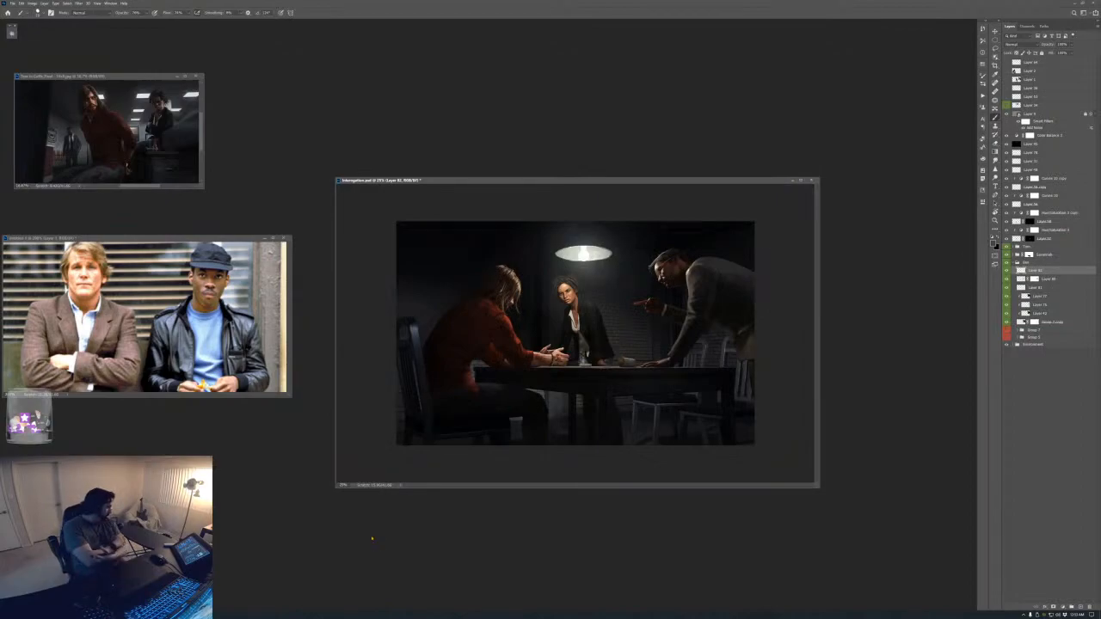
- Adjust the brush colour and paint subtle dark tones around the leaning man's supporting sleeve and torso on the new layer
key("ctrl+plus")
key("ctrl+plus")
key("ctrl+plus")
left_click_drag(629, 365, 591, 327)
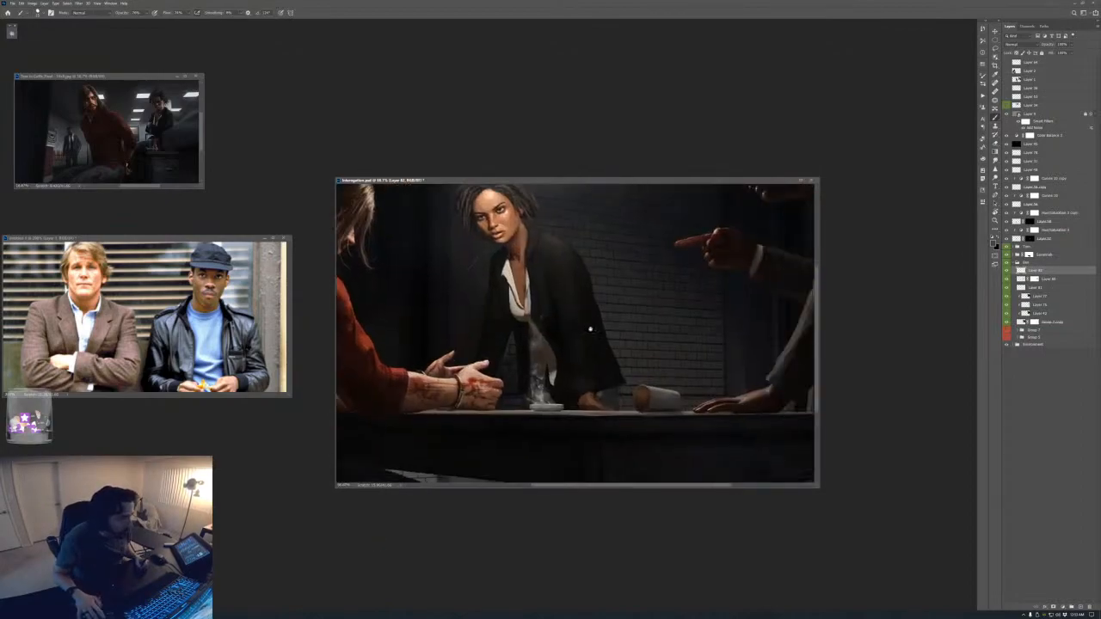
key("ctrl+plus")
left_click_drag(775, 361, 554, 365)
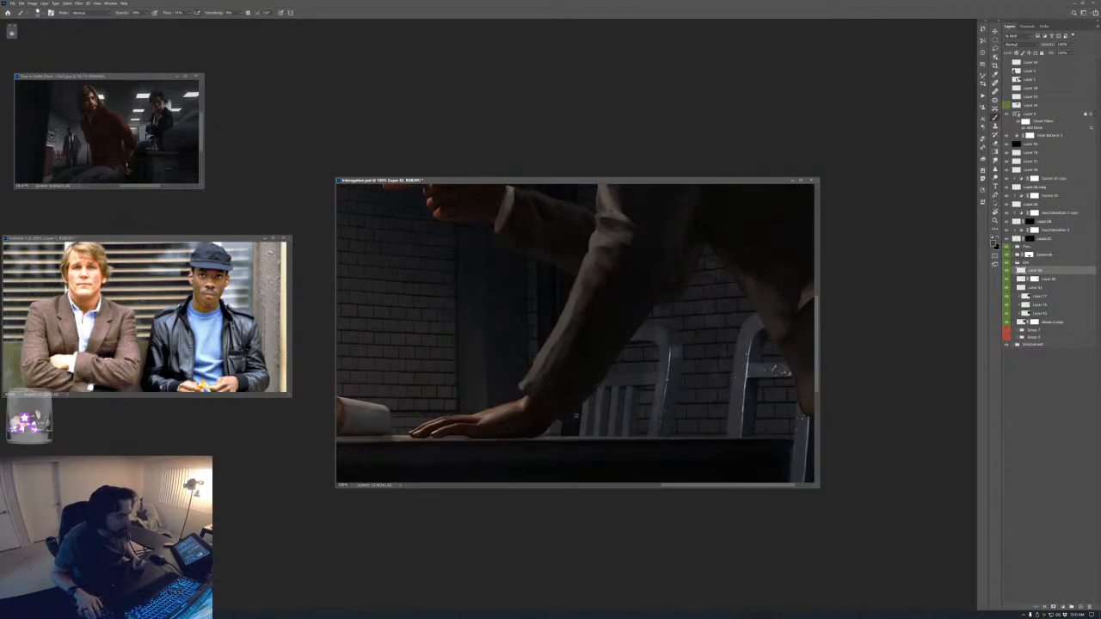
key("F6")
key("F6")
key("F6")
key("F6")
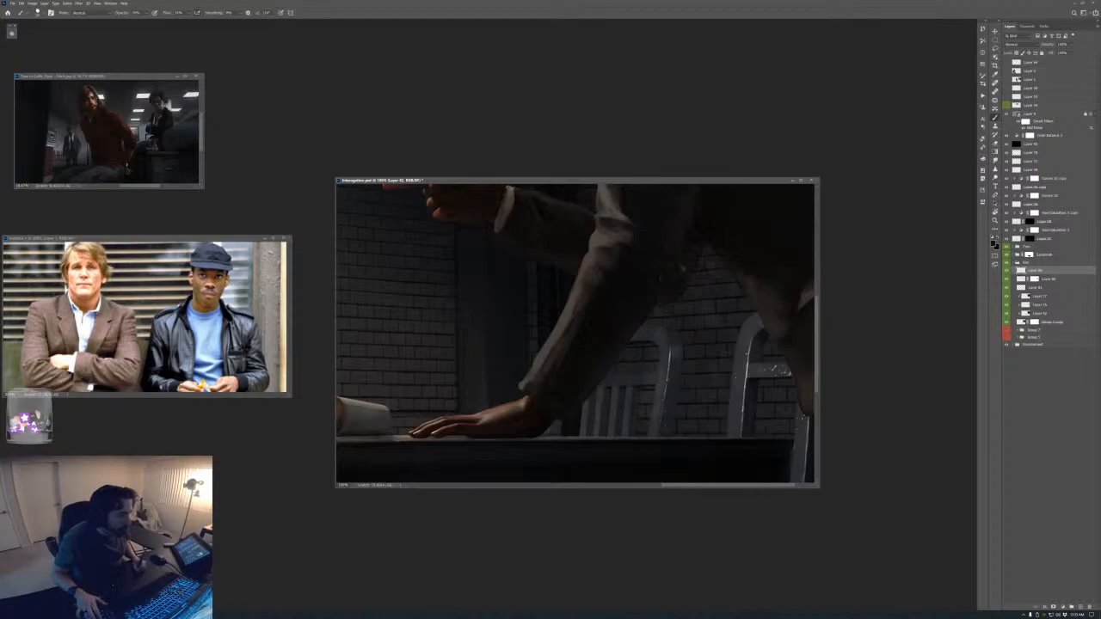
key("ctrl+0")
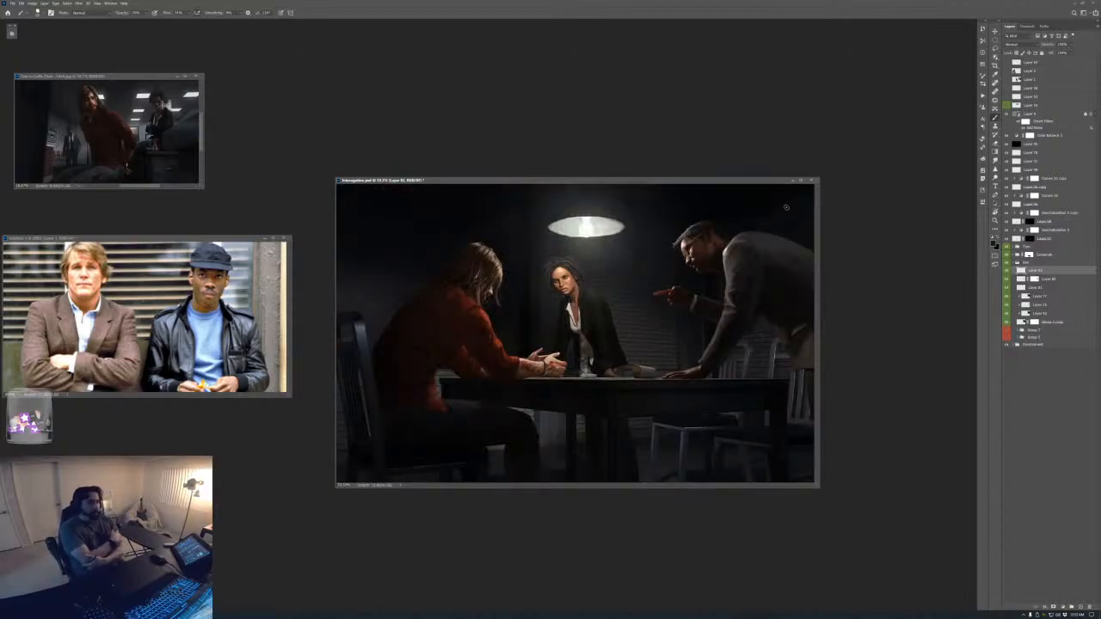
- Select the clipped Color Dodge layer above the leaning man for work on his face and glasses
key("ctrl+plus")
key("ctrl+plus")
key("ctrl+plus")
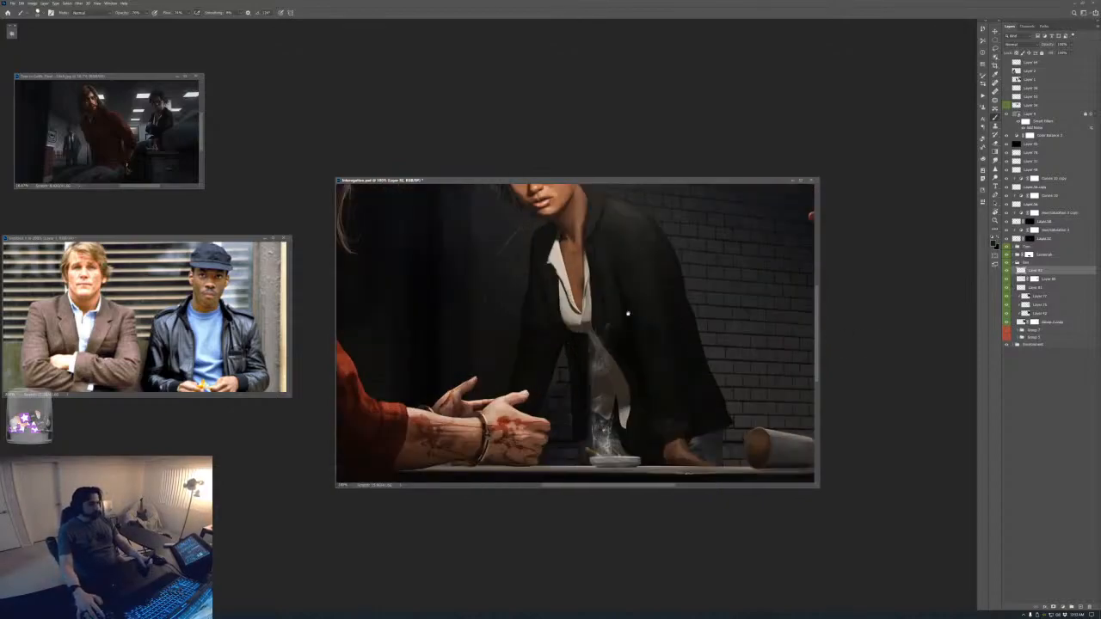
left_click_drag(627, 312, 339, 322)
key("ctrl+plus")
left_click_drag(791, 221, 560, 393)
left_click_drag(588, 339, 585, 439)
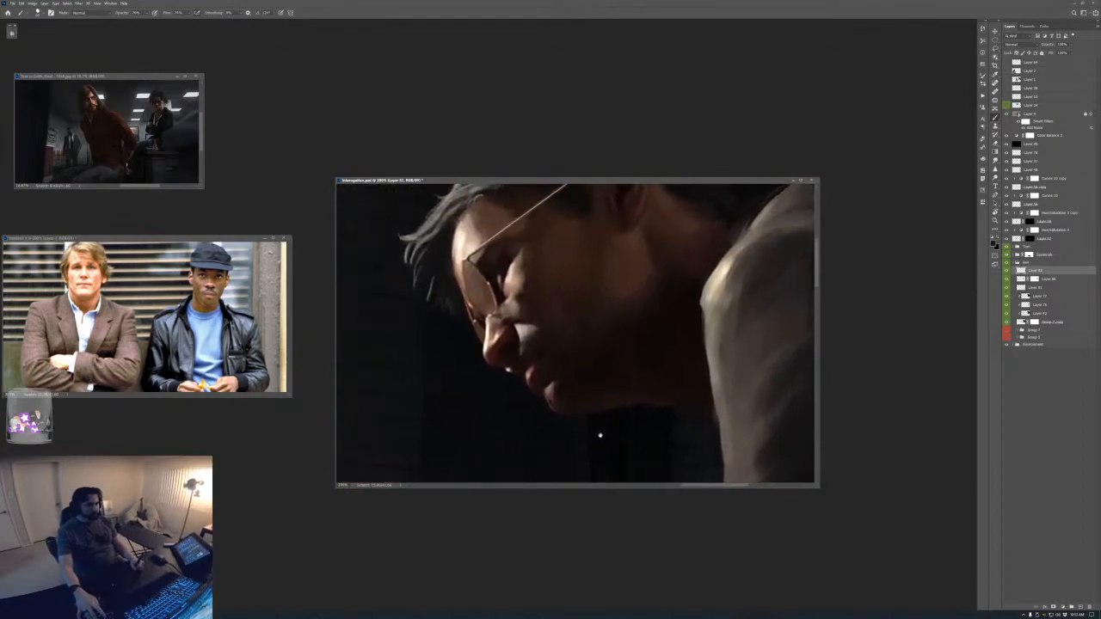
left_click_drag(558, 423, 617, 456)
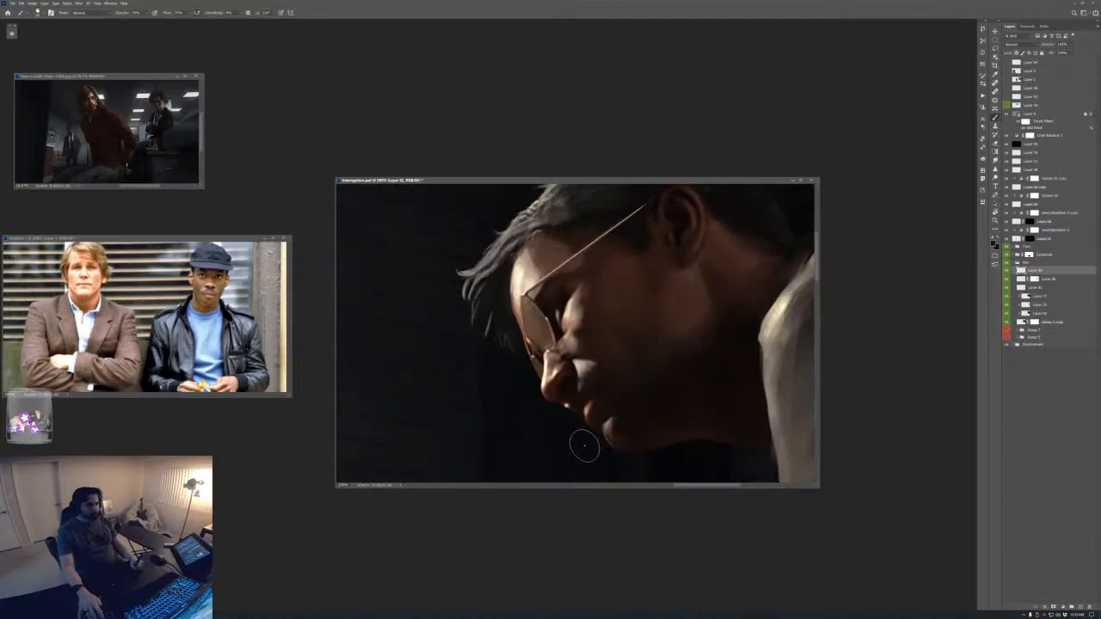
left_click(1033, 296)
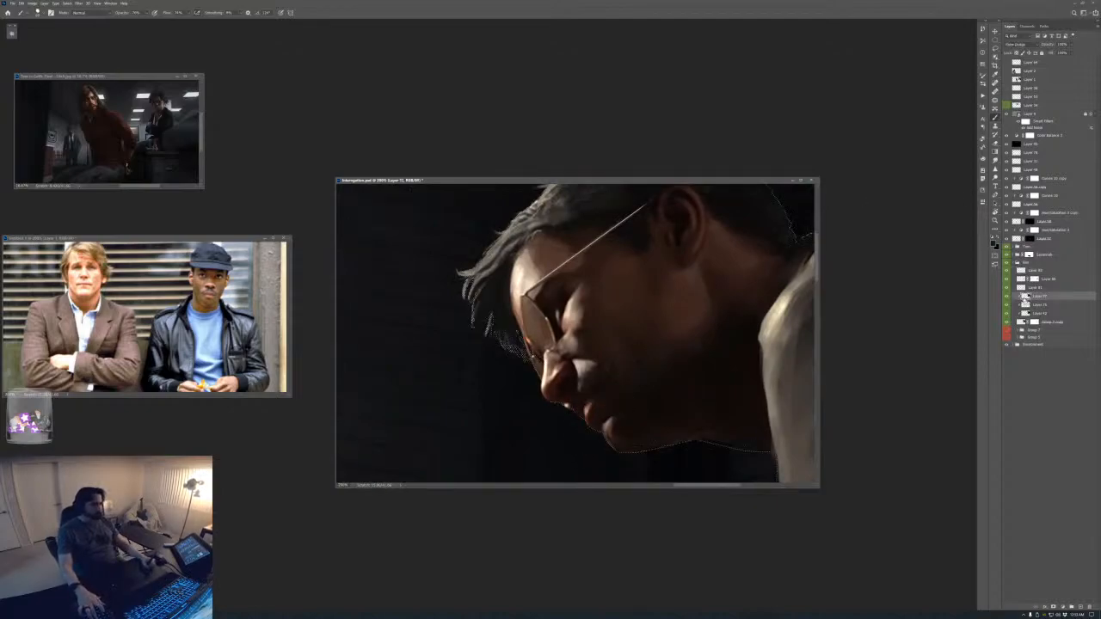
key("ctrl+plus")
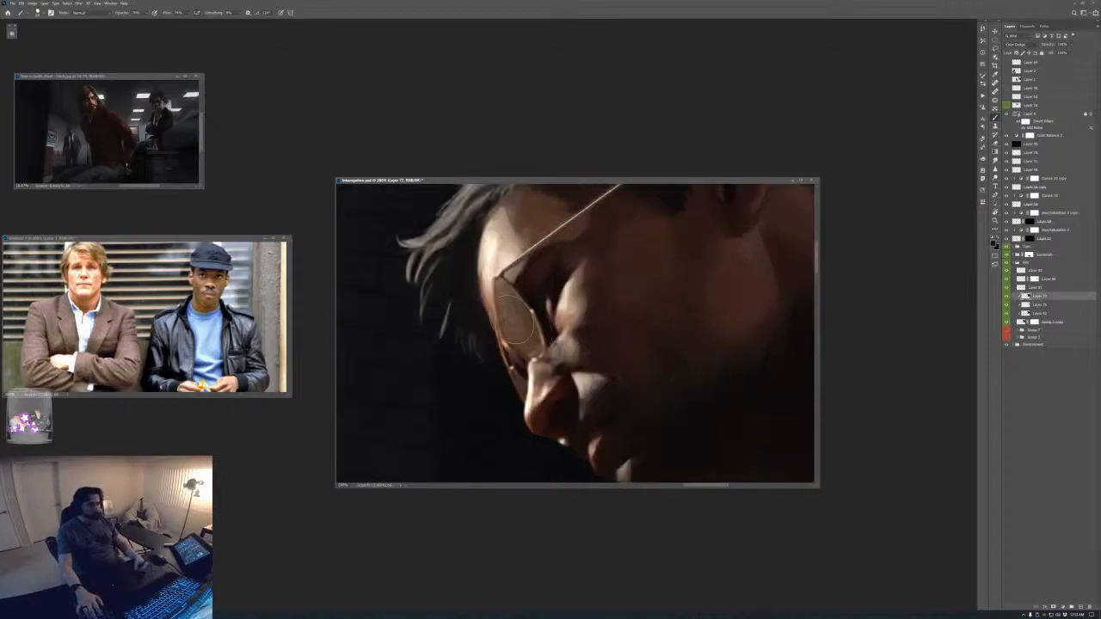
- Choose a soft airbrush from the airbrush, smoke and clouds brush set, shift the paint hue within the warm range, and adjust the flow
right_click(531, 331)
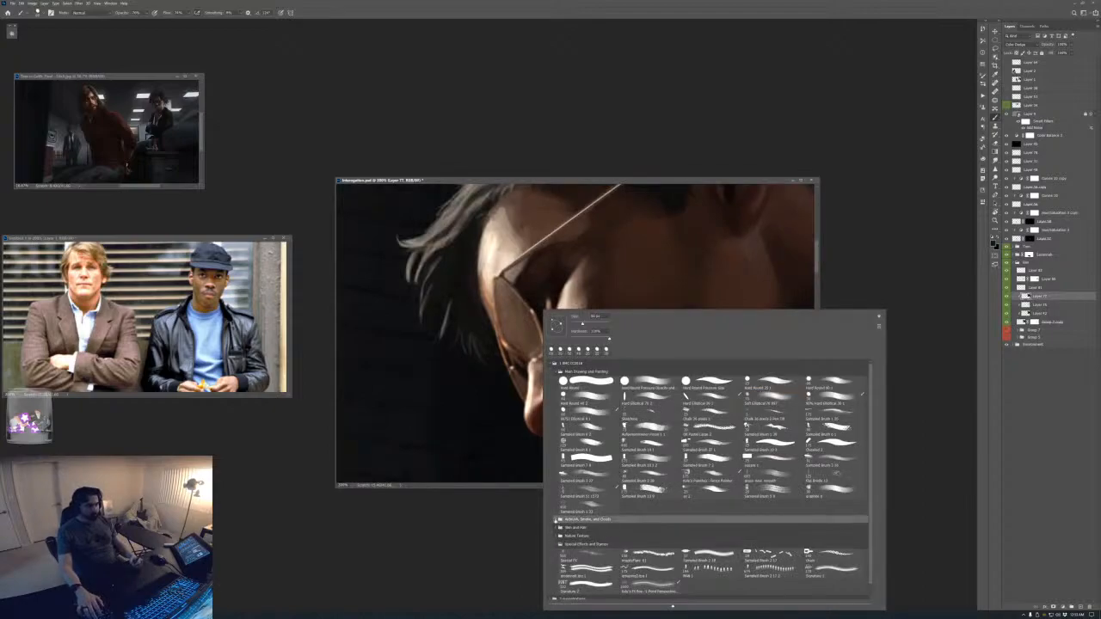
left_click(555, 519)
left_click(644, 531)
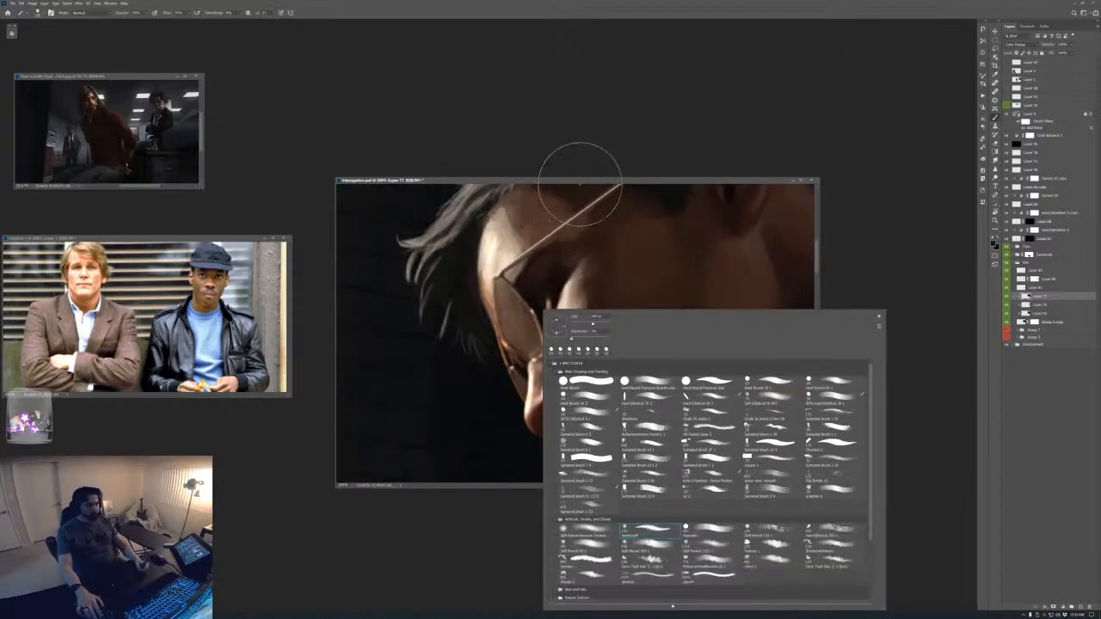
key("Return")
key("F6")
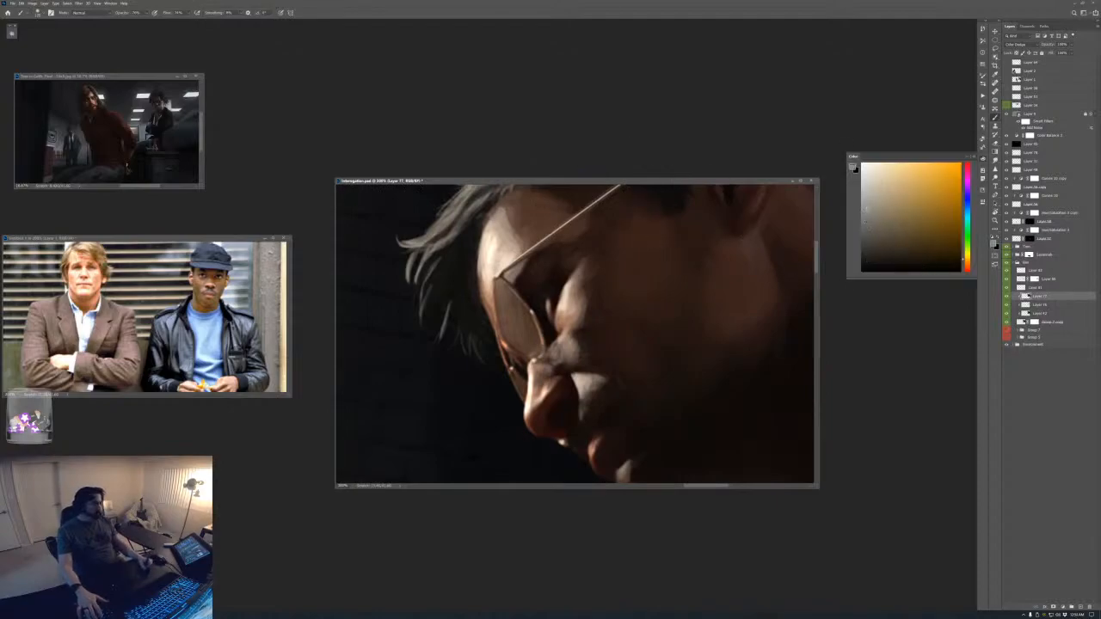
left_click_drag(967, 259, 968, 254)
key("F6")
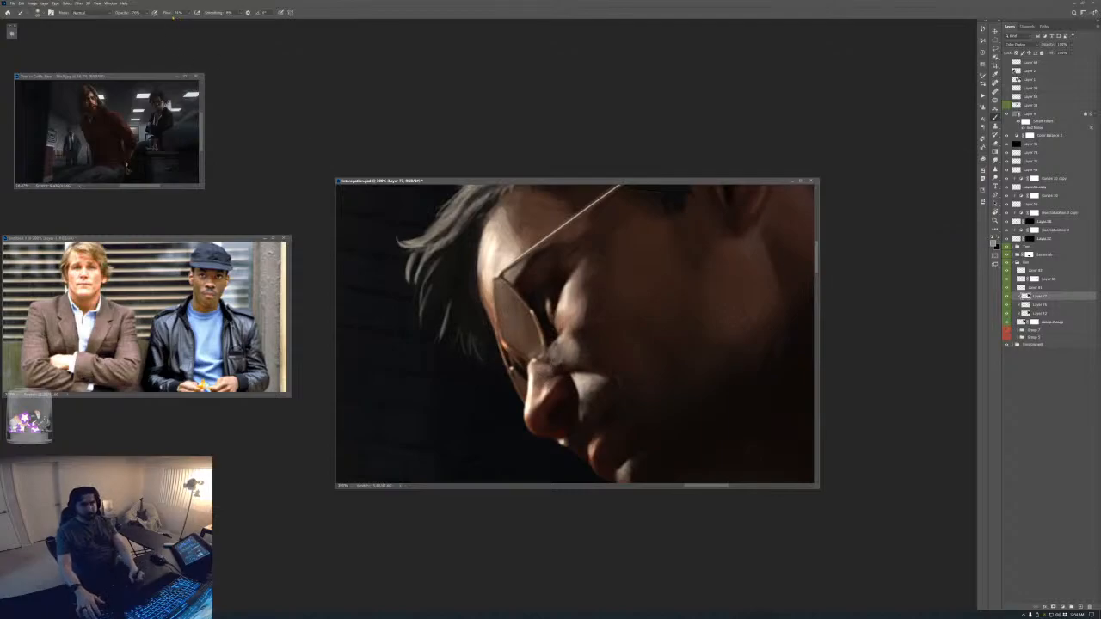
left_click(176, 13)
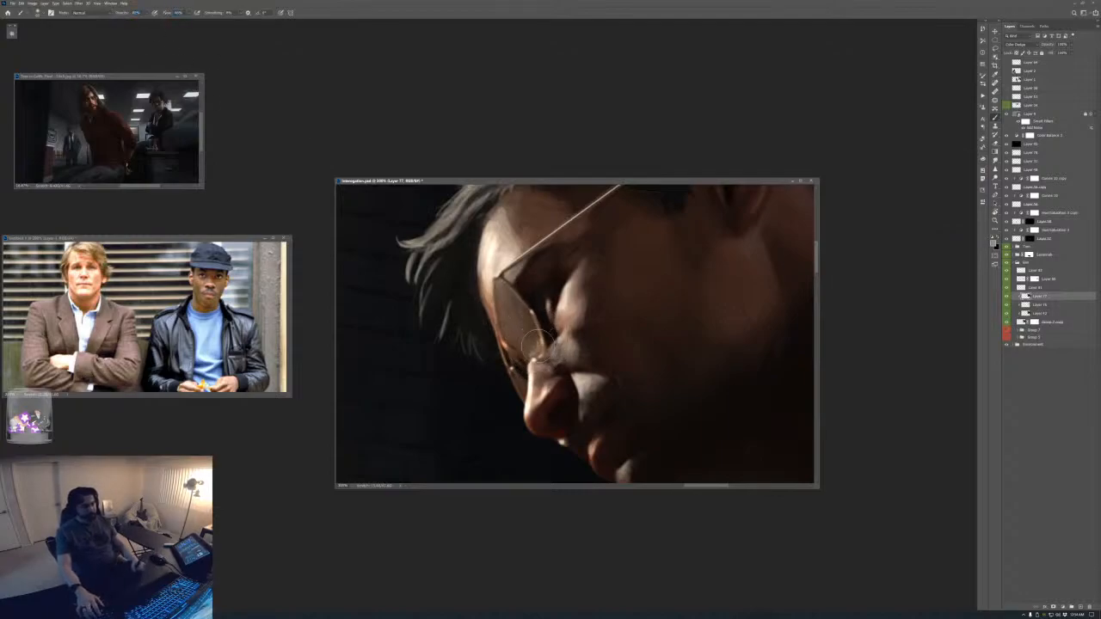
- Enlarge the airbrush and paint a soft warm glow across the lens of the leaning man's glasses
mouse_move(538, 346)
left_mouse_down()
mouse_move(495, 274)
mouse_move(494, 303)
left_mouse_up()
key("bracketright")
key("bracketright")
key("bracketright")
key("bracketright")
key("bracketright")
key("bracketright")
key("bracketright")
key("bracketright")
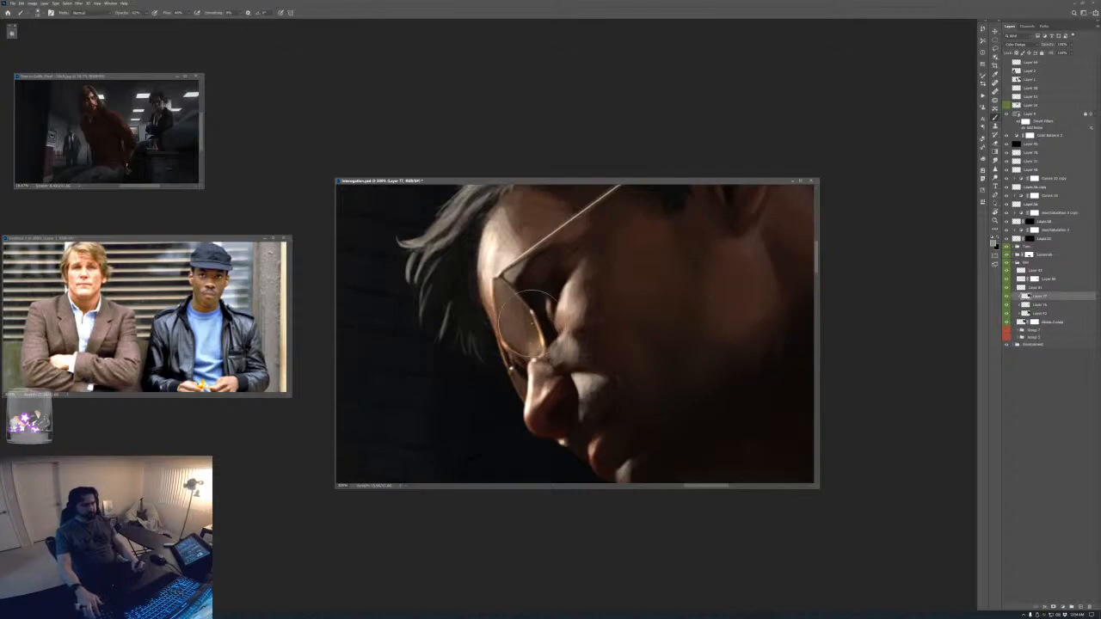
key("F5")
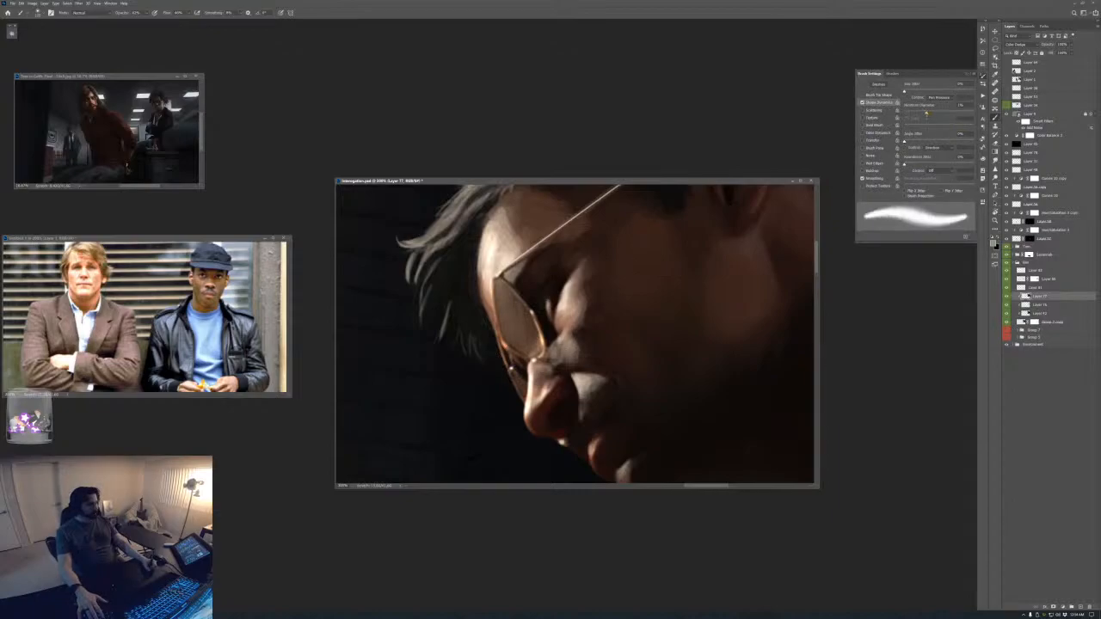
key("F5")
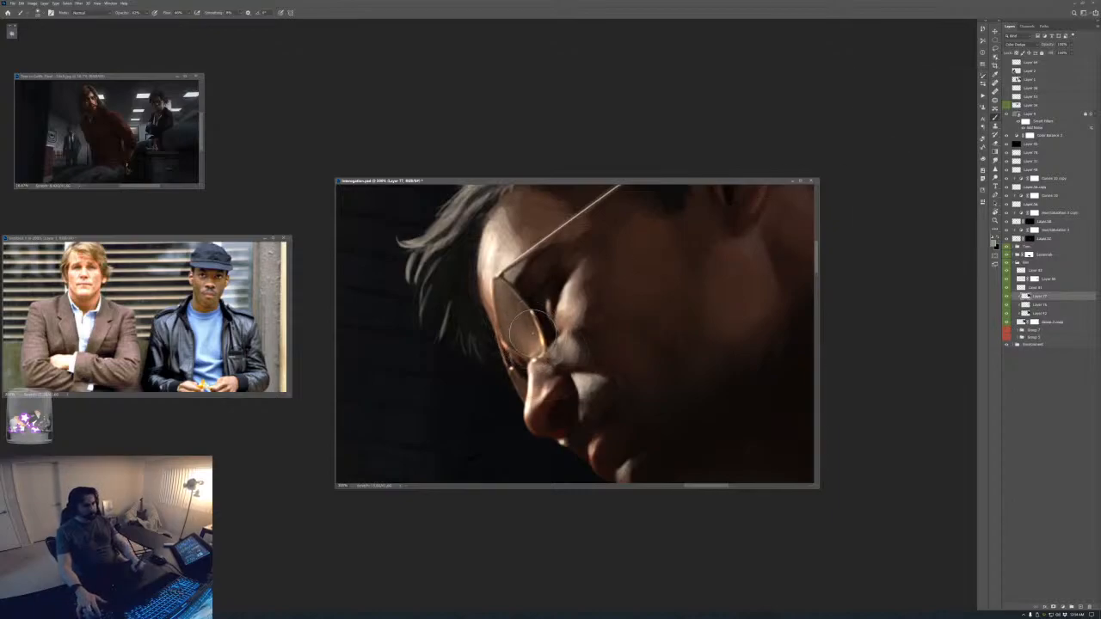
- Check the glowing glasses lens against the whole interrogation scene and the other figures
key("ctrl+minus")
key("ctrl+minus")
key("ctrl+minus")
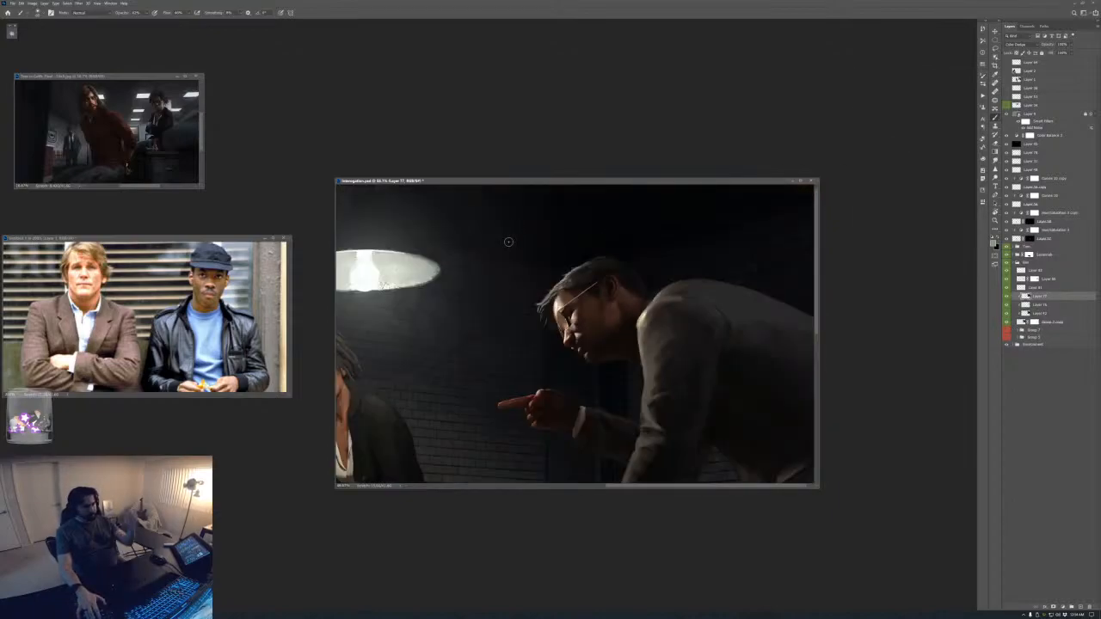
key("ctrl+minus")
key("ctrl+minus")
key("ctrl+plus")
key("ctrl+plus")
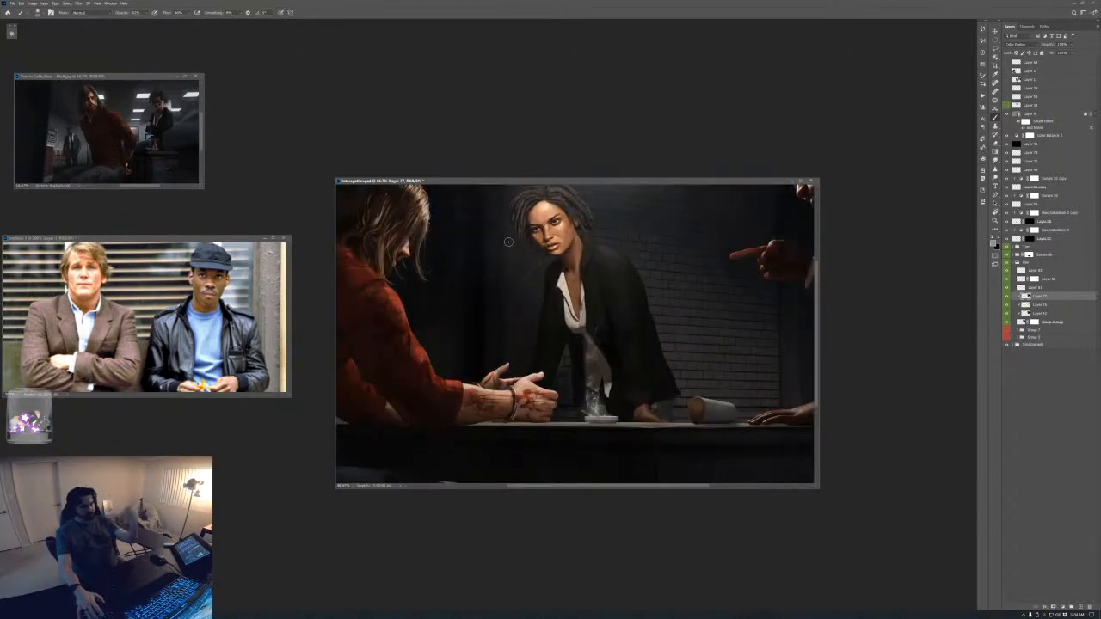
mouse_move(680, 272)
left_mouse_down()
mouse_move(499, 359)
mouse_move(431, 421)
left_mouse_up()
key("ctrl+plus")
key("ctrl+plus")
key("ctrl+plus")
- Refine the warm glints on the glasses' rim and lens with a smaller brush, and compare them with the full scene
left_click_drag(551, 246, 592, 288)
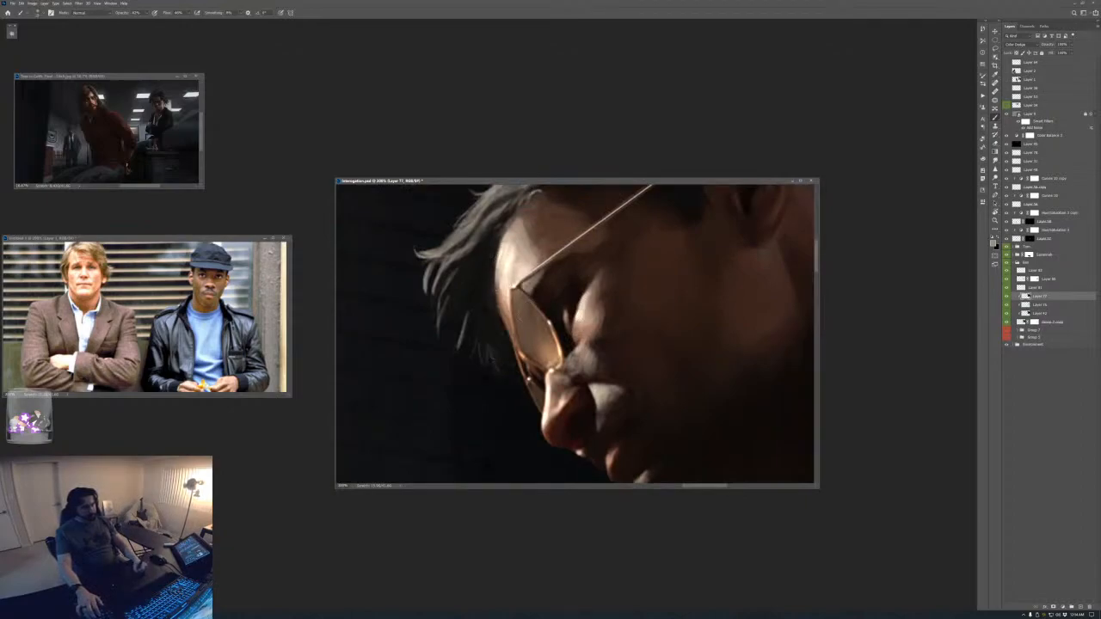
mouse_move(460, 225)
left_mouse_down()
mouse_move(456, 303)
mouse_move(487, 273)
left_mouse_up()
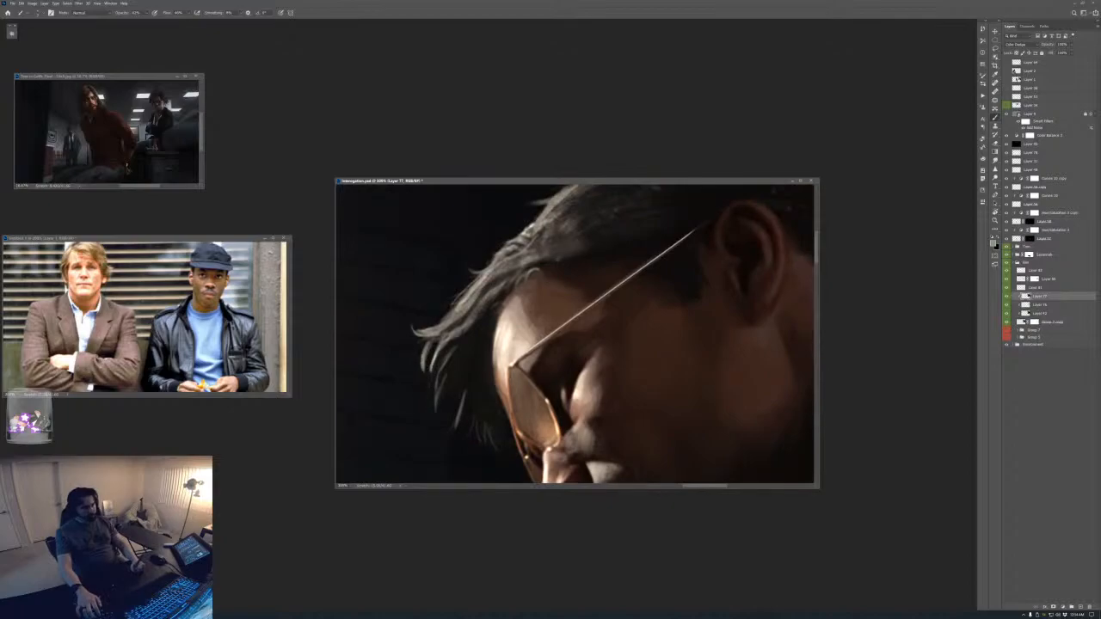
left_click_drag(423, 355, 437, 273)
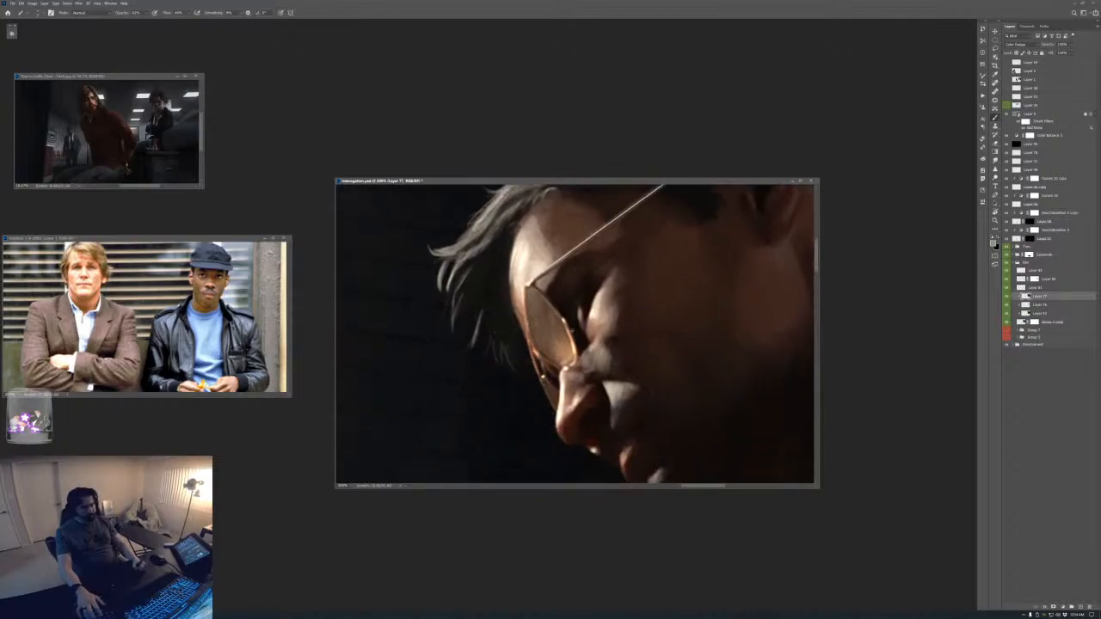
left_click_drag(588, 392, 563, 336)
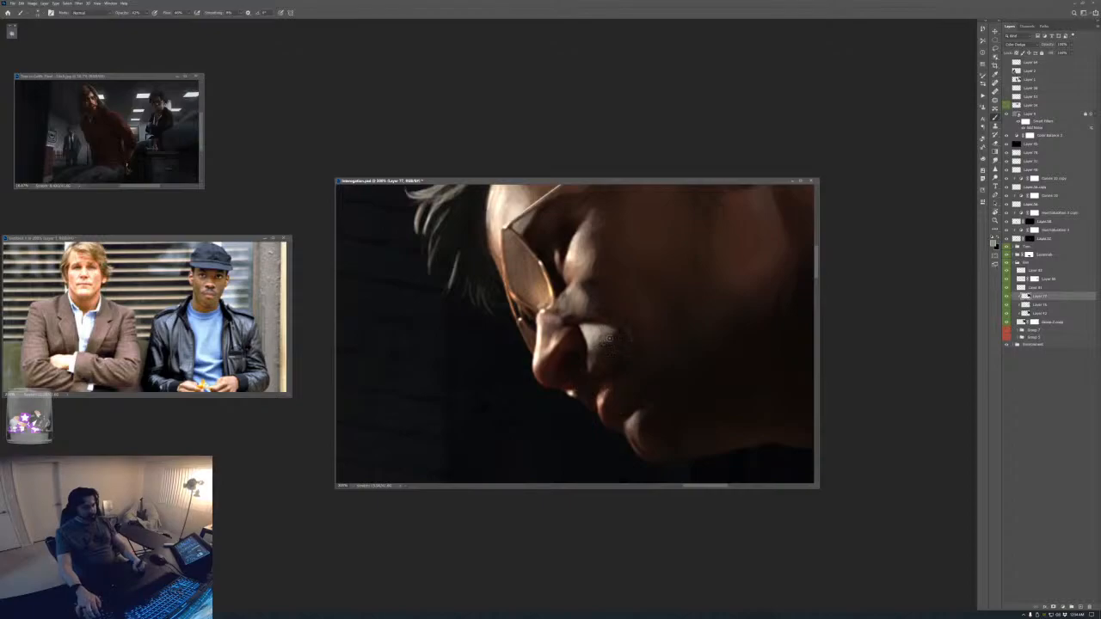
left_click_drag(646, 318, 606, 484)
left_click_drag(555, 394, 595, 336)
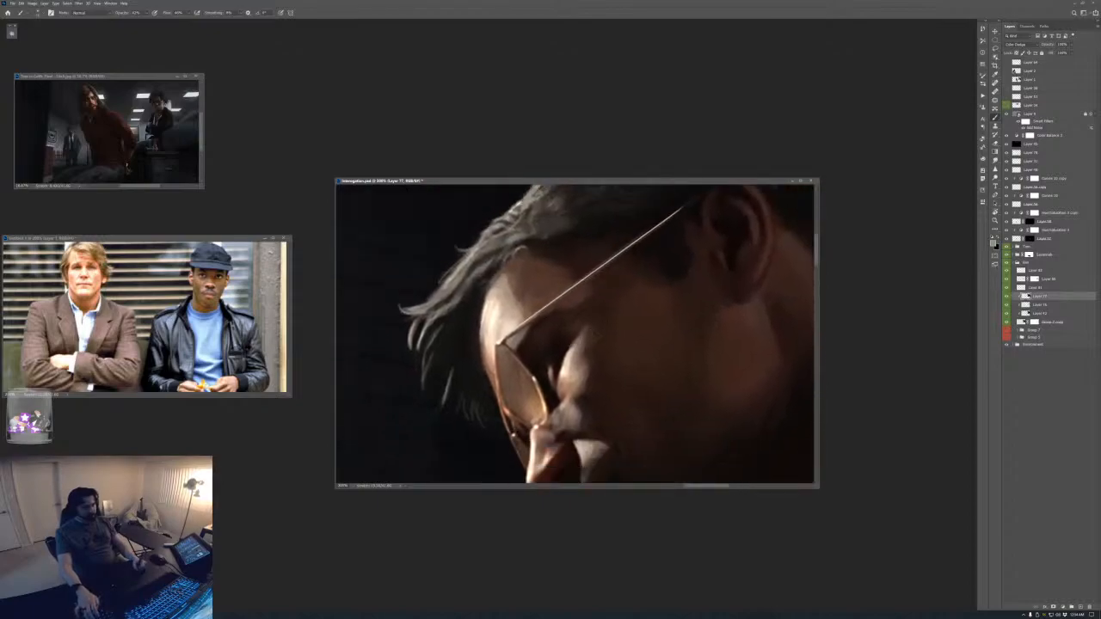
key("ctrl+0")
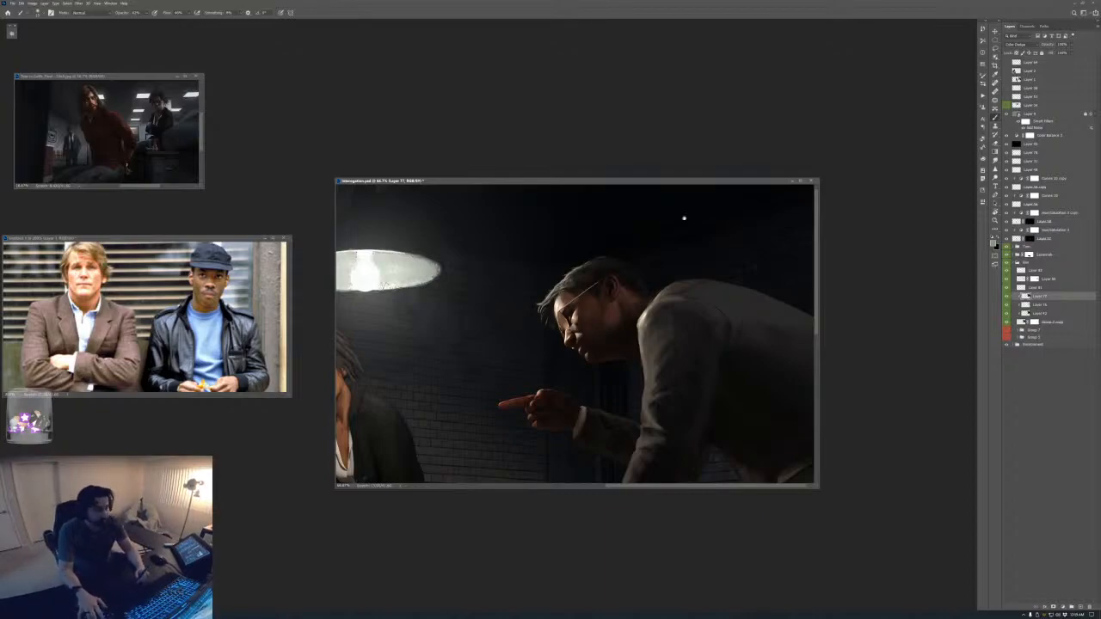
key("ctrl+minus")
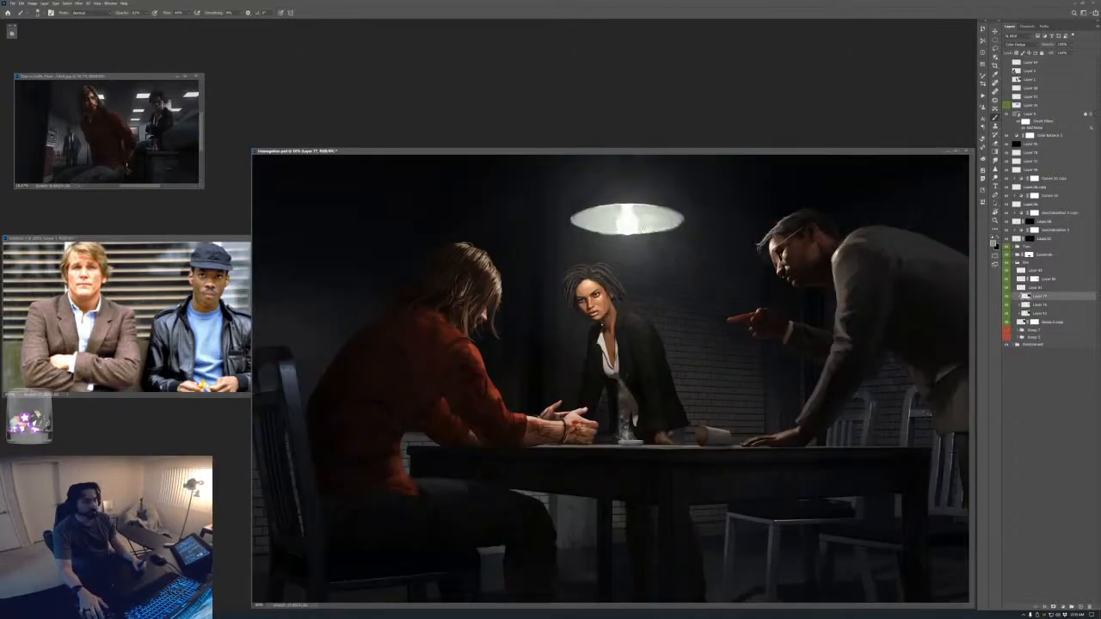
- Start saving the photo reference document and browse to the Tom Interrogation folder within the project's KeyArt folder
left_click(238, 239)
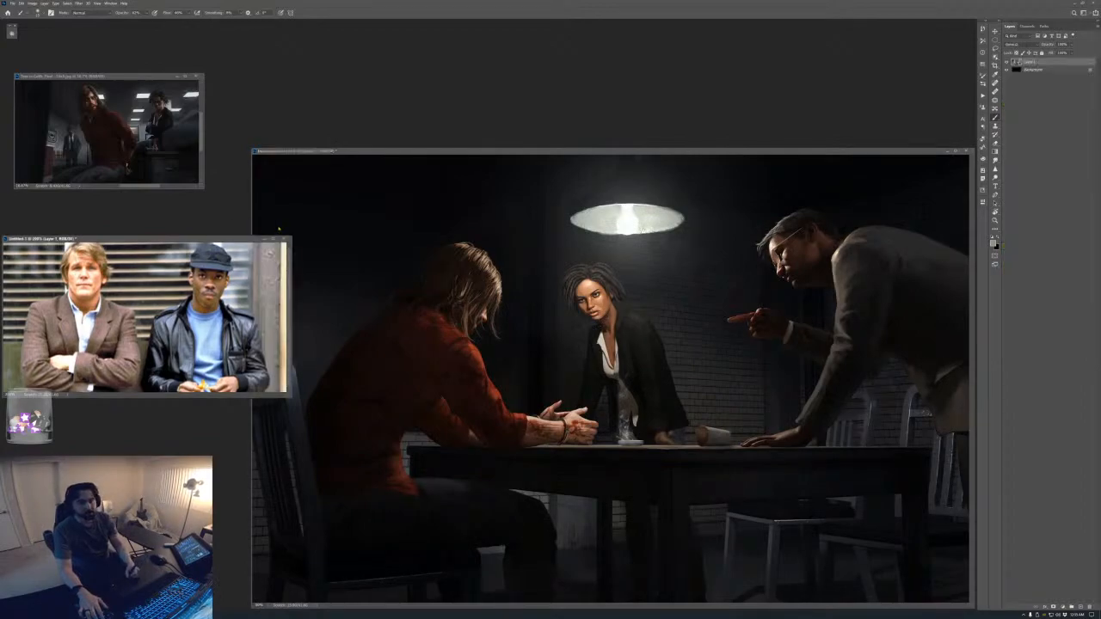
left_click_drag(218, 239, 217, 238)
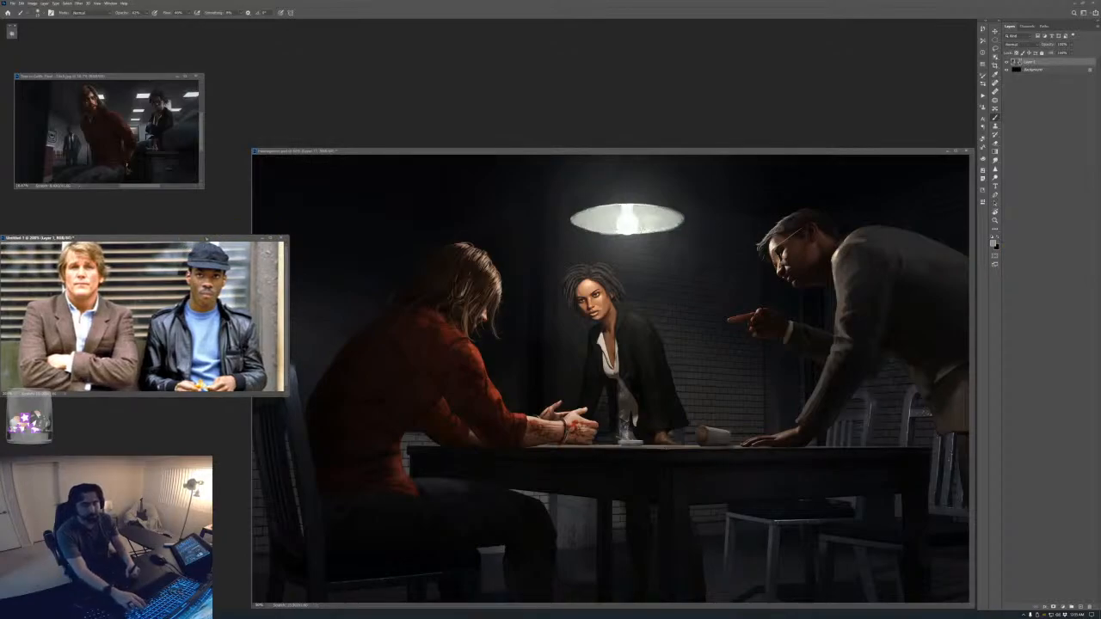
key("ctrl+s")
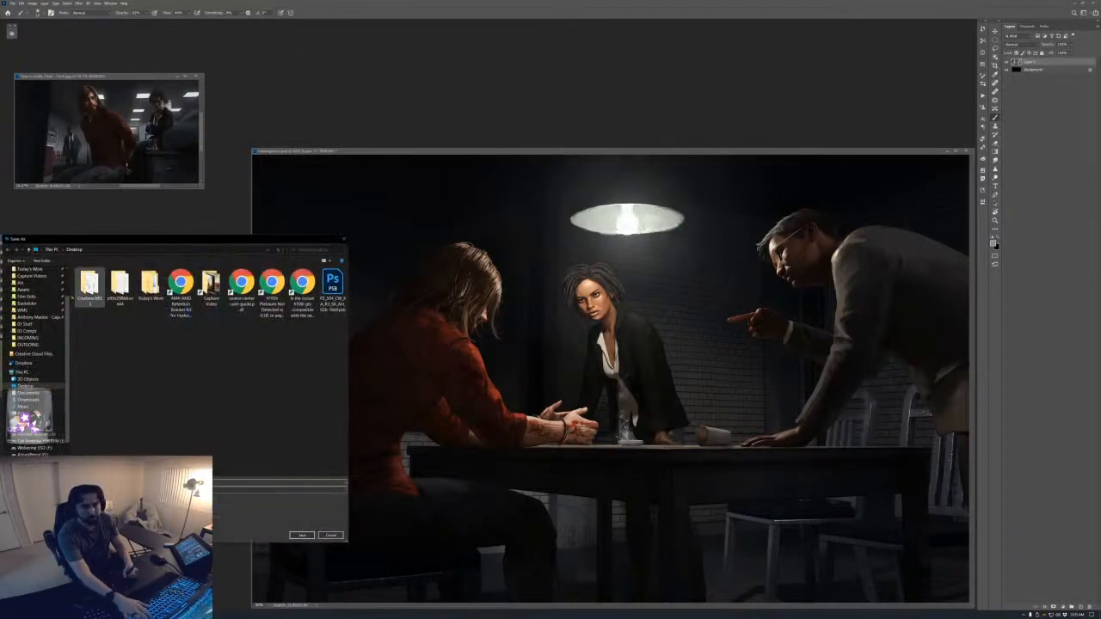
left_click(34, 303)
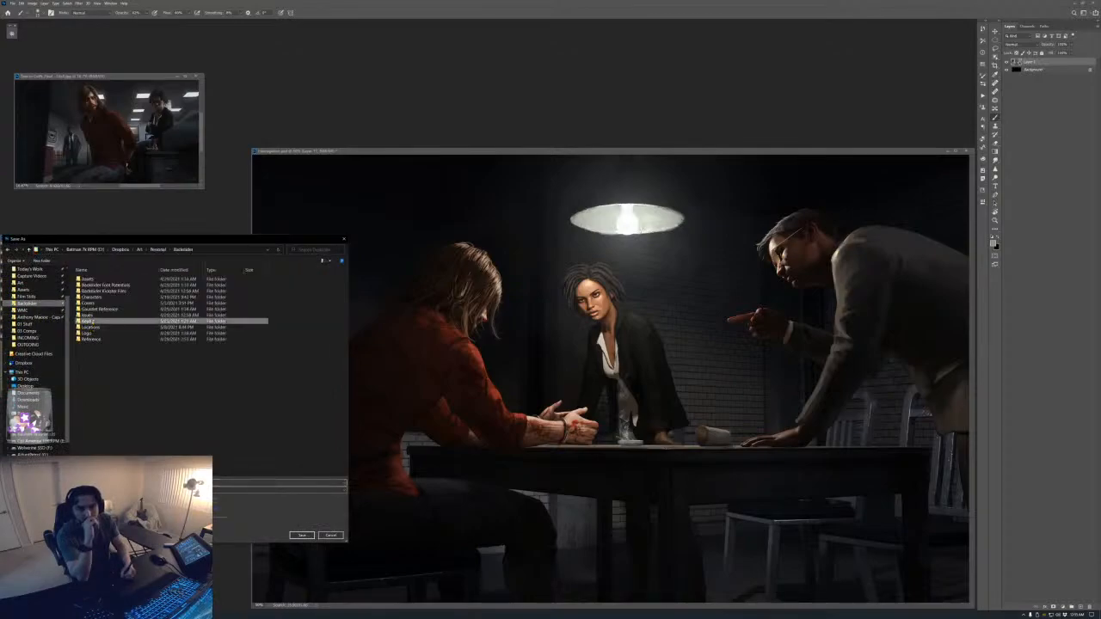
double_click(90, 321)
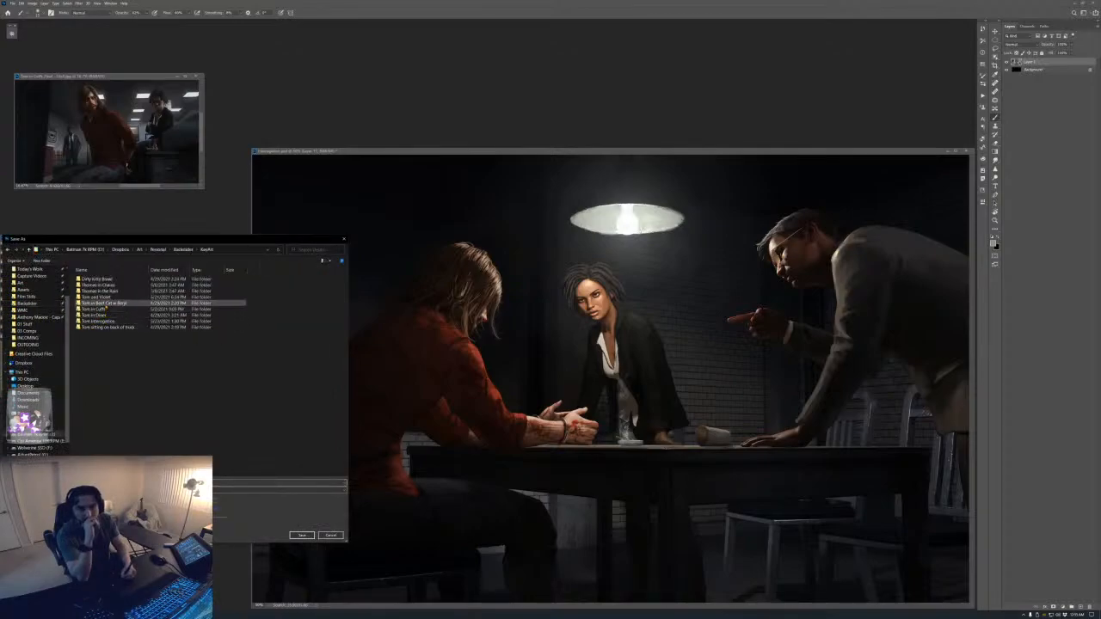
double_click(97, 321)
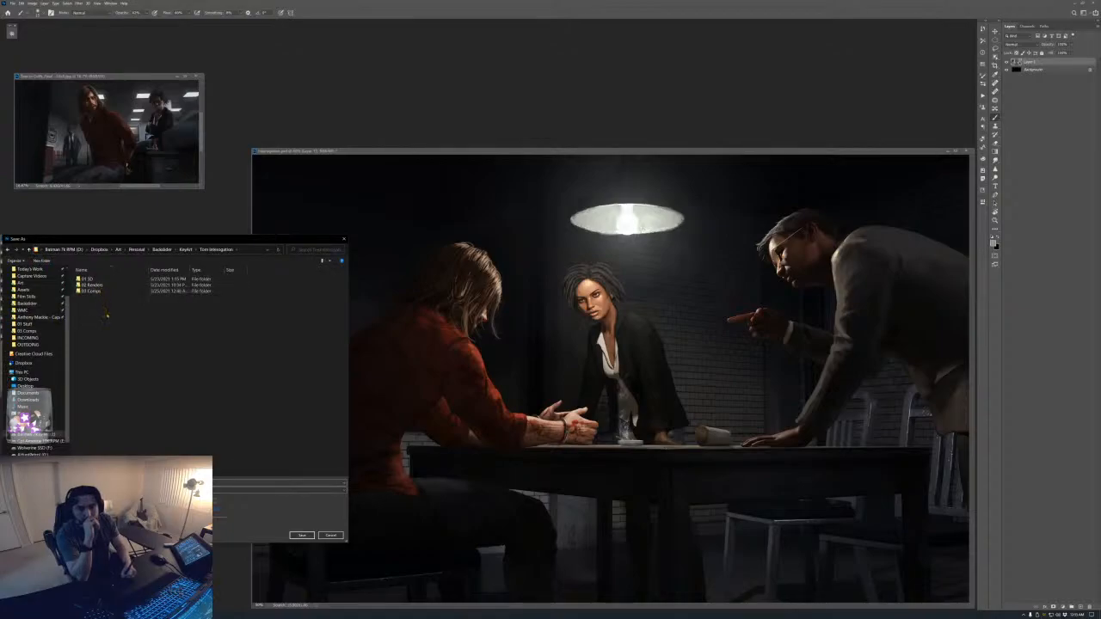
- Create a folder named Ref inside Tom Interrogation and save the photo reference document in it
key("ctrl+shift+n")
type("Fin")
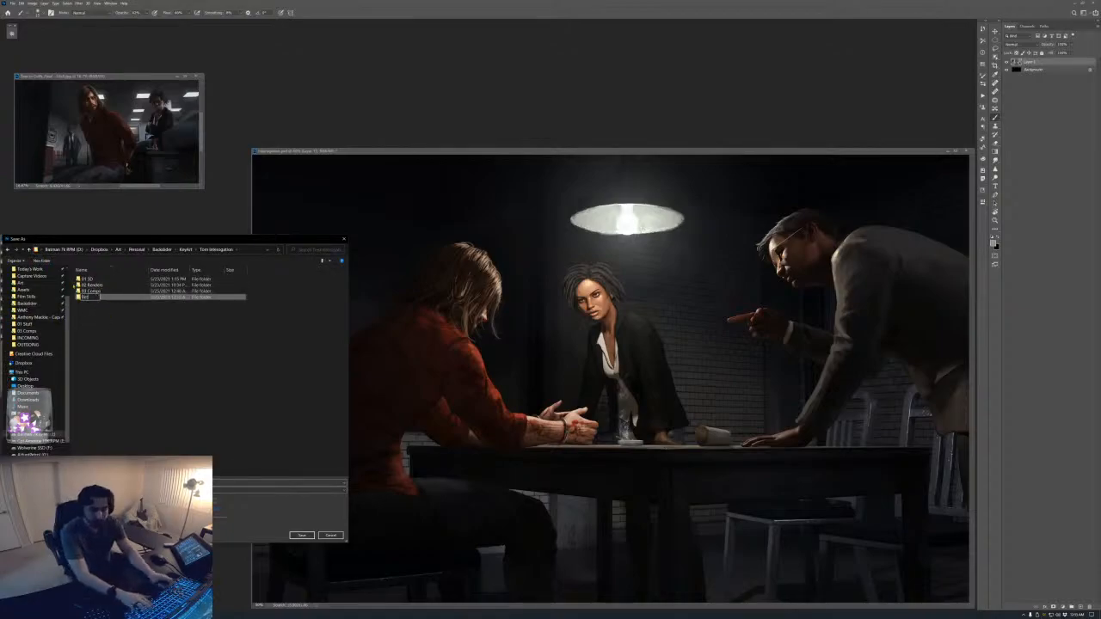
key("Return")
key("Return")
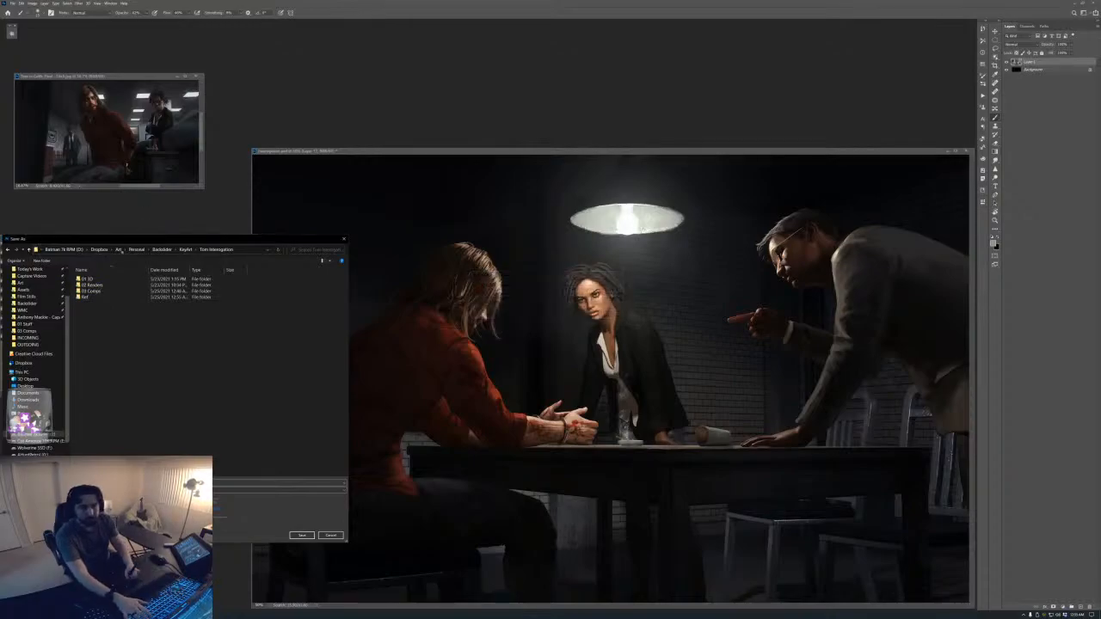
double_click(89, 297)
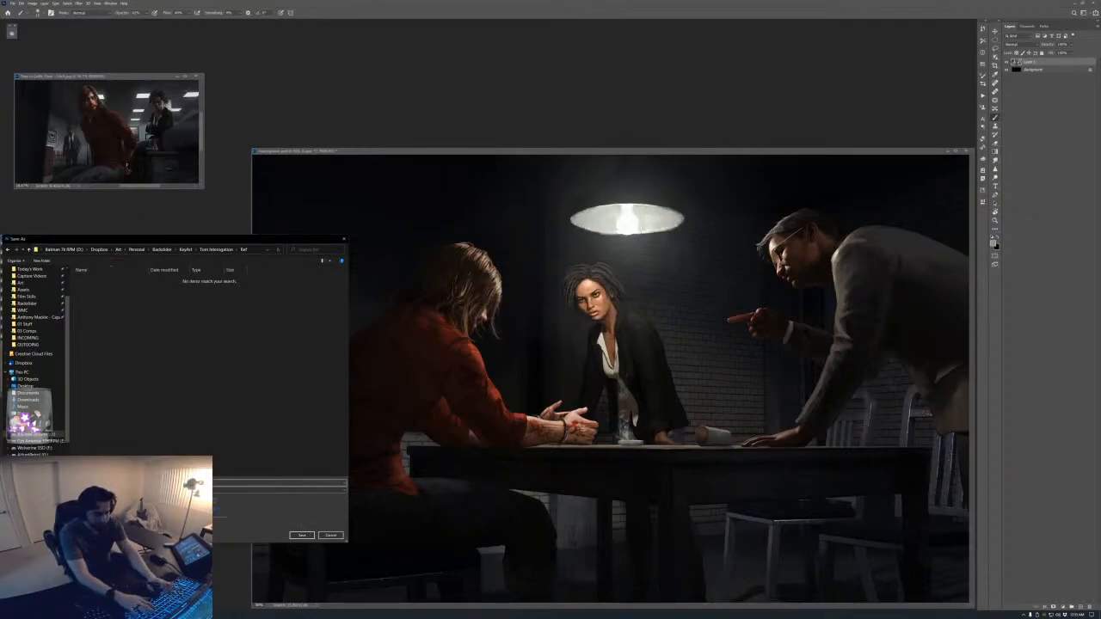
key("Return")
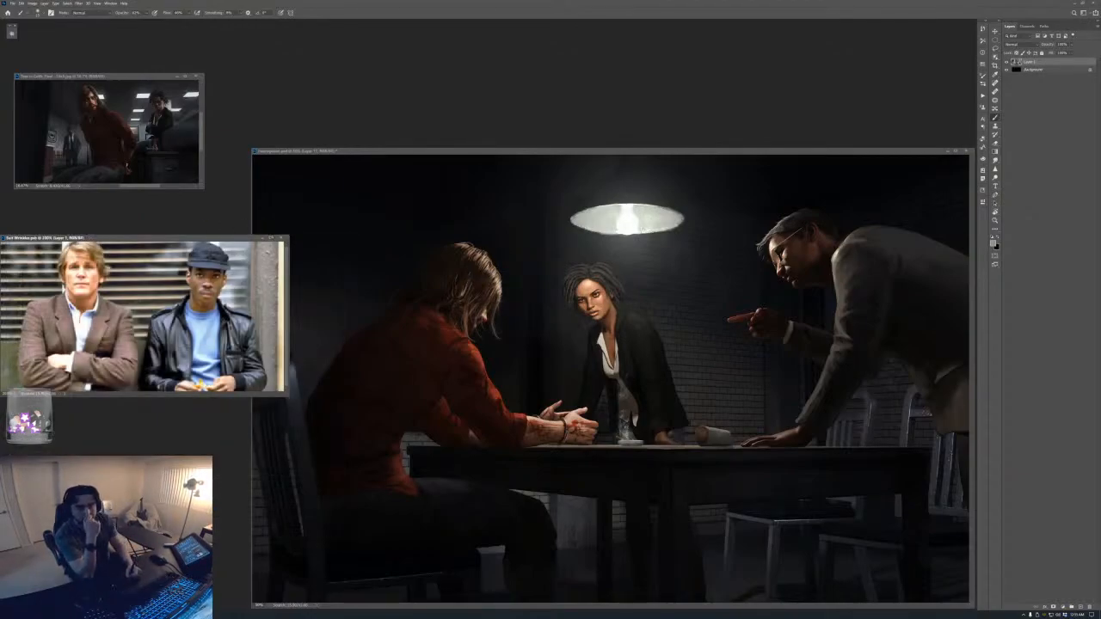
- Close the photo reference and the small companion painting, and save the interrogation painting
left_click(282, 238)
left_click(197, 76)
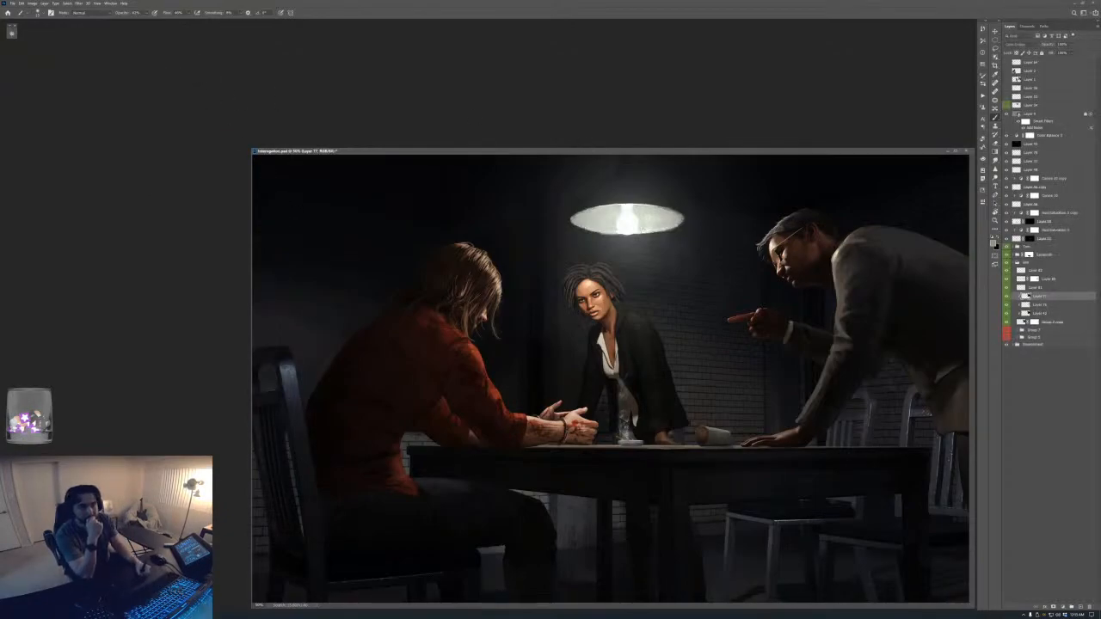
key("ctrl+minus")
key("ctrl+minus")
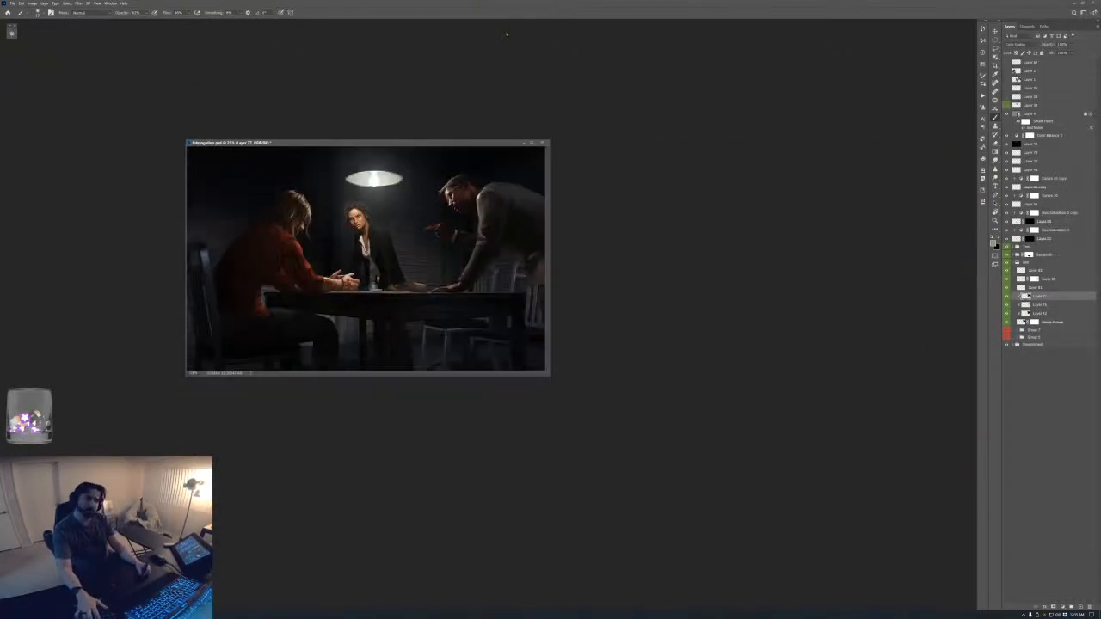
key("ctrl+s")
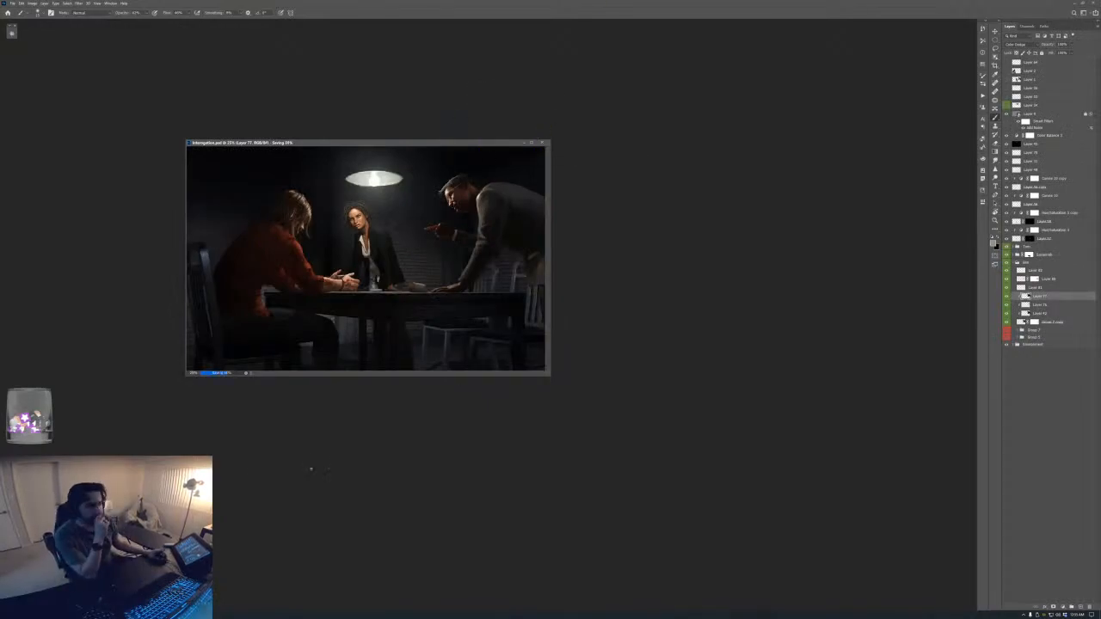
- Switch to the web browser, go to twitch.tv and open the Art category
key("alt+Tab")
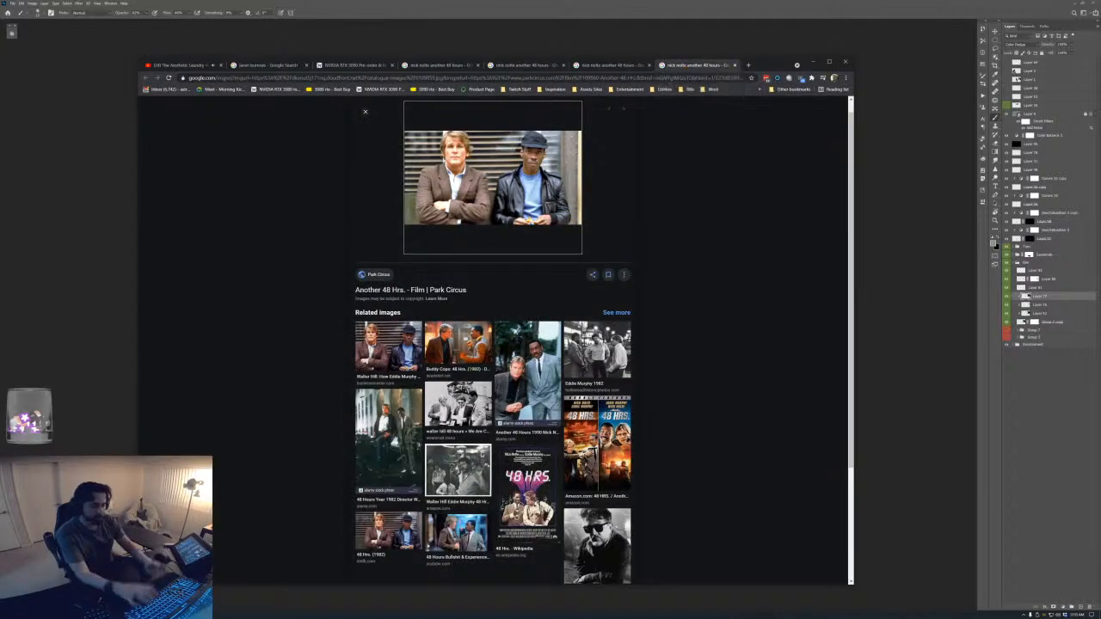
key("ctrl+l")
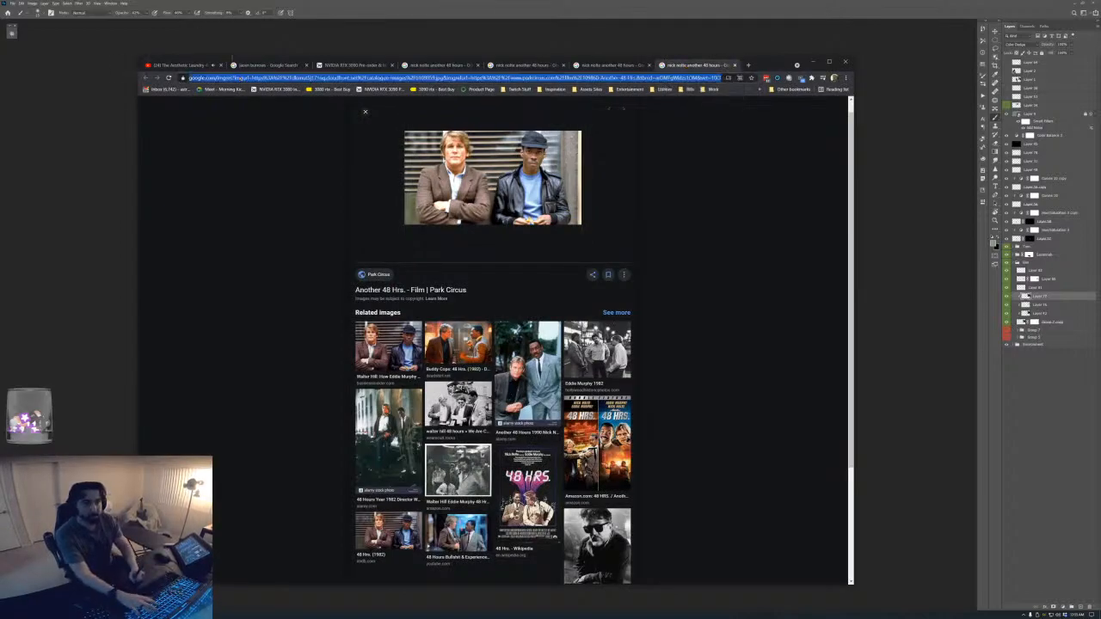
type("twitch.tv")
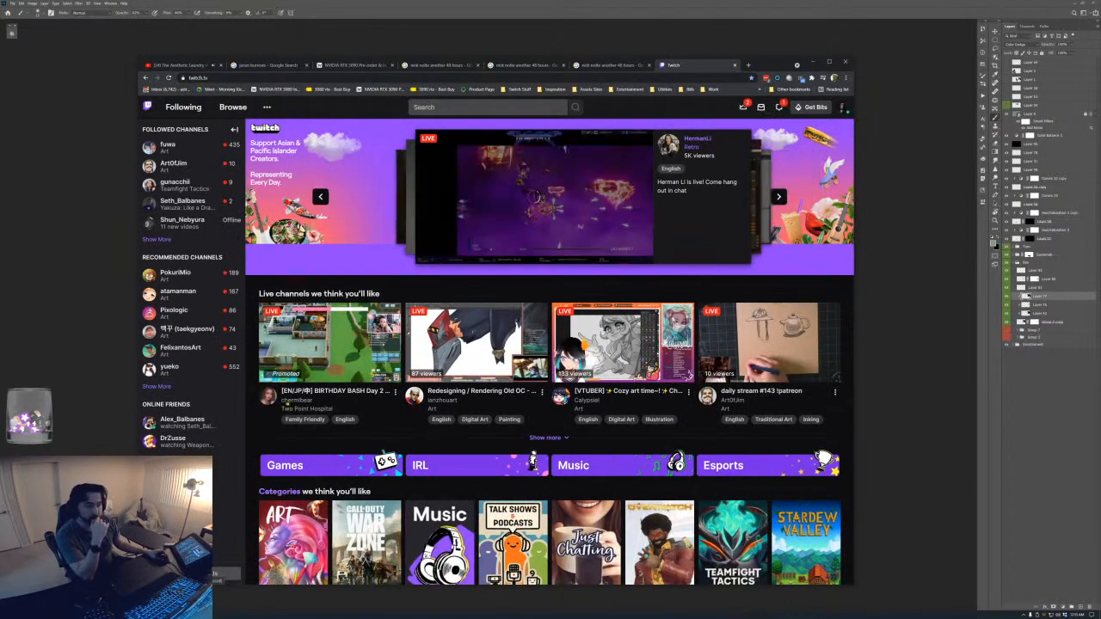
left_click(293, 542)
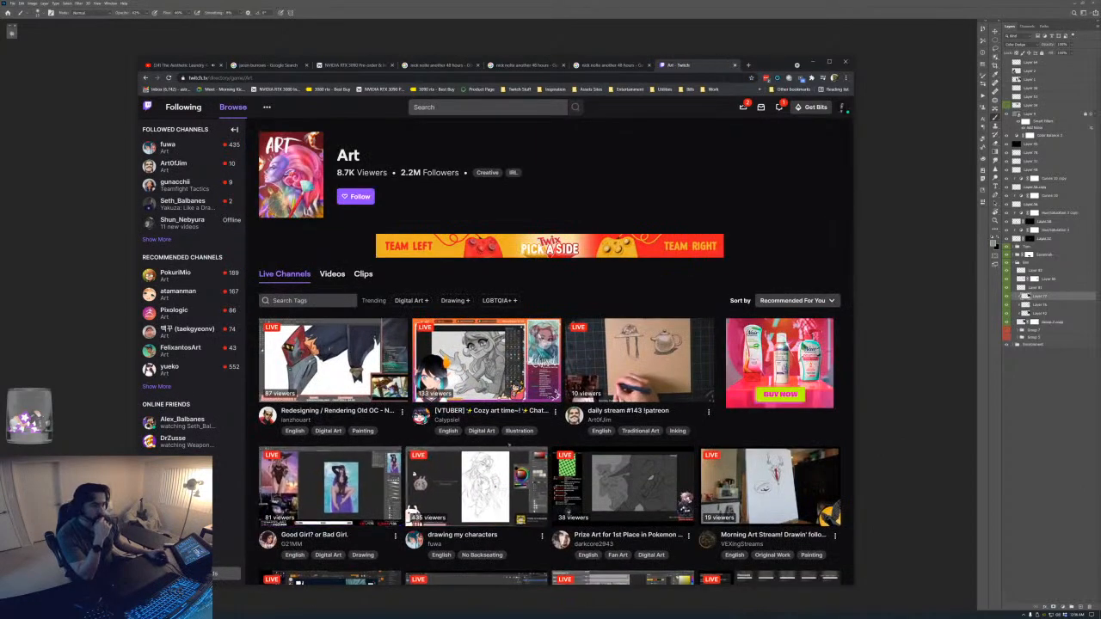
- Look through the live channels in the Art category down to the least-watched streams, and return to the start of the list
scroll(508, 448, "down", 1)
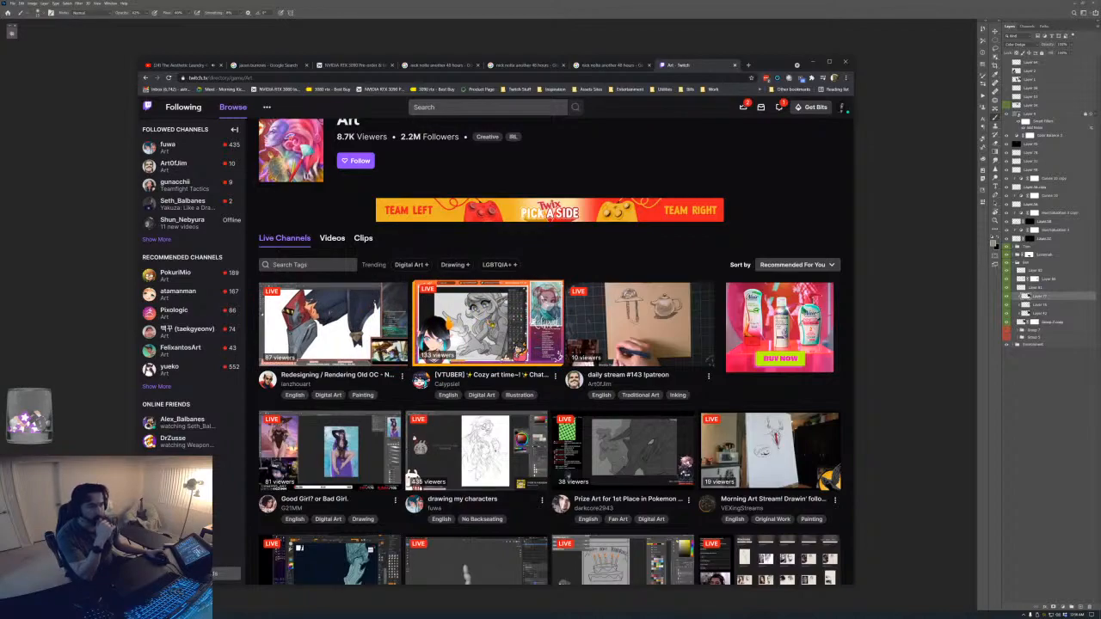
scroll(624, 344, "down", 2)
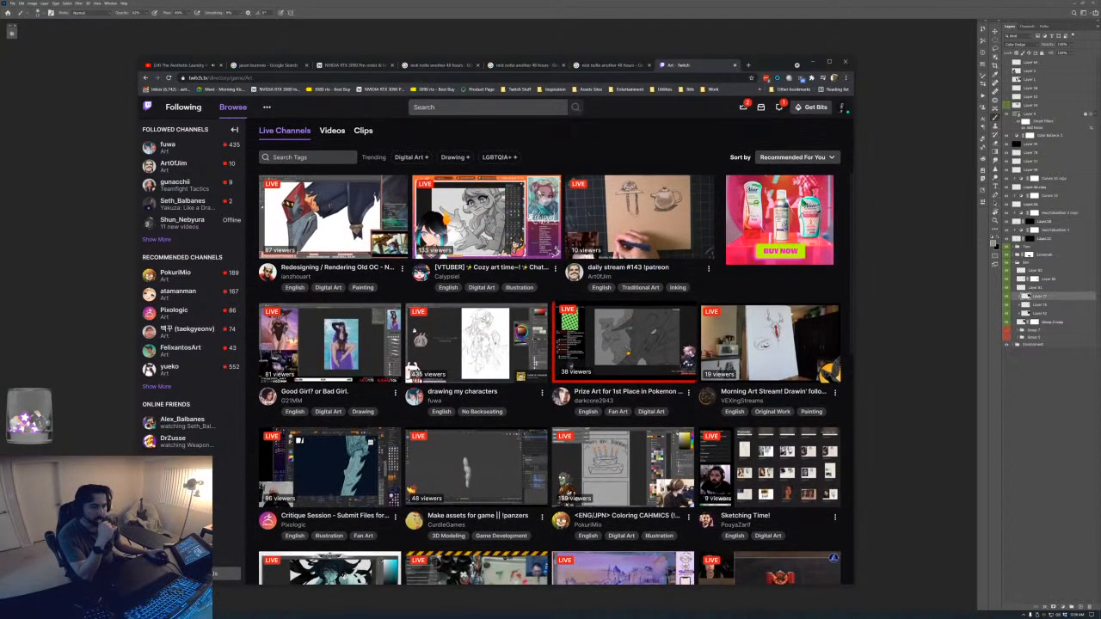
scroll(624, 344, "down", 5)
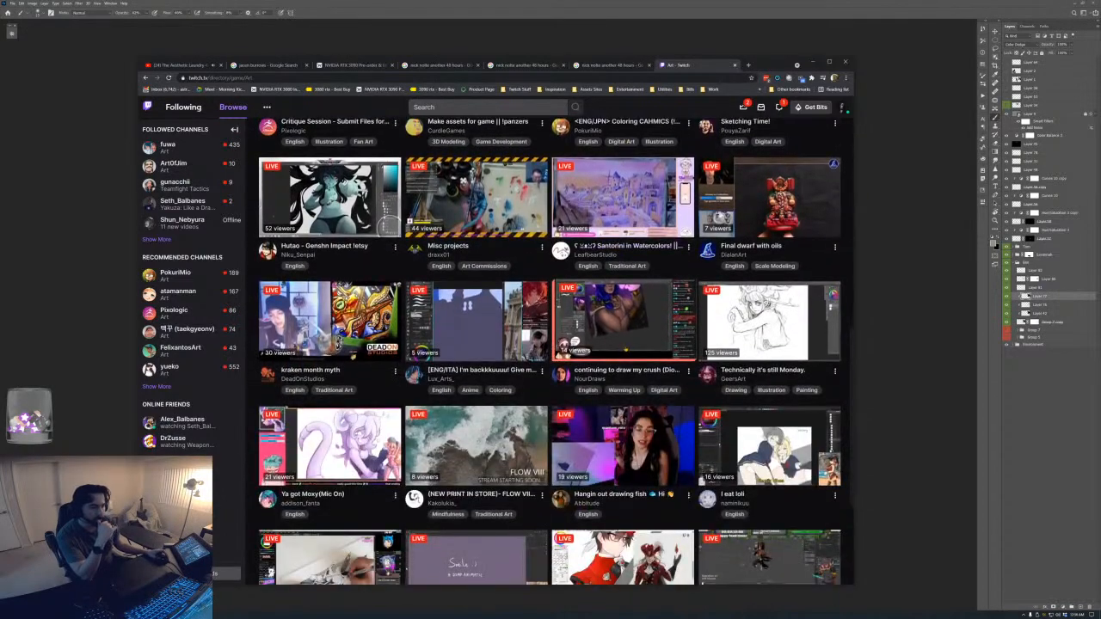
scroll(624, 344, "down", 1)
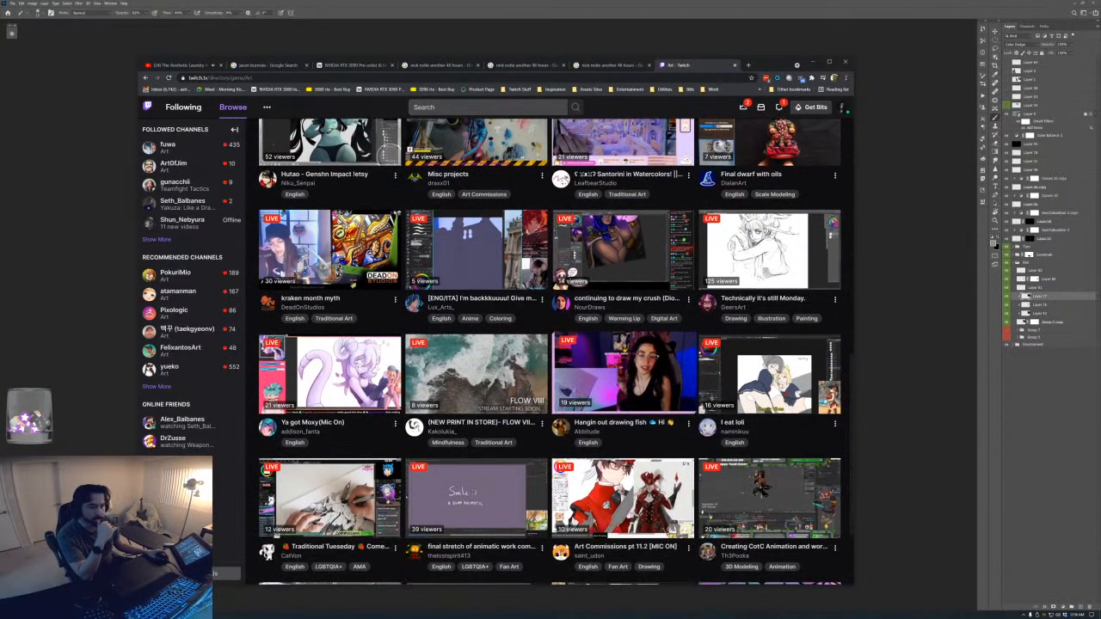
scroll(624, 345, "down", 3)
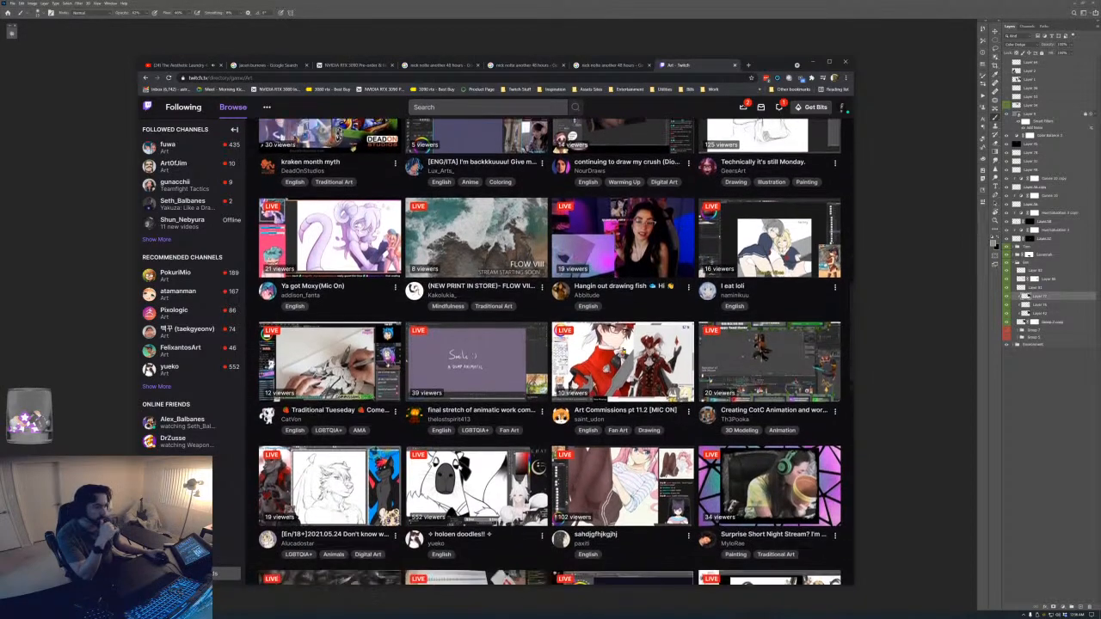
scroll(624, 344, "down", 3)
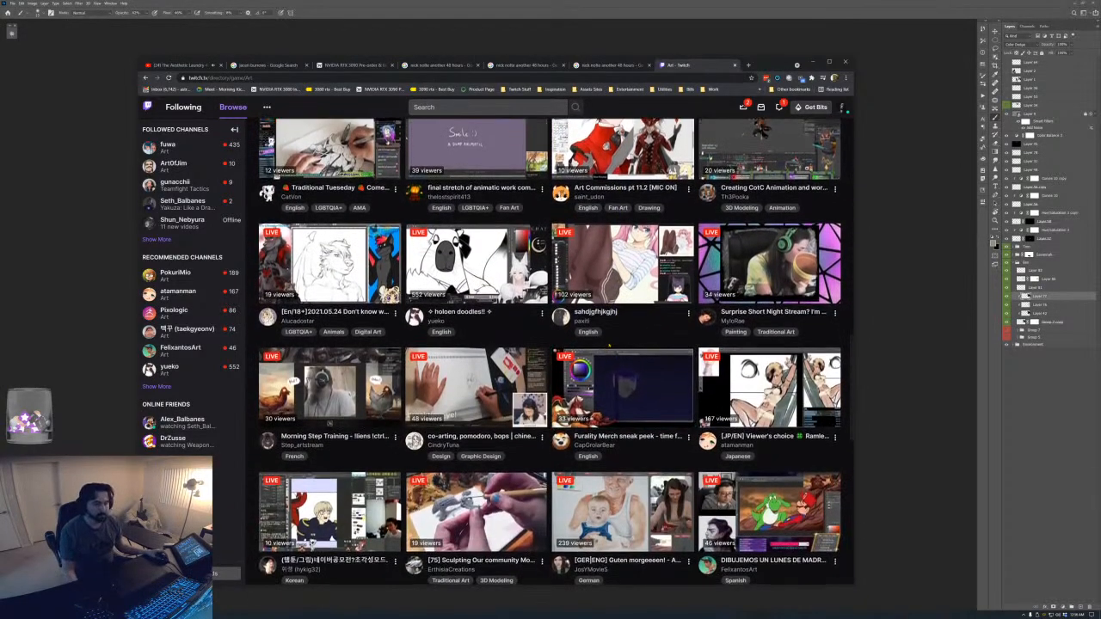
scroll(624, 344, "down", 1)
scroll(610, 335, "down", 4)
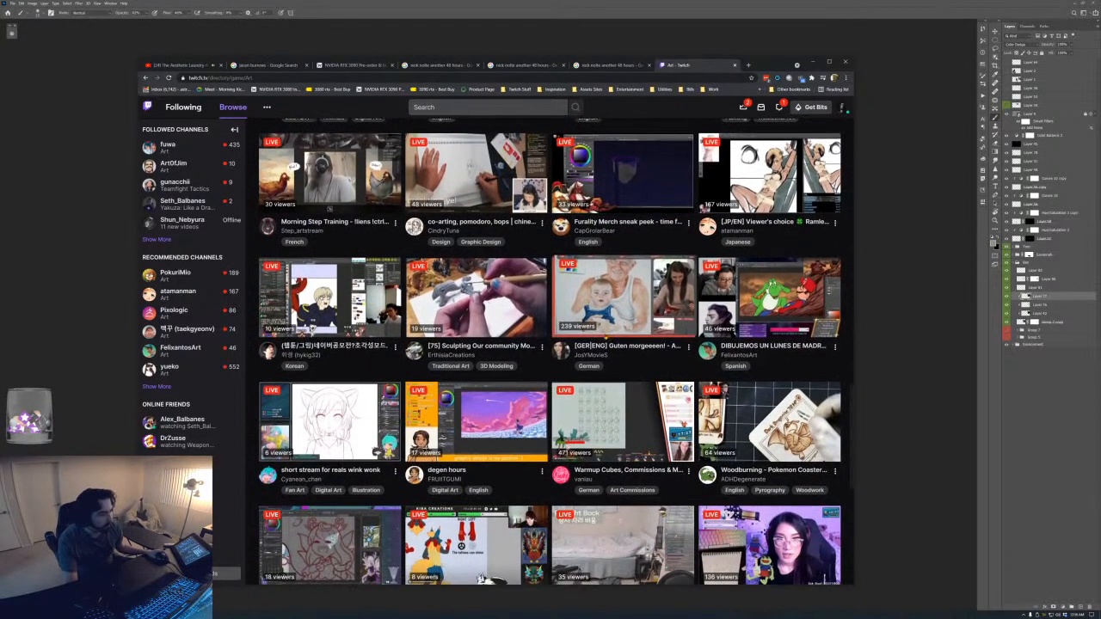
scroll(602, 340, "down", 4)
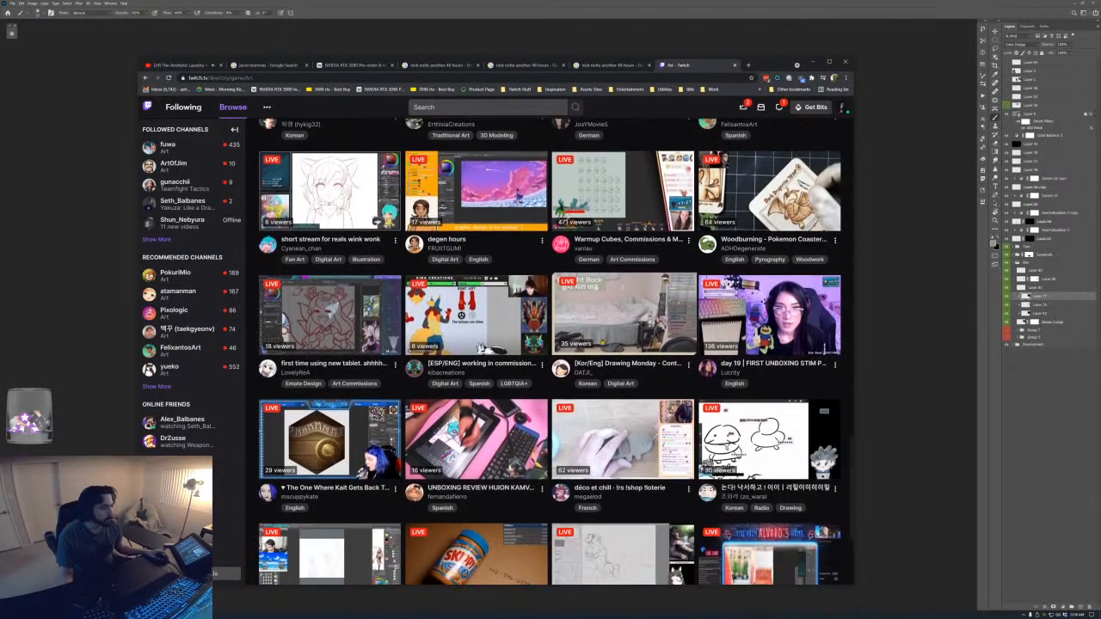
scroll(595, 342, "down", 3)
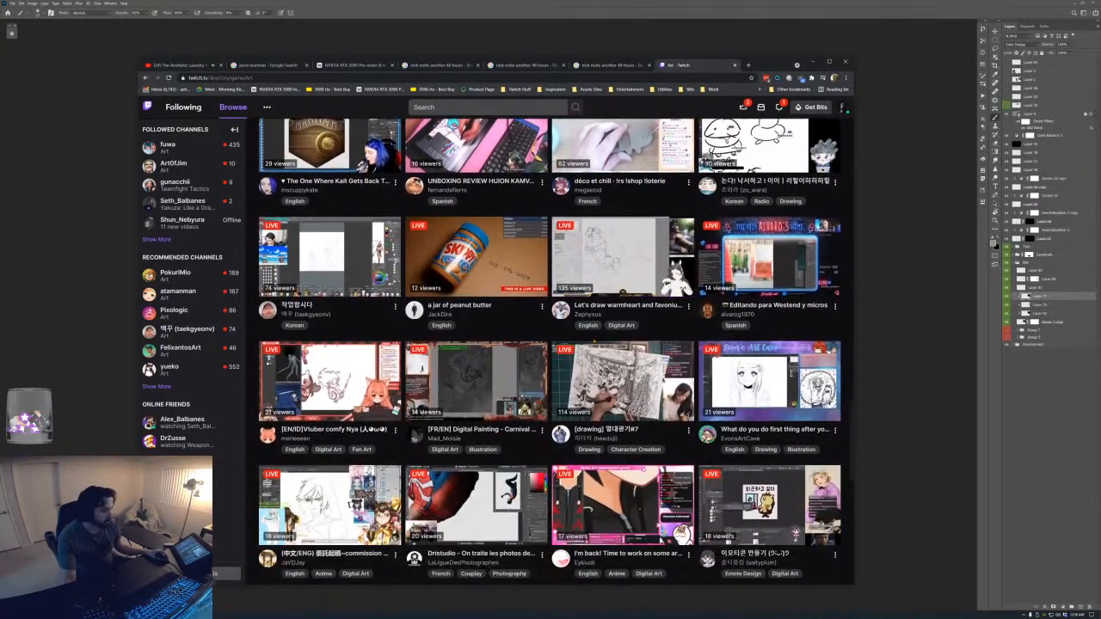
scroll(595, 340, "down", 1)
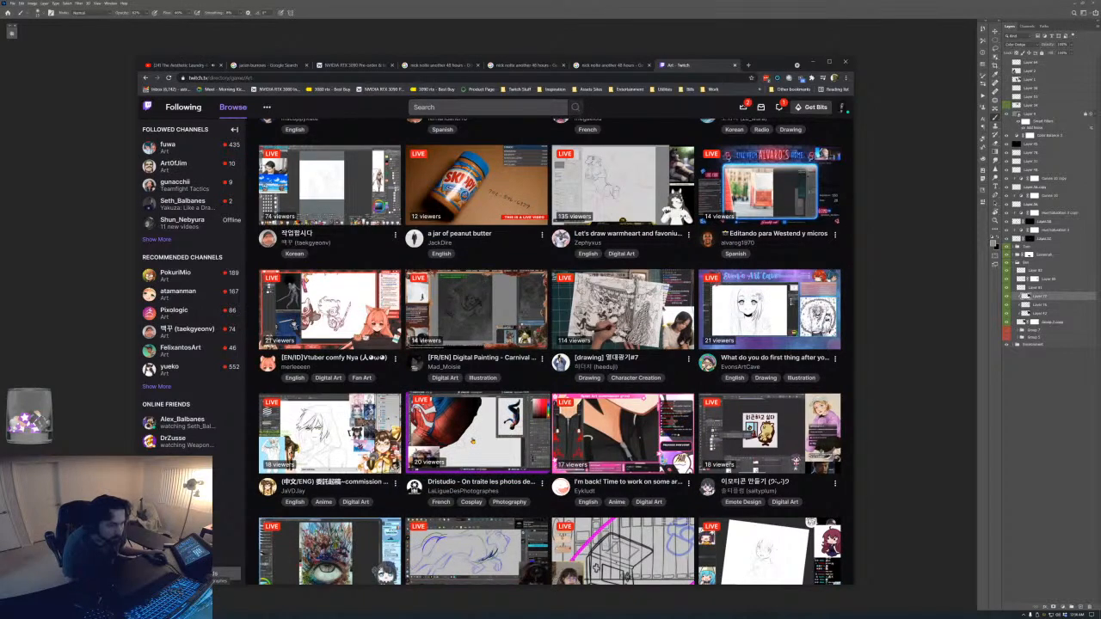
scroll(473, 441, "down", 5)
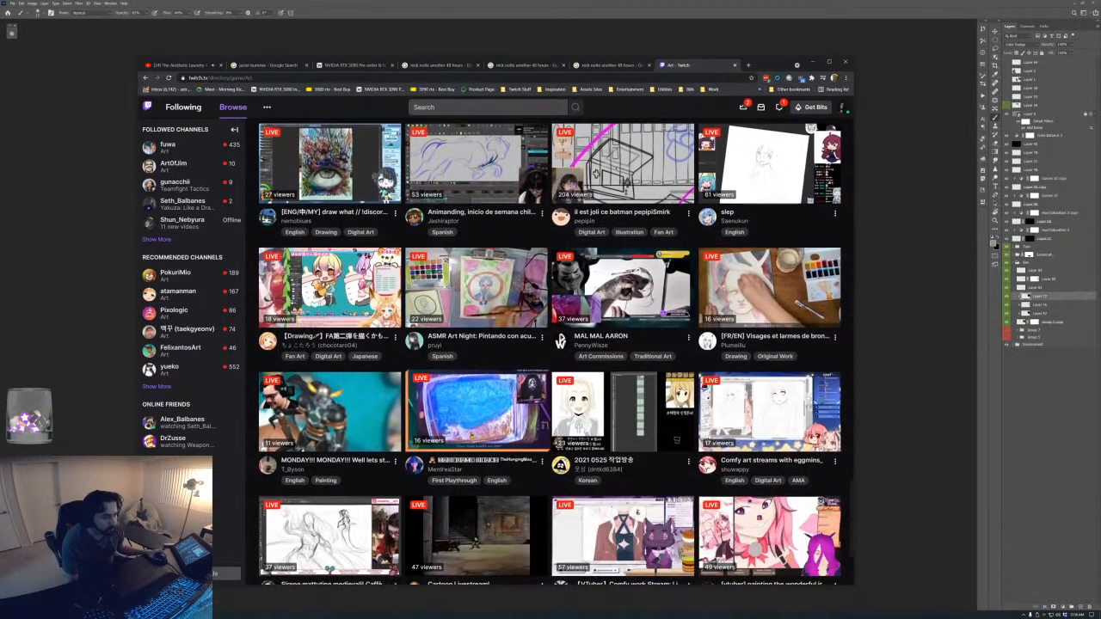
scroll(473, 436, "down", 2)
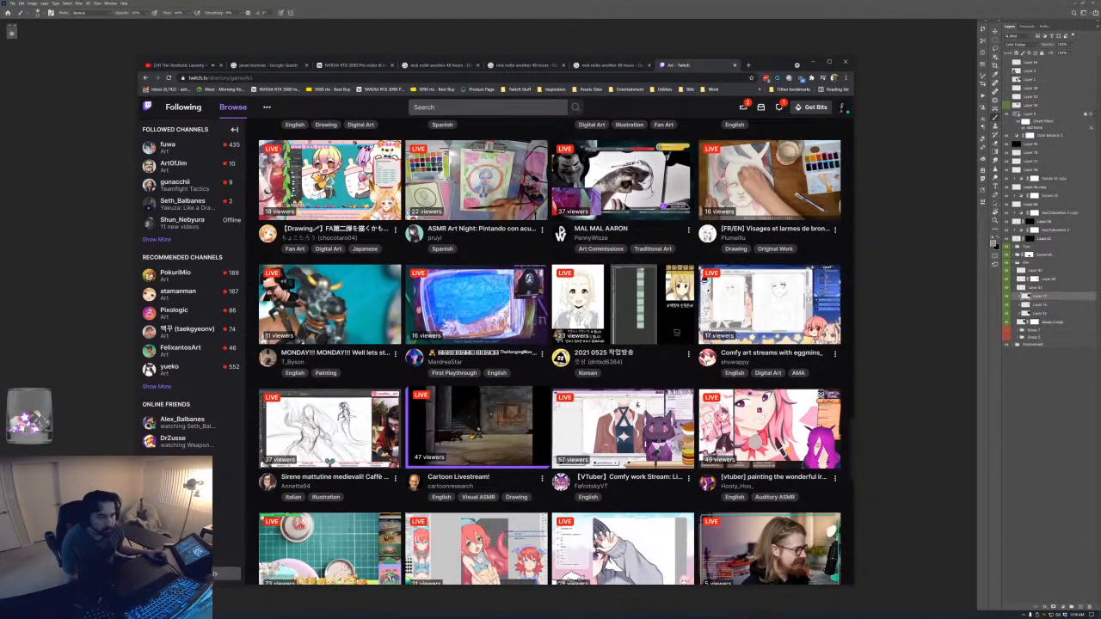
scroll(472, 437, "down", 3)
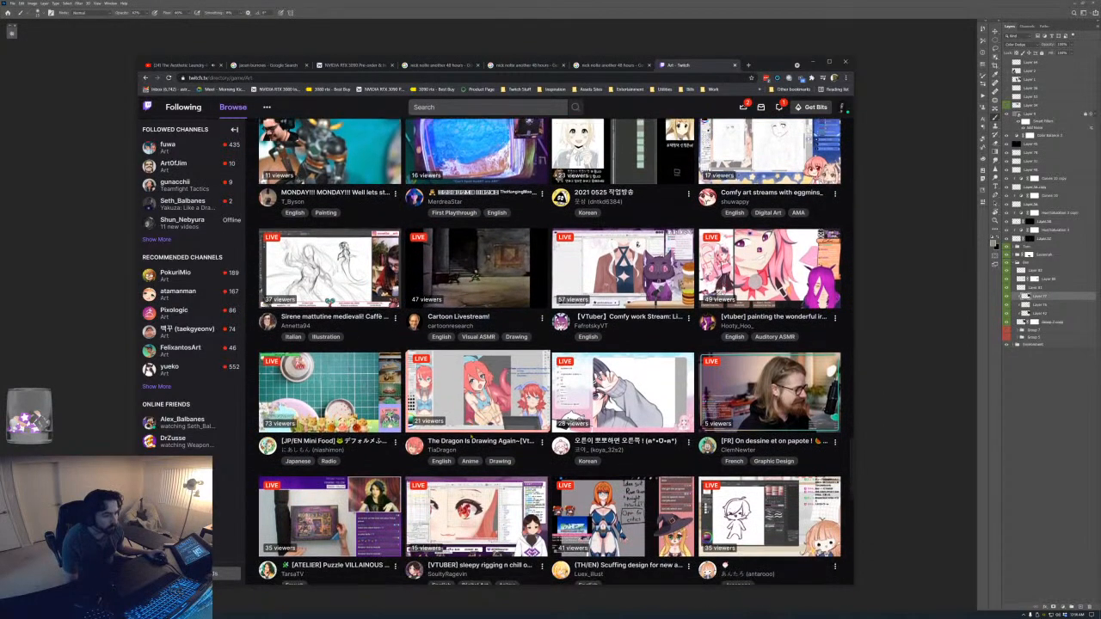
scroll(472, 437, "down", 2)
scroll(472, 437, "down", 3)
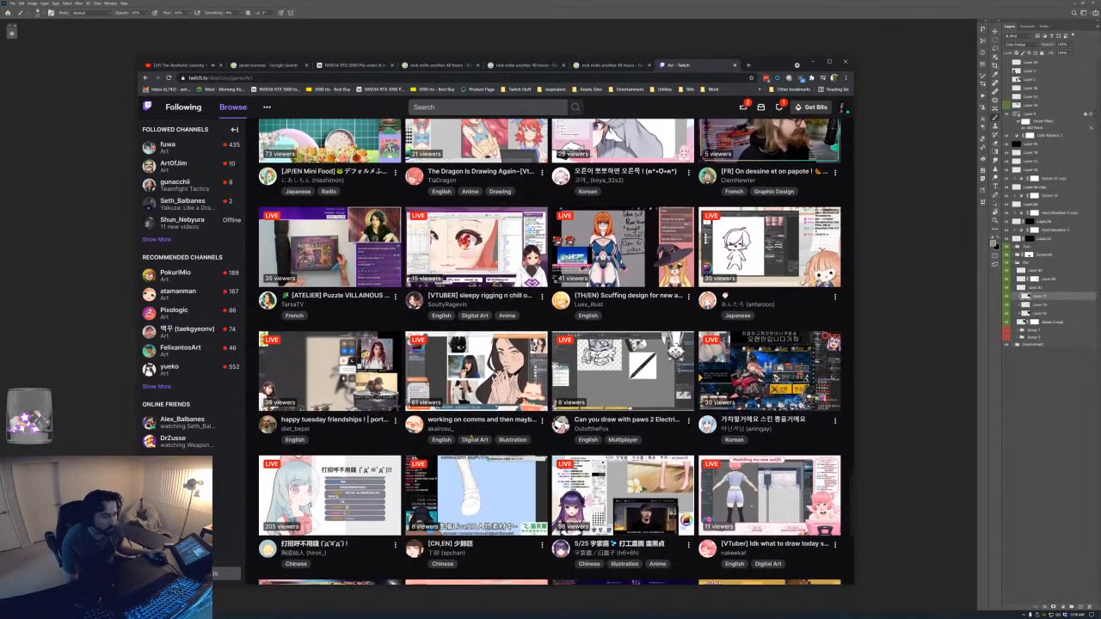
scroll(473, 437, "down", 3)
scroll(516, 362, "down", 4)
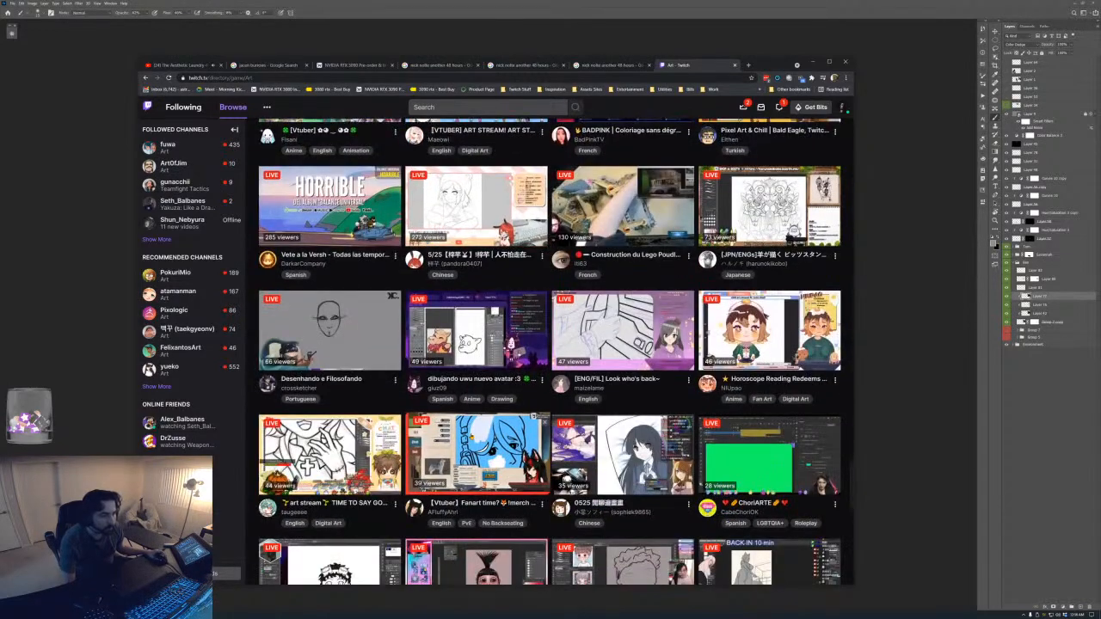
scroll(516, 361, "down", 3)
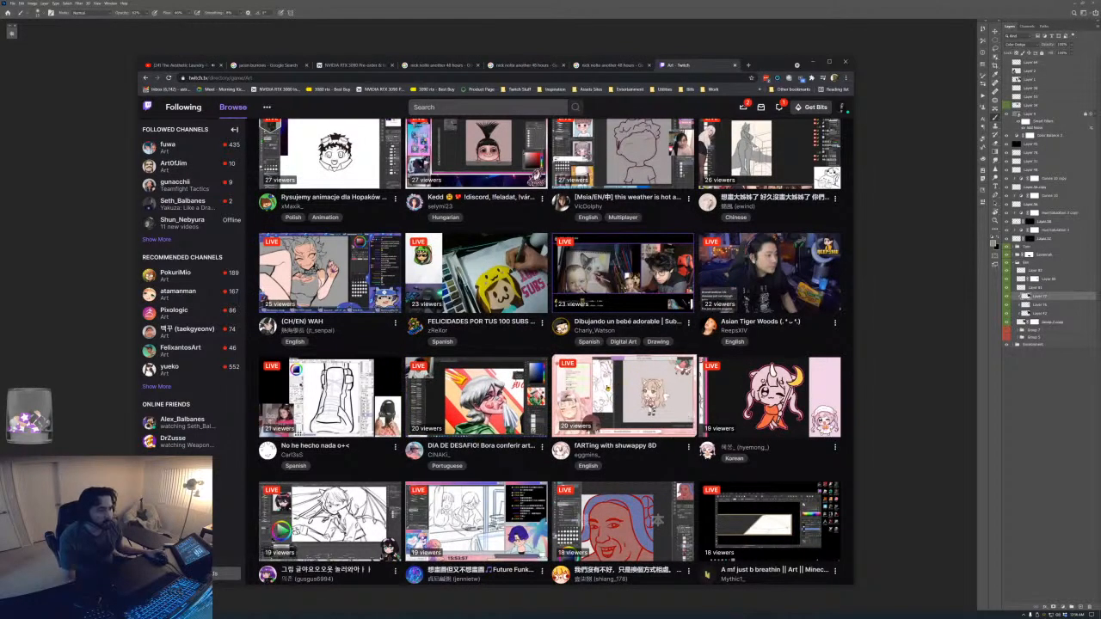
scroll(558, 373, "down", 5)
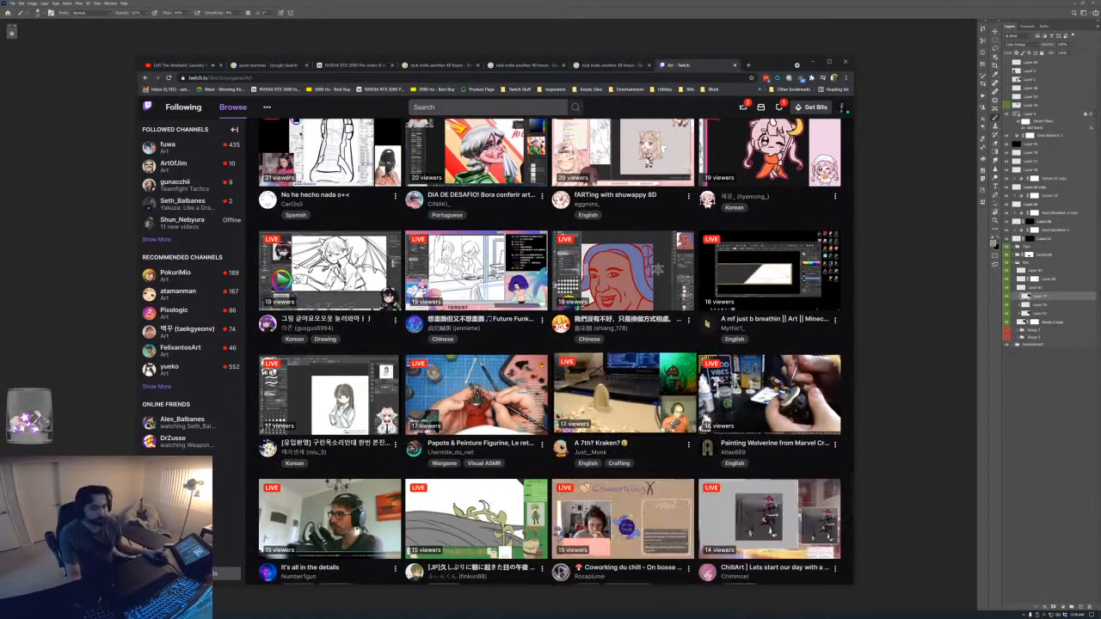
scroll(528, 369, "down", 5)
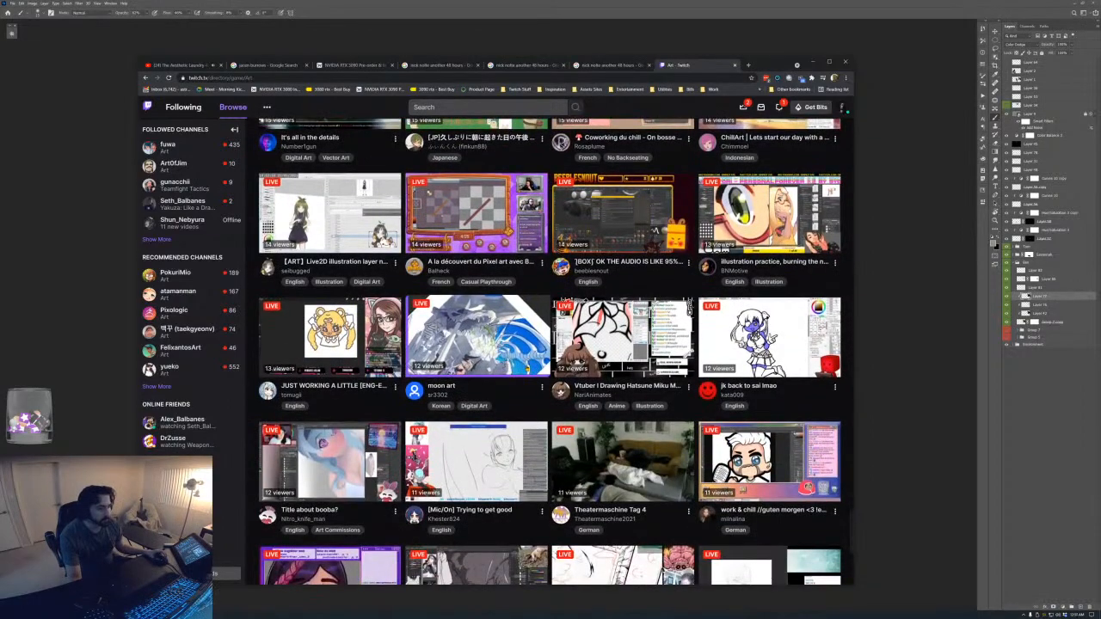
scroll(529, 370, "down", 3)
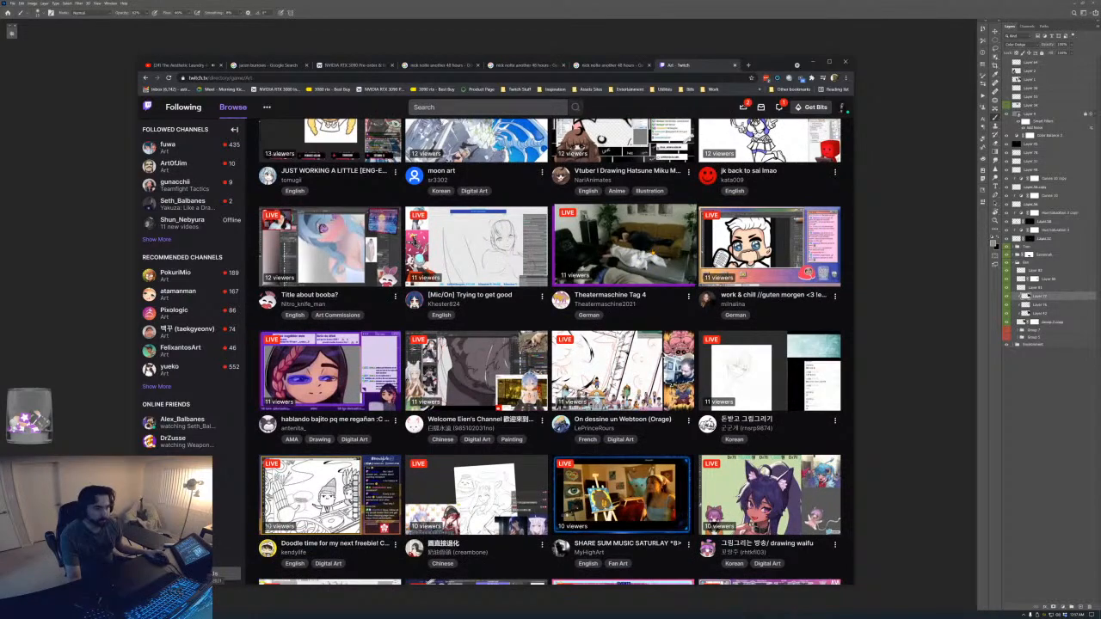
scroll(529, 369, "down", 5)
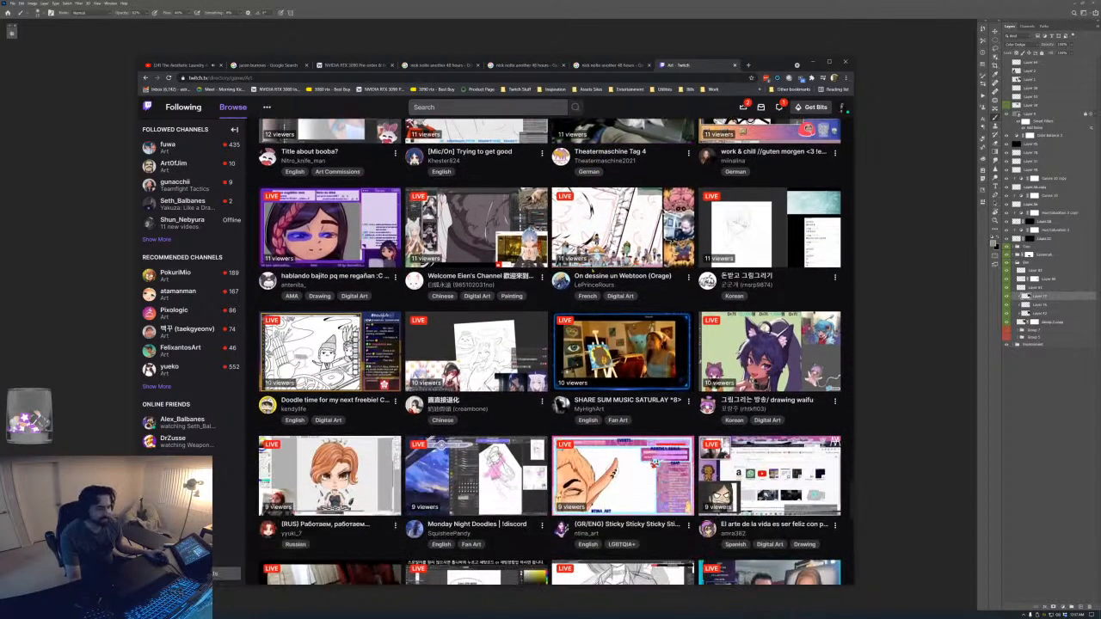
scroll(623, 284, "down", 1)
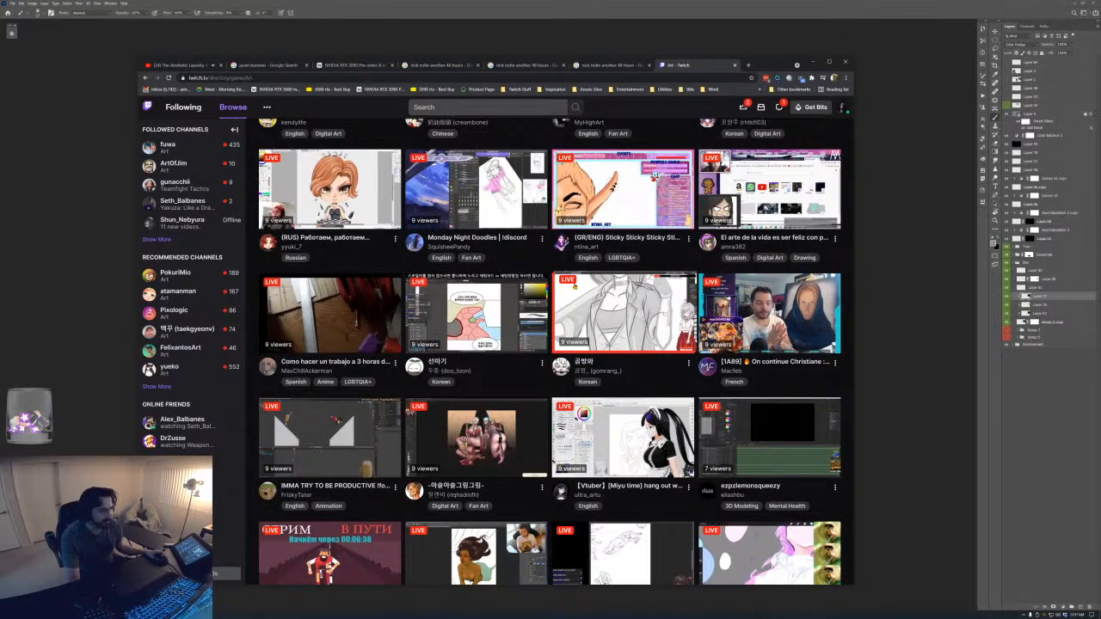
scroll(574, 289, "down", 5)
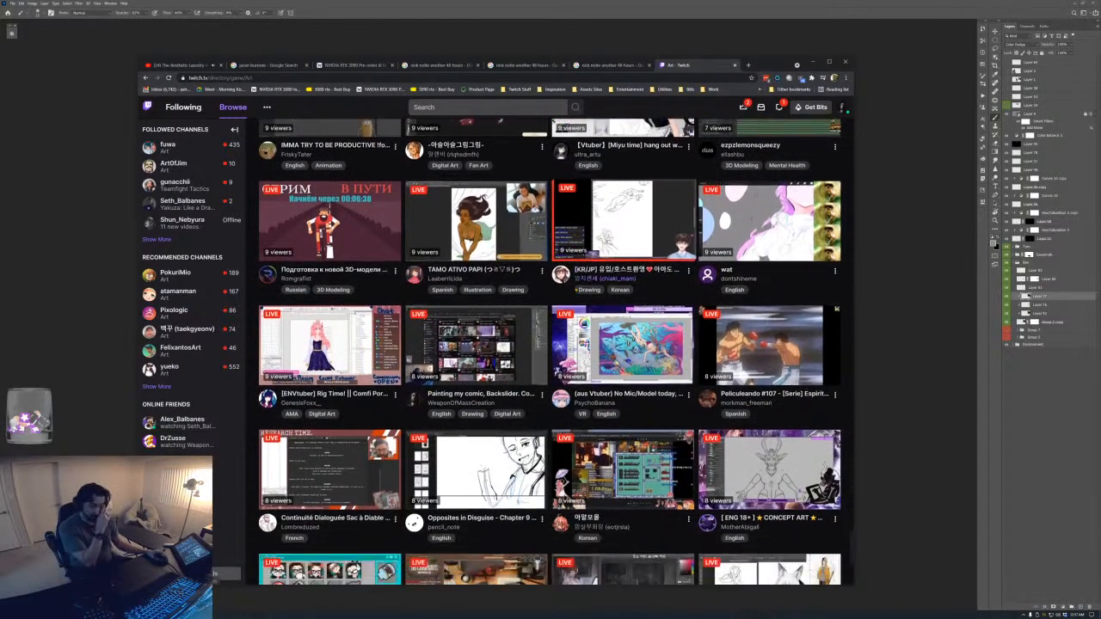
scroll(549, 352, "down", 4)
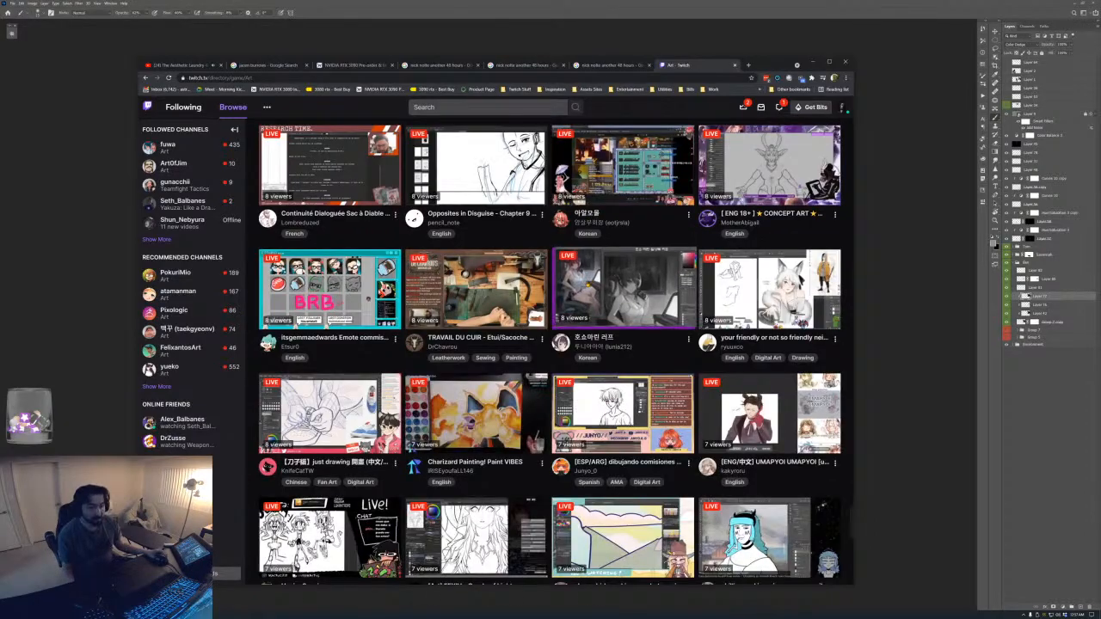
scroll(585, 284, "down", 3)
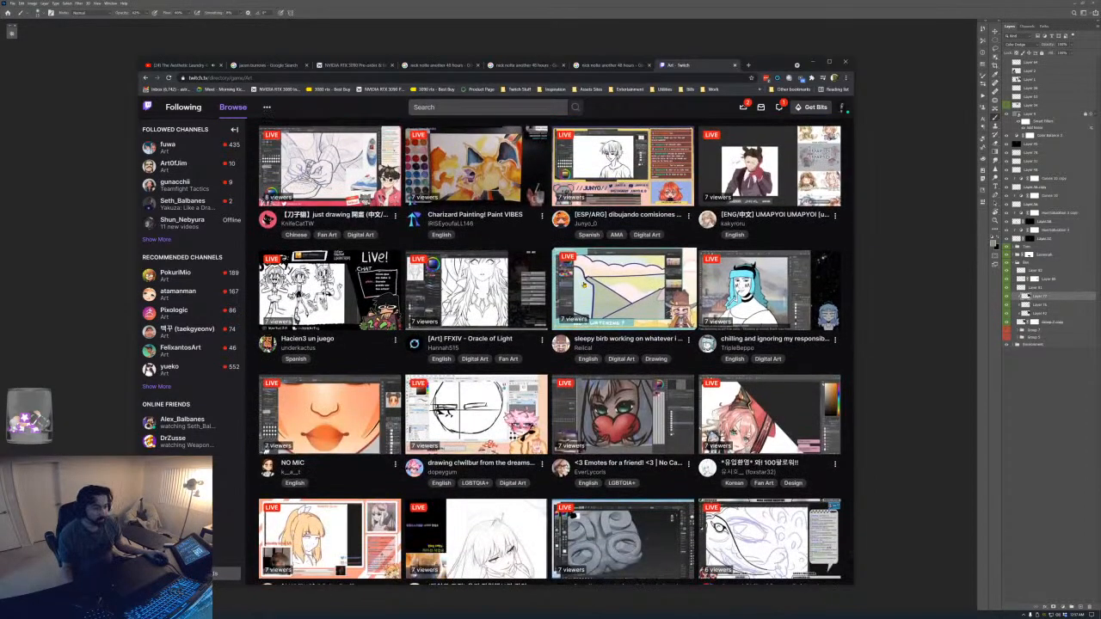
scroll(585, 284, "down", 10)
scroll(585, 284, "up", 15)
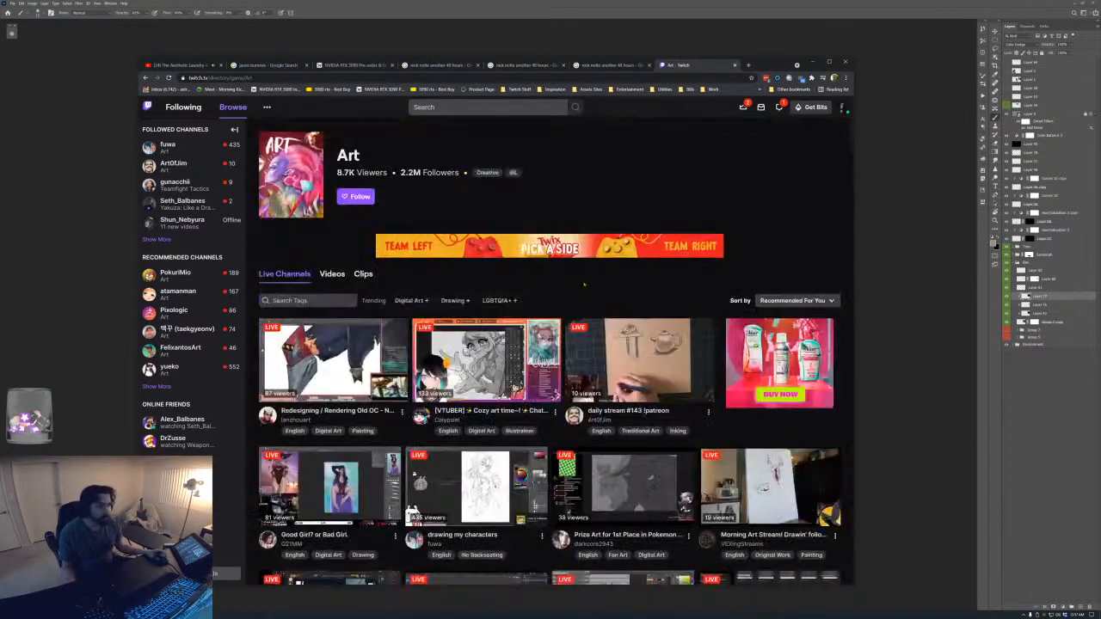
- Go through the Art live channels again and select the channel name under the "[75] Sculpting Our community" stream
scroll(585, 284, "down", 2)
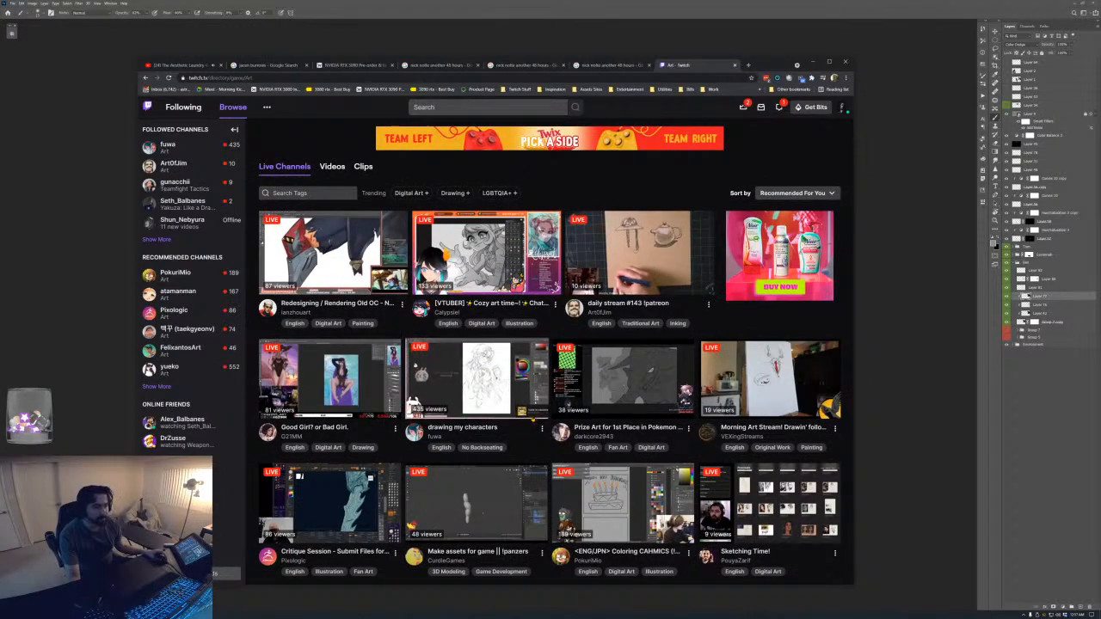
scroll(533, 417, "down", 3)
scroll(532, 417, "down", 3)
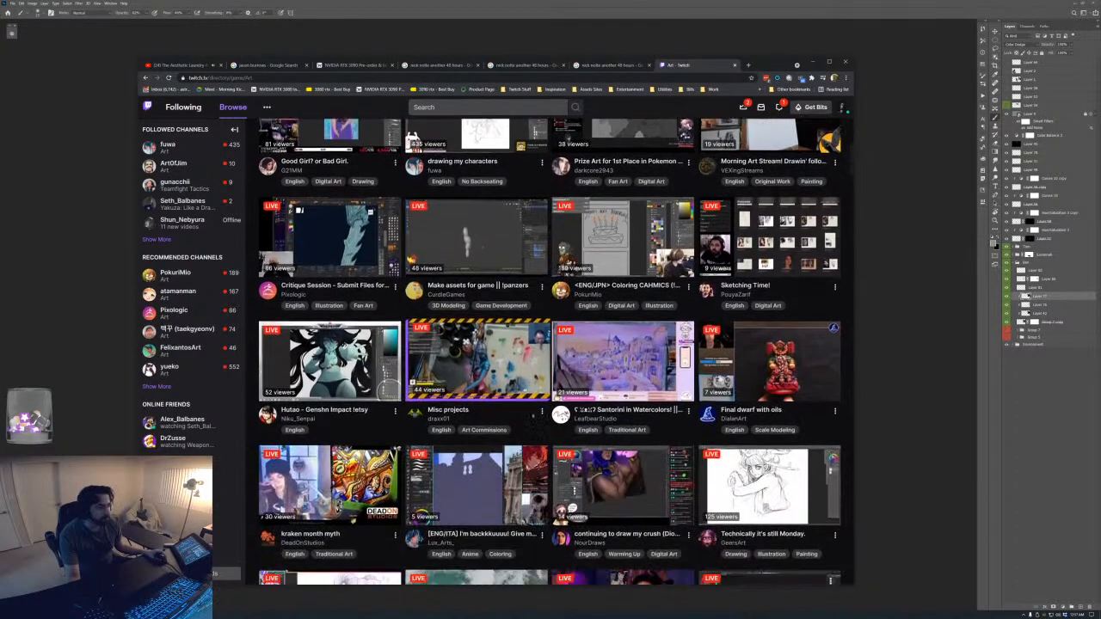
scroll(528, 415, "down", 1)
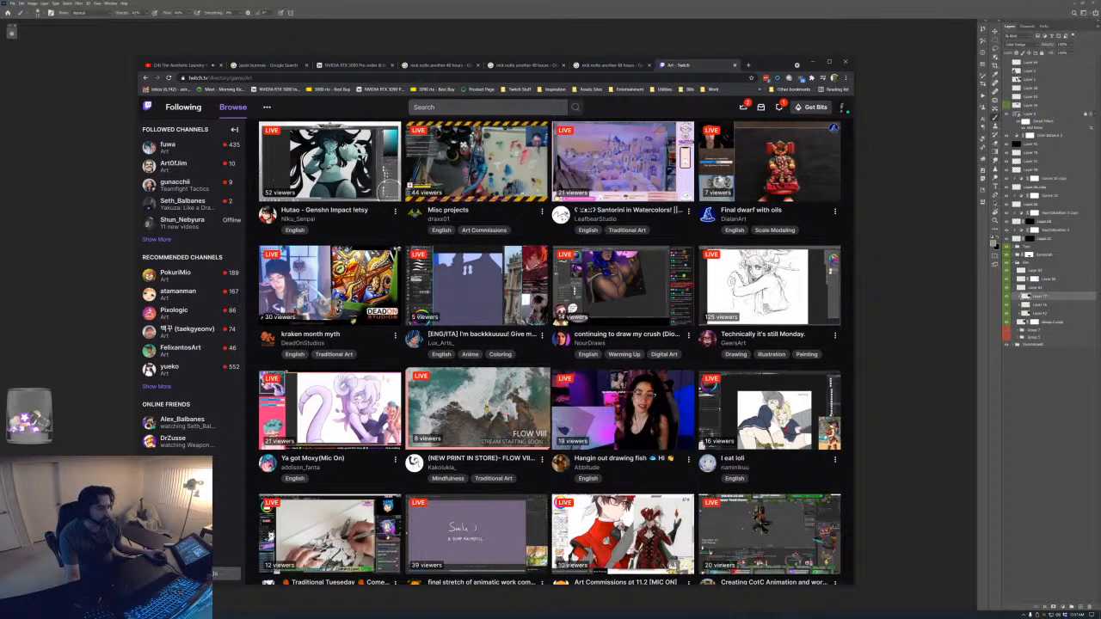
scroll(485, 406, "down", 3)
scroll(484, 404, "down", 3)
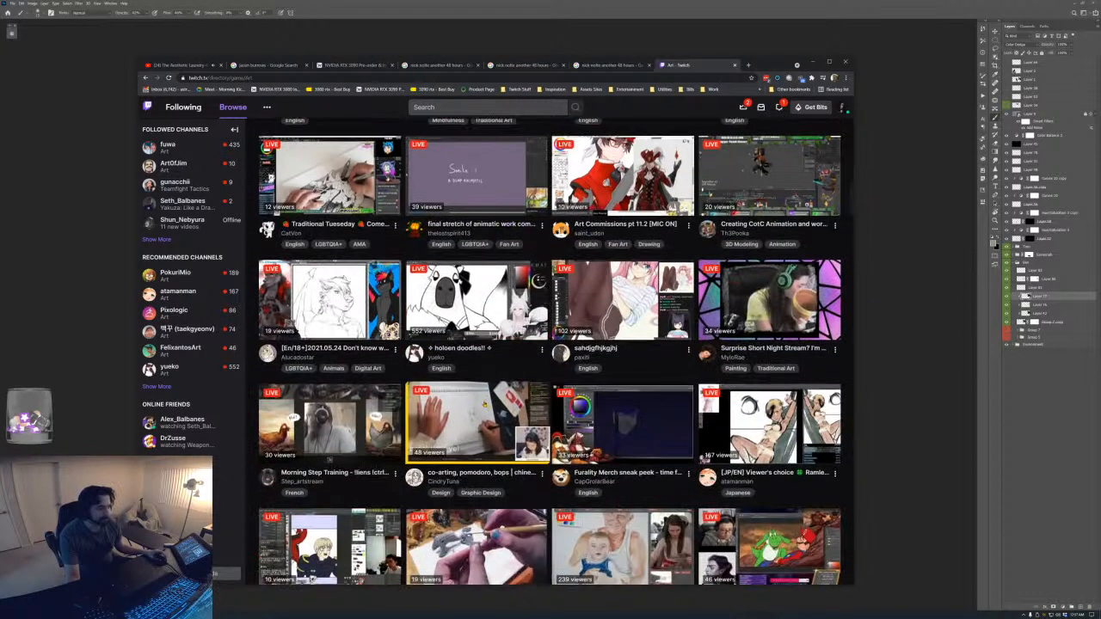
scroll(485, 405, "down", 3)
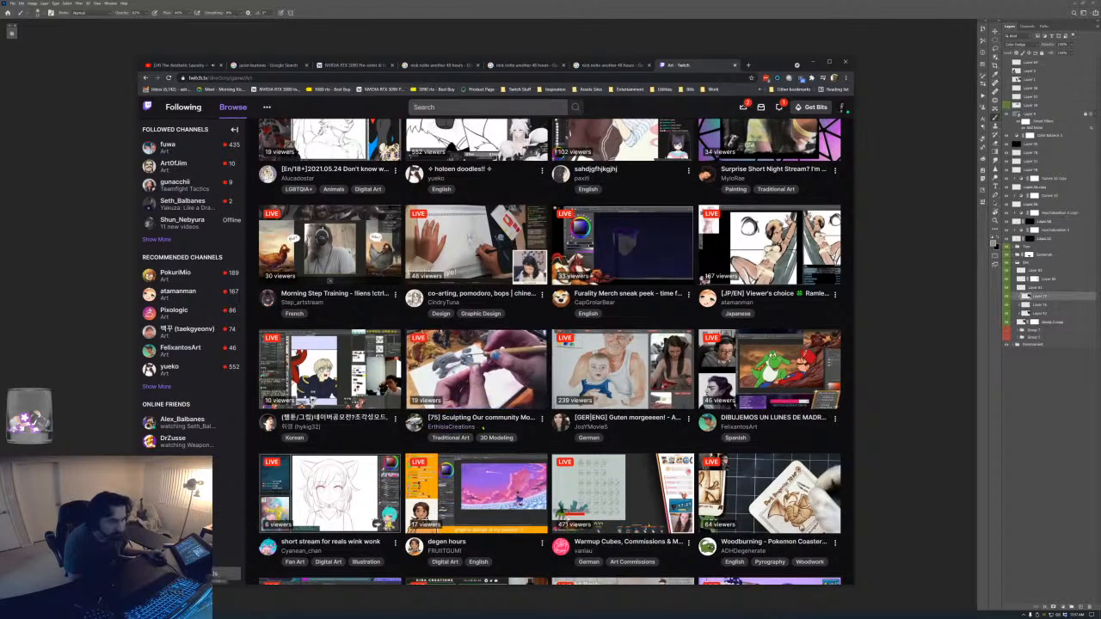
left_click_drag(482, 427, 450, 427)
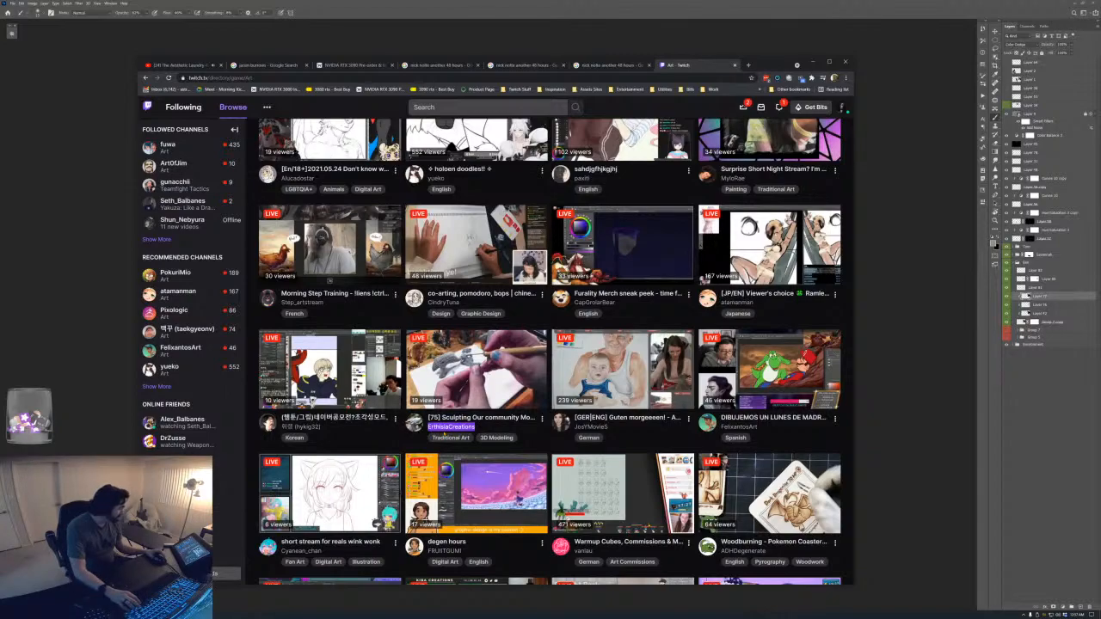
- Look through the Art live channels past the sculpting stream, down to the streams with only a few viewers
scroll(441, 435, "down", 1)
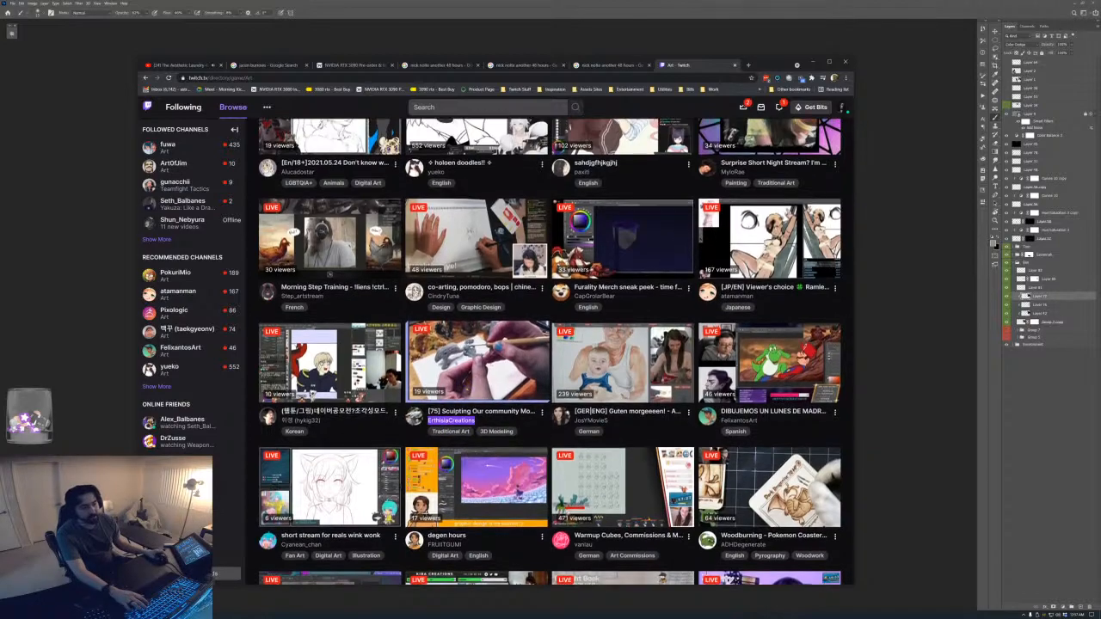
scroll(550, 353, "down", 2)
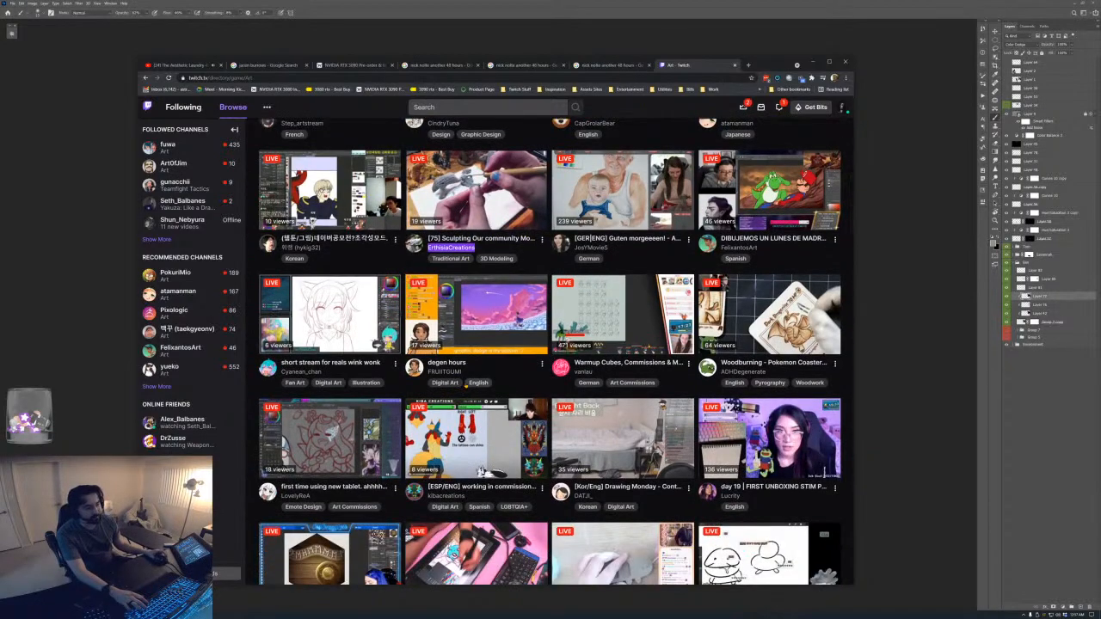
scroll(514, 308, "up", 1)
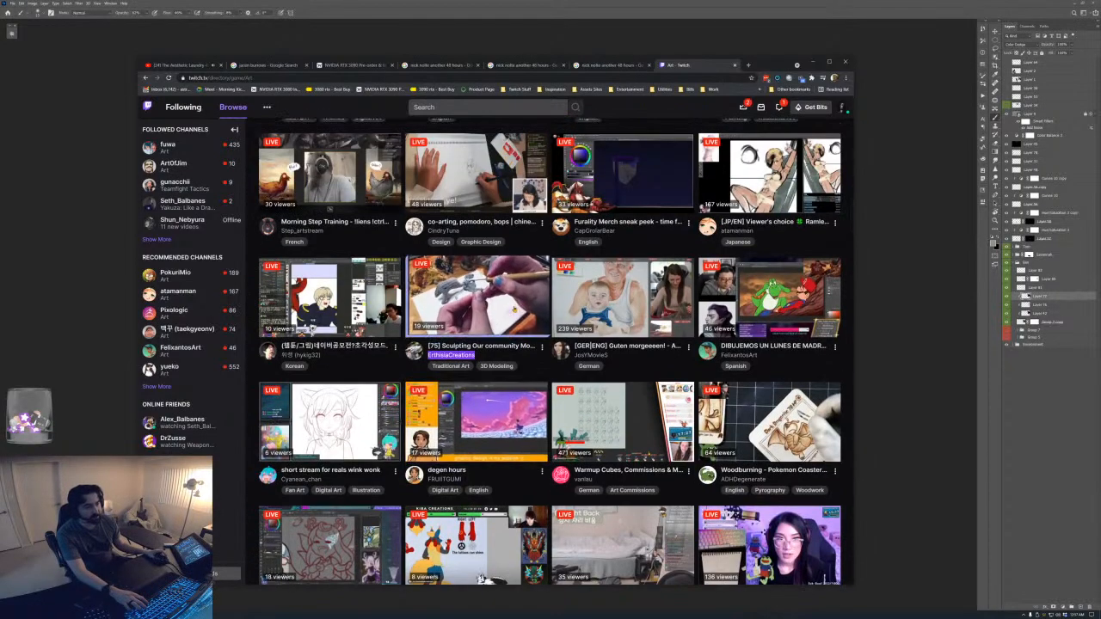
scroll(511, 309, "down", 5)
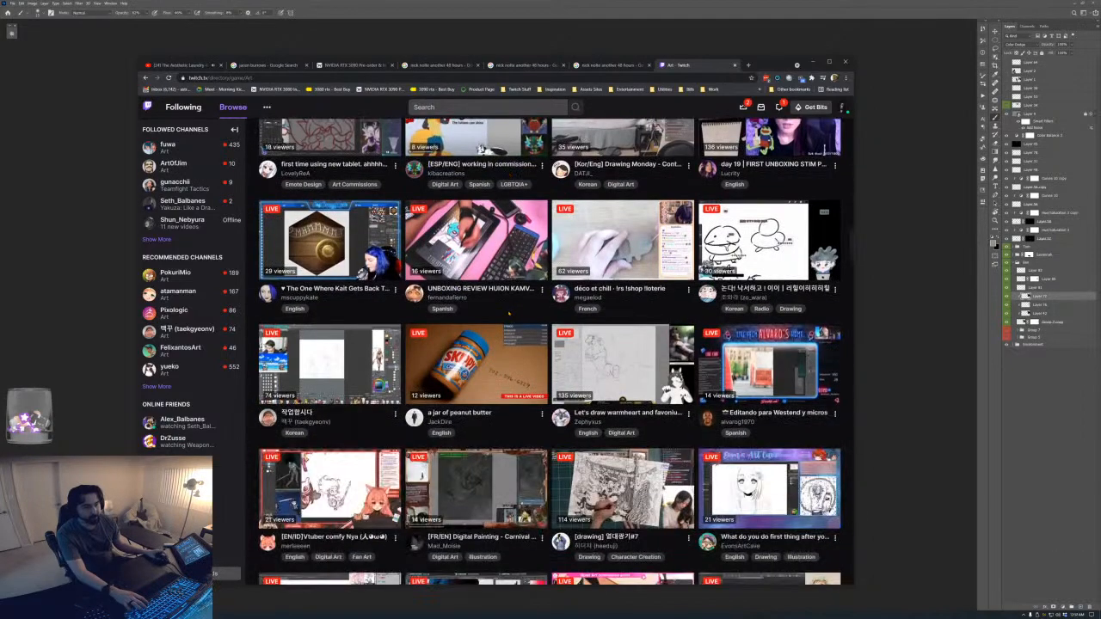
scroll(509, 314, "down", 2)
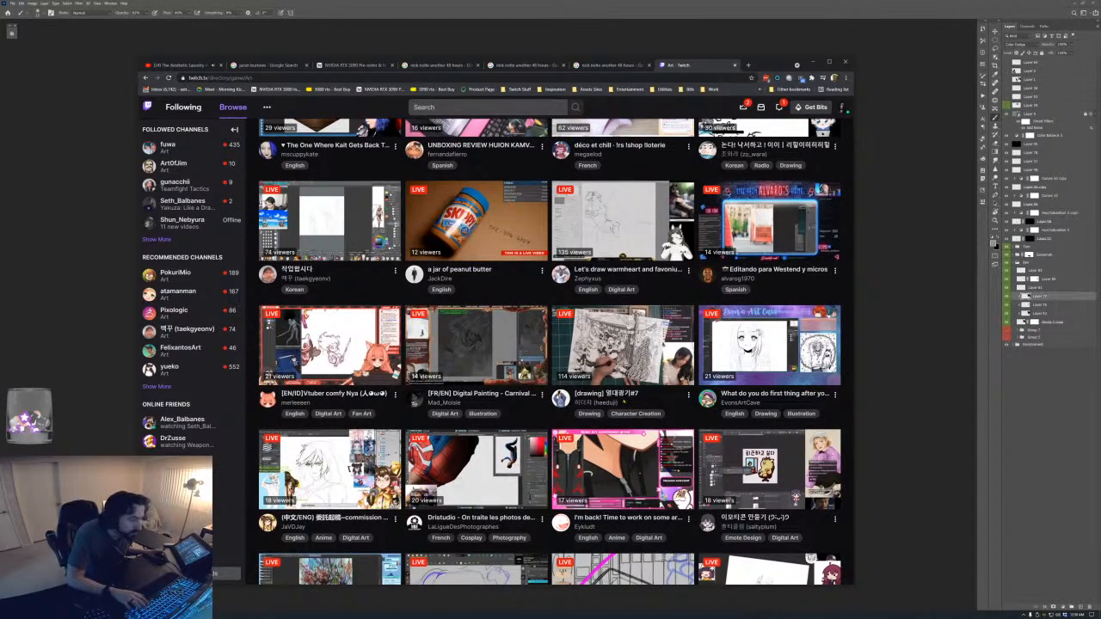
scroll(551, 351, "down", 3)
scroll(551, 351, "down", 10)
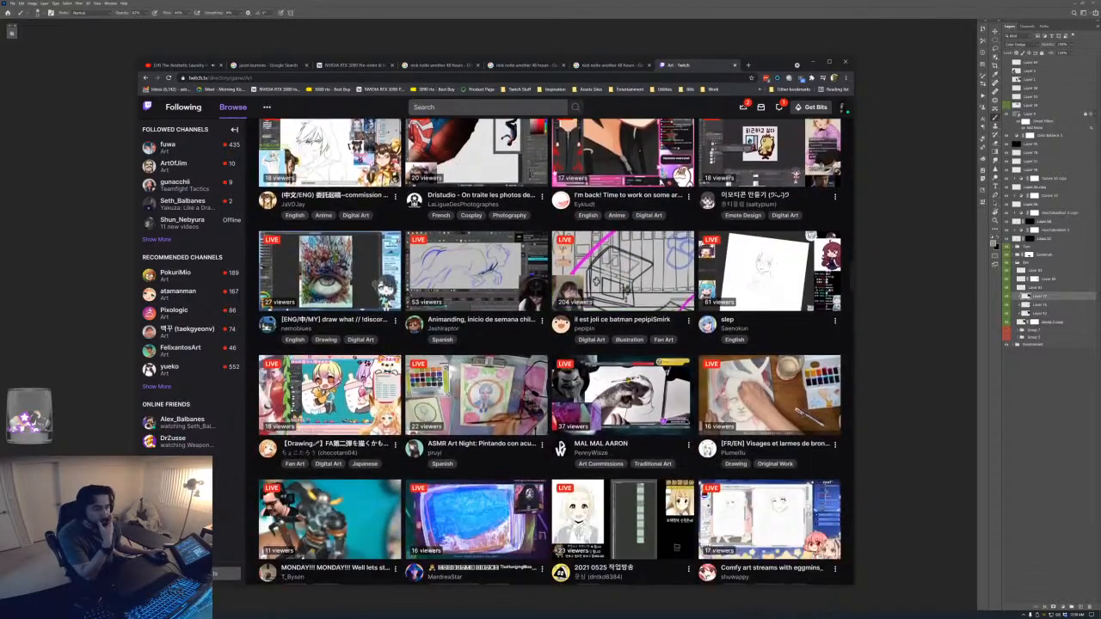
scroll(551, 351, "down", 10)
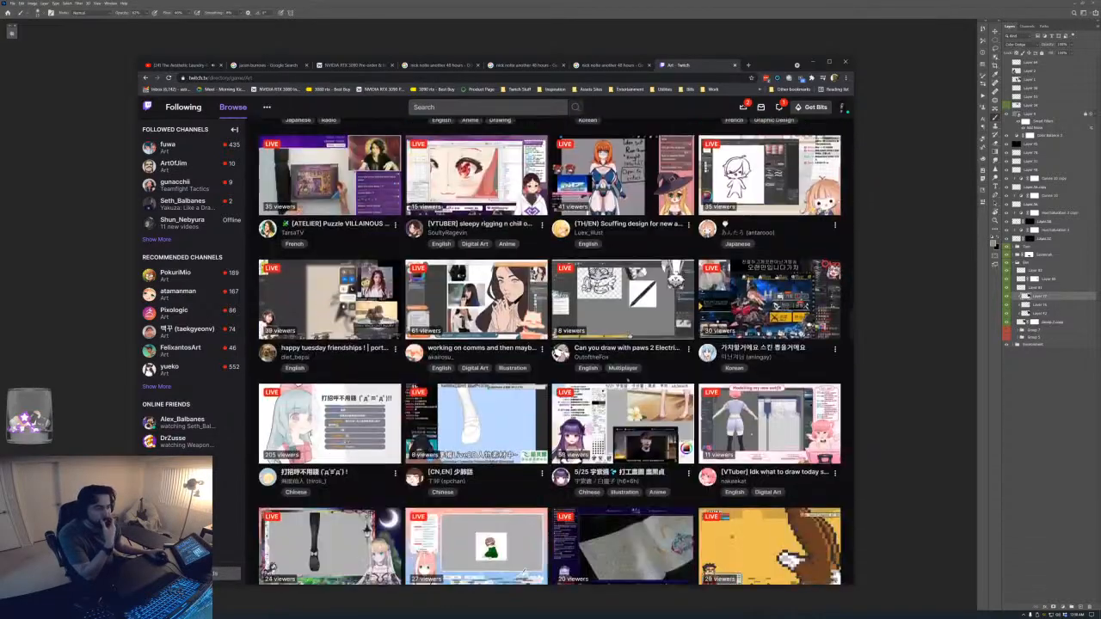
scroll(622, 366, "down", 10)
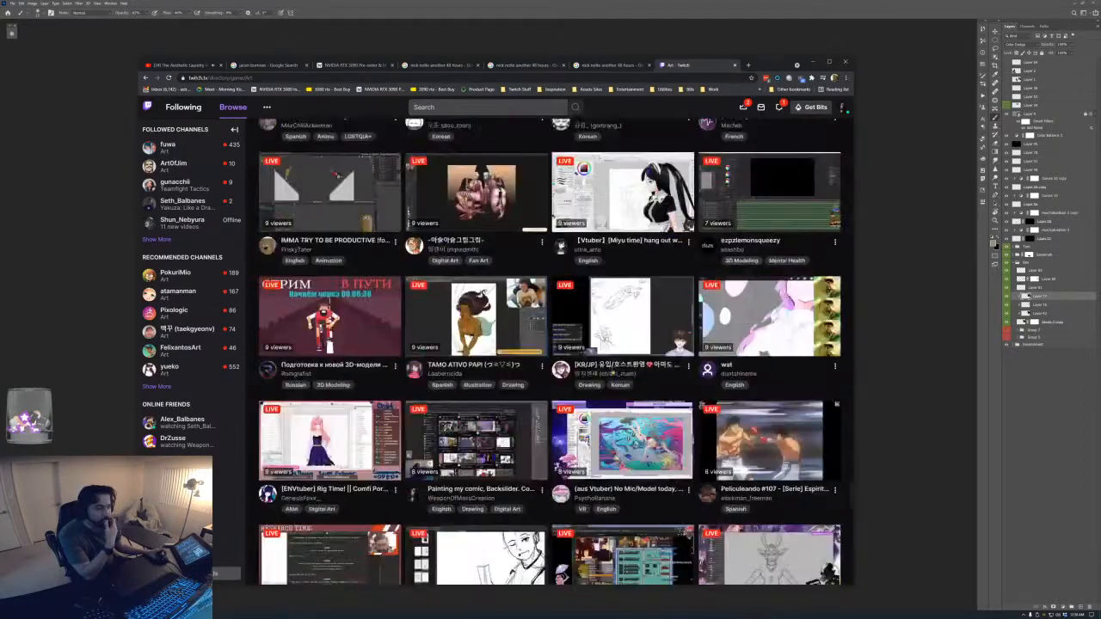
scroll(622, 365, "down", 5)
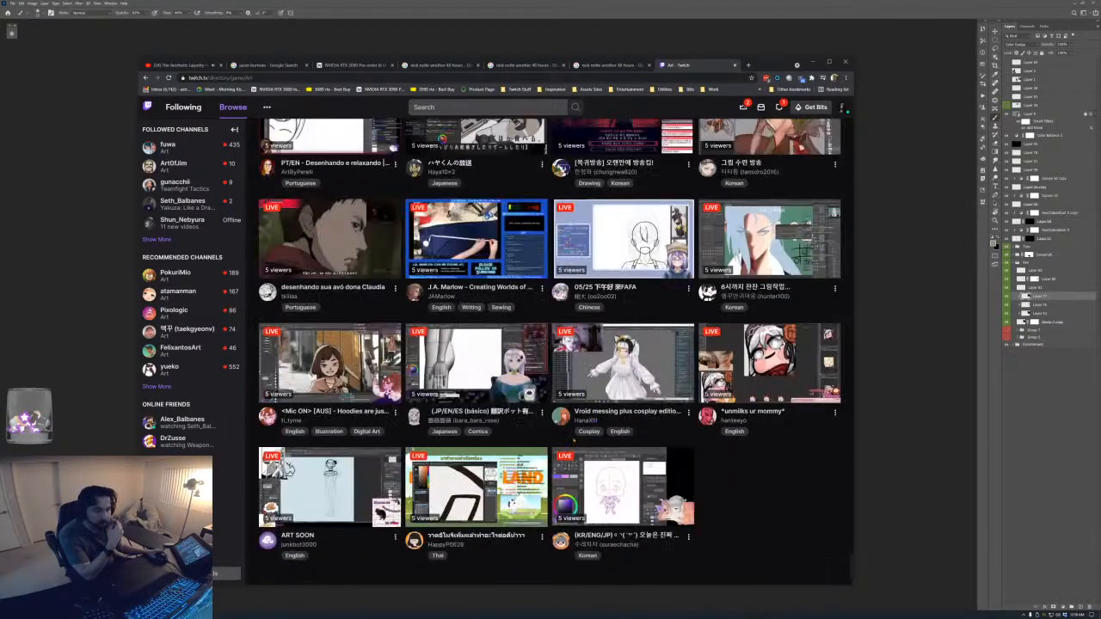
scroll(575, 437, "down", 5)
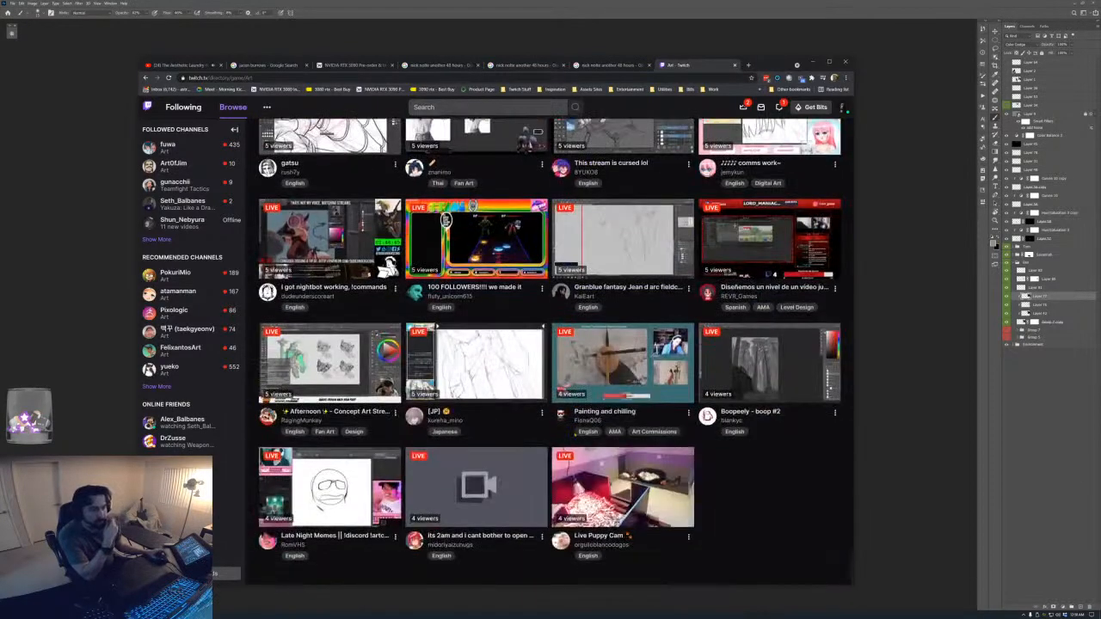
scroll(577, 431, "down", 5)
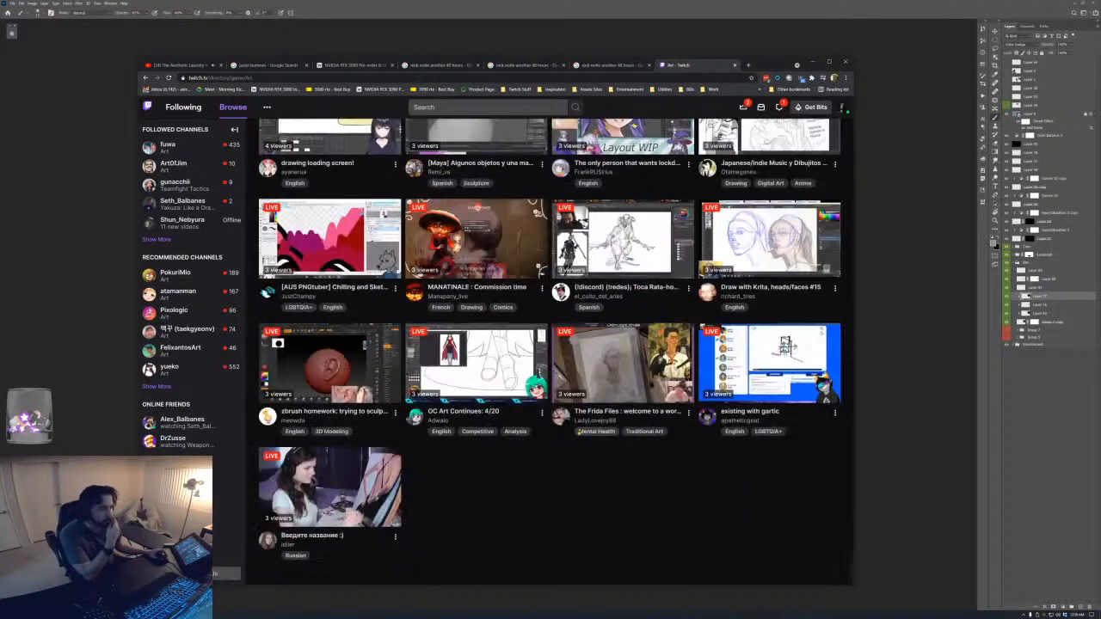
- Select the channel name under the "Toca Rata-hombres!" stream and open that stream
scroll(579, 431, "up", 2)
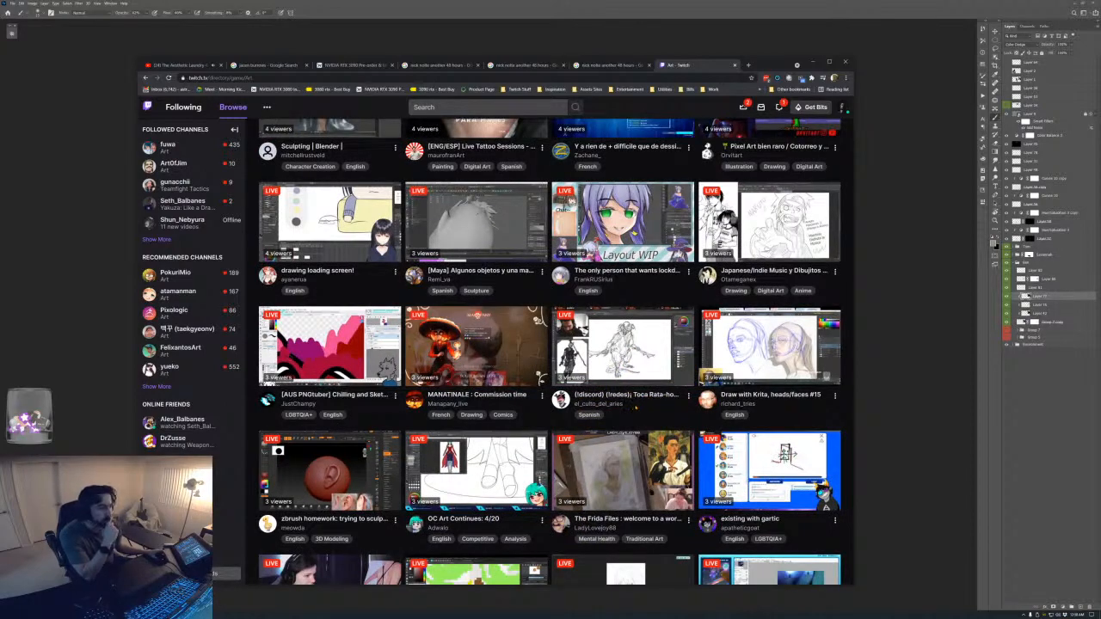
left_click_drag(624, 404, 587, 403)
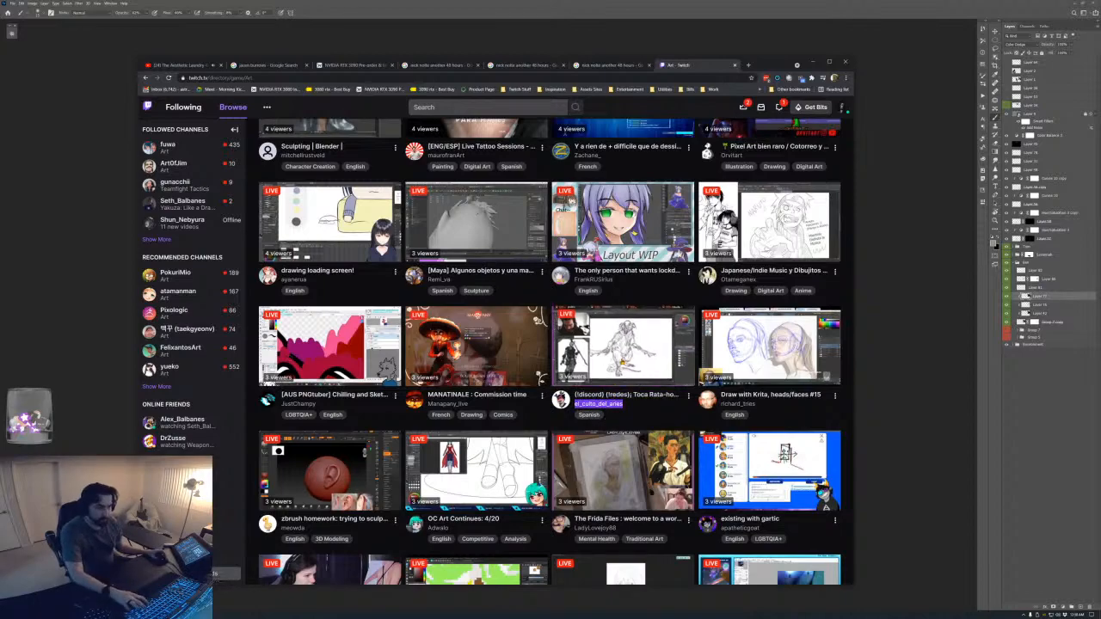
left_click(623, 344)
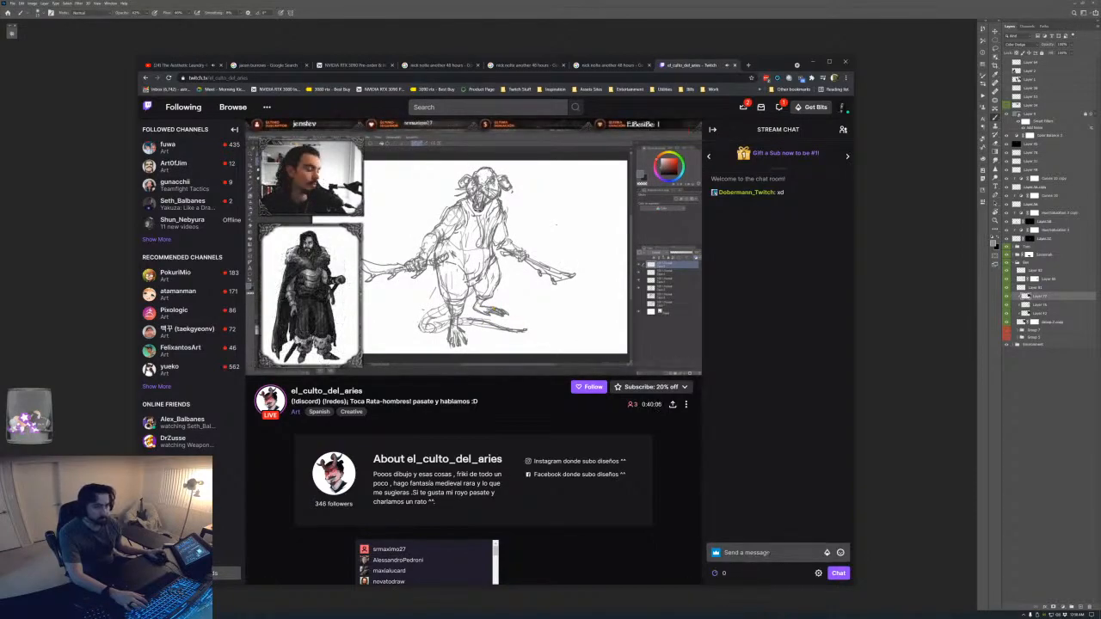
- Pause the playback of the "Toca Rata-hombres!" stream and resume it
left_click(766, 554)
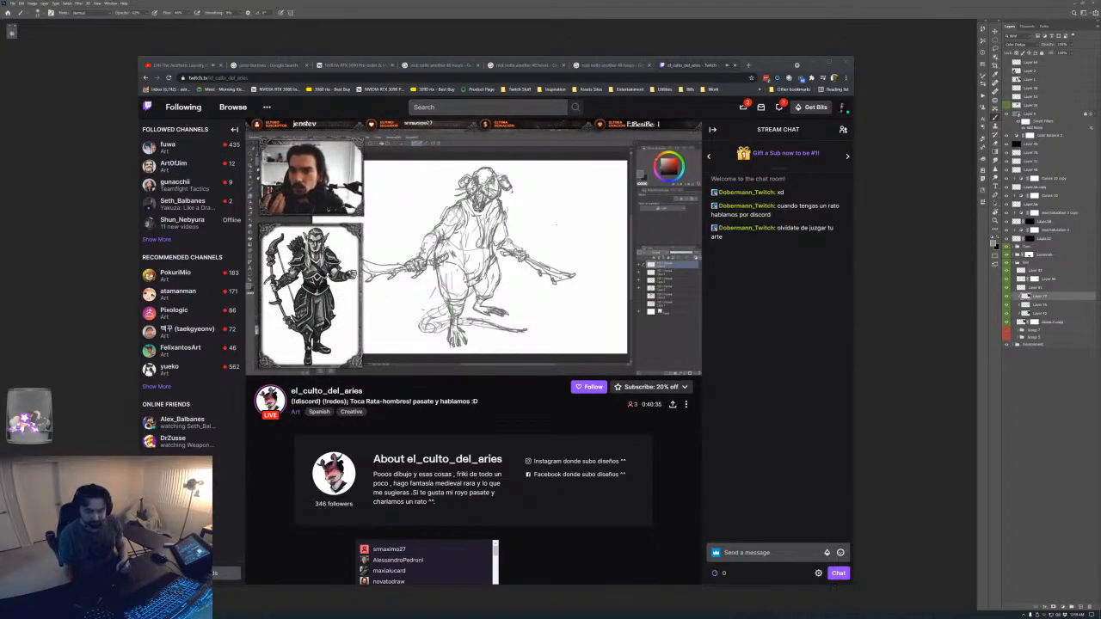
key("super+Down")
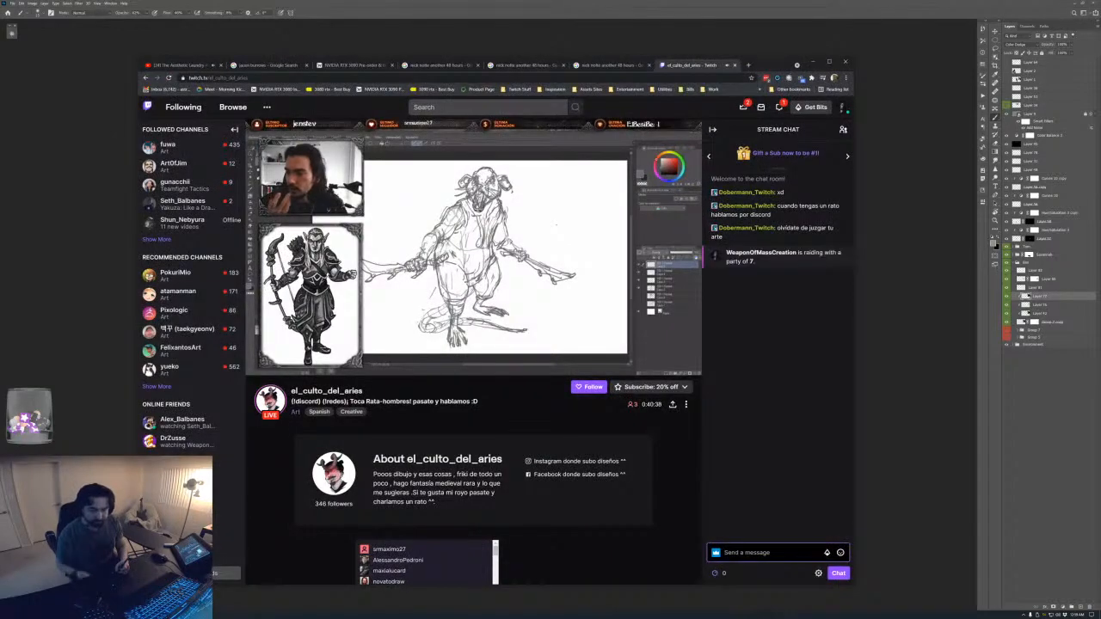
key("alt+Tab")
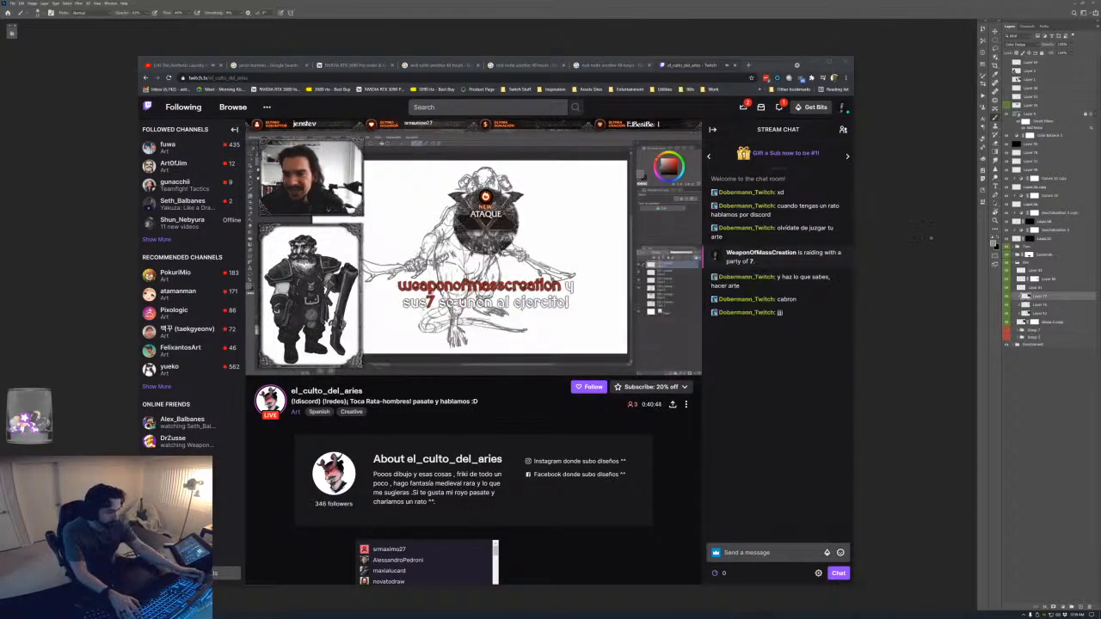
key("XF86AudioPlay")
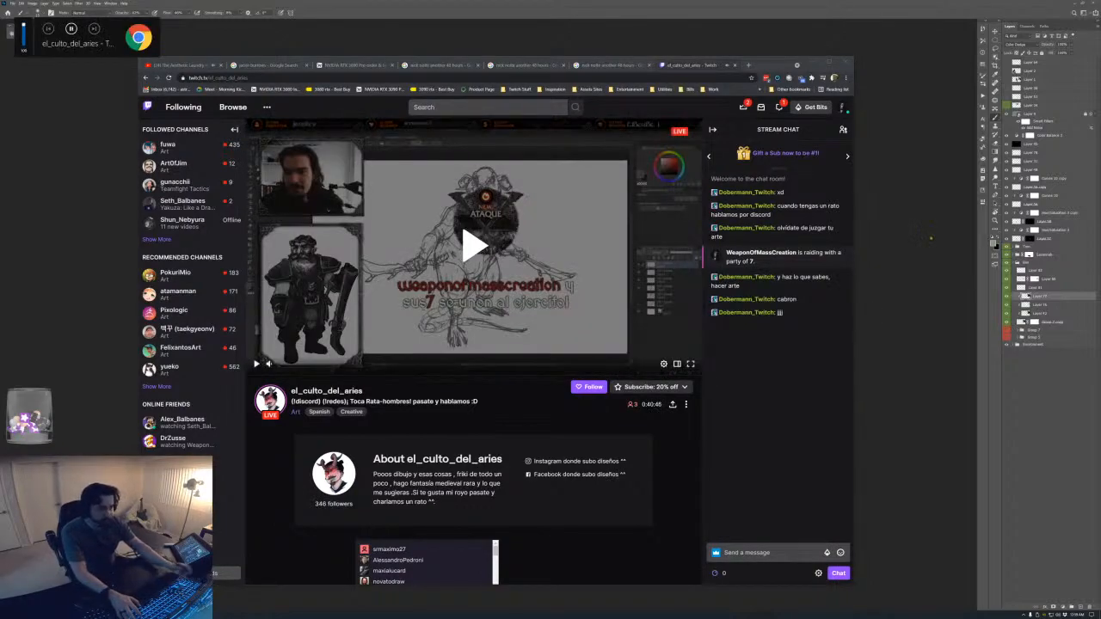
key("XF86AudioPlay")
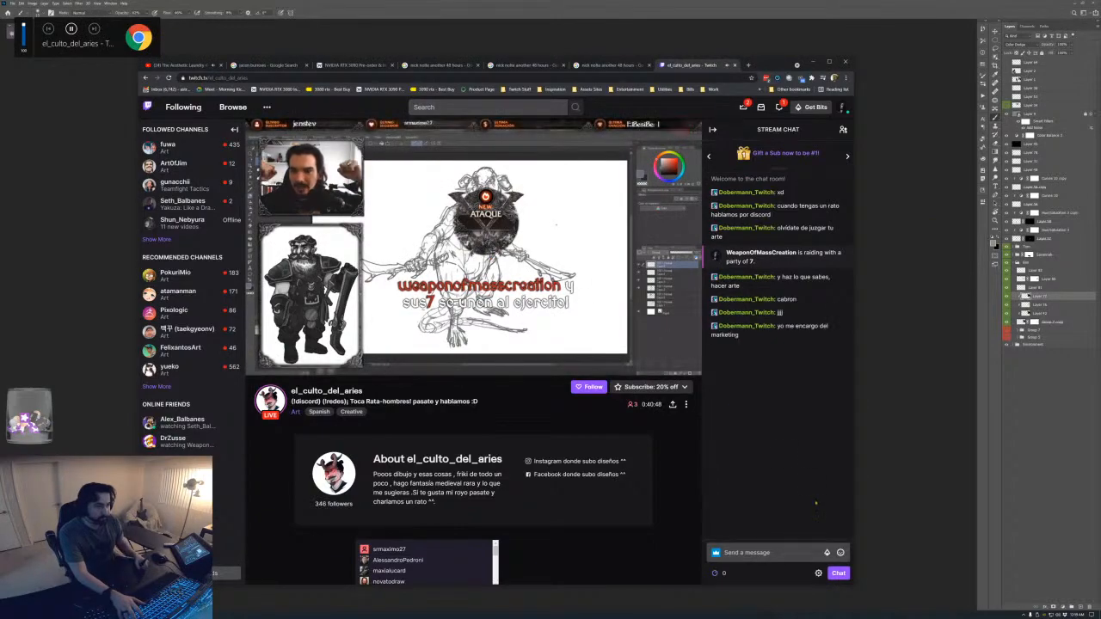
- Write a message in the stream chat complimenting the streamer's drawing, beginning with "Nice"
left_click(774, 553)
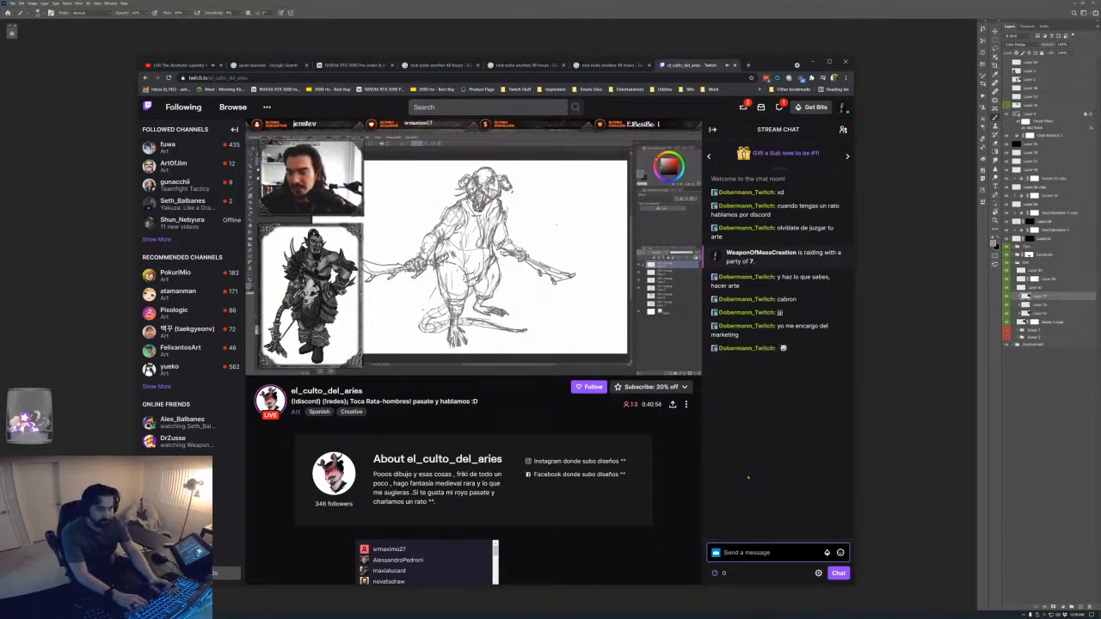
type("Nice ")
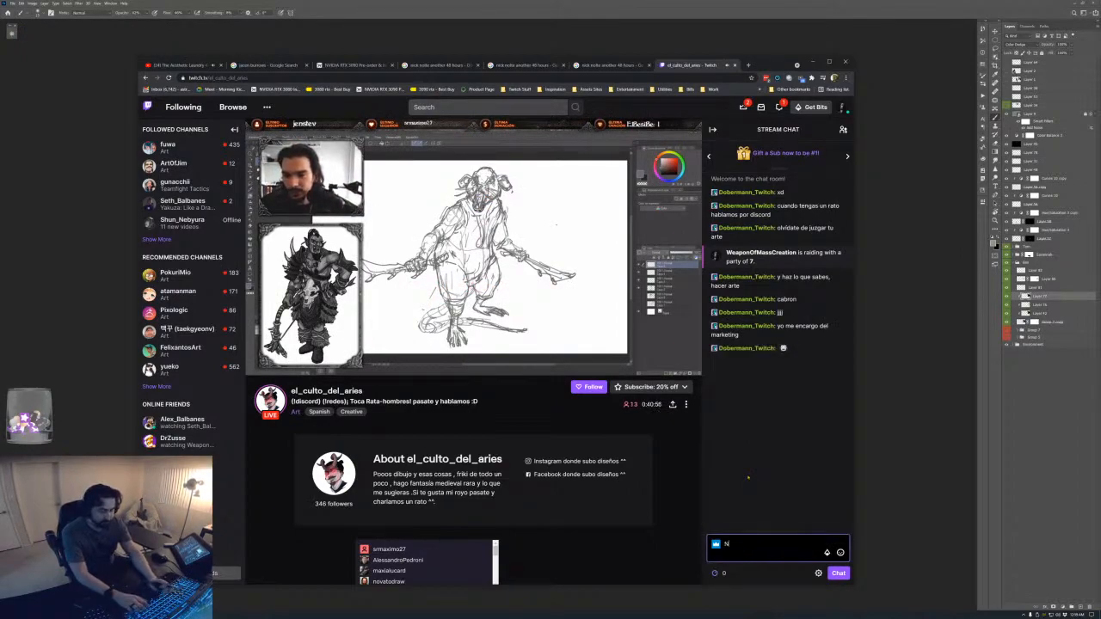
type("drawsi")
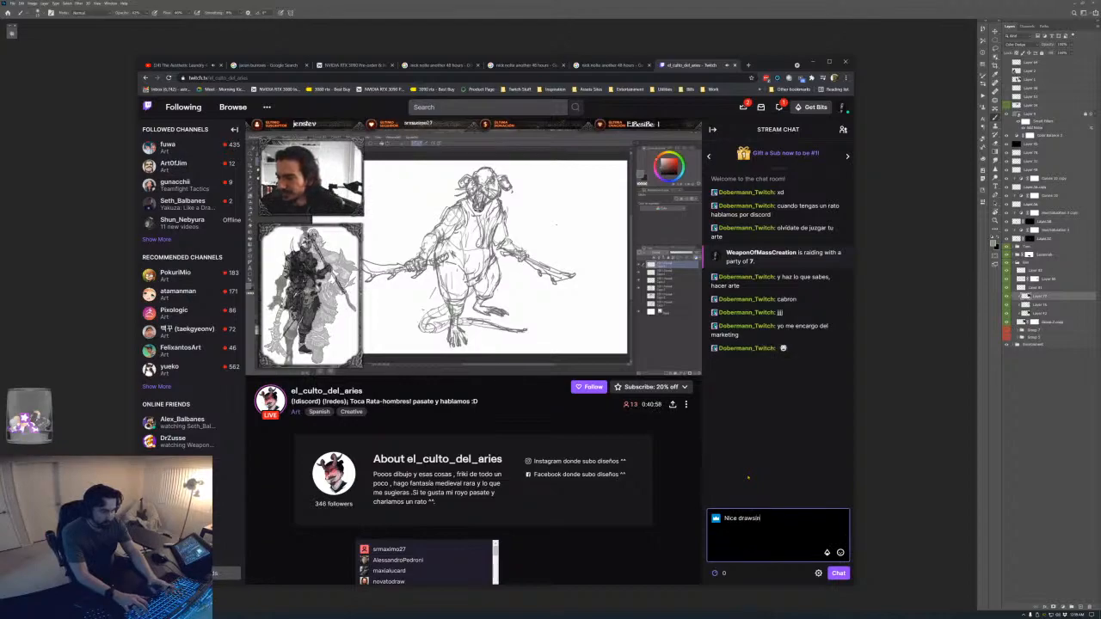